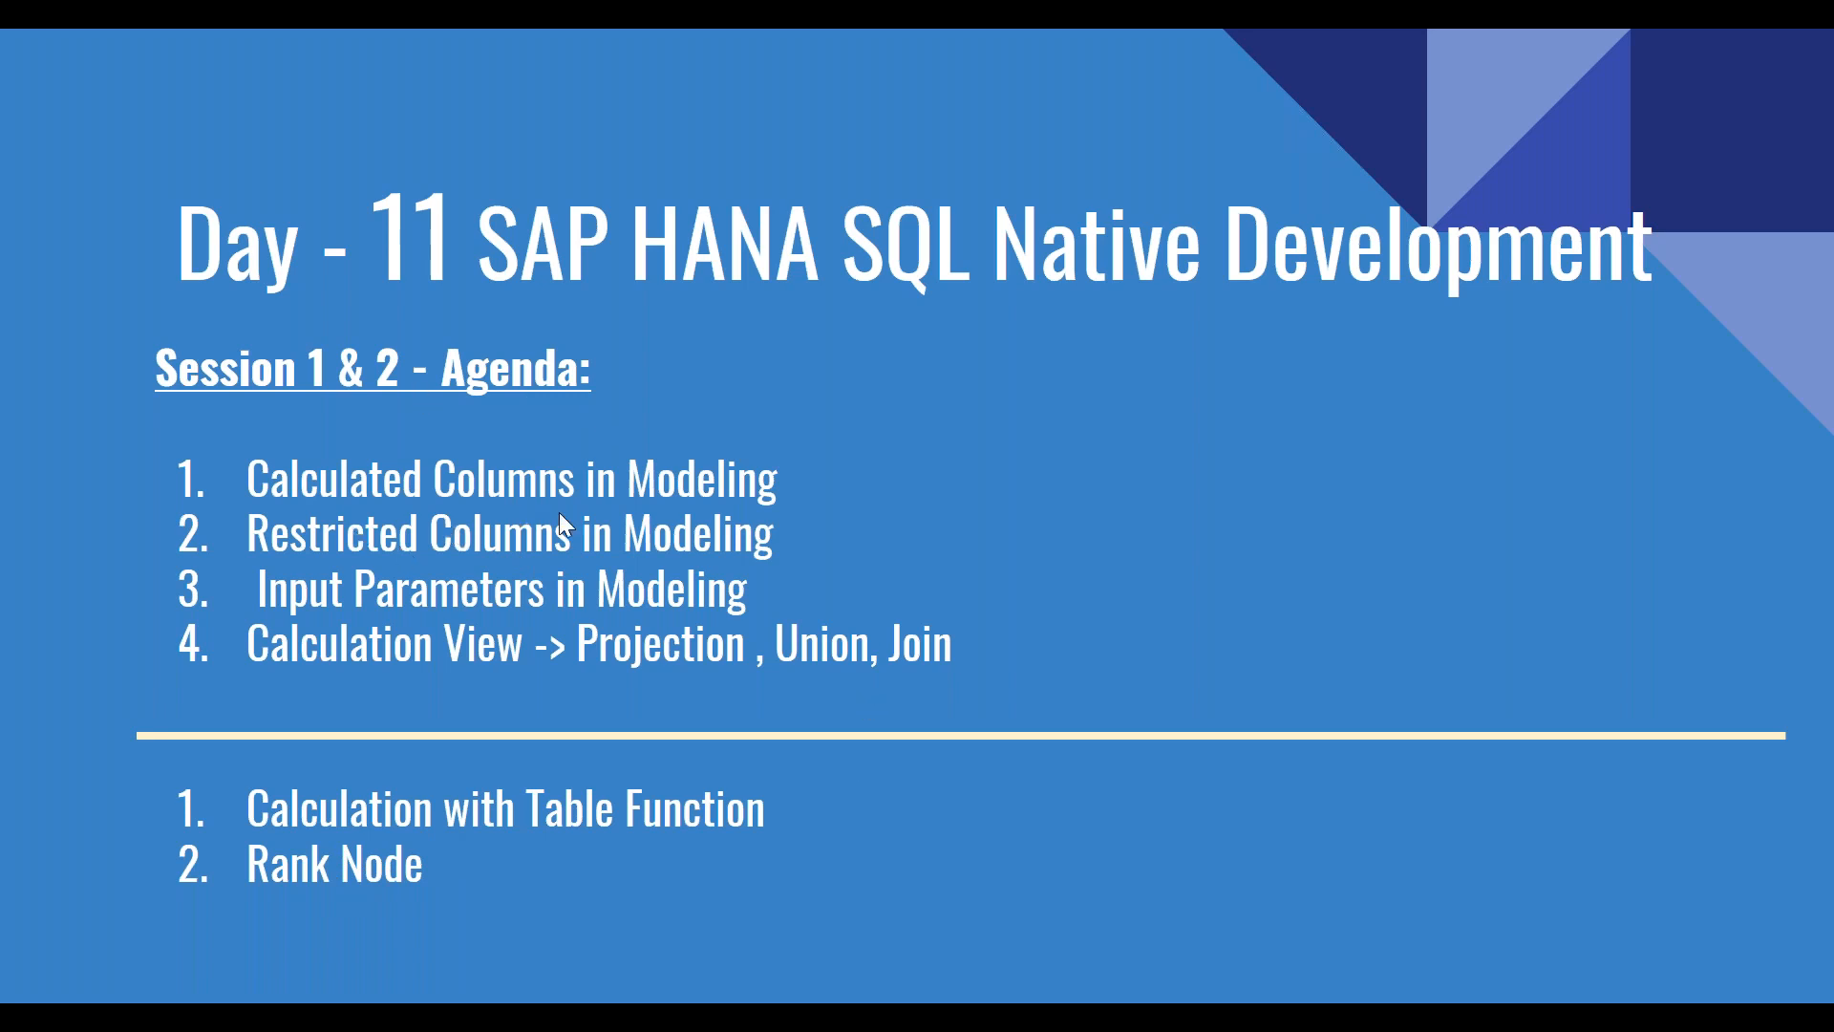
# Switch to Eclipse, widen the MySalesAnalytics editor area and select the Star Join node.
pyautogui.hotkey('alt', 'Tab')
pyautogui.hotkey('alt', 'Tab')
pyautogui.hotkey('alt', 'Tab')
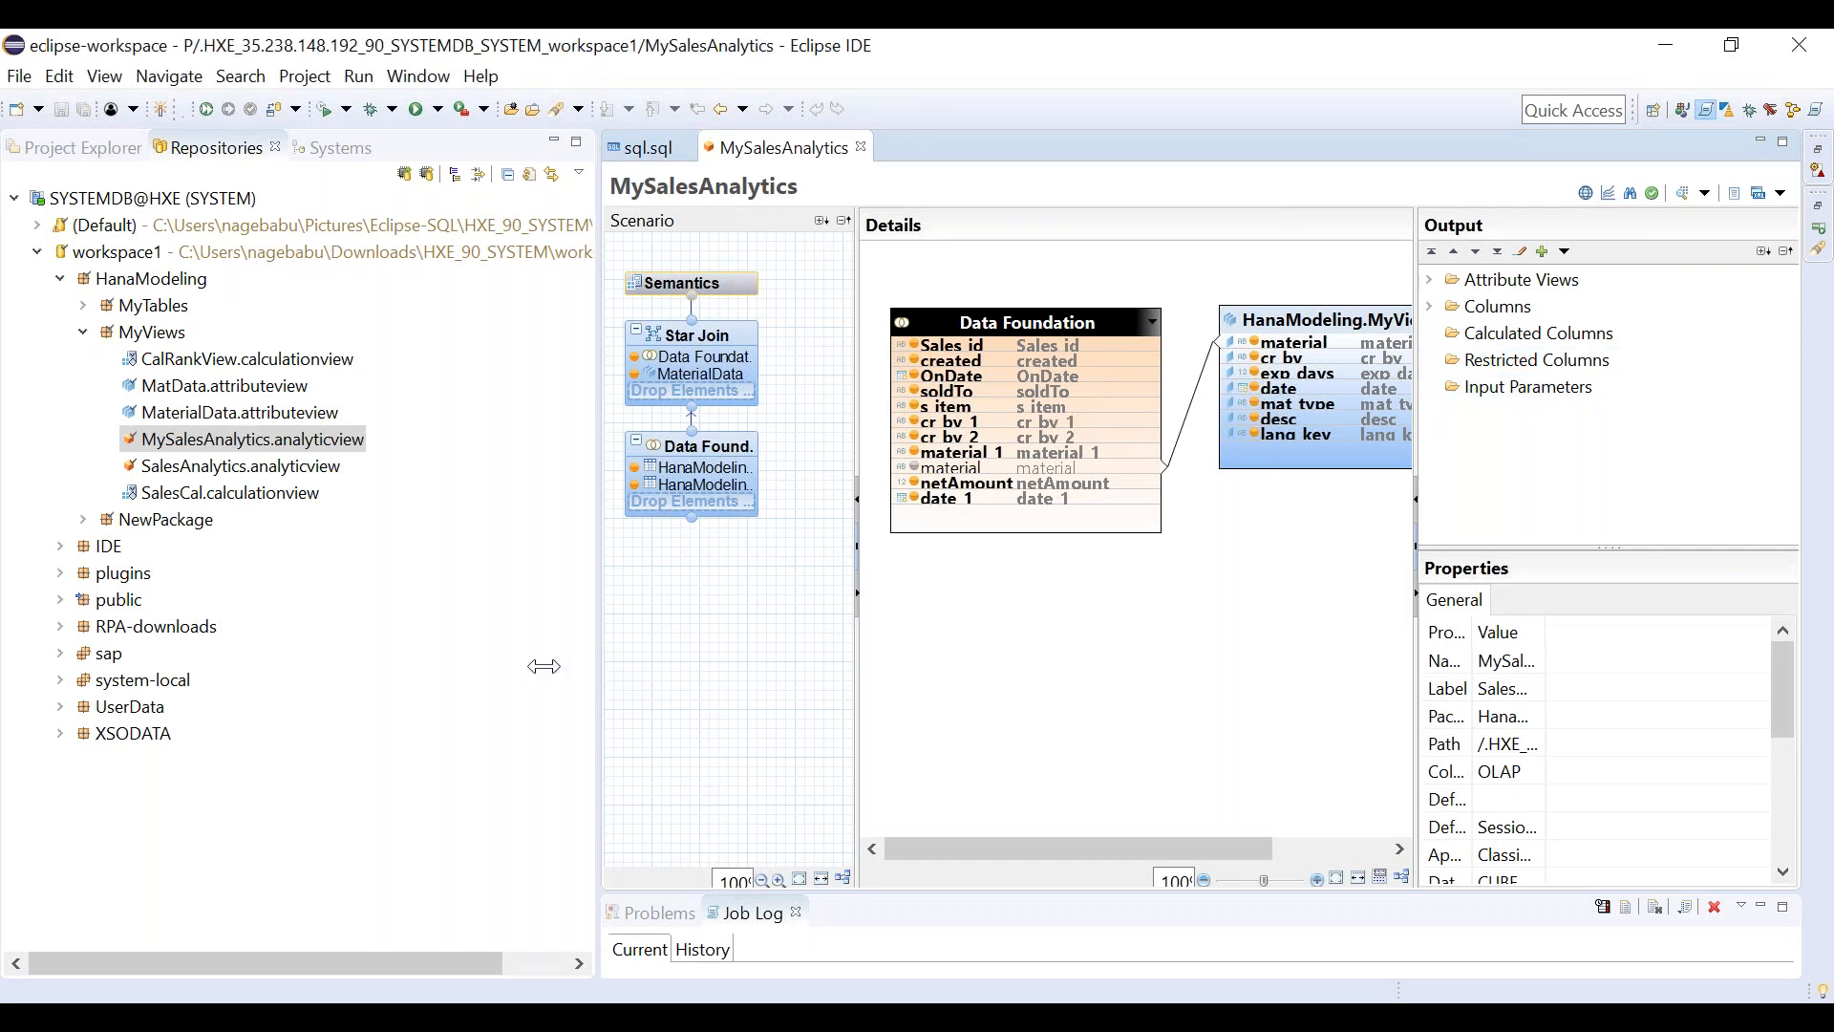
pyautogui.moveTo(599, 686); pyautogui.dragTo(459, 658)
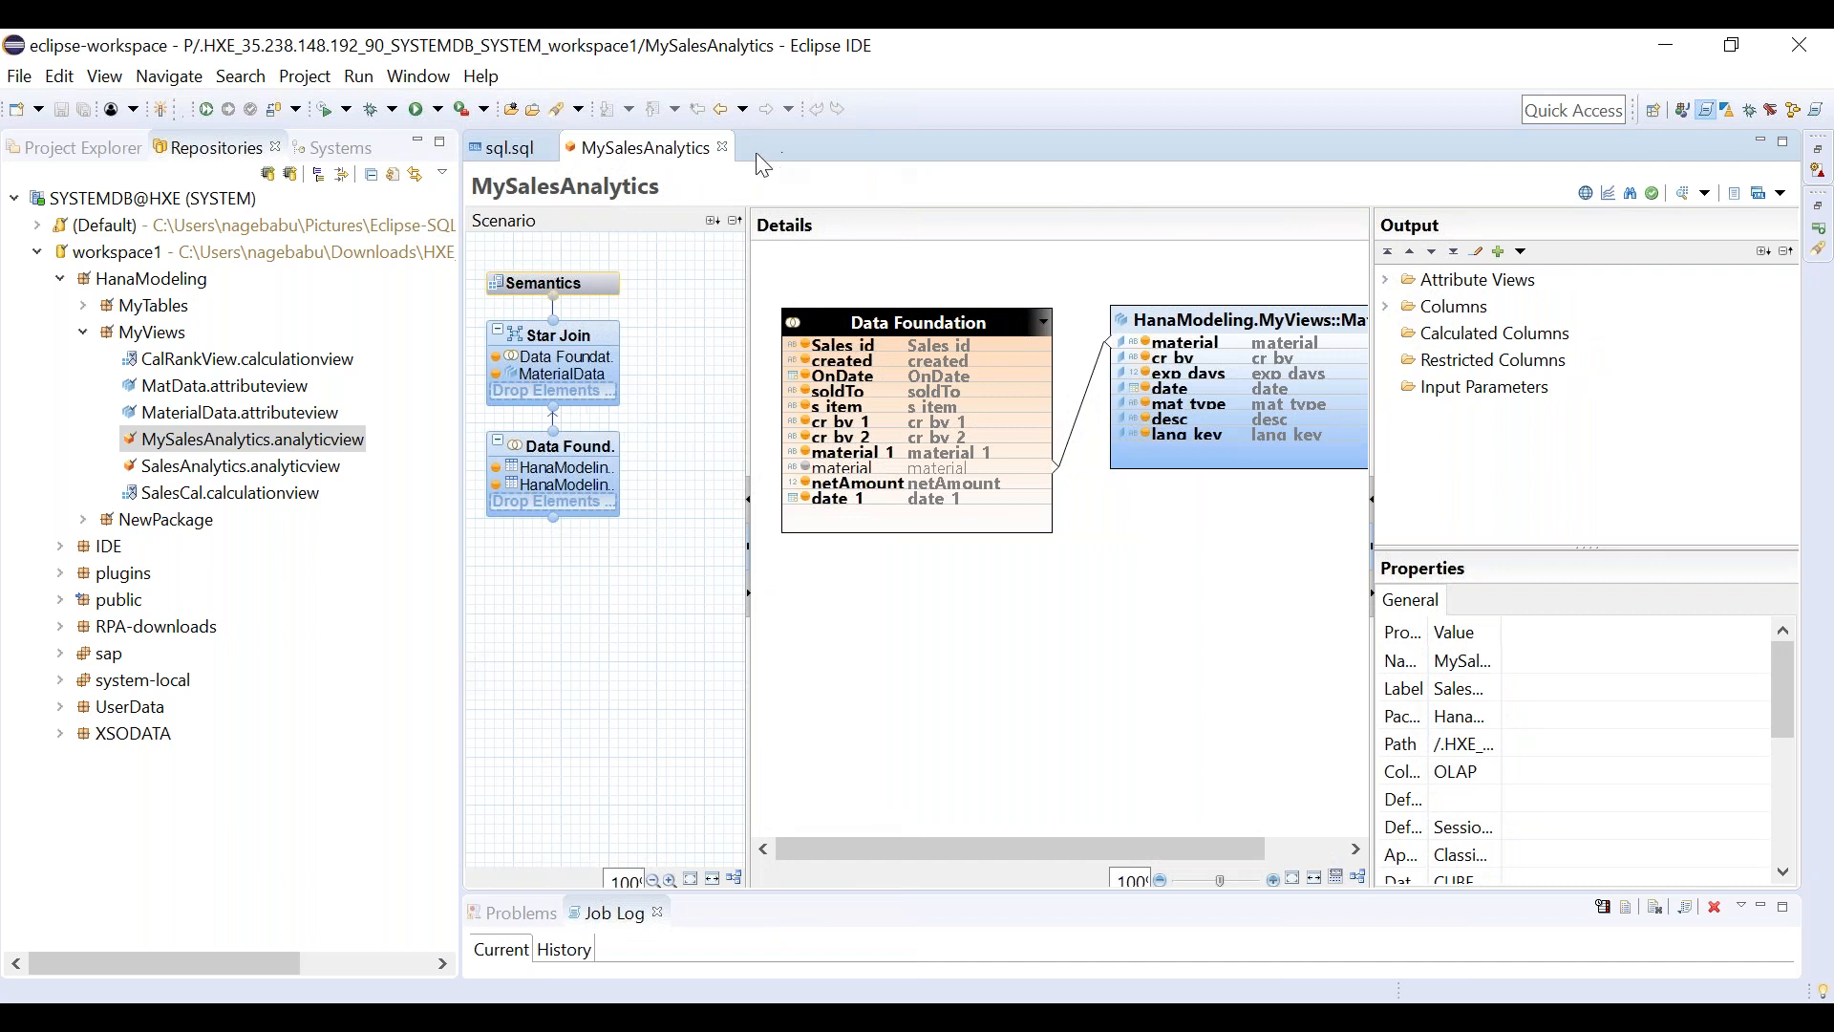
pyautogui.click(585, 331)
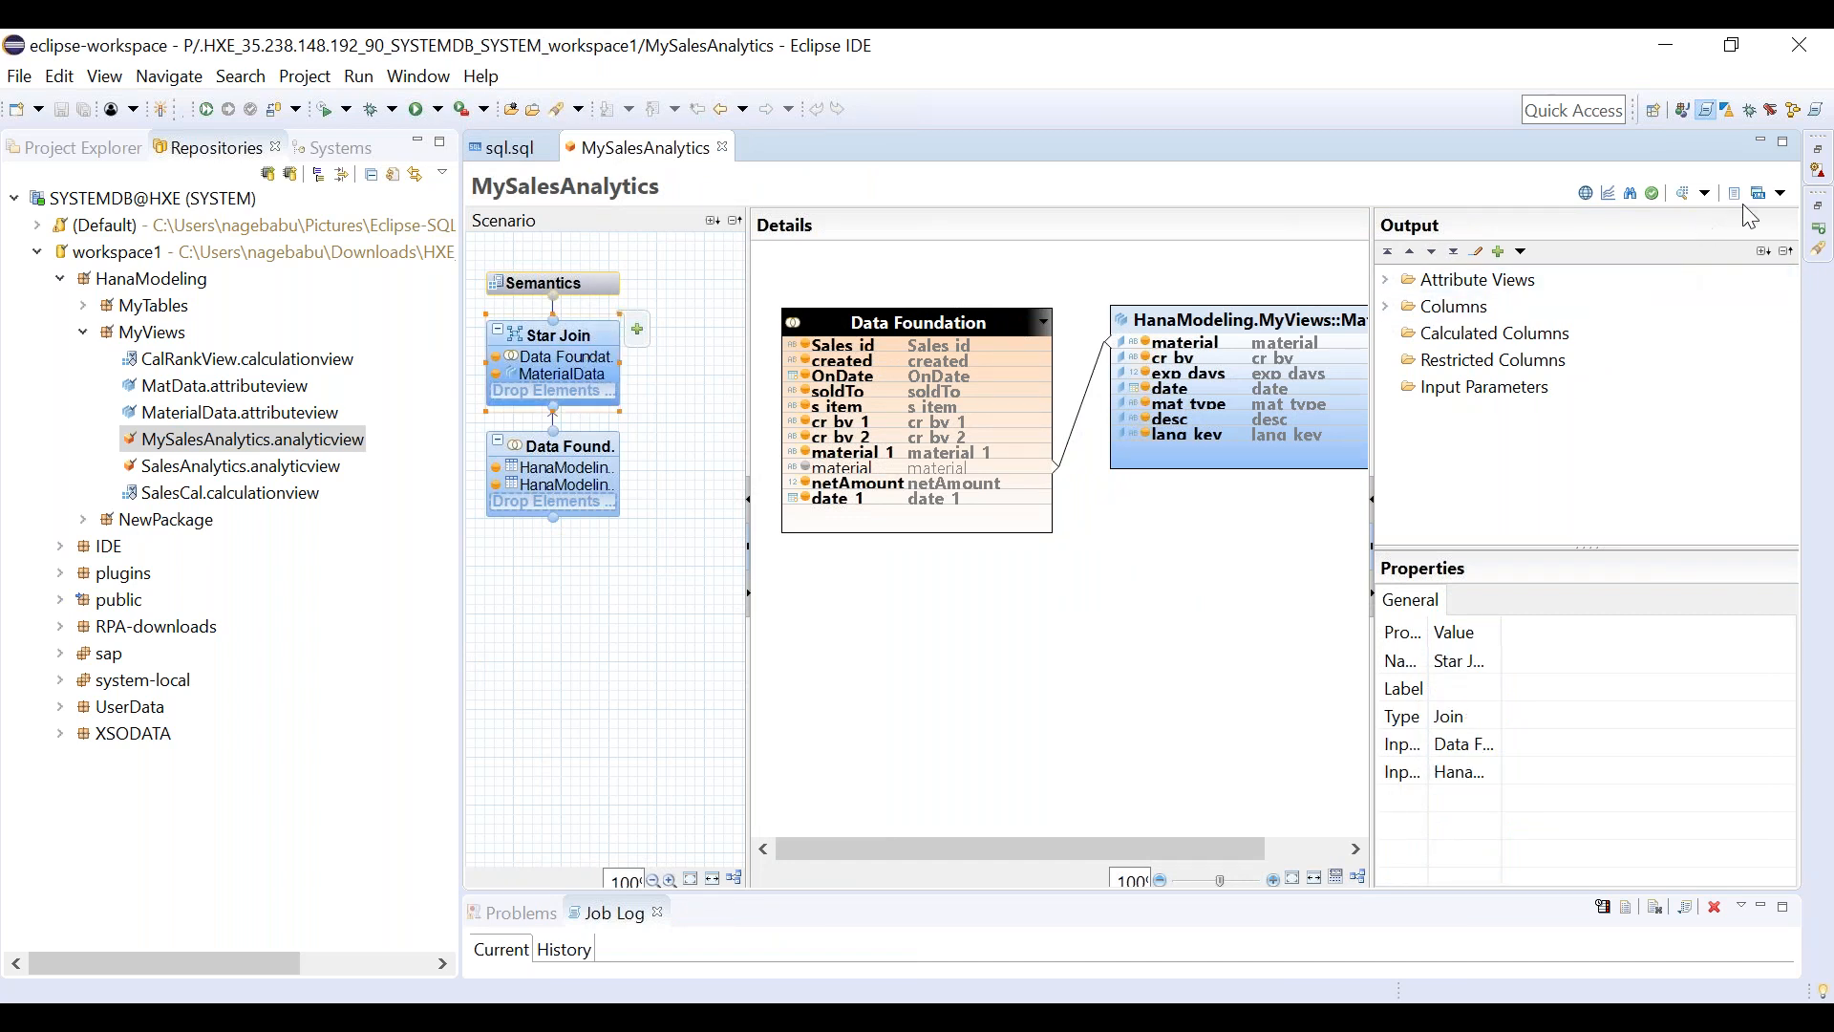
# Preview the raw data of the MySalesAnalytics view and examine its columns through date_1.
pyautogui.click(1684, 201)
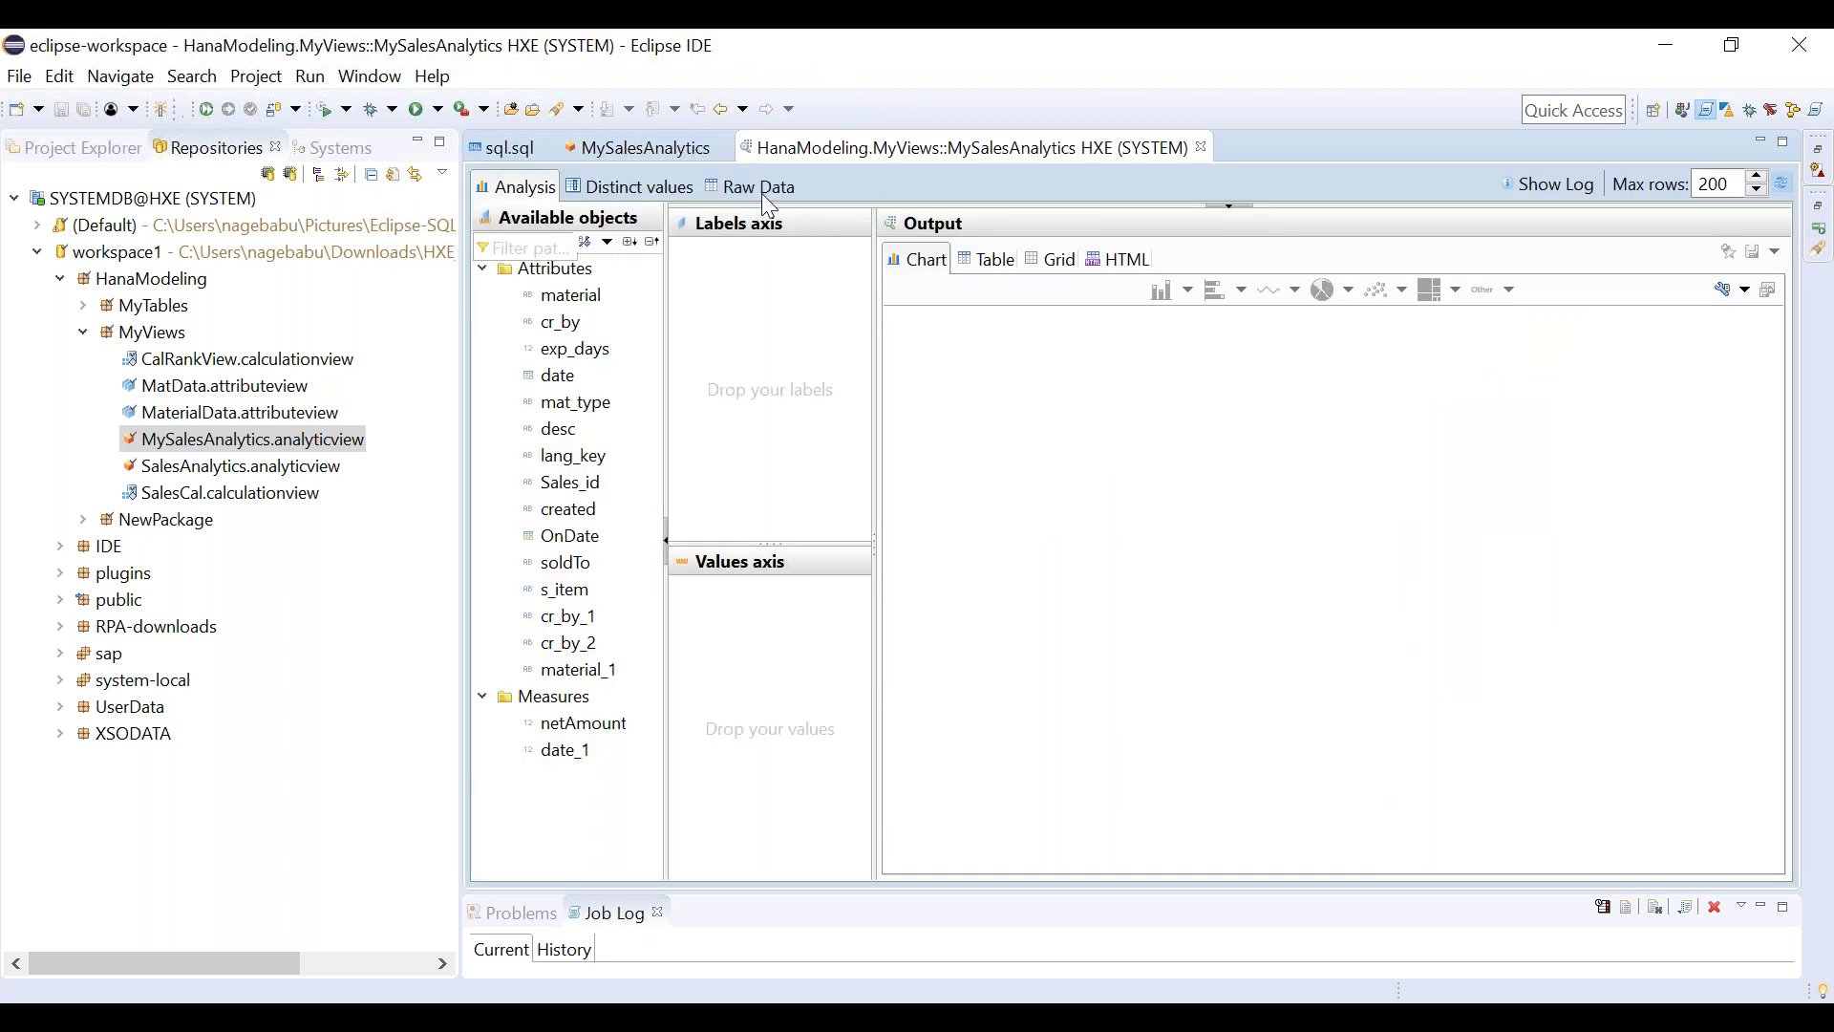
pyautogui.click(760, 188)
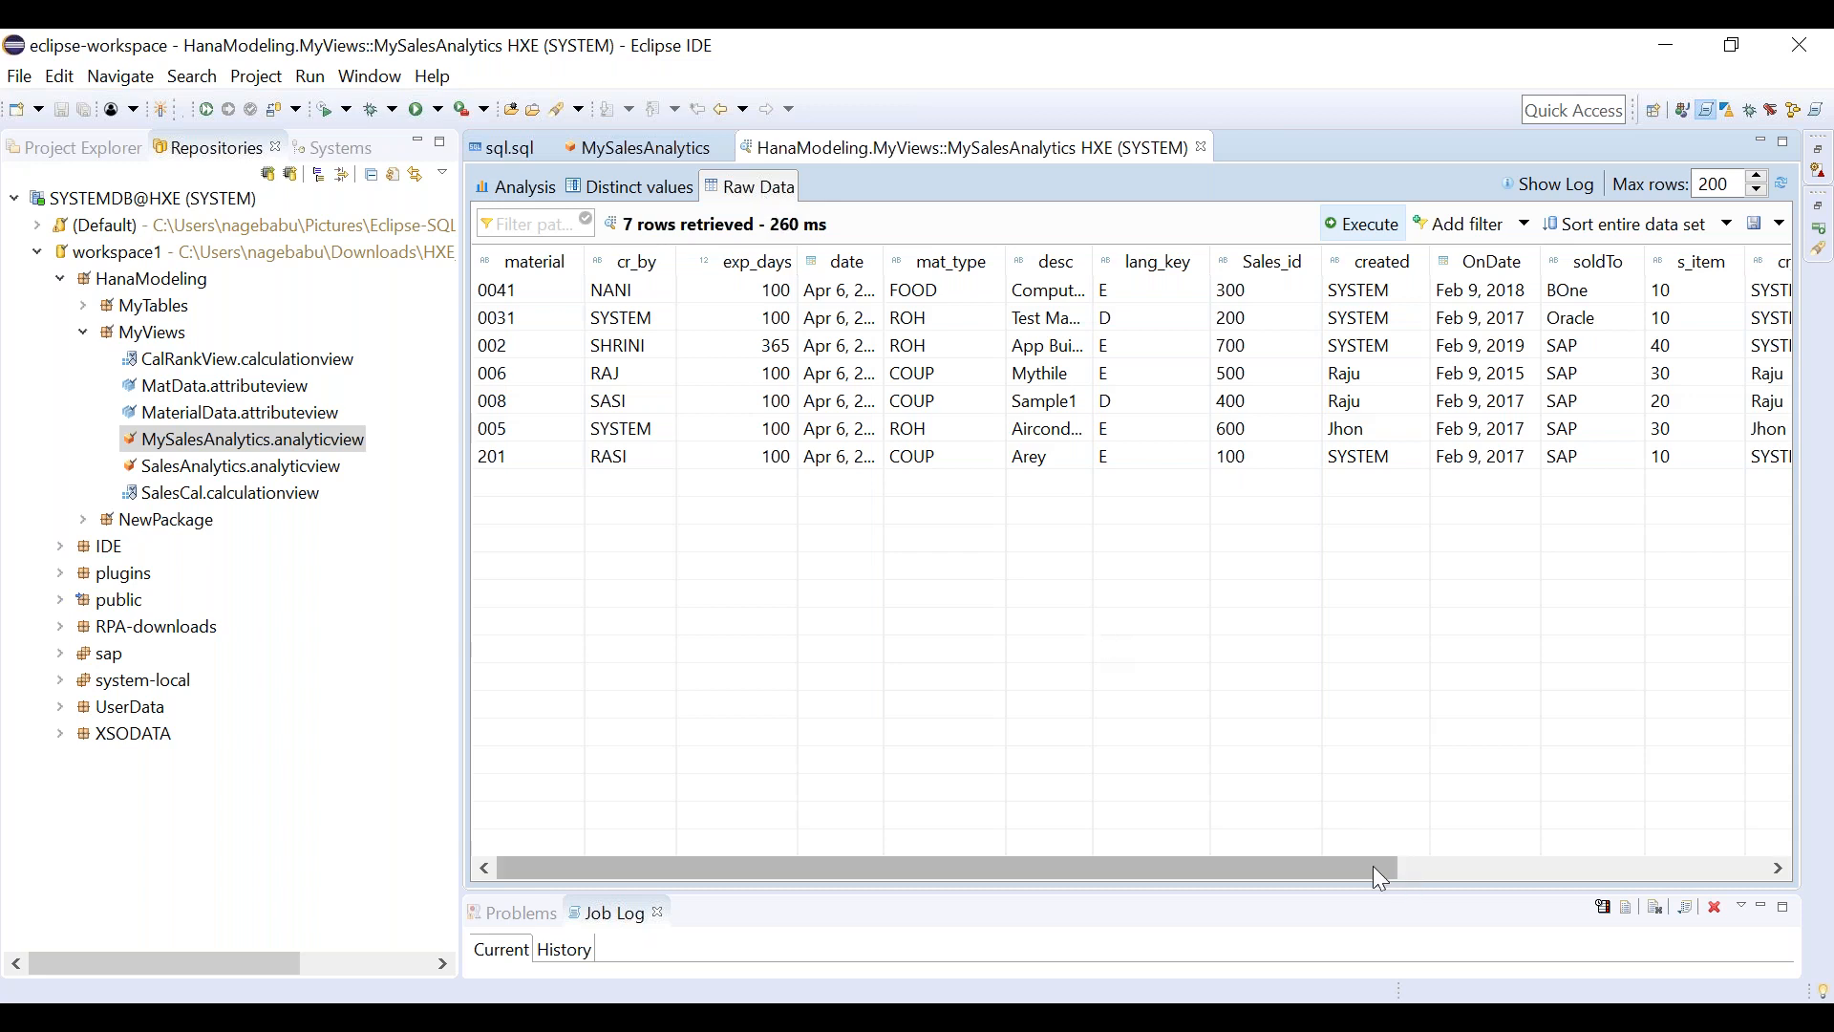
pyautogui.moveTo(1364, 863); pyautogui.dragTo(1796, 827)
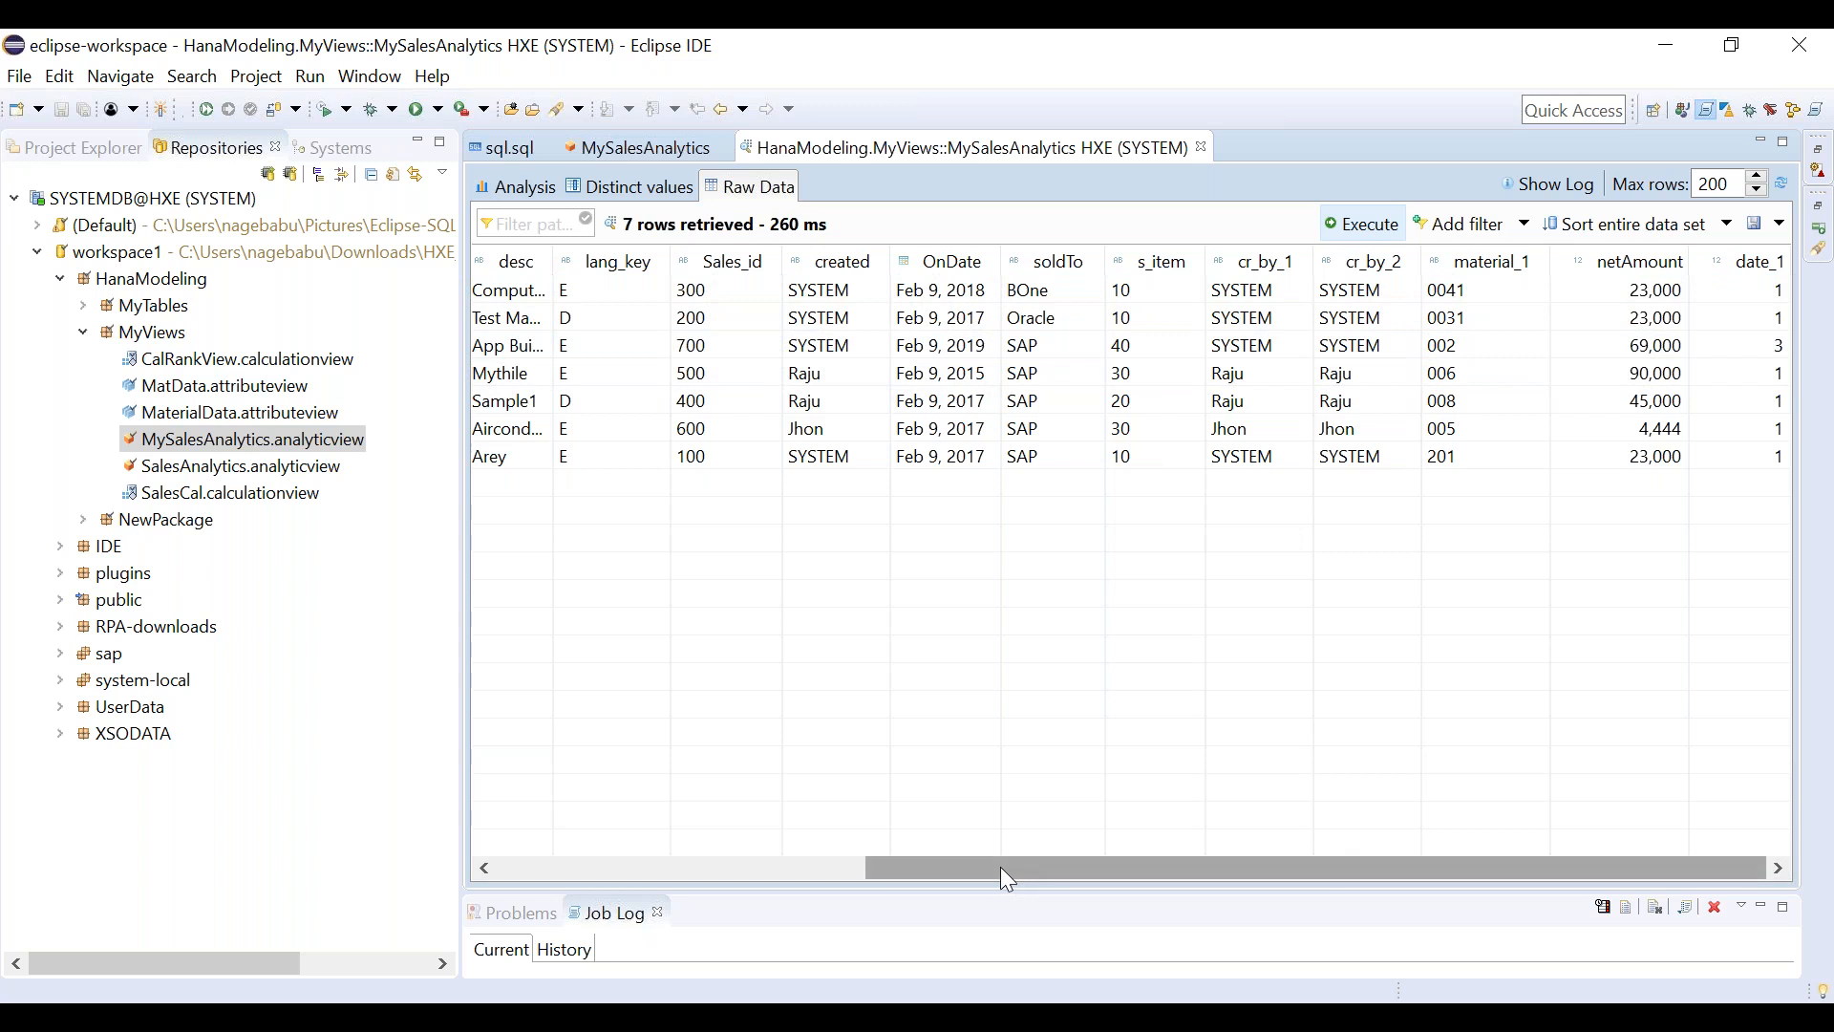
# Review the Star Join's Data Foundation columns in the model and sort the raw data preview by netAmount in ascending order.
pyautogui.click(627, 153)
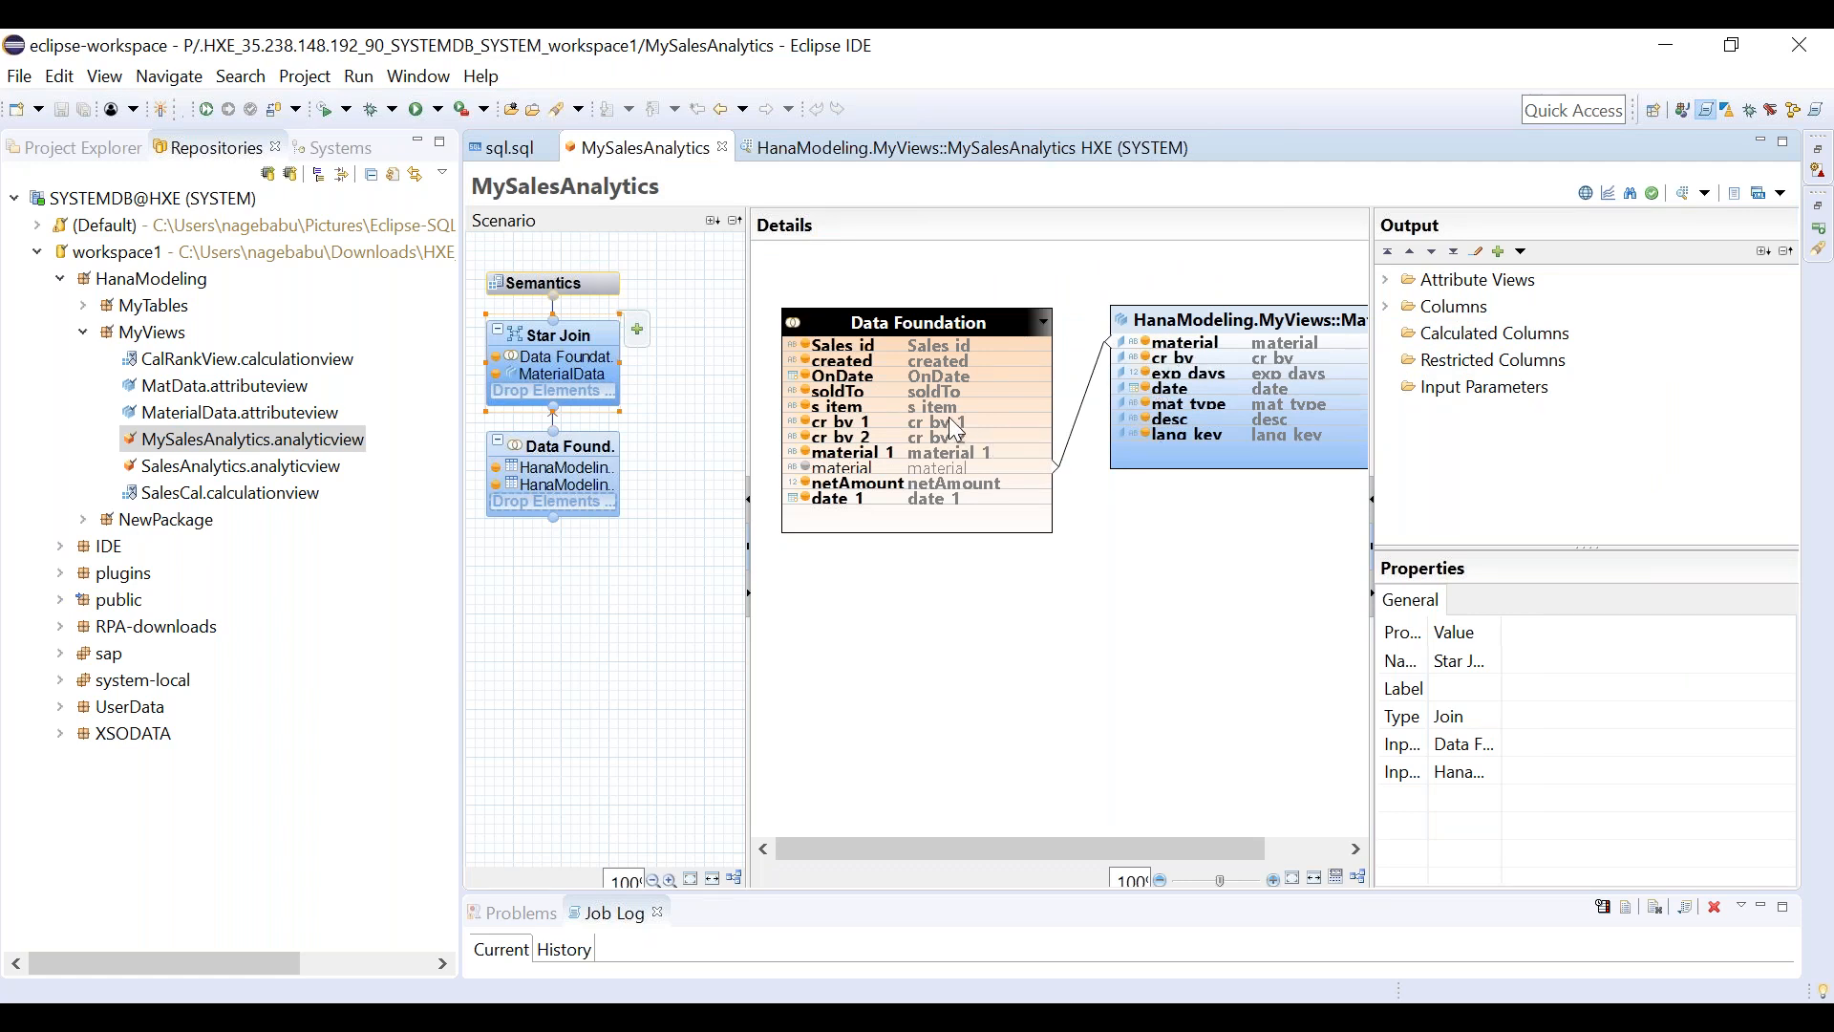
pyautogui.moveTo(951, 429)
pyautogui.click(928, 160)
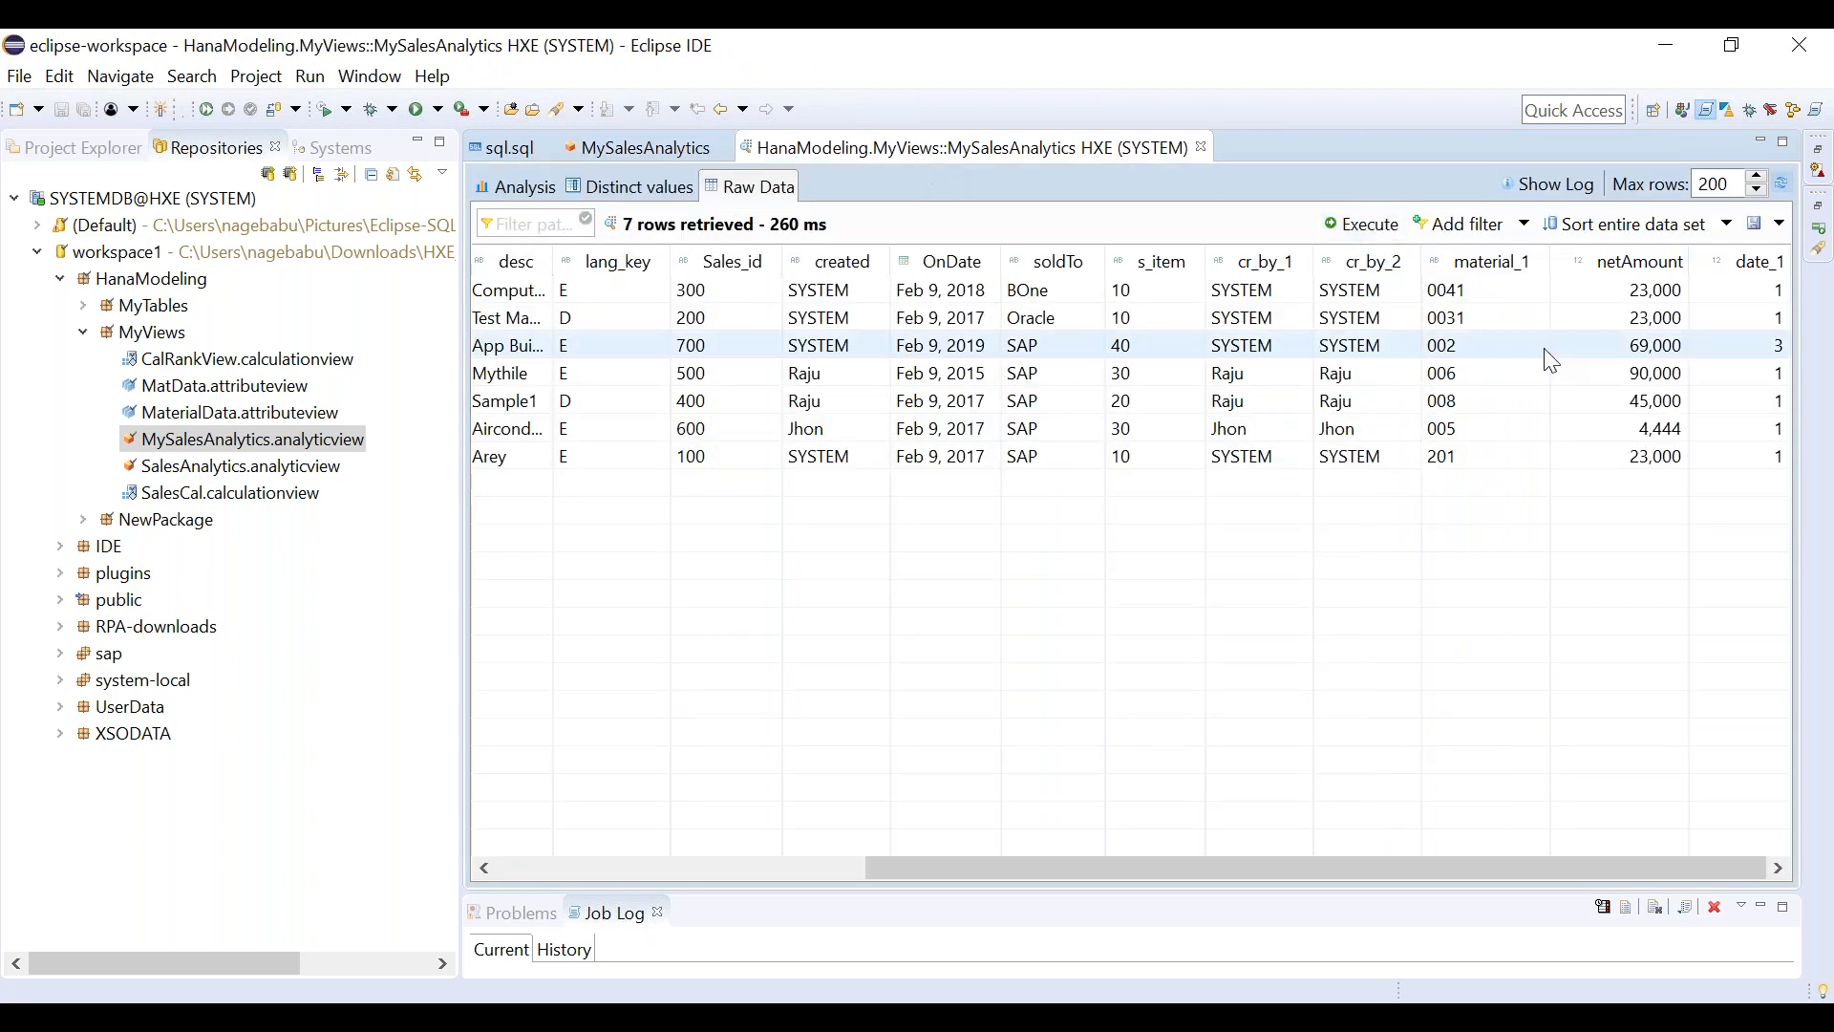
pyautogui.click(1614, 268)
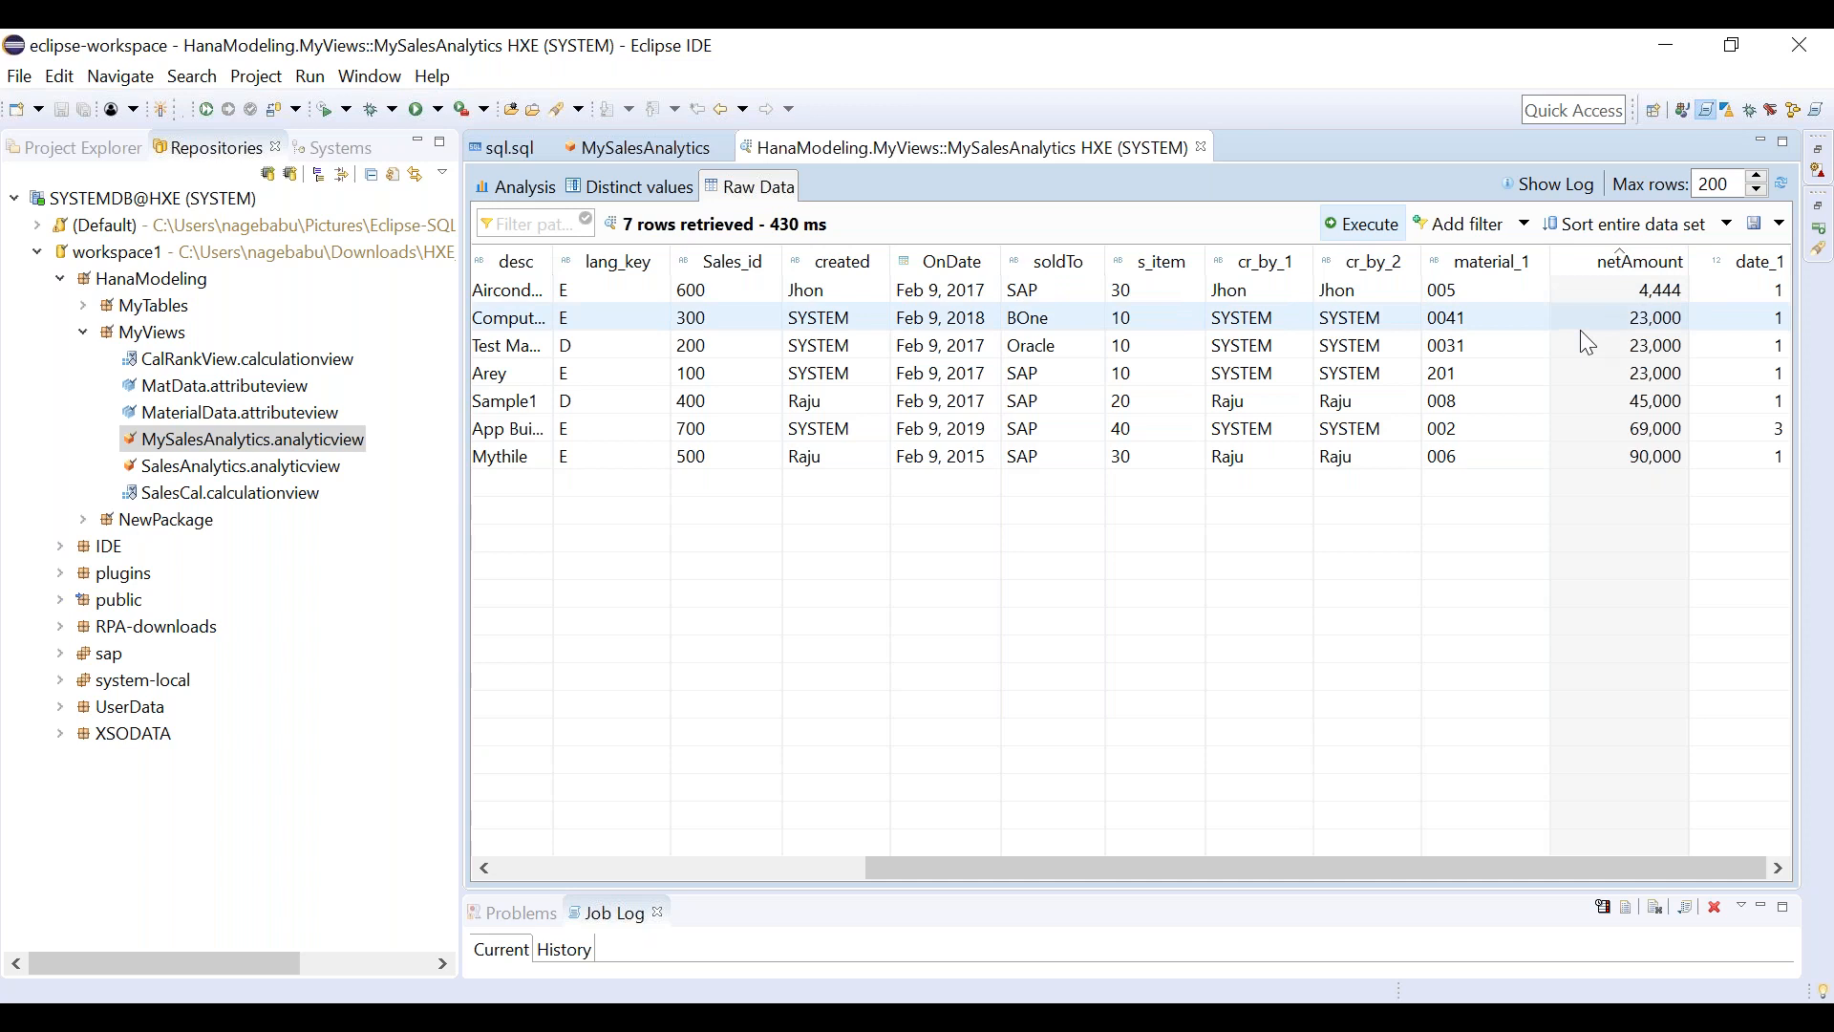
# Widen the Details area of the model and adjust the netAmount column's width in the raw data preview.
pyautogui.click(661, 150)
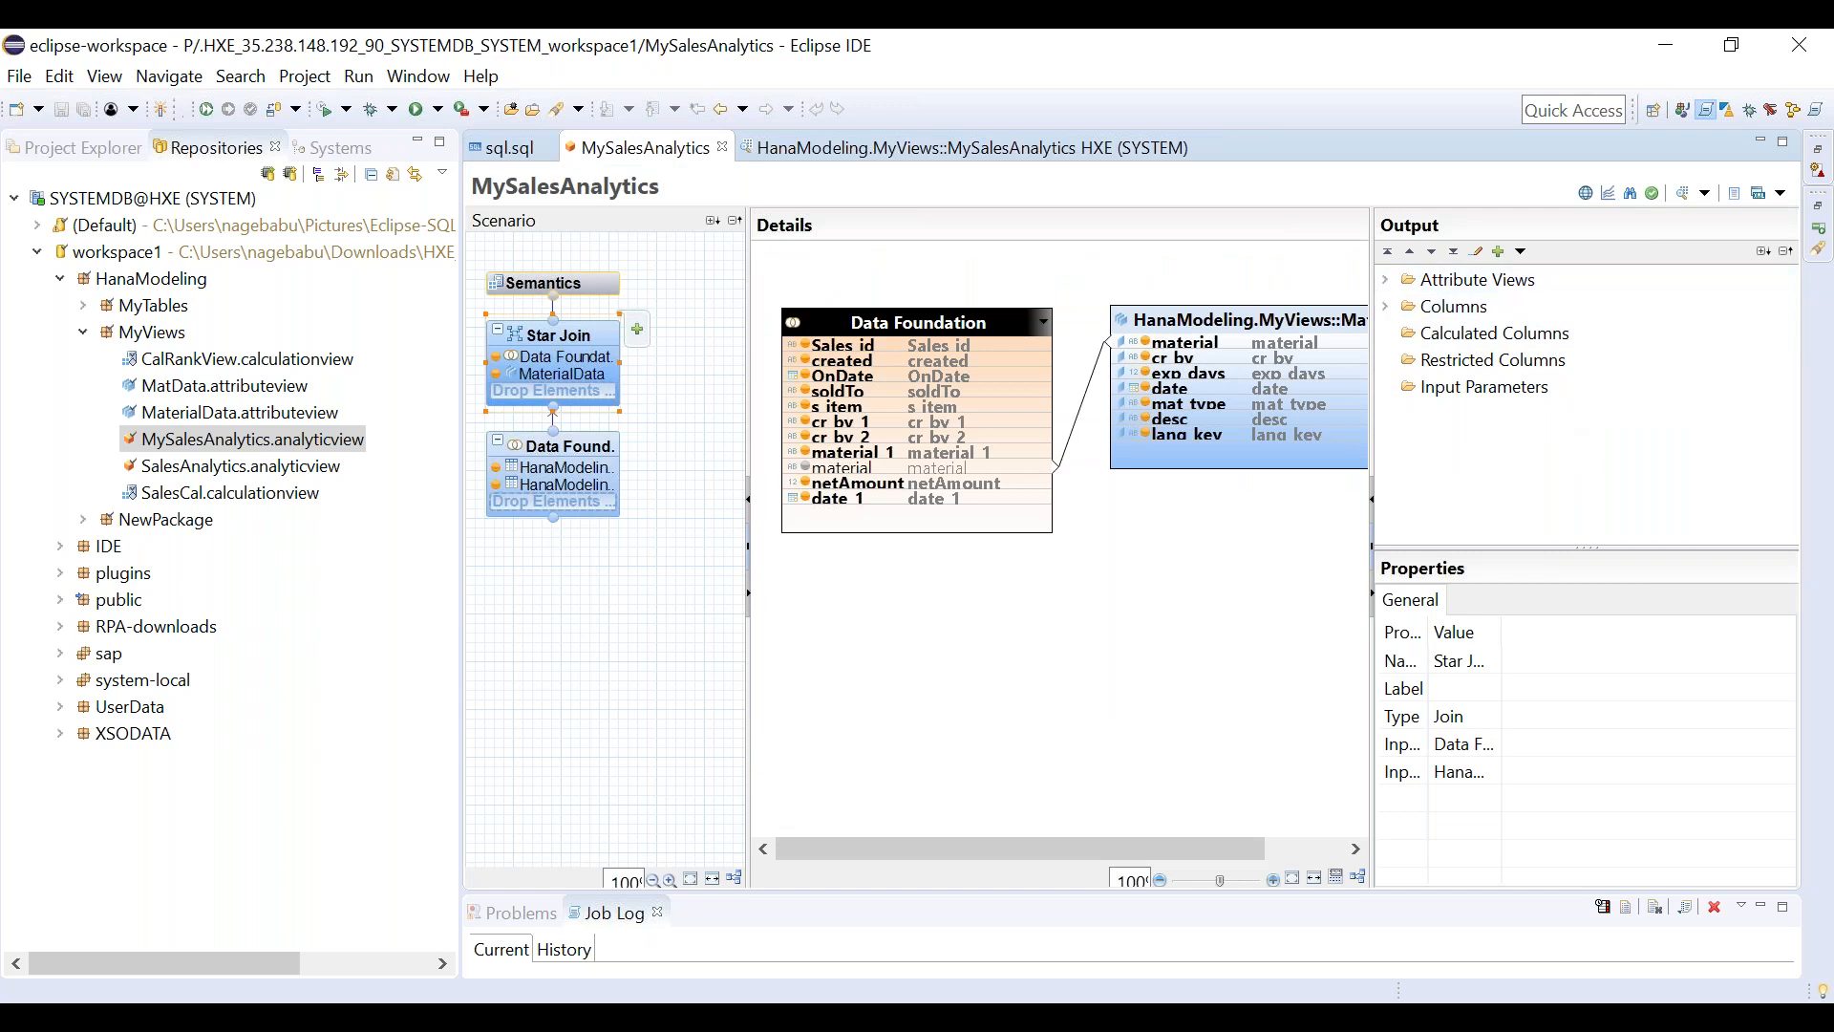
pyautogui.moveTo(1372, 288); pyautogui.dragTo(1455, 288)
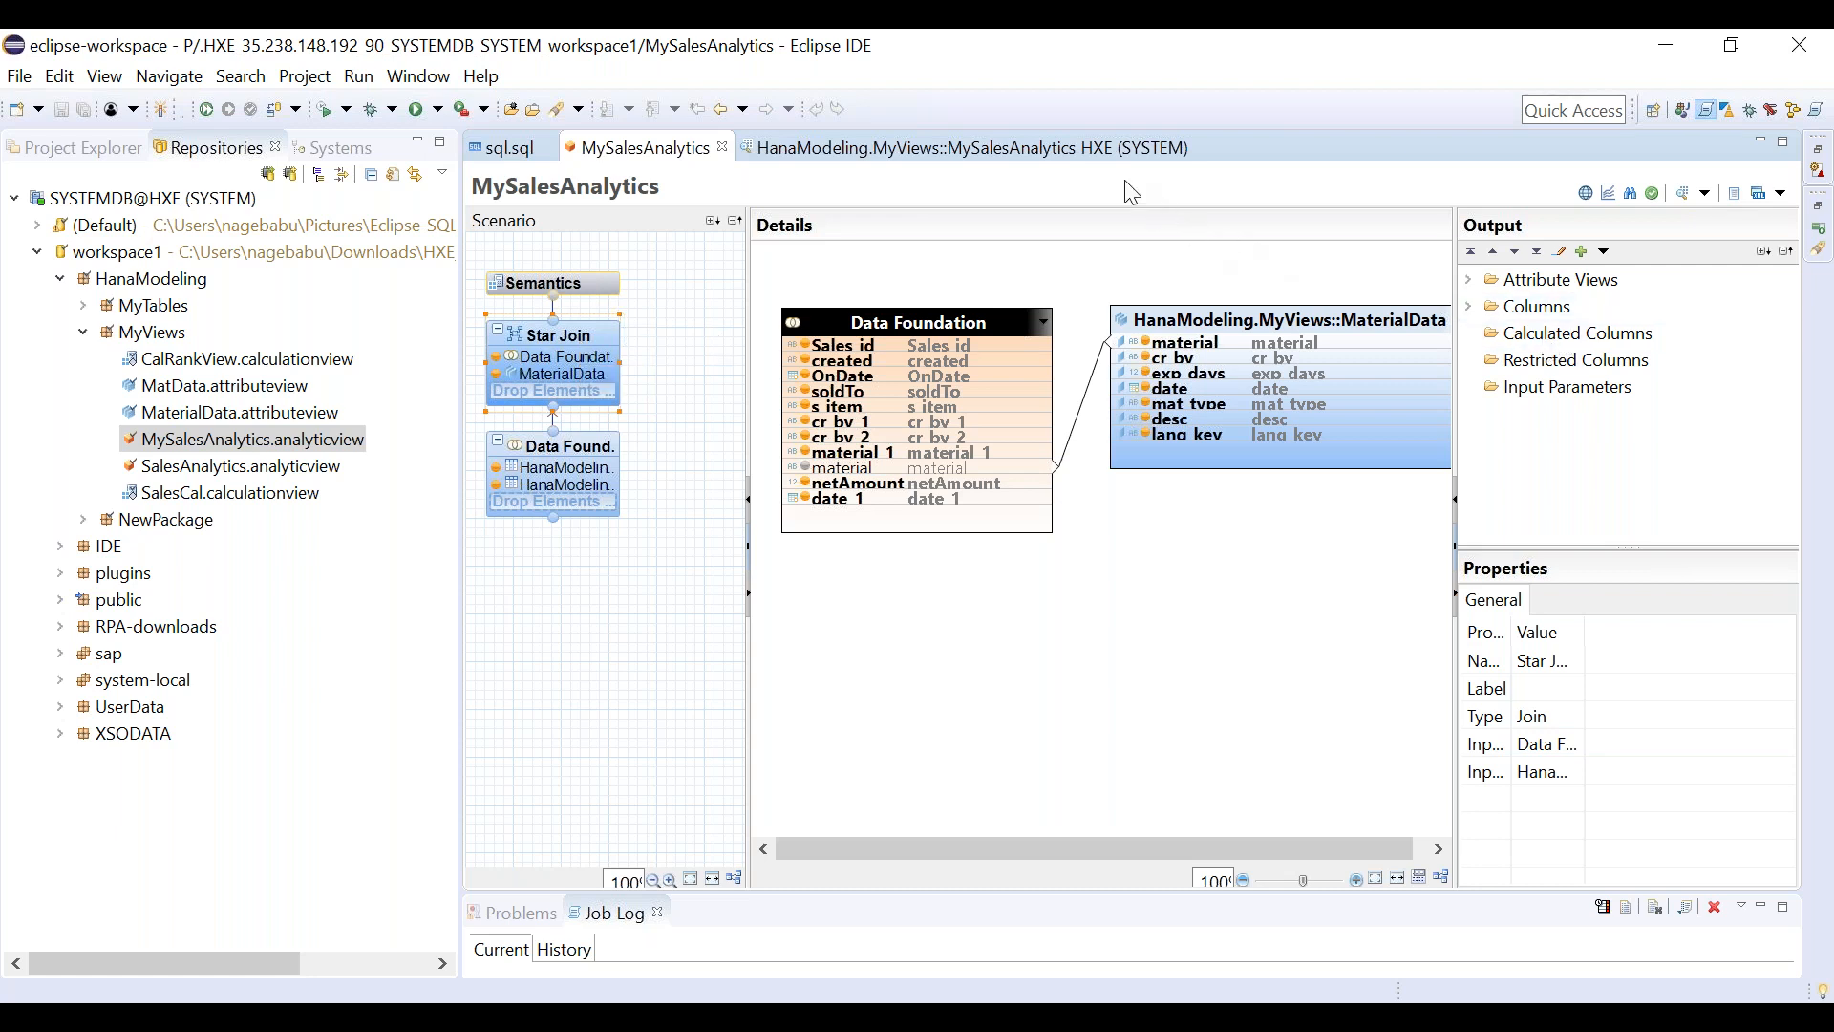
pyautogui.click(1078, 150)
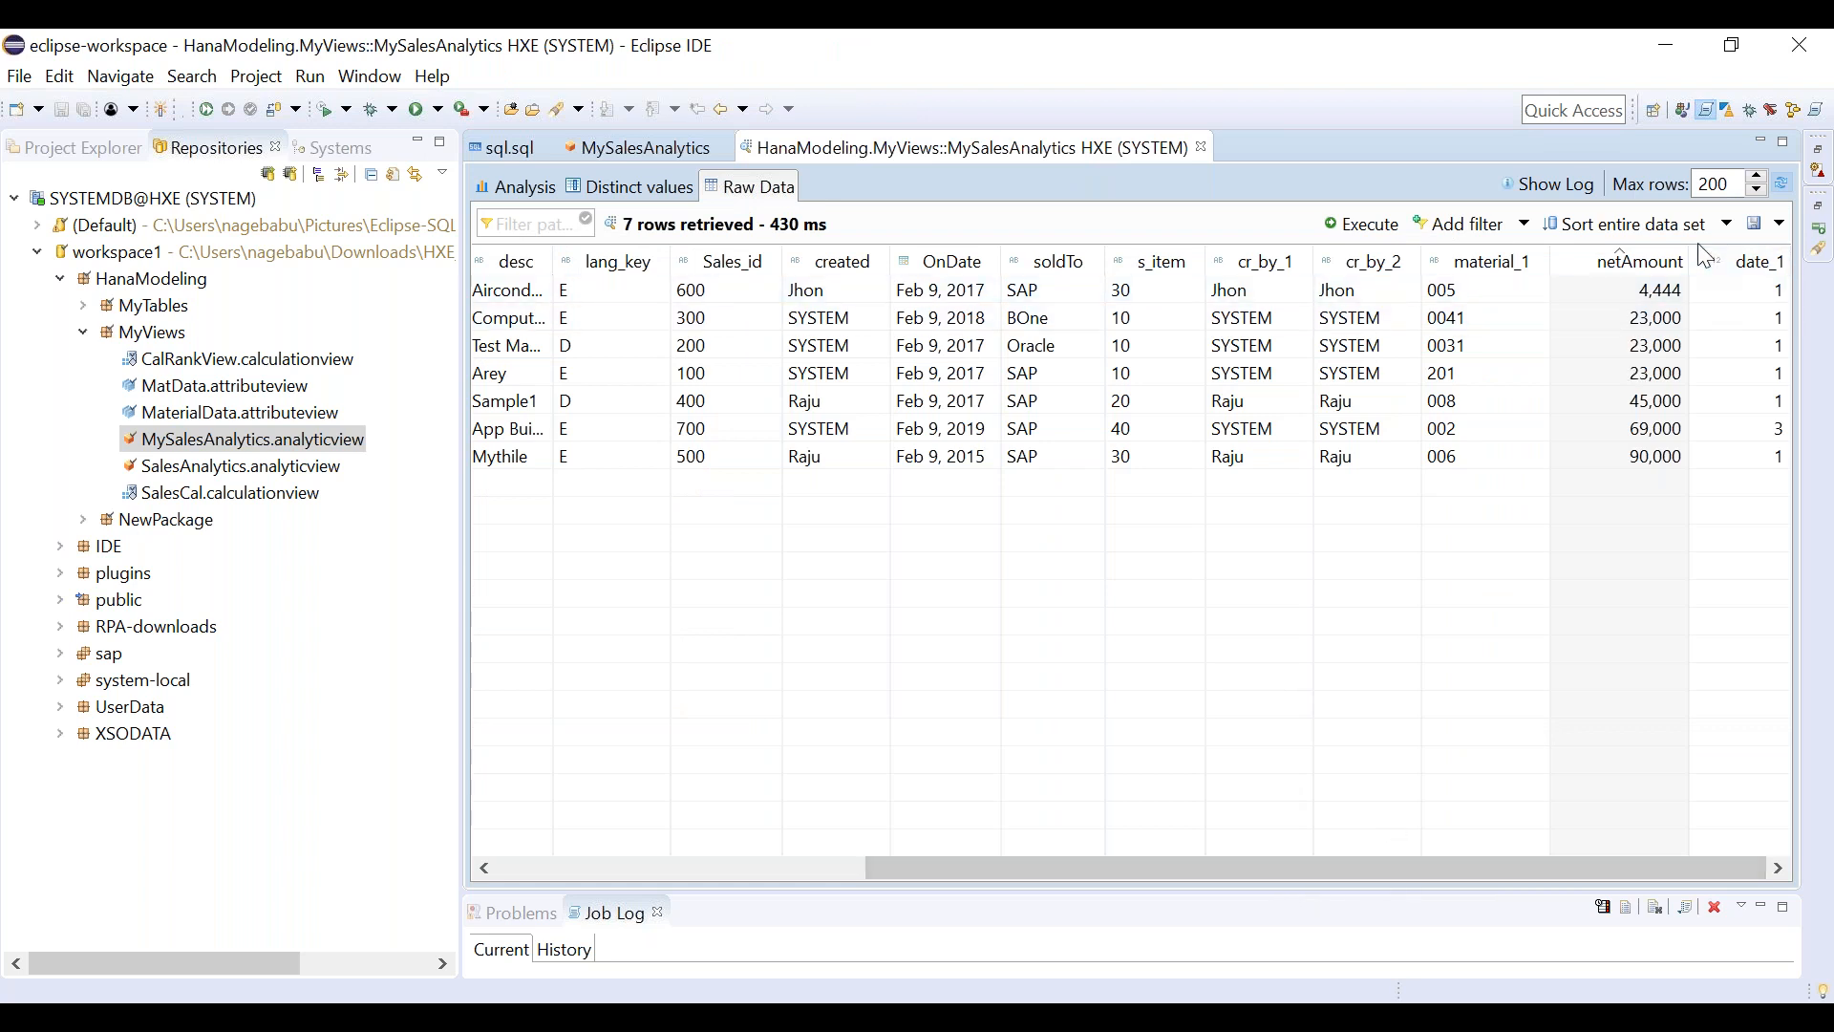
pyautogui.moveTo(1690, 258); pyautogui.dragTo(1780, 261)
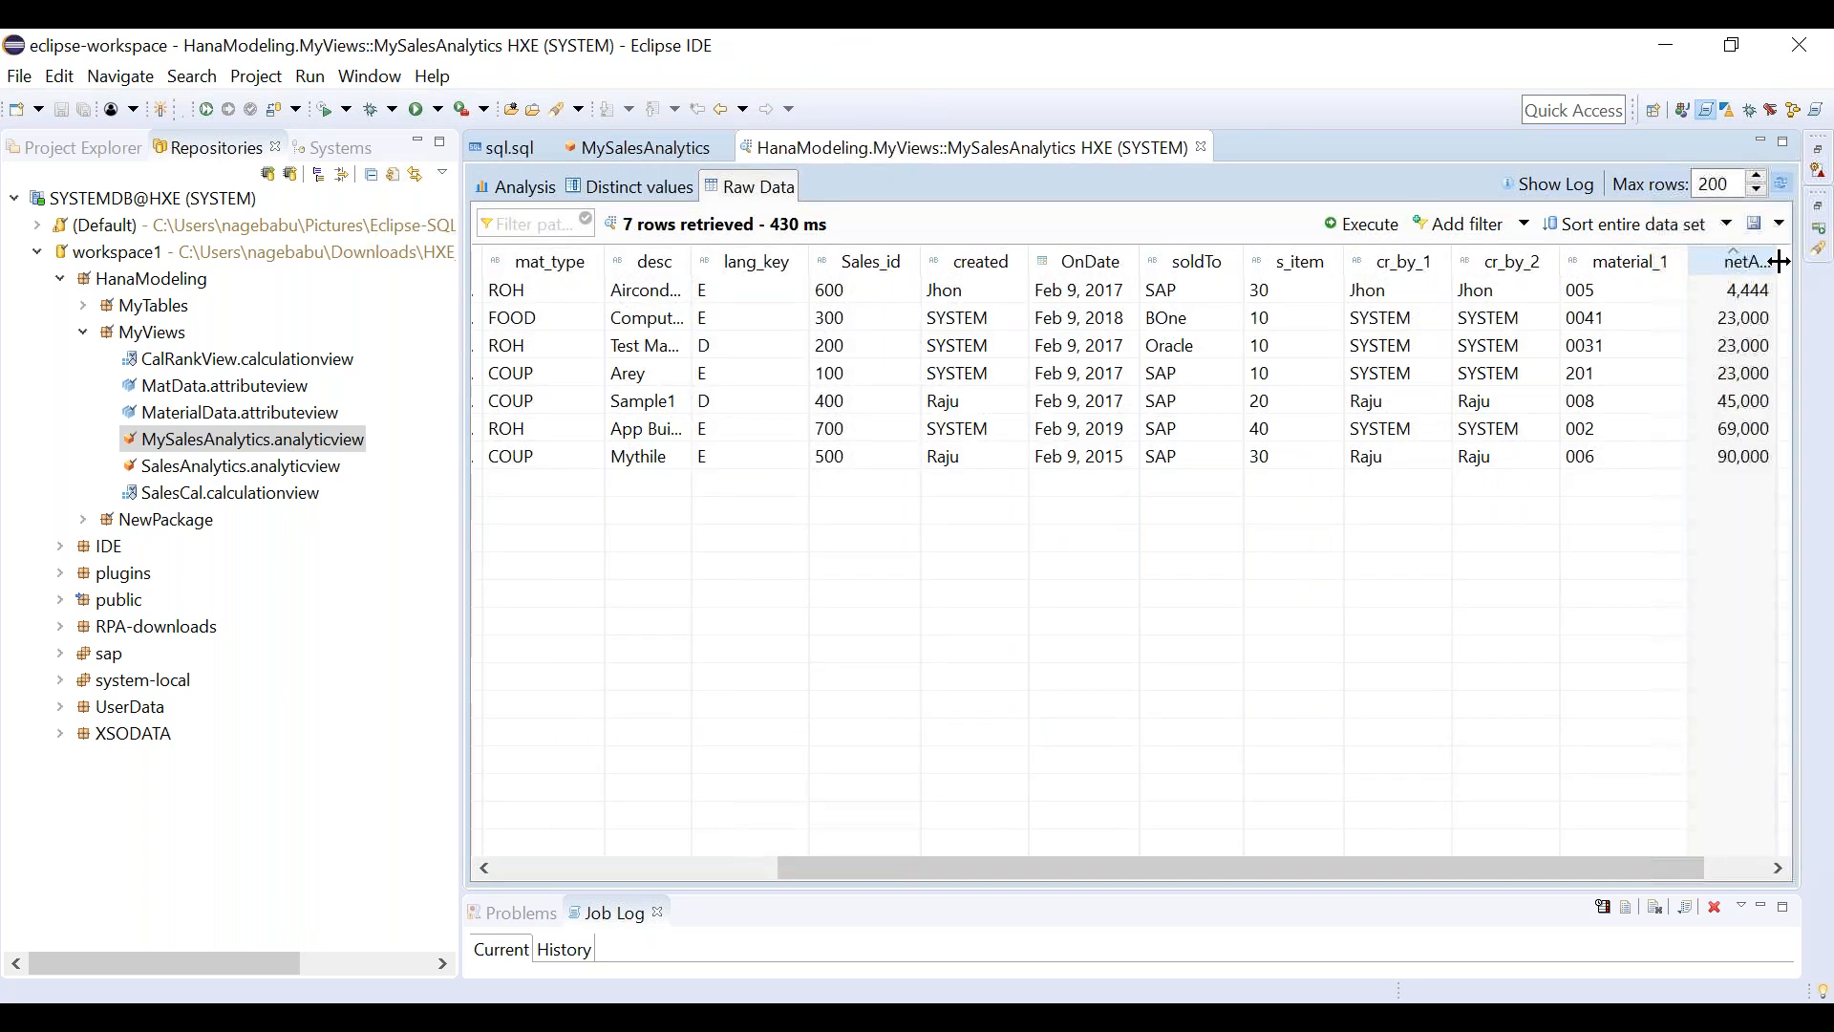
pyautogui.moveTo(1540, 868); pyautogui.dragTo(1605, 867)
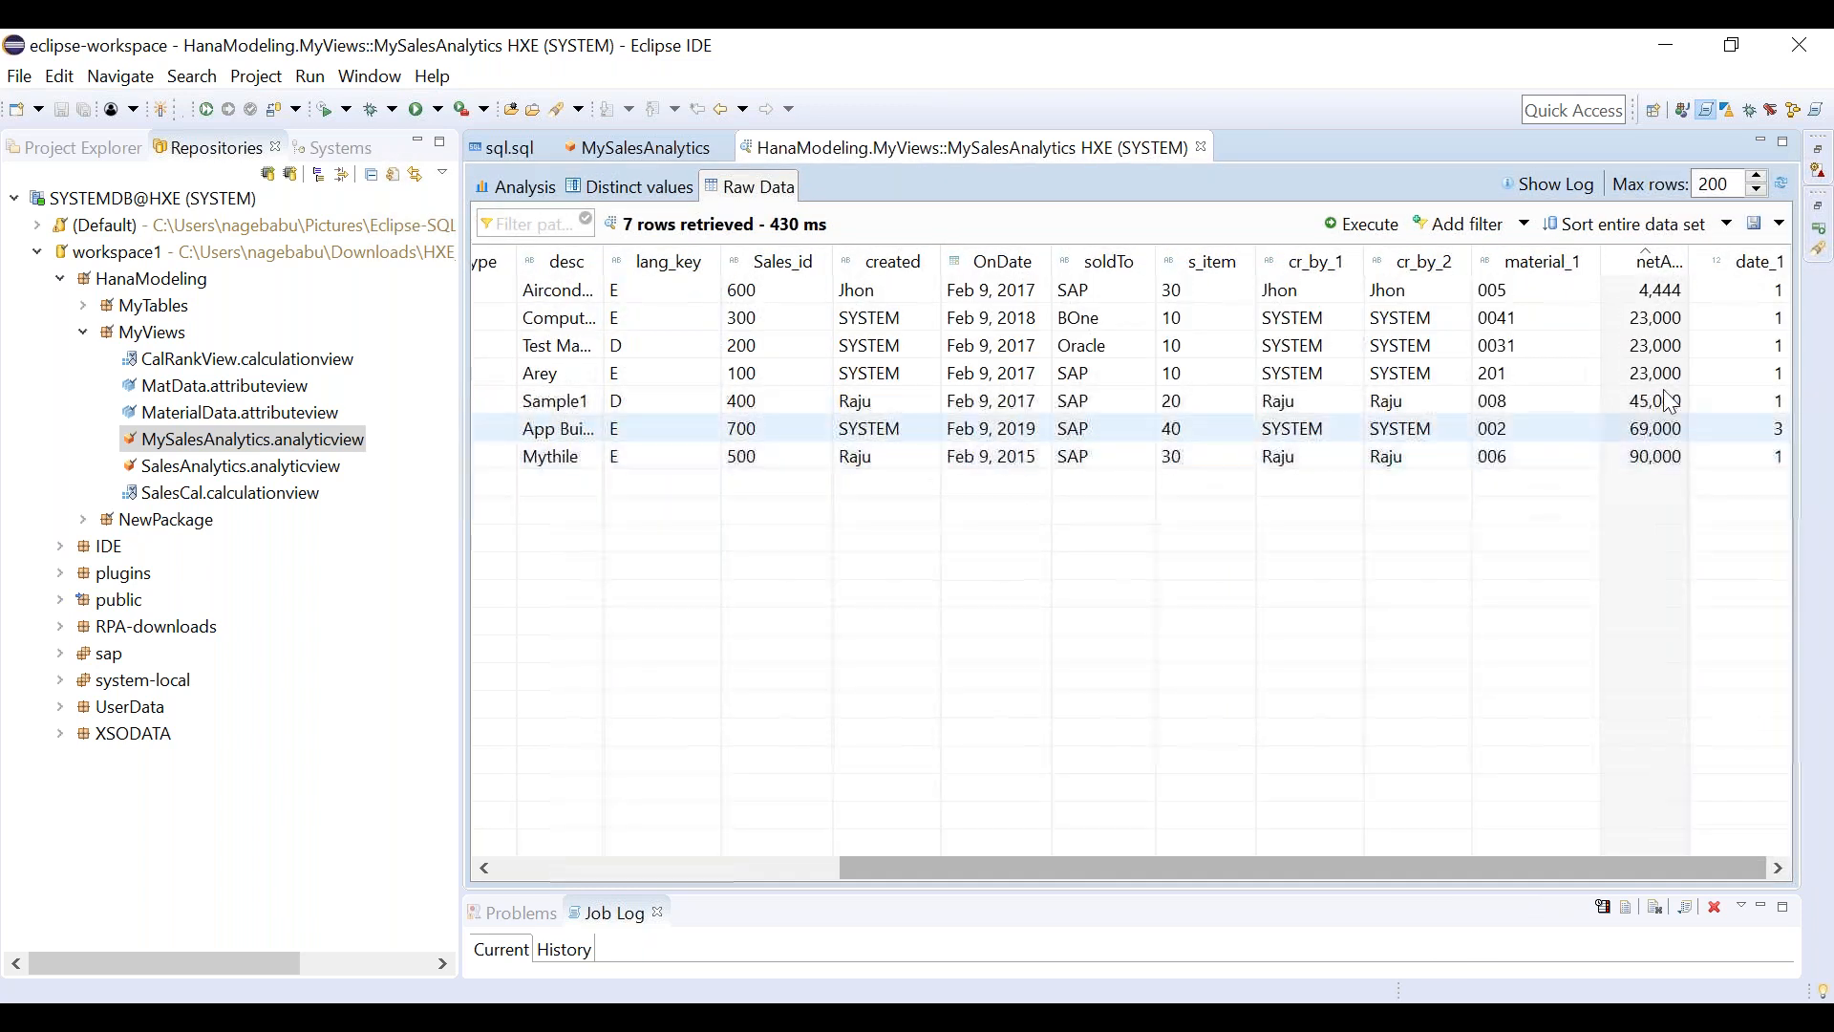
pyautogui.moveTo(1687, 256); pyautogui.dragTo(1713, 275)
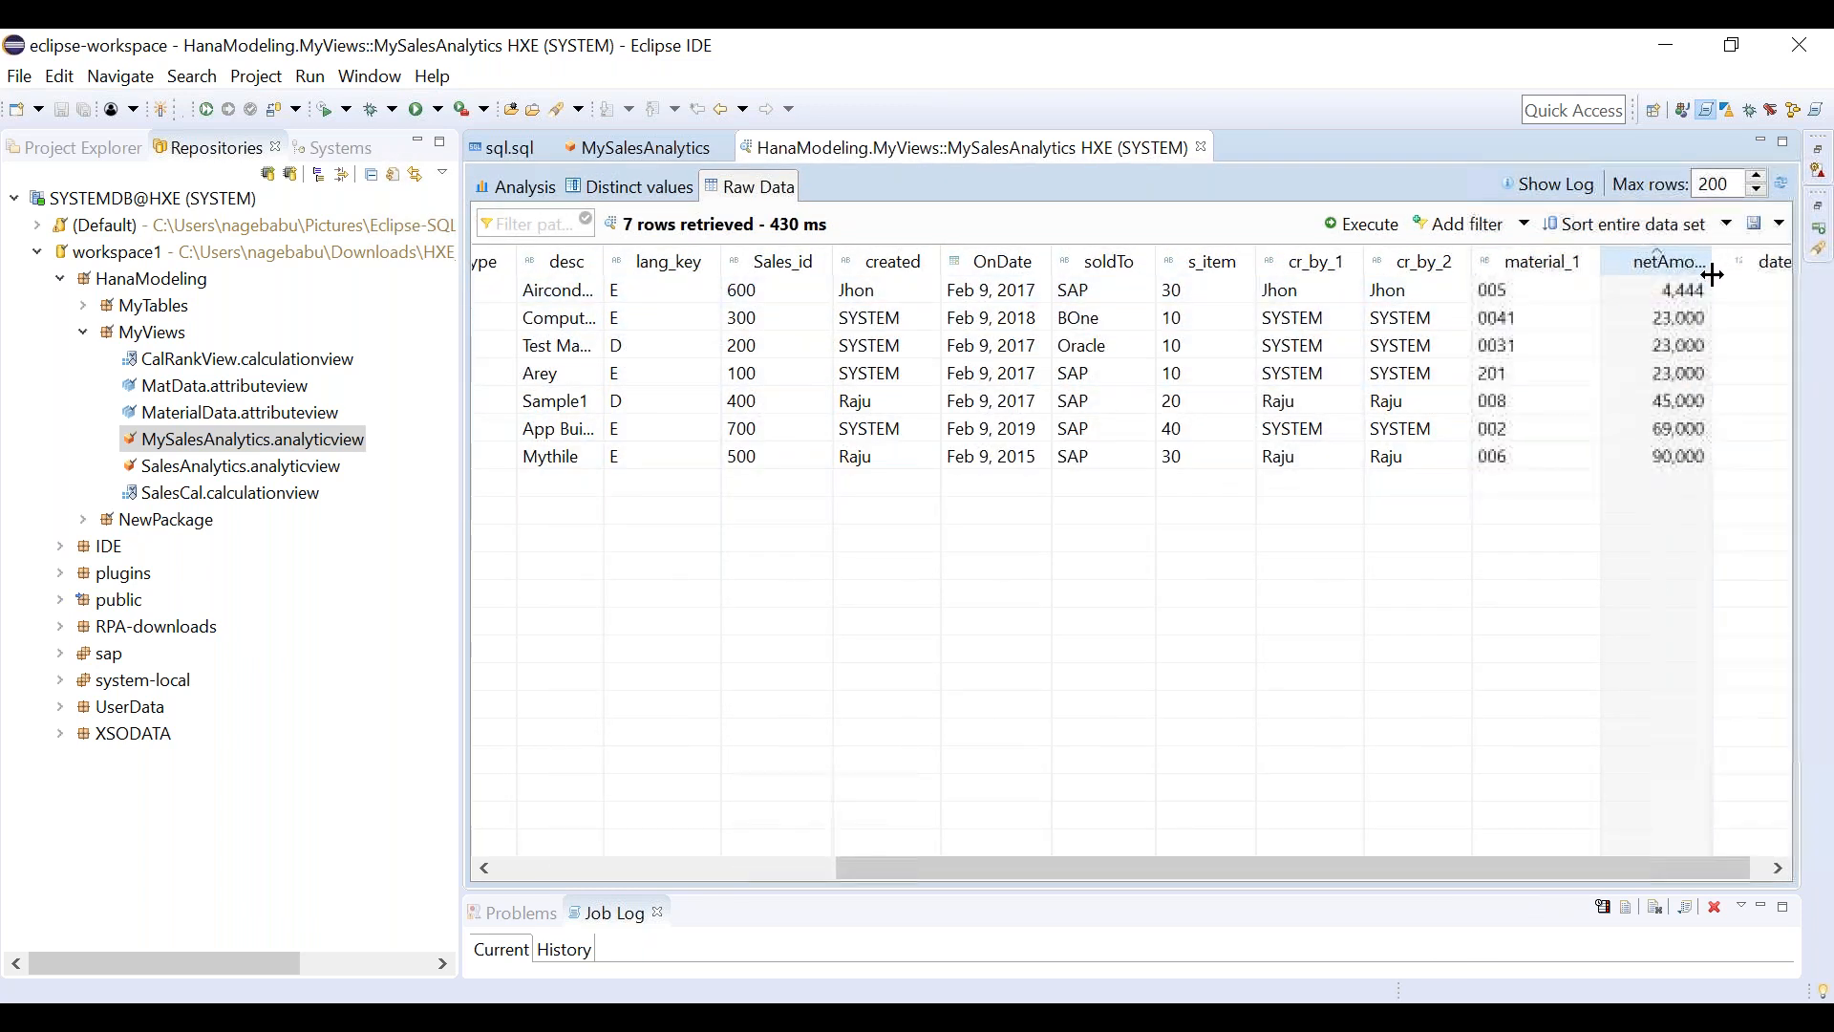
# Start a new calculated column in the Star Join output of MySalesAnalytics and name it SalesPrediction.
pyautogui.click(698, 150)
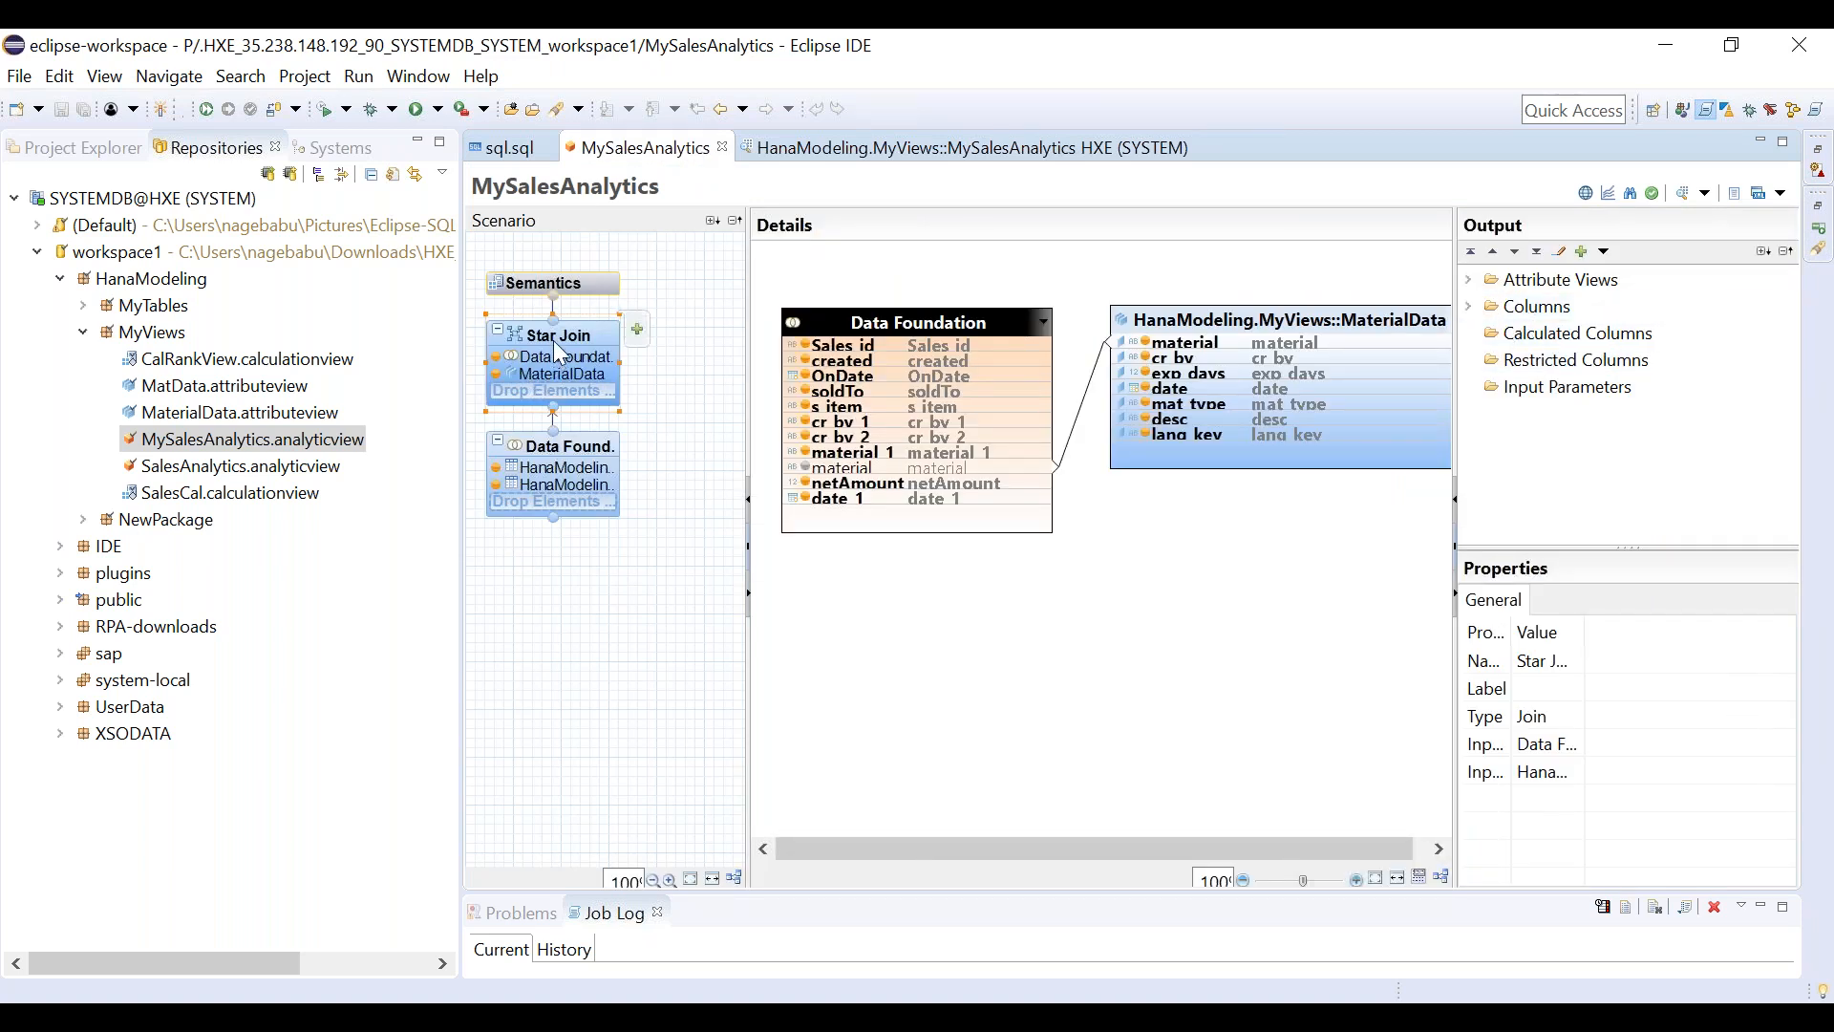
pyautogui.click(1528, 335)
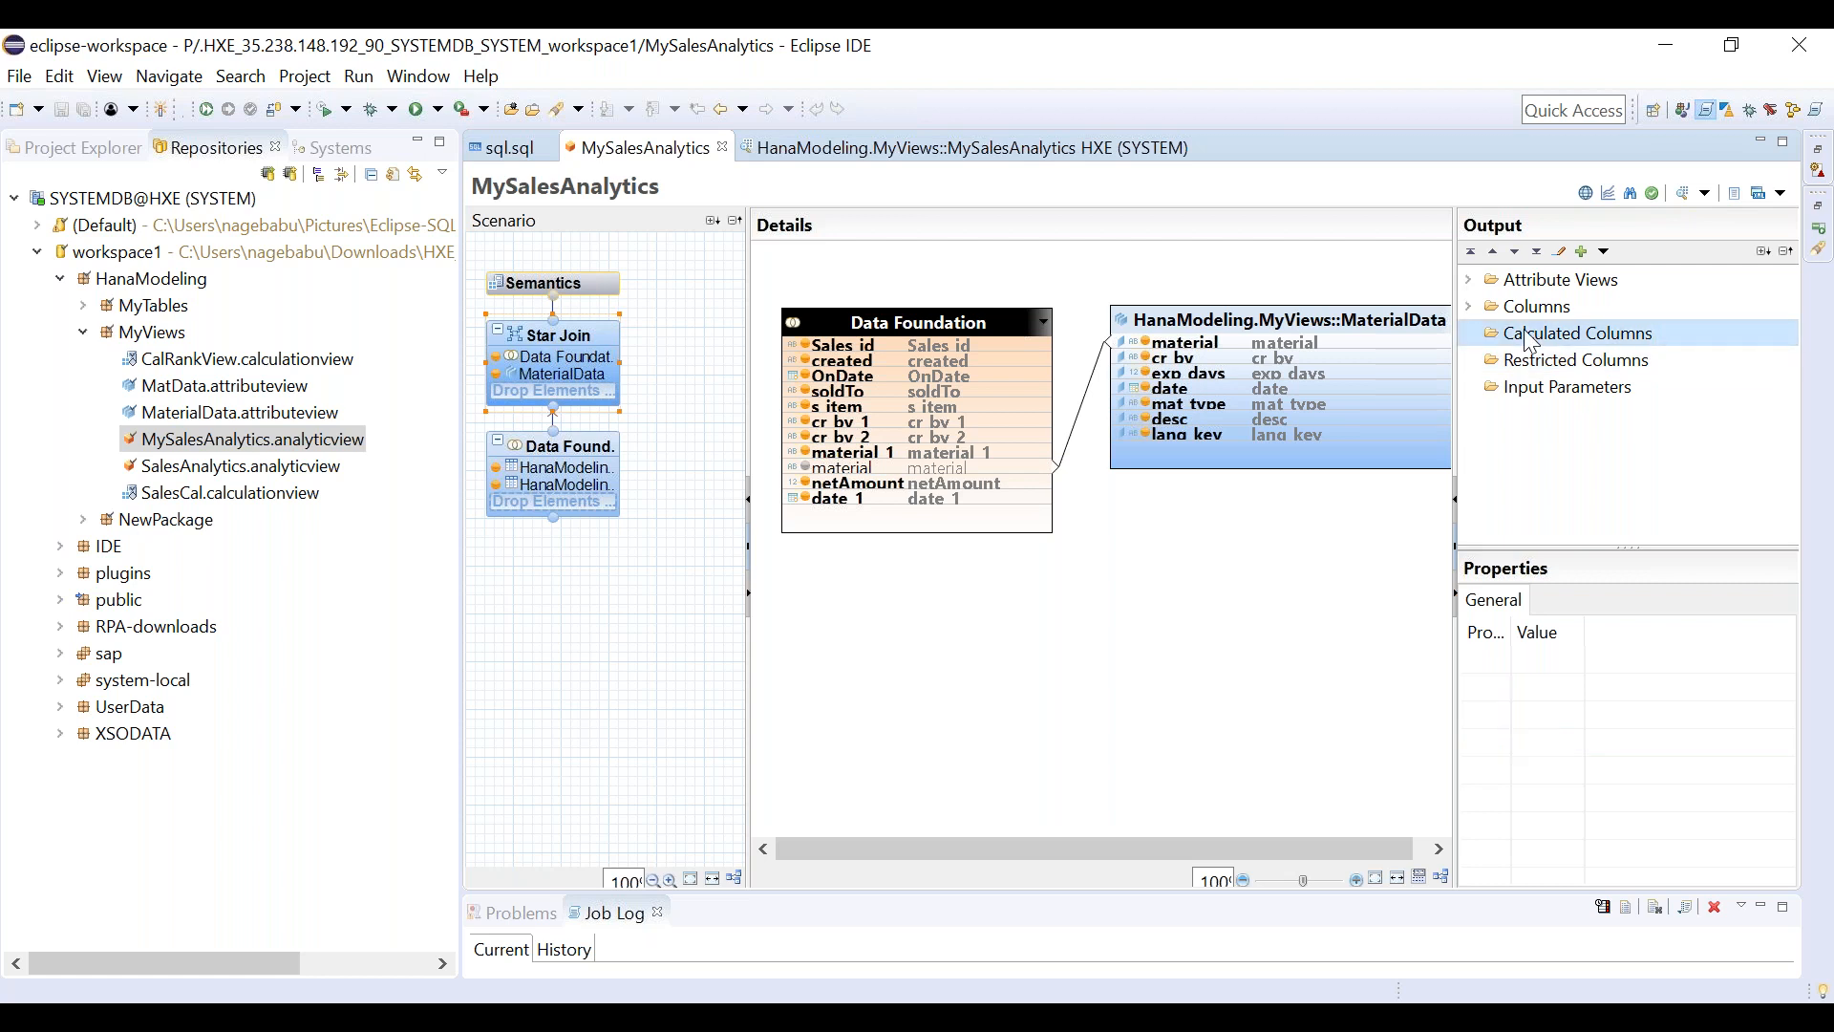
pyautogui.rightClick(1526, 331)
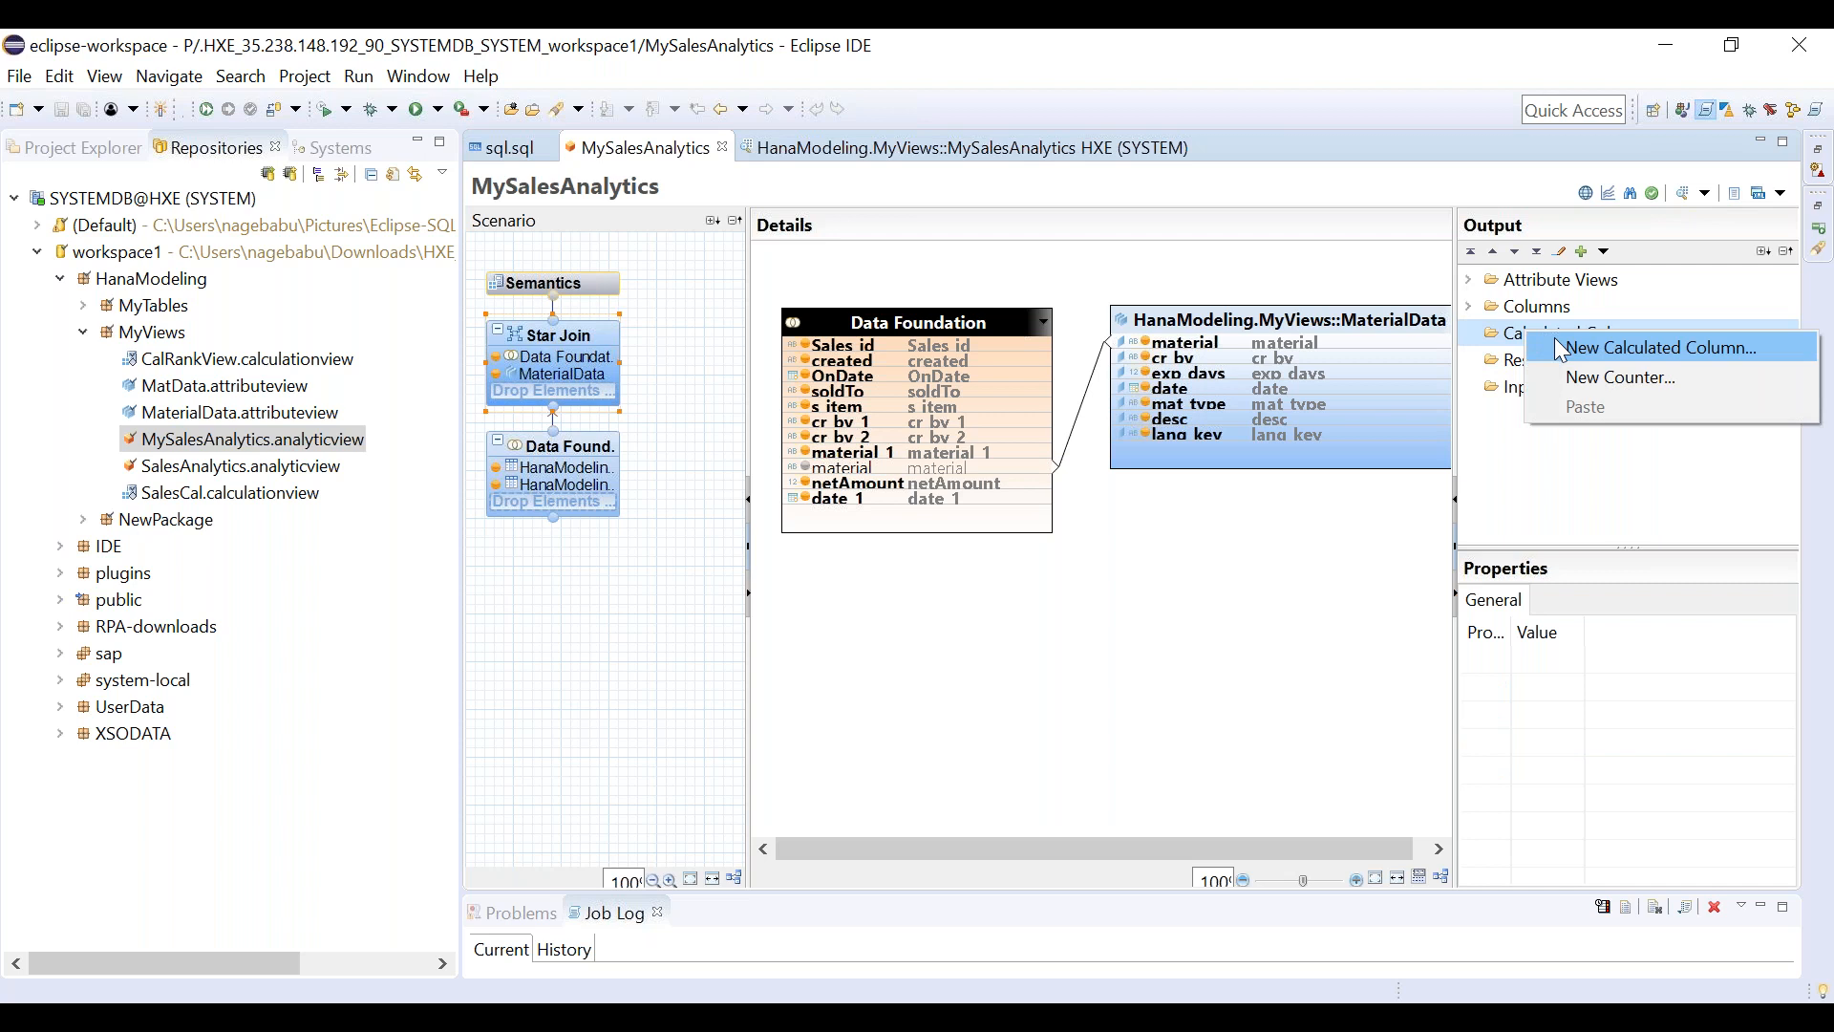
pyautogui.click(1562, 350)
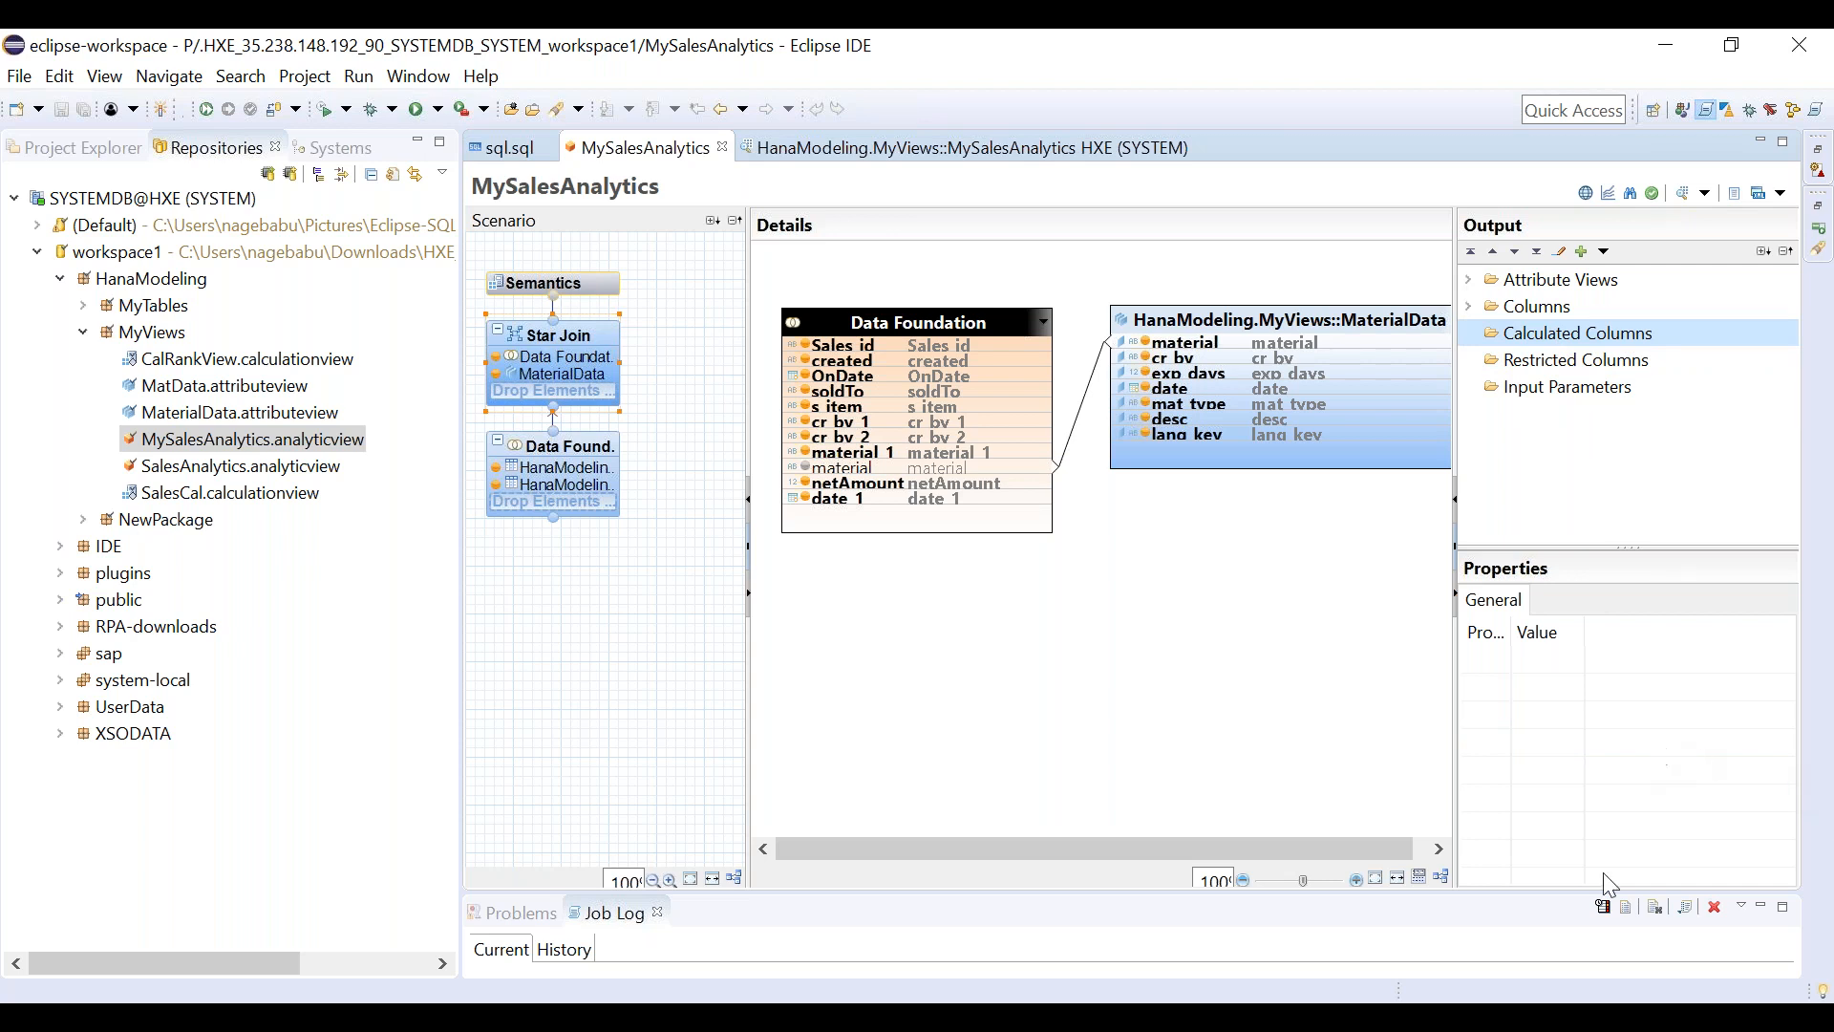
pyautogui.click(1806, 45)
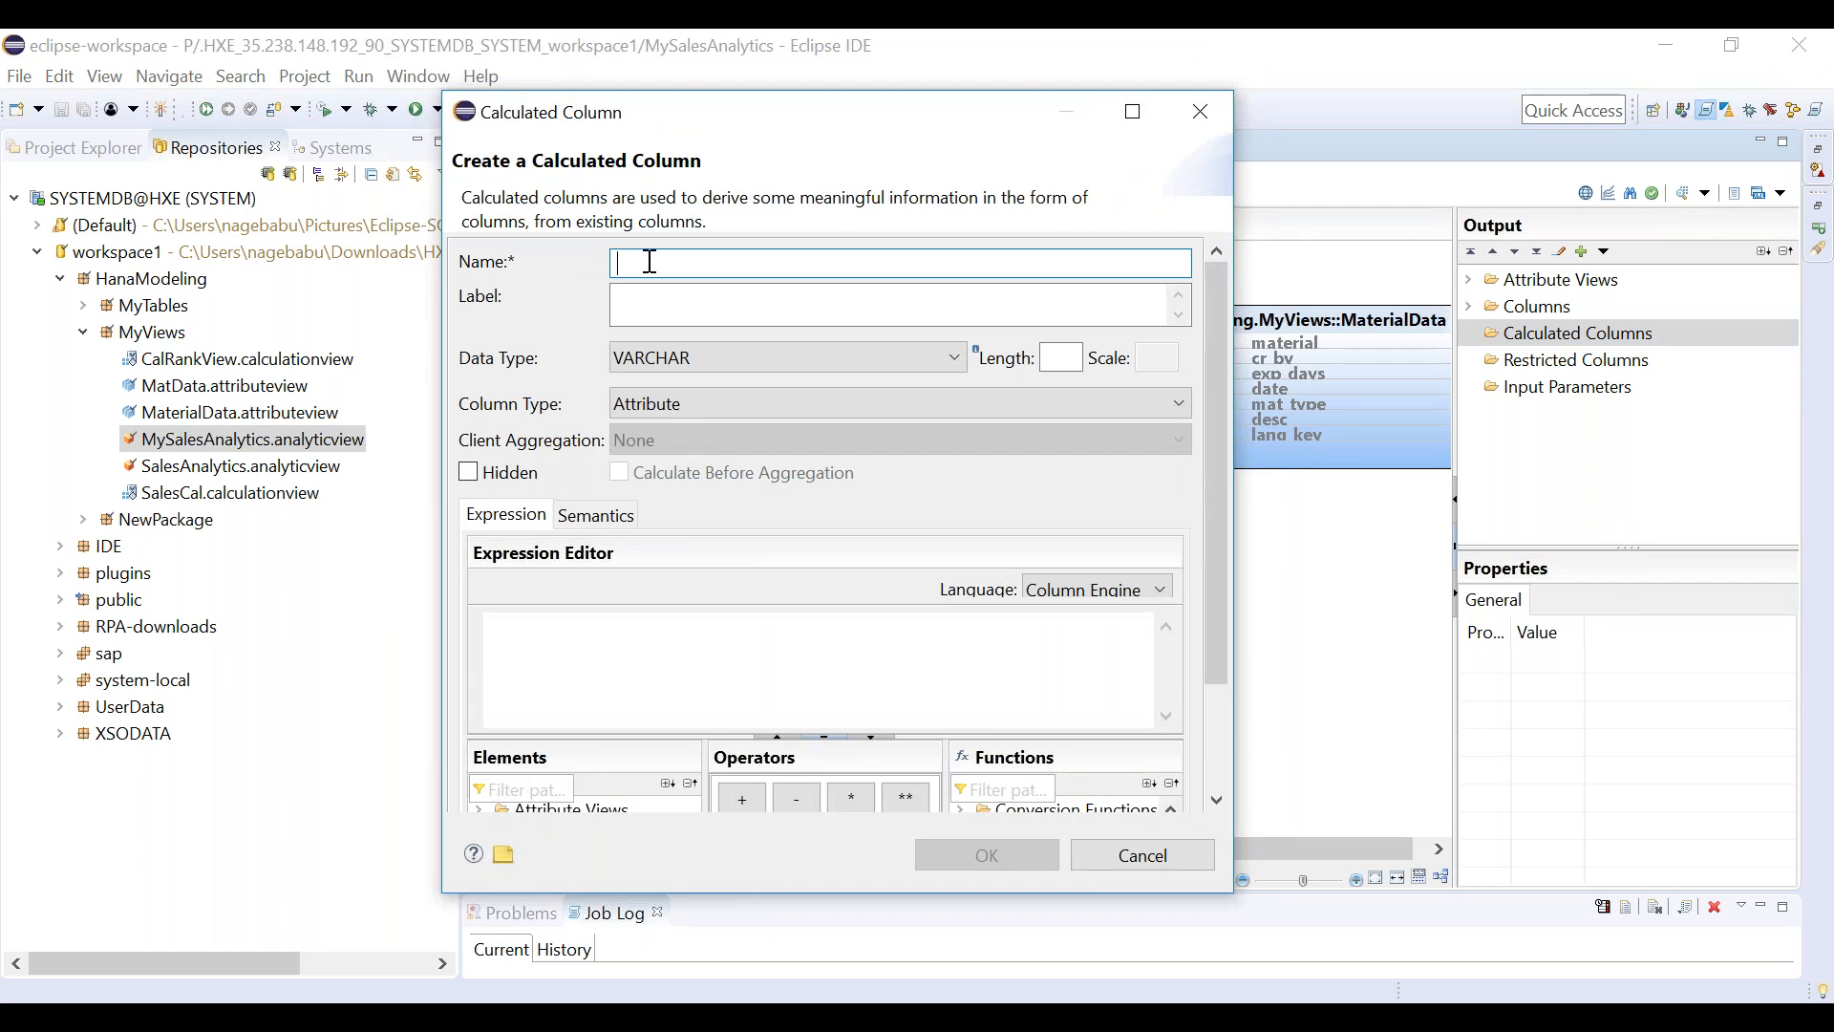
pyautogui.write('SalesPrediction(10%)')
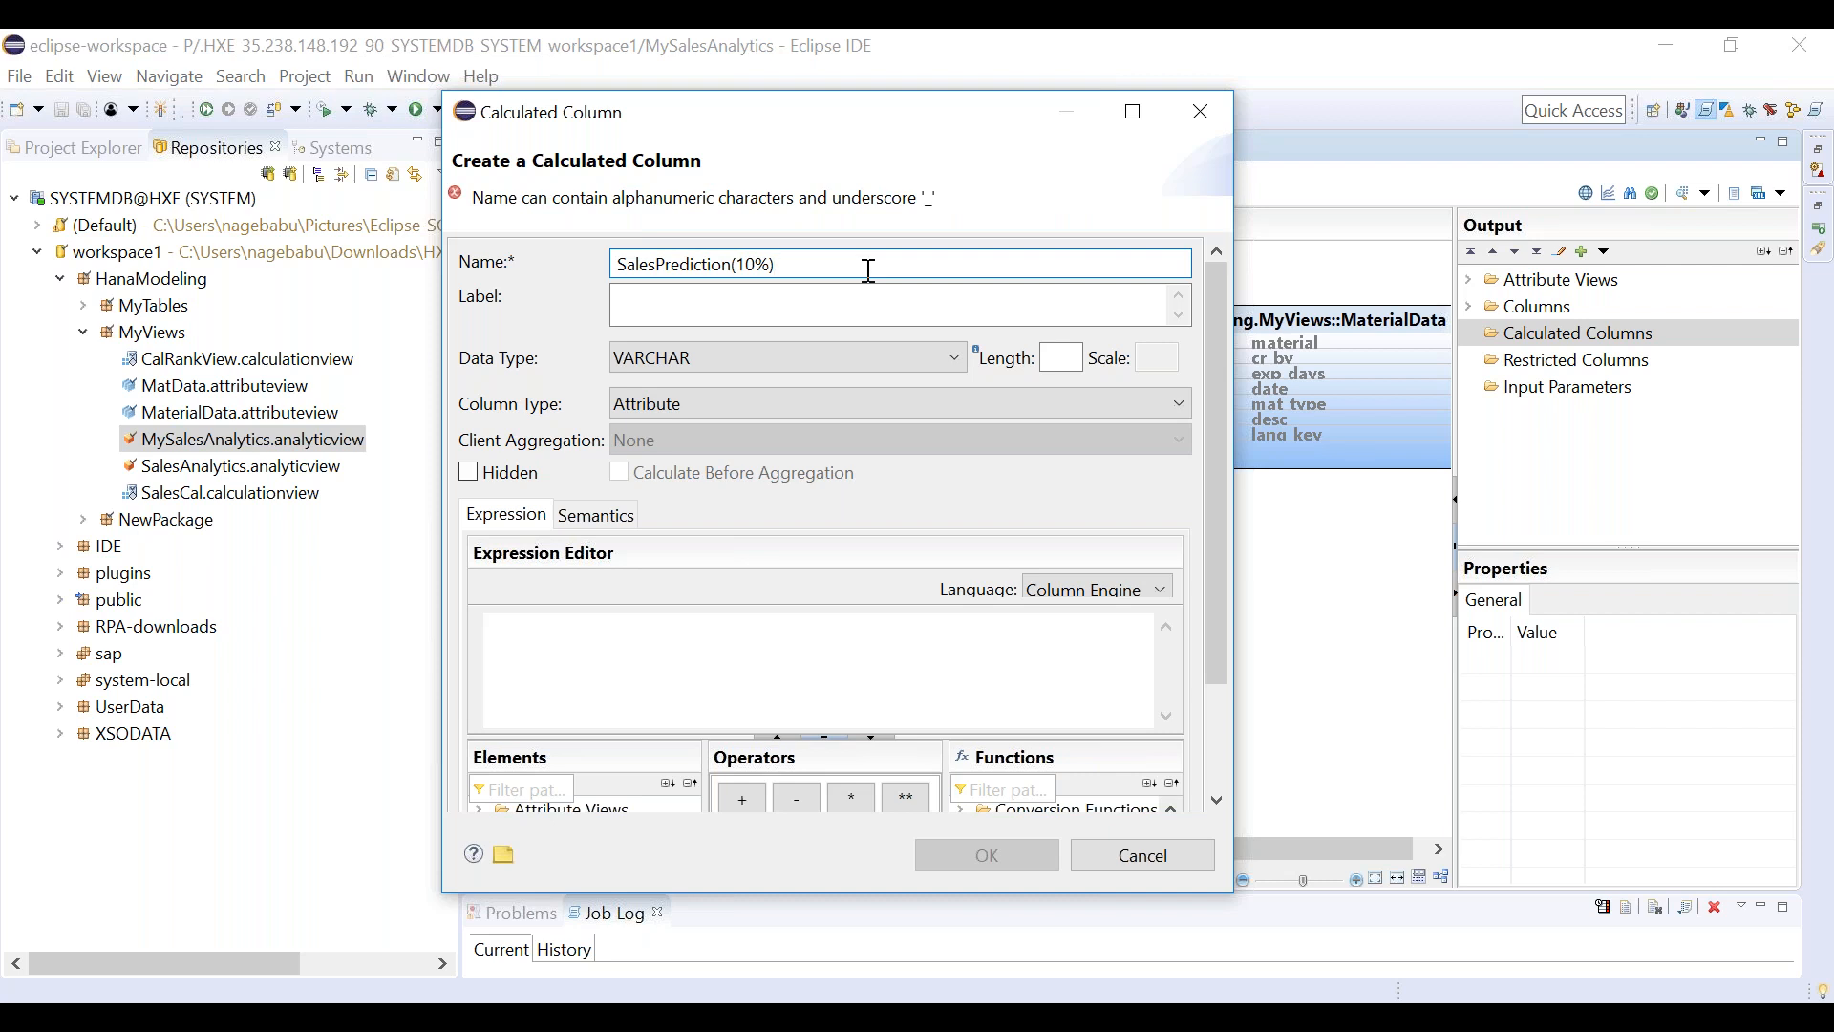
pyautogui.press('BackSpace')
pyautogui.press('BackSpace')
pyautogui.press('BackSpace')
pyautogui.press('BackSpace')
pyautogui.press('BackSpace')
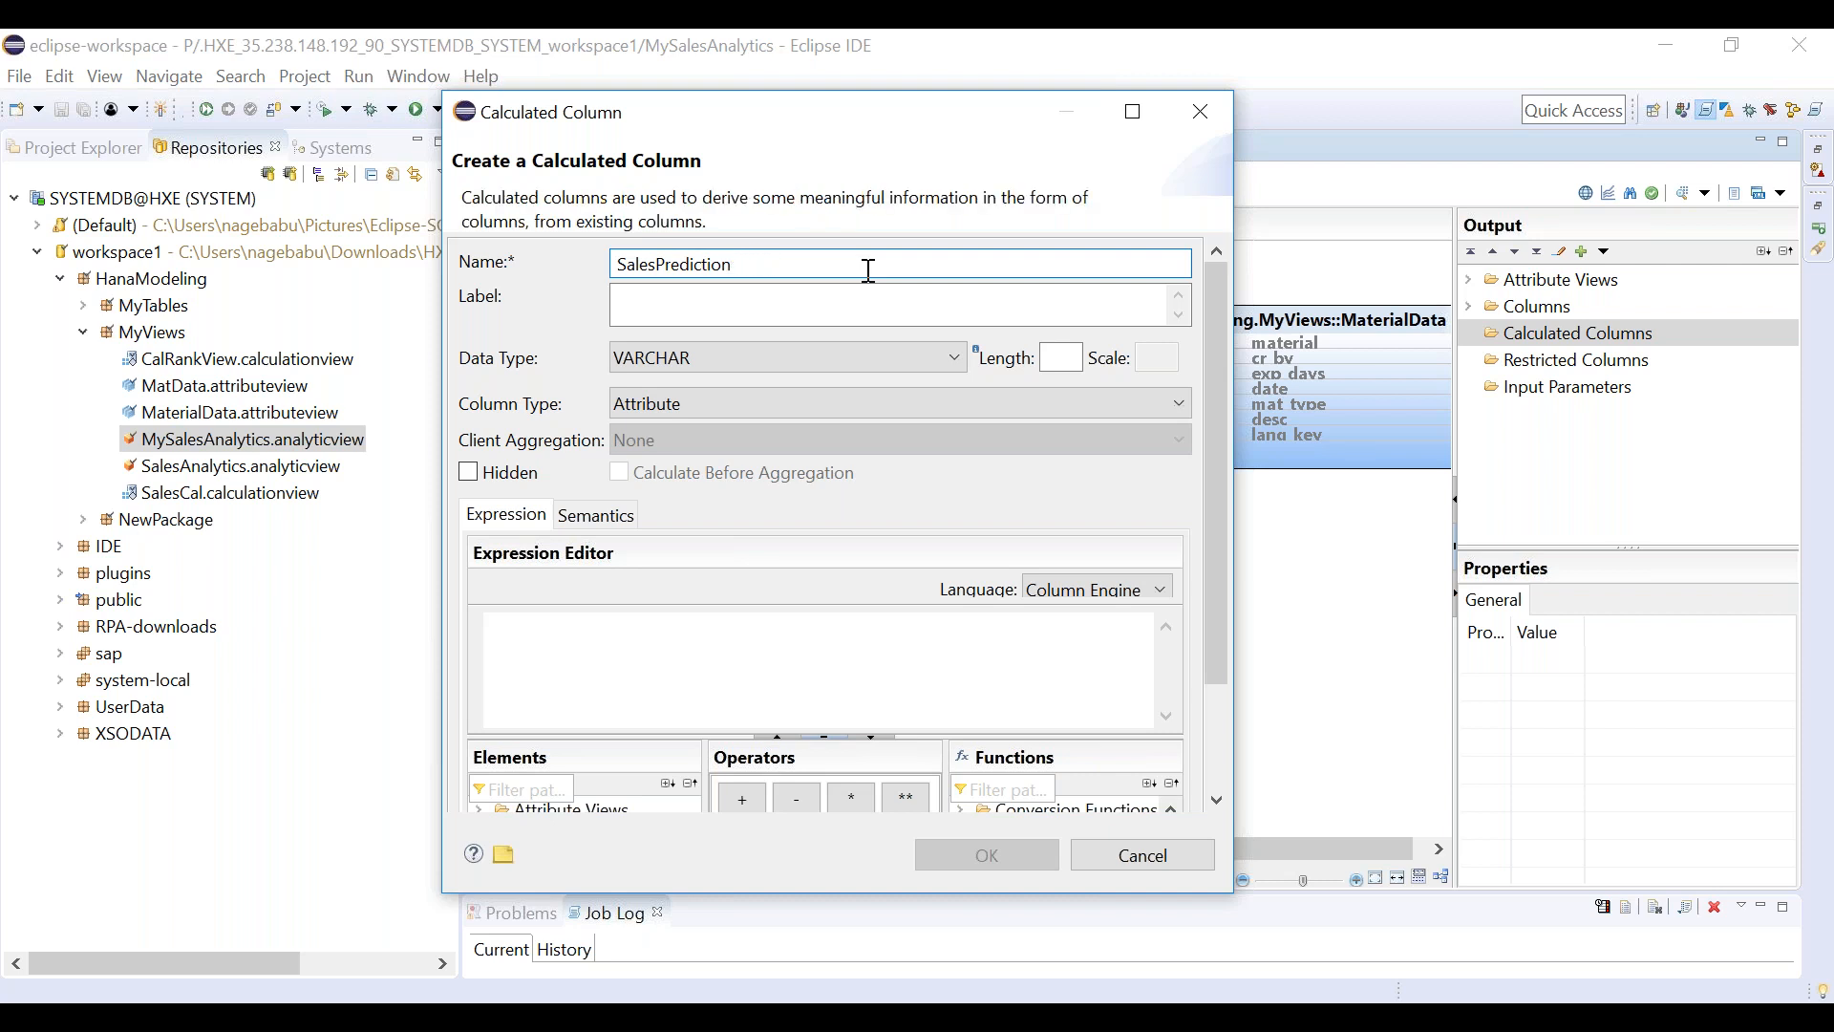
pyautogui.write('10%')
pyautogui.press('BackSpace')
pyautogui.press('BackSpace')
pyautogui.press('BackSpace')
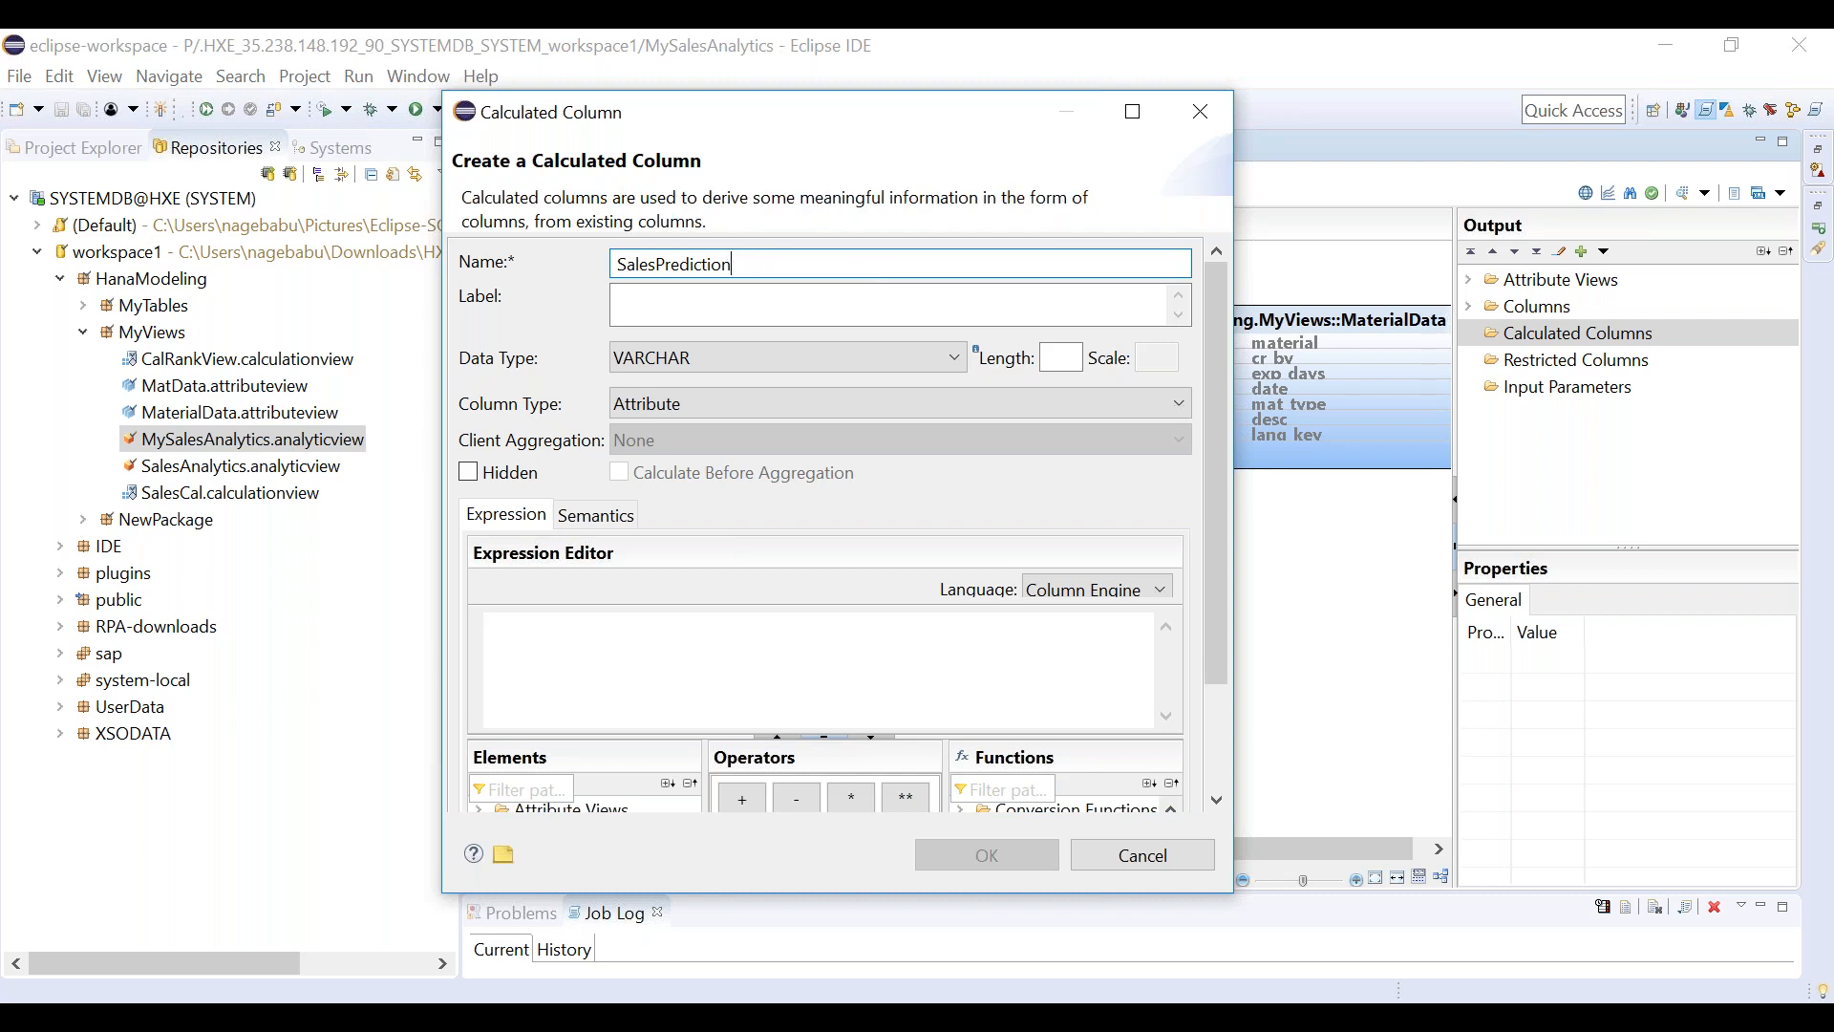
# Set the calculated column's label to "SalesPrediction 10%".
pyautogui.click(753, 302)
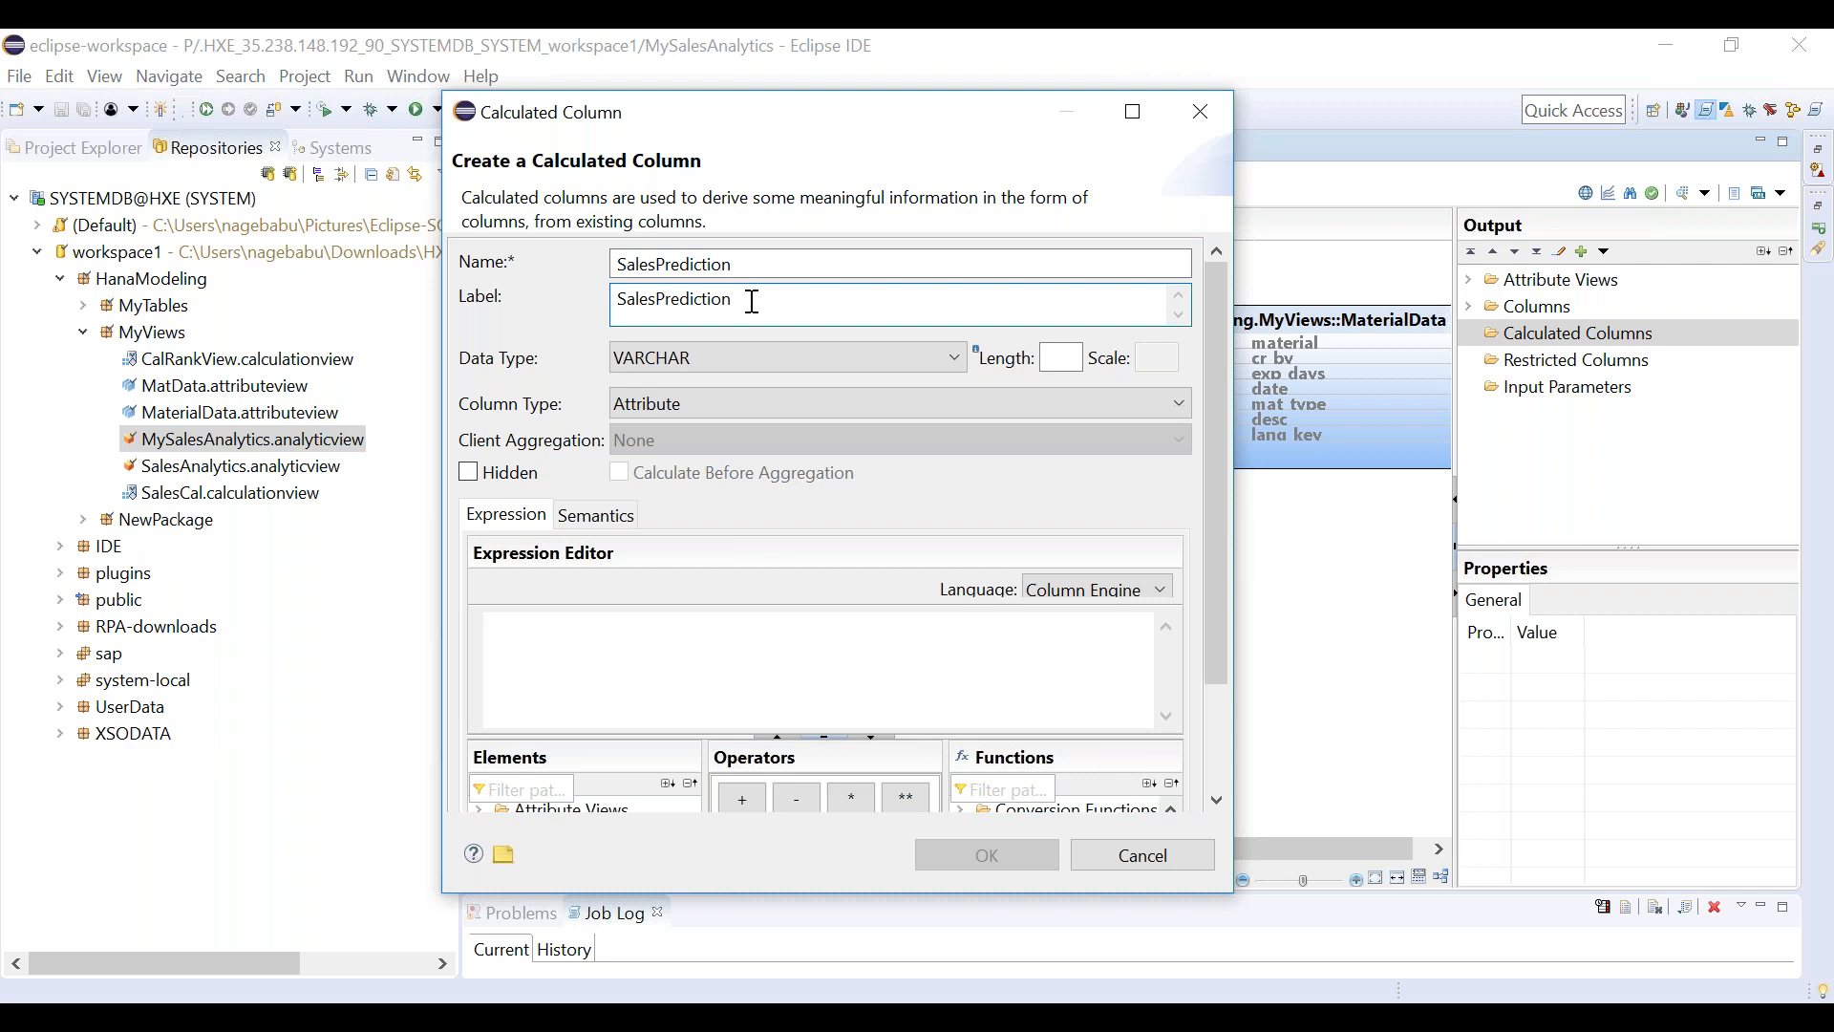
pyautogui.write('10%')
pyautogui.click(1005, 394)
pyautogui.click(1005, 393)
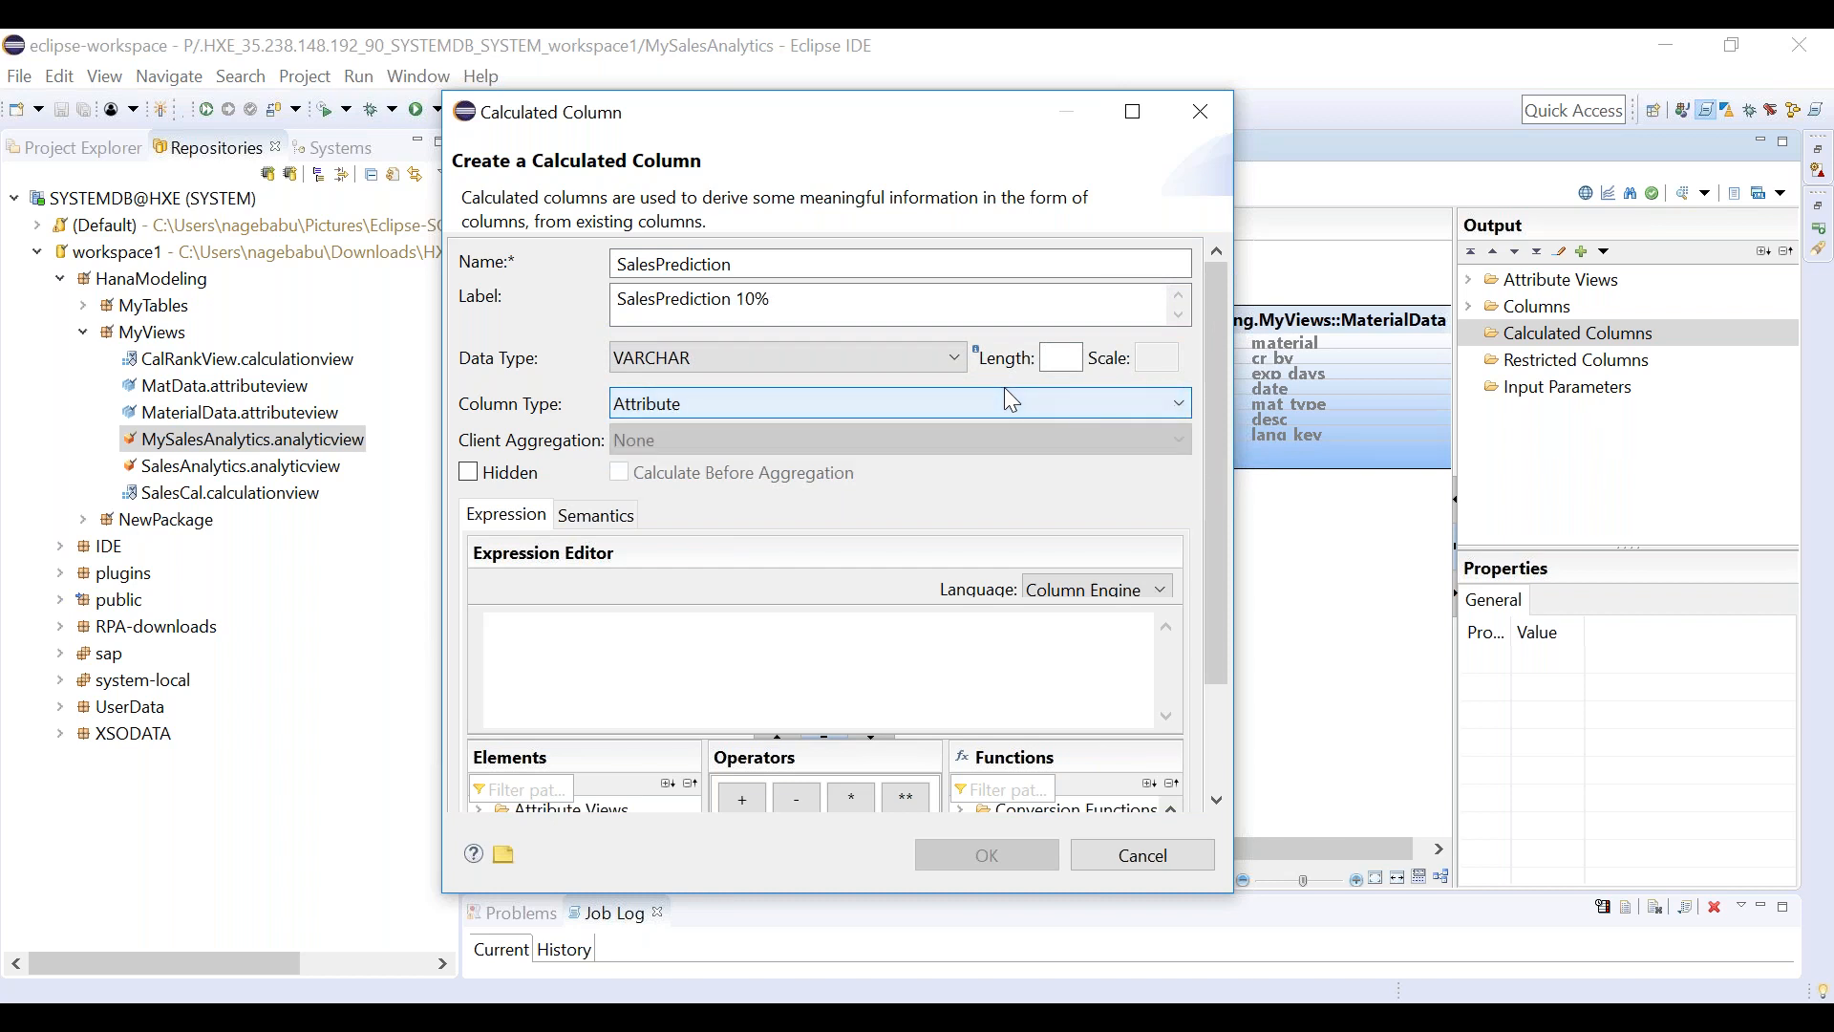
pyautogui.click(797, 319)
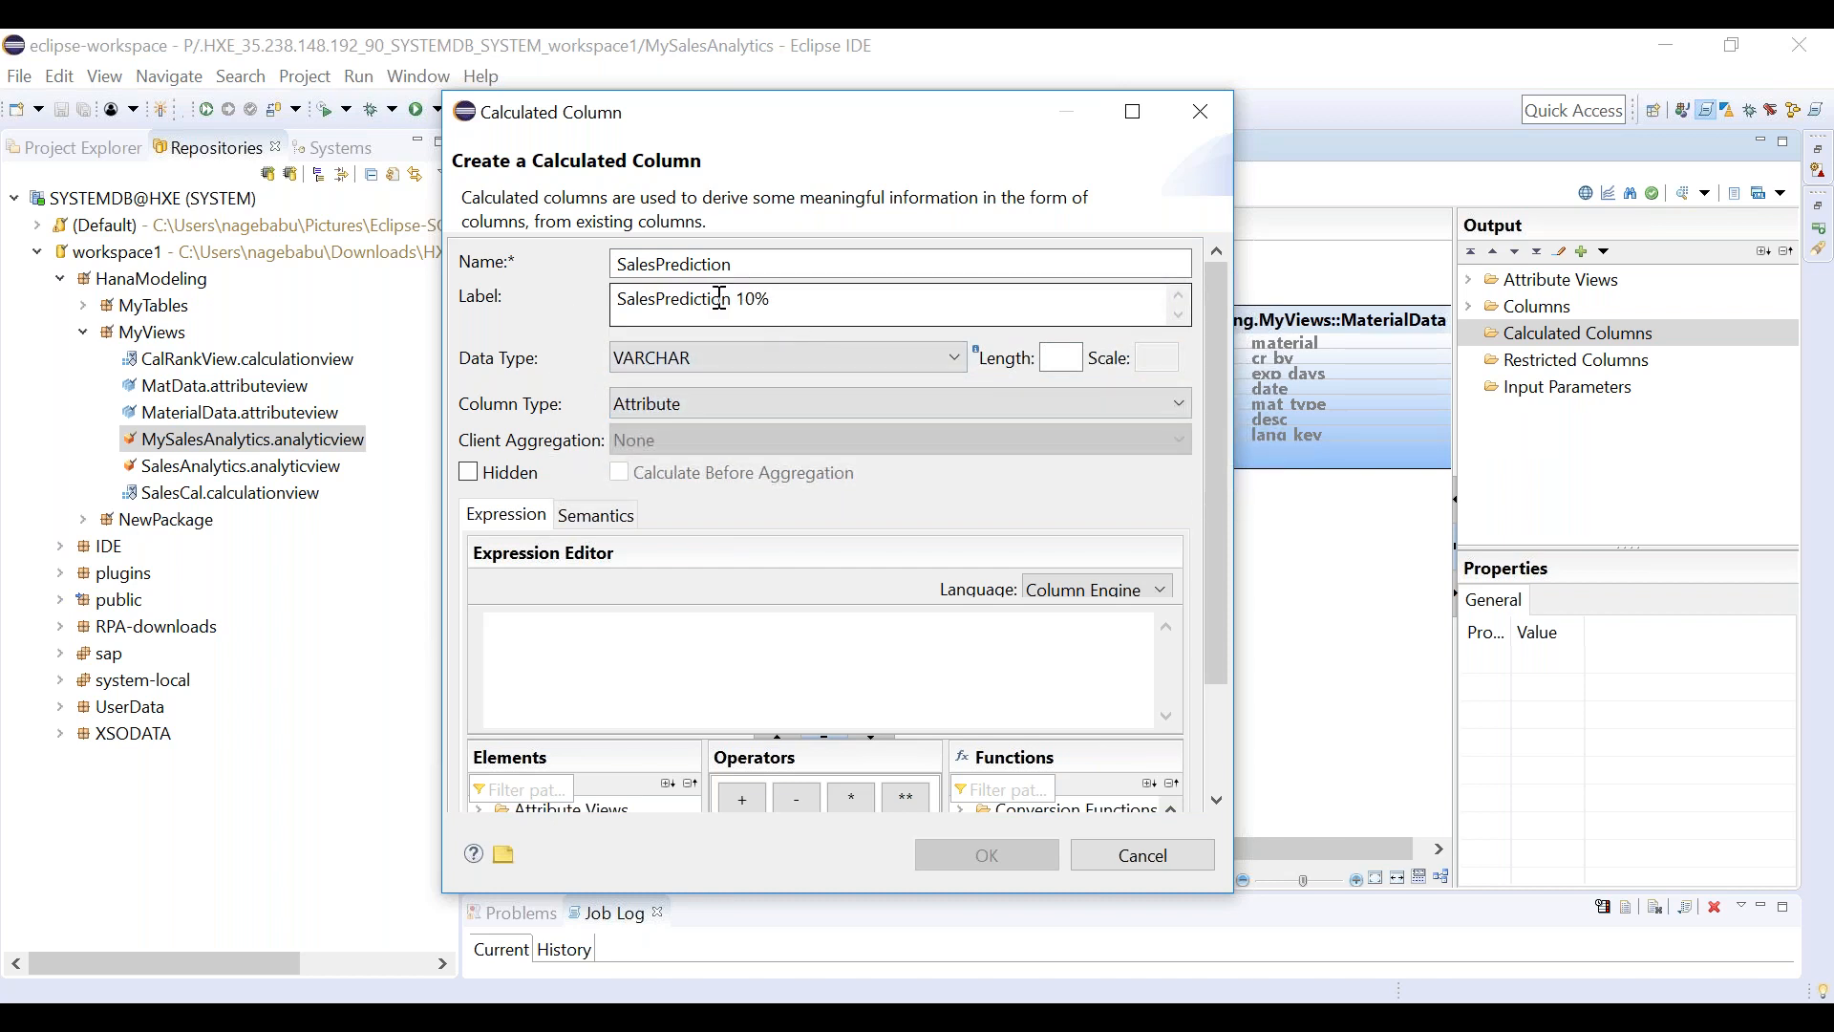
# Set the calculated column's data type to INTEGER and its column type to Measure.
pyautogui.click(1058, 358)
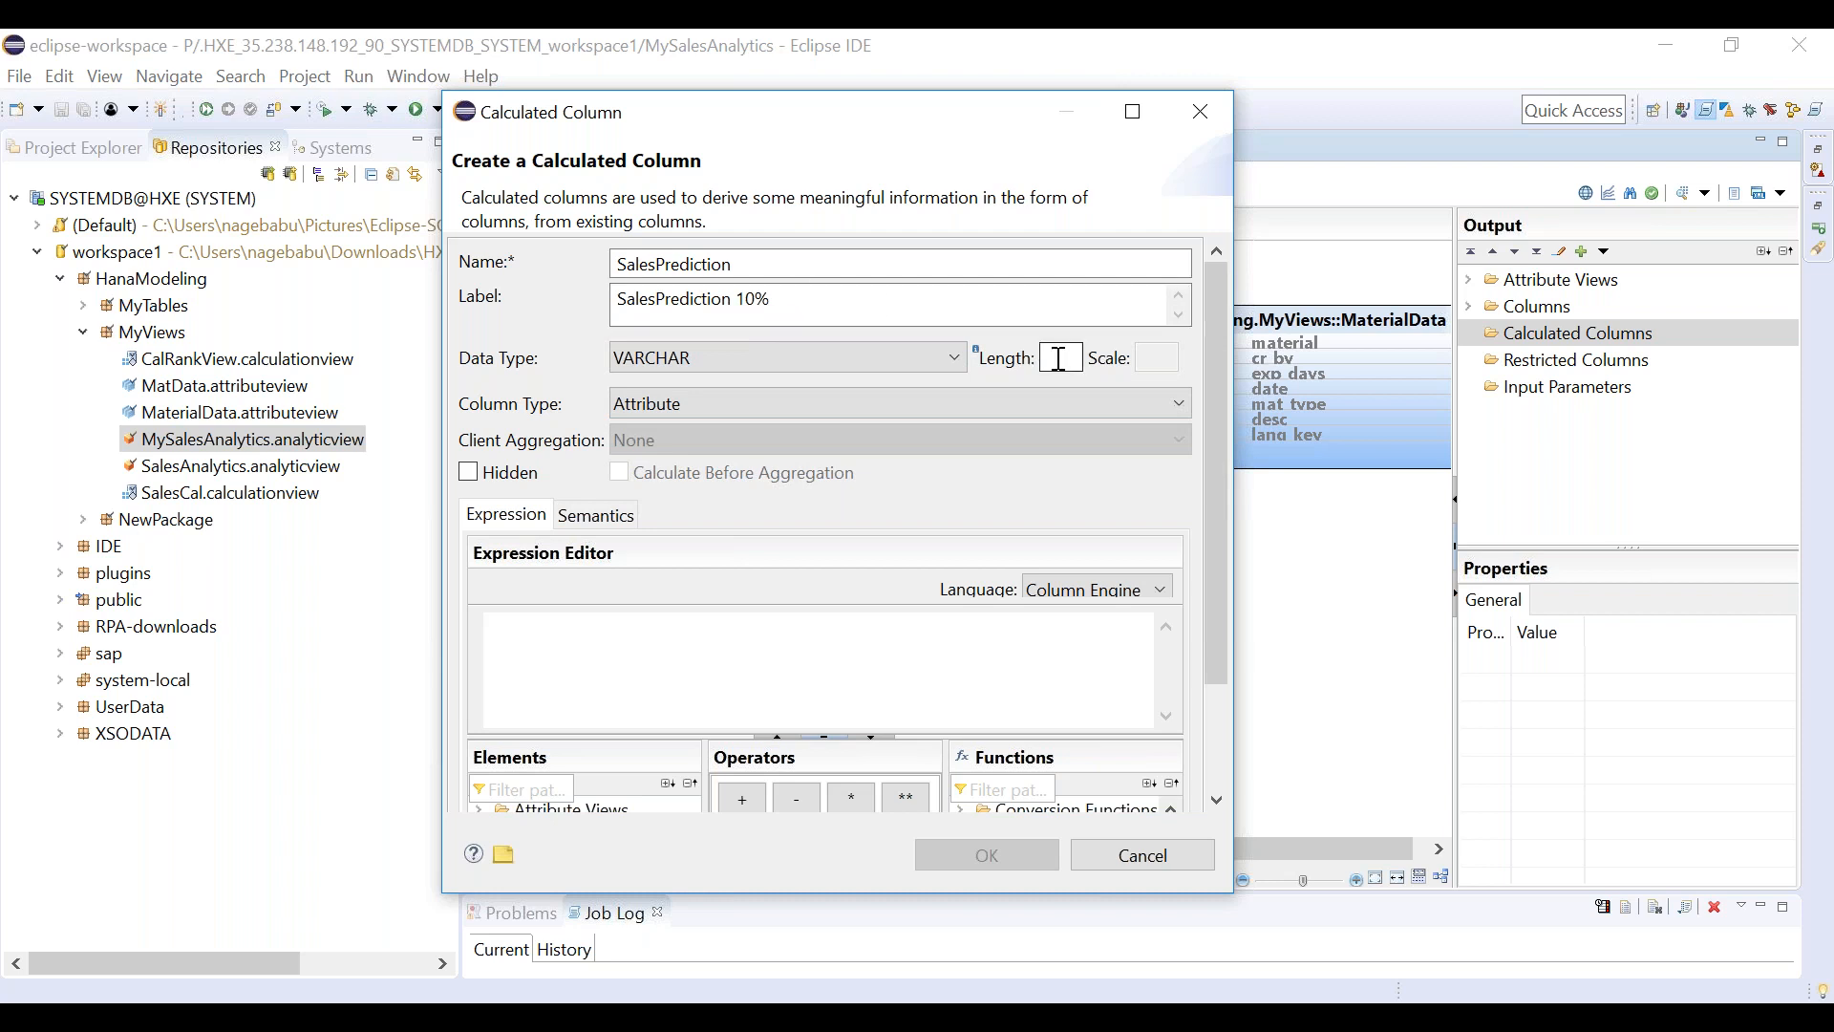
pyautogui.click(755, 301)
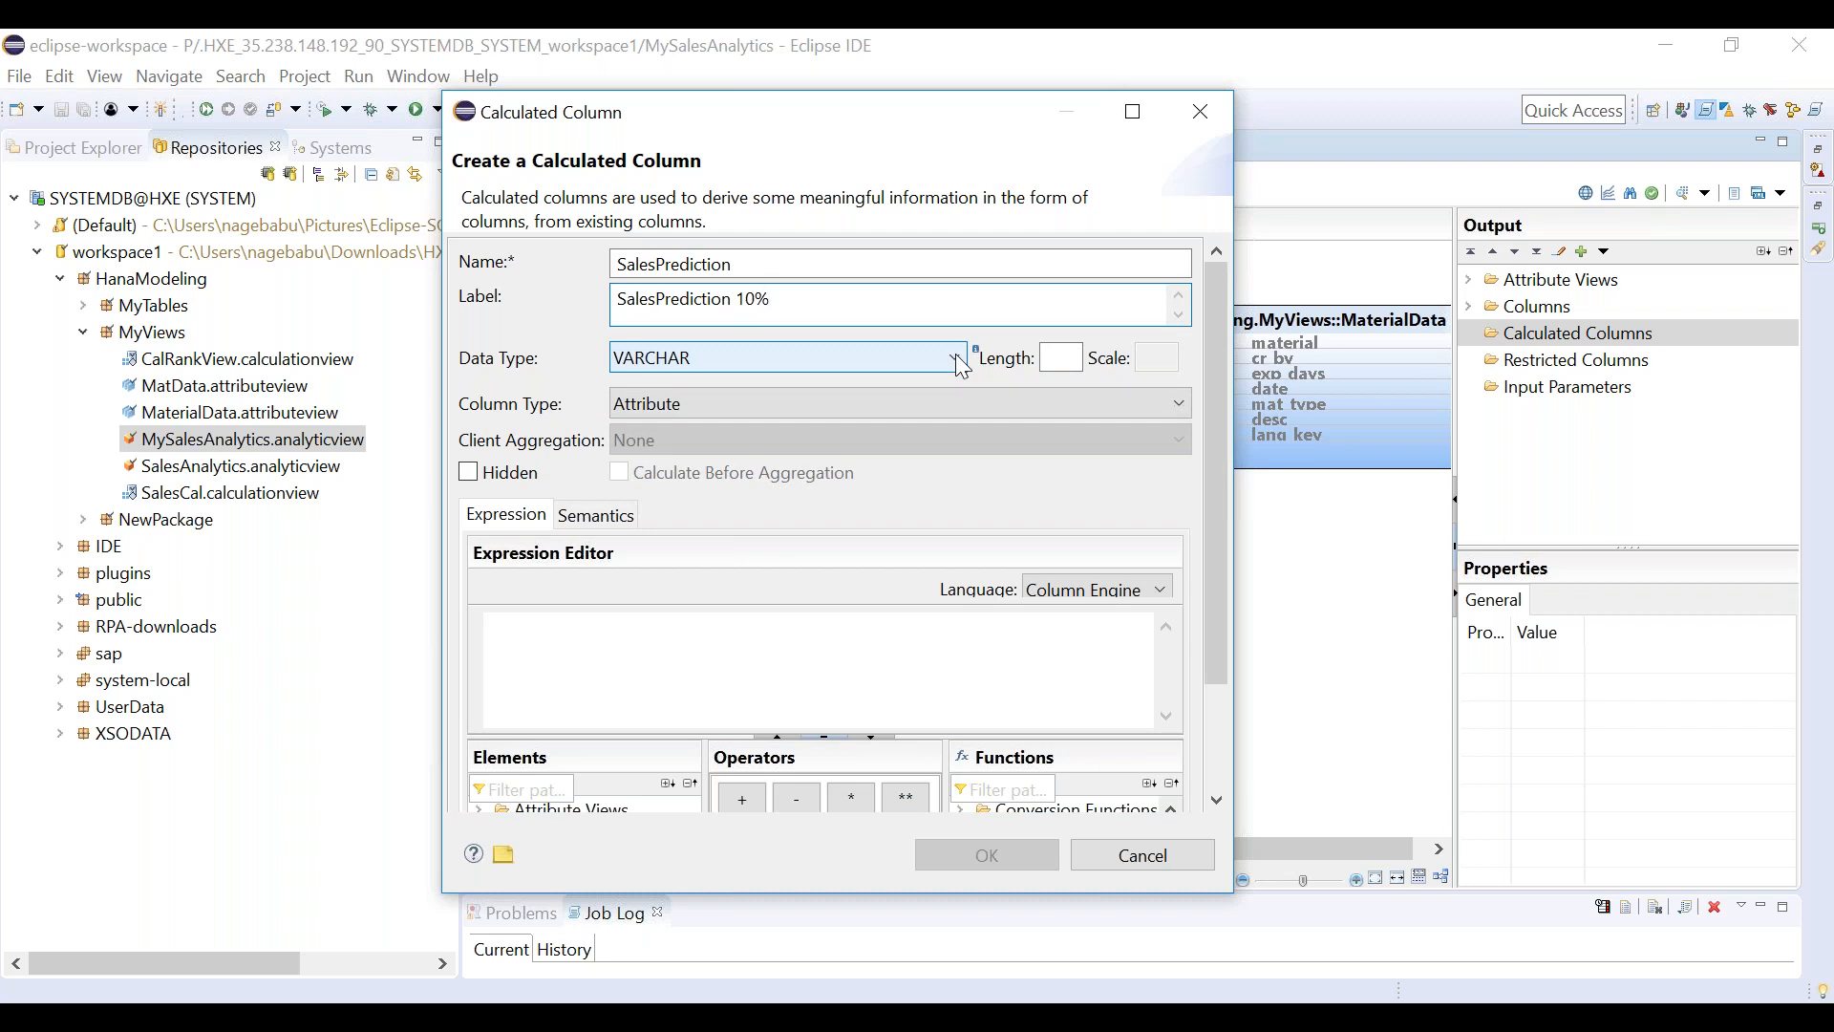
pyautogui.click(955, 353)
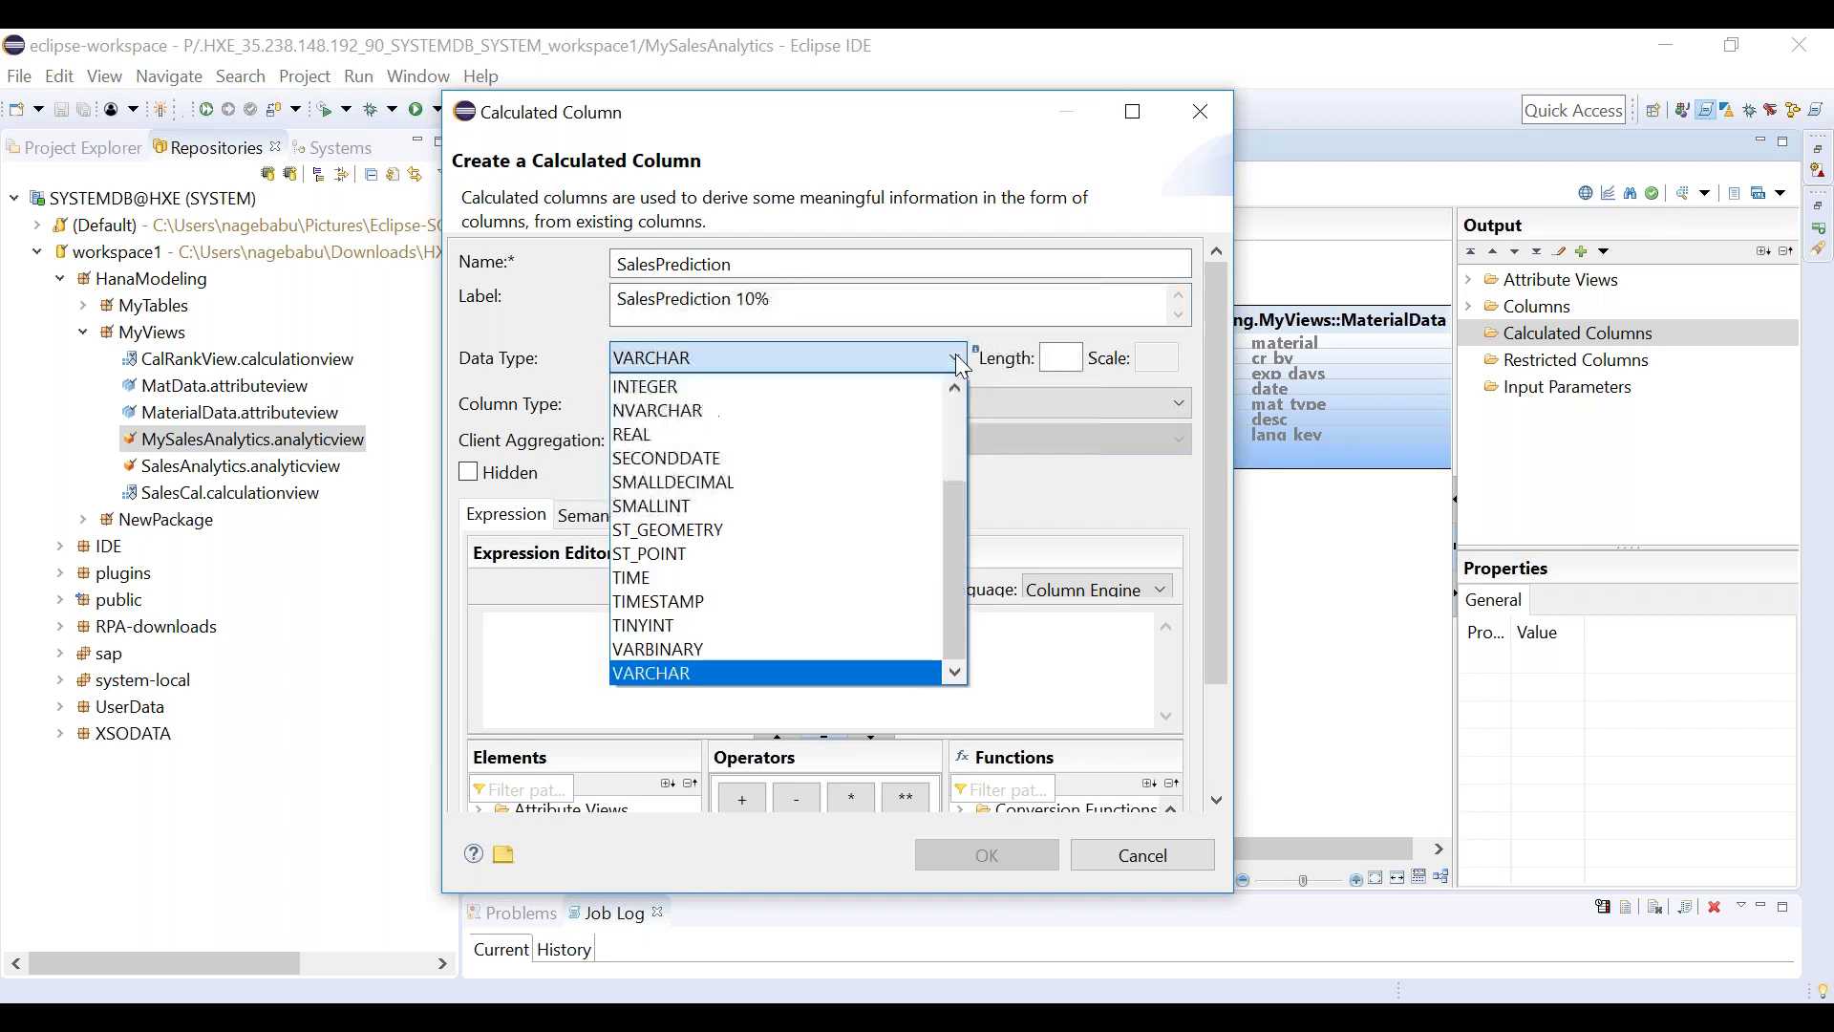
pyautogui.click(877, 387)
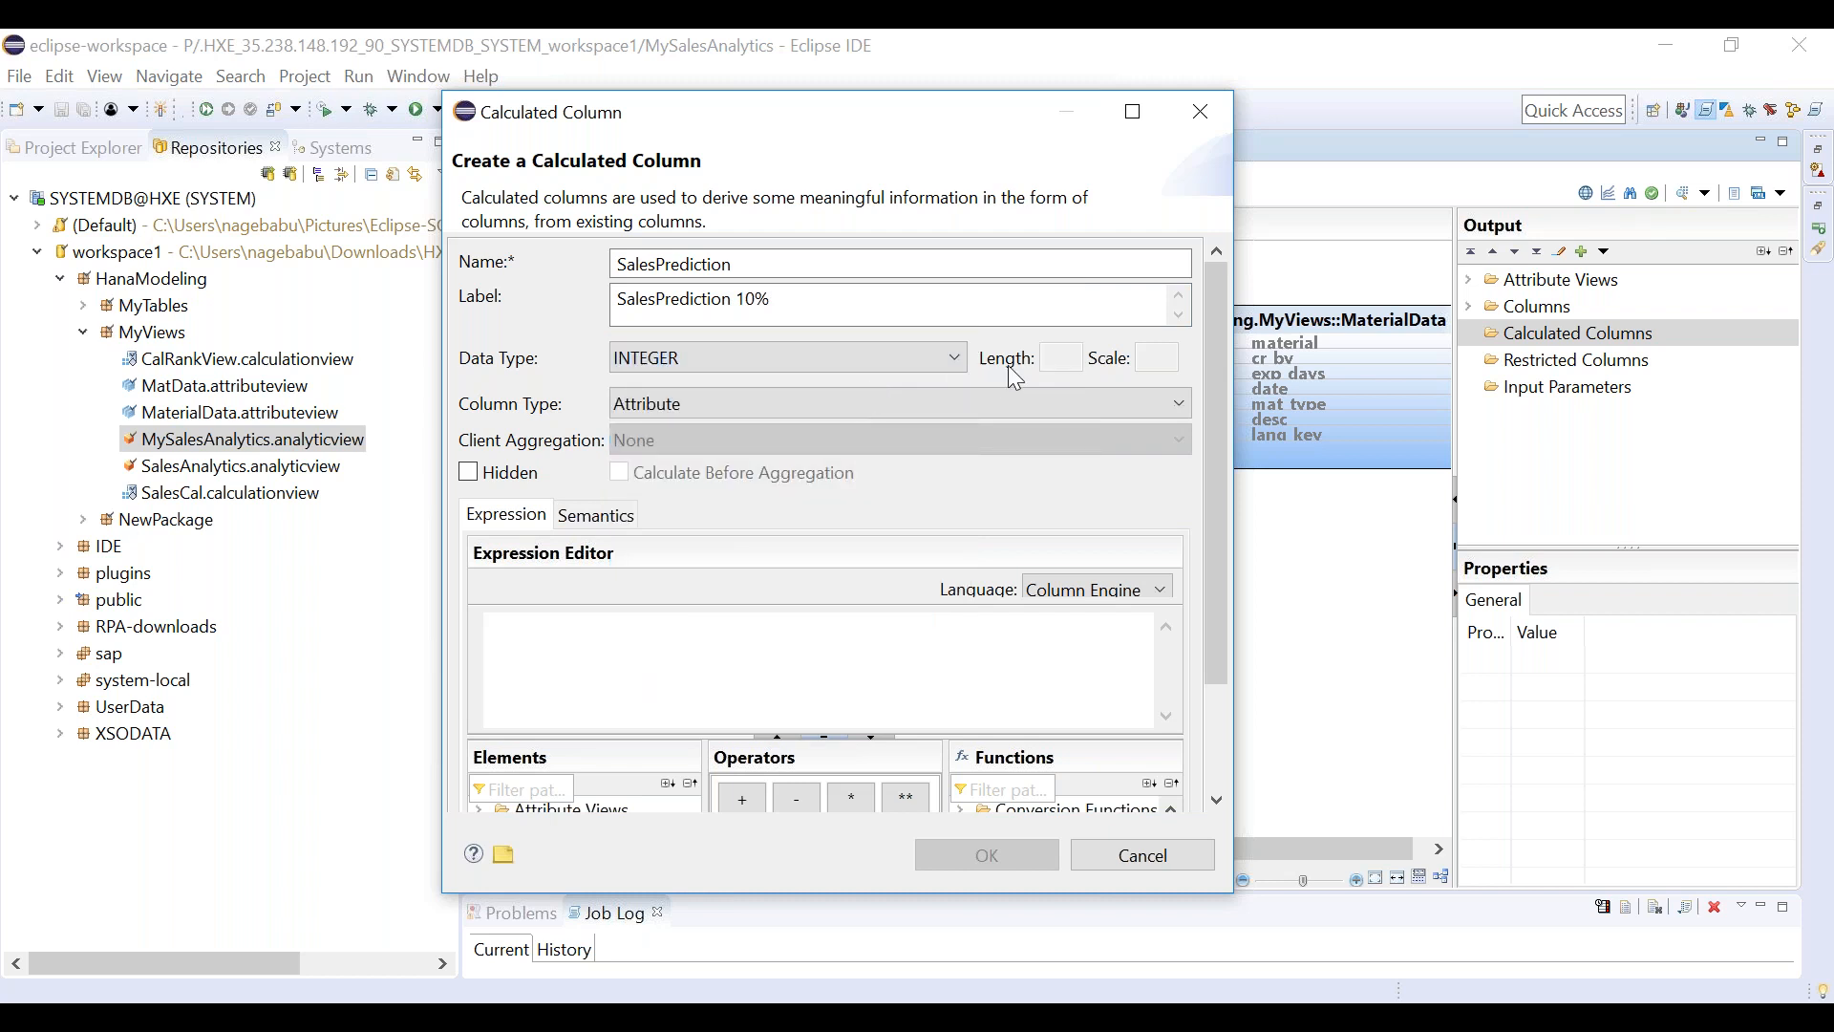
pyautogui.click(771, 409)
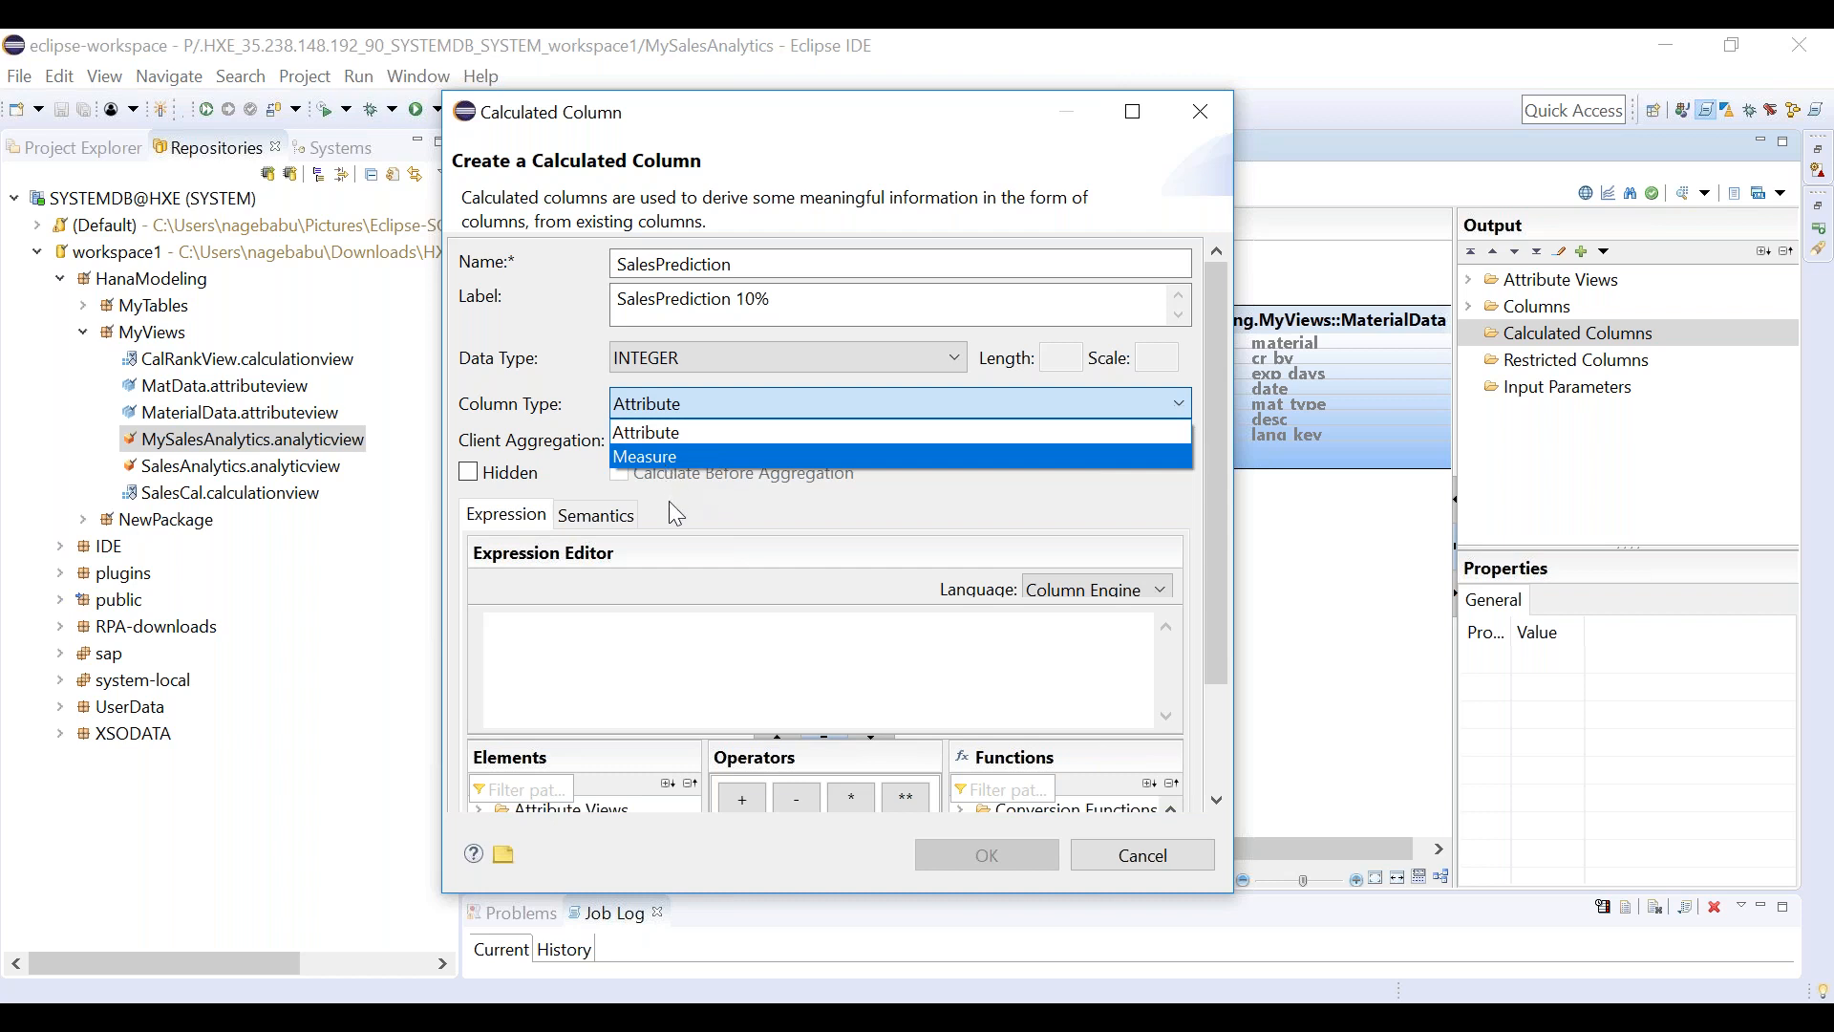
pyautogui.click(700, 464)
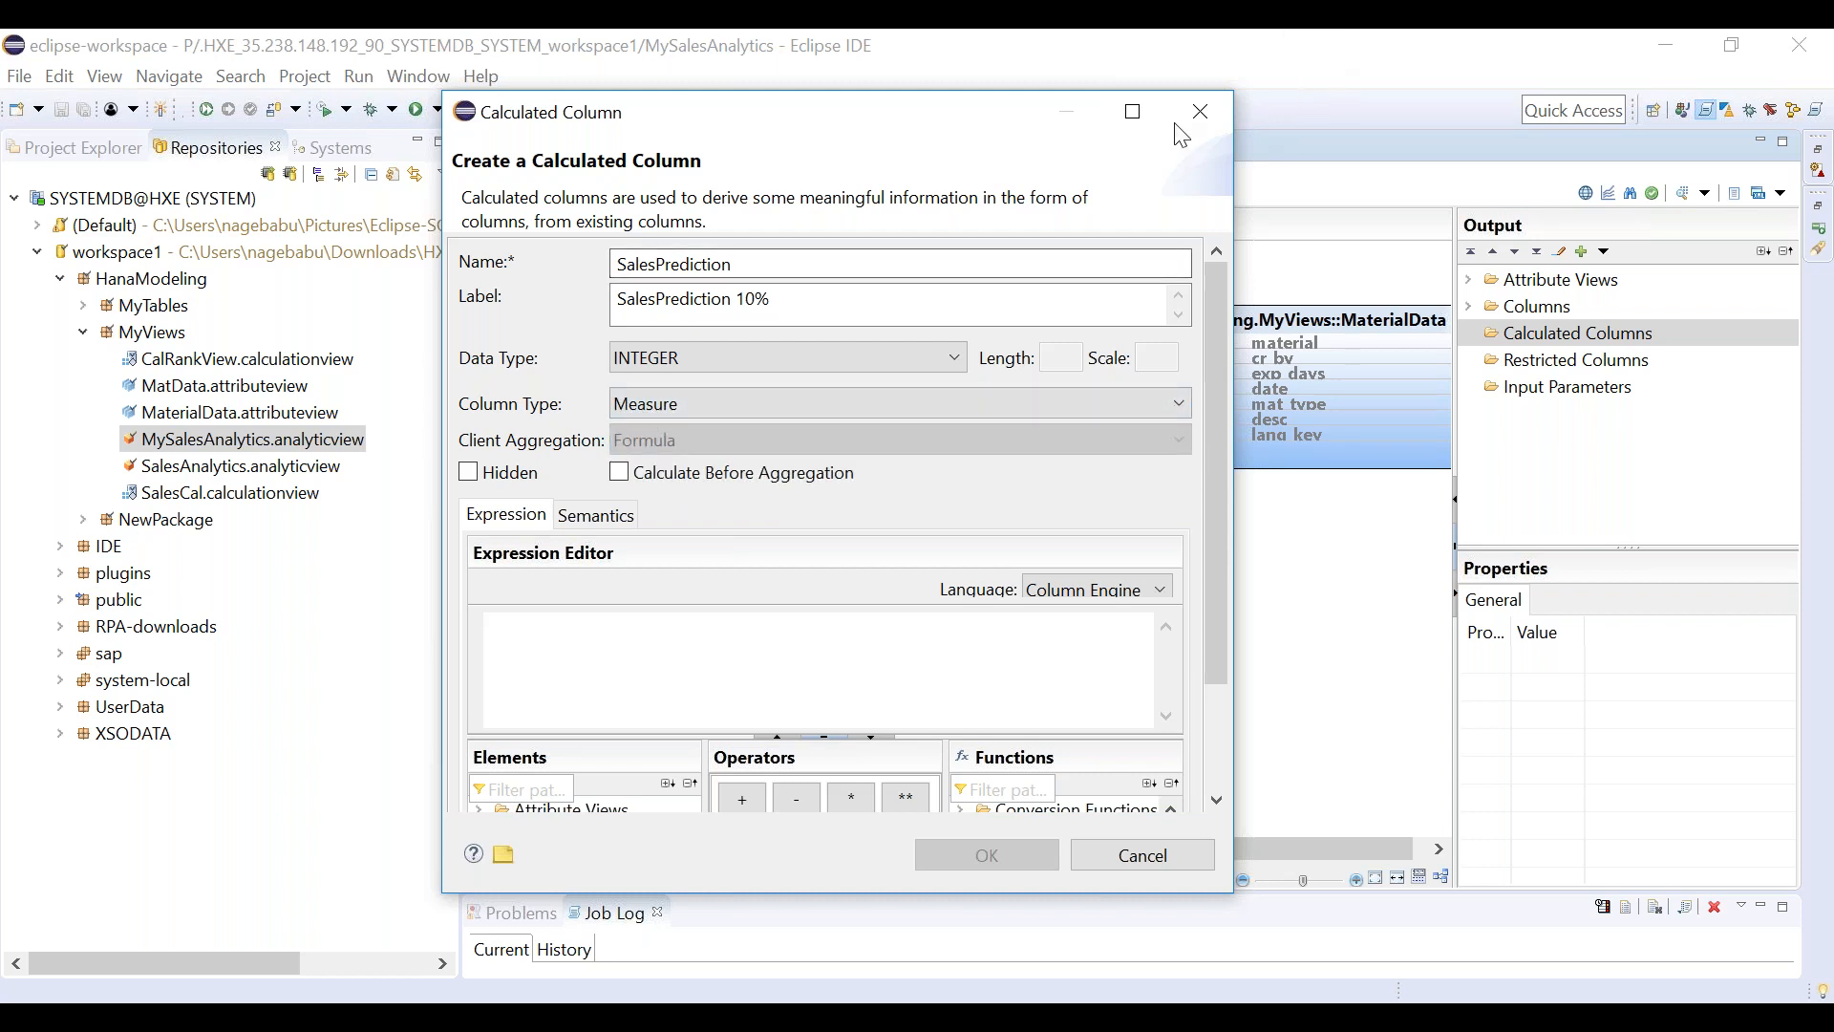
# Maximize the Calculated Column dialog and expand the Columns group among the expression elements.
pyautogui.click(1135, 112)
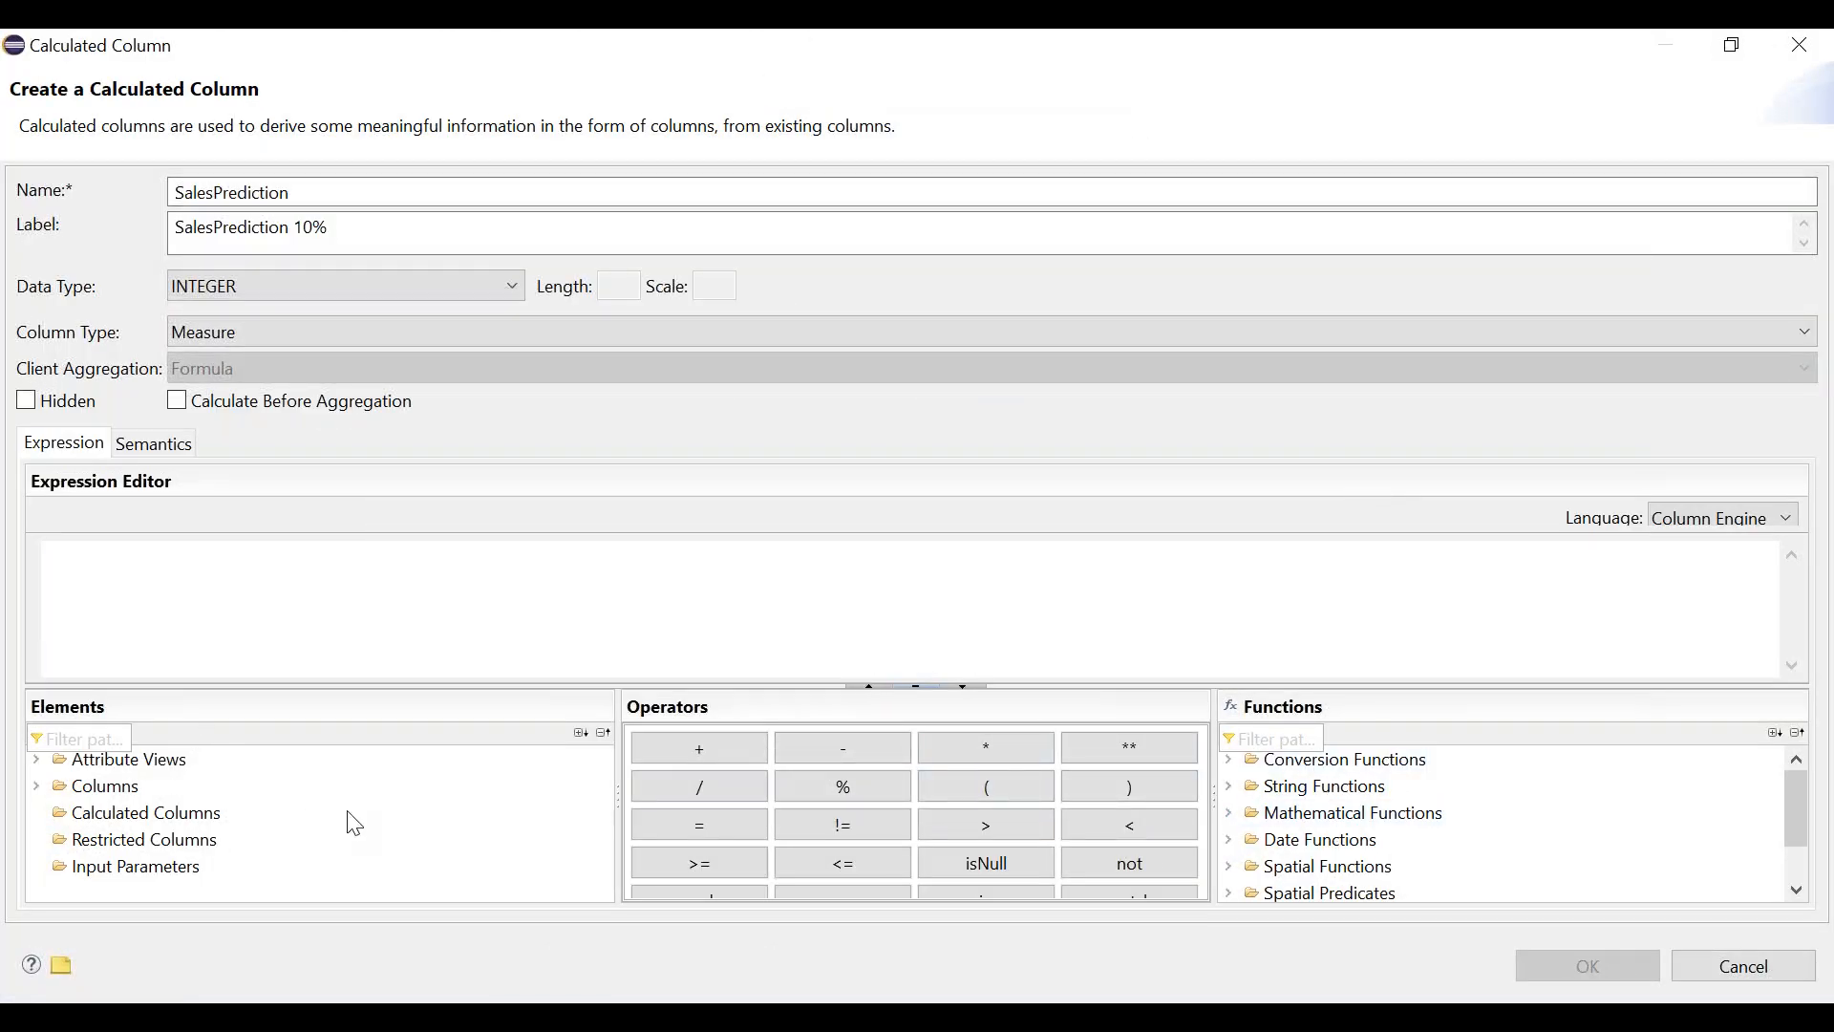
pyautogui.click(44, 783)
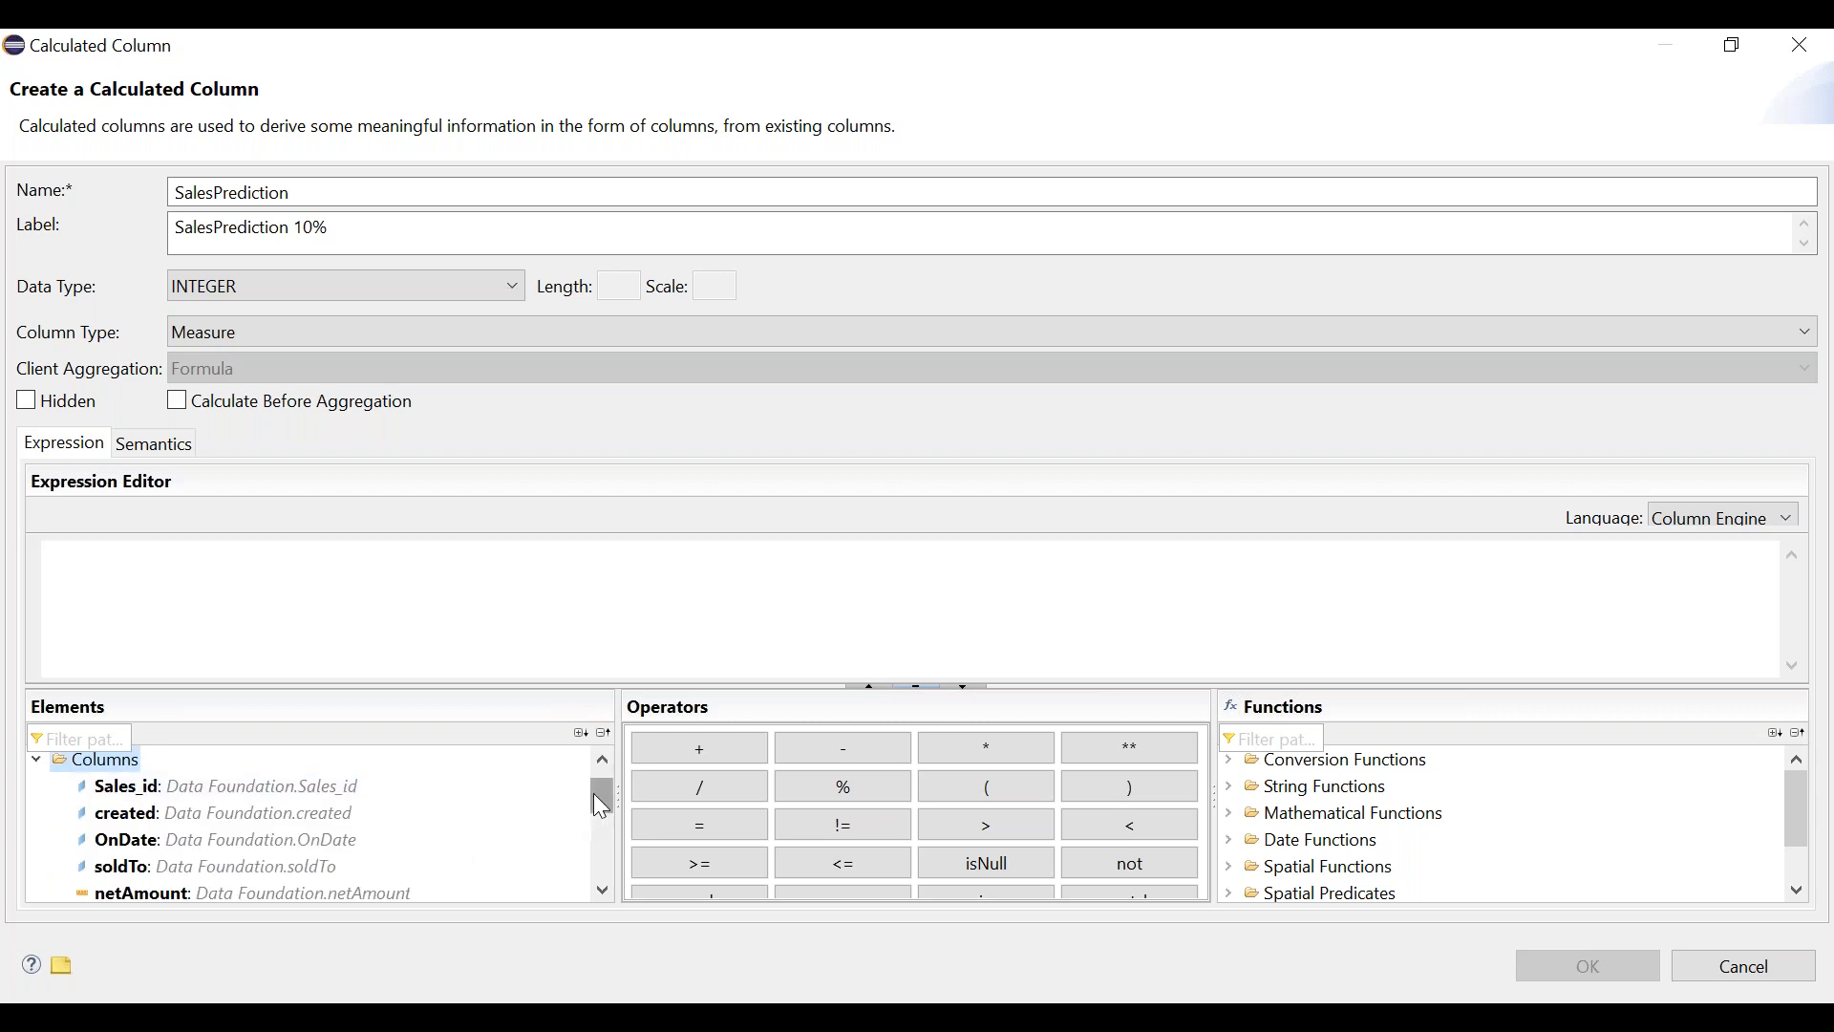
pyautogui.moveTo(593, 797)
pyautogui.mouseDown()
pyautogui.moveTo(593, 841)
pyautogui.moveTo(591, 789)
pyautogui.mouseUp()
pyautogui.click(714, 761)
pyautogui.click(211, 559)
pyautogui.press('BackSpace')
# Start the SalesPrediction expression with the netAmount column, a plus operator and an empty pair of parentheses.
pyautogui.moveTo(599, 801); pyautogui.dragTo(598, 811)
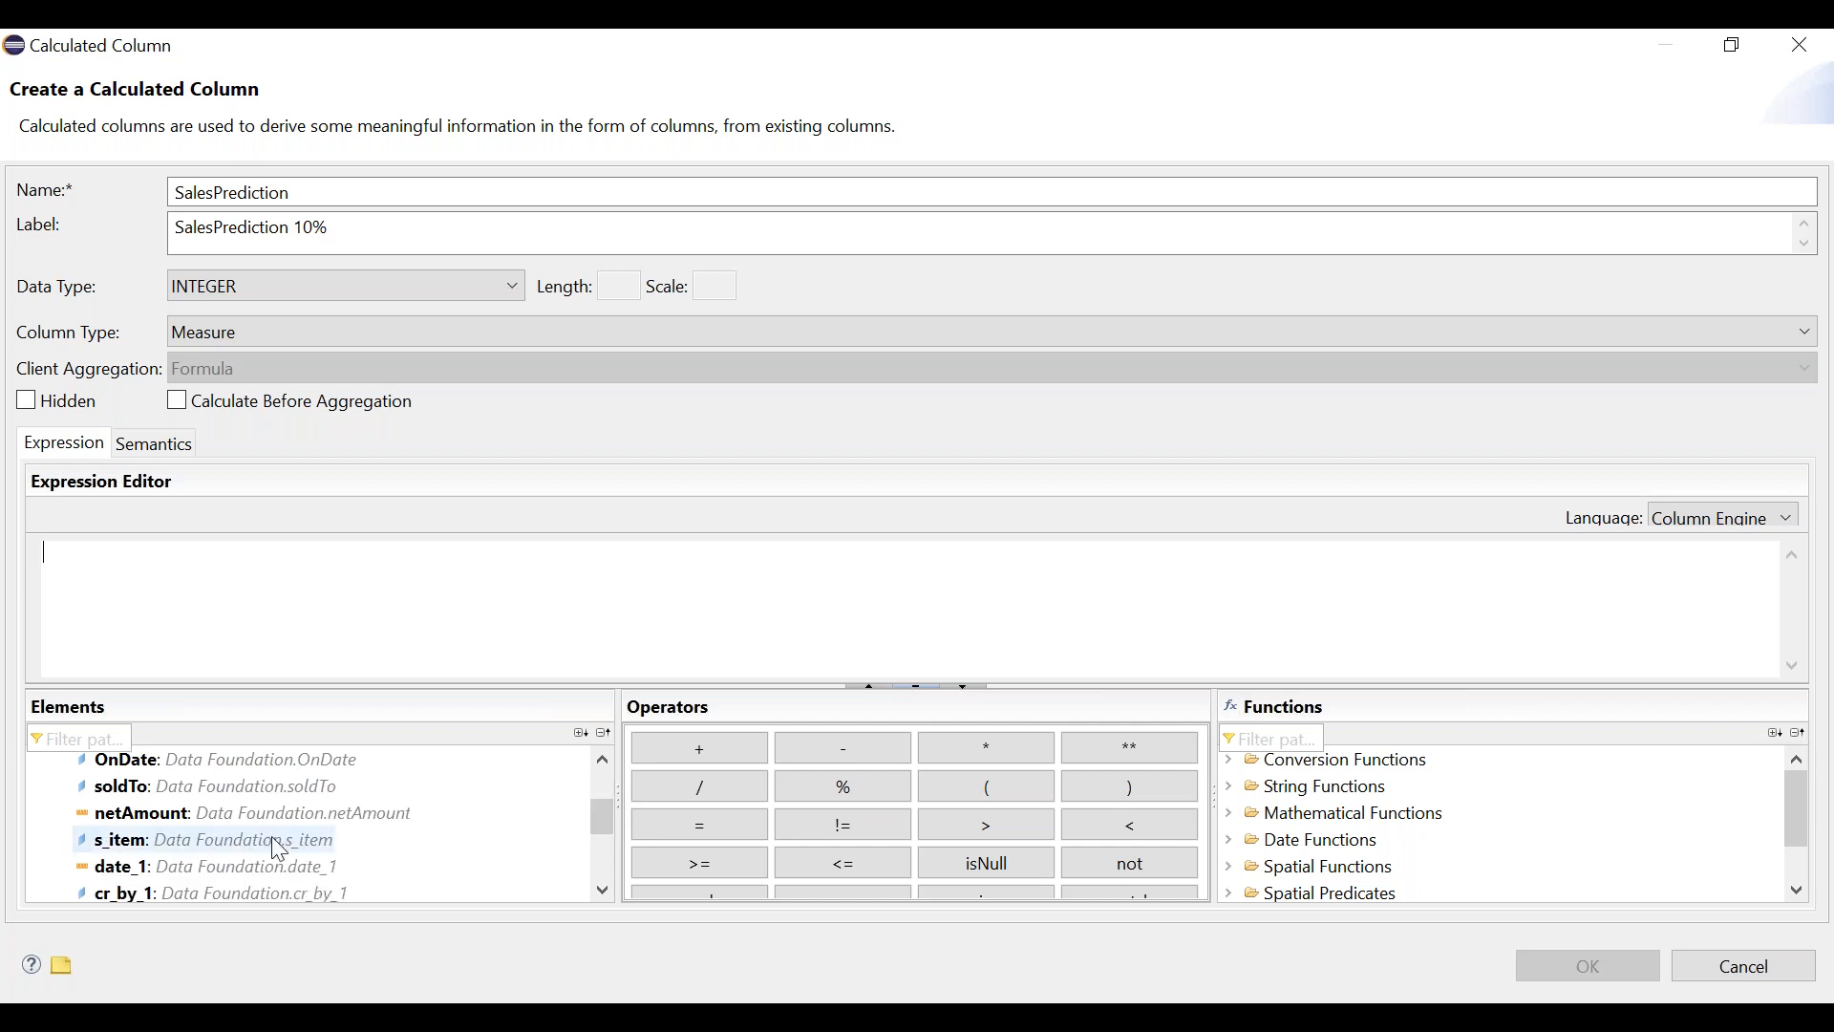
pyautogui.moveTo(211, 823); pyautogui.dragTo(237, 579)
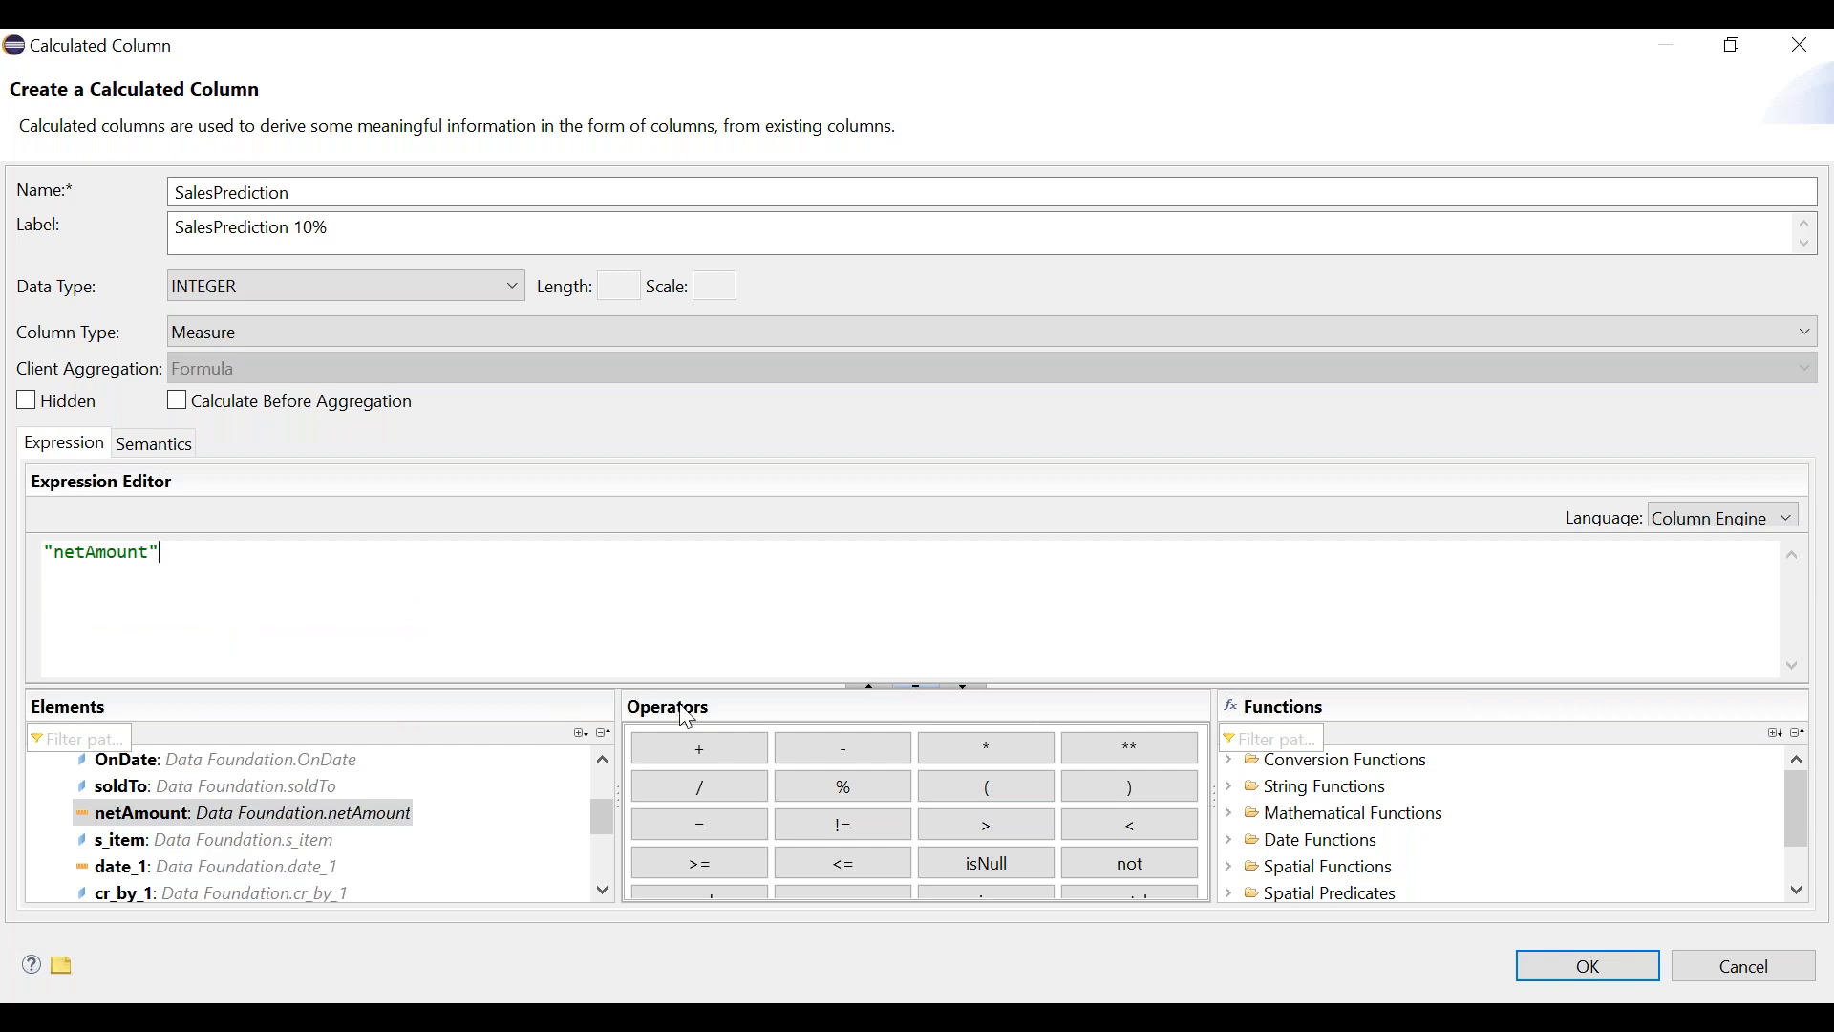
pyautogui.click(717, 751)
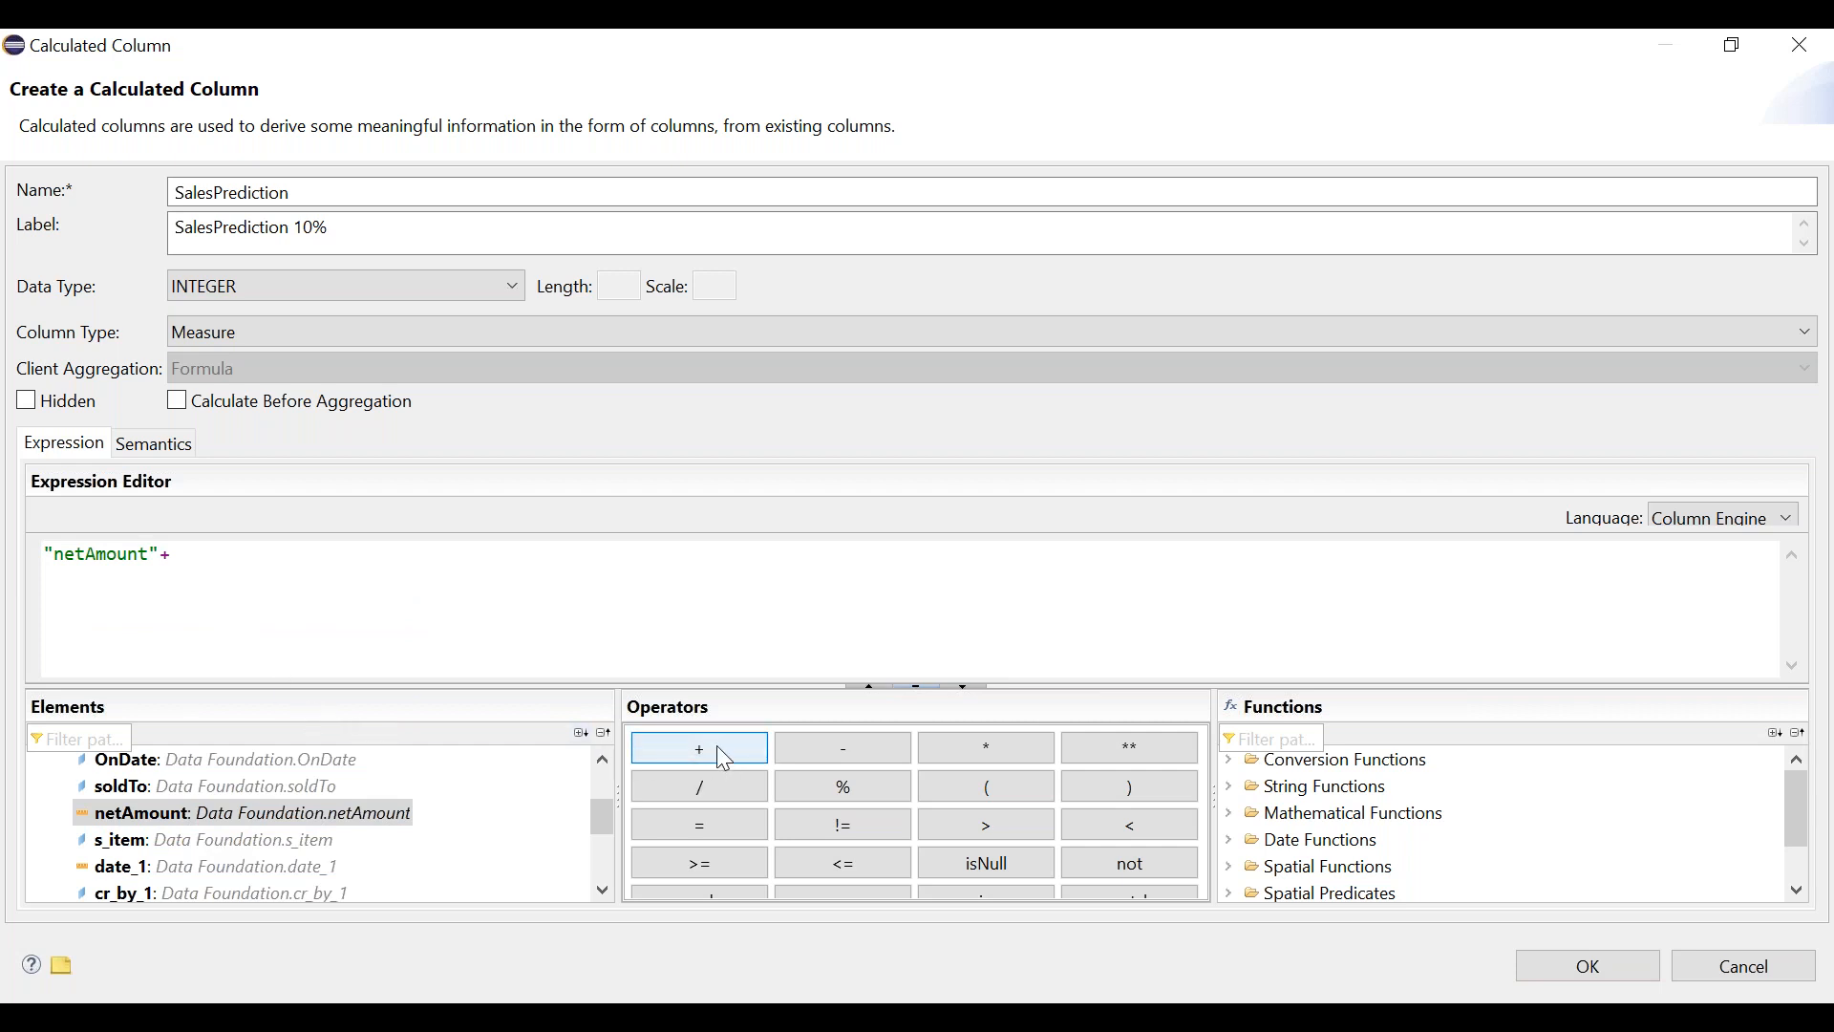
pyautogui.click(266, 559)
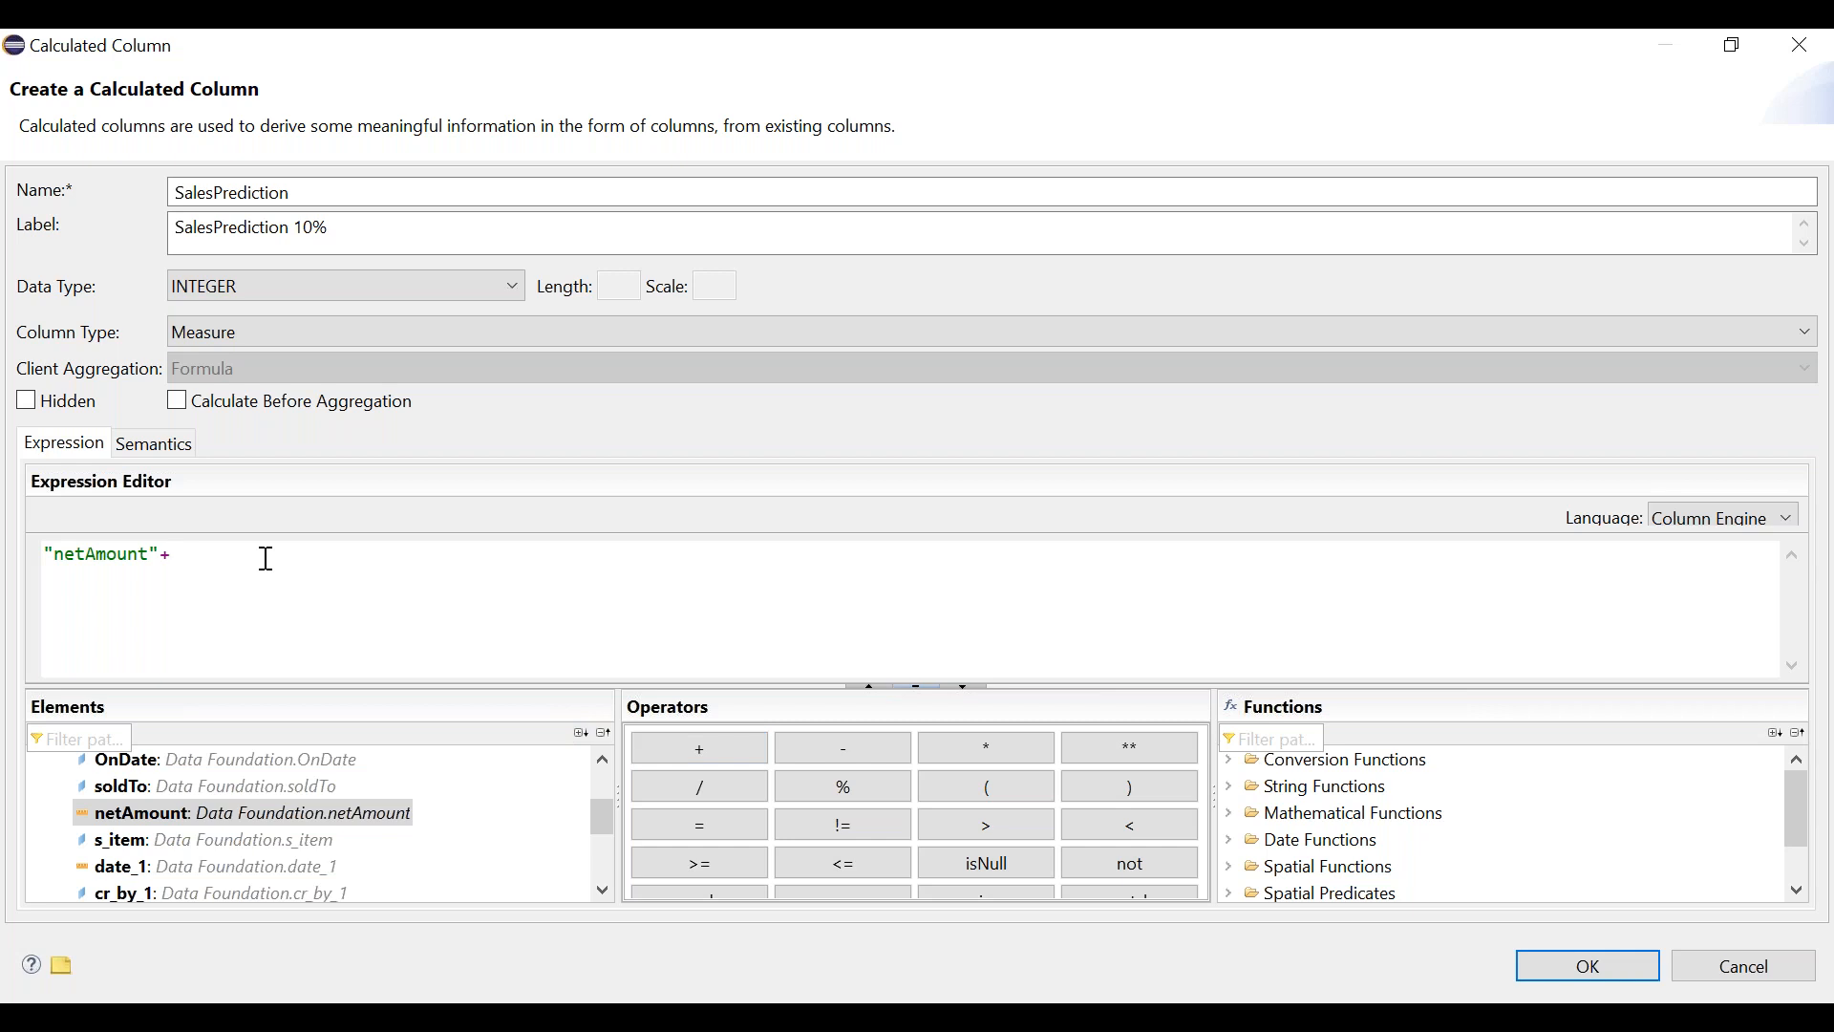
pyautogui.write('()')
# Fill the parentheses with "netAmount"*0.1 to complete "netAmount"+("netAmount"*0.1), and save the calculated column.
pyautogui.click(133, 819)
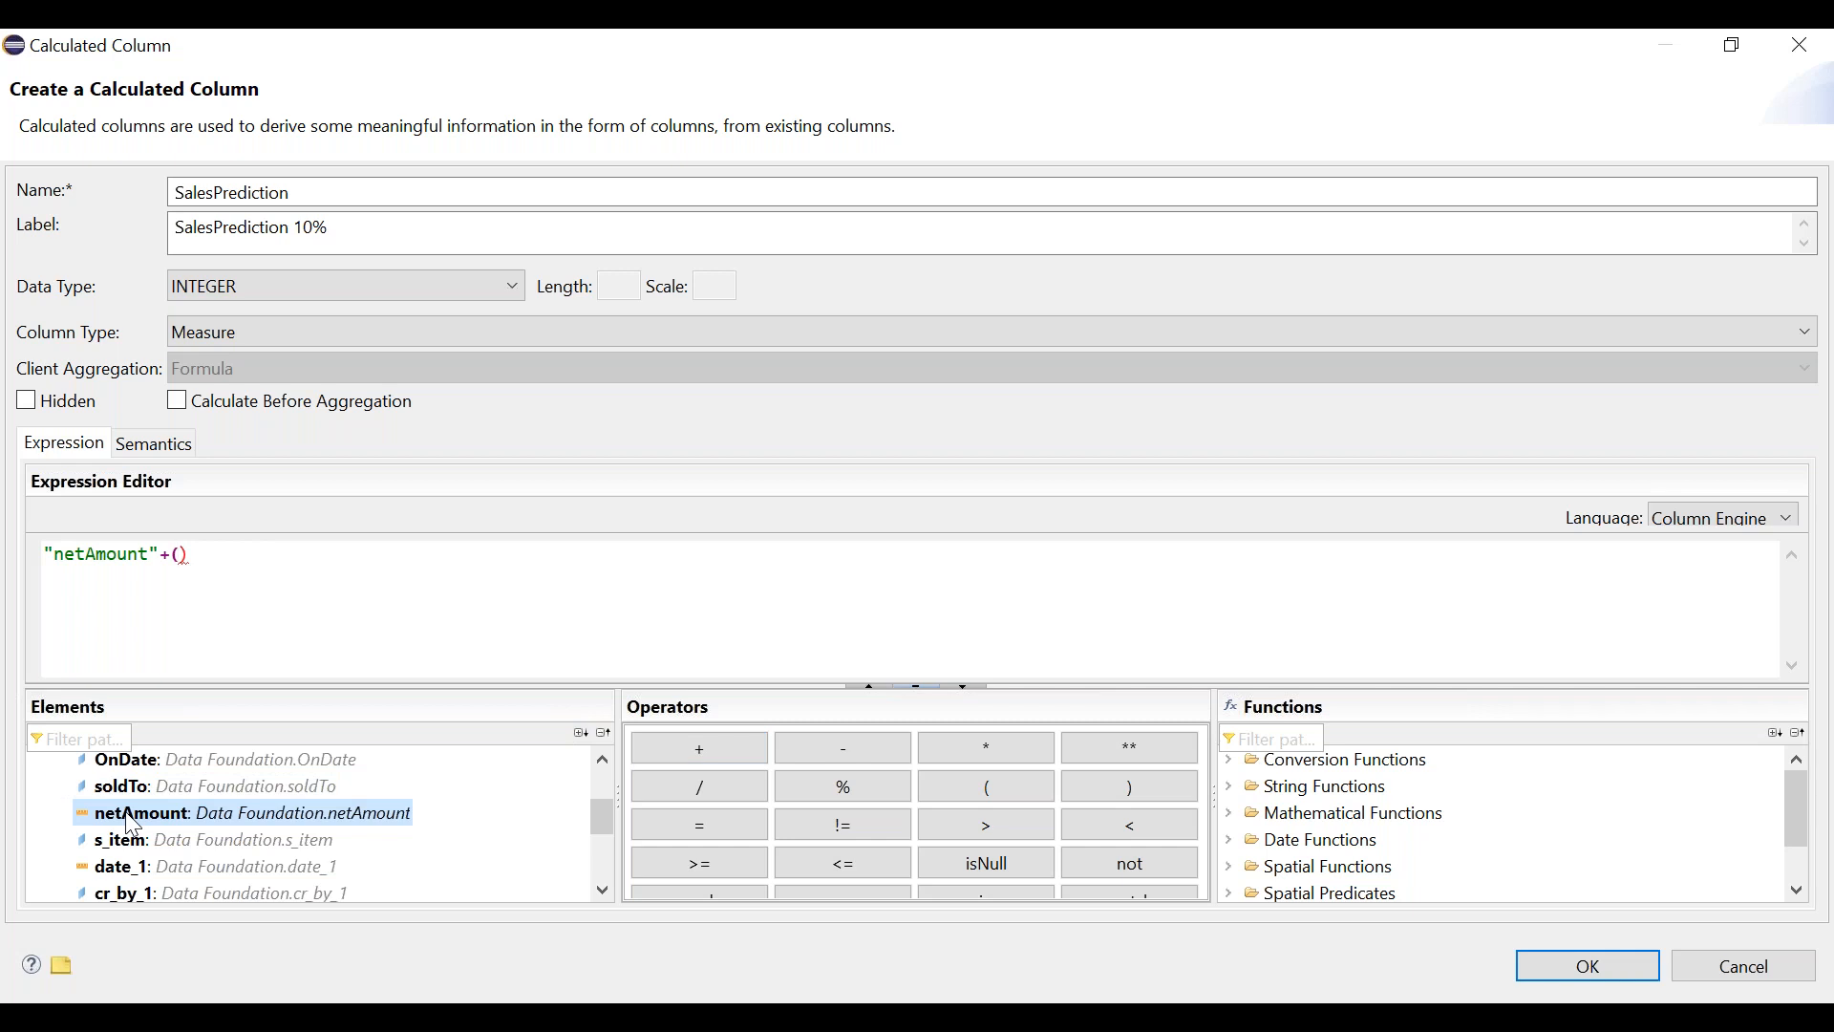
pyautogui.moveTo(133, 823); pyautogui.dragTo(135, 819)
pyautogui.moveTo(173, 681); pyautogui.dragTo(181, 554)
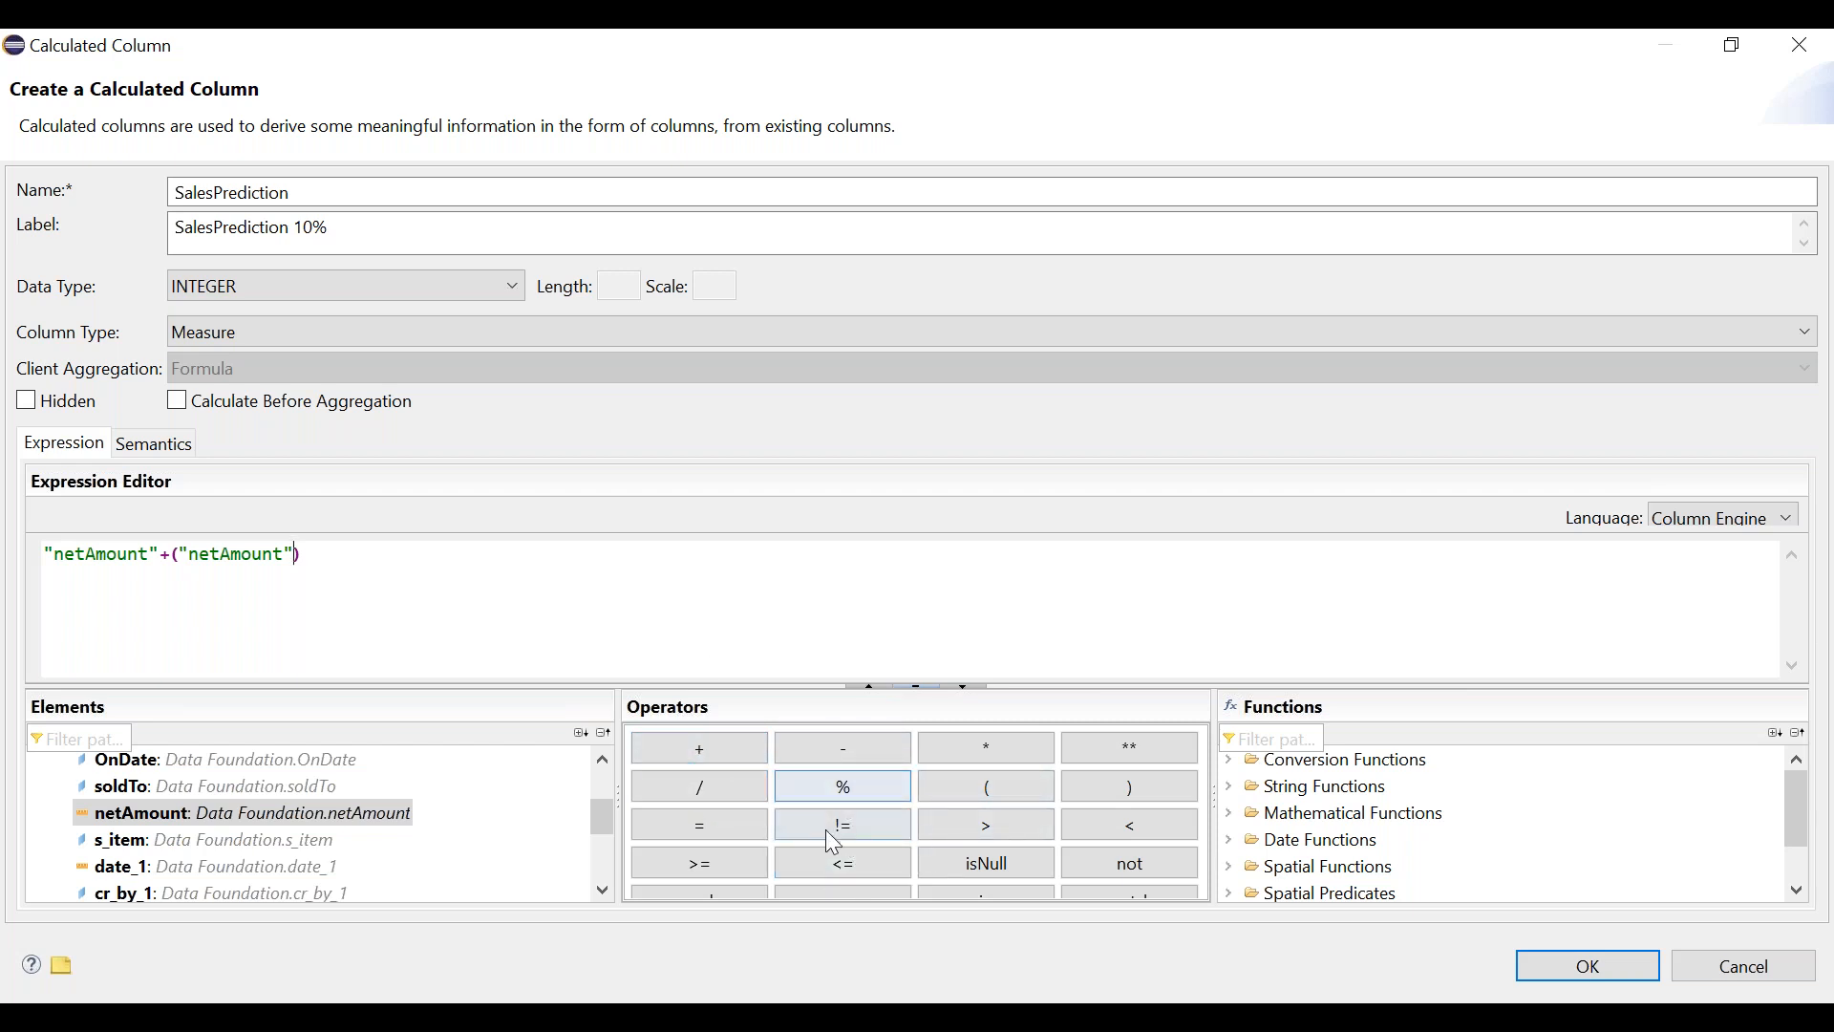
pyautogui.click(1035, 747)
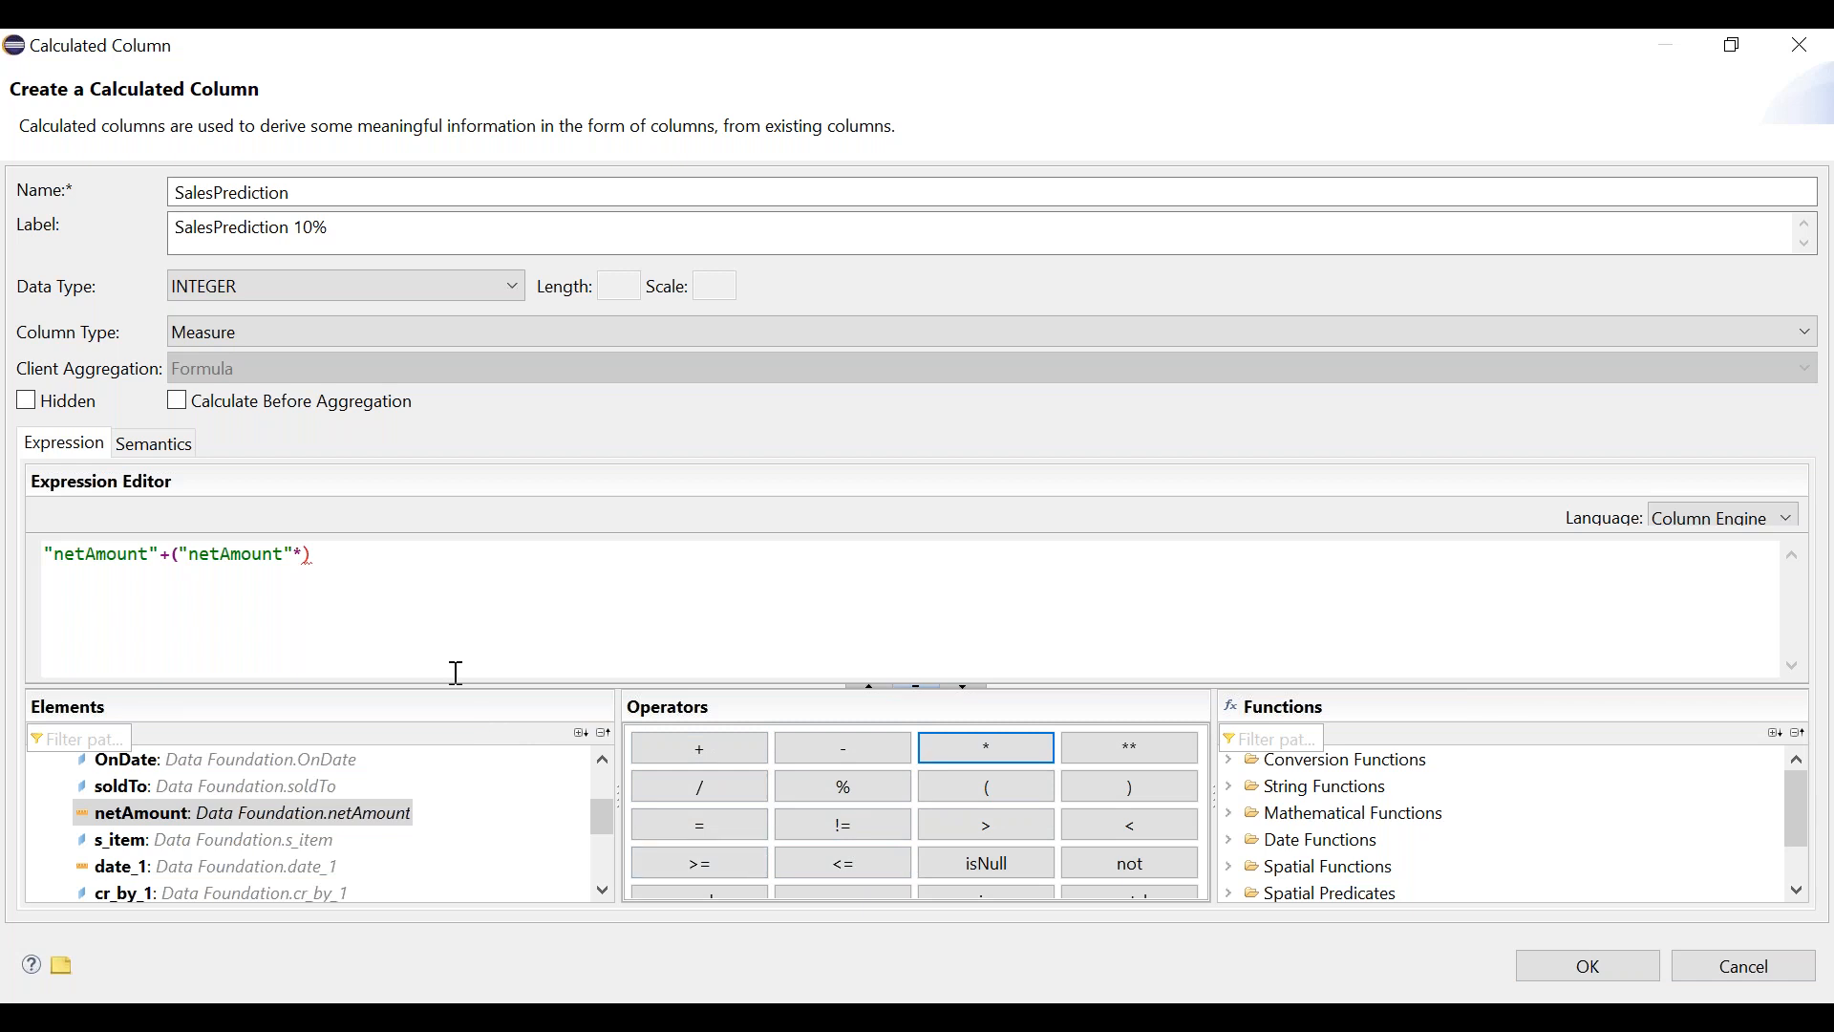
pyautogui.click(308, 556)
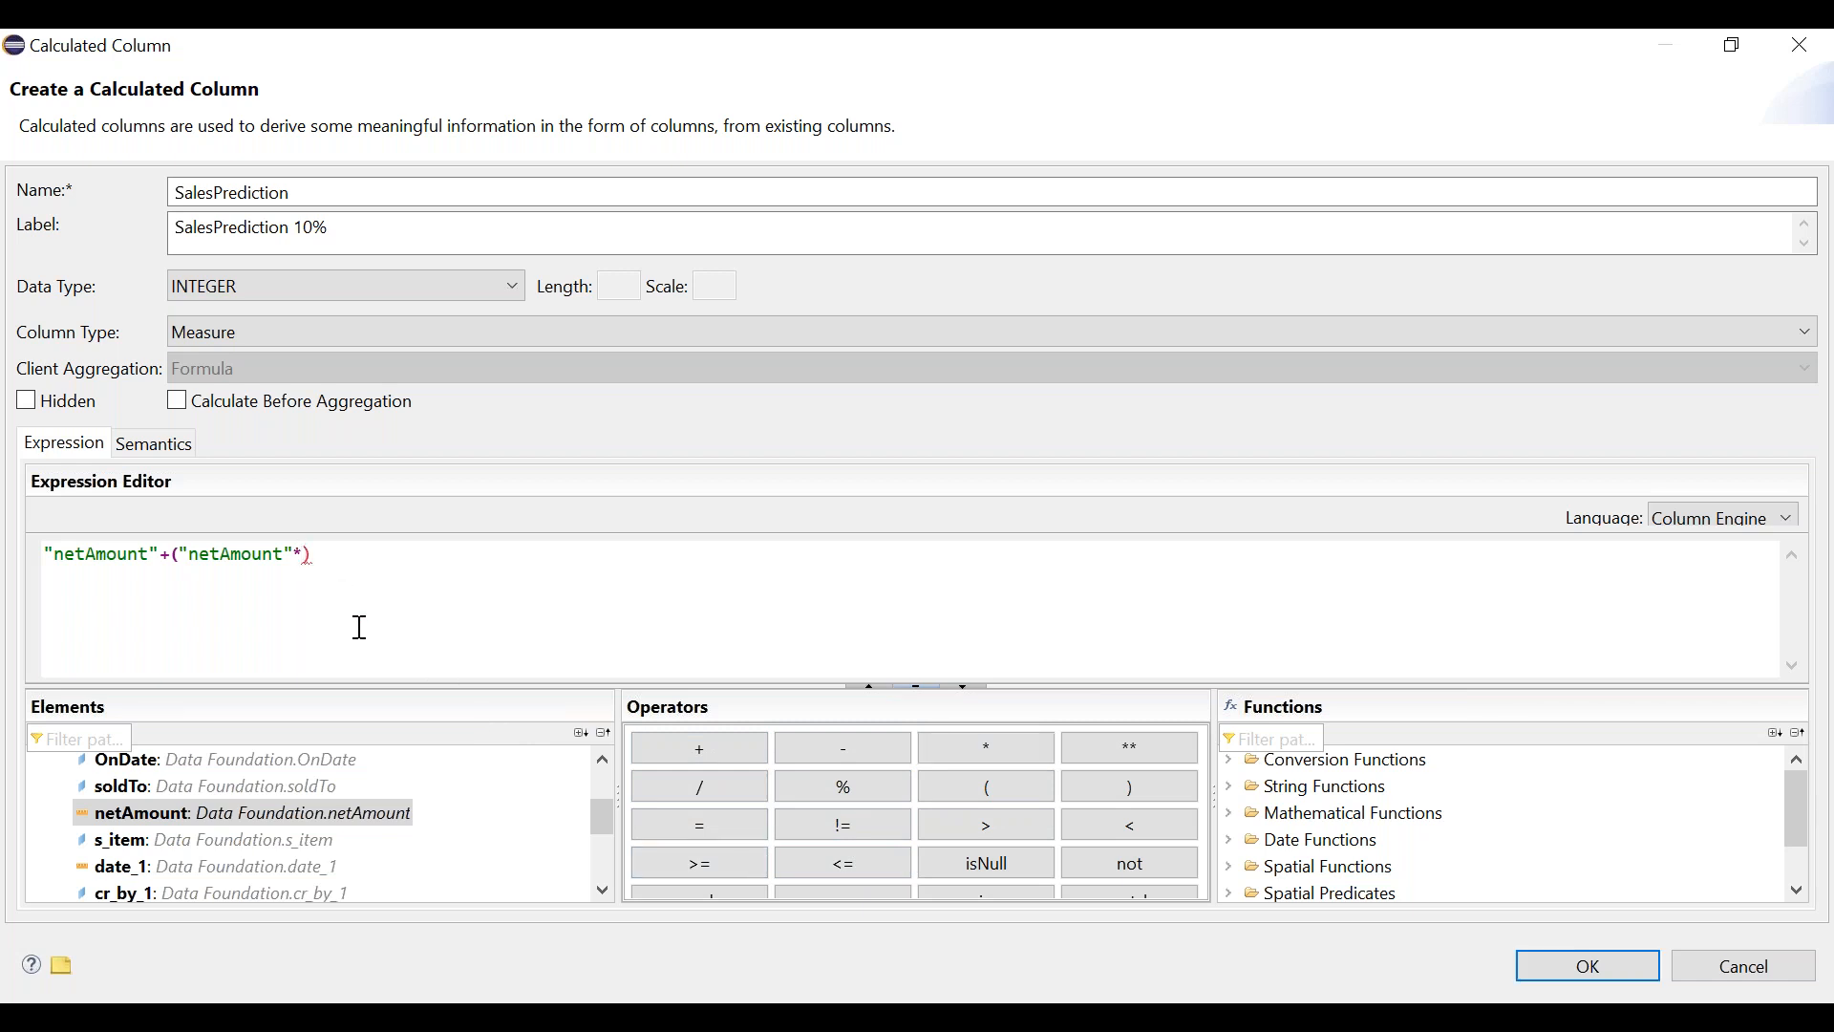
pyautogui.write('0.1')
pyautogui.moveTo(180, 559); pyautogui.dragTo(335, 556)
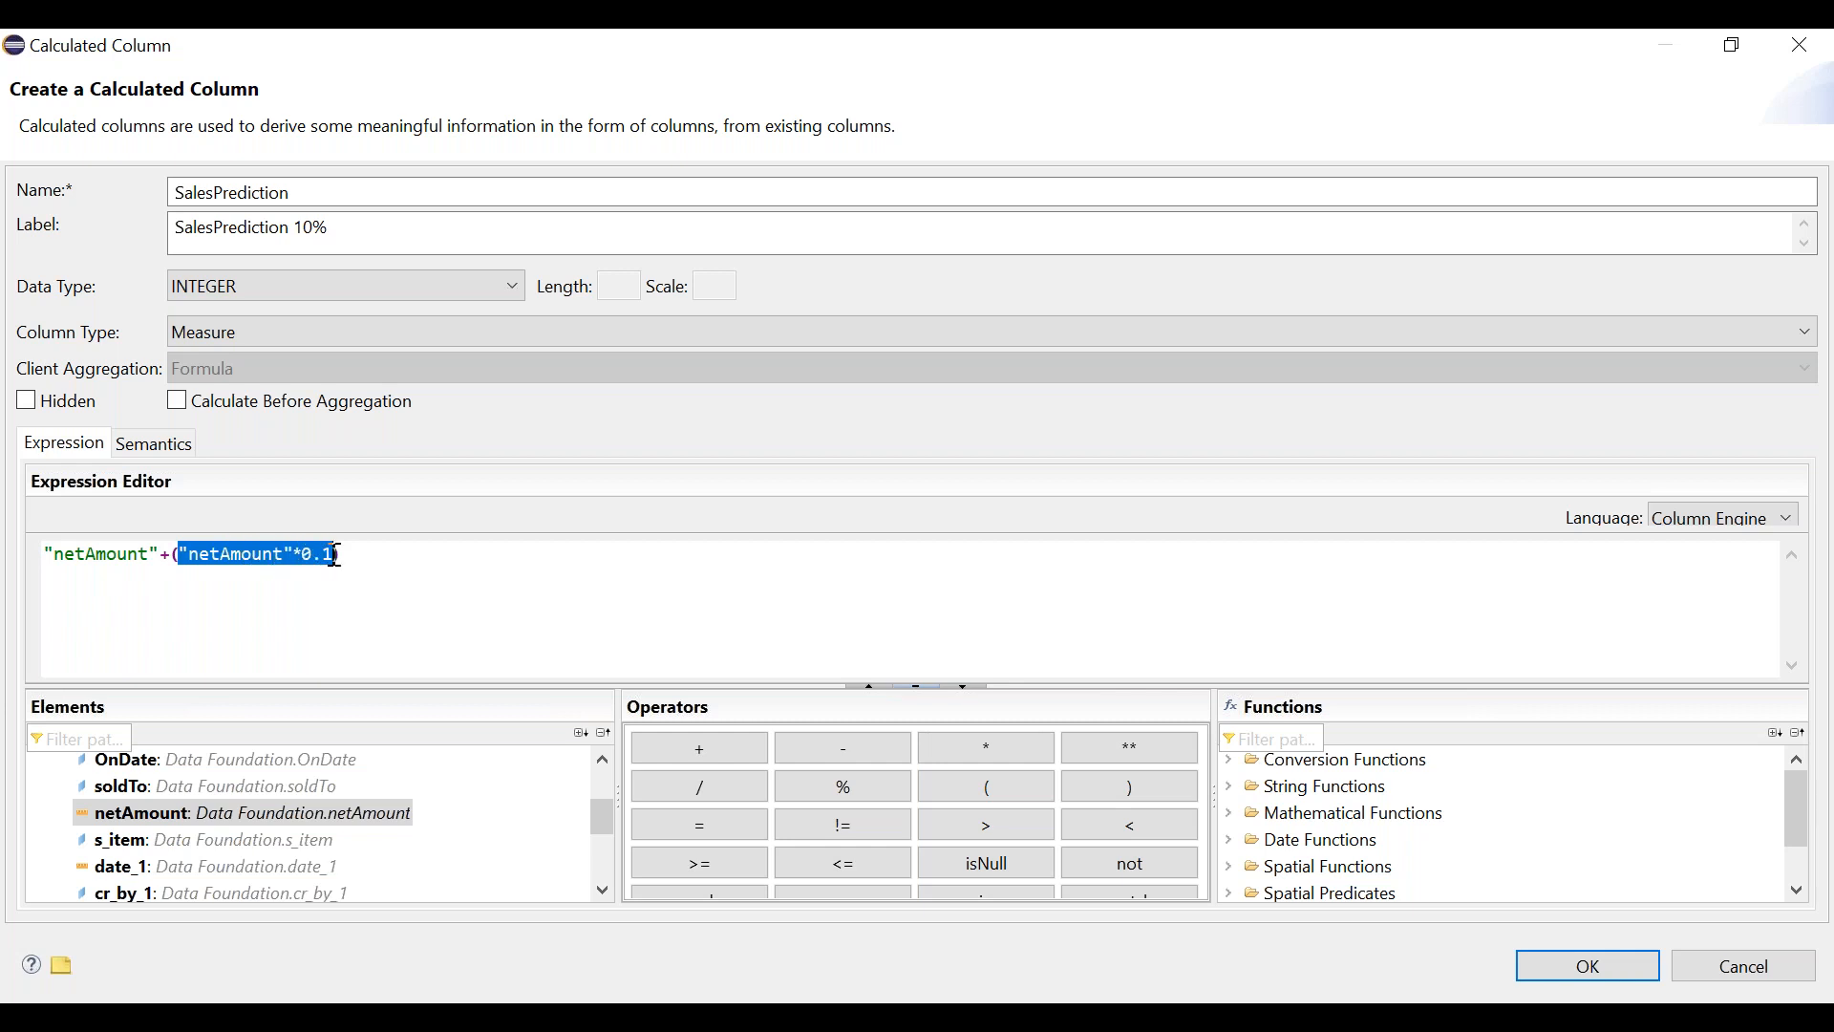
pyautogui.click(100, 553)
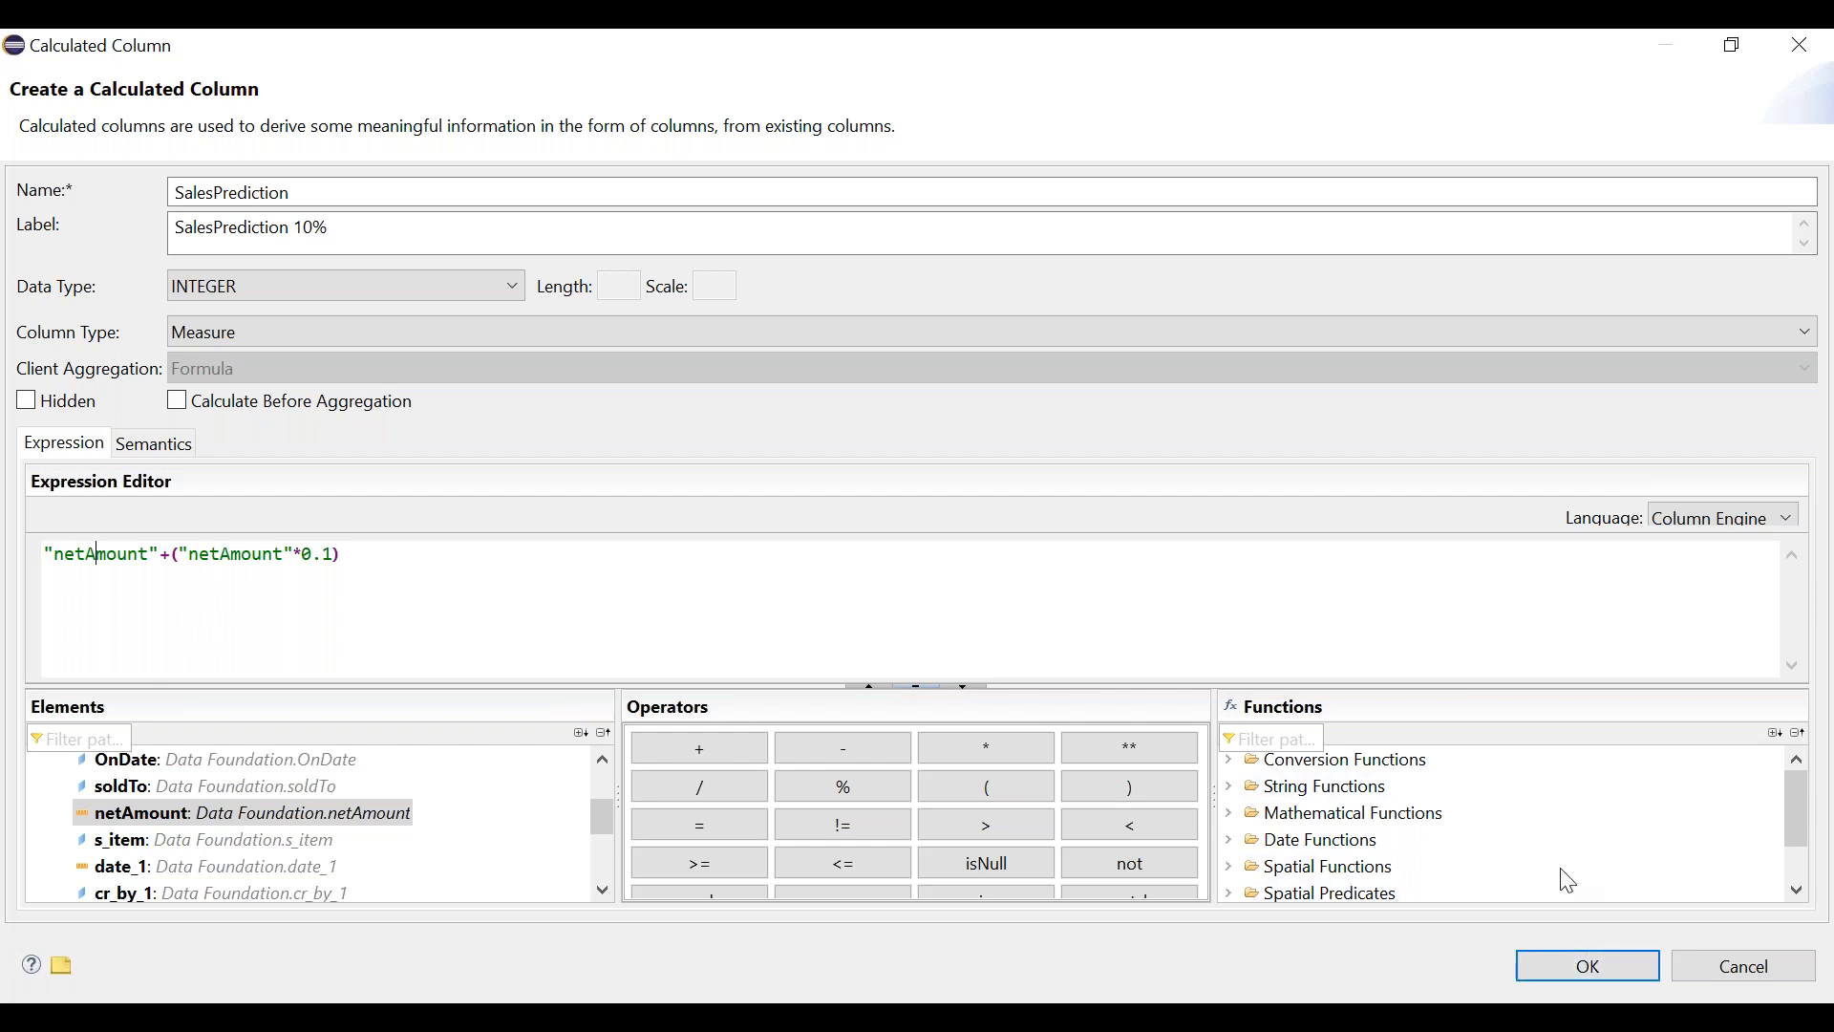
pyautogui.click(1577, 970)
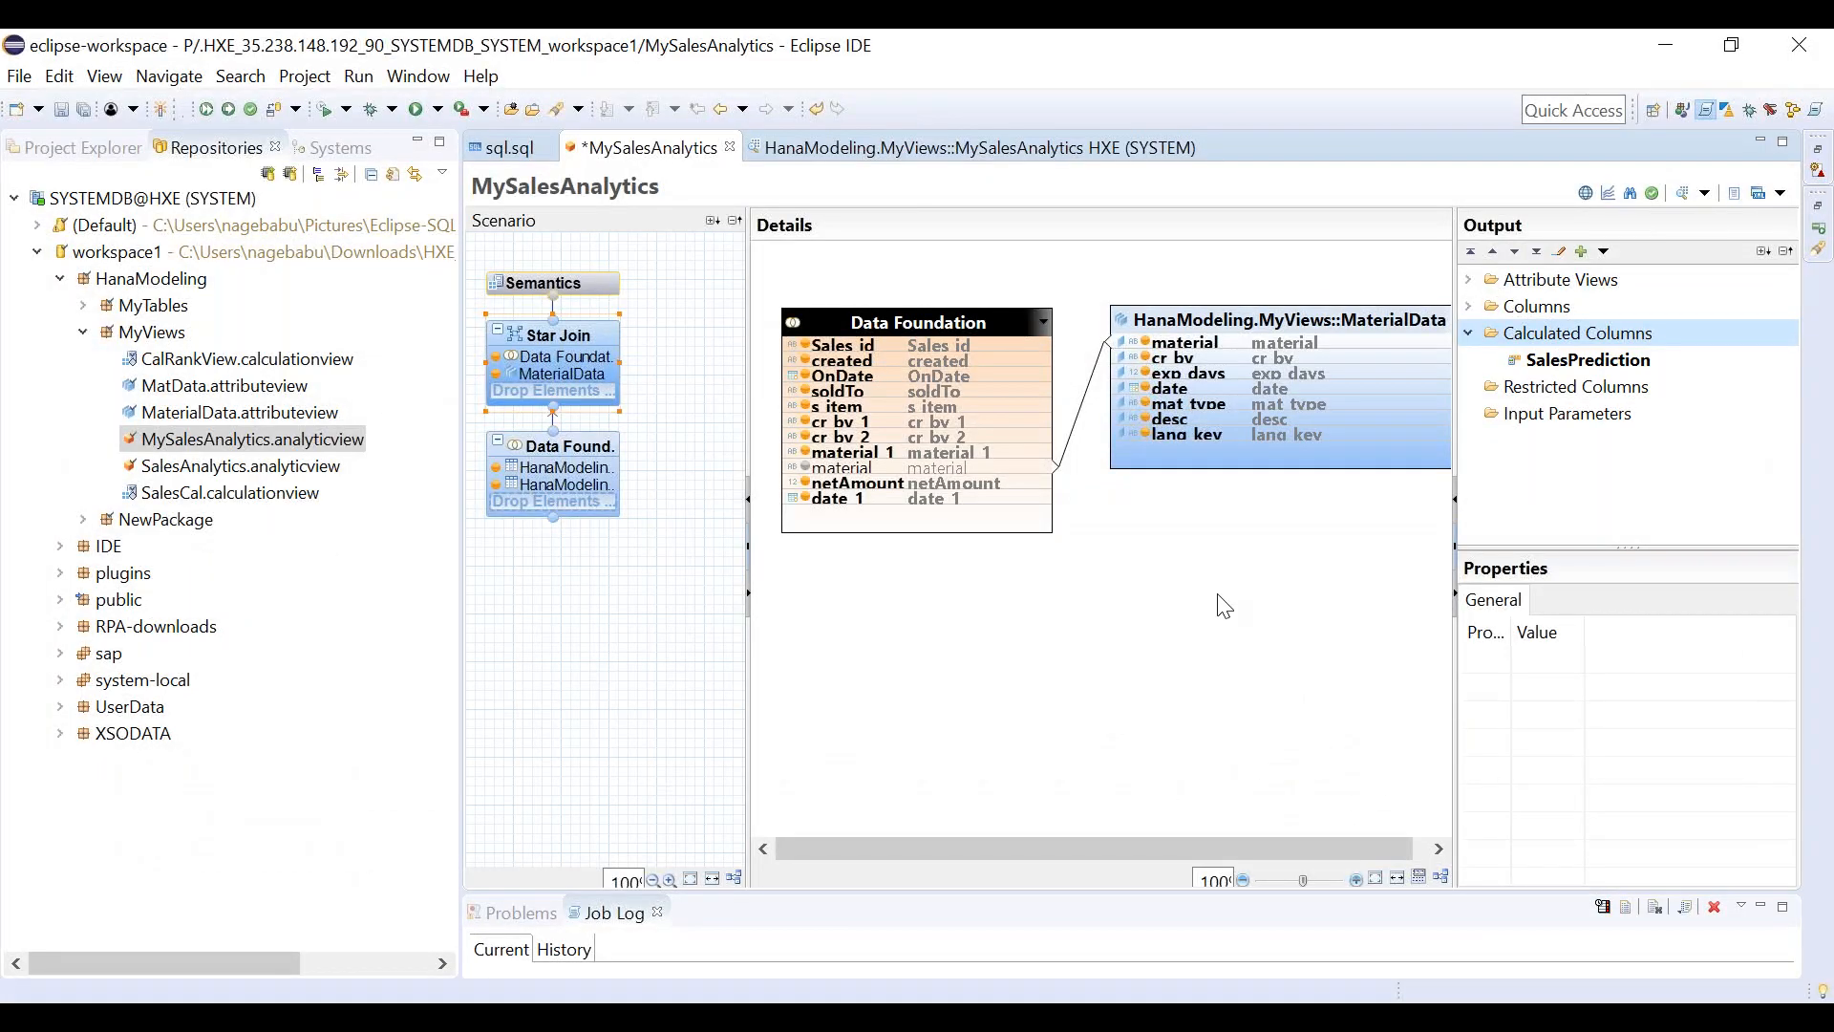
# Reopen the SalesPrediction calculated column, review its settings, expression and full operator list, and close it without saving.
pyautogui.click(1583, 372)
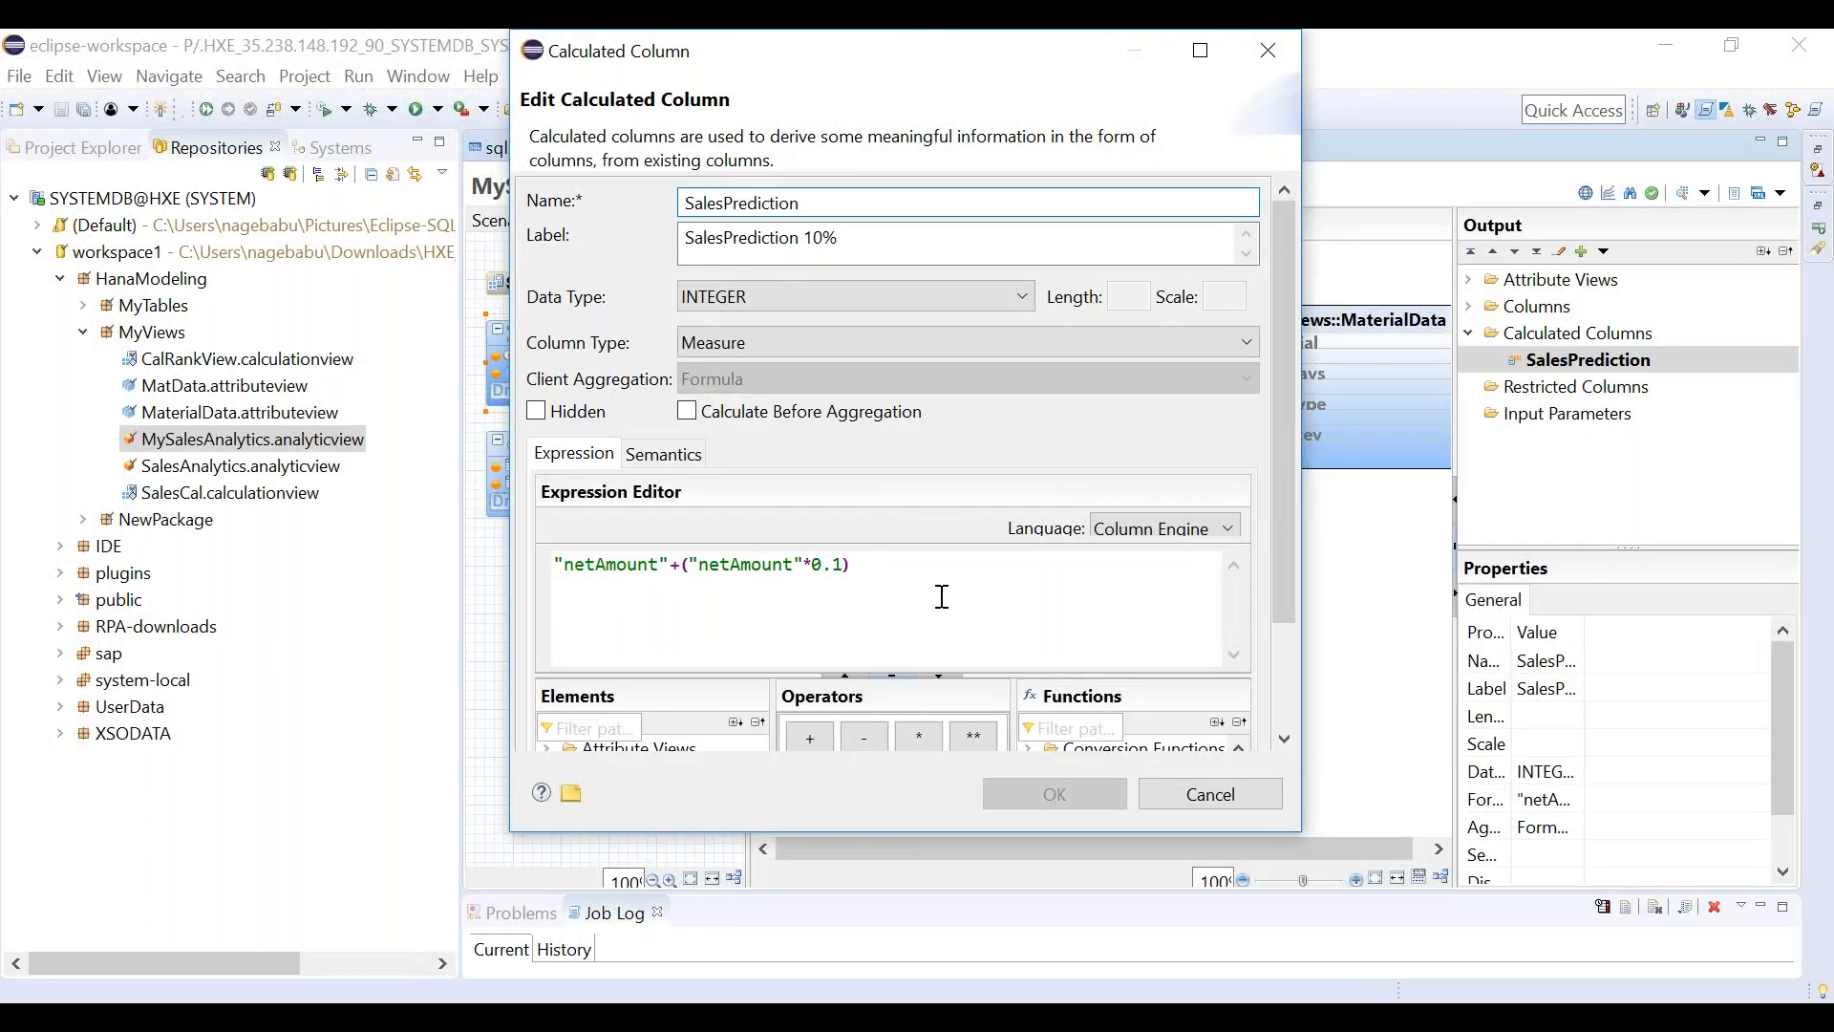
pyautogui.click(1200, 50)
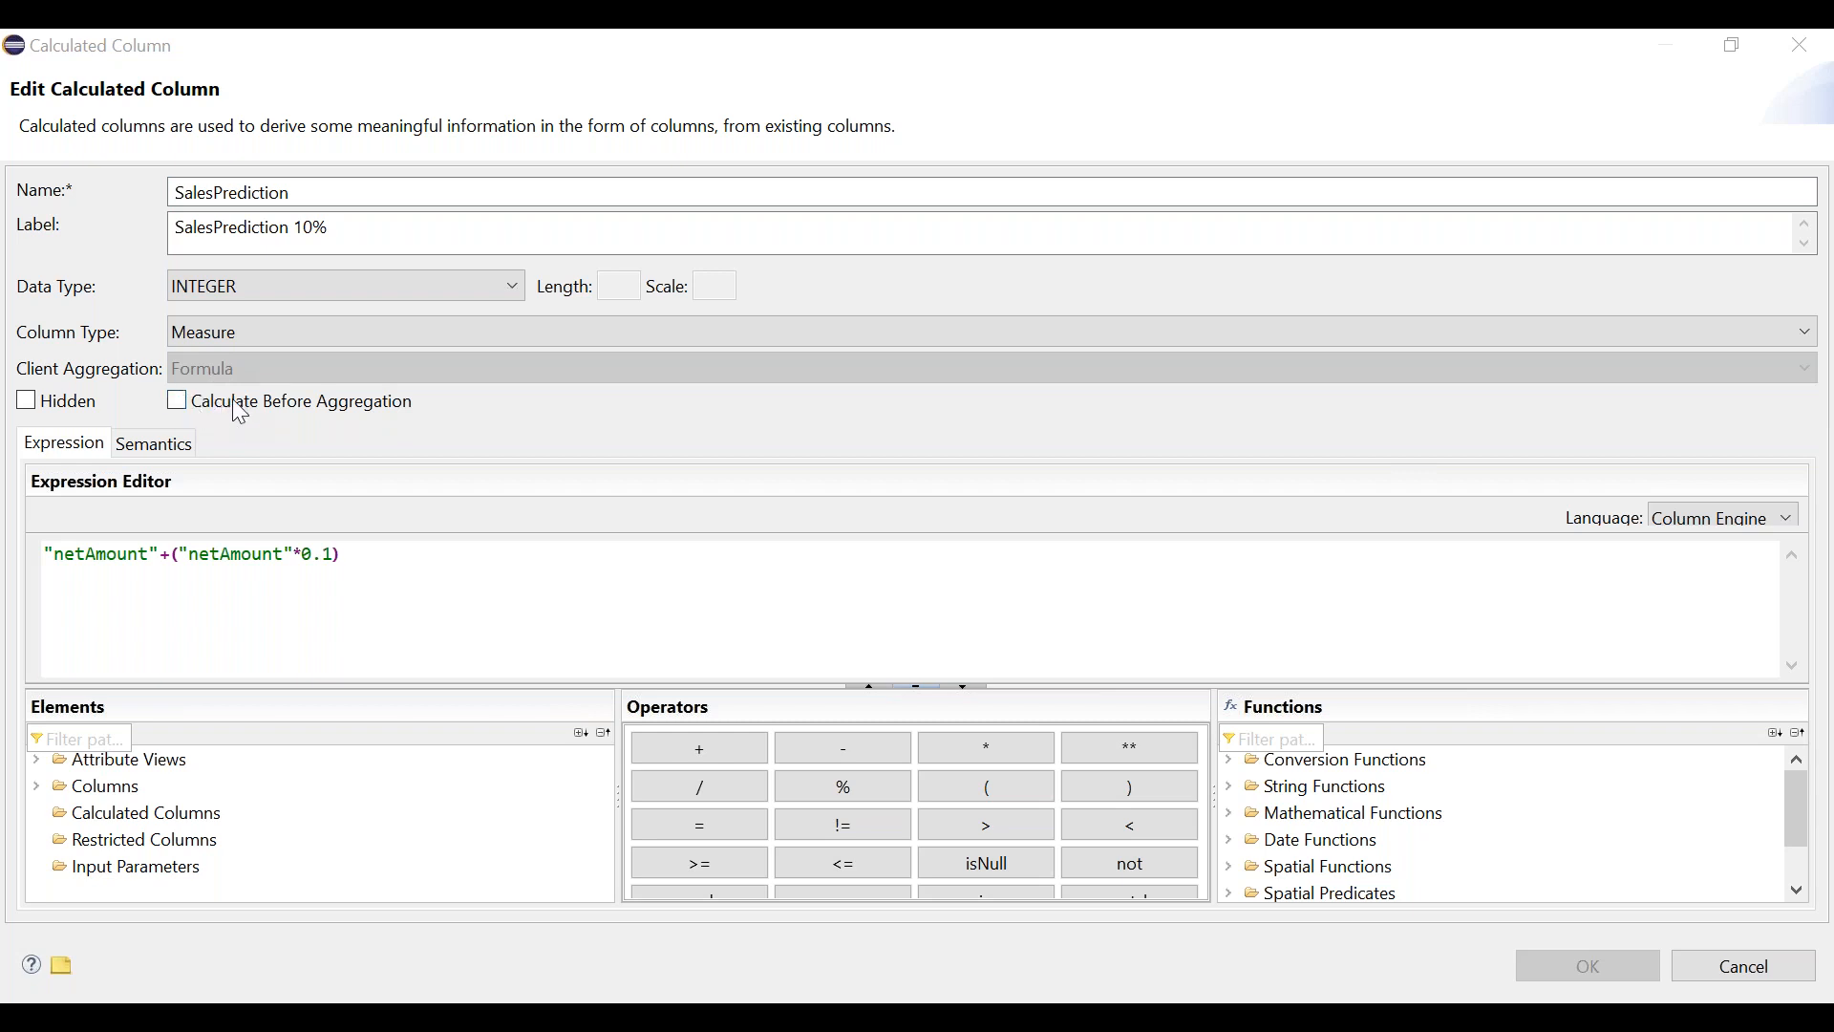
pyautogui.click(256, 371)
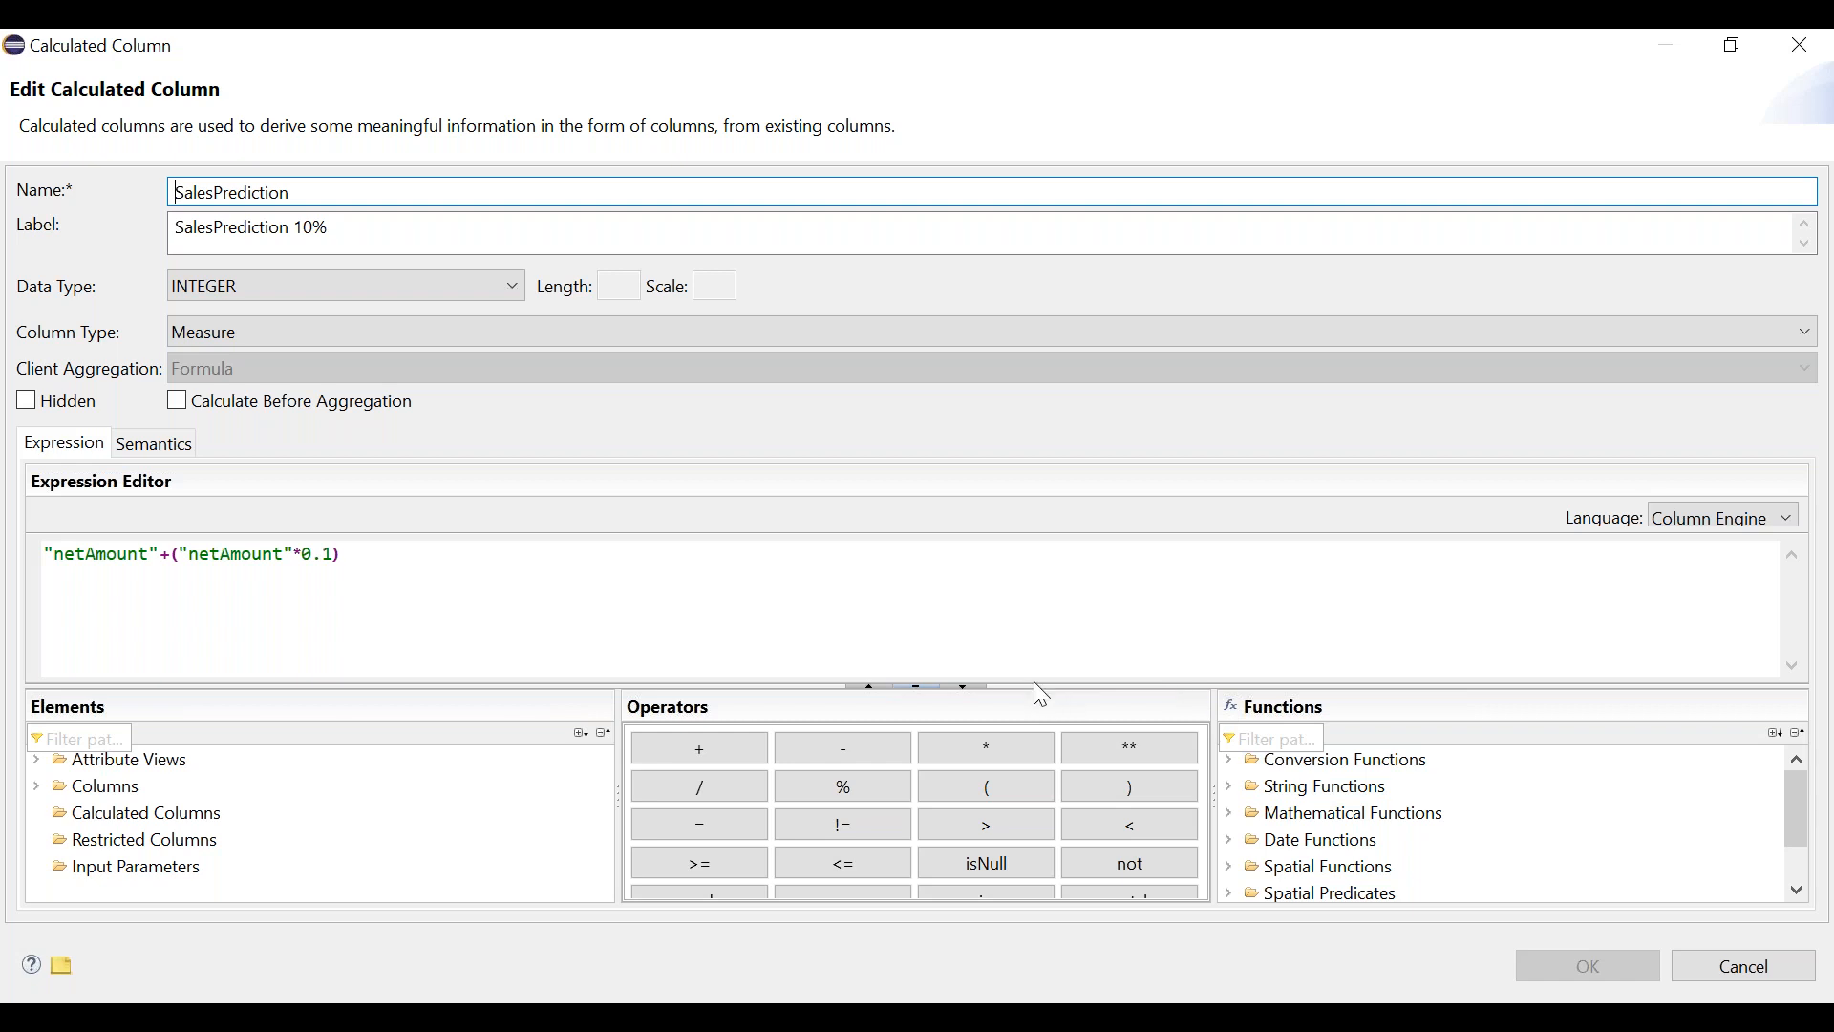
pyautogui.moveTo(1037, 686); pyautogui.dragTo(1028, 606)
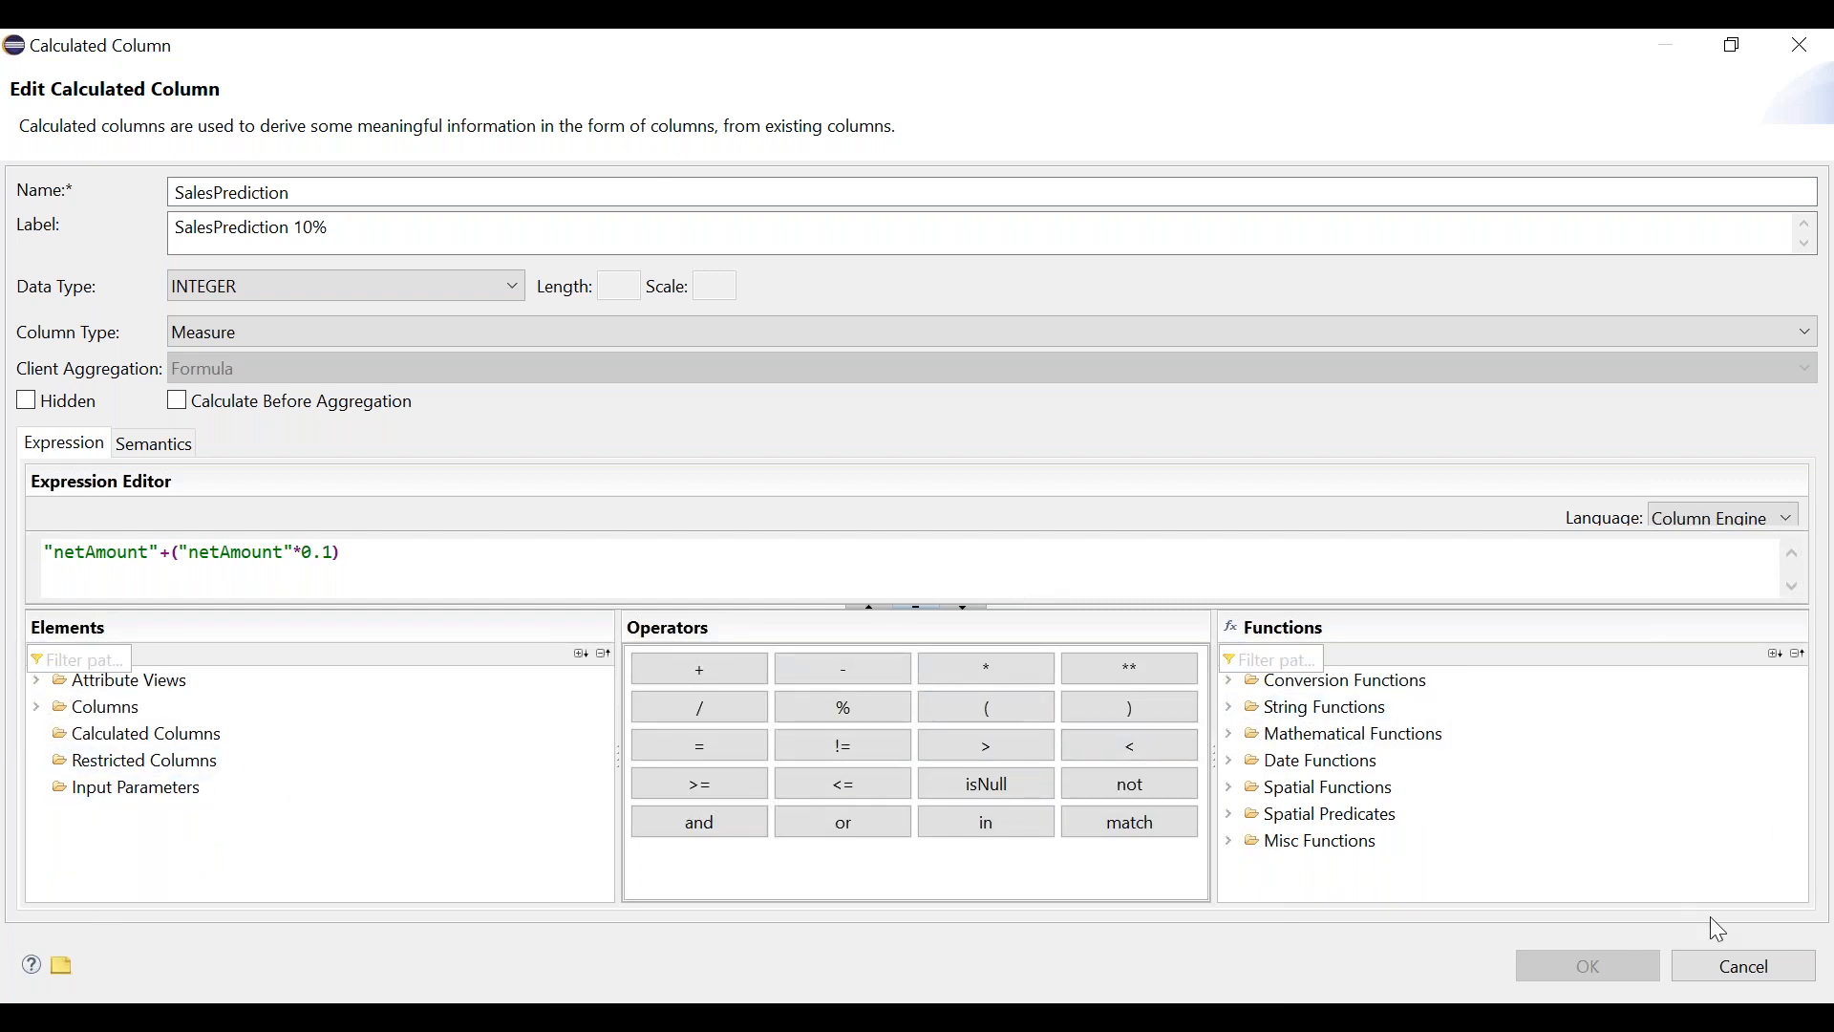
pyautogui.click(1729, 963)
# Activate the MySalesAnalytics view and enlarge the job log to check the activation status.
pyautogui.click(1170, 633)
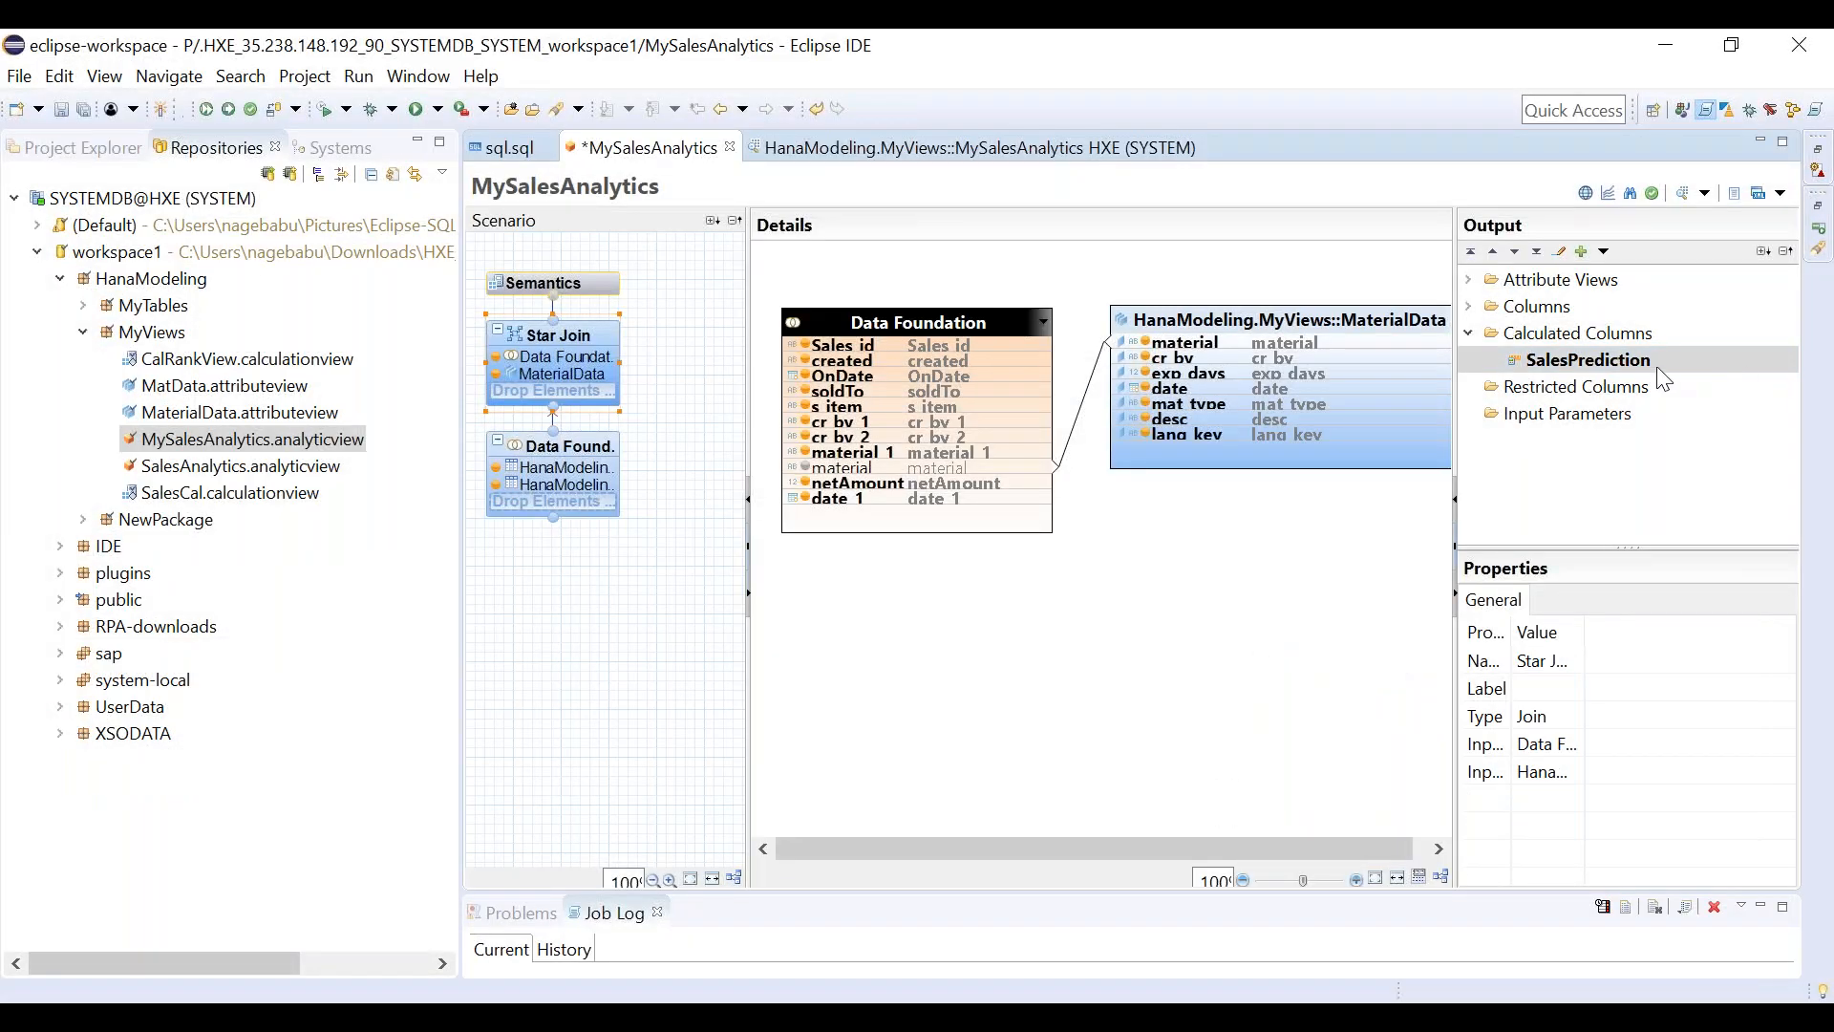
pyautogui.rightClick(1213, 589)
pyautogui.moveTo(1345, 606)
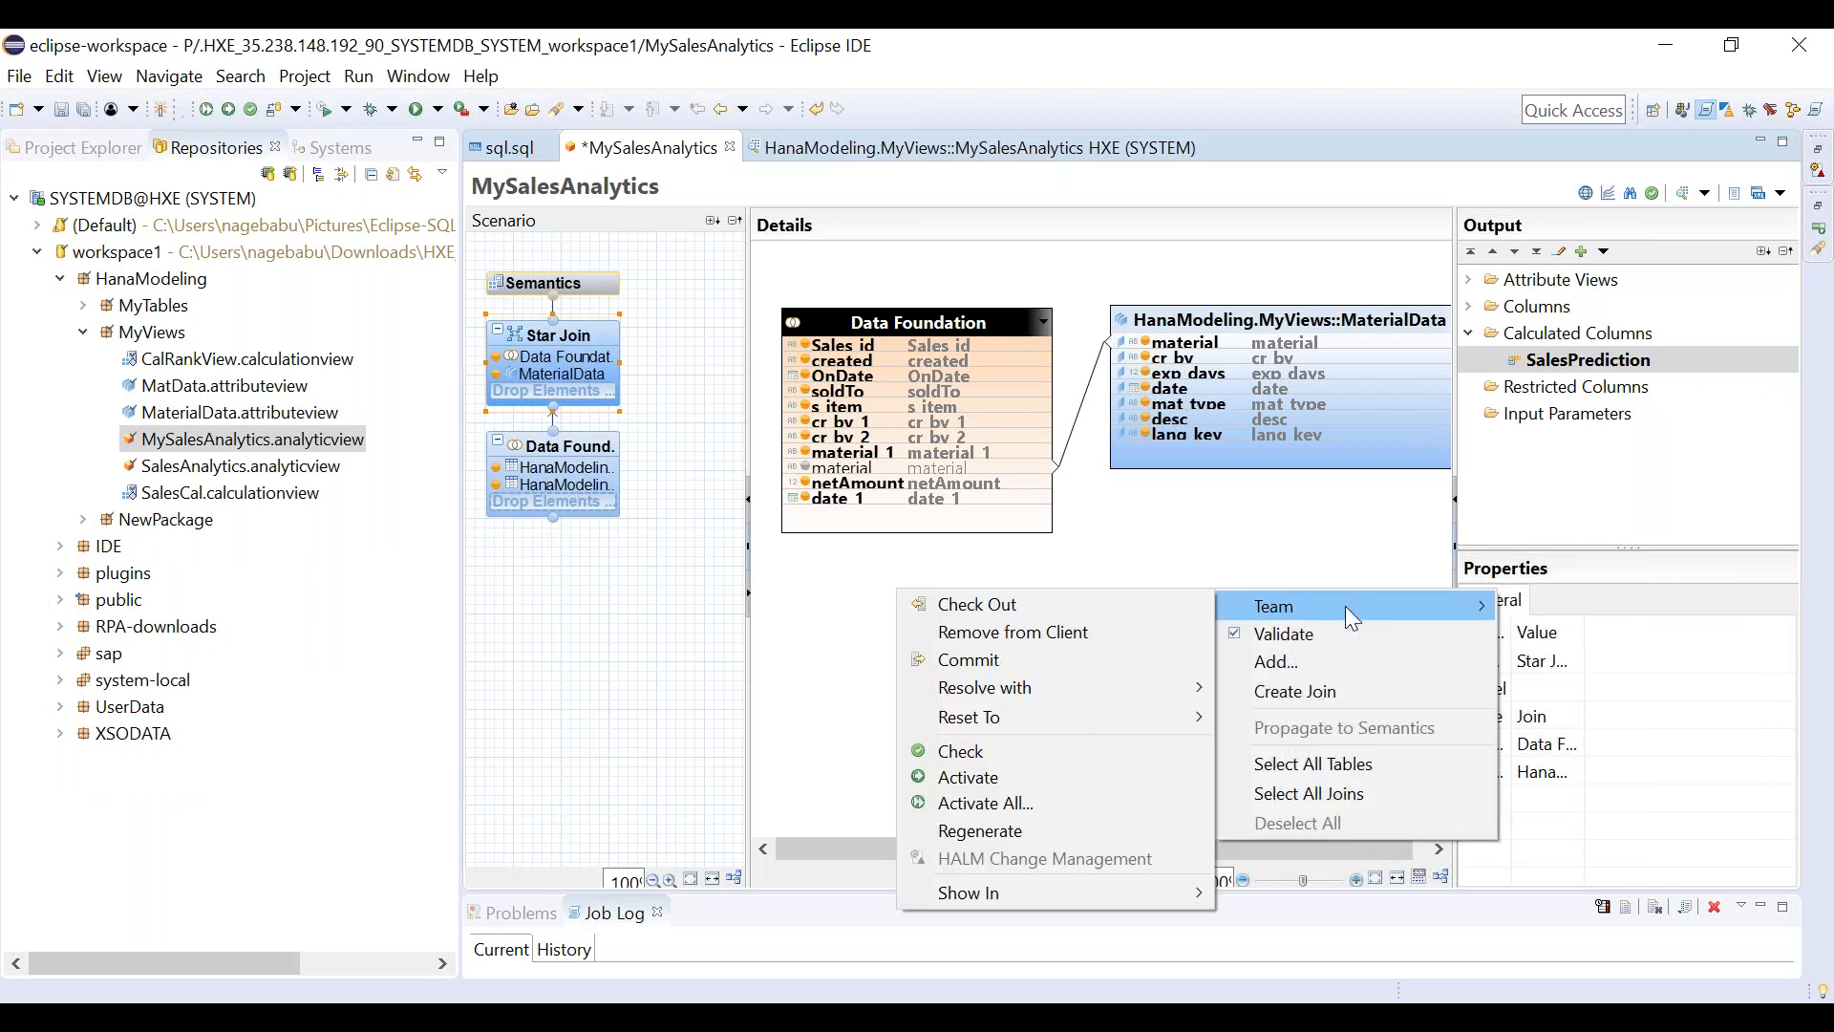
pyautogui.click(1073, 784)
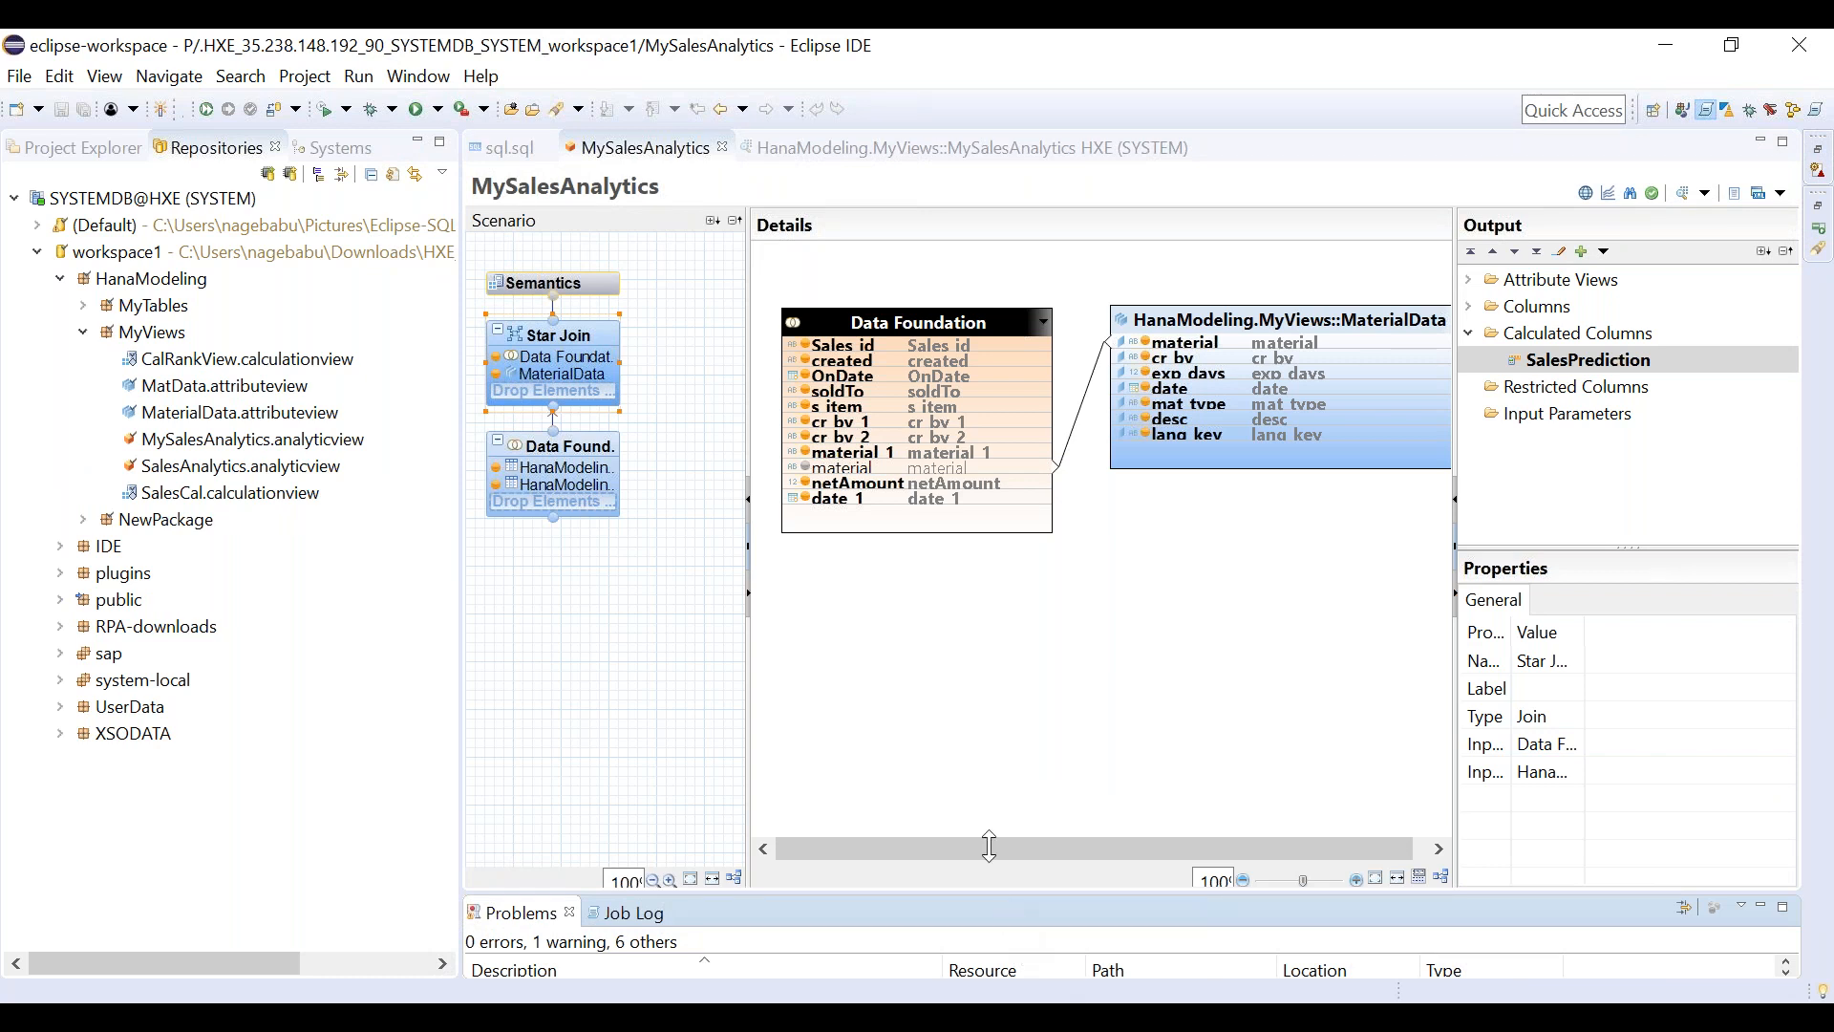
pyautogui.moveTo(1000, 896); pyautogui.dragTo(639, 768)
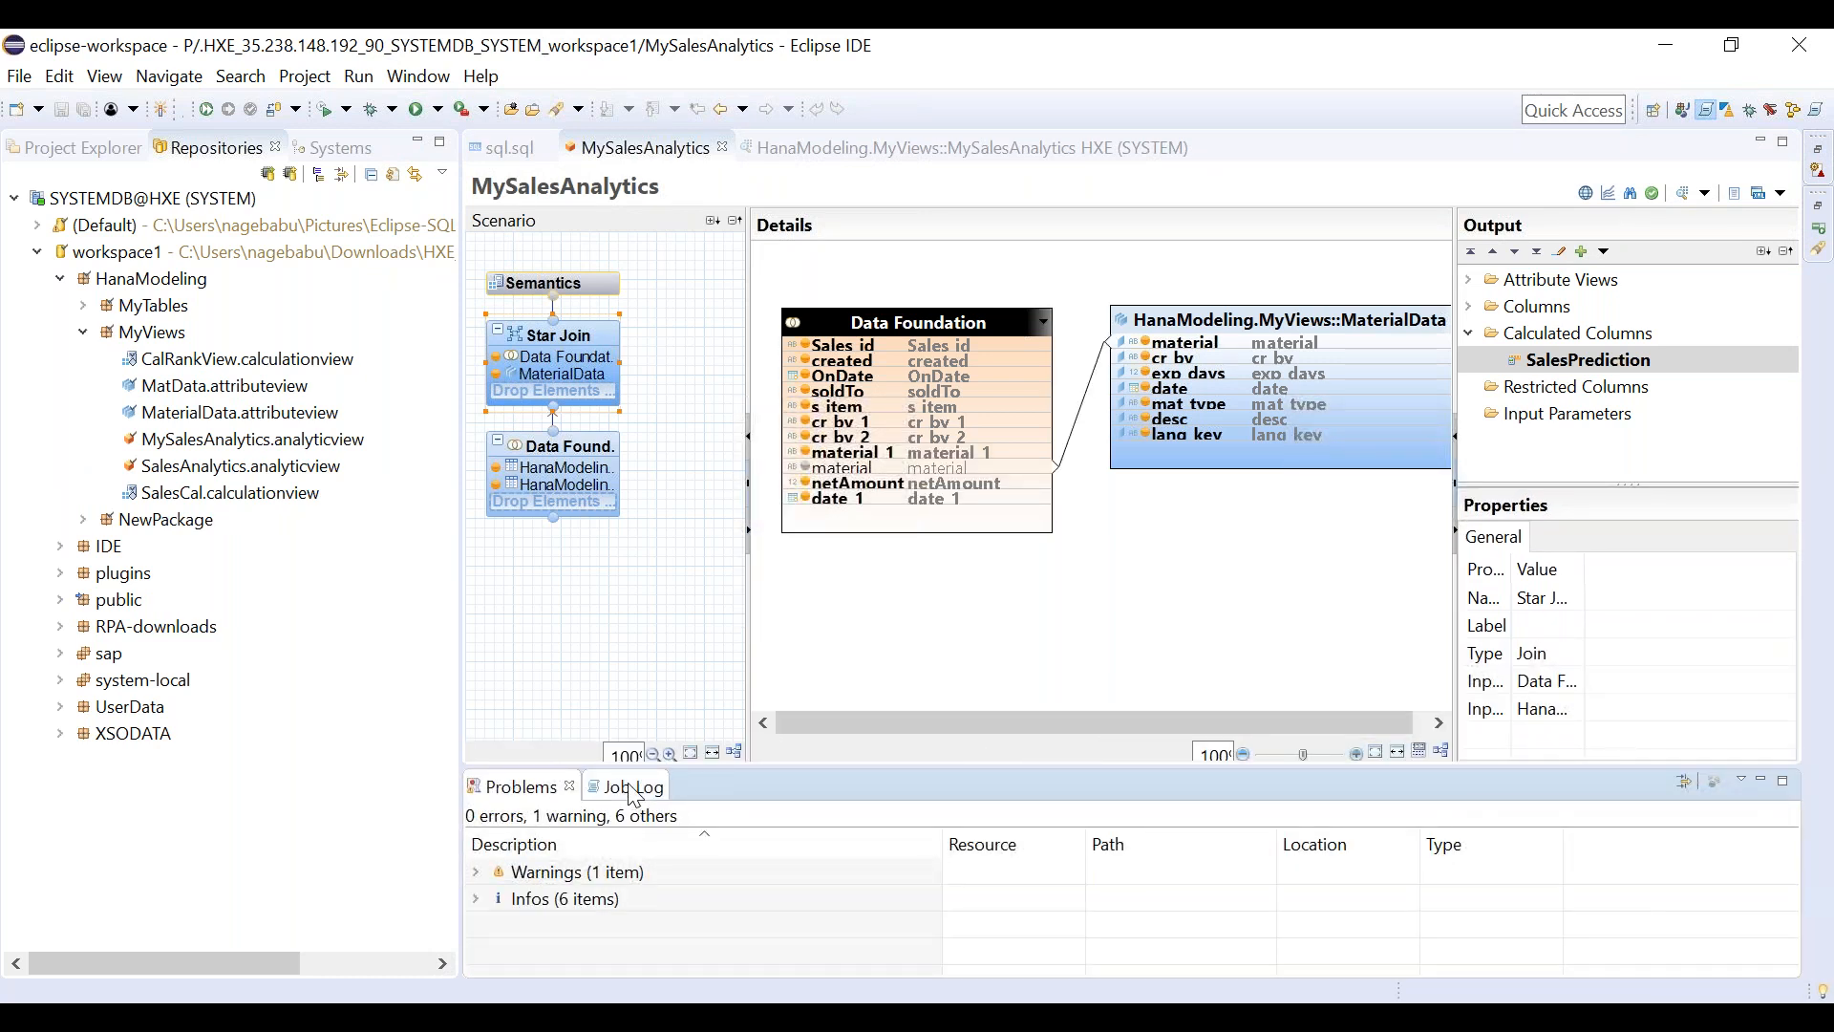
pyautogui.click(636, 789)
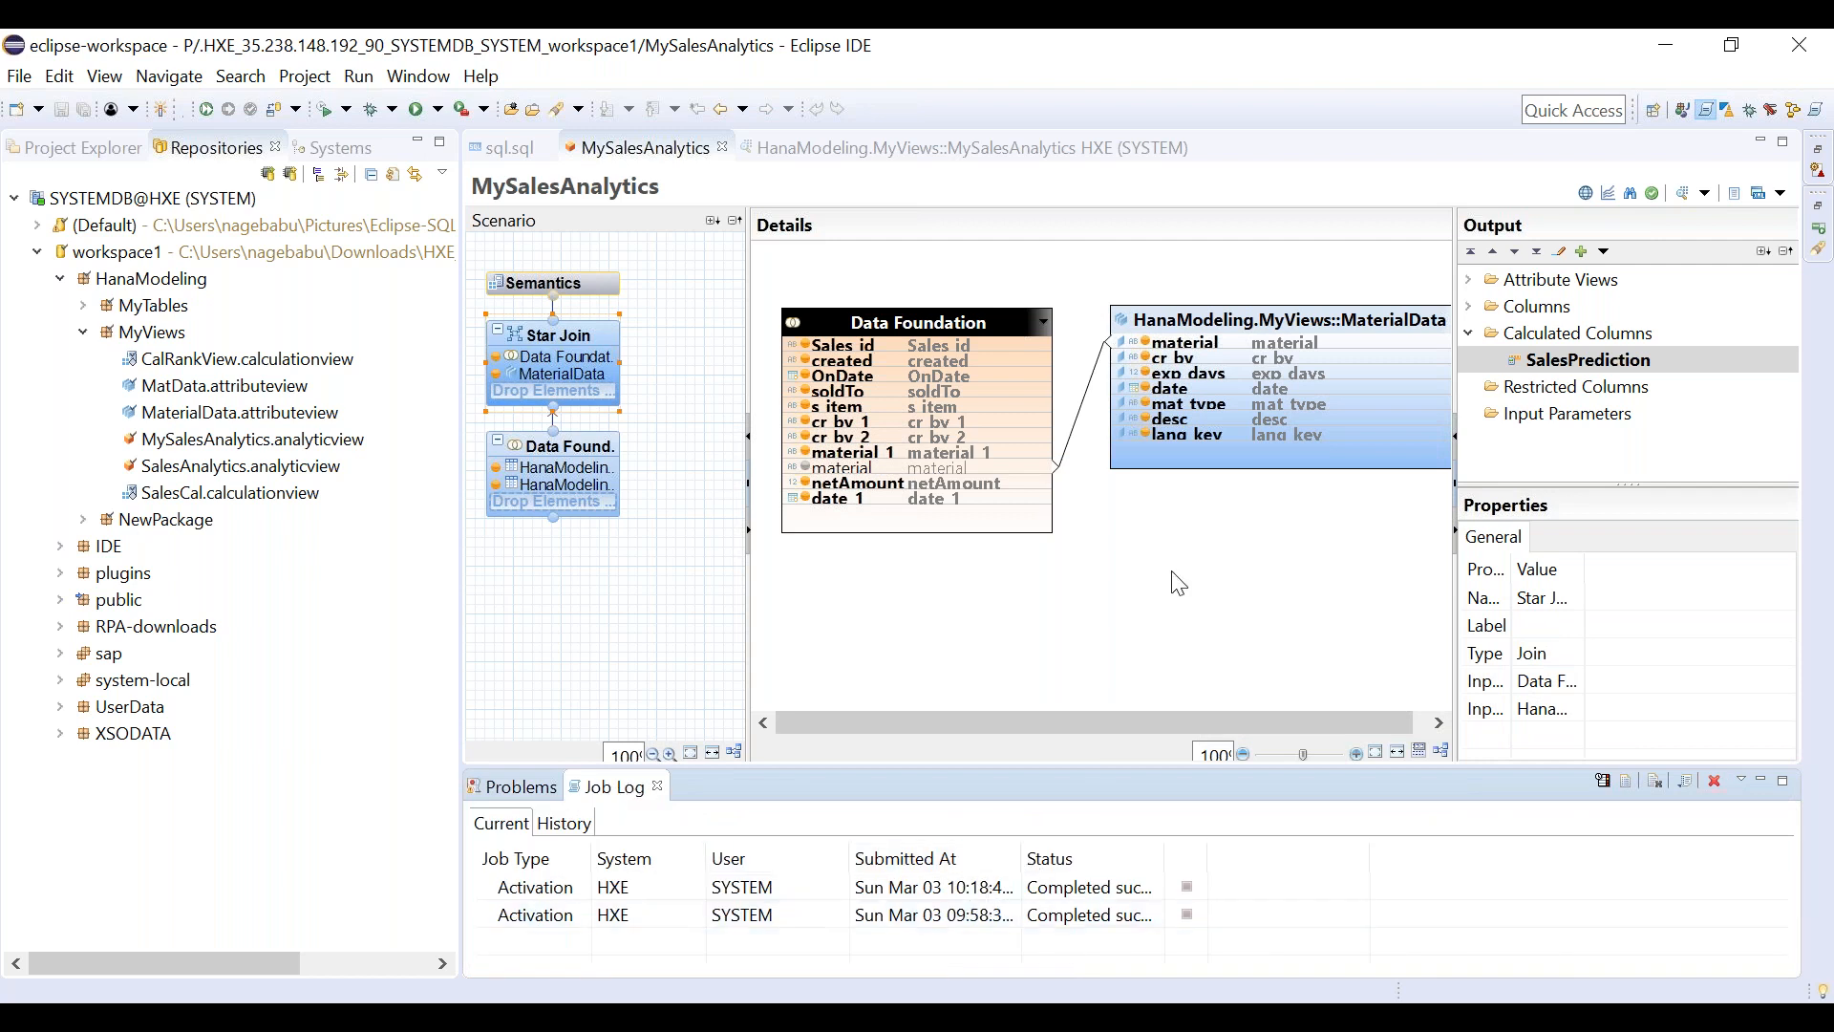
# Preview the raw data of MySalesAnalytics and examine the netAmount and SalesPrediction columns.
pyautogui.click(1686, 196)
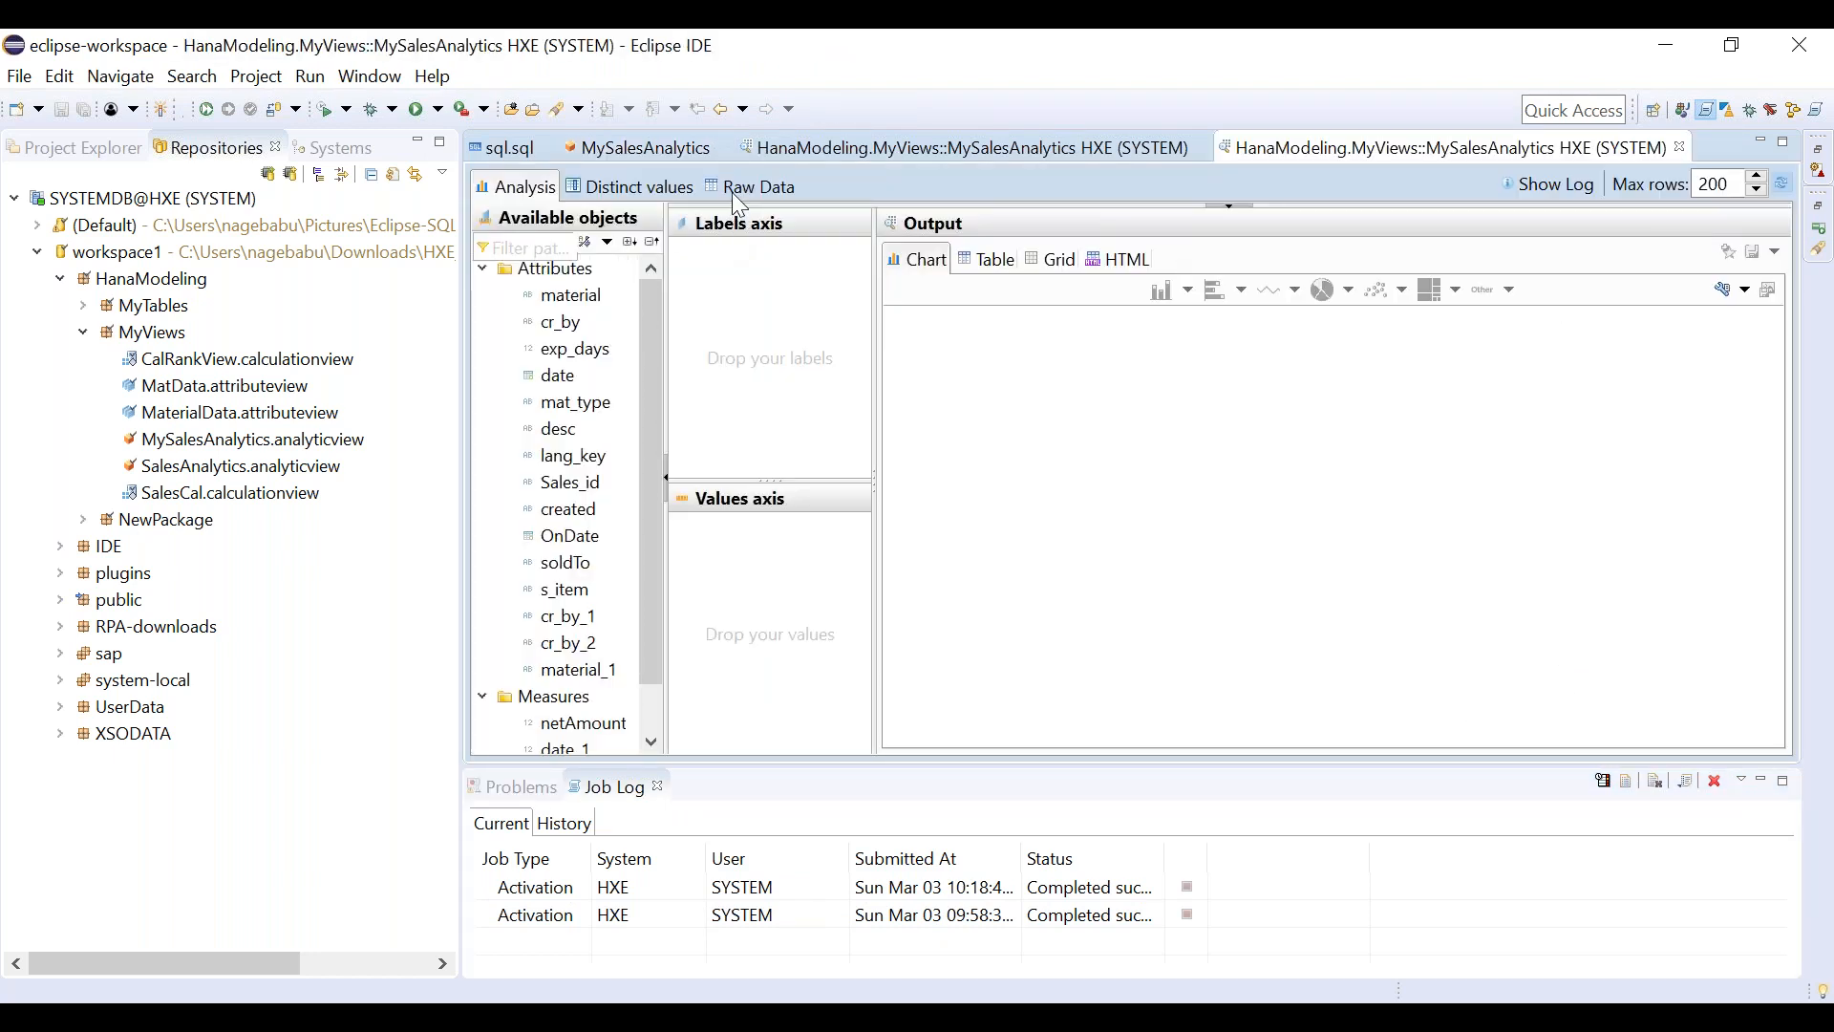
pyautogui.click(734, 191)
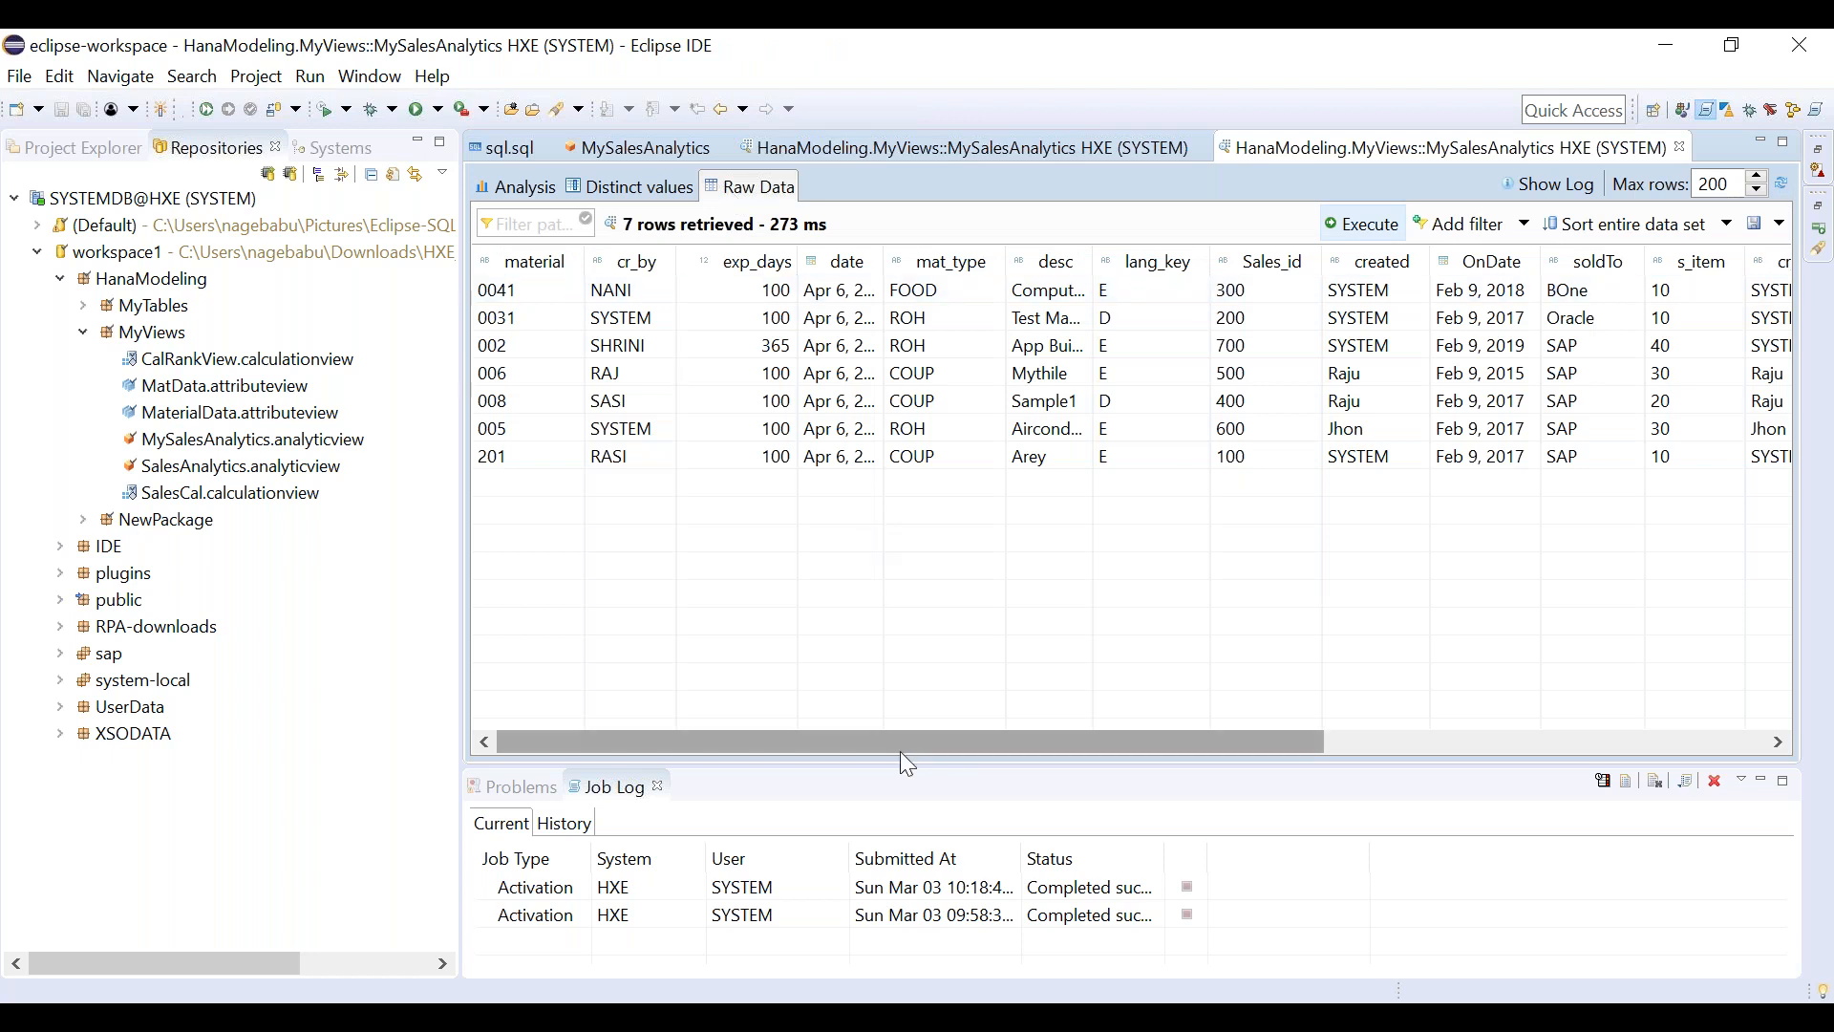
pyautogui.moveTo(858, 743); pyautogui.dragTo(1372, 741)
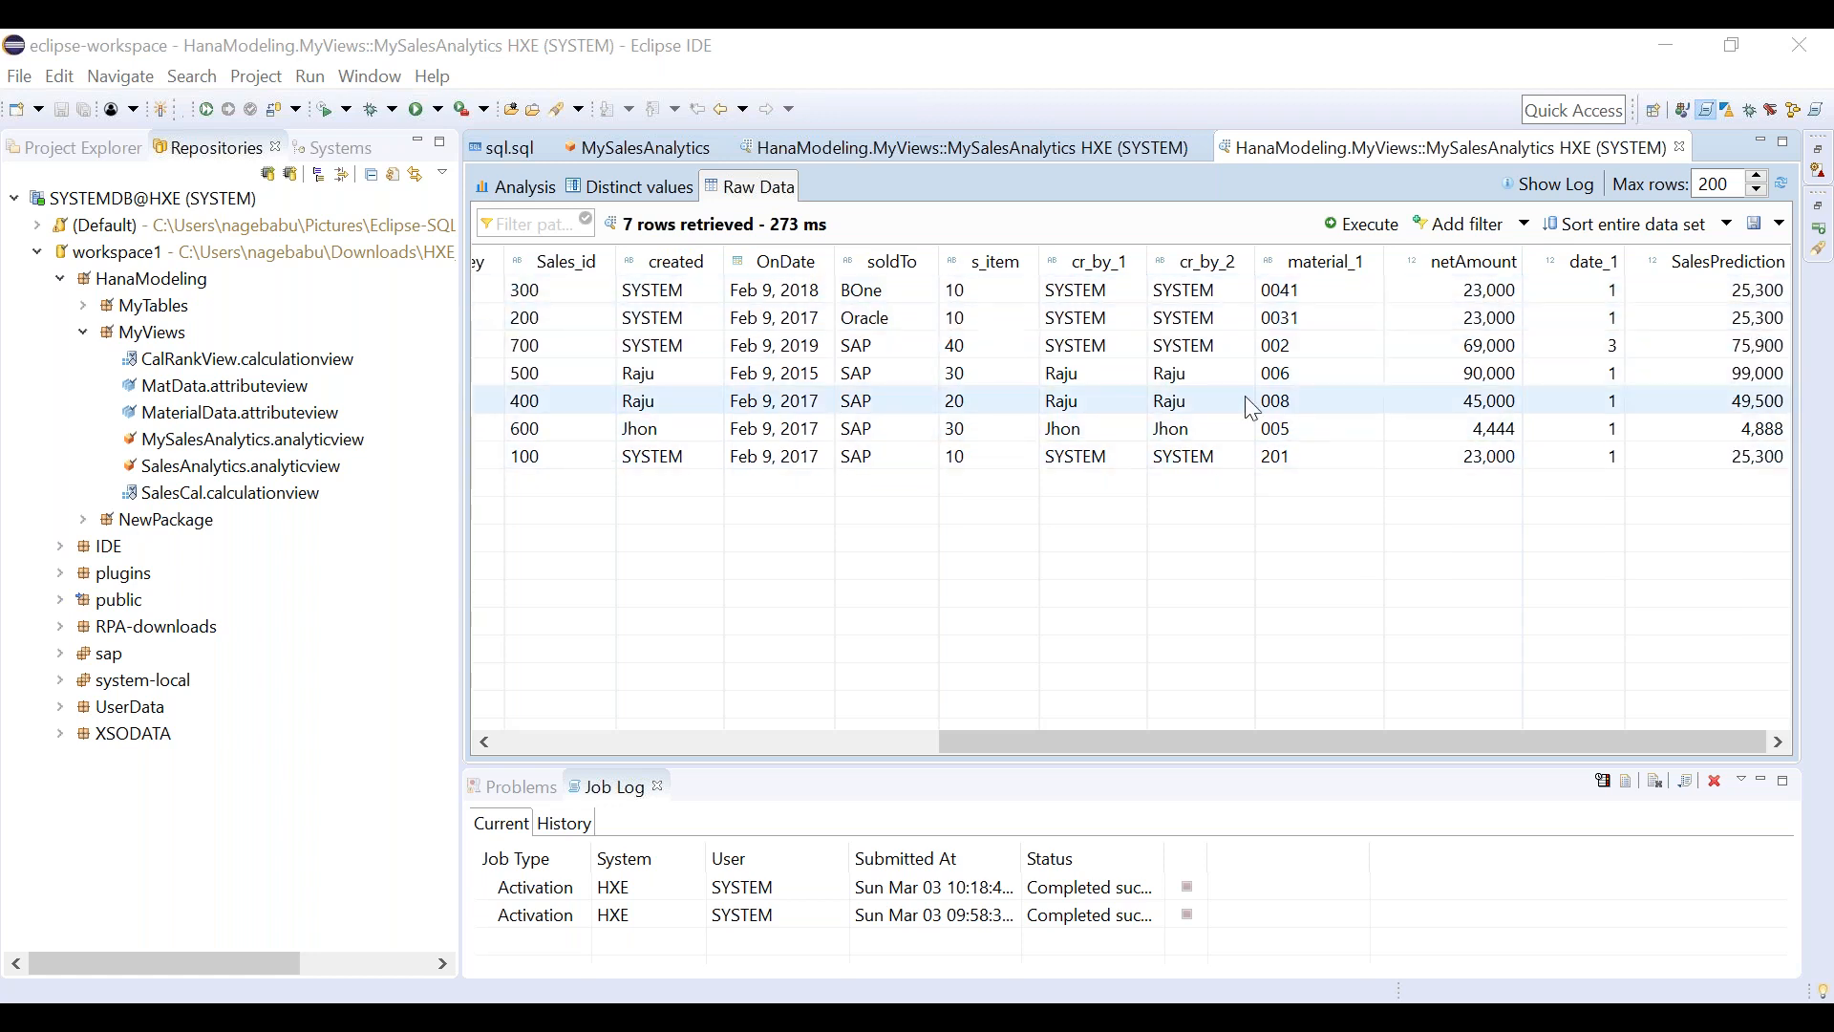
# Return to the MySalesAnalytics model and select the MaterialData attribute view in the star join.
pyautogui.click(651, 151)
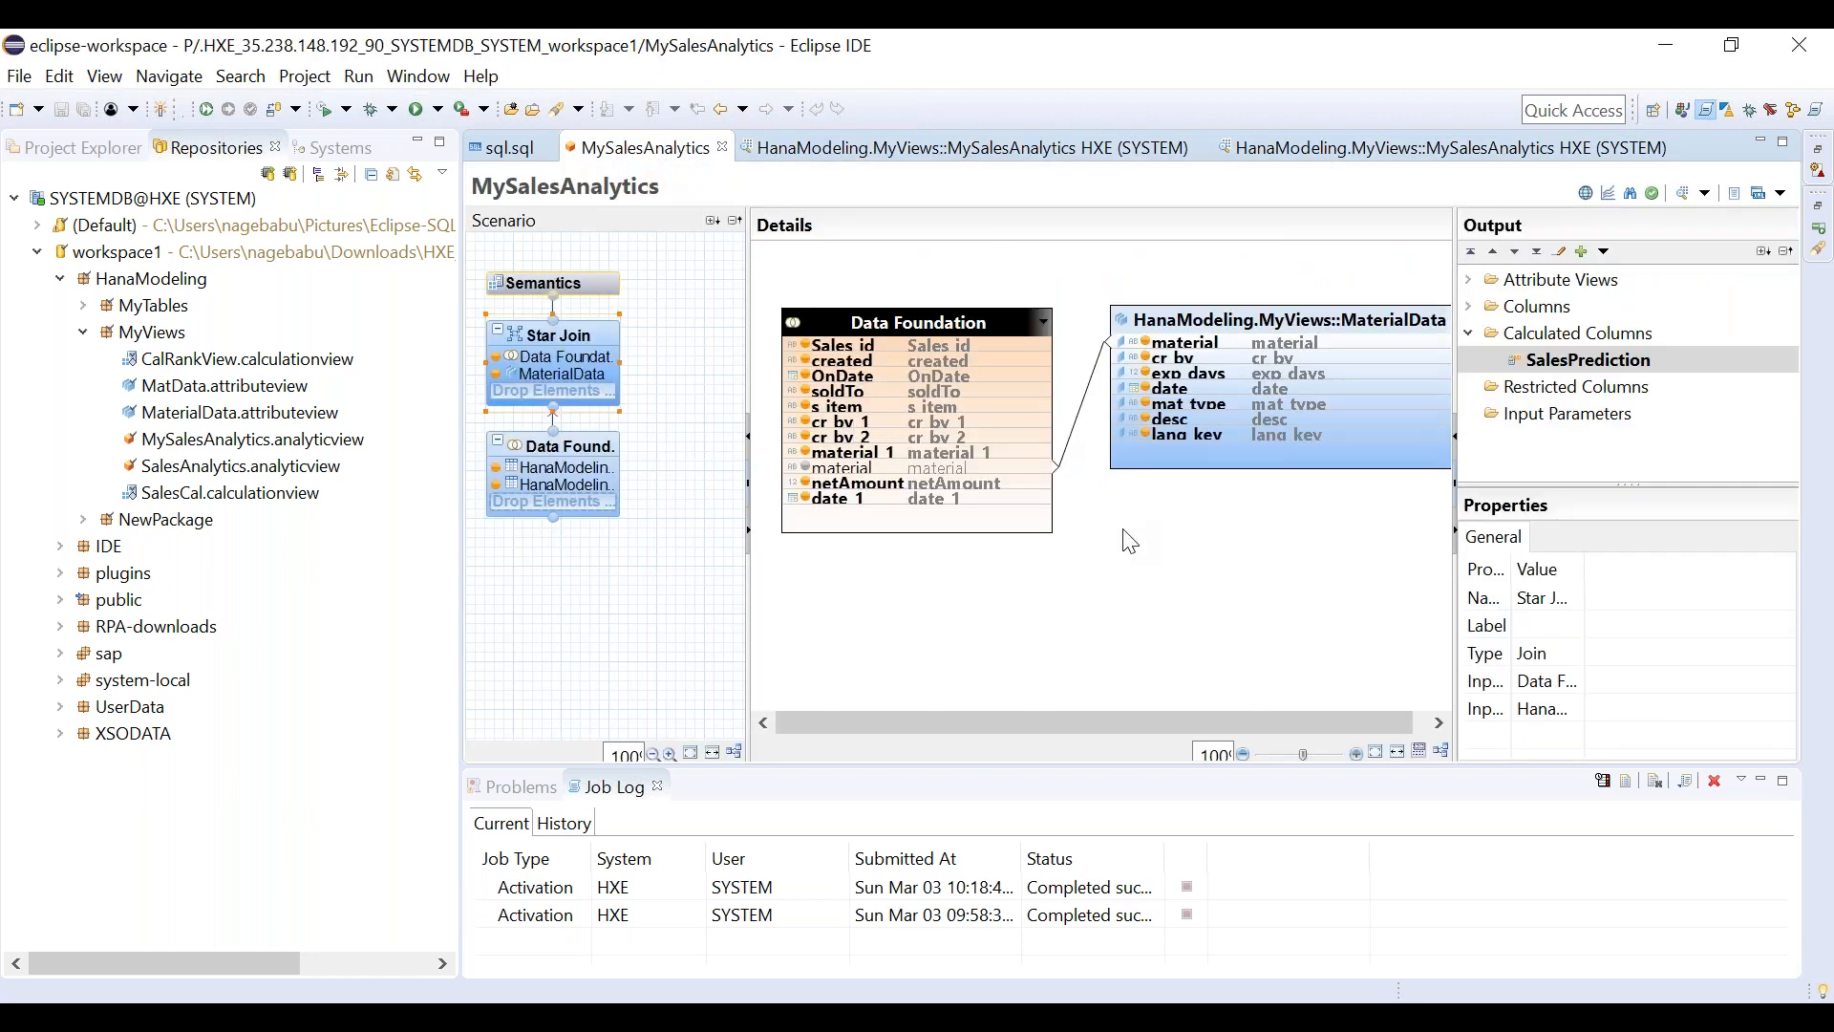
pyautogui.click(1304, 457)
pyautogui.click(1169, 562)
pyautogui.click(1249, 462)
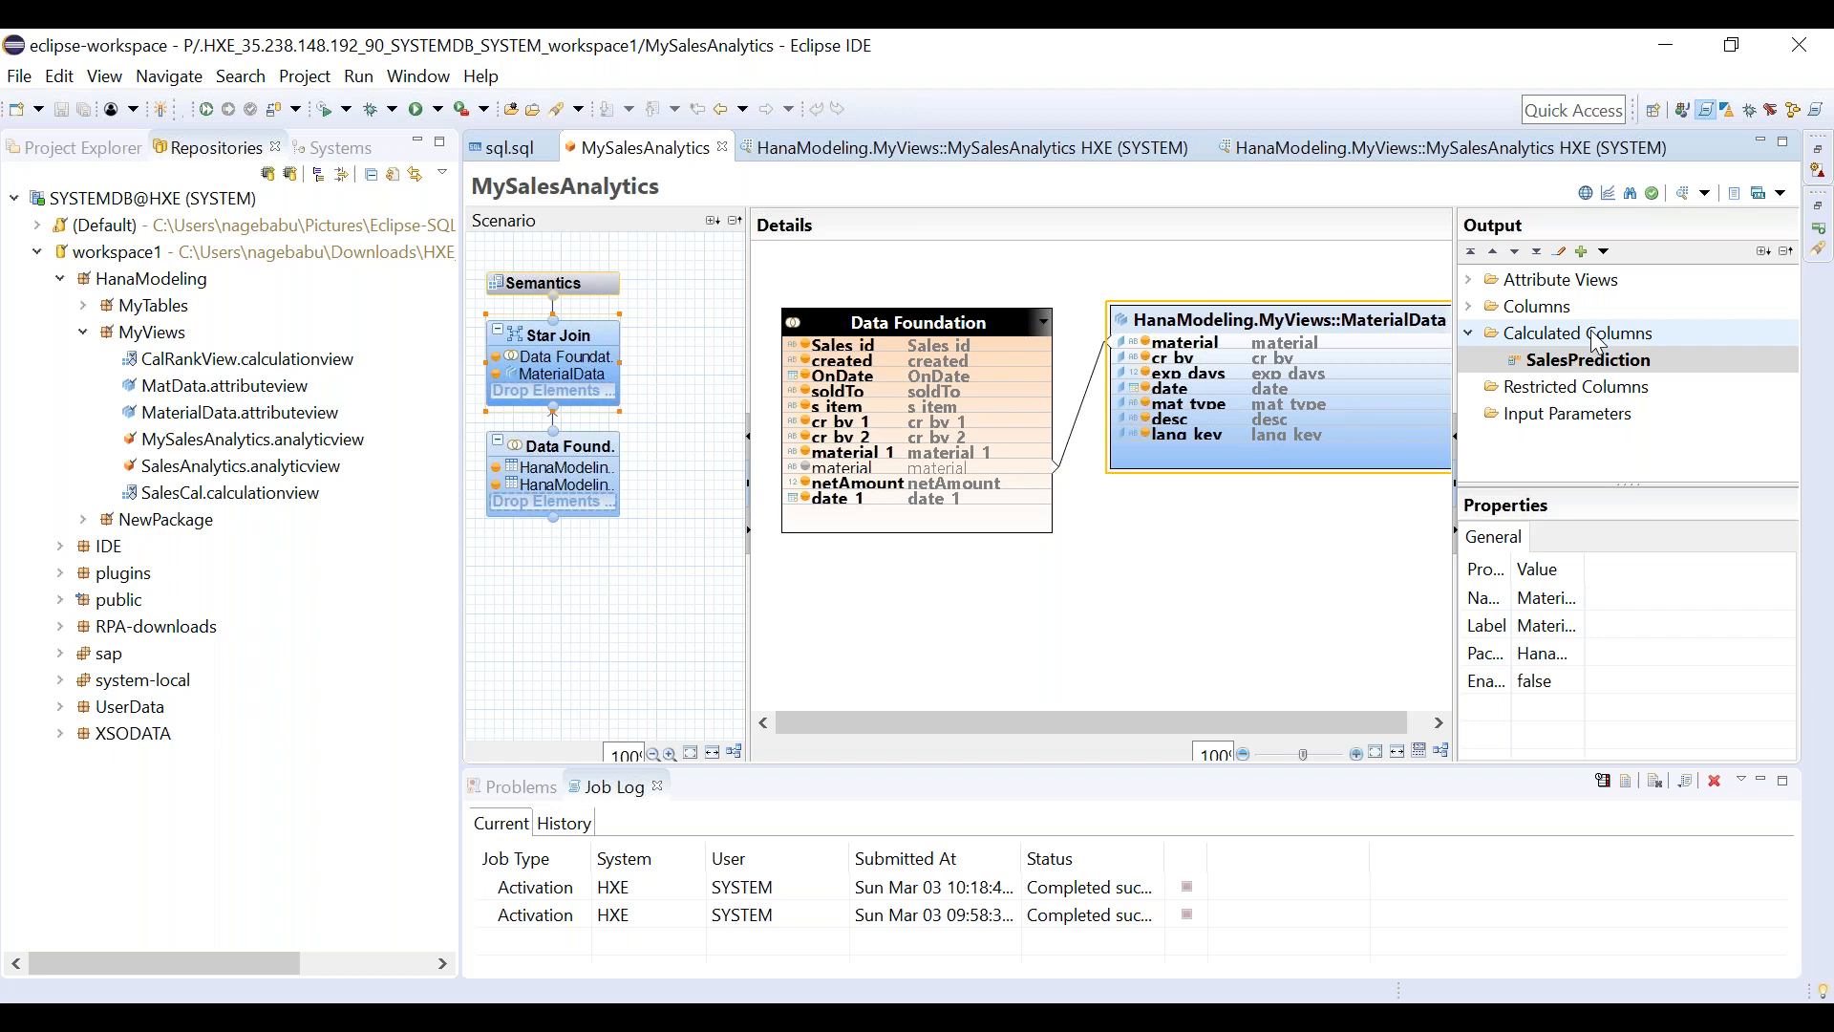
# Widen the desc column in the raw data preview to read the full material descriptions.
pyautogui.click(1371, 159)
pyautogui.moveTo(994, 745); pyautogui.dragTo(551, 743)
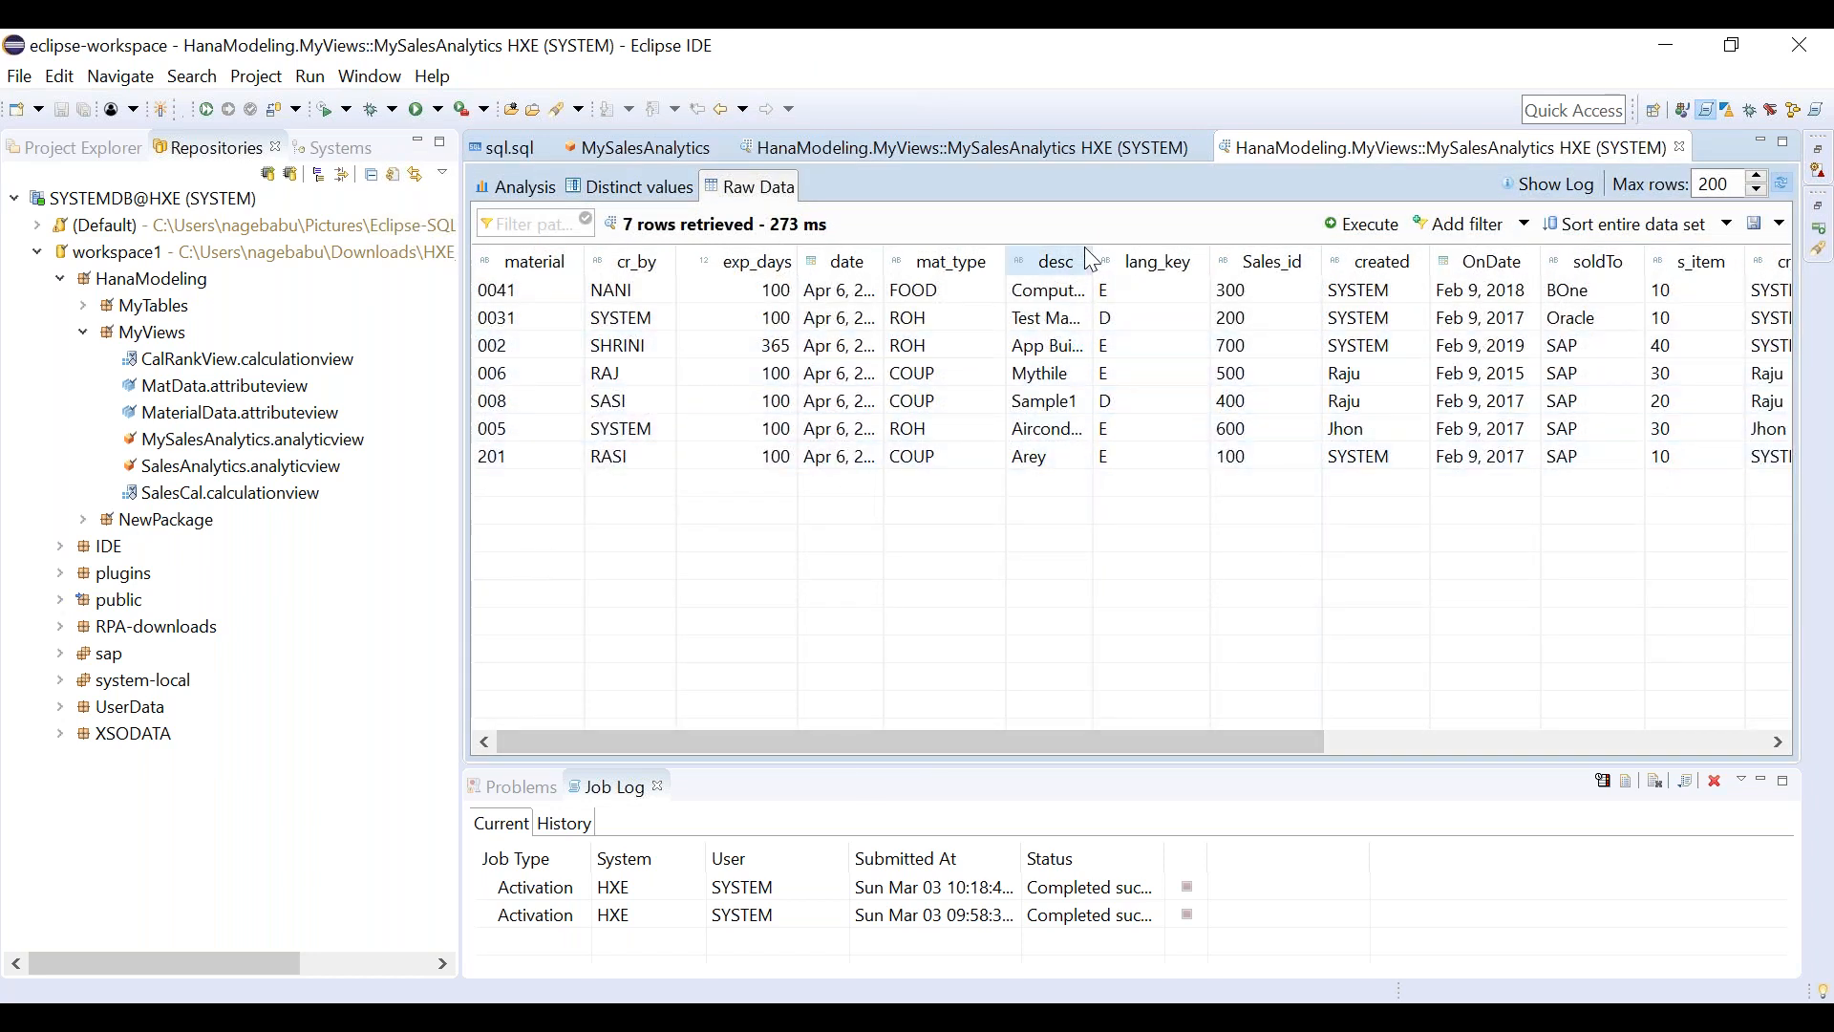
pyautogui.moveTo(1088, 254); pyautogui.dragTo(1215, 254)
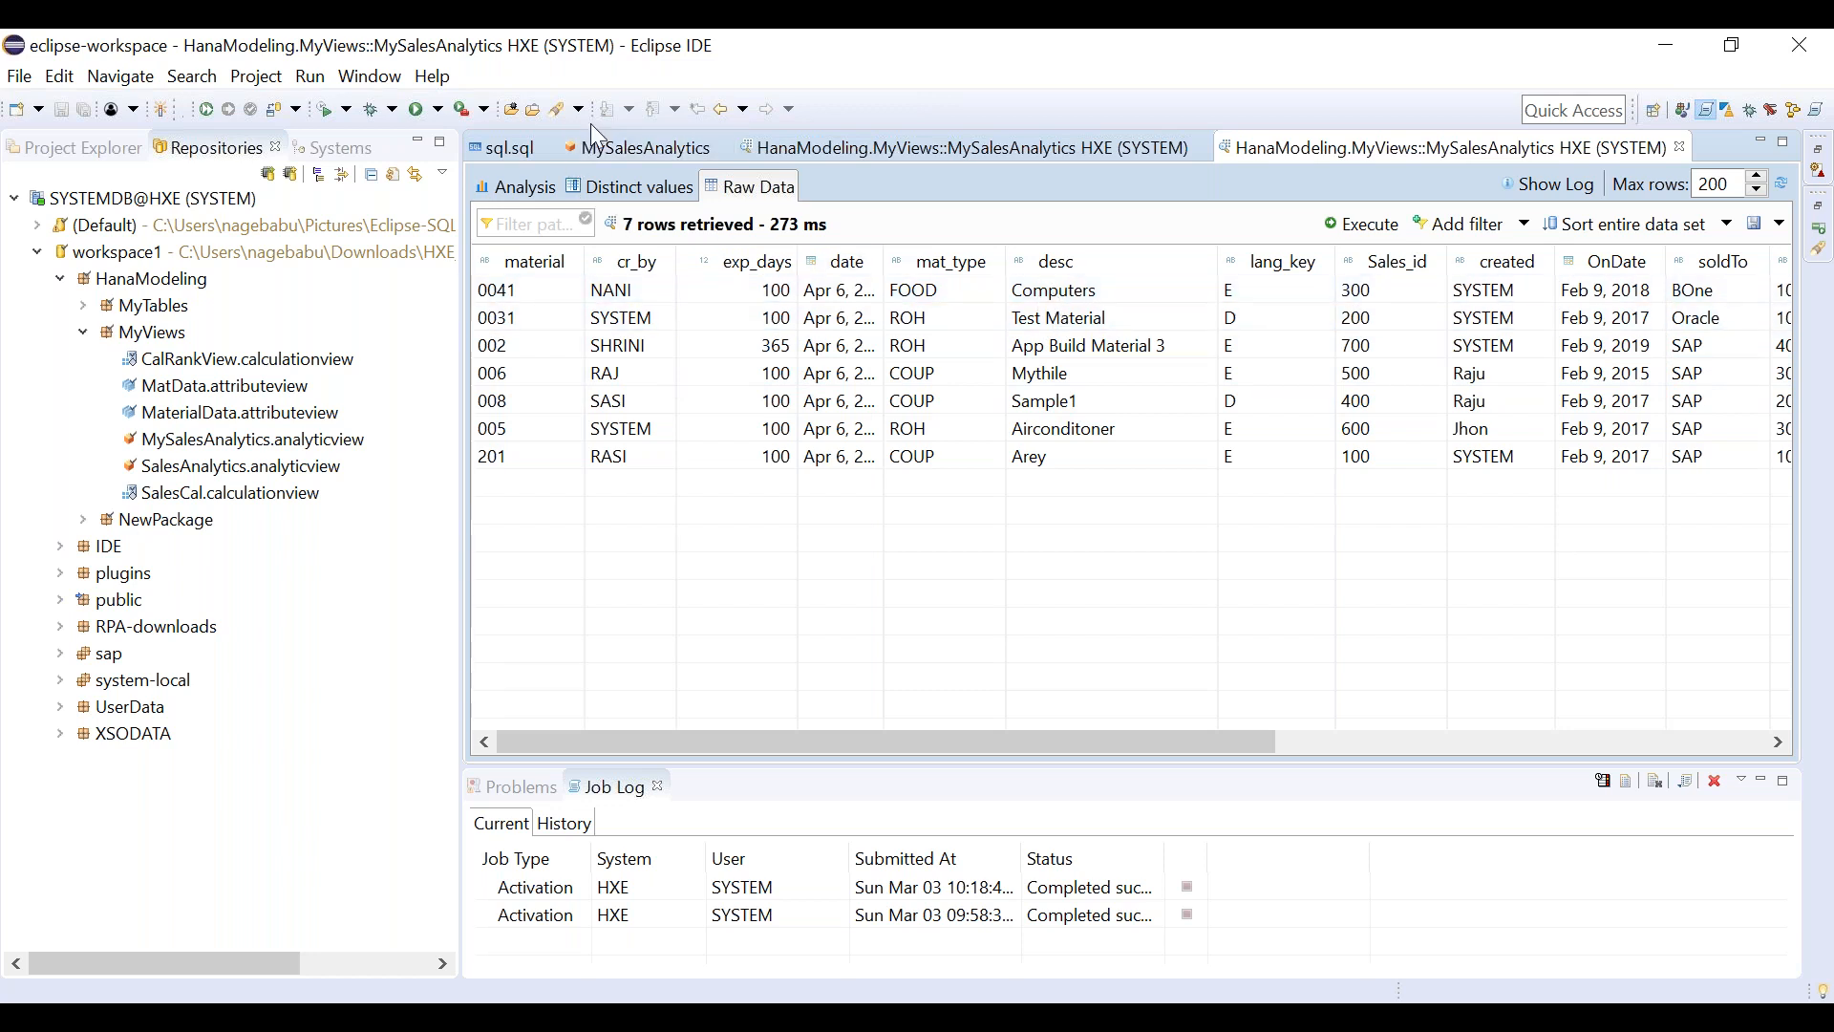
# Start another calculated column in the MySalesAnalytics output, with MaterialDescrtiption as its name and label.
pyautogui.click(637, 150)
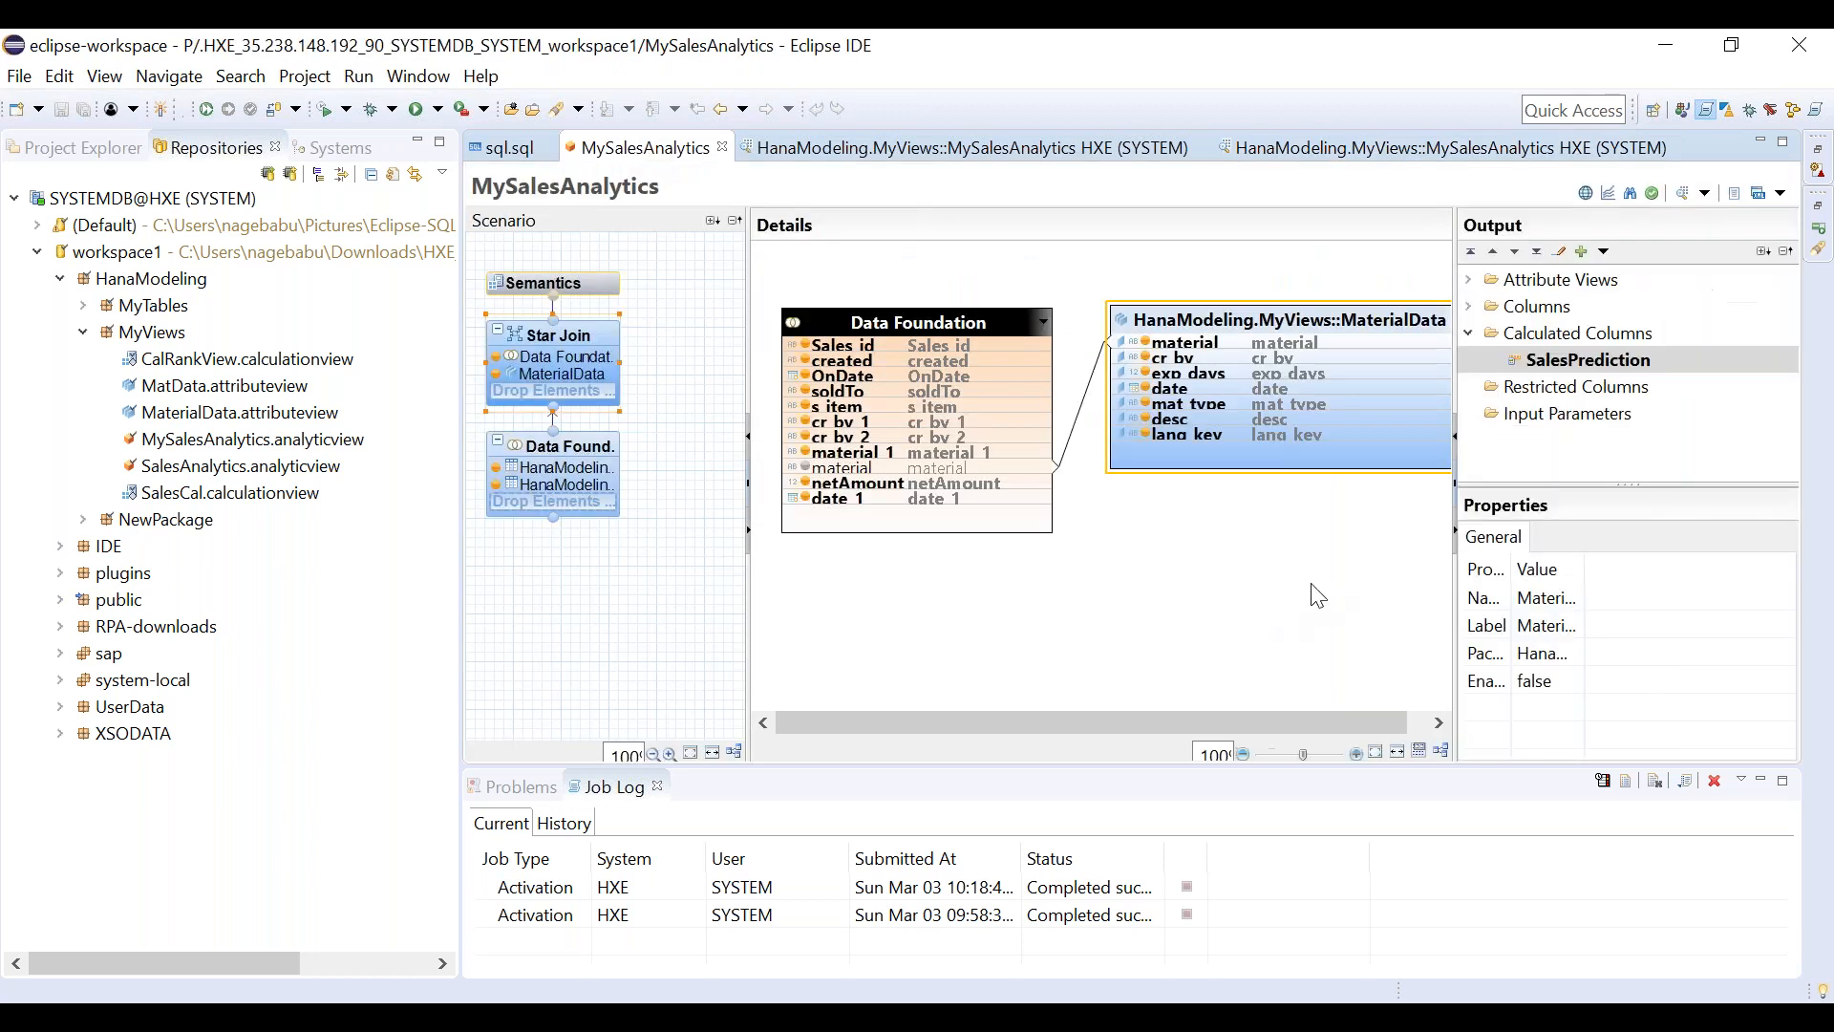
pyautogui.click(1571, 342)
pyautogui.rightClick(1572, 342)
pyautogui.click(1594, 354)
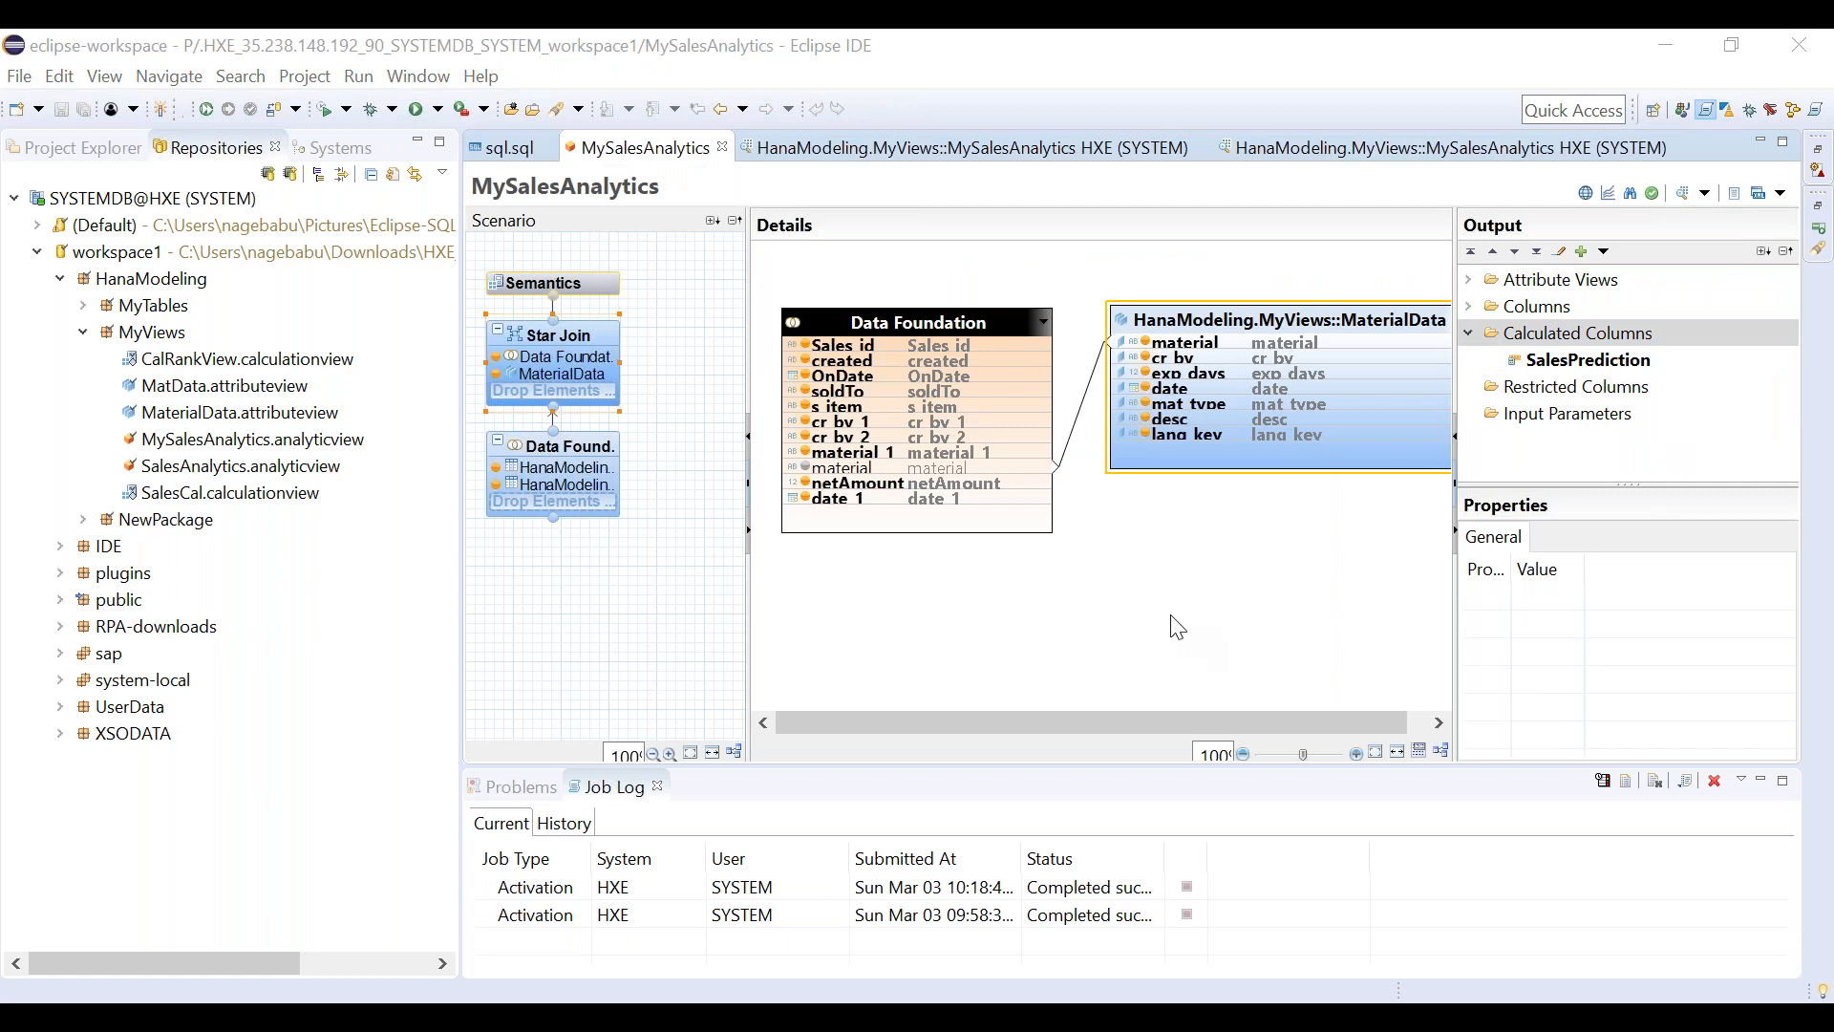
pyautogui.write('Ma')
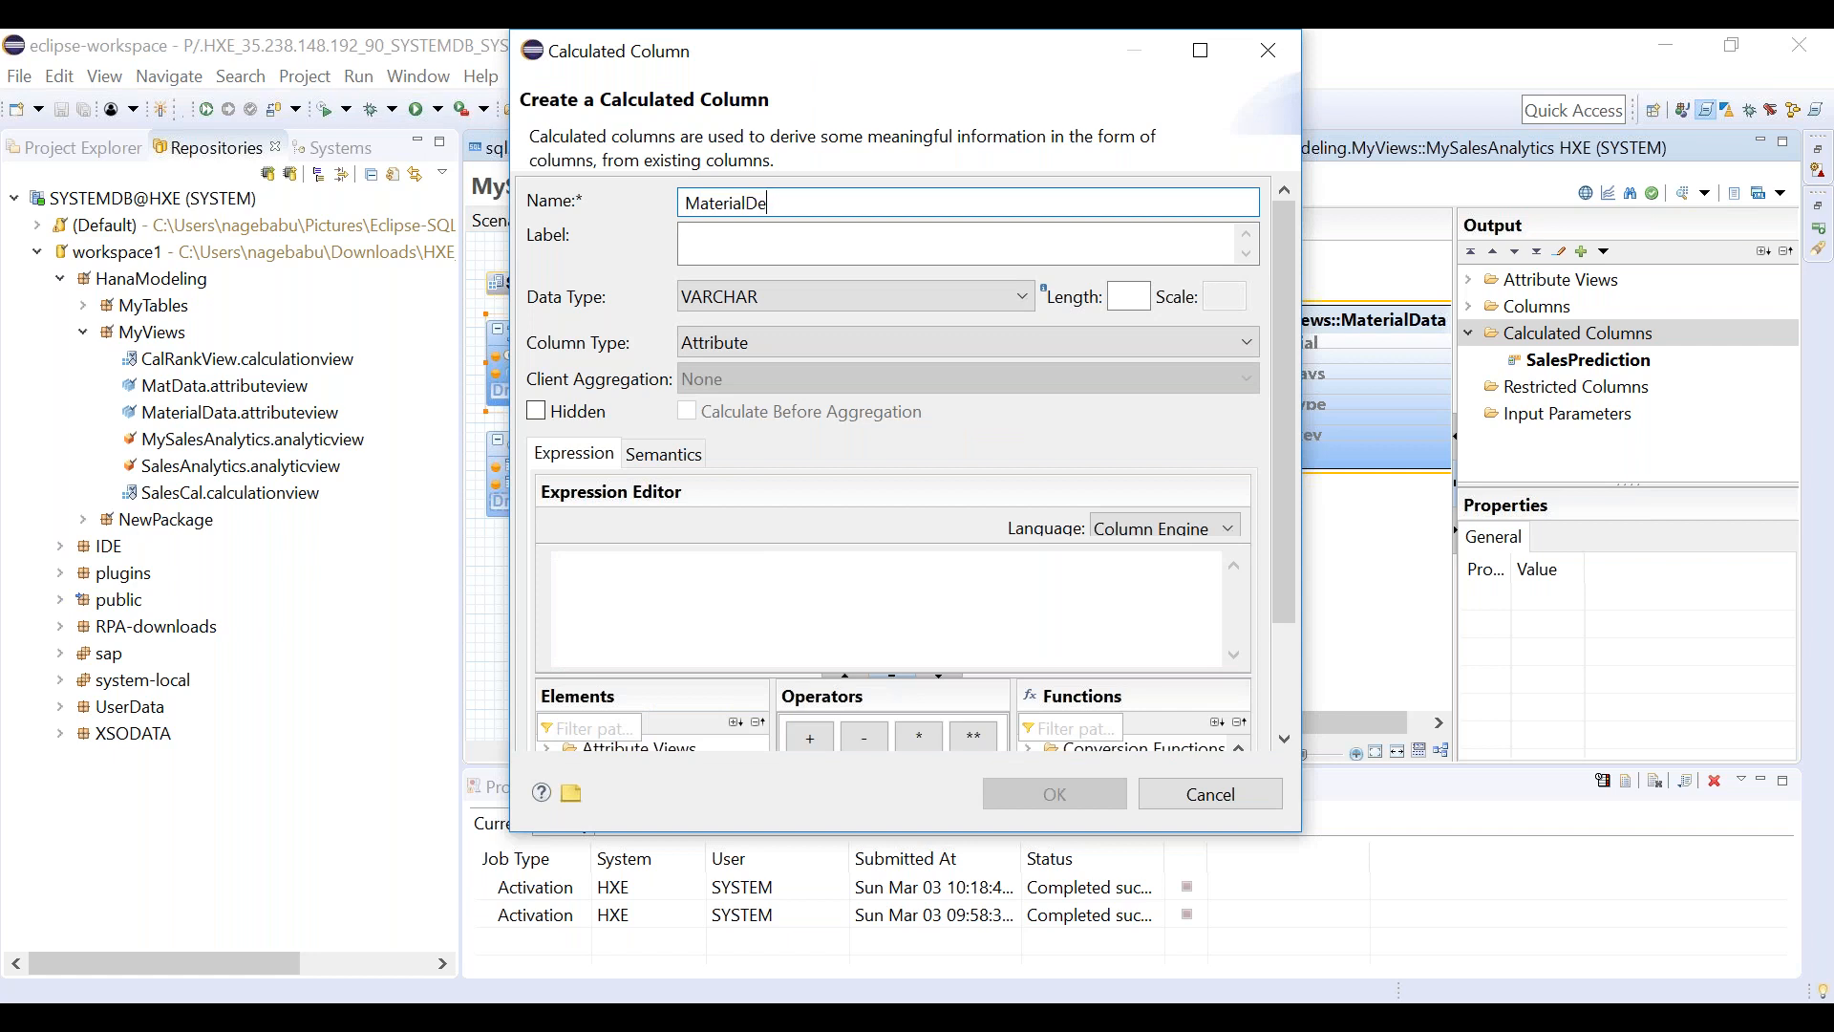
pyautogui.write('terial/')
pyautogui.press('BackSpace')
pyautogui.write('-')
pyautogui.click(822, 240)
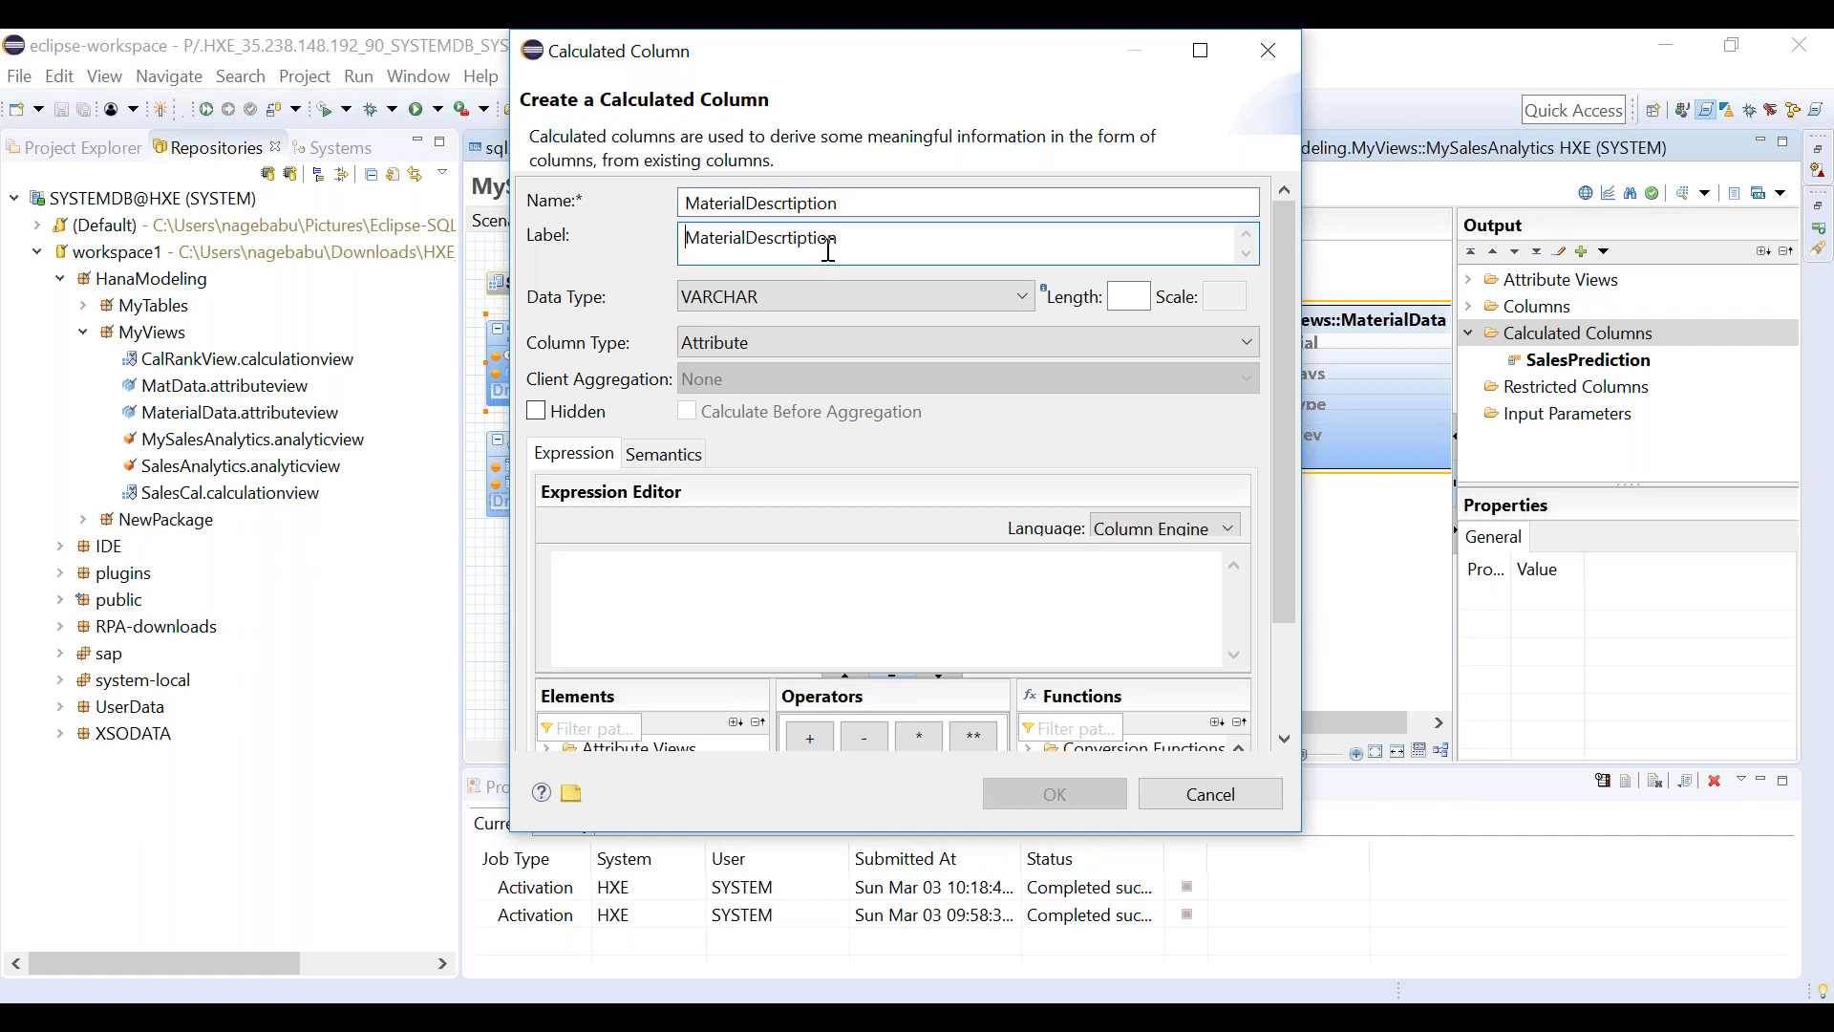
# Set the VARCHAR length to 60 and the column type to Attribute, and maximize the Calculated Column dialog.
pyautogui.click(1136, 298)
pyautogui.write('60')
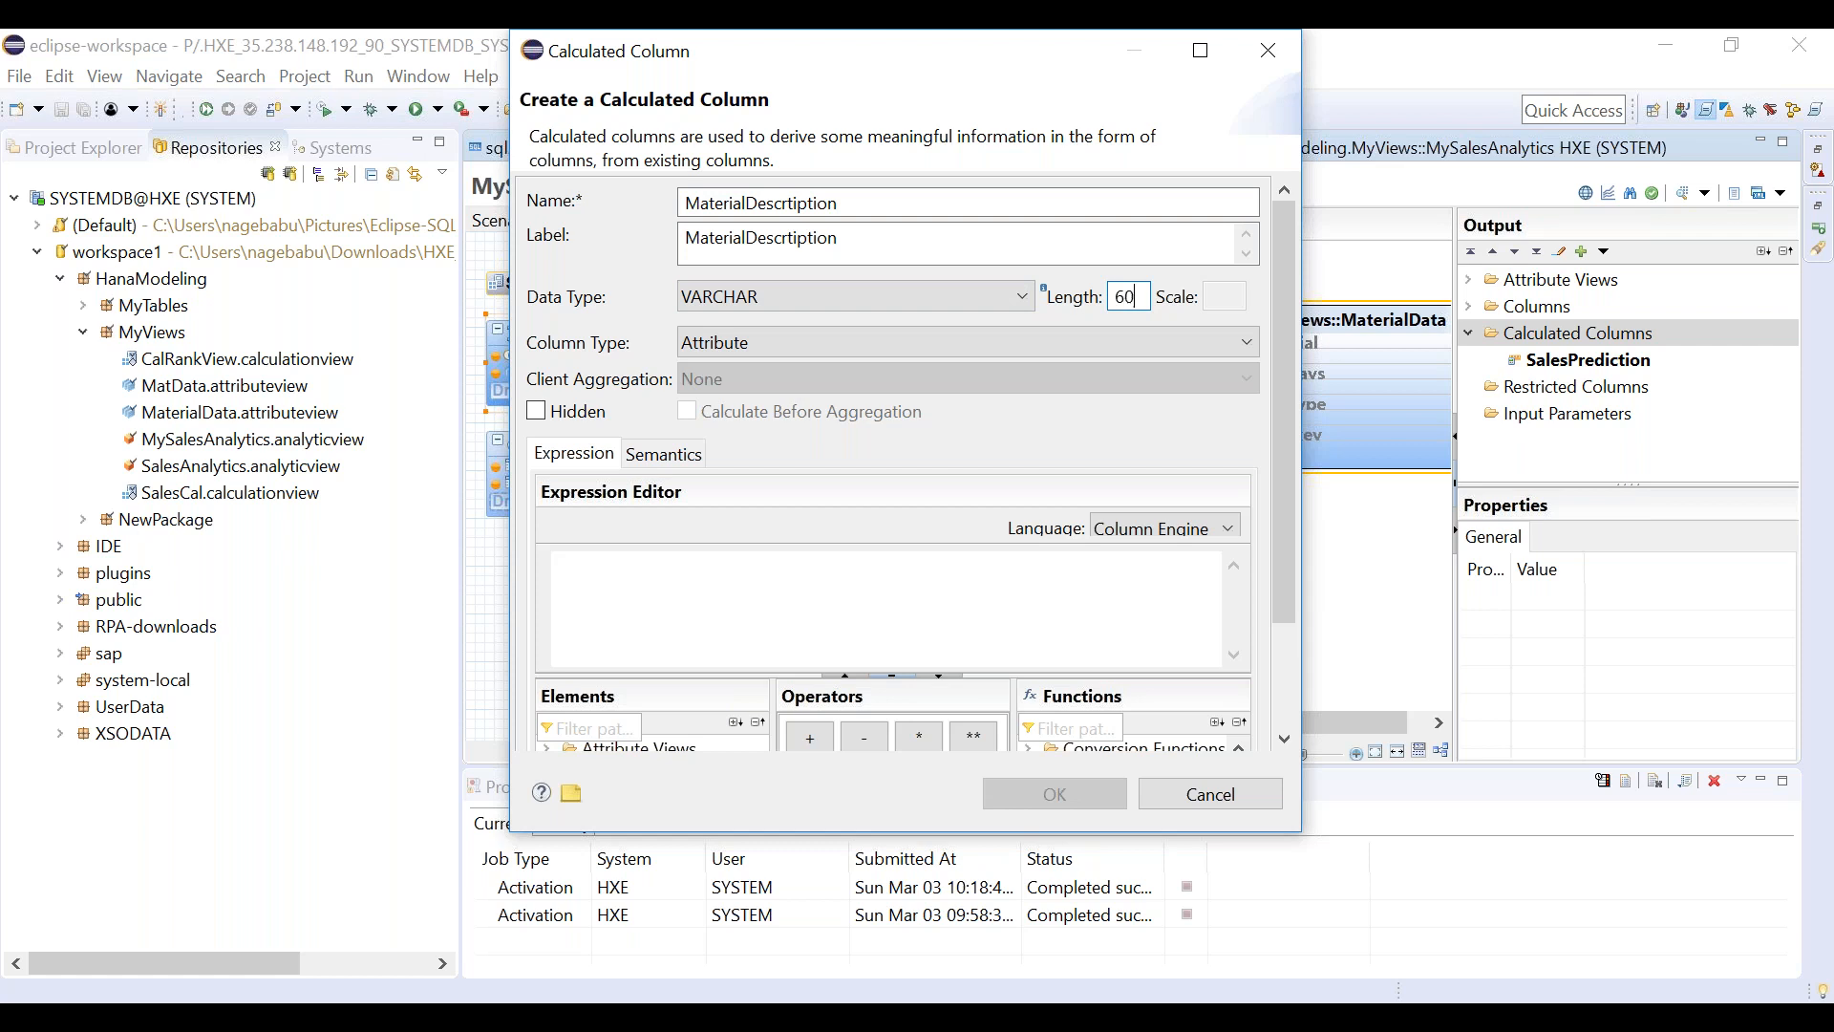
pyautogui.click(905, 351)
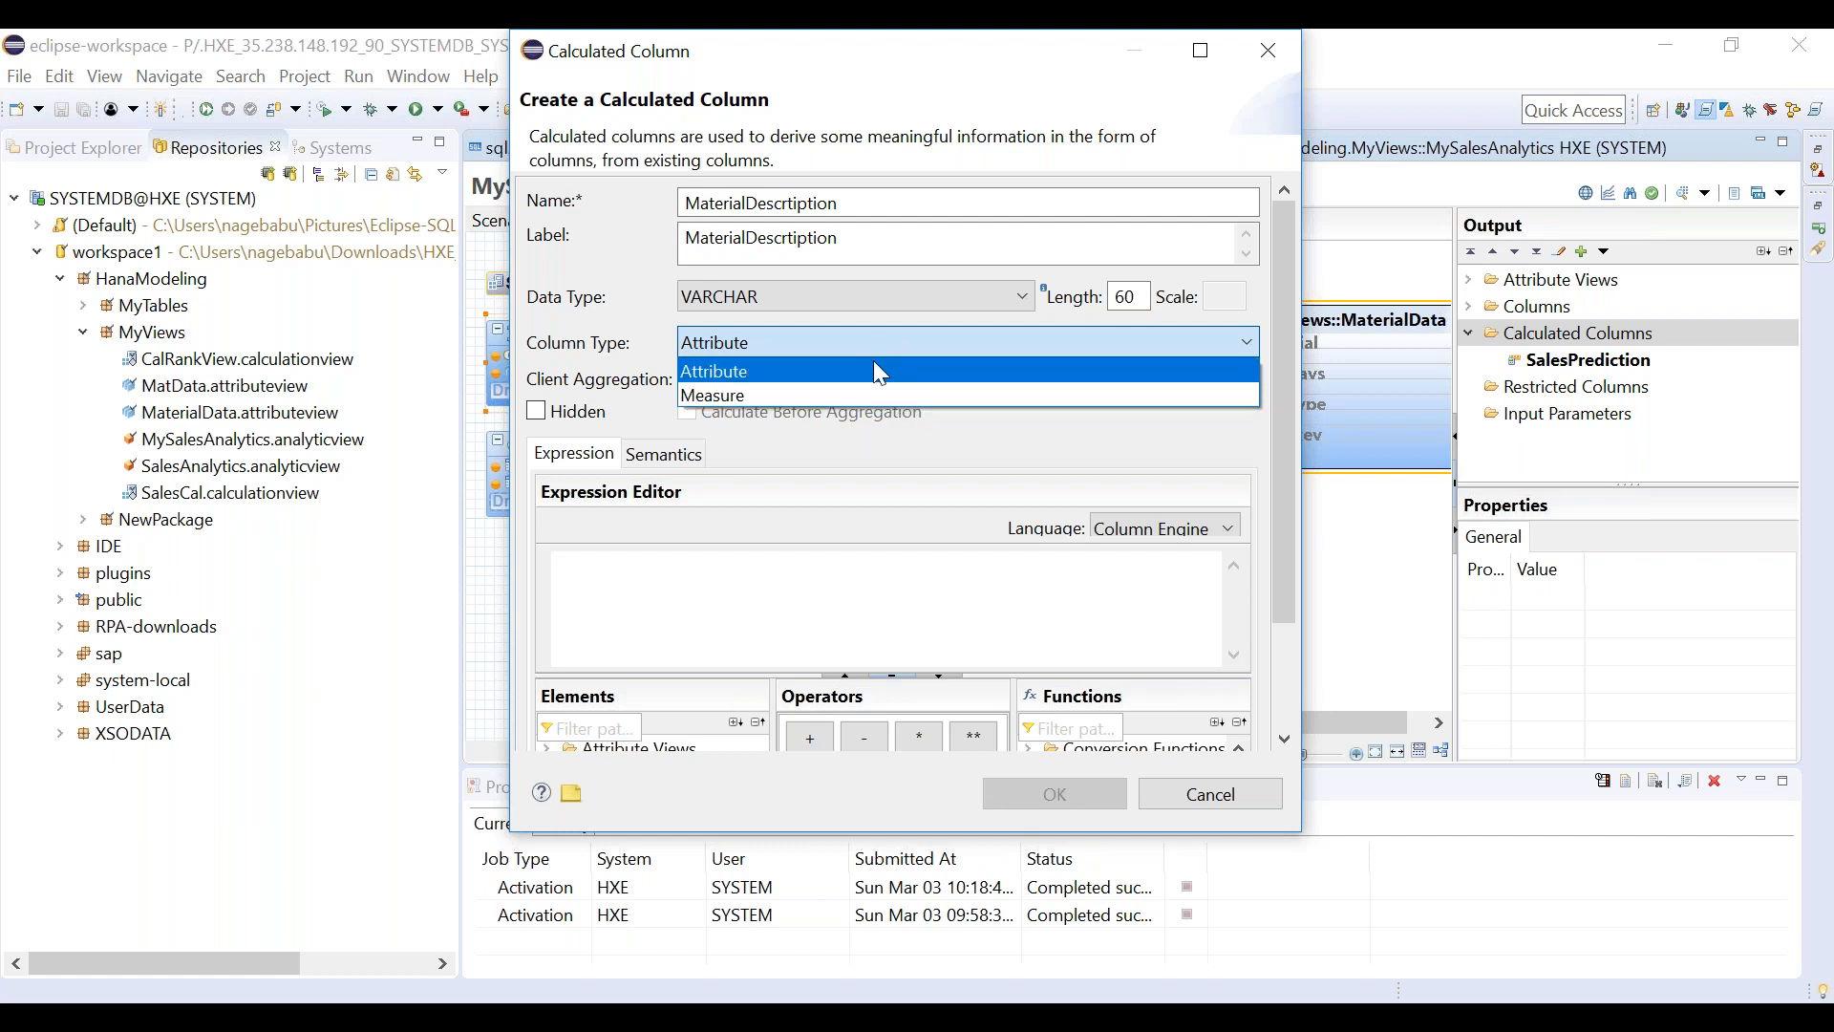
pyautogui.click(874, 363)
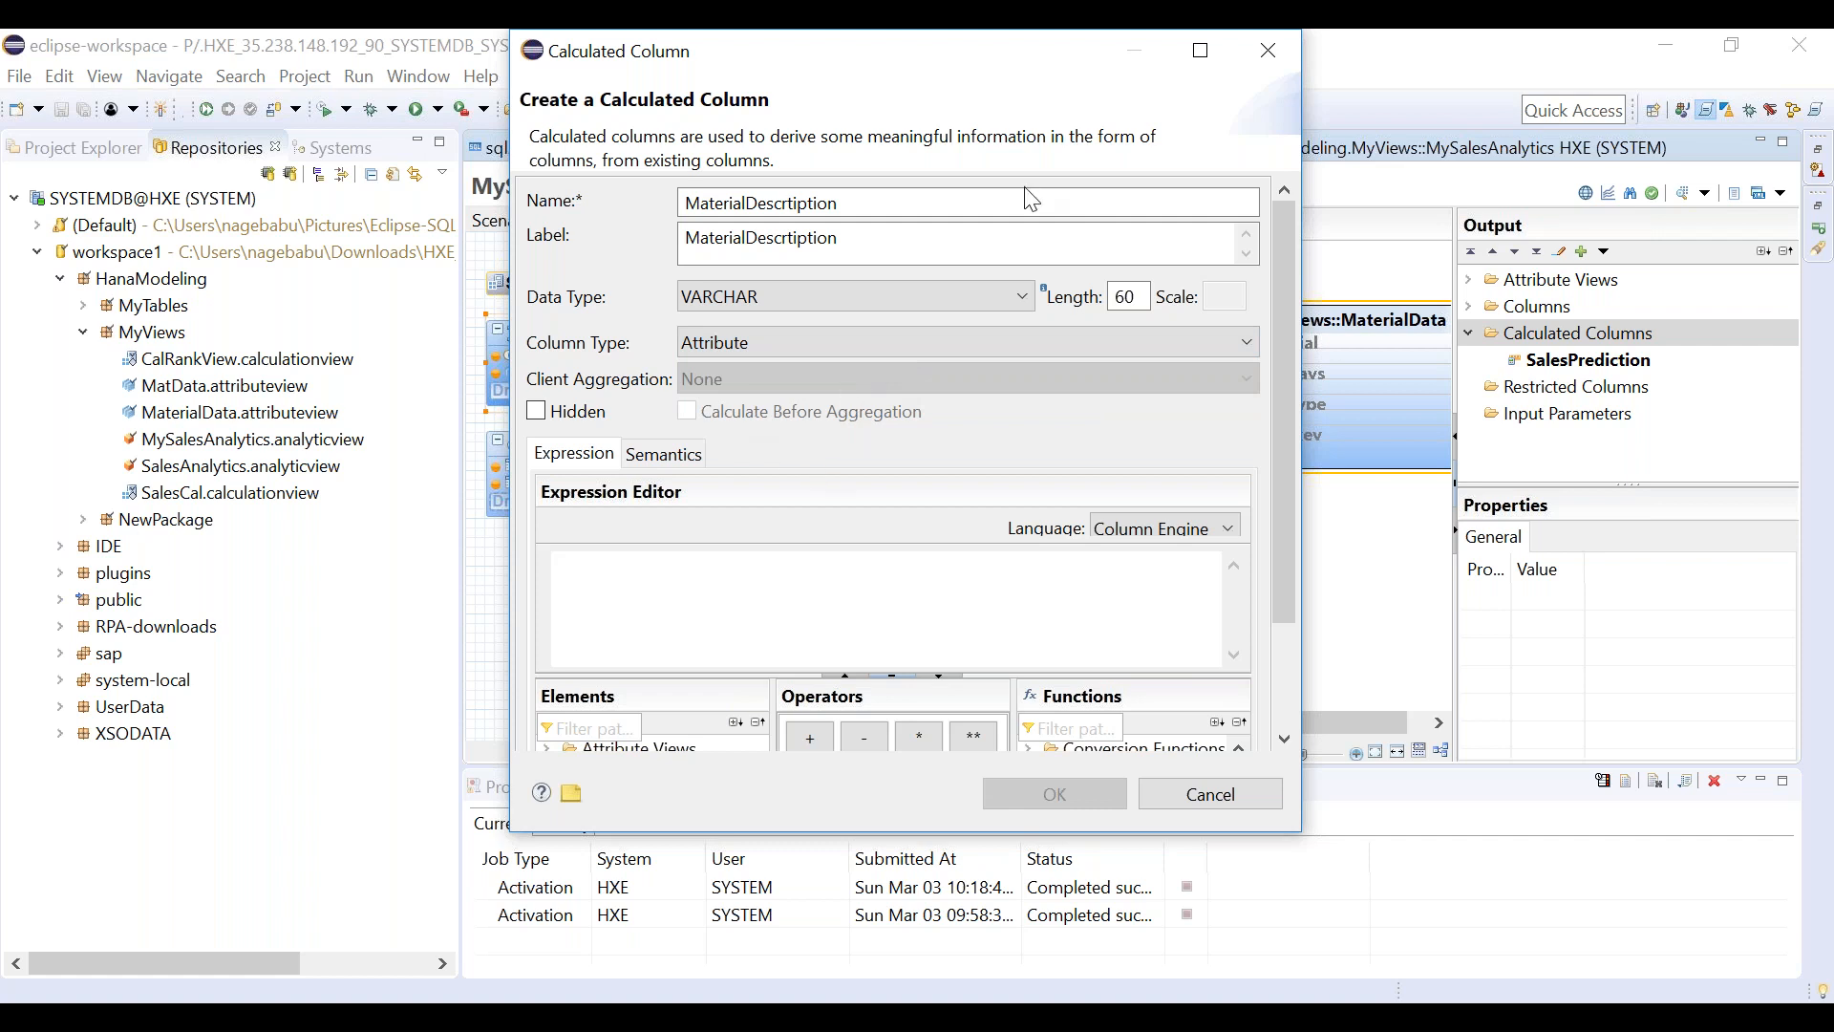
pyautogui.click(1203, 61)
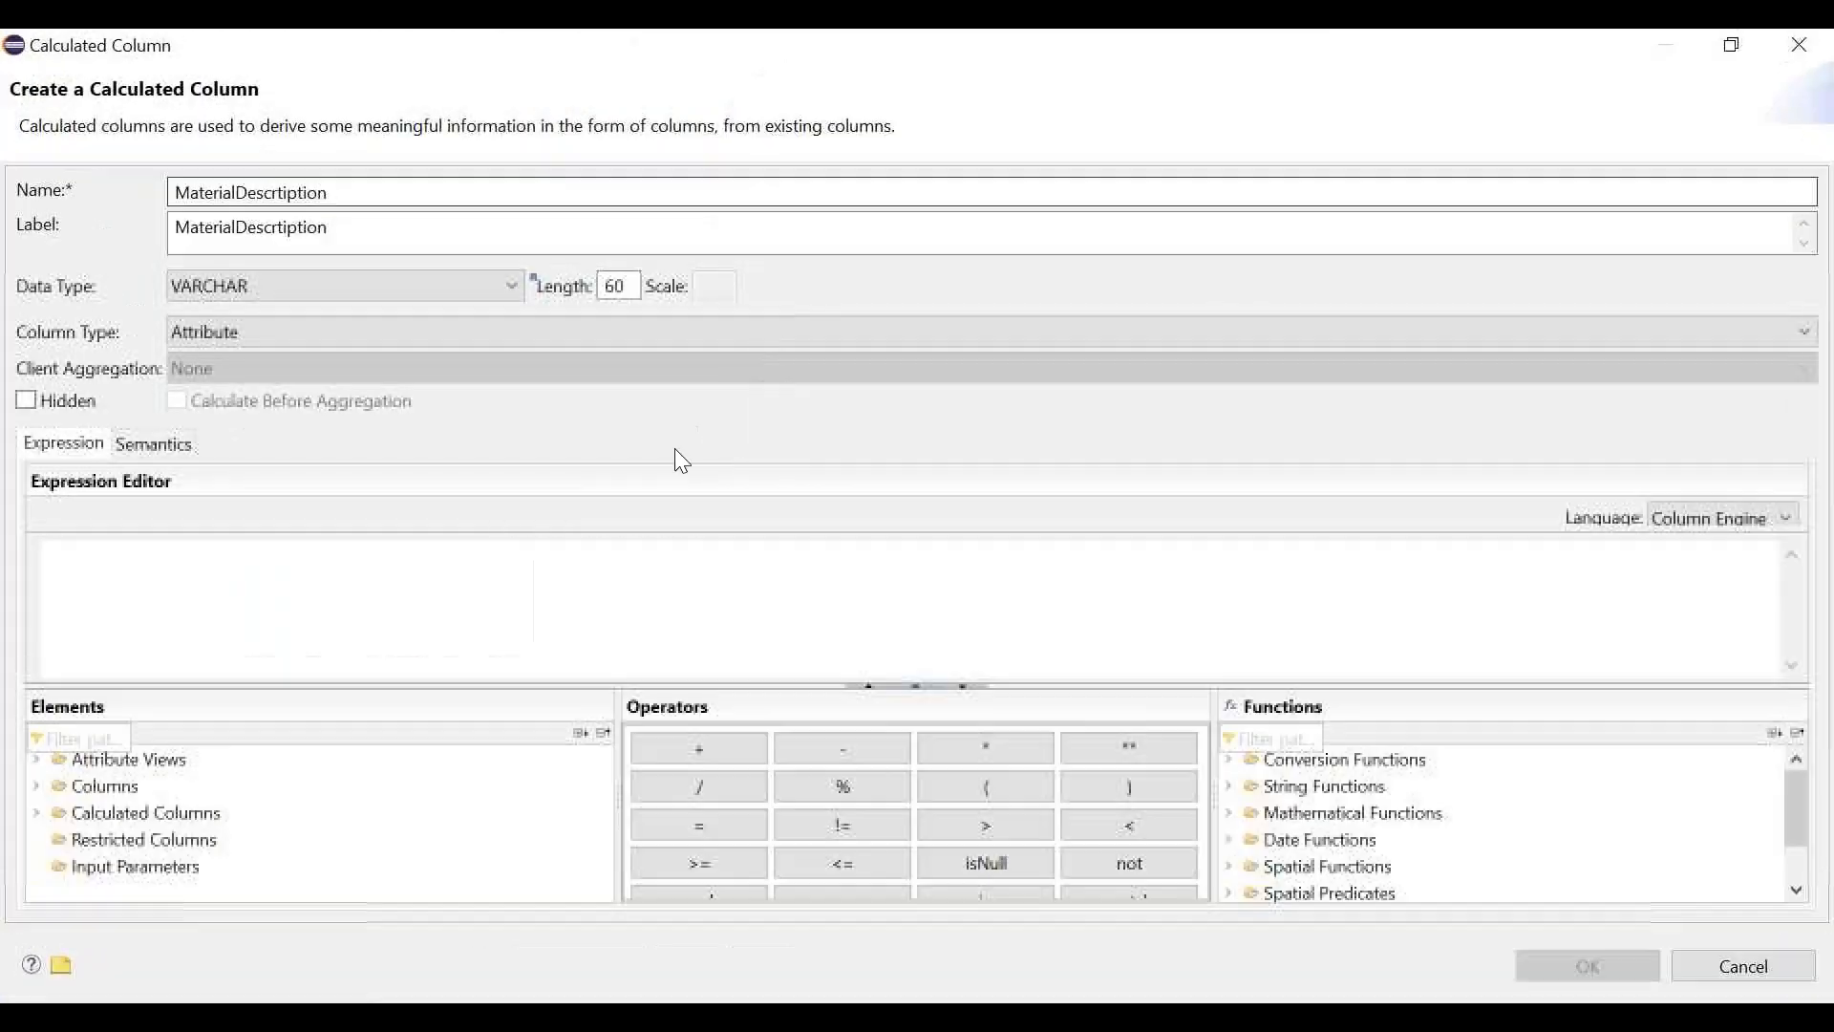
# Build the expression "material"+"desc" from the columns of the MaterialData attribute view.
pyautogui.click(40, 789)
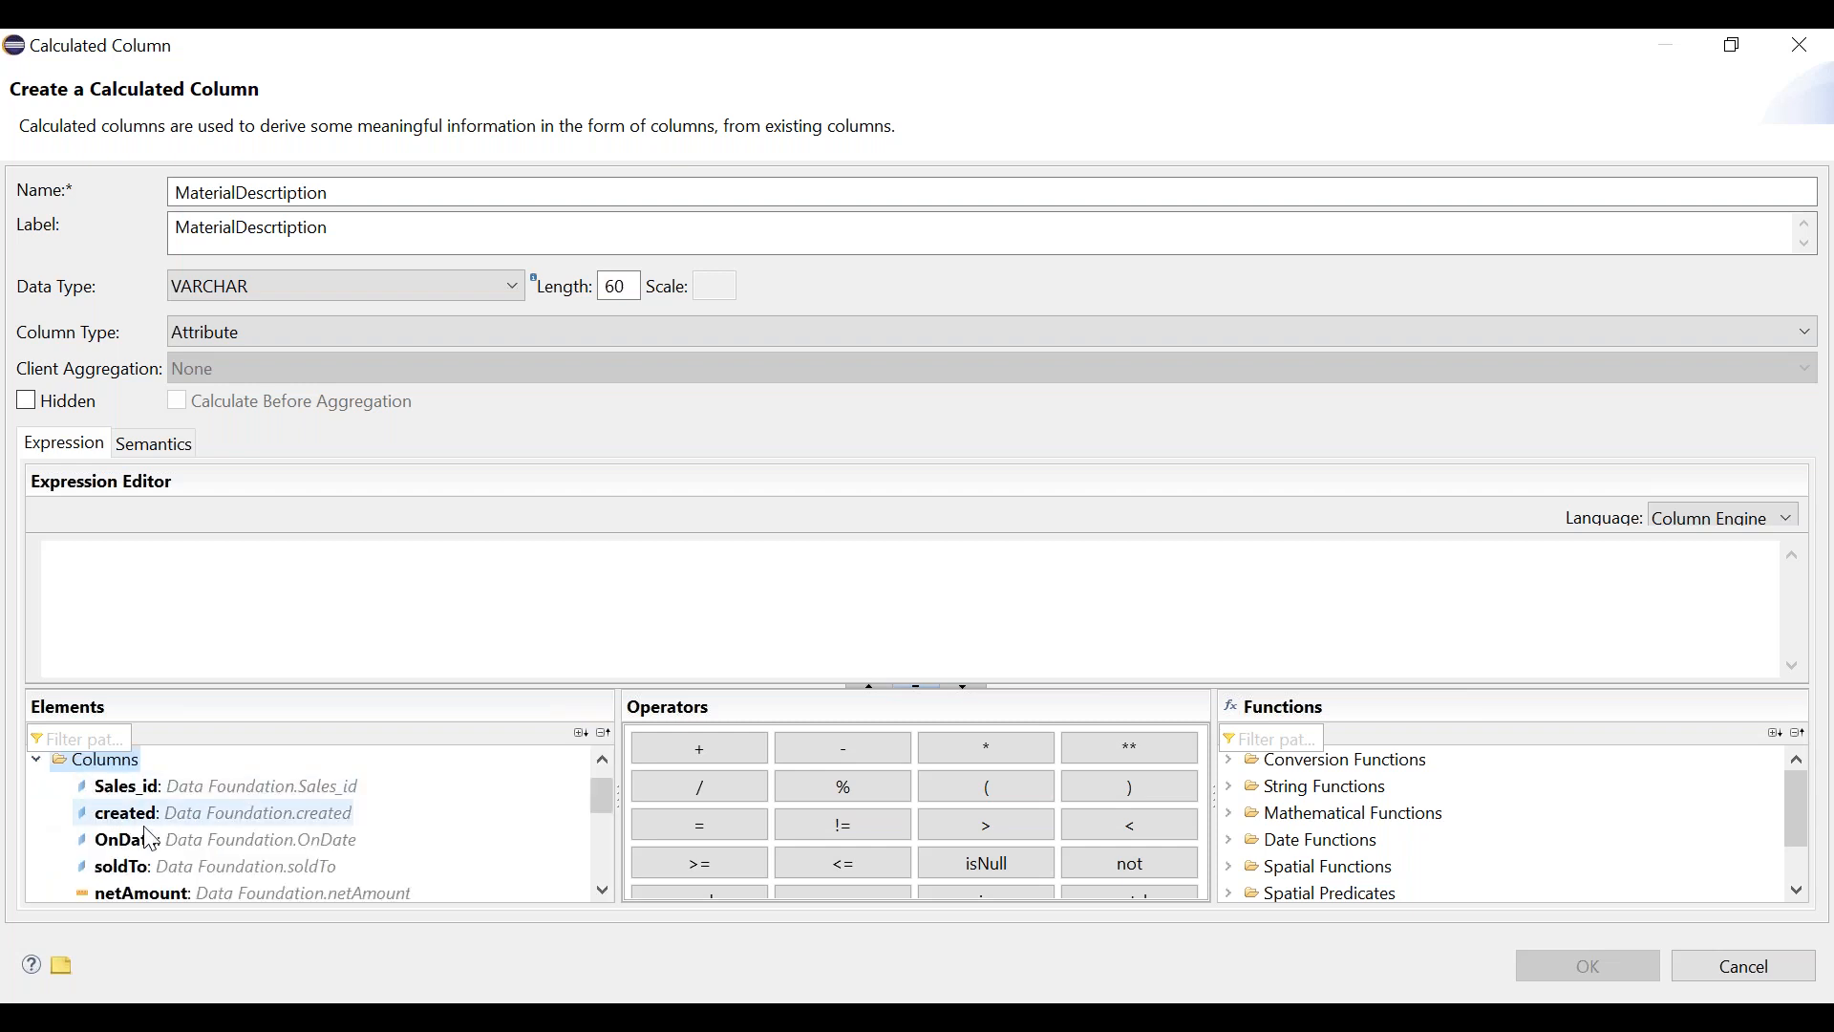
pyautogui.moveTo(606, 801)
pyautogui.mouseDown()
pyautogui.moveTo(605, 852)
pyautogui.moveTo(608, 764)
pyautogui.mouseUp()
pyautogui.click(38, 787)
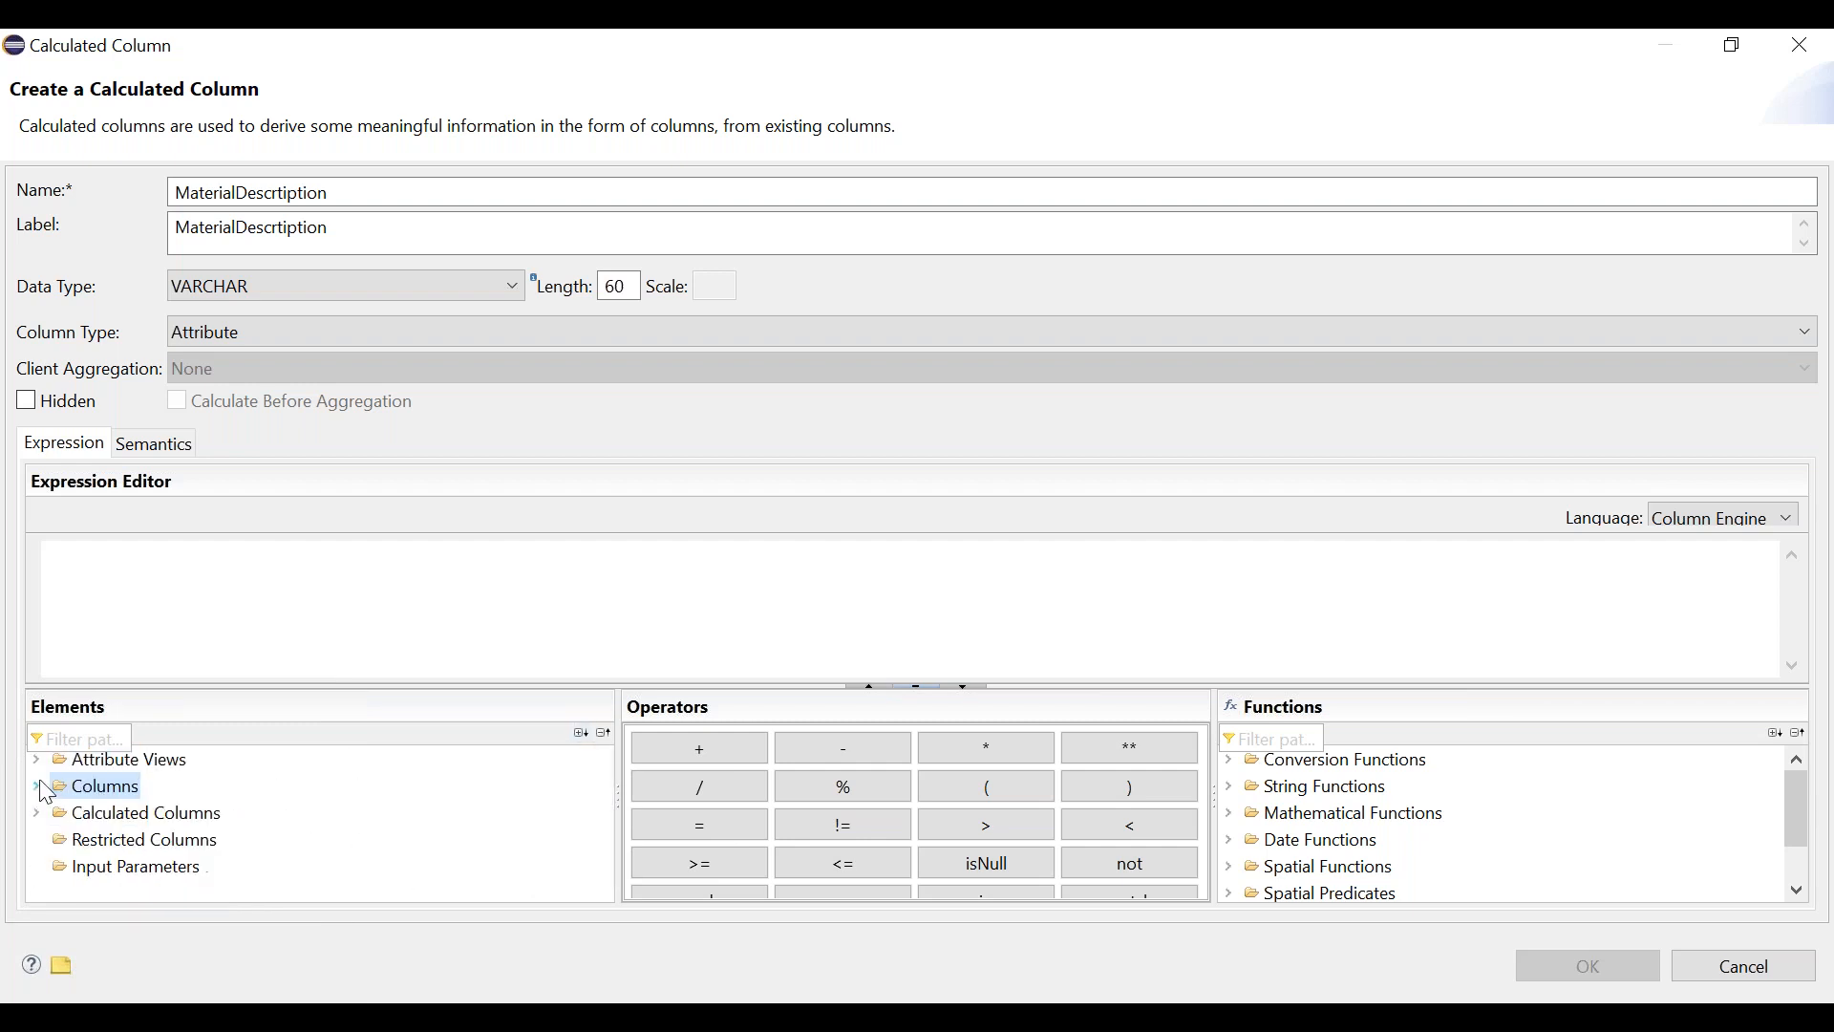
pyautogui.click(38, 760)
pyautogui.click(61, 785)
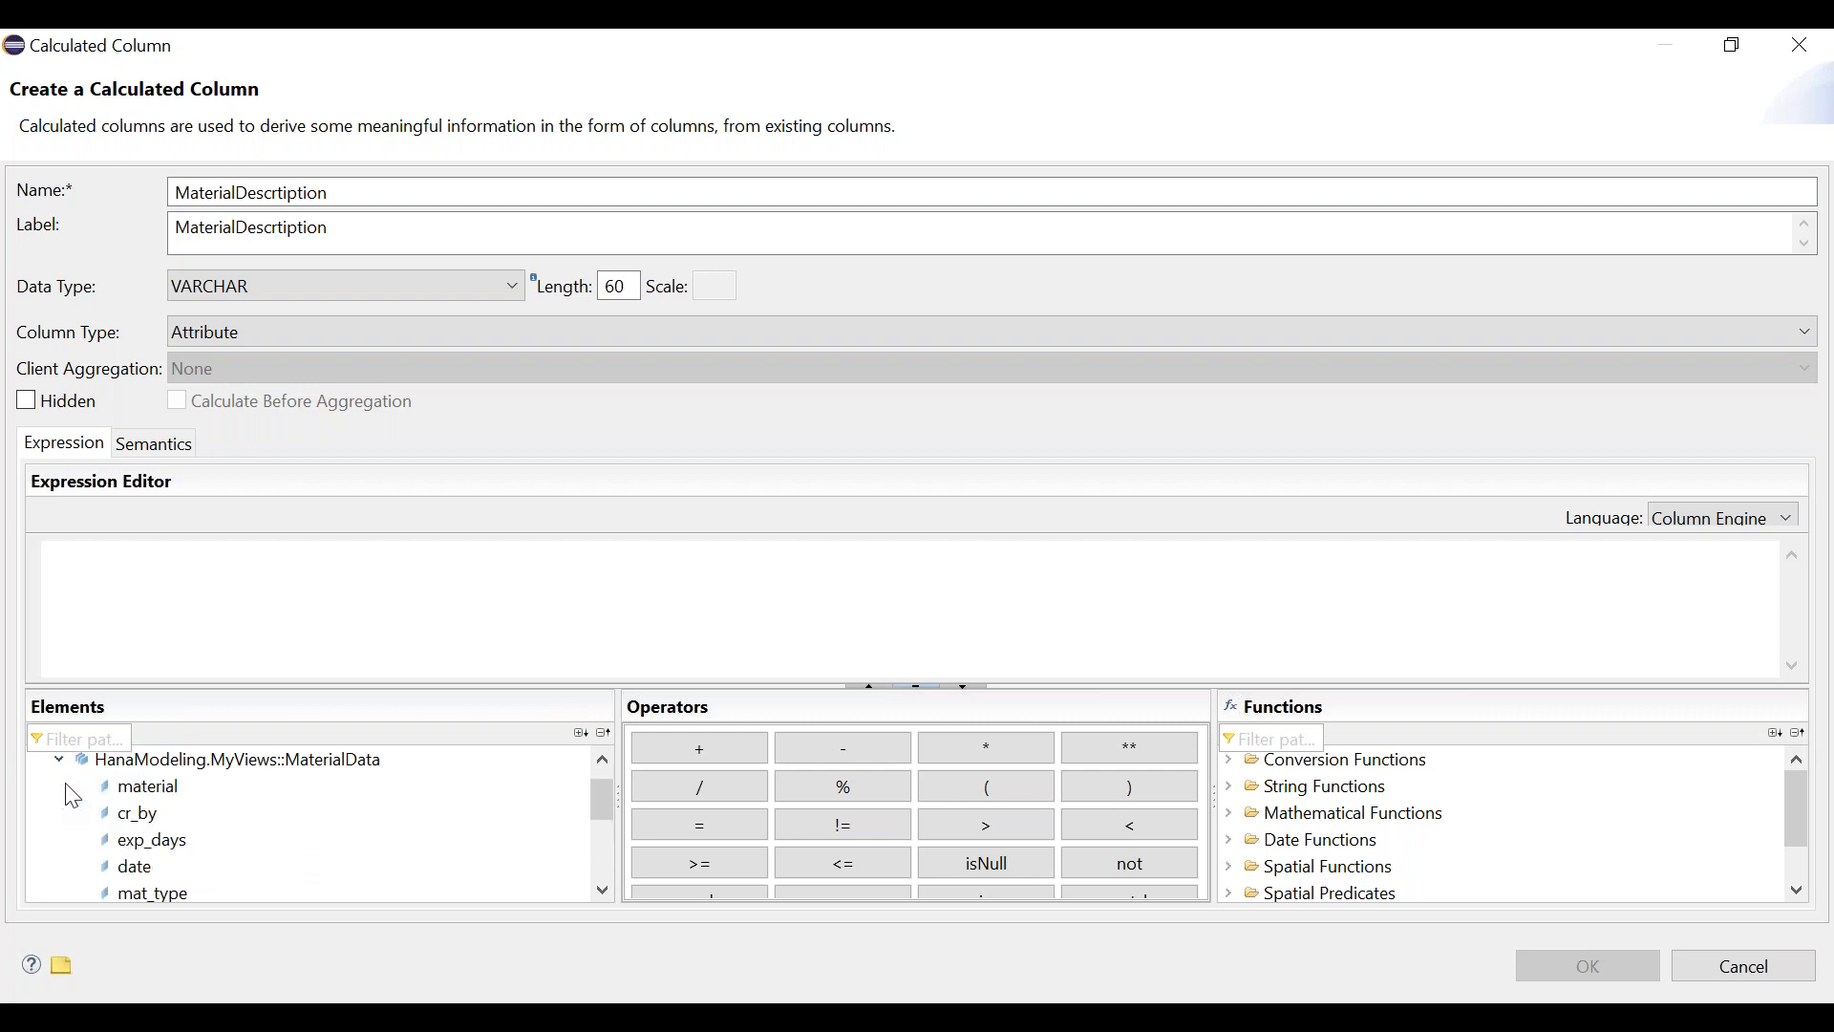
pyautogui.moveTo(153, 788); pyautogui.dragTo(134, 626)
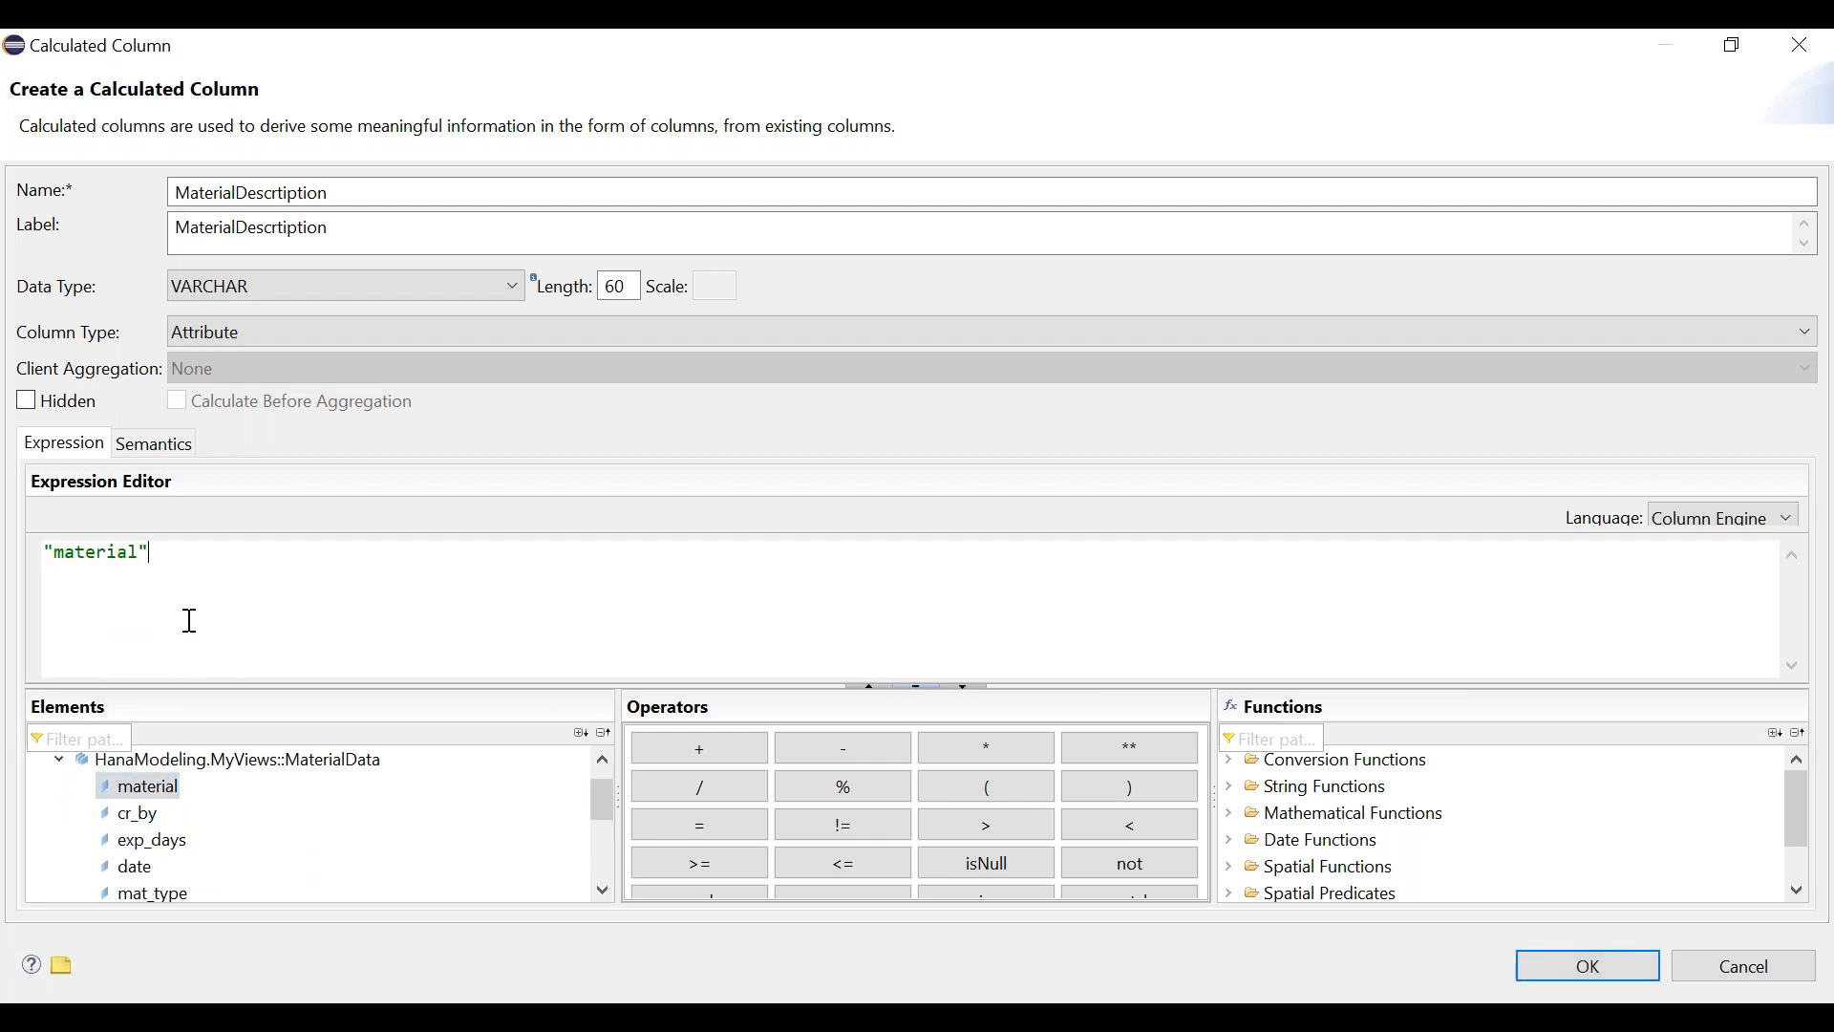
pyautogui.click(692, 750)
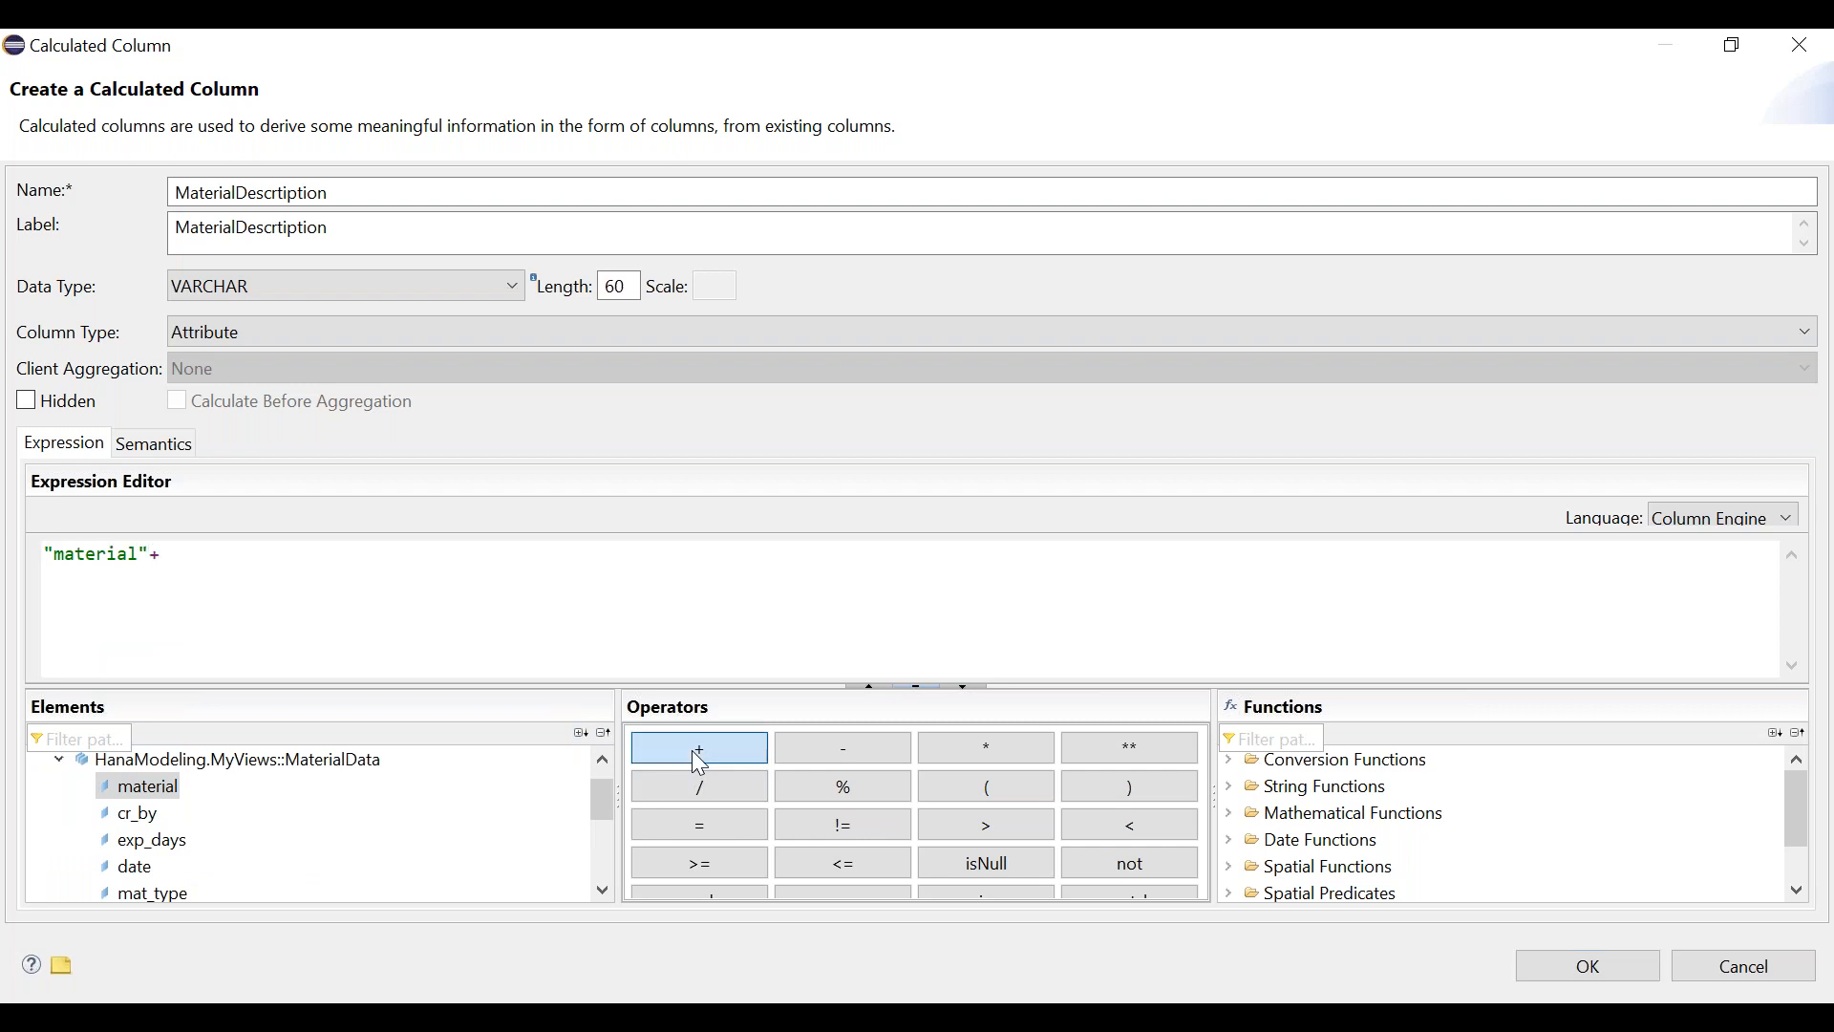
pyautogui.moveTo(600, 801); pyautogui.dragTo(599, 824)
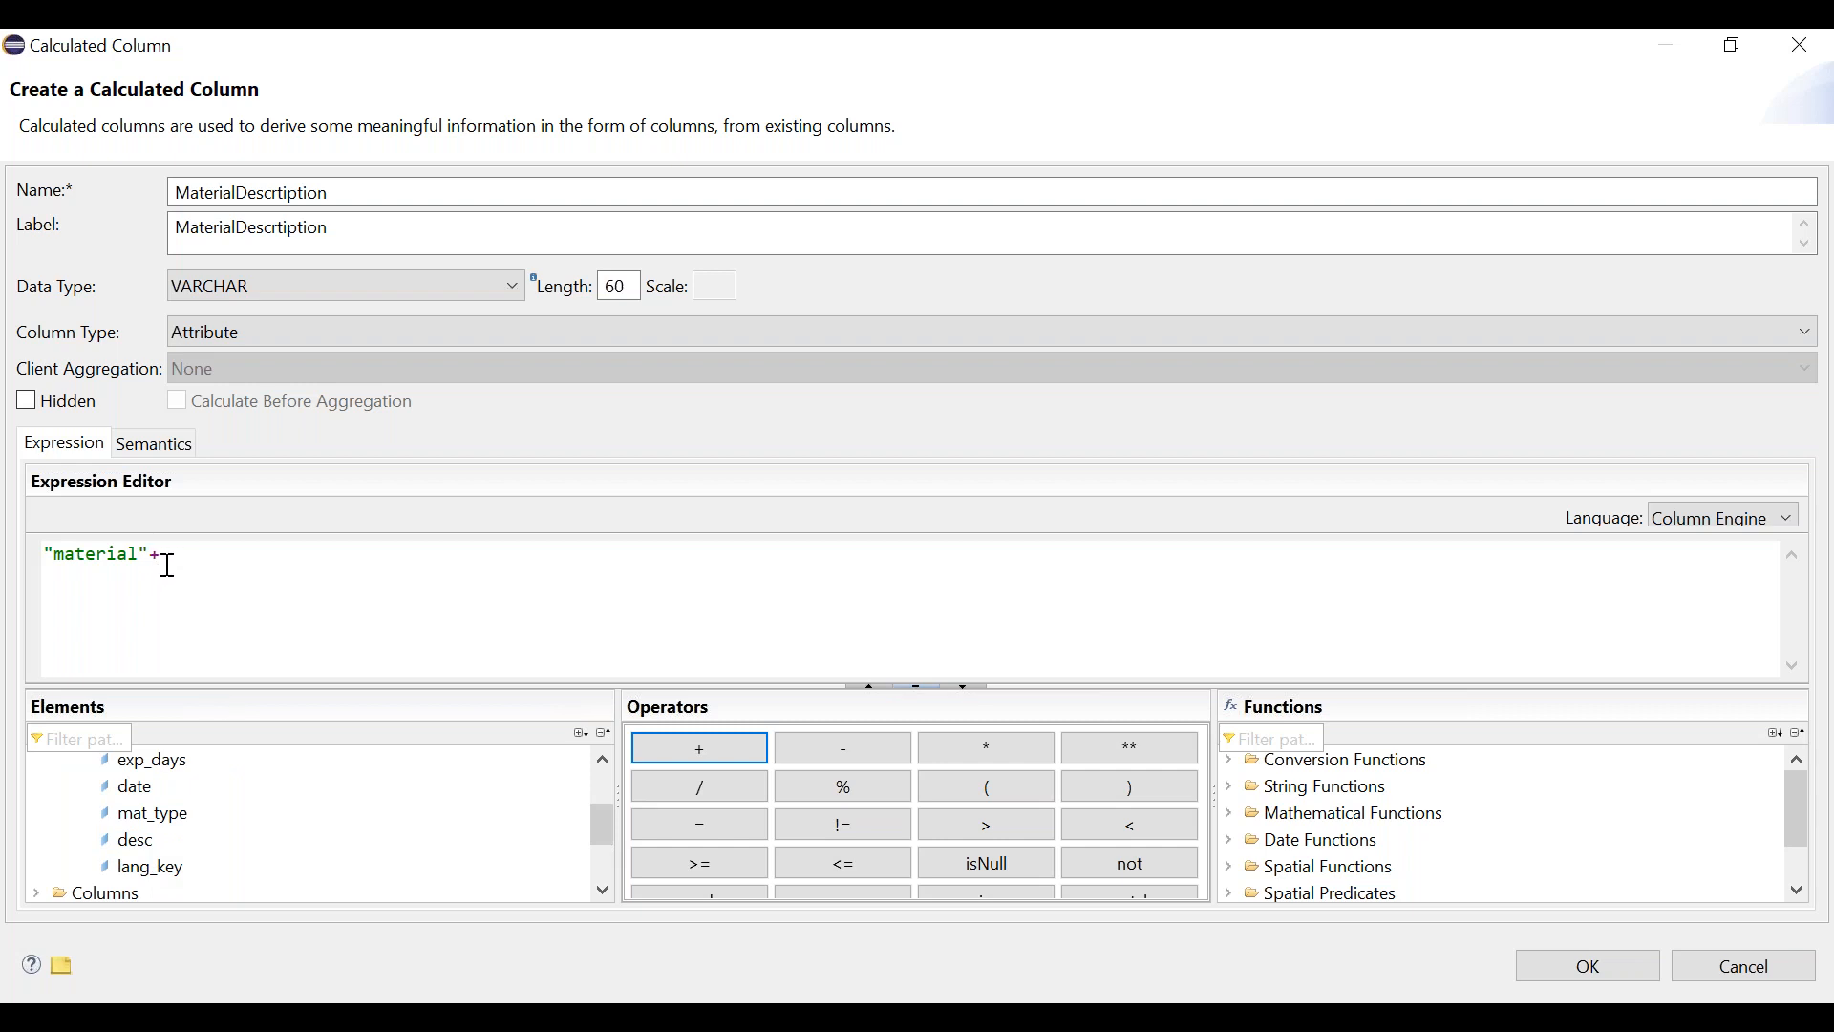
pyautogui.moveTo(135, 841); pyautogui.dragTo(105, 556)
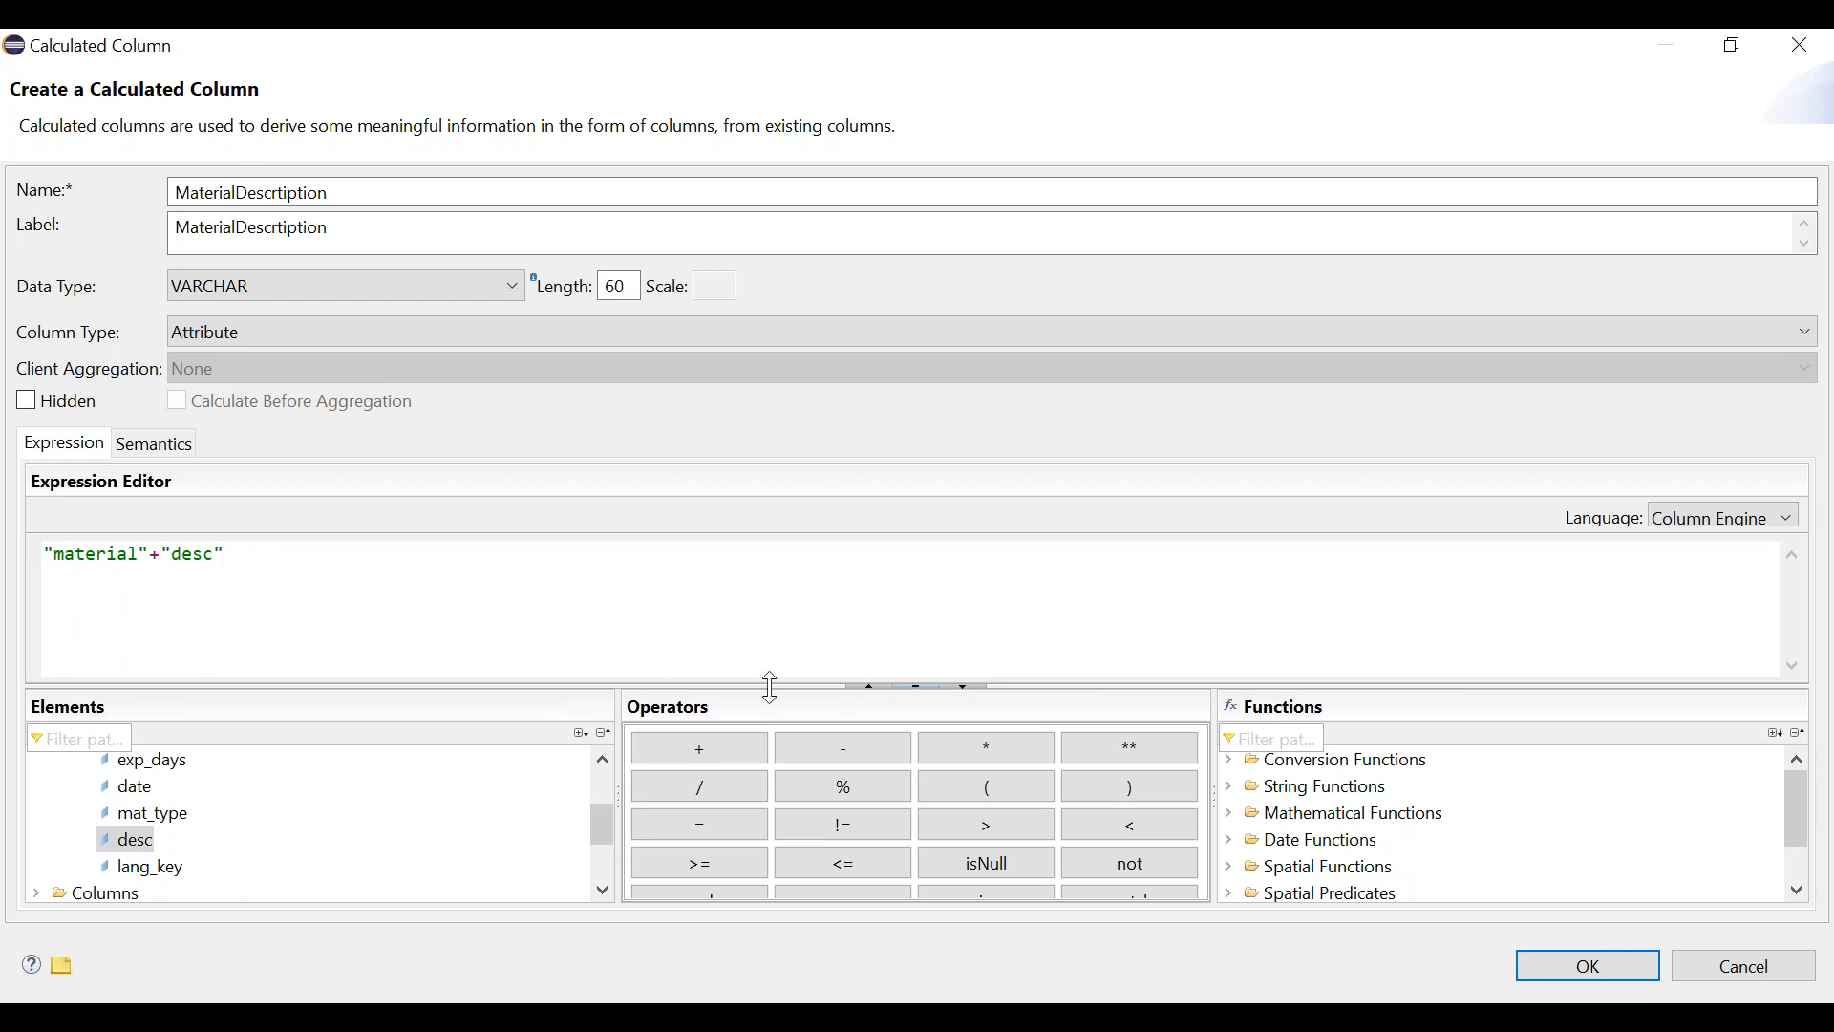
# Enlarge the function list area and insert the string function upper() in front of "desc" in the expression.
pyautogui.moveTo(770, 684); pyautogui.dragTo(766, 627)
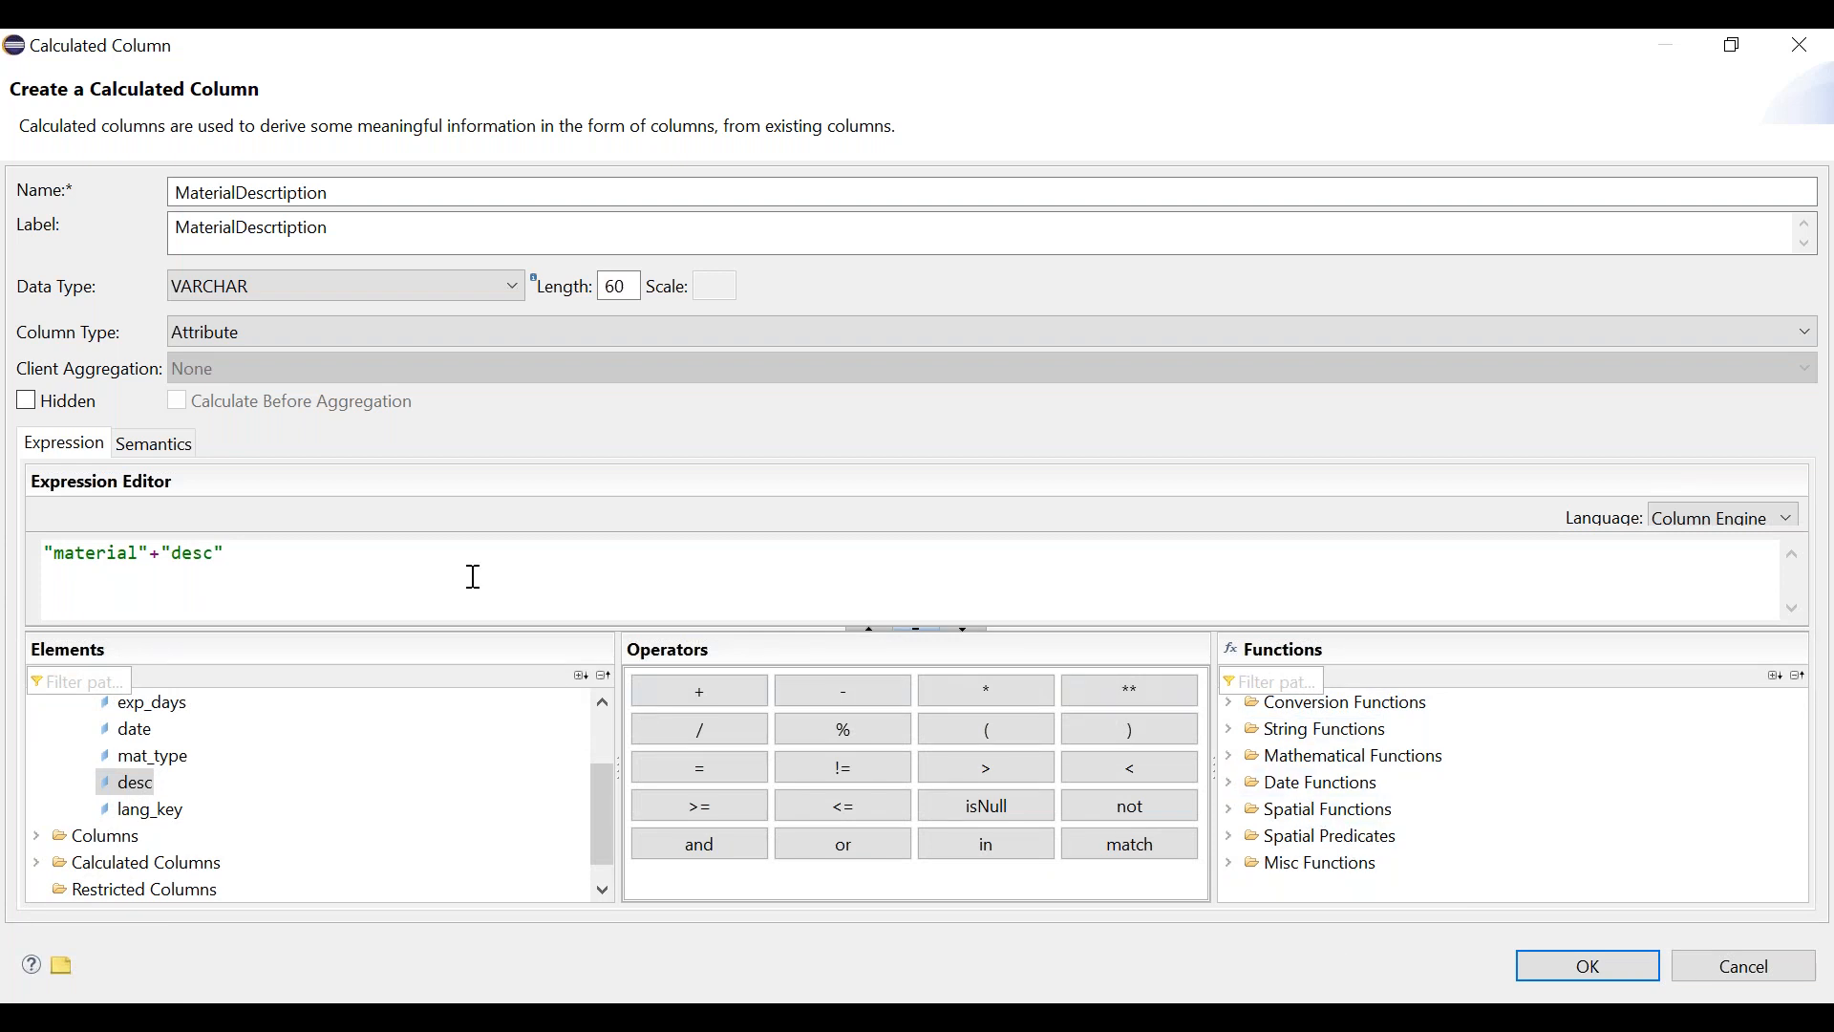
pyautogui.doubleClick(1241, 735)
pyautogui.click(1316, 734)
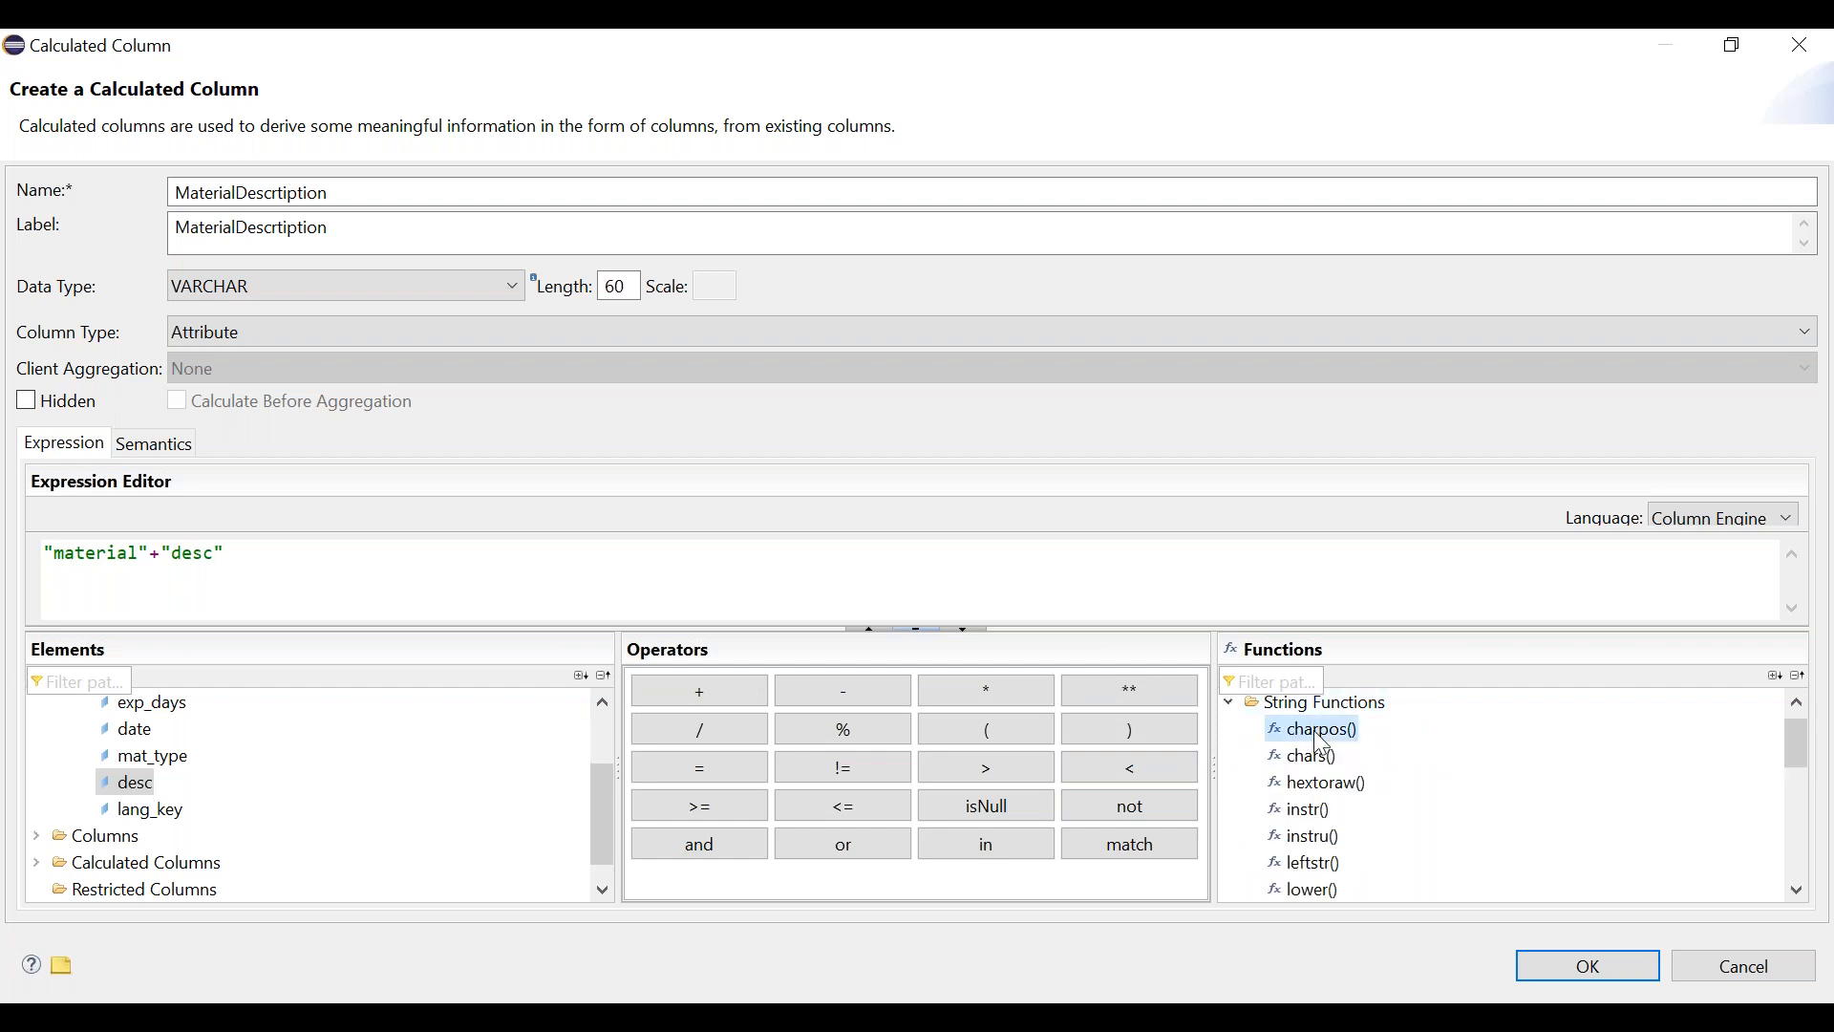
pyautogui.press('Down')
pyautogui.press('Down')
pyautogui.press('Down')
pyautogui.press('Down')
pyautogui.press('Down')
pyautogui.press('Down')
pyautogui.press('Down')
pyautogui.press('Down')
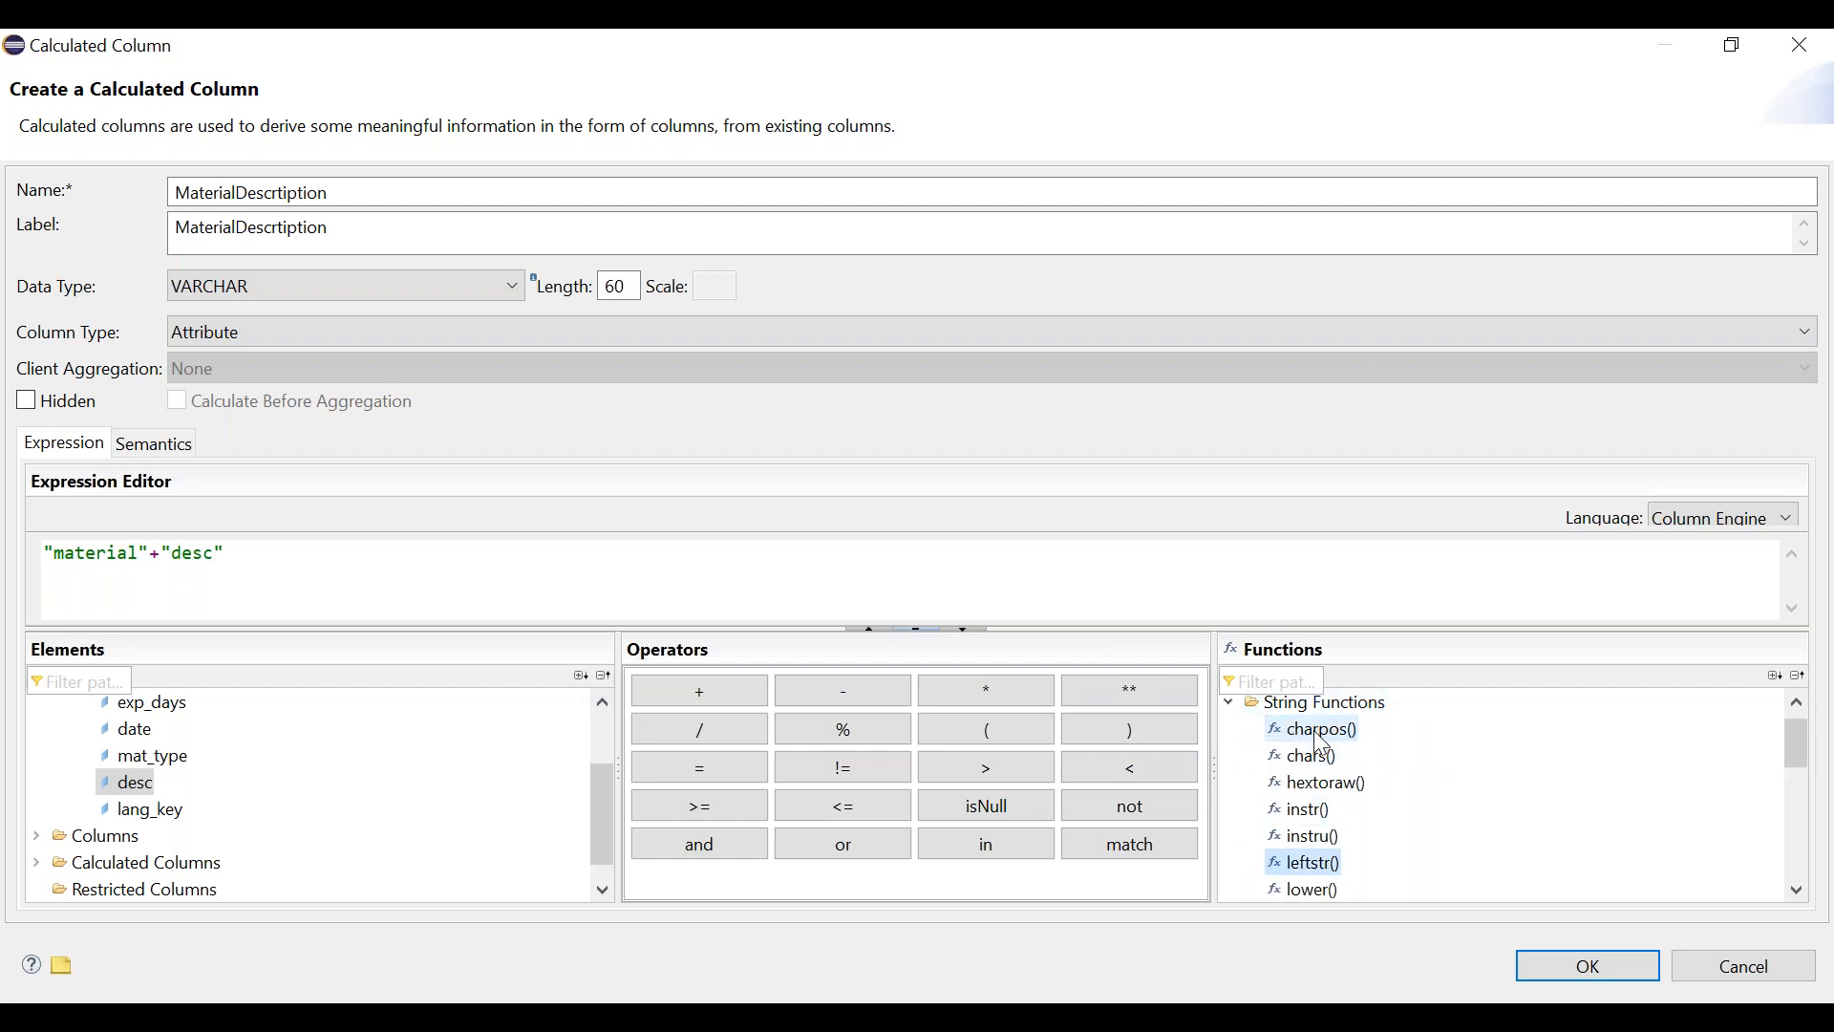
pyautogui.press('Down')
pyautogui.press('Down')
pyautogui.press('Down')
pyautogui.press('Down')
pyautogui.press('Down')
pyautogui.press('Down')
pyautogui.press('Down')
pyautogui.press('Down')
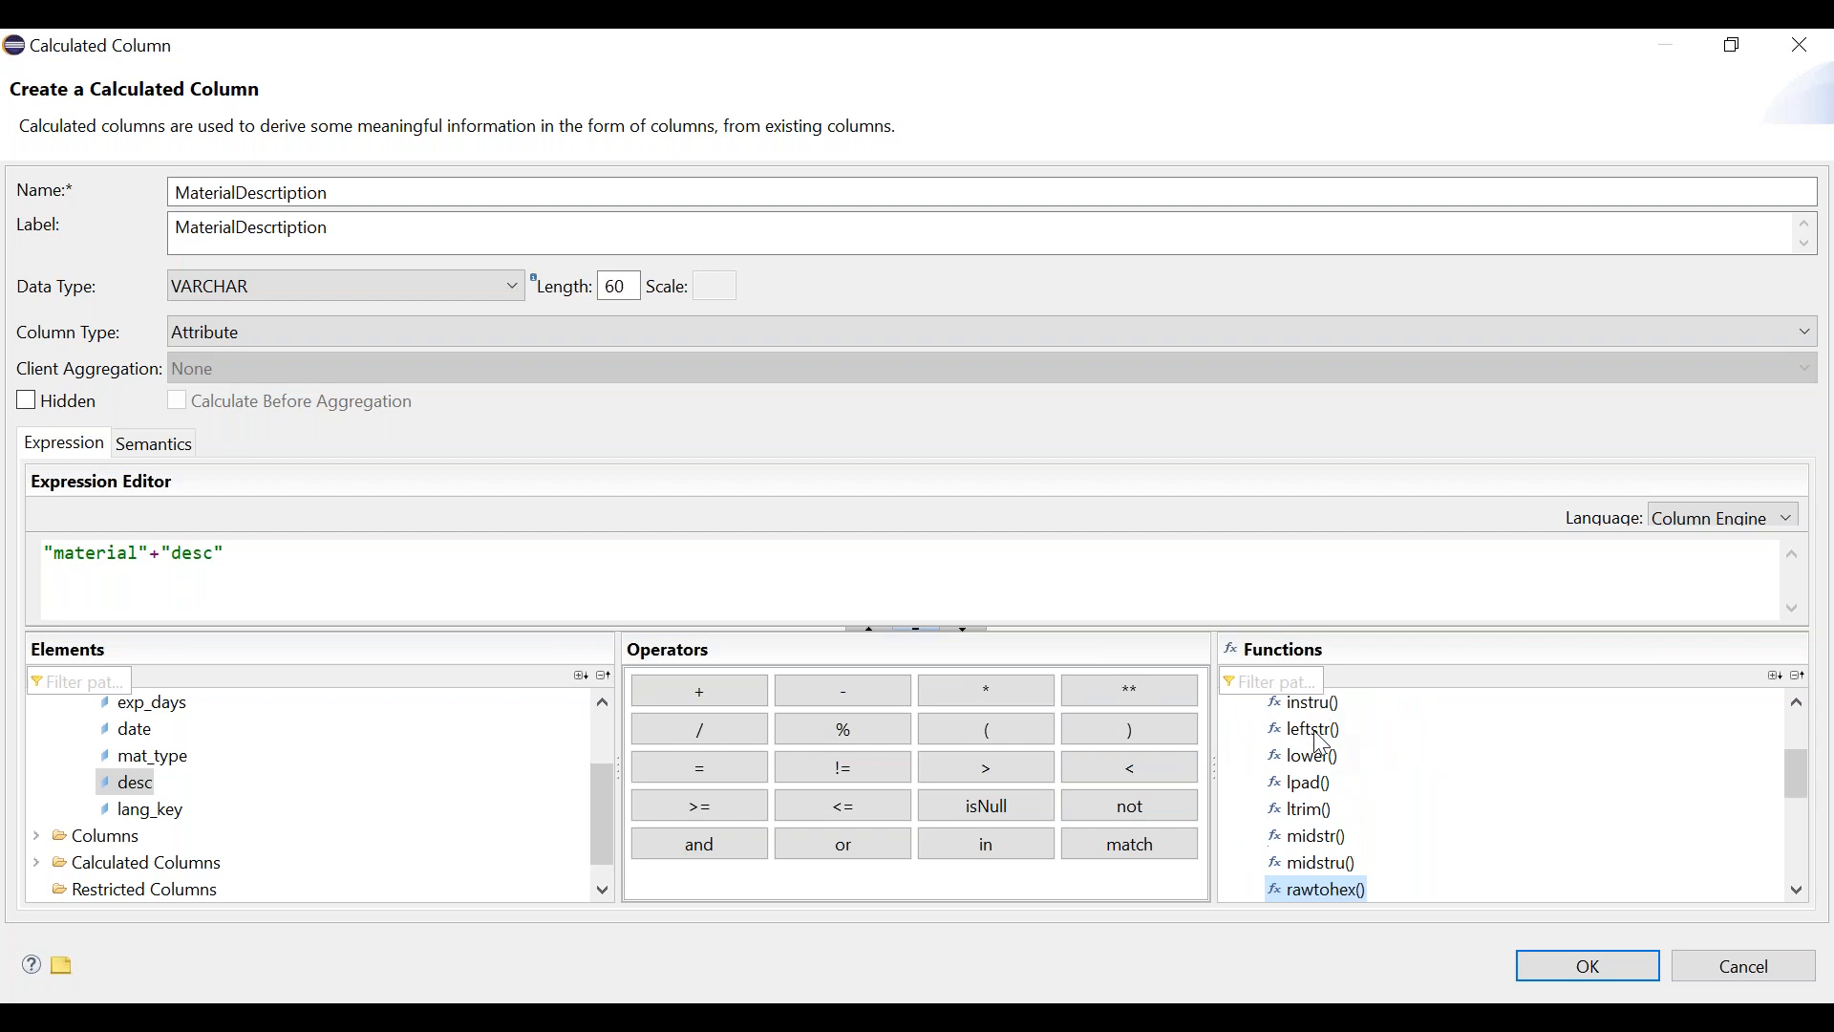
pyautogui.press('Down')
pyautogui.press('Down')
pyautogui.press('Down')
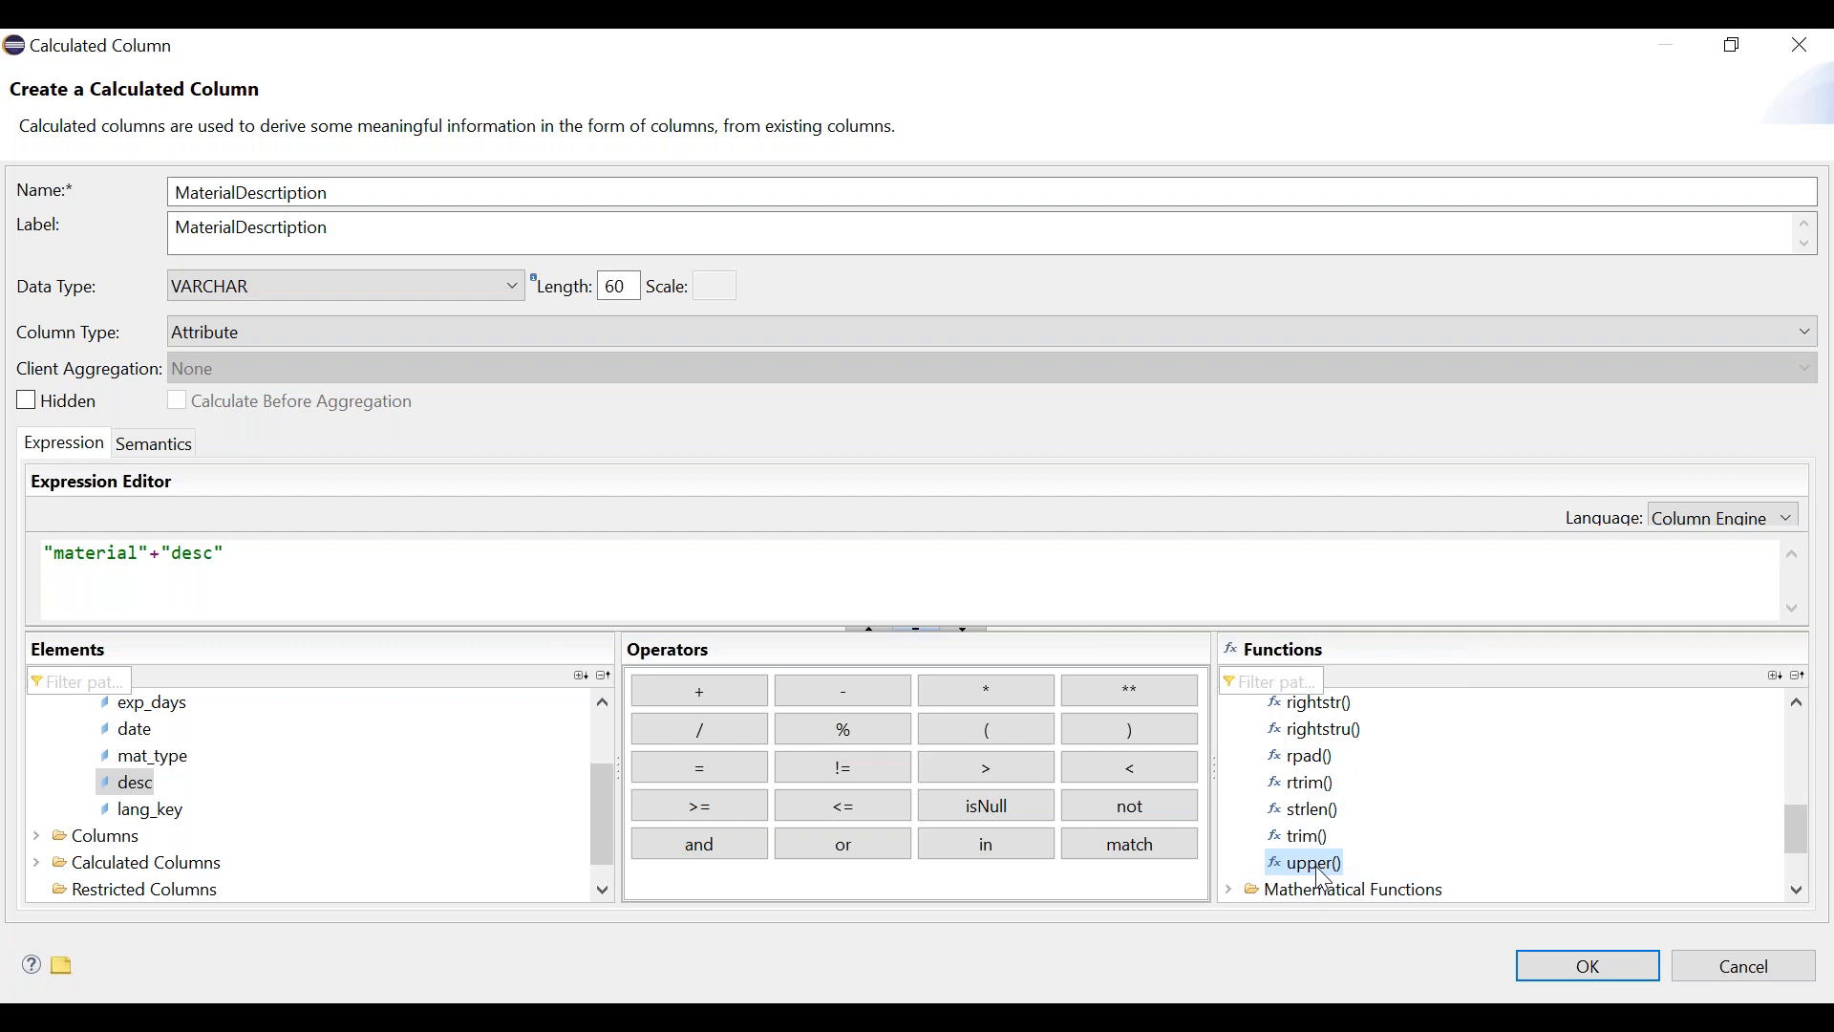
pyautogui.moveTo(1324, 877); pyautogui.dragTo(310, 559)
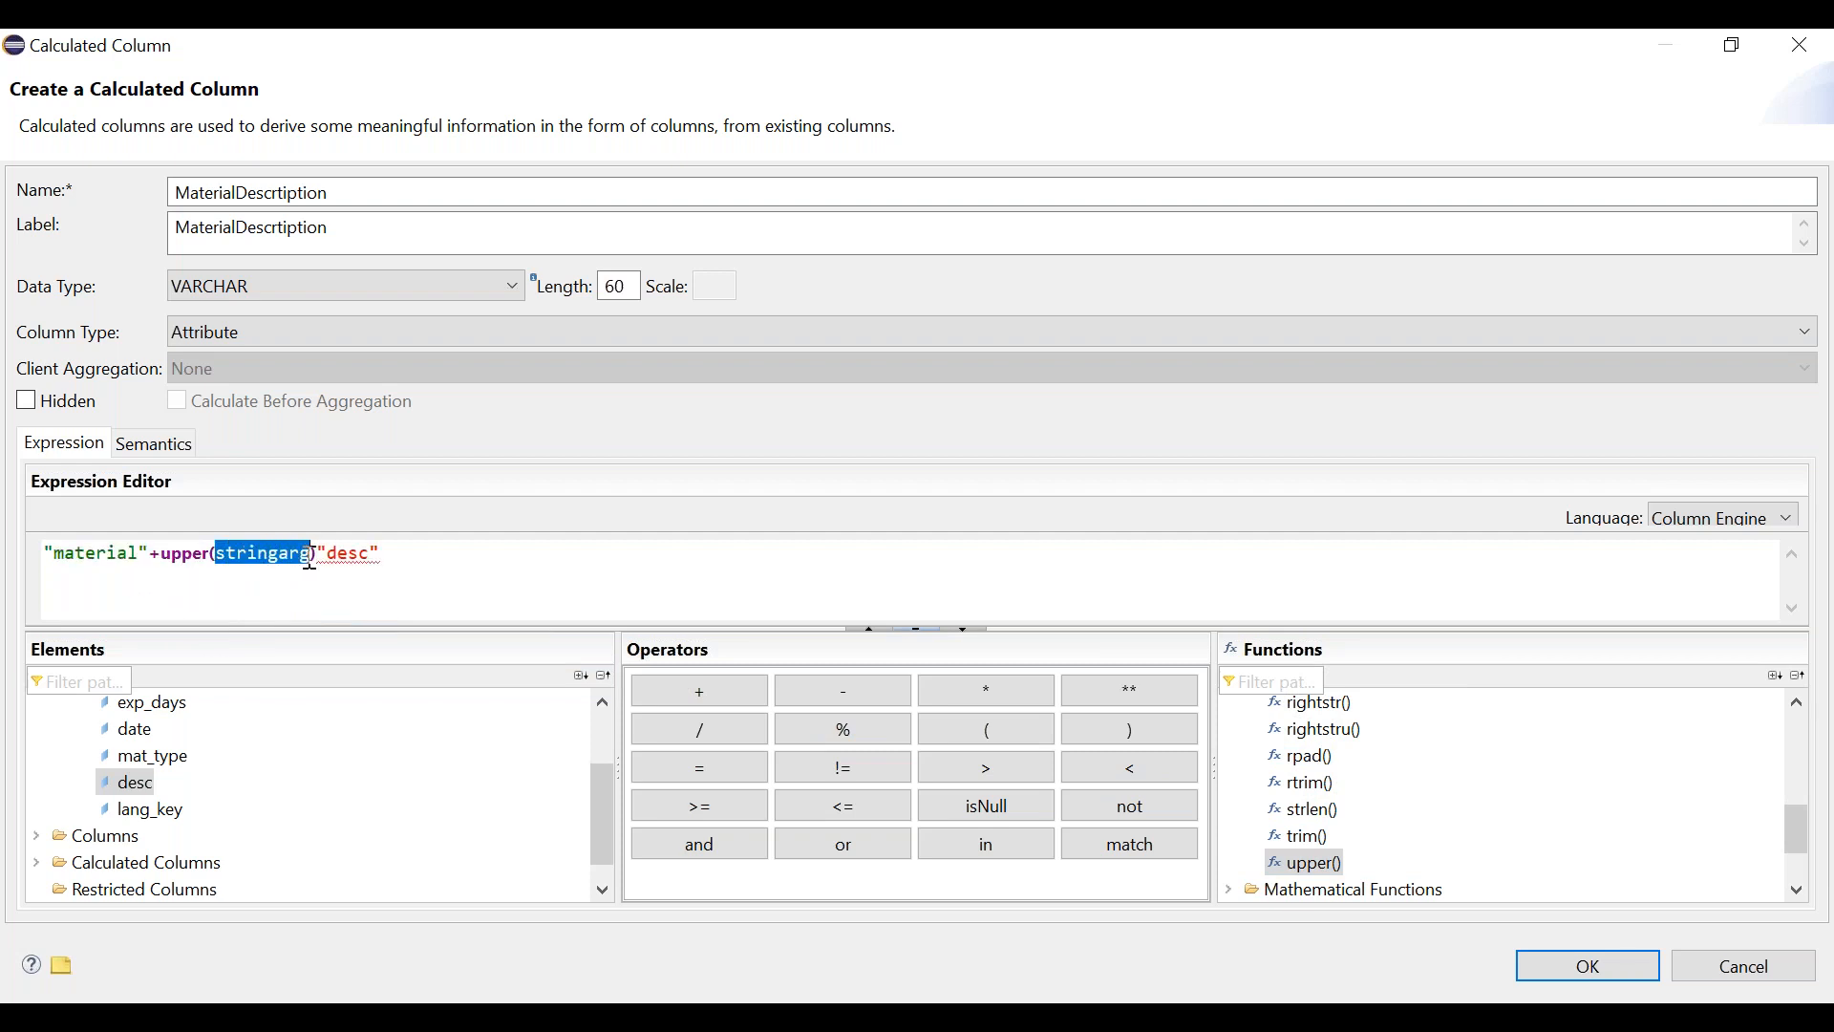
# Remove the trailing "desc" from the expression and replace the stringarg placeholder inside upper() with the desc column.
pyautogui.click(394, 554)
pyautogui.press('BackSpace')
pyautogui.press('BackSpace')
pyautogui.press('BackSpace')
pyautogui.press('BackSpace')
pyautogui.press('BackSpace')
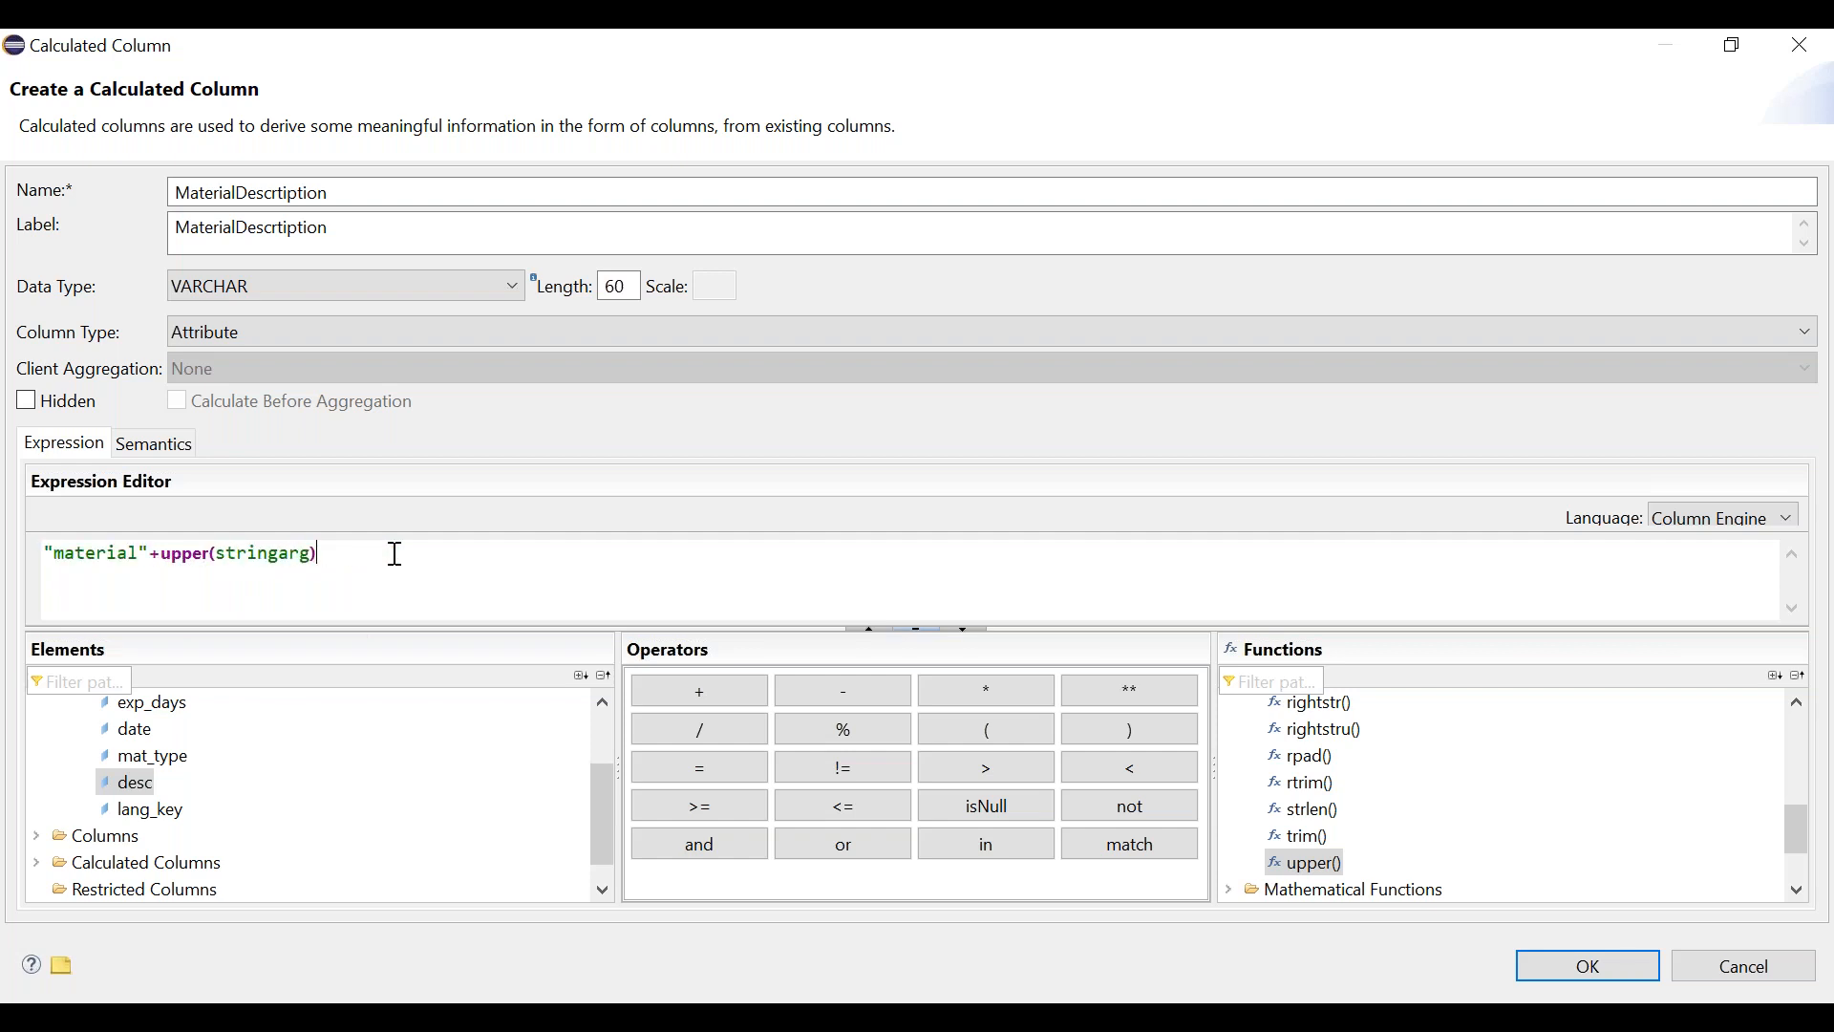
pyautogui.hotkey('shift', 'Left')
pyautogui.hotkey('shift', 'Left')
pyautogui.hotkey('shift', 'Left')
pyautogui.hotkey('shift', 'Left')
pyautogui.hotkey('shift', 'Left')
pyautogui.hotkey('shift', 'Left')
pyautogui.hotkey('shift', 'Left')
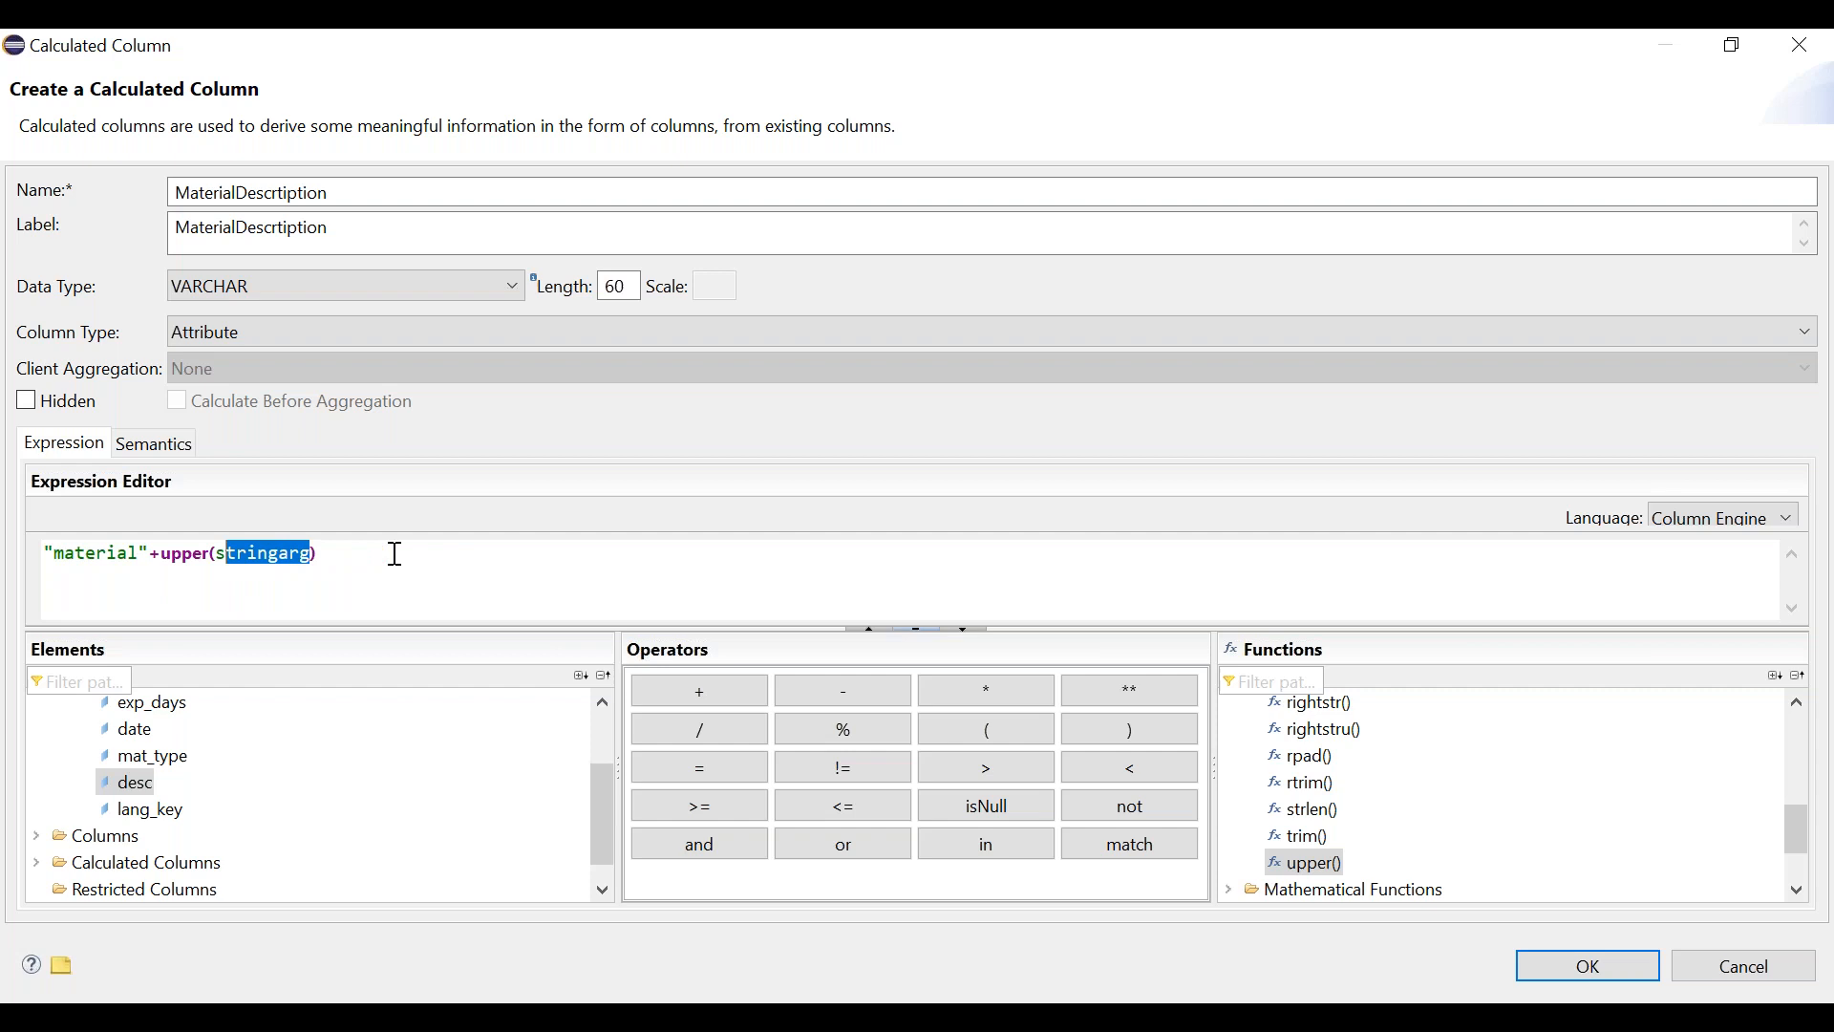
pyautogui.press('BackSpace')
pyautogui.moveTo(137, 785); pyautogui.dragTo(215, 573)
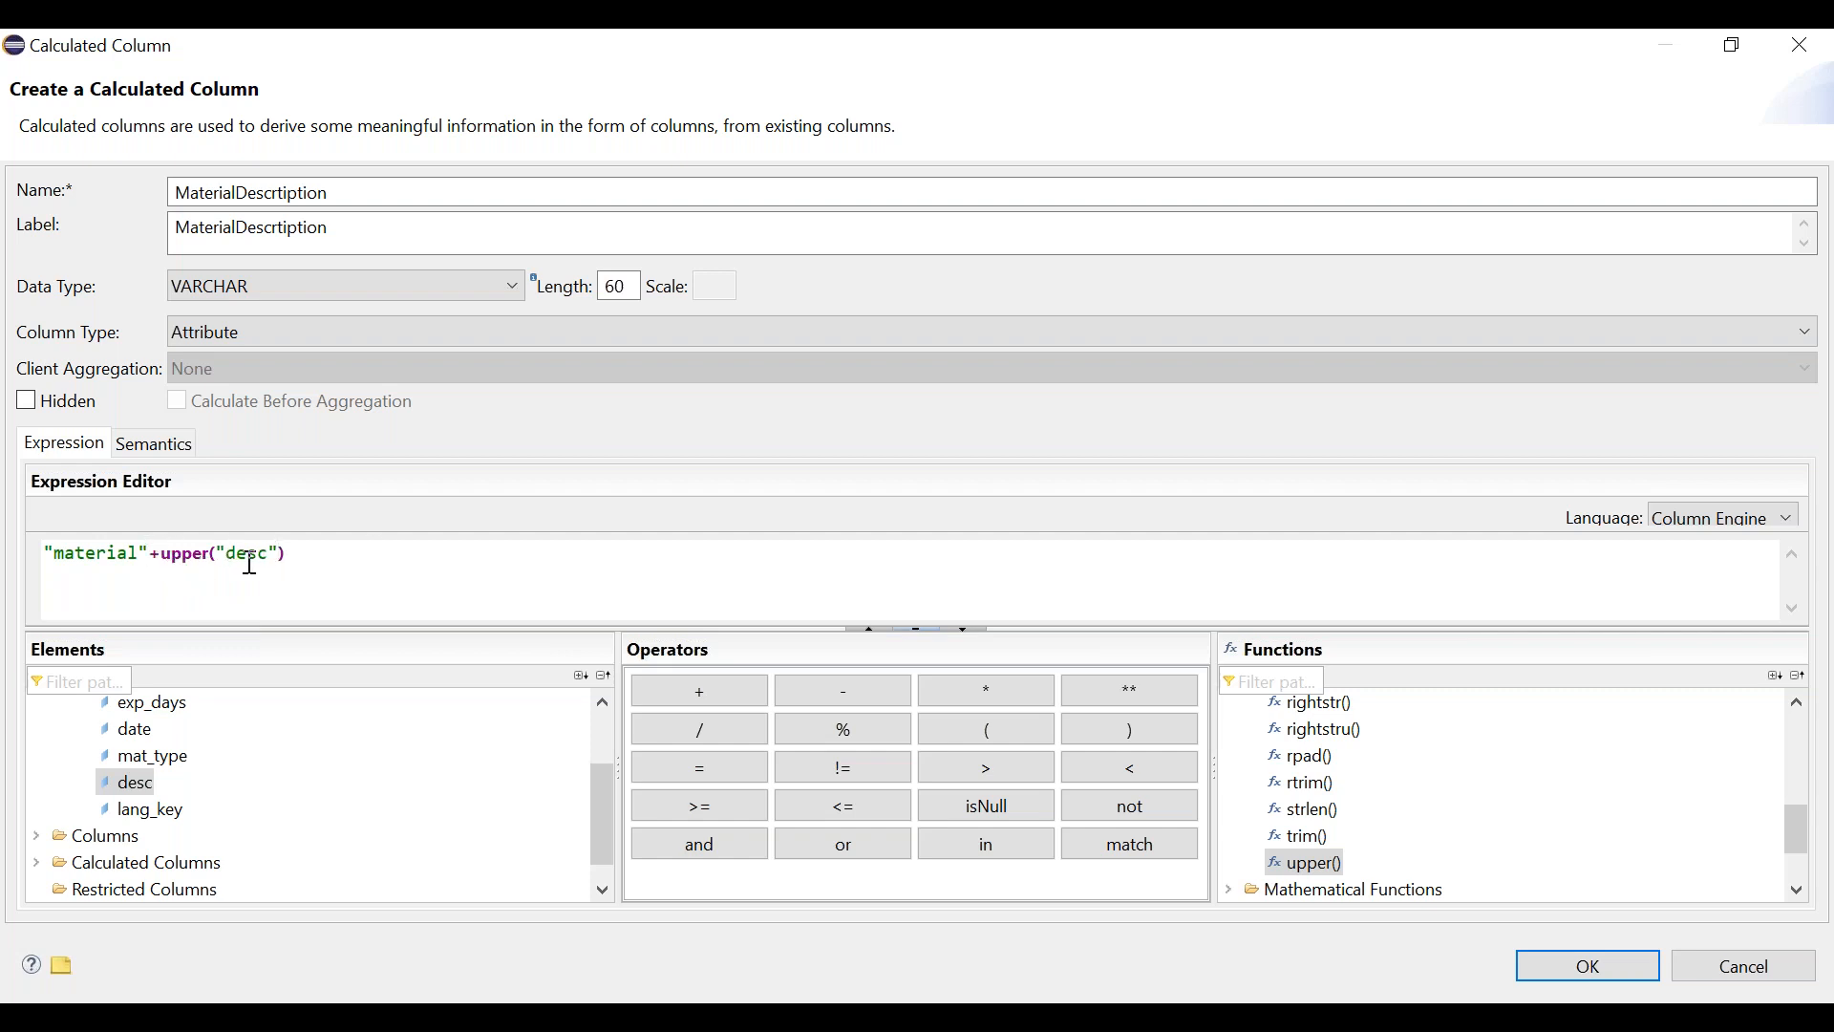
# Add a '/' separator so the expression reads "material"+'/'+upper("desc"), and create the calculated column.
pyautogui.click(150, 573)
pyautogui.write('"/"')
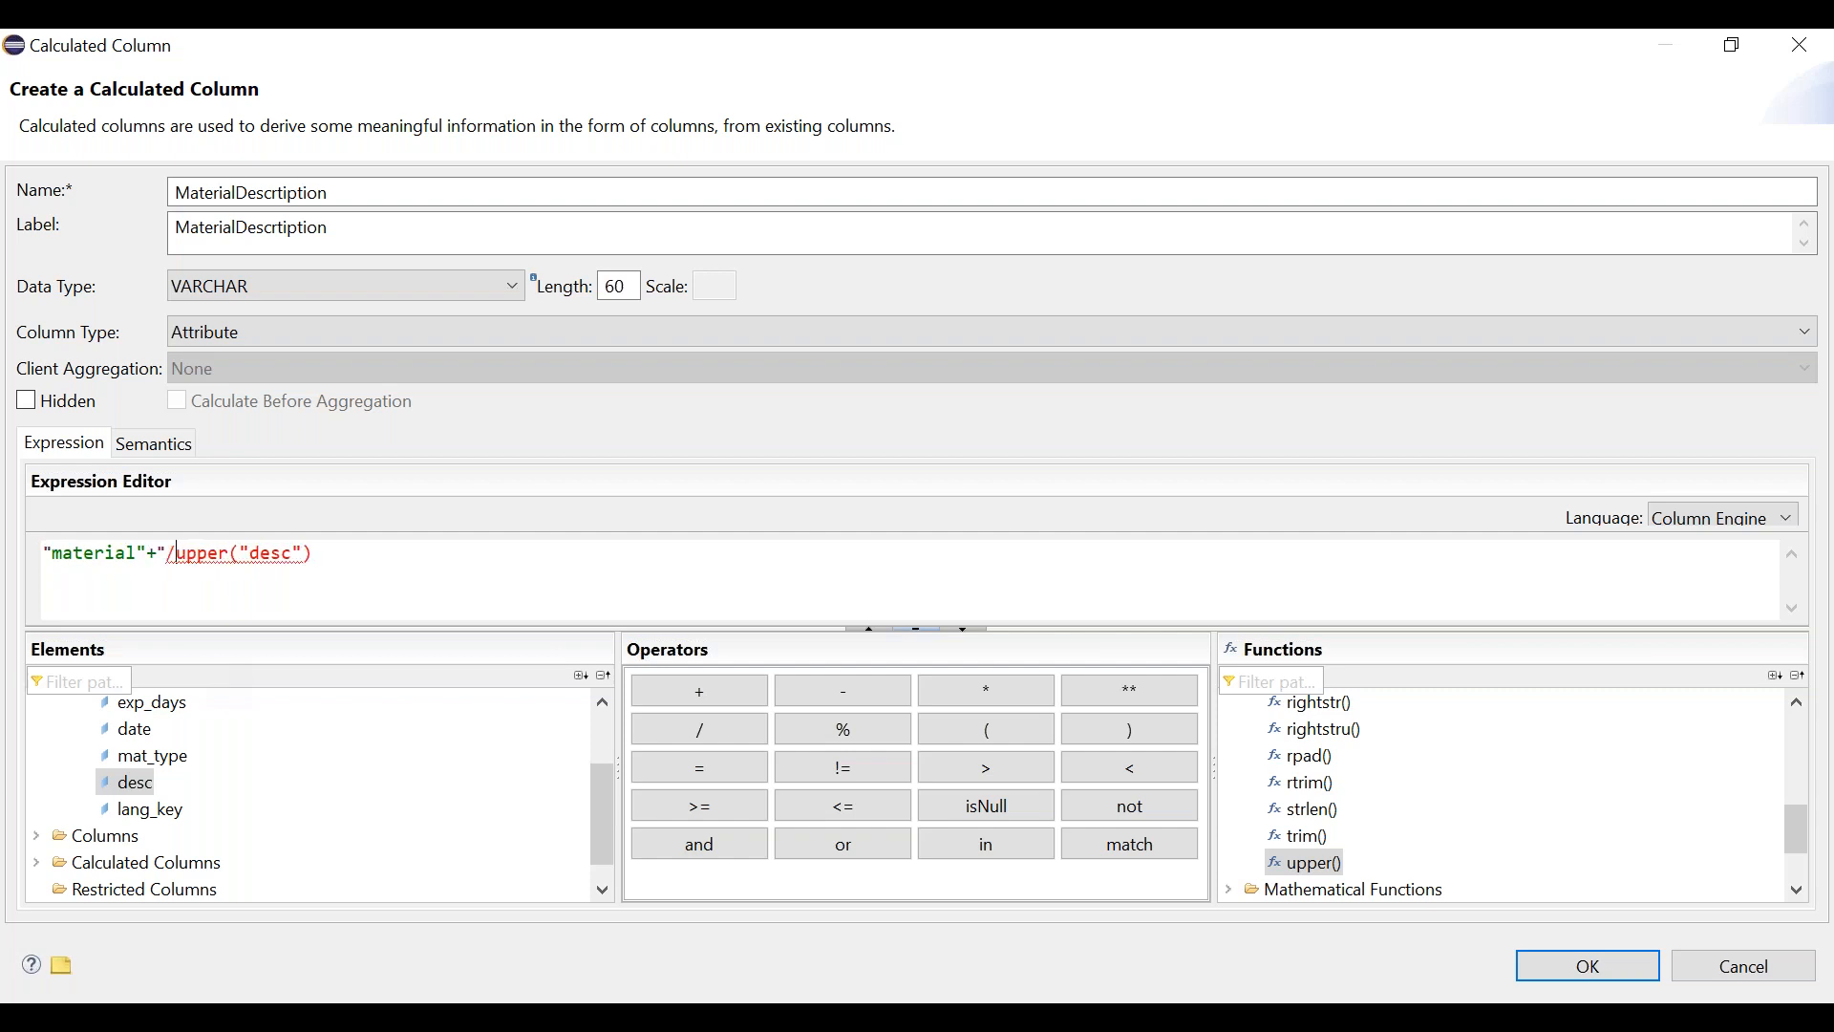
pyautogui.click(699, 689)
pyautogui.click(186, 554)
pyautogui.press('BackSpace')
pyautogui.write('_"+')
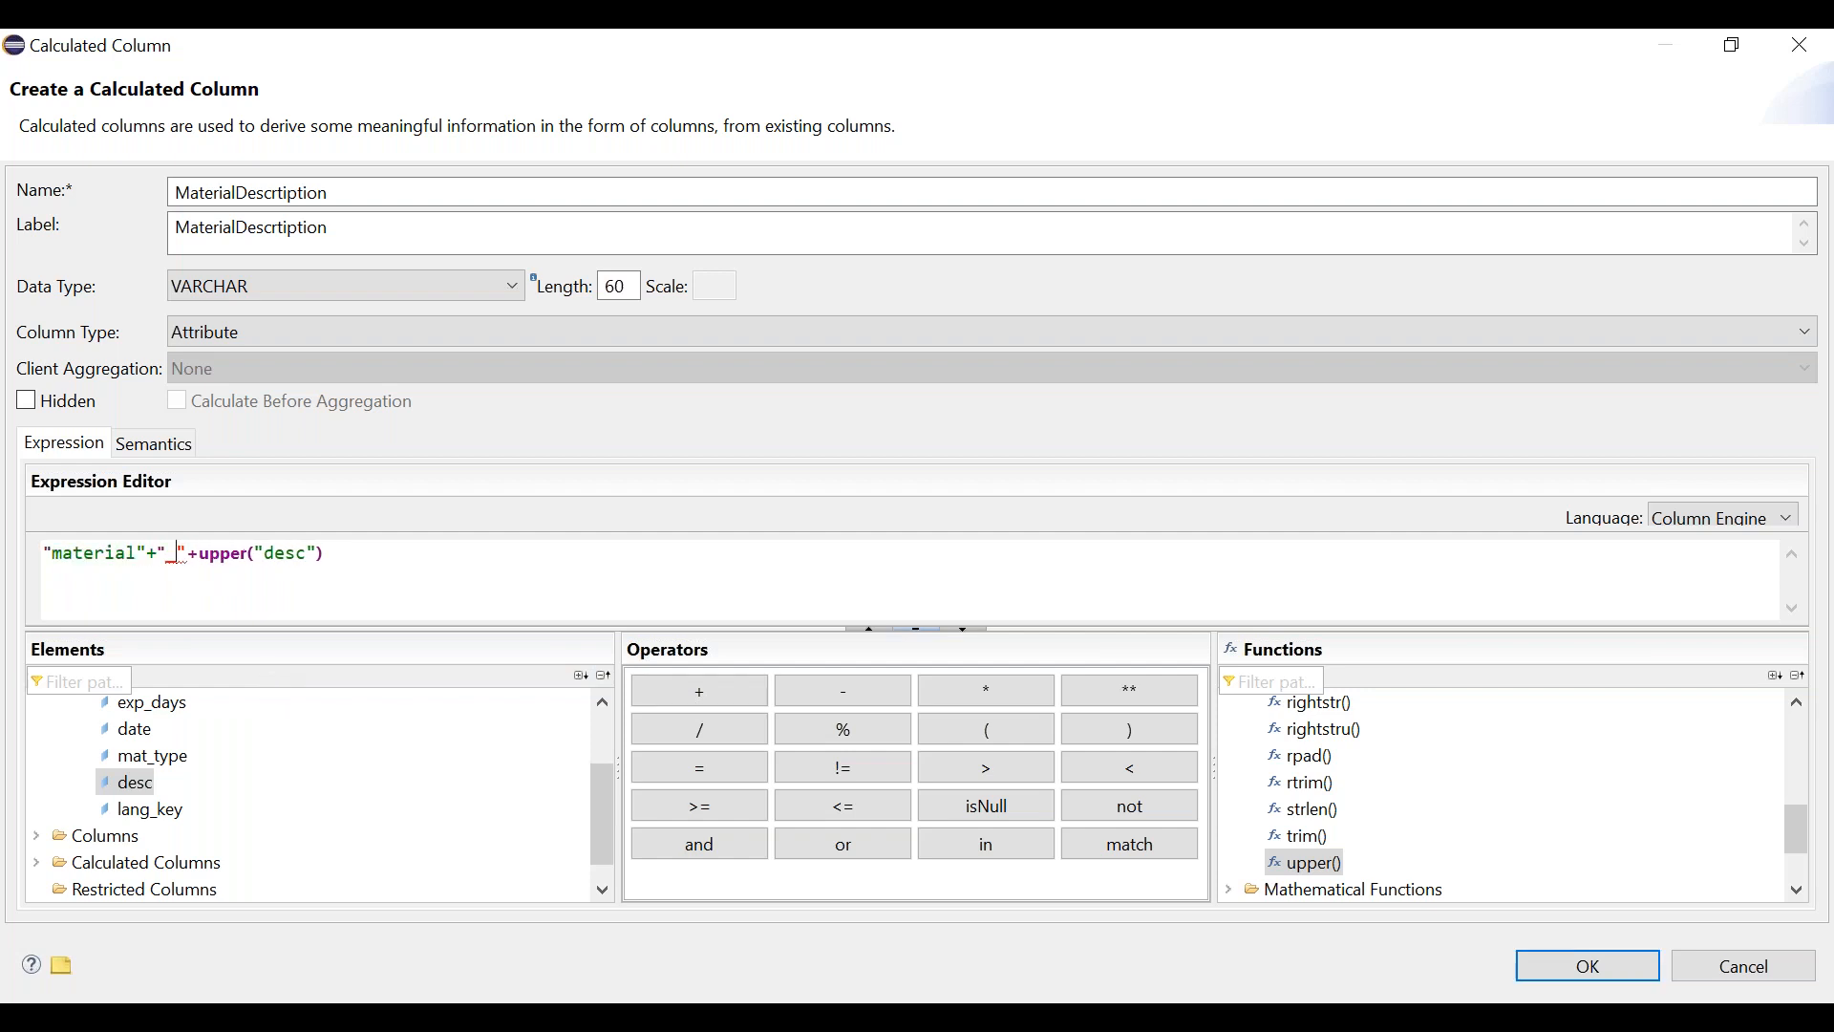
pyautogui.press('BackSpace')
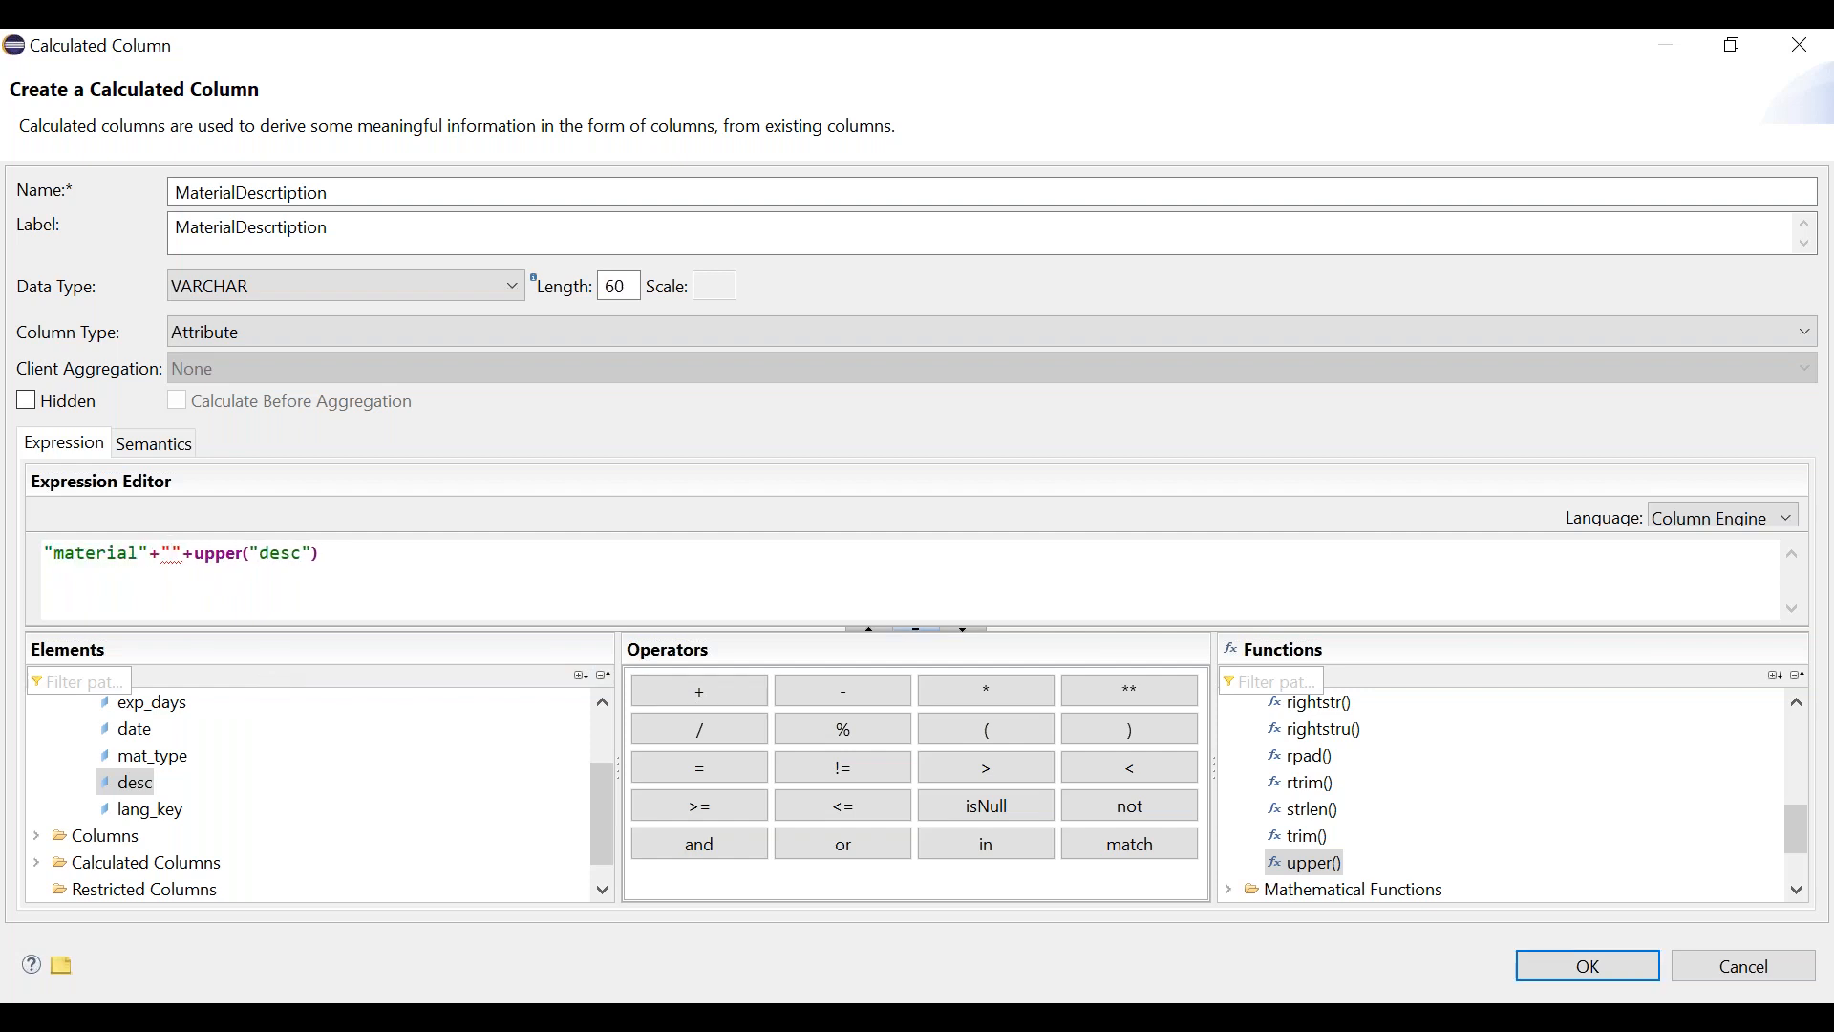
pyautogui.press('BackSpace')
pyautogui.write("'/'")
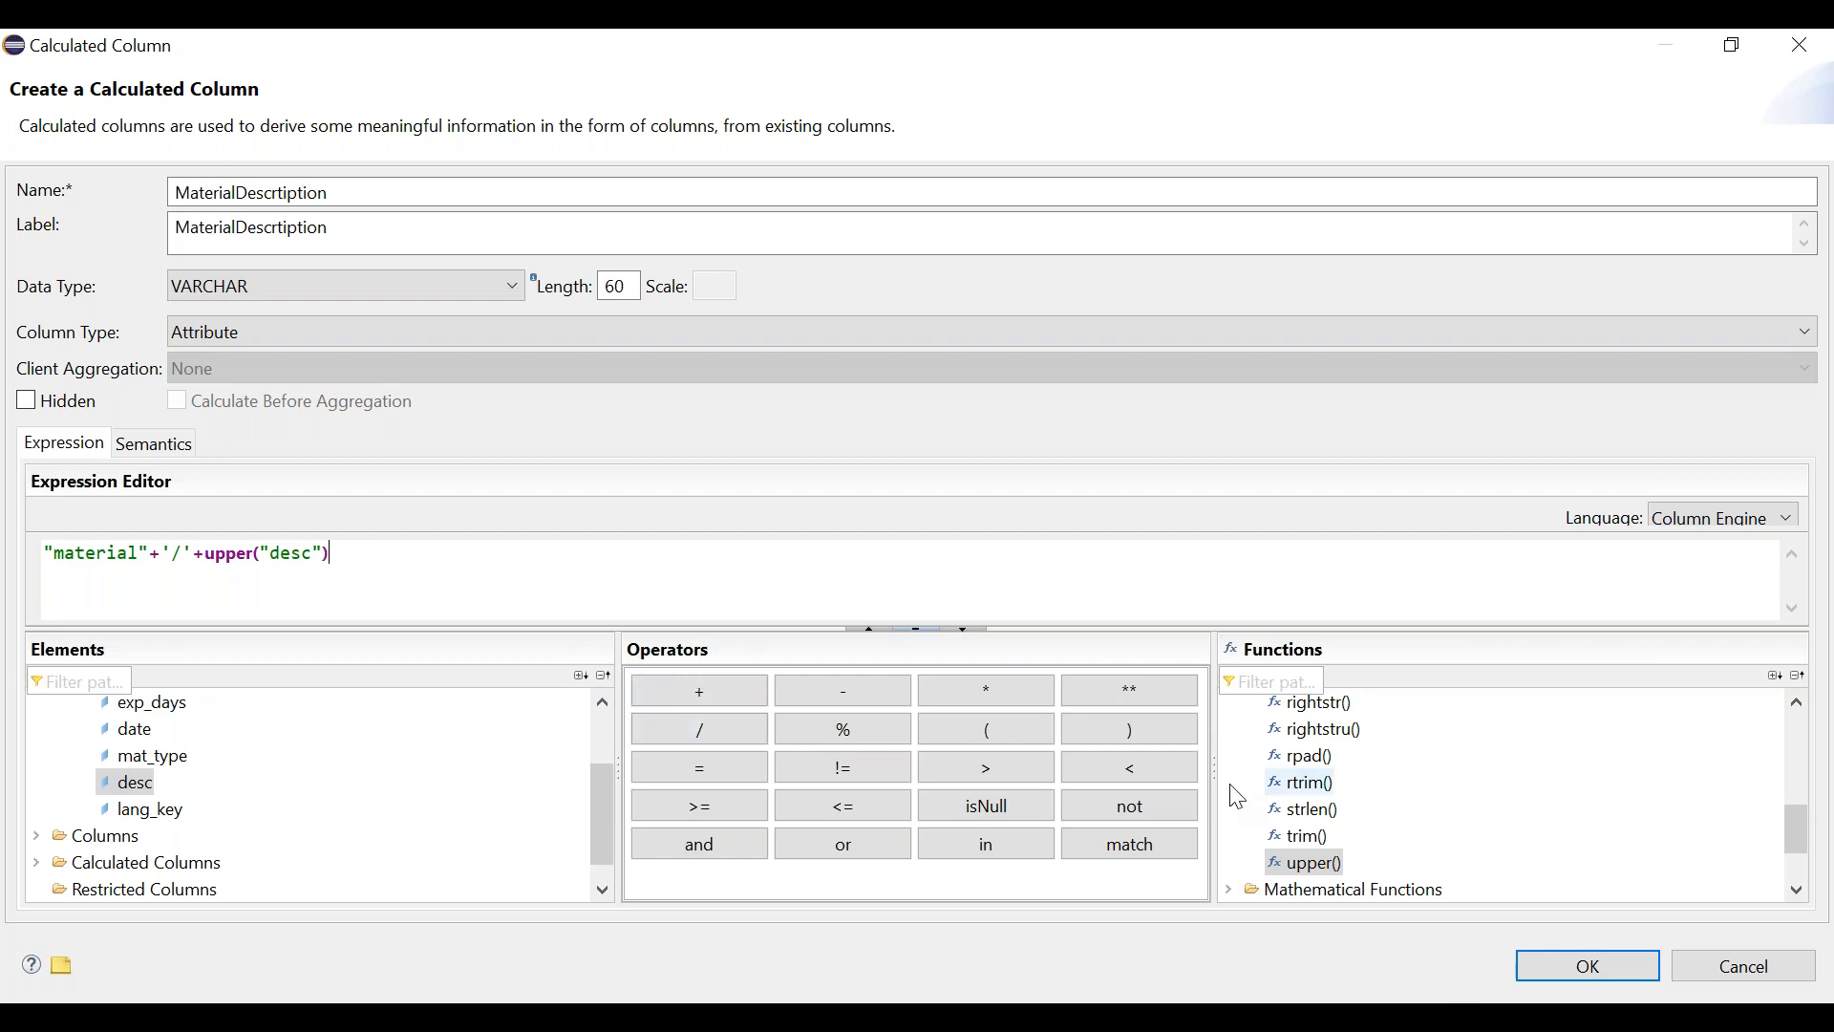
pyautogui.click(1582, 981)
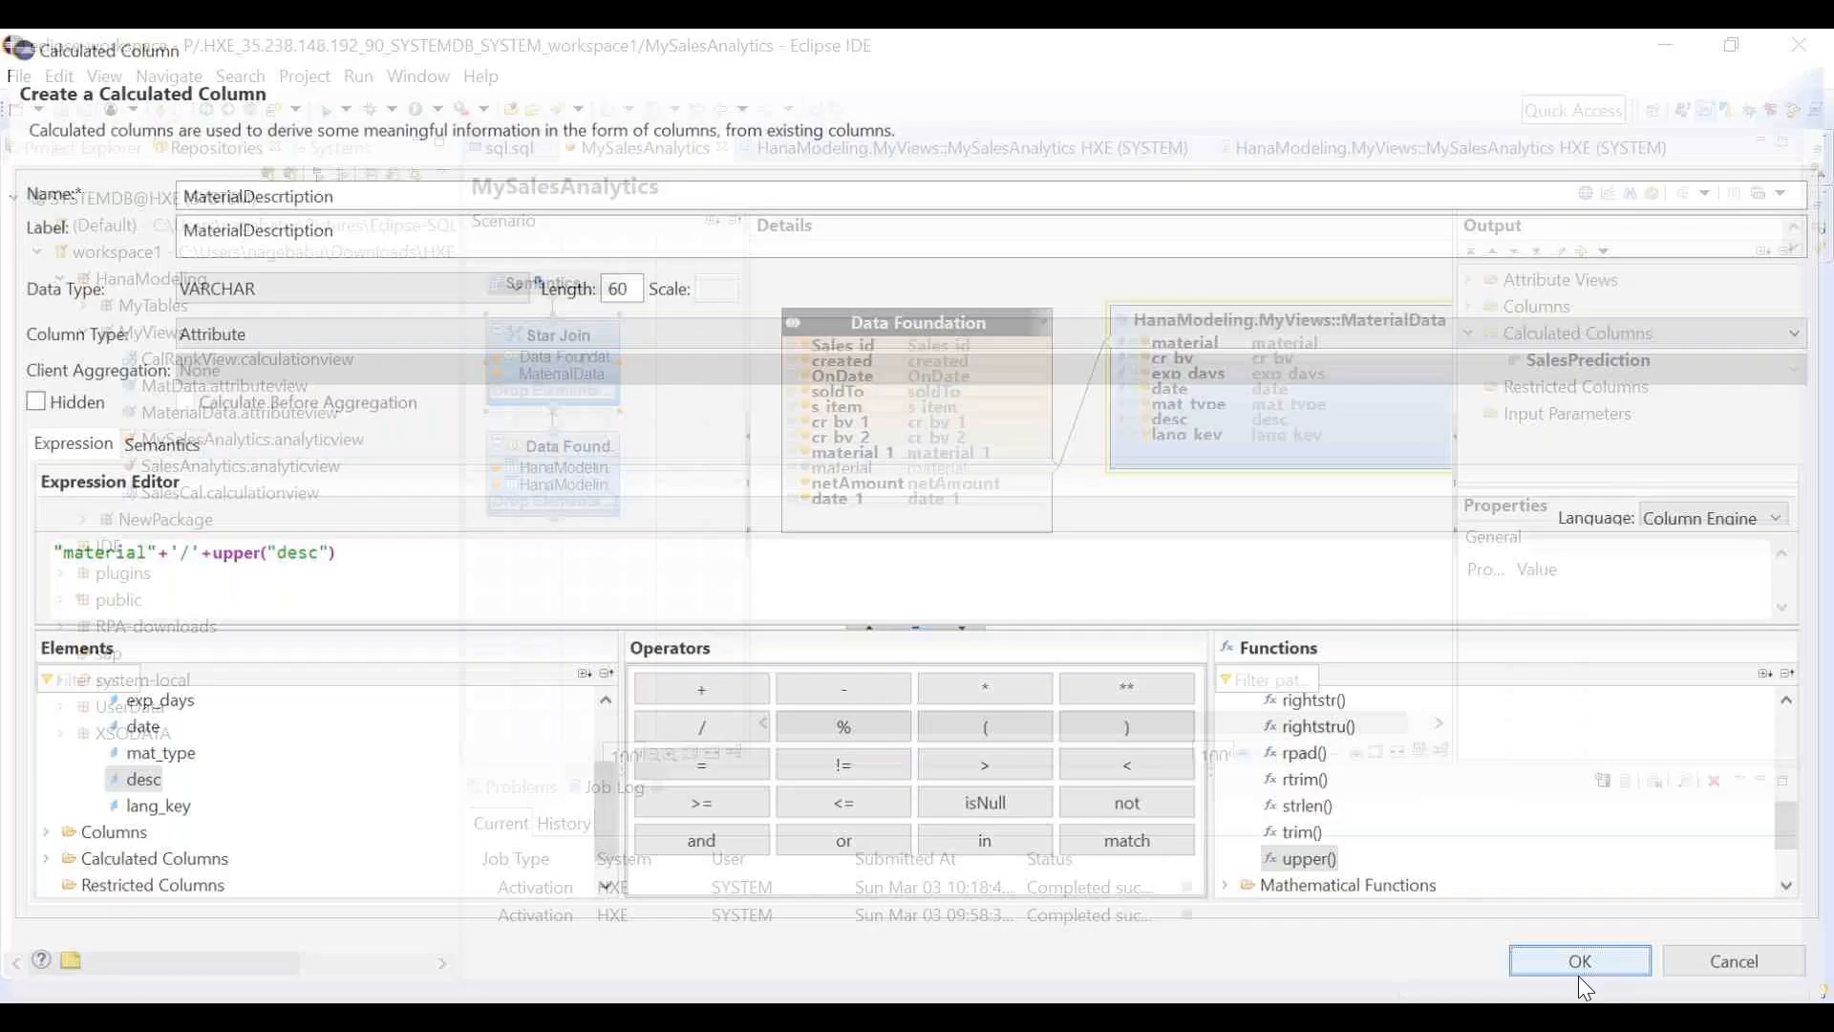
# Save the MySalesAnalytics model with the new calculated column and activate it.
pyautogui.hotkey('ctrl', 's')
pyautogui.rightClick(1253, 554)
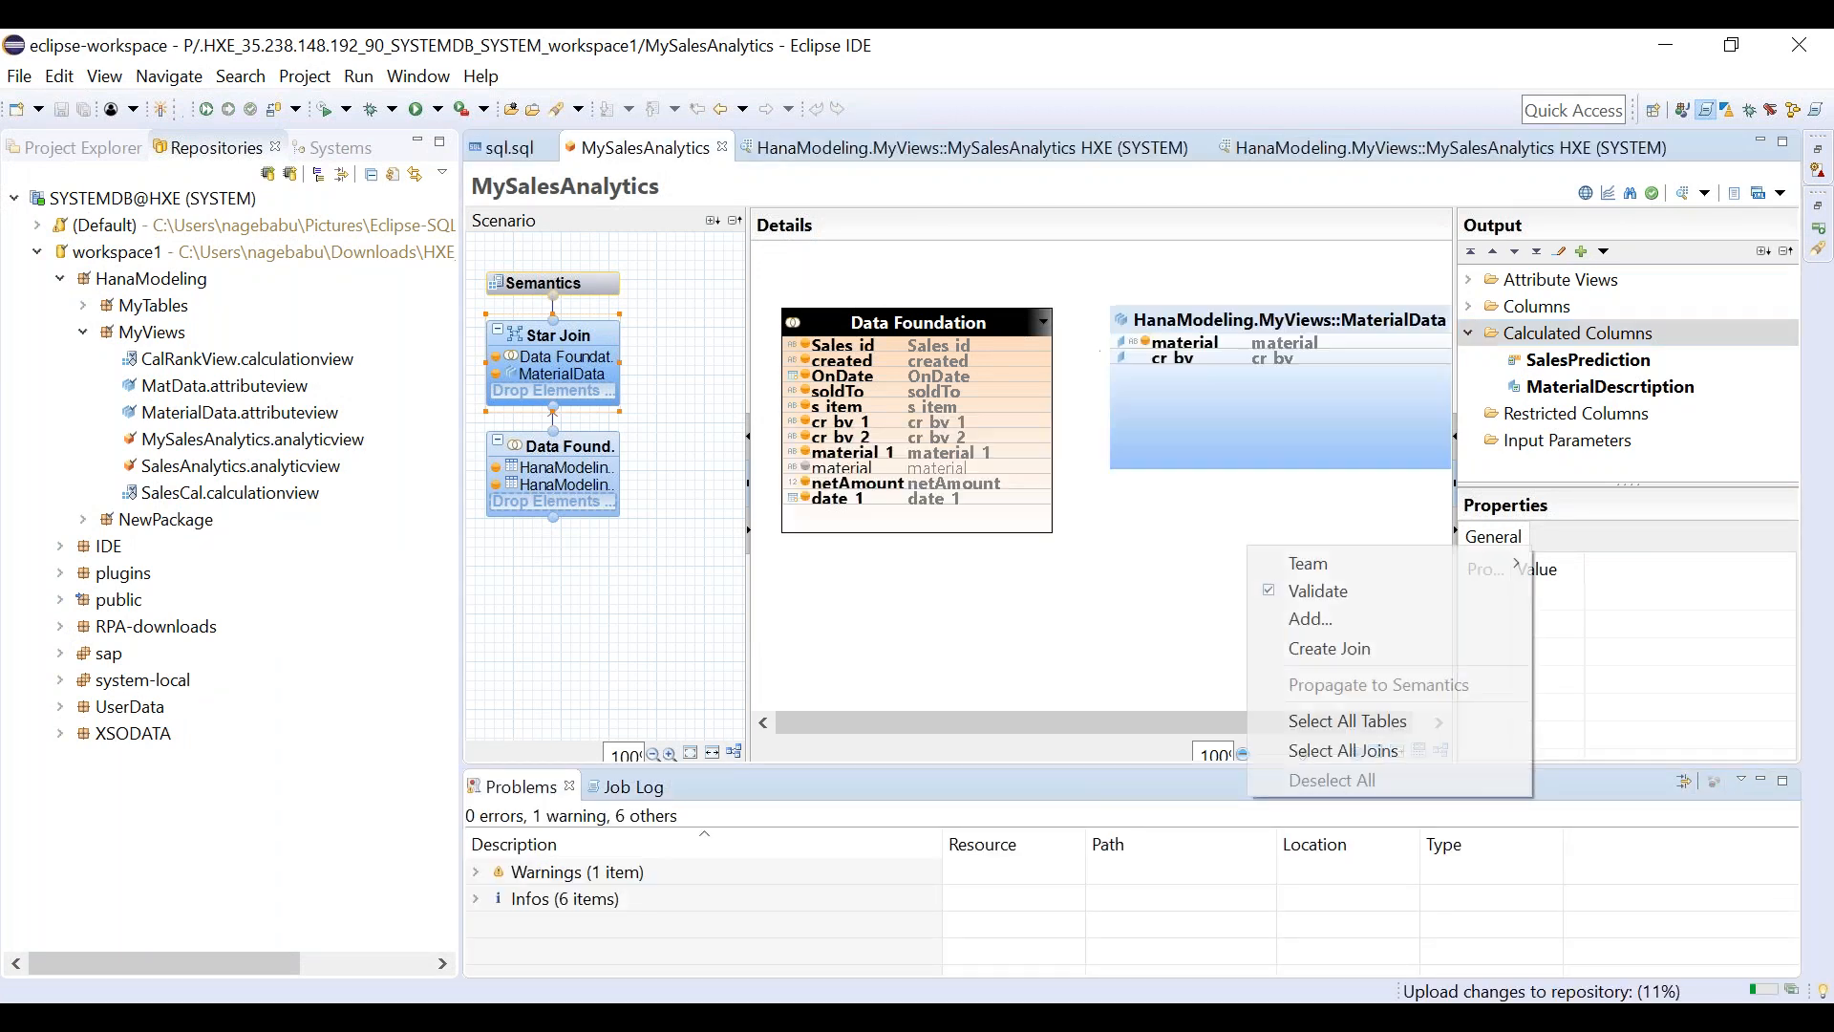
pyautogui.moveTo(1309, 562)
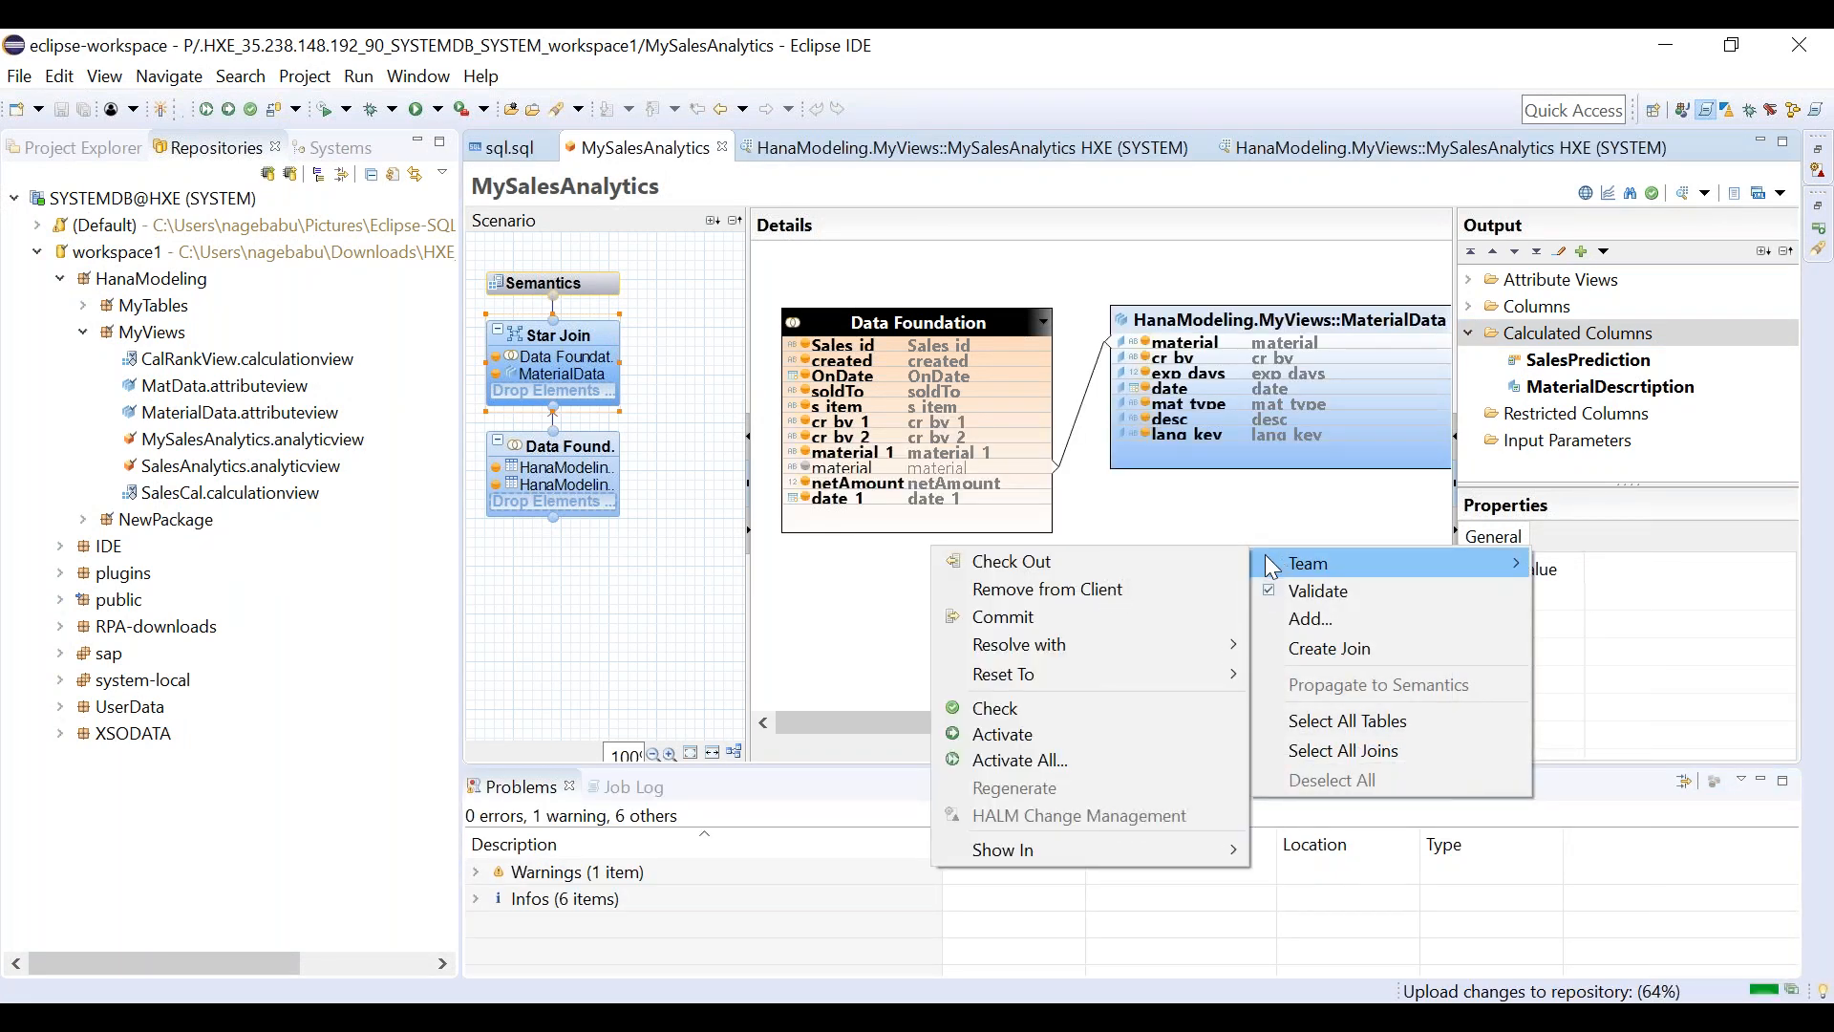
pyautogui.click(1088, 731)
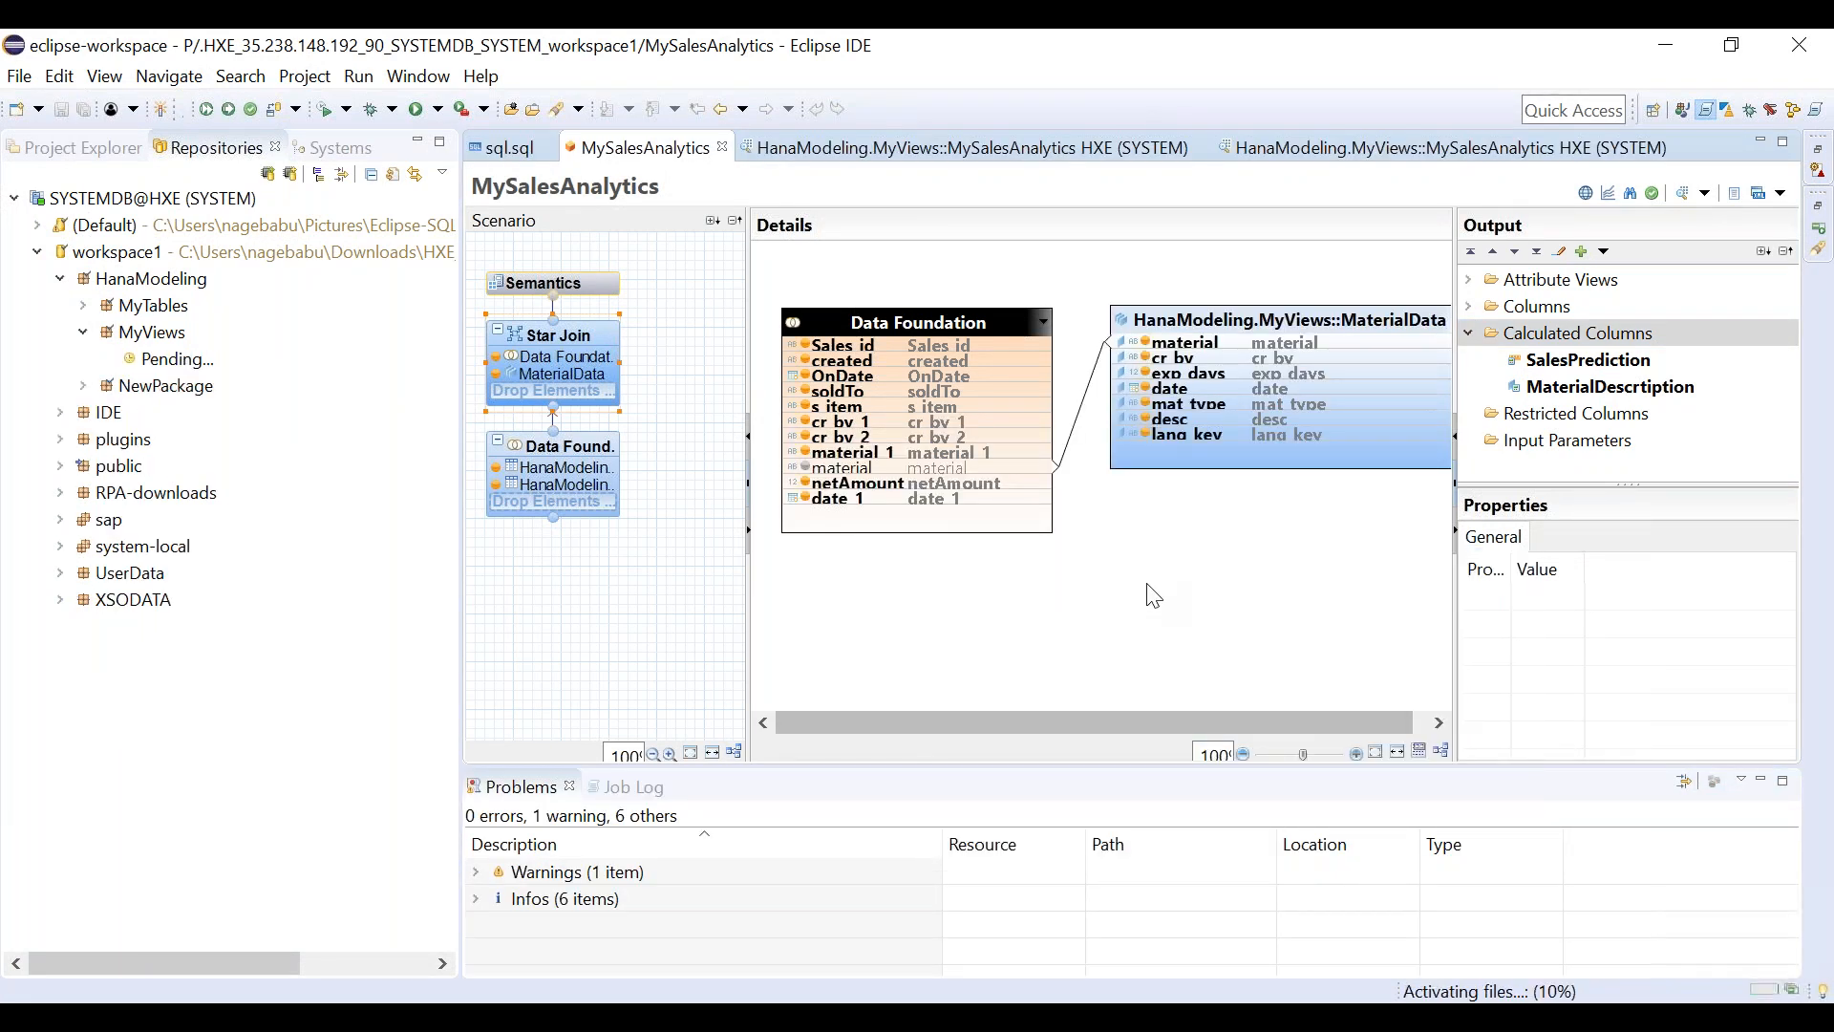
# Close the most recent old data preview of MySalesAnalytics and acknowledge the activation results.
pyautogui.click(1202, 148)
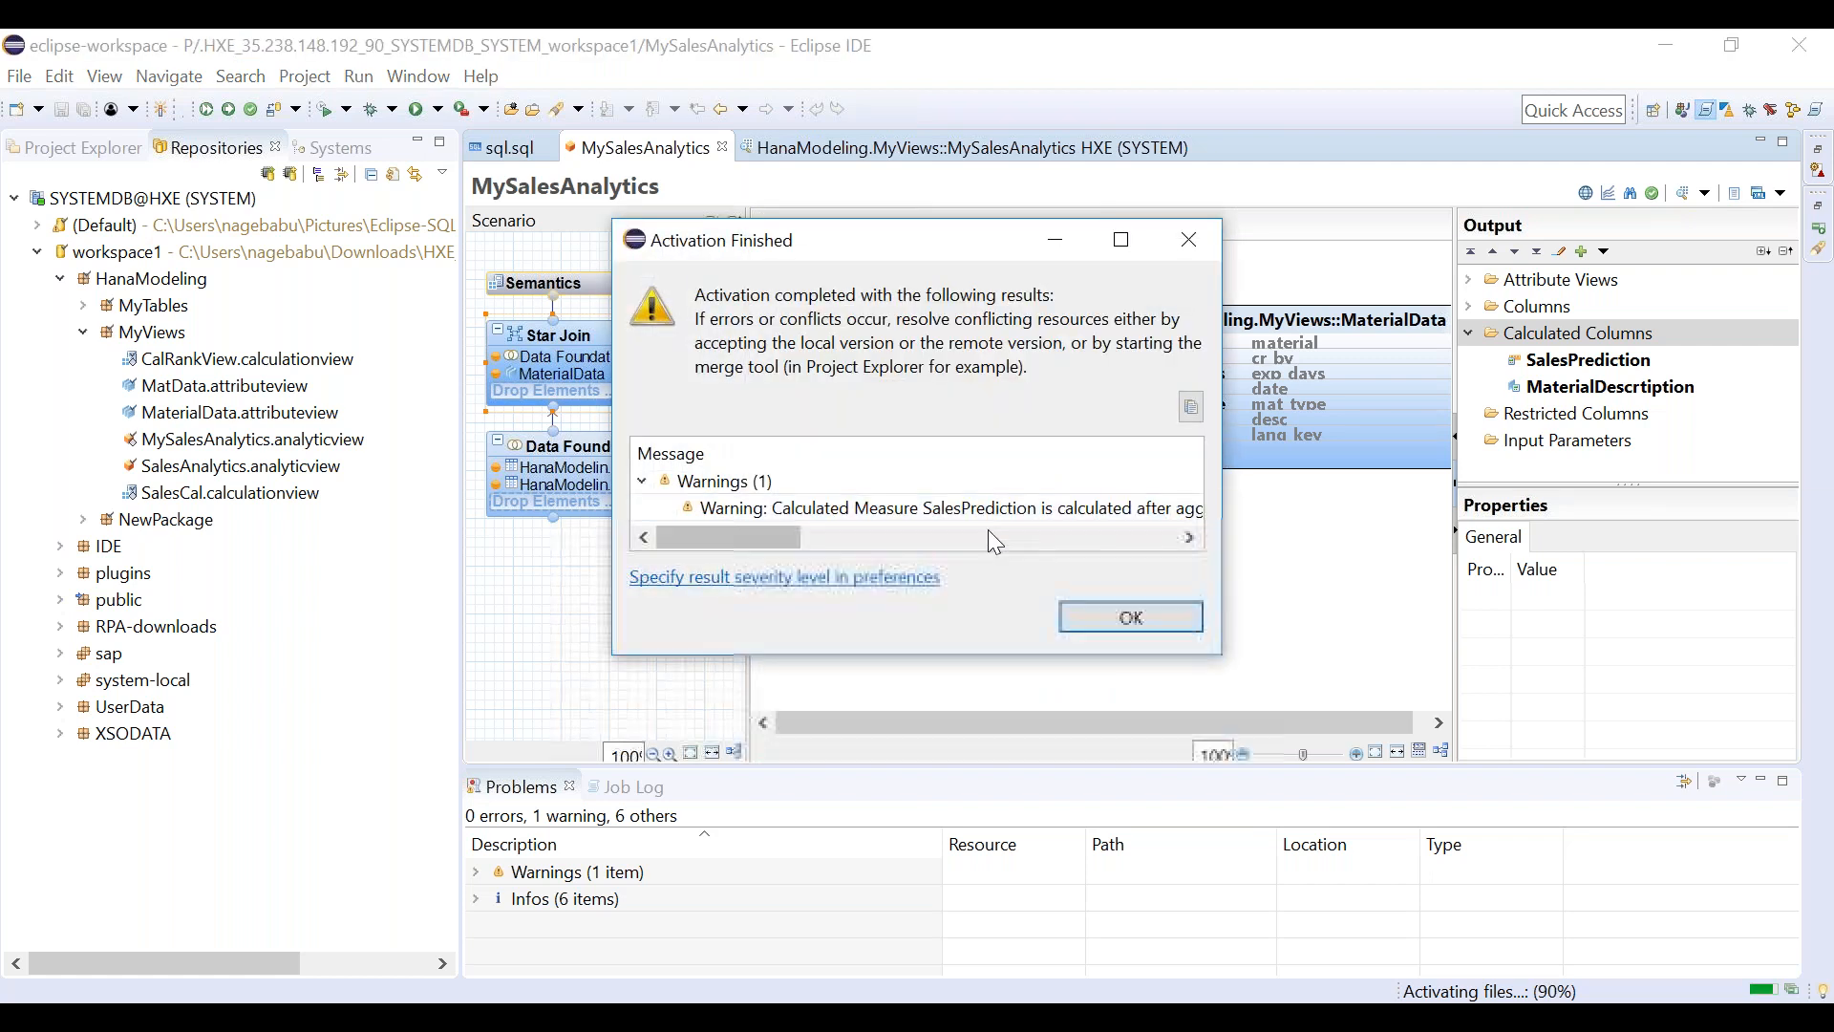
pyautogui.moveTo(770, 535); pyautogui.dragTo(720, 543)
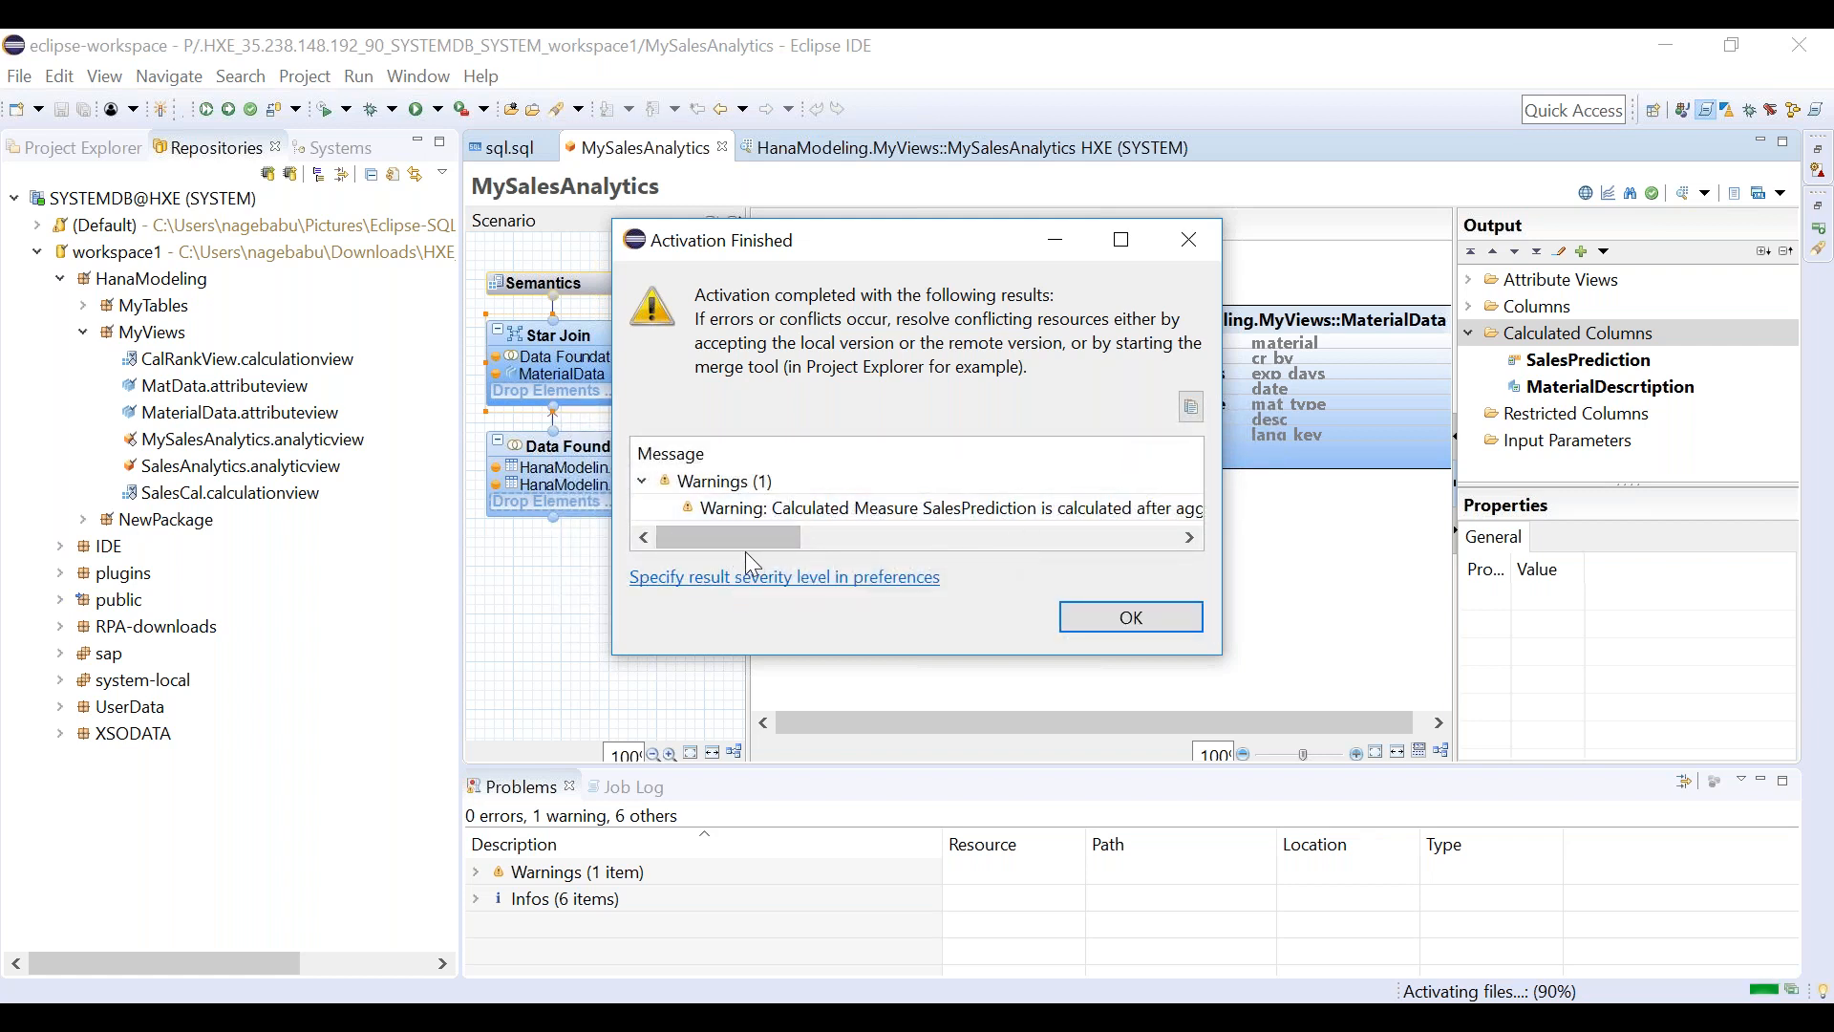
pyautogui.click(1111, 622)
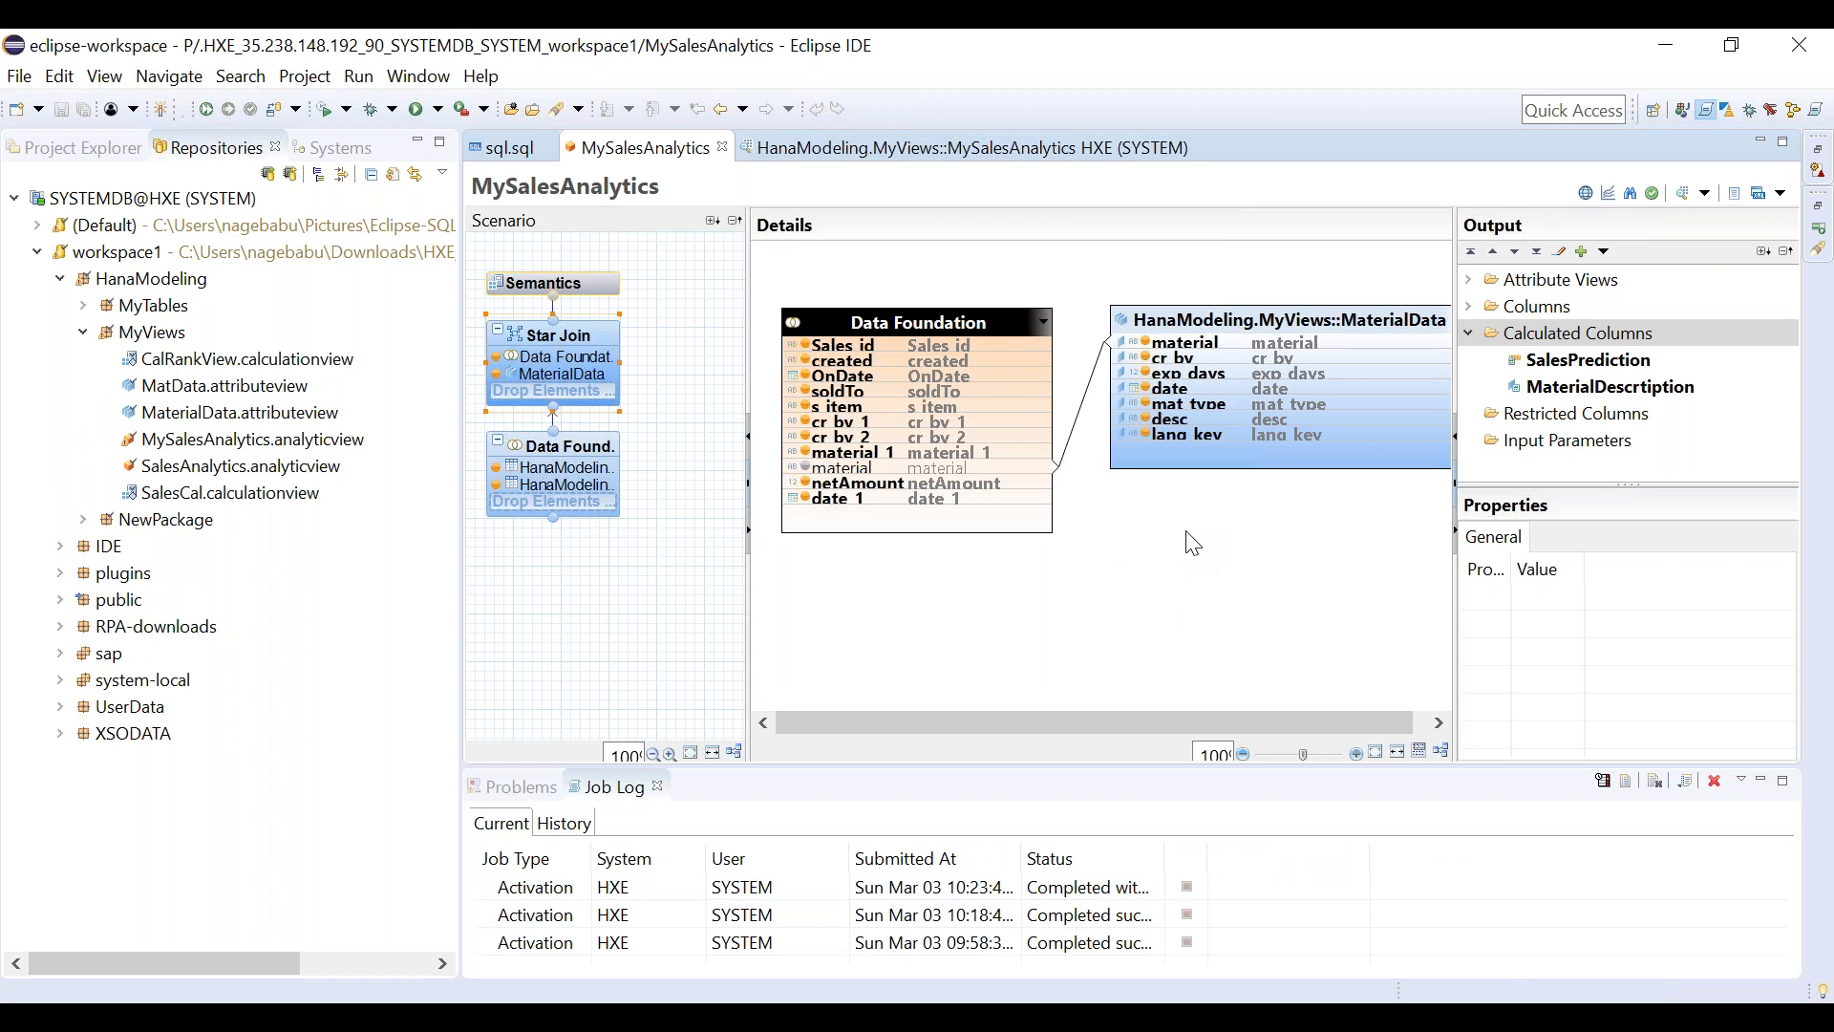
# Preview the raw data of MySalesAnalytics and widen the MaterialDescrtiption column to read its values.
pyautogui.click(1684, 198)
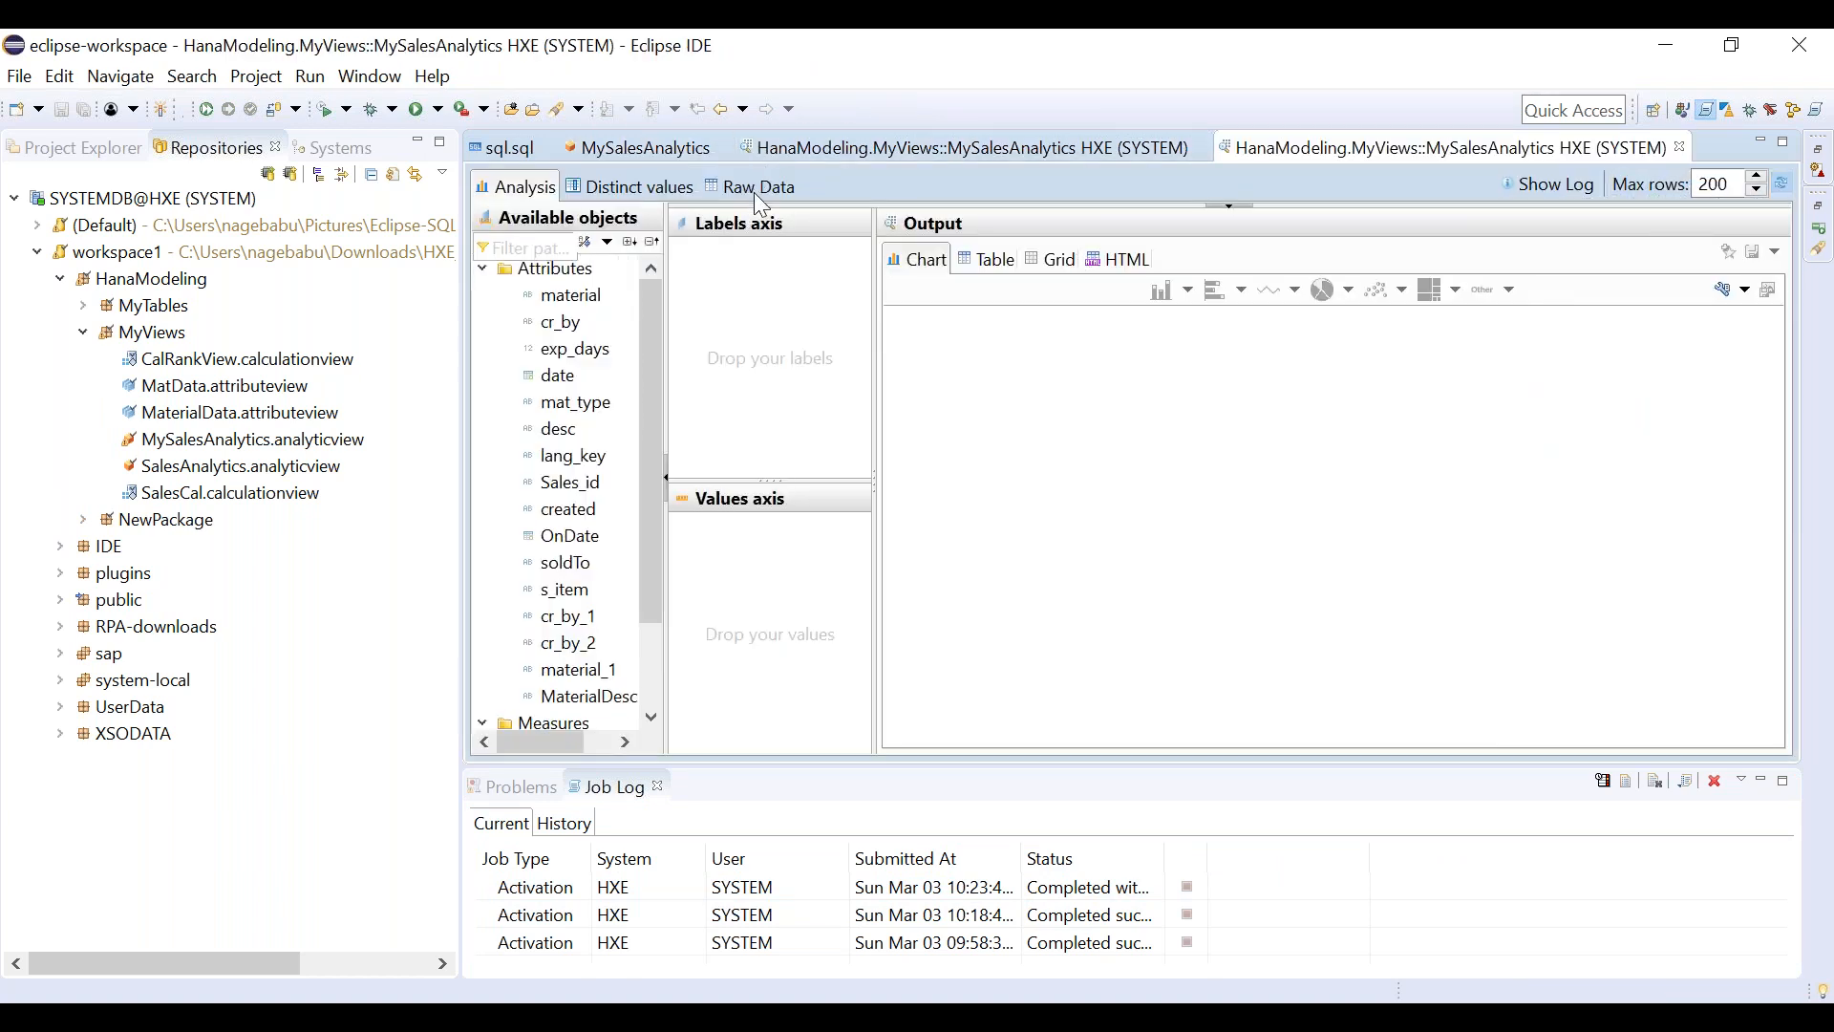
pyautogui.click(754, 190)
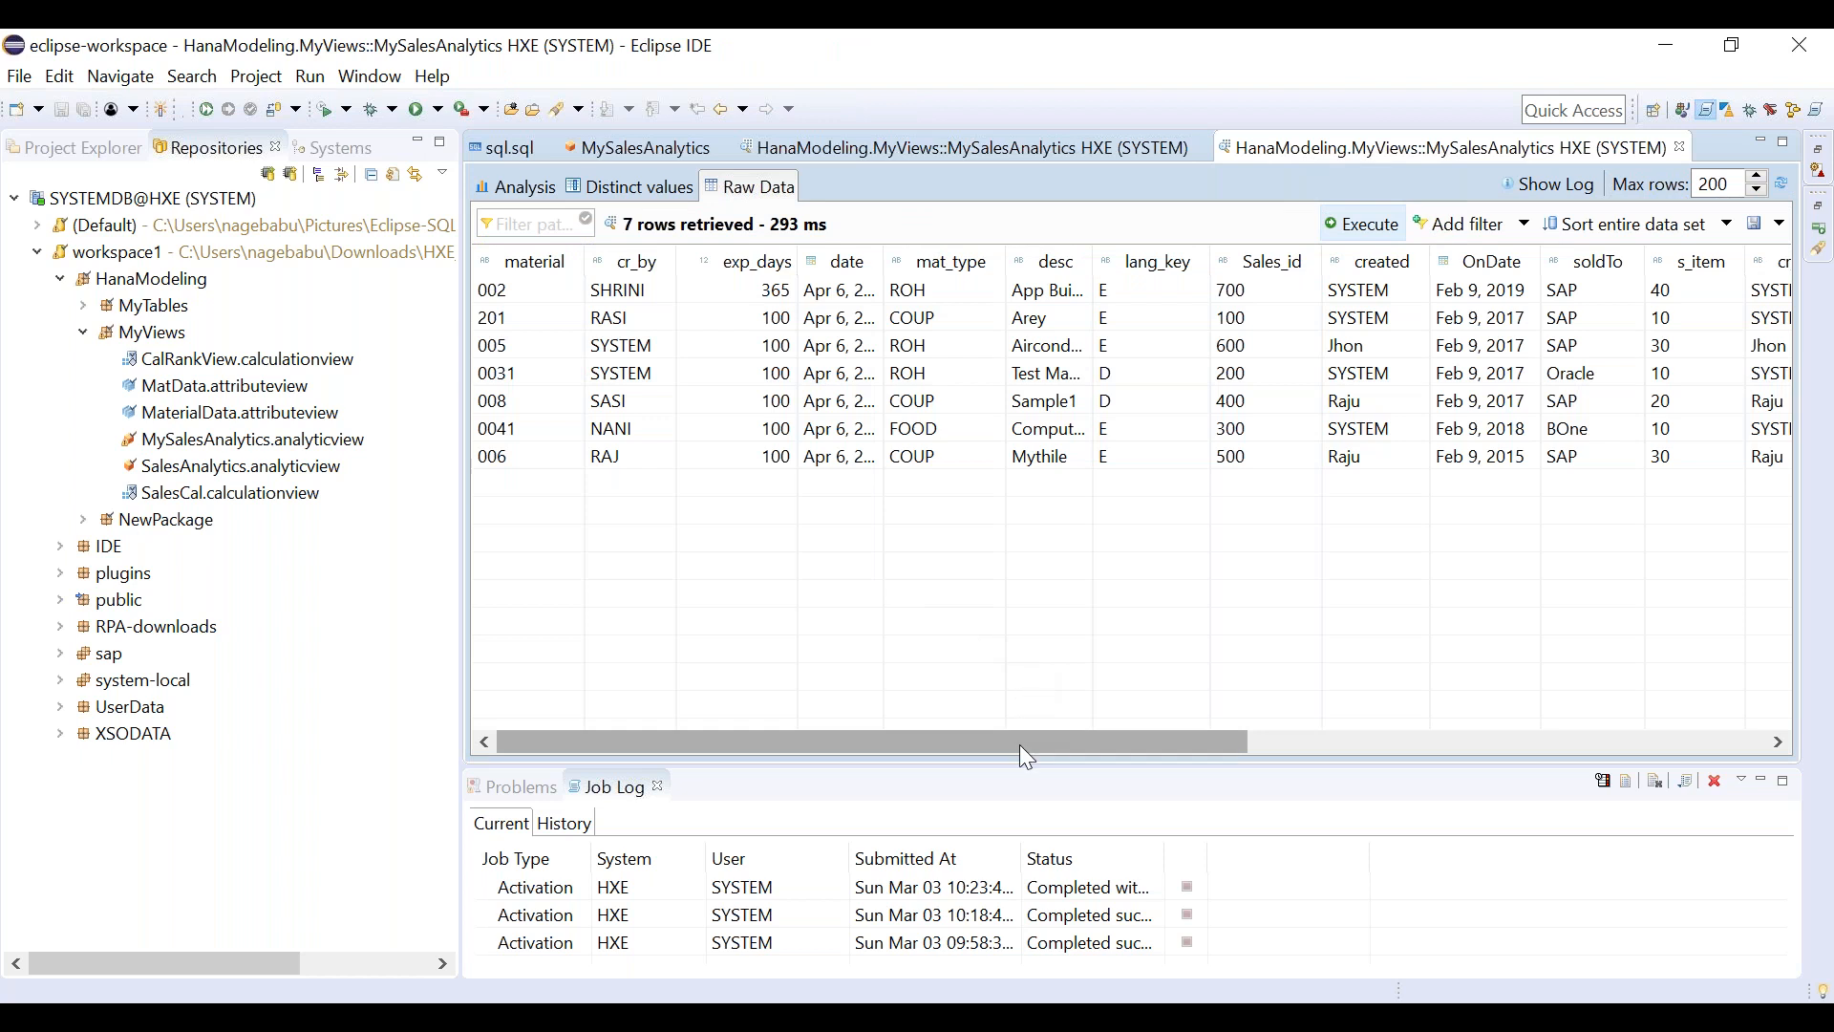
pyautogui.moveTo(1030, 747); pyautogui.dragTo(1561, 747)
pyautogui.moveTo(1386, 259); pyautogui.dragTo(1478, 260)
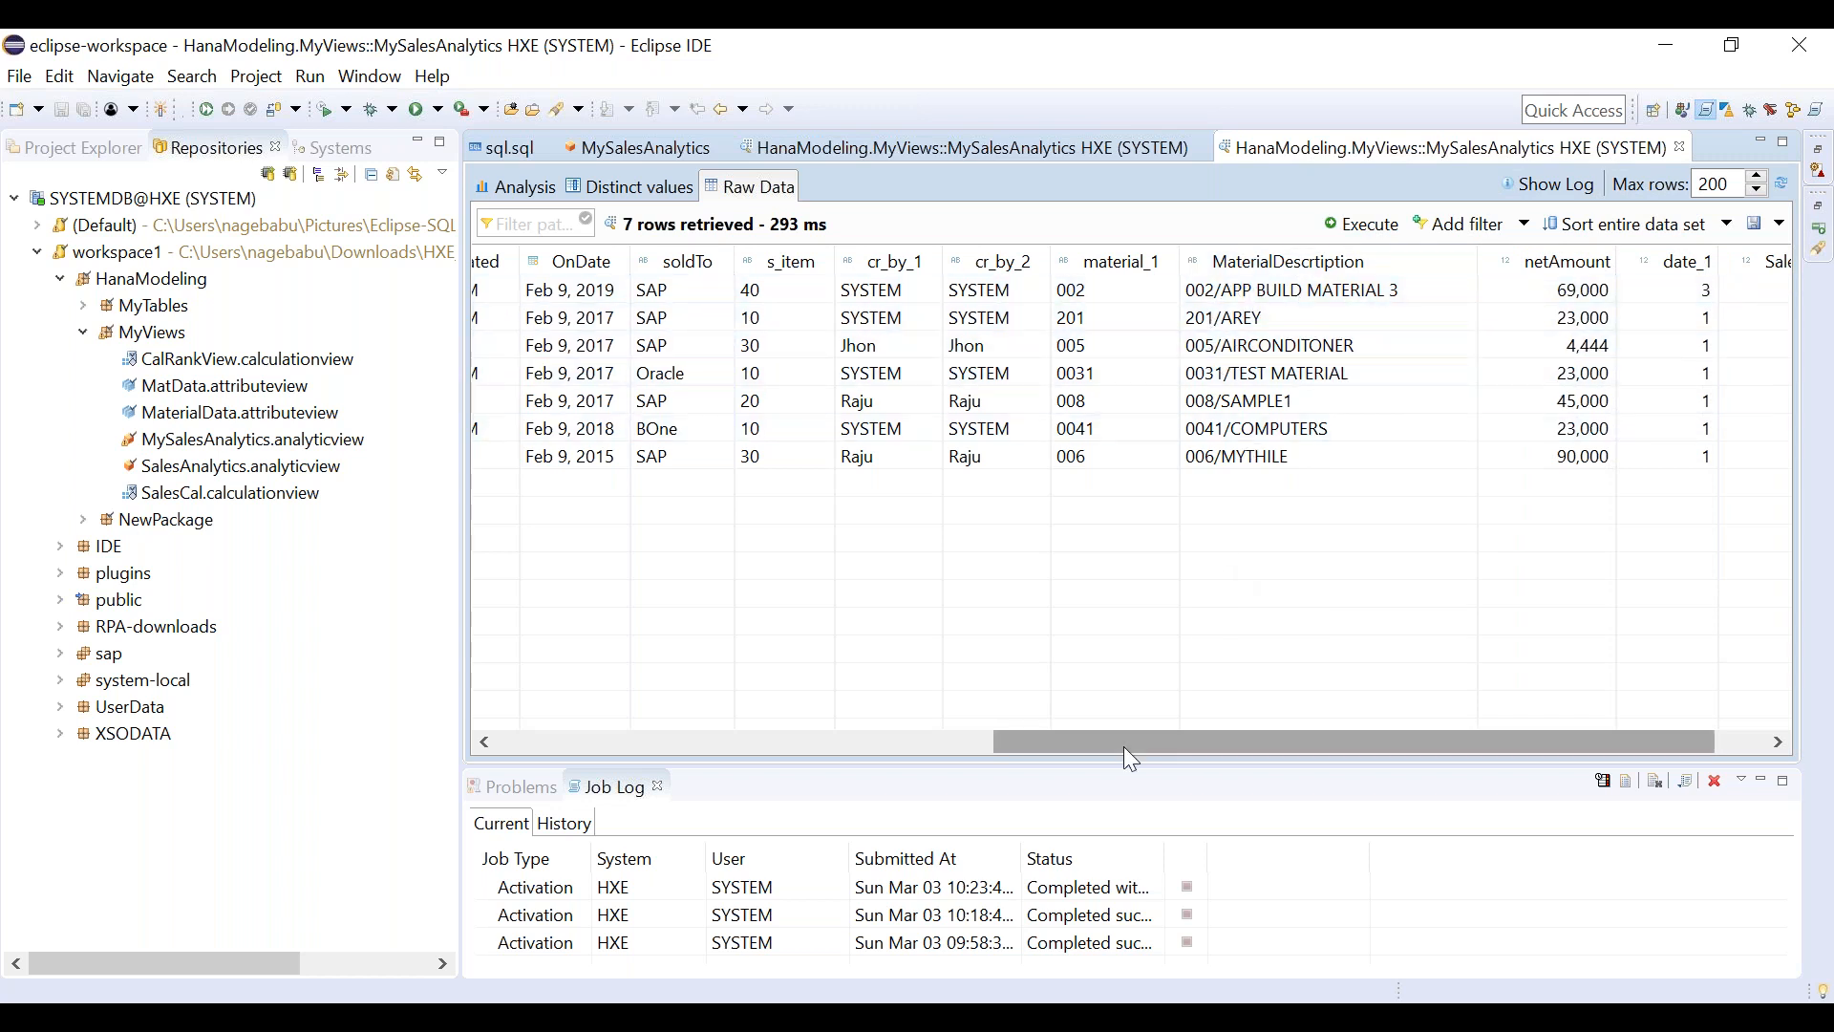
# Widen the desc column, compare material and desc with the MaterialDescrtiption values, and return to the MySalesAnalytics model.
pyautogui.moveTo(1110, 744); pyautogui.dragTo(769, 669)
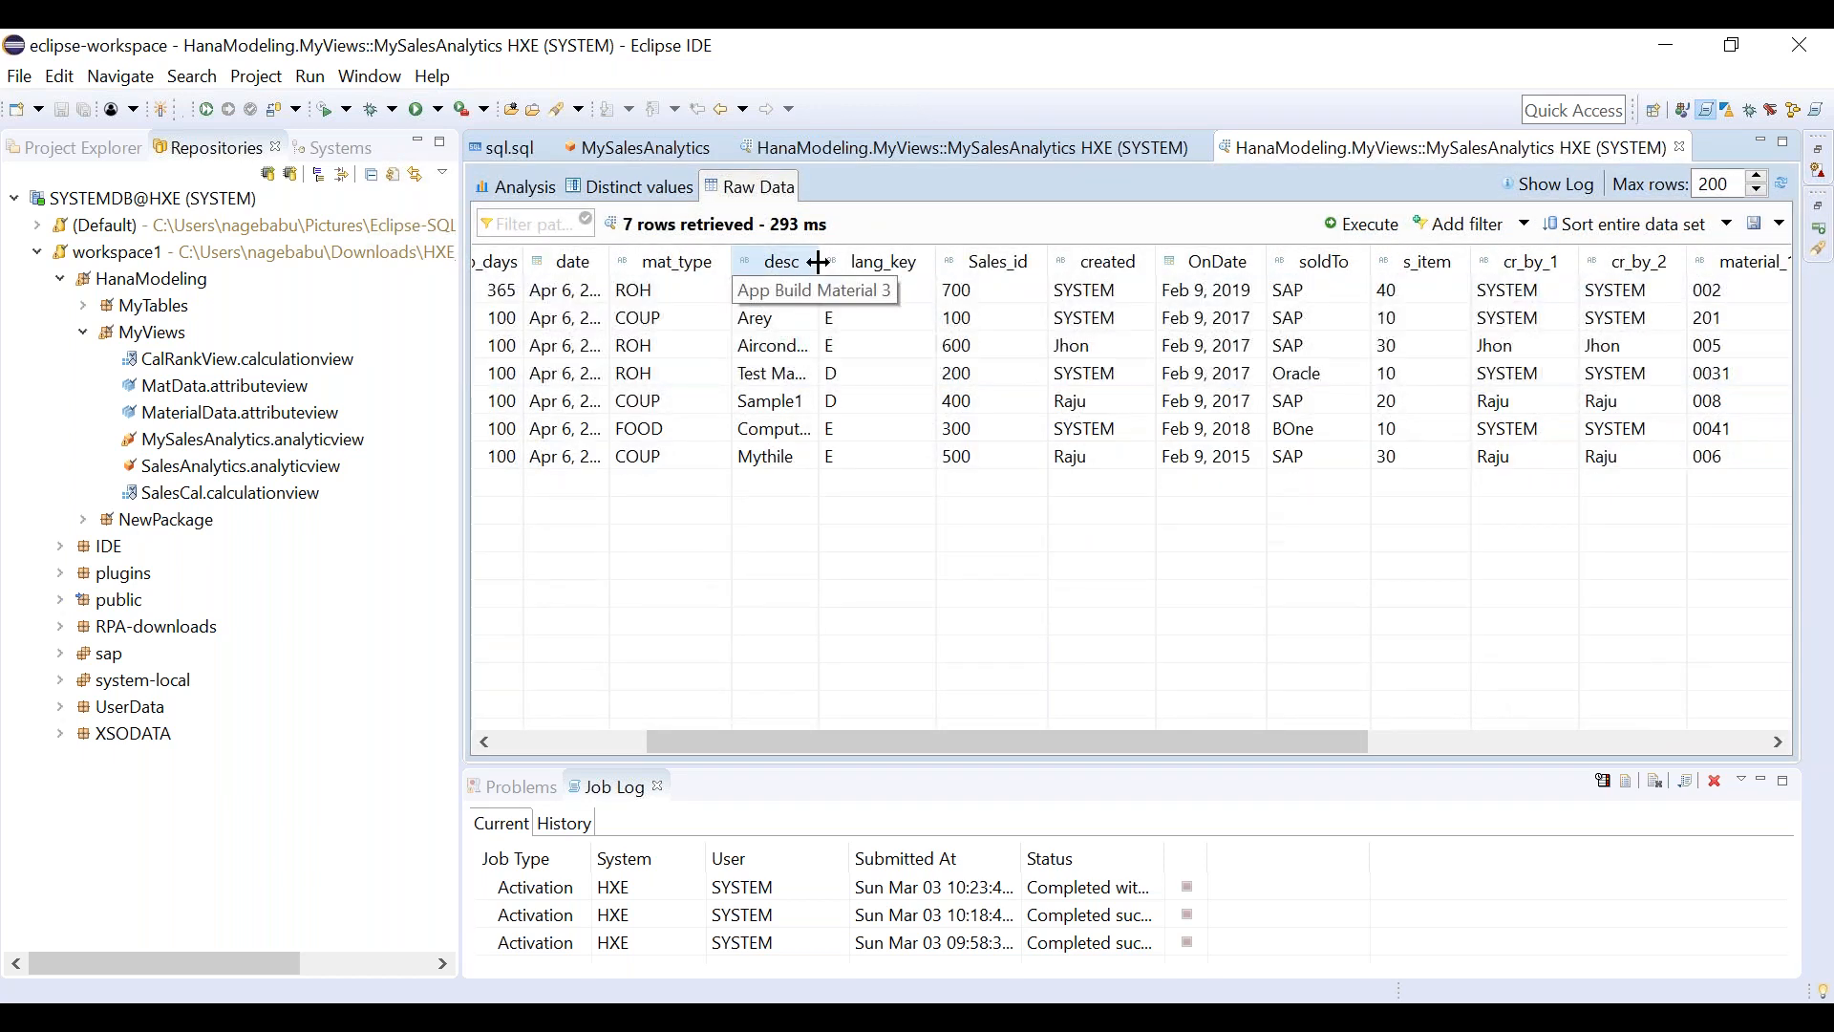
pyautogui.moveTo(818, 262); pyautogui.dragTo(909, 262)
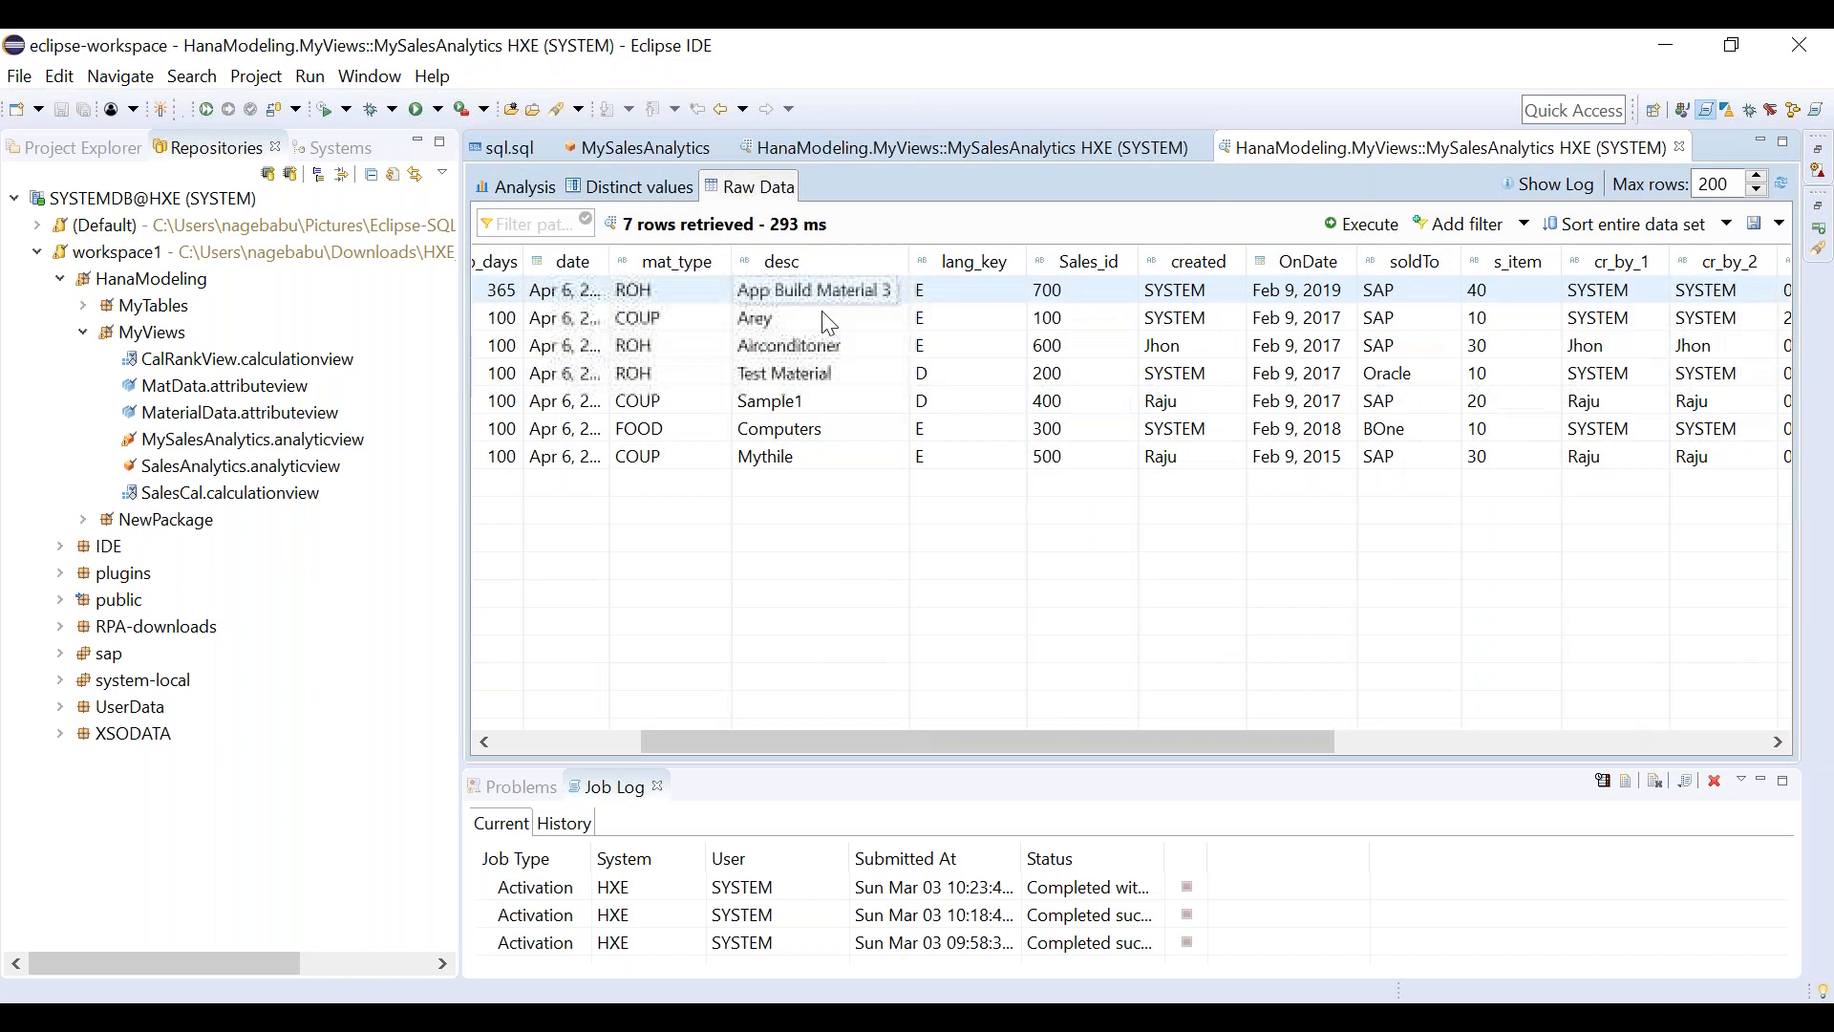
pyautogui.moveTo(1007, 742); pyautogui.dragTo(726, 749)
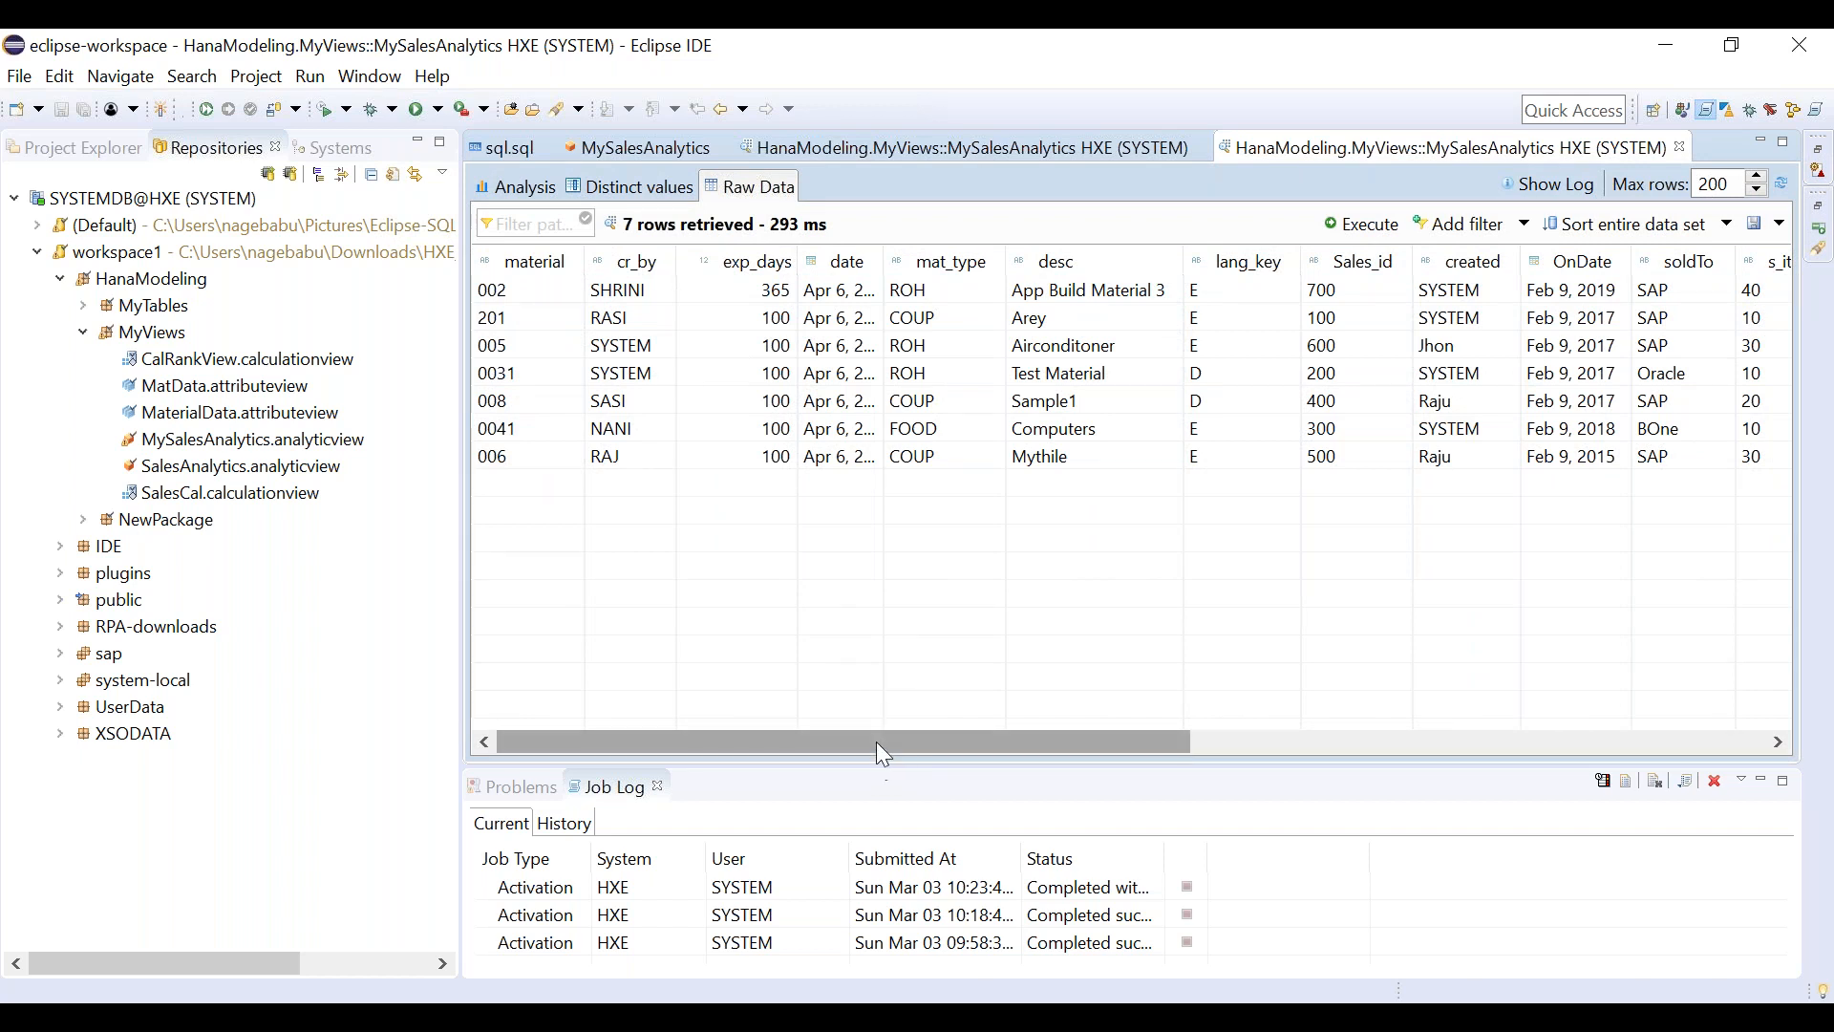
pyautogui.moveTo(913, 742); pyautogui.dragTo(1288, 743)
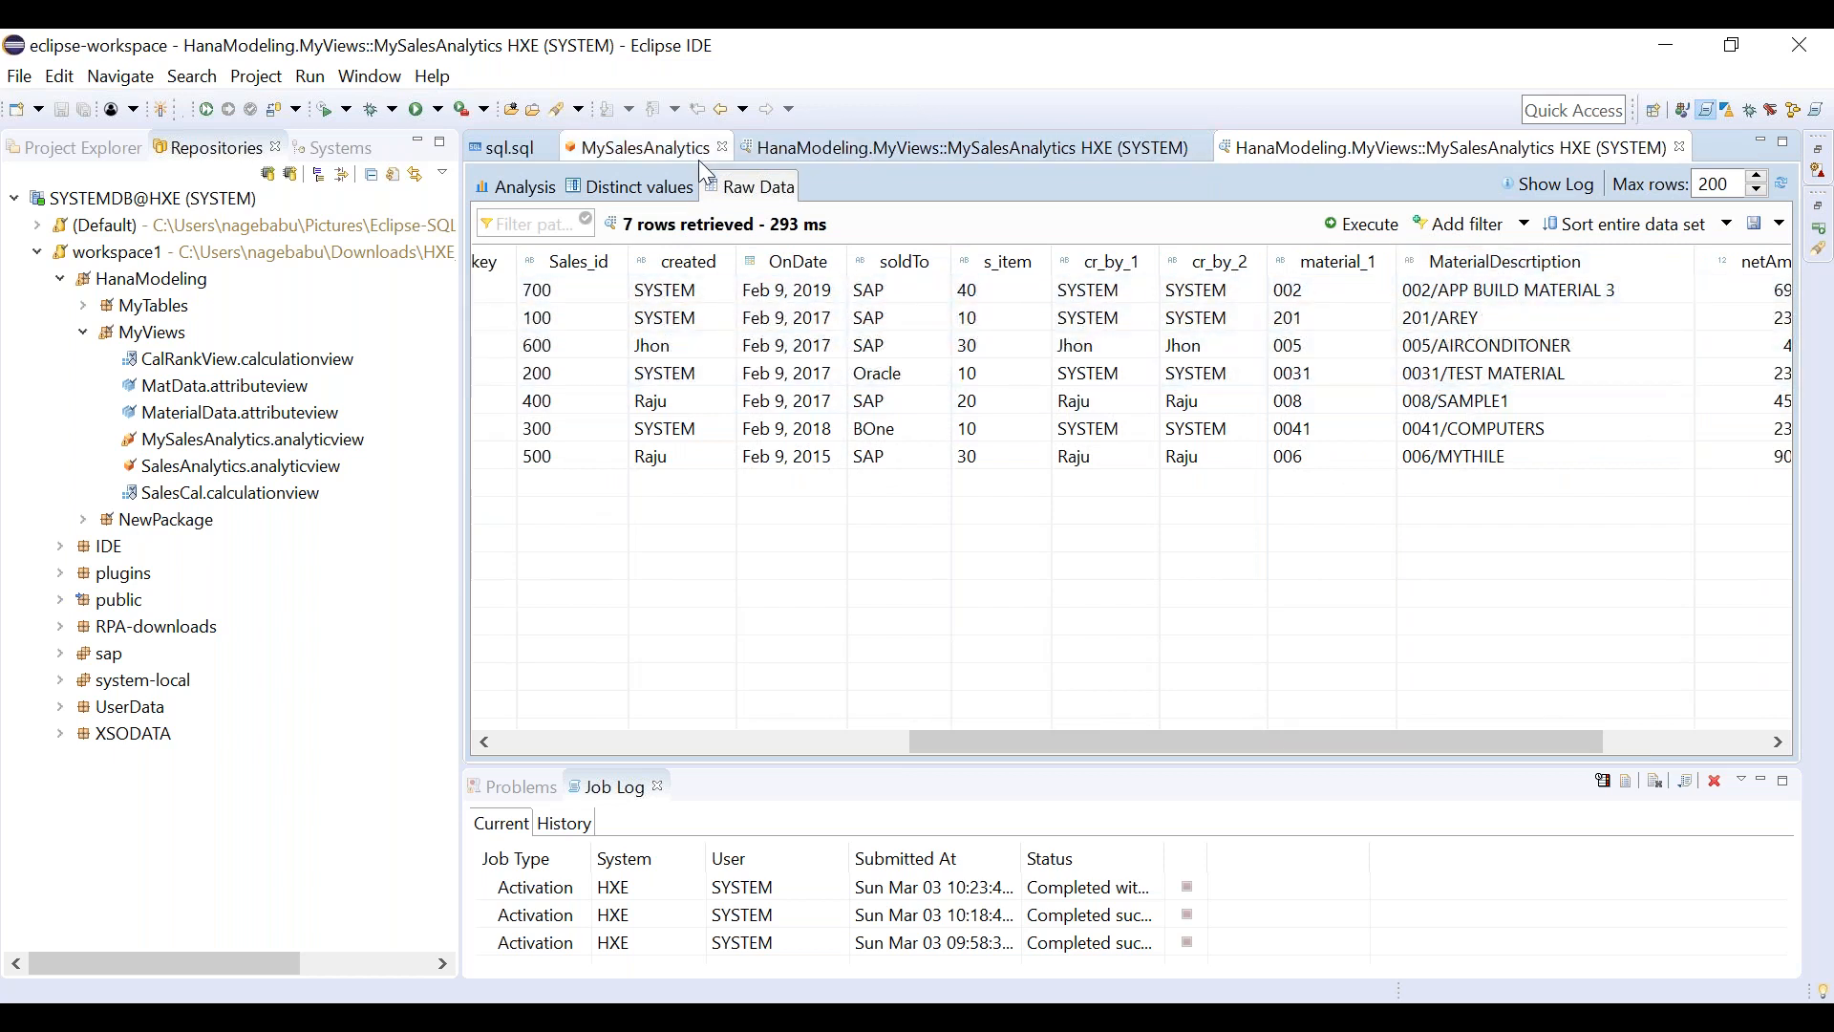
pyautogui.click(675, 159)
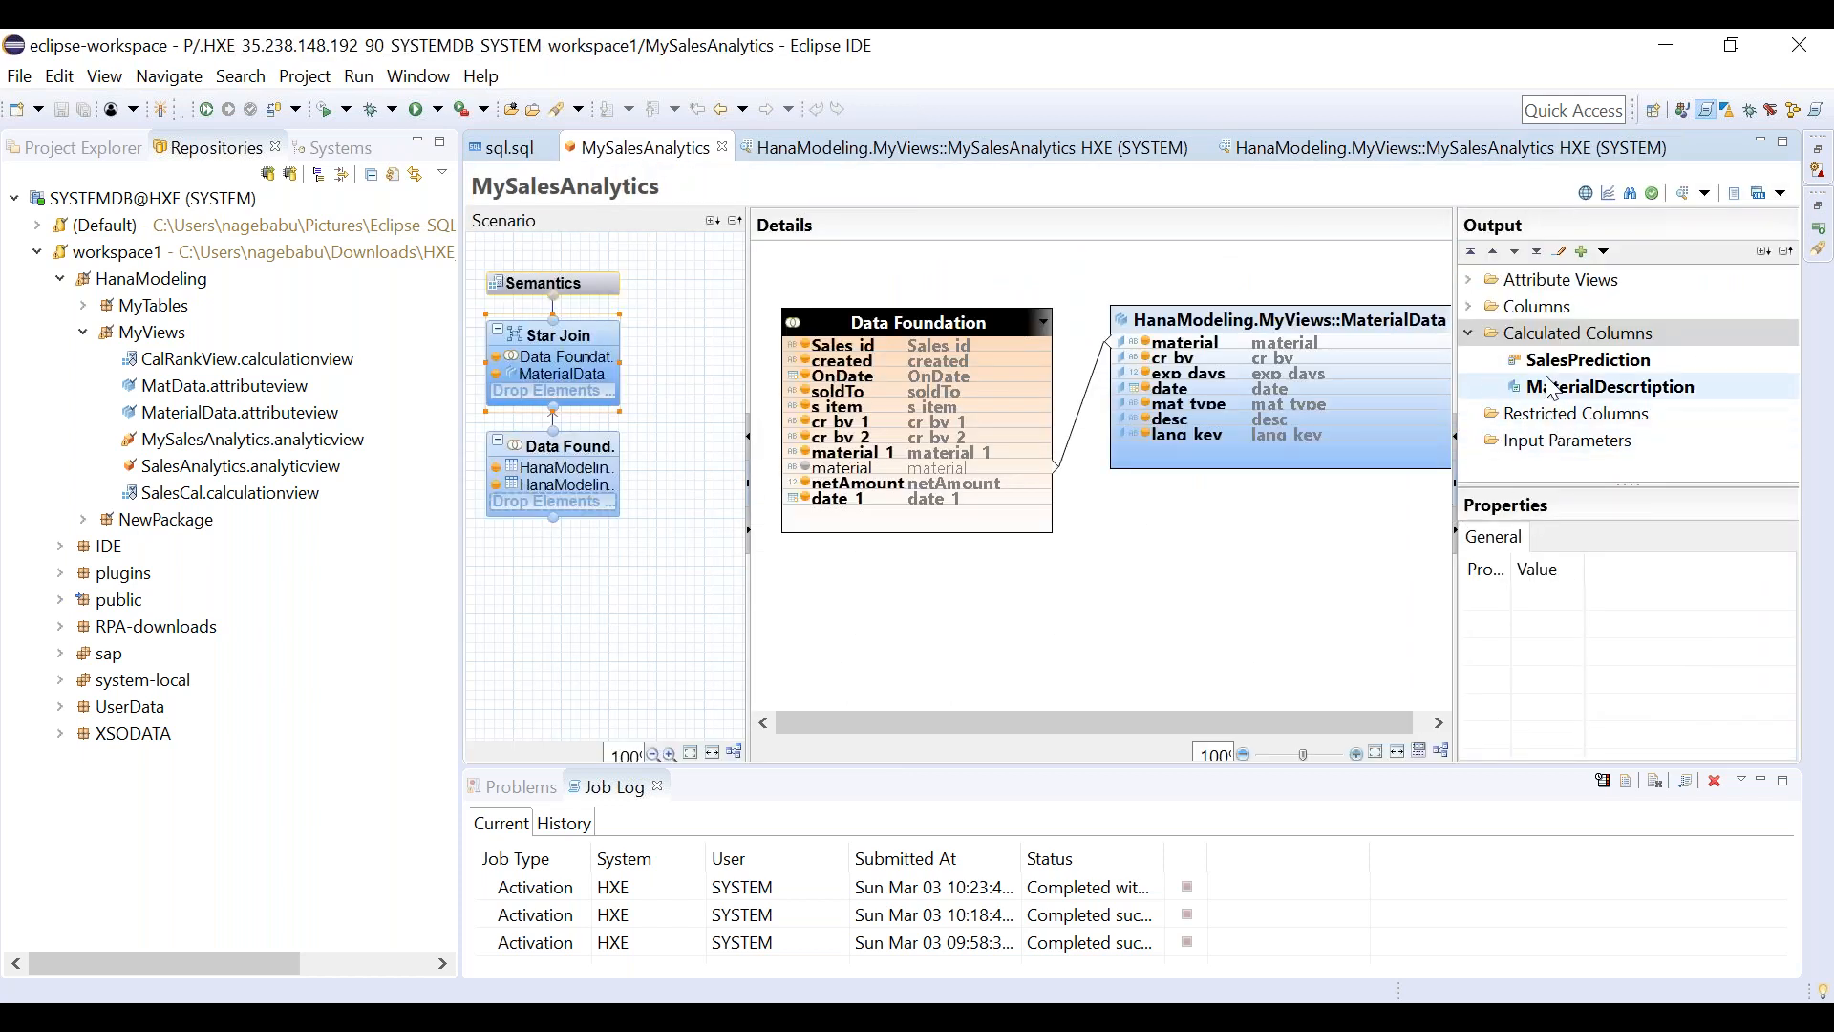
# Examine the SalesPrediction and MaterialDescrtiption calculated columns in the model's output, then collapse the calculated columns group.
pyautogui.click(1571, 387)
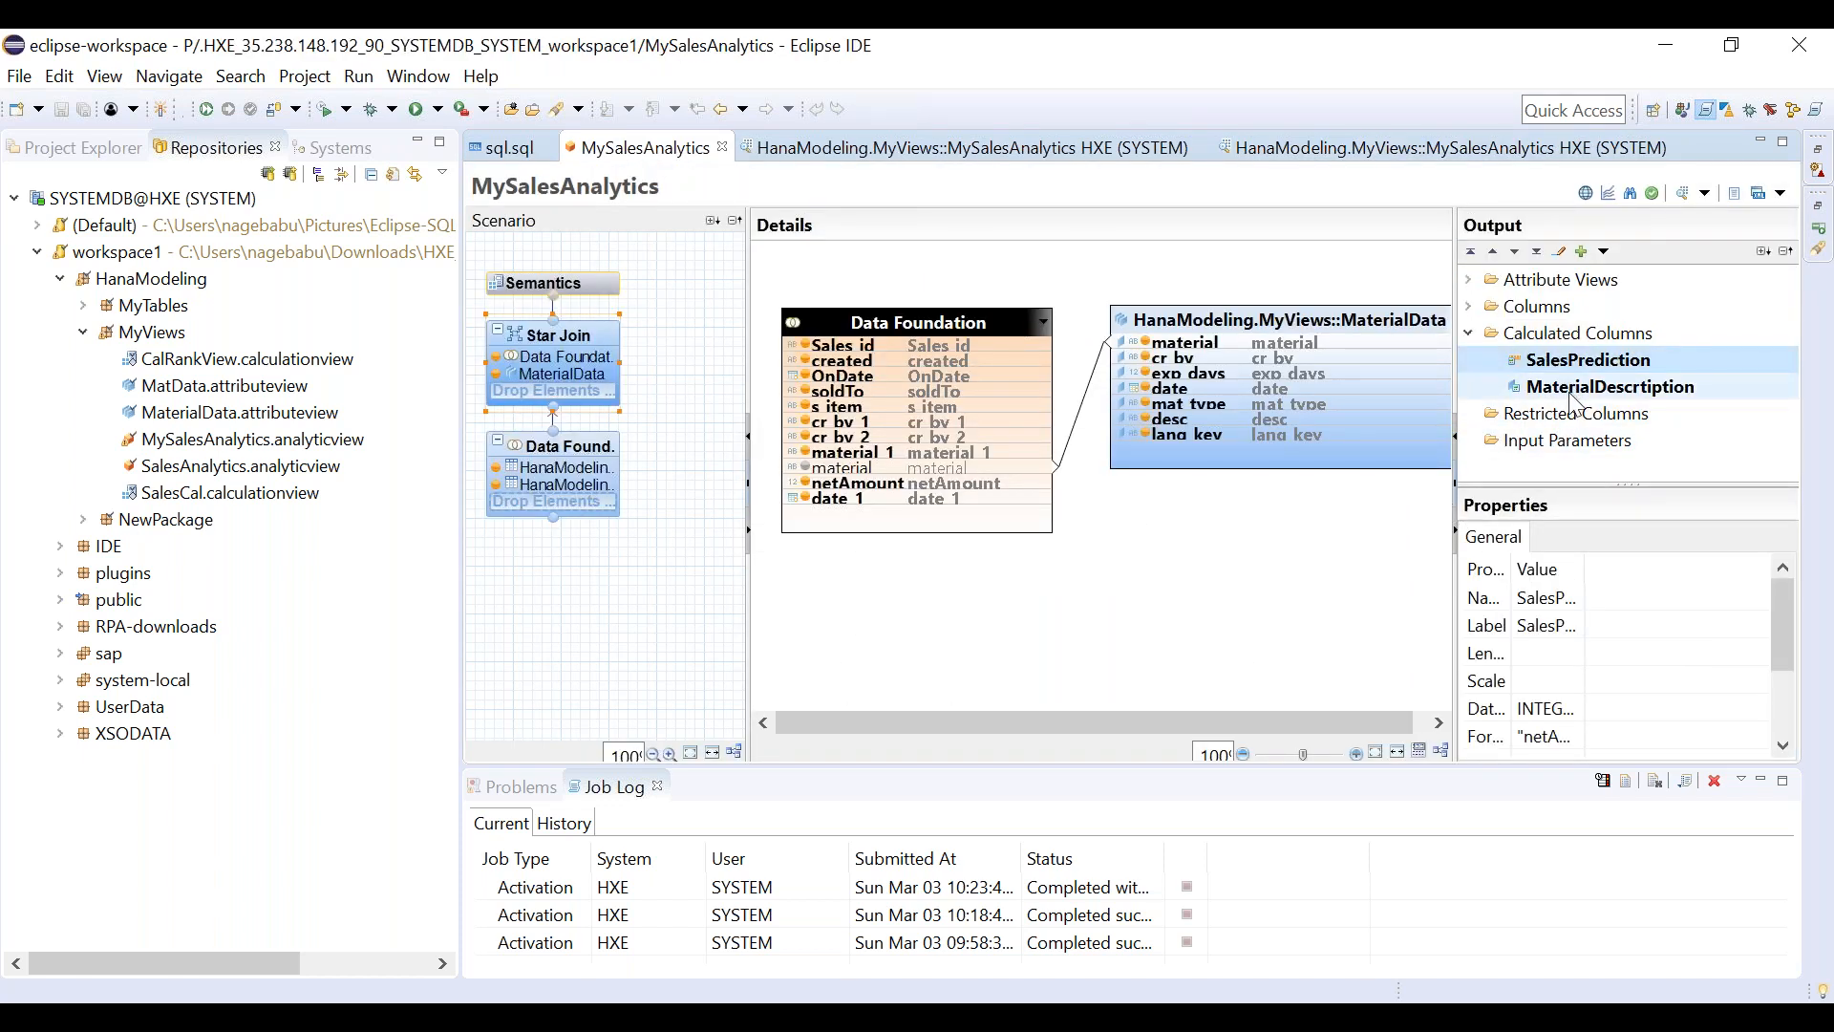
pyautogui.click(1568, 369)
pyautogui.click(1562, 390)
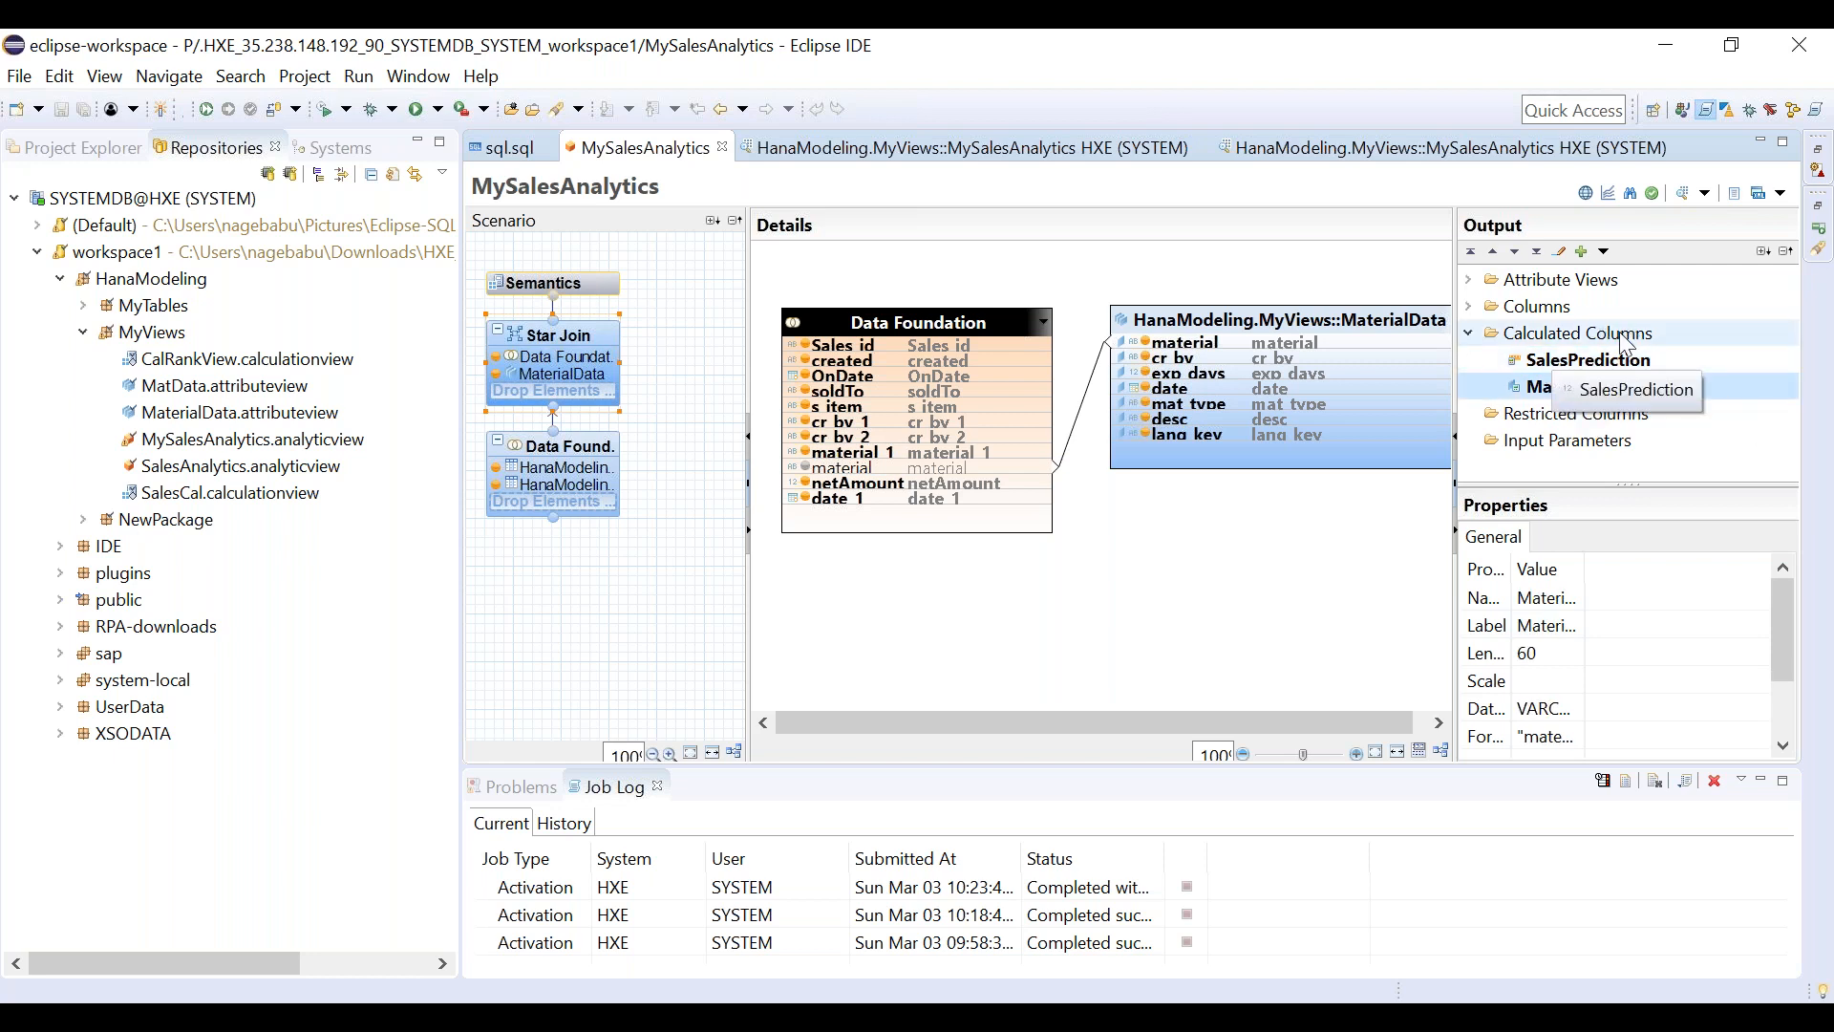
pyautogui.click(1475, 333)
pyautogui.click(1569, 368)
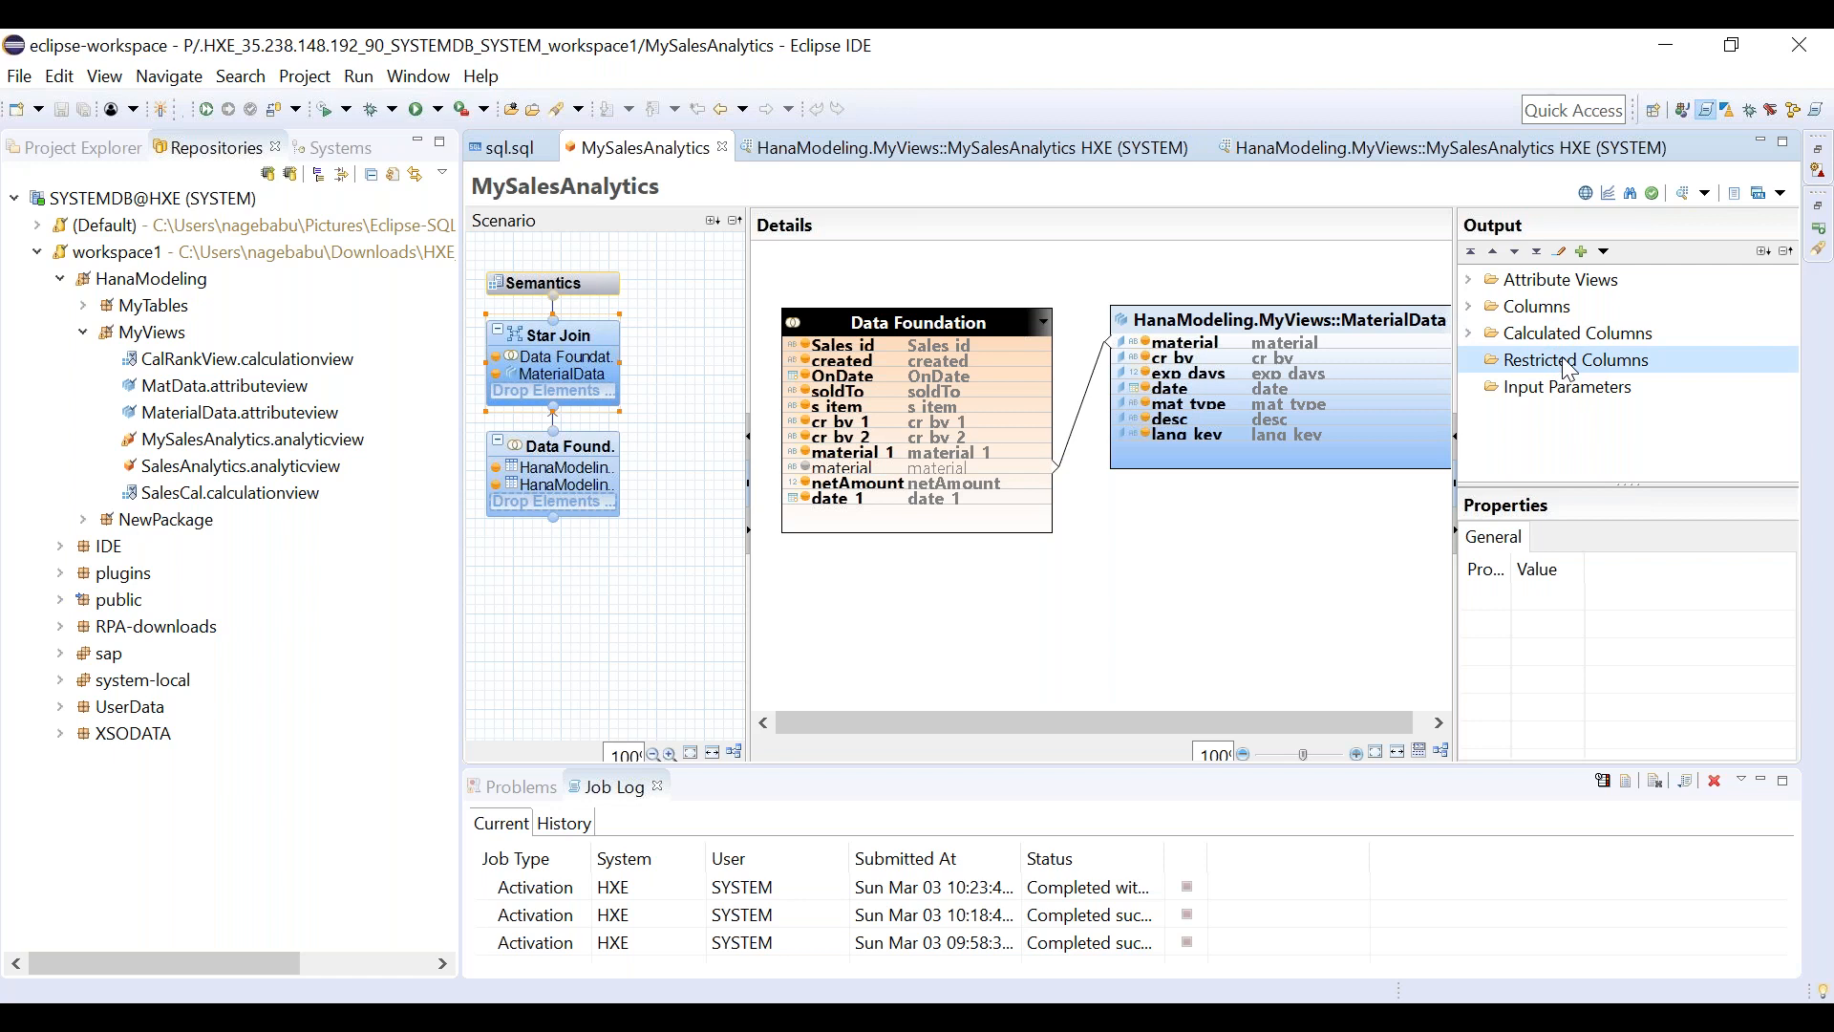
pyautogui.click(1471, 336)
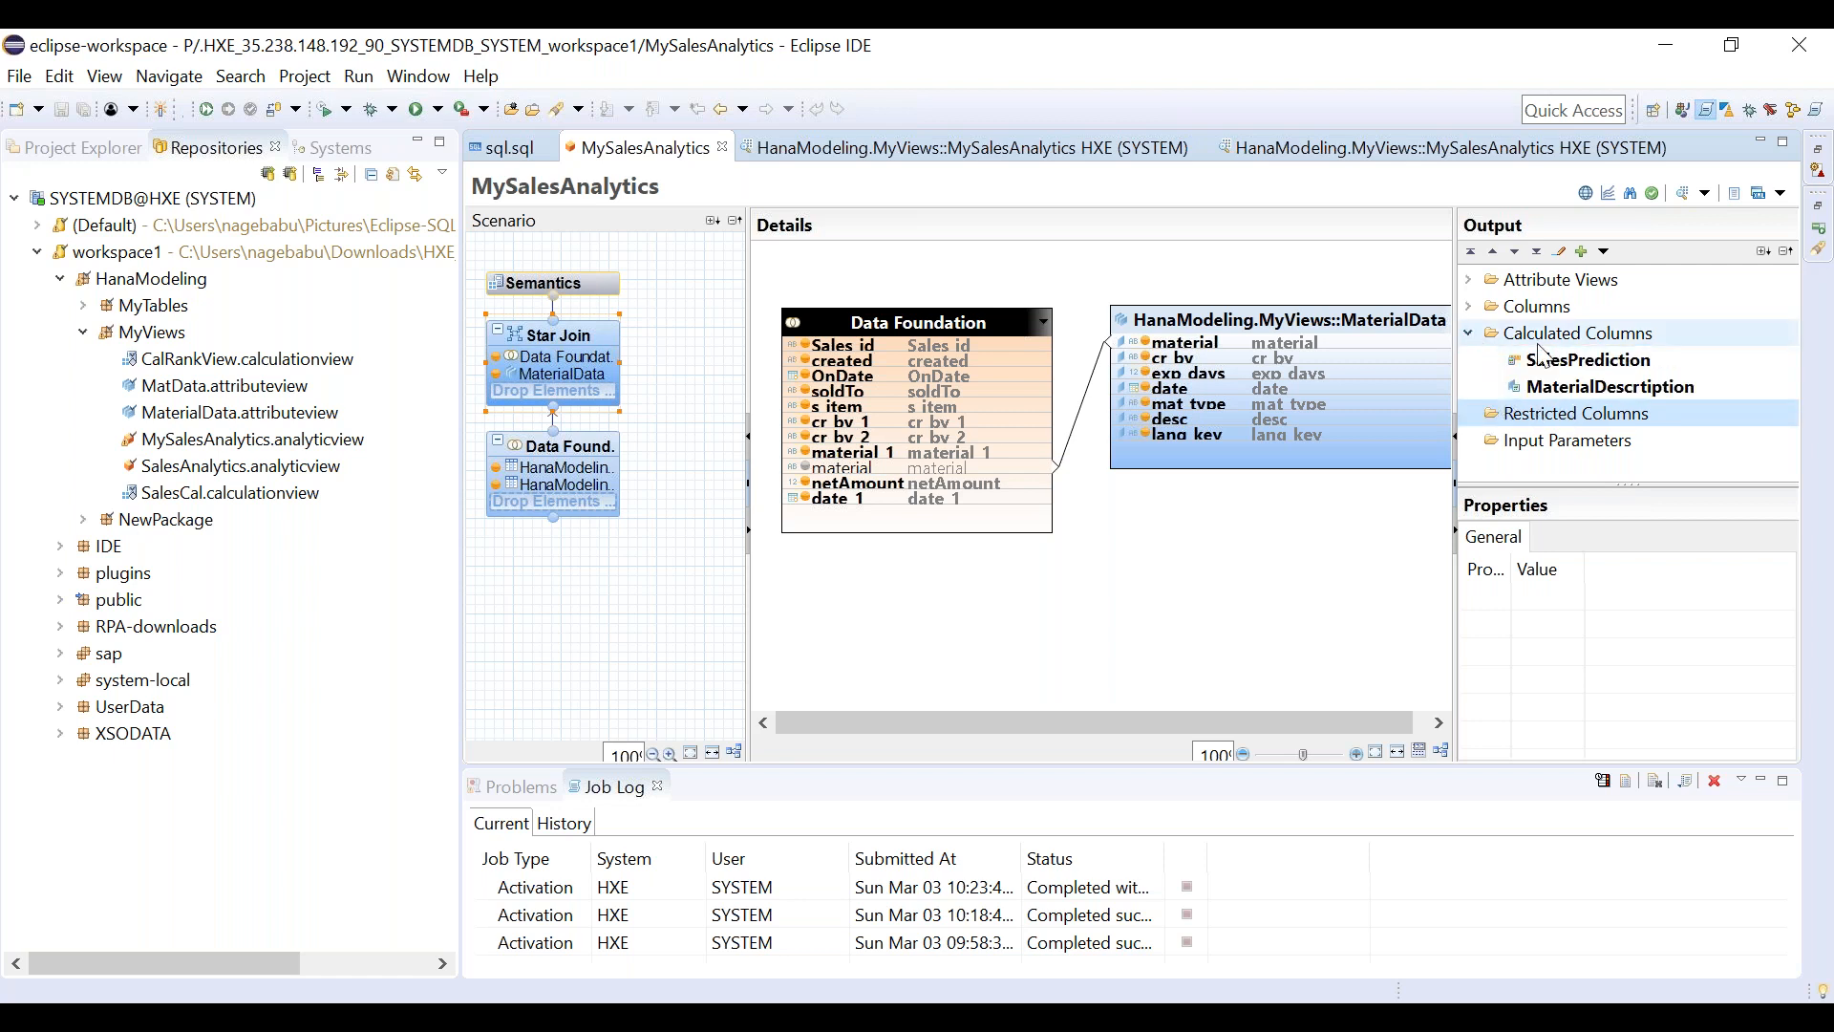
pyautogui.click(1472, 335)
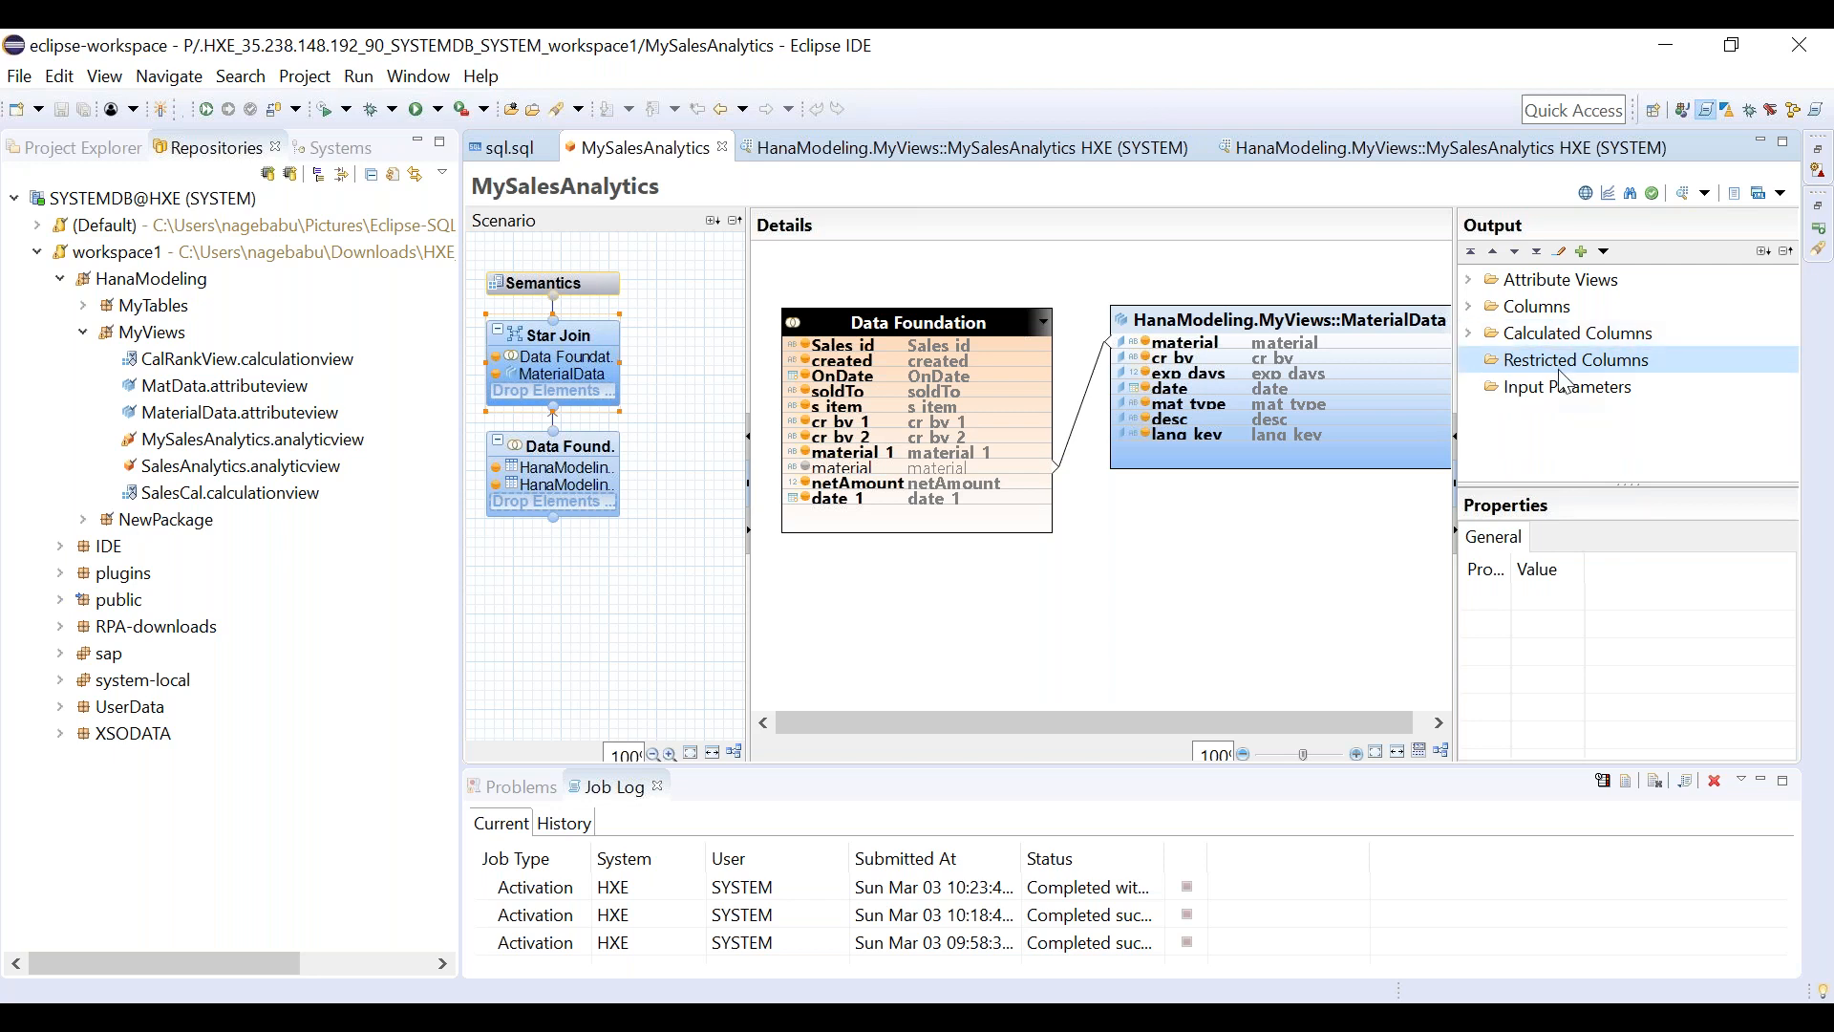
# Compare OnDate, netAmount and SalesPrediction in the latest MySalesAnalytics raw data, collapsing the MaterialDescrtiption column's width, and return to the model.
pyautogui.click(1362, 159)
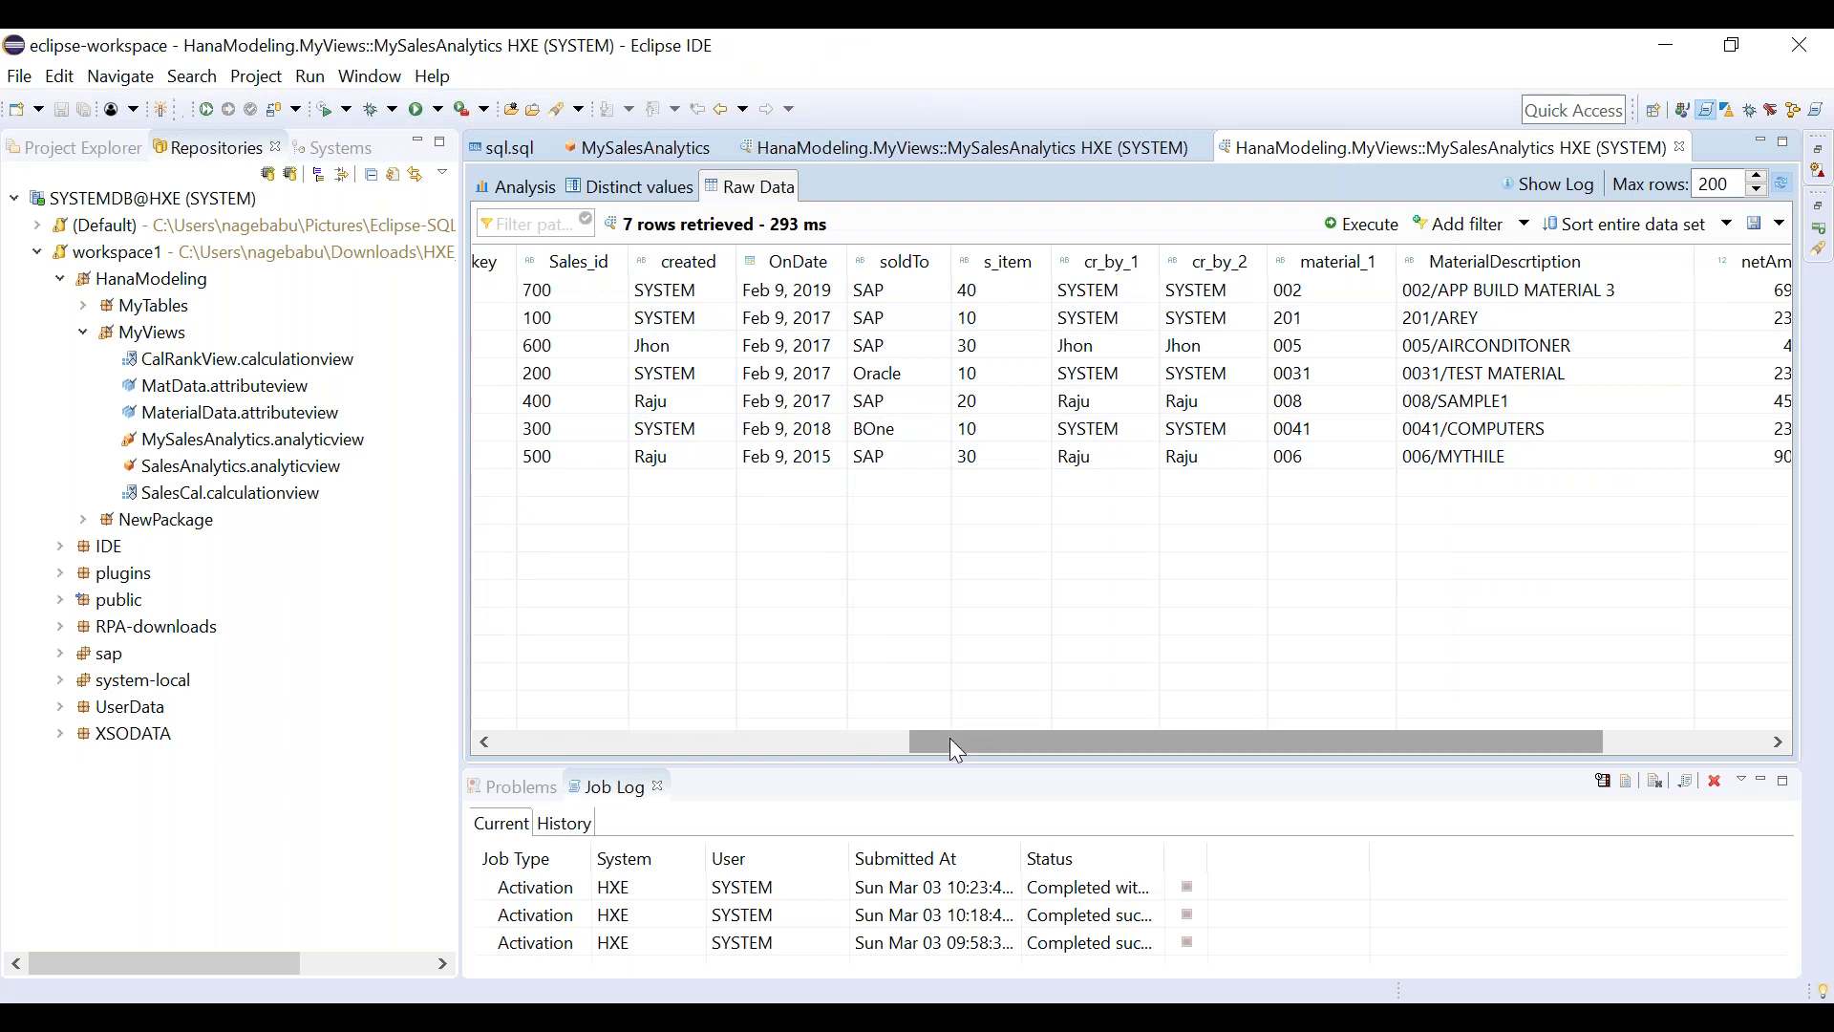
pyautogui.moveTo(931, 743); pyautogui.dragTo(880, 743)
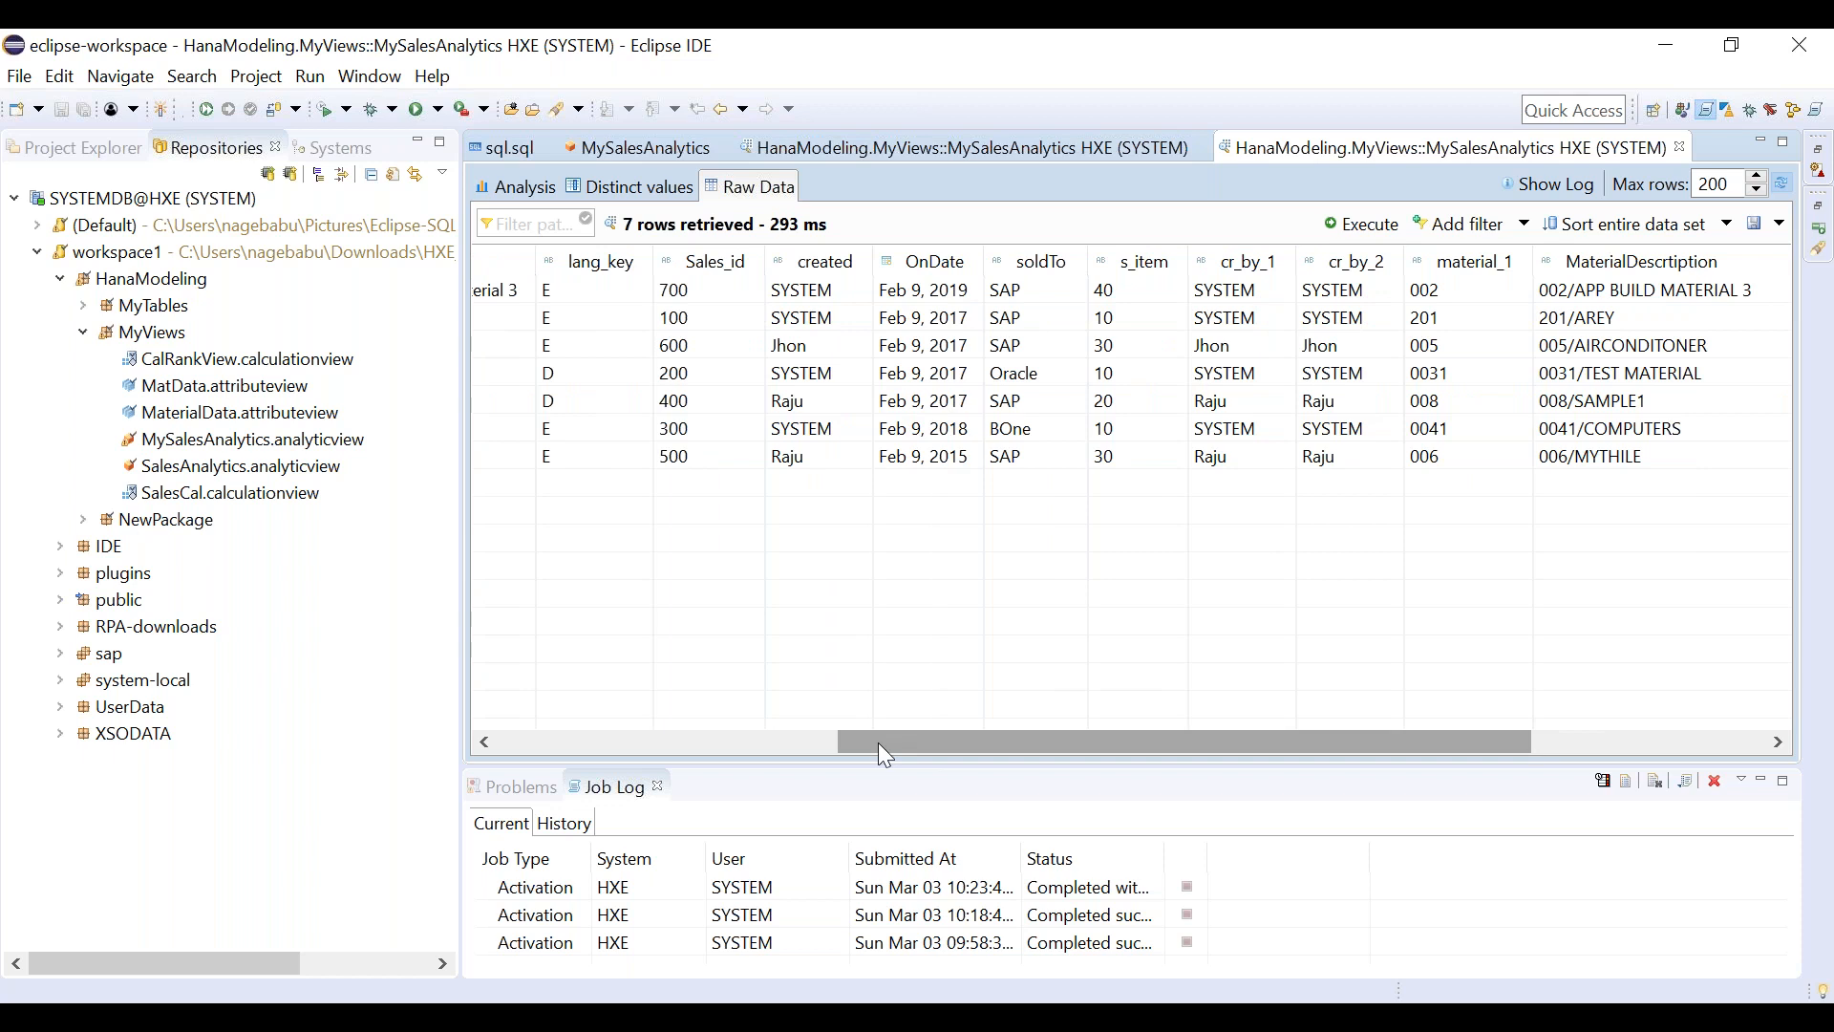
pyautogui.moveTo(888, 743); pyautogui.dragTo(1229, 743)
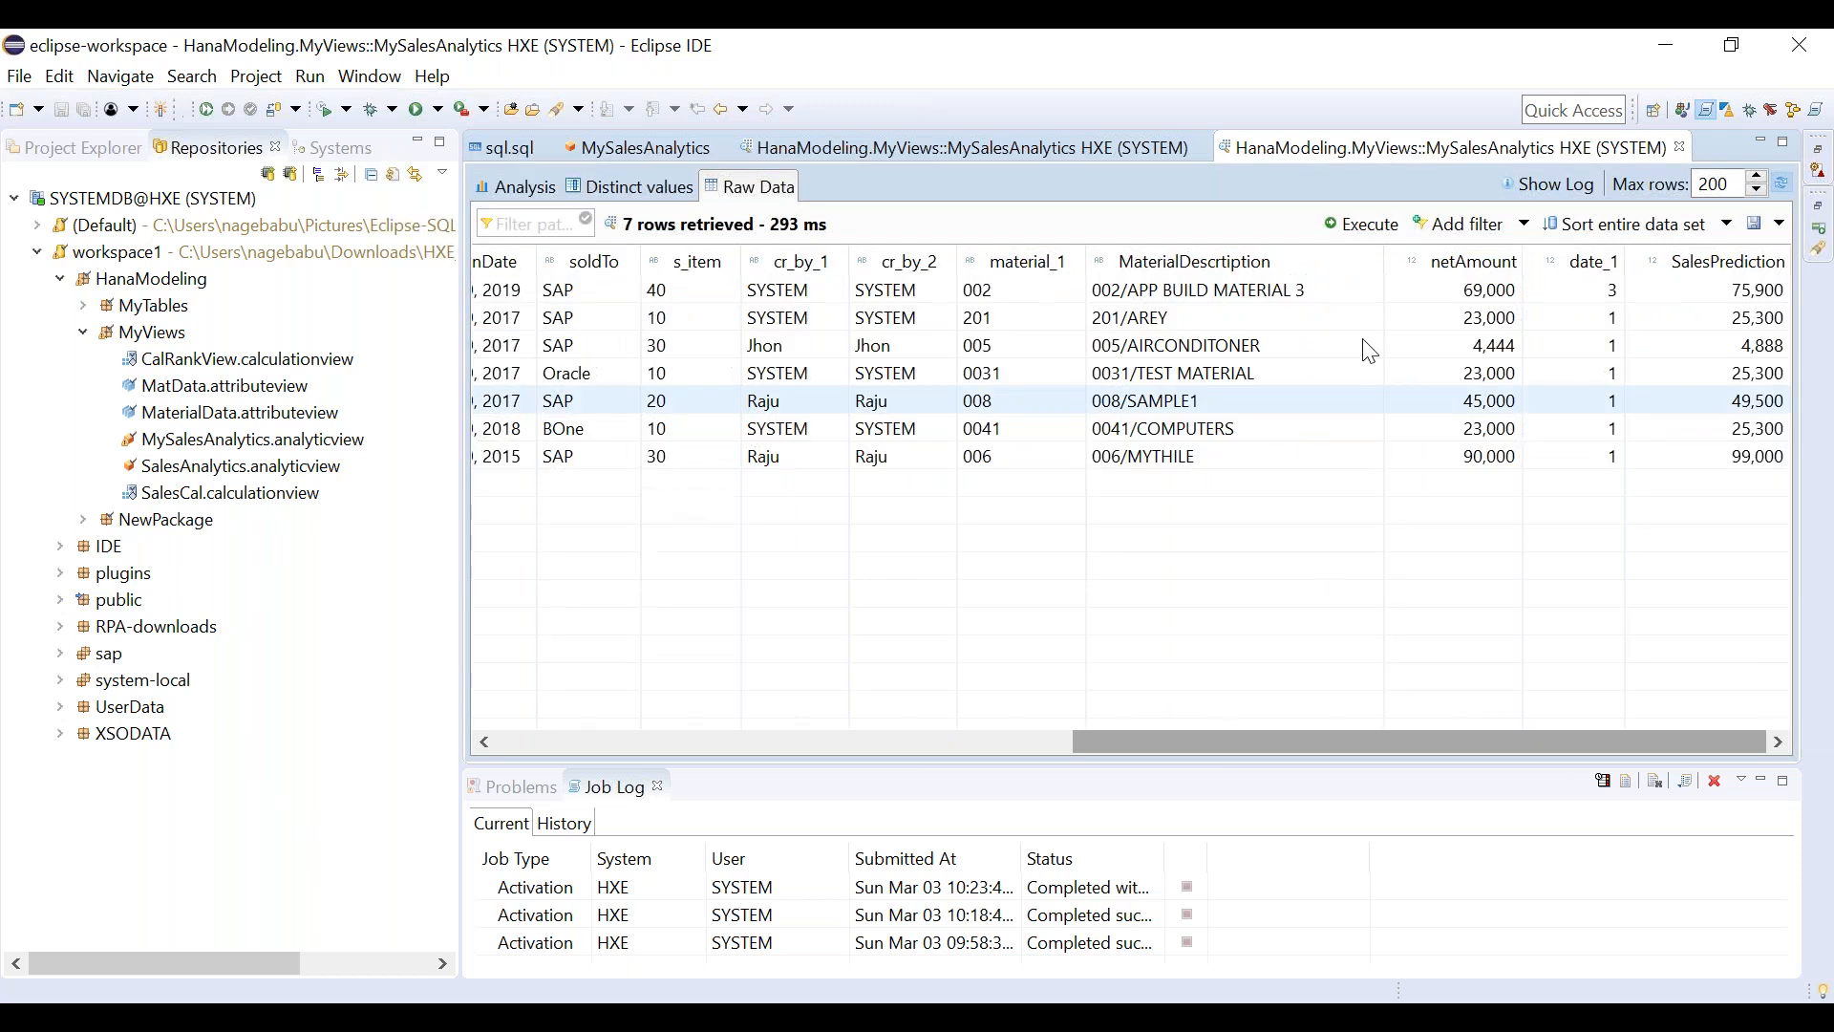
pyautogui.moveTo(1385, 269); pyautogui.dragTo(1259, 269)
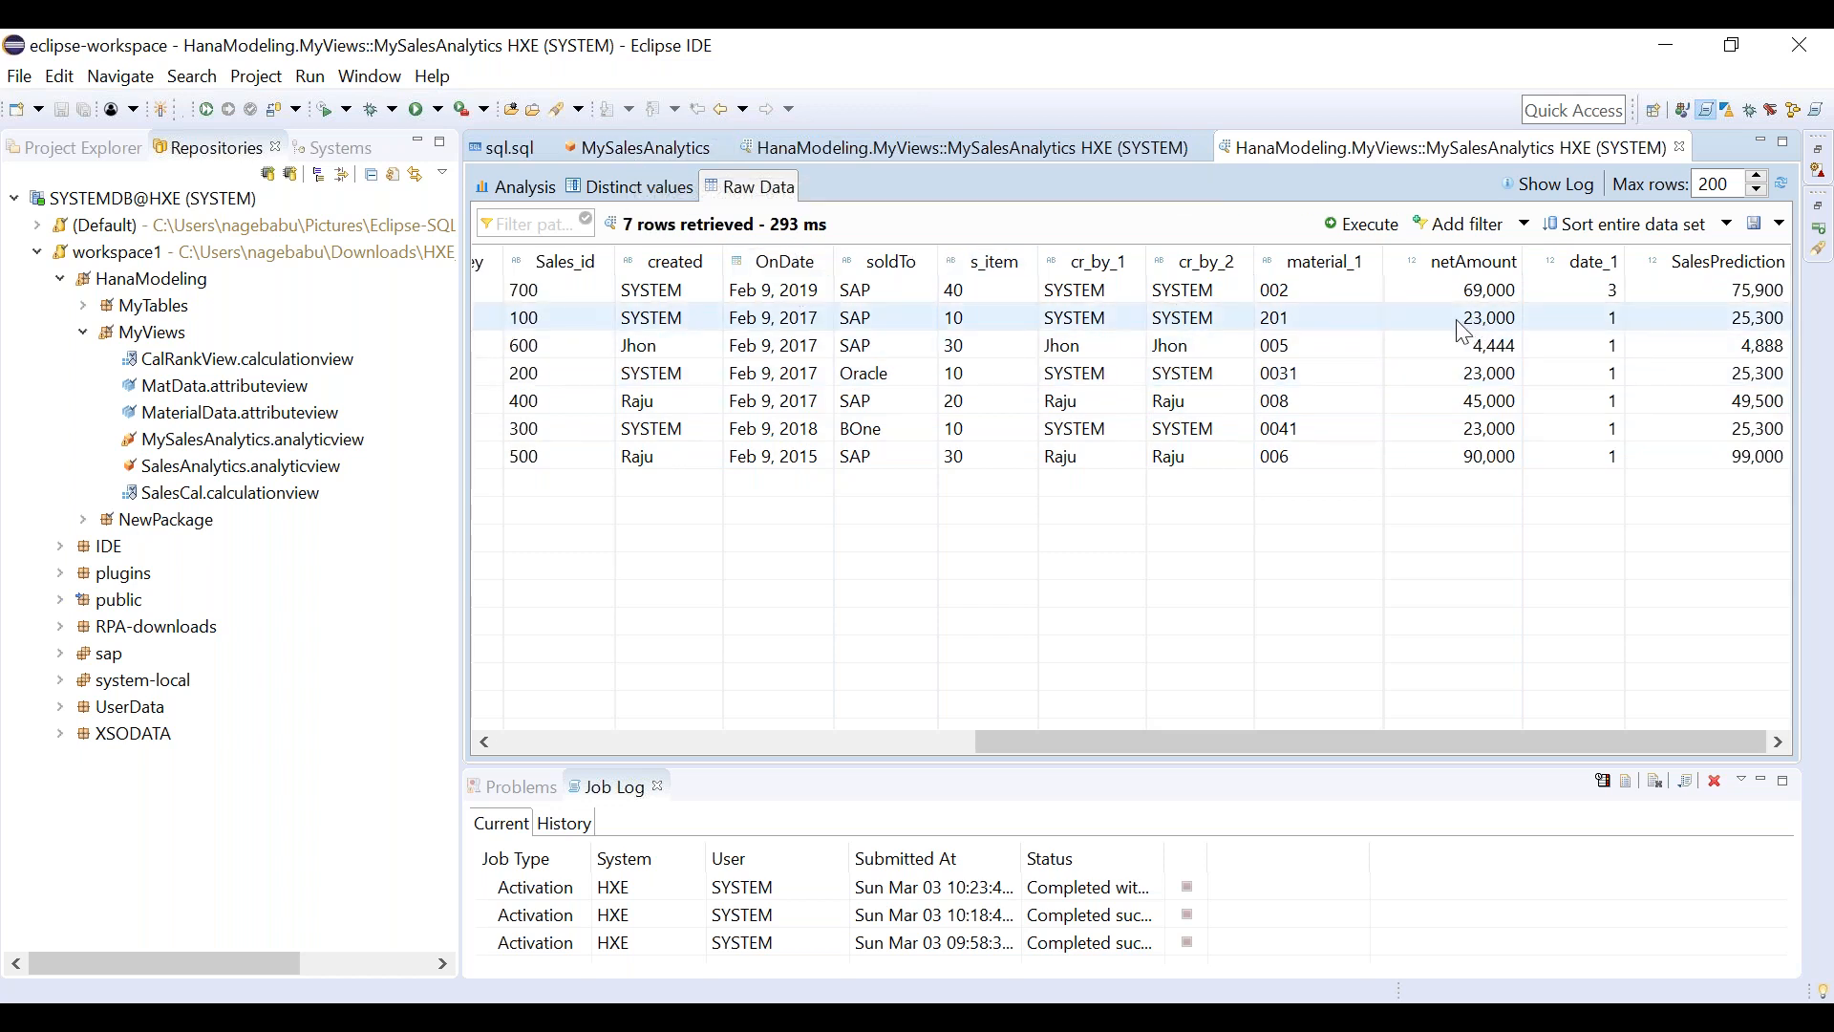
pyautogui.click(630, 160)
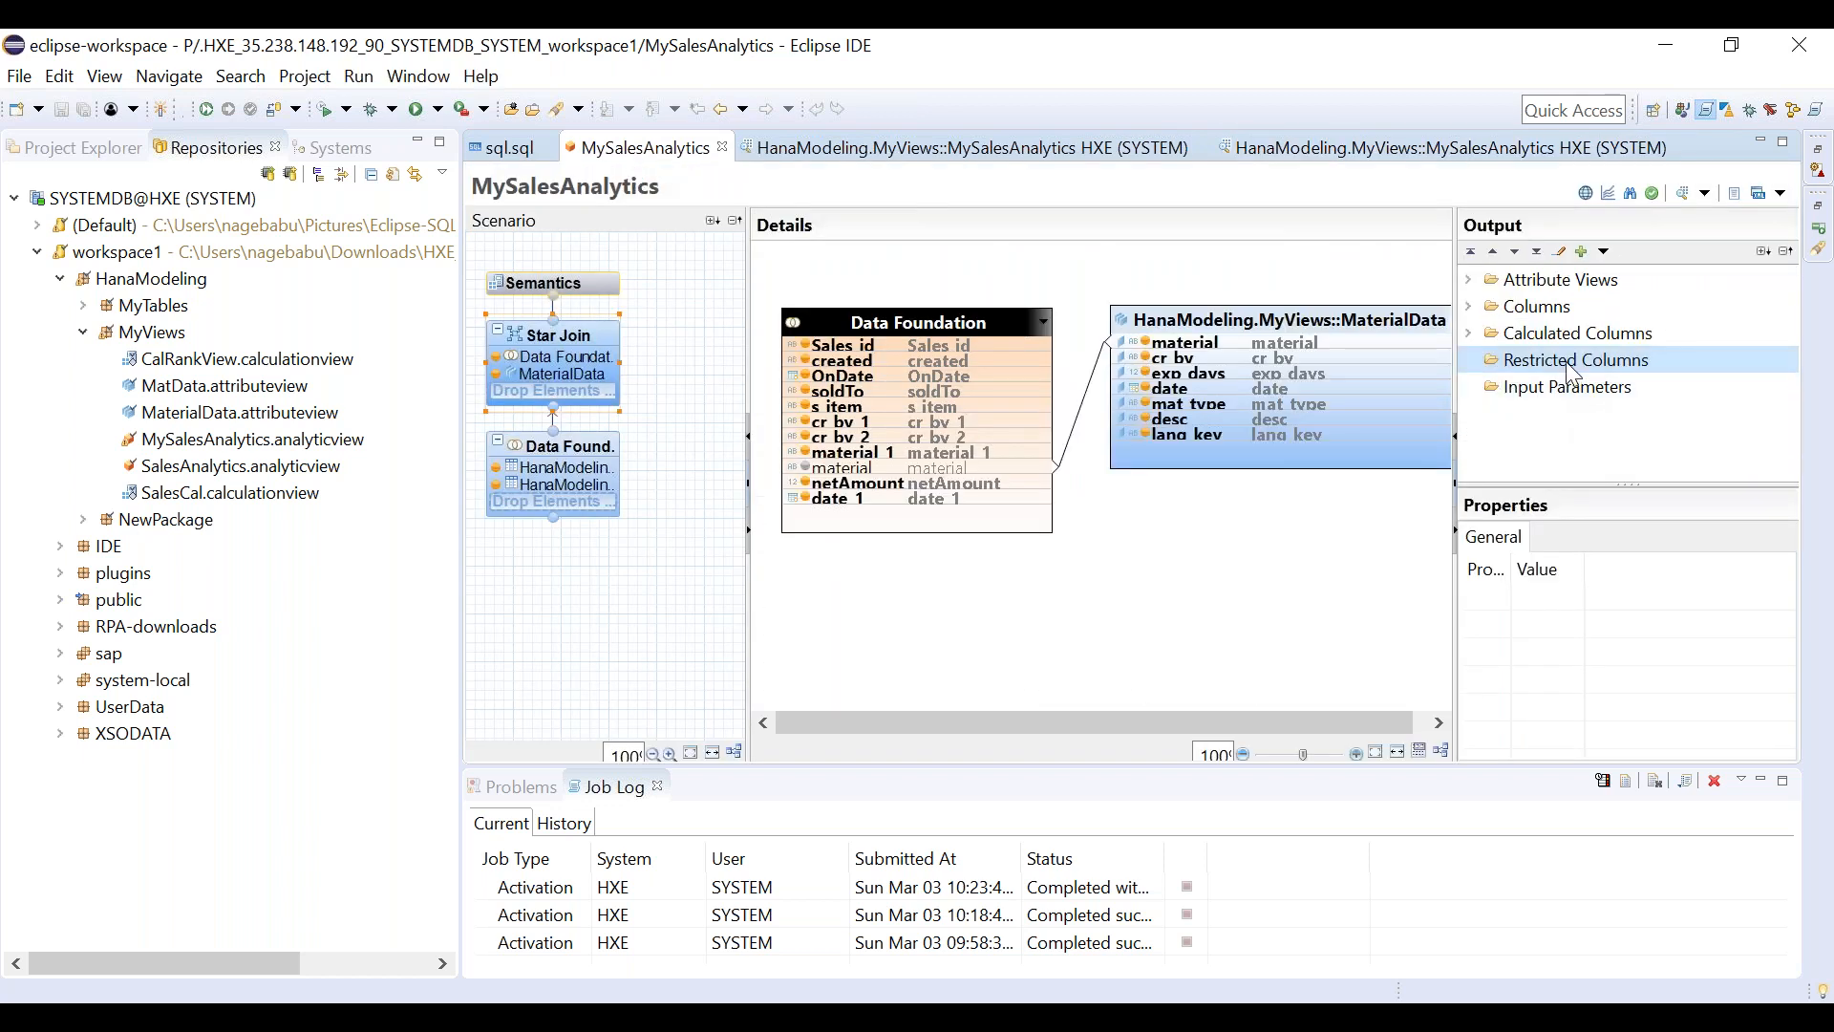
# Start a new restricted column named PrevYearSales with the label PrevYearSales(2018).
pyautogui.rightClick(1542, 366)
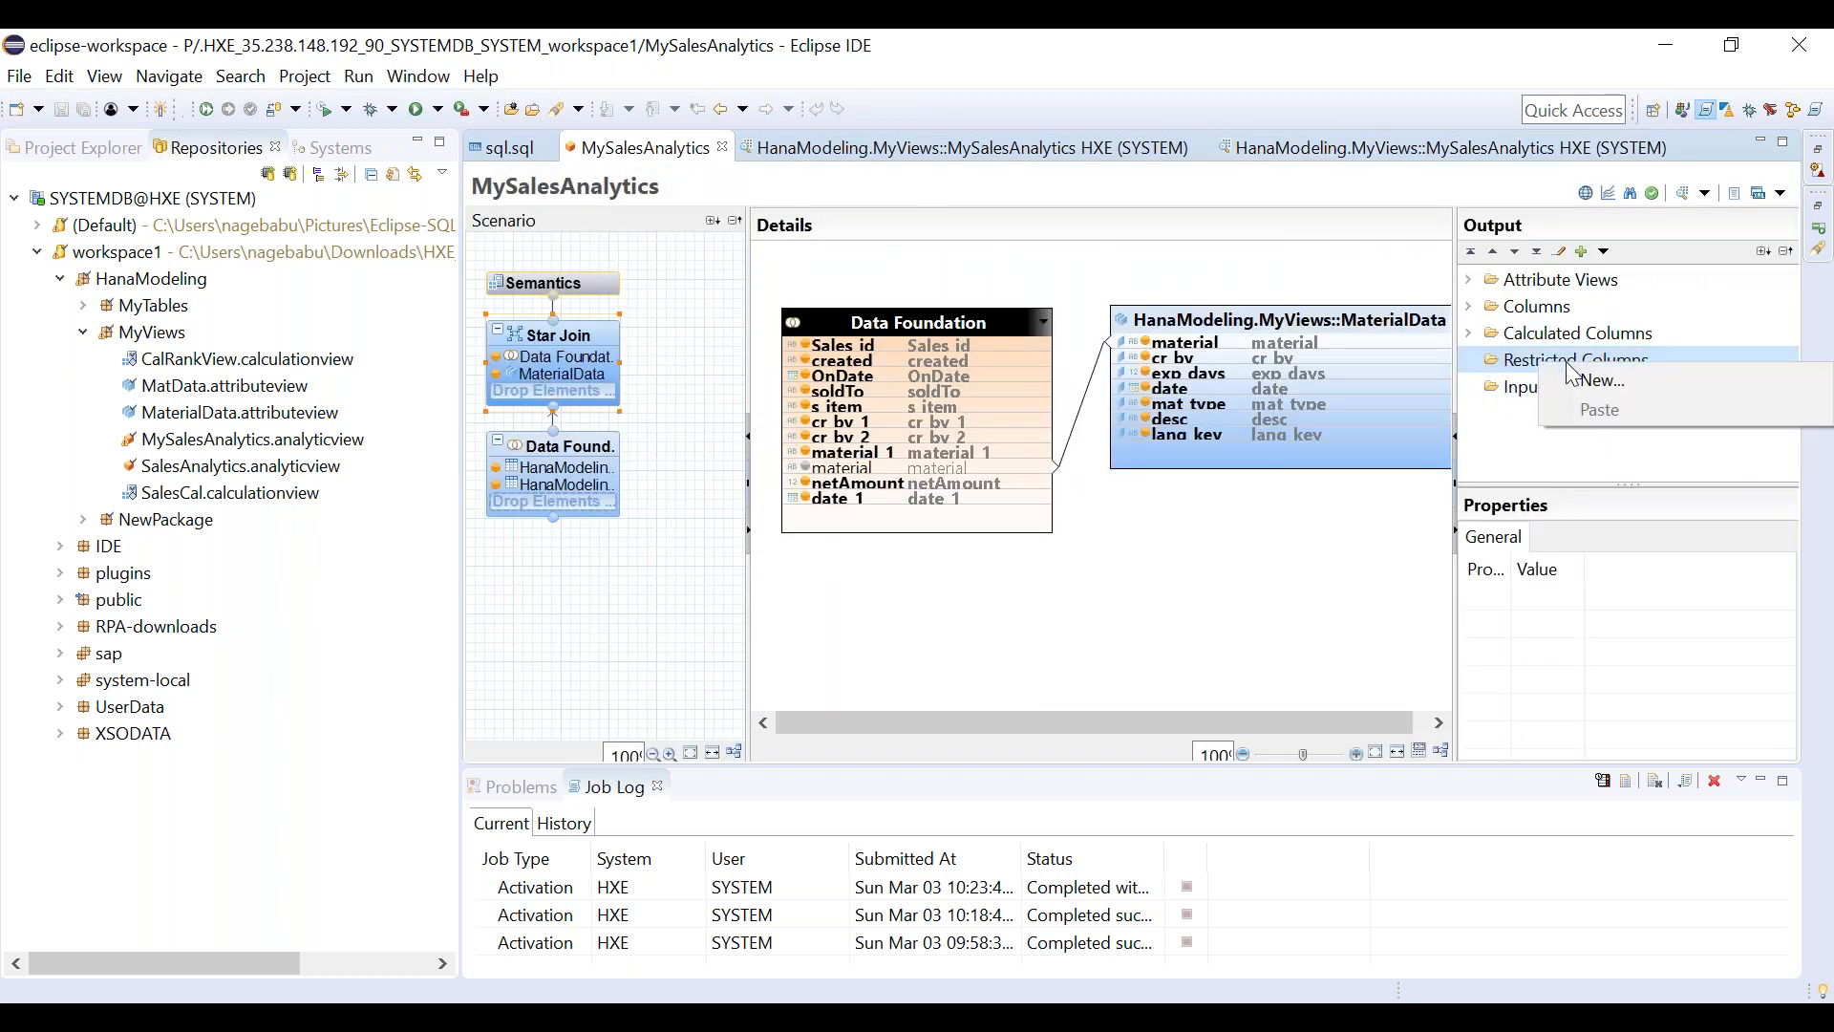
pyautogui.click(1588, 381)
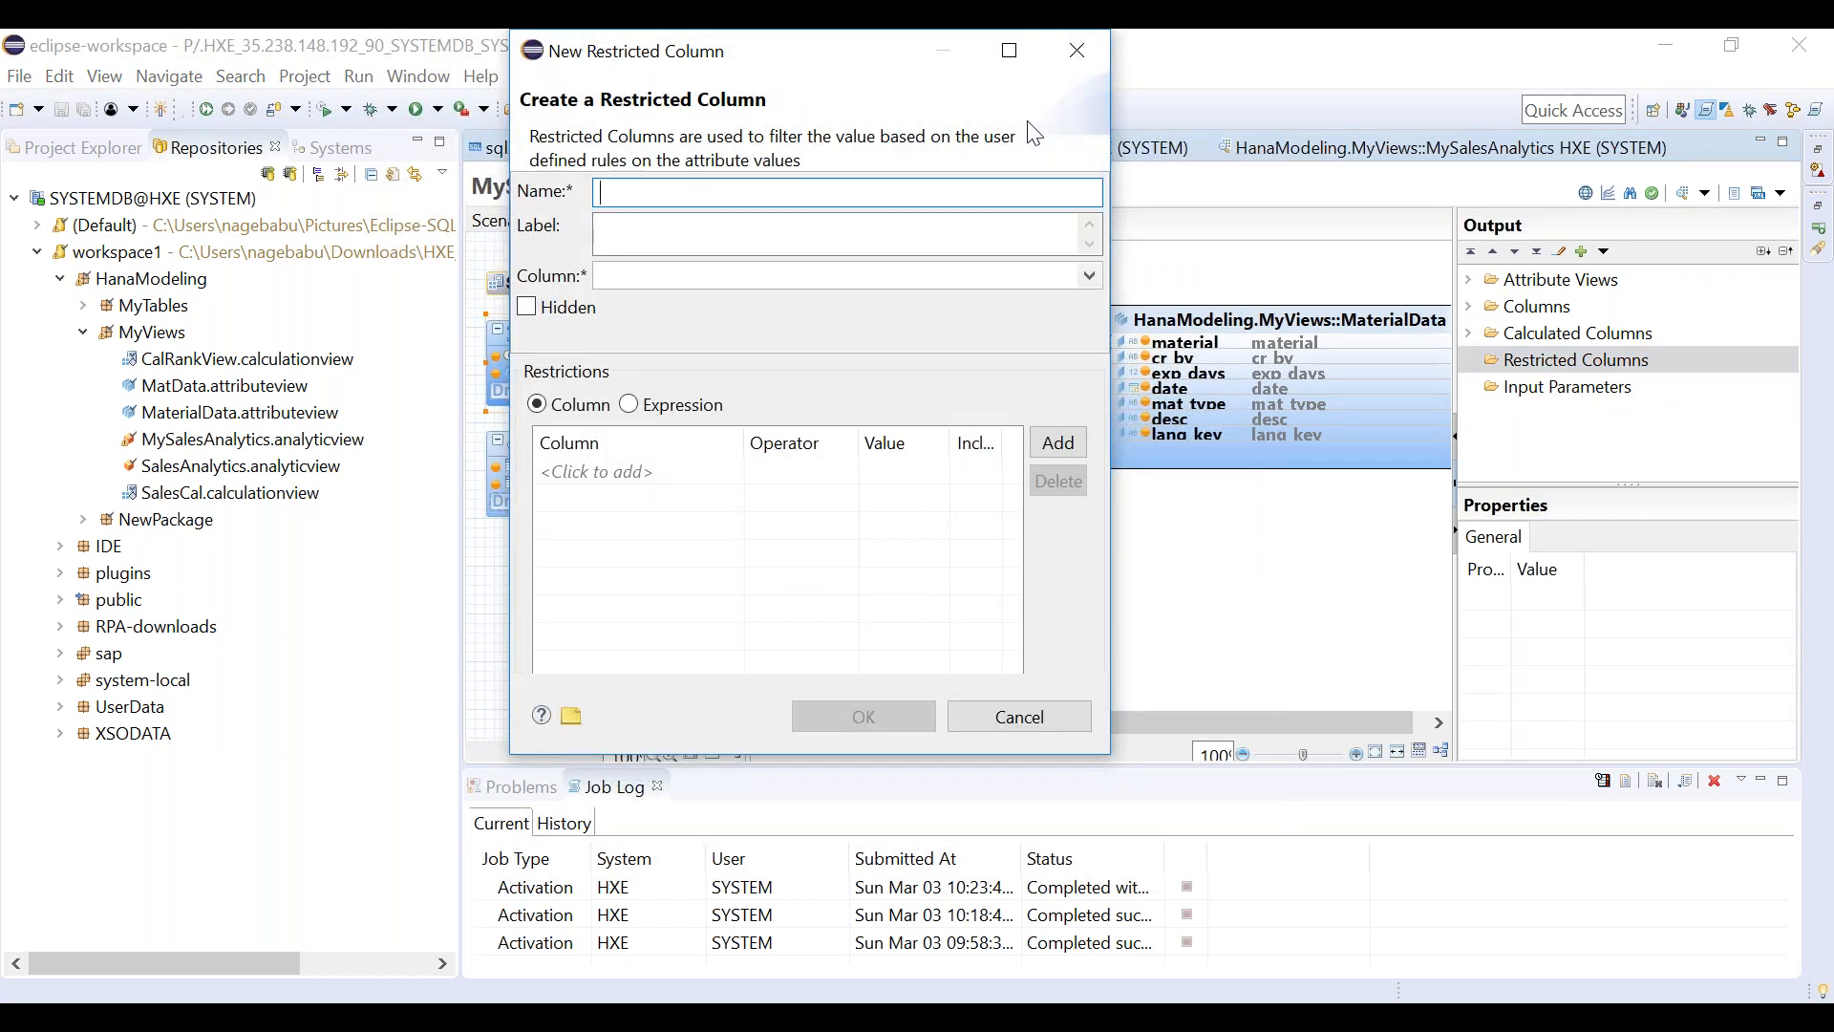
pyautogui.write('PrevYearSales')
pyautogui.click(717, 242)
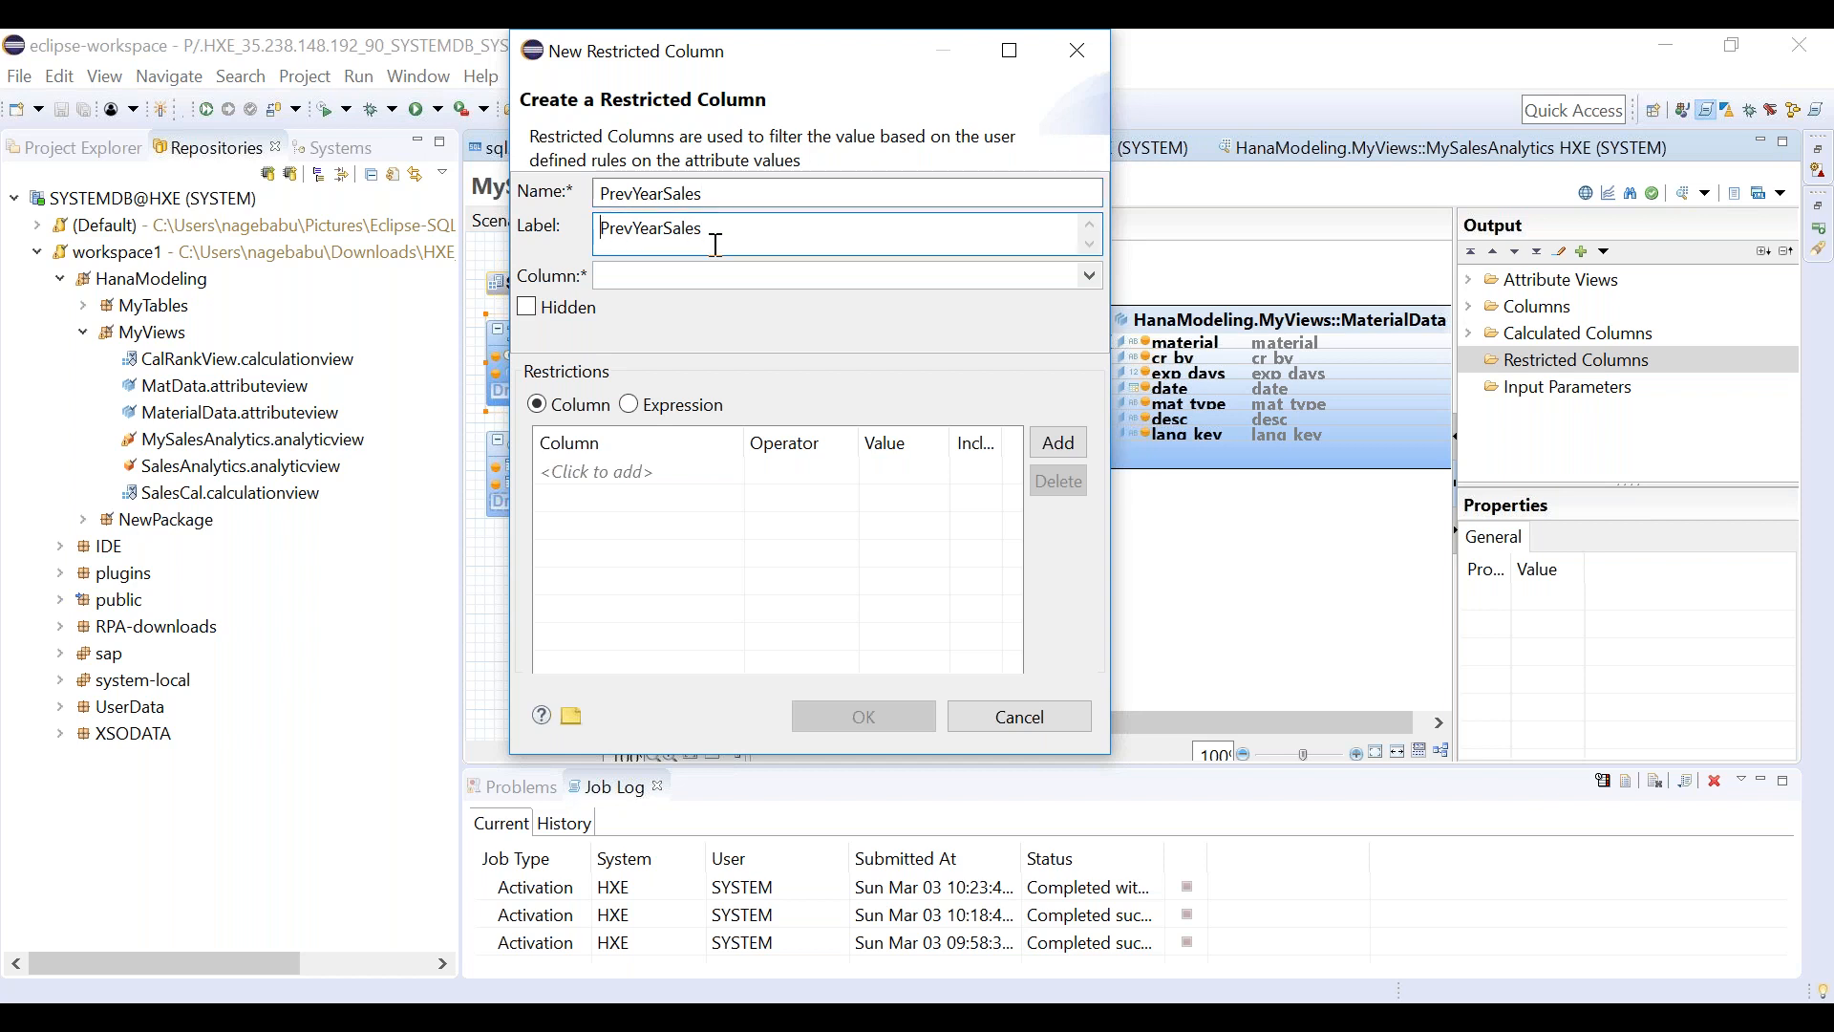
pyautogui.write('(')
pyautogui.write('01')
pyautogui.press('BackSpace')
pyautogui.press('BackSpace')
pyautogui.write('2018)')
# Base the restricted column on netAmount, restrict it by expression and enlarge the dialog.
pyautogui.click(1089, 276)
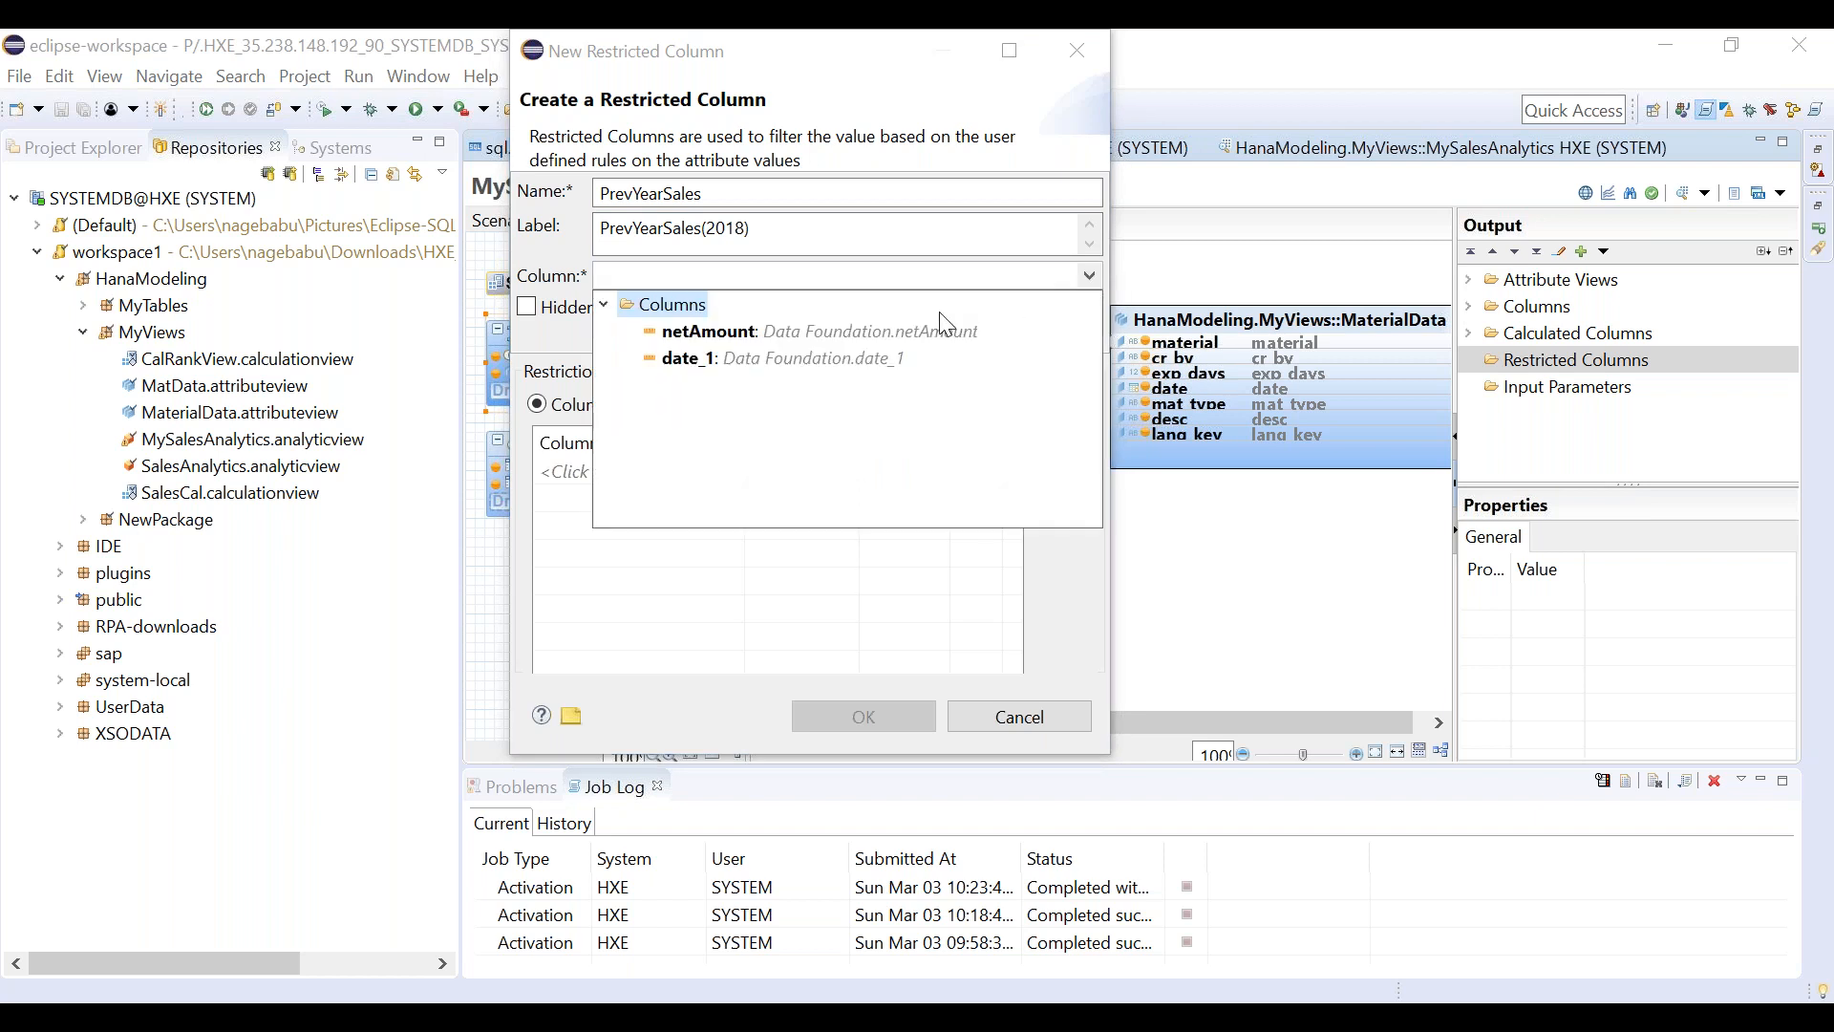
pyautogui.click(737, 339)
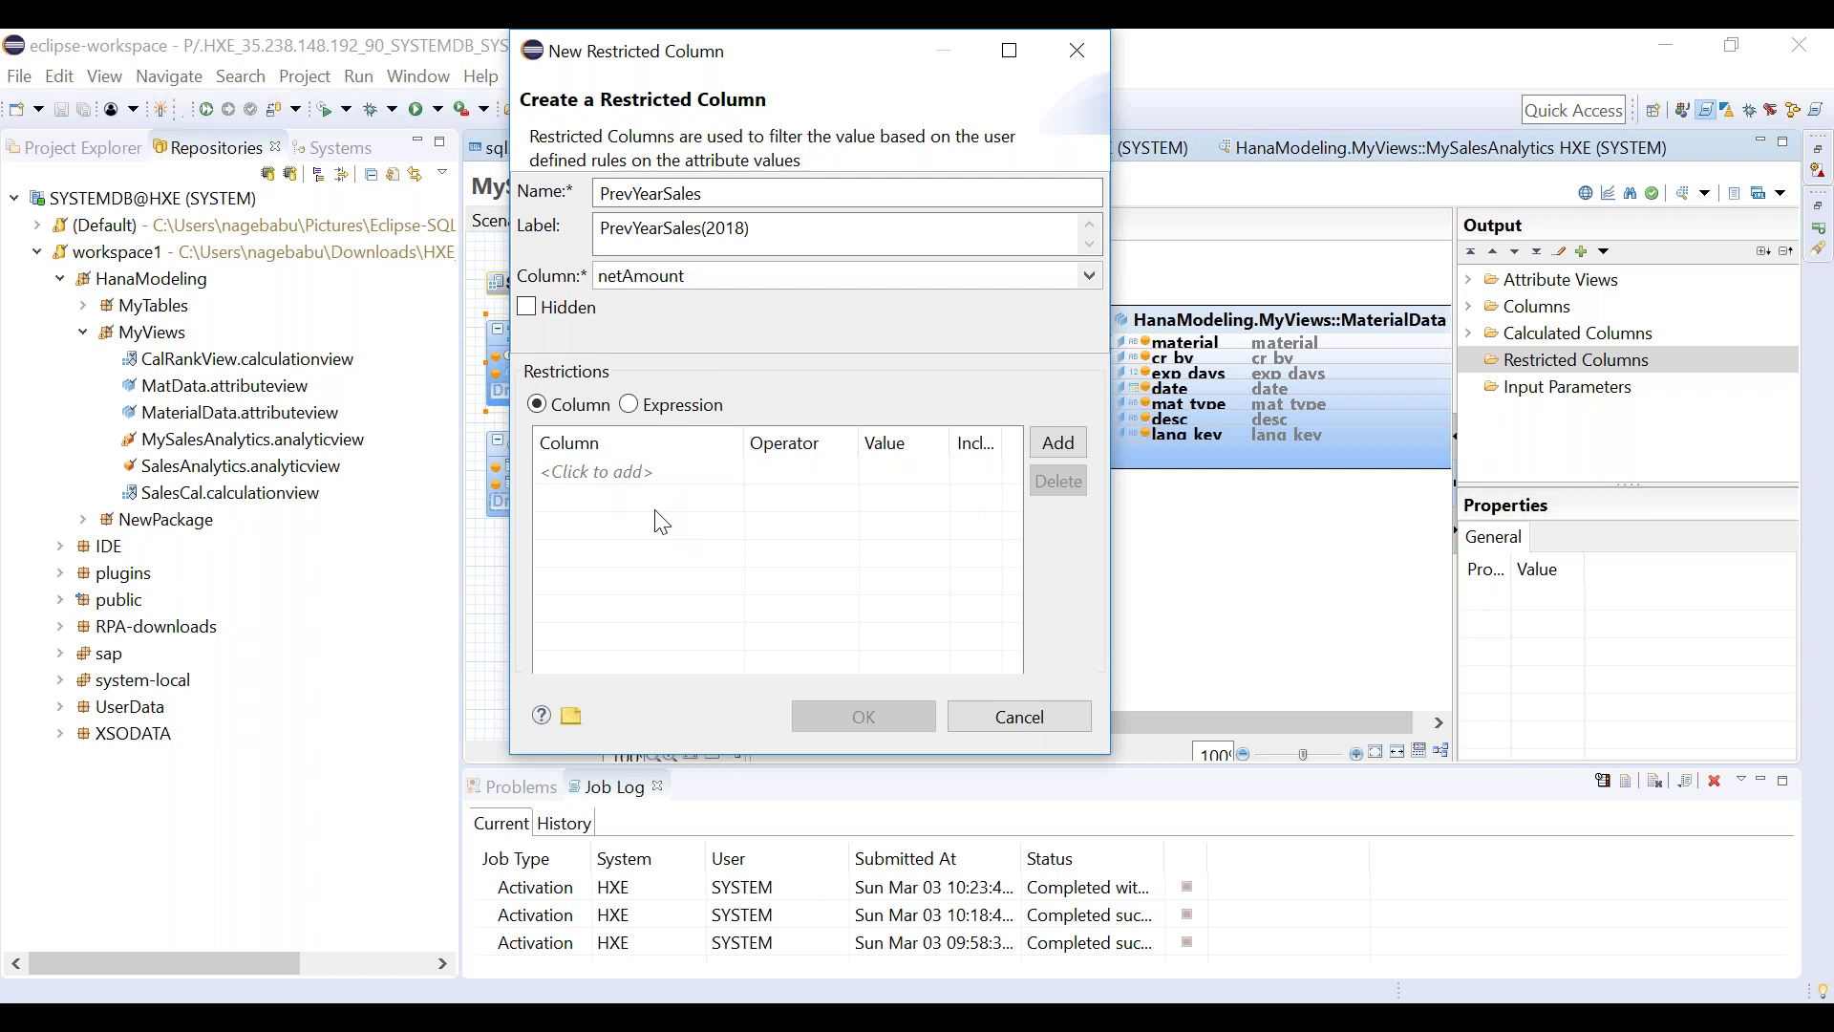
pyautogui.click(632, 406)
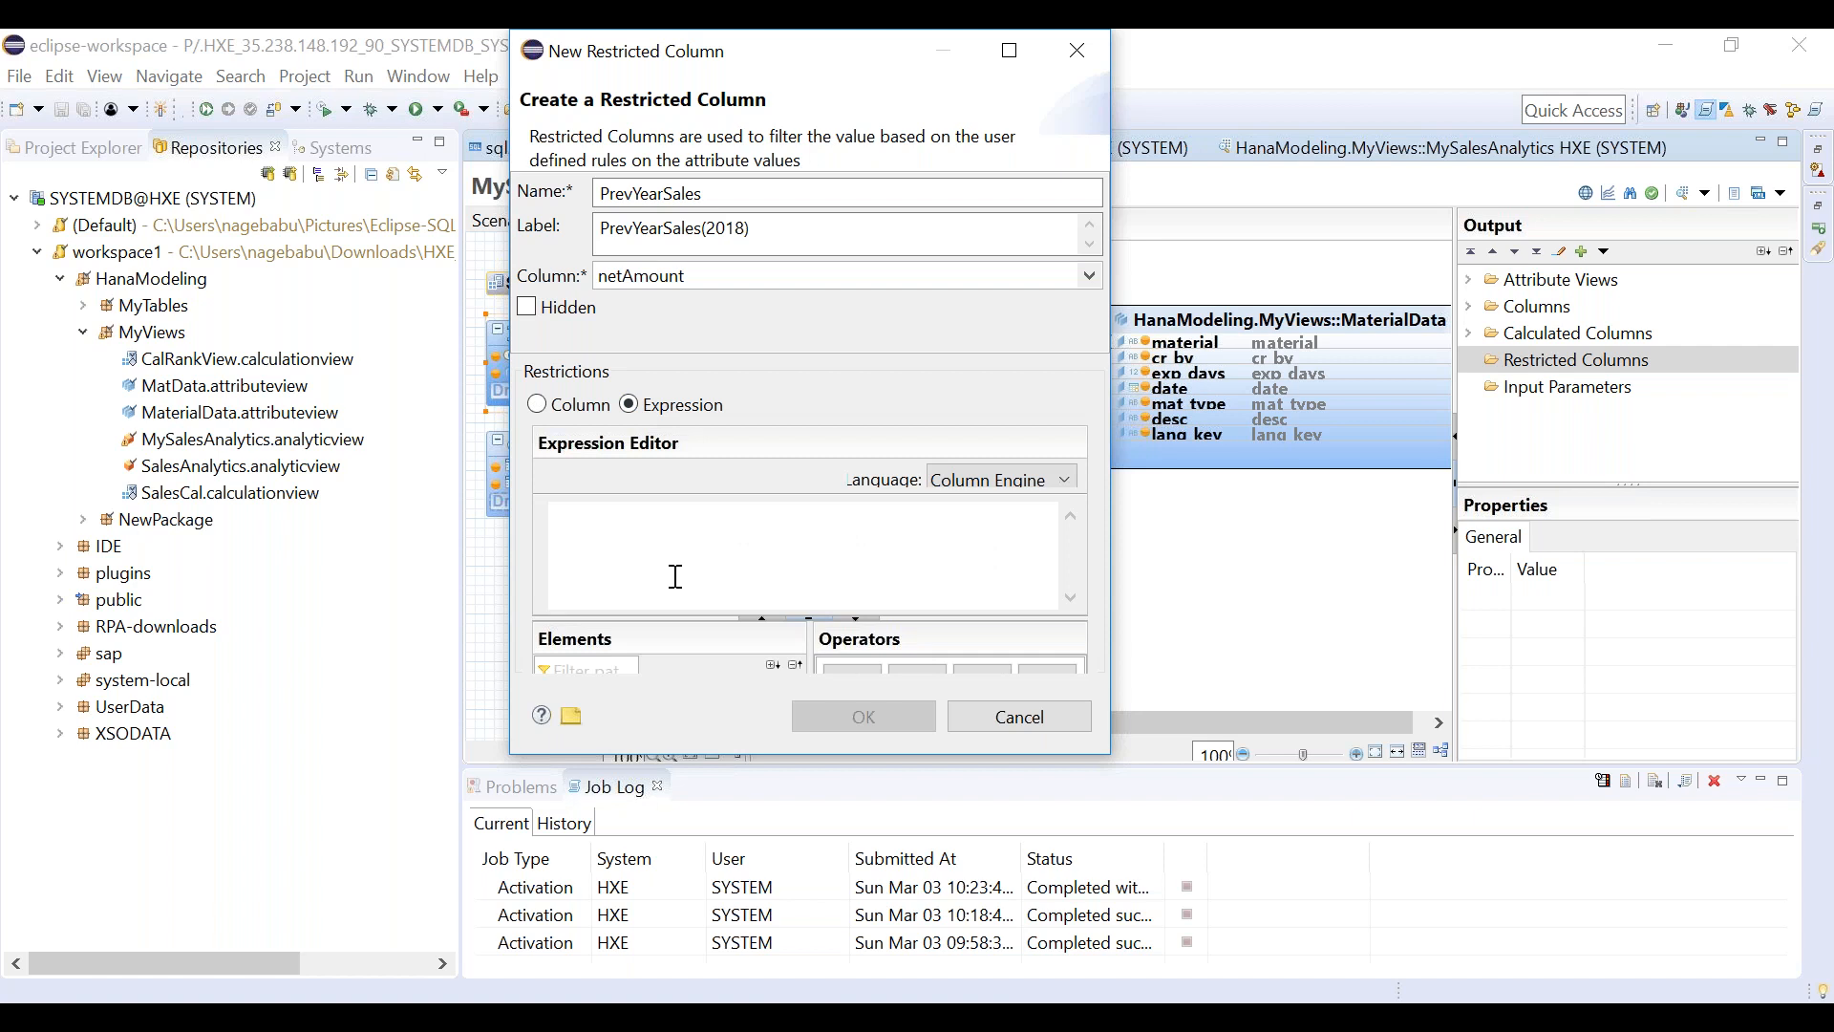
pyautogui.click(1010, 50)
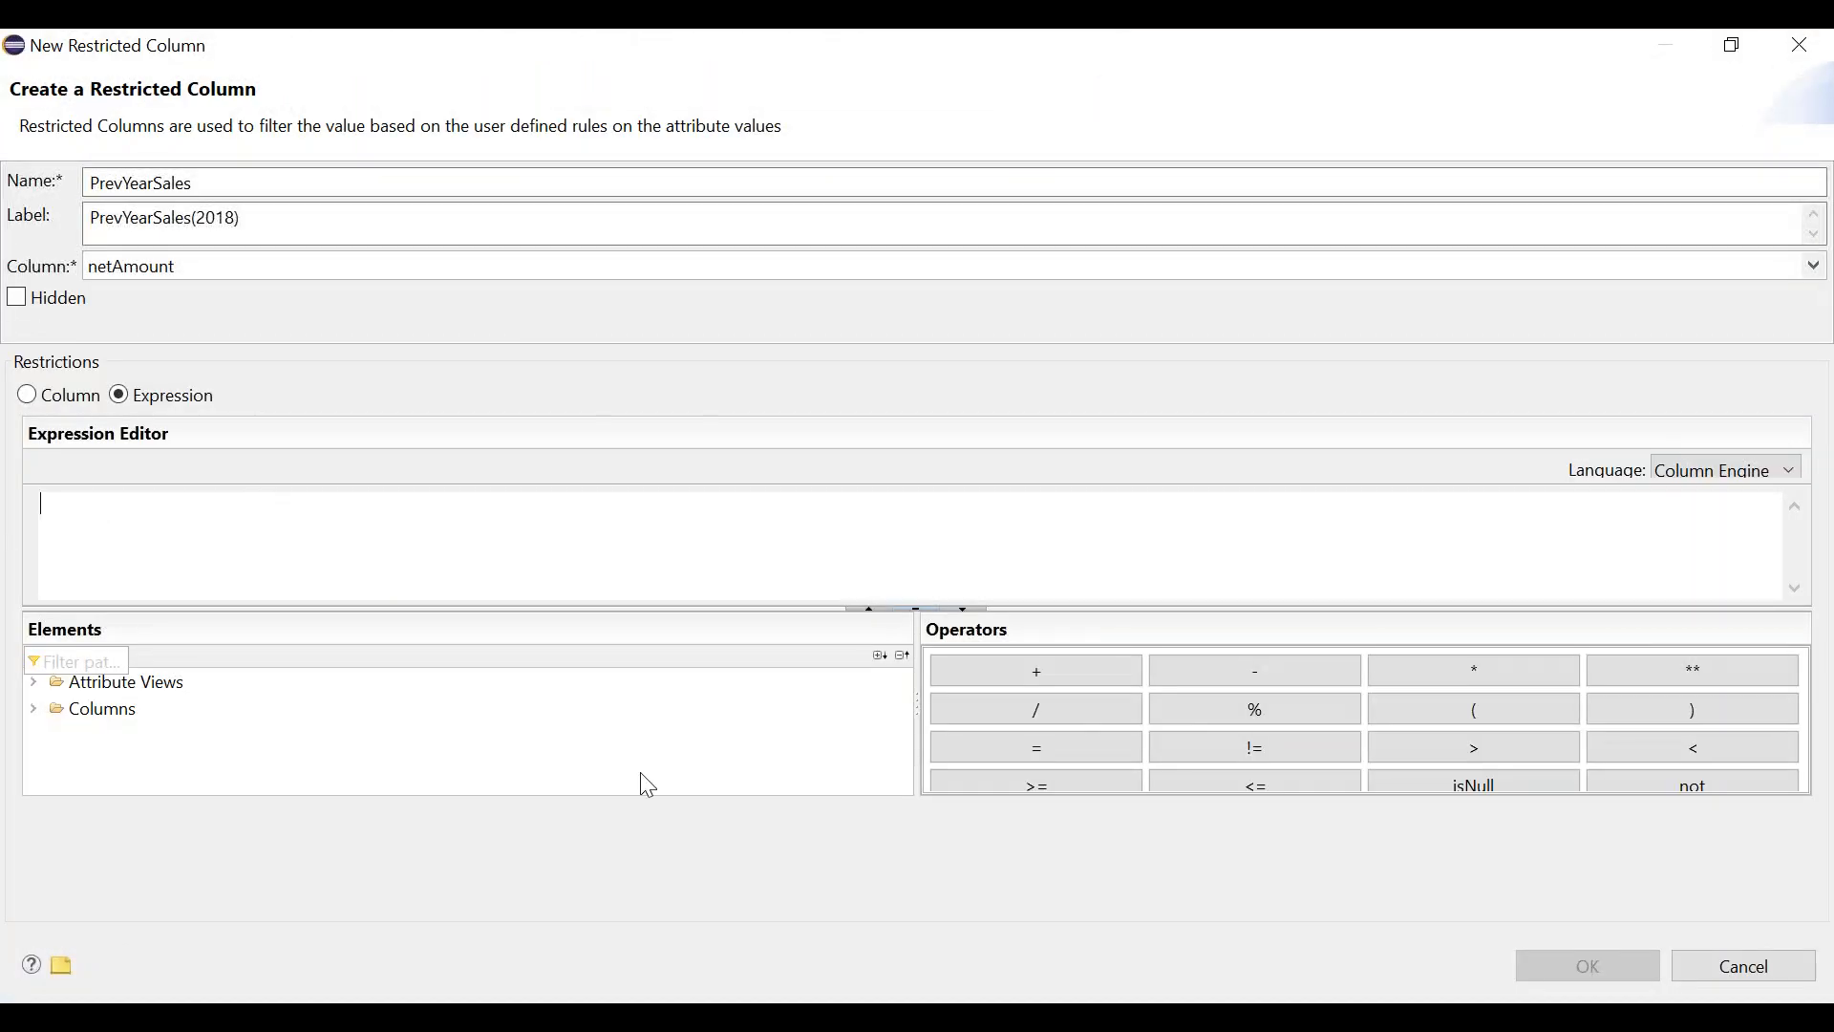
# Look through the MaterialData attribute view's elements for a date field and collapse the attribute views again.
pyautogui.click(34, 683)
pyautogui.click(57, 709)
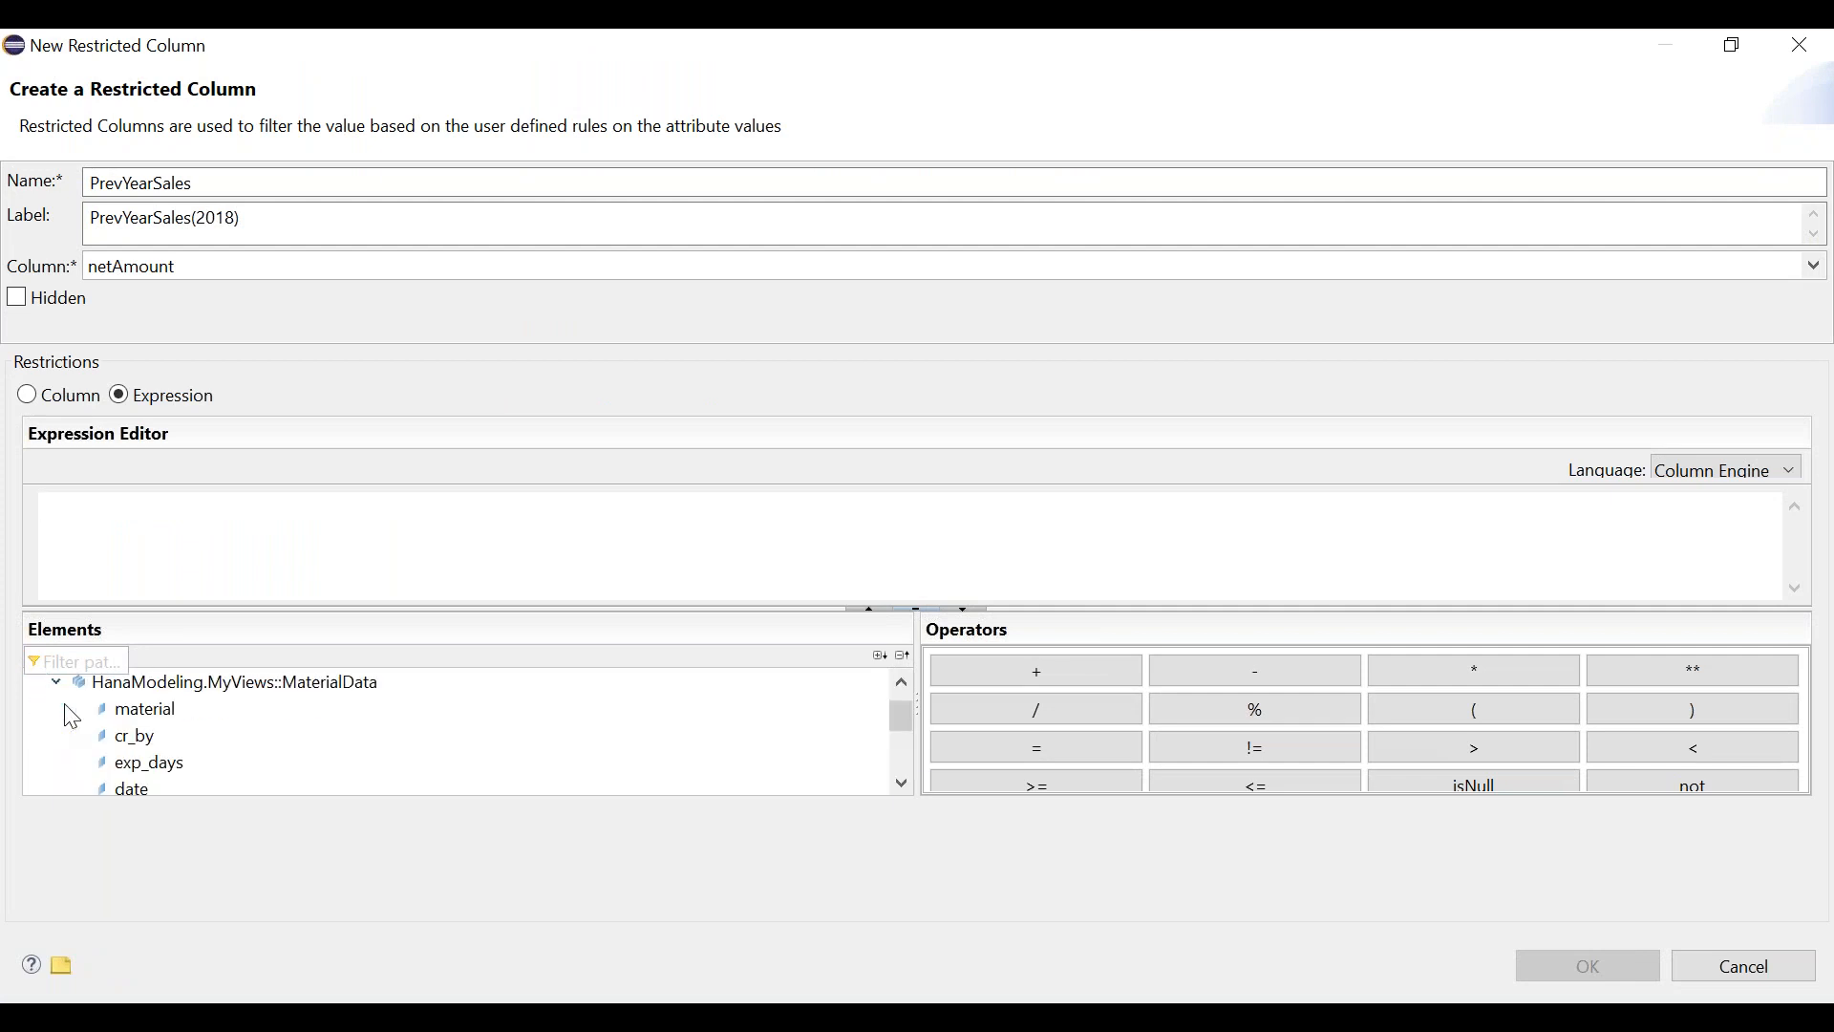
pyautogui.click(901, 783)
pyautogui.click(901, 782)
pyautogui.moveTo(146, 742)
pyautogui.mouseDown()
pyautogui.moveTo(164, 622)
pyautogui.moveTo(151, 730)
pyautogui.mouseUp()
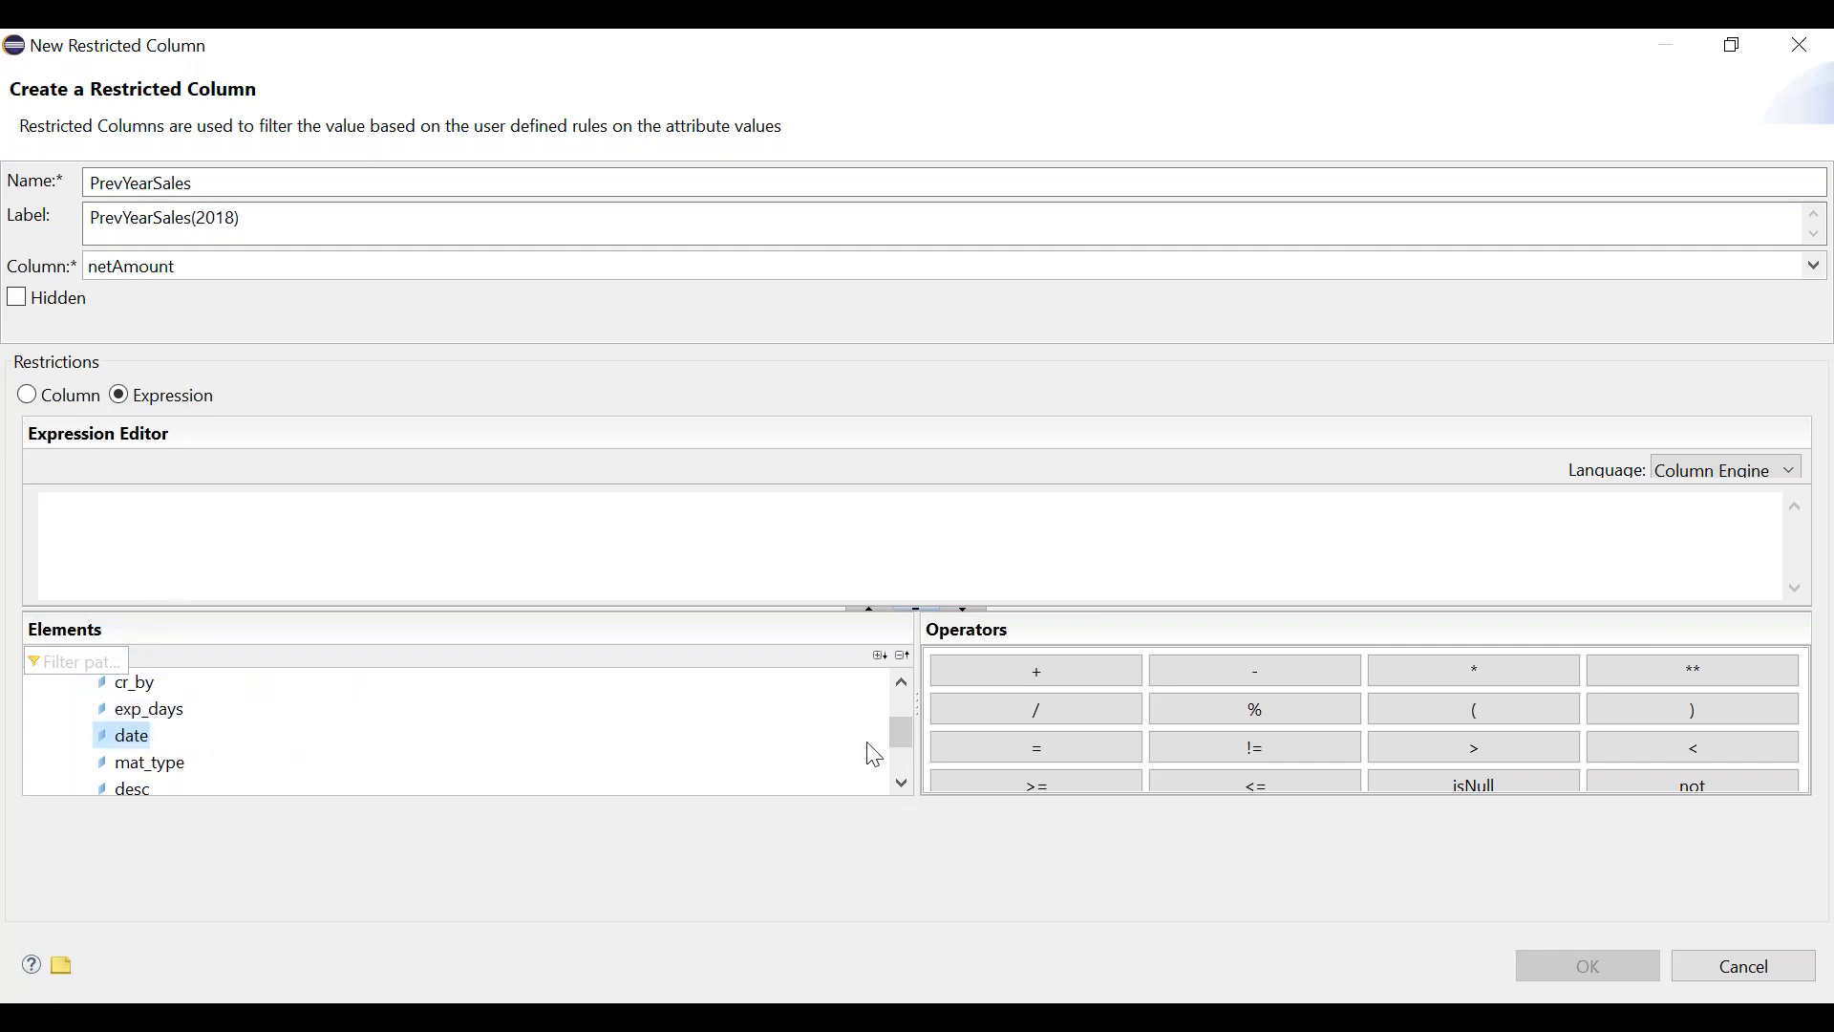
pyautogui.moveTo(900, 739); pyautogui.dragTo(900, 713)
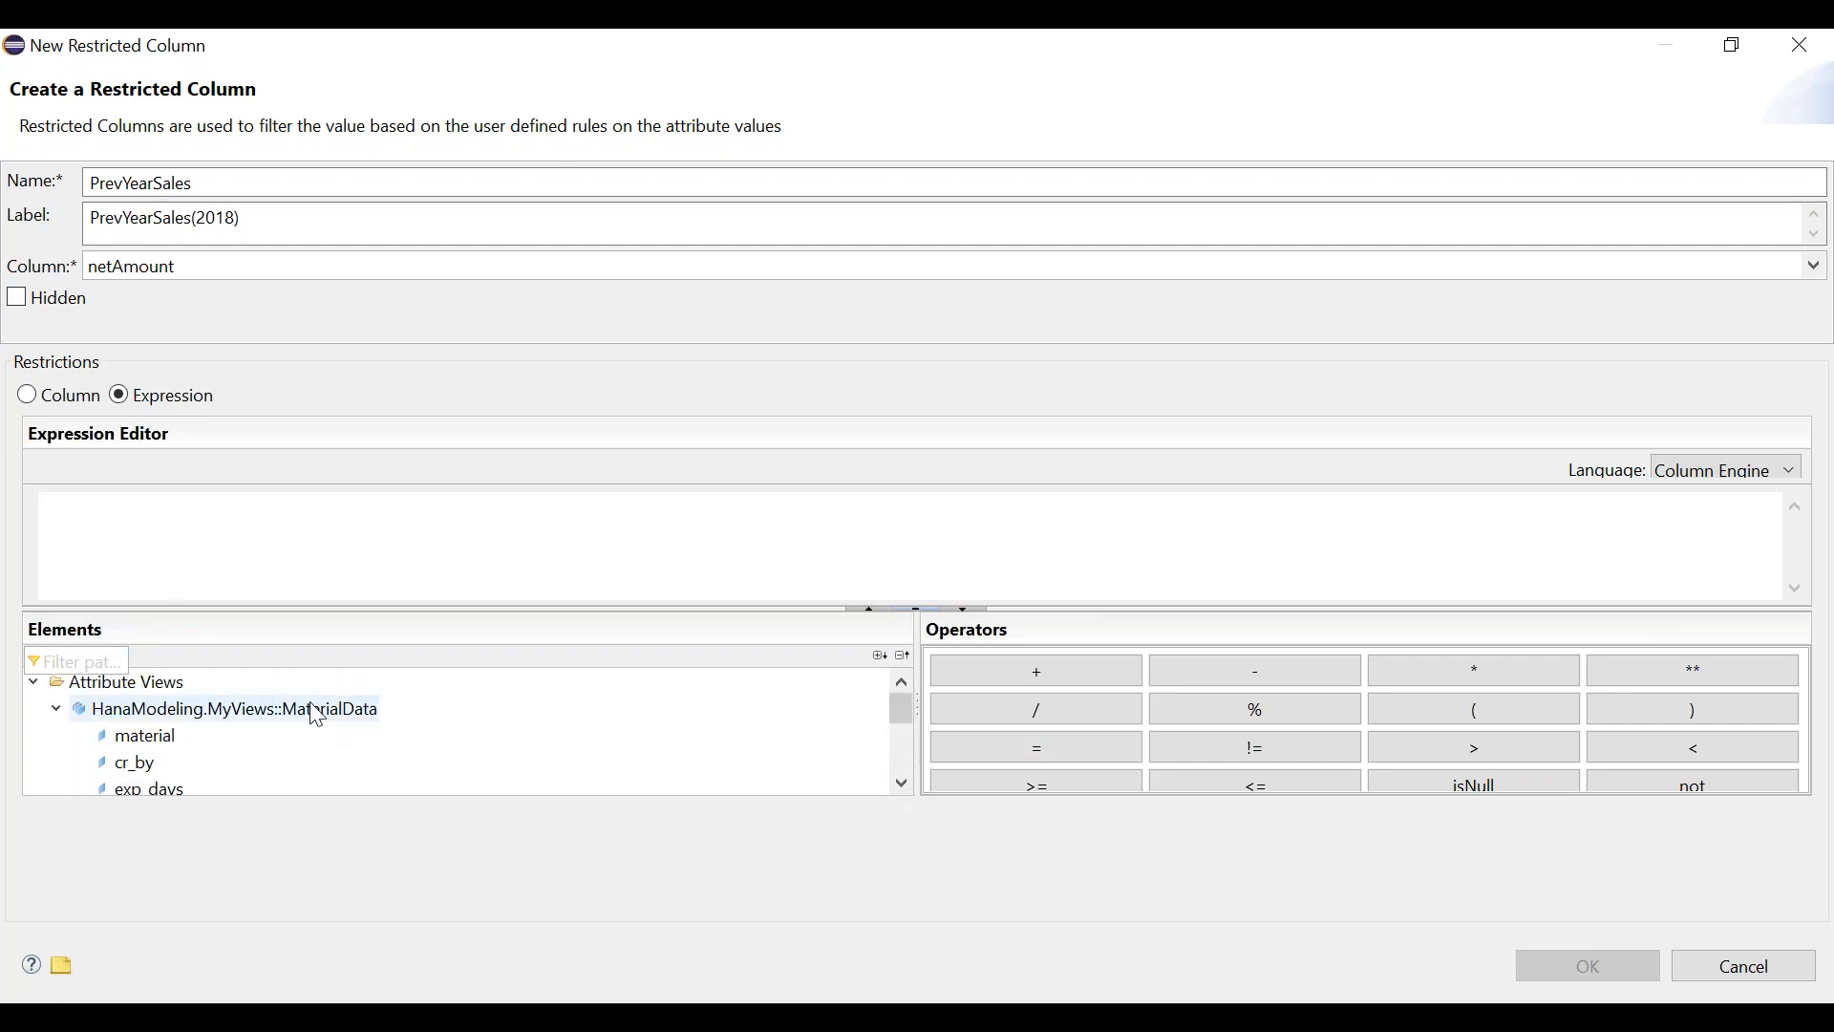
pyautogui.click(55, 710)
pyautogui.click(33, 683)
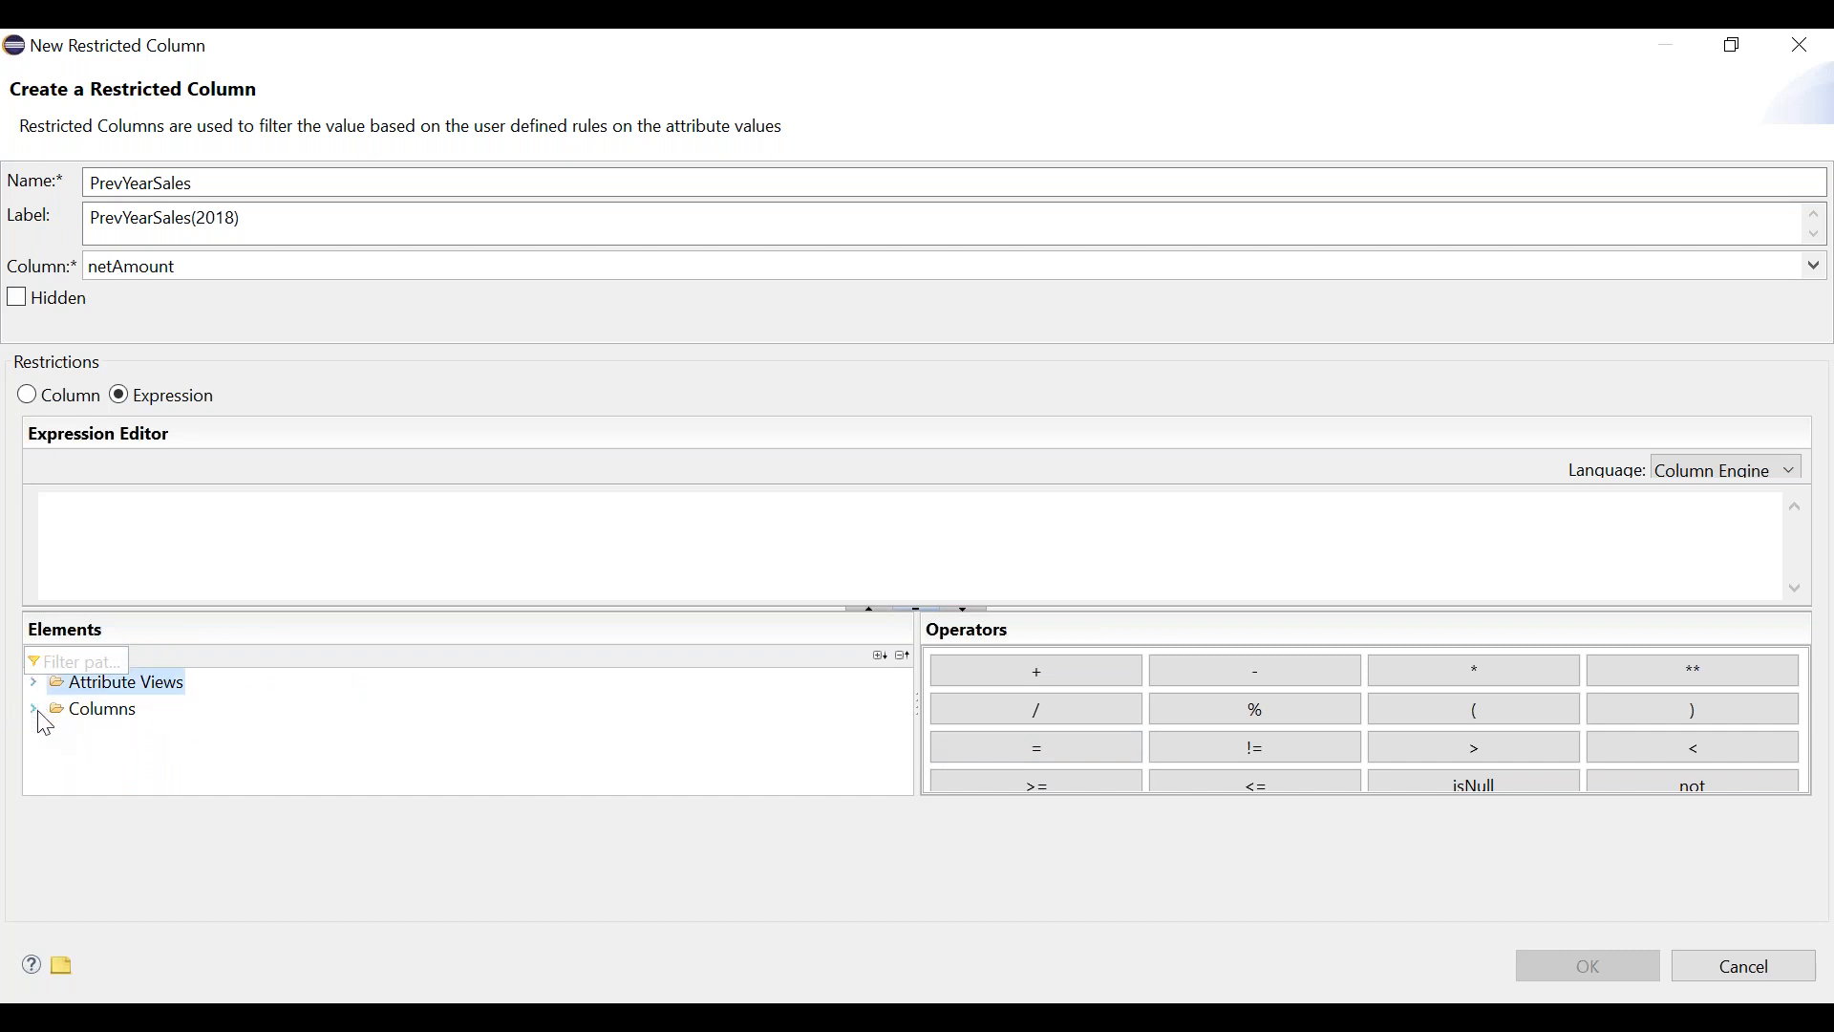
# Begin the restriction expression with the data foundation's OnDate column as "OnDate">'20171212' and.
pyautogui.click(34, 709)
pyautogui.moveTo(212, 768); pyautogui.dragTo(203, 569)
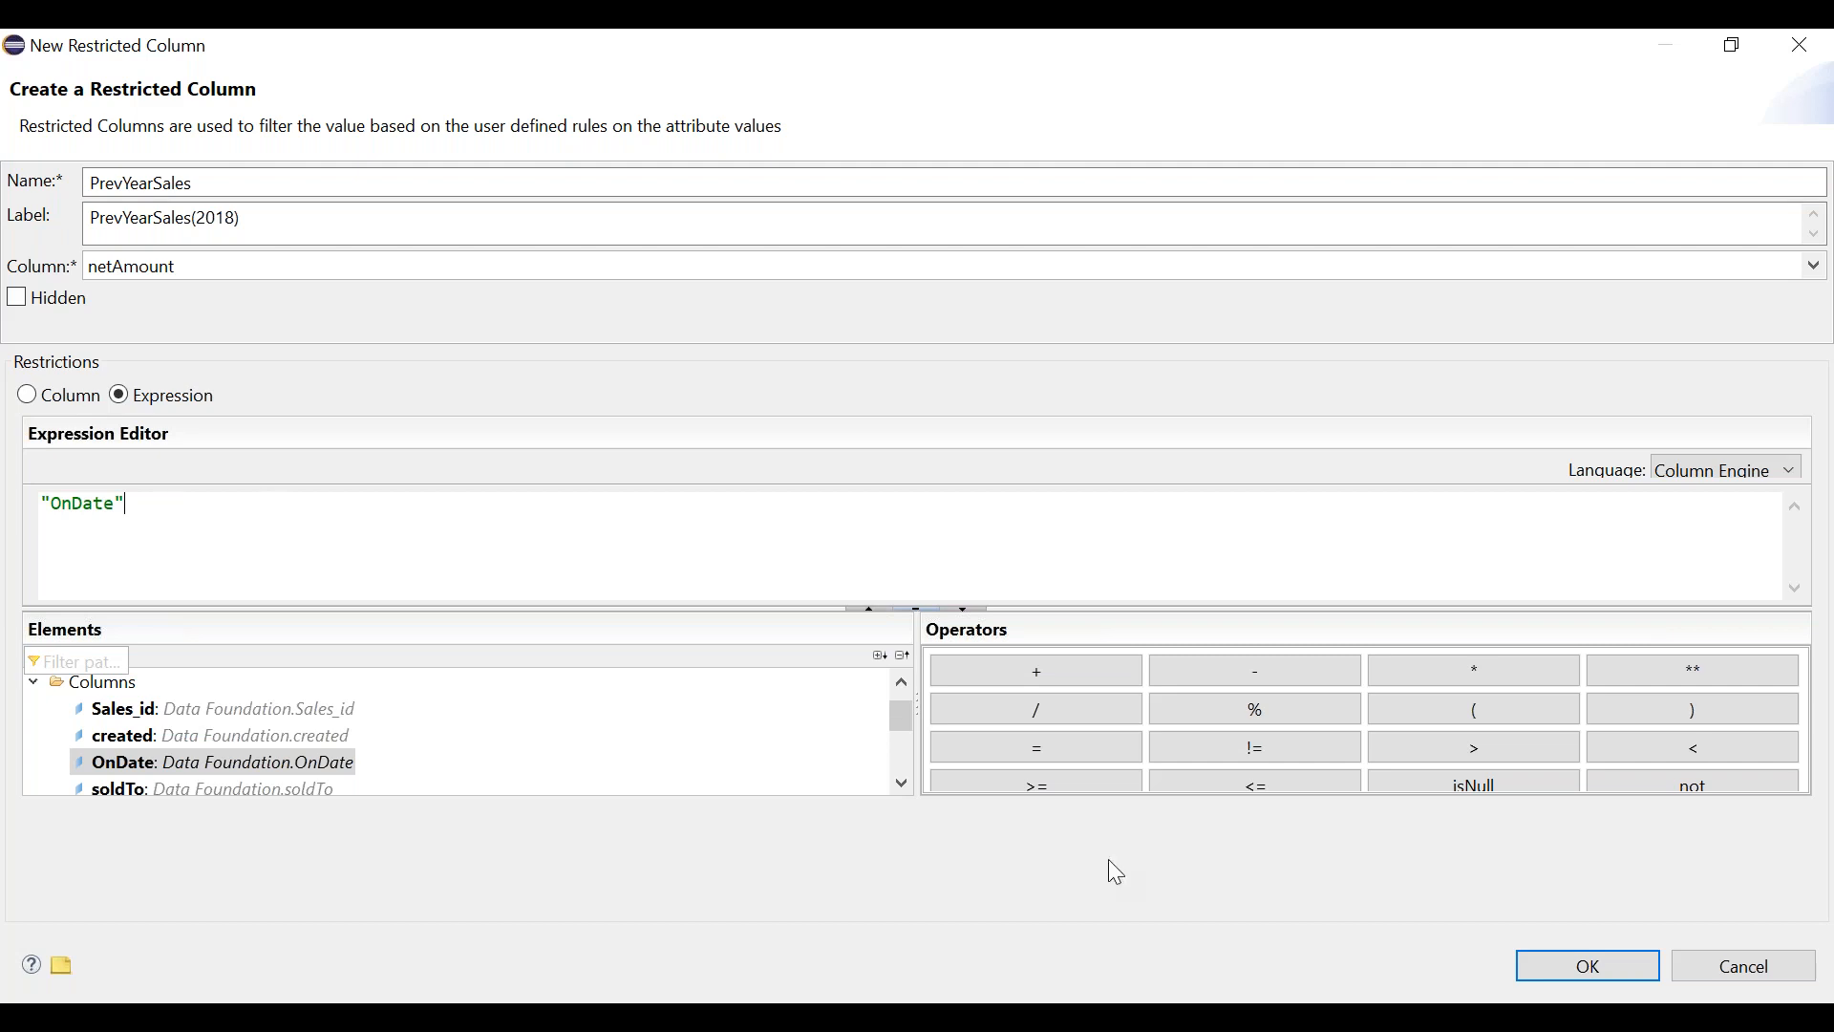
pyautogui.click(1412, 743)
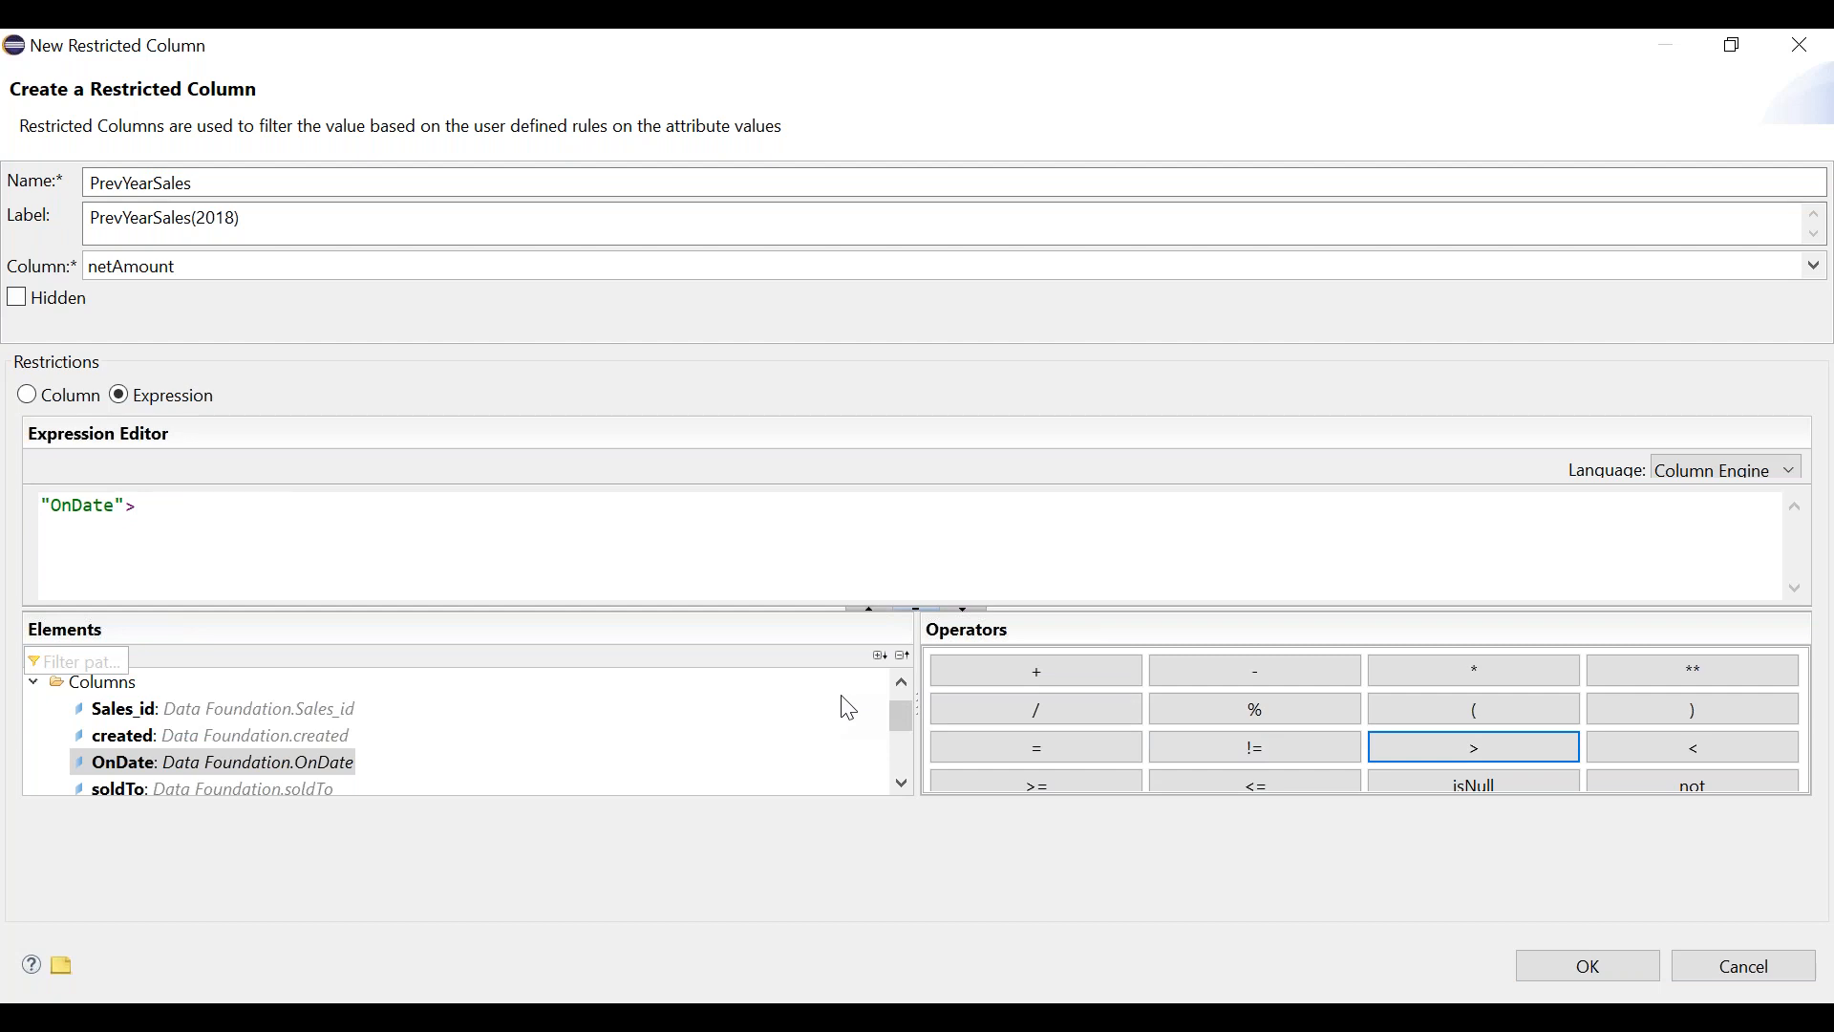
pyautogui.click(164, 514)
pyautogui.write("'2017")
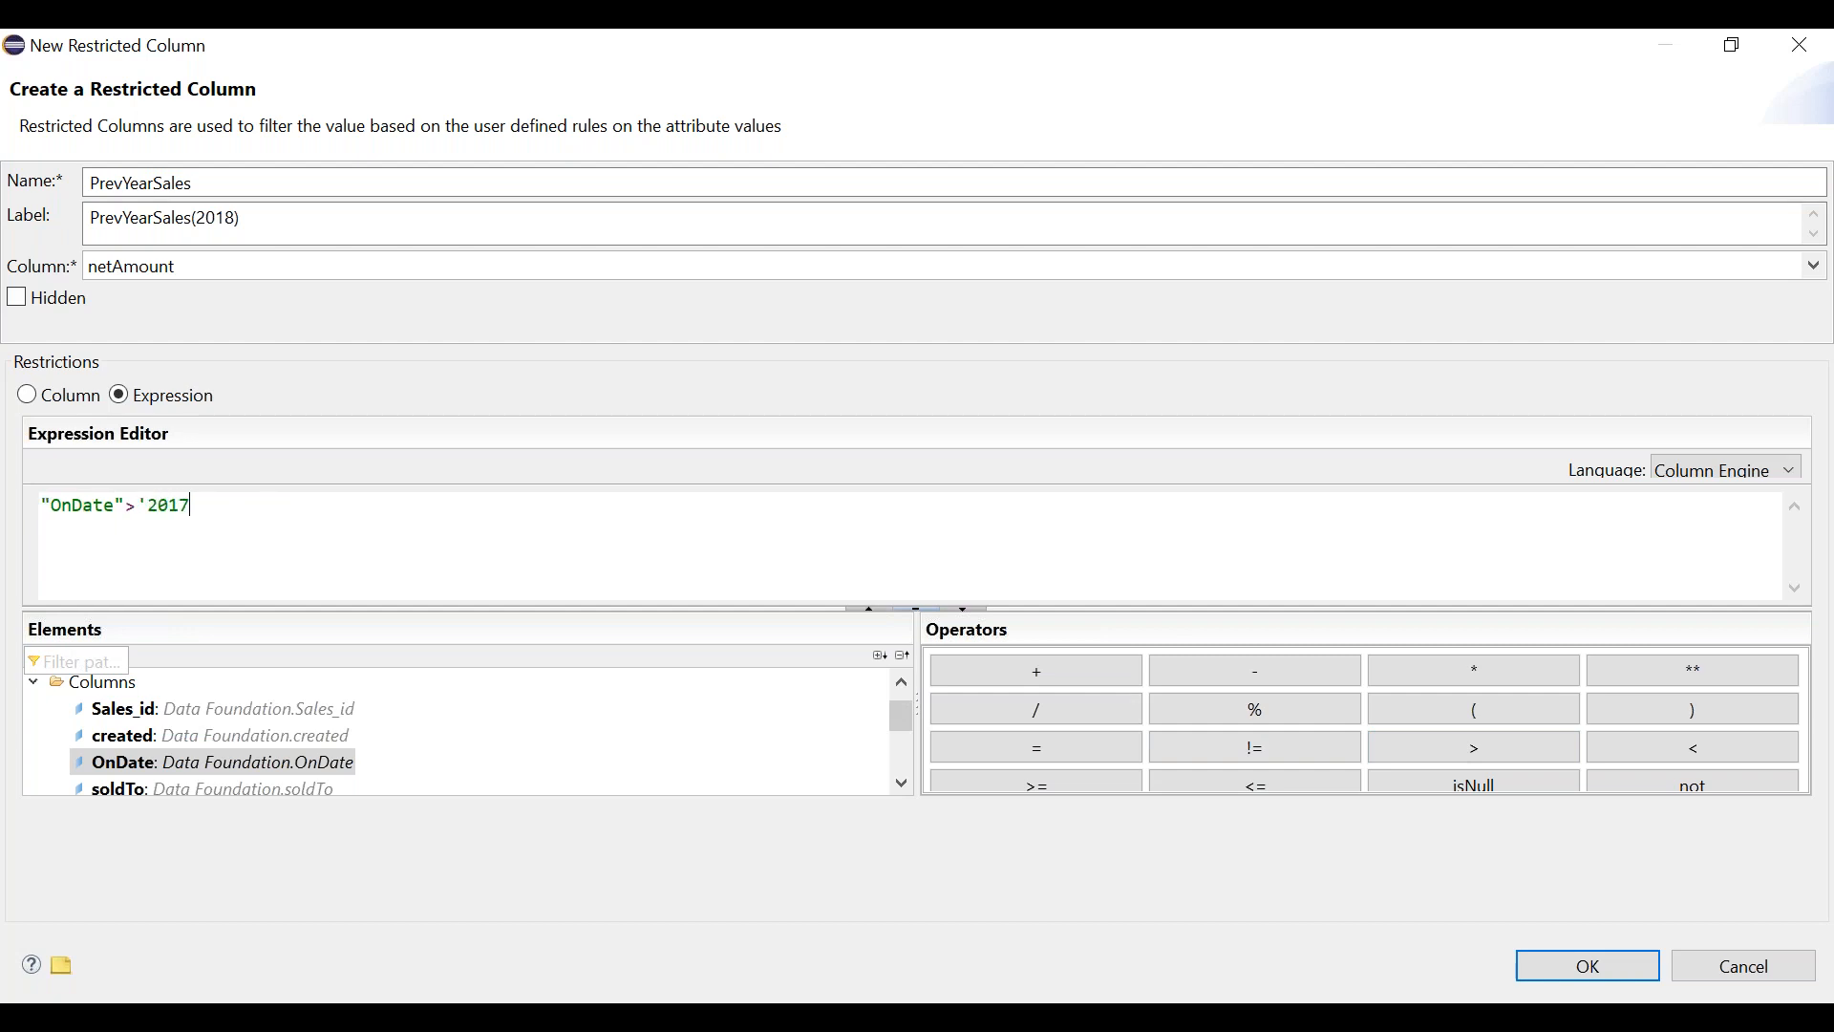
pyautogui.write('00')
pyautogui.press('BackSpace')
pyautogui.press('BackSpace')
pyautogui.write("1212' and")
# Complete the restriction expression with "OnDate" < '20190101', check both date limits and create the restricted column.
pyautogui.moveTo(153, 761); pyautogui.dragTo(349, 516)
pyautogui.click(1663, 753)
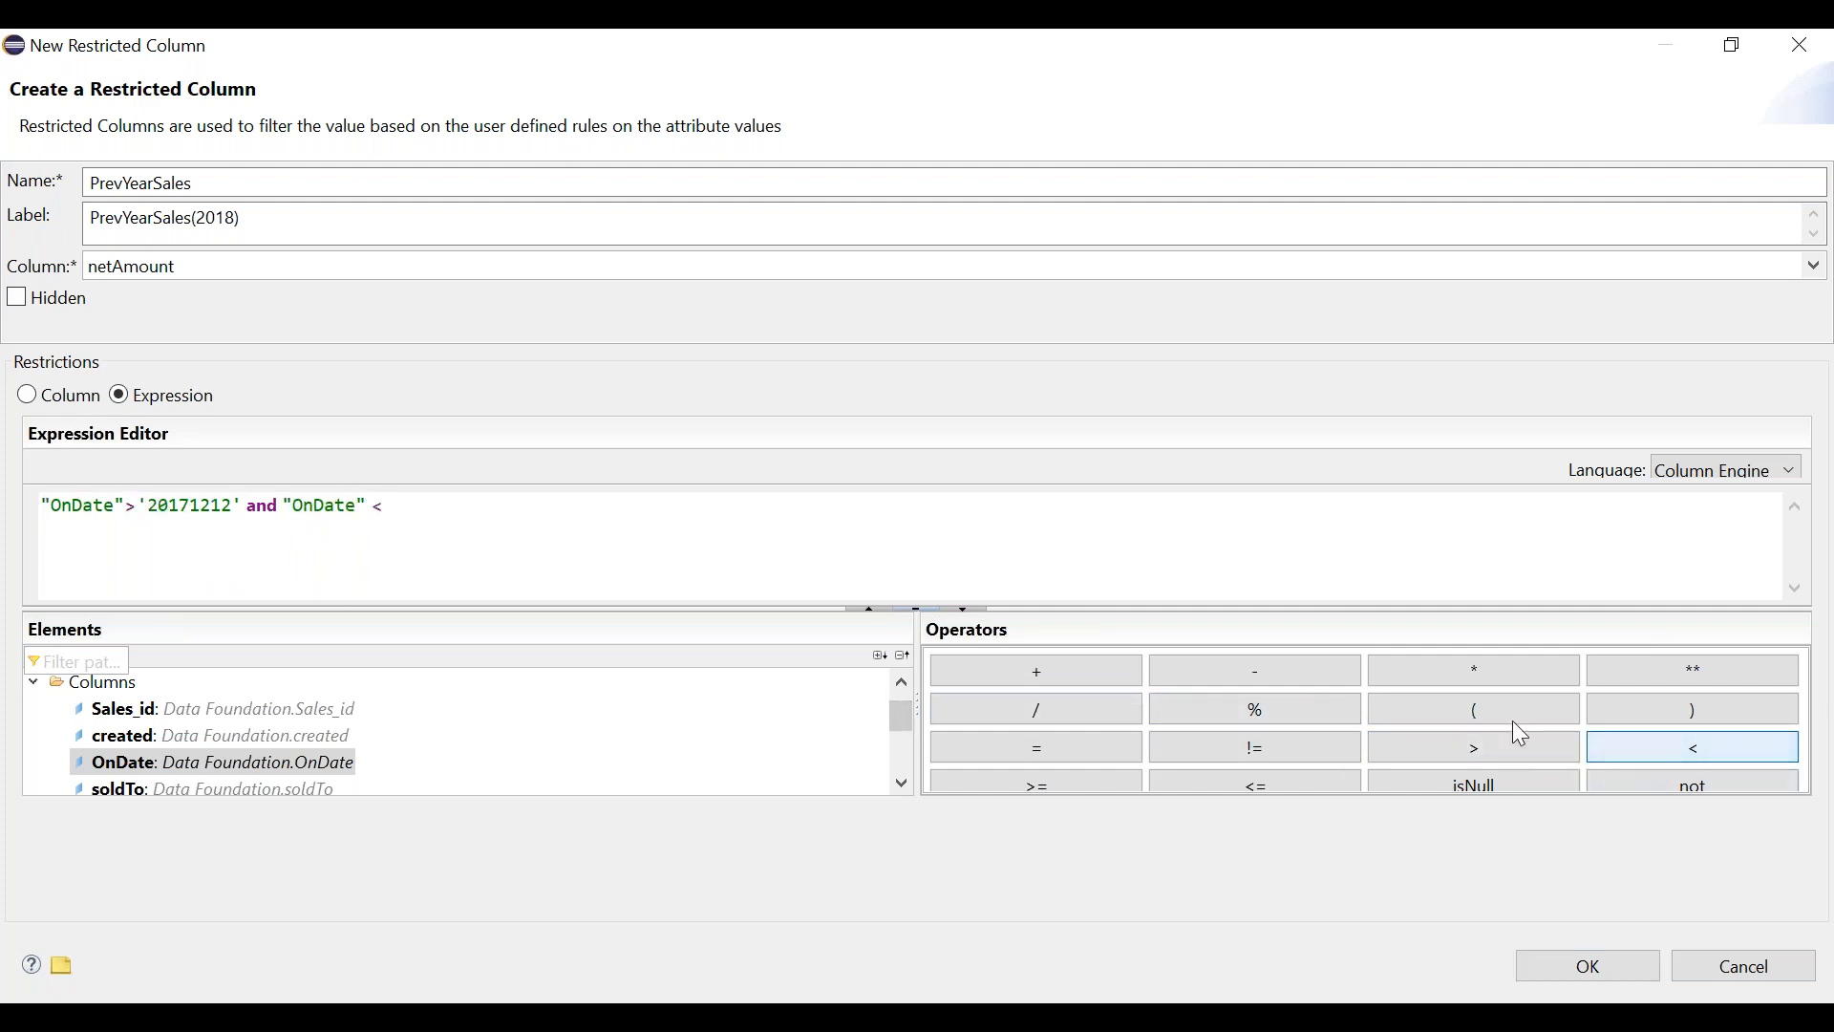
pyautogui.press('space')
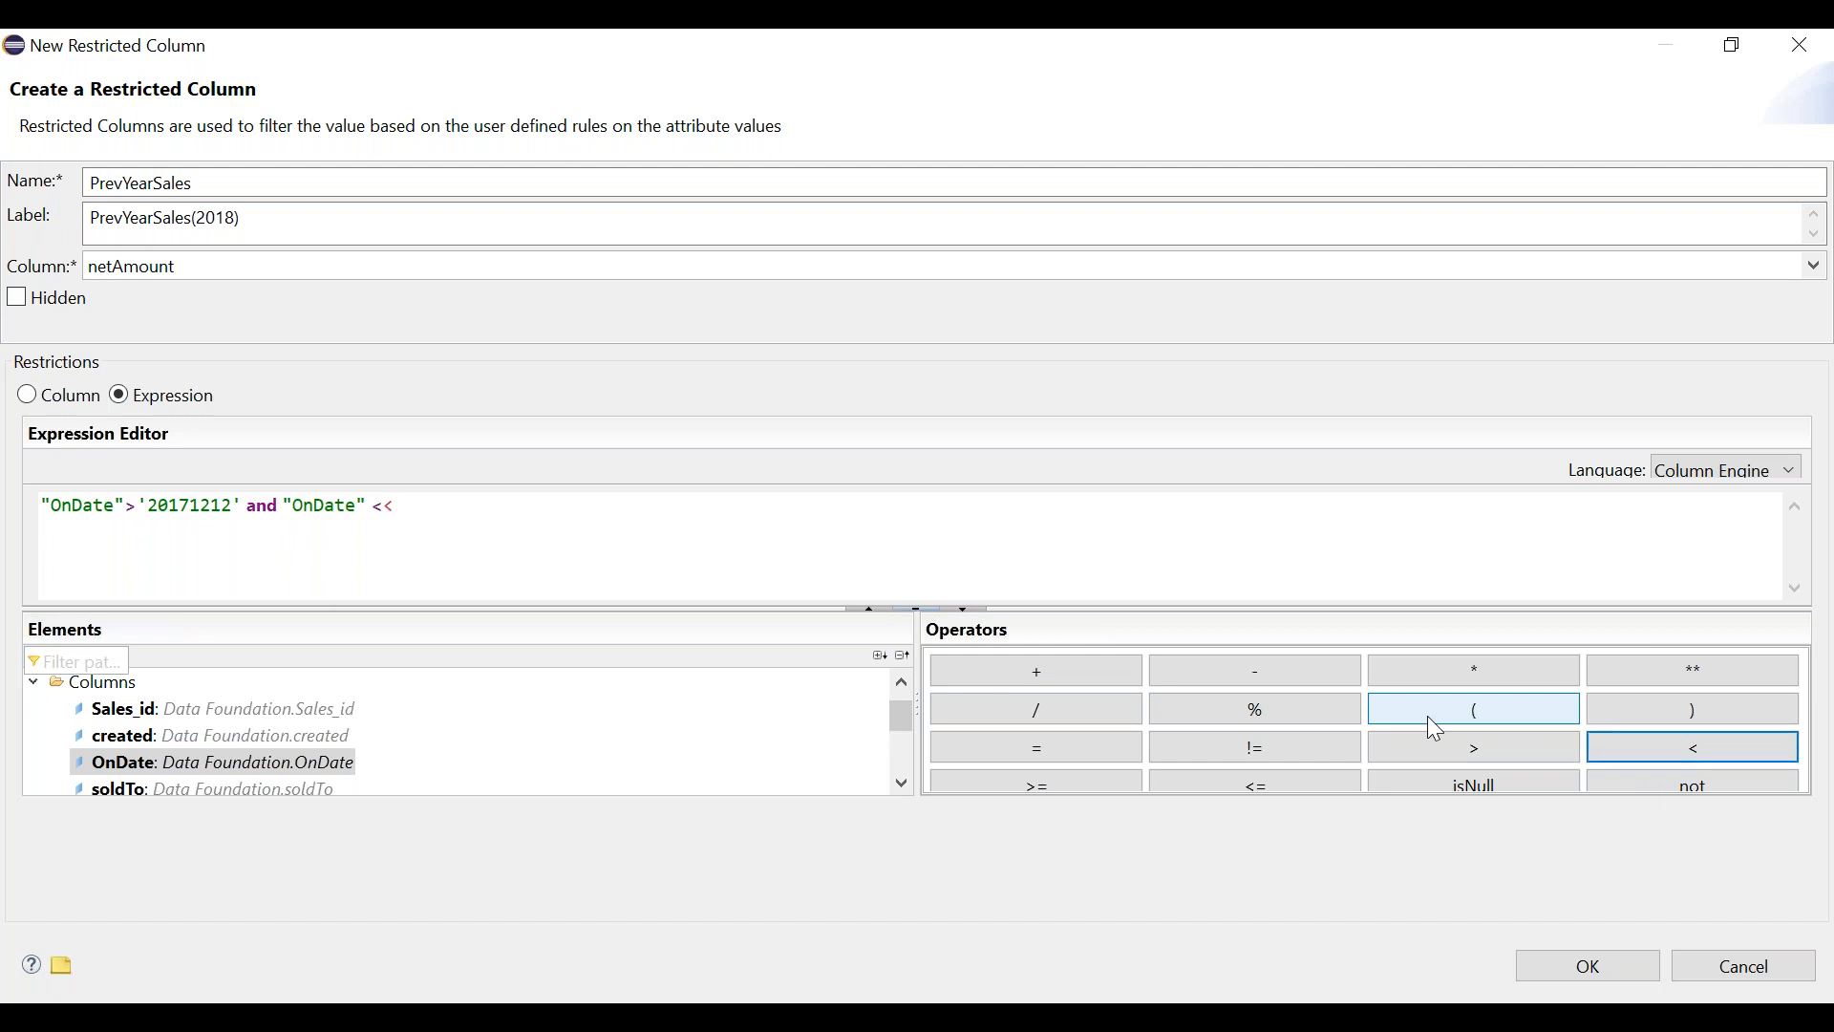
pyautogui.click(593, 497)
pyautogui.press('BackSpace')
pyautogui.write("'20")
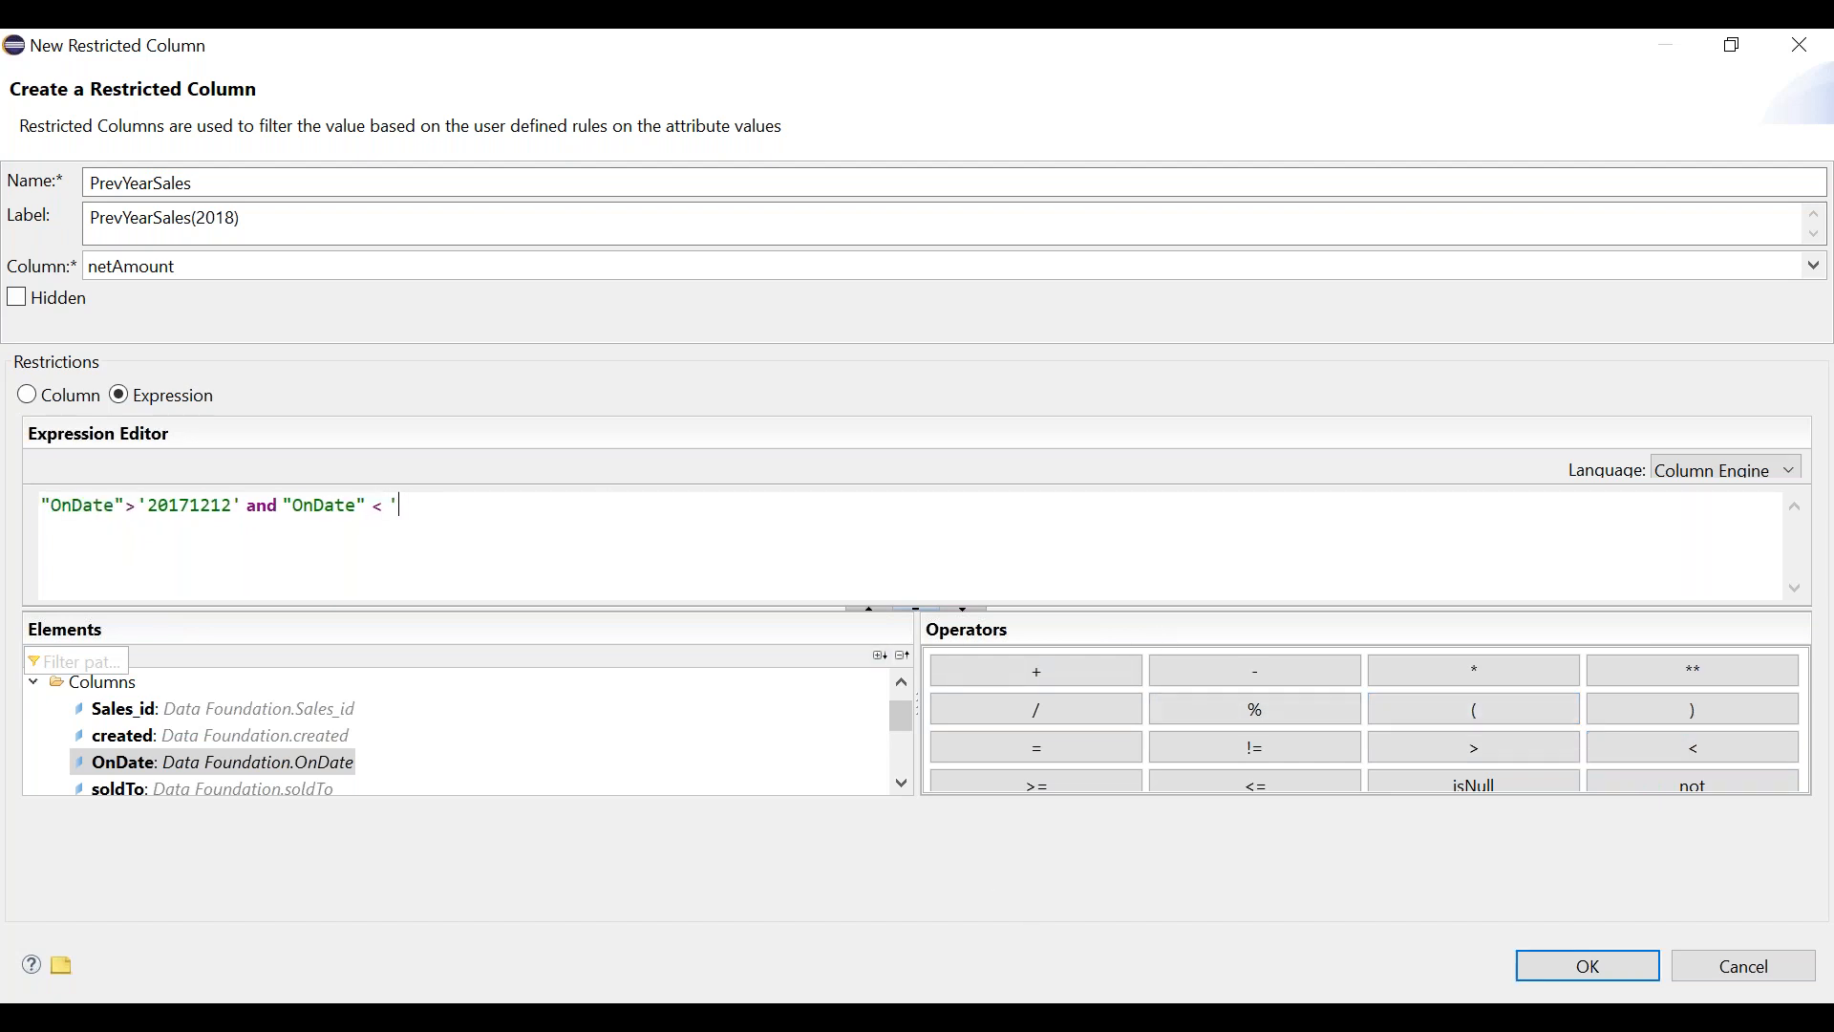
pyautogui.write("190101'")
pyautogui.moveTo(239, 504); pyautogui.dragTo(170, 505)
pyautogui.click(172, 504)
pyautogui.moveTo(393, 507); pyautogui.dragTo(464, 506)
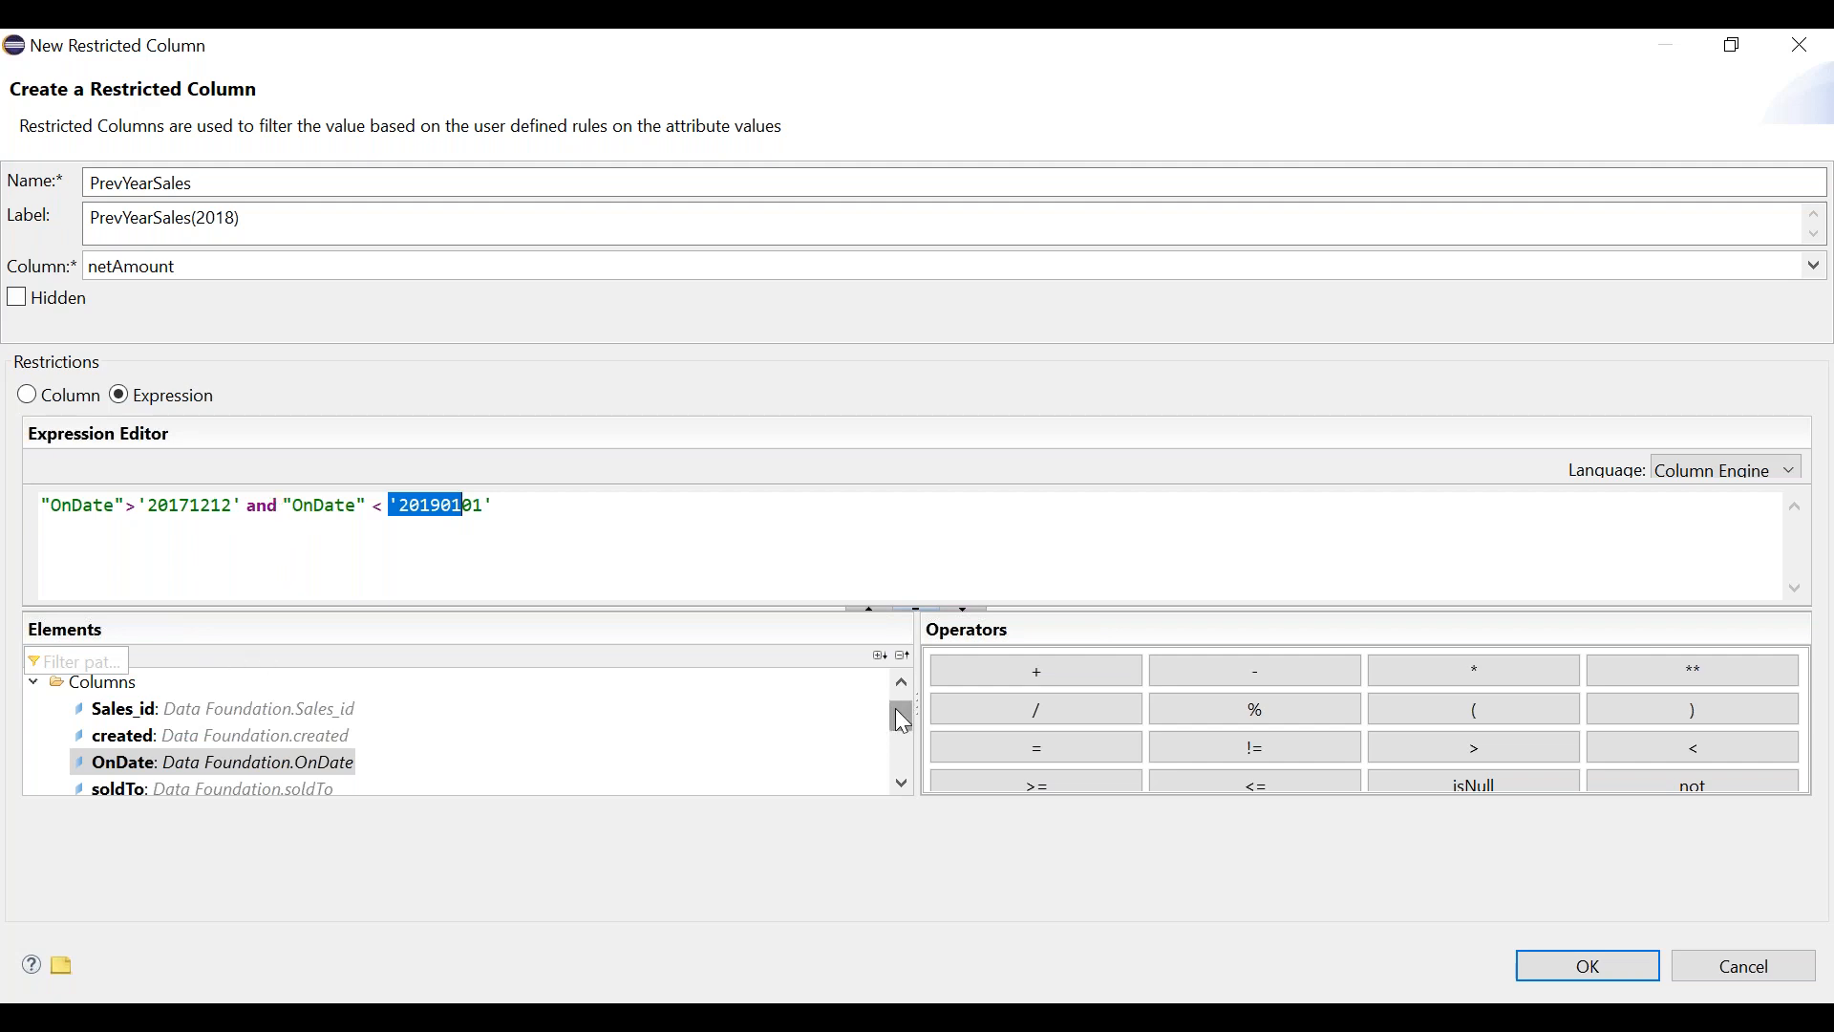
pyautogui.click(545, 524)
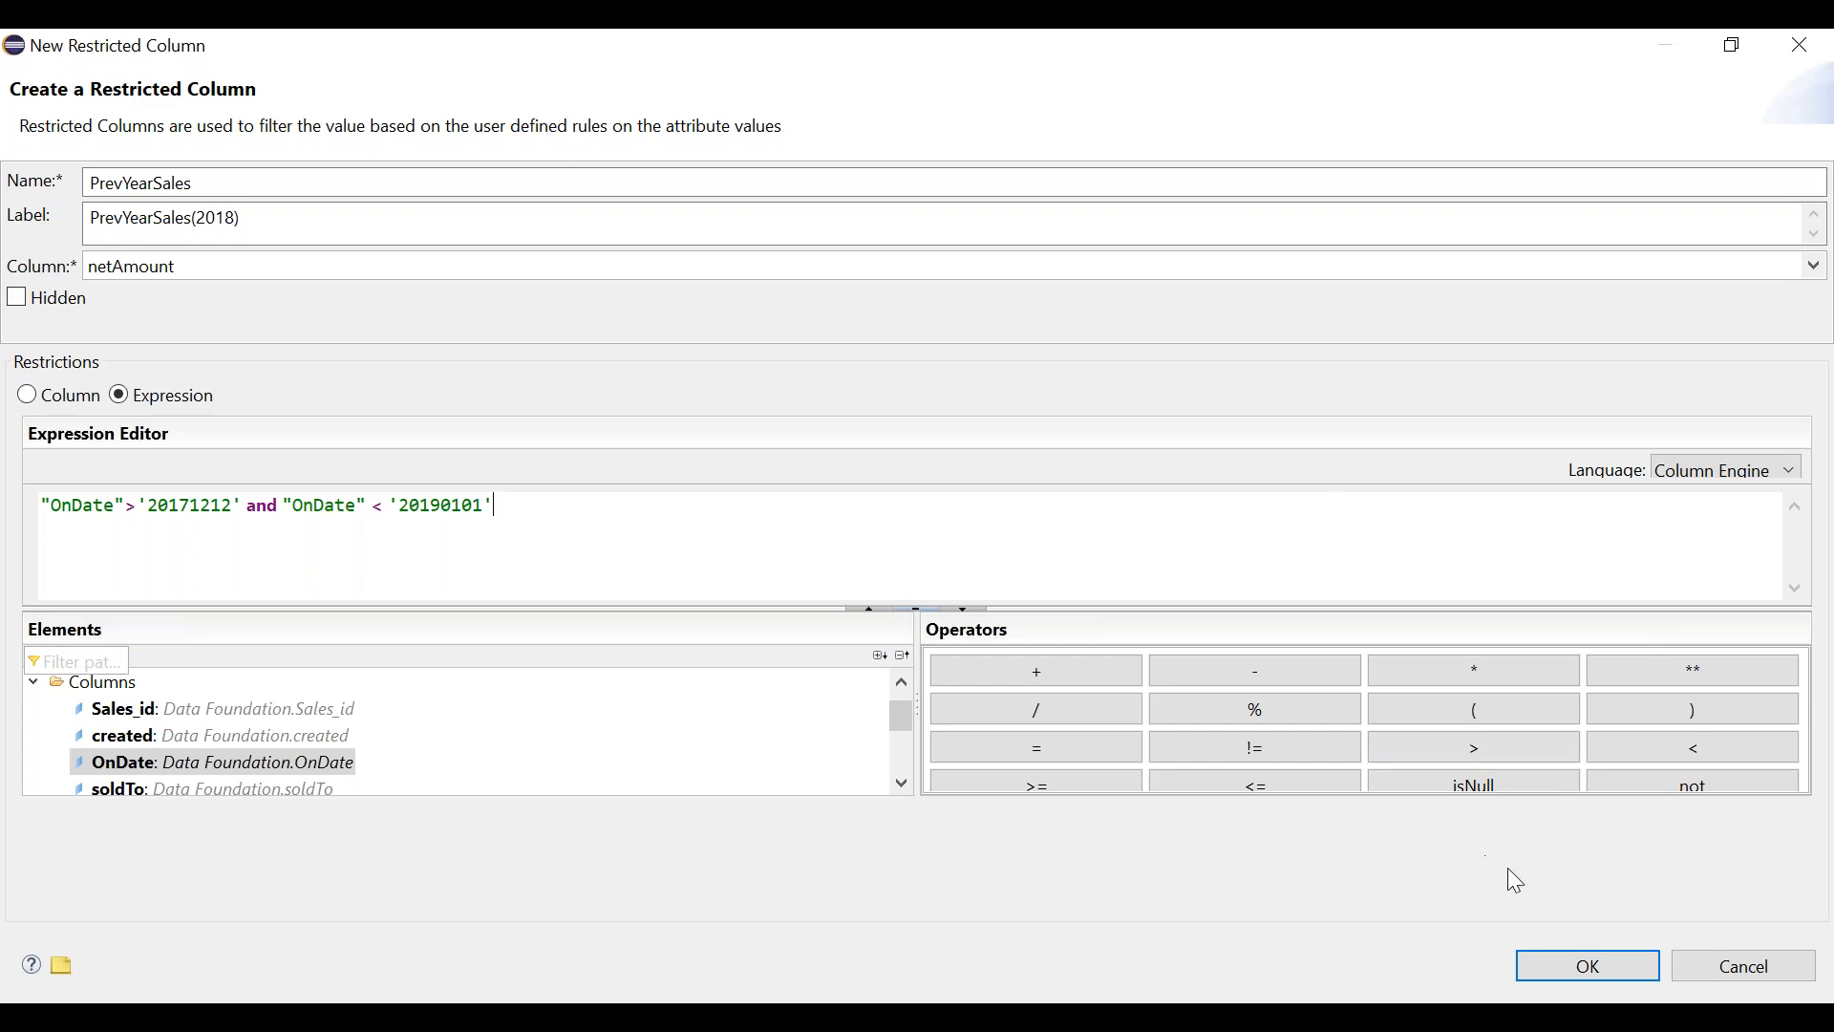
pyautogui.click(1532, 977)
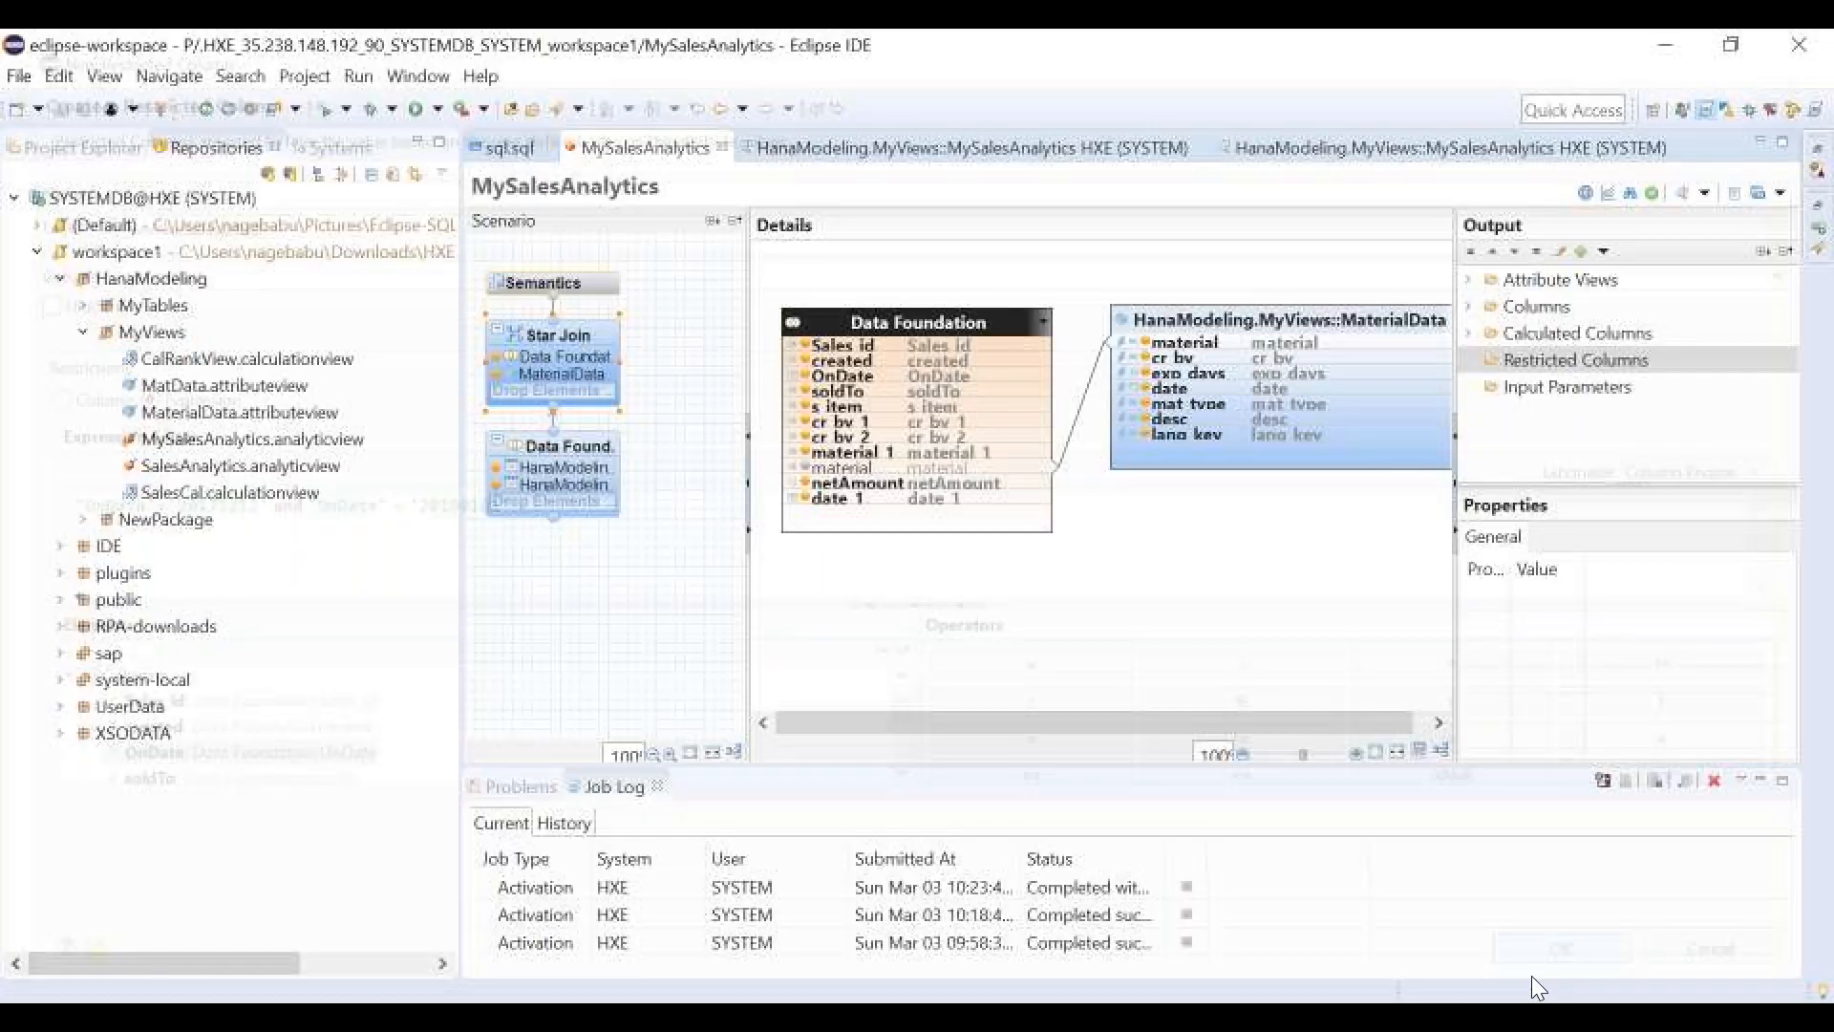
# Close the latest MySalesAnalytics data preview, activate the model with the new restricted column and acknowledge the activation results.
pyautogui.click(1208, 149)
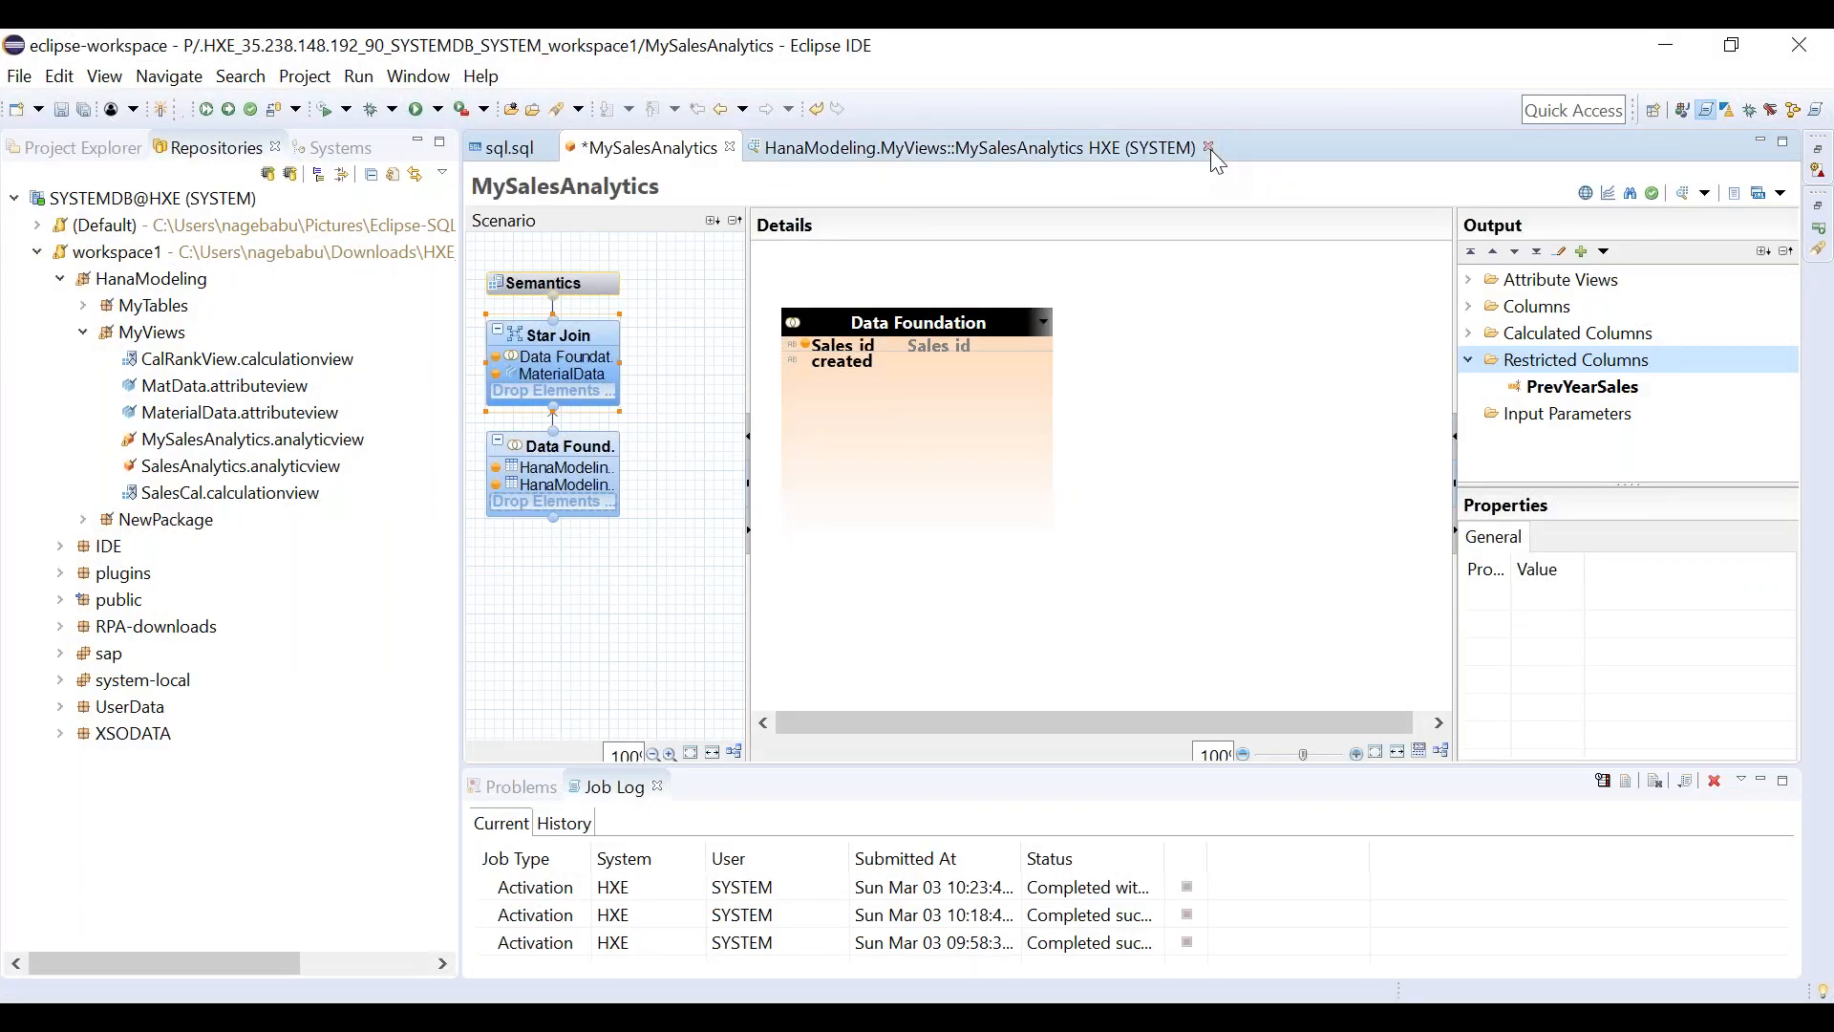
pyautogui.rightClick(1013, 565)
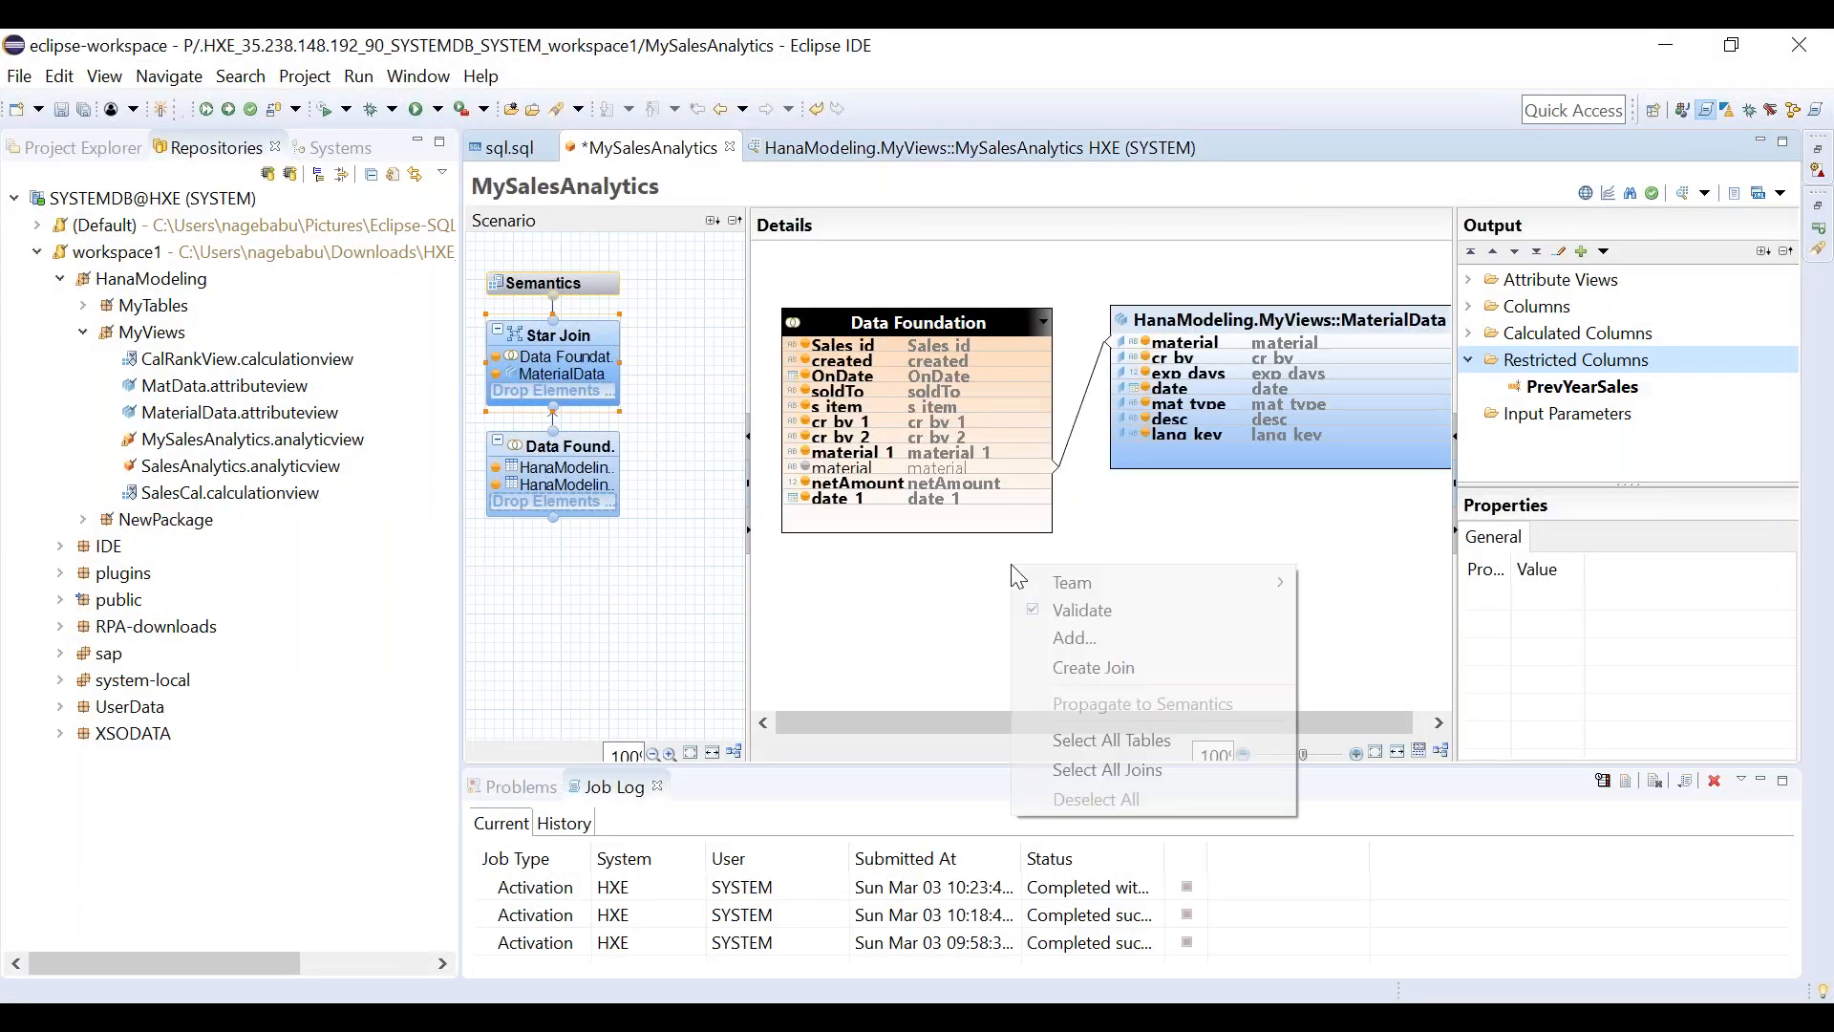
pyautogui.moveTo(1076, 587)
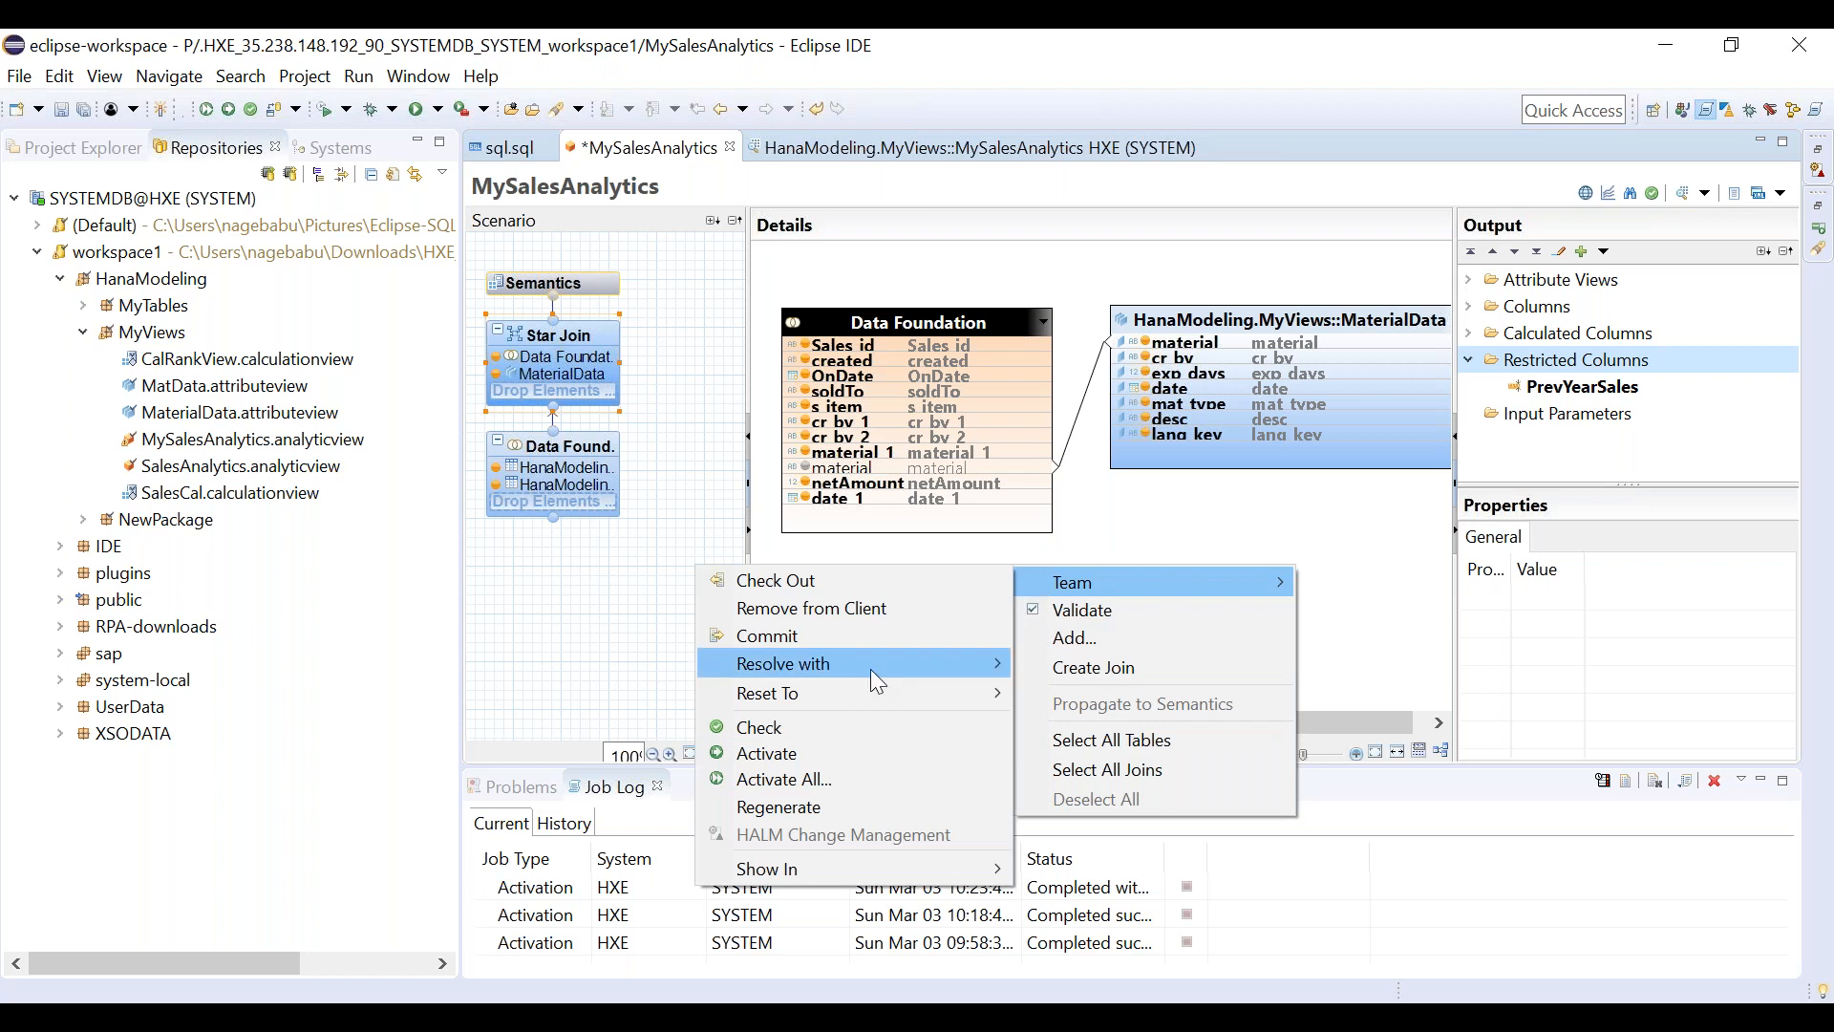
pyautogui.click(867, 754)
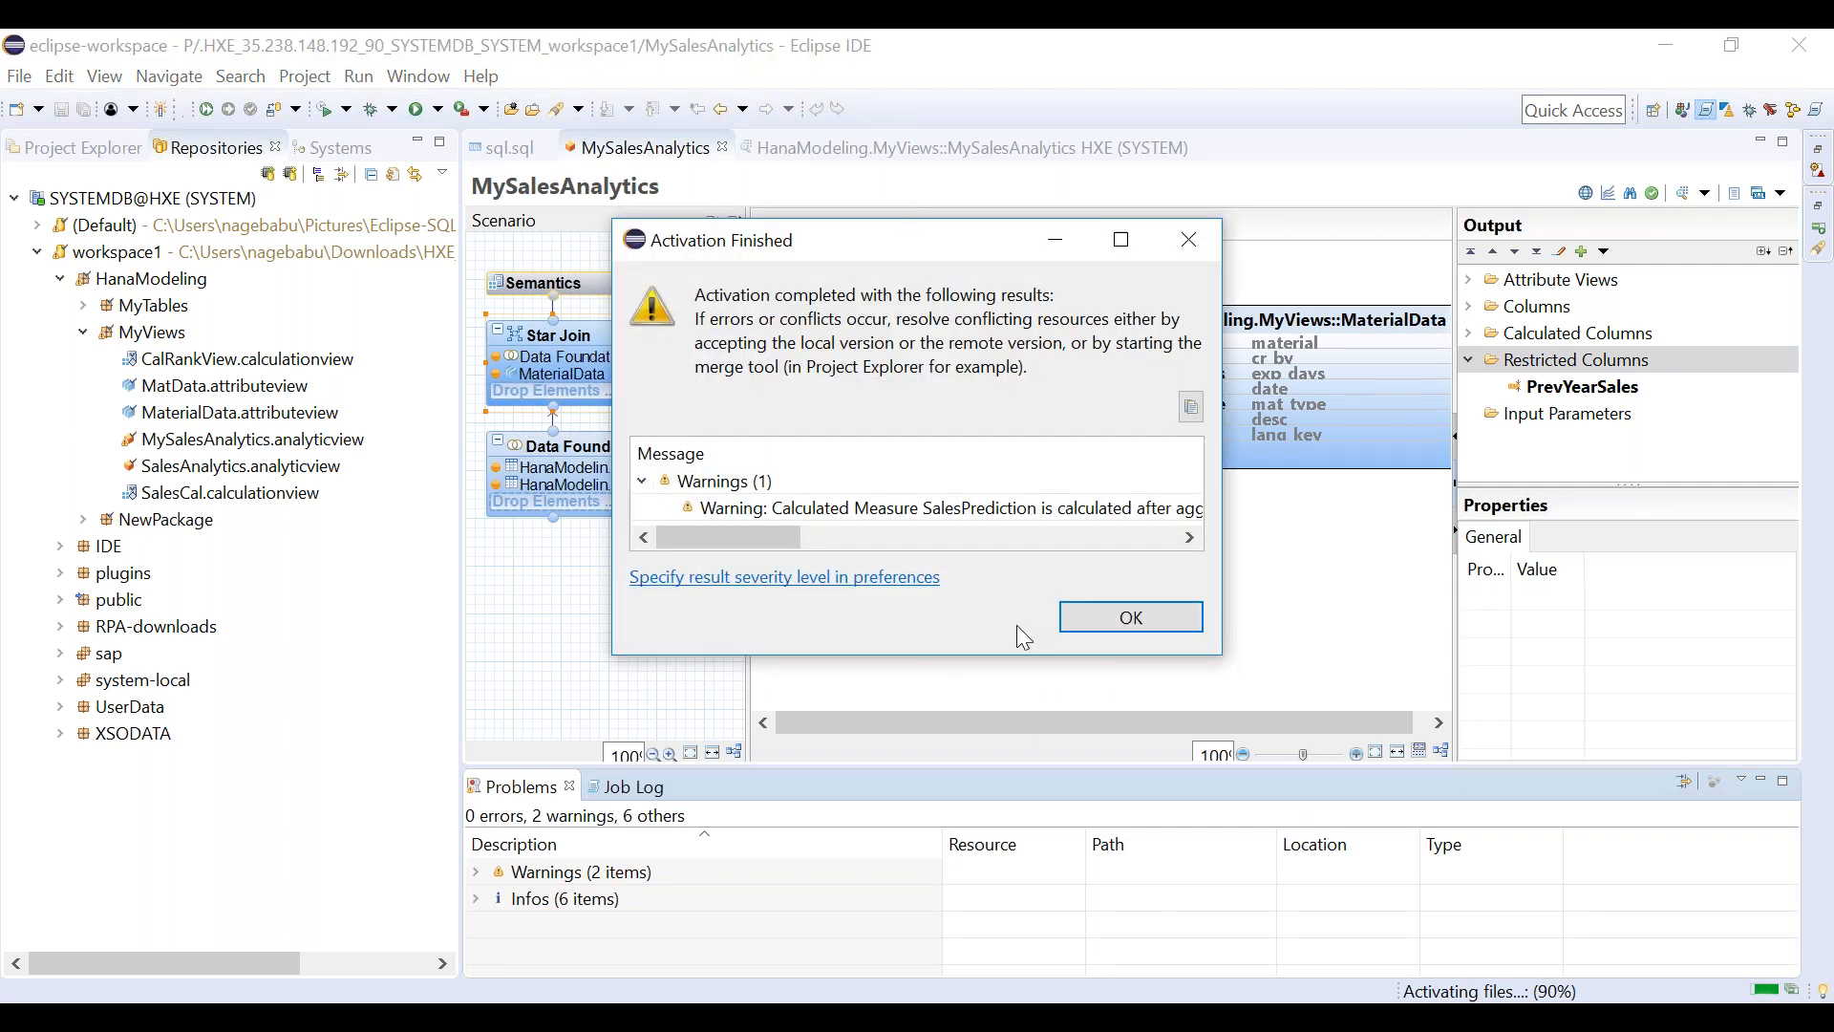
pyautogui.click(1086, 626)
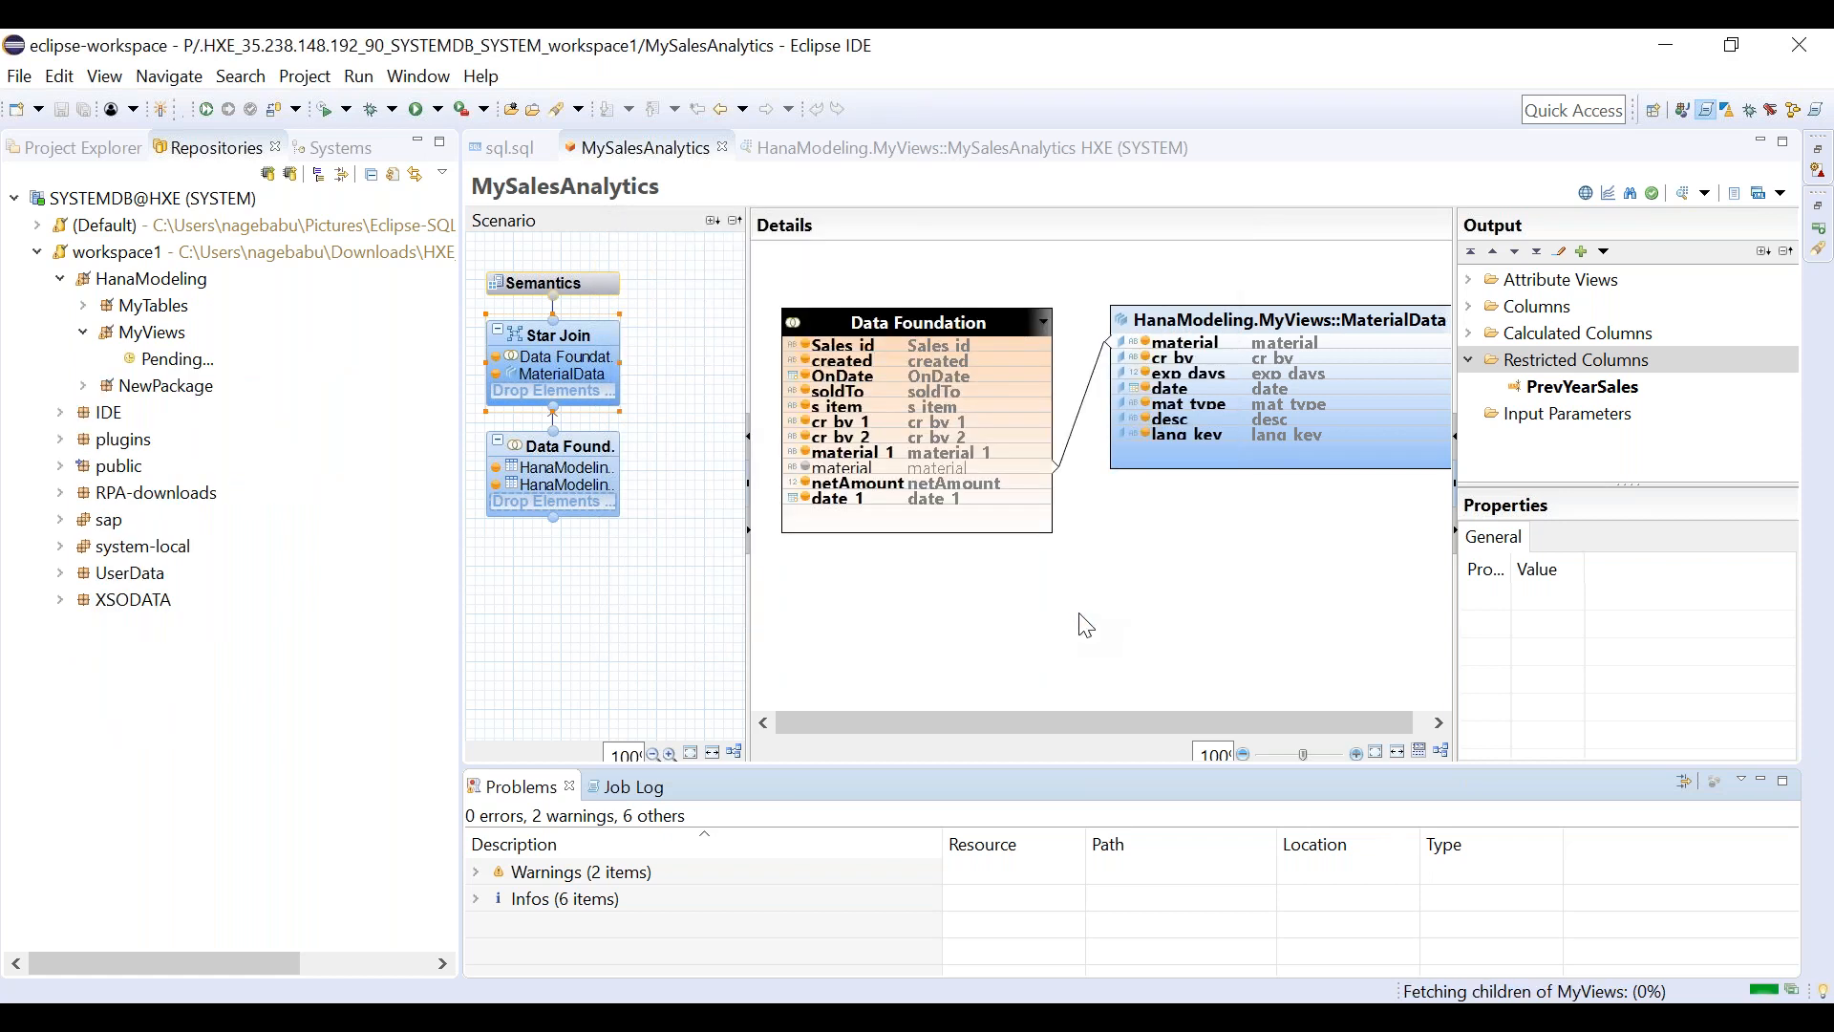
# Check the latest activation in the job log and open a raw data preview of the MySalesAnalytics view.
pyautogui.click(631, 787)
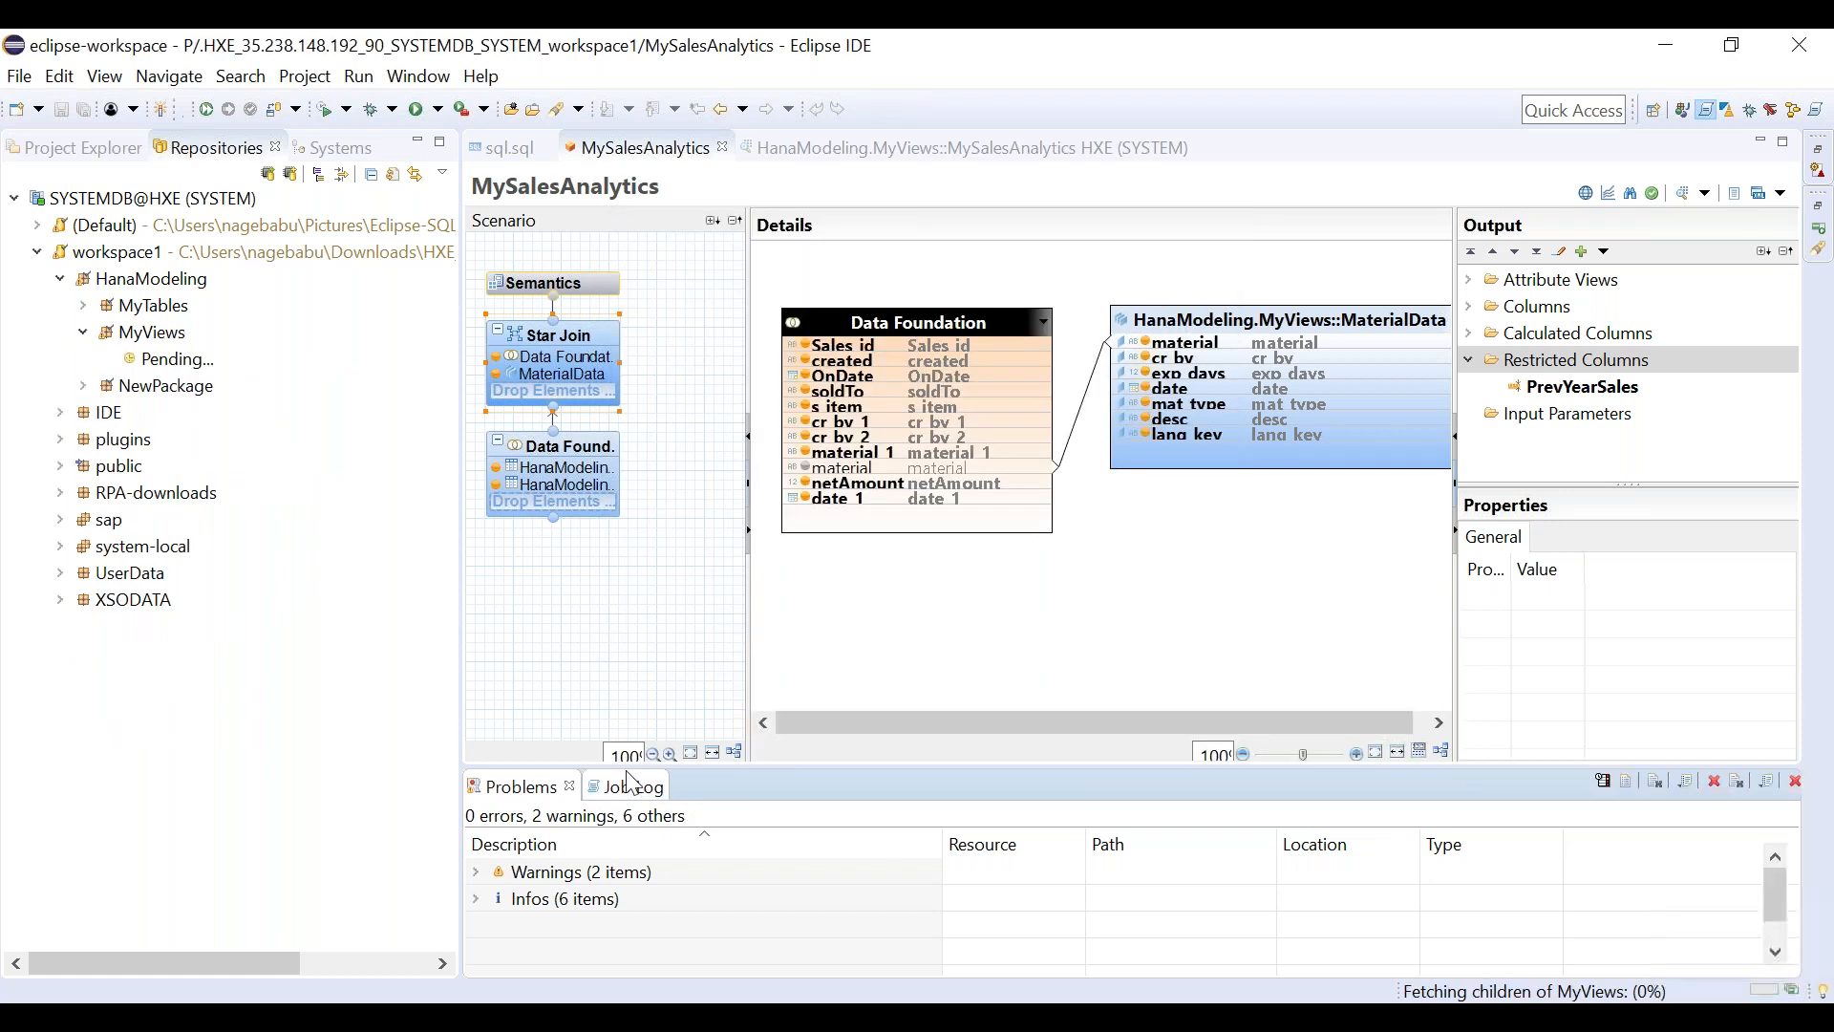
pyautogui.click(648, 886)
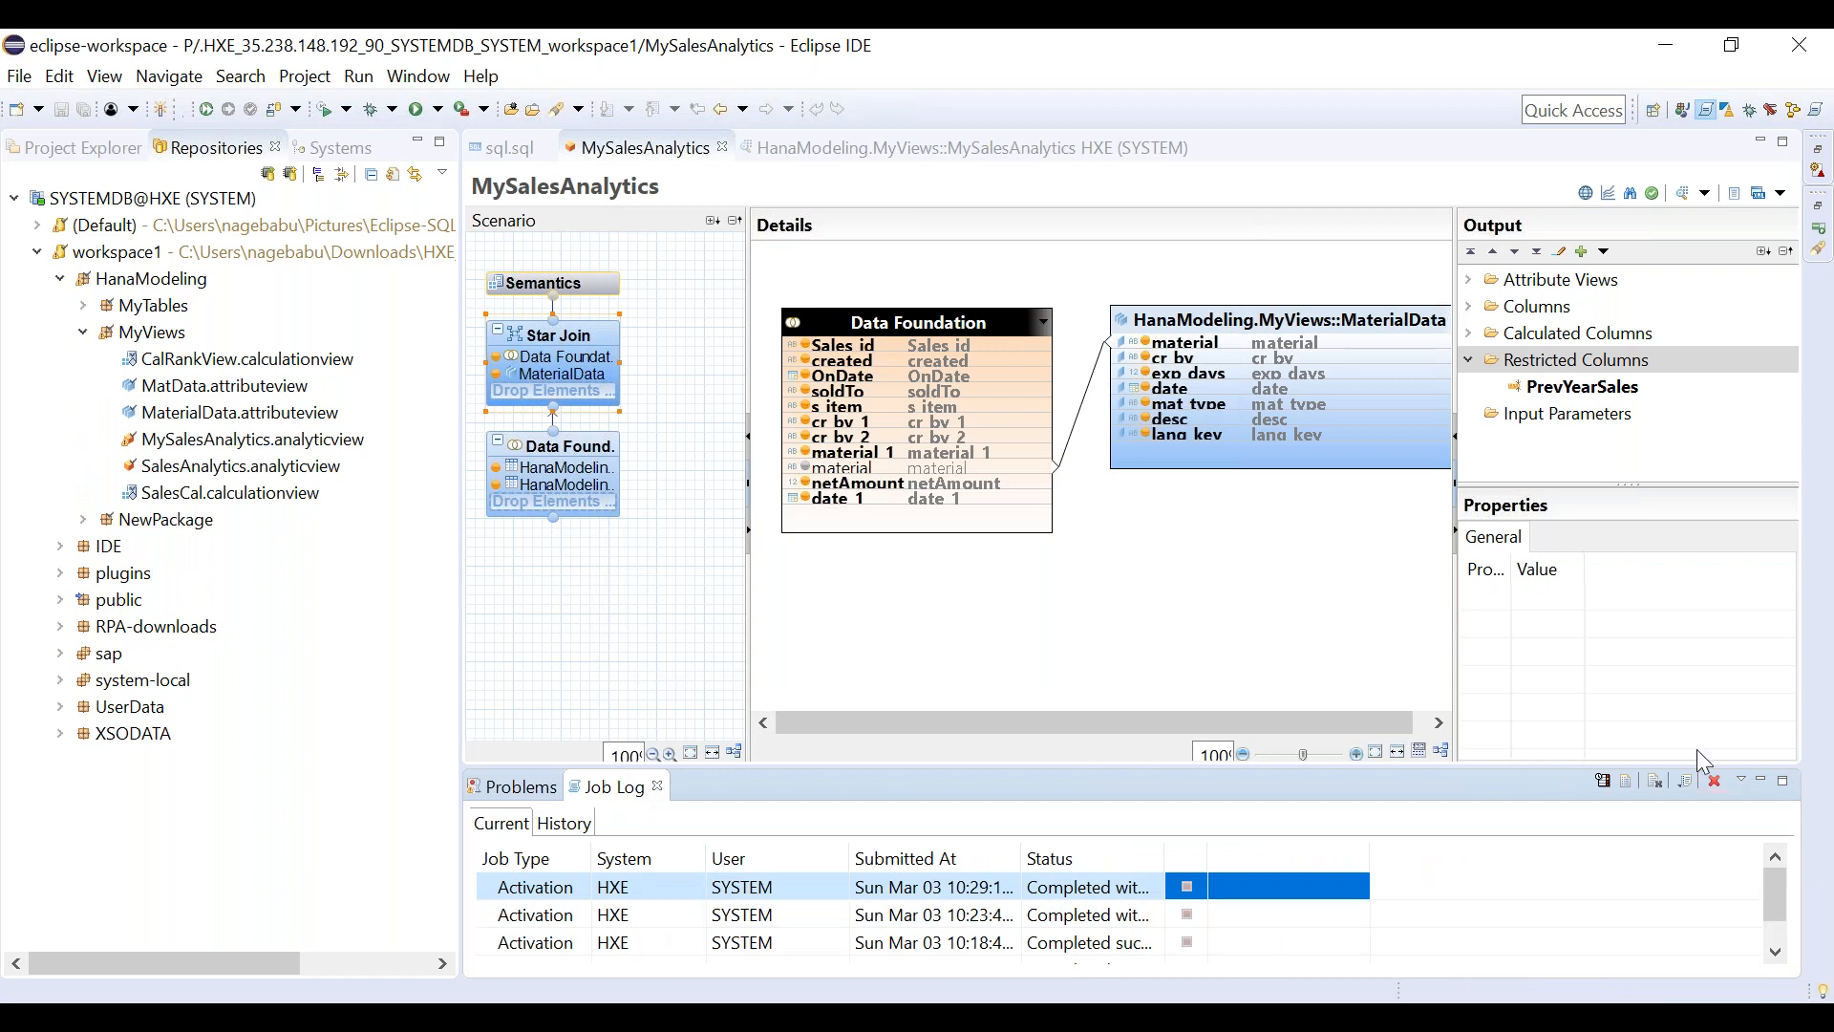
pyautogui.click(1683, 193)
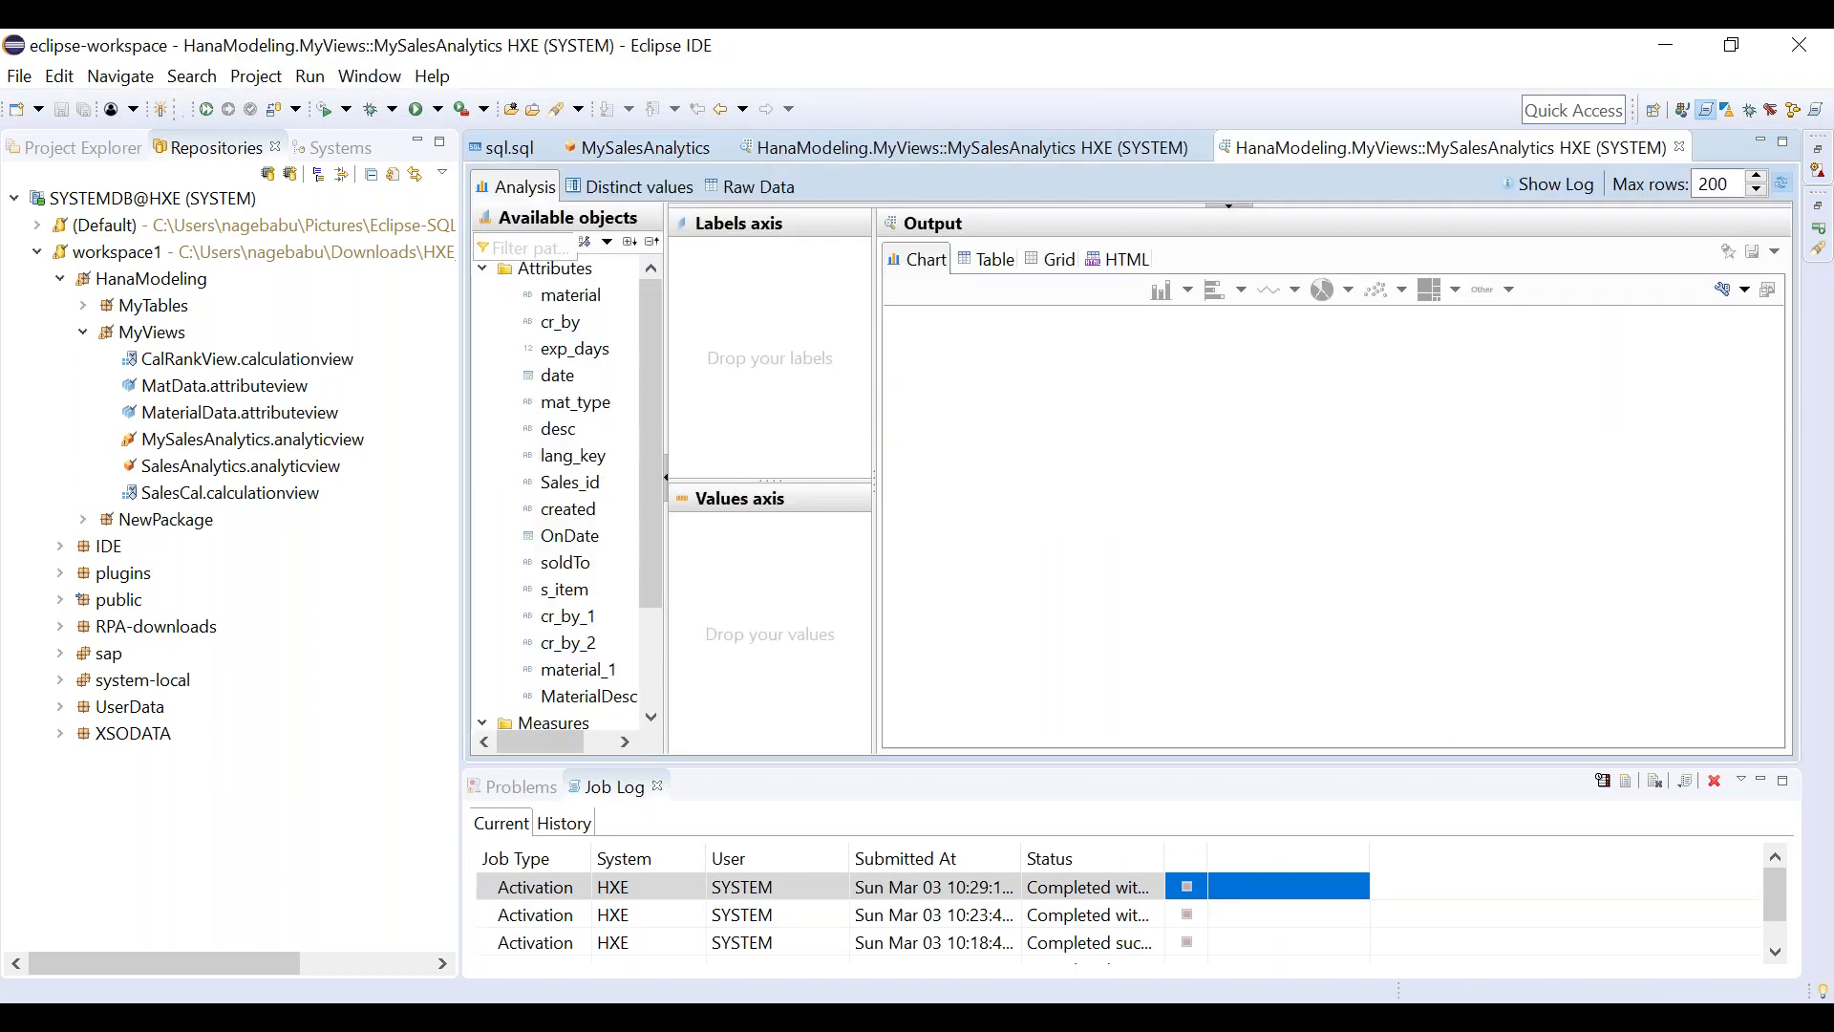
pyautogui.click(734, 183)
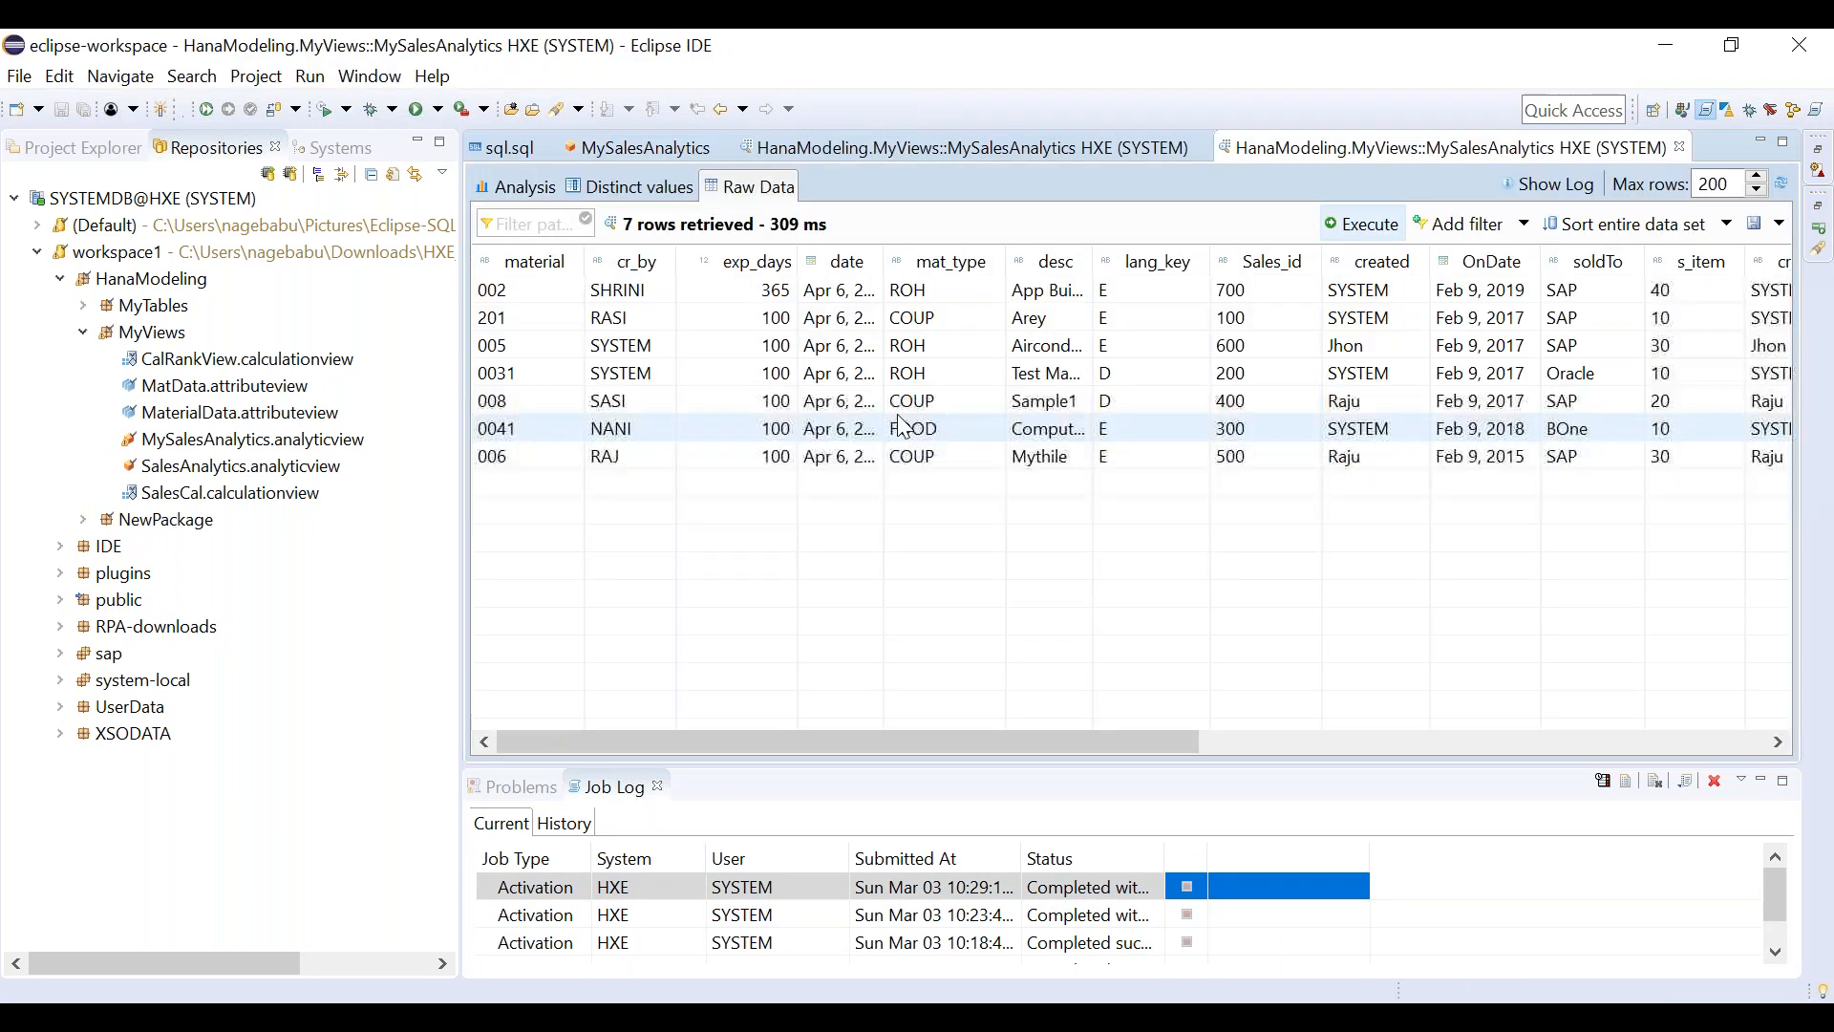
# Compare the OnDate and PrevYearSales values in the raw data, focusing on the row for material 0041.
pyautogui.moveTo(923, 737); pyautogui.dragTo(1502, 749)
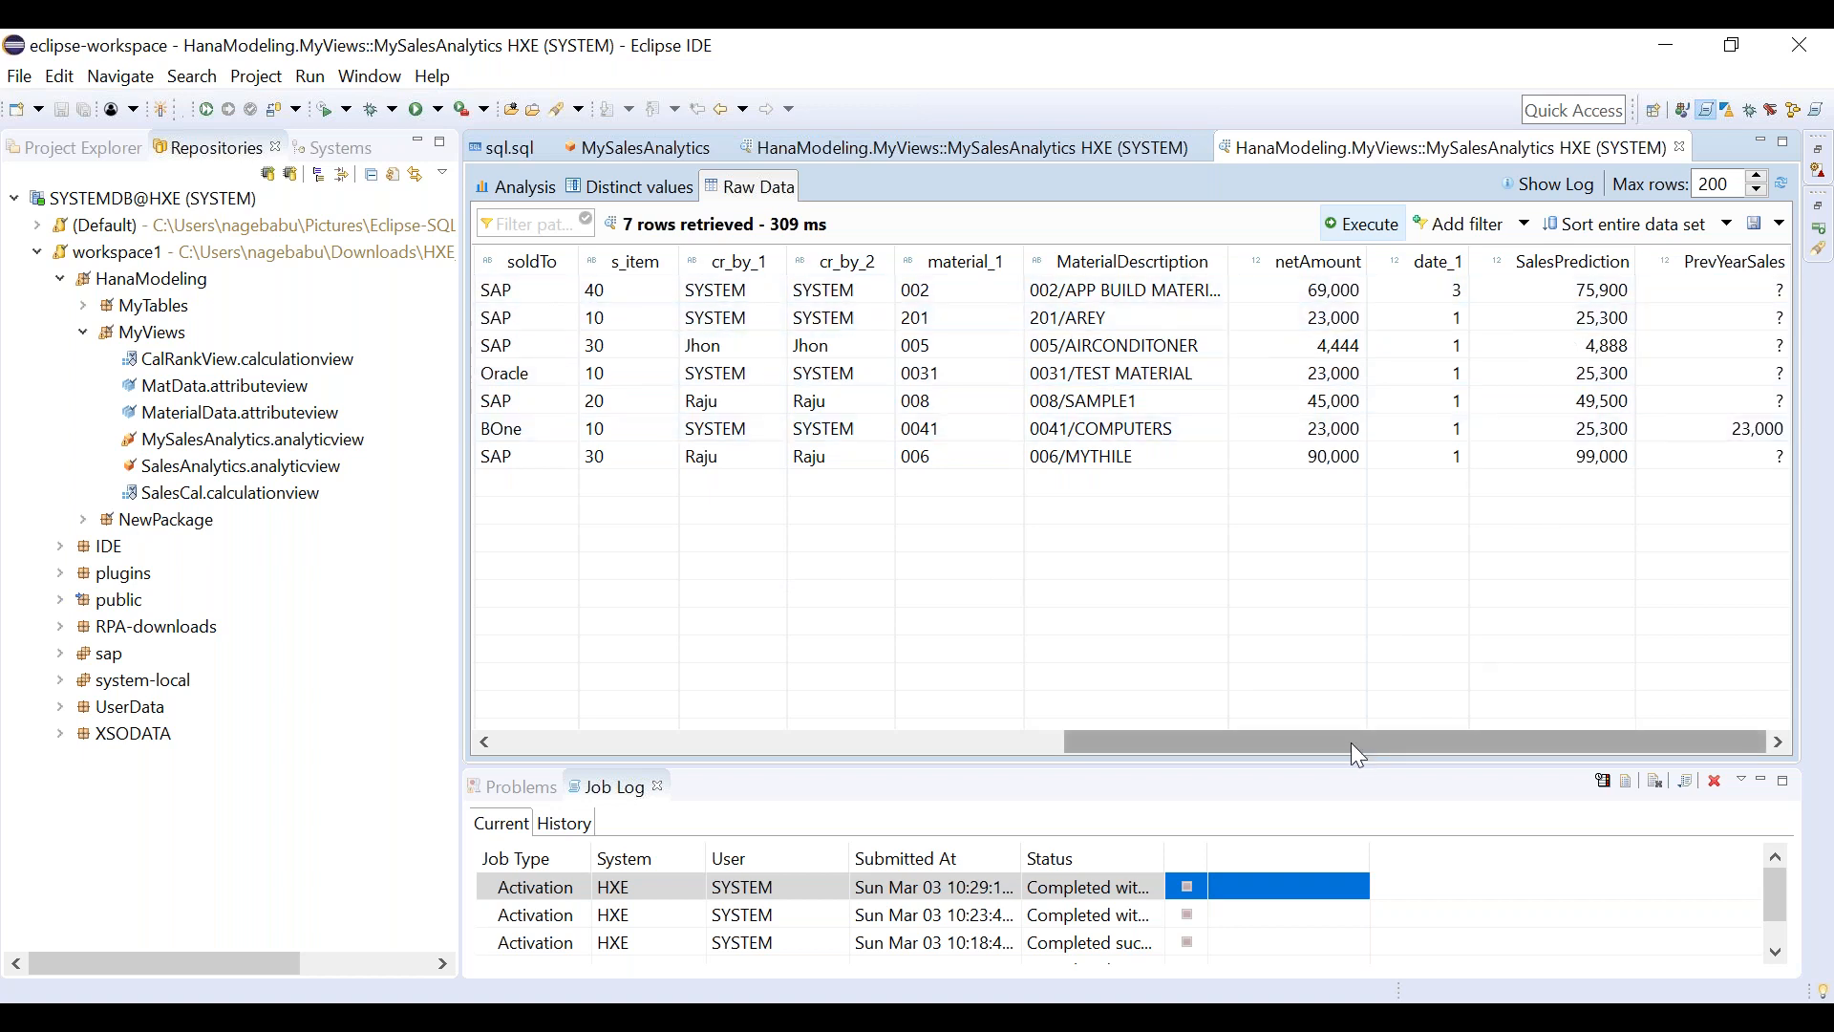
pyautogui.moveTo(1339, 744); pyautogui.dragTo(1024, 742)
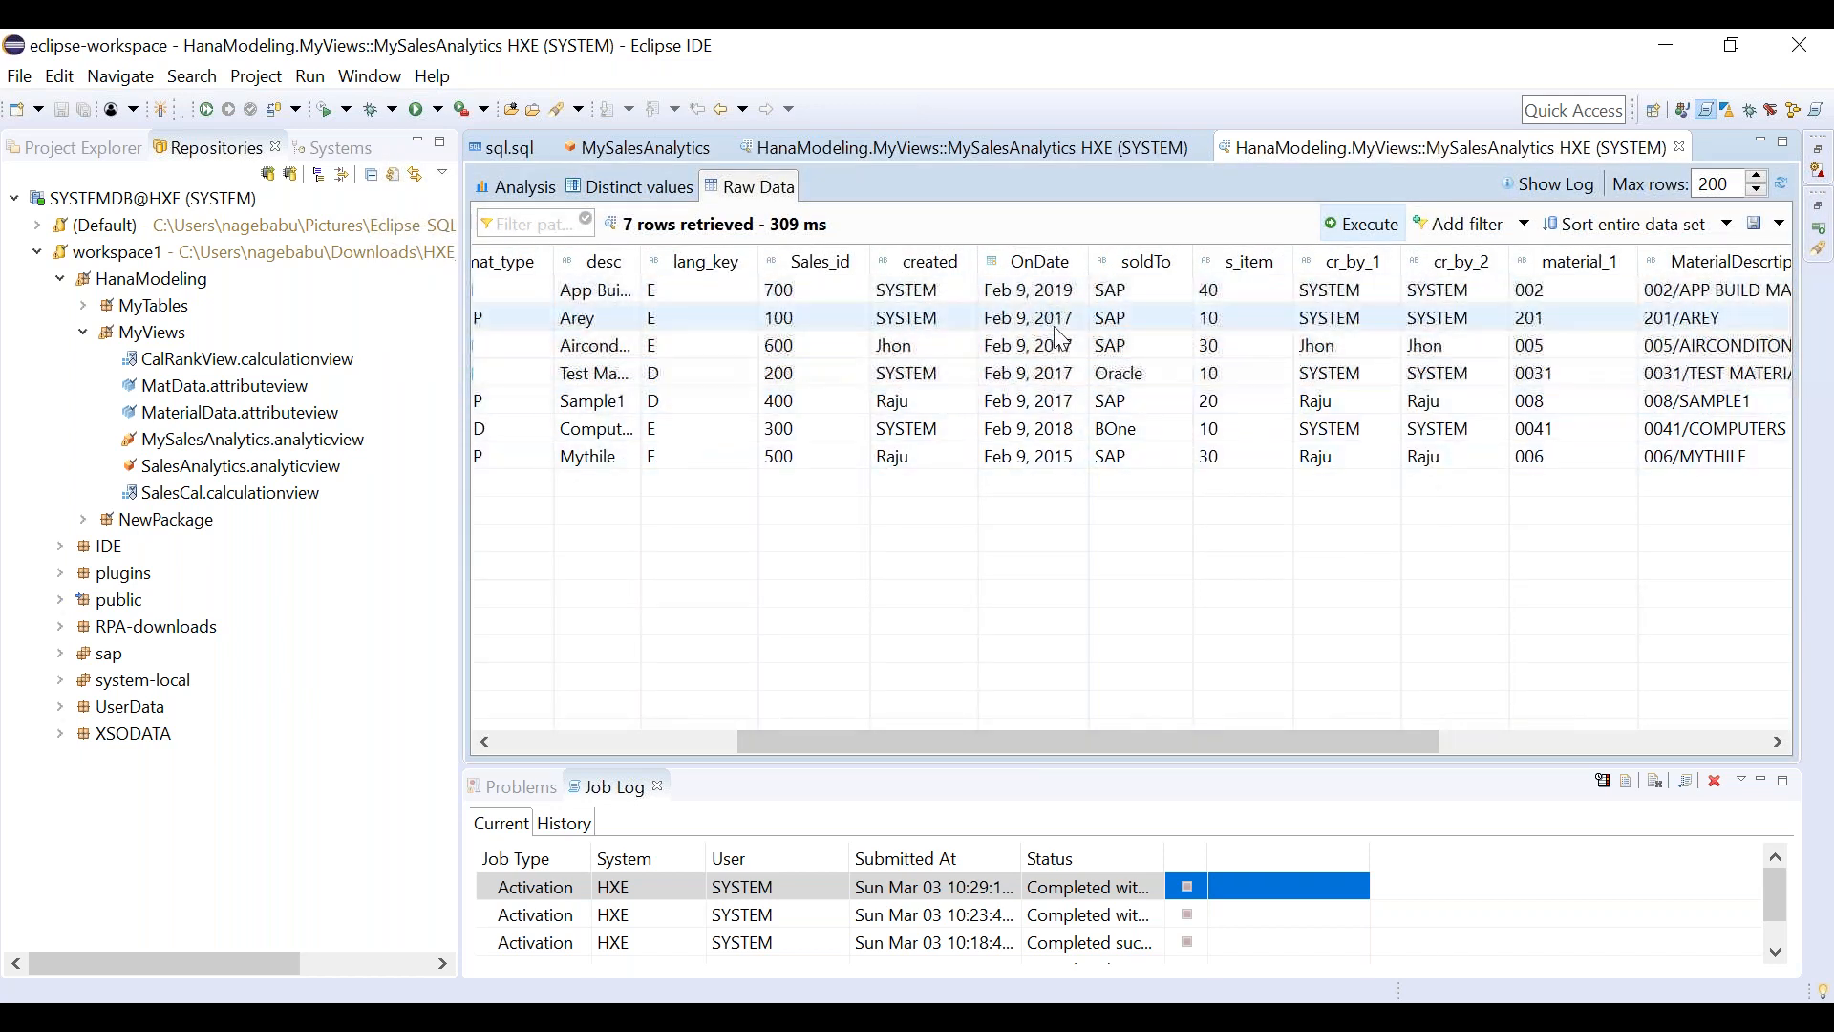
pyautogui.click(1058, 440)
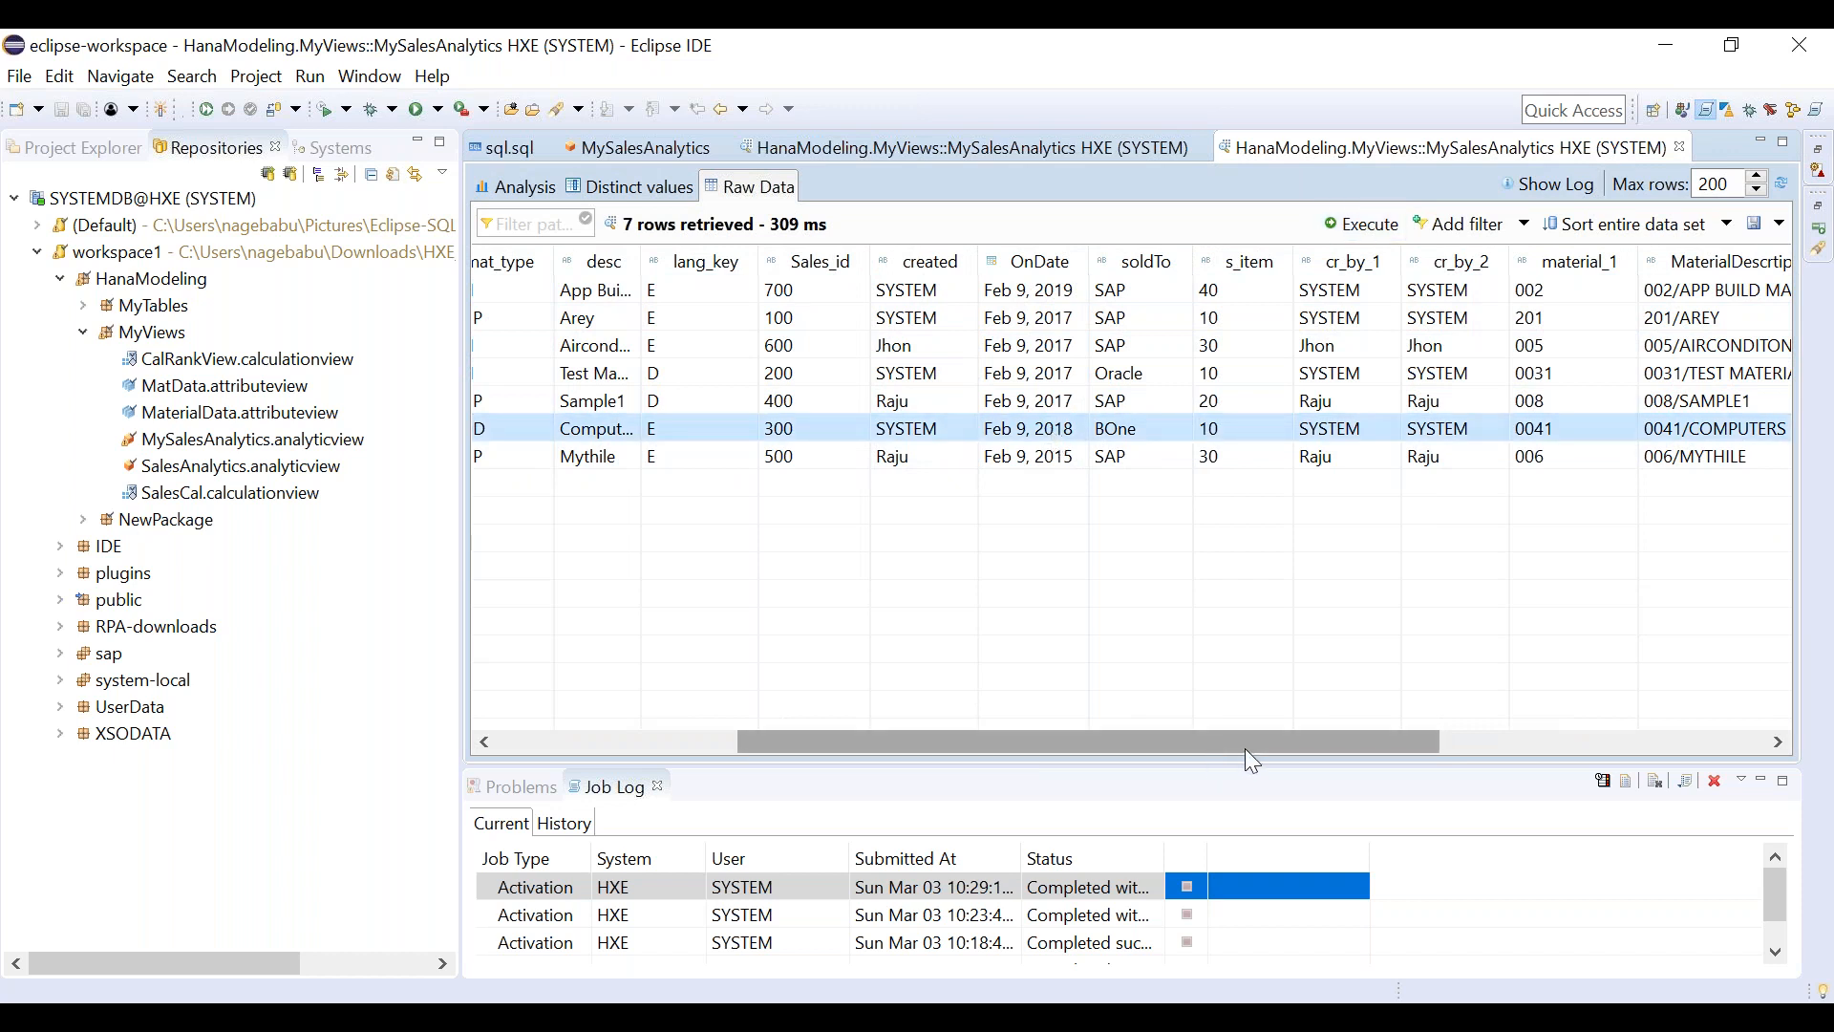
pyautogui.moveTo(1246, 748); pyautogui.dragTo(1563, 748)
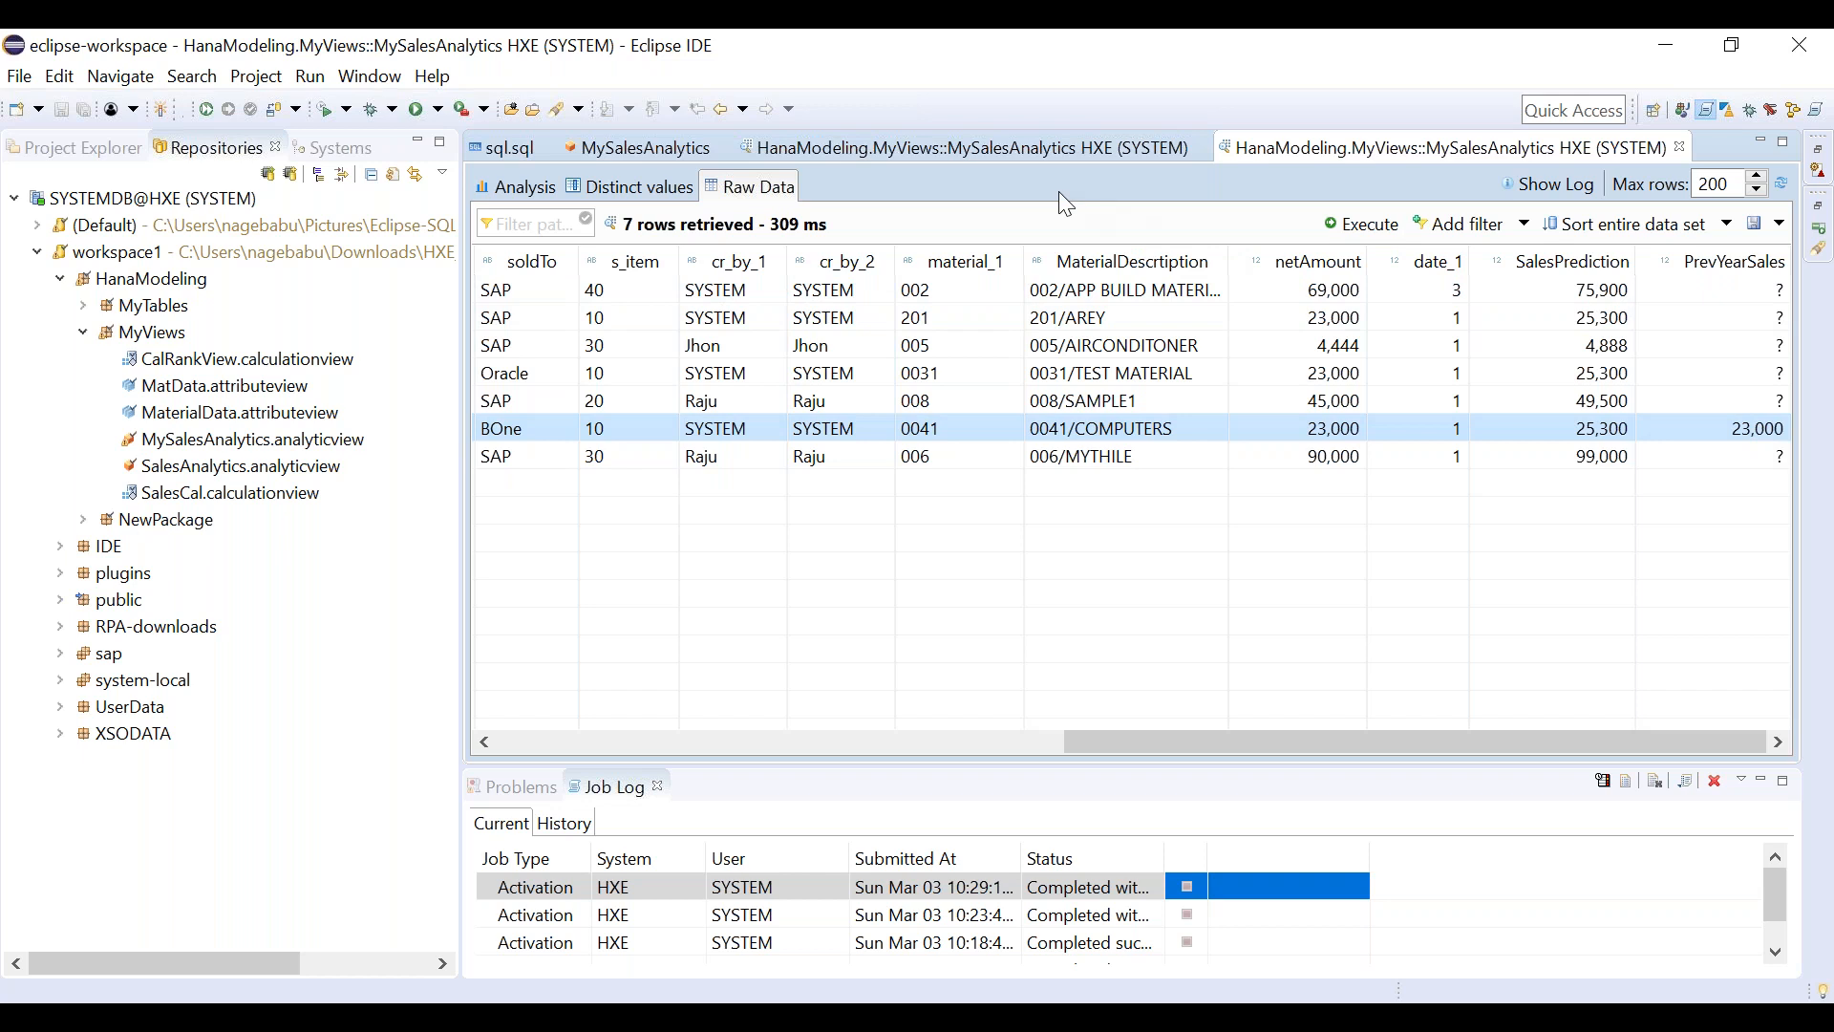
# Return to the MySalesAnalytics model and review its calculated columns and the PrevYearSales restricted column in the output.
pyautogui.click(659, 153)
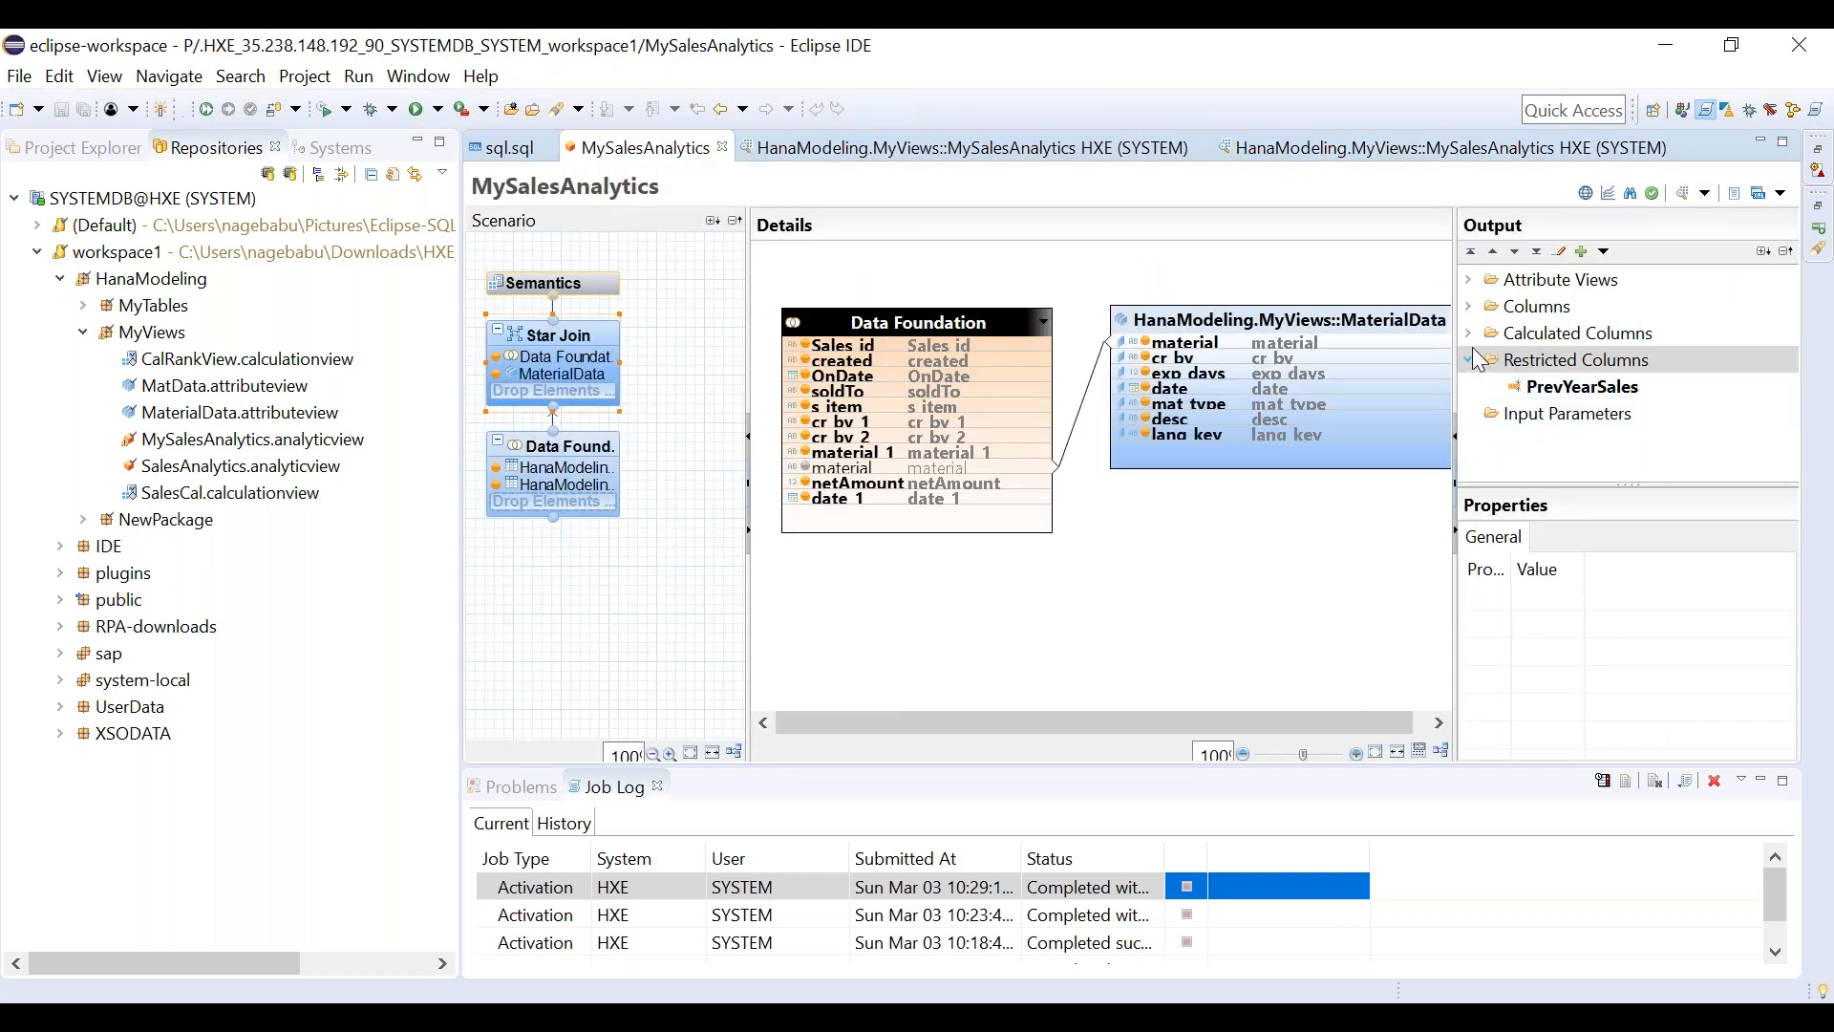
pyautogui.click(1472, 333)
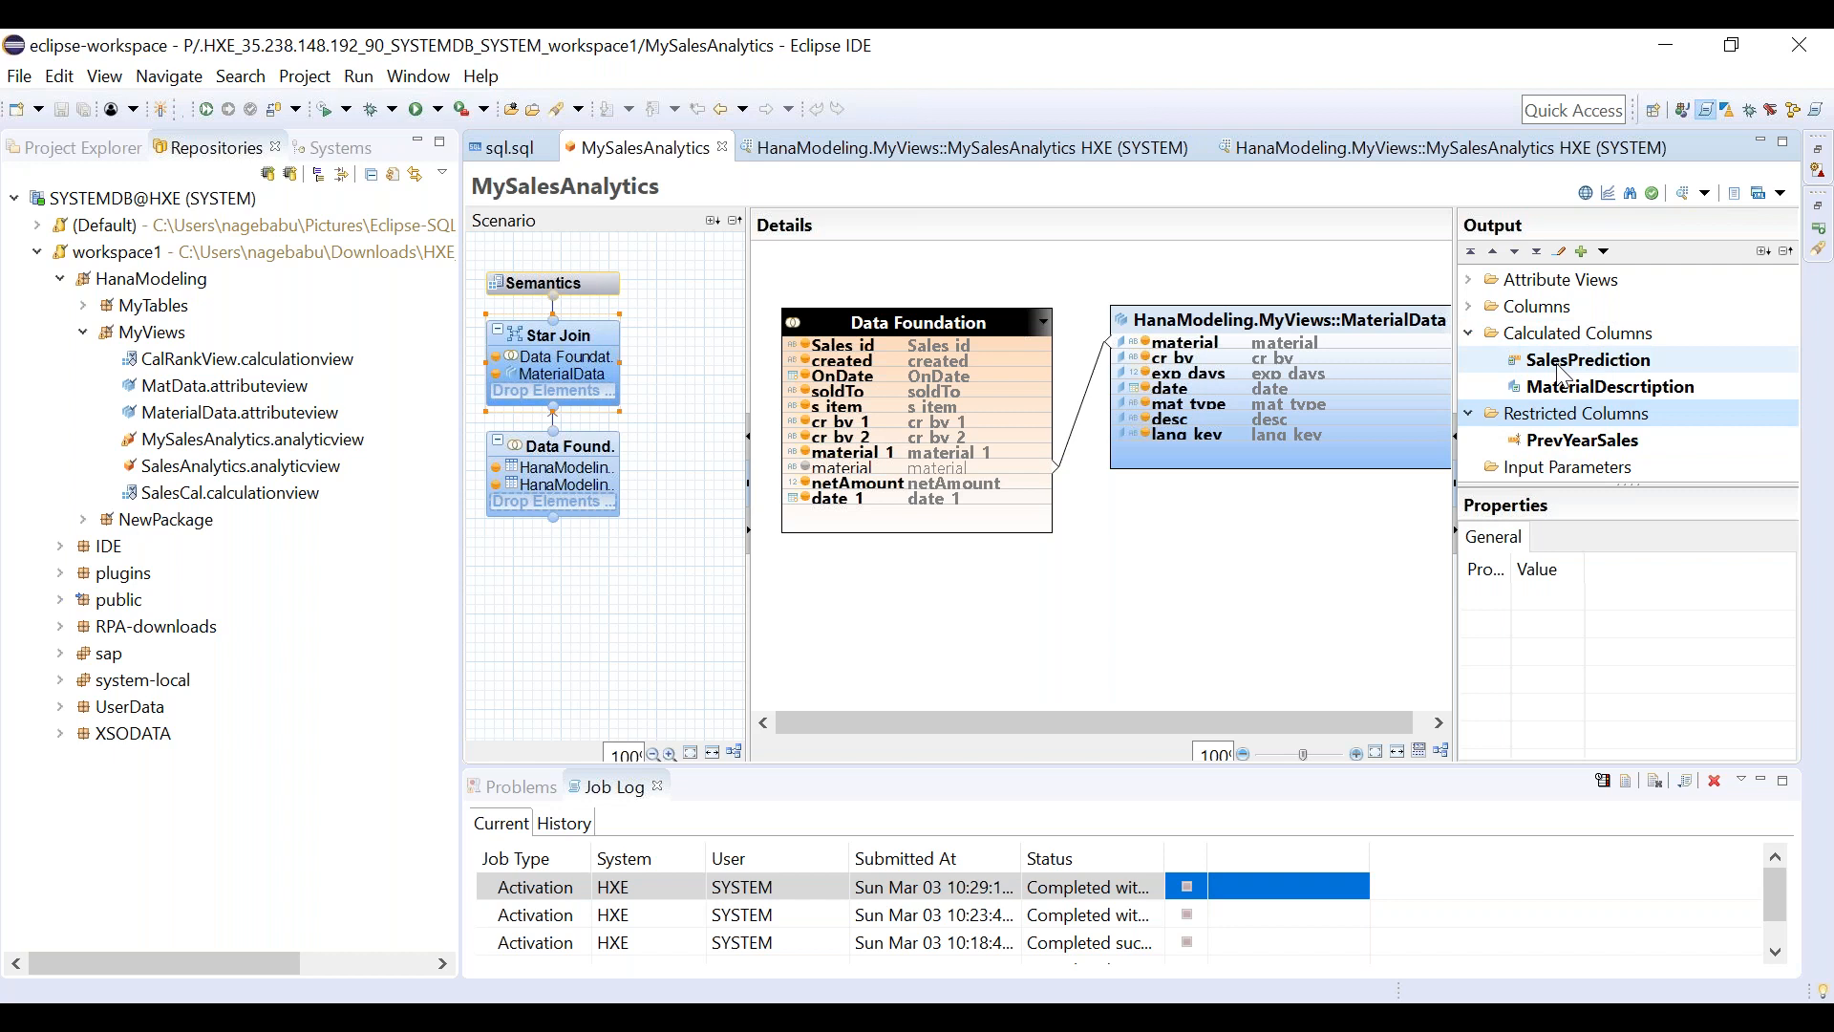
pyautogui.click(1595, 443)
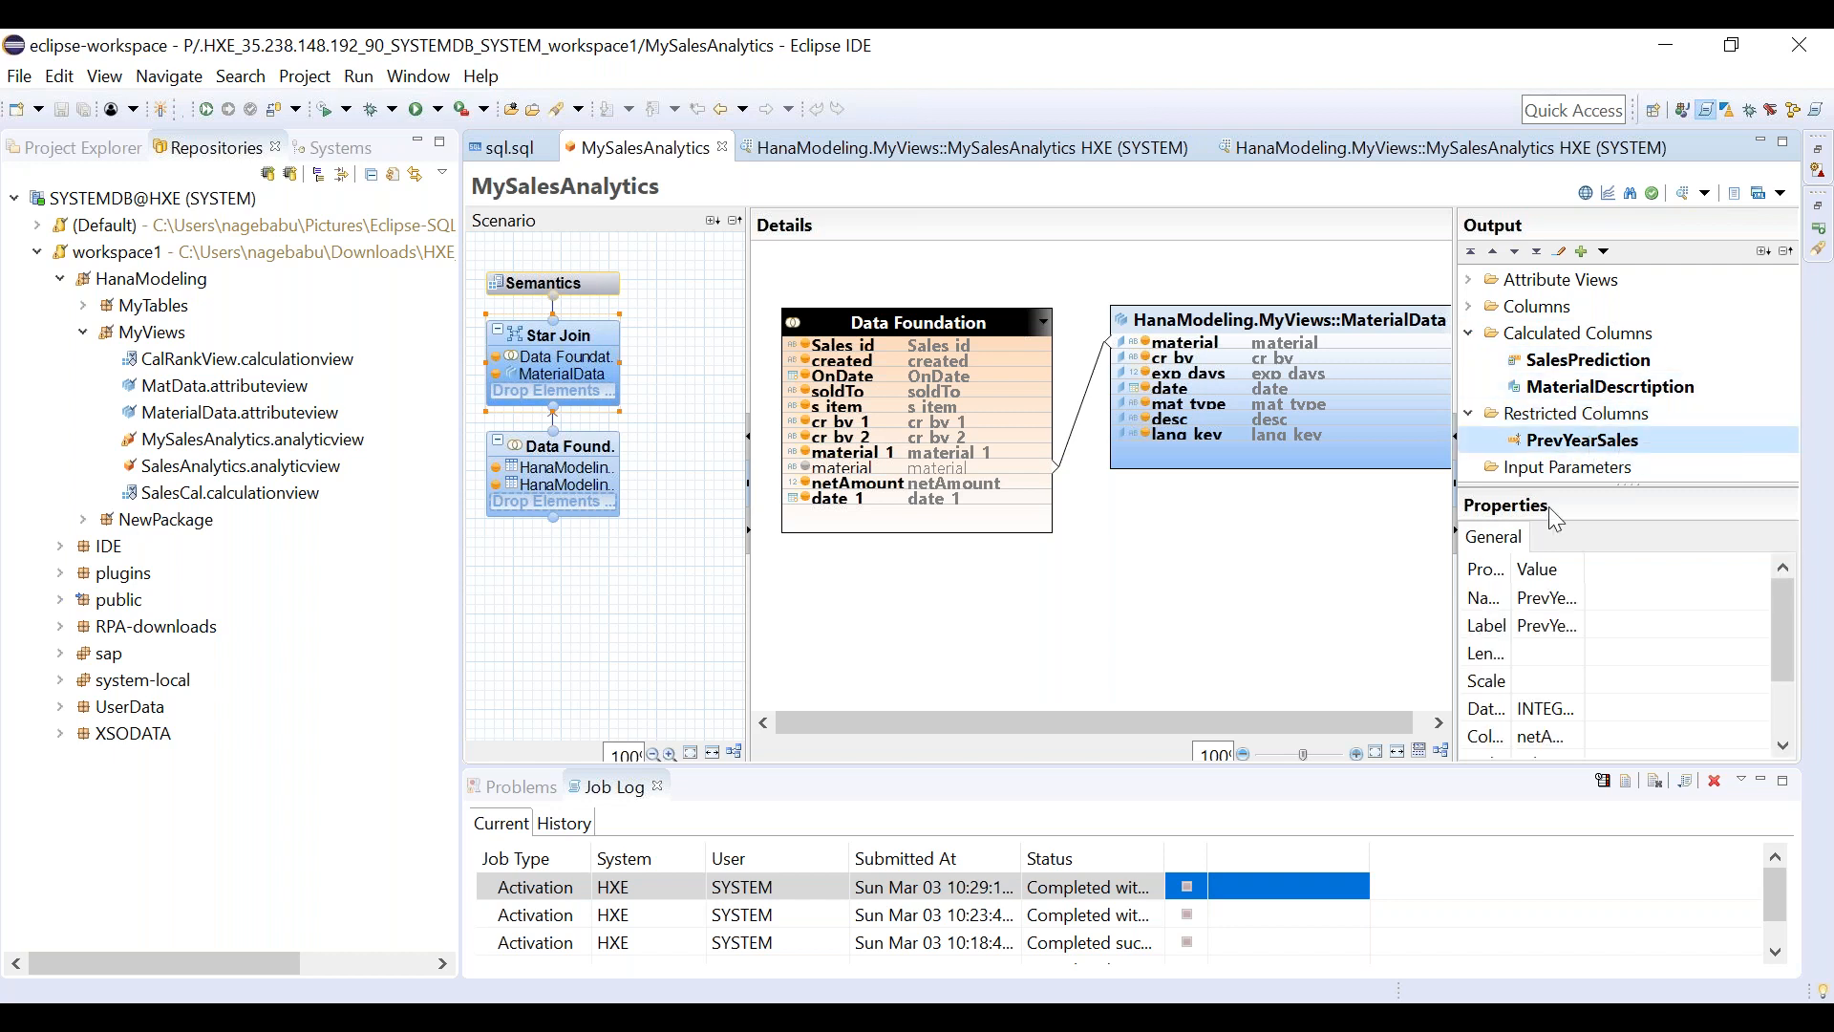
pyautogui.click(1476, 341)
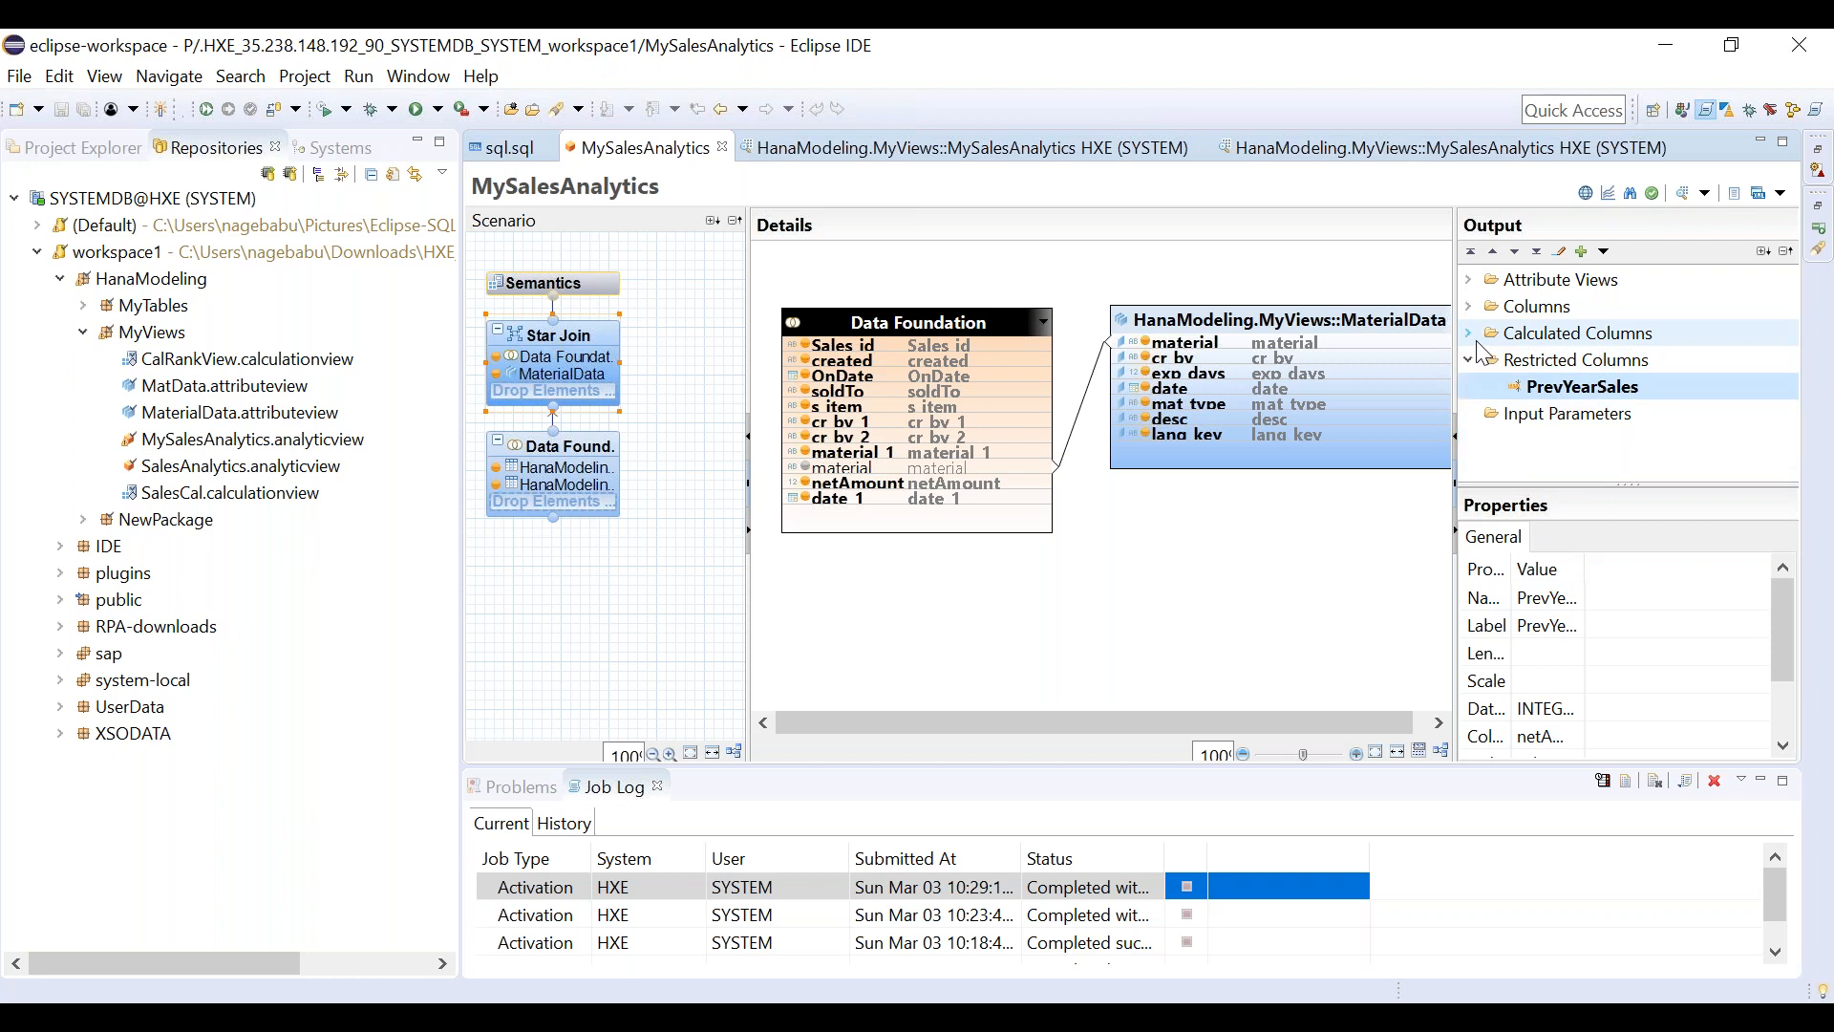
pyautogui.click(1476, 361)
pyautogui.click(1476, 361)
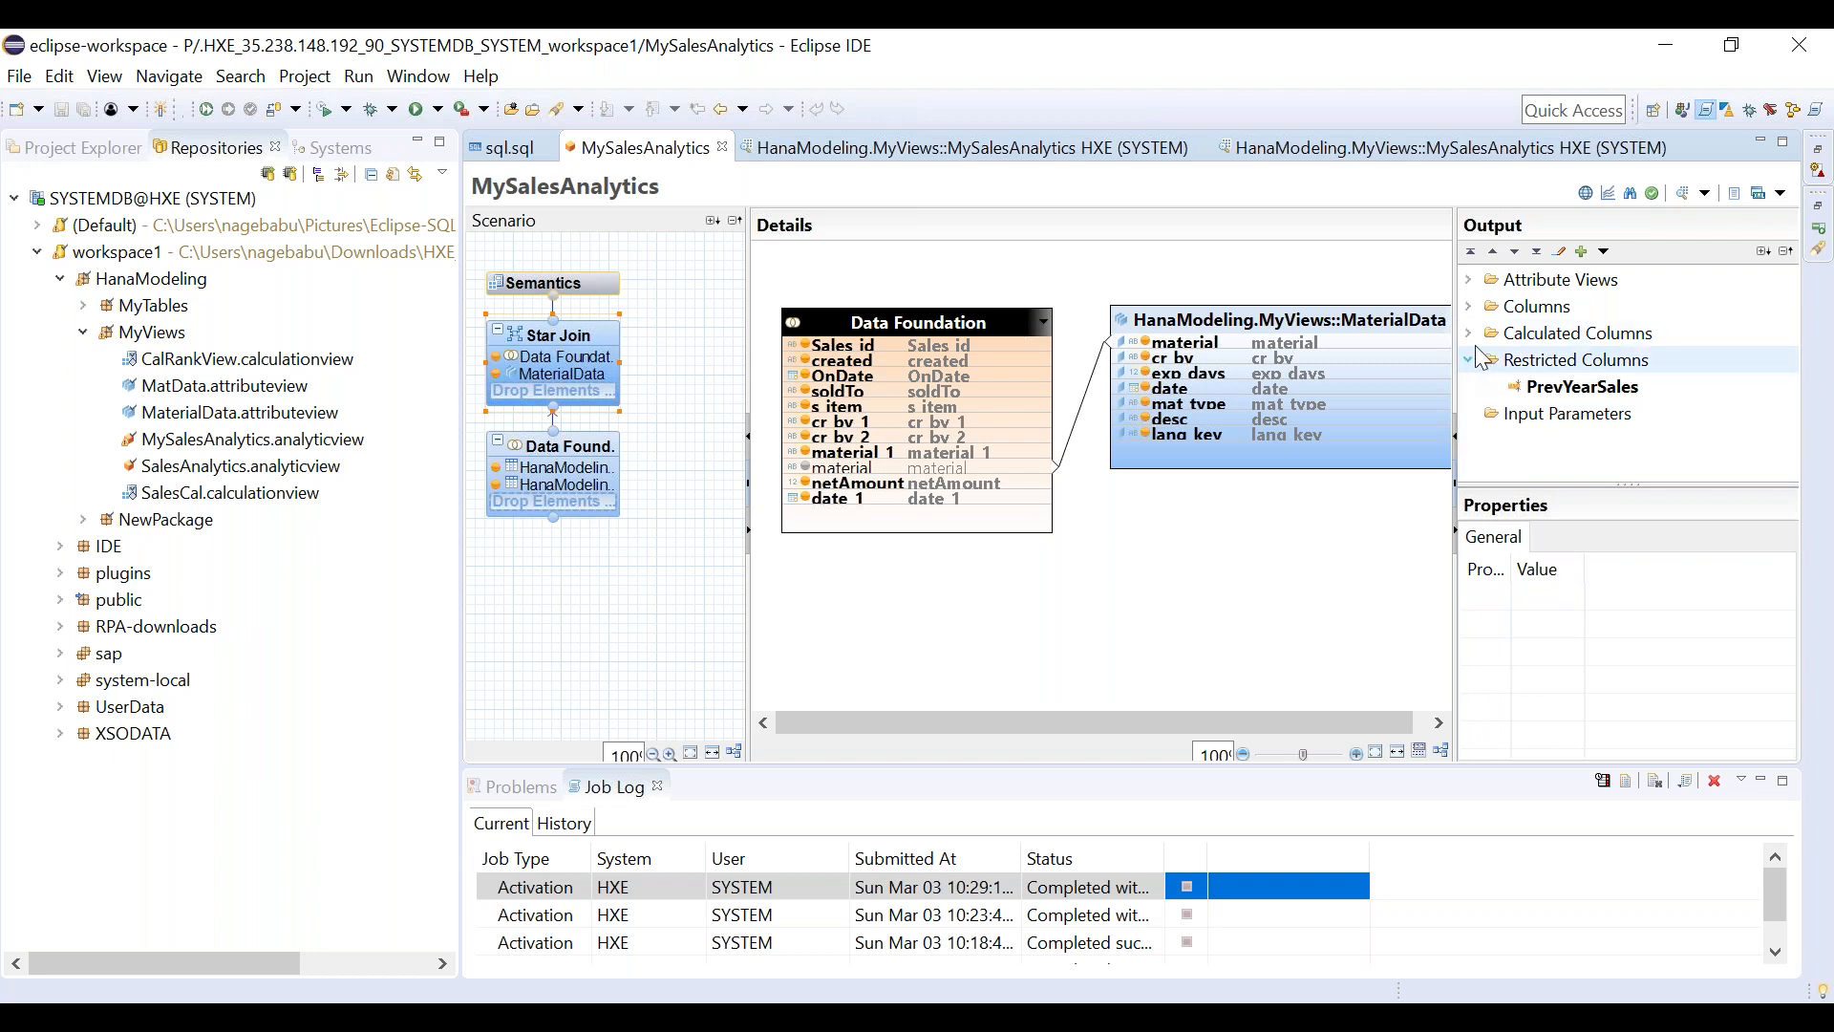
pyautogui.click(1476, 337)
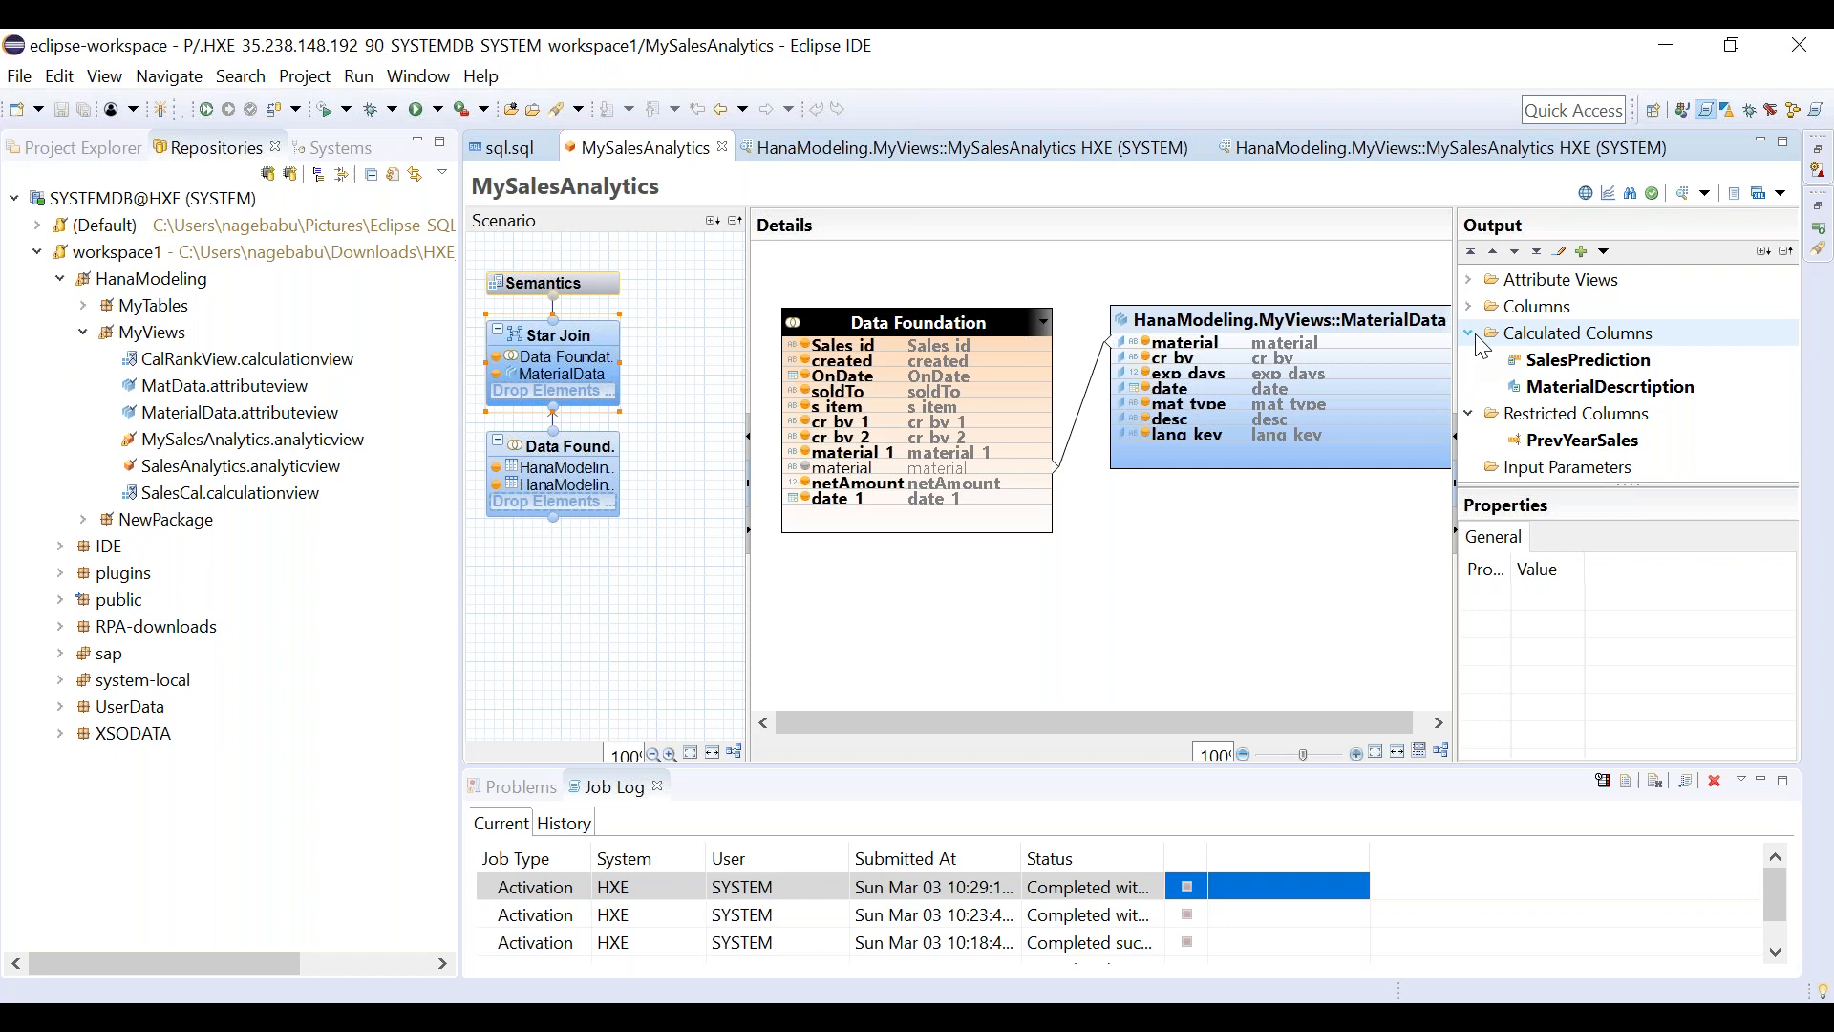
pyautogui.click(1476, 337)
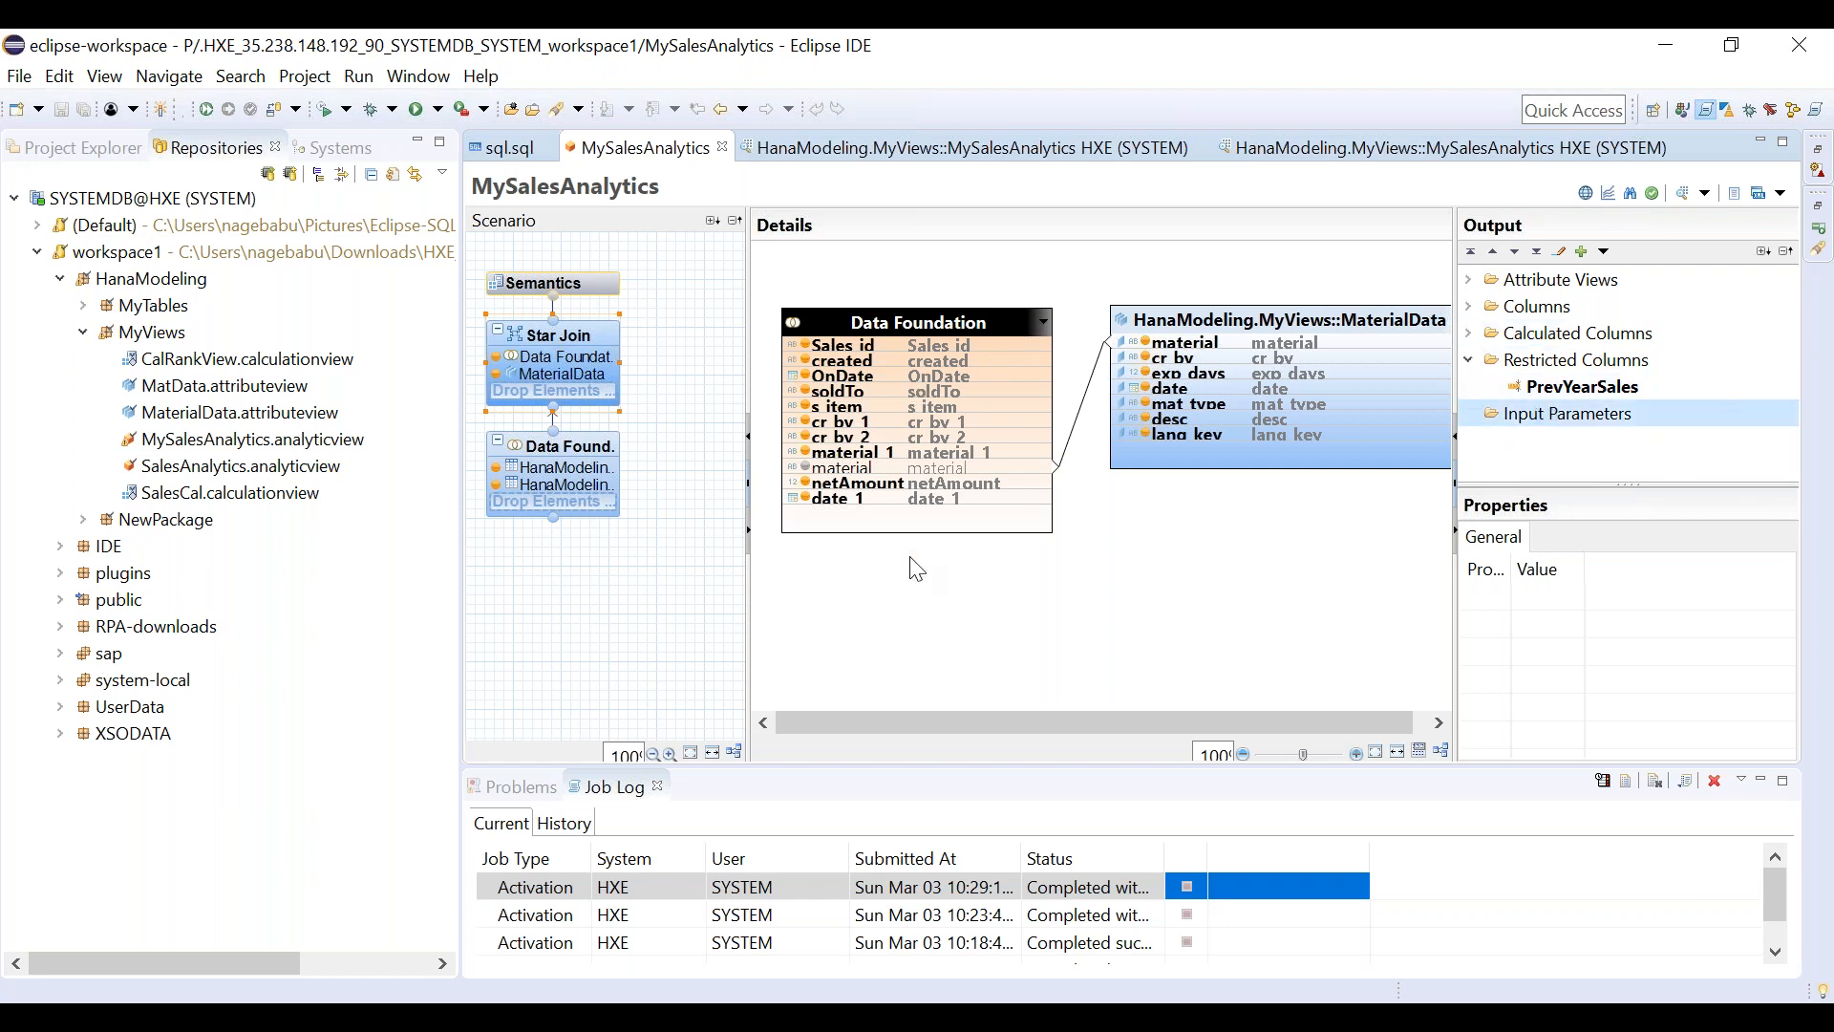
# Inspect the Data Foundation and Star Join nodes and revisit the latest MySalesAnalytics data preview.
pyautogui.click(581, 464)
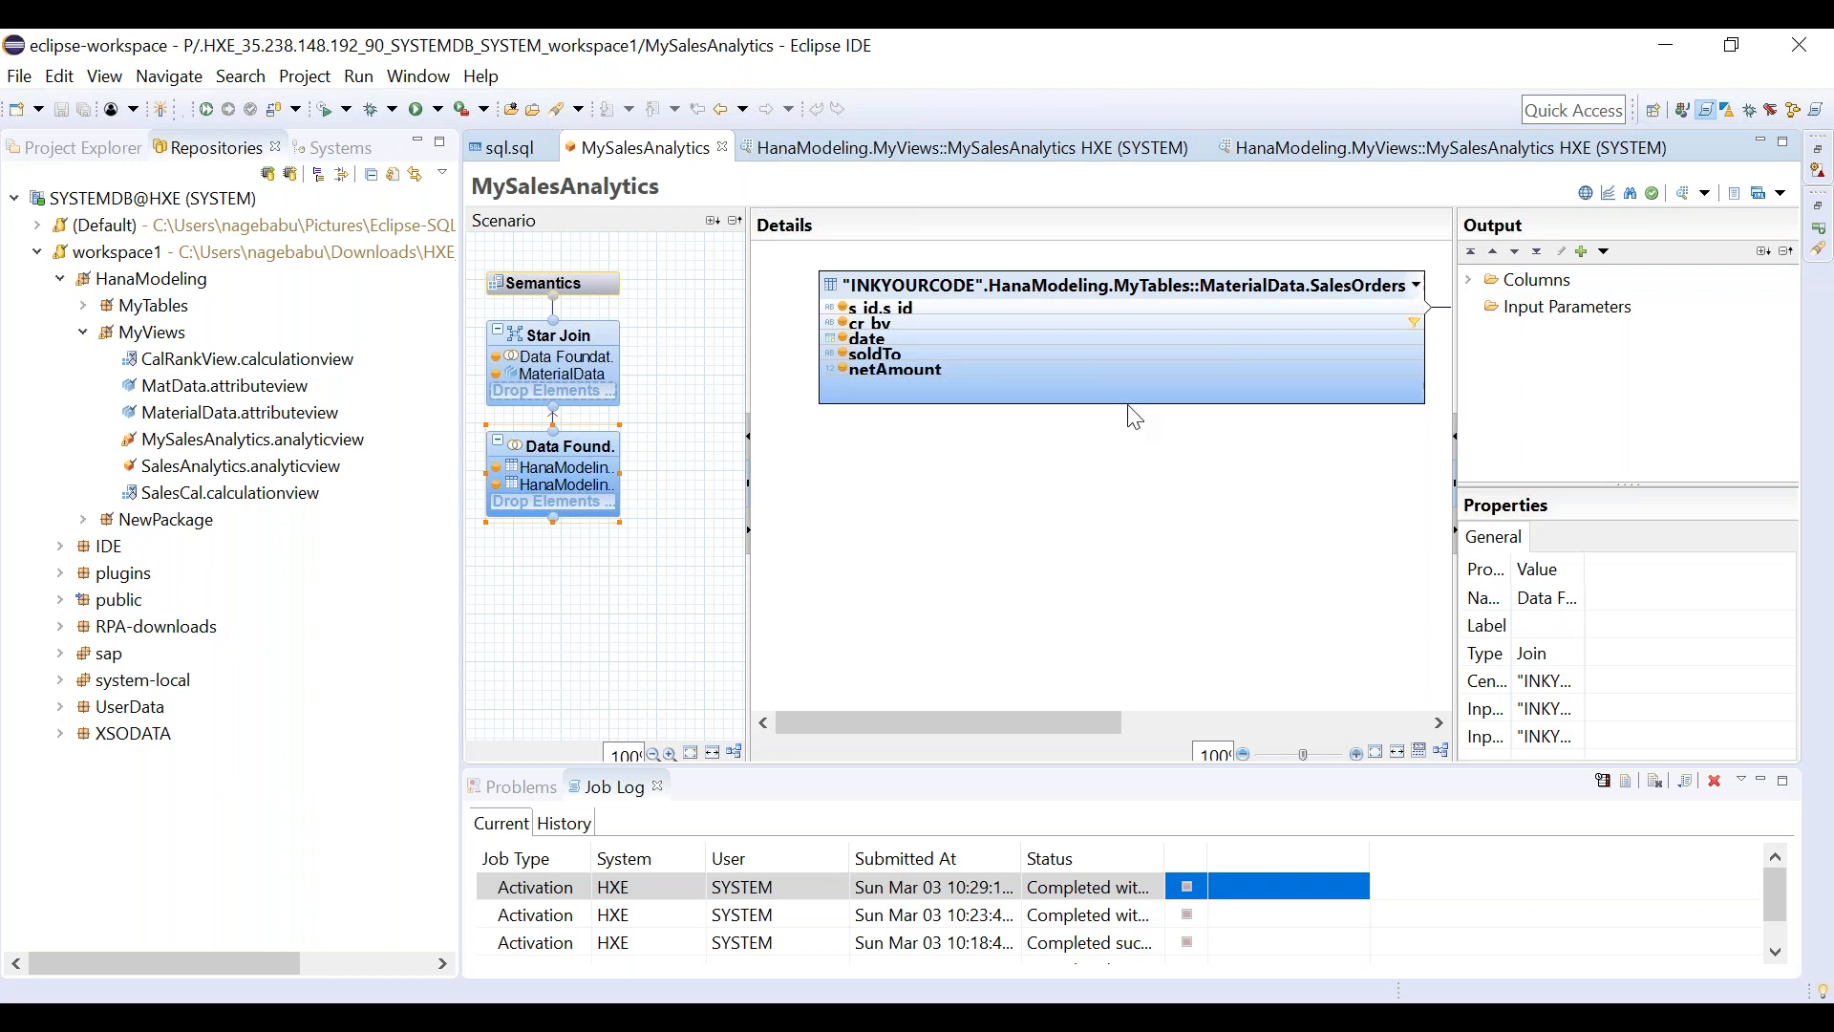
pyautogui.click(562, 363)
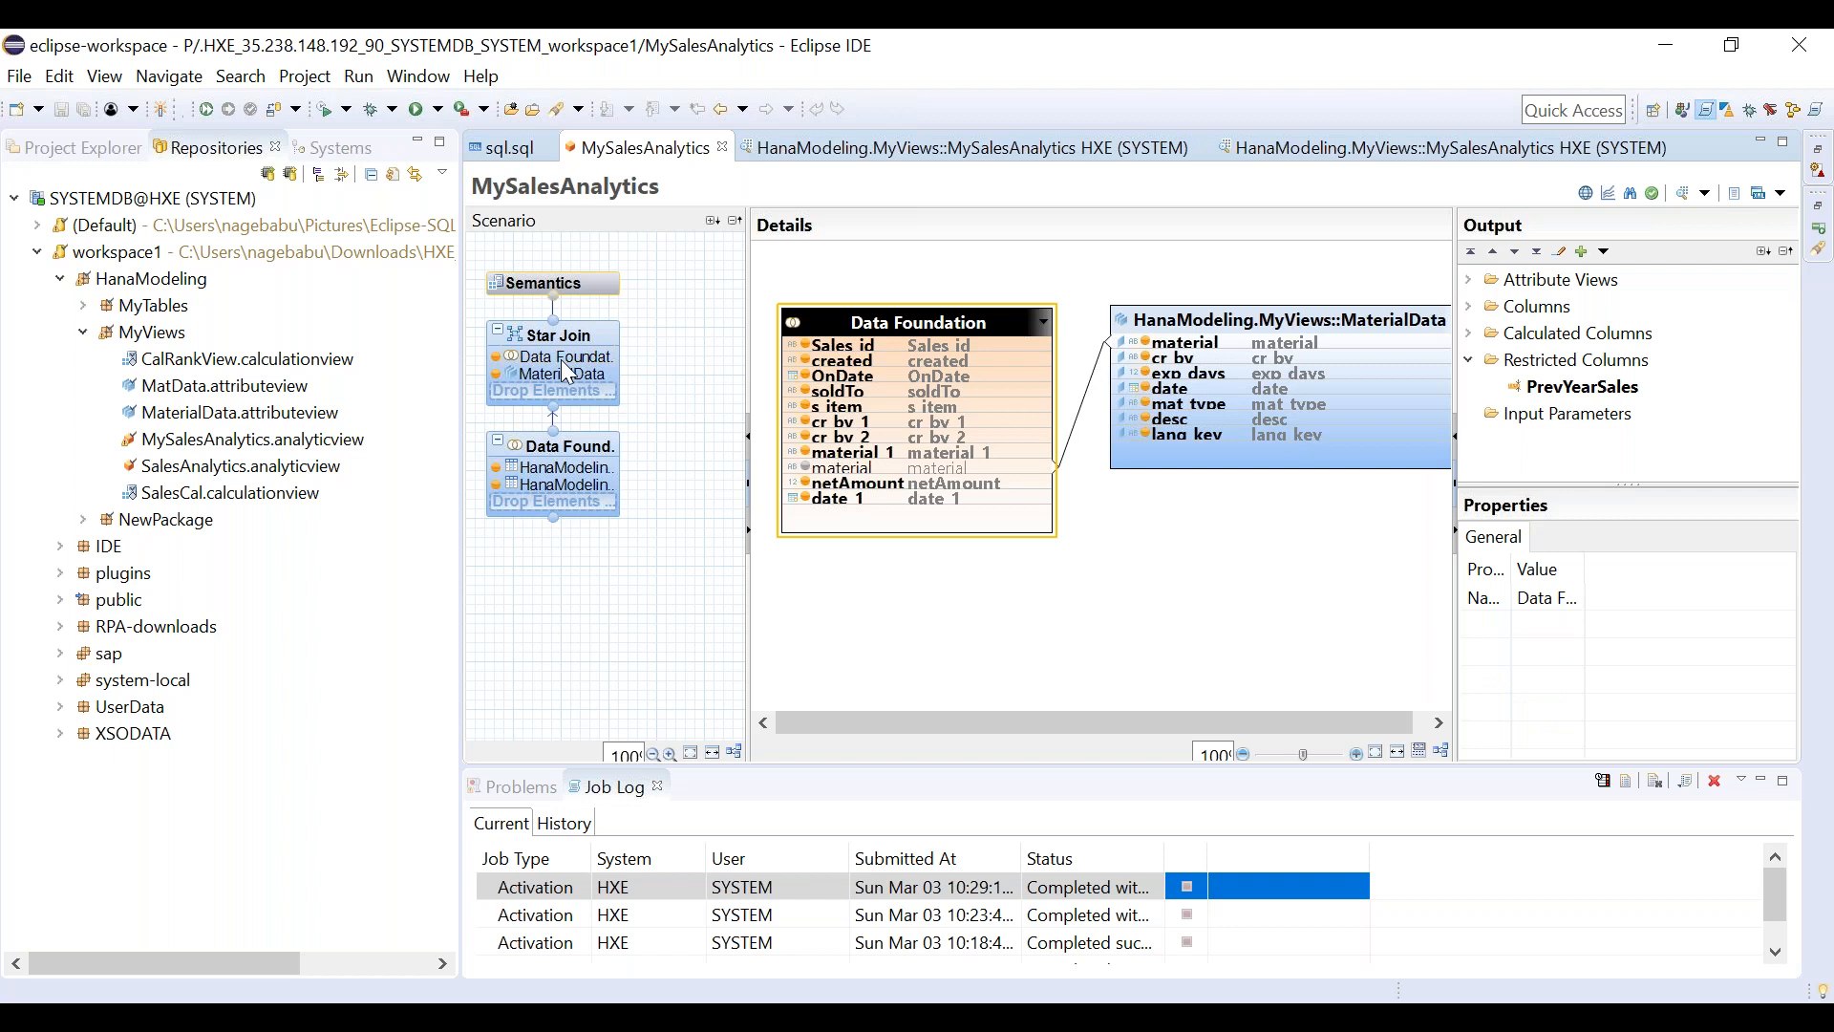
pyautogui.click(1323, 151)
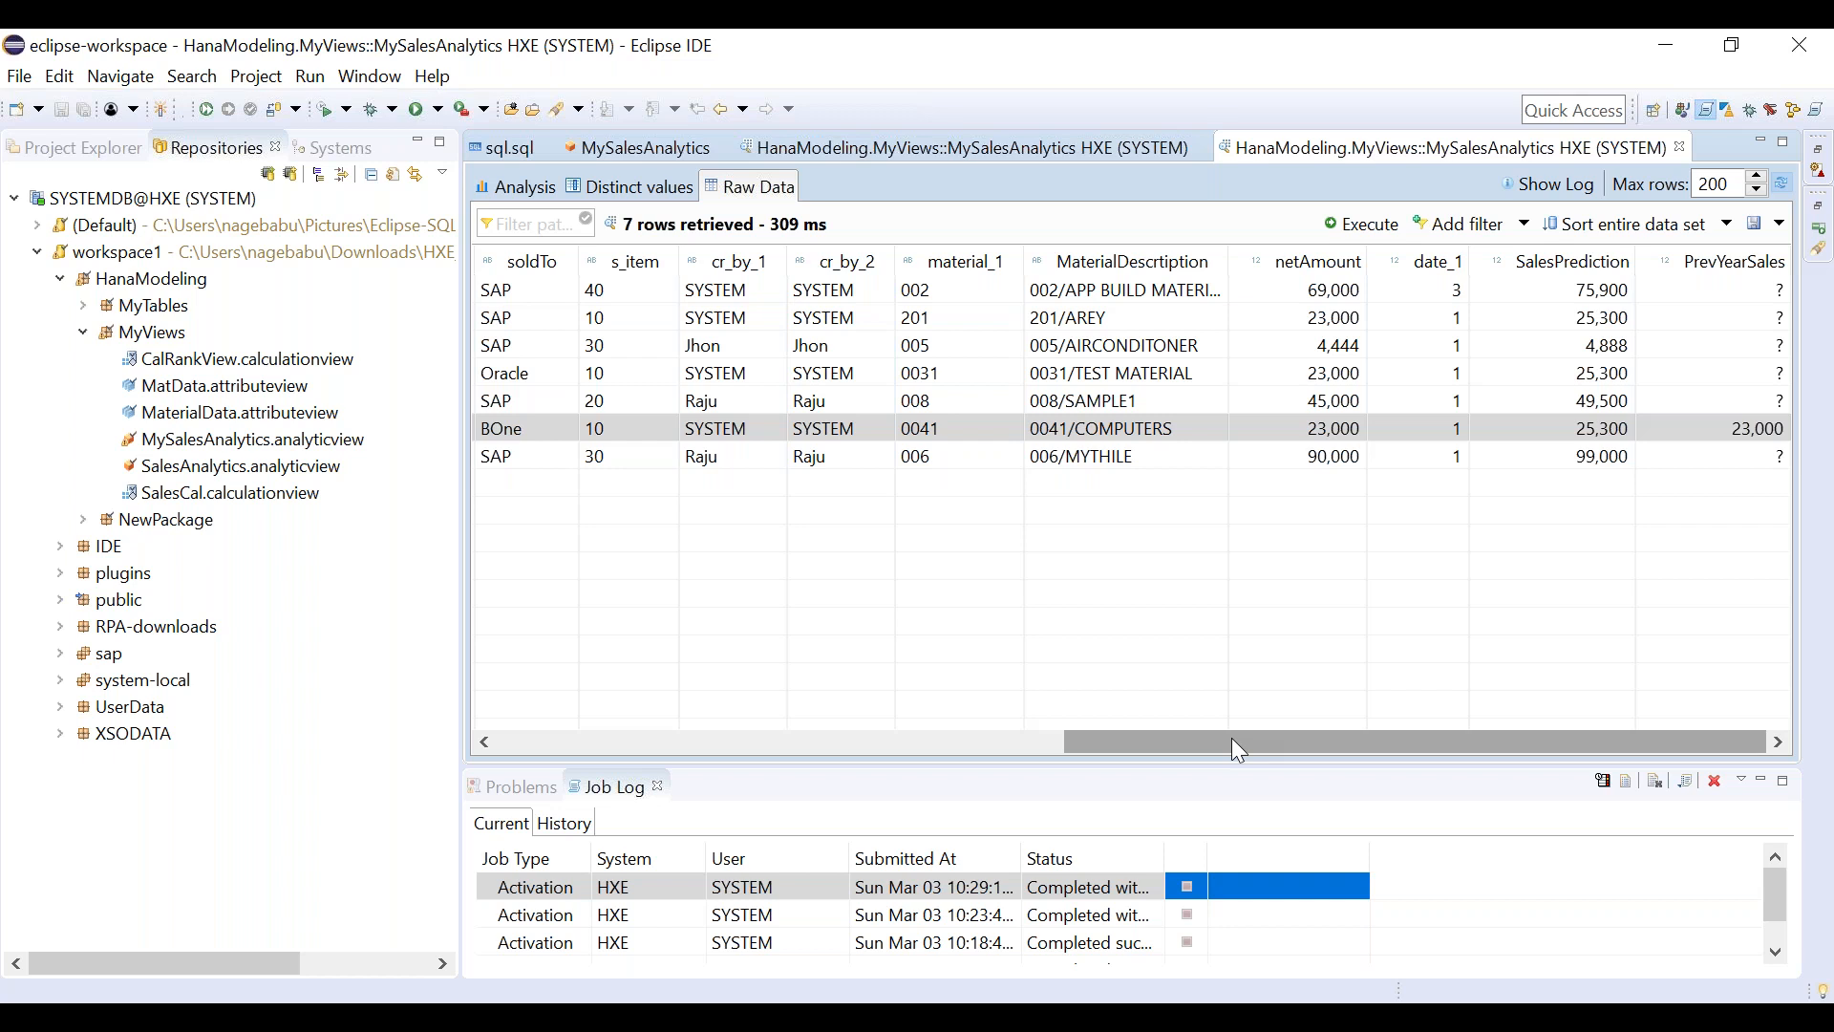
# Review the expression of the SalesPrediction calculated column in the model and close its definition without changes.
pyautogui.click(645, 153)
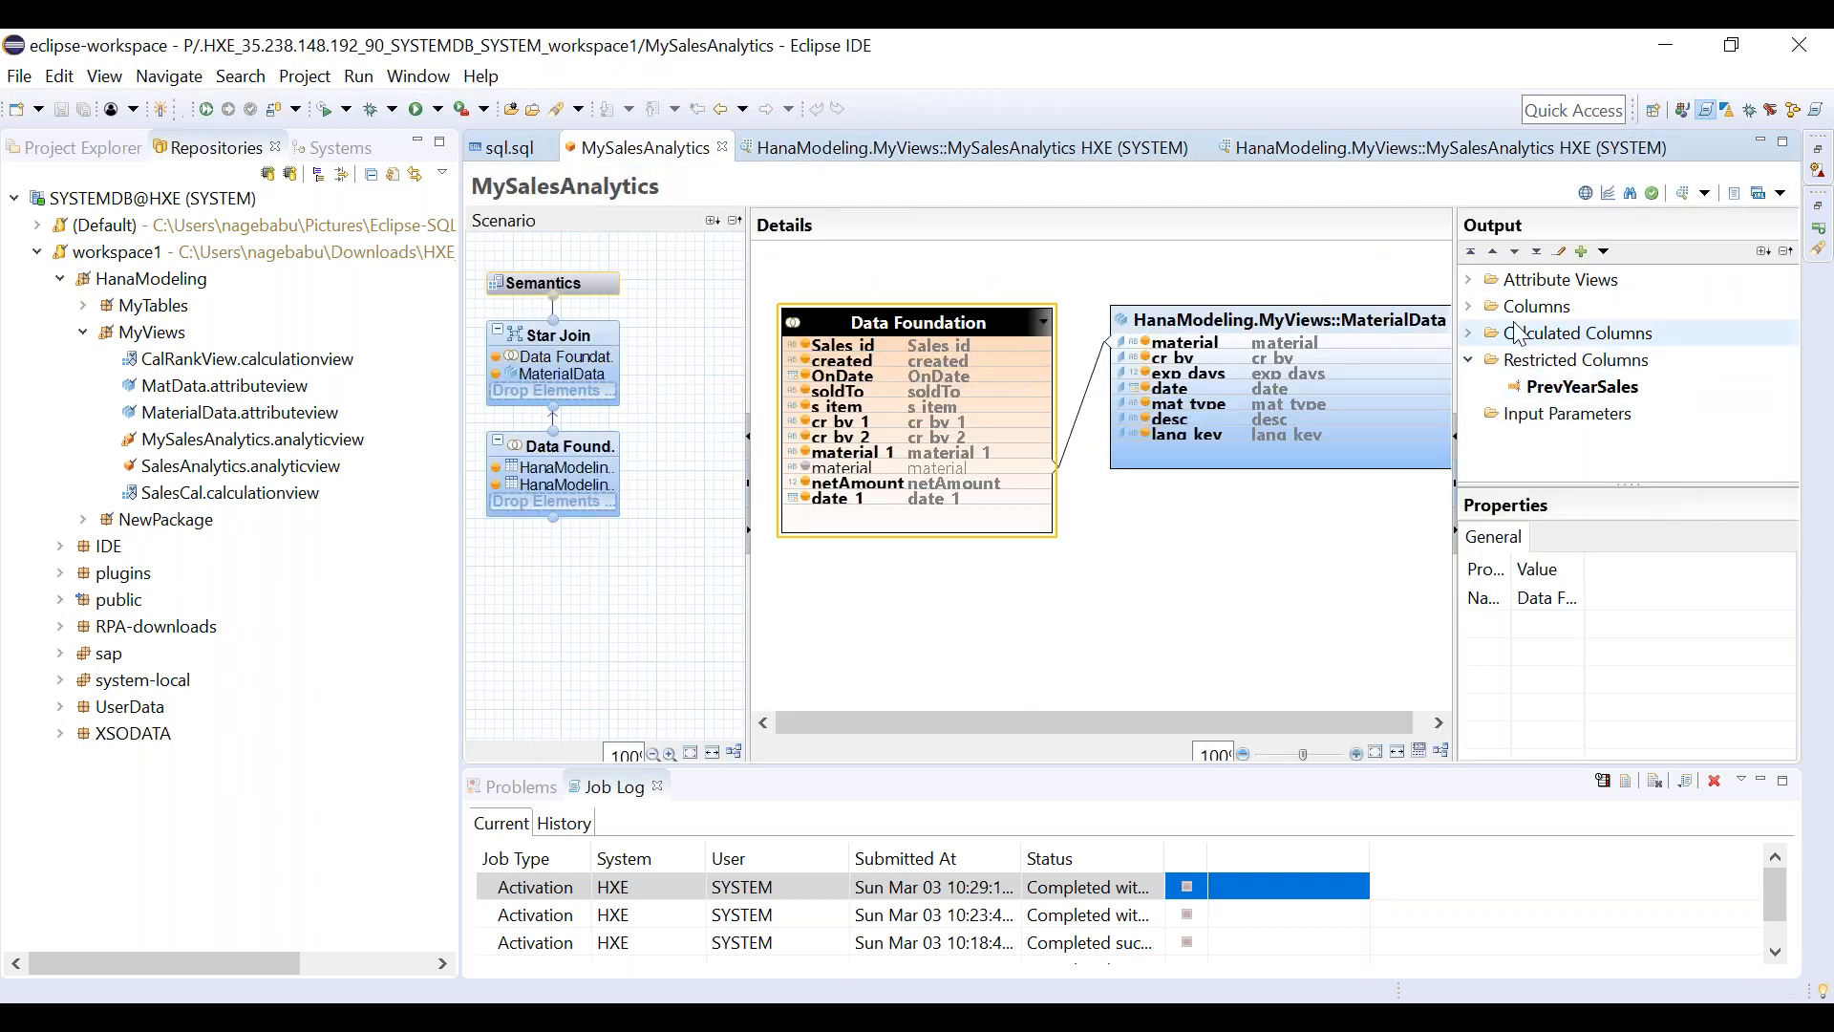
pyautogui.doubleClick(1519, 334)
pyautogui.click(1593, 361)
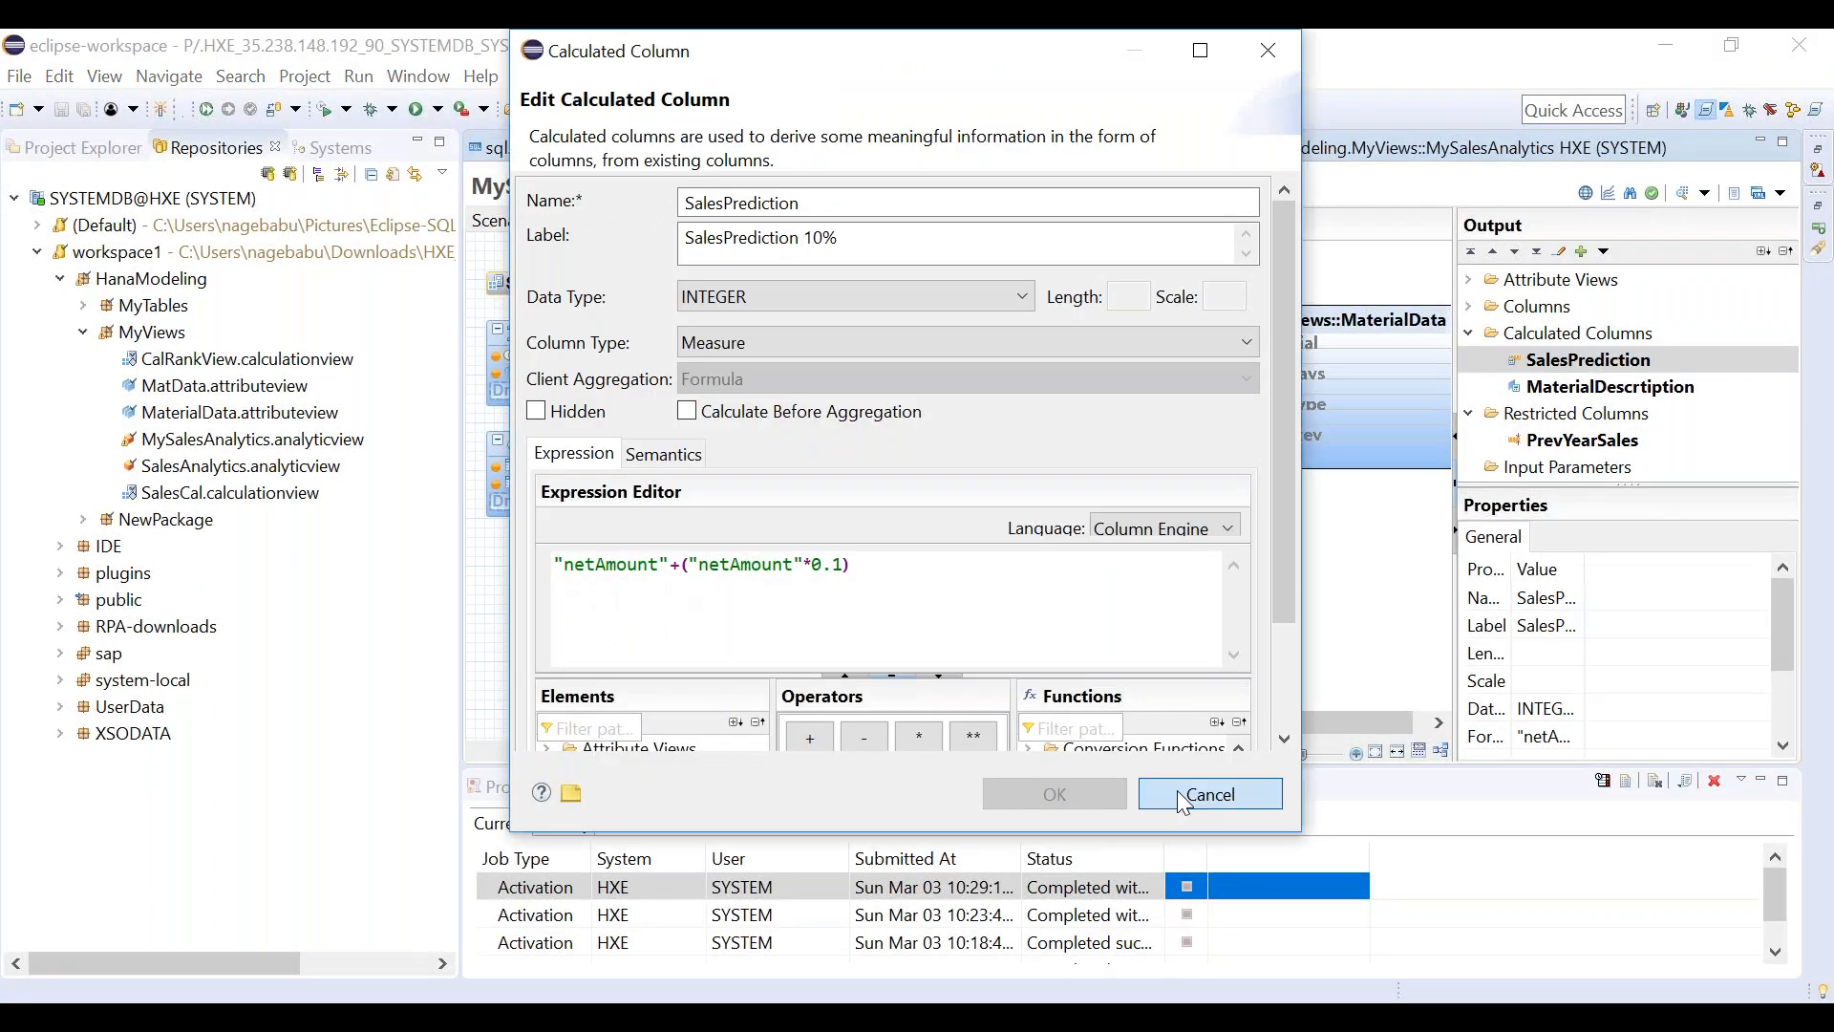
pyautogui.click(1210, 794)
# Recheck the SalesPrediction and PrevYearSales columns in the raw data preview and return to the MySalesAnalytics model.
pyautogui.click(1434, 149)
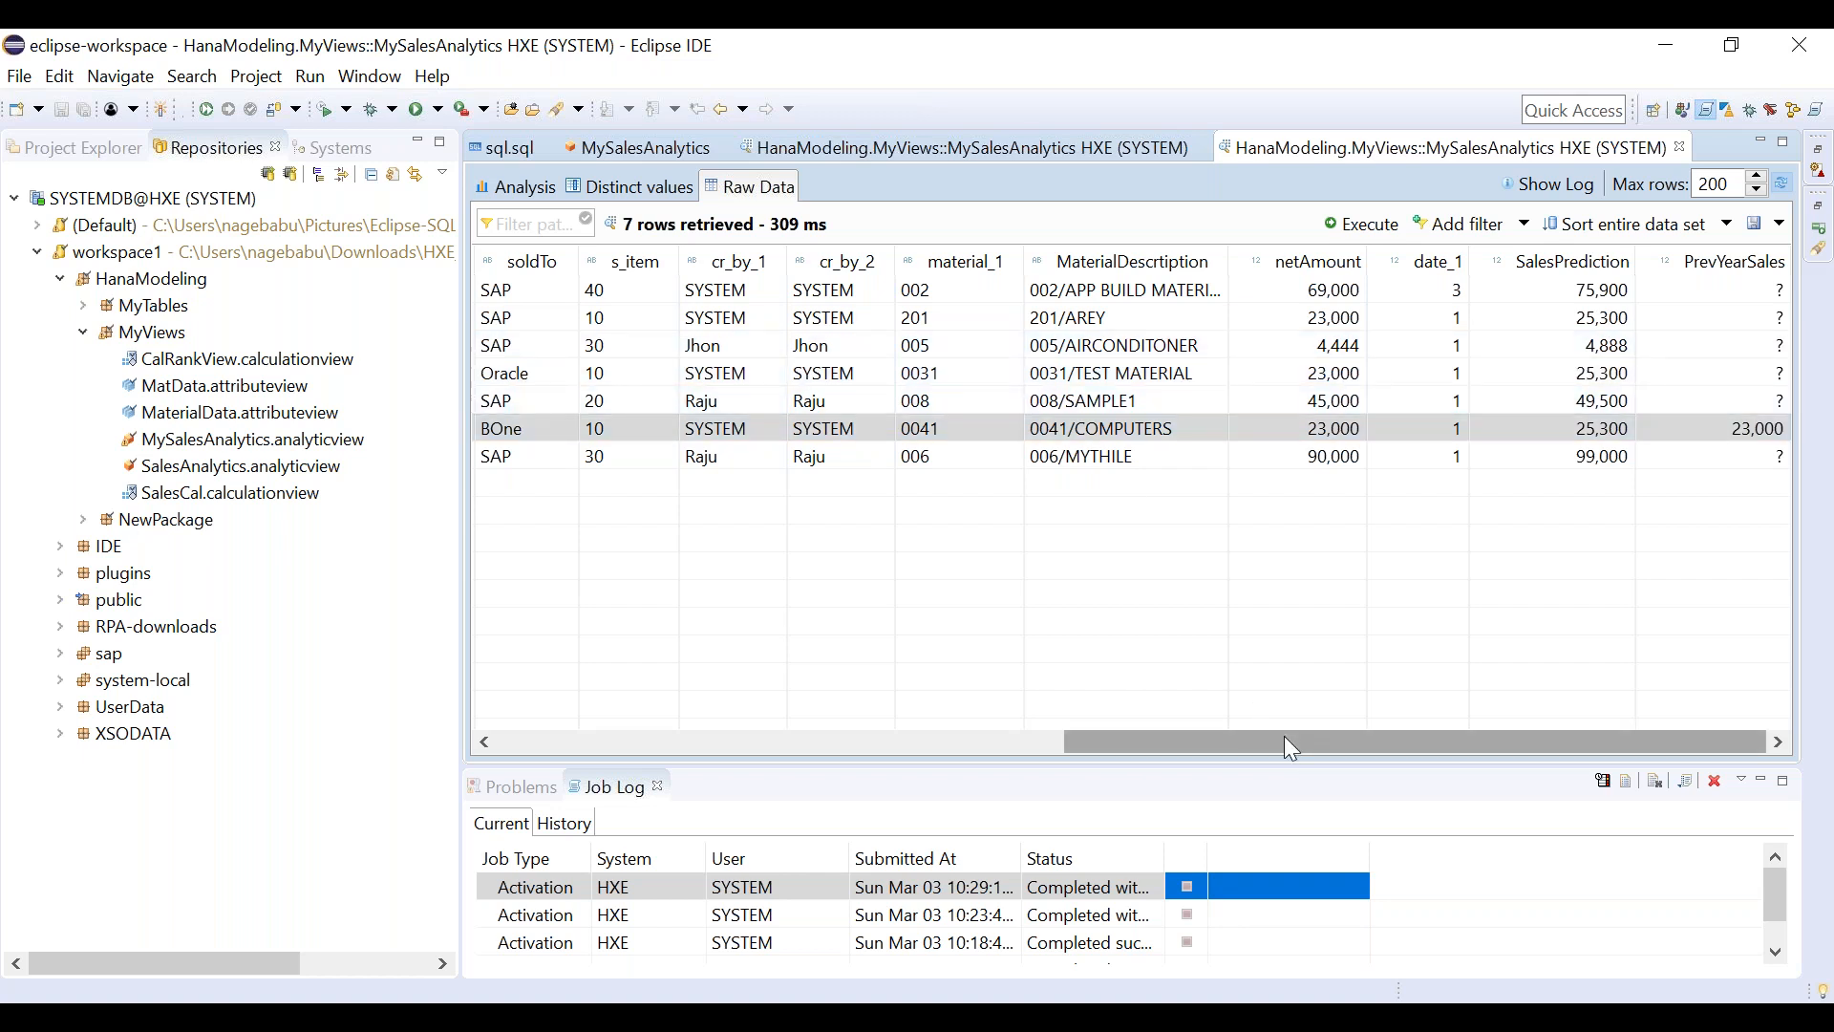
pyautogui.moveTo(1265, 737); pyautogui.dragTo(1309, 707)
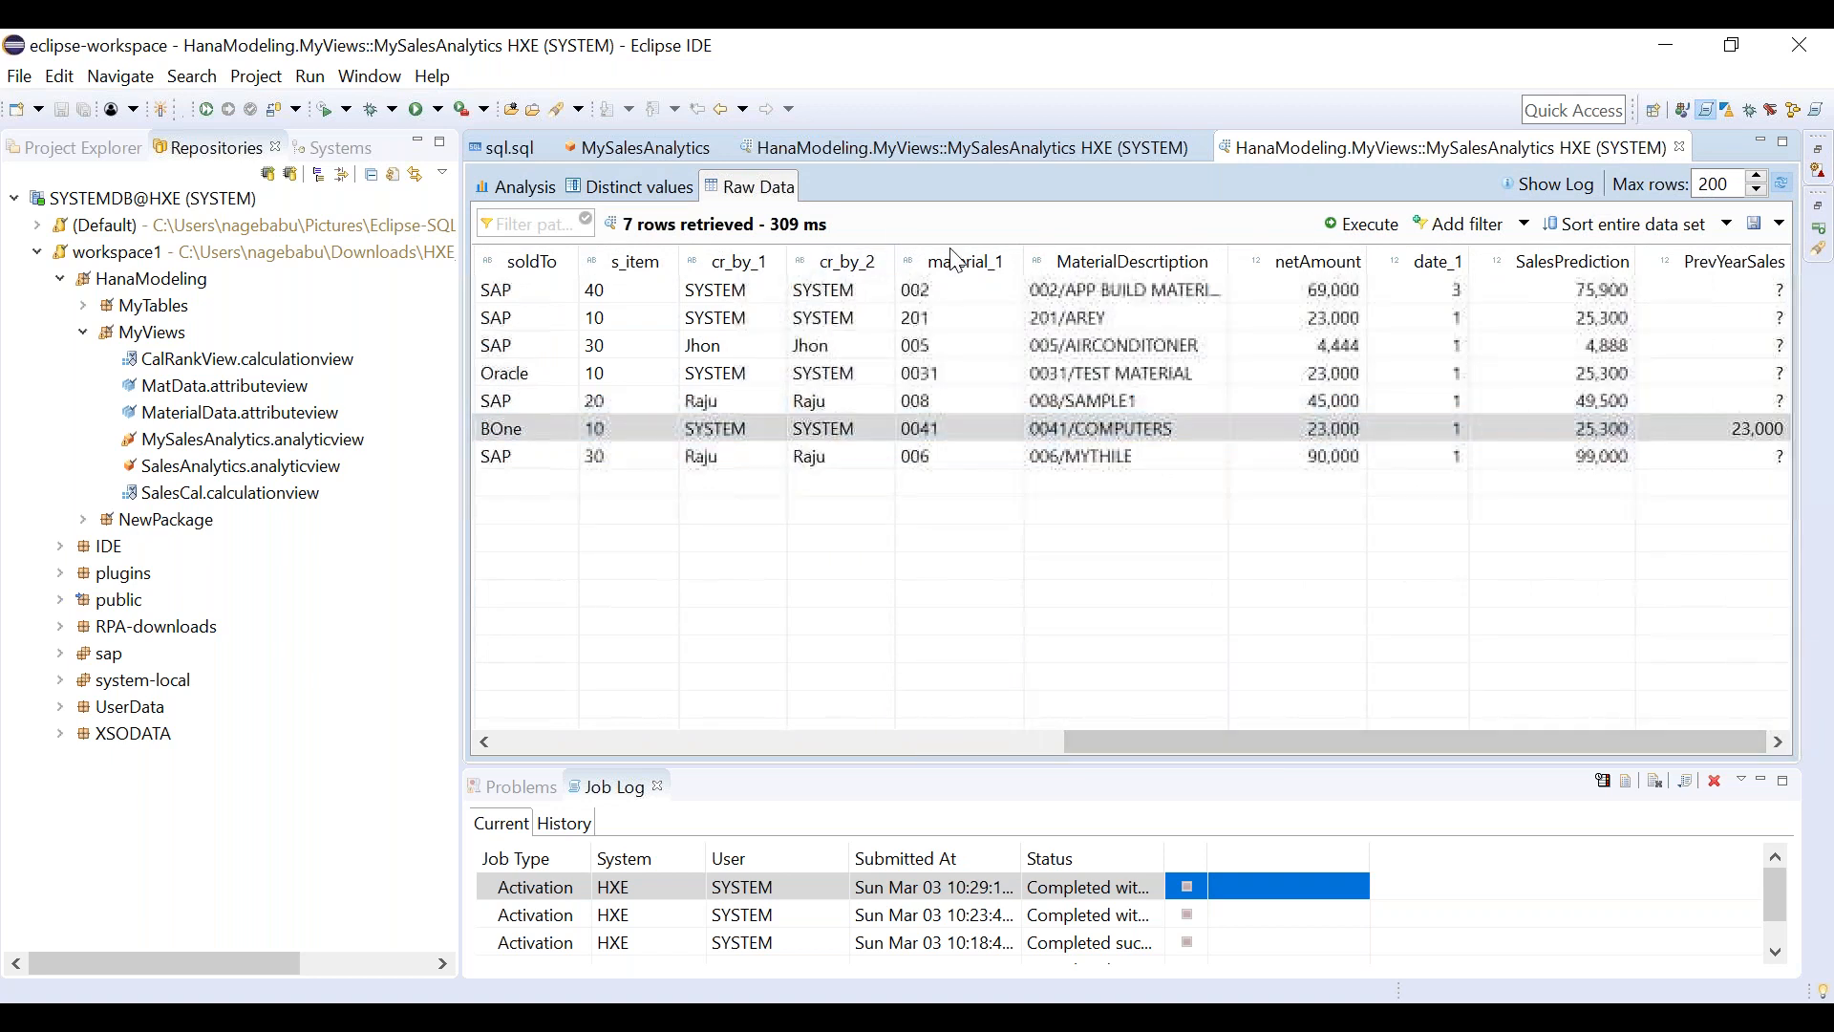
pyautogui.click(637, 149)
pyautogui.click(1176, 647)
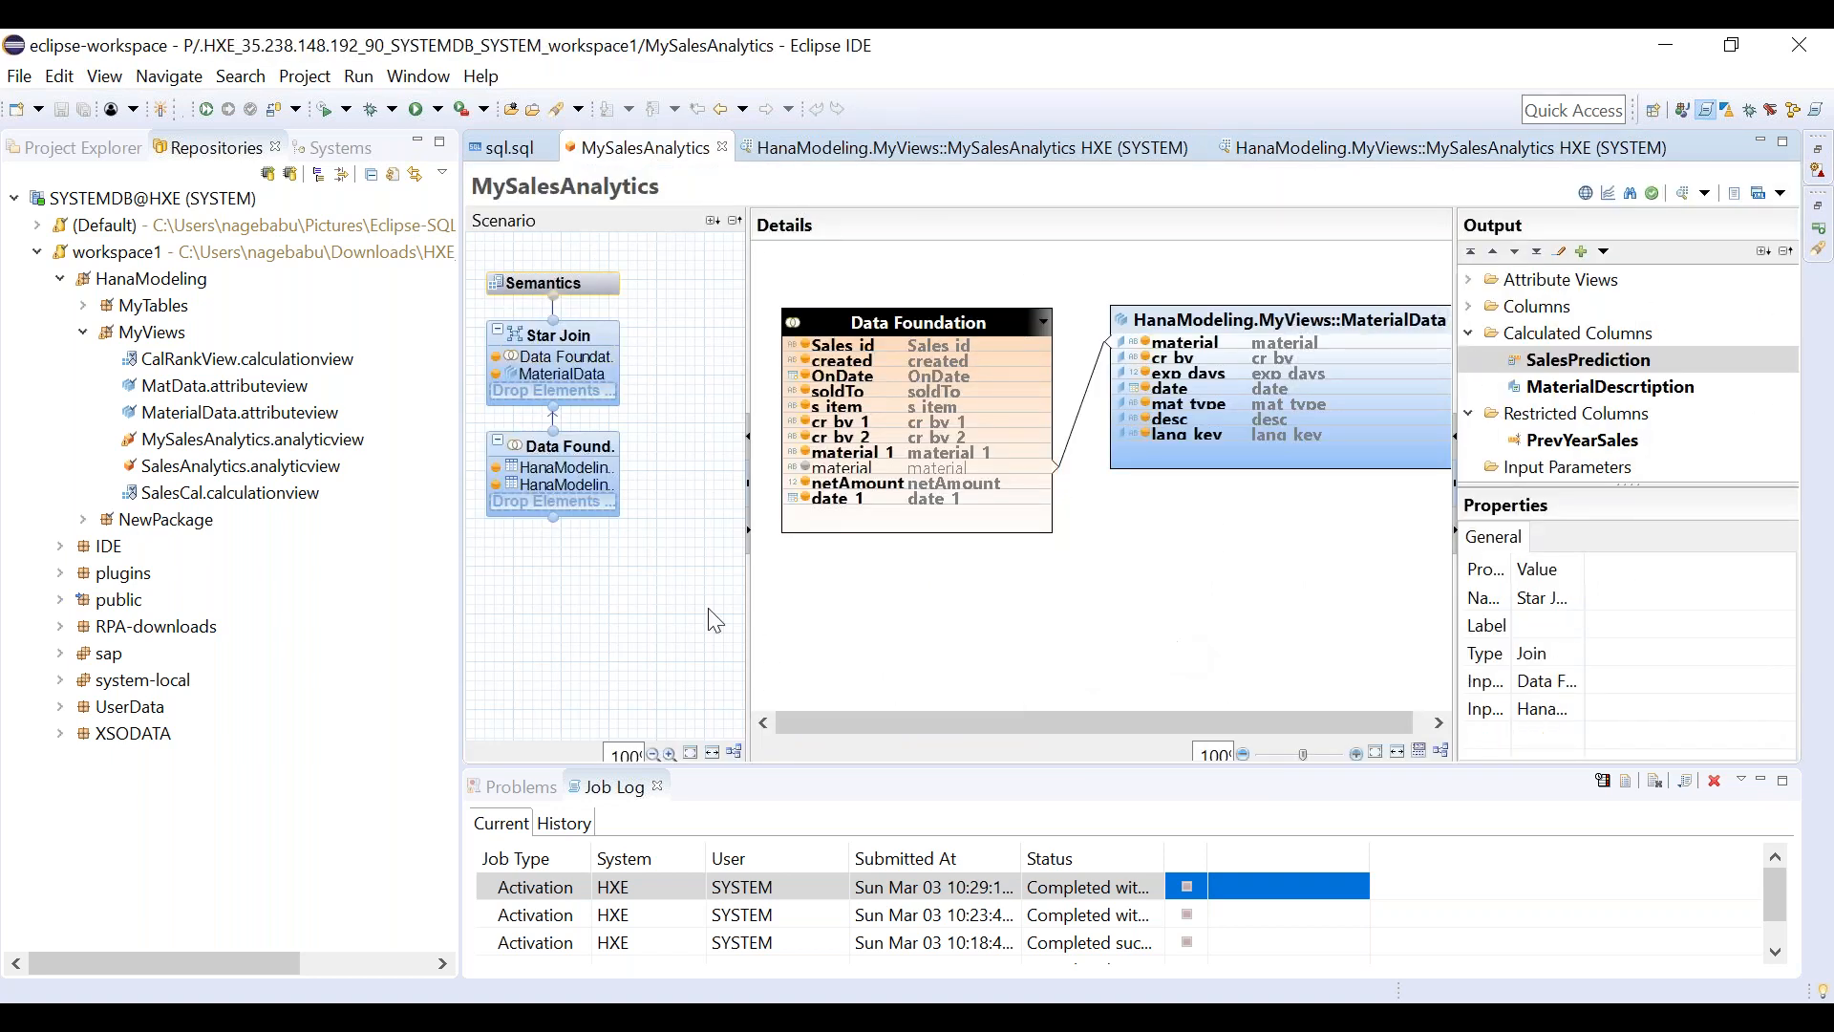
# Collapse the calculated and restricted columns, and inspect the cr_by column's filter on the SalesOrders table in the data foundation.
pyautogui.click(1466, 340)
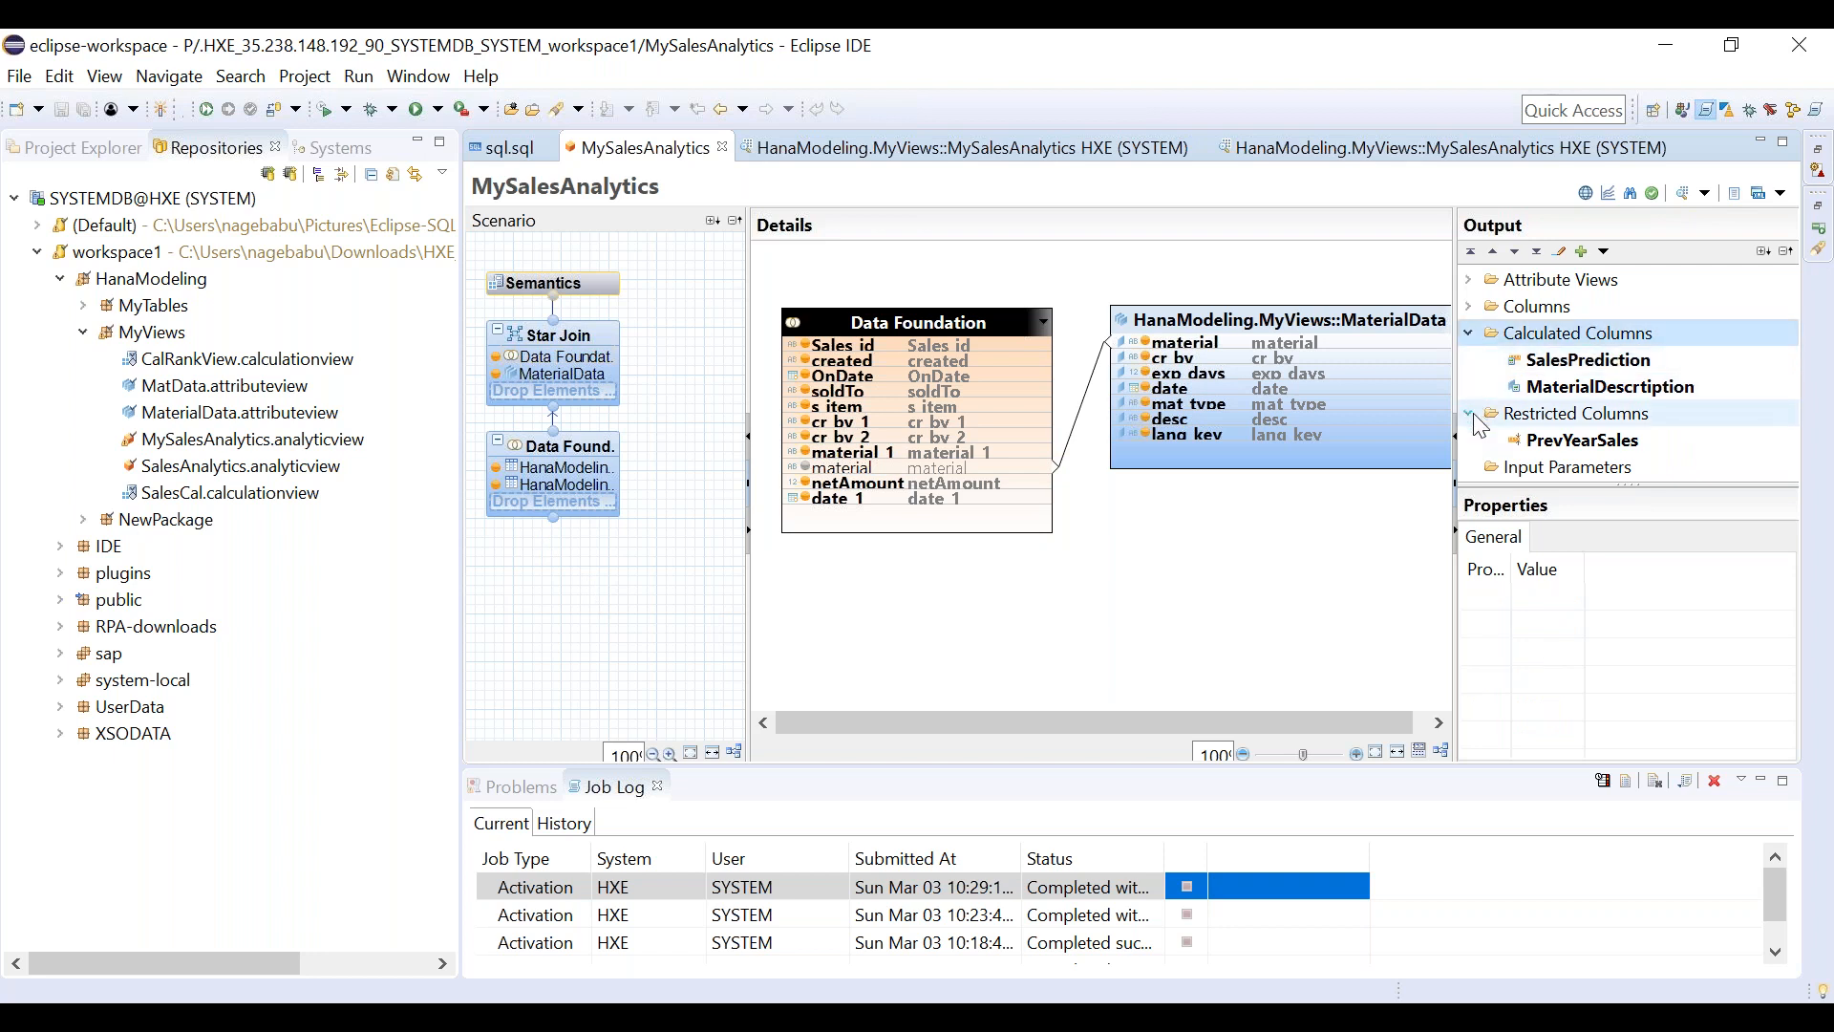
pyautogui.click(1471, 413)
pyautogui.click(1472, 337)
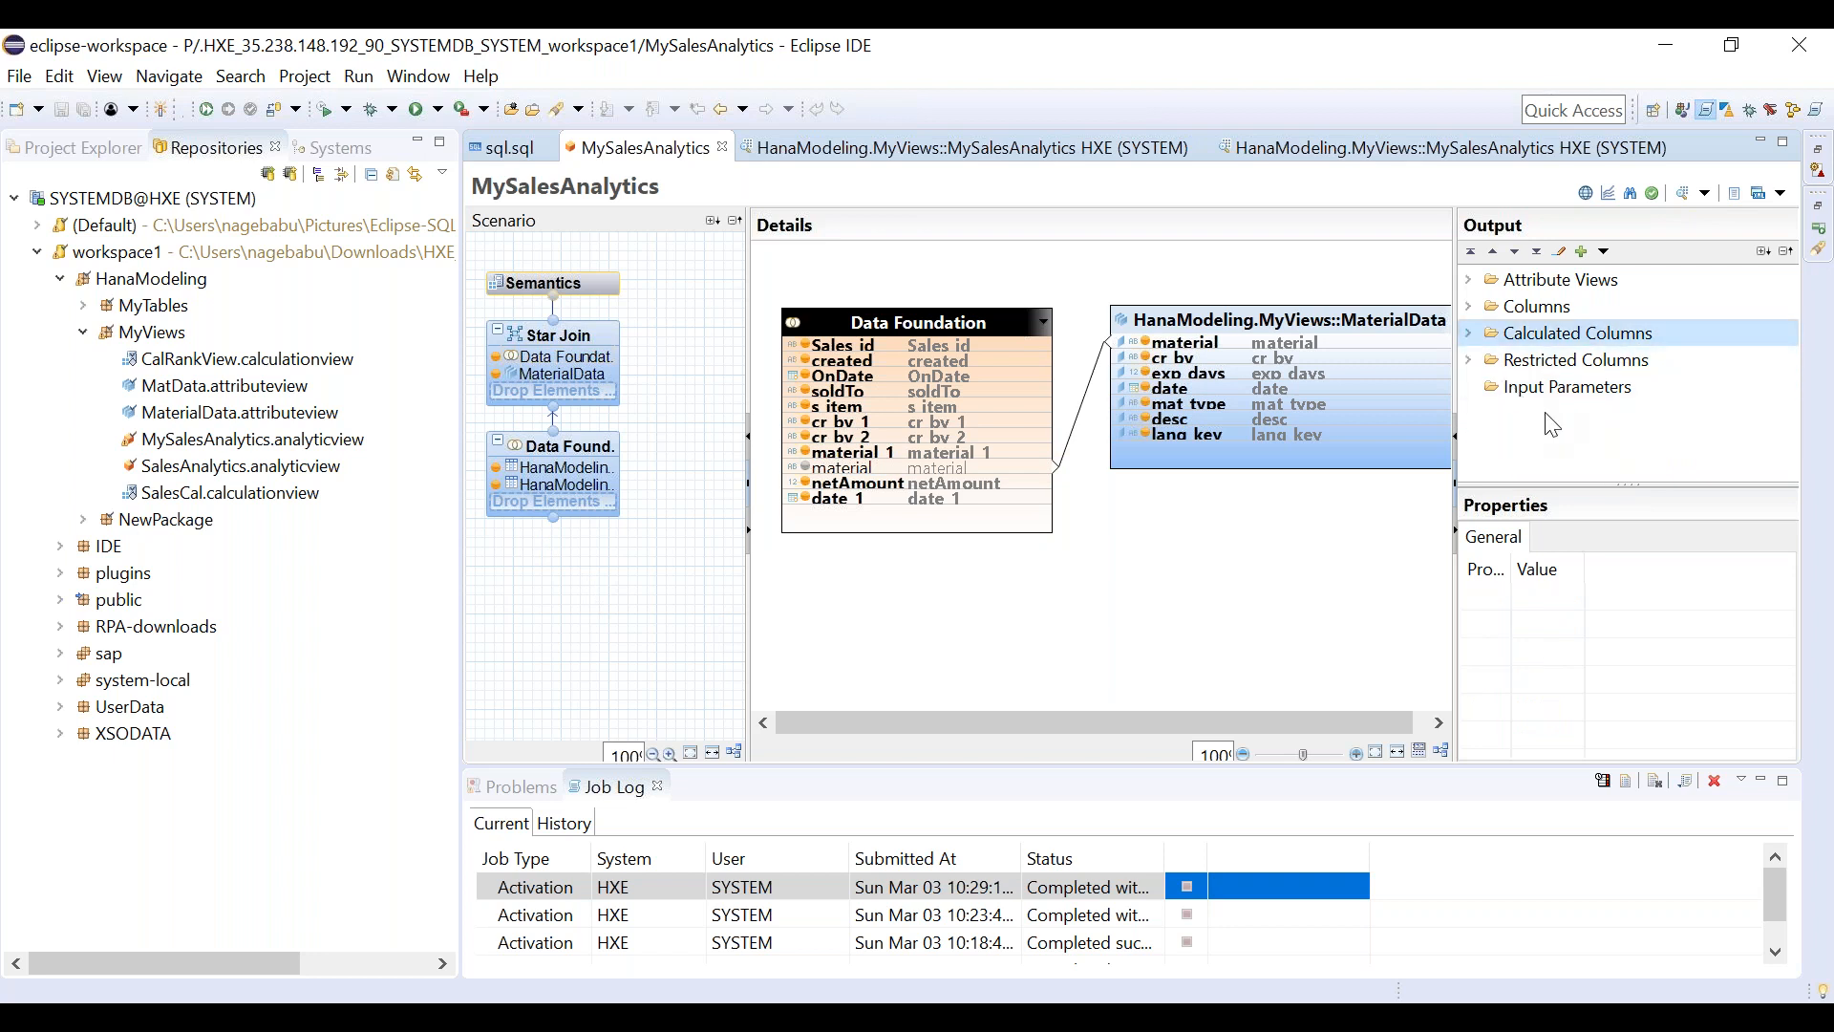
pyautogui.click(1578, 394)
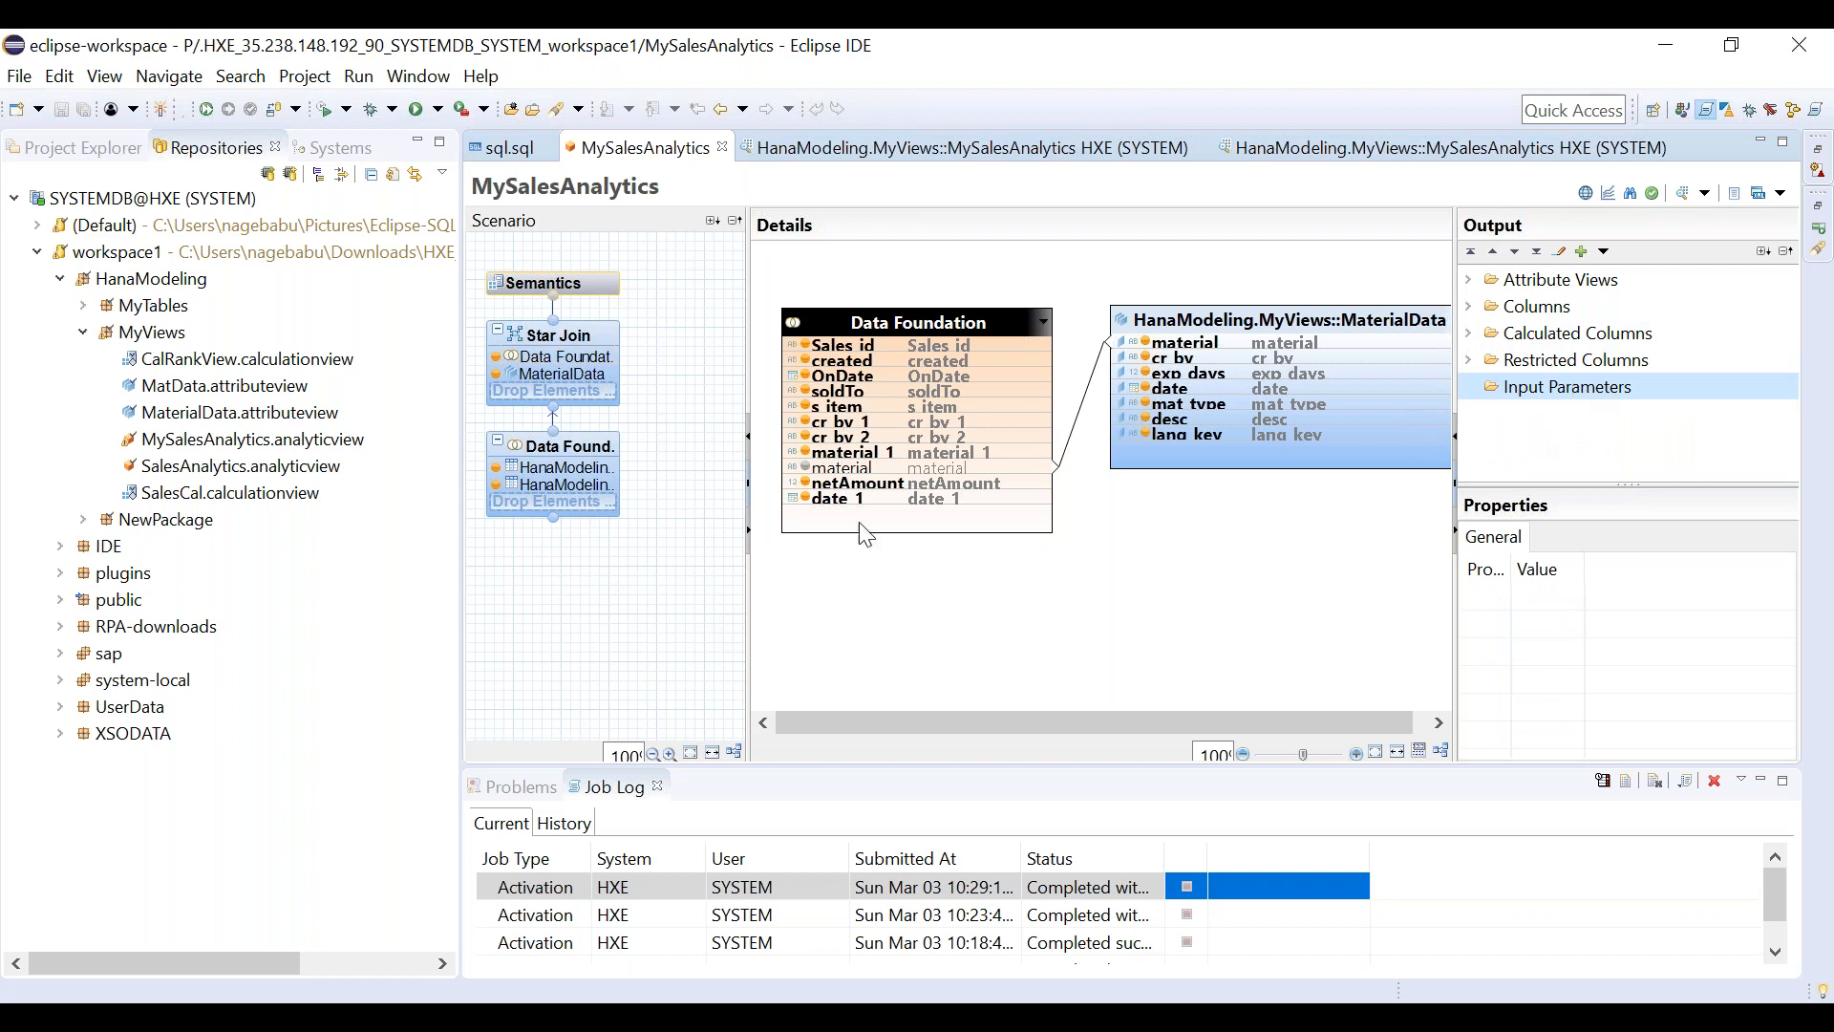
pyautogui.click(1097, 611)
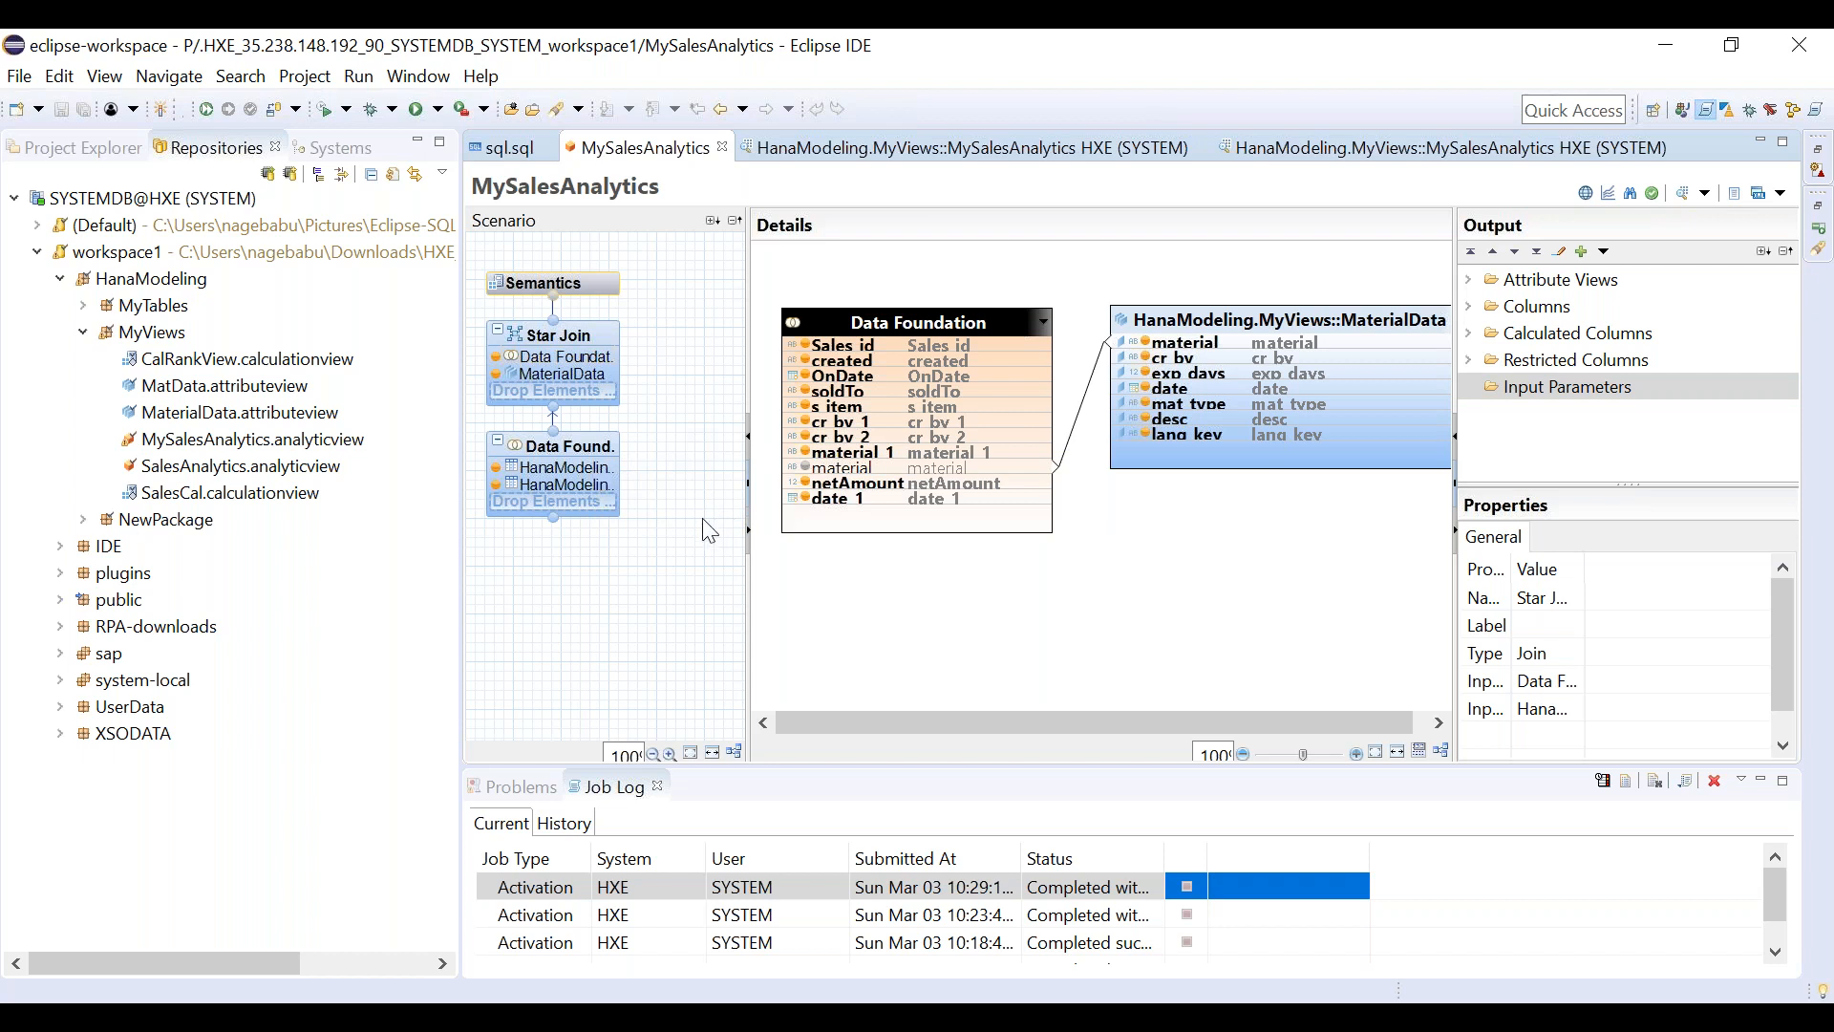
pyautogui.click(586, 454)
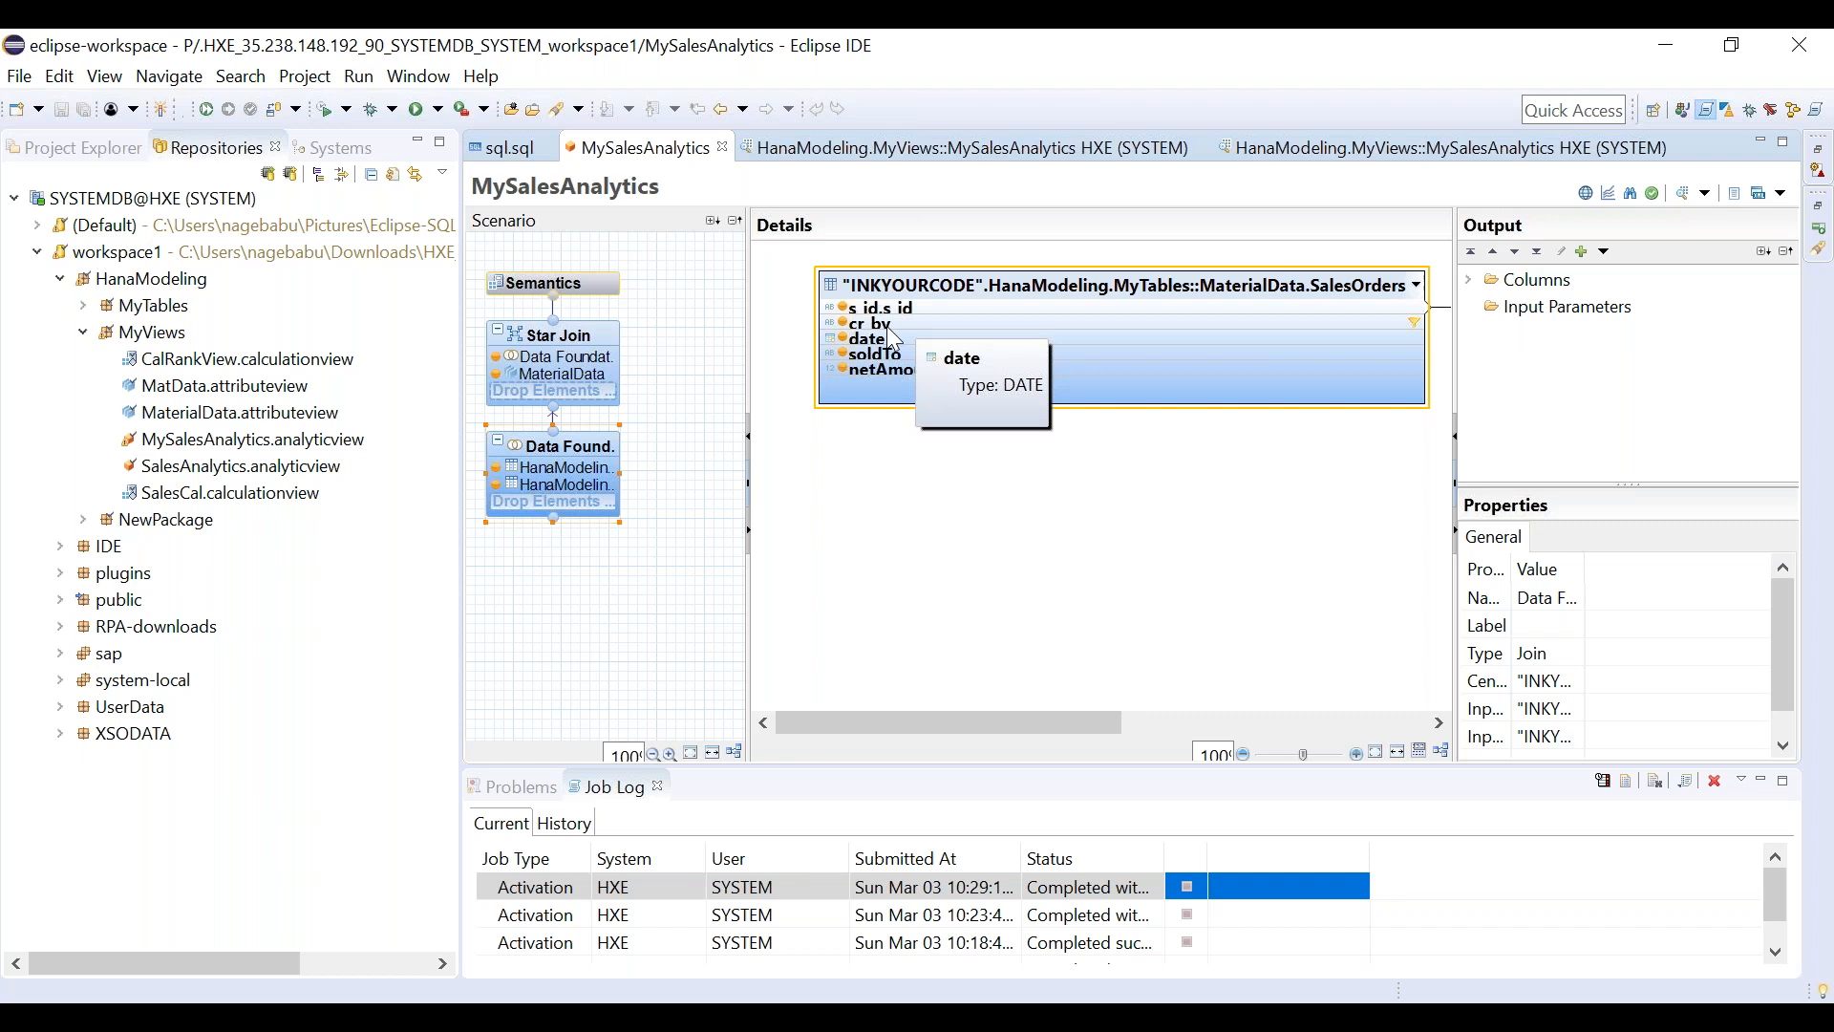
pyautogui.click(887, 325)
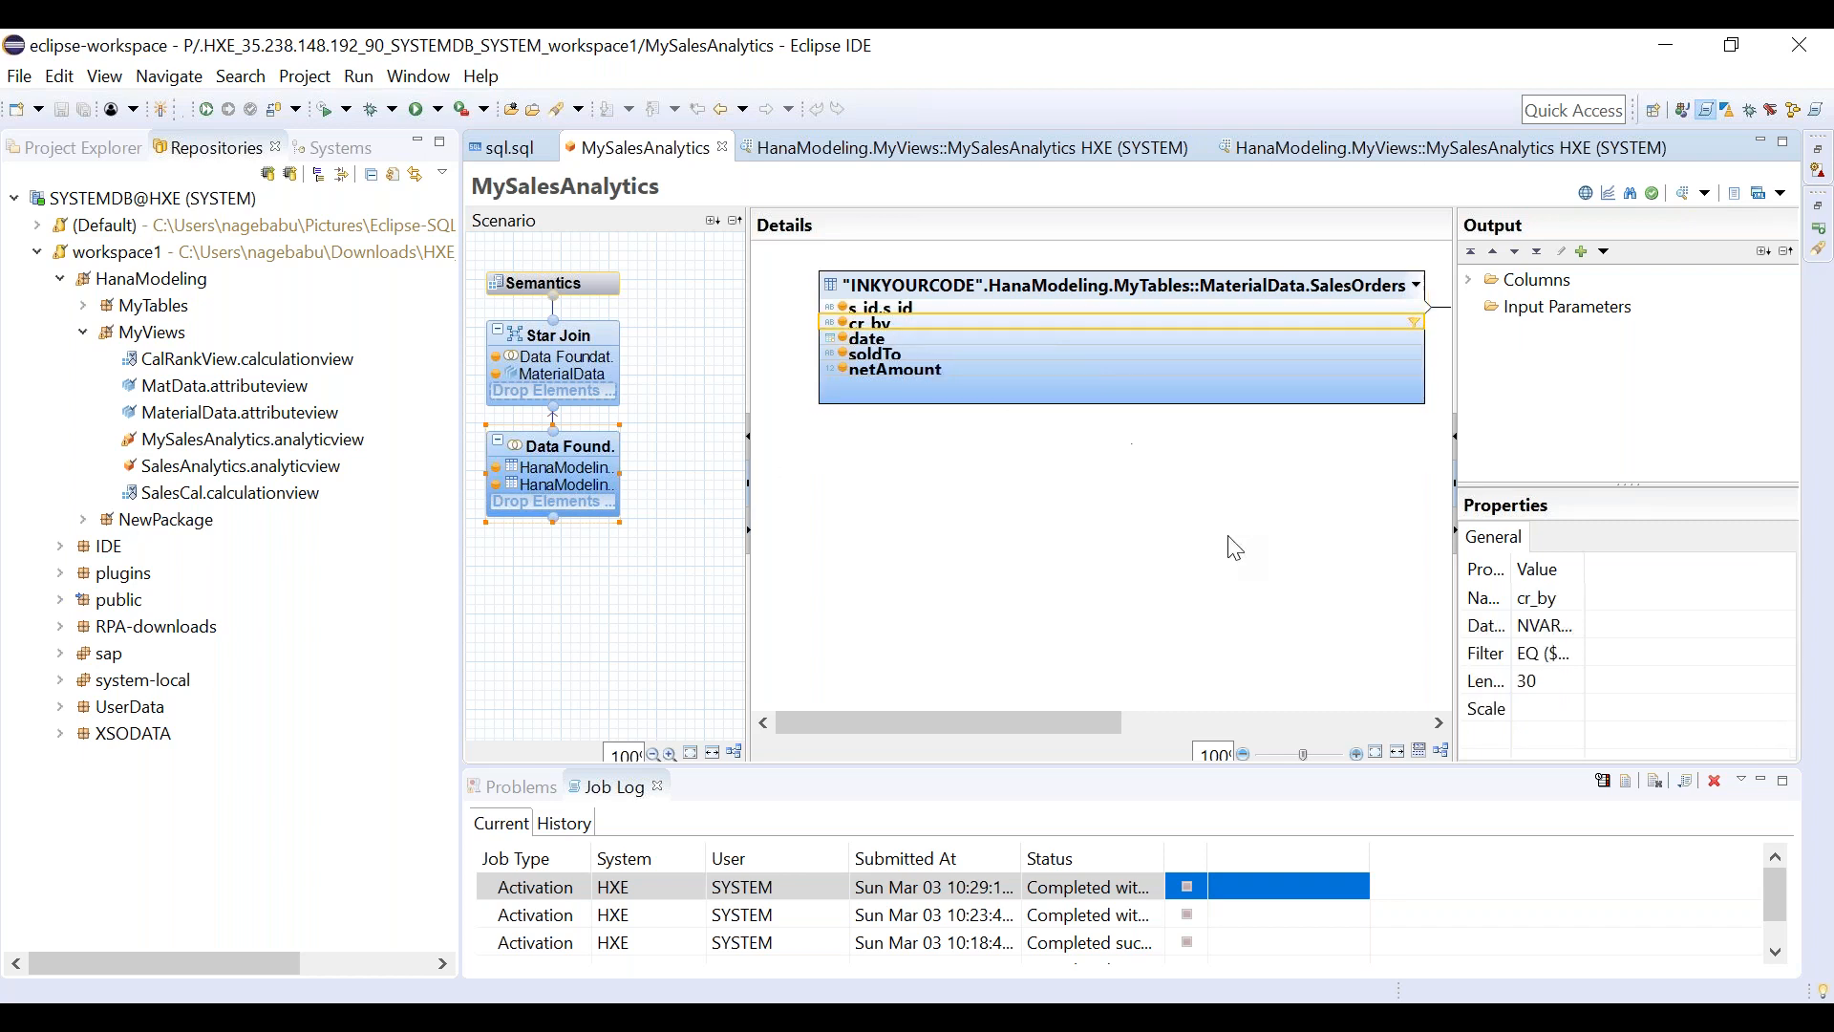
# Start a new input parameter in the Star Join node's output and name it Salesman.
pyautogui.click(594, 328)
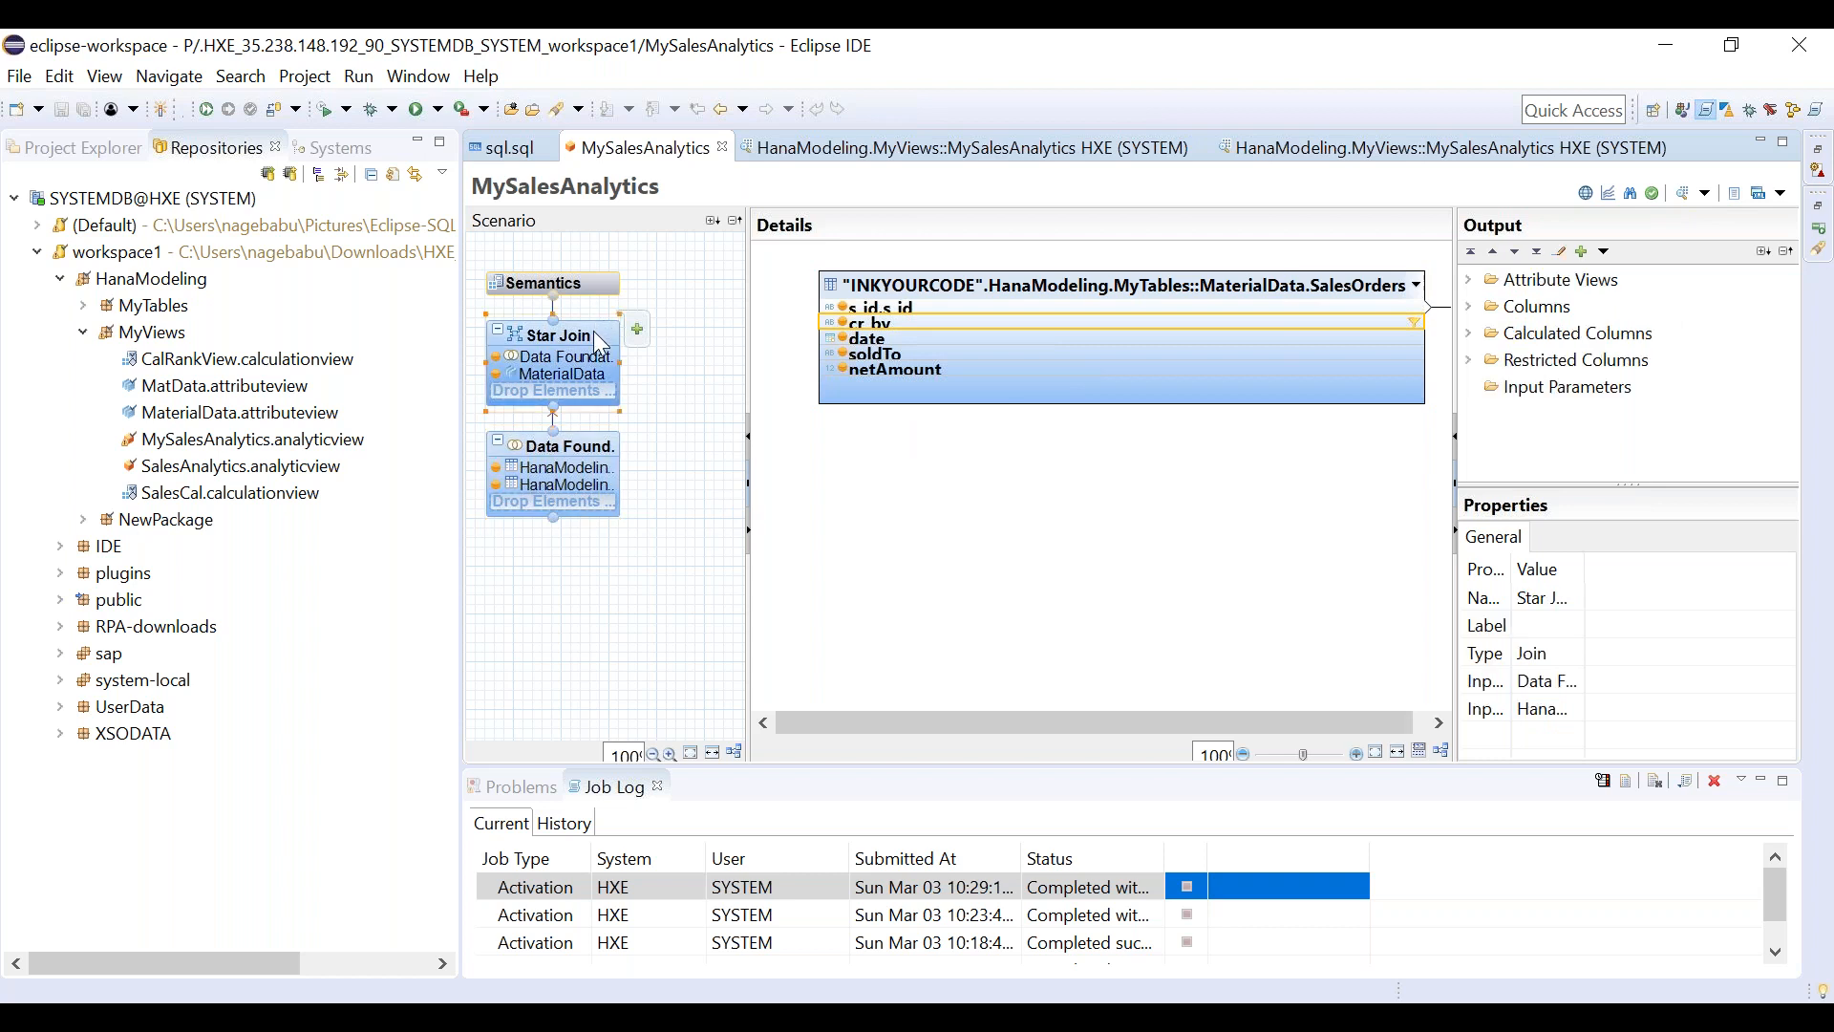
pyautogui.click(1610, 397)
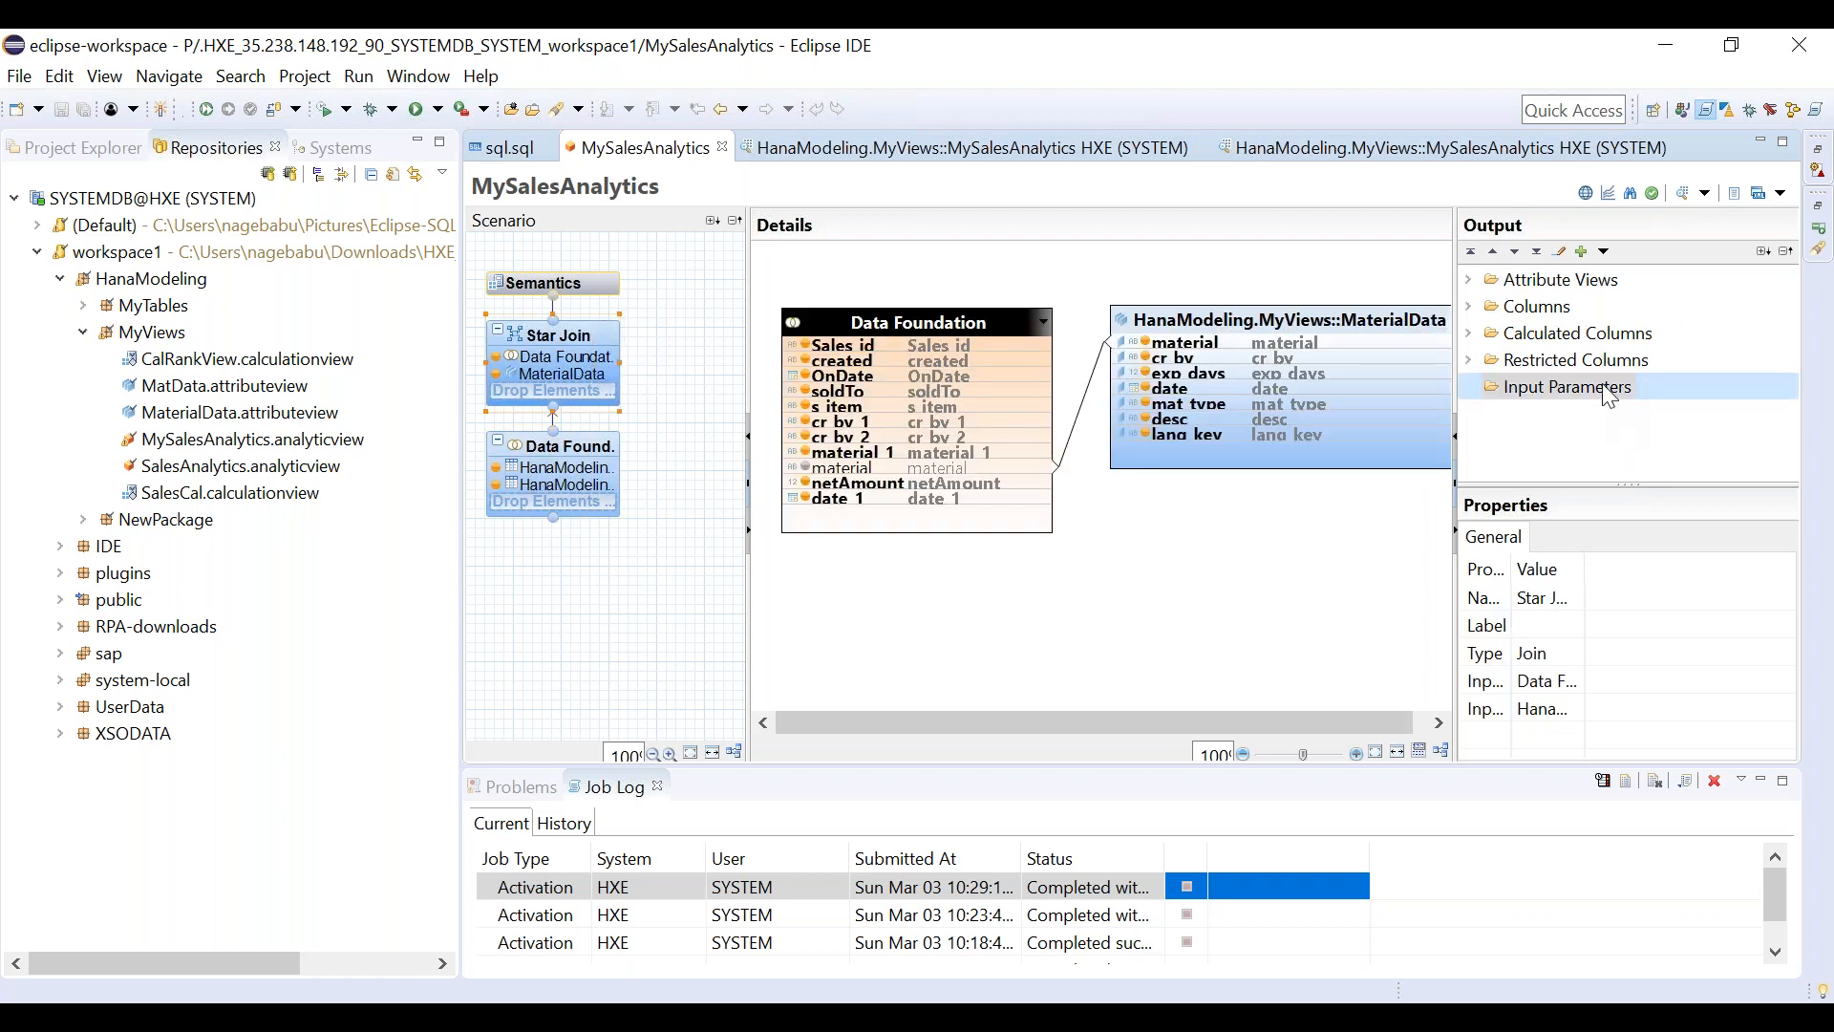
pyautogui.rightClick(1610, 396)
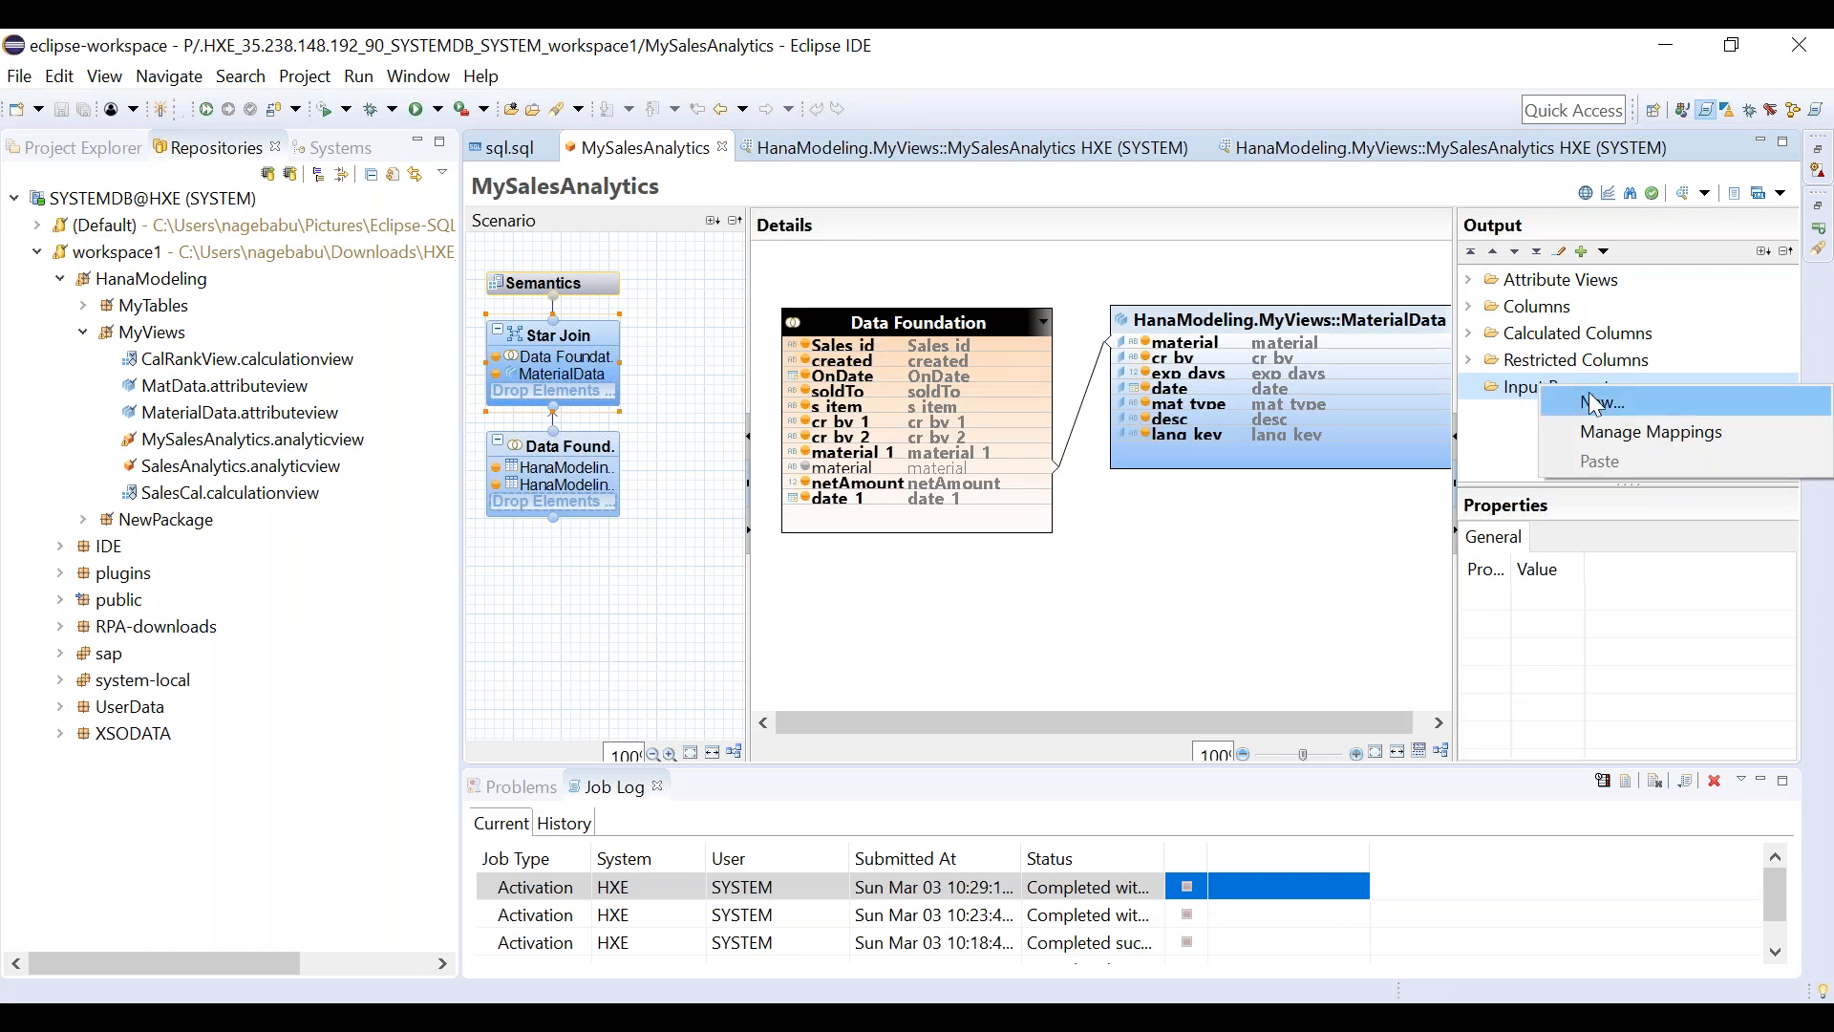
pyautogui.click(1595, 403)
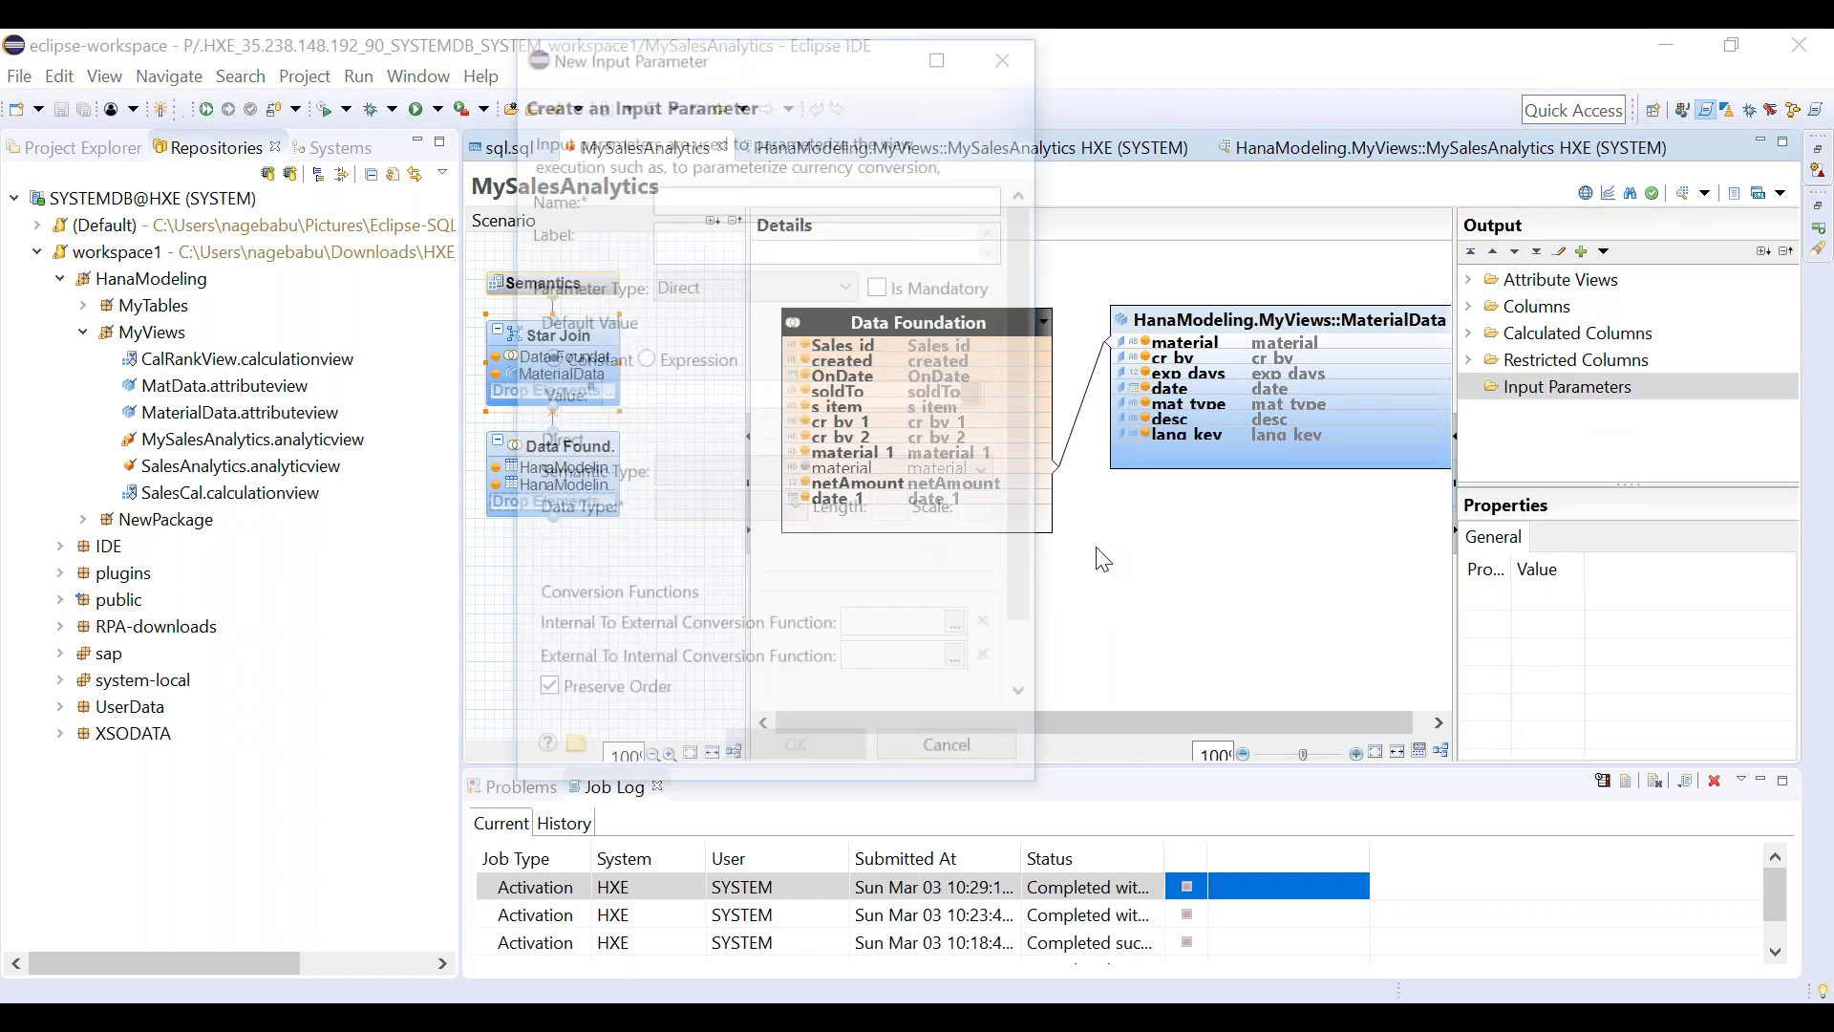
pyautogui.write('i')
pyautogui.press('BackSpace')
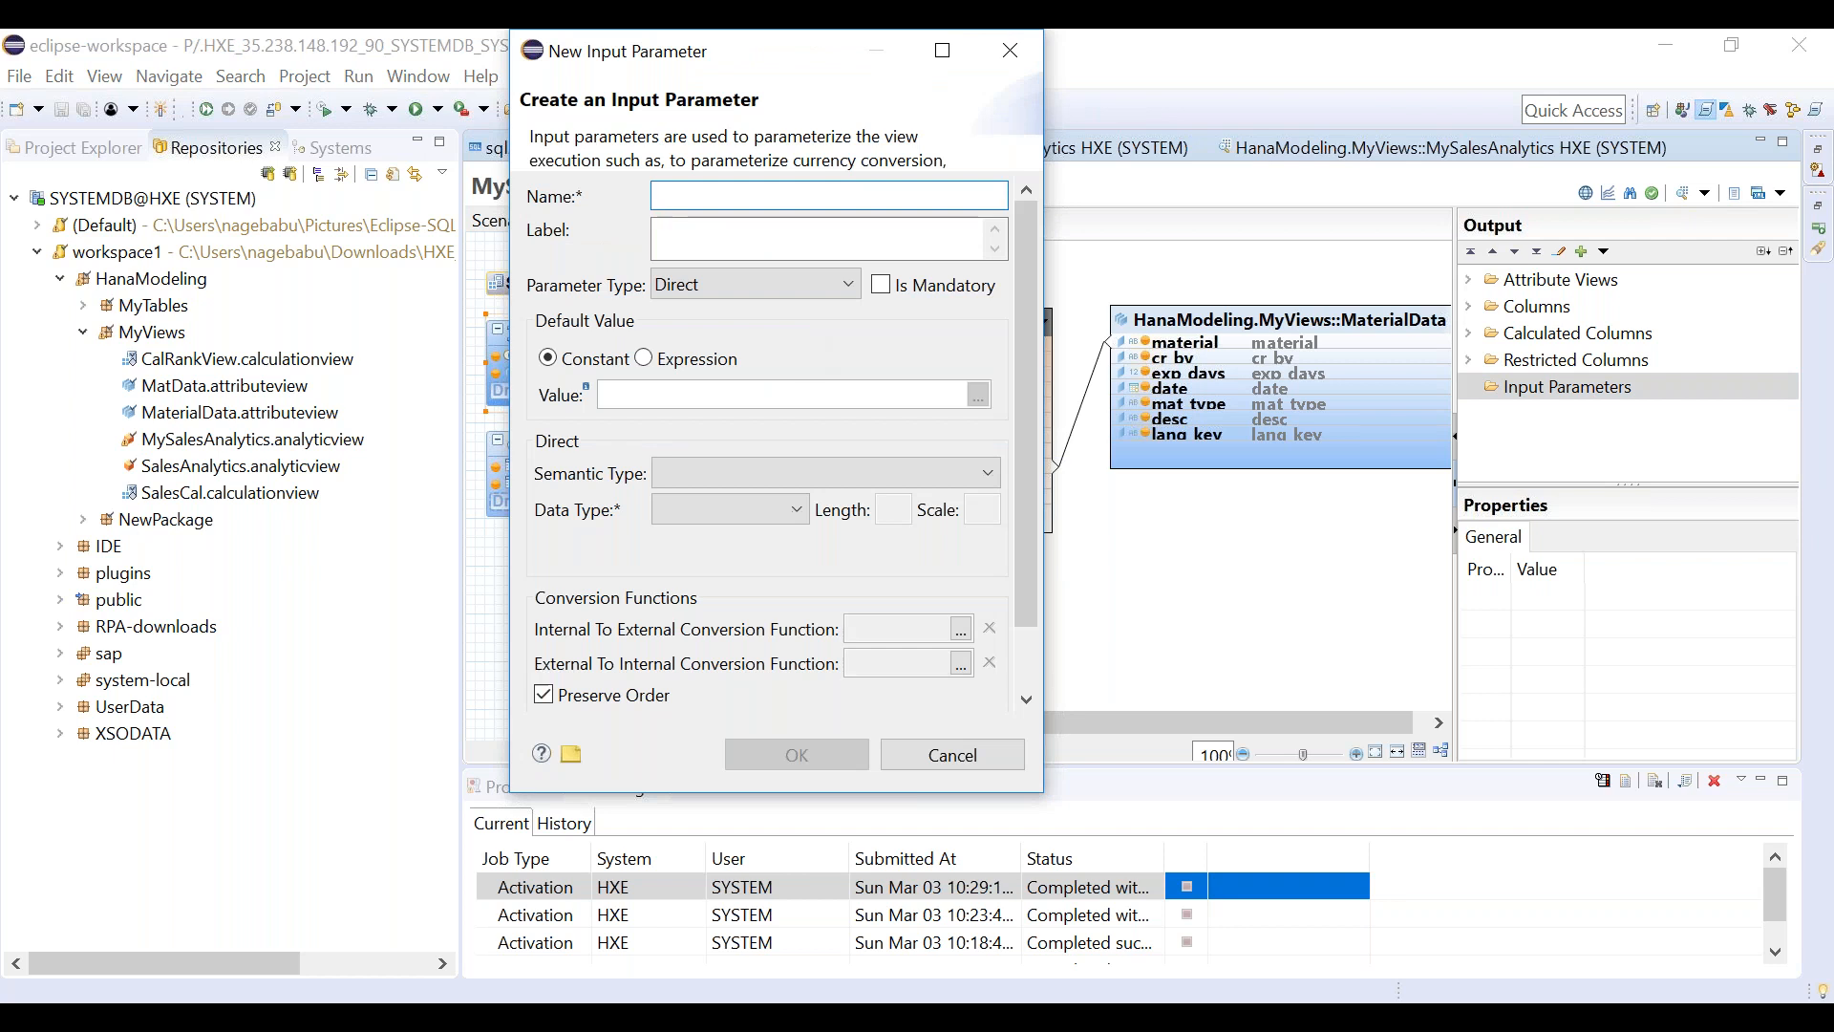
pyautogui.write('Salesman')
pyautogui.click(806, 246)
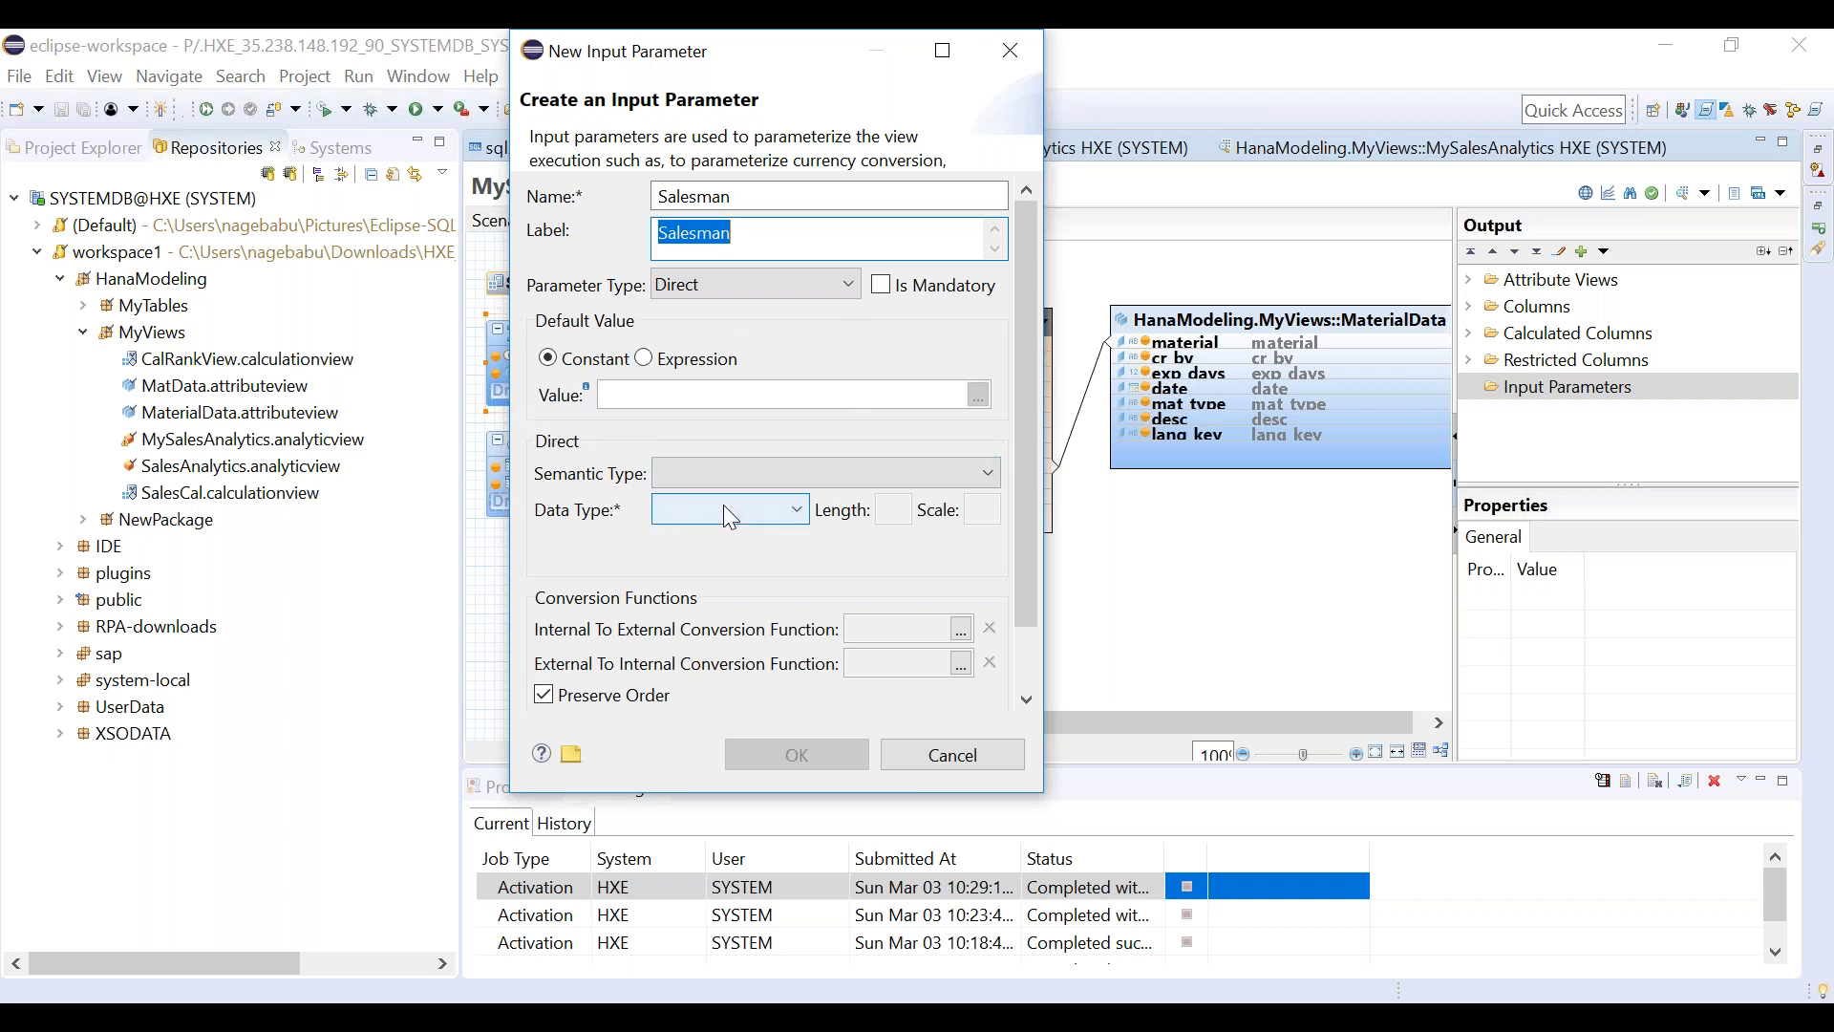
# Define the Salesman input parameter as a mandatory Direct parameter of type VARCHAR with length 30, and check its properties.
pyautogui.click(790, 474)
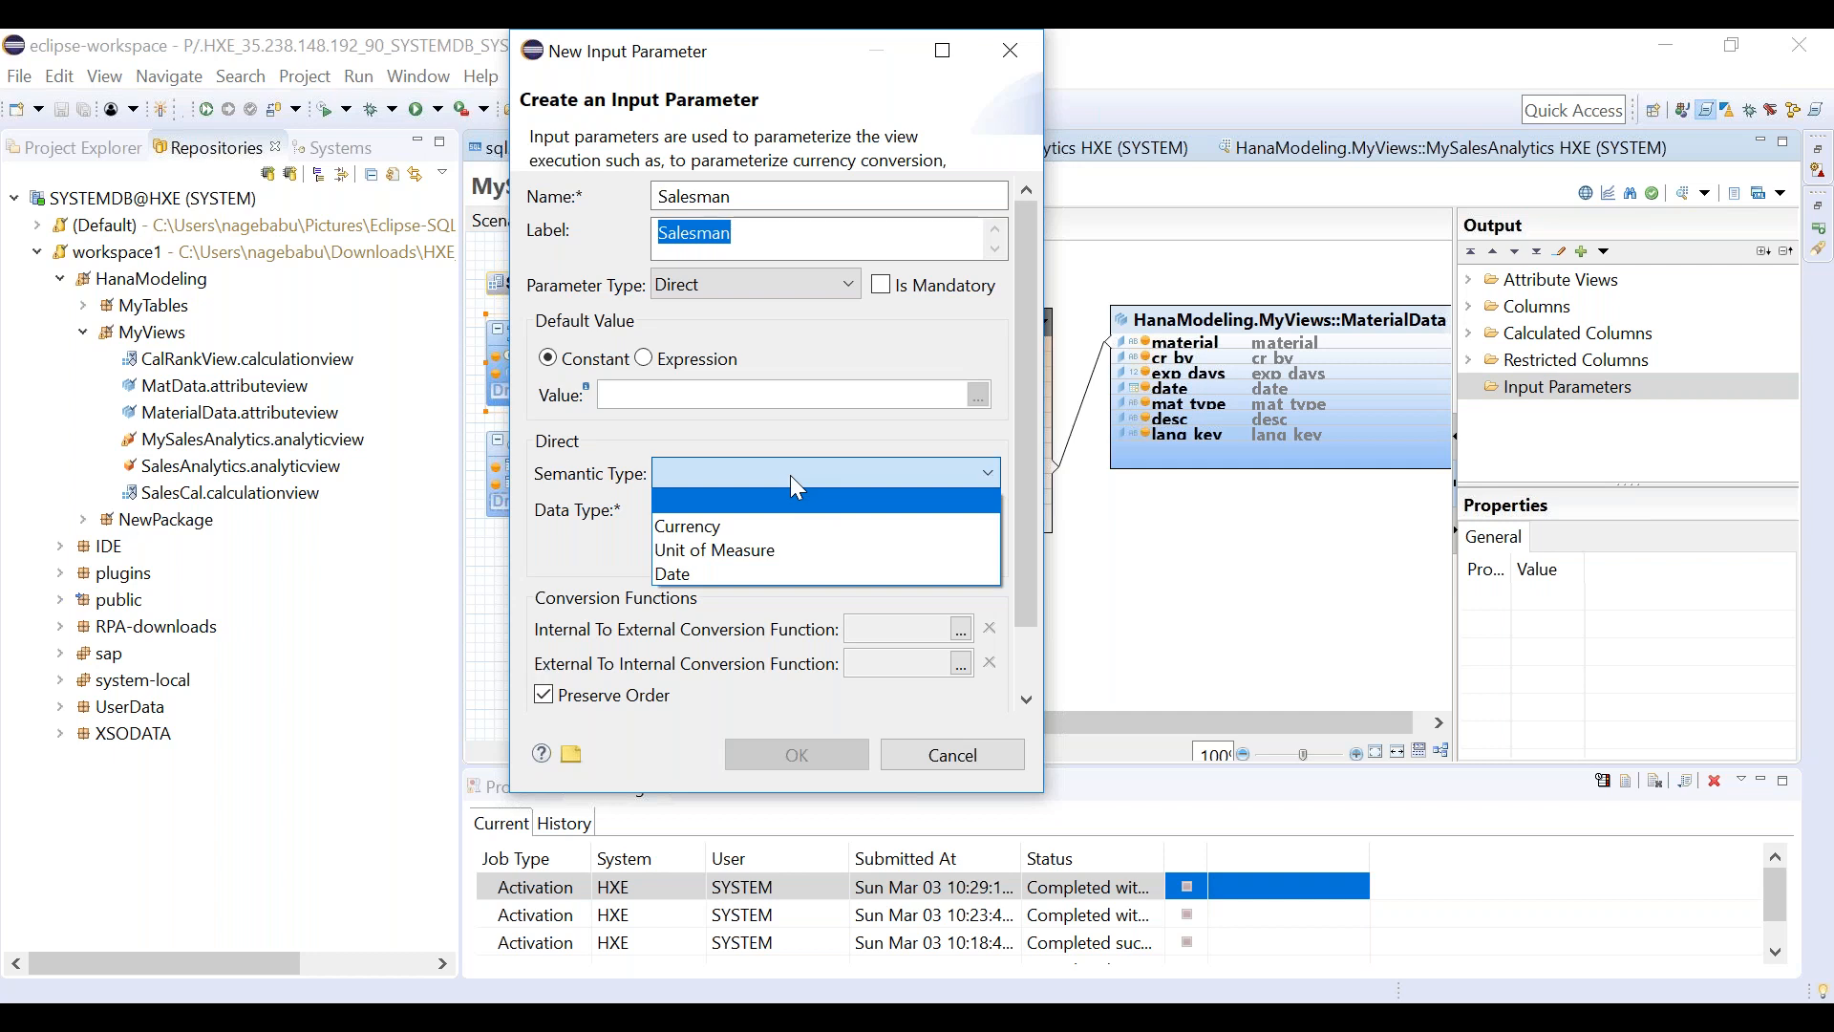
pyautogui.click(789, 474)
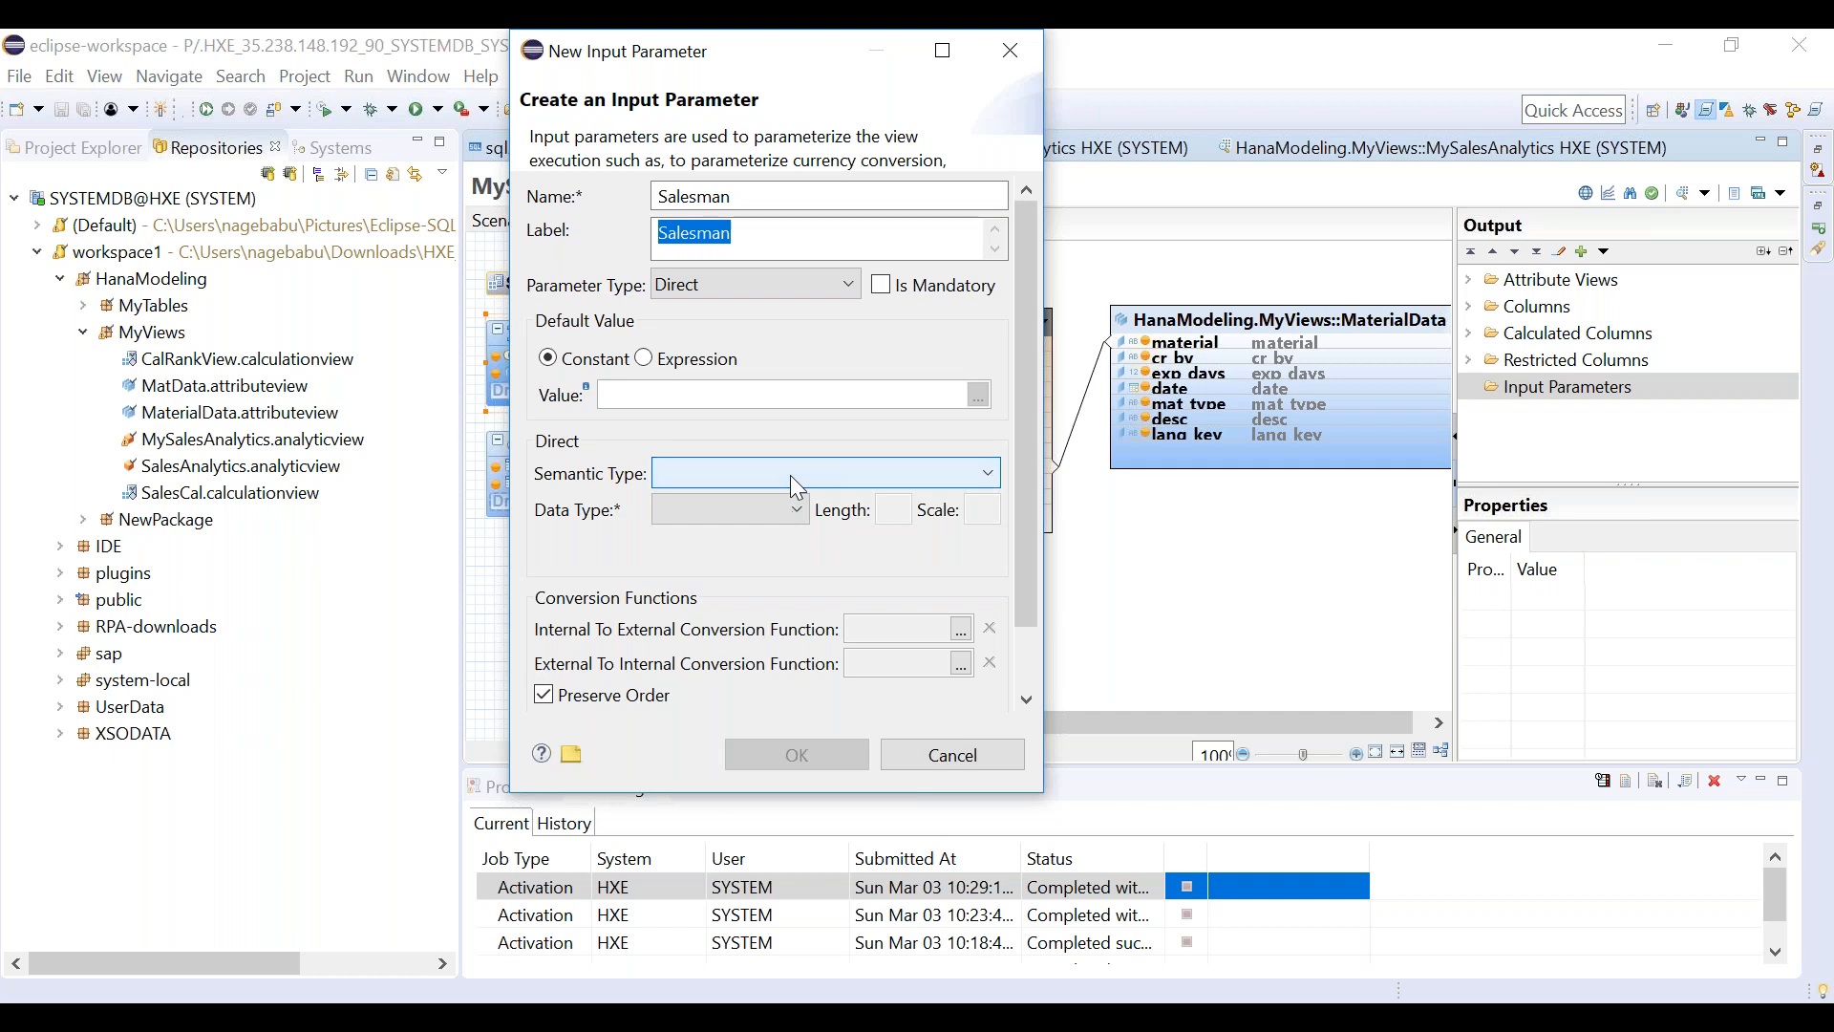
pyautogui.click(717, 513)
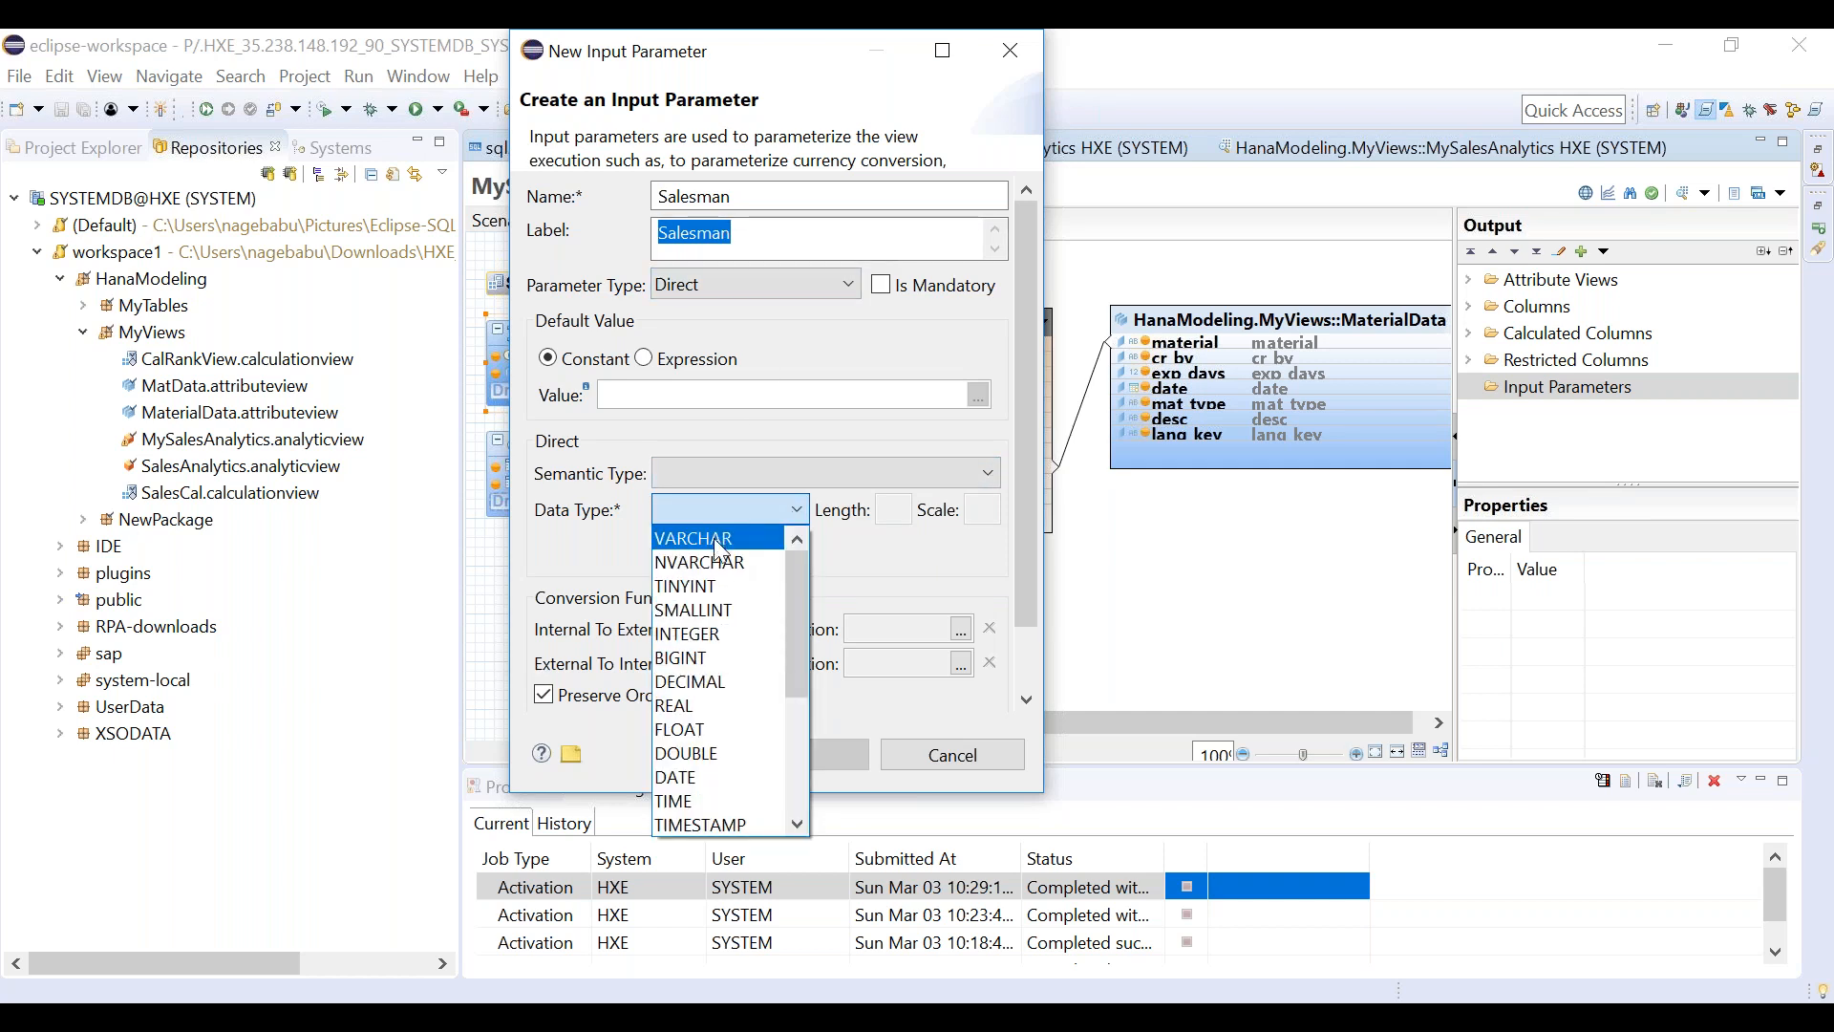
pyautogui.click(721, 540)
pyautogui.click(895, 509)
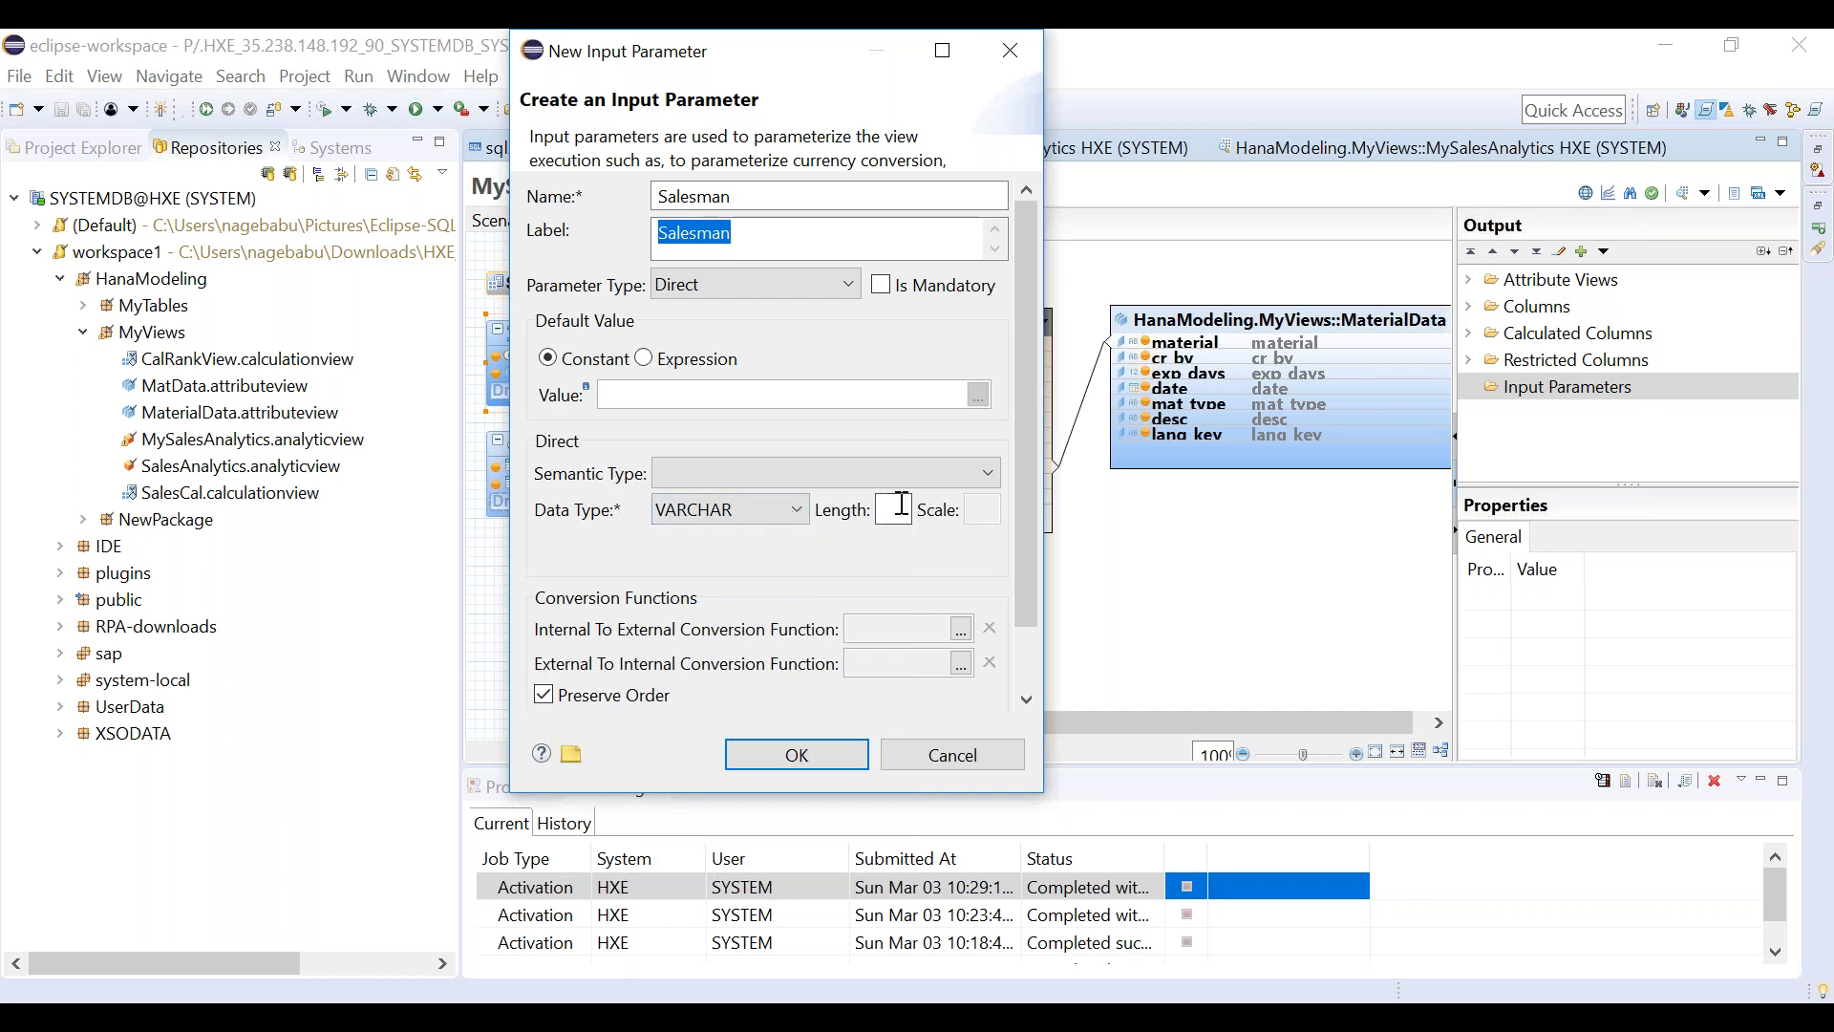
pyautogui.write('30')
pyautogui.click(882, 285)
pyautogui.click(810, 758)
pyautogui.click(1551, 417)
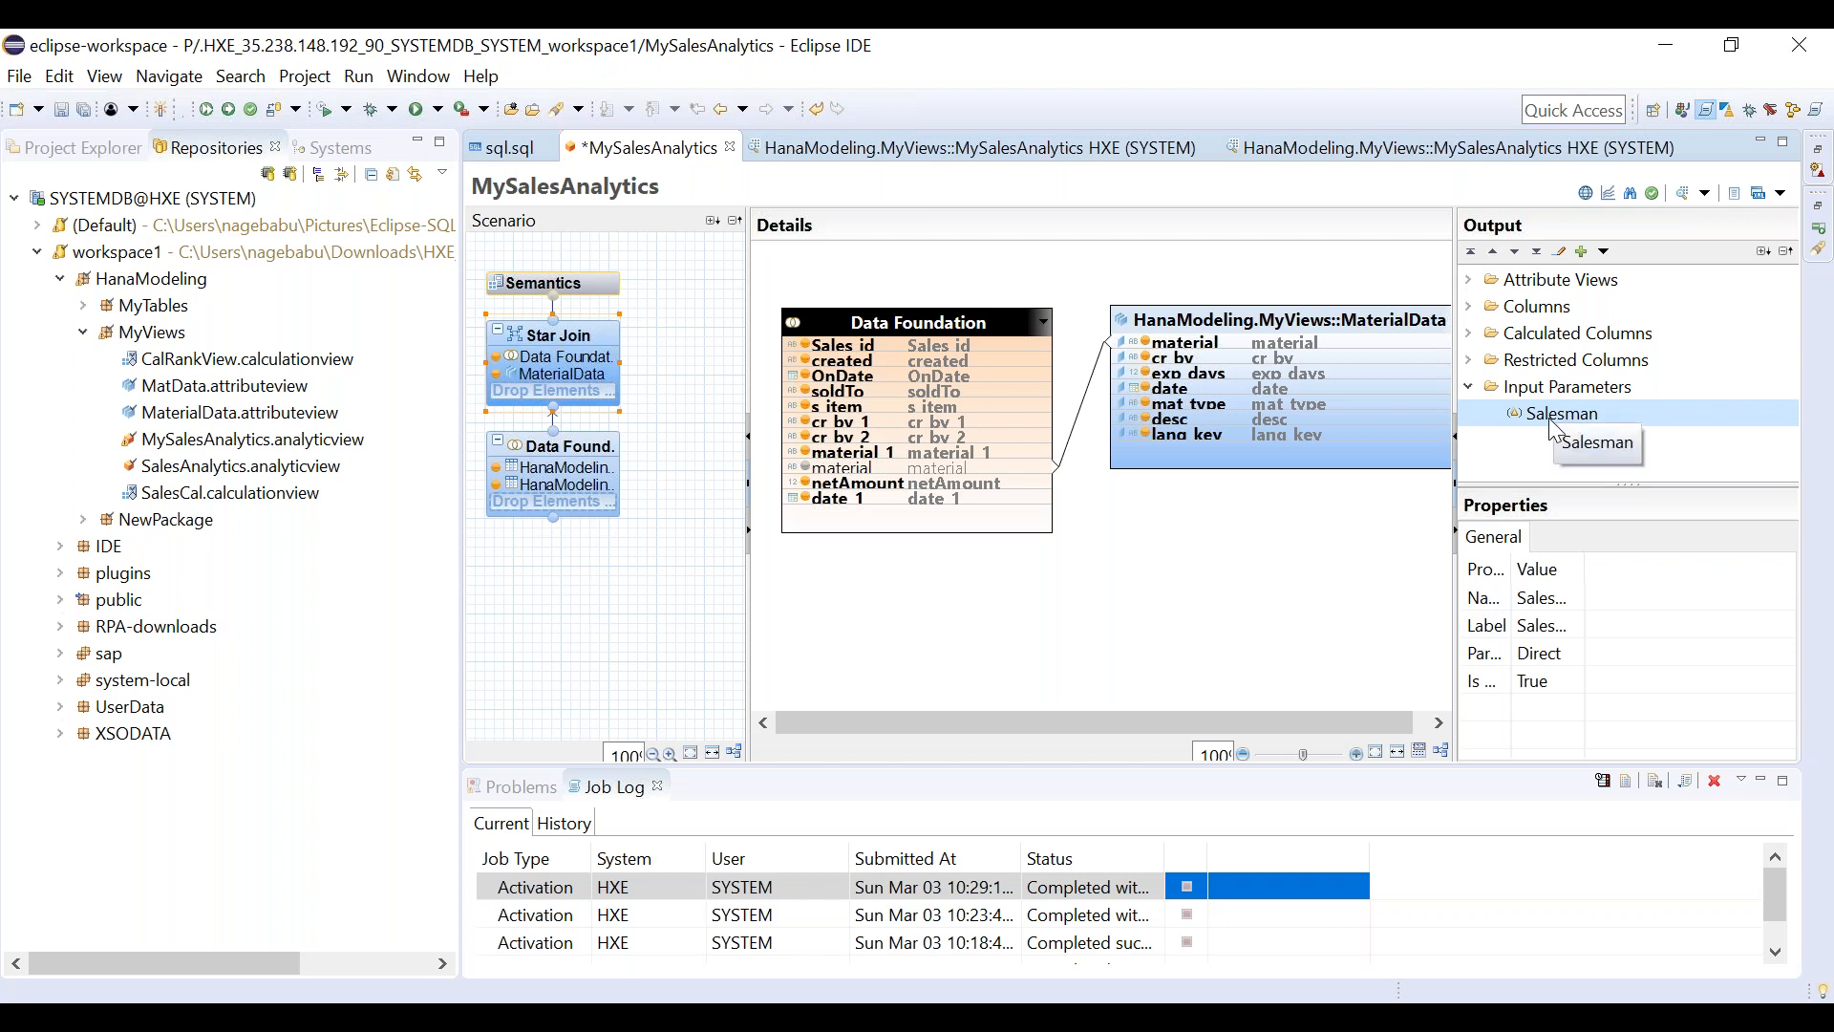
pyautogui.moveTo(1585, 573); pyautogui.dragTo(1606, 574)
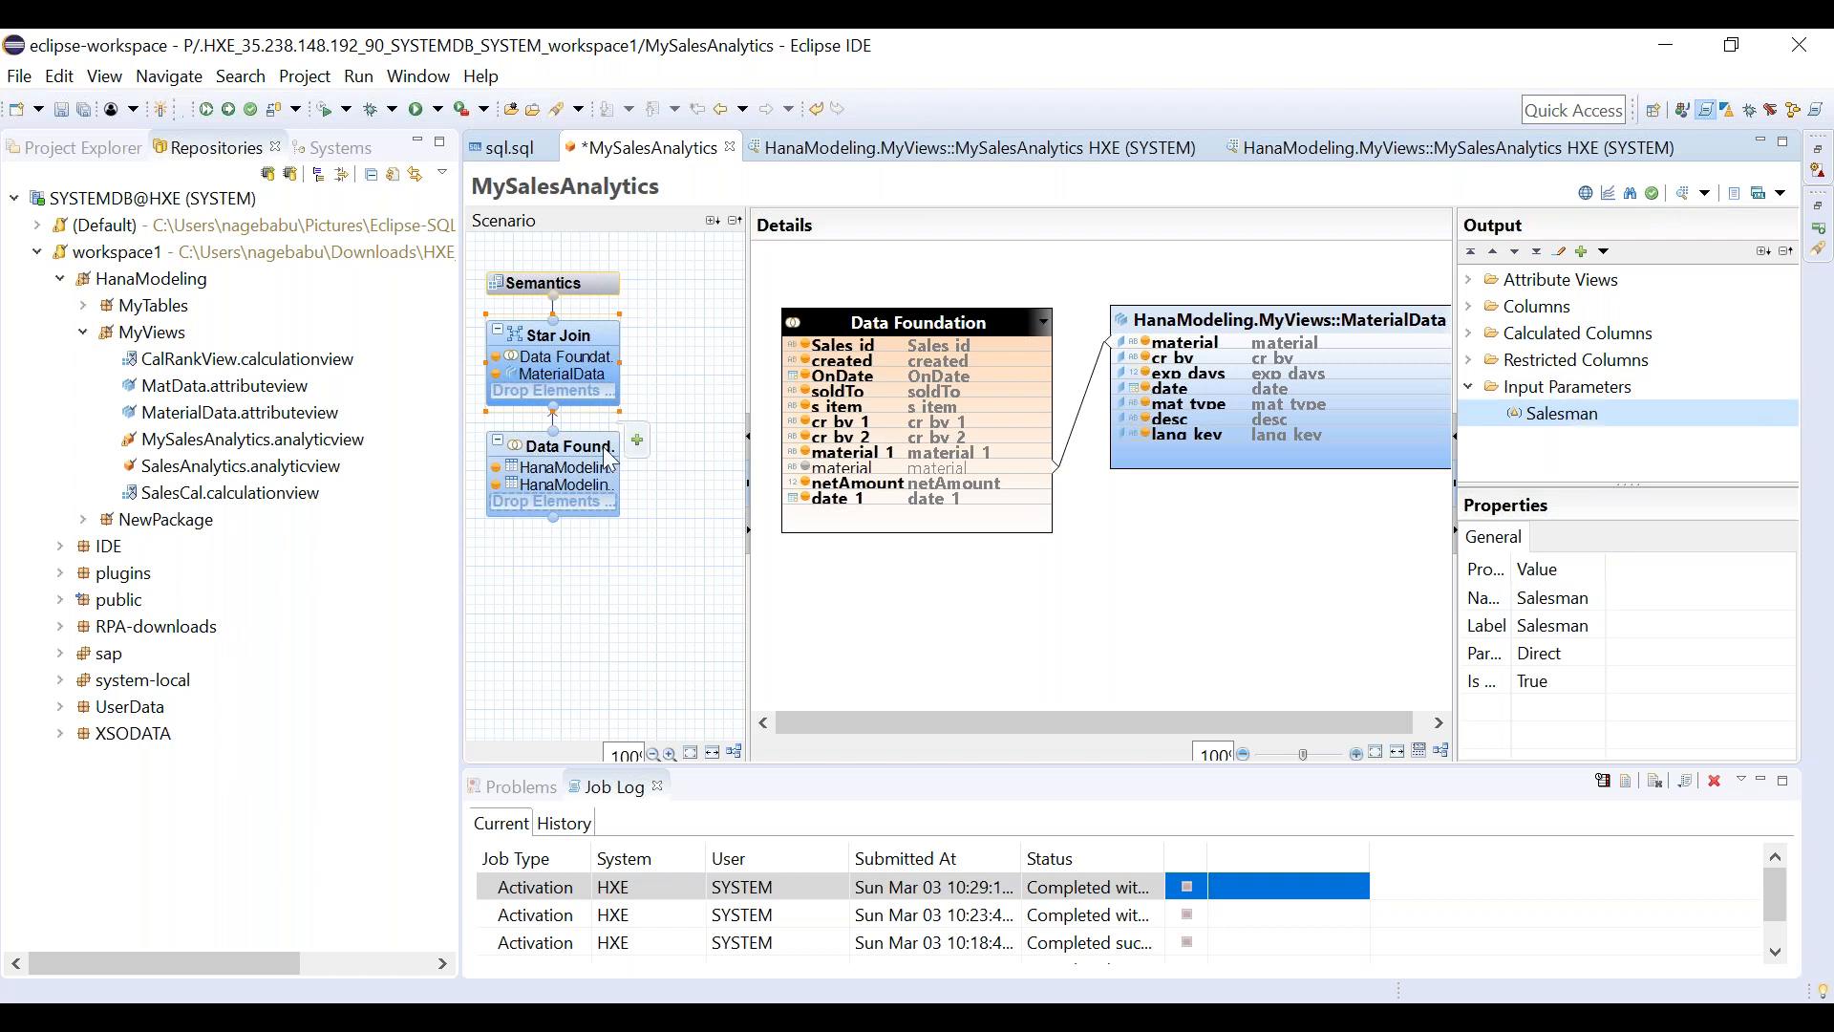
# Remove the existing filter from the cr_by column of the SalesOrders table in the data foundation.
pyautogui.click(577, 466)
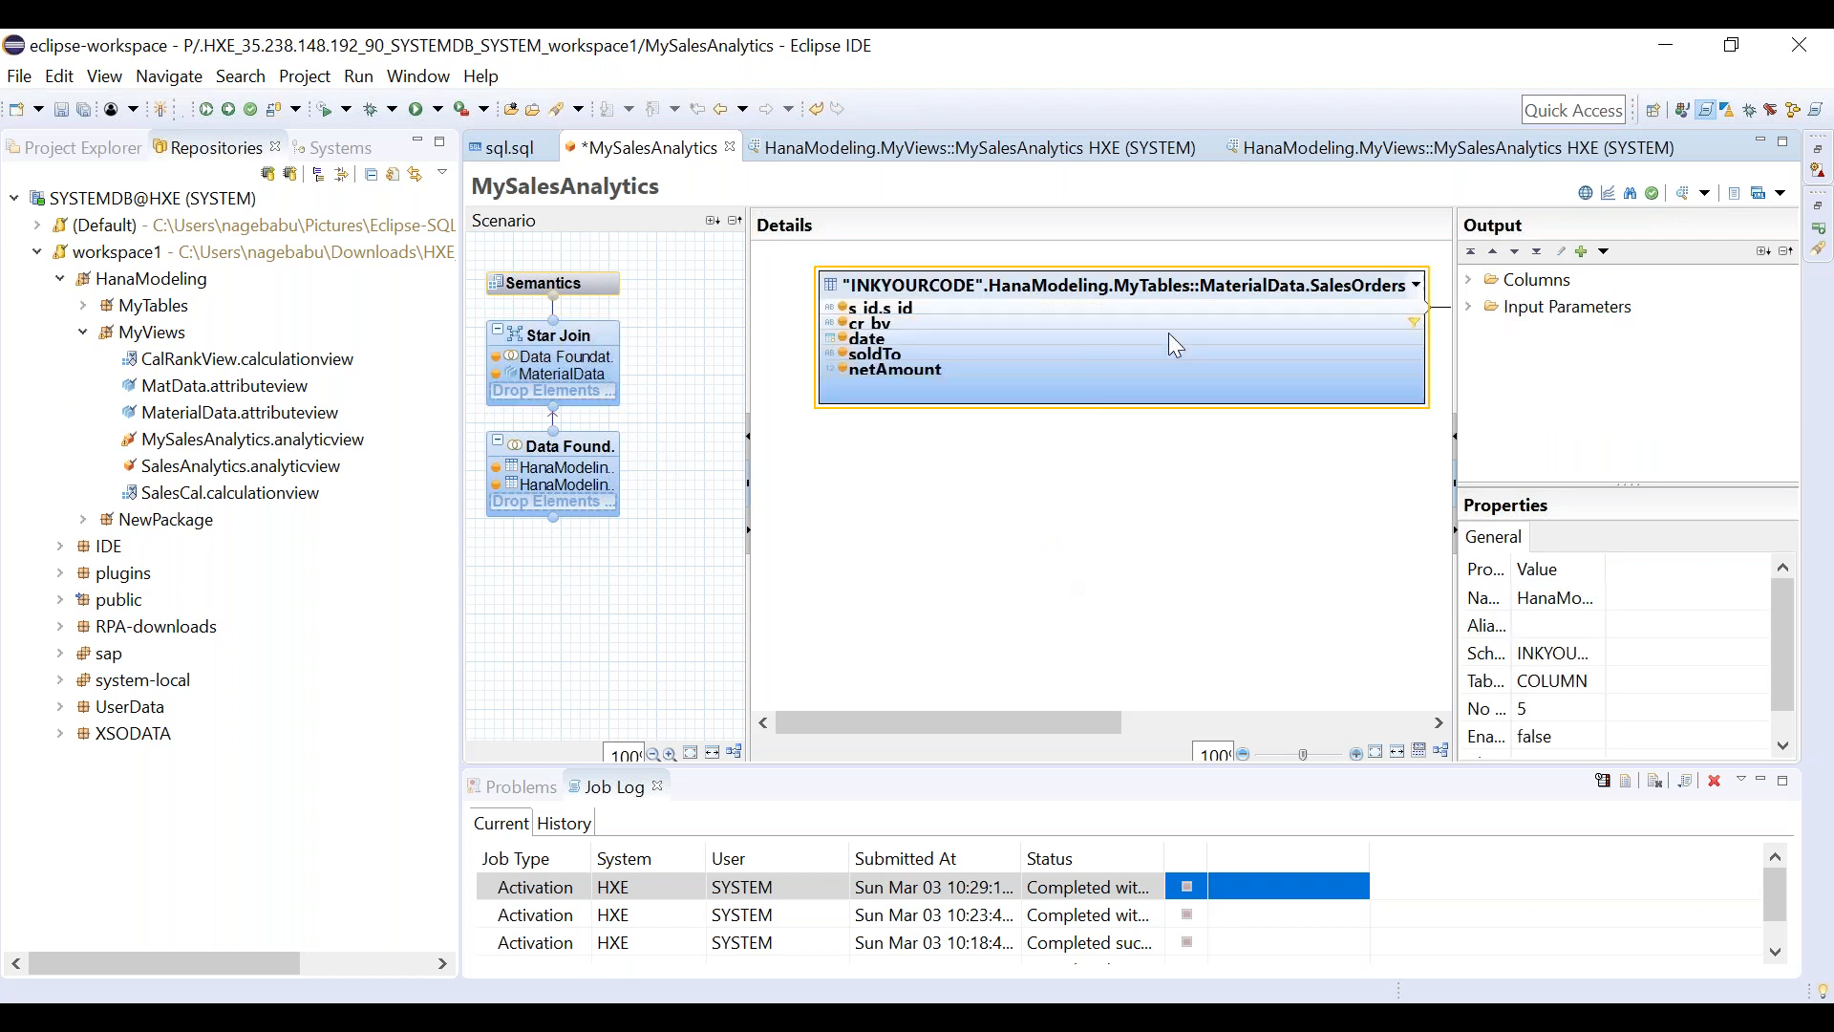
pyautogui.rightClick(1407, 325)
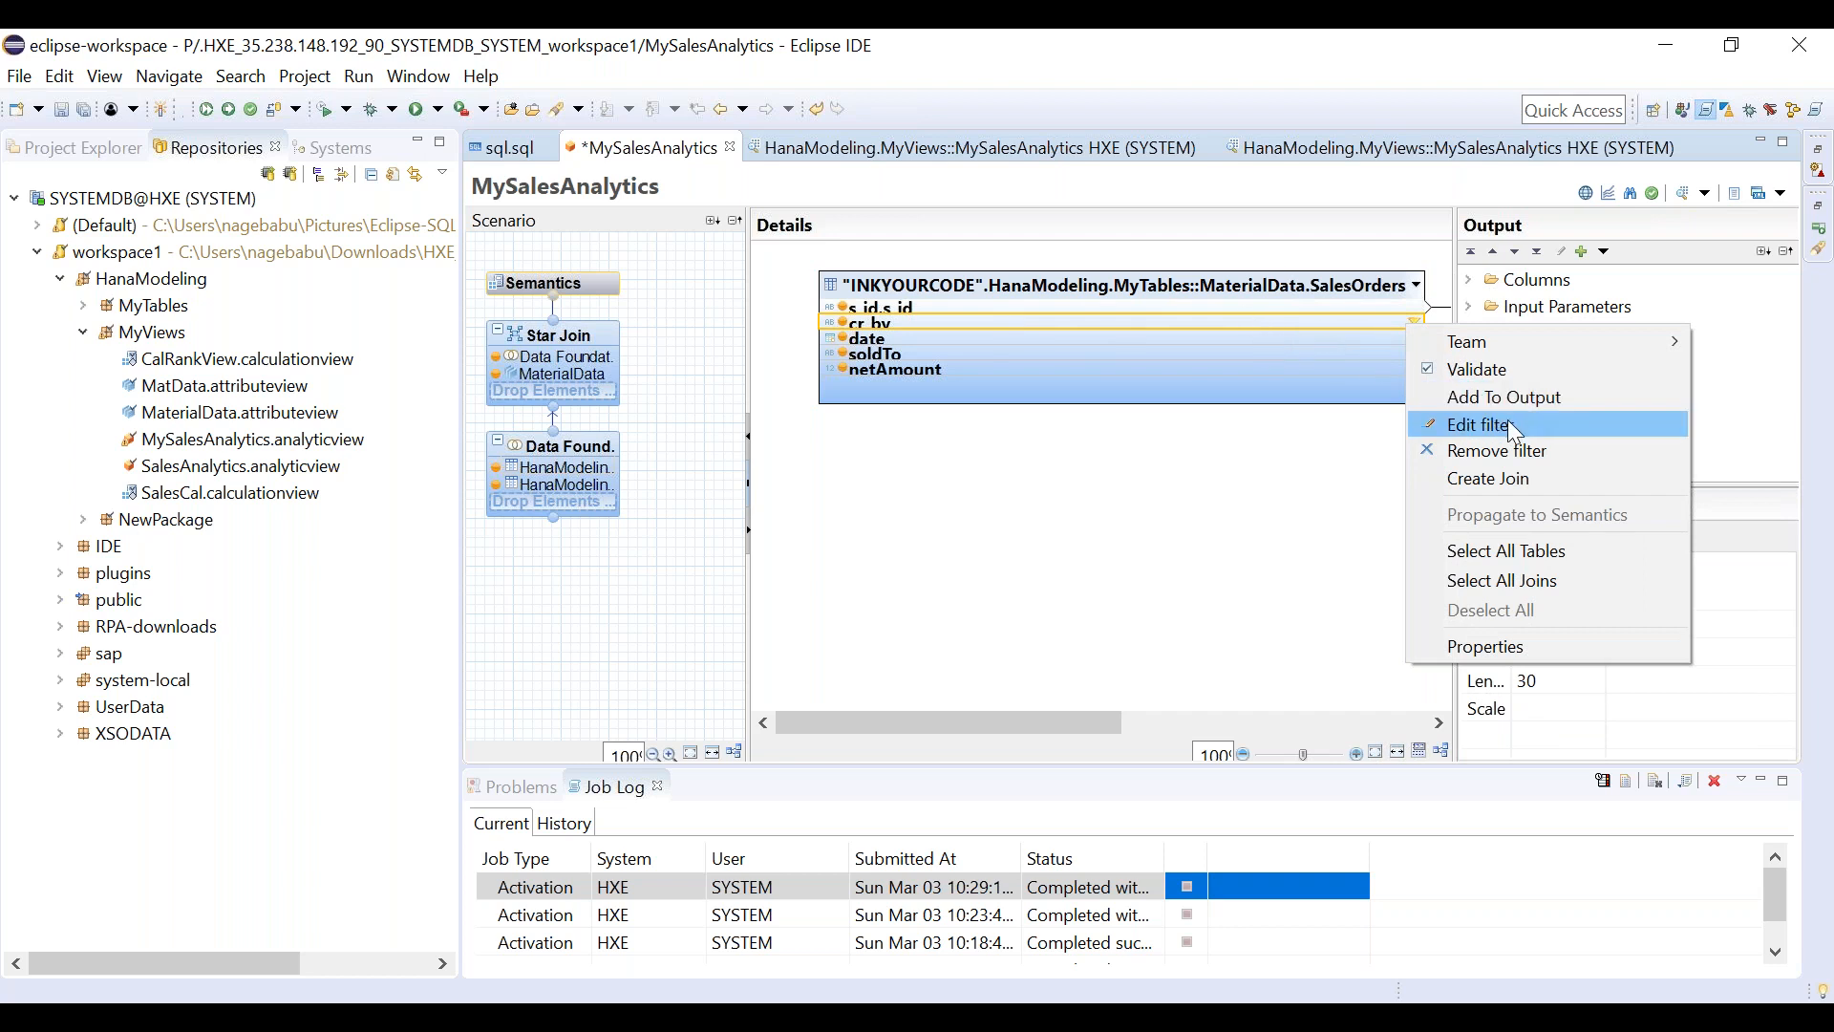
pyautogui.click(1531, 449)
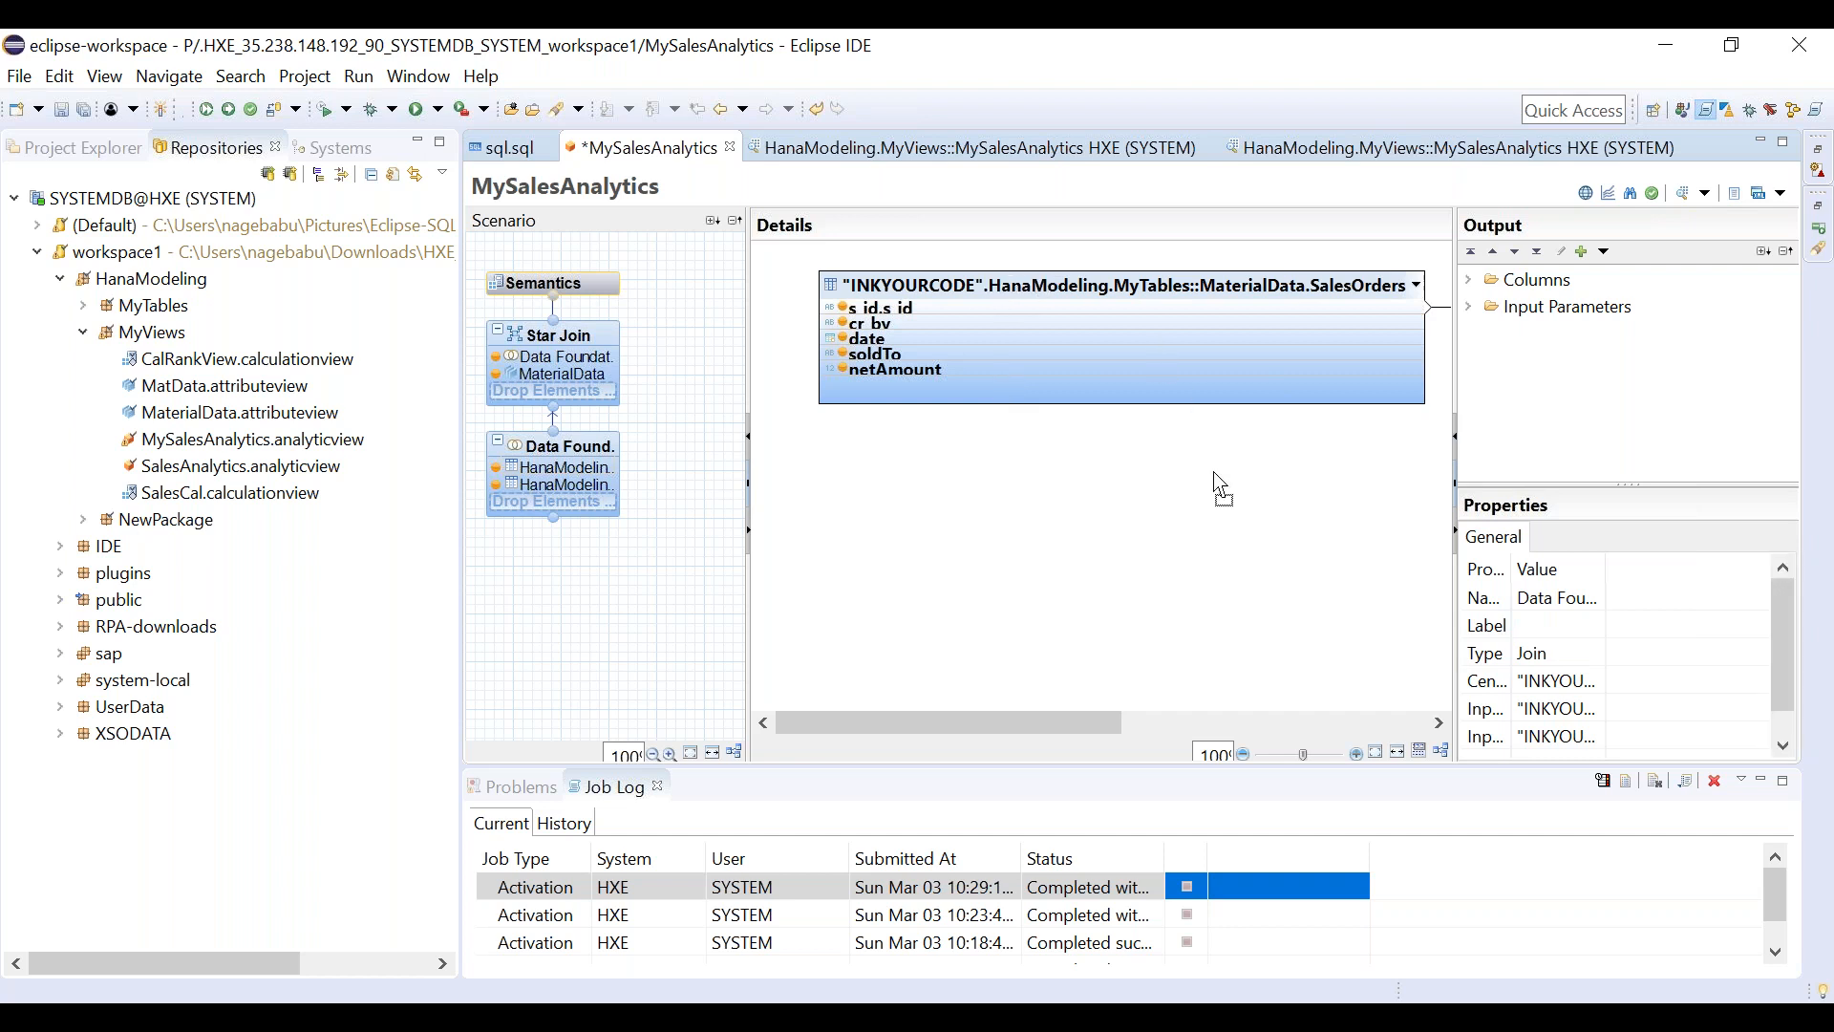
# Reposition the SalesOrders table and try applying a new filter to its cr_by column.
pyautogui.moveTo(1213, 472); pyautogui.dragTo(1183, 389)
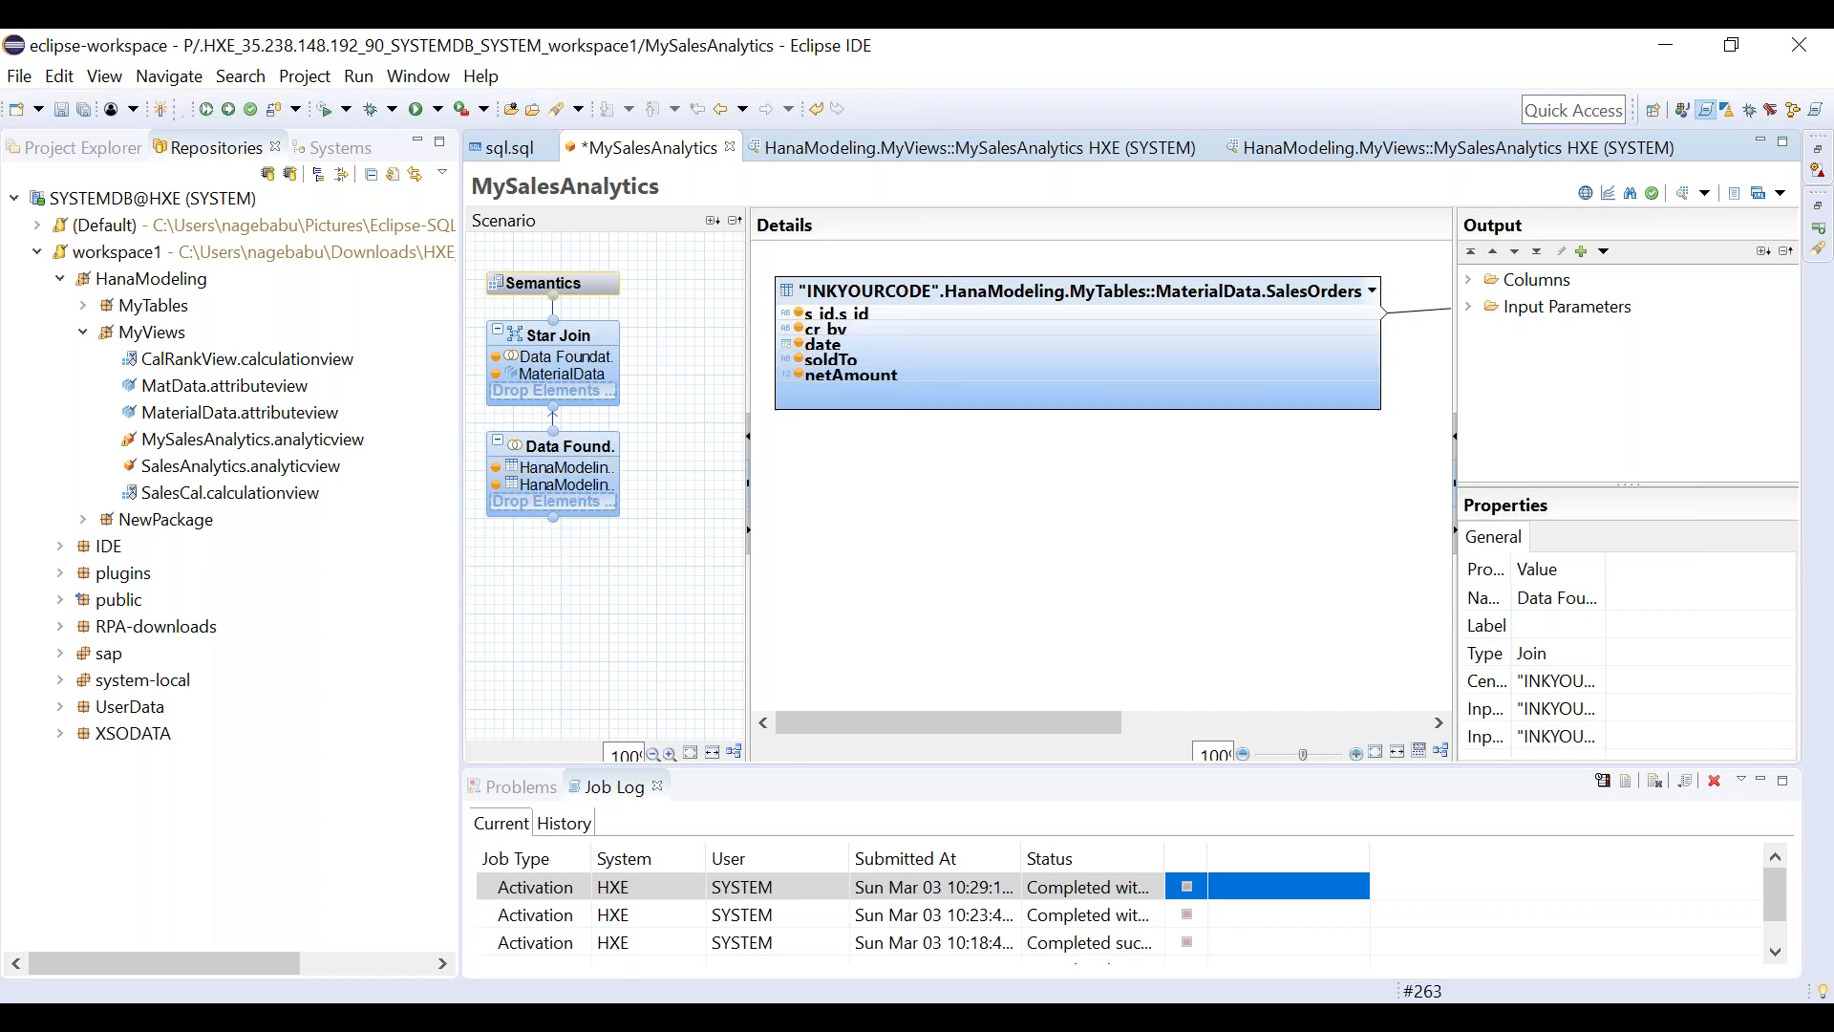
pyautogui.click(1271, 327)
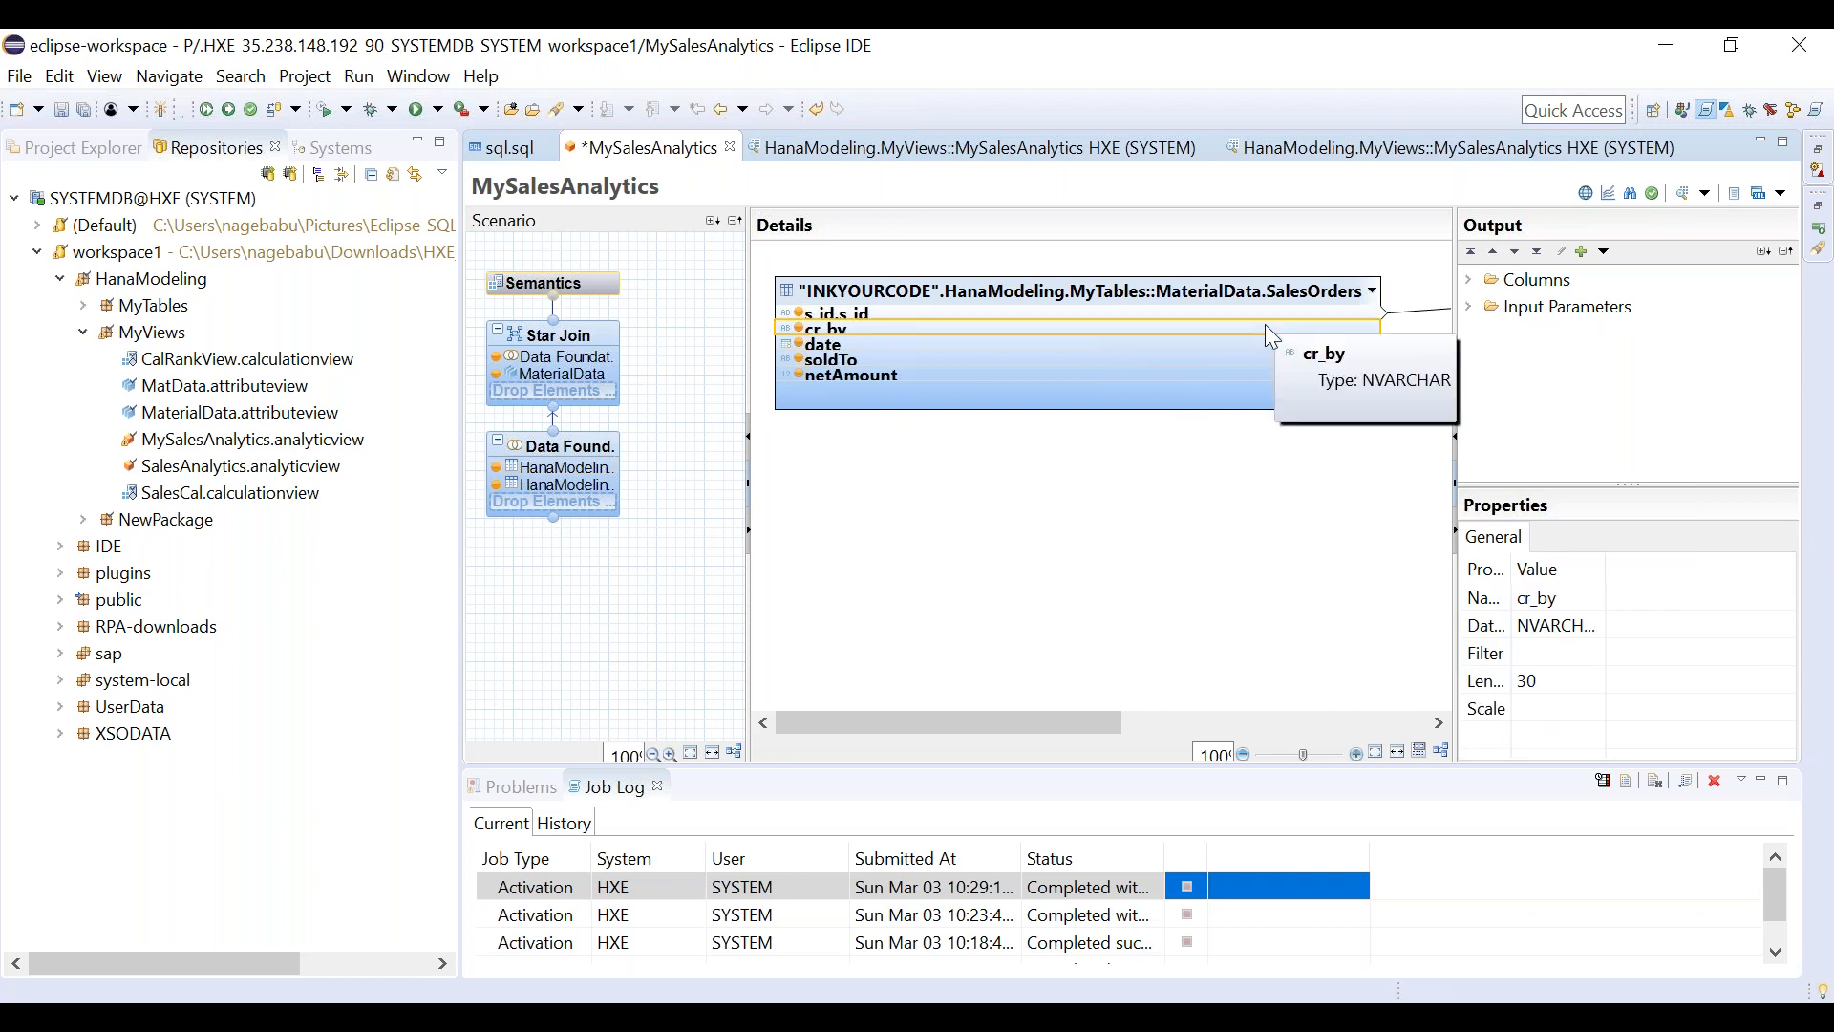
pyautogui.rightClick(1265, 326)
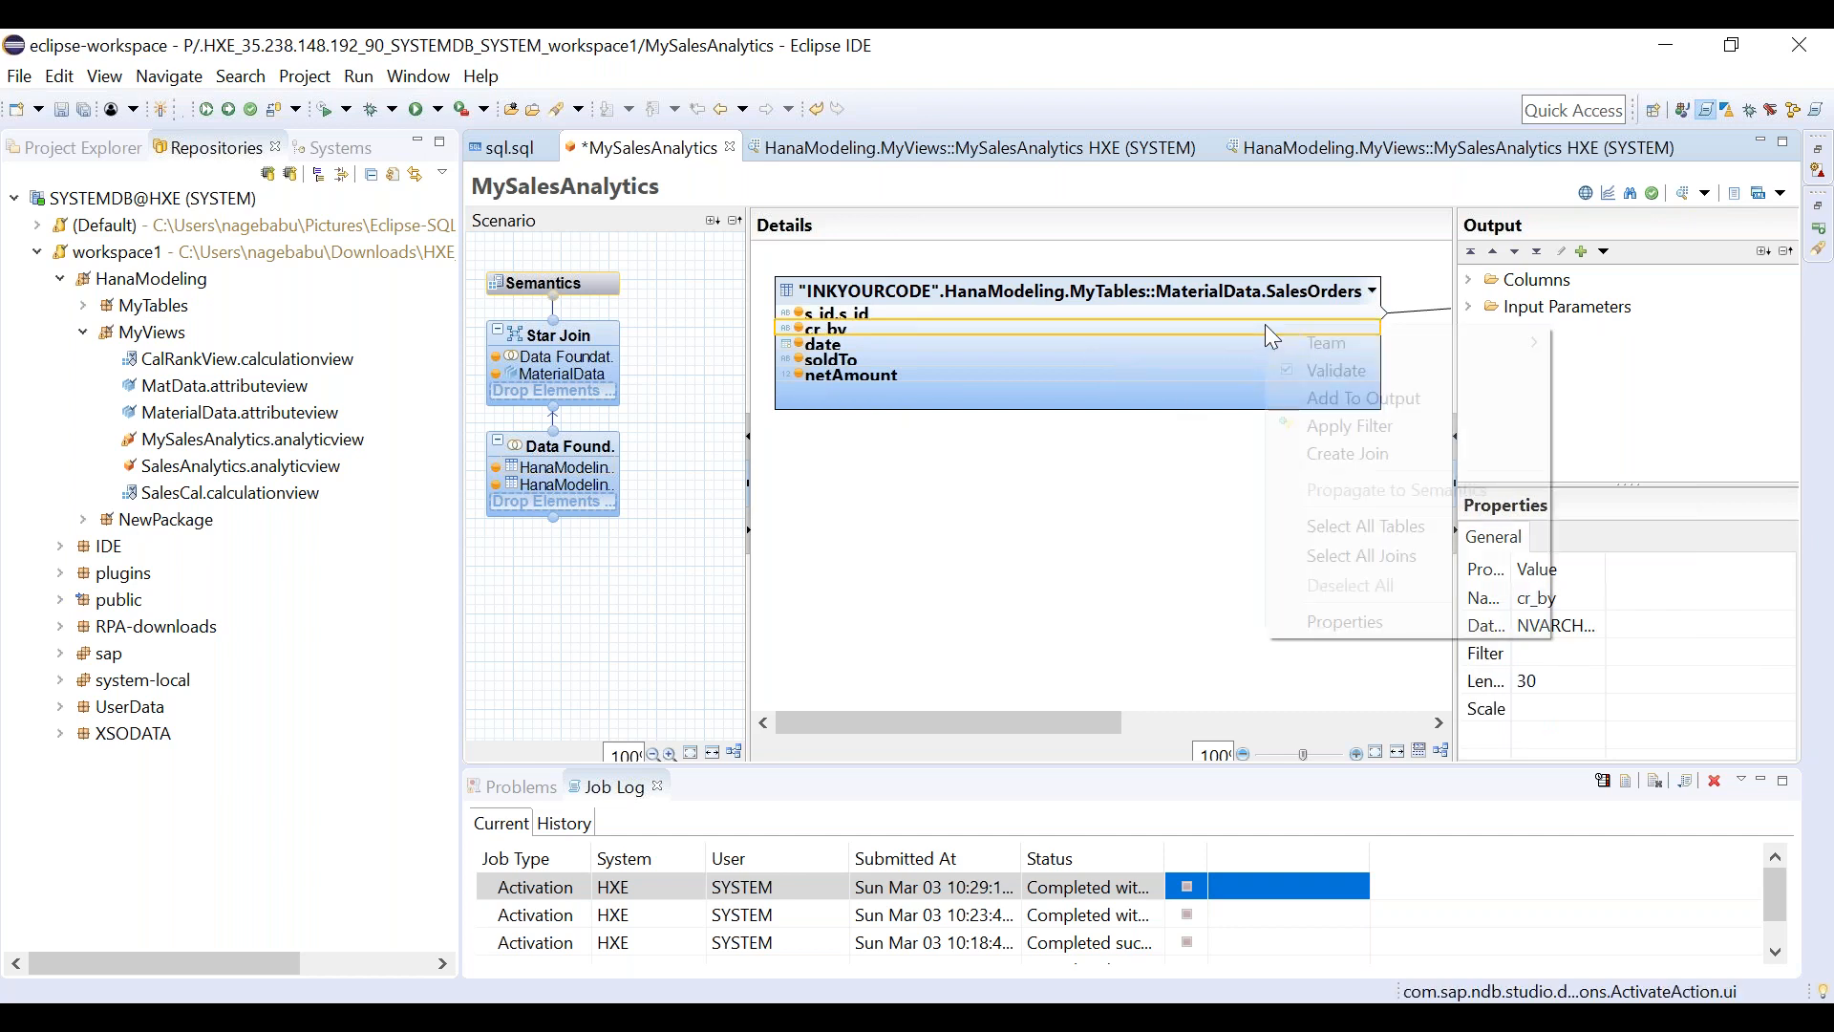
pyautogui.click(1337, 420)
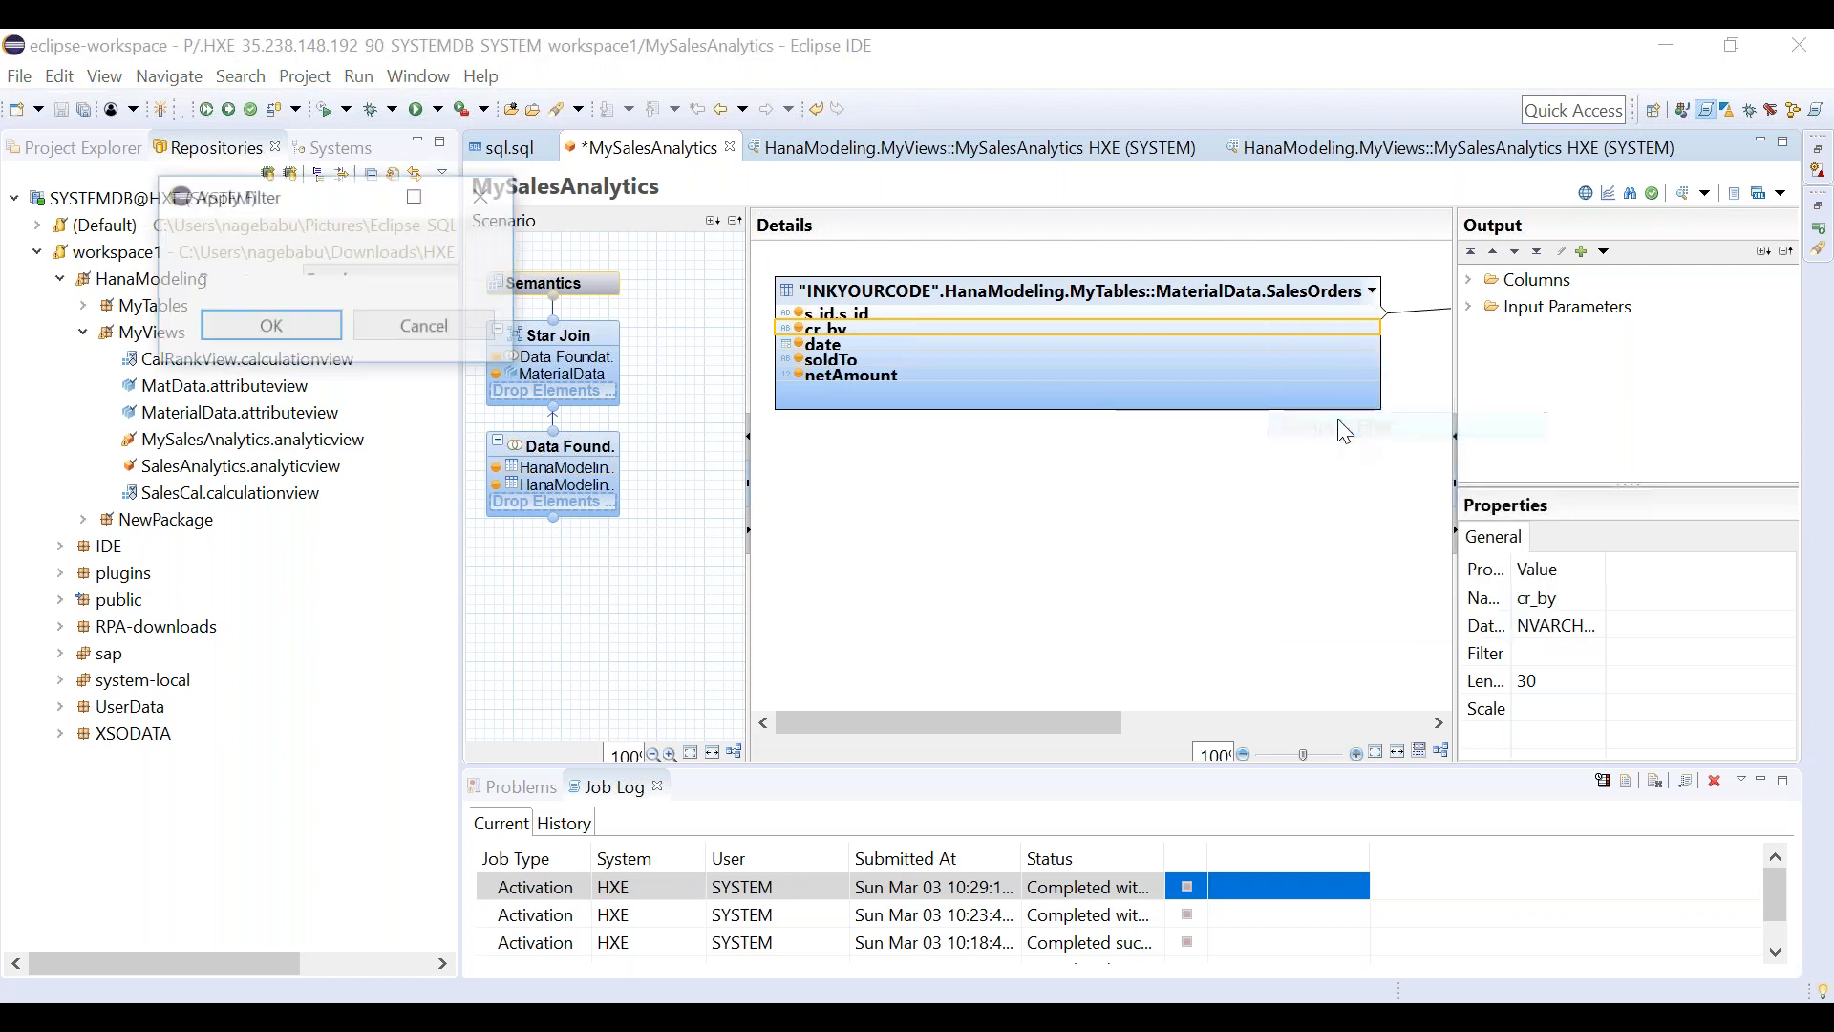
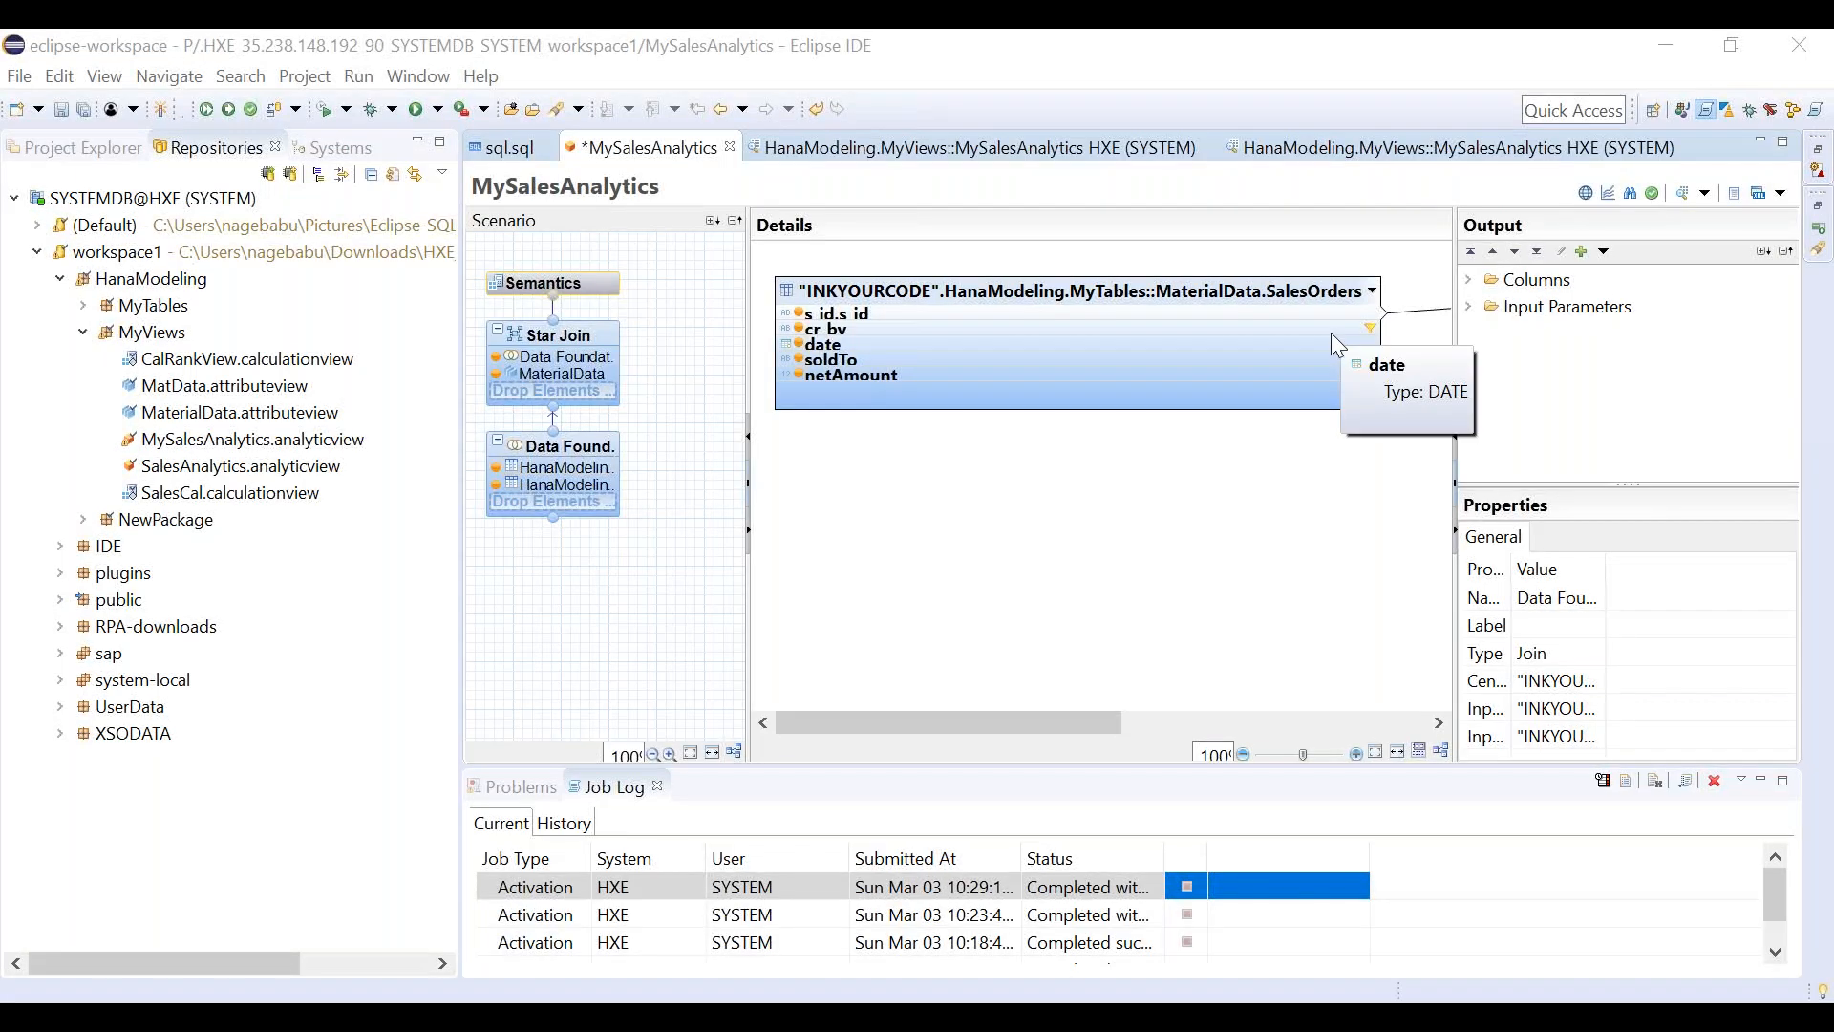
# Clear the current filter on the SalesOrders table's cr_by column.
pyautogui.click(1332, 332)
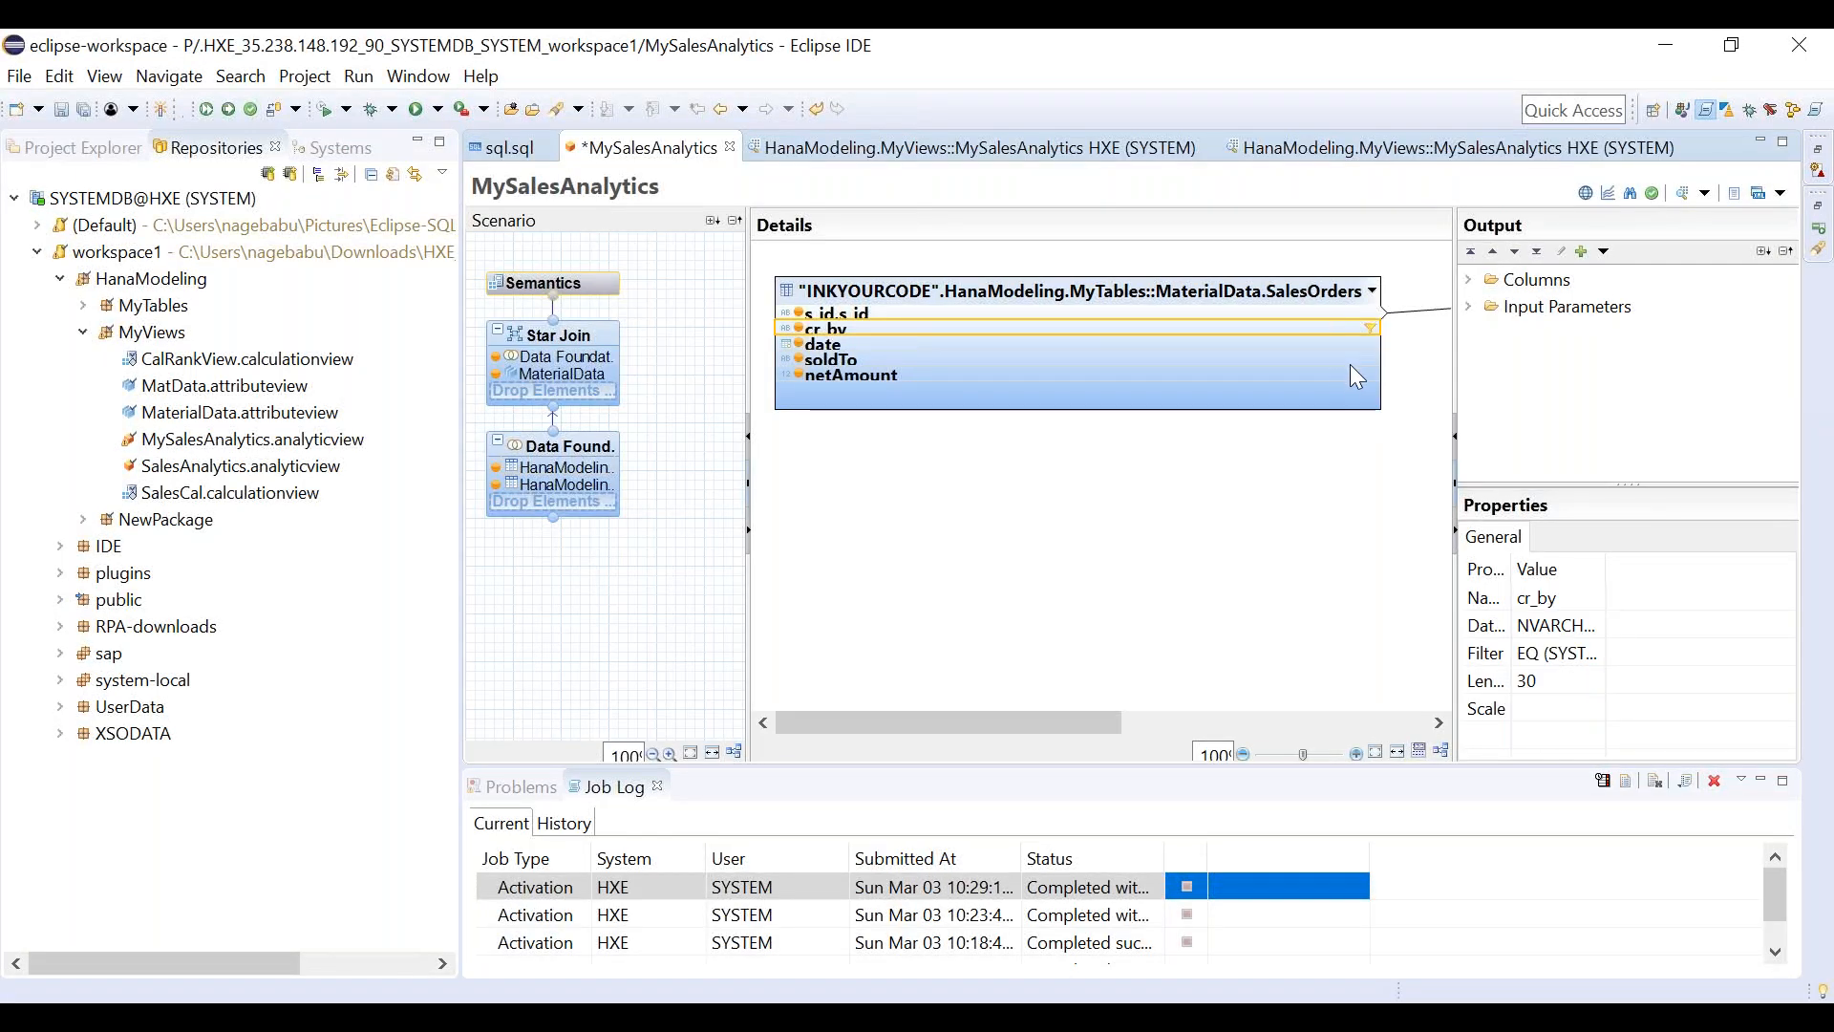
pyautogui.rightClick(1332, 330)
pyautogui.click(1406, 466)
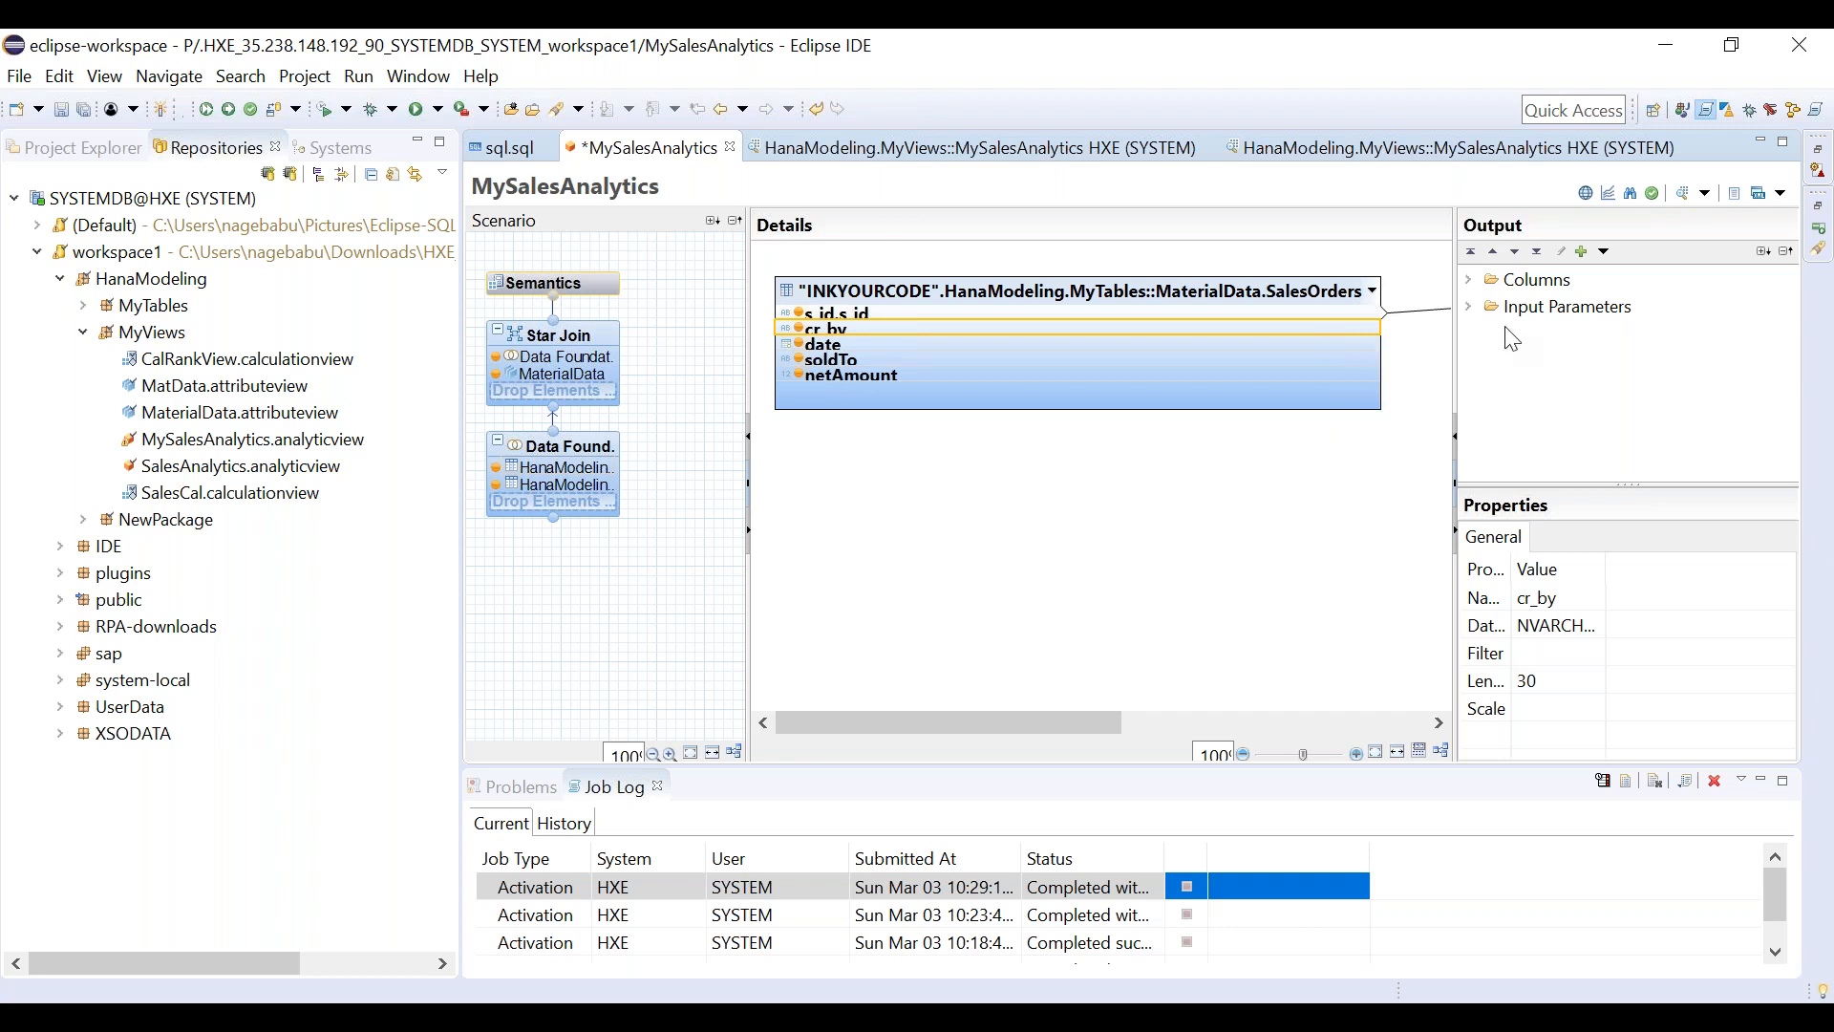
# Apply a filter to the SalesOrders cr_by column with the operator Equal and the value SYSTEM.
pyautogui.rightClick(1252, 328)
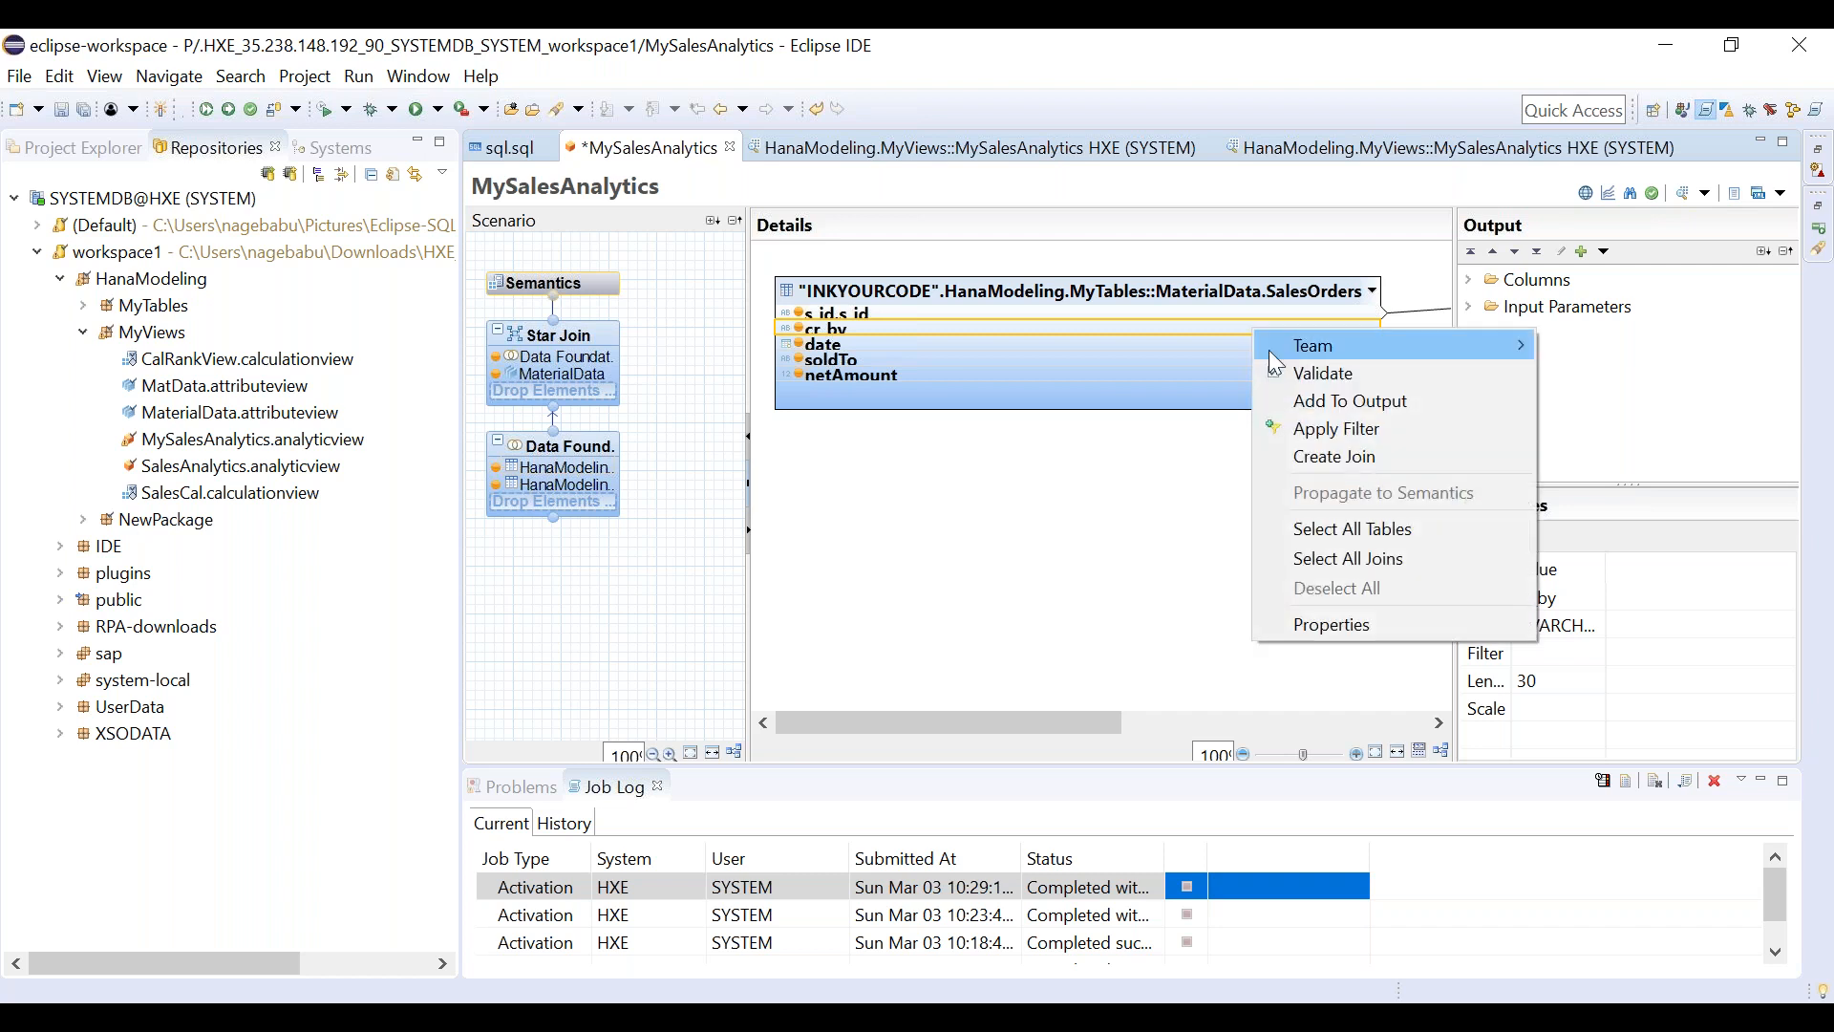
pyautogui.click(1356, 431)
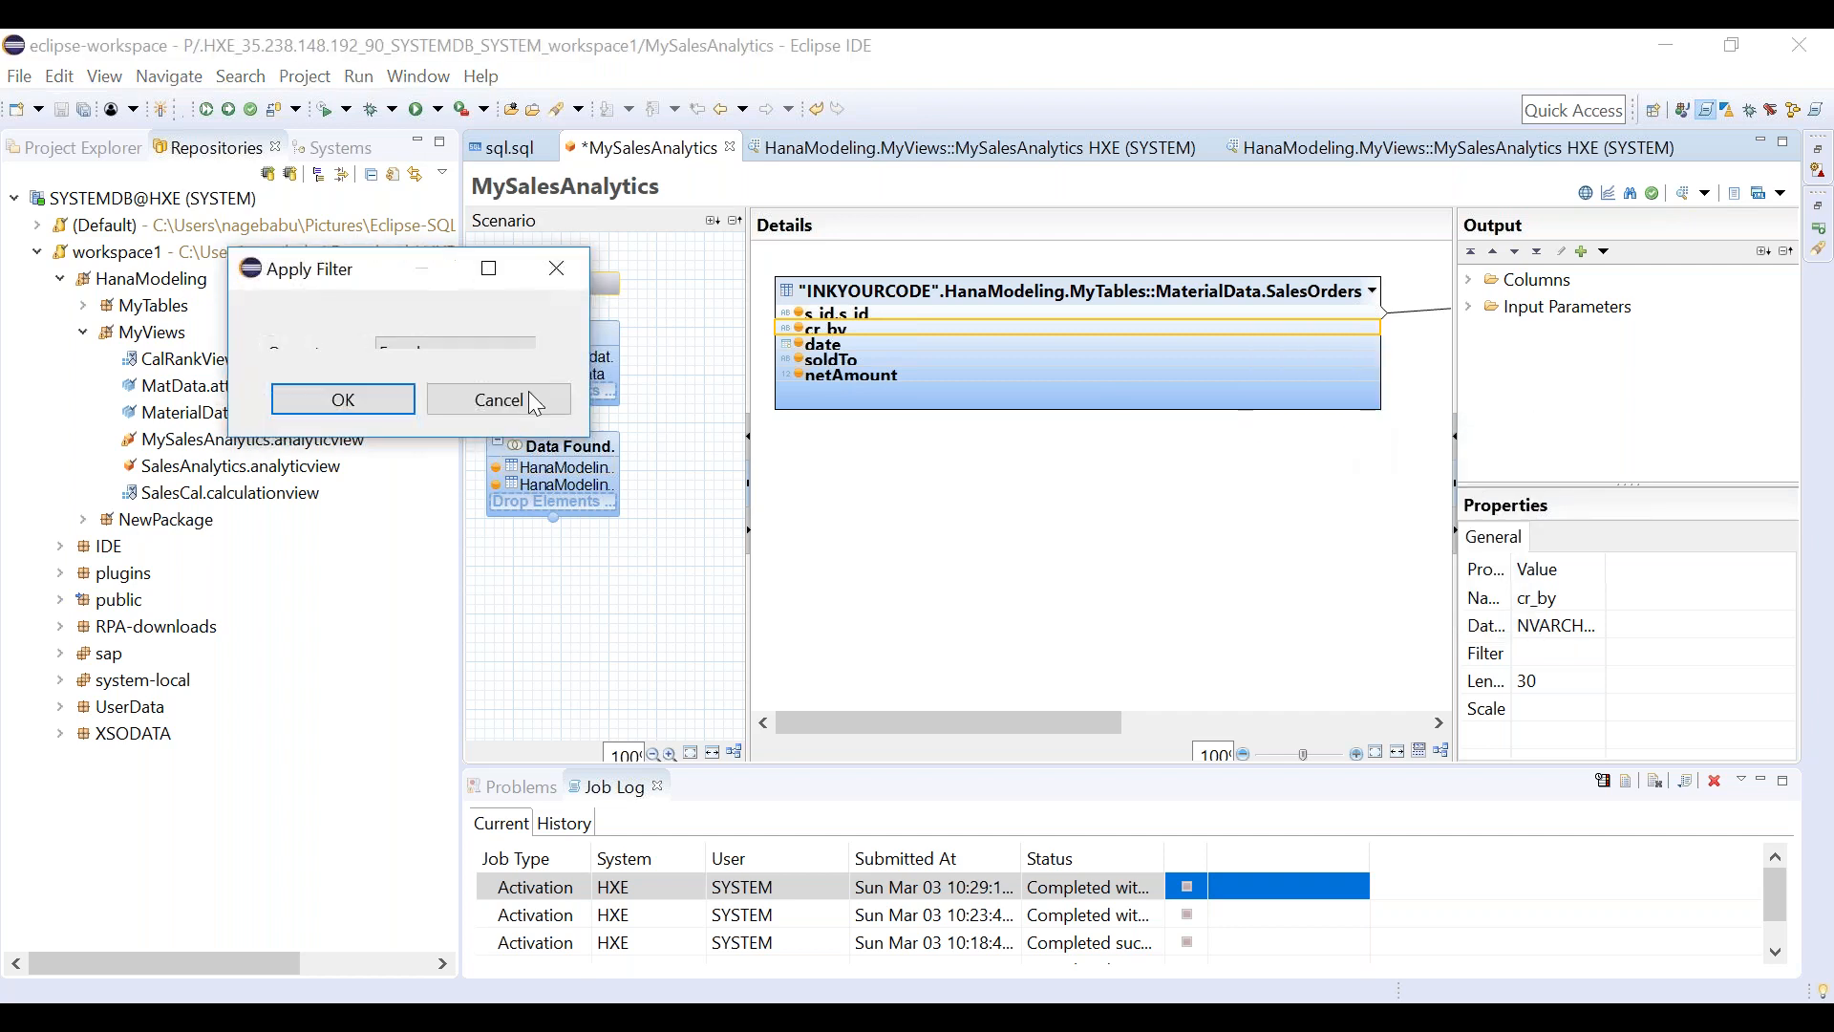
pyautogui.click(493, 279)
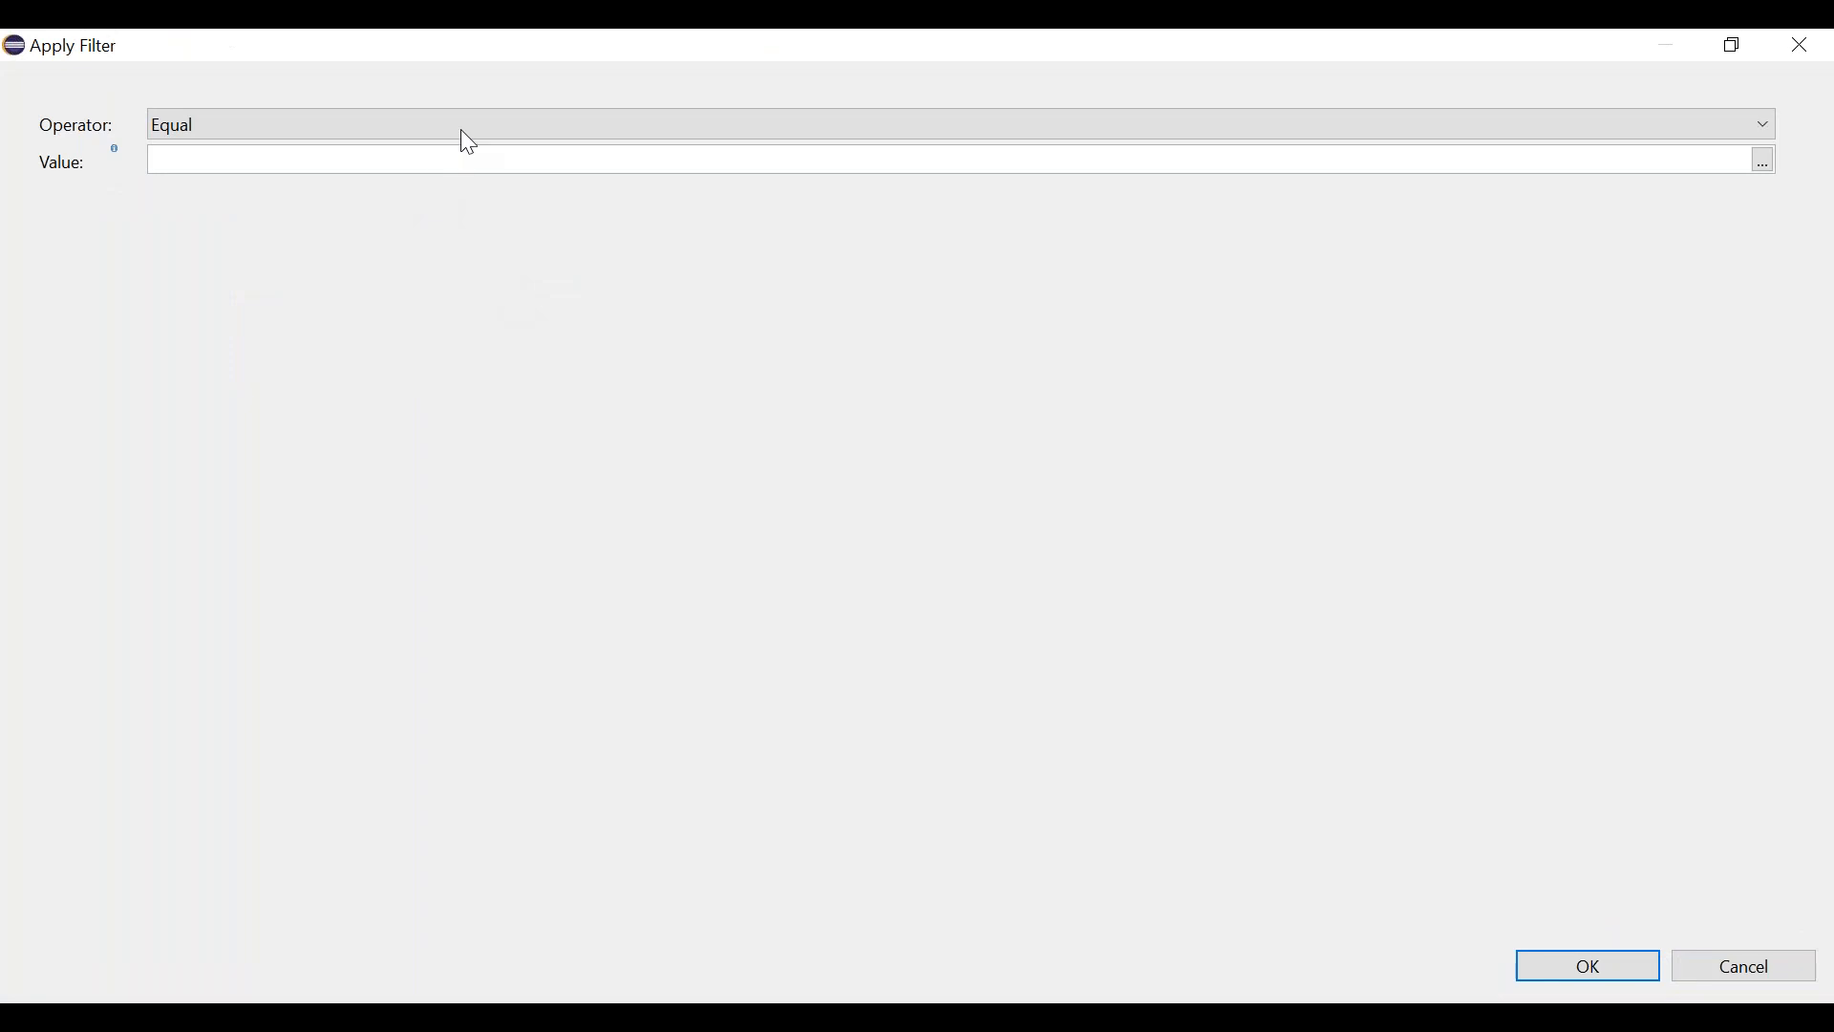
pyautogui.click(485, 124)
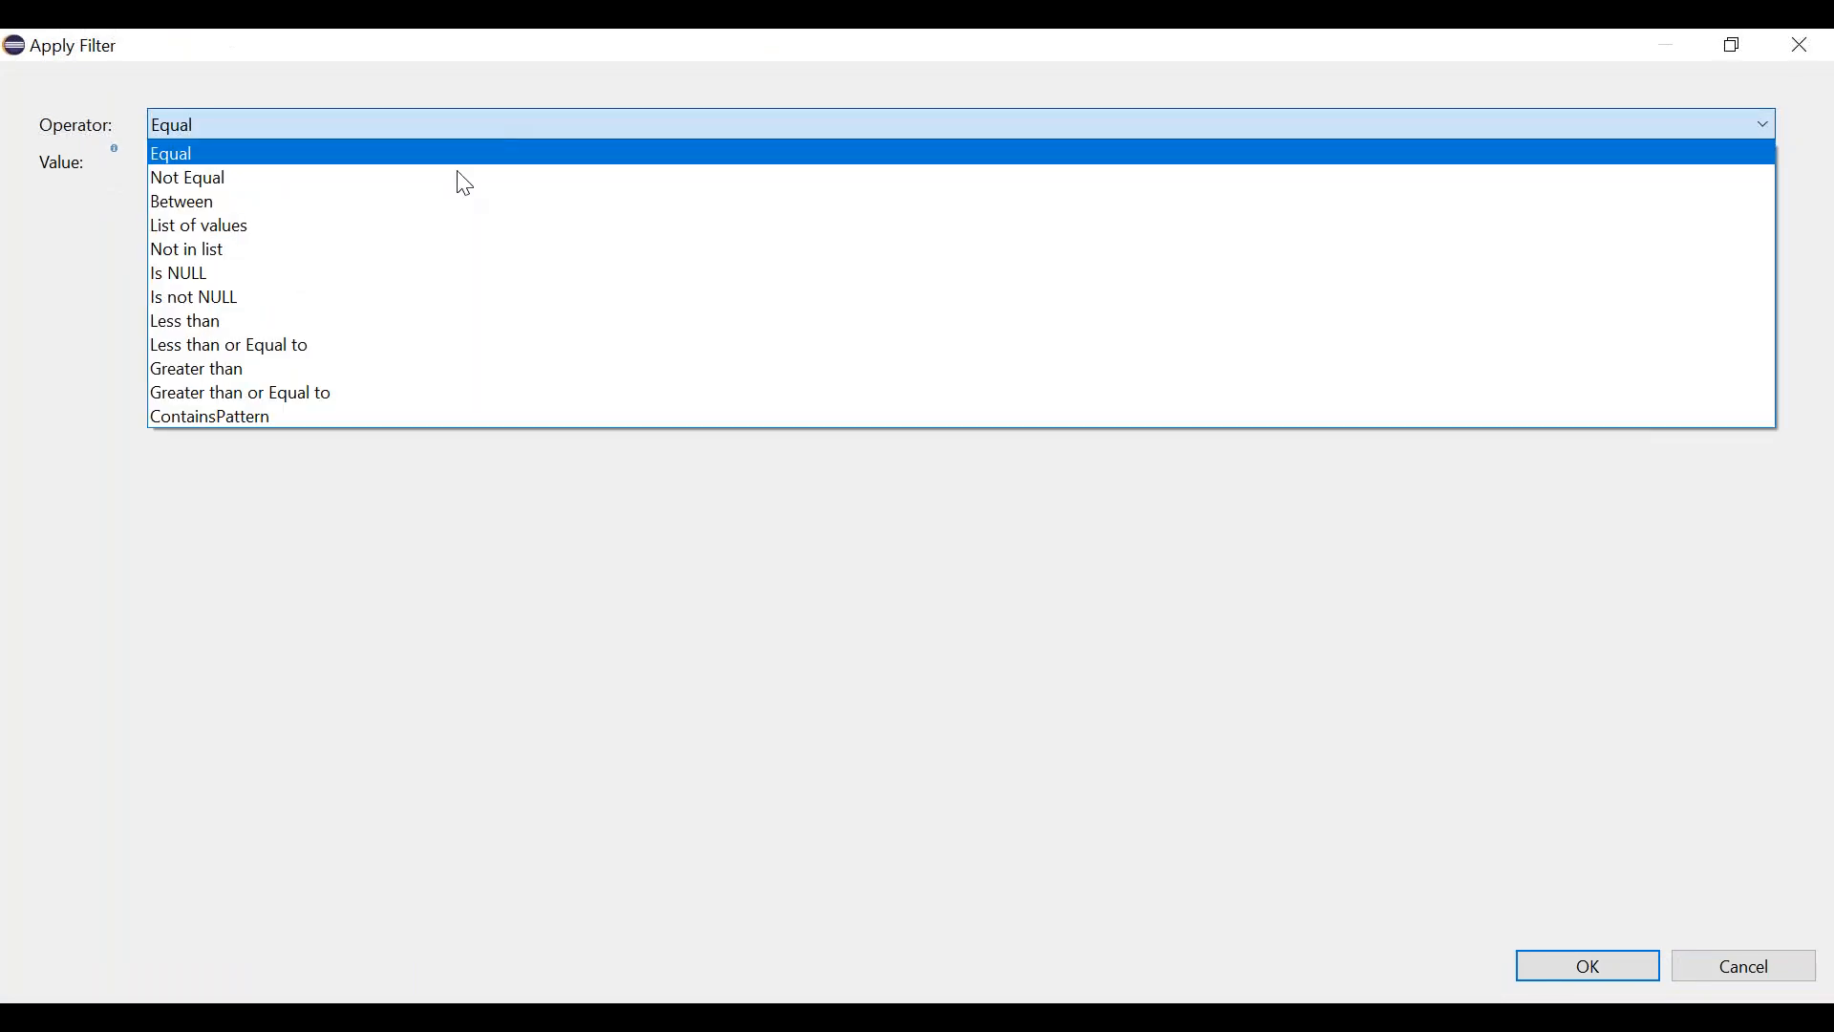
pyautogui.click(582, 536)
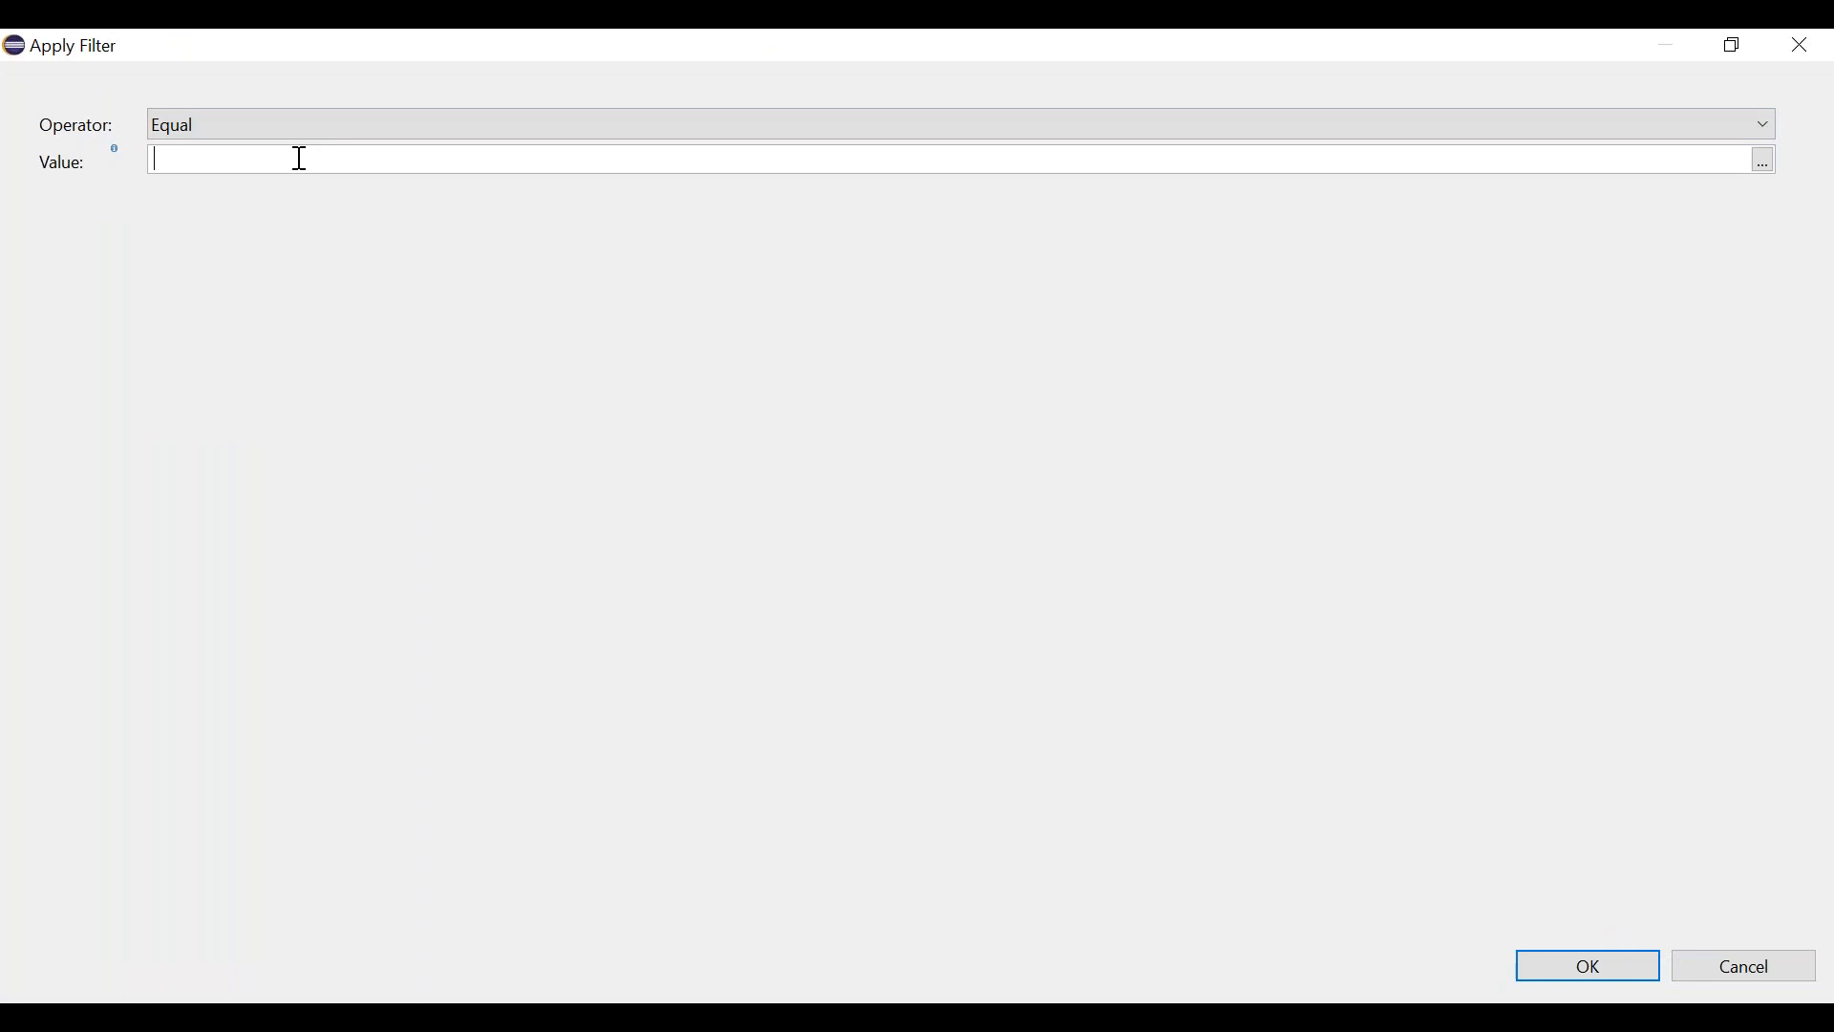
pyautogui.write('SYSTEM')
pyautogui.click(1618, 984)
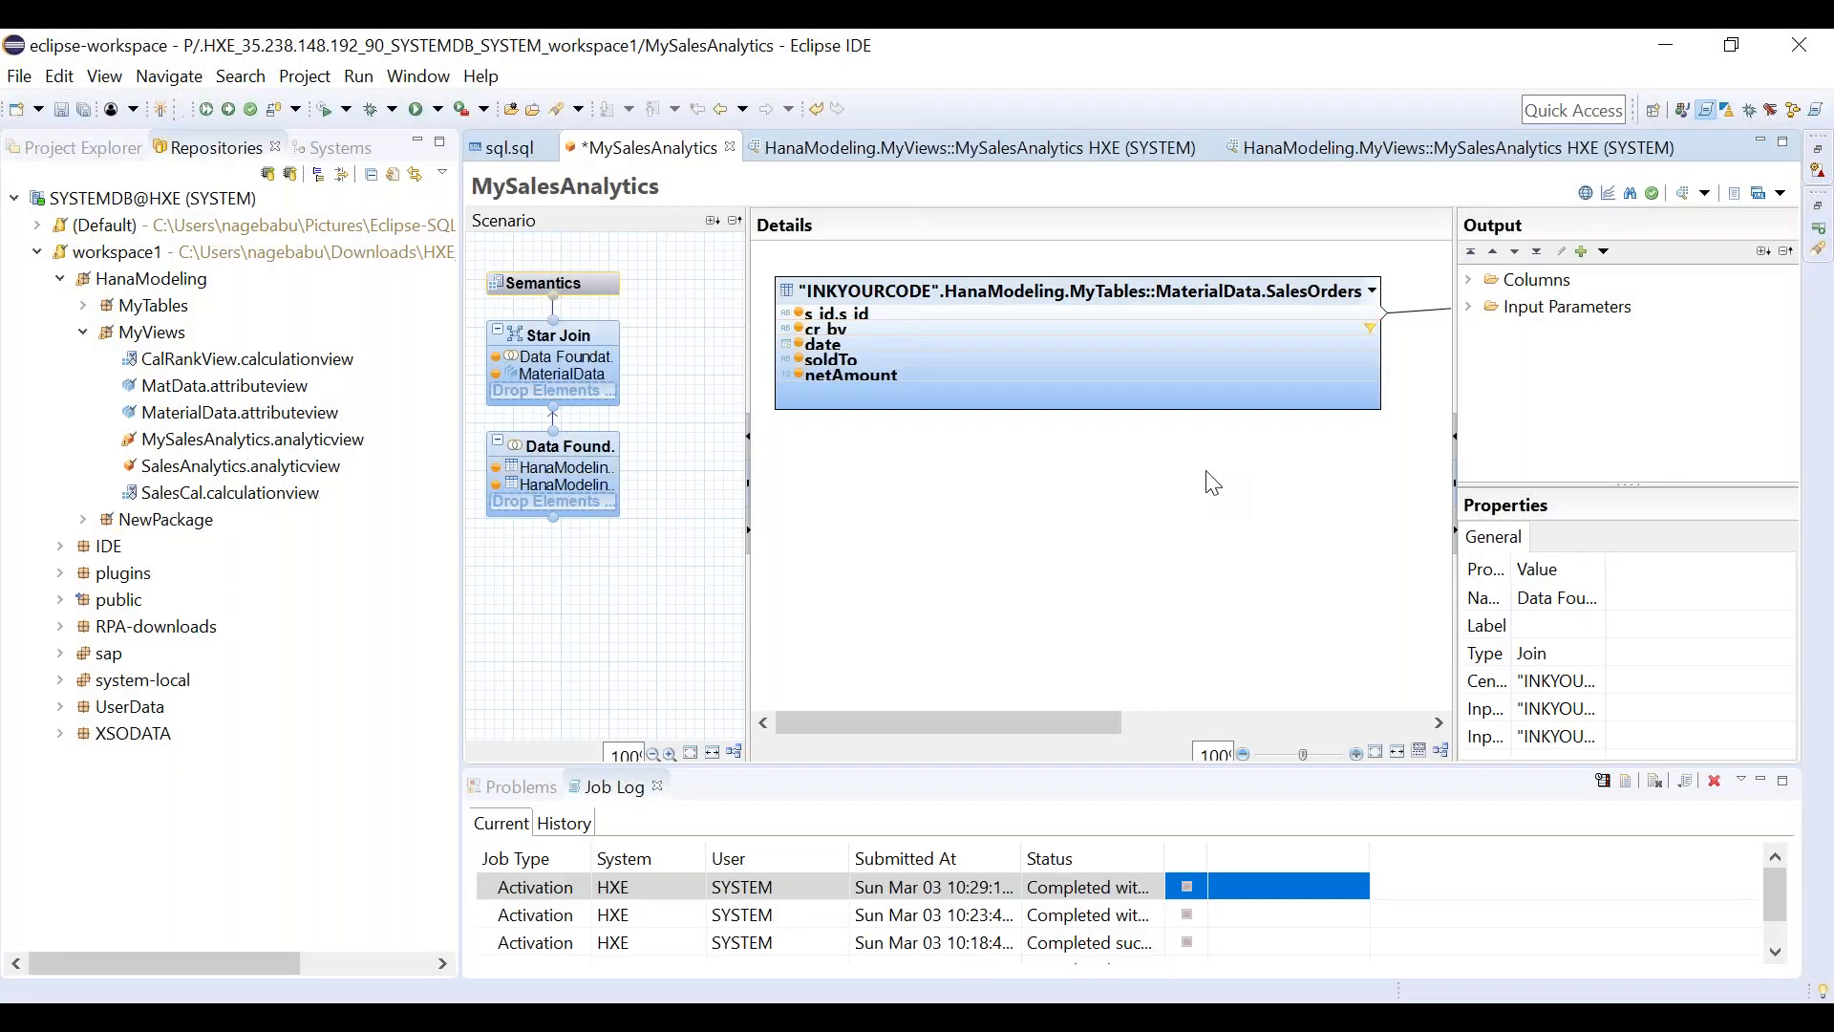
# Activate the MySalesAnalytics view and close the activation results.
pyautogui.rightClick(1213, 484)
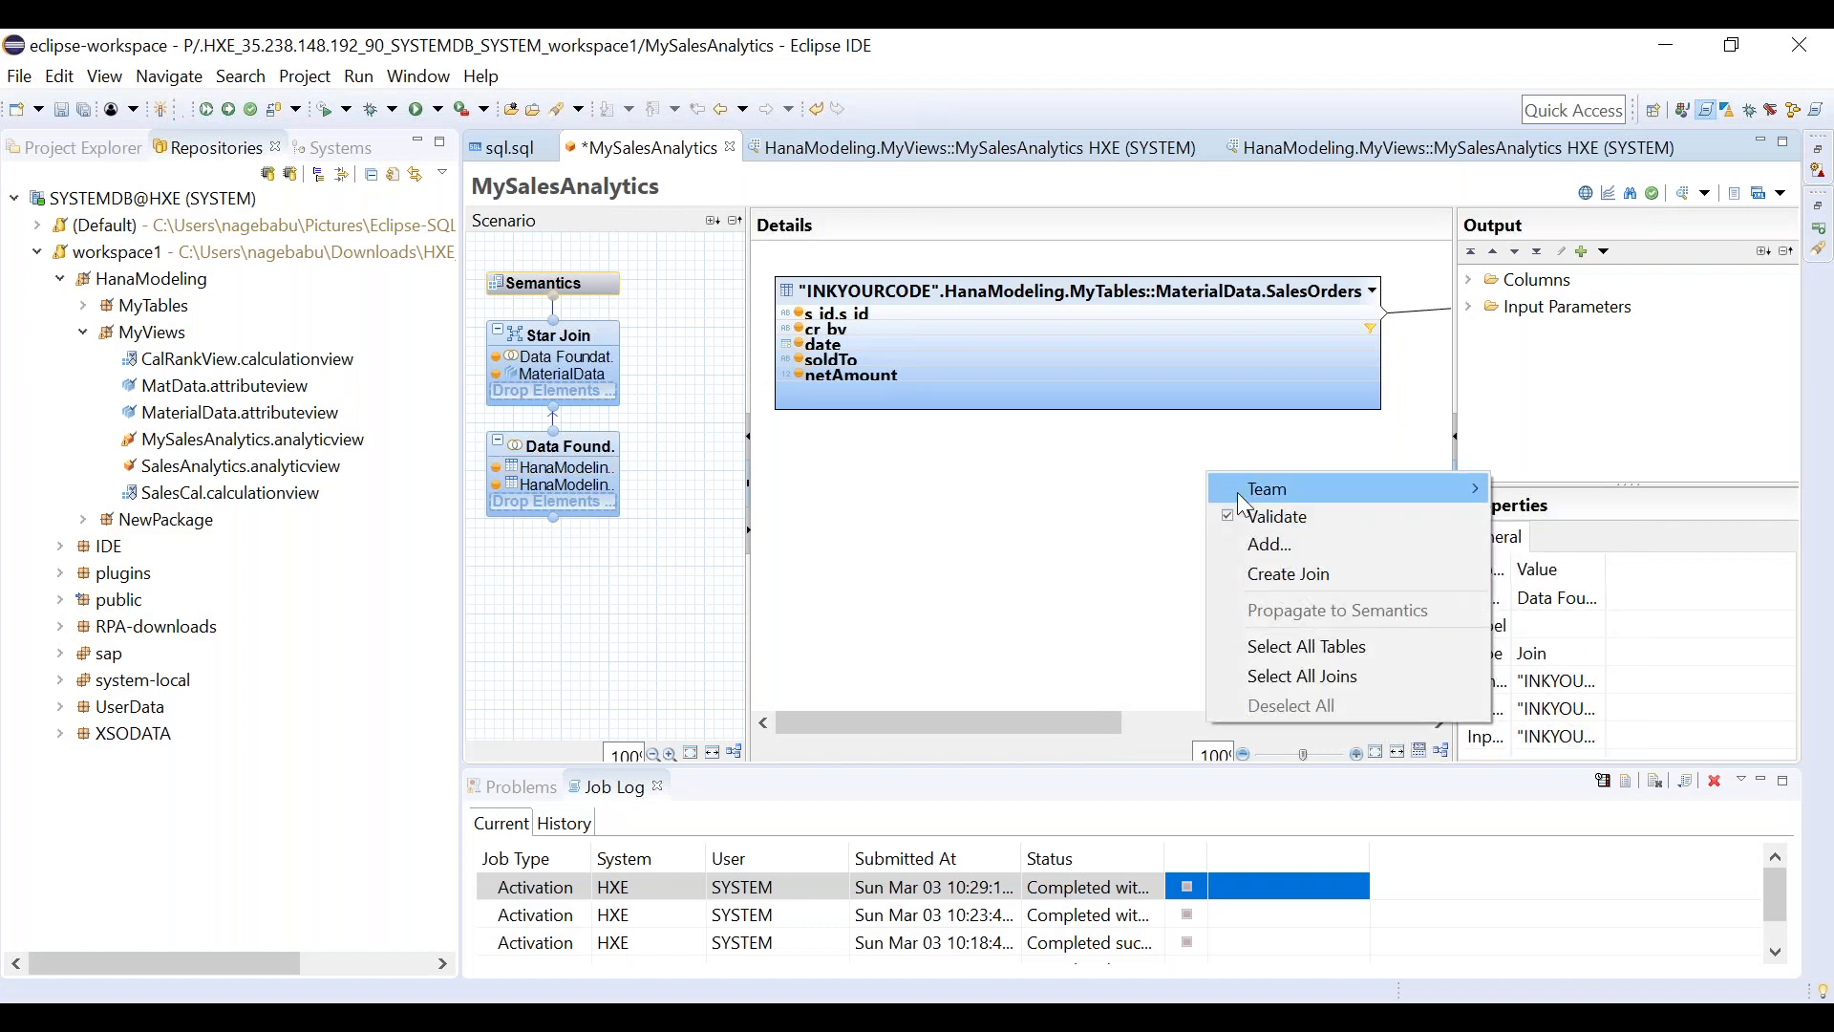
pyautogui.moveTo(1236, 492)
pyautogui.click(993, 660)
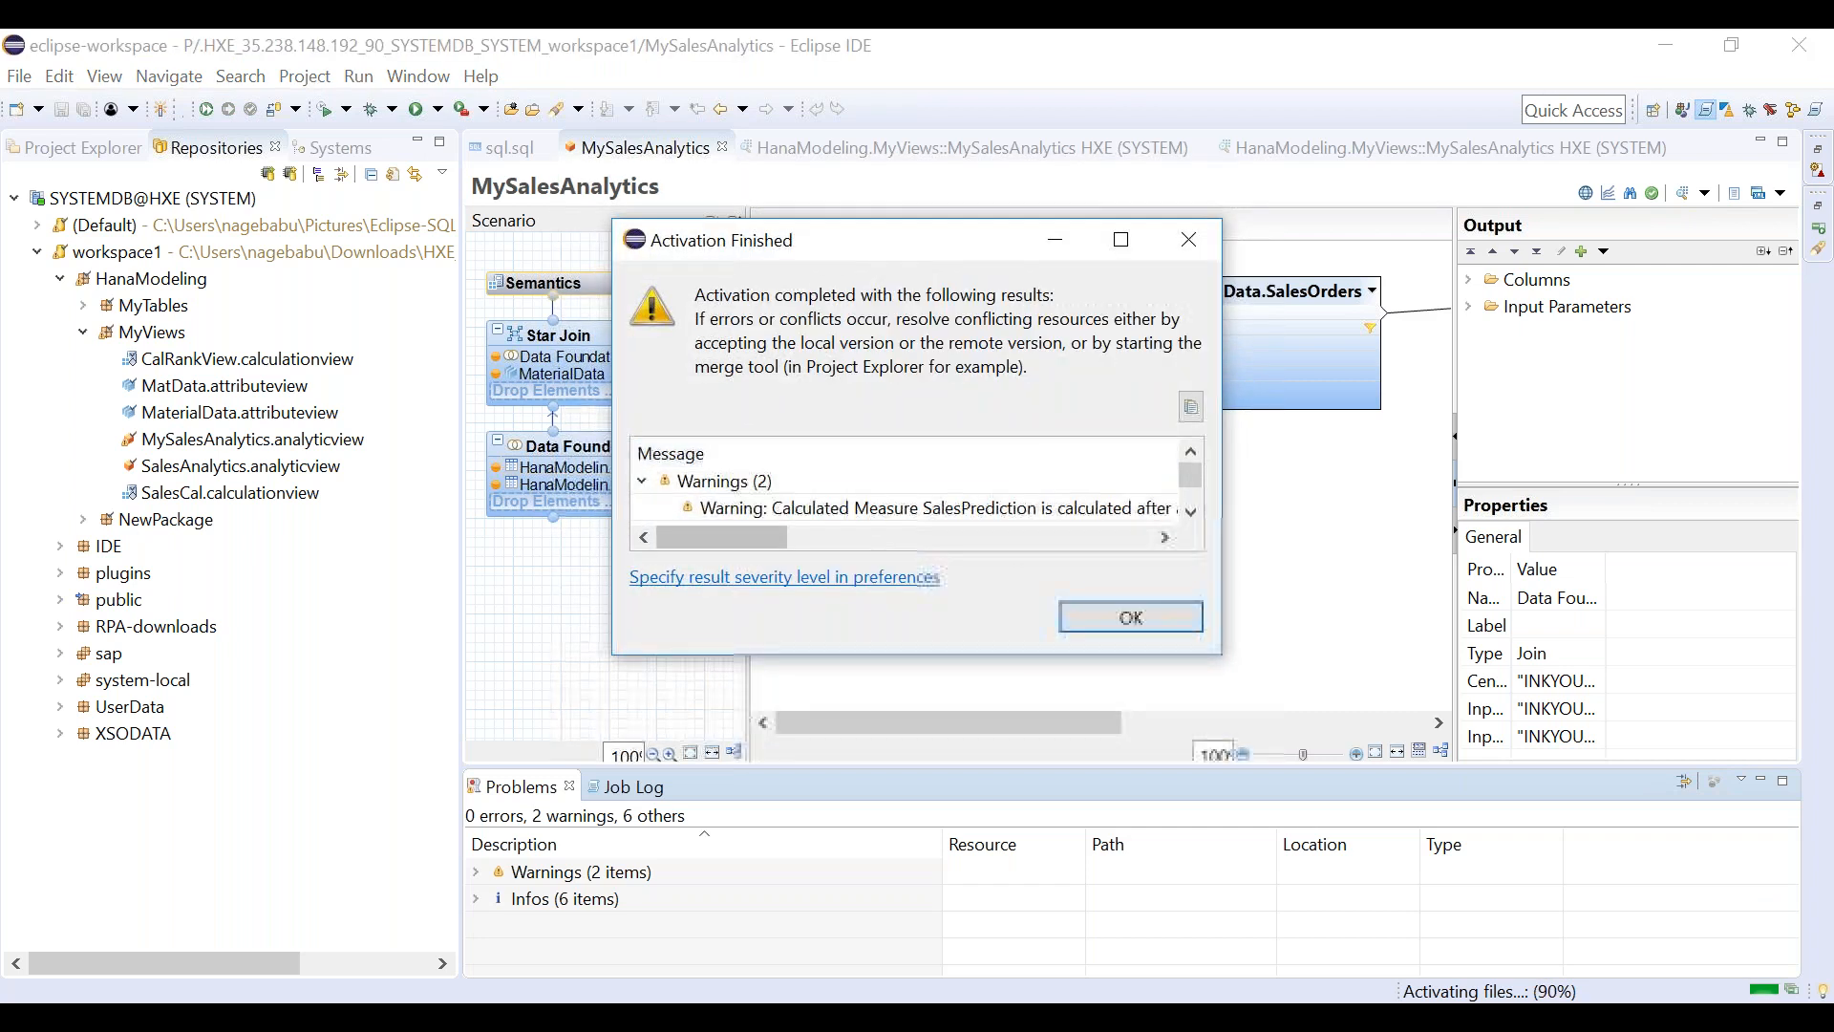
pyautogui.click(1131, 616)
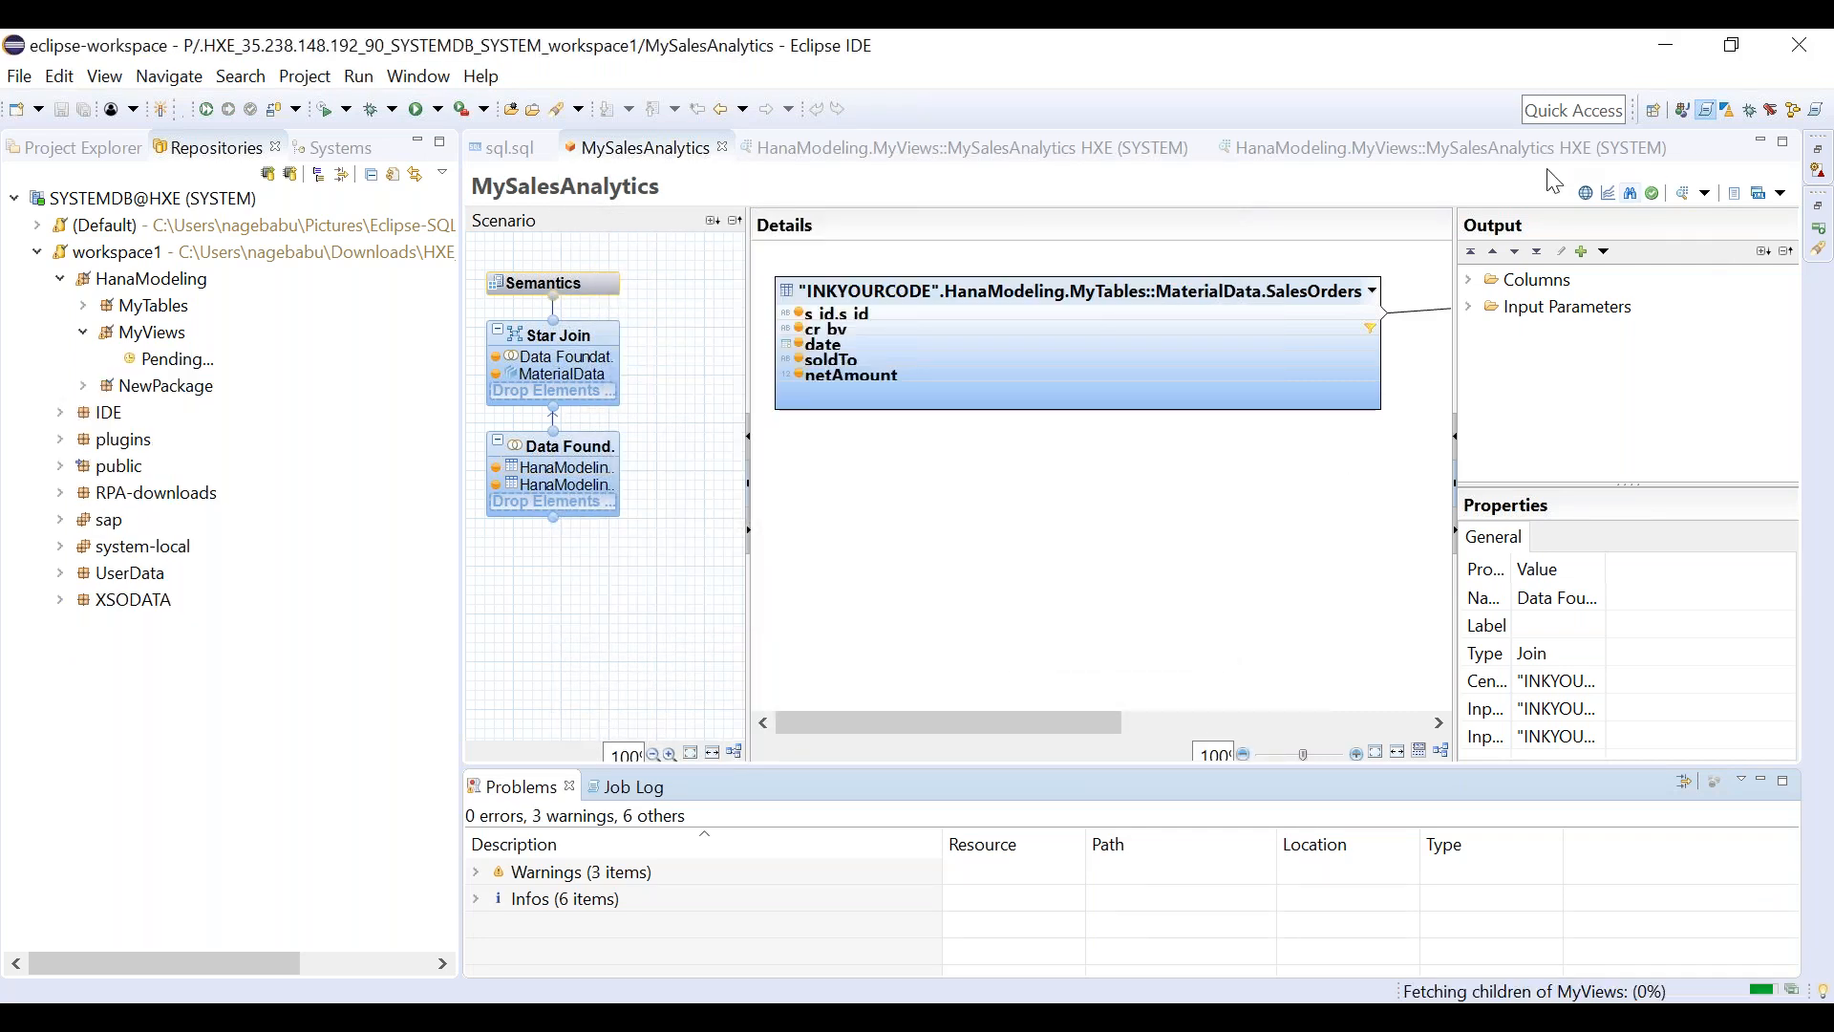
# Preview the raw data of the MySalesAnalytics view, close the preview and return to the model.
pyautogui.click(1683, 196)
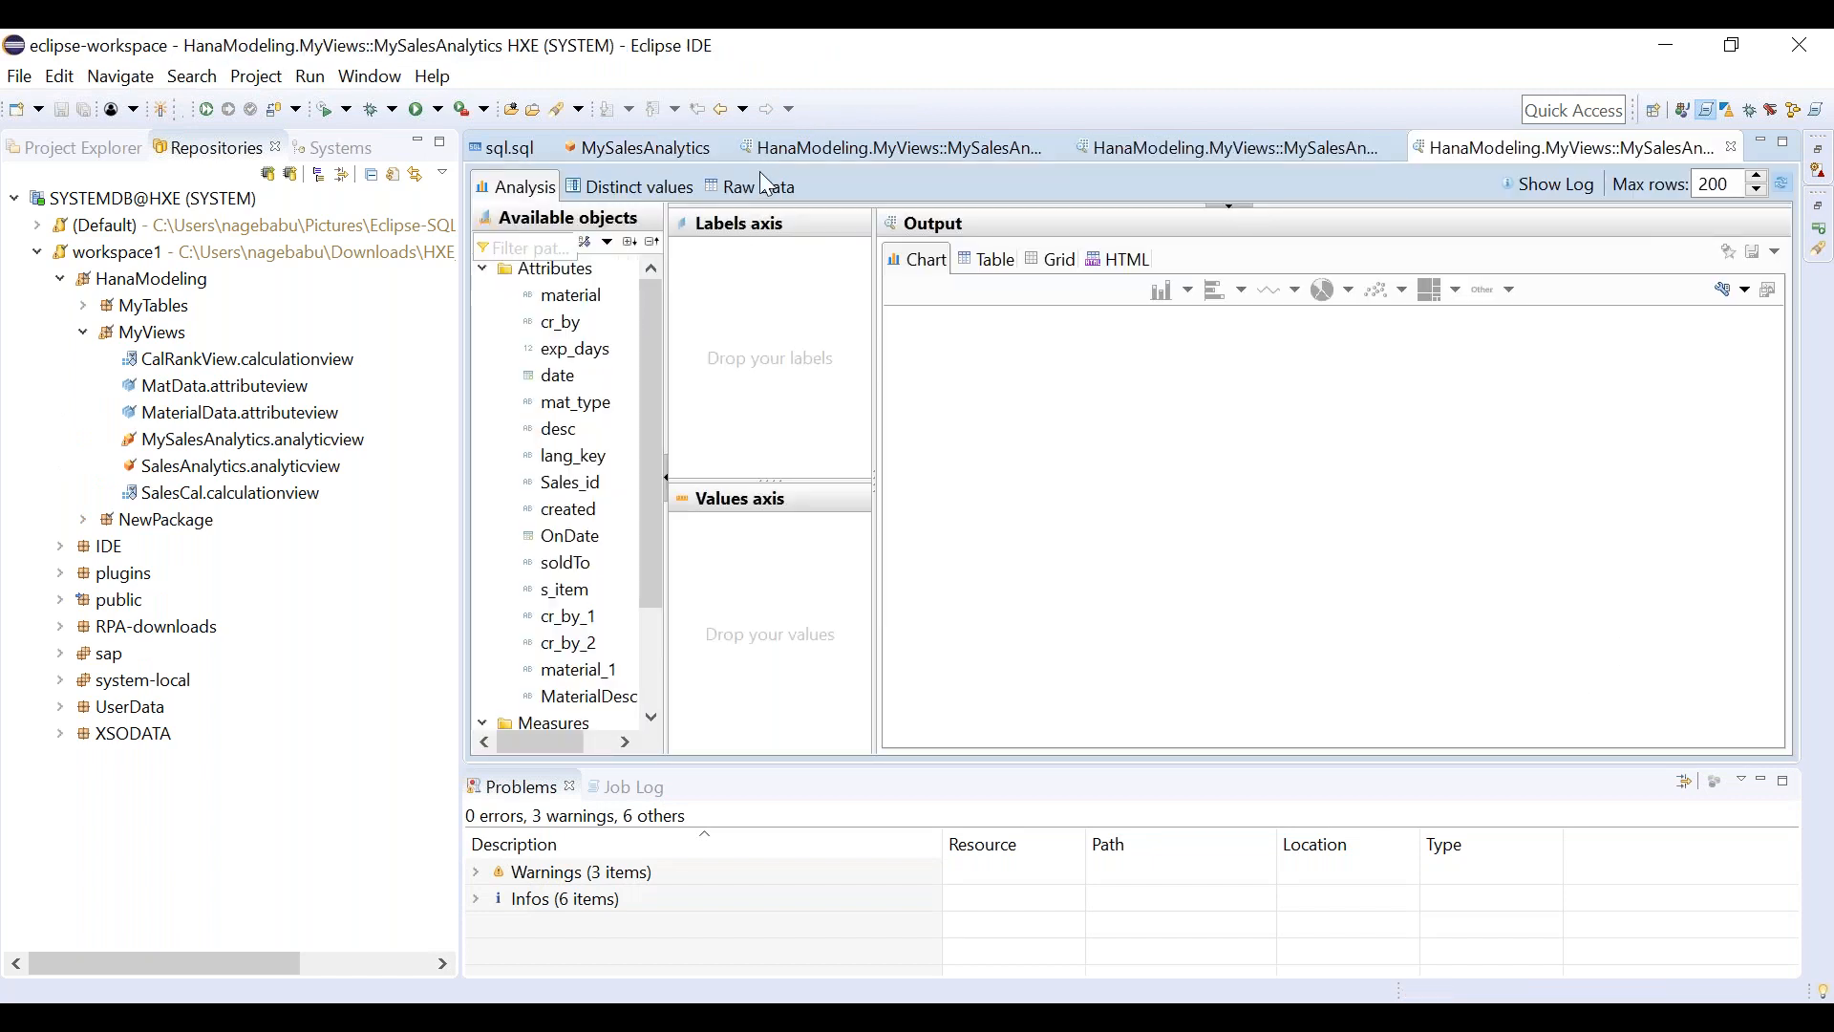
pyautogui.click(764, 187)
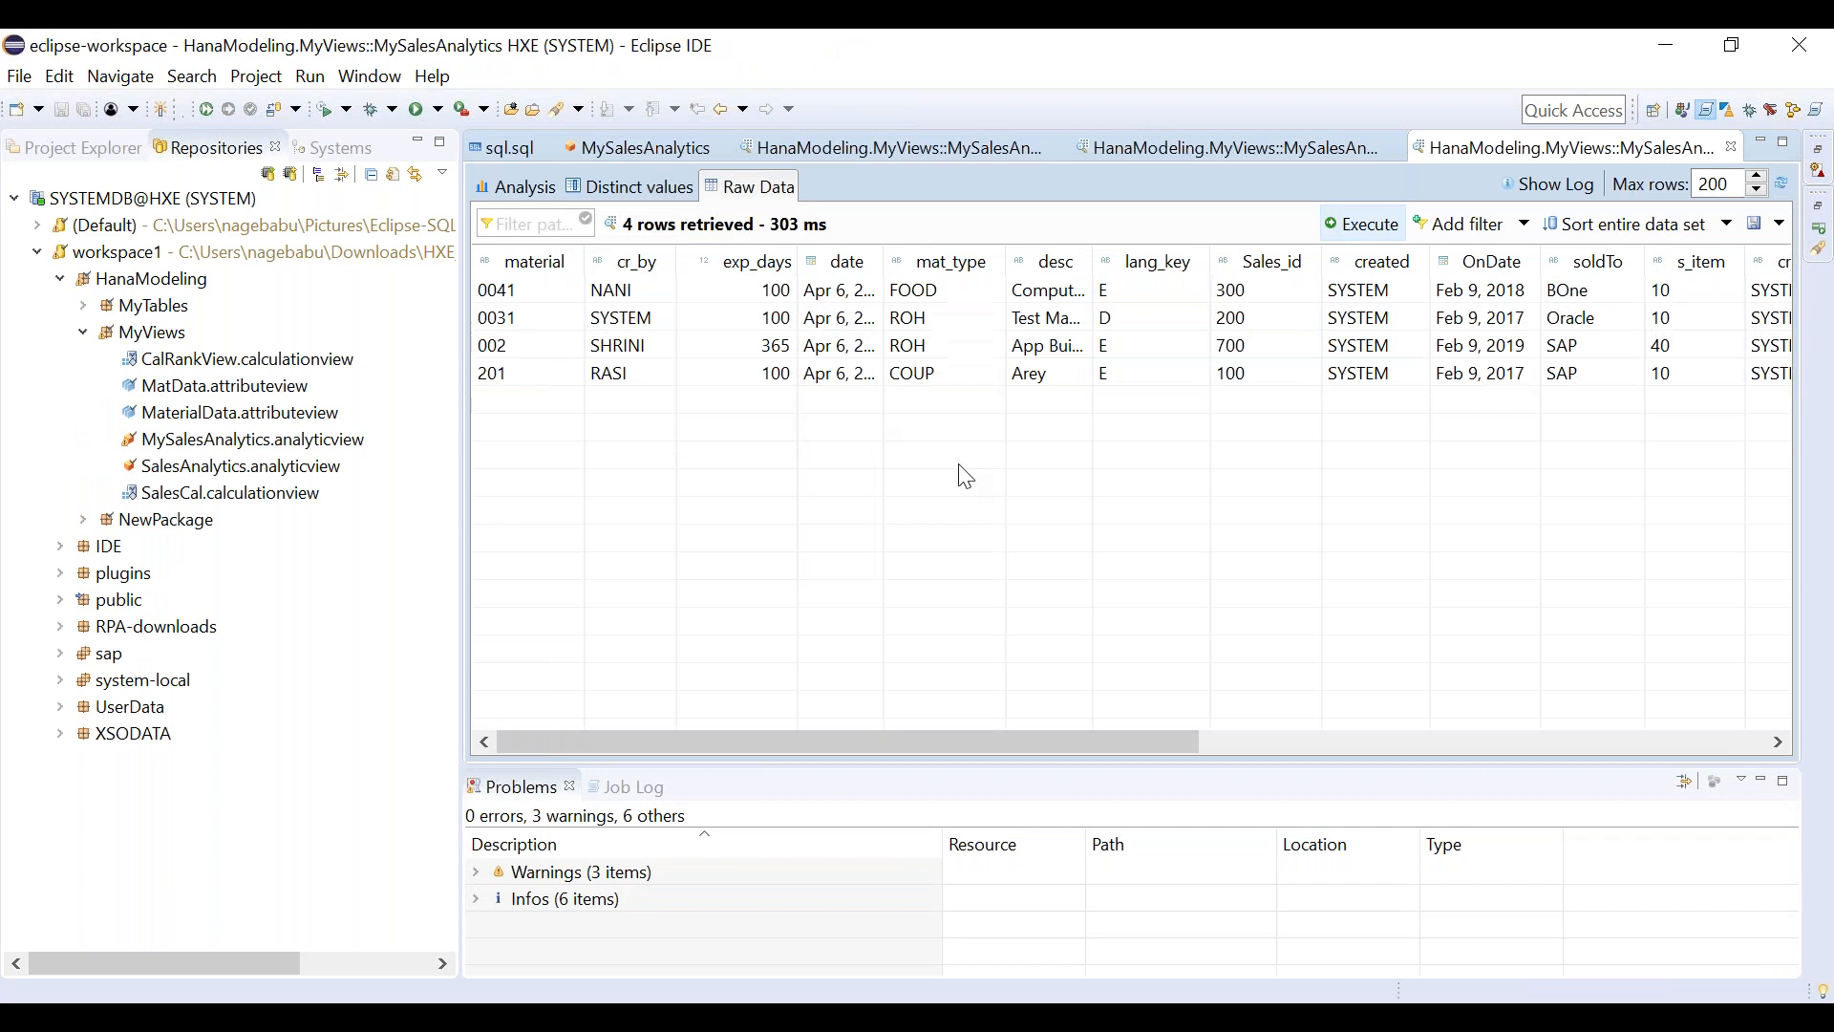
pyautogui.click(1732, 149)
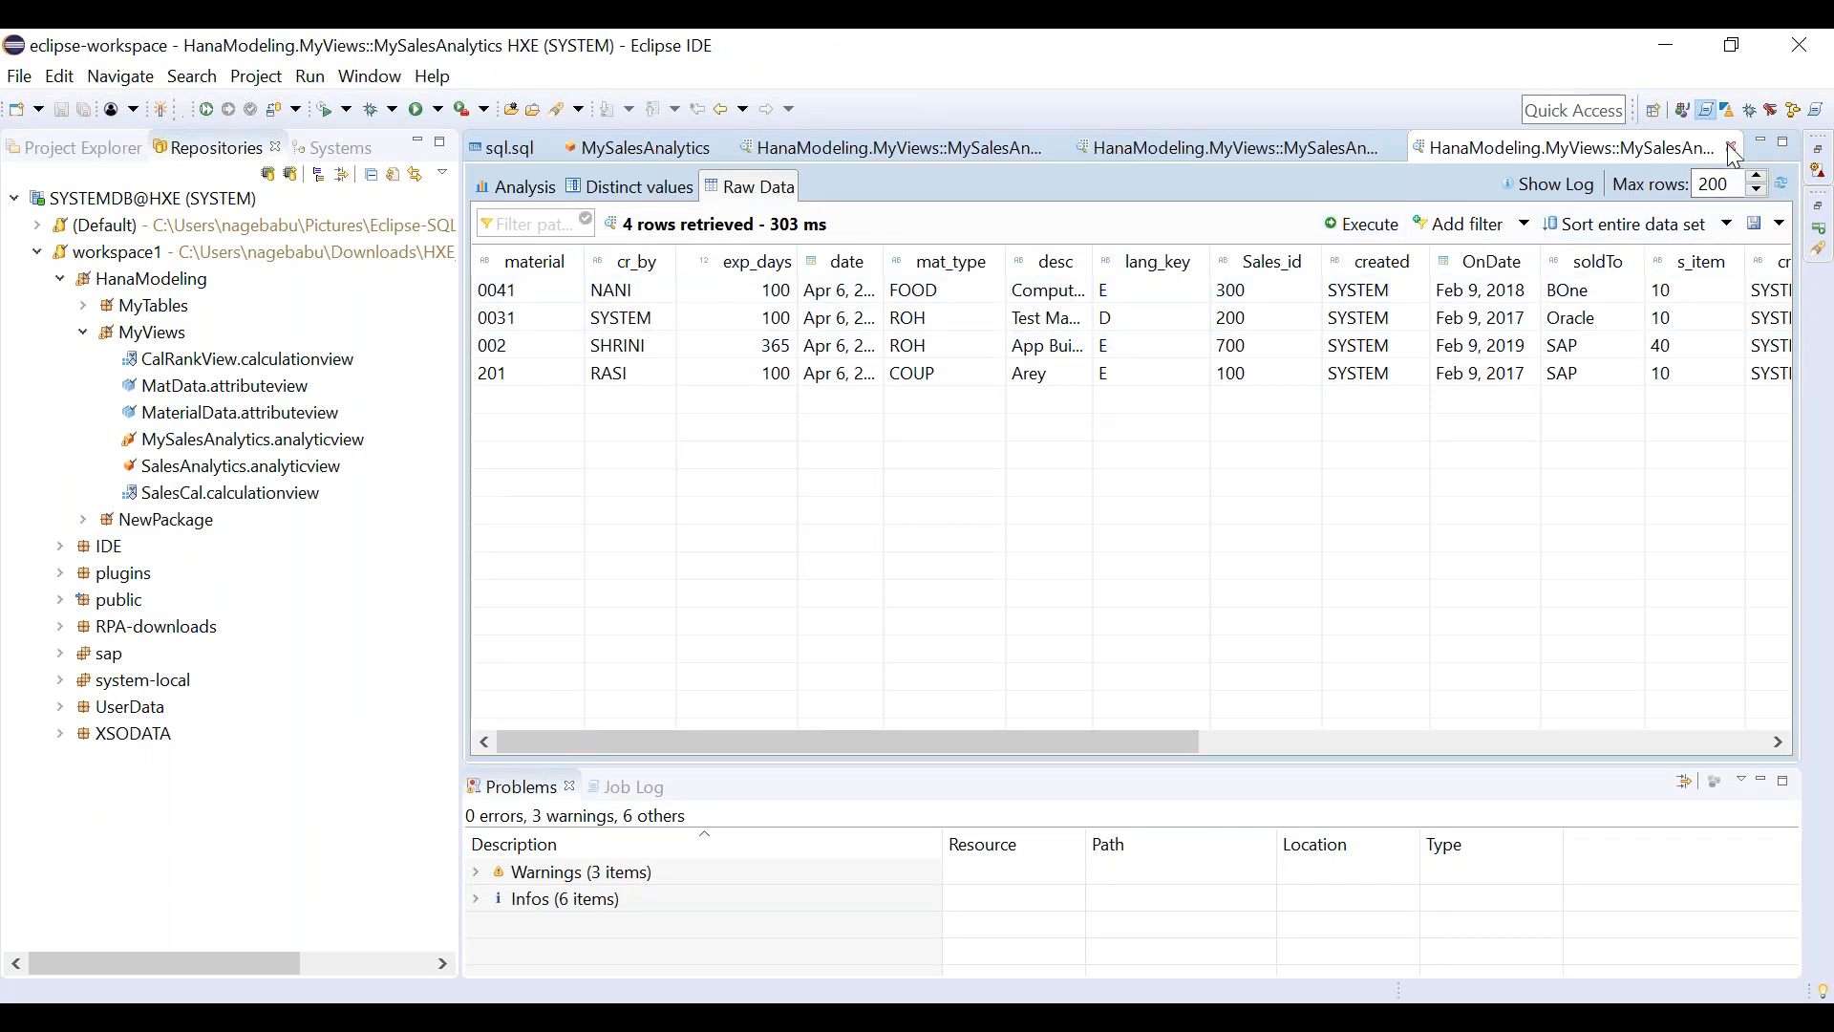
pyautogui.click(668, 149)
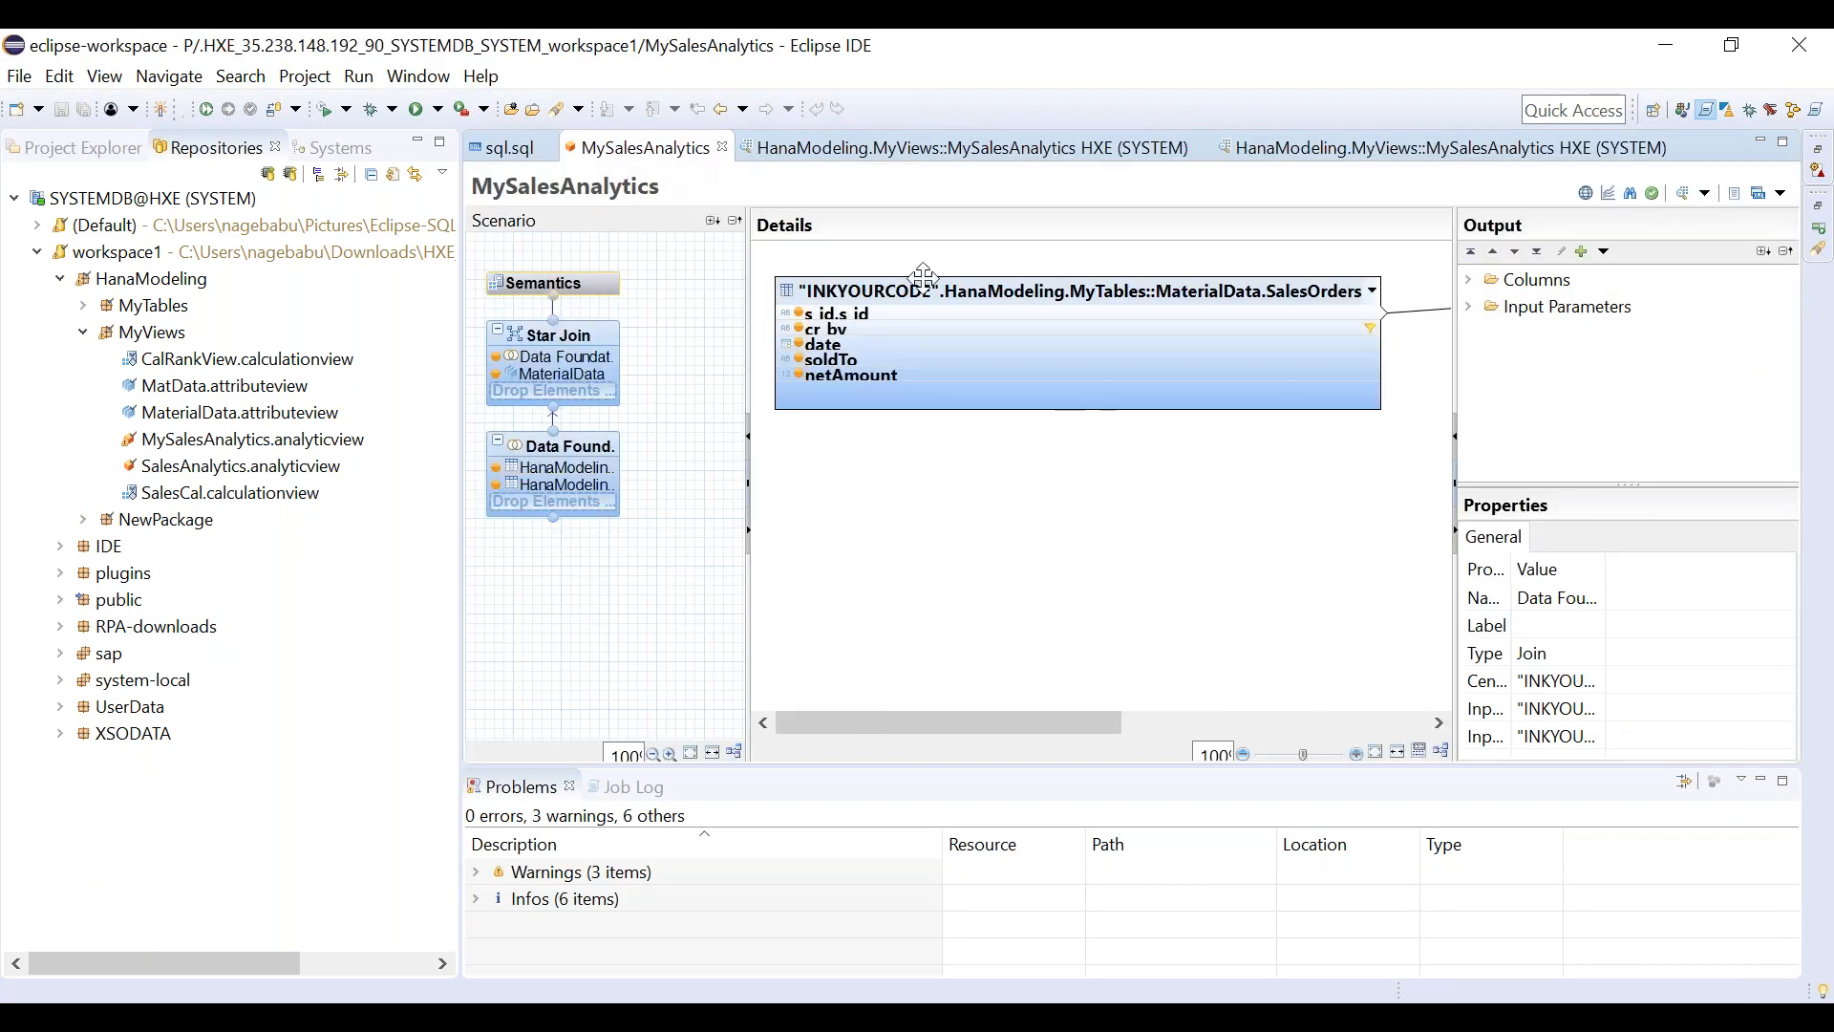
# Add the SalesOrders cr_by column to the data foundation's output and check it in the Star Join node.
pyautogui.click(1152, 331)
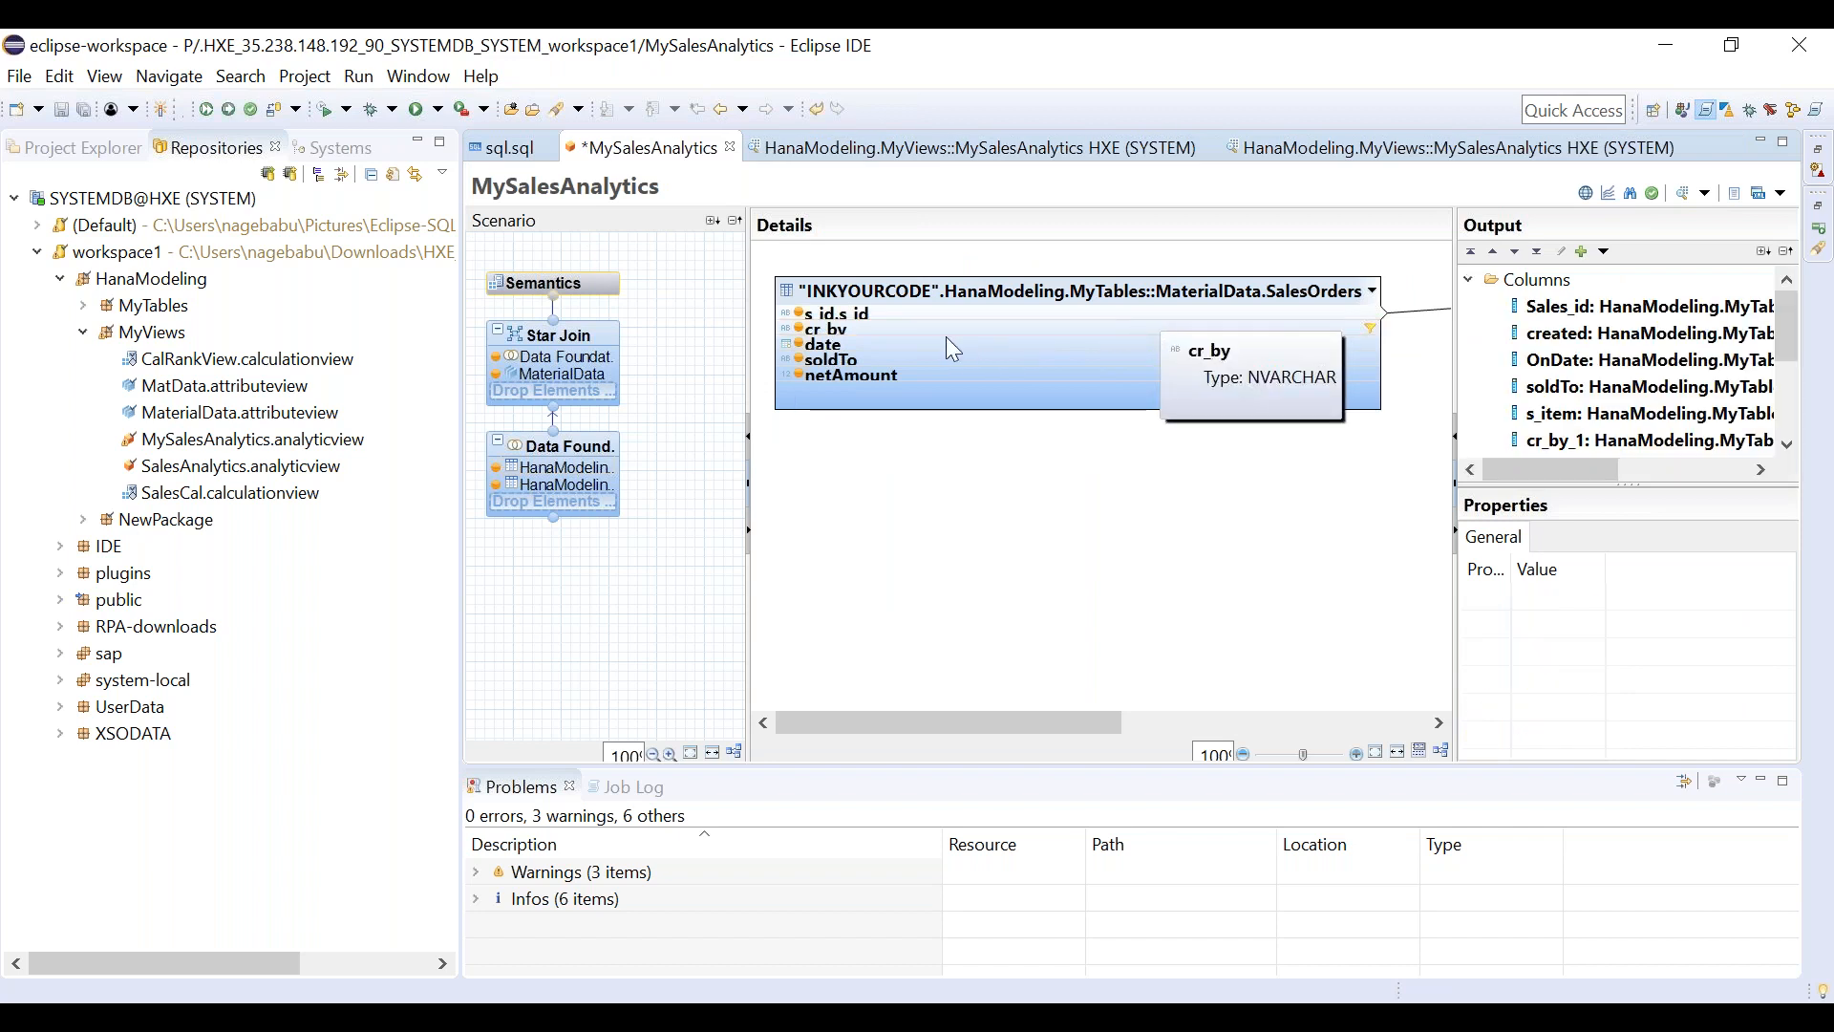
pyautogui.click(589, 375)
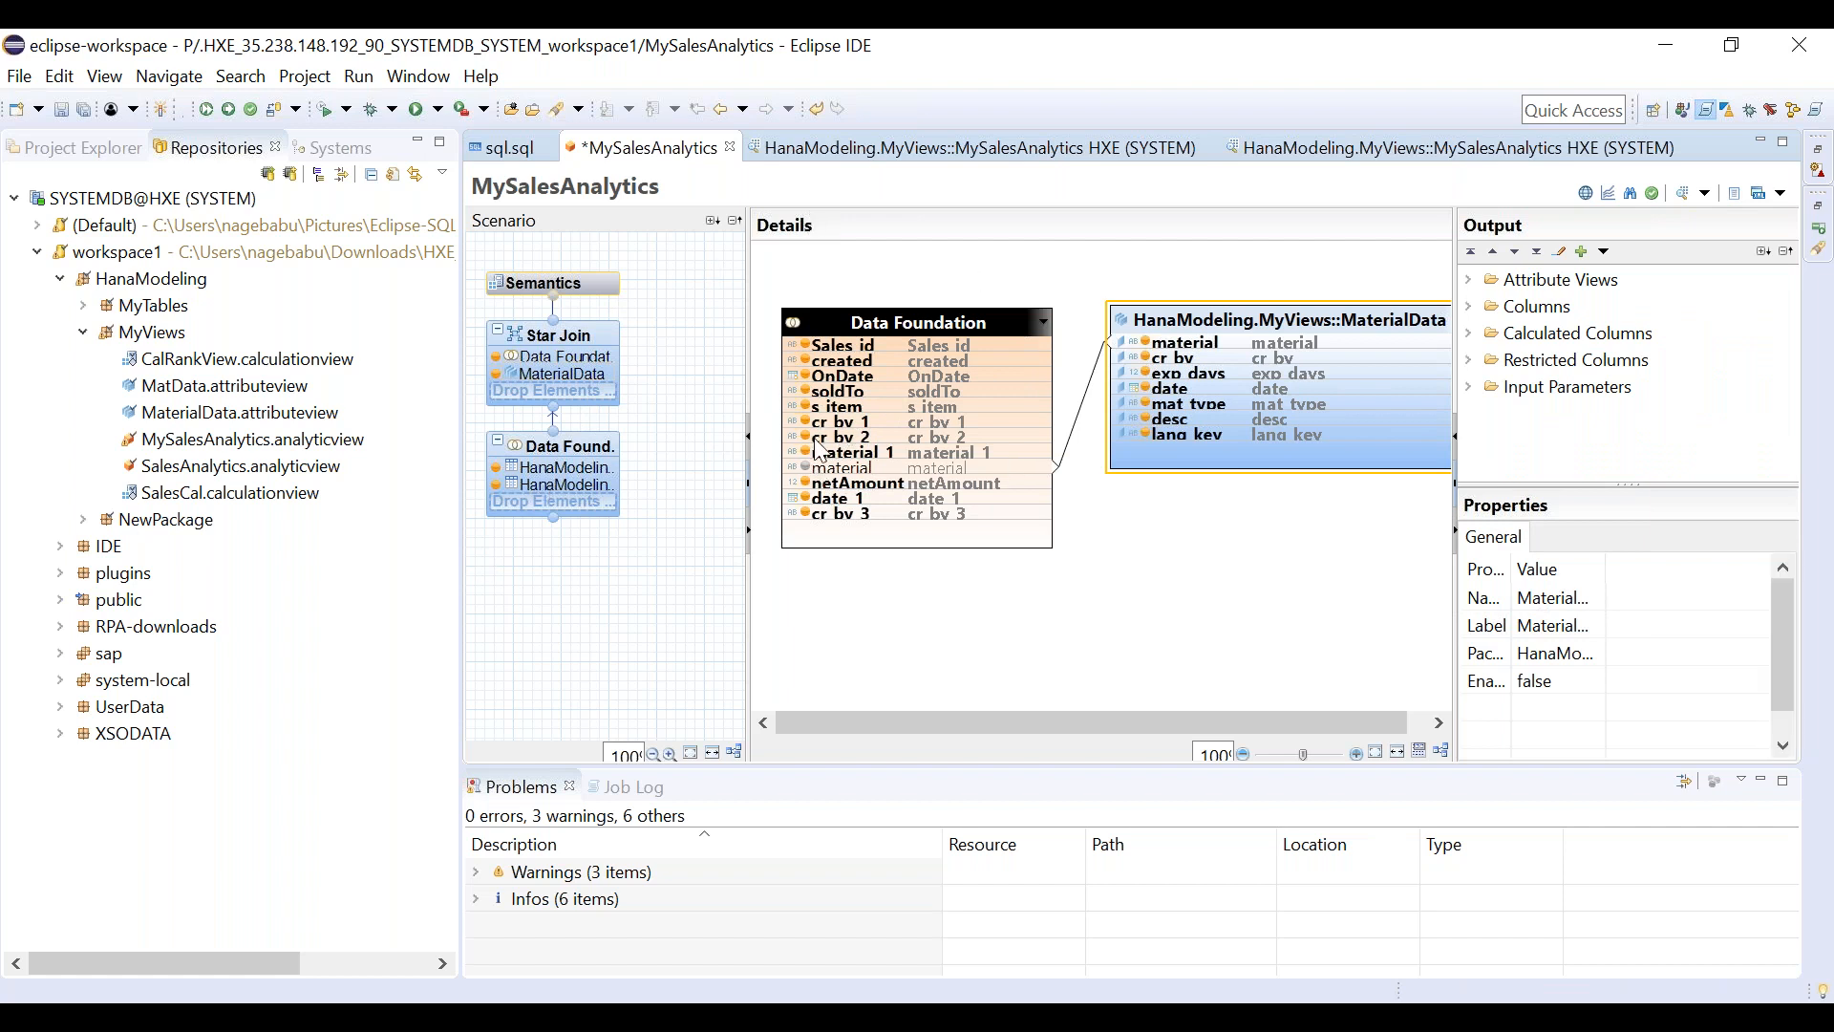
pyautogui.click(581, 478)
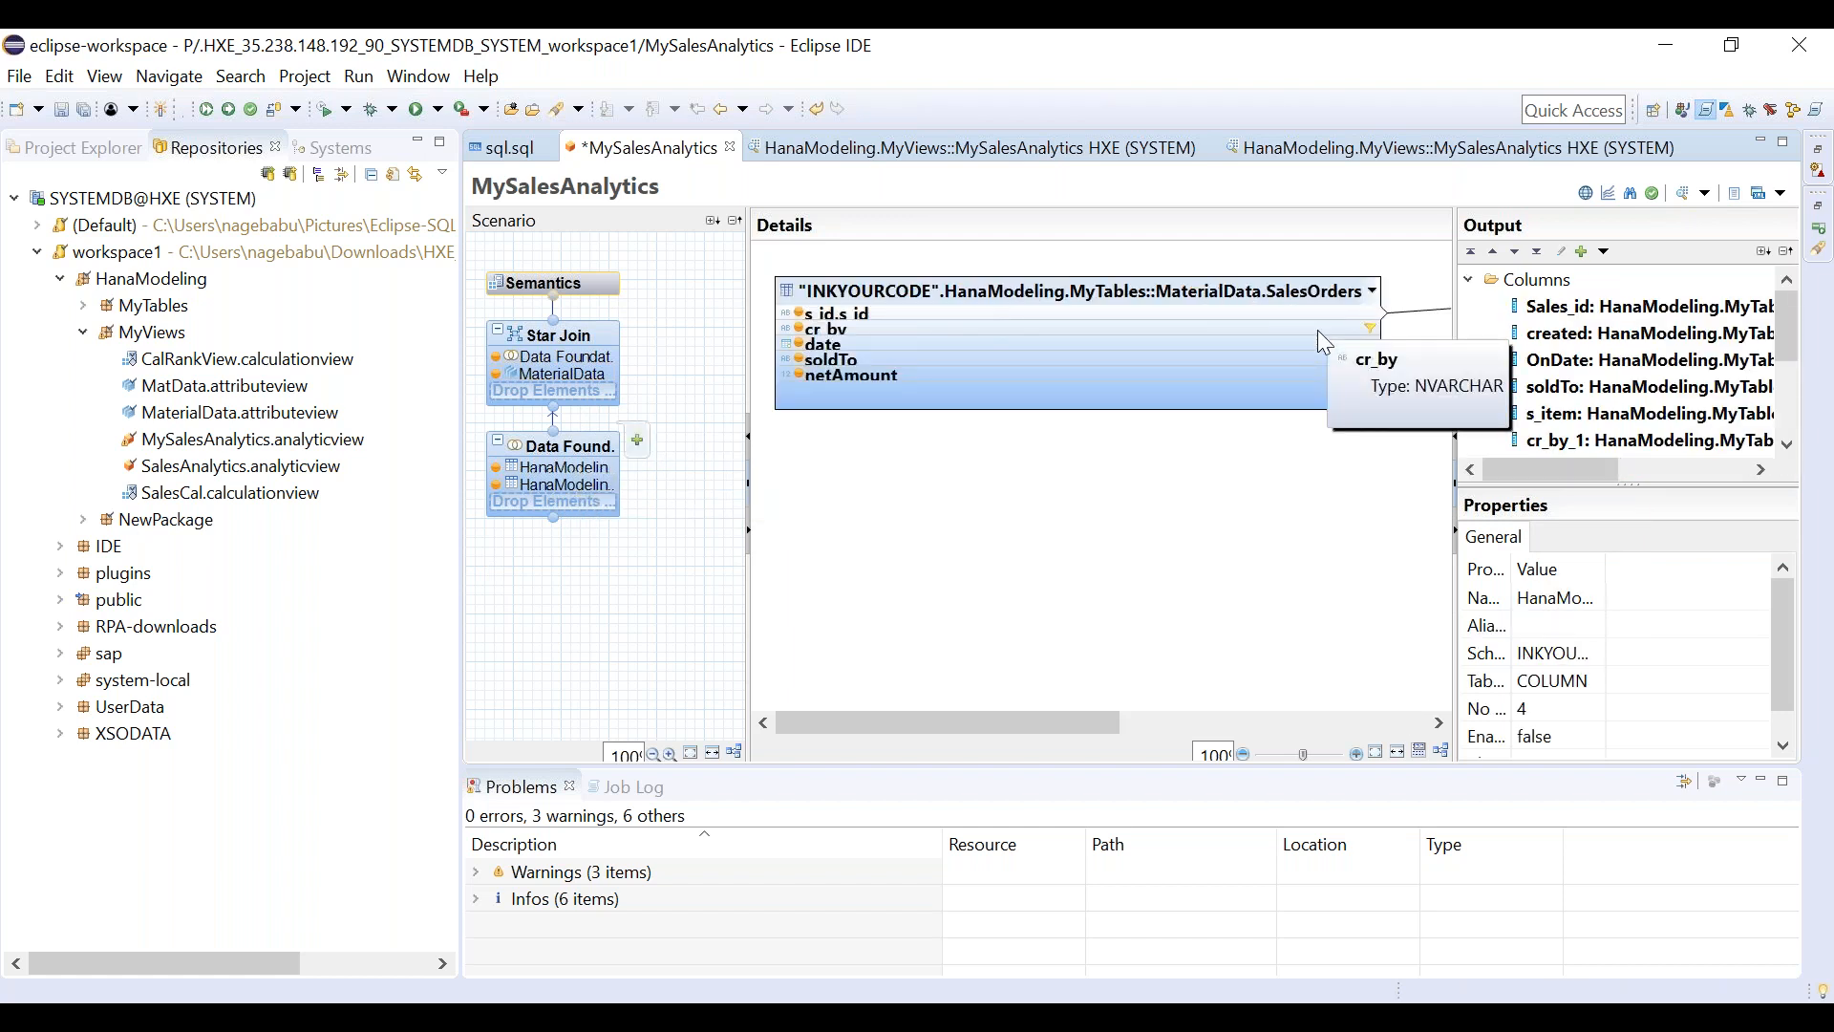
# Open the existing filter on the SalesOrders cr_by column for editing, check its operator and value, and confirm it.
pyautogui.click(1366, 333)
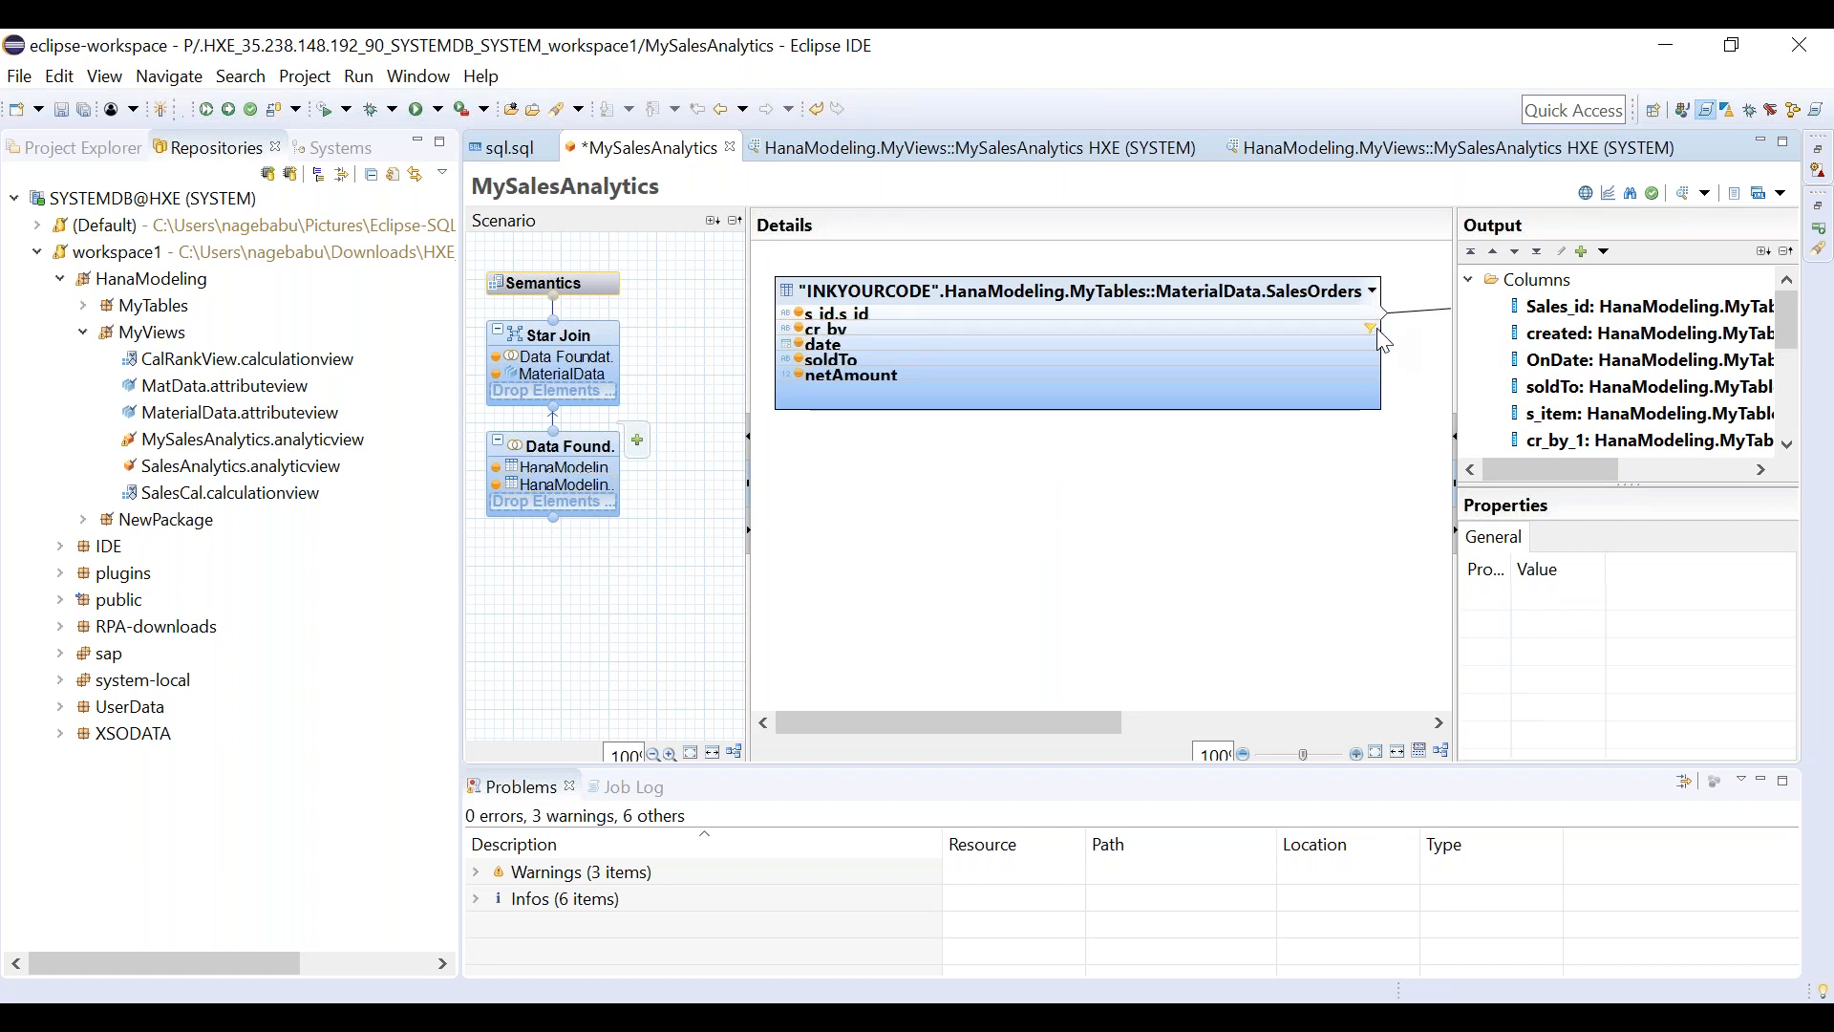
pyautogui.click(1378, 331)
pyautogui.rightClick(1378, 329)
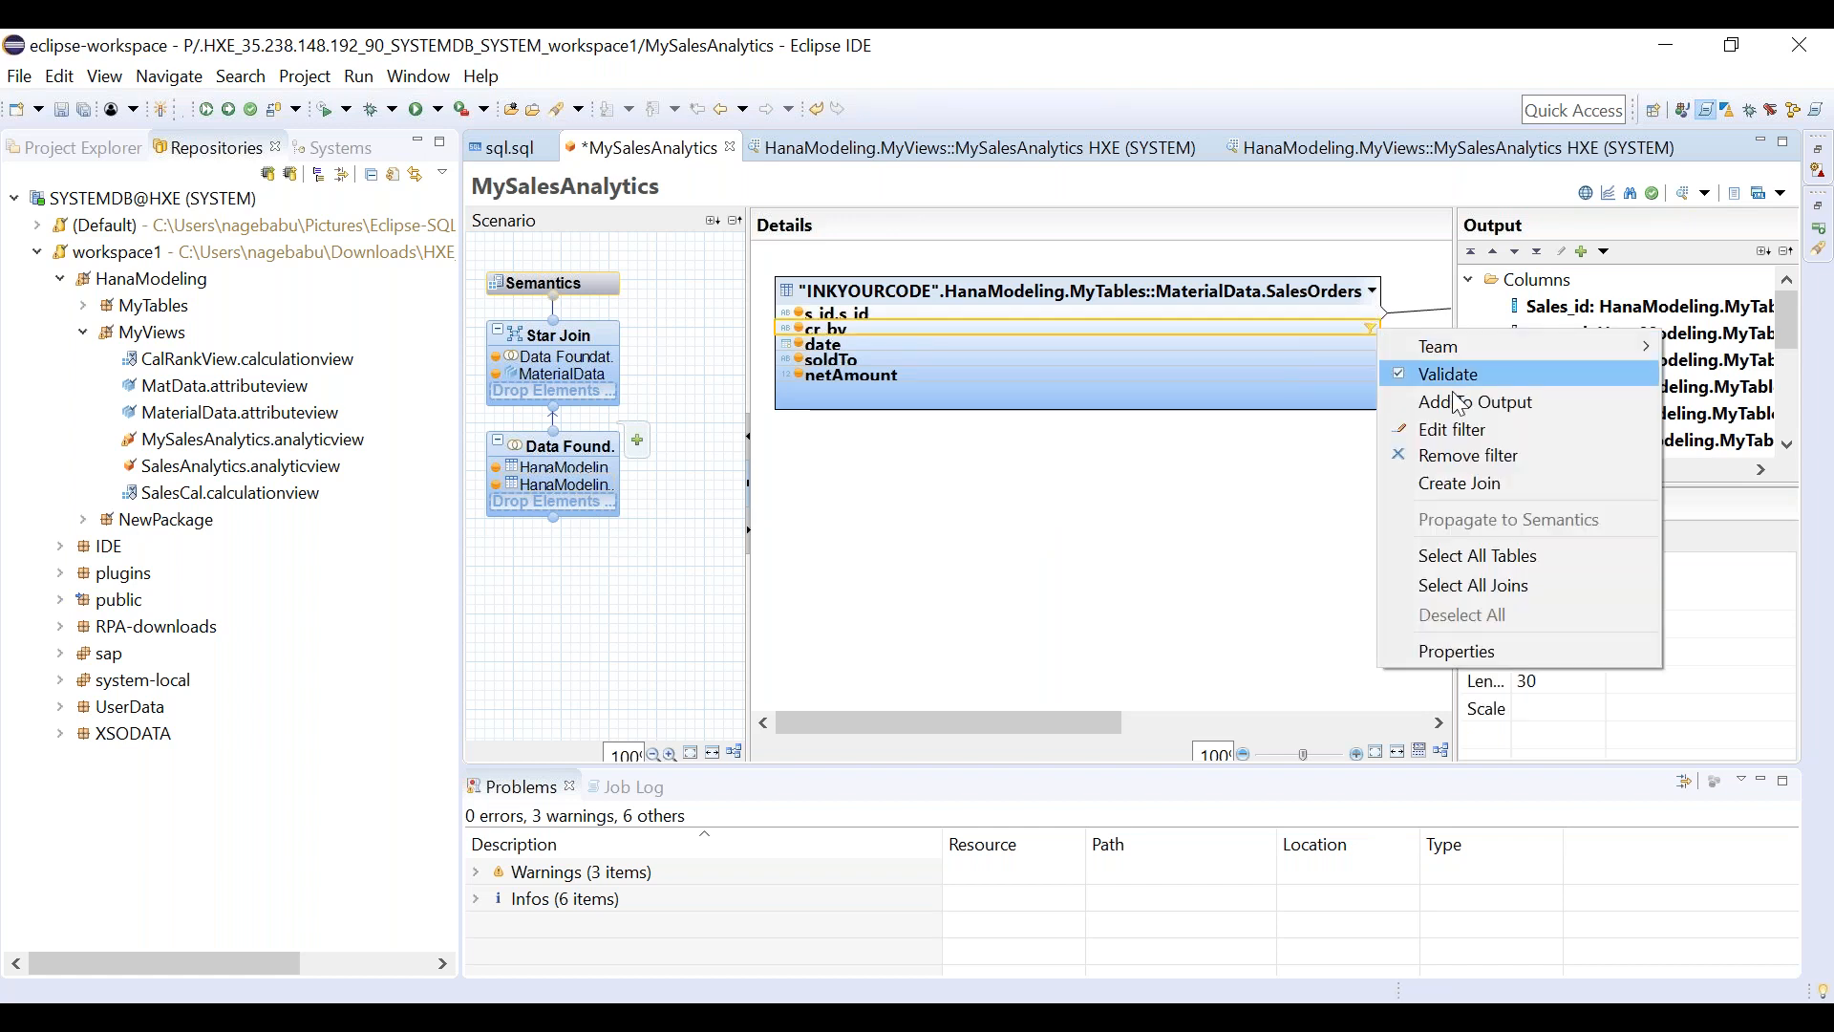
pyautogui.click(1491, 426)
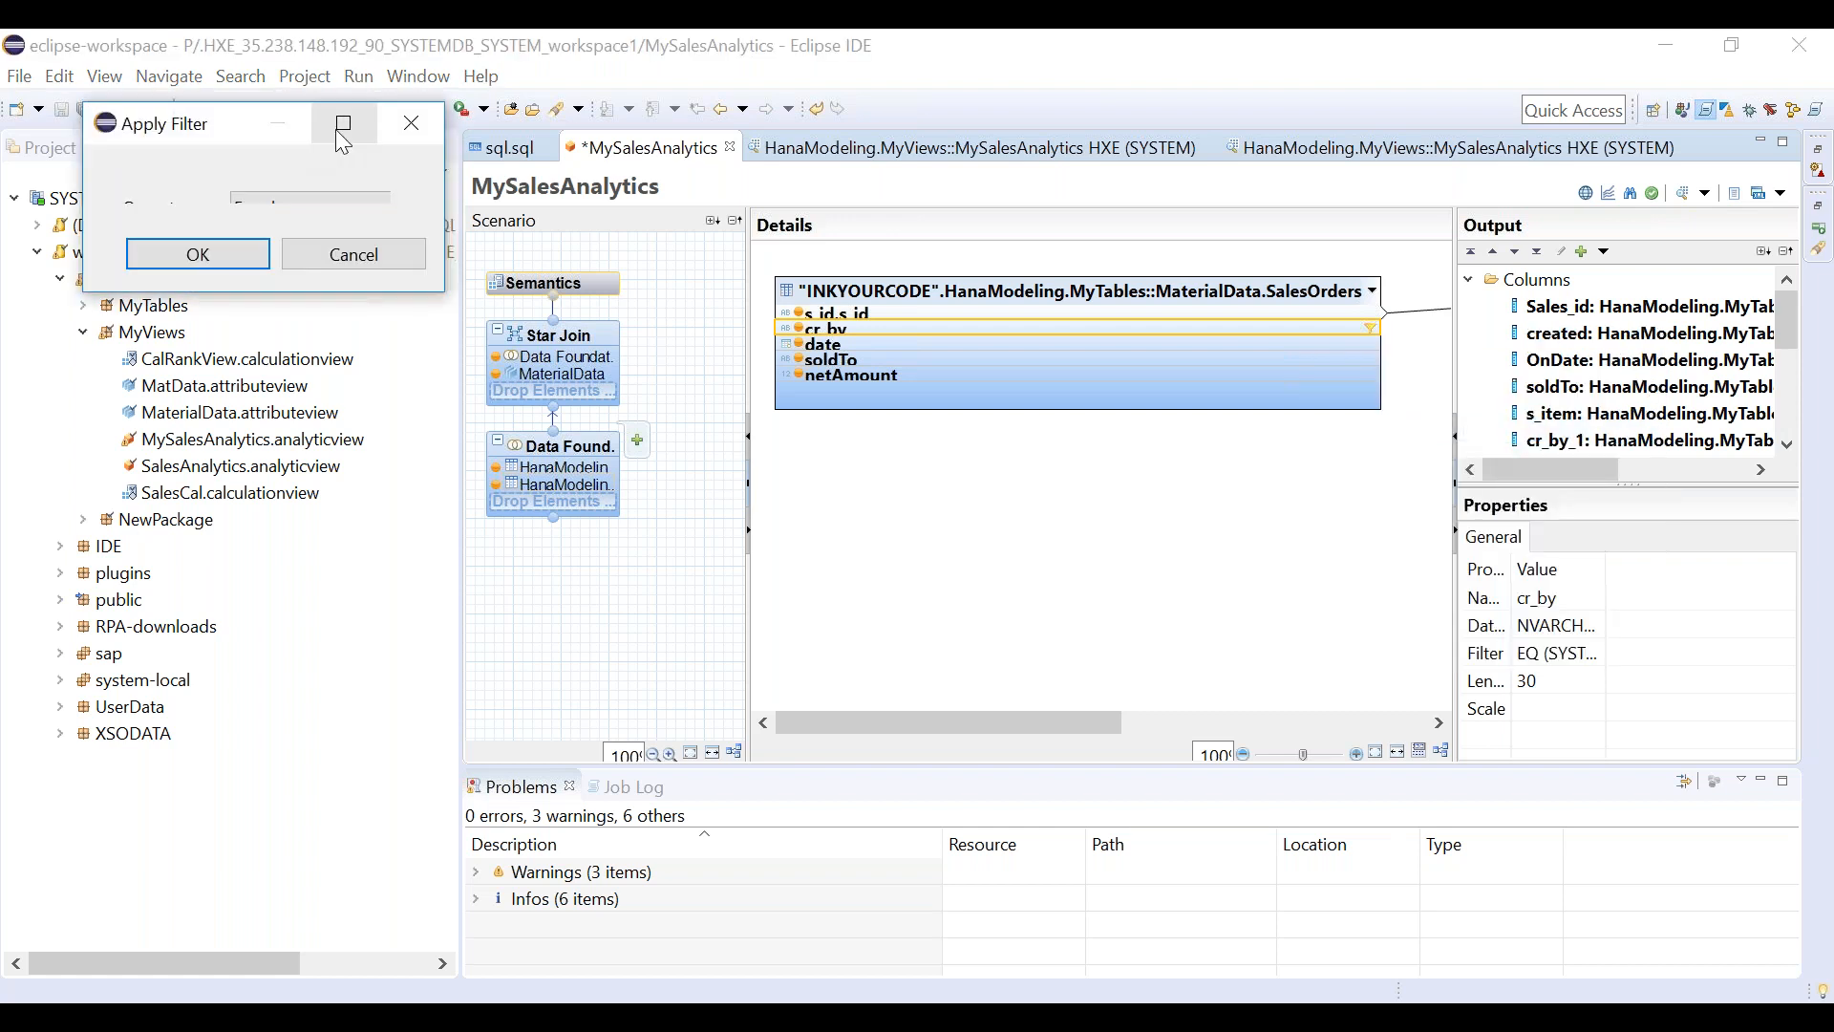
pyautogui.doubleClick(335, 129)
pyautogui.click(251, 163)
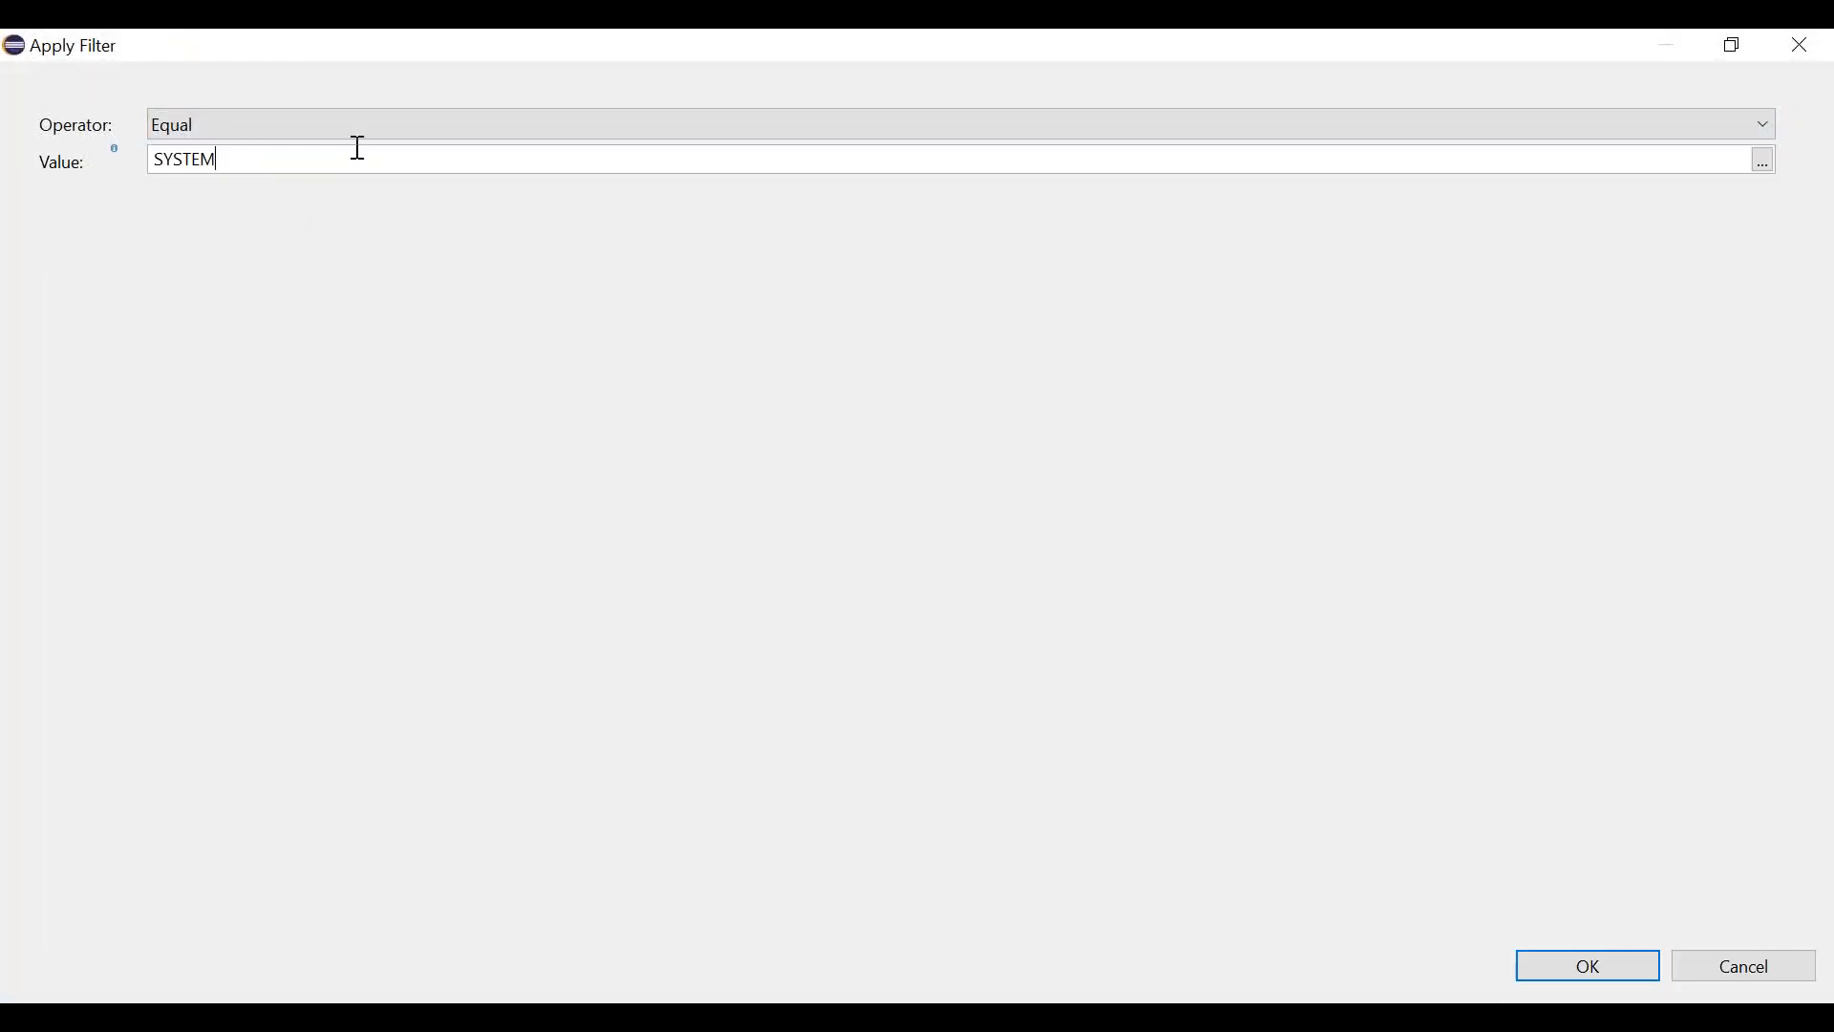
pyautogui.click(1622, 975)
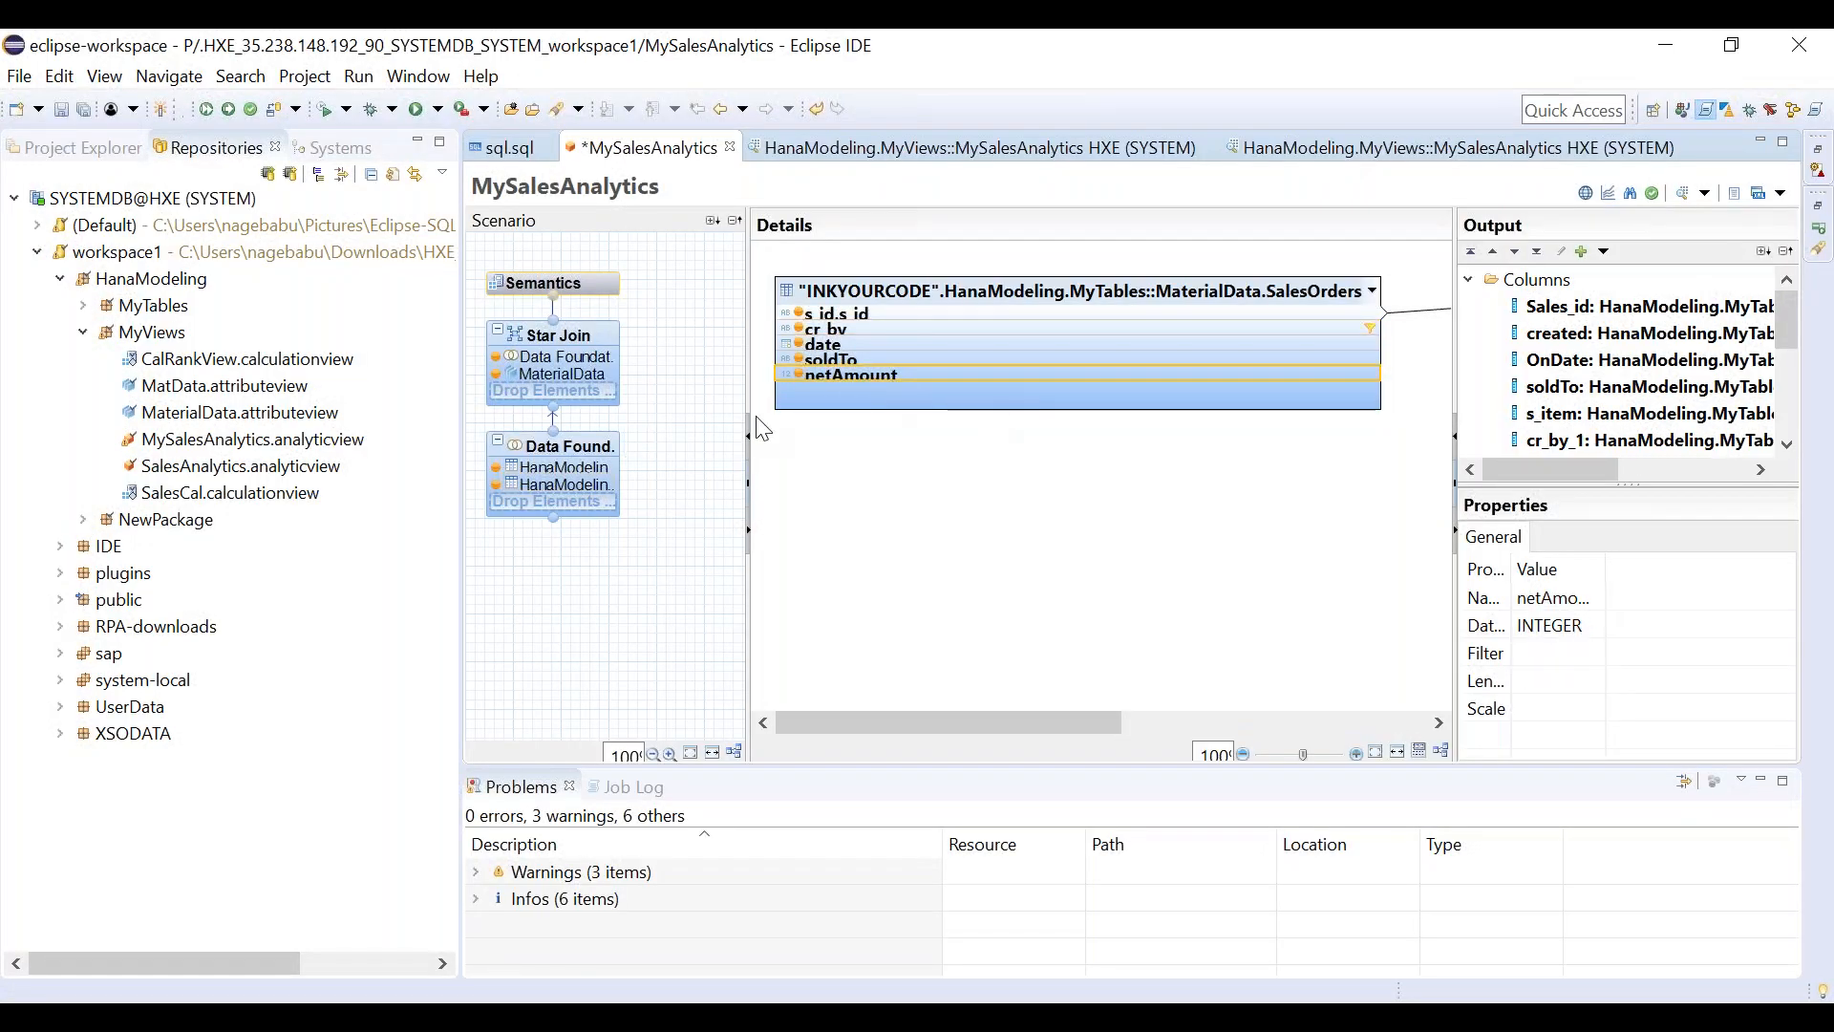
# Preview the raw data of the SalesOrders table with a widened cr_by column, then return to the MySalesAnalytics model and close the preview.
pyautogui.rightClick(938, 392)
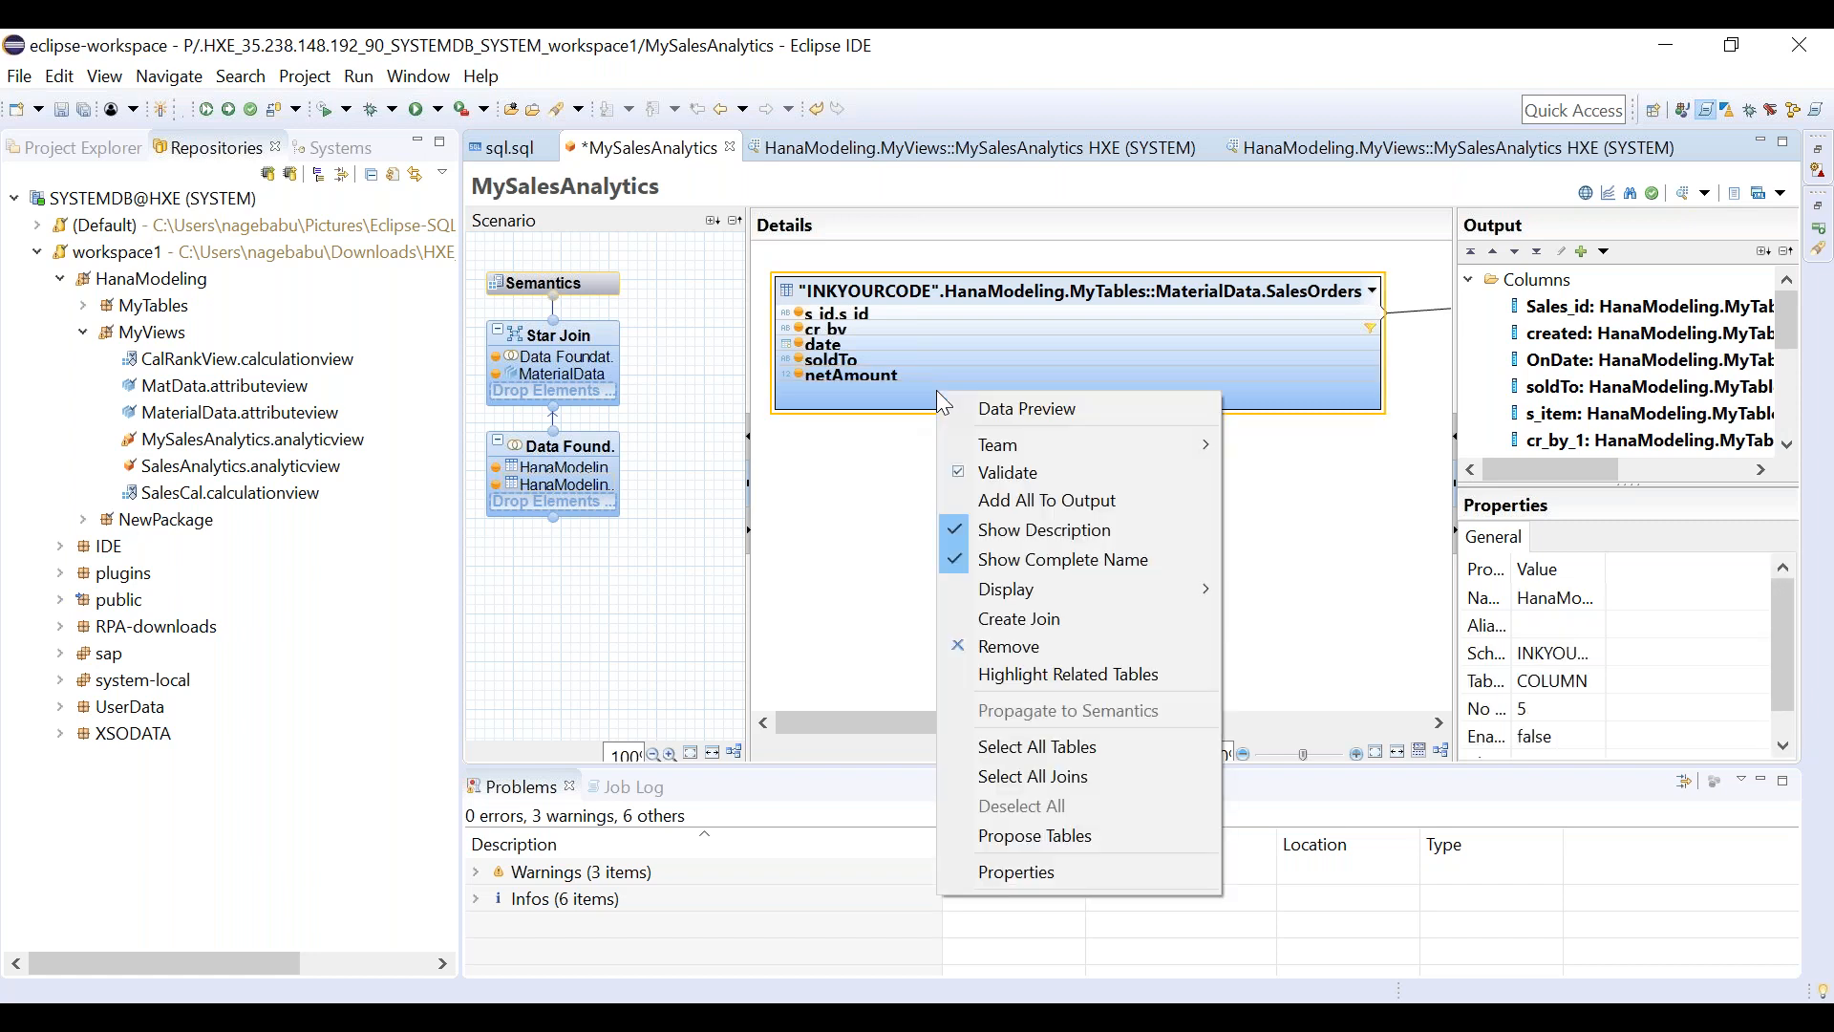
pyautogui.click(976, 409)
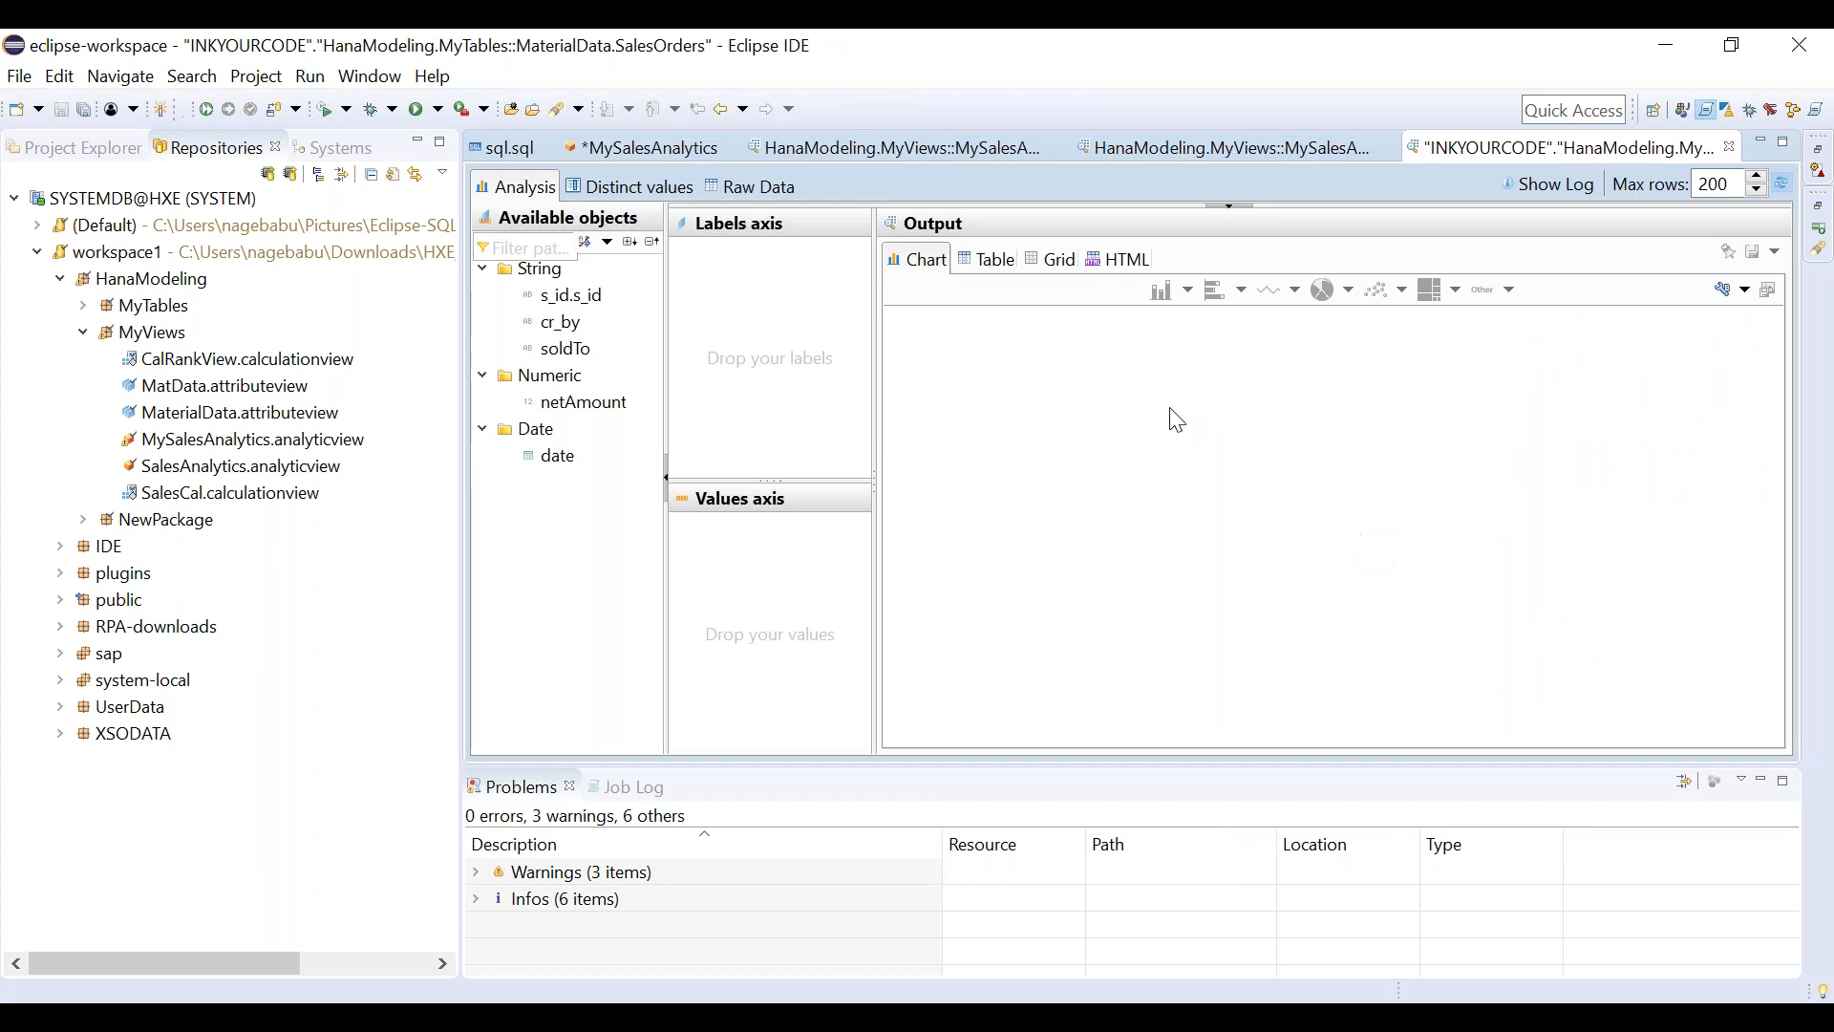
pyautogui.click(776, 191)
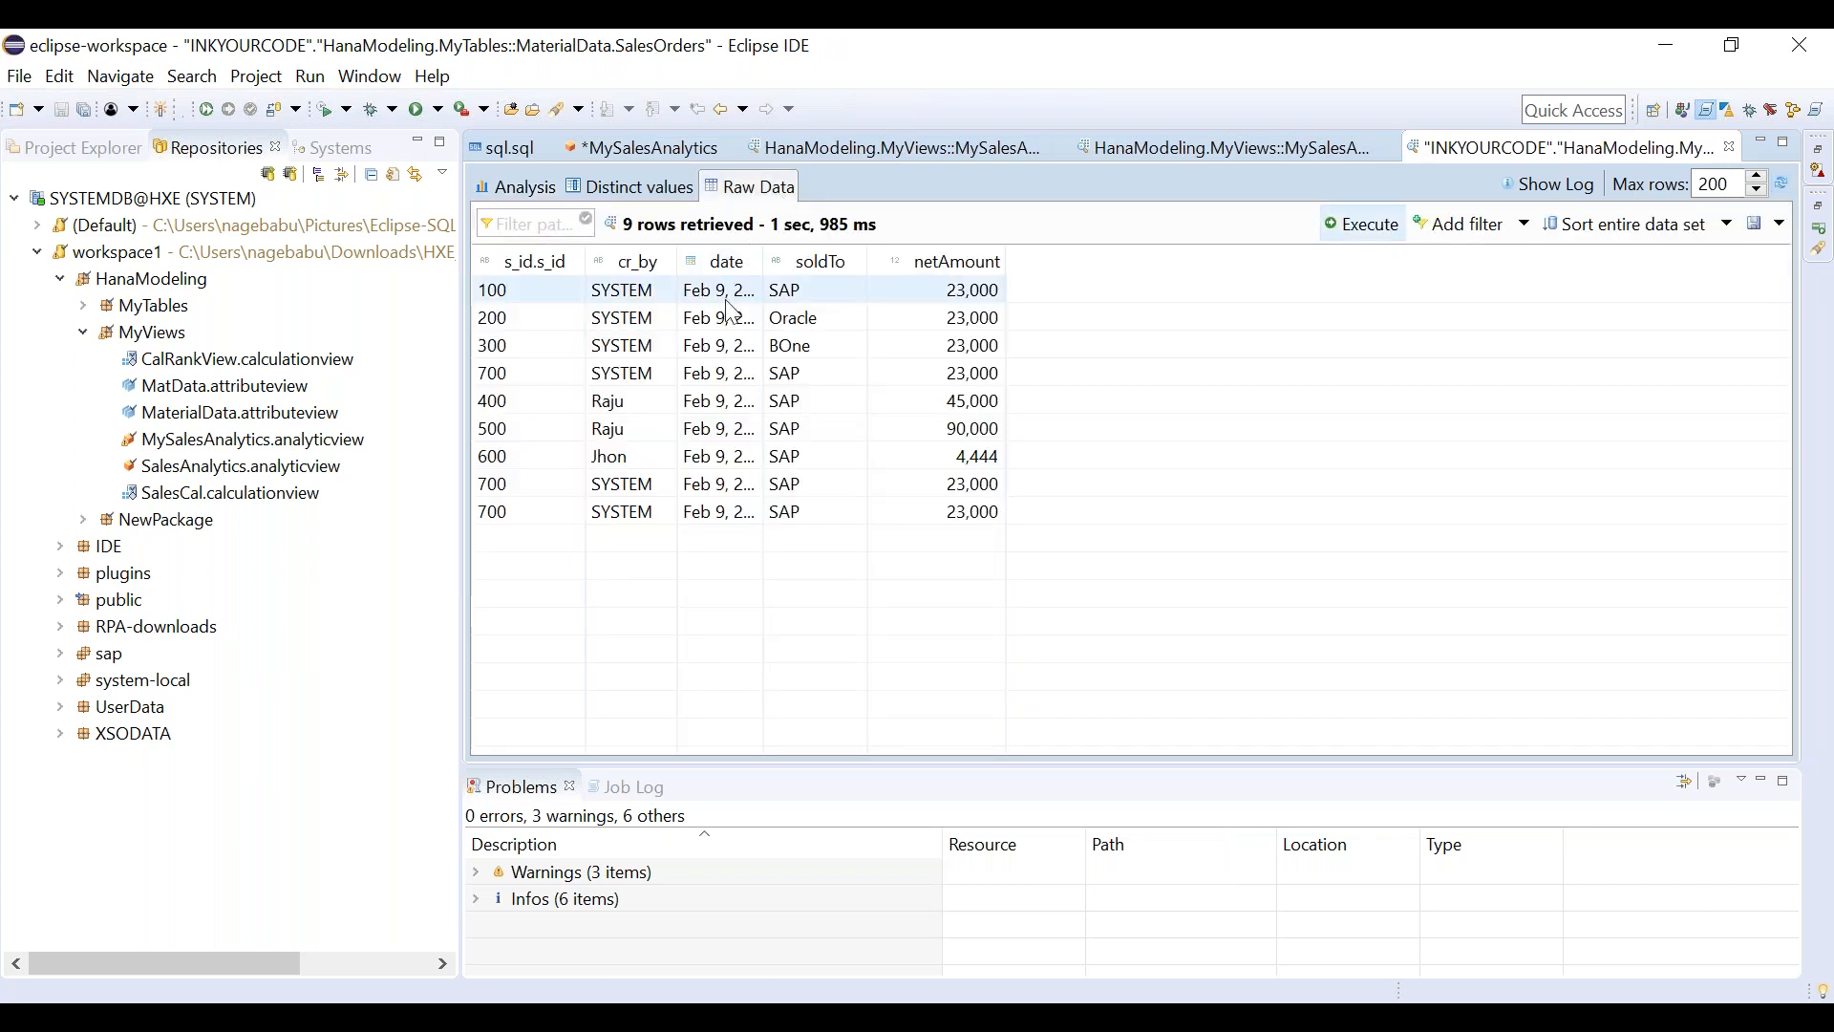
pyautogui.moveTo(674, 264); pyautogui.dragTo(782, 265)
pyautogui.click(633, 298)
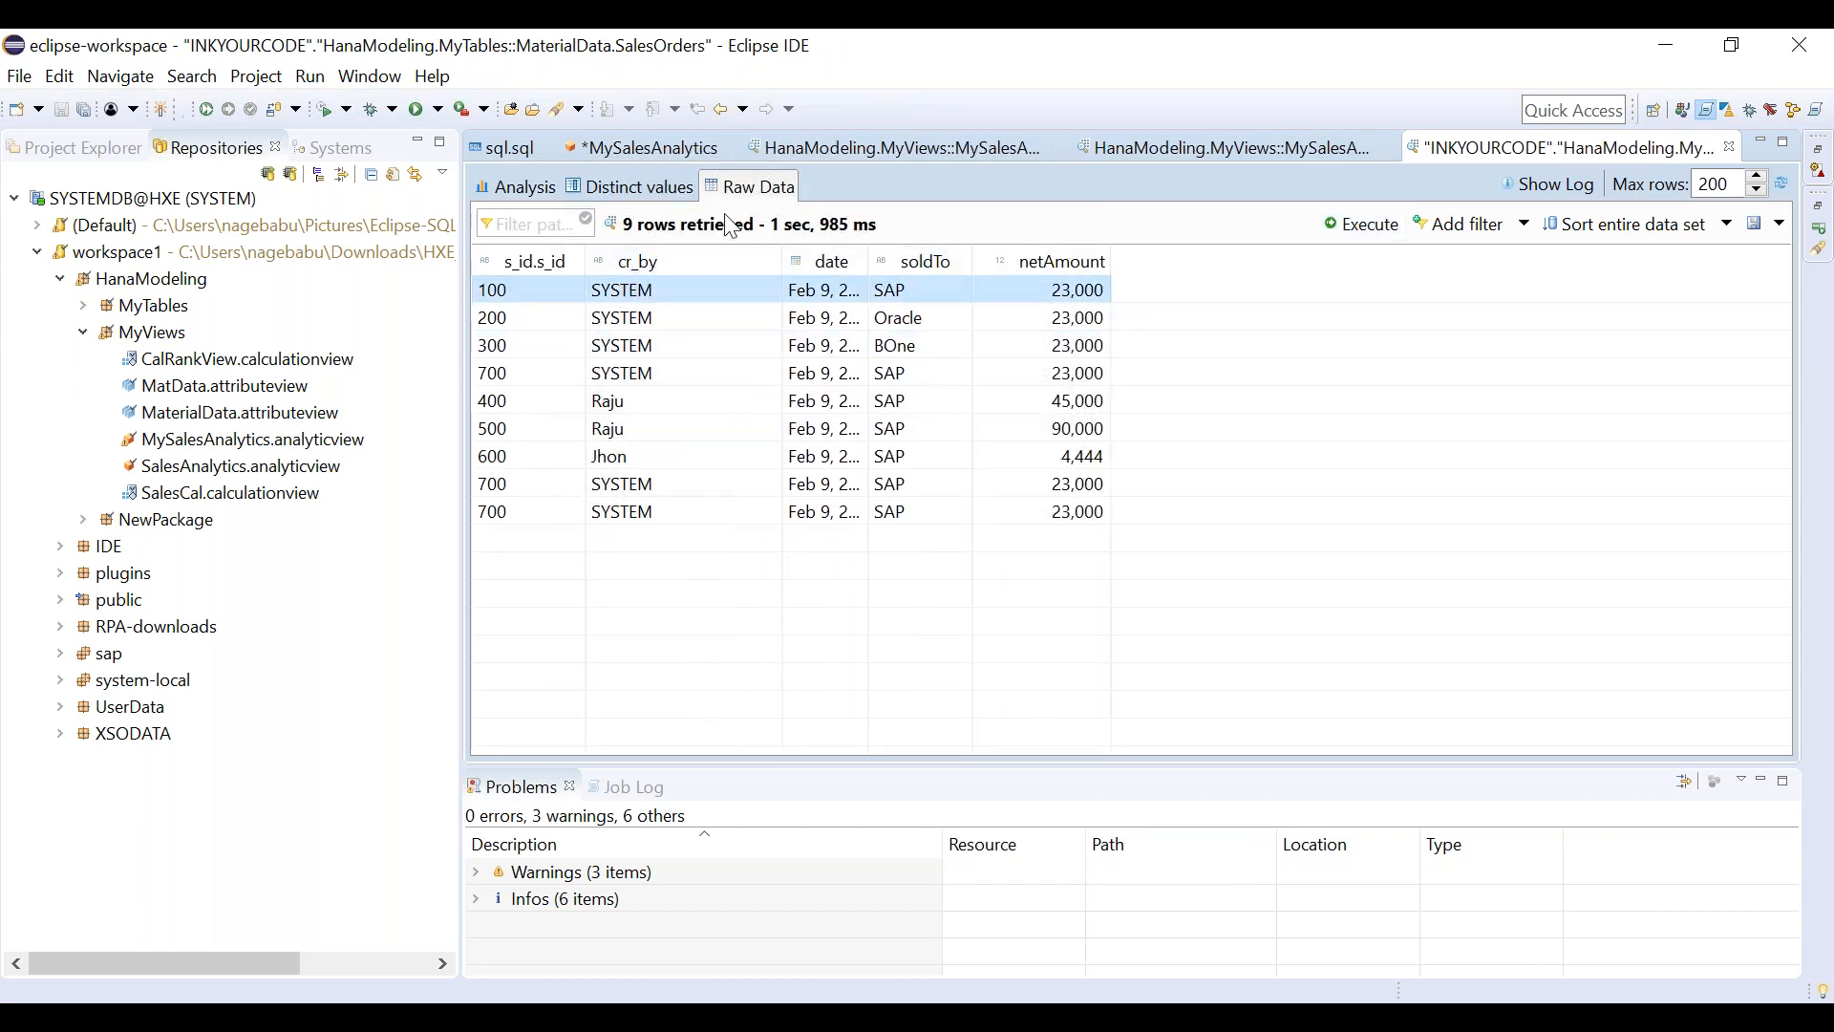
pyautogui.click(666, 153)
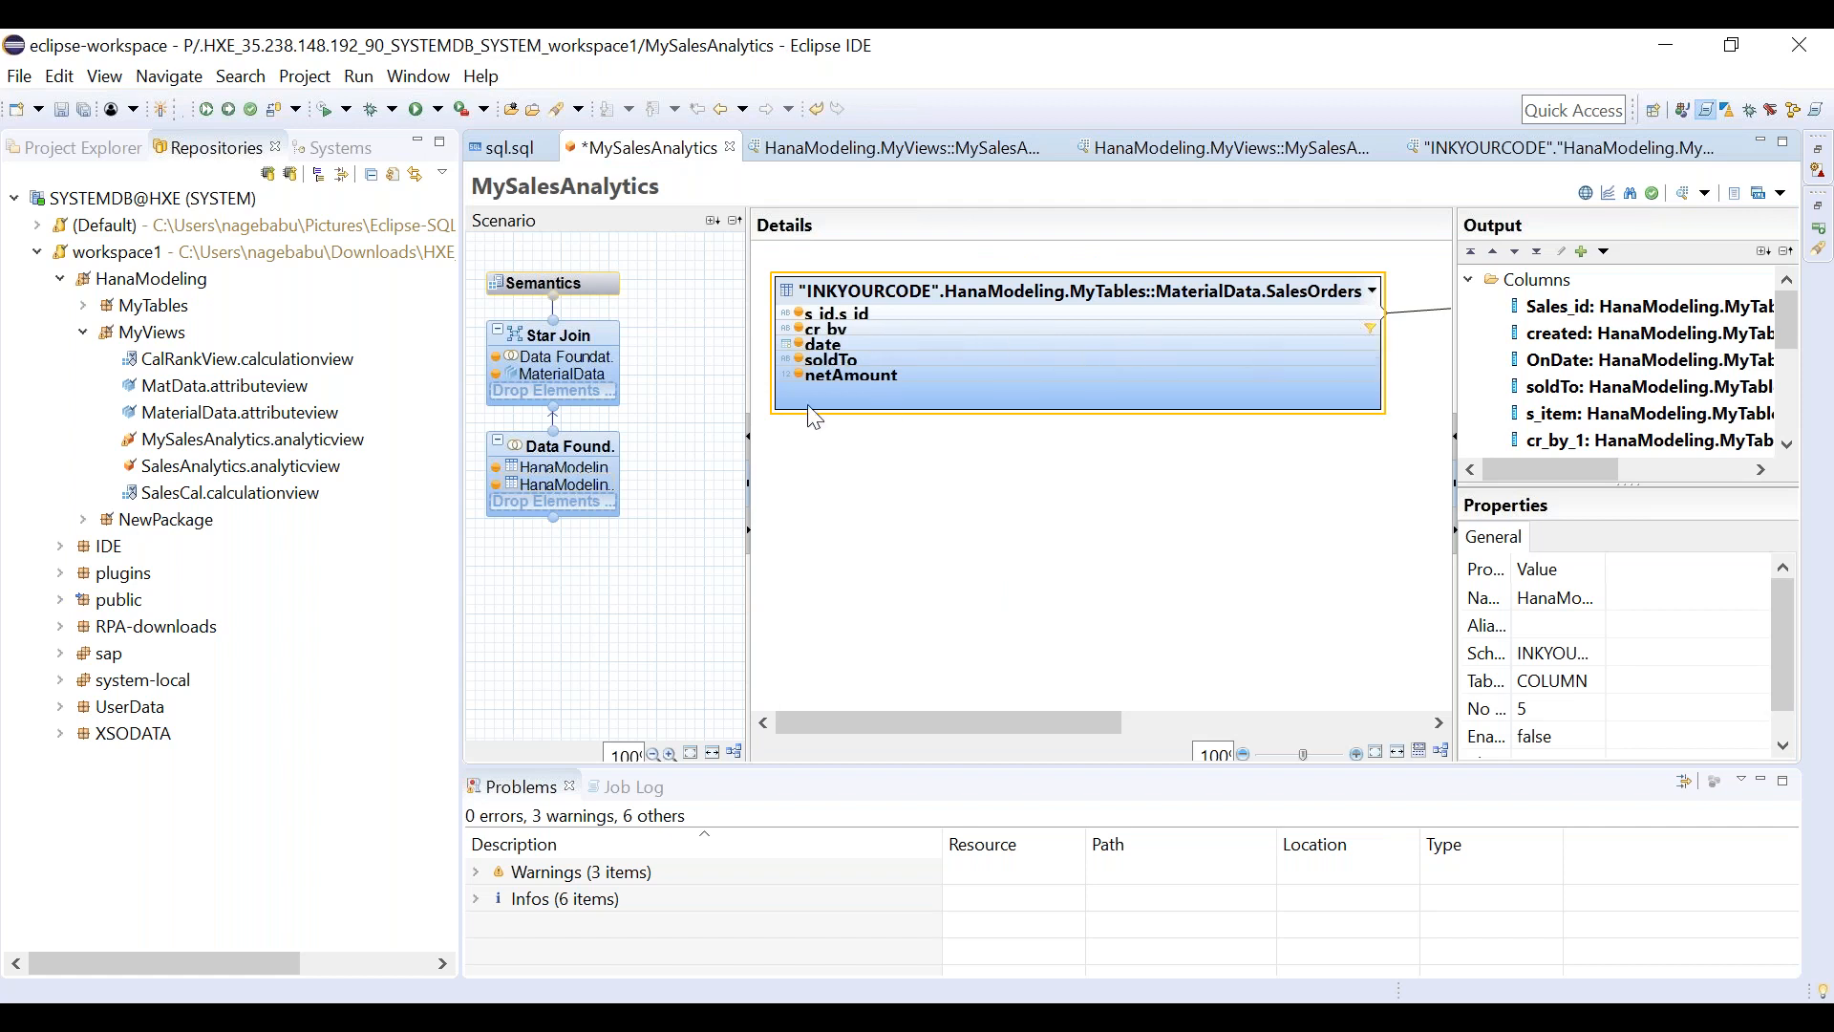
pyautogui.click(940, 491)
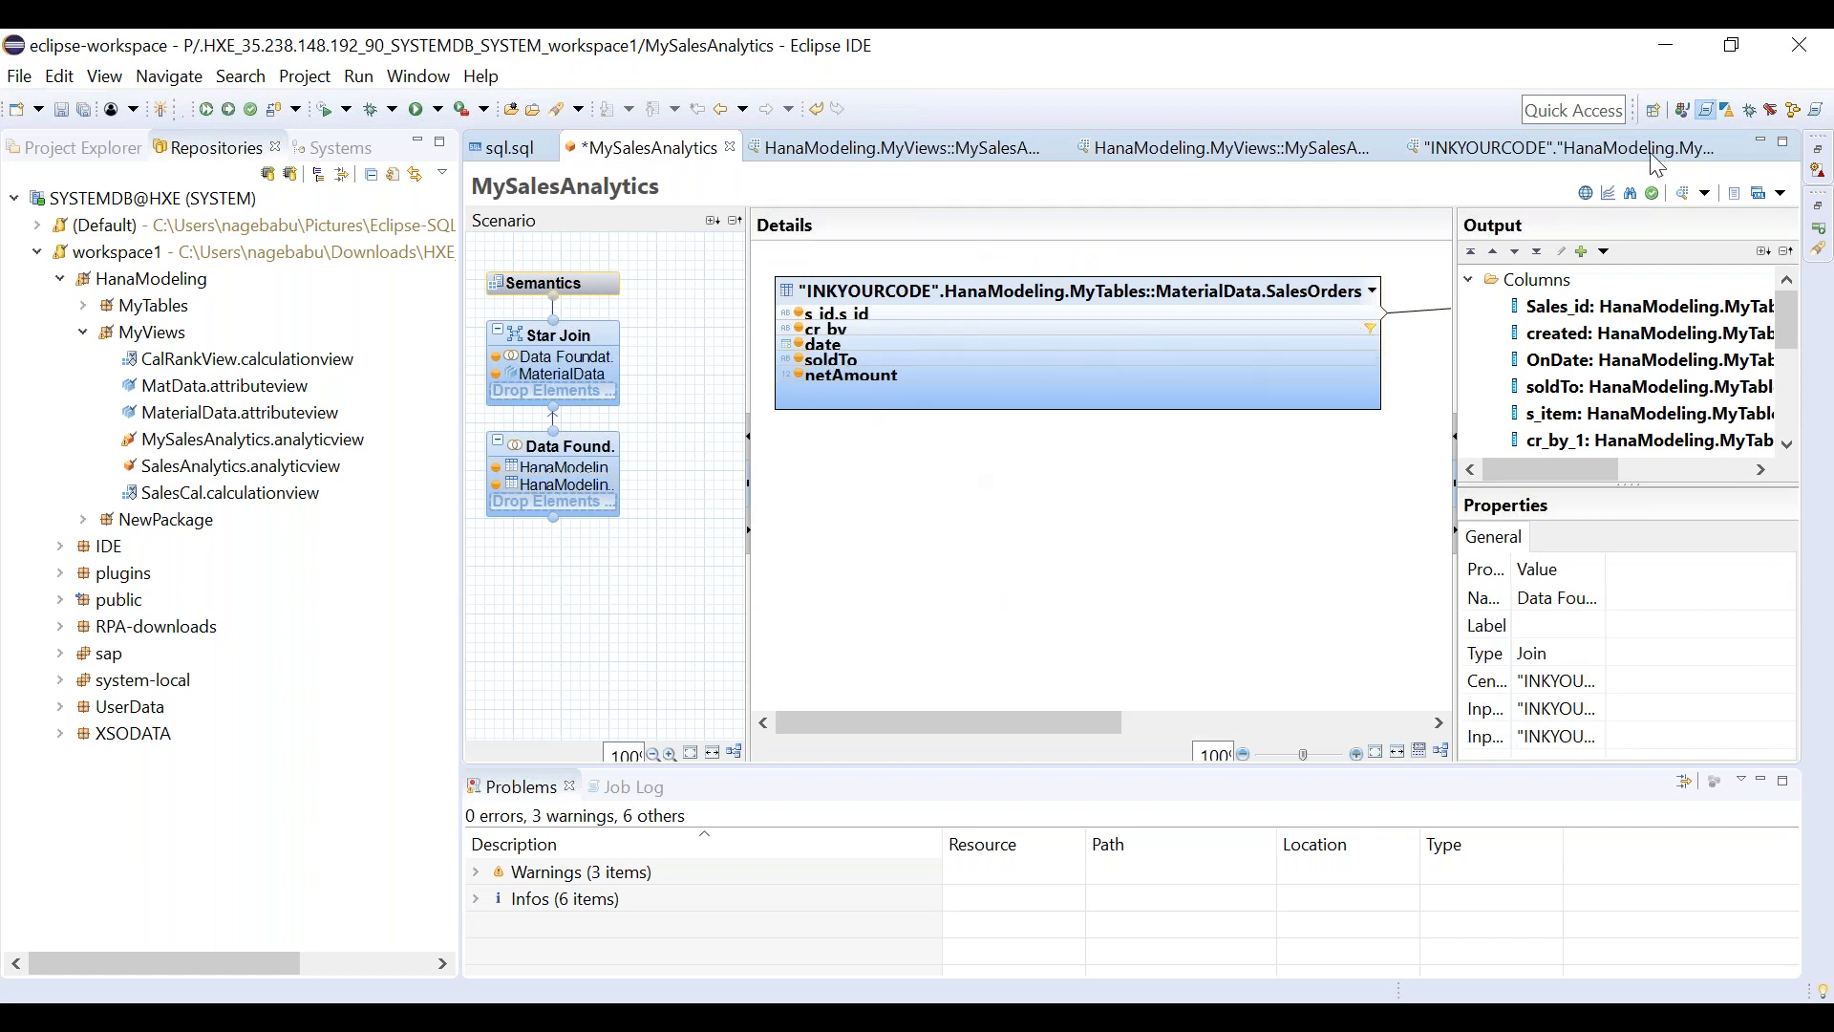
pyautogui.click(1731, 146)
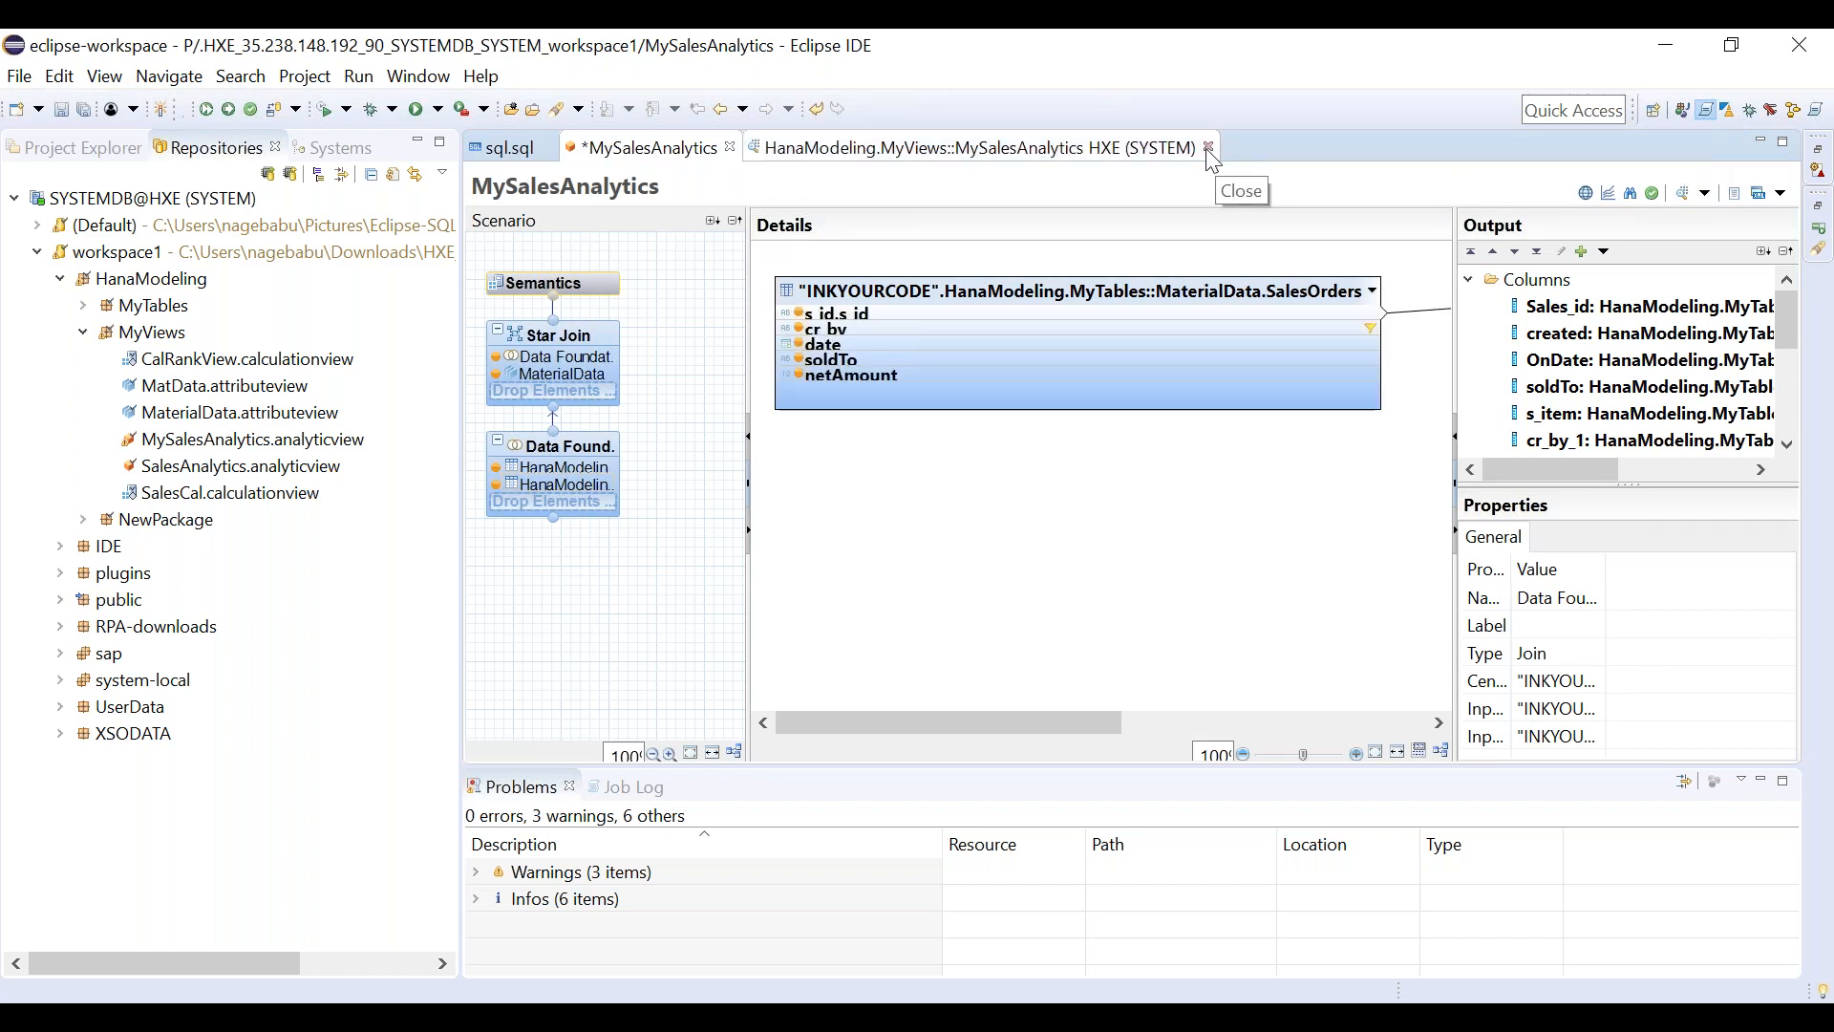
# Remove the filter from the SalesOrders cr_by column.
pyautogui.click(1349, 325)
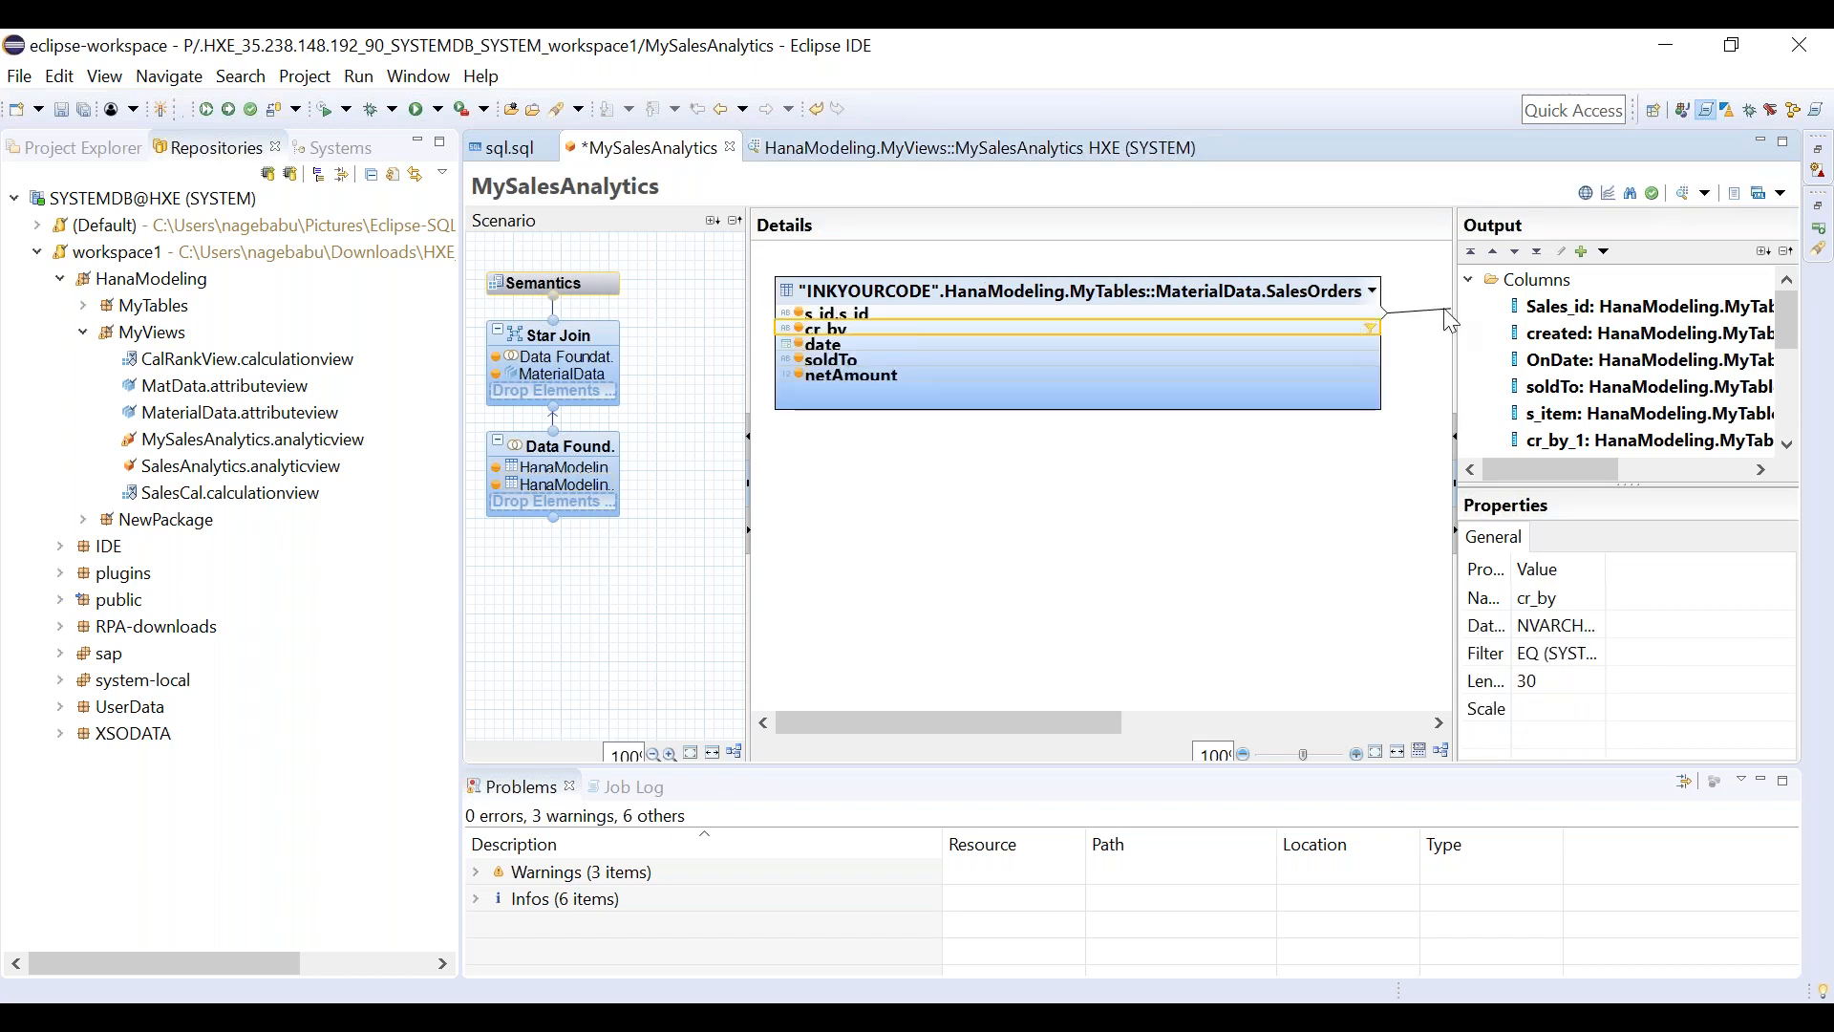
pyautogui.rightClick(1286, 334)
pyautogui.click(1356, 456)
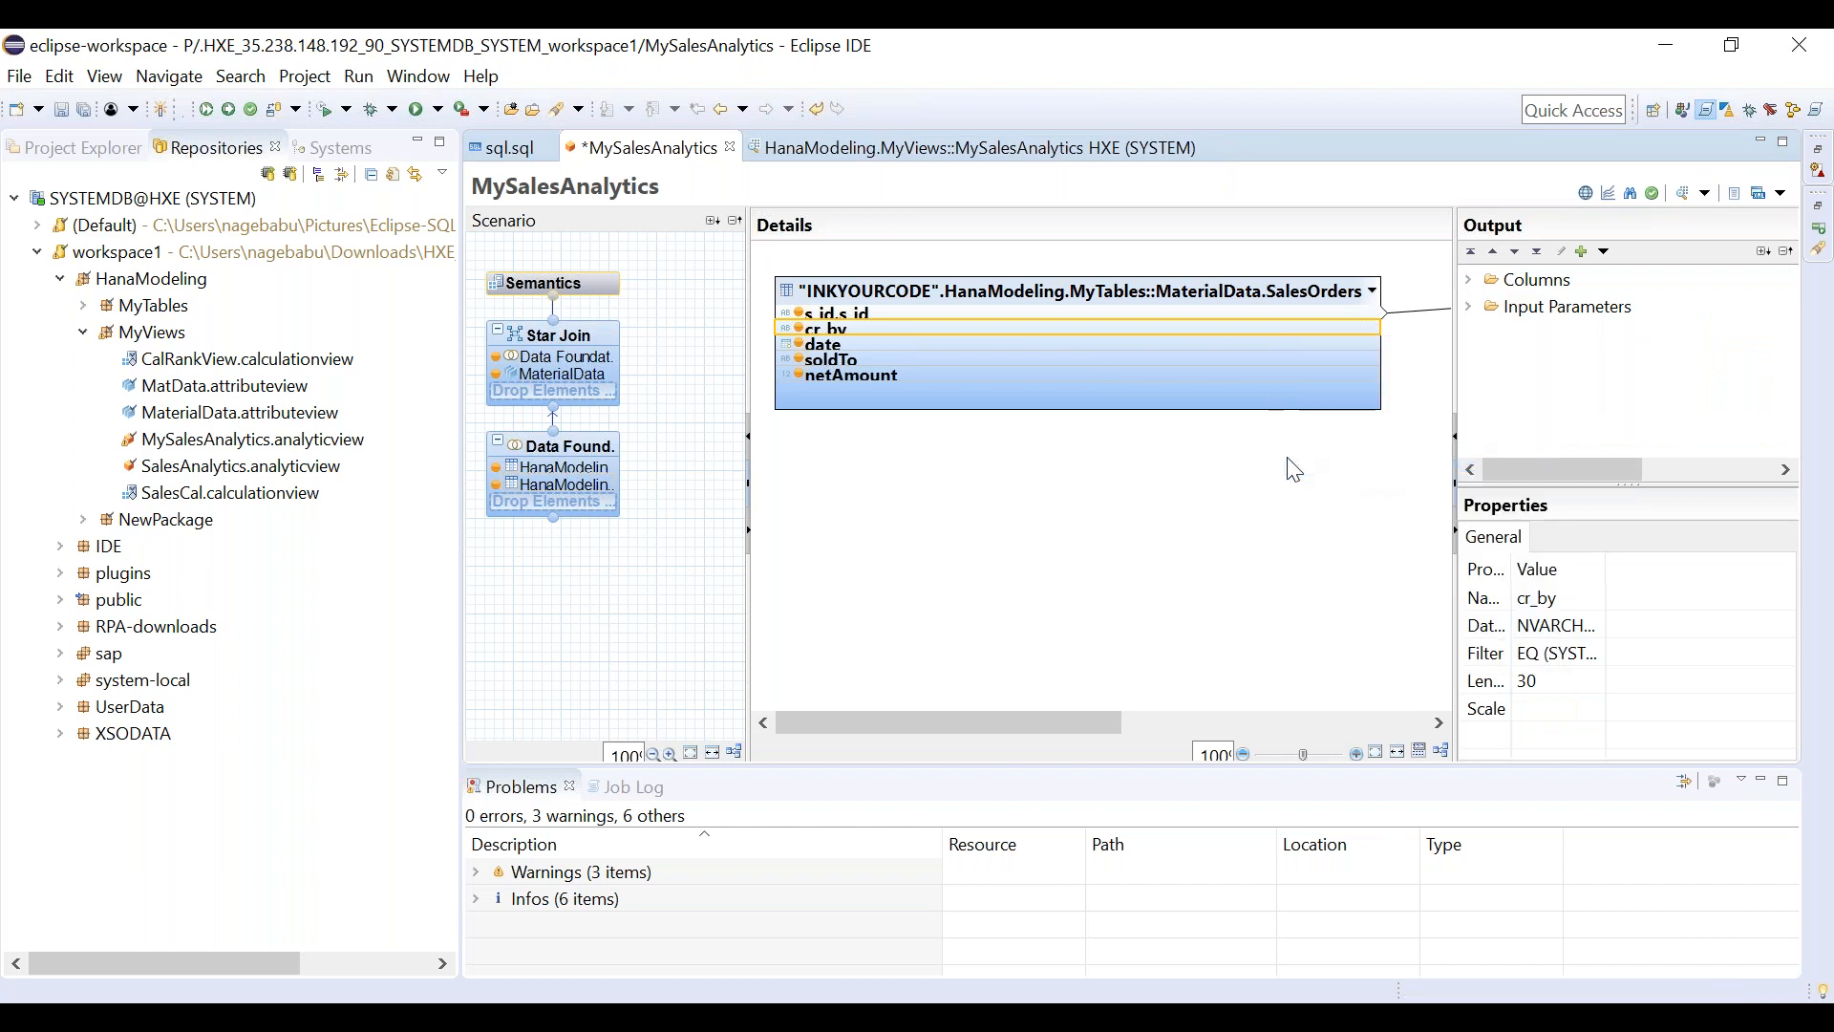
# Activate the MySalesAnalytics view, close the activation results and select the latest activation in the job log.
pyautogui.click(908, 505)
pyautogui.rightClick(906, 499)
pyautogui.moveTo(950, 515)
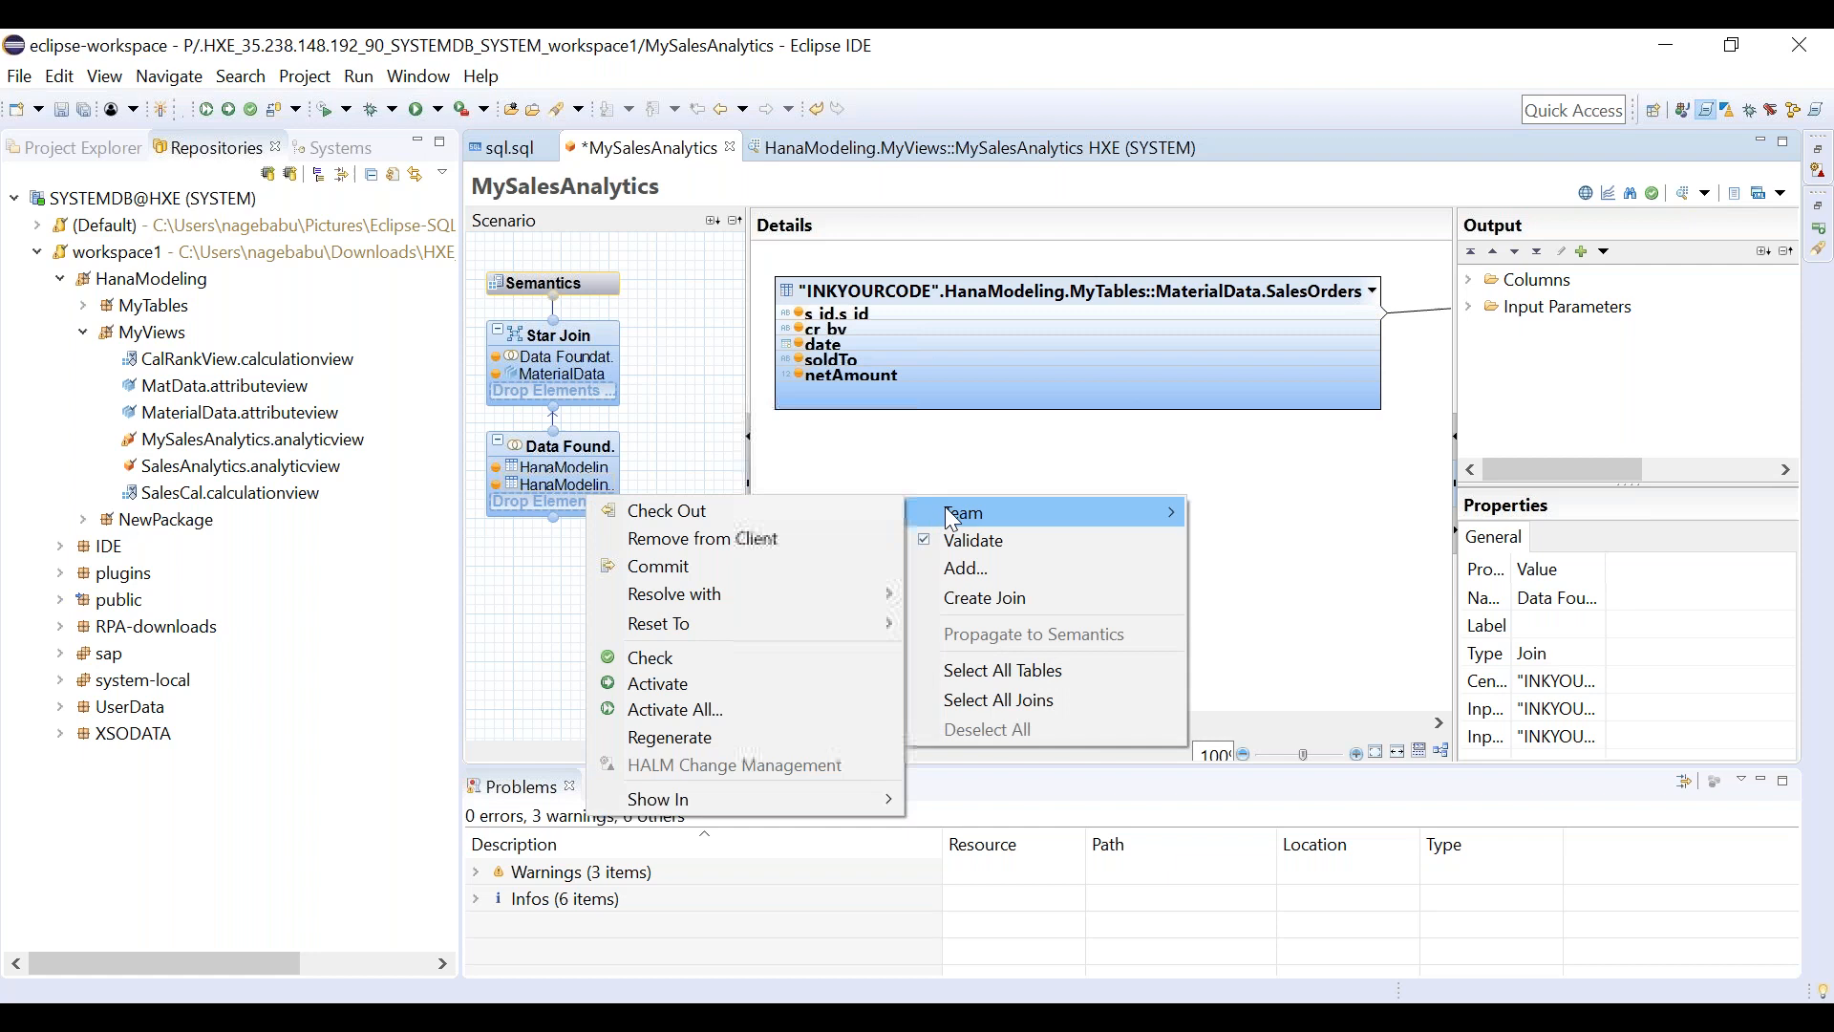
pyautogui.click(693, 684)
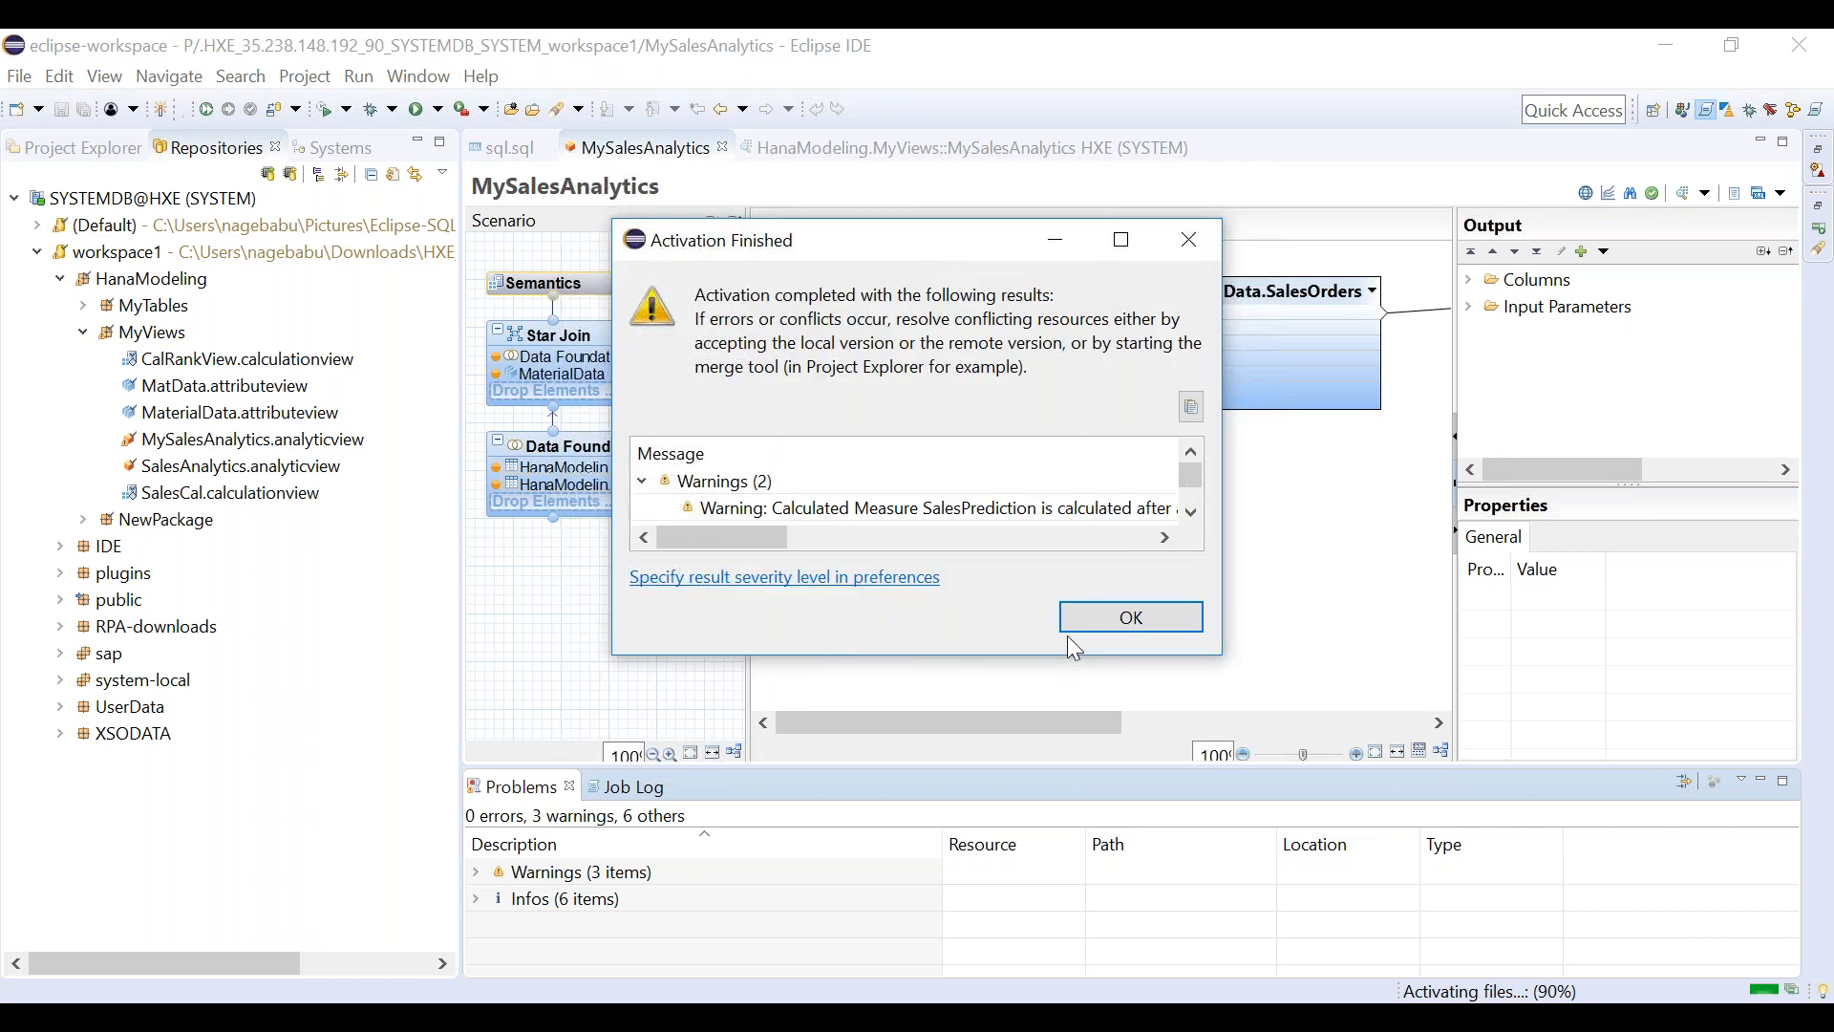
pyautogui.click(1077, 623)
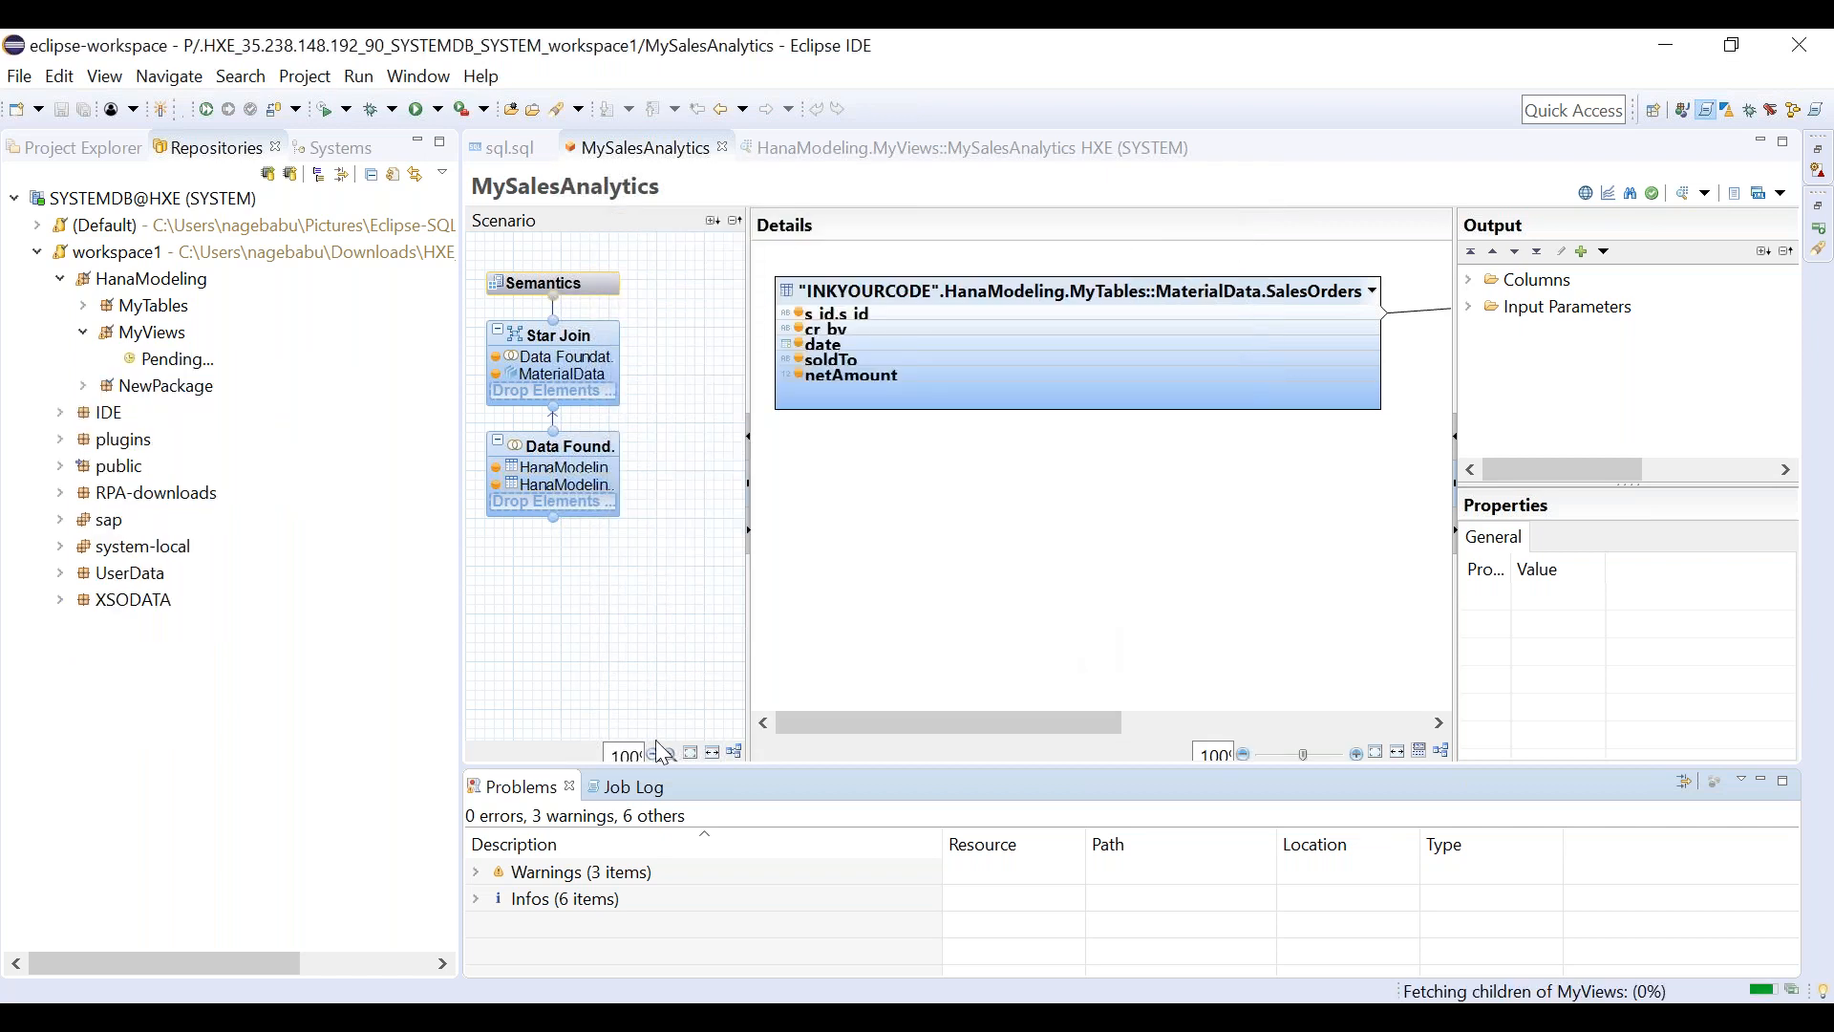
pyautogui.click(626, 786)
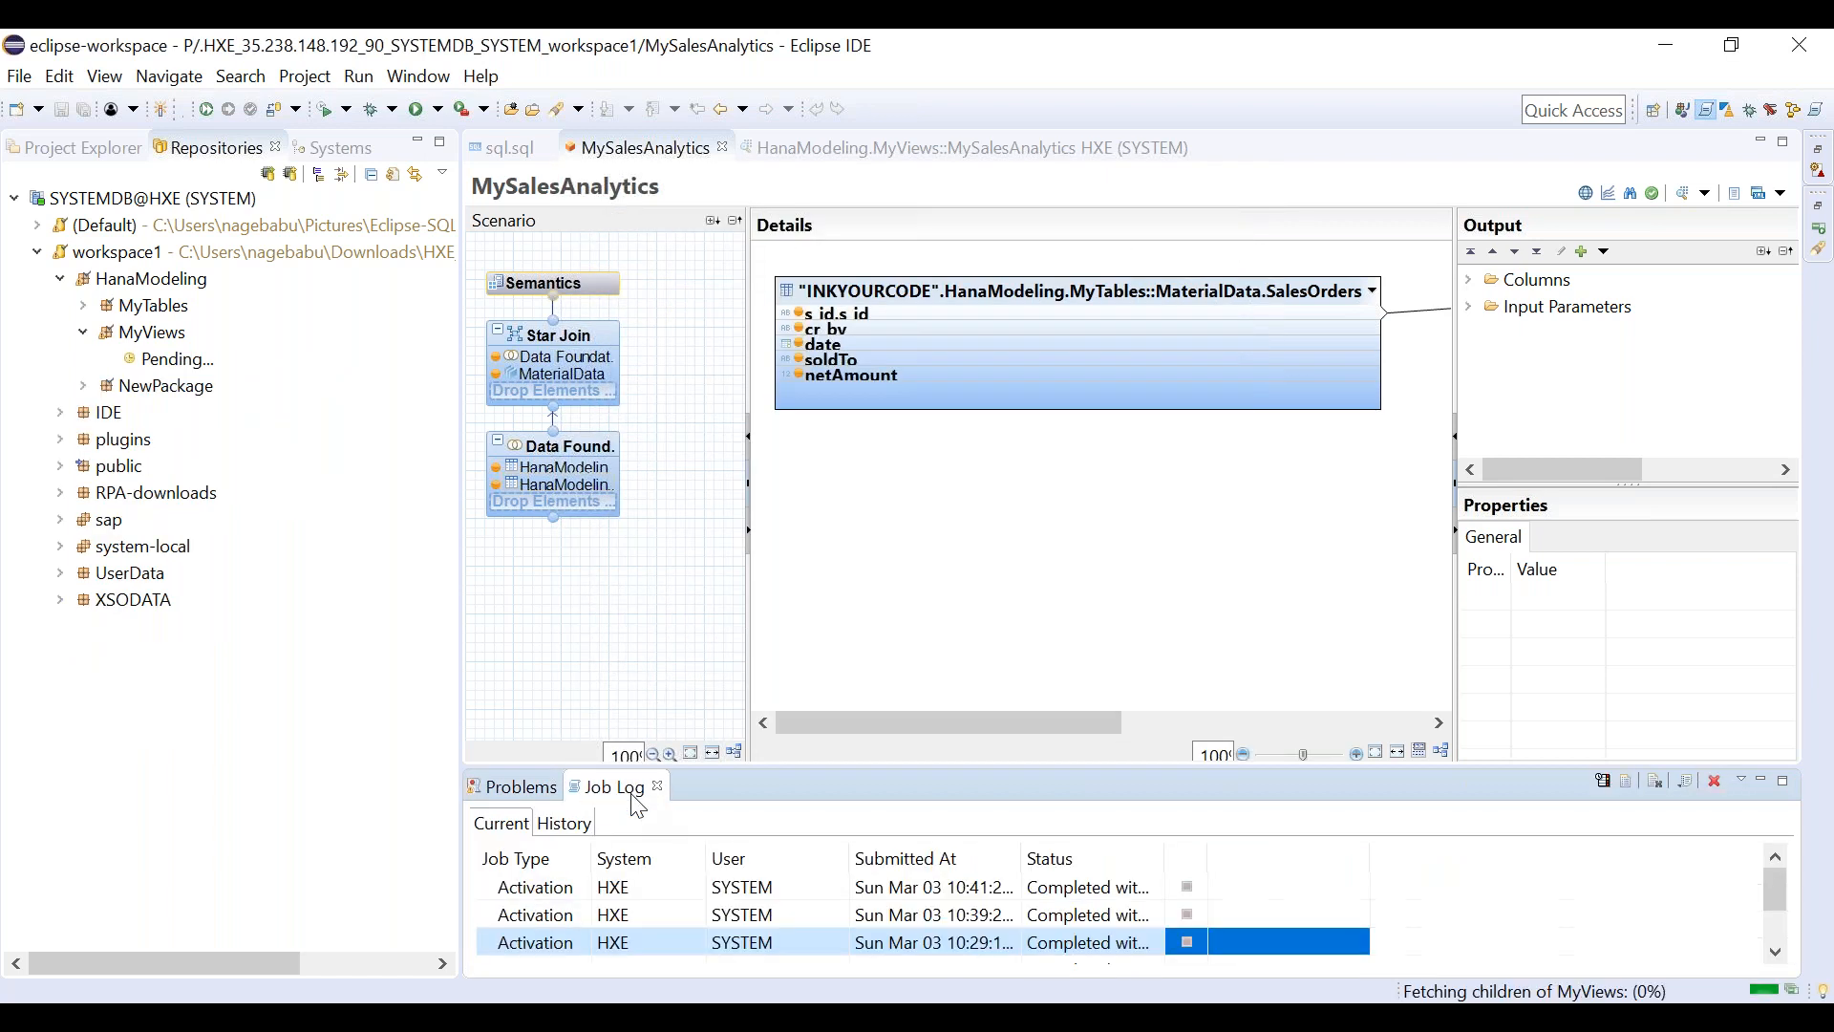
pyautogui.click(1027, 888)
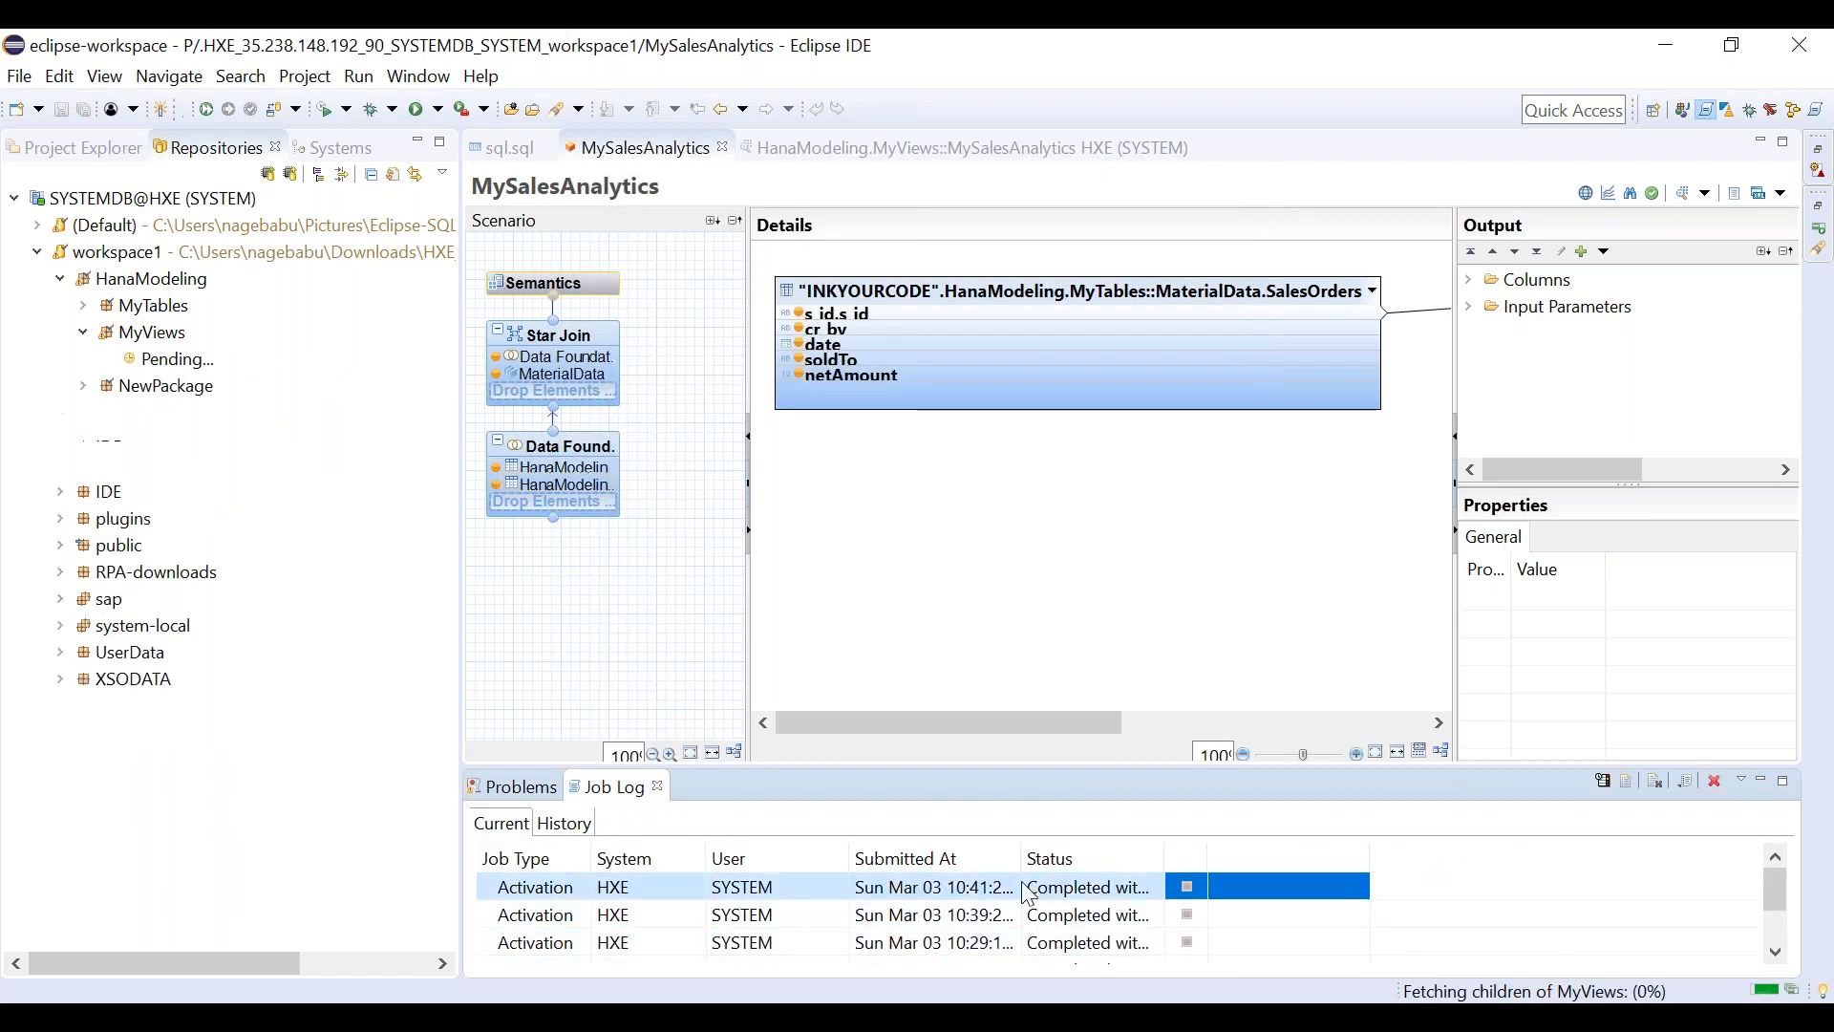
# Apply an Equal filter with the value SYSTEM to the SalesOrders cr_by column in the data foundation.
pyautogui.click(873, 325)
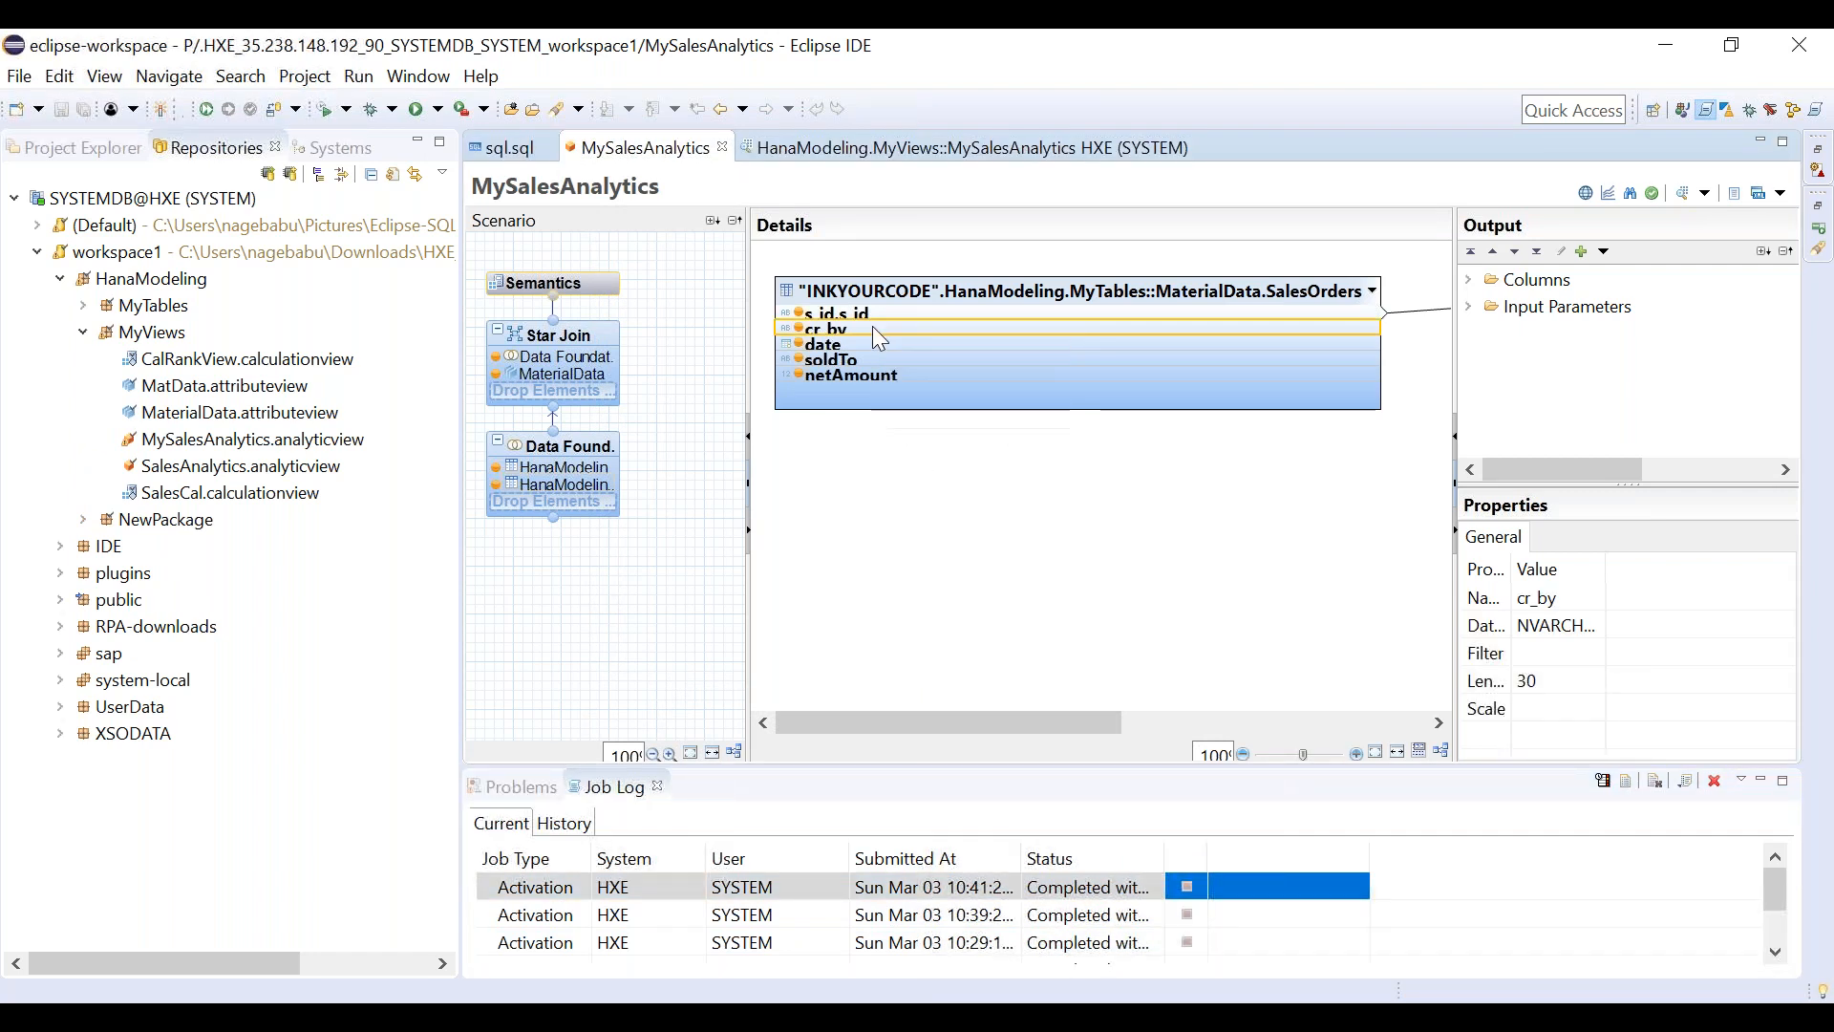
pyautogui.rightClick(874, 325)
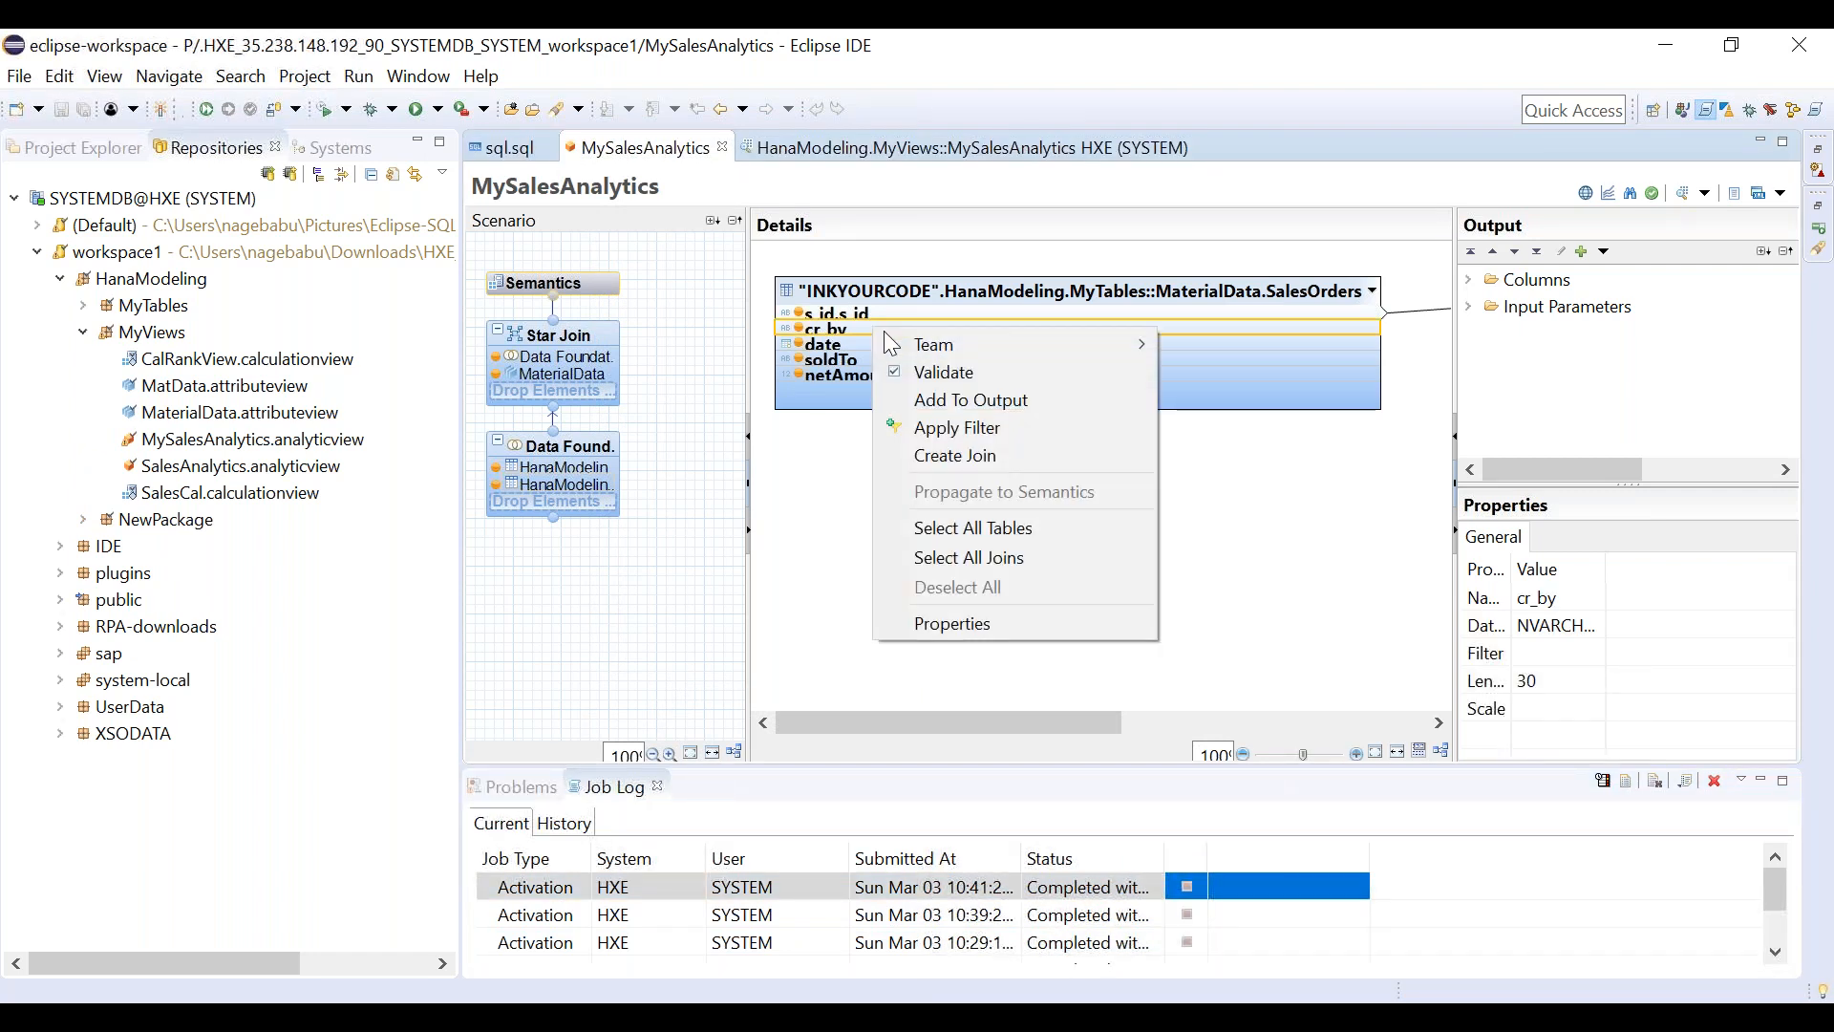
pyautogui.click(965, 426)
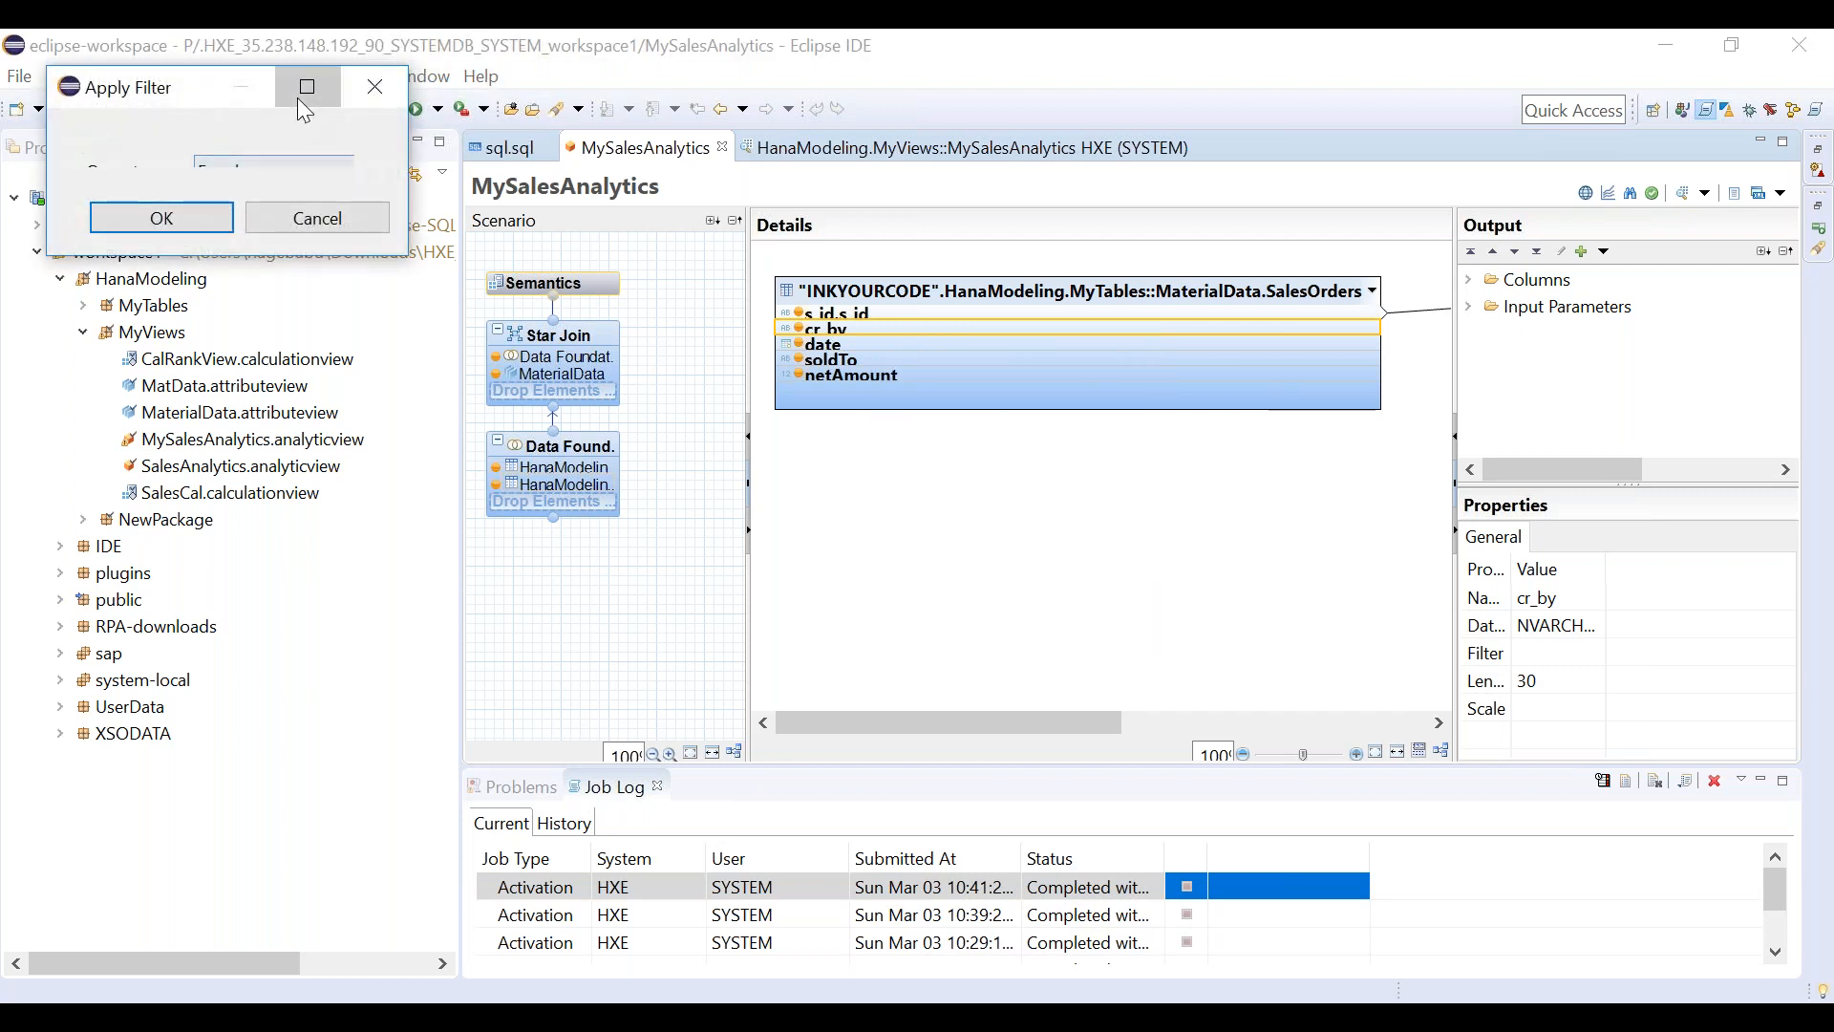
pyautogui.click(299, 97)
pyautogui.write('SYSTEM')
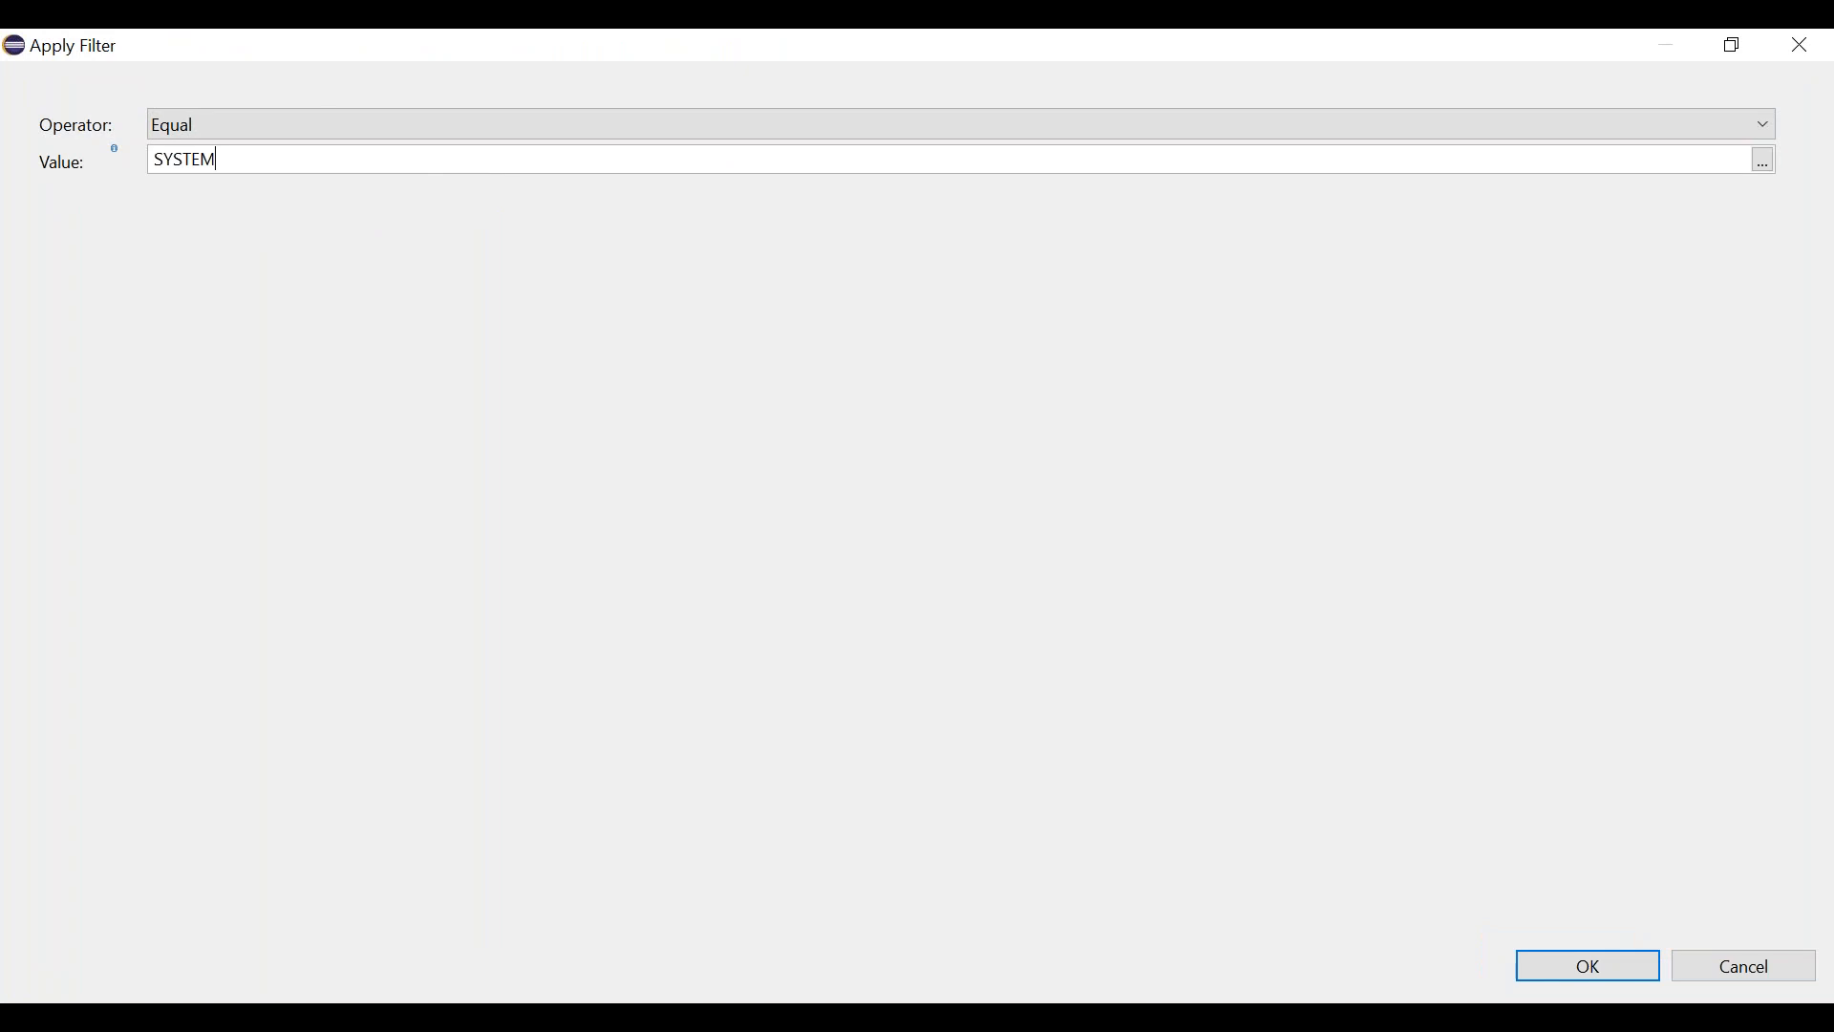
pyautogui.click(1593, 967)
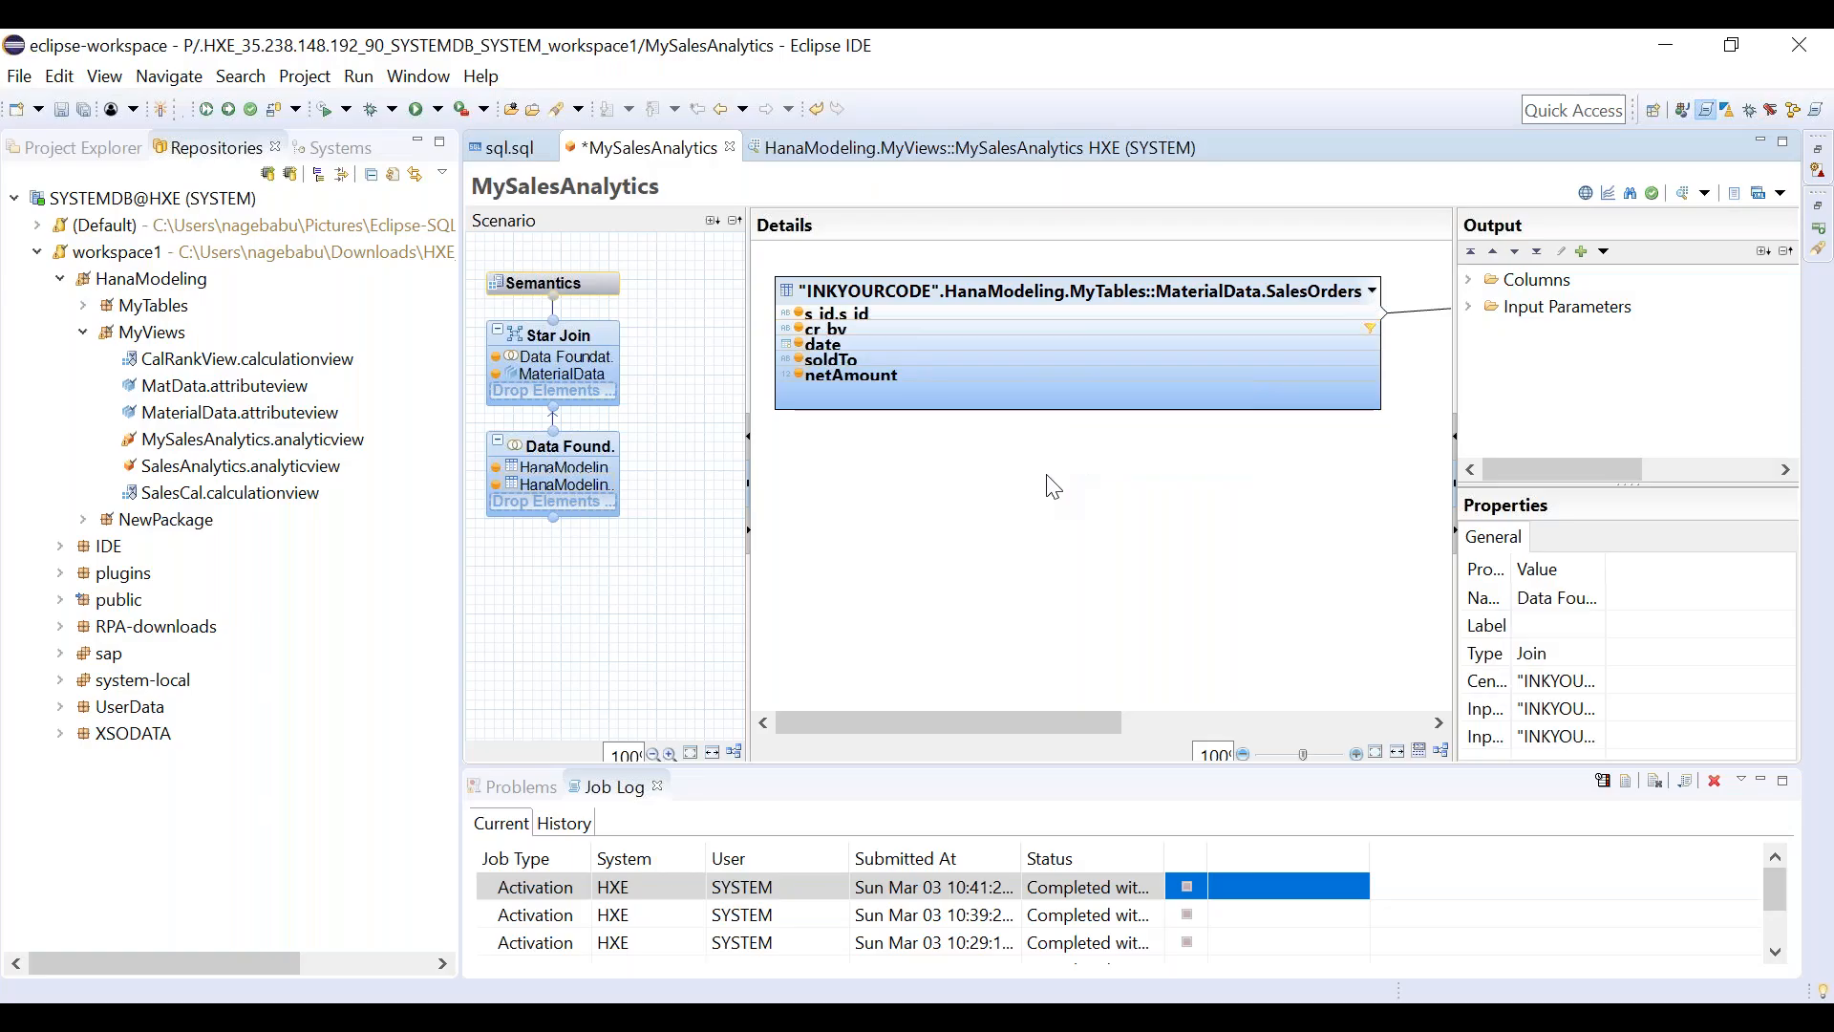
# Activate the MySalesAnalytics view with the cr_by filter in place and close the activation results.
pyautogui.rightClick(1049, 475)
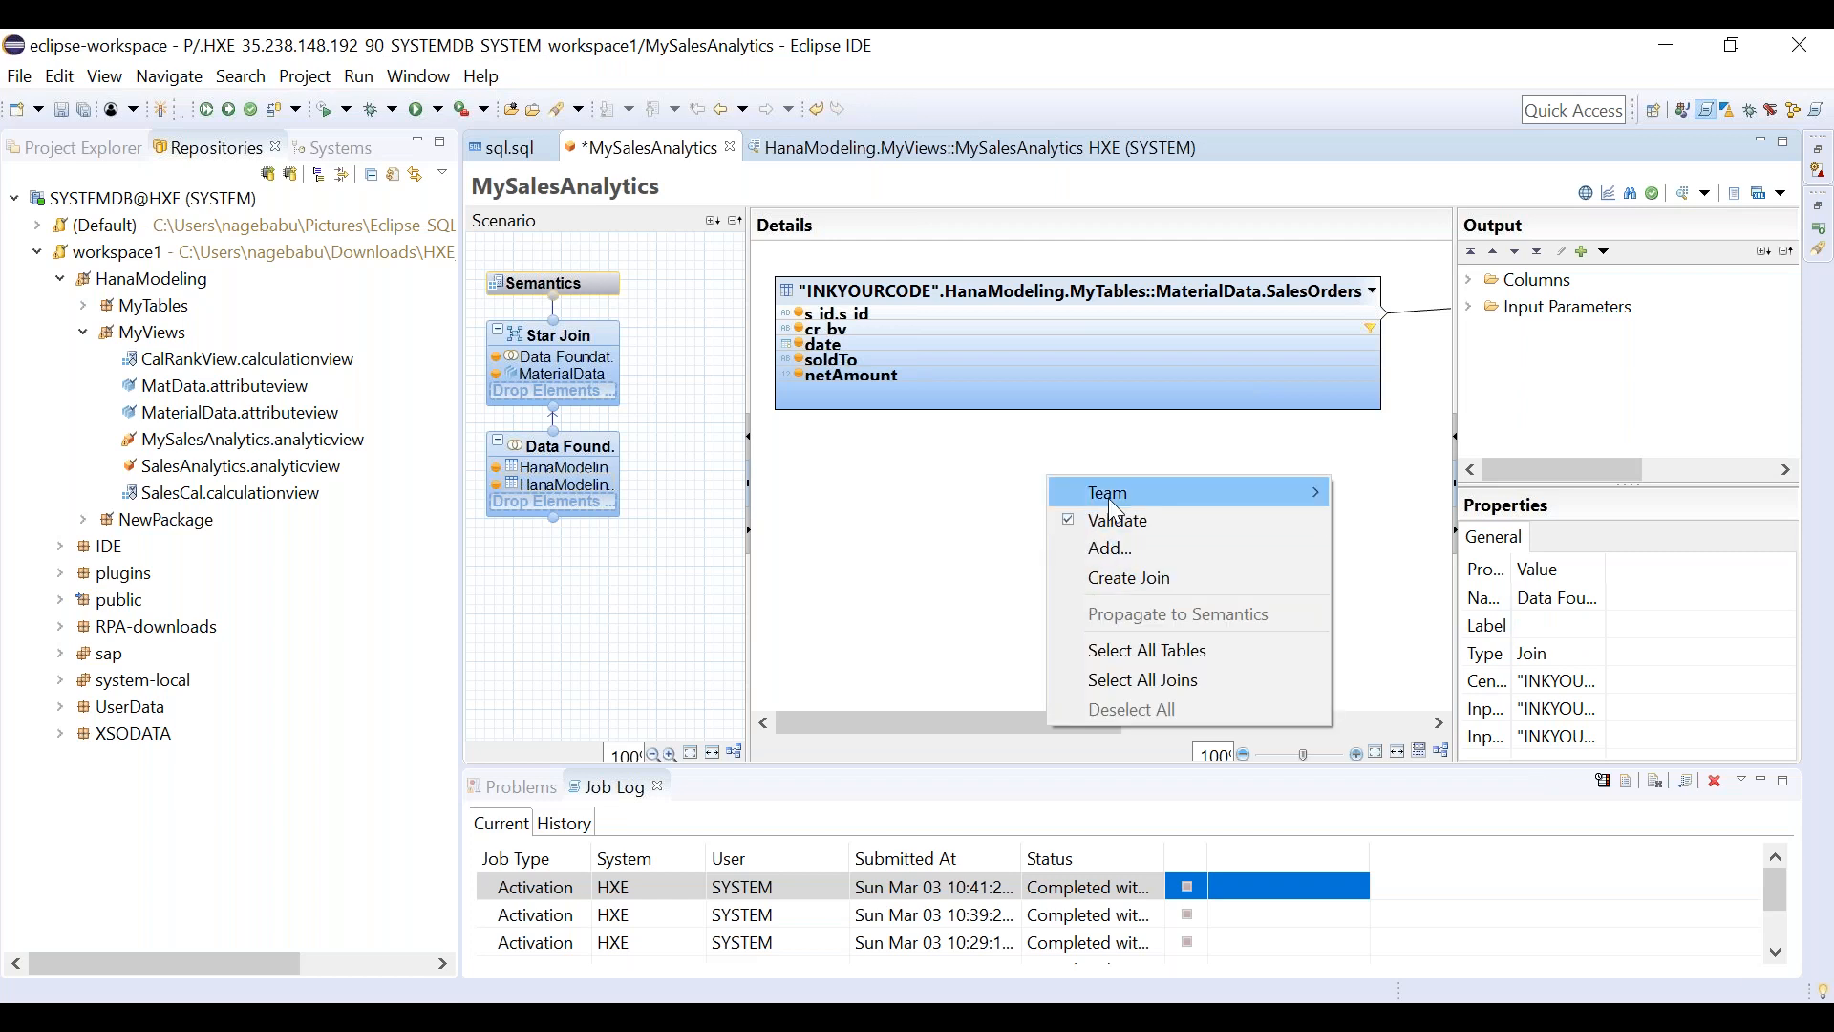
pyautogui.moveTo(1115, 498)
pyautogui.click(841, 661)
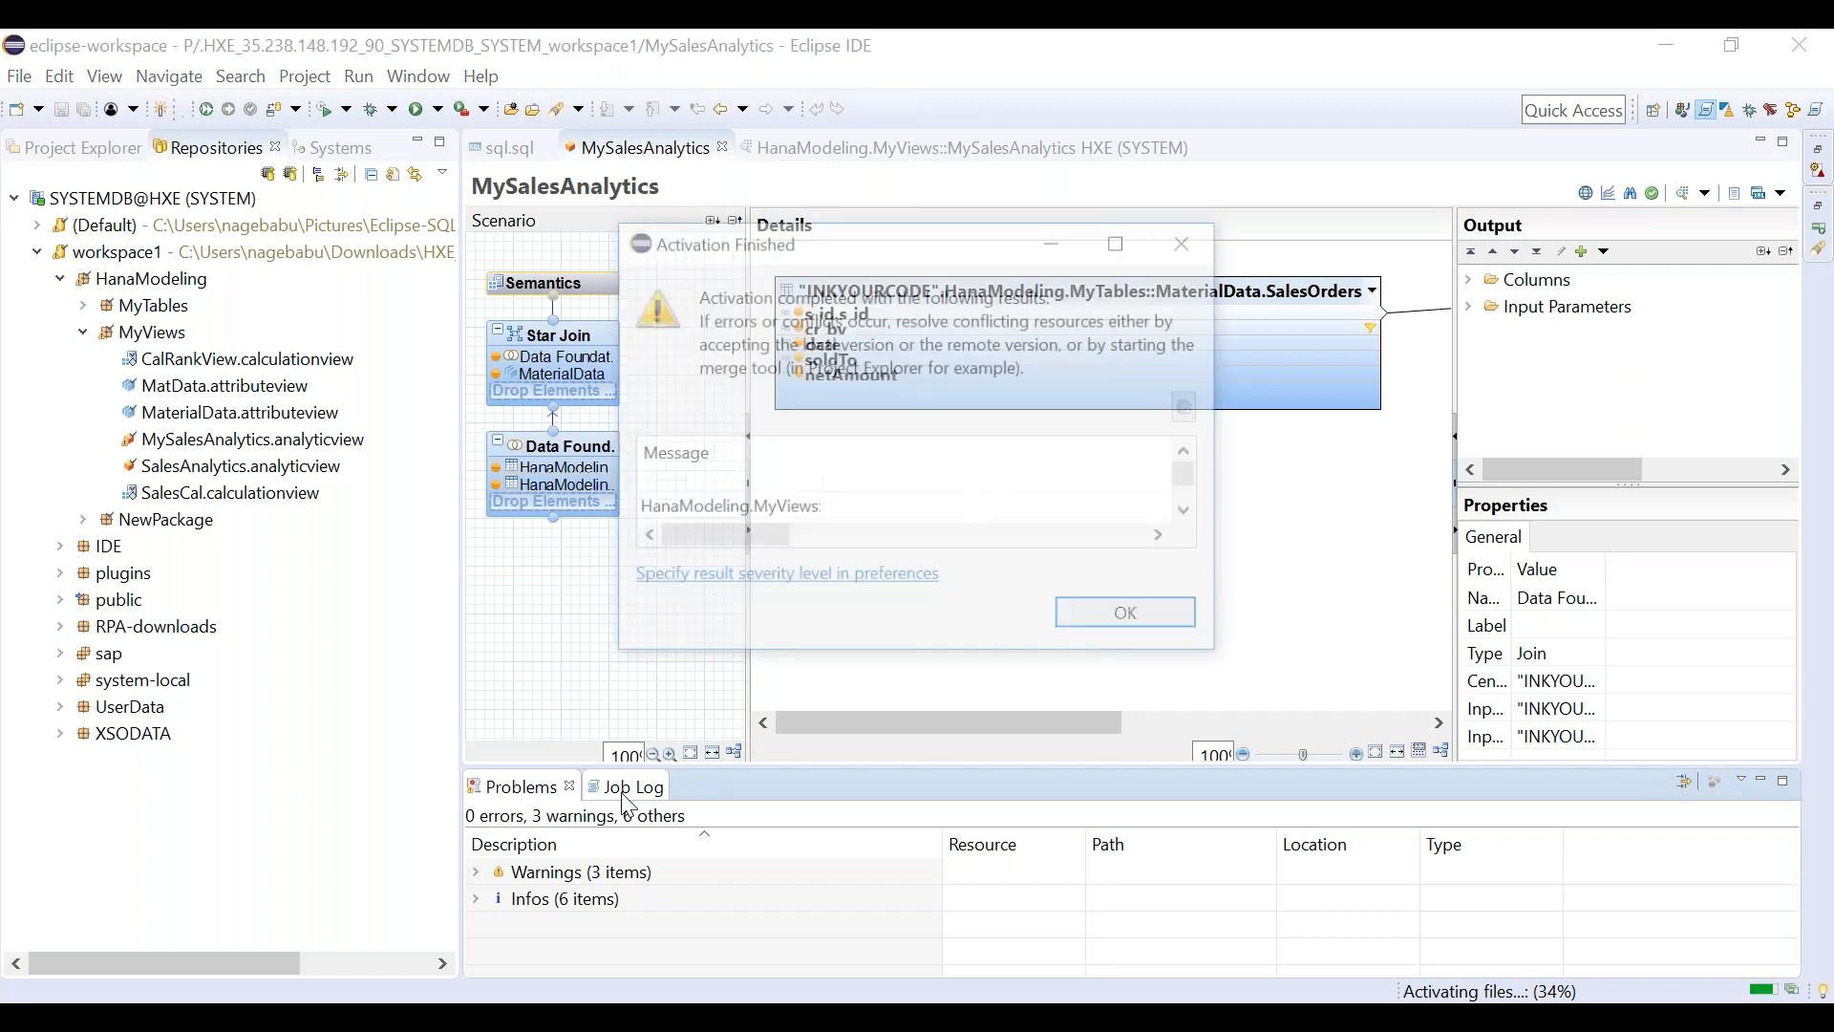
pyautogui.click(1158, 611)
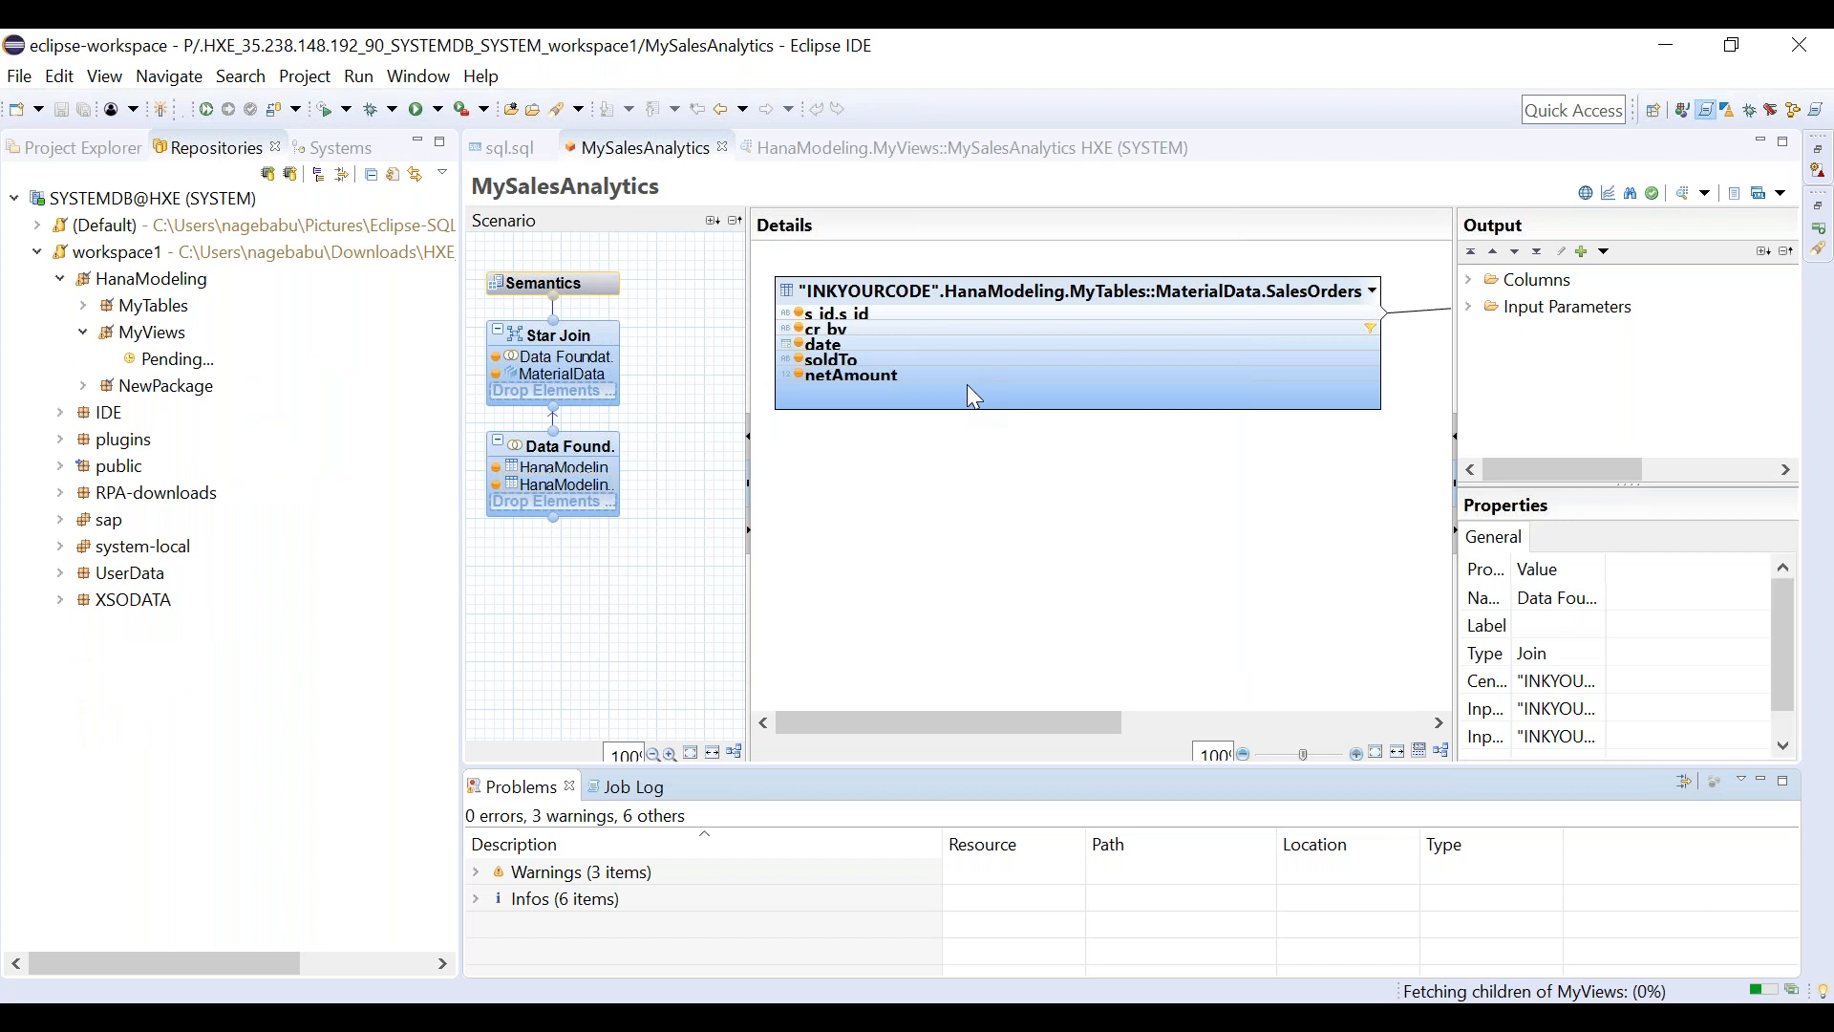
# Preview the SalesOrders table's raw data, widen its cr_by column to check the entries, and return to the MySalesAnalytics model.
pyautogui.rightClick(1008, 411)
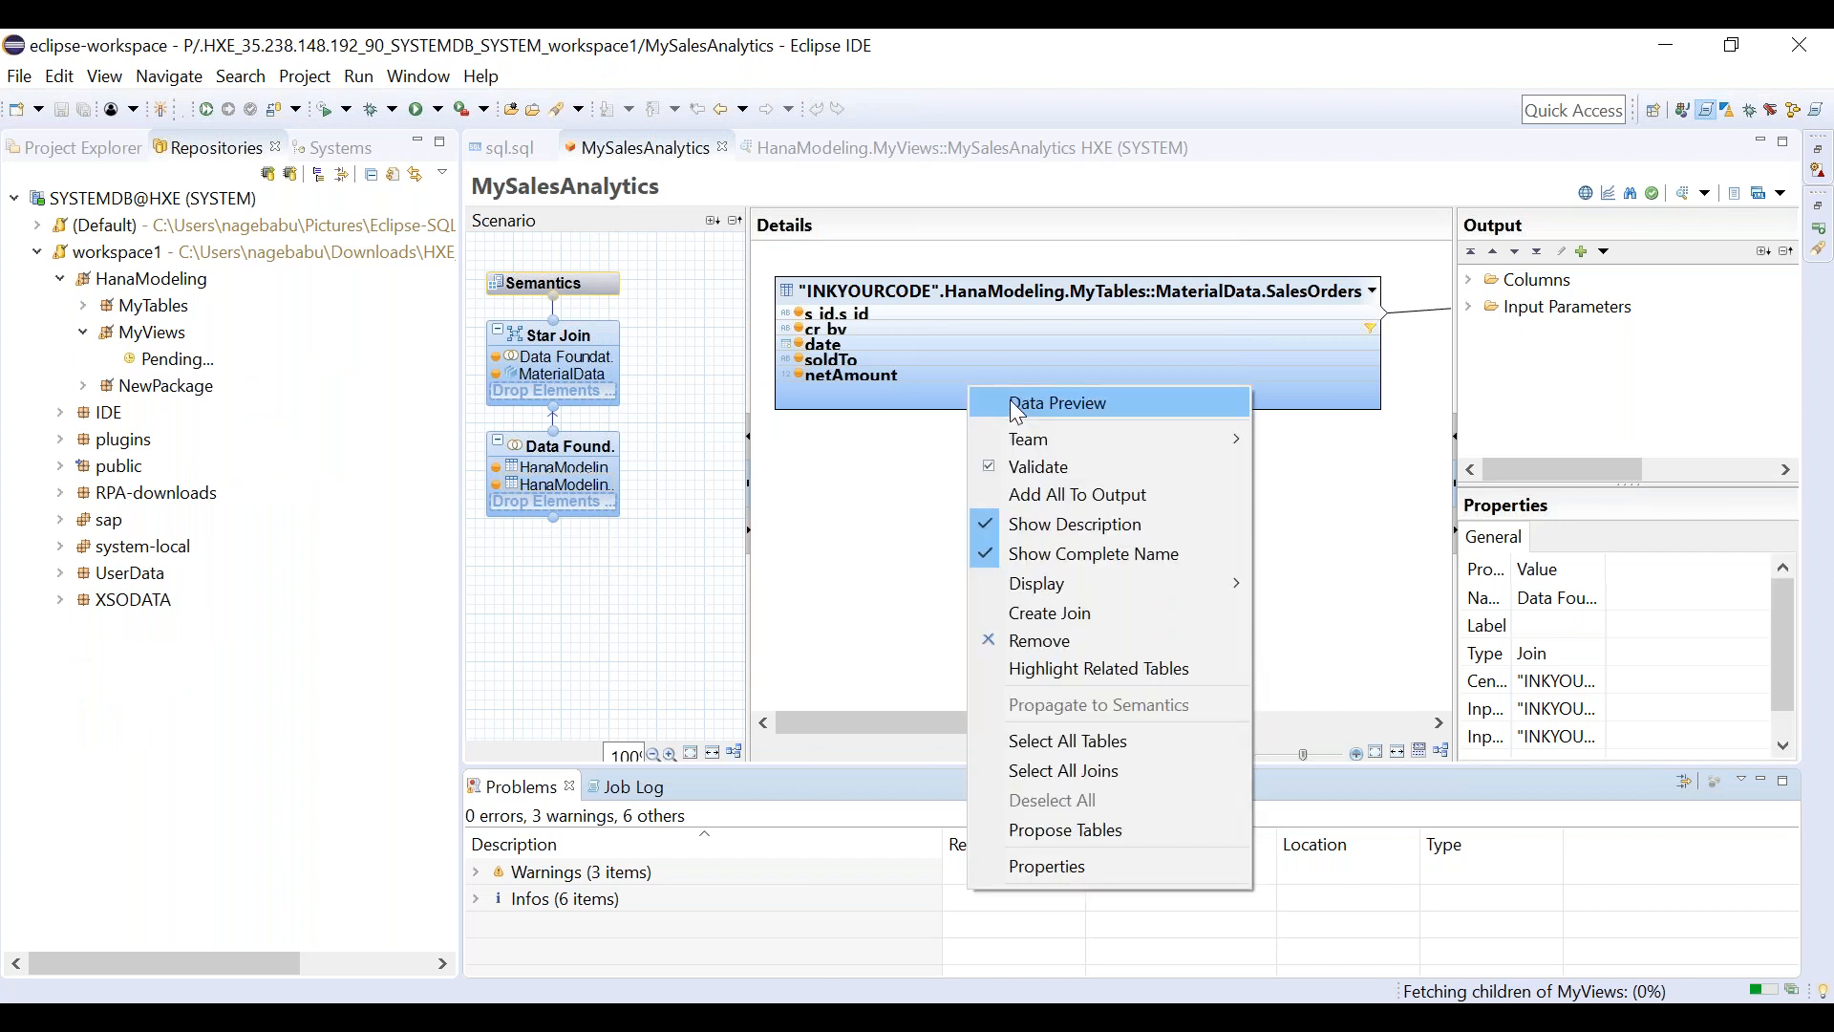
pyautogui.click(1020, 401)
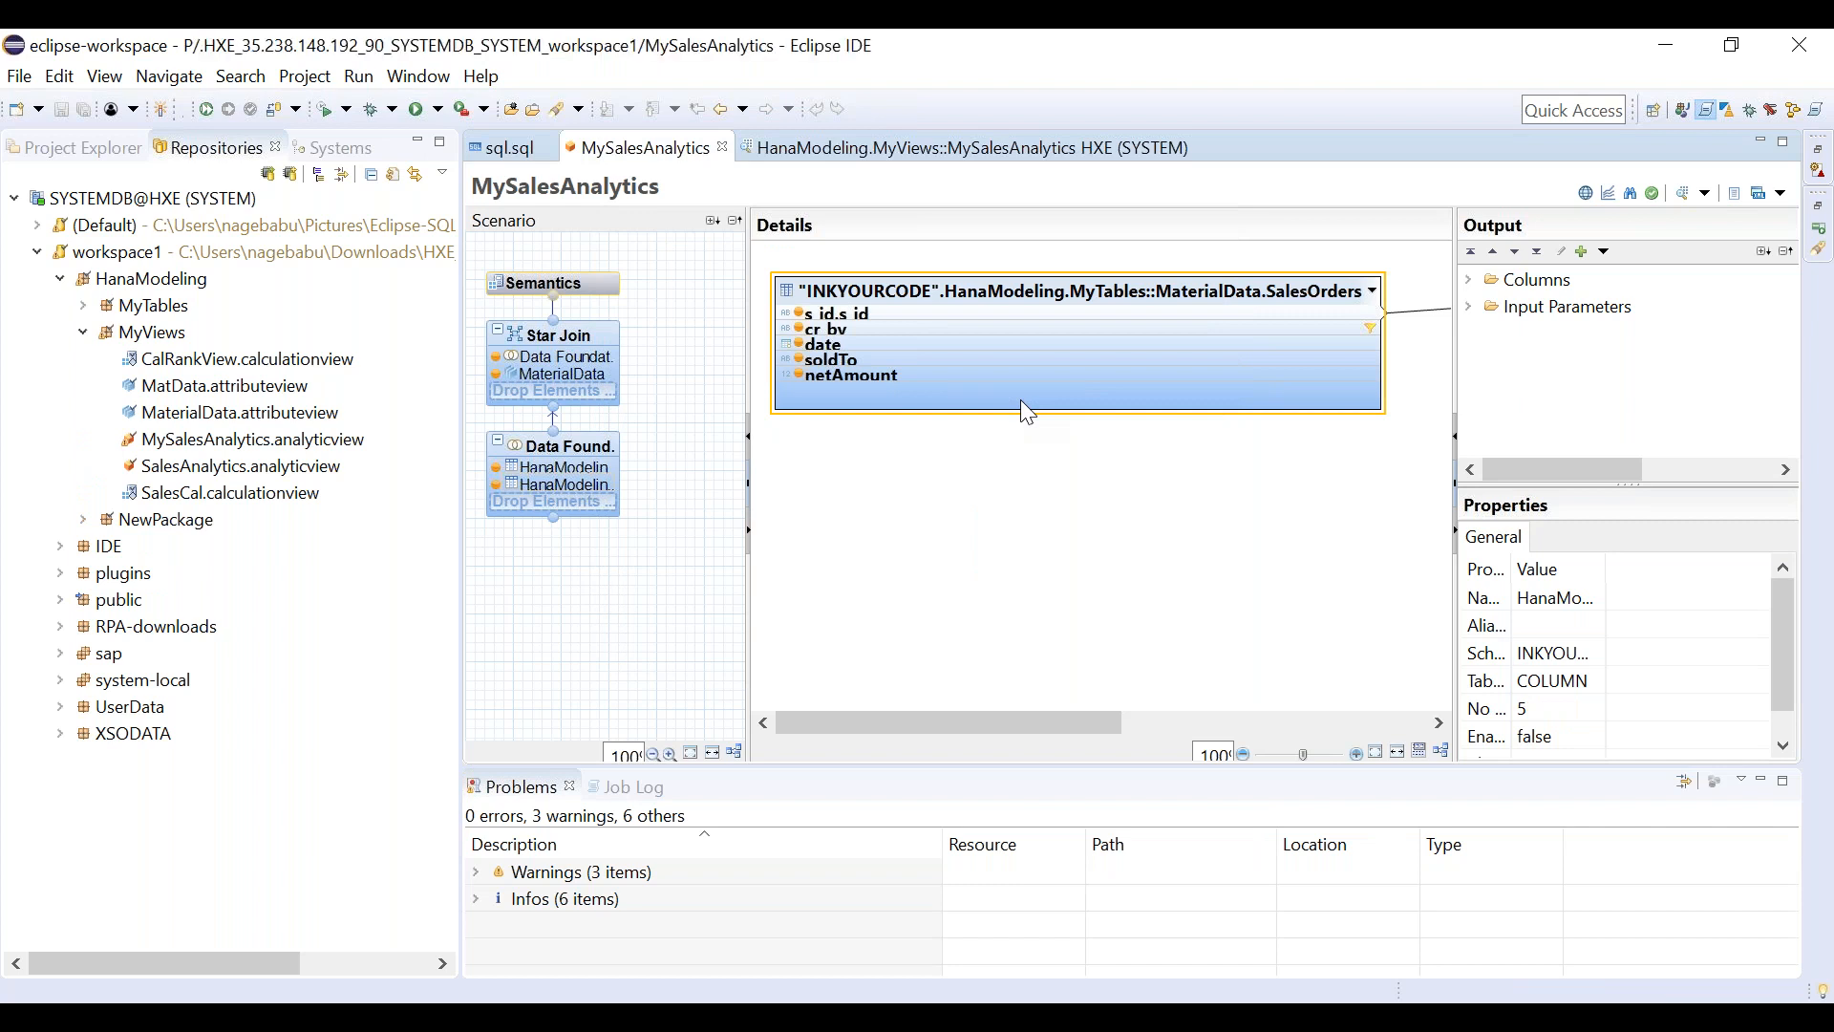
pyautogui.click(750, 188)
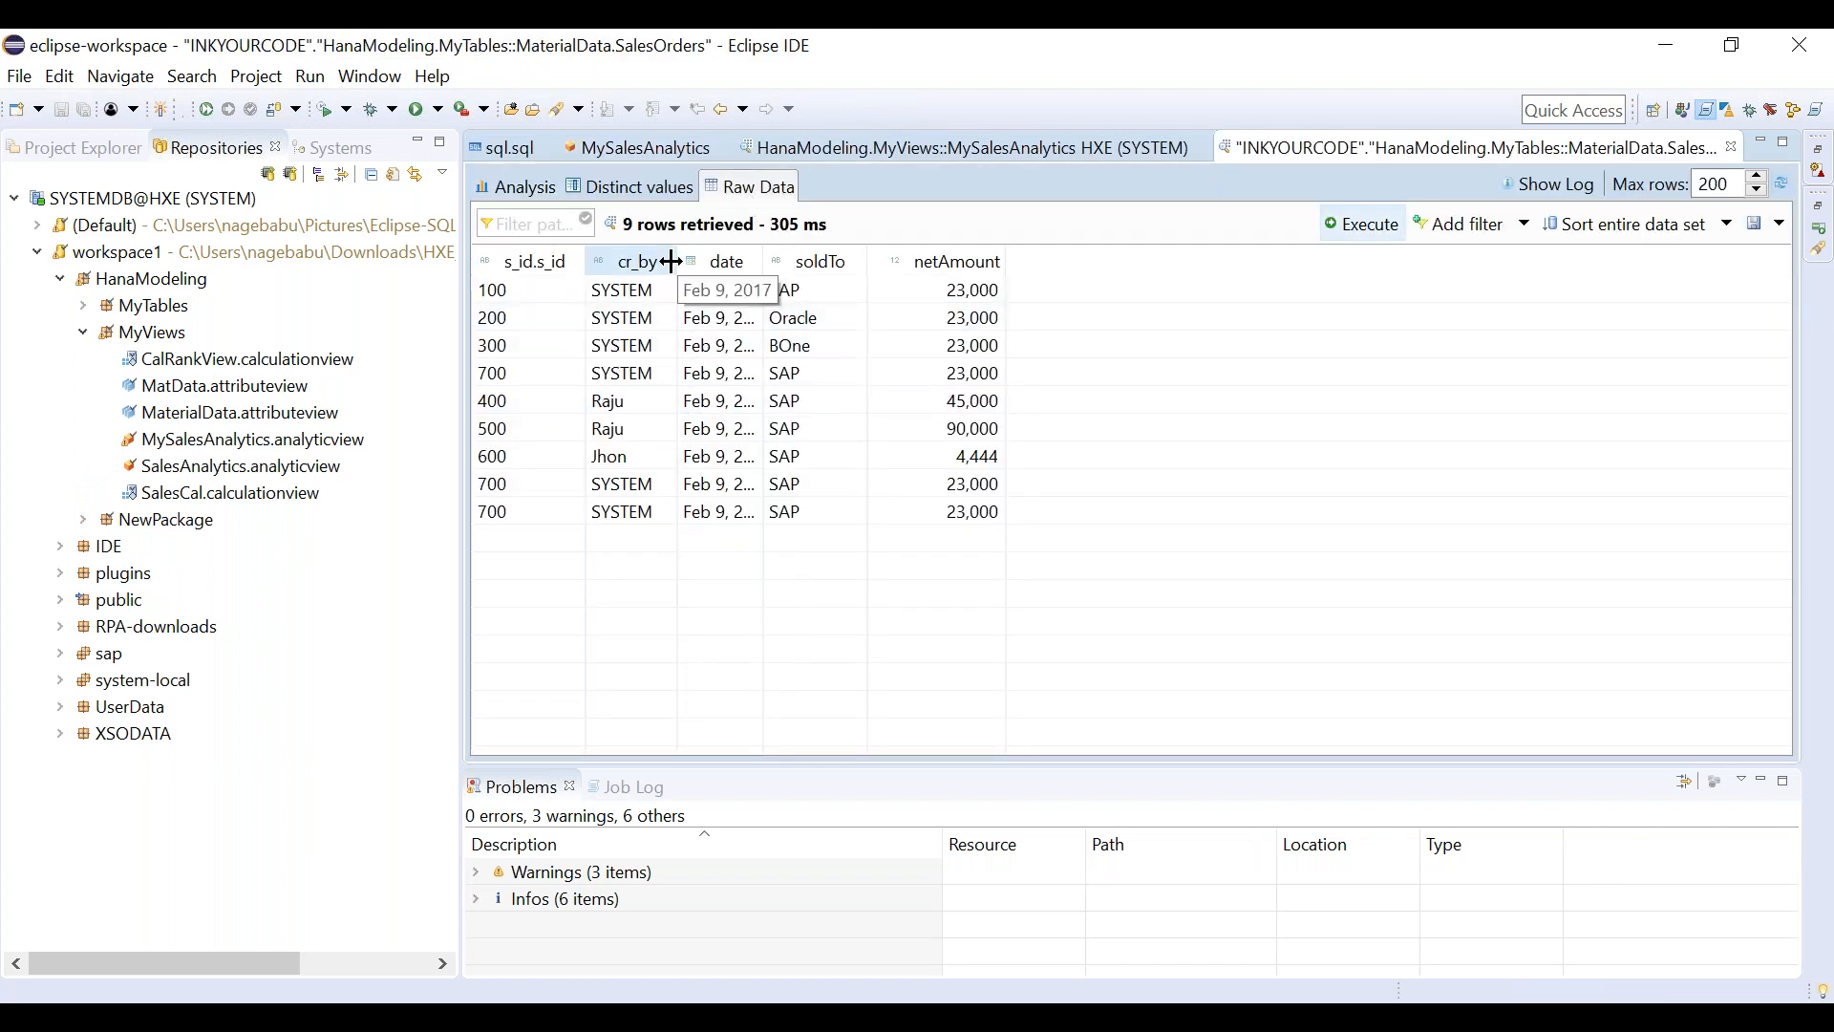
pyautogui.moveTo(679, 261); pyautogui.dragTo(738, 261)
pyautogui.click(994, 317)
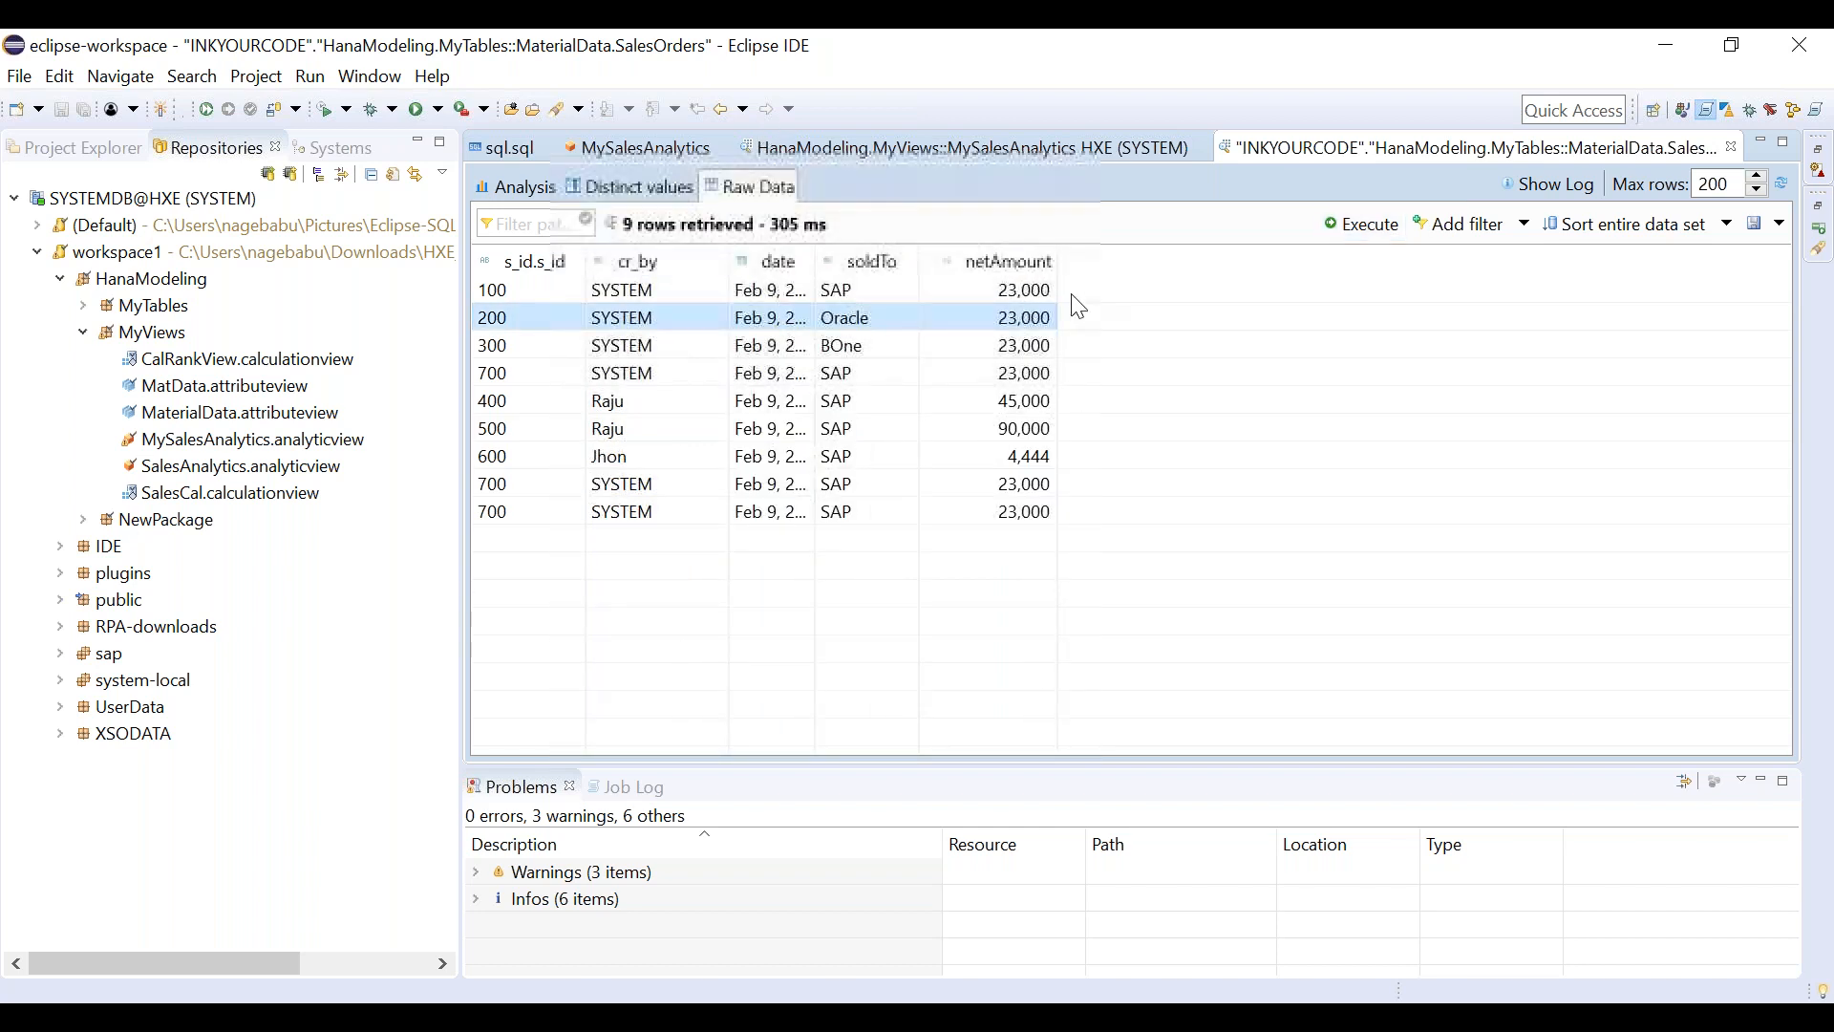
pyautogui.click(659, 151)
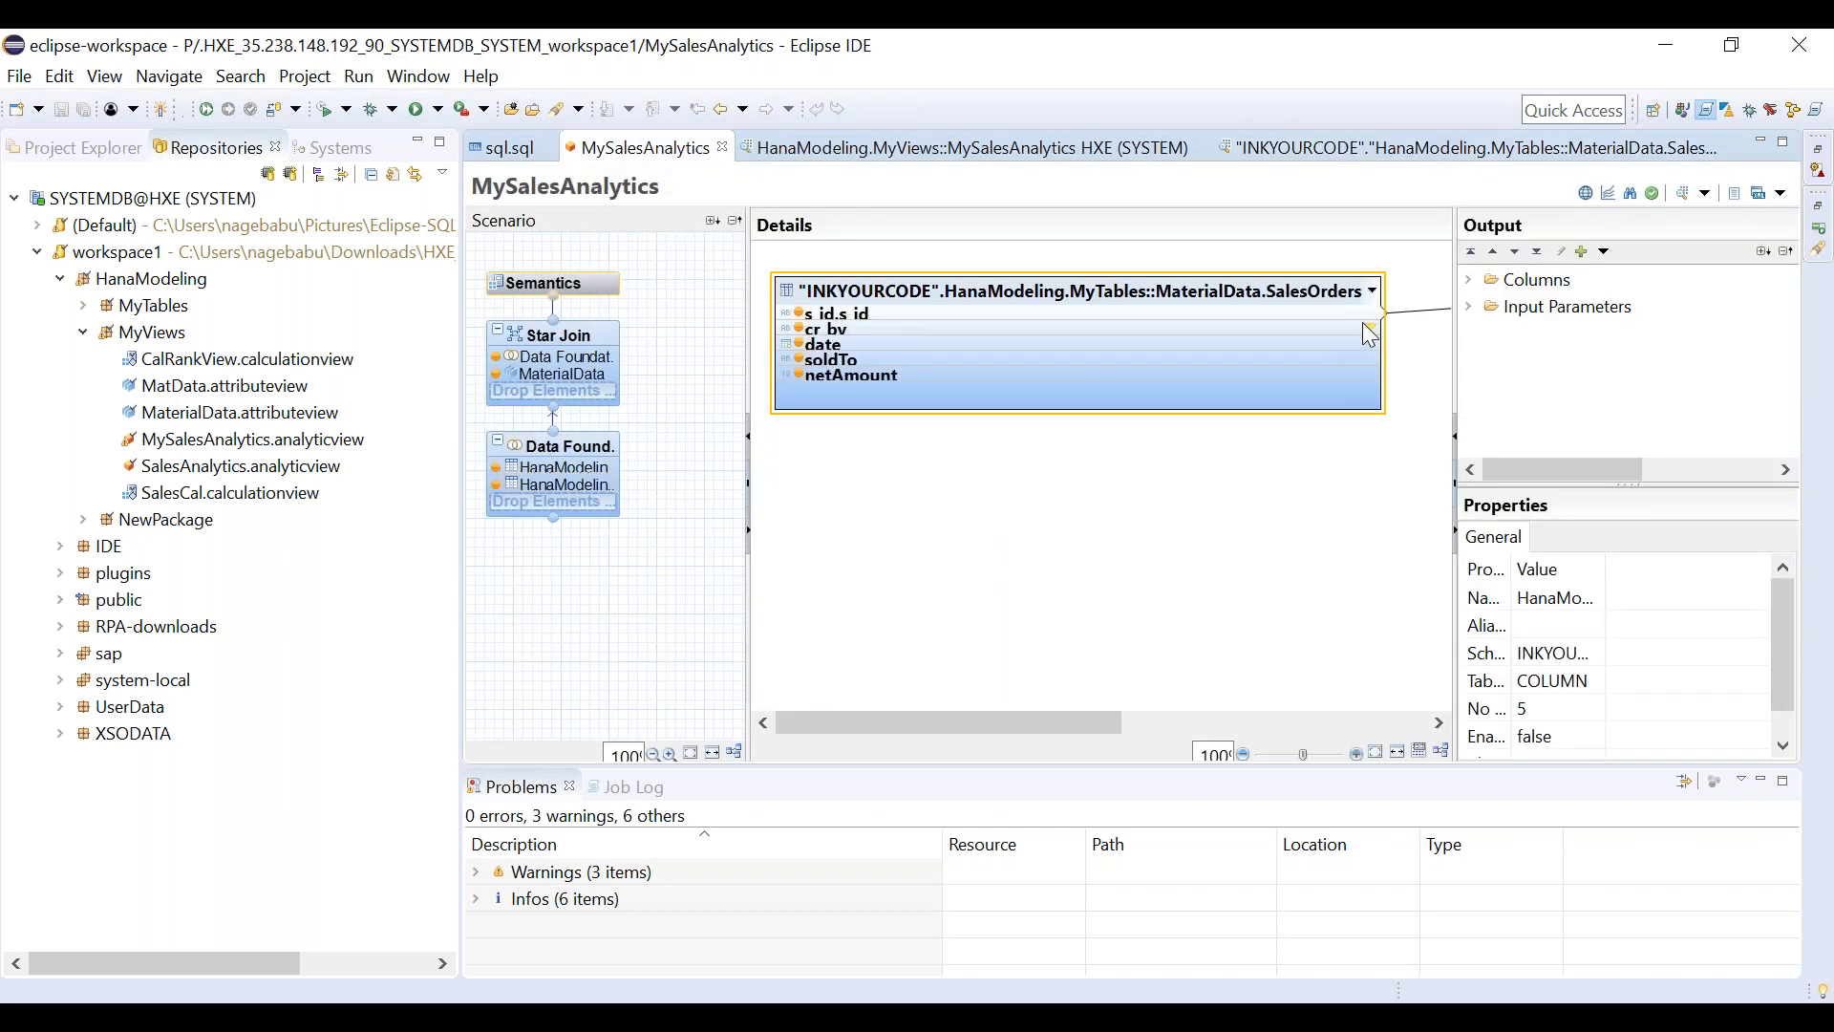
# Delete the Salesman input parameter from the data foundation's output and save the MySalesAnalytics view.
pyautogui.click(1367, 327)
pyautogui.click(1472, 314)
pyautogui.click(1472, 314)
pyautogui.click(1473, 308)
pyautogui.click(1533, 336)
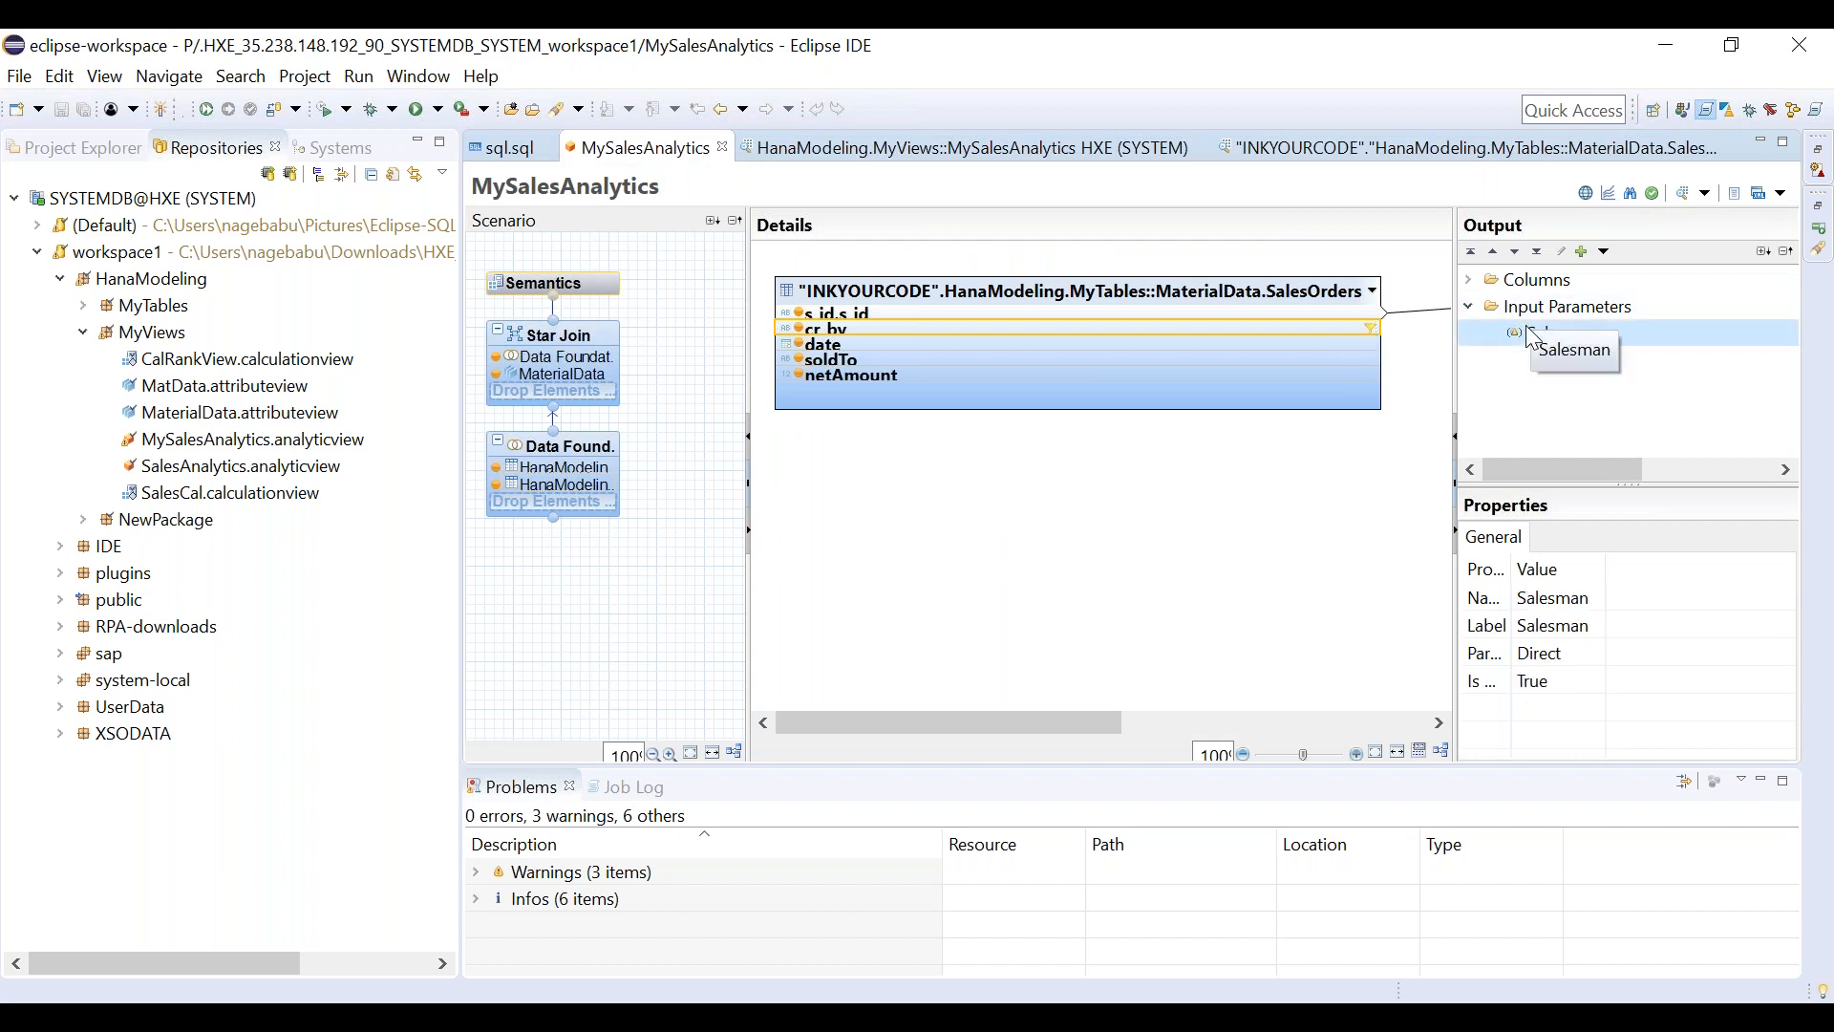
pyautogui.press('Delete')
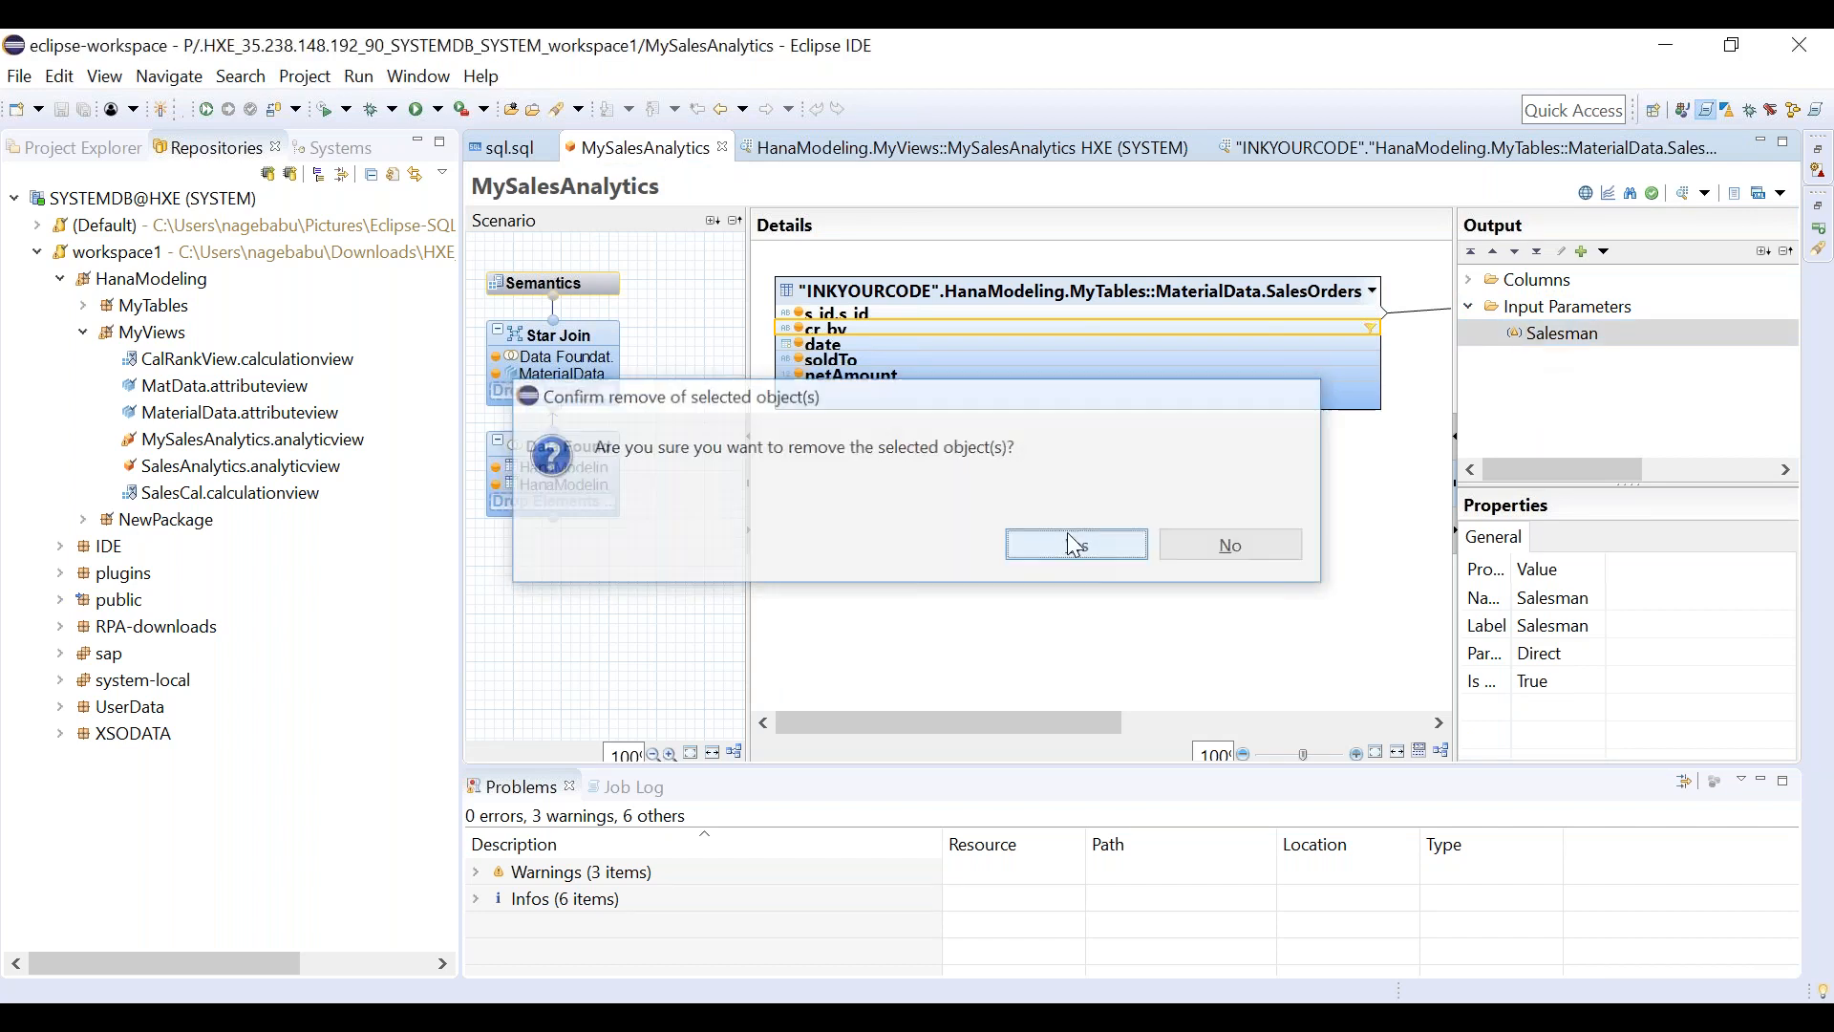
pyautogui.click(1070, 537)
pyautogui.hotkey('ctrl', 's')
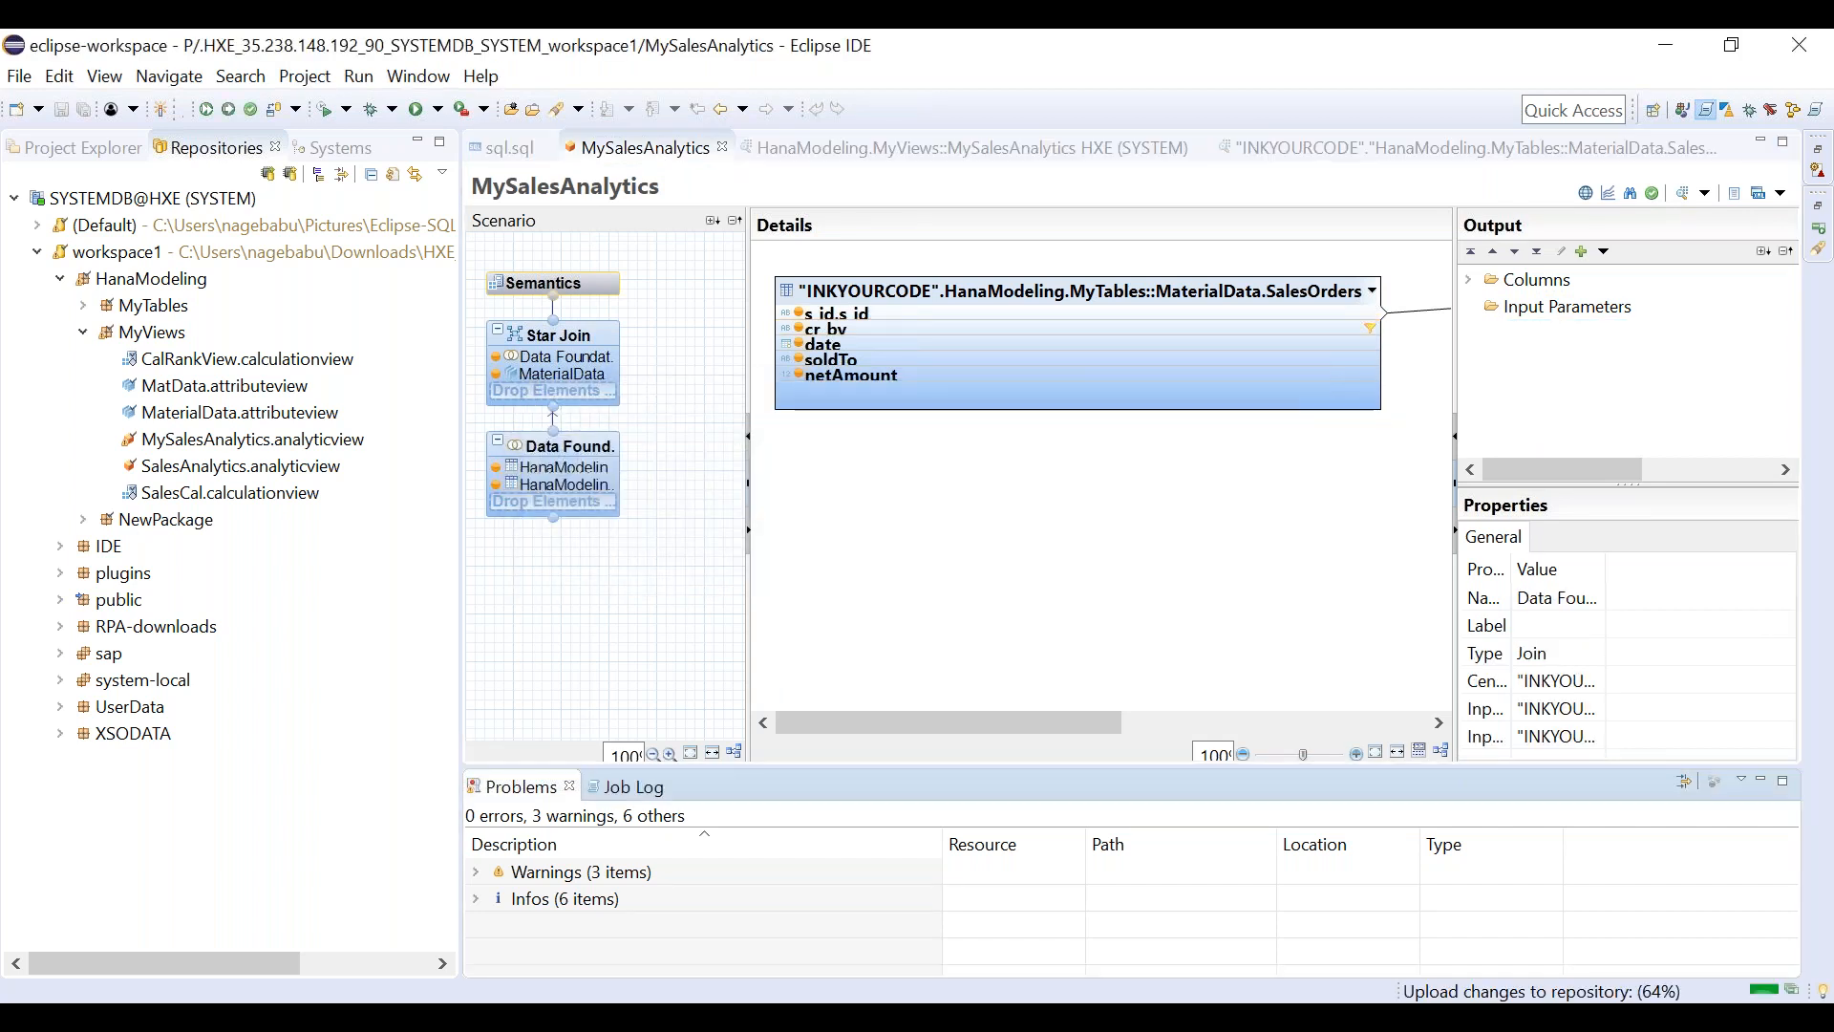
# Activate the MySalesAnalytics view without the Salesman parameter and close the activation results.
pyautogui.rightClick(1227, 477)
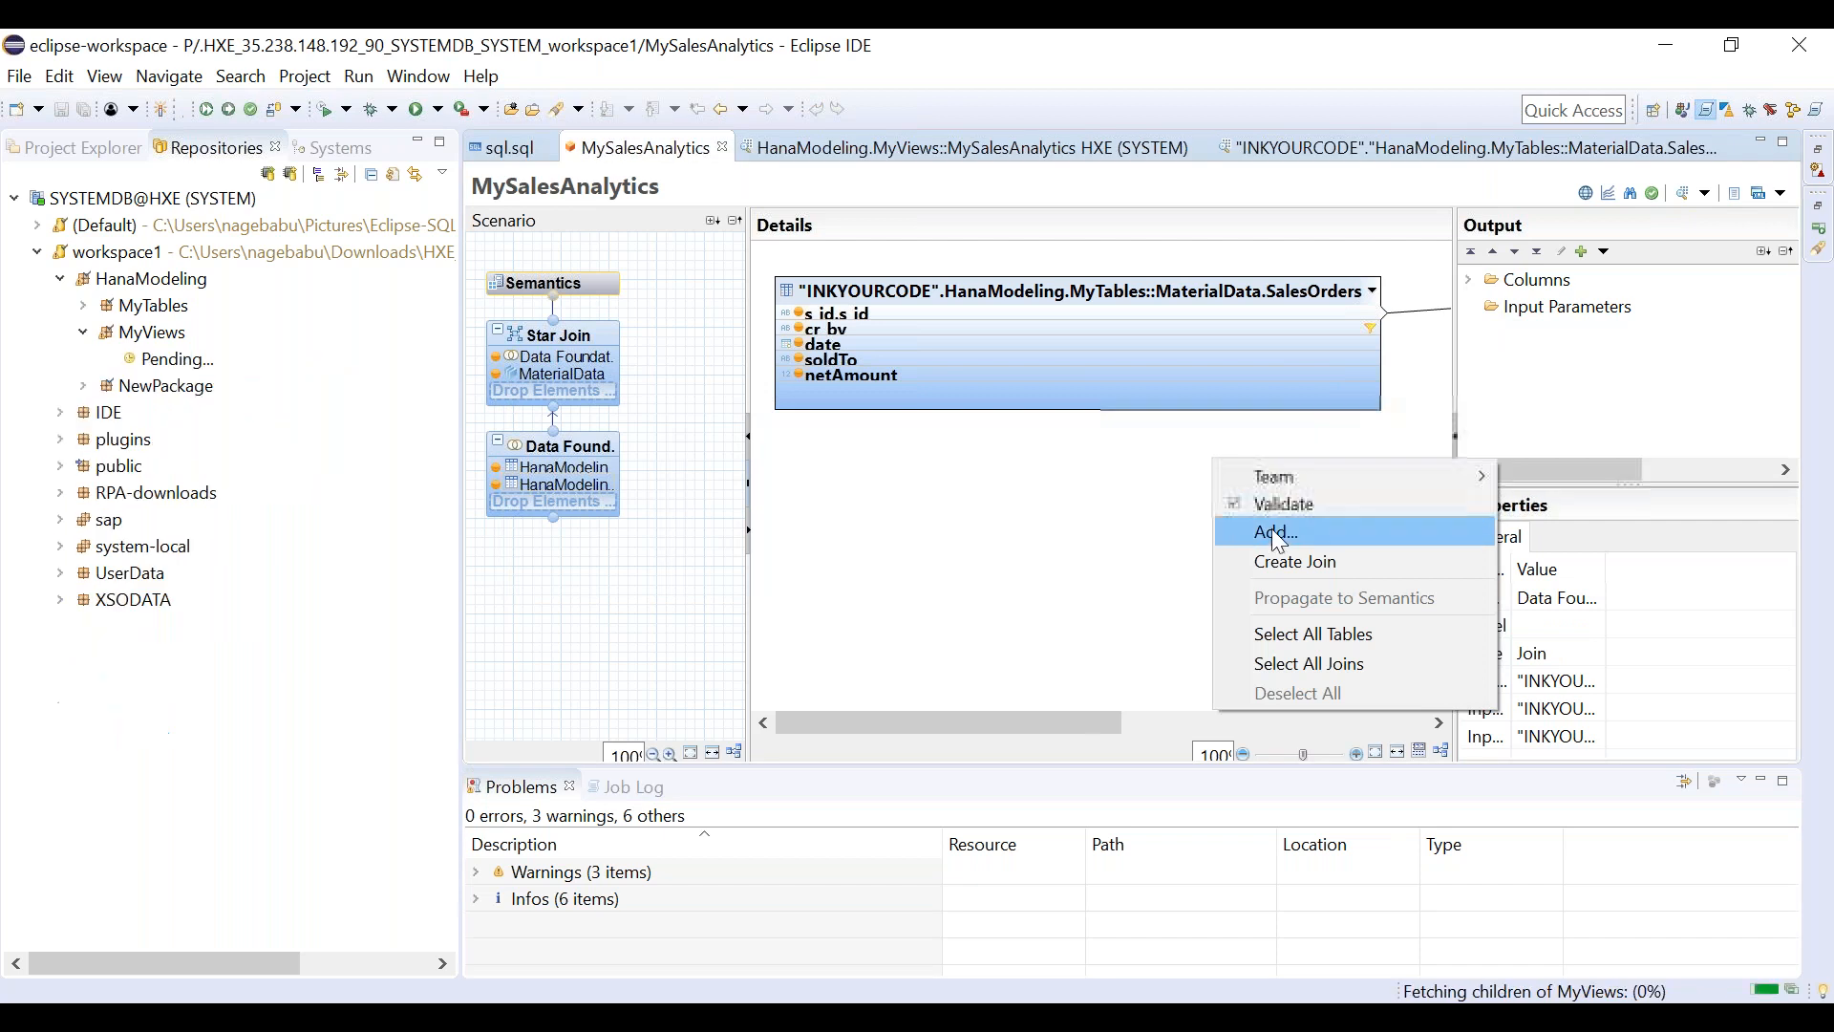
pyautogui.moveTo(1280, 476)
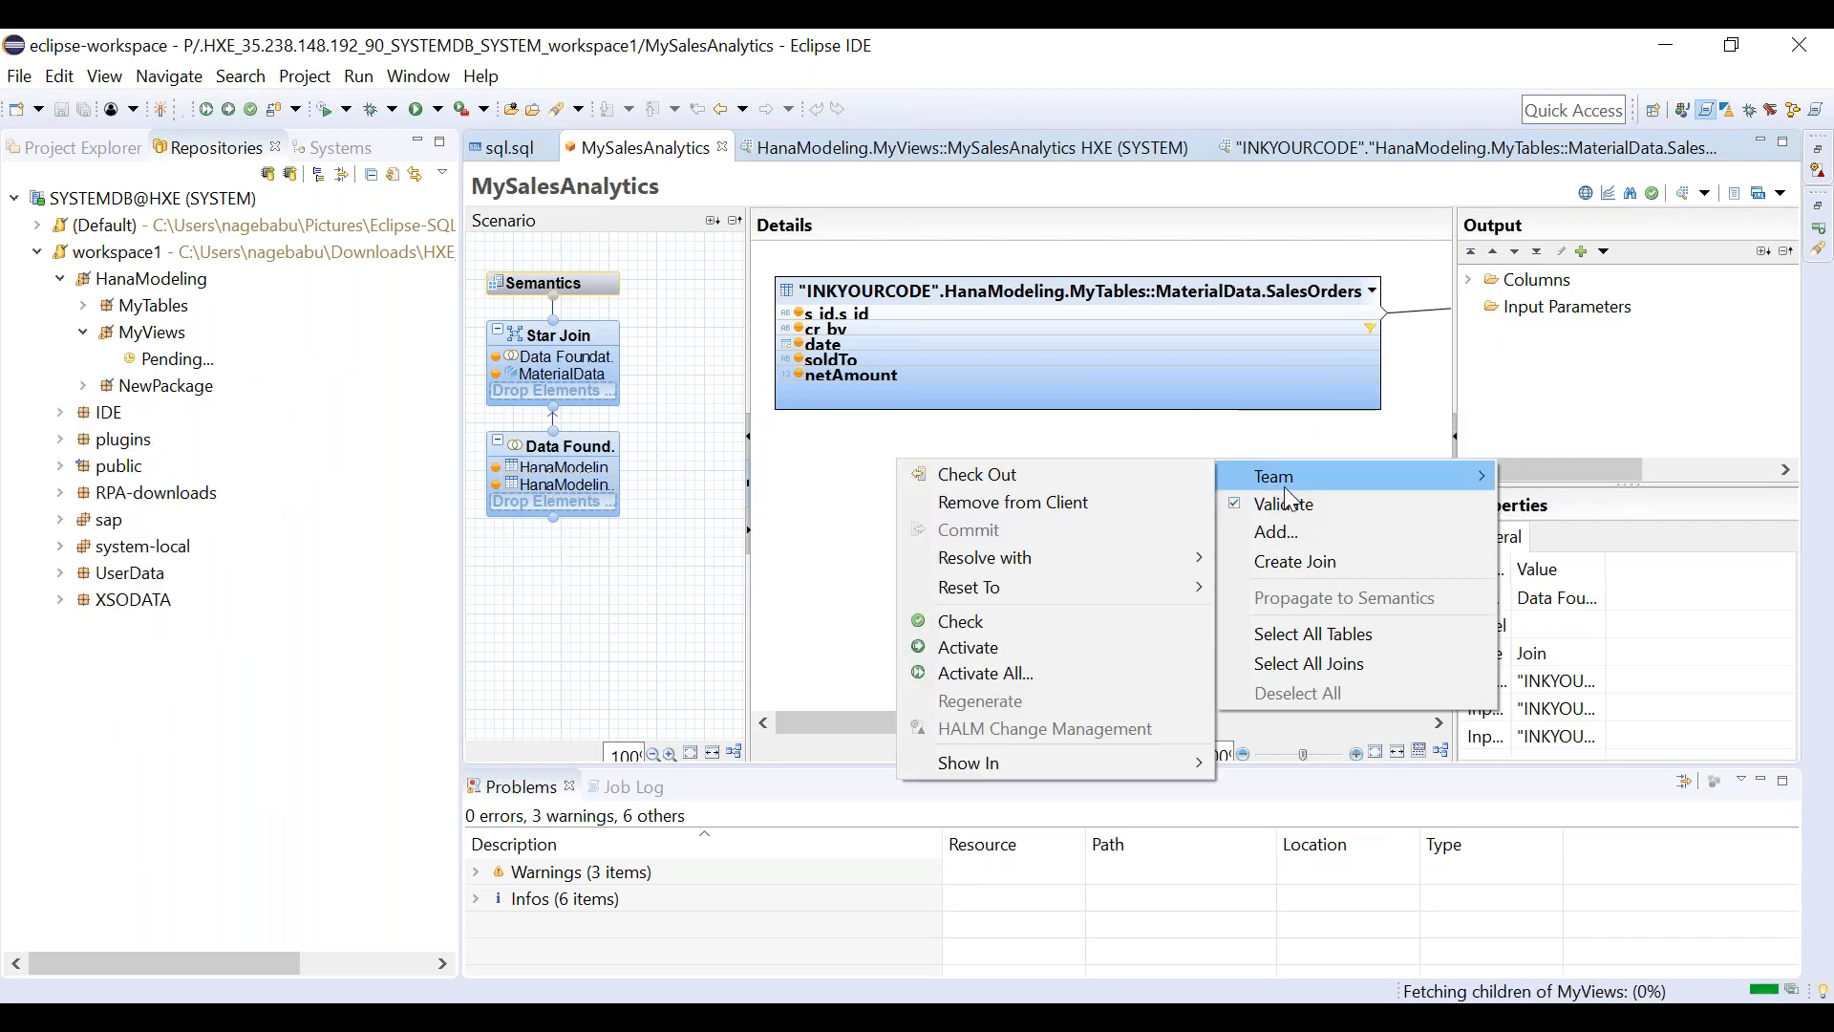
pyautogui.click(1028, 647)
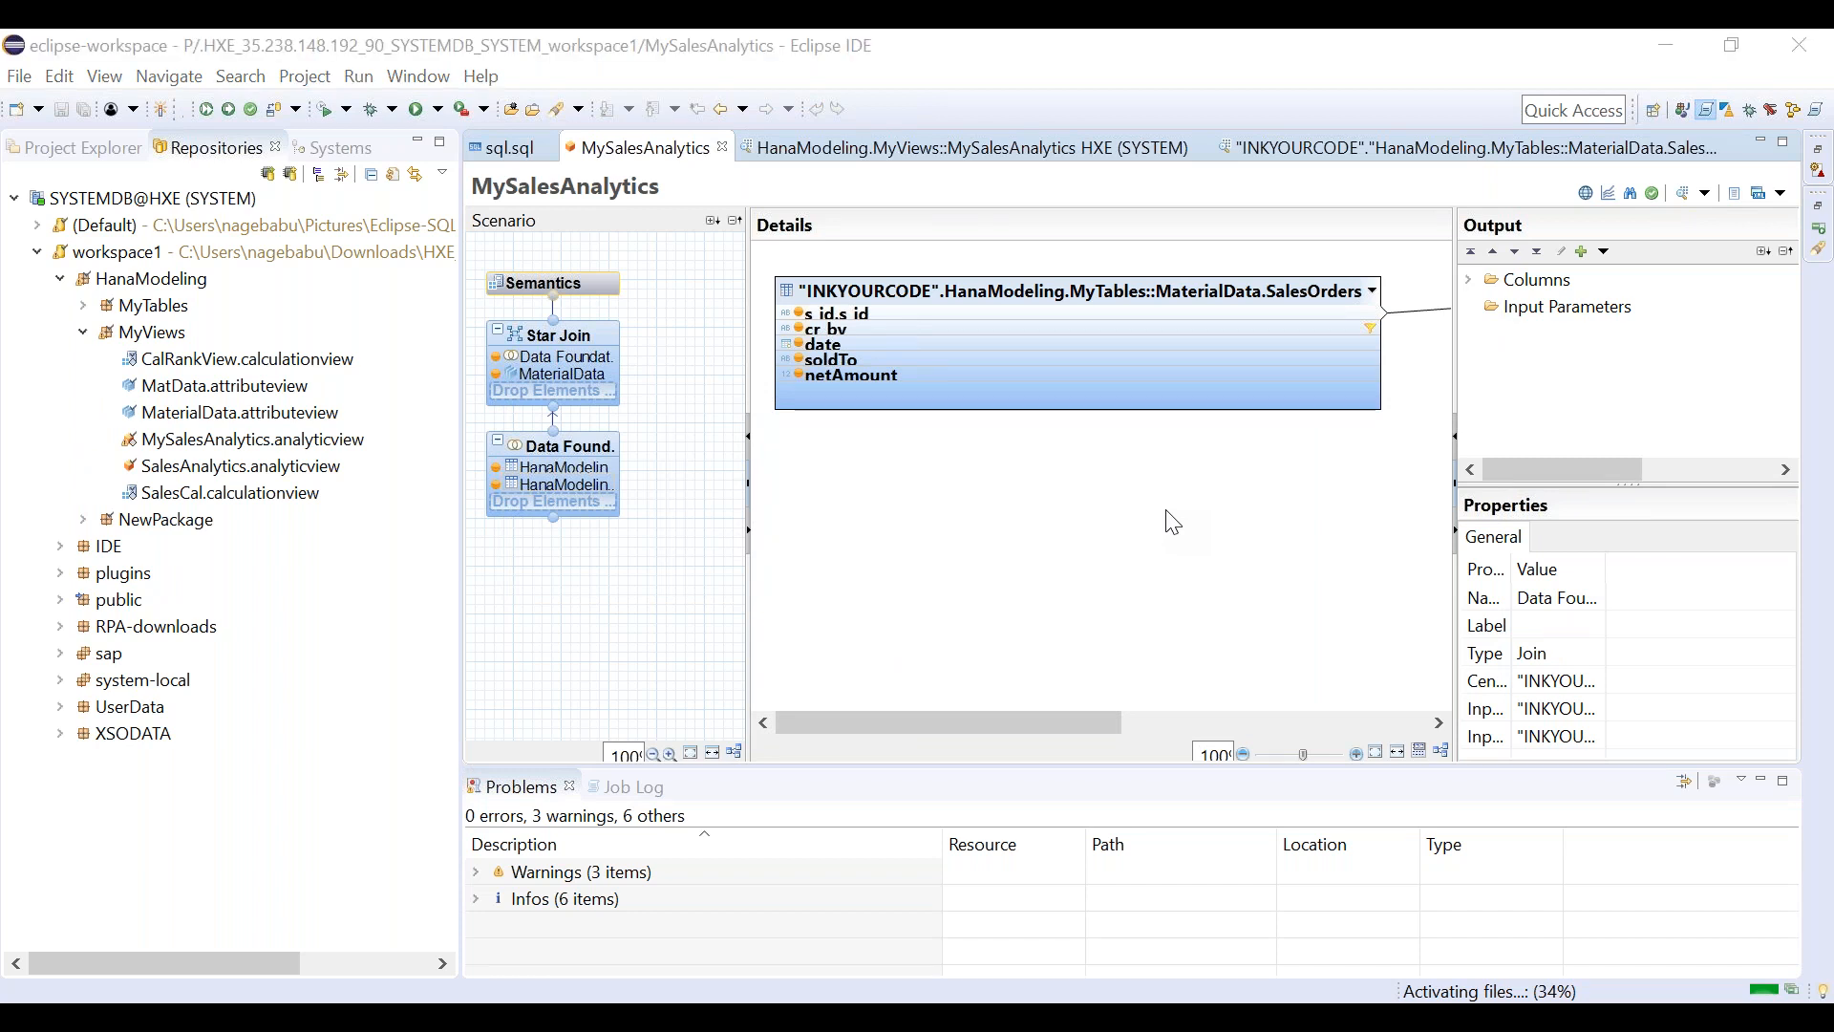
pyautogui.click(1114, 619)
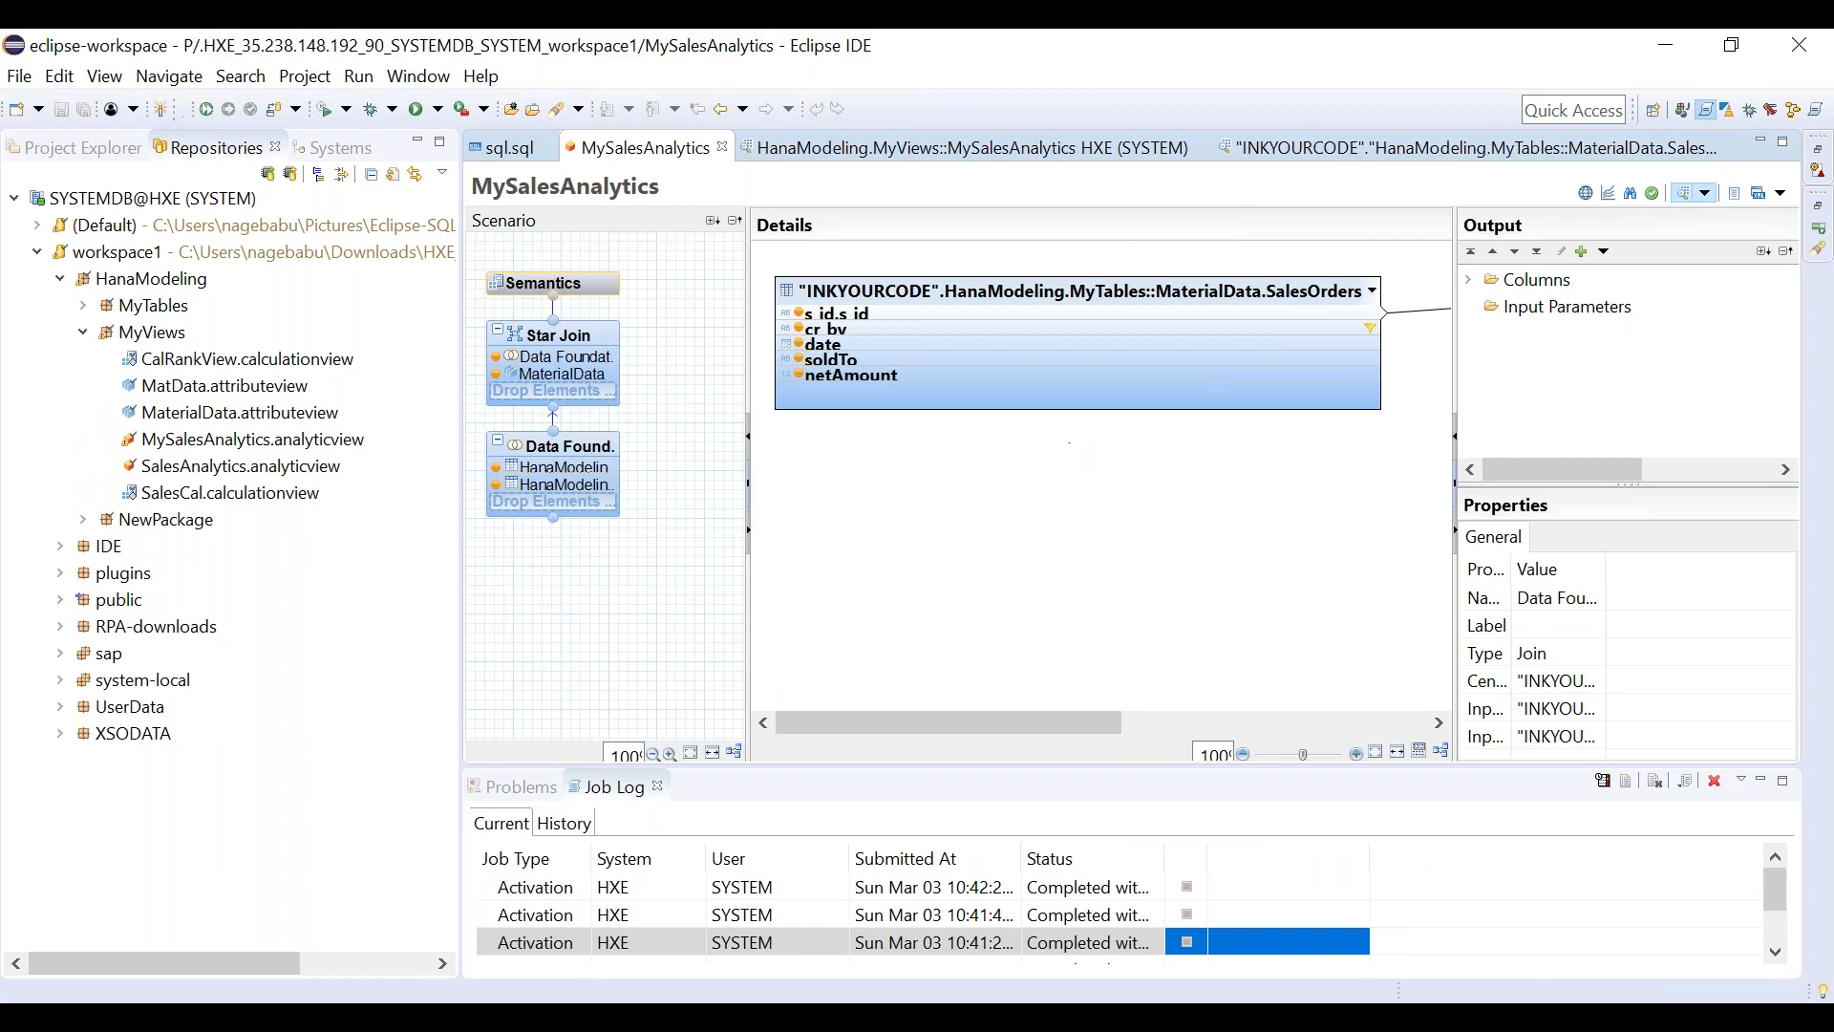
# Preview the raw data of MySalesAnalytics, return to its model, and inspect the SalesOrders cr_by column's properties.
pyautogui.click(768, 185)
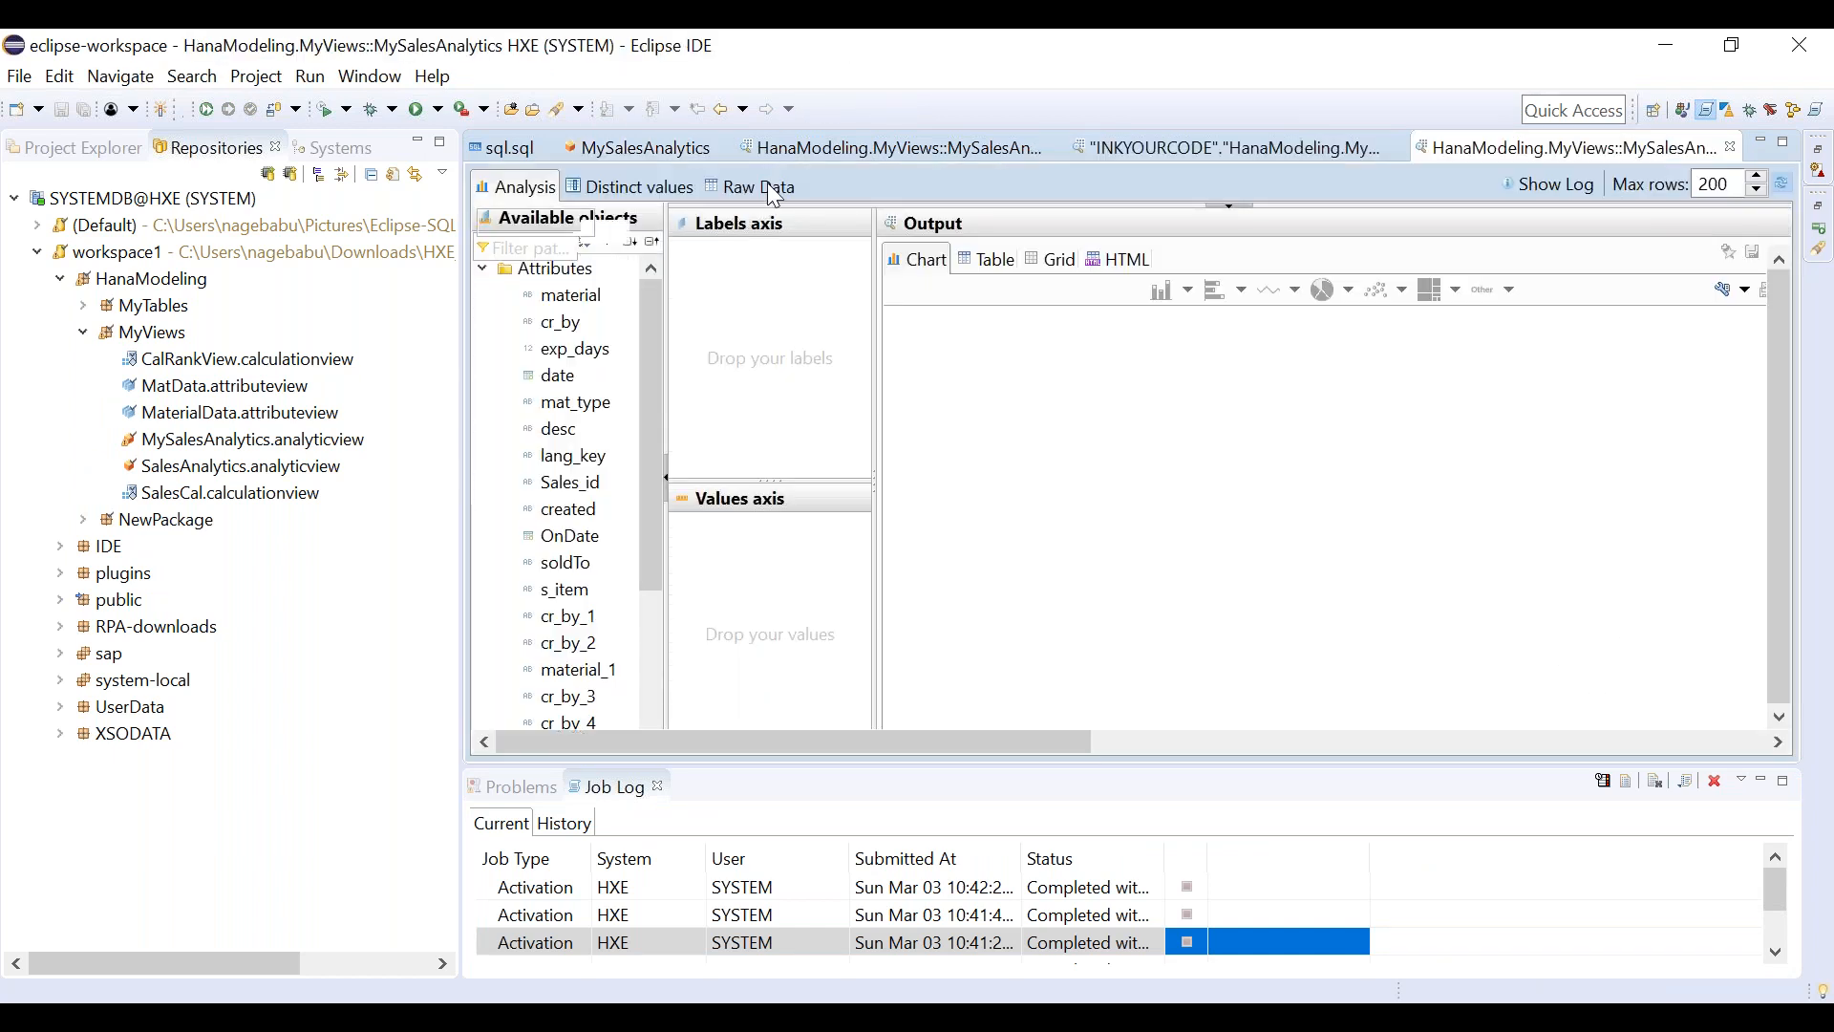
pyautogui.click(660, 150)
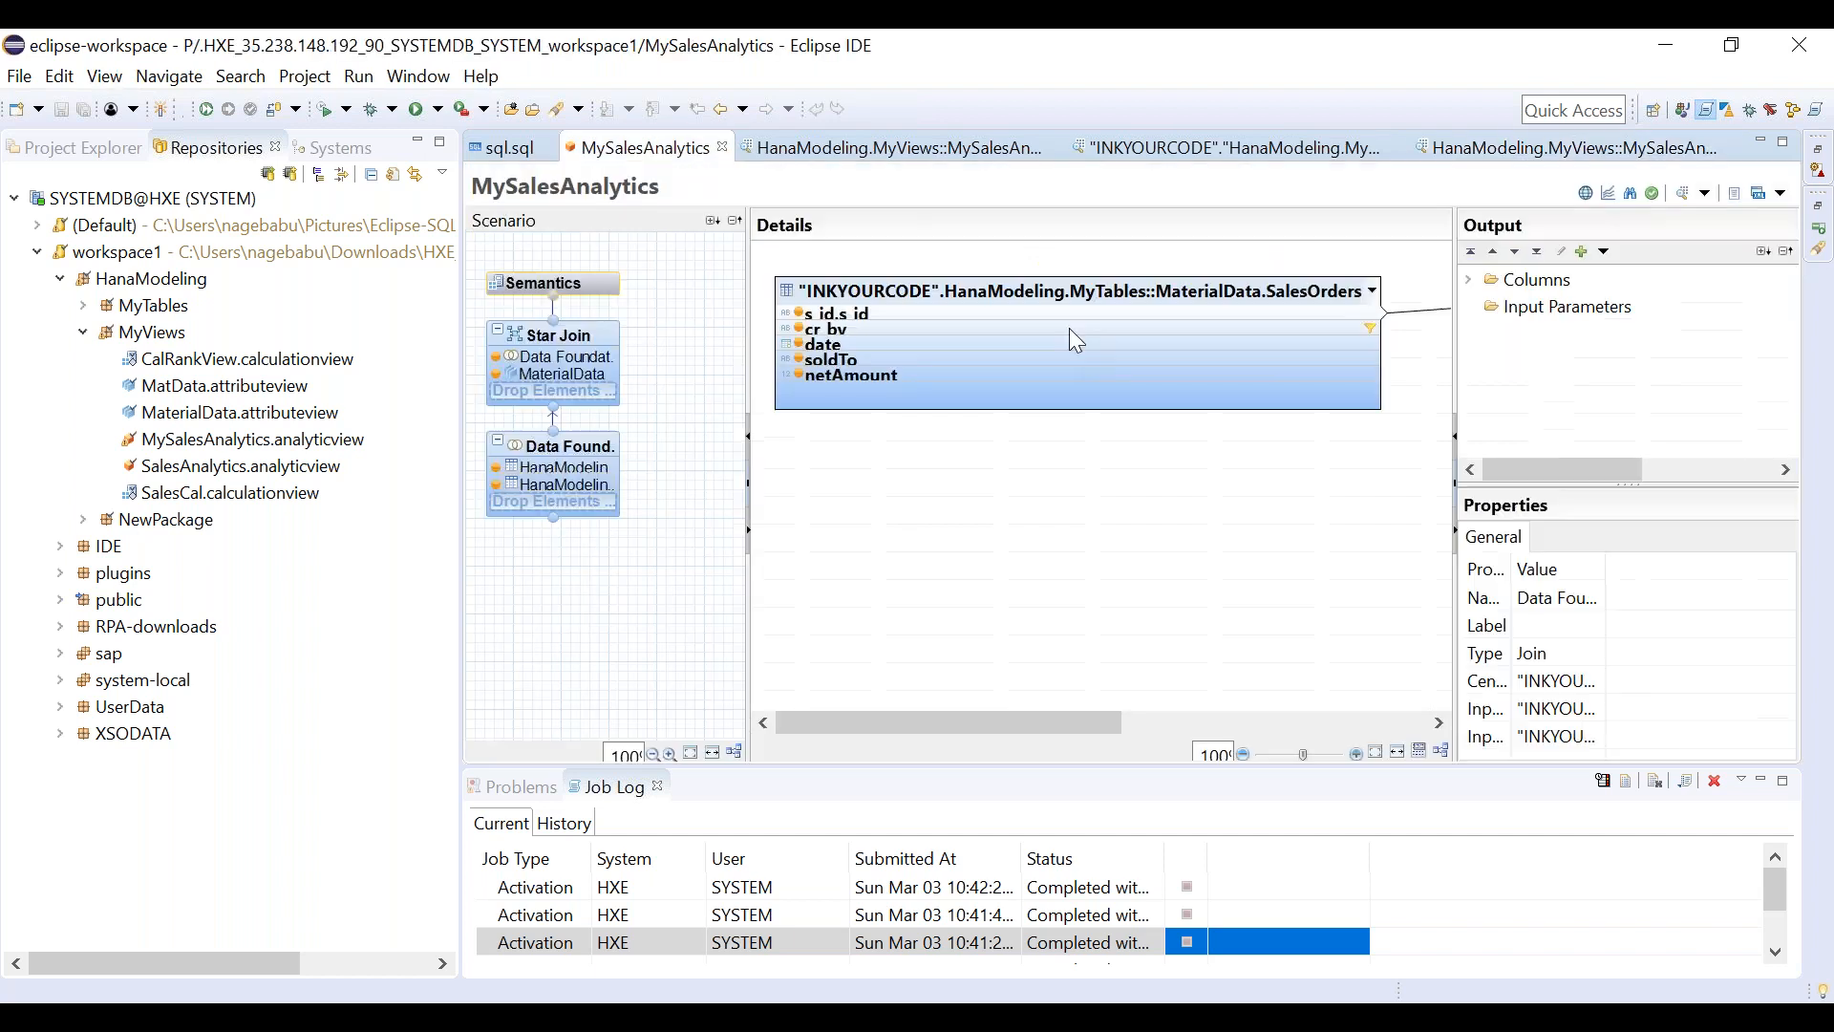
pyautogui.click(1306, 332)
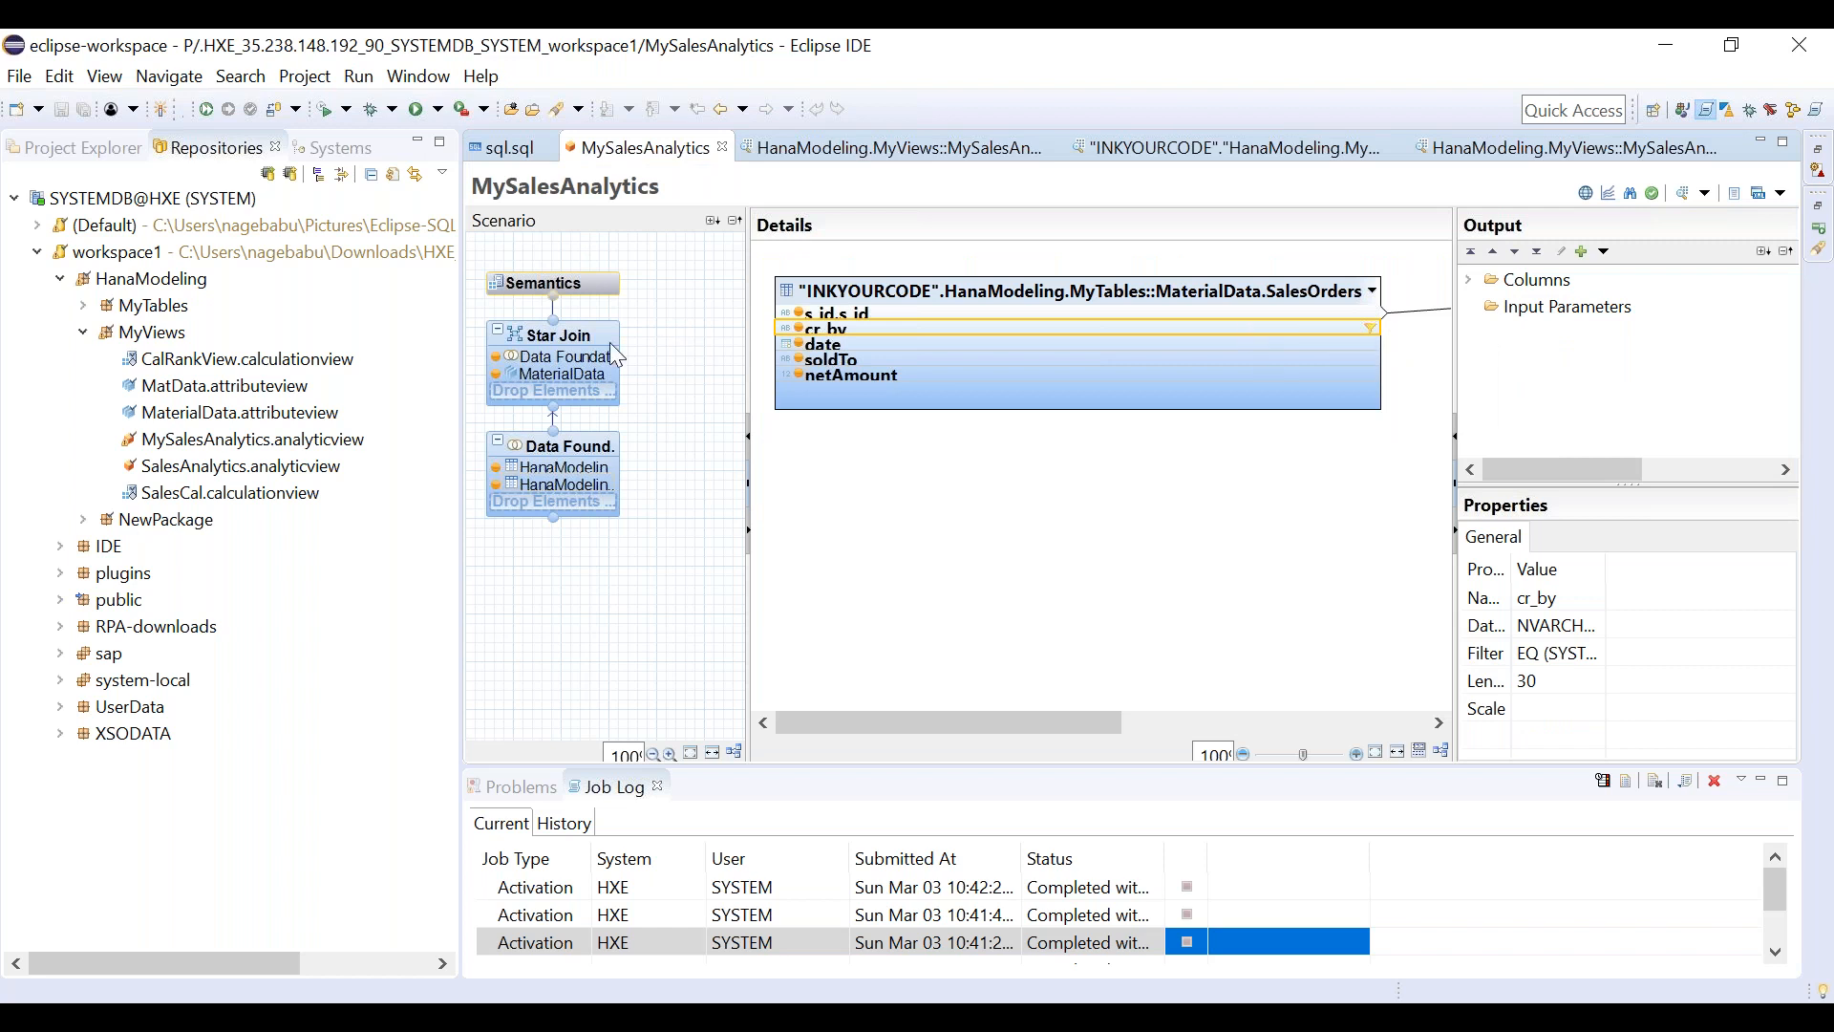
# Start a new input parameter in the star join named MATTYPE with the label Material Type.
pyautogui.click(599, 358)
pyautogui.click(1535, 396)
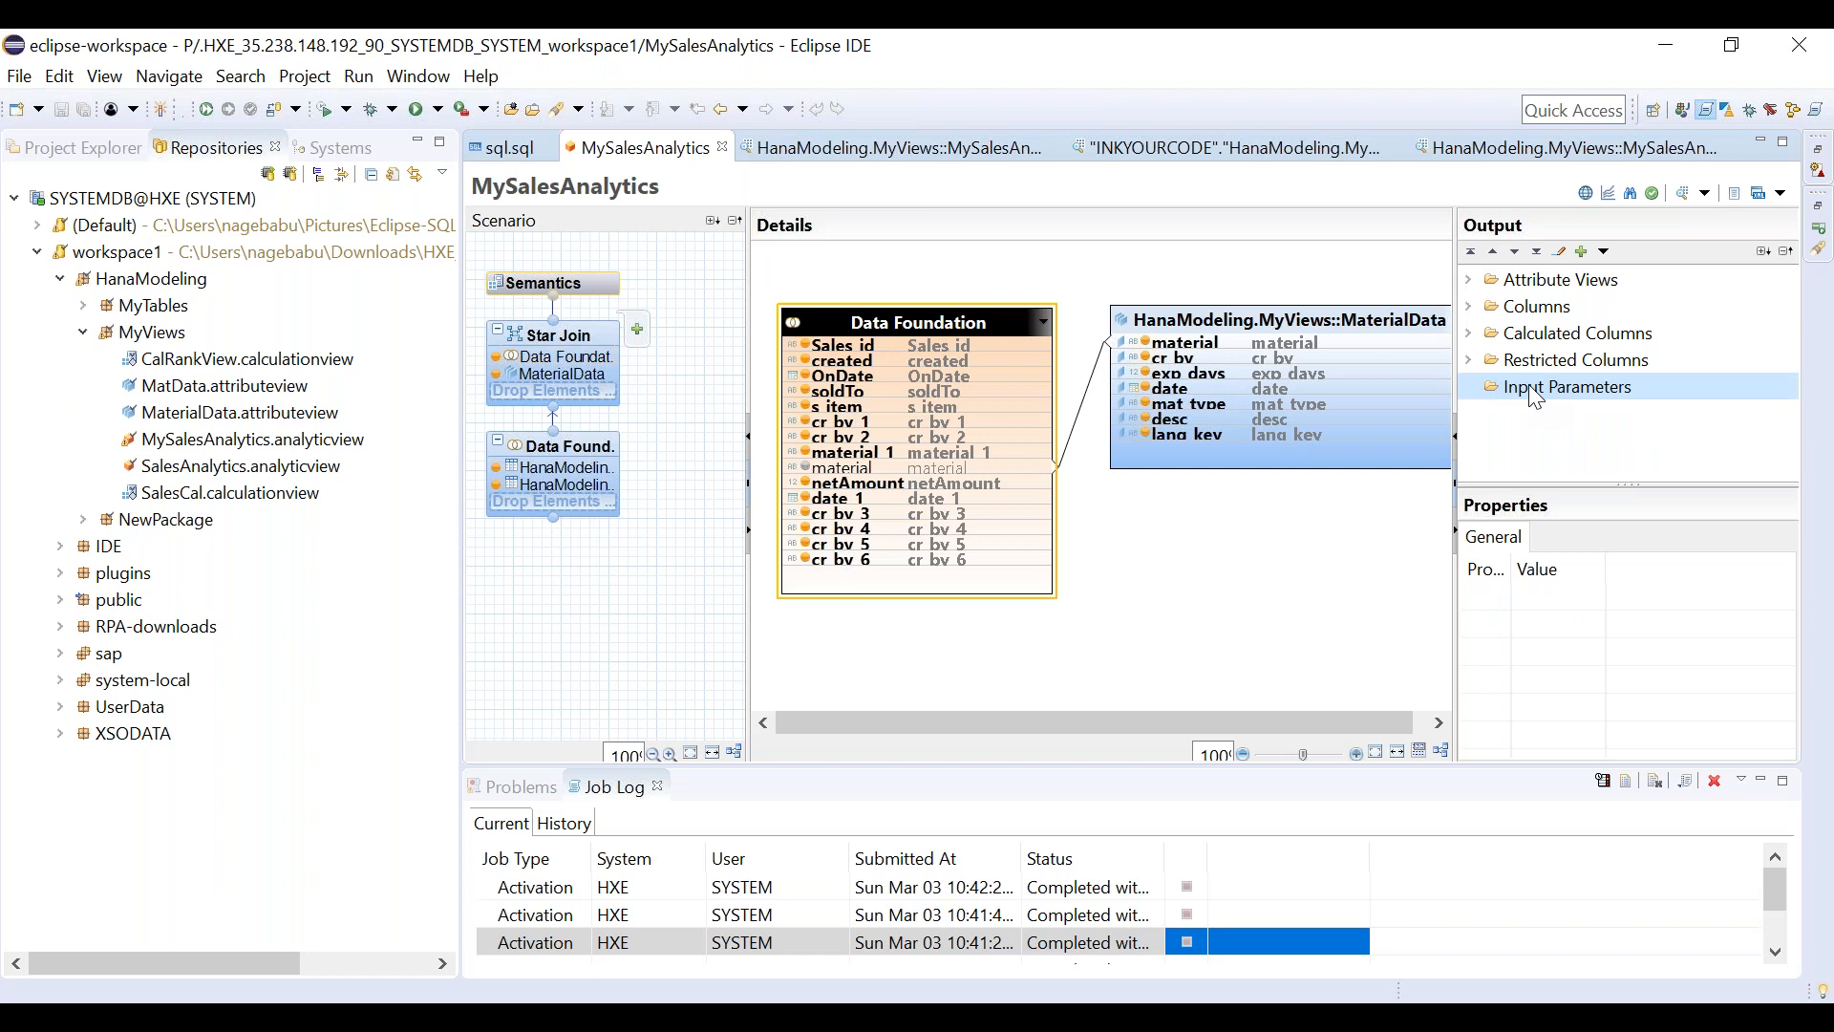
pyautogui.rightClick(1529, 384)
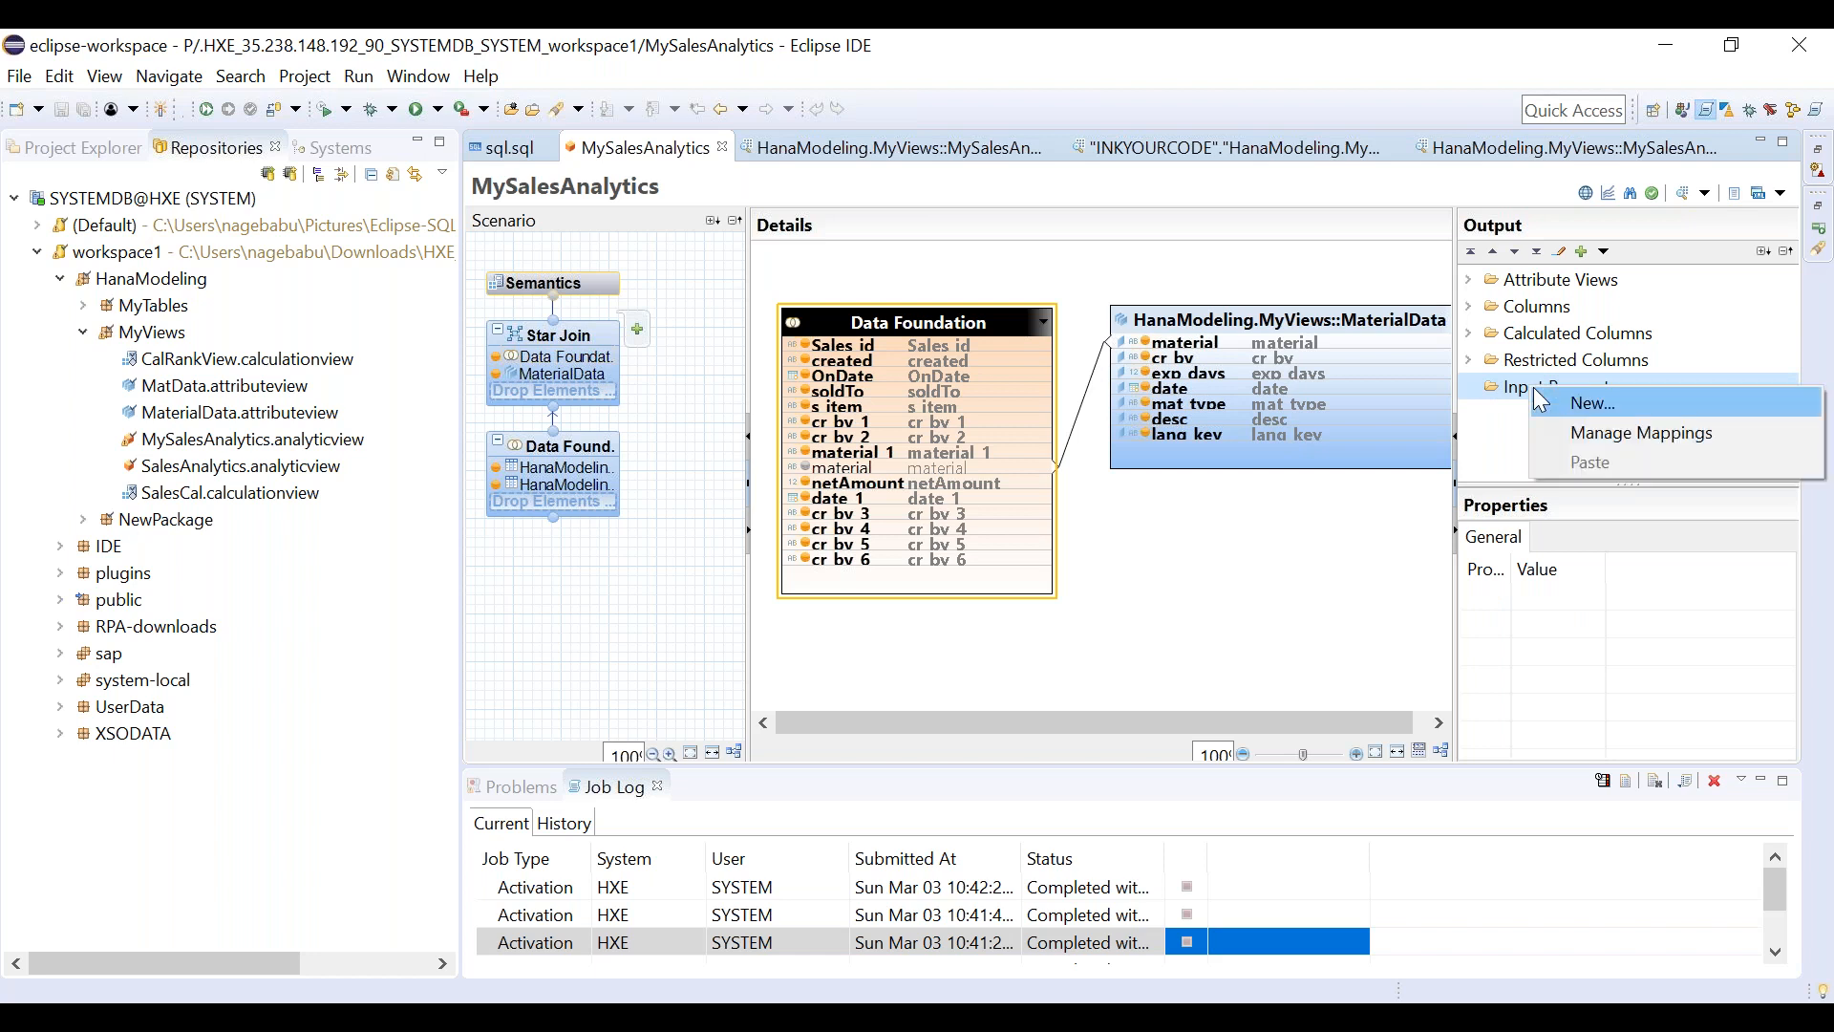
pyautogui.press('Escape')
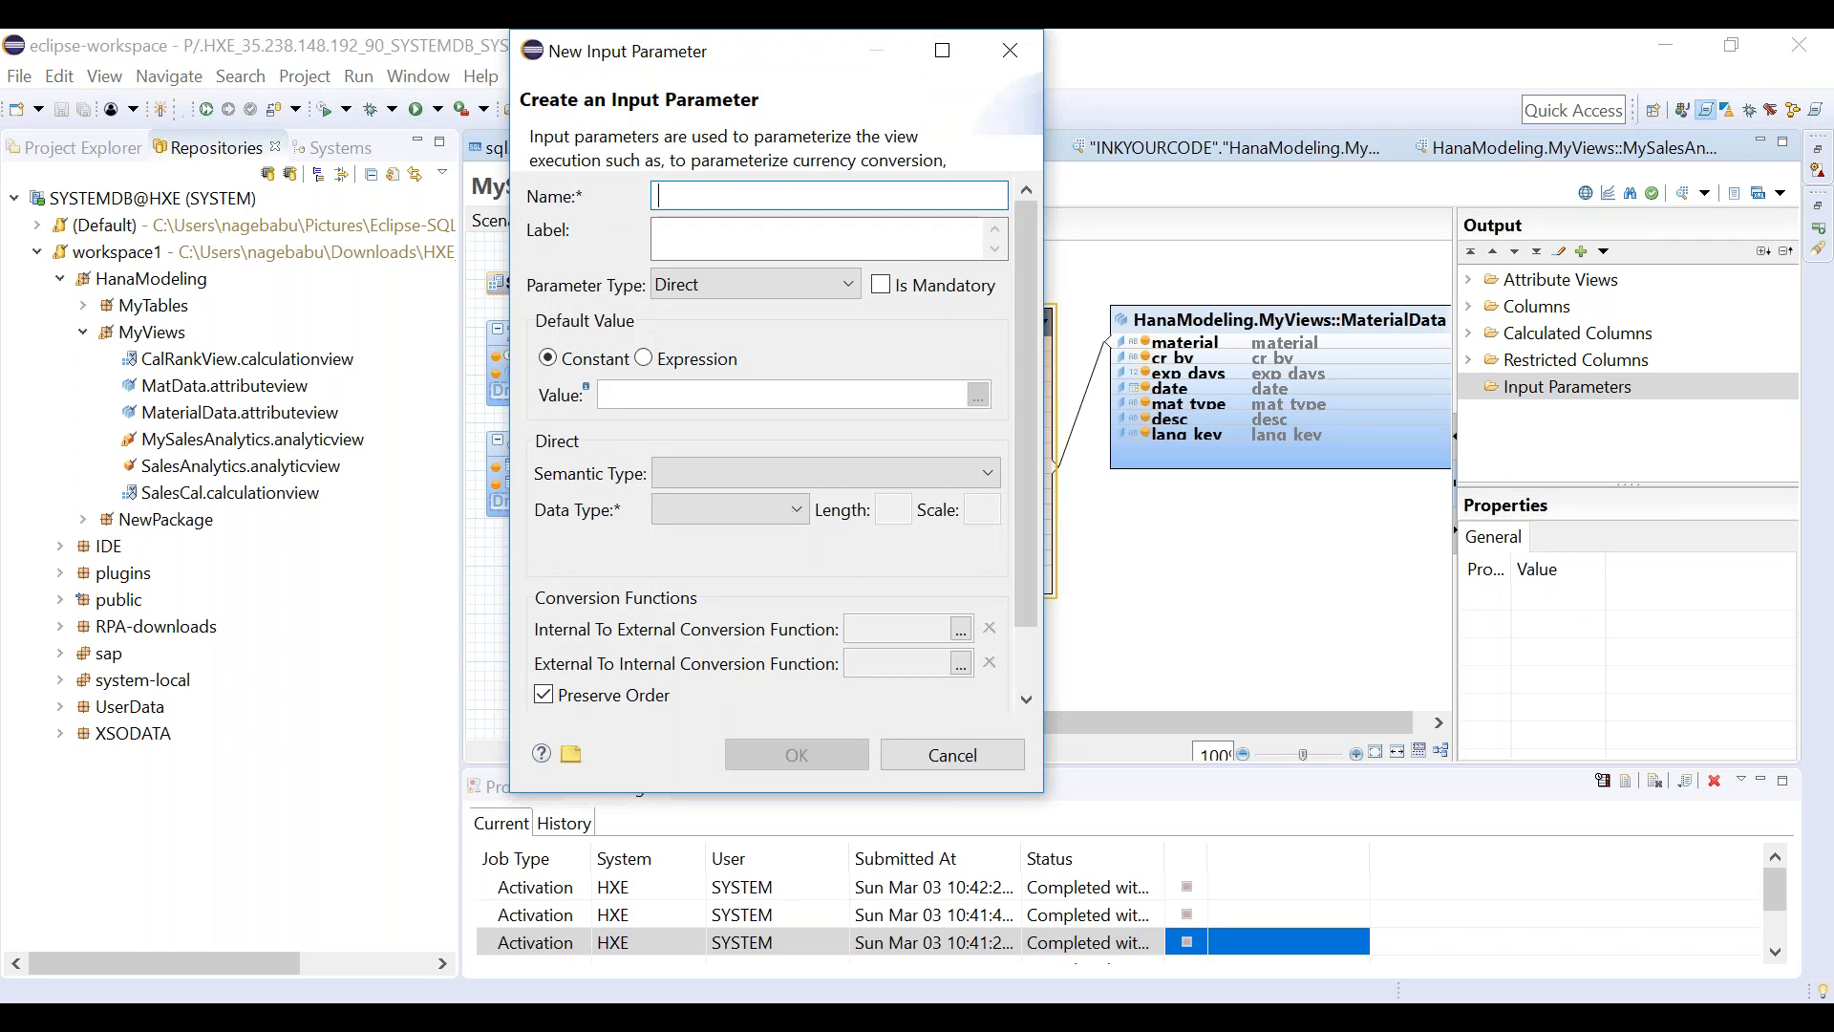
pyautogui.write('MATTYPE')
pyautogui.press('Tab')
pyautogui.write('mATE')
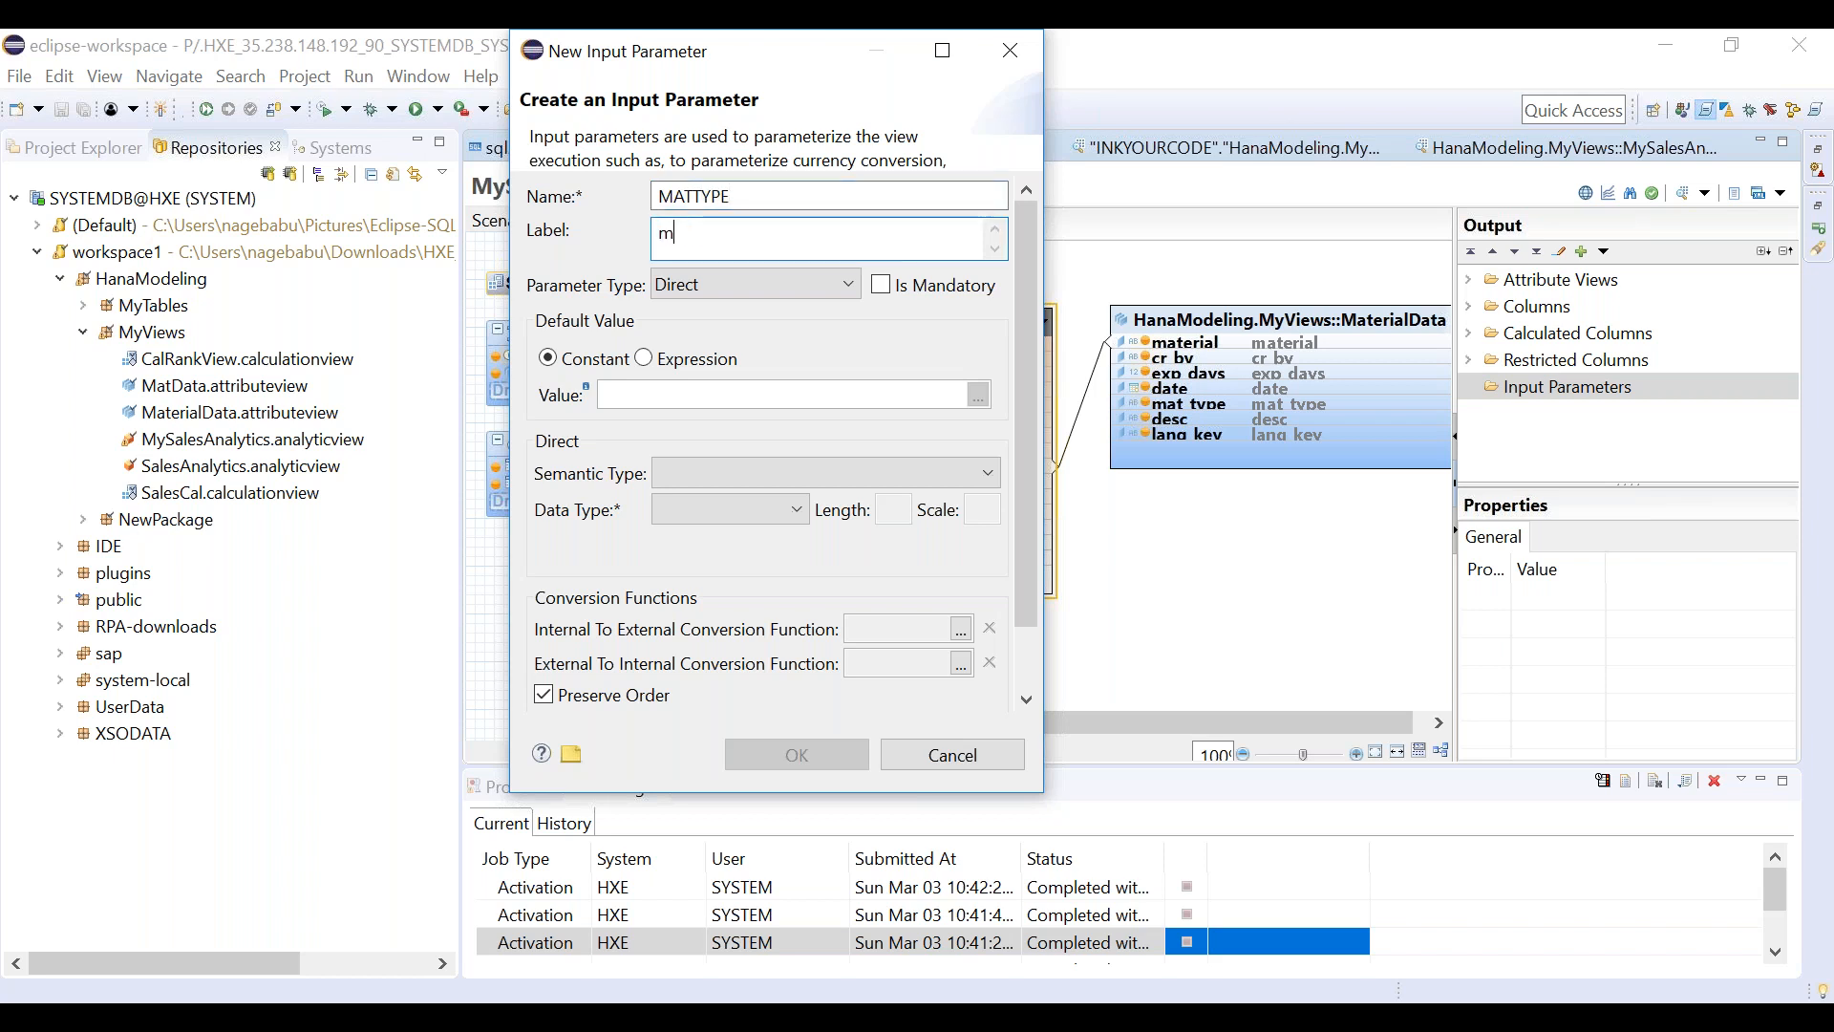
pyautogui.press('BackSpace')
pyautogui.press('BackSpace')
pyautogui.press('BackSpace')
pyautogui.press('BackSpace')
pyautogui.write('Material Type')
# Give the MATTYPE parameter the data type VARCHAR with length 4, leave its default value empty, and create it.
pyautogui.click(657, 393)
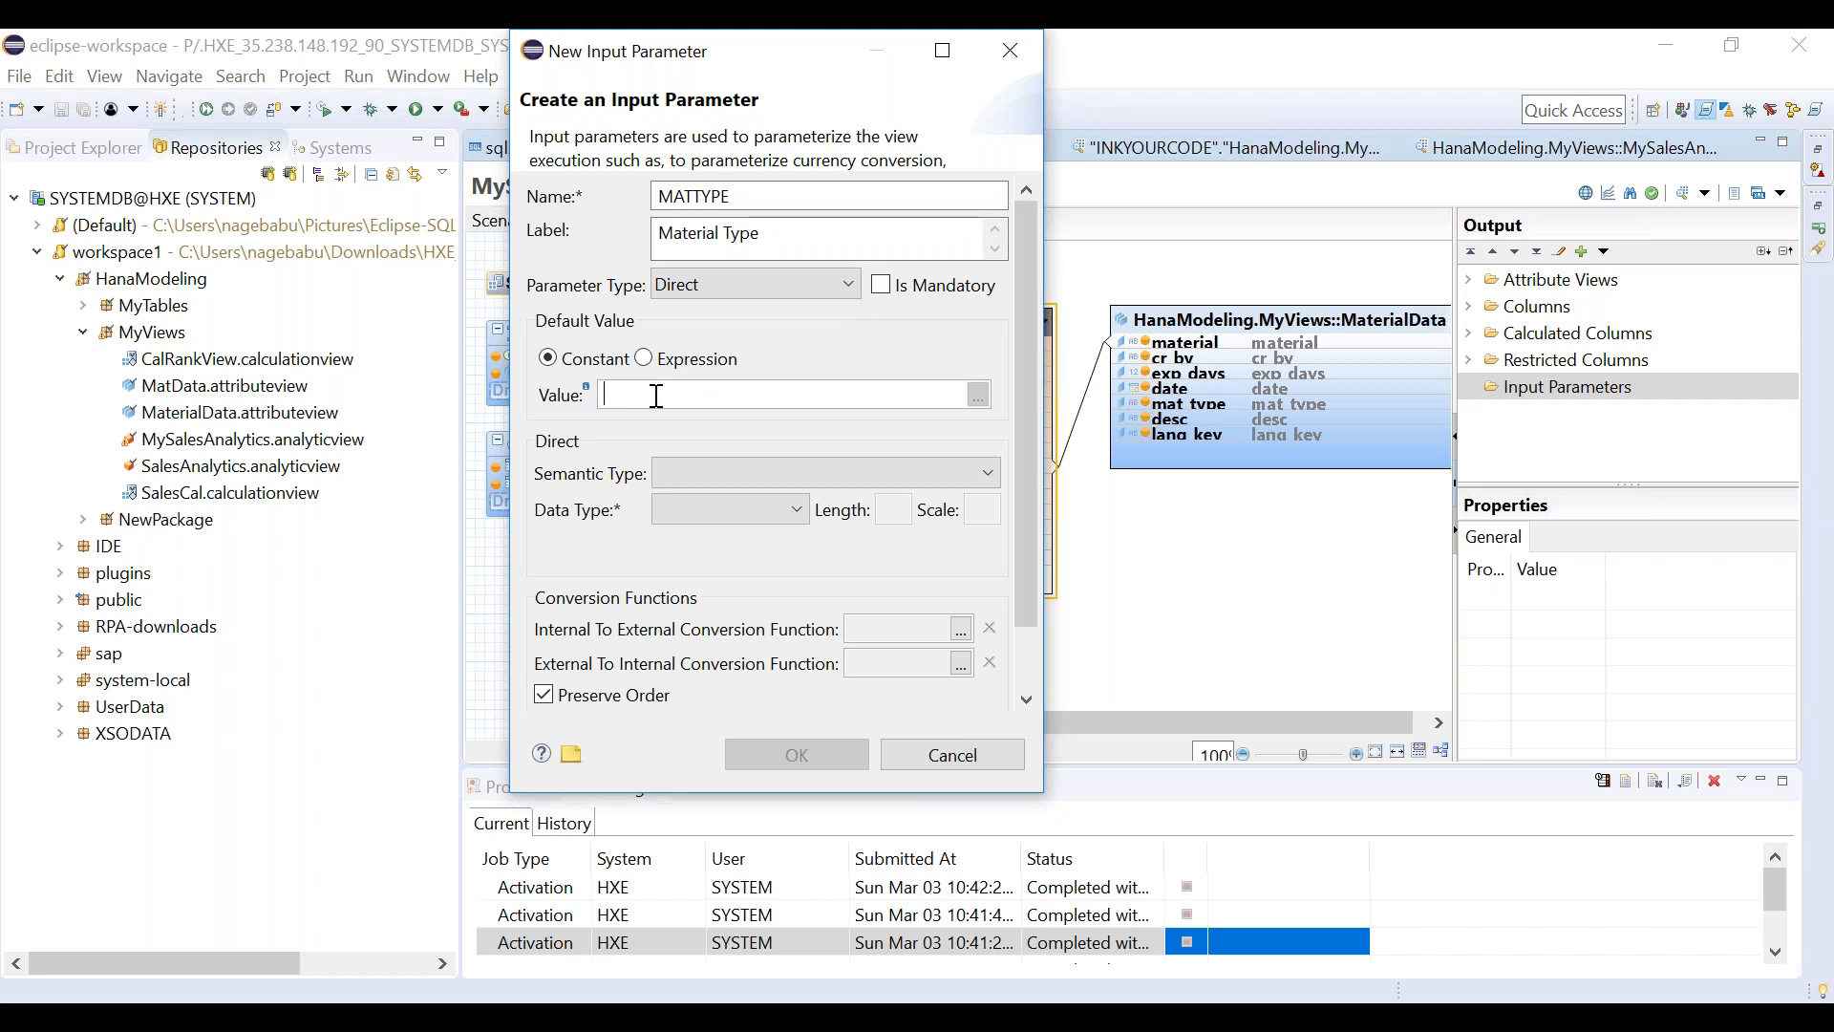
pyautogui.click(731, 504)
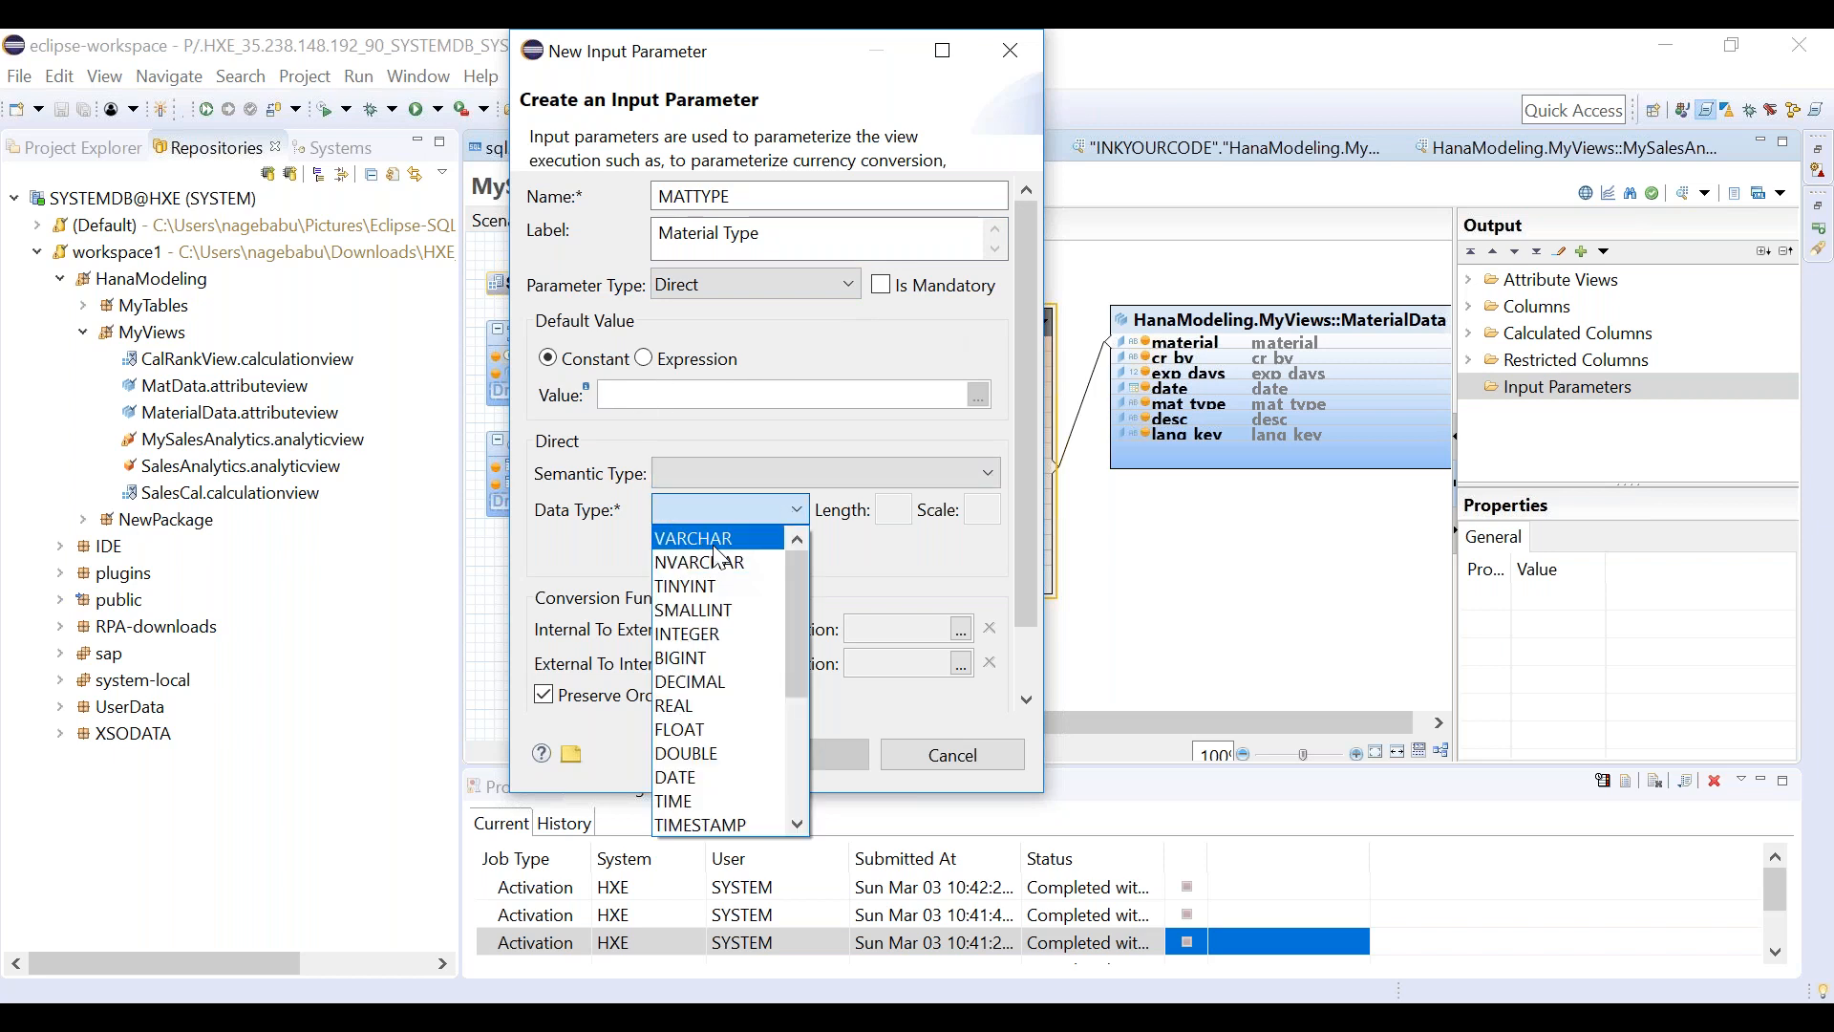
pyautogui.click(719, 538)
pyautogui.click(894, 509)
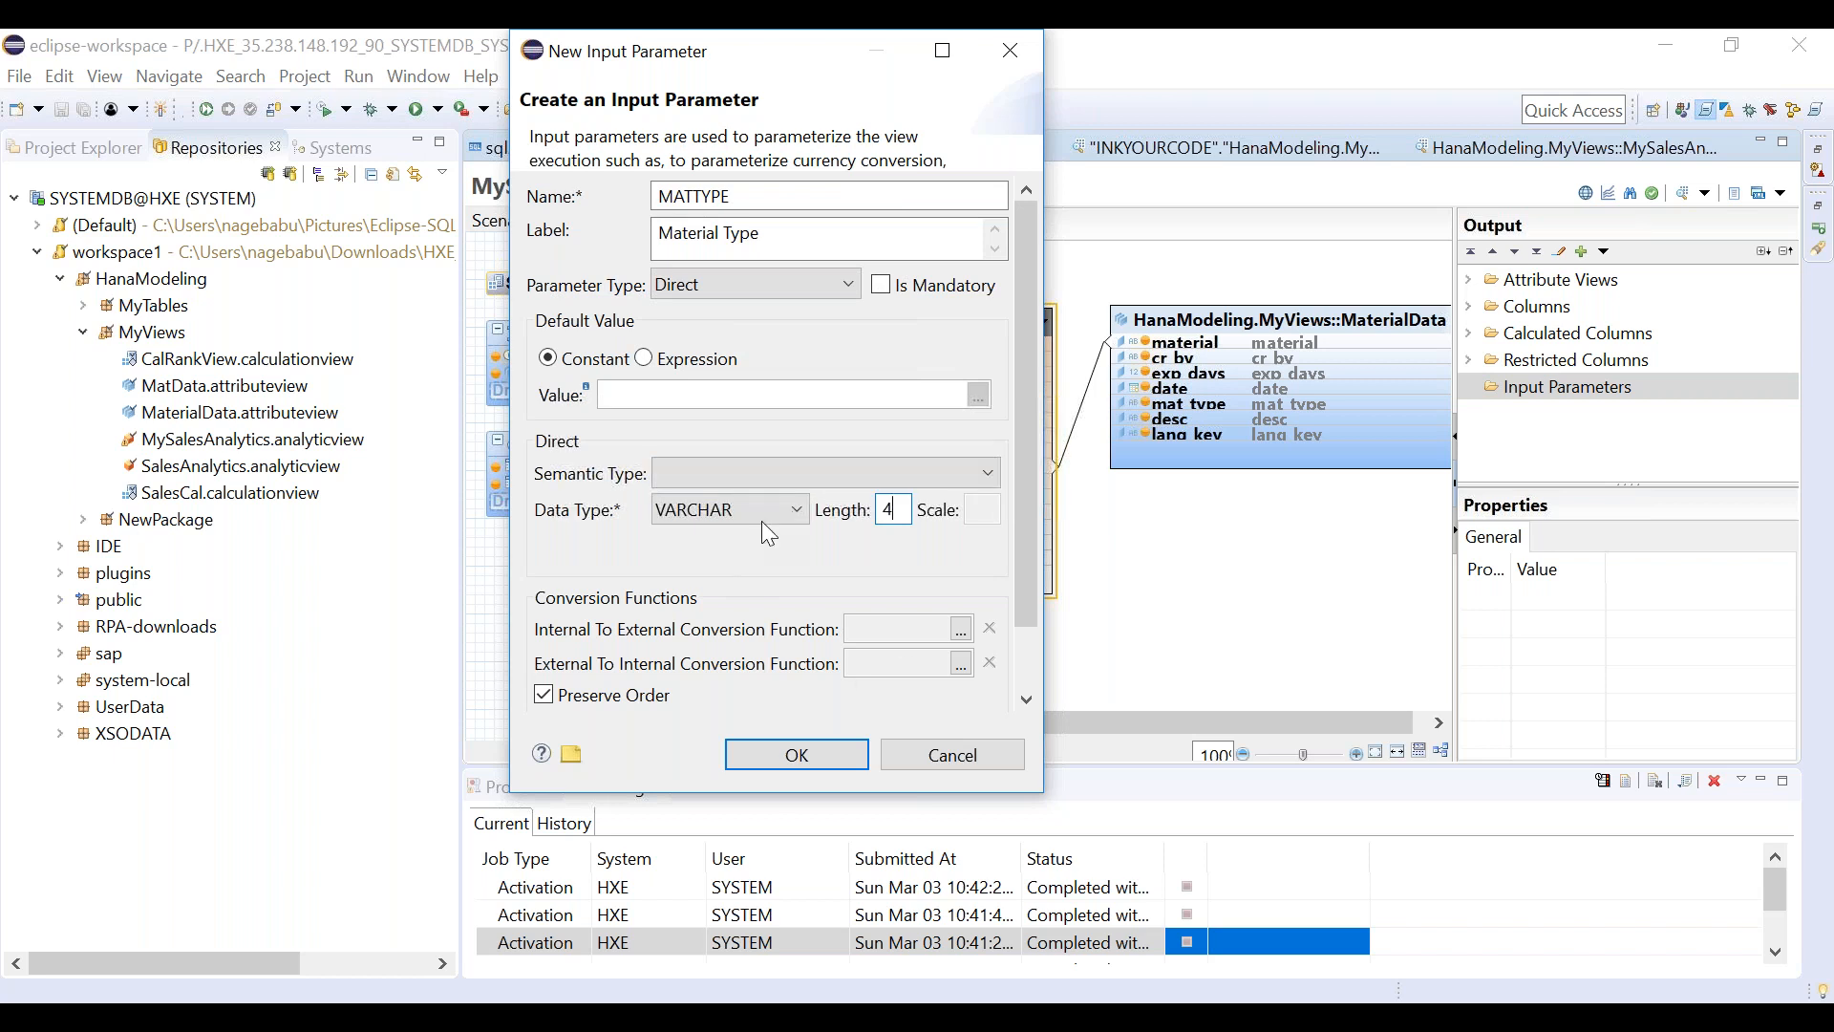
pyautogui.click(755, 756)
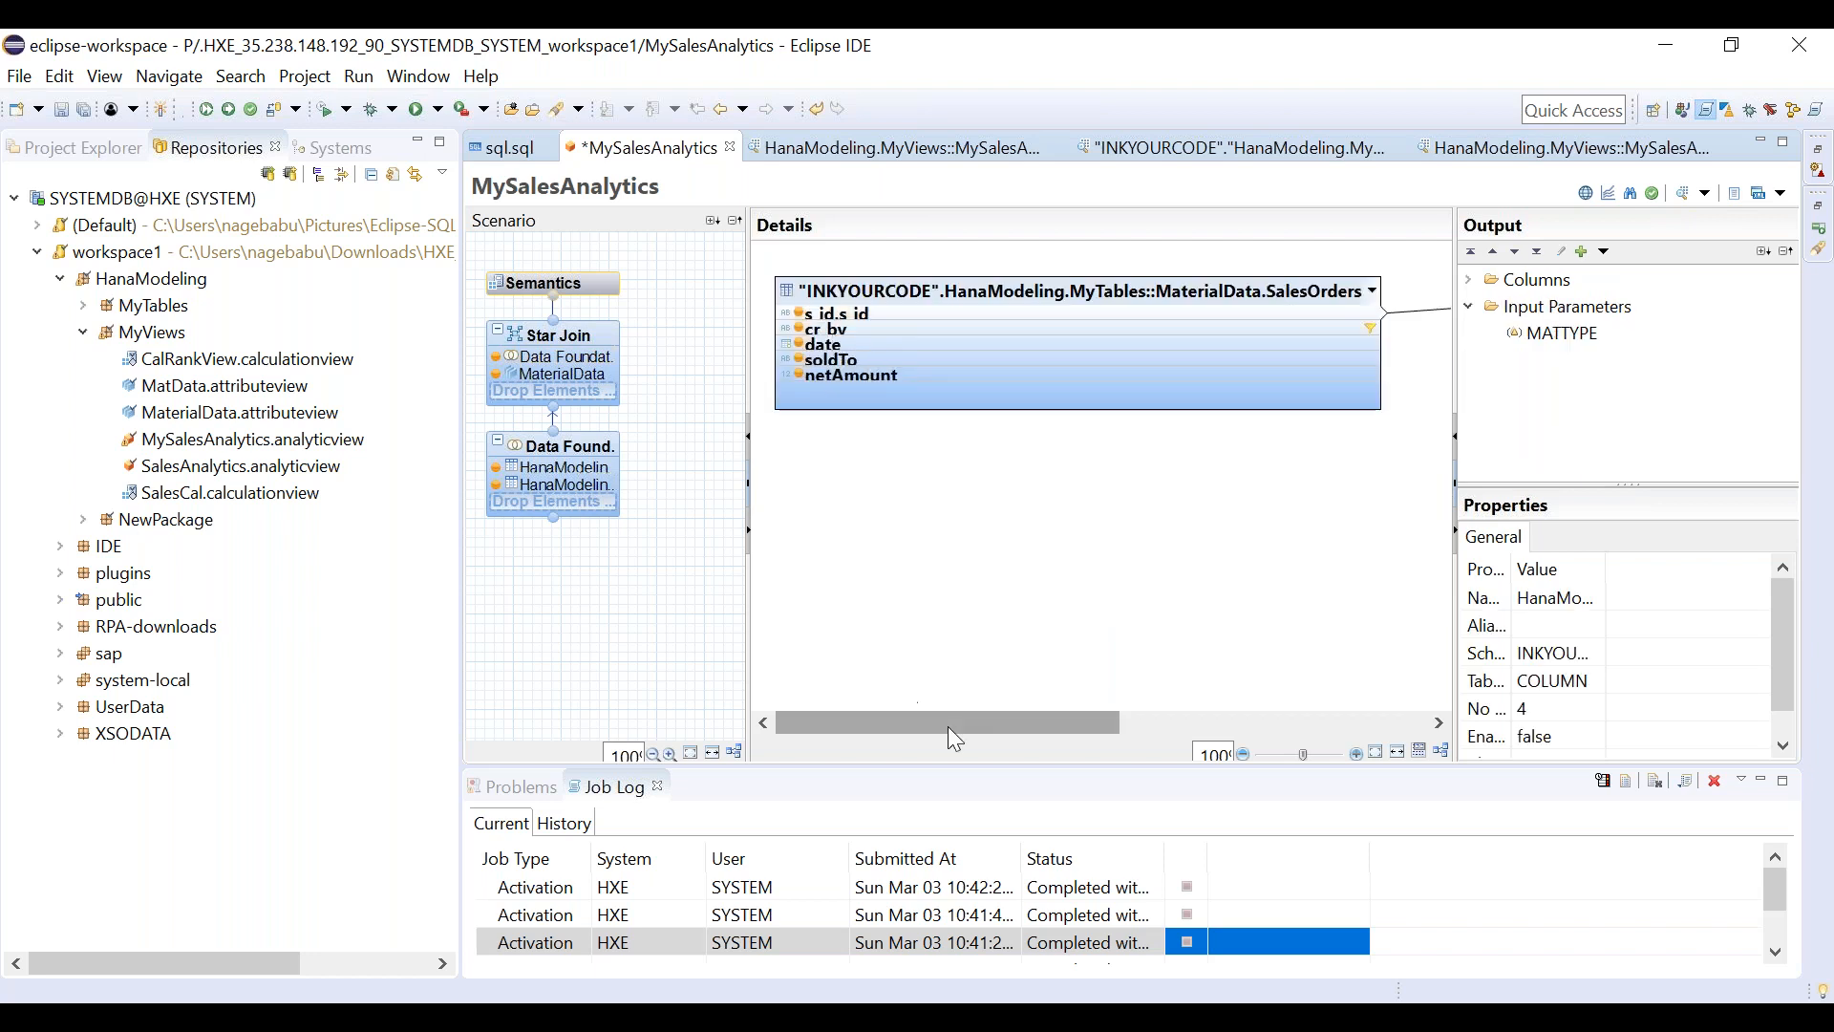
# Check which operations the star join offers for the mat_type column of the MaterialData view.
pyautogui.moveTo(950, 728)
pyautogui.mouseDown()
pyautogui.moveTo(1183, 712)
pyautogui.moveTo(948, 716)
pyautogui.mouseUp()
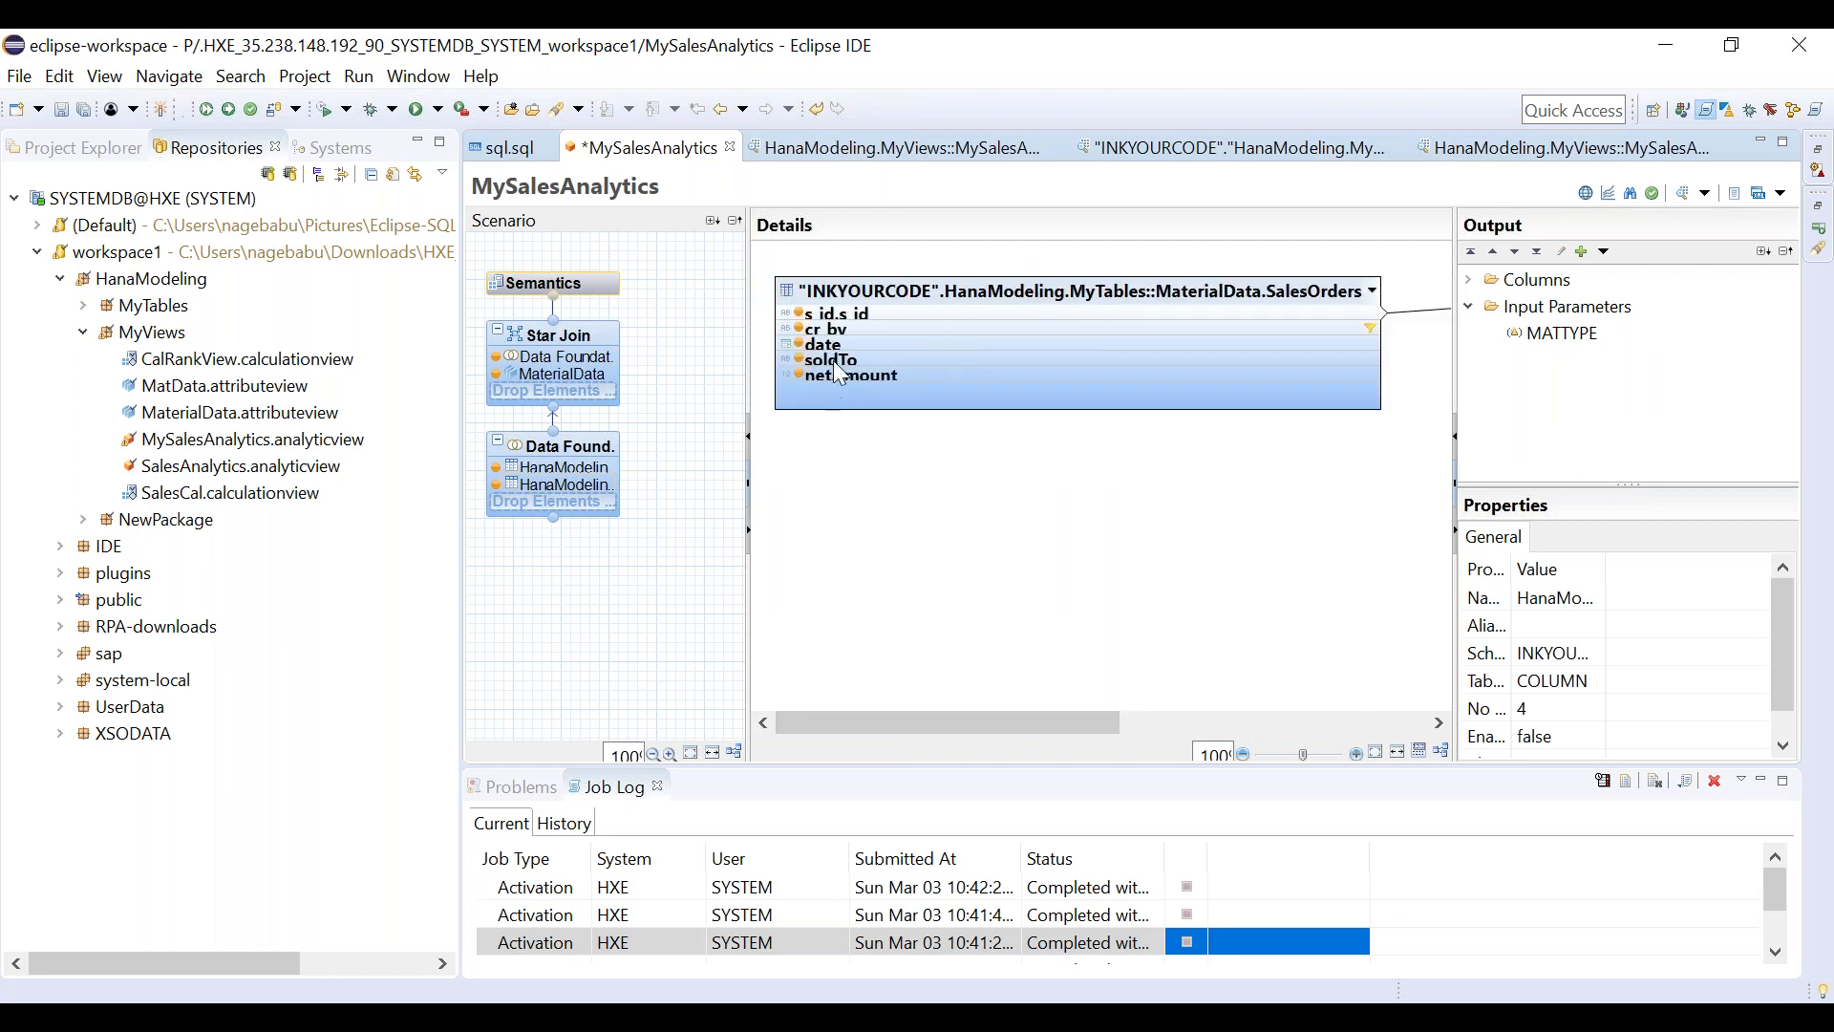
pyautogui.click(581, 371)
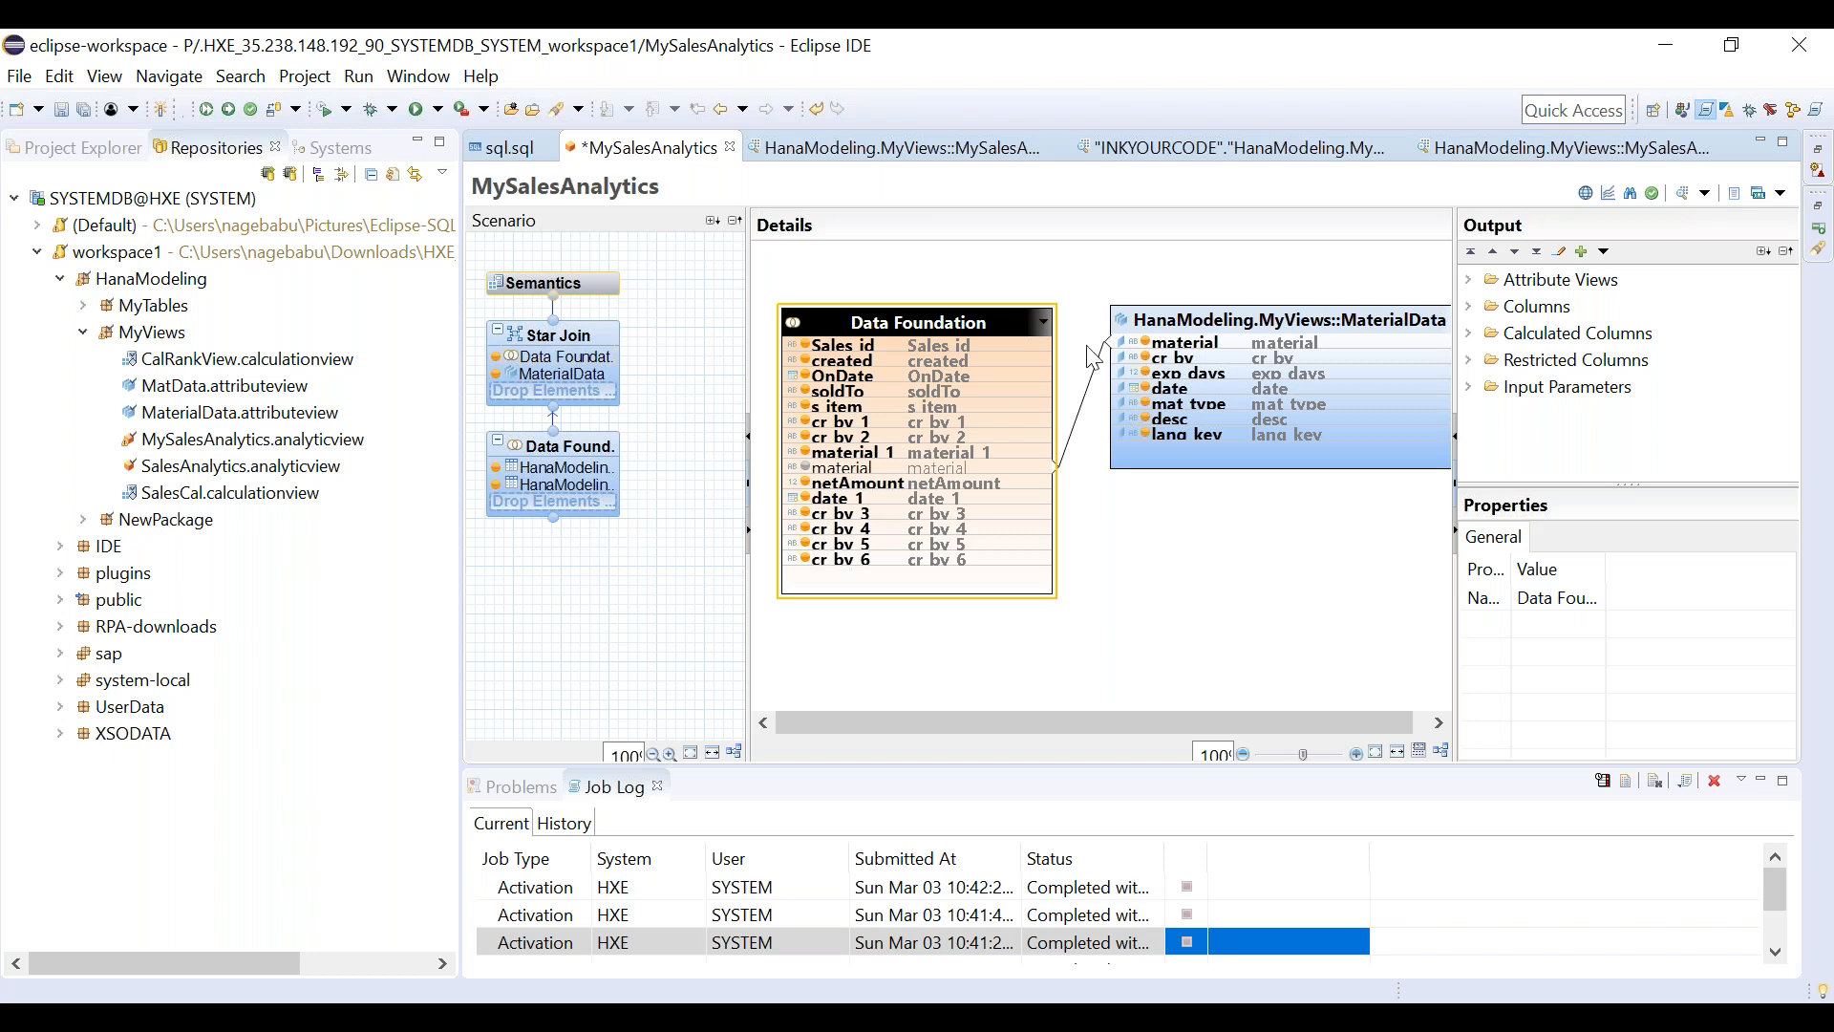
pyautogui.click(1227, 407)
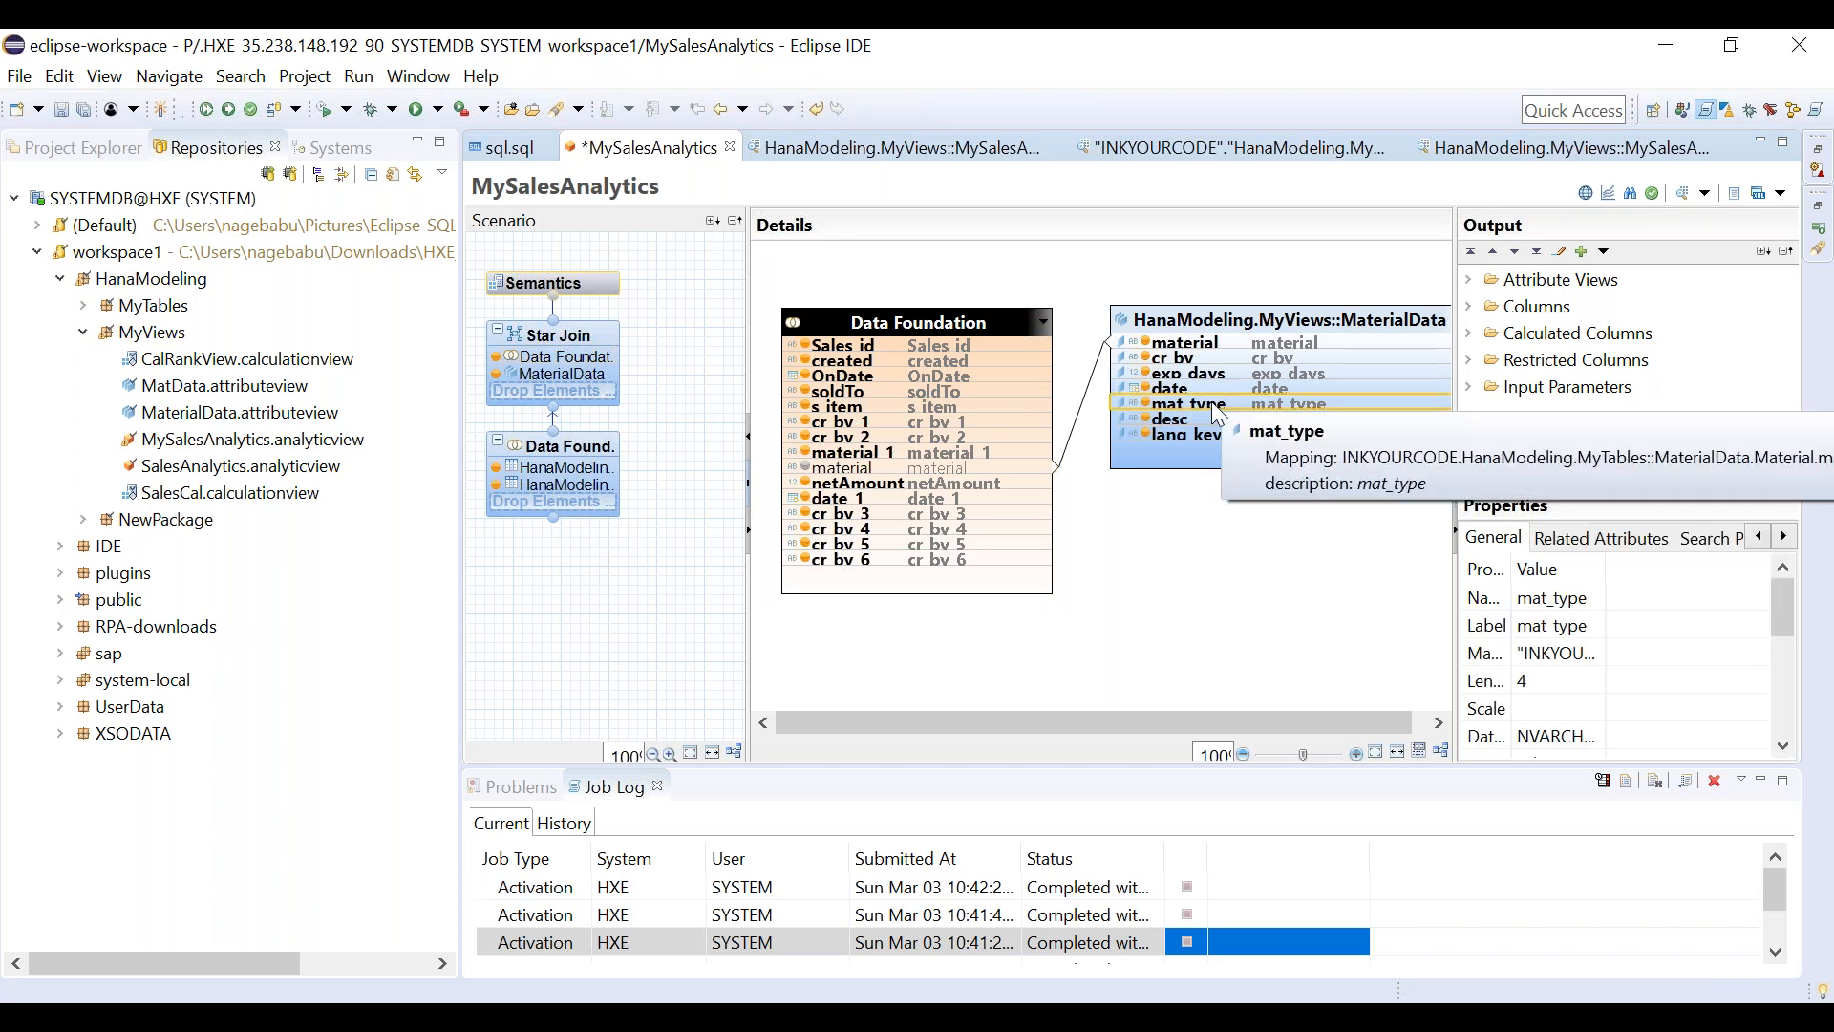
pyautogui.rightClick(1212, 405)
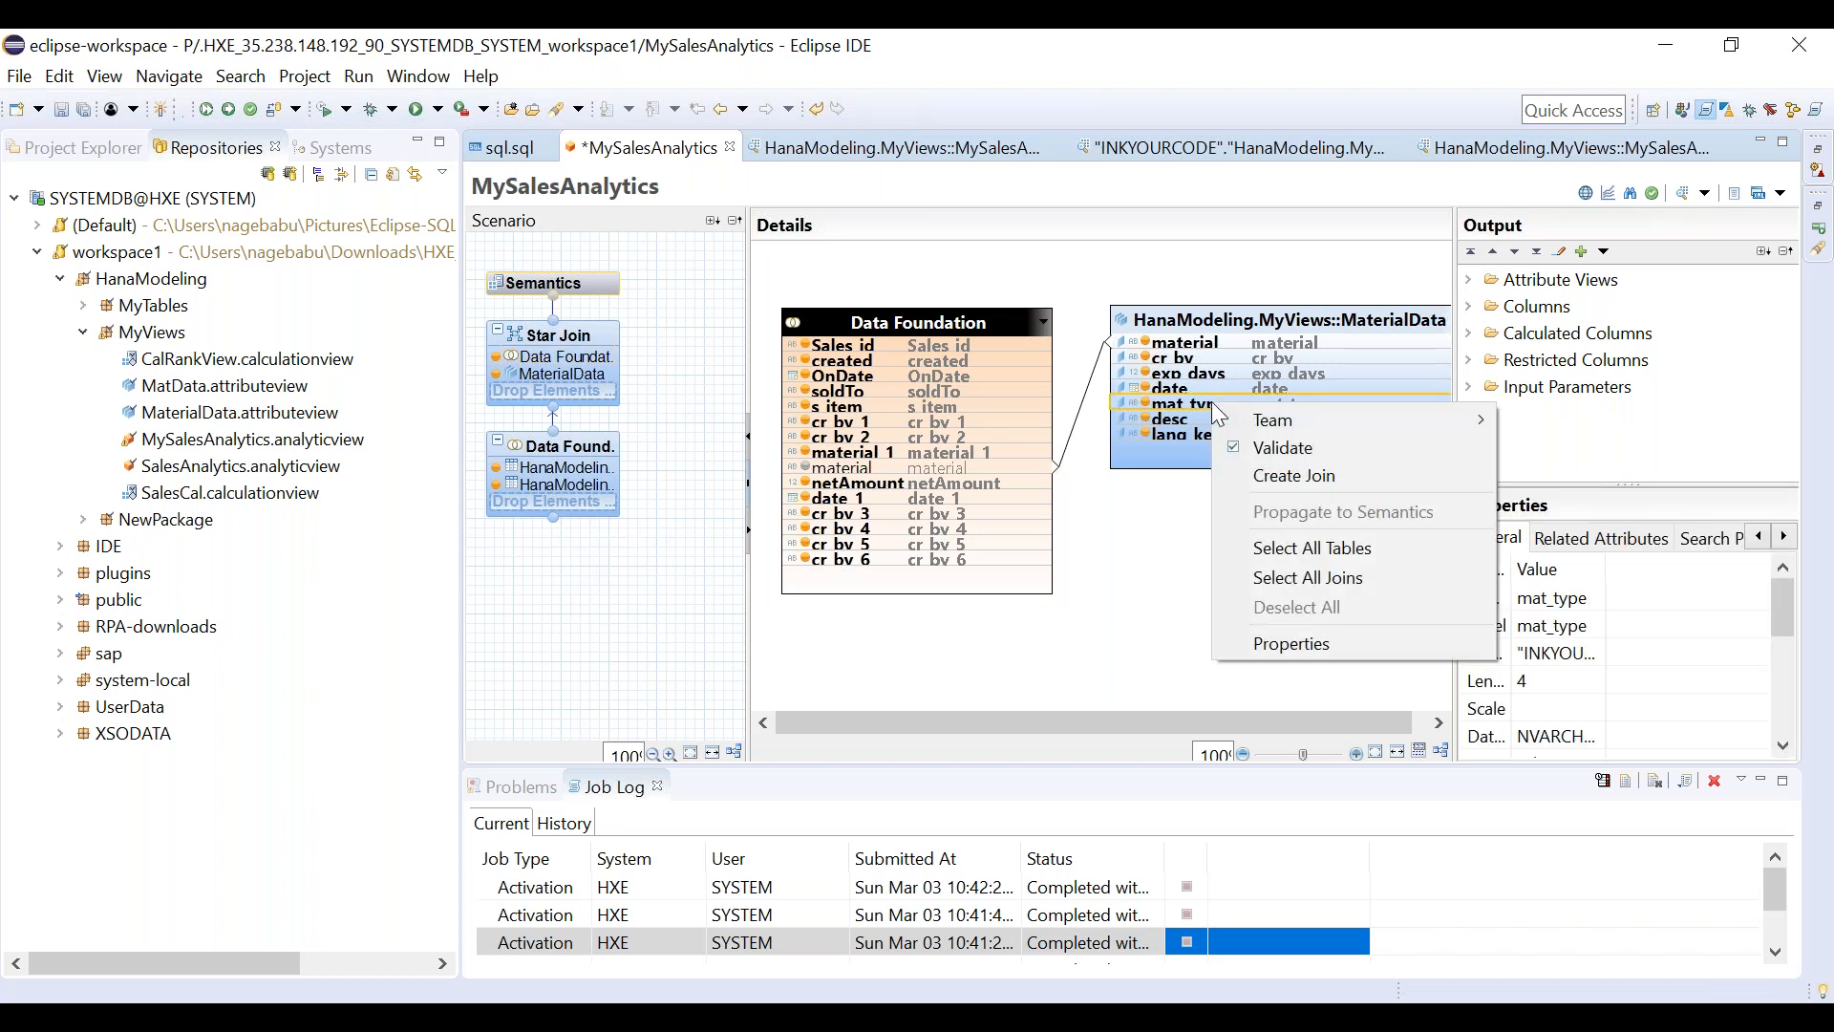
# Remove the filter from the SalesItems material column in the data foundation and save the view.
pyautogui.click(587, 485)
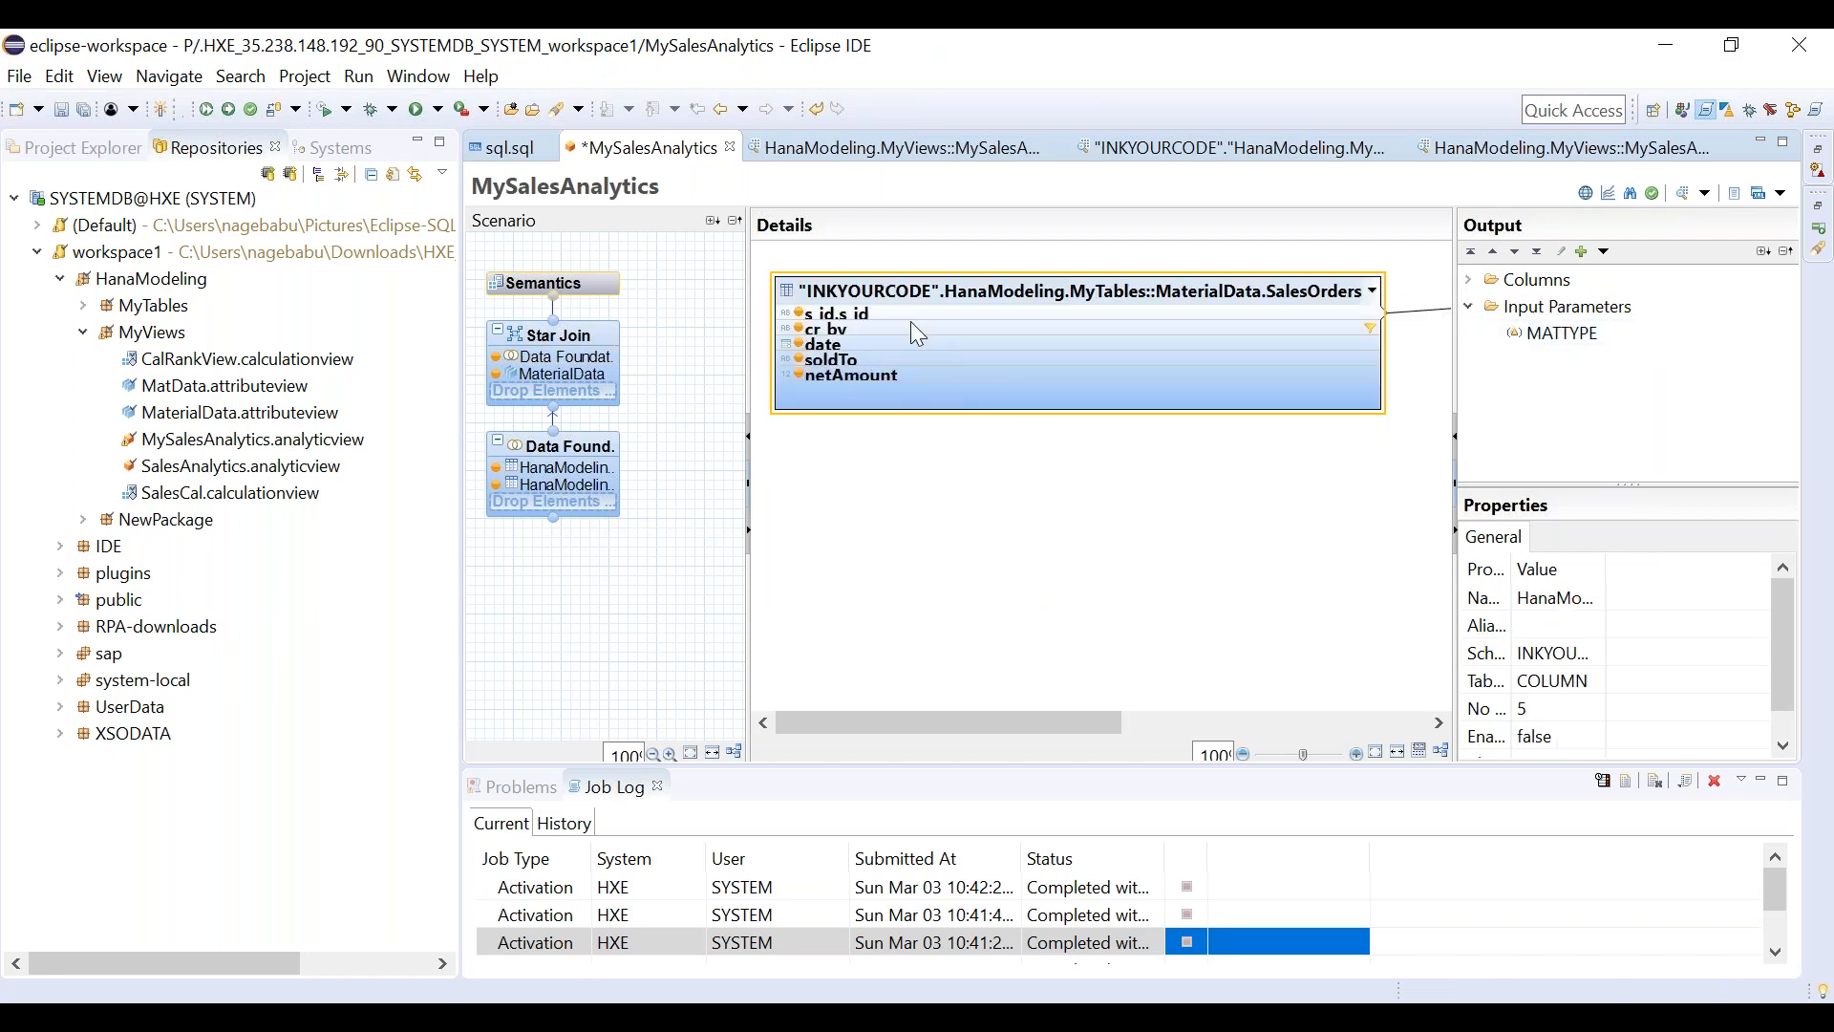
pyautogui.moveTo(996, 730); pyautogui.dragTo(1283, 731)
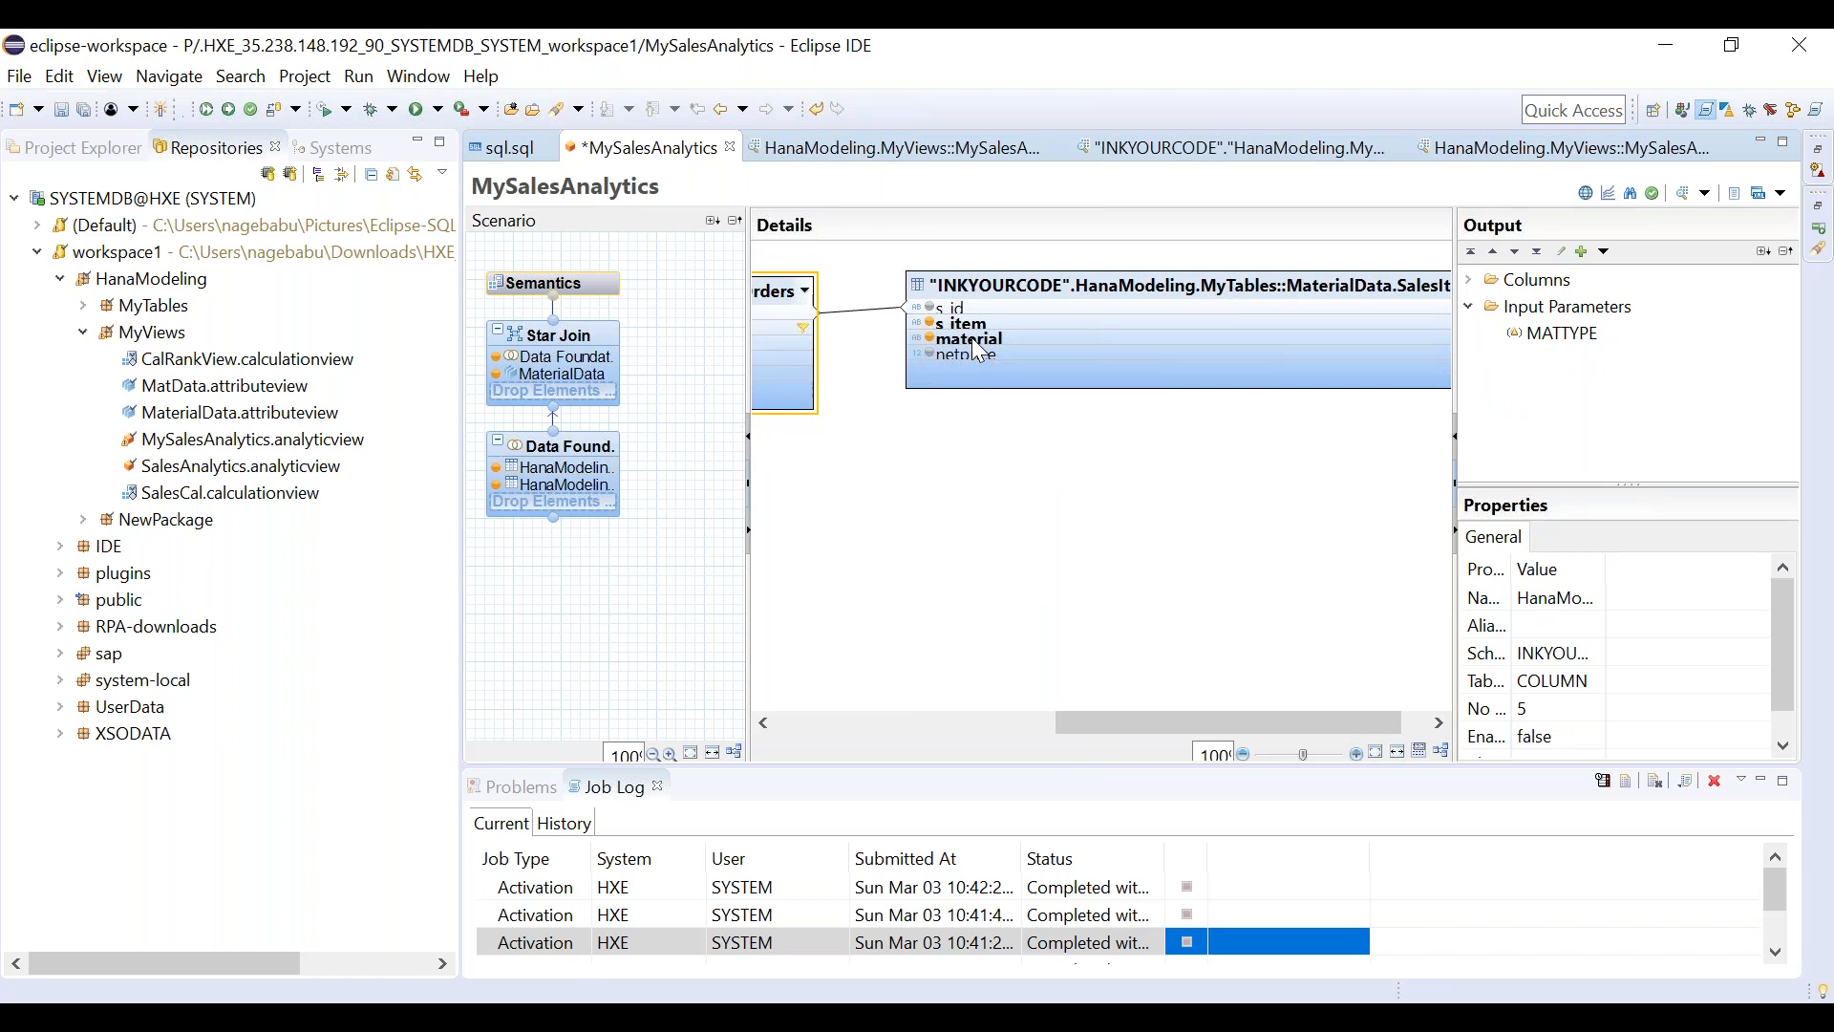
pyautogui.rightClick(977, 340)
pyautogui.moveTo(1080, 368)
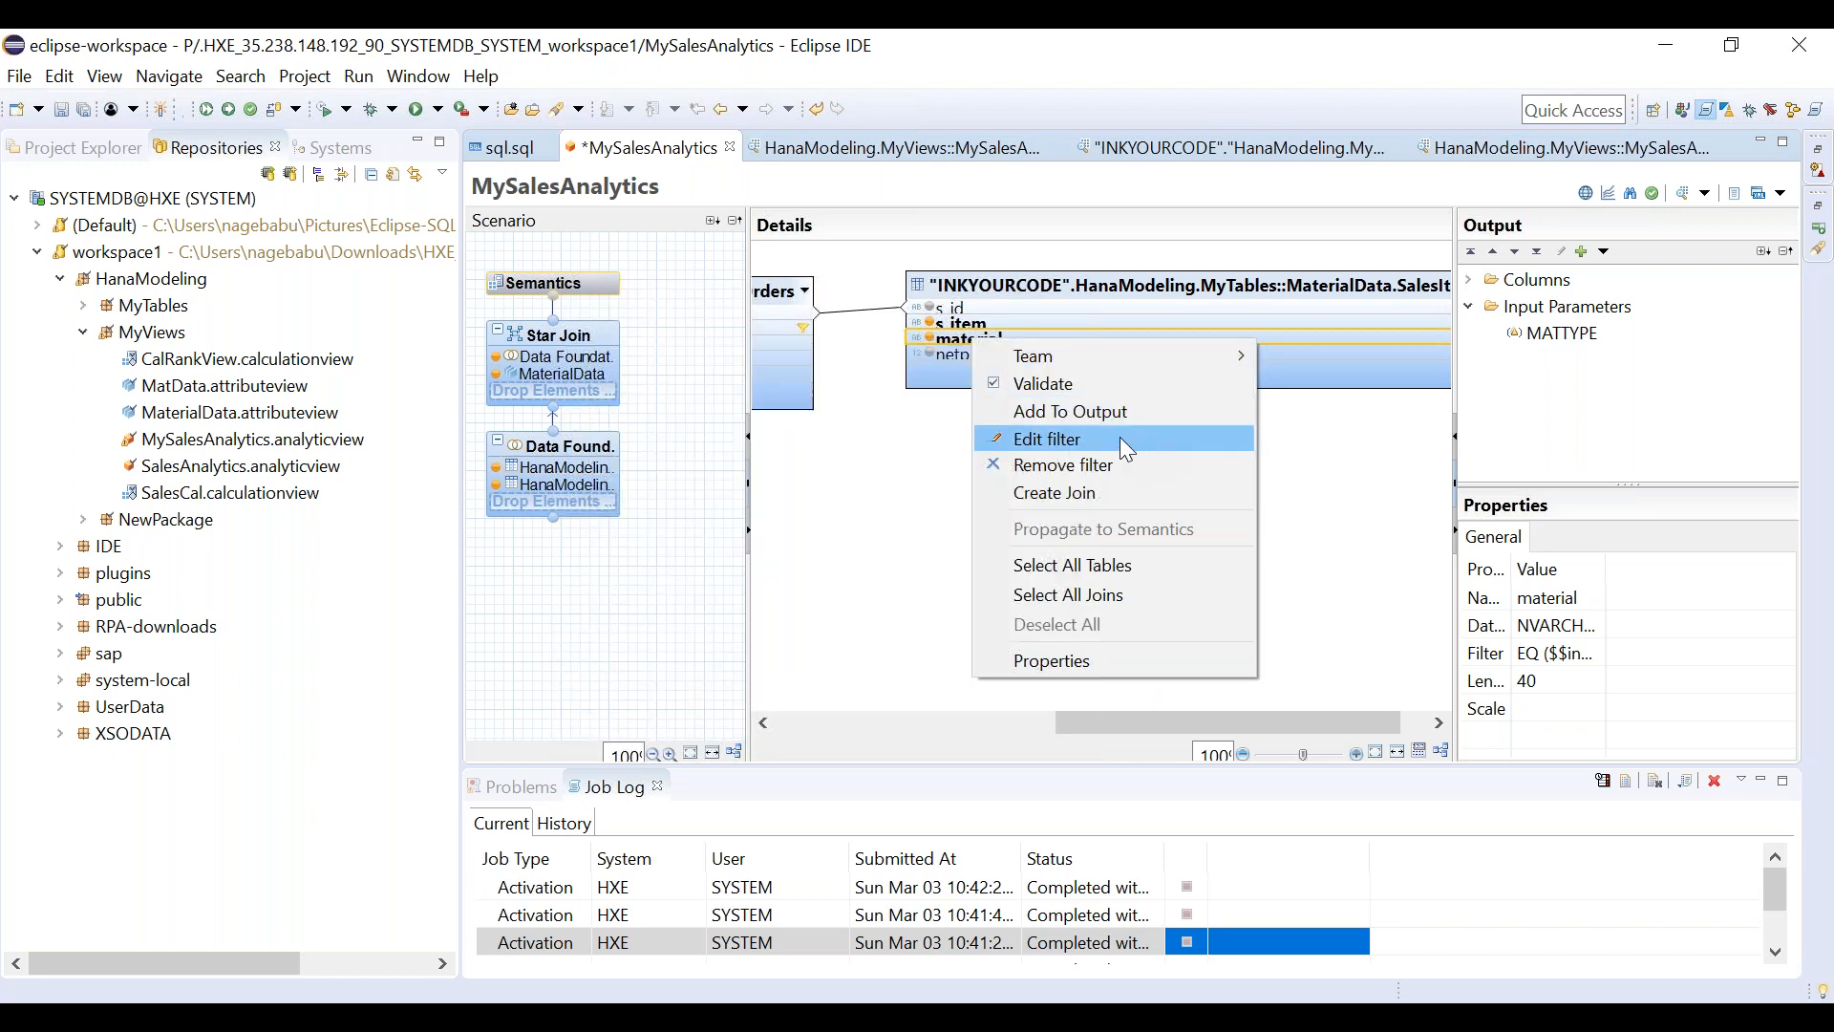
pyautogui.moveTo(1161, 717); pyautogui.dragTo(1271, 711)
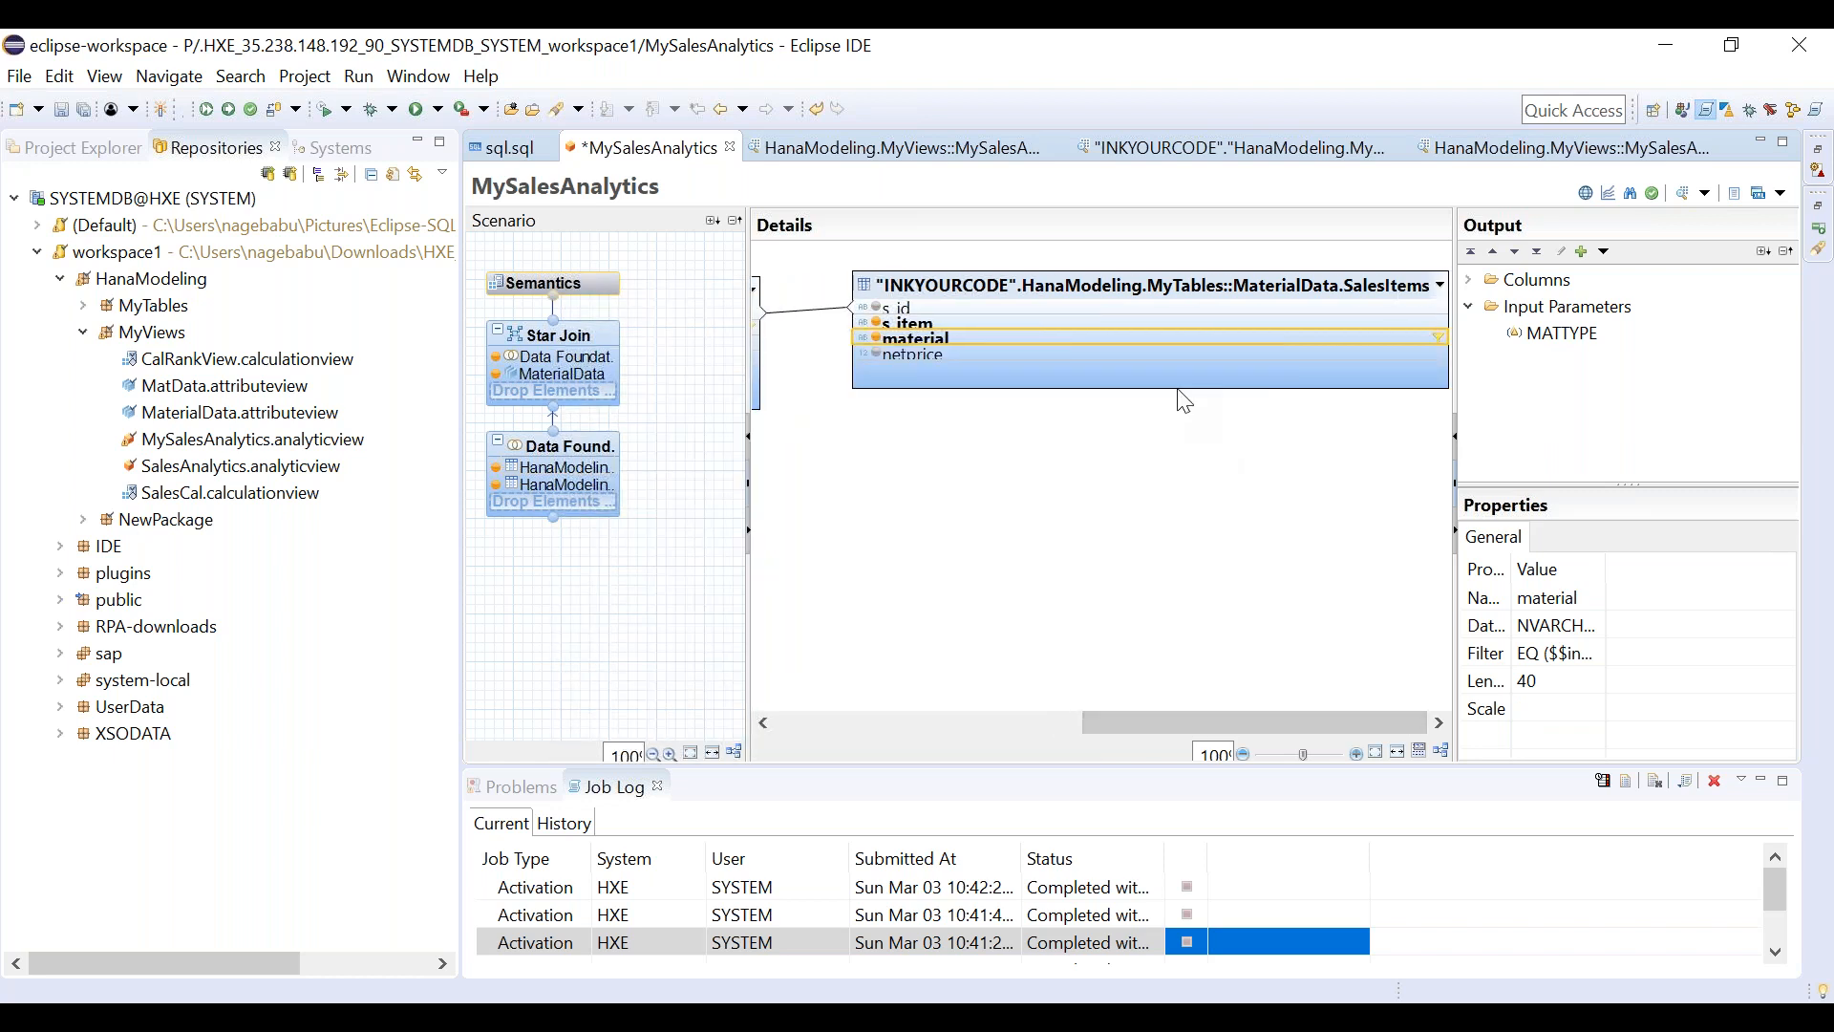
pyautogui.rightClick(1173, 332)
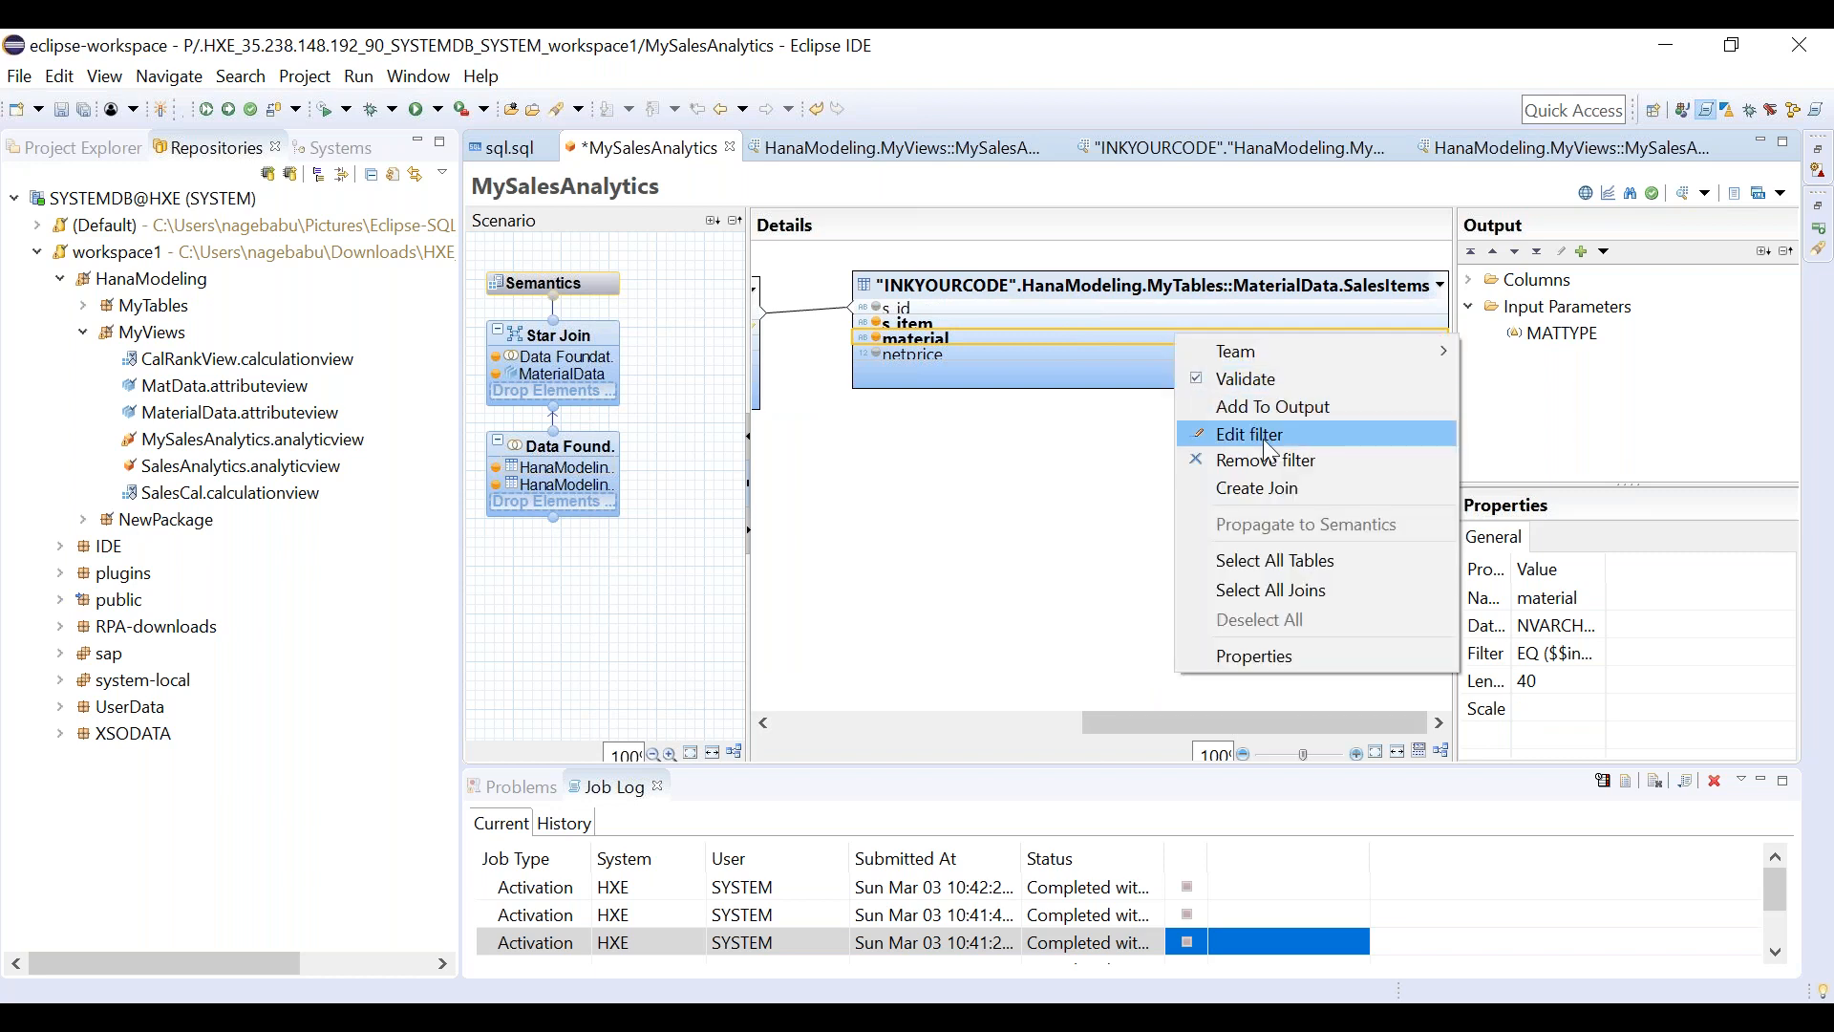
pyautogui.click(1204, 324)
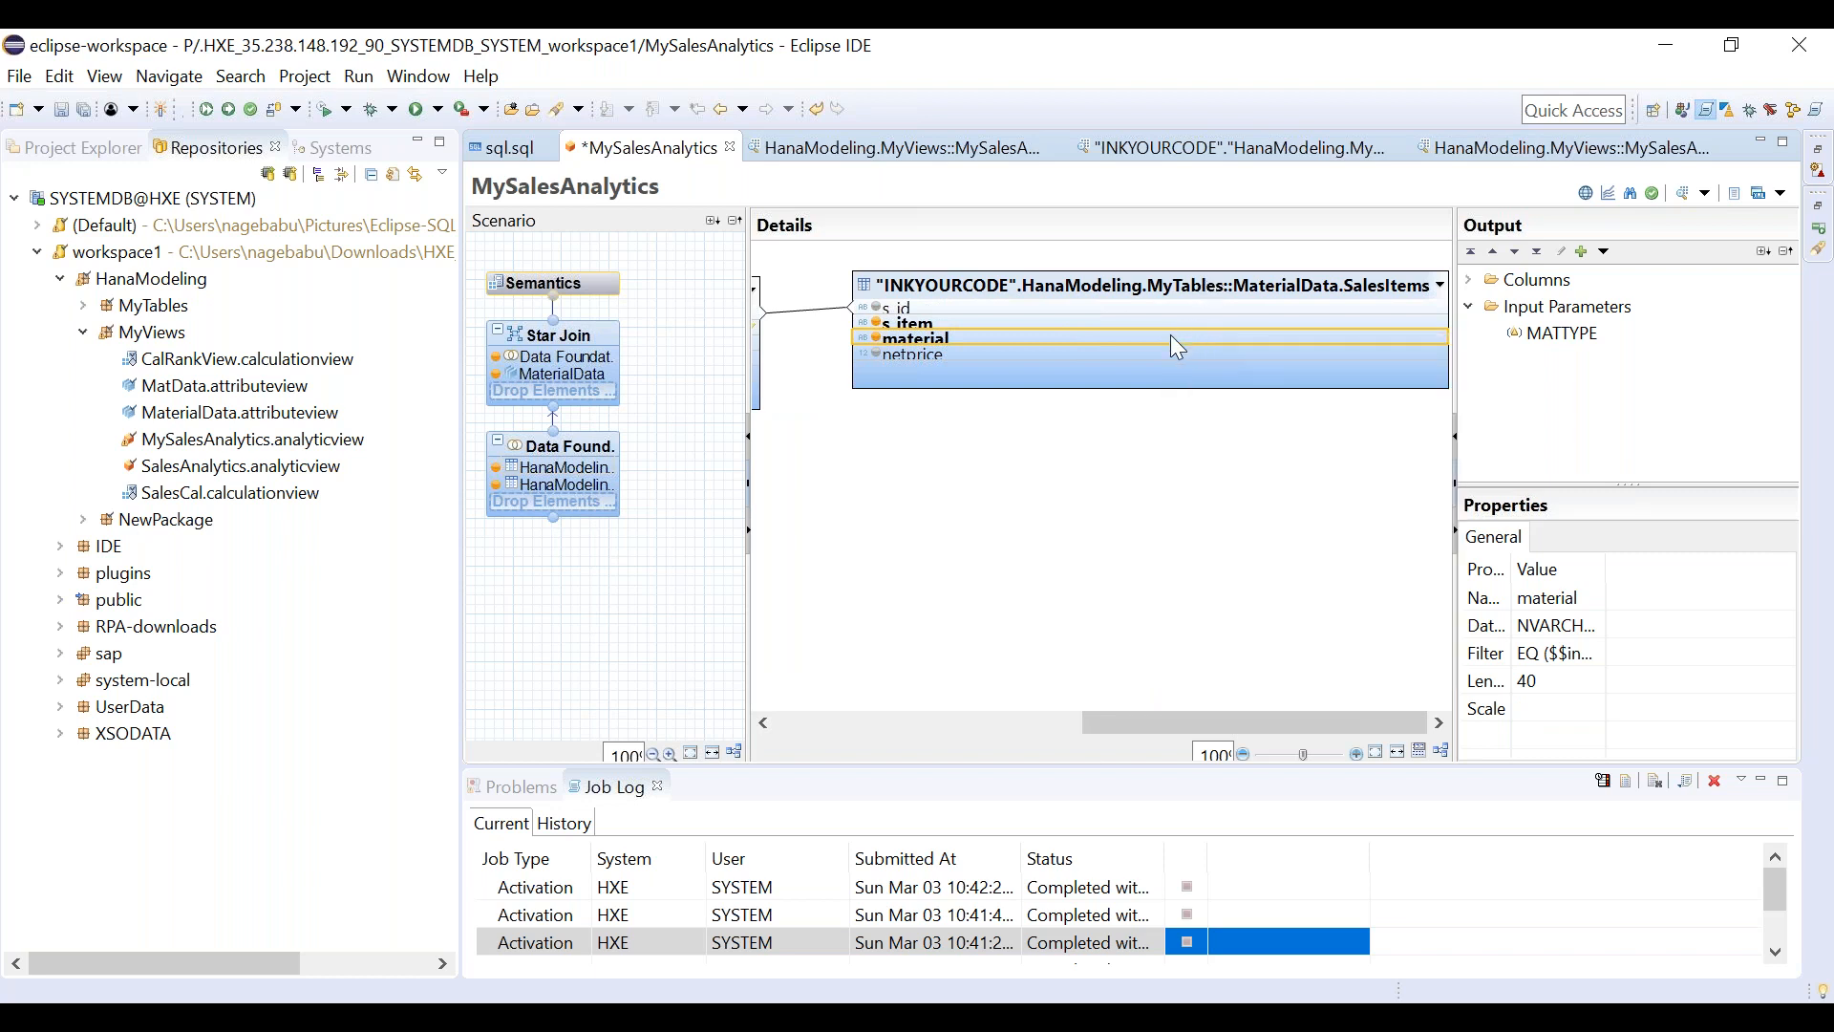
pyautogui.hotkey('ctrl', 's')
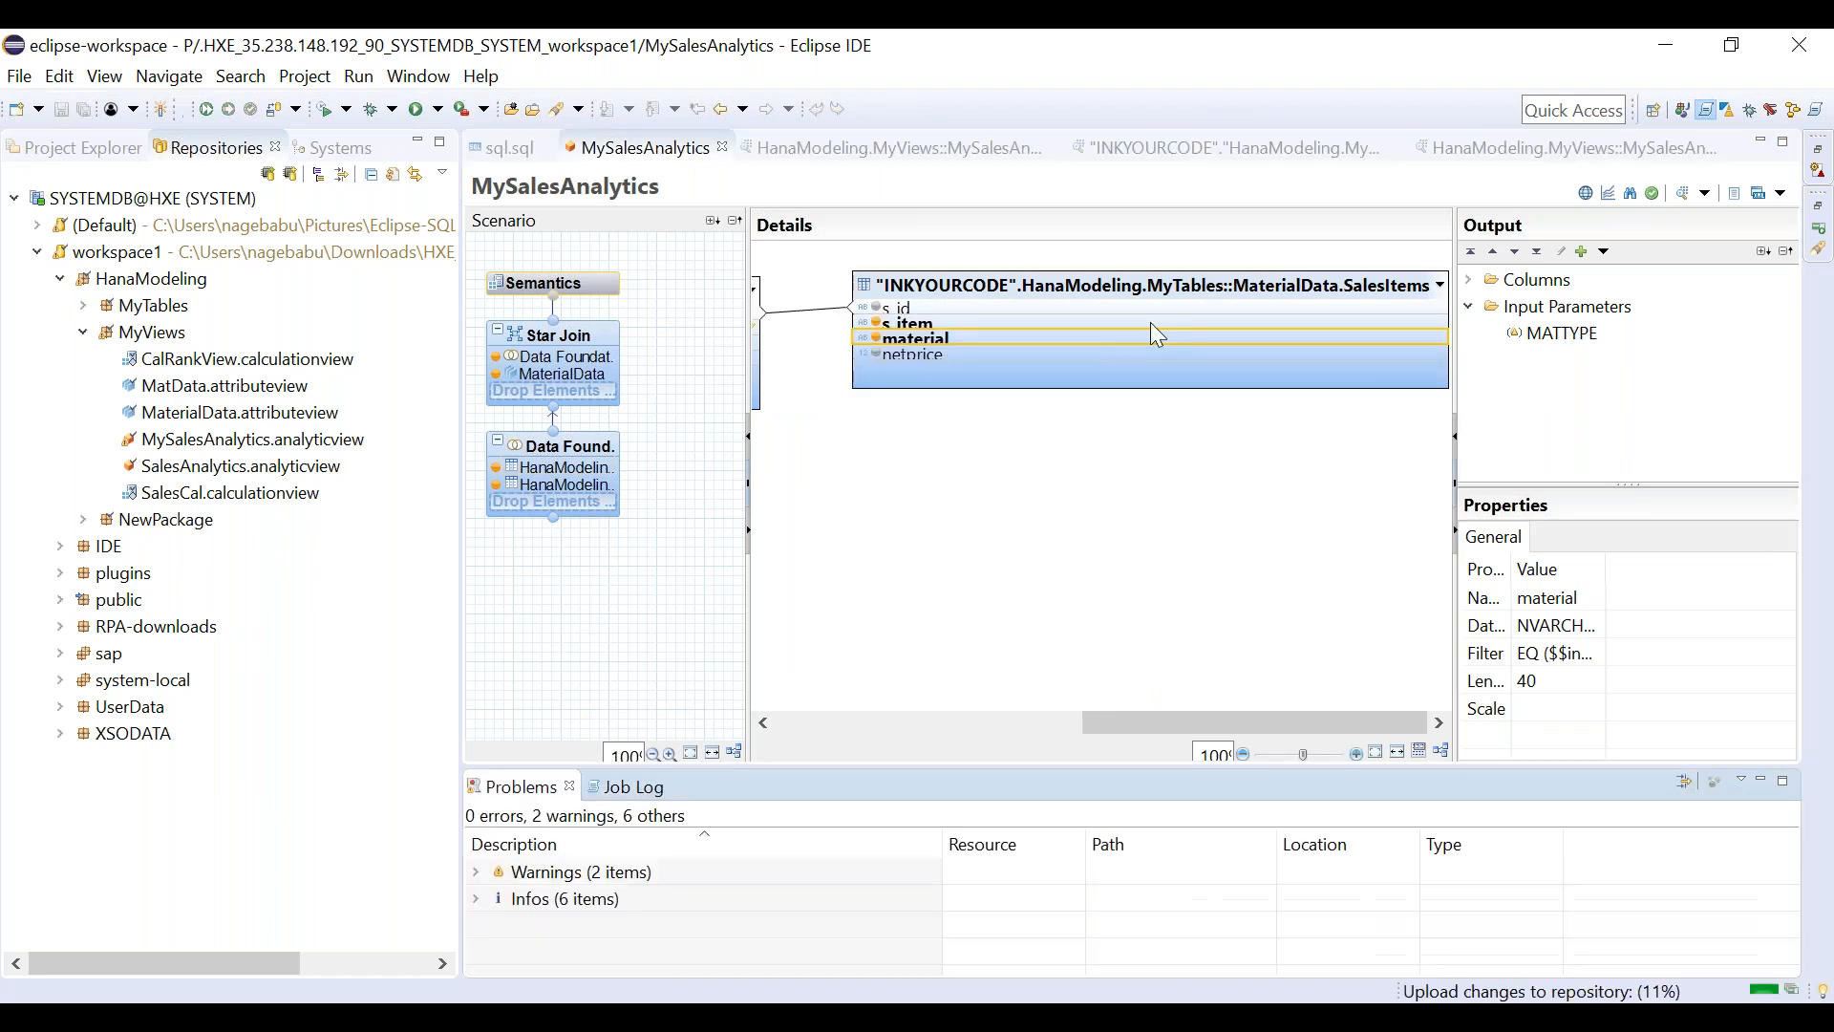
# Activate the MySalesAnalytics view with the material filter removed.
pyautogui.rightClick(1147, 337)
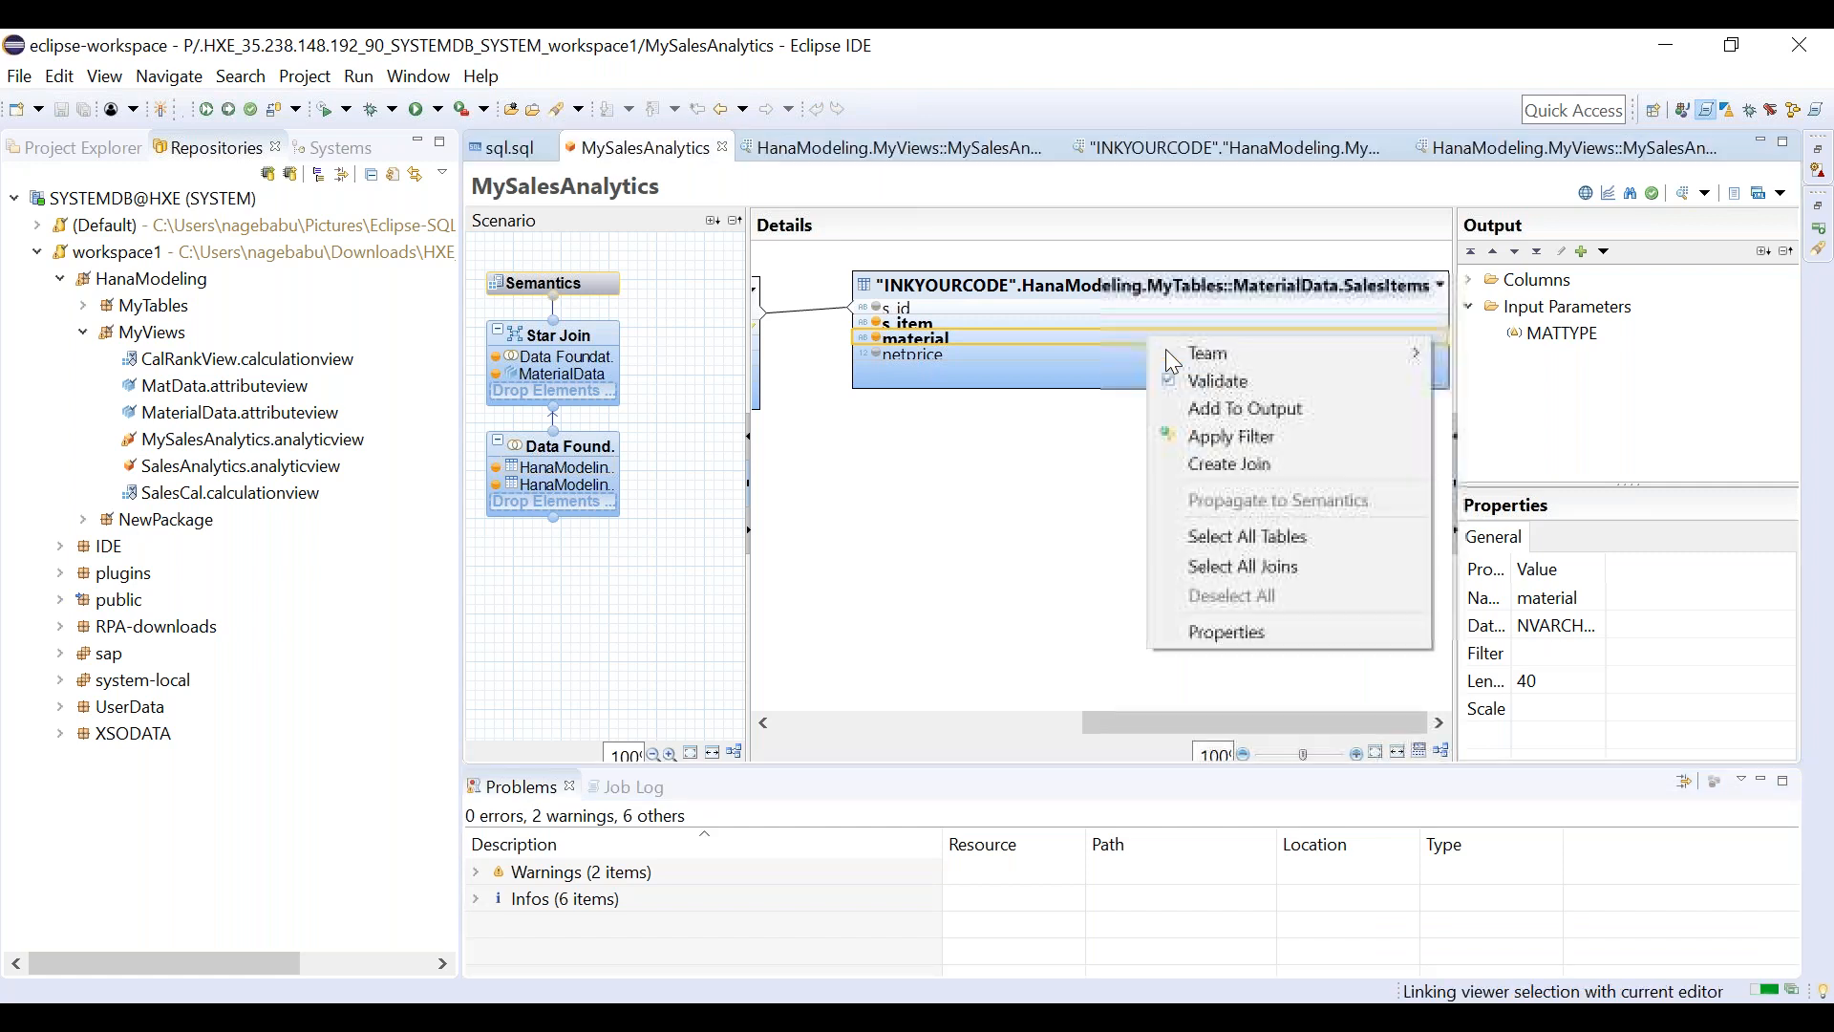
# Apply an Equal filter to the SalesItems material column, using the input parameter MATTYPE as its value.
pyautogui.click(1257, 434)
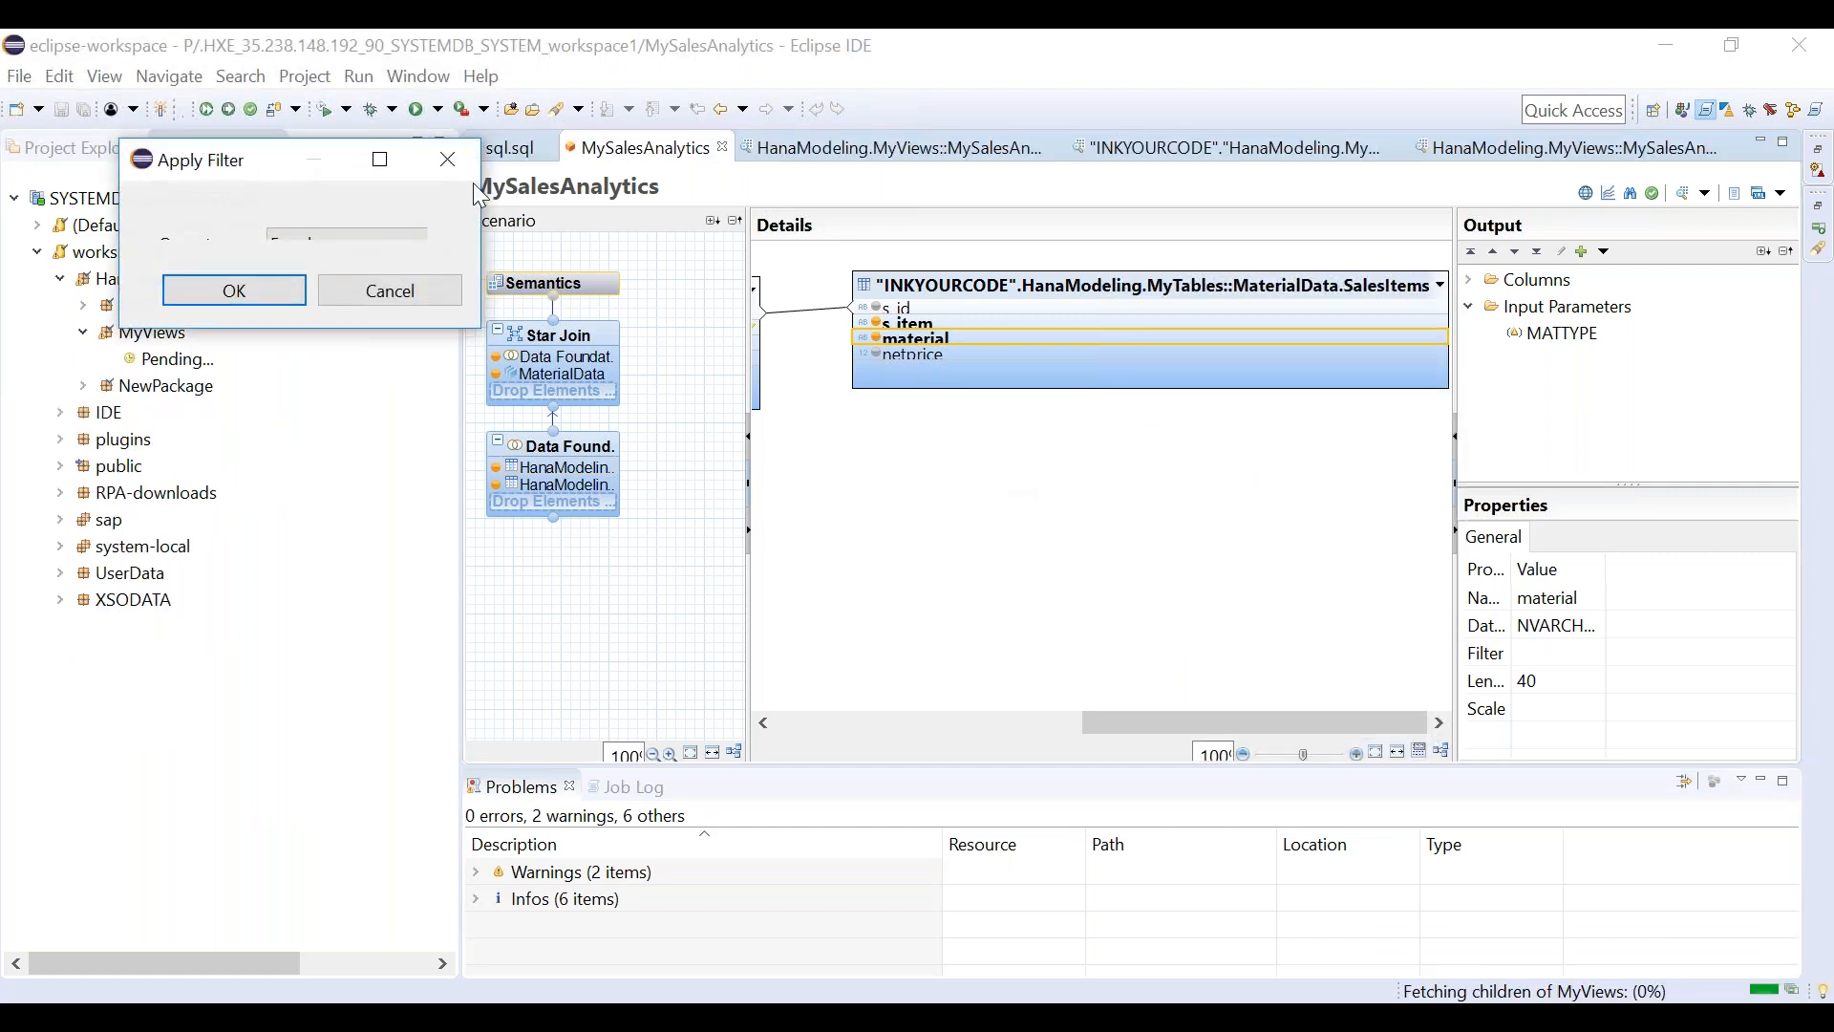
pyautogui.click(380, 159)
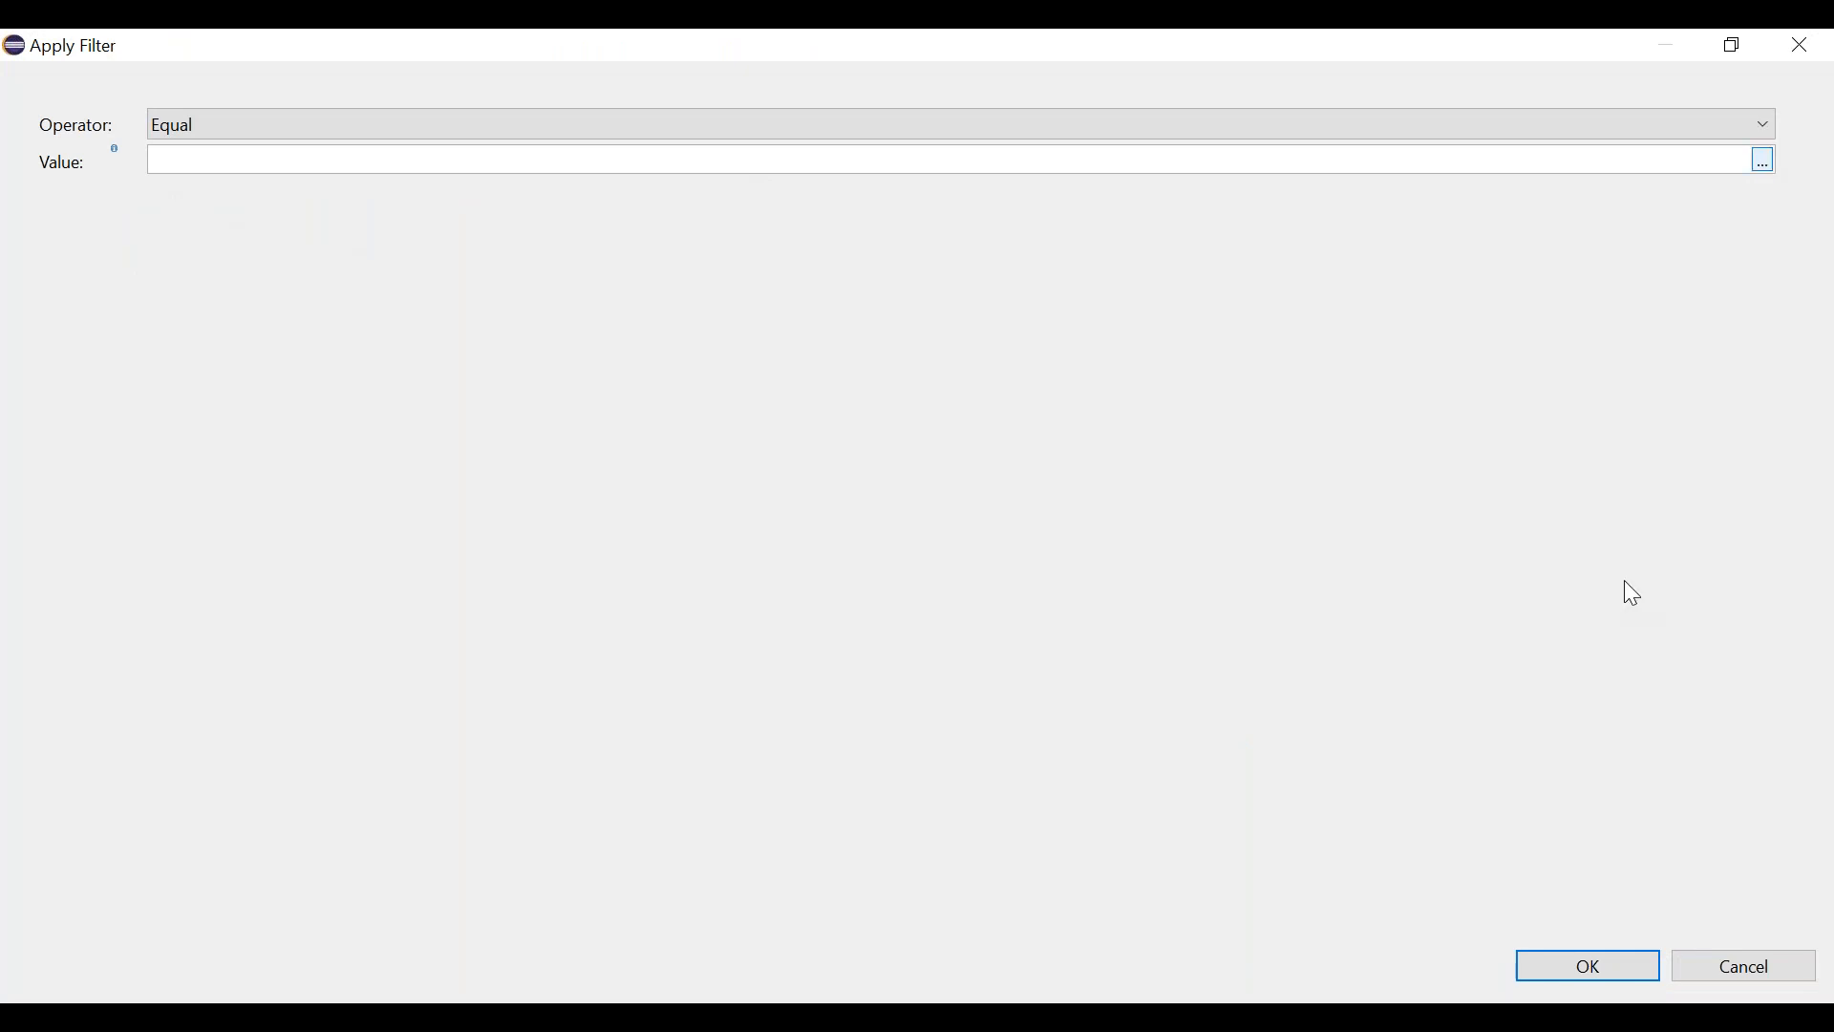
pyautogui.click(1764, 160)
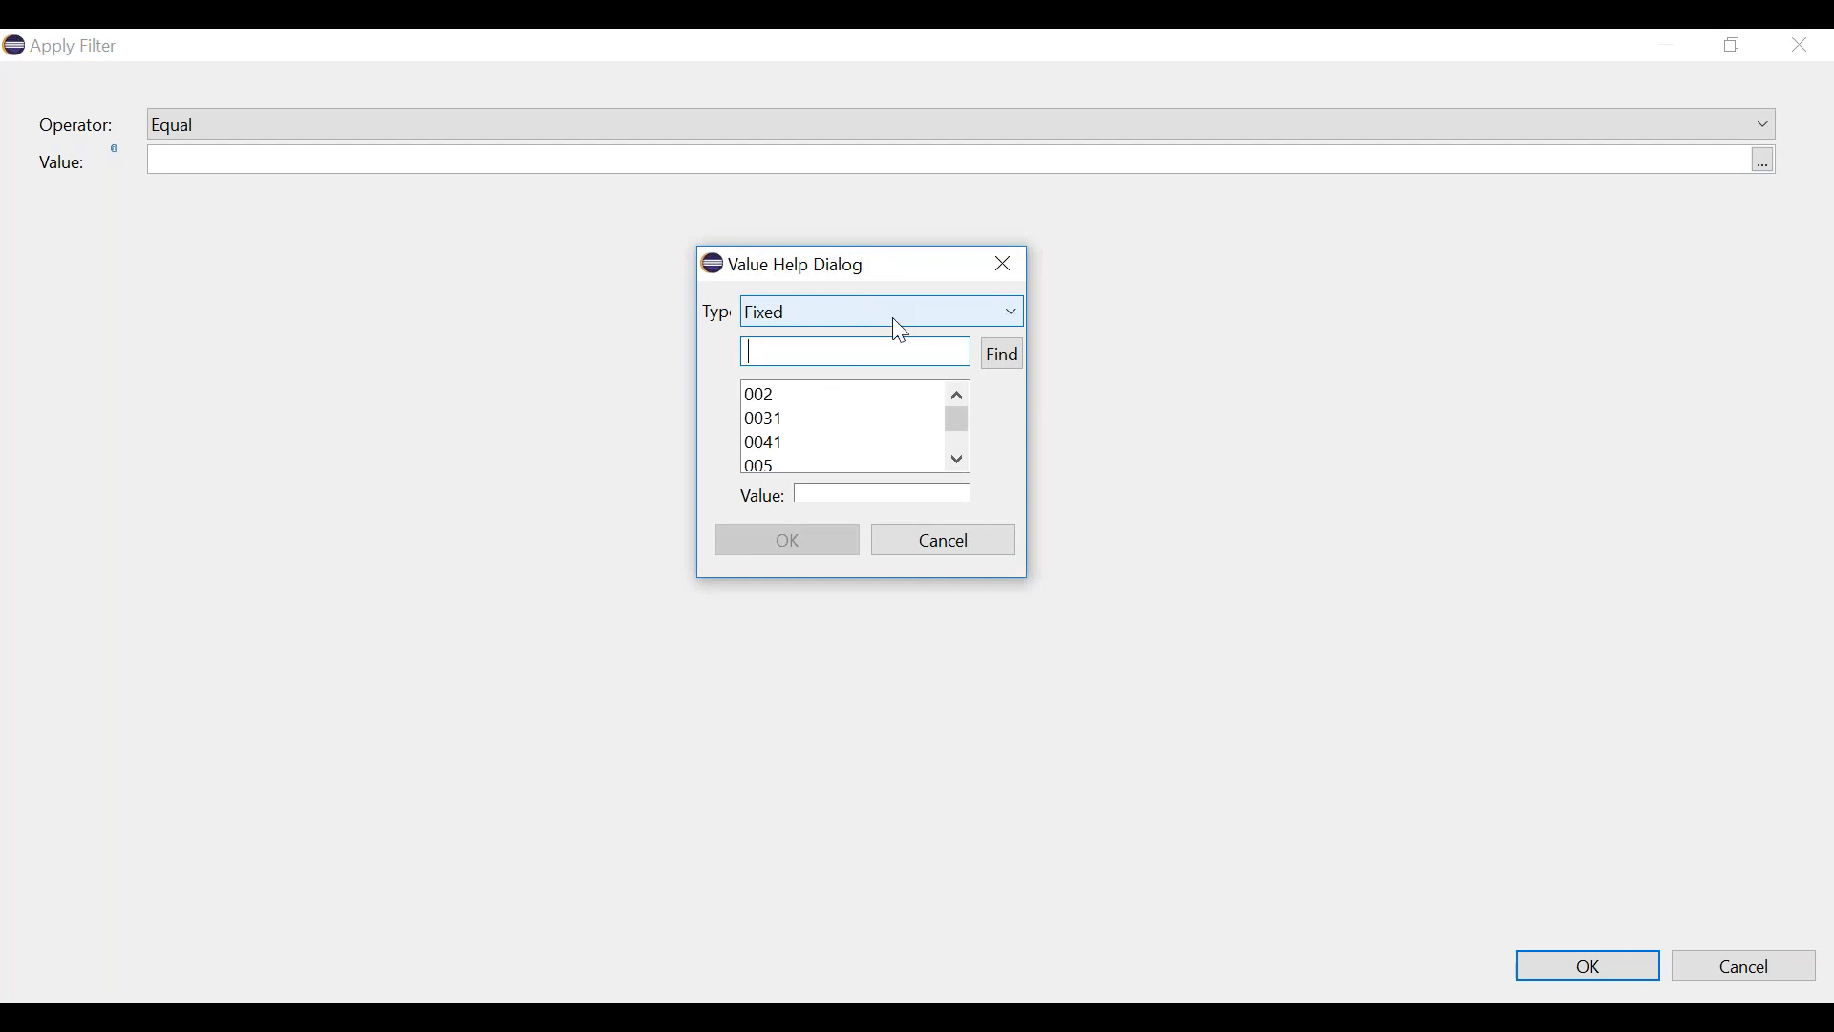
pyautogui.moveTo(815, 272); pyautogui.dragTo(851, 222)
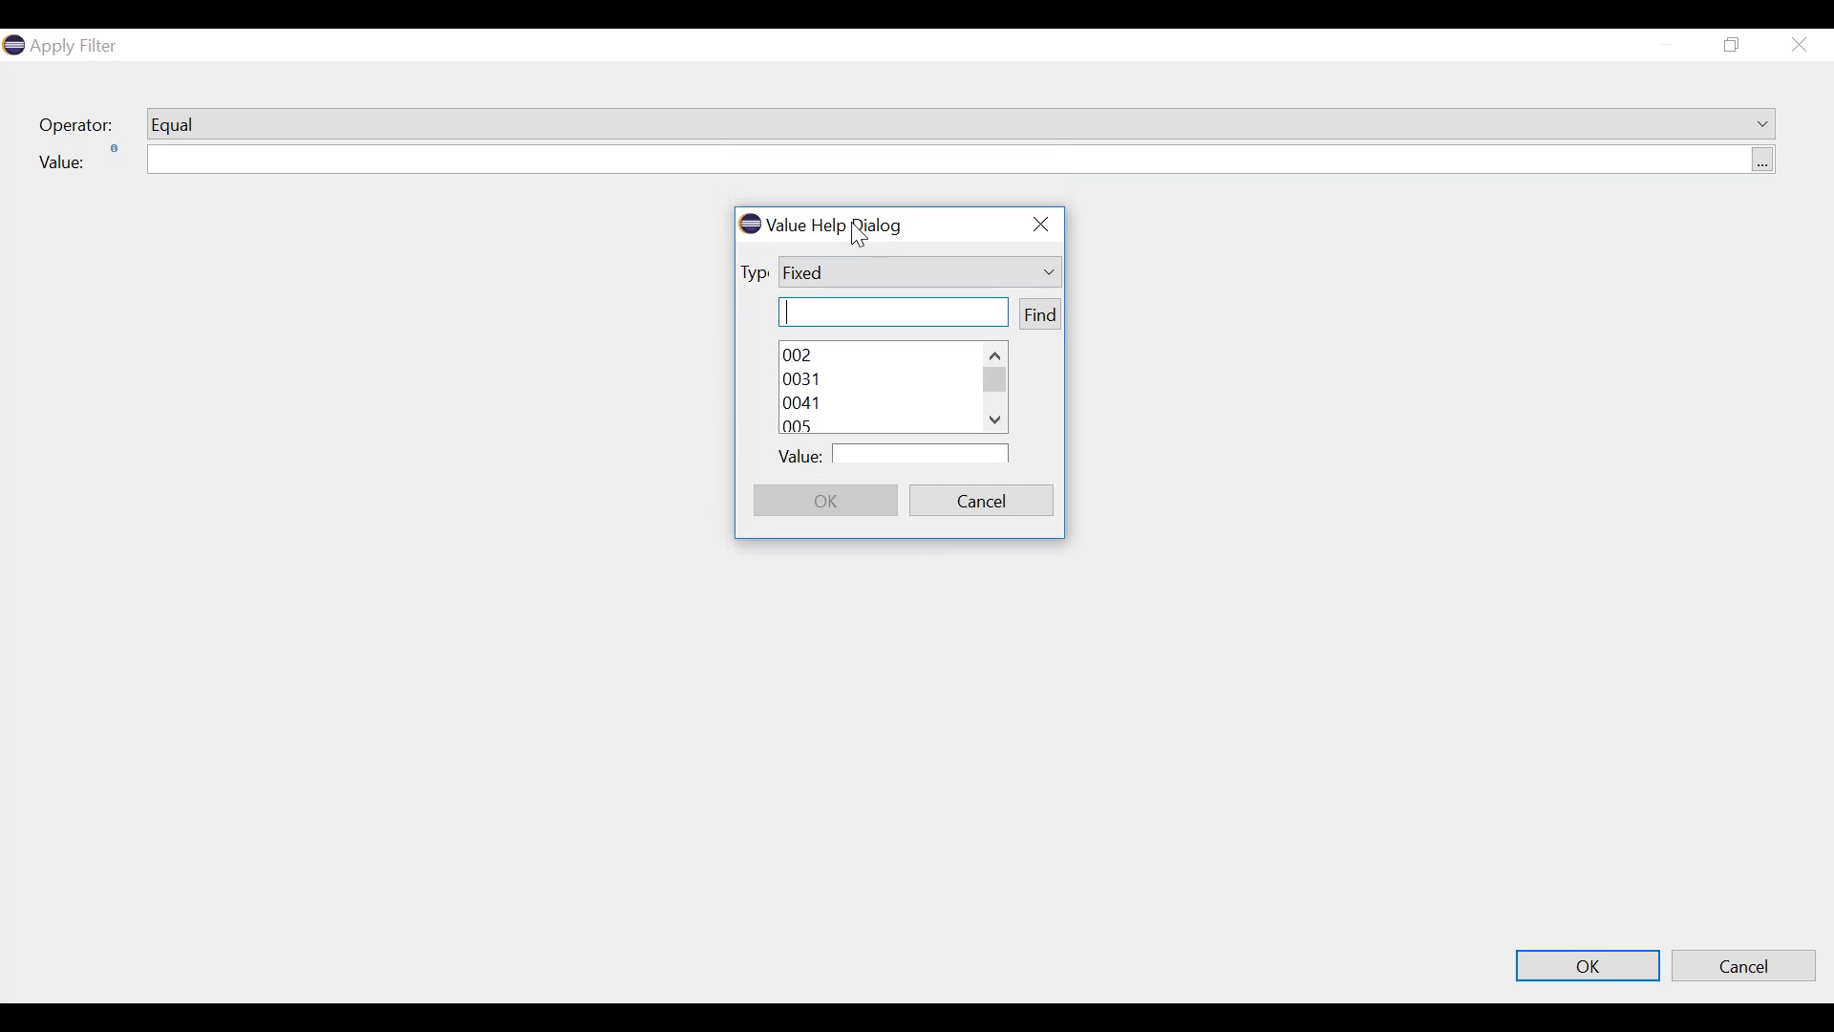
pyautogui.moveTo(1004, 372)
pyautogui.mouseDown()
pyautogui.moveTo(1001, 393)
pyautogui.moveTo(985, 364)
pyautogui.mouseUp()
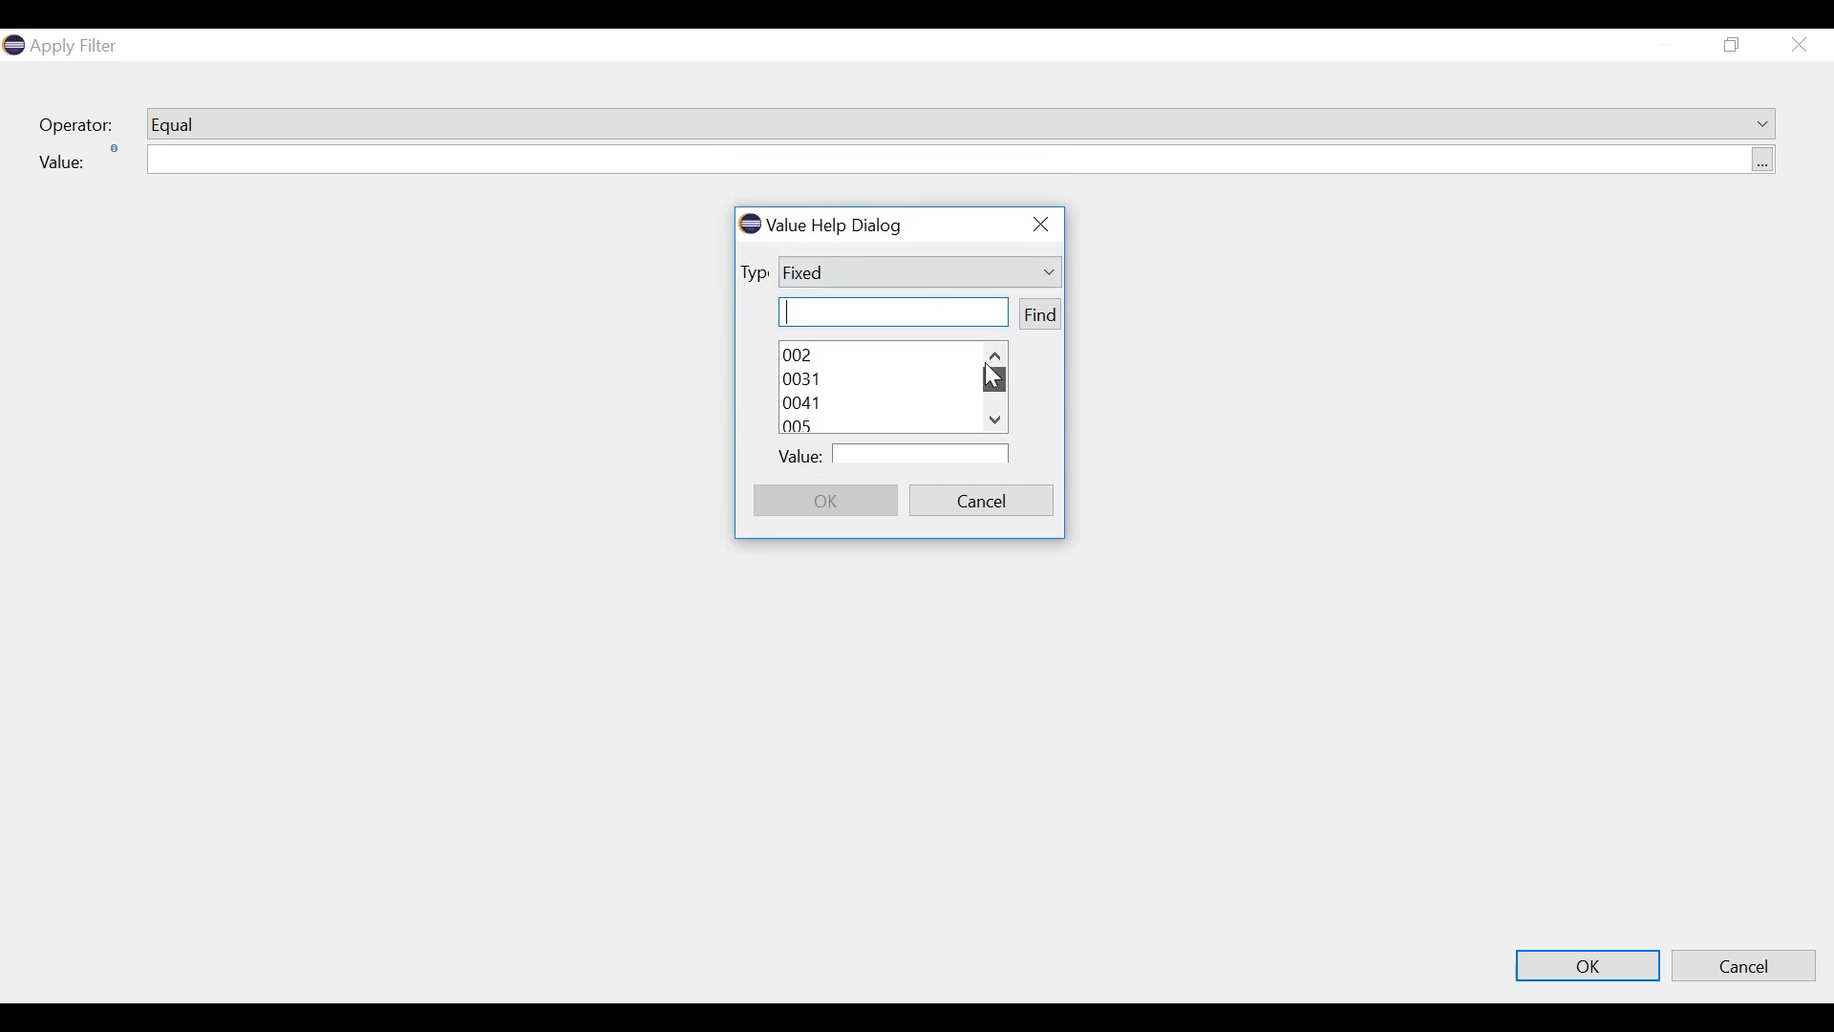
pyautogui.click(972, 279)
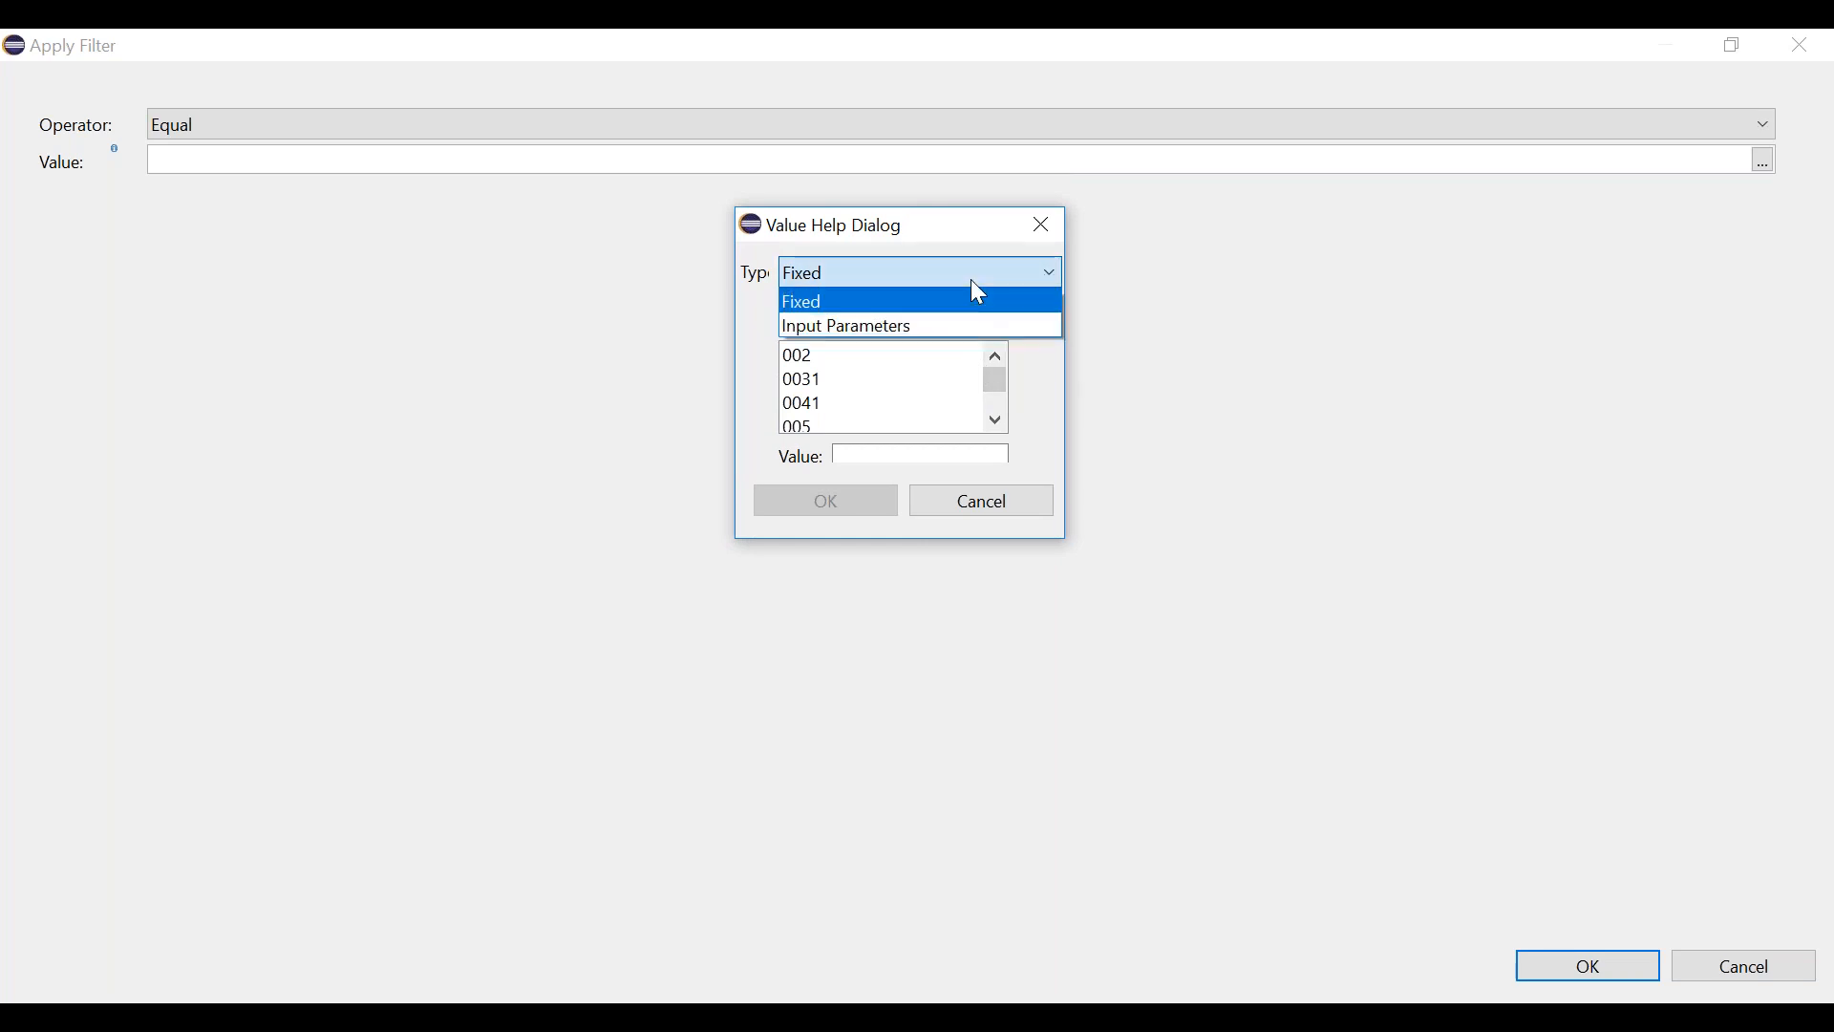
pyautogui.click(907, 325)
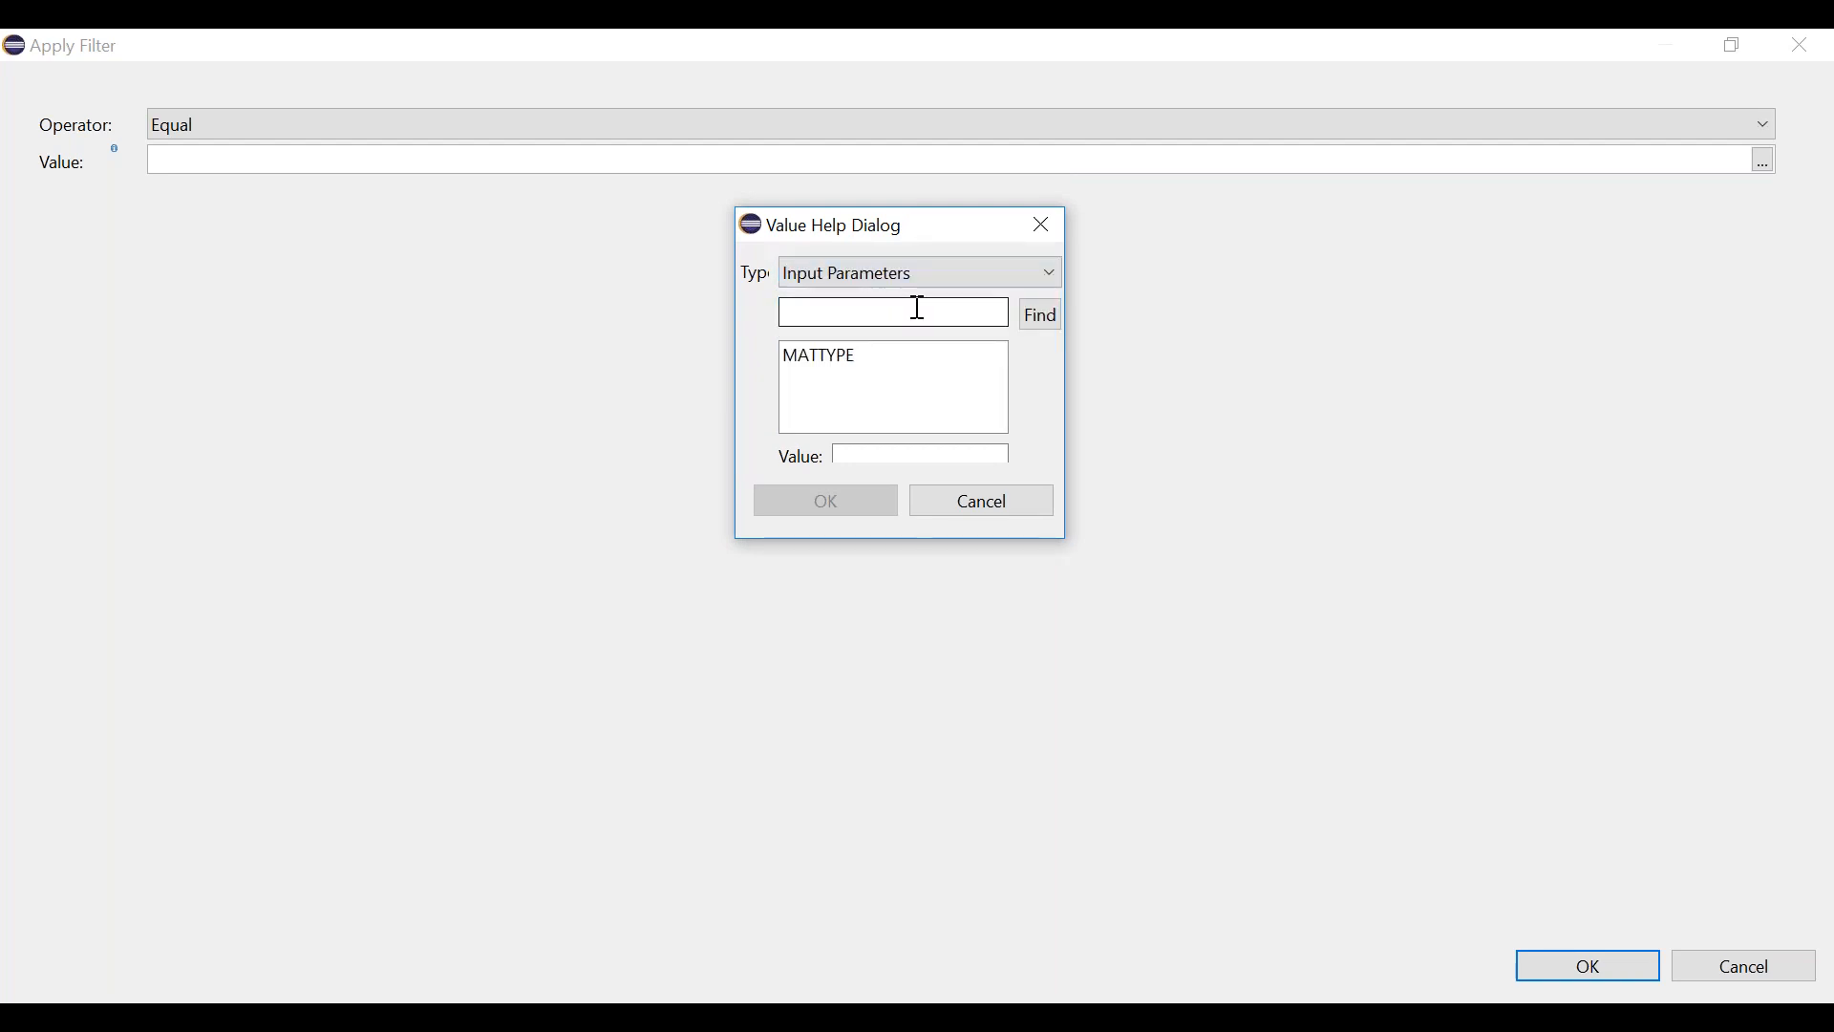
pyautogui.click(835, 351)
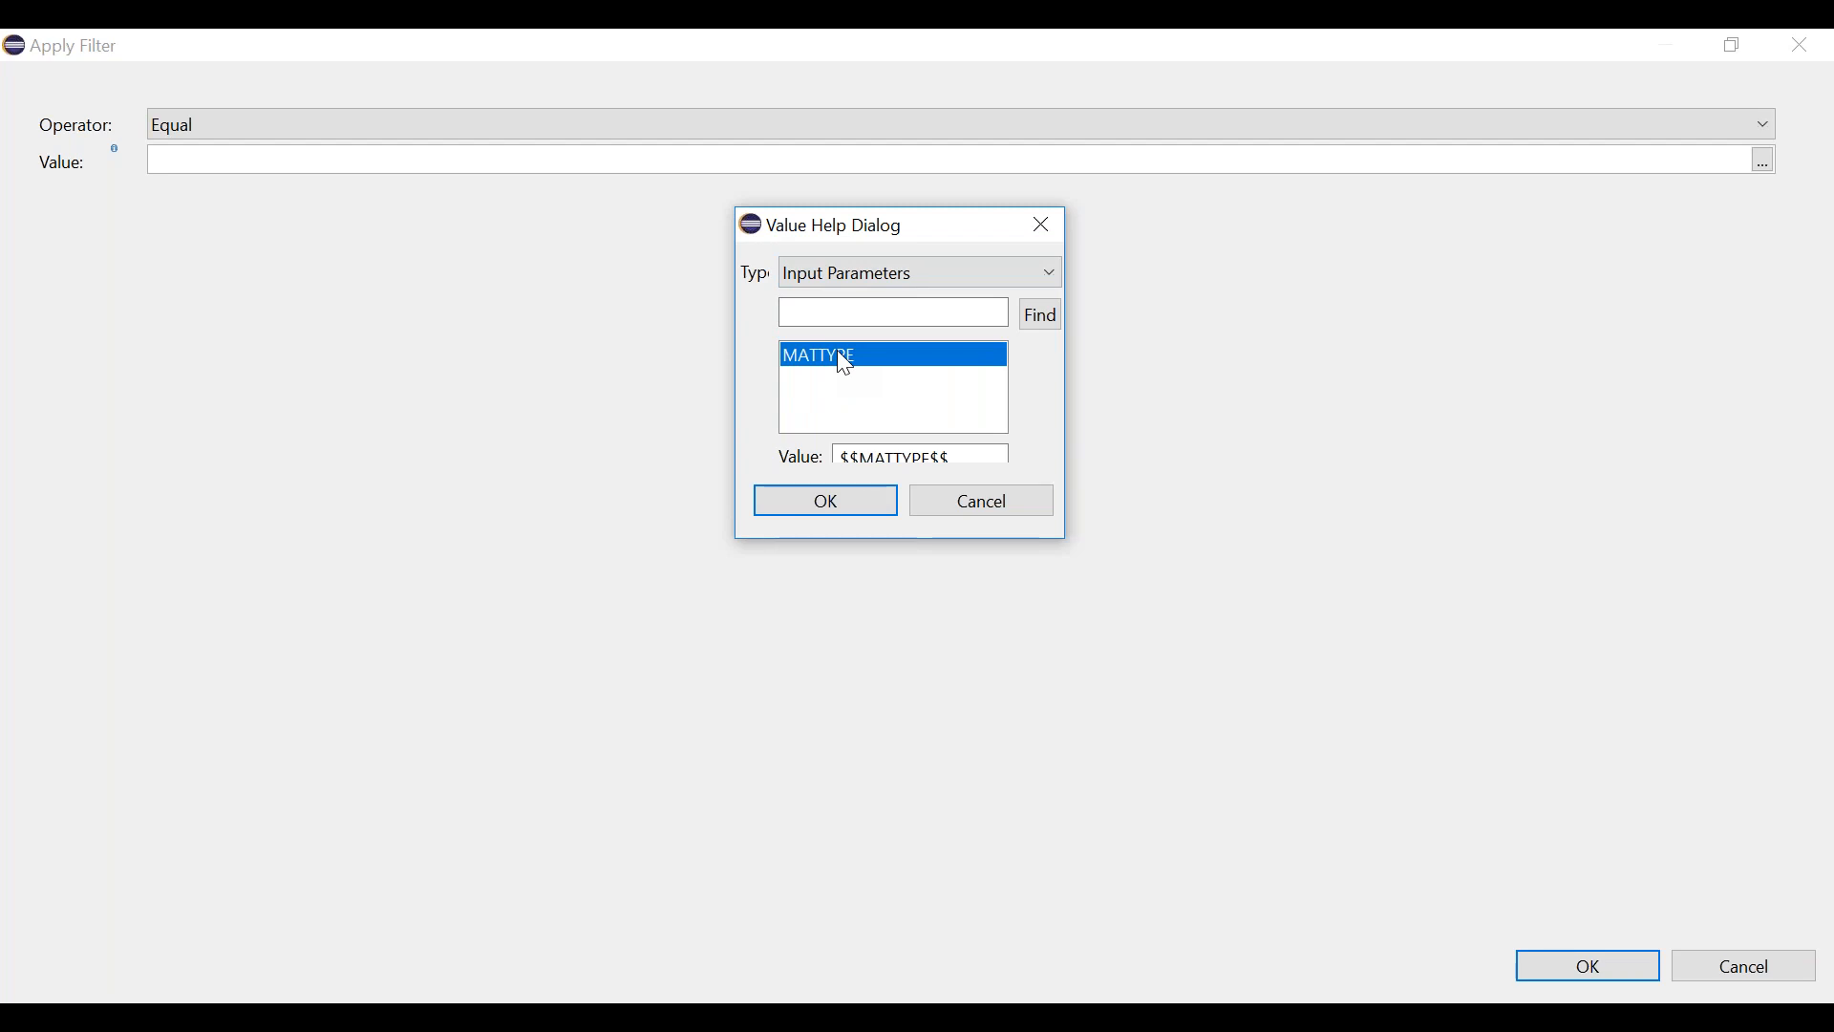
pyautogui.doubleClick(837, 351)
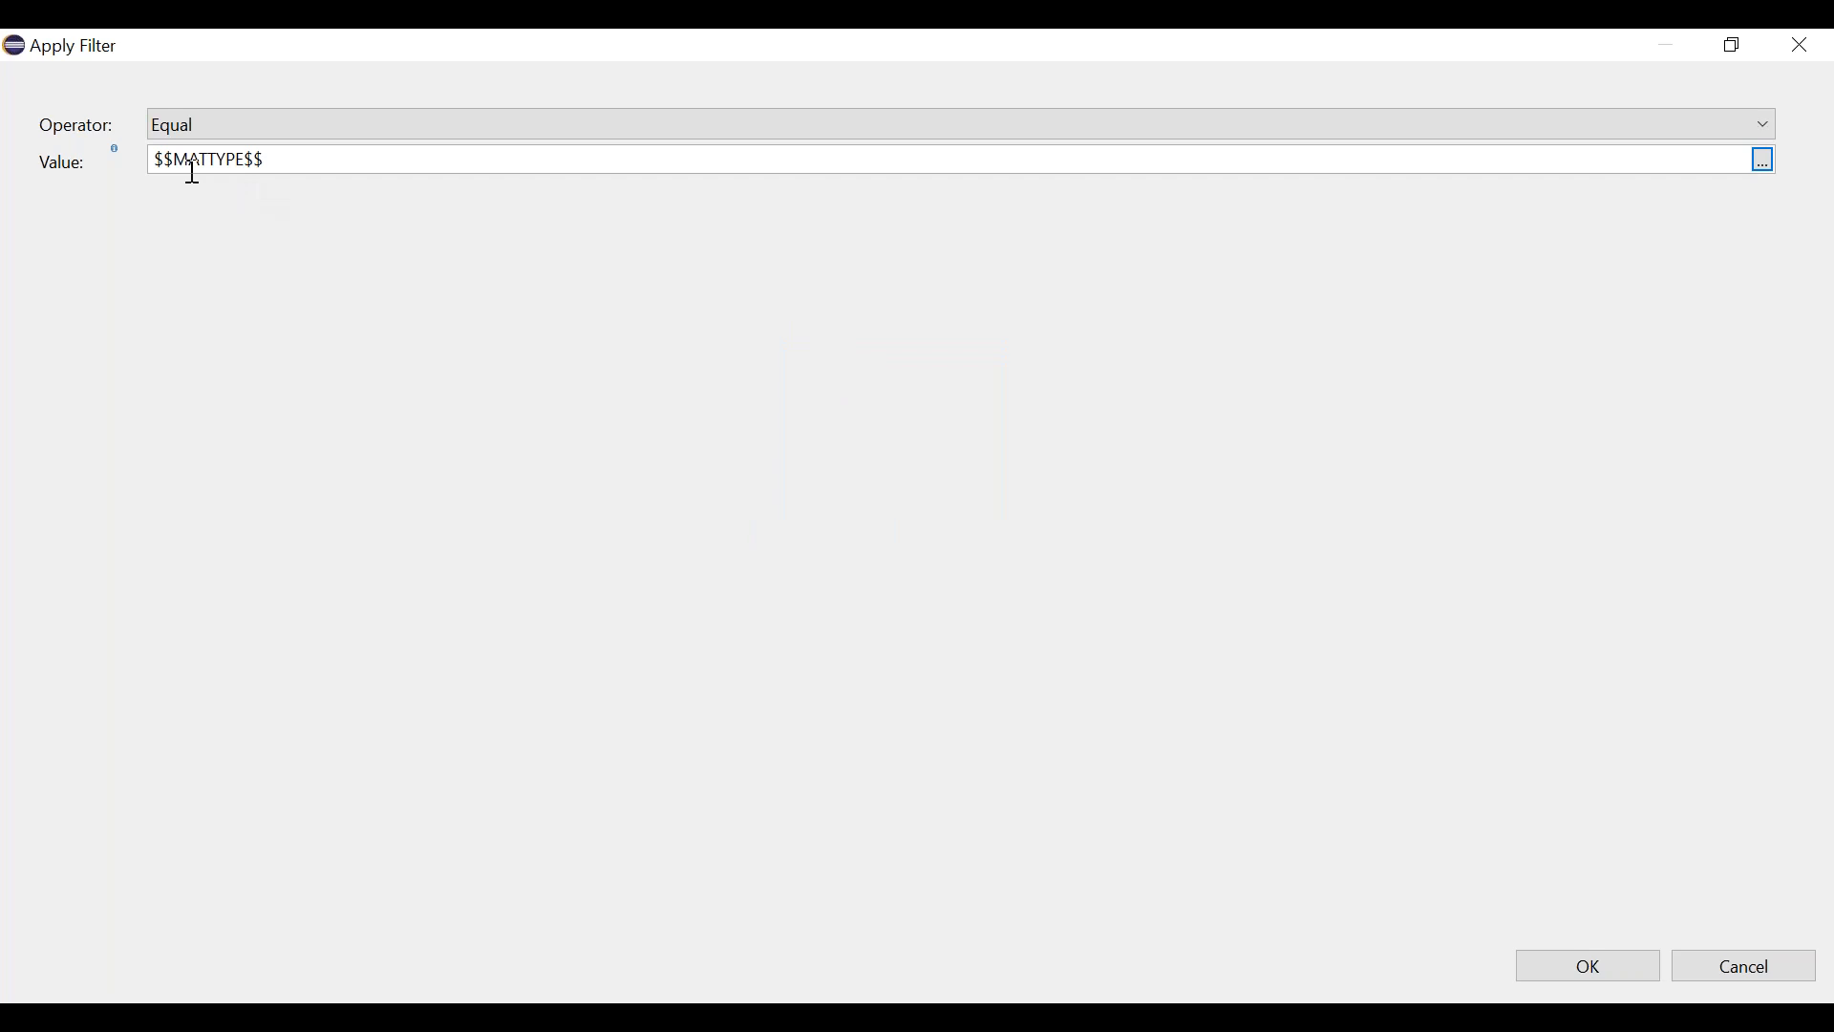
pyautogui.click(1618, 980)
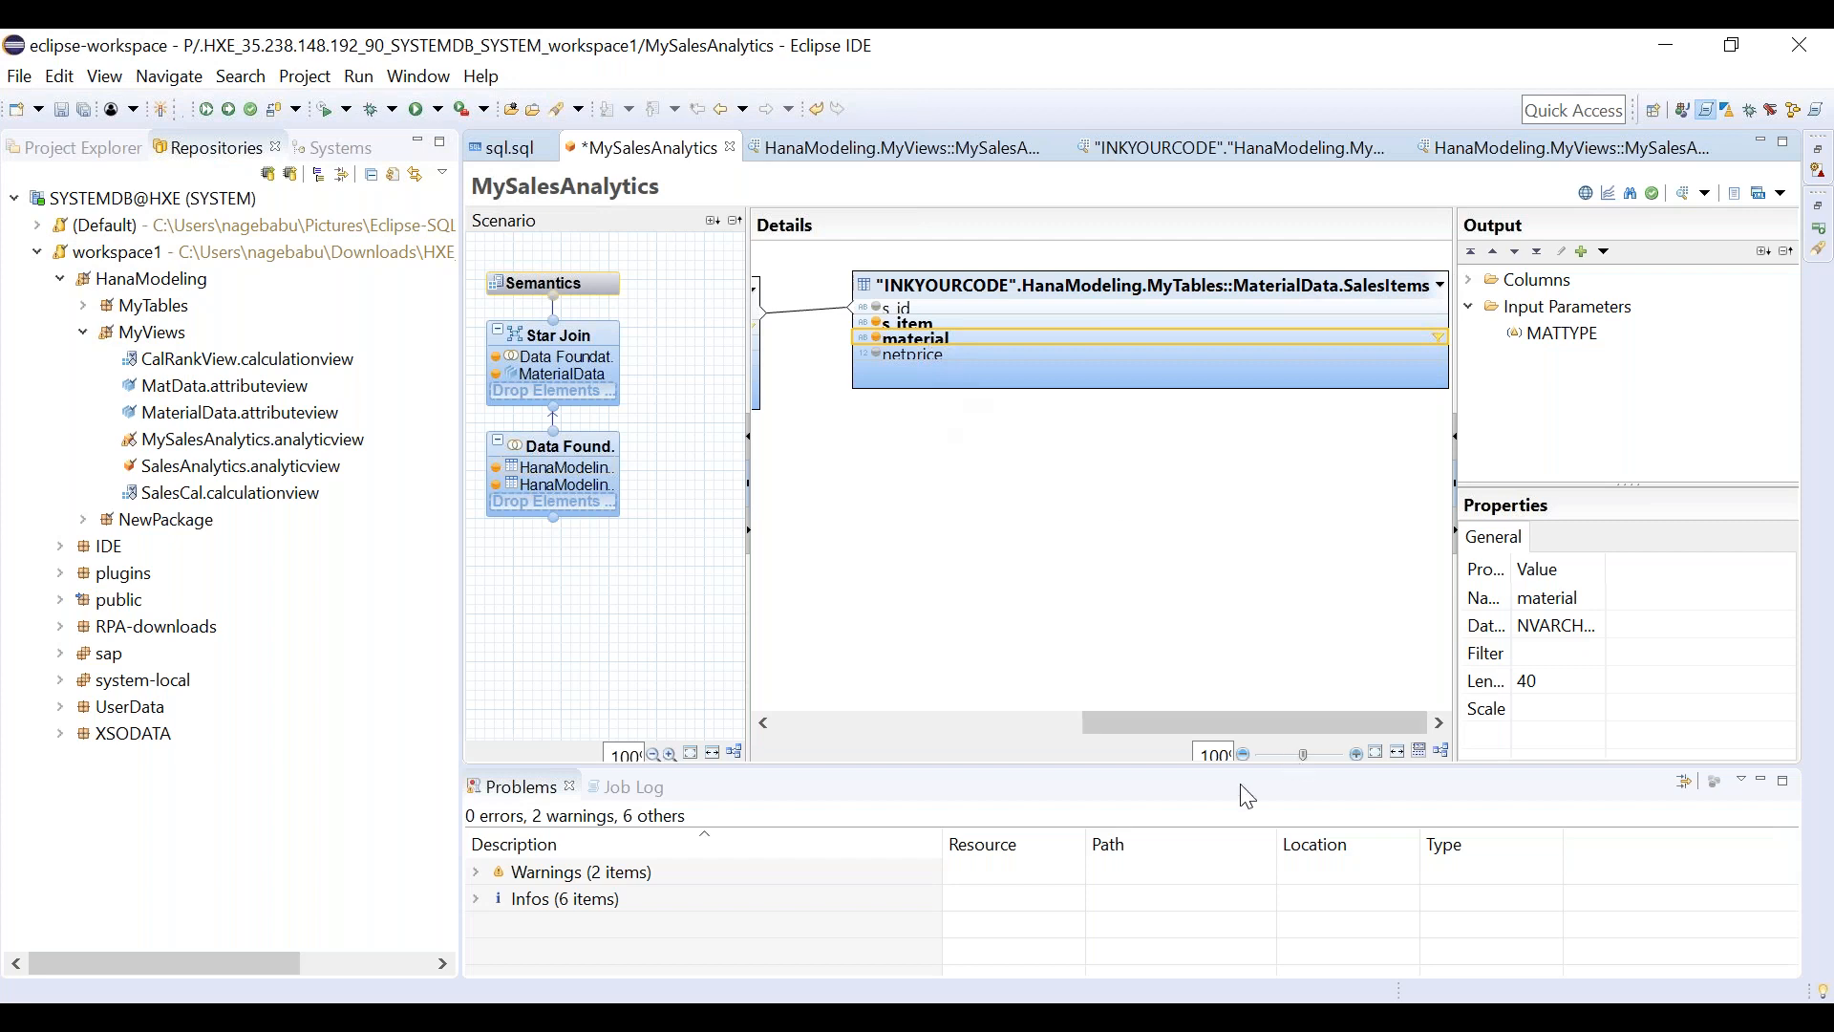
# Save and activate the MySalesAnalytics view, dismiss the activation results and open the job log.
pyautogui.moveTo(1180, 722); pyautogui.dragTo(931, 548)
pyautogui.rightClick(932, 548)
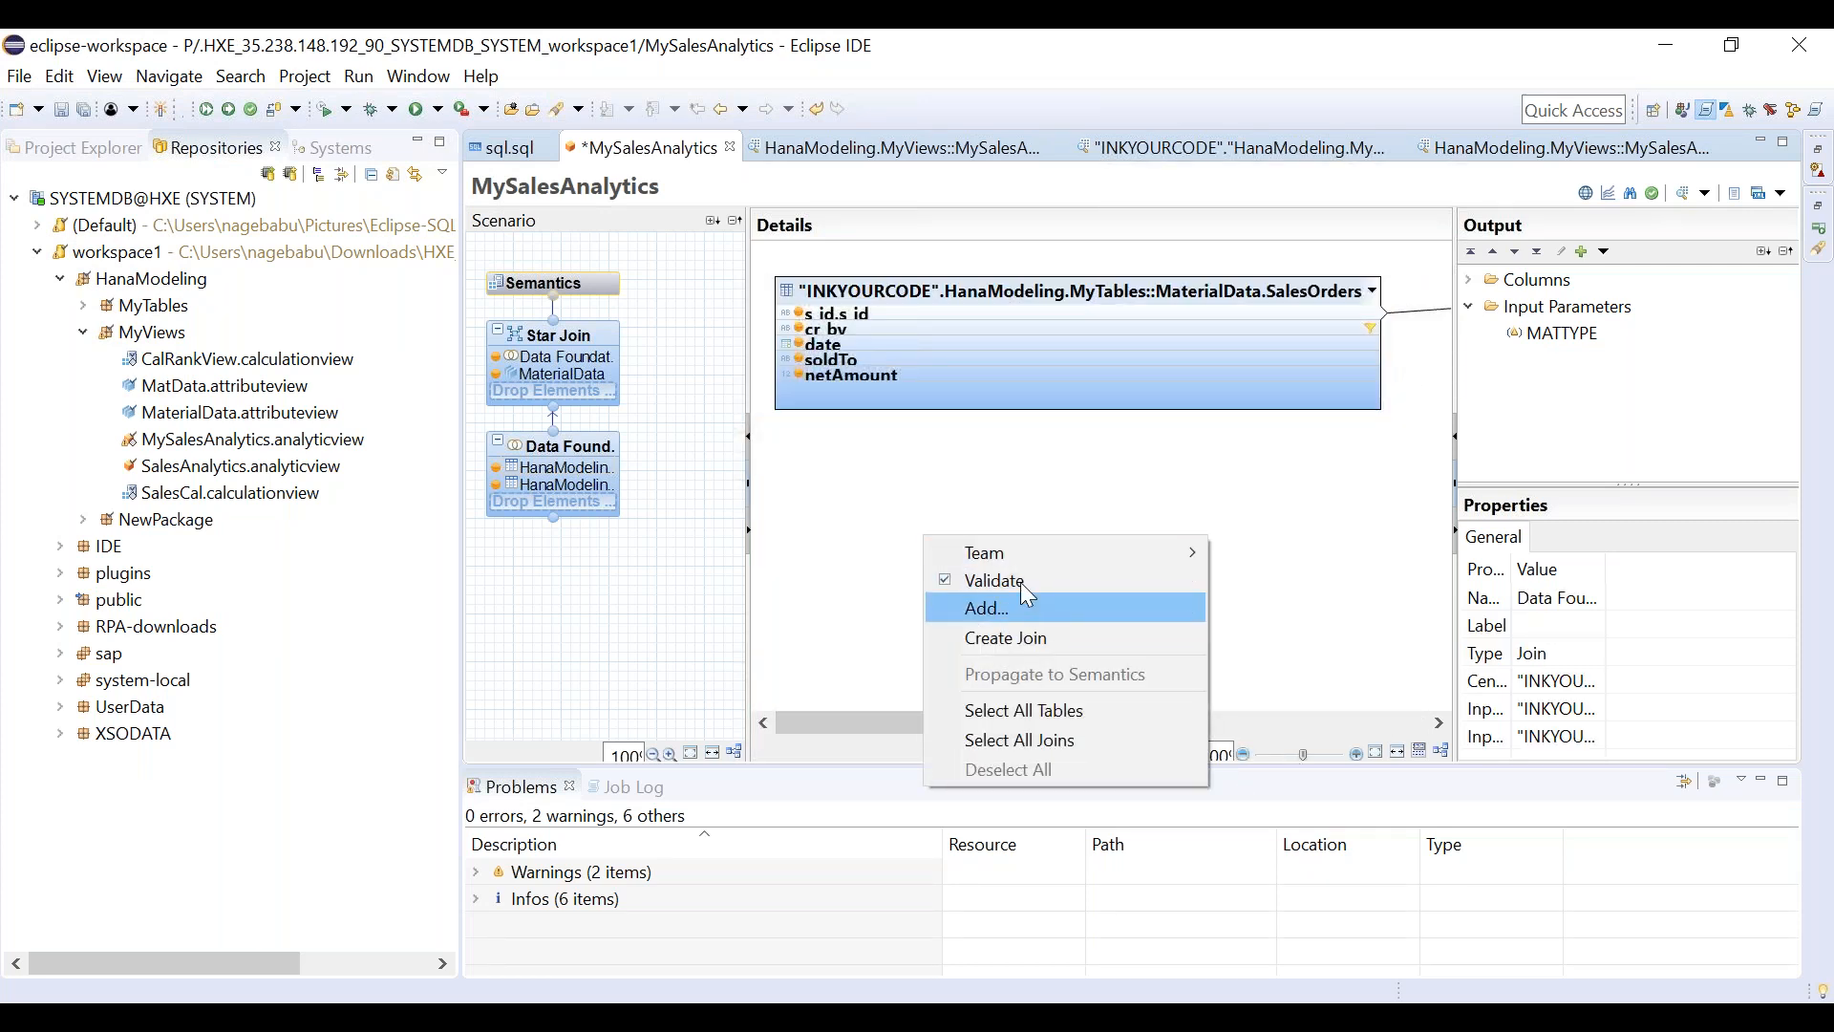
pyautogui.moveTo(1013, 554)
pyautogui.click(732, 723)
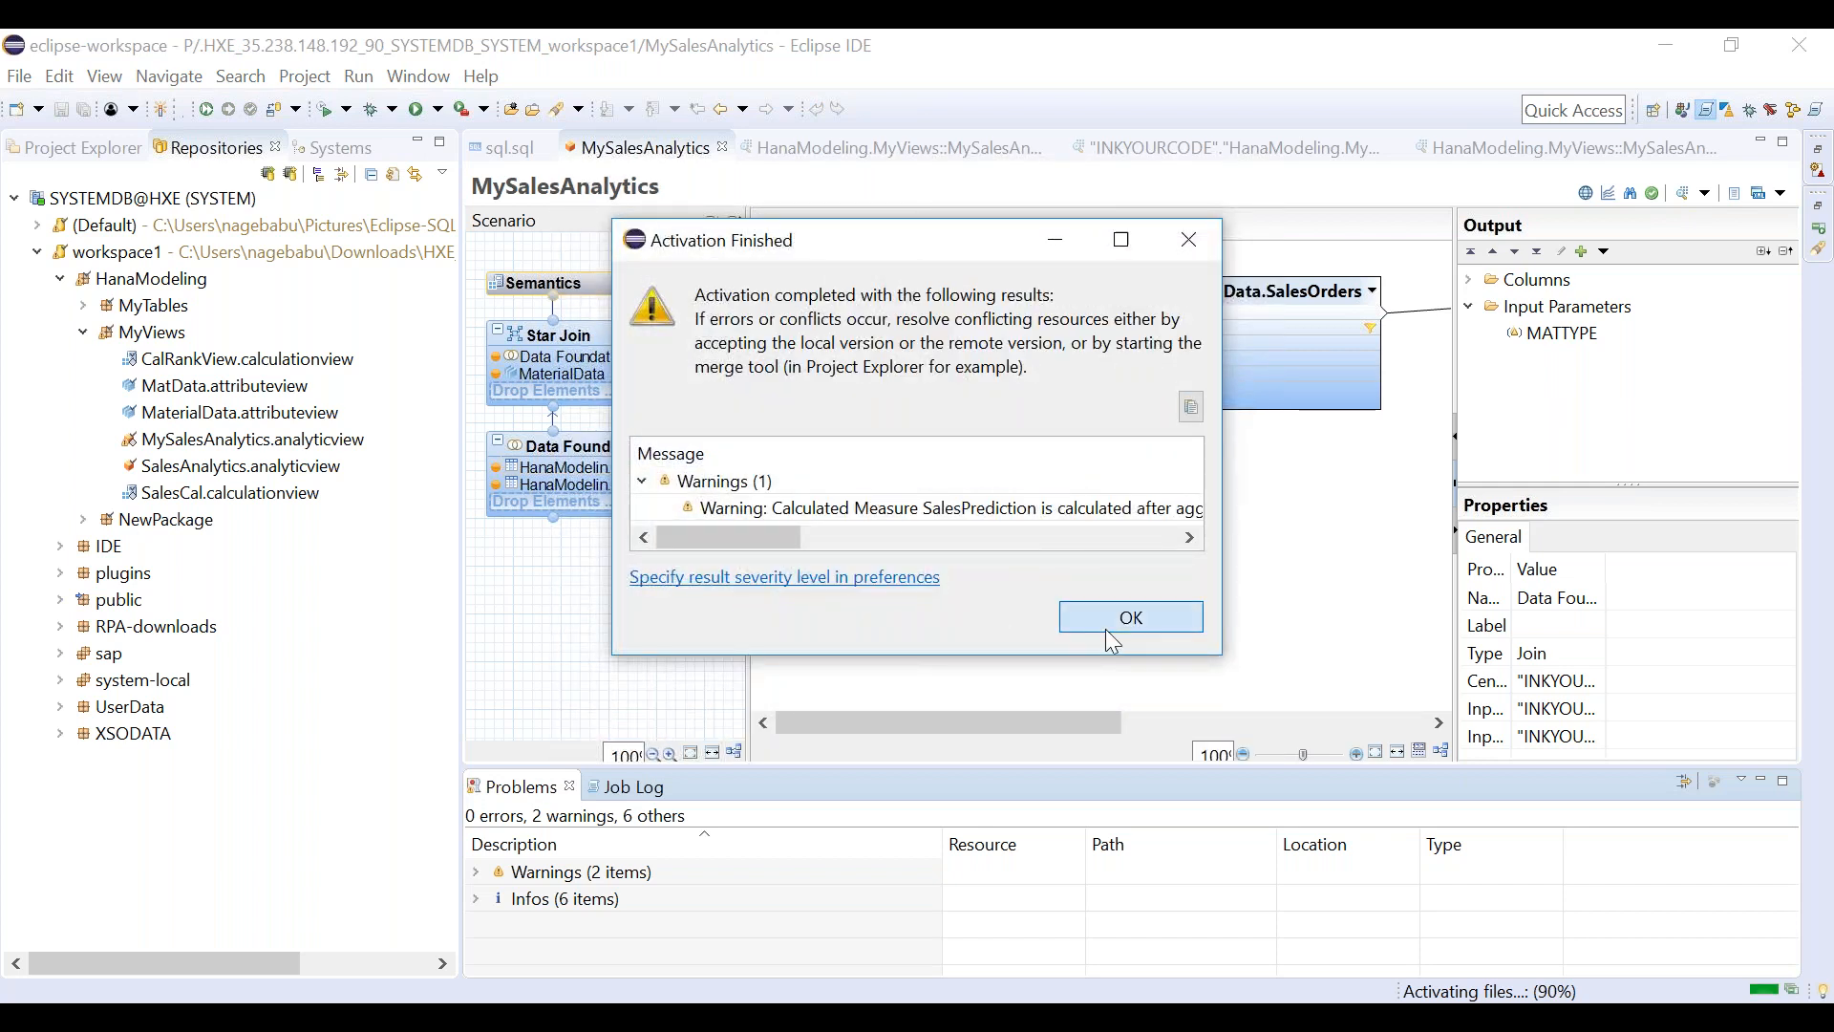
pyautogui.click(1113, 638)
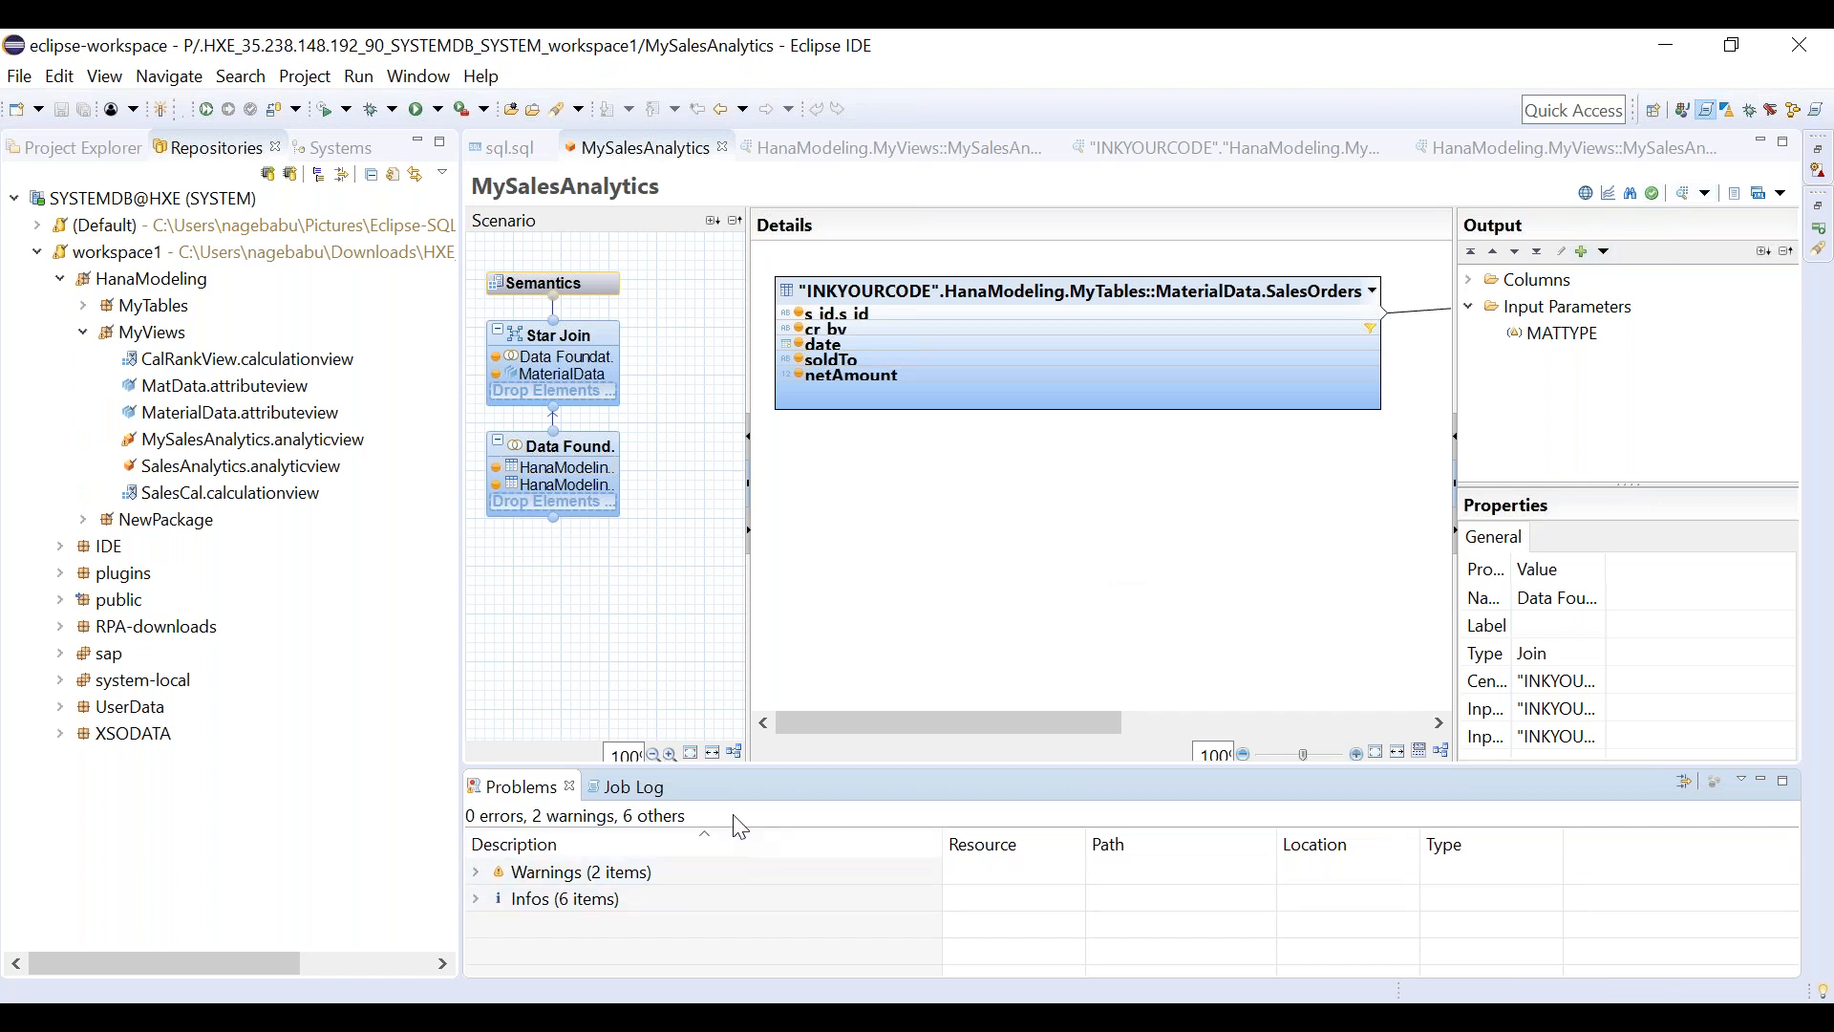
pyautogui.click(658, 803)
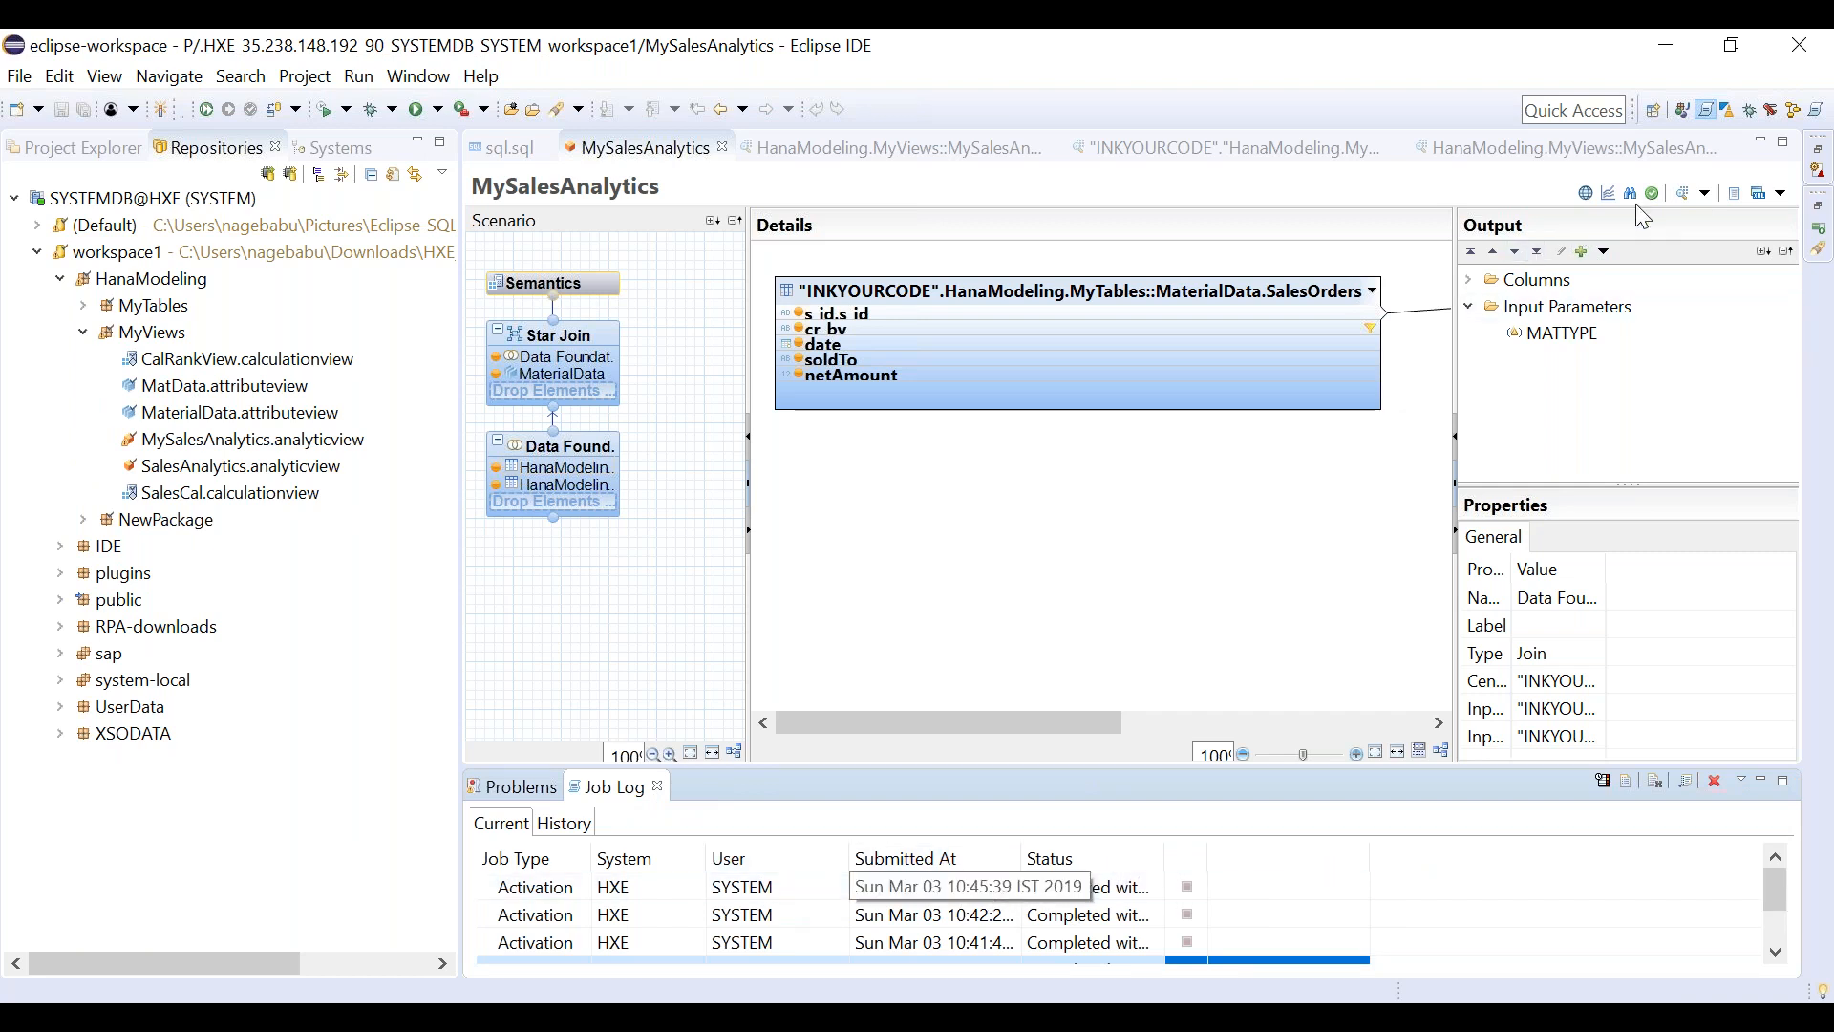
pyautogui.click(1686, 197)
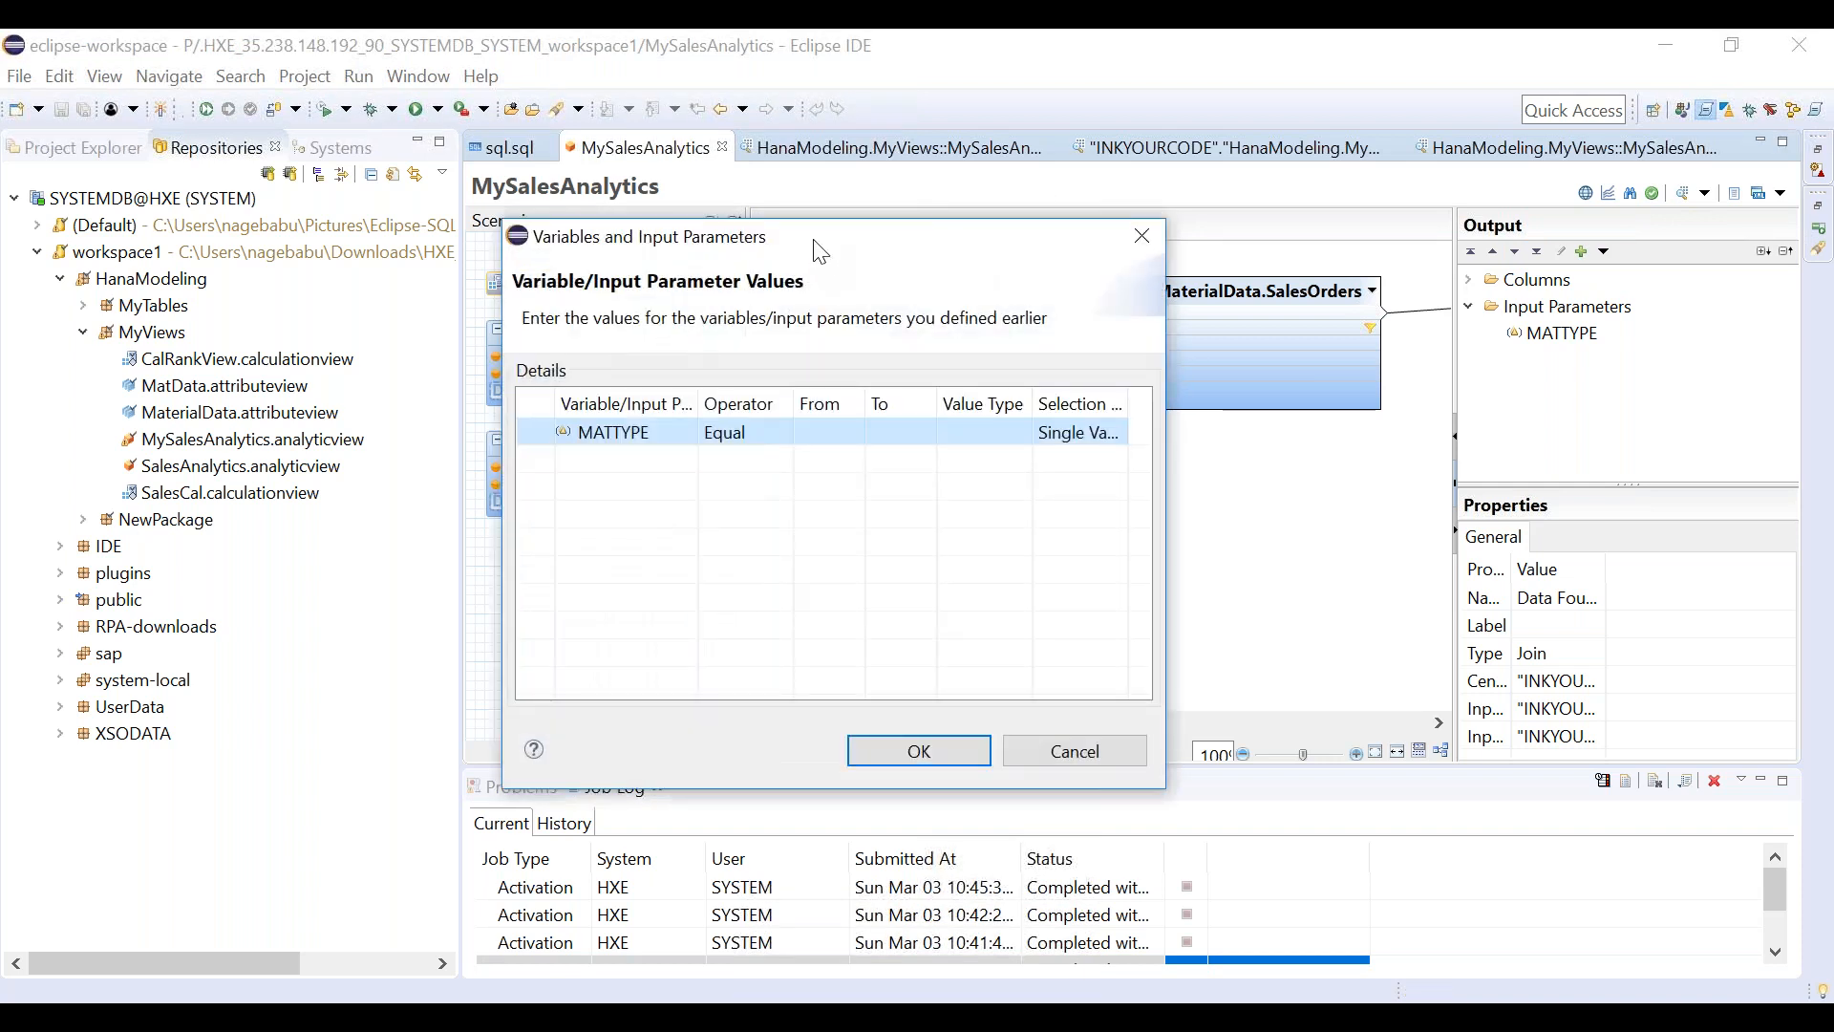
pyautogui.moveTo(825, 236); pyautogui.dragTo(892, 226)
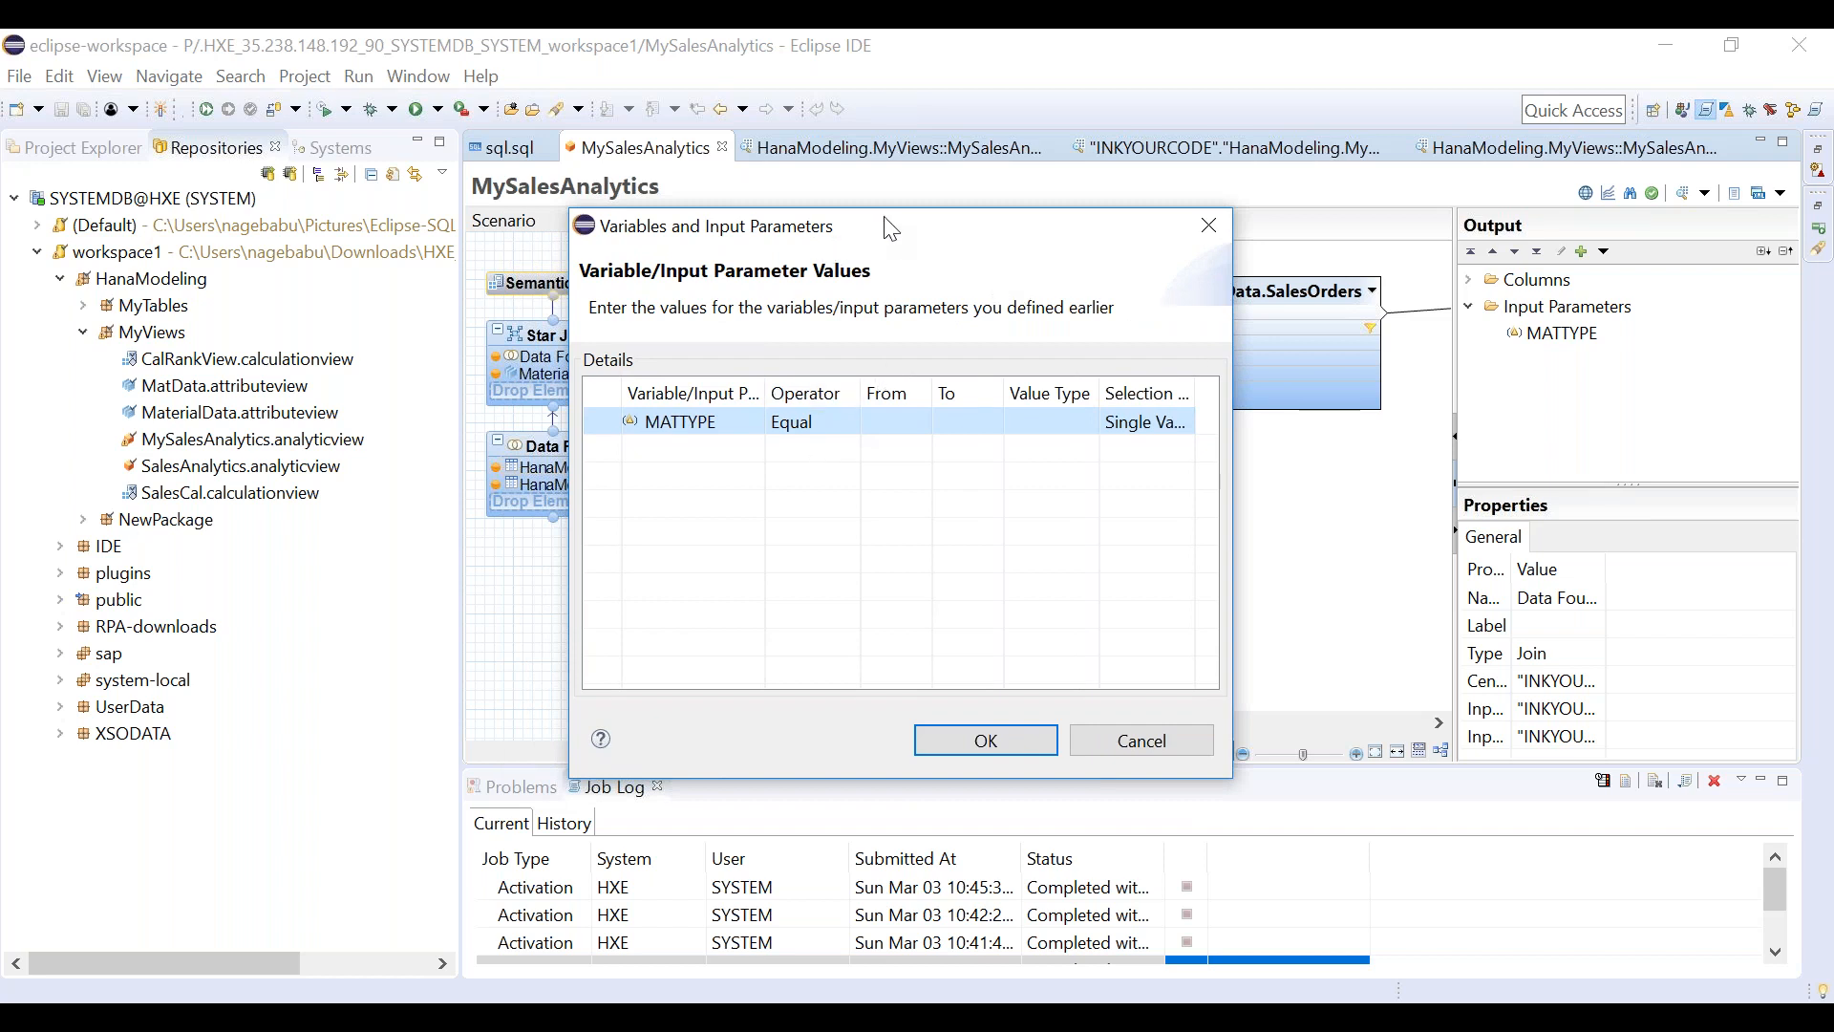
pyautogui.click(889, 413)
pyautogui.click(922, 423)
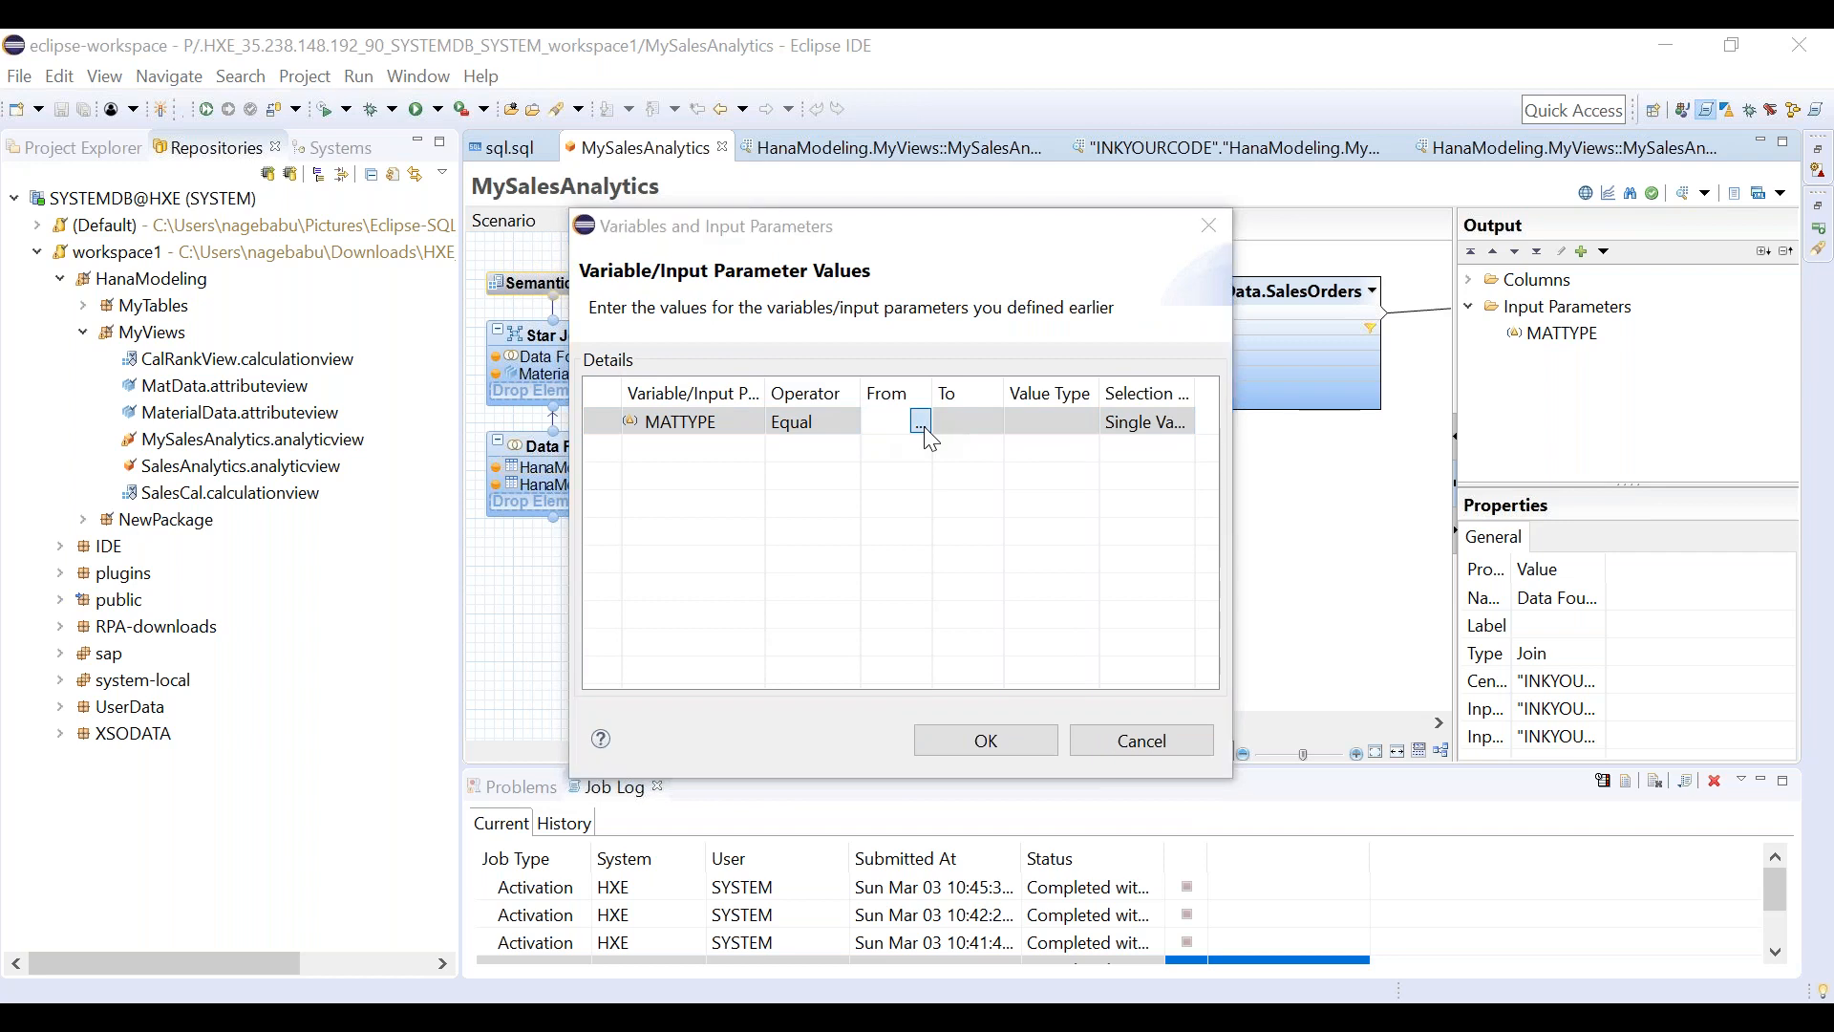
pyautogui.click(961, 528)
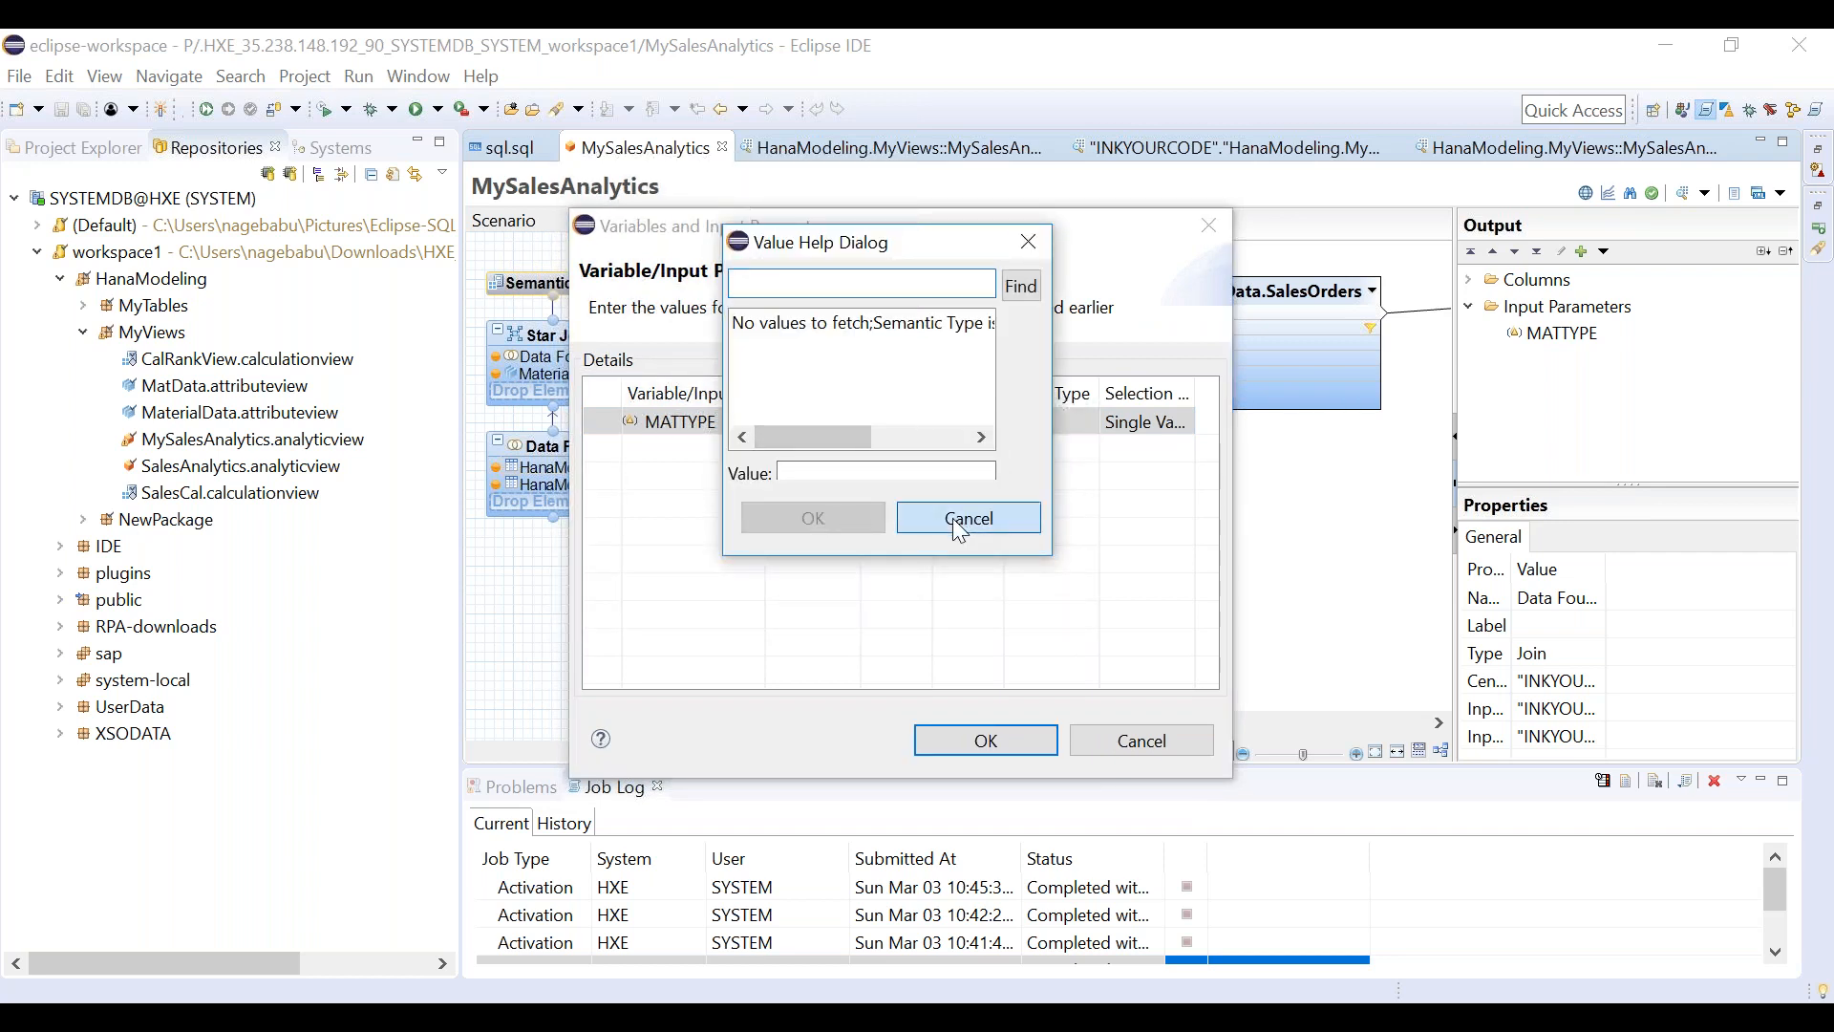
pyautogui.click(884, 426)
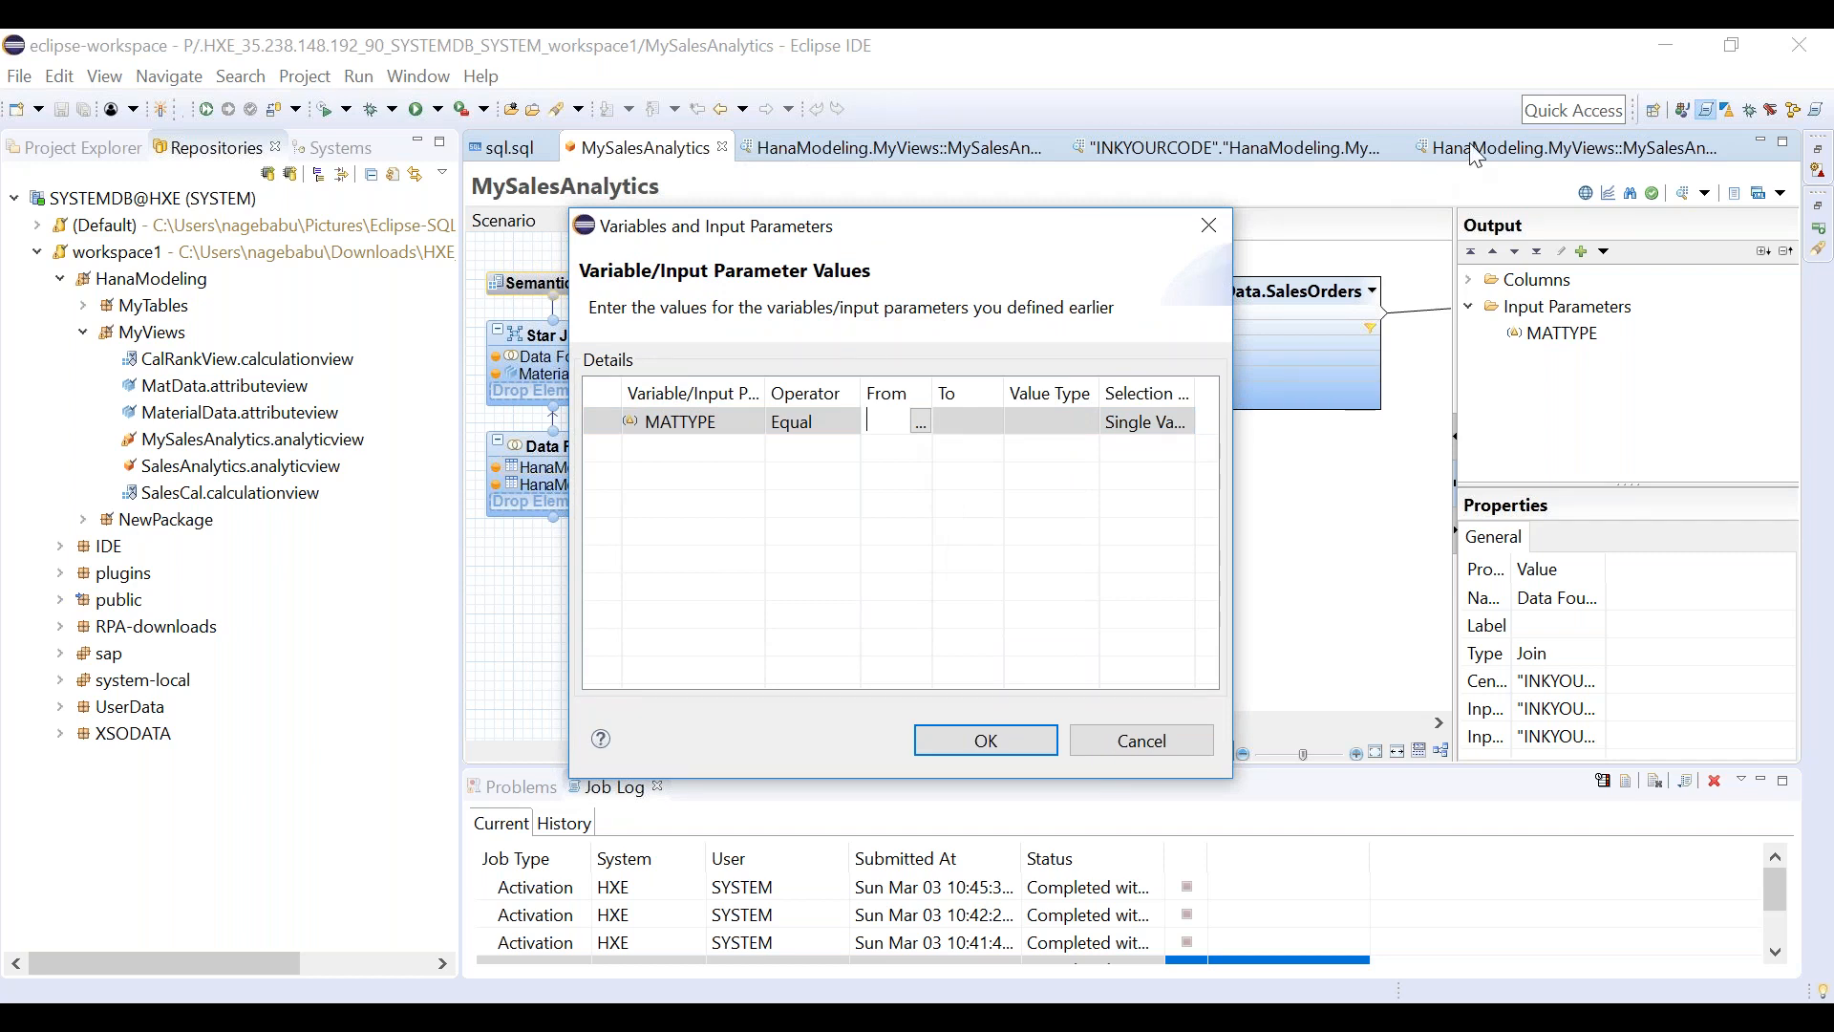
pyautogui.click(1116, 736)
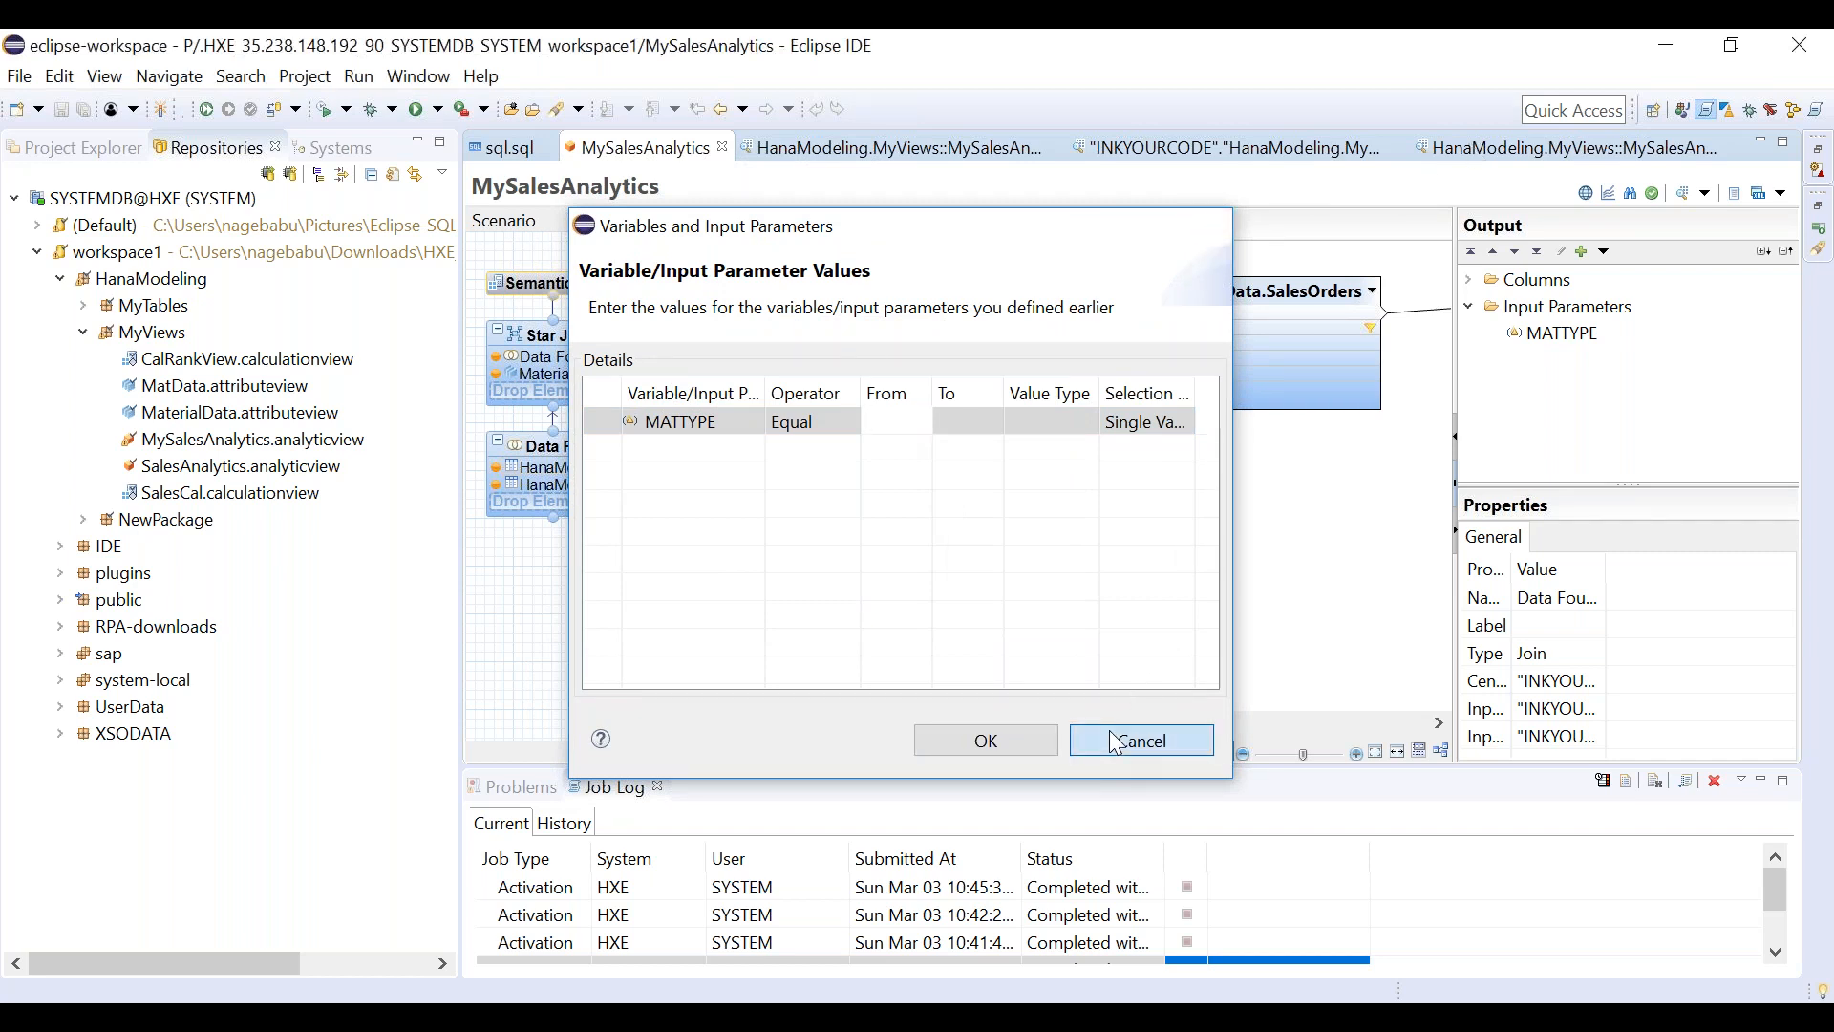
# Check the existing raw data previews of SalesOrders and MySalesAnalytics for a usable material value.
pyautogui.click(1307, 155)
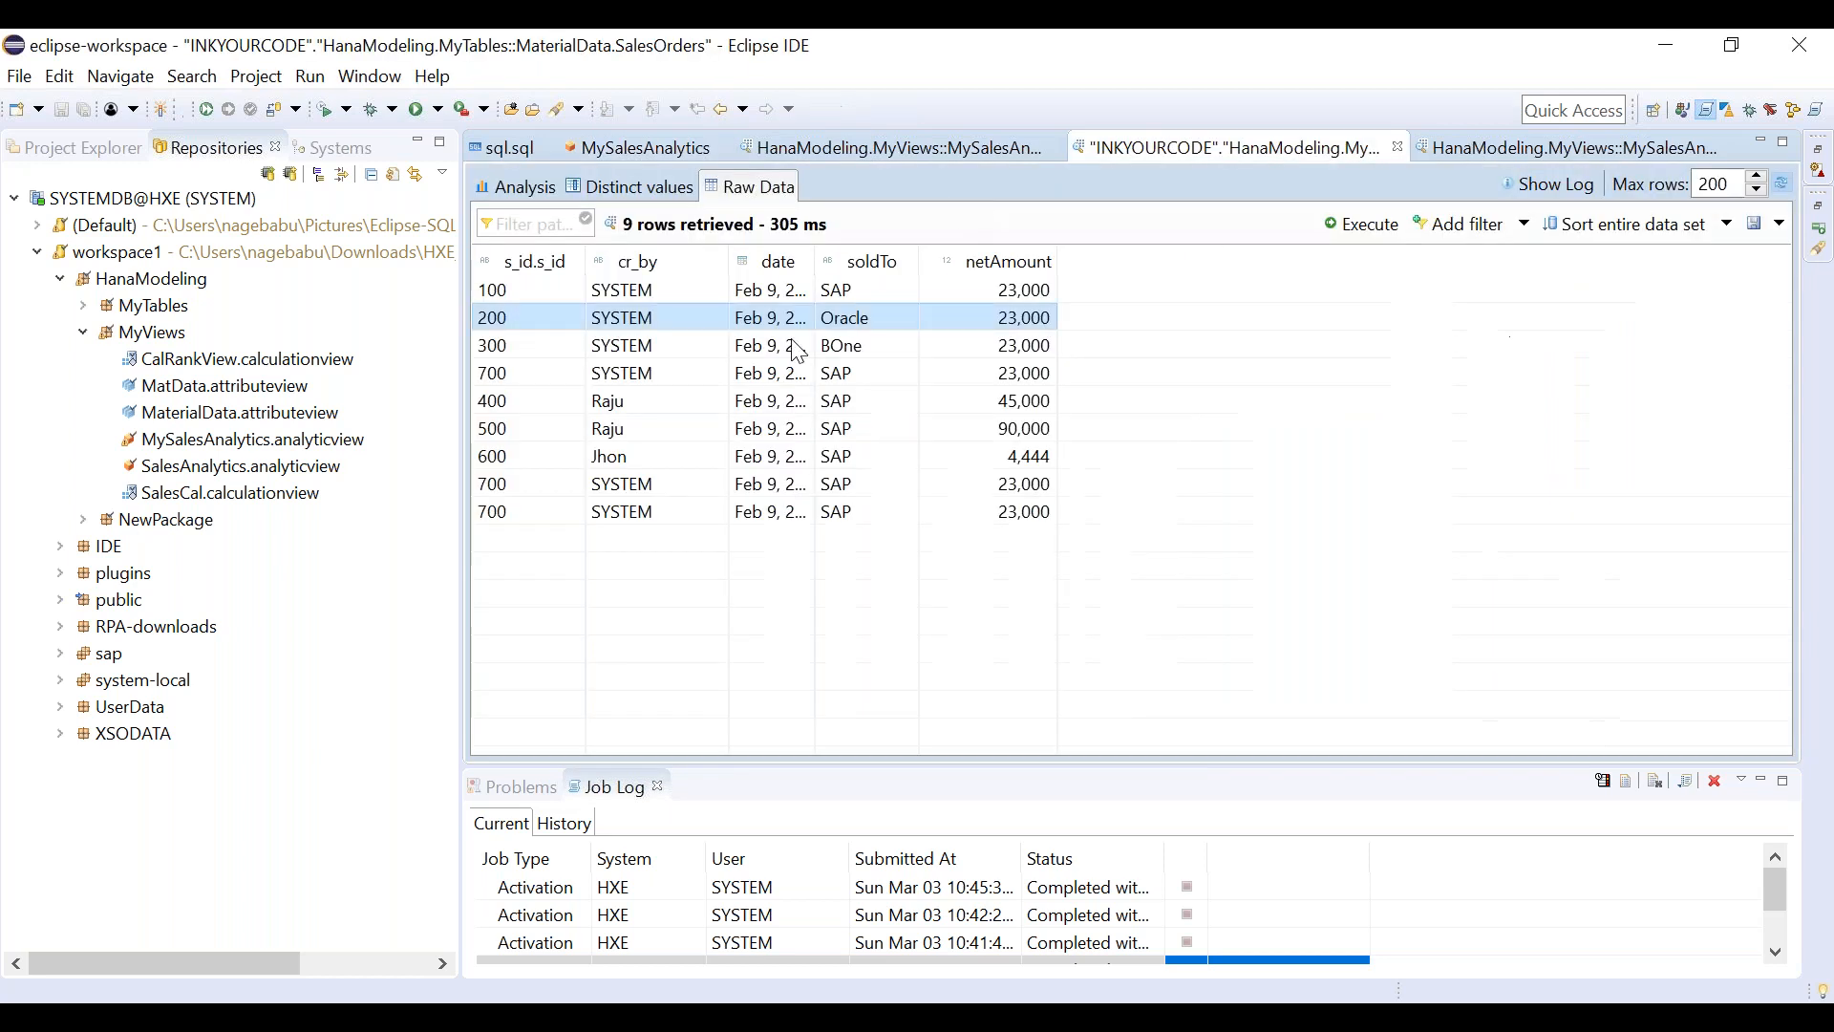
pyautogui.click(1567, 148)
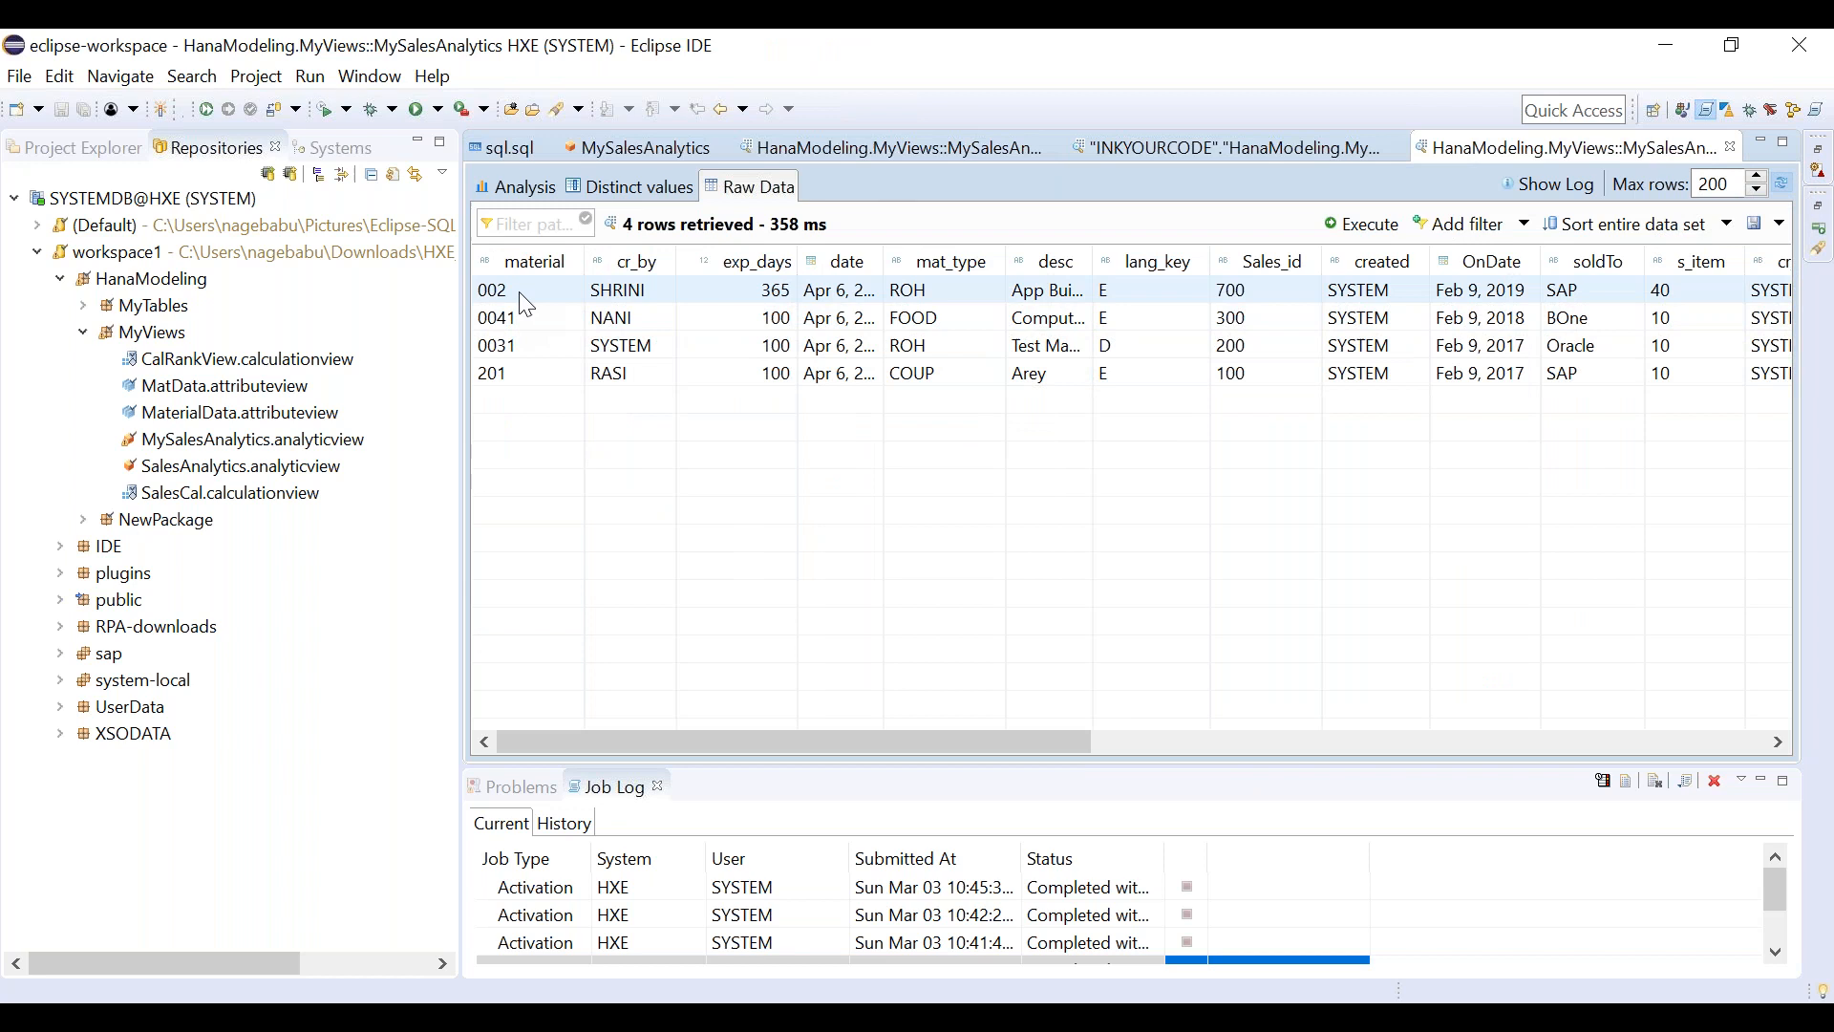
pyautogui.click(625, 151)
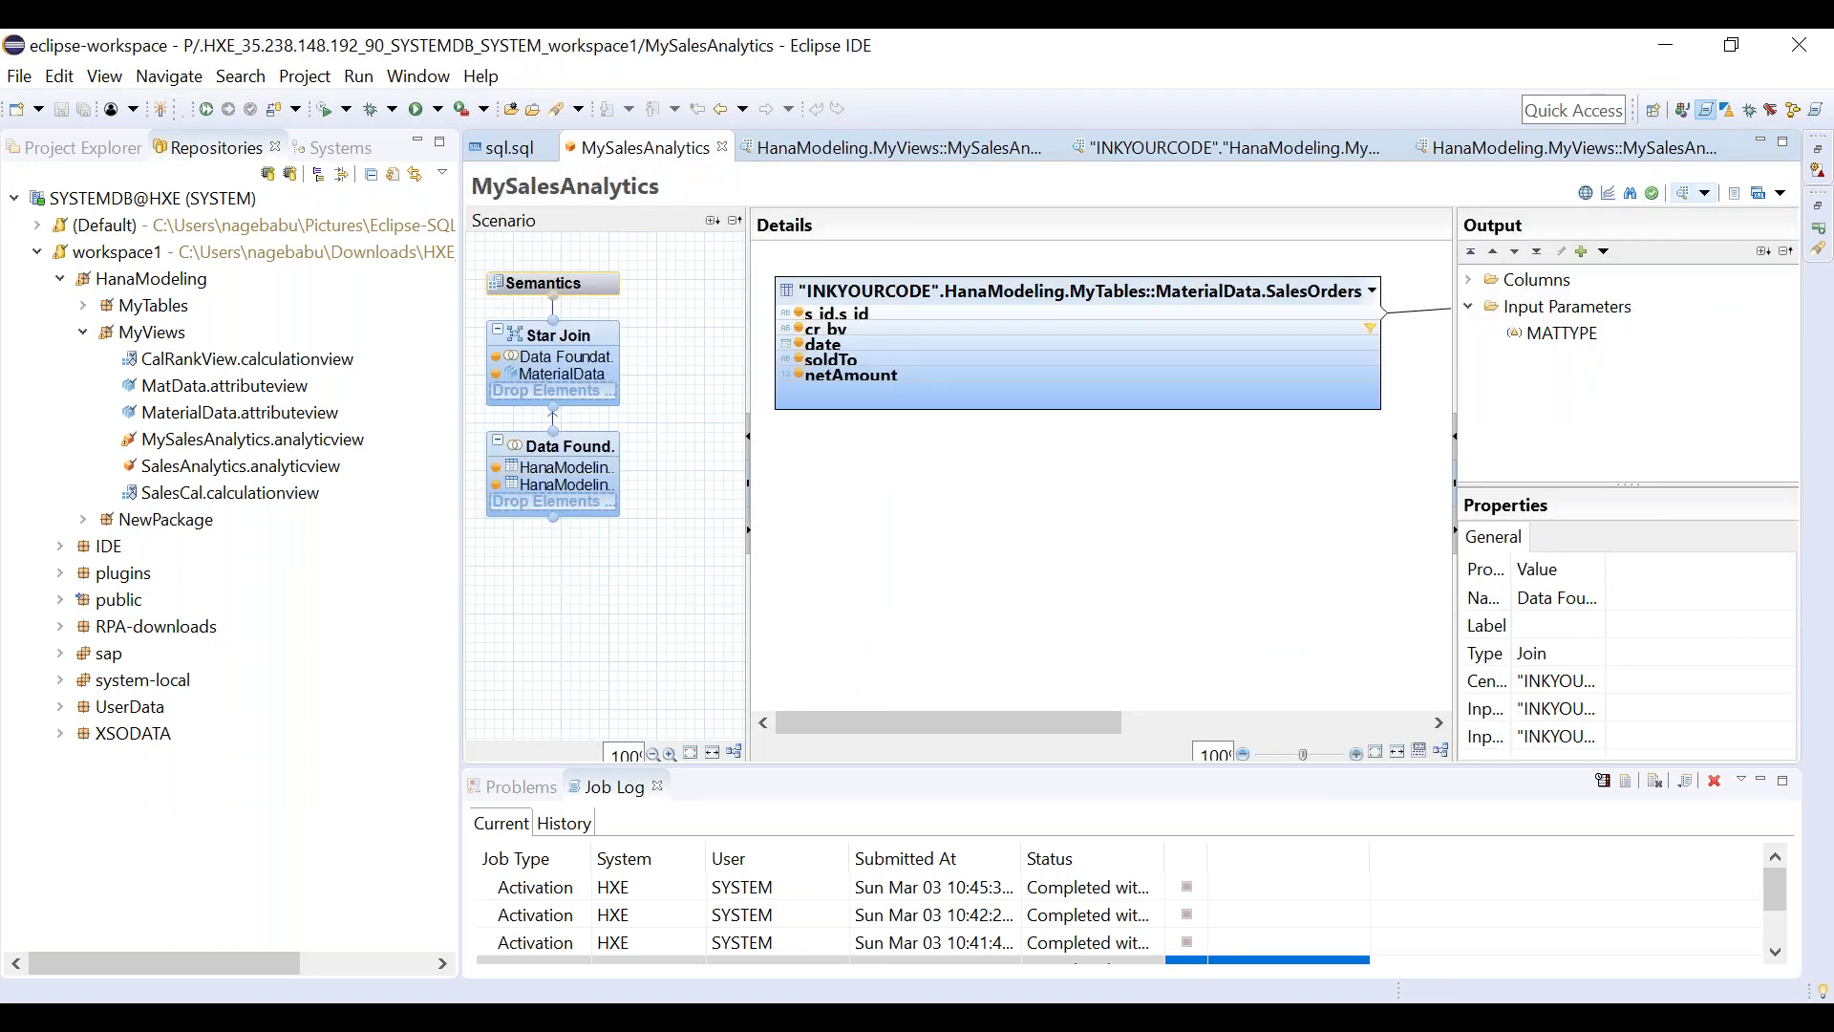
pyautogui.click(1515, 151)
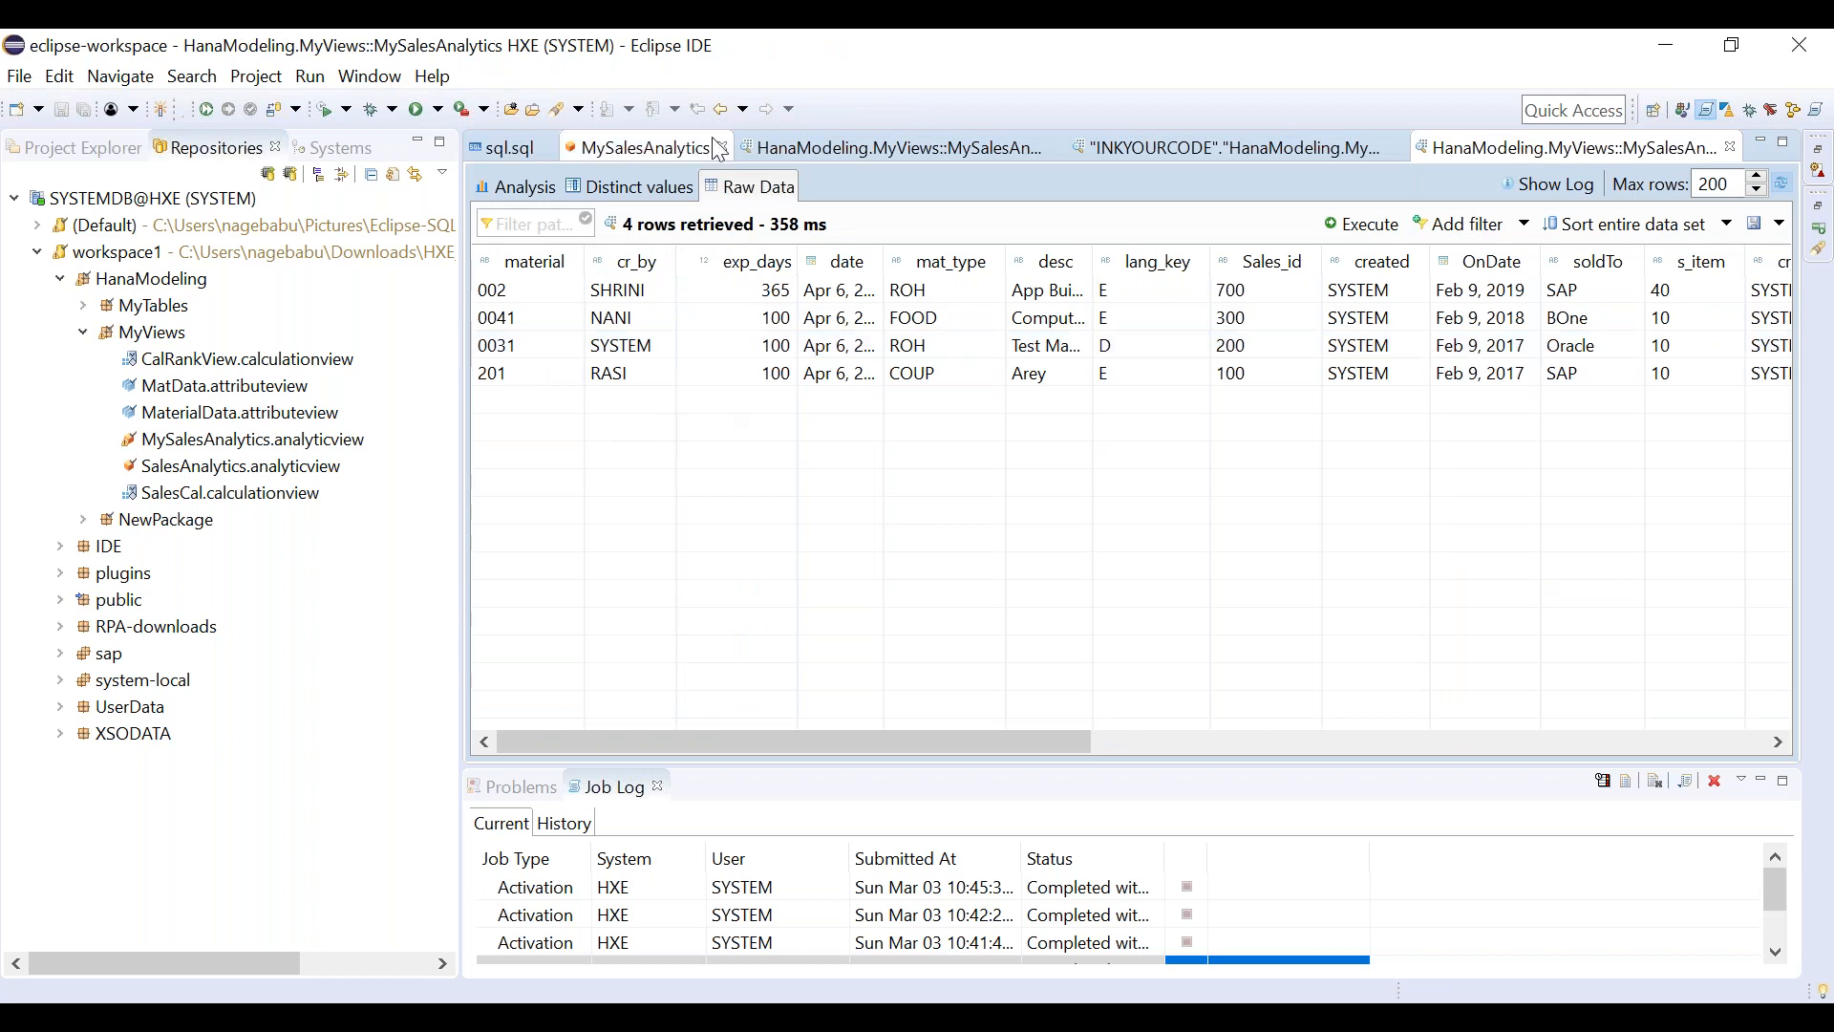
pyautogui.click(678, 153)
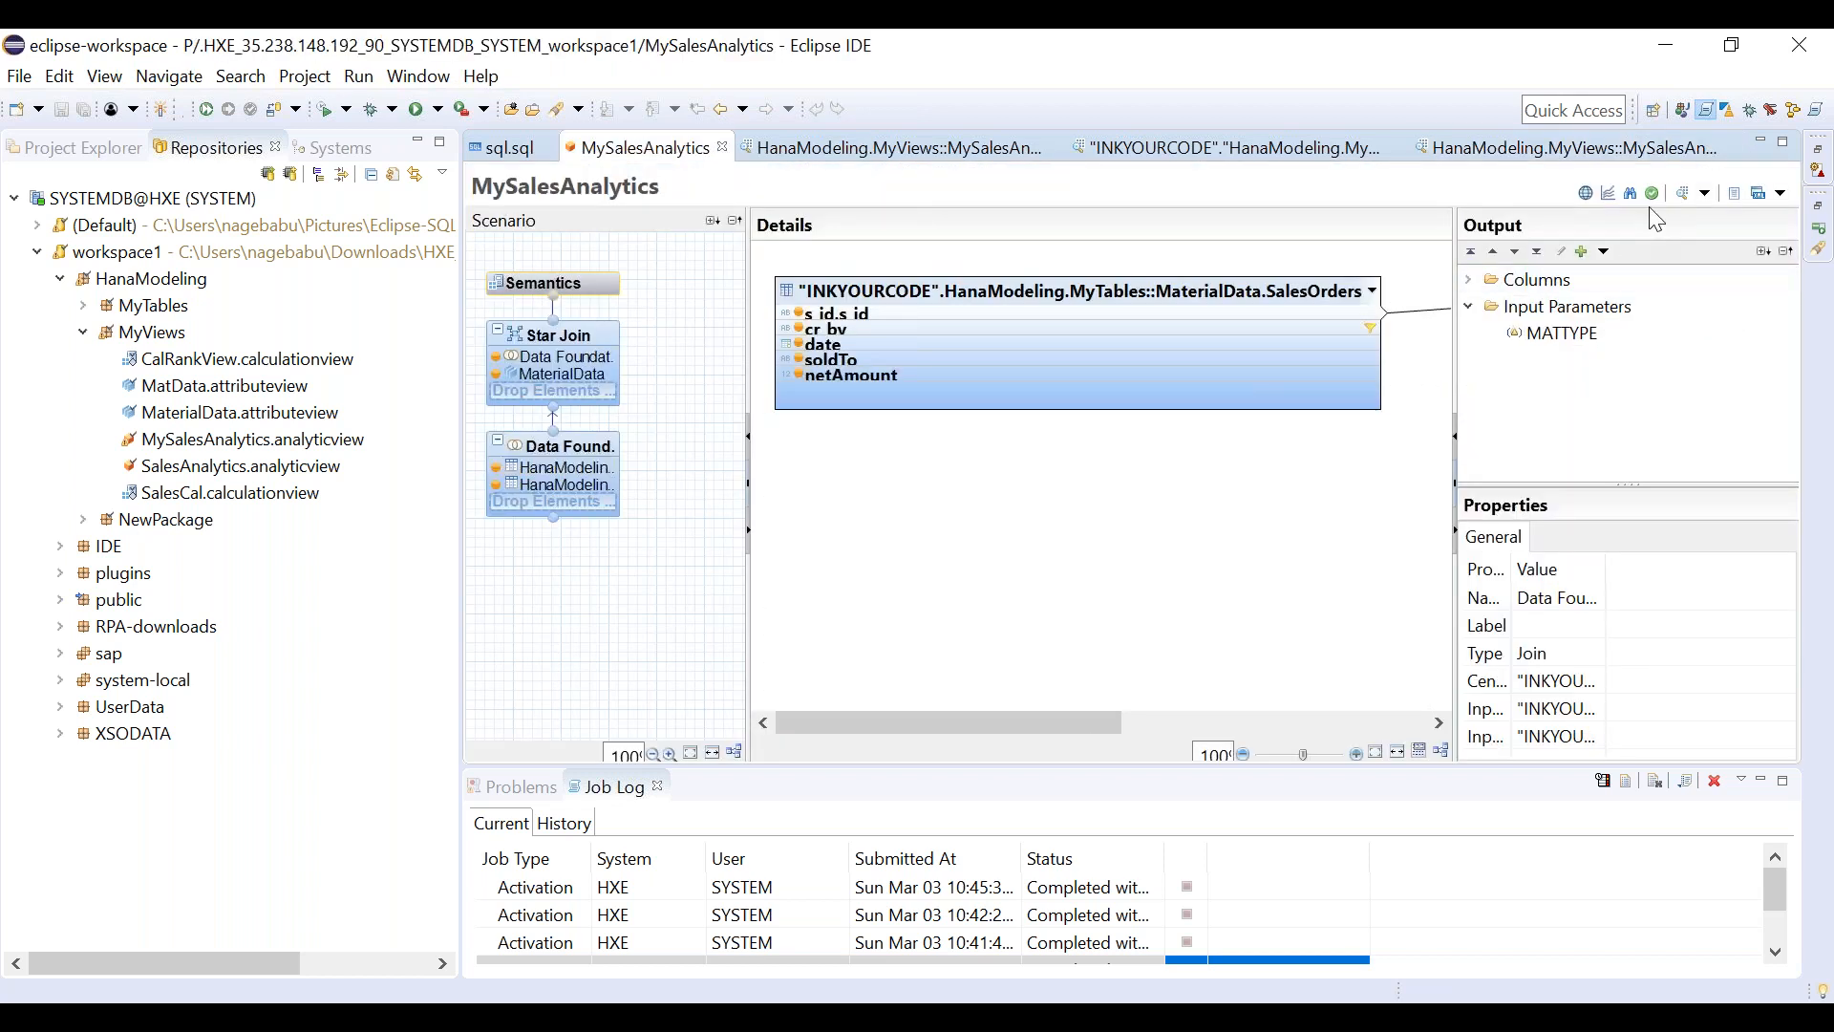
# Preview the raw data of MySalesAnalytics with the MATTYPE input parameter set to 002.
pyautogui.click(1687, 197)
pyautogui.click(815, 438)
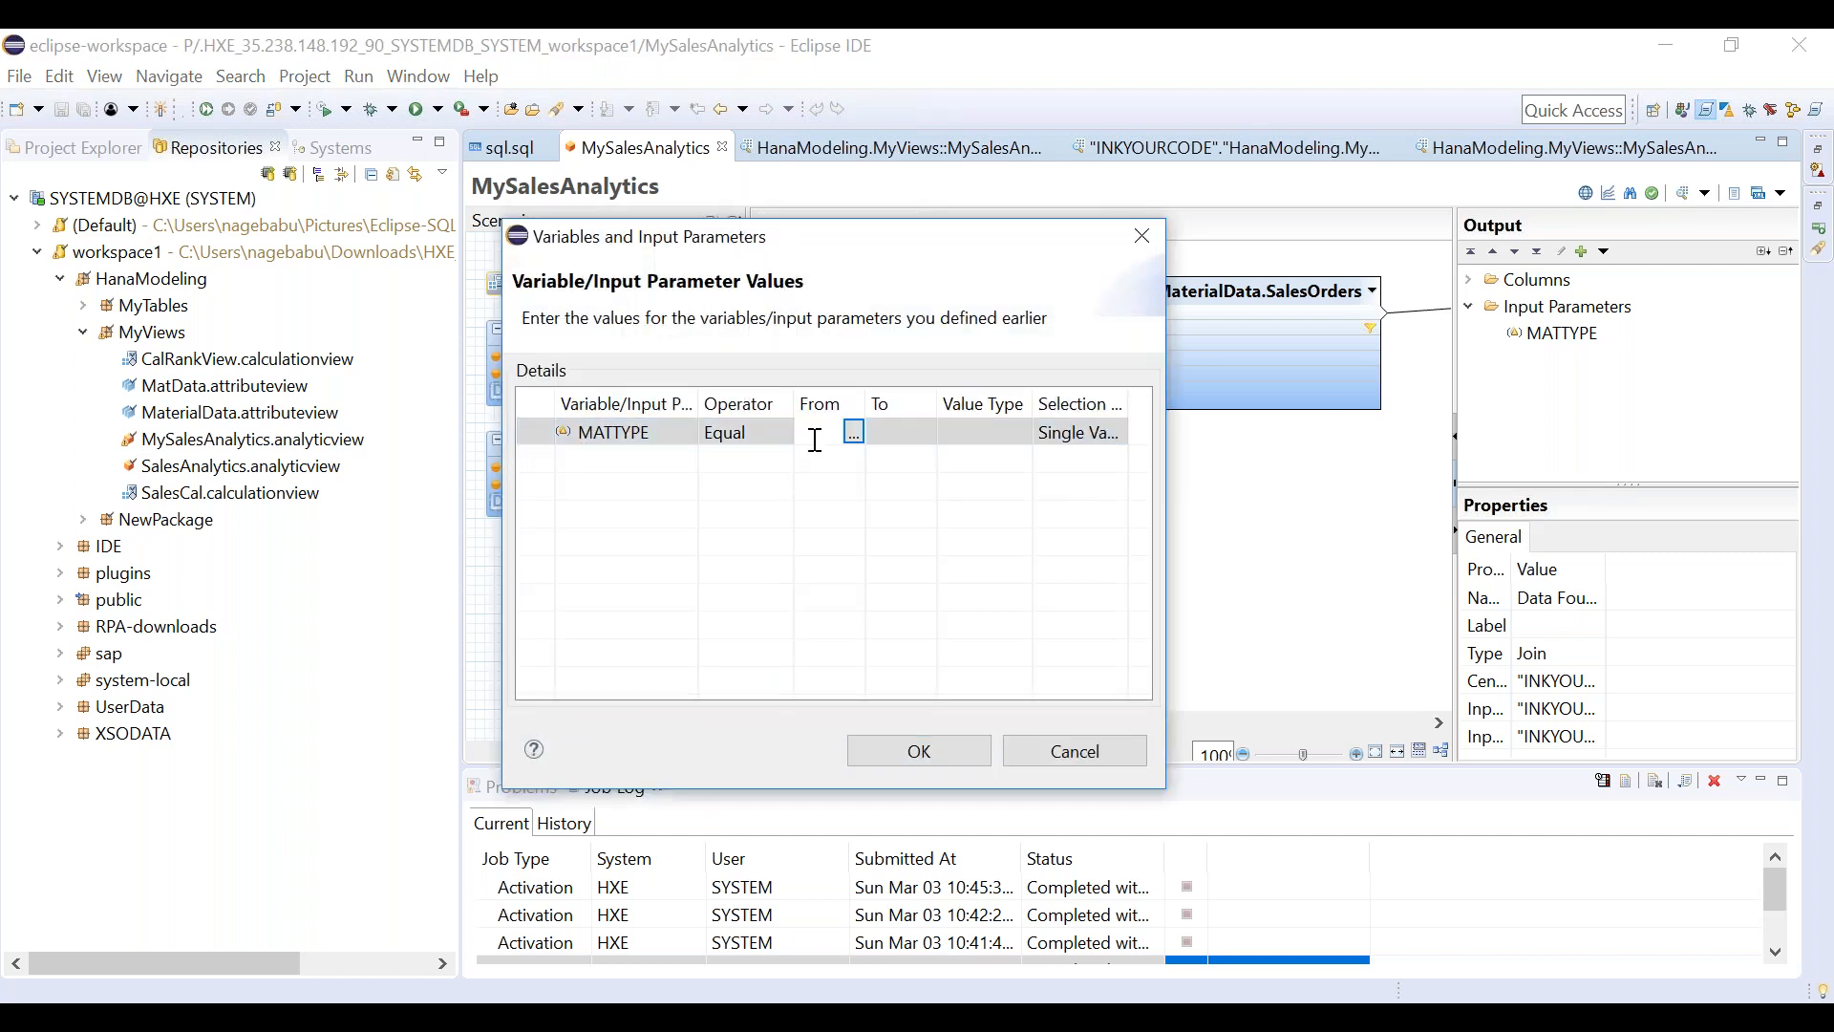
pyautogui.click(821, 426)
pyautogui.click(954, 760)
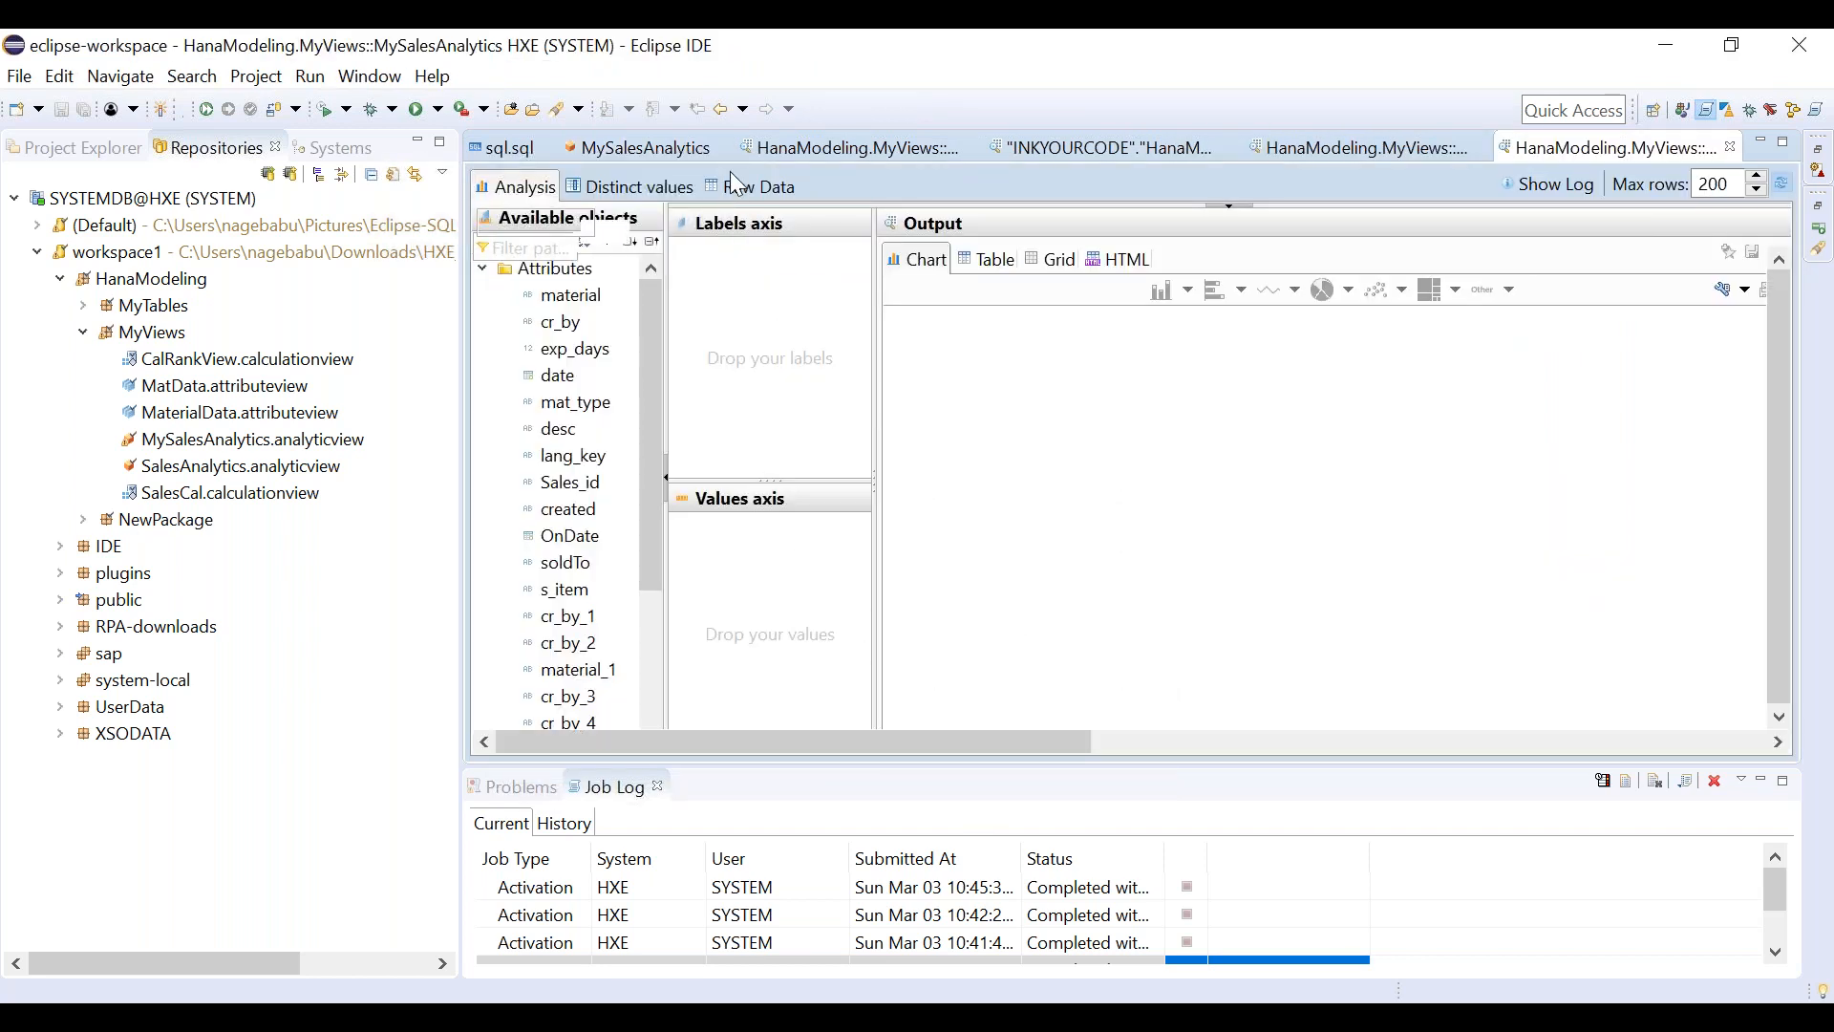
pyautogui.click(738, 184)
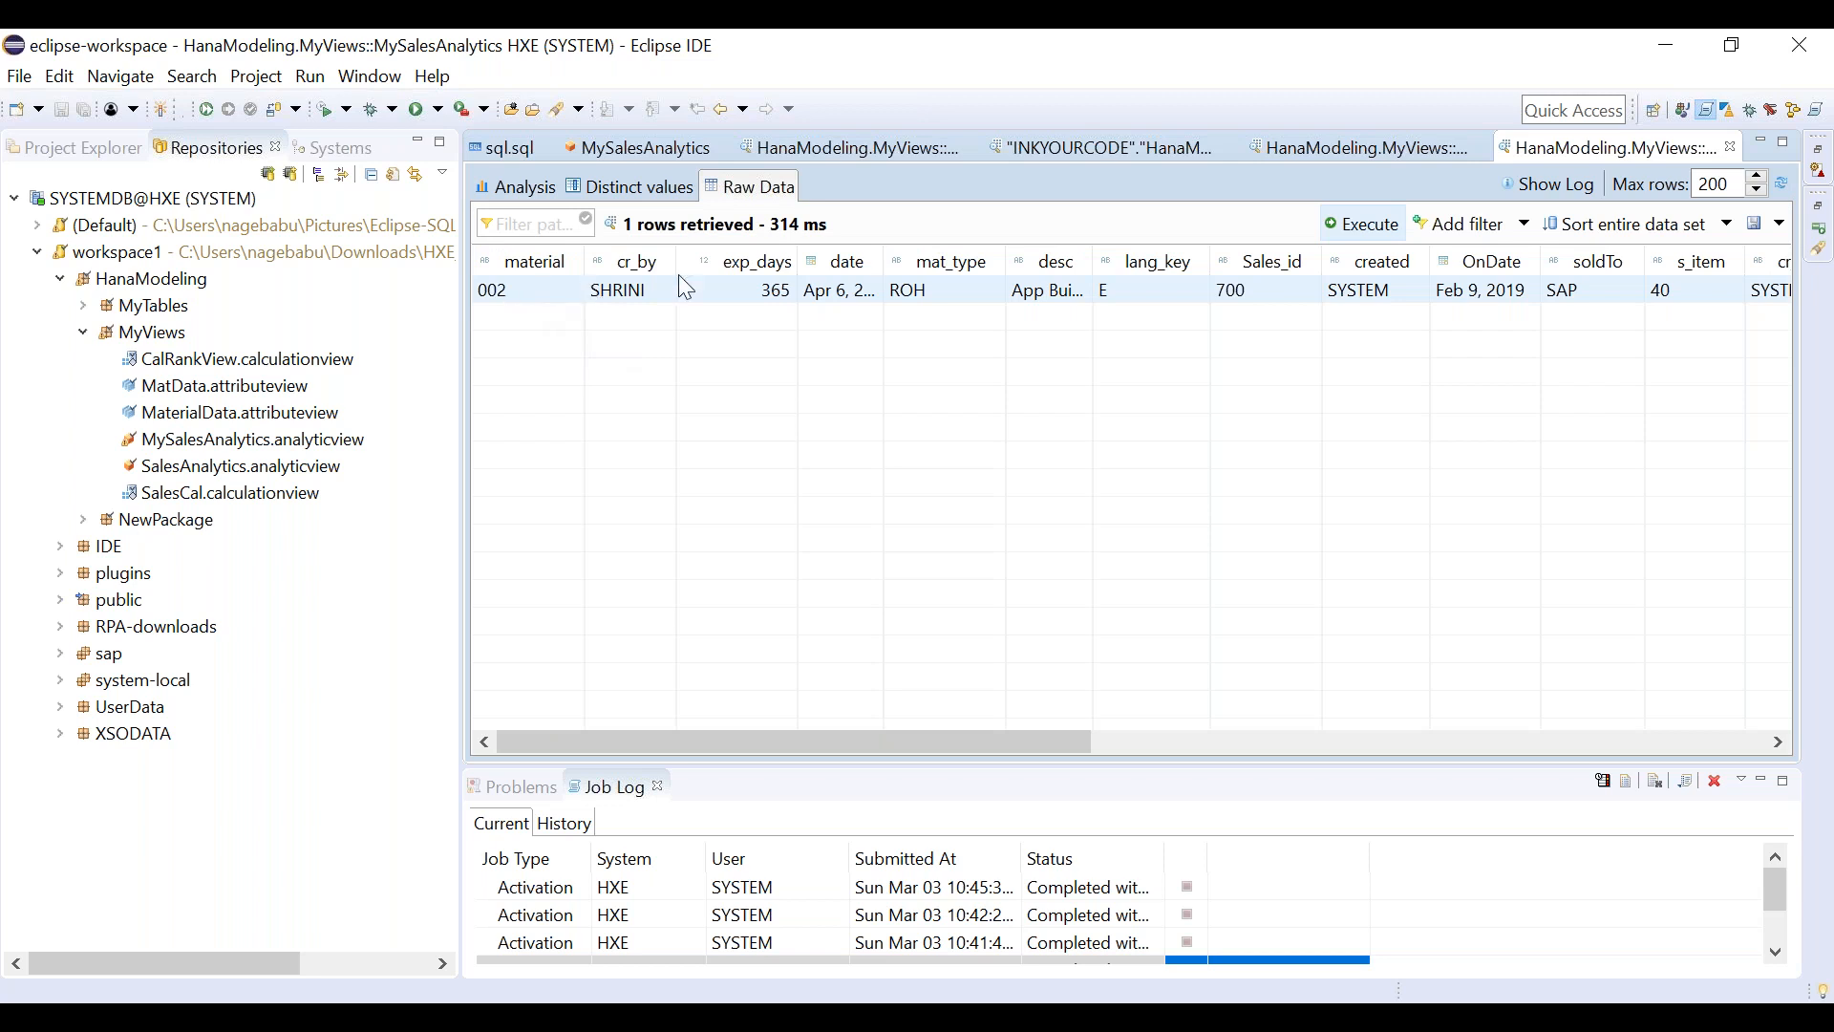
pyautogui.click(743, 300)
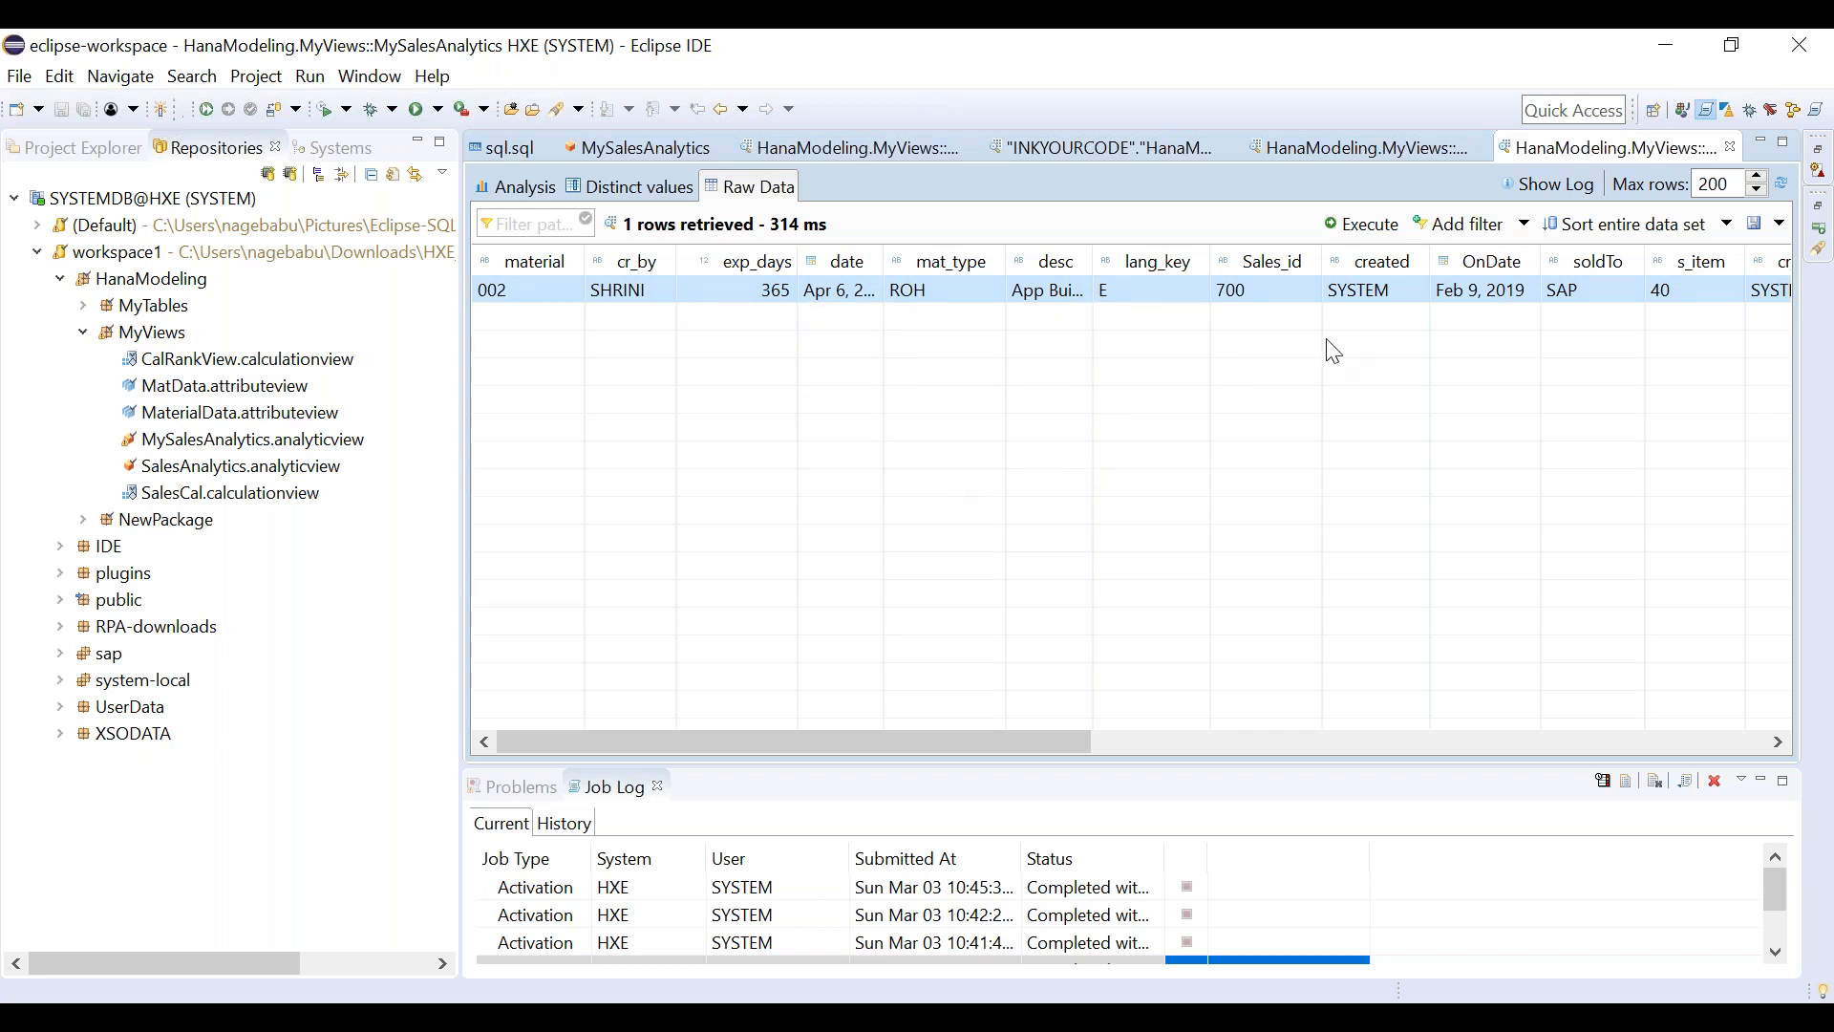
# Examine the calculated columns, restricted columns and input parameters in the output of the MySalesAnalytics Star Join node.
pyautogui.click(668, 154)
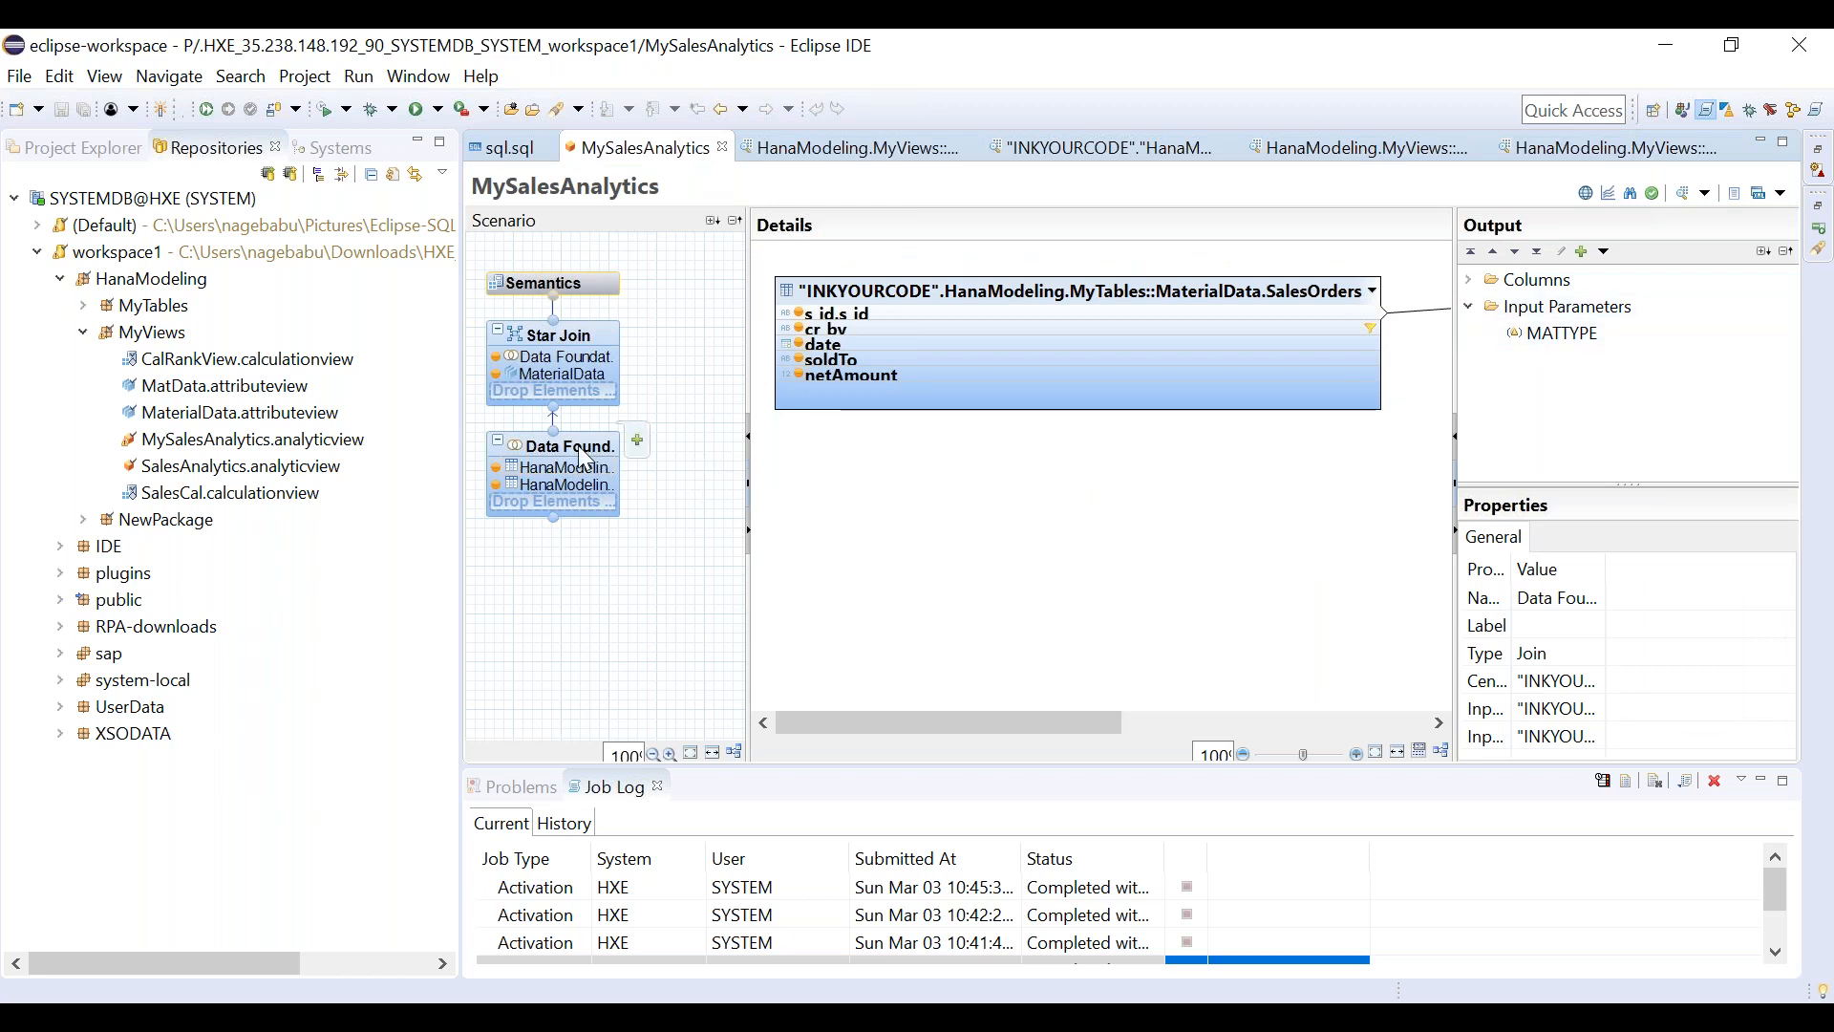
pyautogui.click(583, 351)
pyautogui.click(1474, 387)
pyautogui.click(1471, 361)
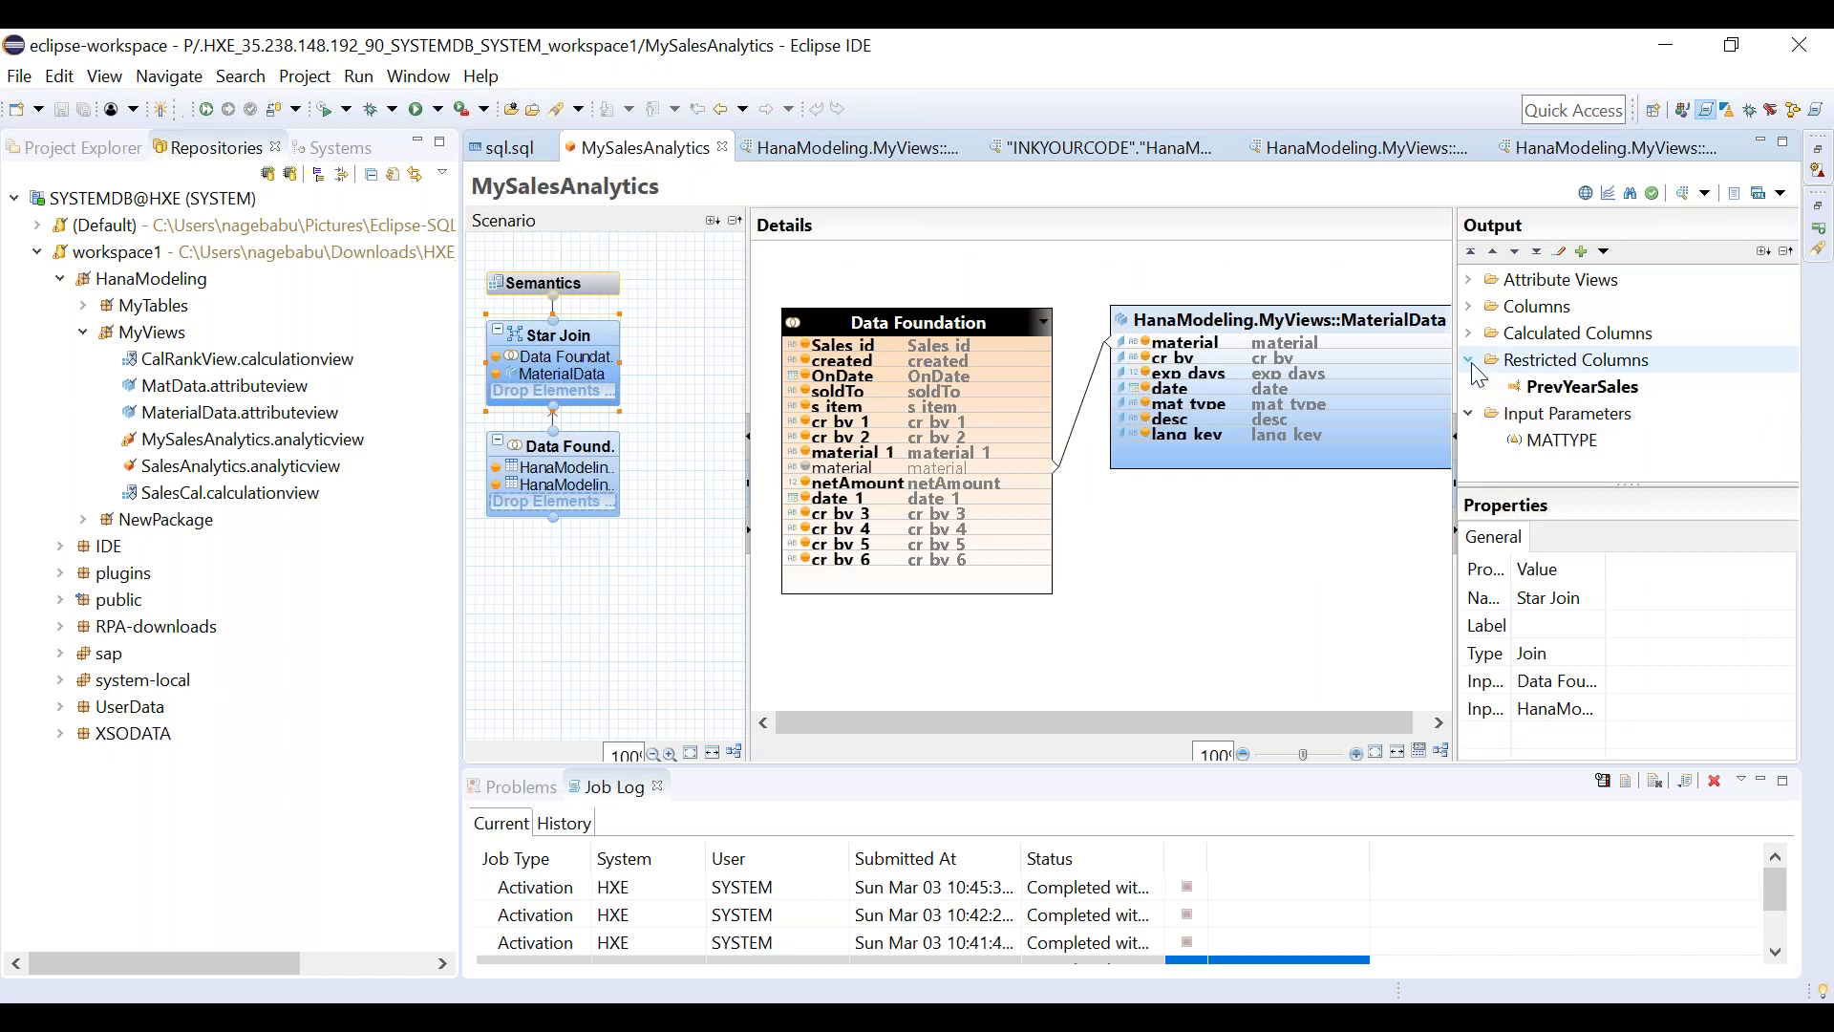
pyautogui.click(1471, 334)
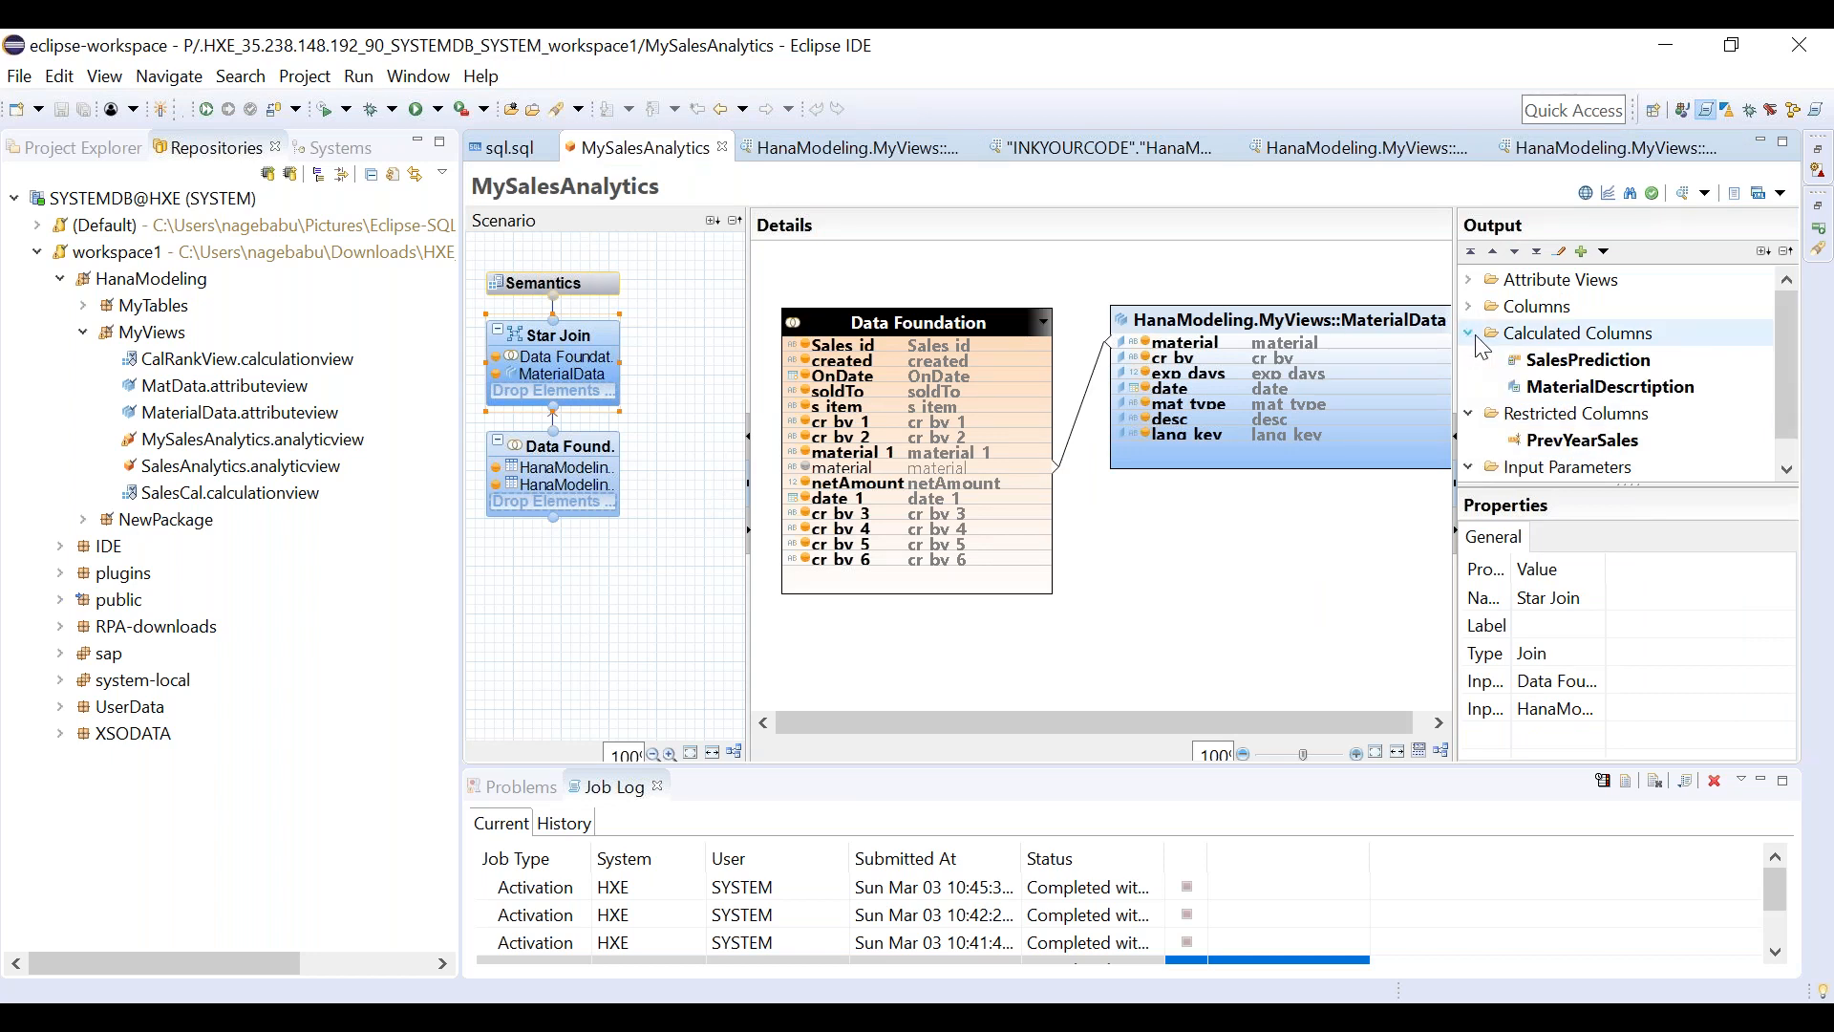
pyautogui.click(1472, 334)
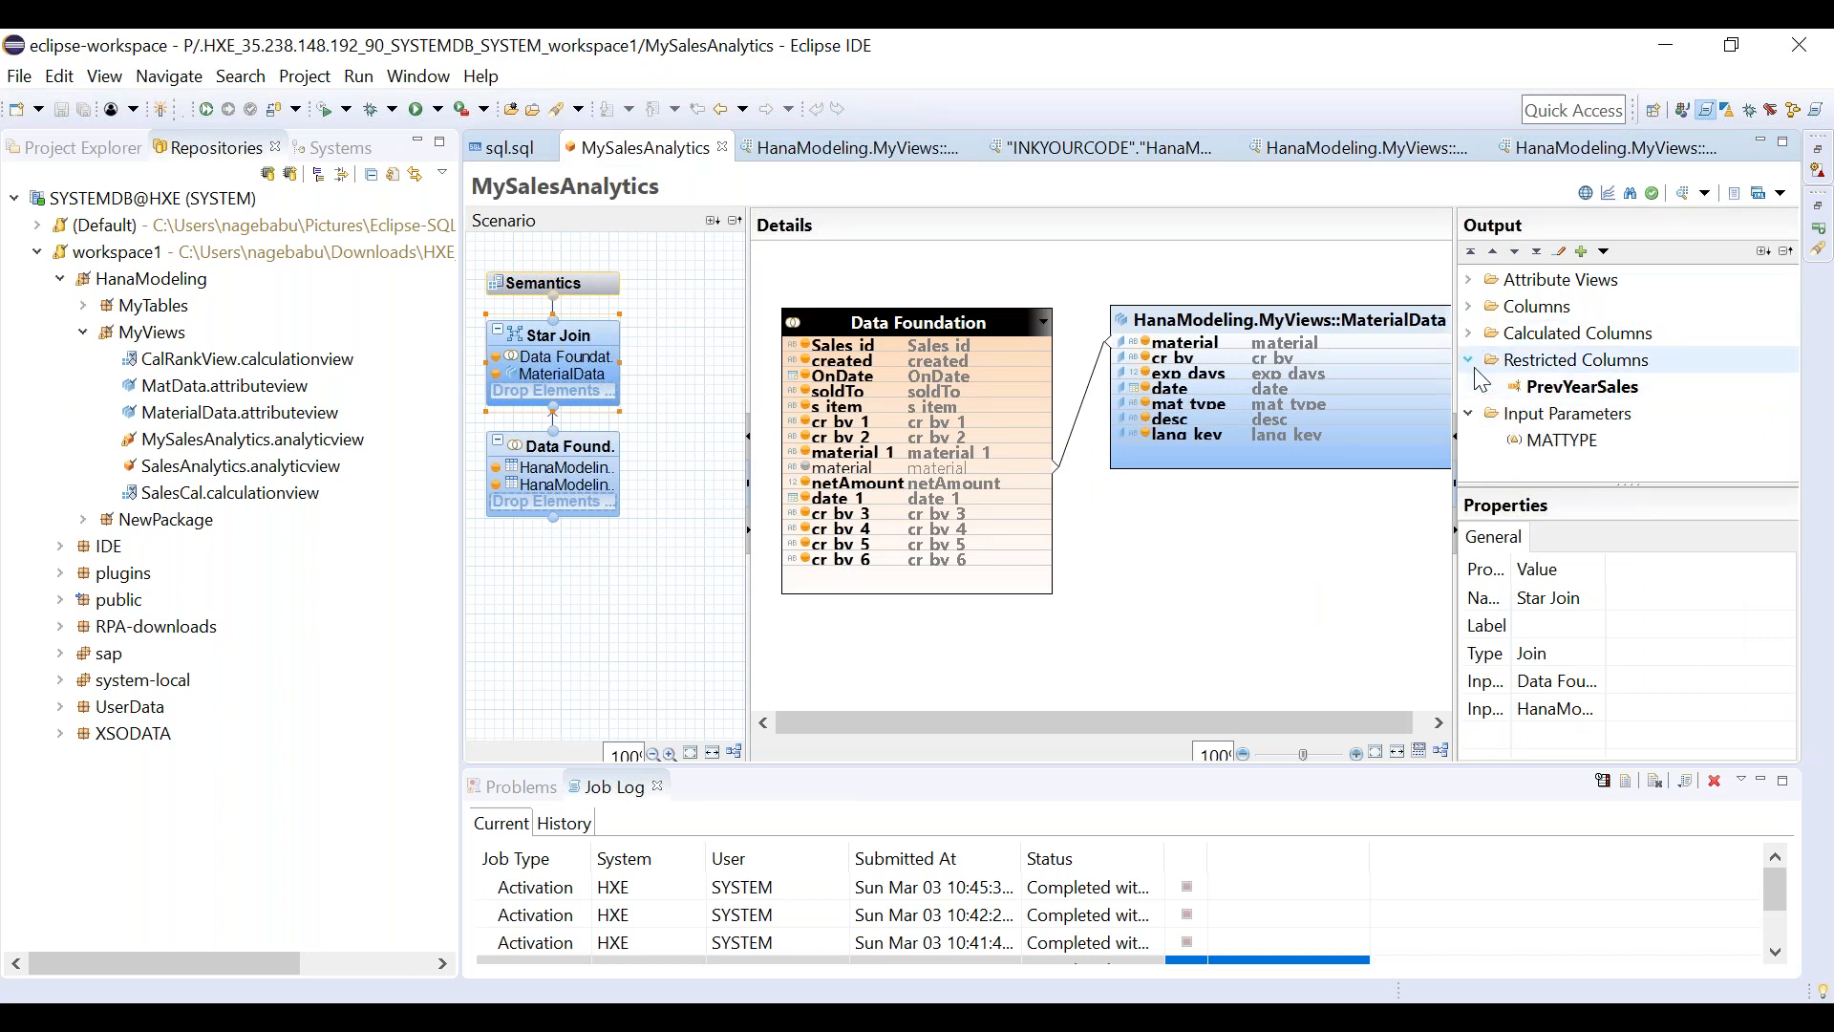
pyautogui.click(1470, 361)
pyautogui.click(1472, 386)
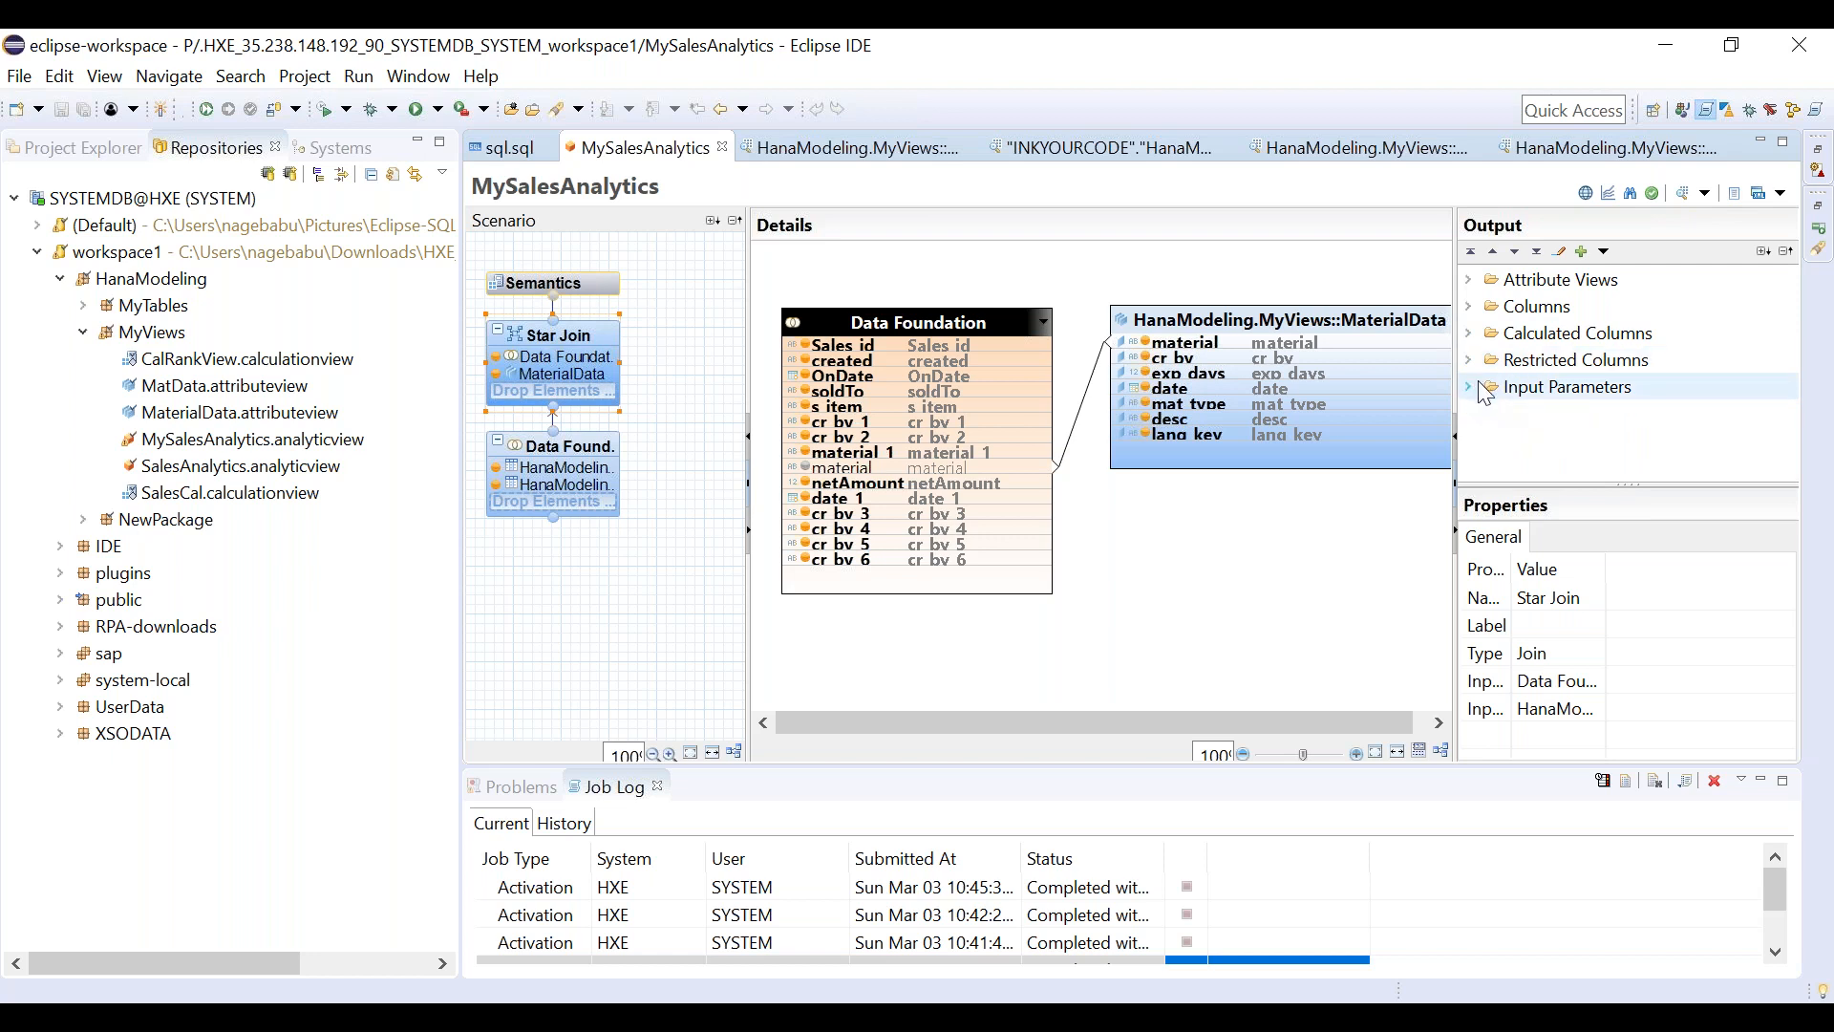
pyautogui.click(1471, 386)
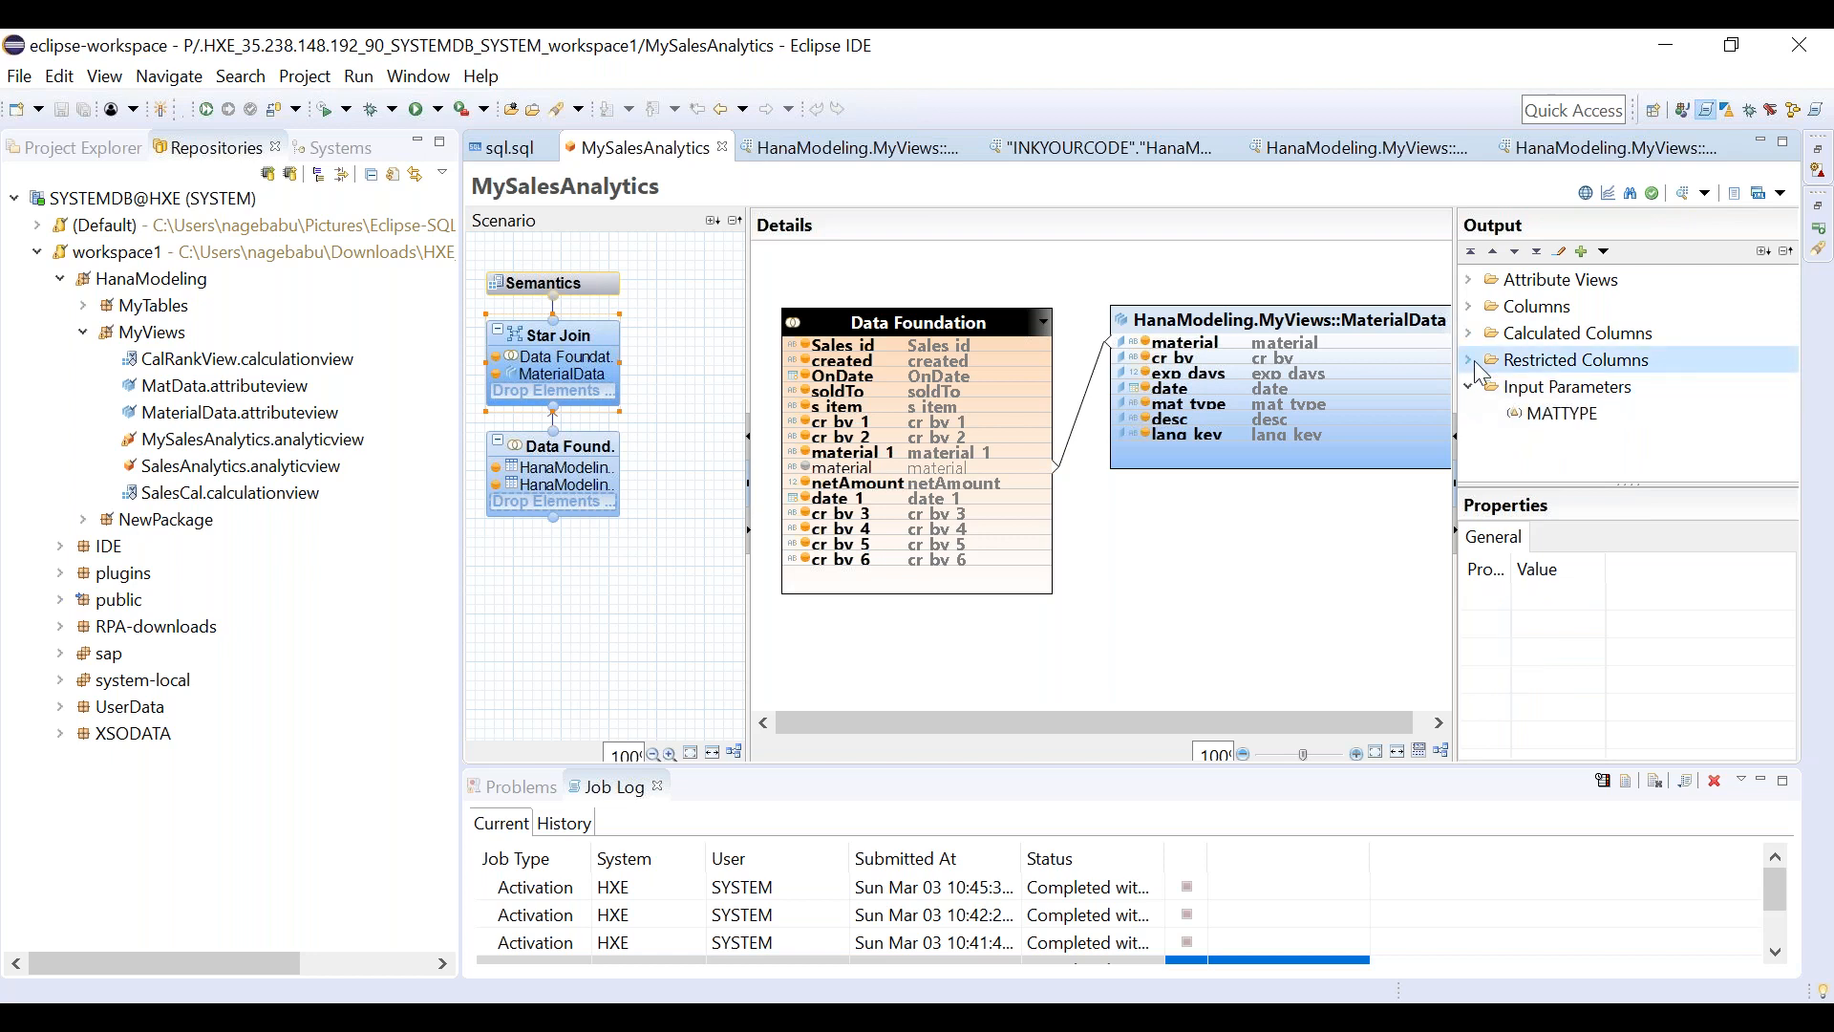
# Switch to the Day11 PowerPoint presentation to review the session agenda slide, and return to Eclipse.
pyautogui.click(1084, 1013)
pyautogui.click(1098, 969)
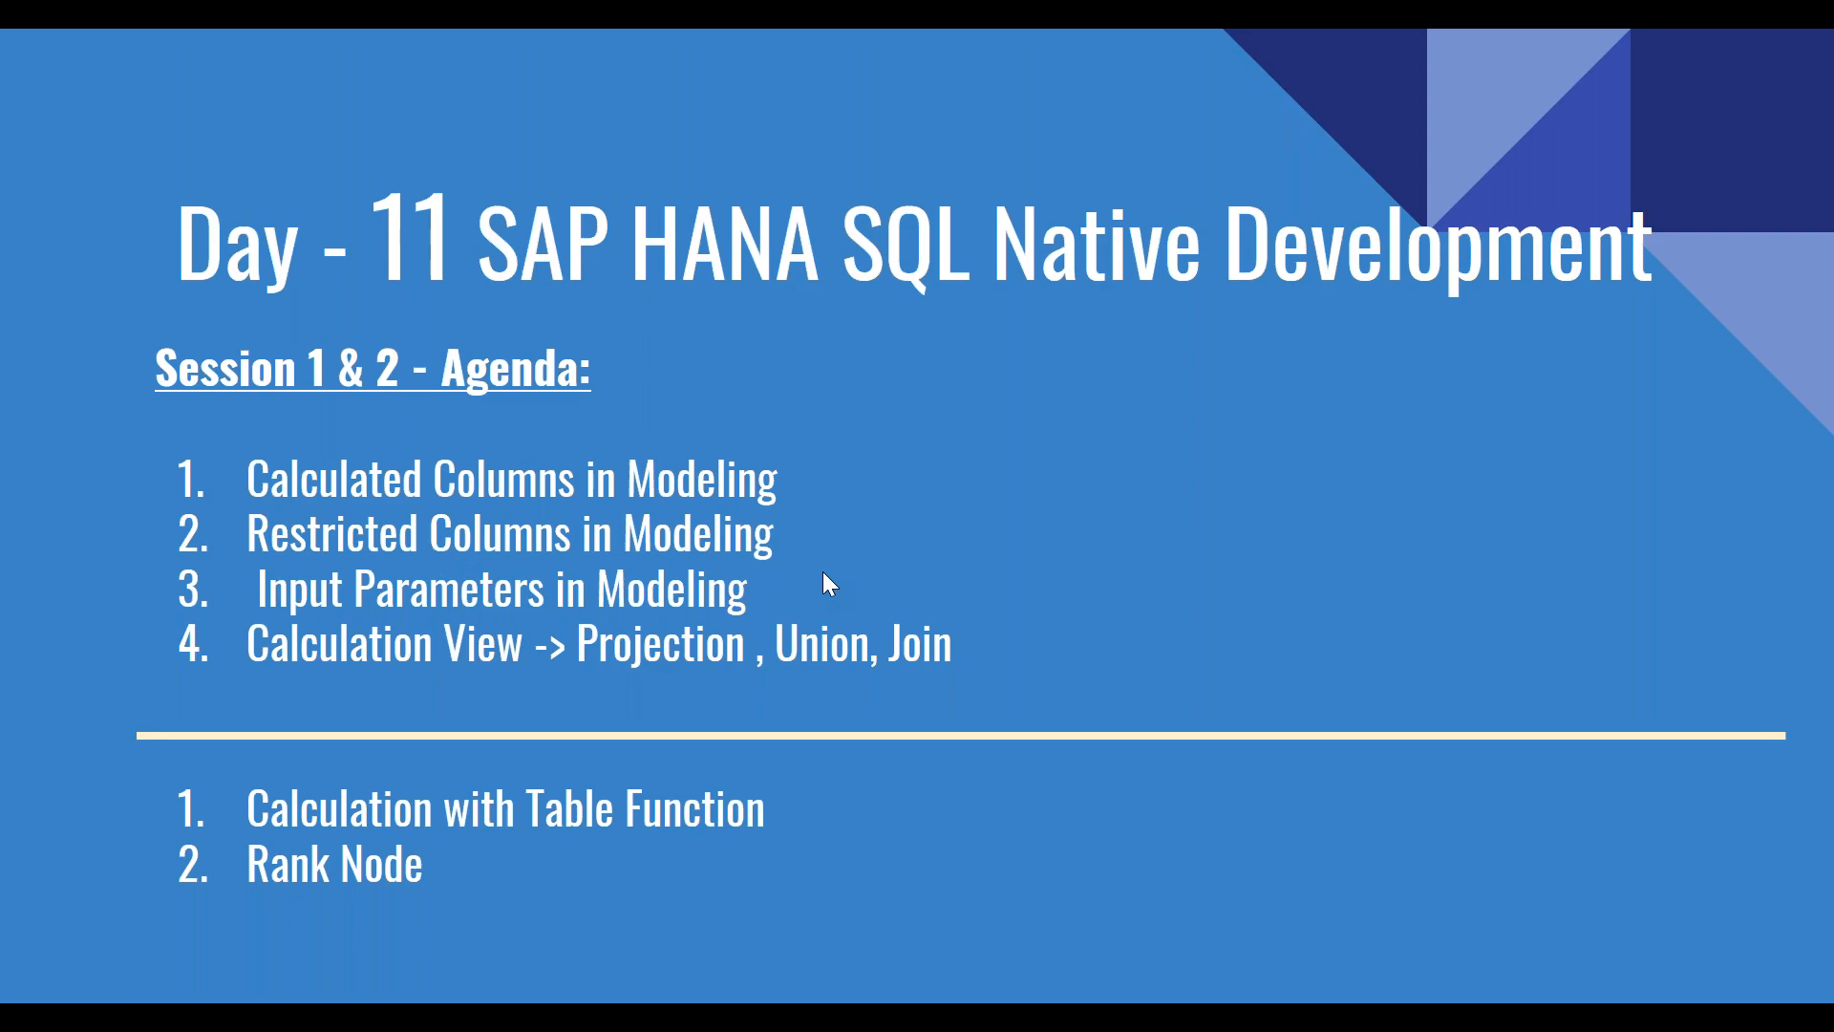
pyautogui.press('Escape')
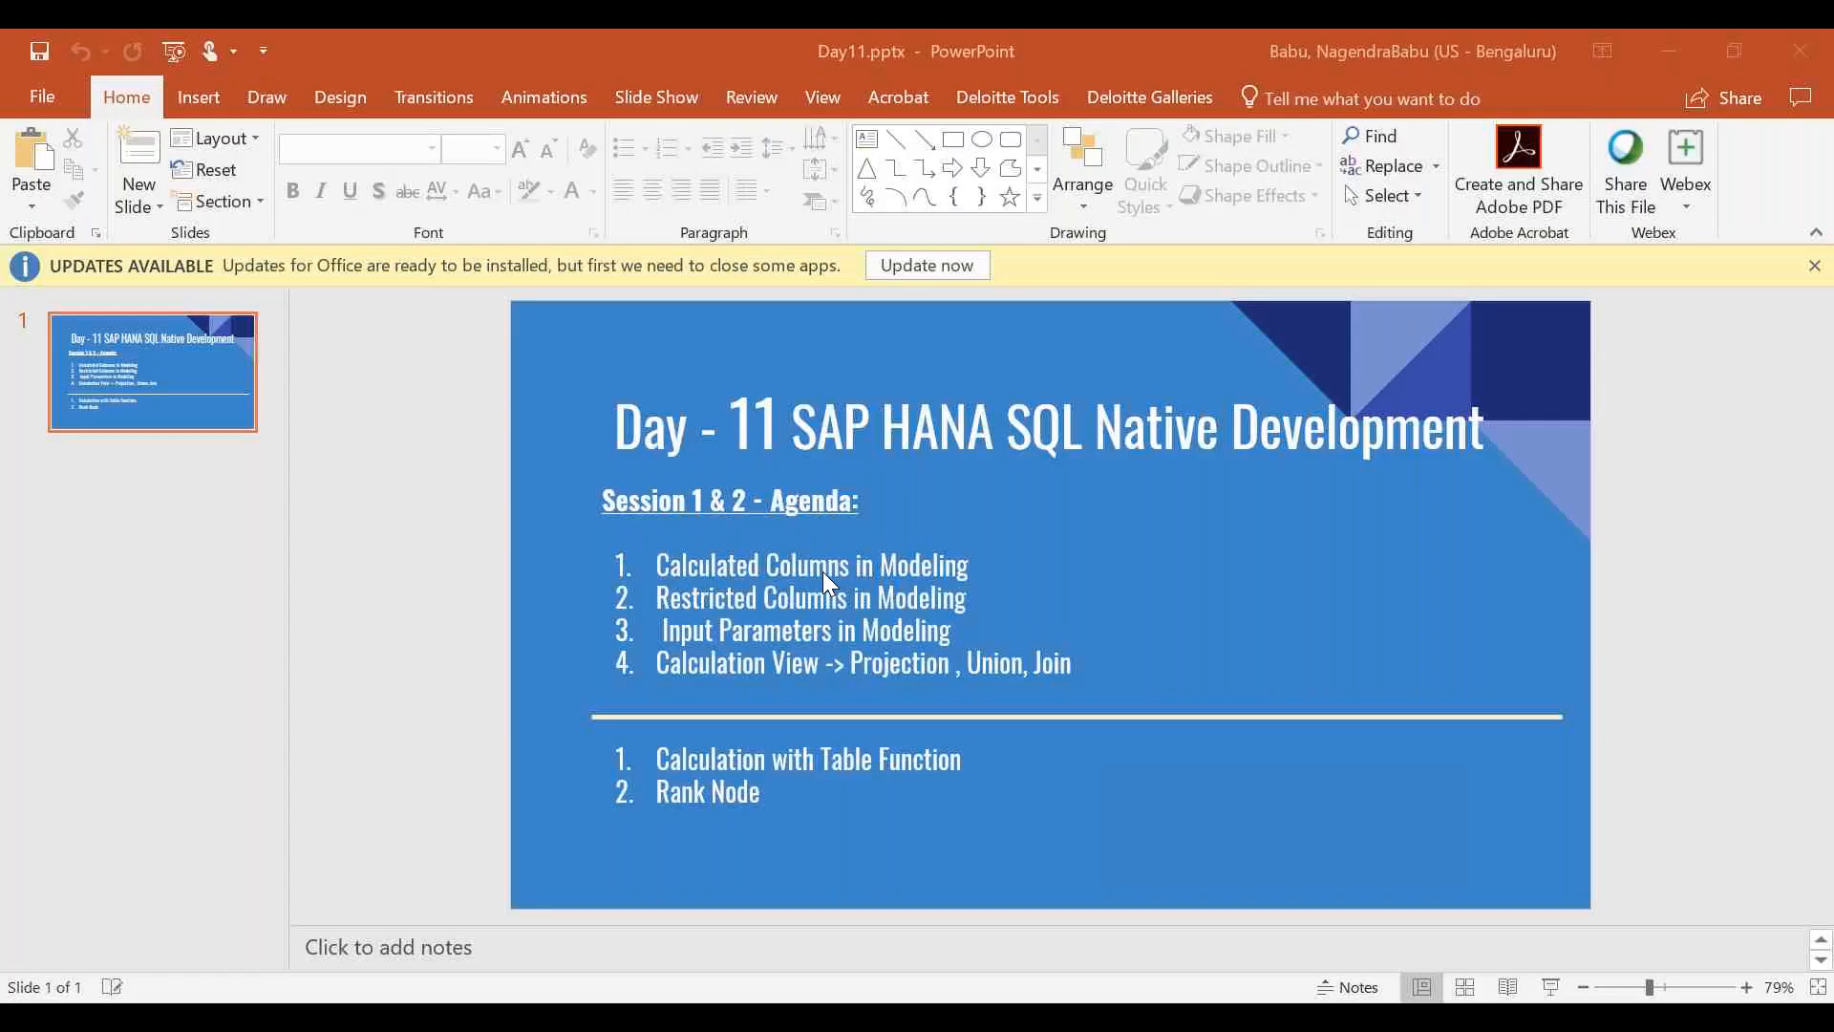
pyautogui.click(1659, 49)
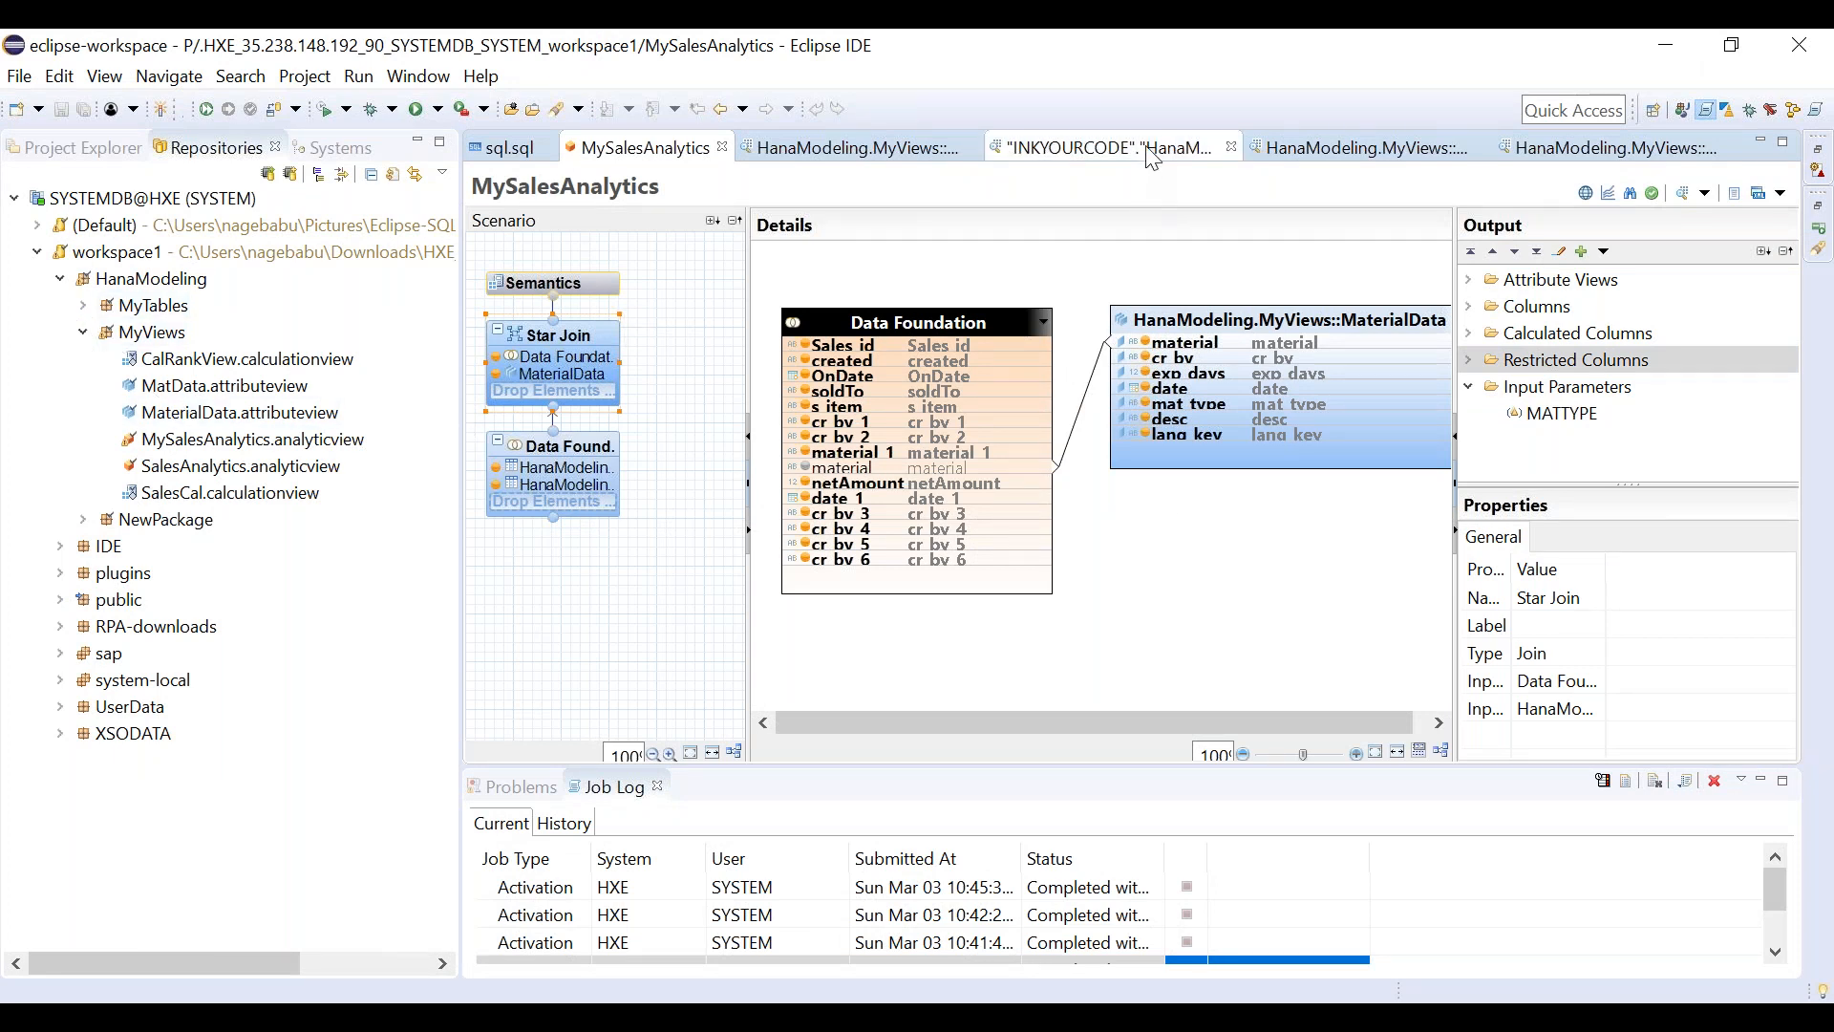
# Close all open data previews, keeping the sql.sql and MySalesAnalytics editors open.
pyautogui.click(1215, 149)
pyautogui.click(1234, 149)
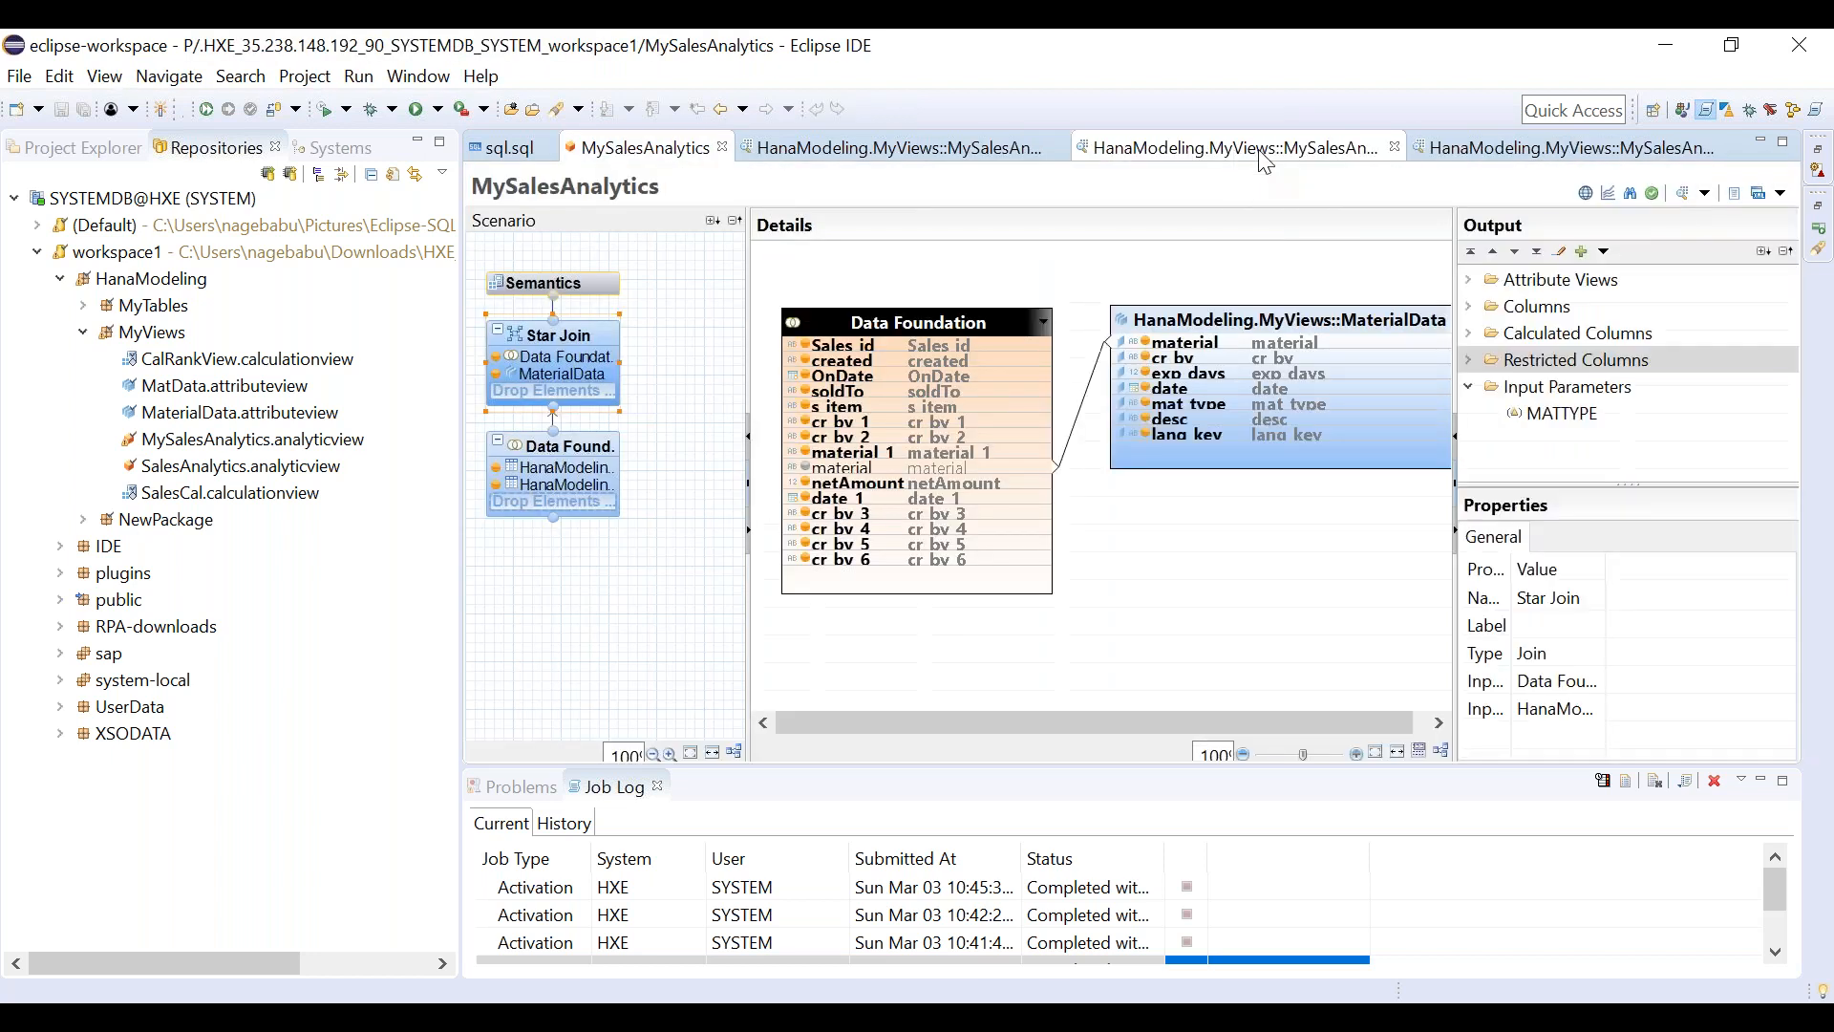
pyautogui.click(1377, 153)
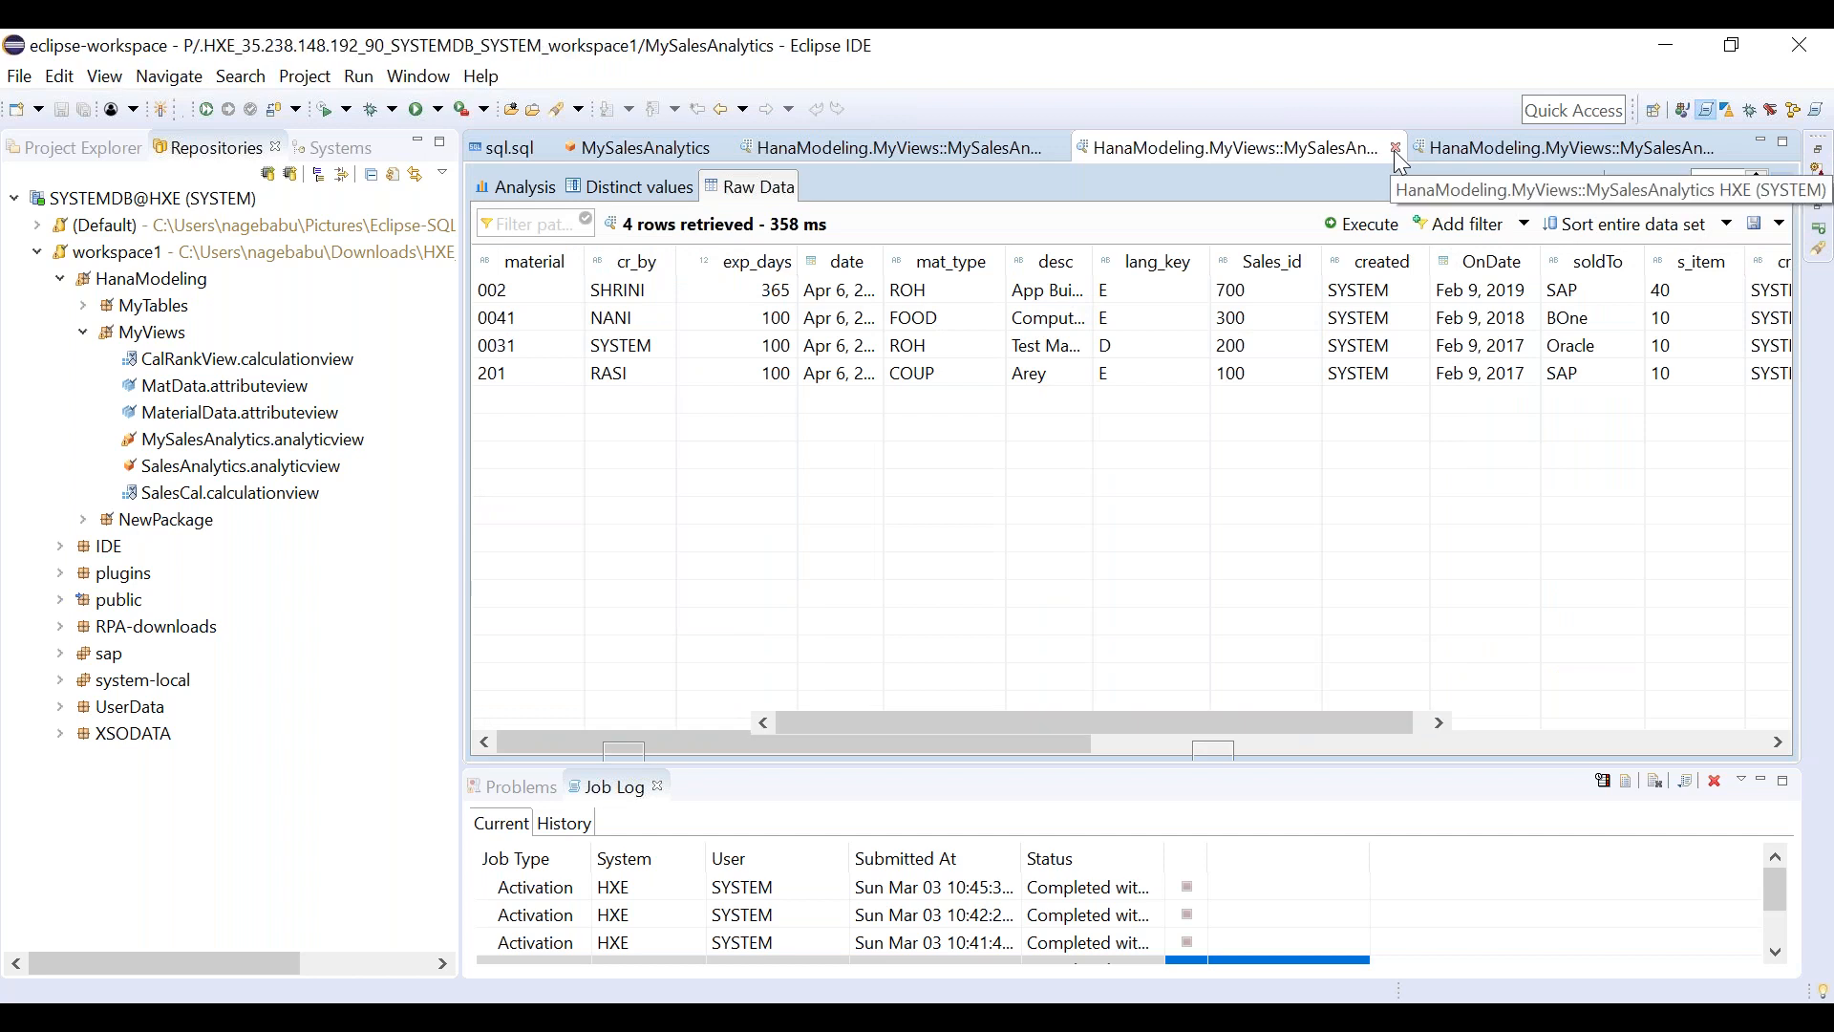
pyautogui.click(1395, 148)
pyautogui.click(1594, 153)
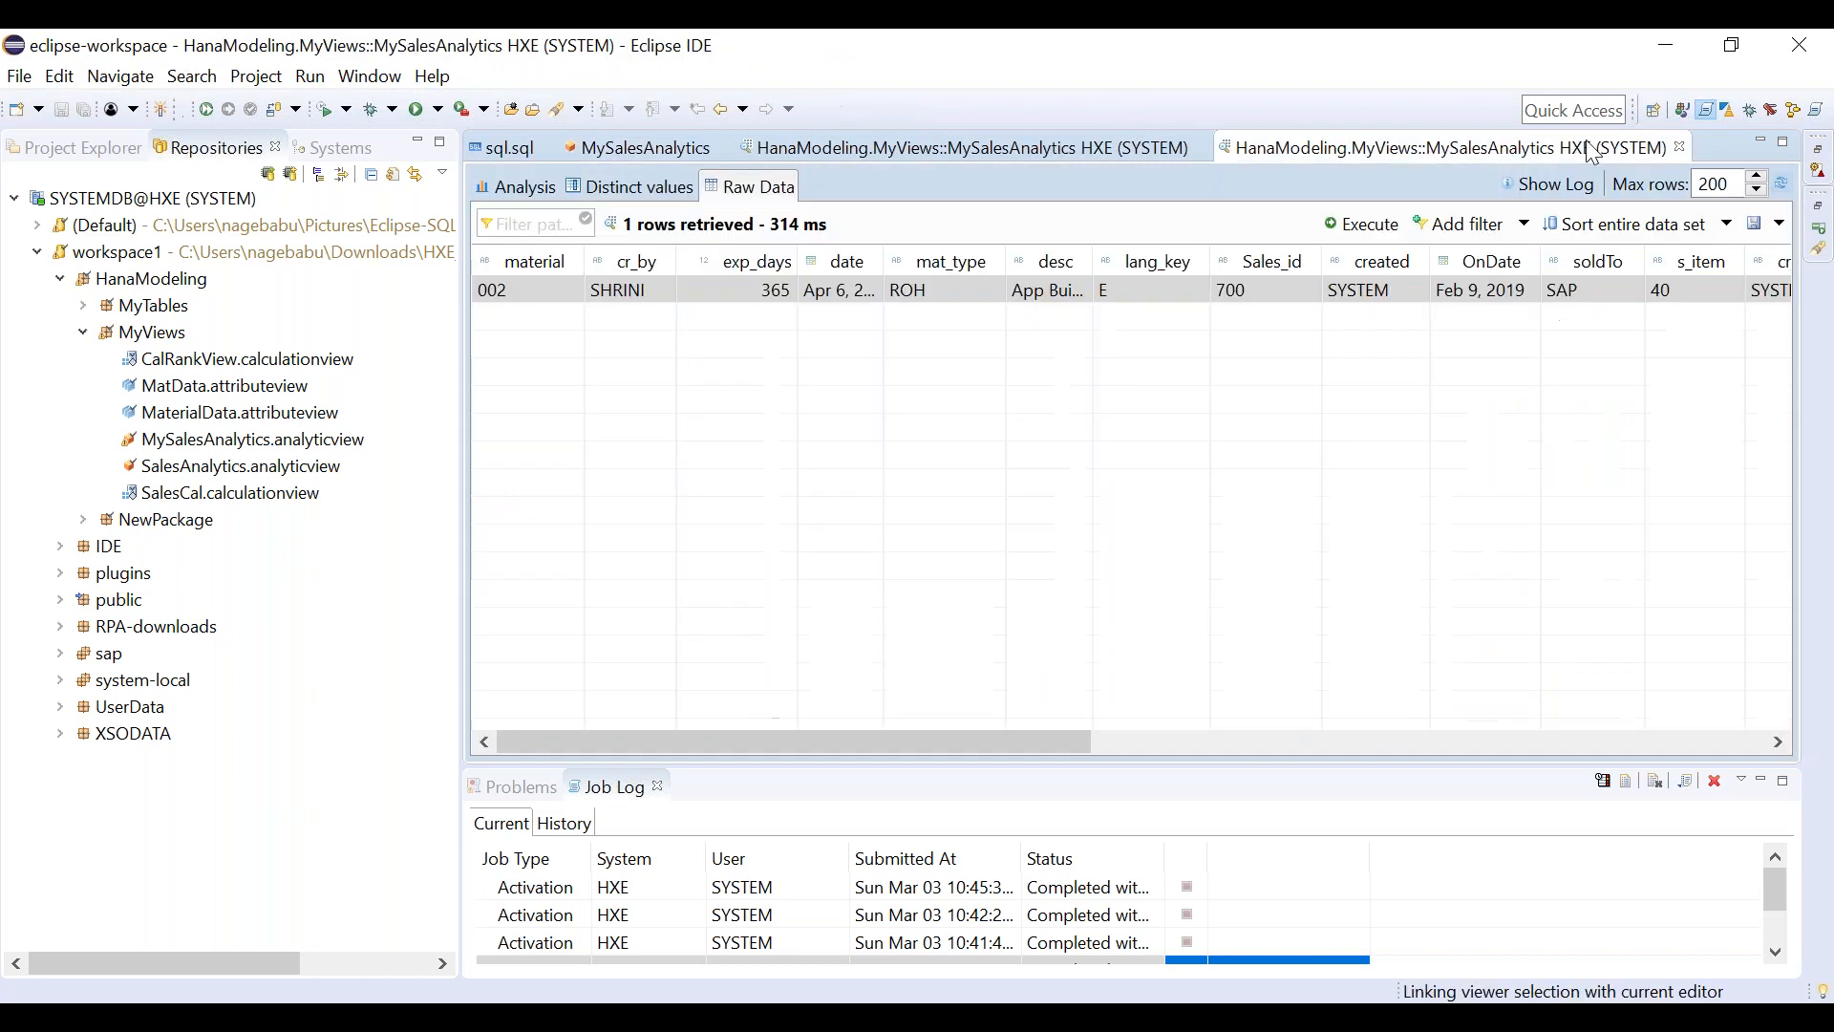
pyautogui.click(1682, 148)
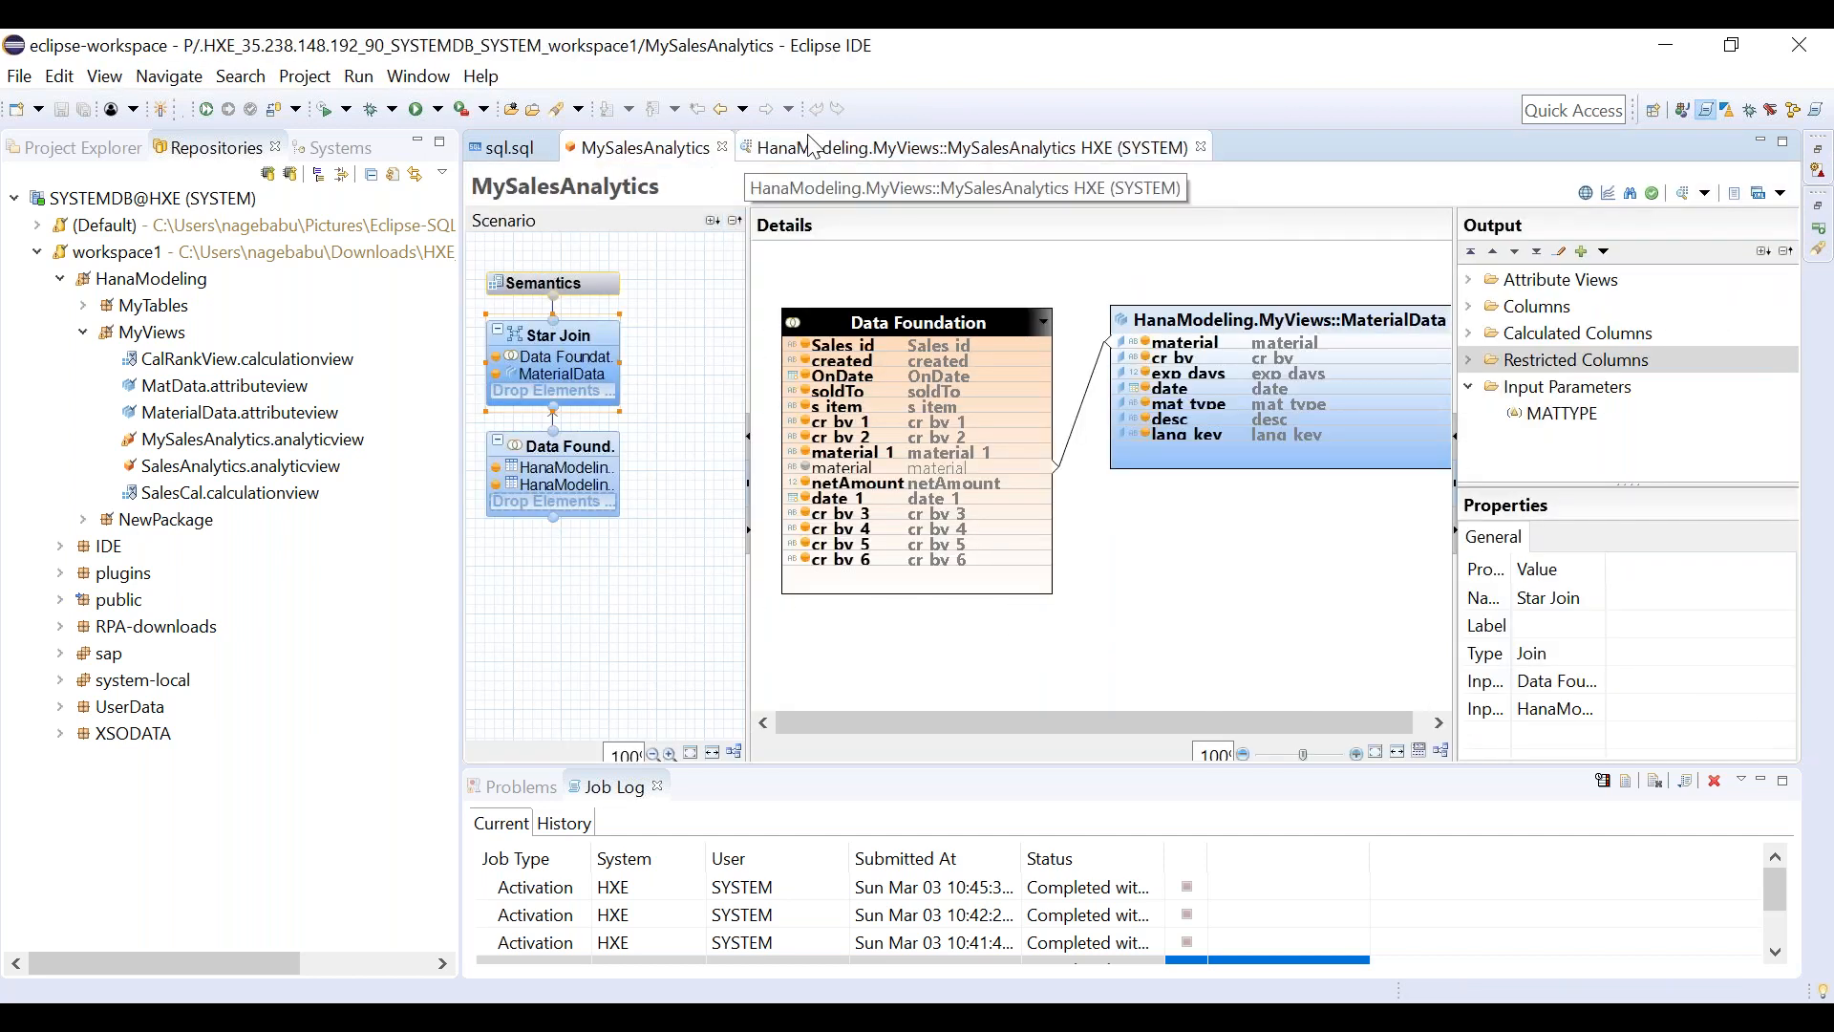
pyautogui.click(1215, 147)
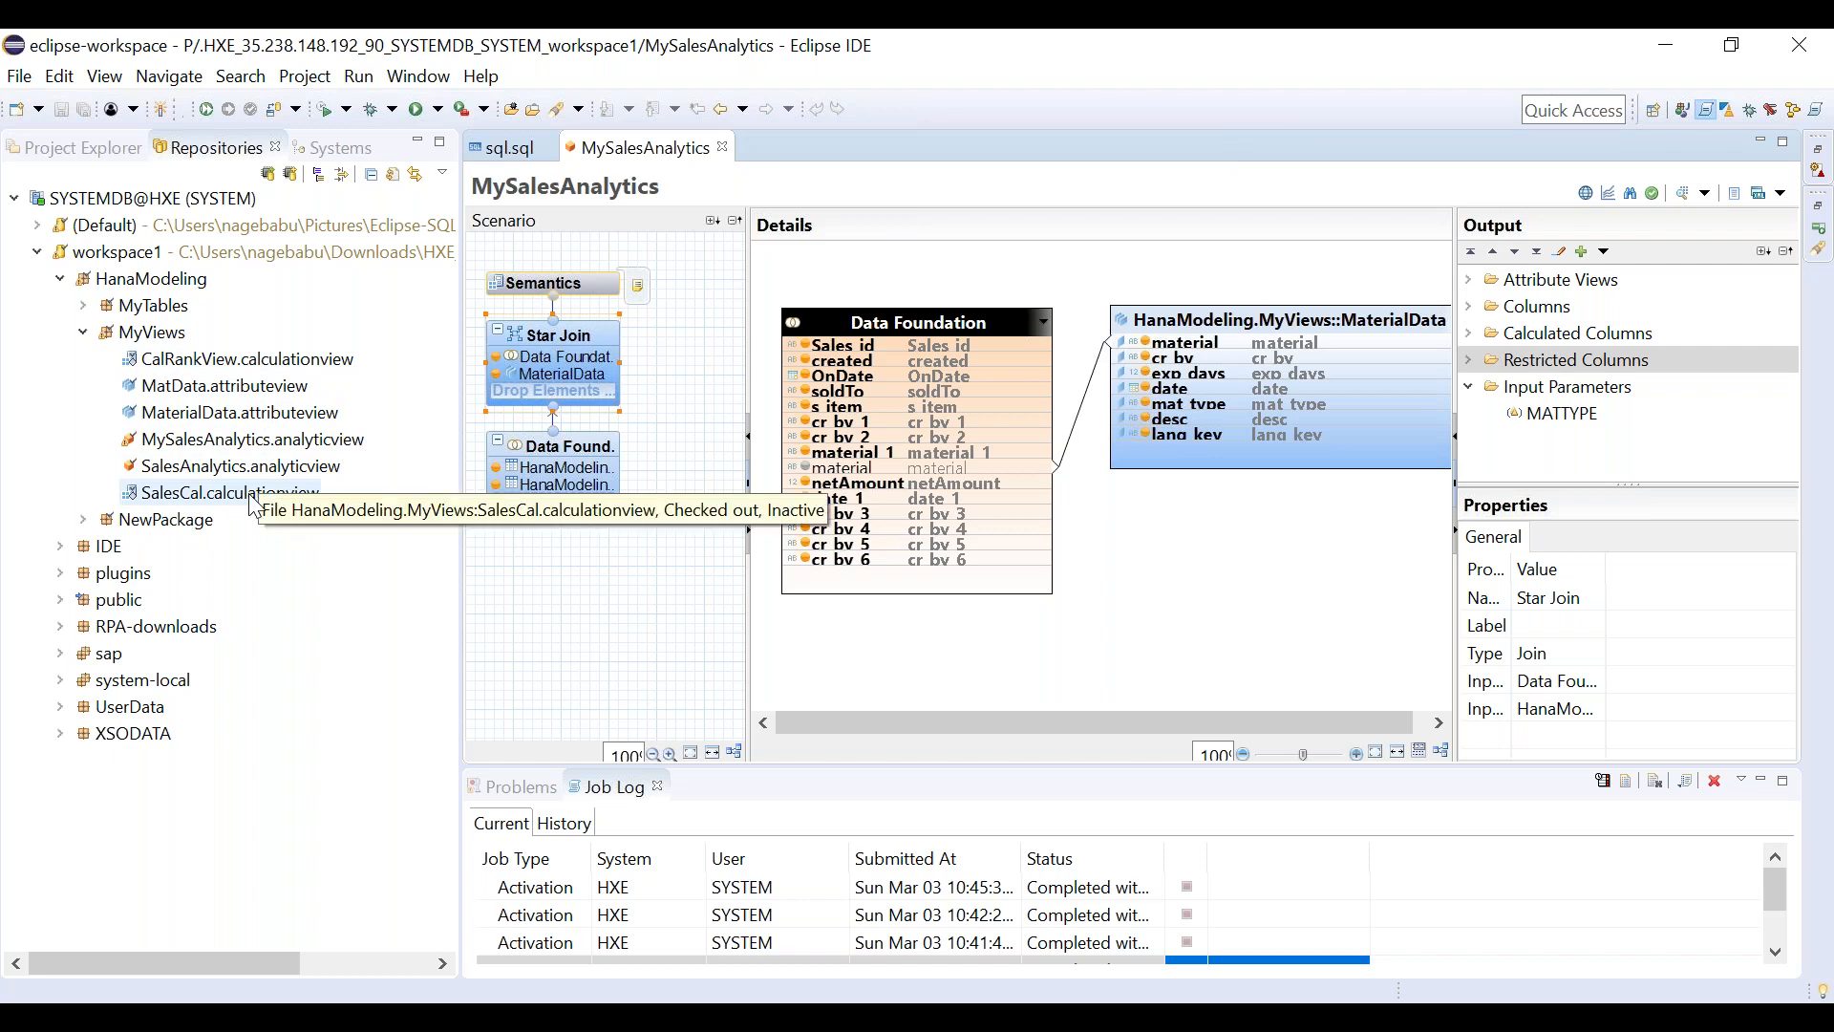
# Open the SalesCal calculation view and examine how its aggregation, union, join and projection nodes are connected.
pyautogui.click(353, 603)
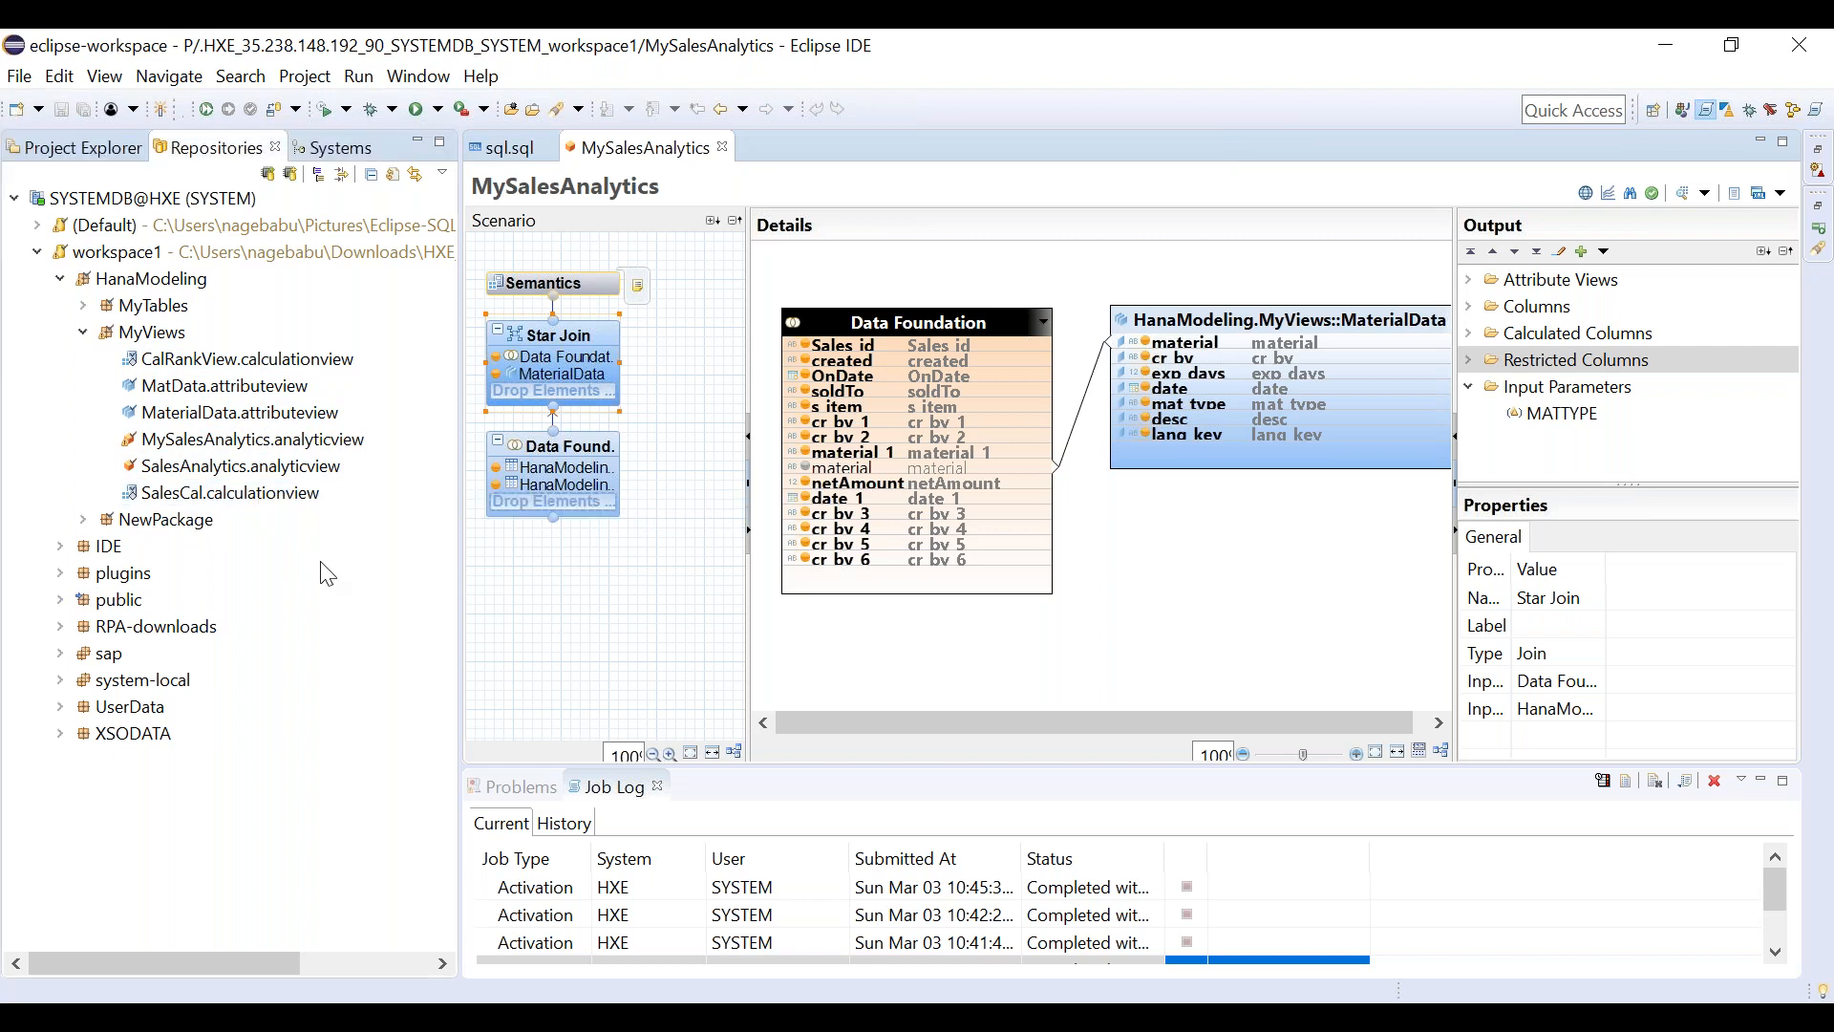
pyautogui.click(247, 506)
pyautogui.doubleClick(246, 500)
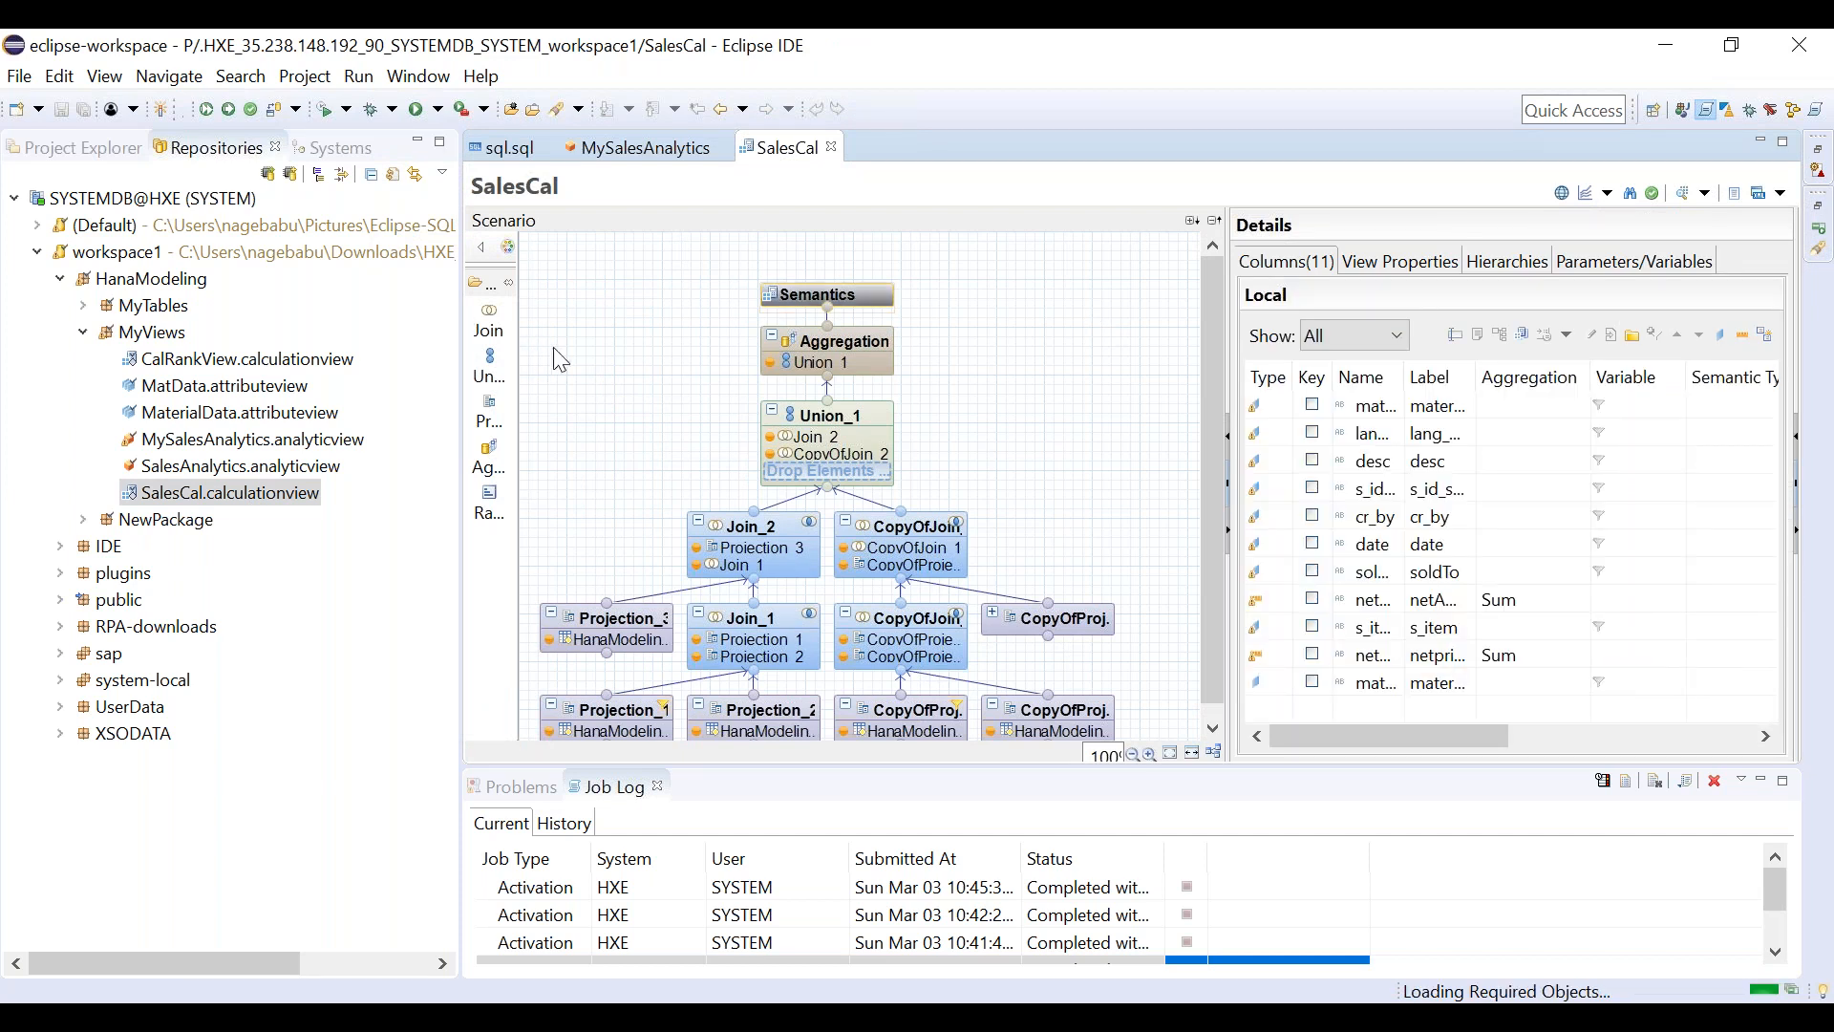
pyautogui.moveTo(518, 347); pyautogui.dragTo(563, 347)
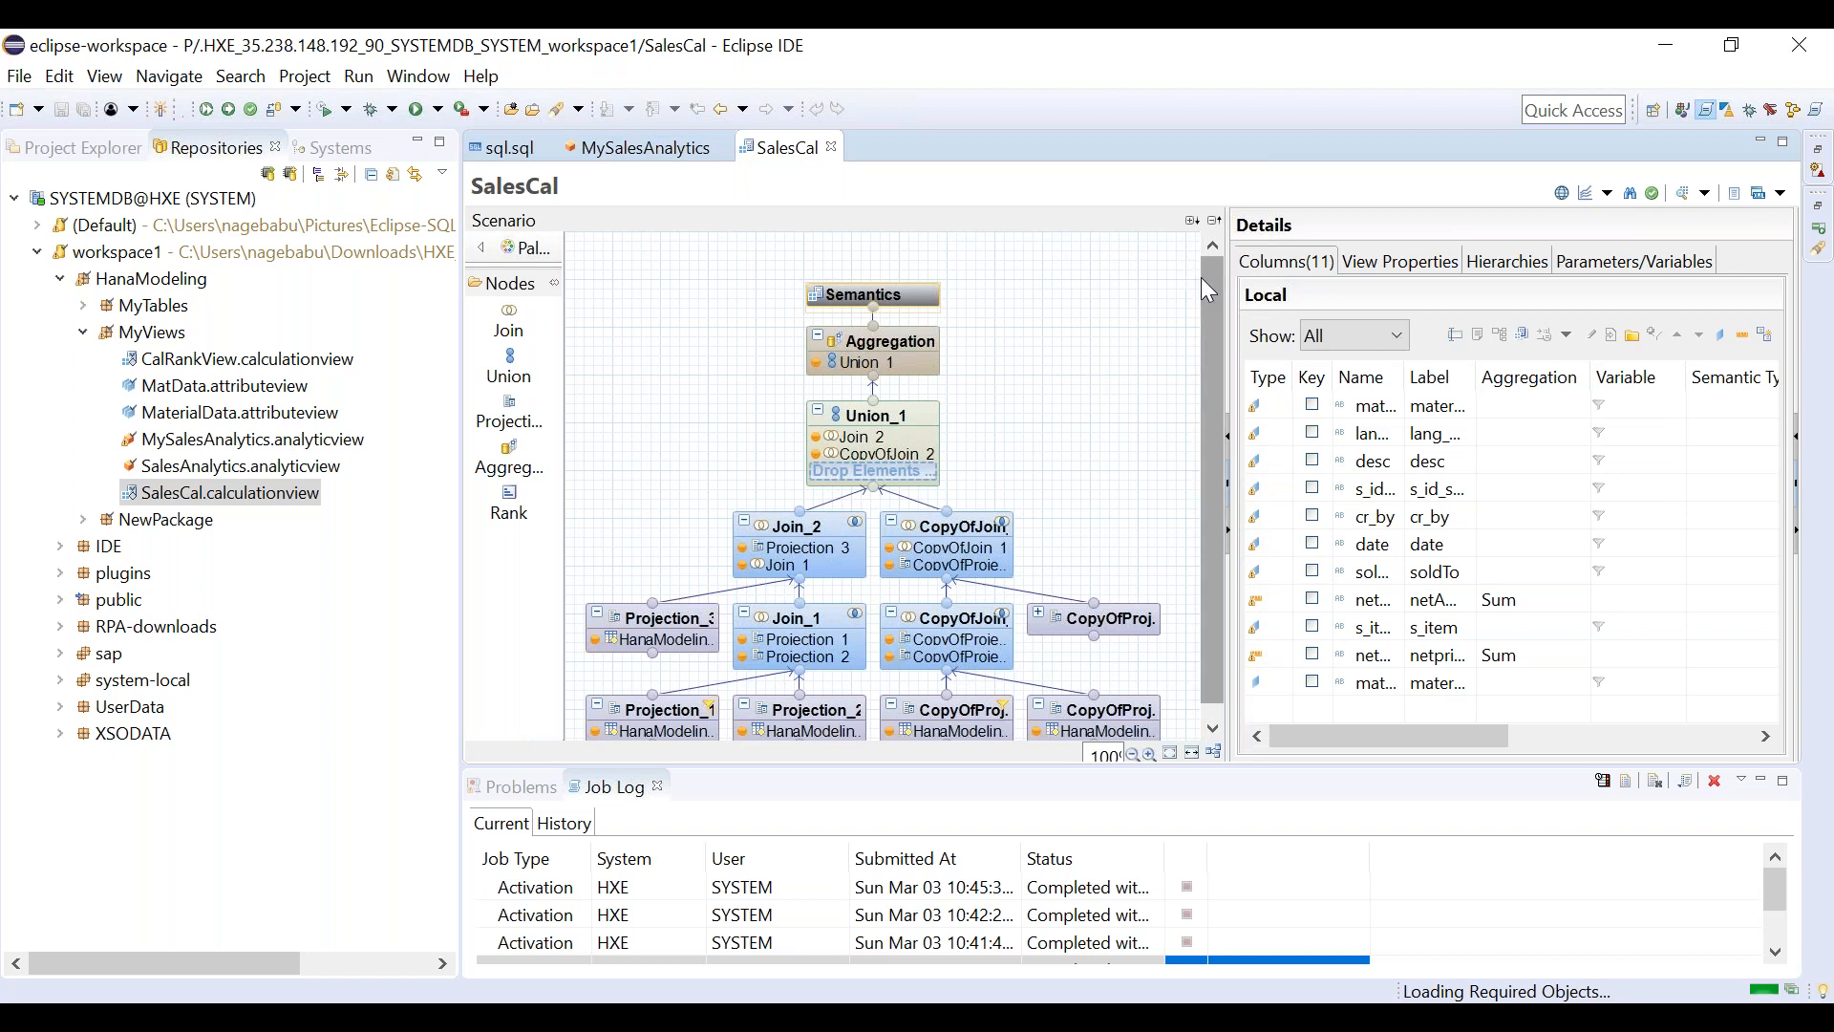
pyautogui.moveTo(1201, 277); pyautogui.dragTo(1206, 308)
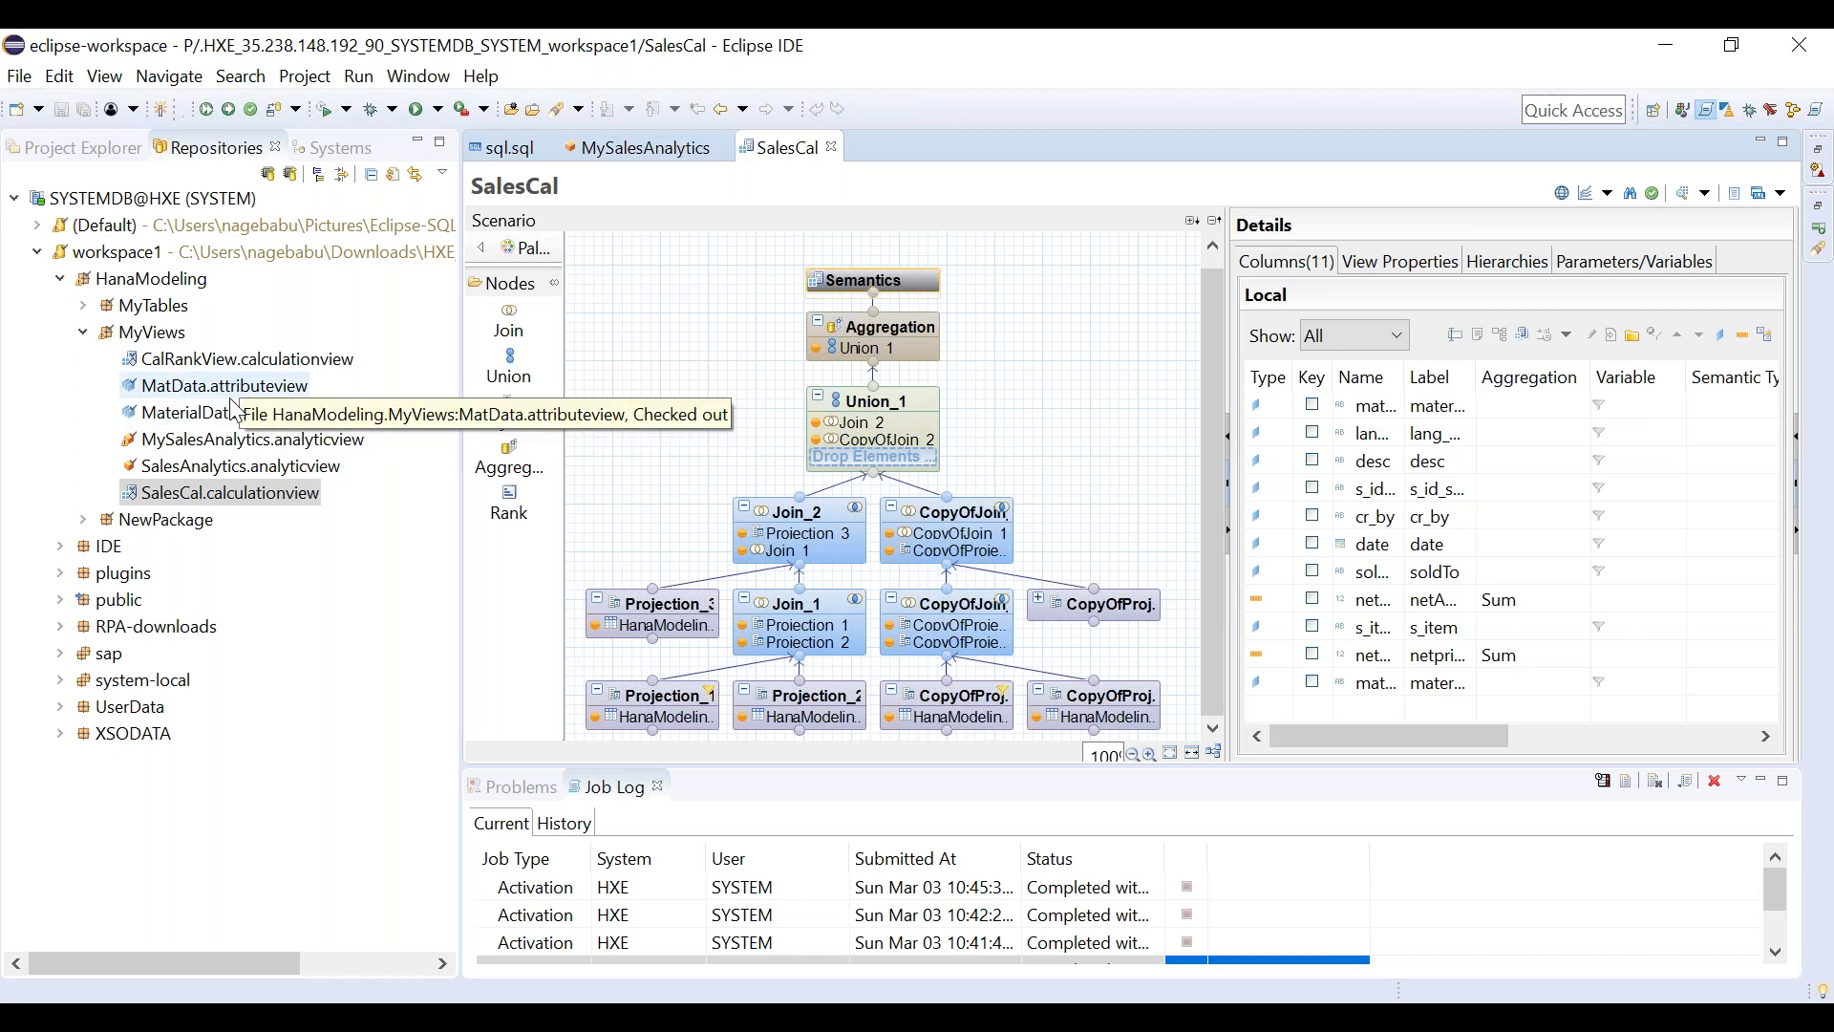
pyautogui.rightClick(258, 491)
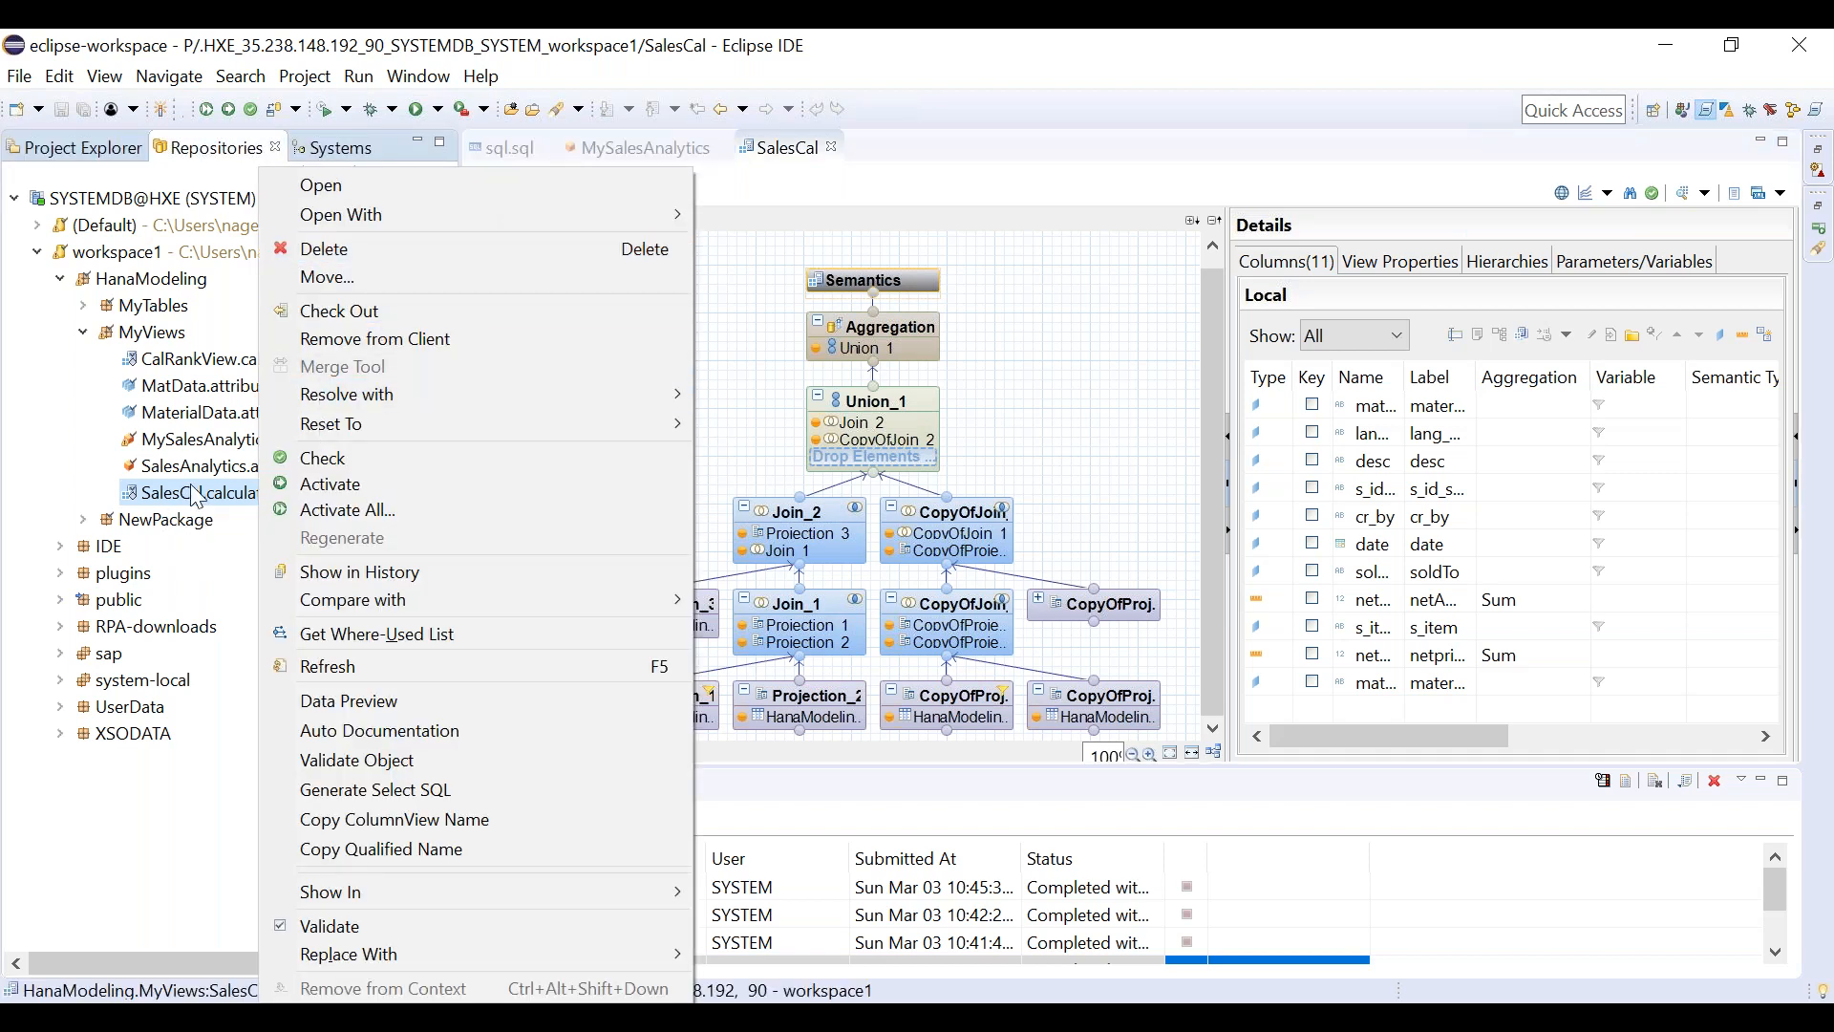
pyautogui.click(197, 496)
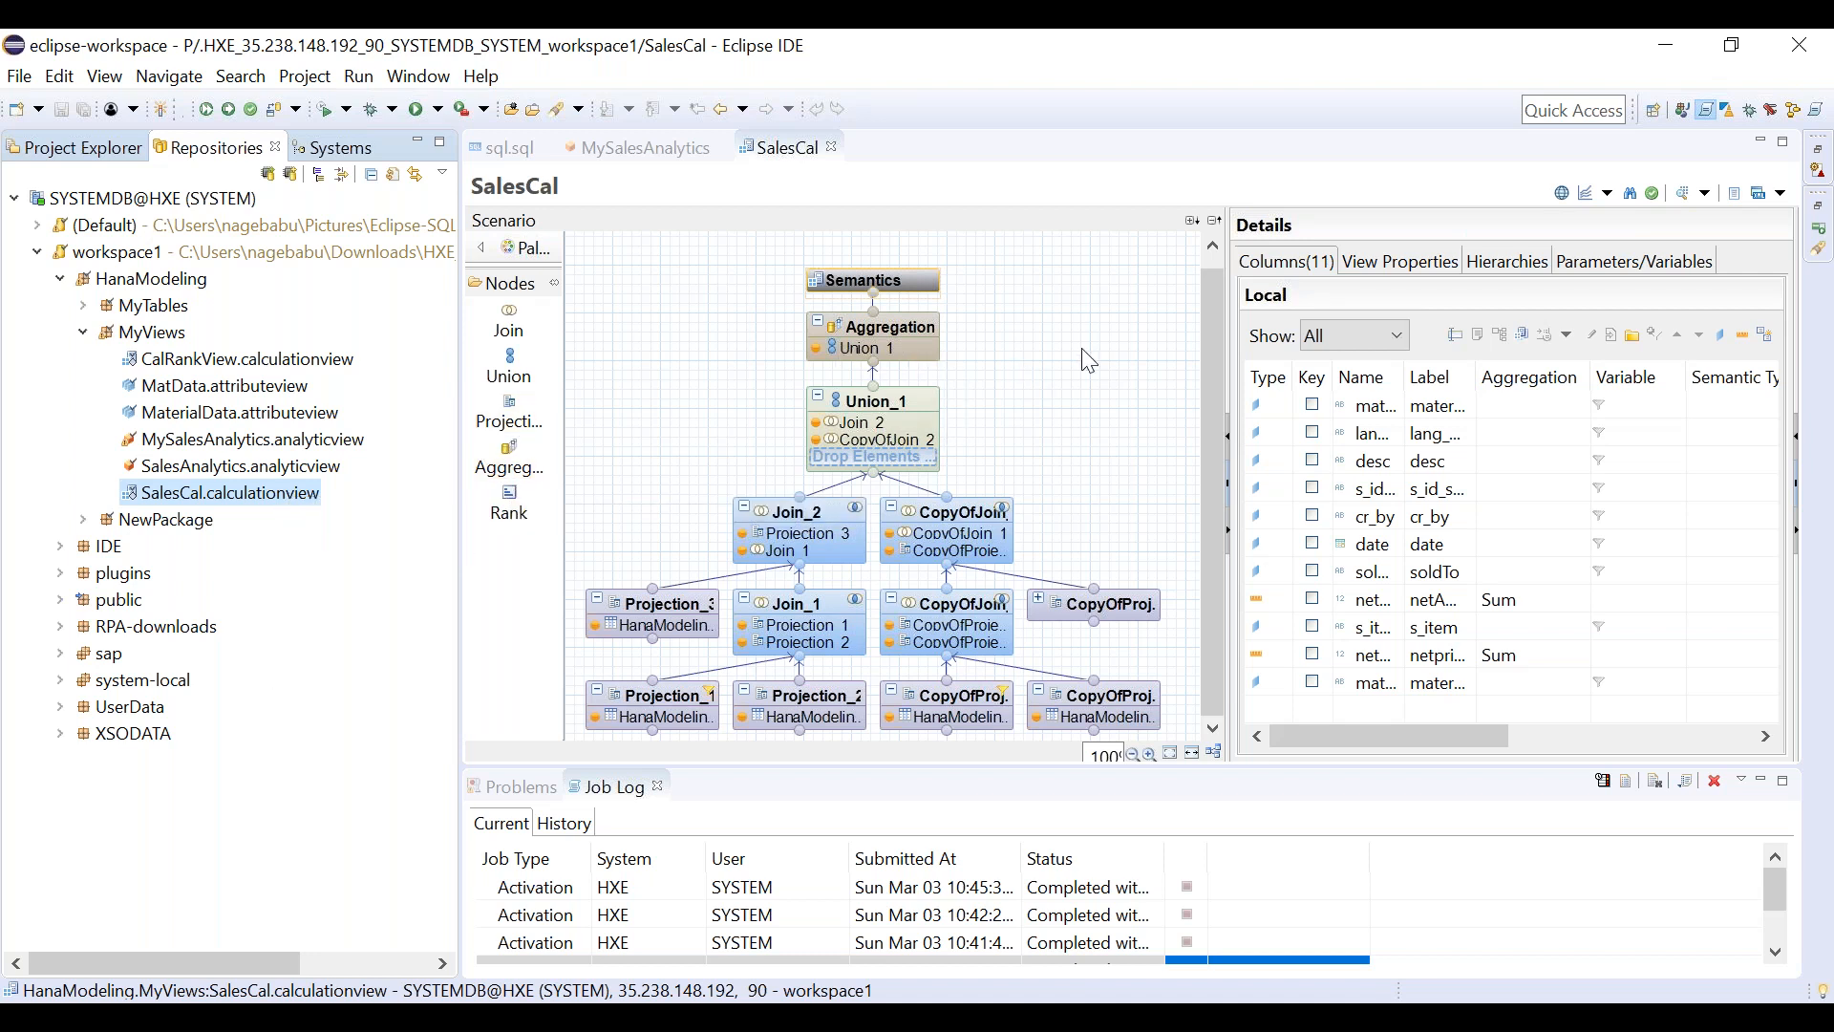
pyautogui.click(1219, 355)
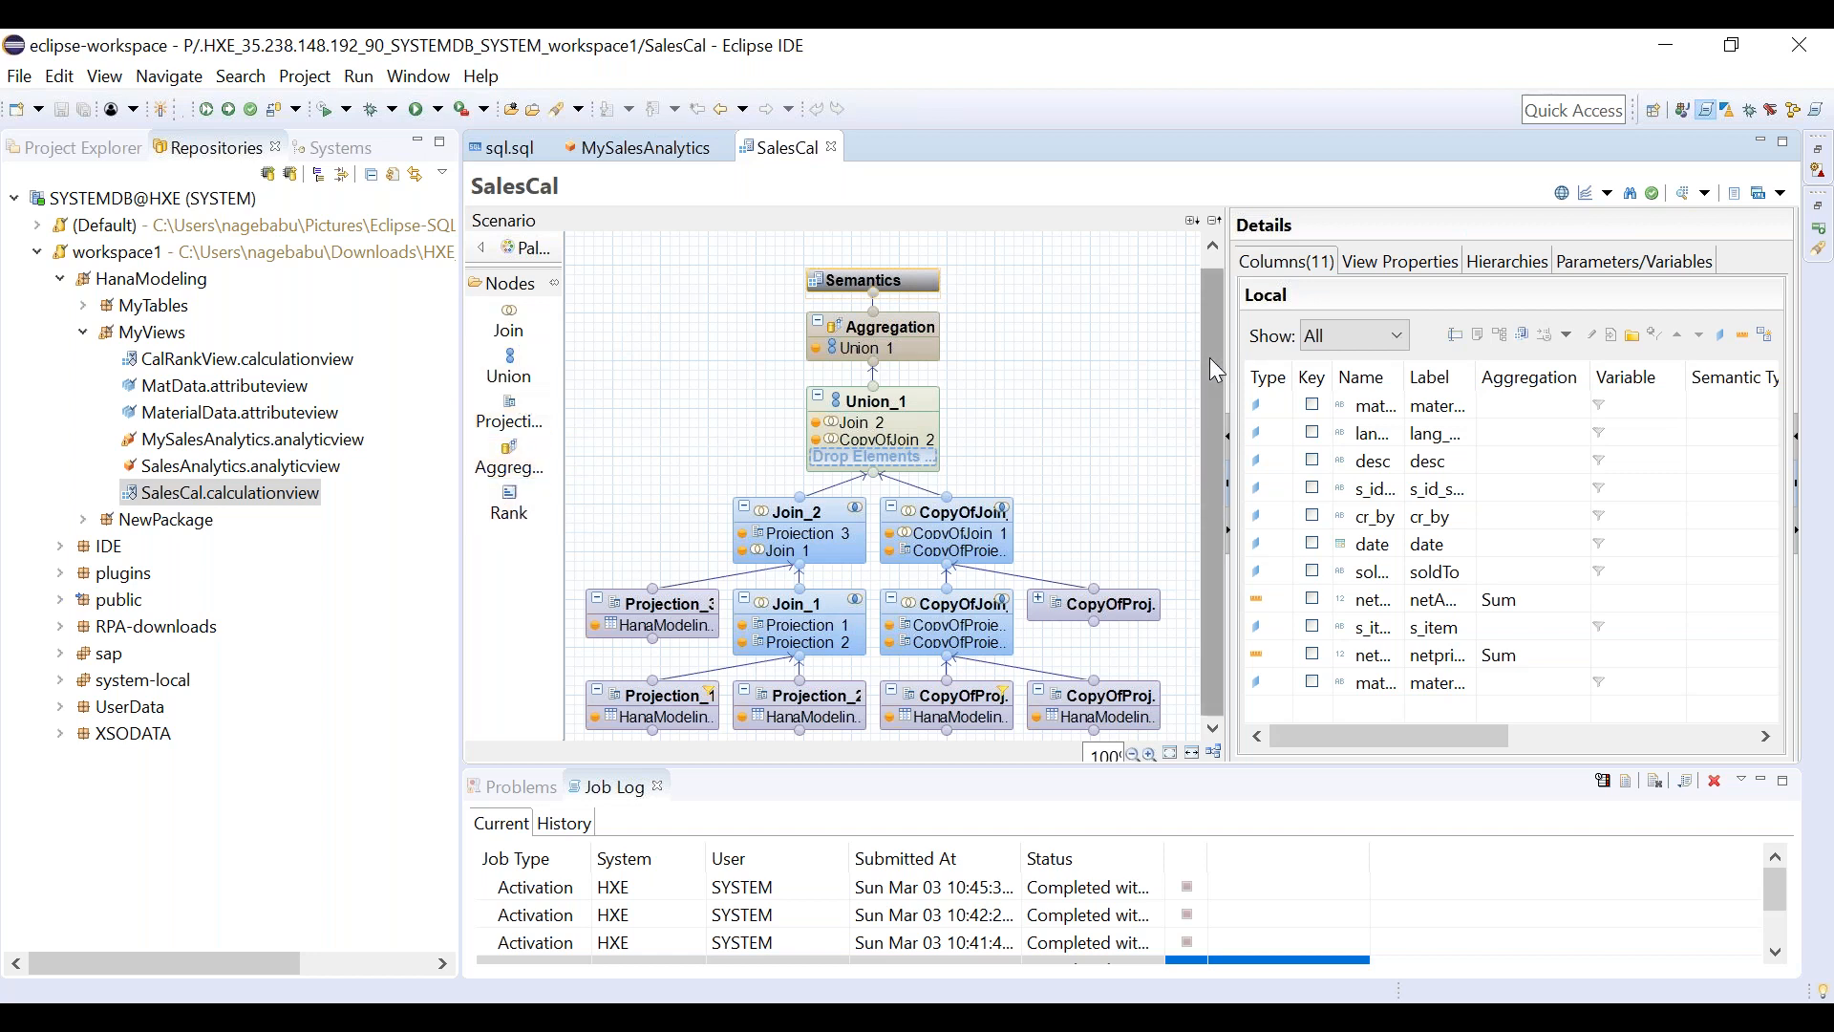
pyautogui.moveTo(885, 406)
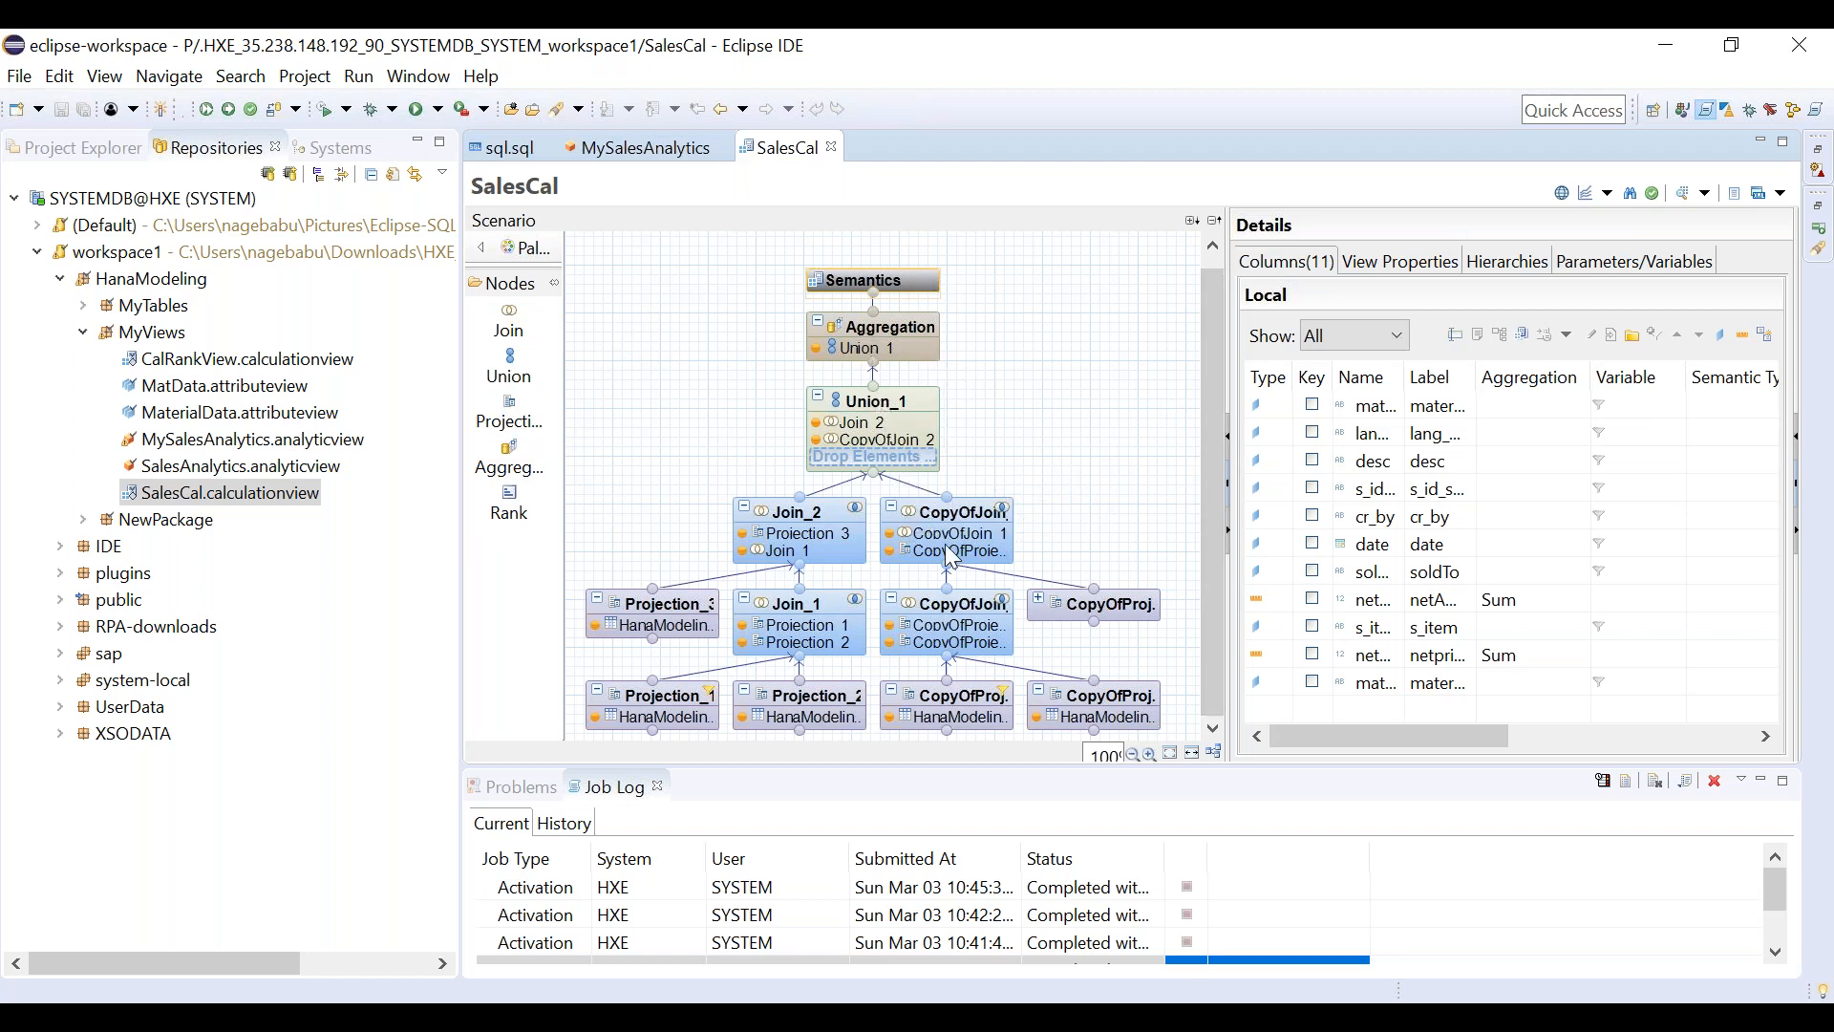
pyautogui.moveTo(821, 638)
pyautogui.moveTo(655, 695)
pyautogui.moveTo(707, 623)
# Start a new Graphical calculation view in the MyViews package with MySalesCalView as its name and label.
pyautogui.click(170, 335)
pyautogui.press('Left')
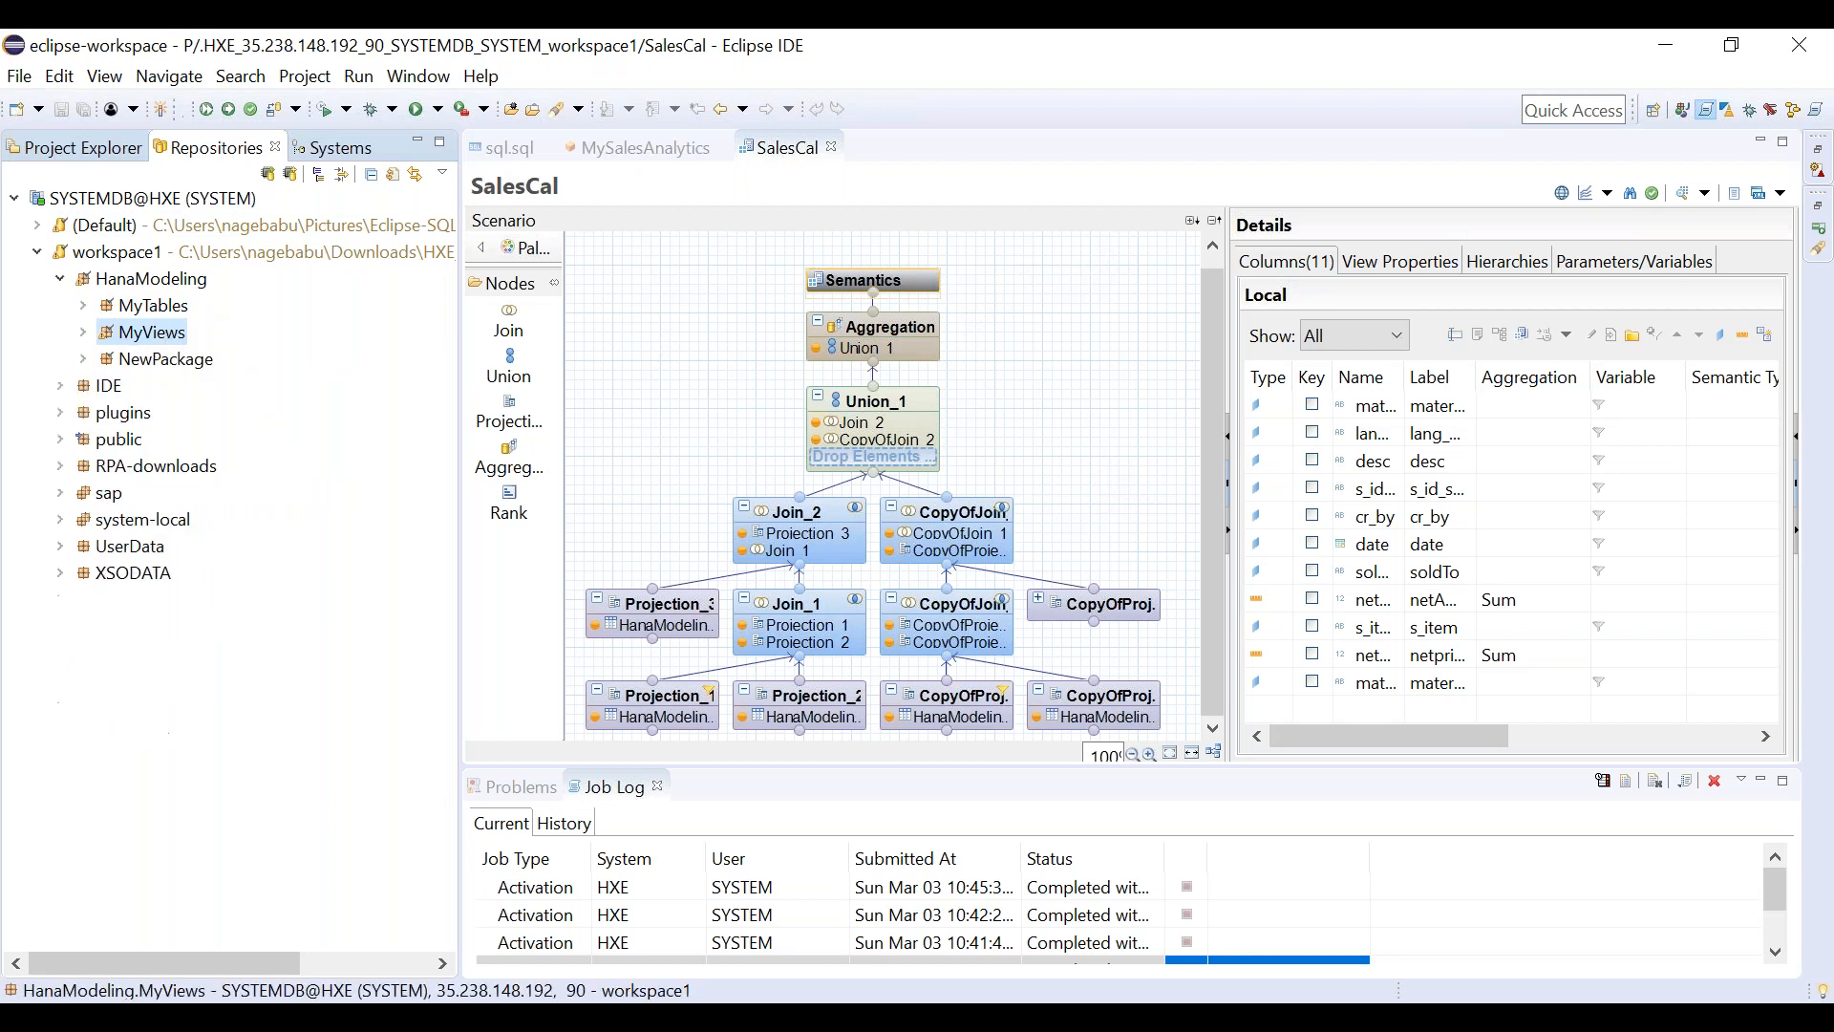
pyautogui.rightClick(169, 332)
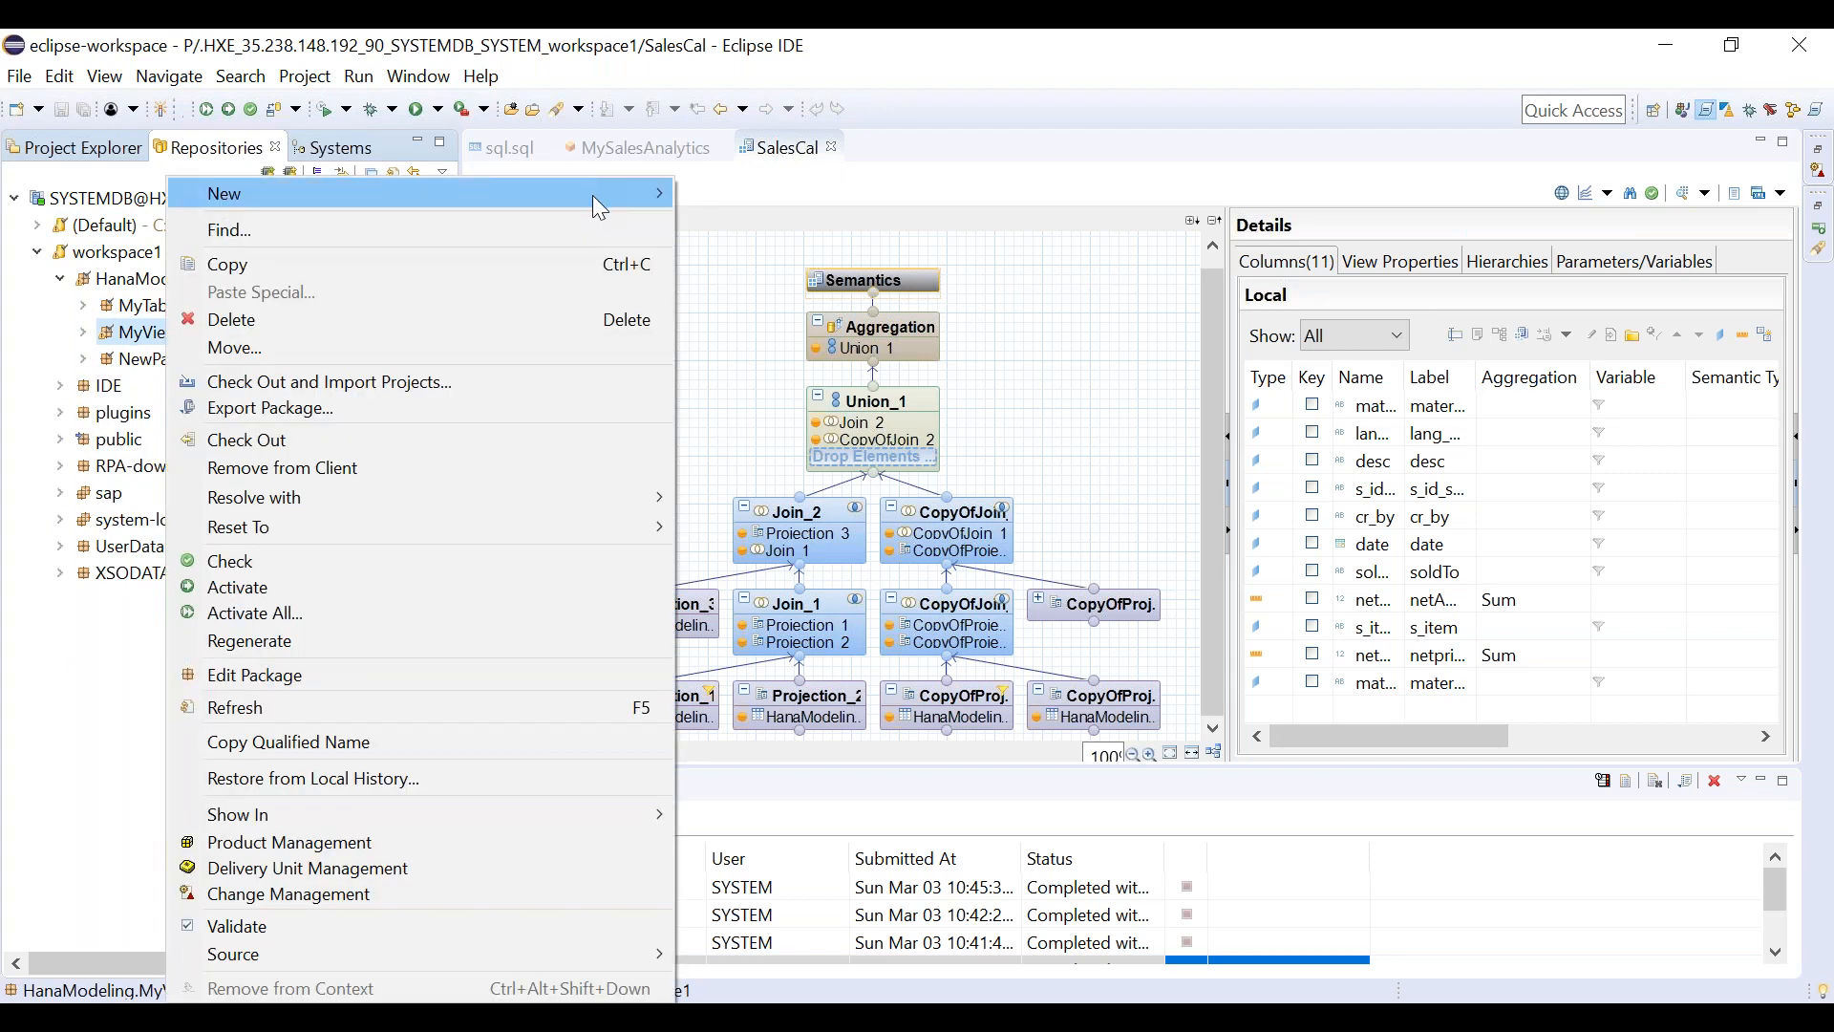
pyautogui.moveTo(598, 206)
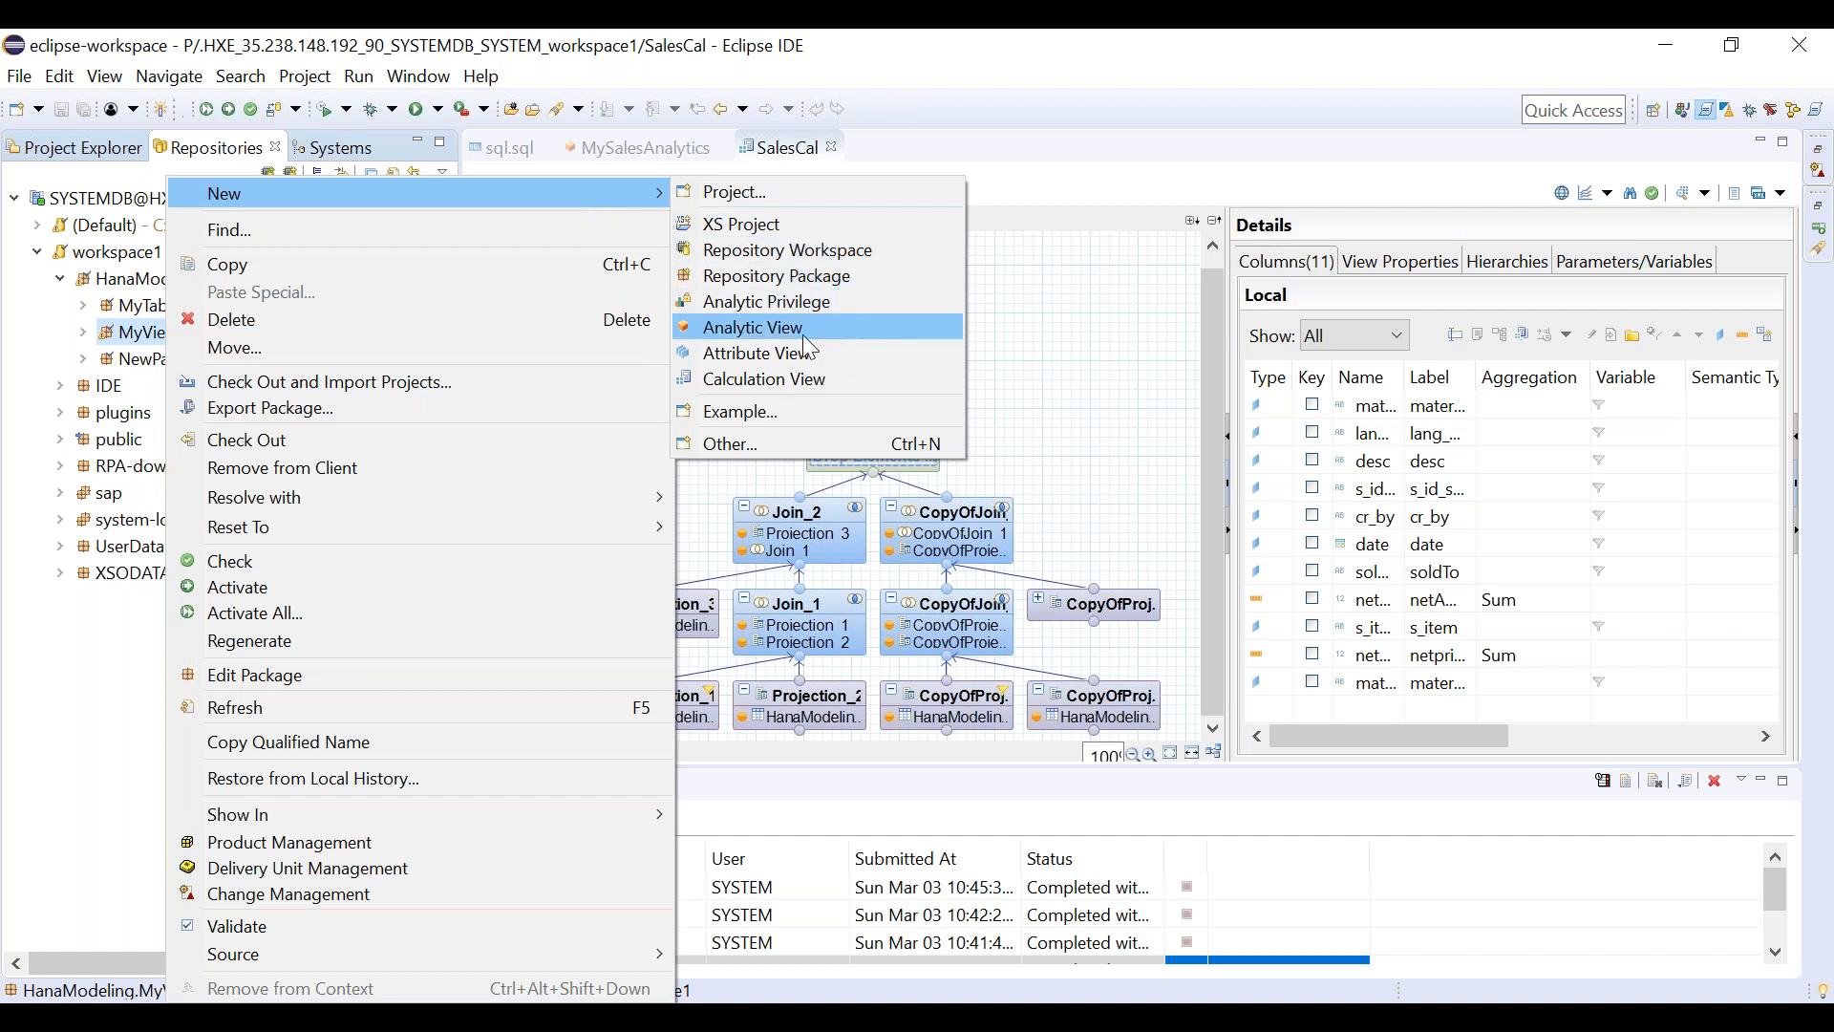
pyautogui.click(740, 379)
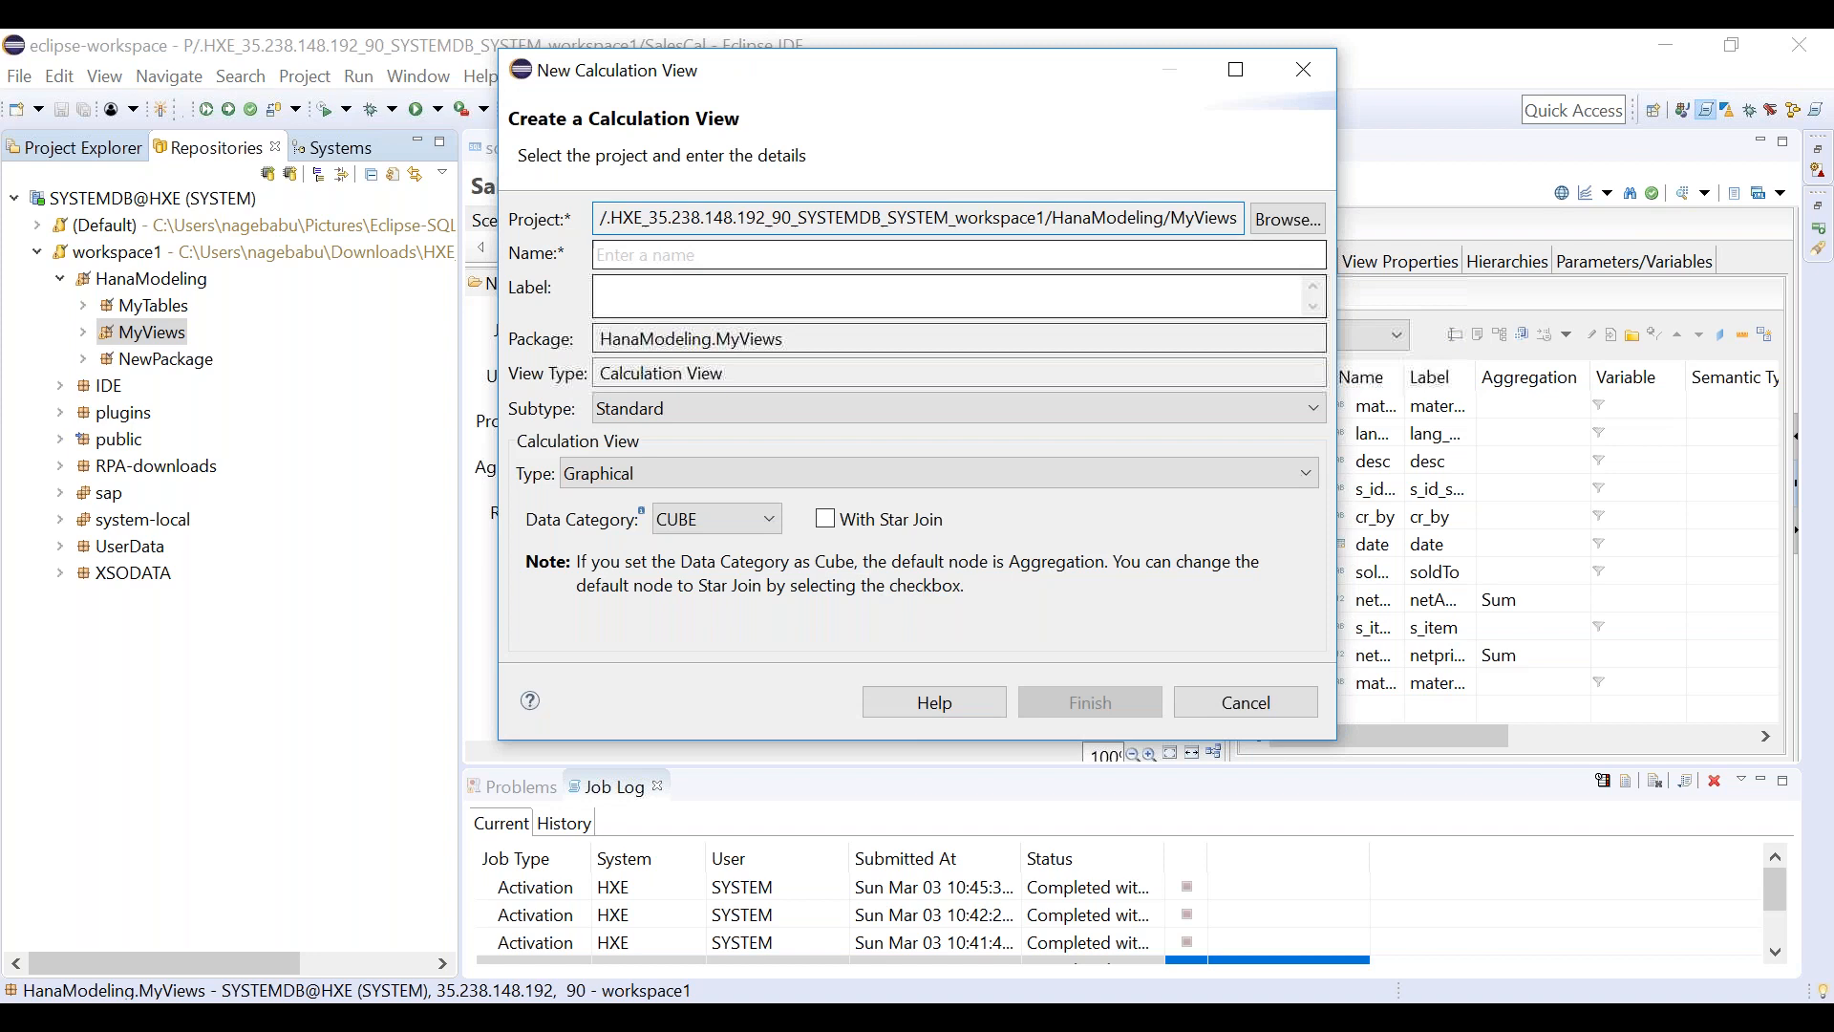
pyautogui.click(833, 260)
pyautogui.write('MySalesCal')
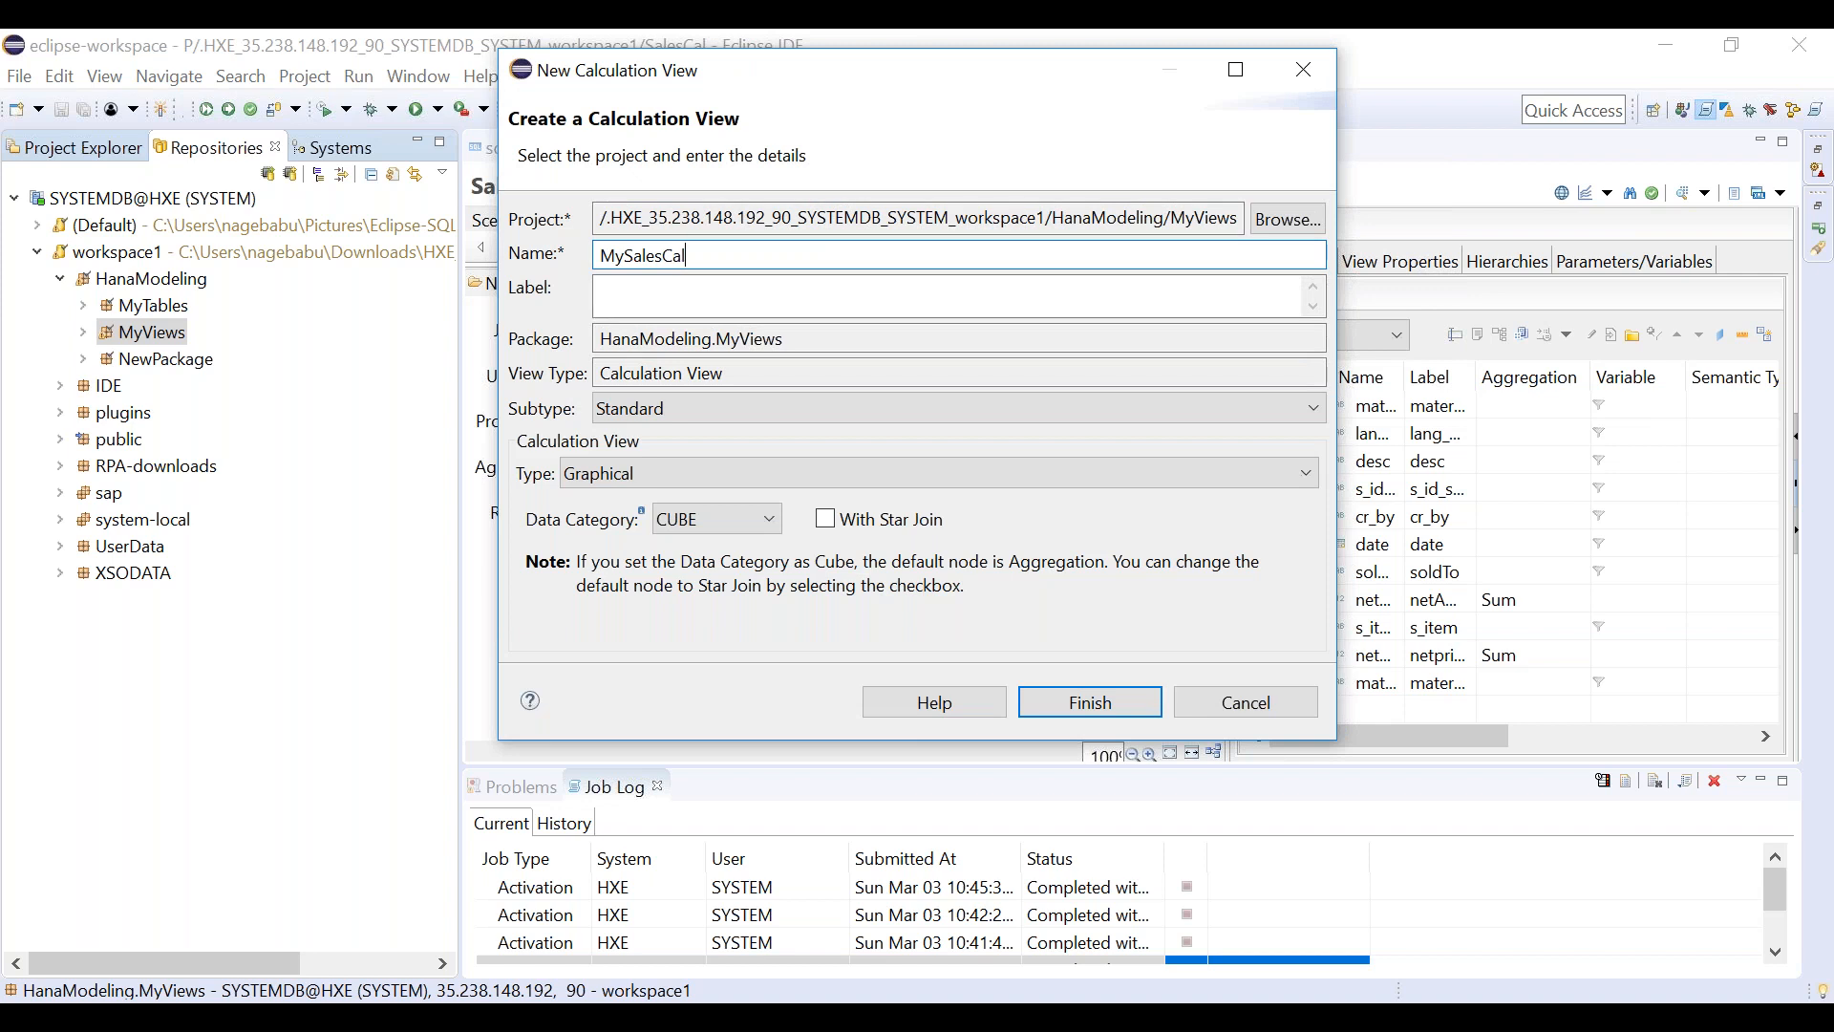
pyautogui.write('View')
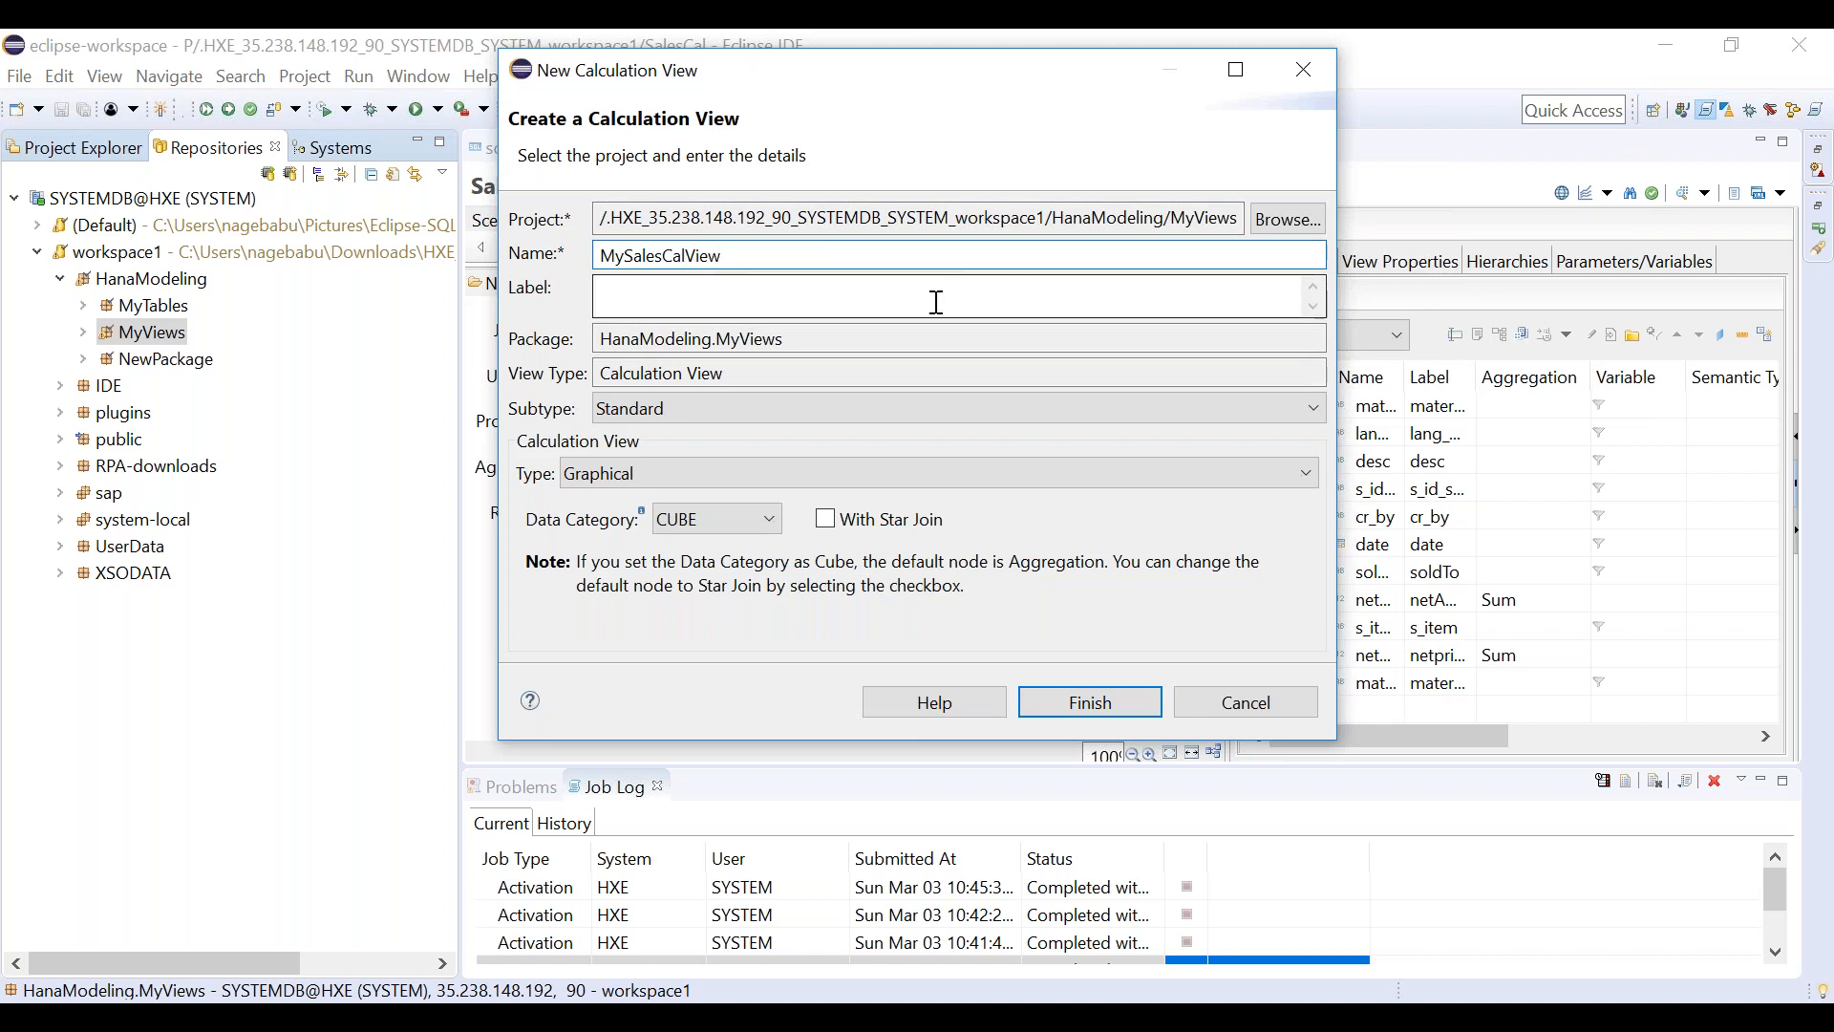
pyautogui.click(926, 302)
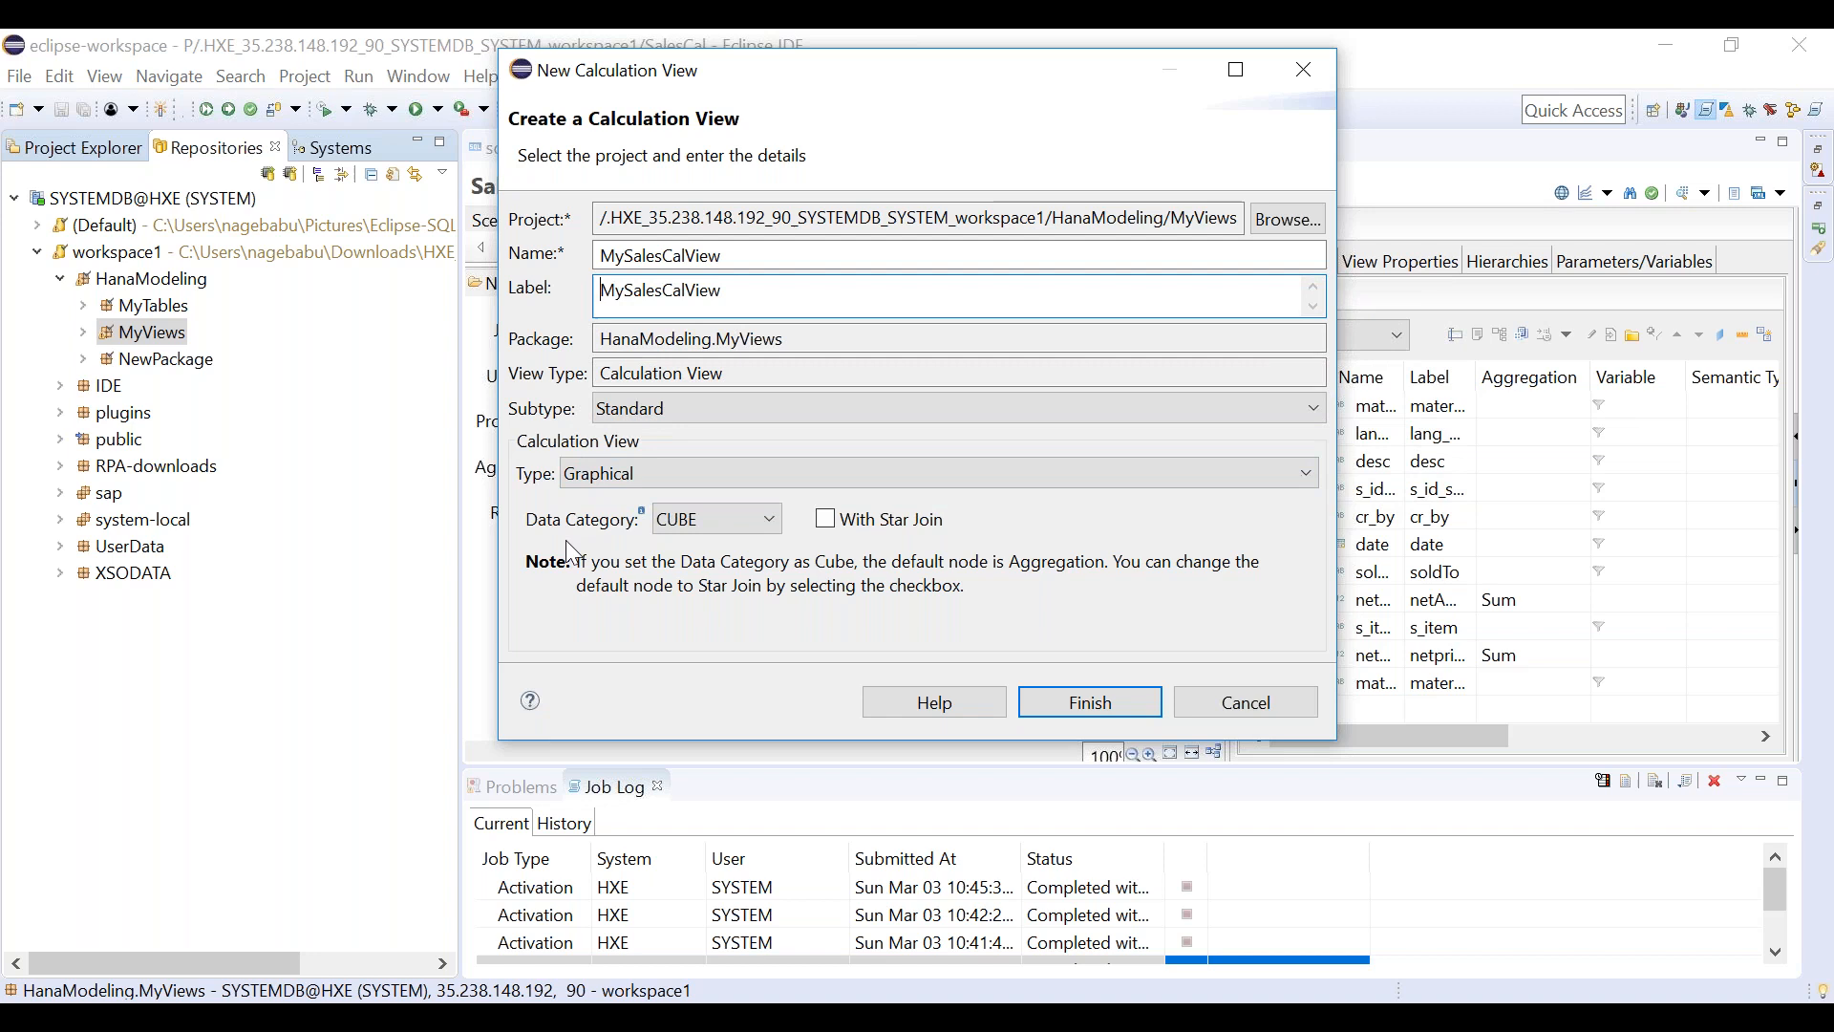
pyautogui.click(669, 467)
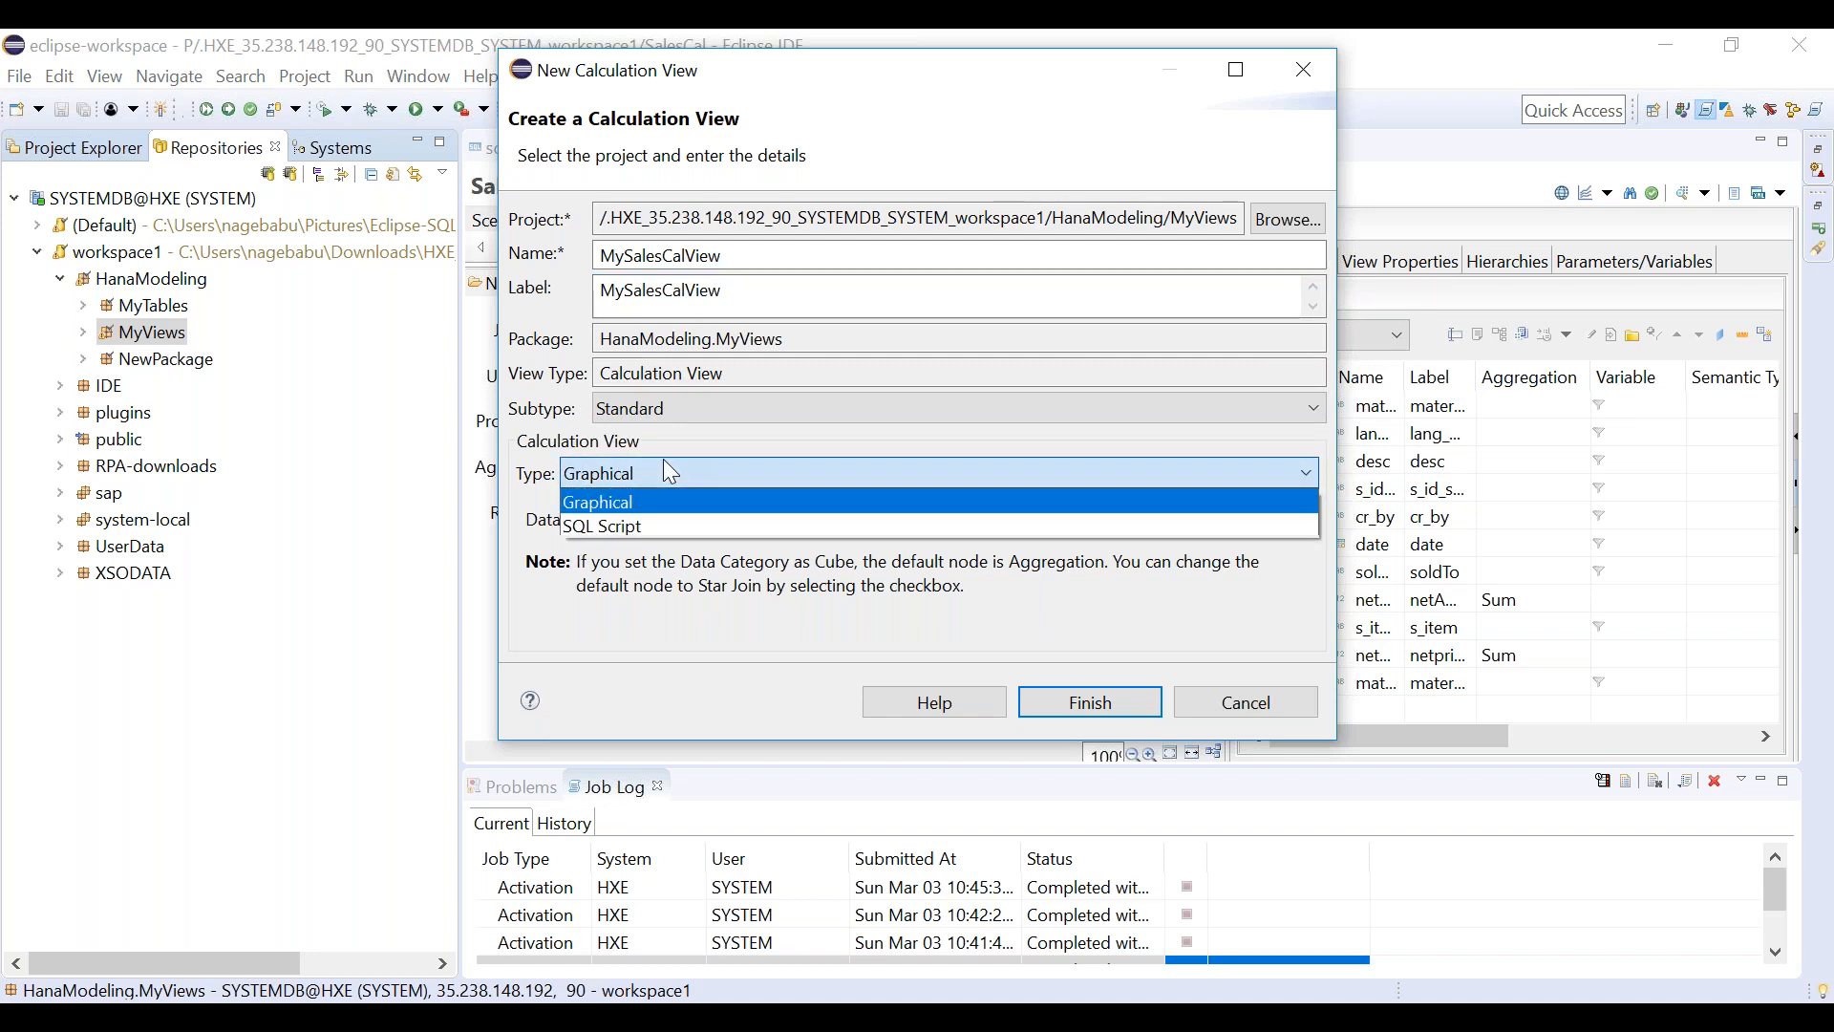
pyautogui.click(600, 501)
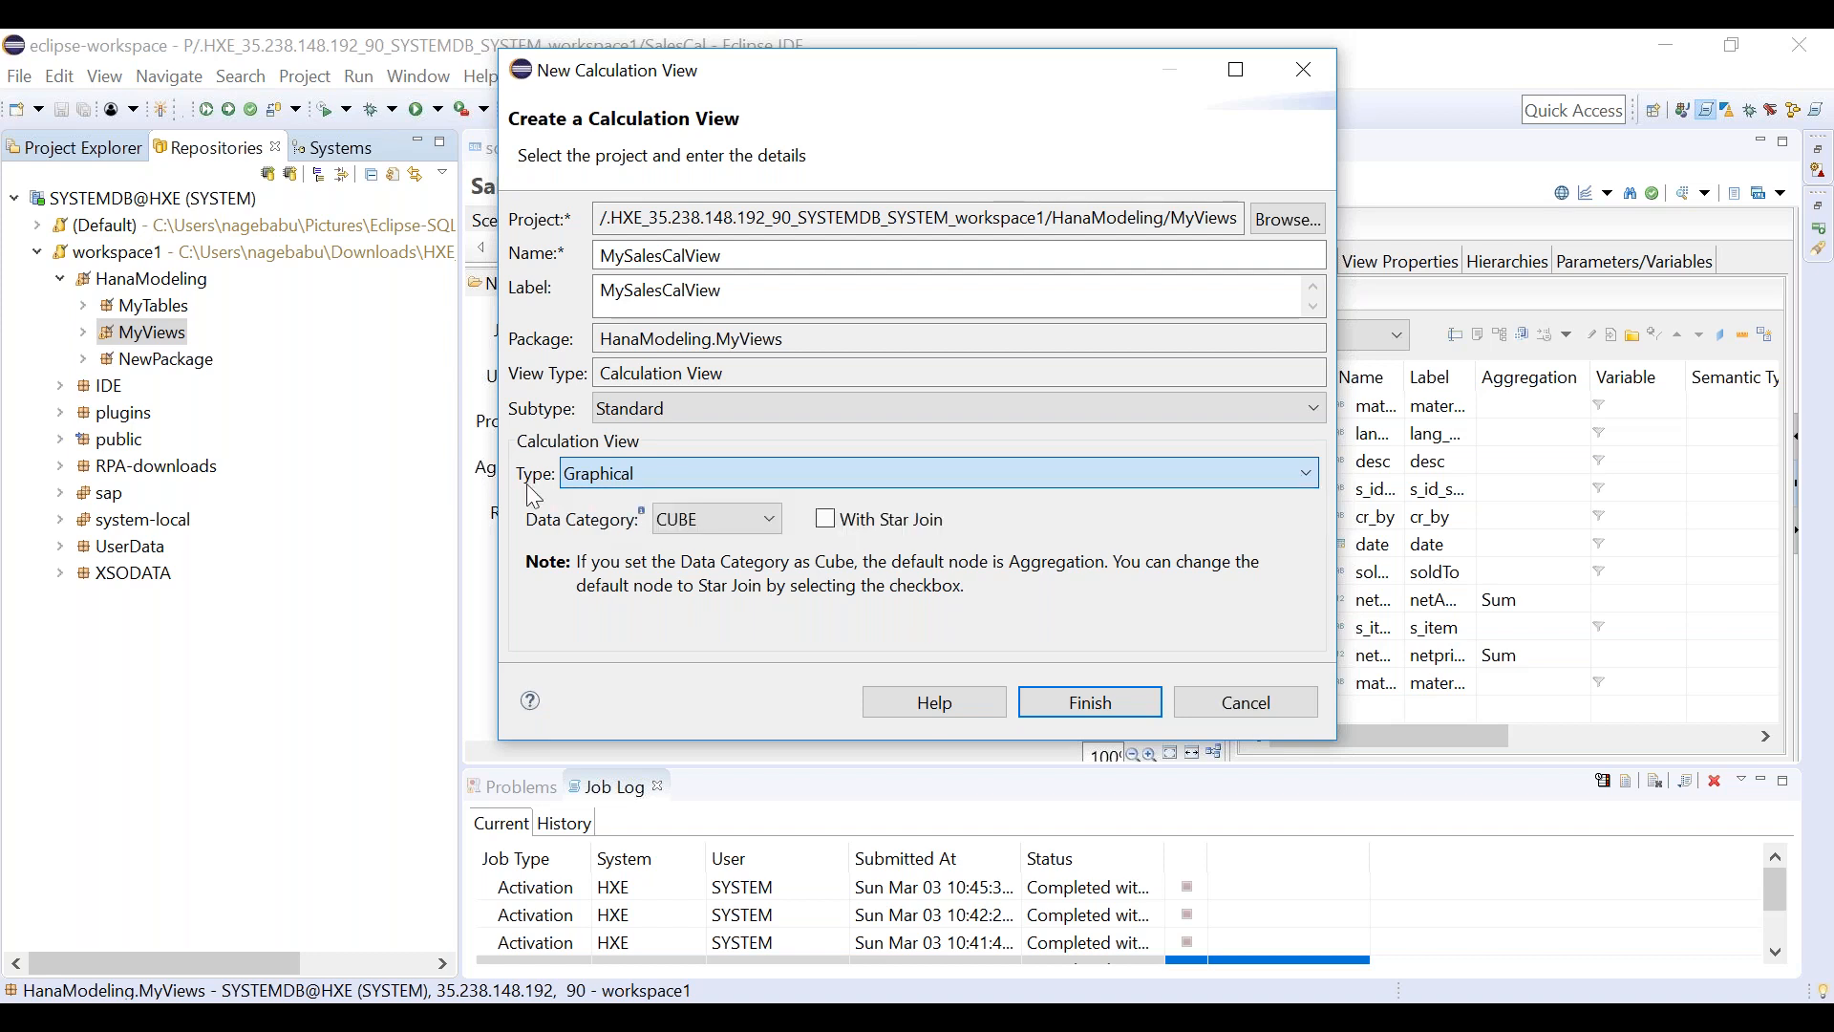
# Try the DIMENSION data category for the new calculation view and switch it back to CUBE.
pyautogui.click(755, 519)
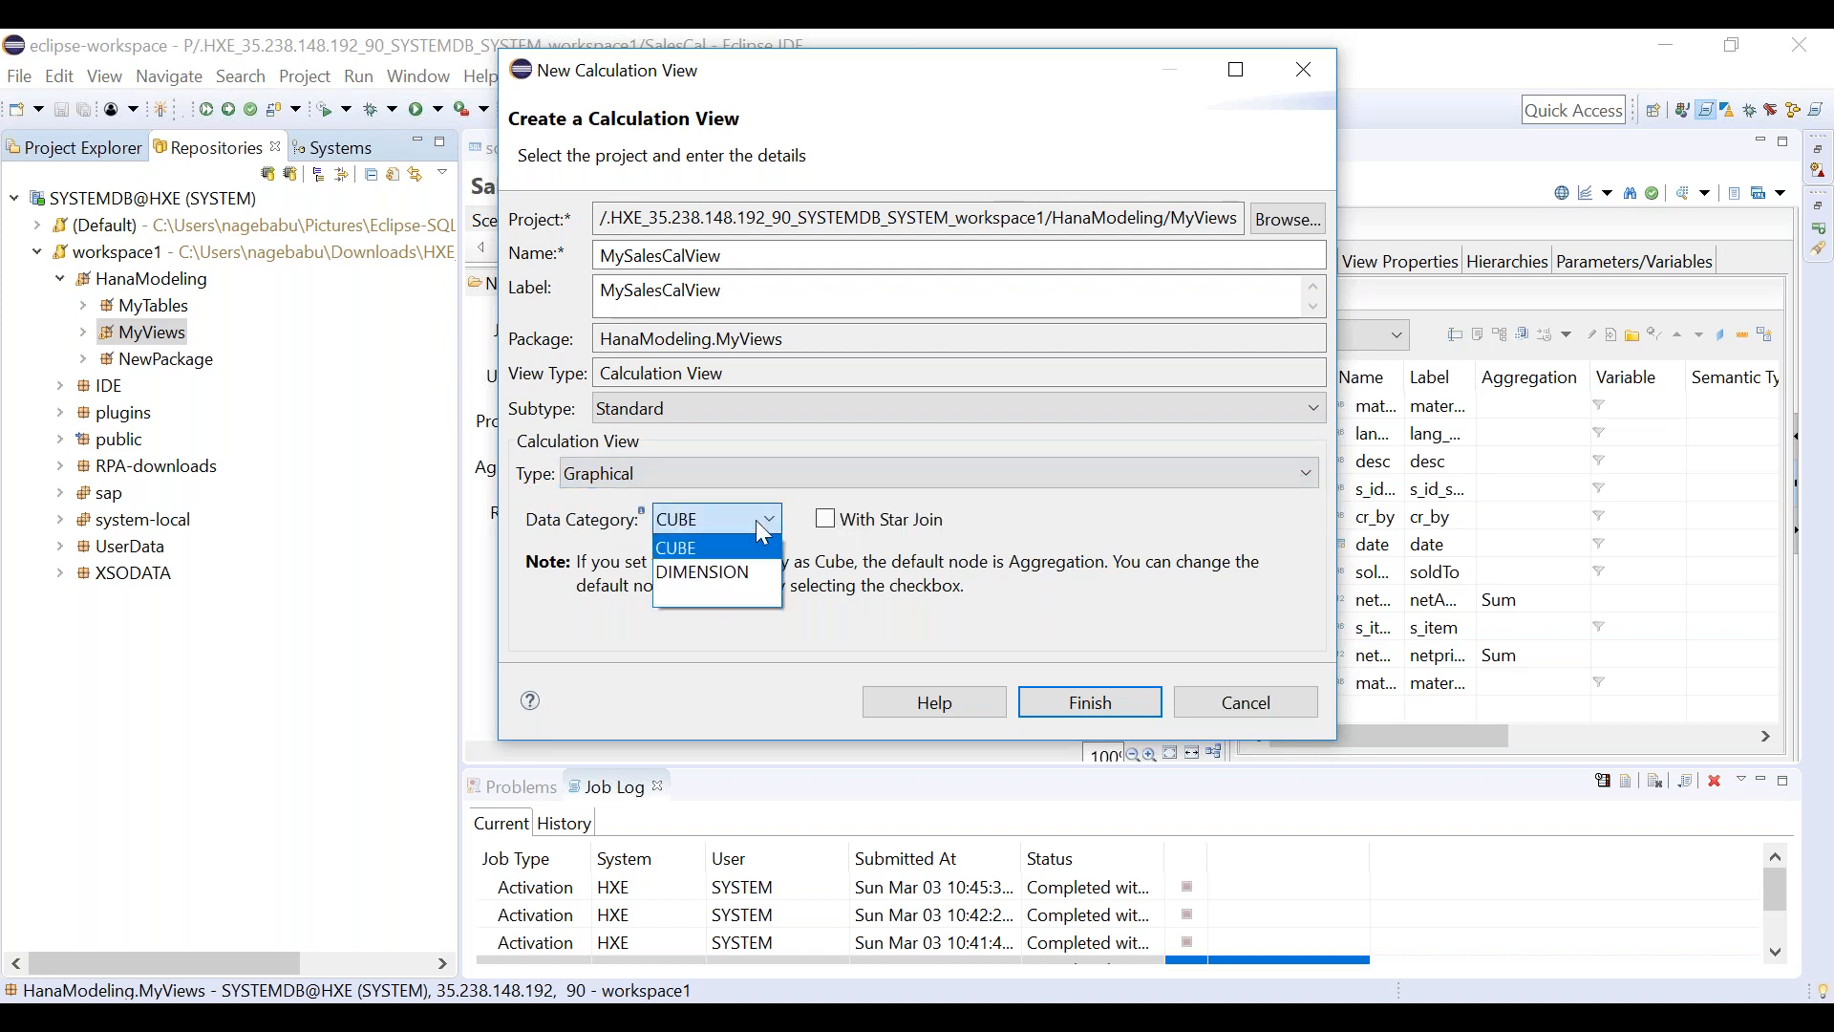
pyautogui.click(736, 573)
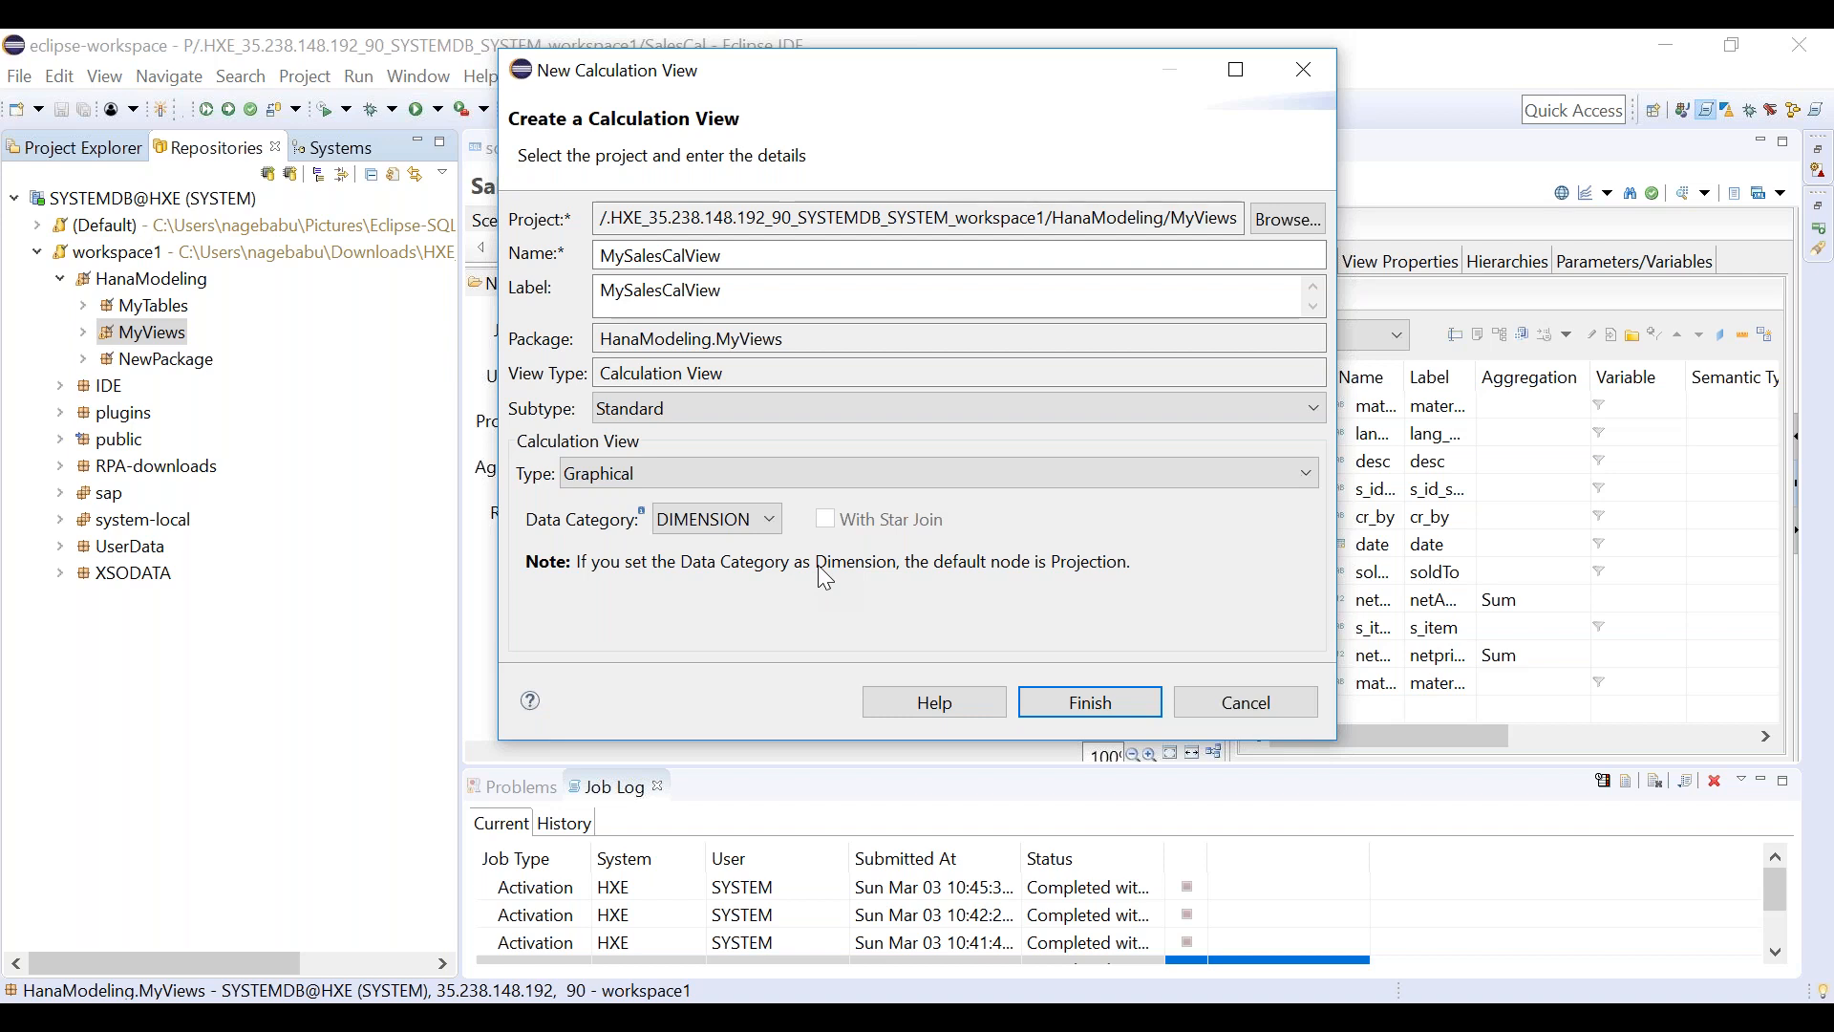
pyautogui.click(771, 519)
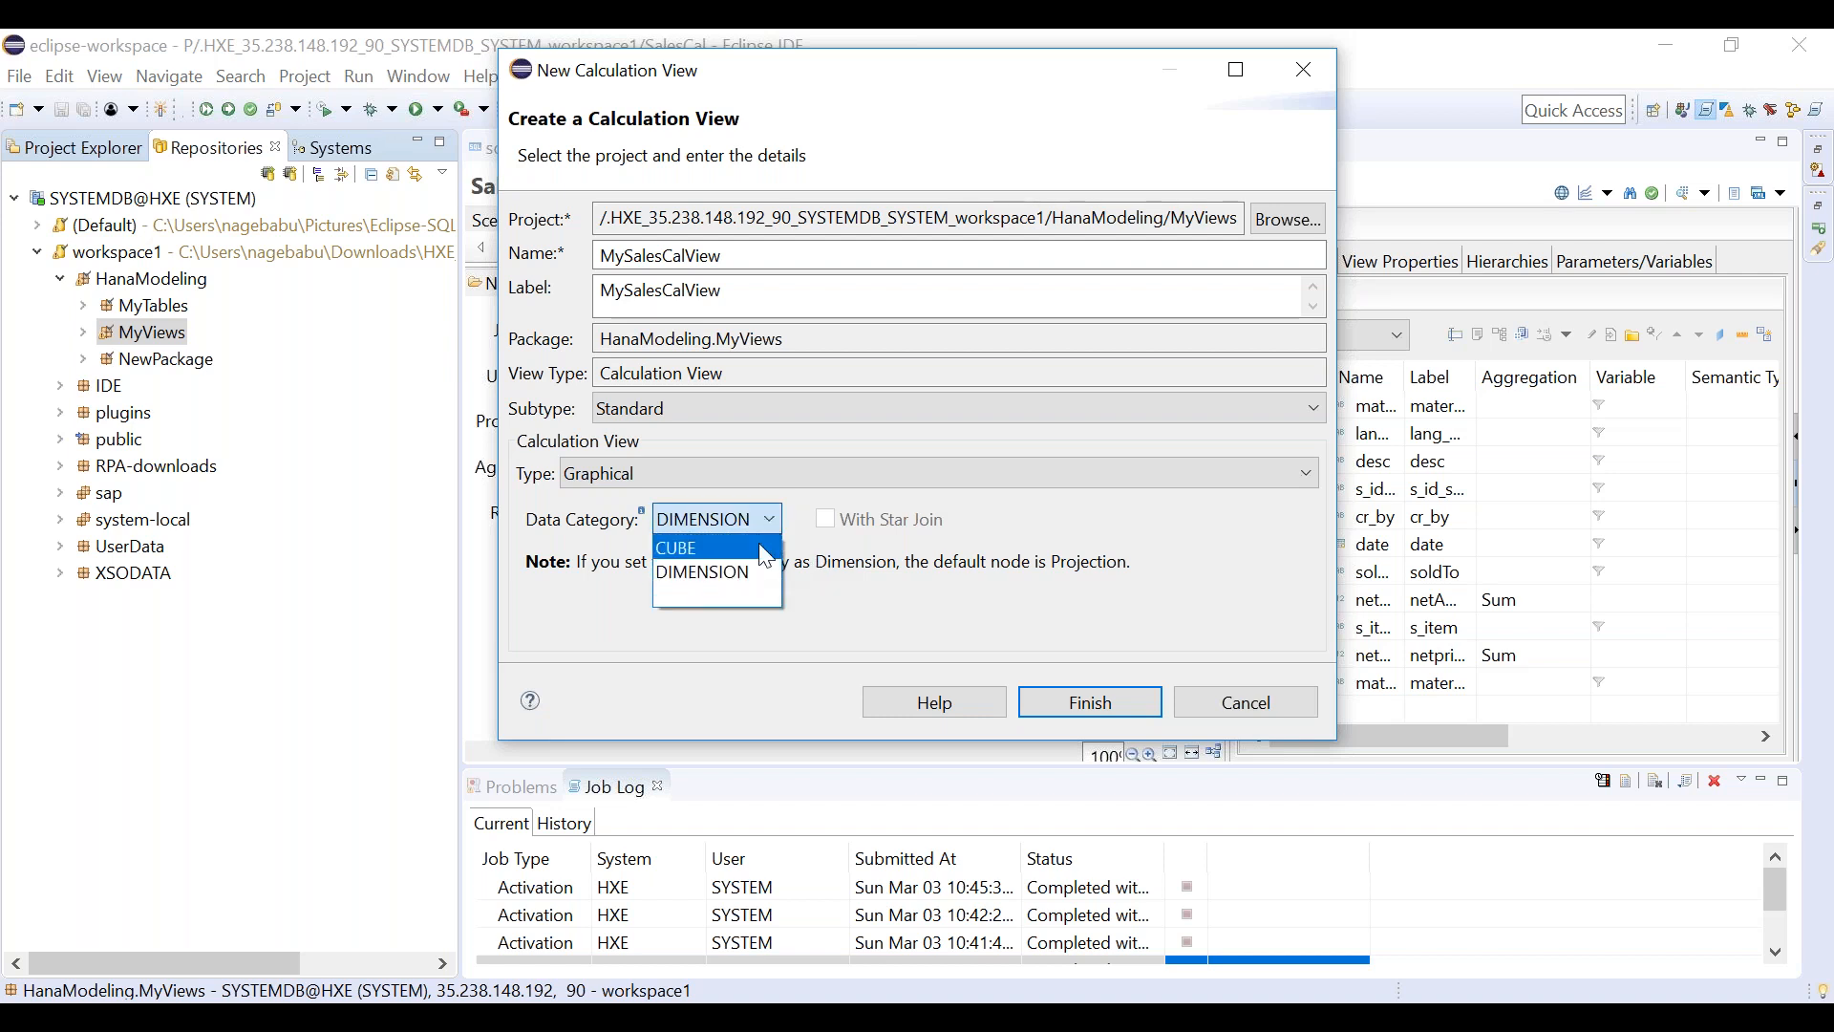
pyautogui.click(767, 549)
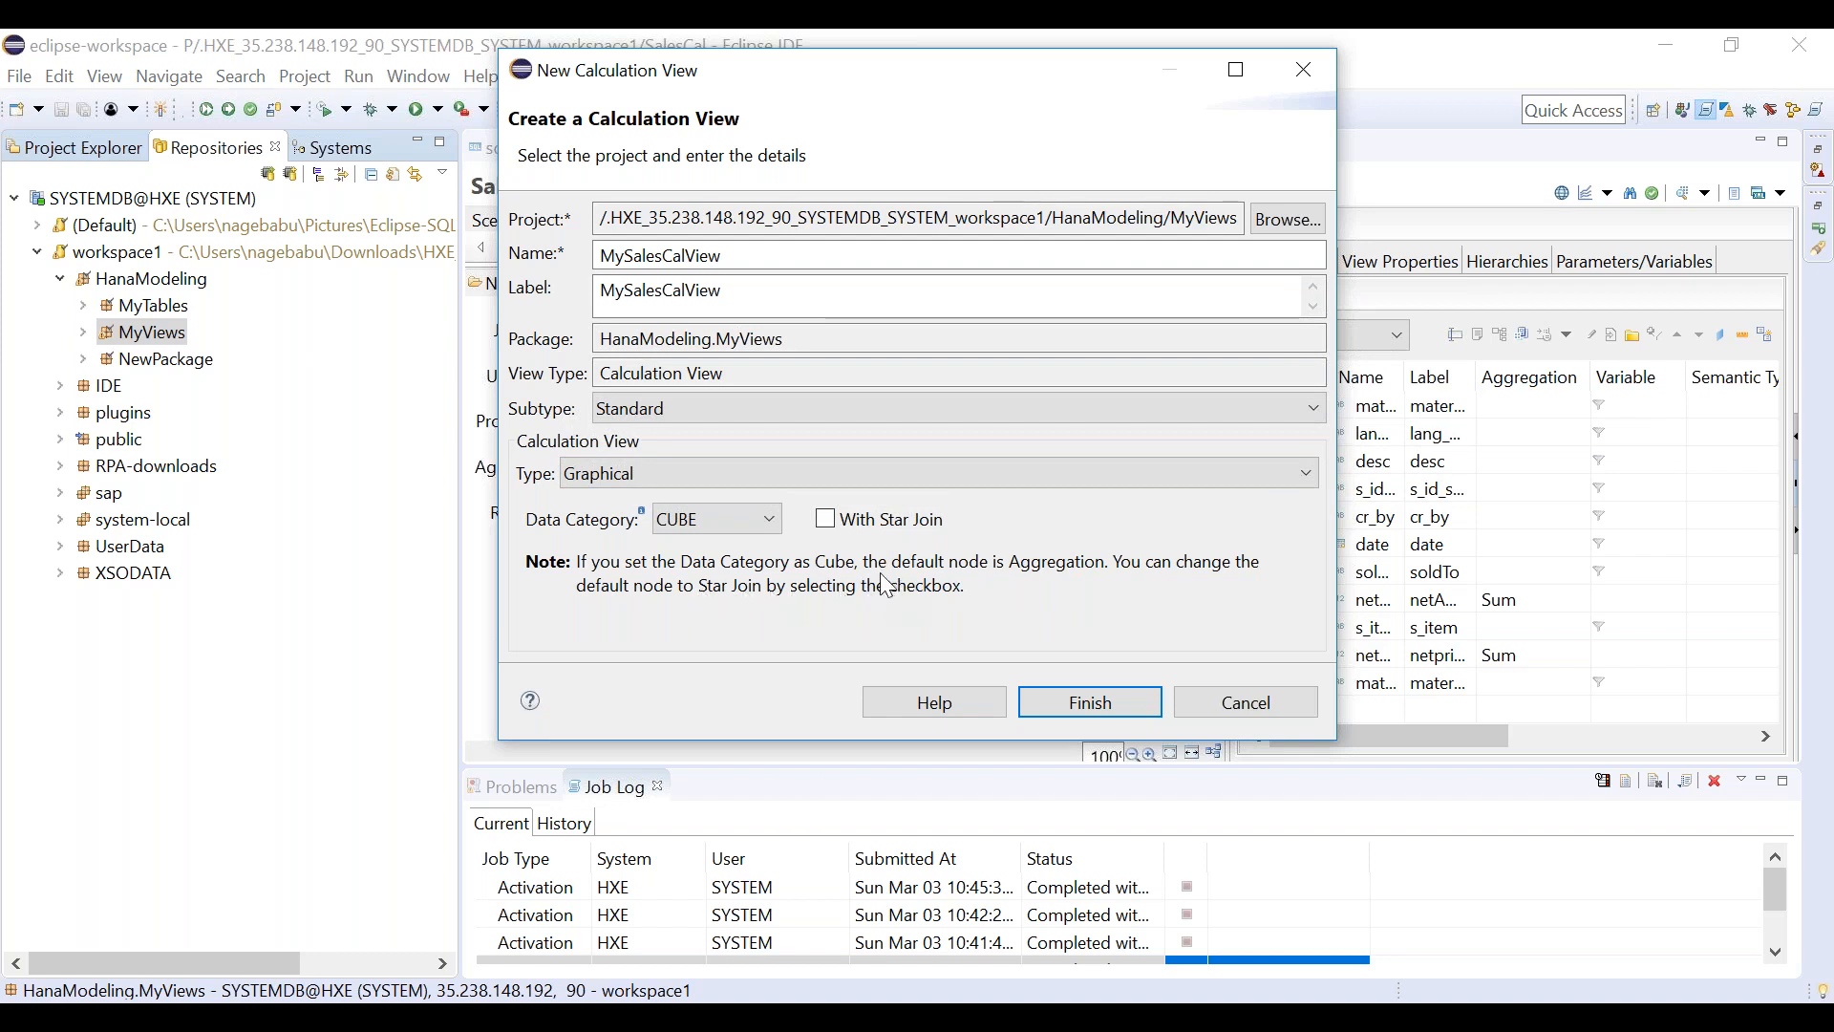
# Keep CUBE as the data category without star join and create the MySalesCalView calculation view.
pyautogui.click(764, 518)
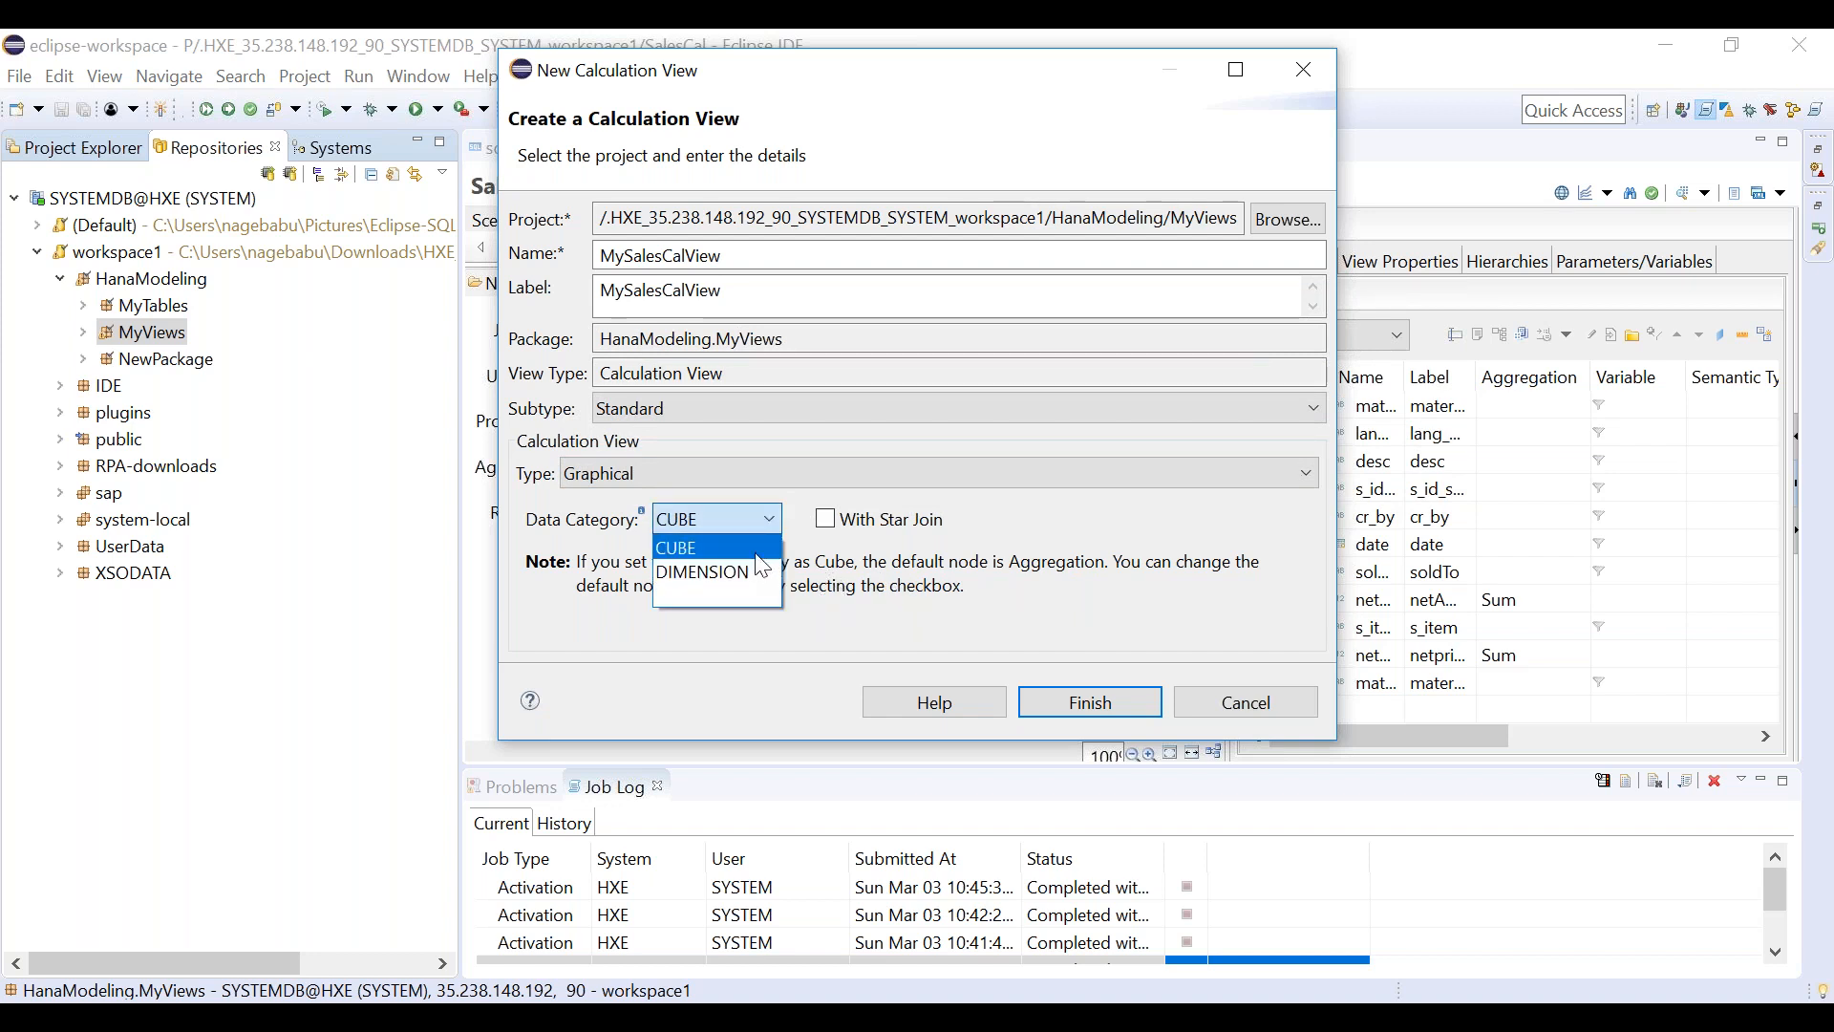
pyautogui.click(756, 553)
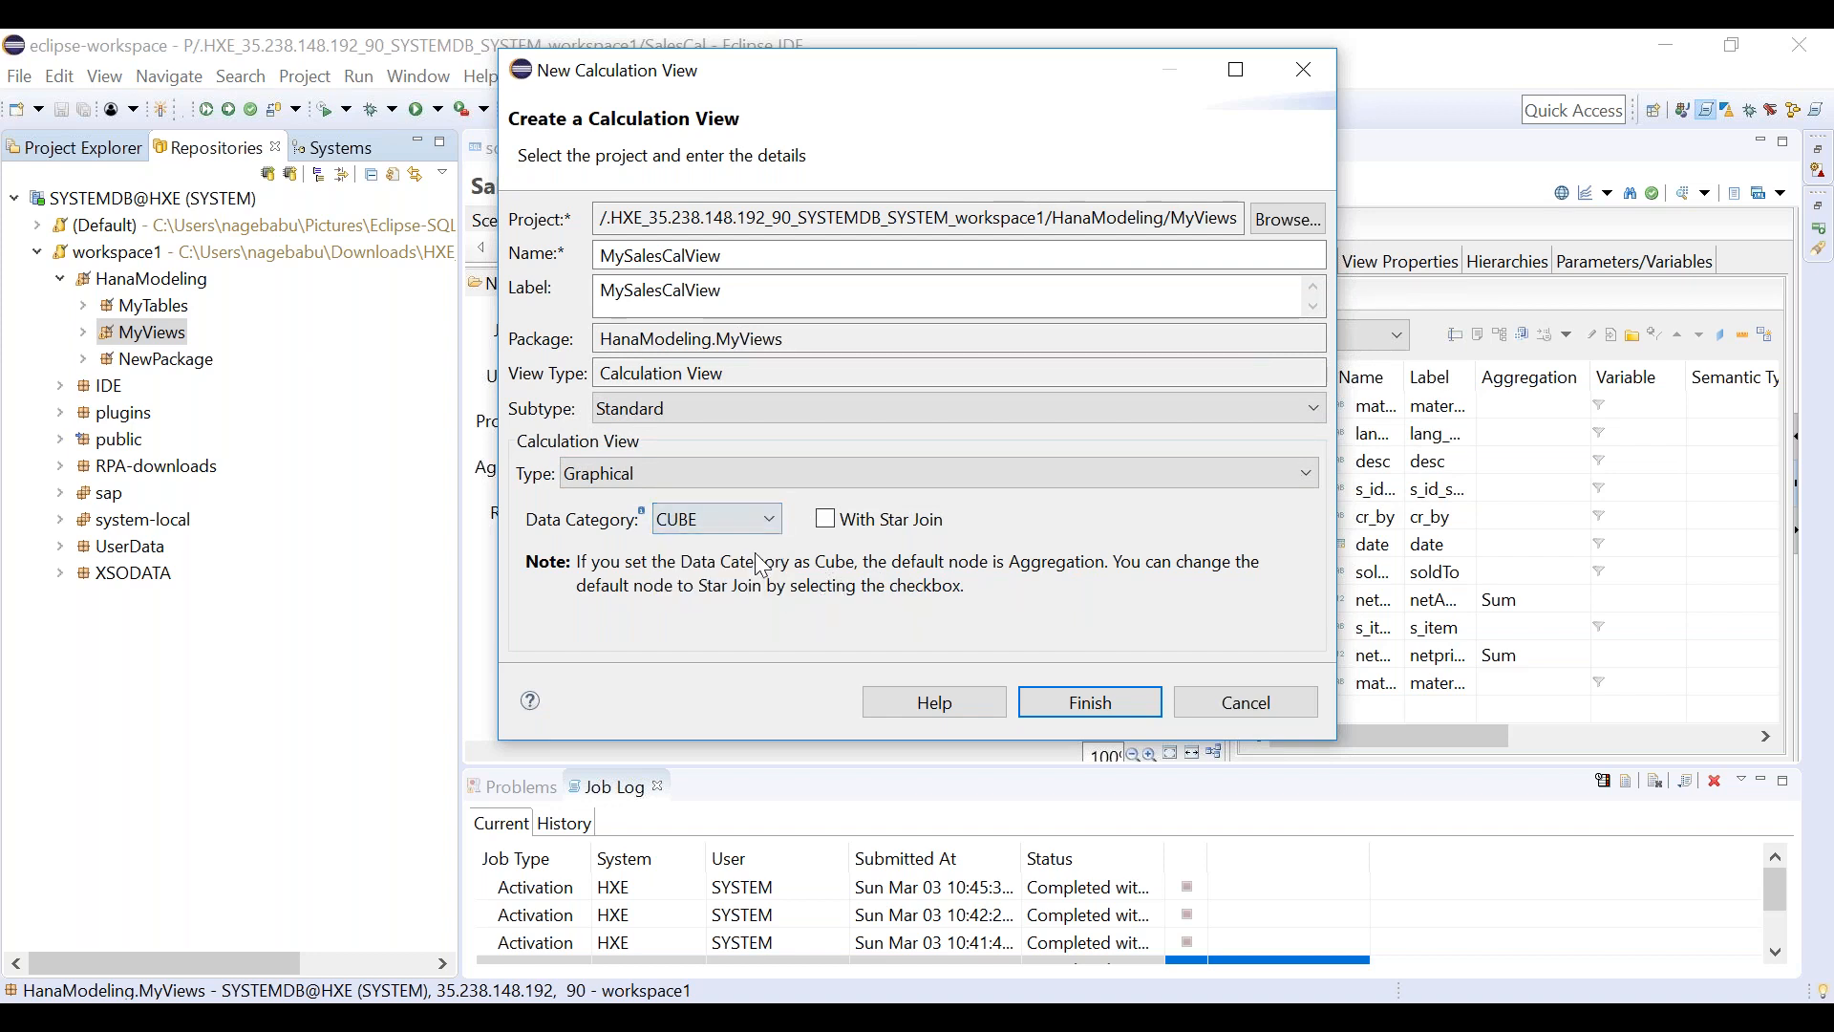
pyautogui.click(1084, 705)
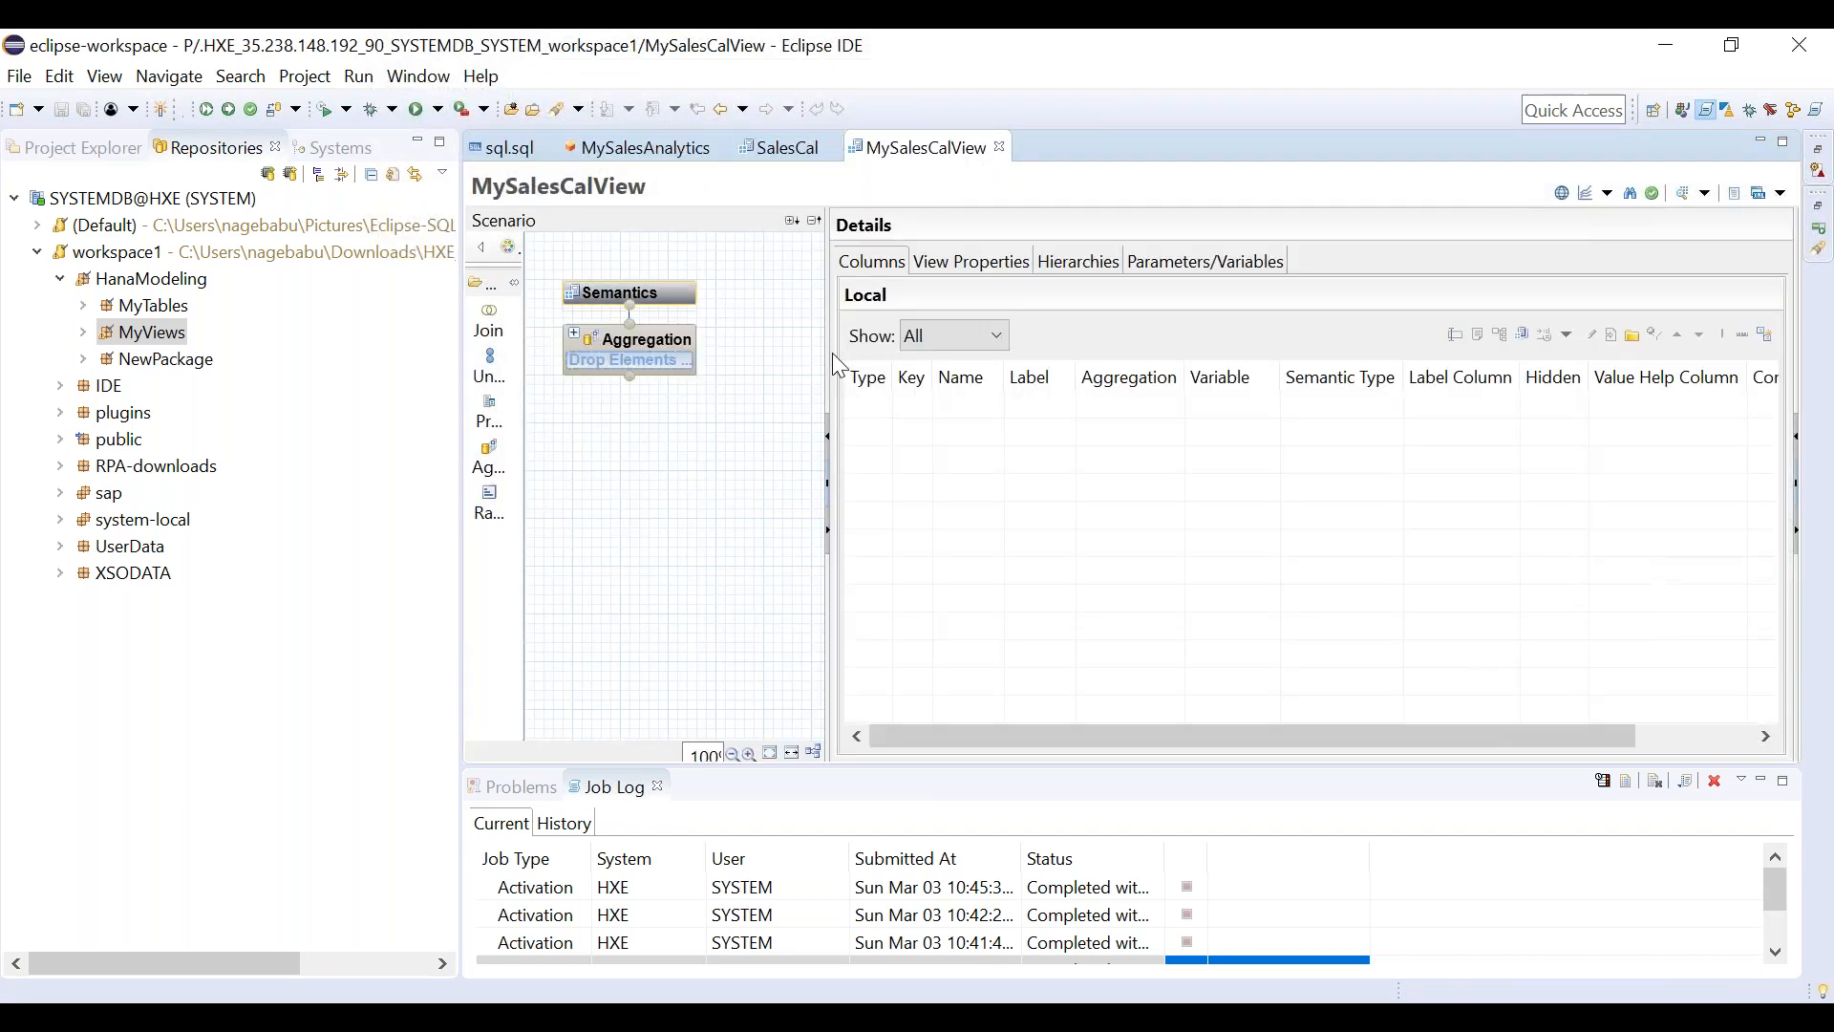
# Widen the Scenario area and its node palette in the MySalesCalView editor.
pyautogui.moveTo(829, 366); pyautogui.dragTo(949, 366)
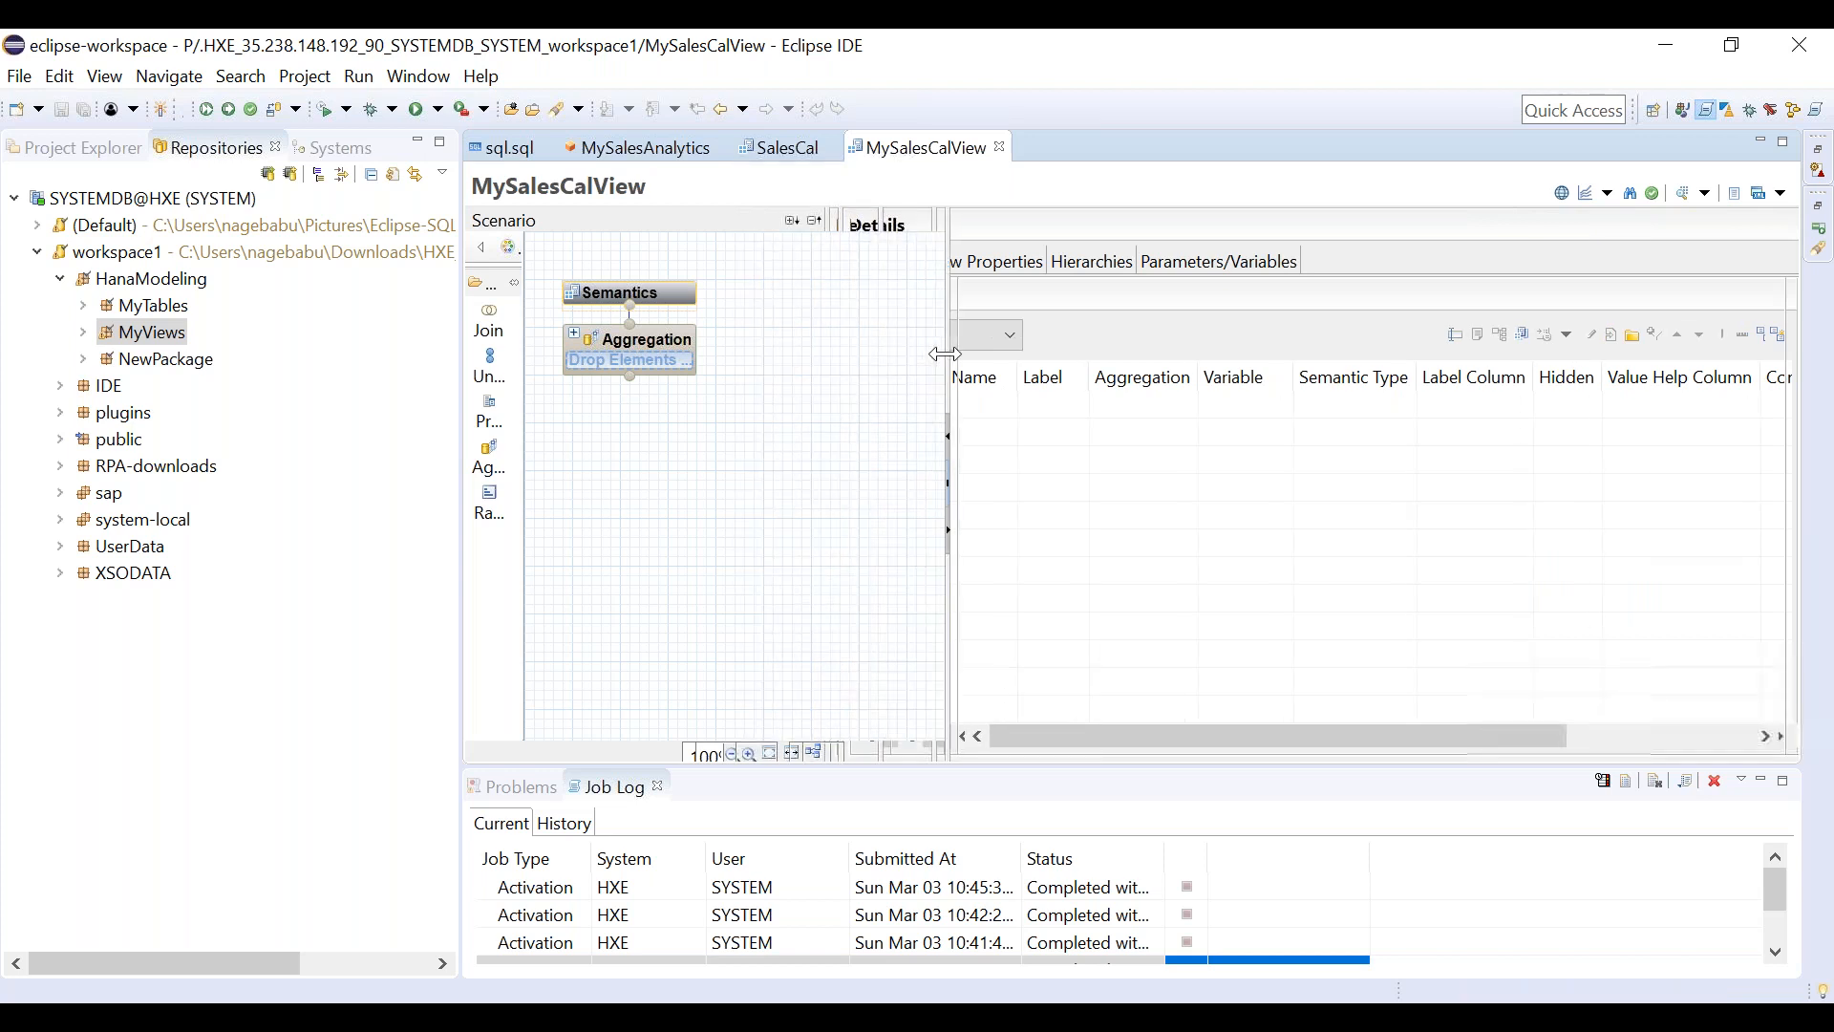
pyautogui.moveTo(524, 391)
pyautogui.mouseDown()
pyautogui.moveTo(588, 390)
pyautogui.moveTo(552, 399)
pyautogui.mouseUp()
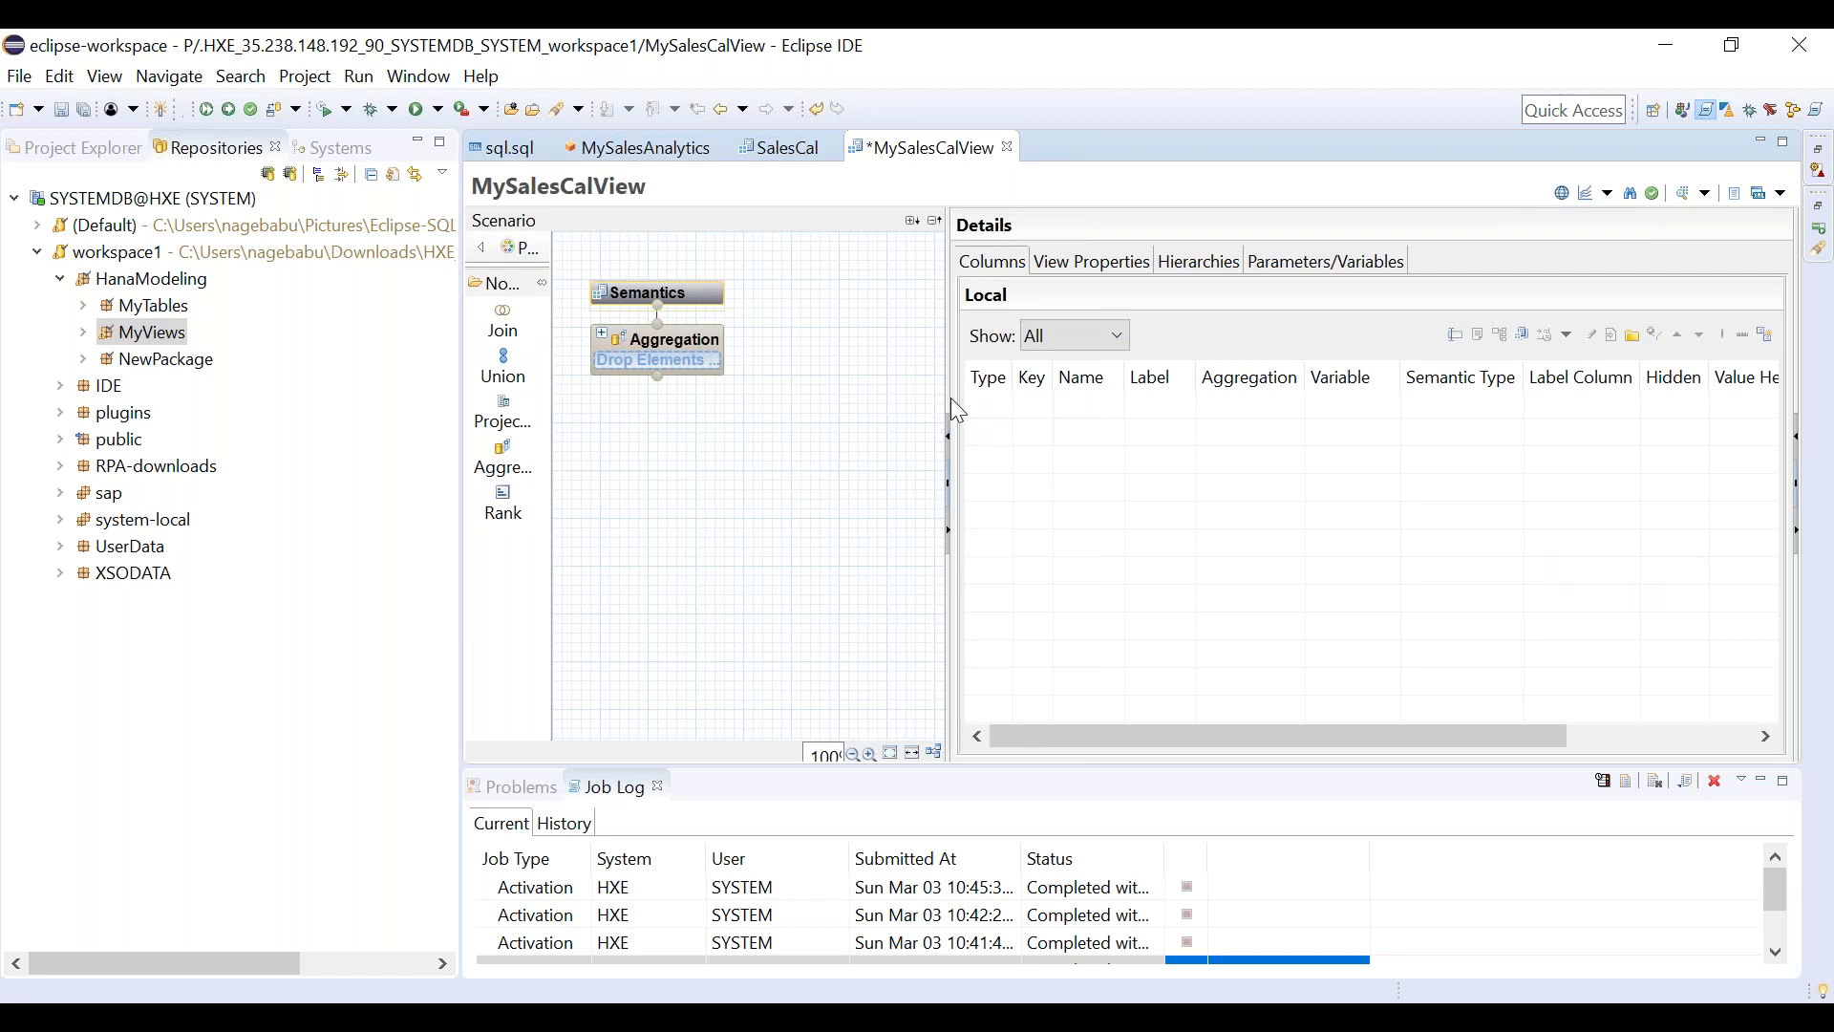
pyautogui.moveTo(951, 400); pyautogui.dragTo(1082, 399)
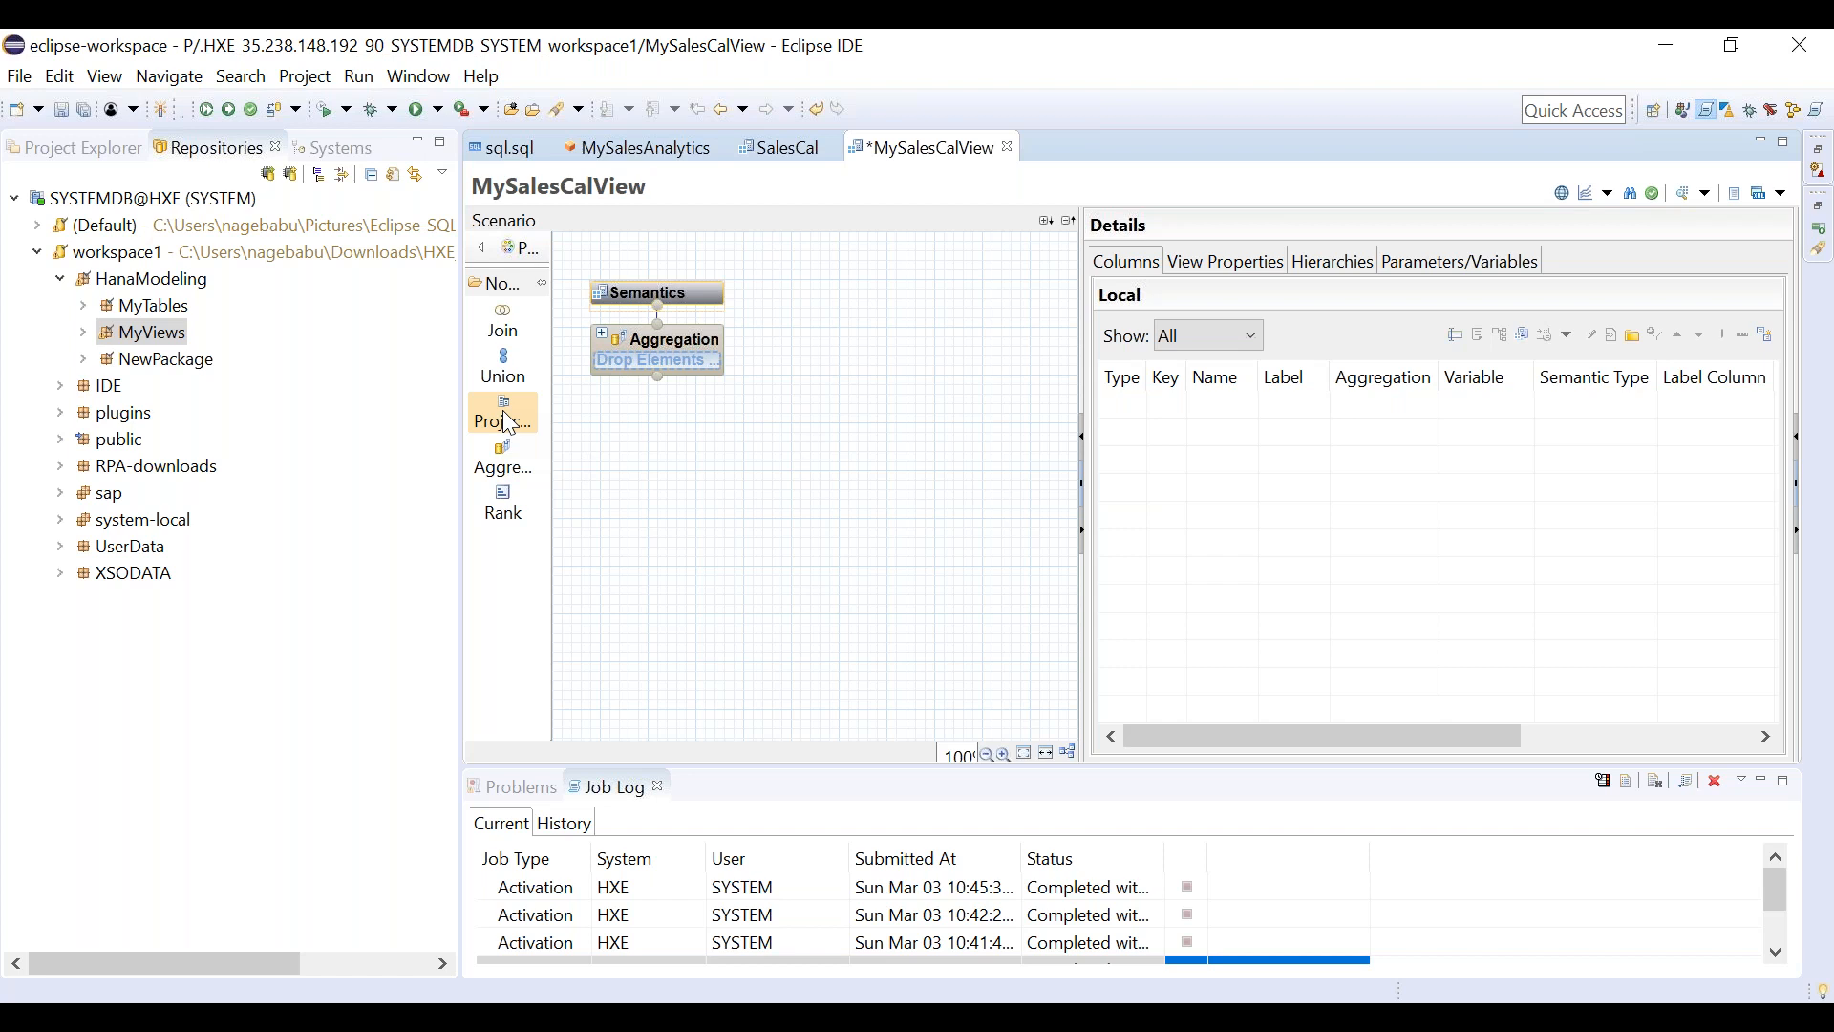
# Add a projection node to the scenario below the Aggregation node.
pyautogui.moveTo(508, 423); pyautogui.dragTo(666, 554)
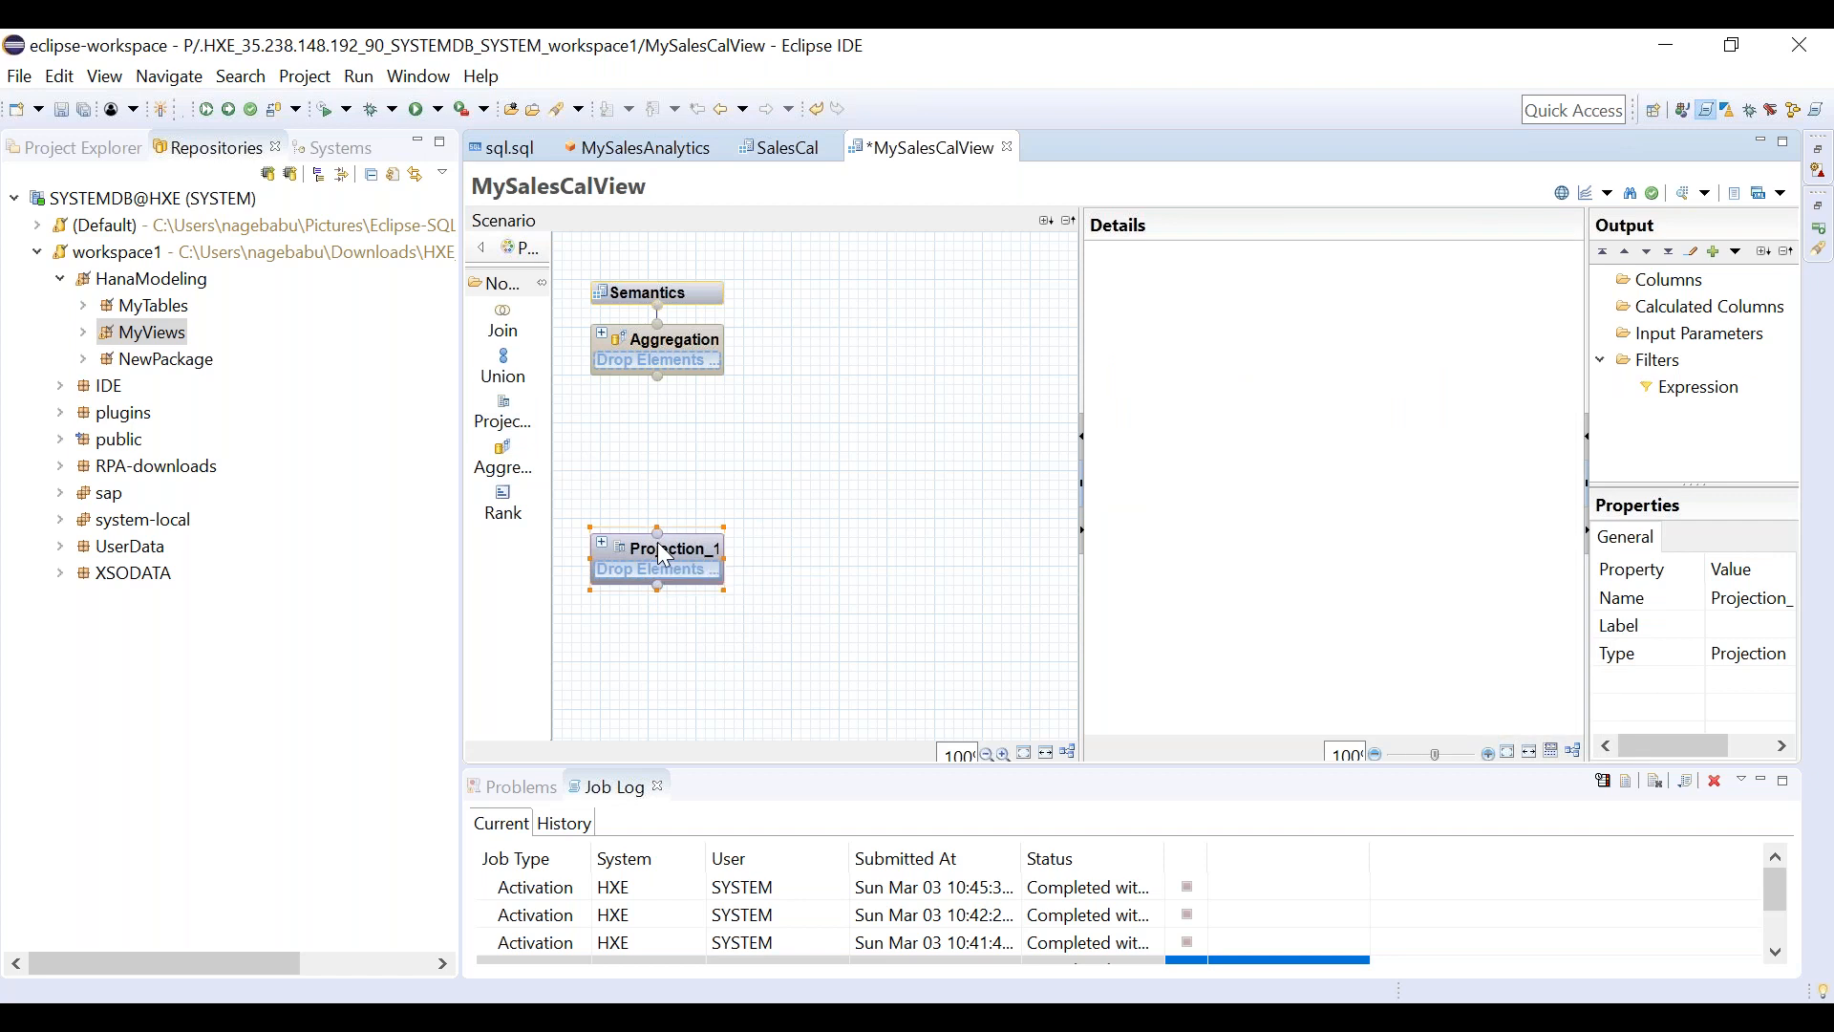
# Try to find the salesorders object as a data source for the Projection_1 node.
pyautogui.moveTo(707, 559)
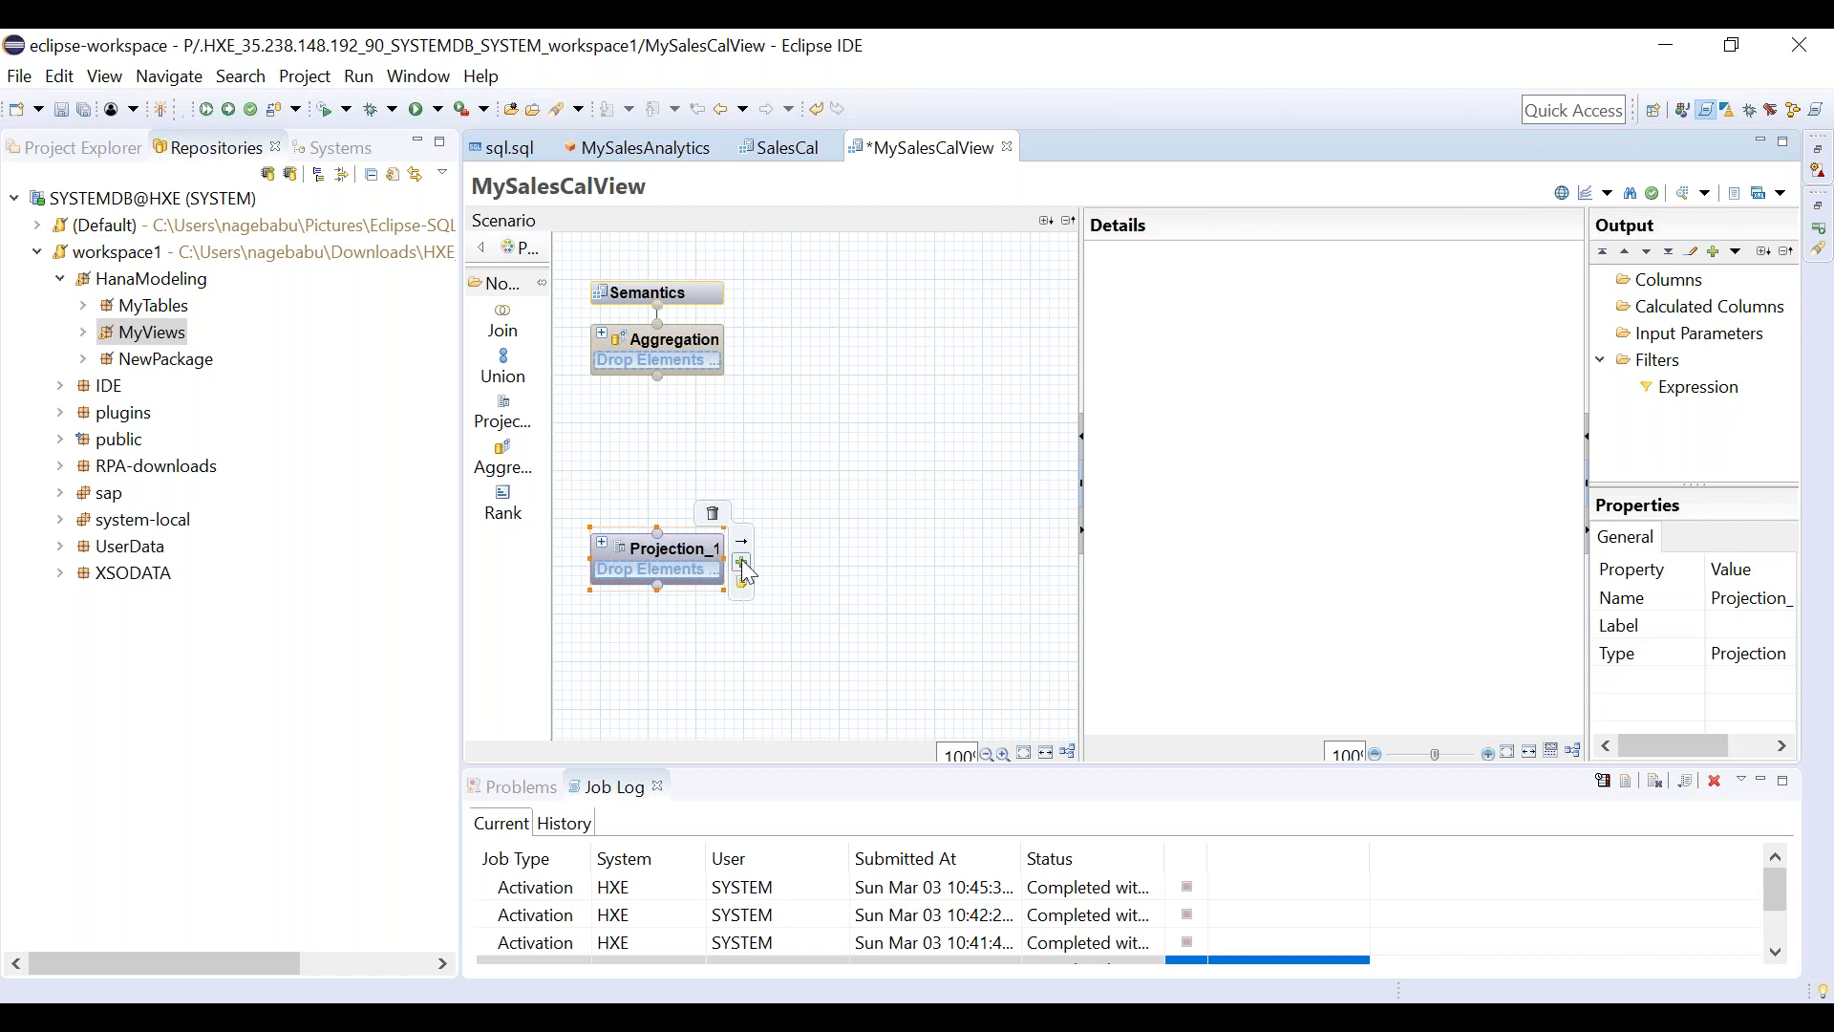
pyautogui.click(743, 563)
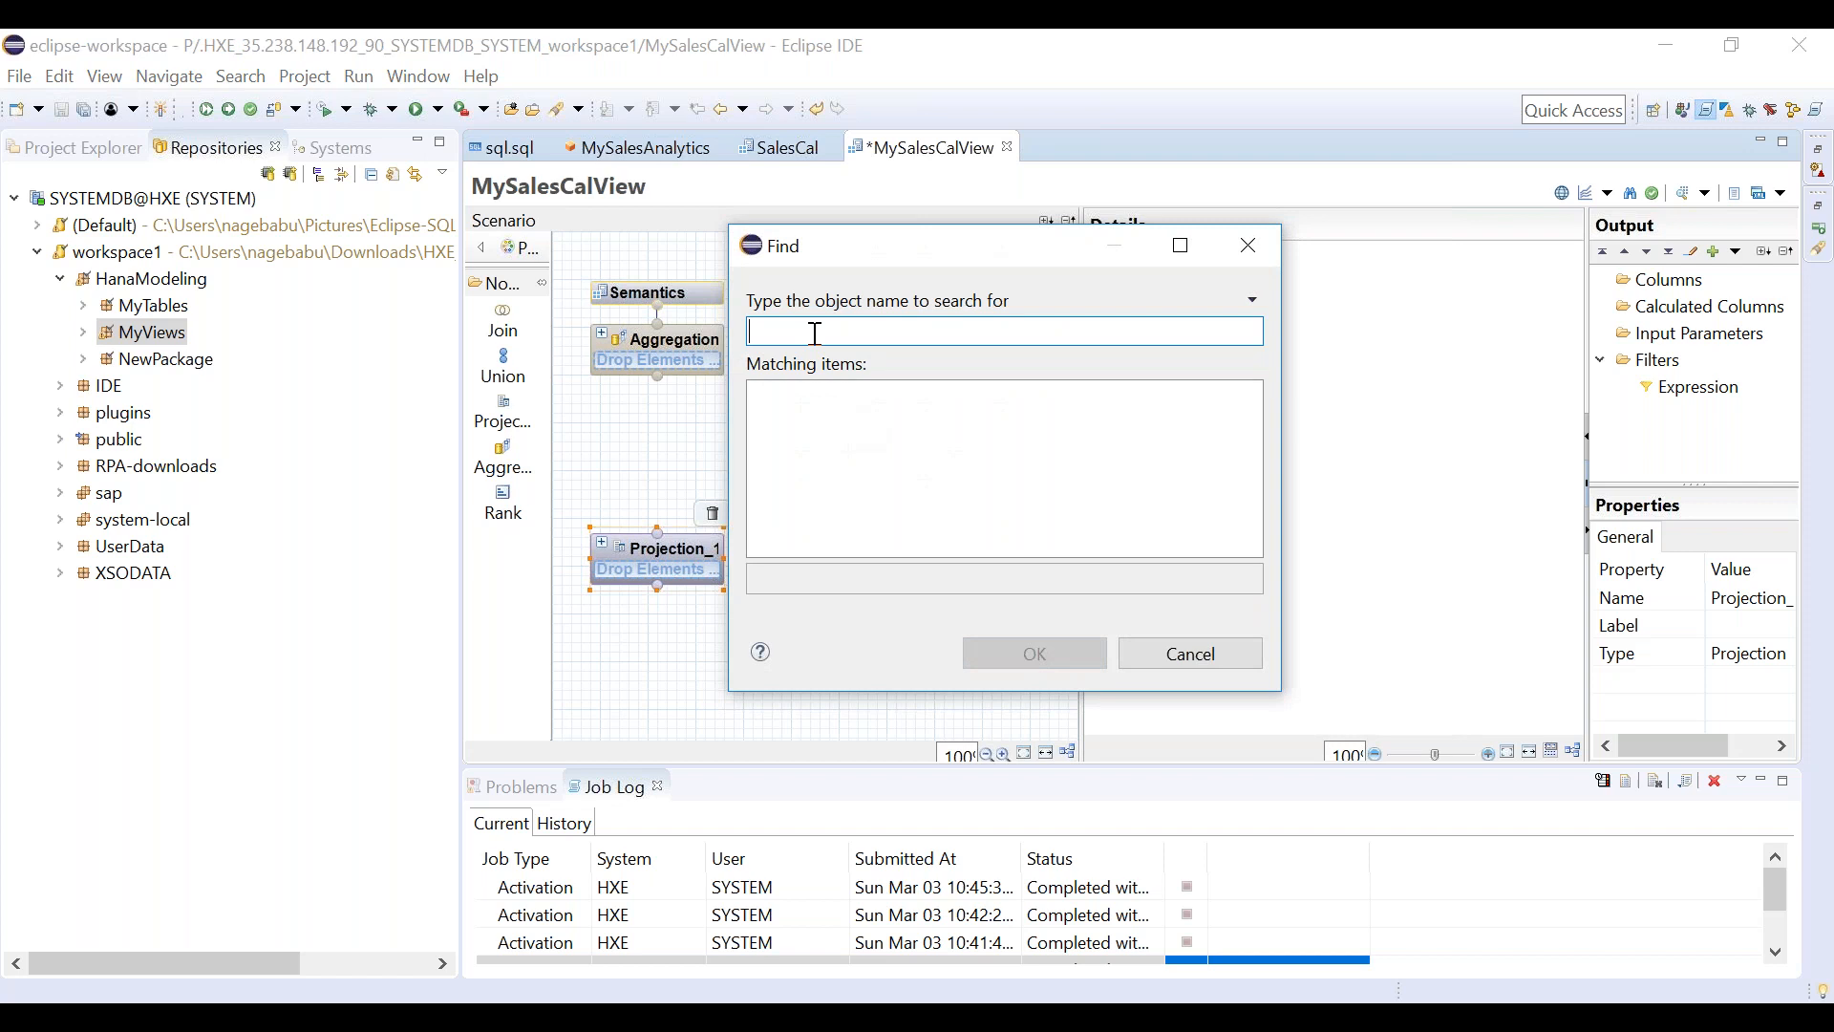
pyautogui.write('salesorders')
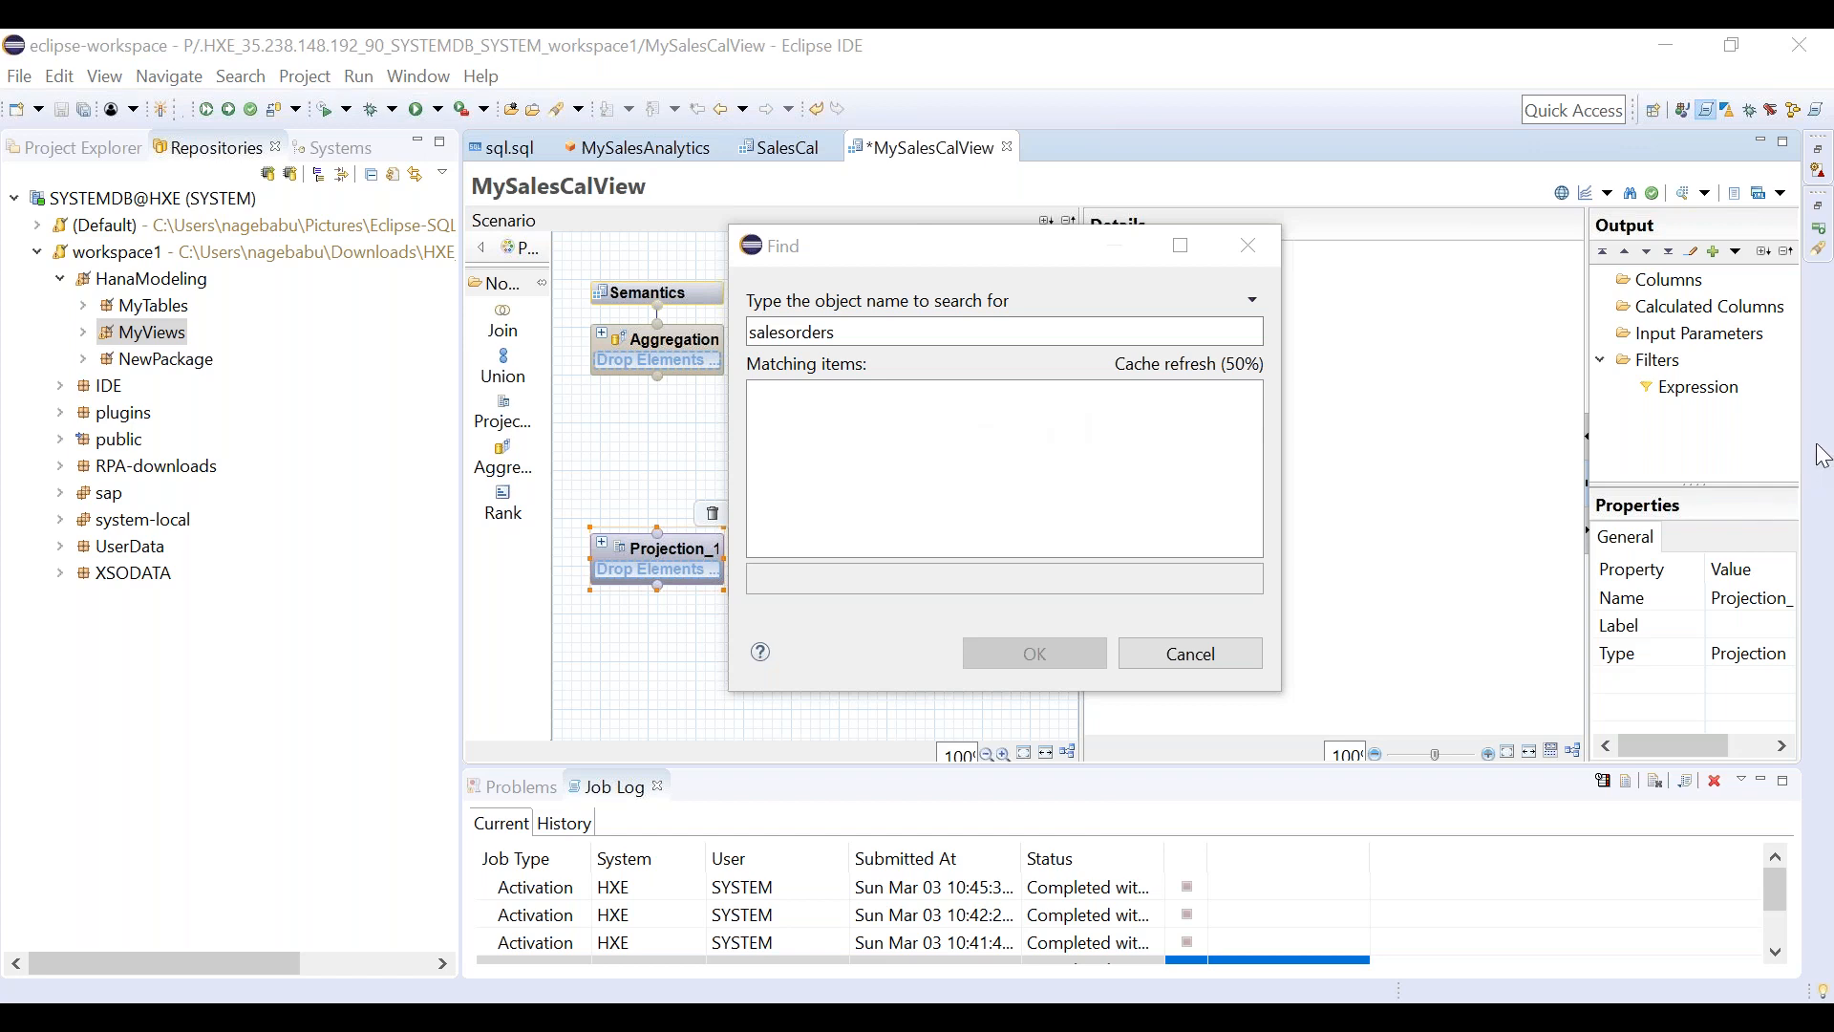
pyautogui.click(955, 327)
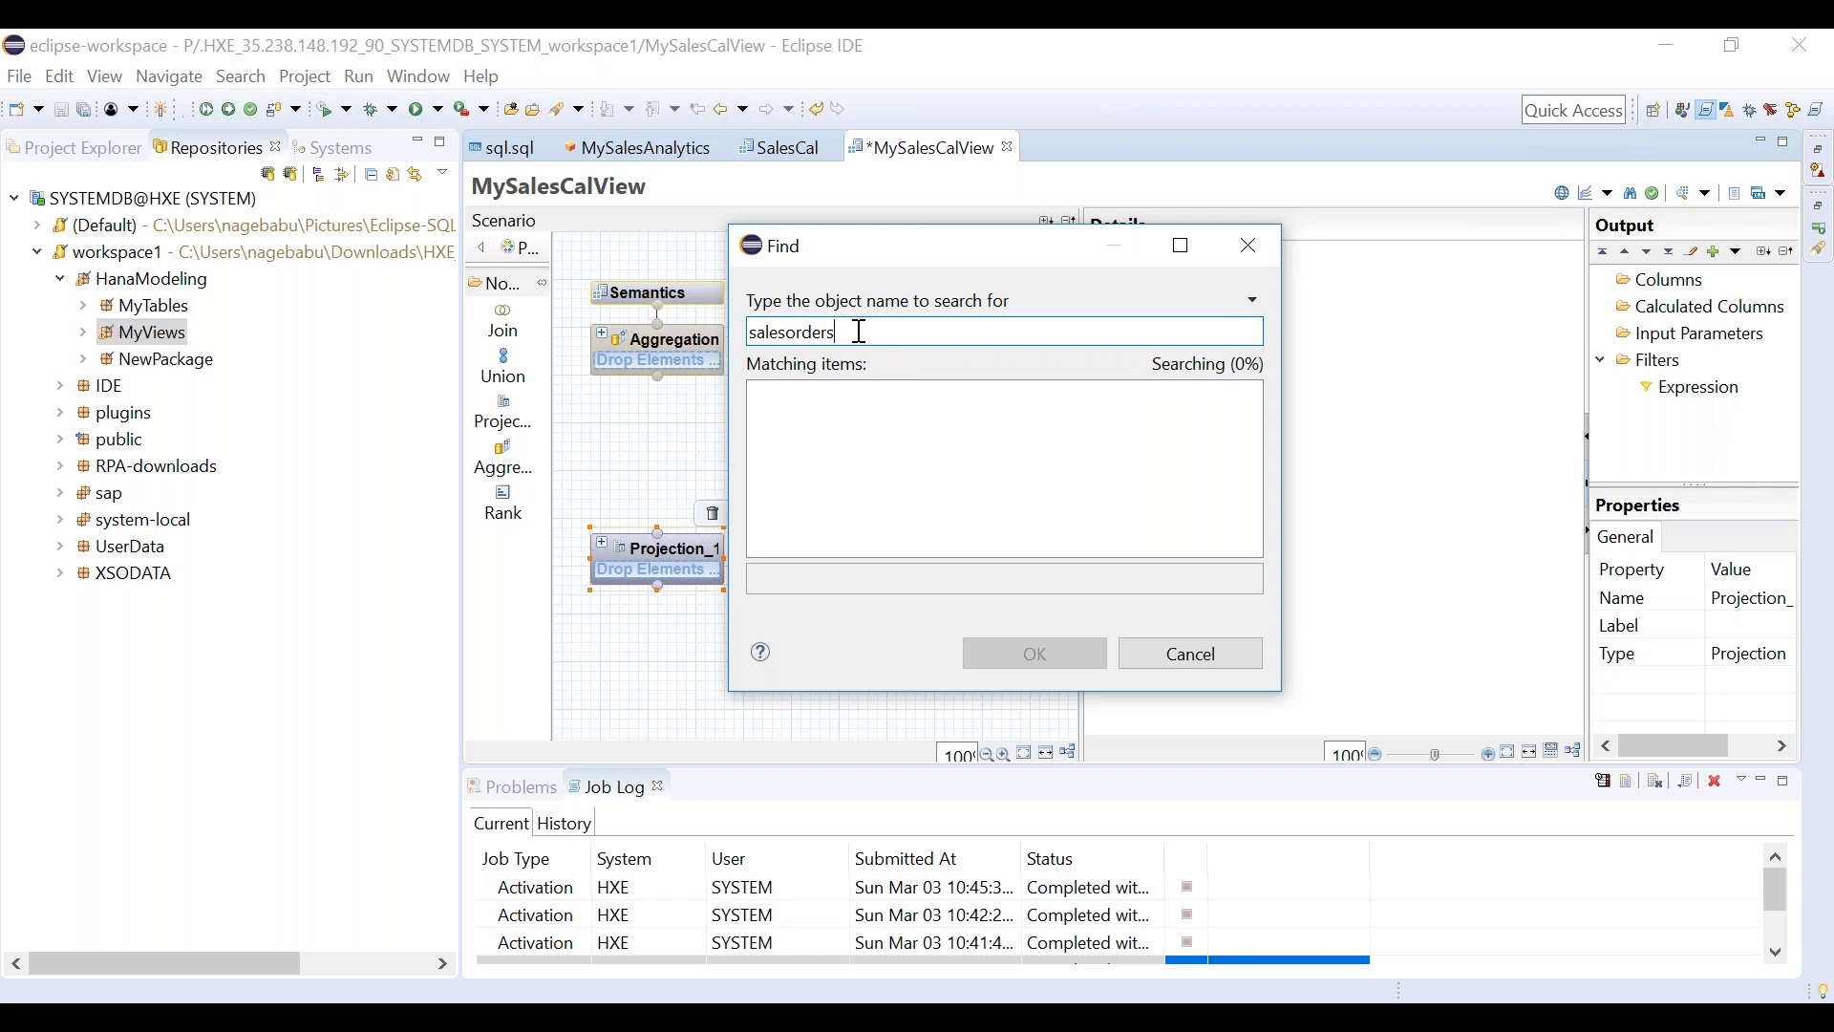
pyautogui.hotkey('ctrl', 'a')
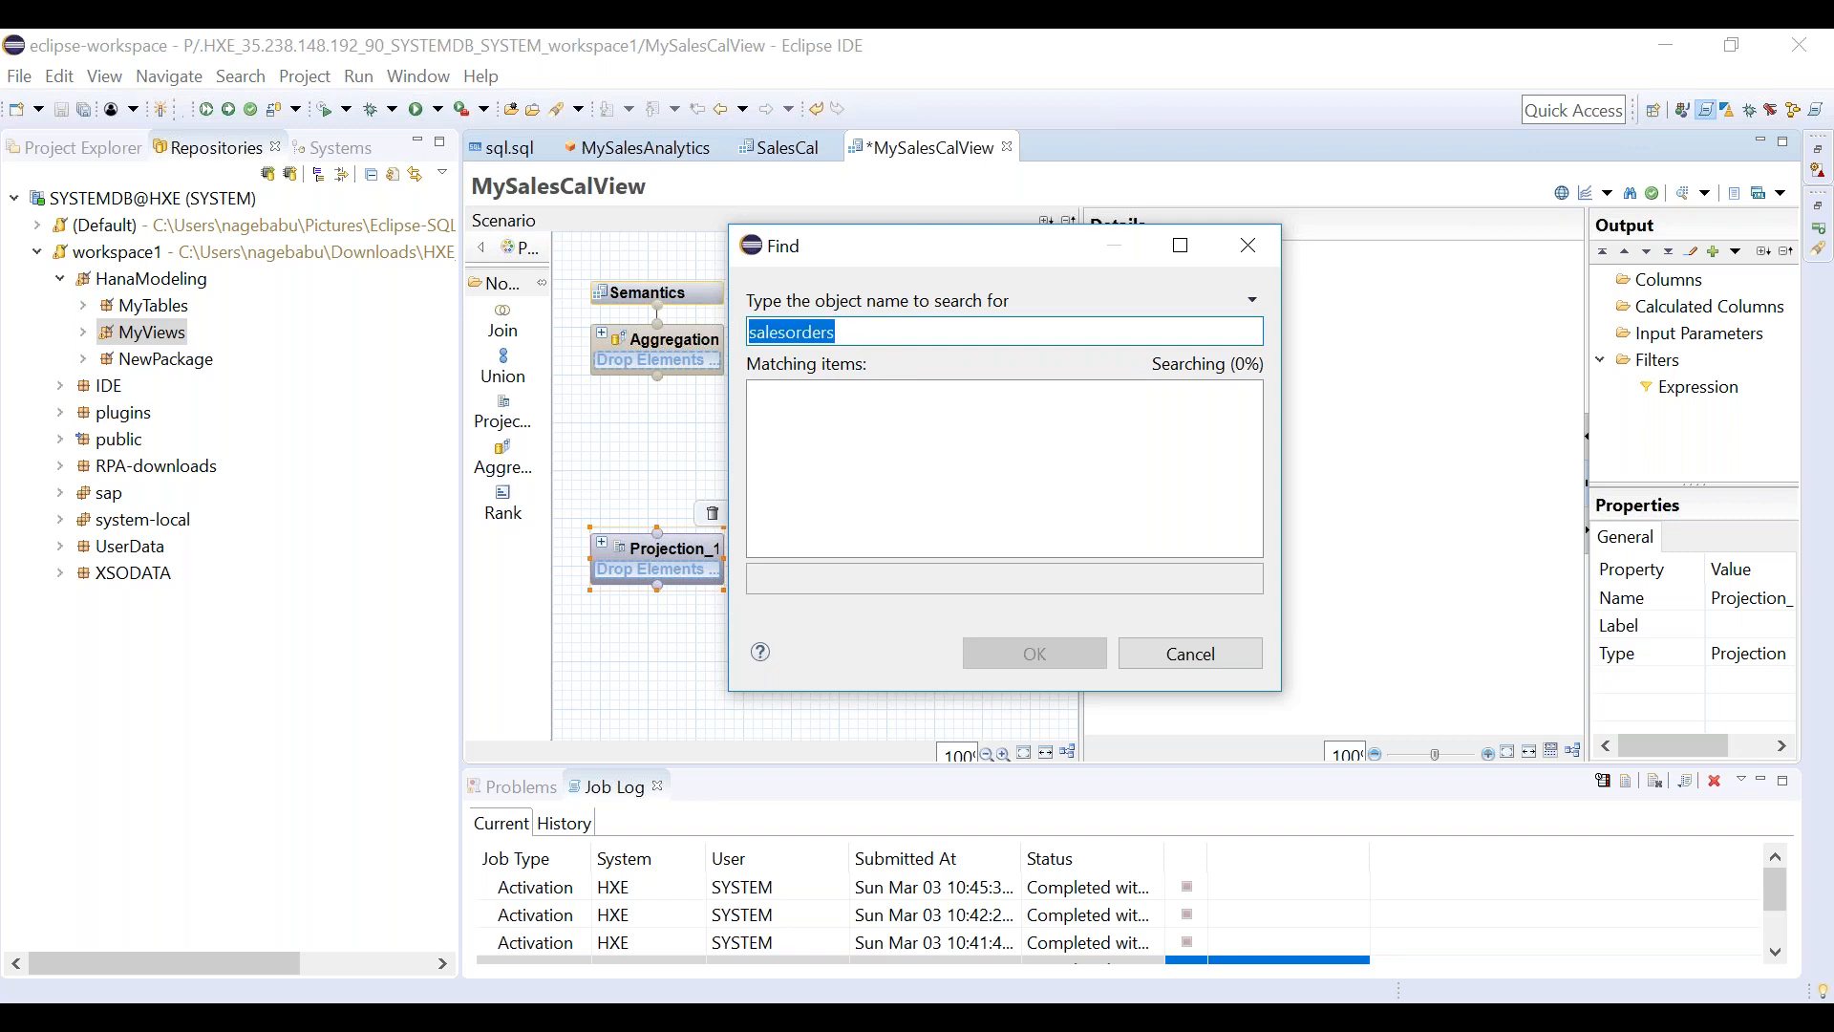
pyautogui.write('Salesor')
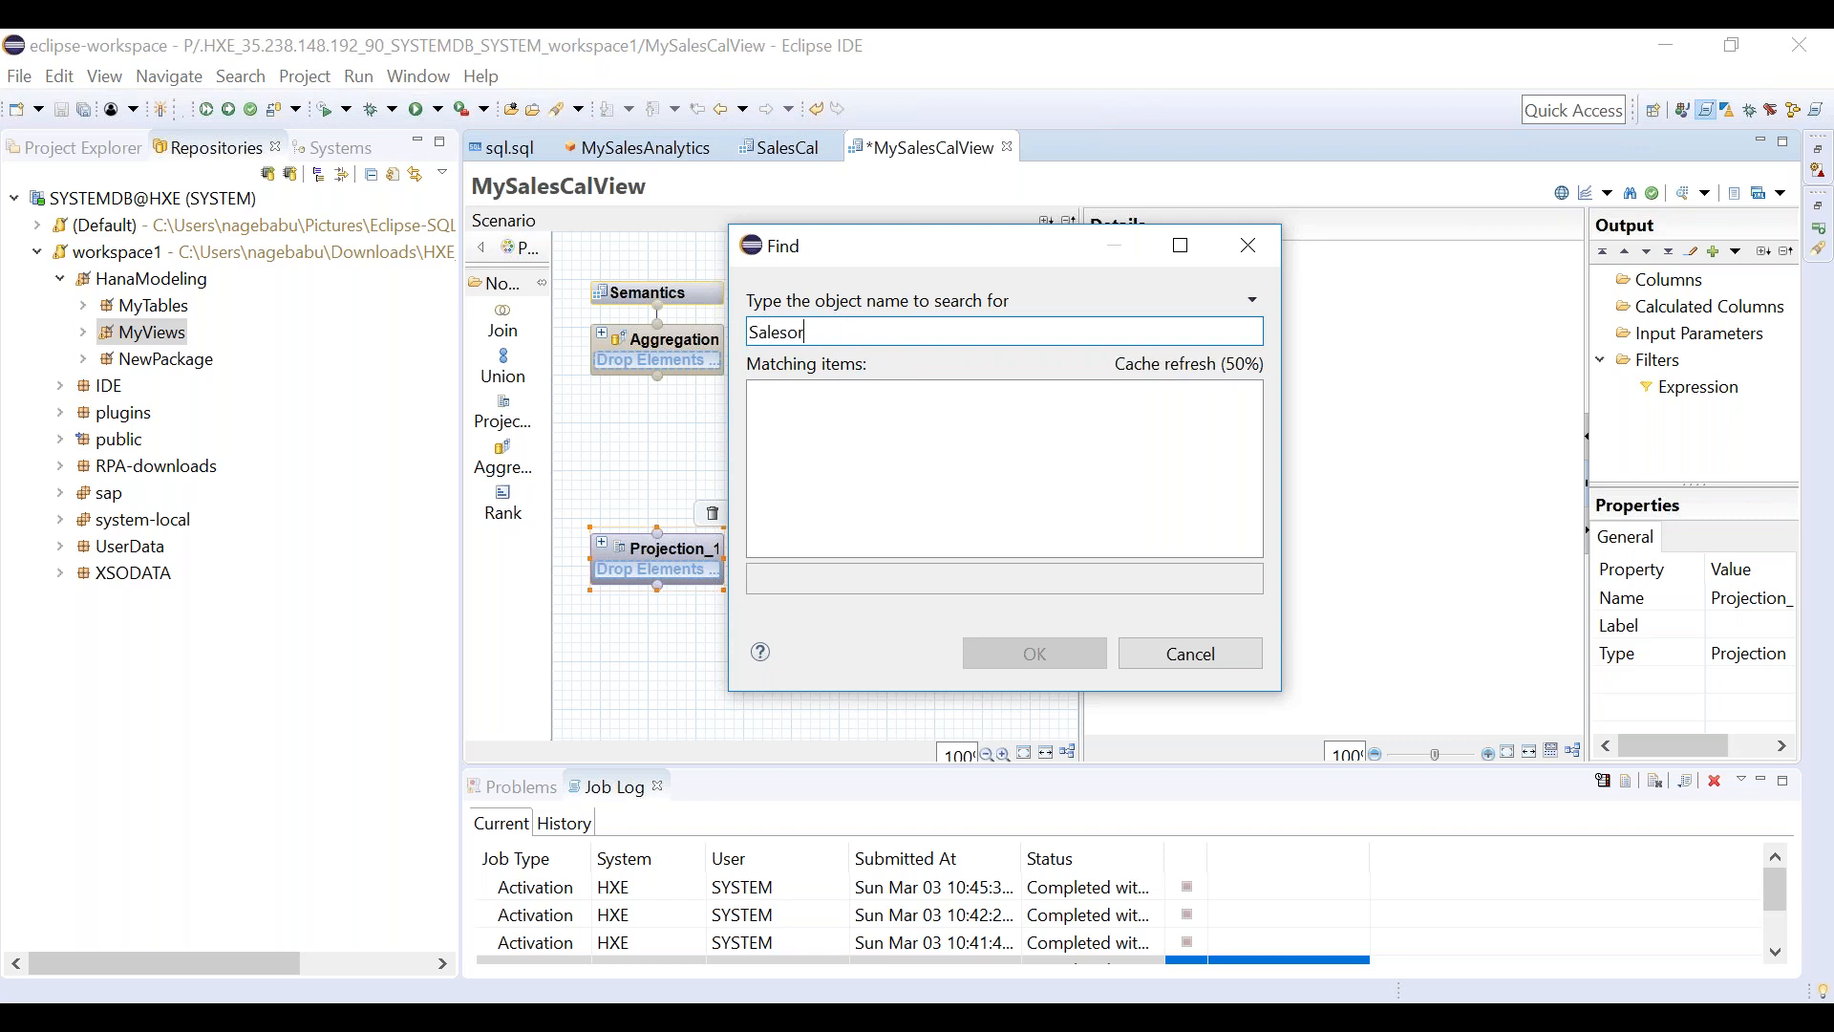
pyautogui.write('ders')
pyautogui.click(1212, 664)
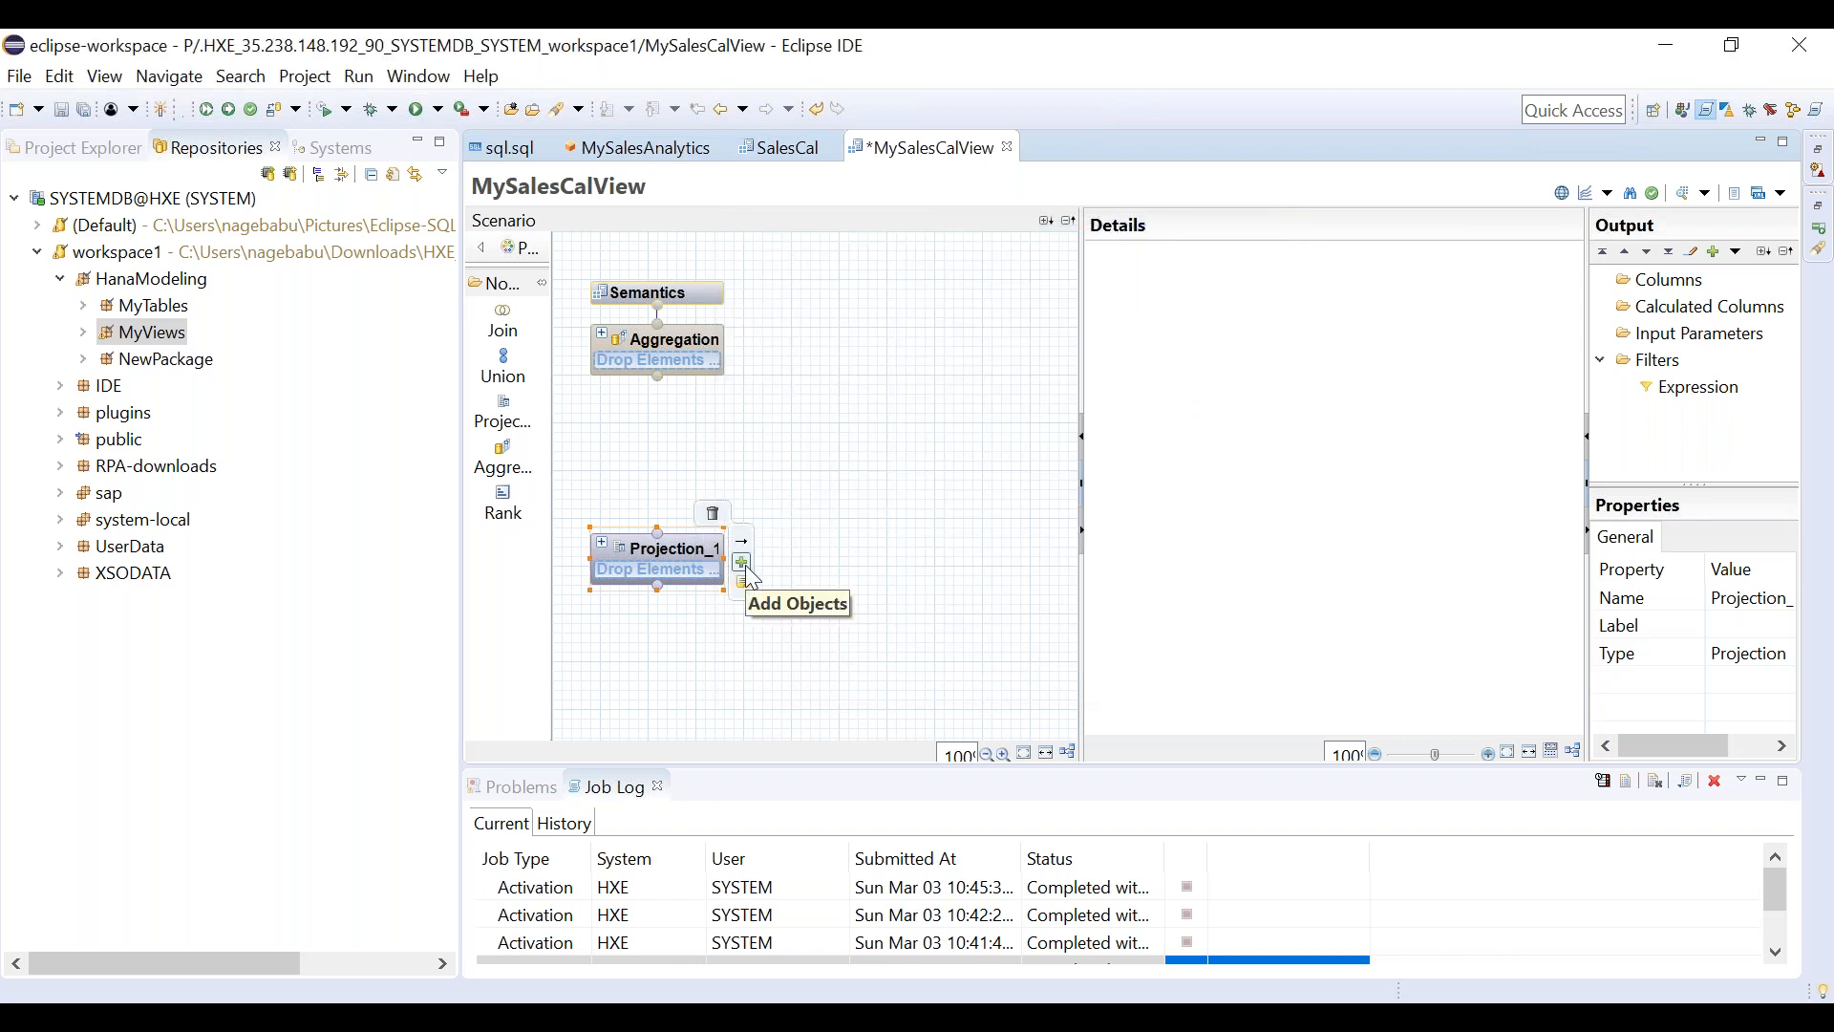
pyautogui.click(744, 565)
pyautogui.write('salesord')
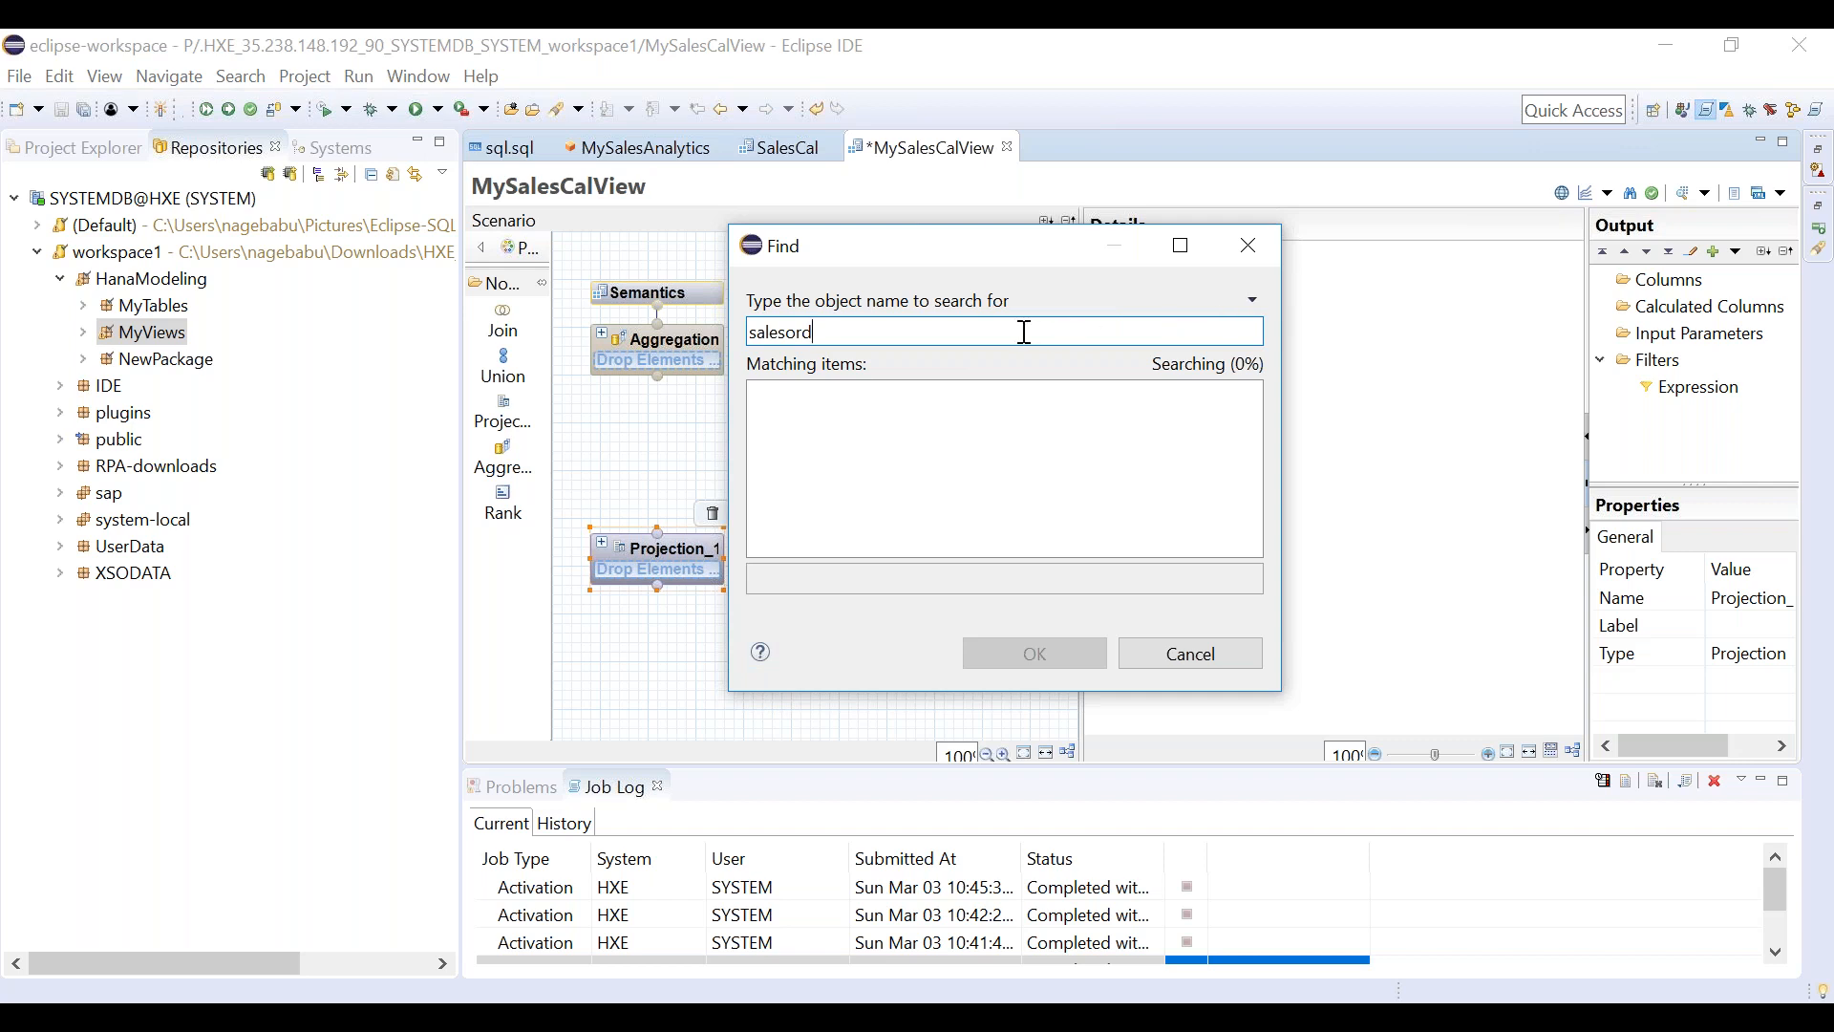
pyautogui.click(1247, 246)
# Save MySalesCalView and move the Projection_1 node up closer to the Aggregation node.
pyautogui.hotkey('ctrl', 's')
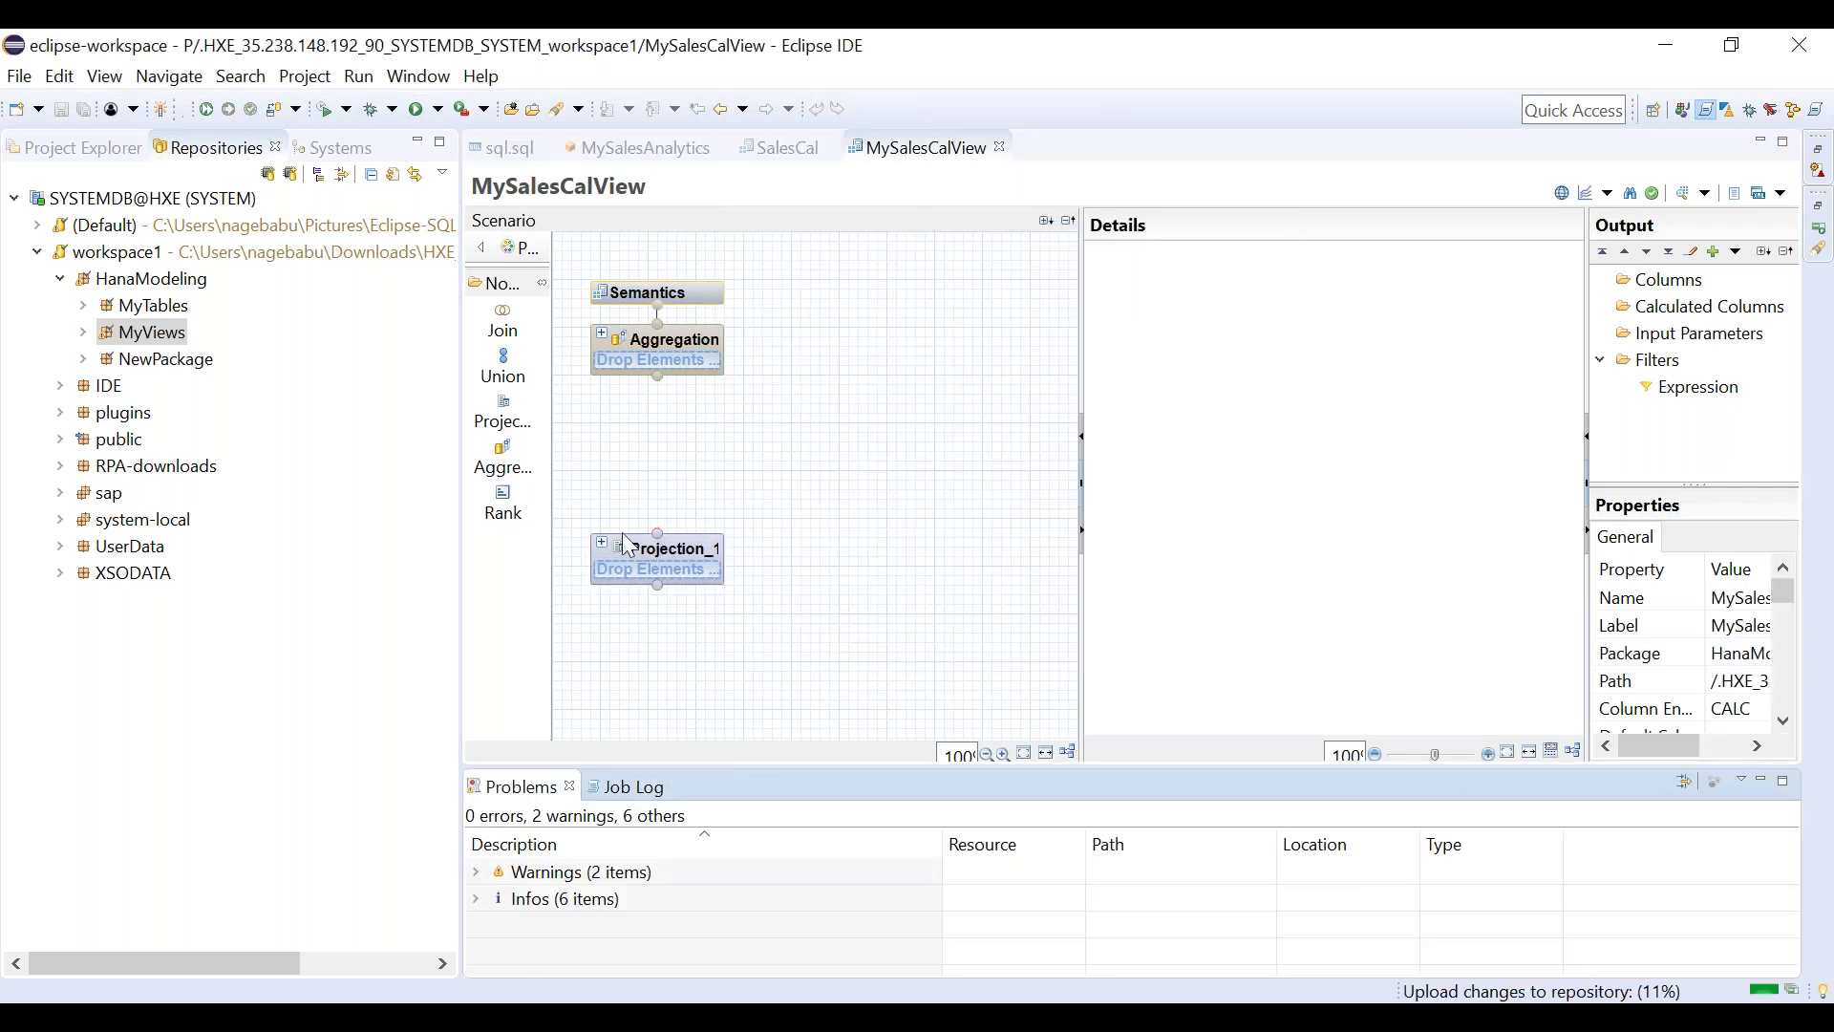
pyautogui.moveTo(686, 472); pyautogui.dragTo(690, 466)
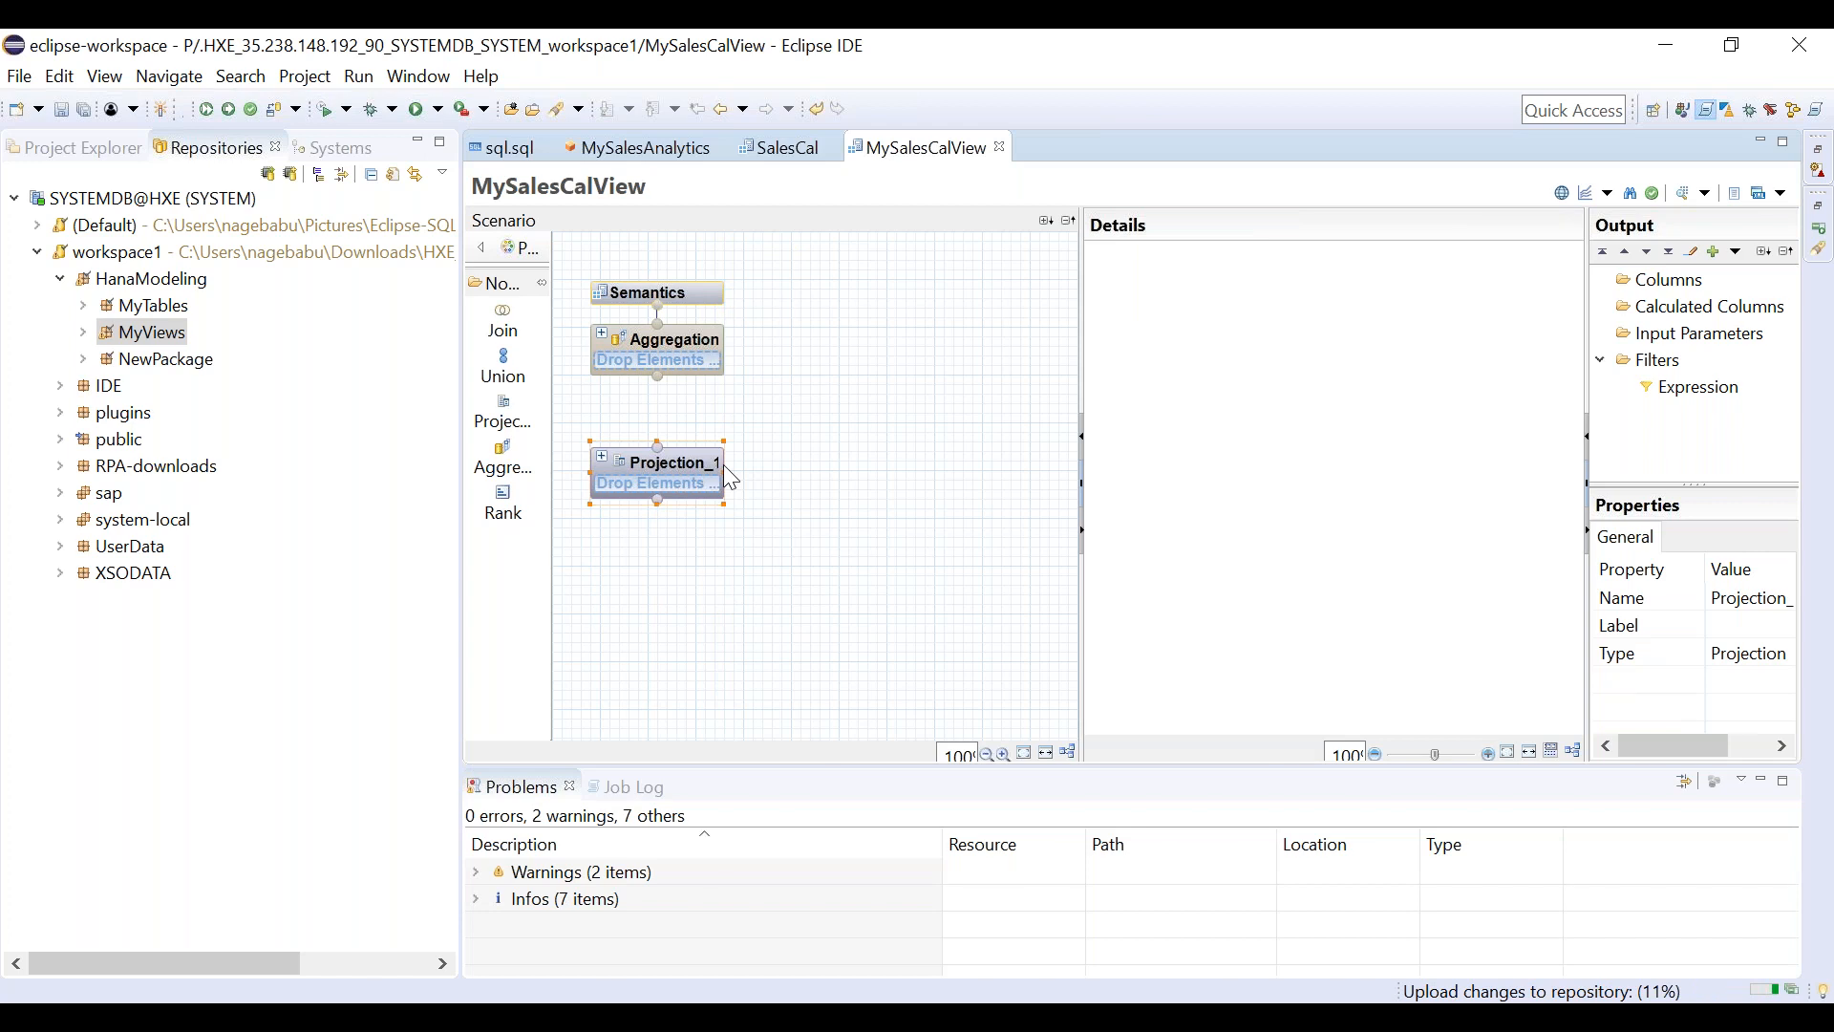
pyautogui.click(714, 471)
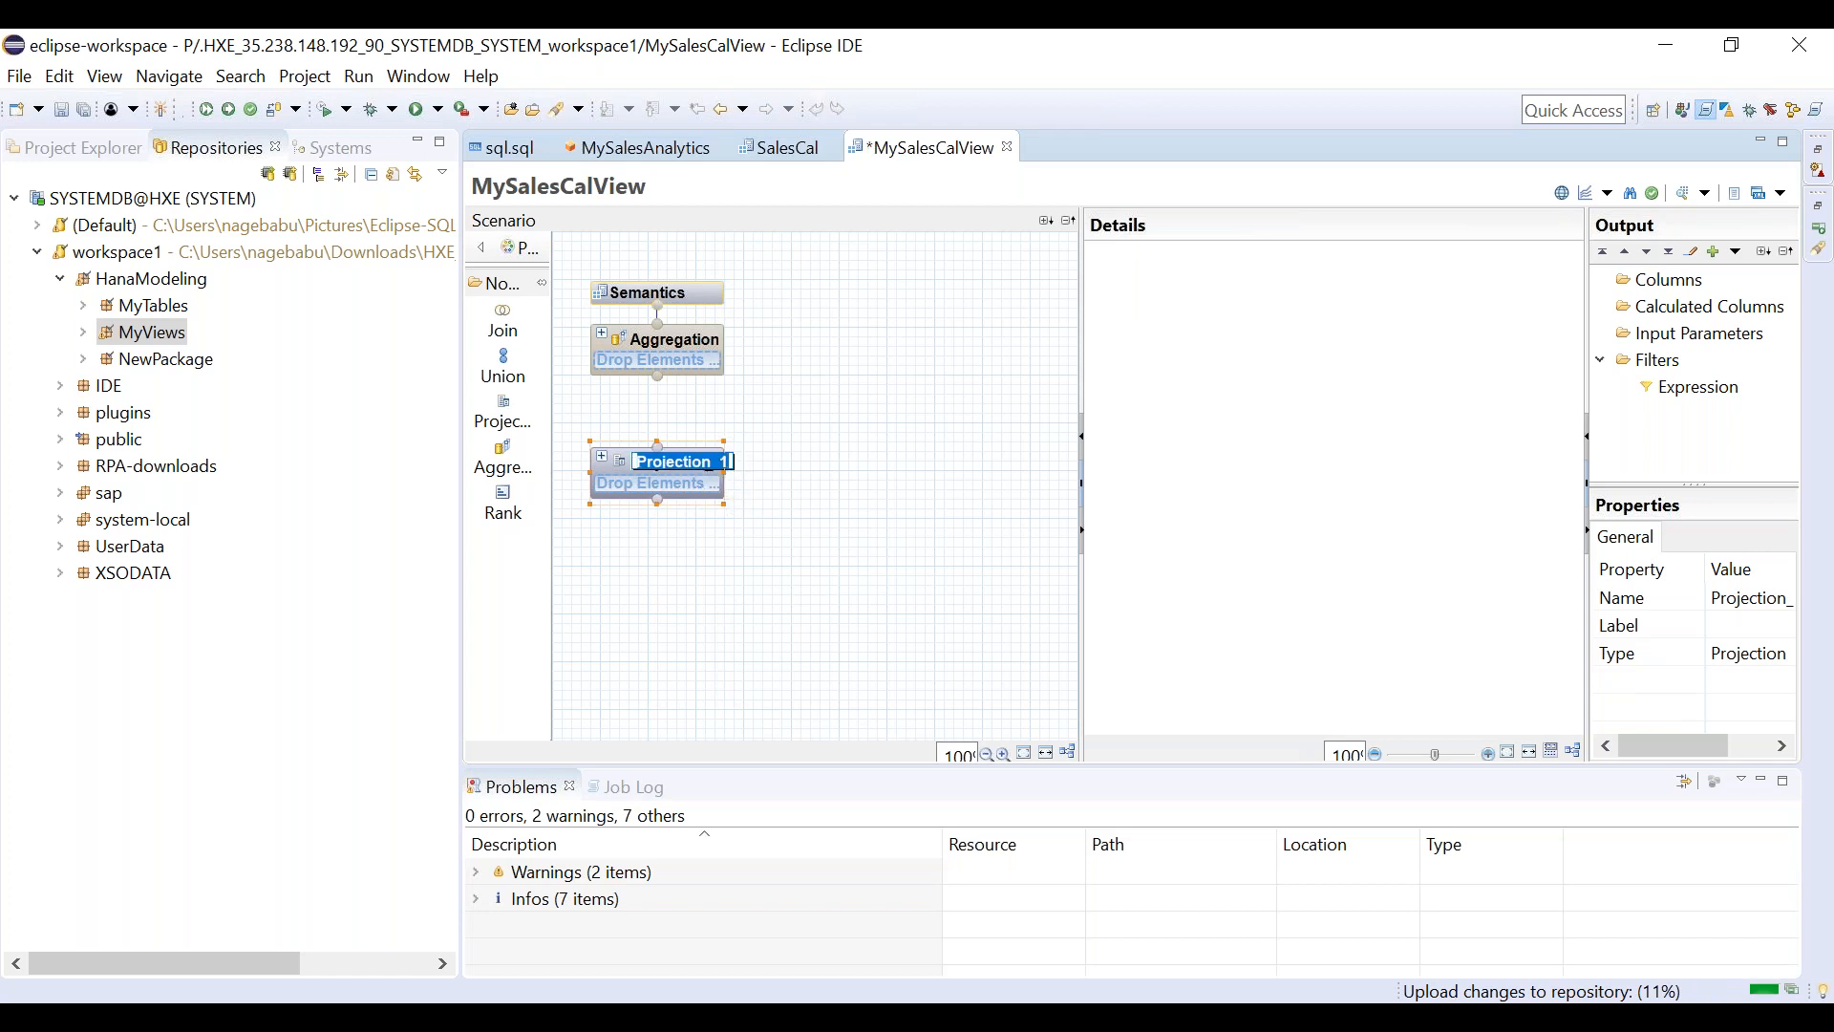
pyautogui.click(707, 480)
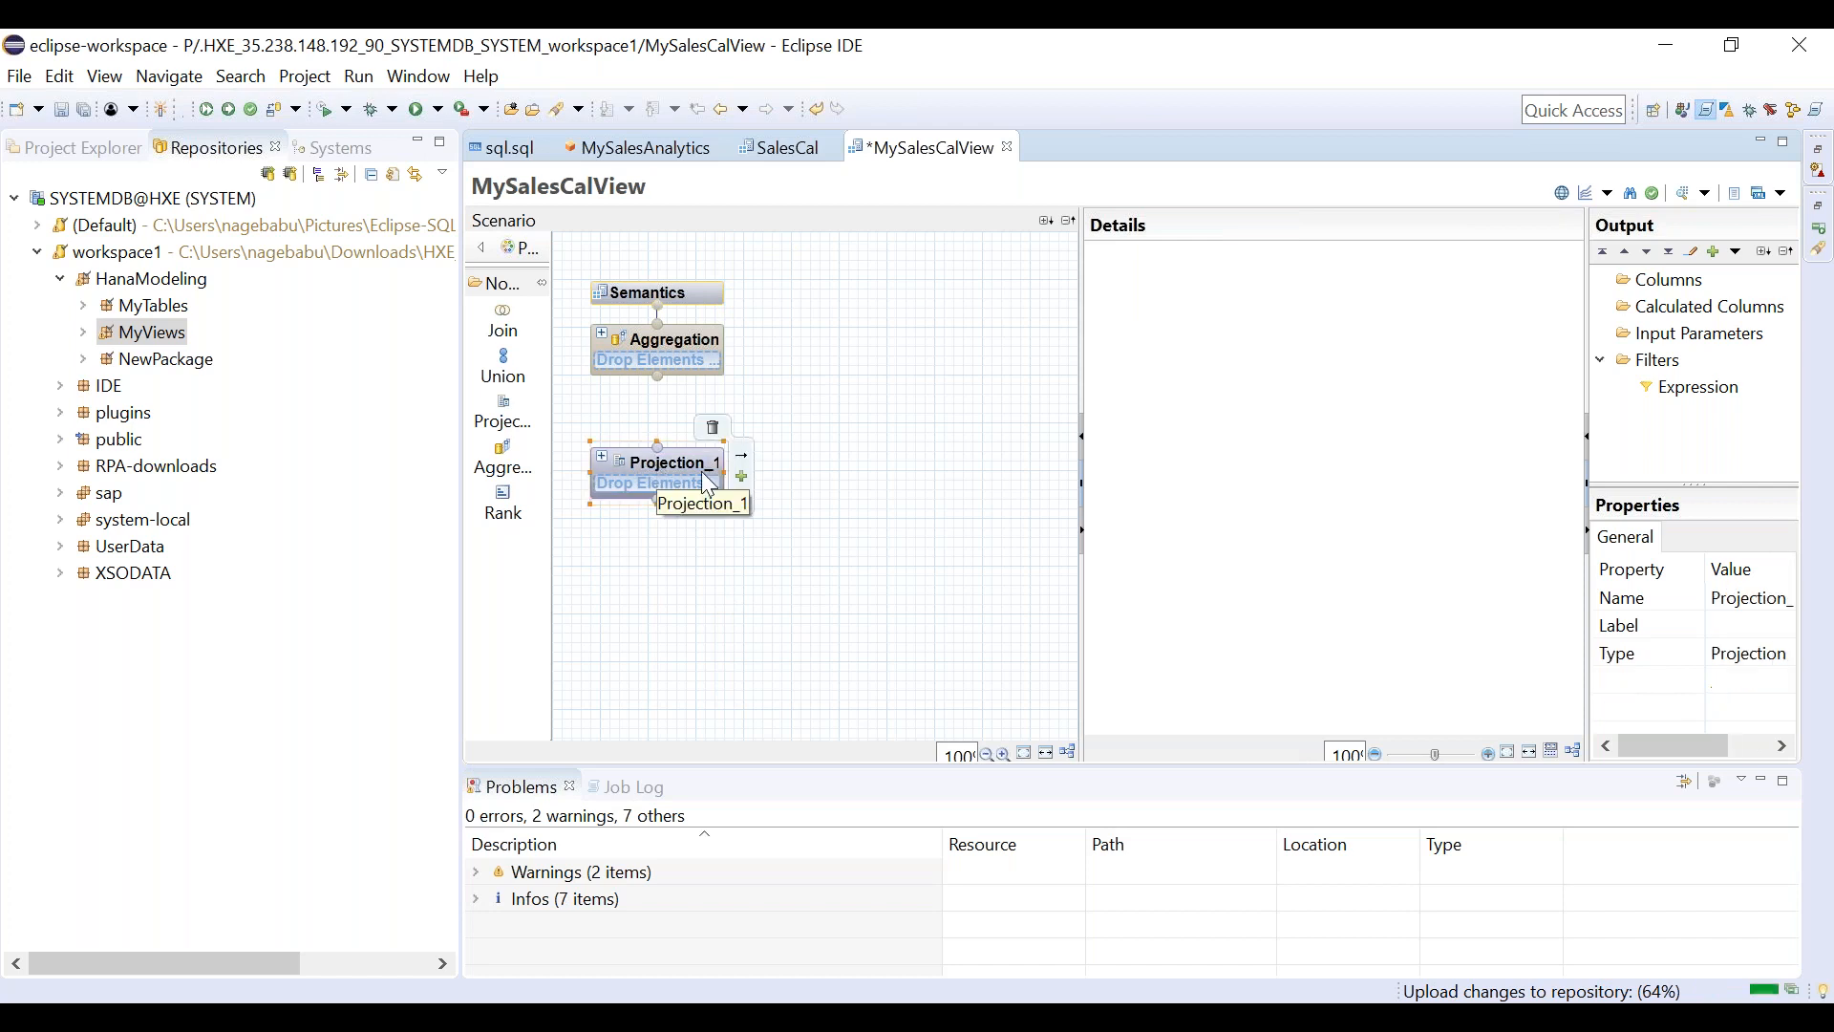
# Try to find a data source for Projection_1 by searching for Sales and for Order.
pyautogui.click(748, 472)
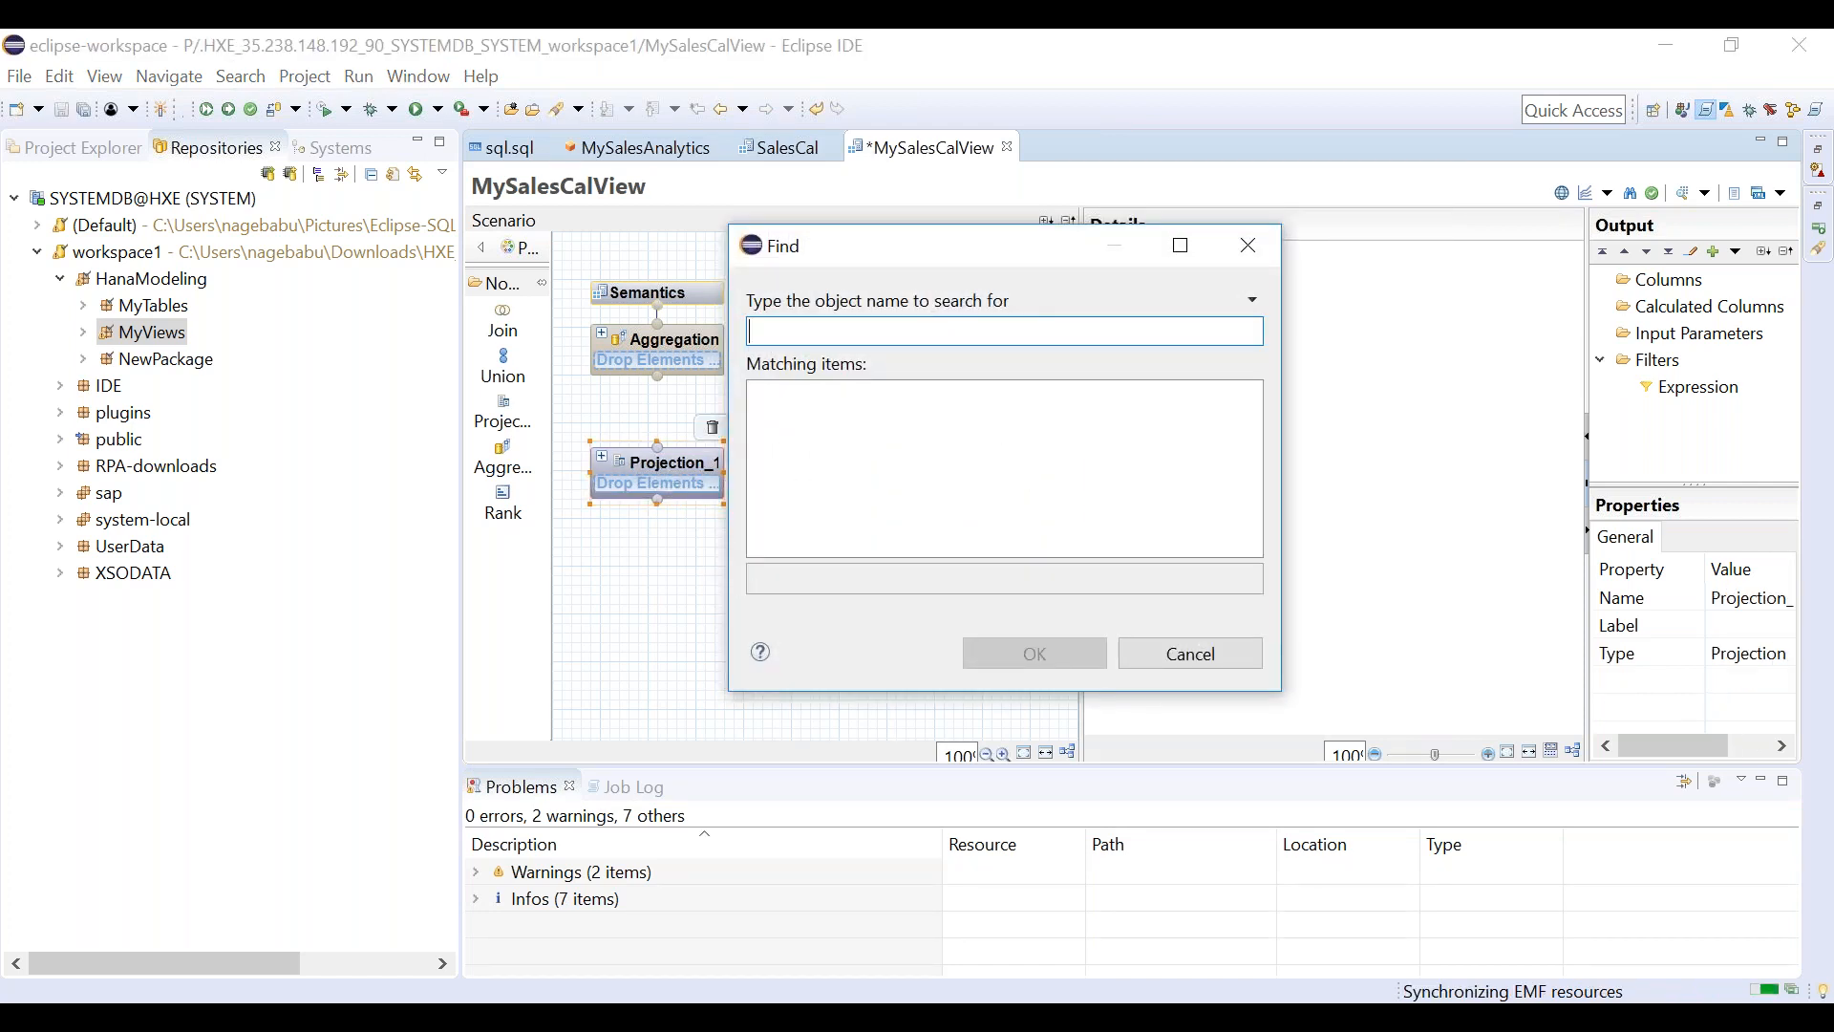
pyautogui.write('Sales')
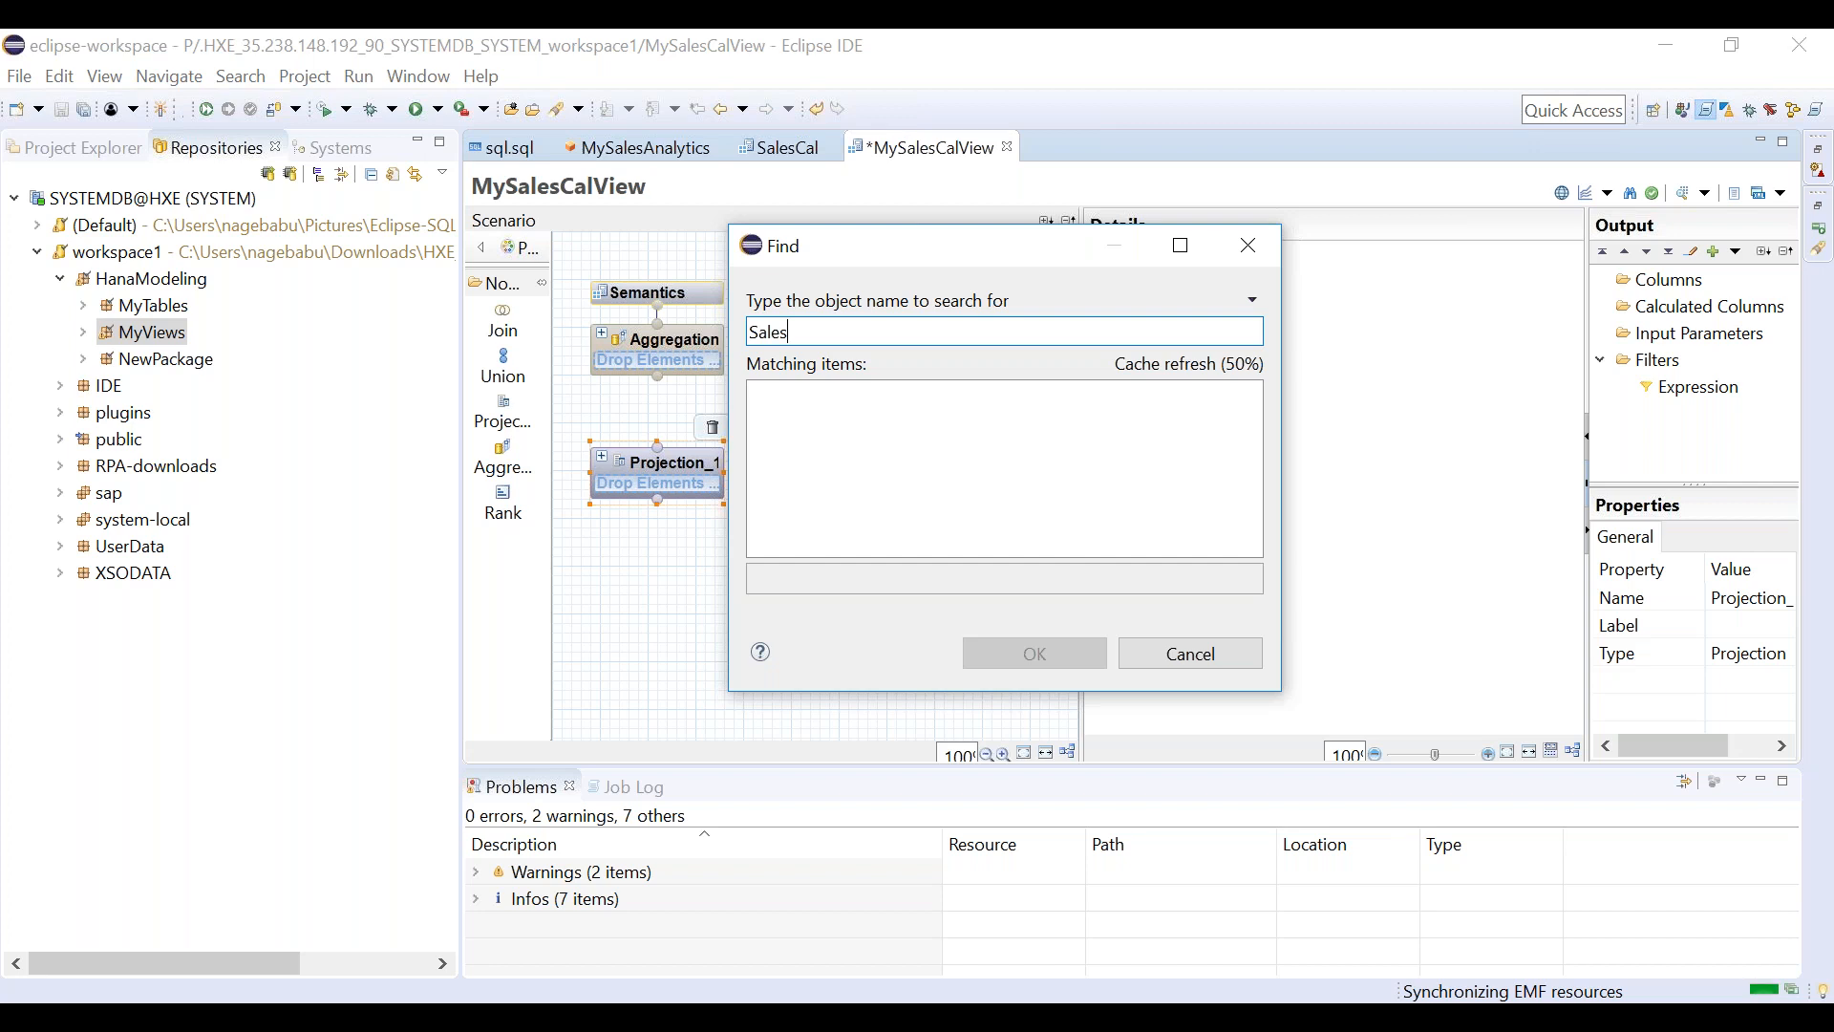
pyautogui.click(982, 1014)
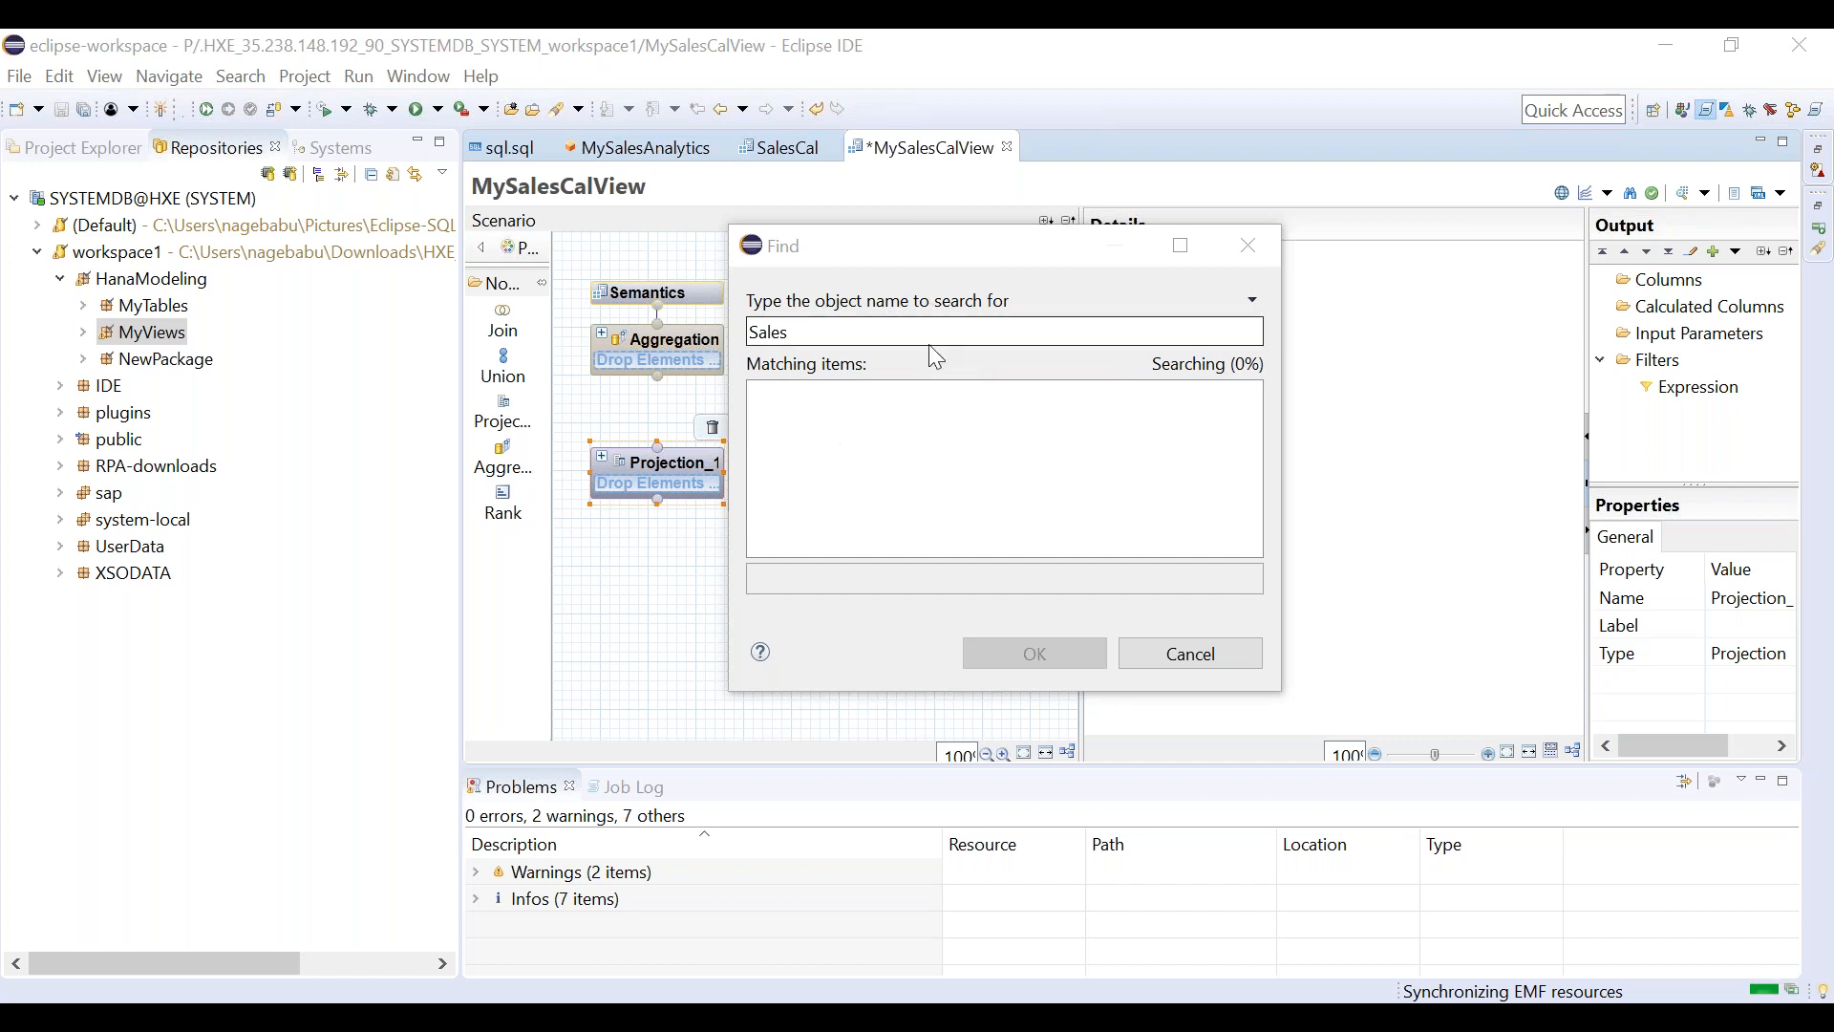
pyautogui.click(864, 333)
pyautogui.press('BackSpace')
pyautogui.press('BackSpace')
pyautogui.press('BackSpace')
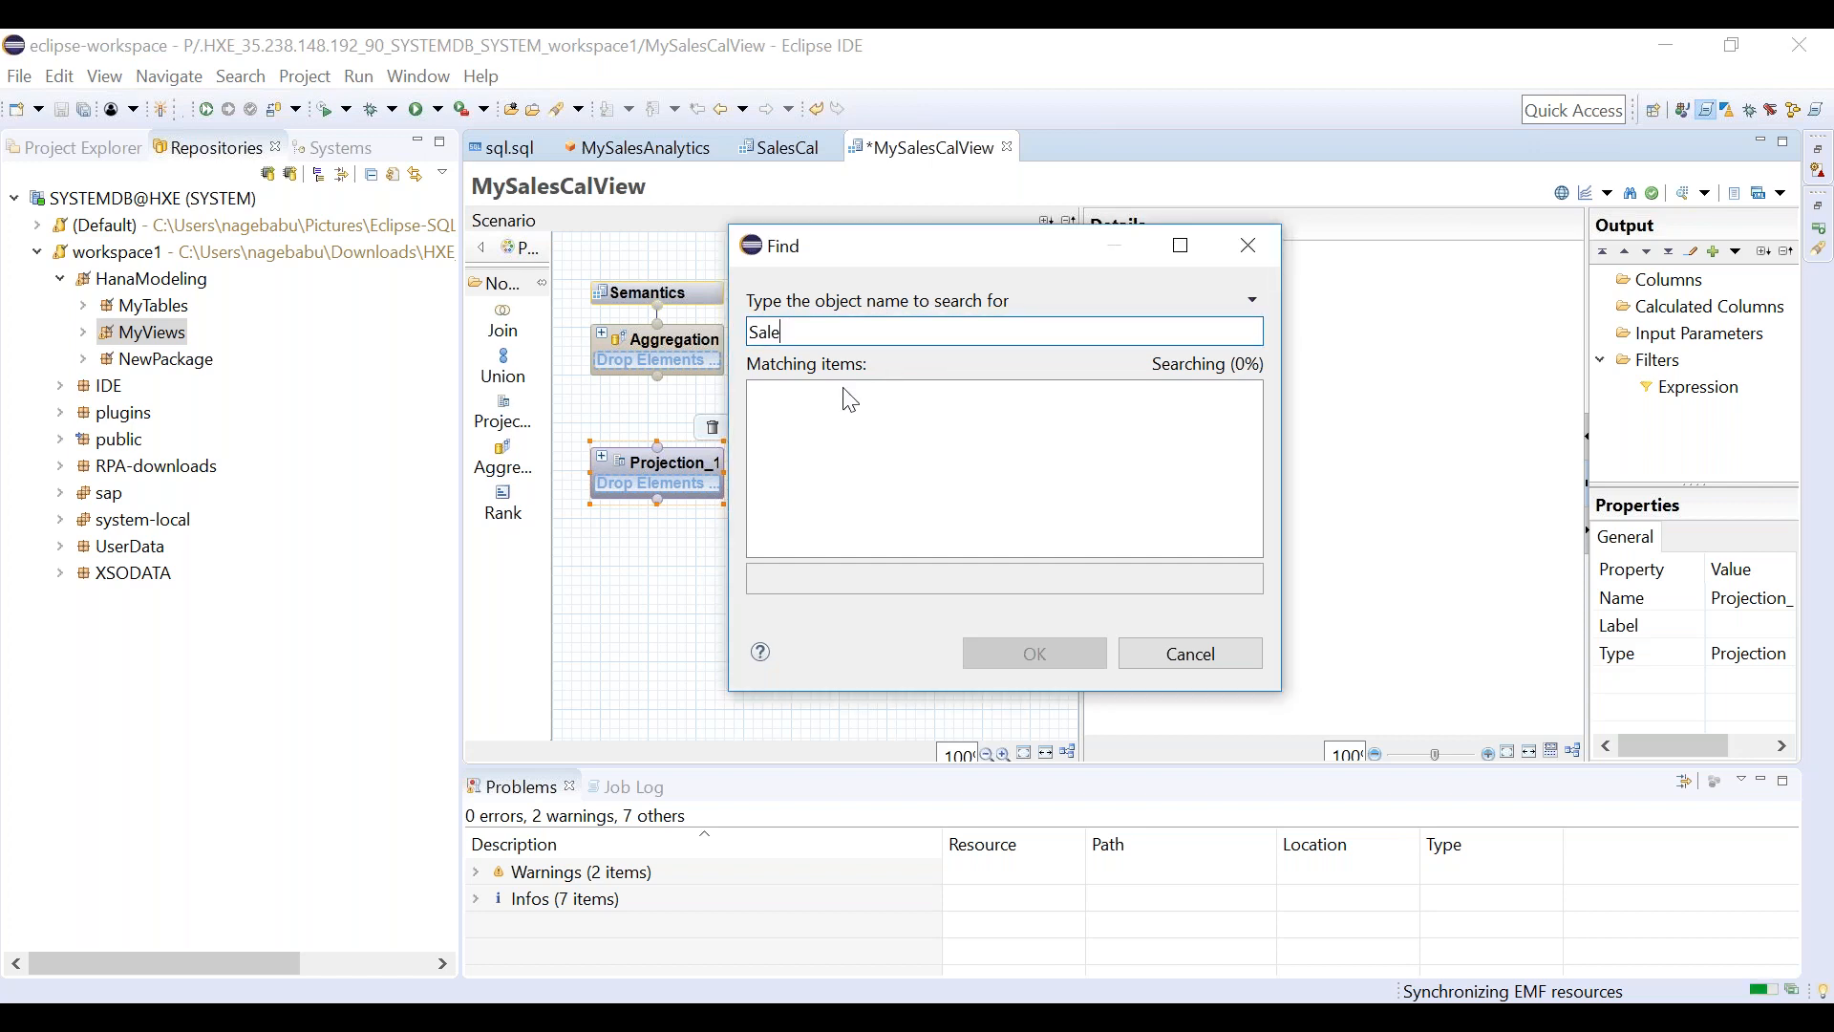
pyautogui.press('BackSpace')
pyautogui.press('BackSpace')
pyautogui.write('Order')
pyautogui.moveTo(818, 332); pyautogui.dragTo(758, 336)
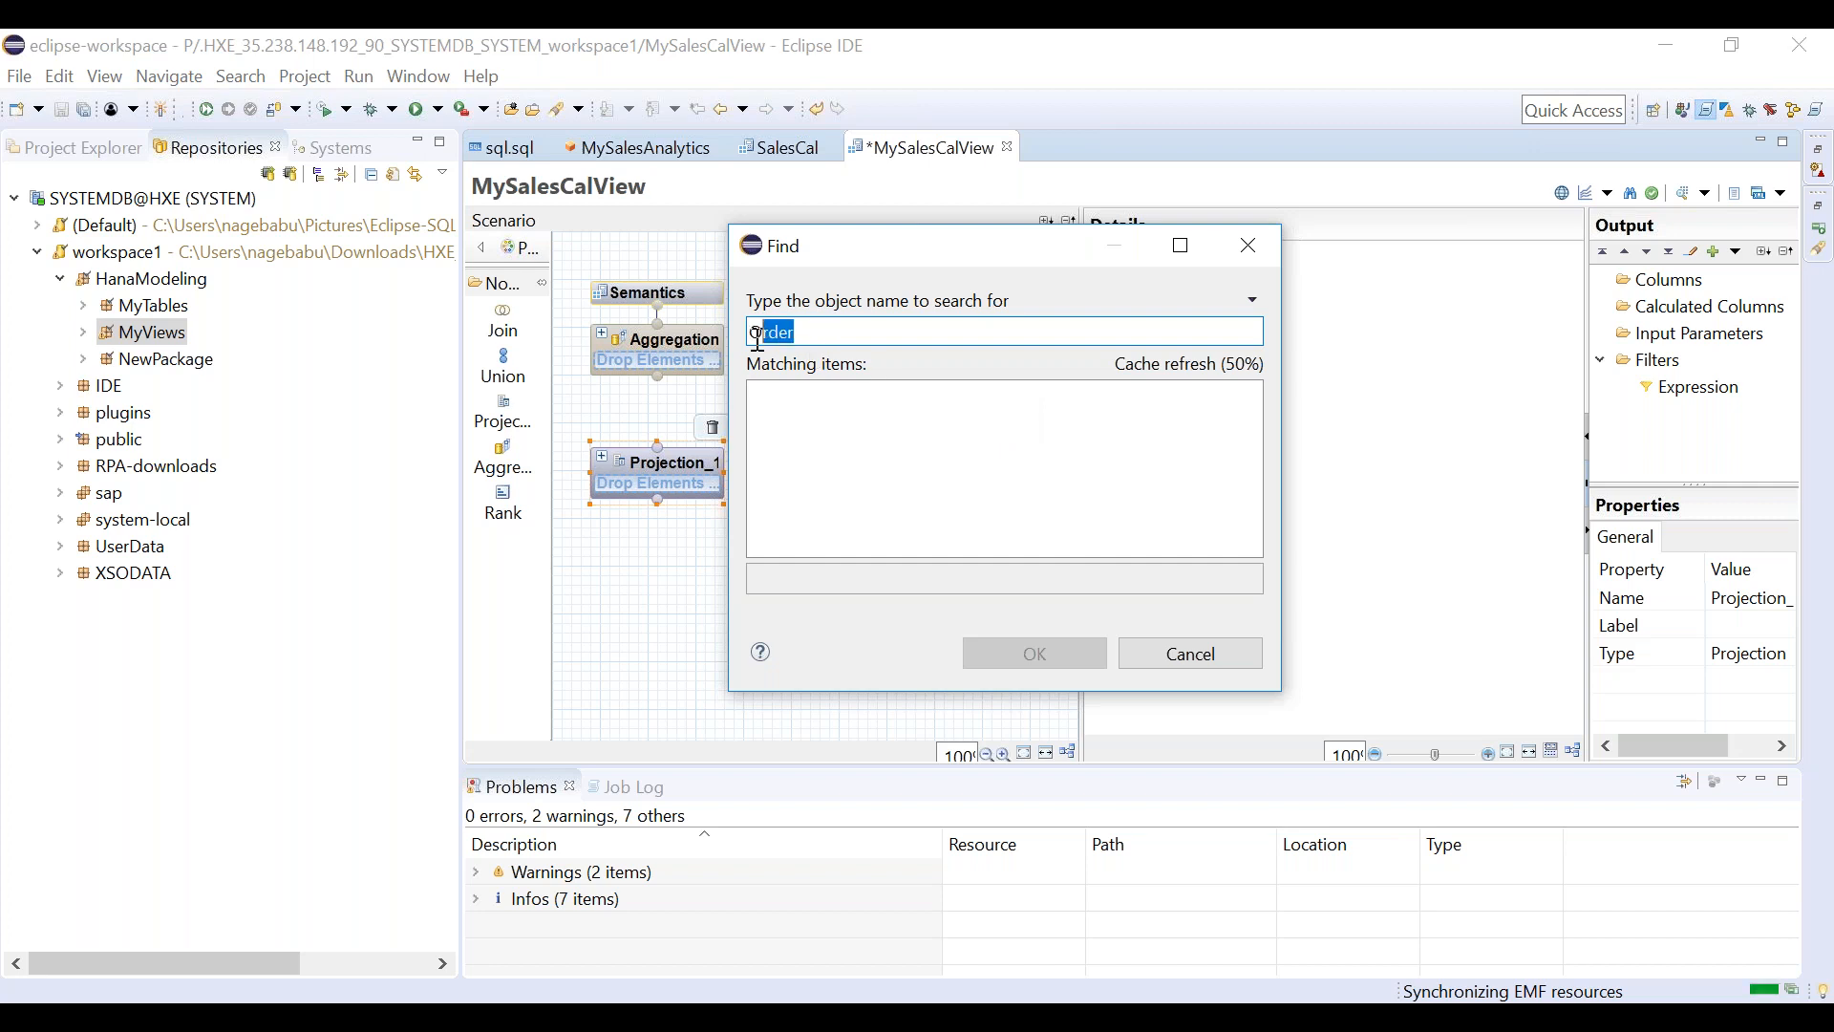
pyautogui.click(1802, 453)
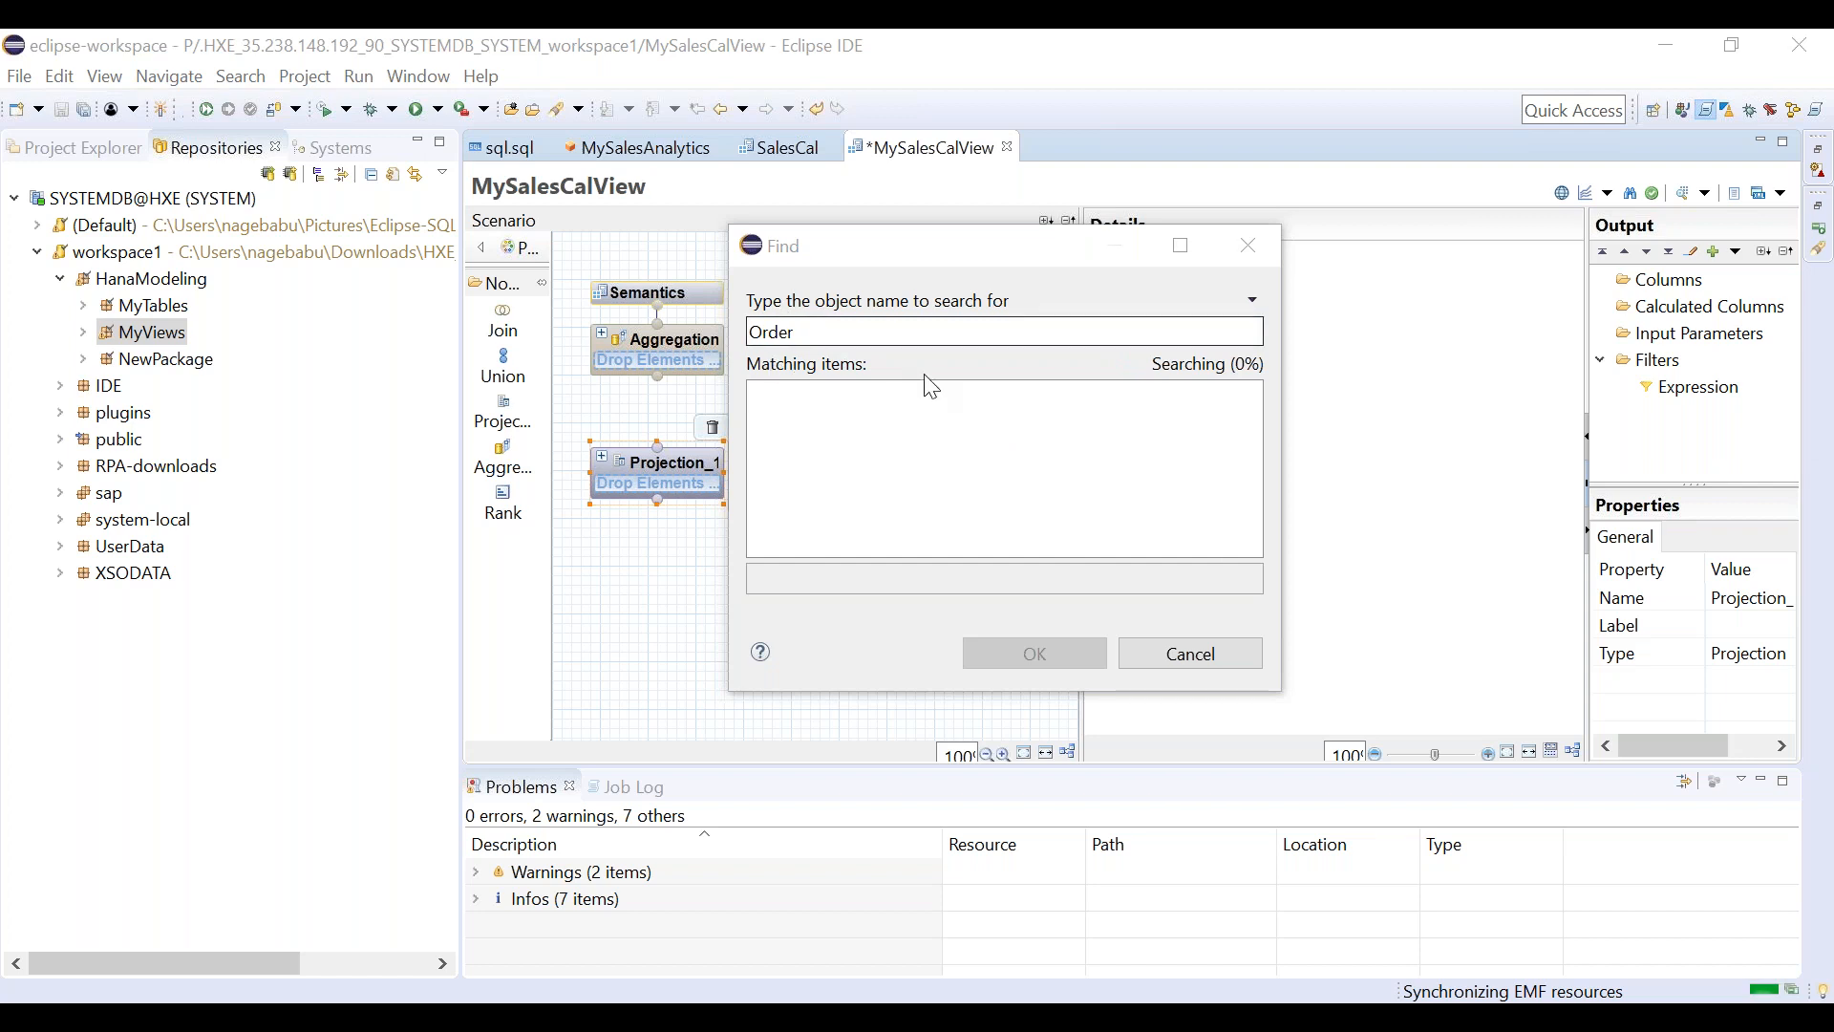
pyautogui.click(1182, 654)
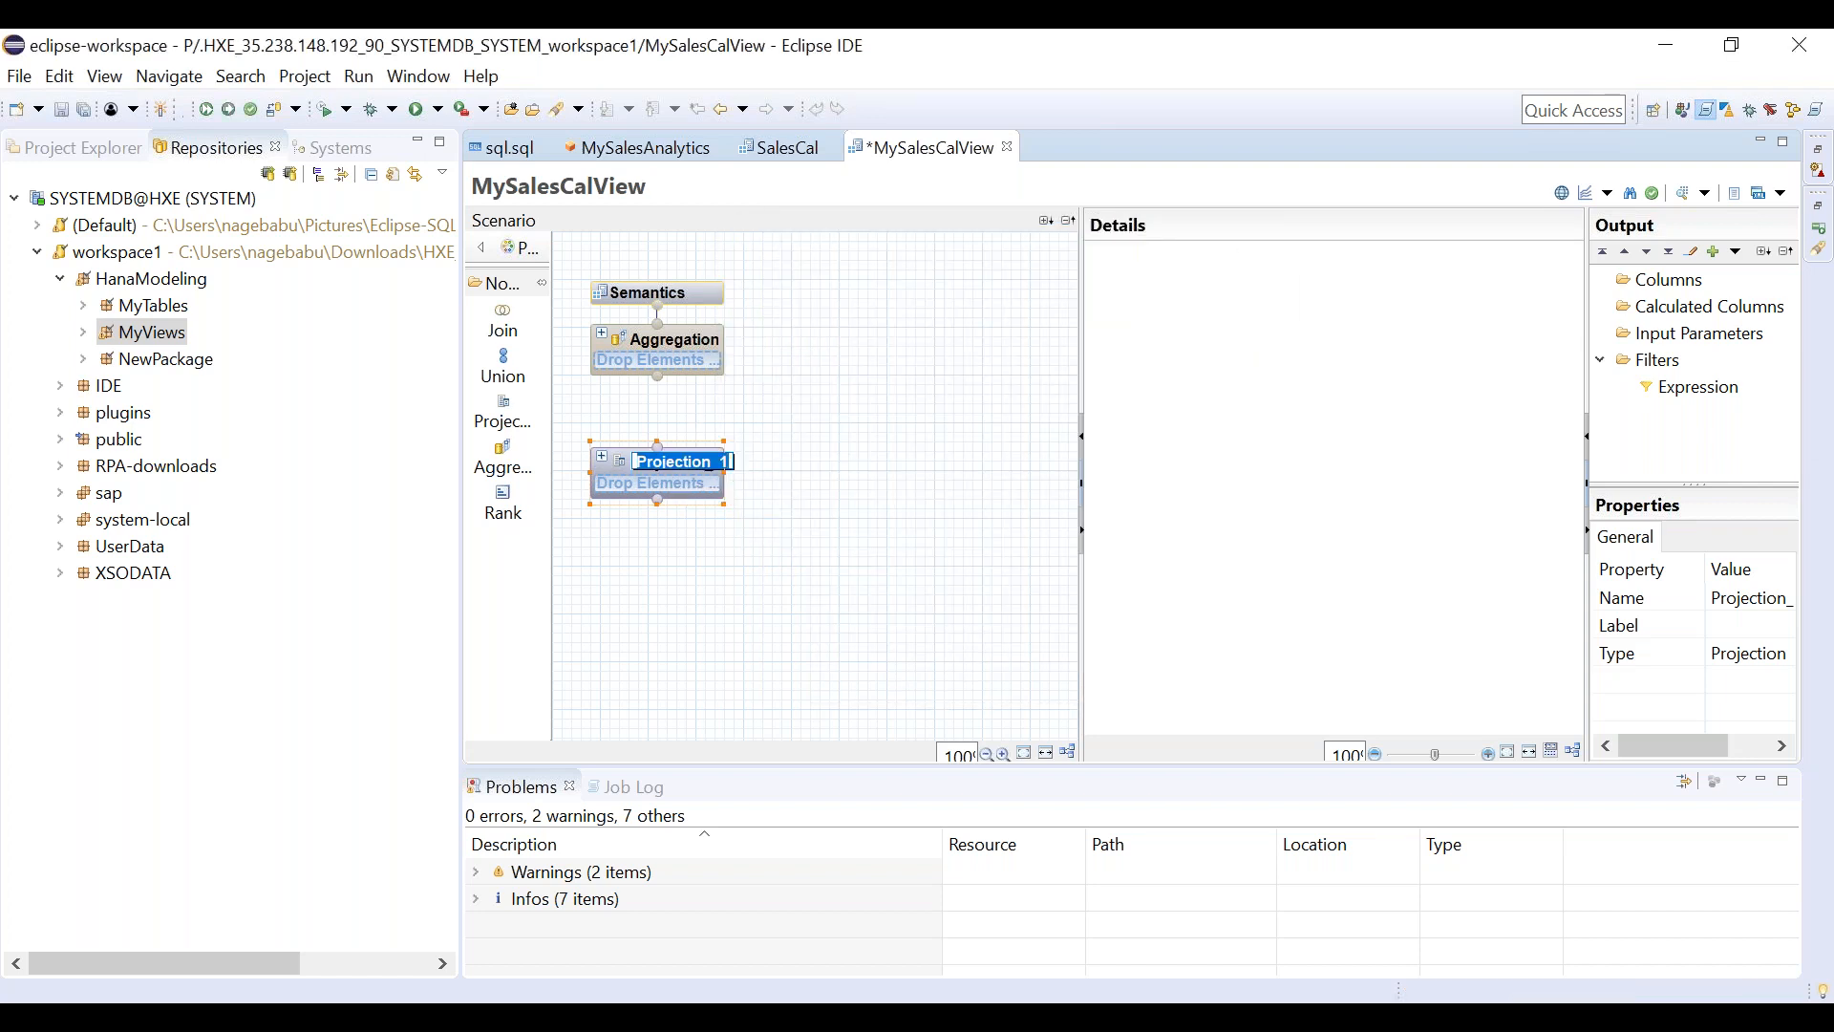
# Save MySalesCalView and restart Eclipse Java 2018-12 with the same workspace.
pyautogui.hotkey('ctrl', 's')
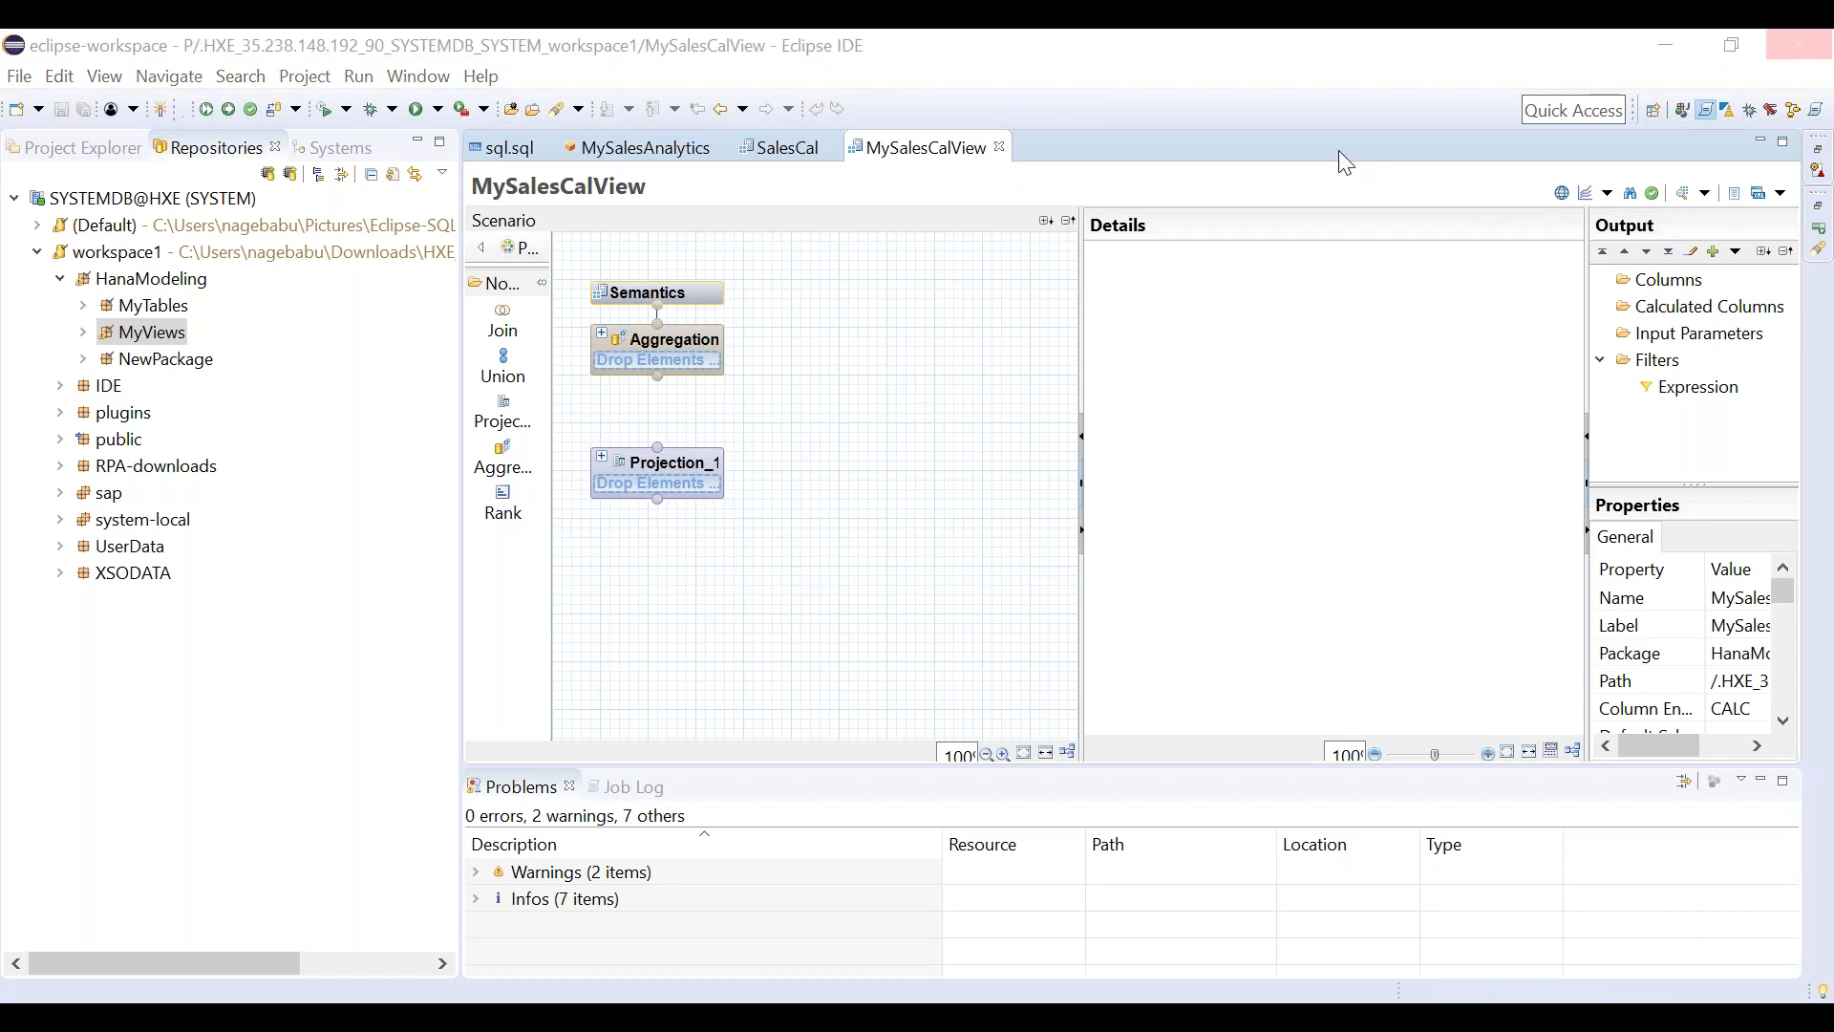
pyautogui.press('Return')
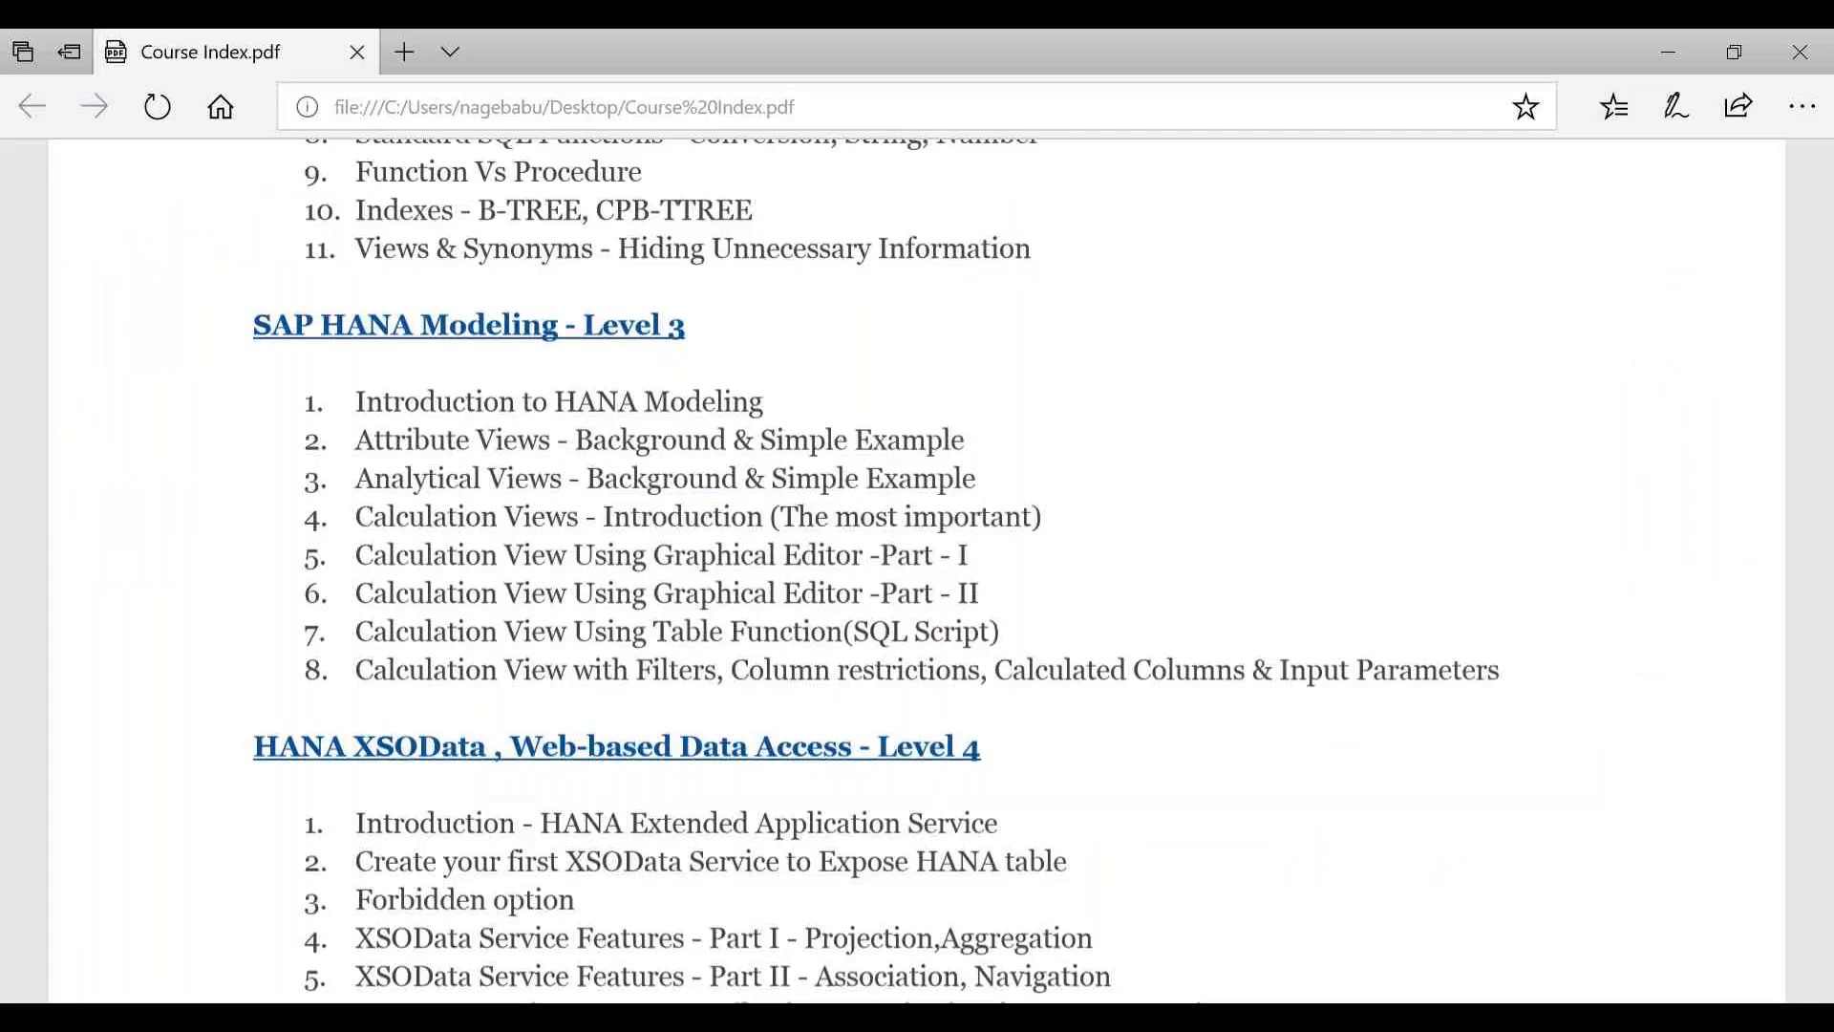
pyautogui.moveTo(1106, 1018)
pyautogui.click(1160, 912)
pyautogui.press('super')
pyautogui.write('eclipse')
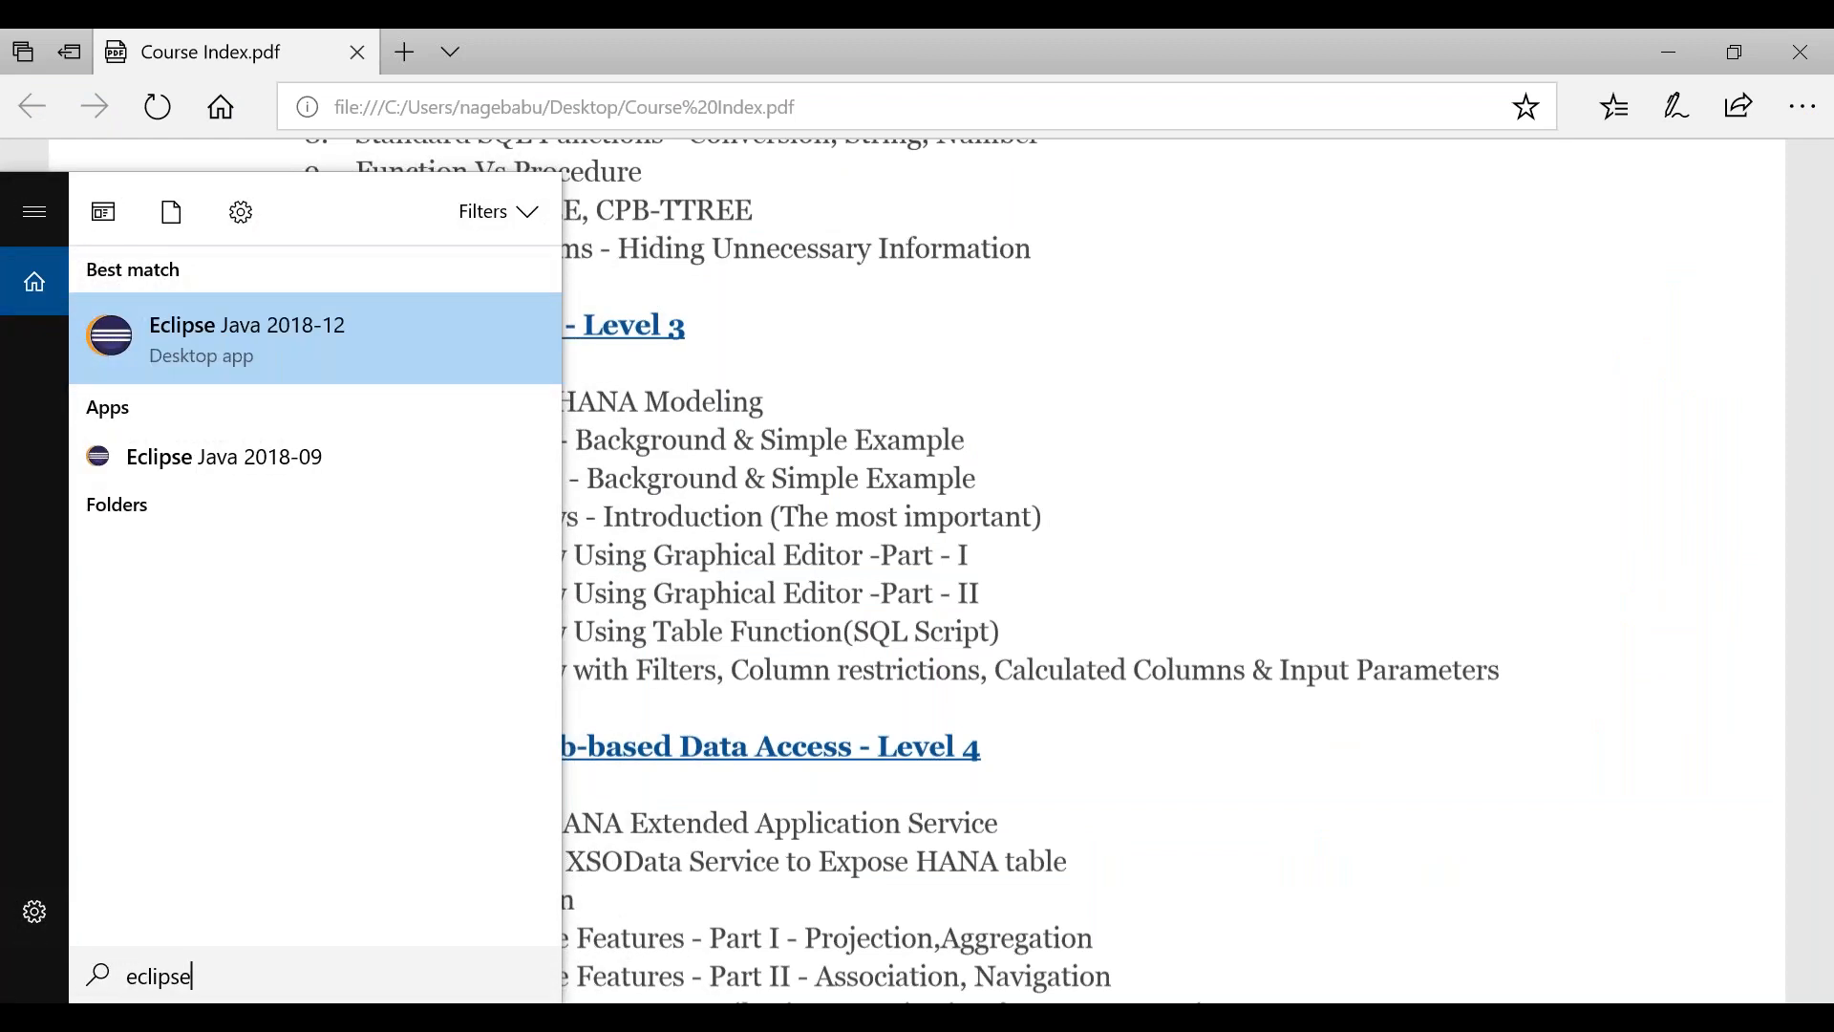
pyautogui.press('Return')
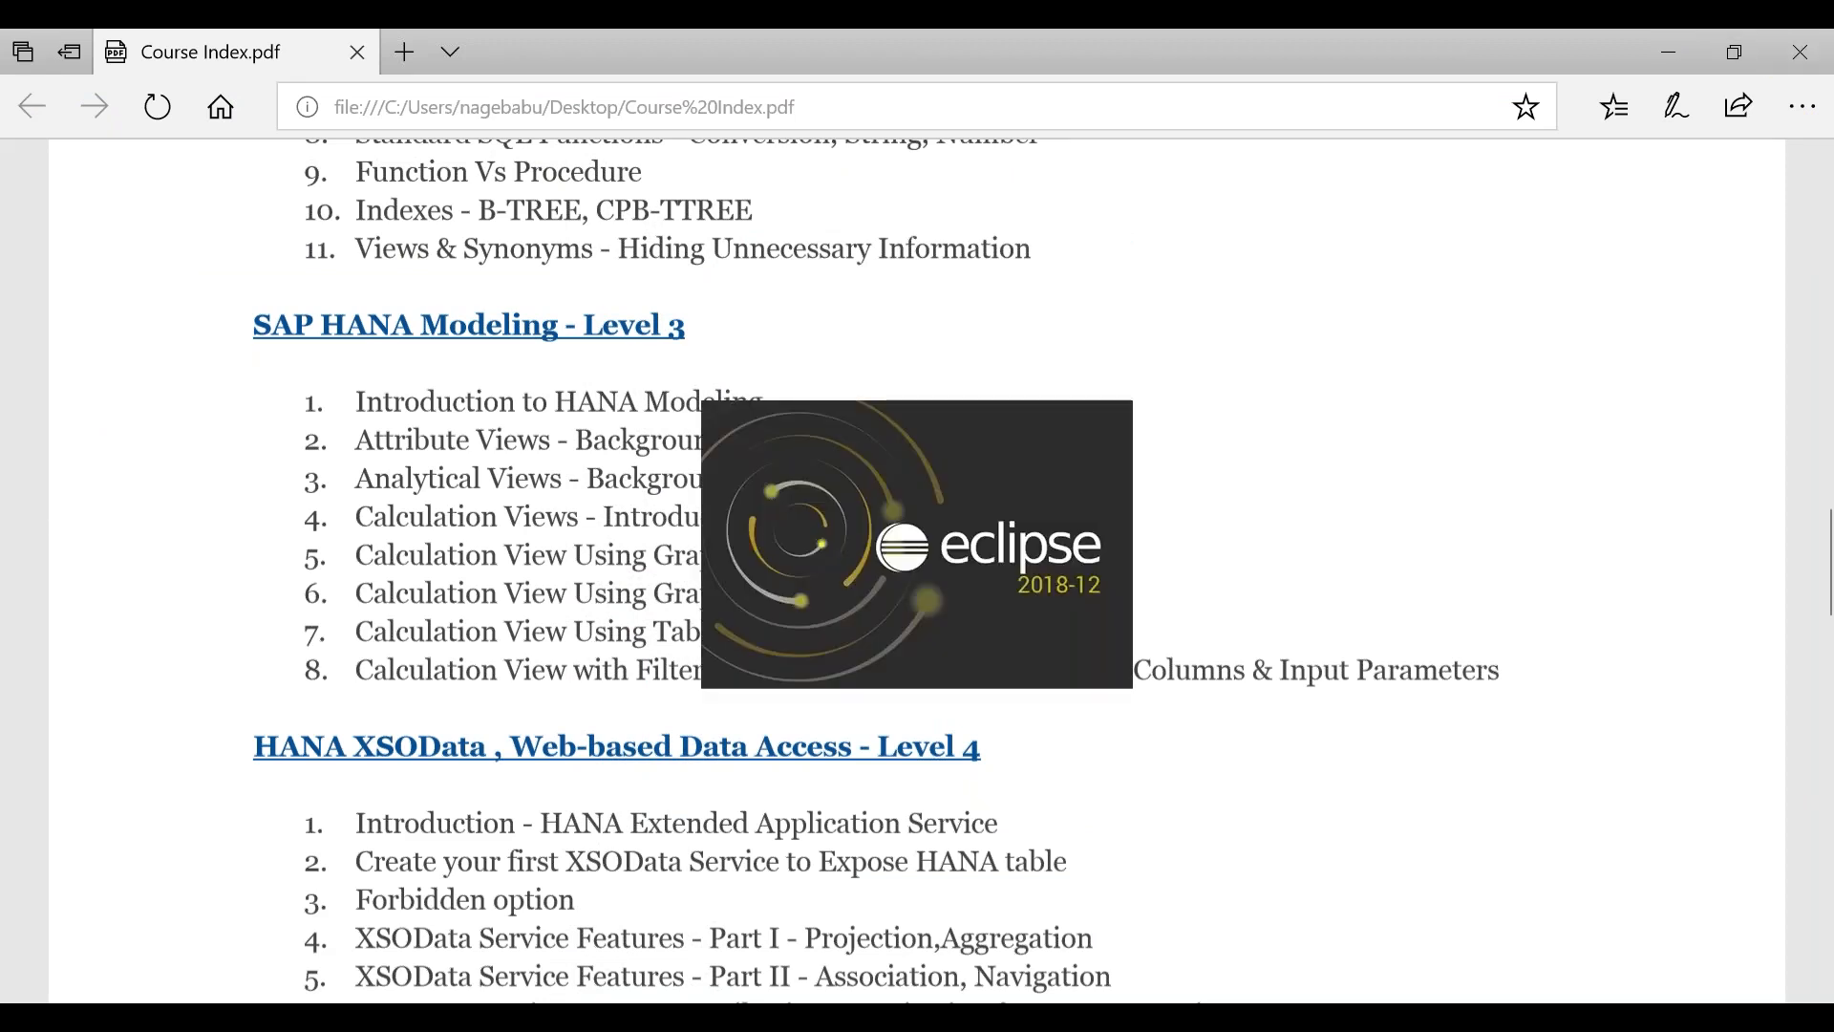
pyautogui.click(1685, 31)
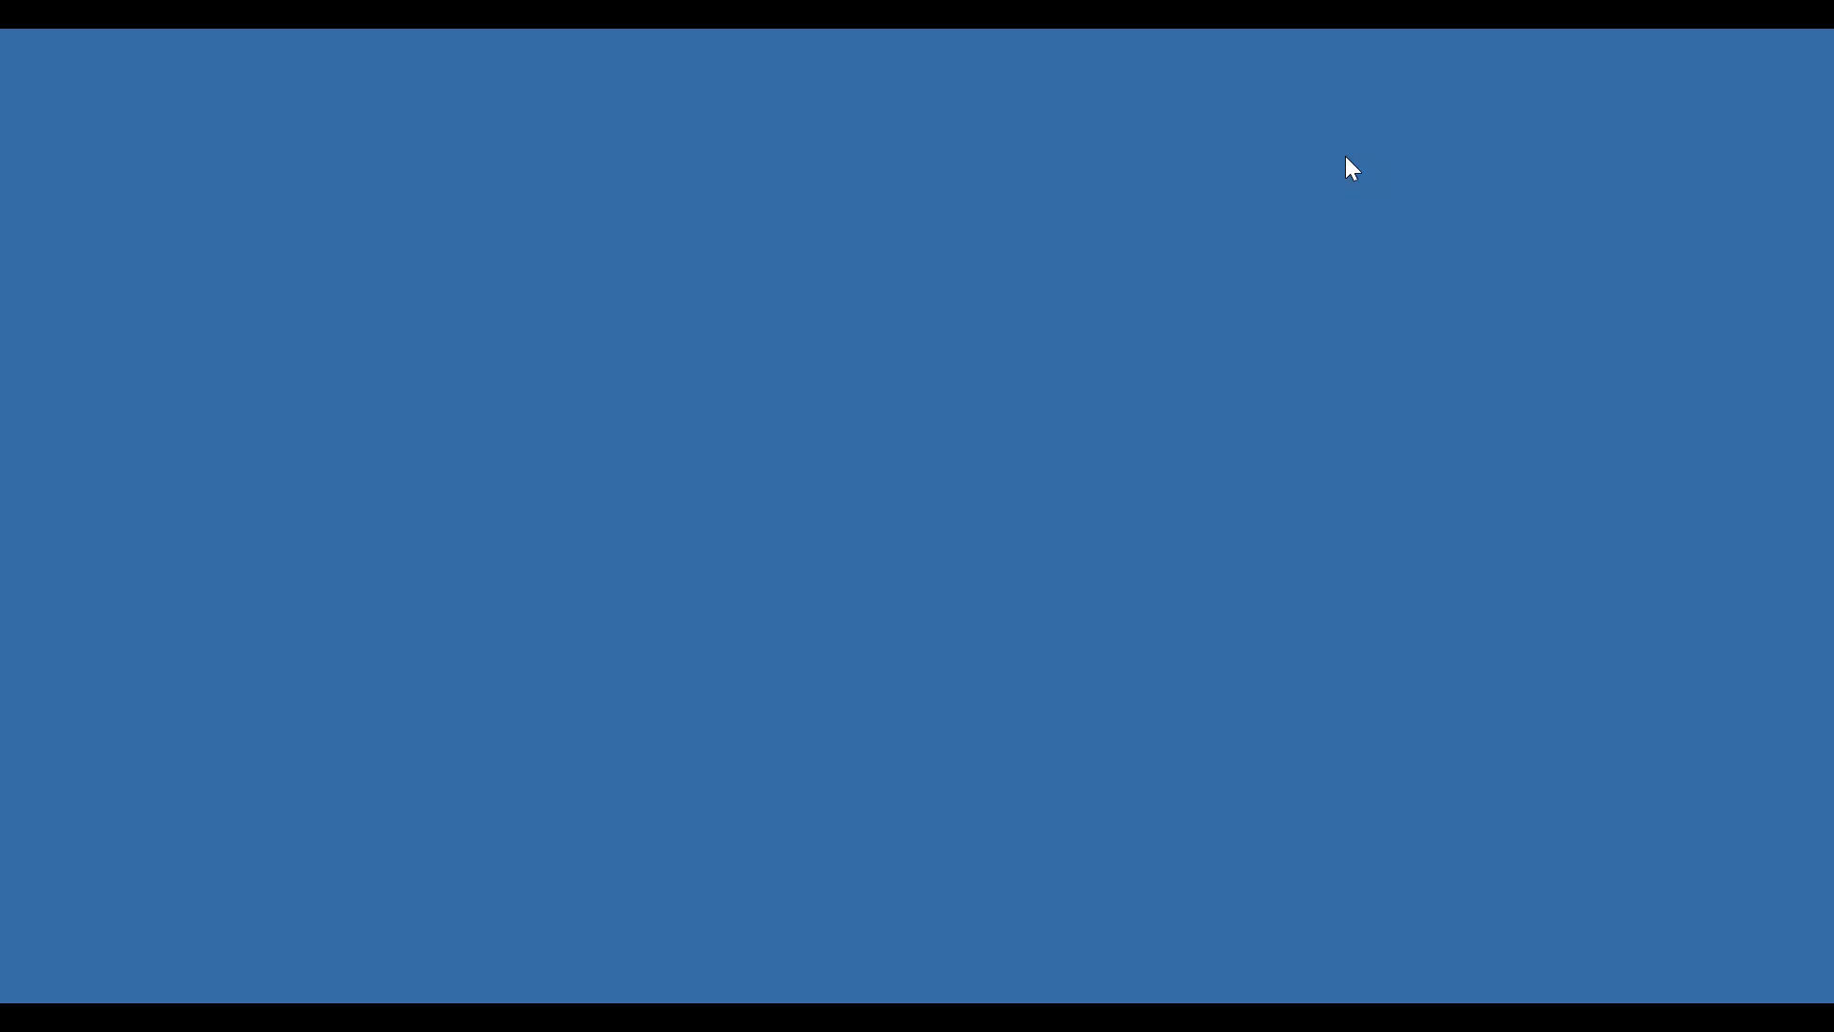
pyautogui.click(1085, 628)
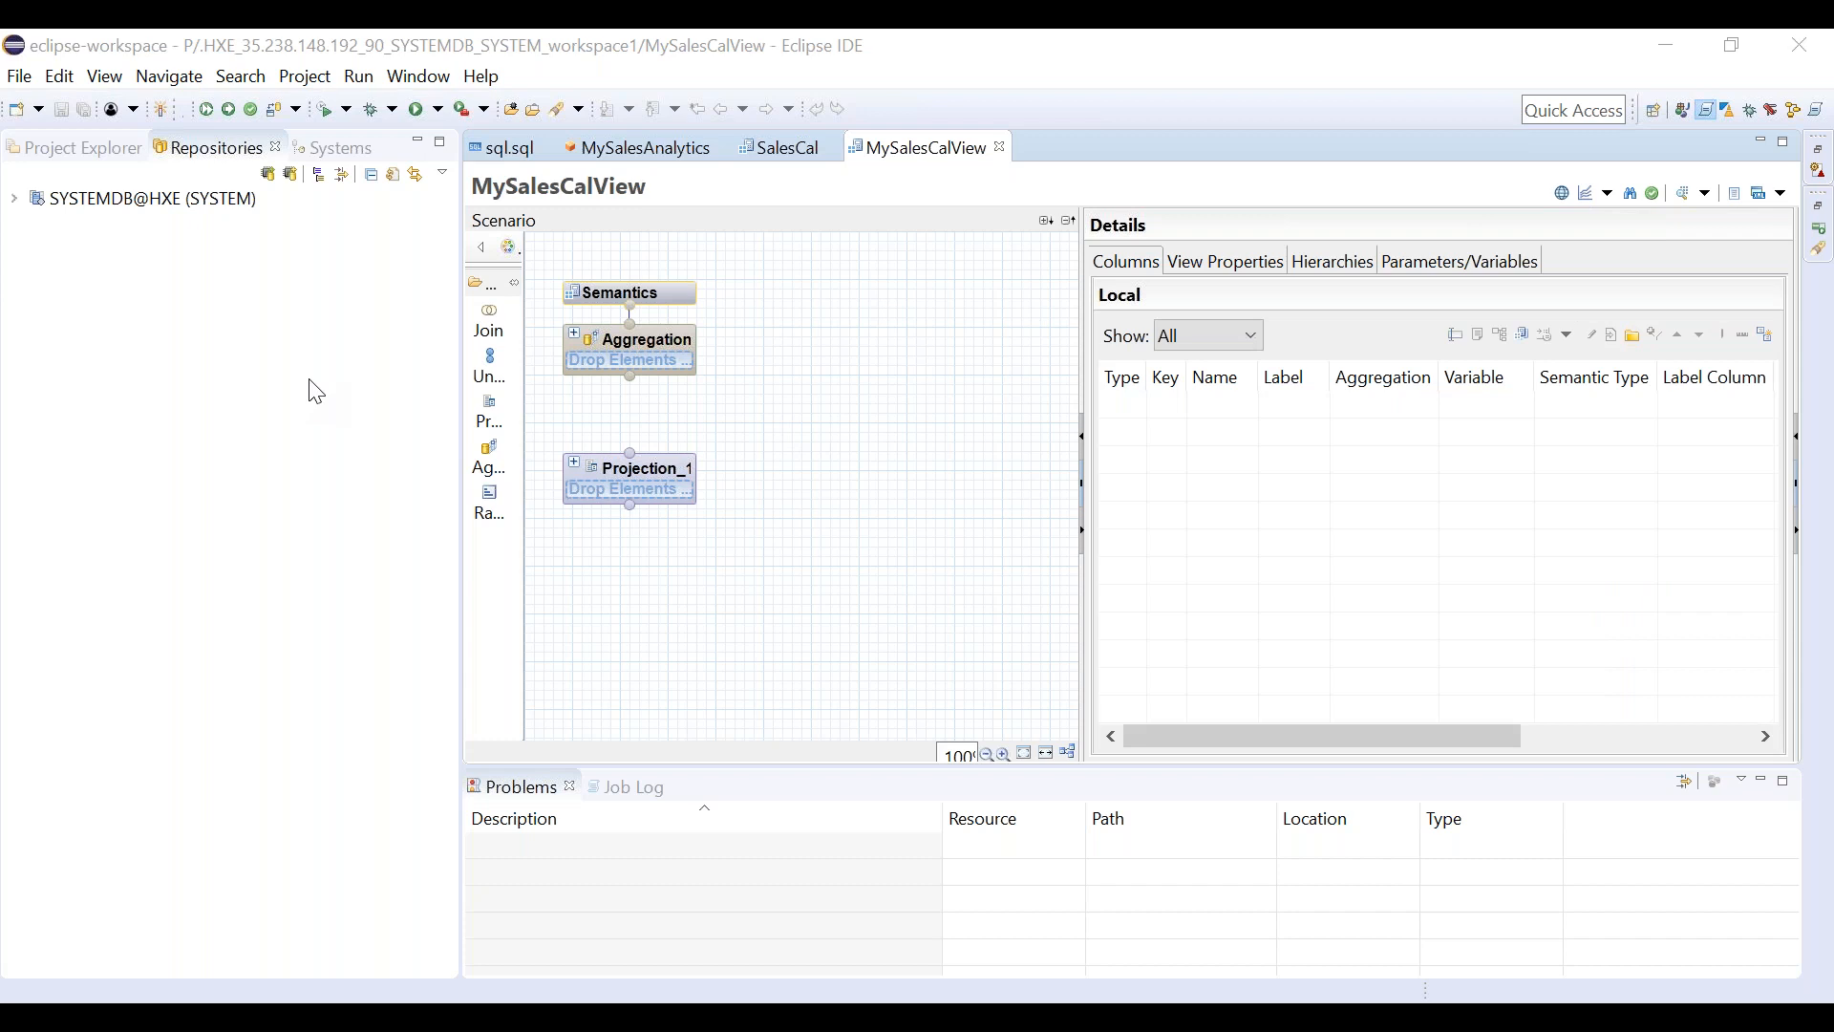
# Open MaterialData.hdbdd from the HanaModeling MyTables package in workspace1.
pyautogui.click(16, 200)
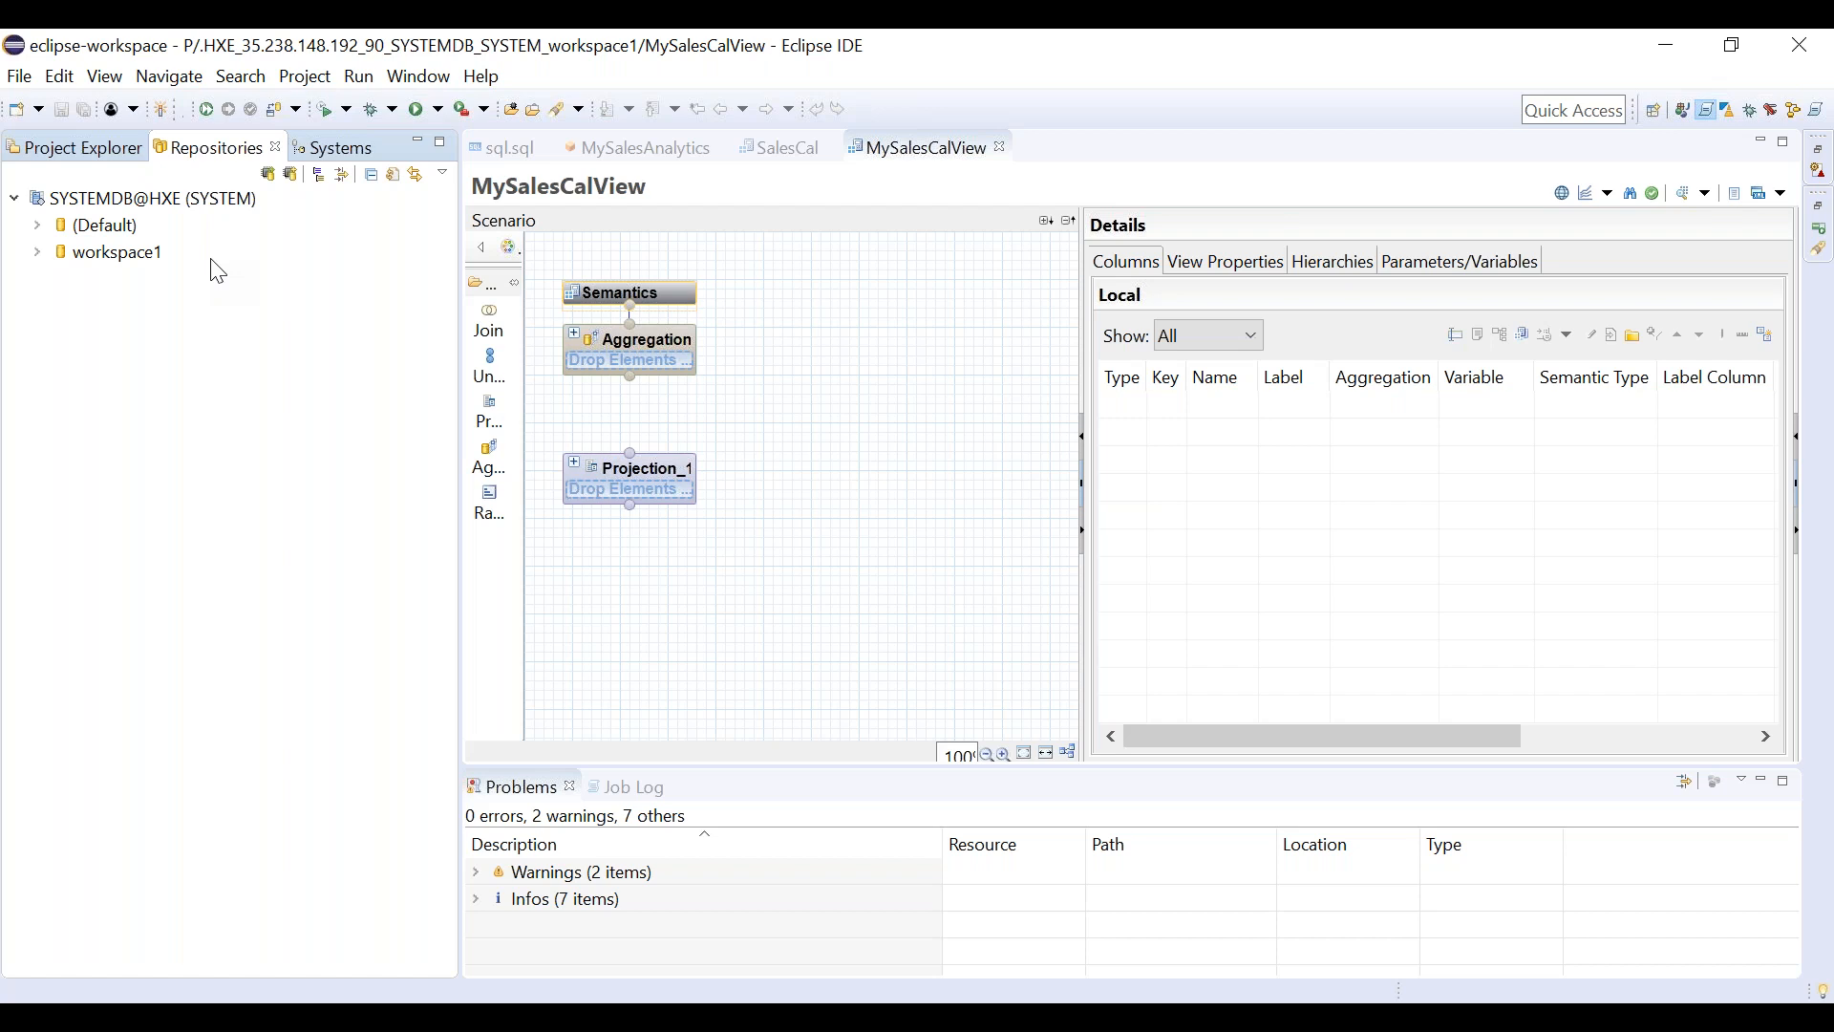
pyautogui.click(37, 252)
pyautogui.click(1483, 181)
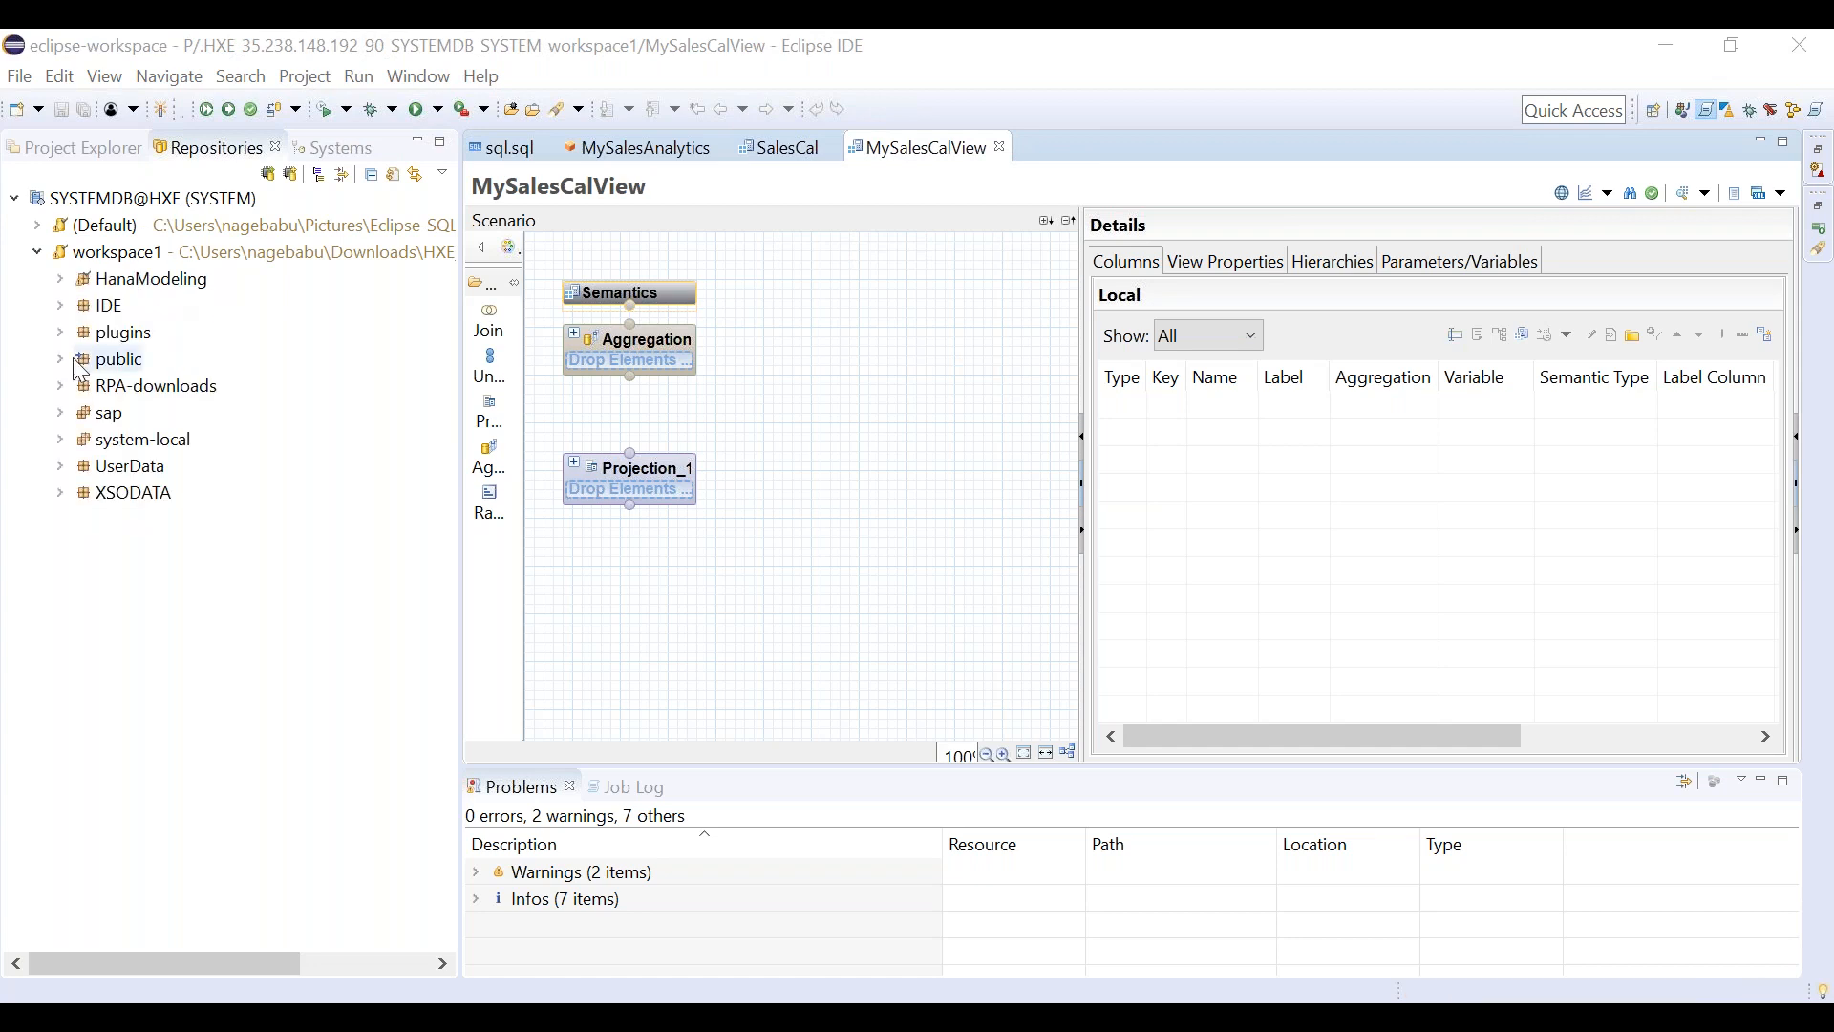
pyautogui.click(61, 281)
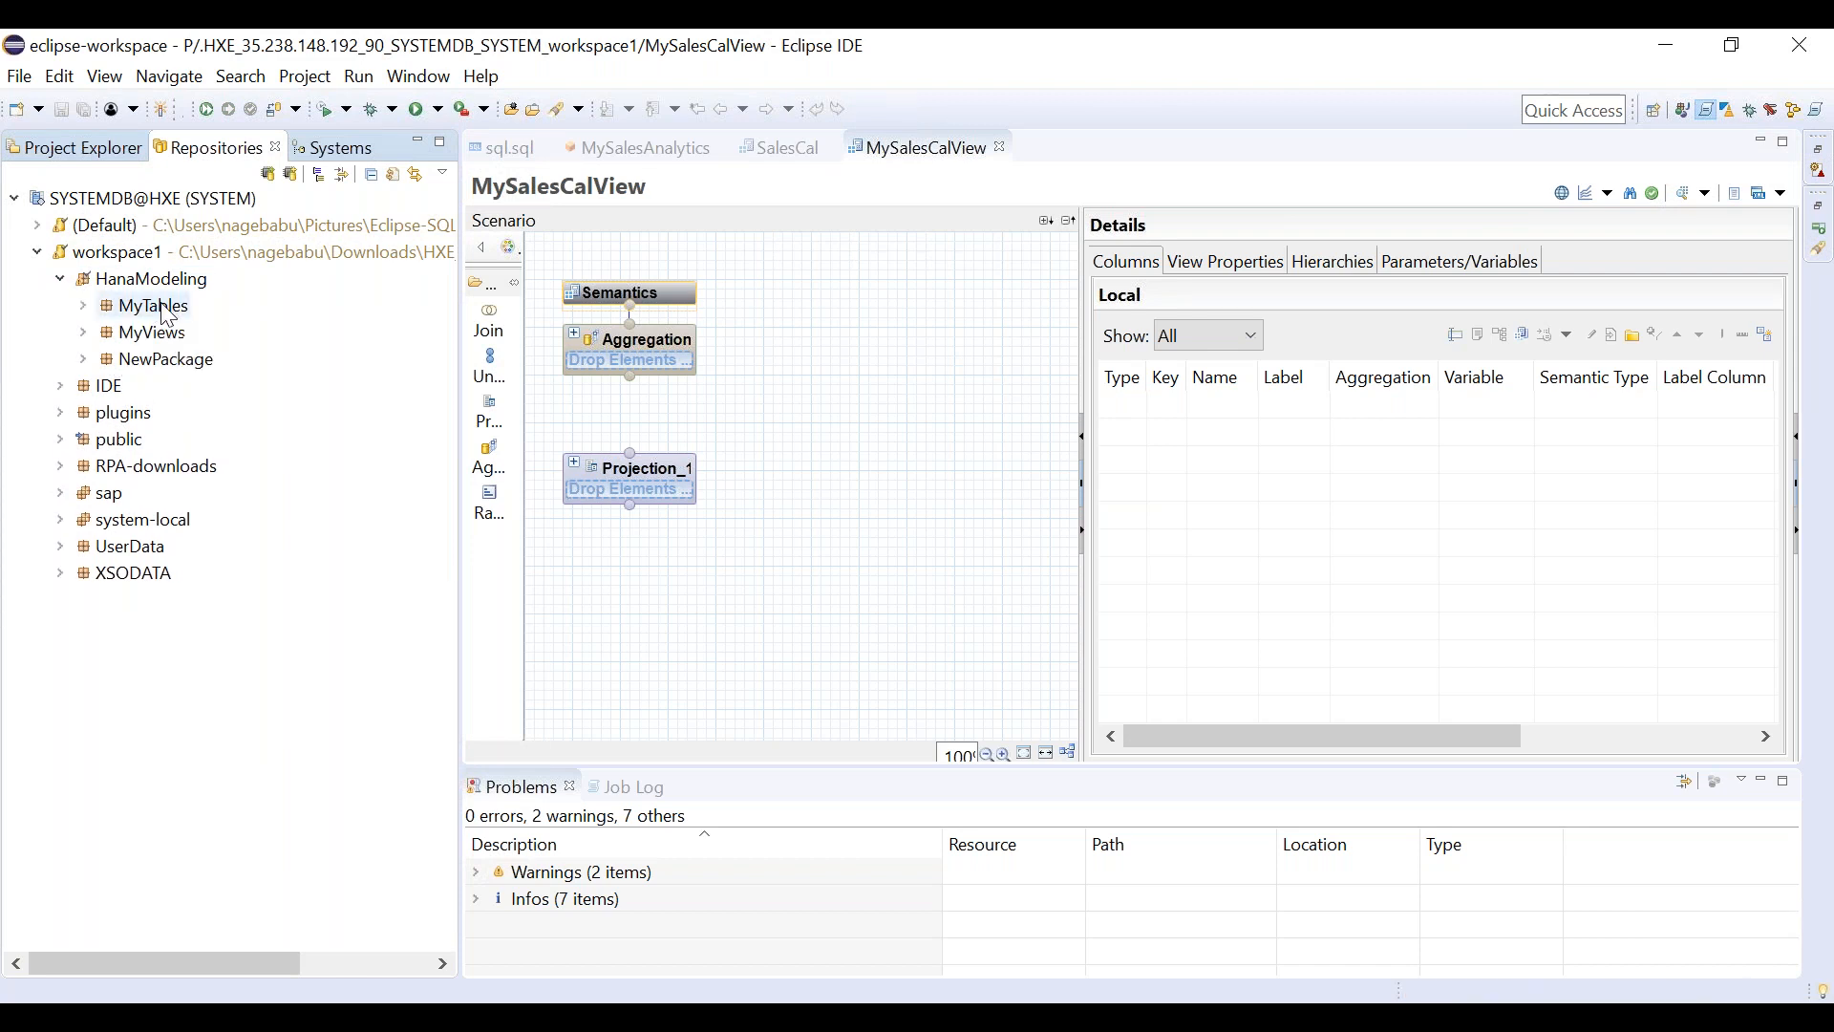
pyautogui.click(86, 304)
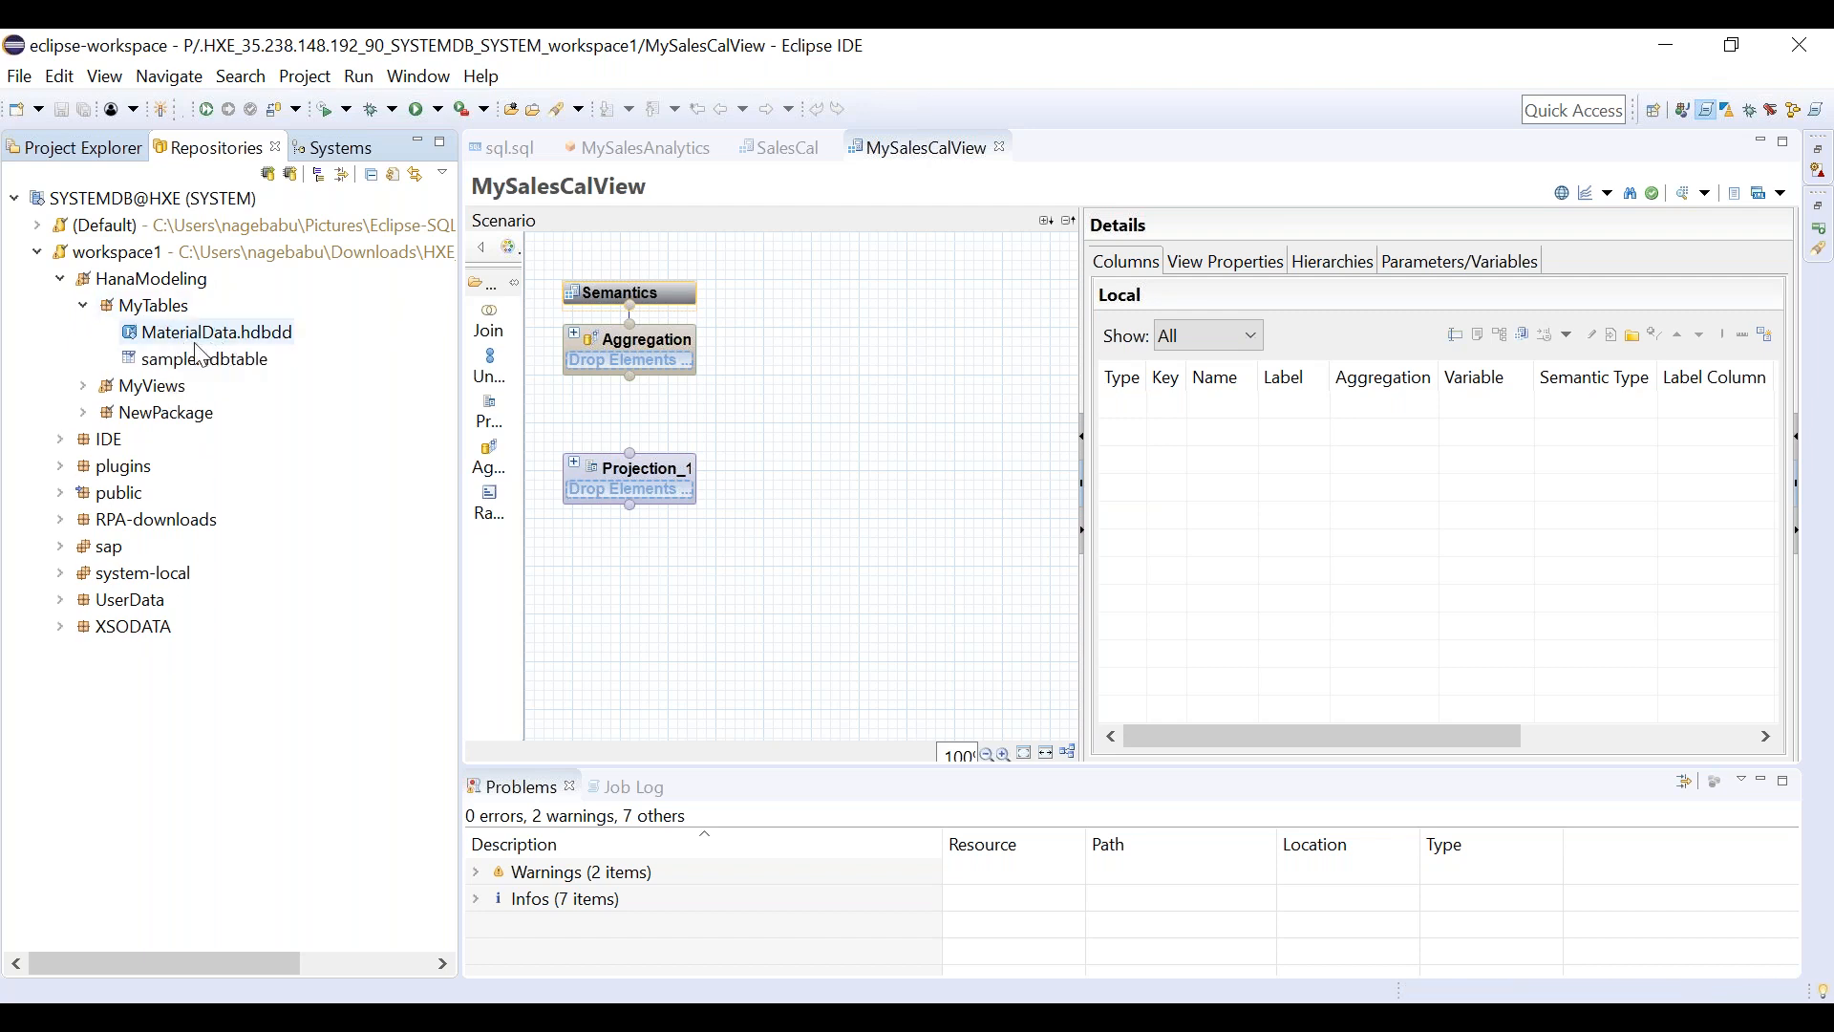
pyautogui.click(212, 340)
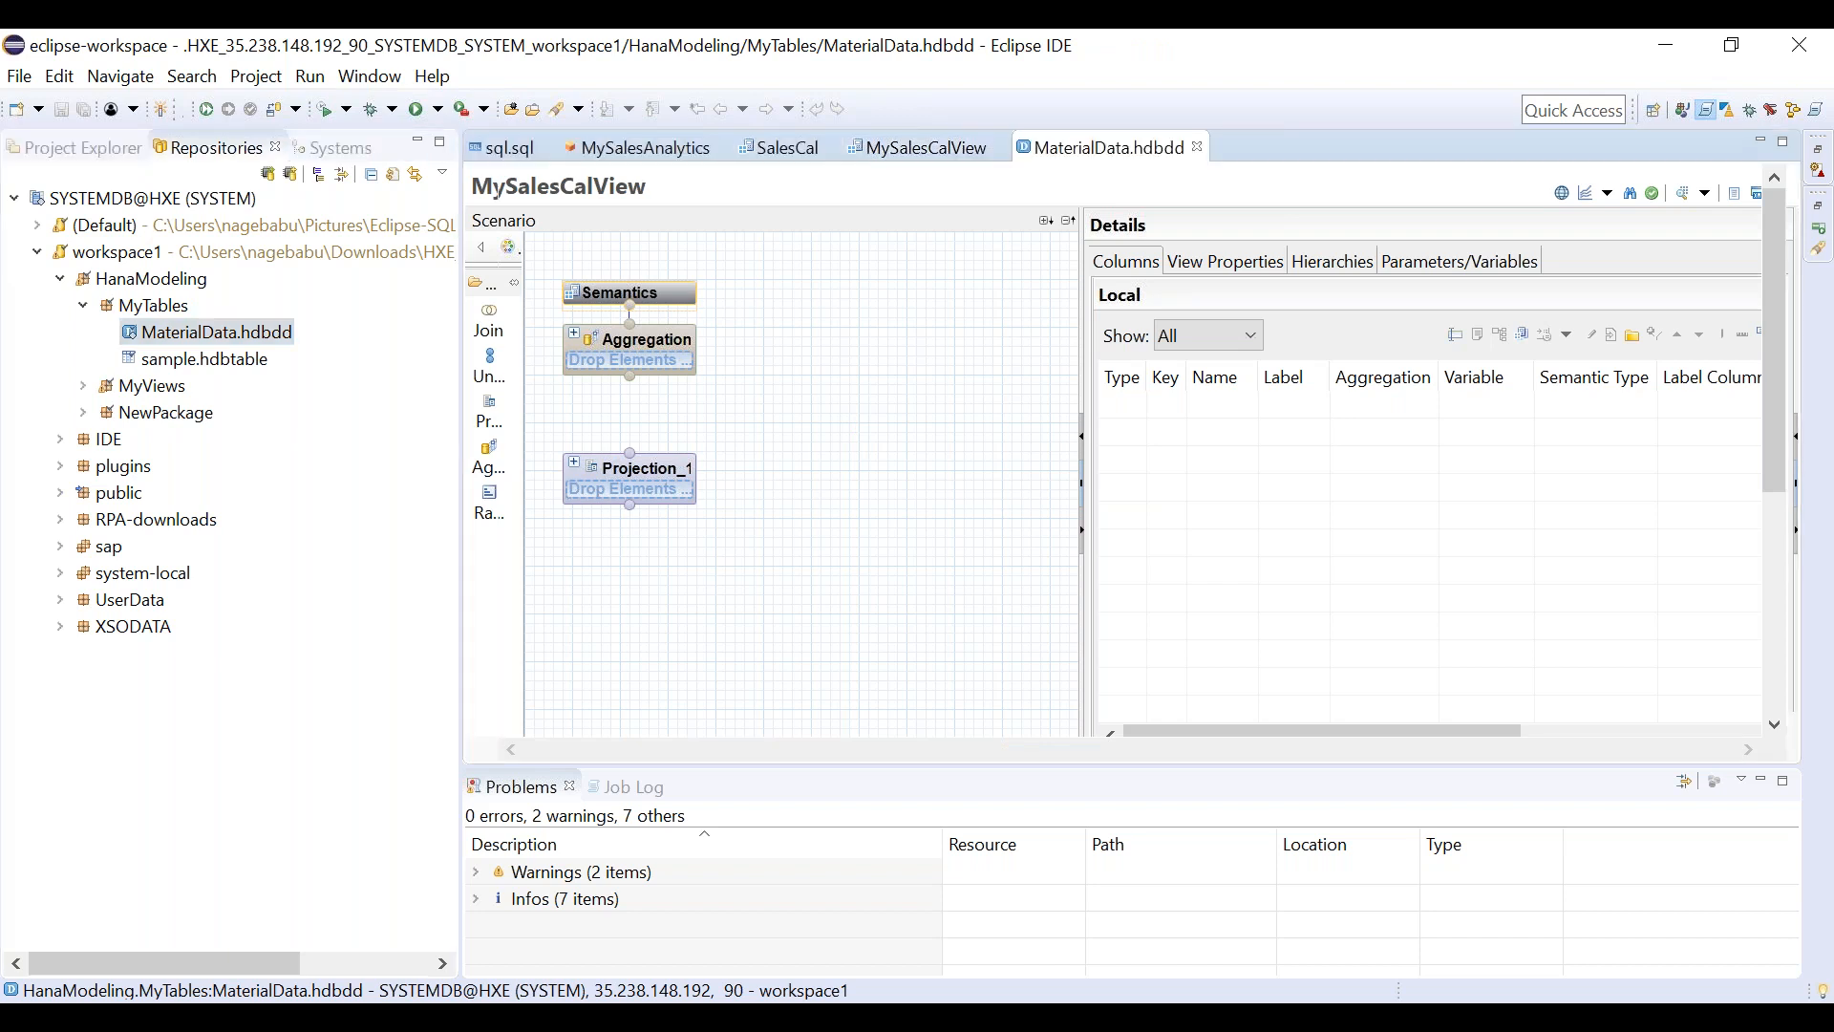
pyautogui.click(841, 442)
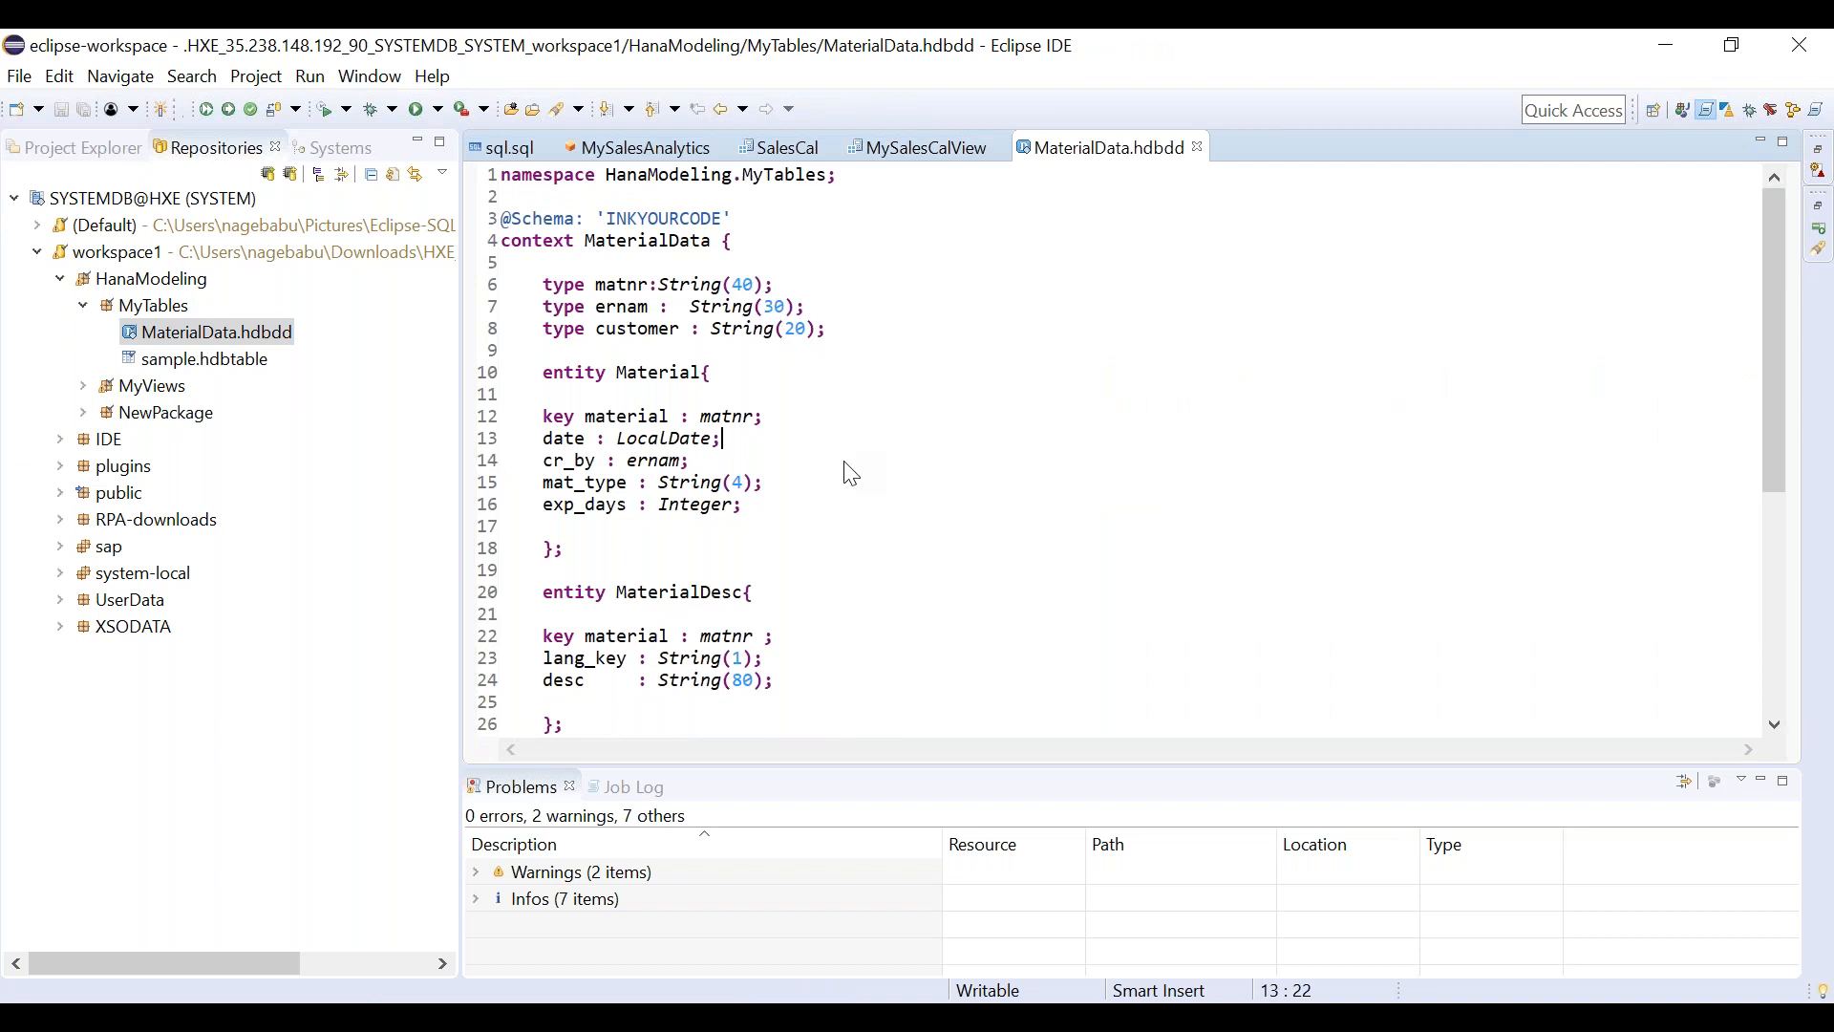
# Run the repository activation from the open MaterialData.hdbdd file.
pyautogui.rightClick(852, 475)
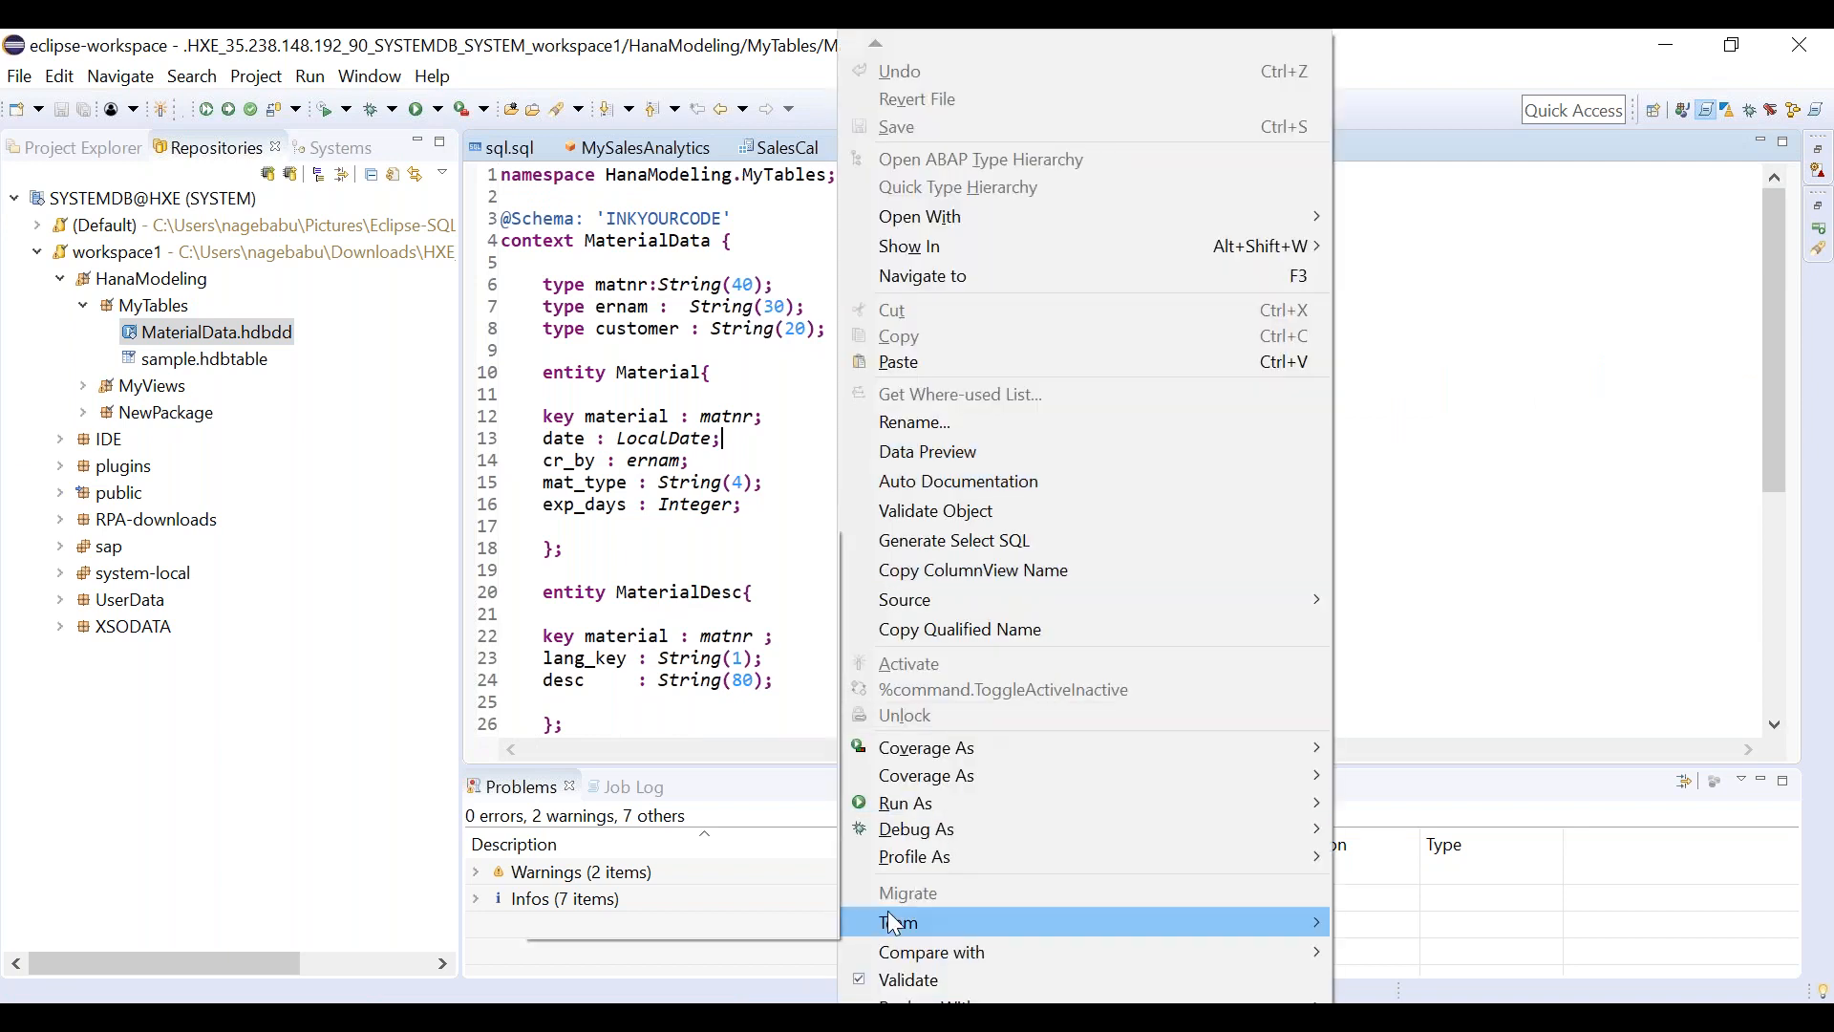
pyautogui.moveTo(896, 924)
pyautogui.click(717, 784)
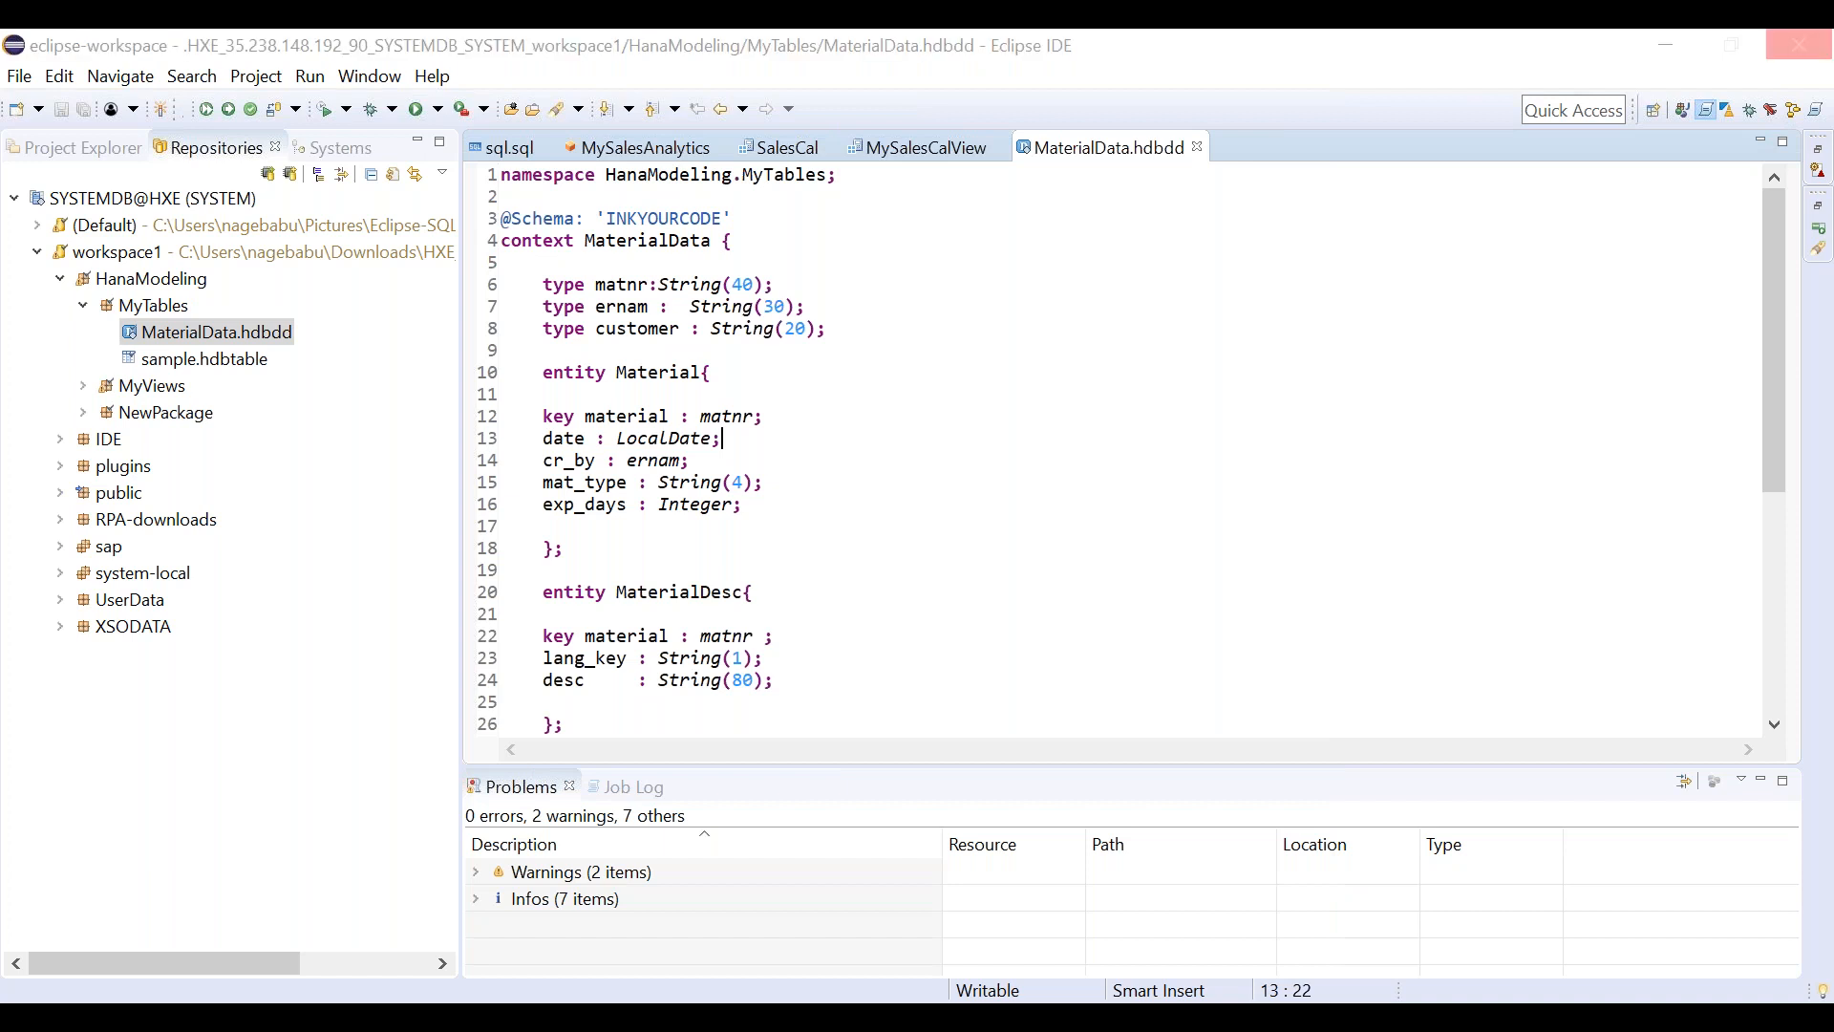
pyautogui.hotkey('ctrl', 'F3')
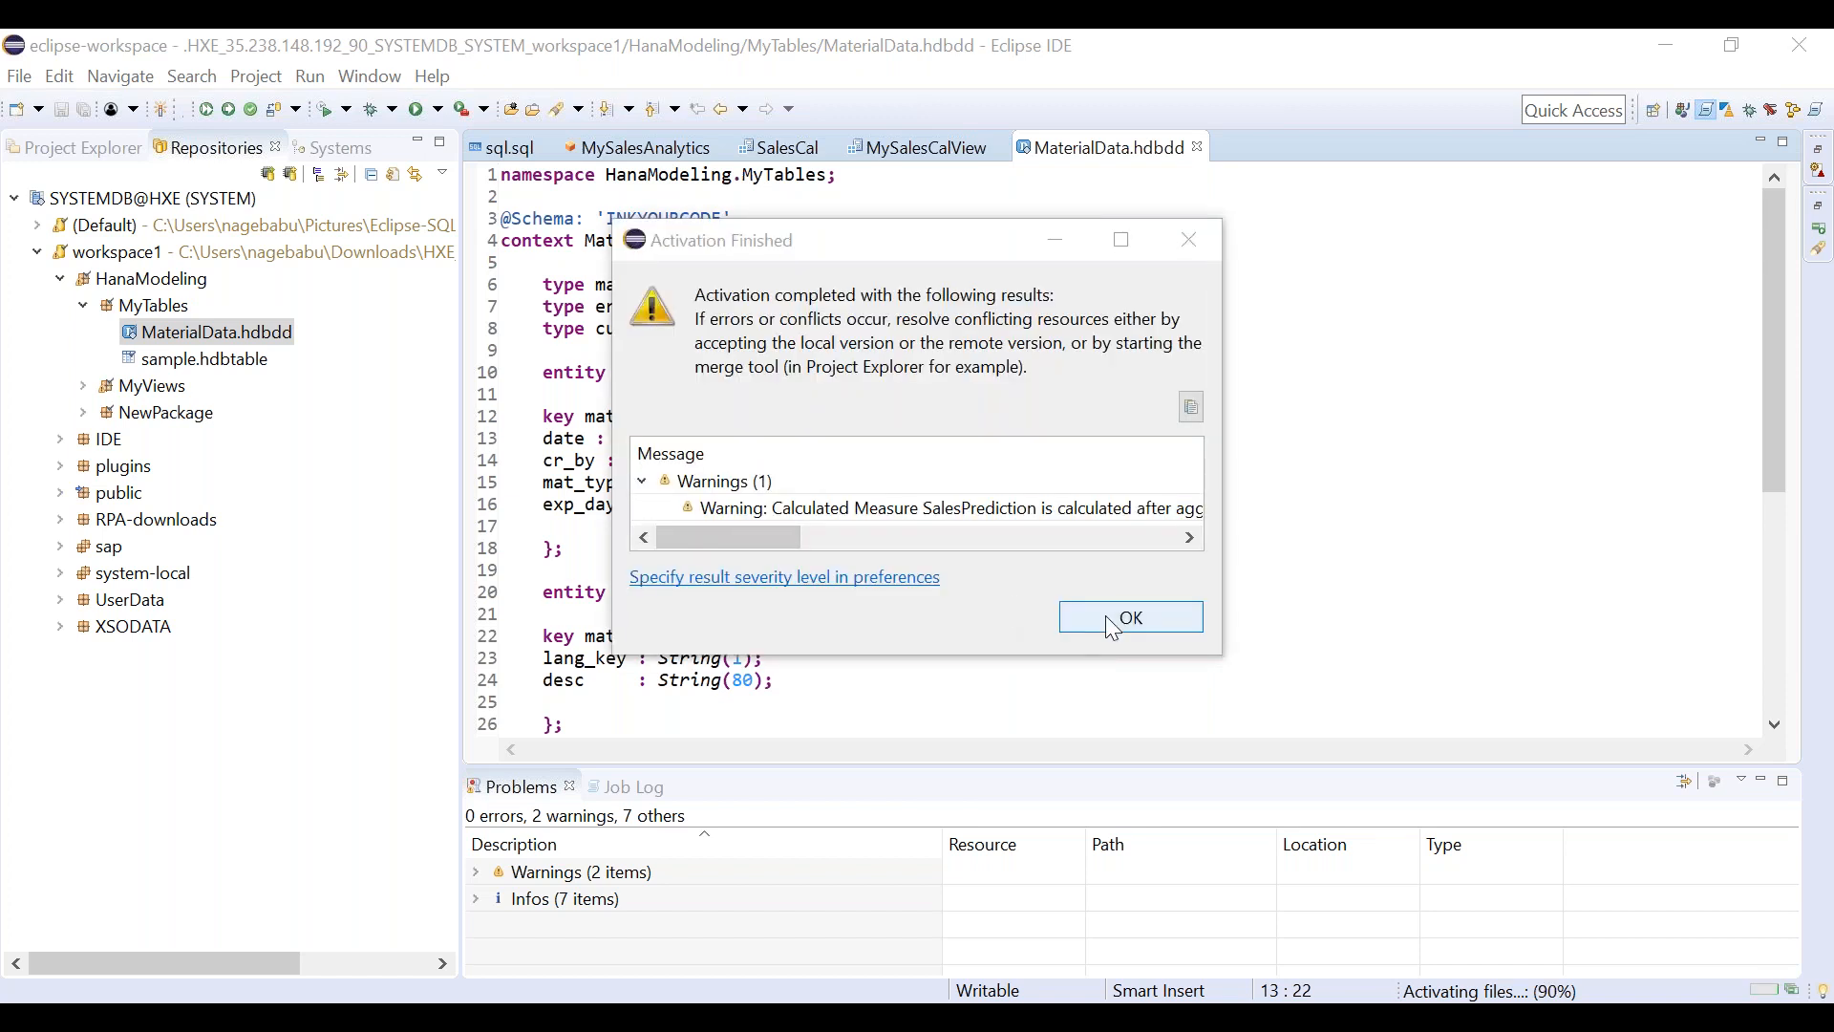
# Dismiss the activation results and open MySalesCalView.calculationview from the HanaModeling MyViews package.
pyautogui.click(1112, 616)
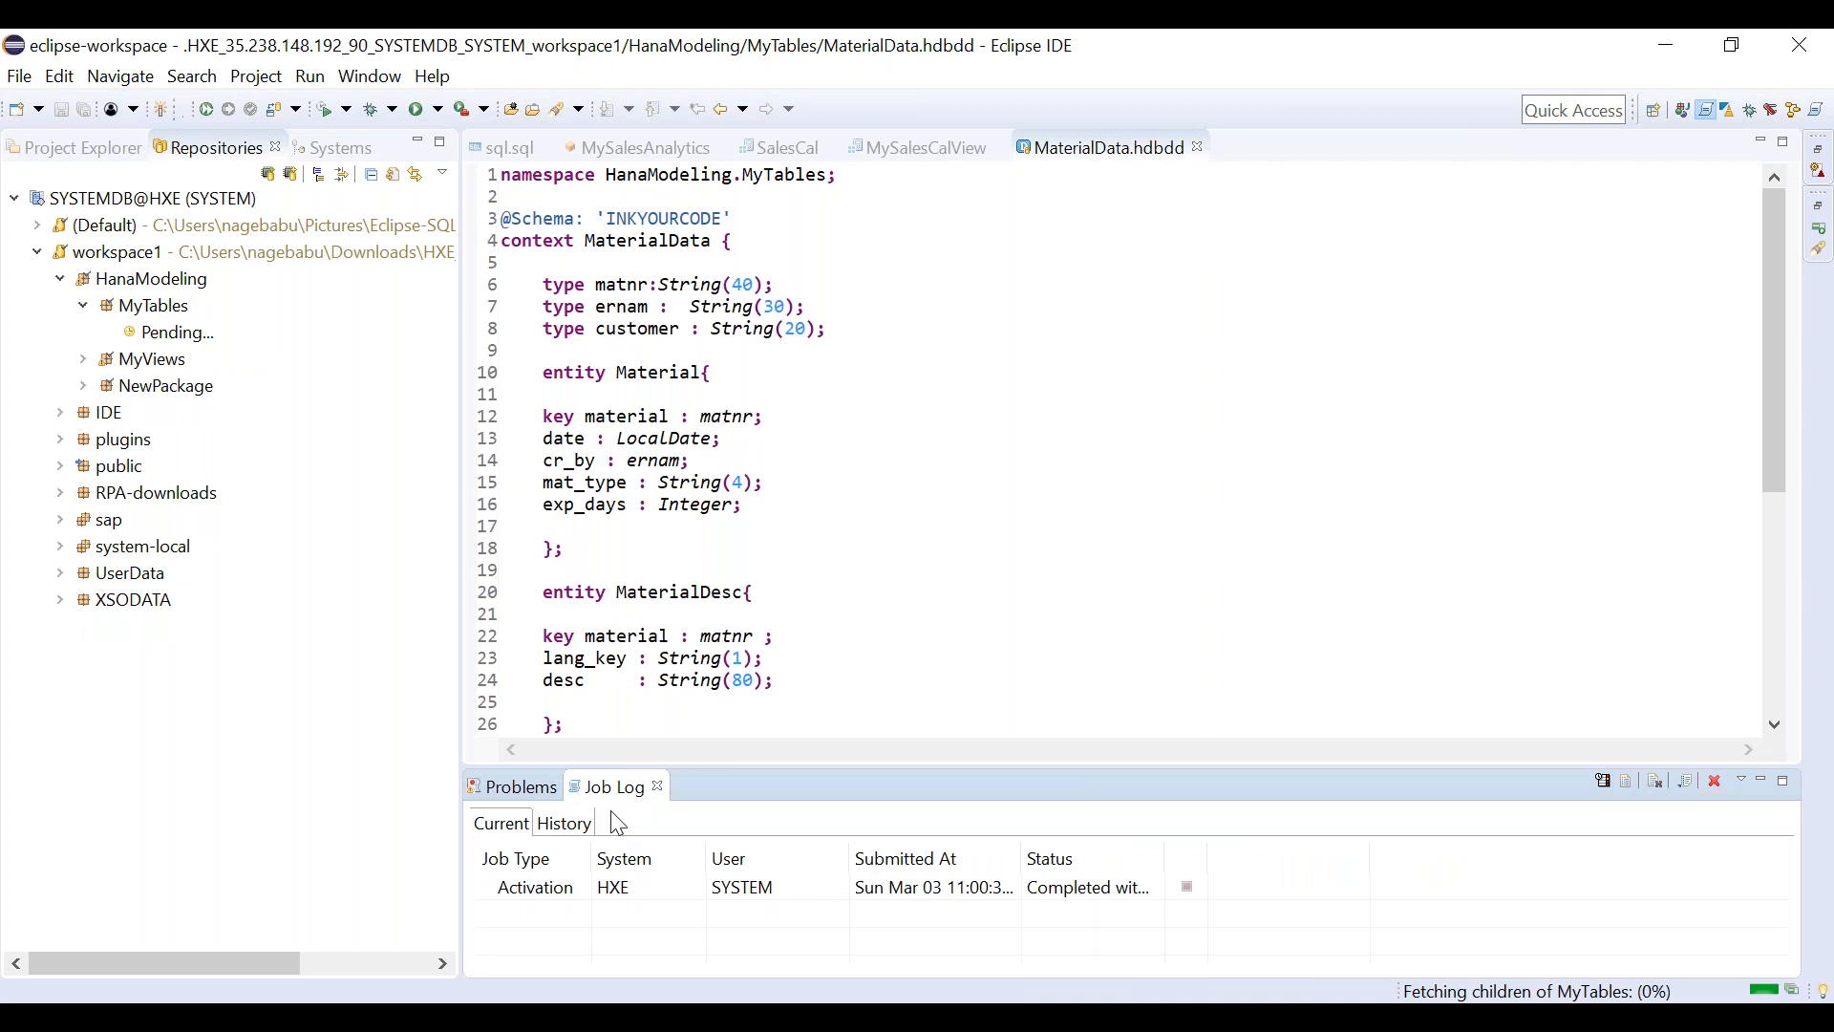
pyautogui.click(997, 427)
pyautogui.click(85, 388)
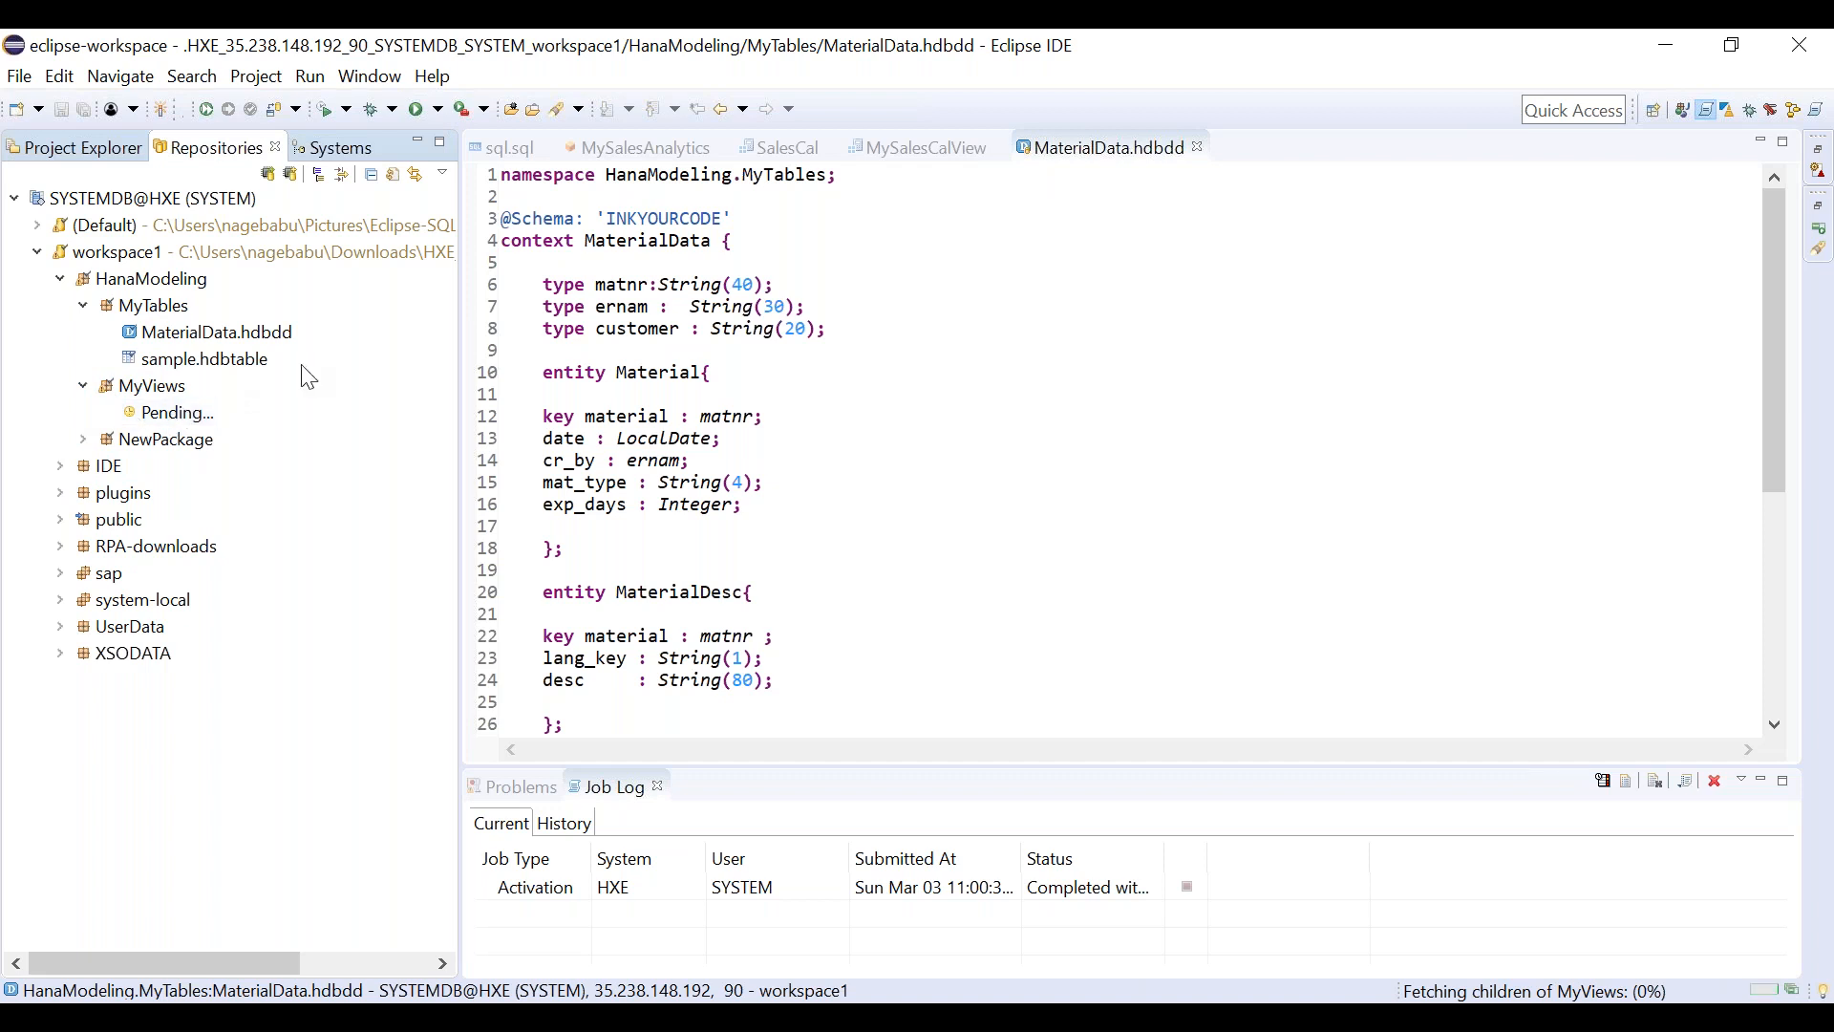
pyautogui.click(85, 308)
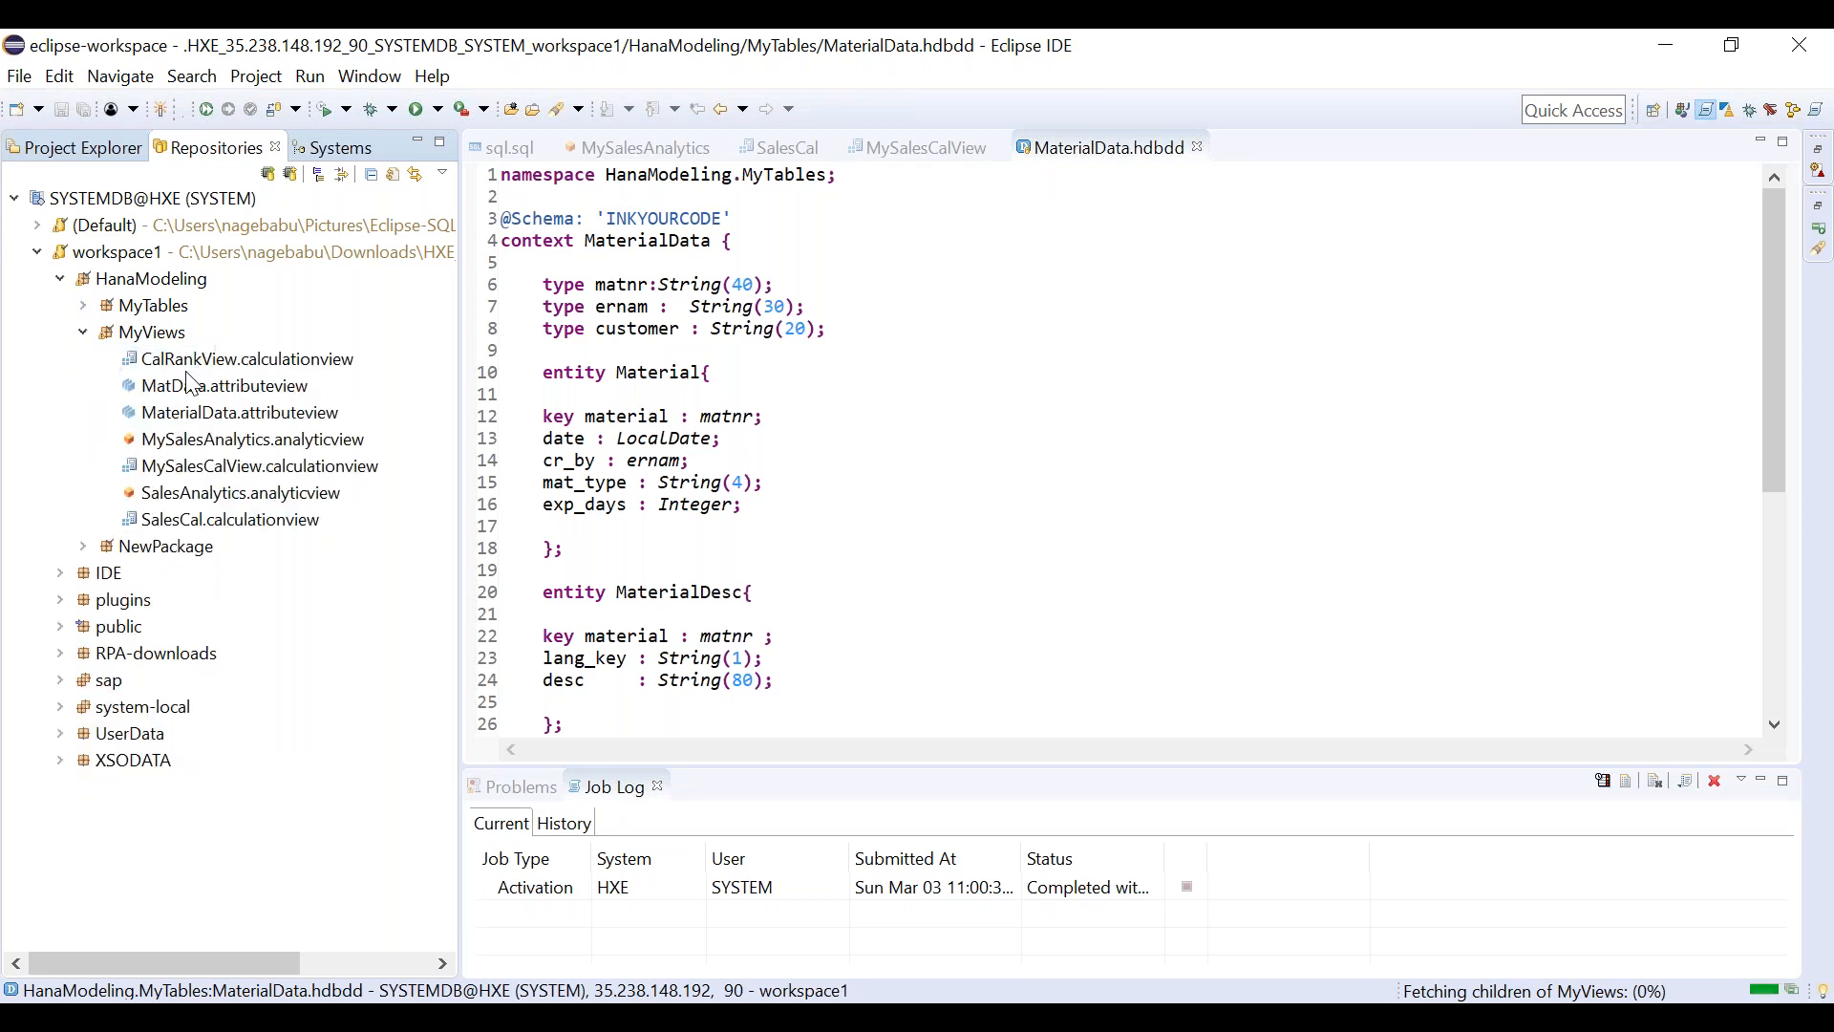
pyautogui.doubleClick(251, 473)
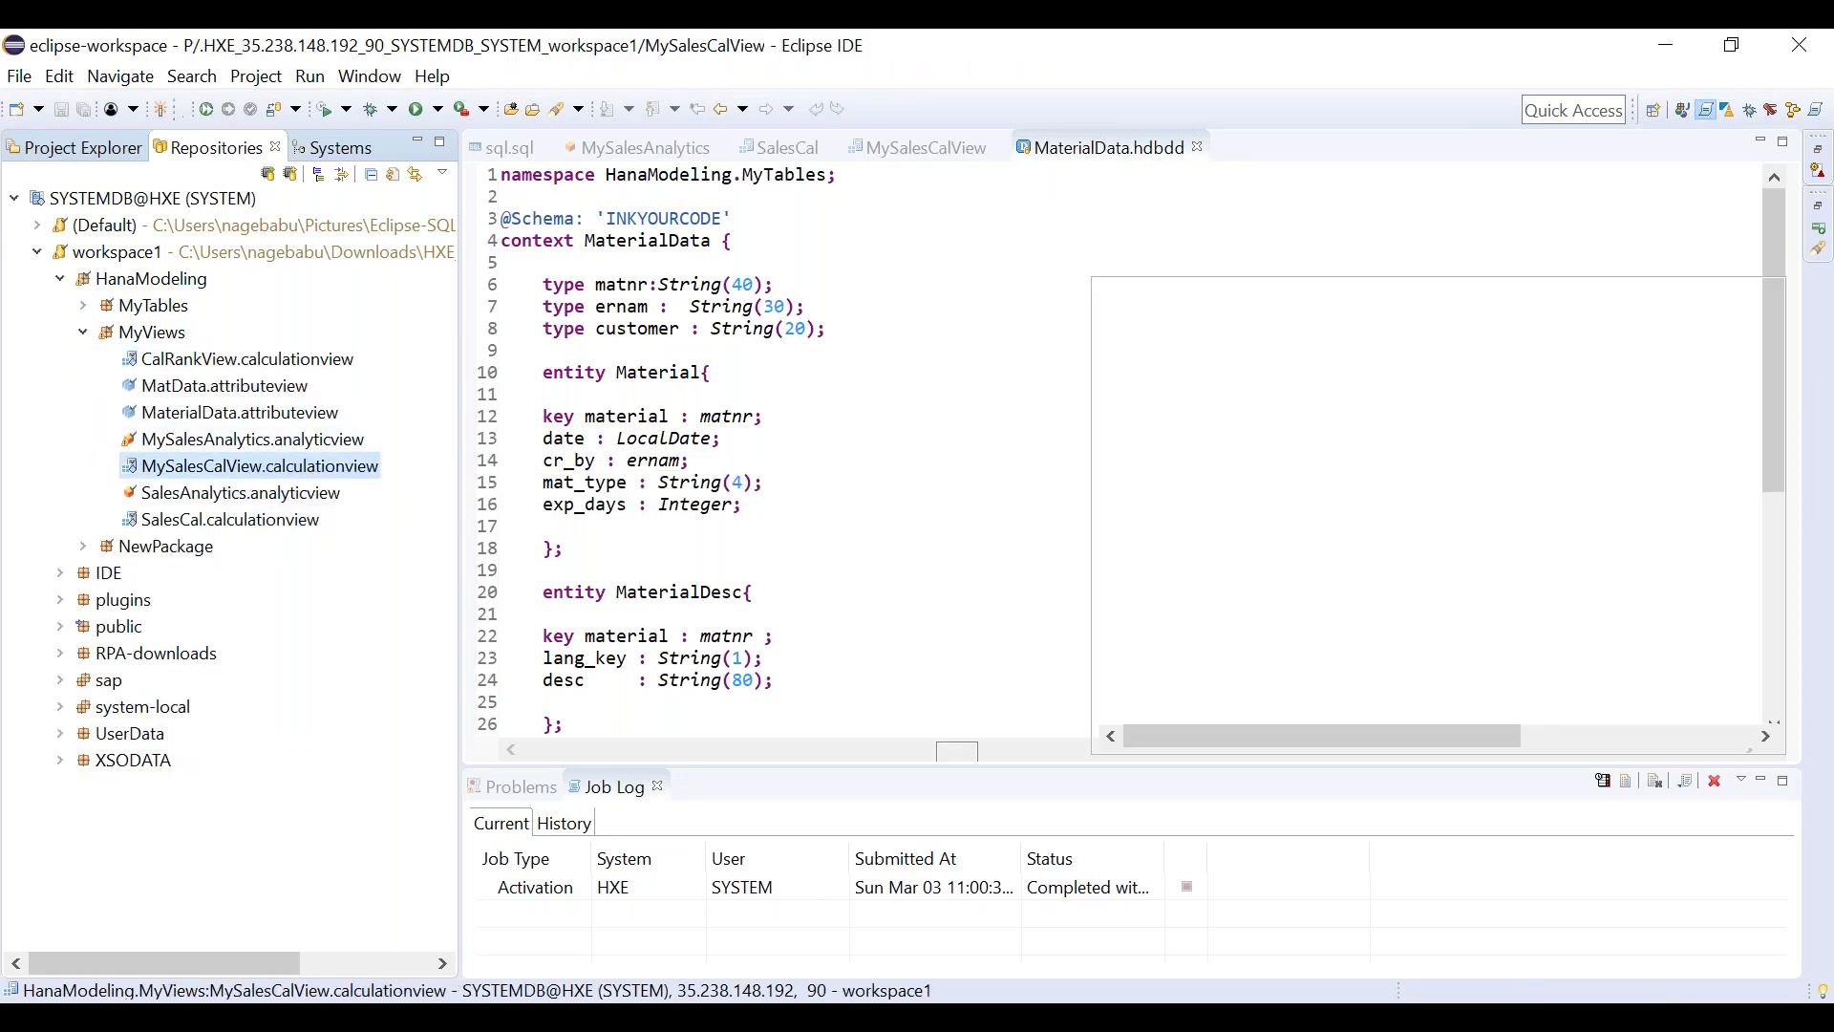
# Try to find a data source for Projection_1 by searching for Sales.
pyautogui.click(640, 467)
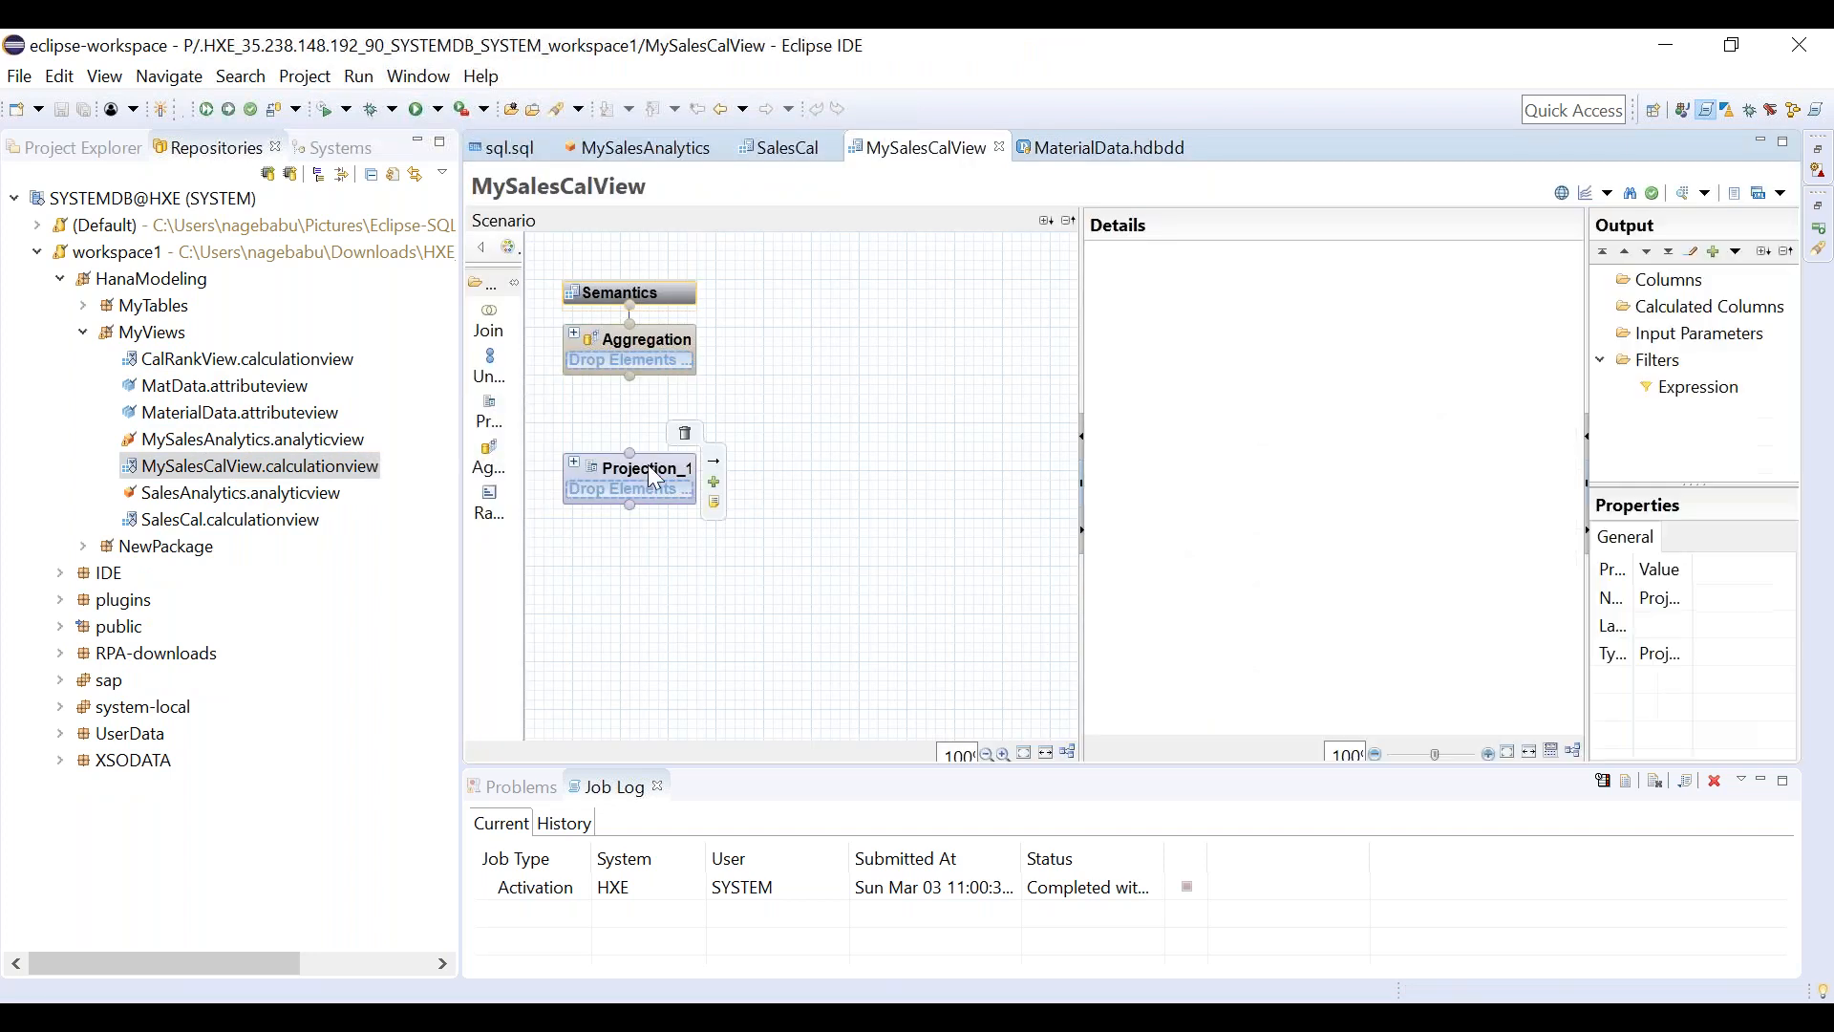
pyautogui.click(712, 483)
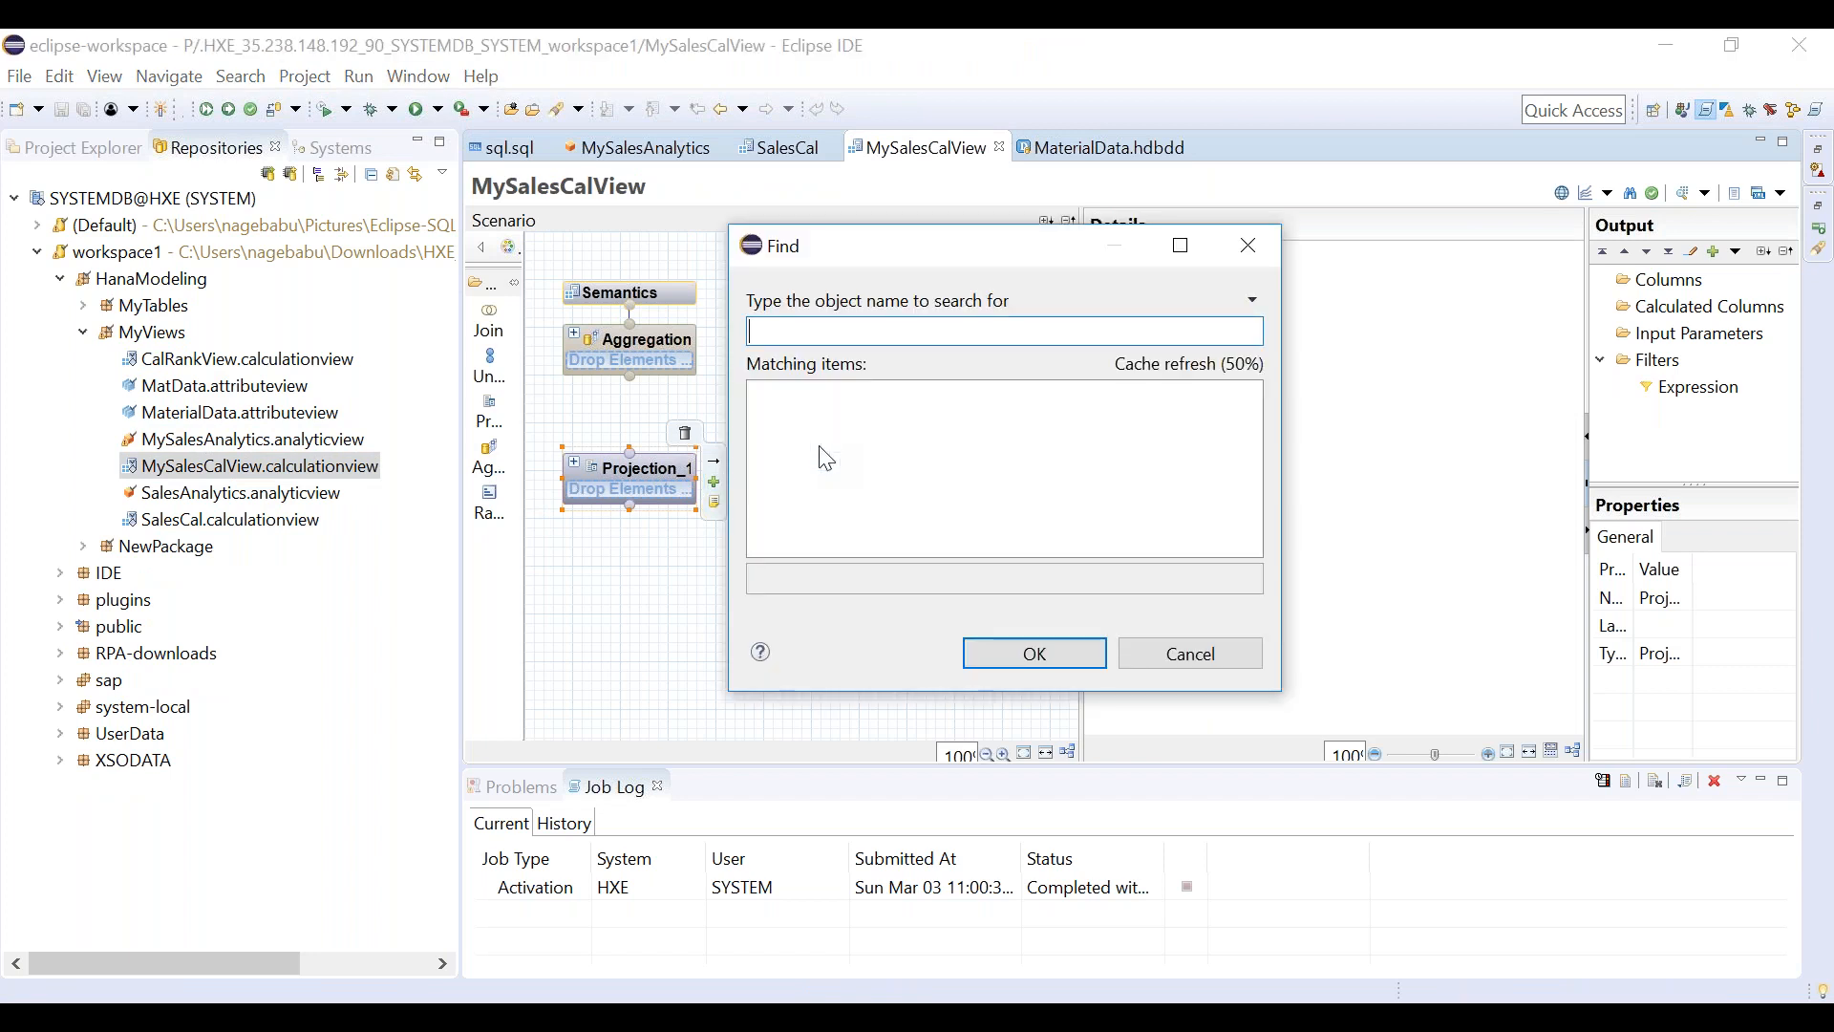
pyautogui.write('Sales')
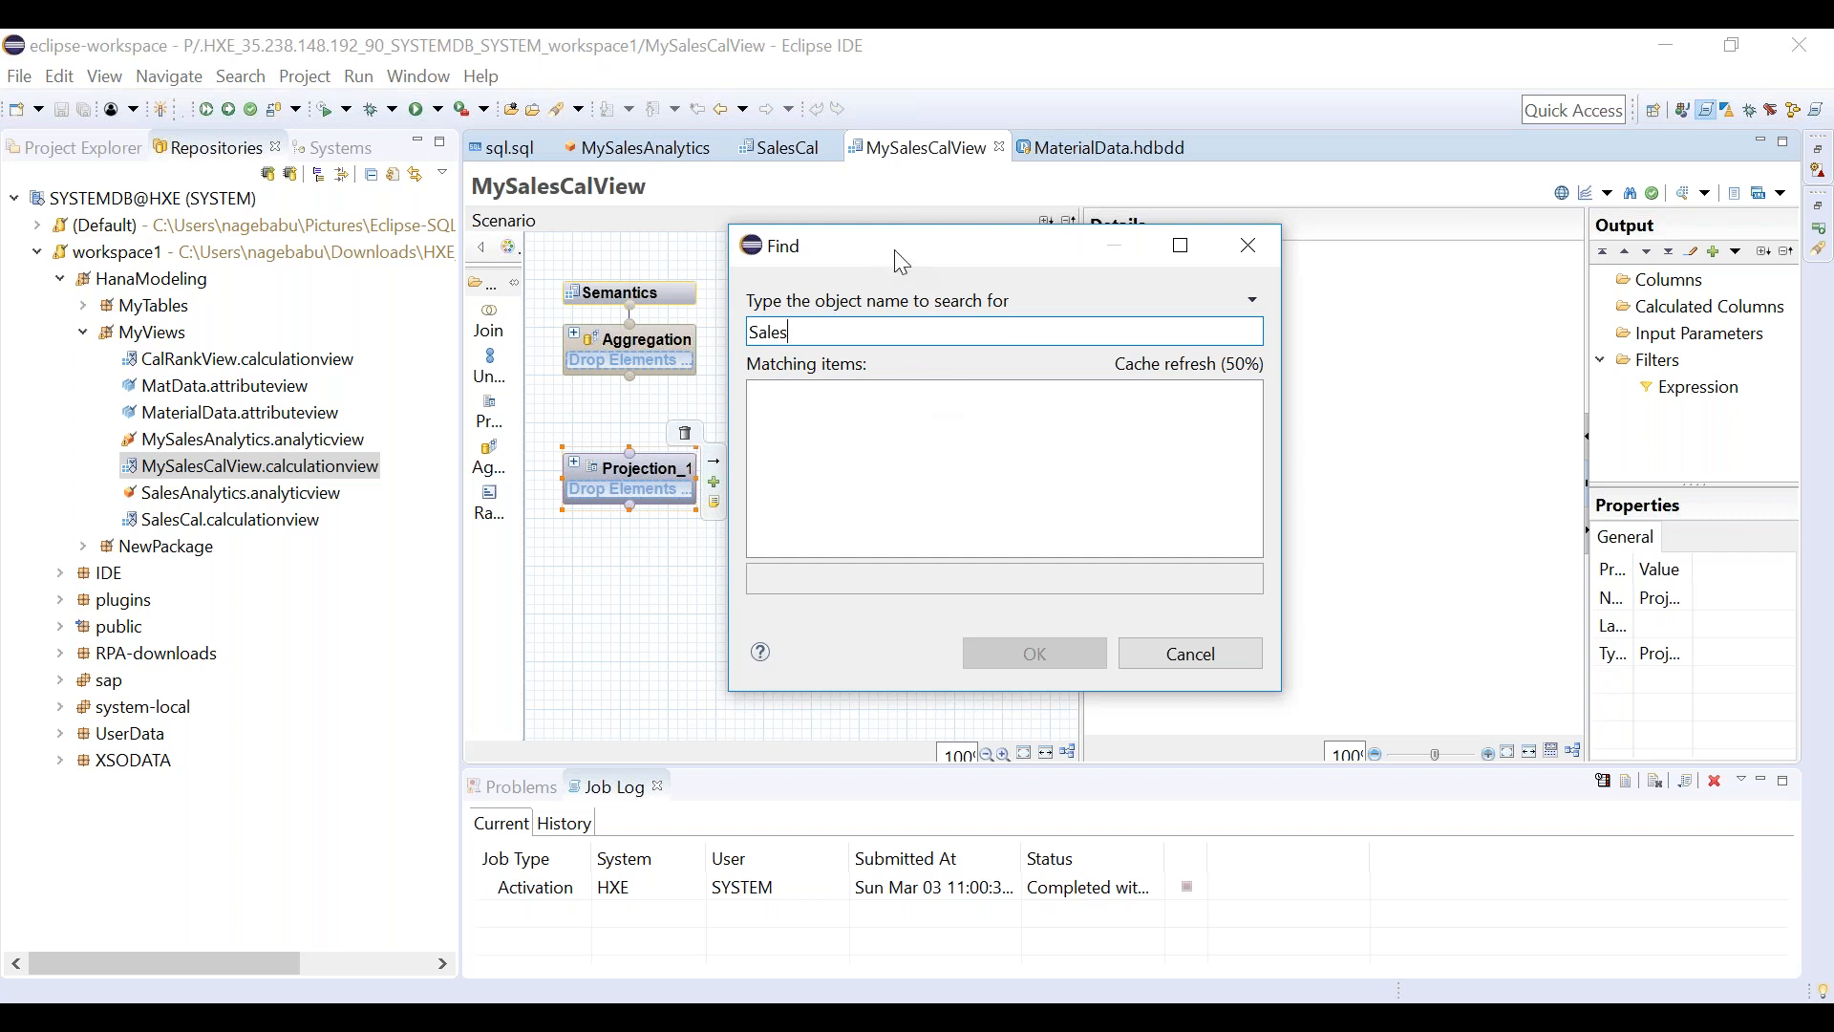
pyautogui.click(1255, 304)
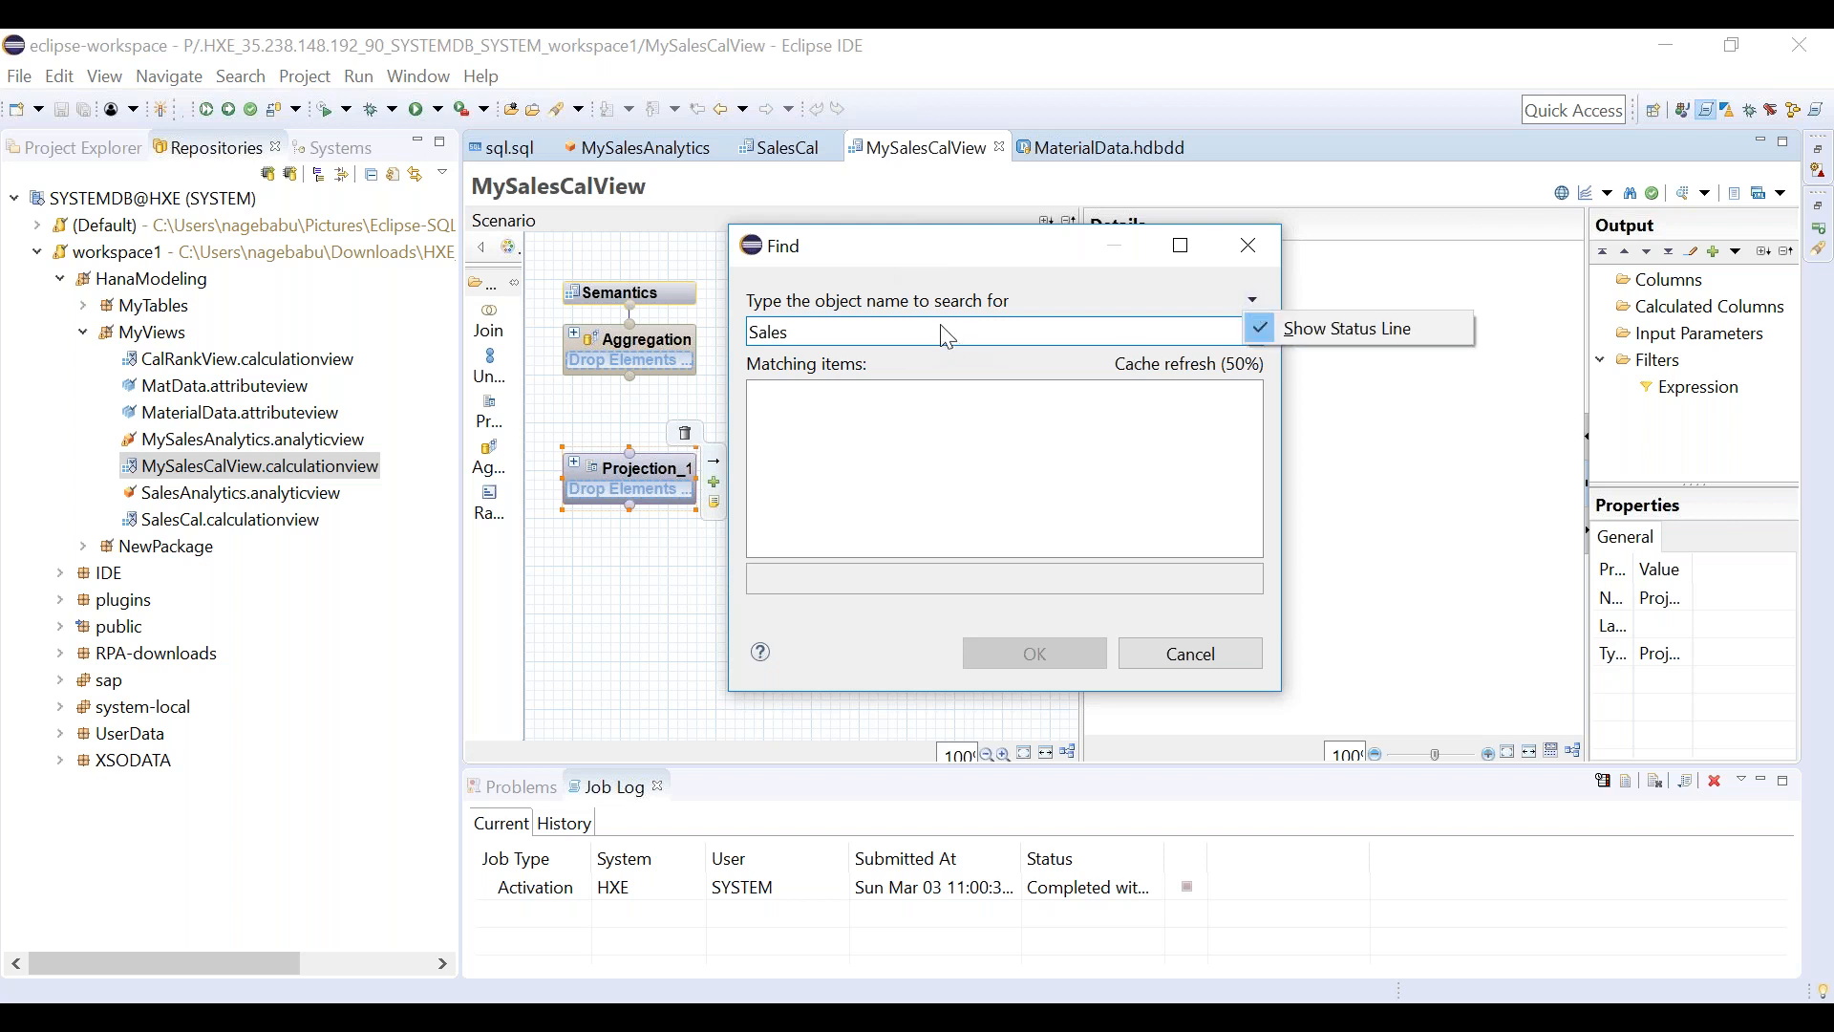
pyautogui.click(915, 333)
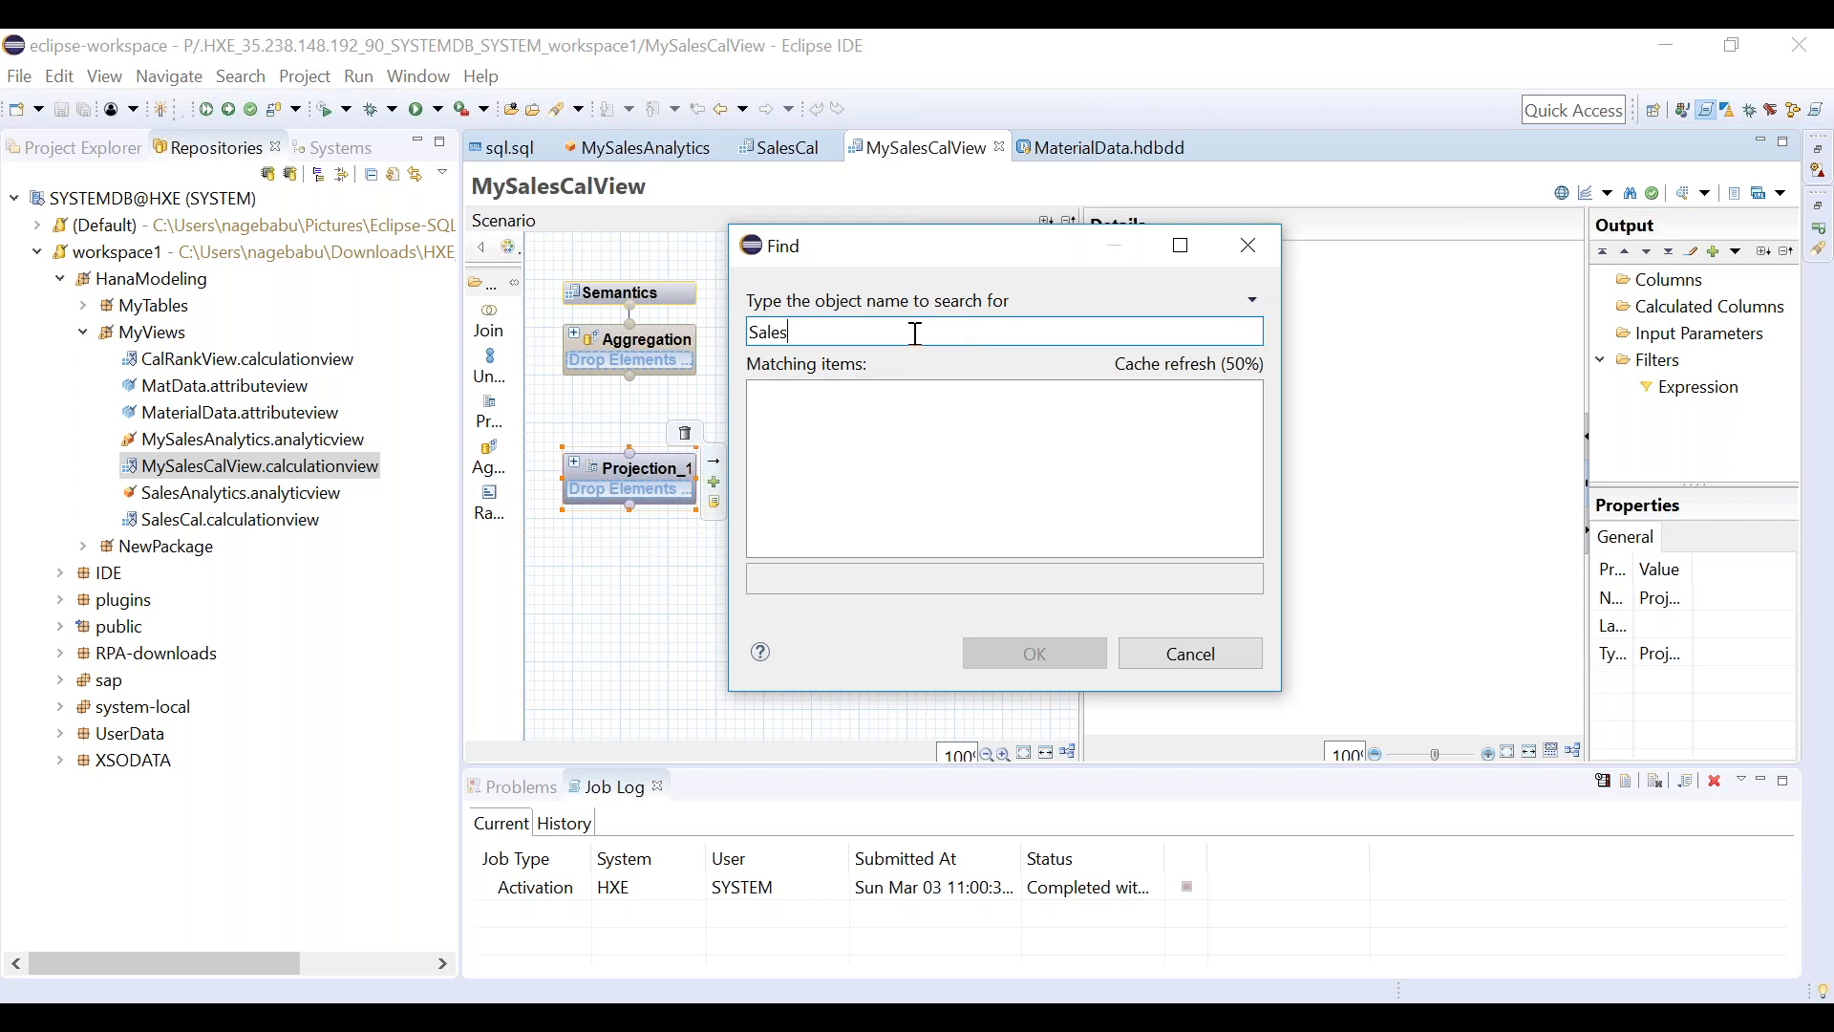
pyautogui.click(1192, 655)
pyautogui.moveTo(715, 342)
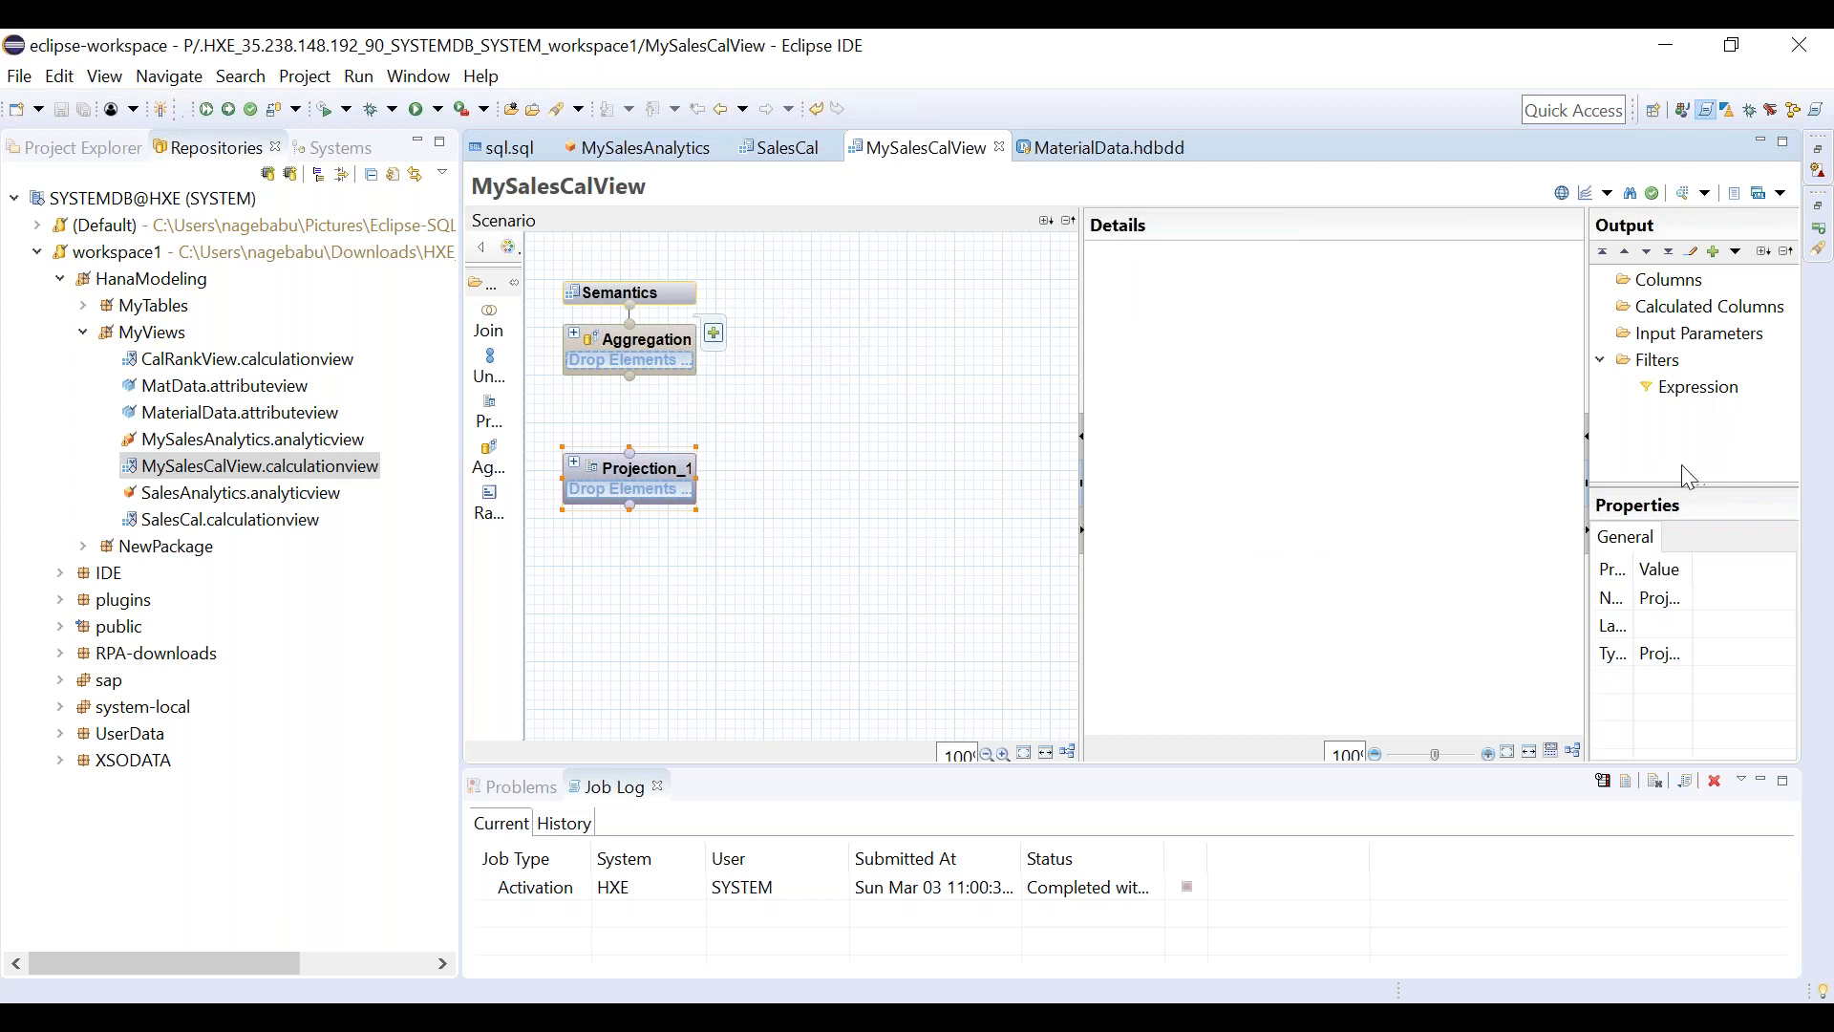
pyautogui.click(716, 332)
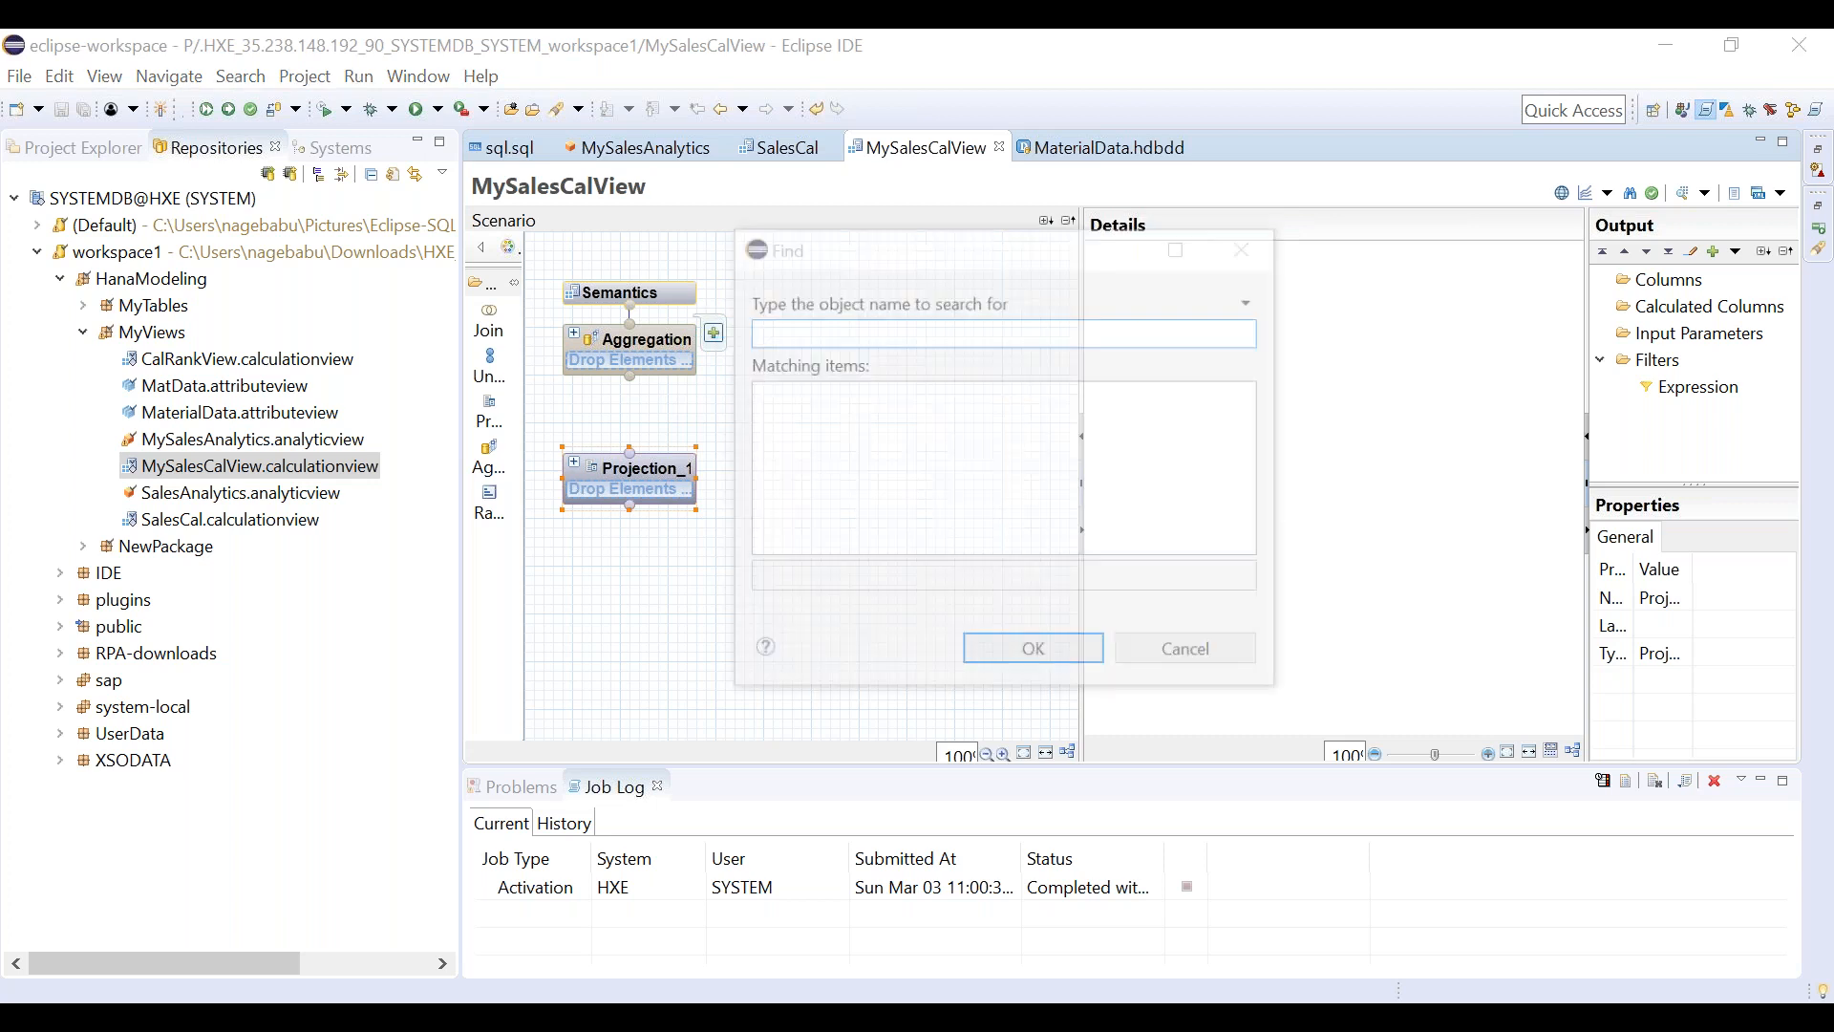
pyautogui.write('order')
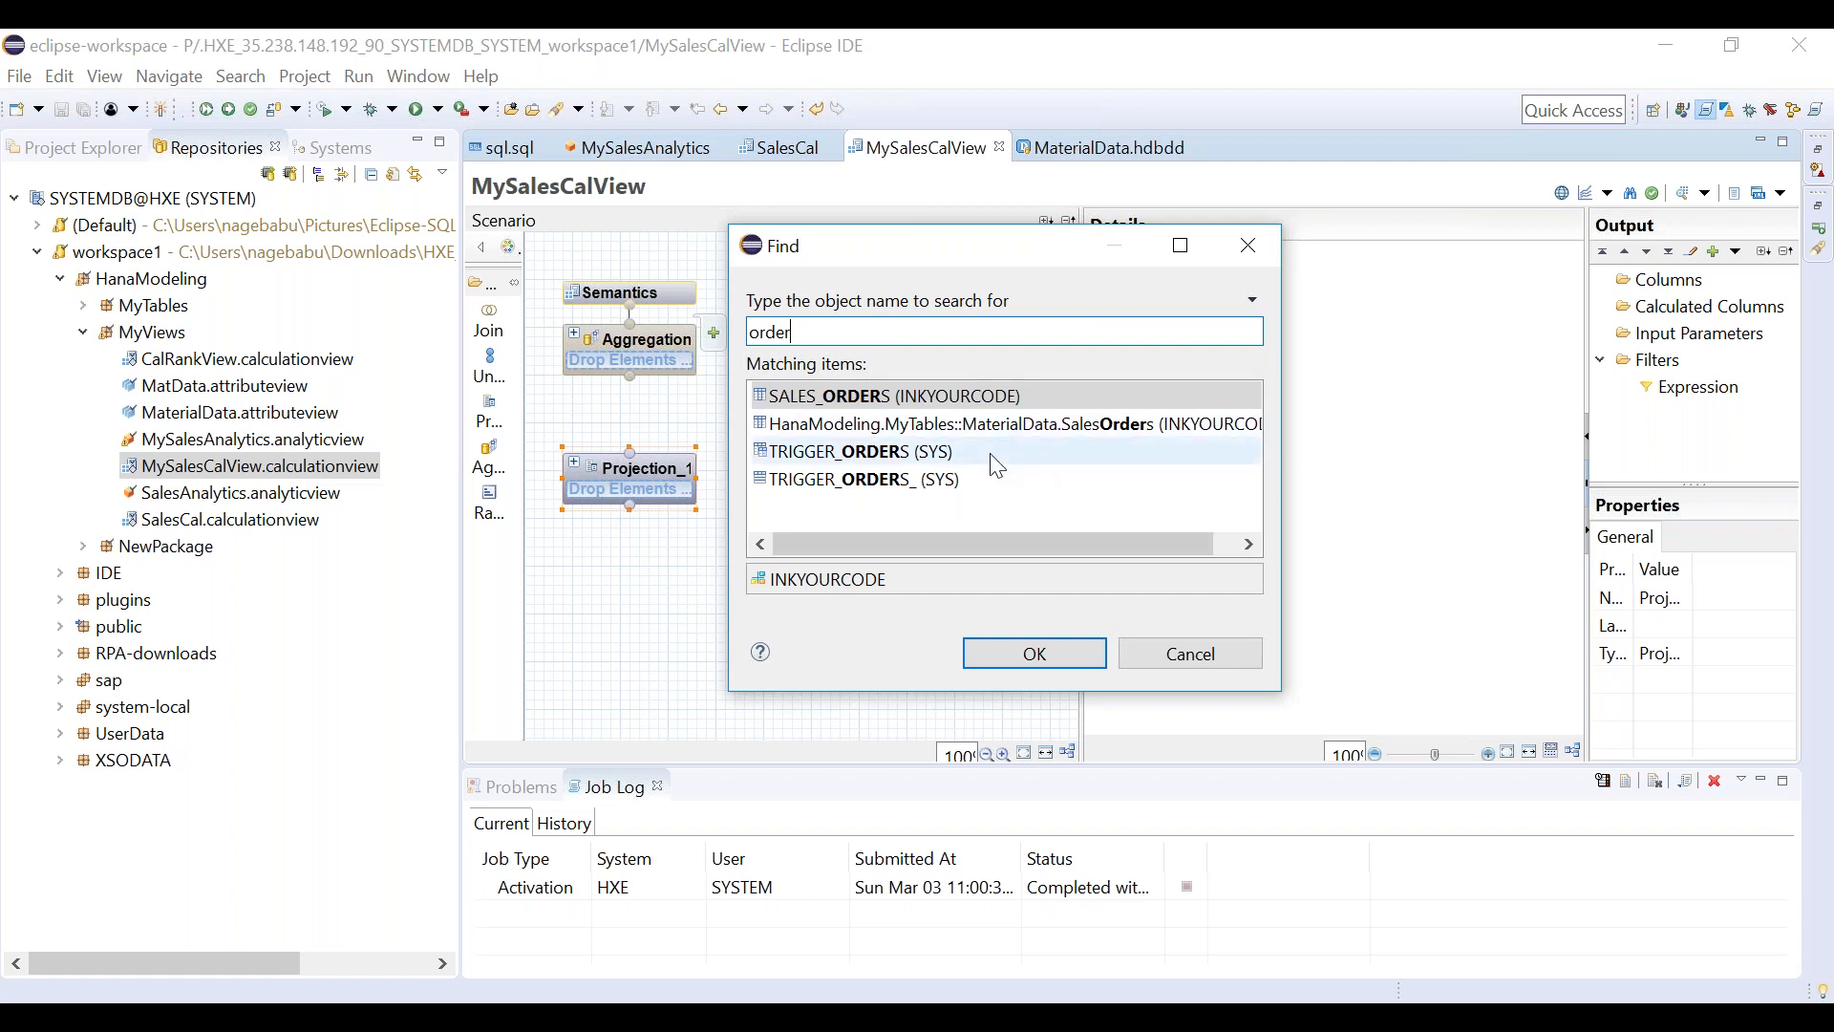
pyautogui.click(1800, 444)
pyautogui.click(1170, 667)
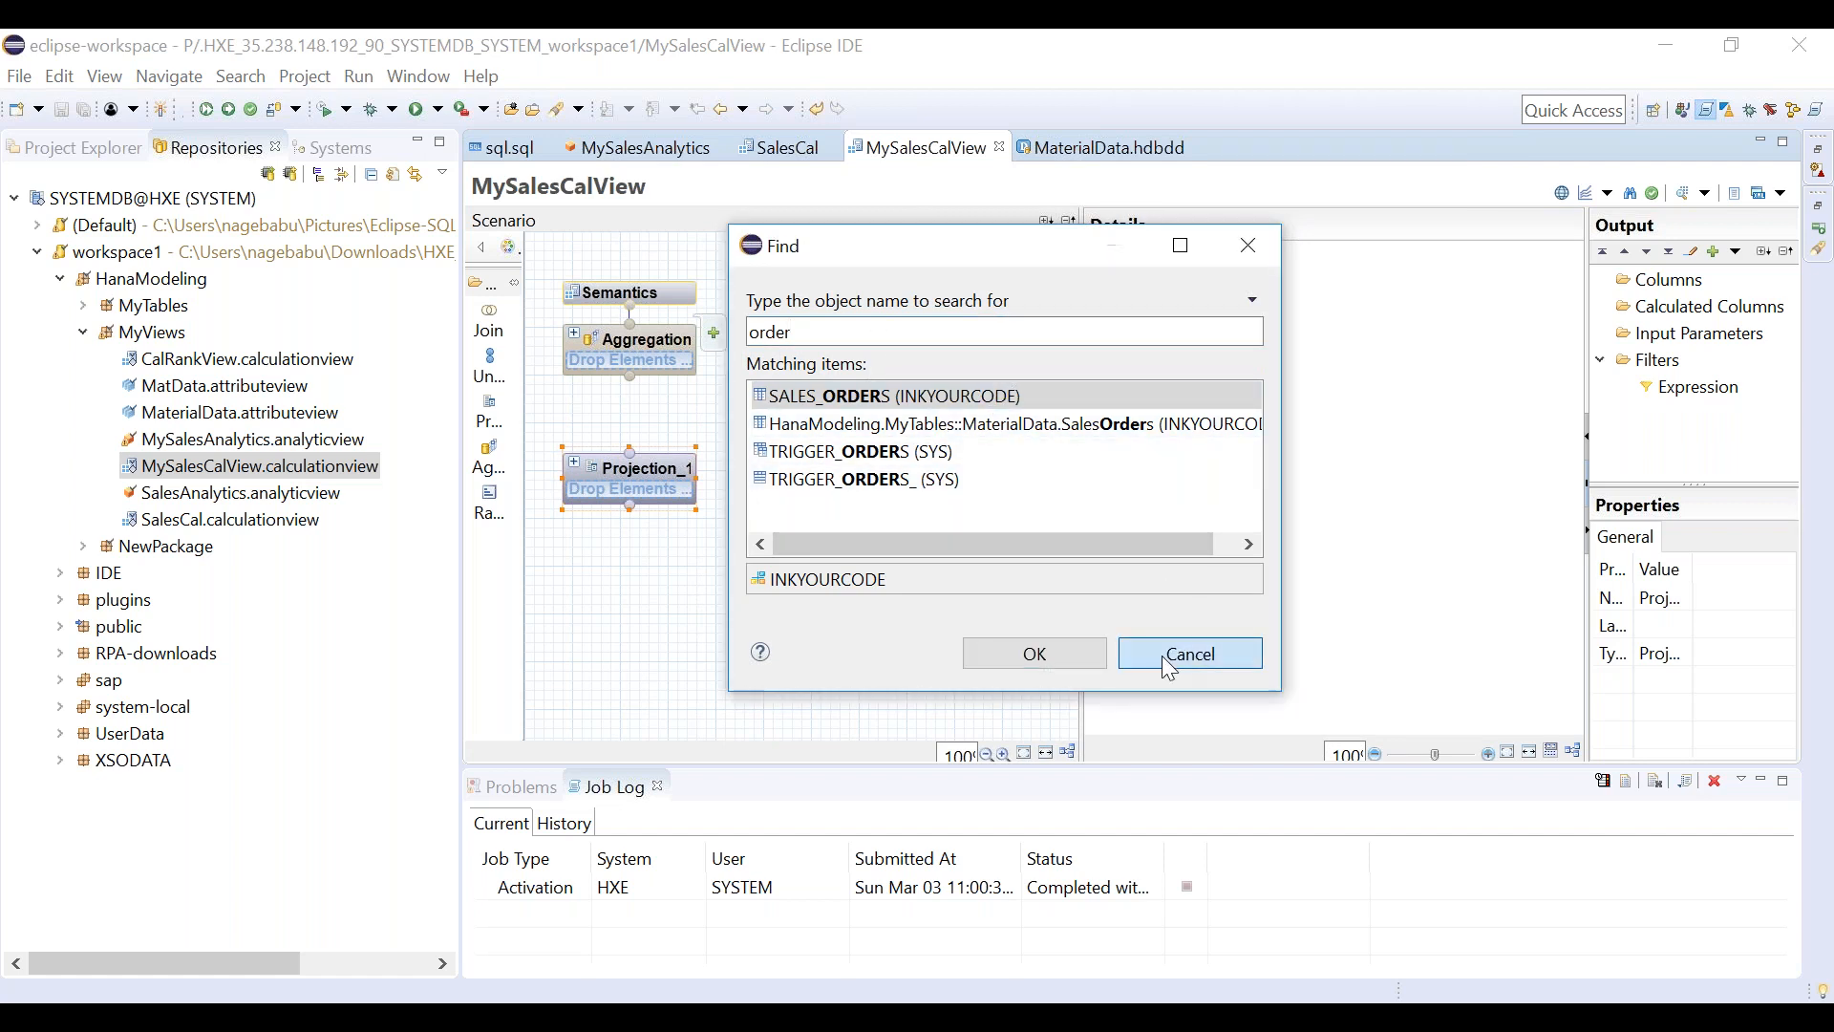
pyautogui.click(1169, 656)
# Search for order and add HanaModeling.MyTables::MaterialData.SalesOrders (INKYOURCODE) as the data source of Projection_1.
pyautogui.moveTo(712, 477)
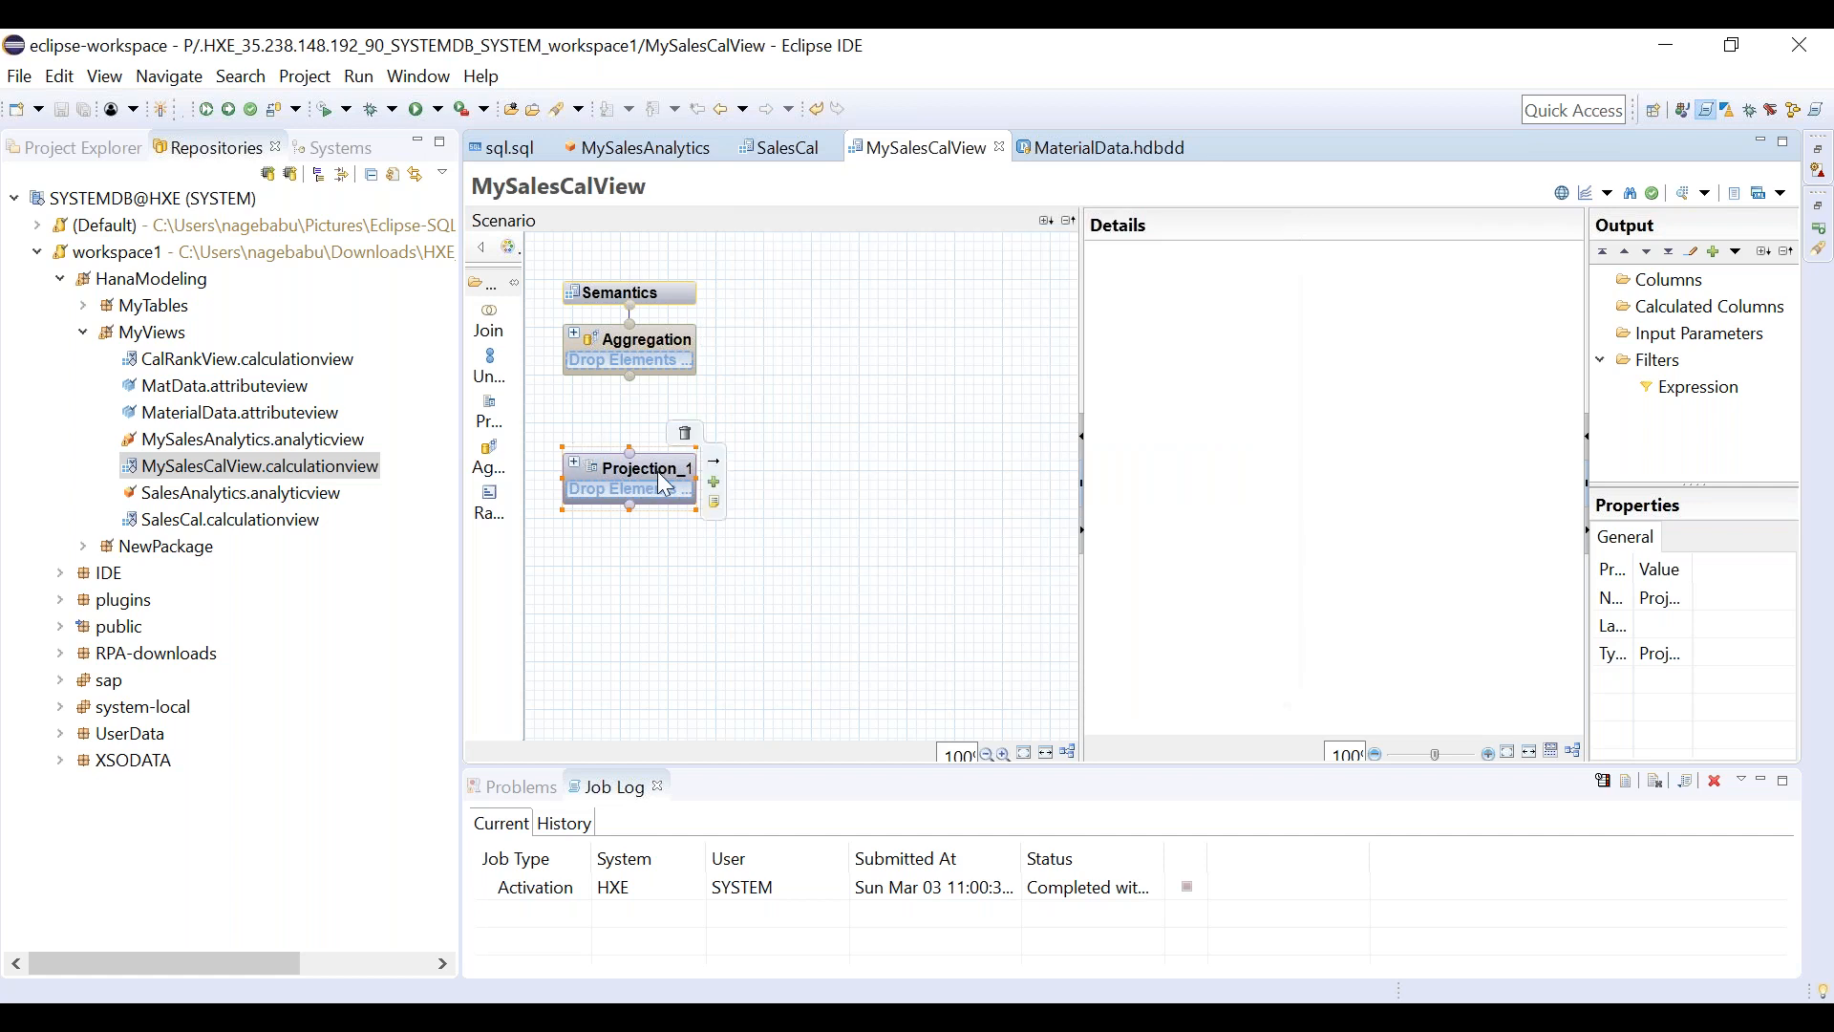
pyautogui.click(715, 482)
pyautogui.write('order')
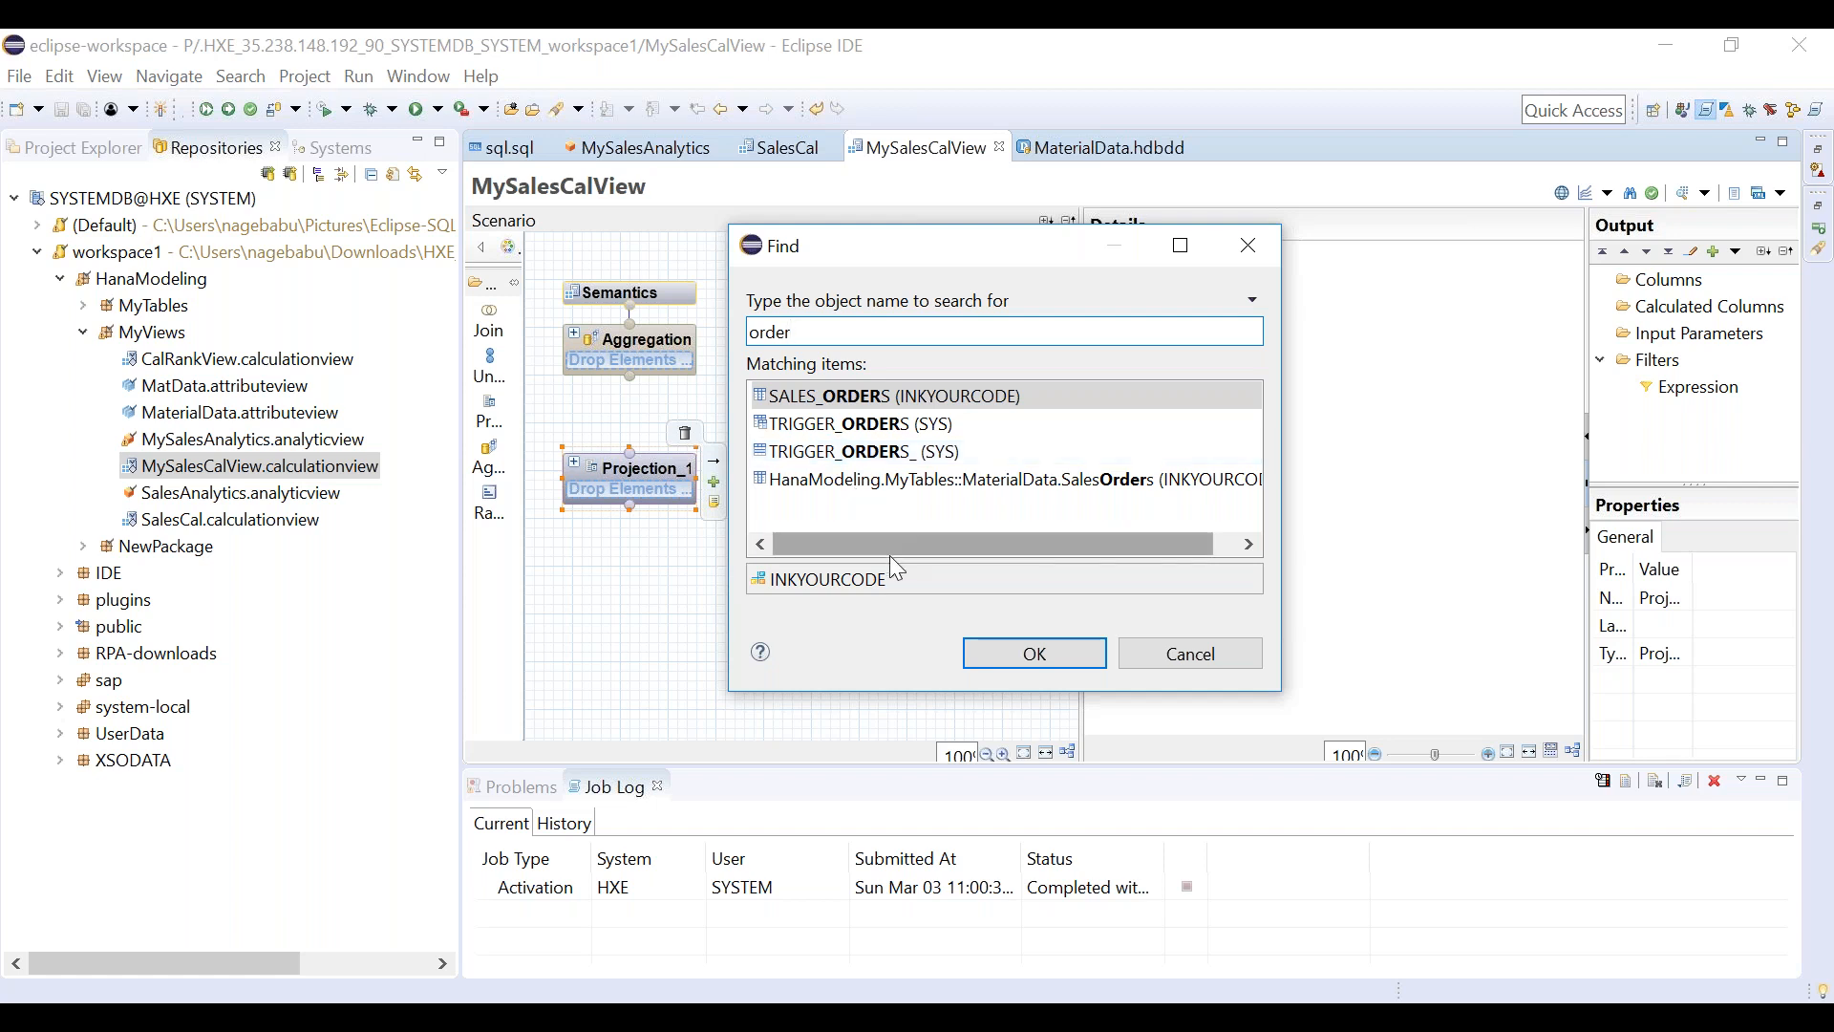
pyautogui.moveTo(883, 552); pyautogui.dragTo(845, 543)
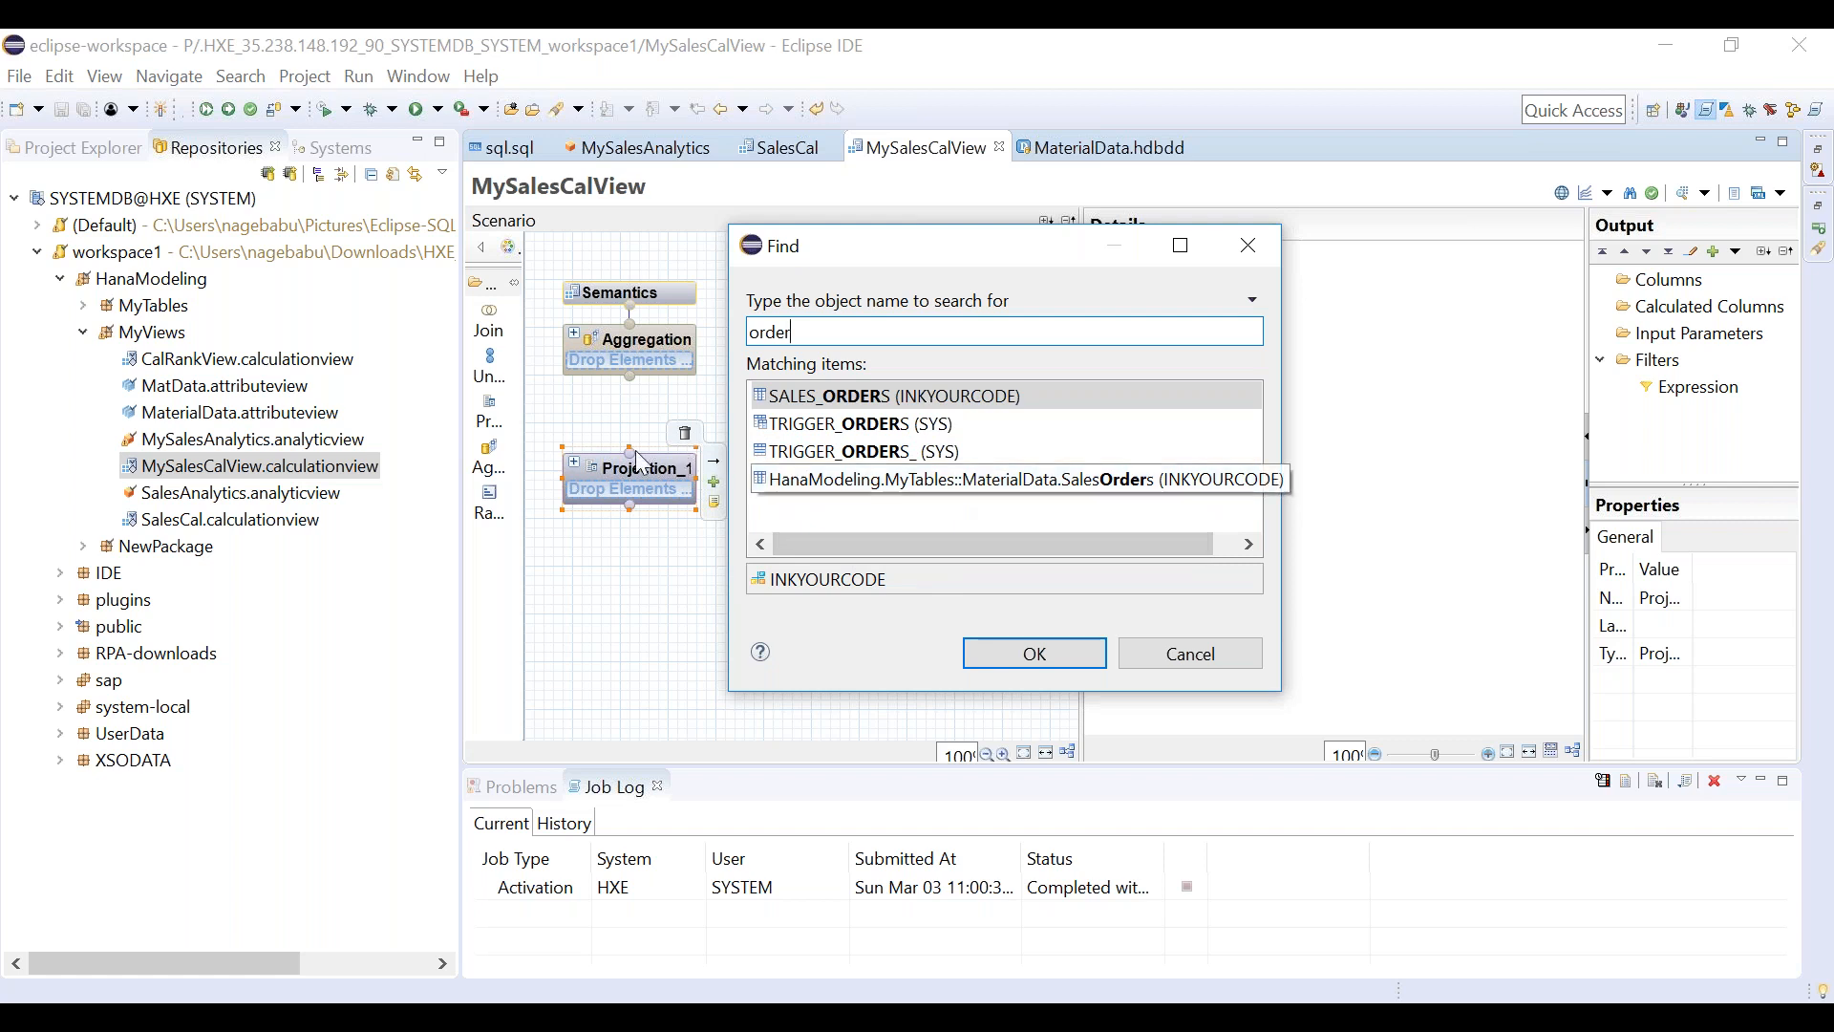
pyautogui.doubleClick(1023, 479)
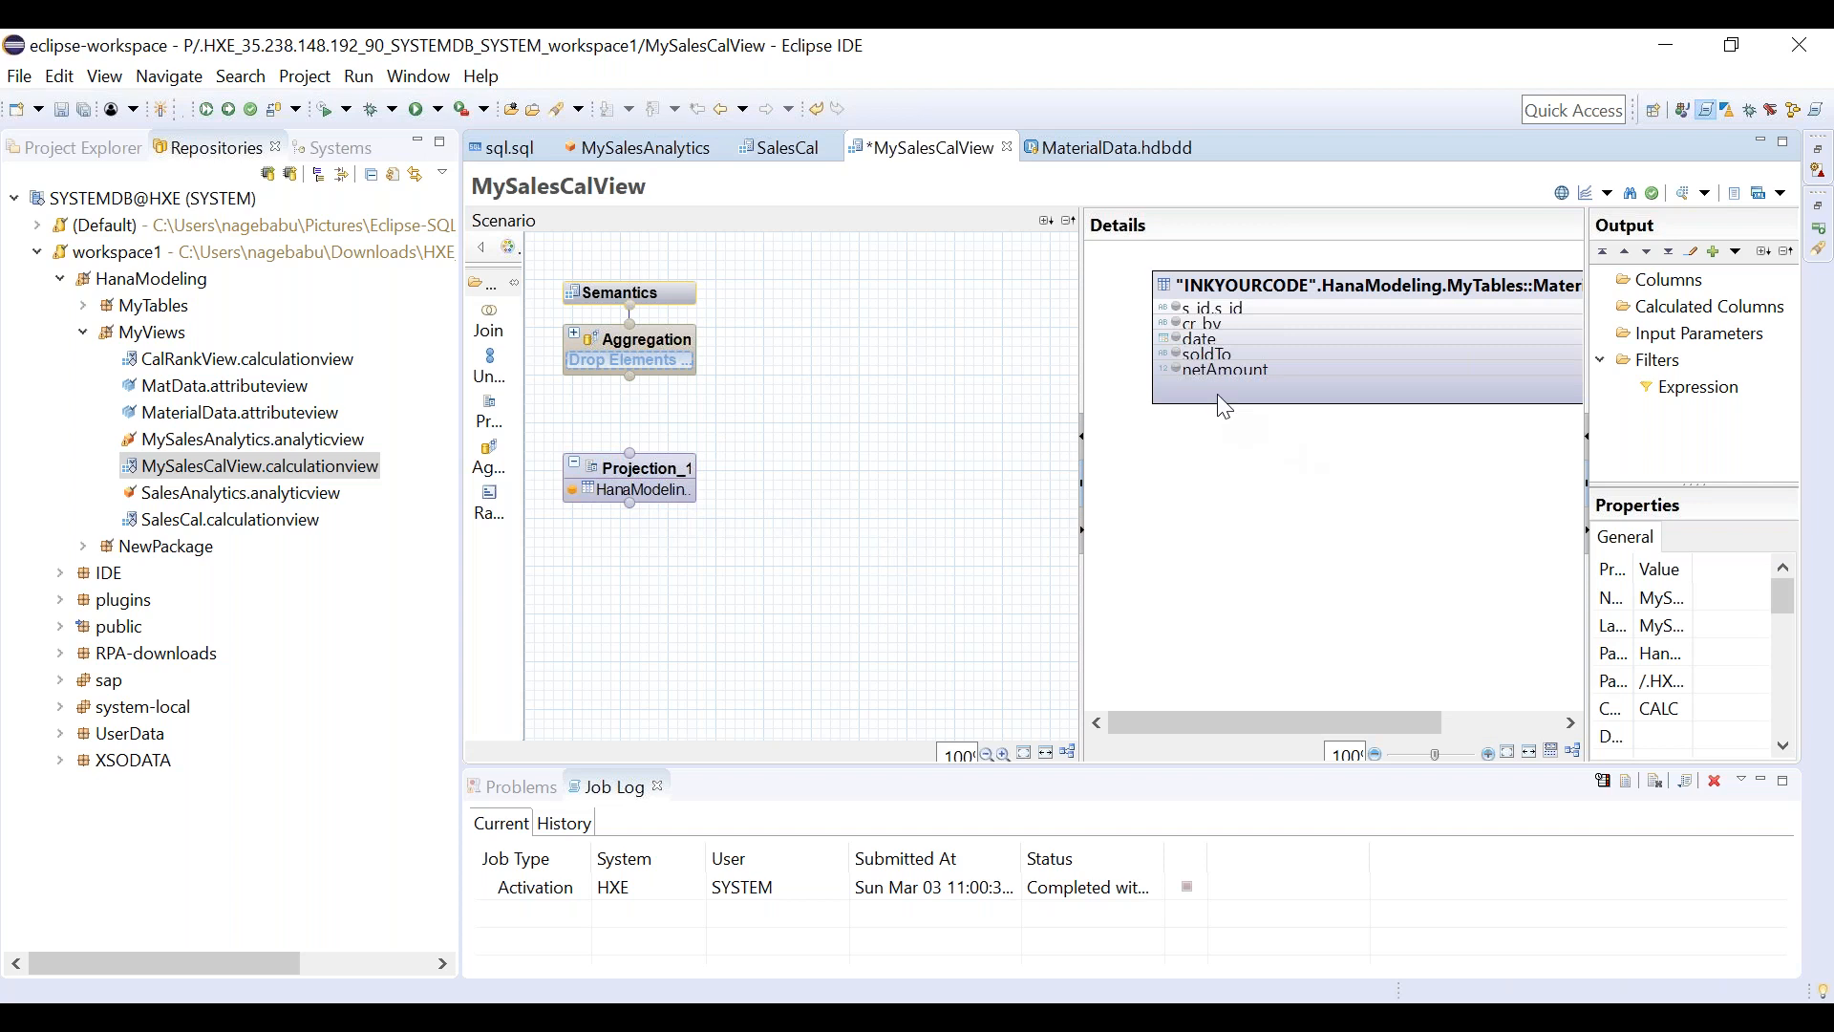
# Add s_id.s_id and then all columns of the SalesOrders table to the output of Projection_1.
pyautogui.click(1177, 308)
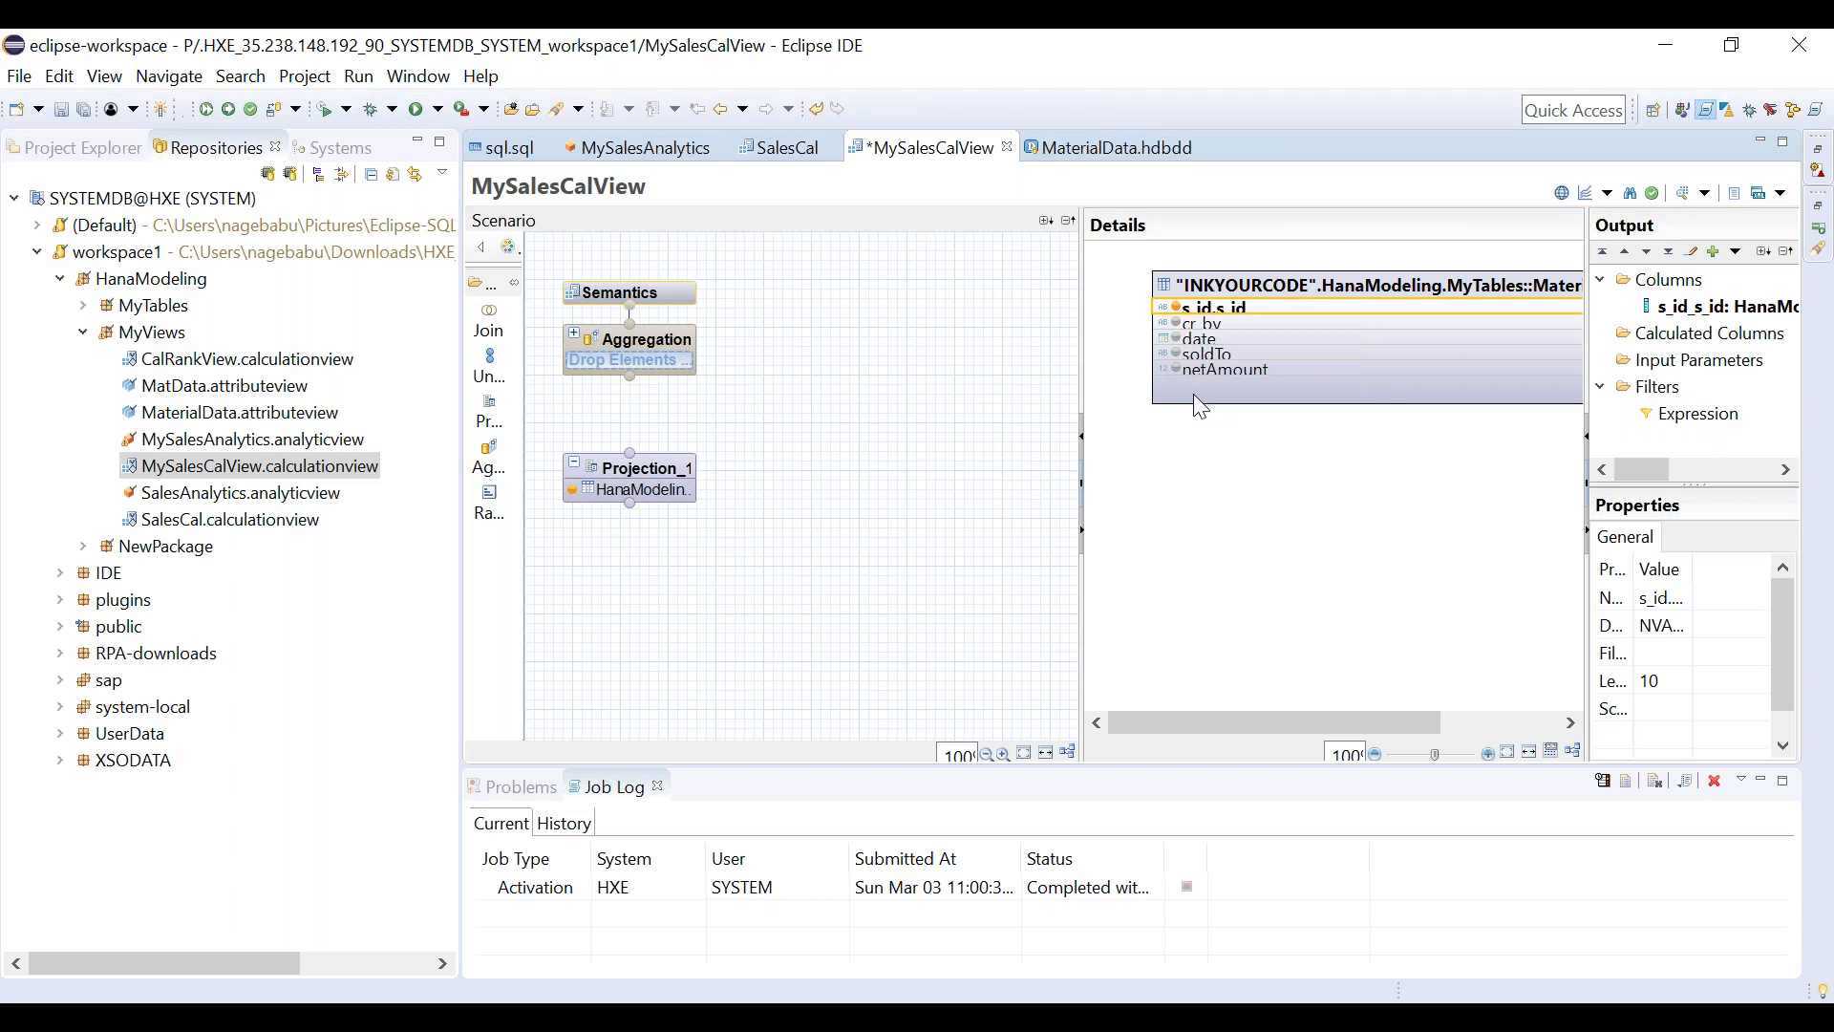
pyautogui.rightClick(1195, 396)
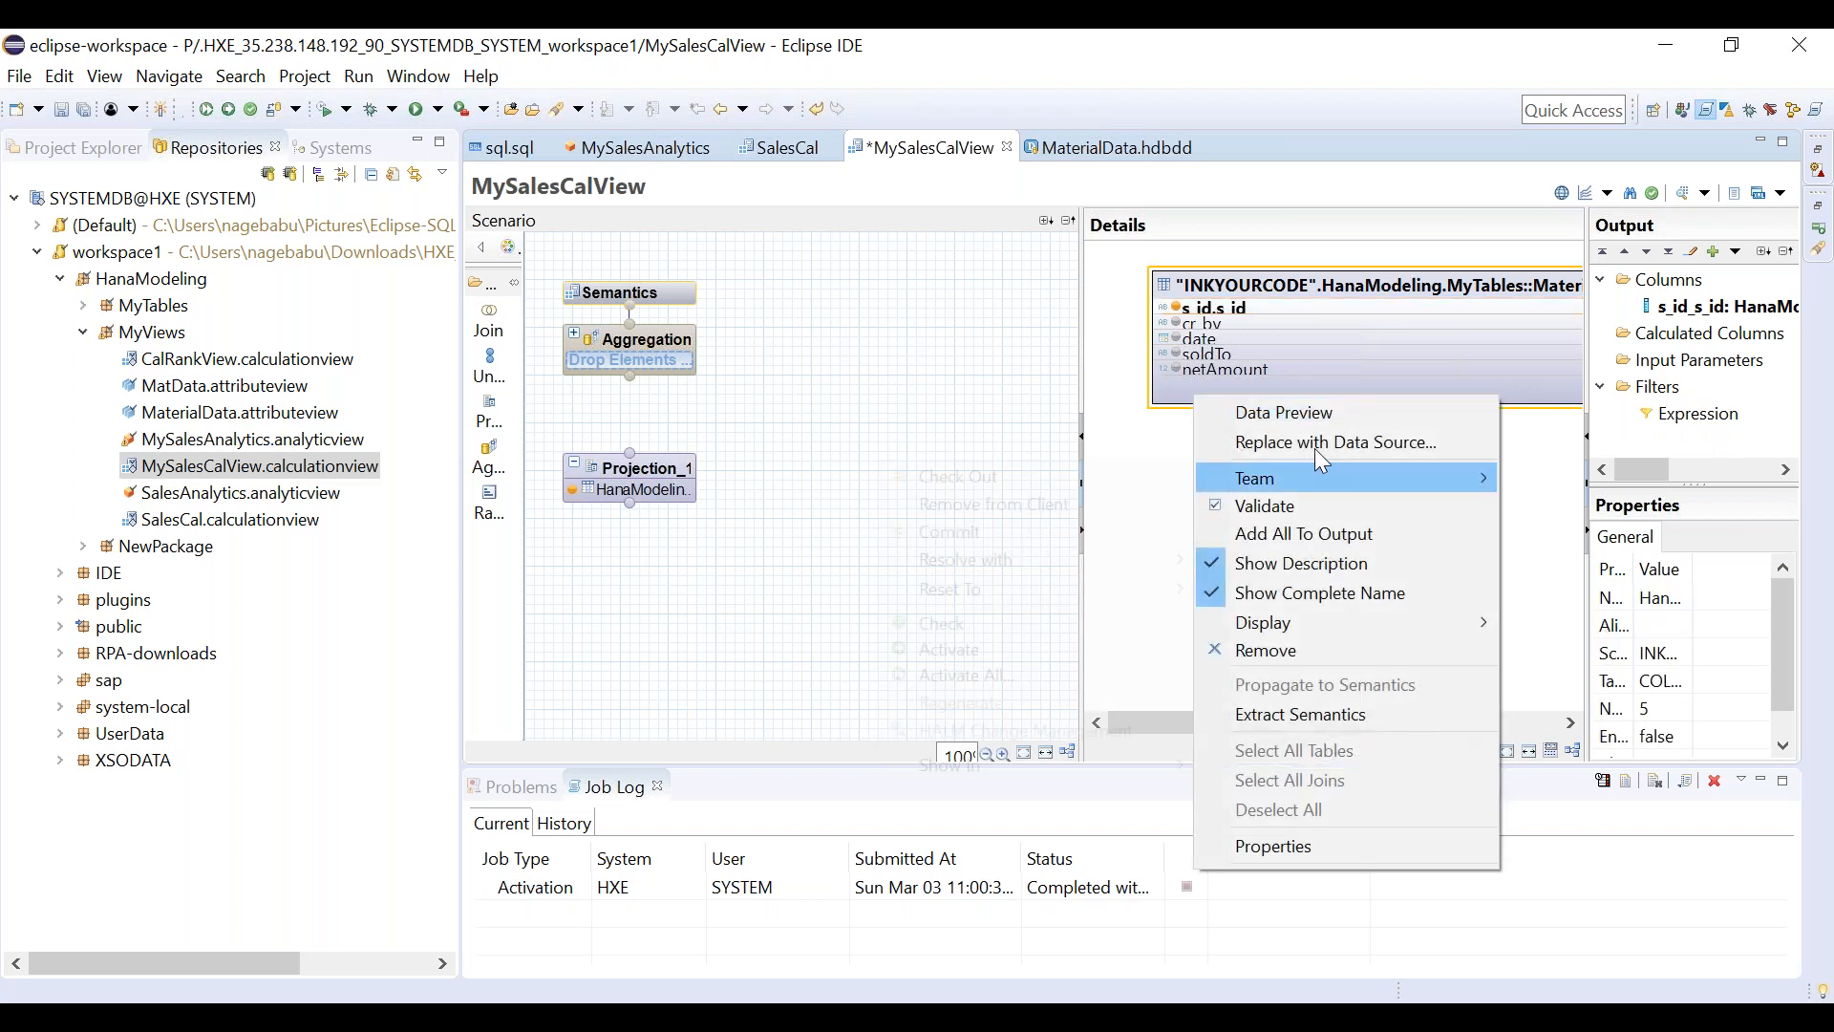
pyautogui.click(1342, 539)
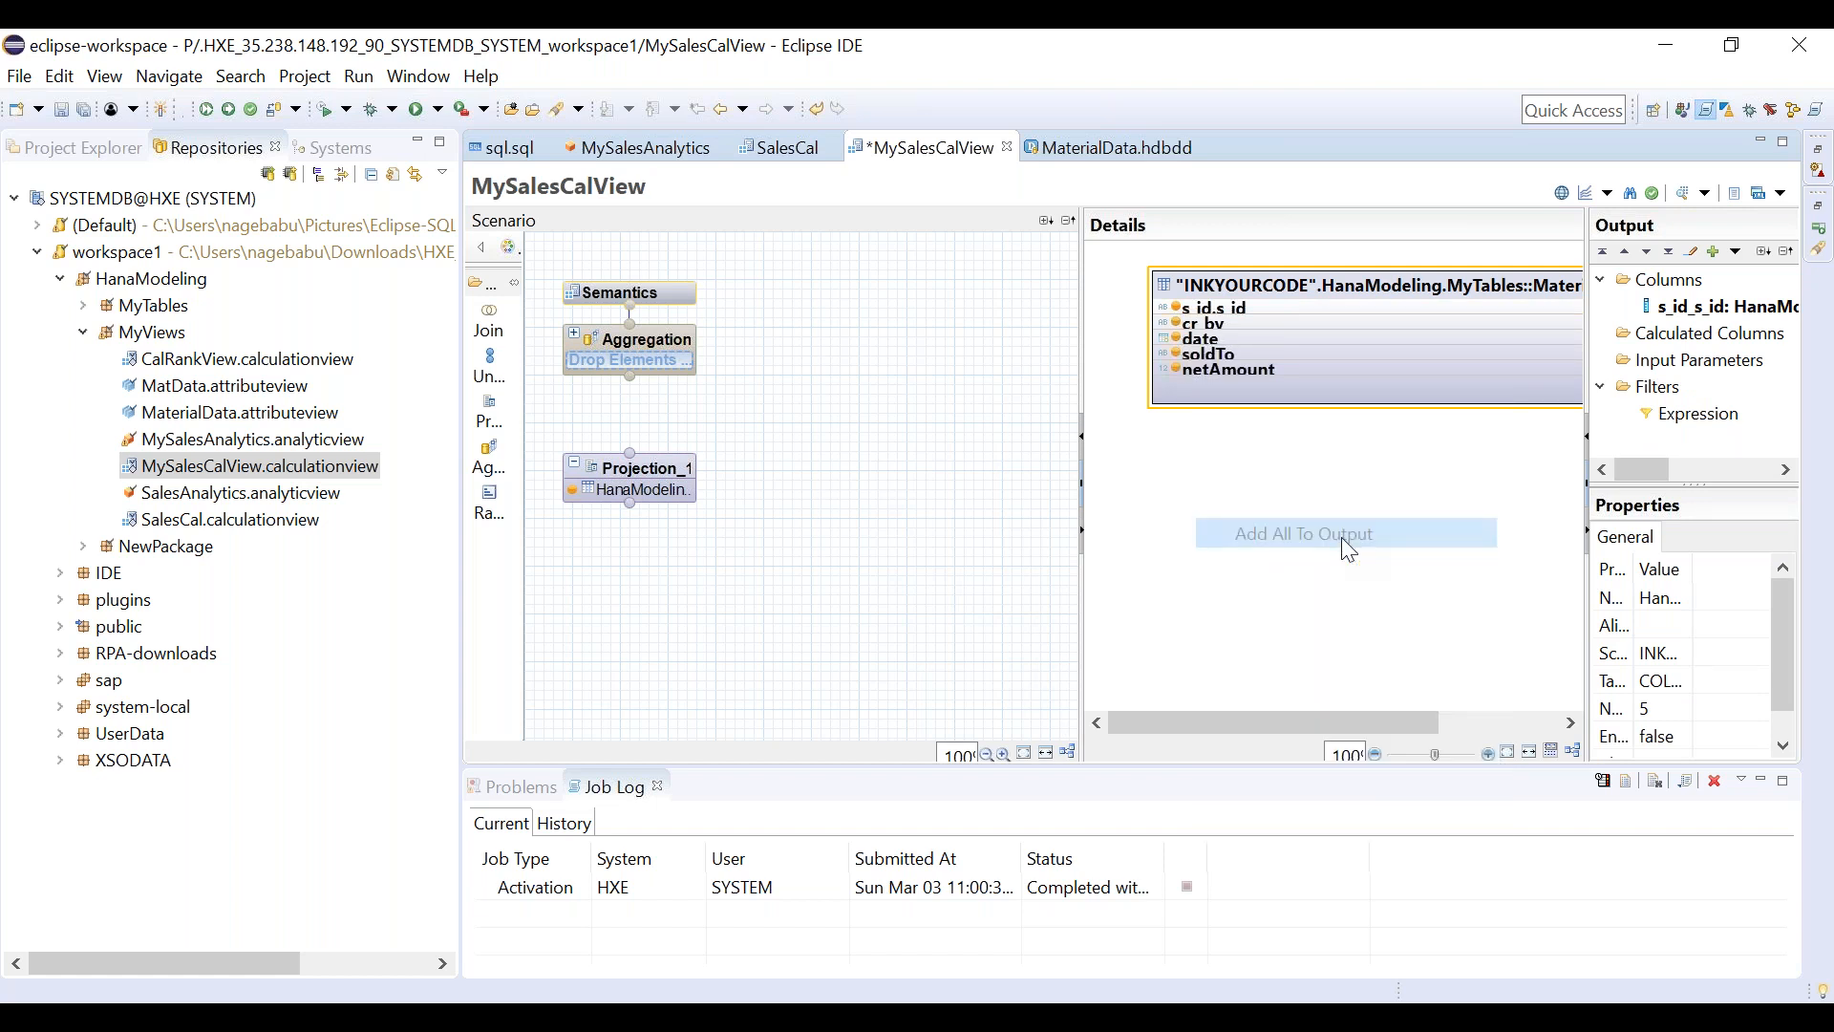
pyautogui.click(707, 531)
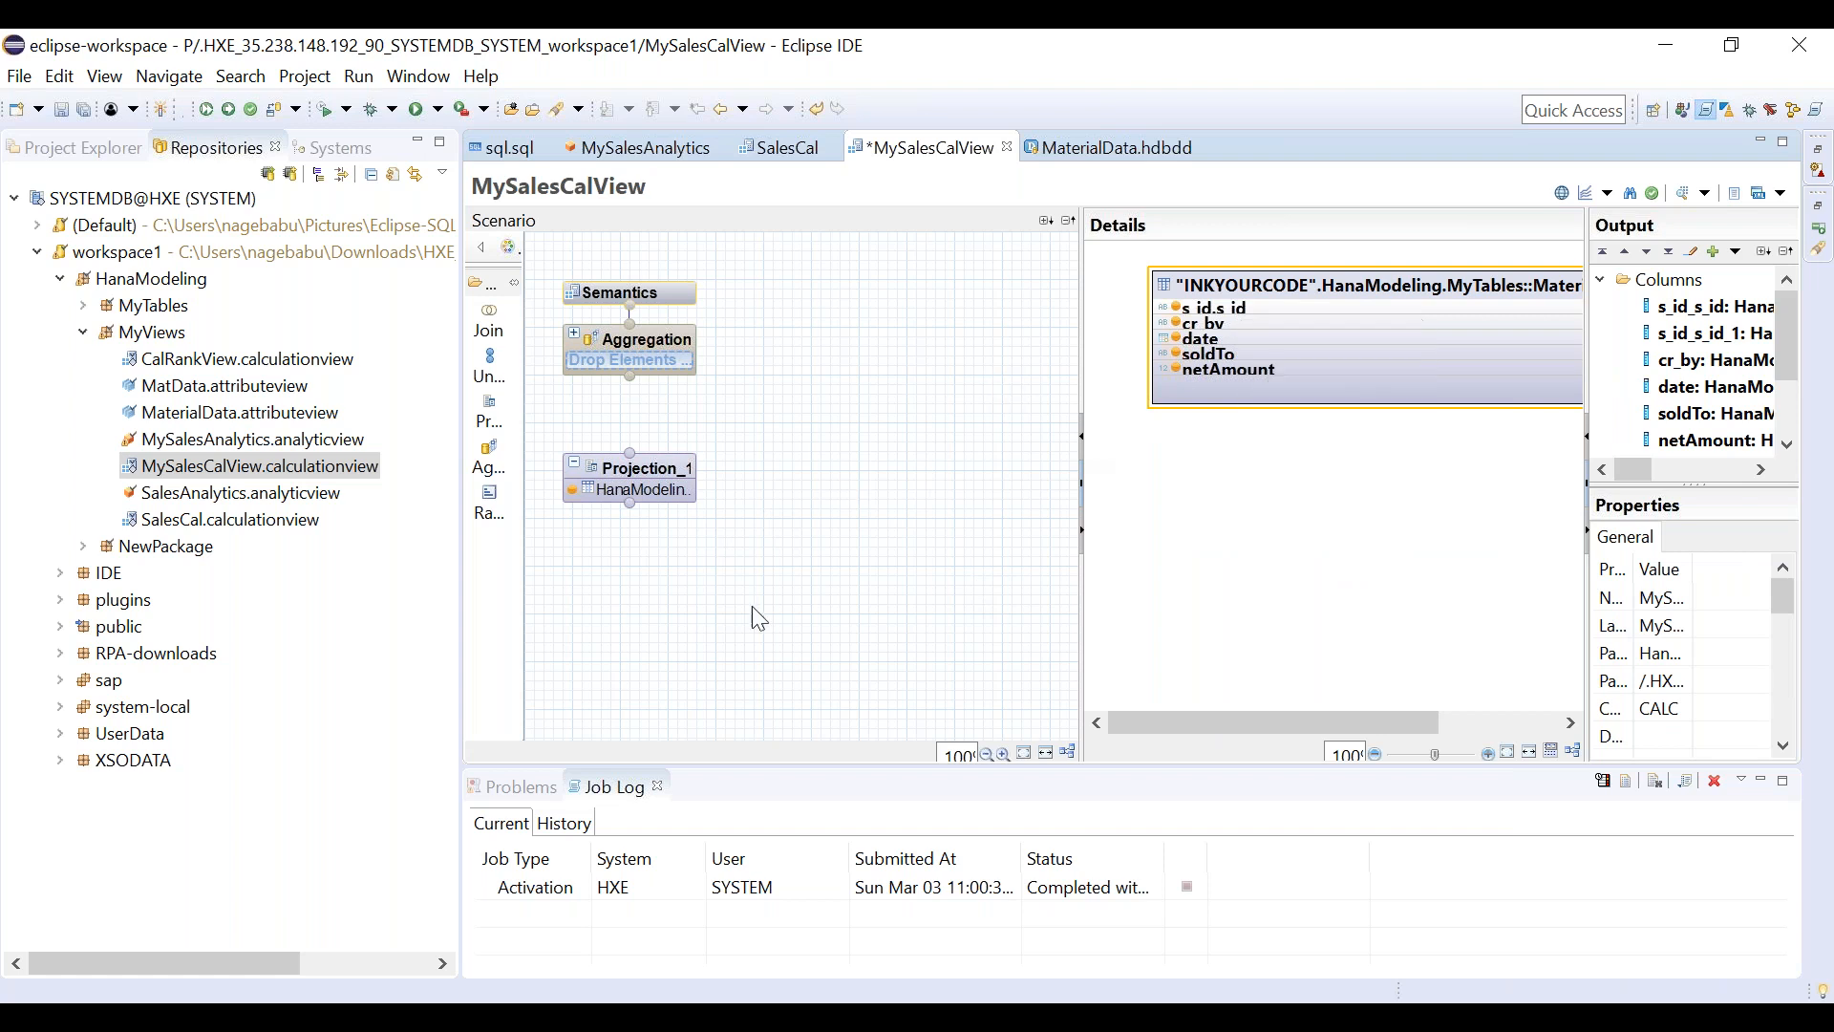
# Place a second projection node beside Projection_1 and give it HanaModeling.MyTables::MaterialData.SalesItems (INKYOURCODE) as data source.
pyautogui.click(492, 421)
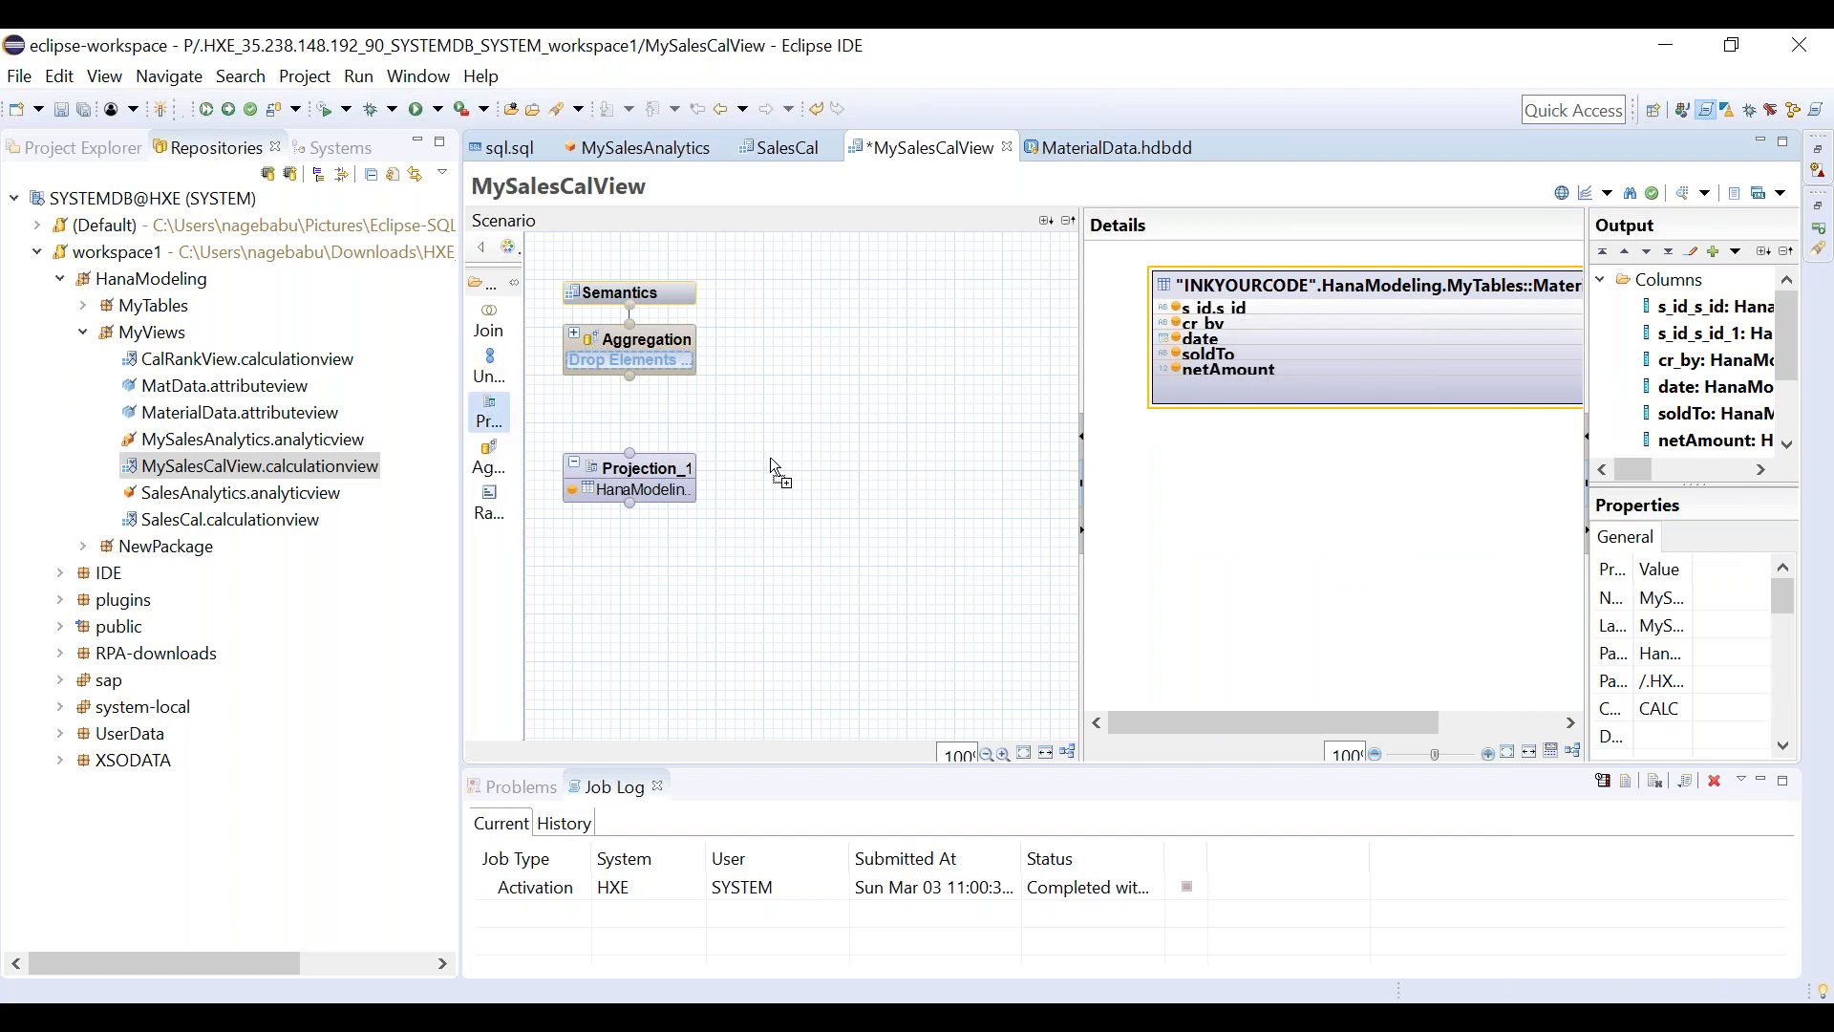
pyautogui.click(775, 508)
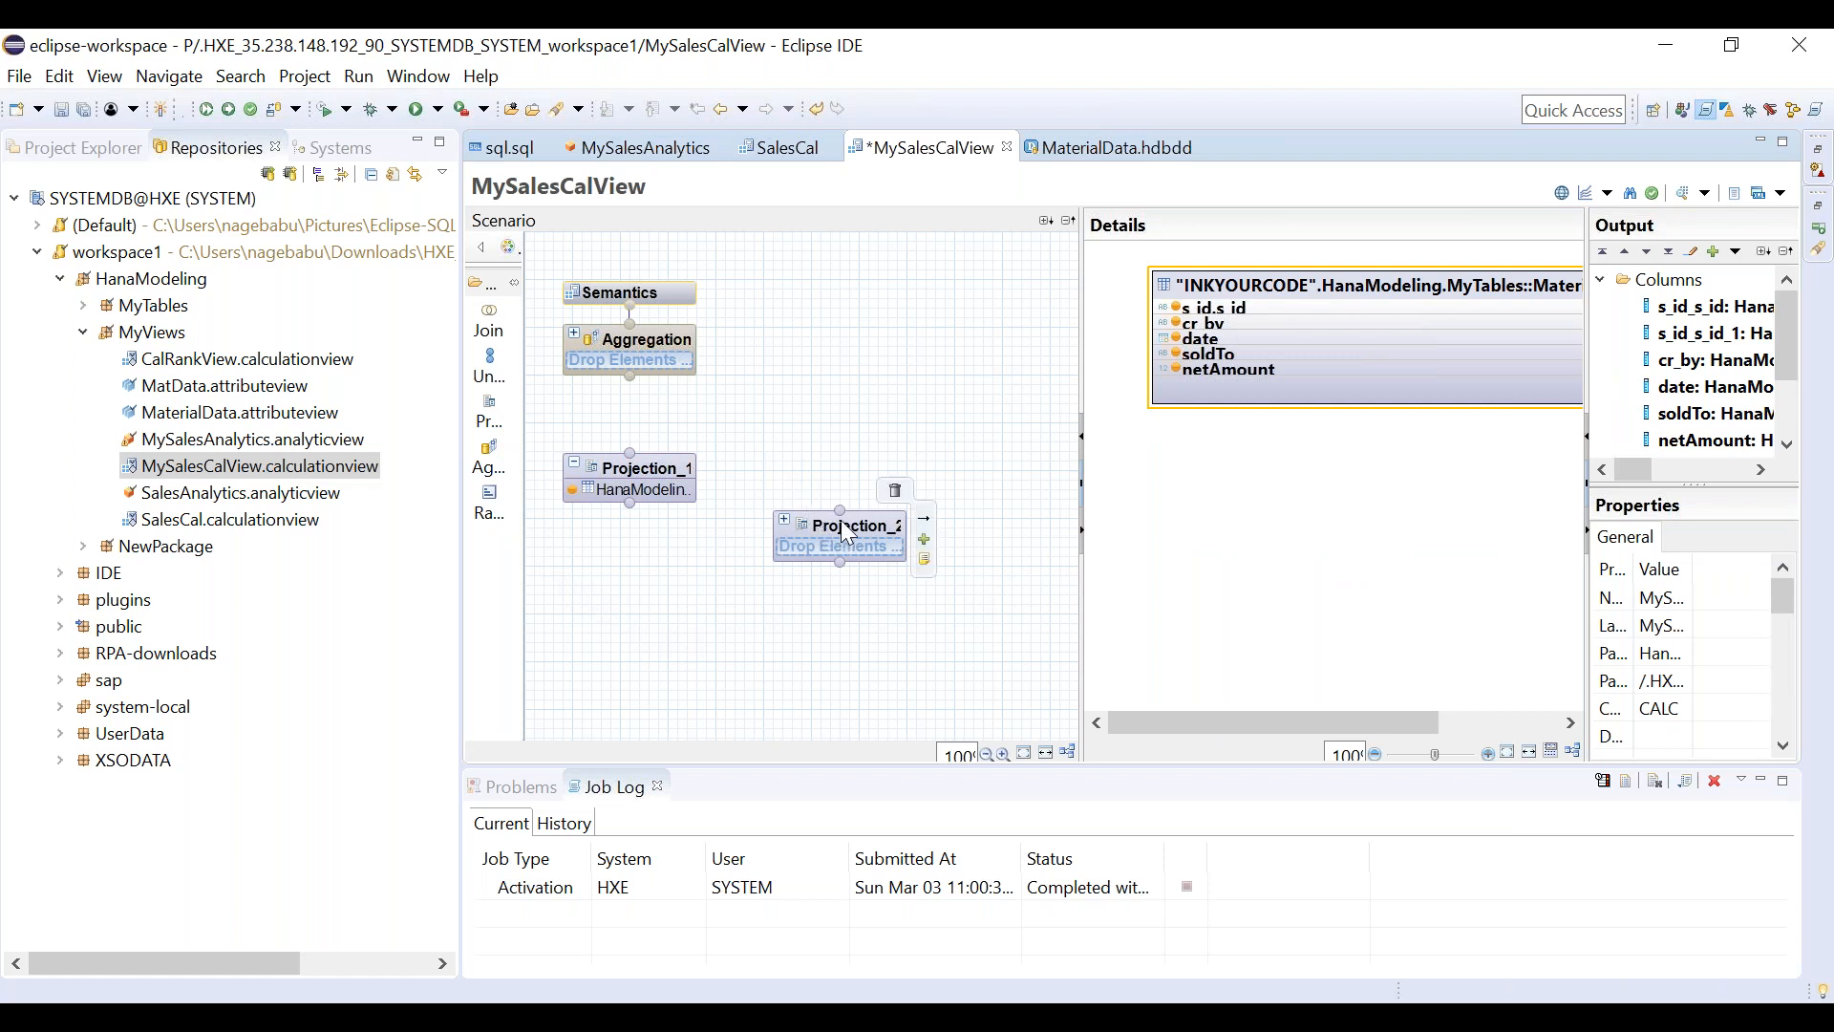
pyautogui.moveTo(847, 535); pyautogui.dragTo(795, 475)
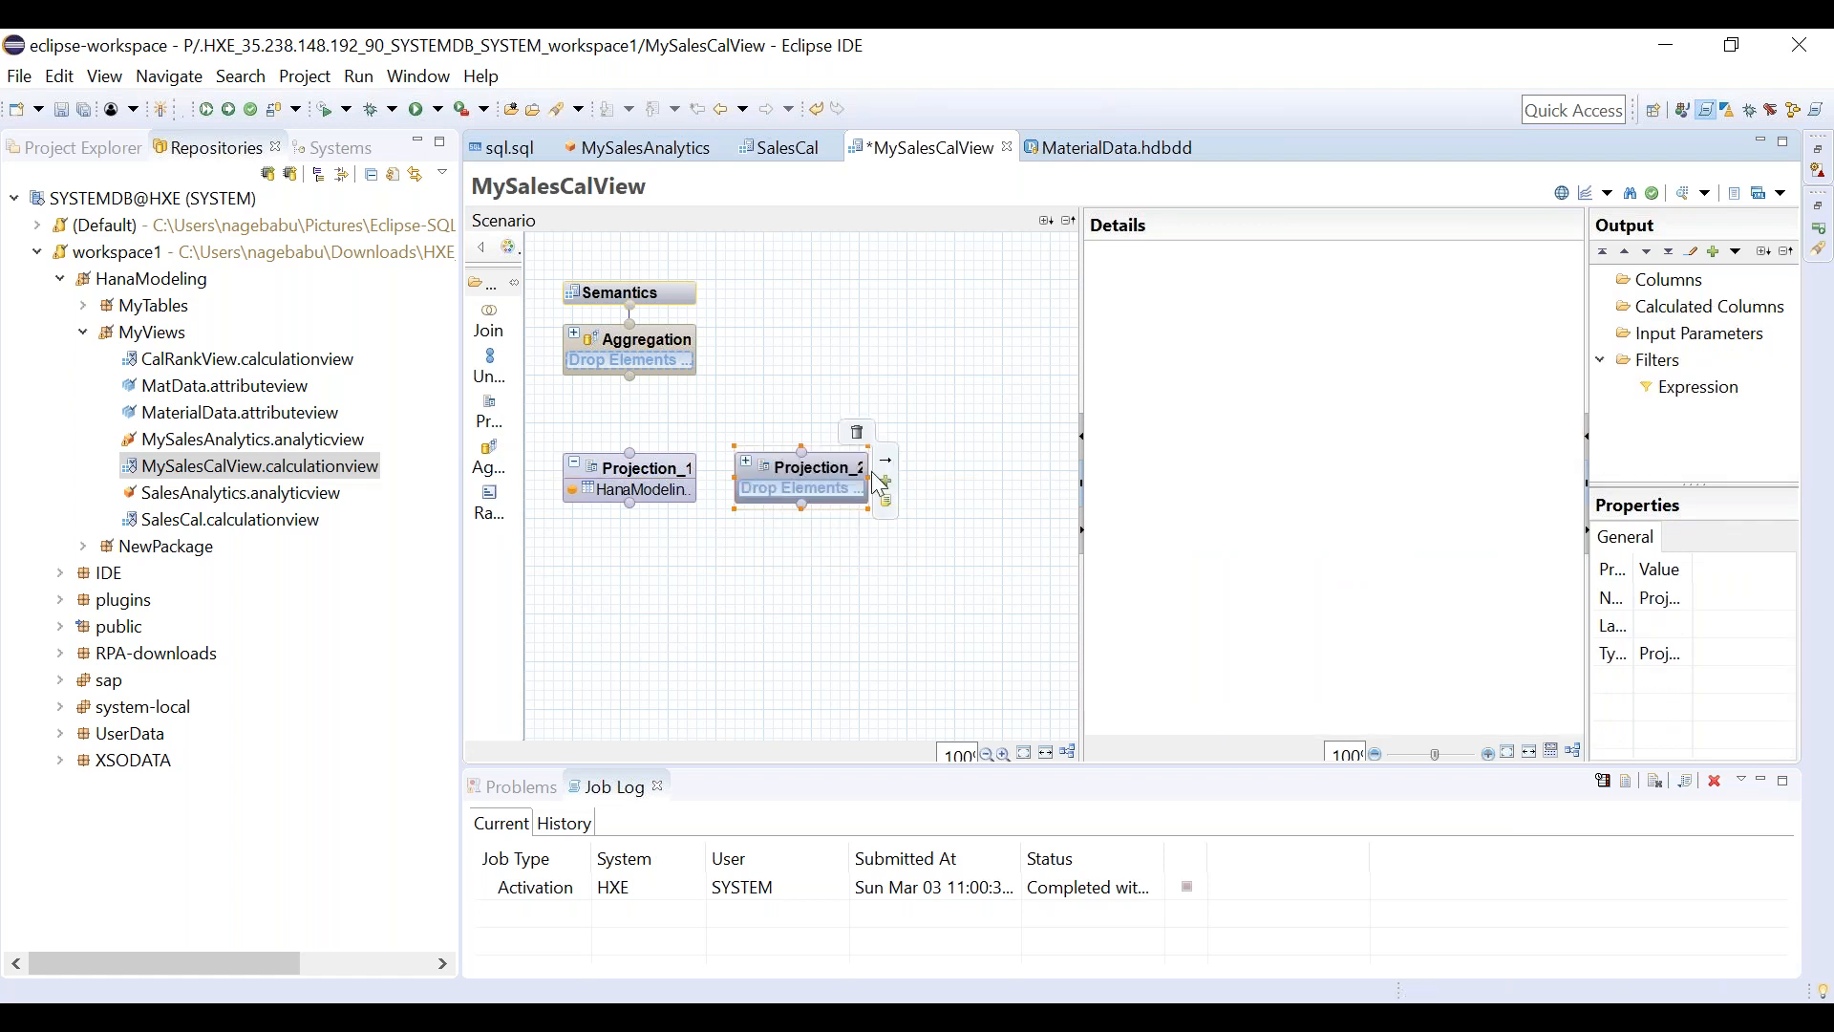
pyautogui.click(886, 480)
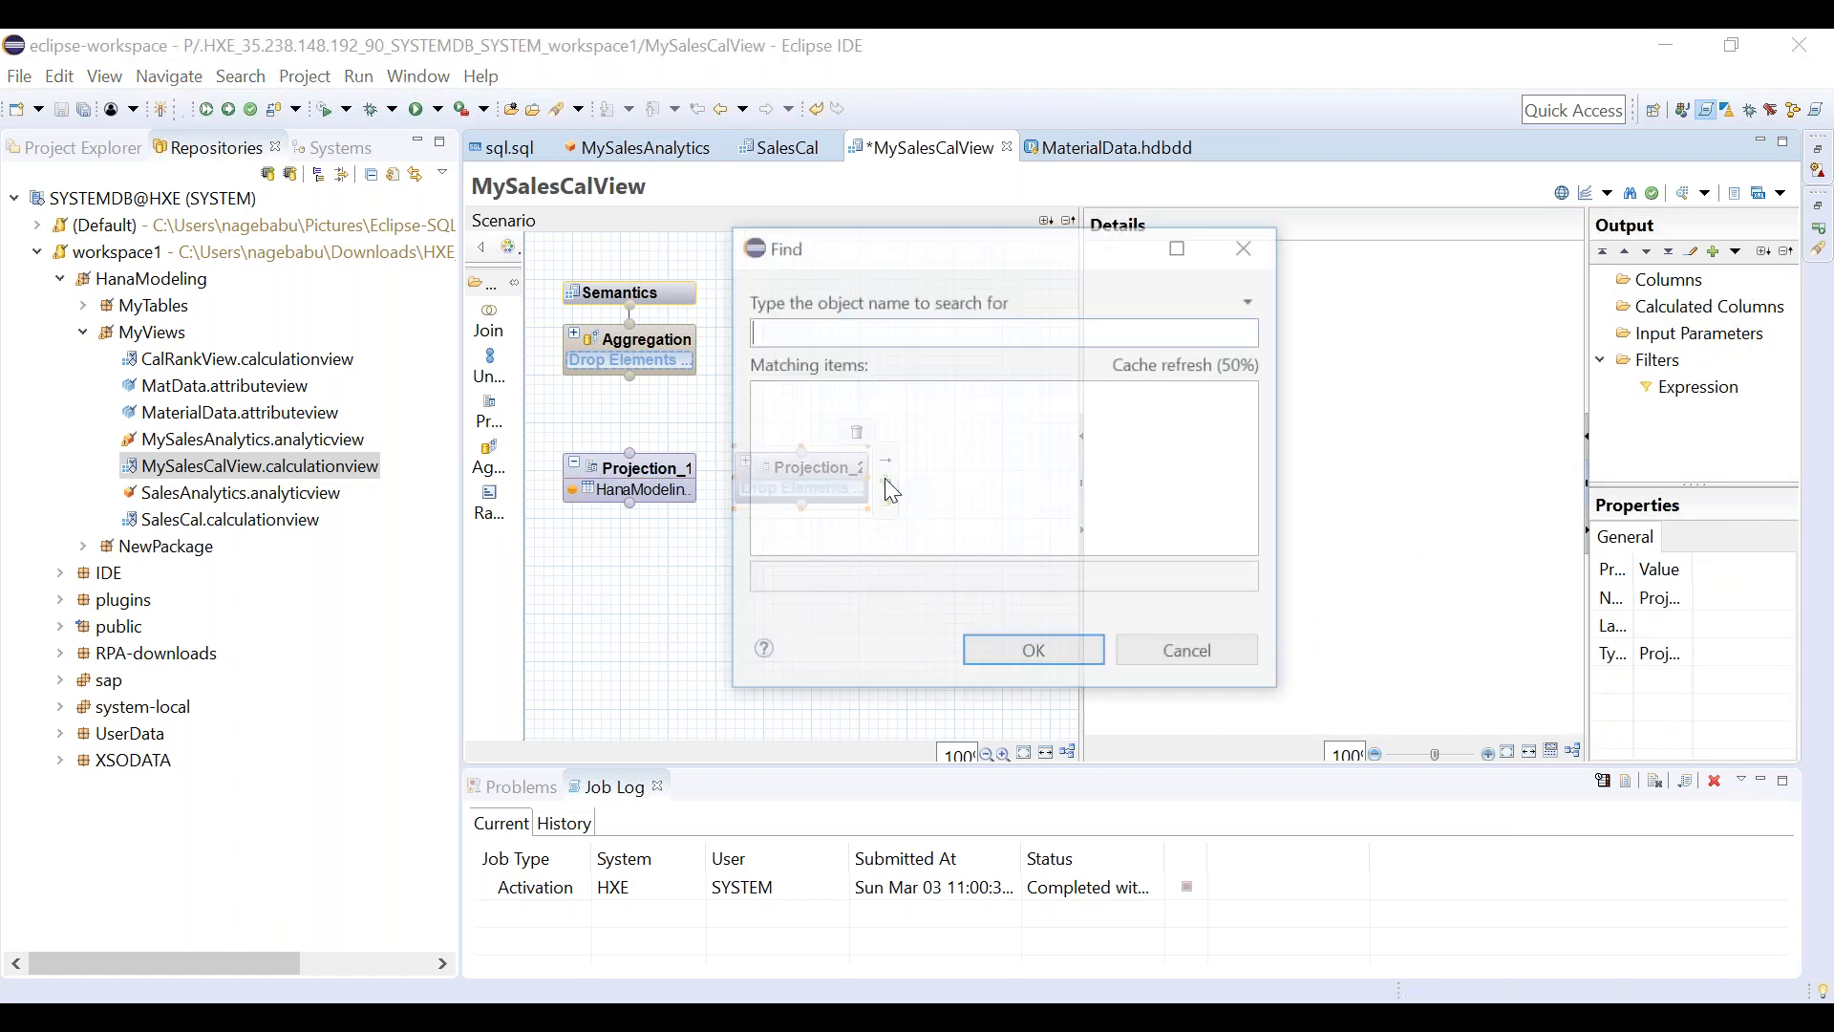
pyautogui.write('items')
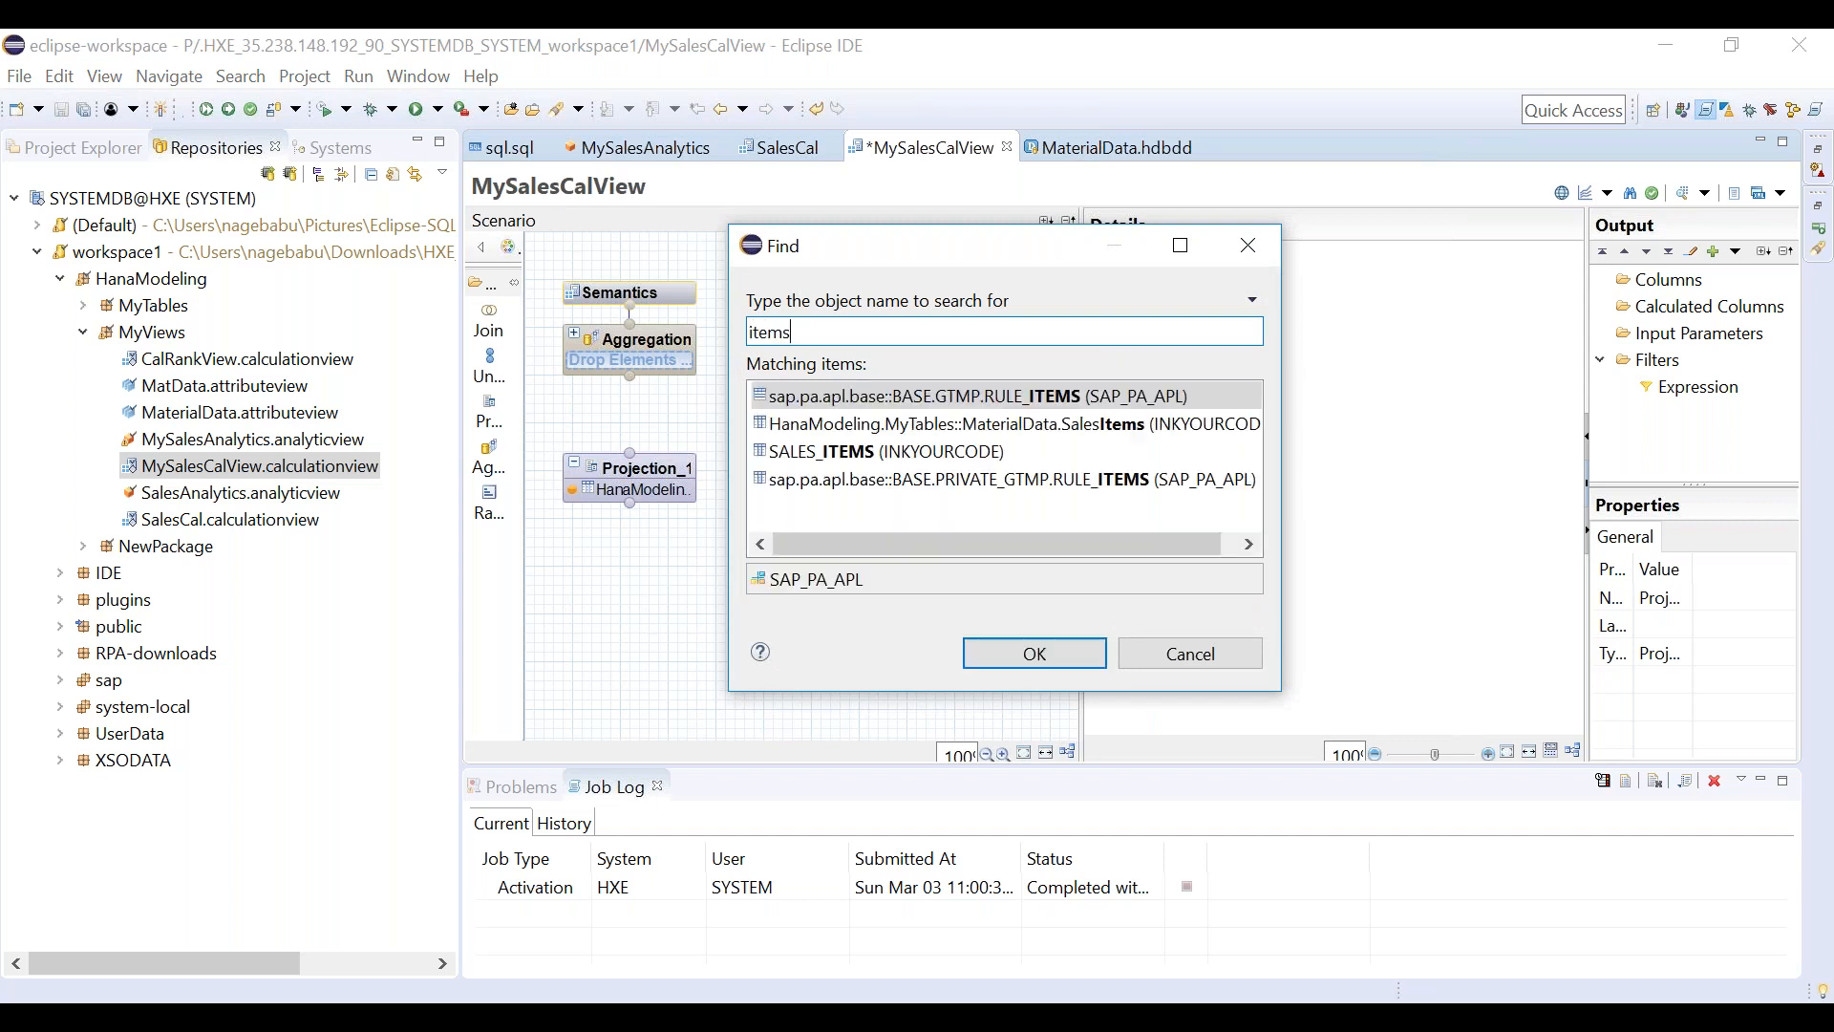
pyautogui.click(961, 428)
pyautogui.doubleClick(945, 433)
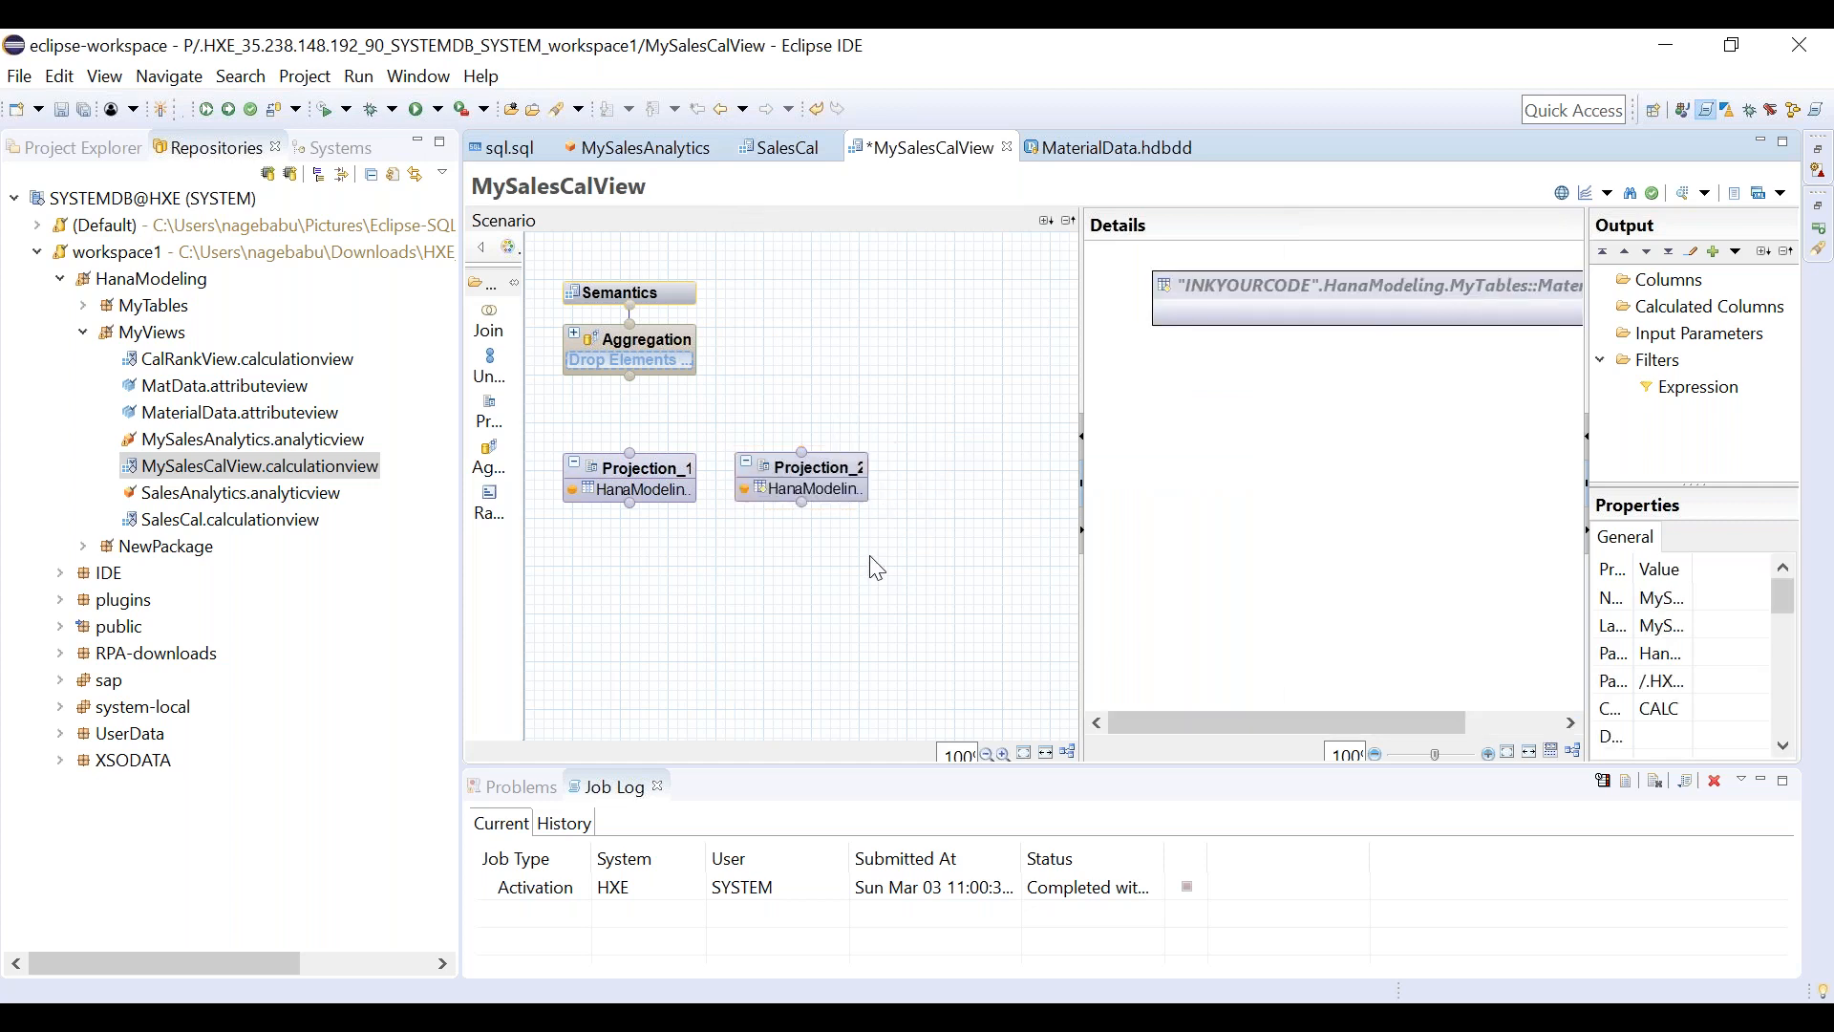
# Output all SalesItems columns except s_id from Projection_2 and save MySalesCalView.
pyautogui.click(1320, 436)
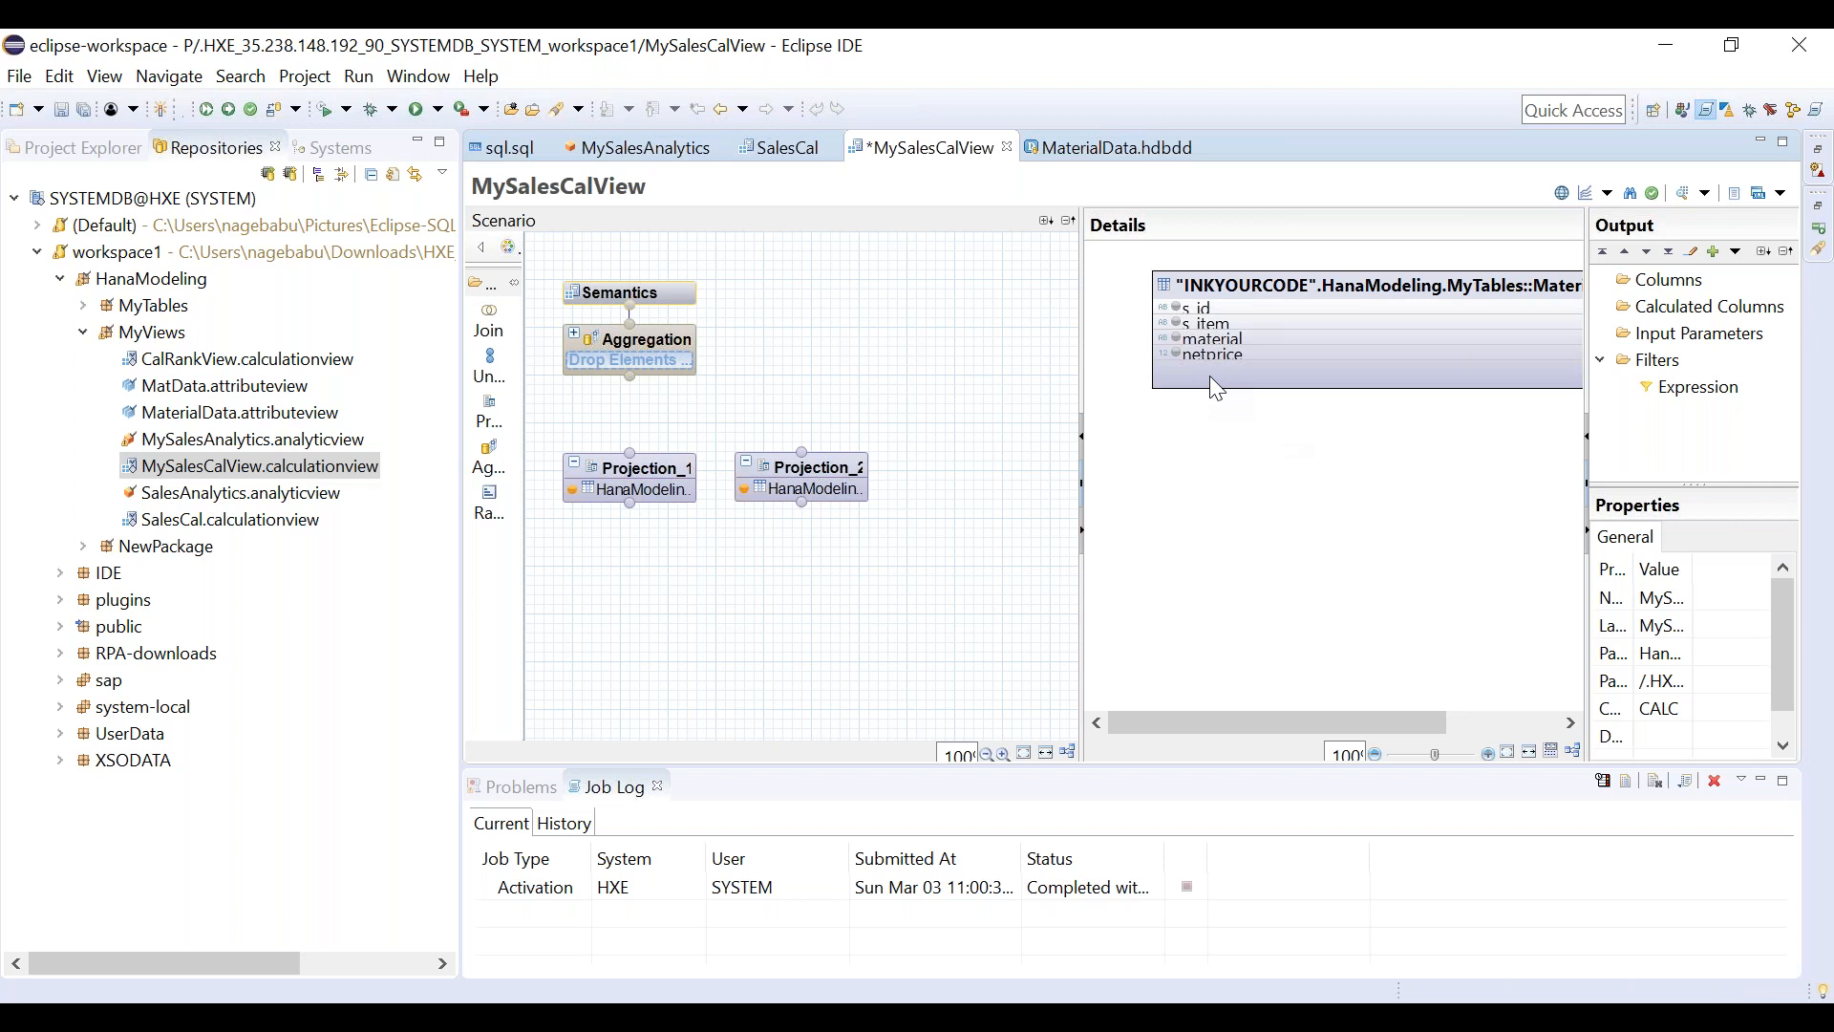
pyautogui.rightClick(1209, 375)
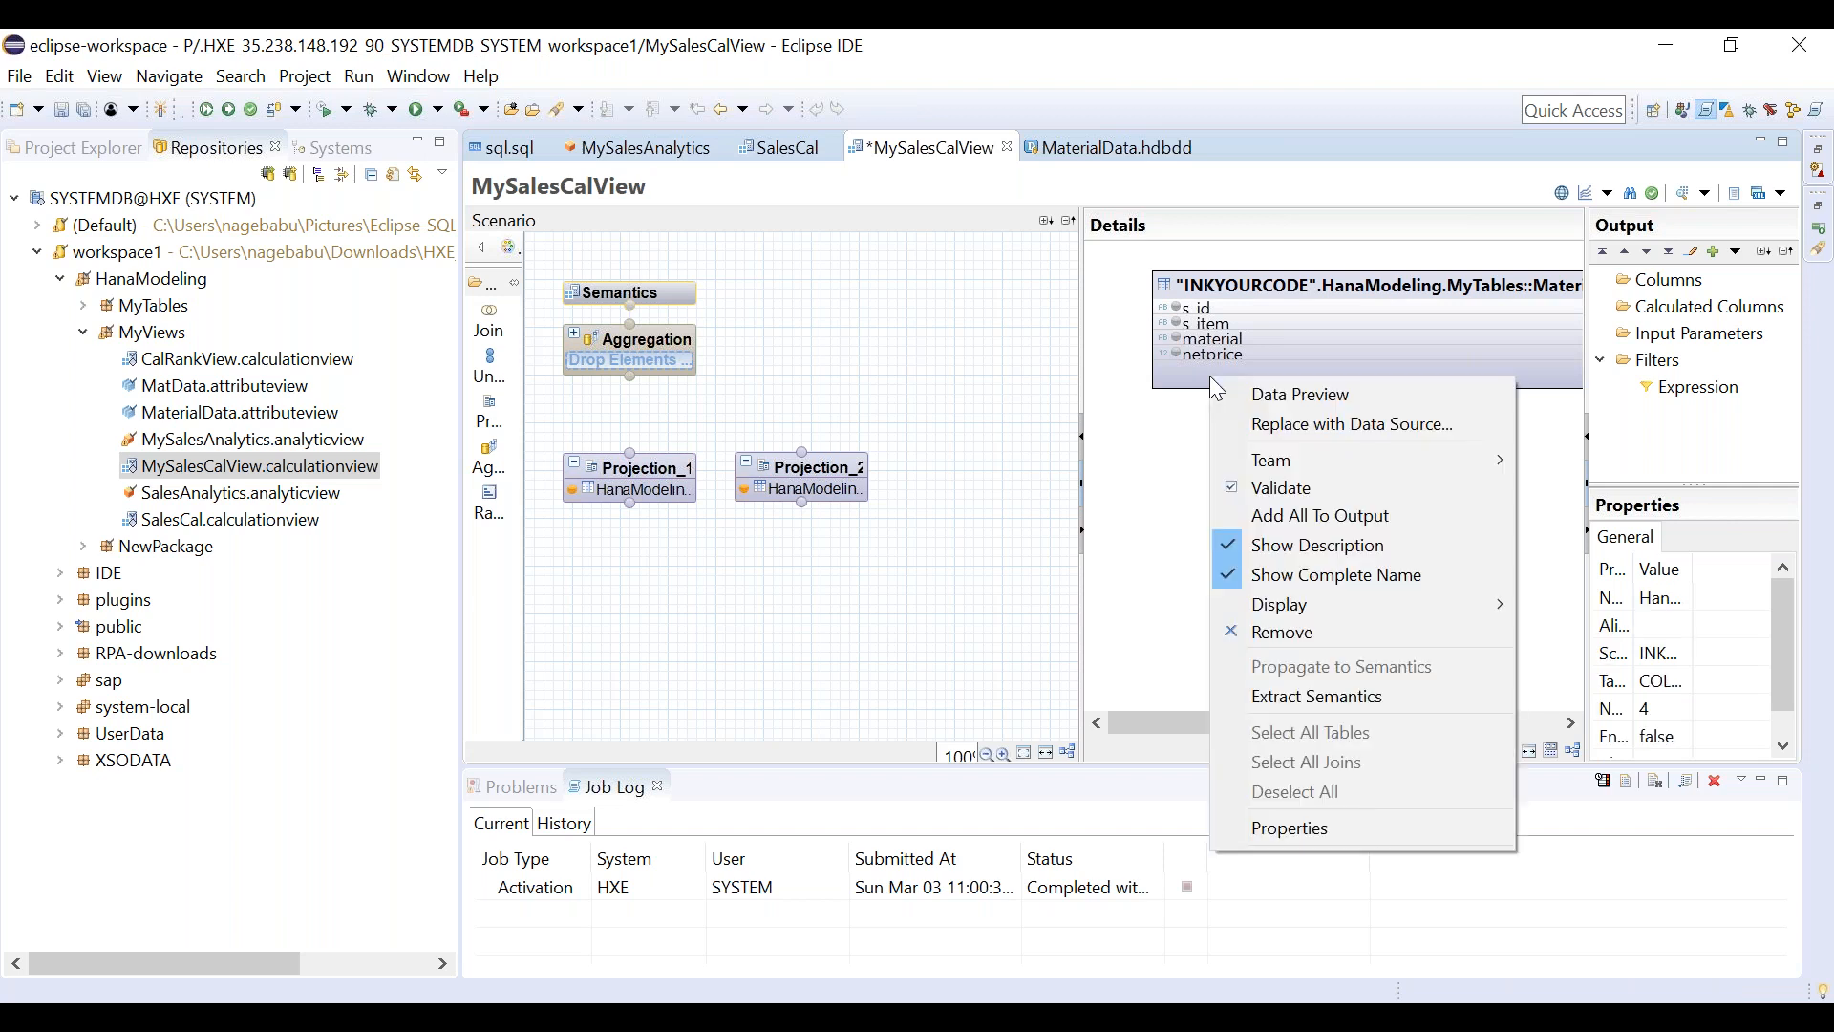
pyautogui.click(1328, 517)
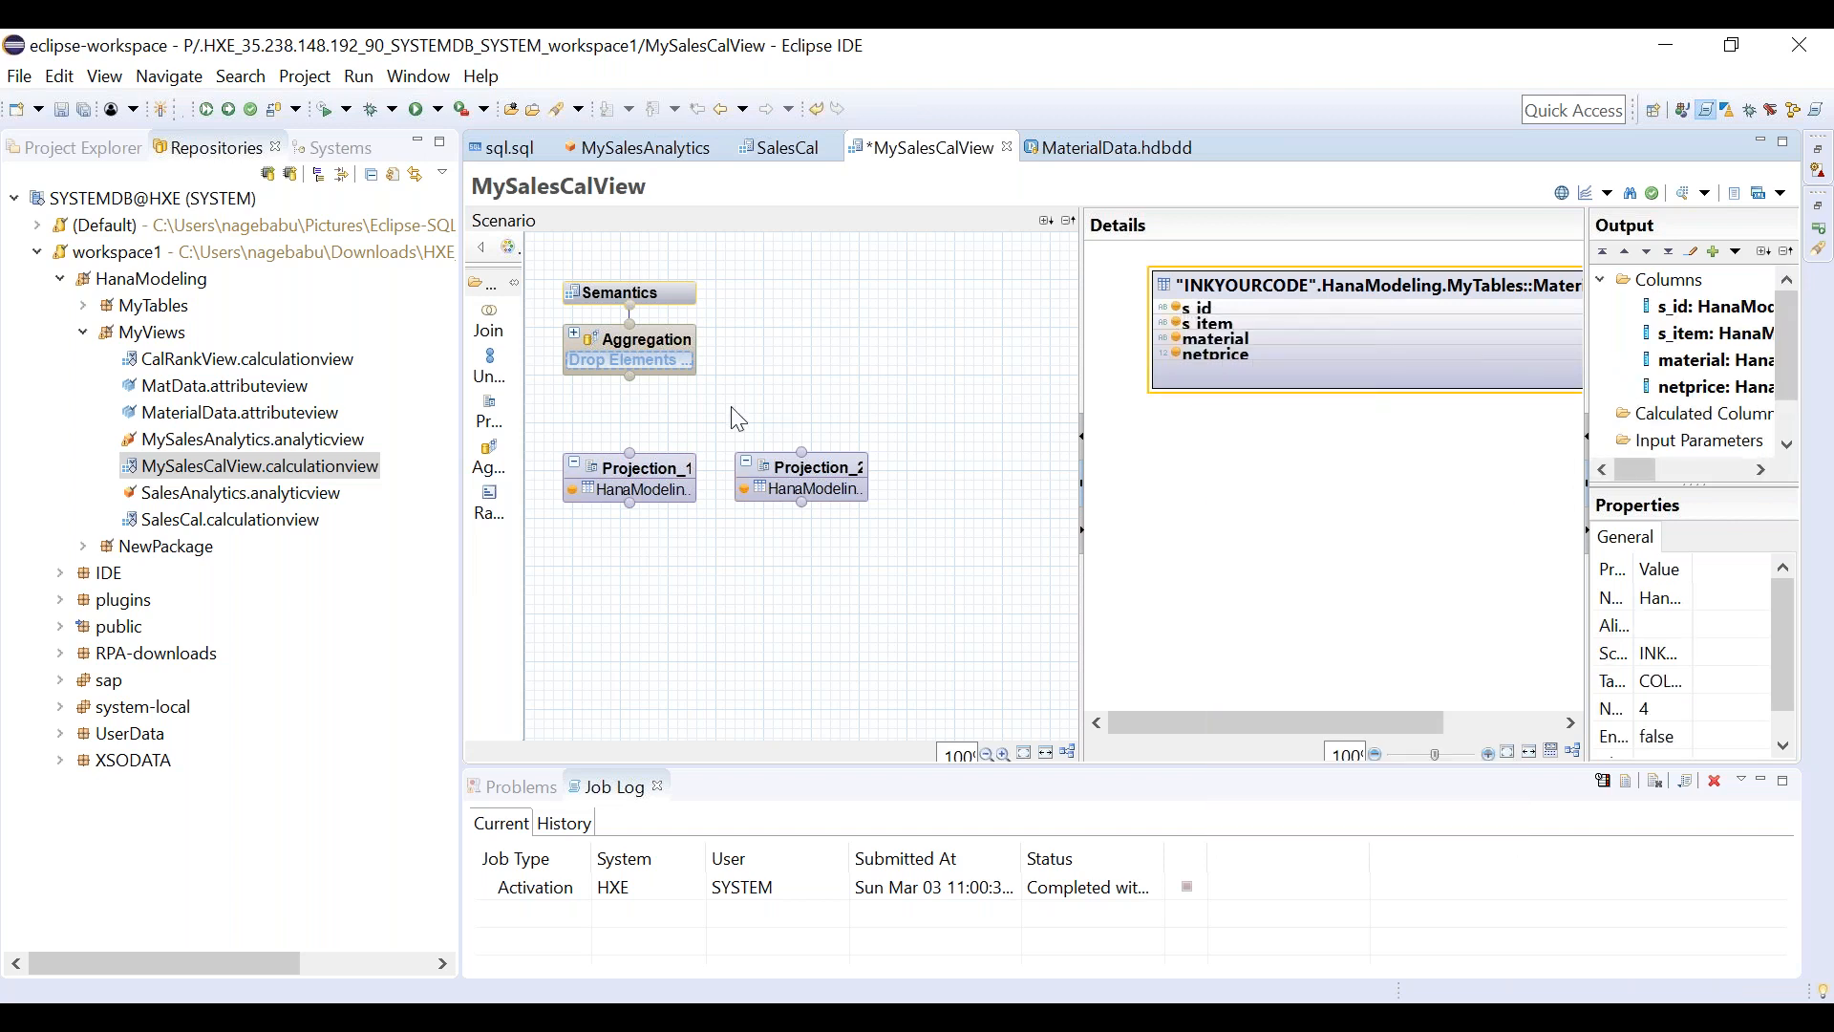
pyautogui.click(1176, 307)
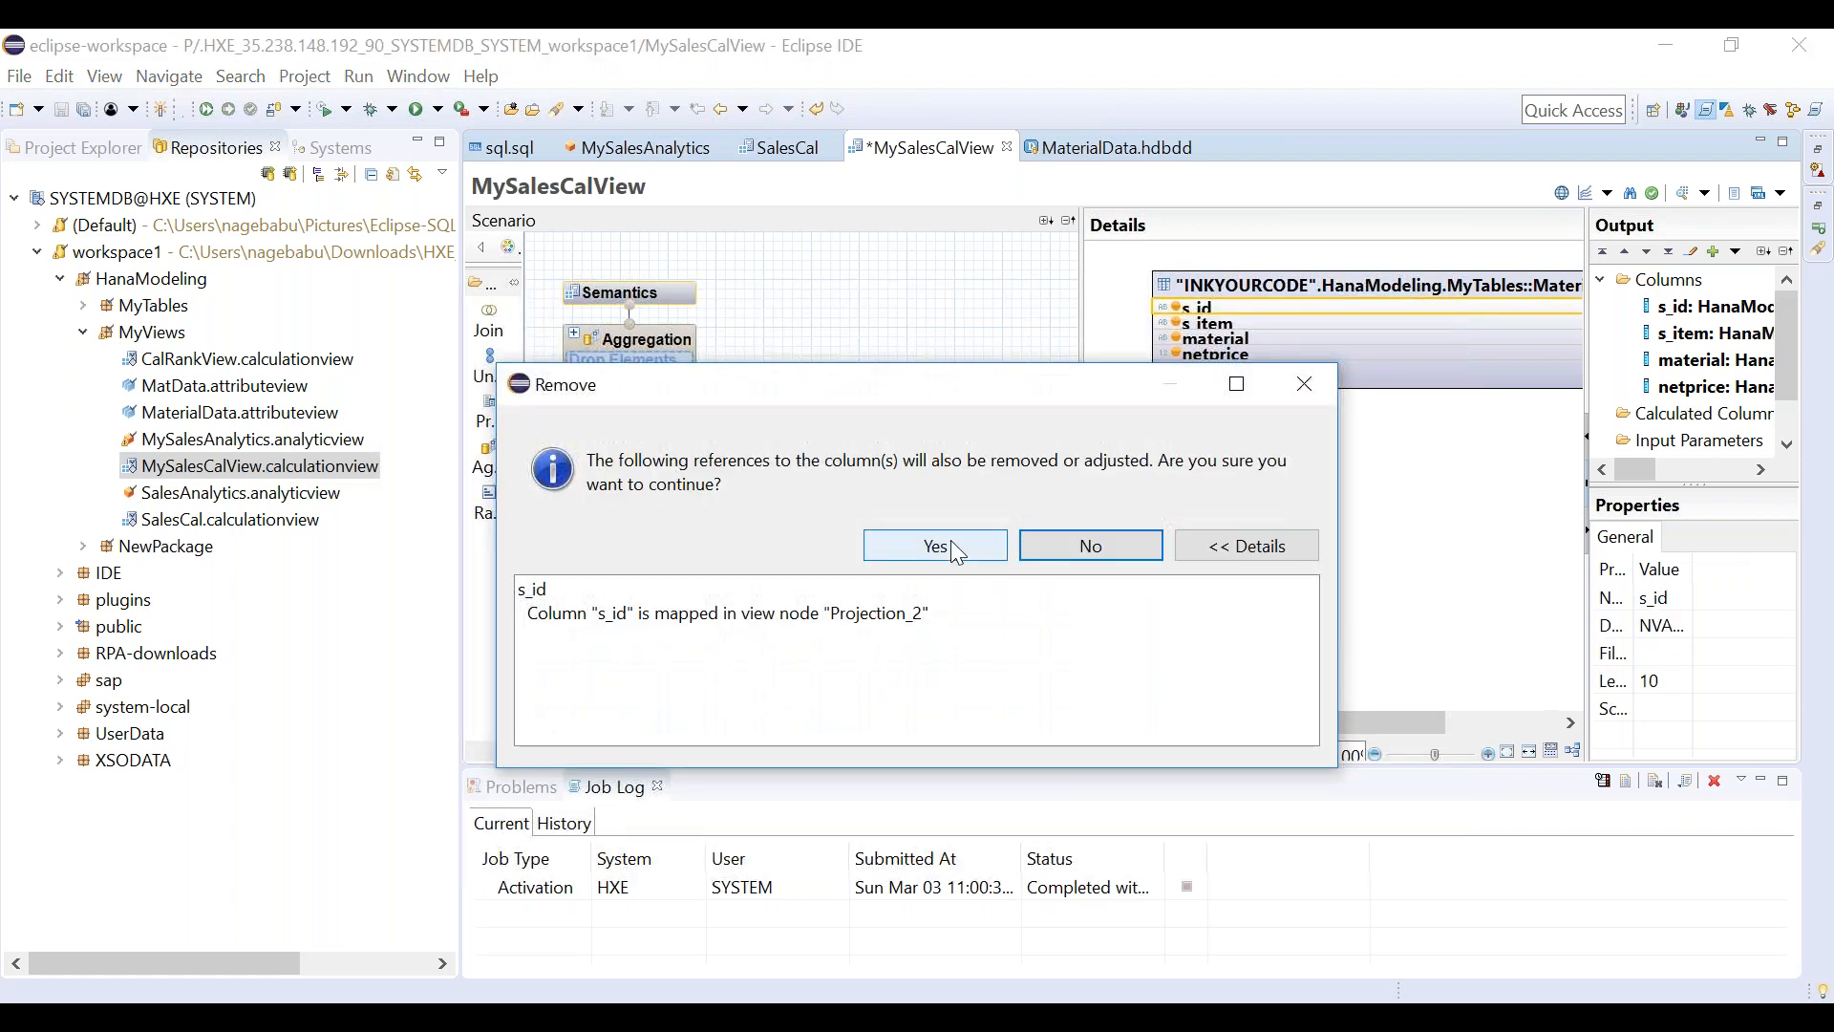
pyautogui.click(950, 541)
pyautogui.click(1127, 542)
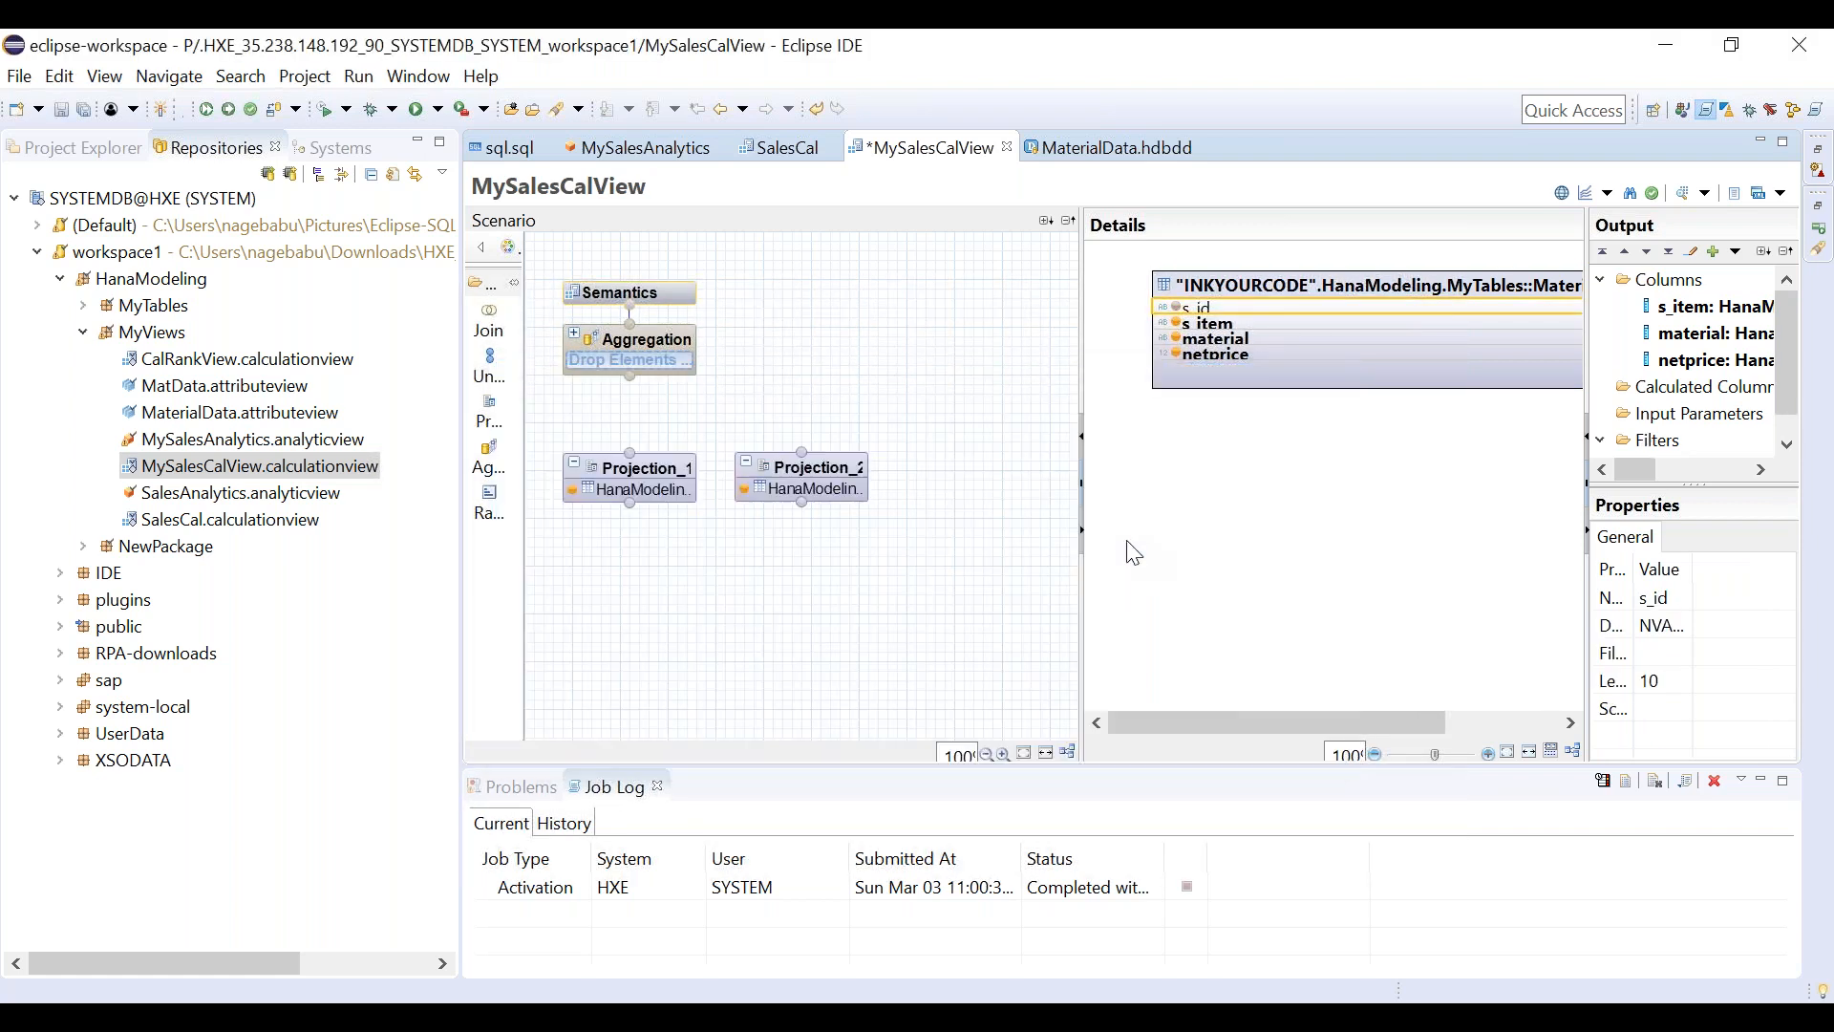
pyautogui.click(748, 634)
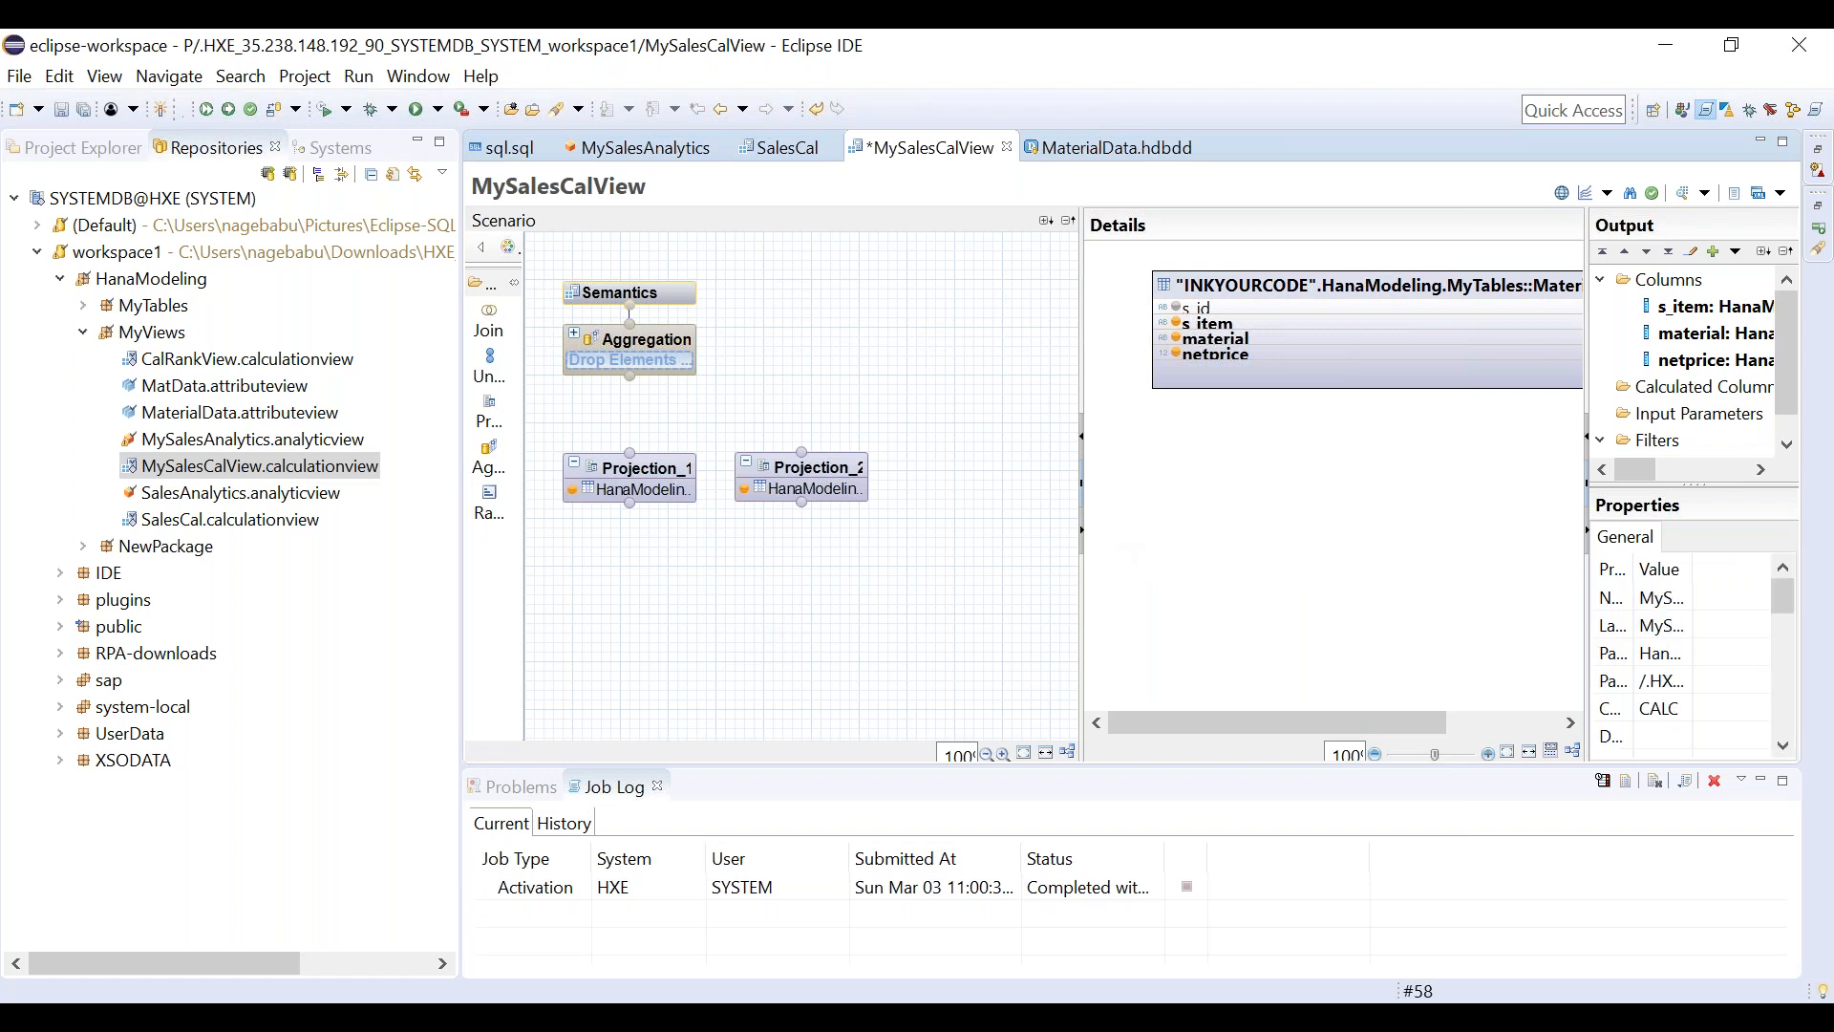
pyautogui.hotkey('ctrl', 's')
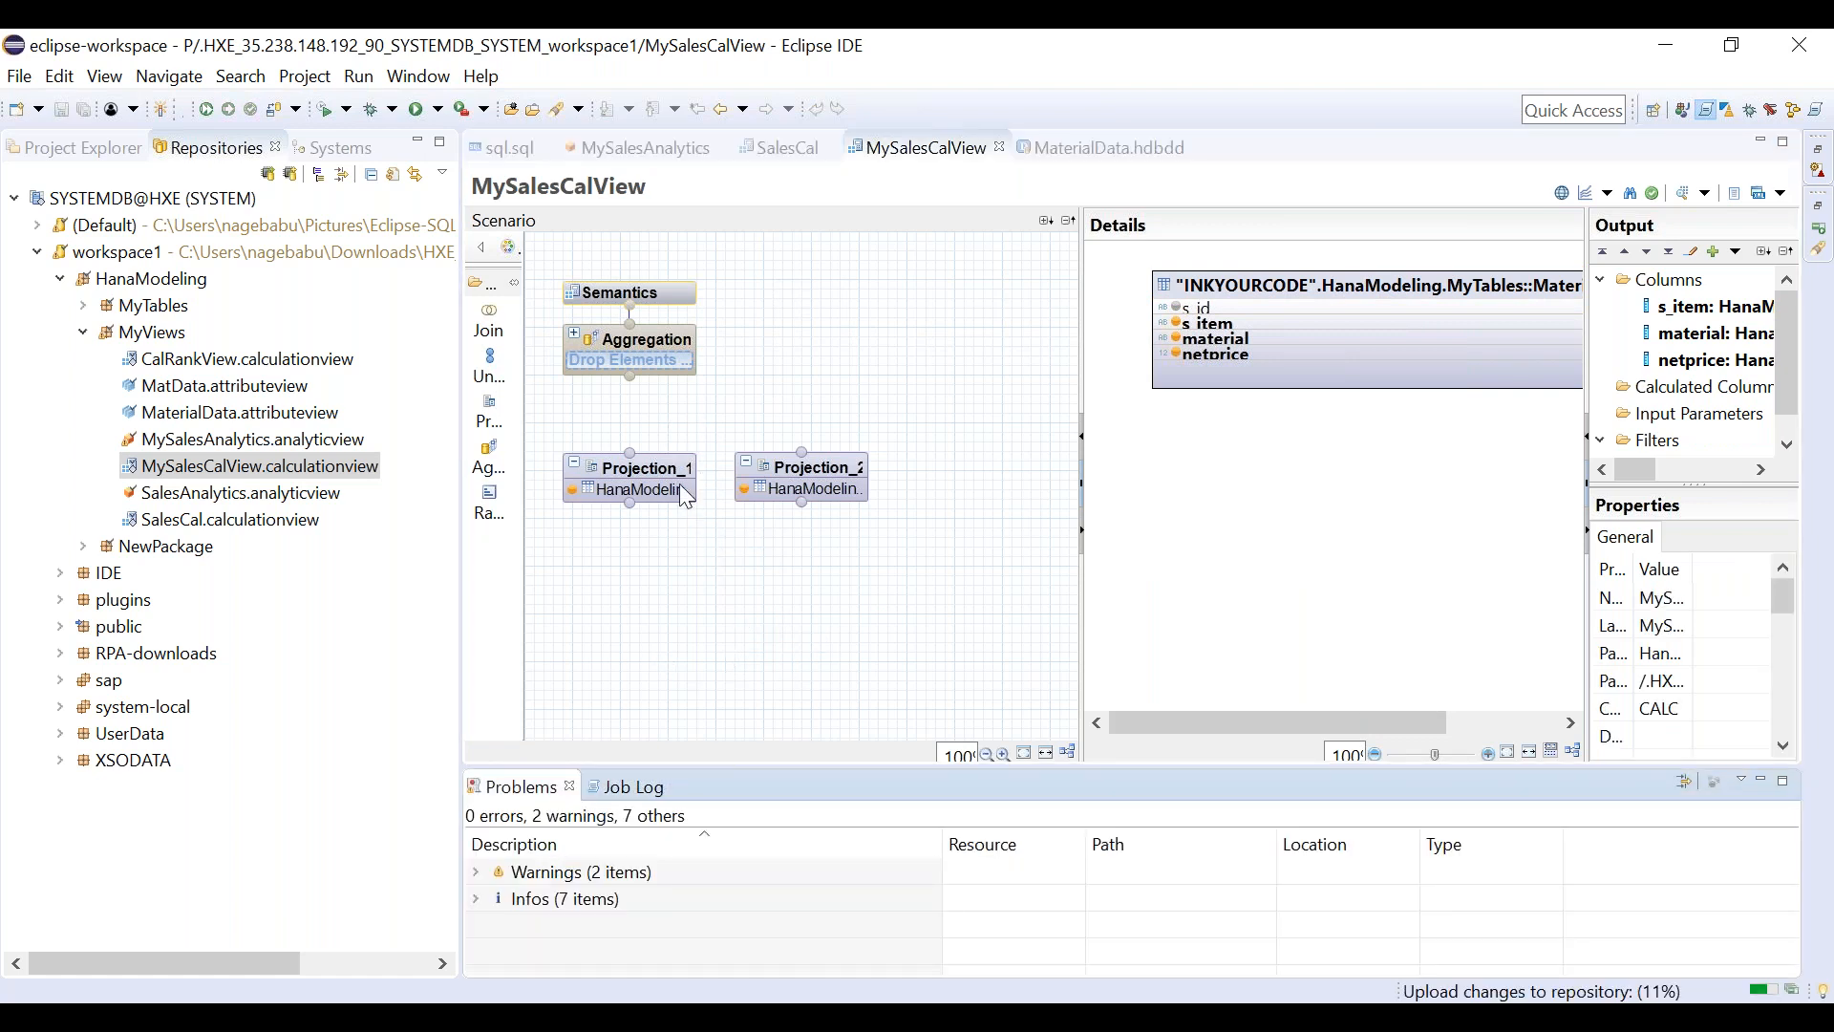
# Move Projection_1 and Projection_2 further down the scenario and place a join node between them and the Aggregation node.
pyautogui.moveTo(668, 466); pyautogui.dragTo(656, 559)
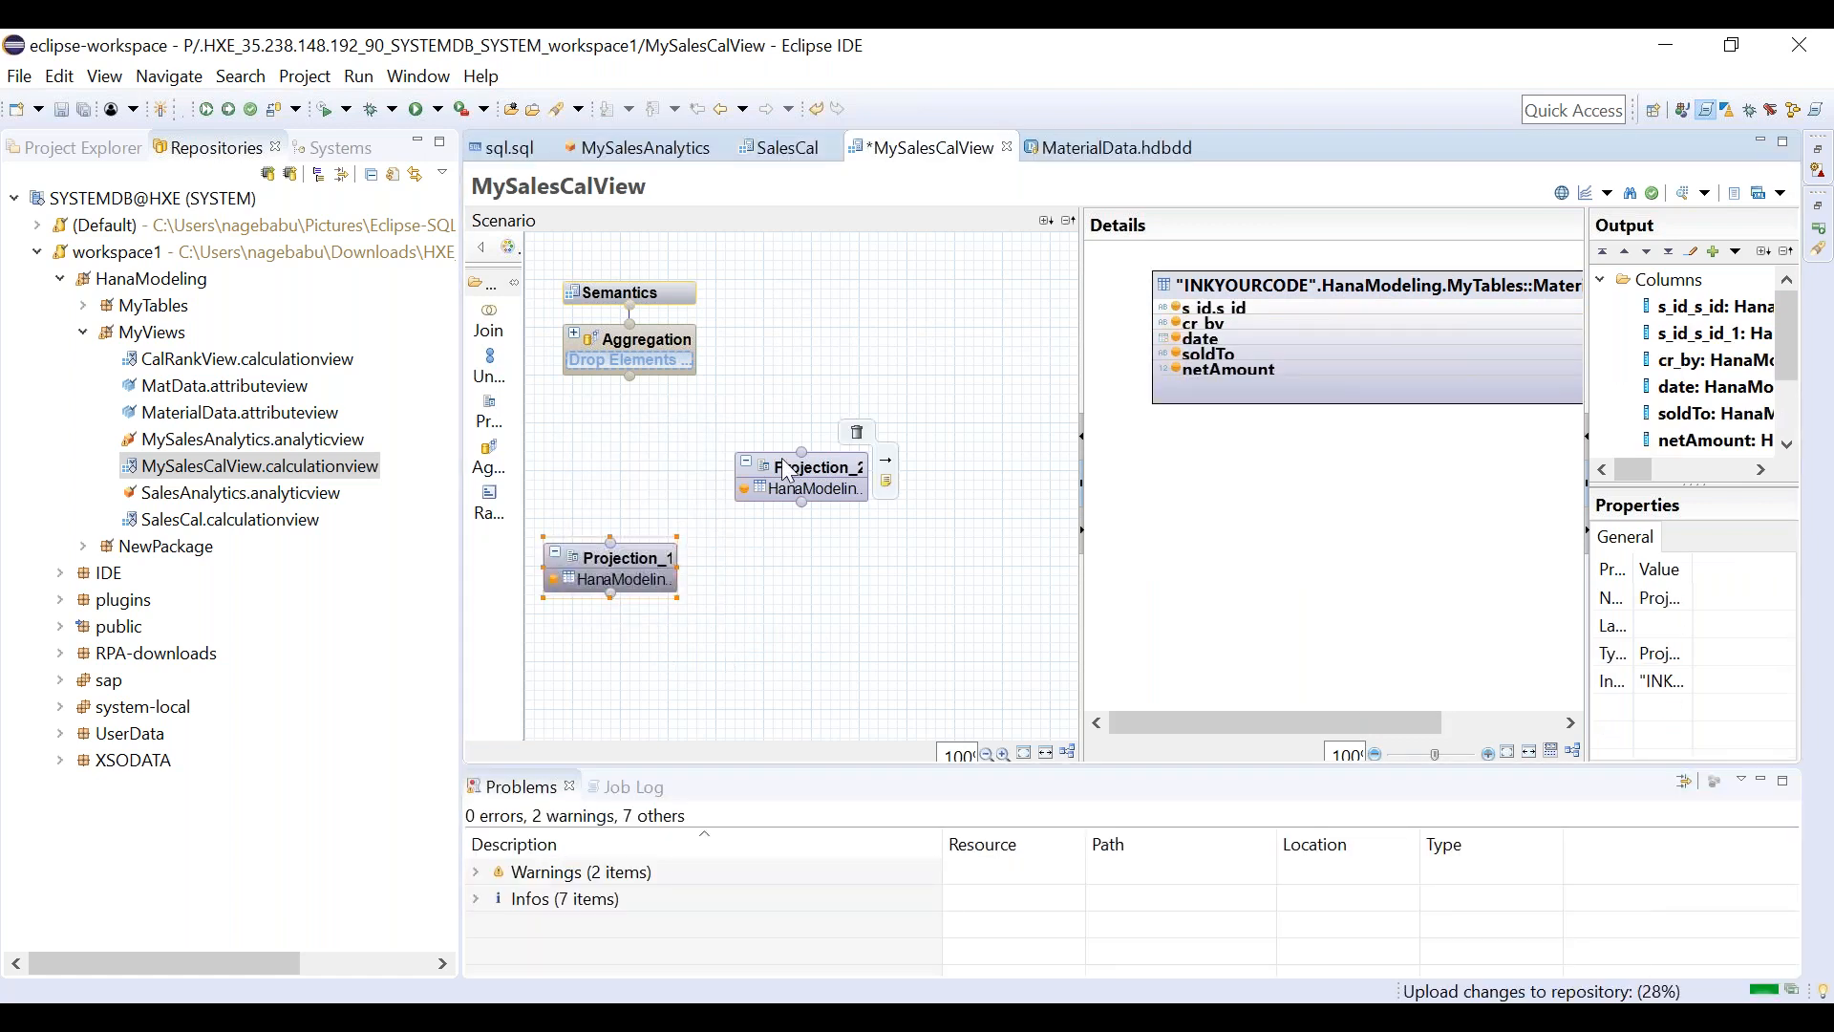
pyautogui.moveTo(782, 458); pyautogui.dragTo(776, 549)
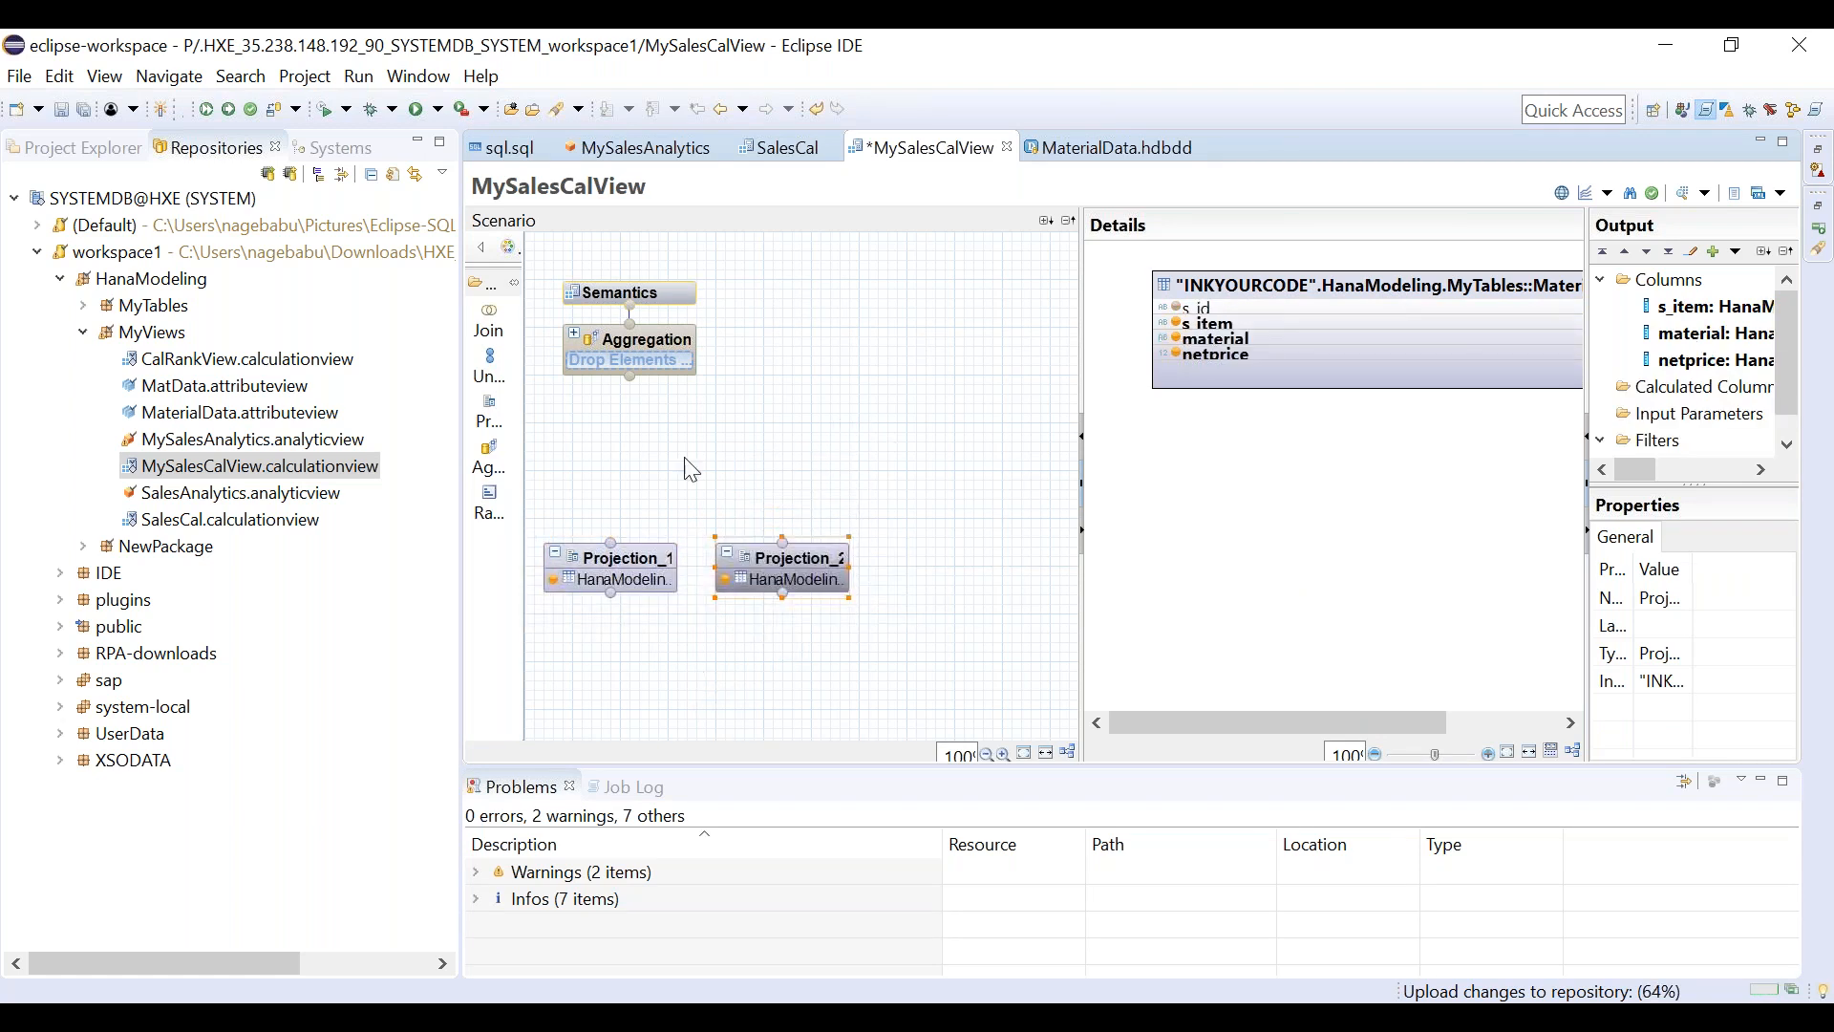
pyautogui.click(744, 441)
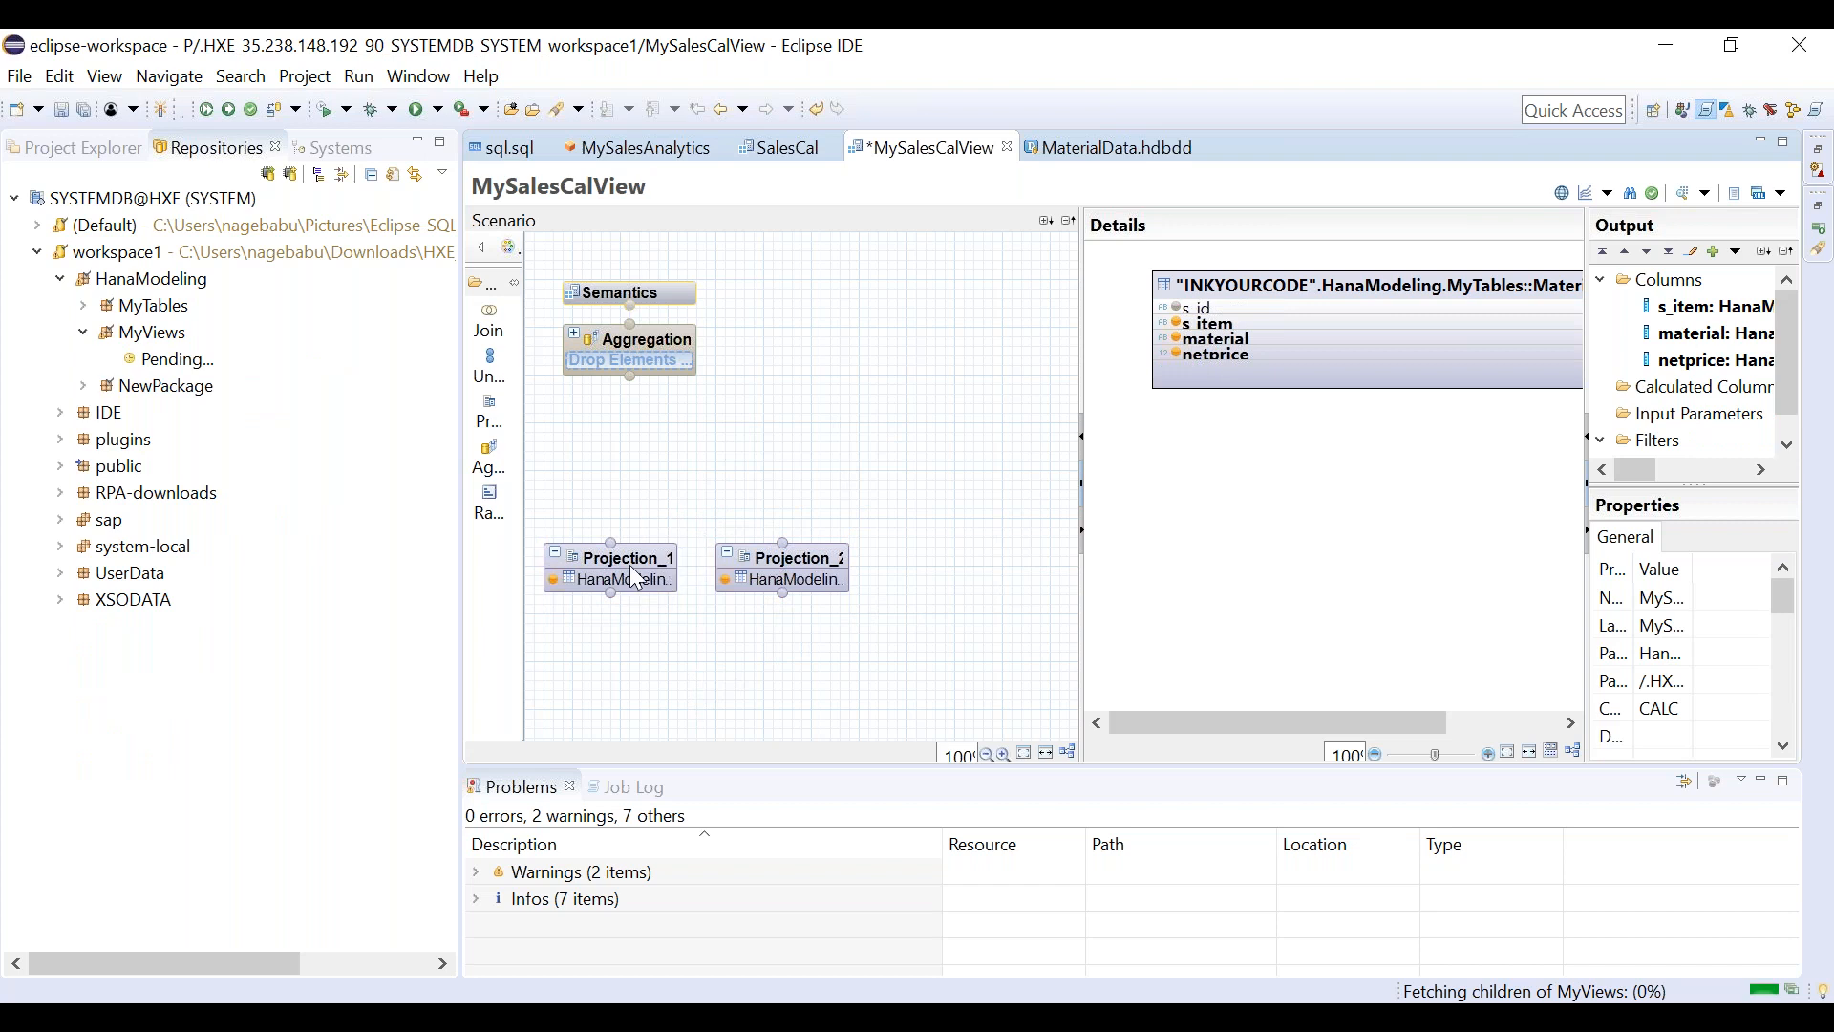
pyautogui.moveTo(613, 541)
pyautogui.mouseDown()
pyautogui.moveTo(778, 531)
pyautogui.moveTo(781, 551)
pyautogui.moveTo(747, 529)
pyautogui.moveTo(633, 546)
pyautogui.mouseUp()
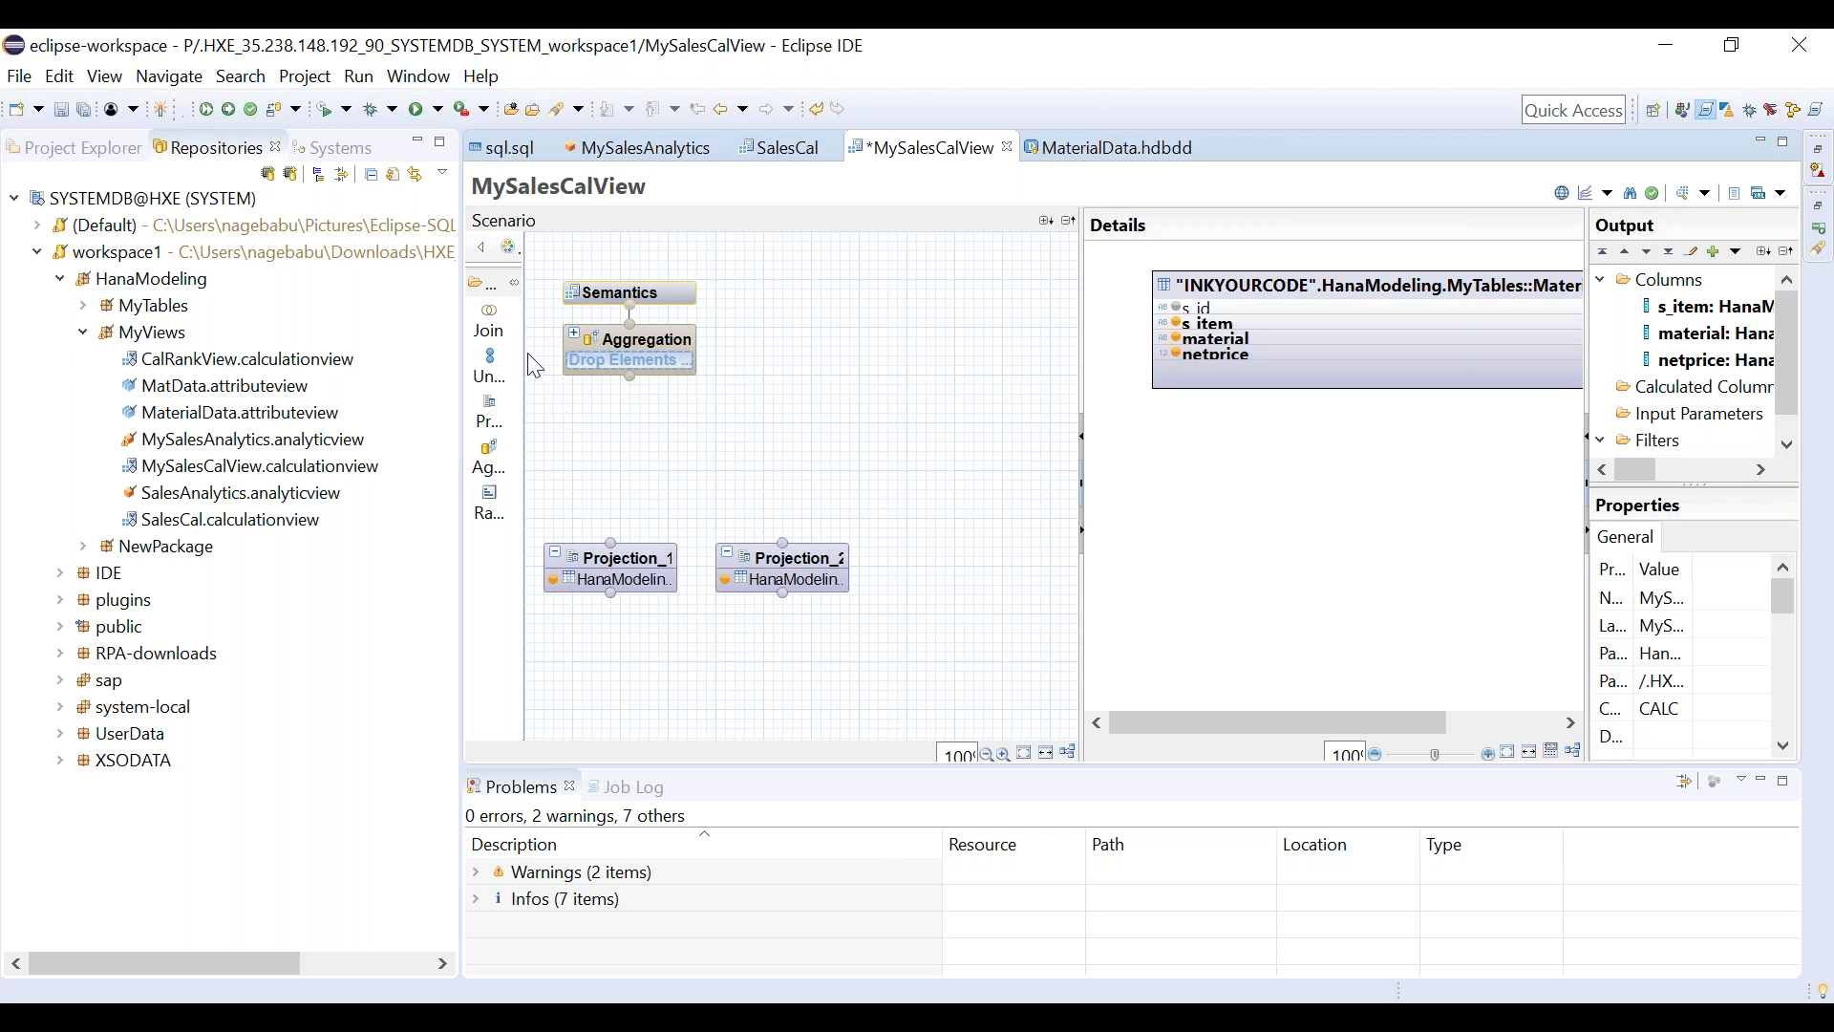
pyautogui.moveTo(495, 344); pyautogui.dragTo(701, 456)
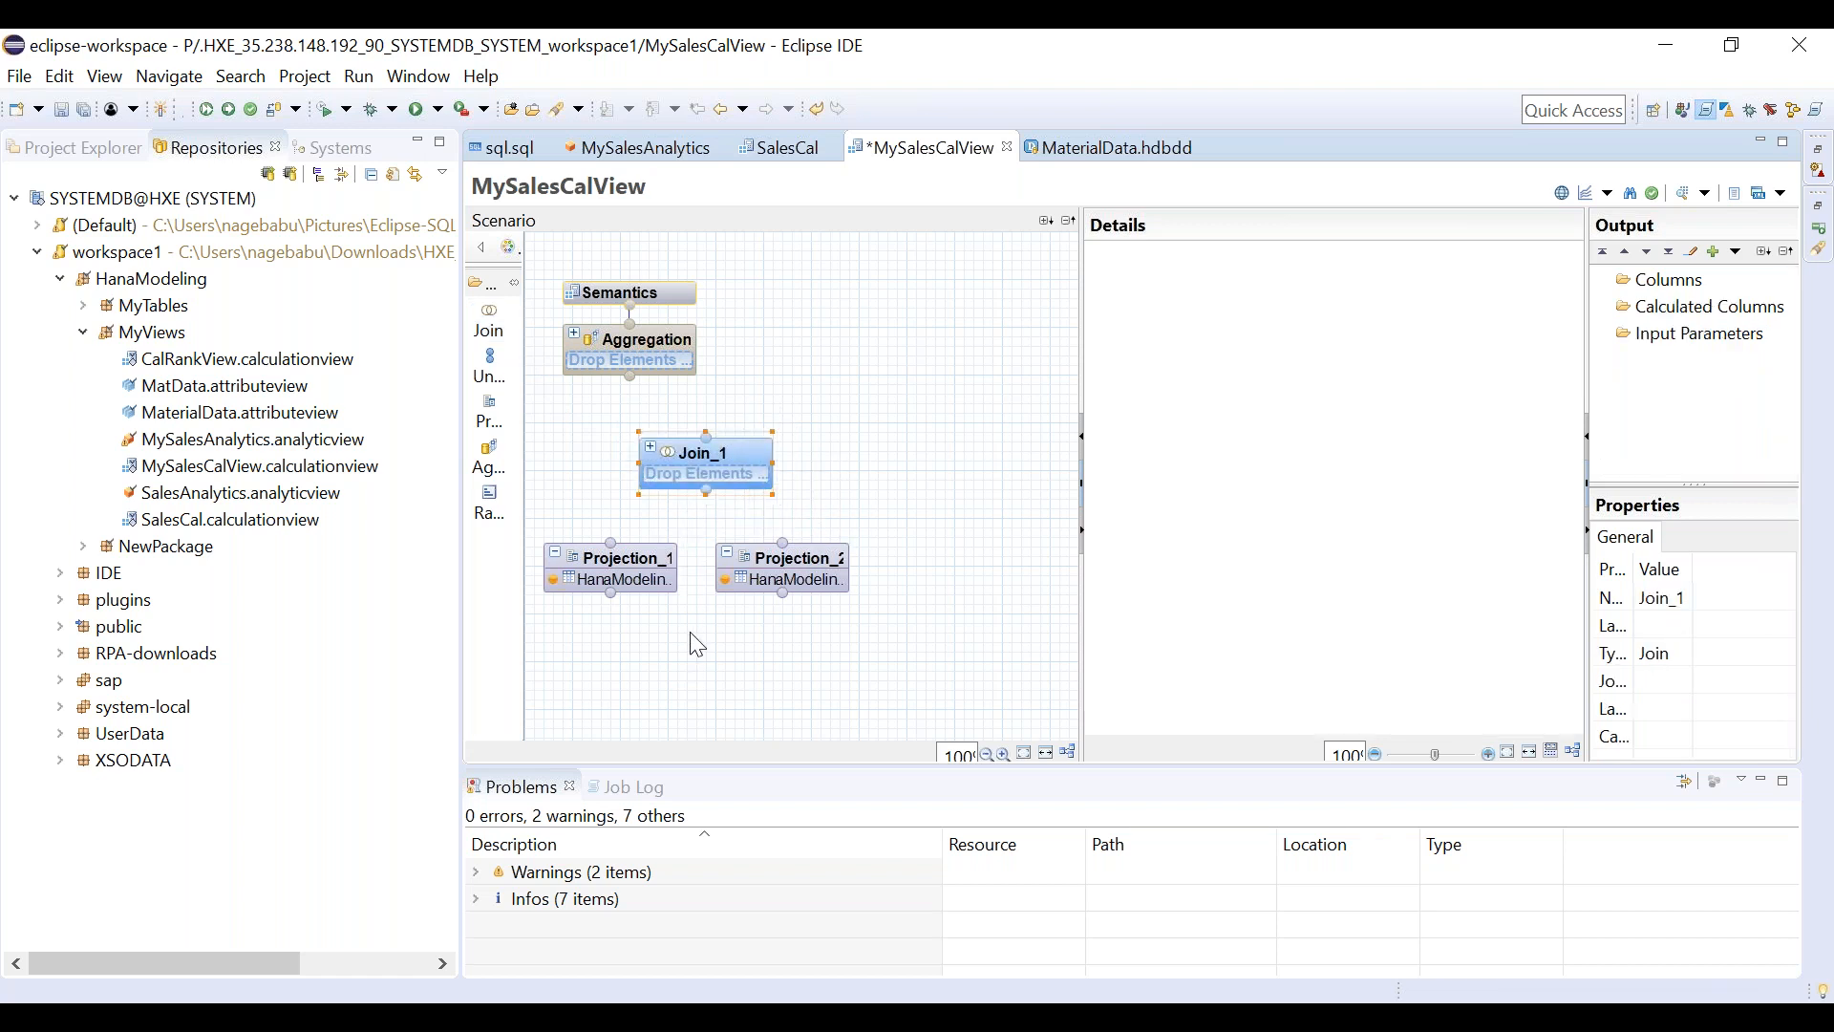
# Connect the outputs of Projection_1 and Projection_2 to Join_1 as its two inputs.
pyautogui.moveTo(611, 547)
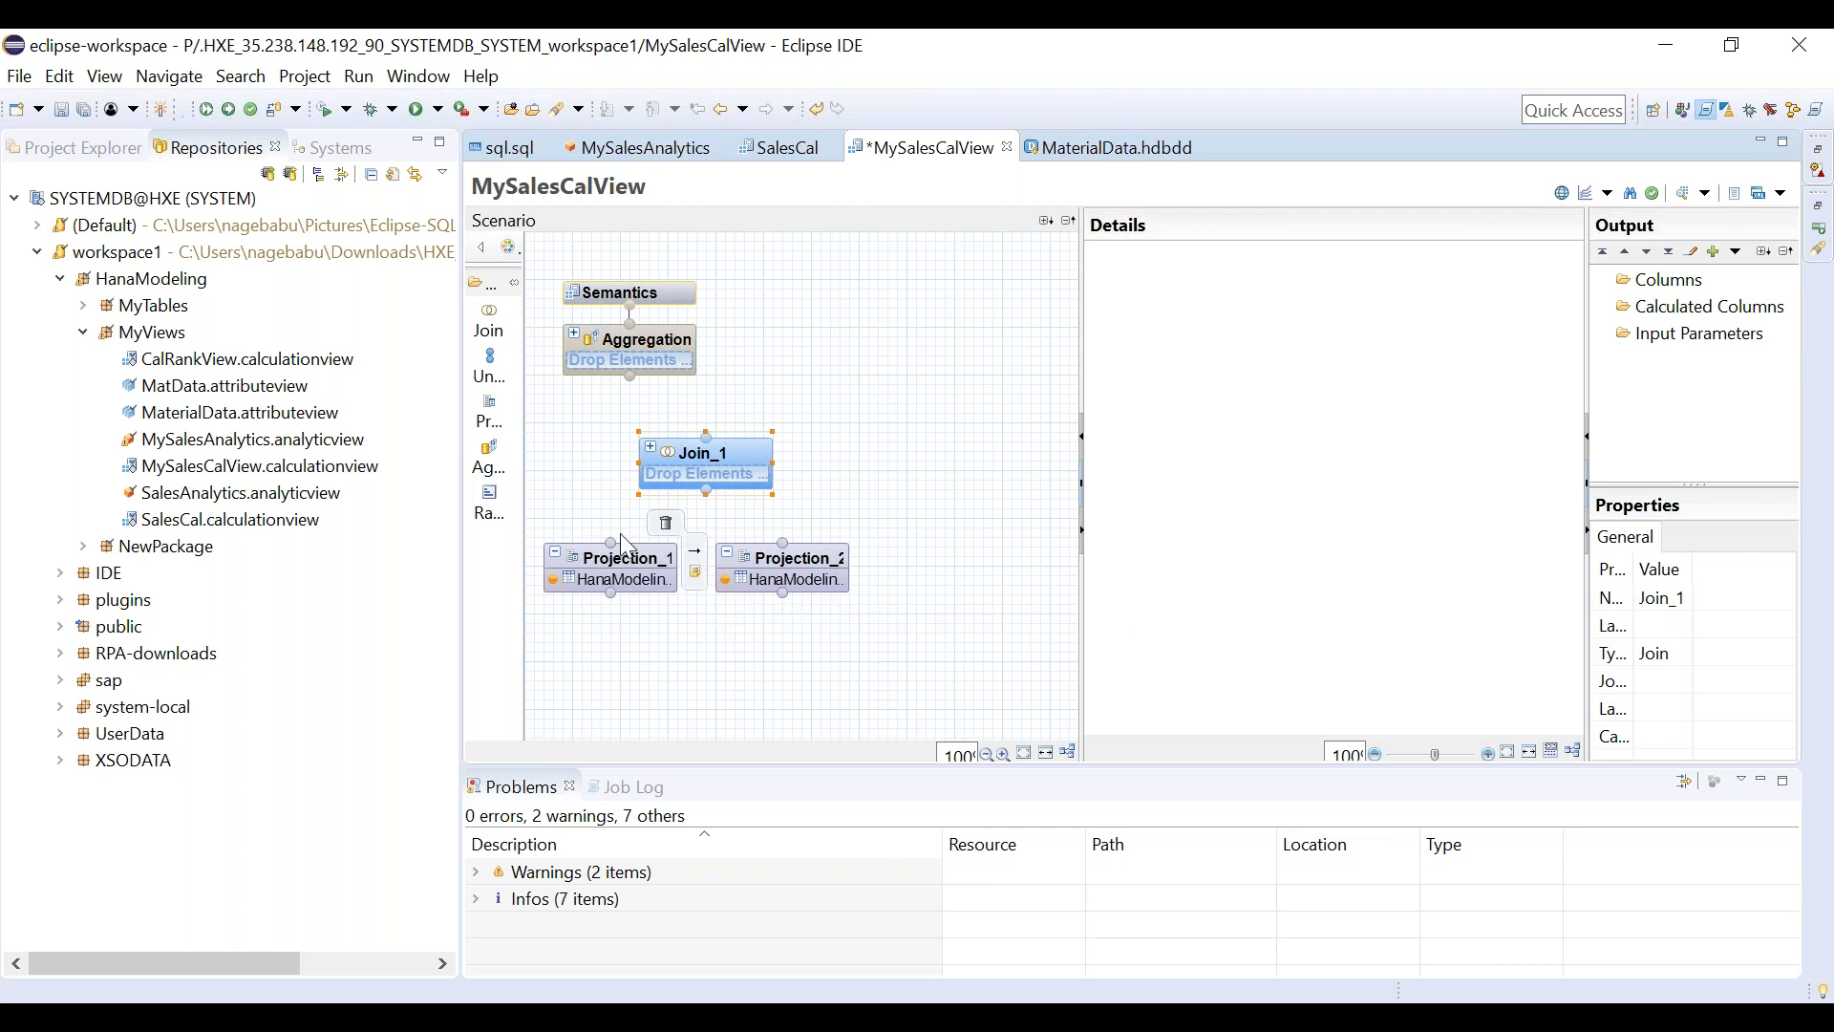
pyautogui.moveTo(616, 546); pyautogui.dragTo(703, 504)
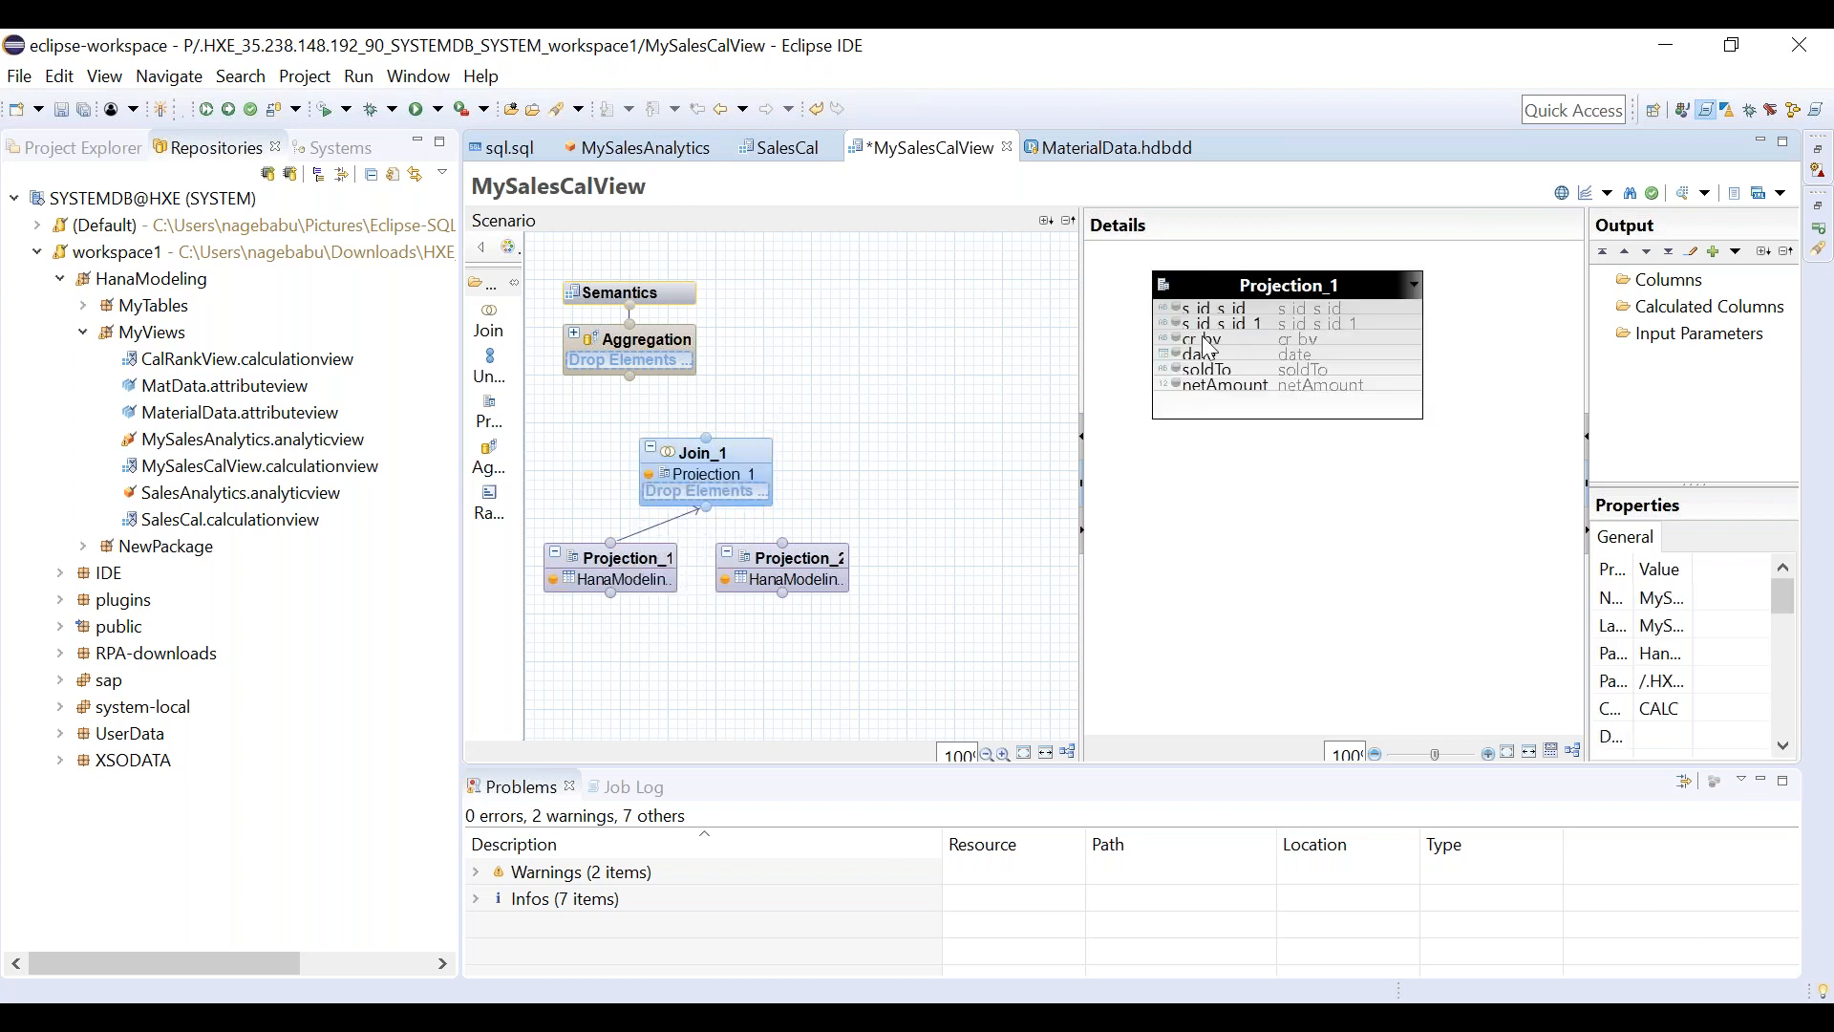
pyautogui.click(790, 552)
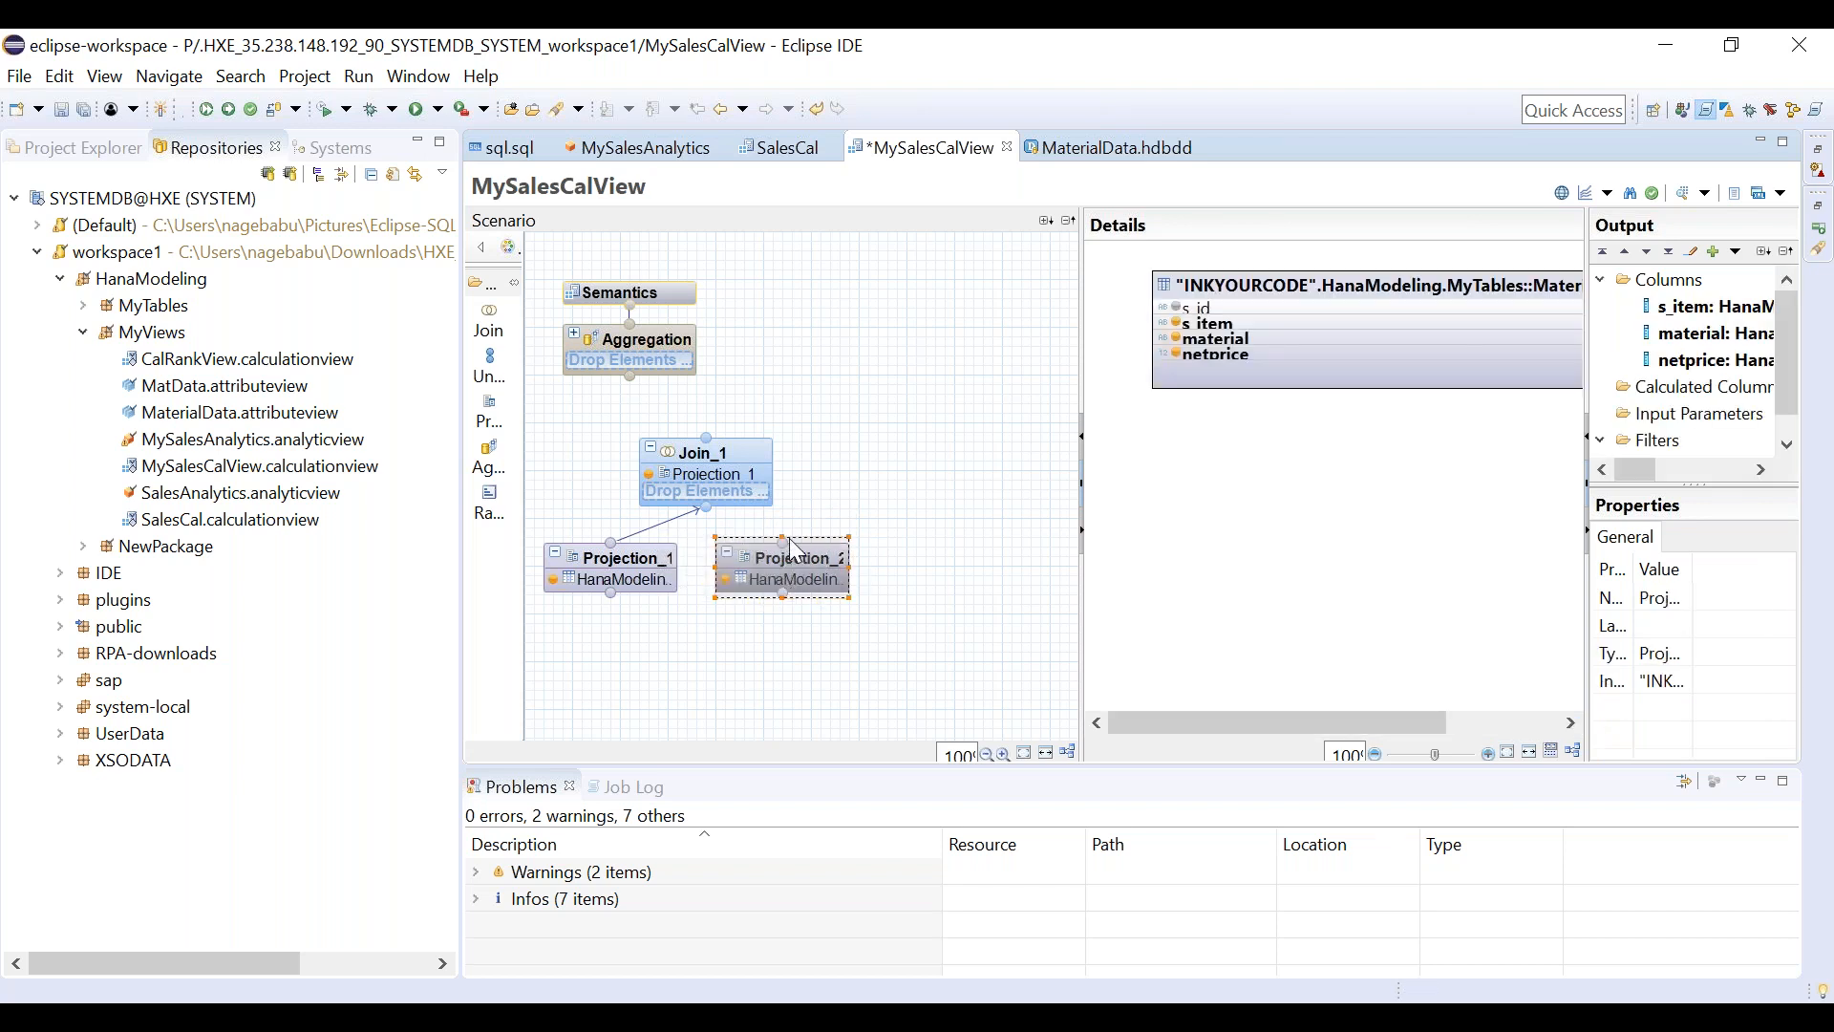
pyautogui.moveTo(792, 541); pyautogui.dragTo(709, 499)
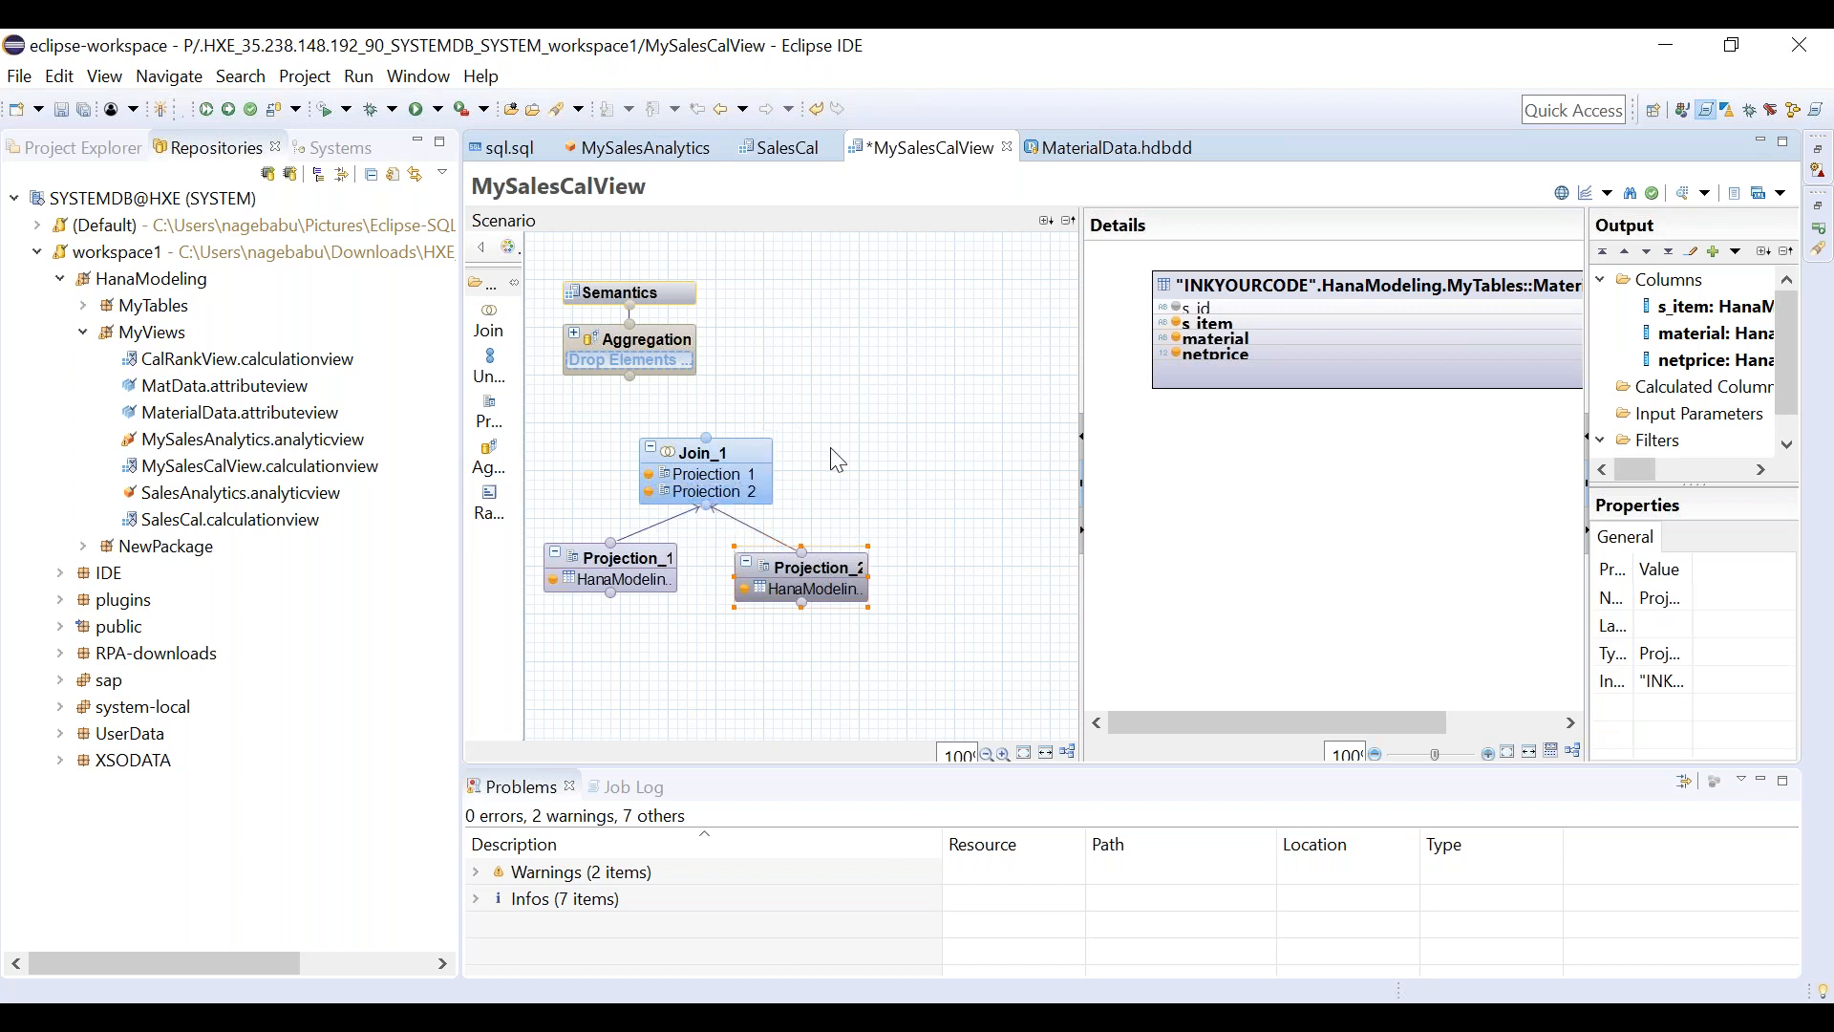
# Add all Projection_1 columns to the output of Join_1, then remove the duplicate s_id_s_id_1 column from that output.
pyautogui.click(736, 441)
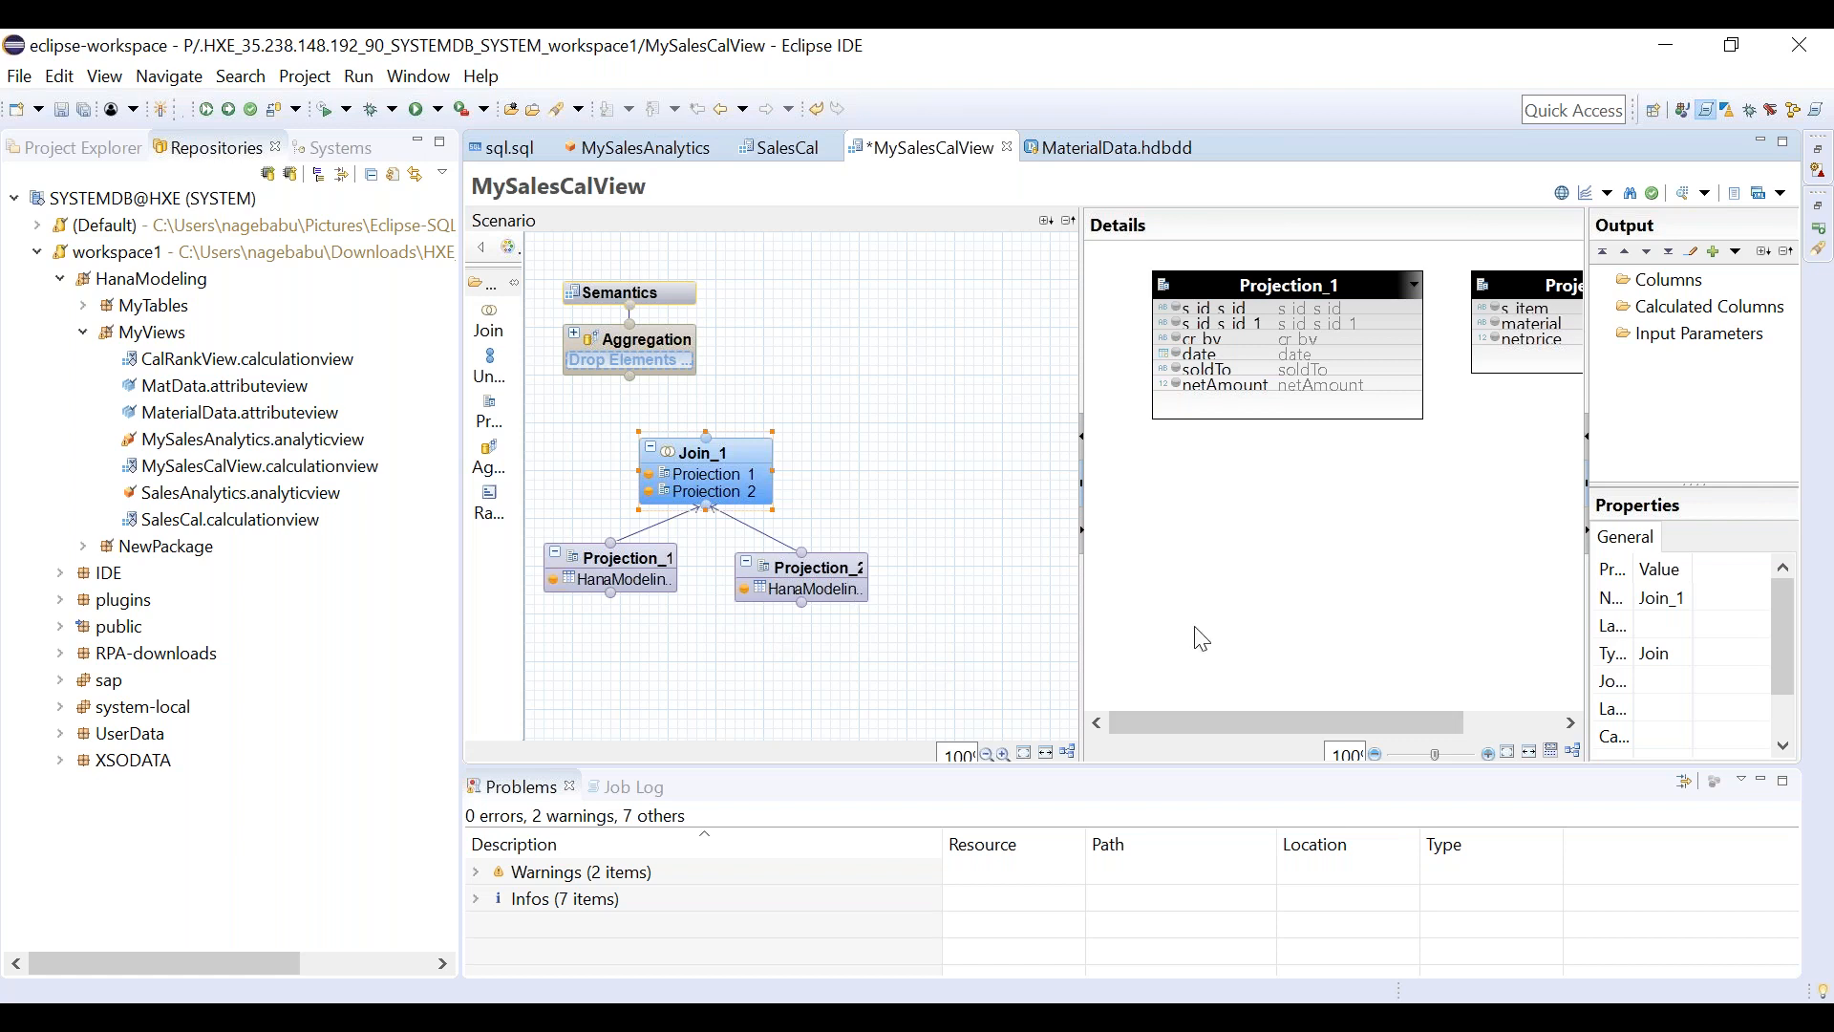
pyautogui.click(1237, 418)
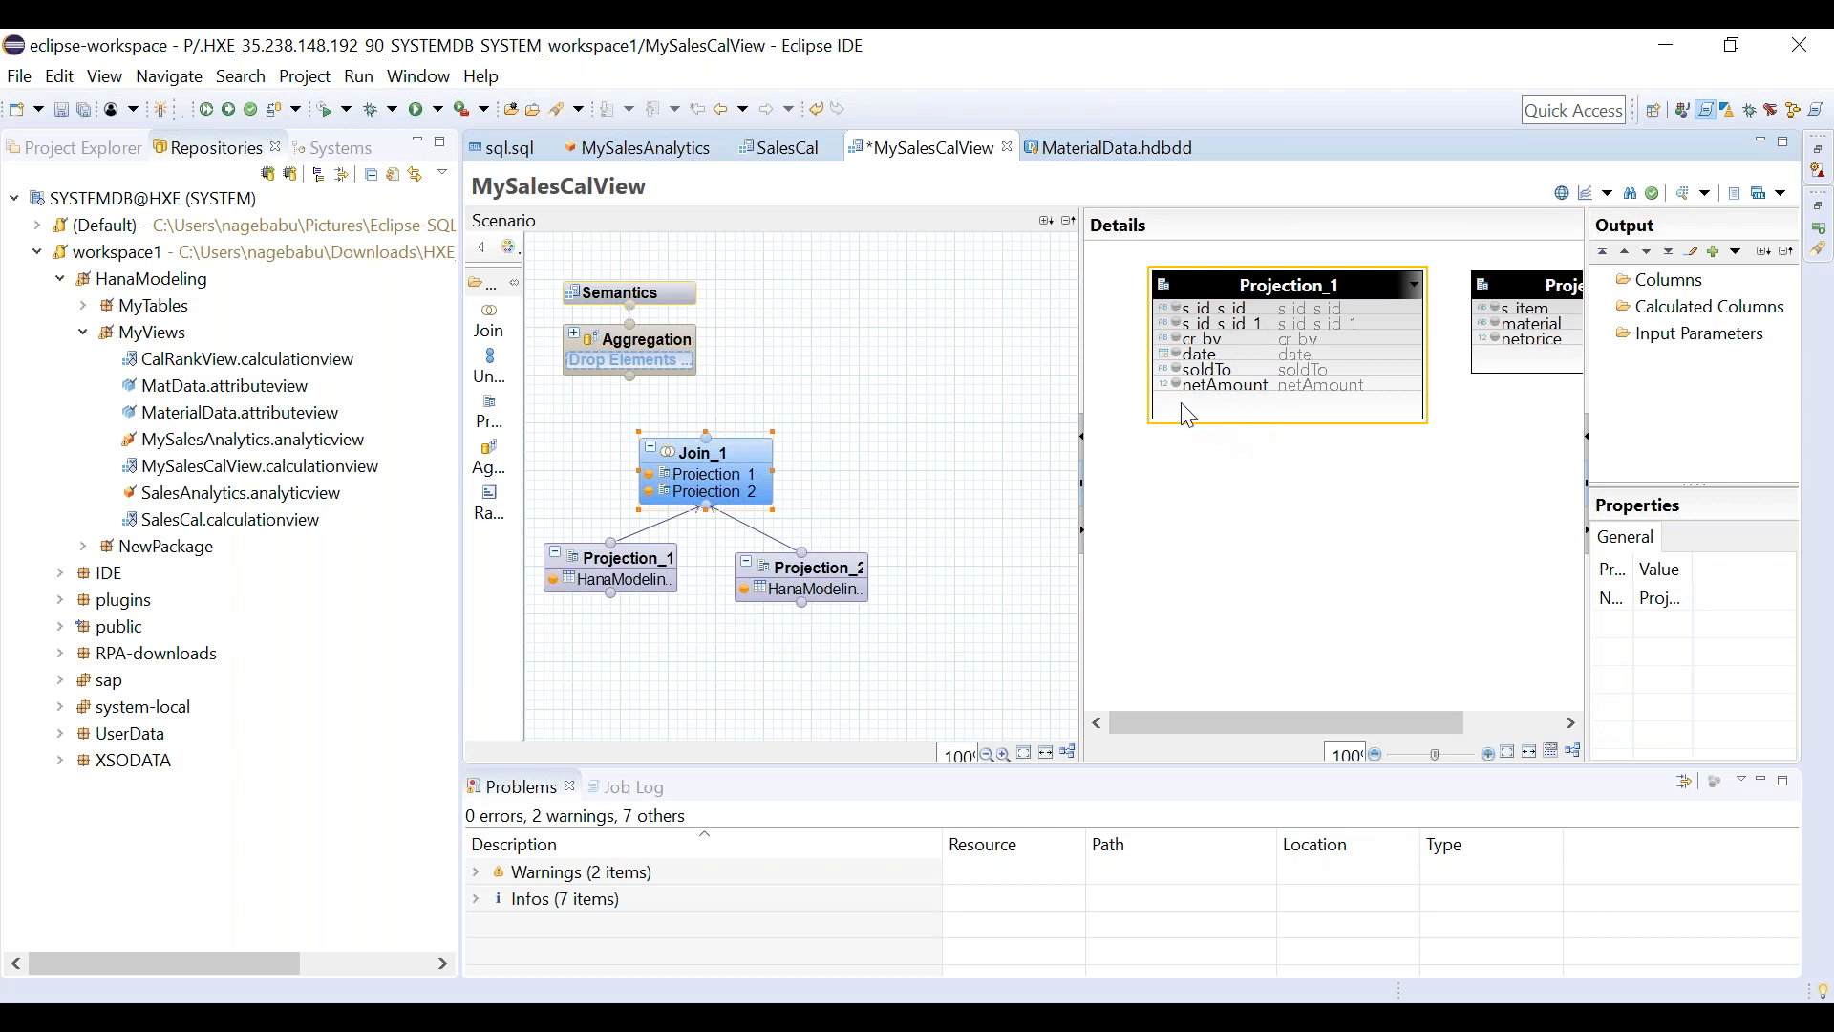
pyautogui.rightClick(1187, 415)
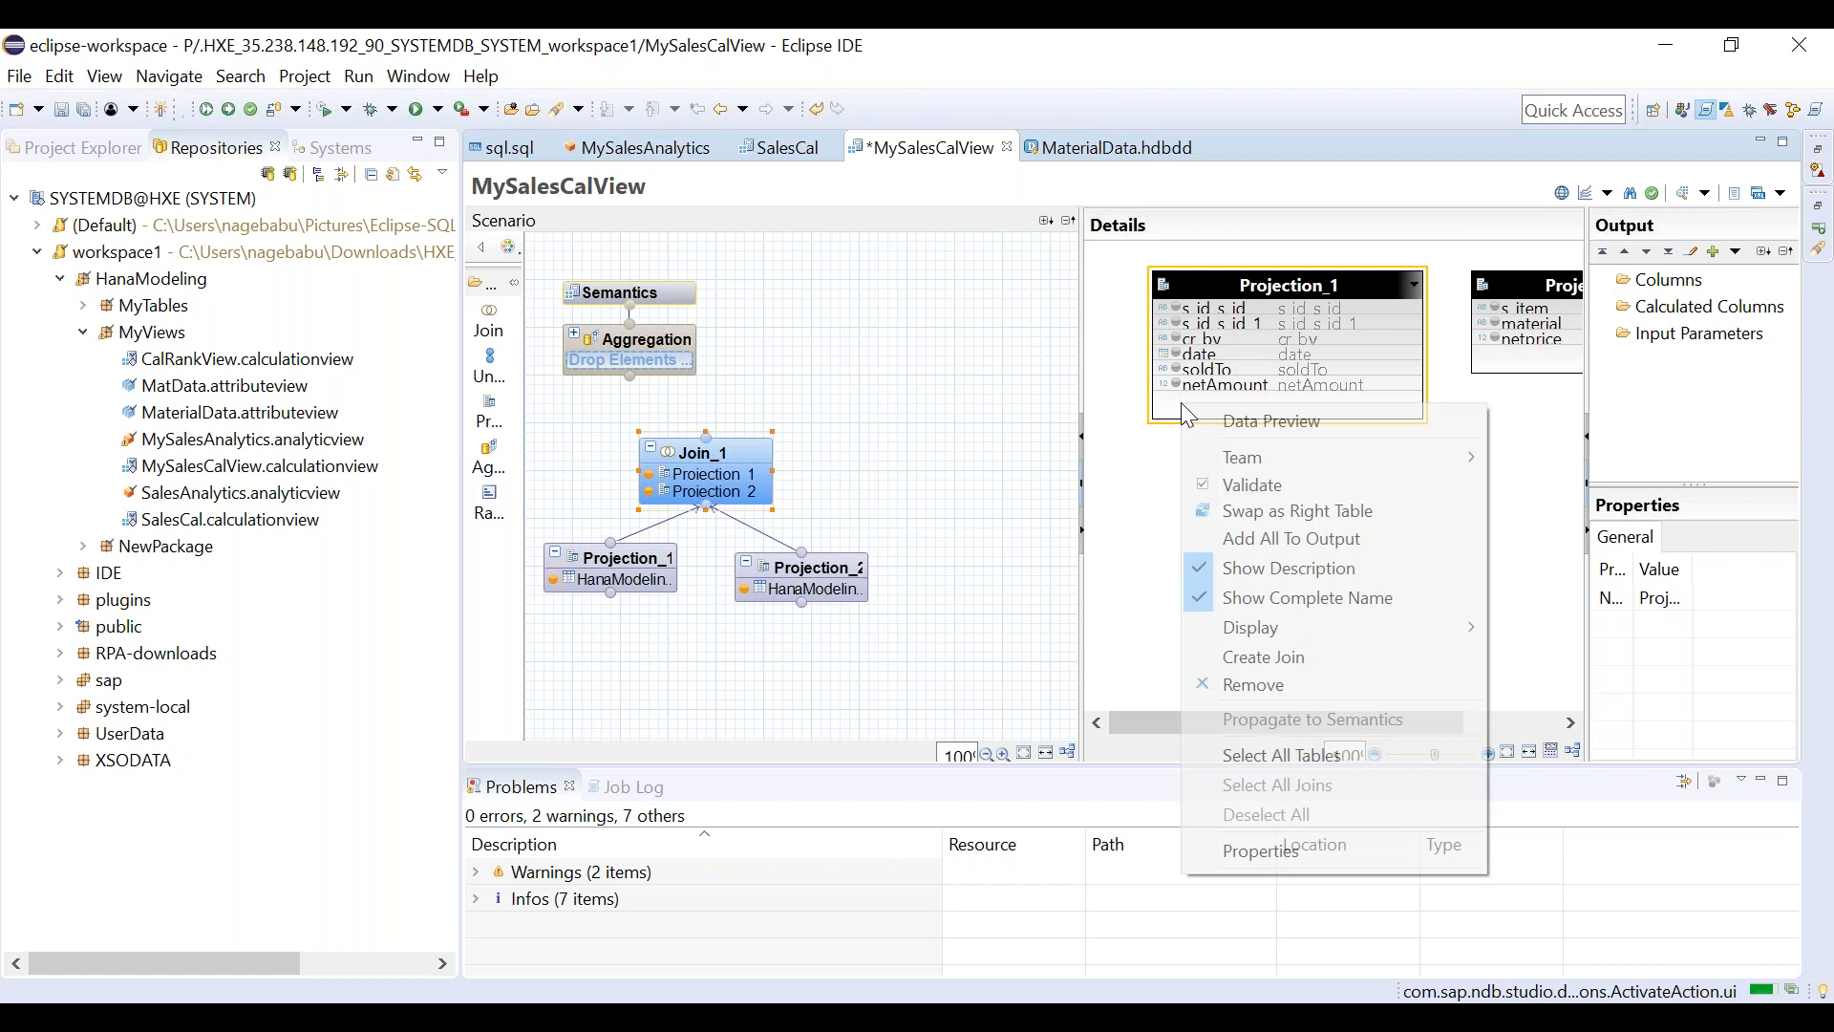
pyautogui.click(1293, 539)
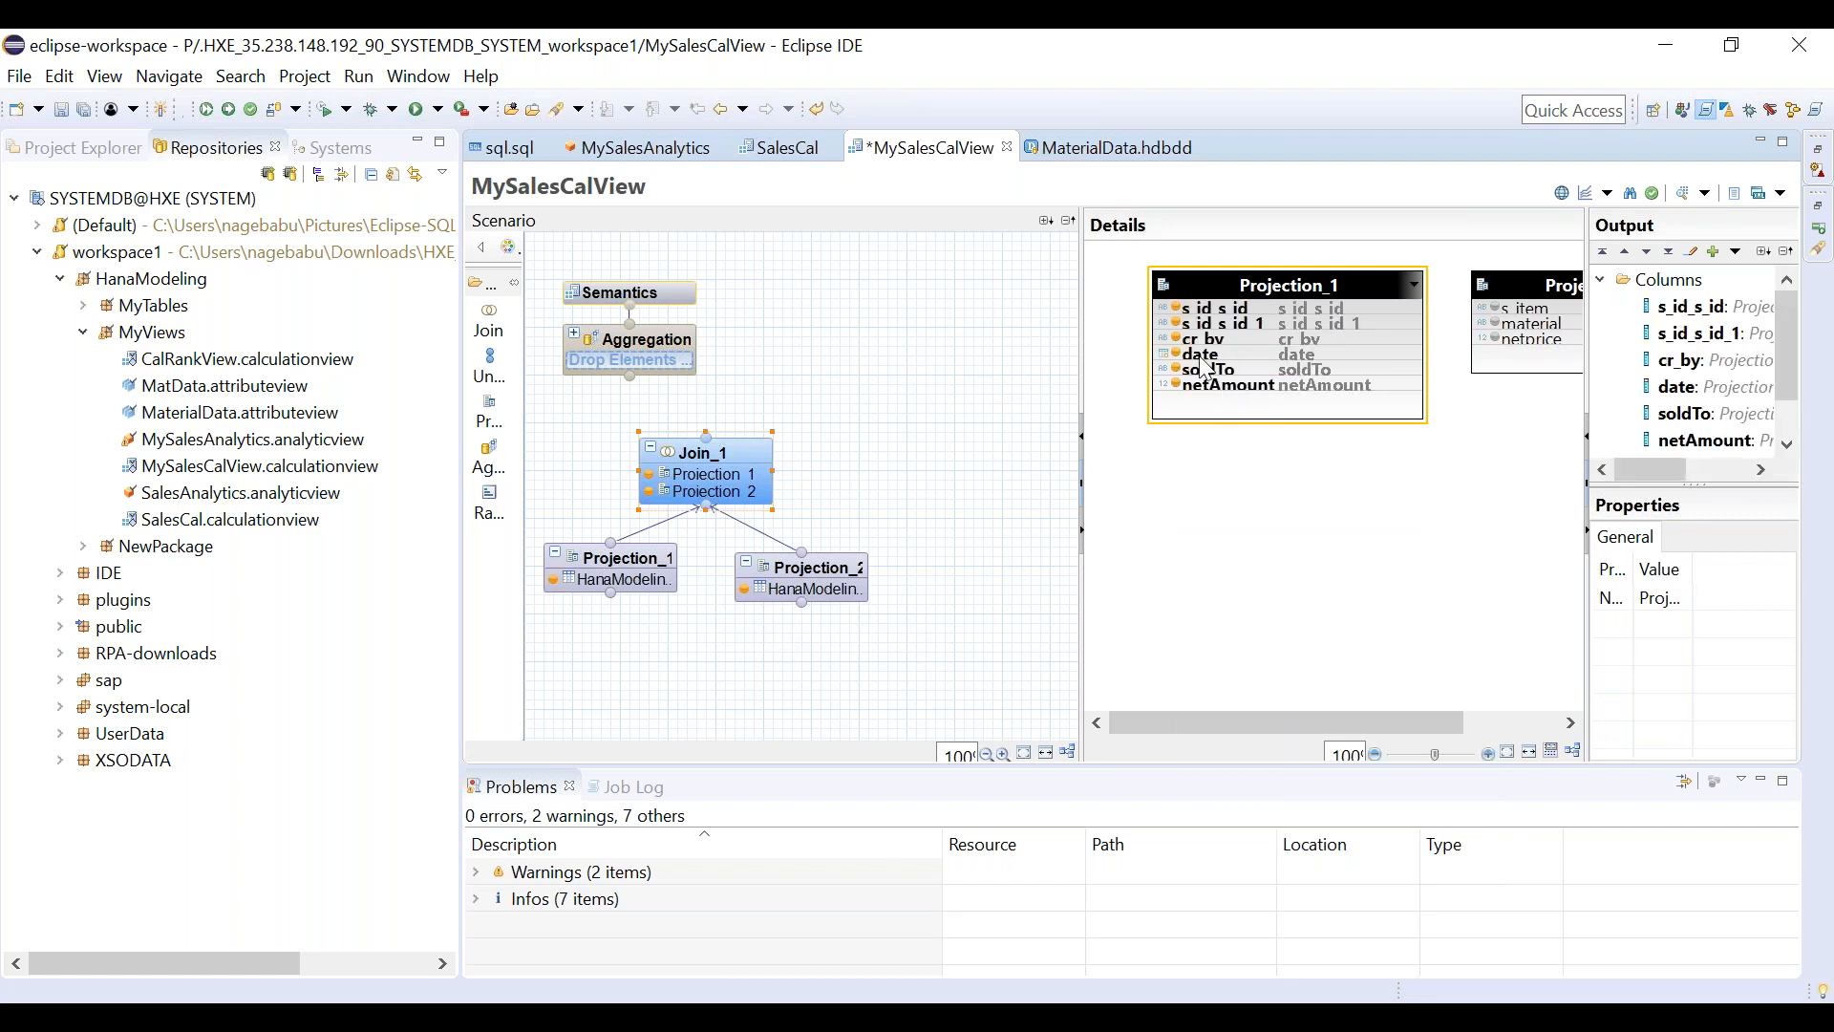
pyautogui.click(1182, 325)
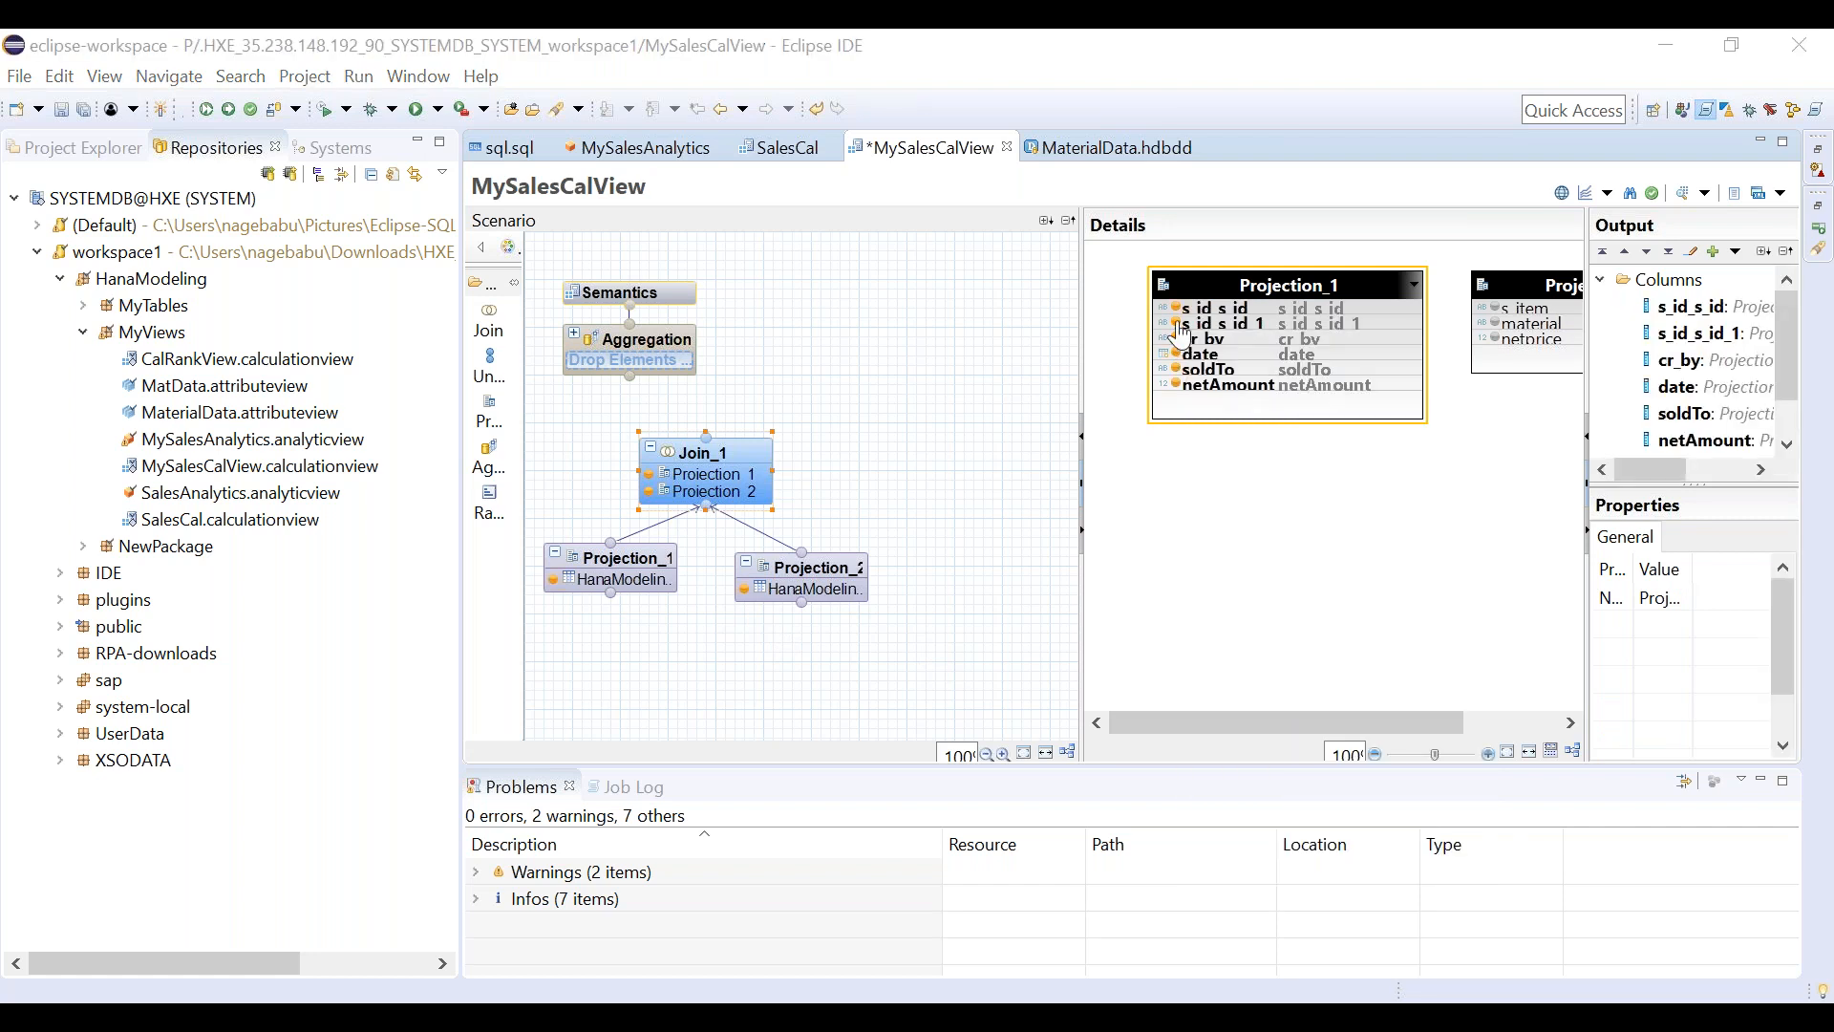
pyautogui.press('Delete')
pyautogui.click(978, 553)
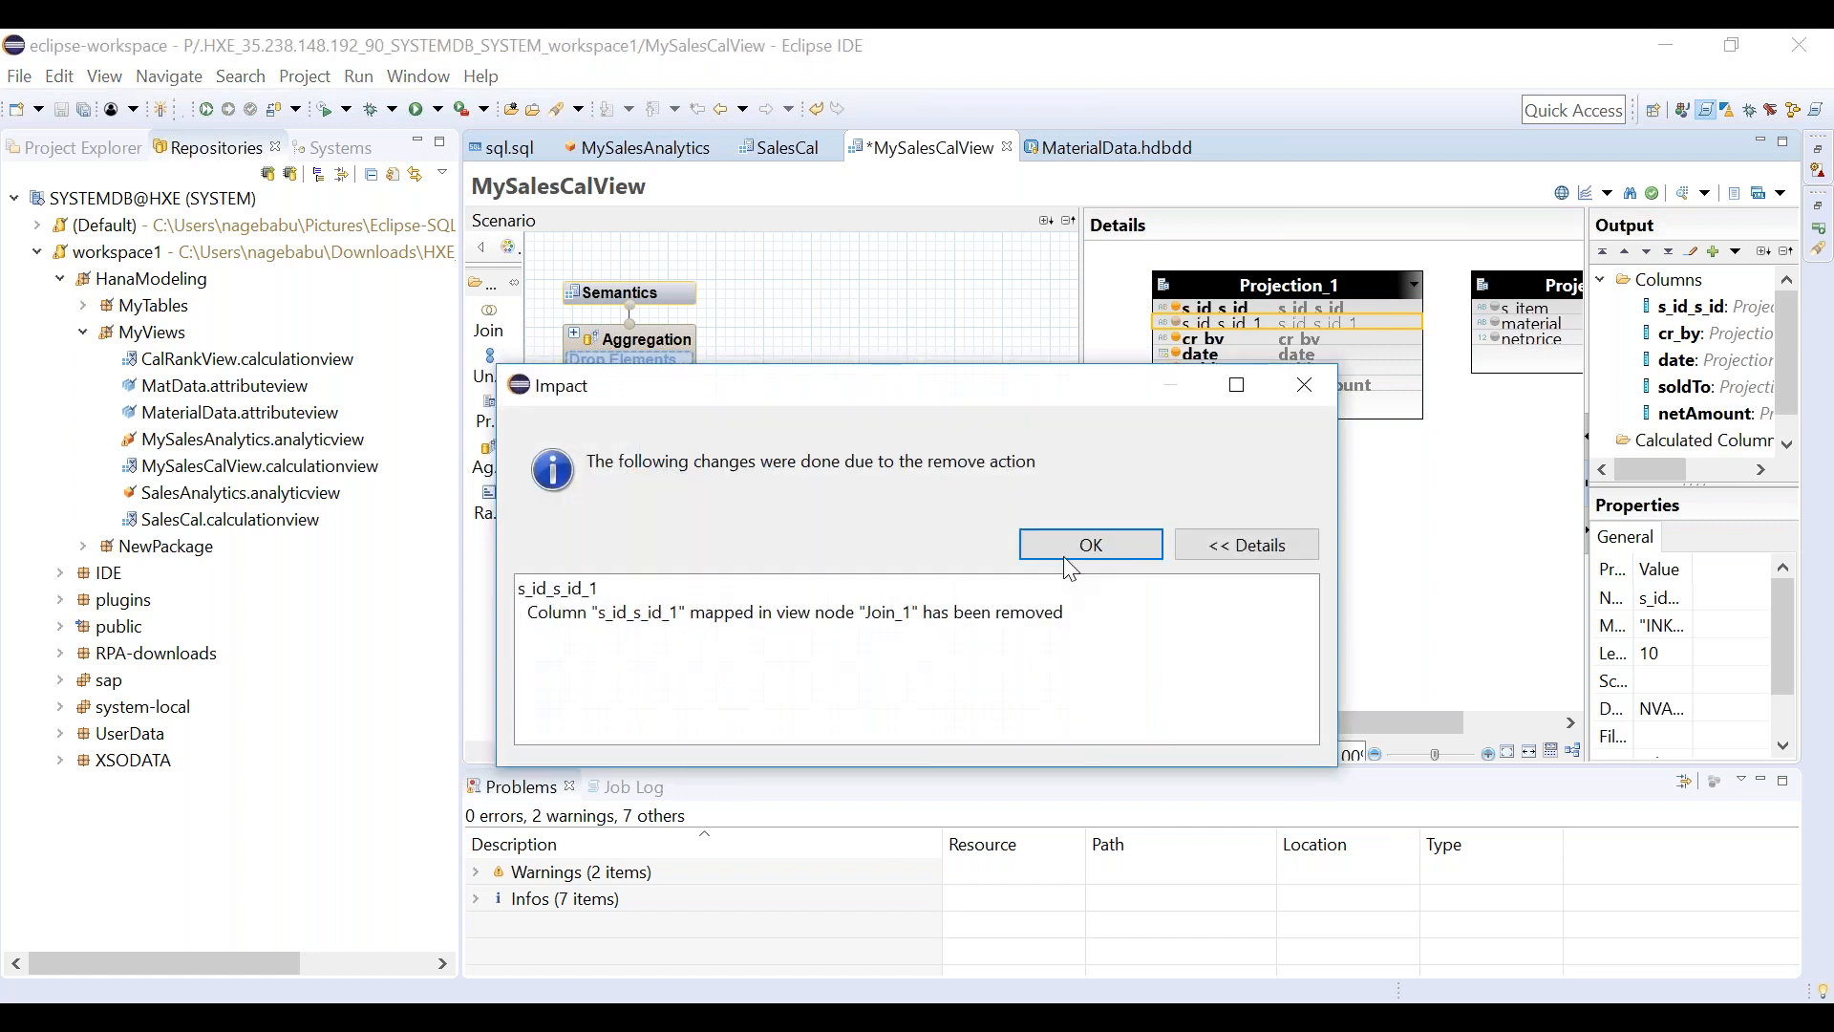
pyautogui.click(1063, 539)
# Add all Projection_2 columns to the output of Join_1.
pyautogui.moveTo(1267, 731); pyautogui.dragTo(1363, 728)
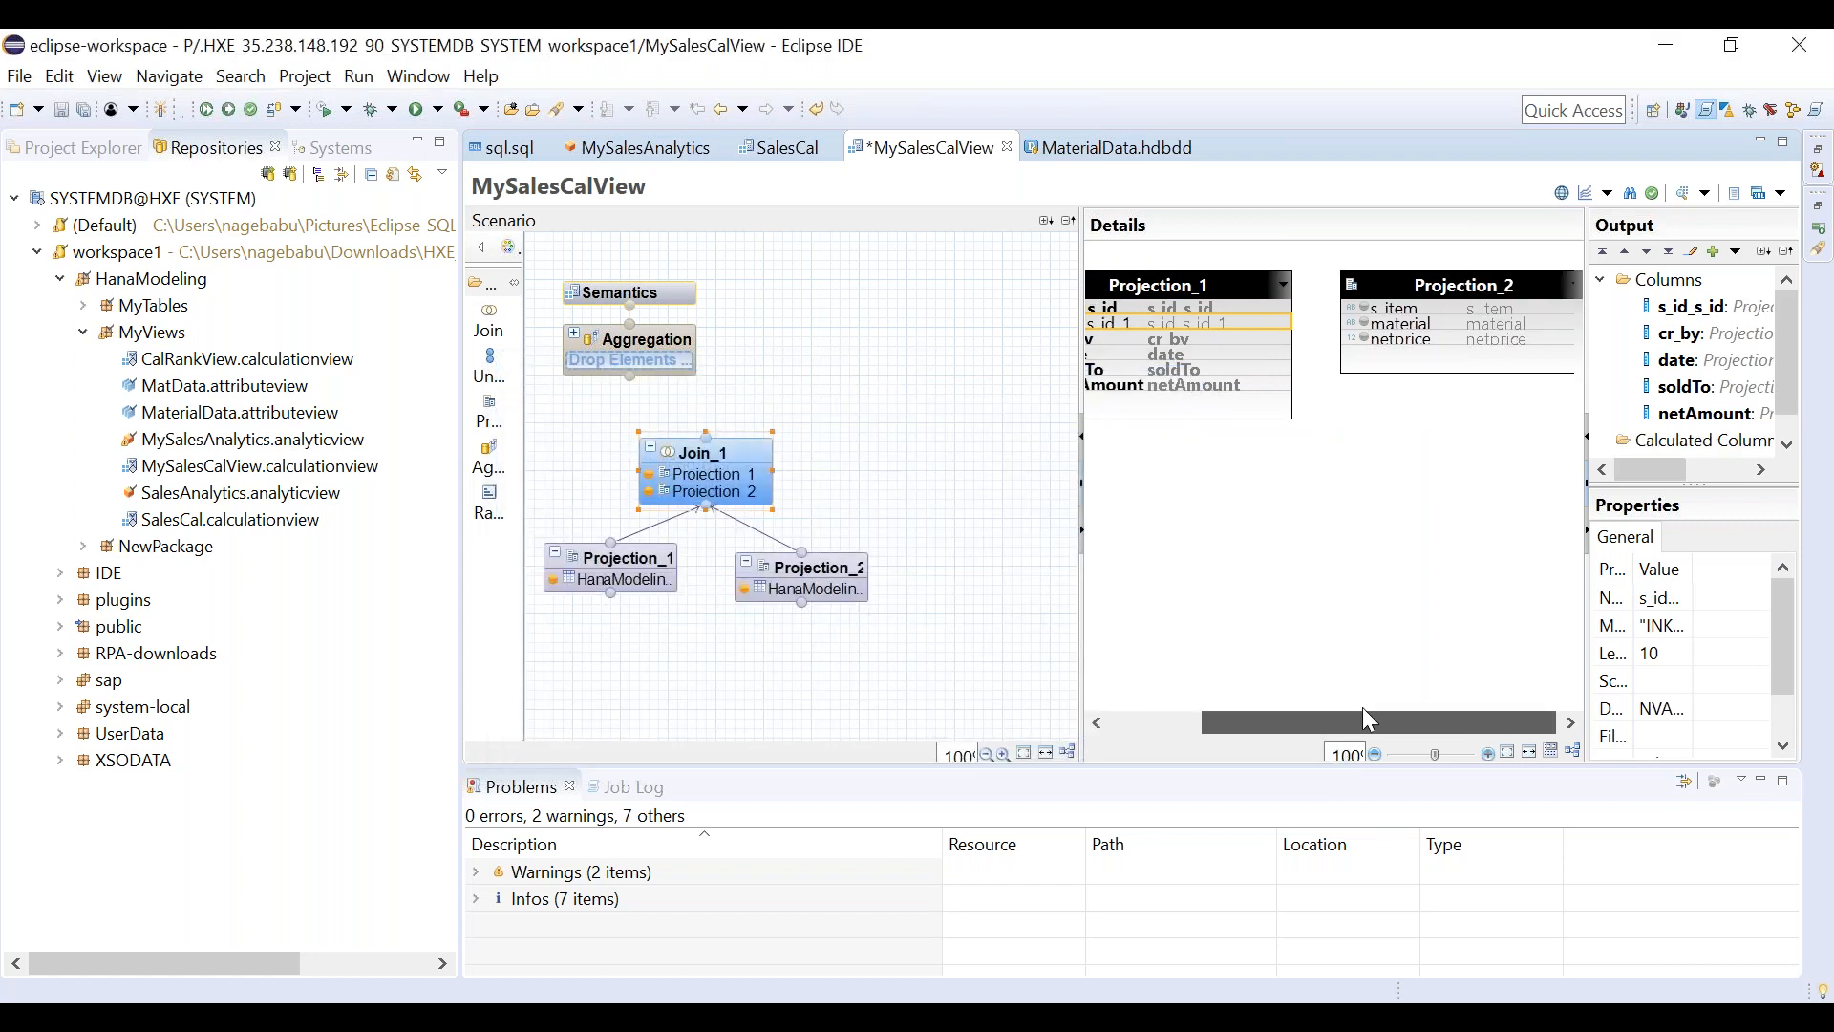
pyautogui.click(1438, 370)
pyautogui.rightClick(1436, 363)
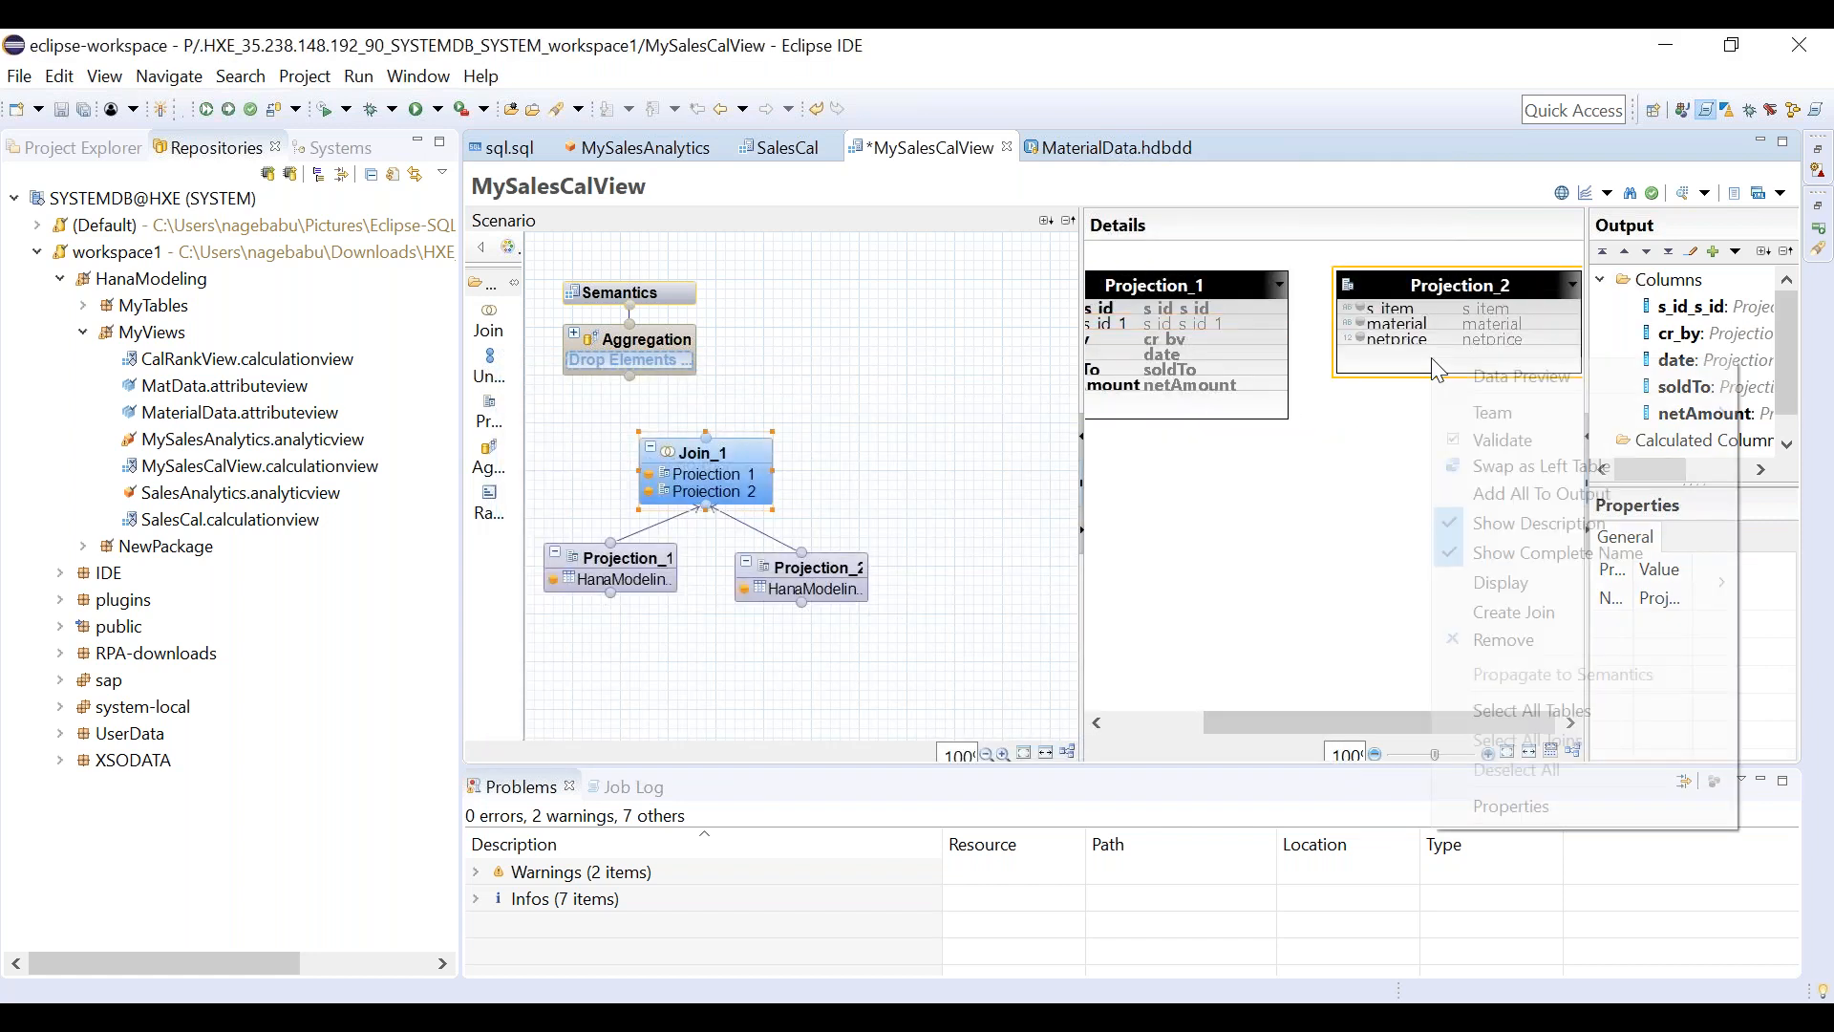
pyautogui.click(1477, 491)
pyautogui.moveTo(1326, 723); pyautogui.dragTo(1267, 715)
# Add the s_id column of the SalesItems table to the output of Projection_2.
pyautogui.moveTo(826, 615)
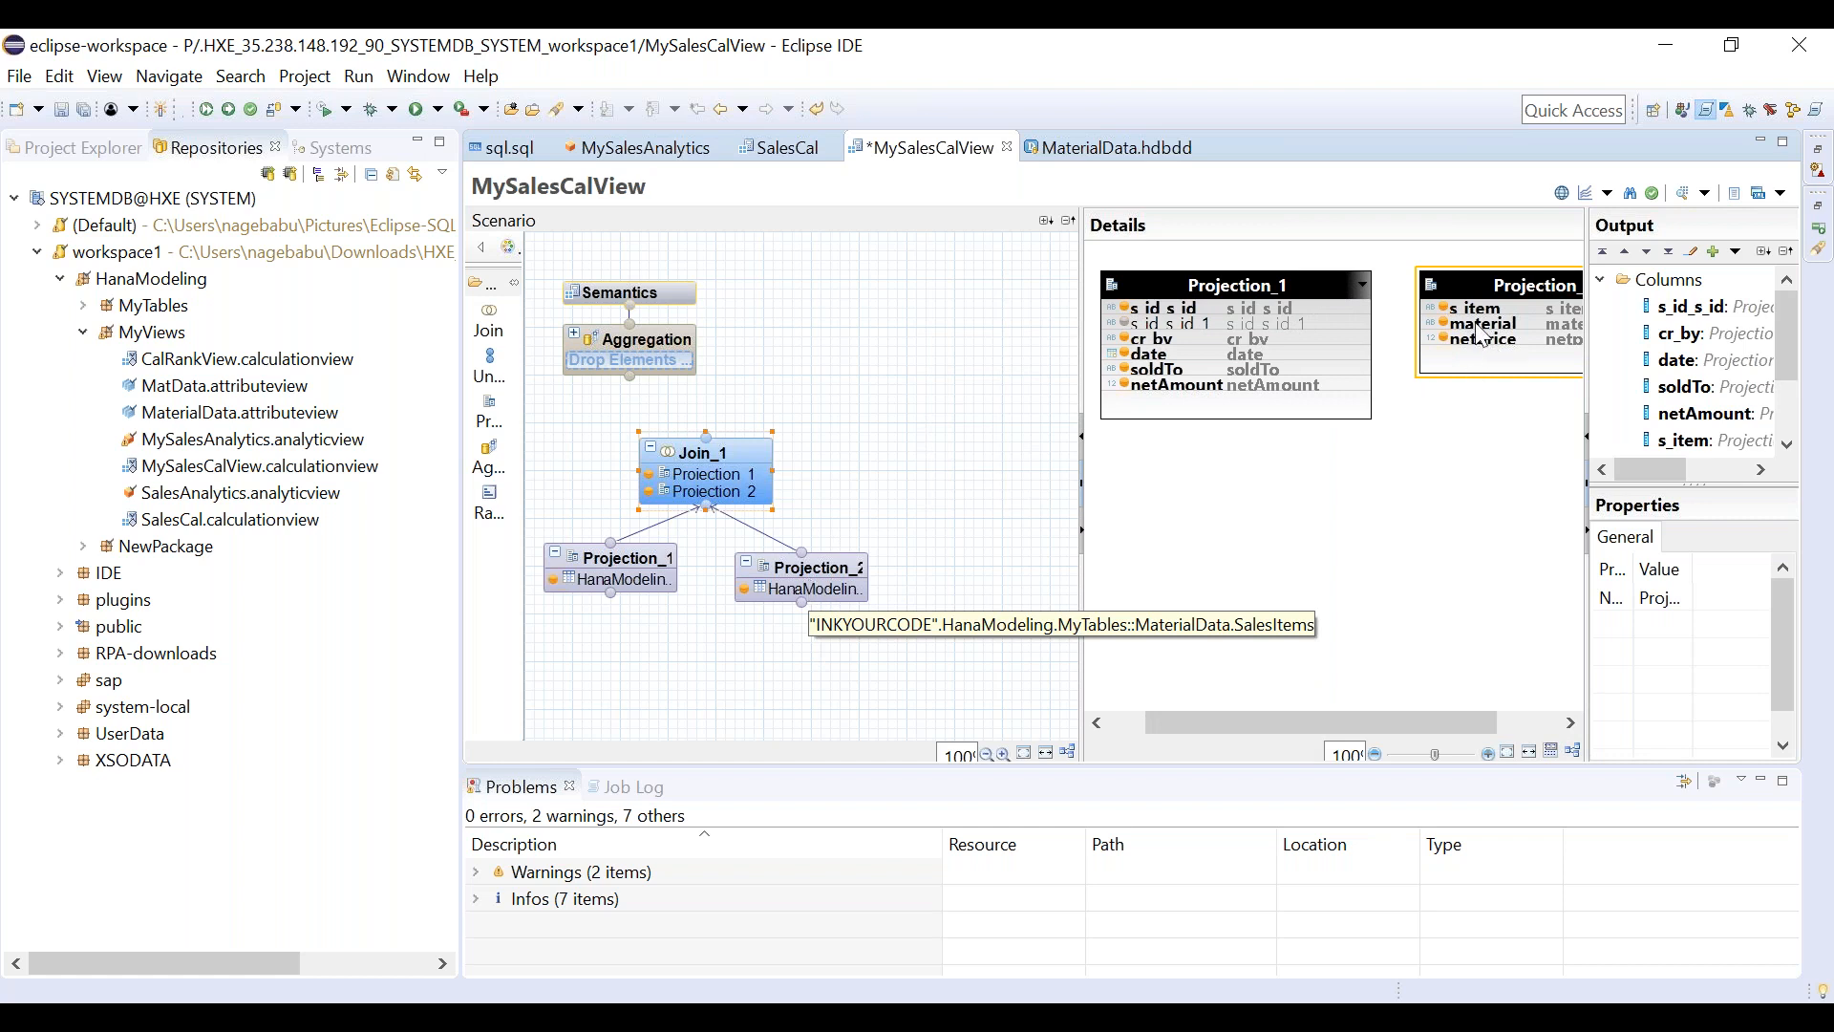
pyautogui.click(833, 573)
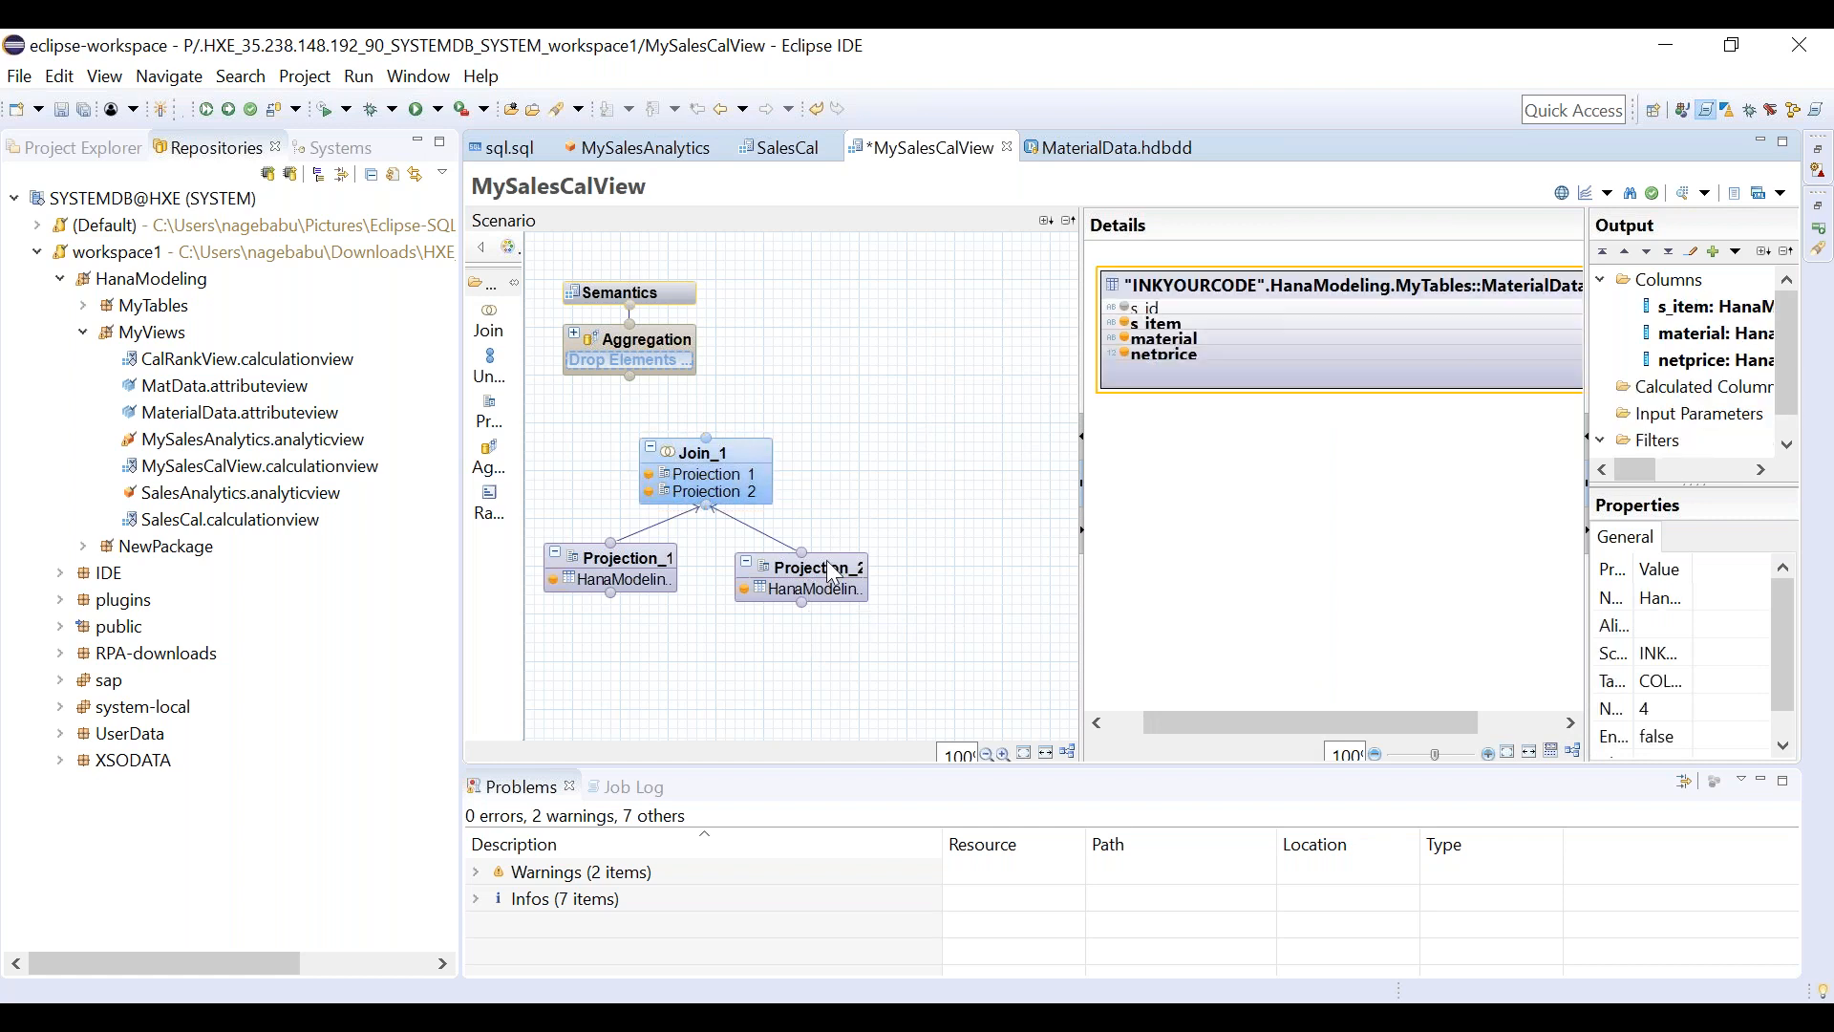
pyautogui.click(1126, 309)
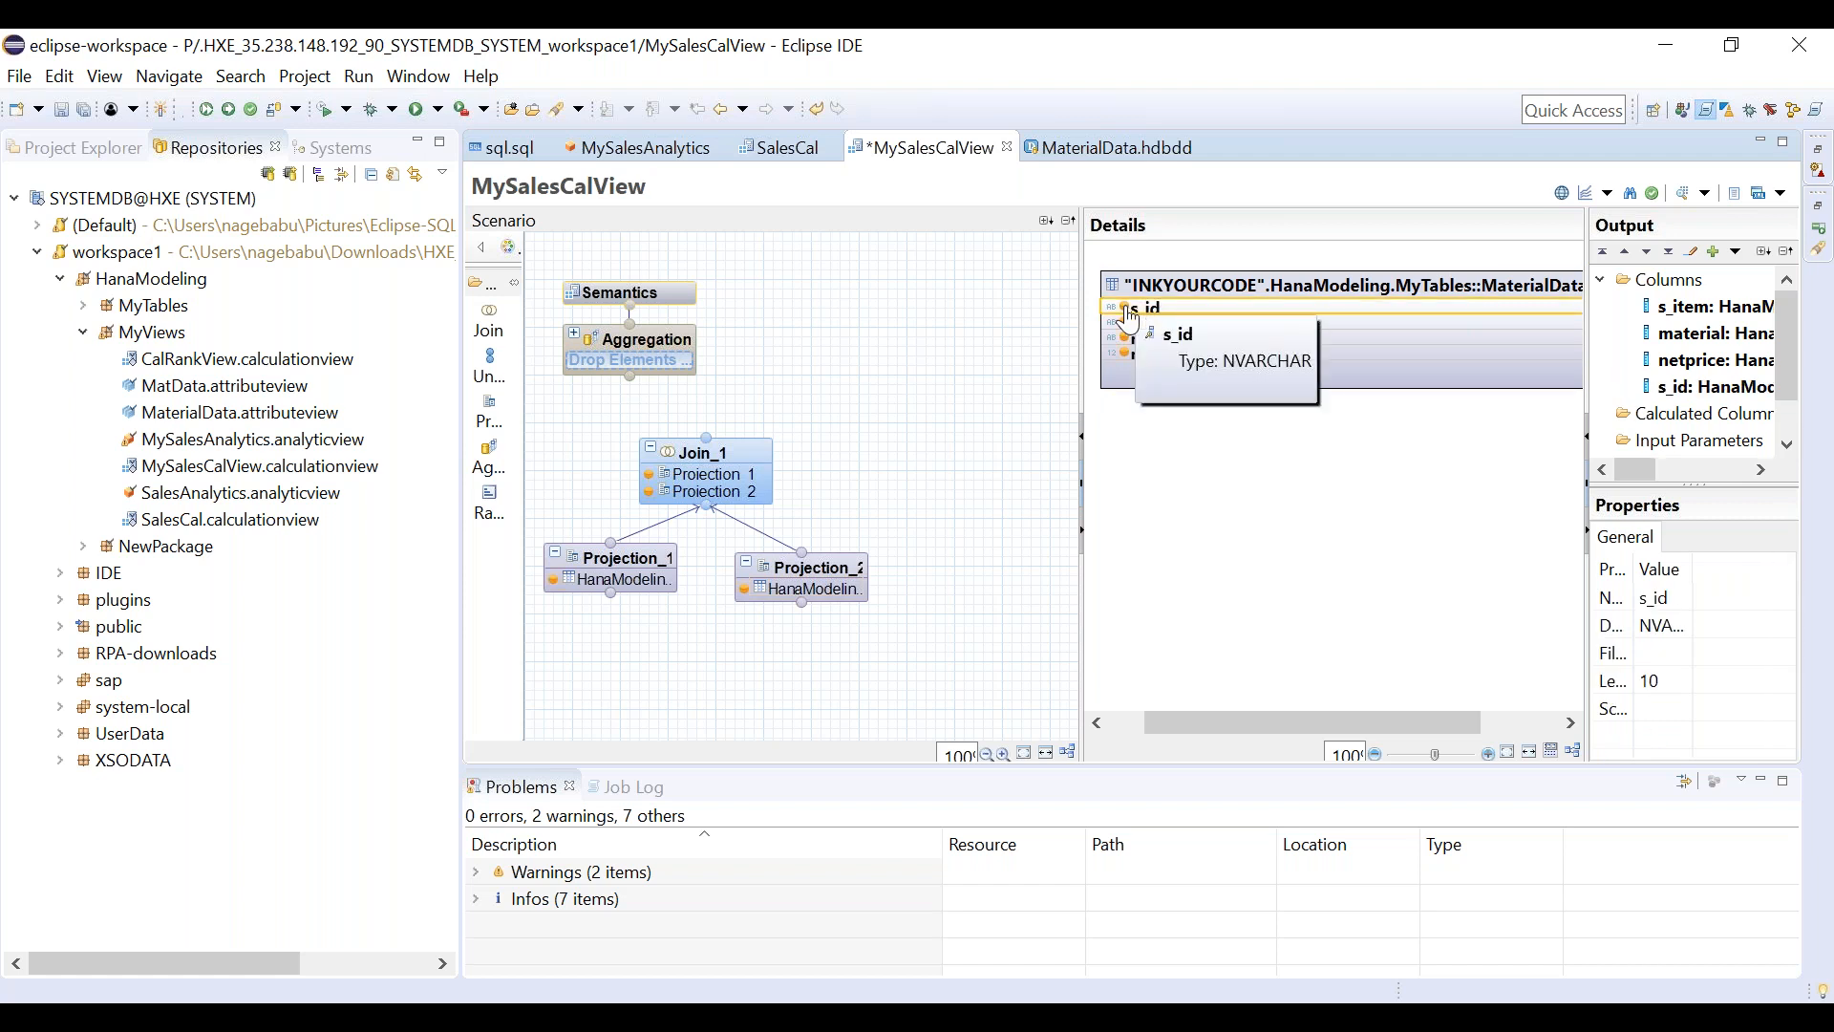
# In Join_1, join s_id_s_id of Projection_1 to s_id of Projection_2 and accept the join definition with type Inner.
pyautogui.click(759, 477)
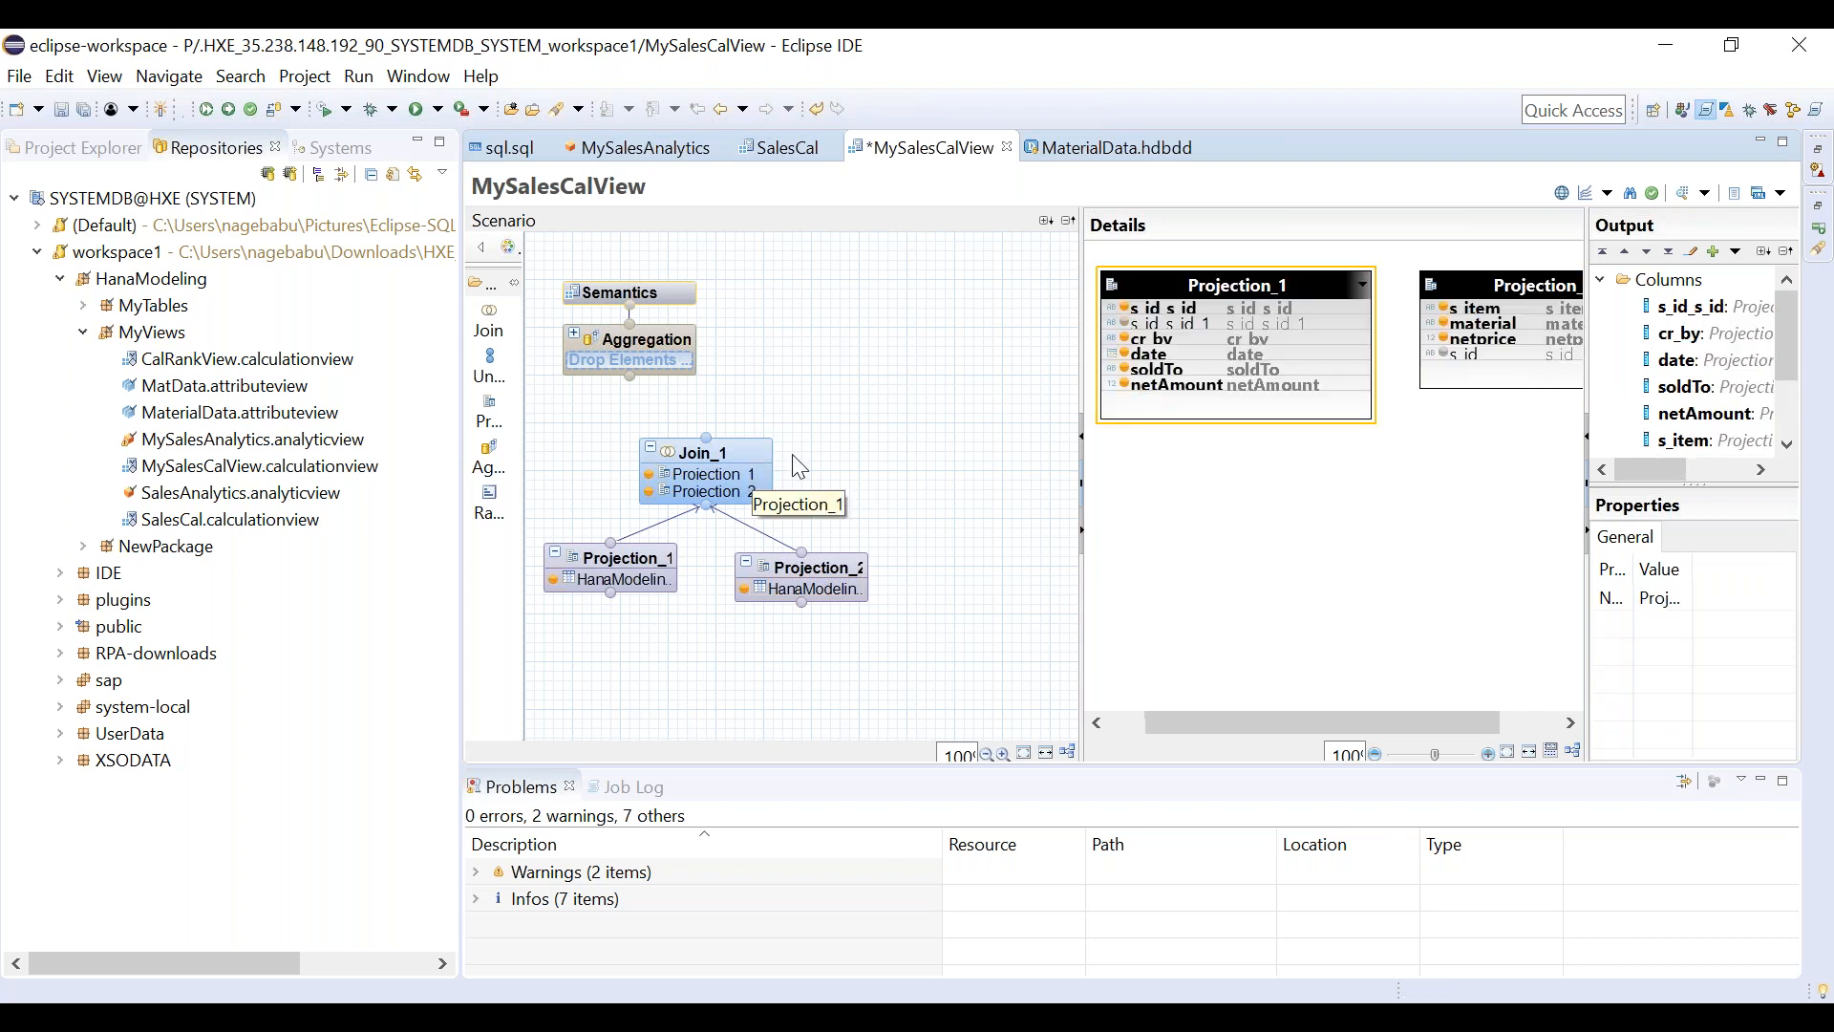
pyautogui.click(1359, 310)
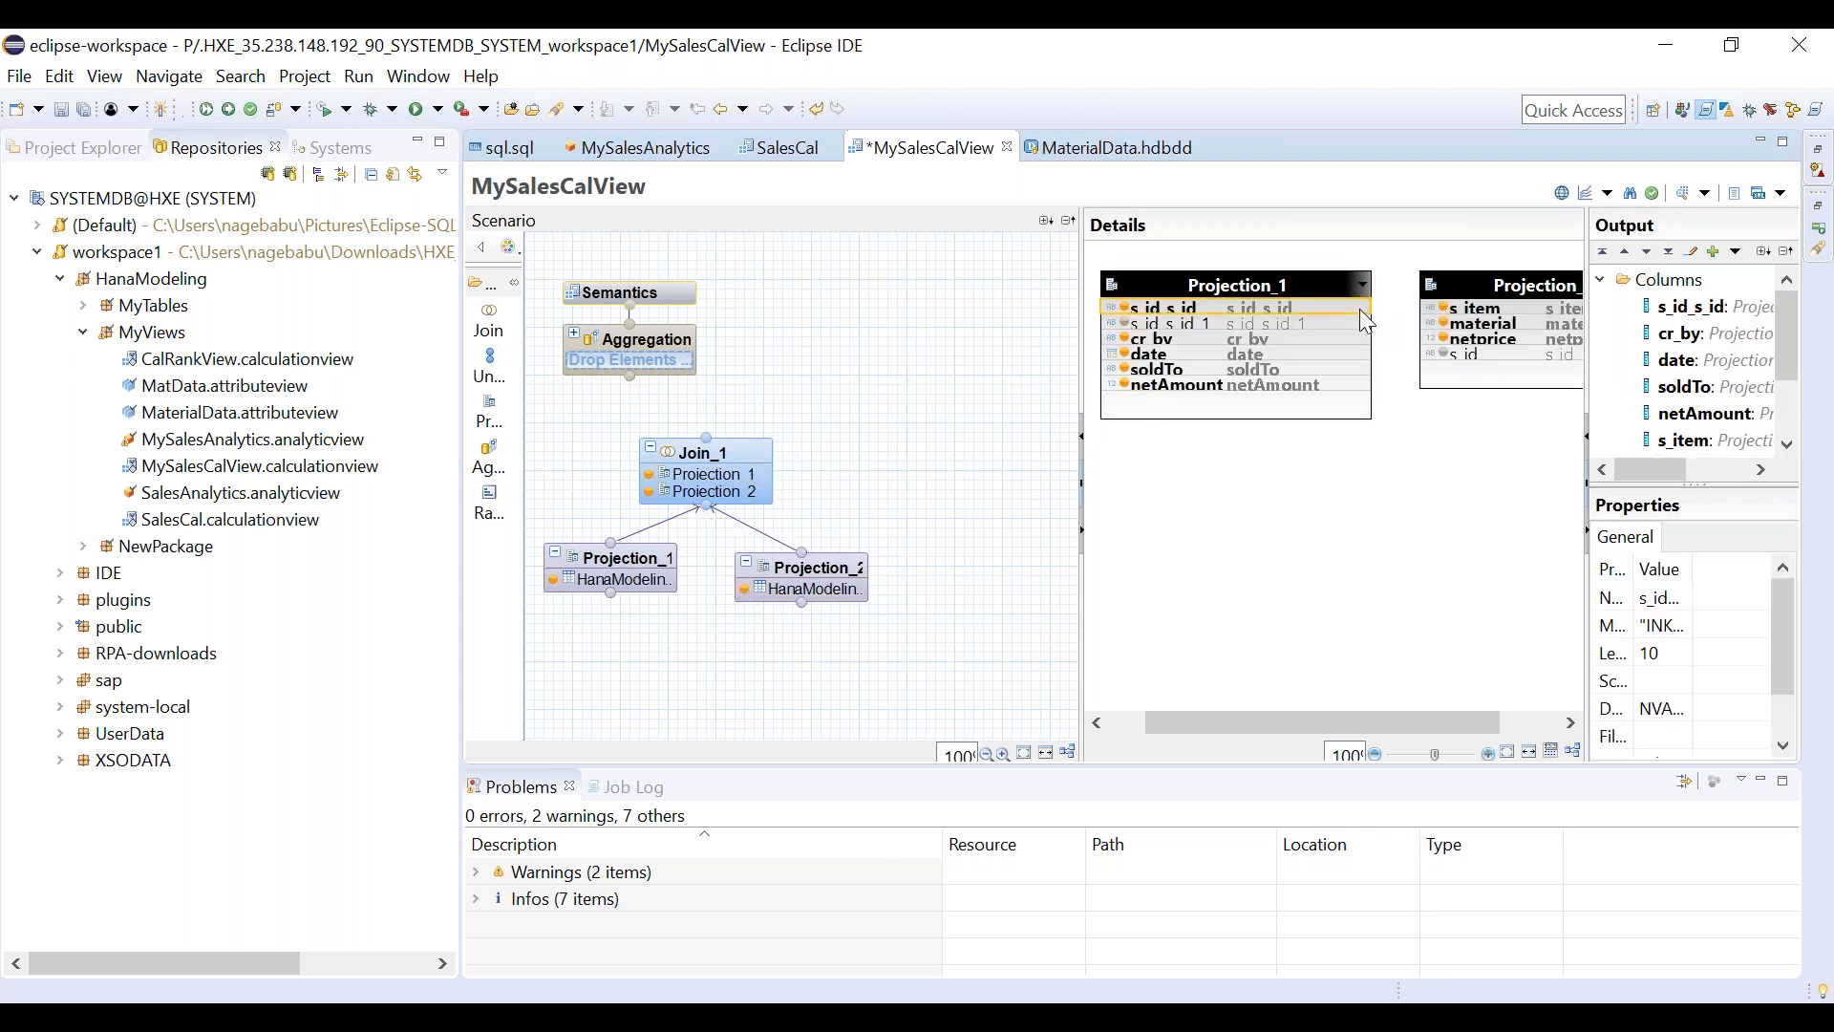
pyautogui.moveTo(1362, 310); pyautogui.dragTo(1430, 356)
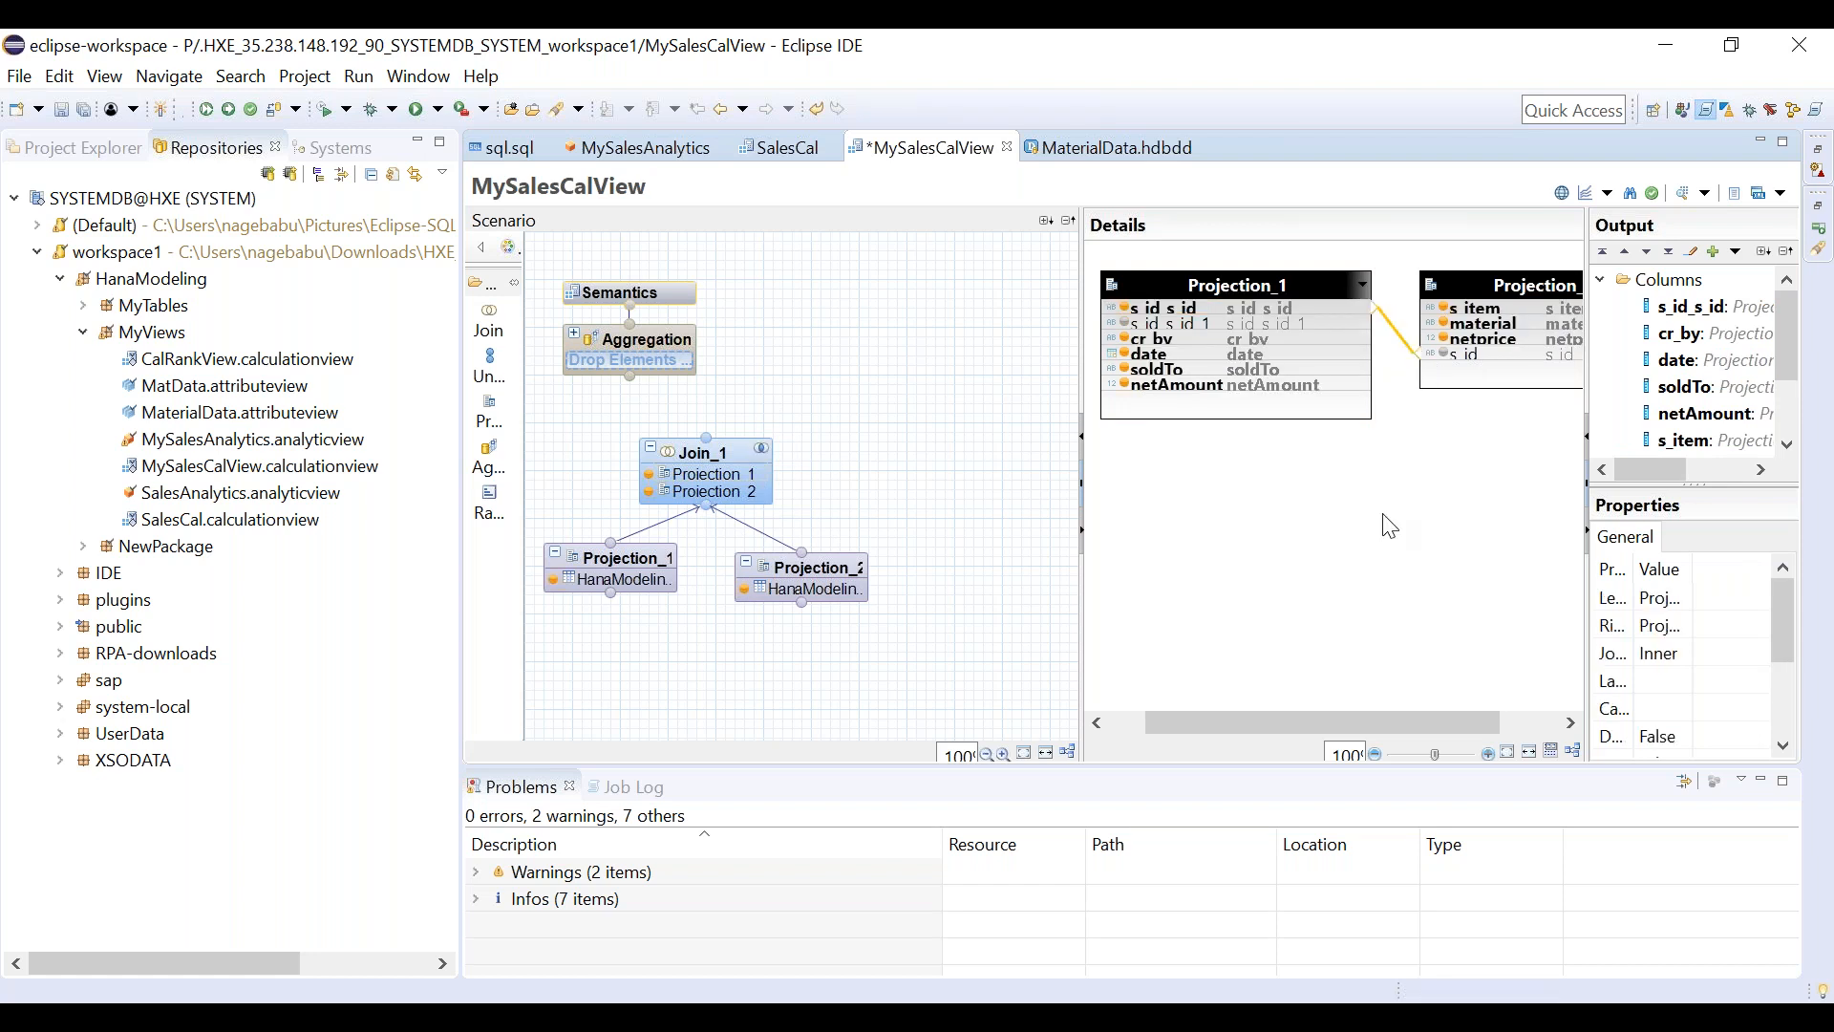
pyautogui.click(1399, 334)
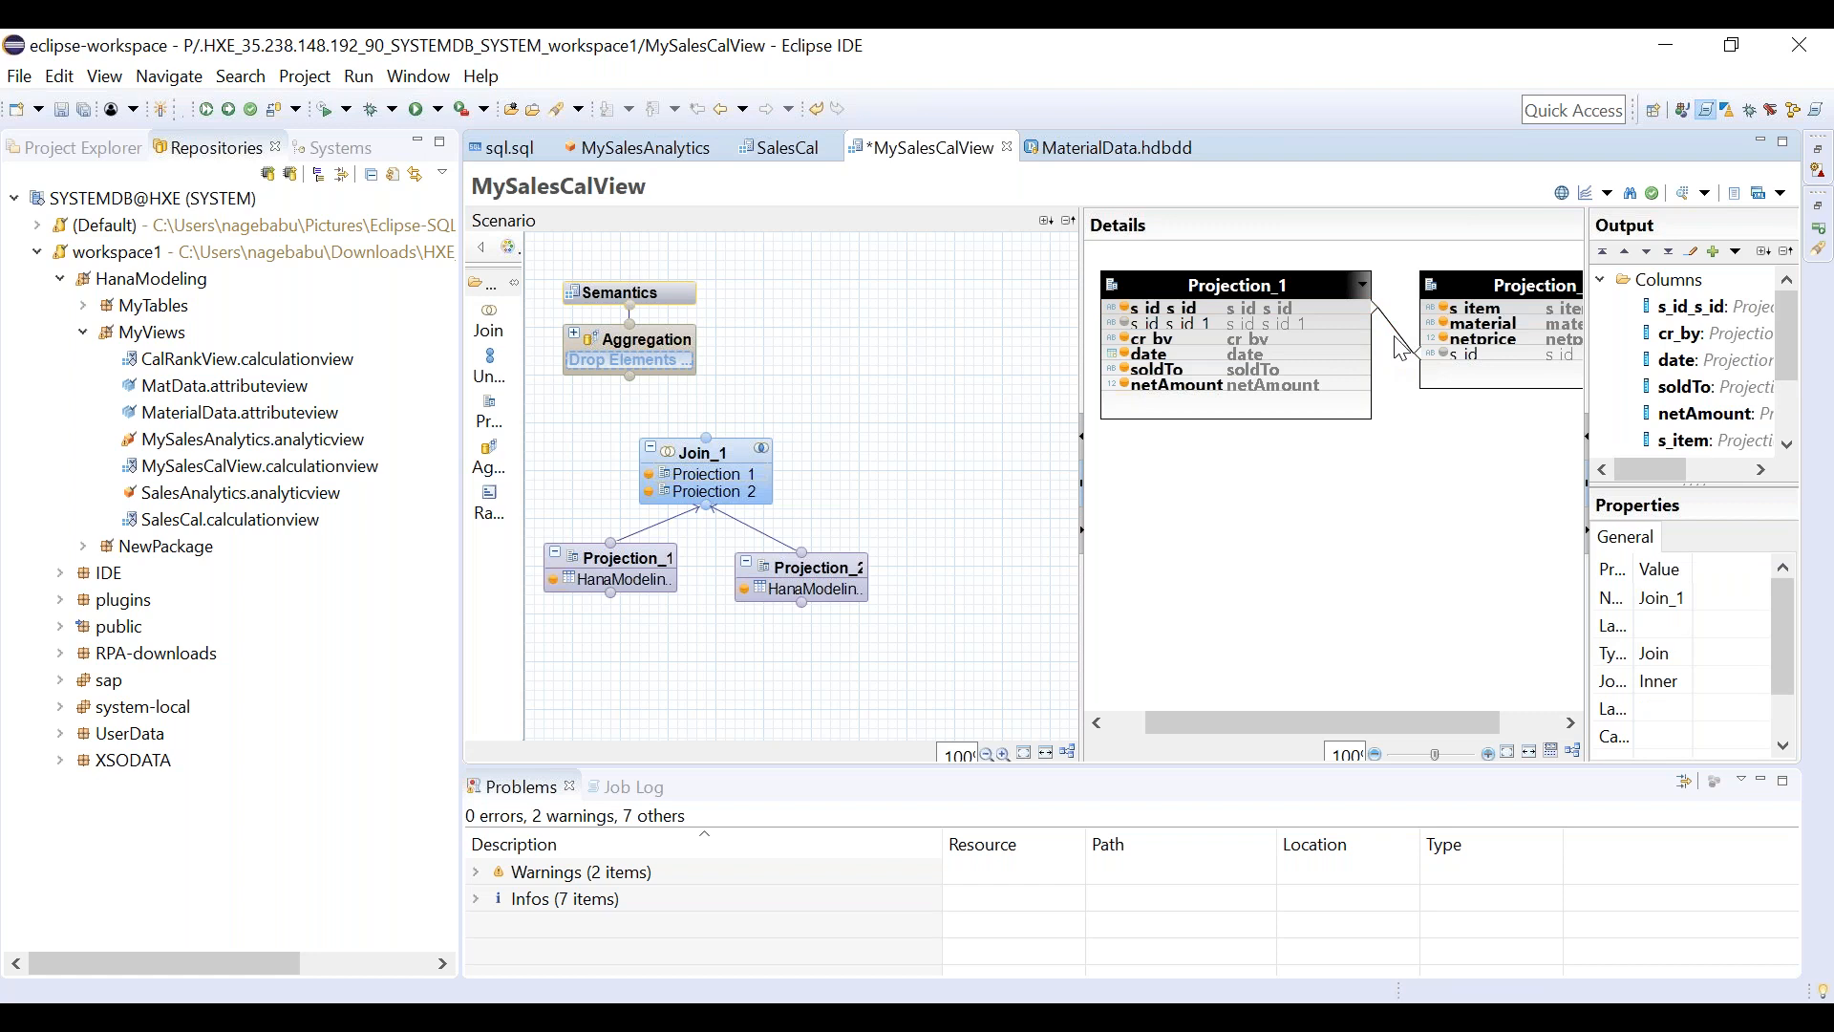
pyautogui.click(1404, 348)
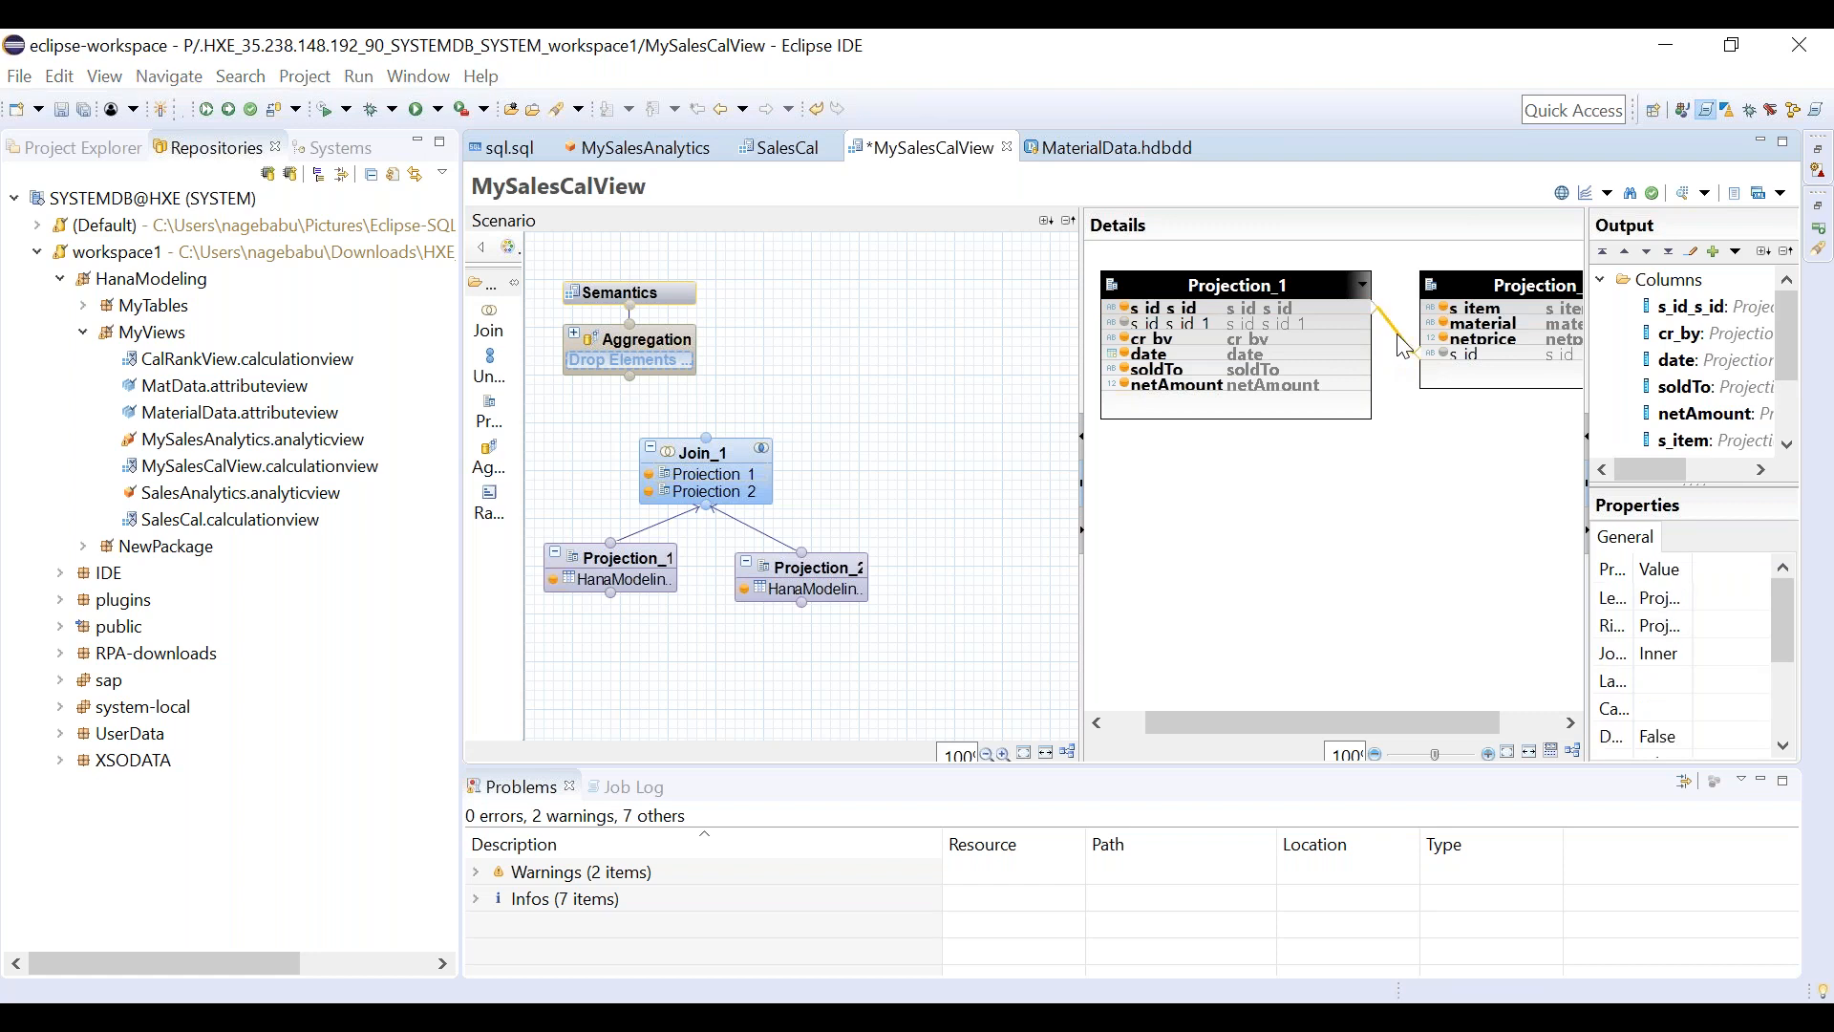
pyautogui.doubleClick(1404, 348)
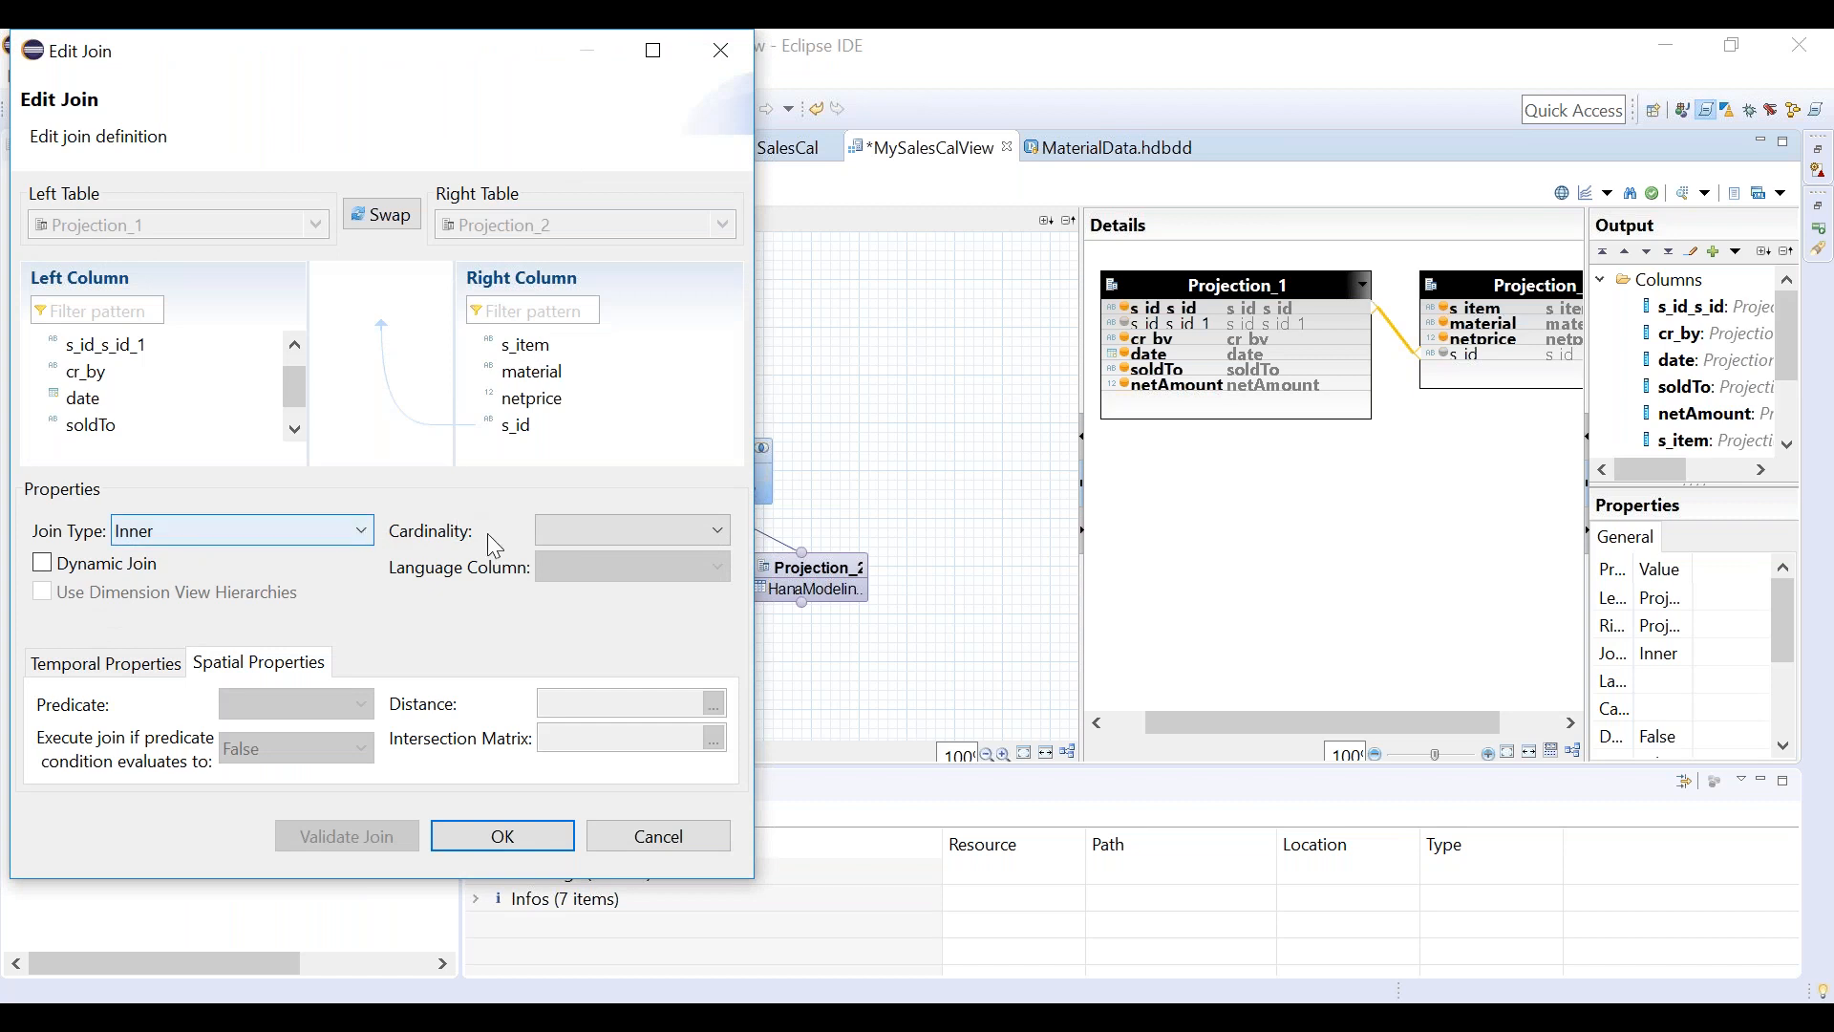
pyautogui.click(529, 835)
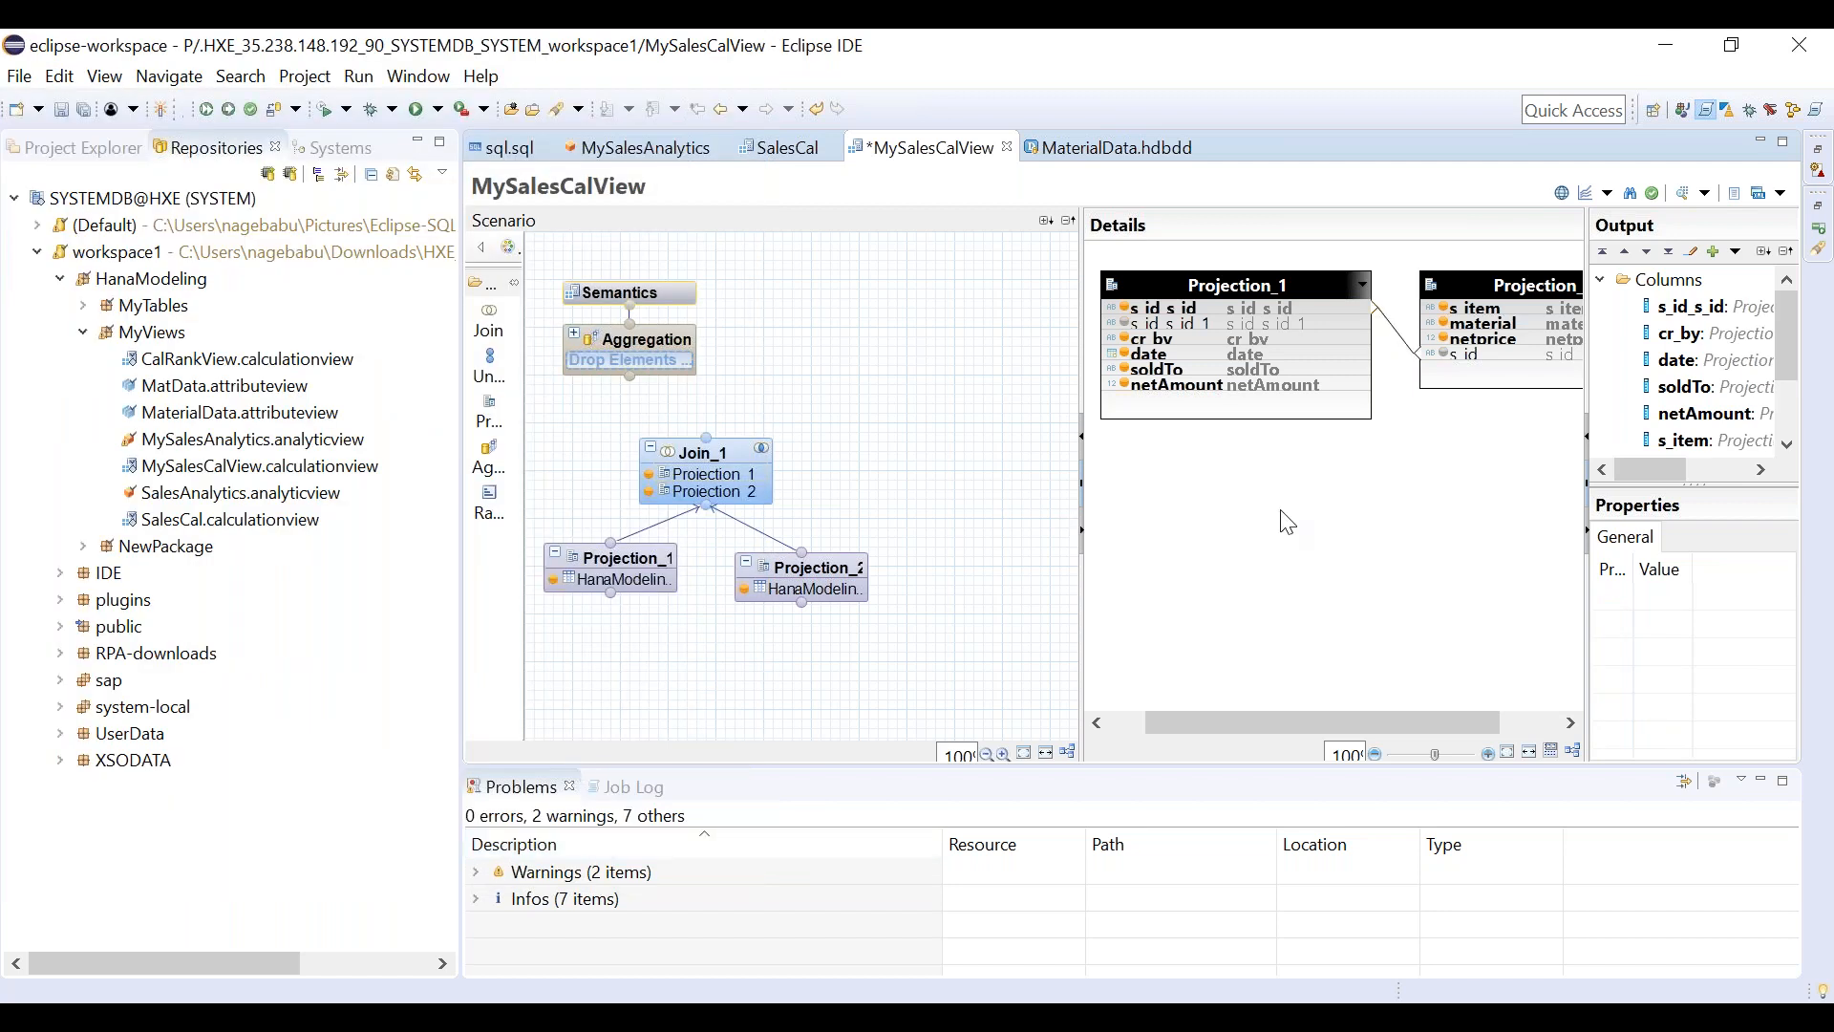
# Rearrange the scenario by moving Projection_1, Projection_2 and Join_1 lower, with the join centred above both projections.
pyautogui.moveTo(627, 564); pyautogui.dragTo(627, 630)
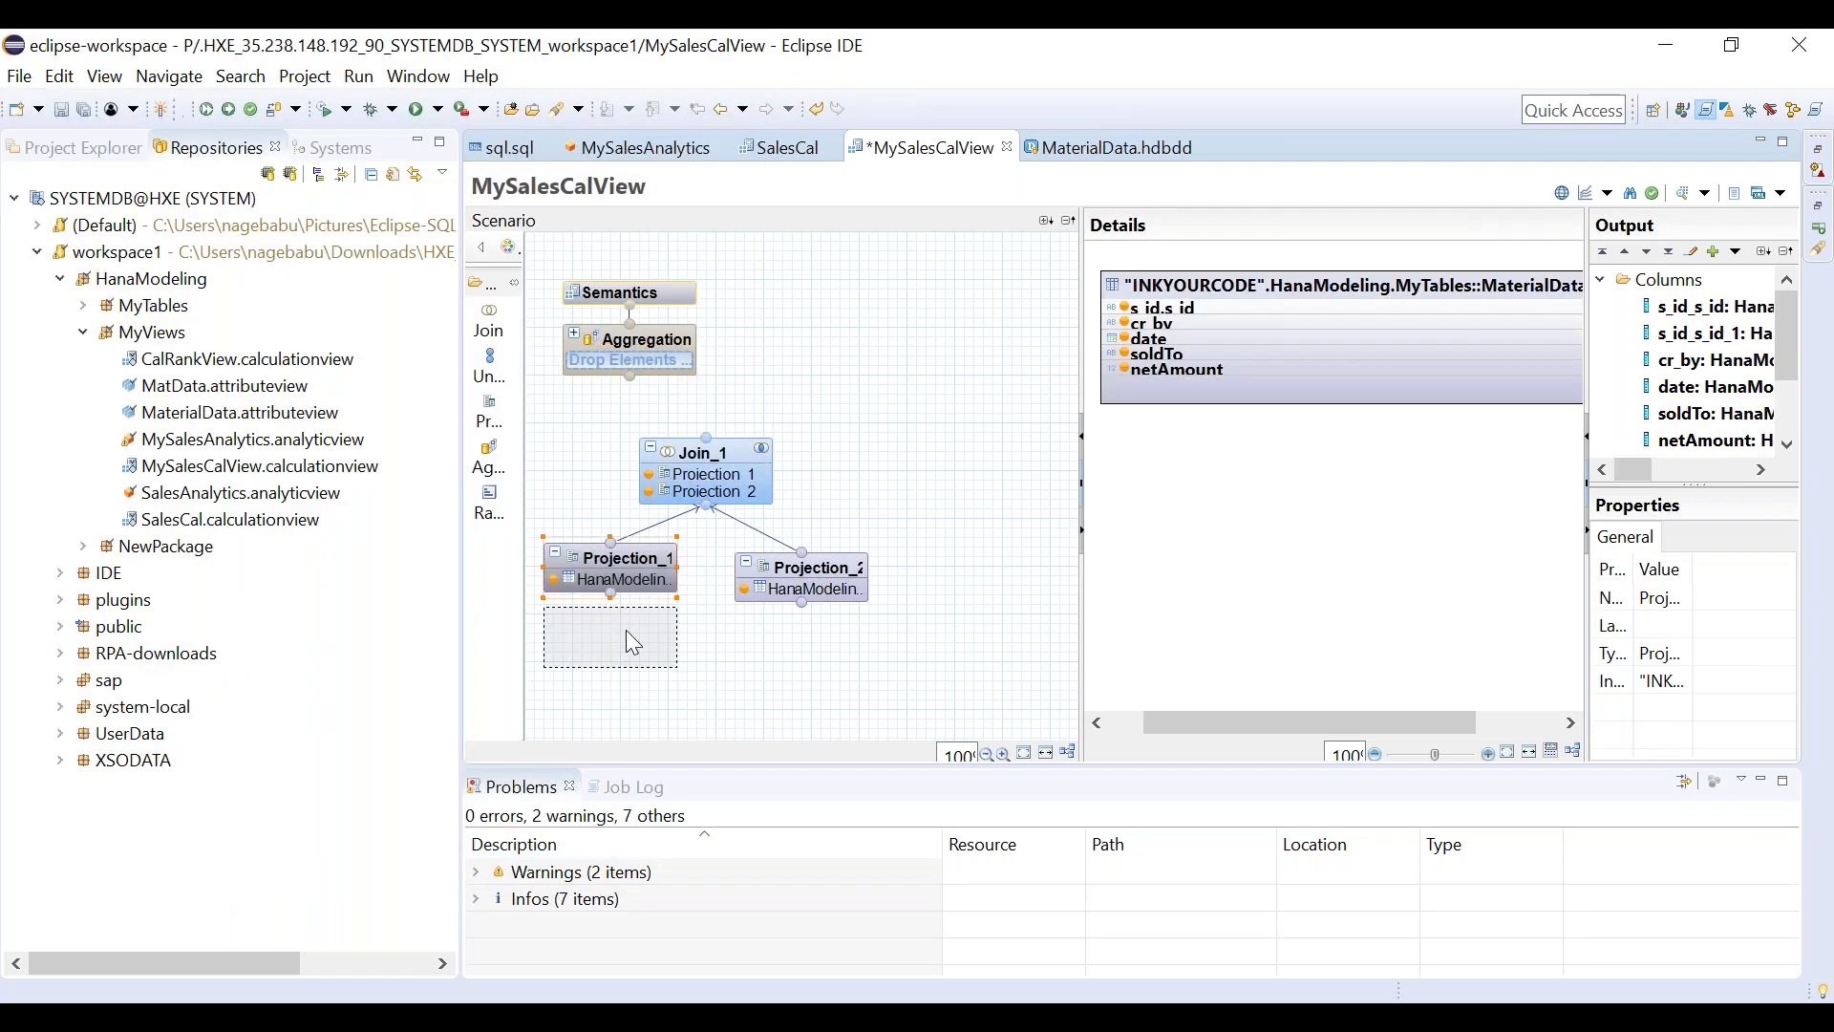
pyautogui.moveTo(800, 573); pyautogui.dragTo(765, 635)
pyautogui.click(909, 624)
pyautogui.moveTo(716, 452); pyautogui.dragTo(671, 489)
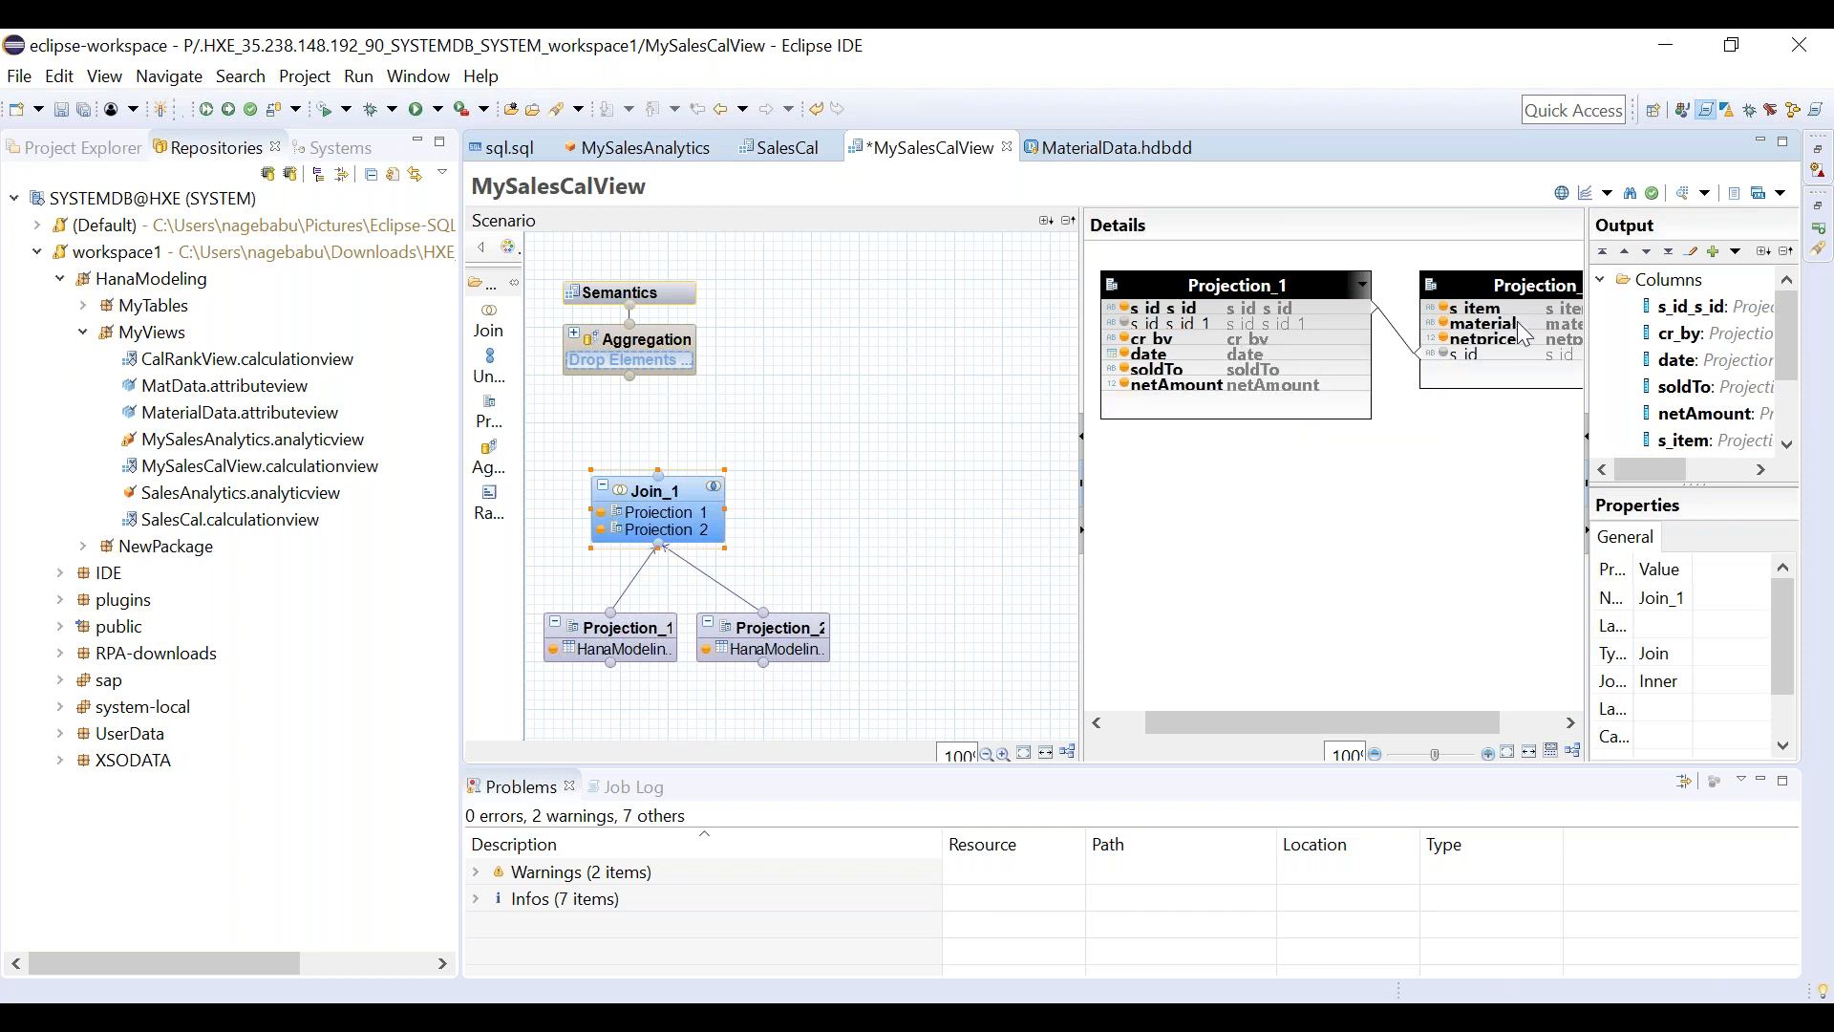
# Place a third projection node beside Projection_2, search for material and add the HanaModeling.MyViews/MySalesAnalytics material description object (_SYS_BIC) as its data source.
pyautogui.moveTo(1519, 325)
pyautogui.click(927, 675)
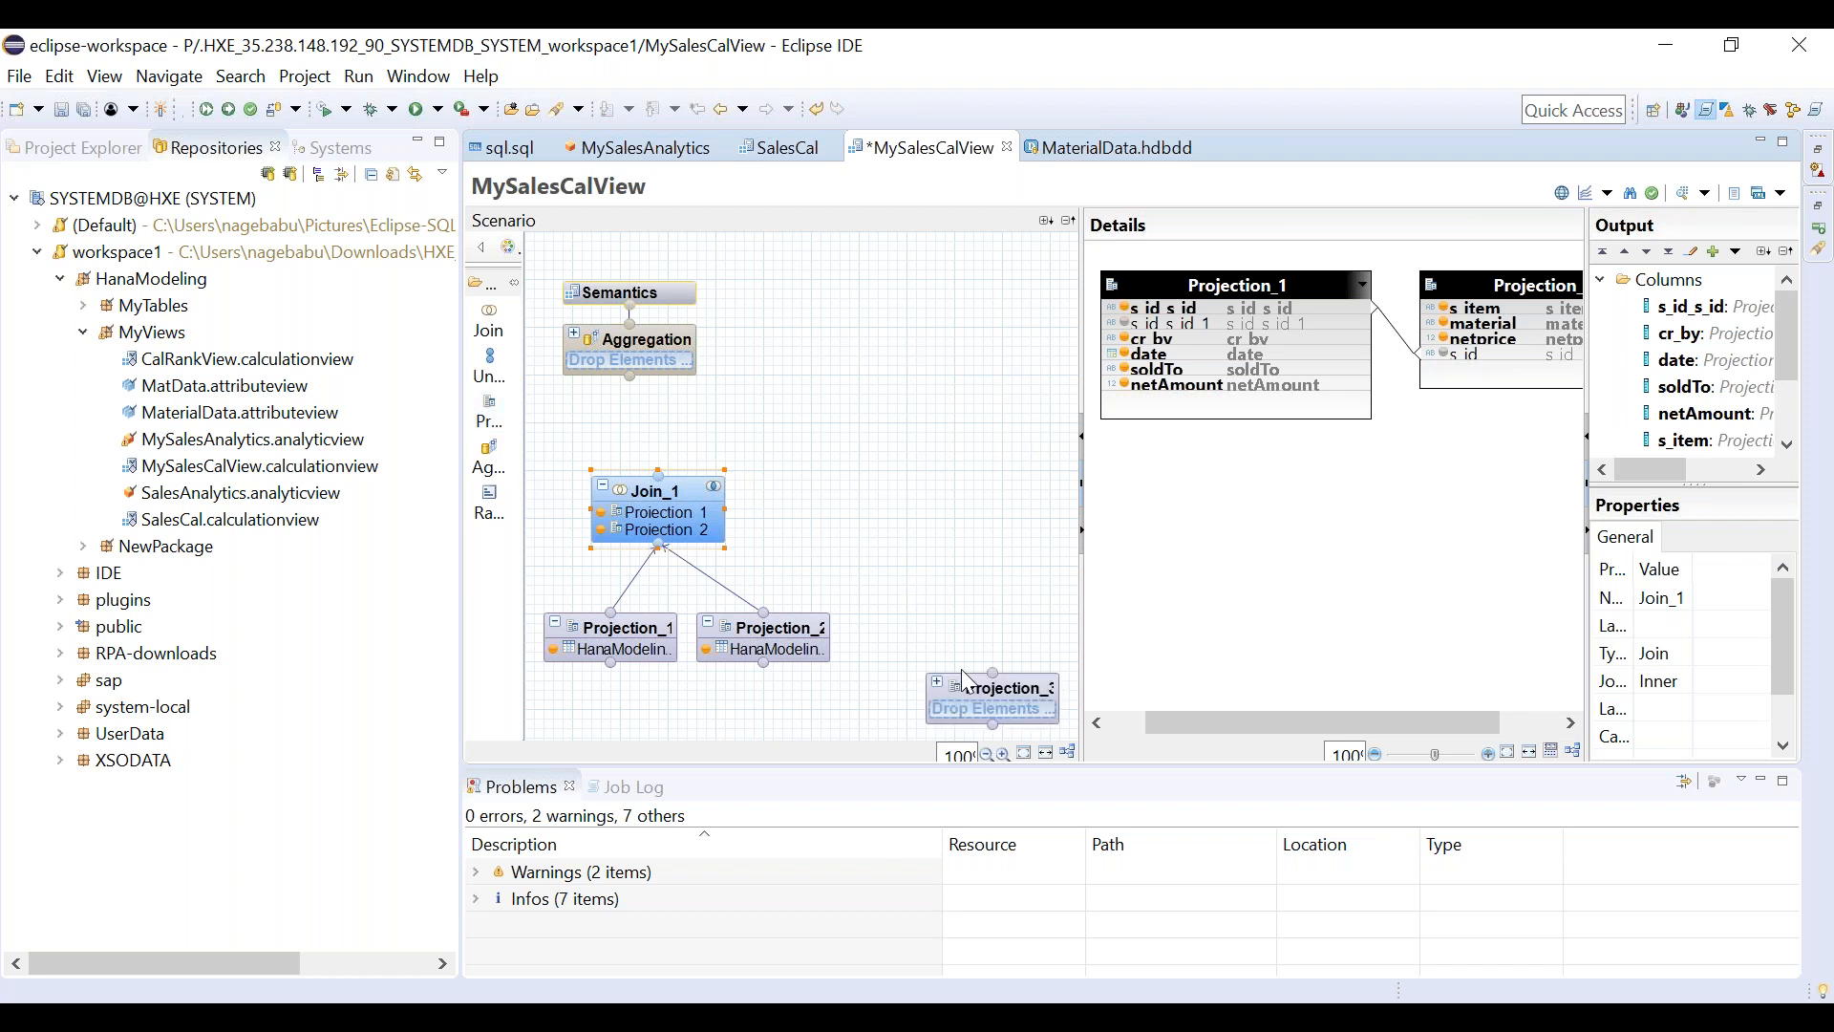
pyautogui.moveTo(978, 690); pyautogui.dragTo(933, 630)
pyautogui.click(1026, 641)
pyautogui.write('m')
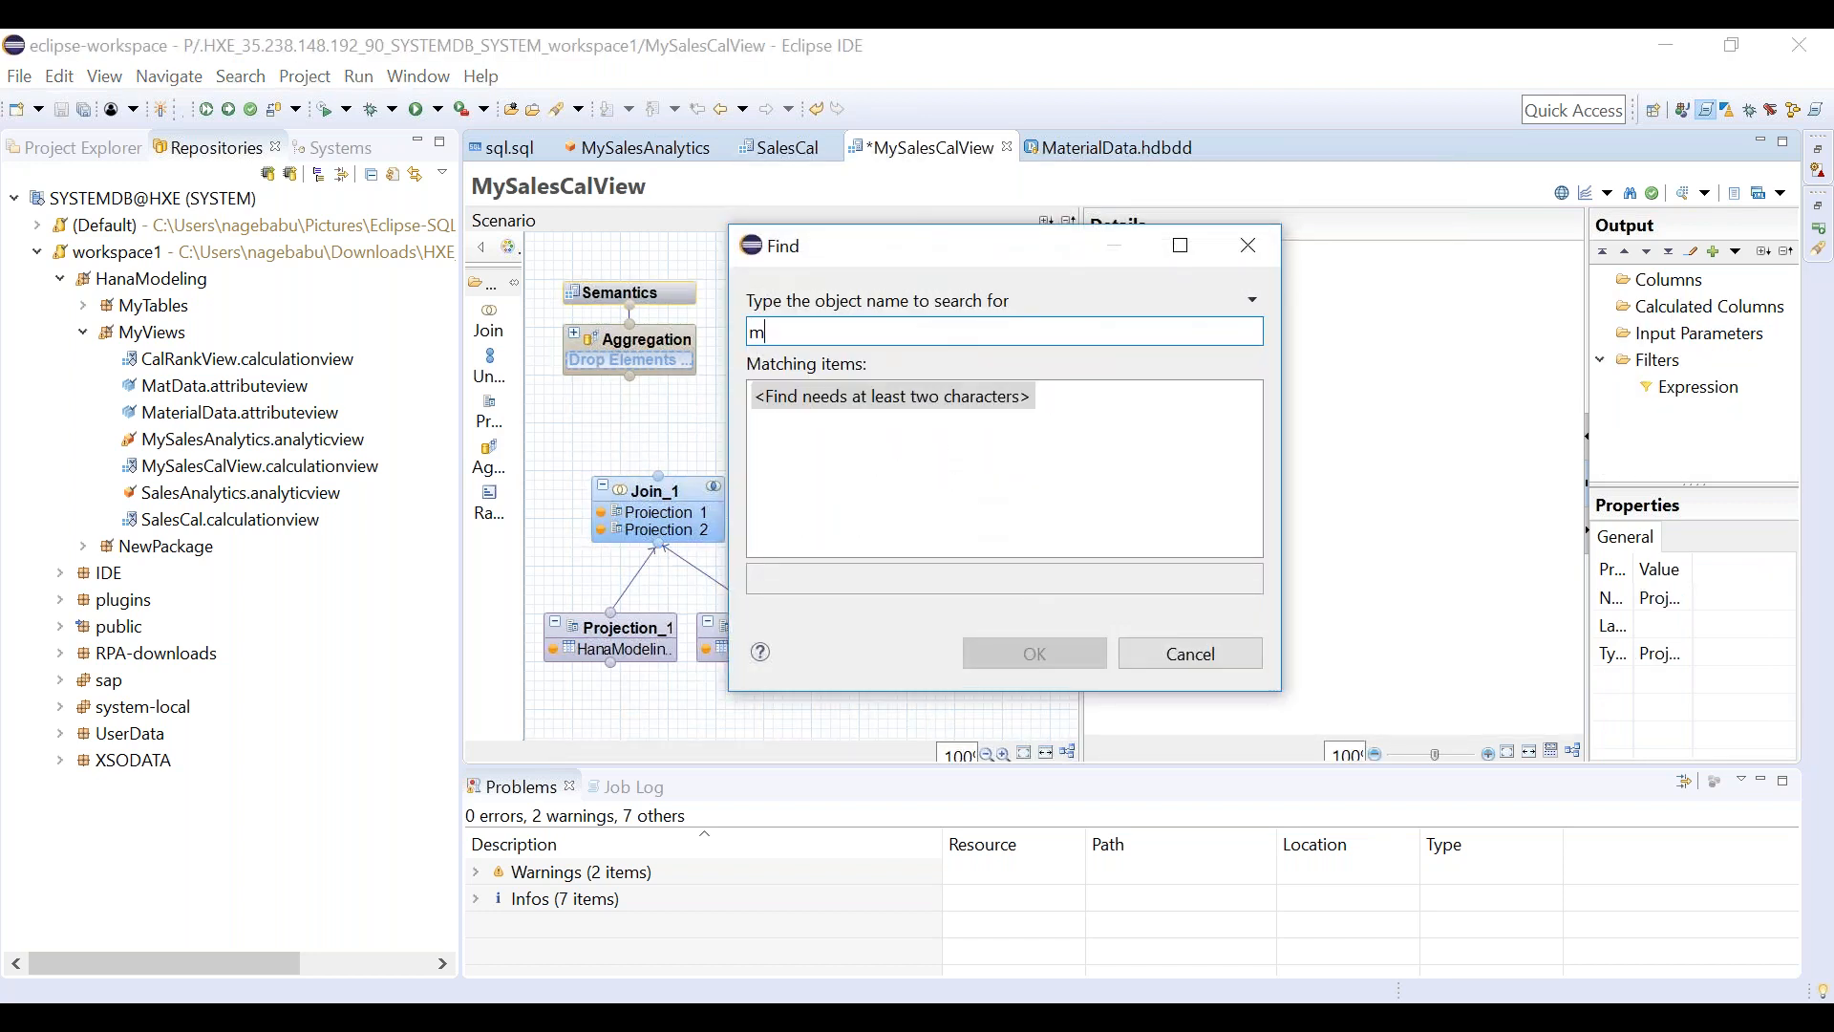
pyautogui.write('aterial')
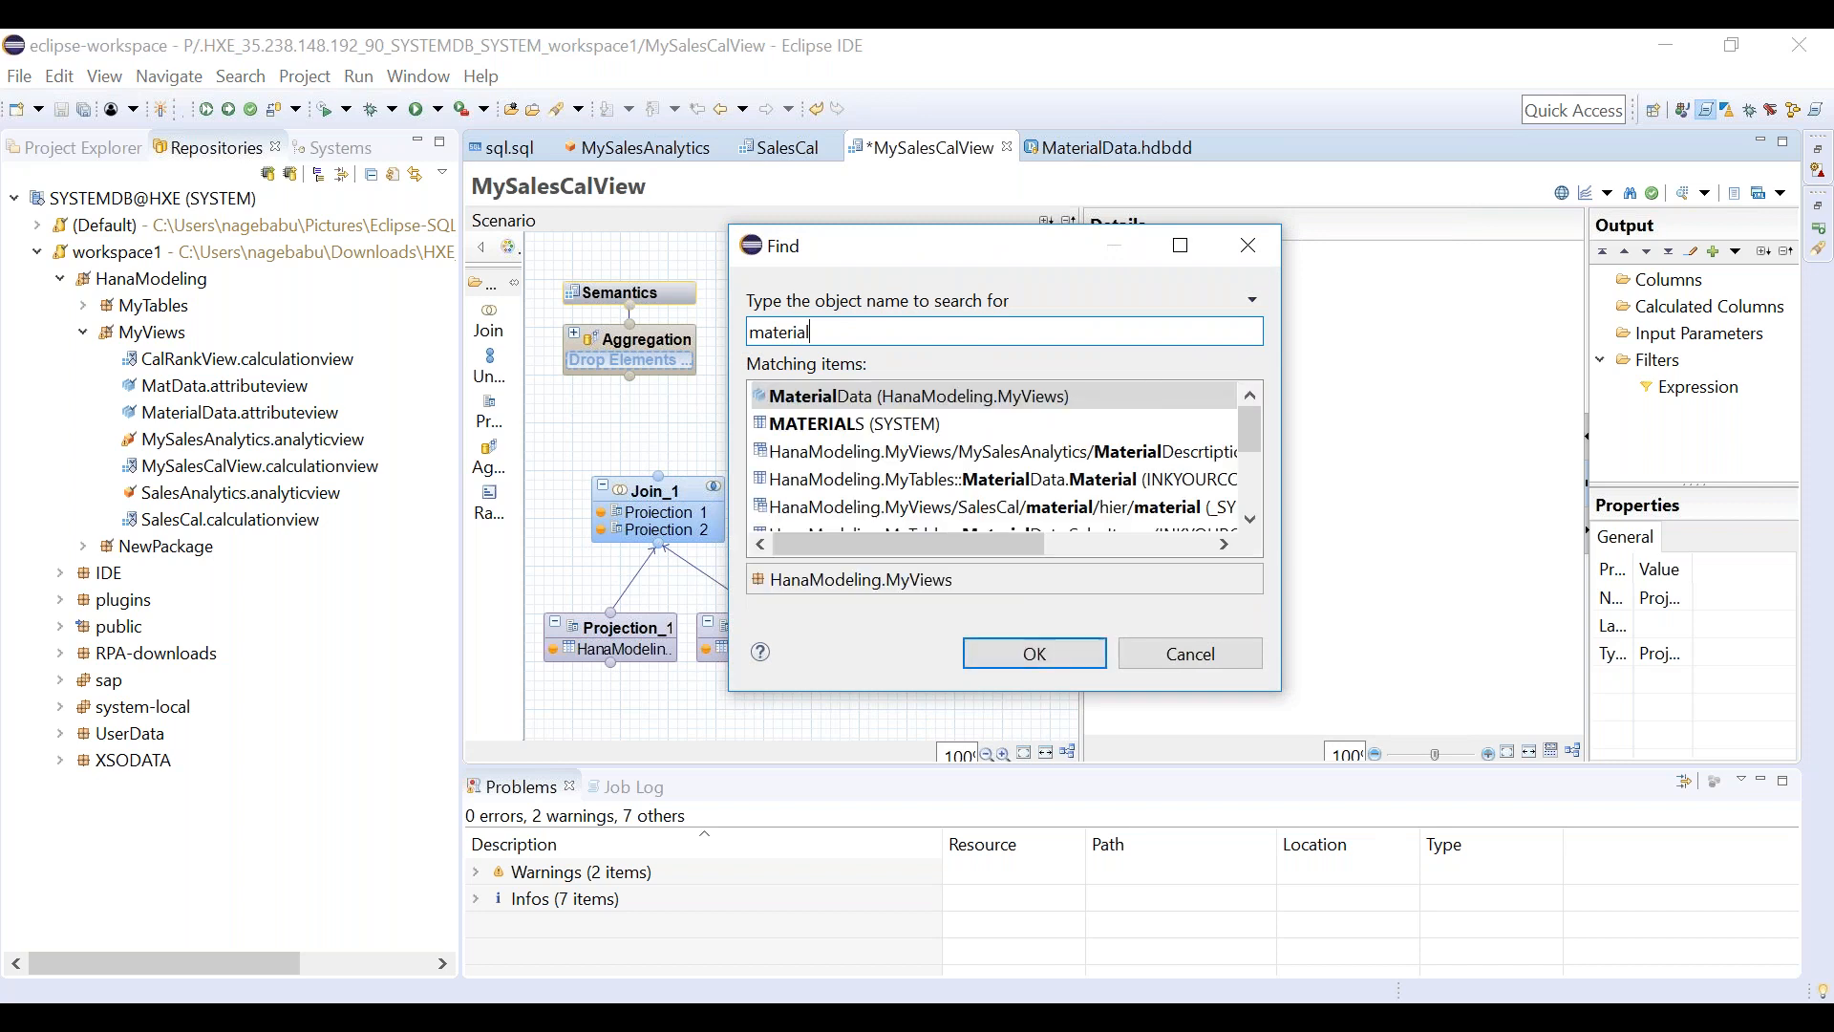
pyautogui.click(1106, 453)
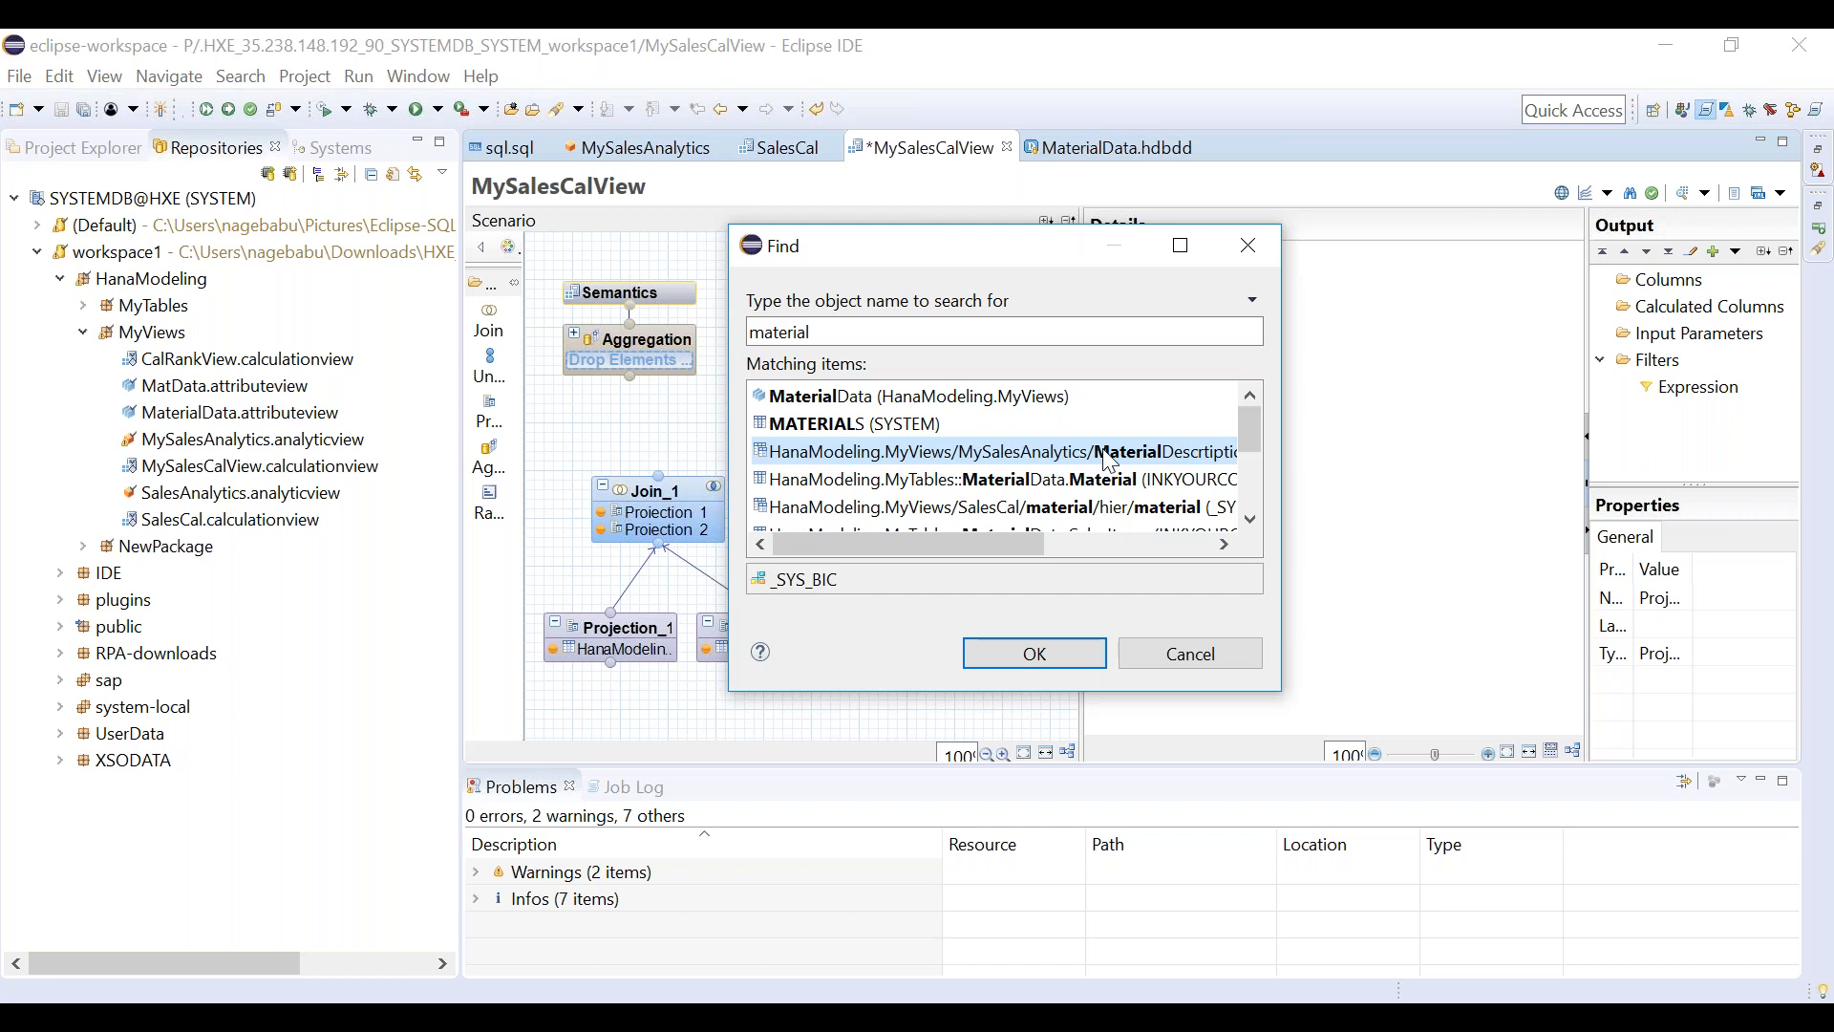
pyautogui.doubleClick(1110, 461)
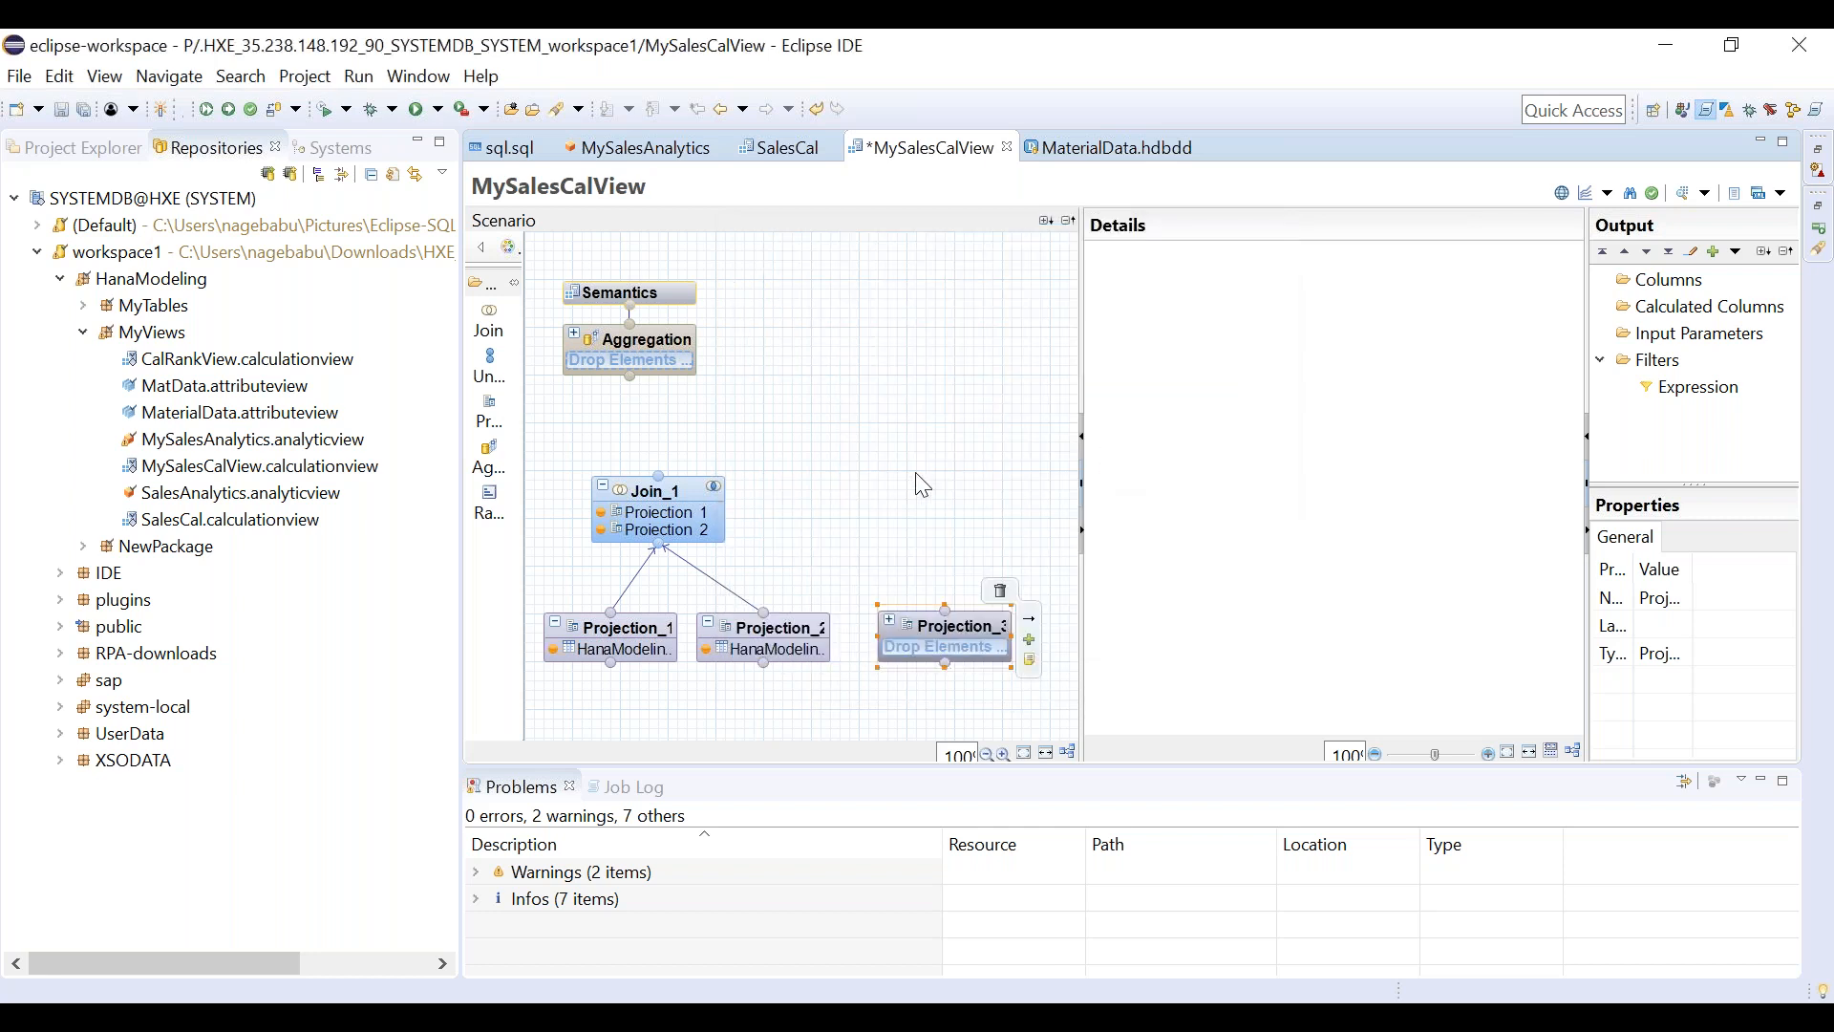
pyautogui.click(923, 485)
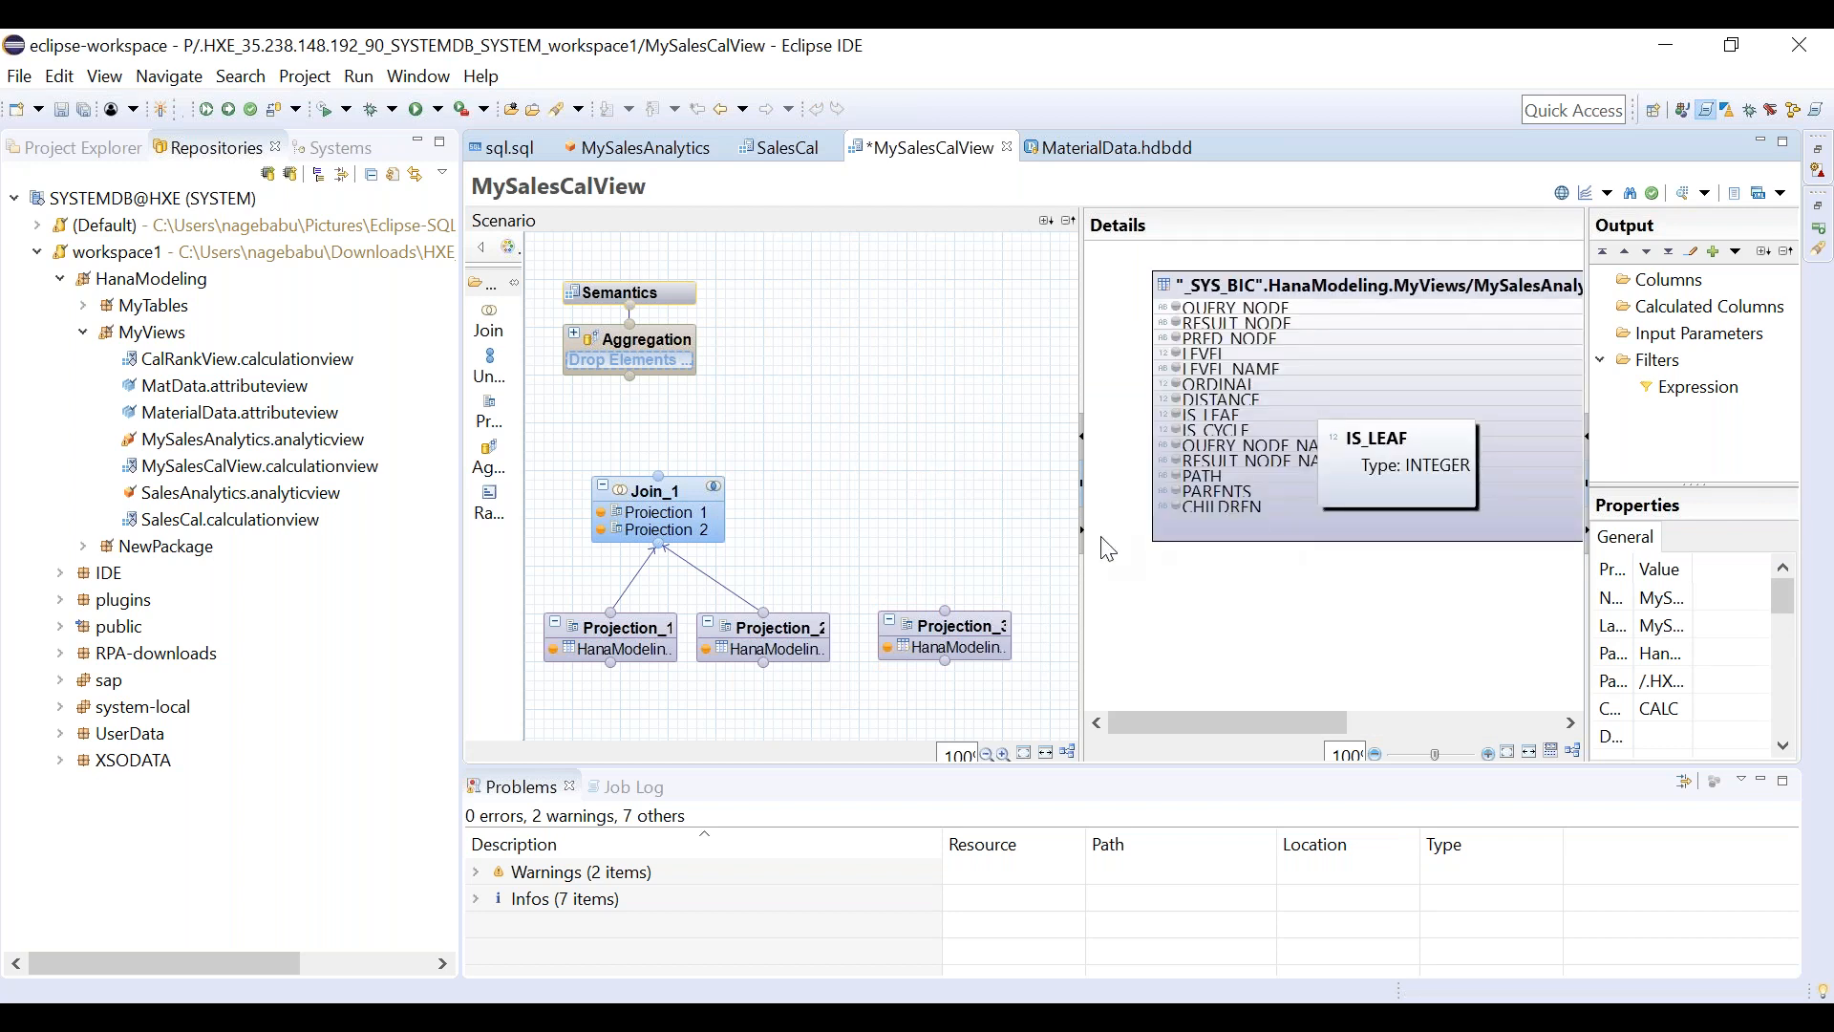
# Remove the MySalesAnalytics material description object from Projection_3 and accept the removal.
pyautogui.moveTo(961, 627)
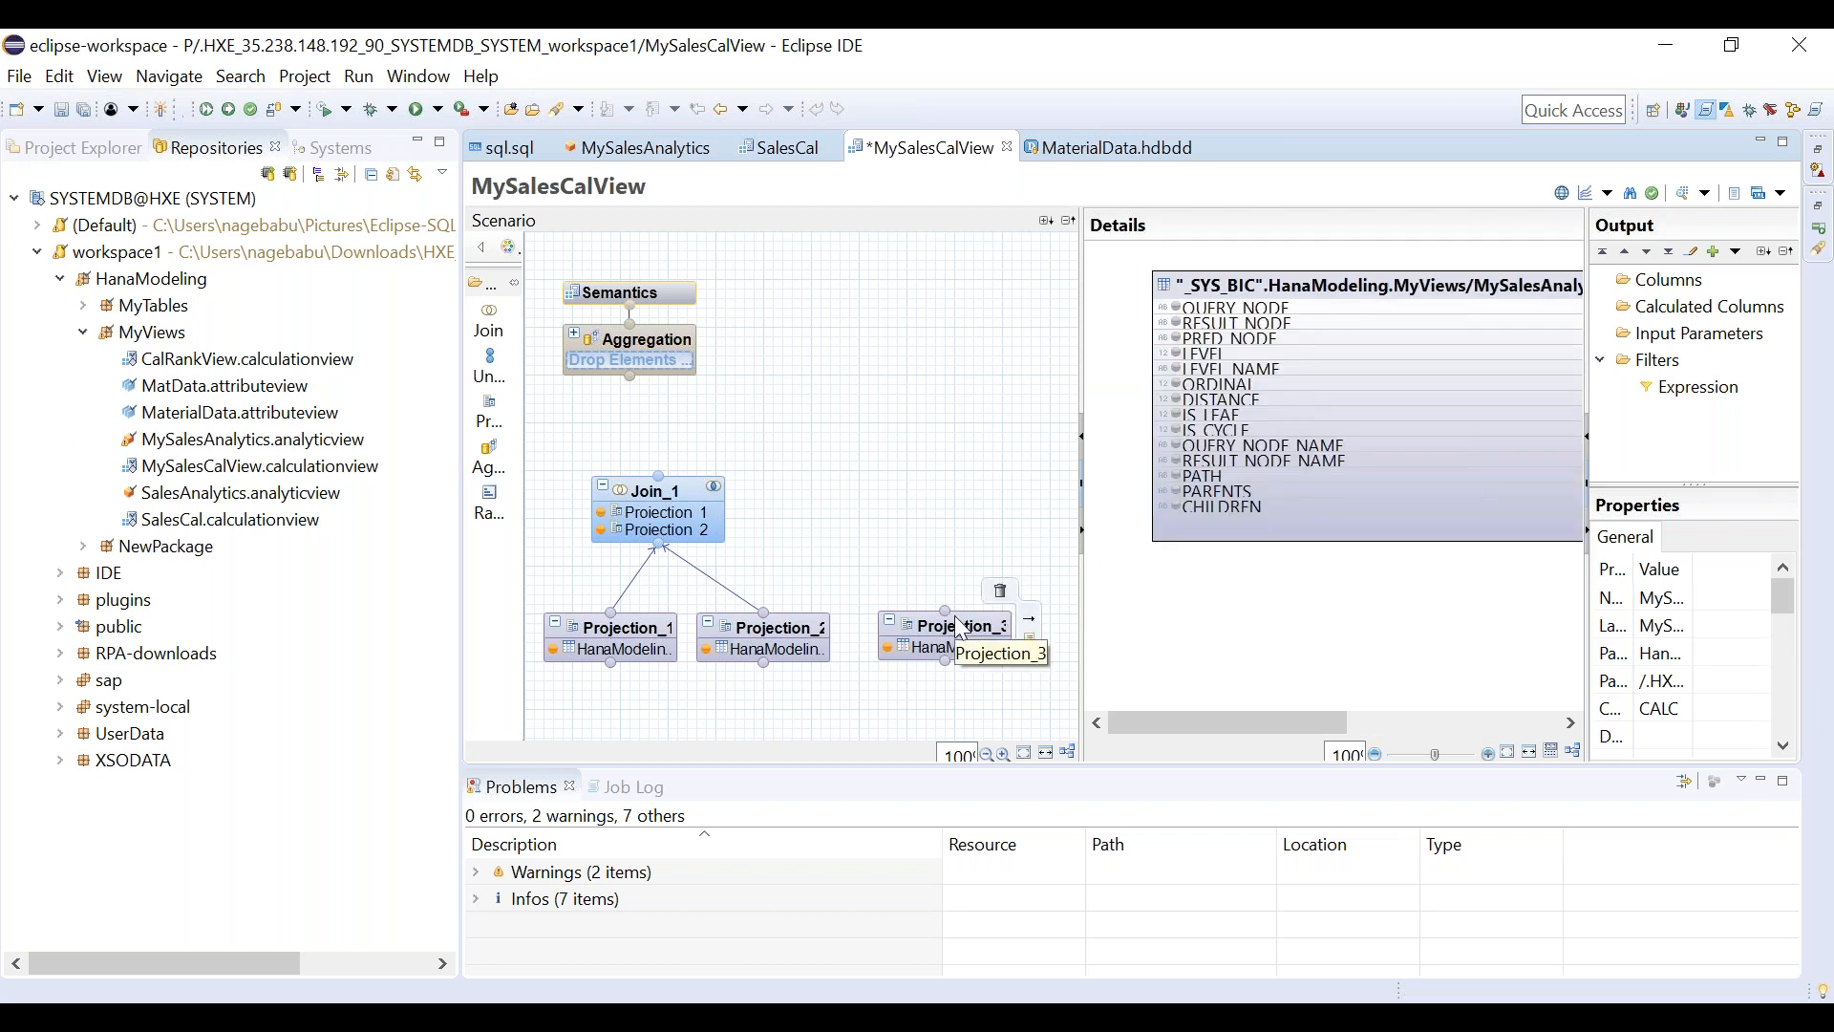
pyautogui.click(956, 616)
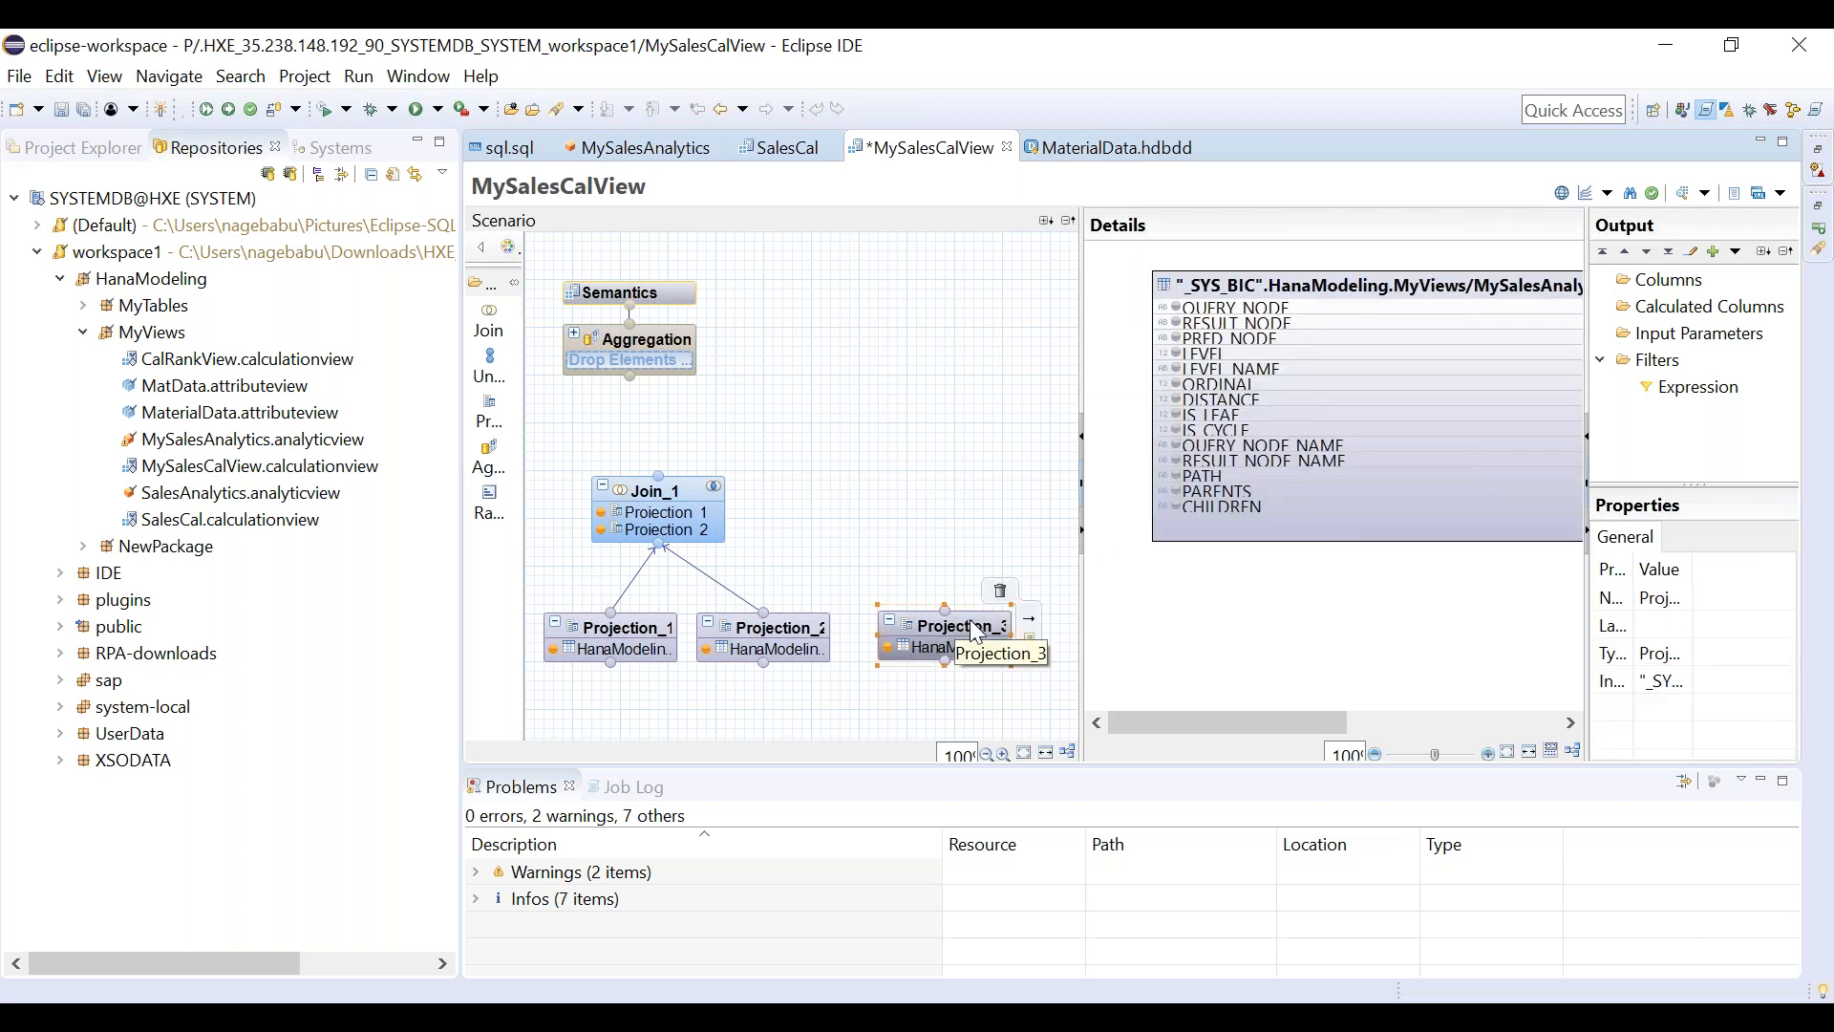
pyautogui.click(933, 652)
pyautogui.rightClick(933, 652)
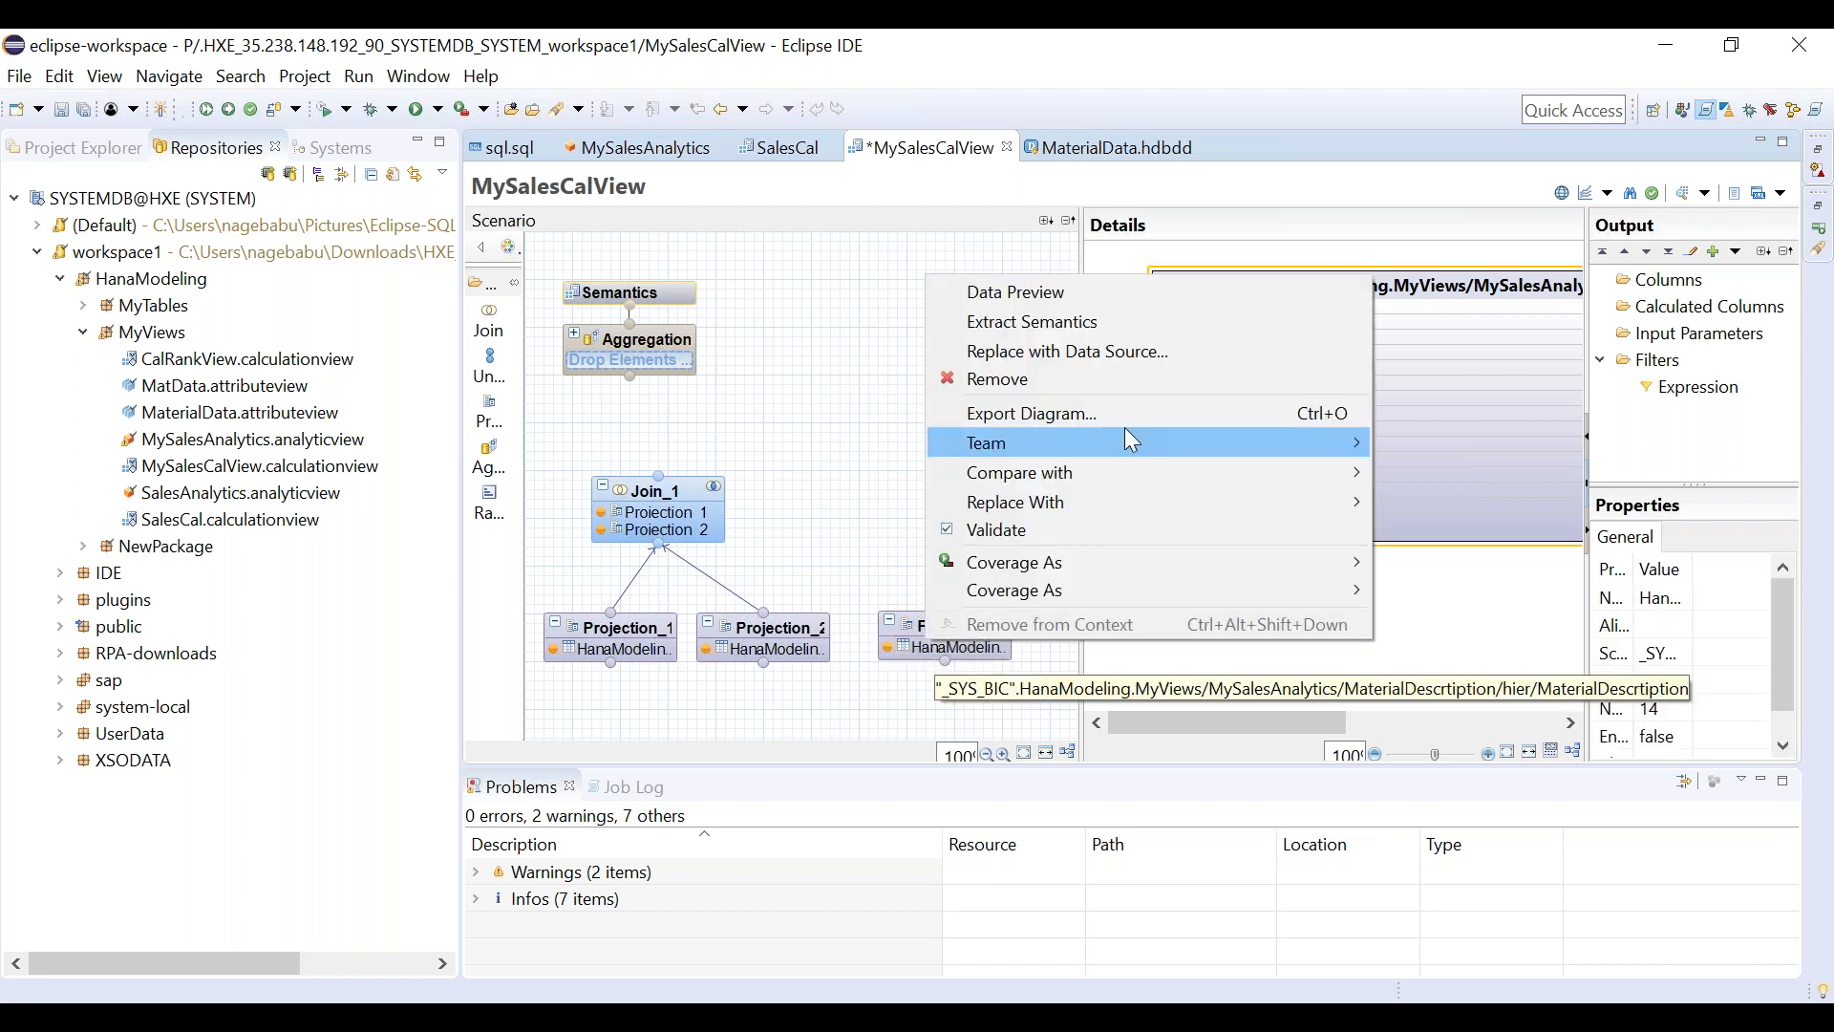
pyautogui.click(1087, 381)
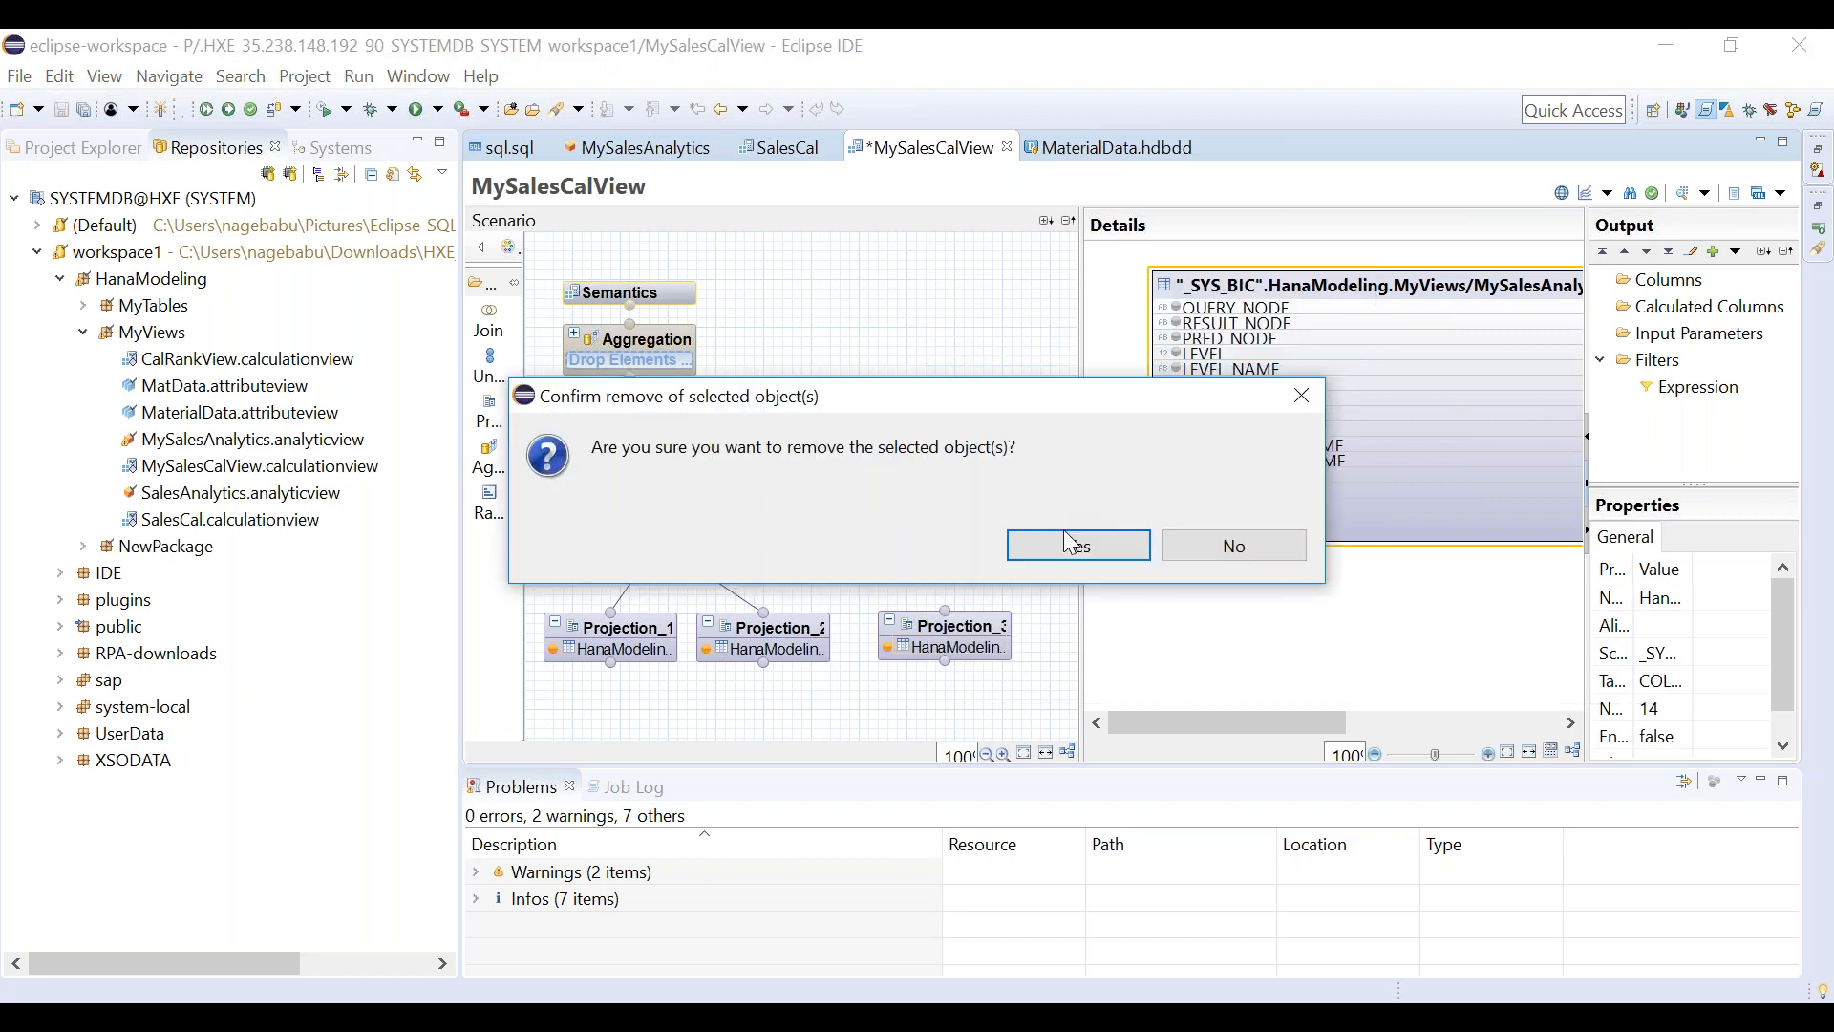
pyautogui.click(1075, 545)
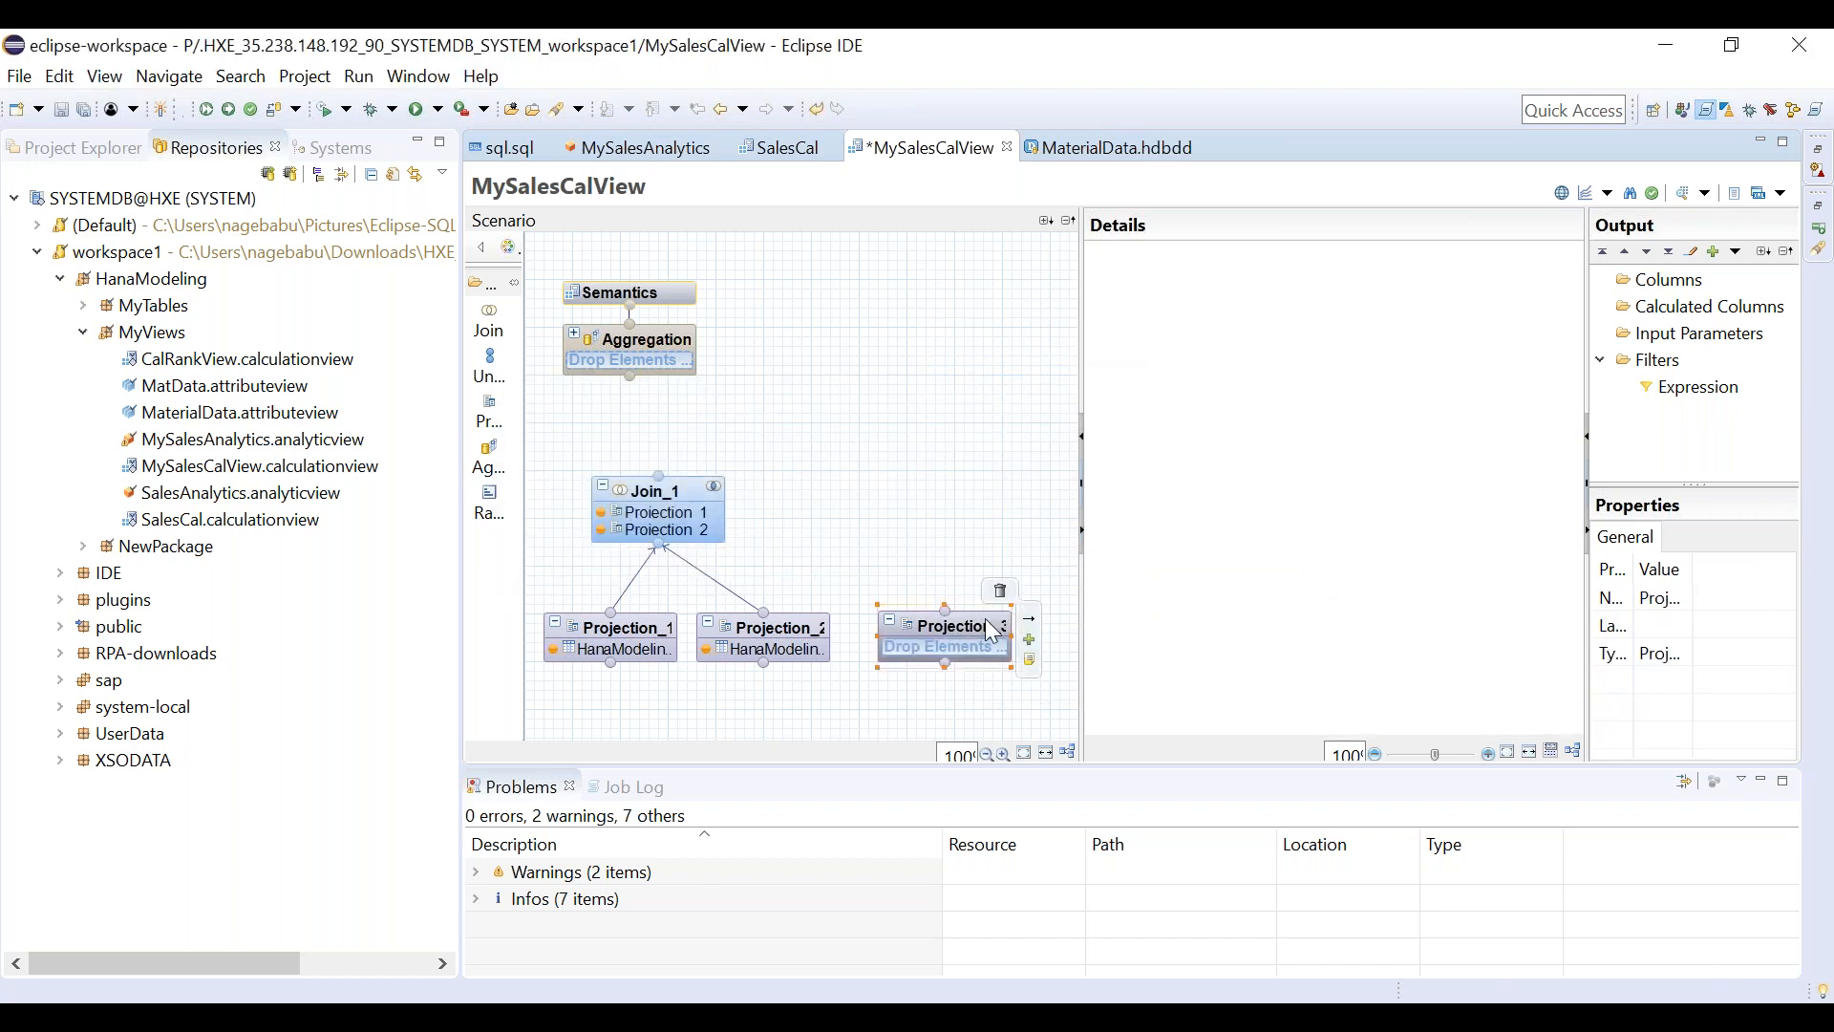
# Search for material and add the HanaModeling.MyTables::MaterialData.MaterialDesc table (INKYOURCODE) as the data source of Projection_3.
pyautogui.click(1038, 647)
pyautogui.write('material')
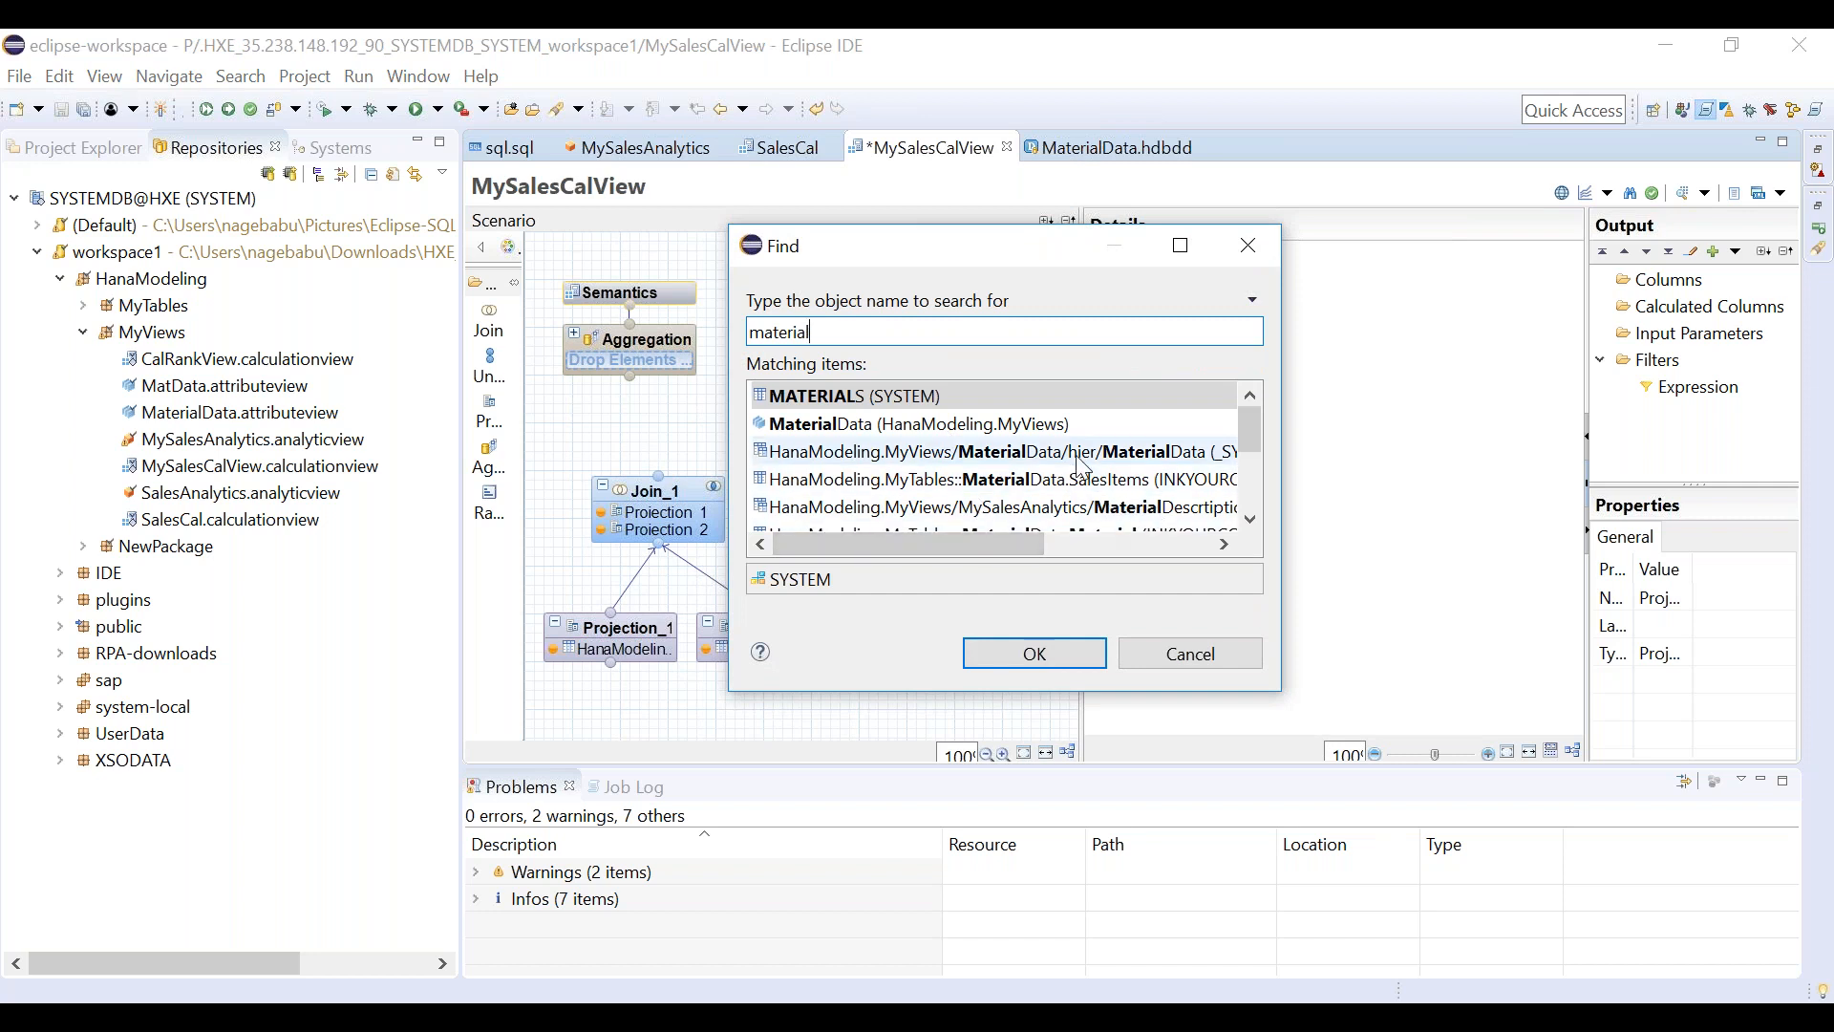
pyautogui.click(992, 514)
pyautogui.moveTo(982, 526); pyautogui.dragTo(1030, 543)
pyautogui.click(1246, 521)
pyautogui.click(1243, 519)
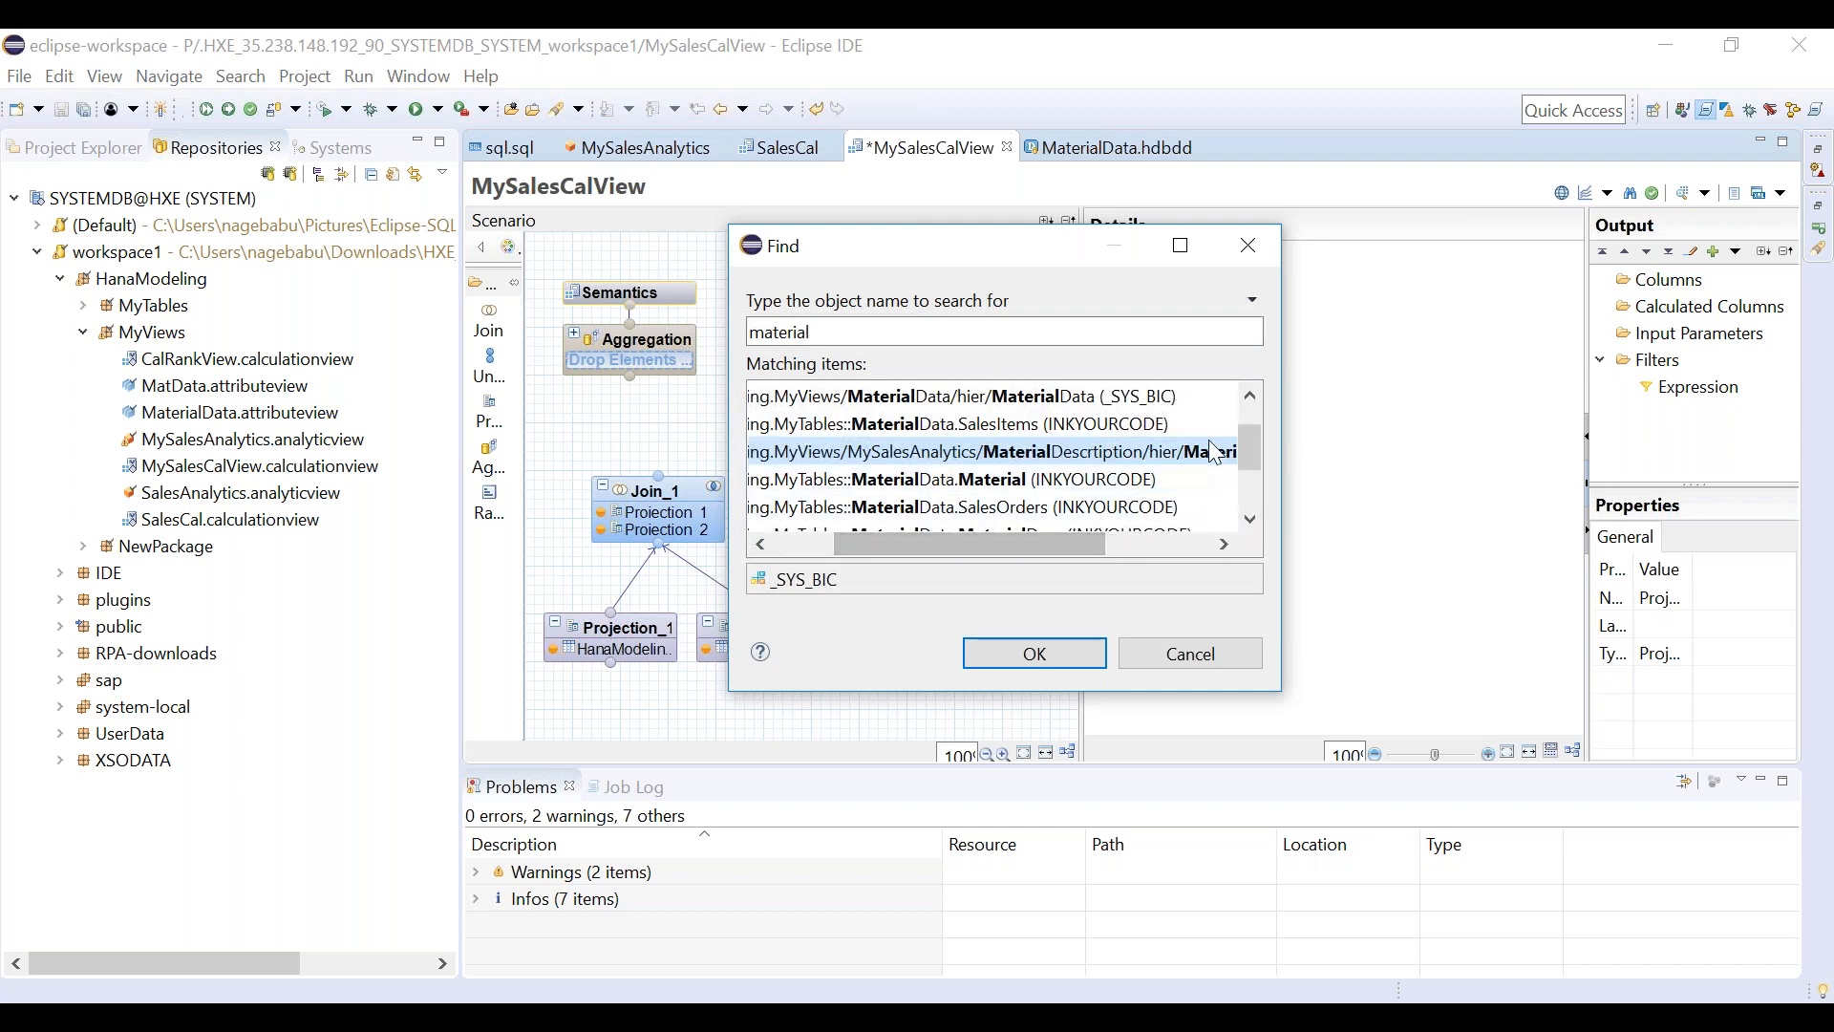
pyautogui.moveTo(1241, 434); pyautogui.dragTo(1241, 450)
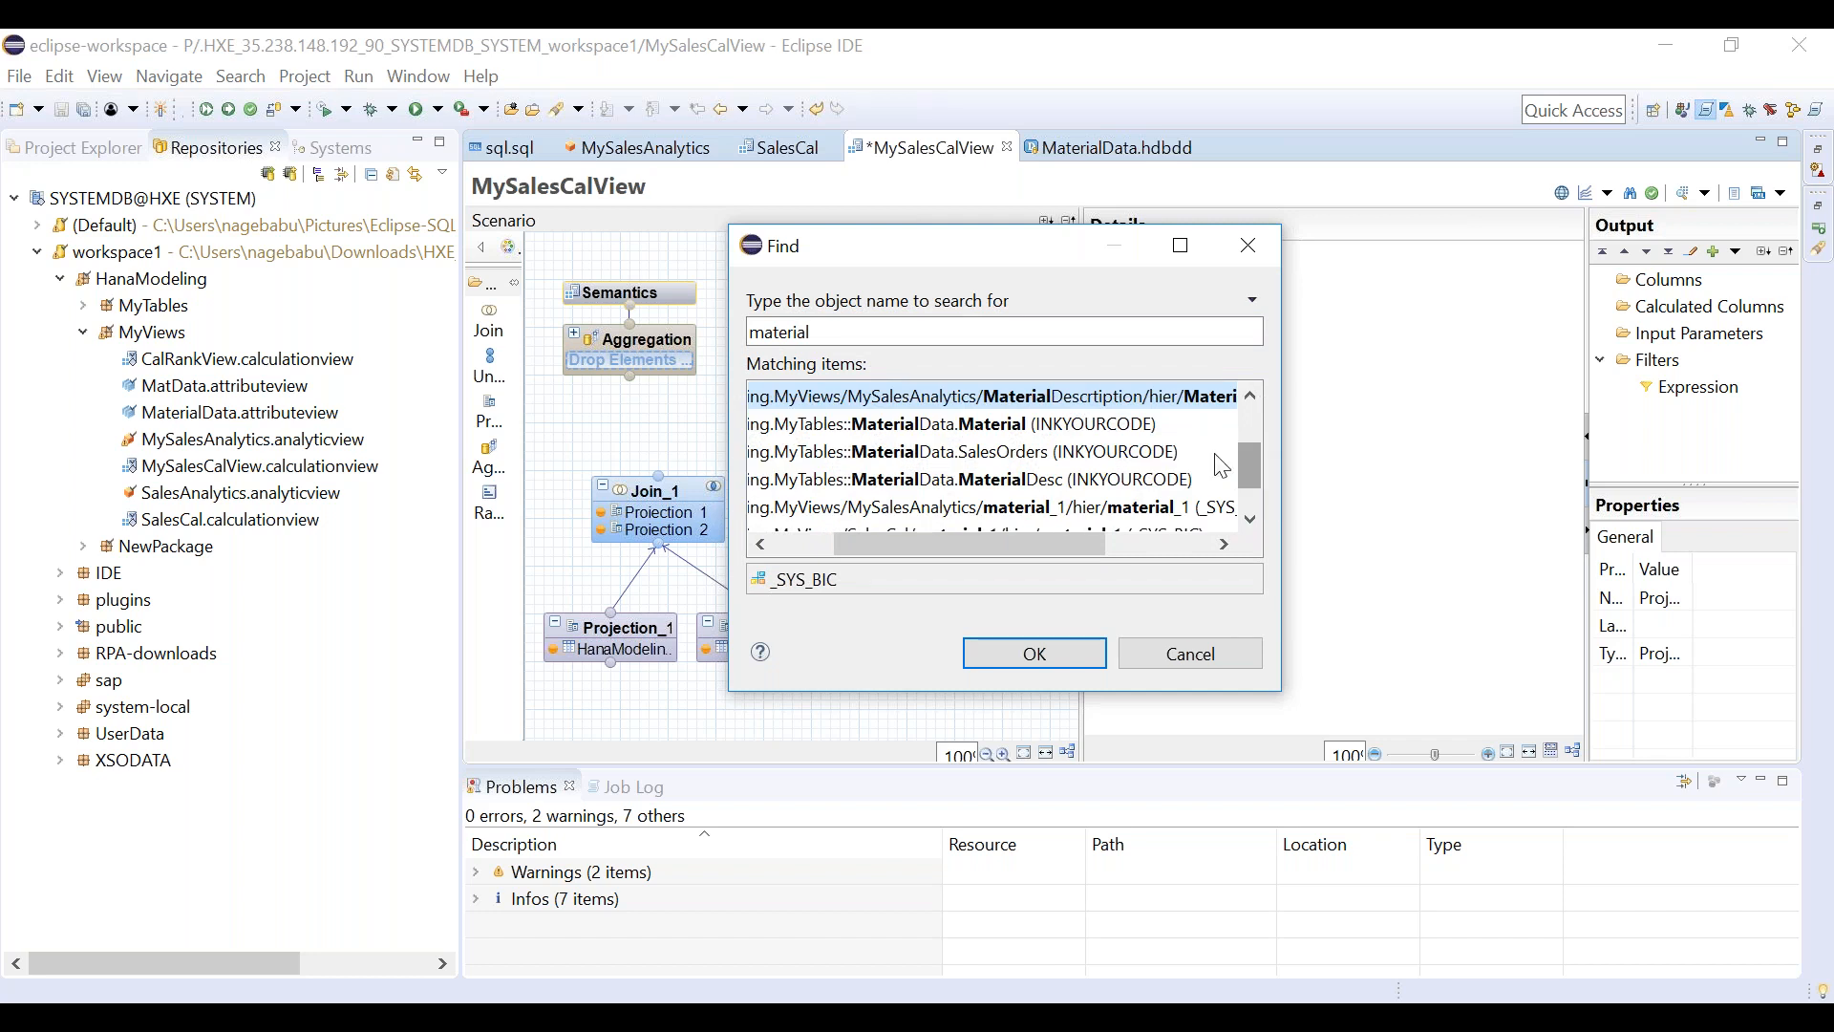
pyautogui.click(1047, 486)
pyautogui.doubleClick(1051, 497)
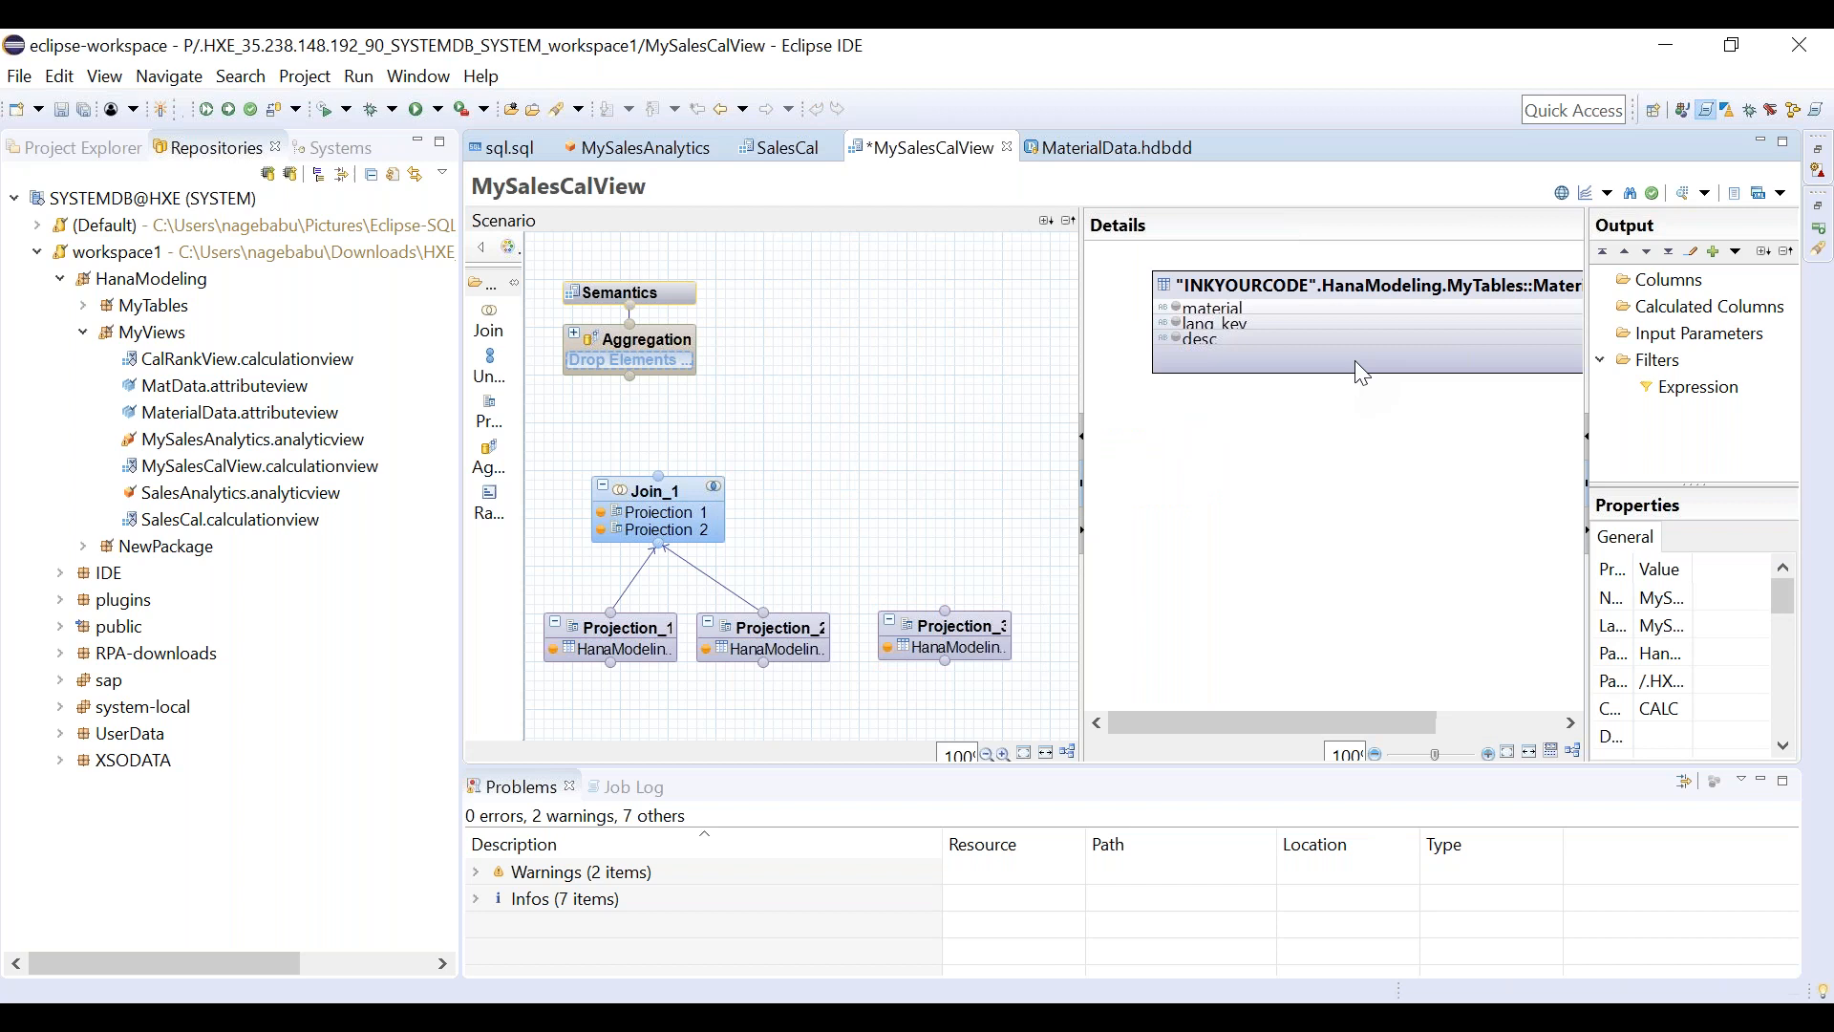
# Add all columns of the MaterialDesc table (material, lang_key and desc) to the output of Projection_3.
pyautogui.rightClick(1260, 362)
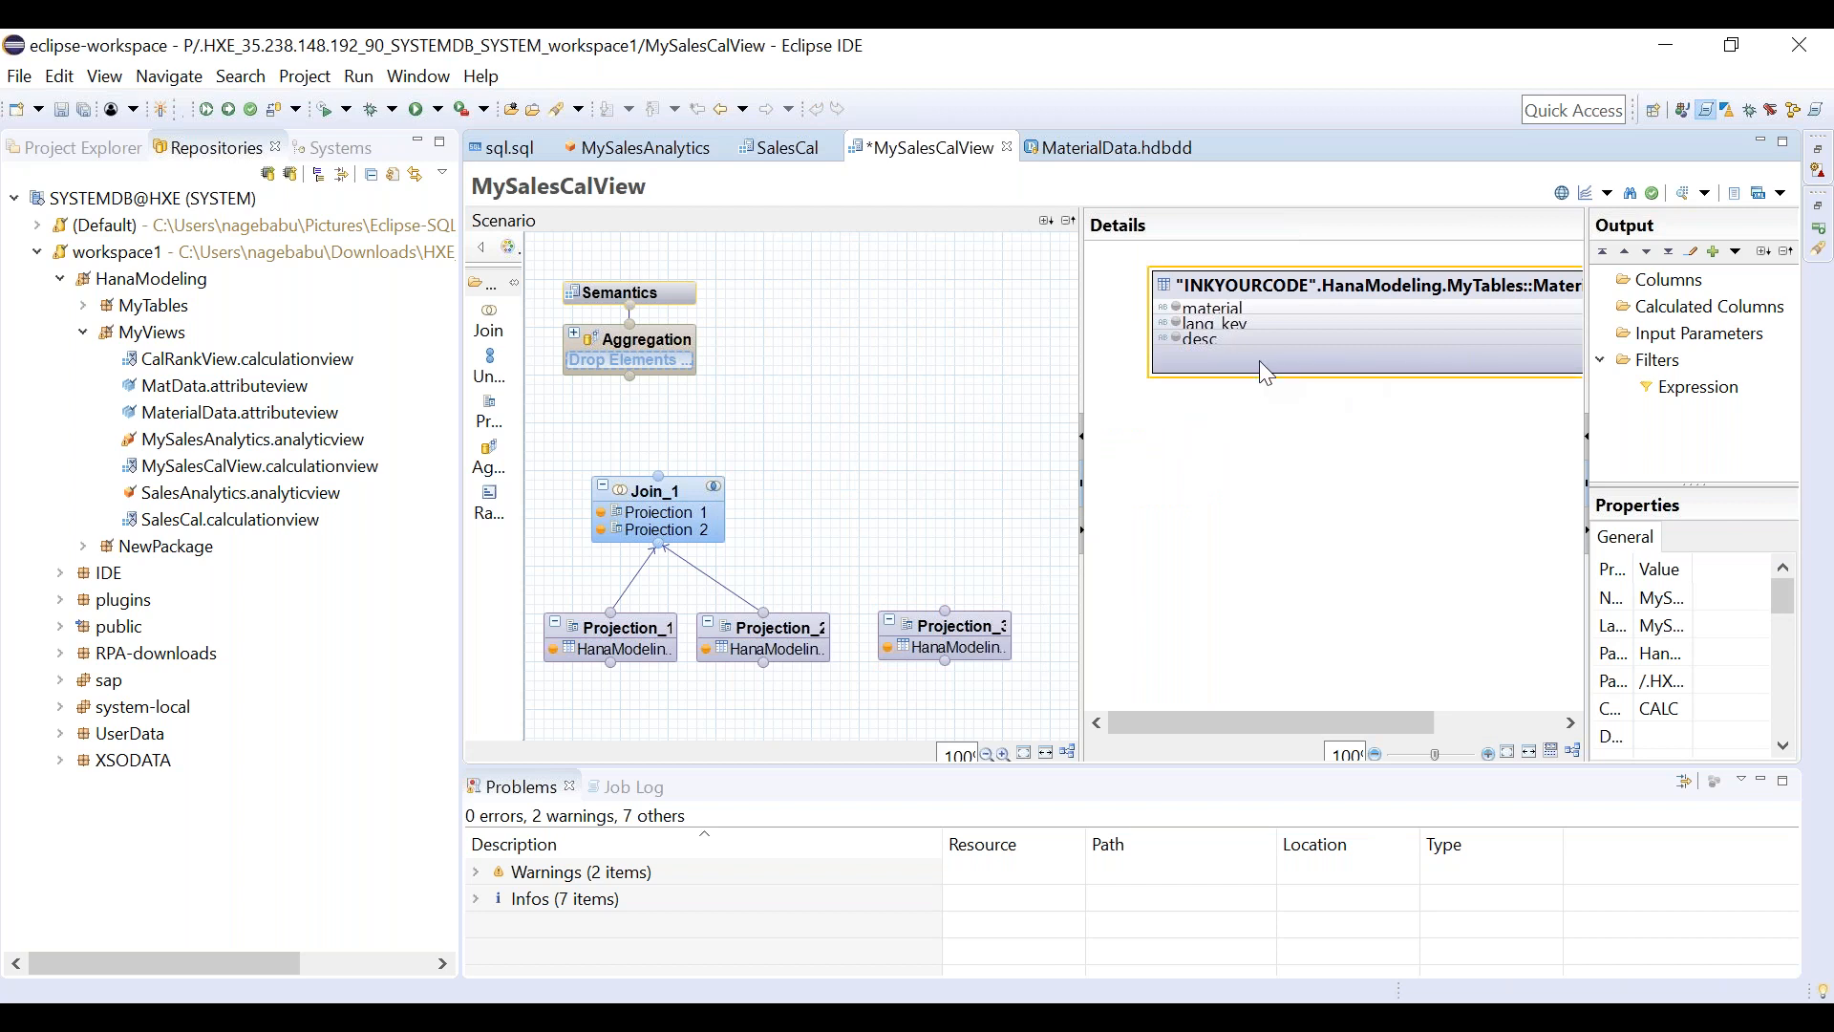
pyautogui.click(1370, 501)
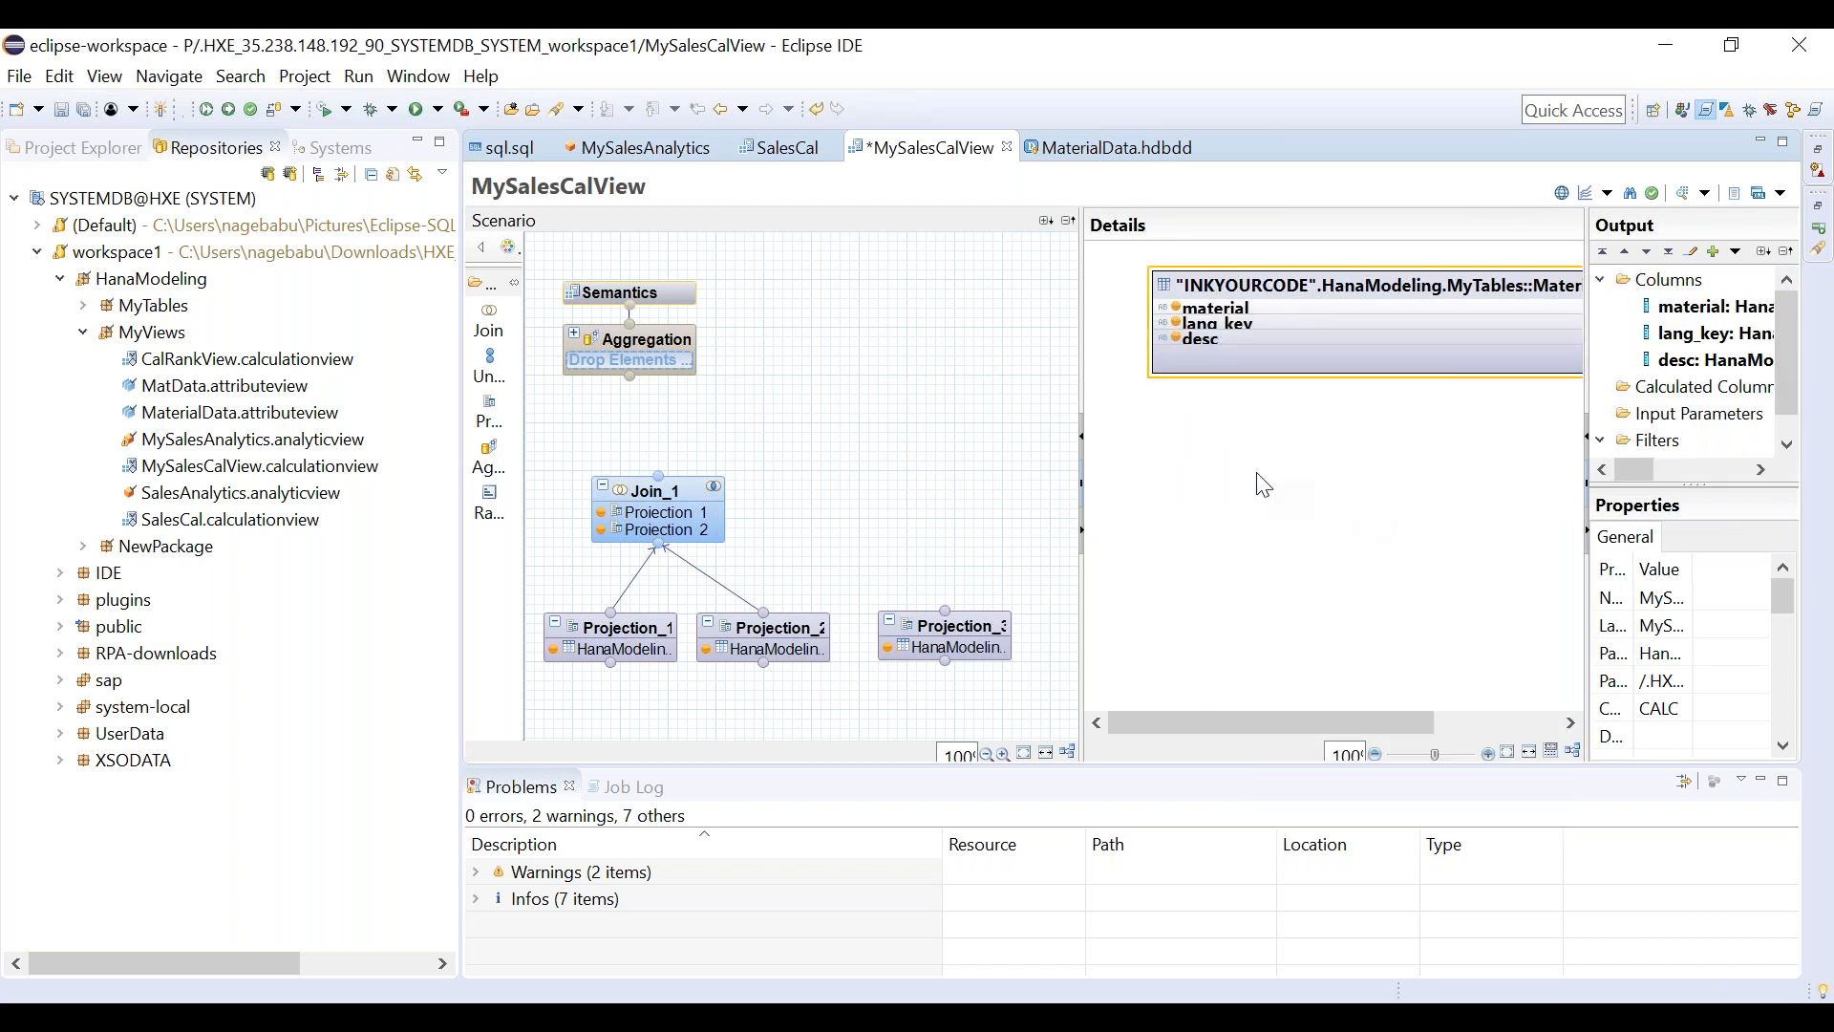
pyautogui.click(970, 626)
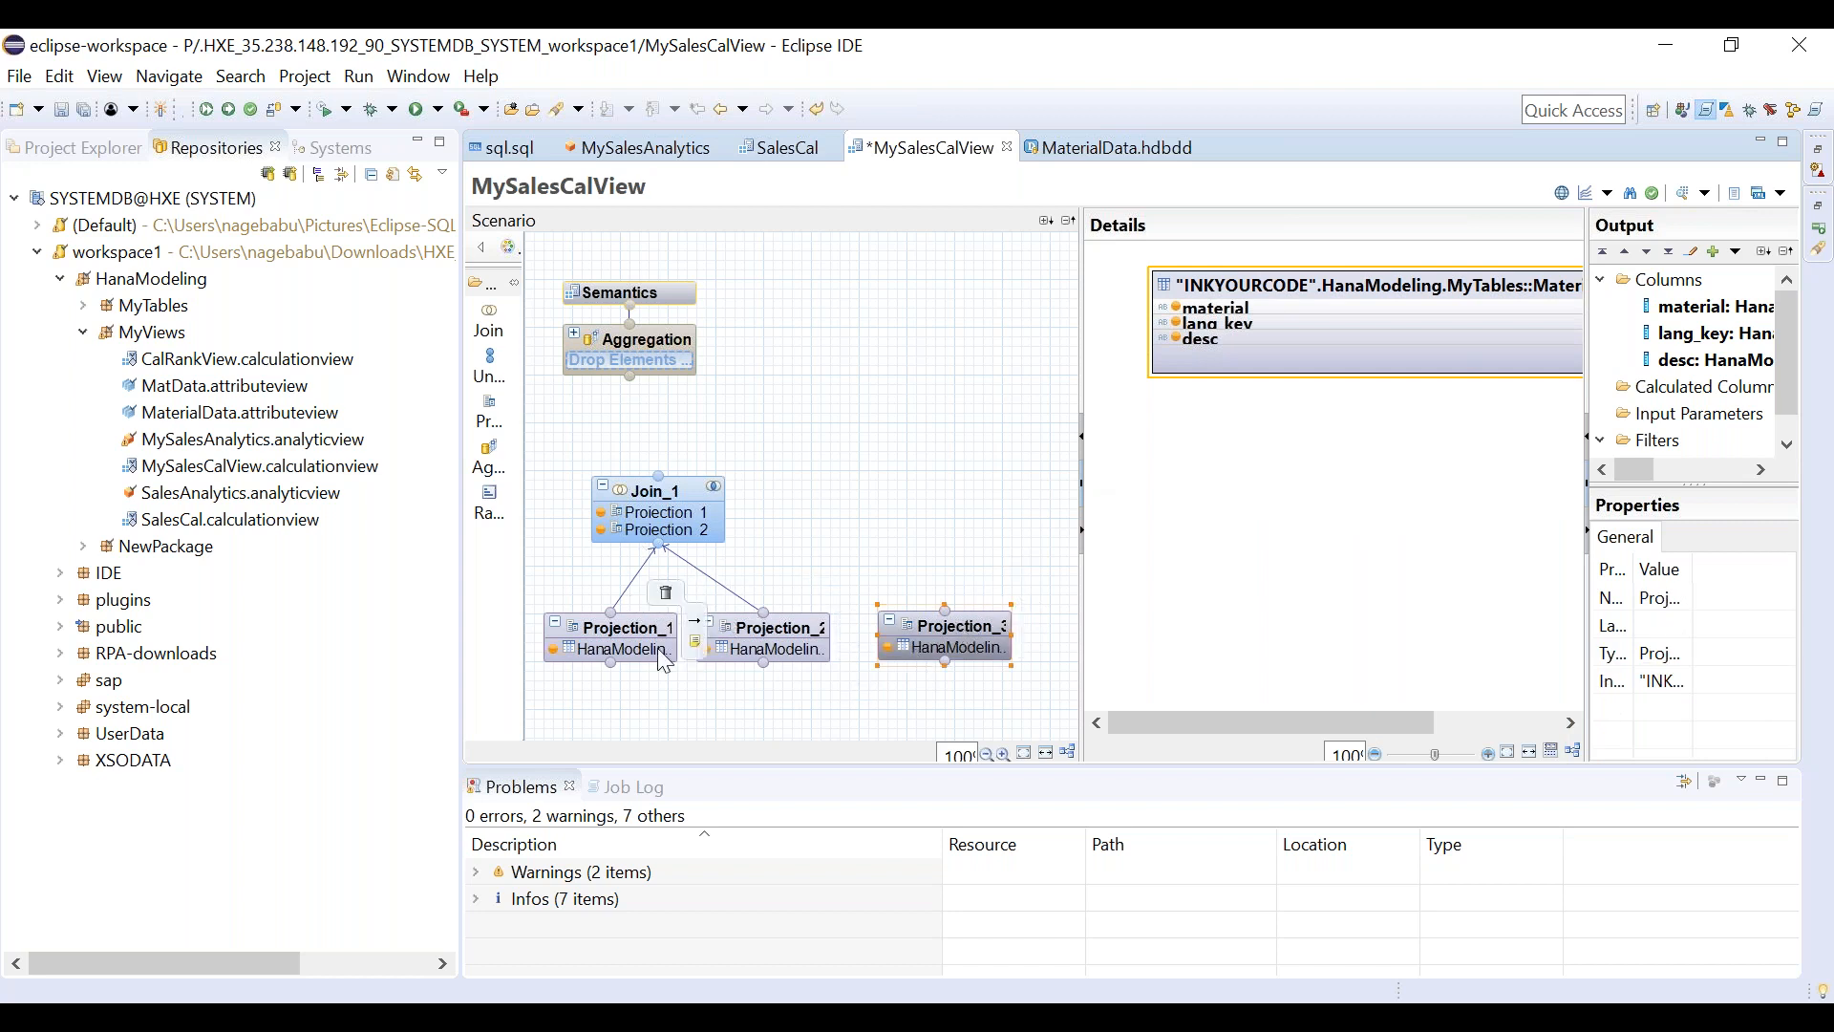
pyautogui.moveTo(971, 627)
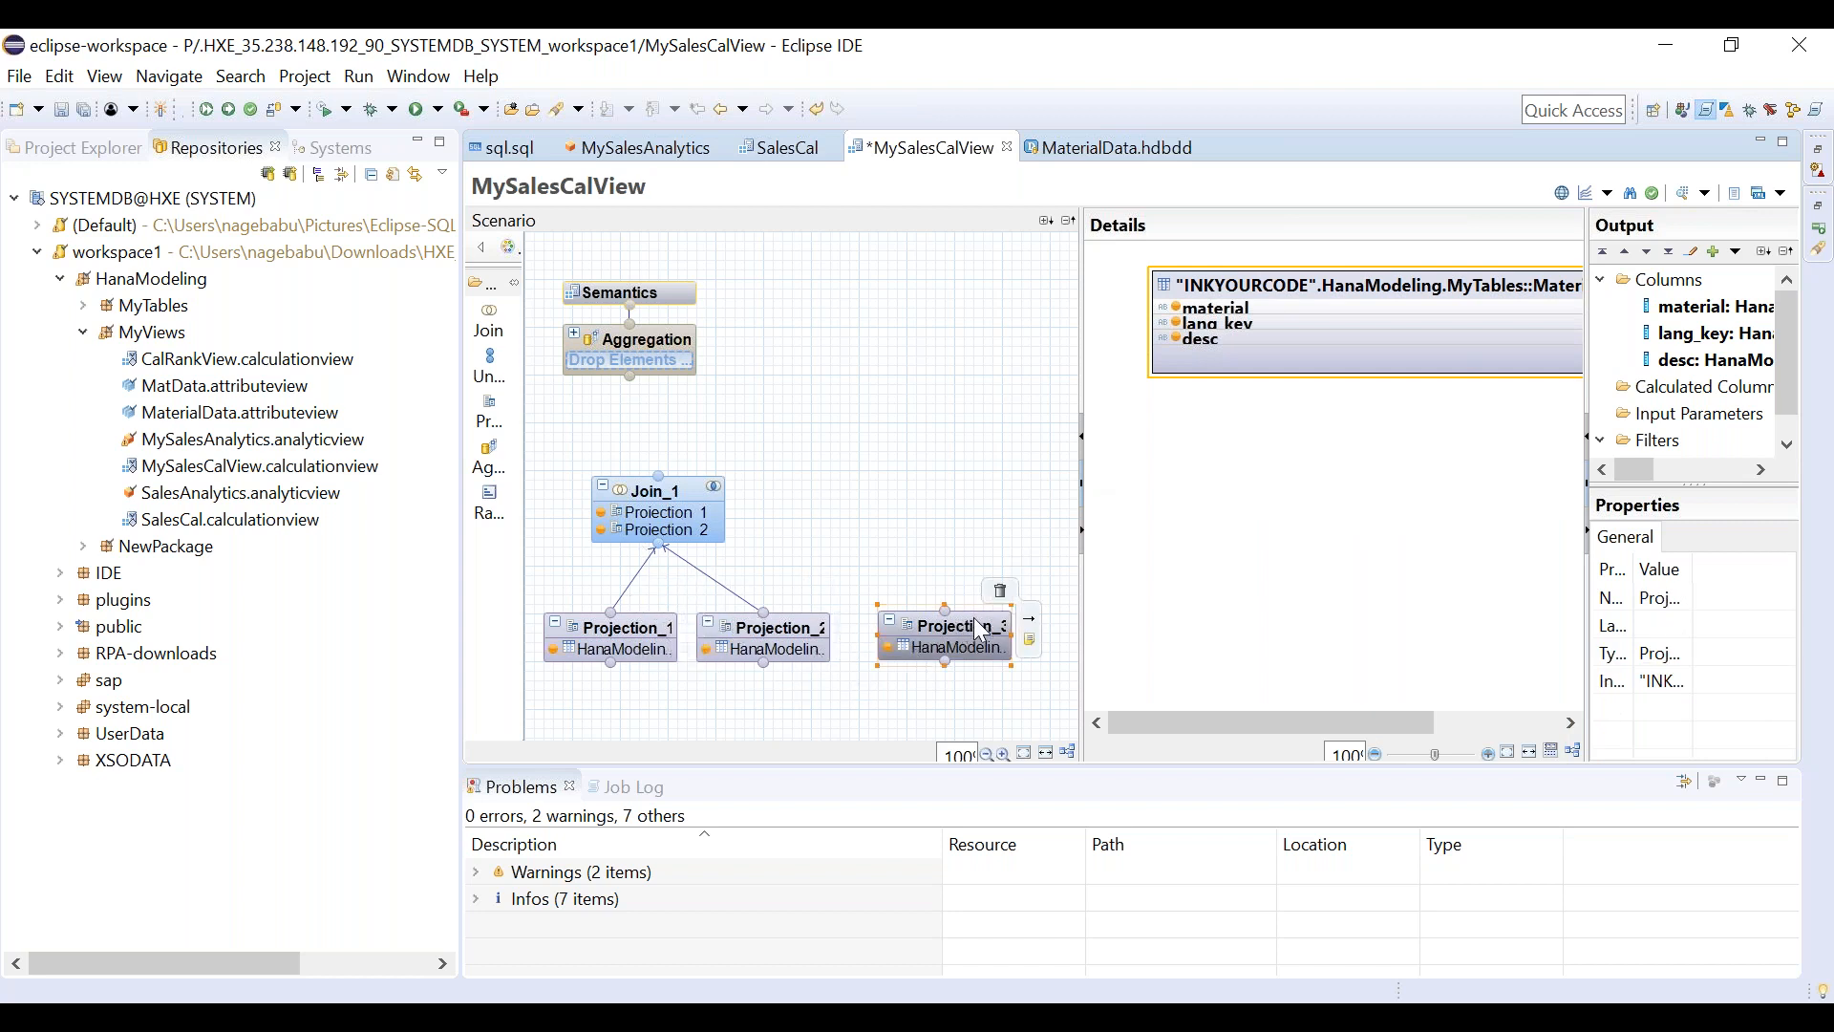
pyautogui.moveTo(1378, 334)
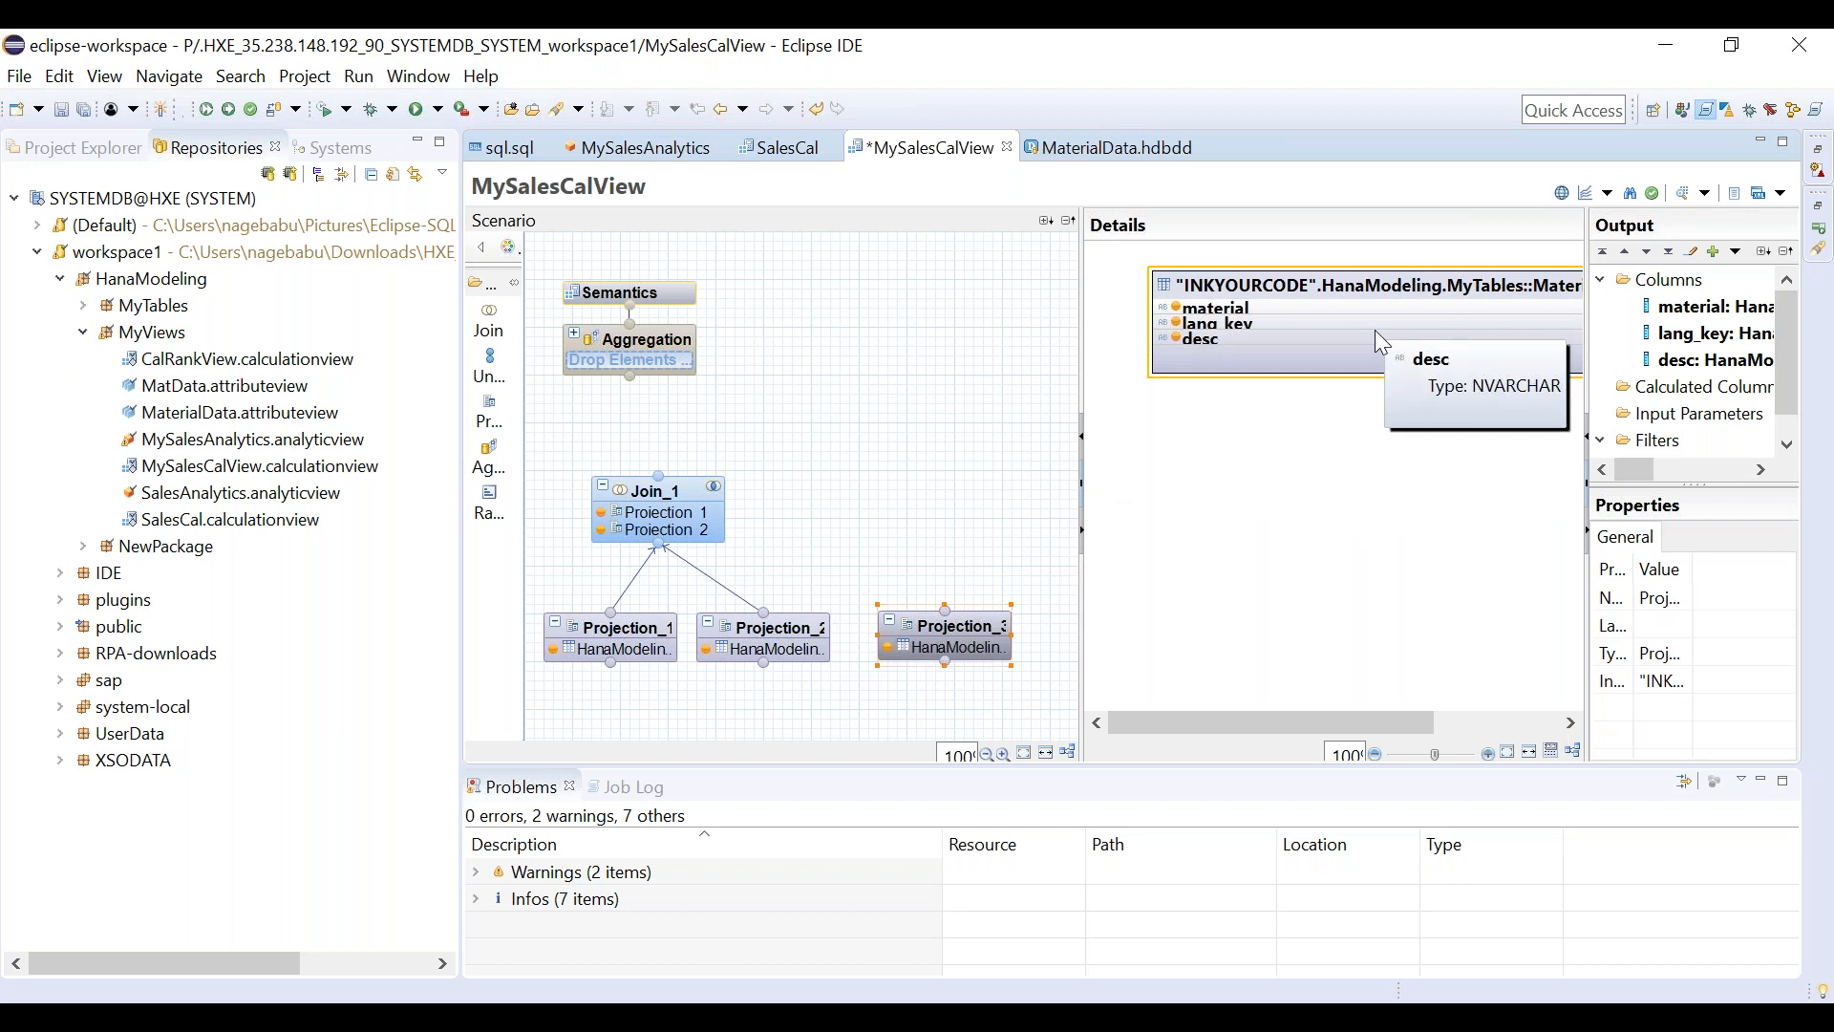
# Try to connect Projection_3 to Join_1 as a third input.
pyautogui.click(678, 489)
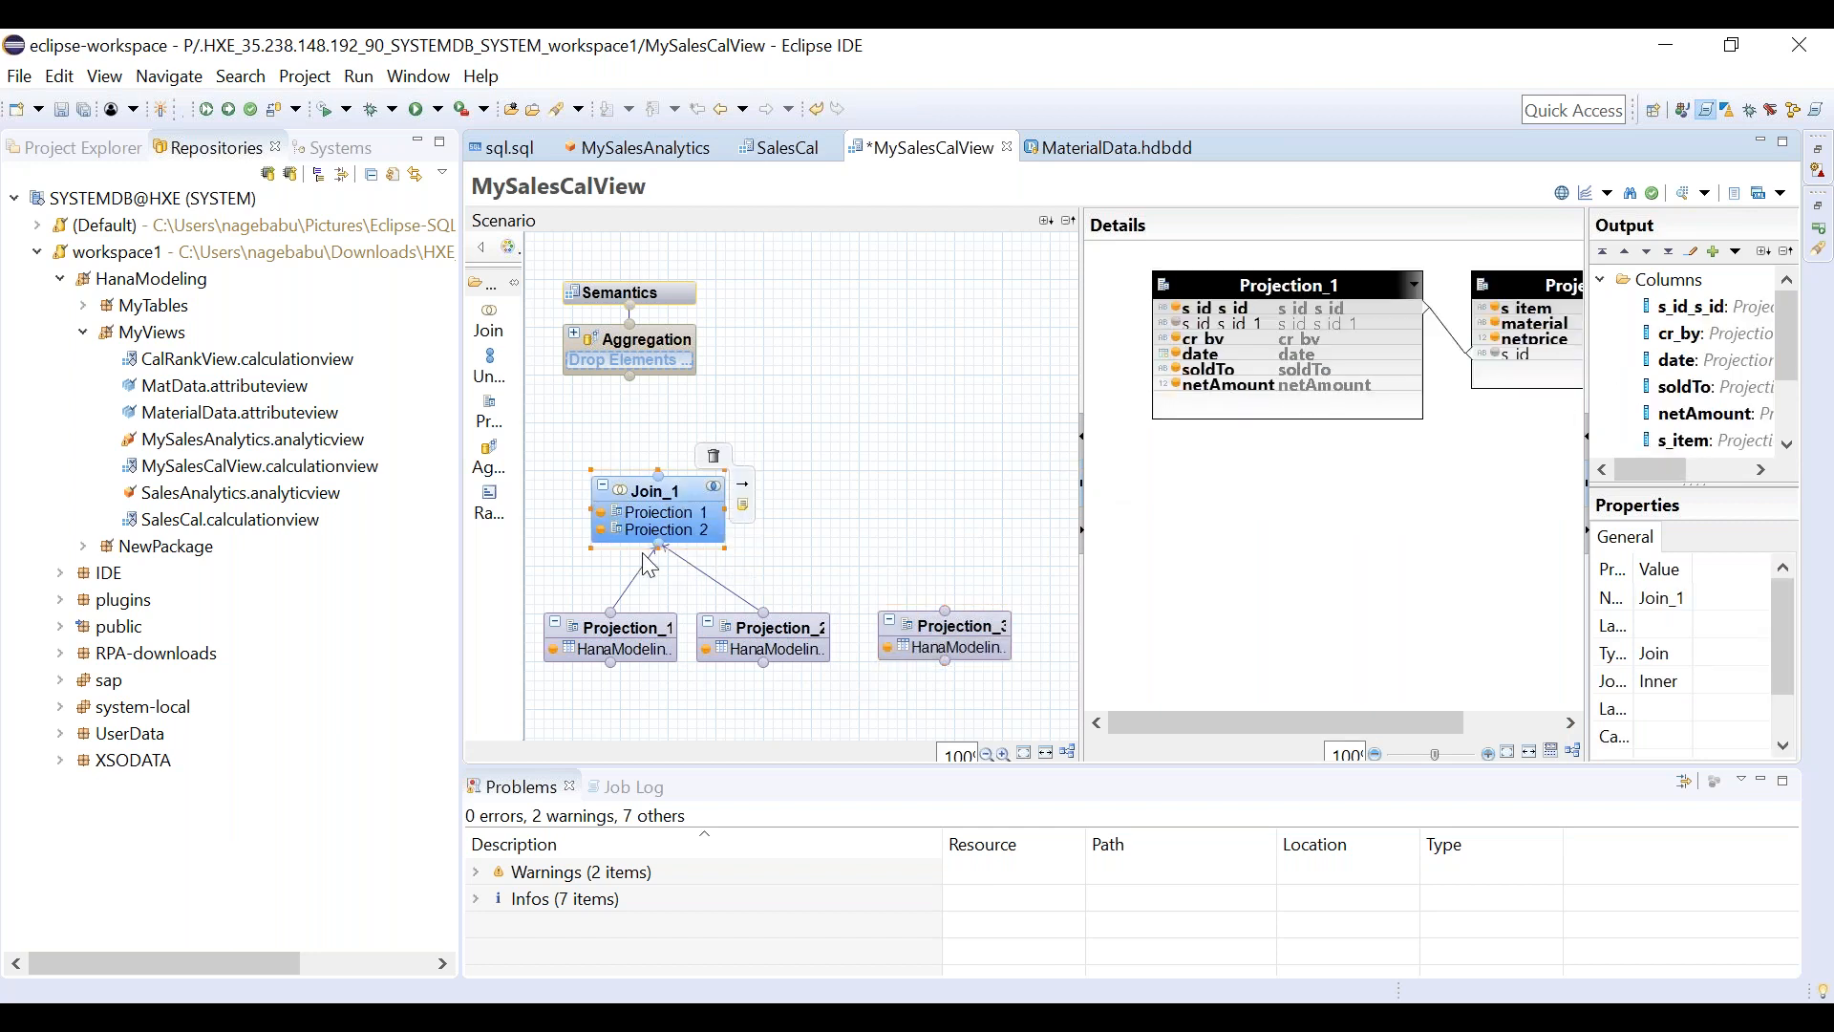
pyautogui.click(866, 591)
pyautogui.moveTo(944, 611); pyautogui.dragTo(657, 546)
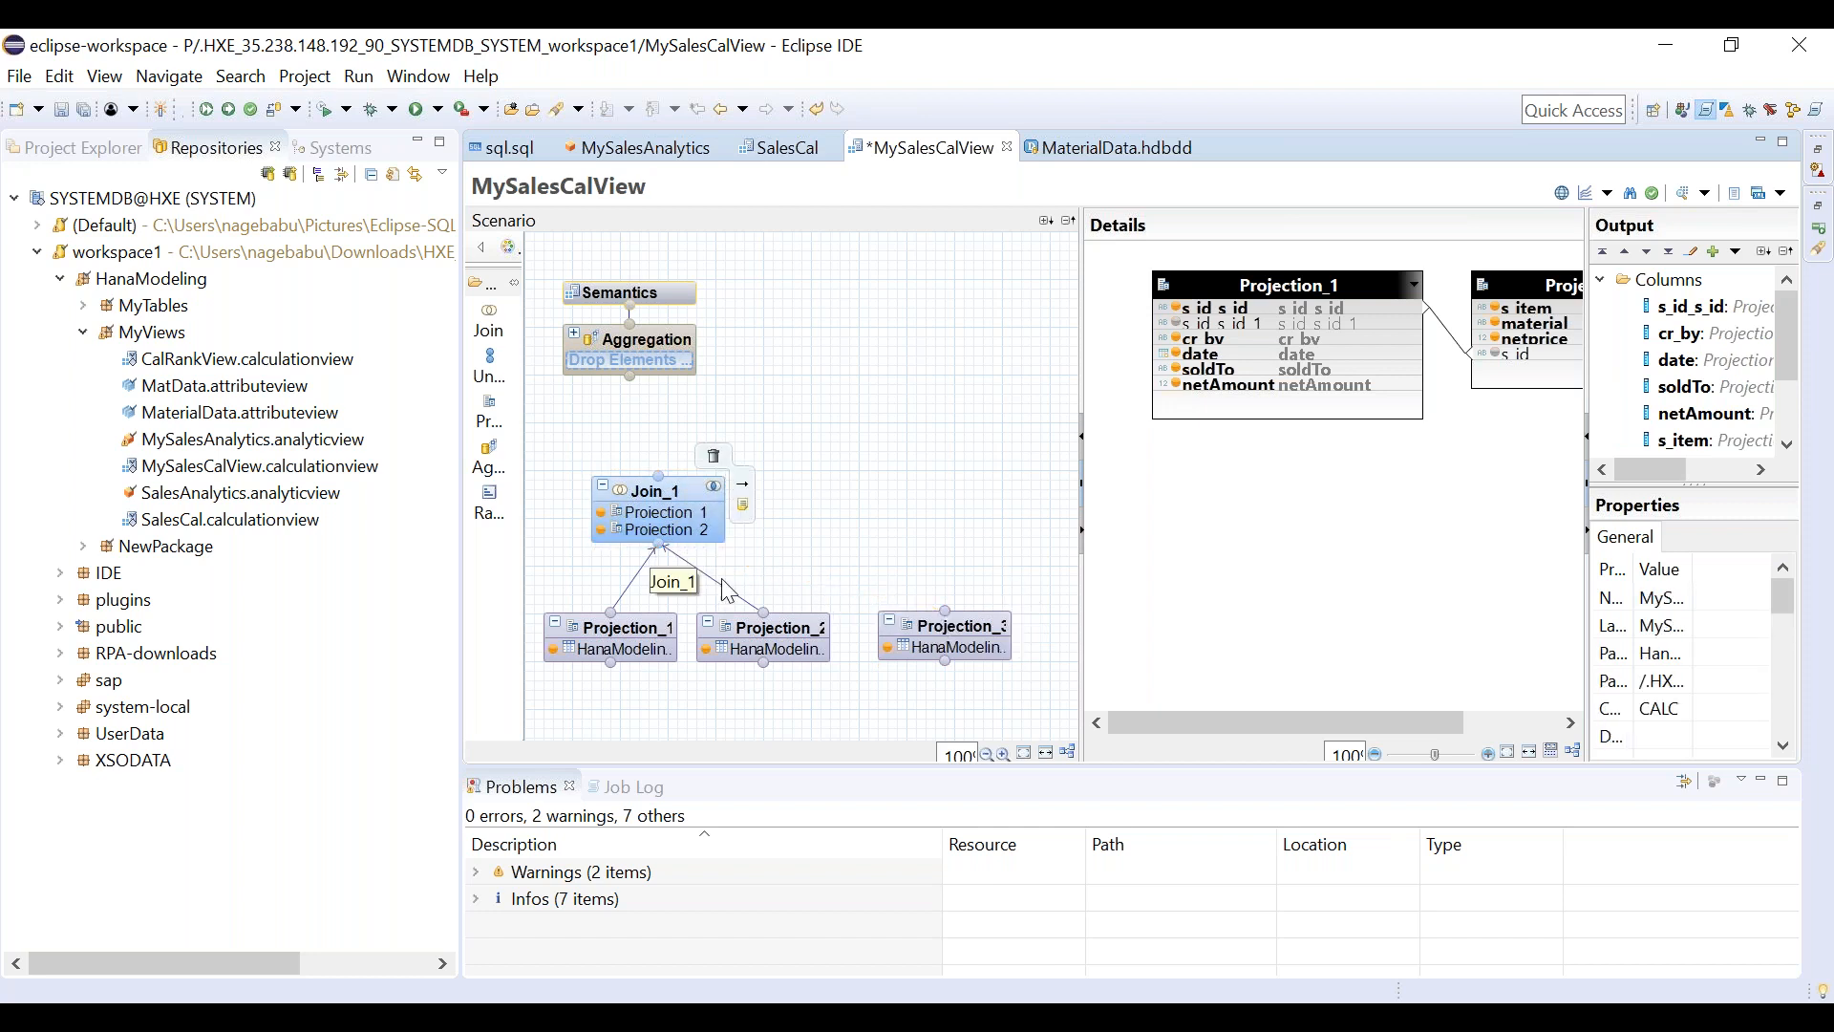
pyautogui.moveTo(944, 610); pyautogui.dragTo(659, 546)
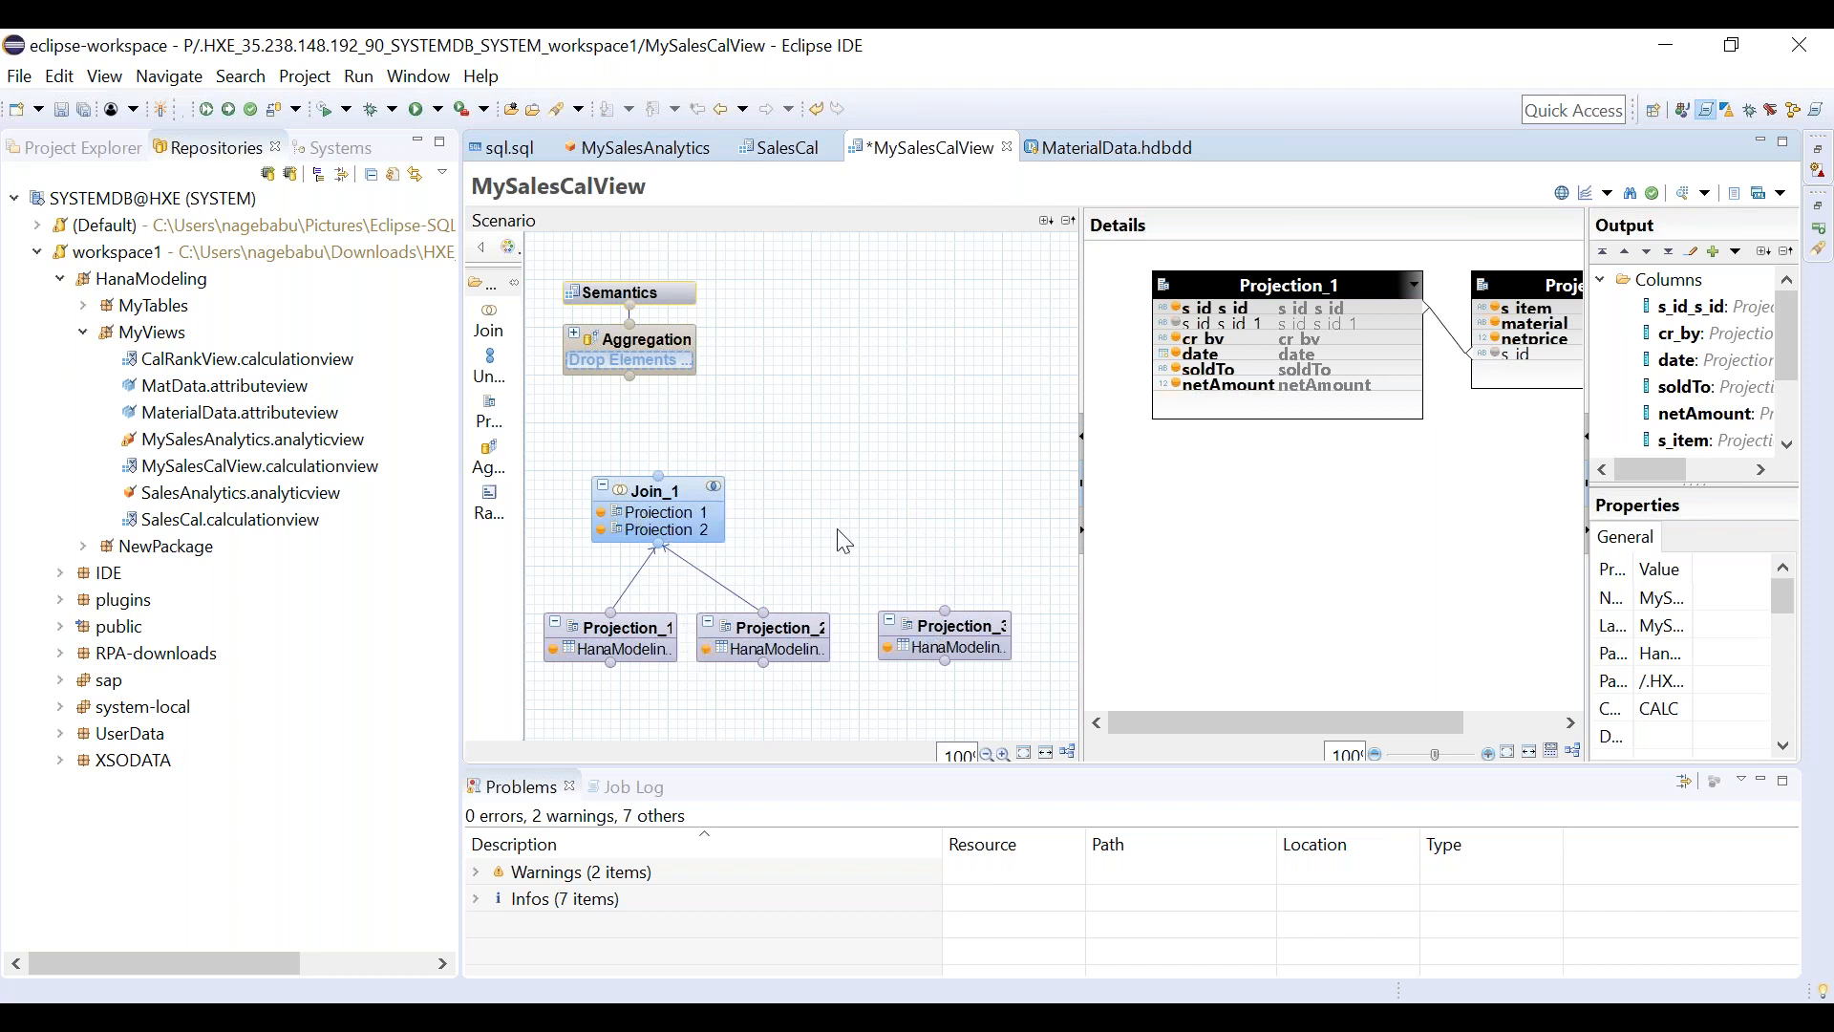
# Move Join_1 lower, place a second join node above it, and move Projection_3 up beside Join_1.
pyautogui.moveTo(685, 495); pyautogui.dragTo(690, 524)
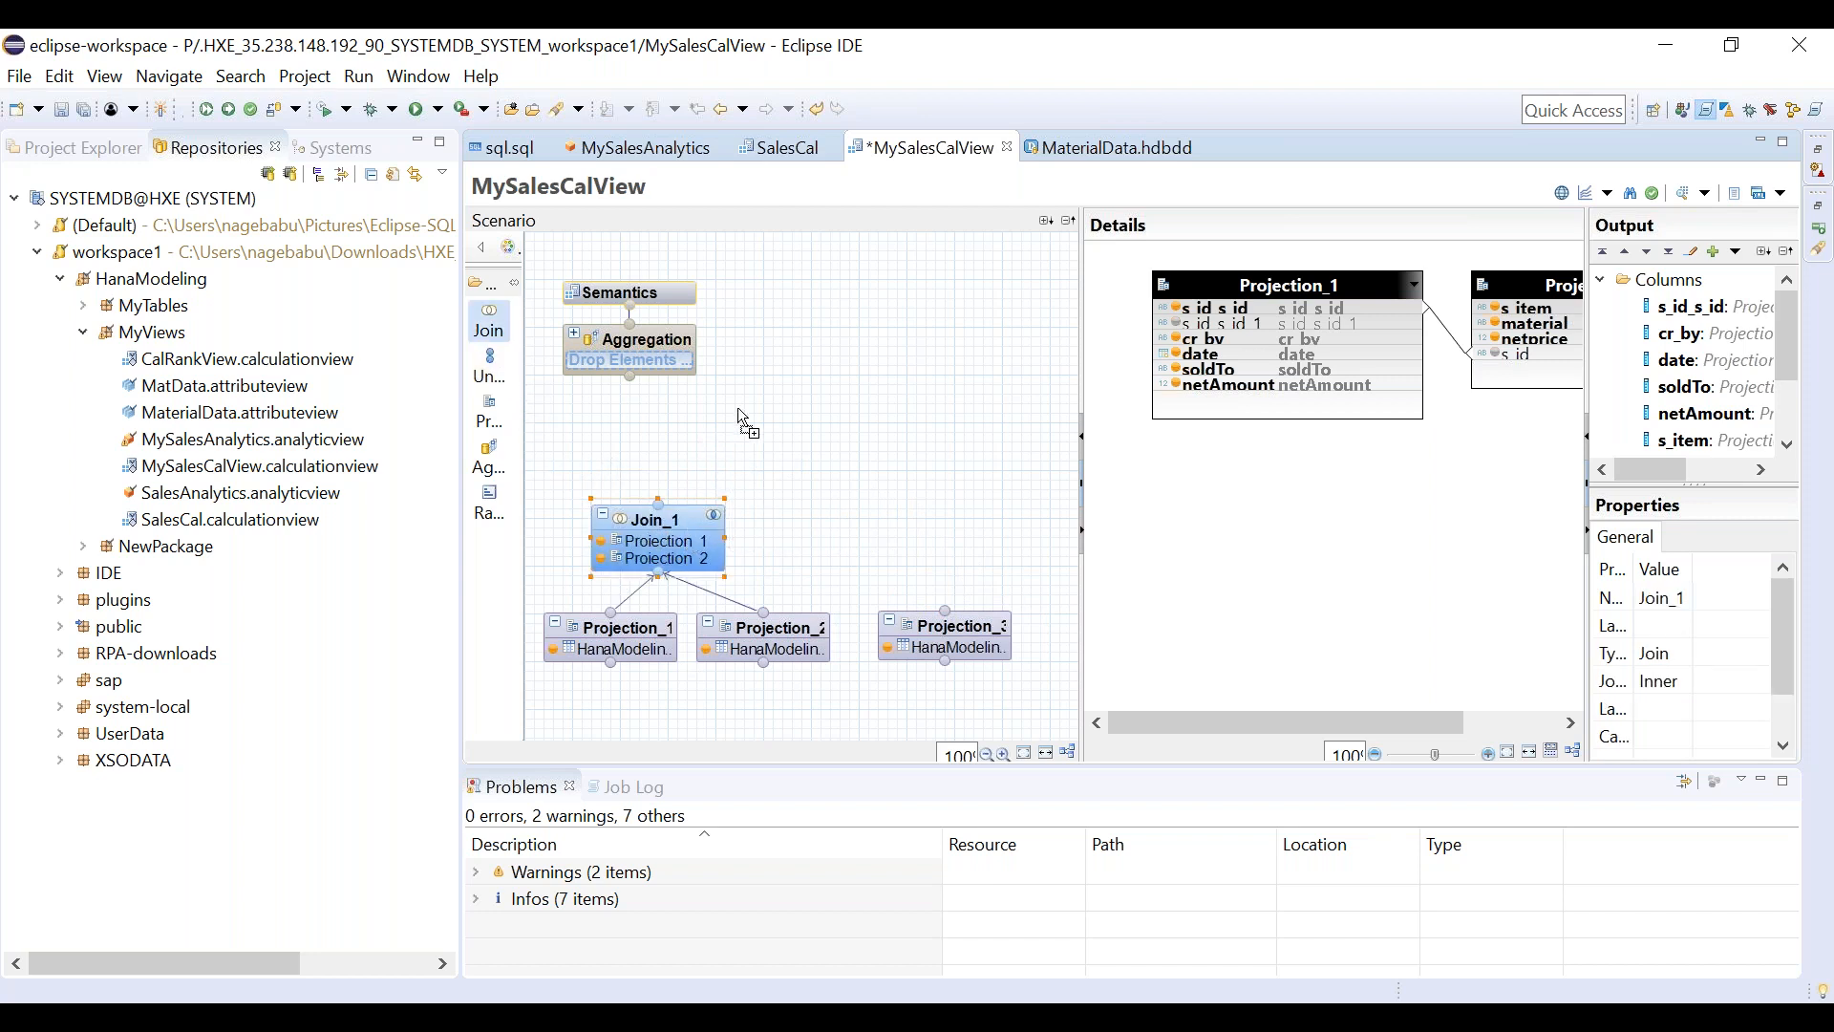
pyautogui.click(745, 439)
pyautogui.moveTo(827, 463); pyautogui.dragTo(808, 372)
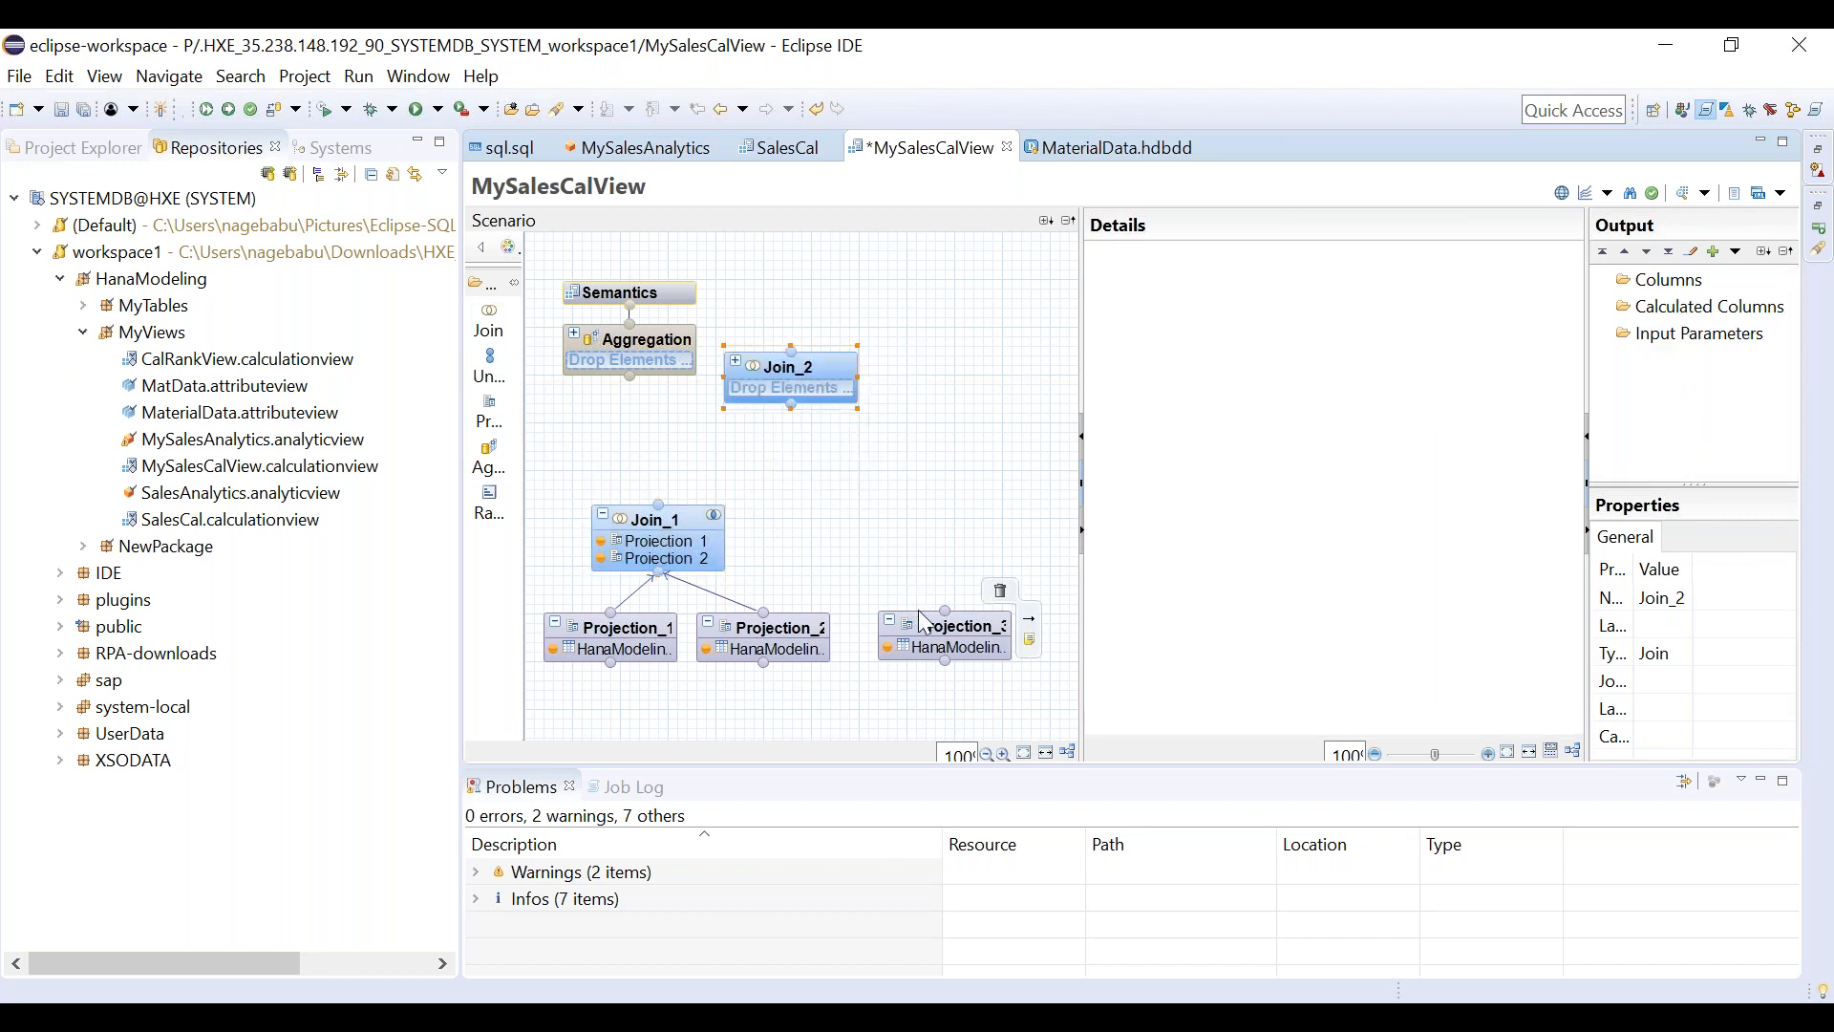
pyautogui.moveTo(921, 614); pyautogui.dragTo(885, 540)
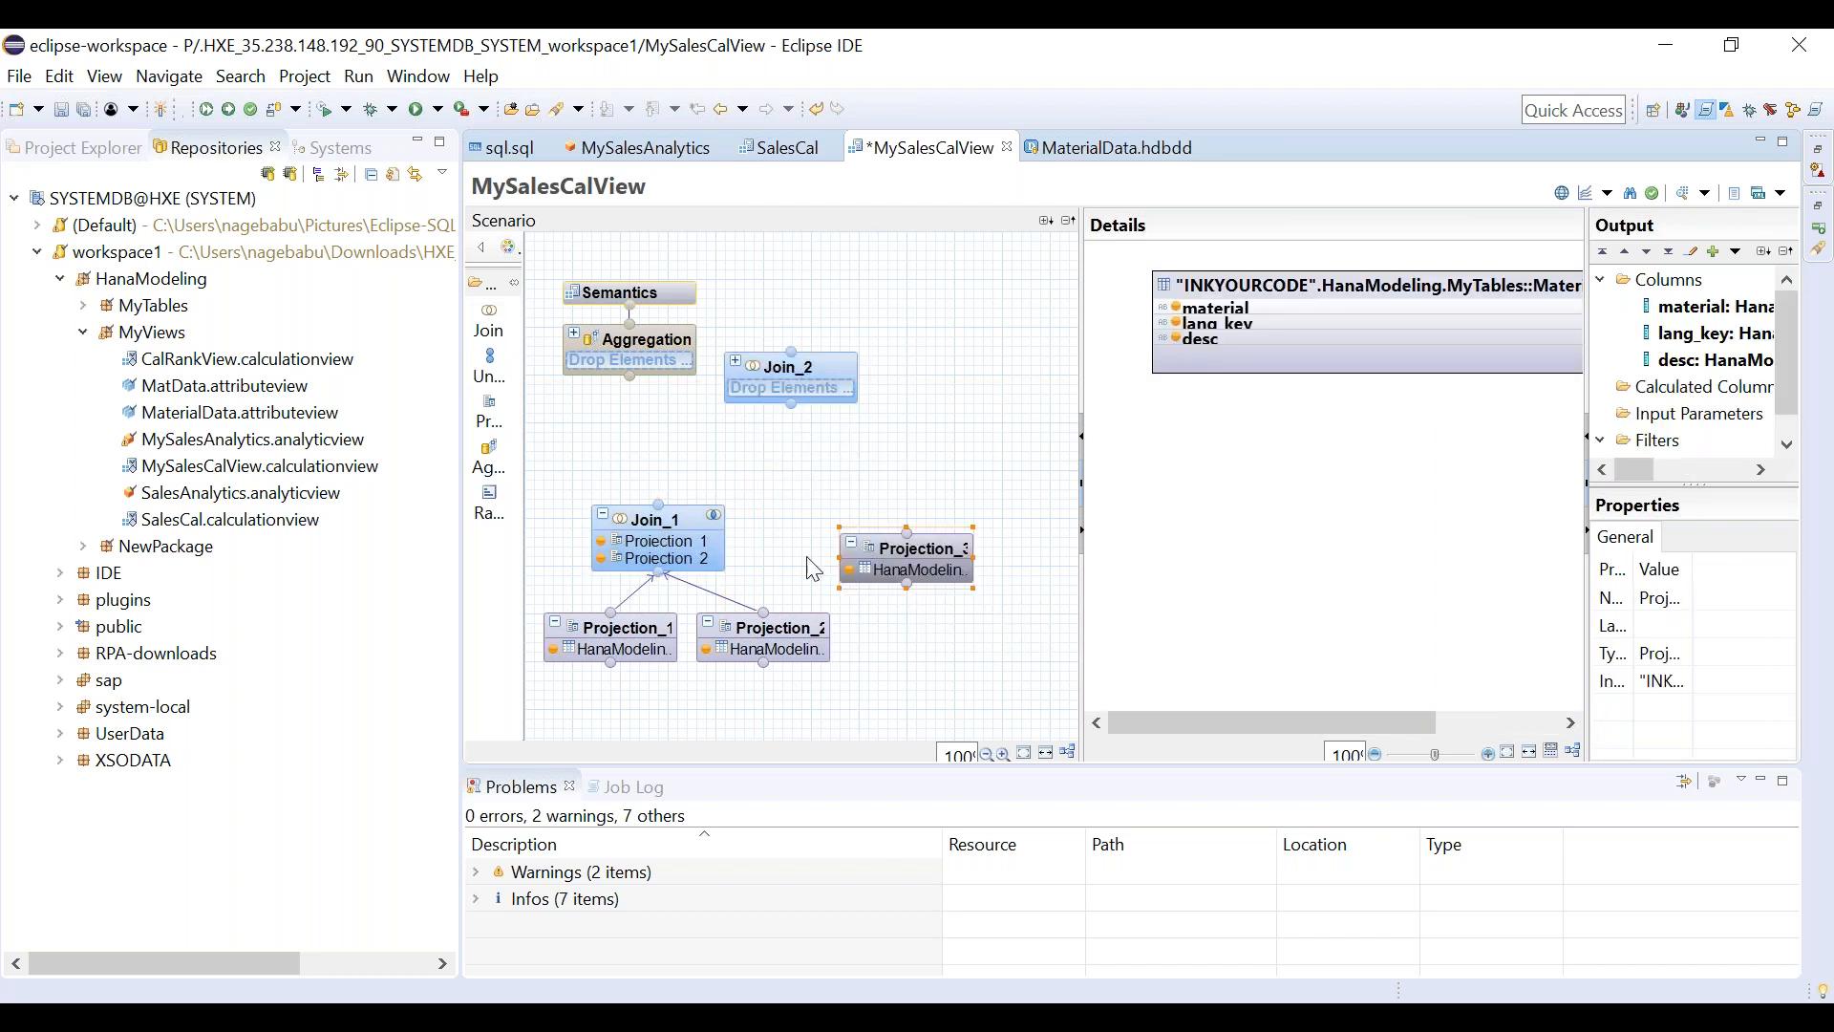
# Connect Join_1 and Projection_3 as the two inputs of Join_2.
pyautogui.moveTo(828, 565)
pyautogui.moveTo(711, 514)
pyautogui.moveTo(799, 388)
pyautogui.moveTo(660, 505); pyautogui.dragTo(789, 386)
pyautogui.moveTo(915, 544)
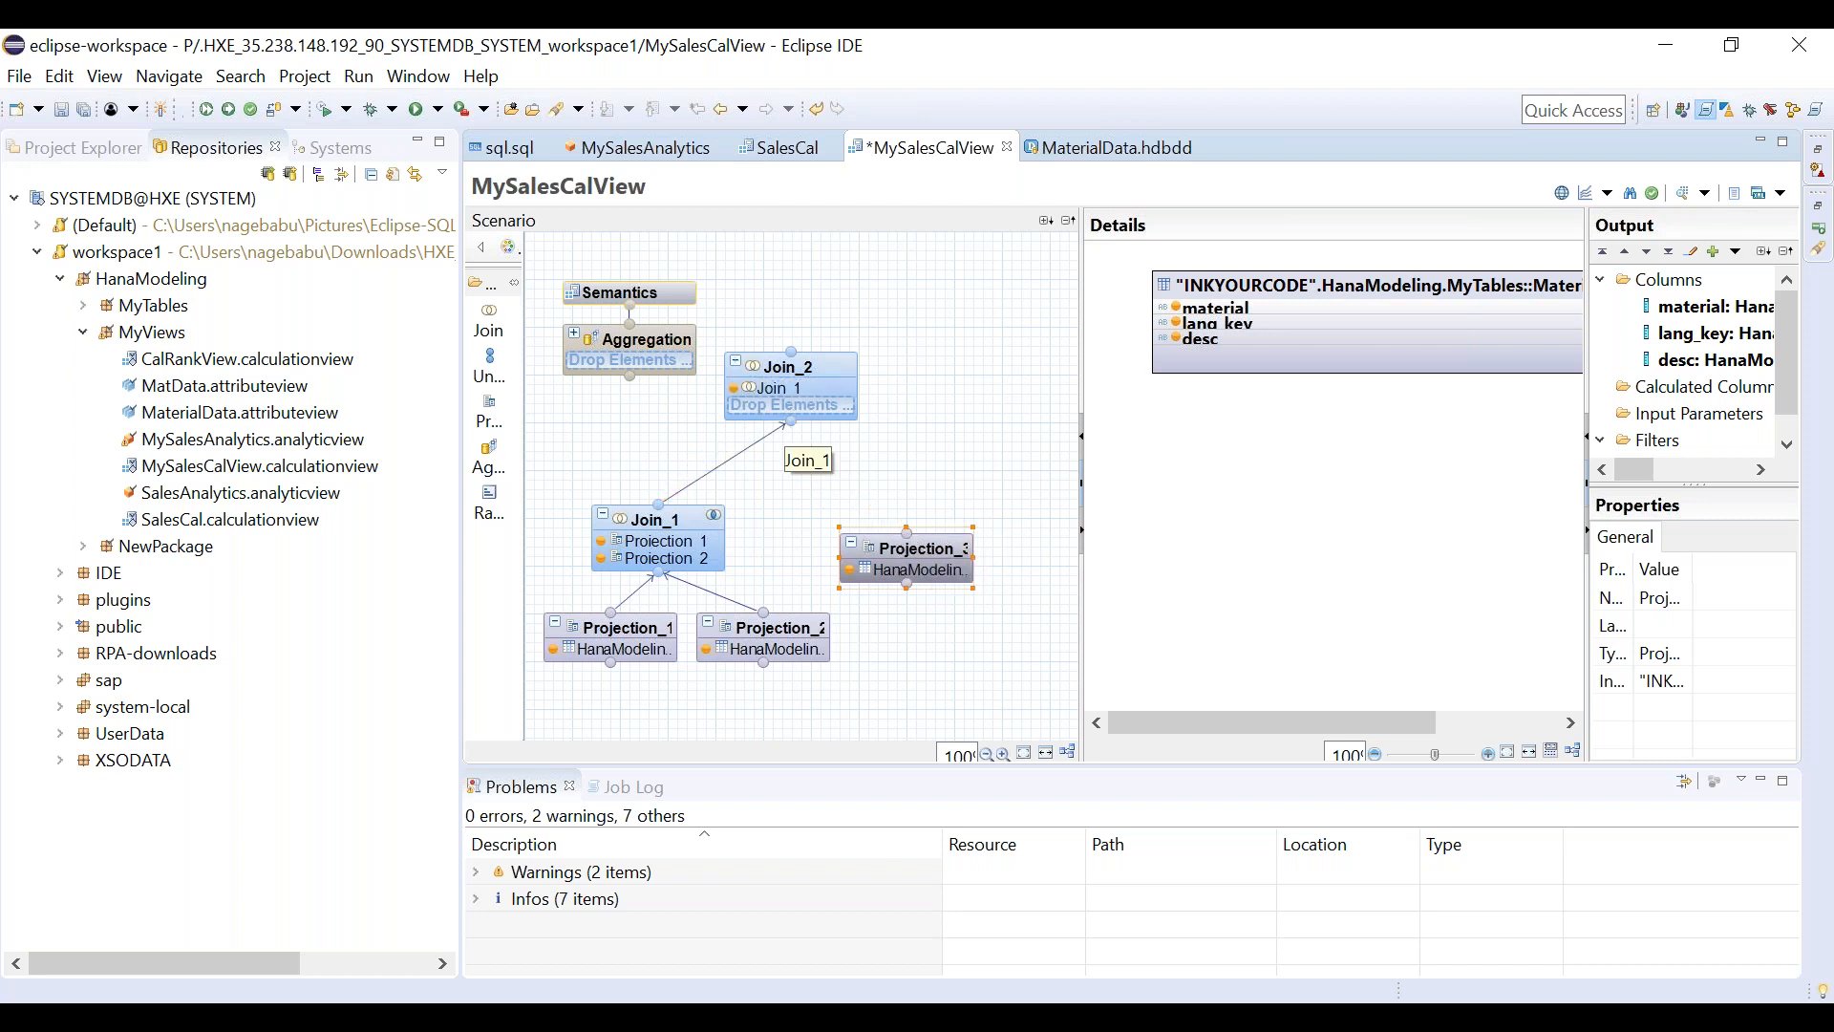
pyautogui.moveTo(917, 547); pyautogui.dragTo(797, 427)
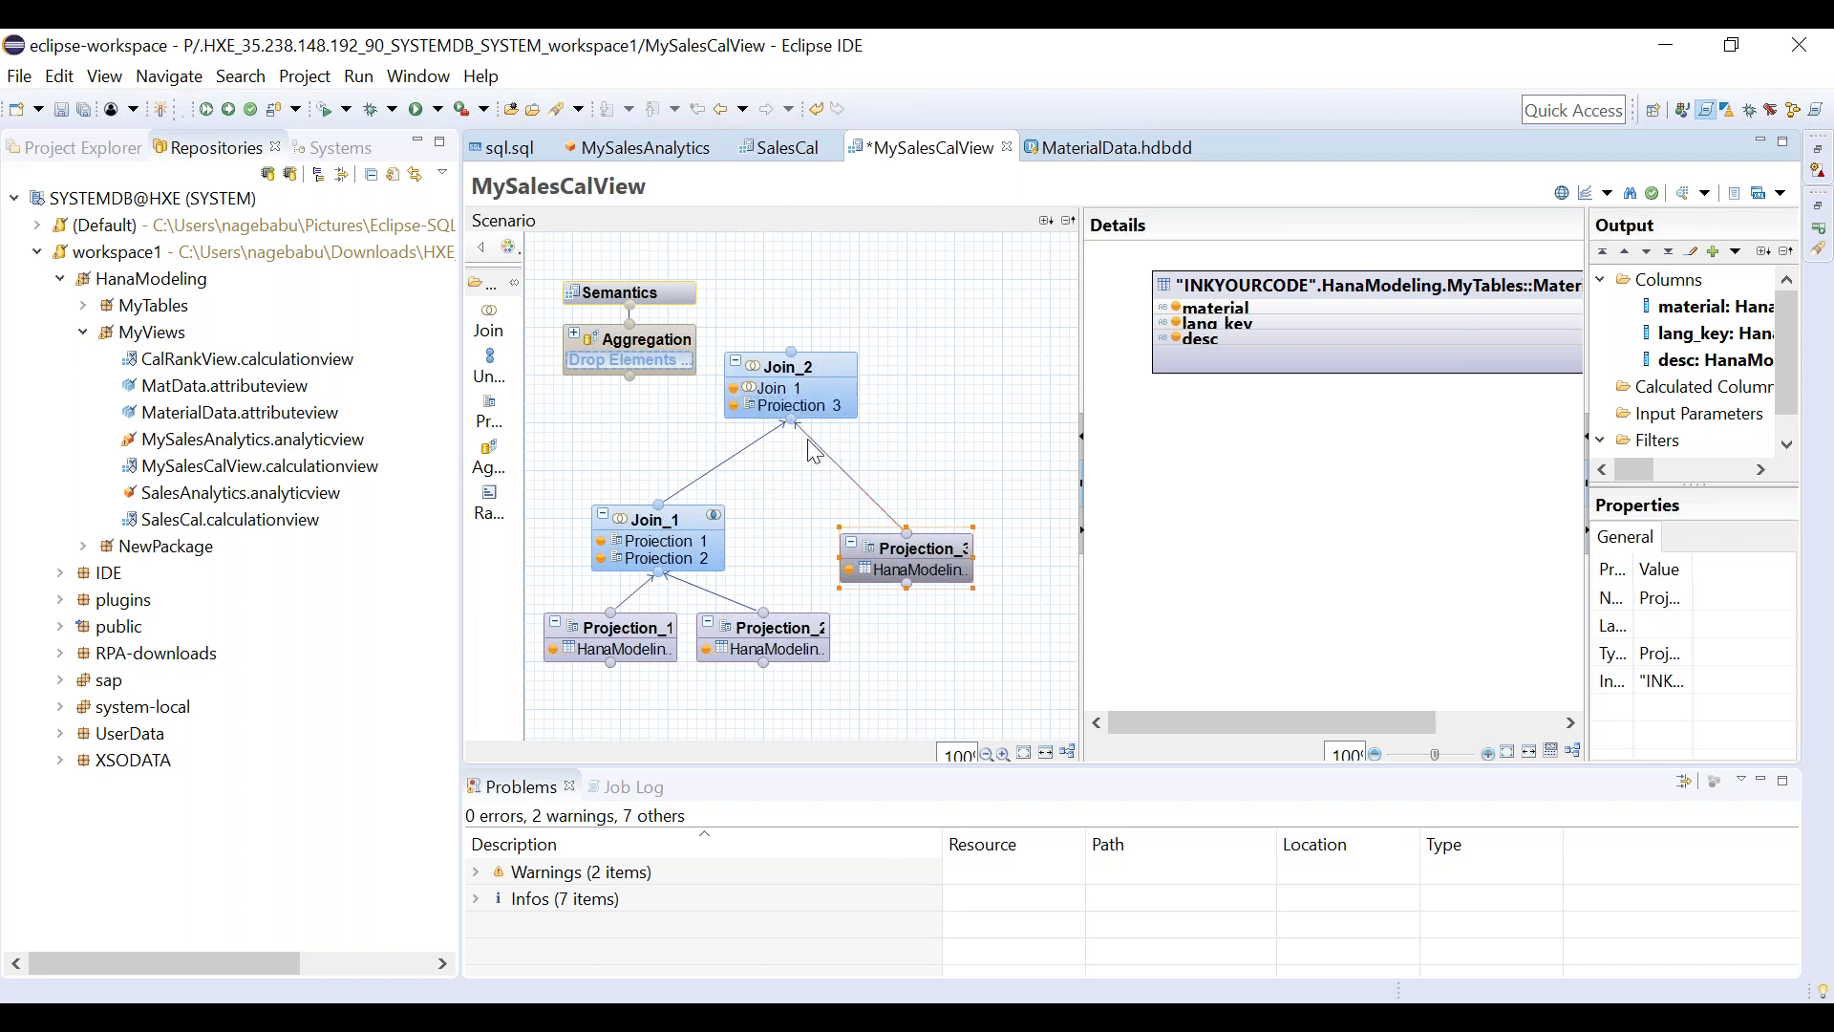
# Add all columns of Join_1 and Projection_3 to the output of Join_2.
pyautogui.click(827, 366)
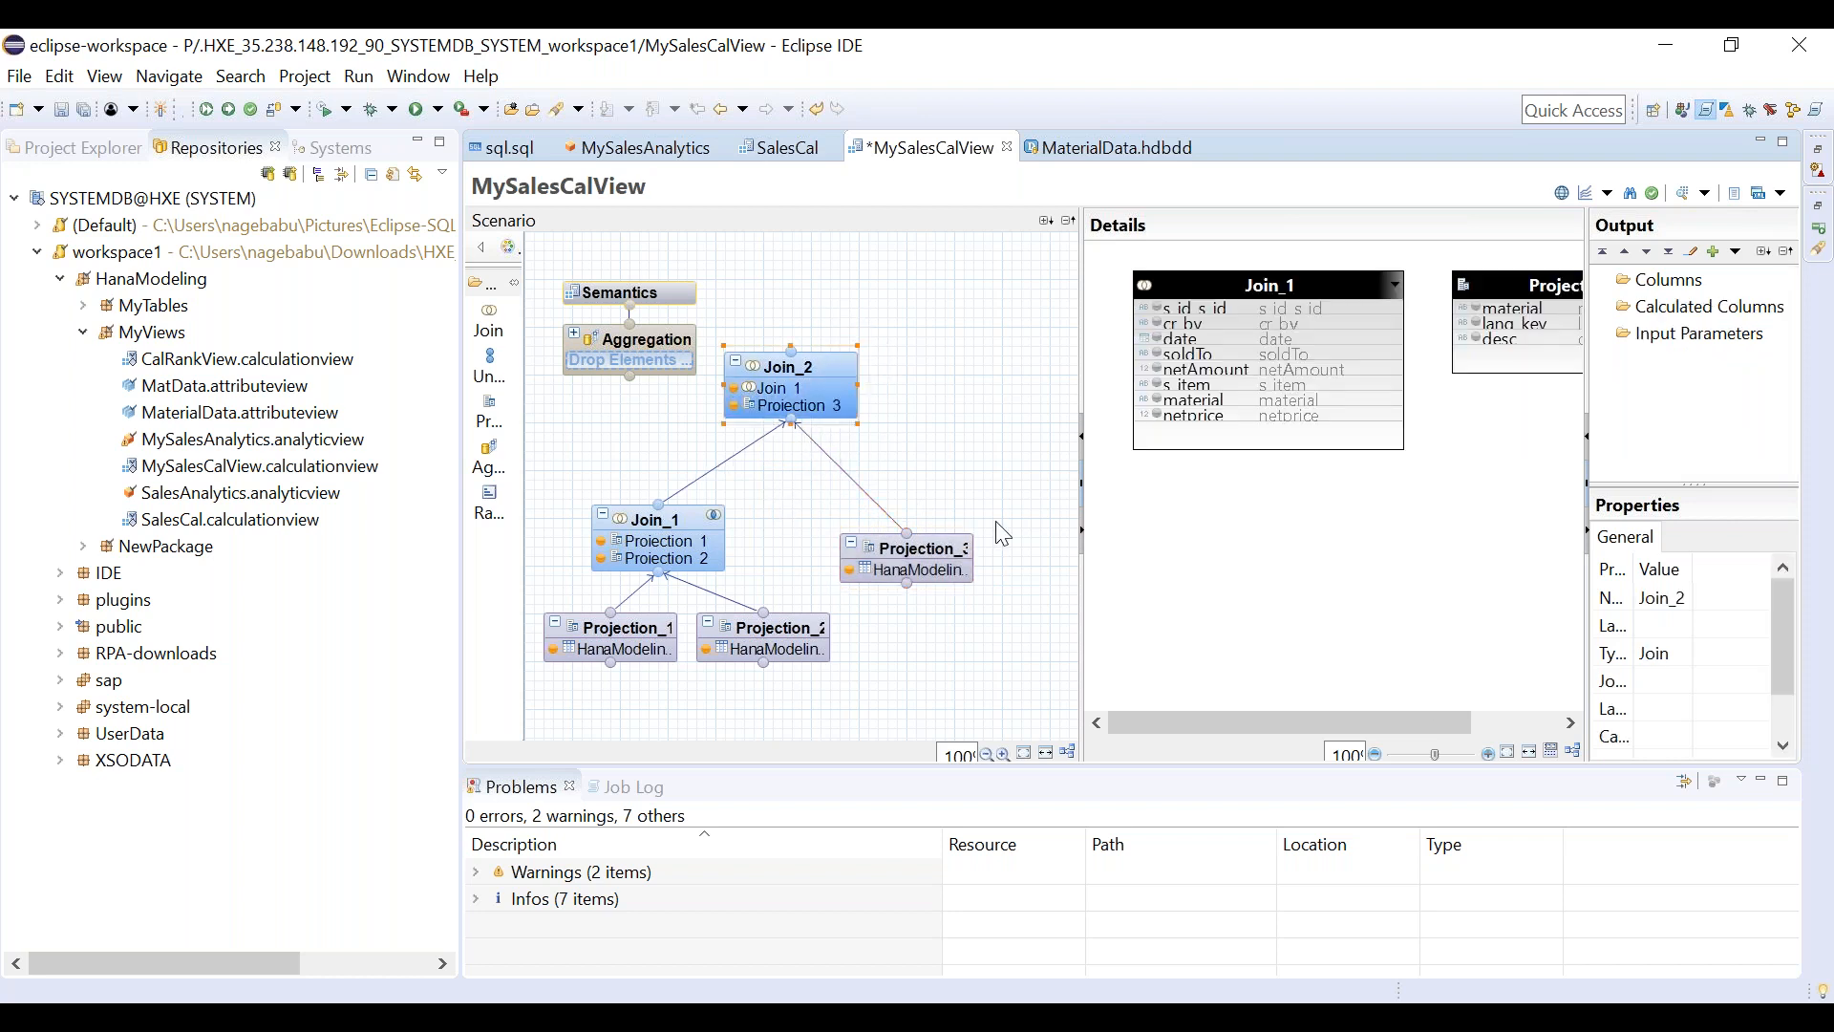
pyautogui.click(1228, 446)
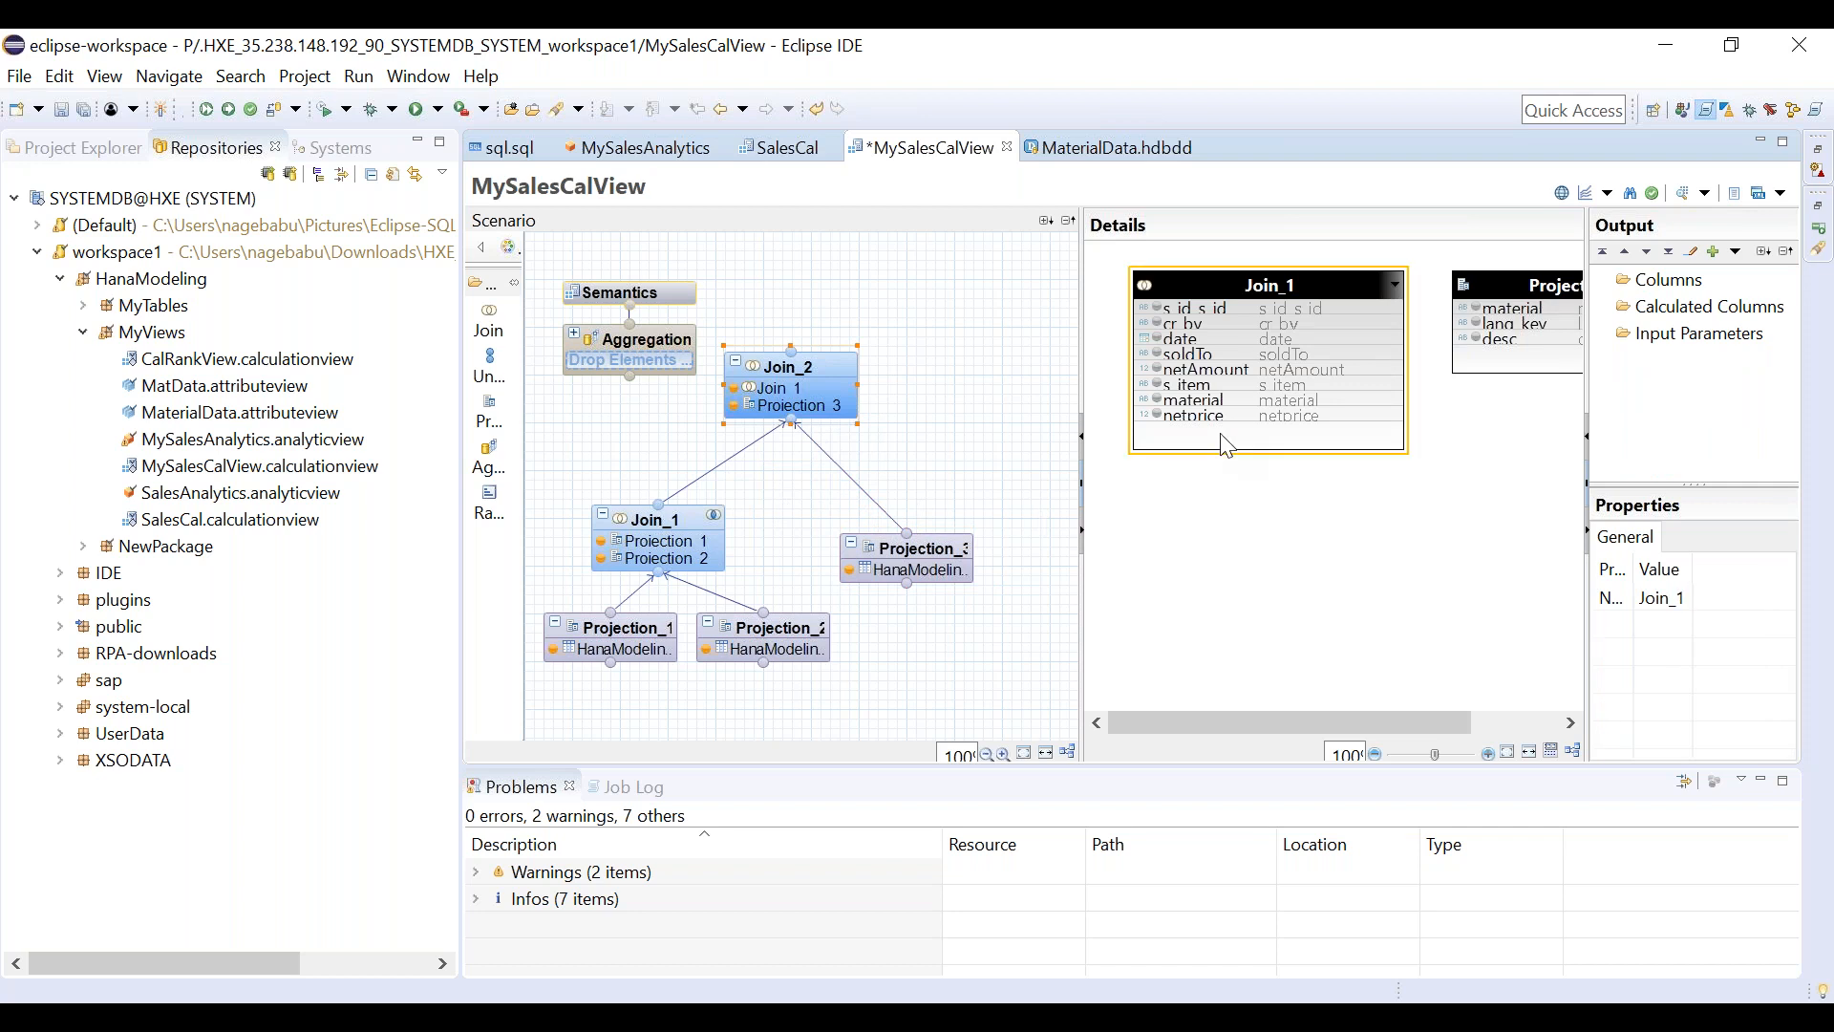
pyautogui.rightClick(1227, 446)
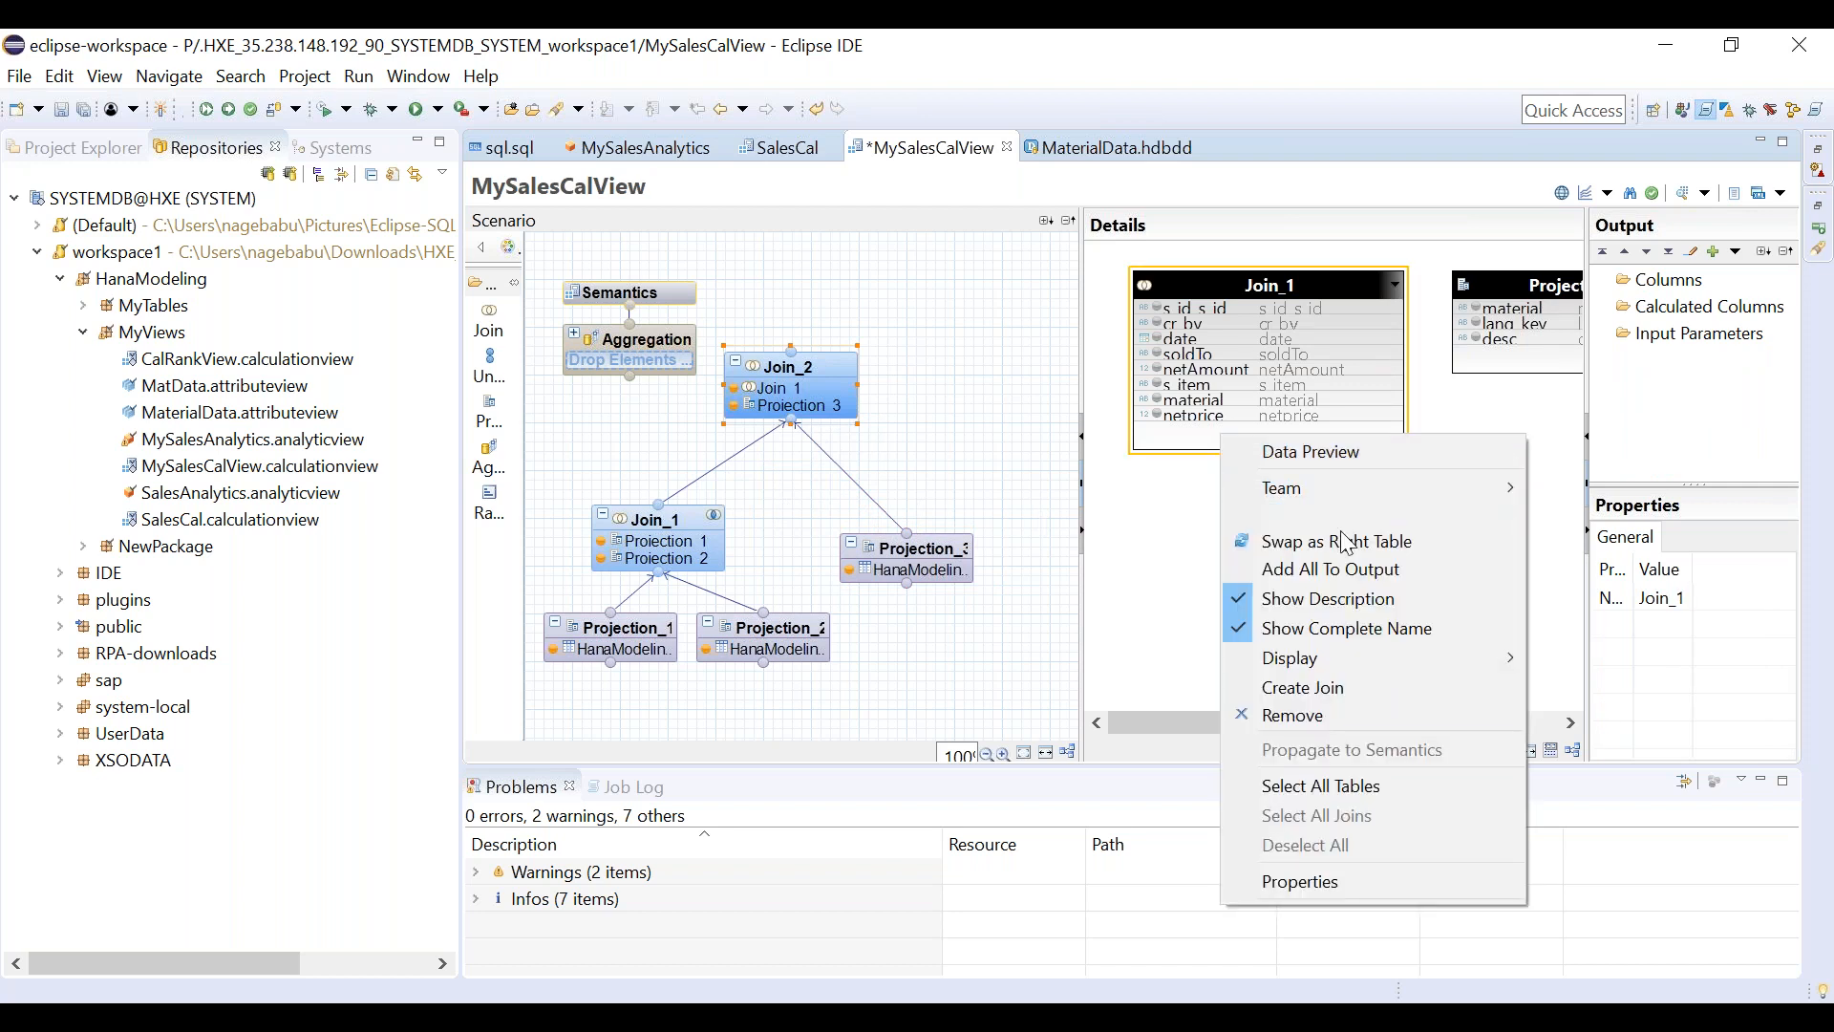
pyautogui.click(1350, 570)
pyautogui.click(1519, 374)
pyautogui.rightClick(1519, 374)
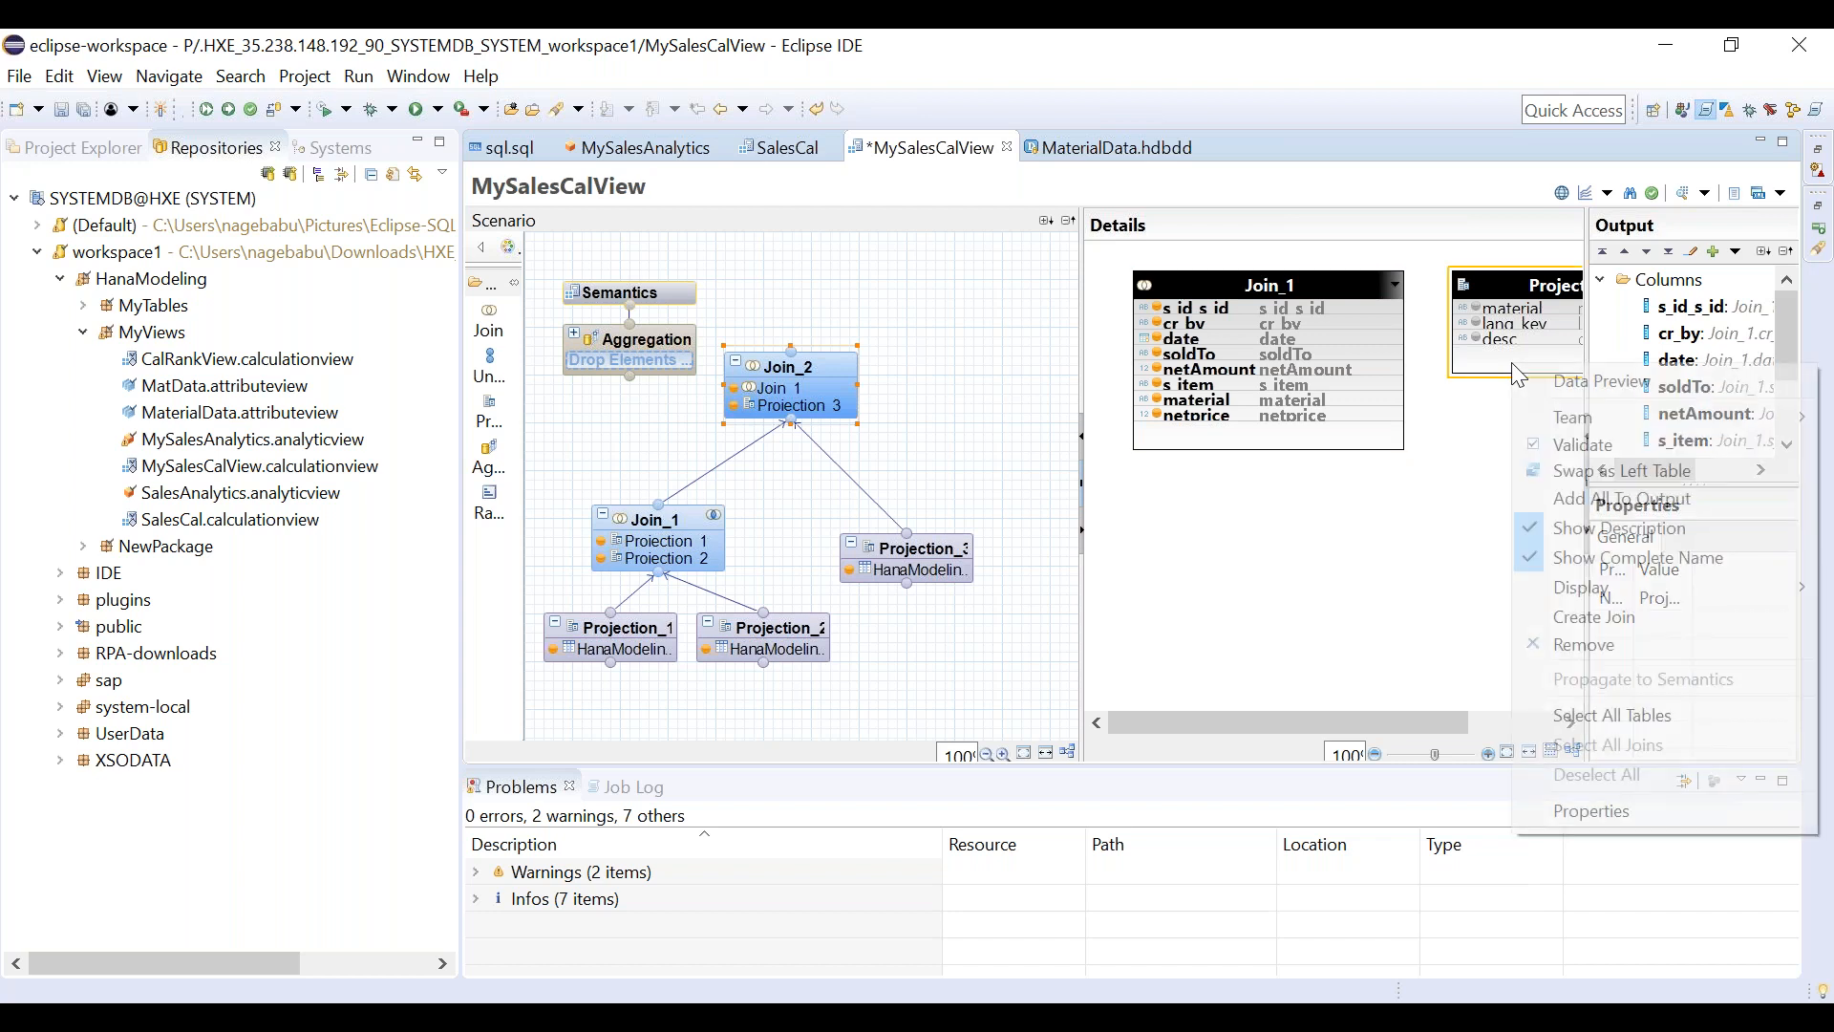
pyautogui.click(1586, 499)
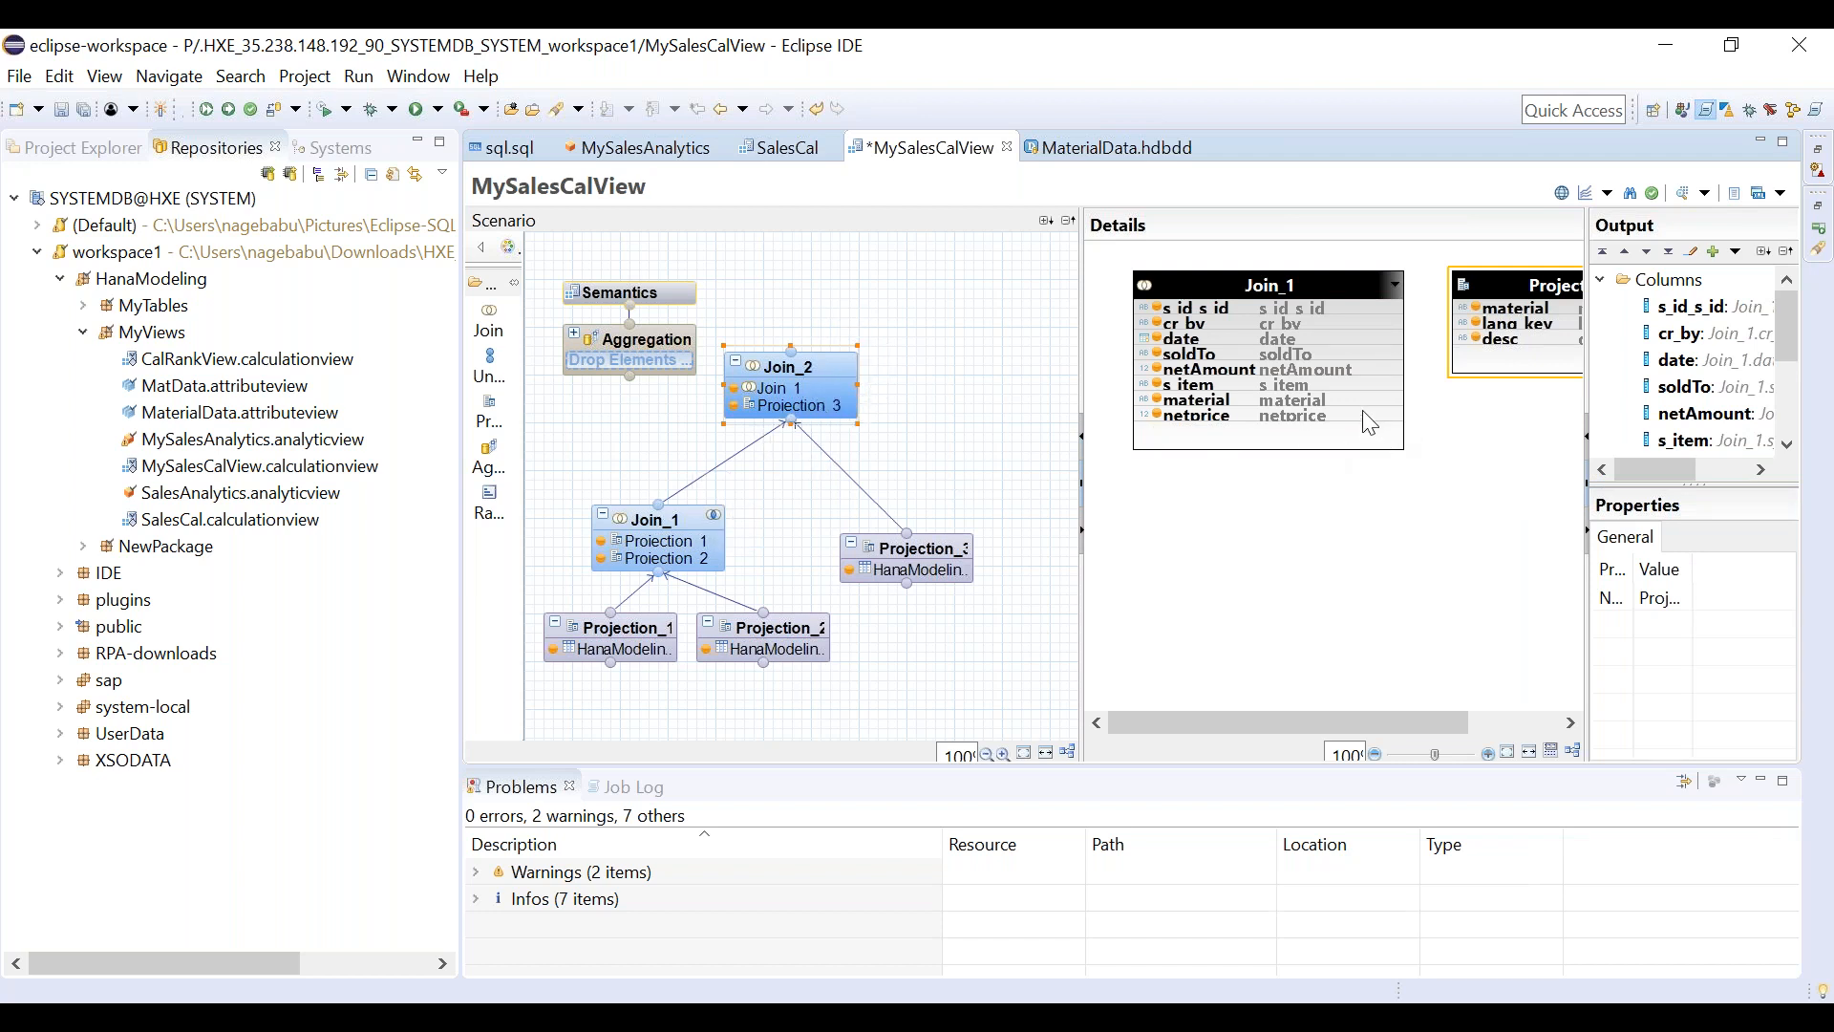
# In Join_2, join material of Join_1 to material of Projection_3 and save the calculation view.
pyautogui.click(1390, 398)
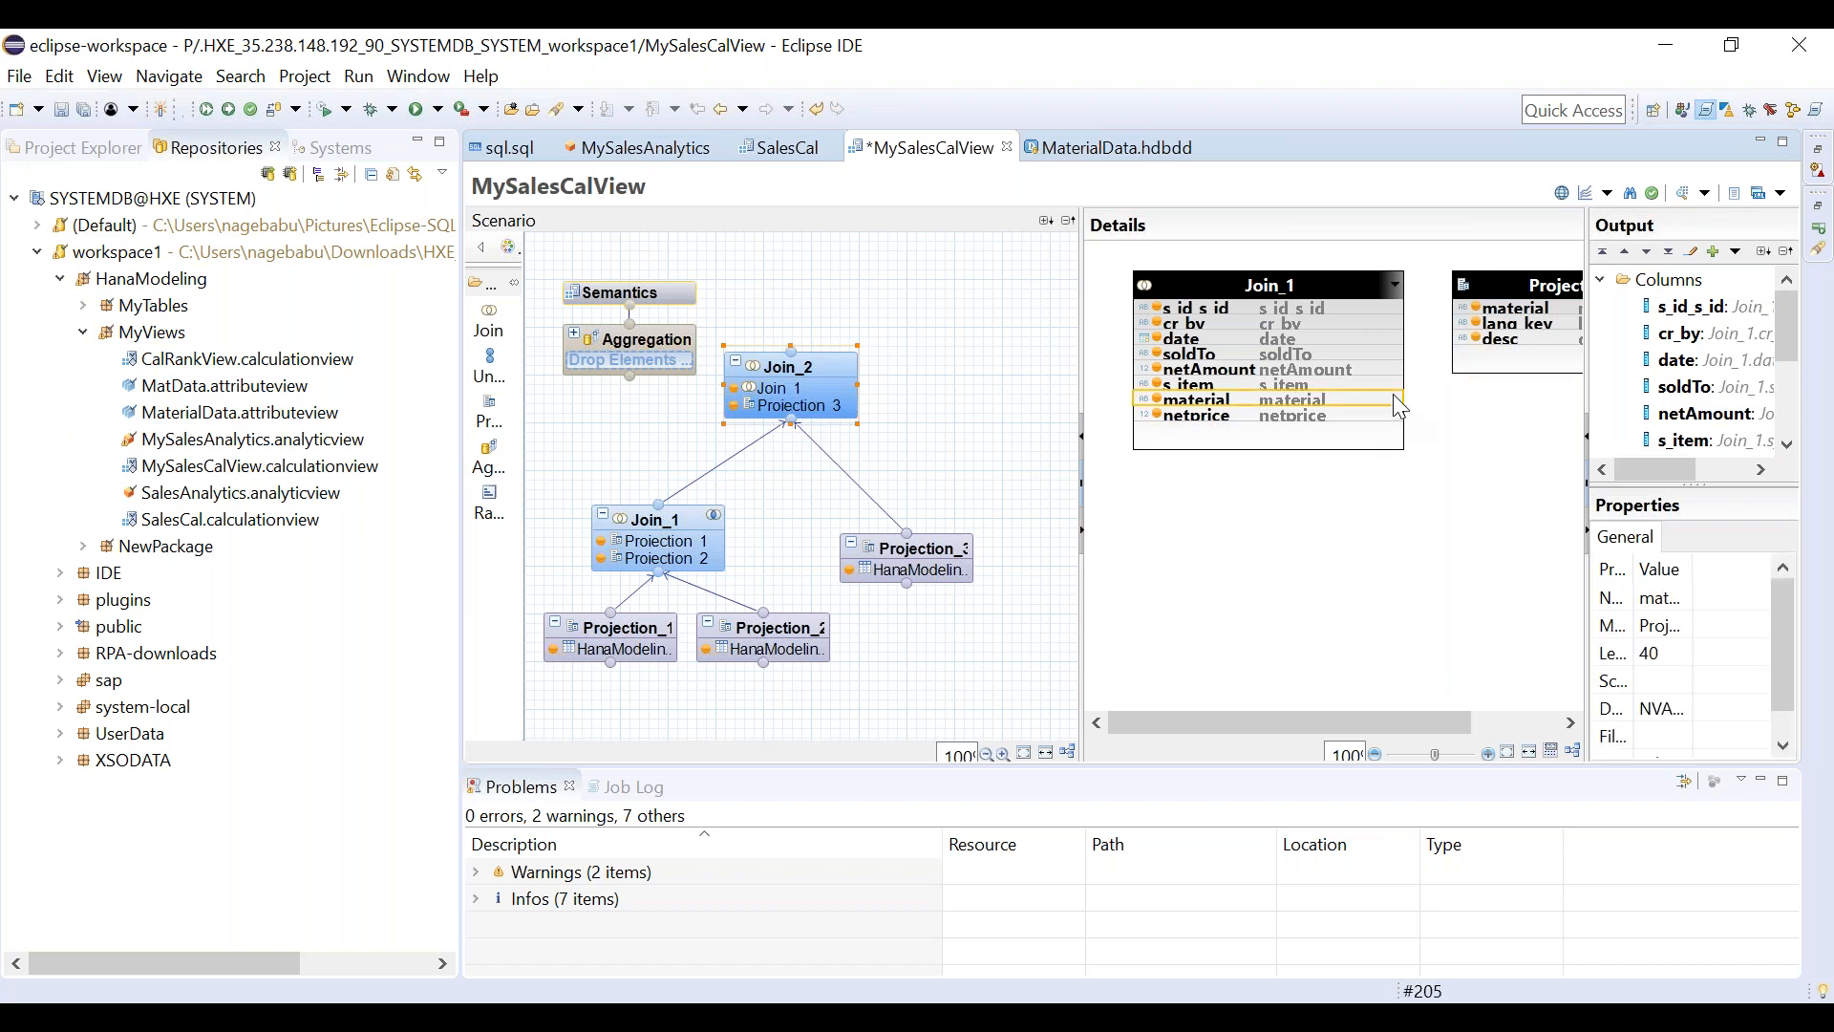
pyautogui.moveTo(1395, 395); pyautogui.dragTo(1465, 310)
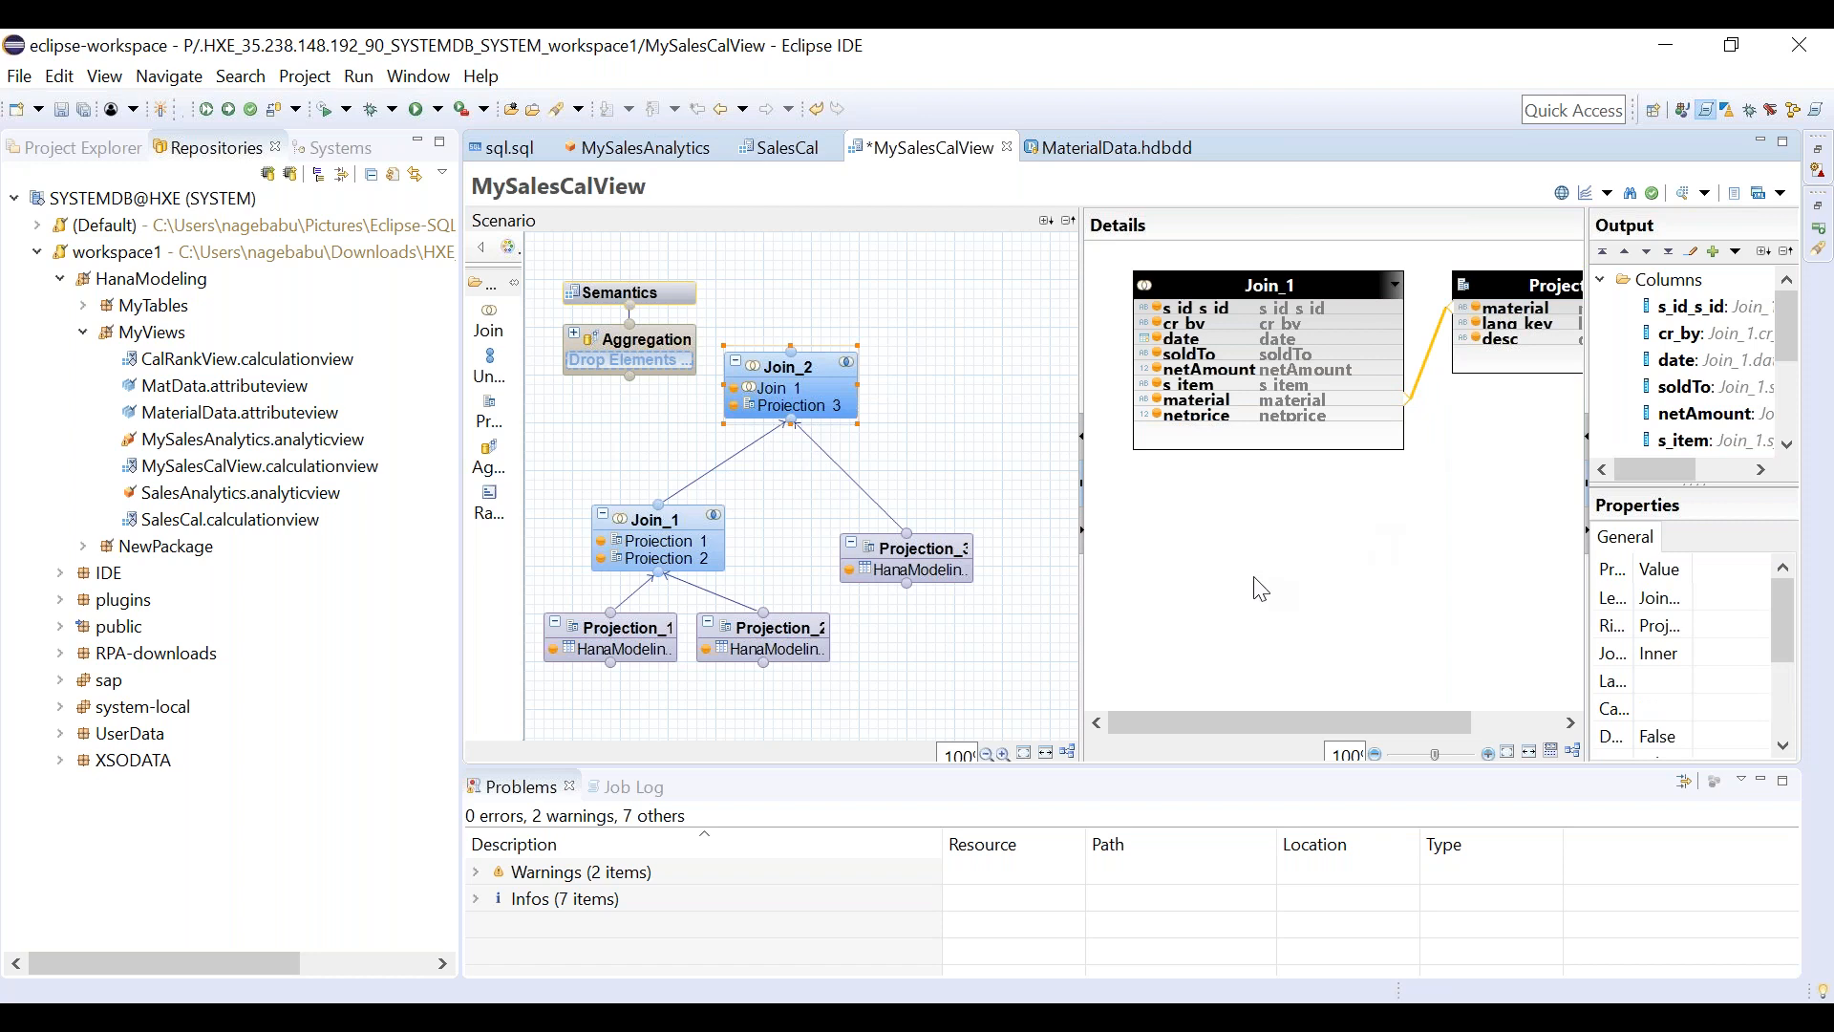
pyautogui.hotkey('ctrl', 's')
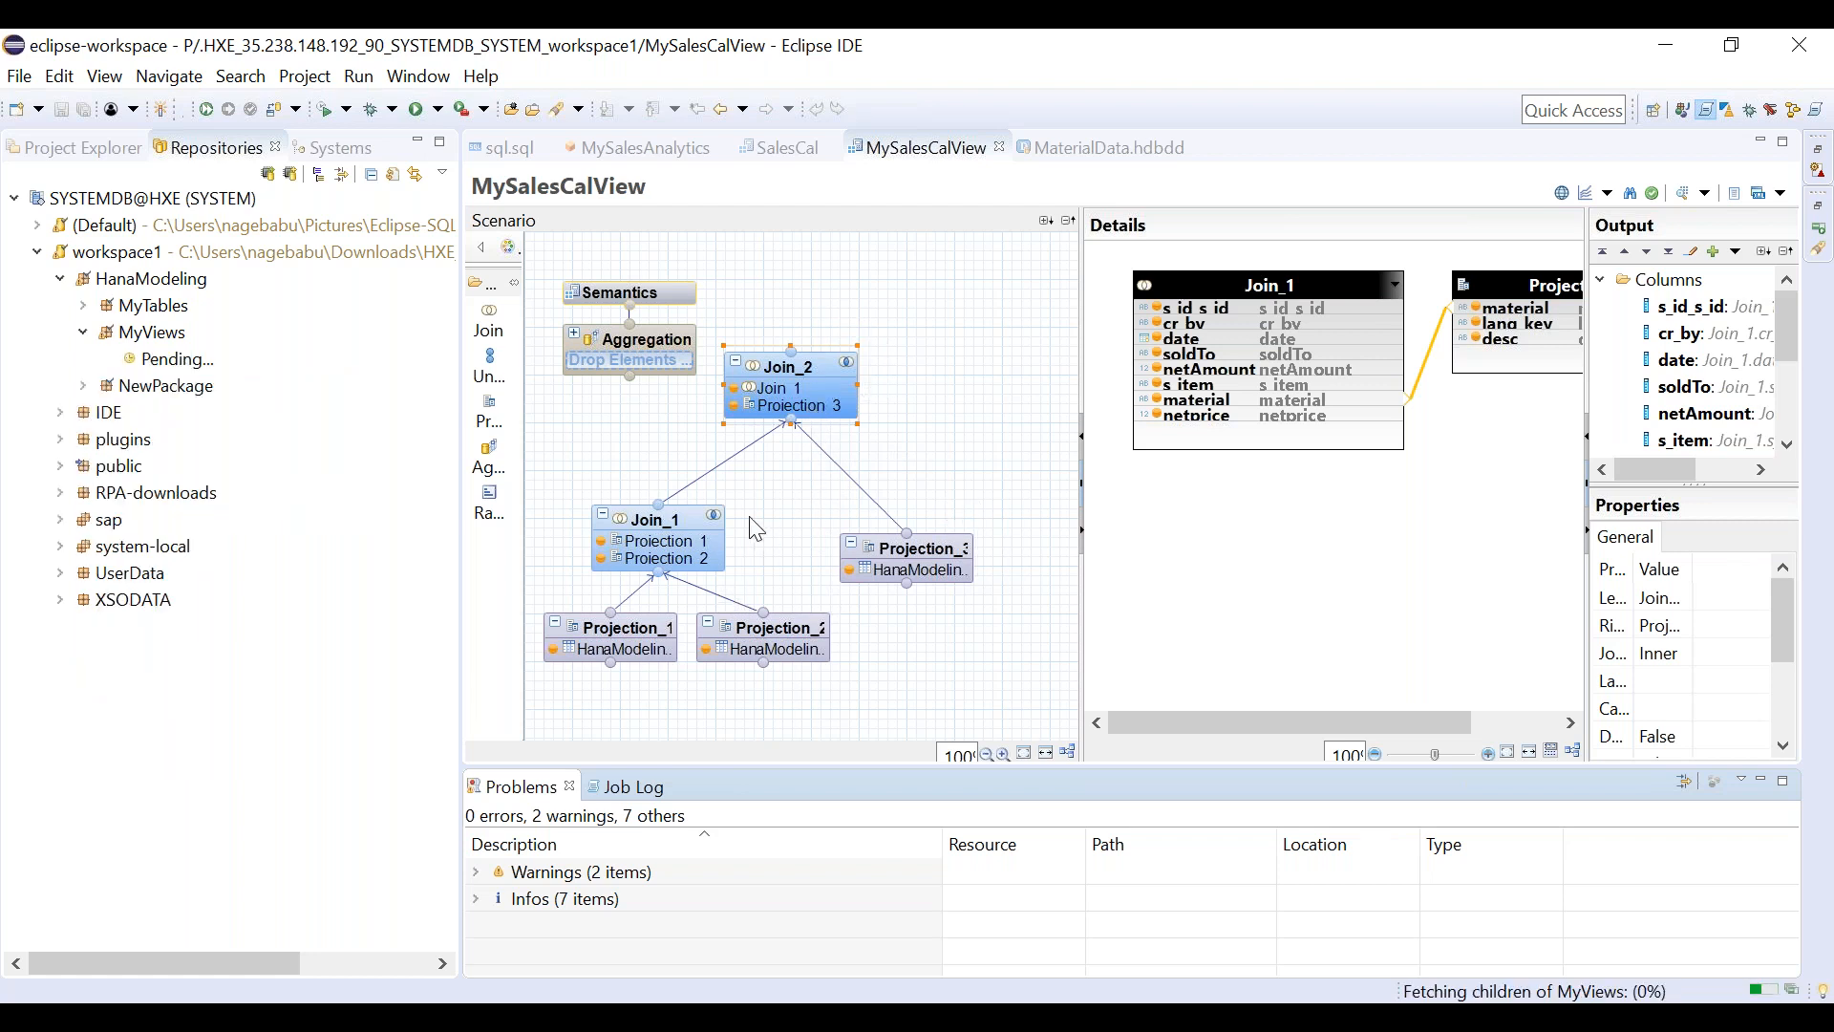
# Move the Join_2 node lower in the scenario, centred above Join_1 and Projection_3.
pyautogui.moveTo(820, 369); pyautogui.dragTo(804, 403)
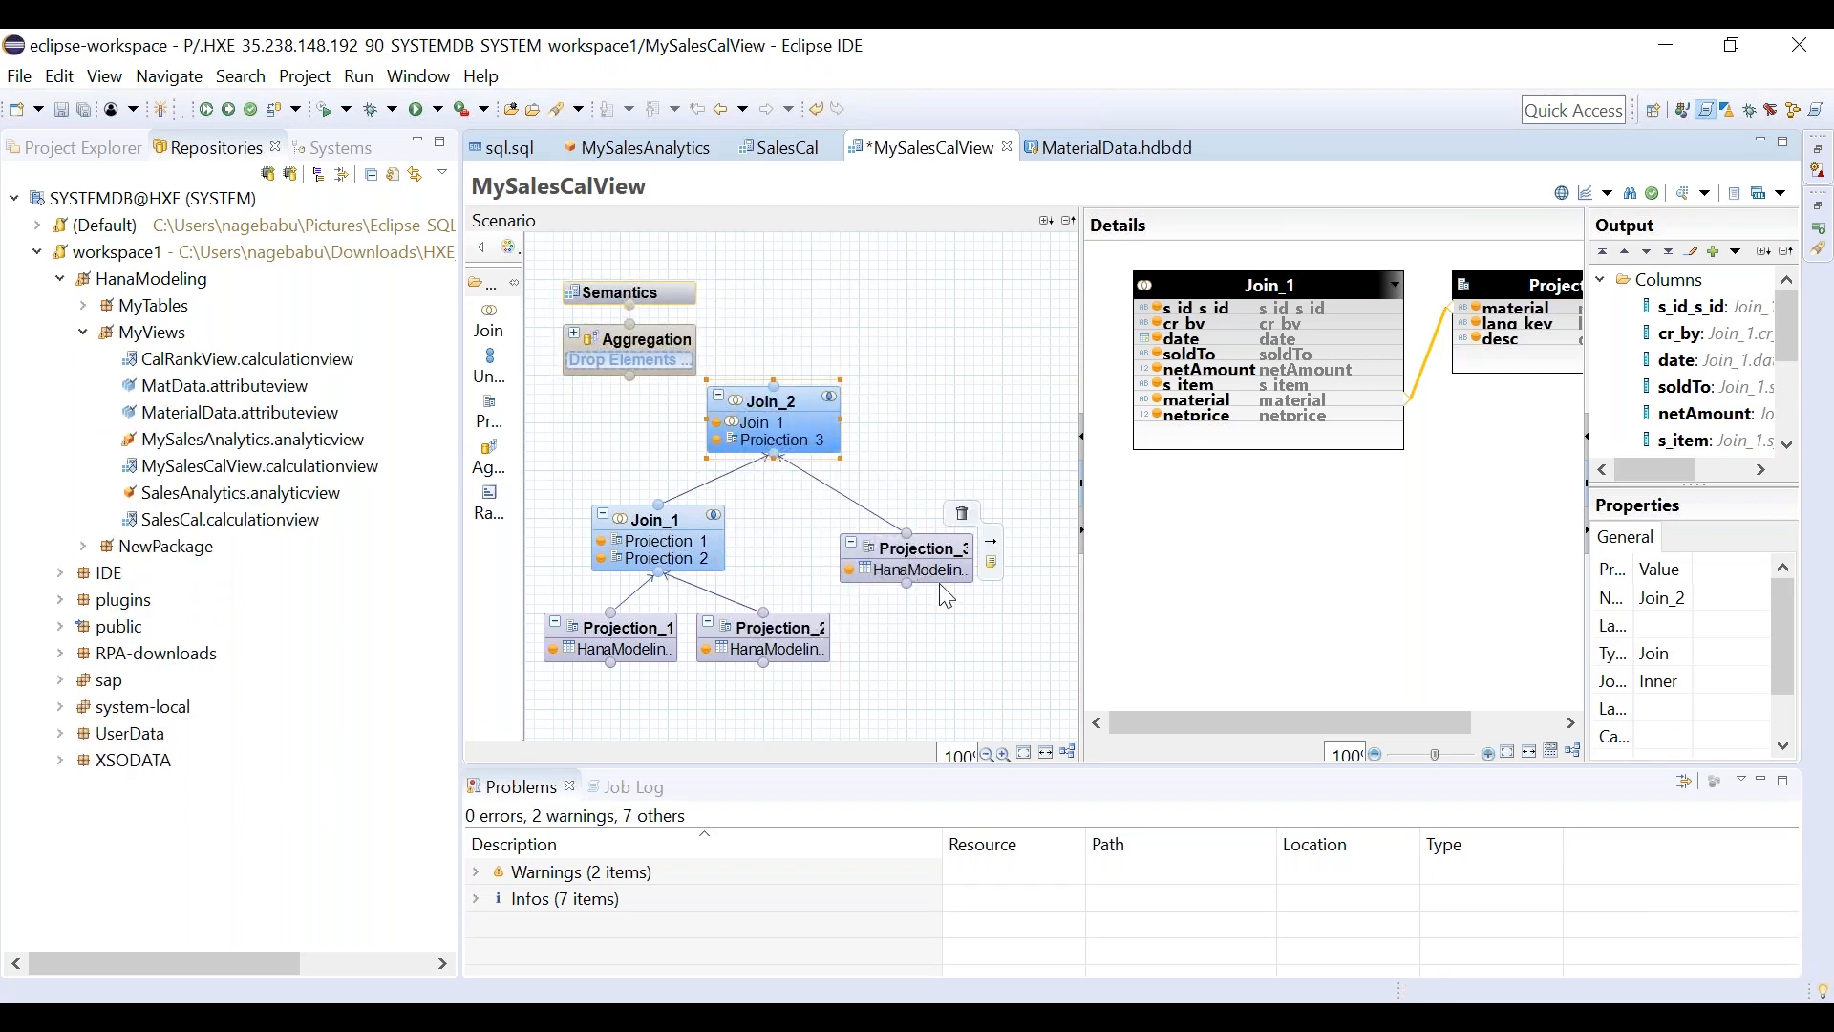
pyautogui.moveTo(677, 576)
pyautogui.moveTo(686, 652)
pyautogui.moveTo(815, 463)
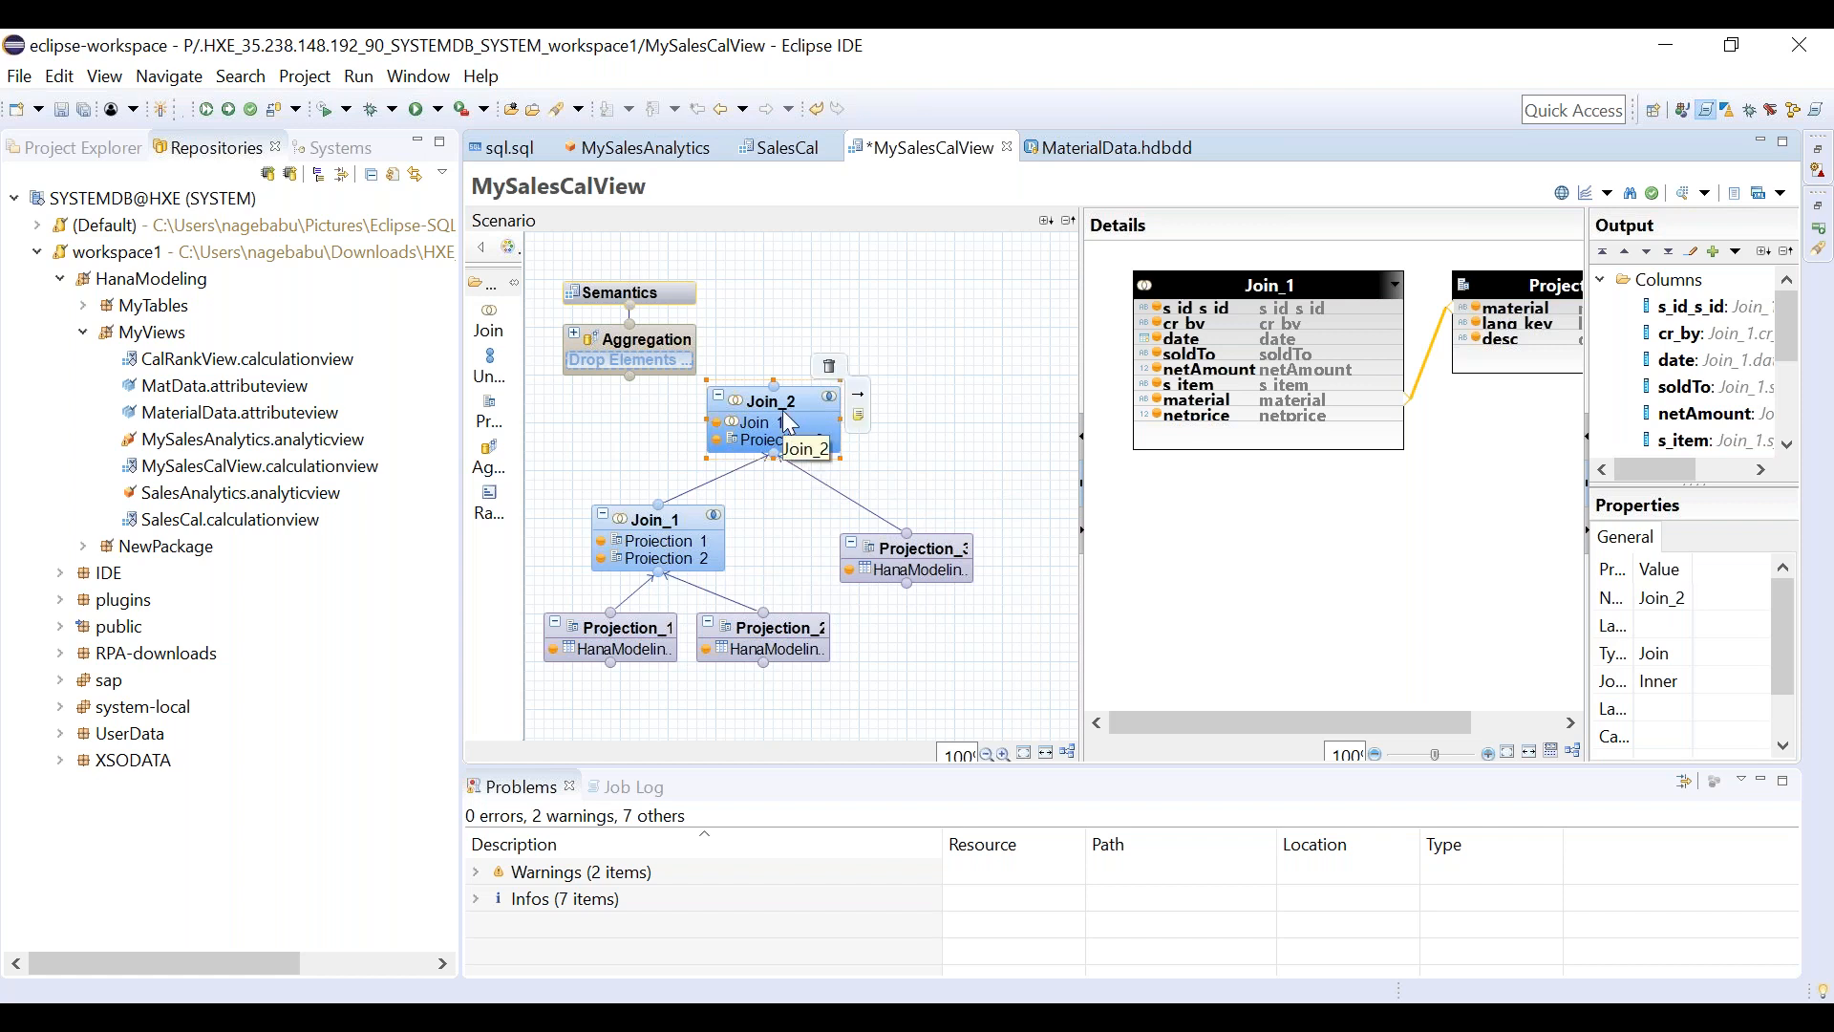
pyautogui.moveTo(659, 500)
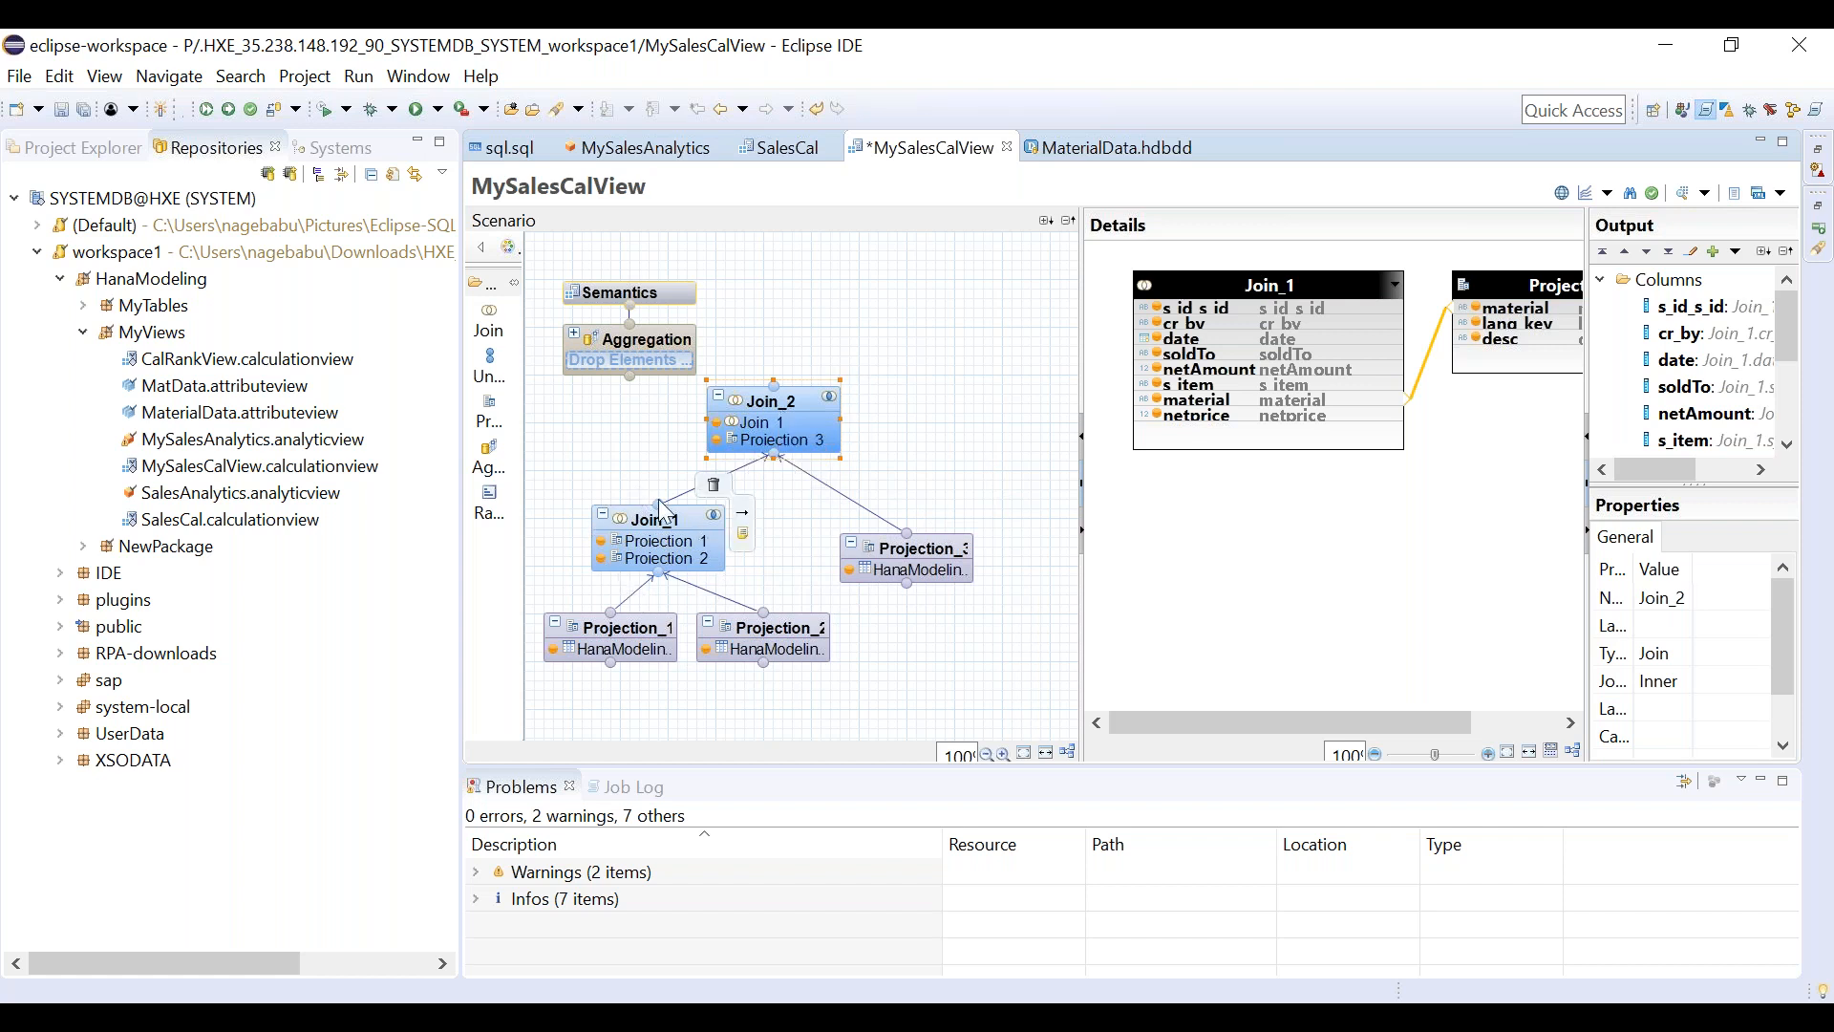
pyautogui.moveTo(922, 546)
pyautogui.moveTo(789, 417)
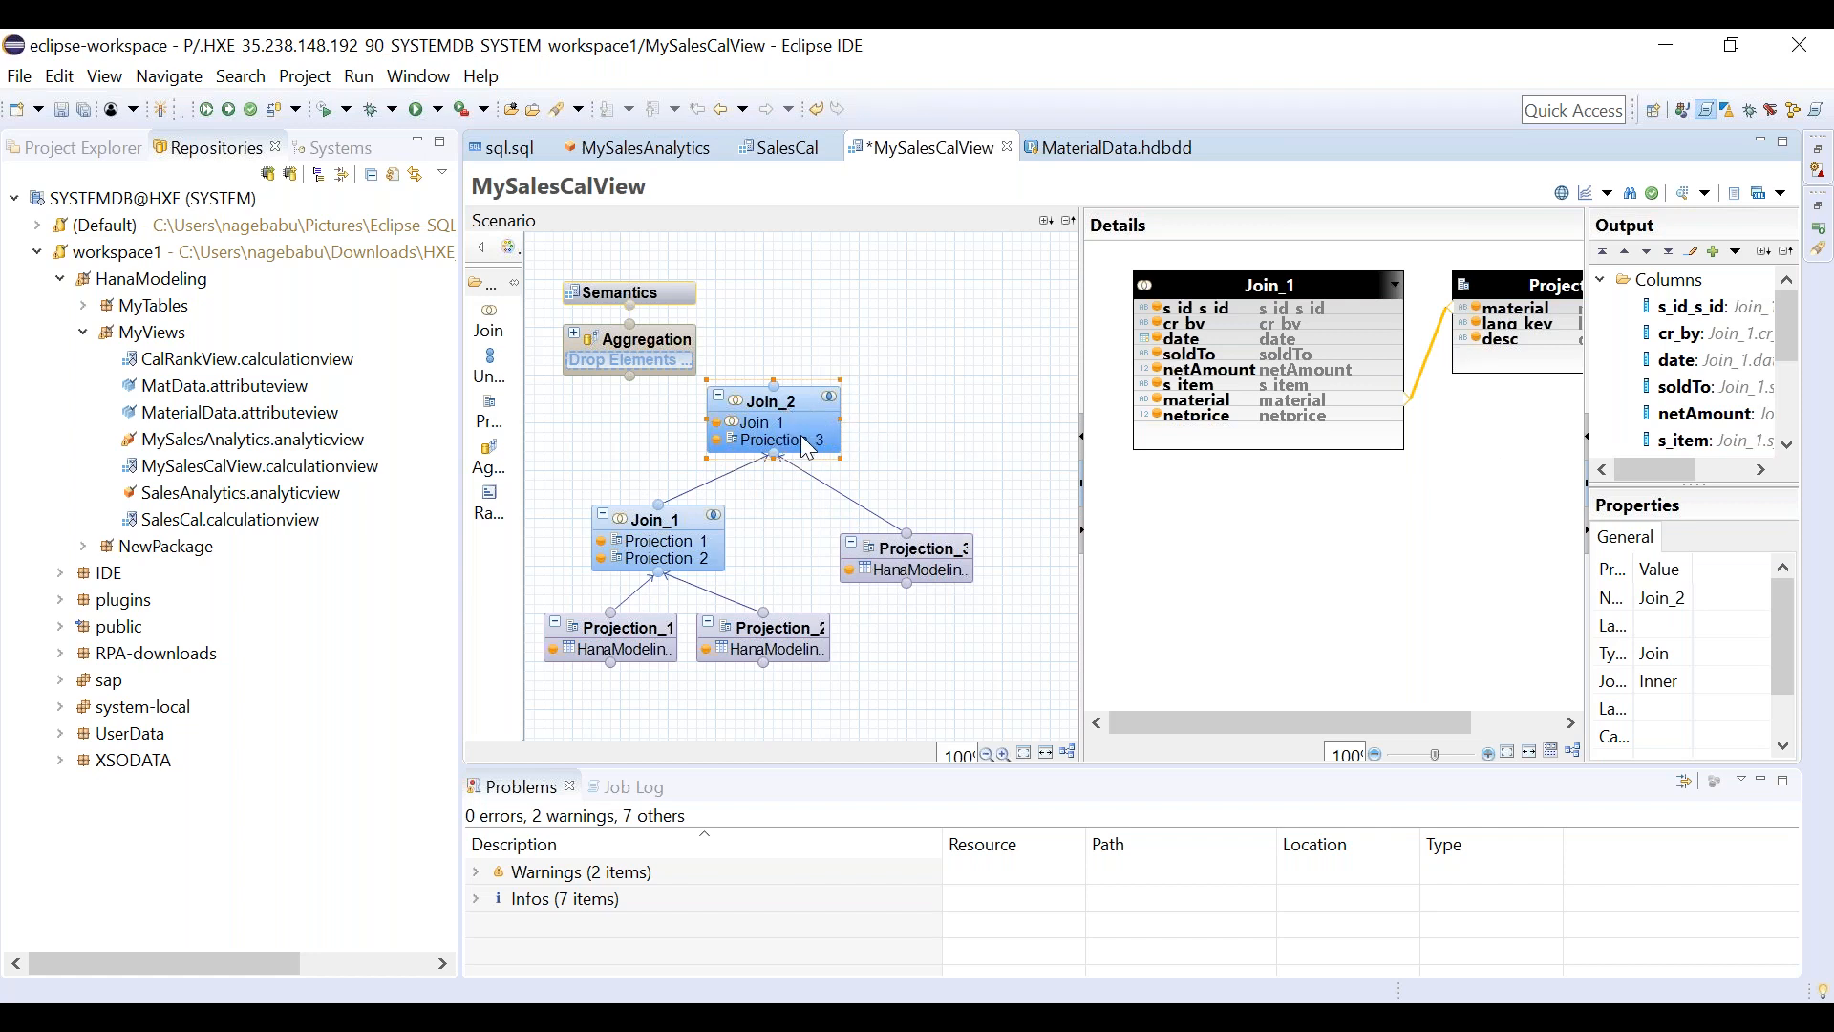
pyautogui.rightClick(925, 439)
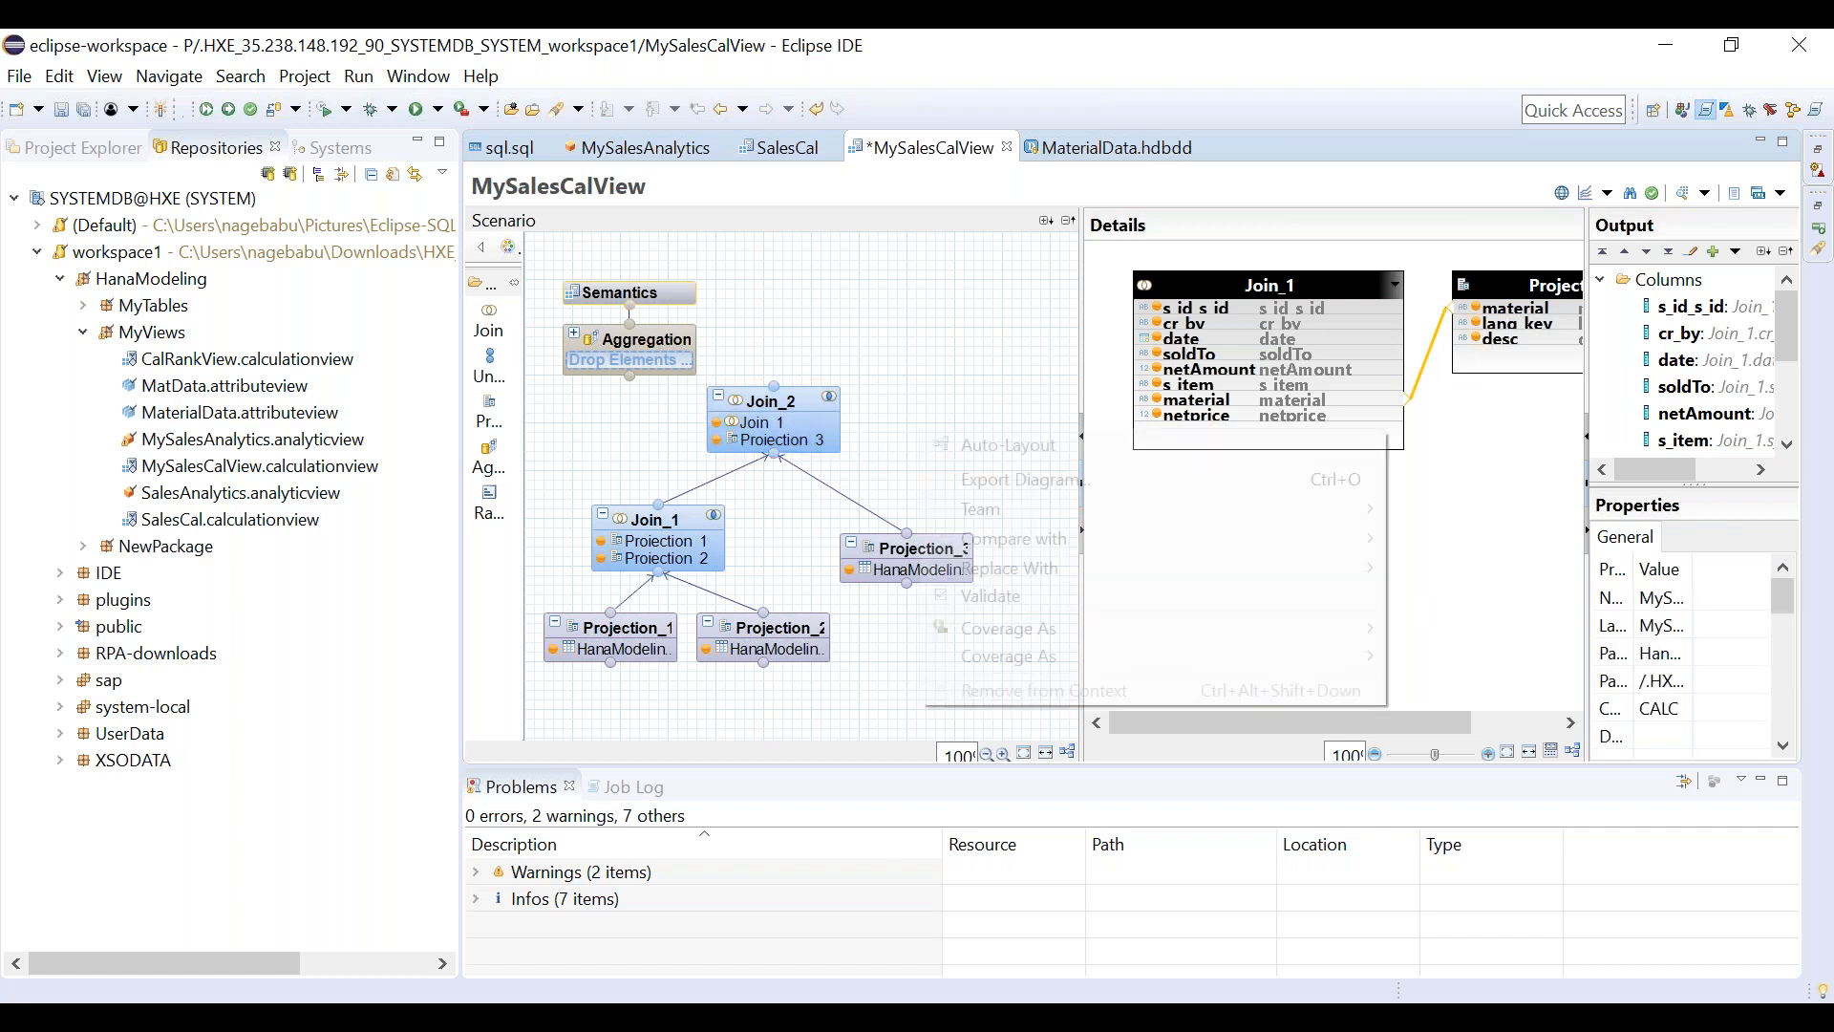
# Connect the output of Join_2 to the Aggregation node as its input.
pyautogui.click(1039, 356)
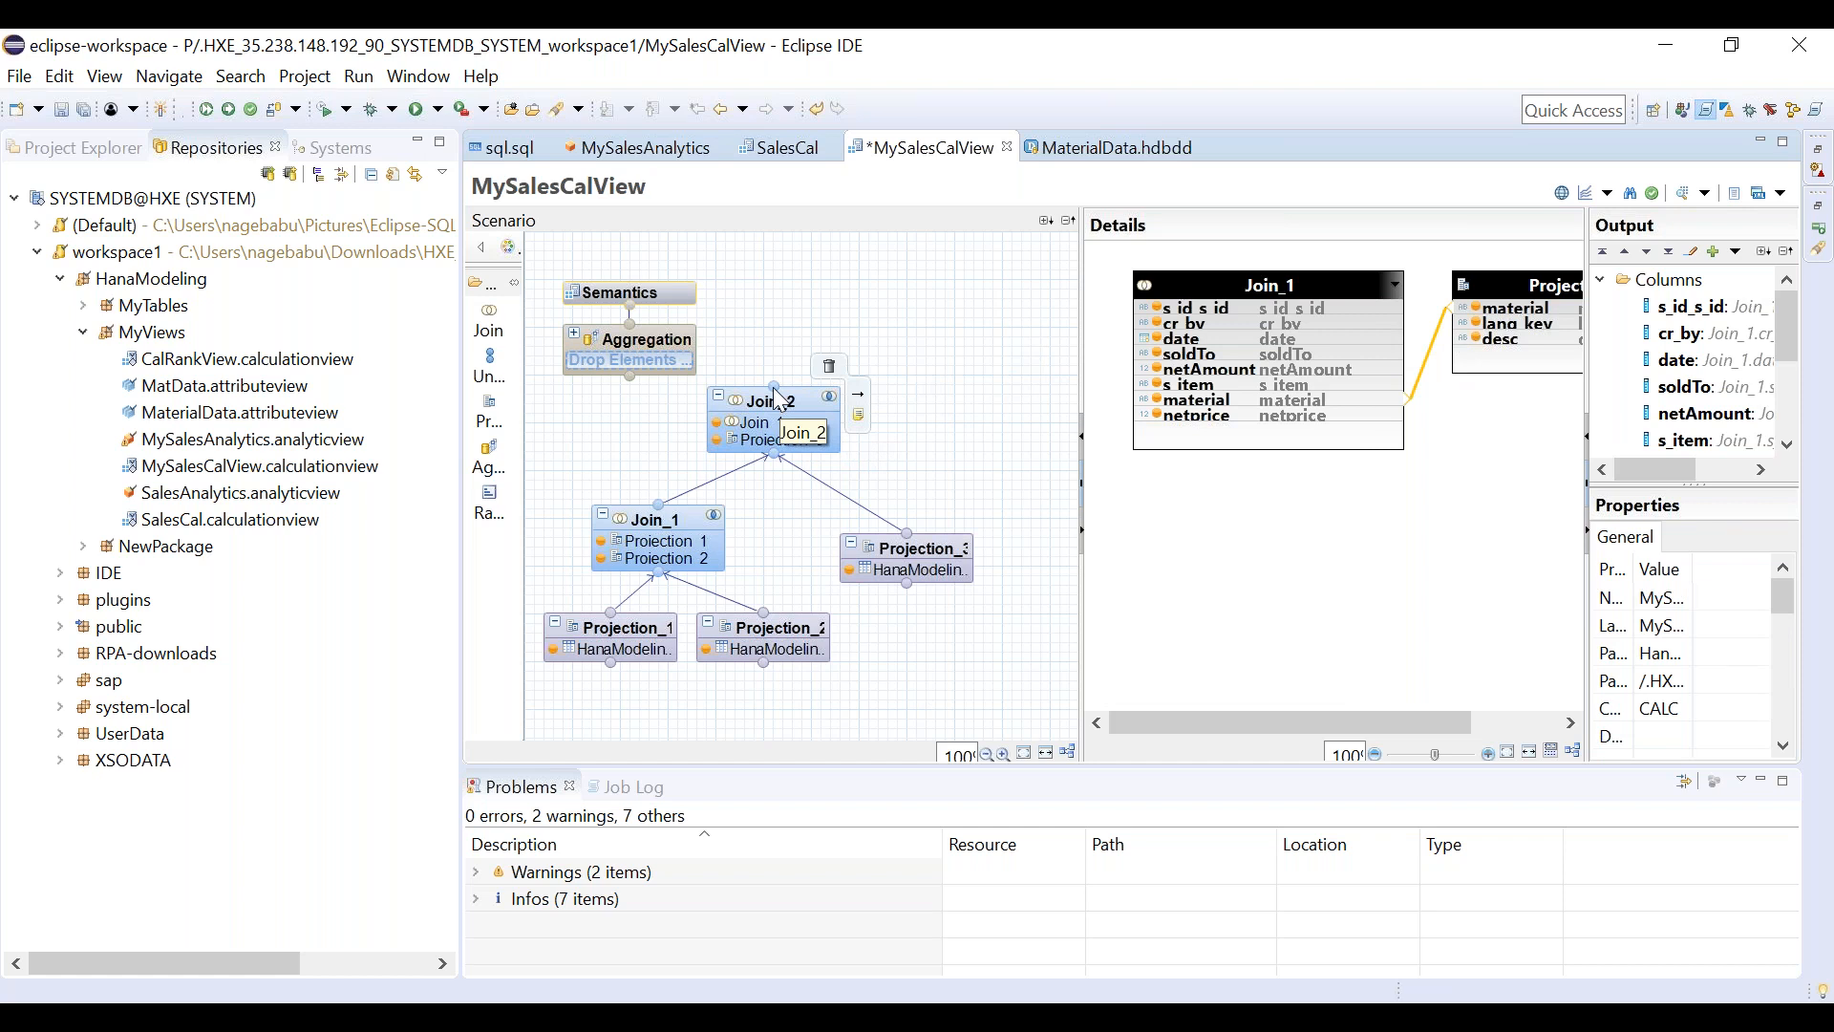
pyautogui.moveTo(774, 388); pyautogui.dragTo(630, 376)
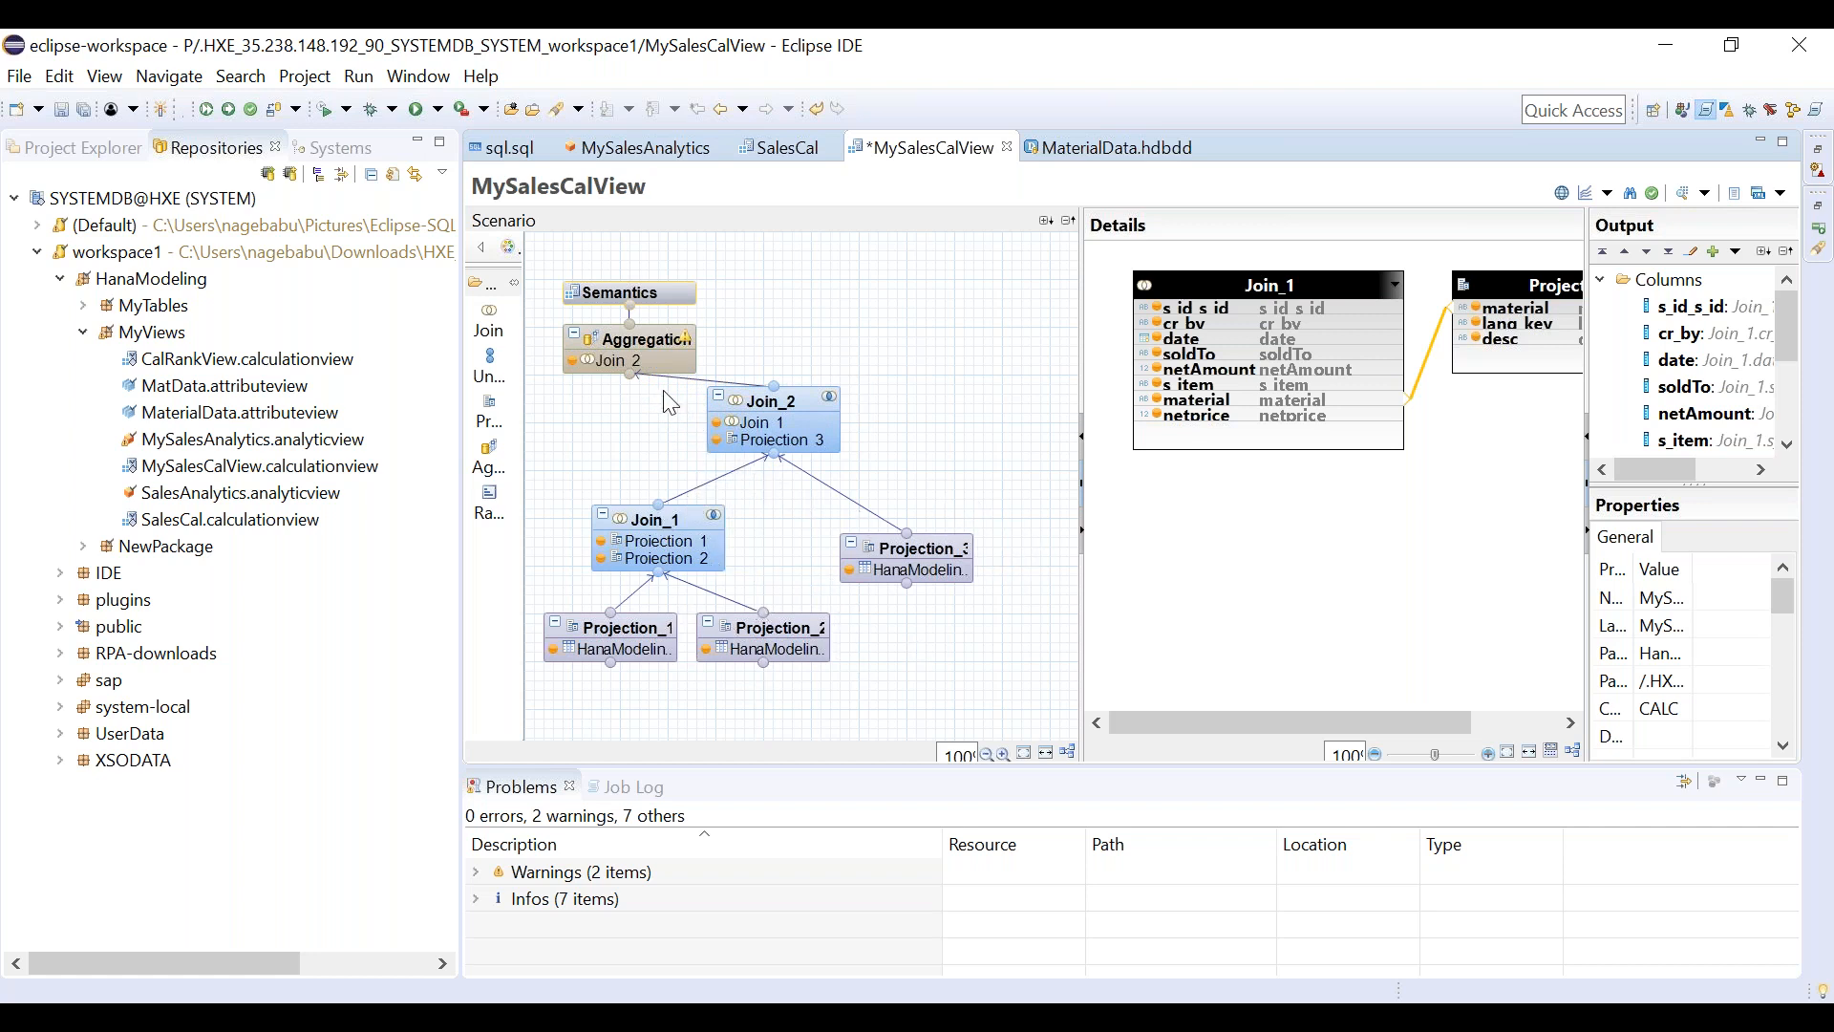
# Add all columns of Join_2 to the output of the Aggregation node and save the calculation view.
pyautogui.click(648, 359)
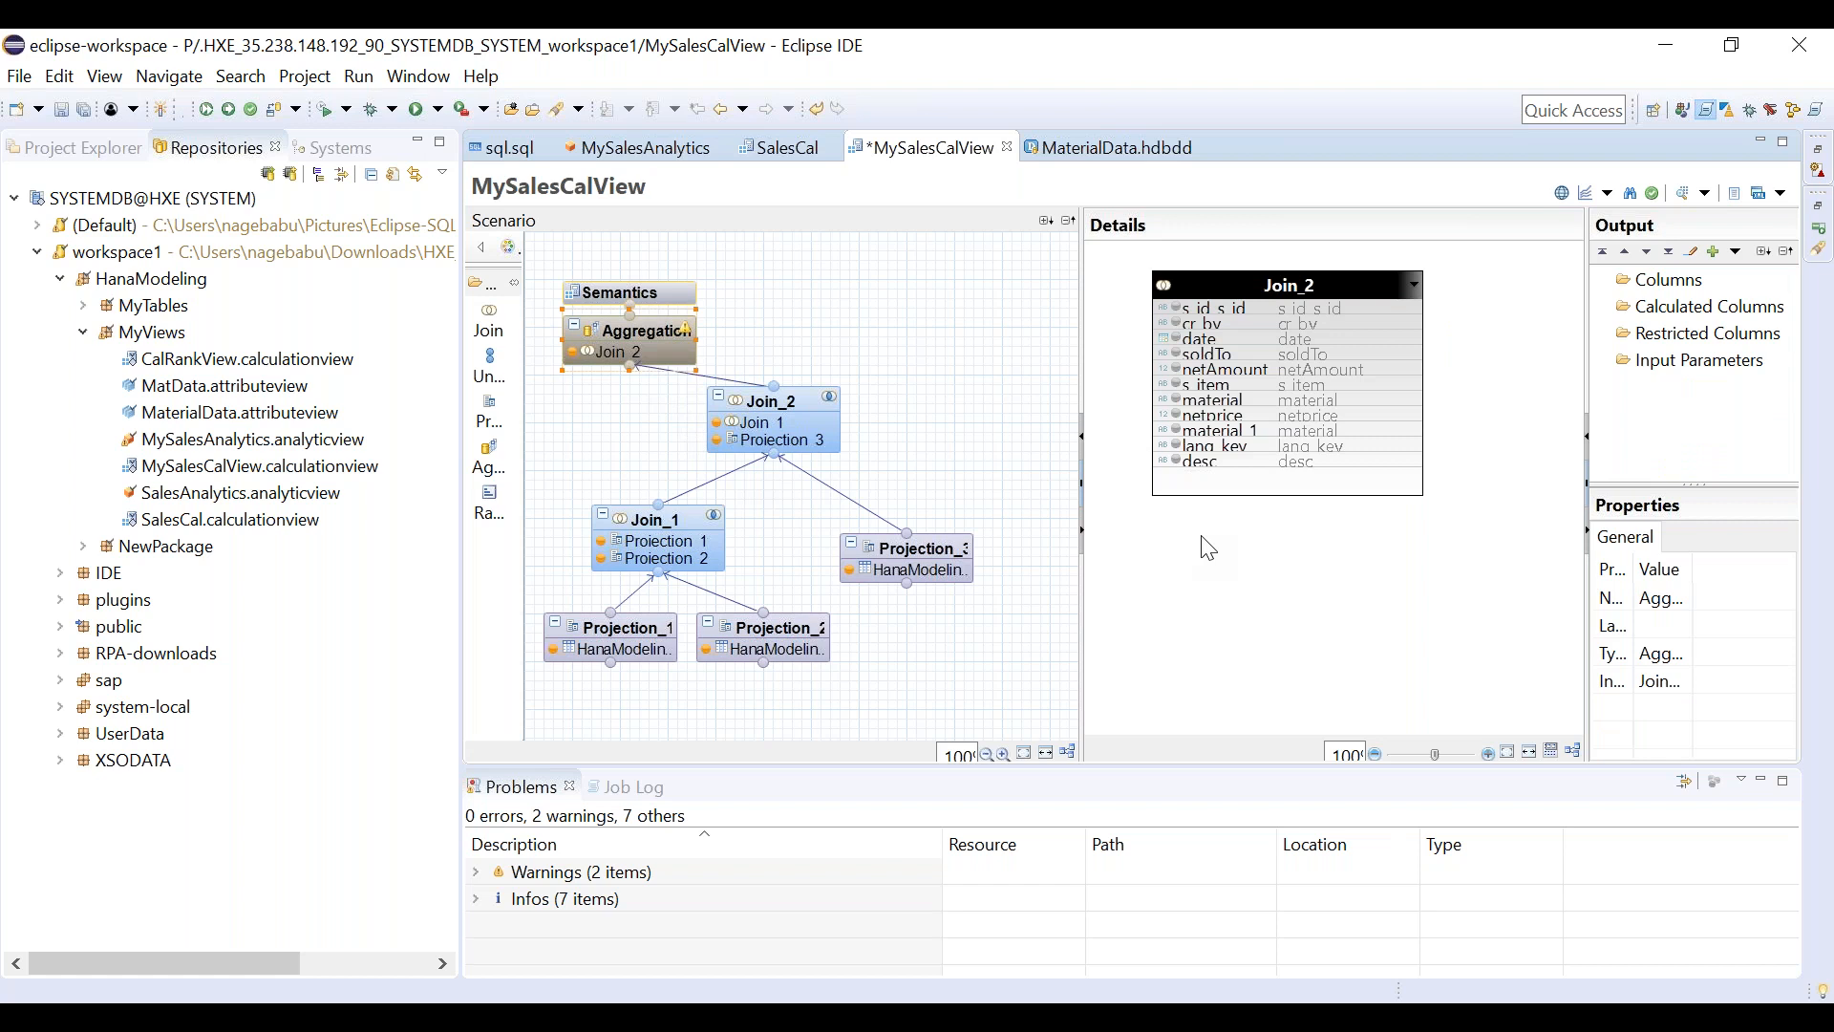
pyautogui.click(1231, 489)
pyautogui.rightClick(1231, 489)
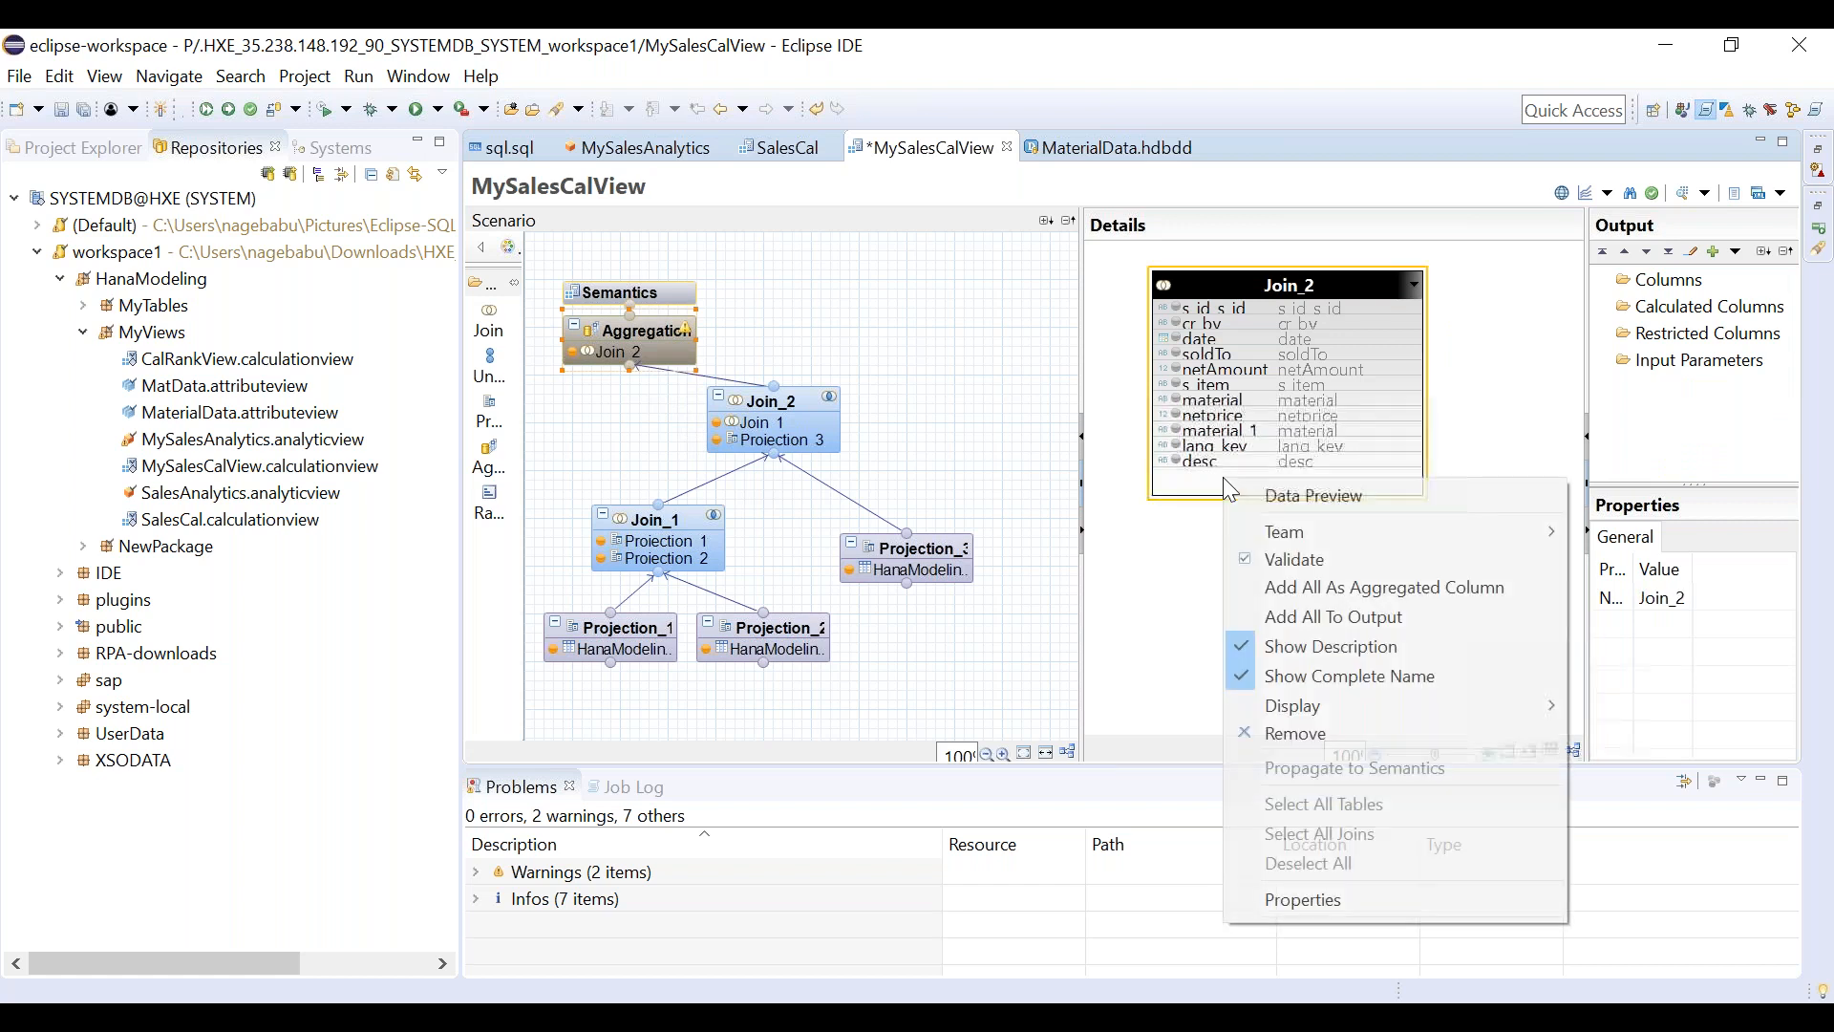
pyautogui.click(1337, 613)
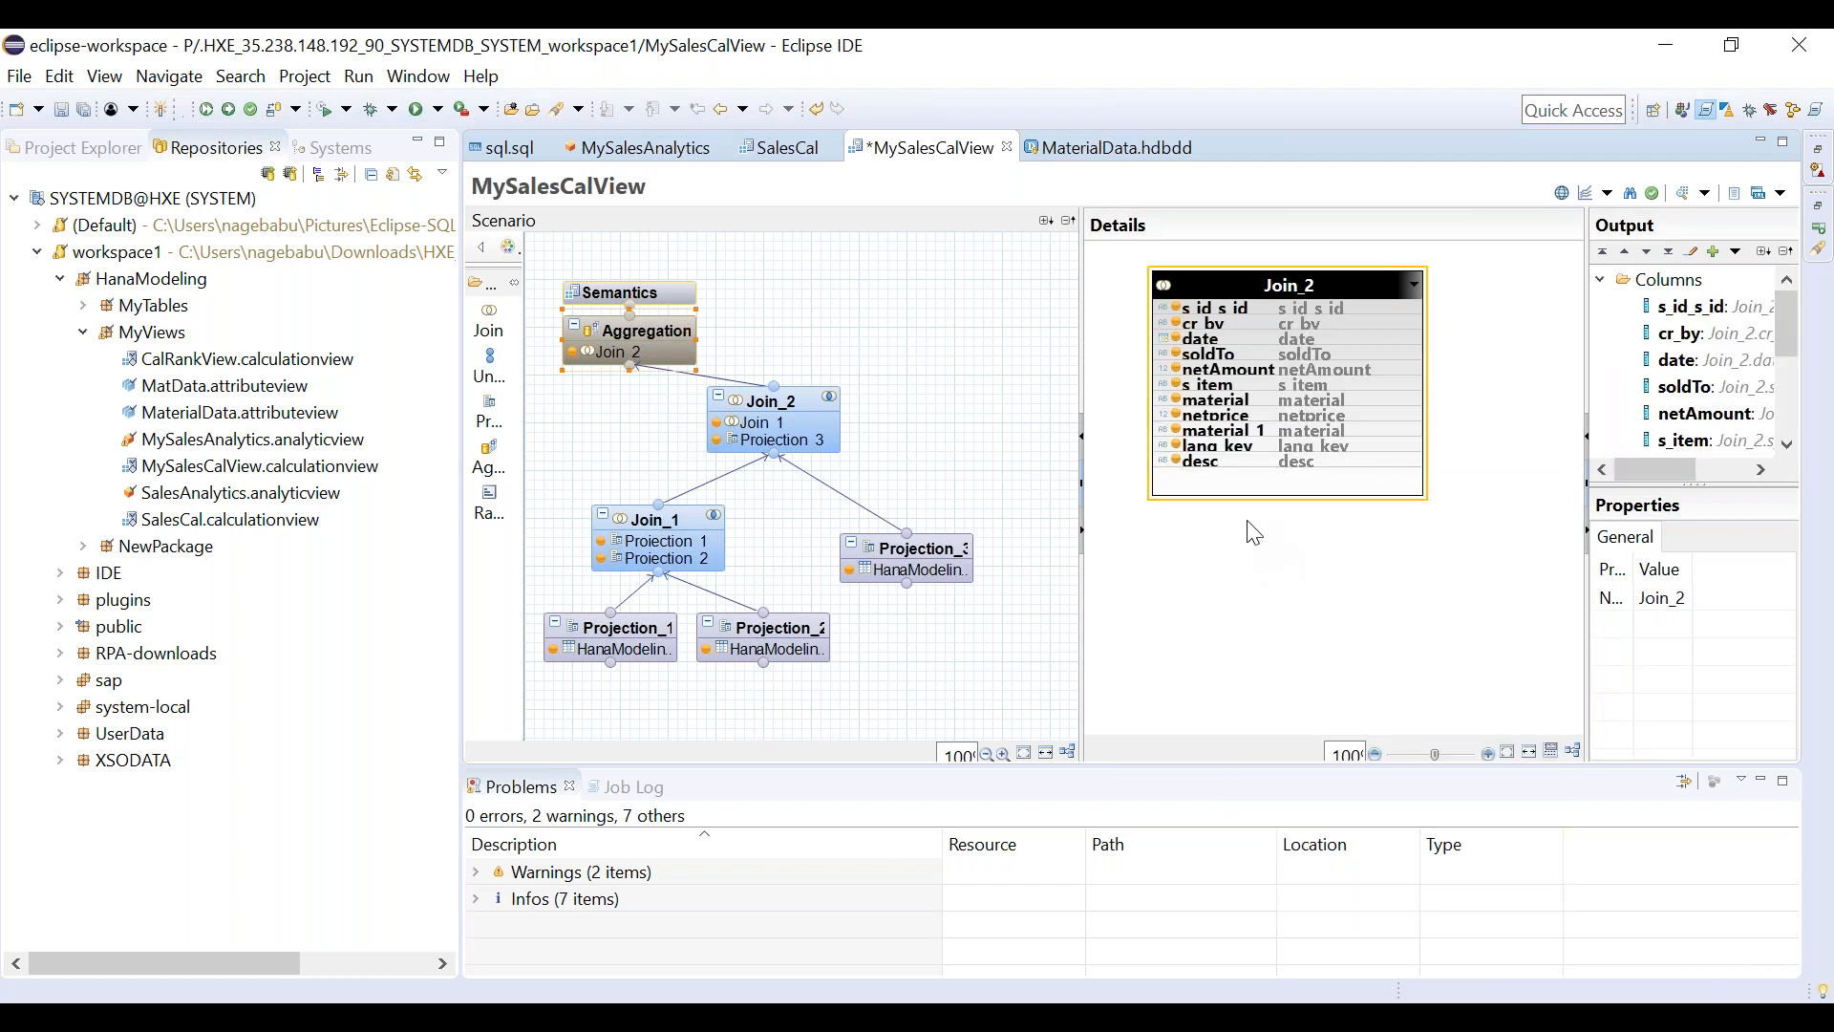
pyautogui.hotkey('ctrl', 's')
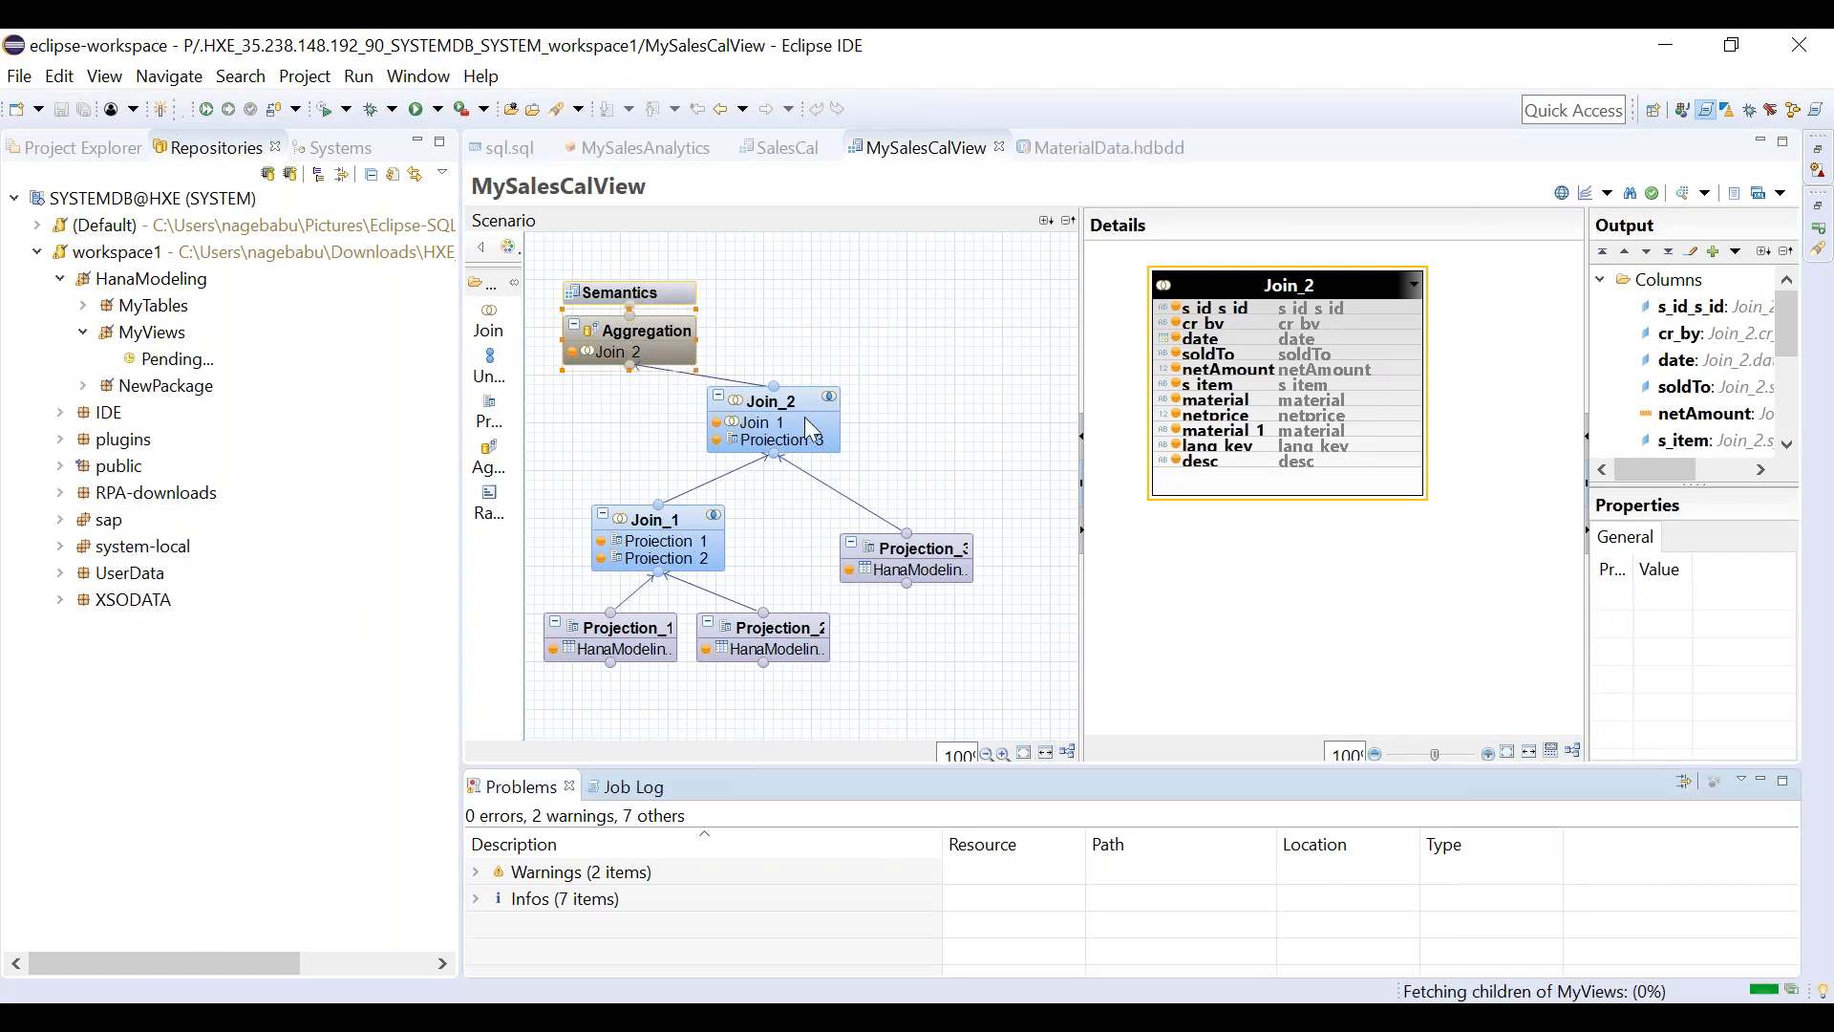
# Arrange the scenario nodes with Auto-Layout and save the calculation view.
pyautogui.rightClick(936, 708)
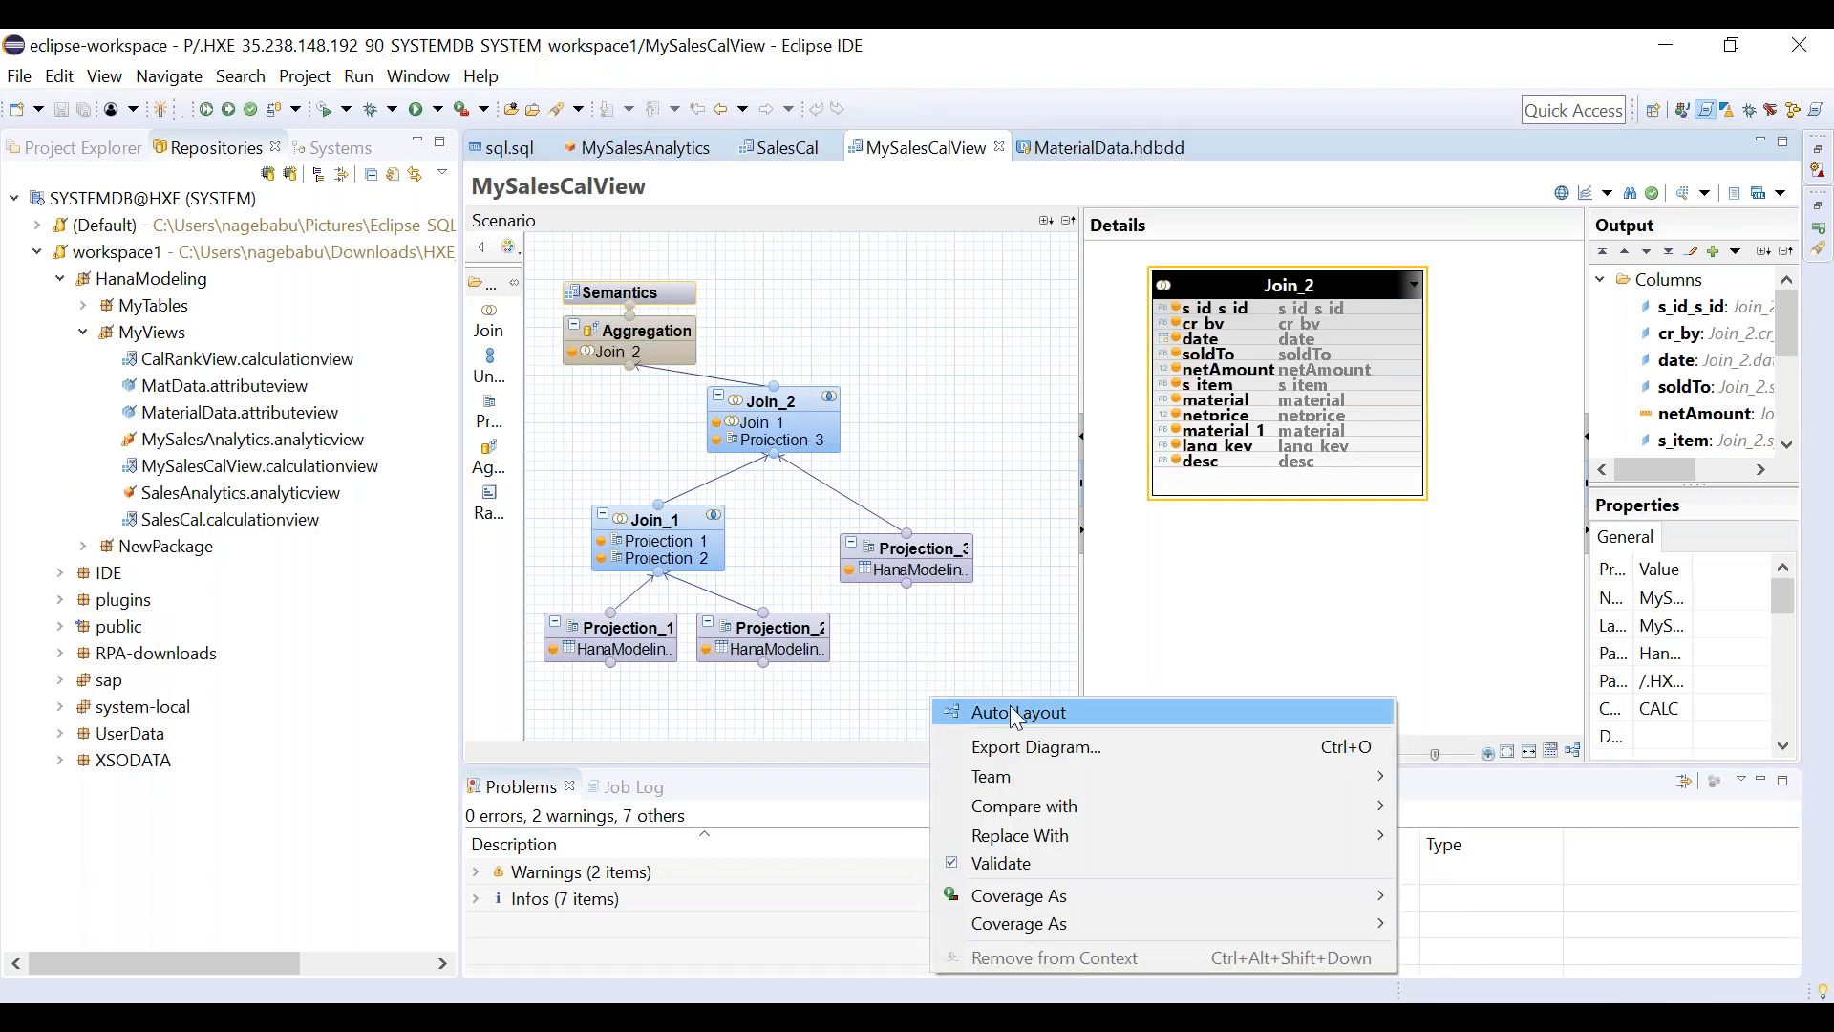
pyautogui.click(1016, 715)
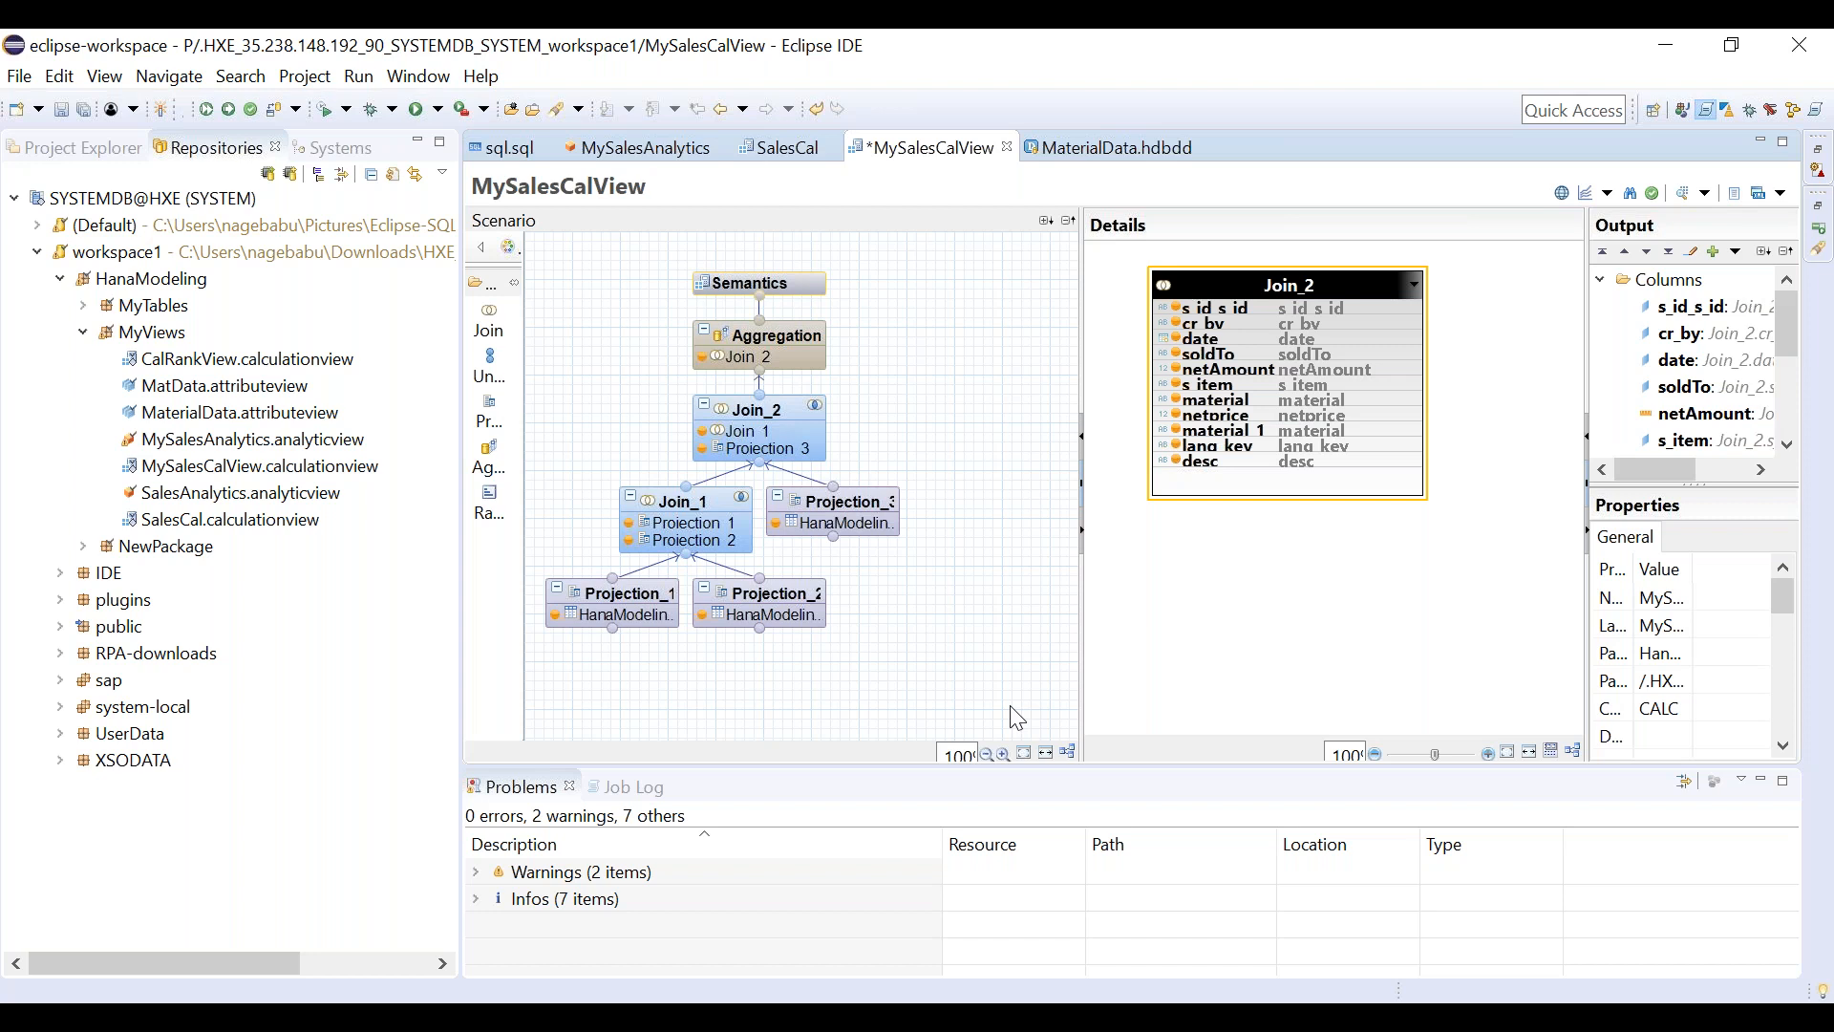
pyautogui.moveTo(847, 513)
pyautogui.hotkey('ctrl', 's')
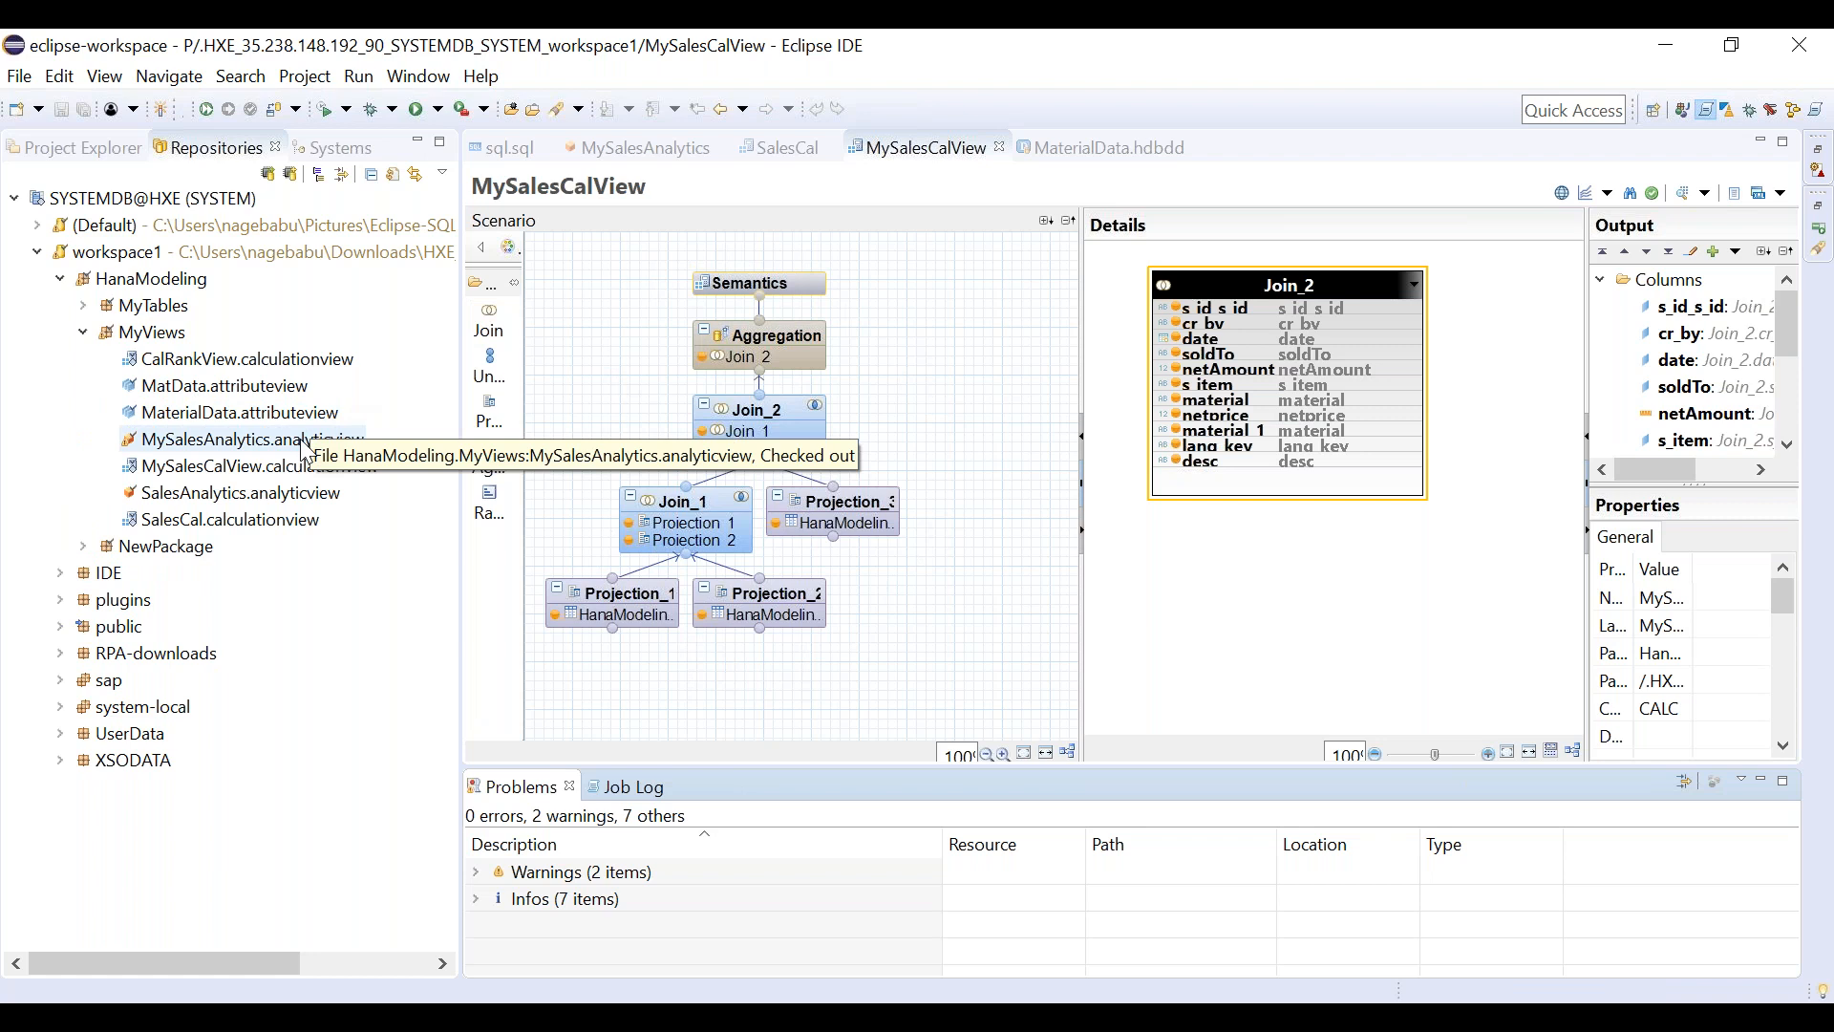
# Activate the MySalesCalView calculation view and check the activation in the job log.
pyautogui.moveTo(306, 445); pyautogui.dragTo(793, 438)
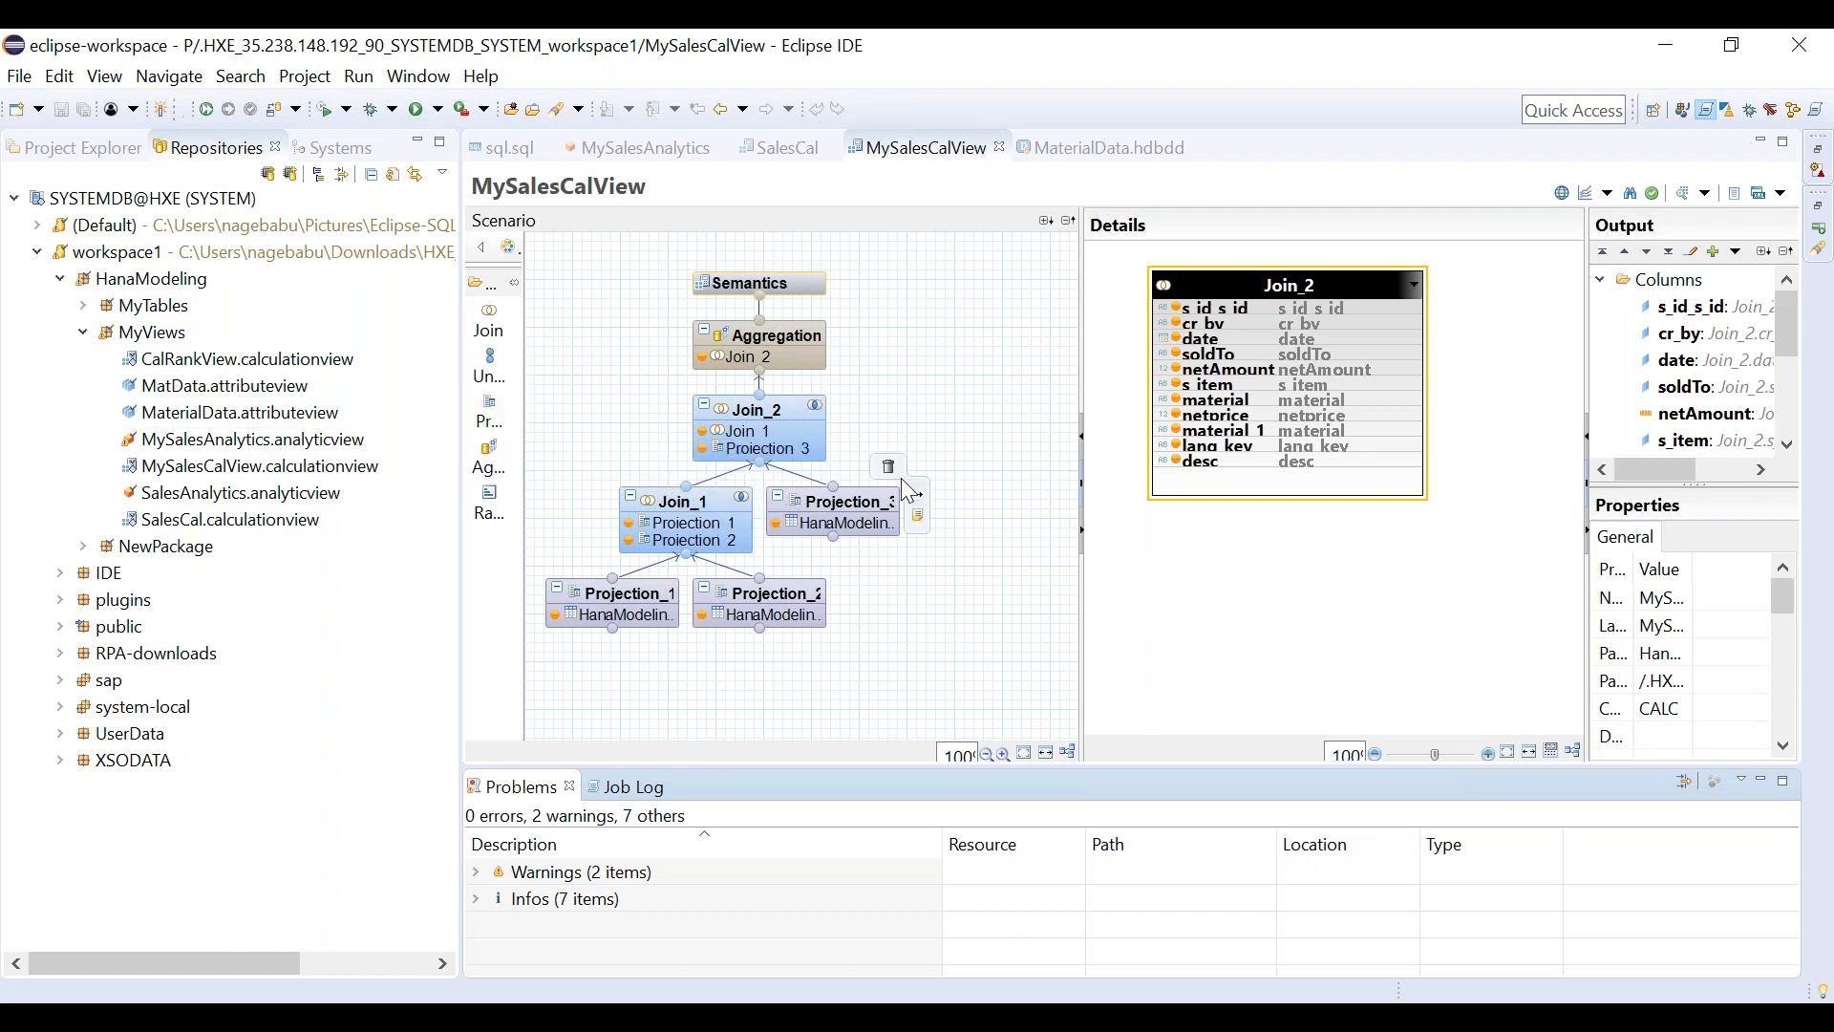
pyautogui.moveTo(738, 442)
pyautogui.rightClick(1201, 567)
pyautogui.moveTo(1337, 580)
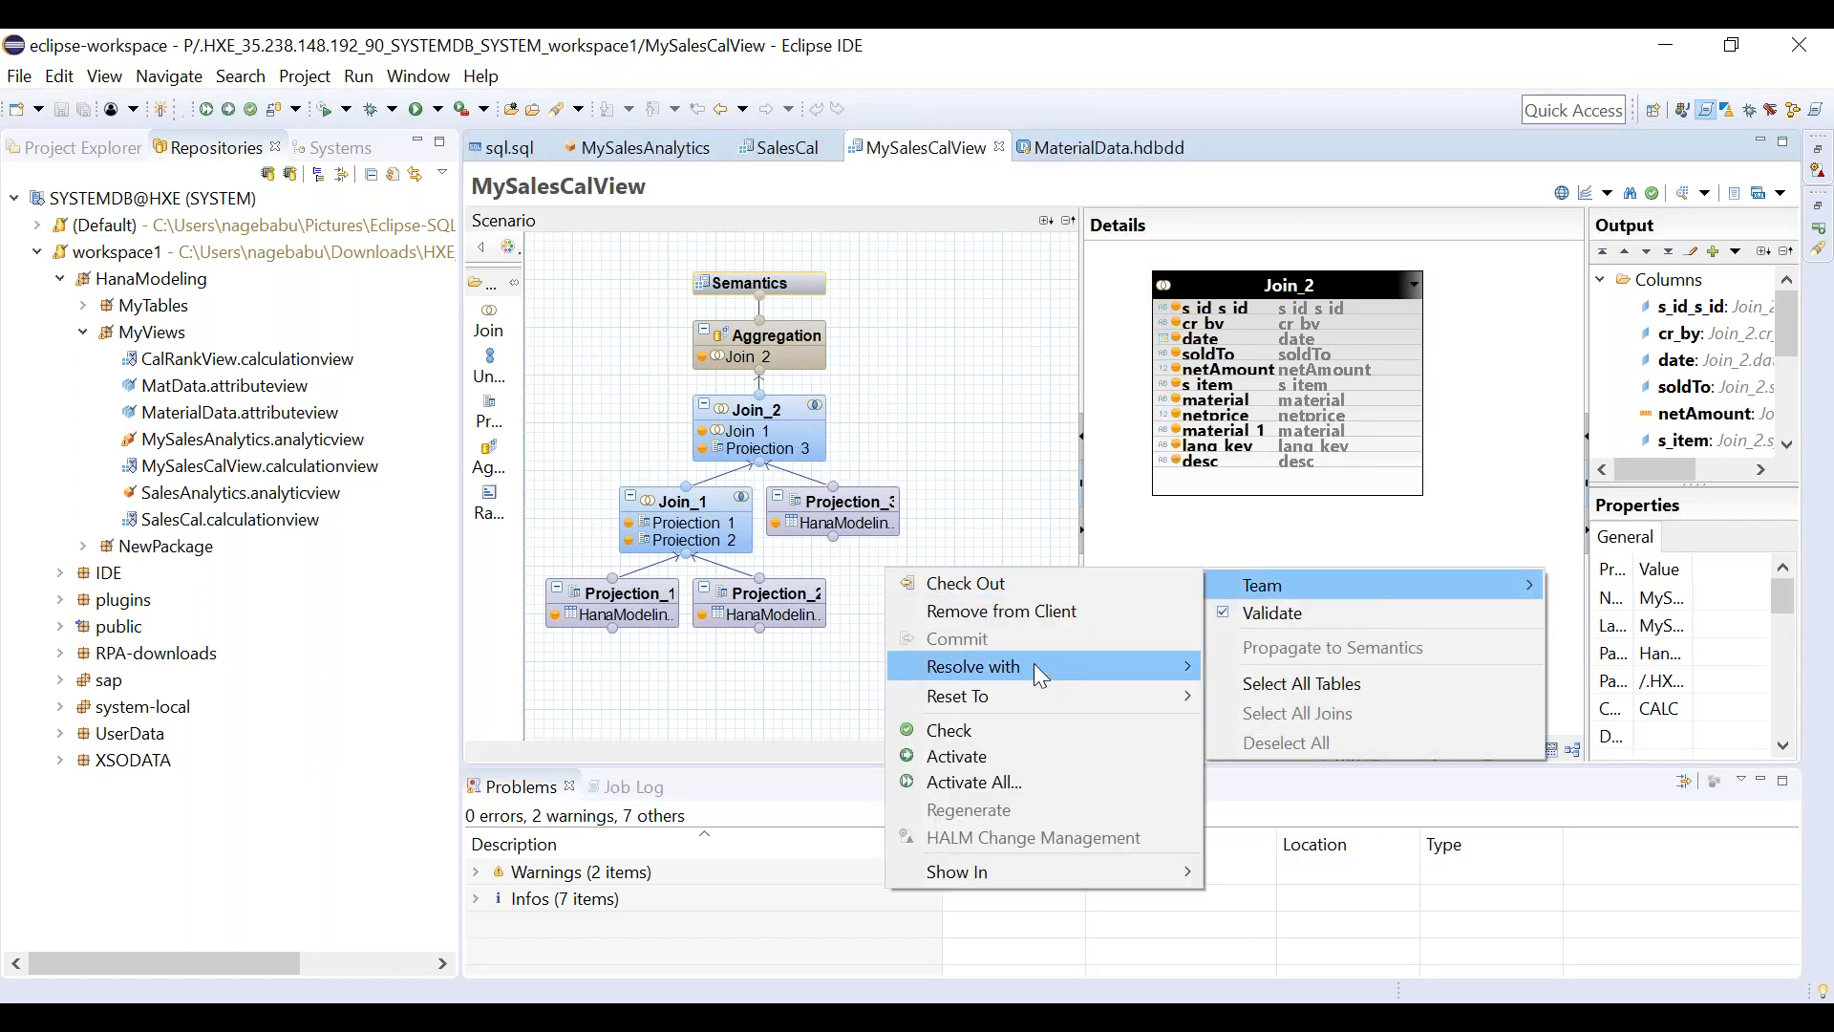
pyautogui.click(989, 755)
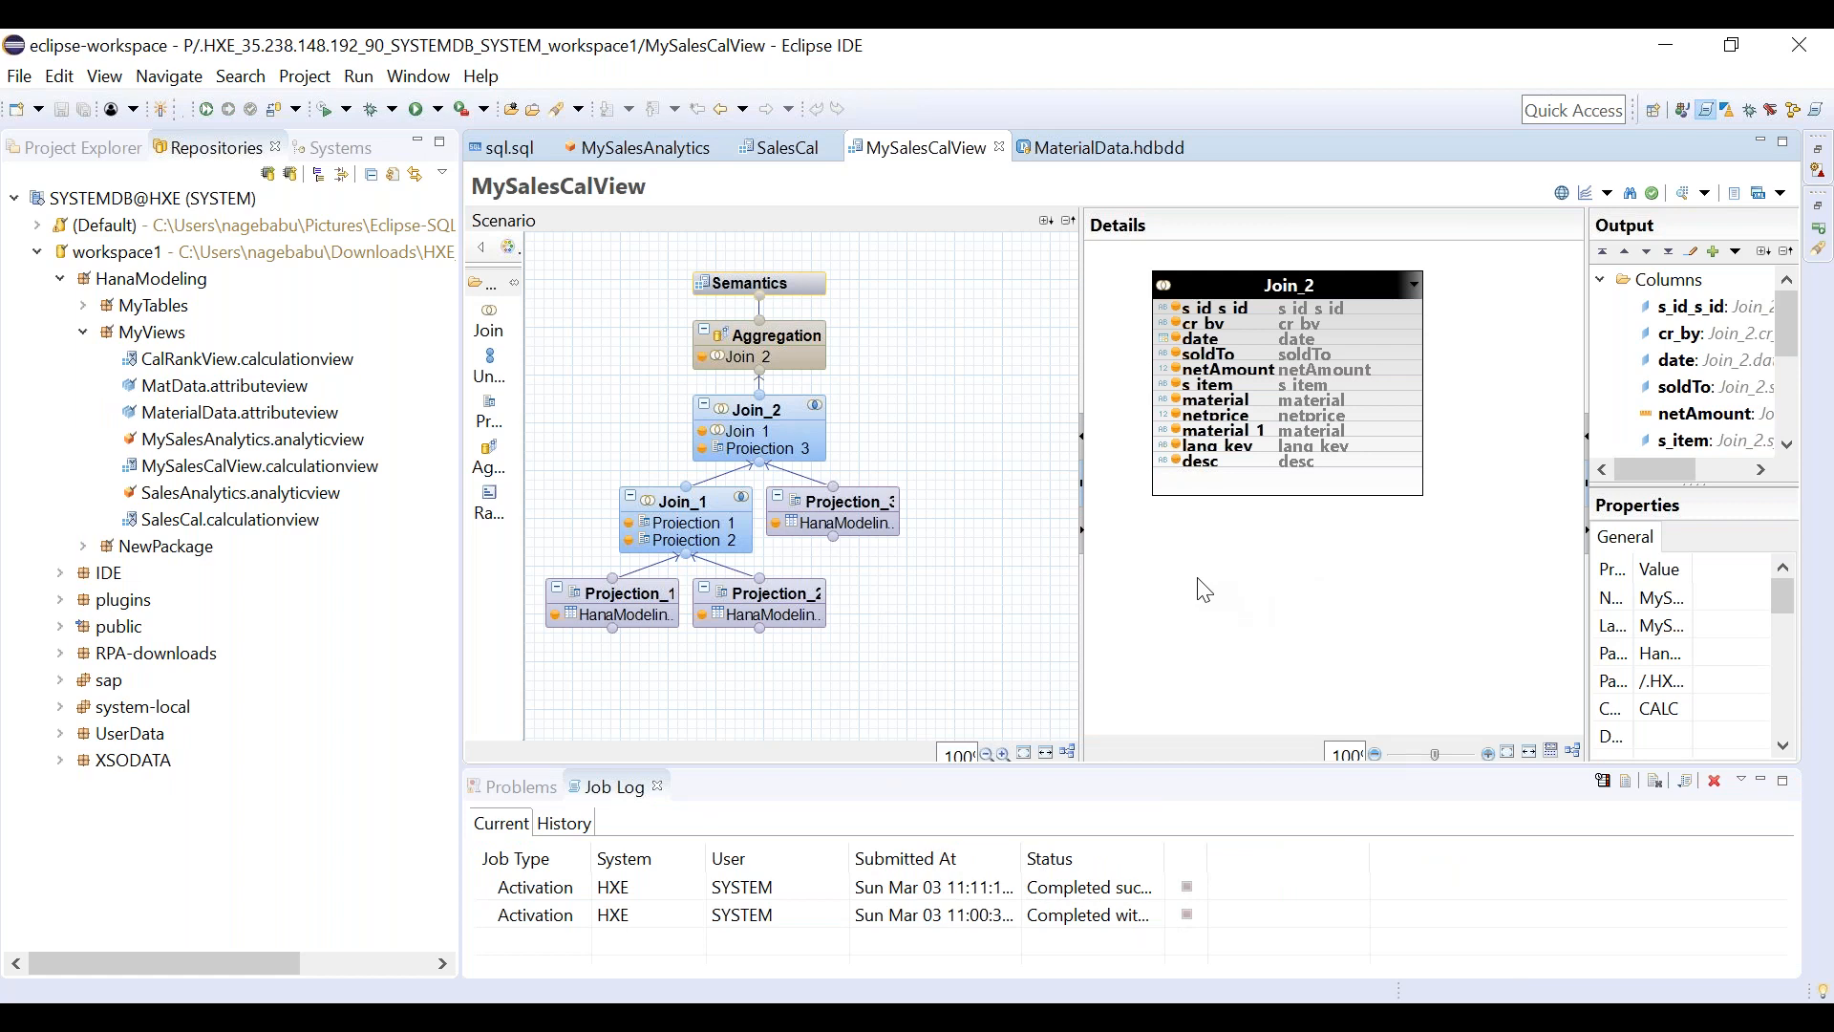
pyautogui.click(642, 796)
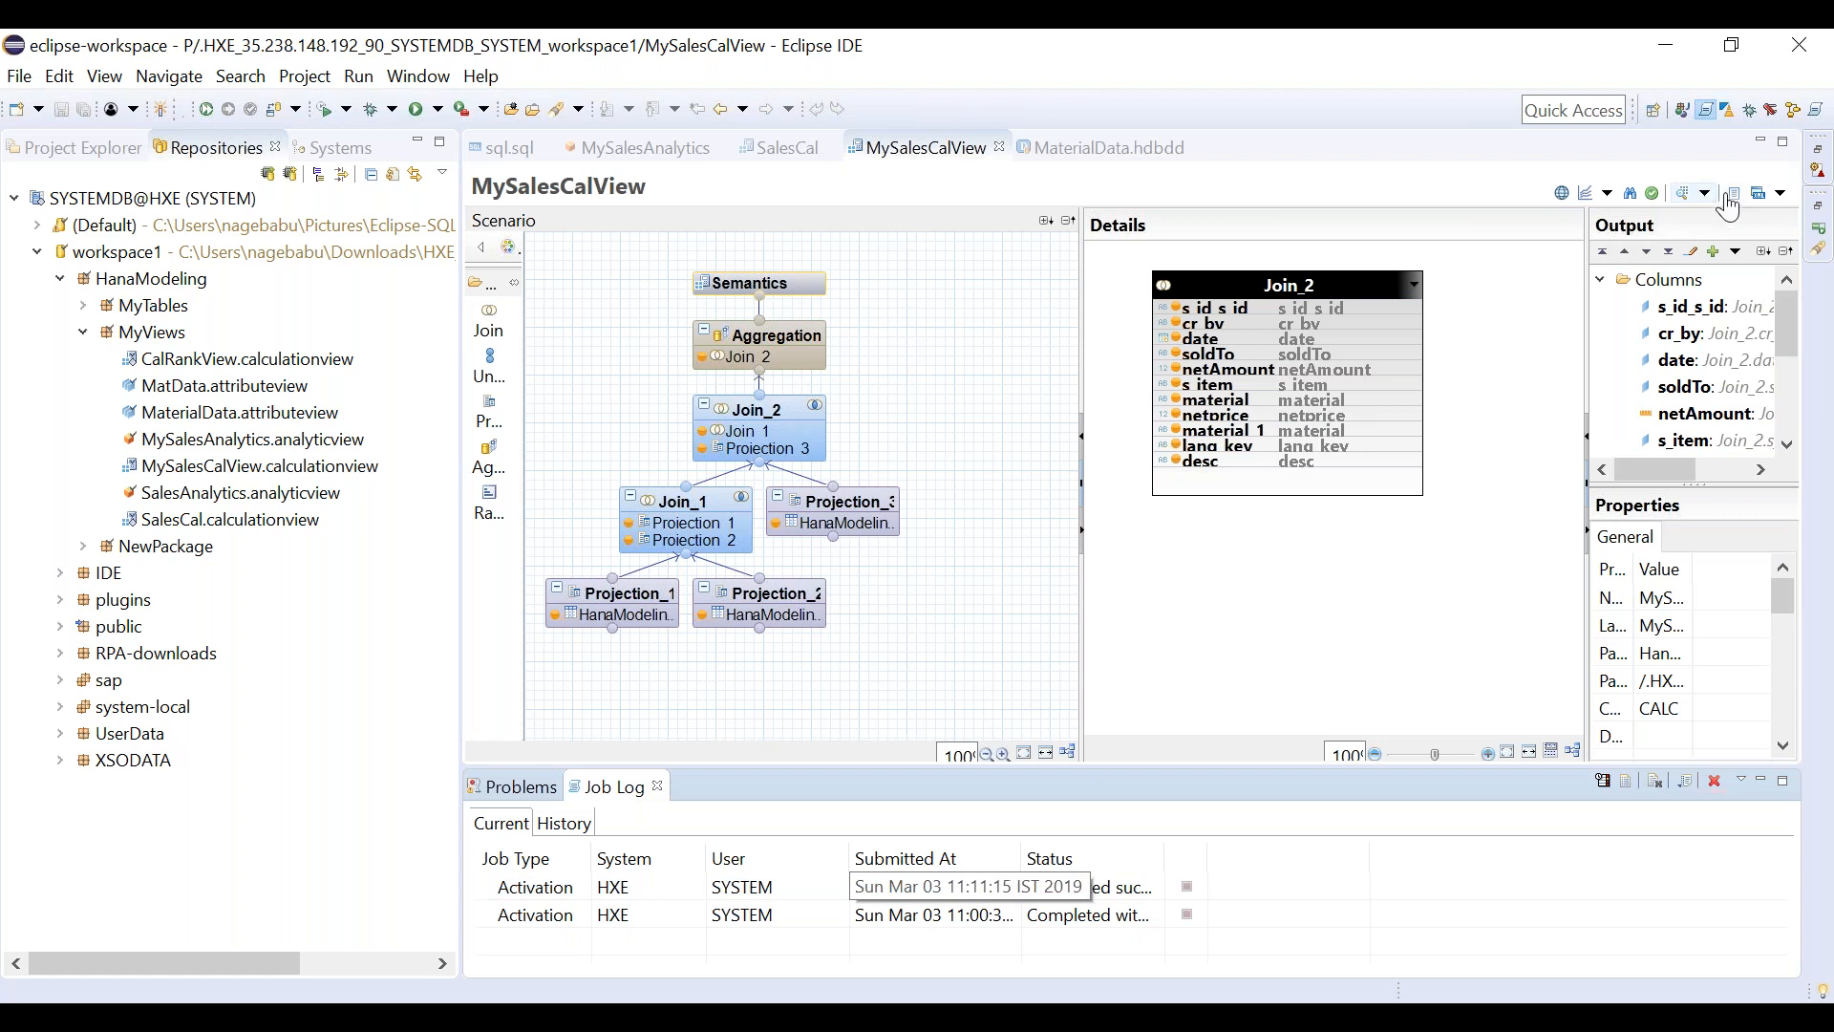
# Run a data preview of MySalesCalView and show its raw data rows.
pyautogui.click(1691, 198)
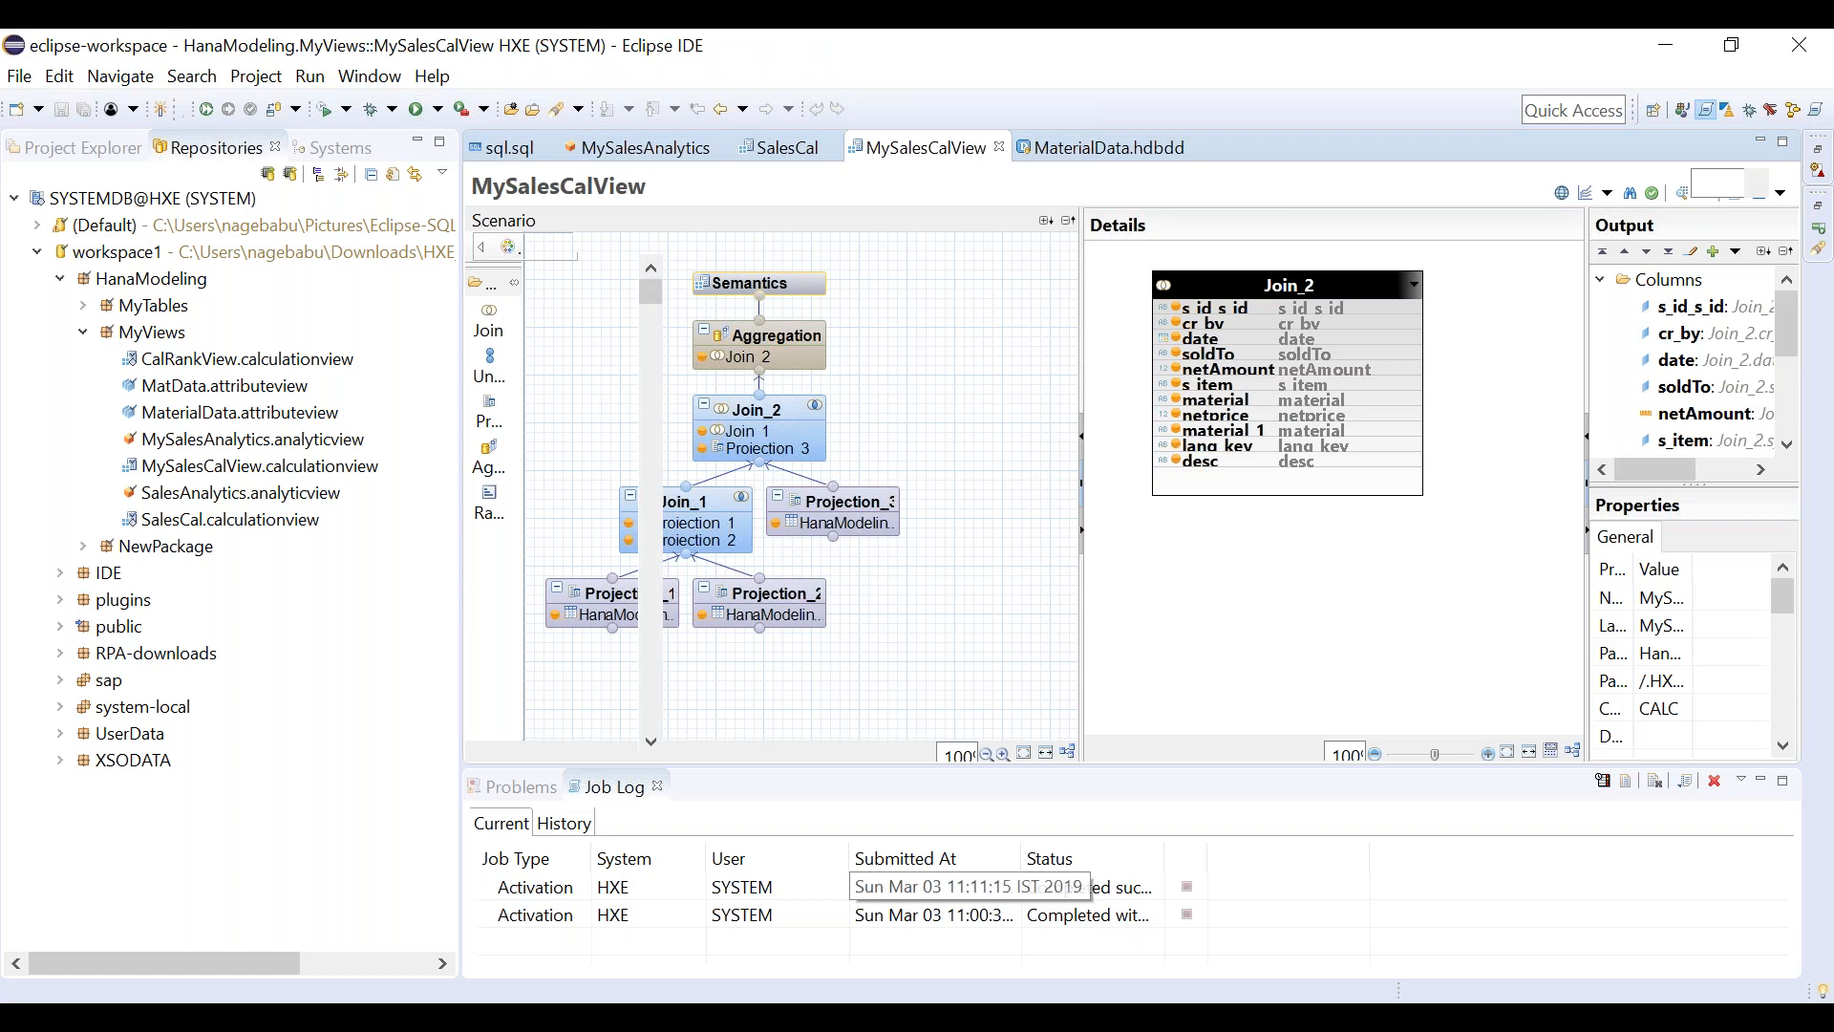
pyautogui.click(768, 191)
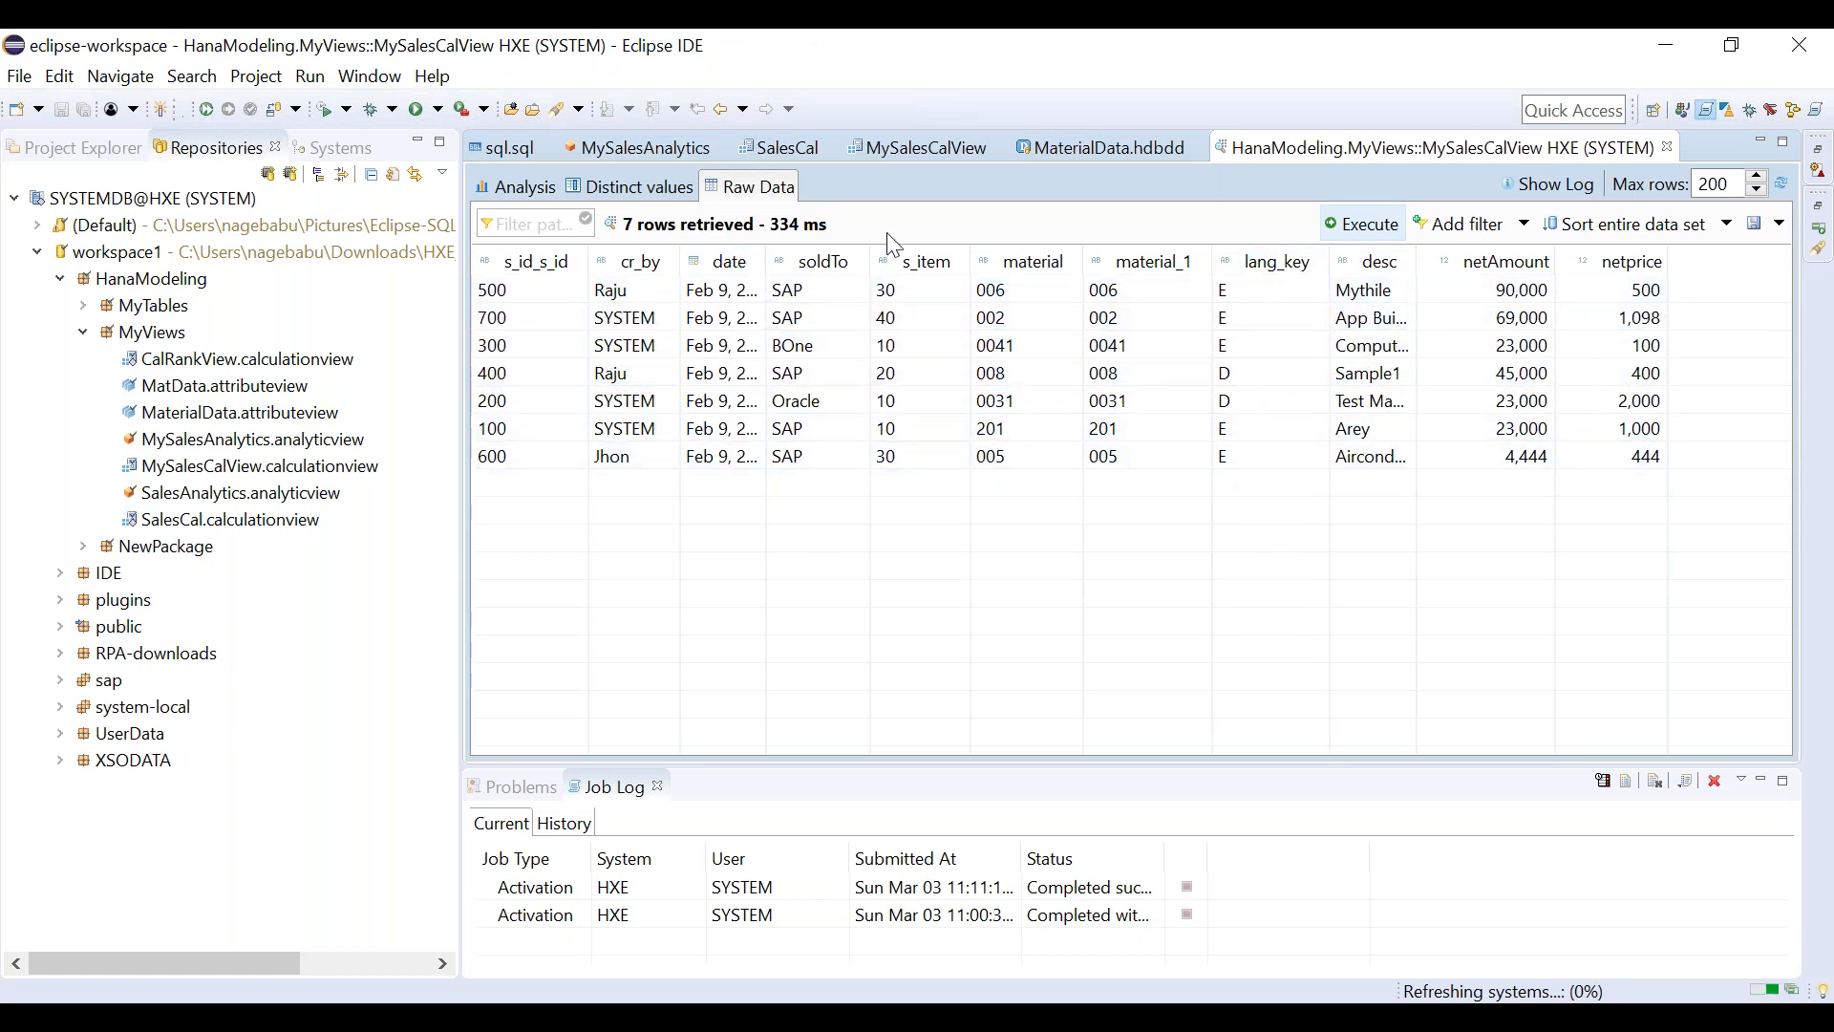
# In the preview analysis, chart summed netAmount by material and examine the bars for materials 002, 006 and 008.
pyautogui.click(520, 187)
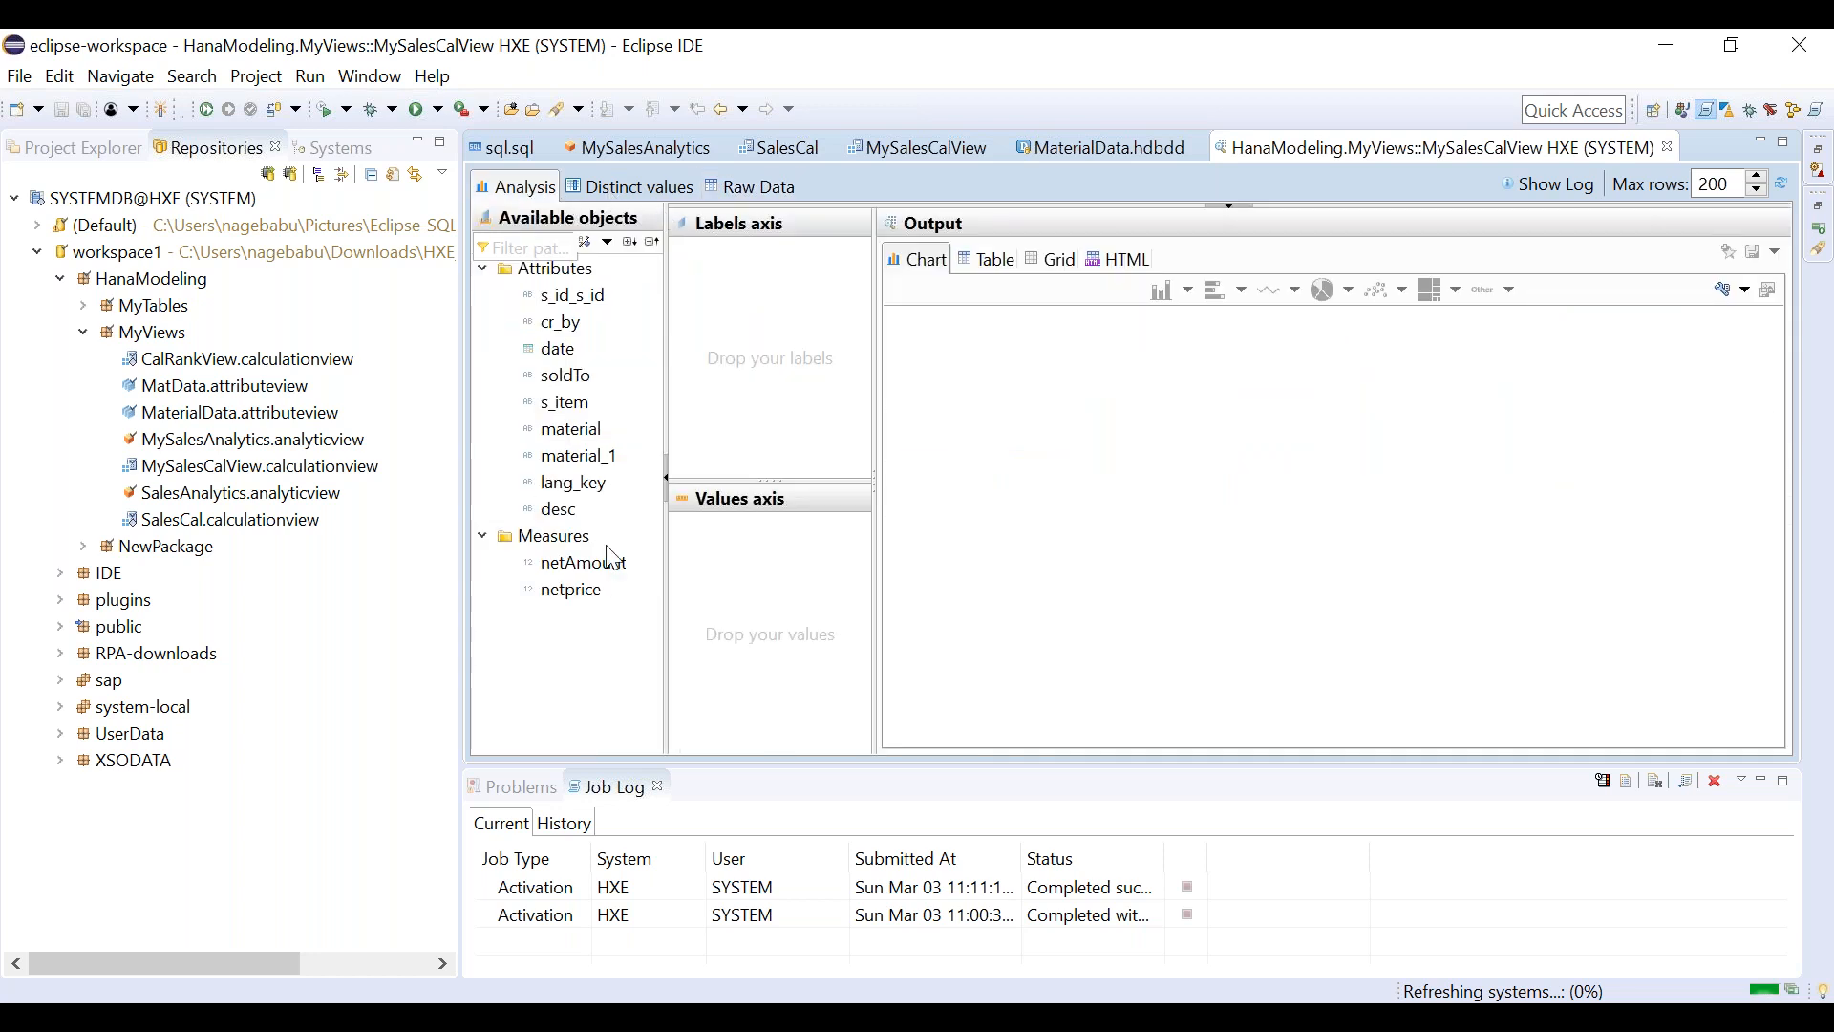
pyautogui.moveTo(573, 564); pyautogui.dragTo(612, 564)
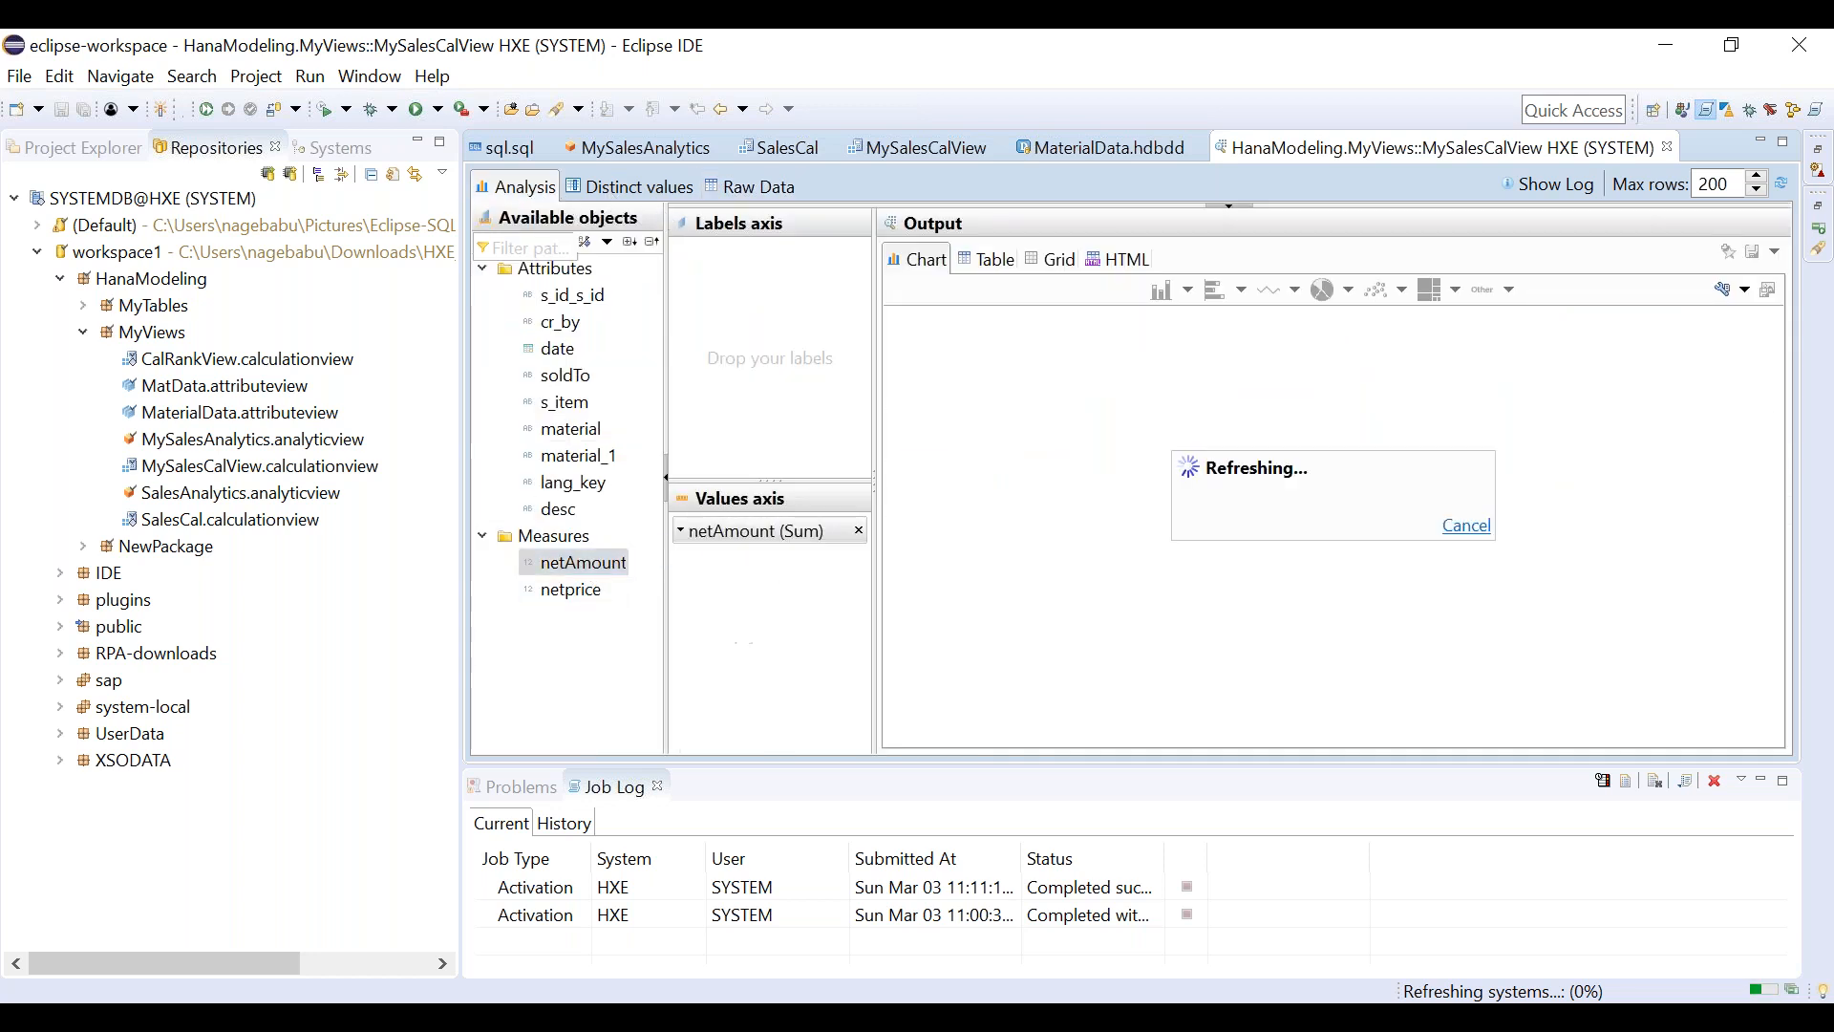
pyautogui.moveTo(571, 429); pyautogui.dragTo(769, 382)
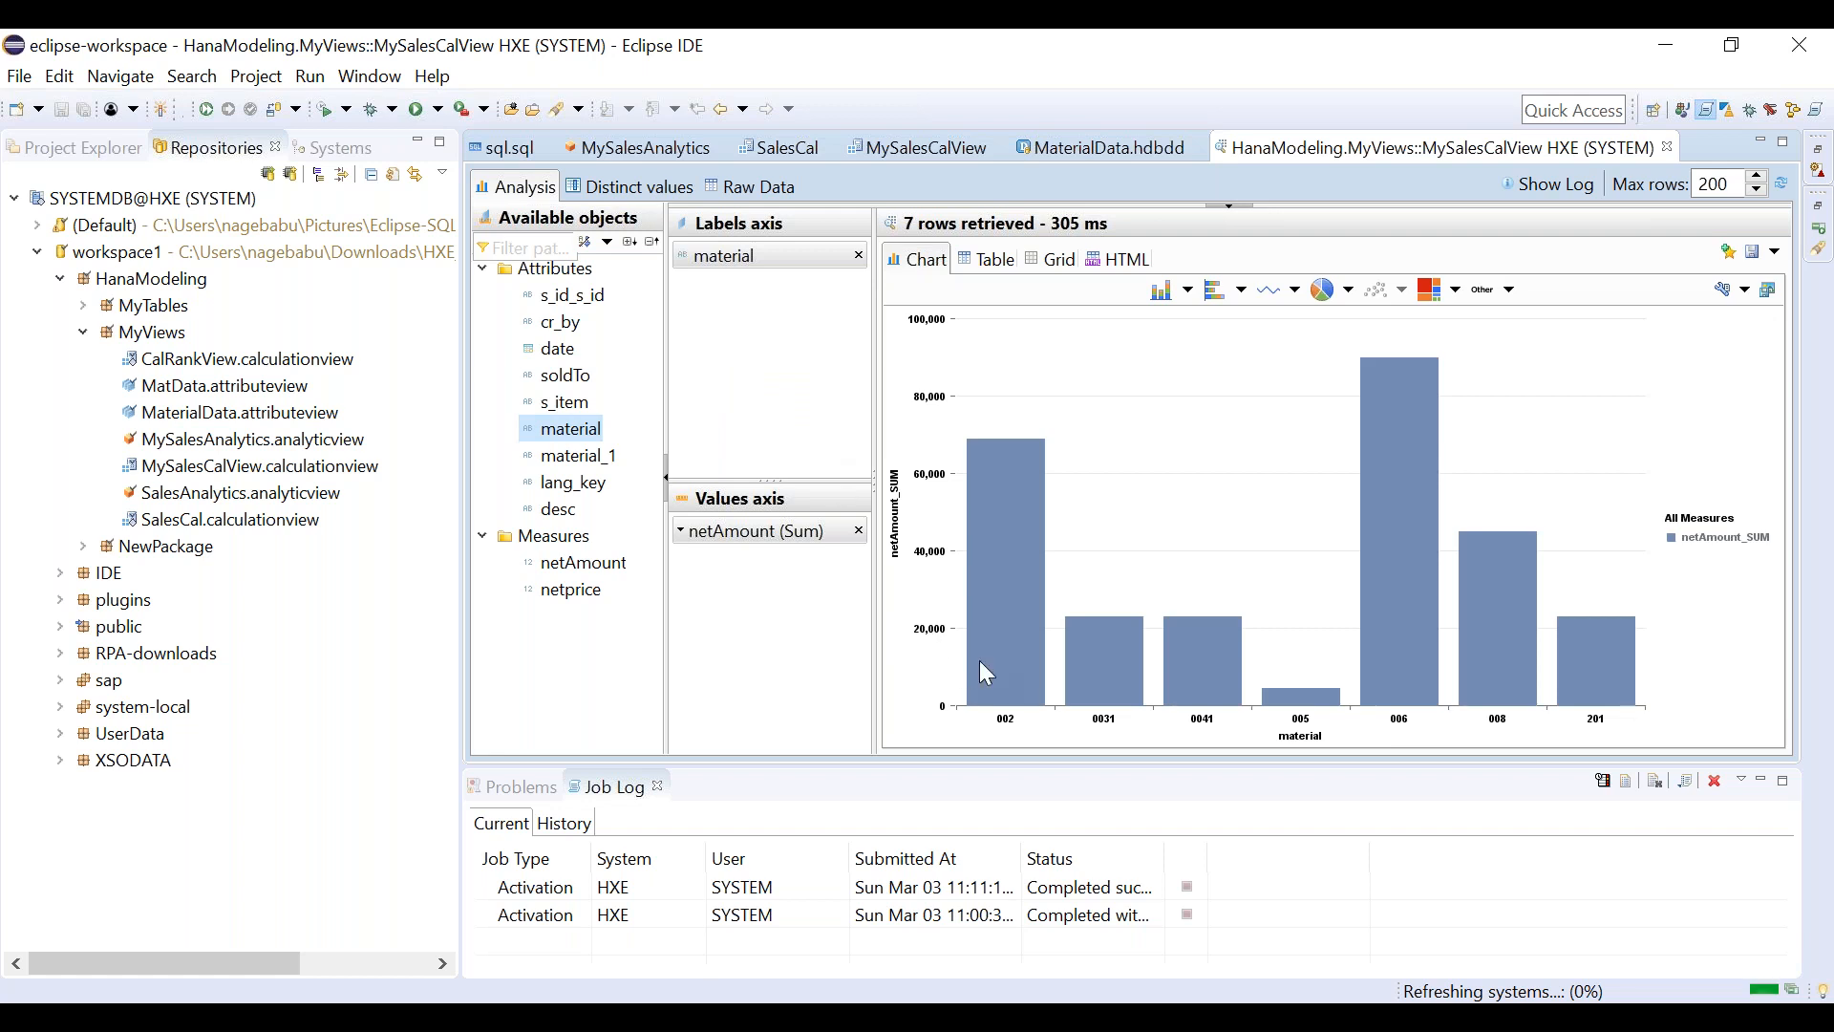
pyautogui.moveTo(990, 662)
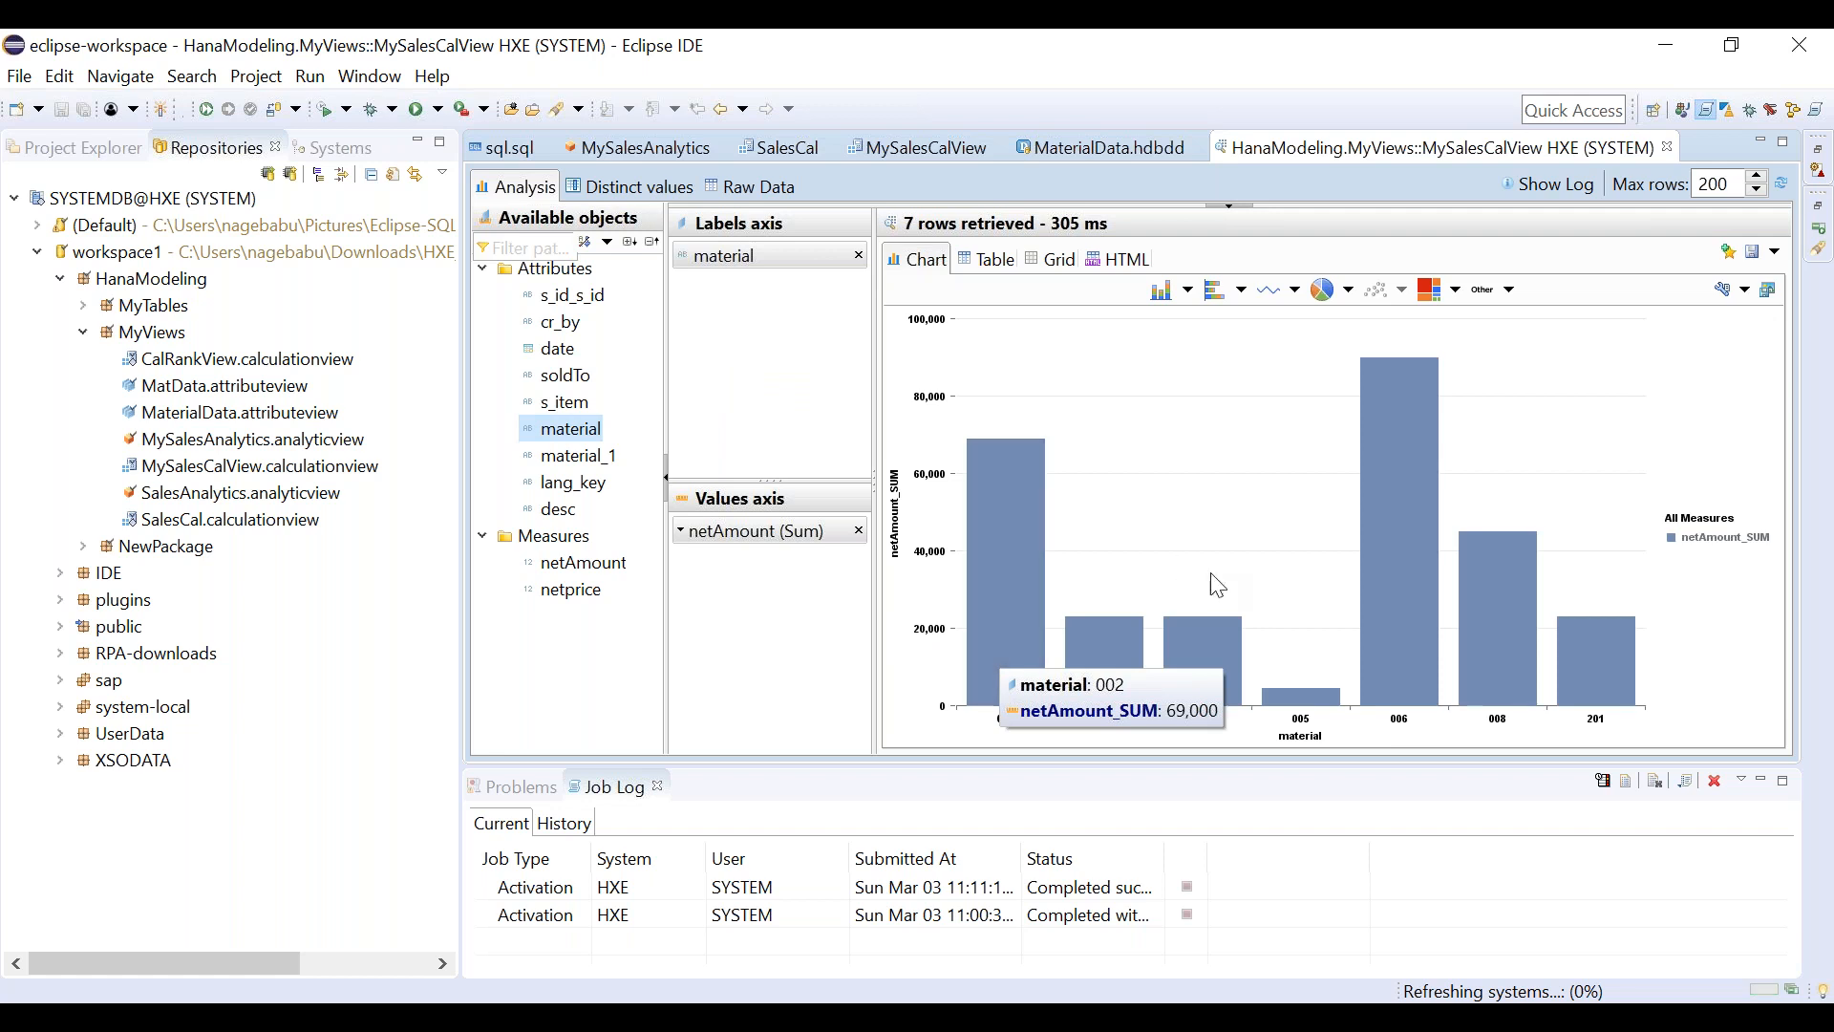
pyautogui.moveTo(1402, 626)
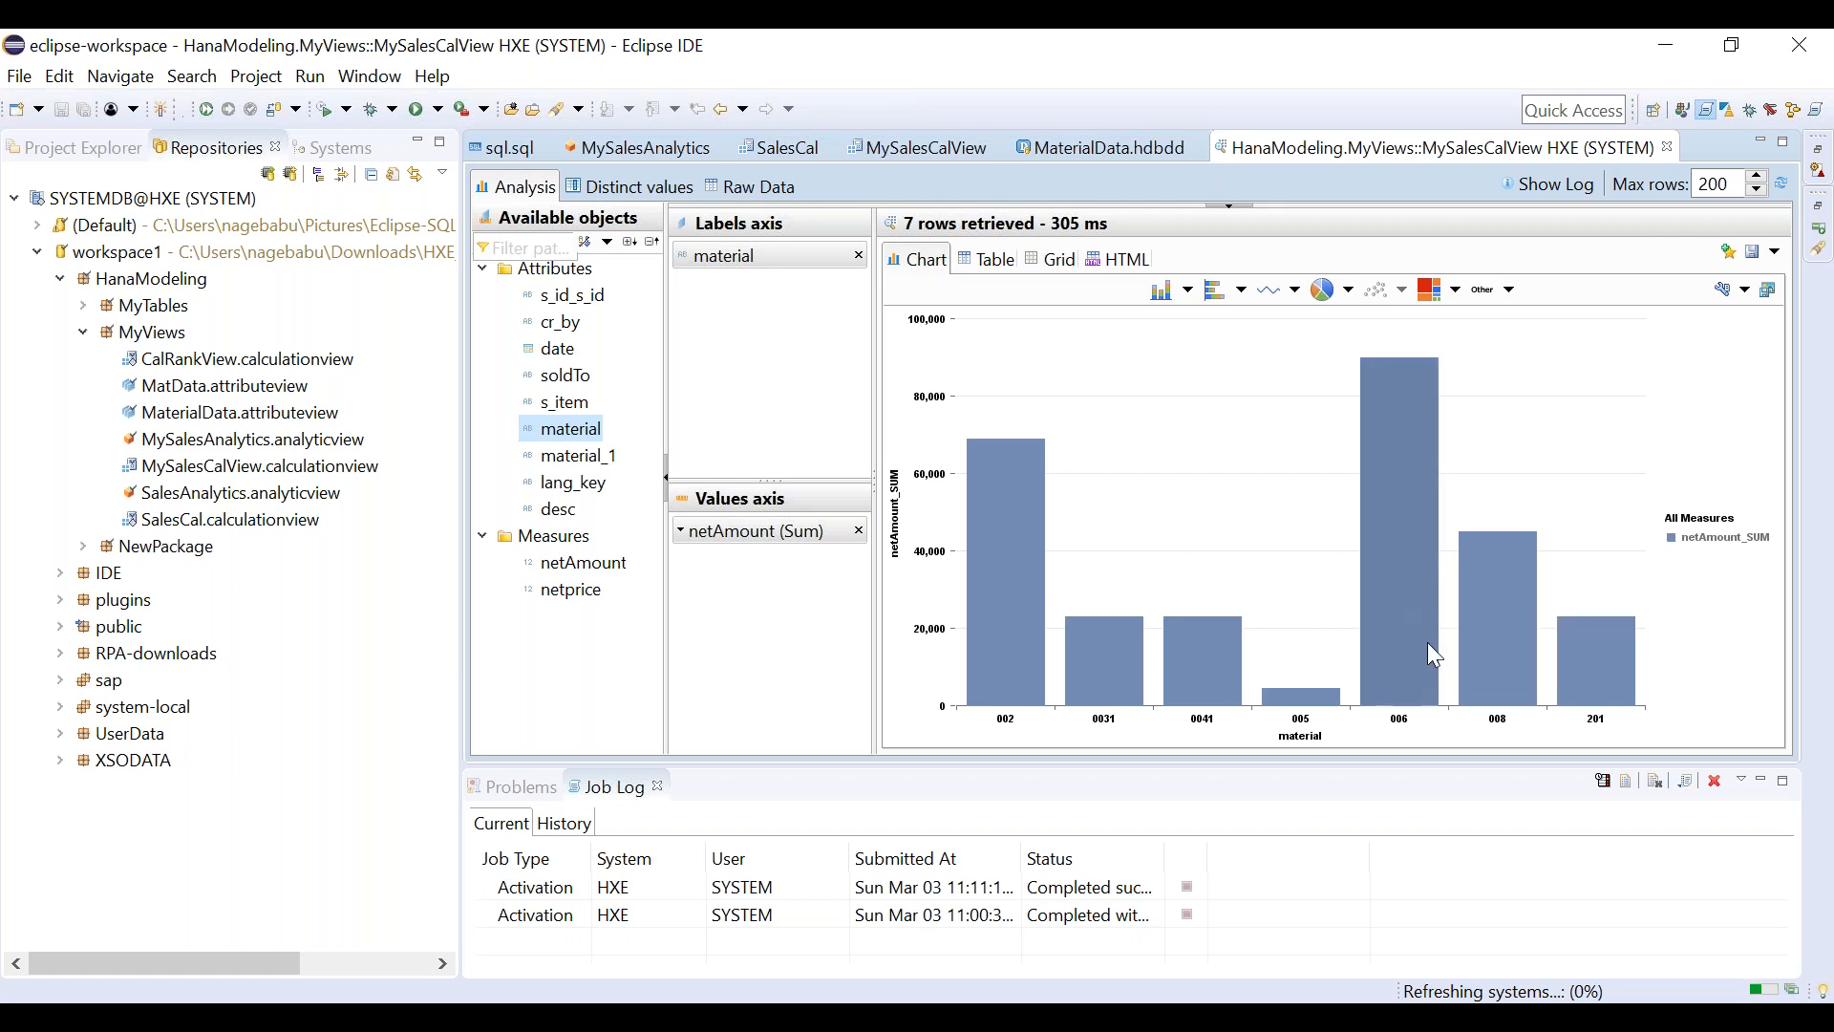
pyautogui.moveTo(1481, 633)
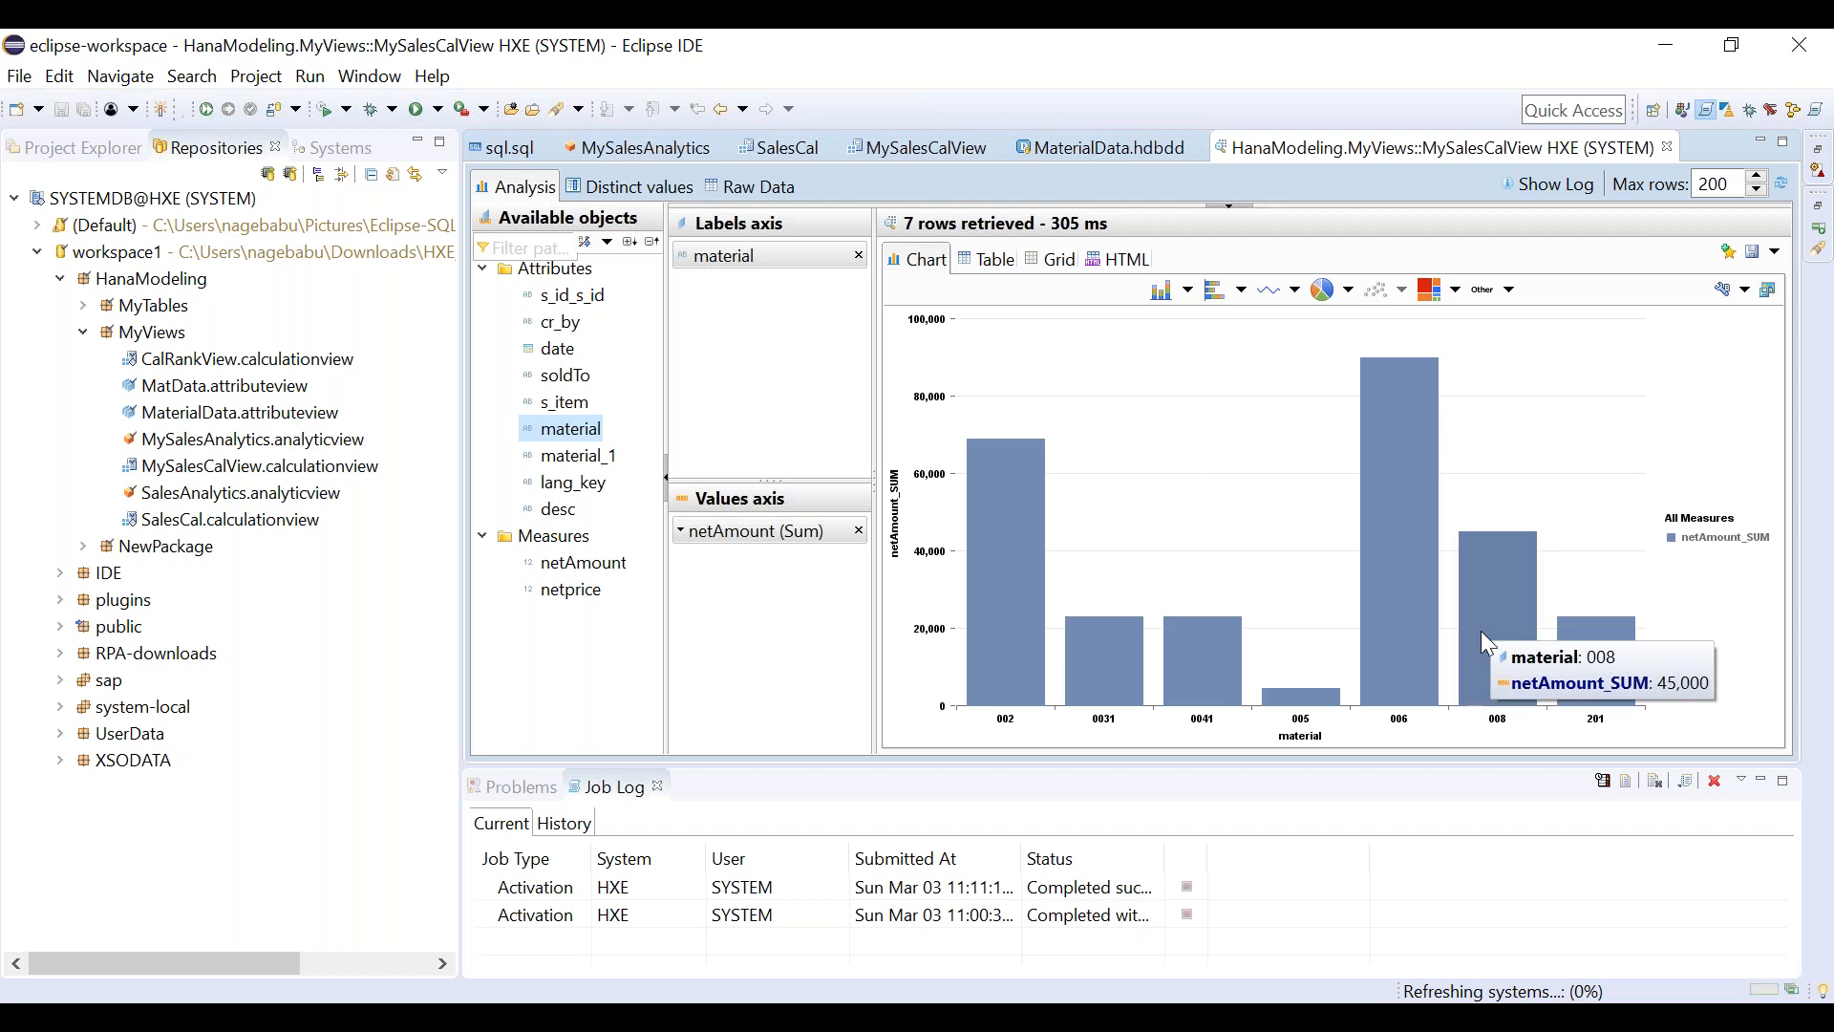
# Try netprice as a second value in the analysis and show netAmount alone by material as a pie chart.
pyautogui.moveTo(556, 590); pyautogui.dragTo(778, 564)
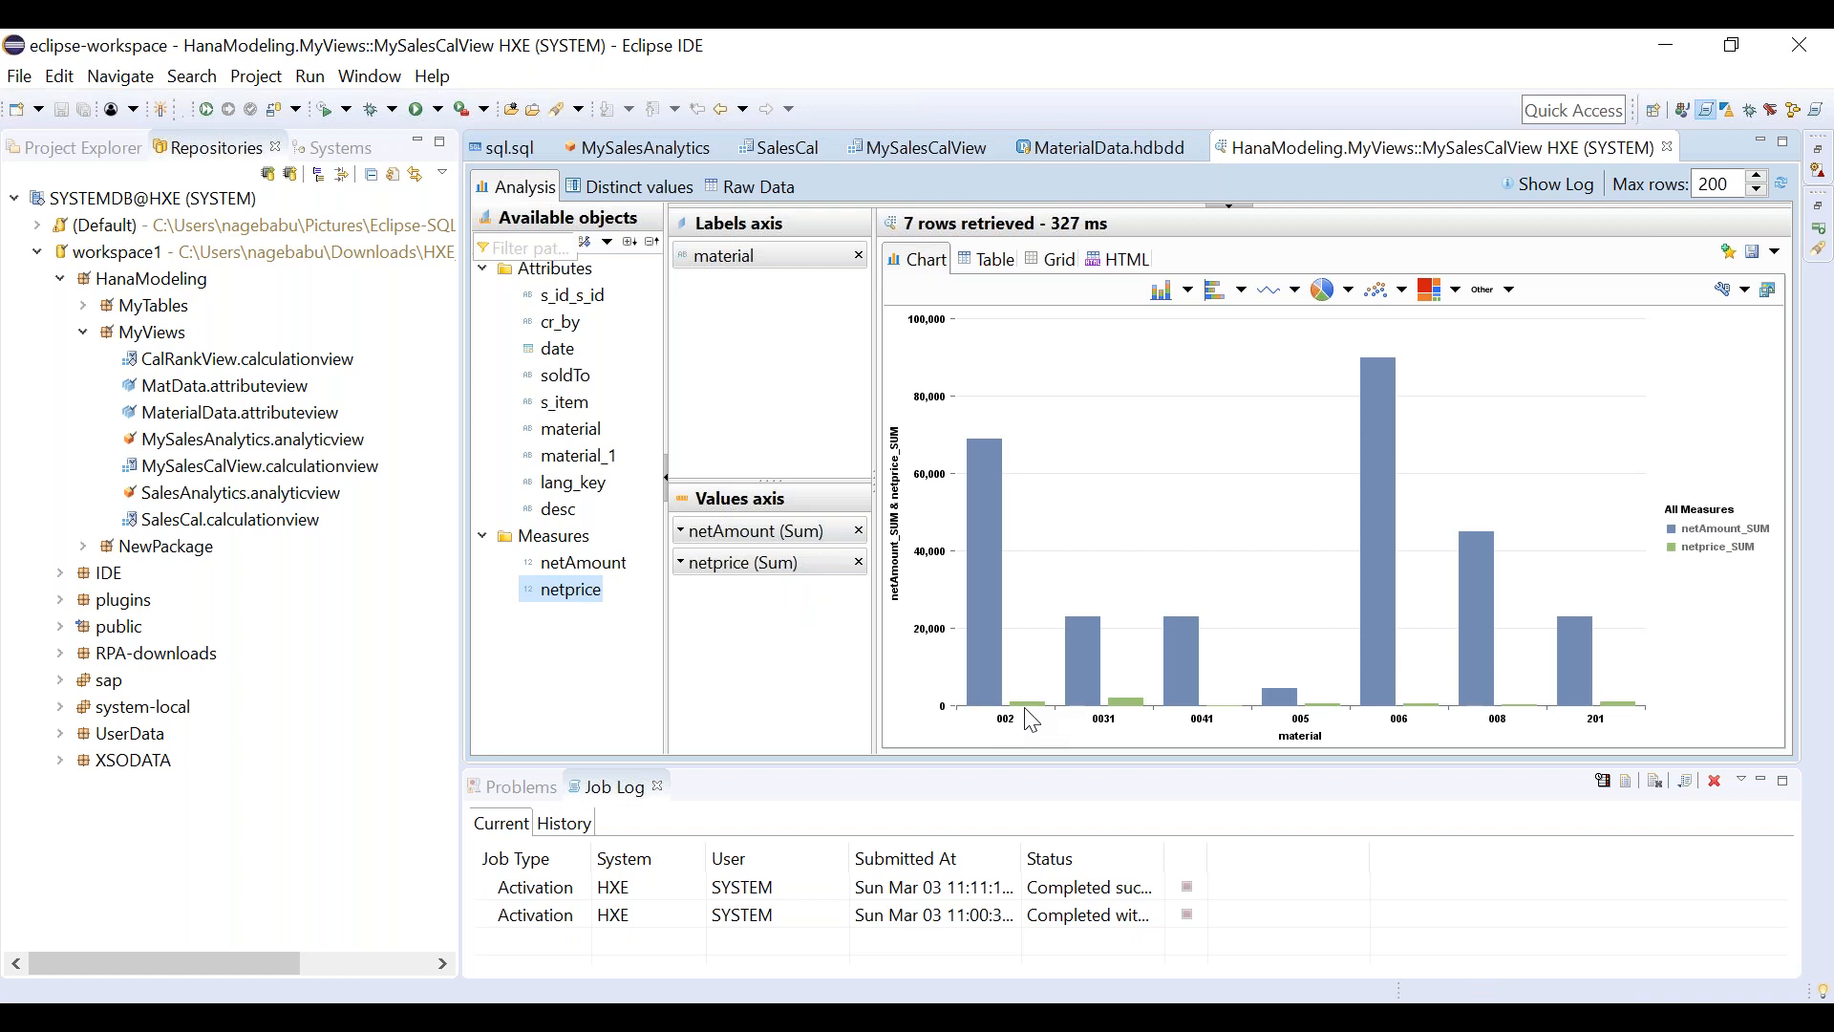
pyautogui.moveTo(1034, 714)
pyautogui.click(1325, 289)
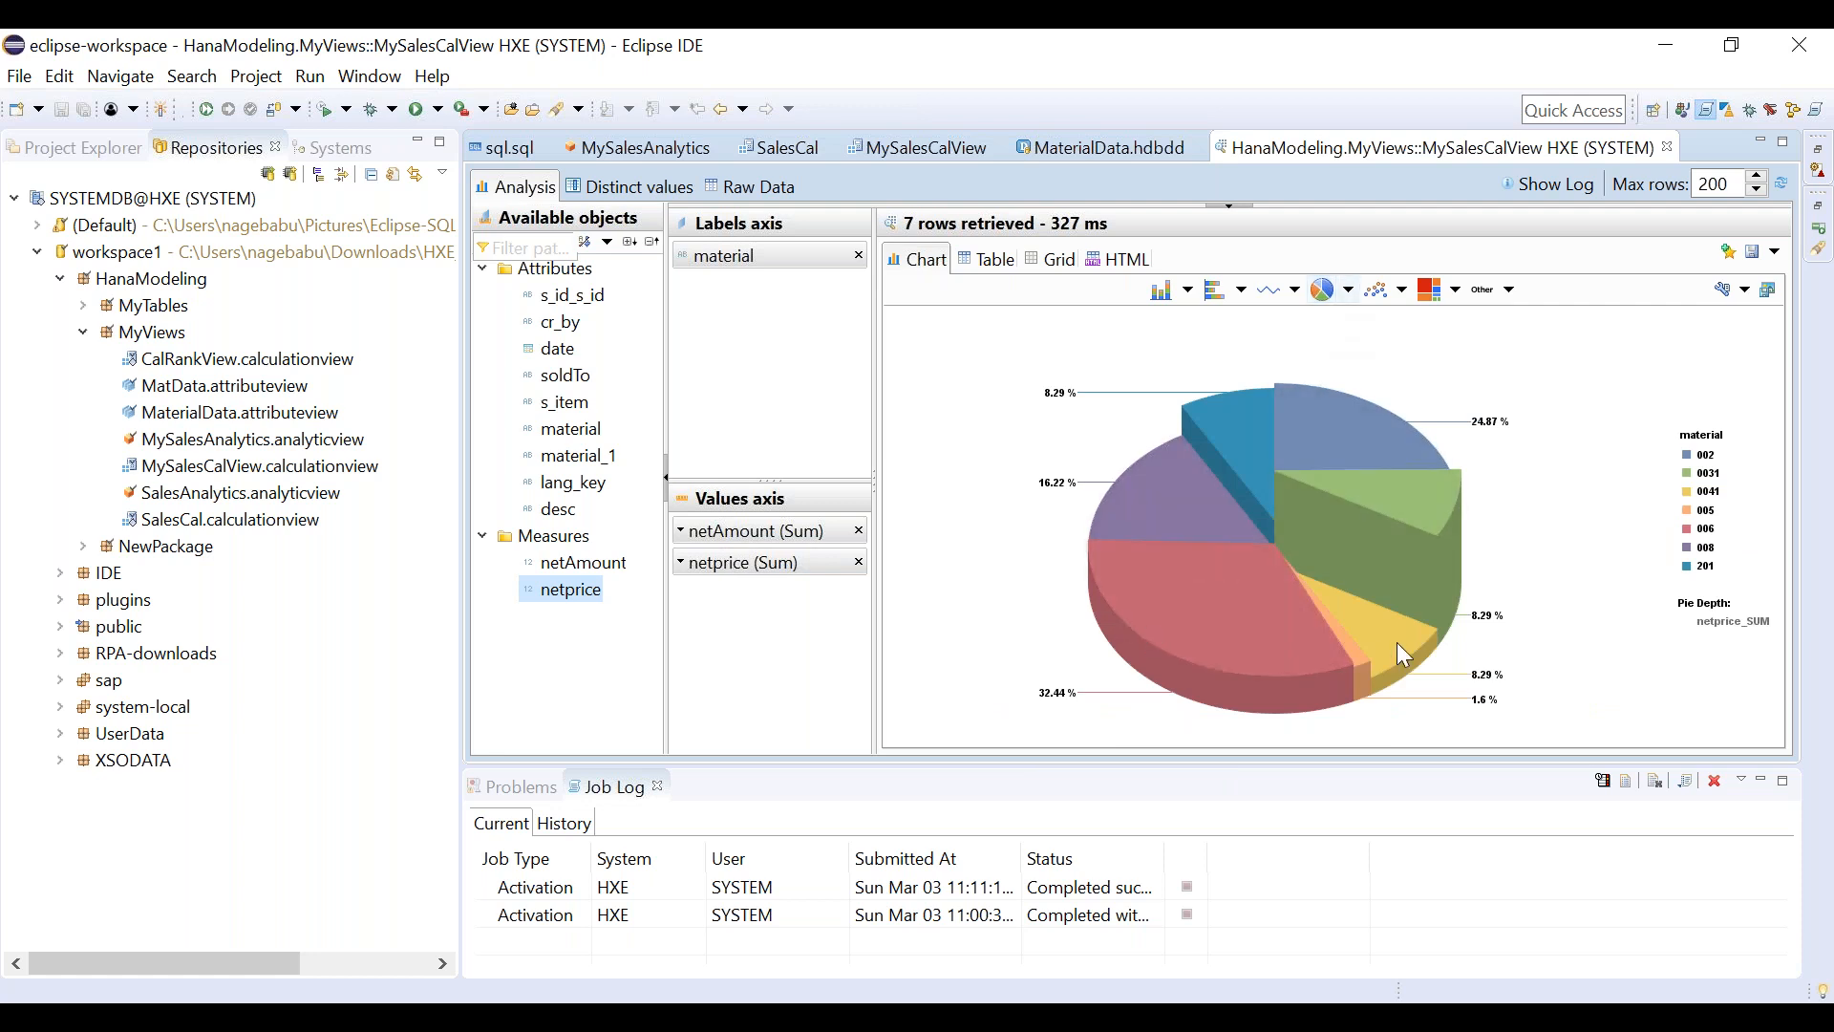
pyautogui.click(859, 562)
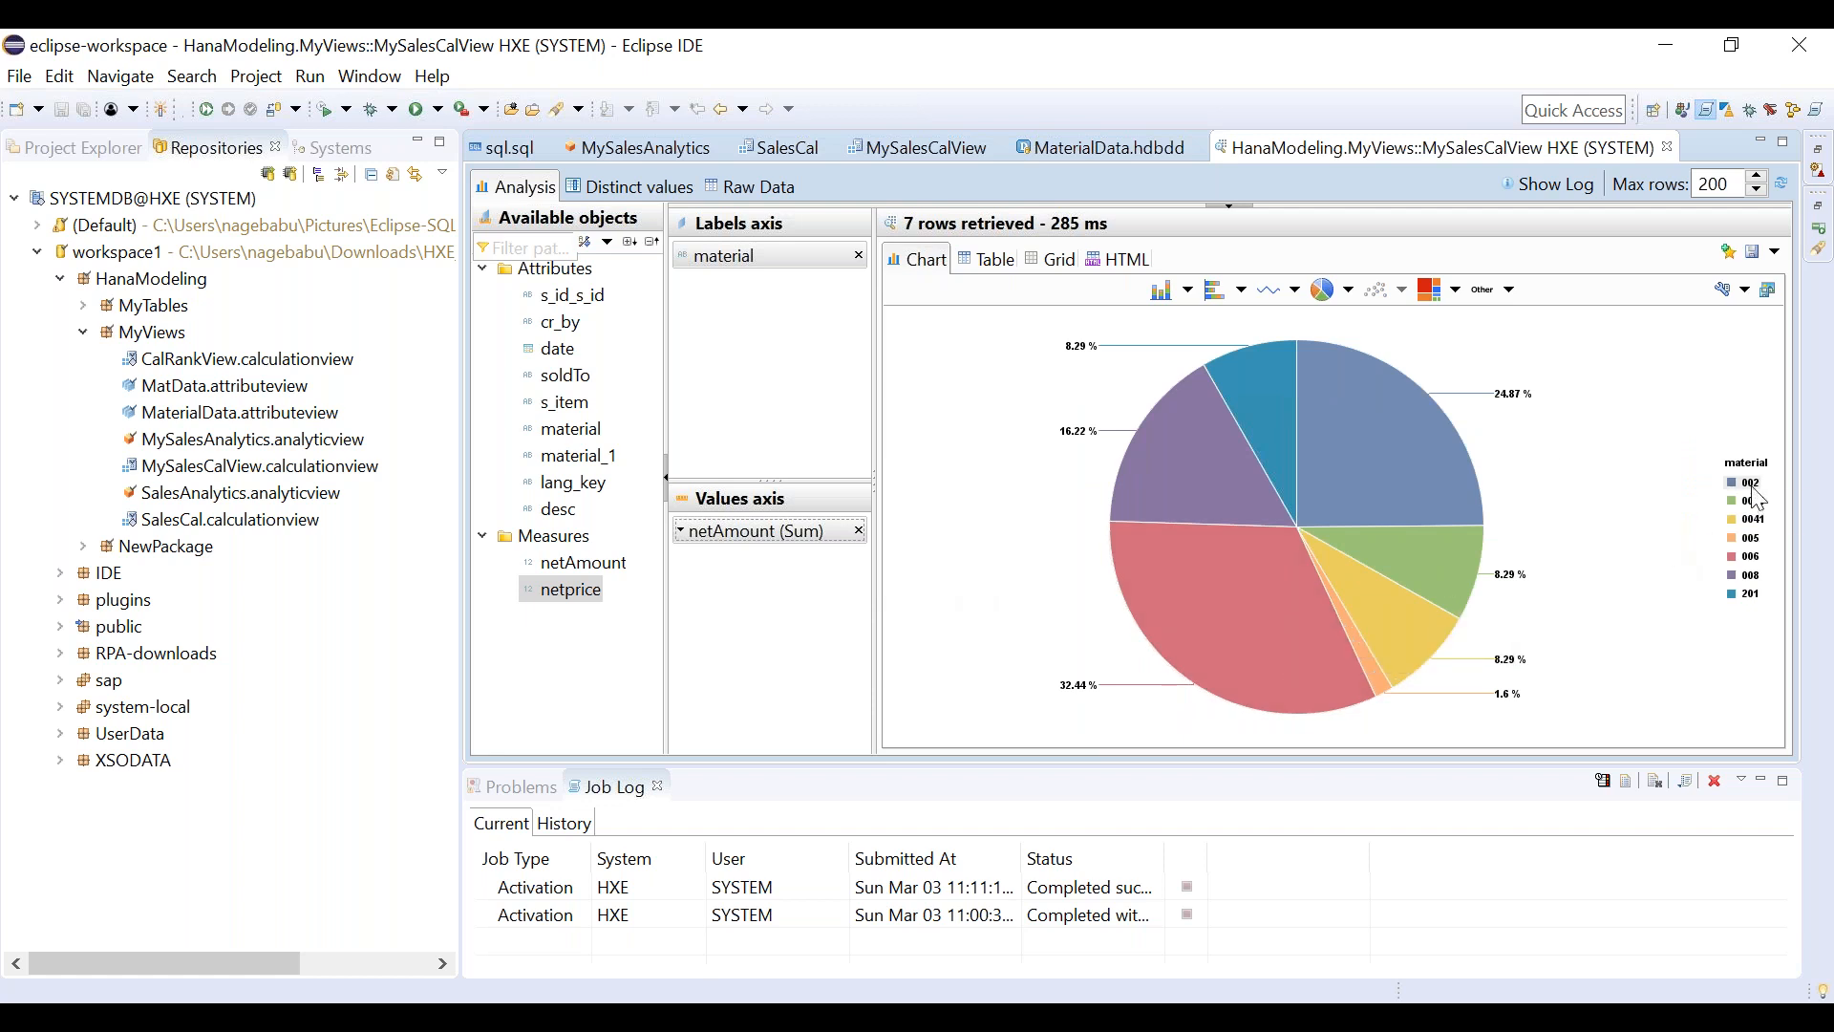
pyautogui.moveTo(1413, 429)
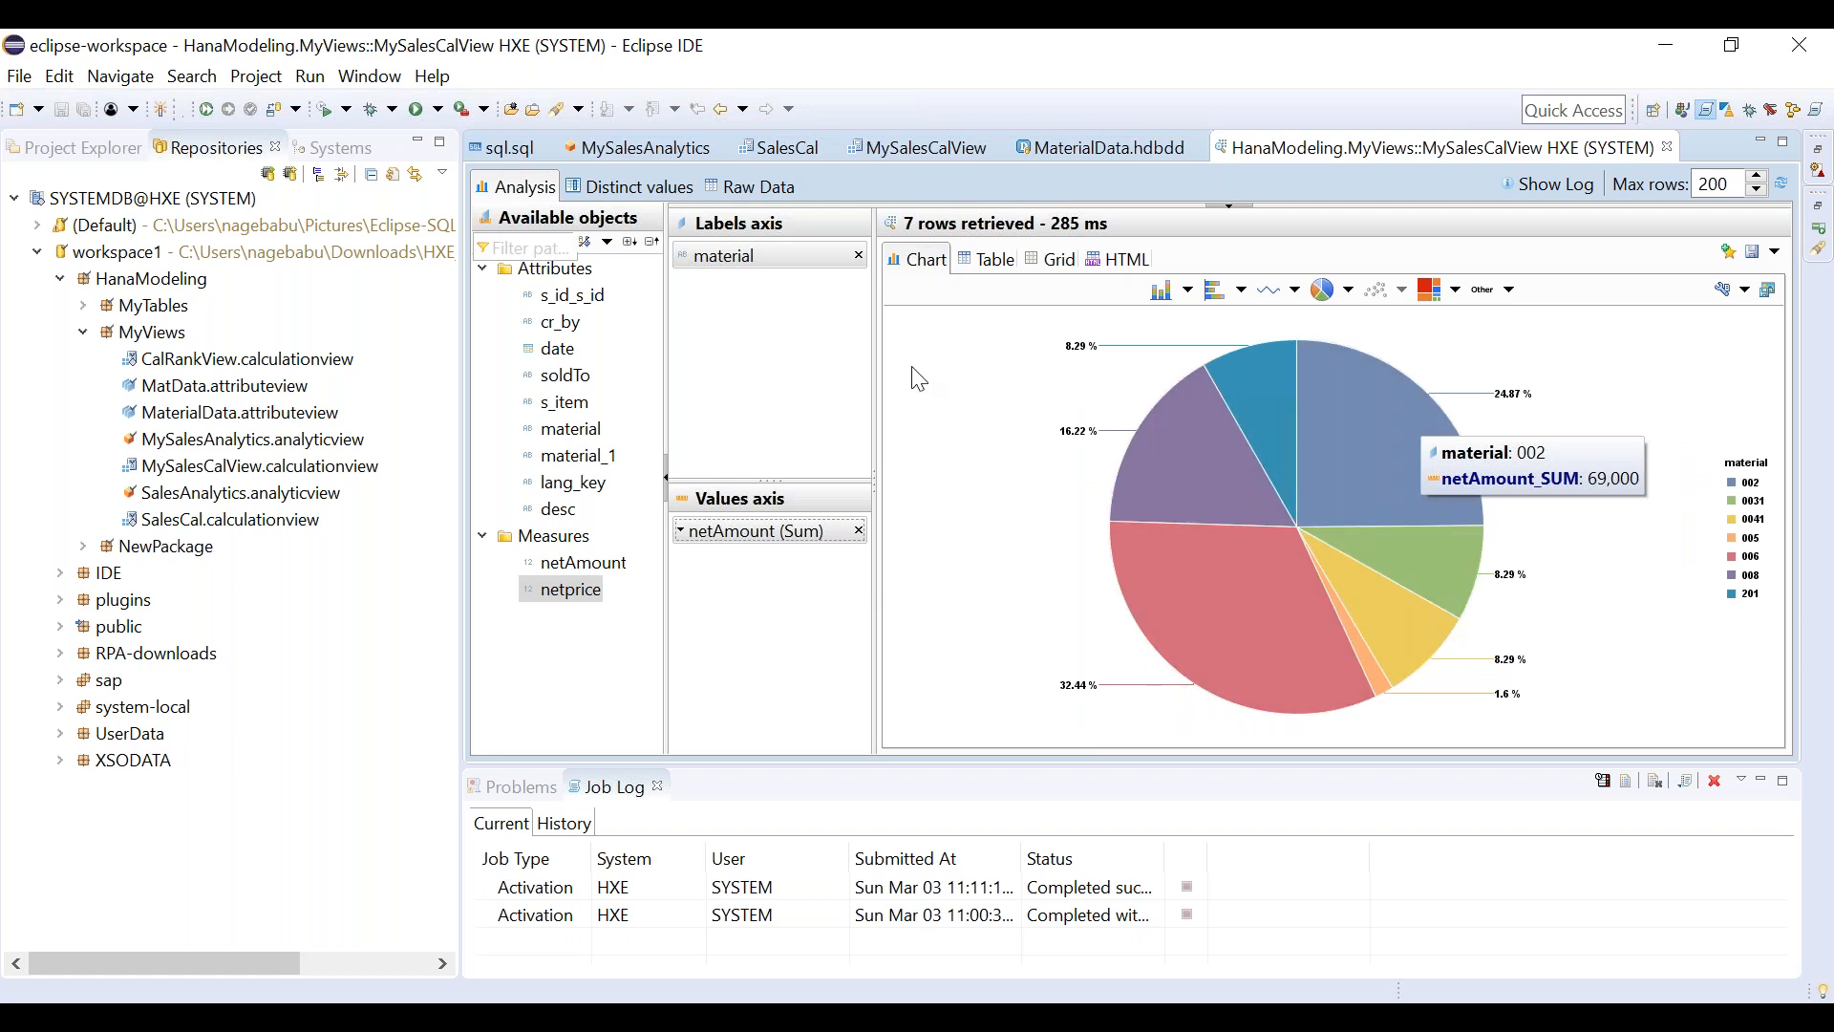
# Return to the MySalesCalView model editor and widen its Scenario pane.
pyautogui.click(779, 151)
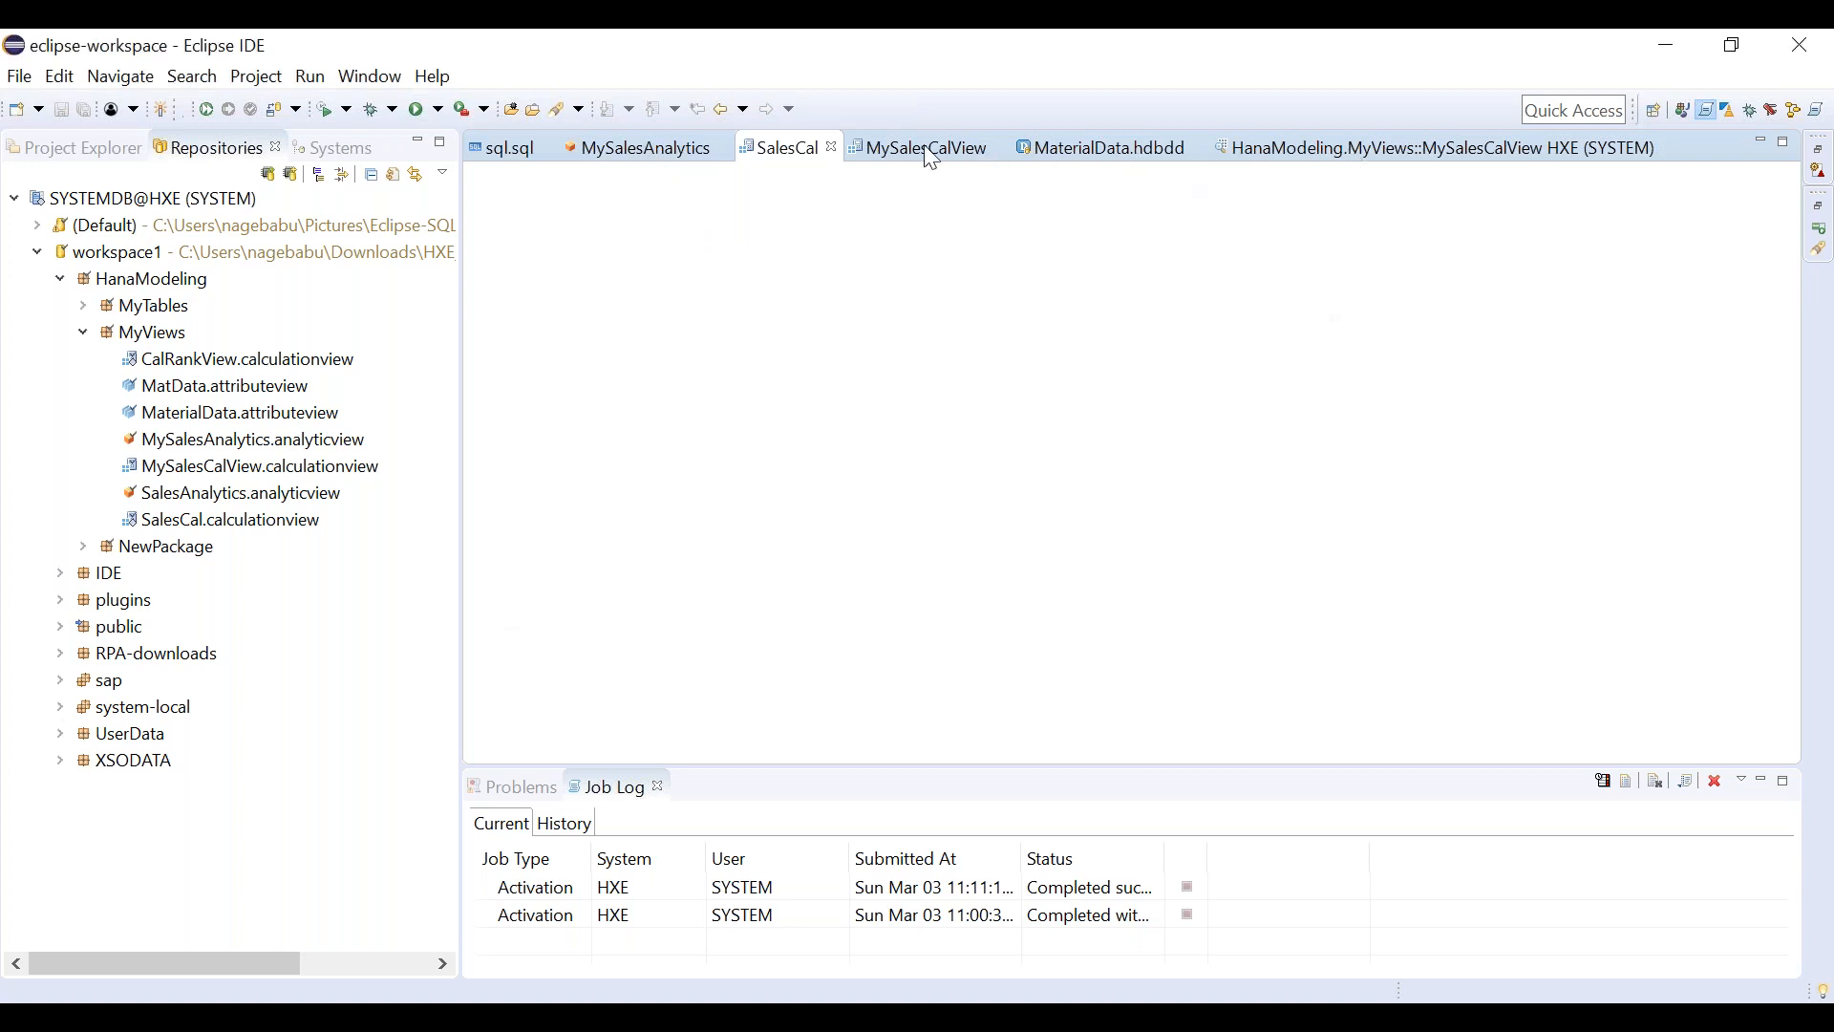
pyautogui.click(933, 150)
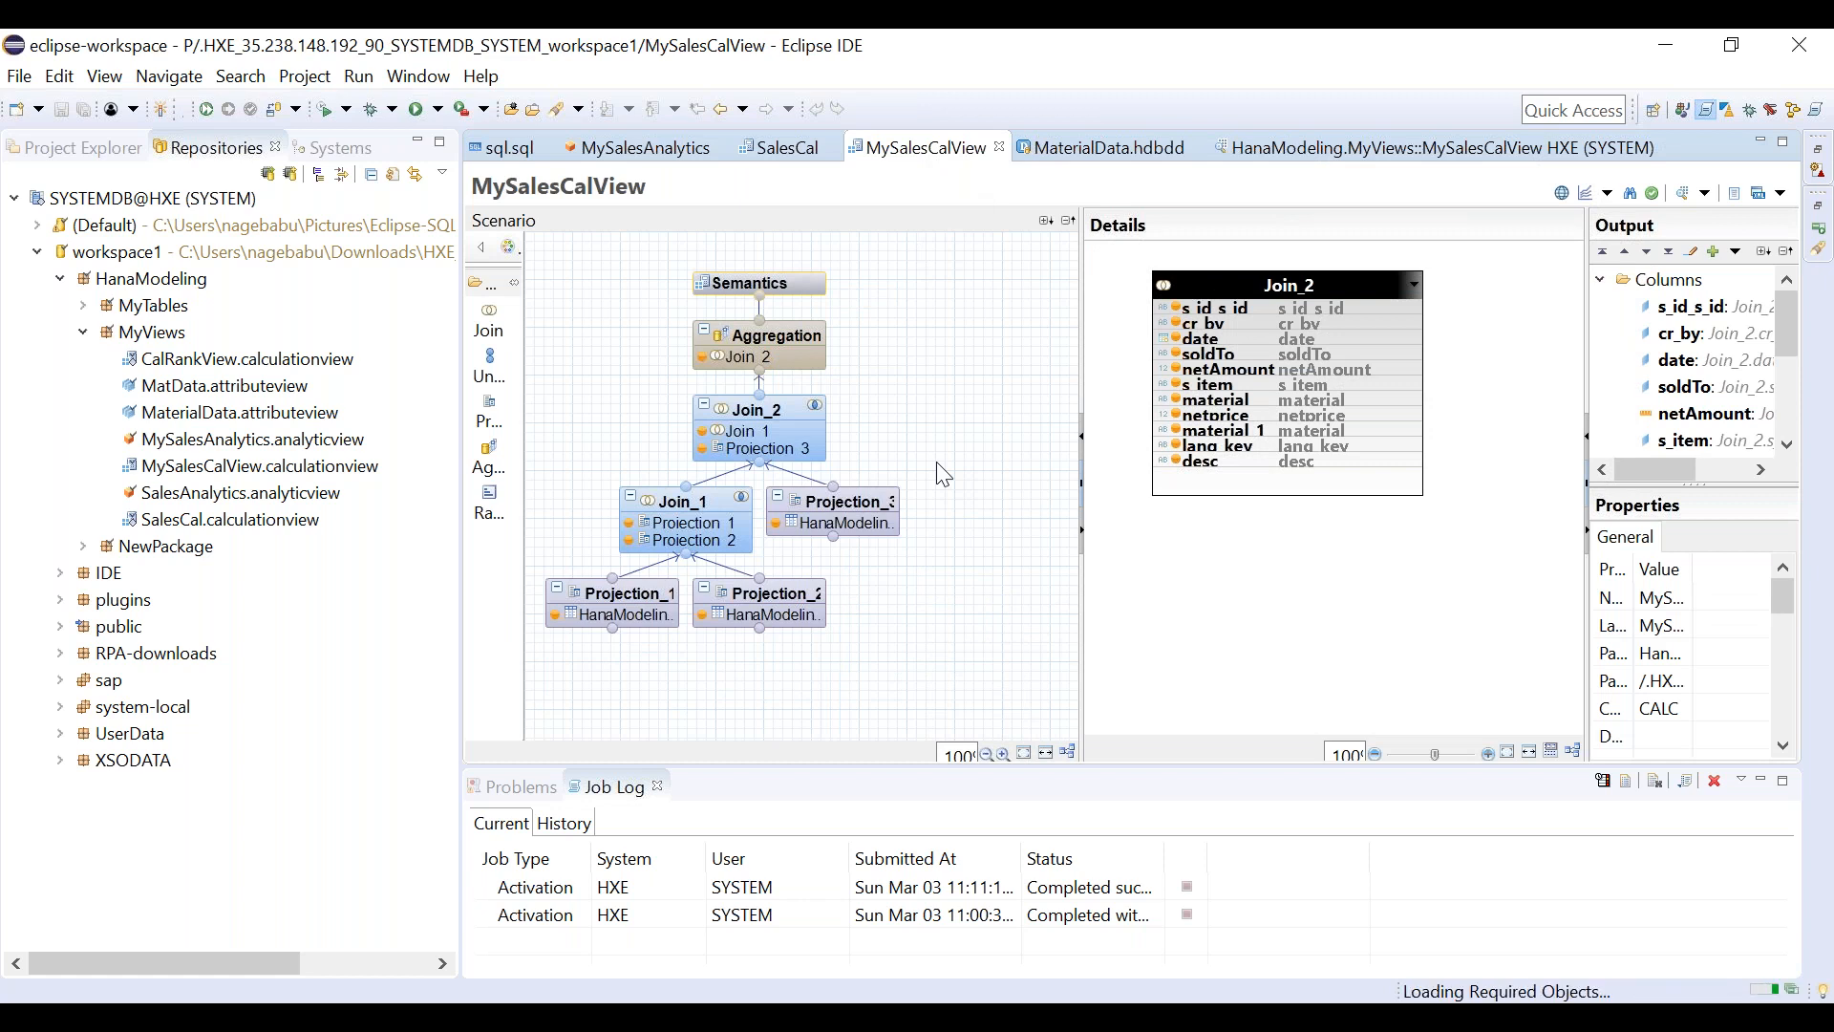
pyautogui.moveTo(1081, 375); pyautogui.dragTo(1242, 383)
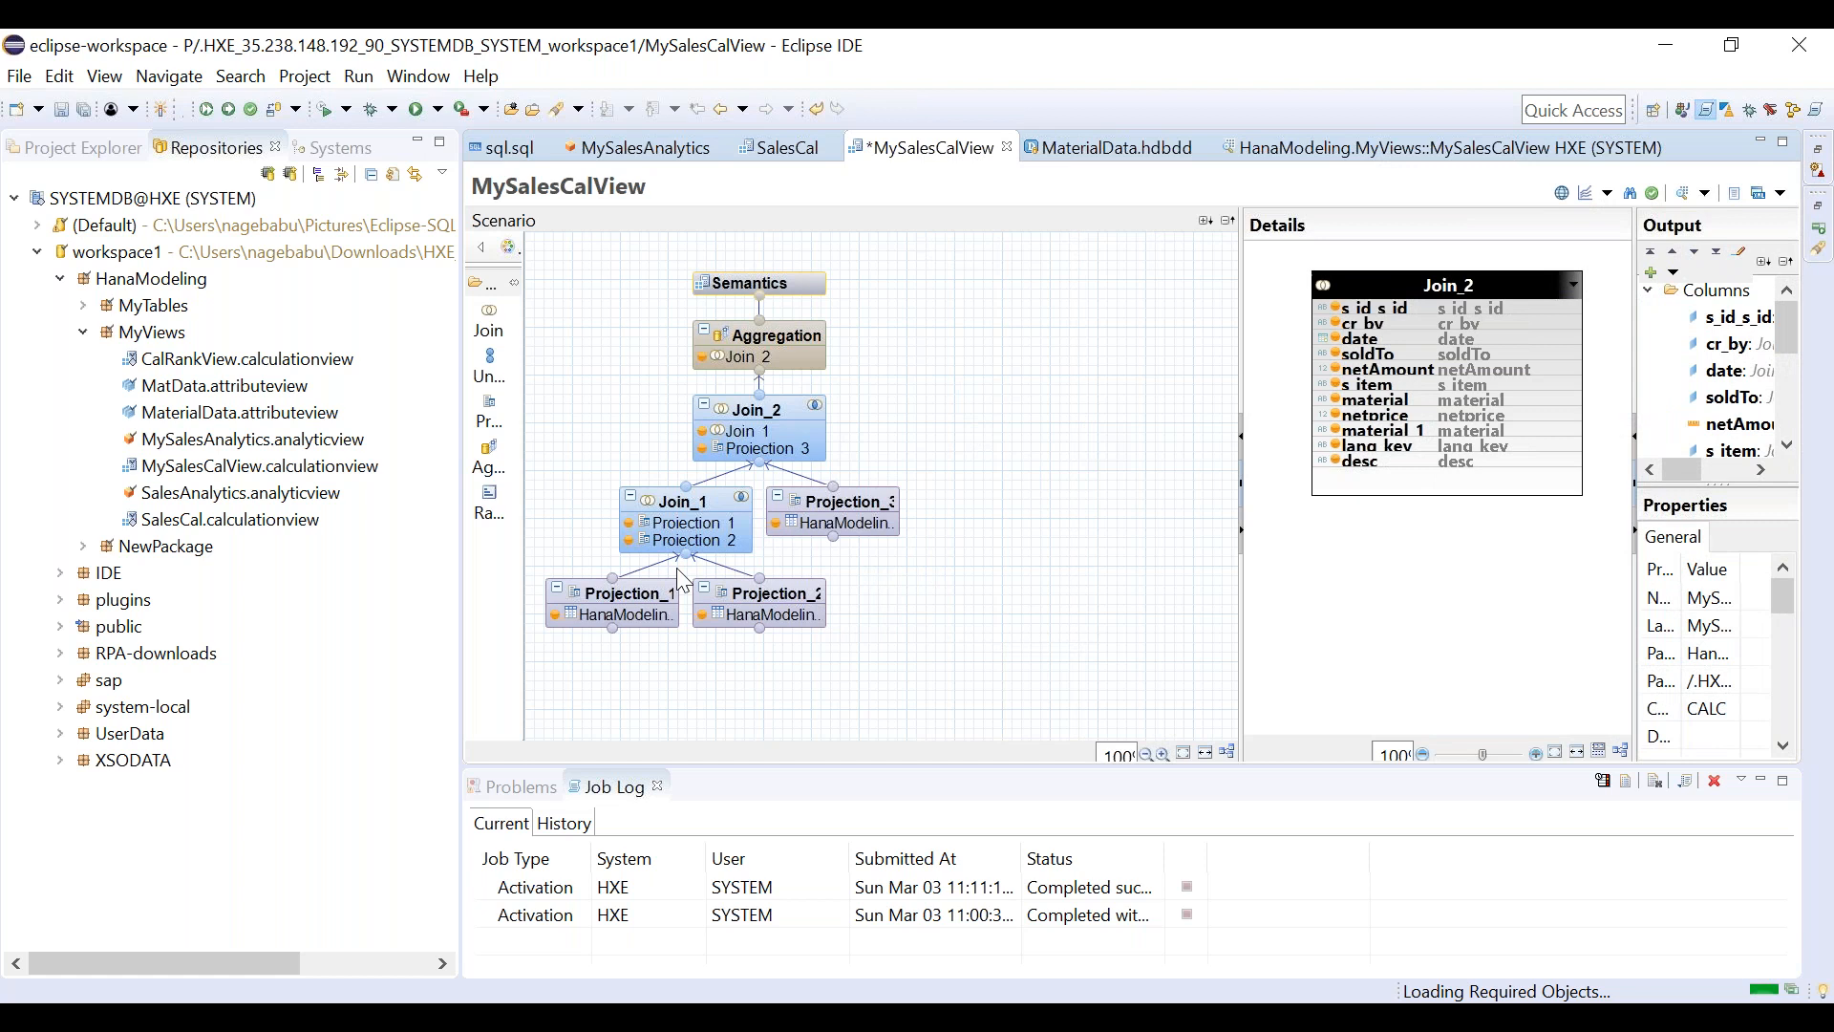
# Show the SalesOrders source table of Projection_1 in the details and widen the Details pane to see its columns.
pyautogui.click(632, 604)
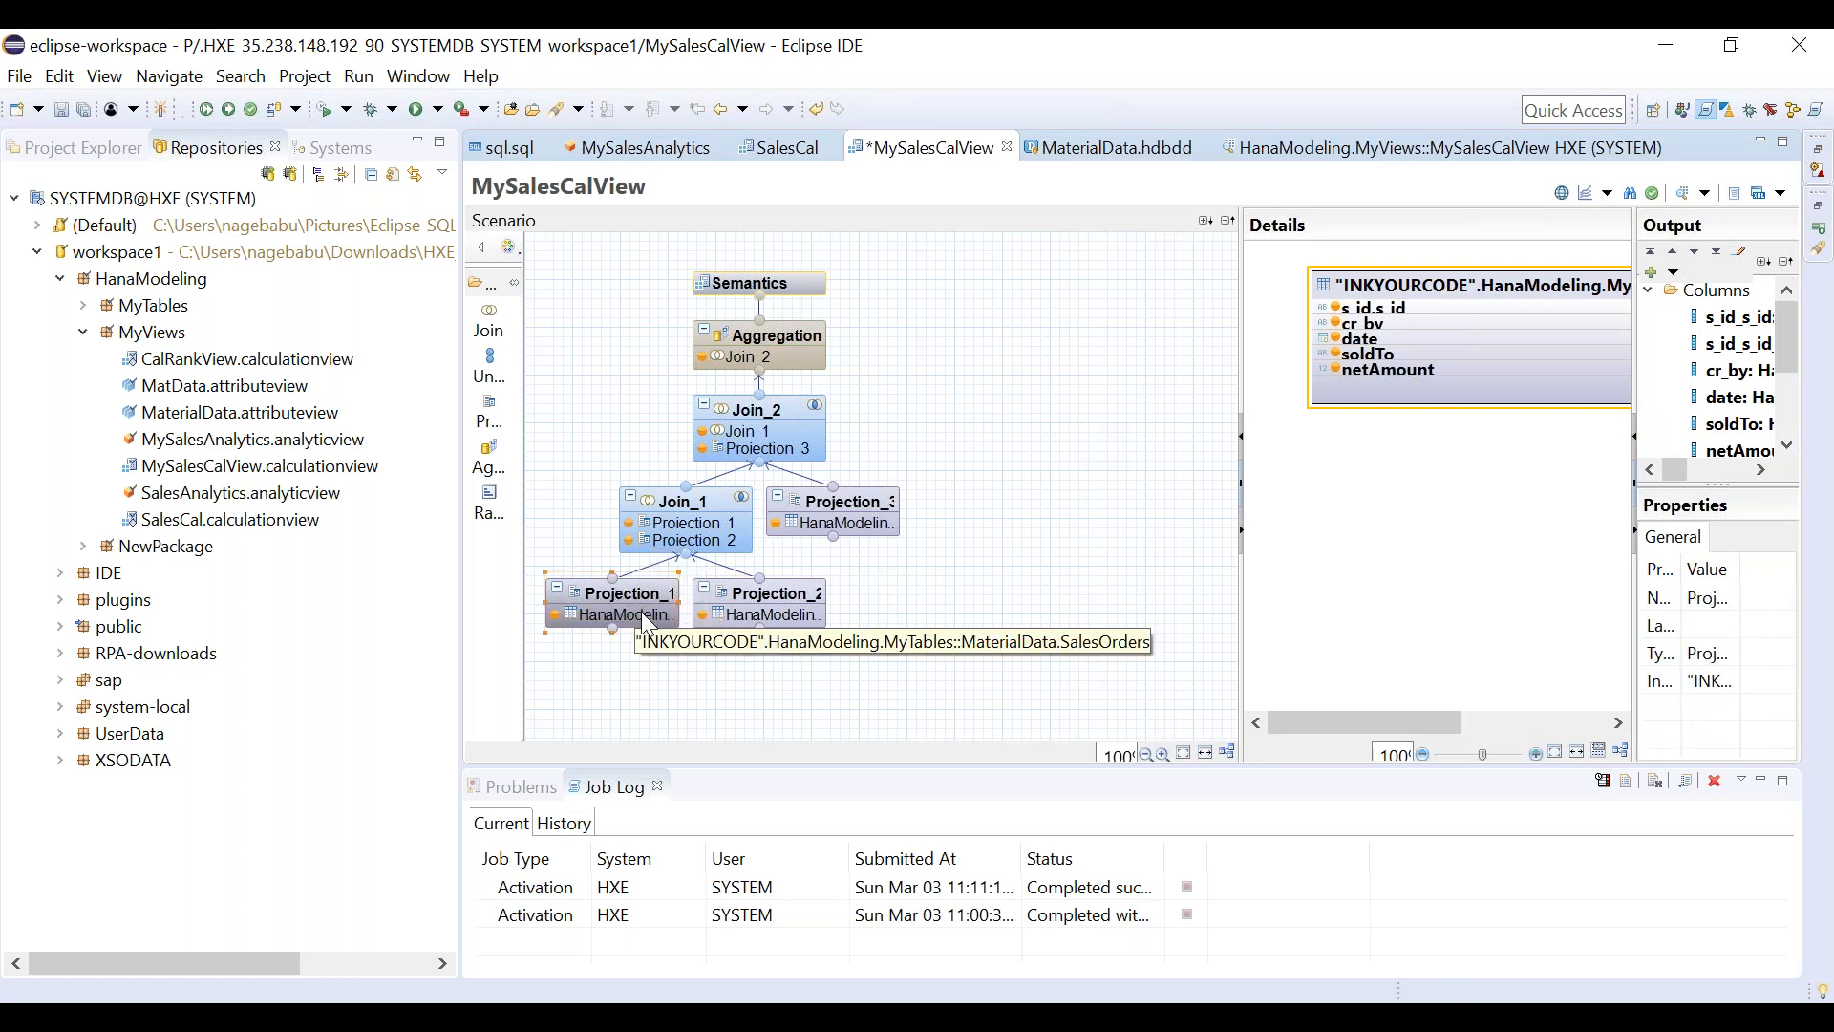
pyautogui.click(641, 612)
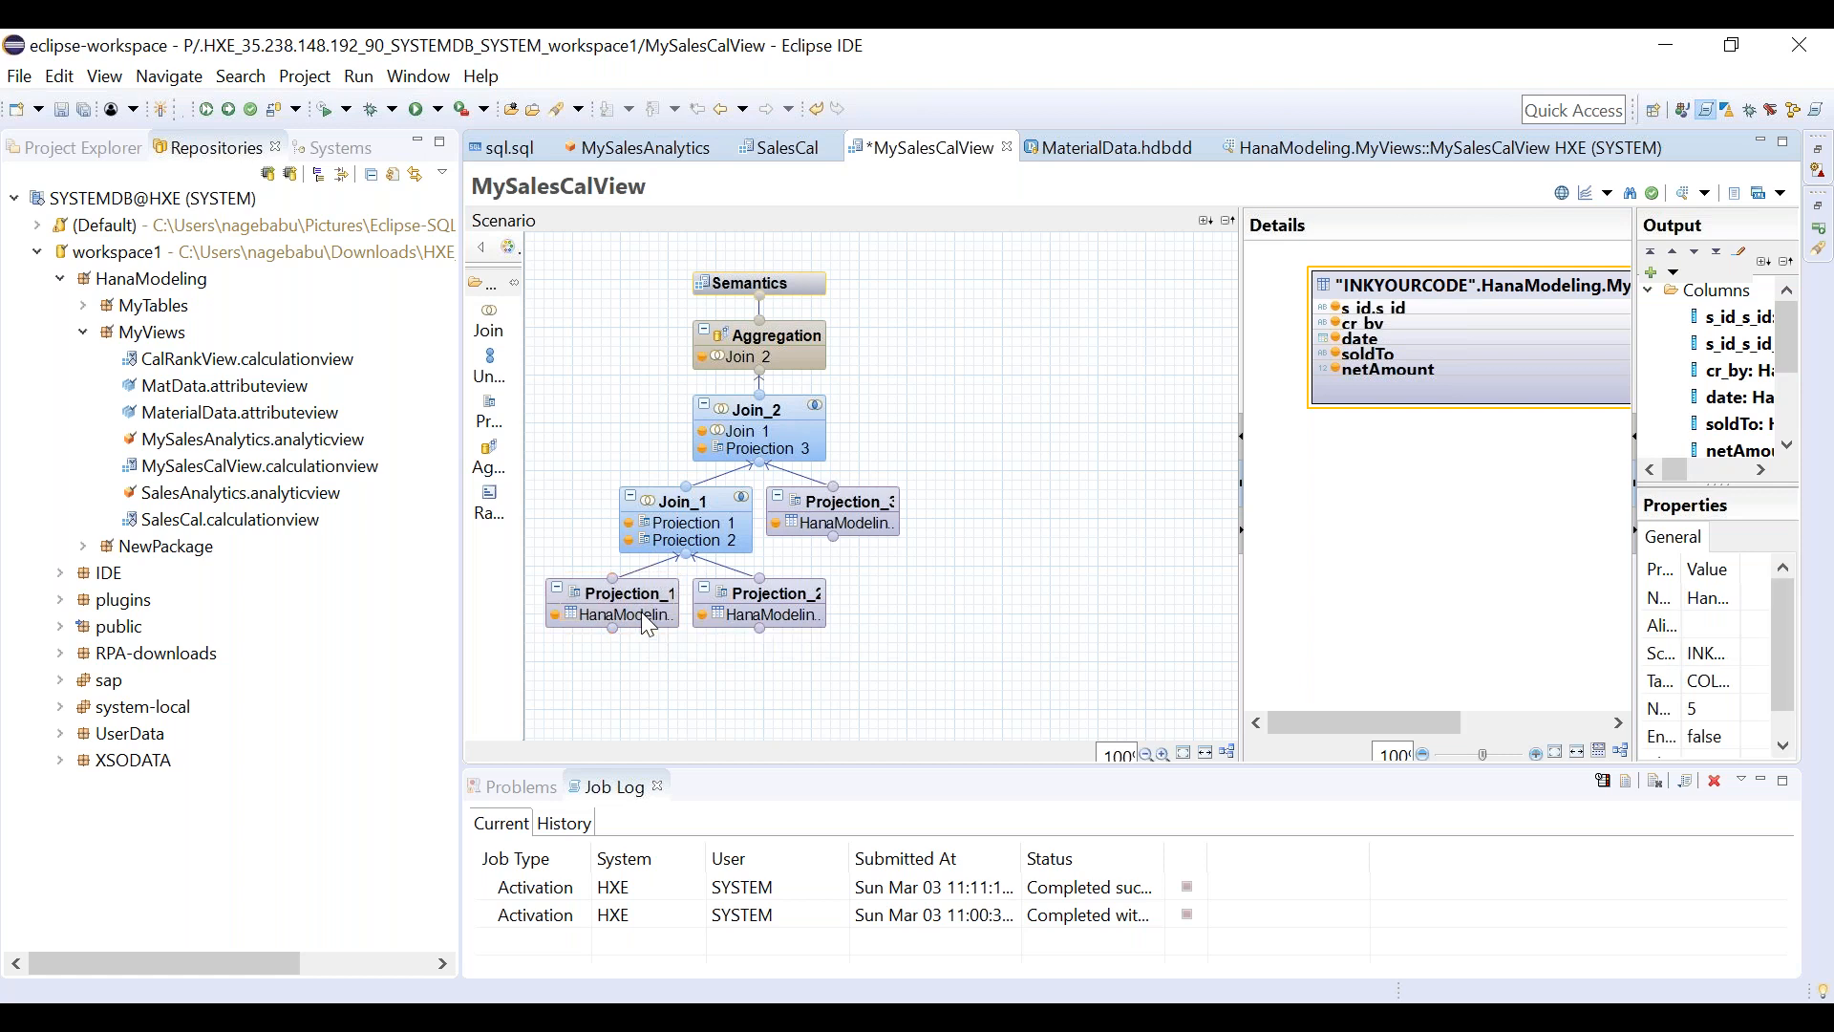
pyautogui.moveTo(1332, 723); pyautogui.dragTo(1406, 707)
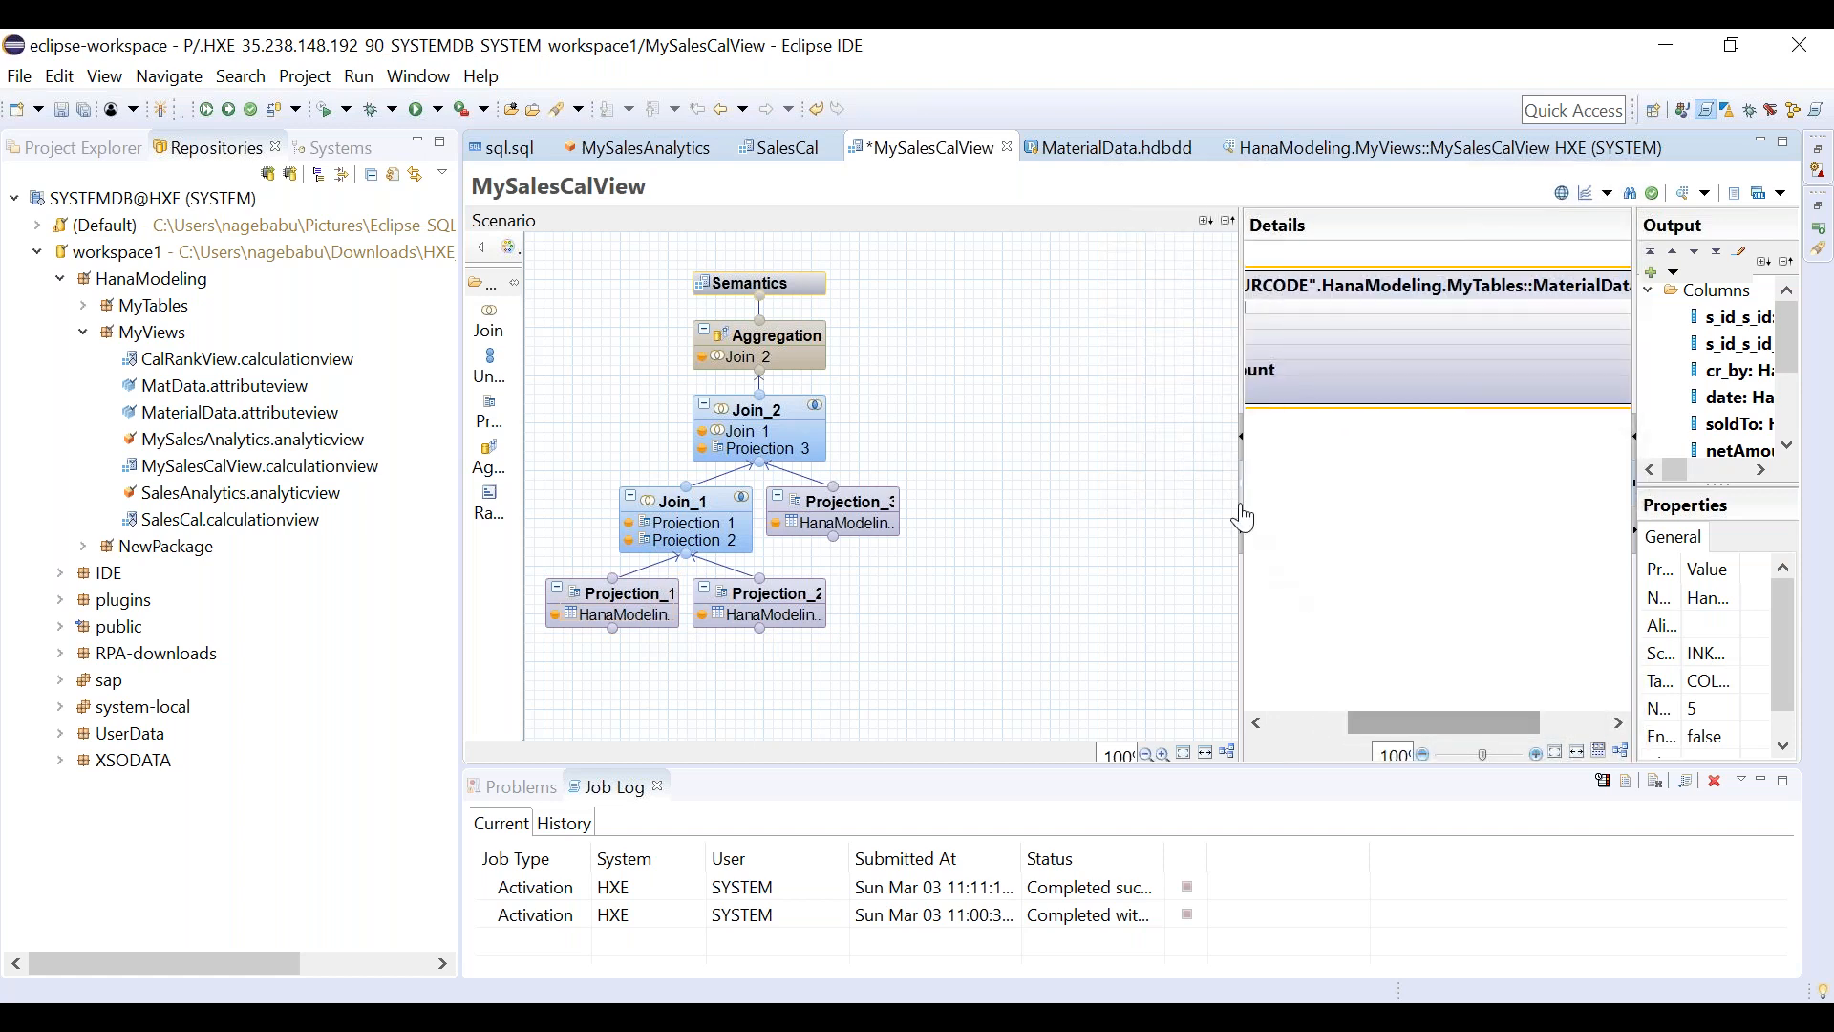
pyautogui.moveTo(1245, 577); pyautogui.dragTo(1041, 564)
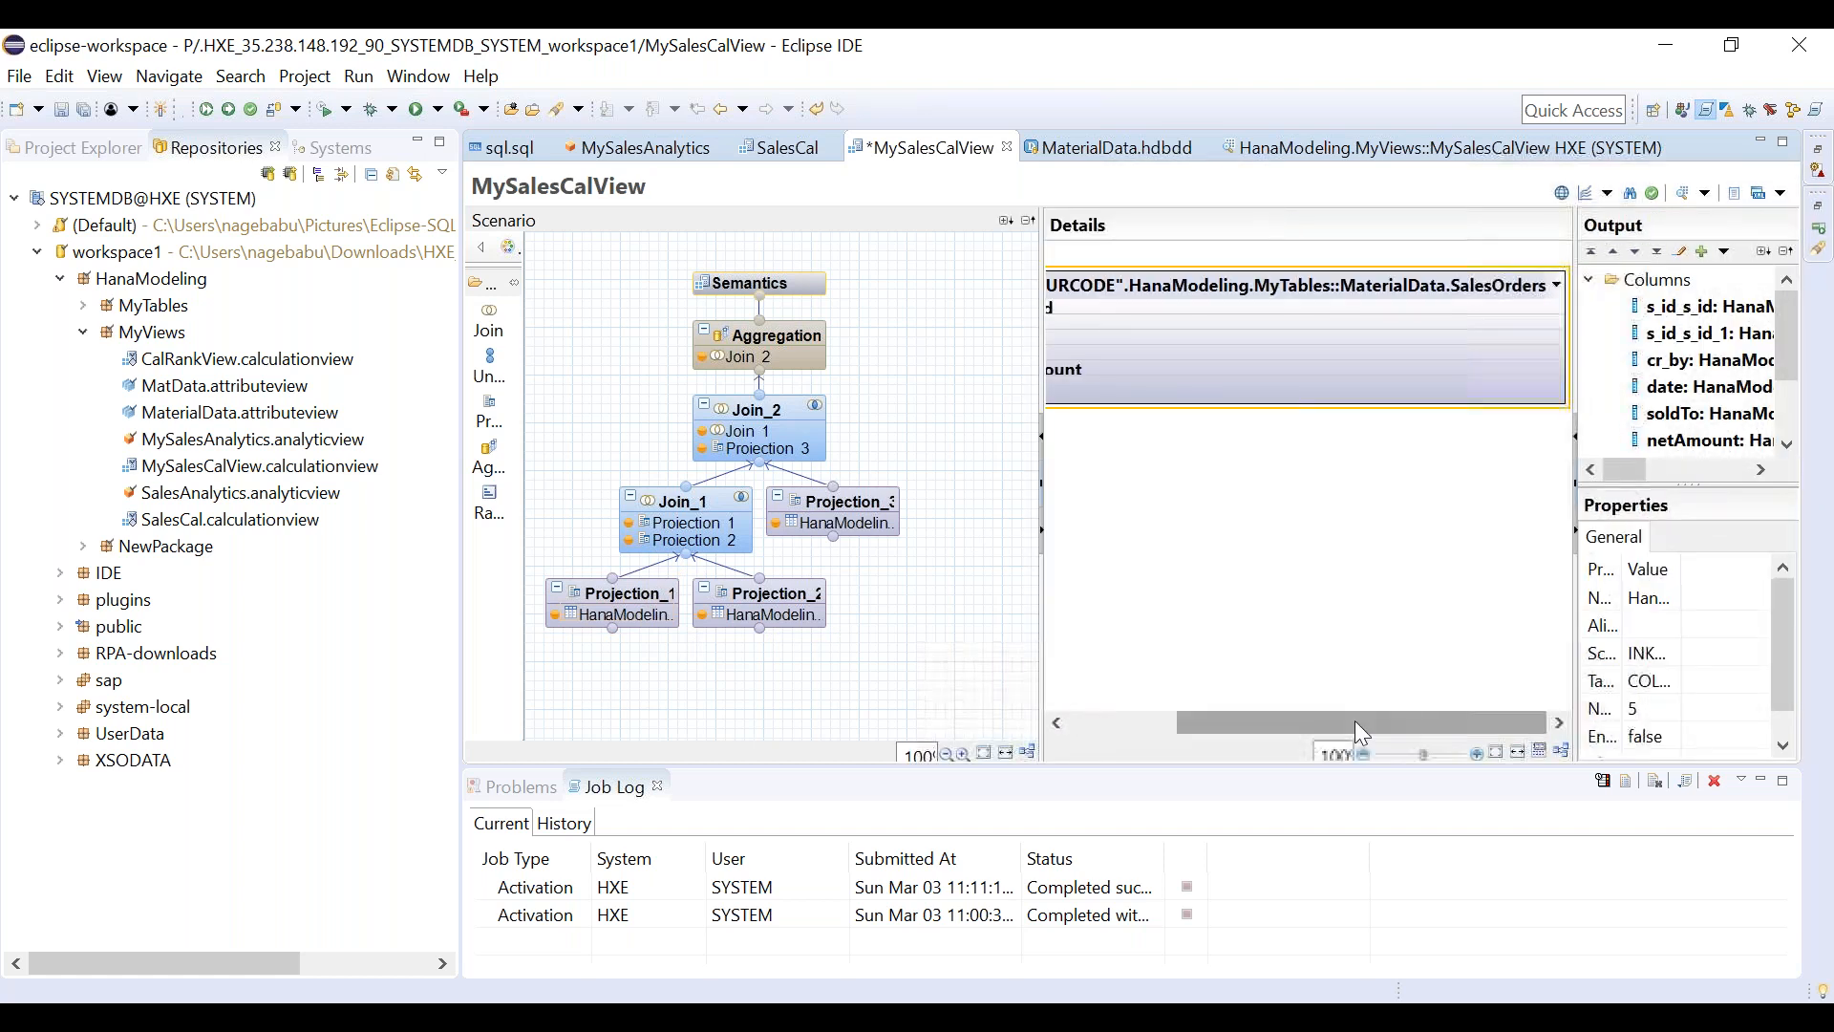
pyautogui.moveTo(1355, 720); pyautogui.dragTo(1137, 721)
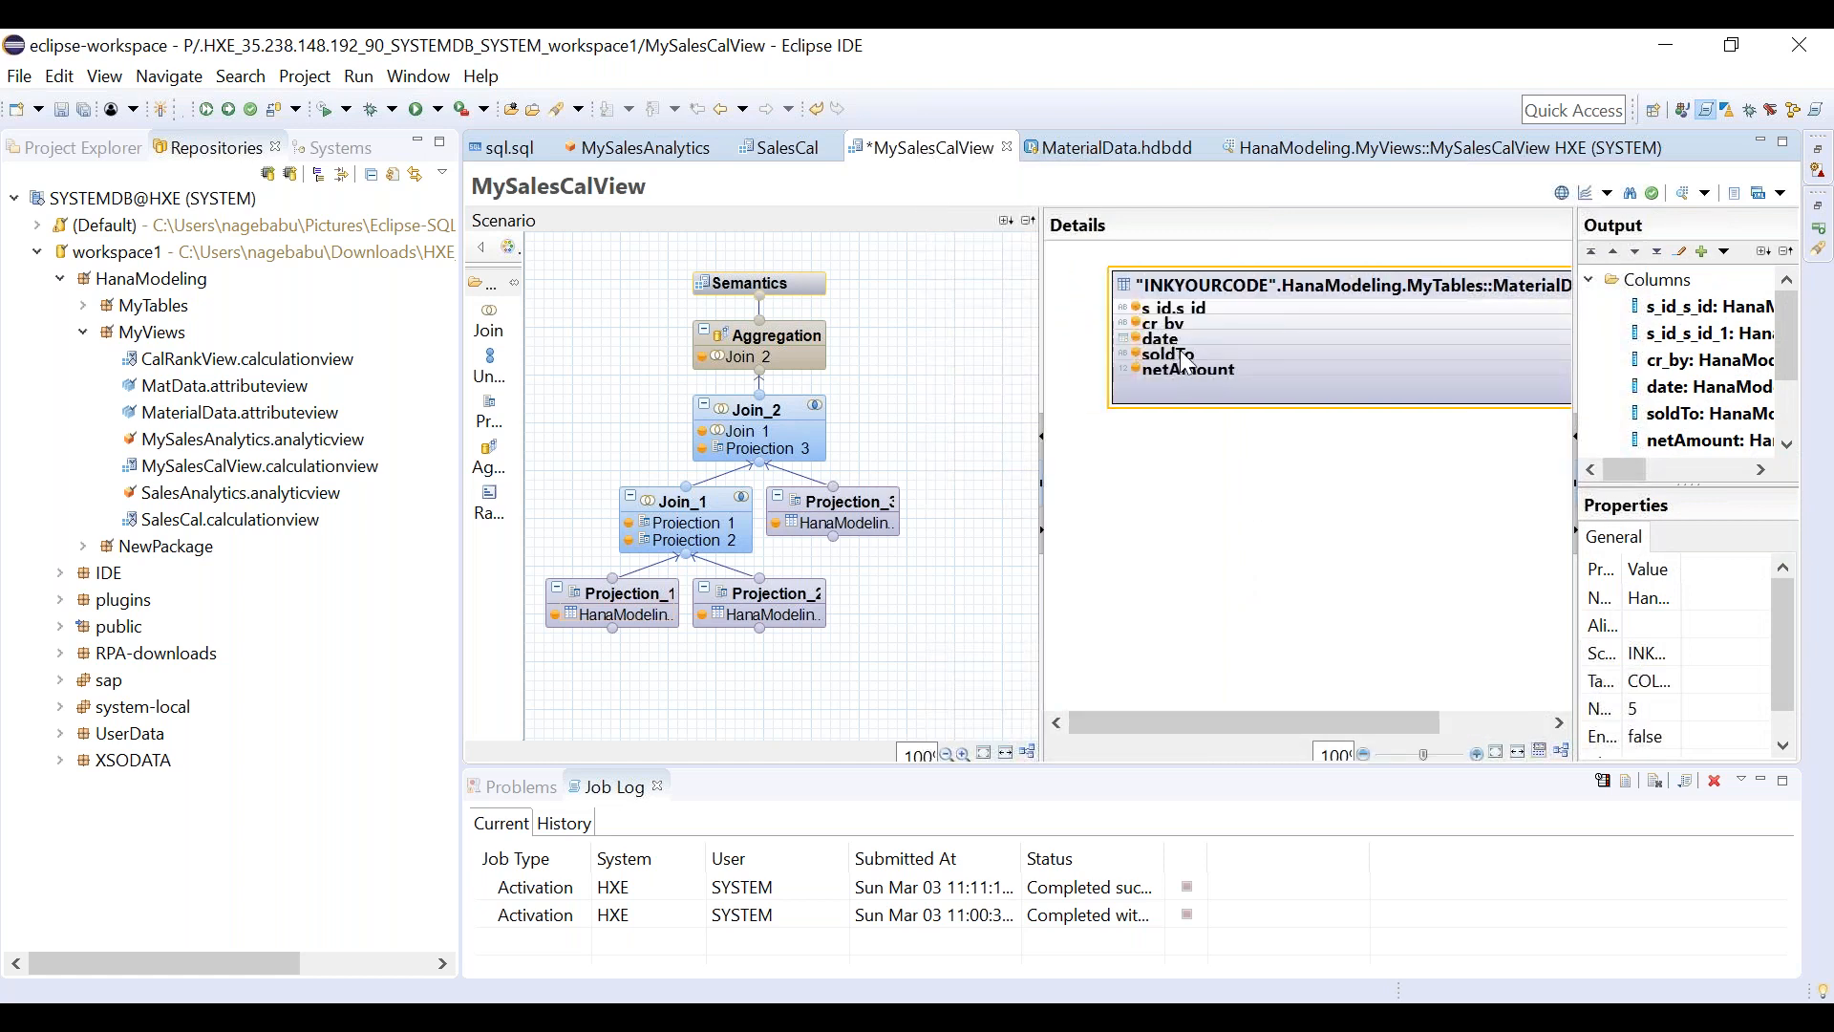
pyautogui.moveTo(1217, 352)
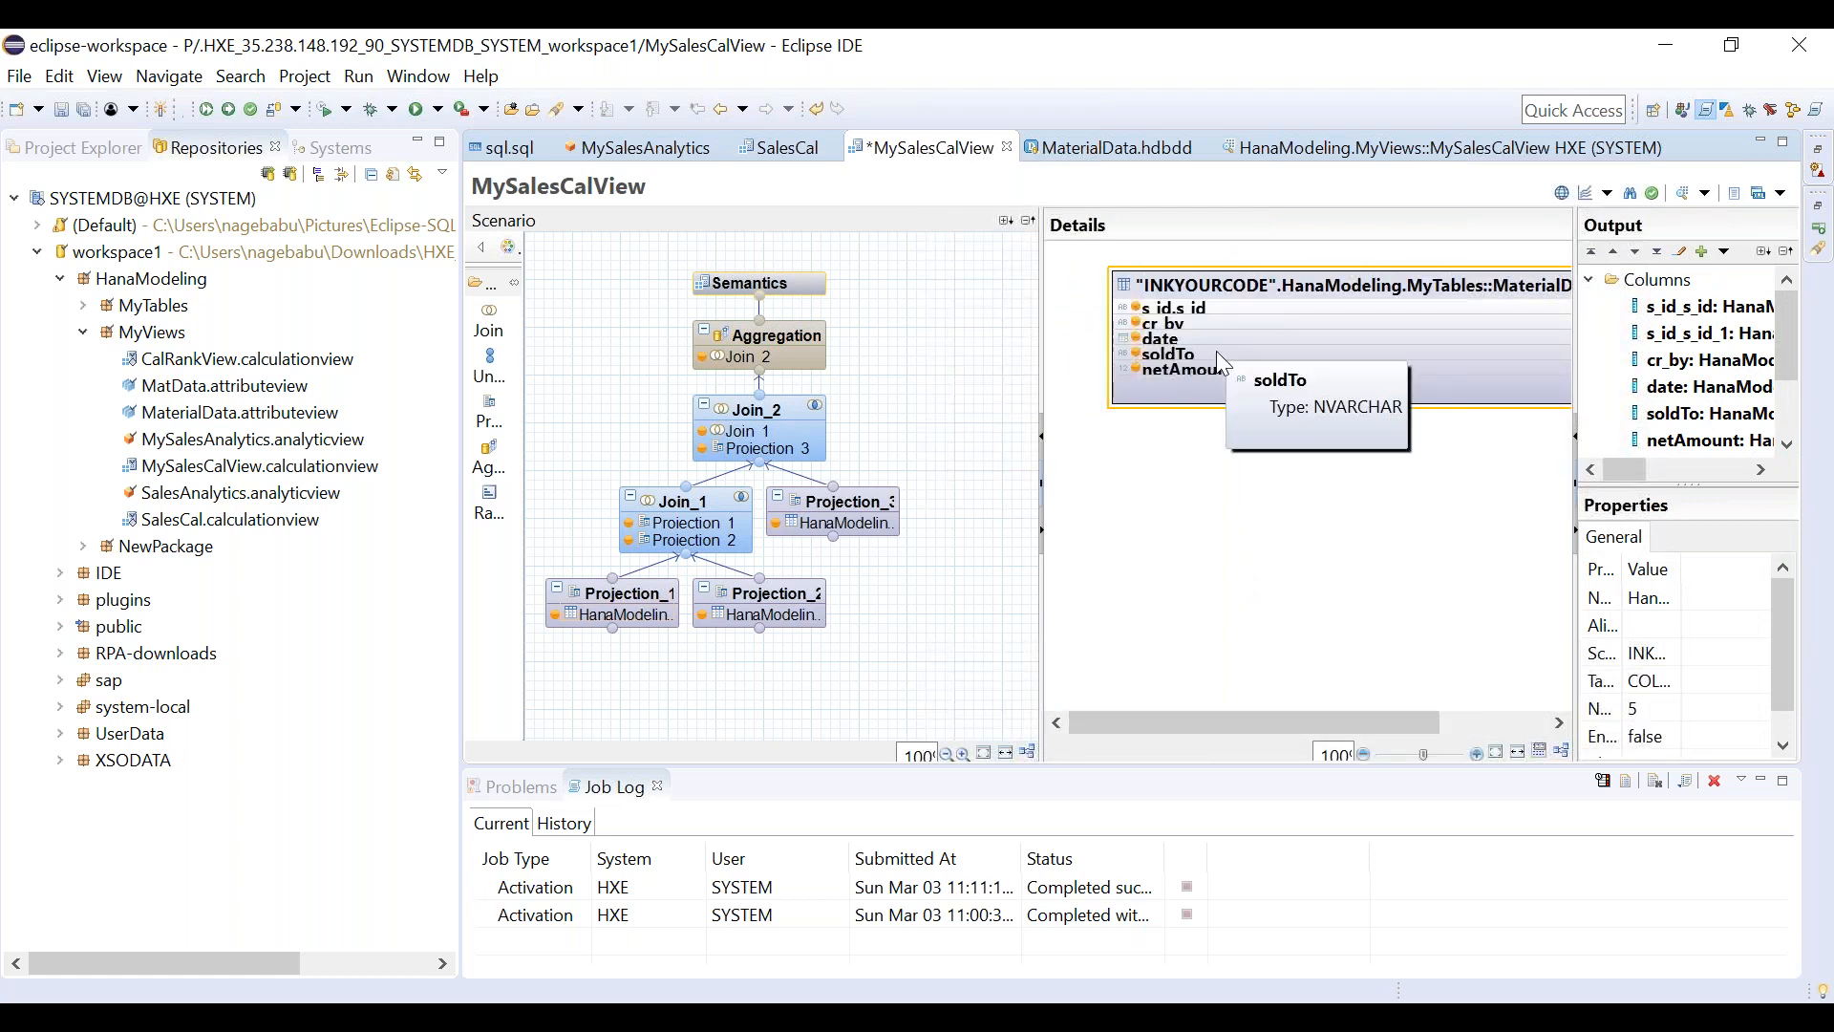
pyautogui.click(1156, 355)
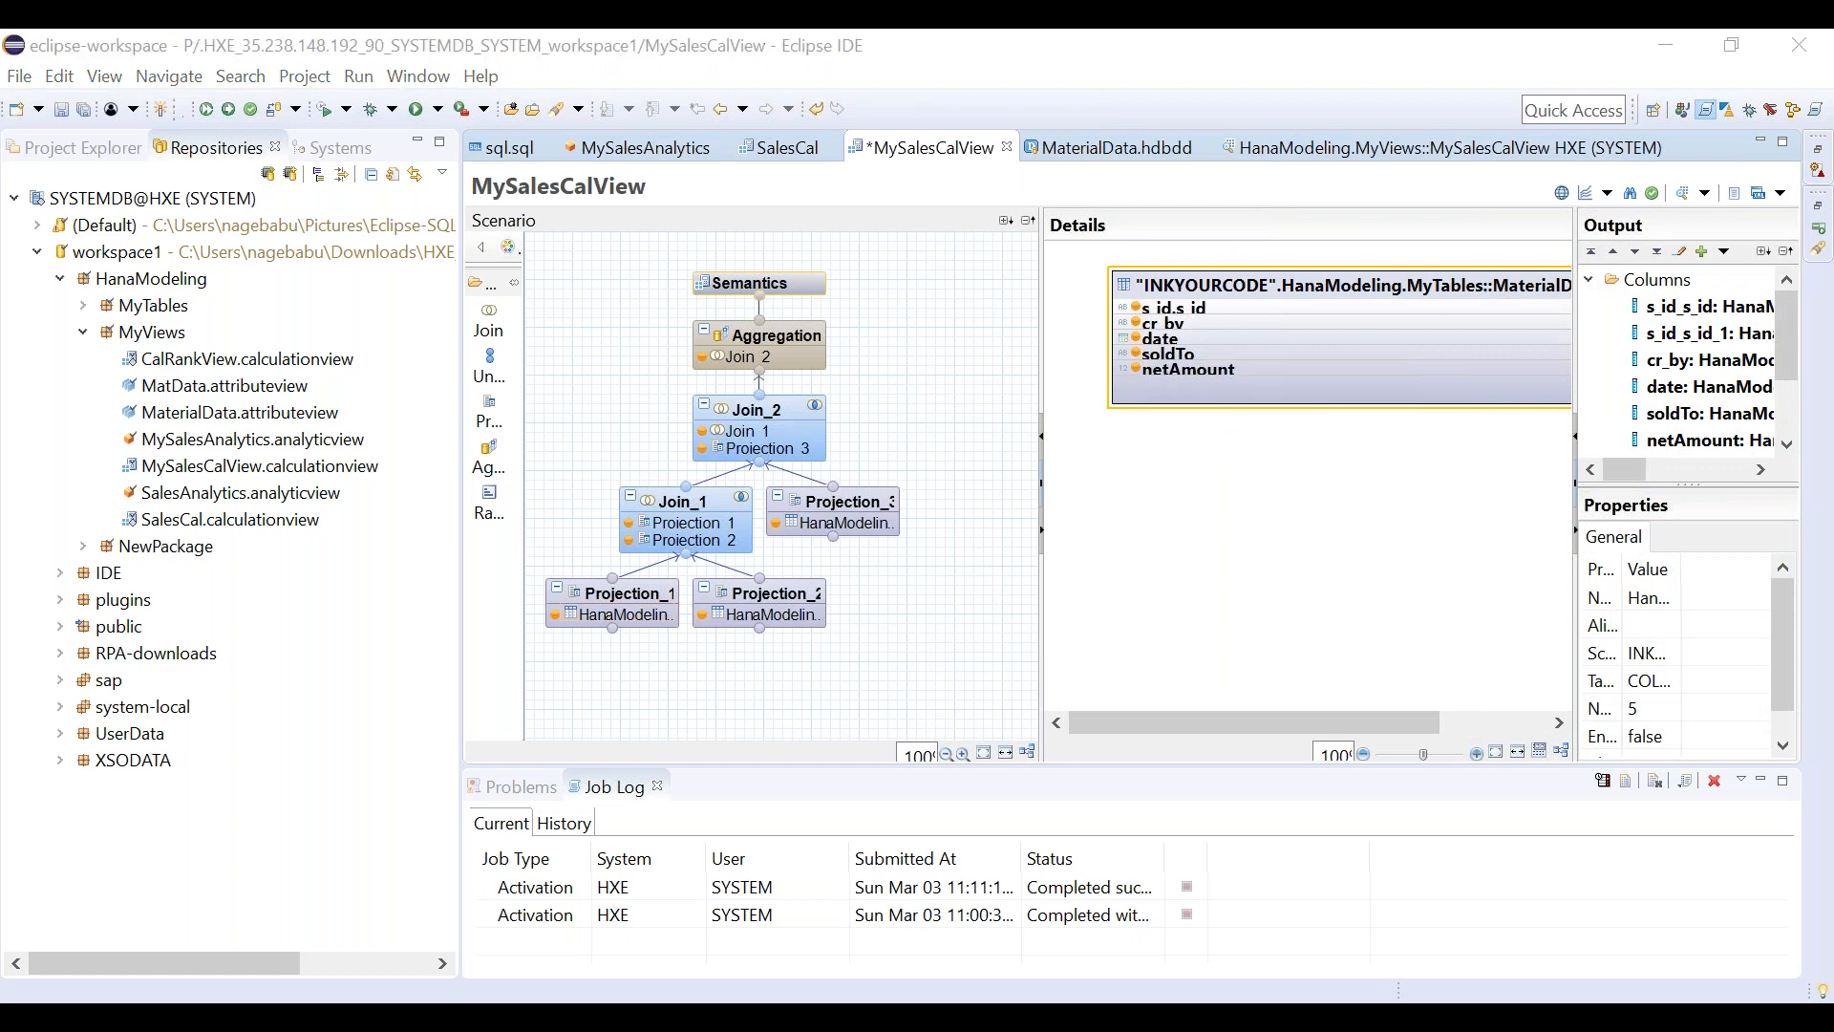
pyautogui.press('Delete')
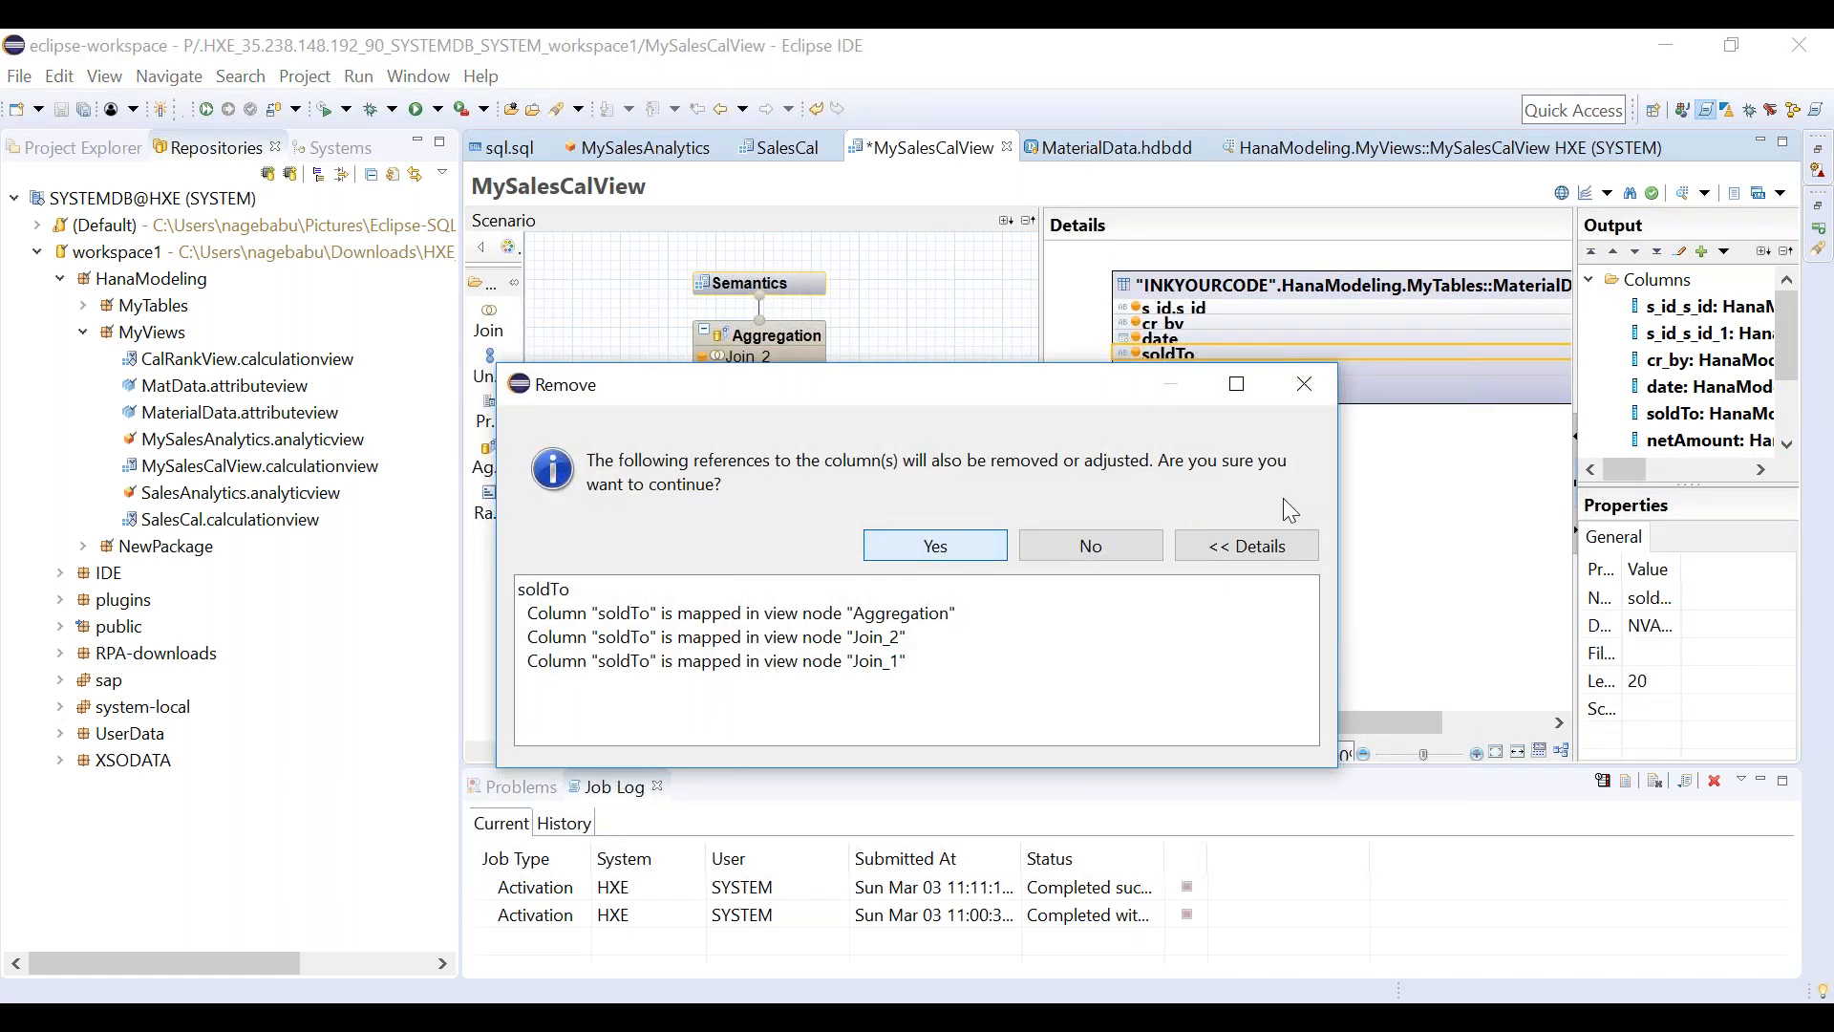
pyautogui.click(1301, 388)
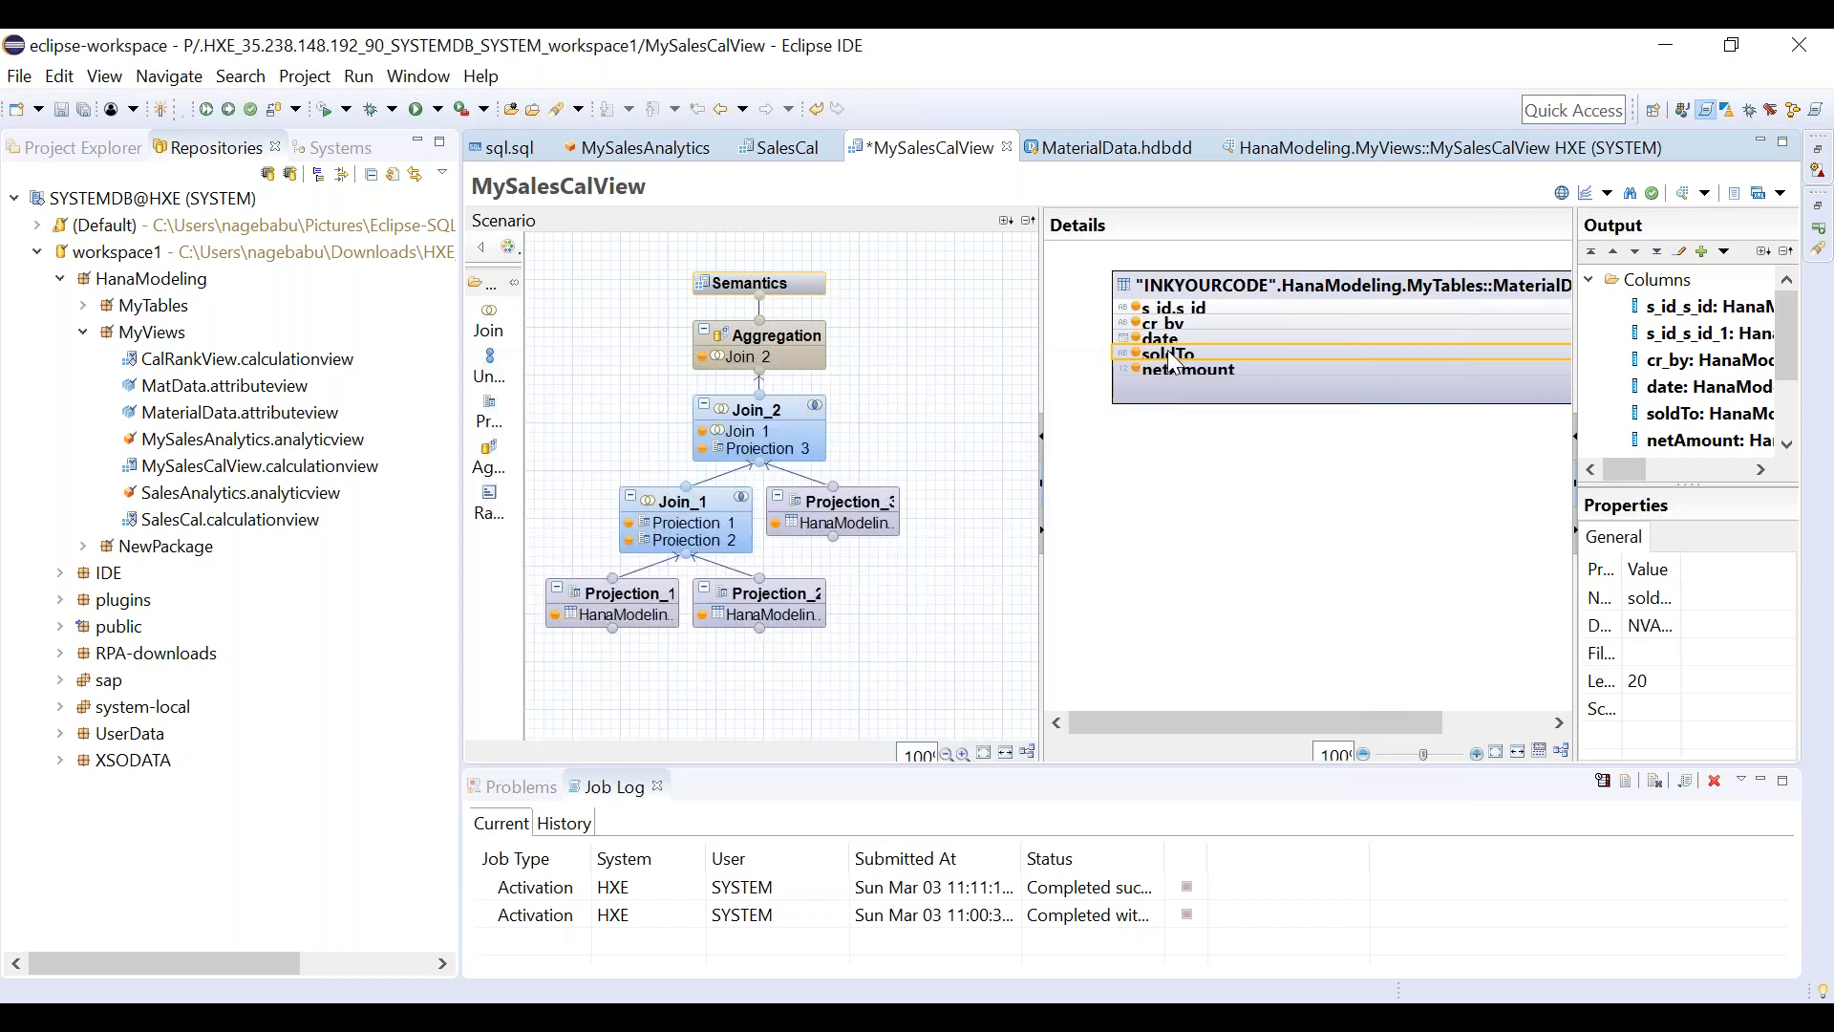
# Apply a filter on the soldTo column of SalesOrders in Projection_1 with operator Equal and value SAP, and save the view.
pyautogui.rightClick(1169, 356)
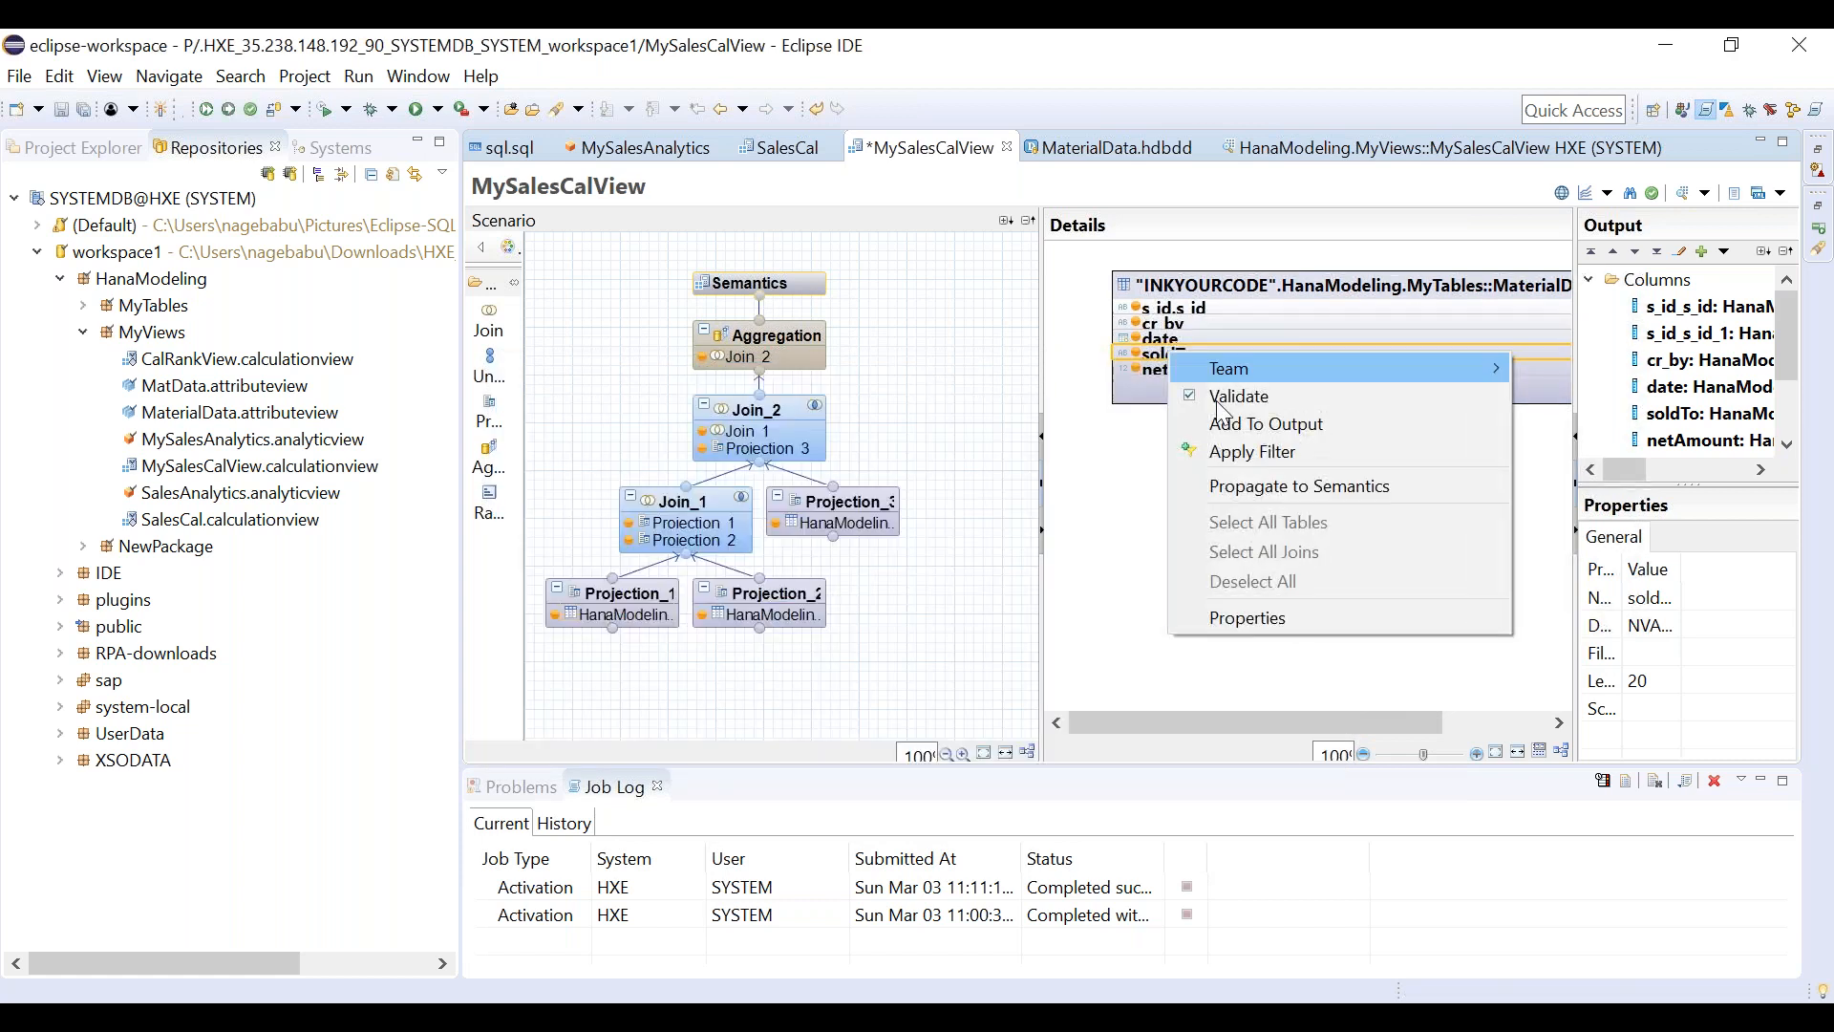
pyautogui.click(1261, 455)
pyautogui.click(346, 125)
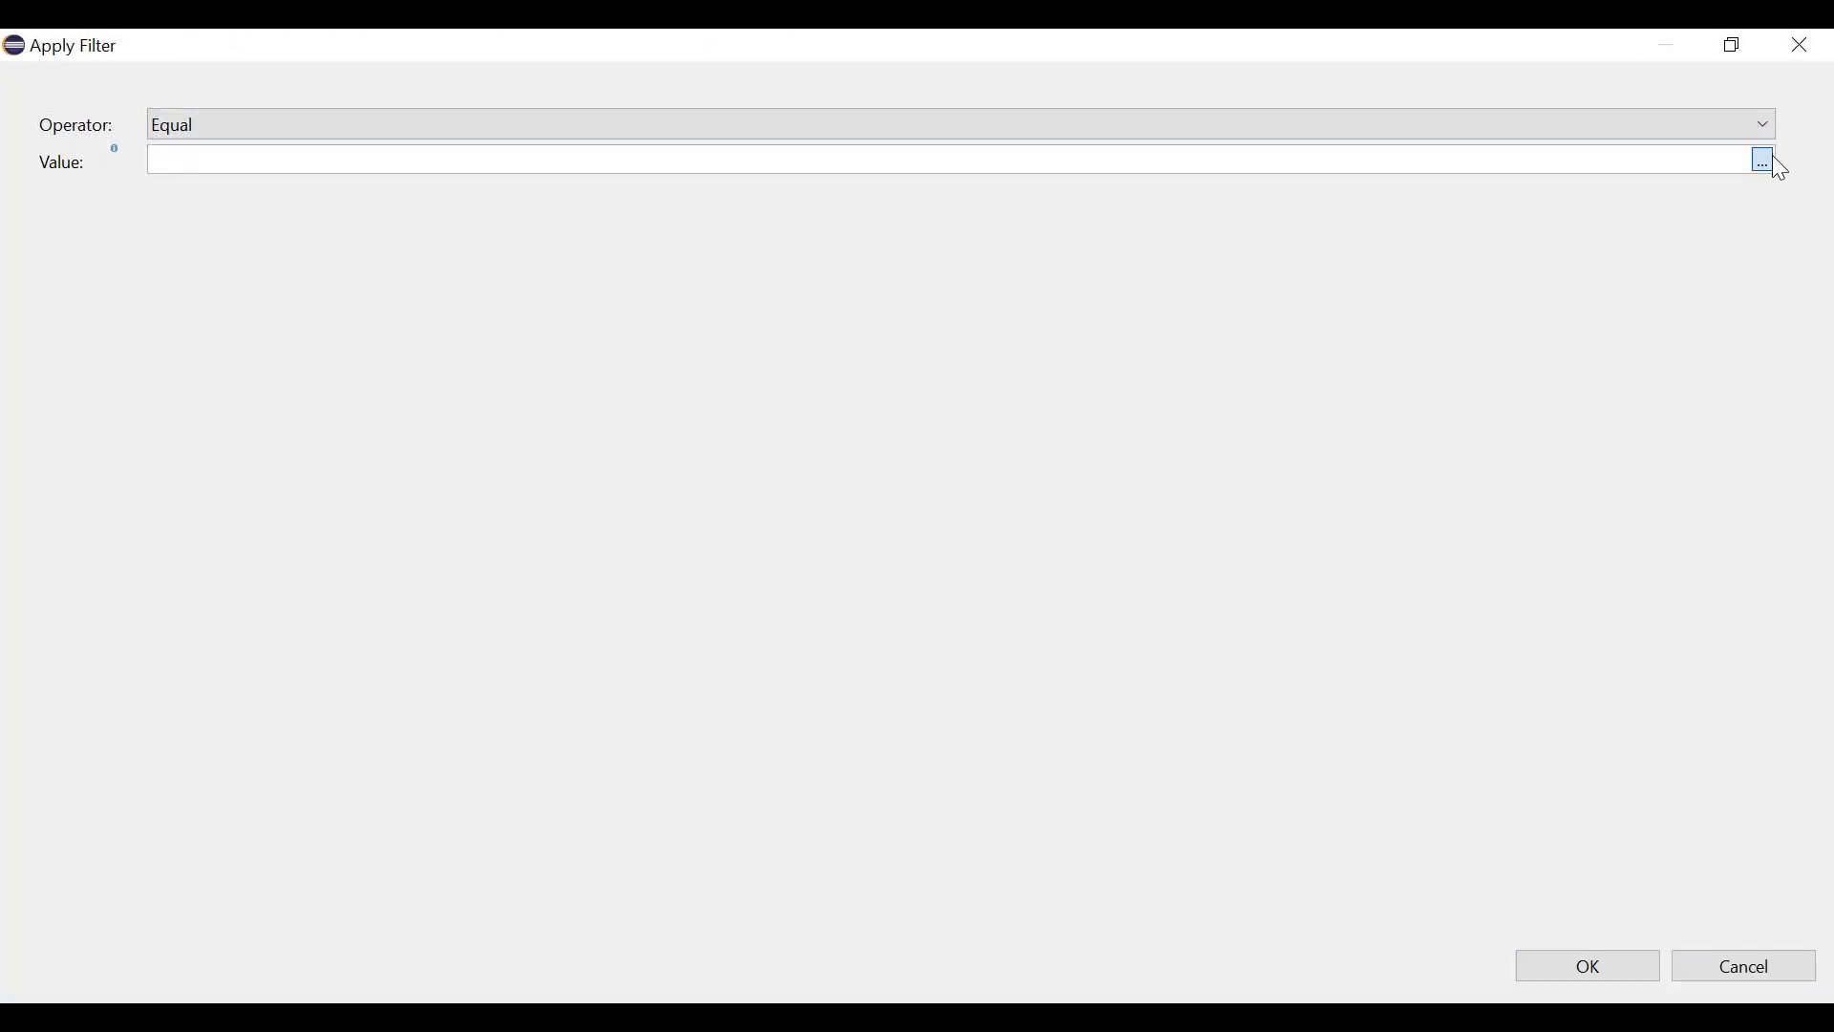
pyautogui.click(1764, 160)
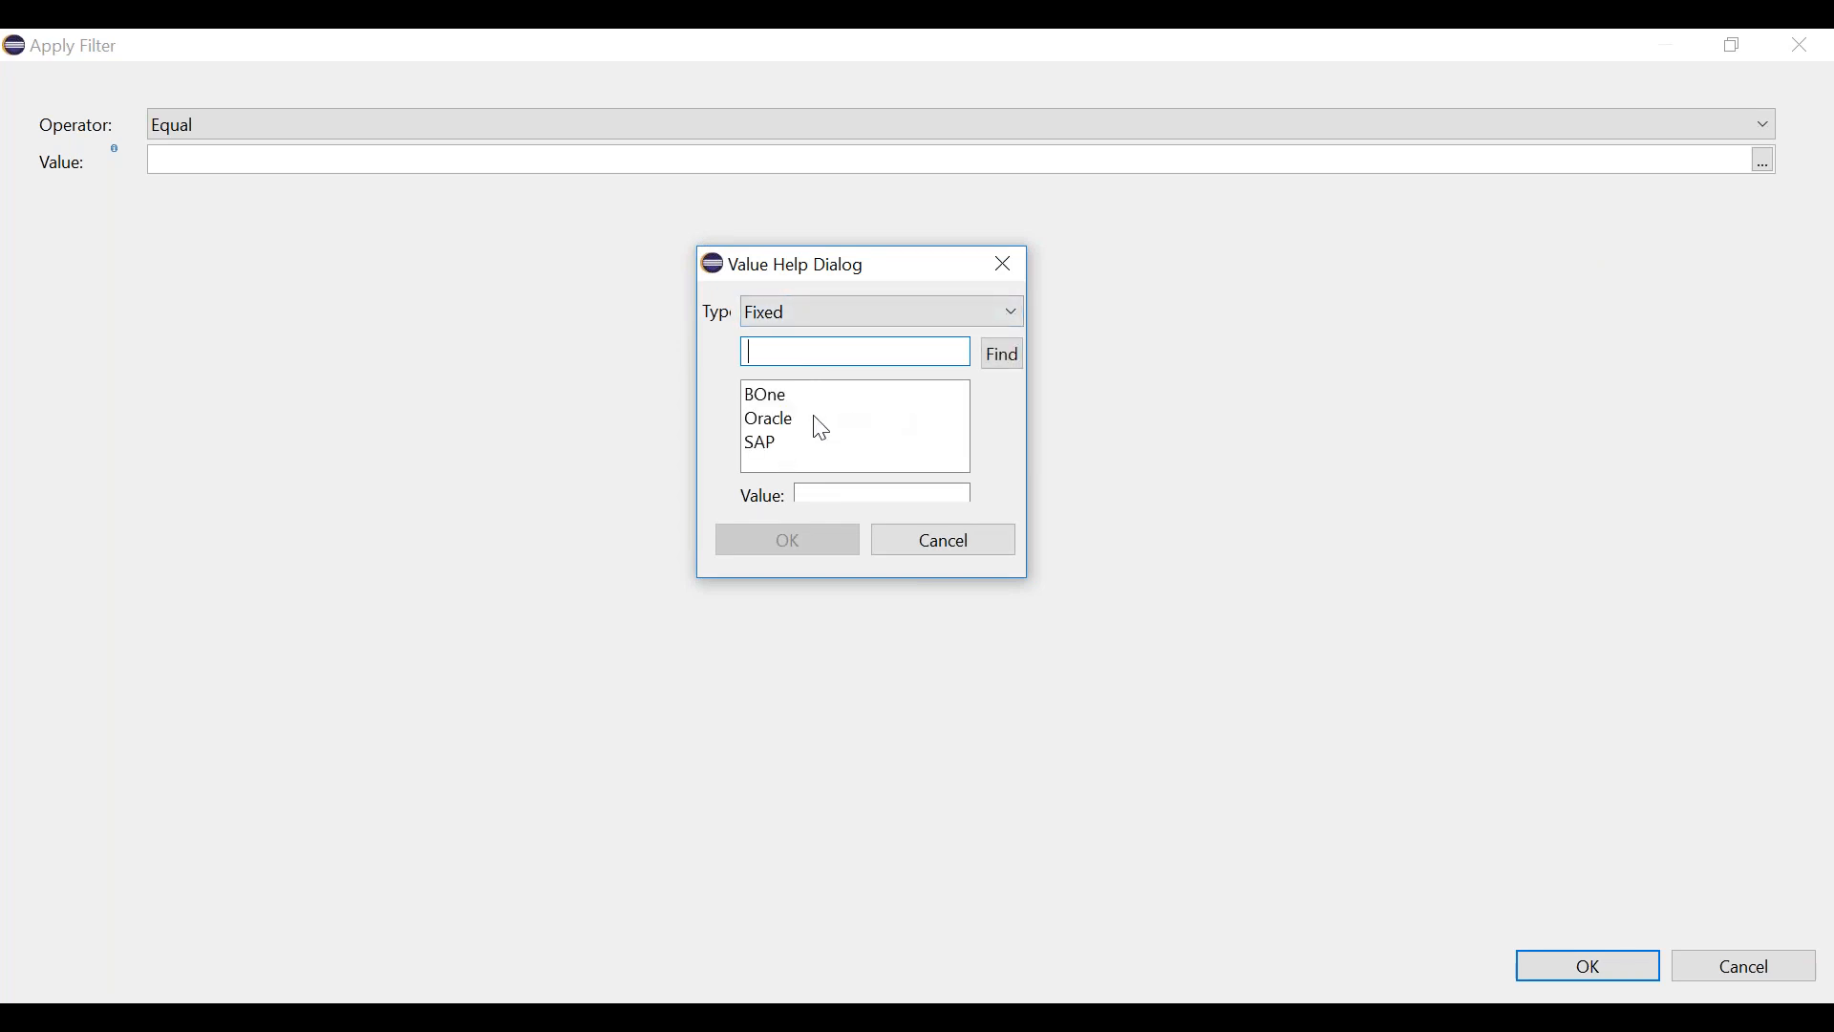
pyautogui.doubleClick(772, 444)
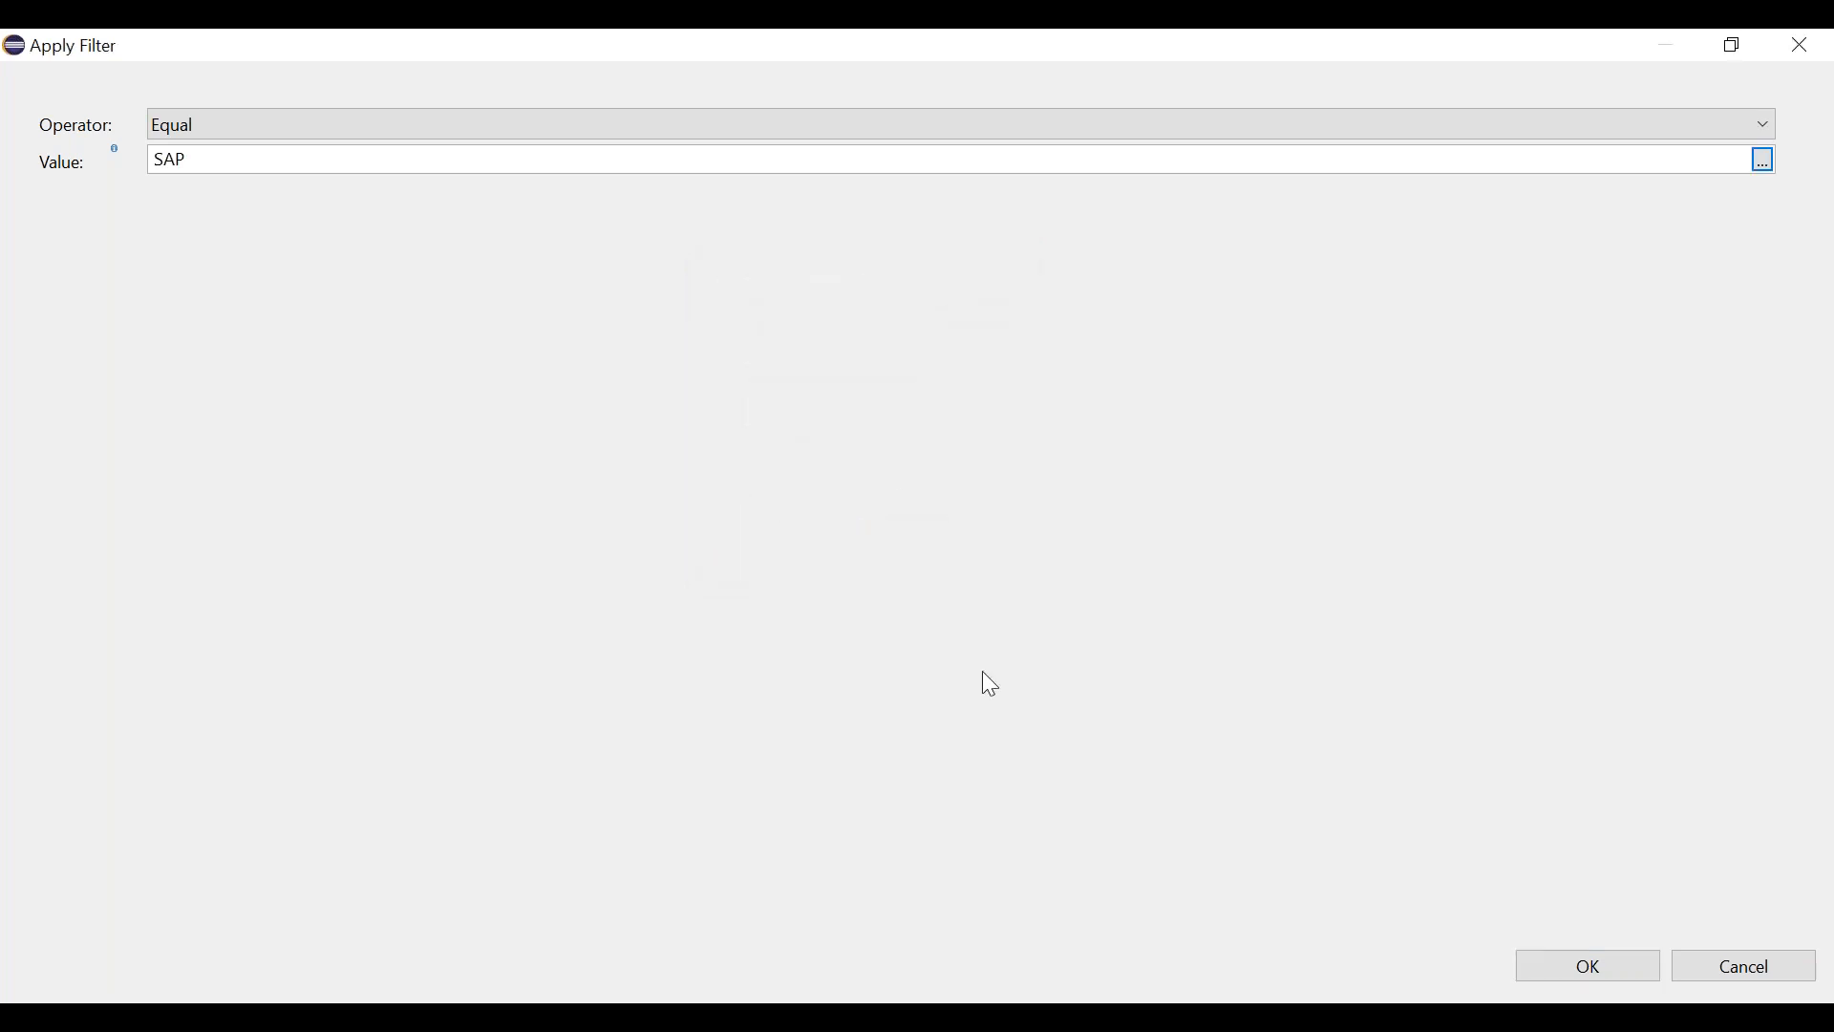
pyautogui.click(1609, 971)
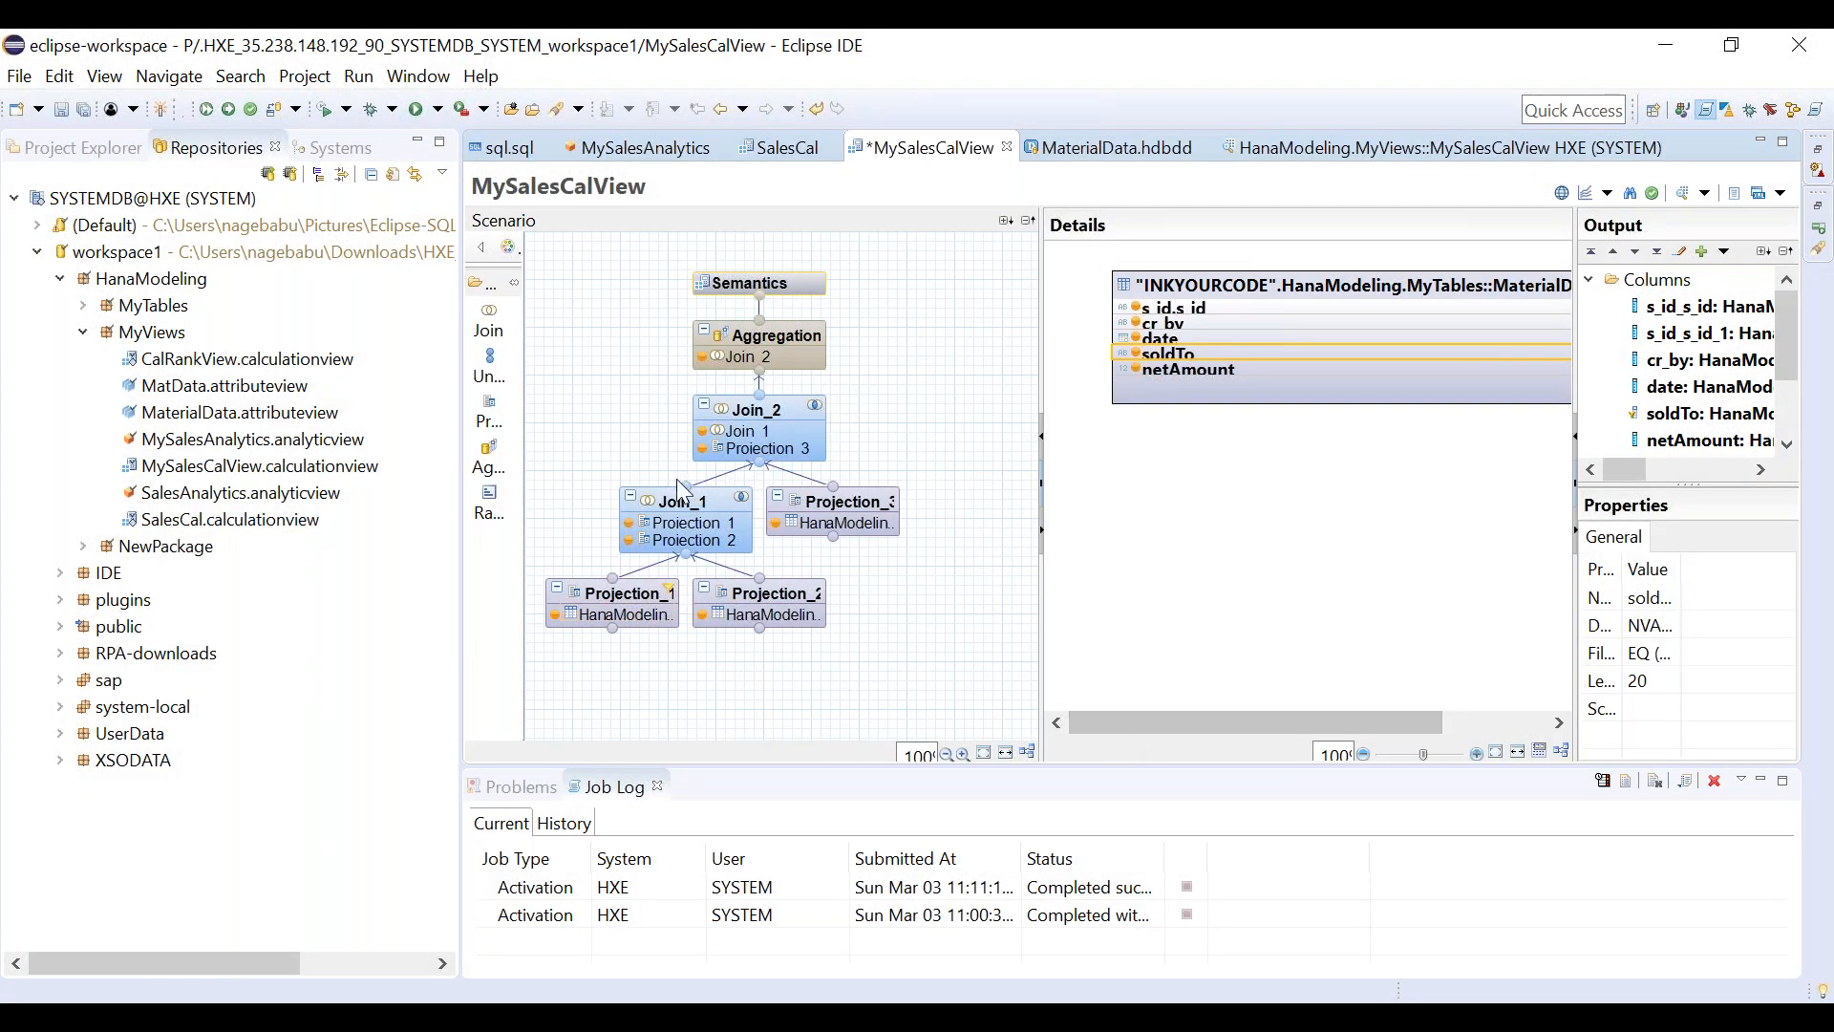
pyautogui.moveTo(640, 545)
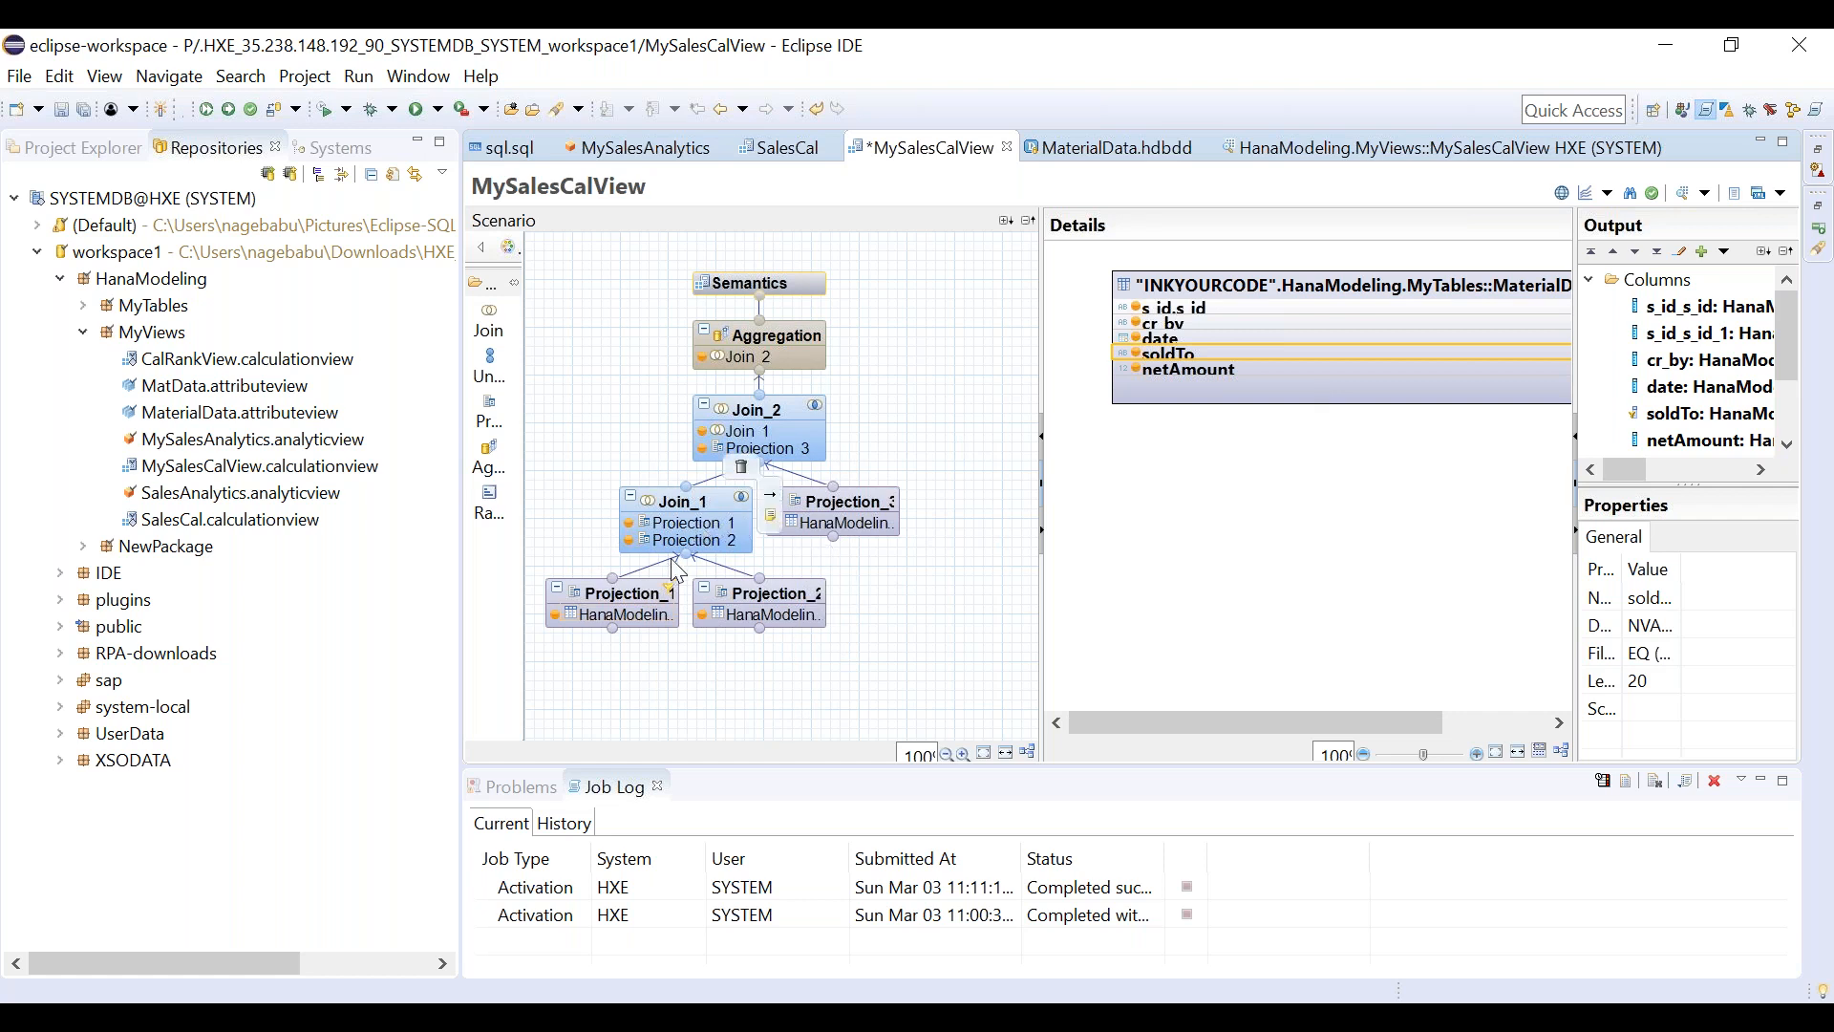
pyautogui.hotkey('ctrl', 's')
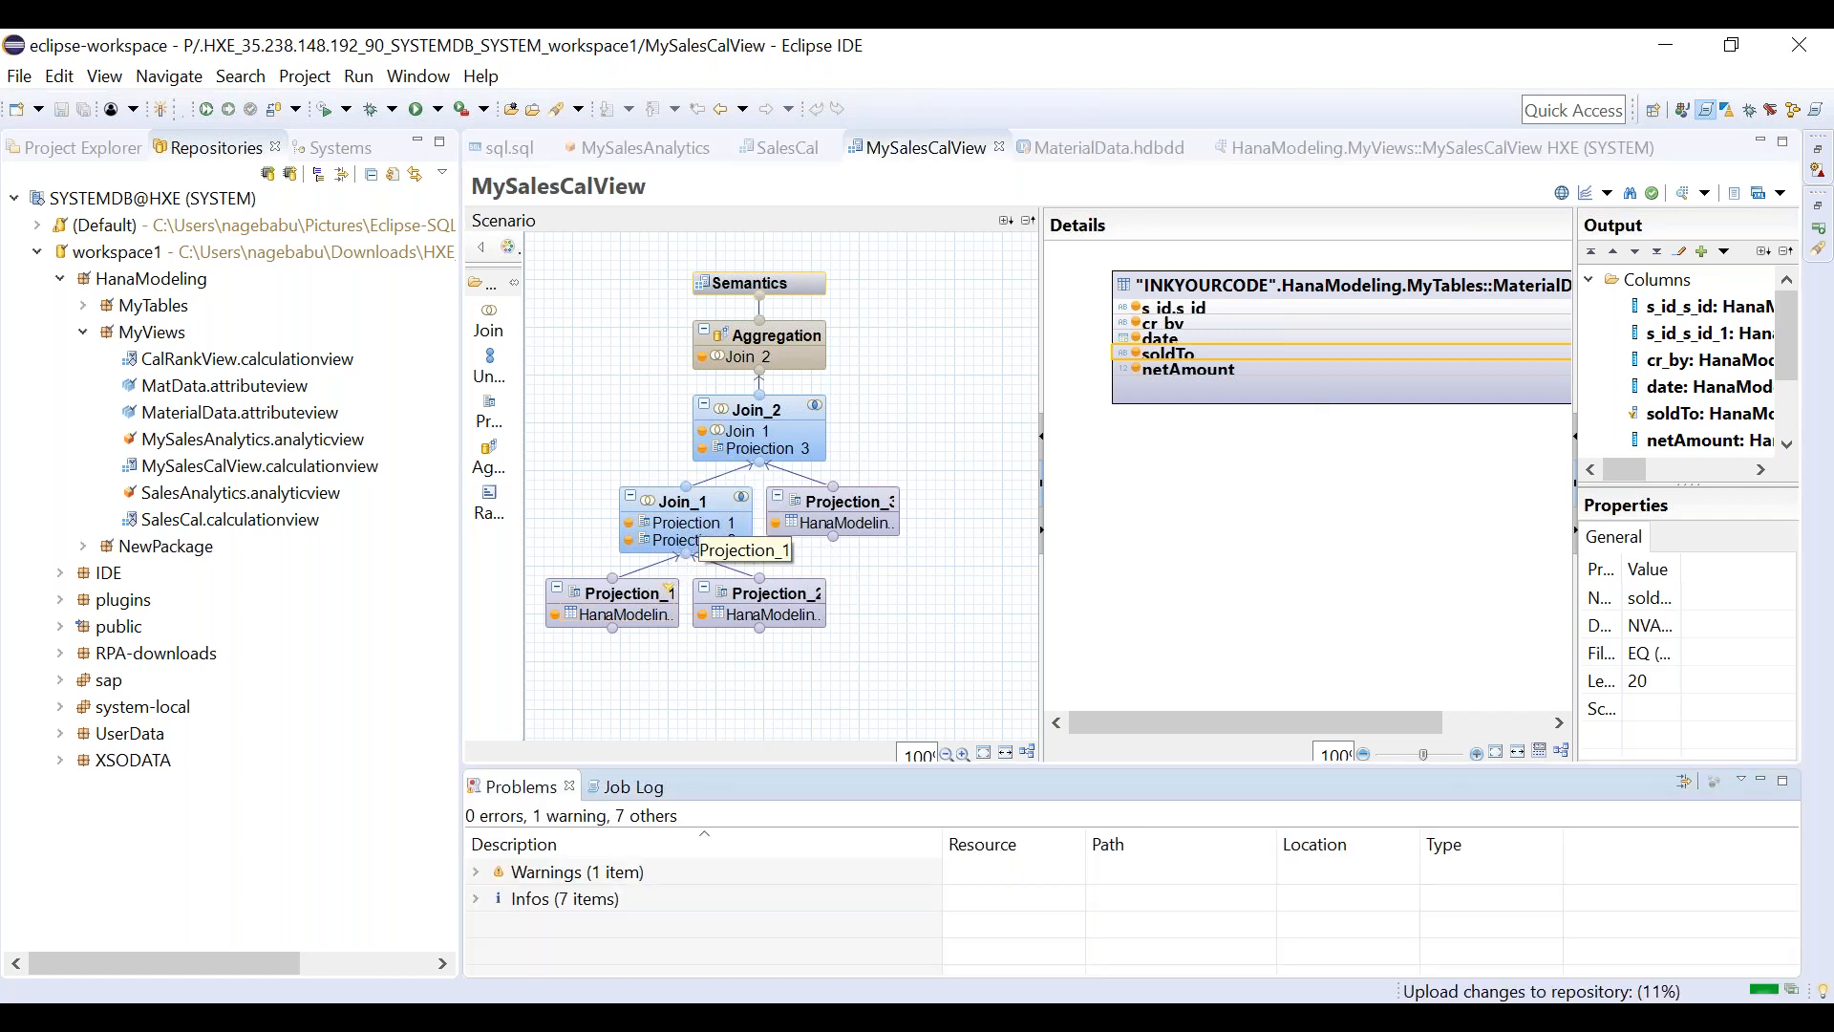
# Reopen the filter on the soldTo column of SalesOrders and check its operator and value.
pyautogui.moveTo(1236, 714); pyautogui.dragTo(1121, 691)
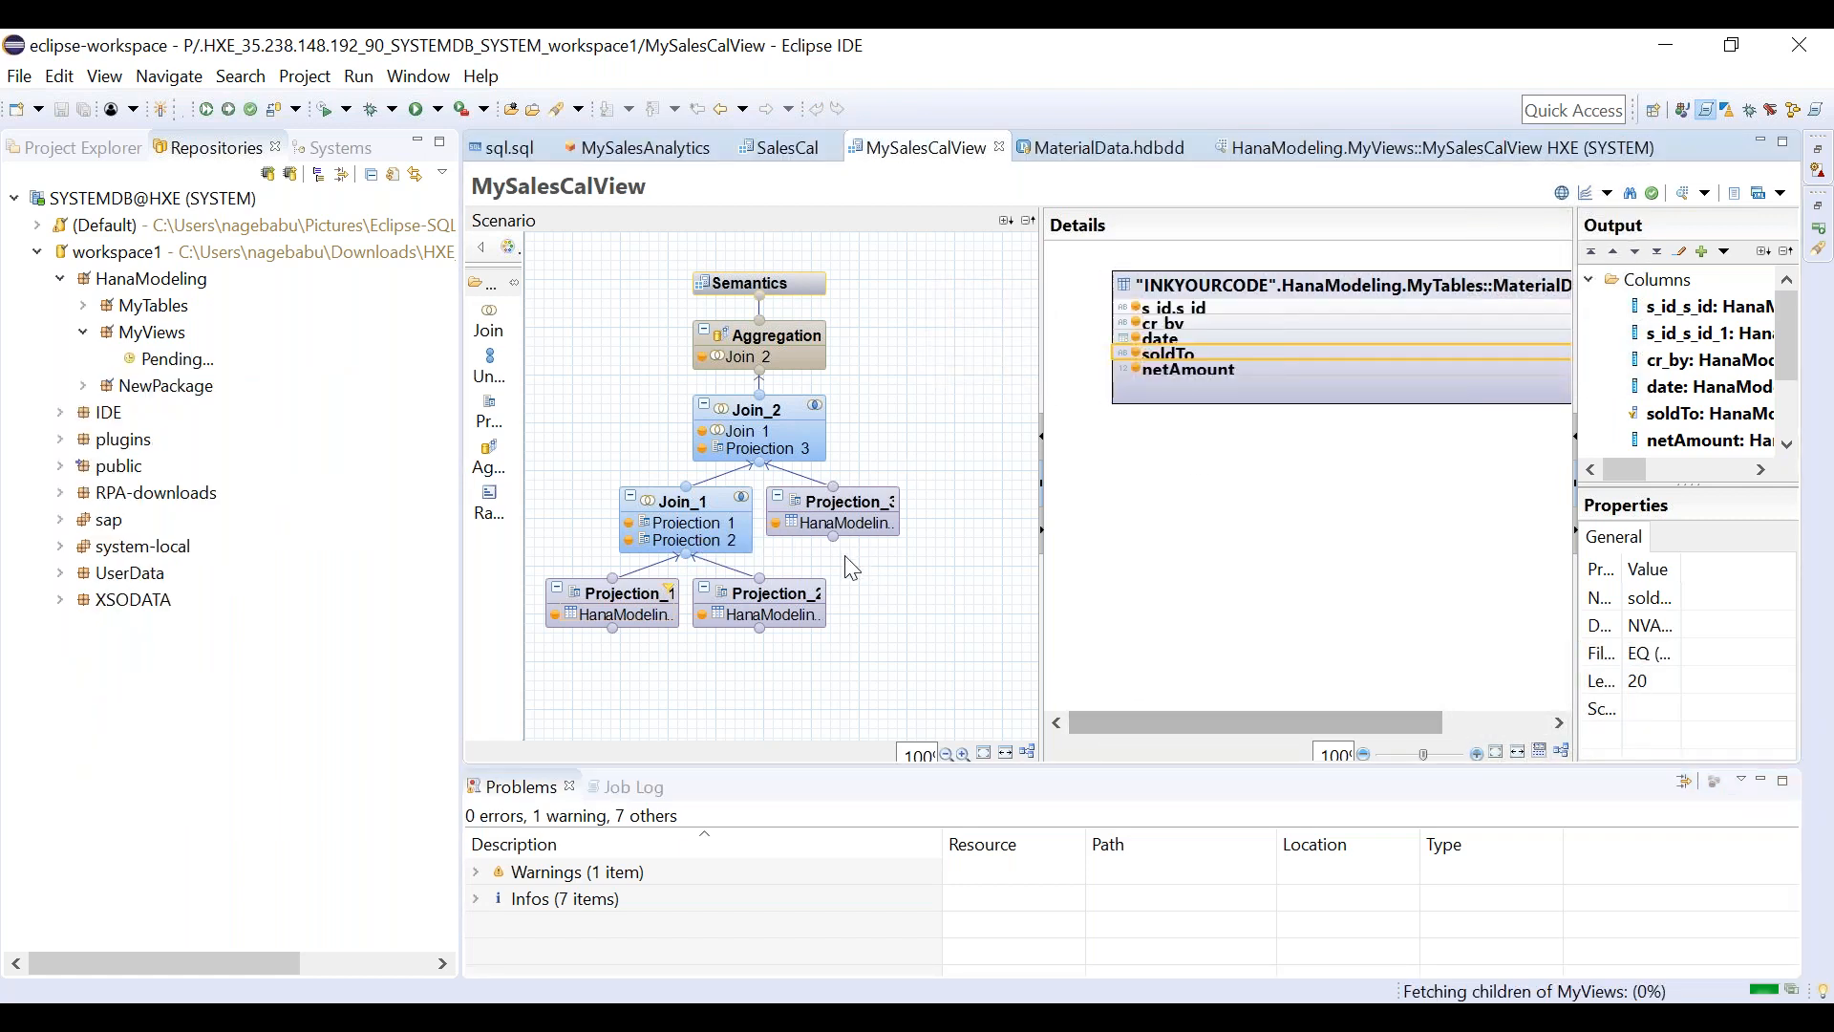
pyautogui.click(1196, 354)
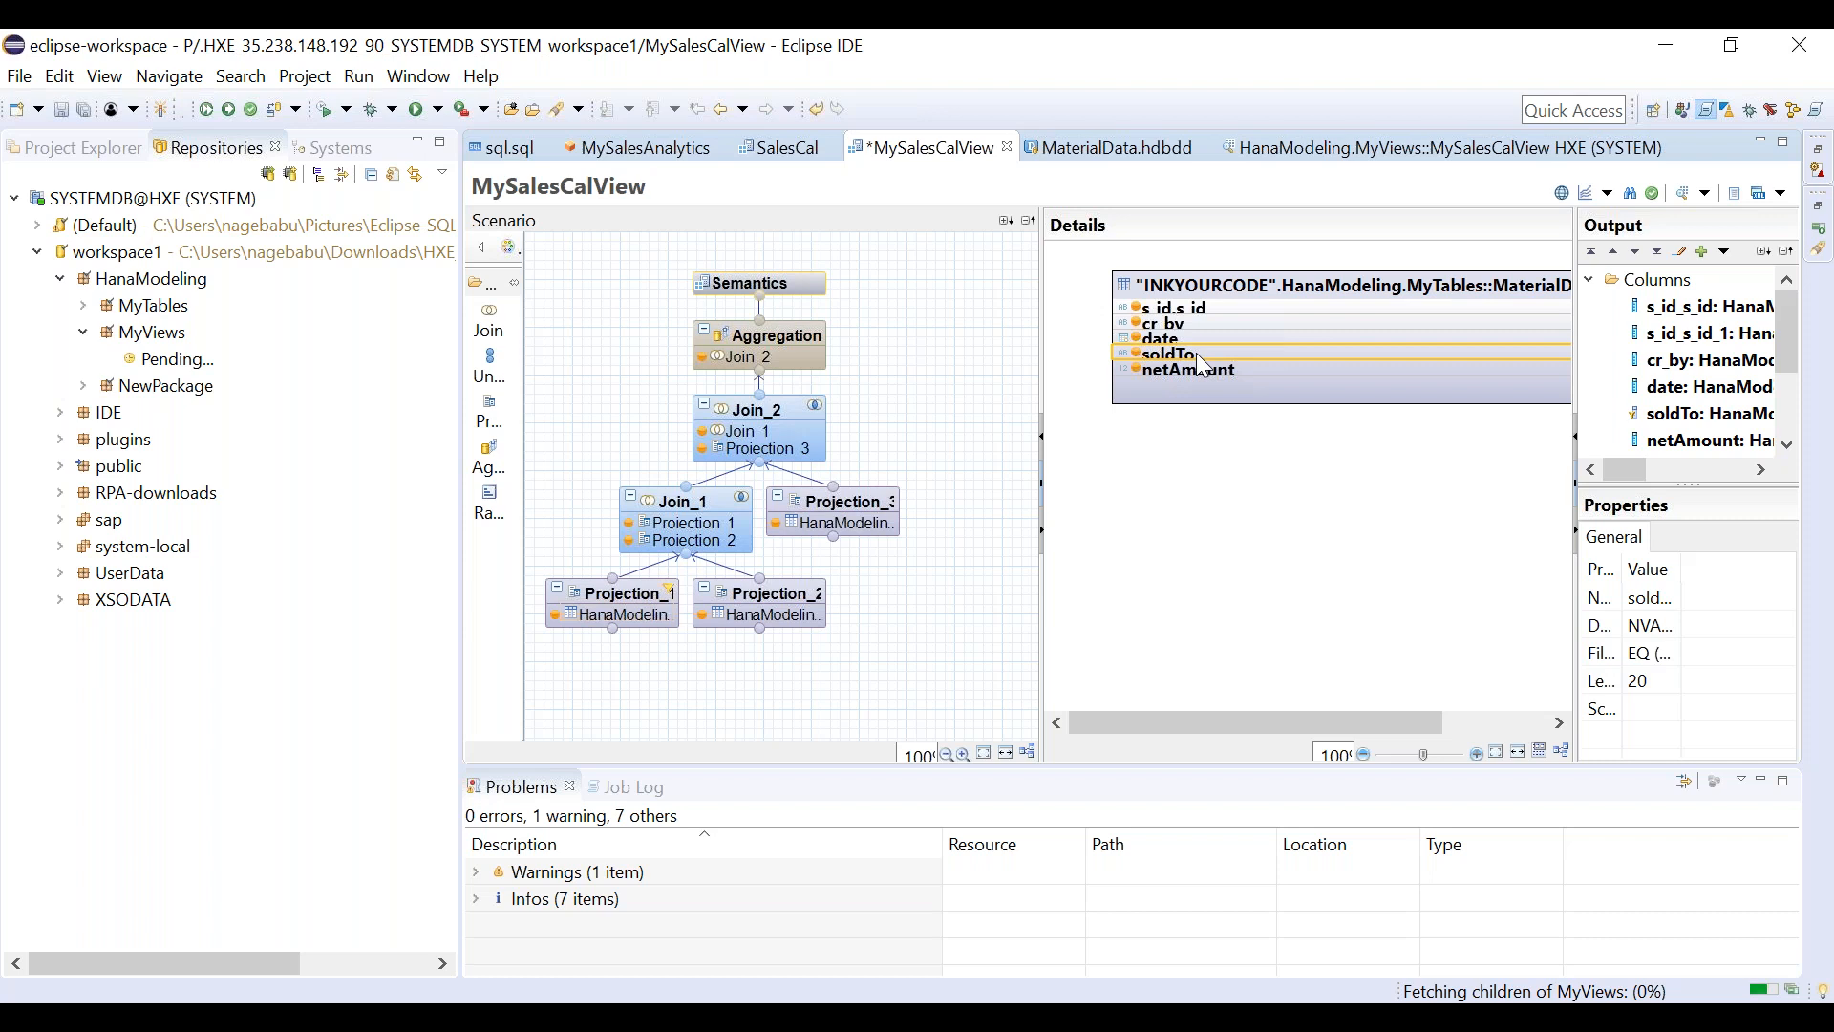
pyautogui.moveTo(1131, 726); pyautogui.dragTo(1237, 726)
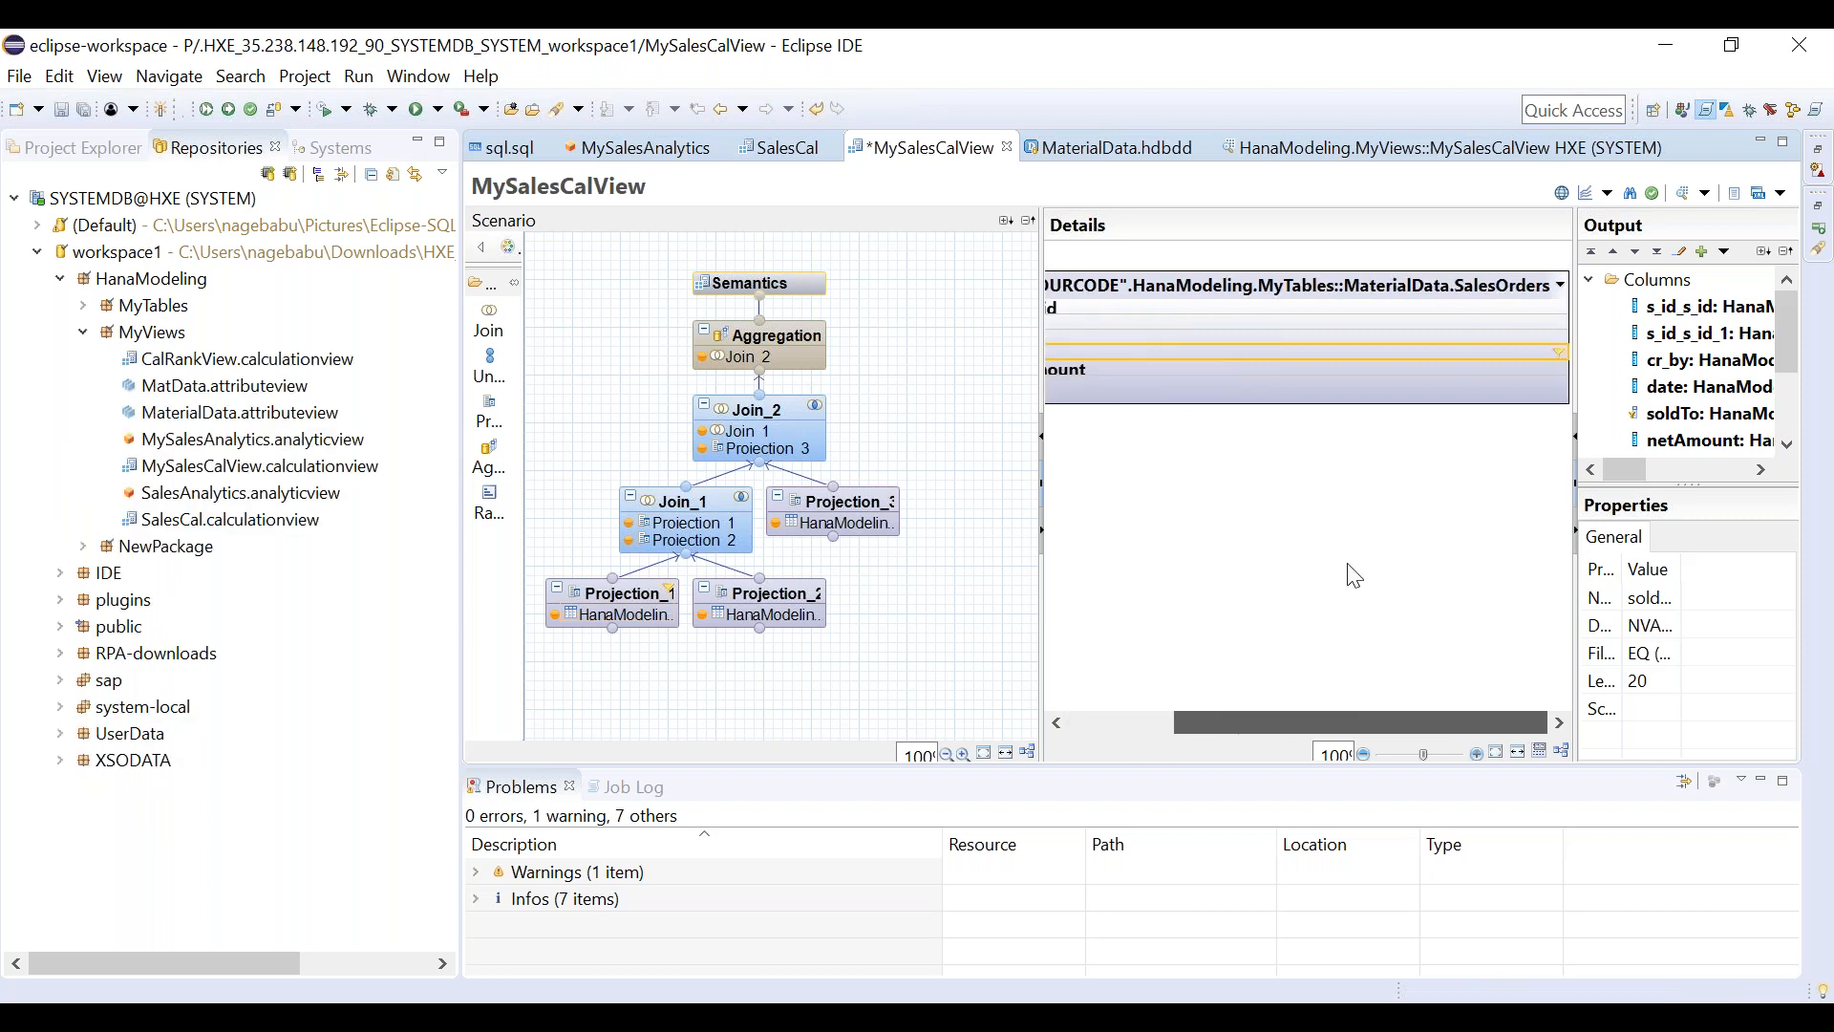
pyautogui.rightClick(1478, 361)
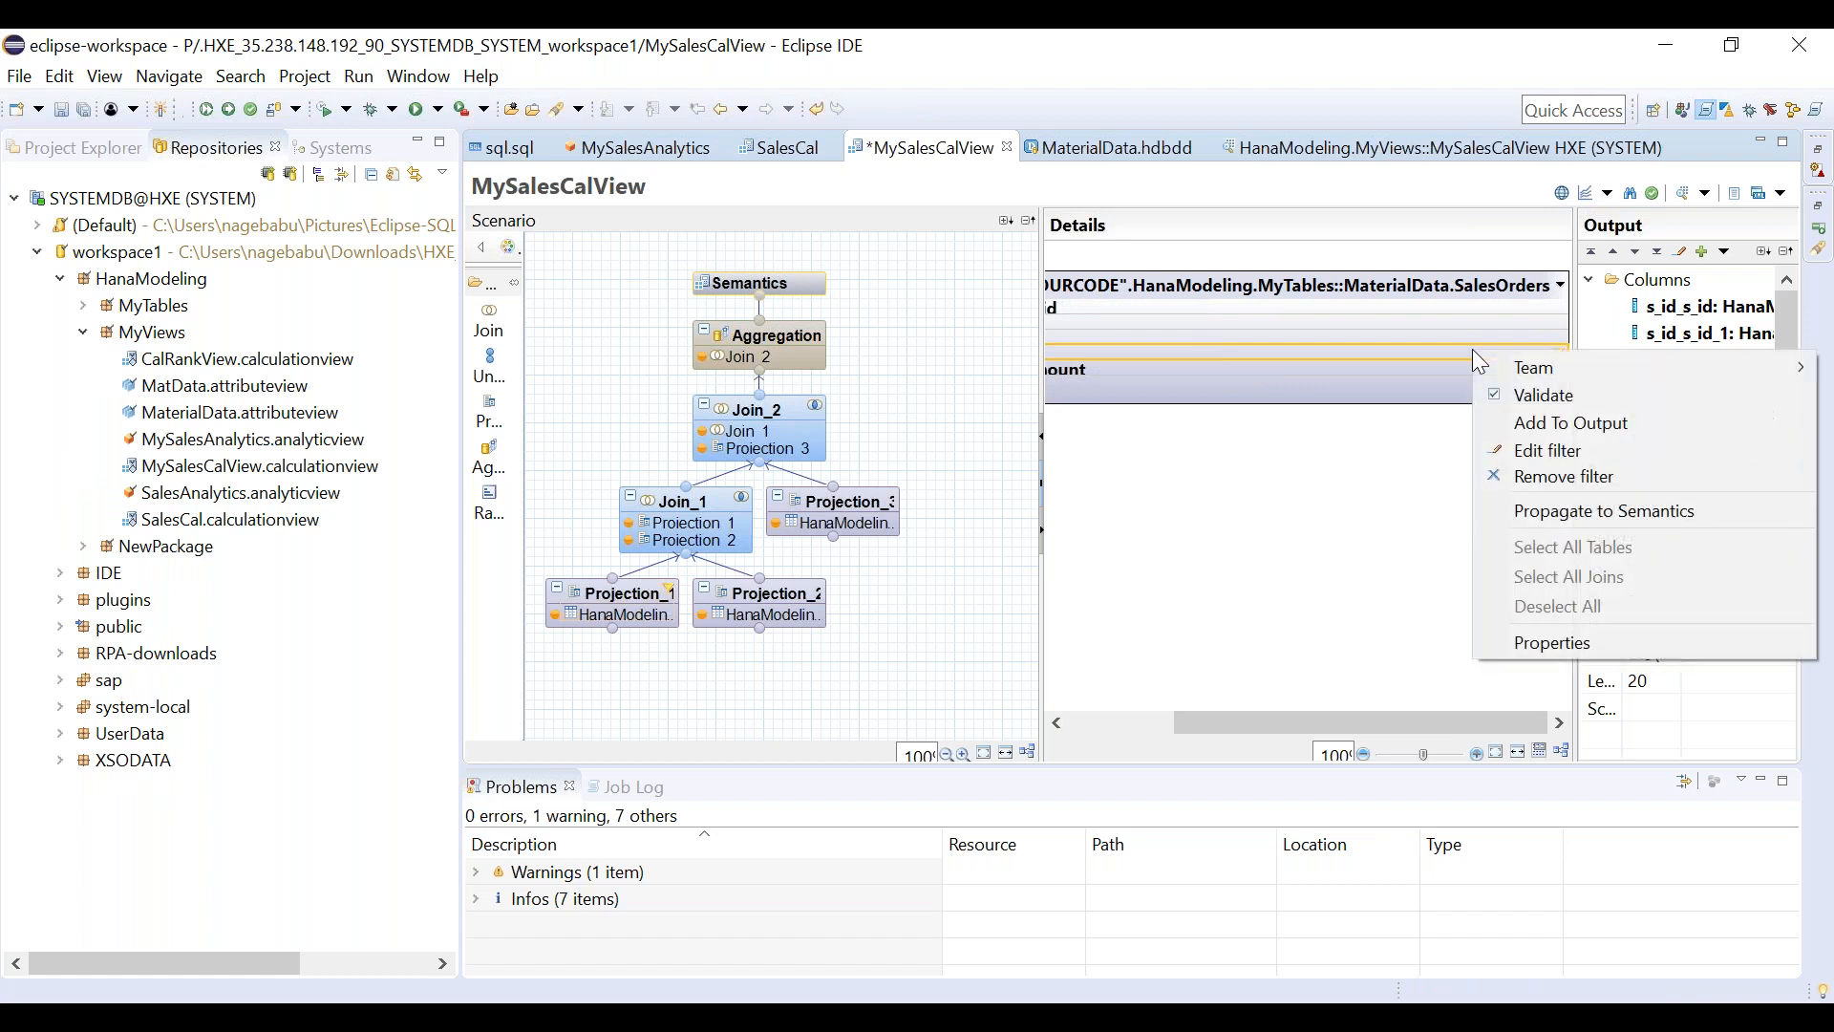
pyautogui.click(1568, 453)
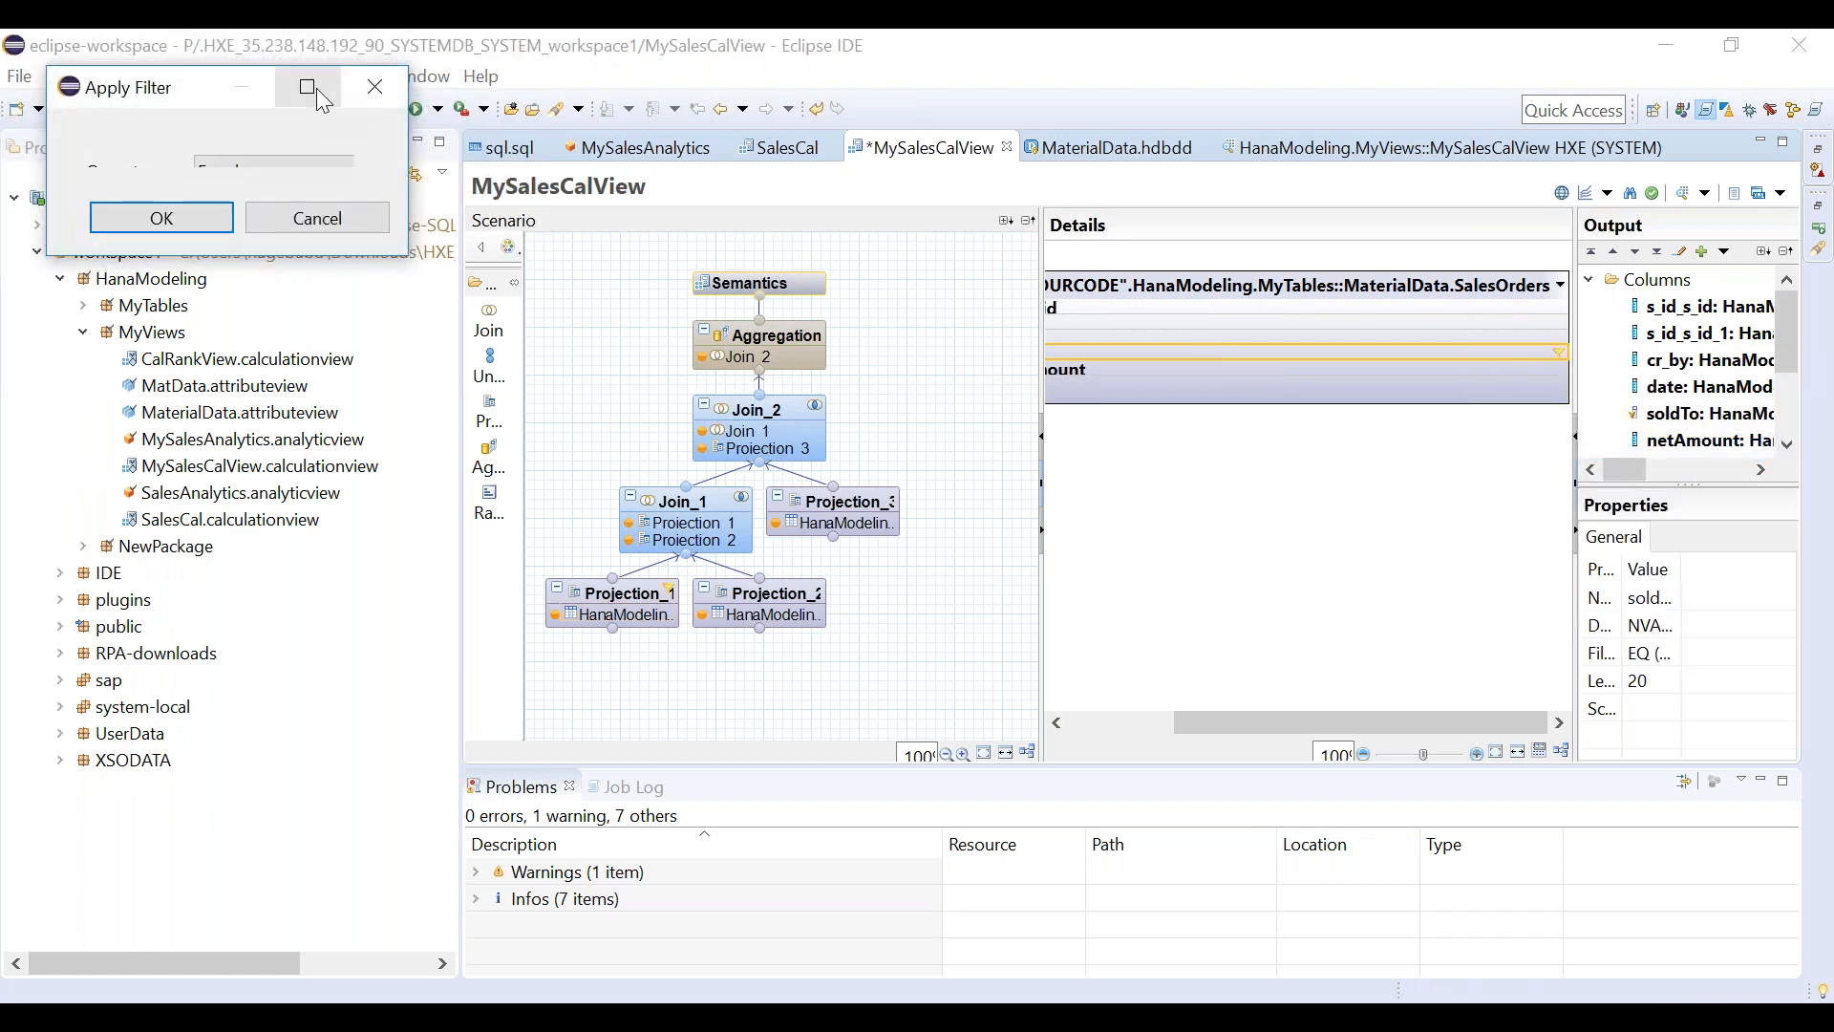
pyautogui.click(317, 88)
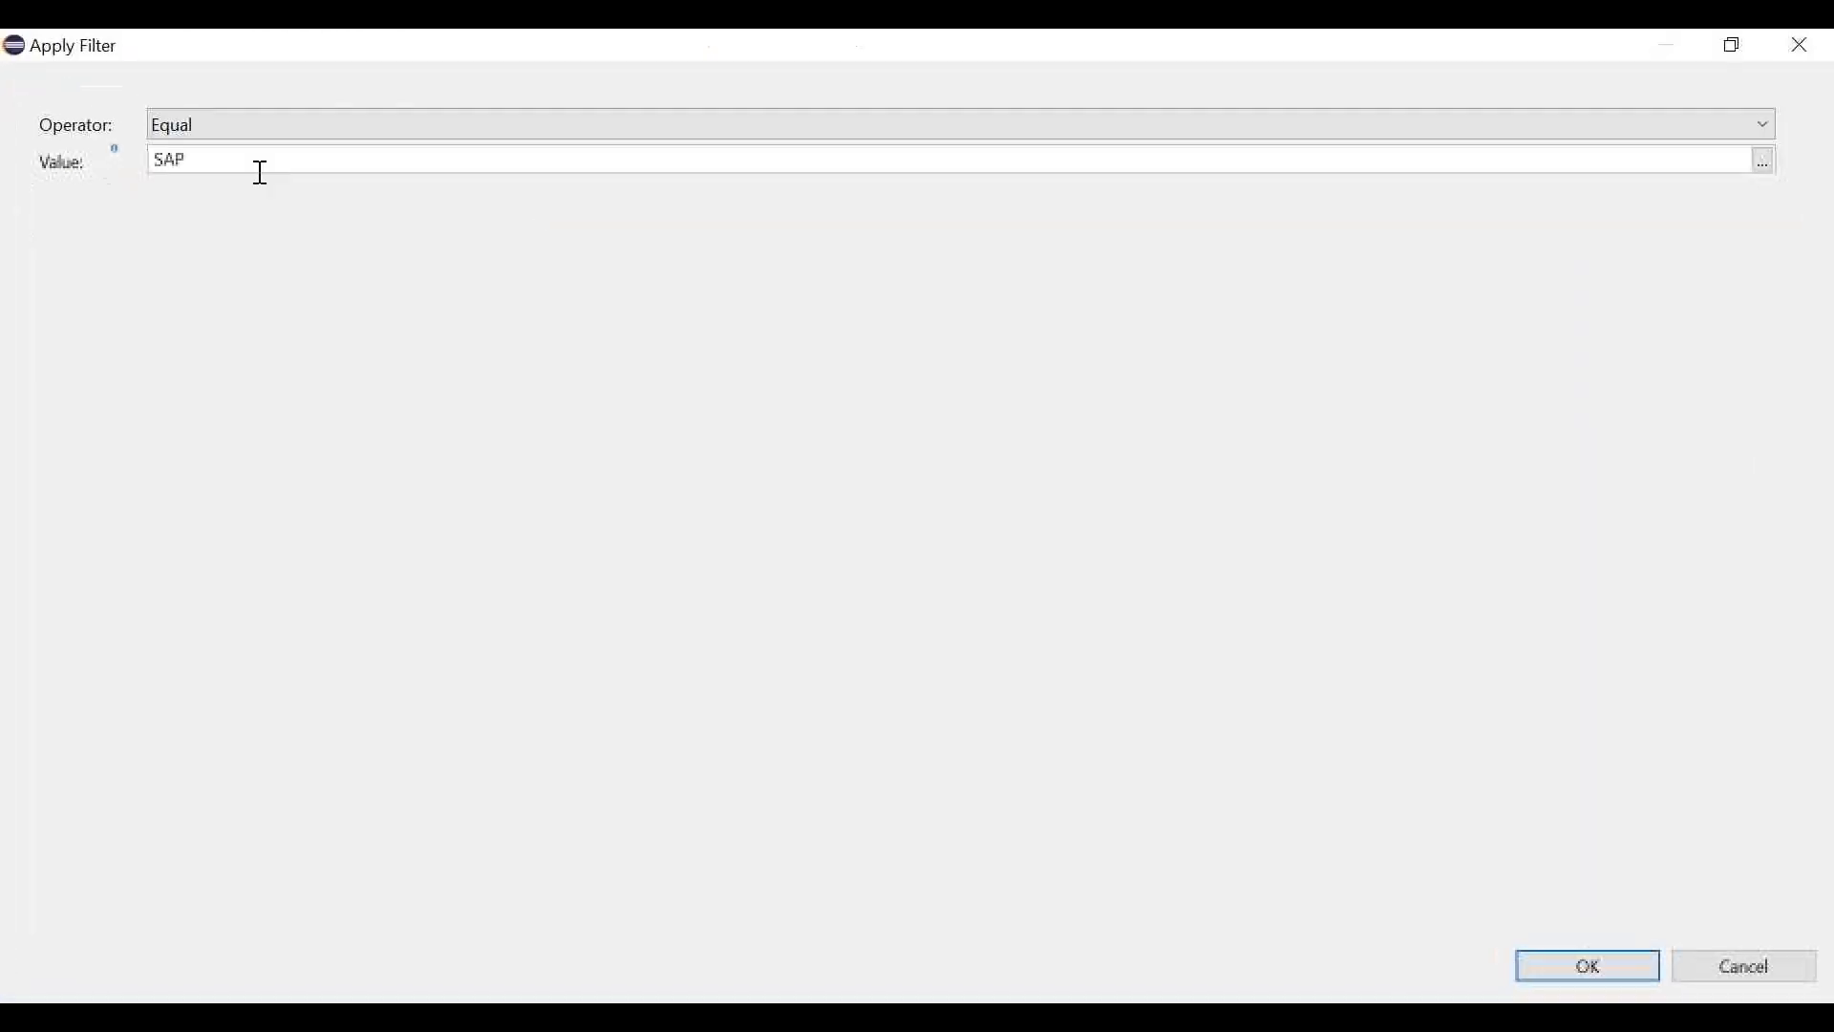
pyautogui.click(1589, 967)
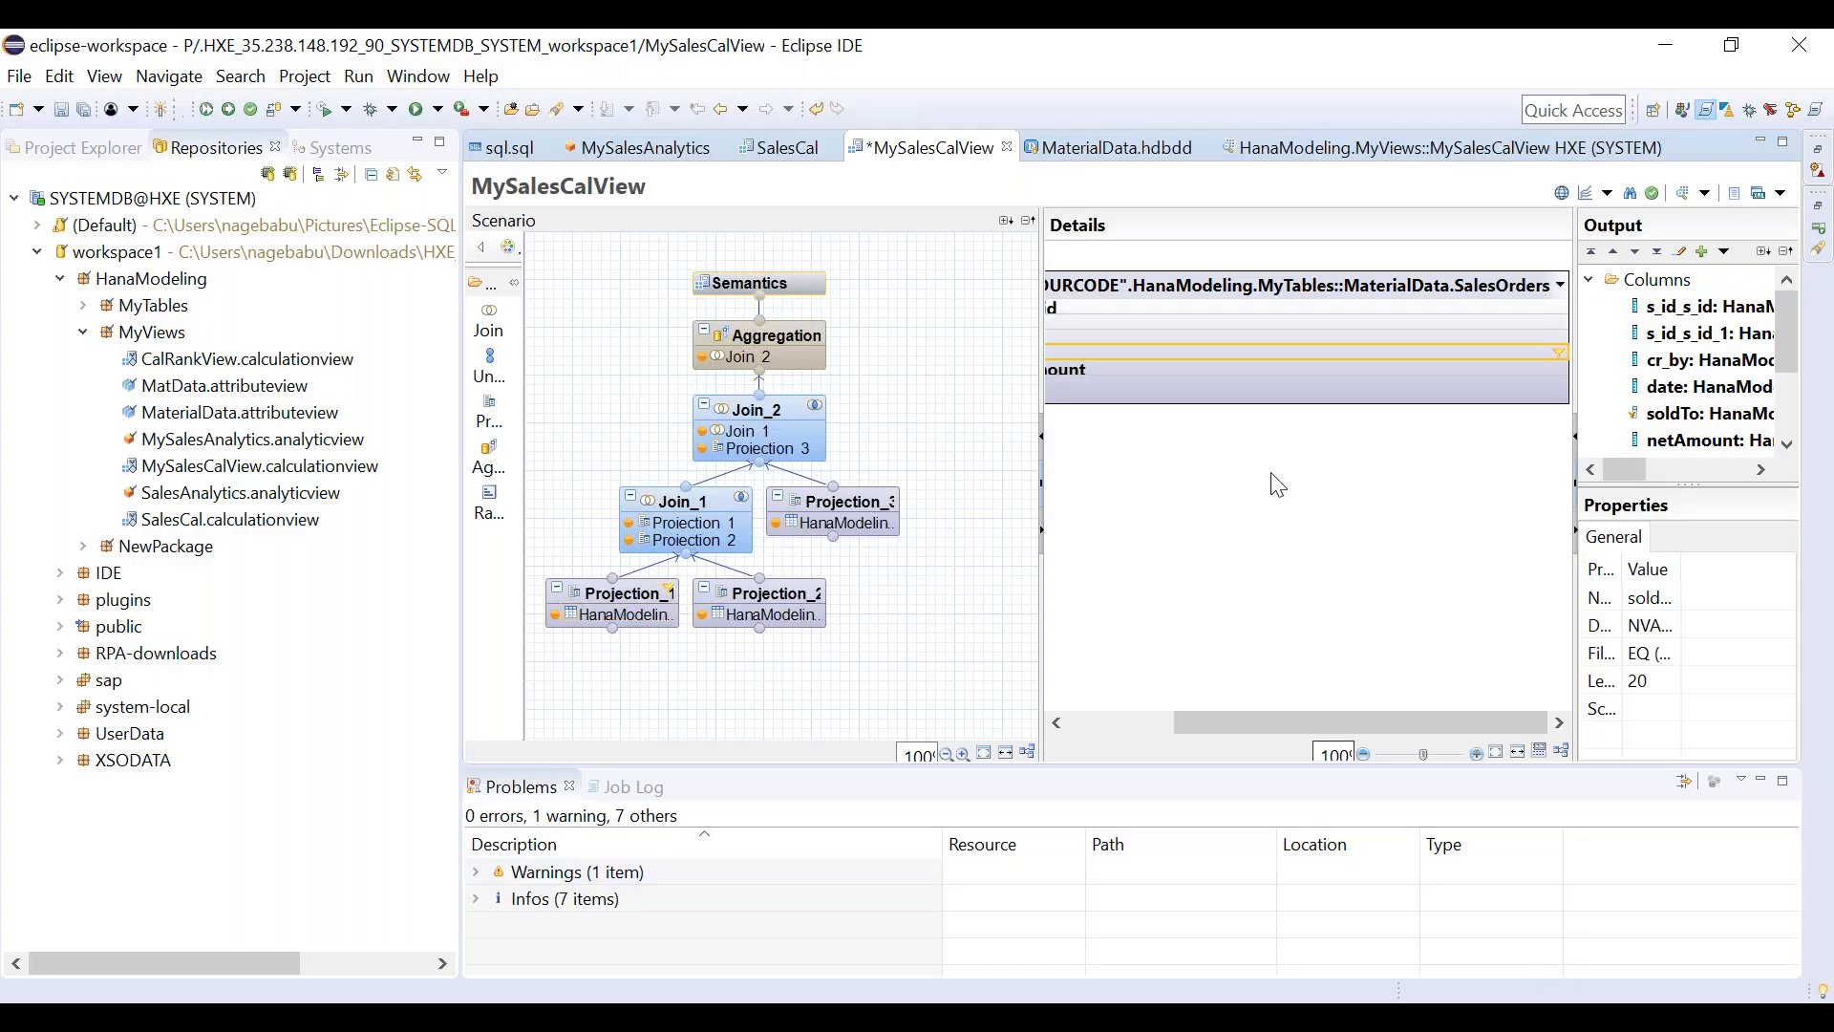
# Save and activate MySalesCalView, and close the MaterialData.hdbdd editor.
pyautogui.click(701, 500)
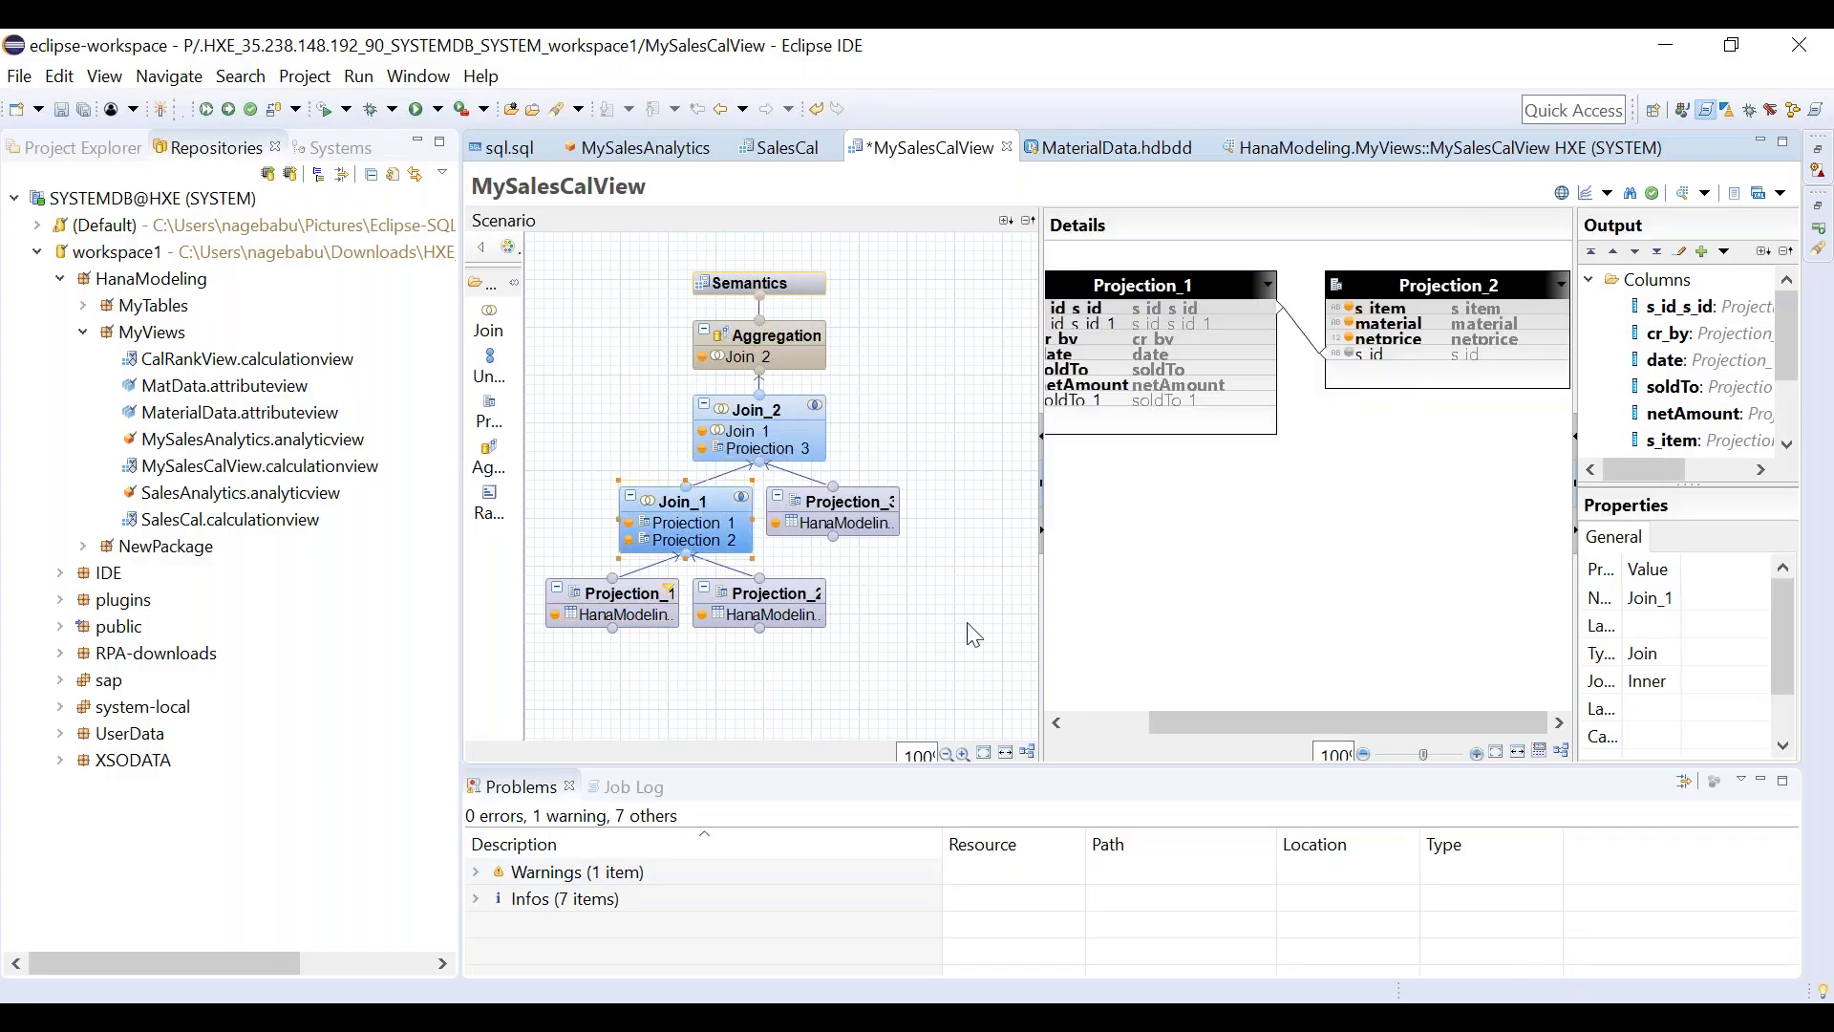
pyautogui.hotkey('ctrl', 's')
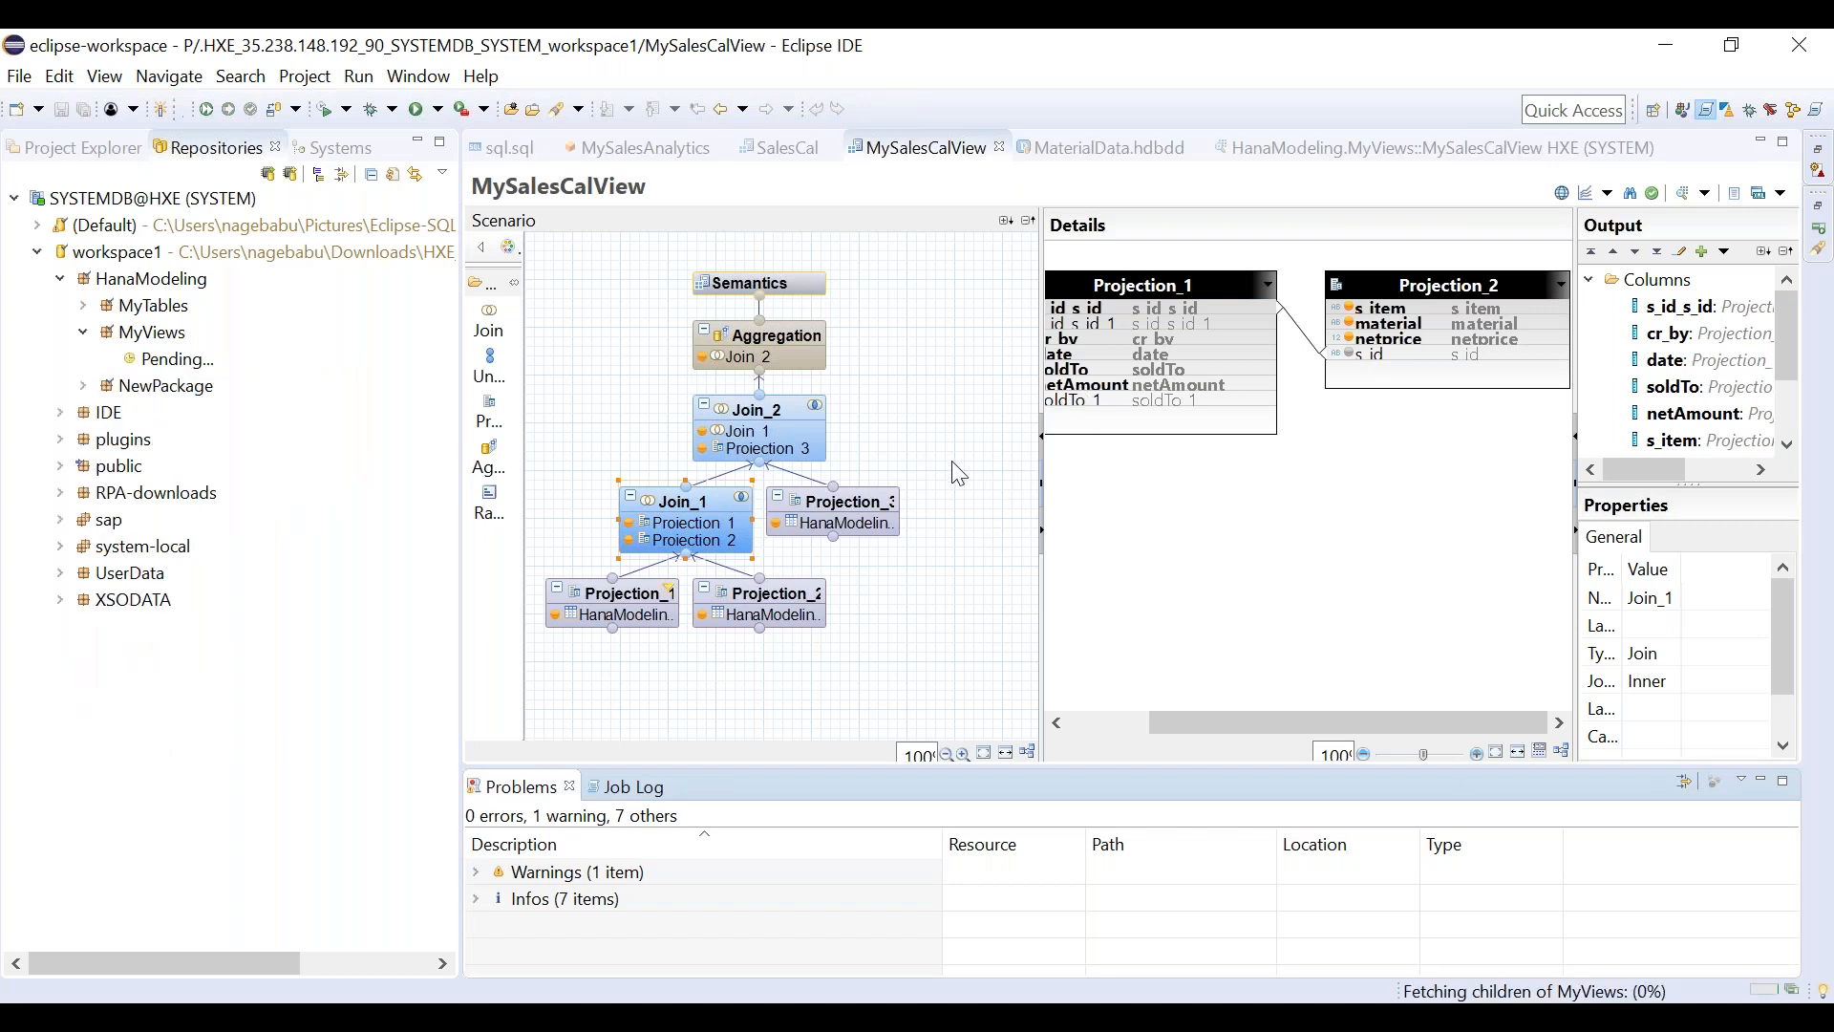
pyautogui.rightClick(955, 506)
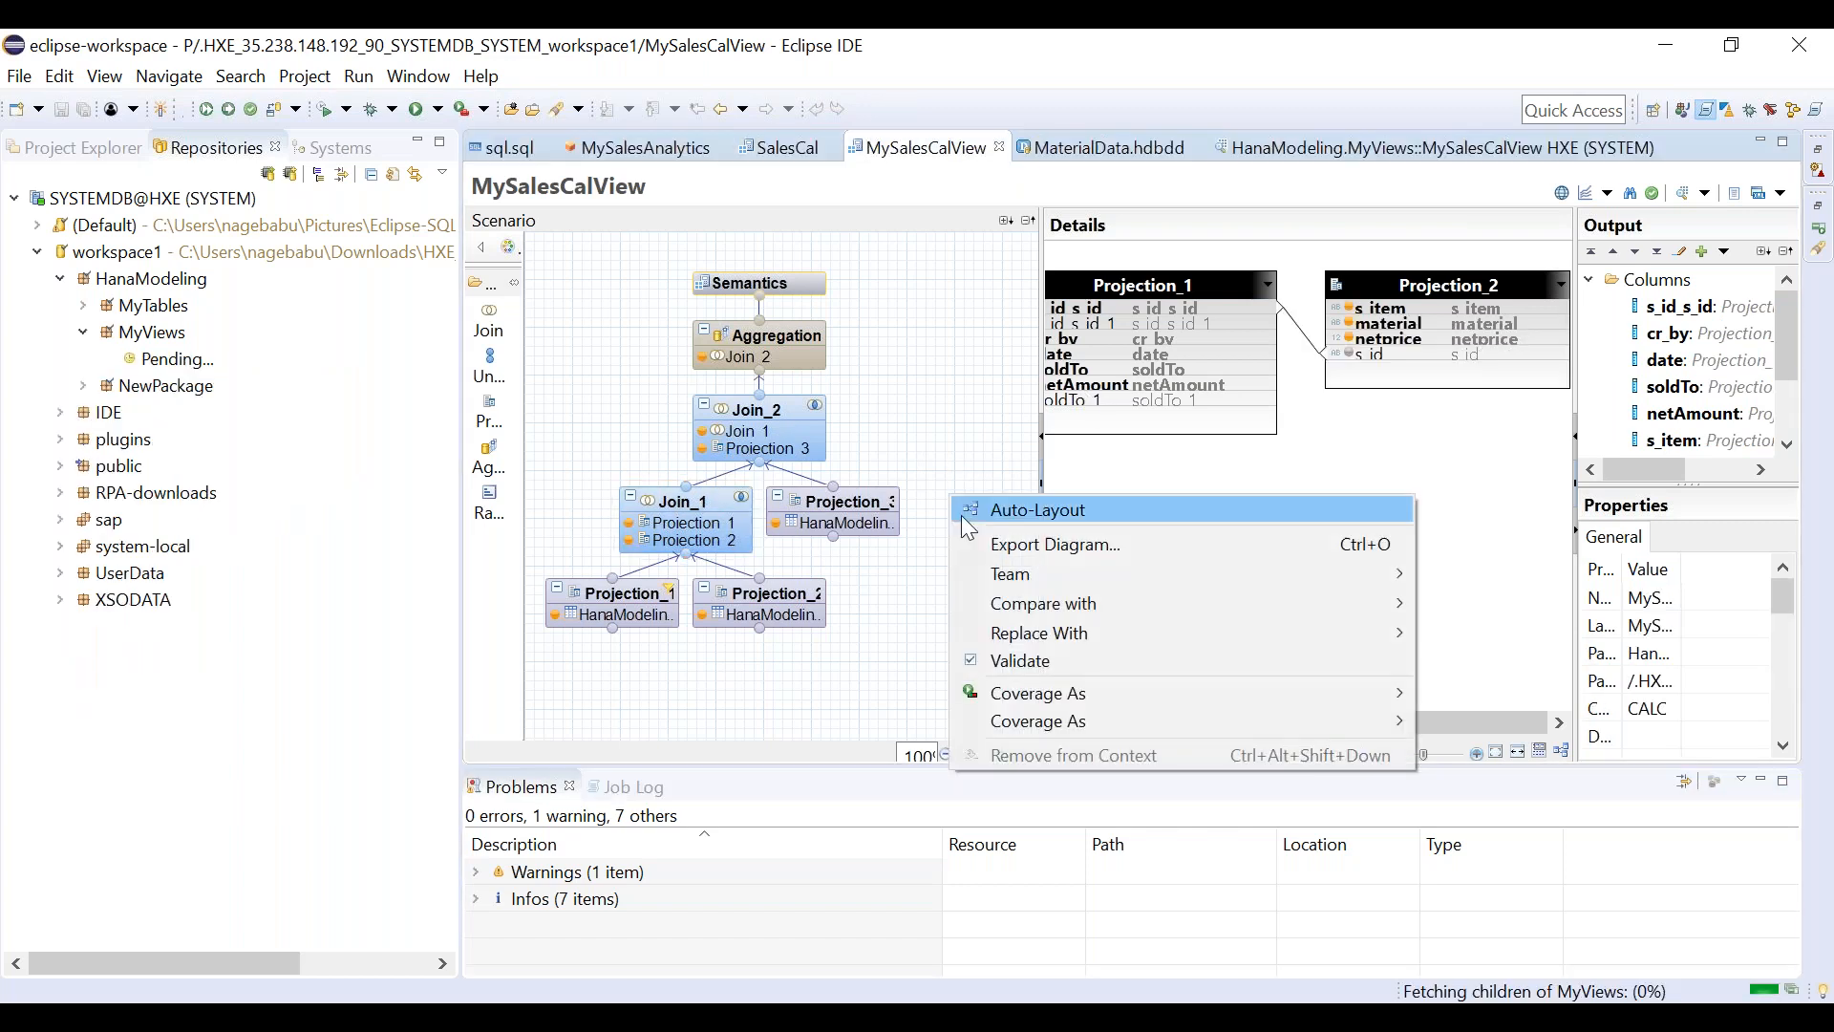
pyautogui.click(1185, 480)
pyautogui.rightClick(1186, 481)
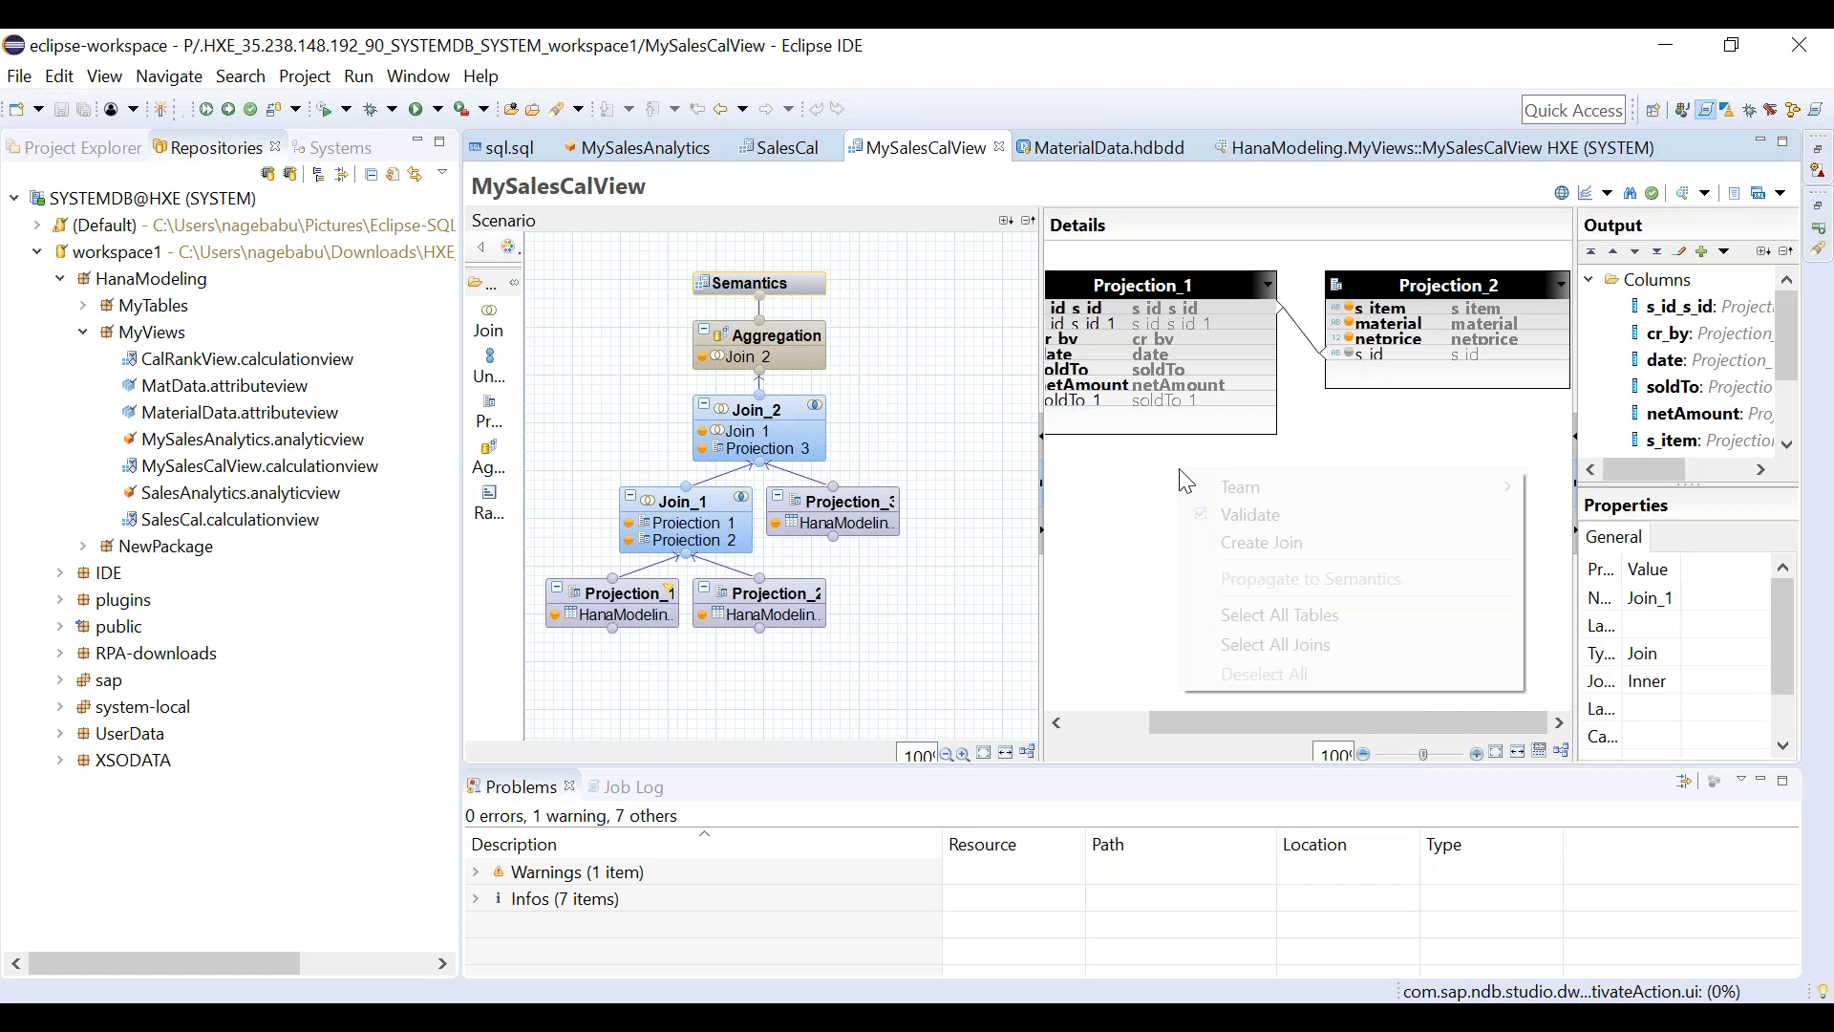
pyautogui.moveTo(1261, 489)
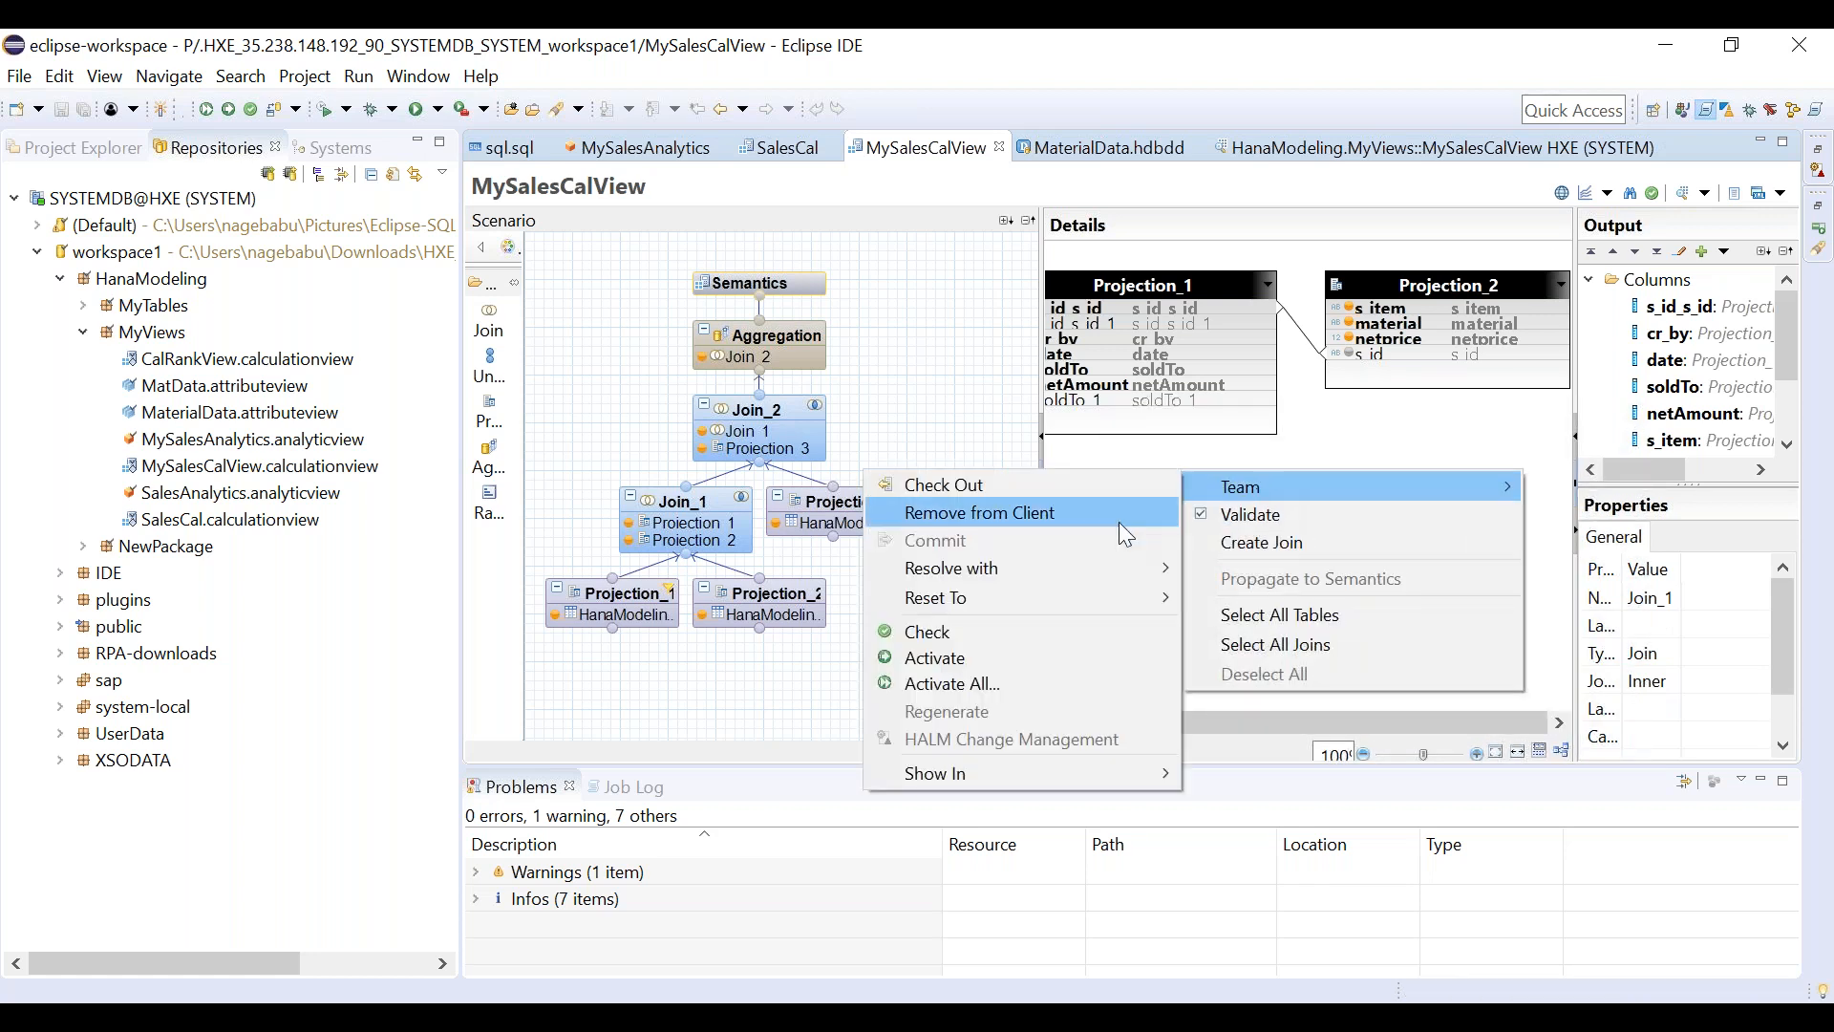
pyautogui.click(1013, 658)
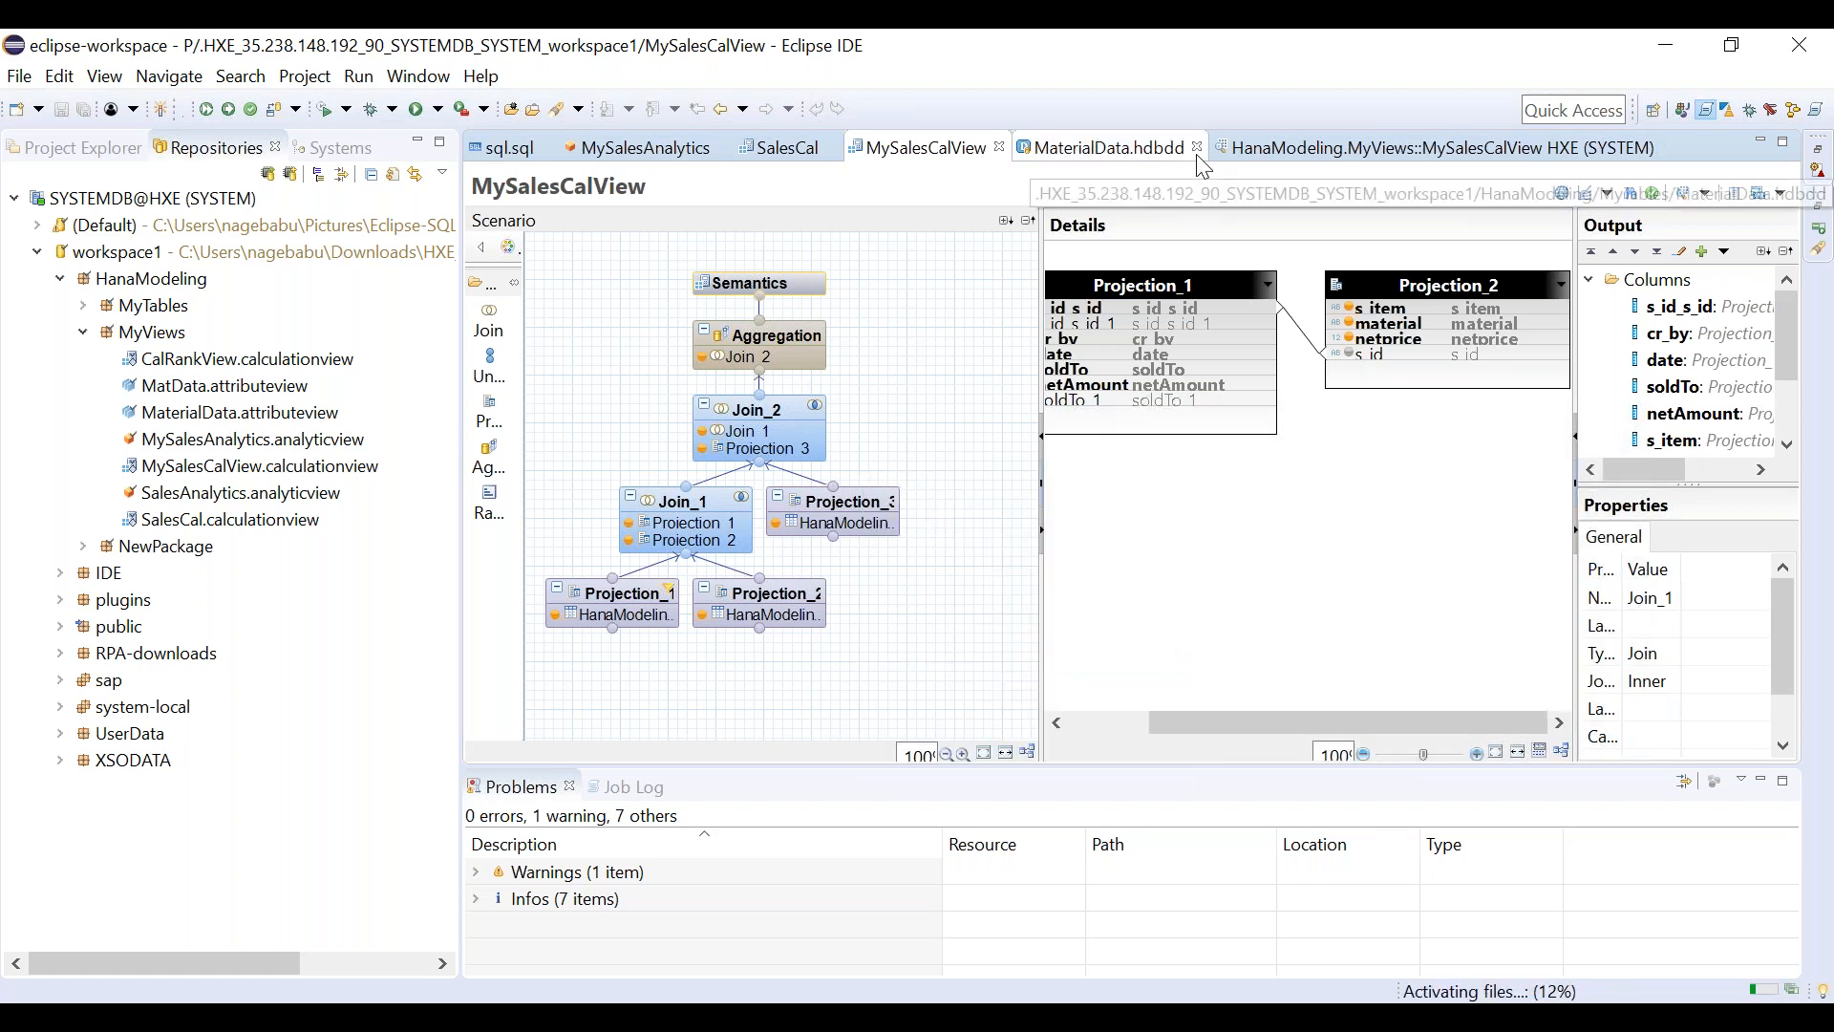
pyautogui.click(1198, 148)
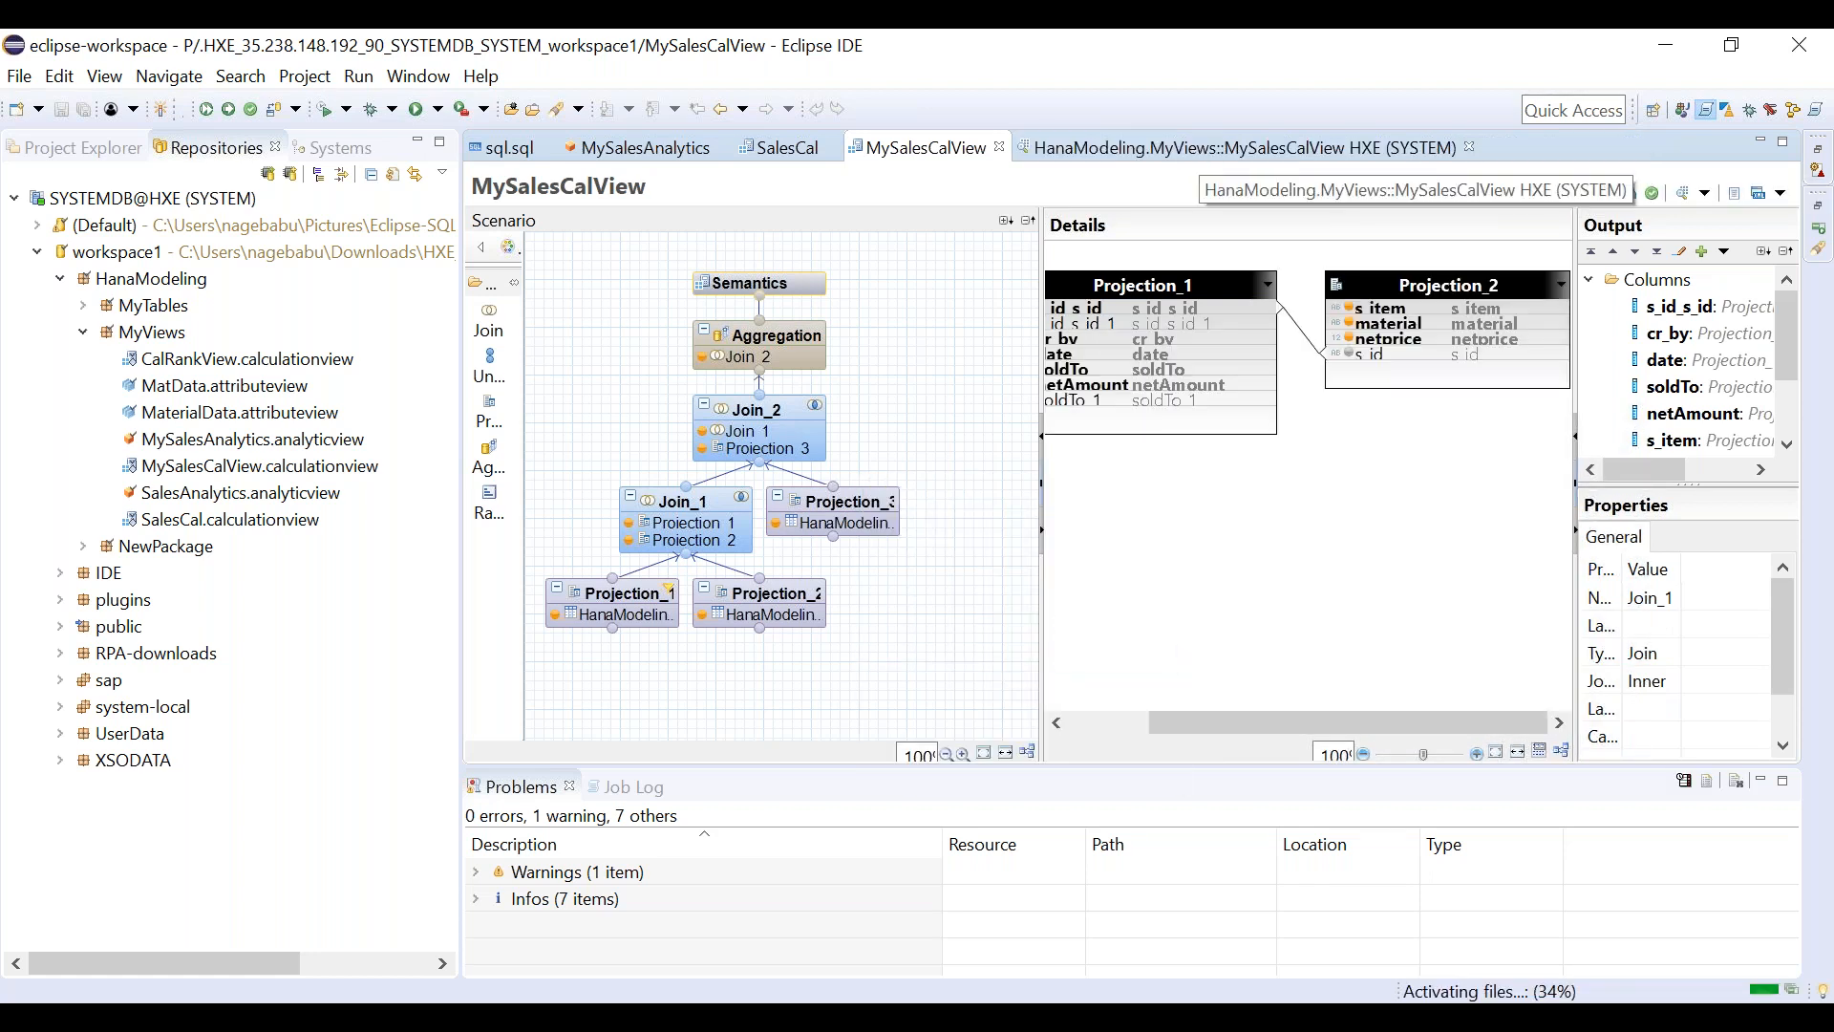
# Close the open MySalesCalView data preview and preview the raw data of the Join_1 node.
pyautogui.click(1470, 147)
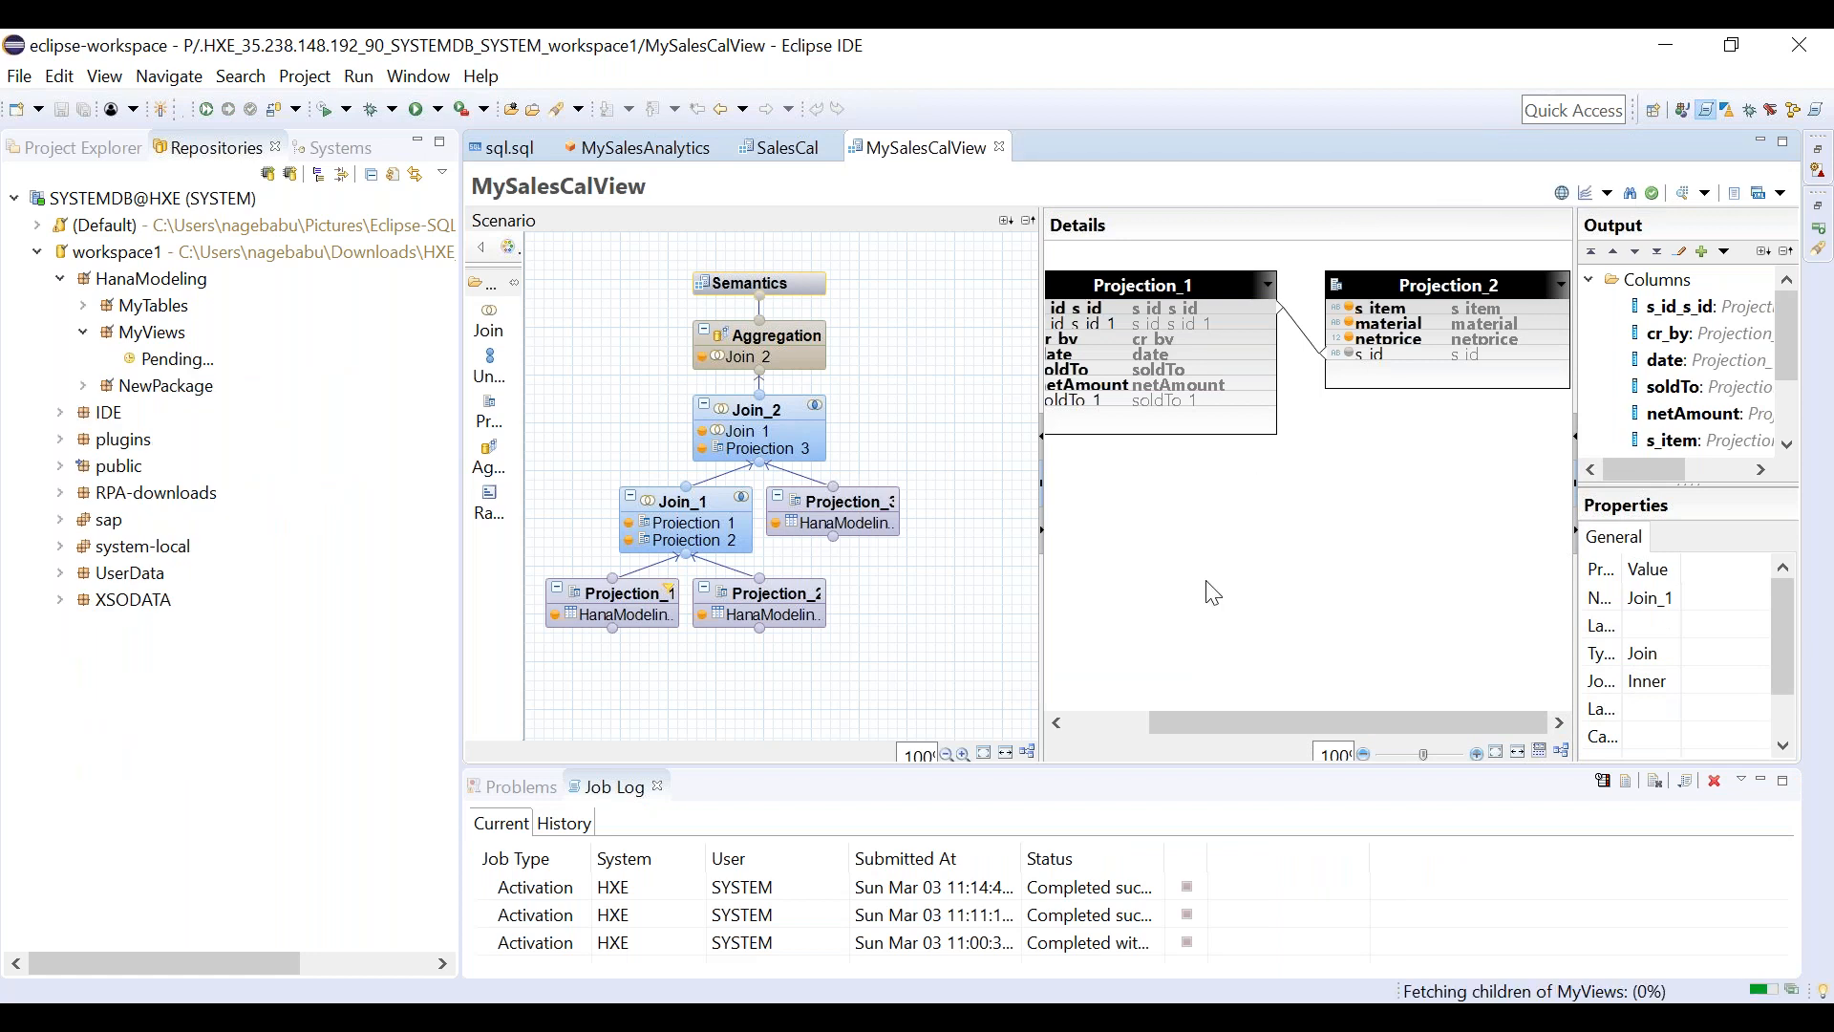
pyautogui.moveTo(1229, 717); pyautogui.dragTo(1135, 720)
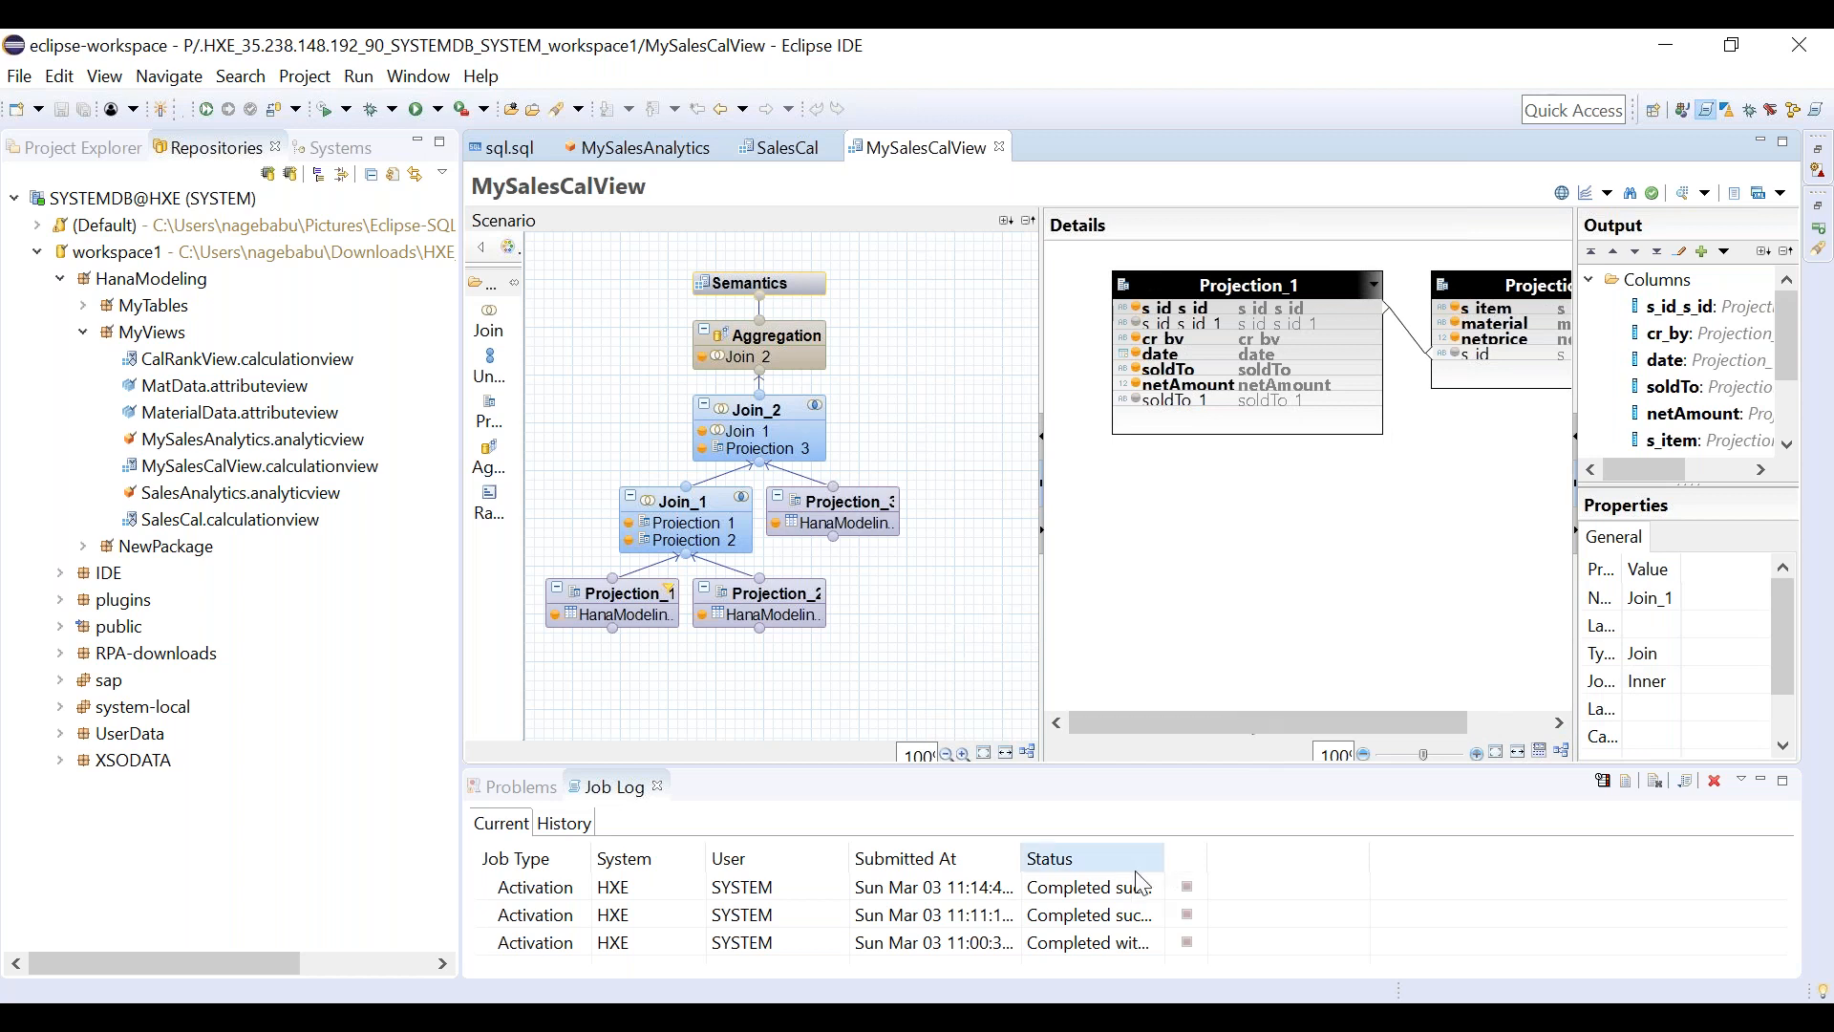
pyautogui.click(702, 511)
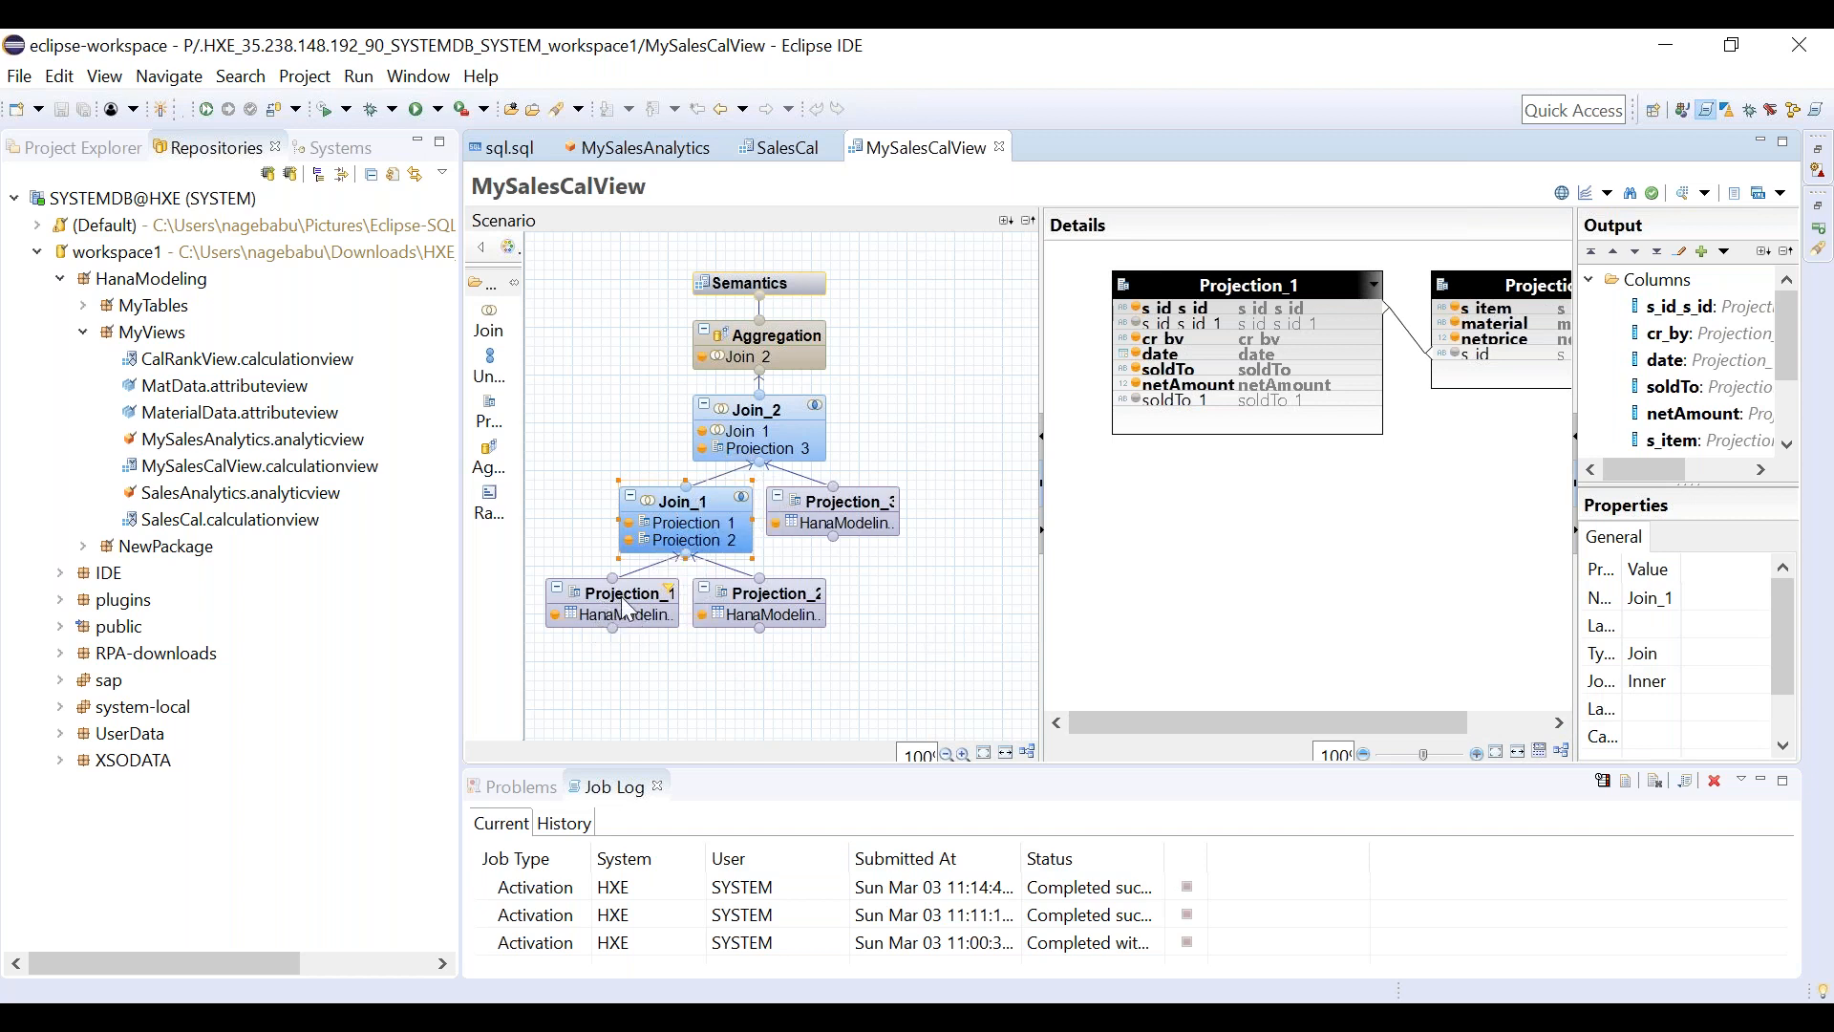
pyautogui.rightClick(703, 517)
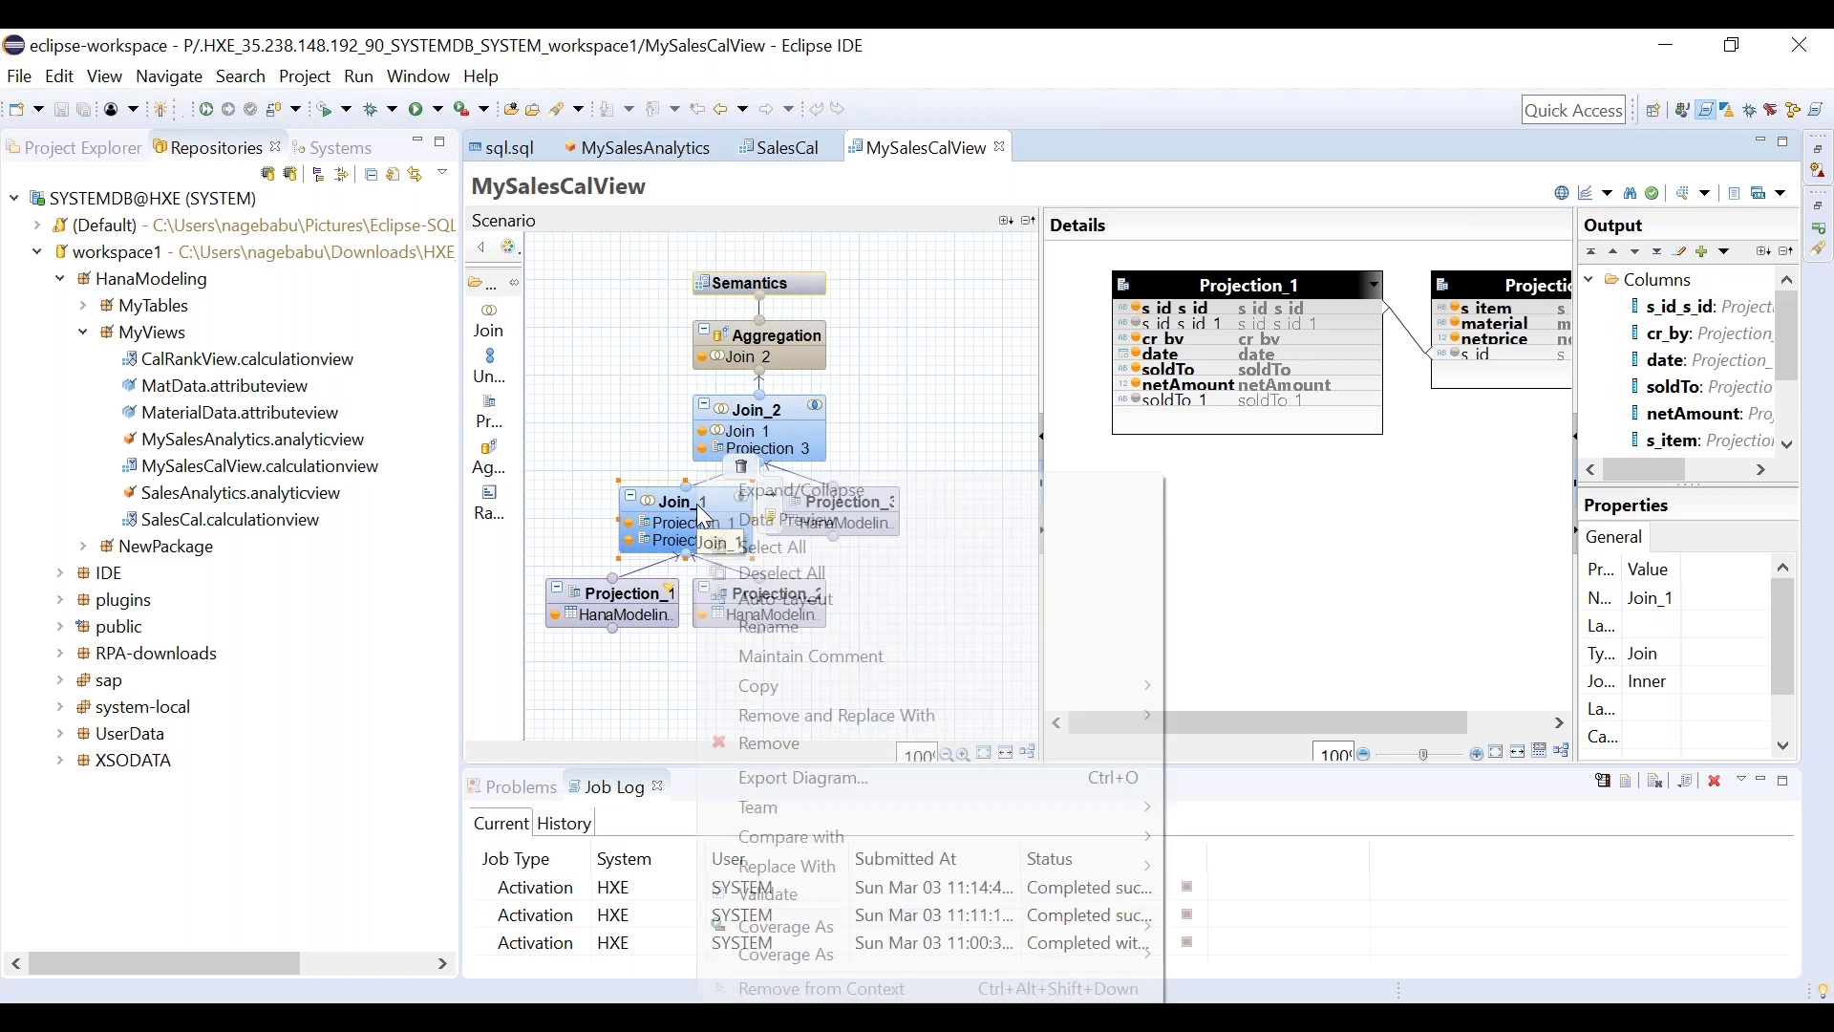
pyautogui.click(760, 521)
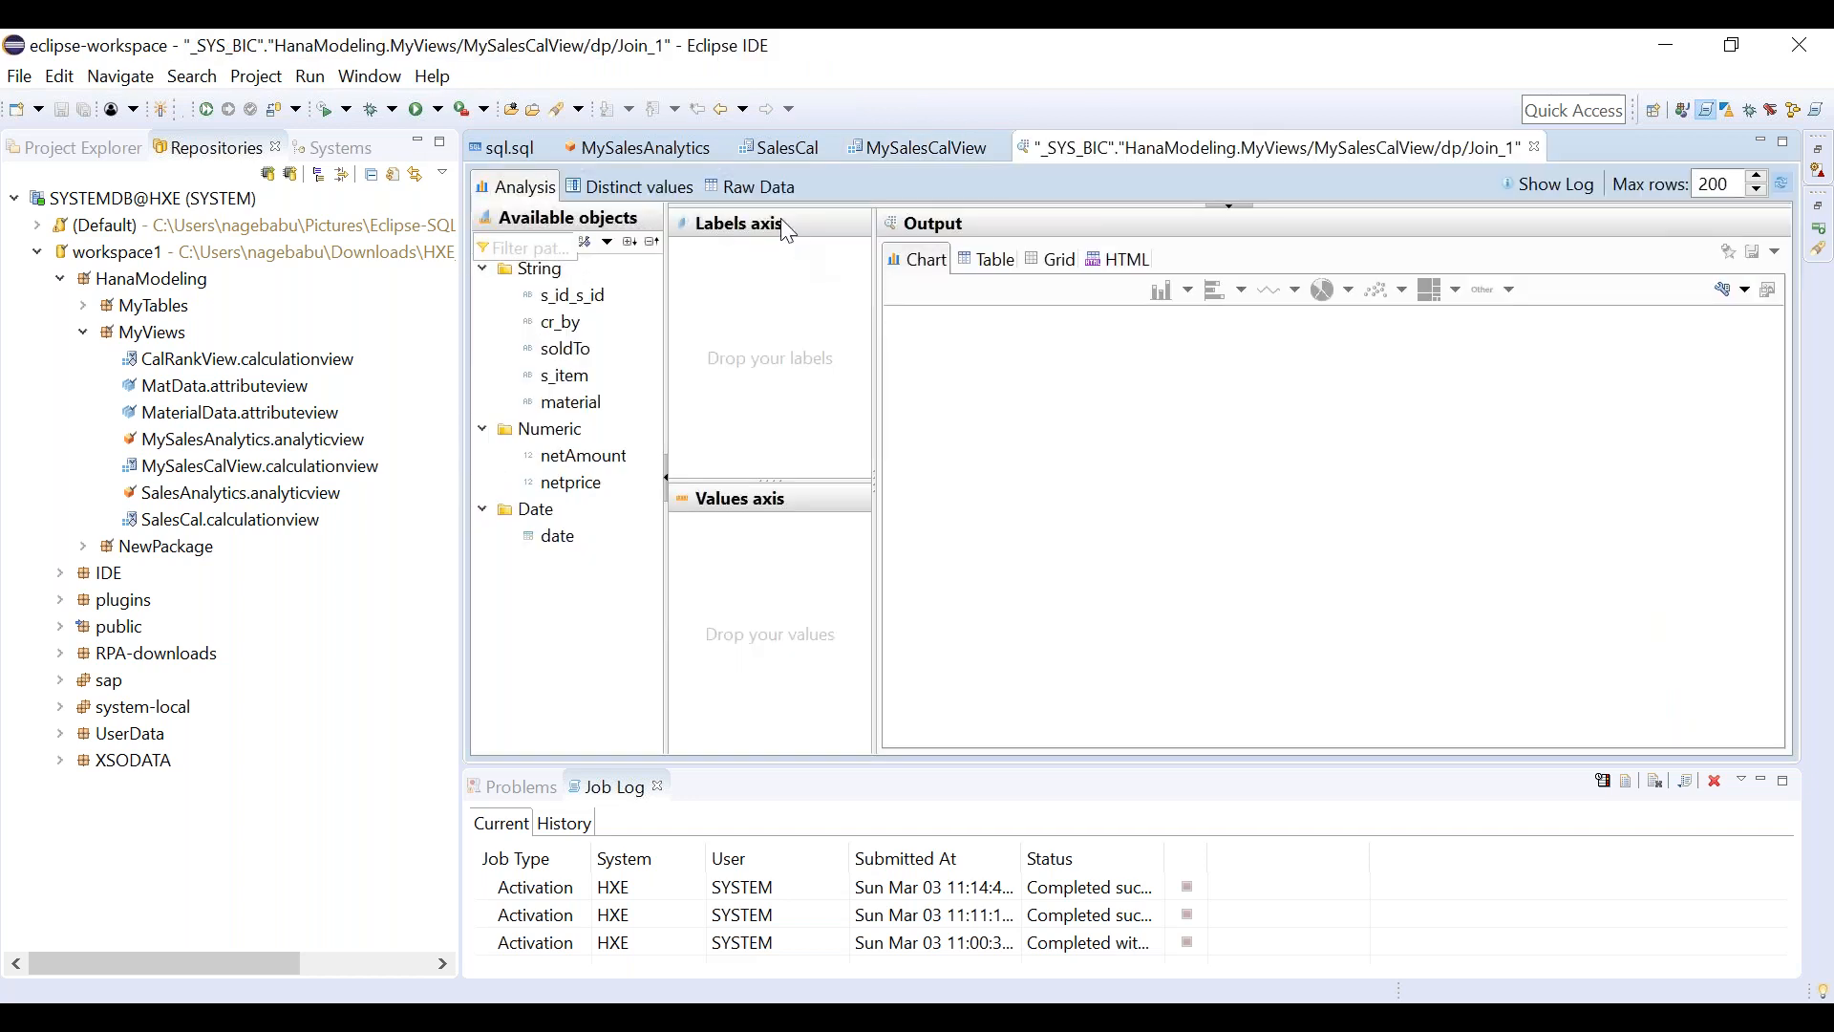
pyautogui.click(756, 194)
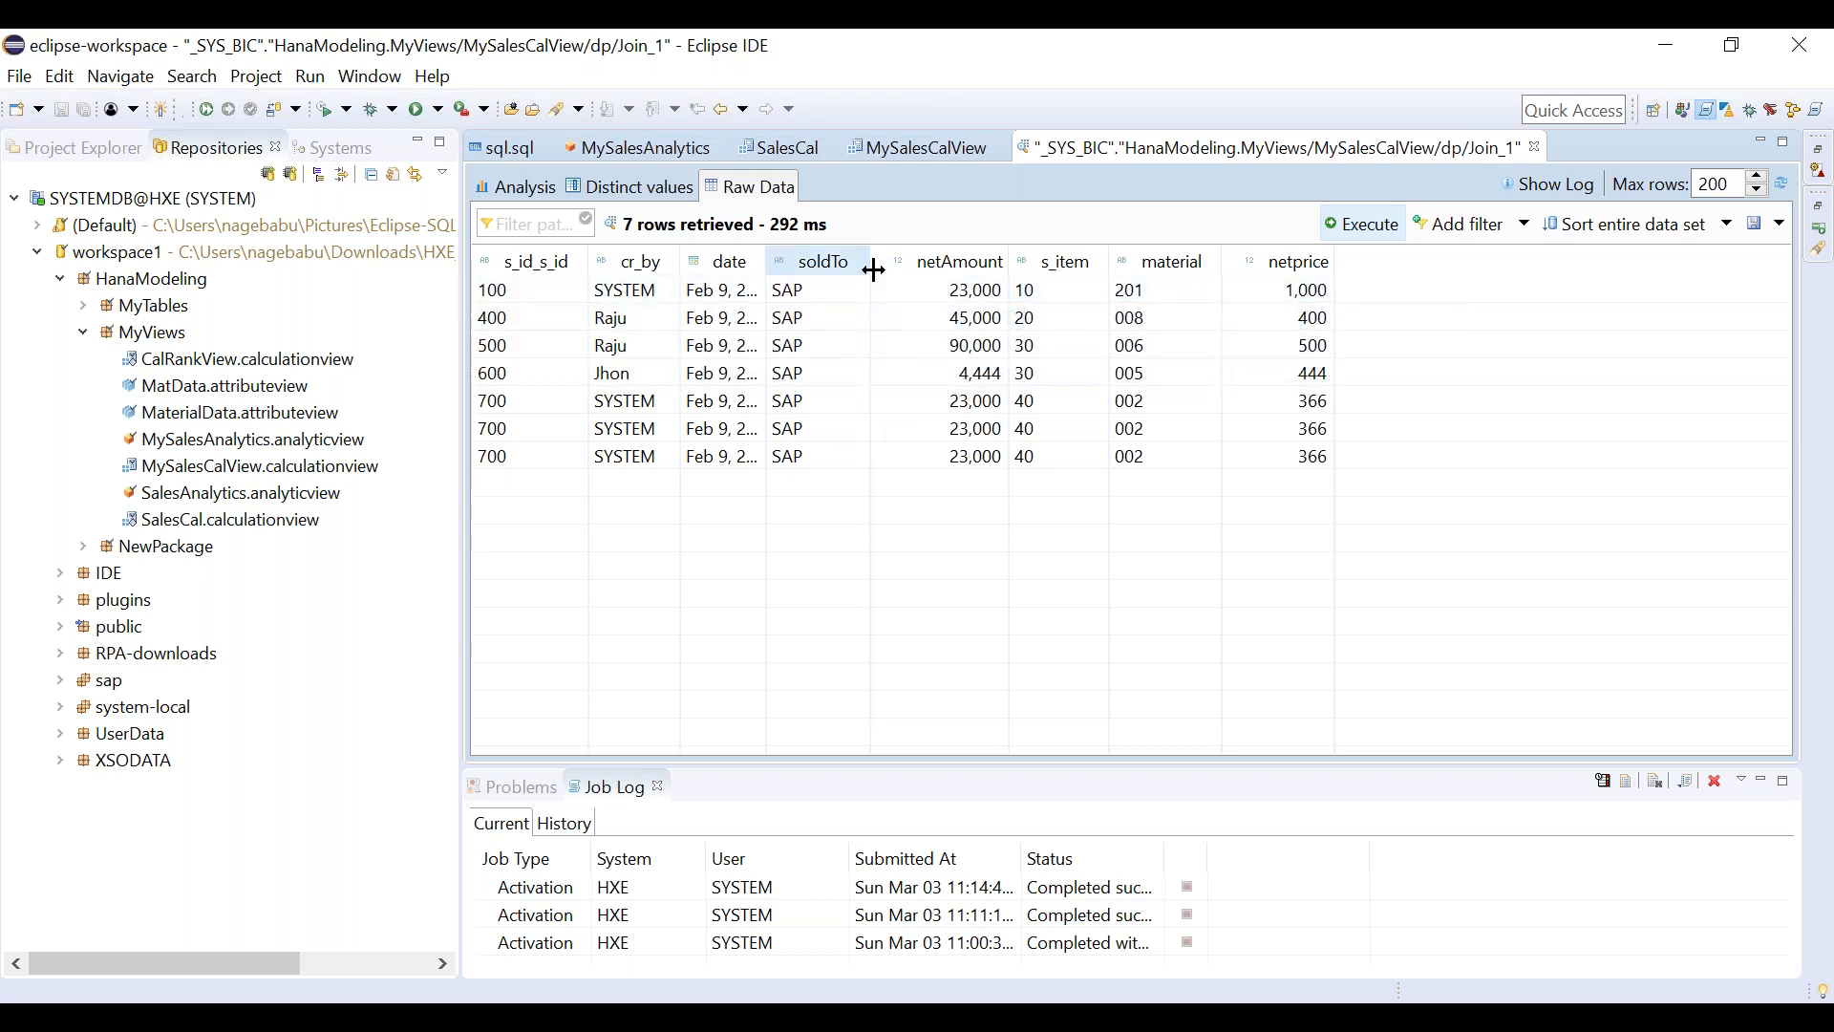
pyautogui.moveTo(870, 258); pyautogui.dragTo(909, 258)
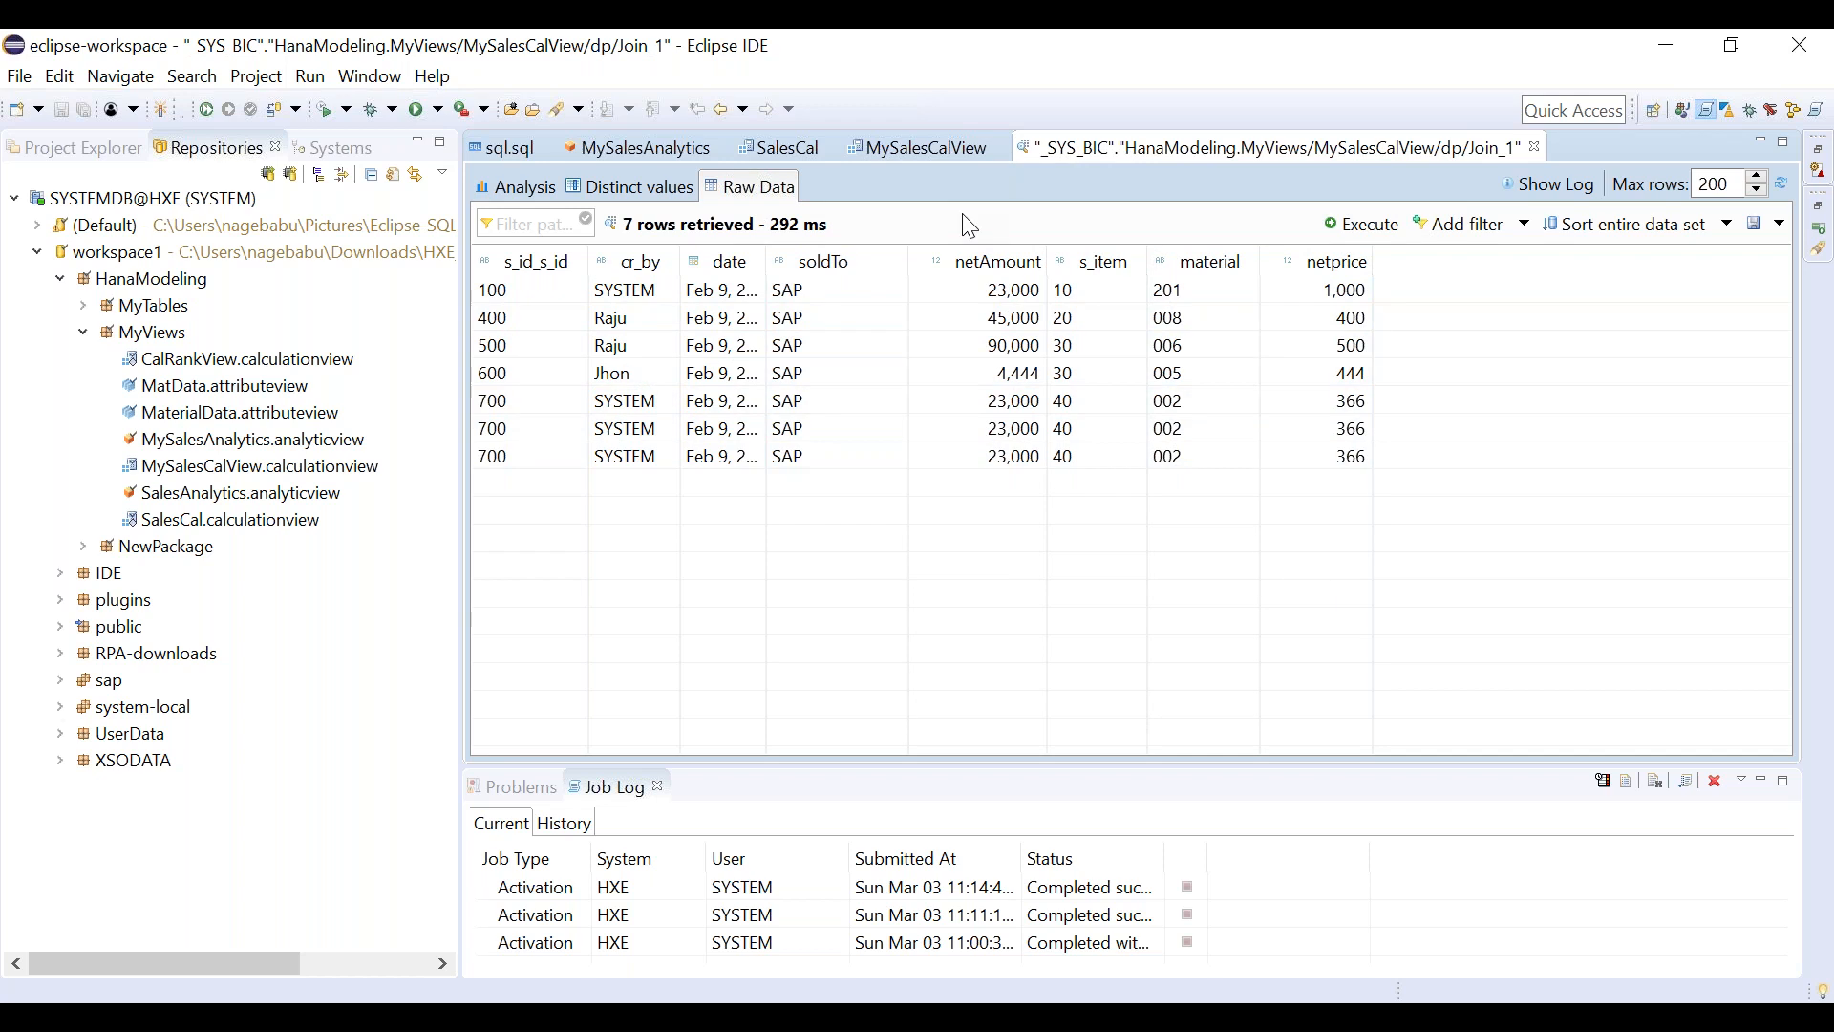
# Preview the raw data of the whole MySalesCalView calculation view to compare it with the Join_1 rows.
pyautogui.click(925, 149)
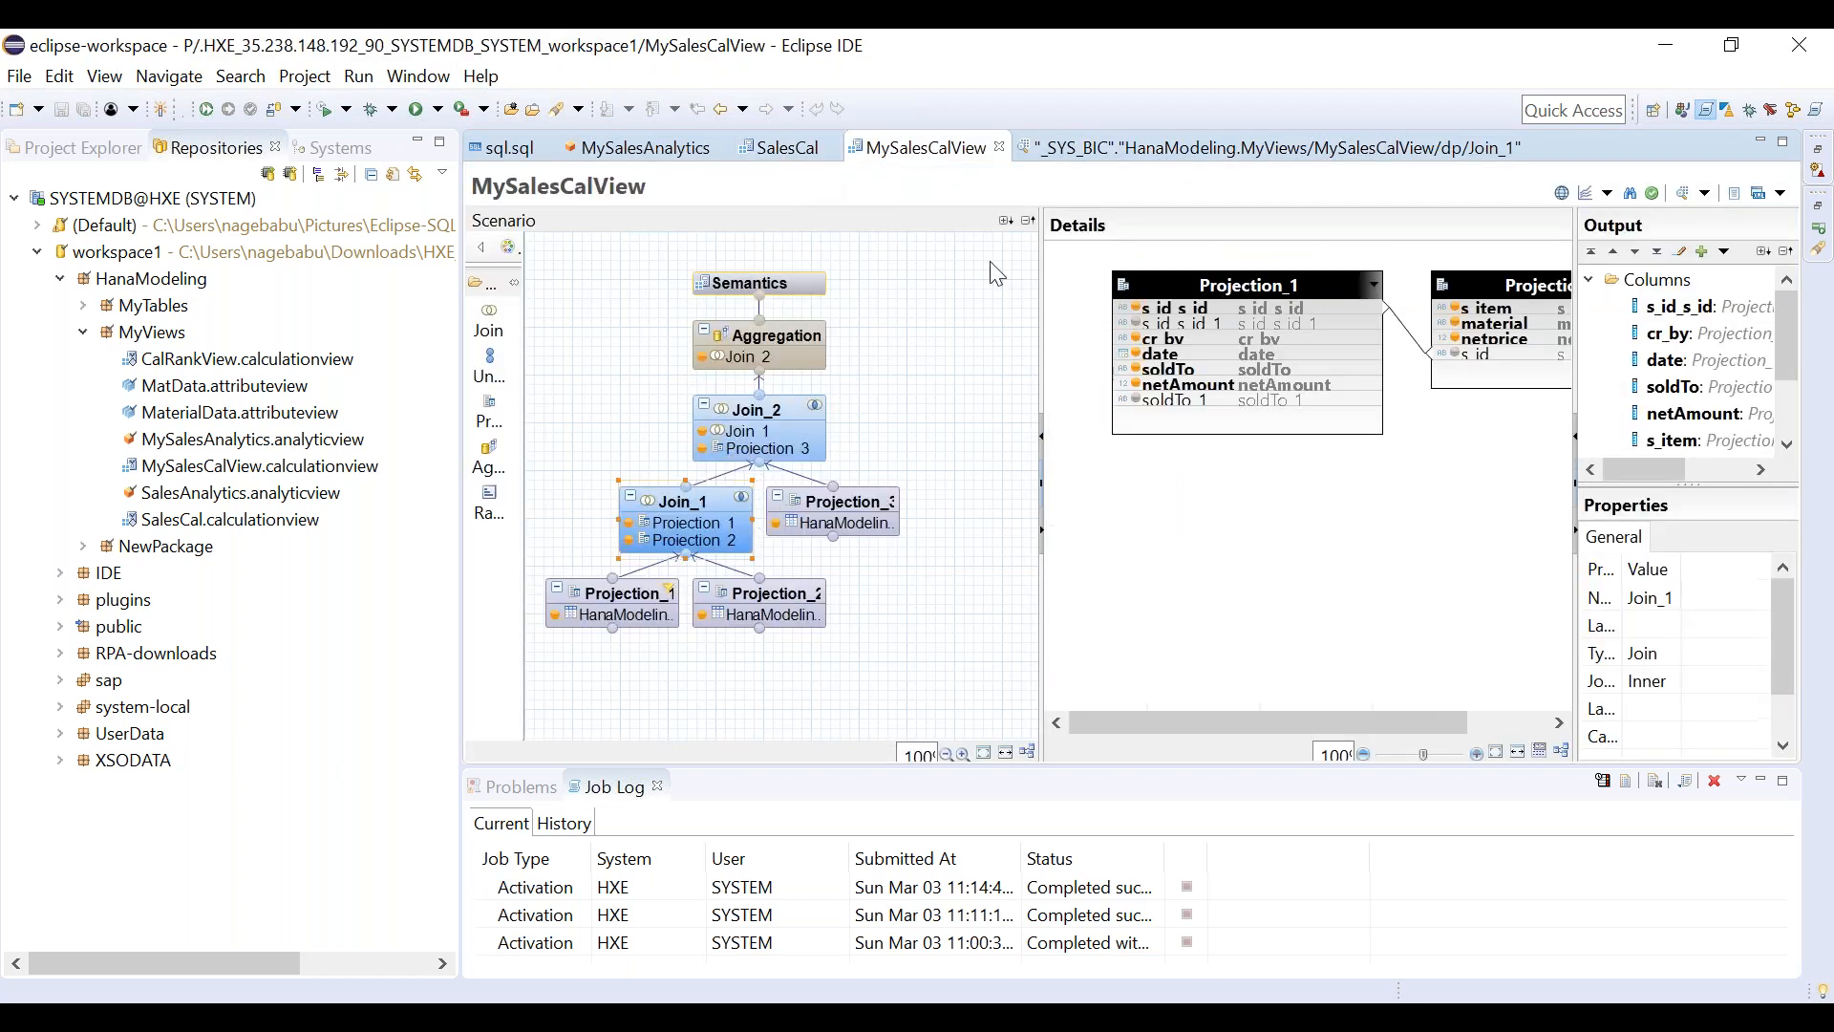
pyautogui.click(793, 341)
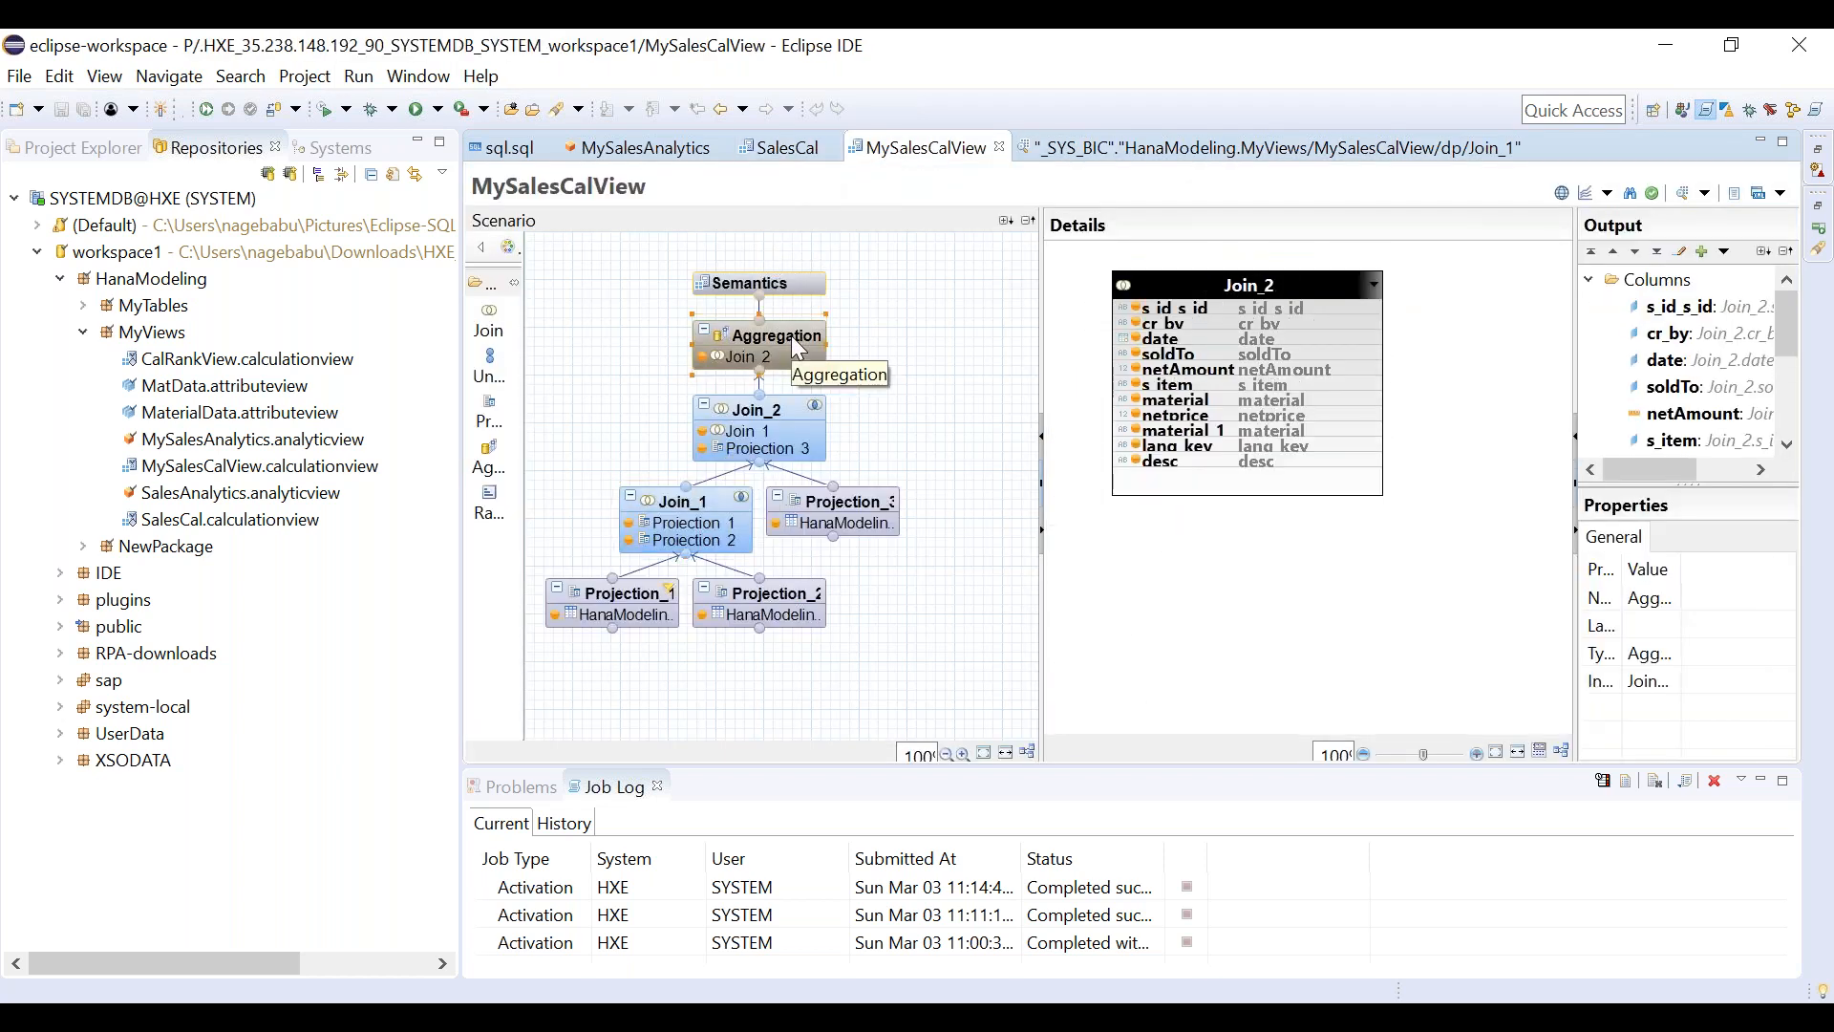
pyautogui.click(1687, 194)
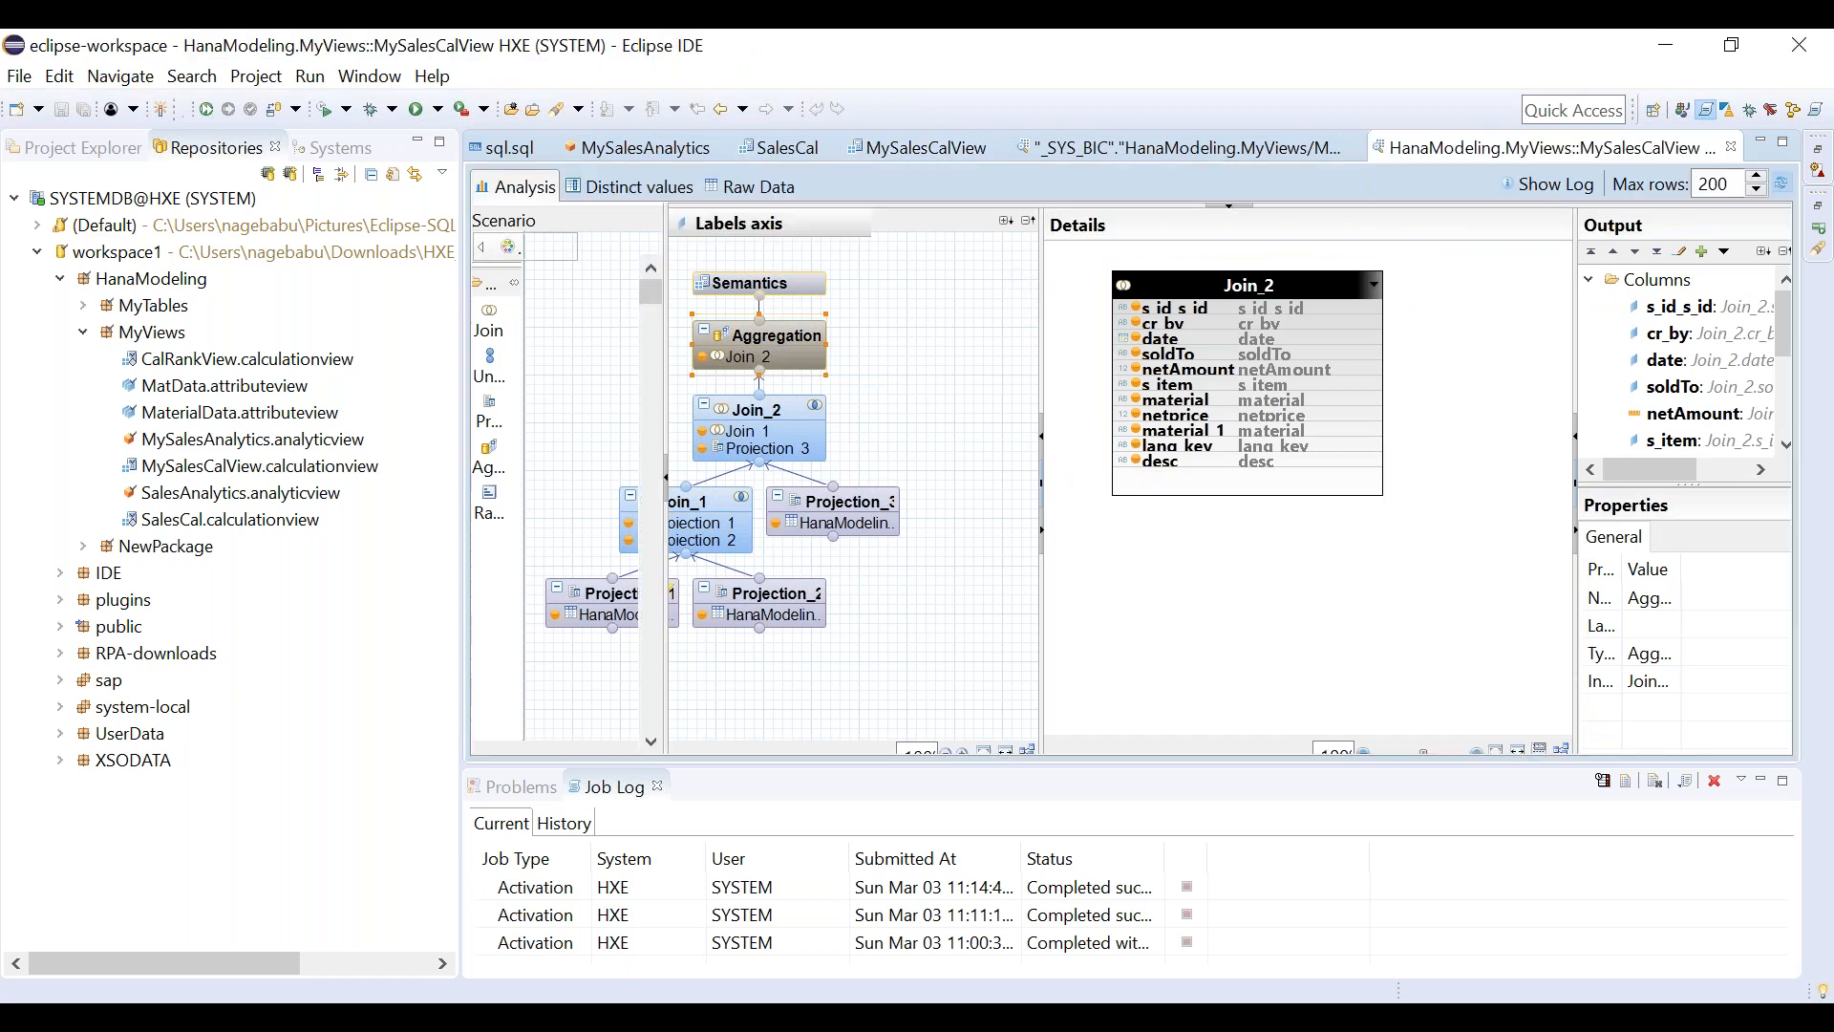
pyautogui.click(762, 188)
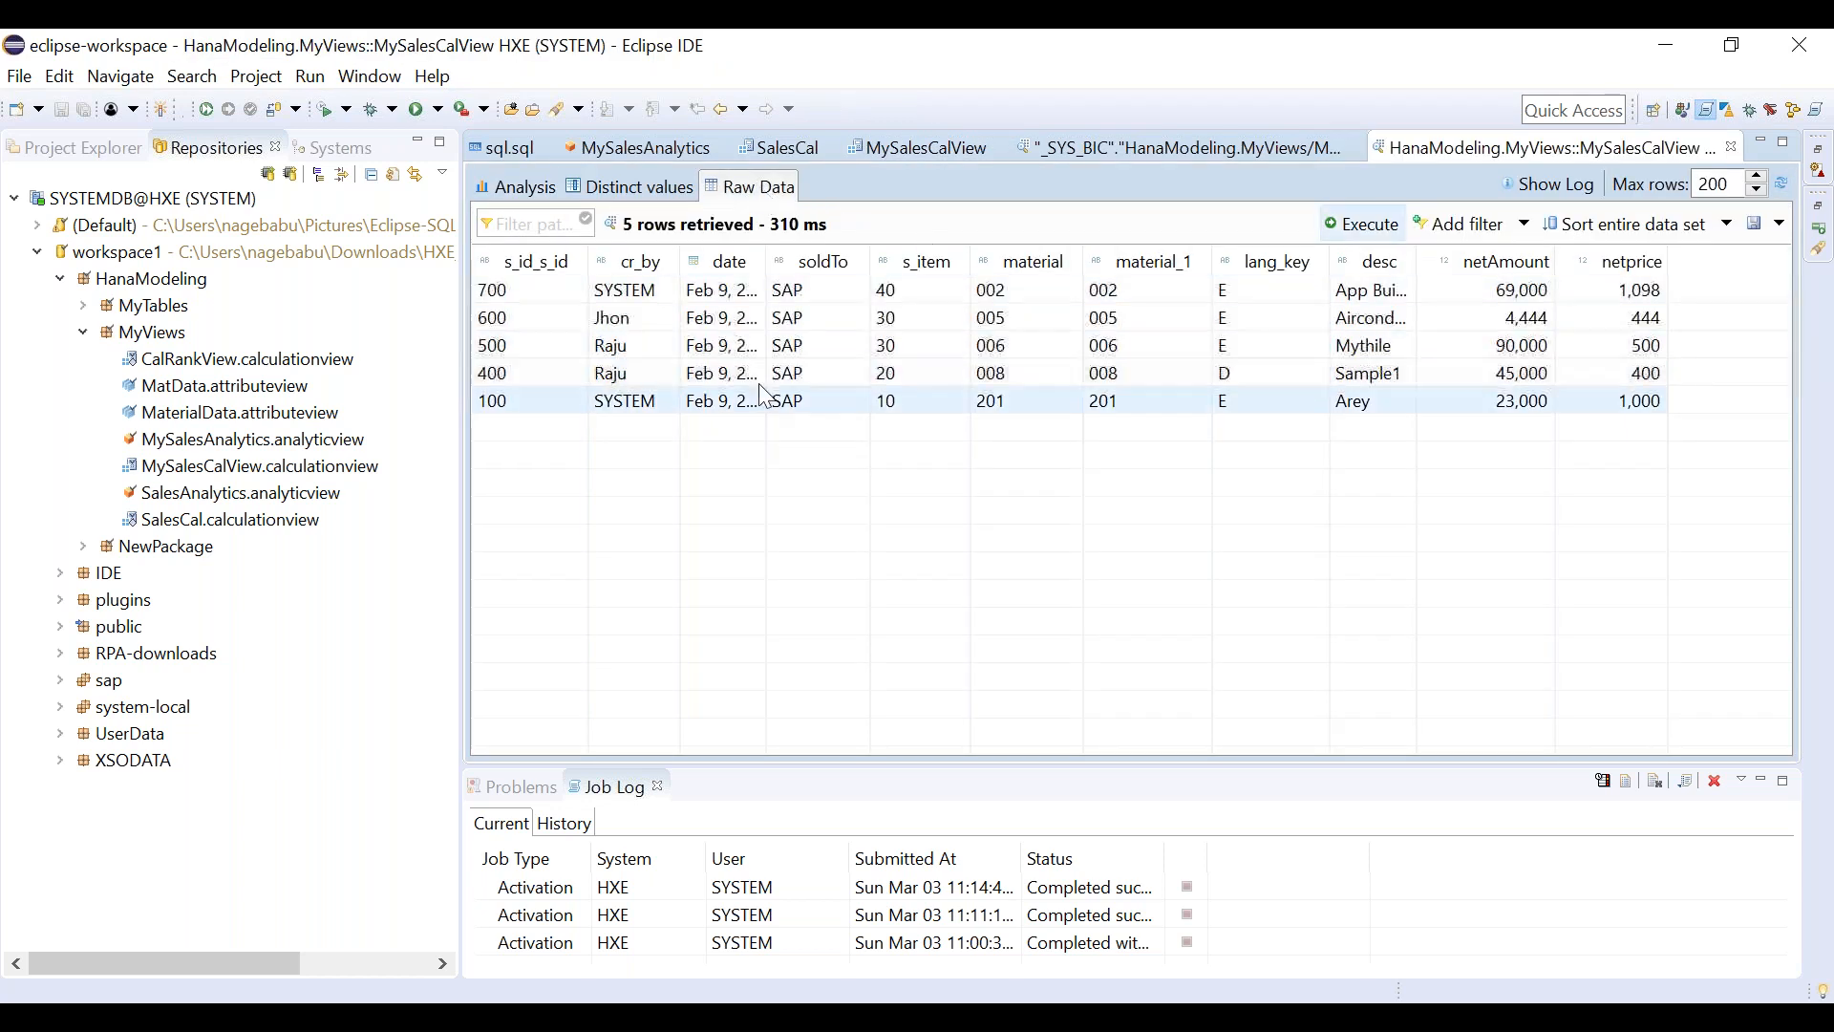
pyautogui.click(516, 294)
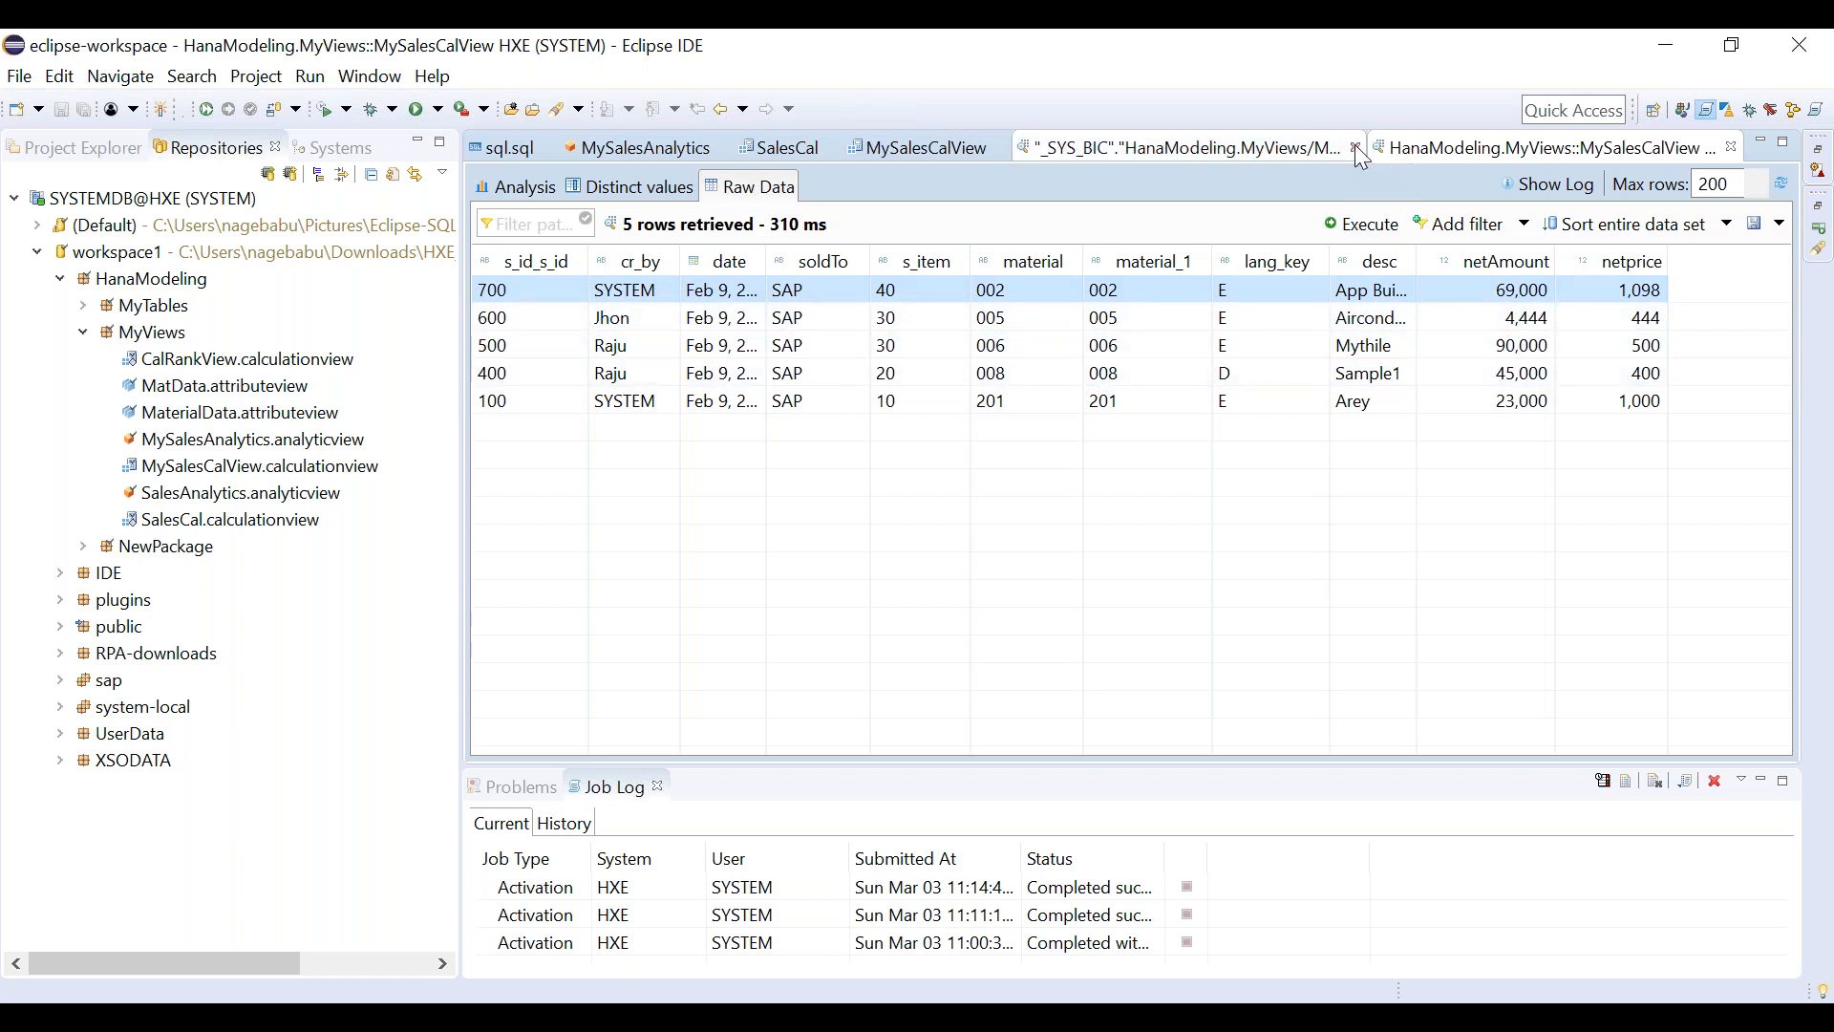
# Close the Join_1 data preview and widen the Scenario area of MySalesCalView.
pyautogui.click(1355, 146)
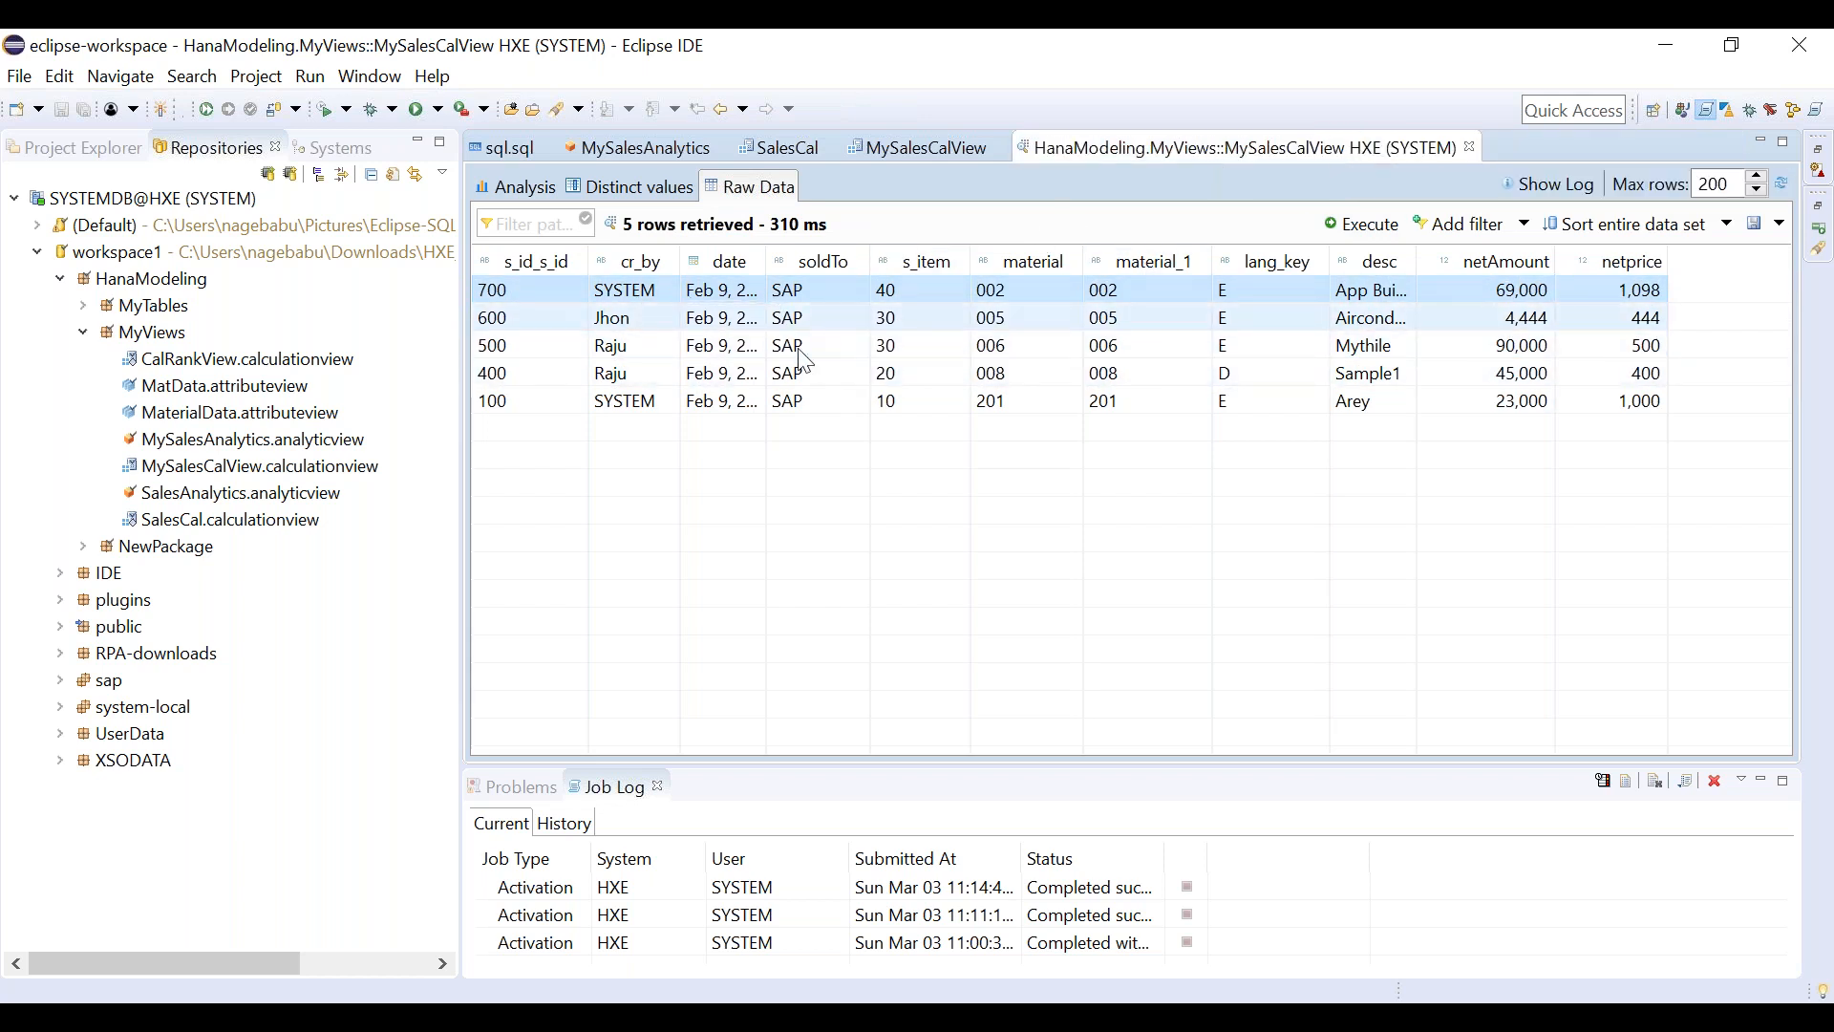
pyautogui.click(943, 146)
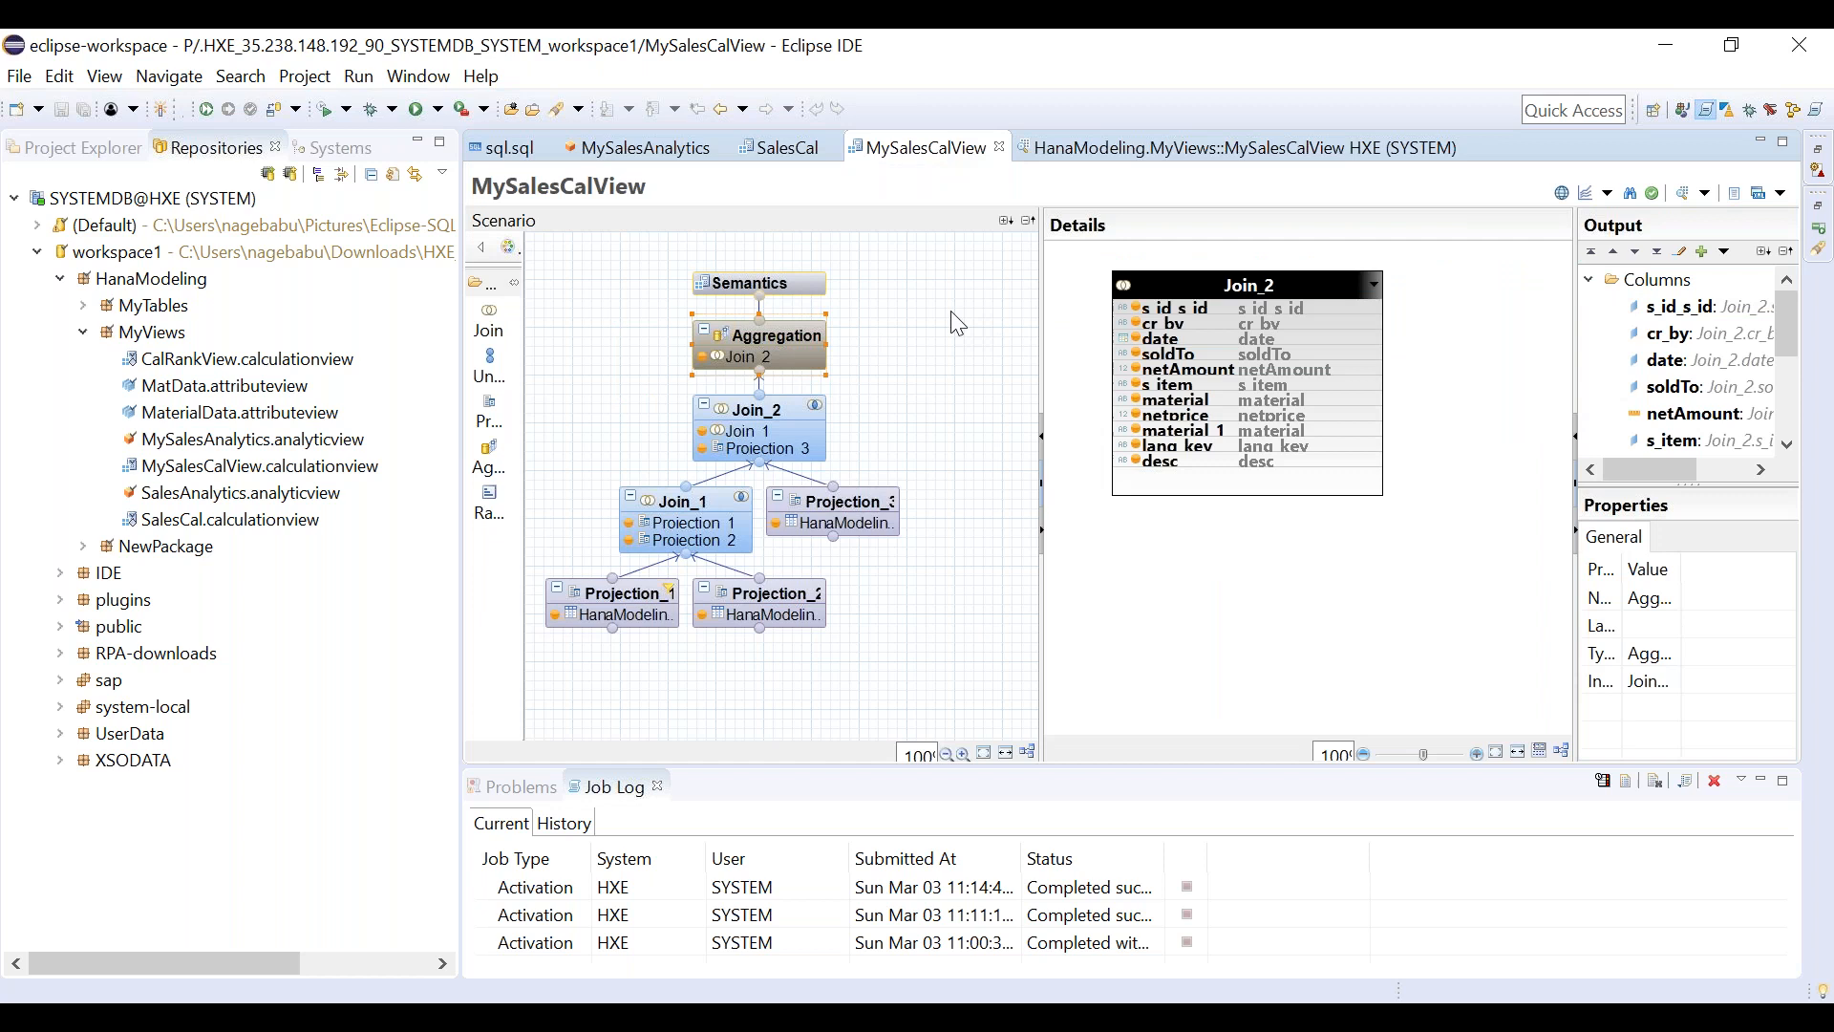
pyautogui.moveTo(1042, 322); pyautogui.dragTo(1282, 320)
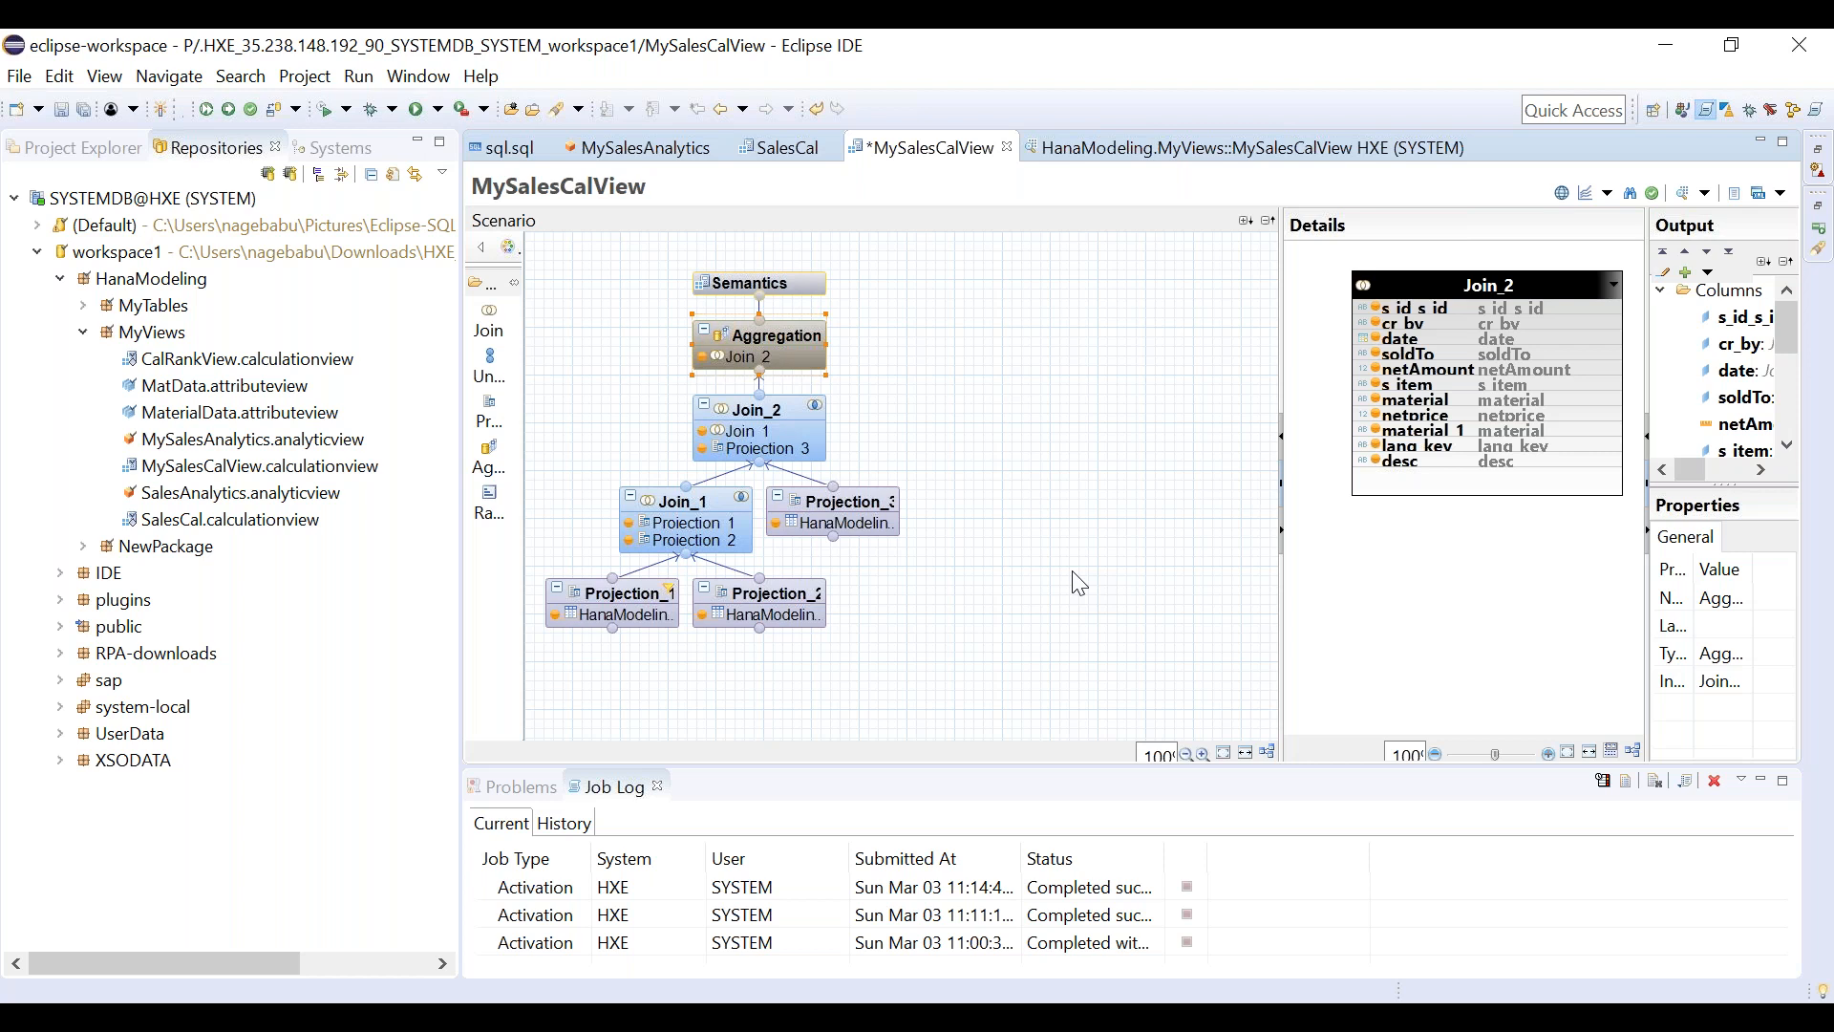
# Copy only the Projection_1 node and paste it into the empty area of the scenario.
pyautogui.click(629, 611)
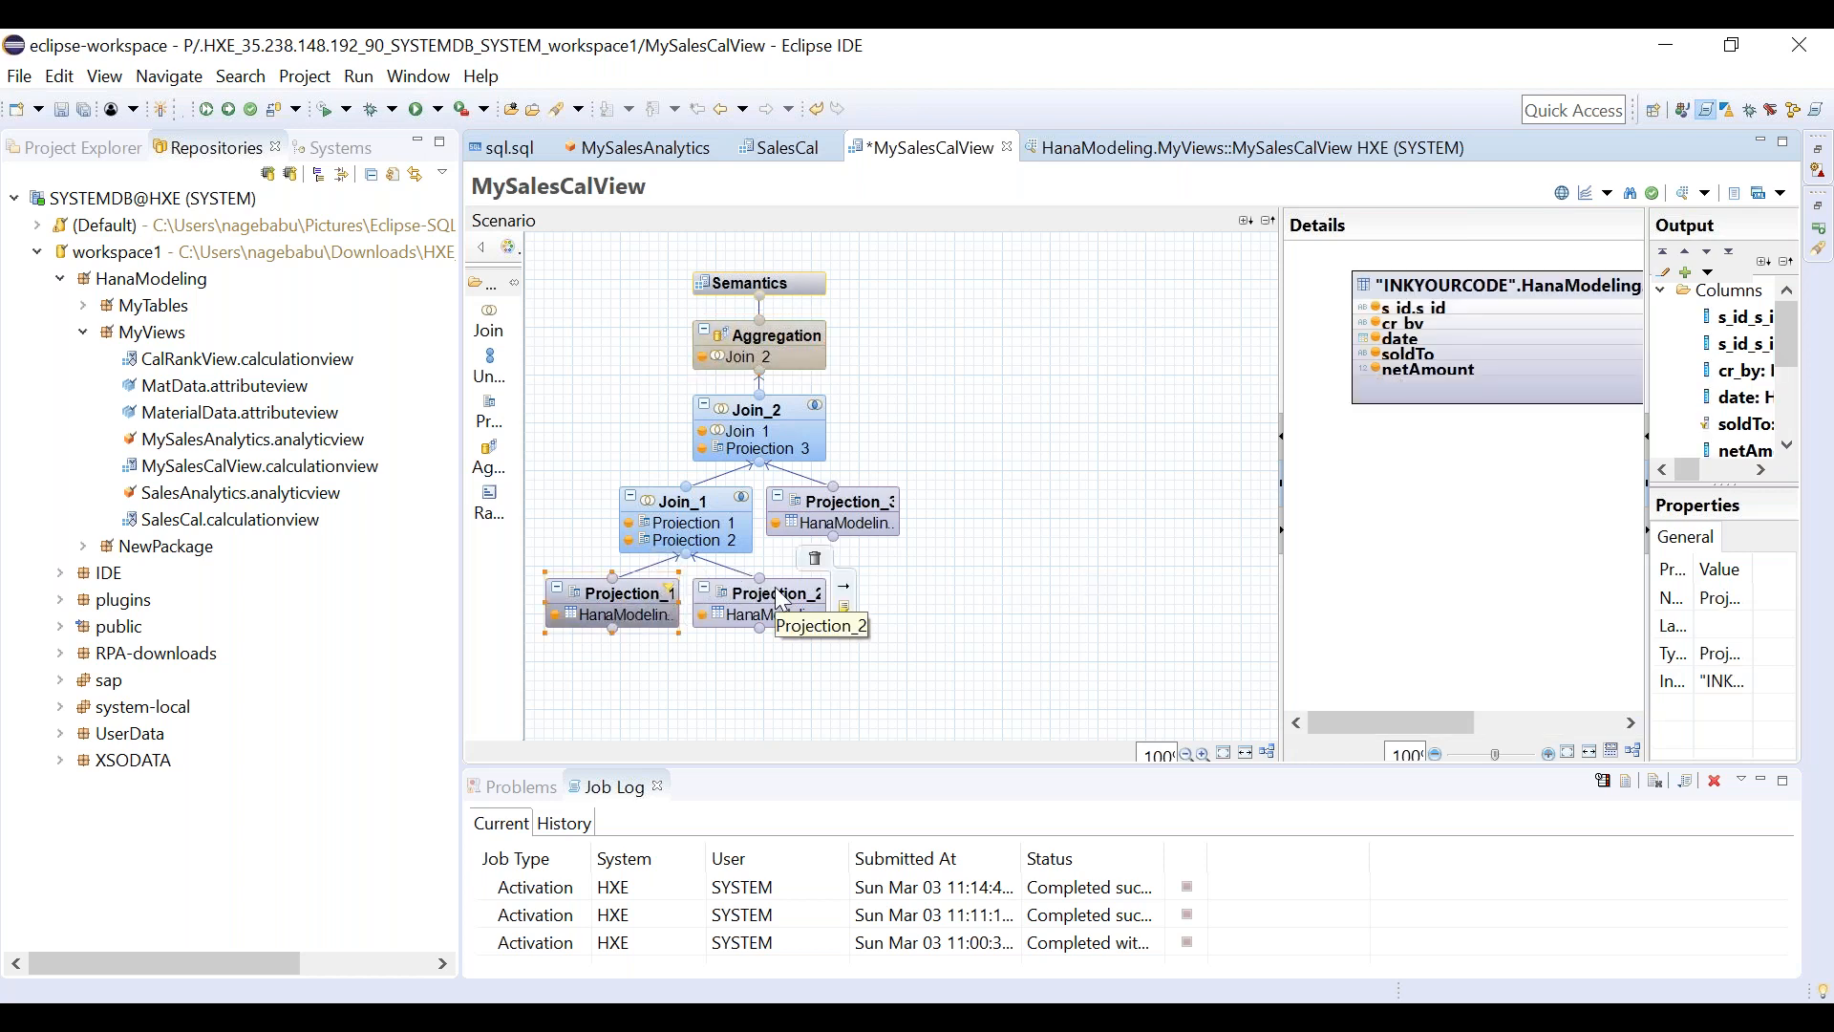
pyautogui.rightClick(648, 604)
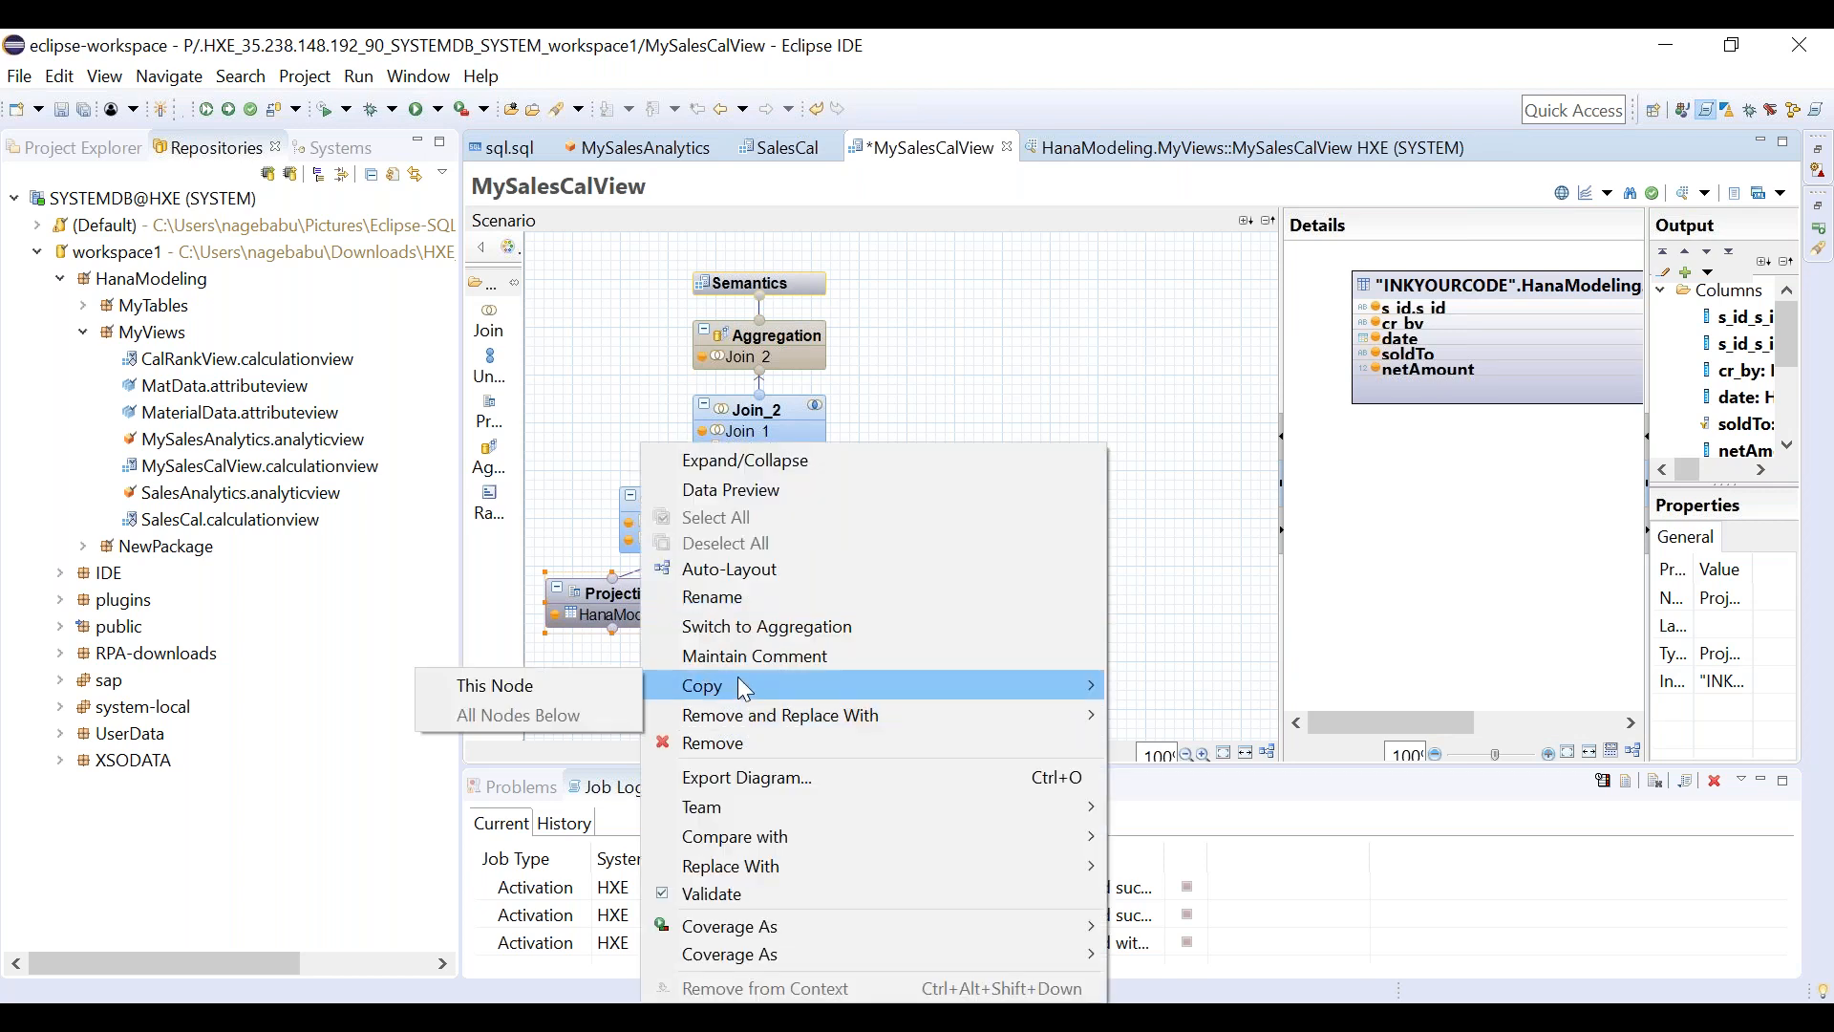
pyautogui.click(616, 684)
pyautogui.click(1058, 589)
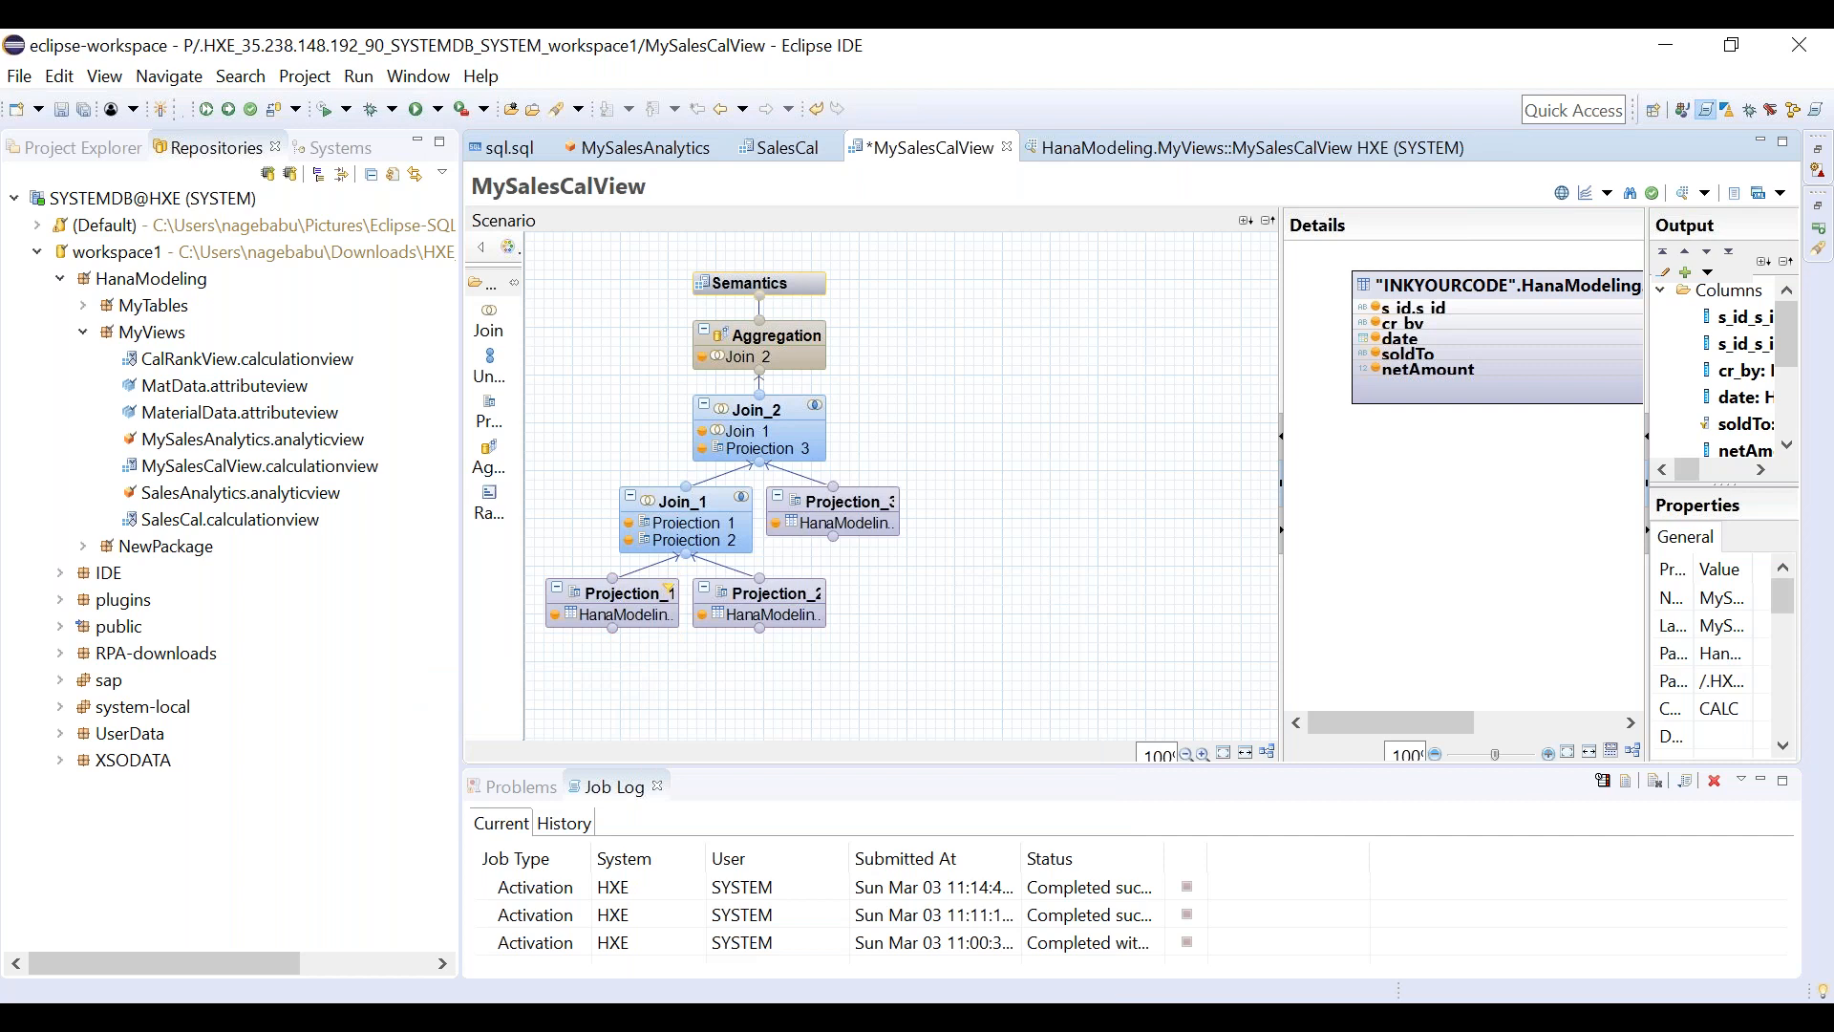
pyautogui.rightClick(1056, 582)
pyautogui.click(1098, 619)
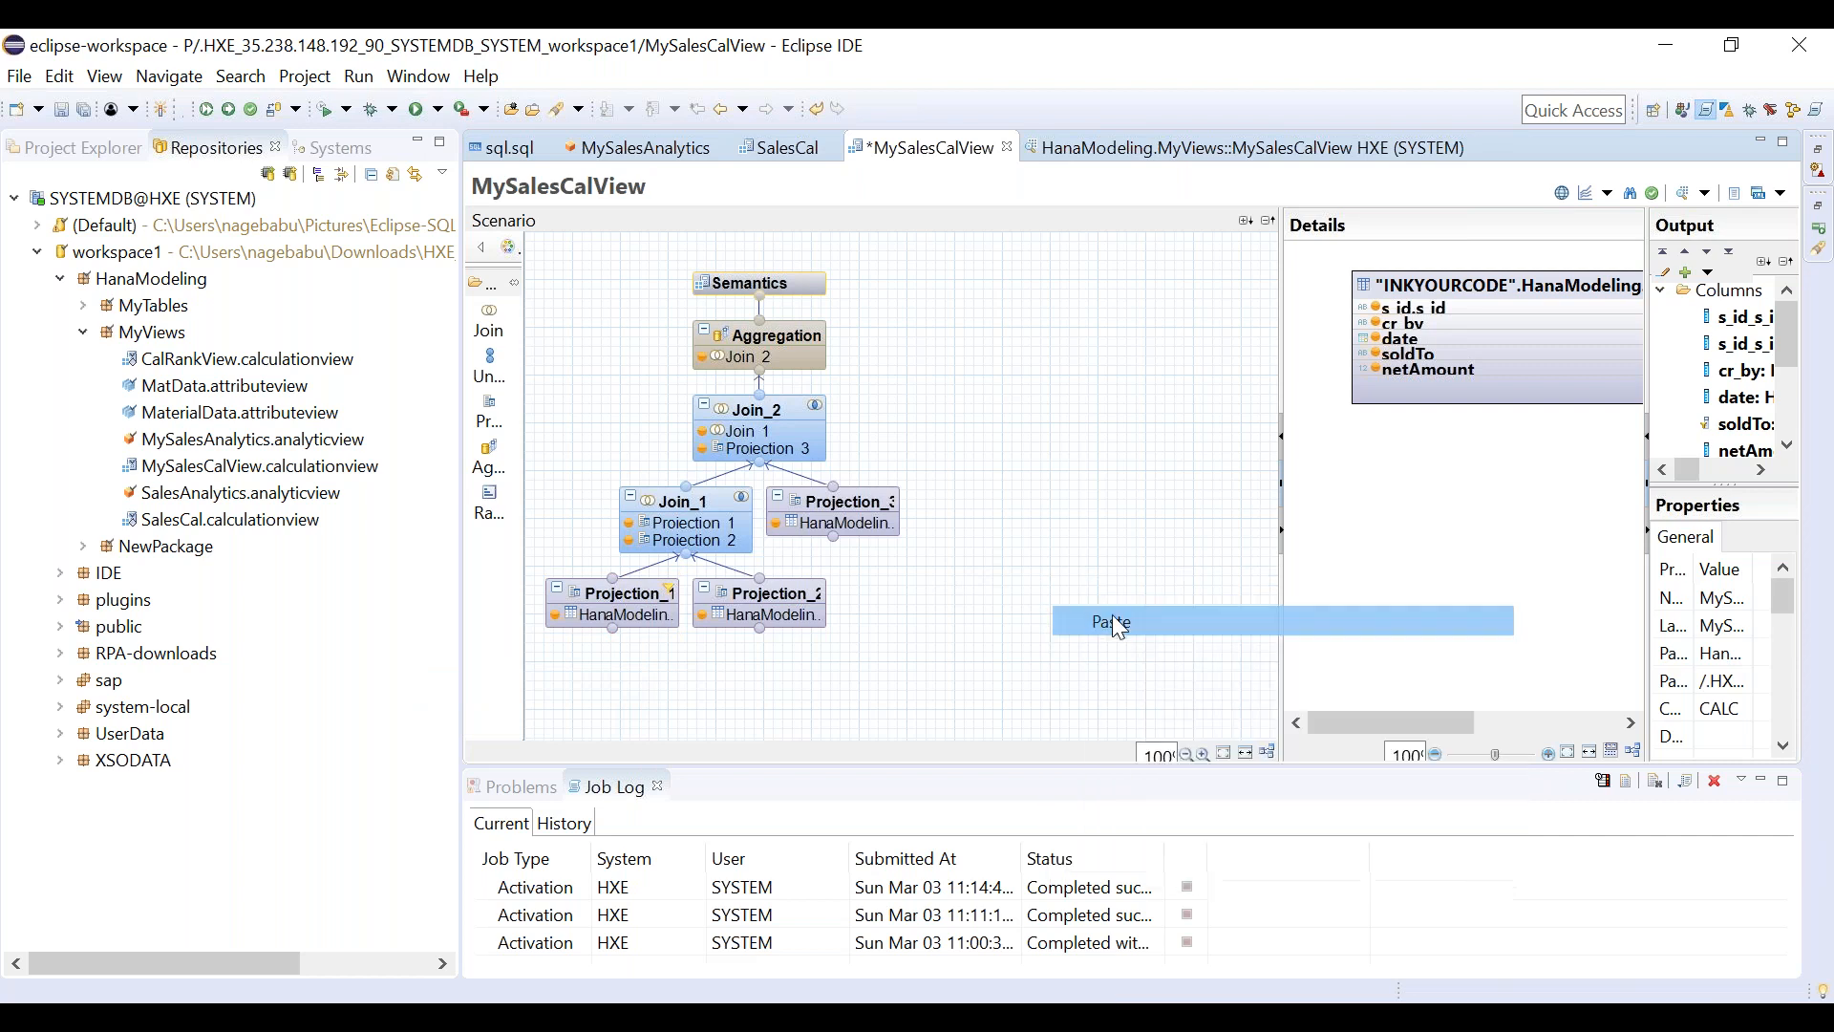
# Copy only the Projection_2 node and paste it beside the first copied projection.
pyautogui.click(788, 599)
pyautogui.rightClick(788, 599)
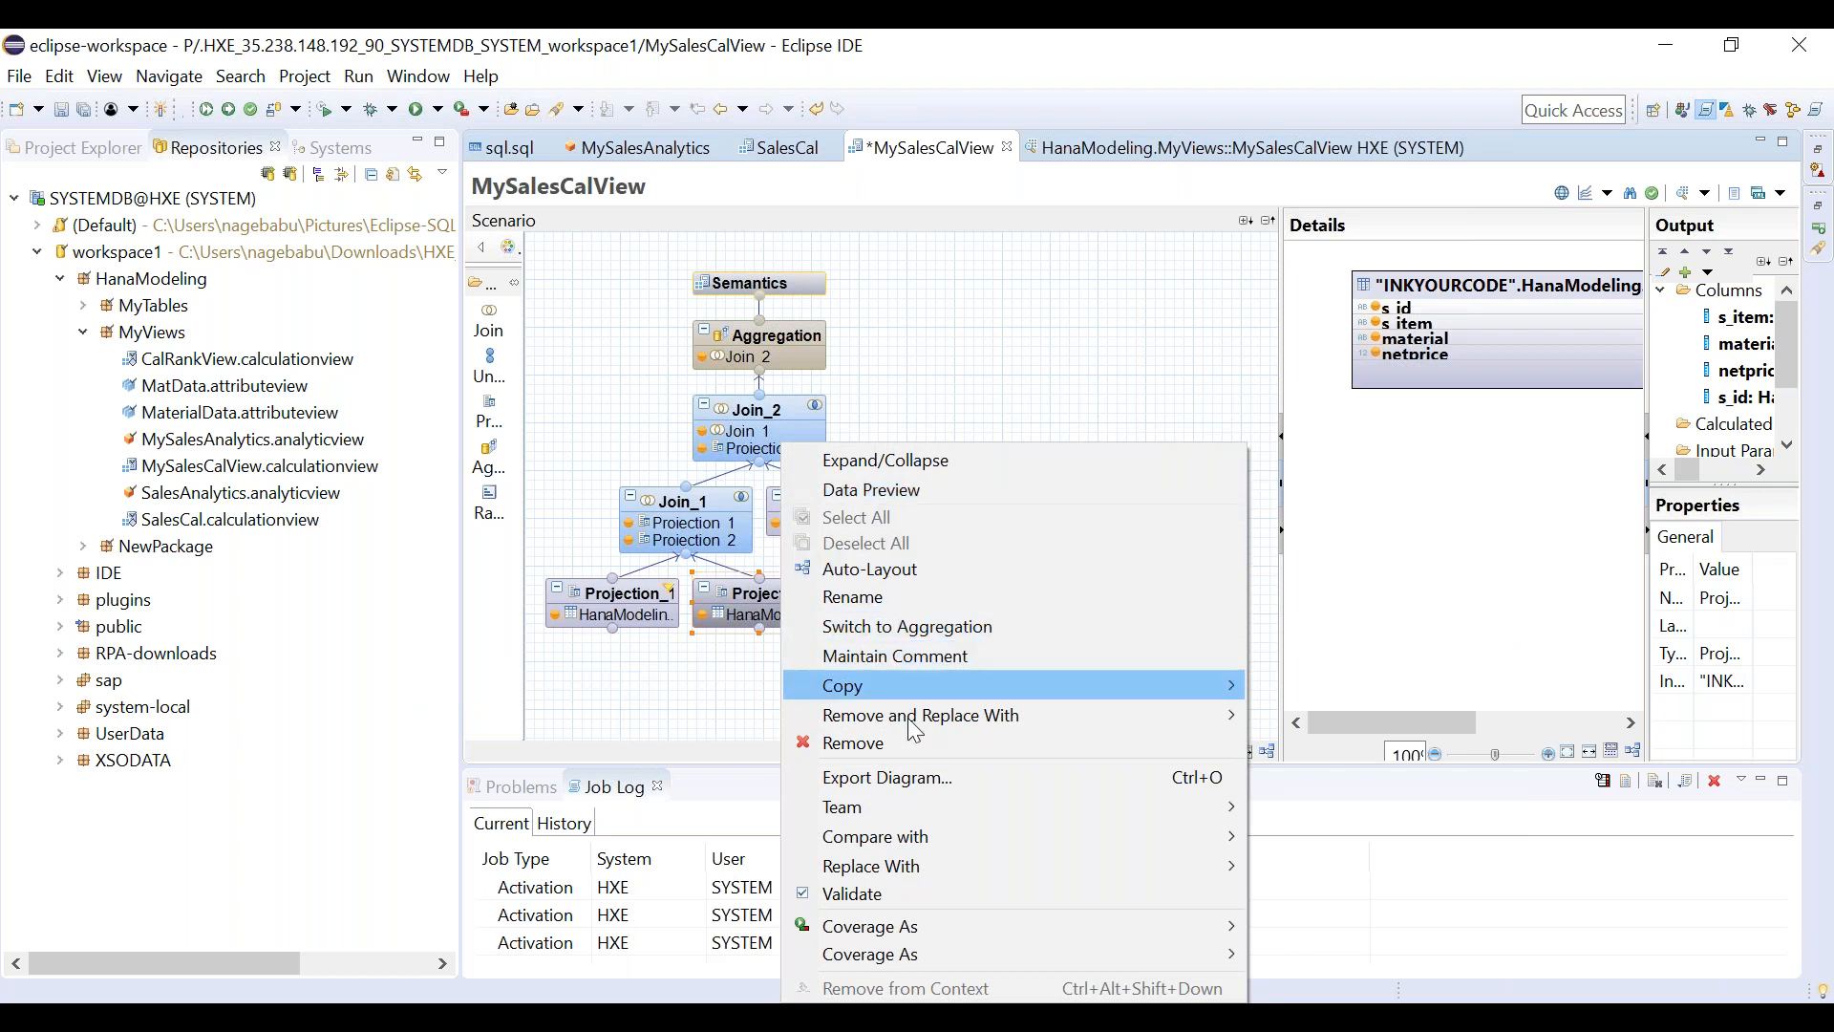
pyautogui.moveTo(841, 686)
pyautogui.click(724, 686)
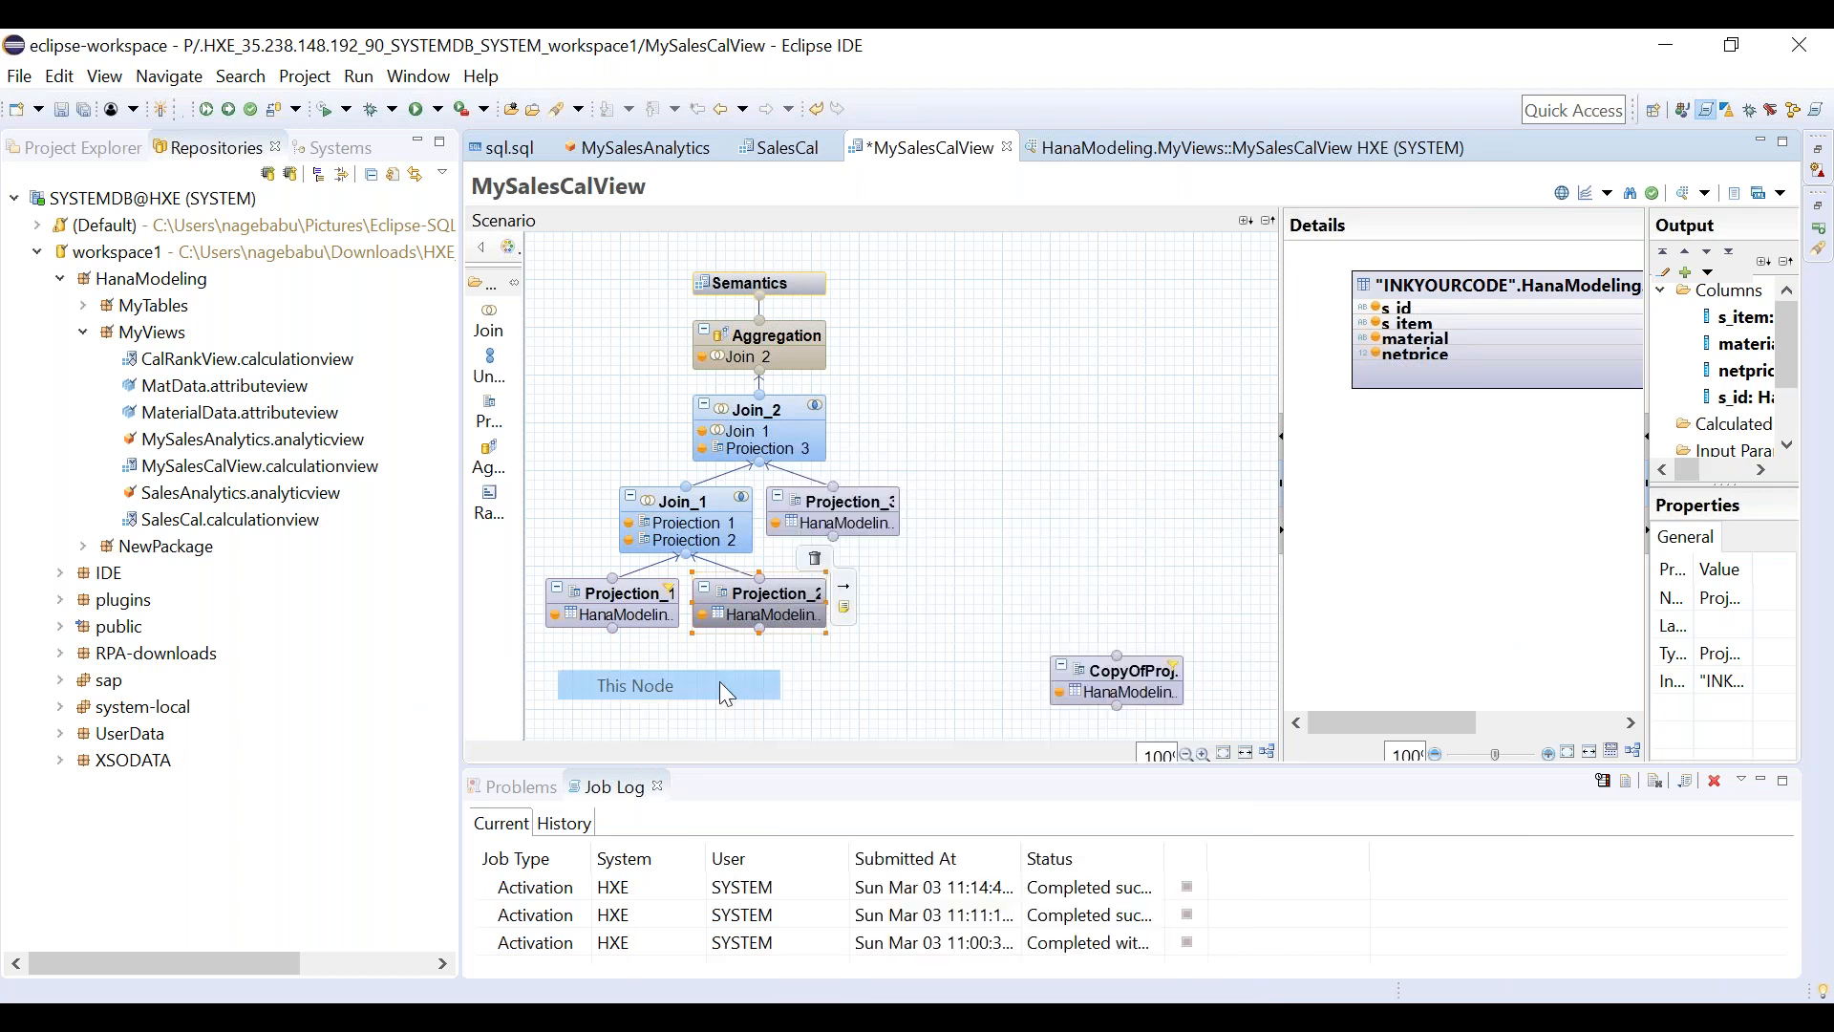
pyautogui.rightClick(1032, 566)
pyautogui.click(1094, 602)
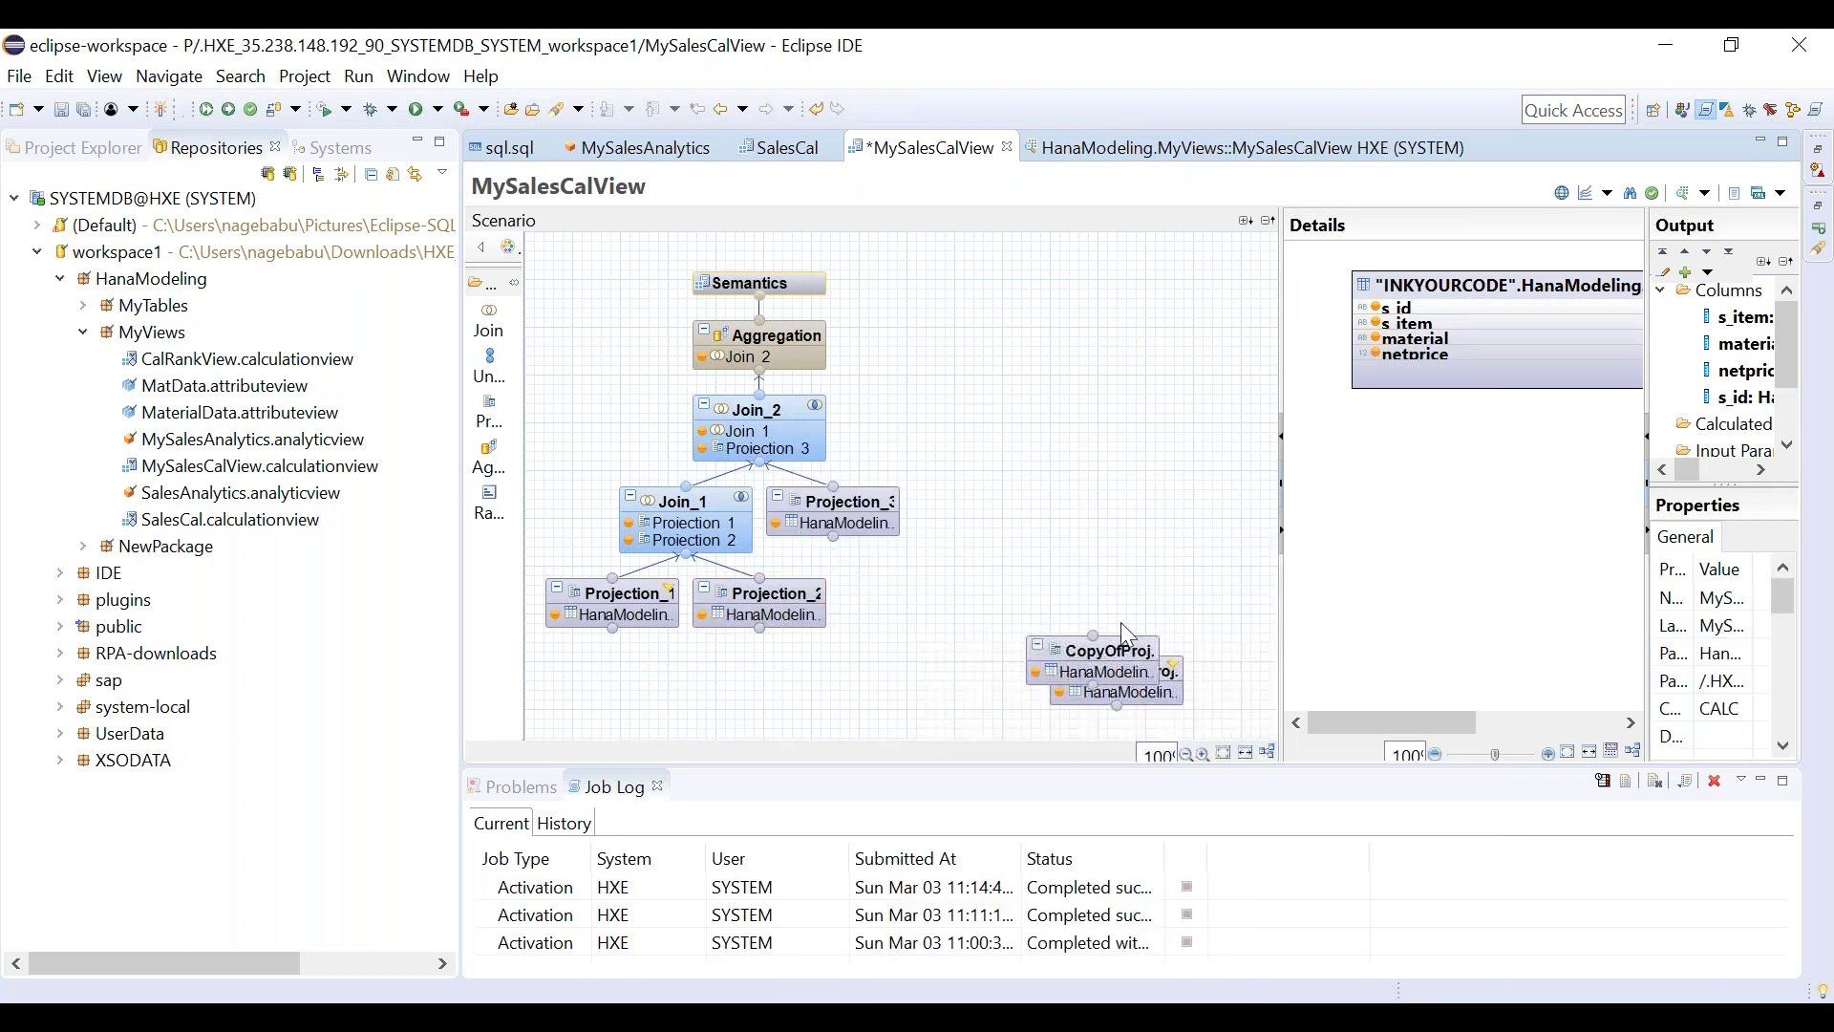
# Arrange the two overlapping projection copies side by side, with the Projection_1 copy first.
pyautogui.moveTo(1140, 659); pyautogui.dragTo(1229, 629)
pyautogui.moveTo(1131, 679); pyautogui.dragTo(1029, 638)
pyautogui.moveTo(1218, 633); pyautogui.dragTo(1157, 627)
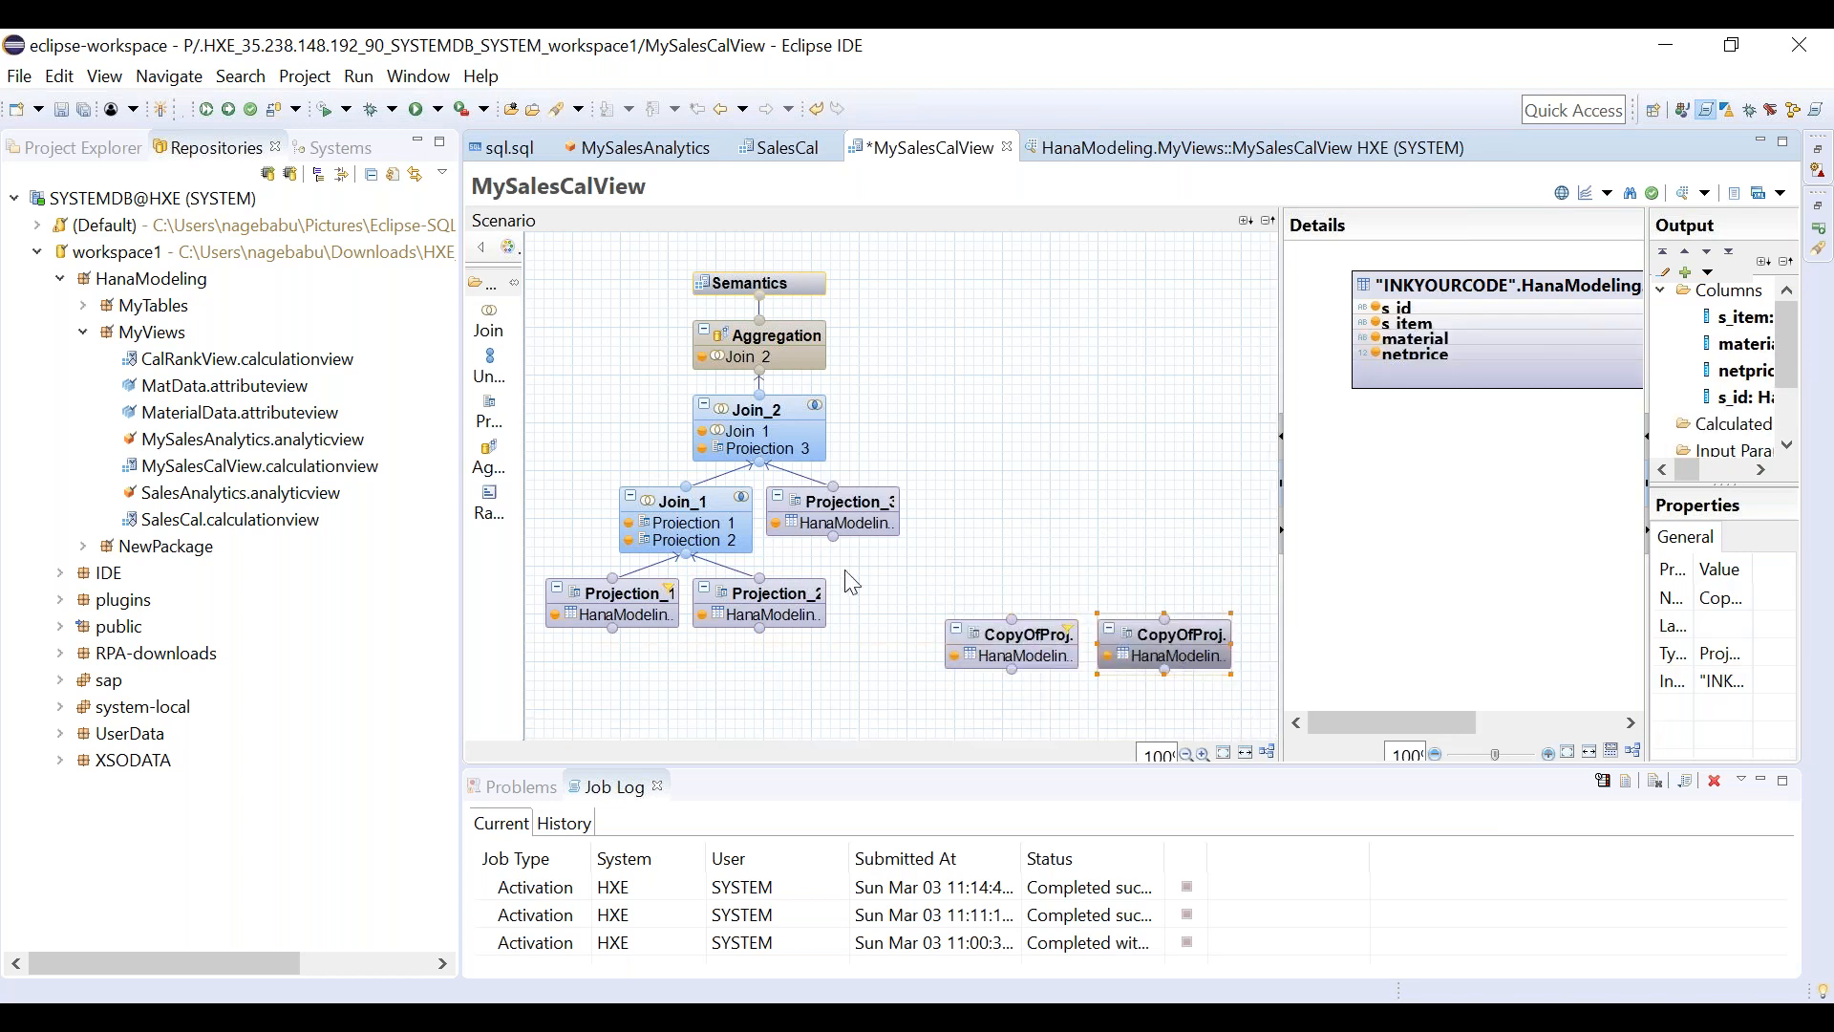
# Copy only the Join_1 node, paste it into the scenario and place the copy above the two copied projections.
pyautogui.click(712, 521)
pyautogui.rightClick(711, 521)
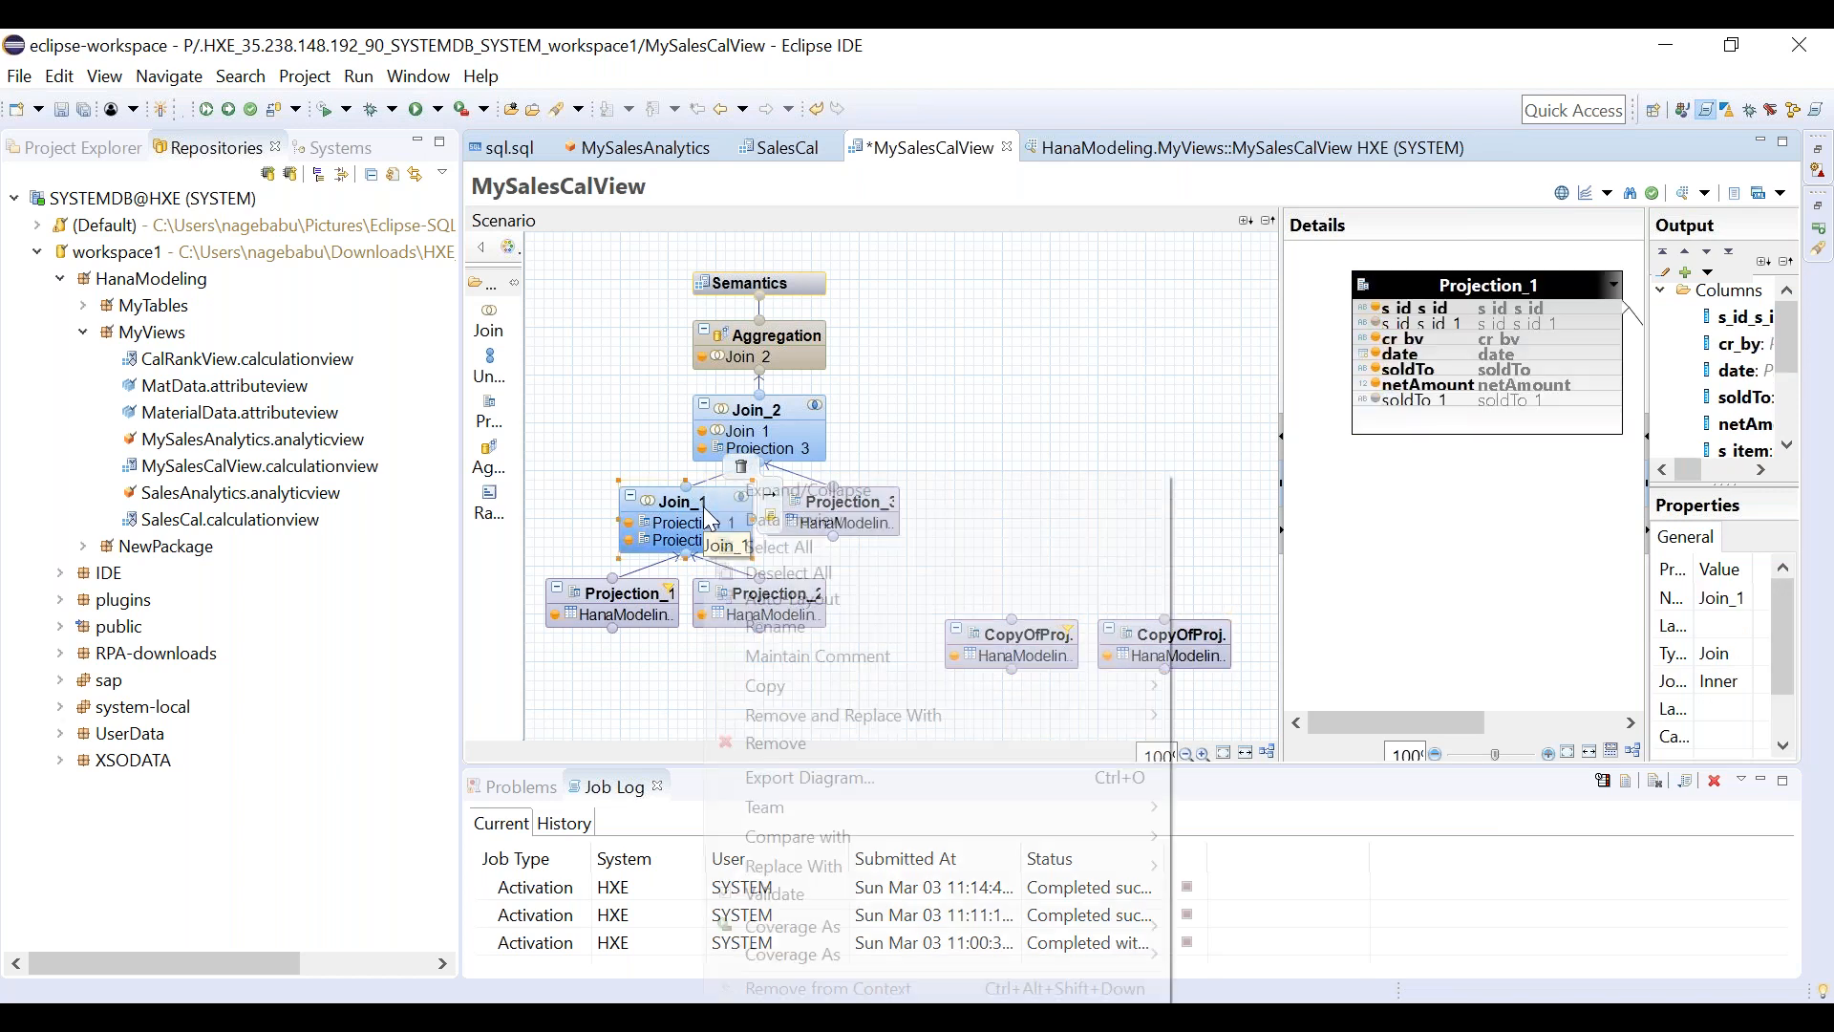
pyautogui.moveTo(755, 679)
pyautogui.click(679, 688)
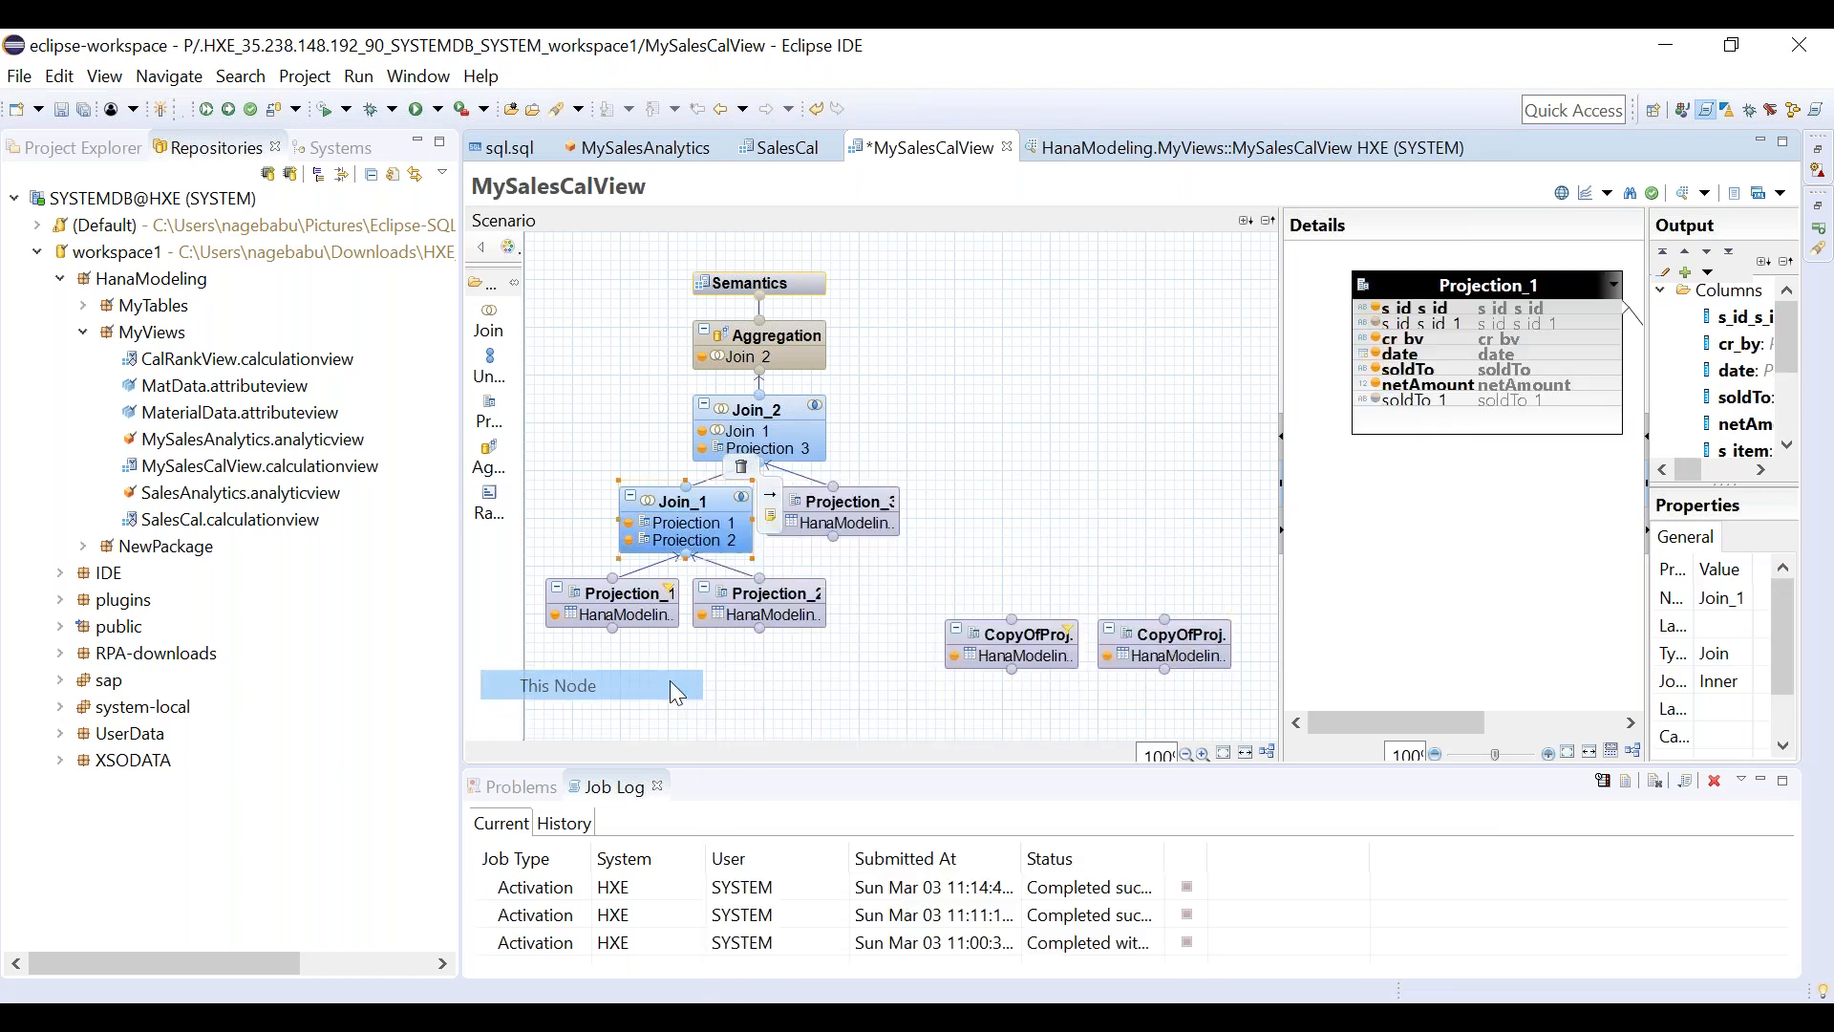
pyautogui.rightClick(1040, 511)
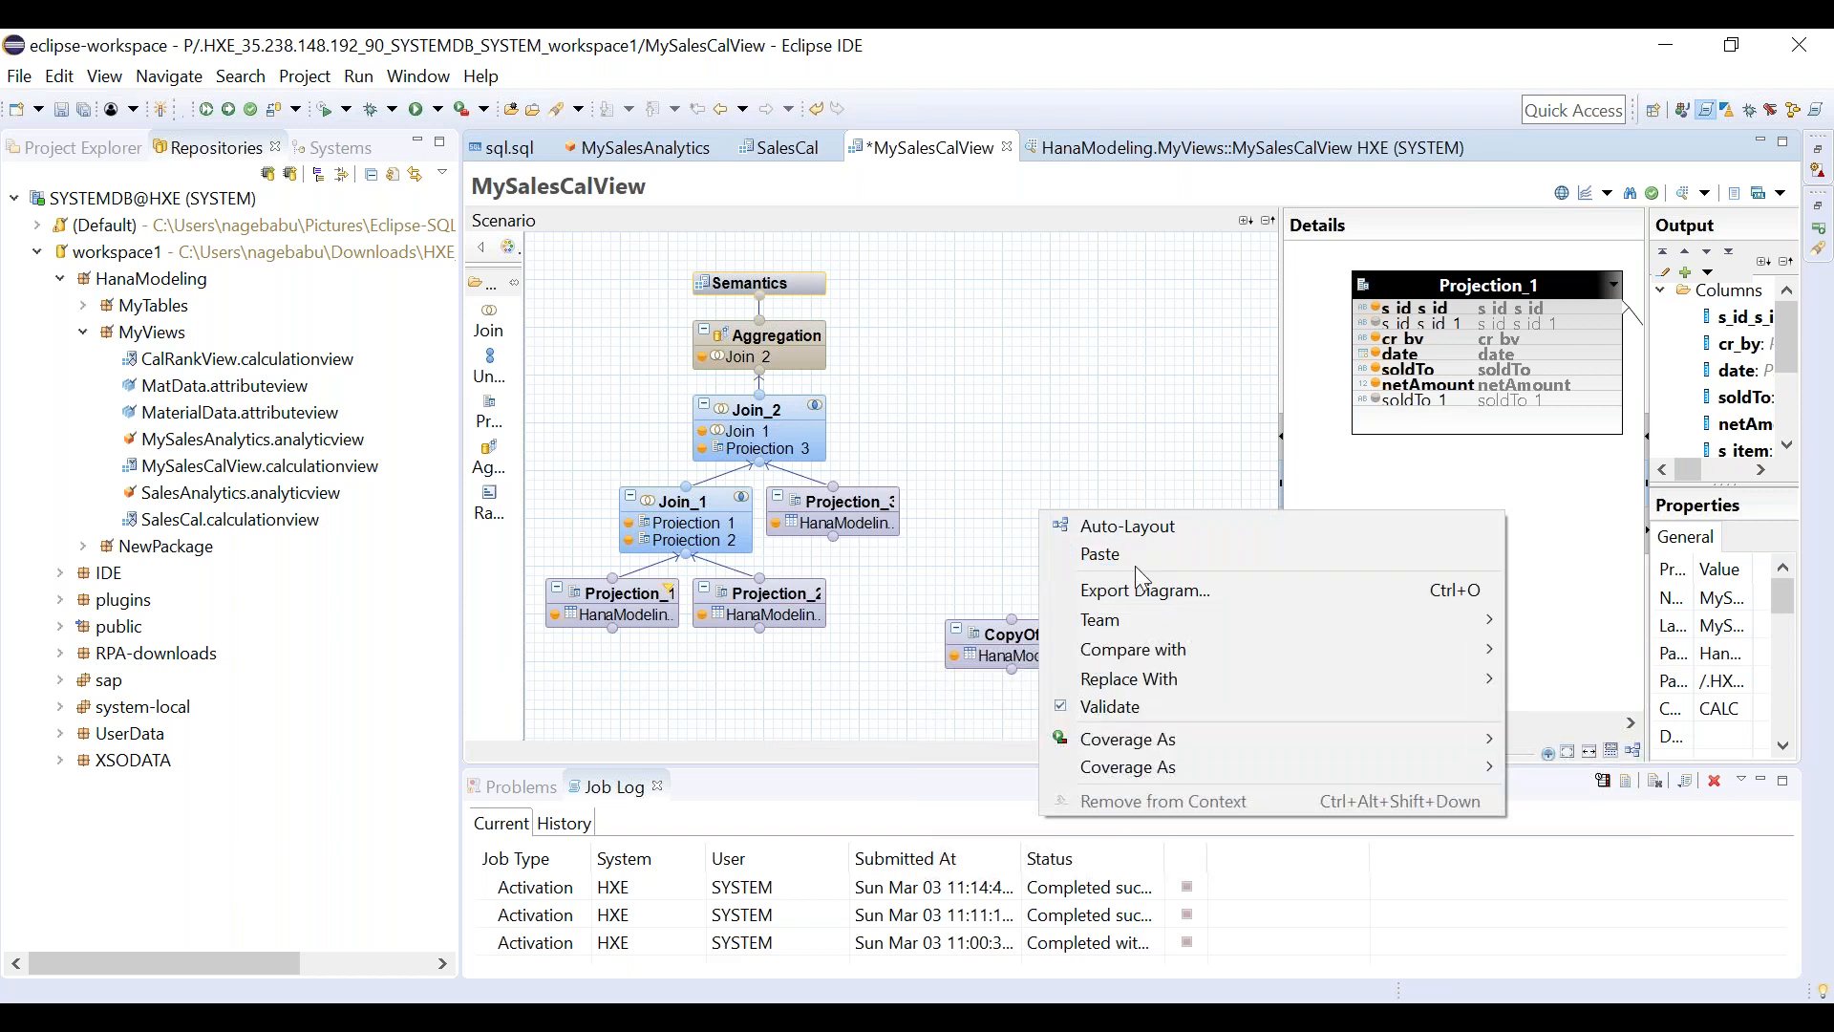
pyautogui.click(1140, 564)
pyautogui.moveTo(1088, 590); pyautogui.dragTo(1042, 494)
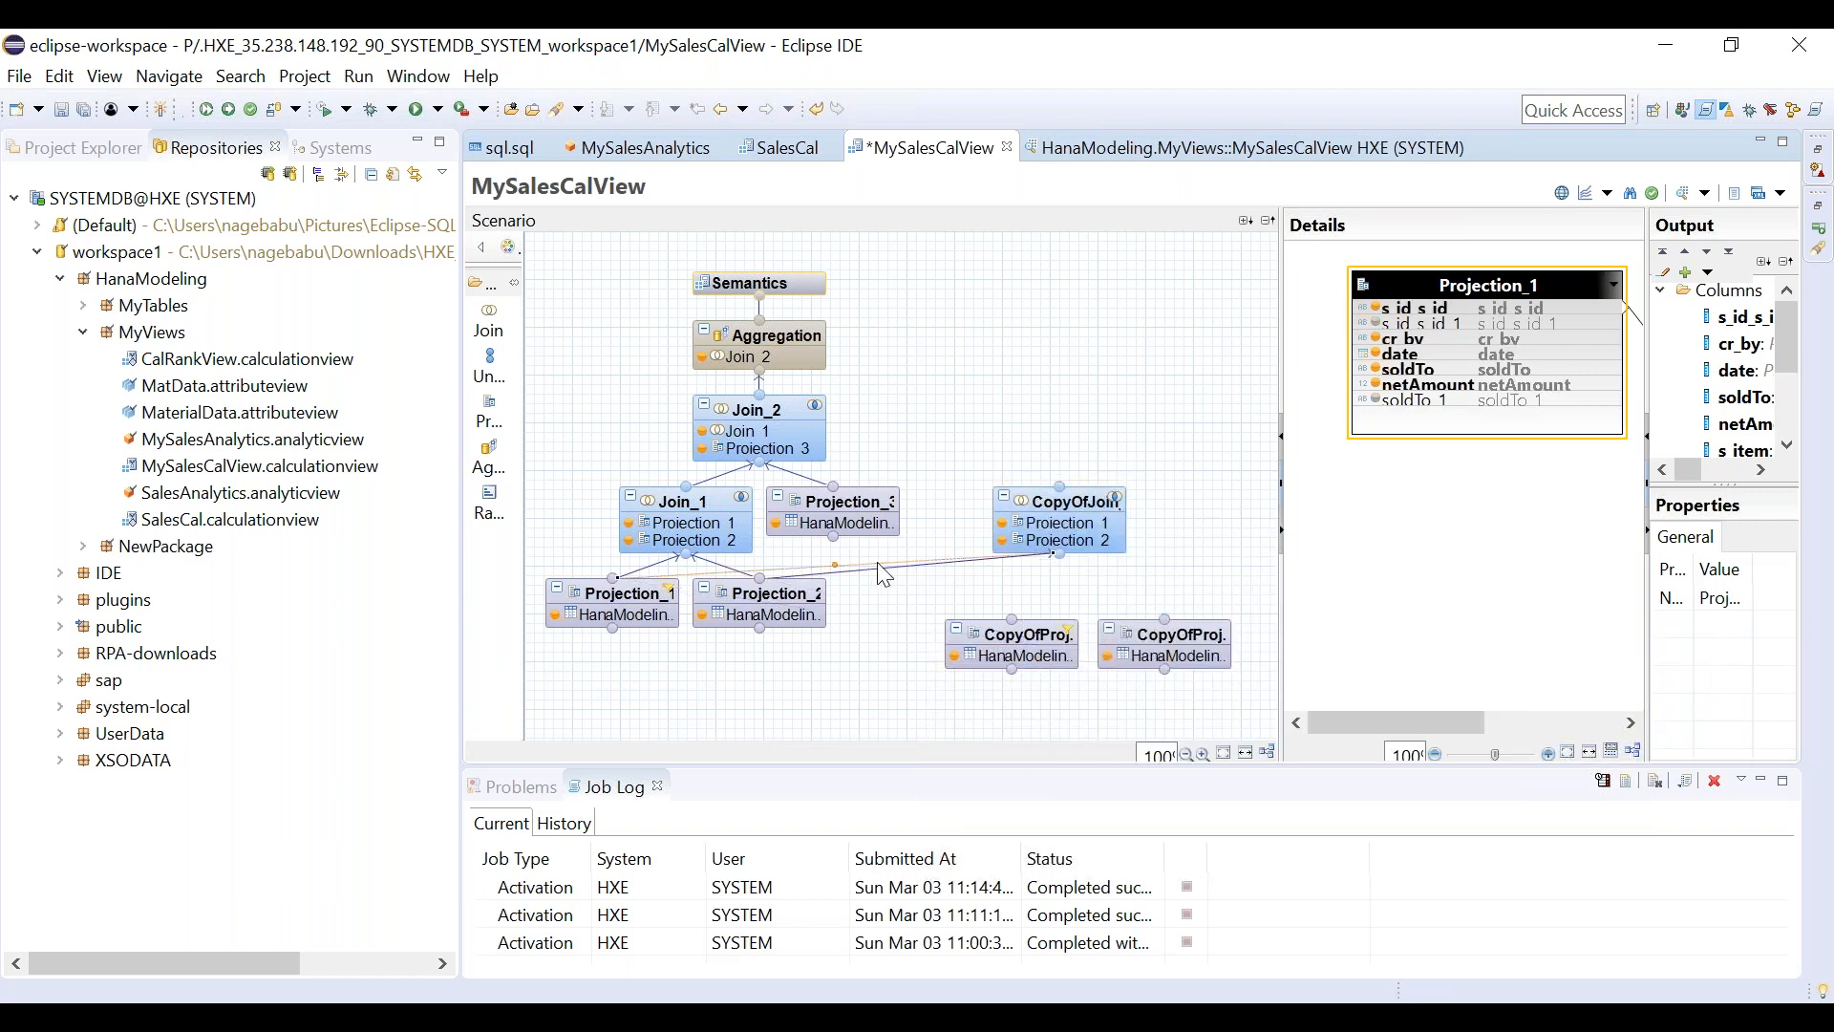
# Replace the copied join's links to Projection_1 and Projection_2 with connections from the two copied projections.
pyautogui.click(880, 565)
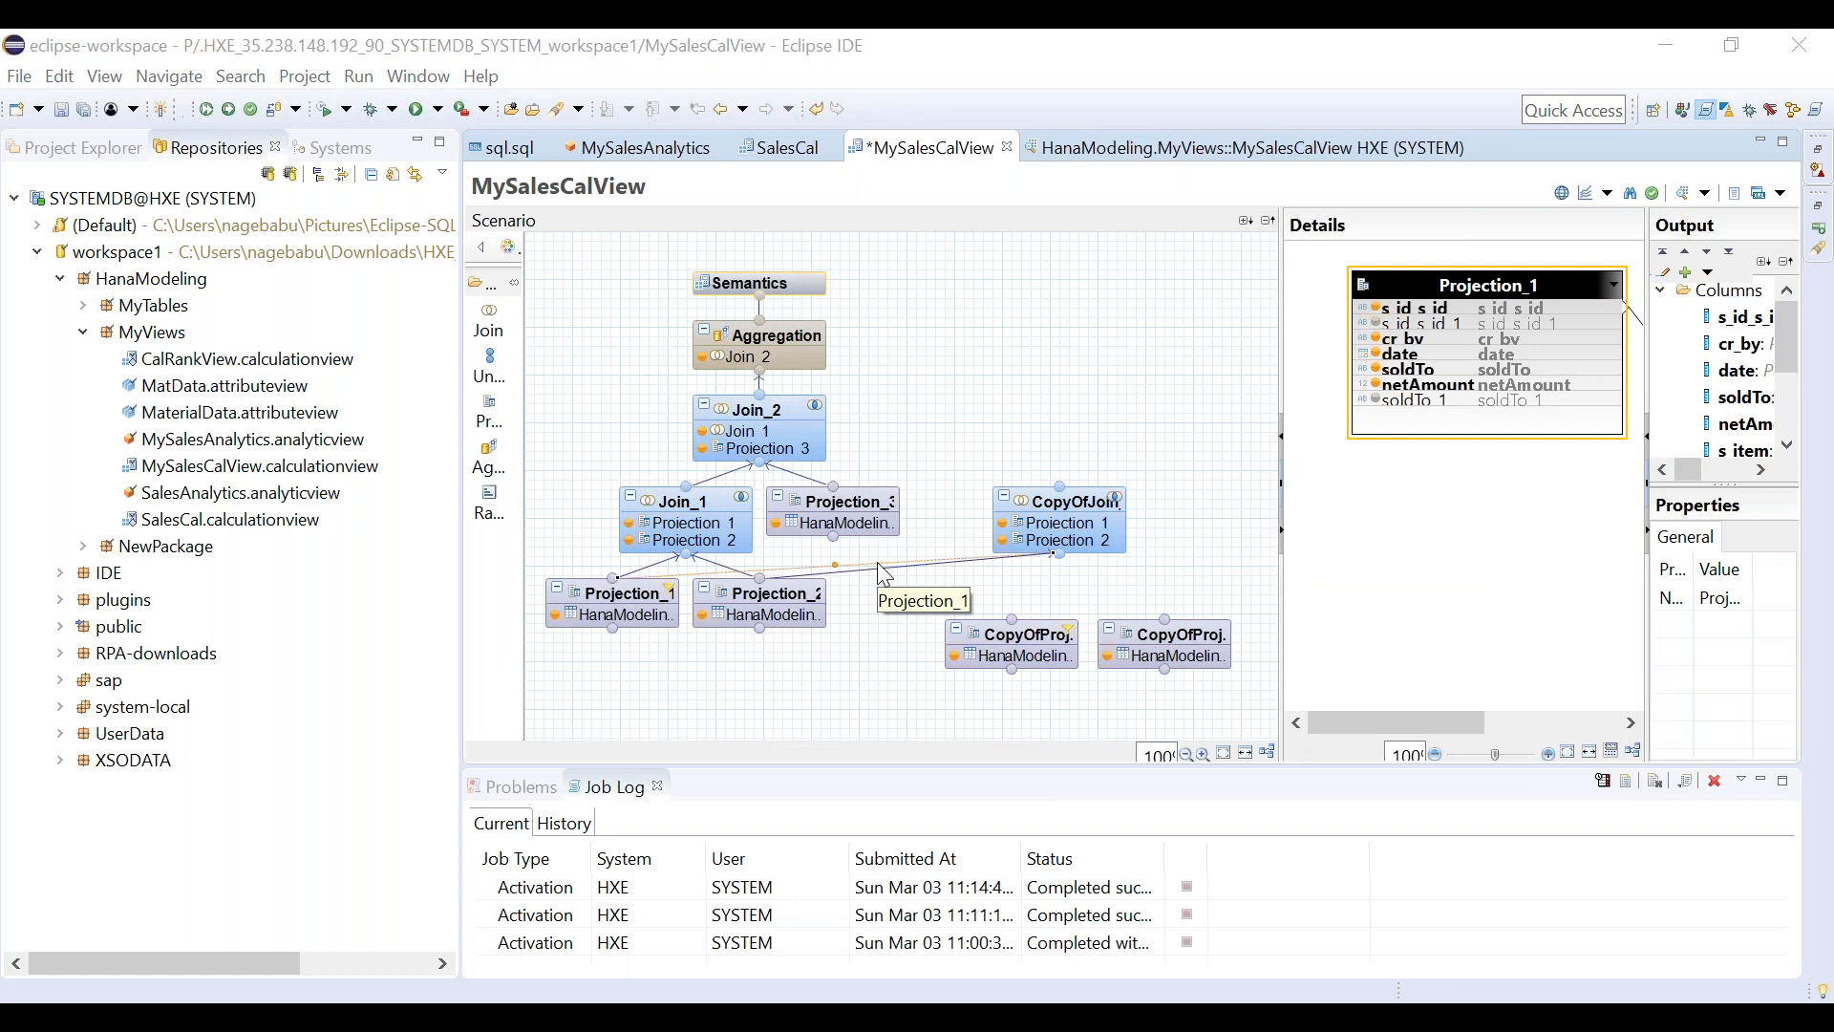
pyautogui.press('Return')
pyautogui.press('Return')
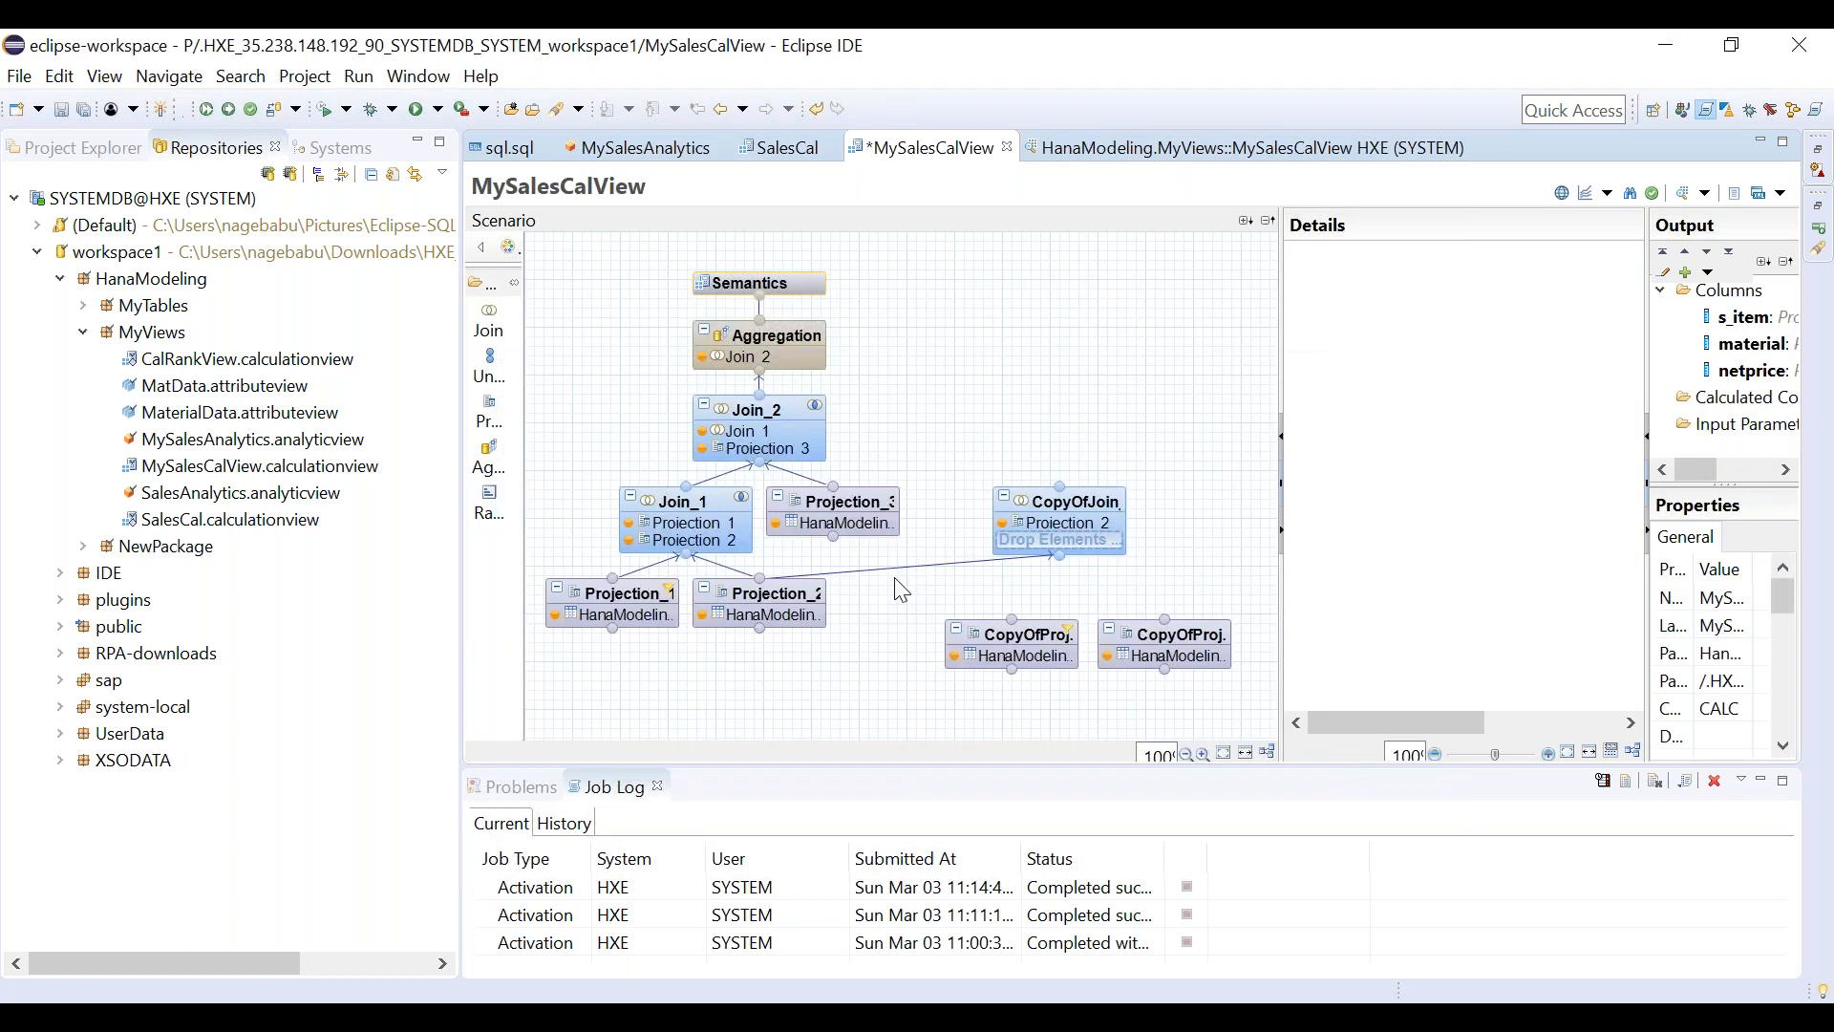
pyautogui.click(881, 570)
pyautogui.press('Delete')
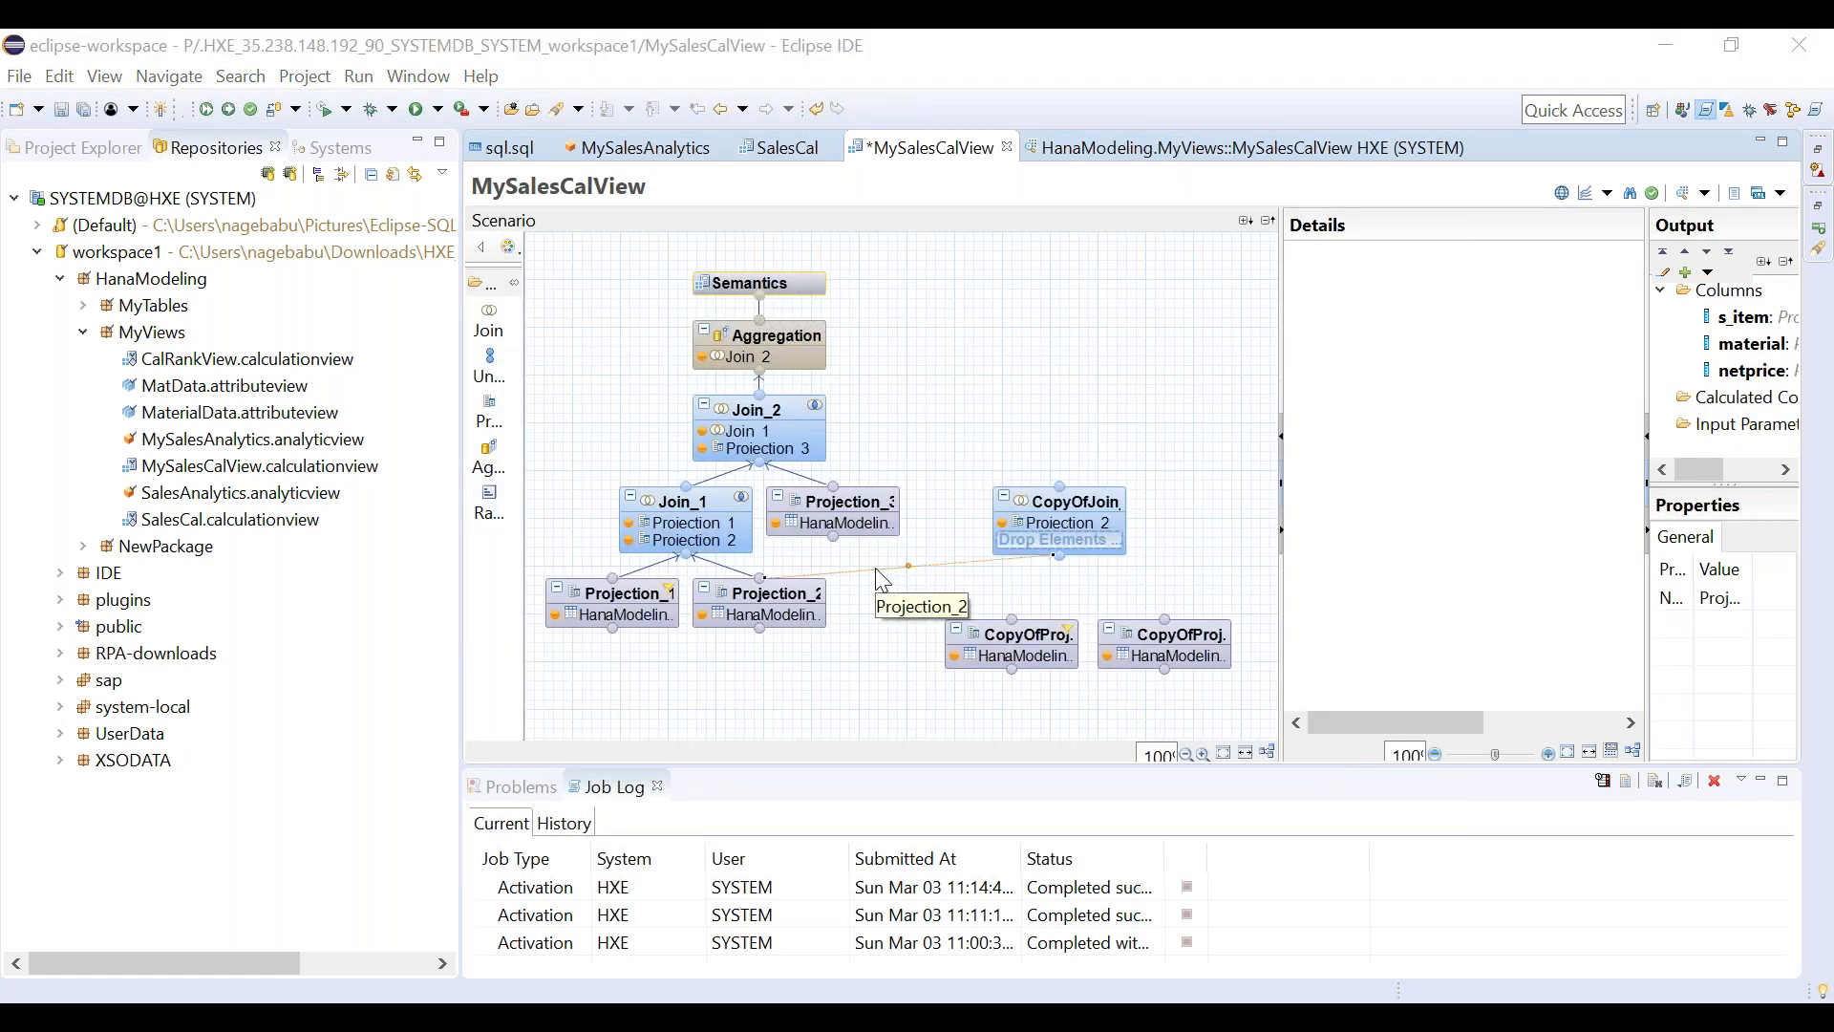
pyautogui.click(942, 551)
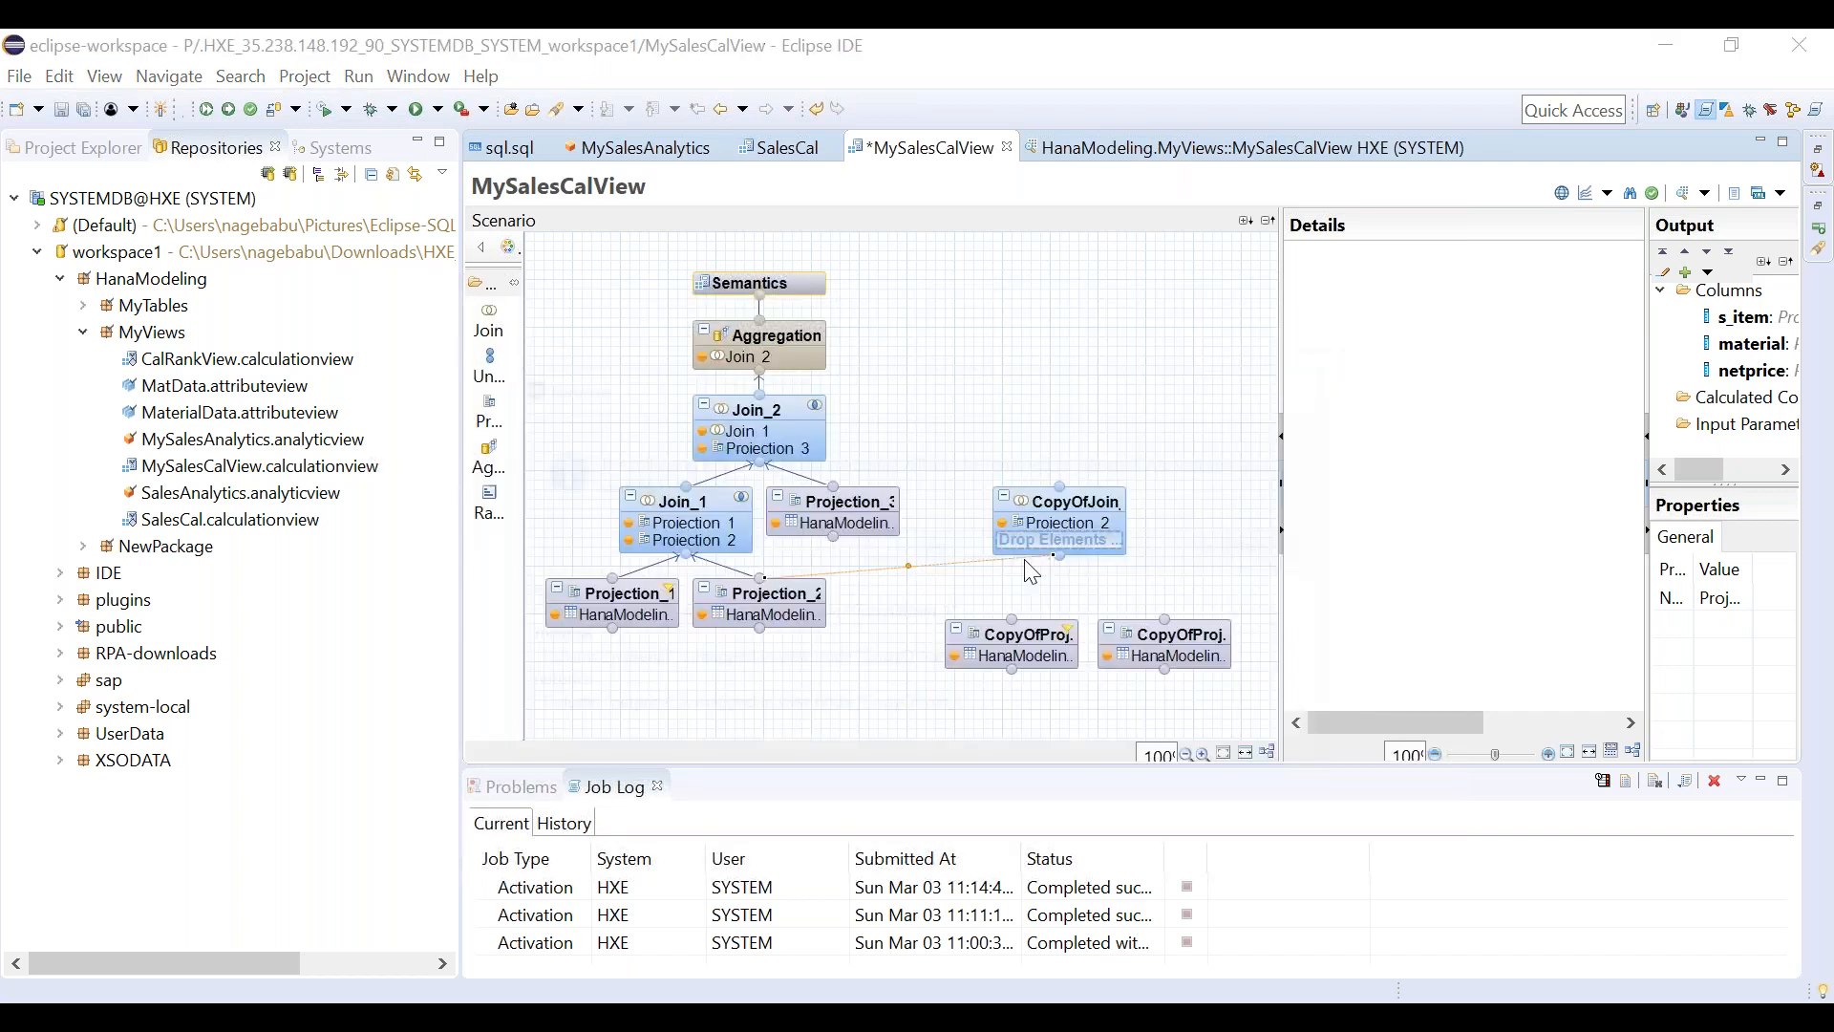
pyautogui.press('Return')
pyautogui.moveTo(1019, 632); pyautogui.dragTo(1061, 527)
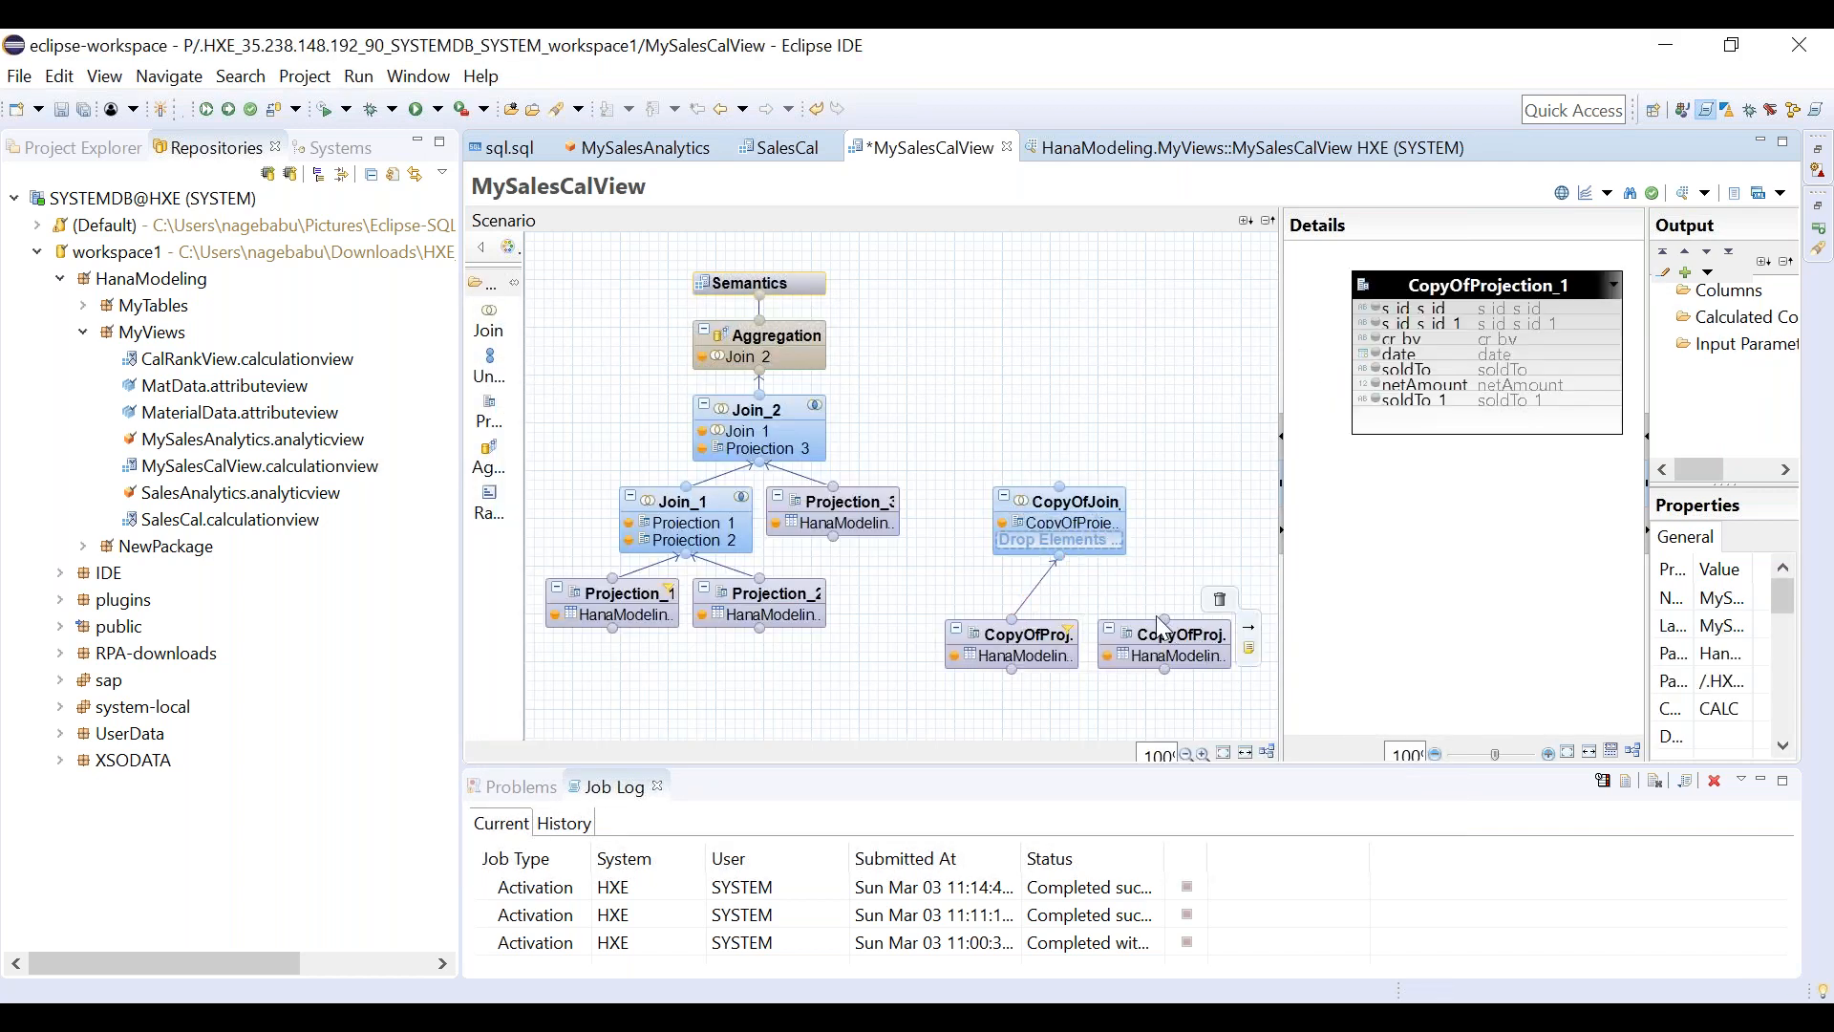
pyautogui.moveTo(1165, 620); pyautogui.dragTo(1063, 561)
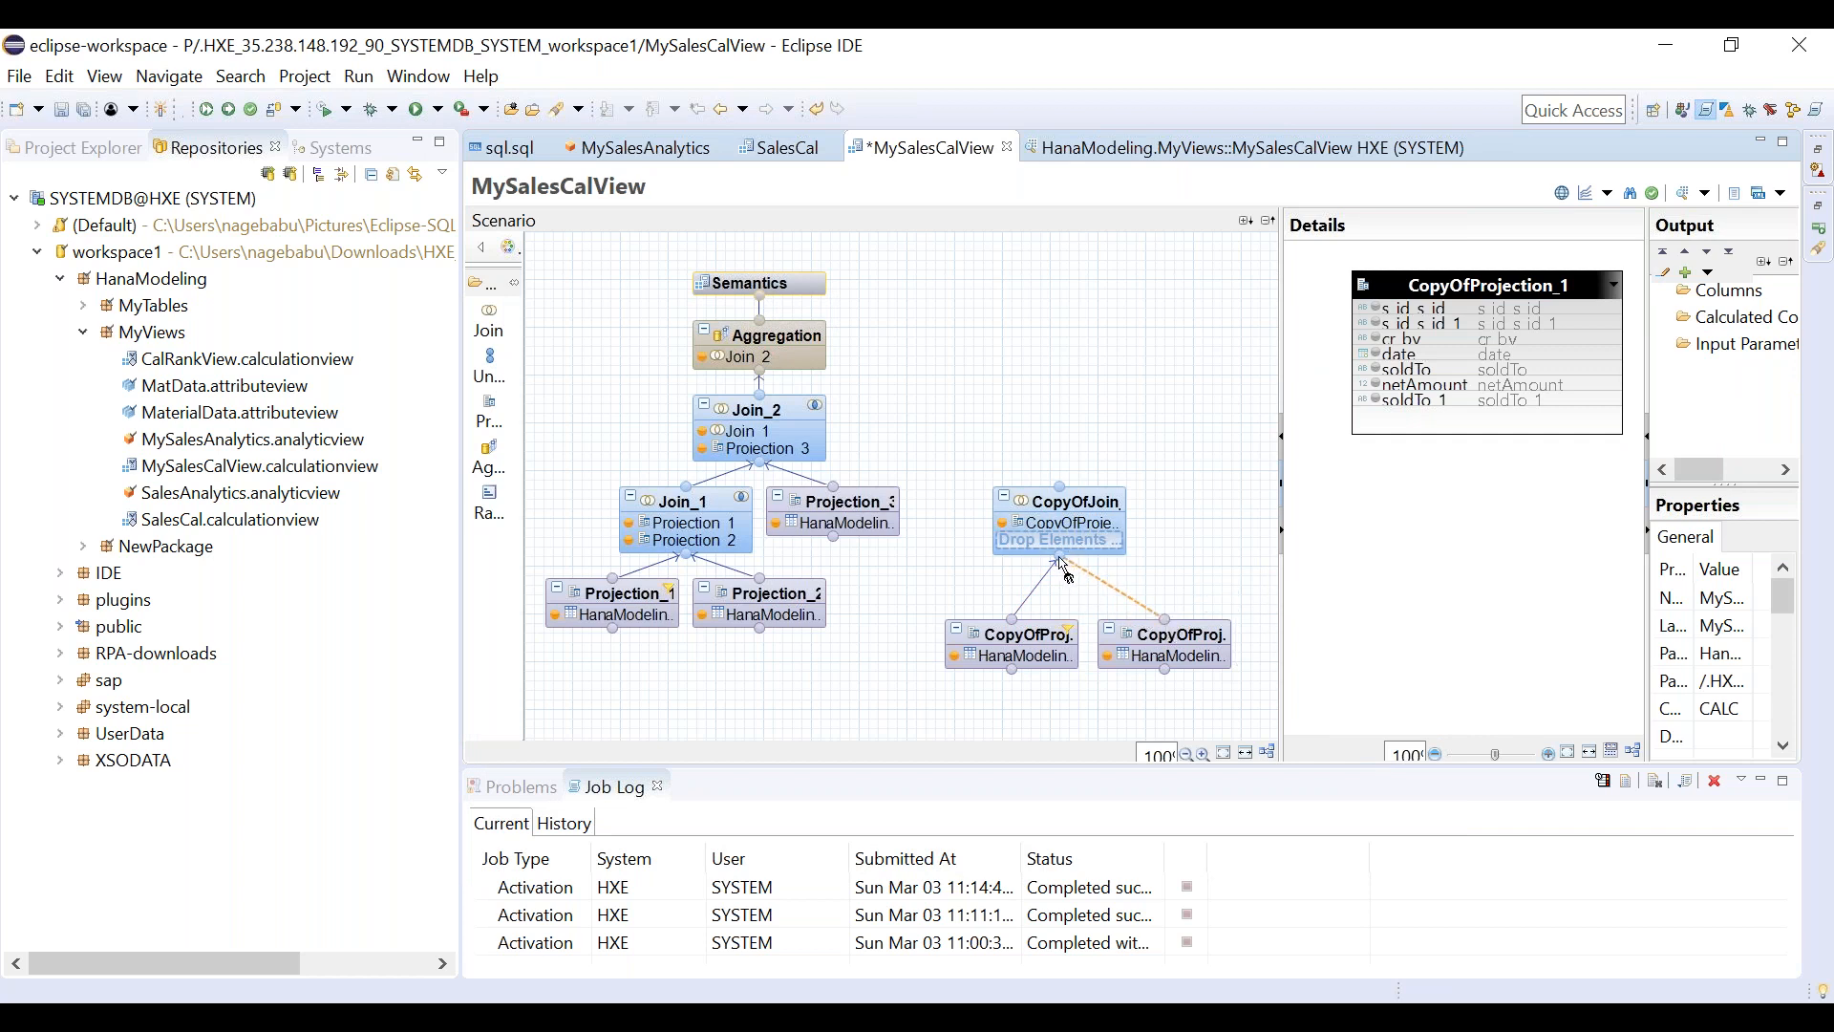
# Copy only the Projection_3 node, paste it into the scenario and place the copy beside the copied Join_1.
pyautogui.click(832, 517)
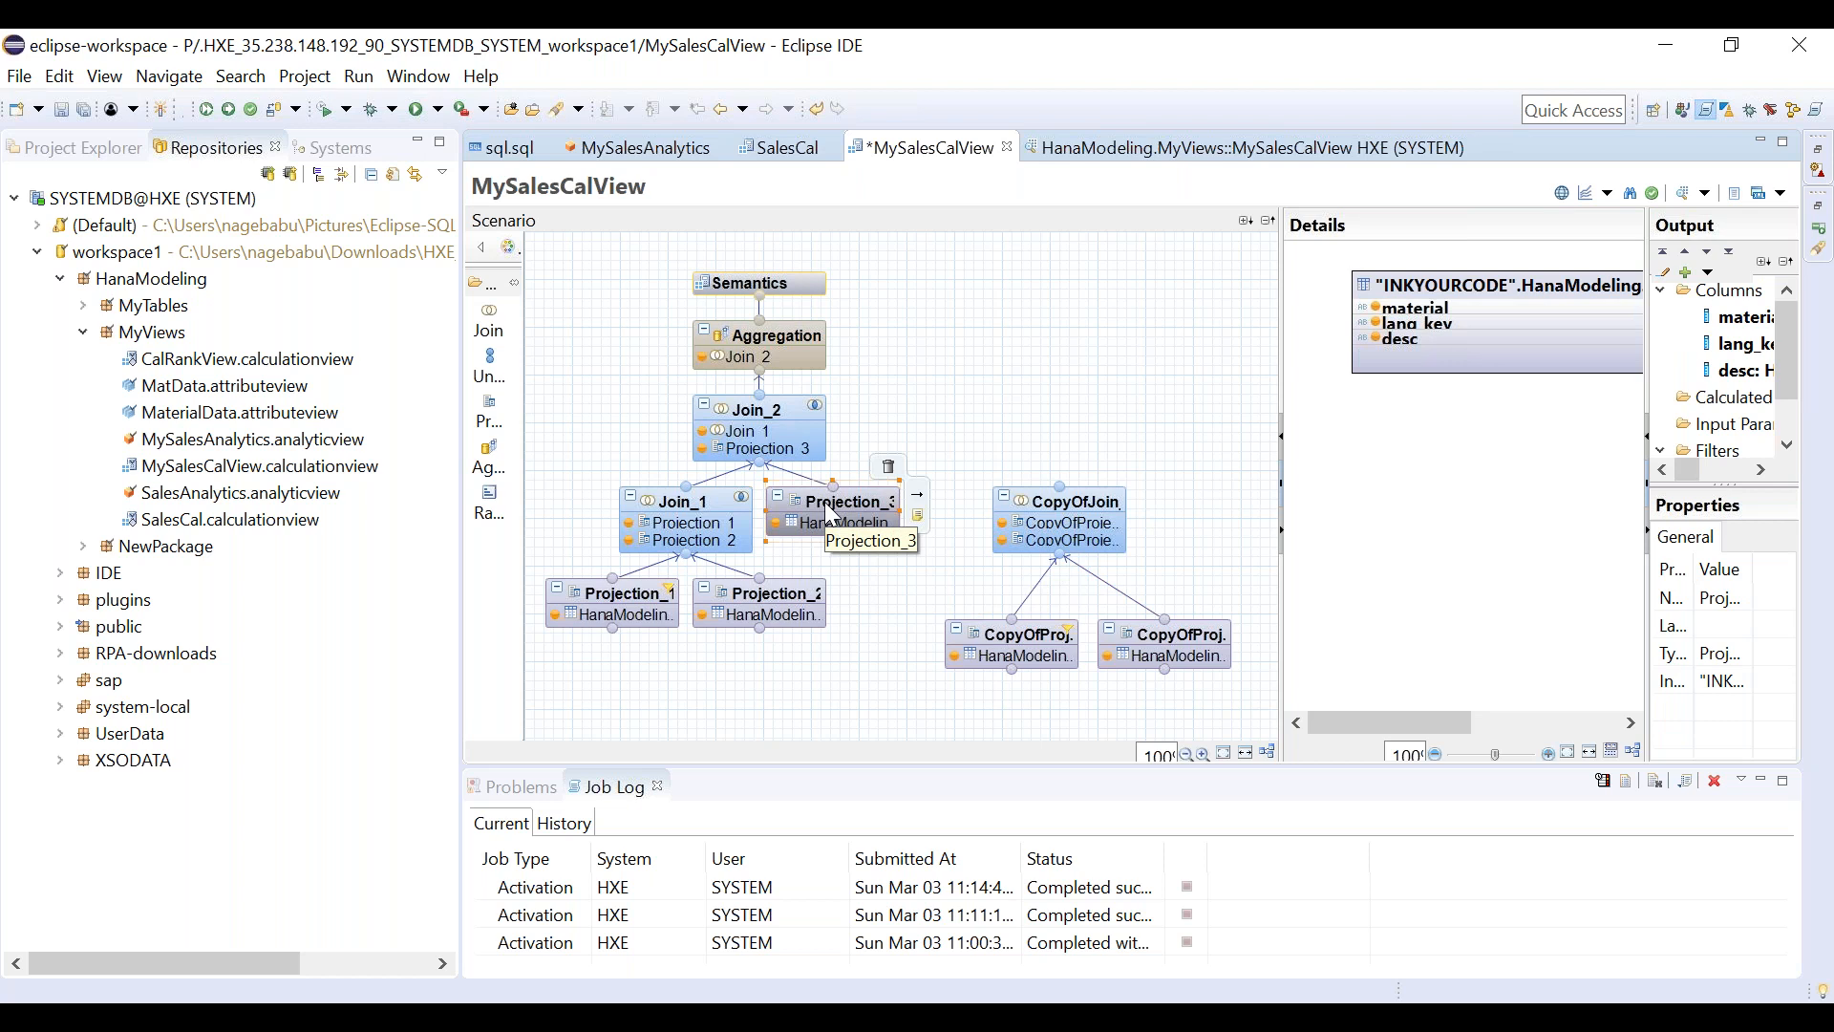
pyautogui.rightClick(832, 517)
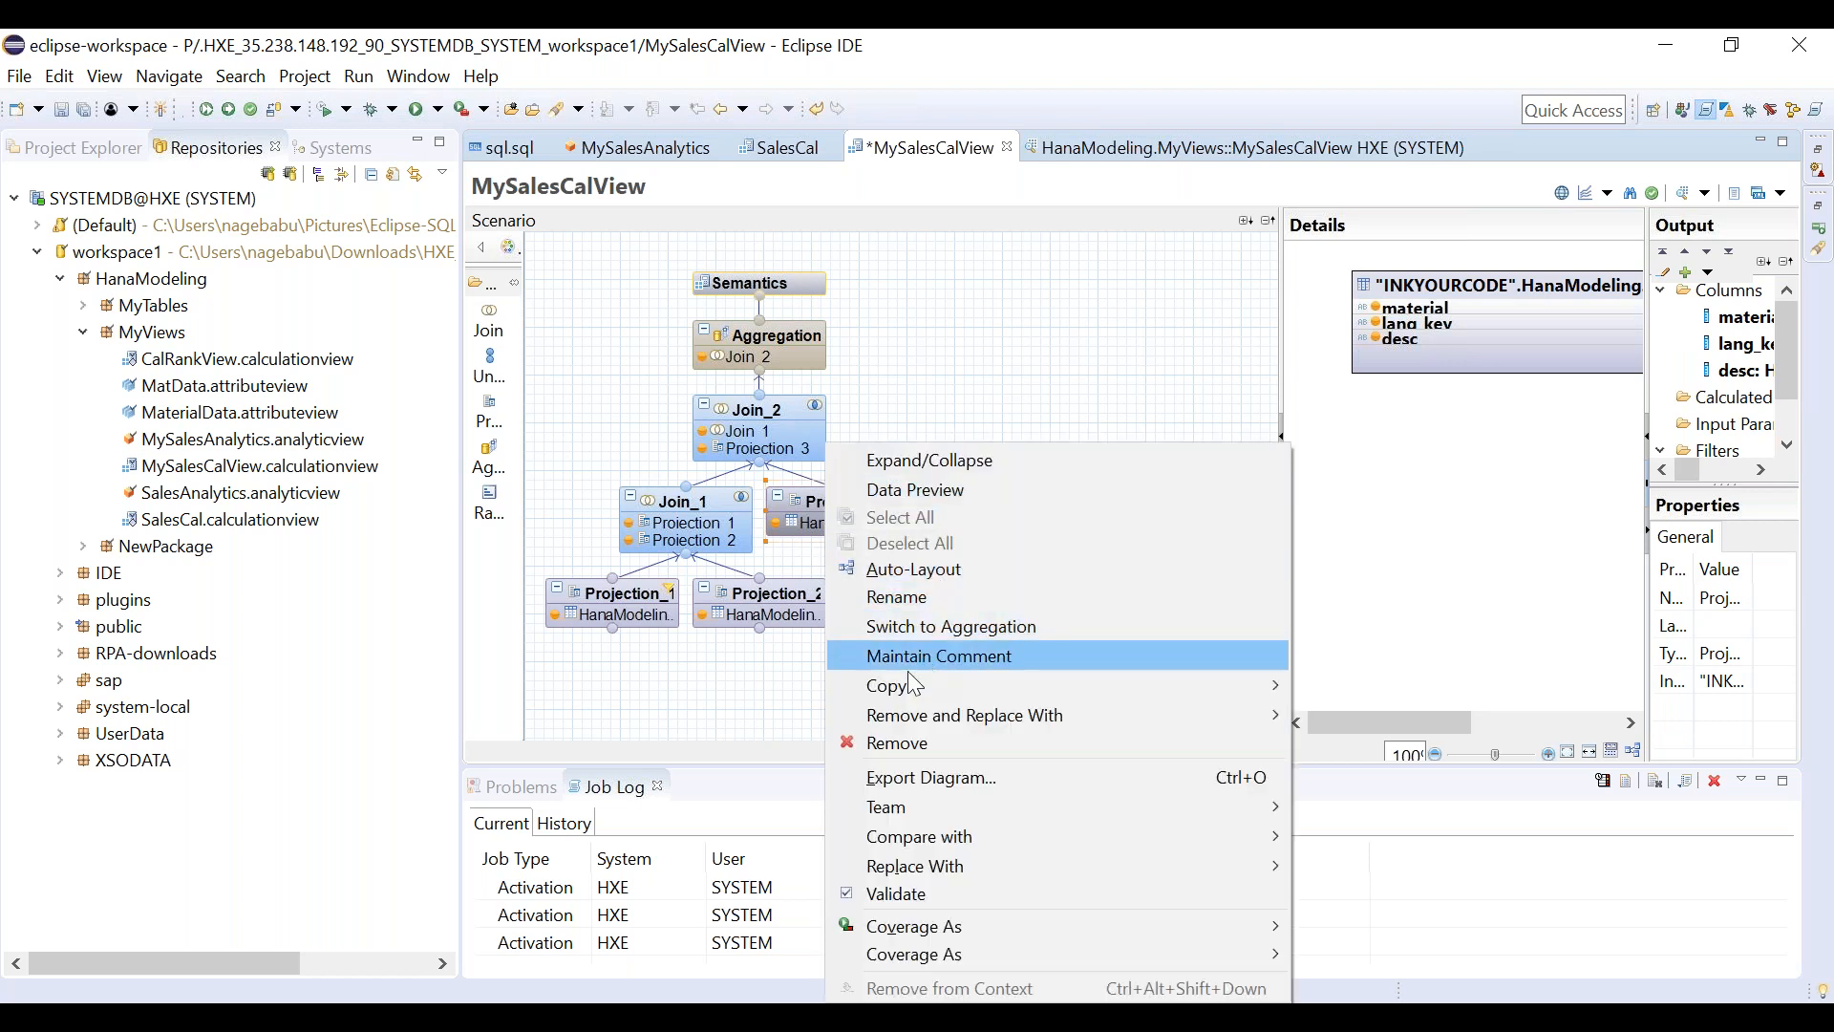
pyautogui.click(812, 687)
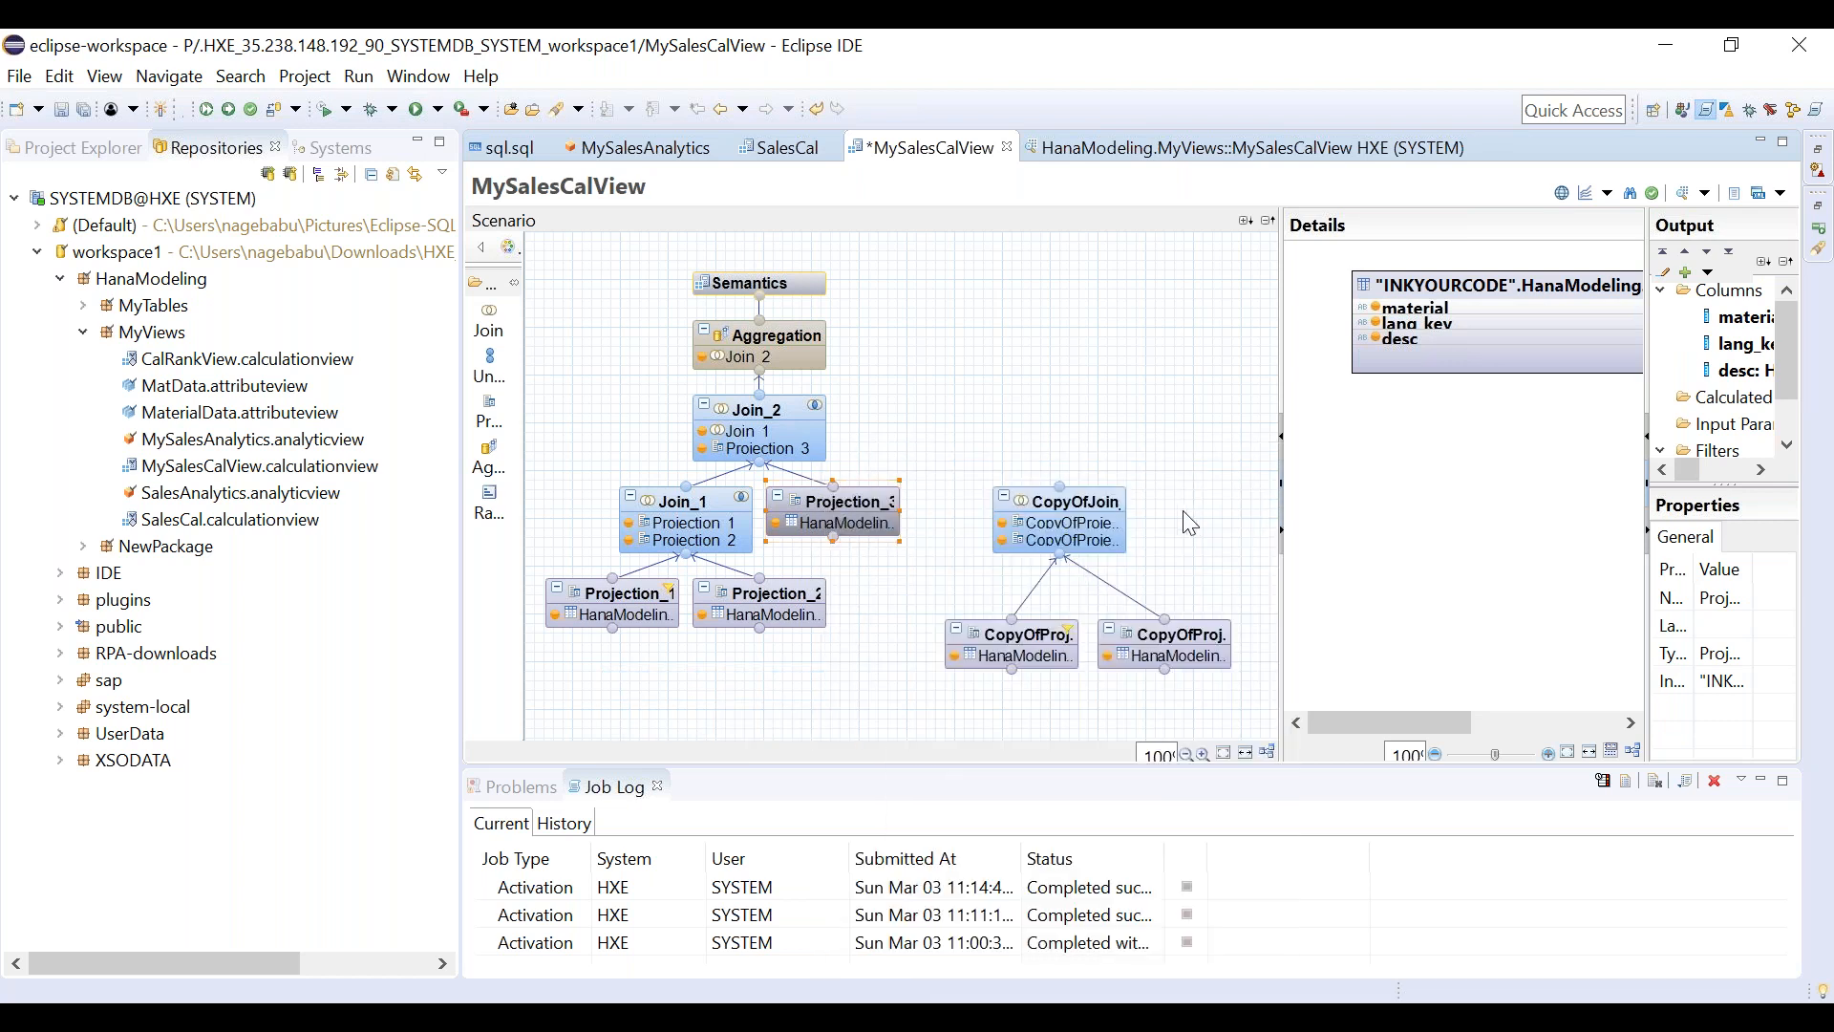
pyautogui.rightClick(1186, 514)
pyautogui.click(1259, 554)
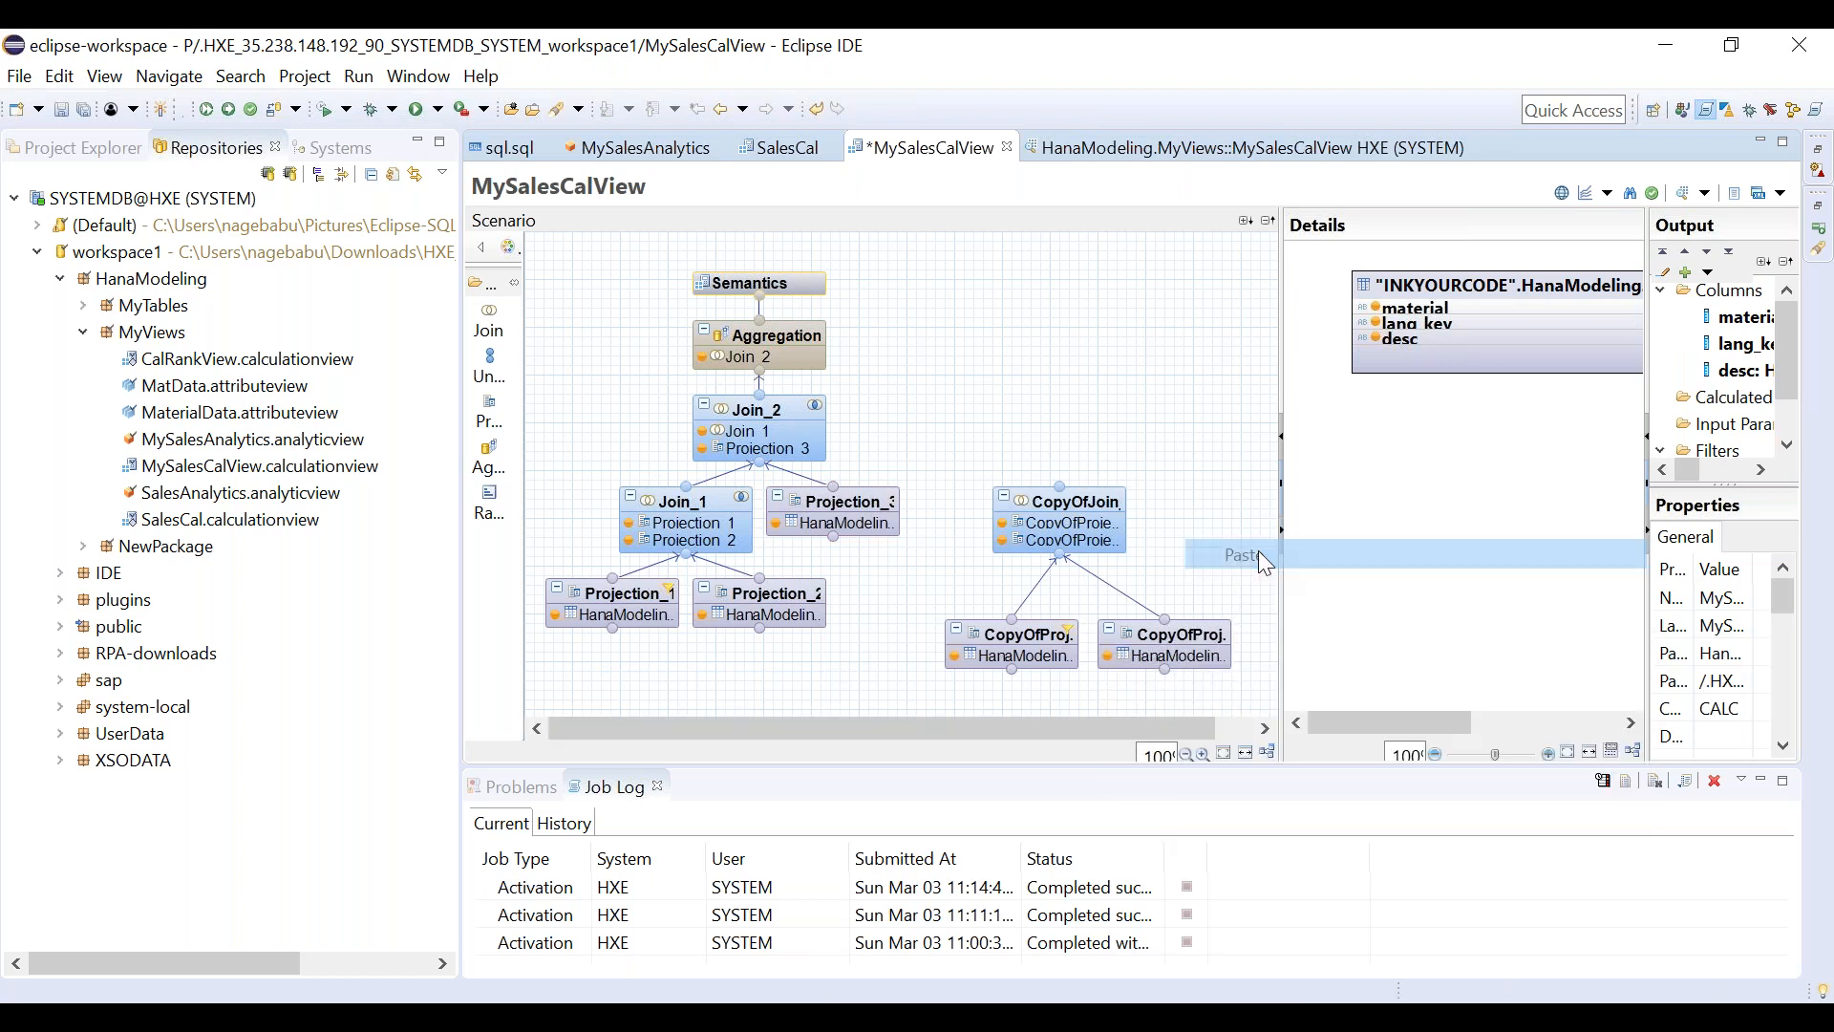
pyautogui.moveTo(1215, 608); pyautogui.dragTo(1205, 516)
# Copy only the Join_2 node, paste it and place the copy above the copied Join_1 and Projection_3.
pyautogui.click(749, 421)
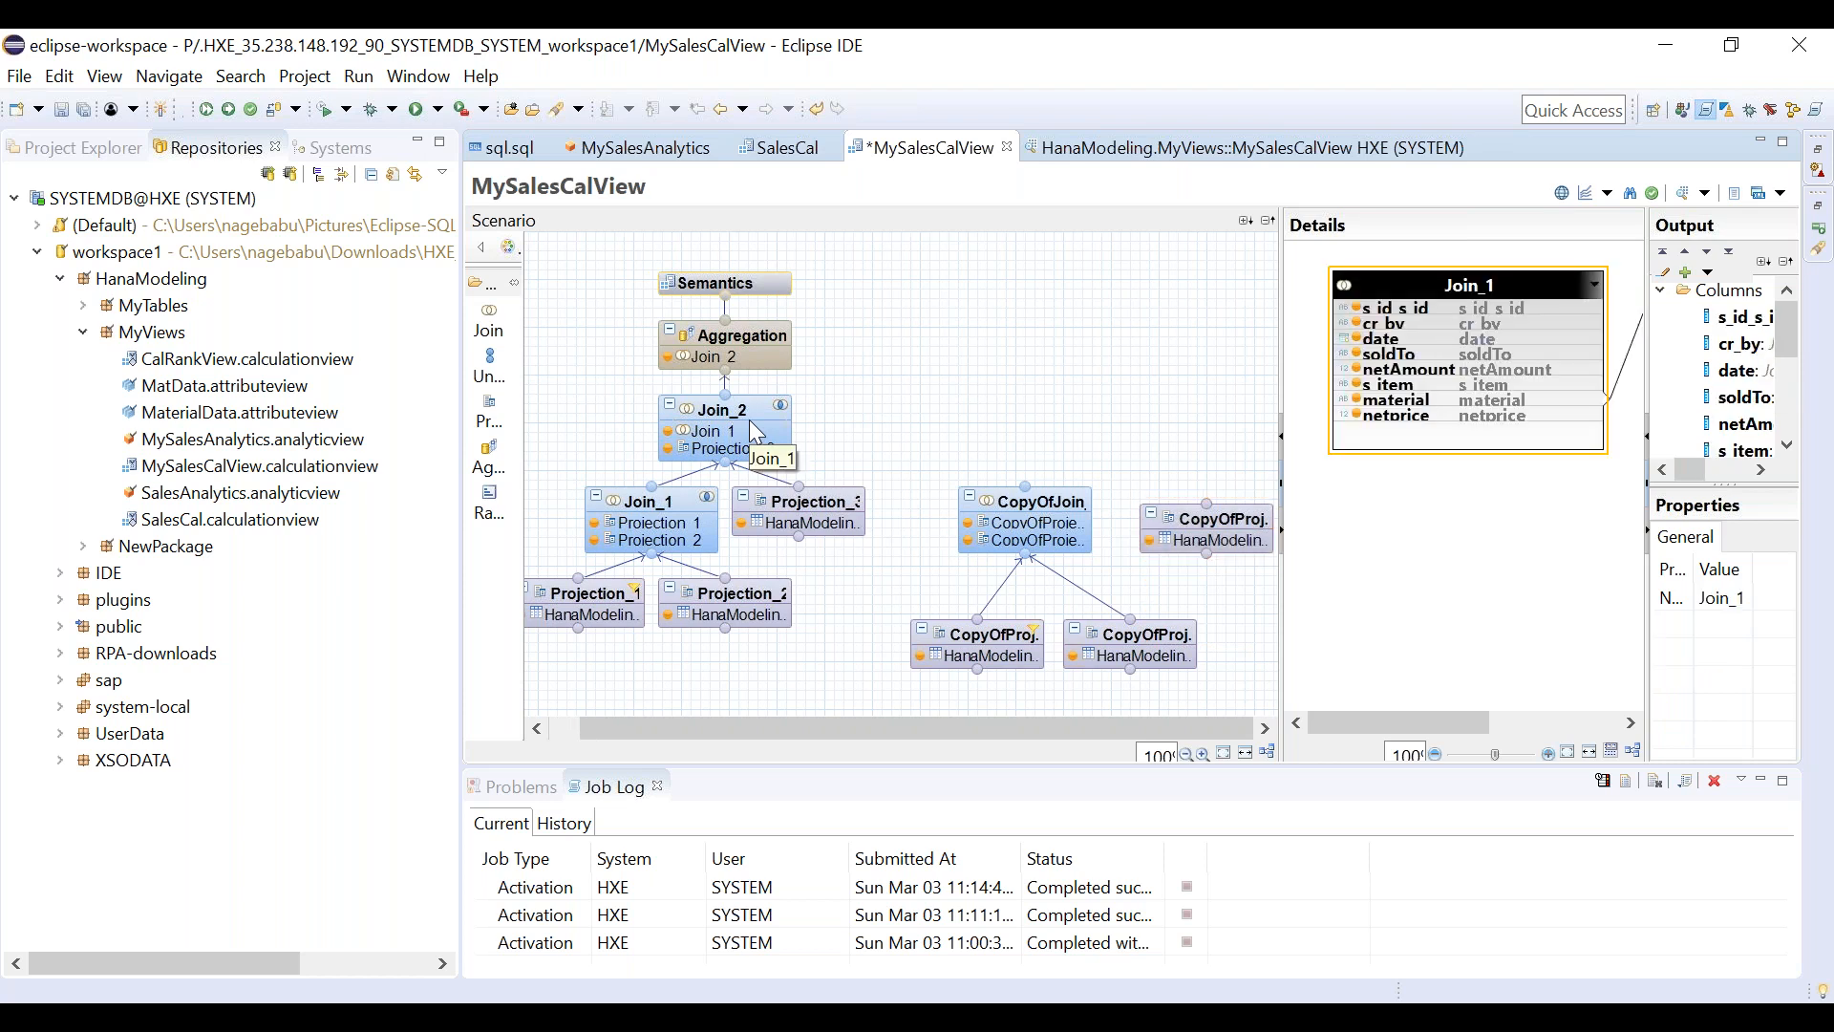
pyautogui.rightClick(750, 421)
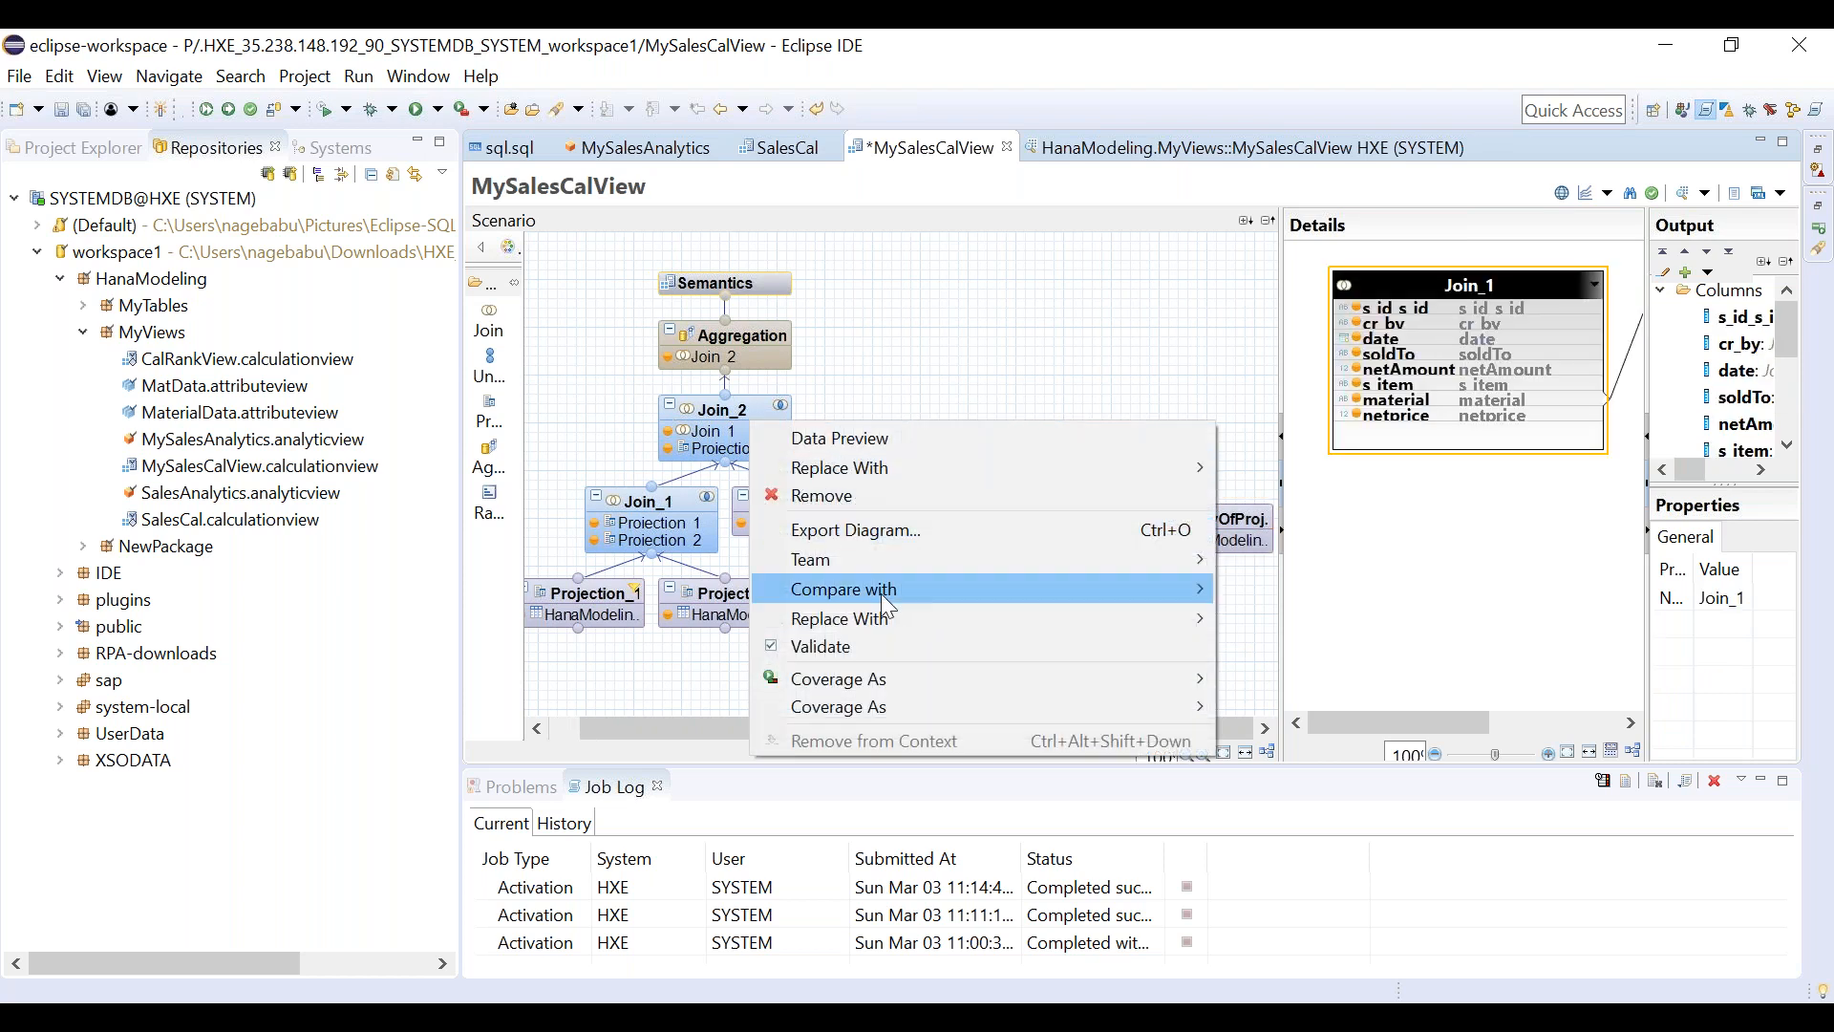
pyautogui.click(760, 418)
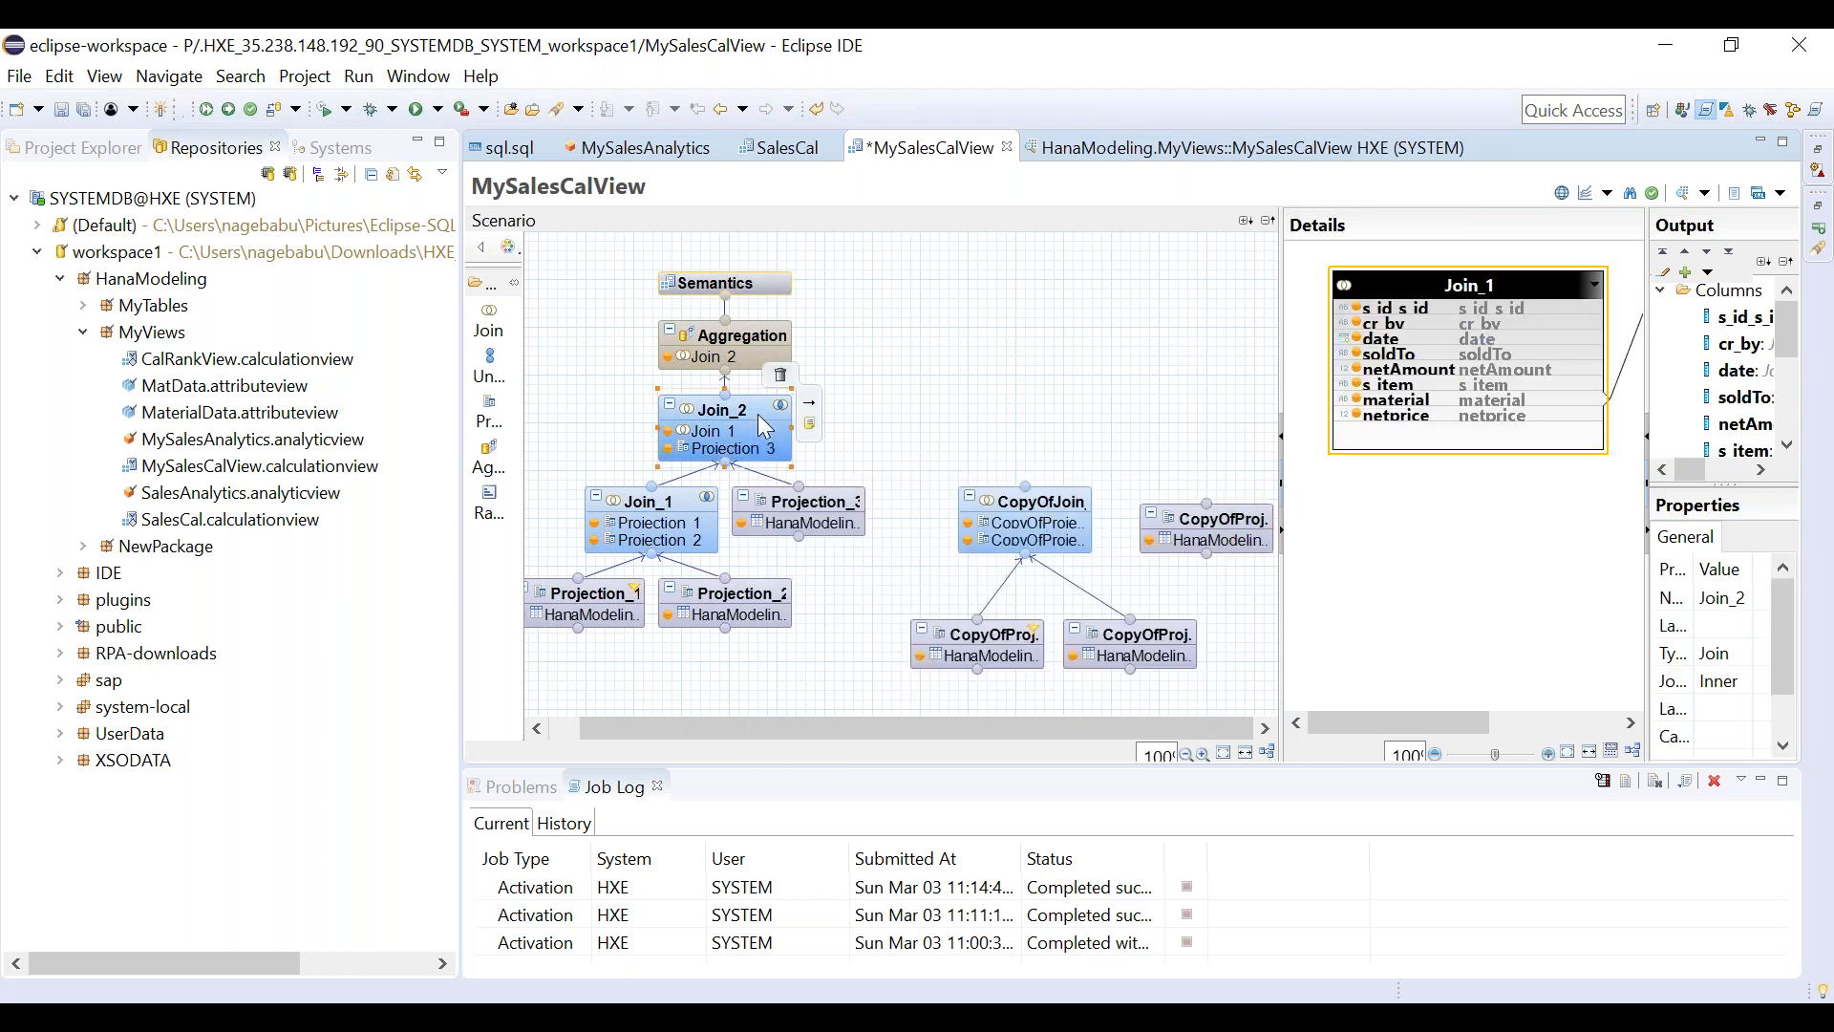
pyautogui.rightClick(764, 428)
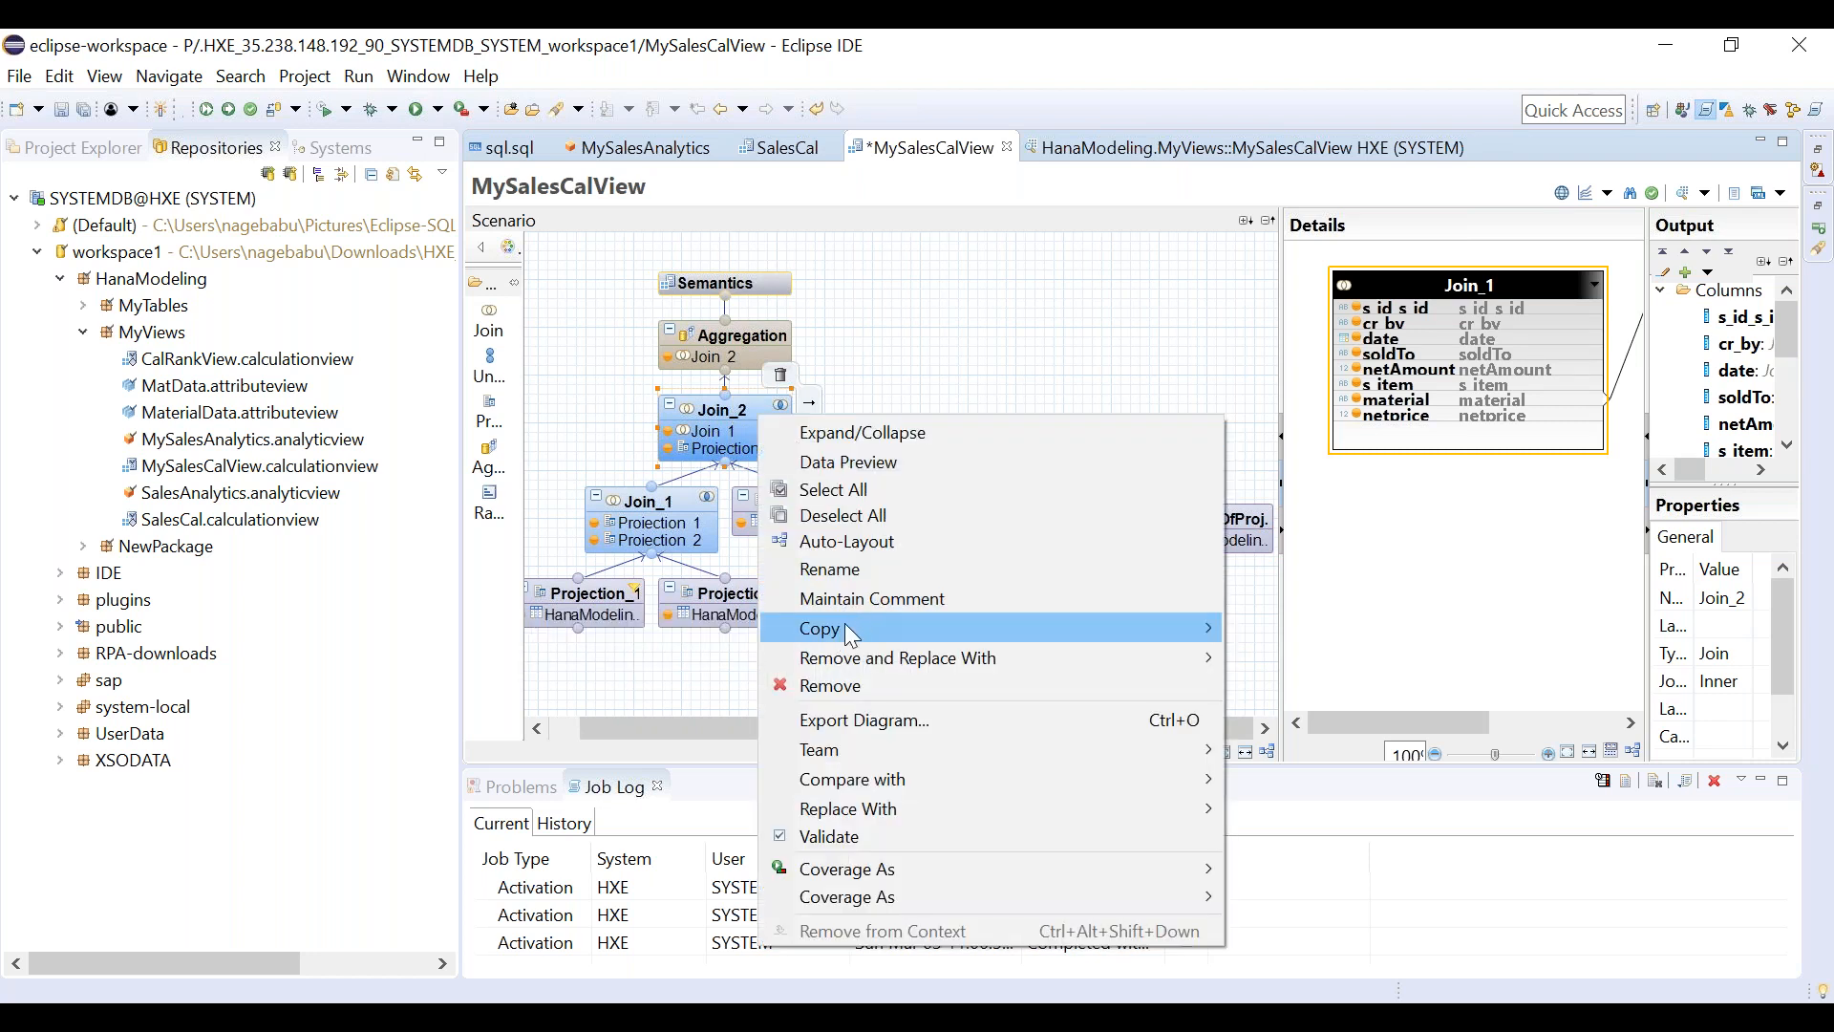
pyautogui.moveTo(845, 623)
pyautogui.click(732, 621)
pyautogui.click(953, 419)
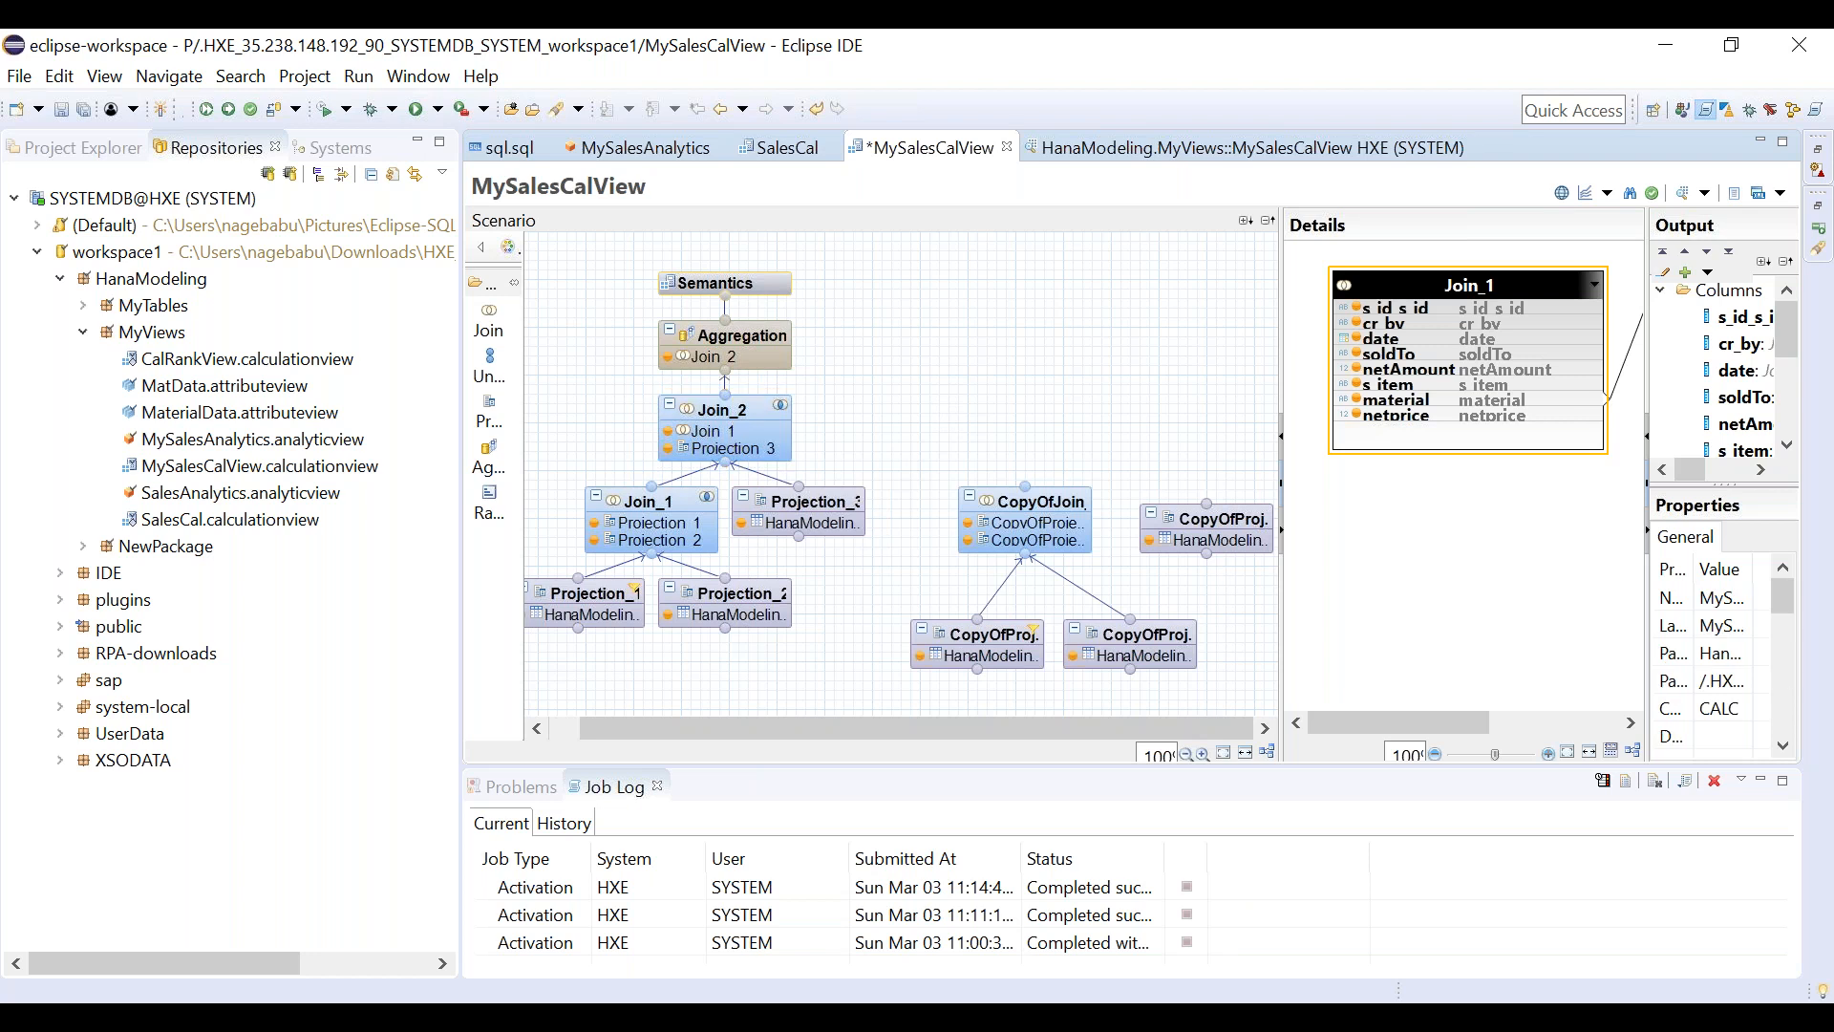
pyautogui.rightClick(953, 417)
pyautogui.click(1023, 445)
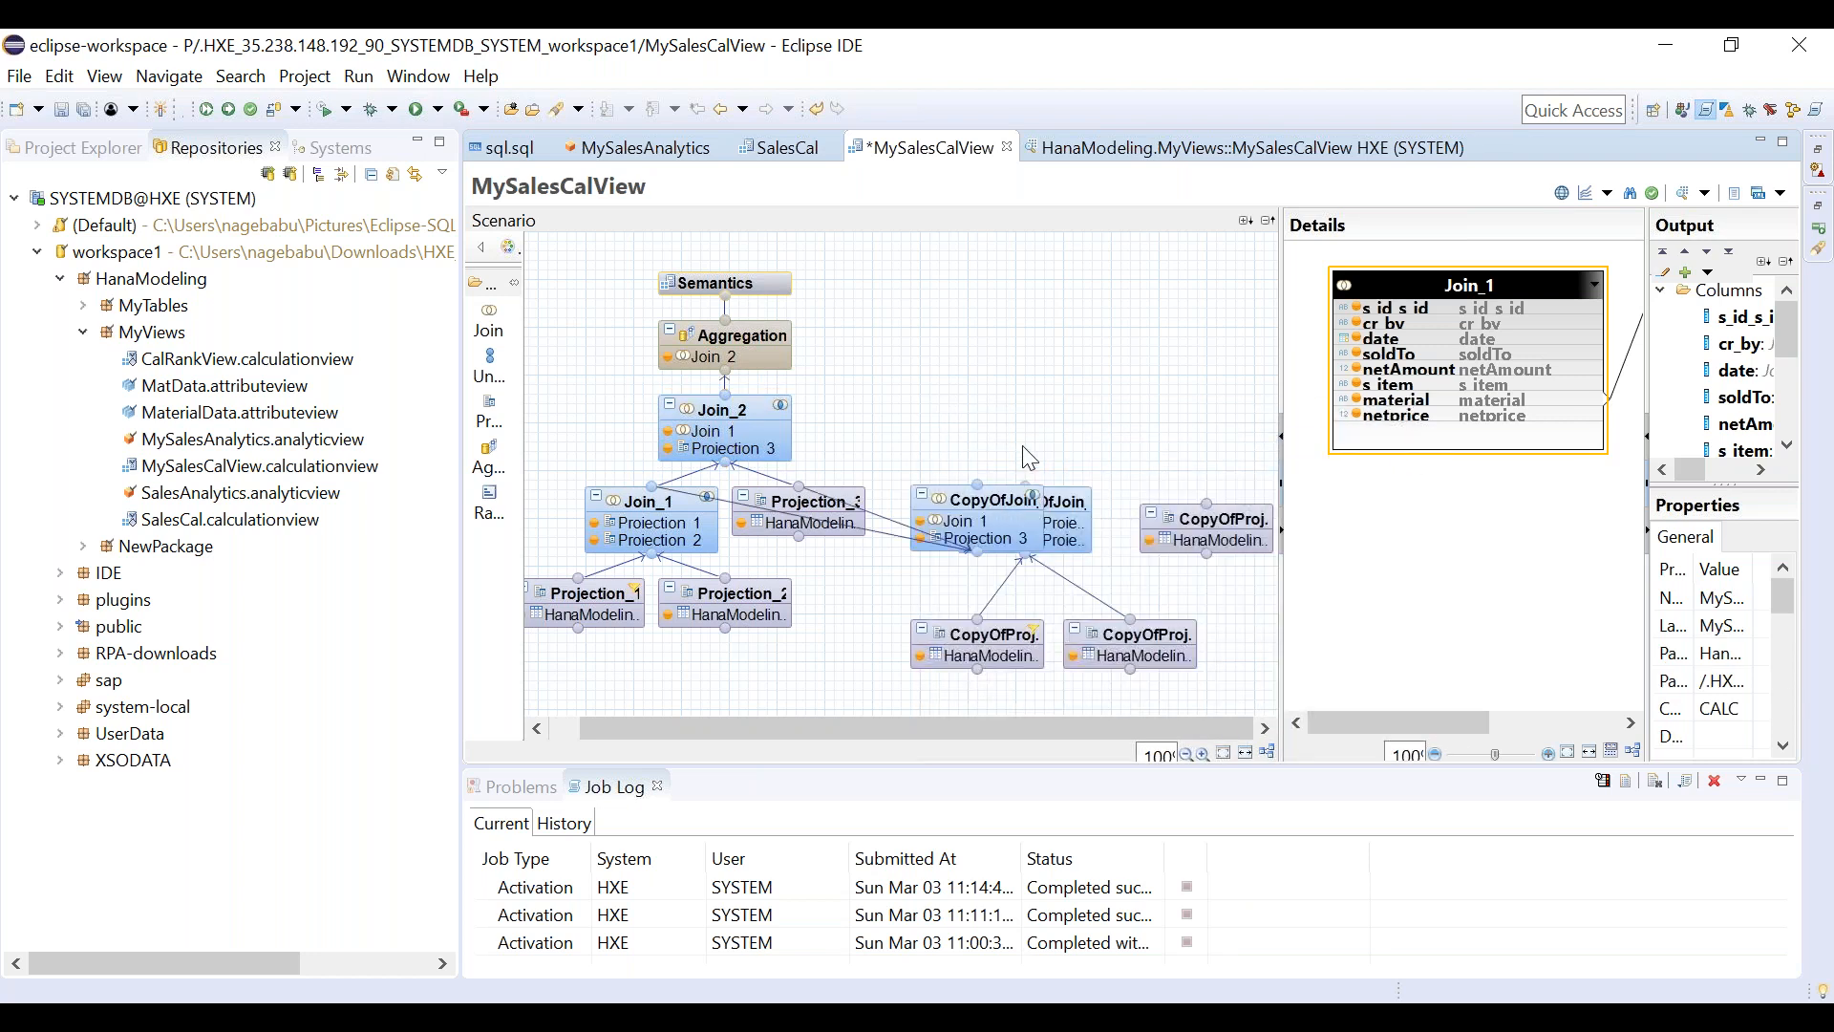
pyautogui.moveTo(992, 505); pyautogui.dragTo(1095, 394)
# Replace the copied Join_2's links to Projection_3 and Join_1 with connections from the copied Projection_3 and copied Join_1.
pyautogui.click(946, 470)
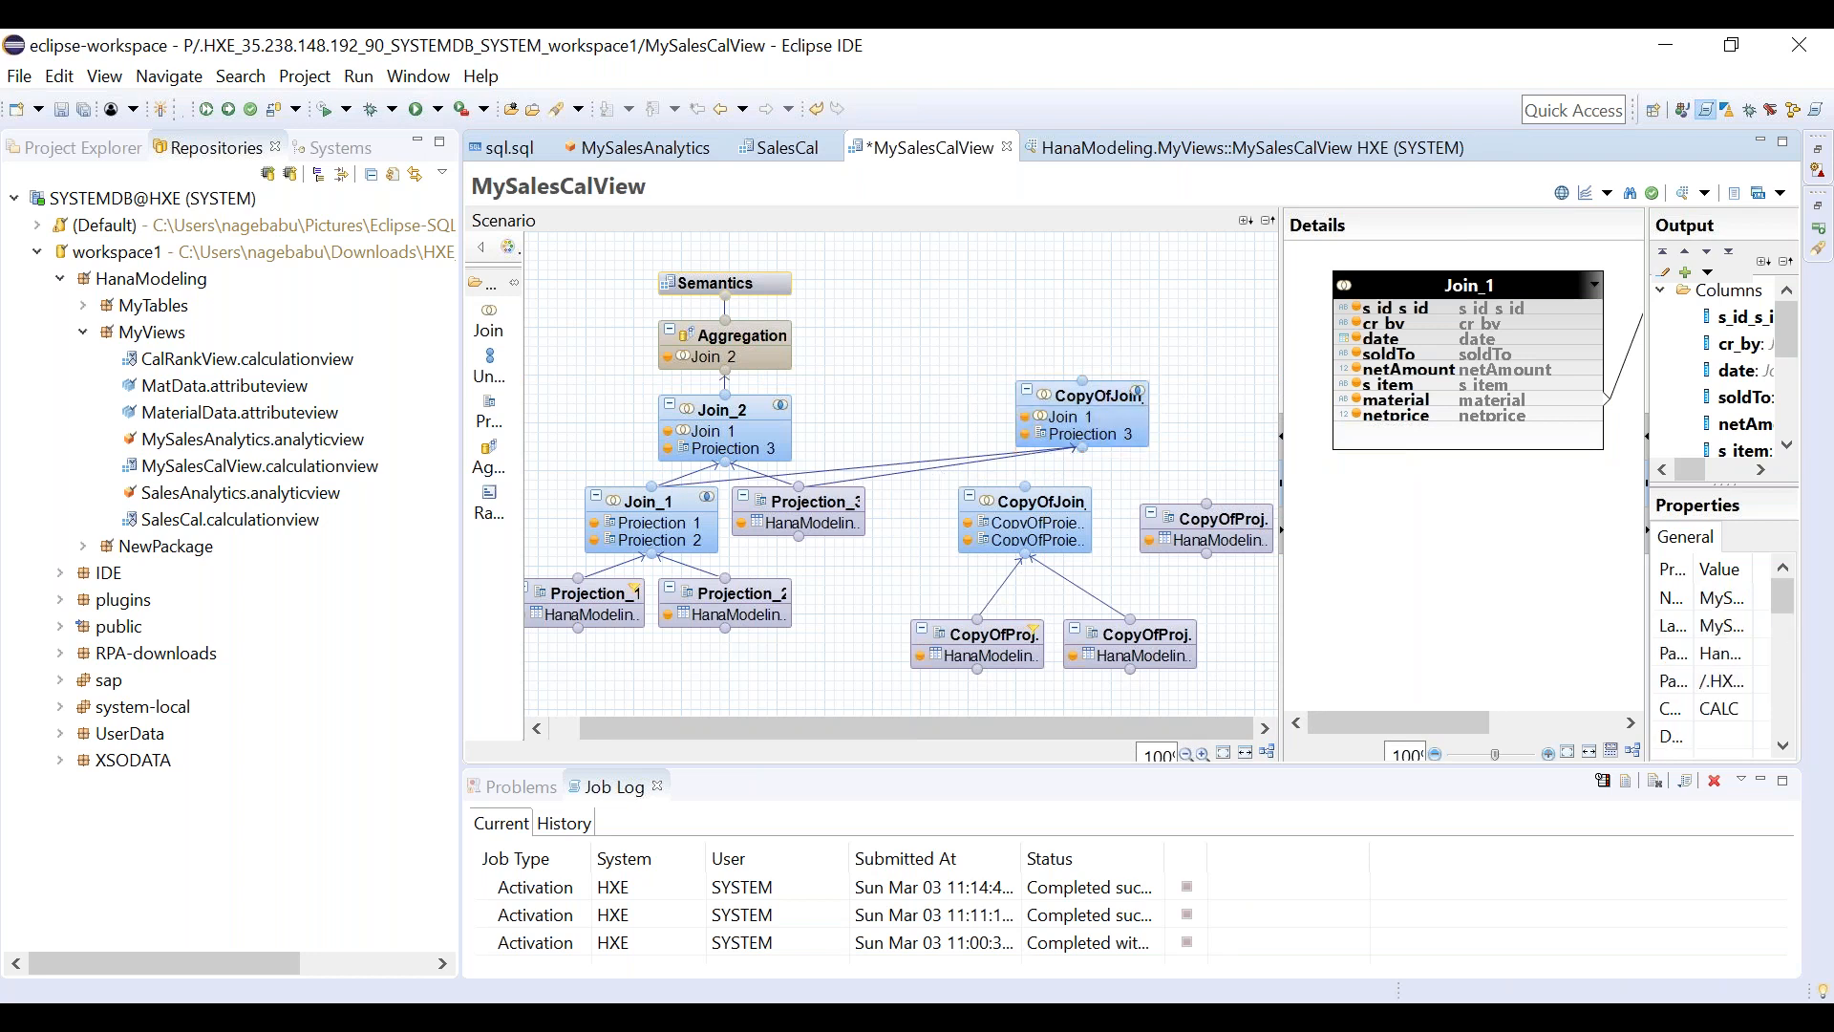
pyautogui.click(923, 475)
pyautogui.press('Delete')
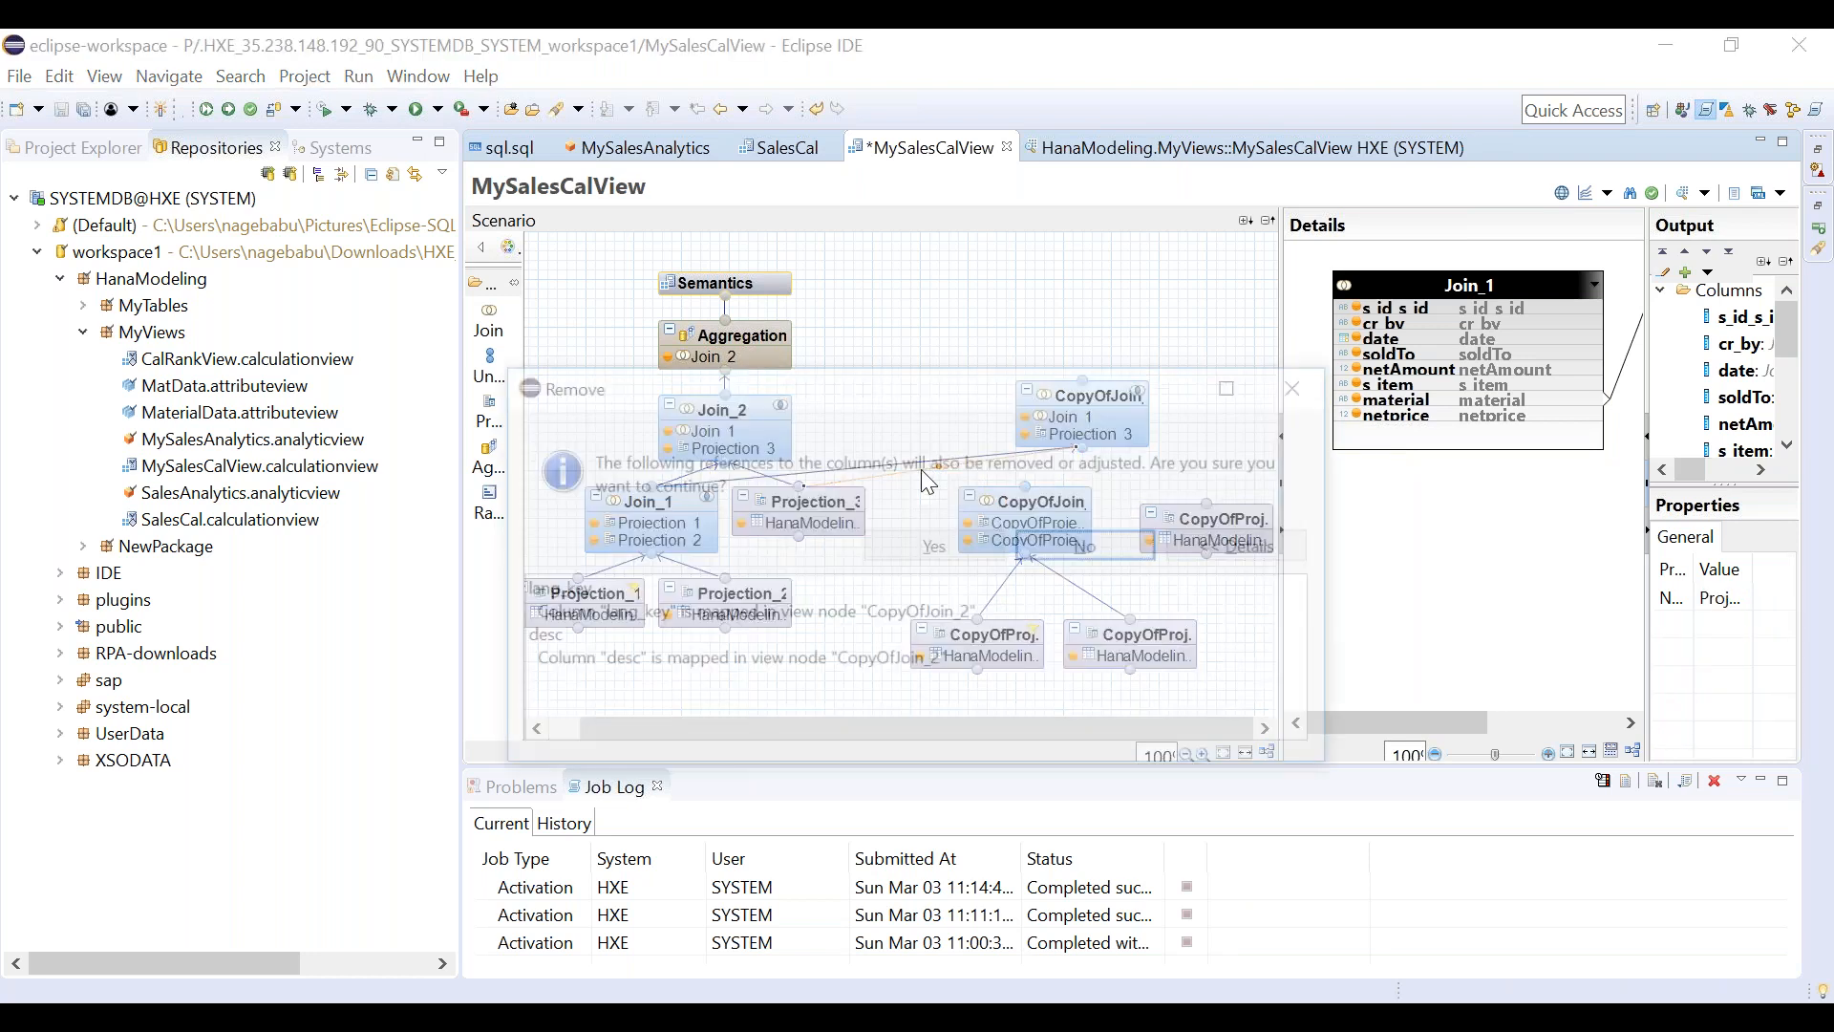
pyautogui.click(922, 546)
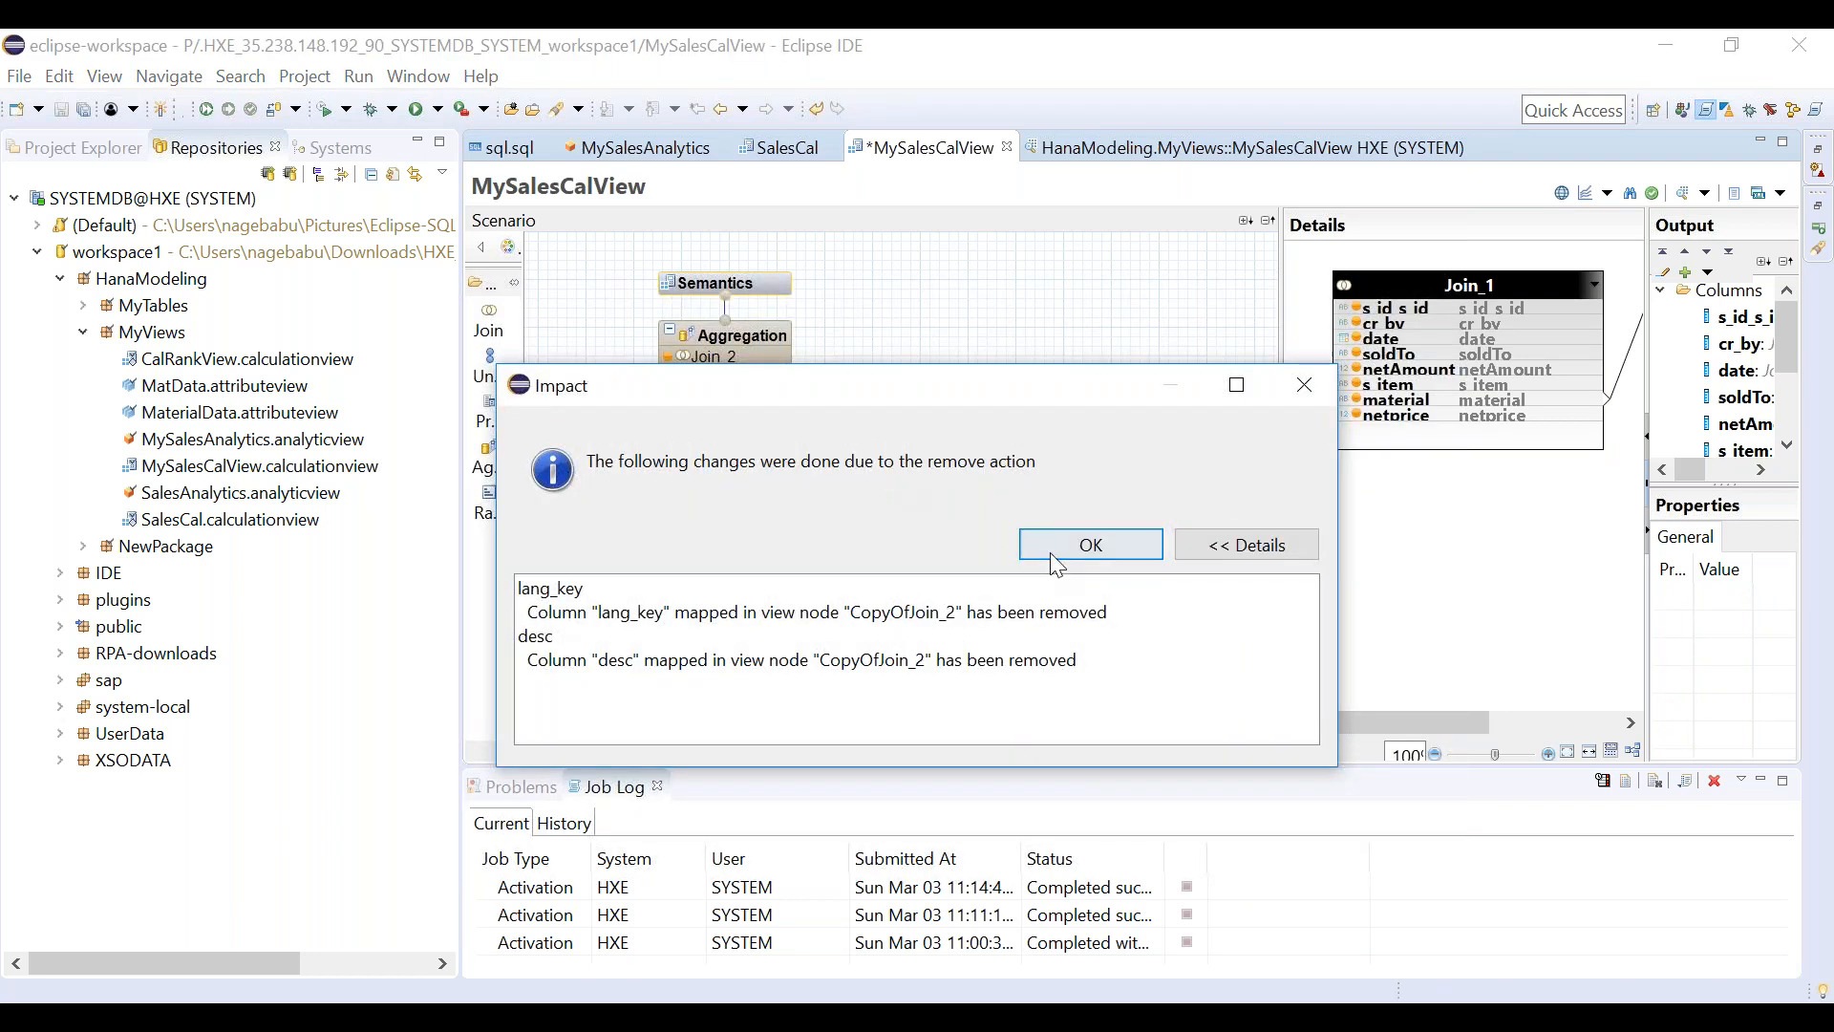
pyautogui.click(1026, 547)
pyautogui.click(900, 470)
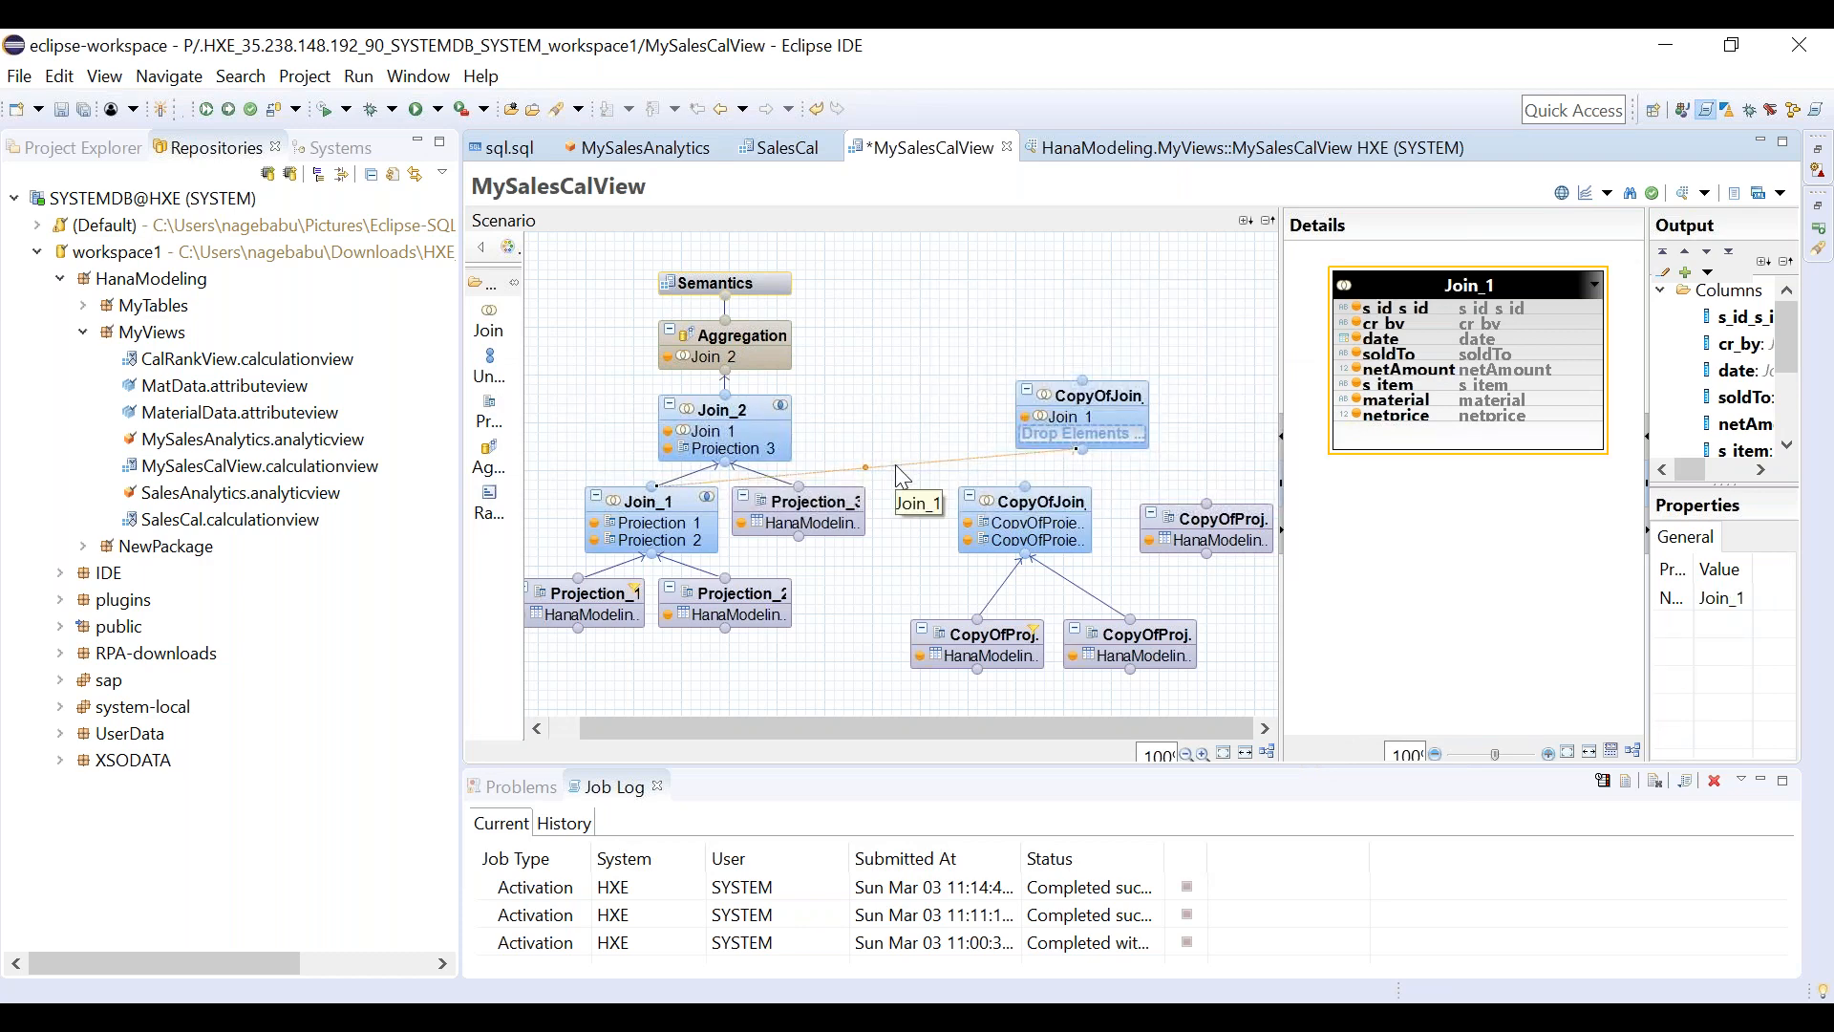
pyautogui.press('Delete')
pyautogui.click(925, 548)
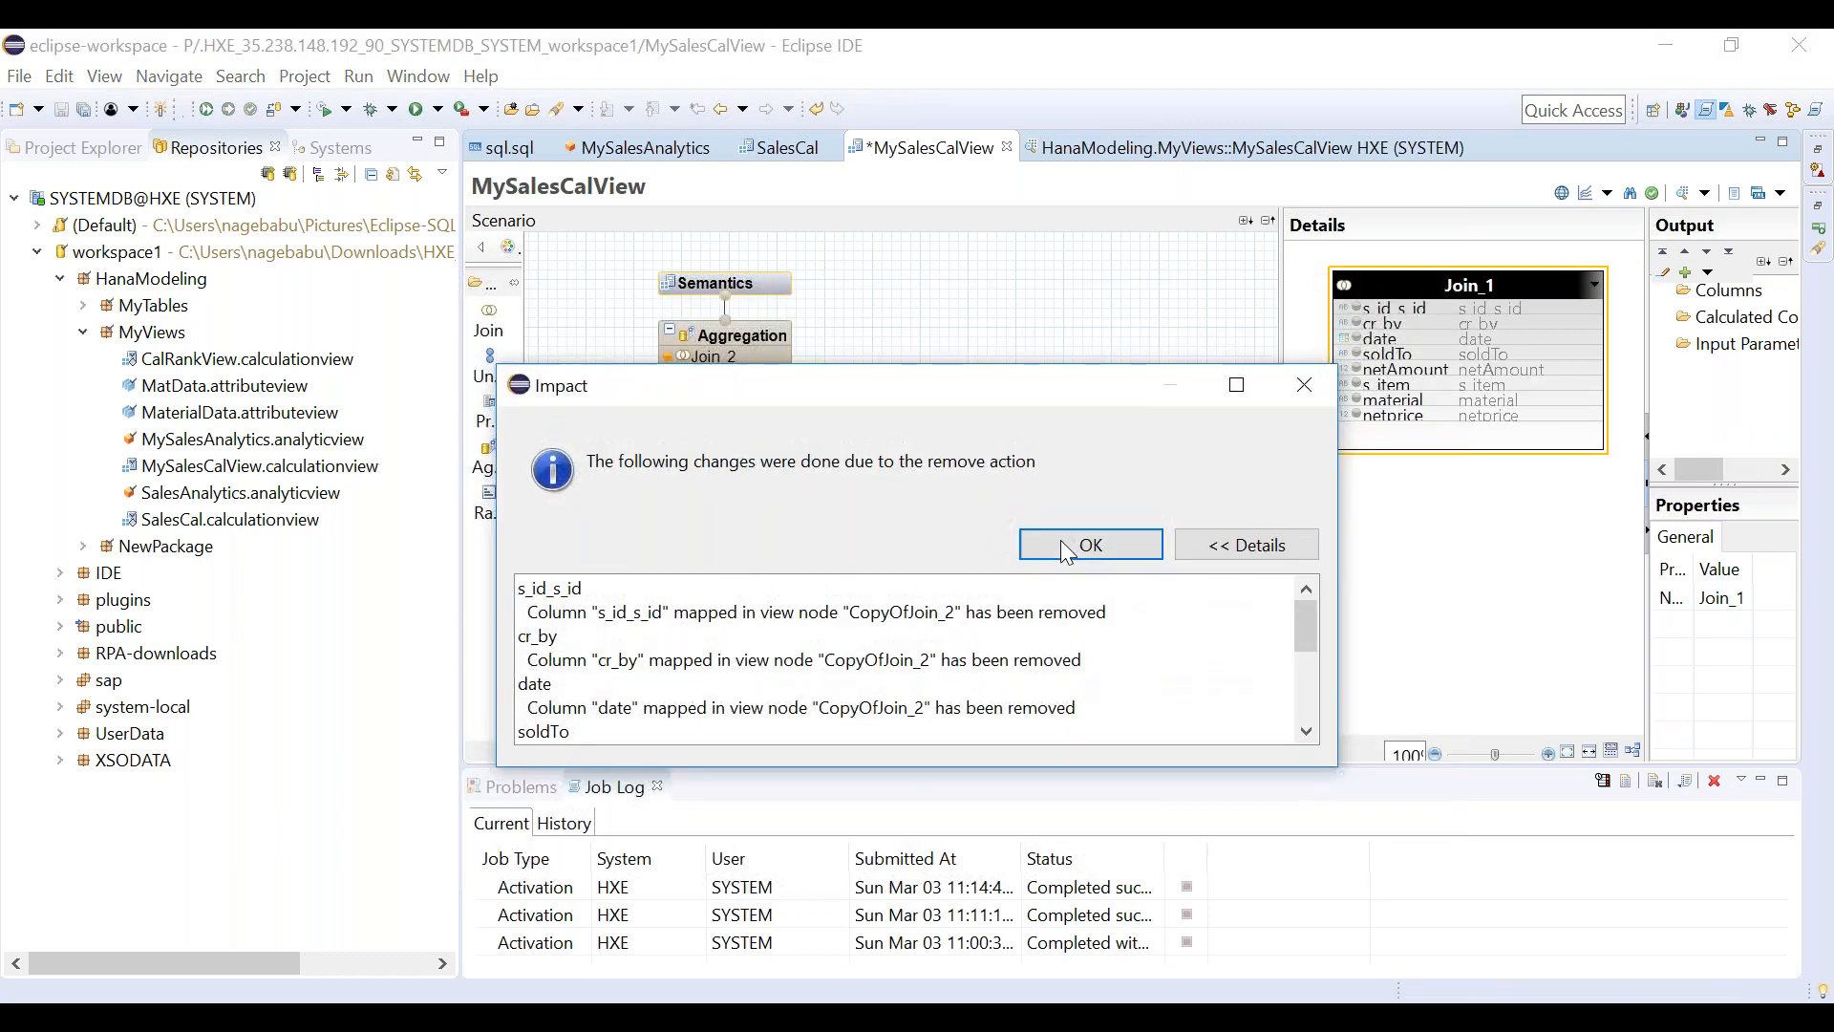
pyautogui.click(1082, 557)
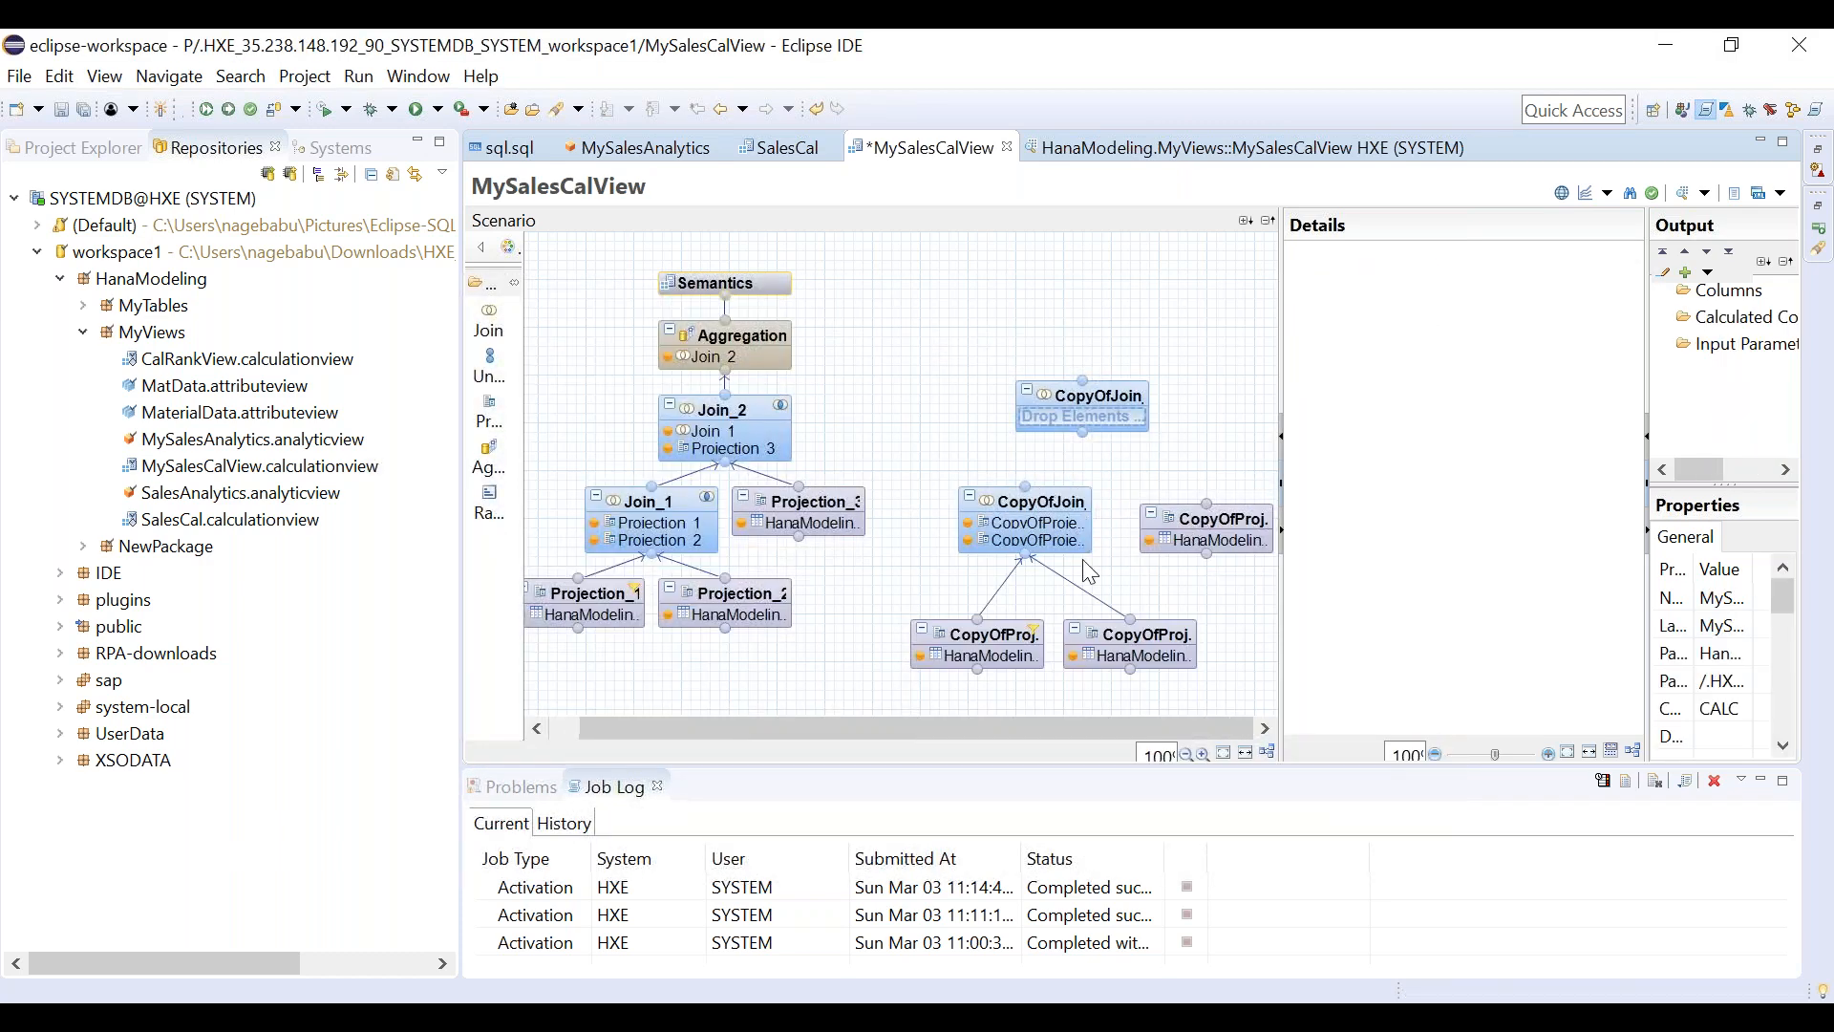
pyautogui.moveTo(1207, 504); pyautogui.dragTo(1078, 434)
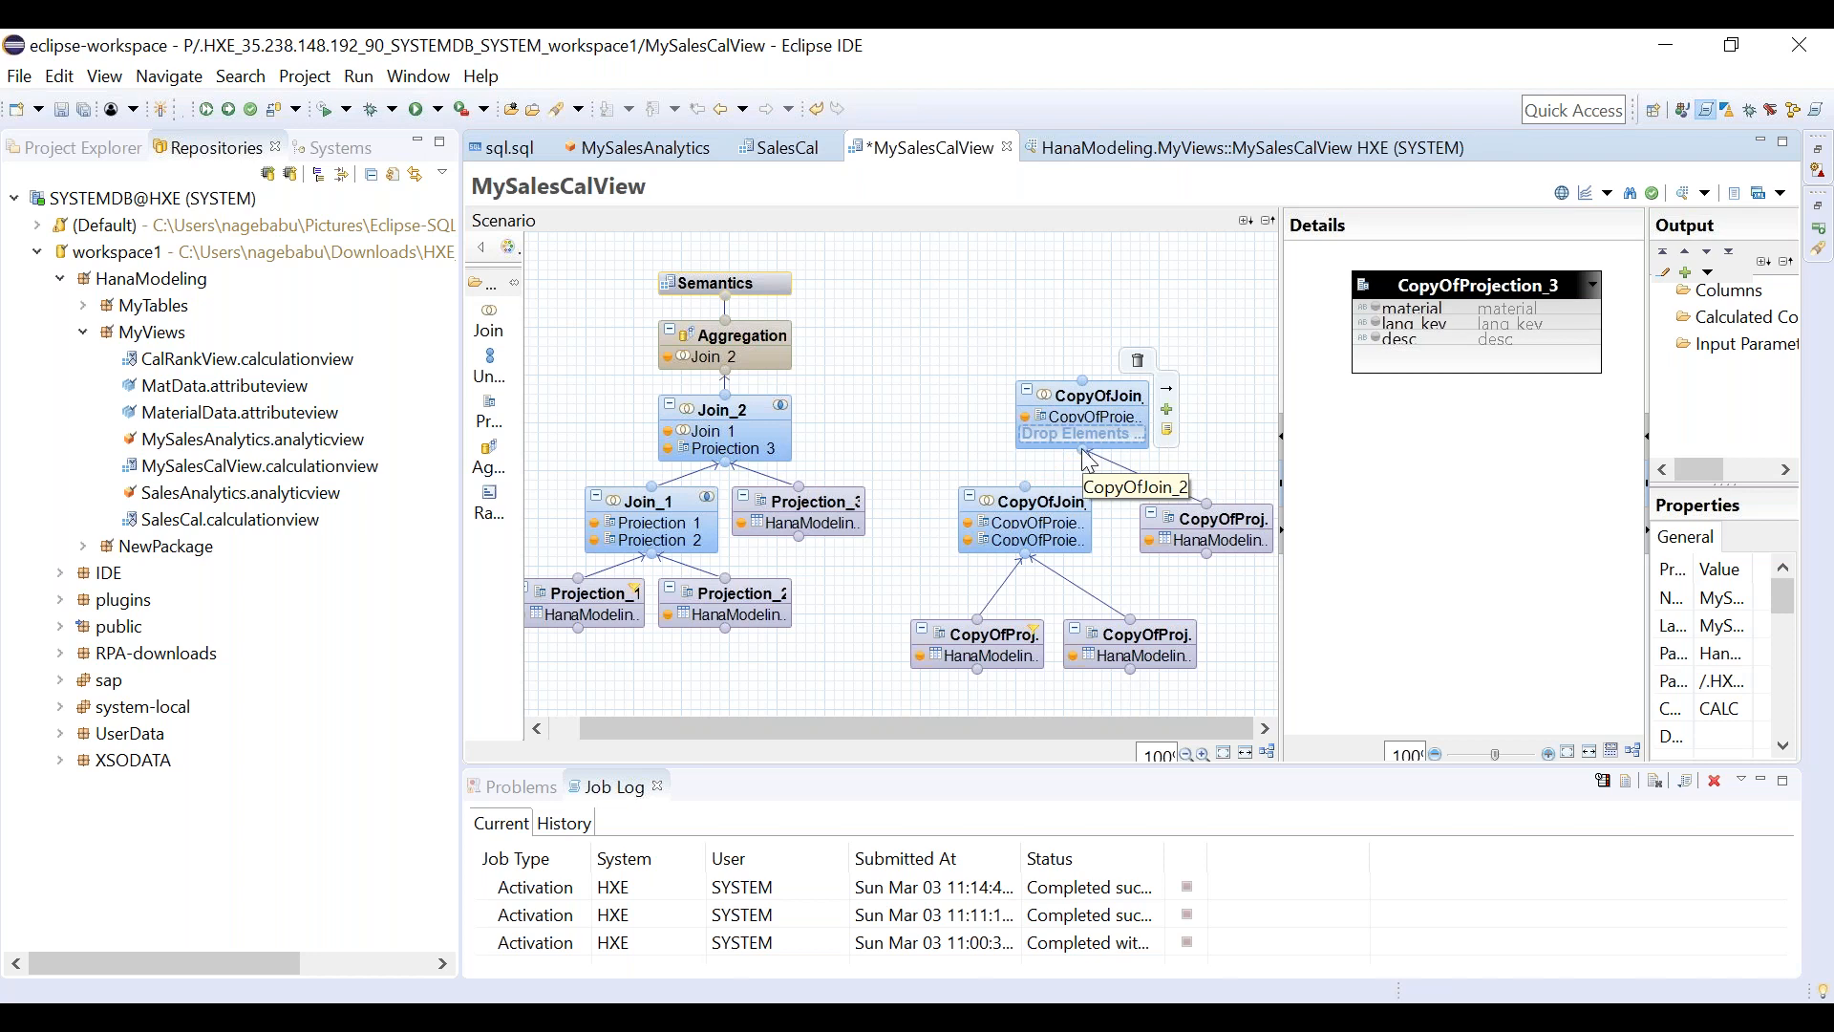
pyautogui.moveTo(1029, 498); pyautogui.dragTo(1084, 449)
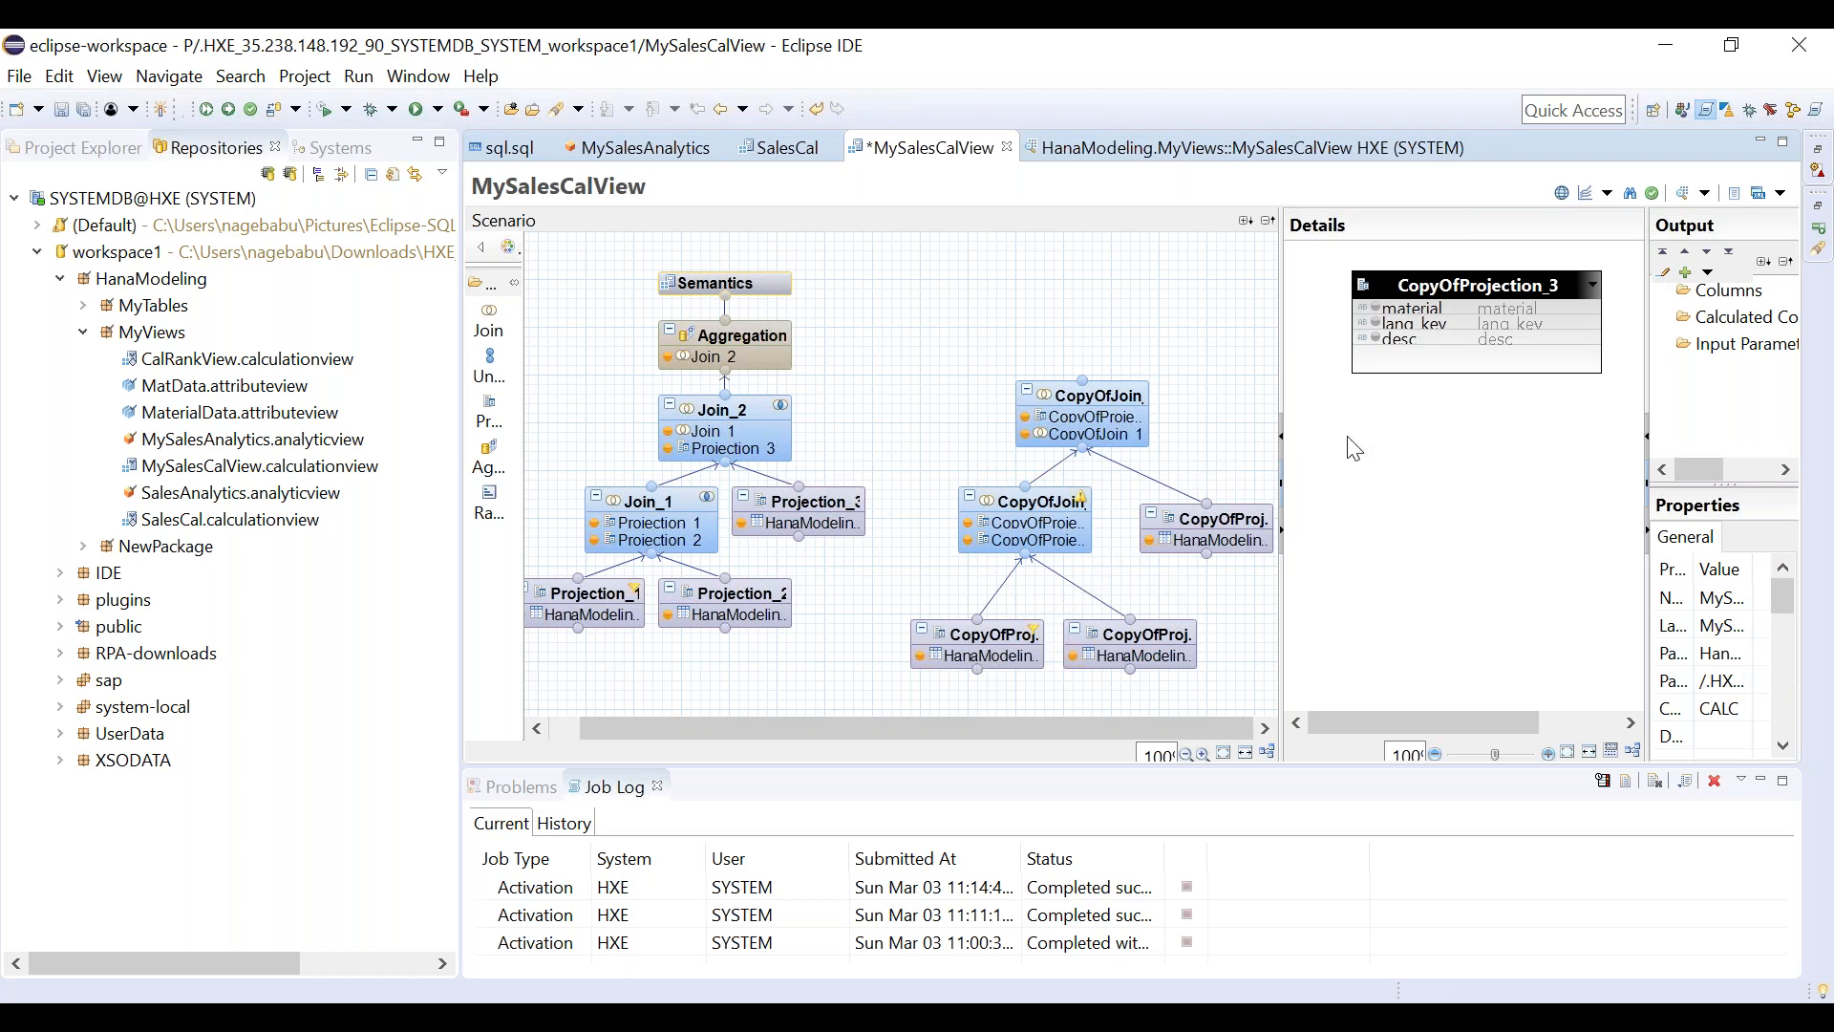
# Add all columns of CopyOfProjection_1 to the output of the copied Join_1.
pyautogui.click(1128, 635)
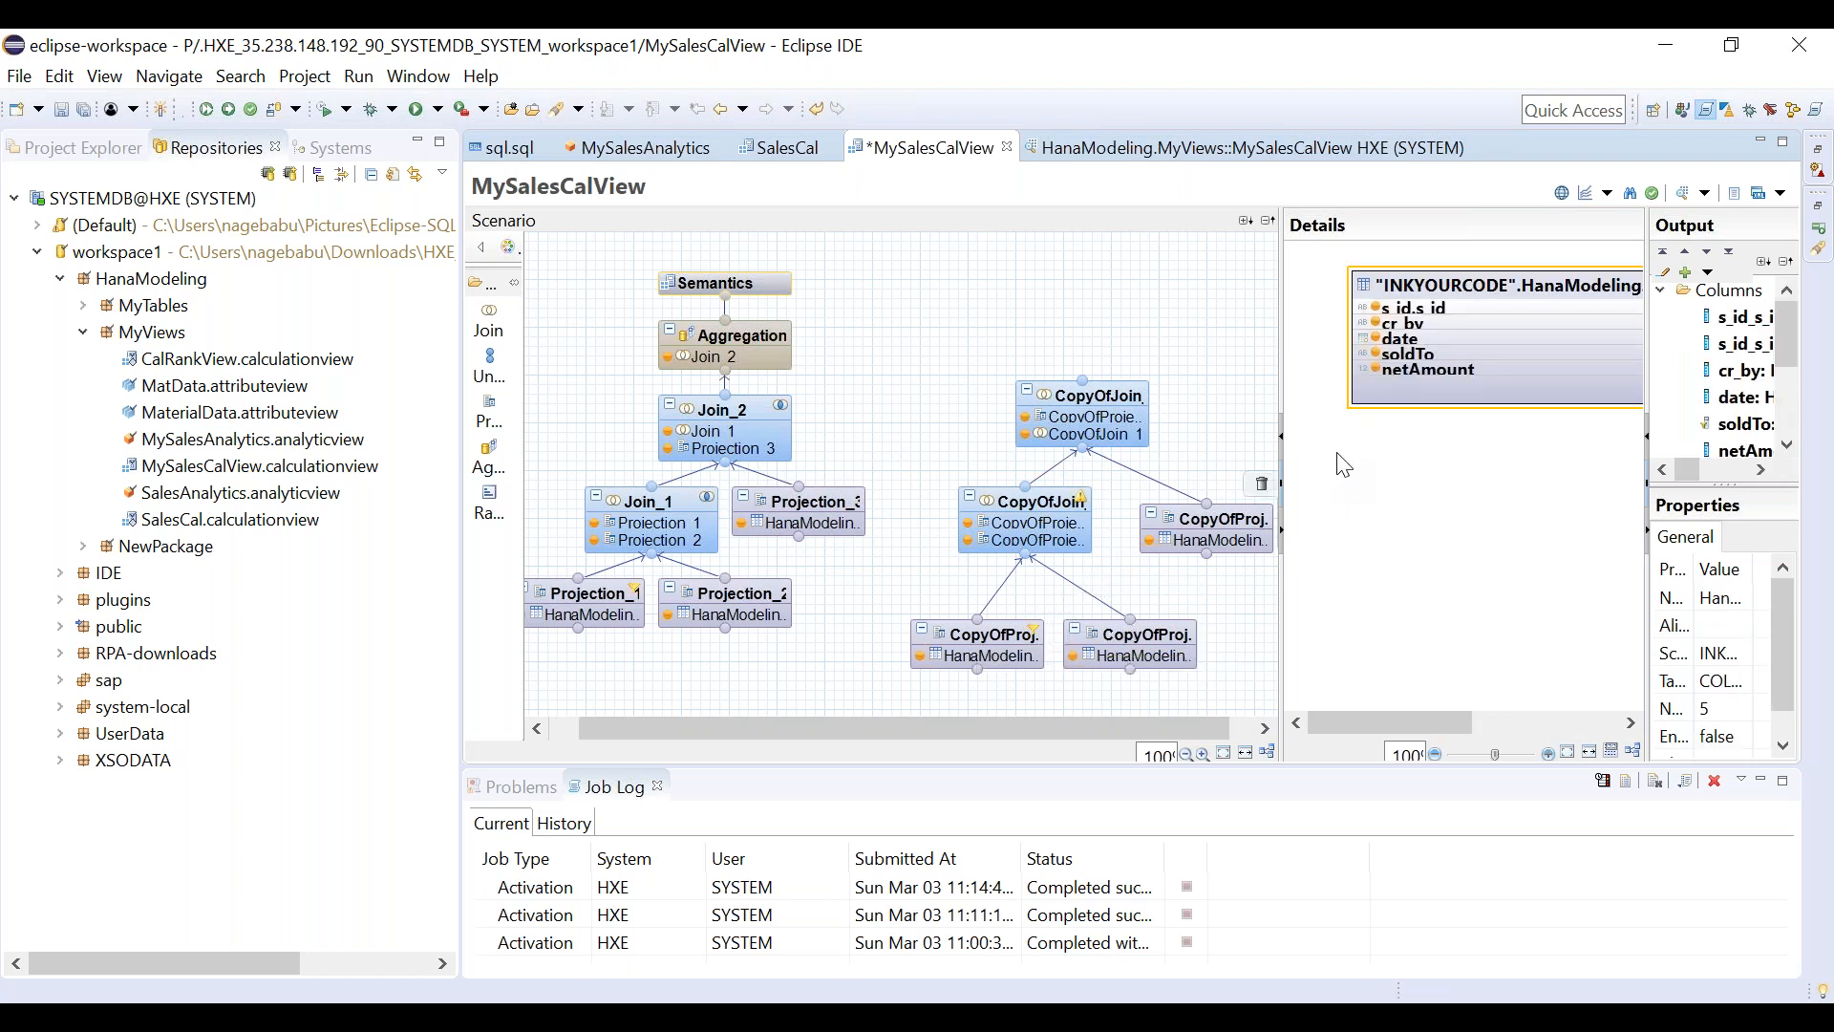
pyautogui.click(1122, 642)
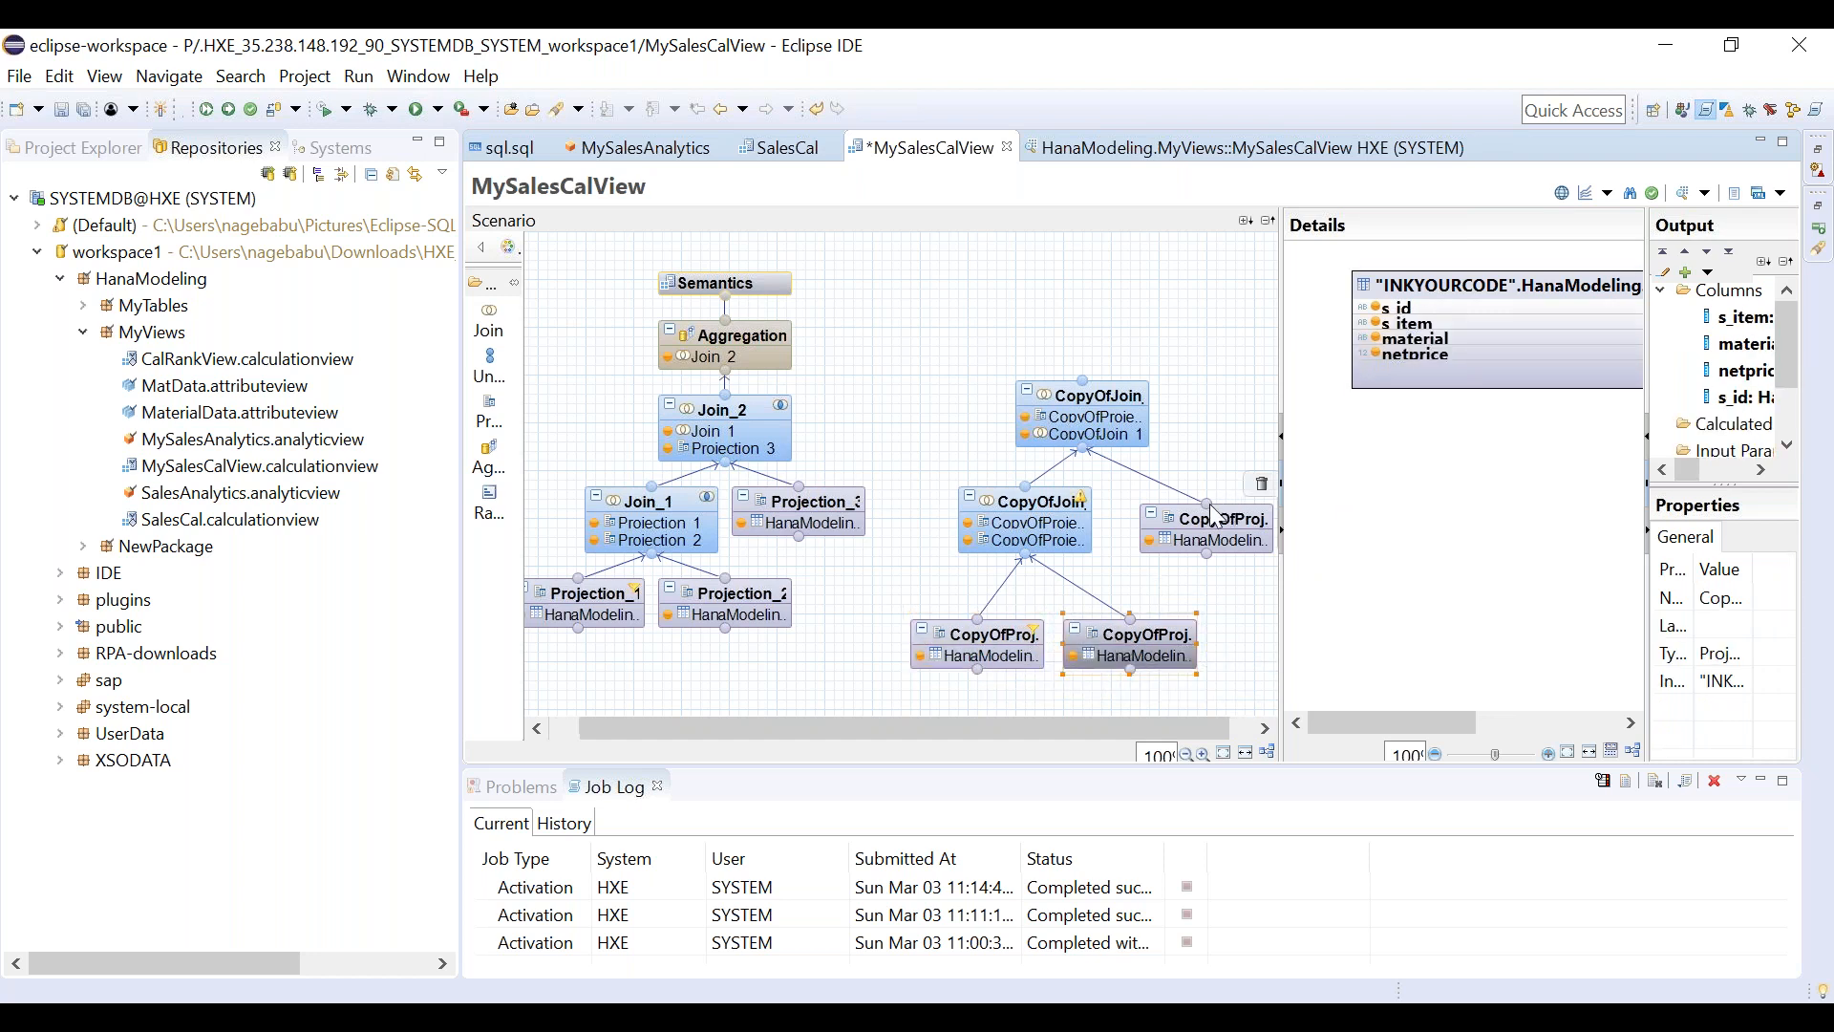
pyautogui.click(1040, 519)
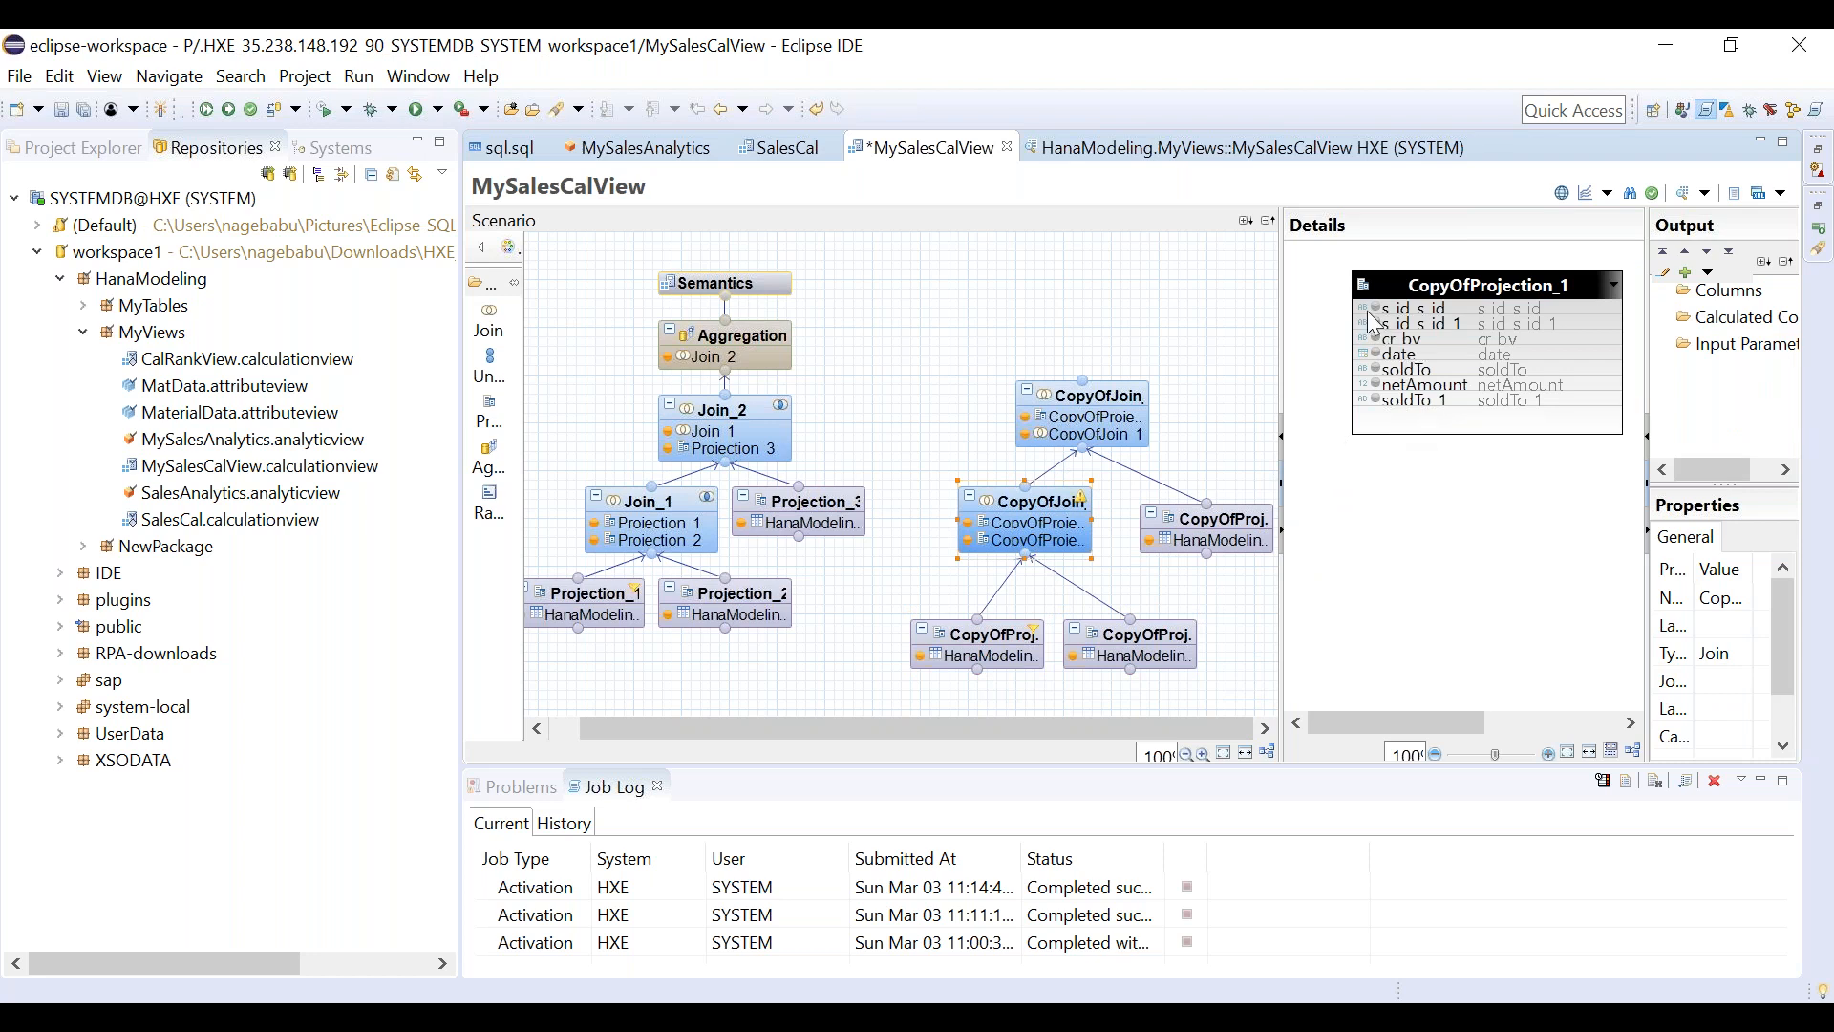
pyautogui.rightClick(1384, 426)
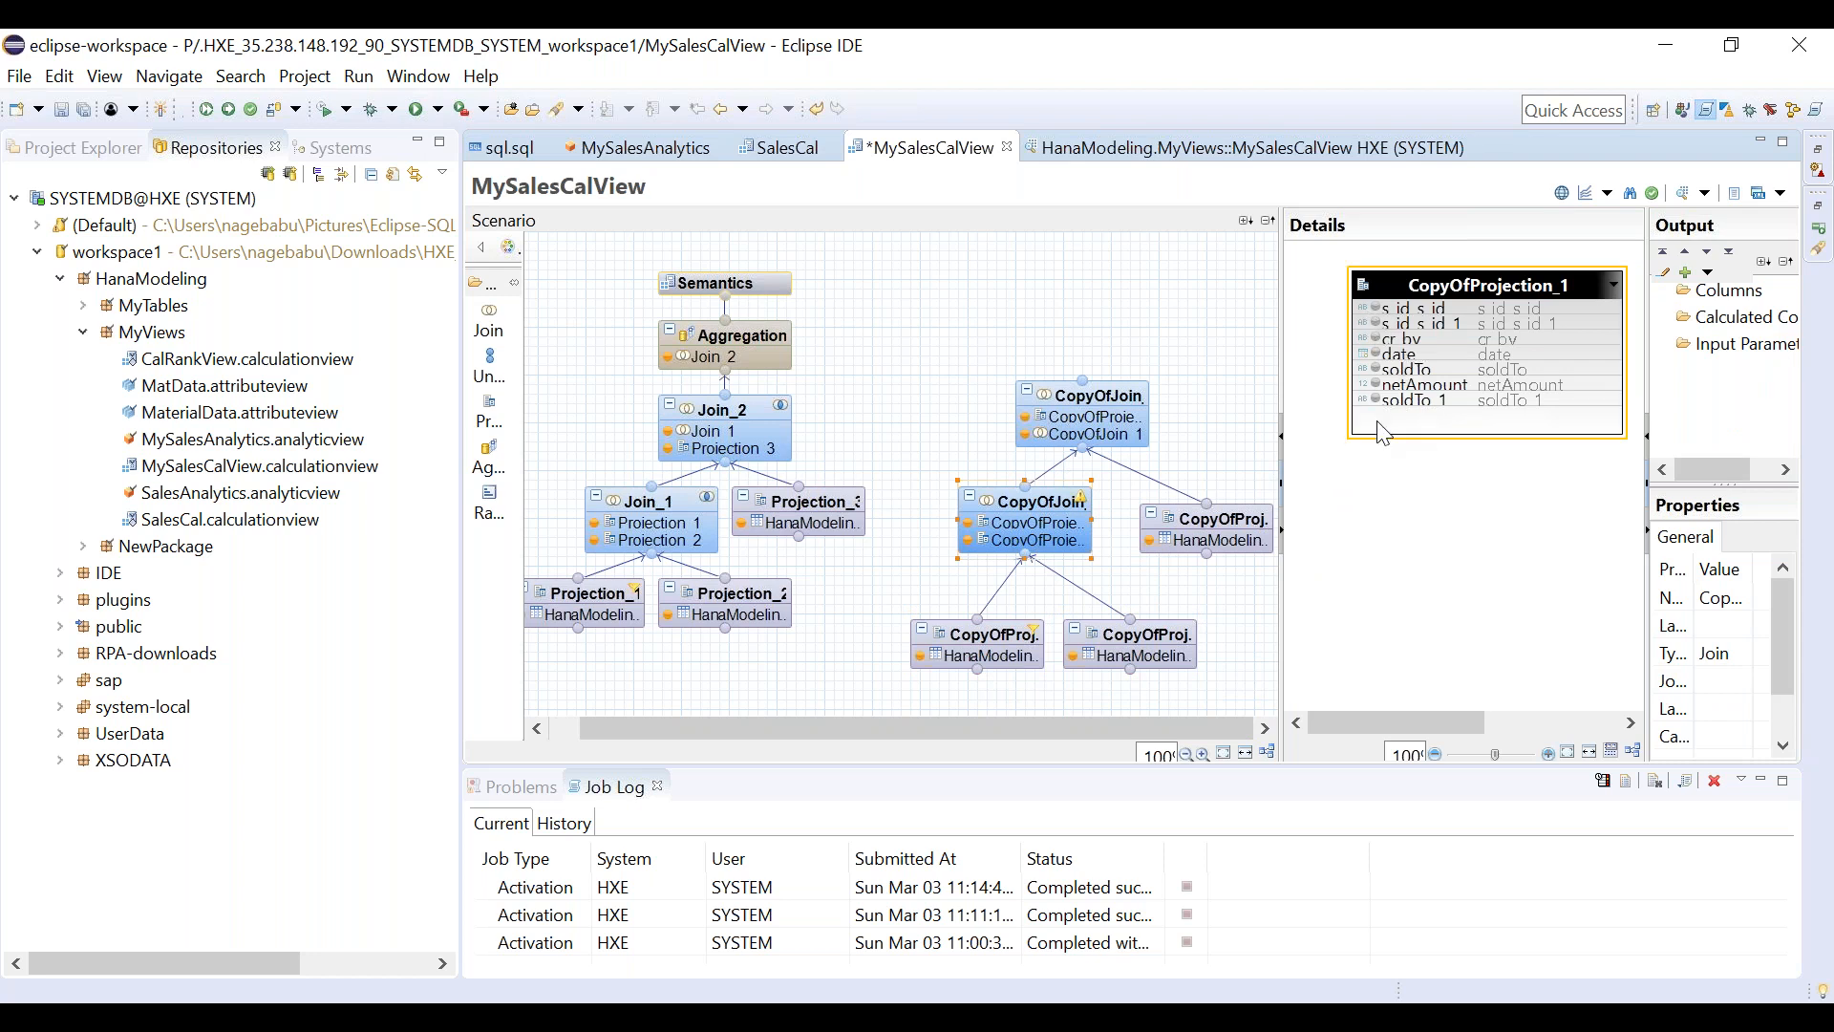
pyautogui.click(1469, 560)
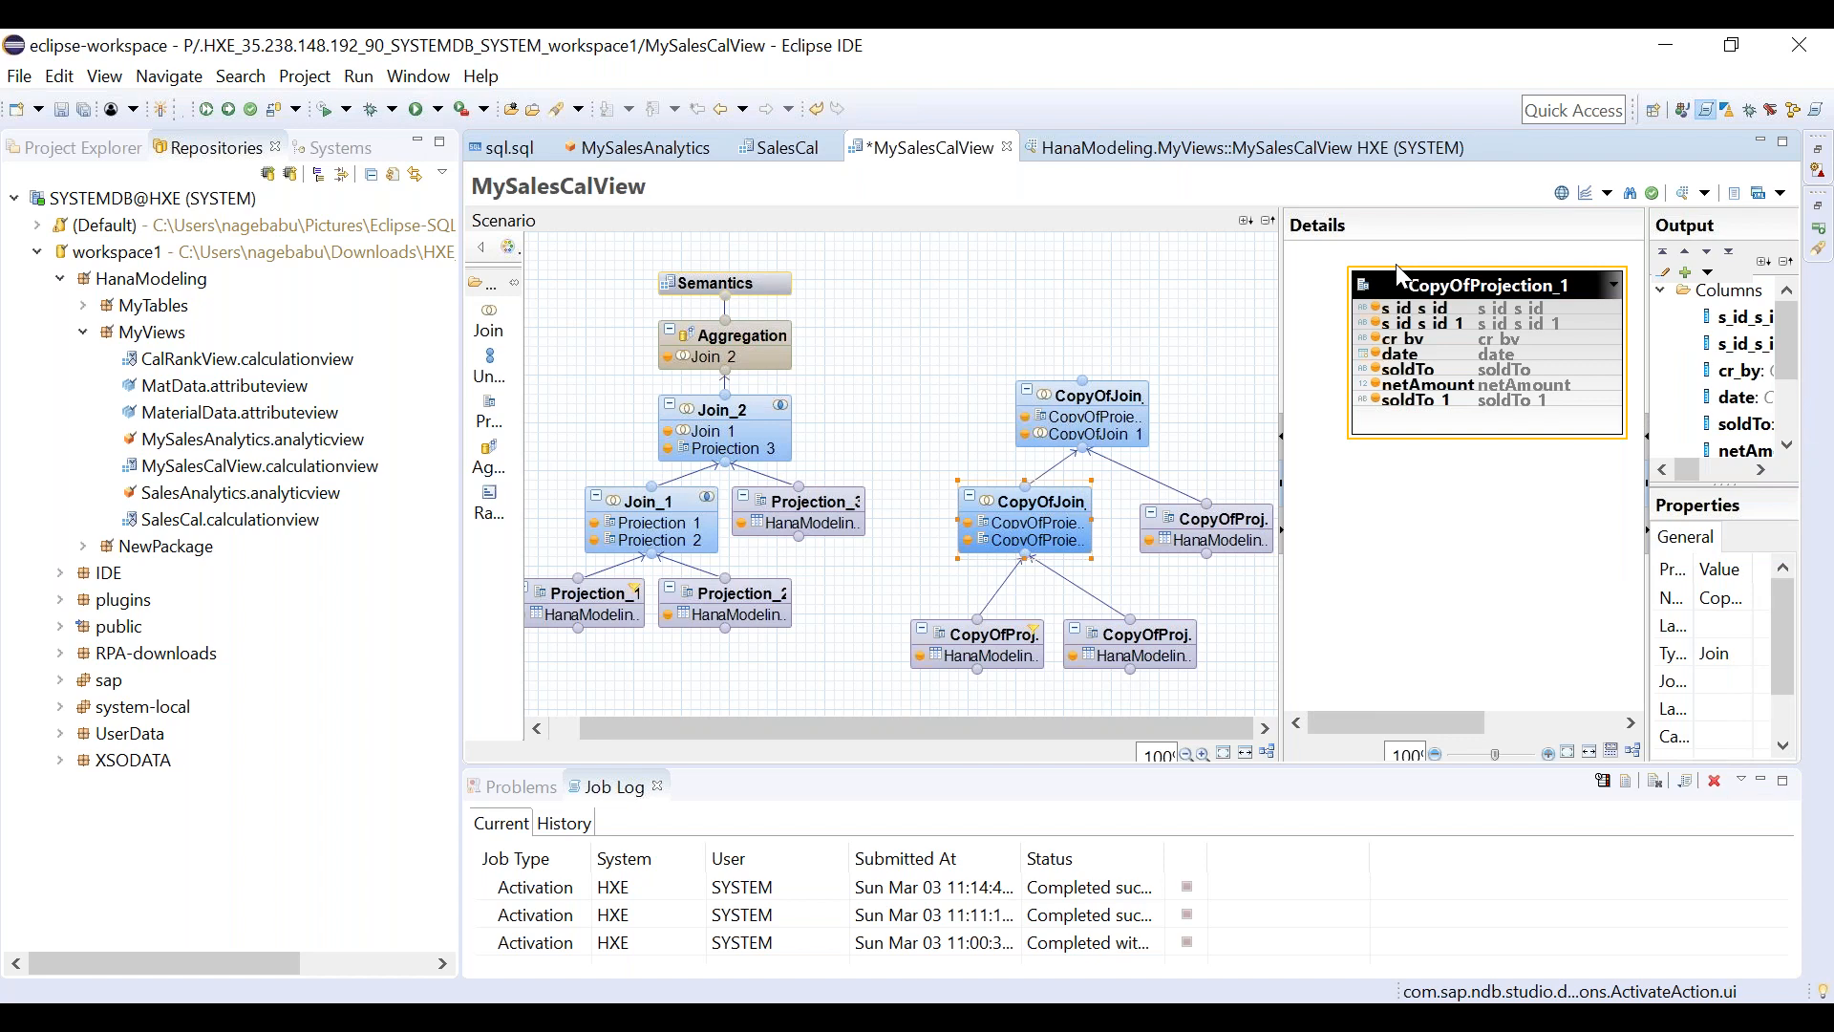
# Exclude the CopyOfProjection_1 column s_id_s_id_1 from the copied Join_1's output.
pyautogui.click(1385, 327)
pyautogui.press('Delete')
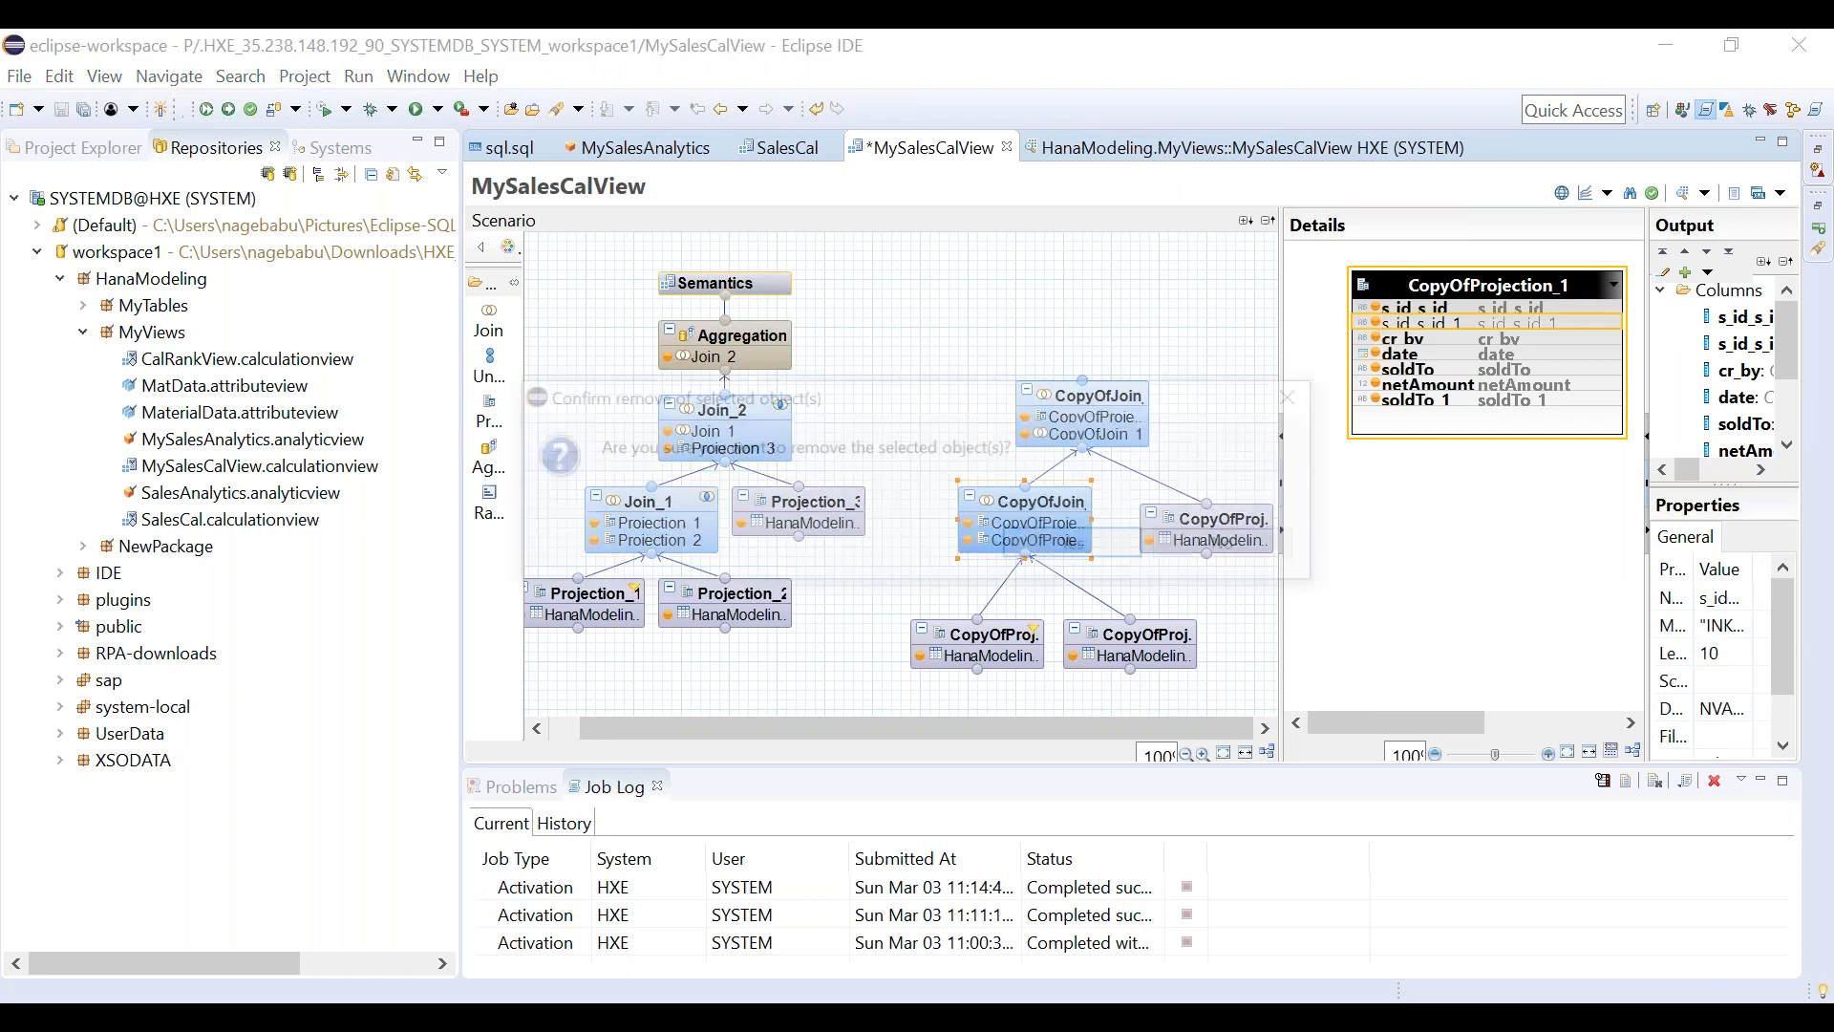
pyautogui.click(1106, 535)
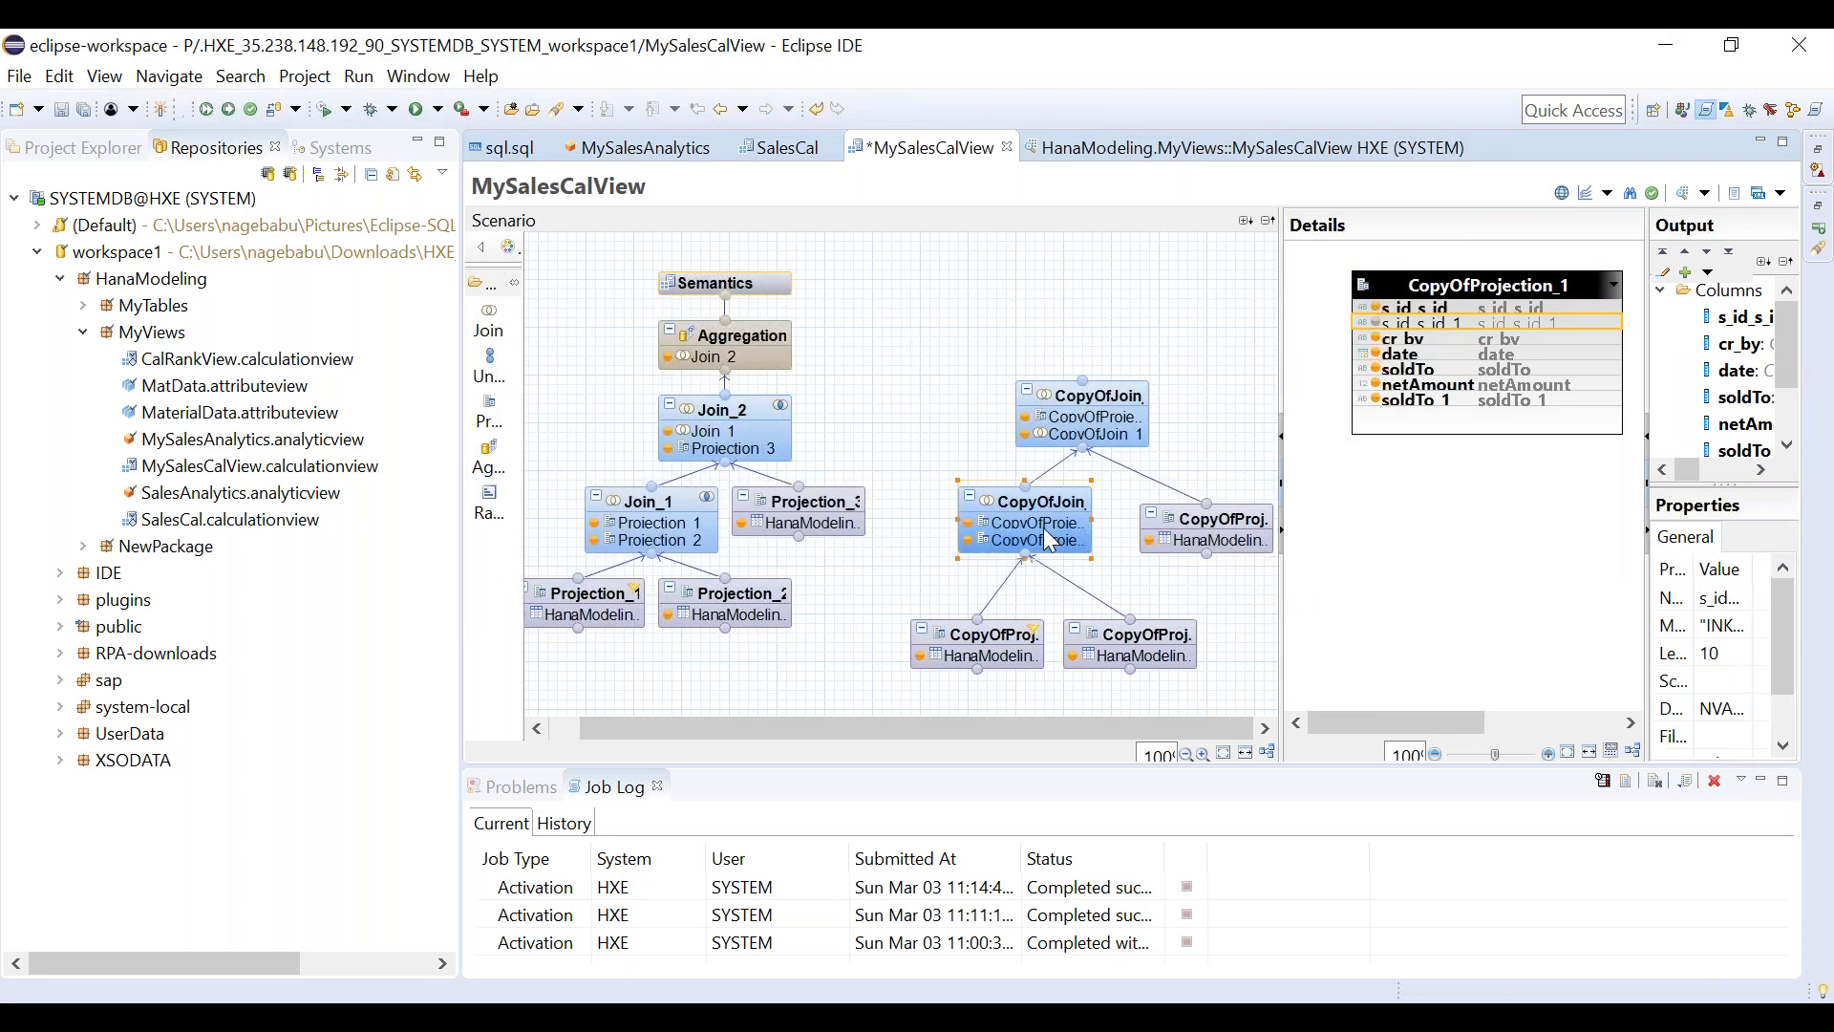
# Add all columns of CopyOfProjection_2 to the output of the copied Join_1.
pyautogui.moveTo(1335, 724); pyautogui.dragTo(1498, 716)
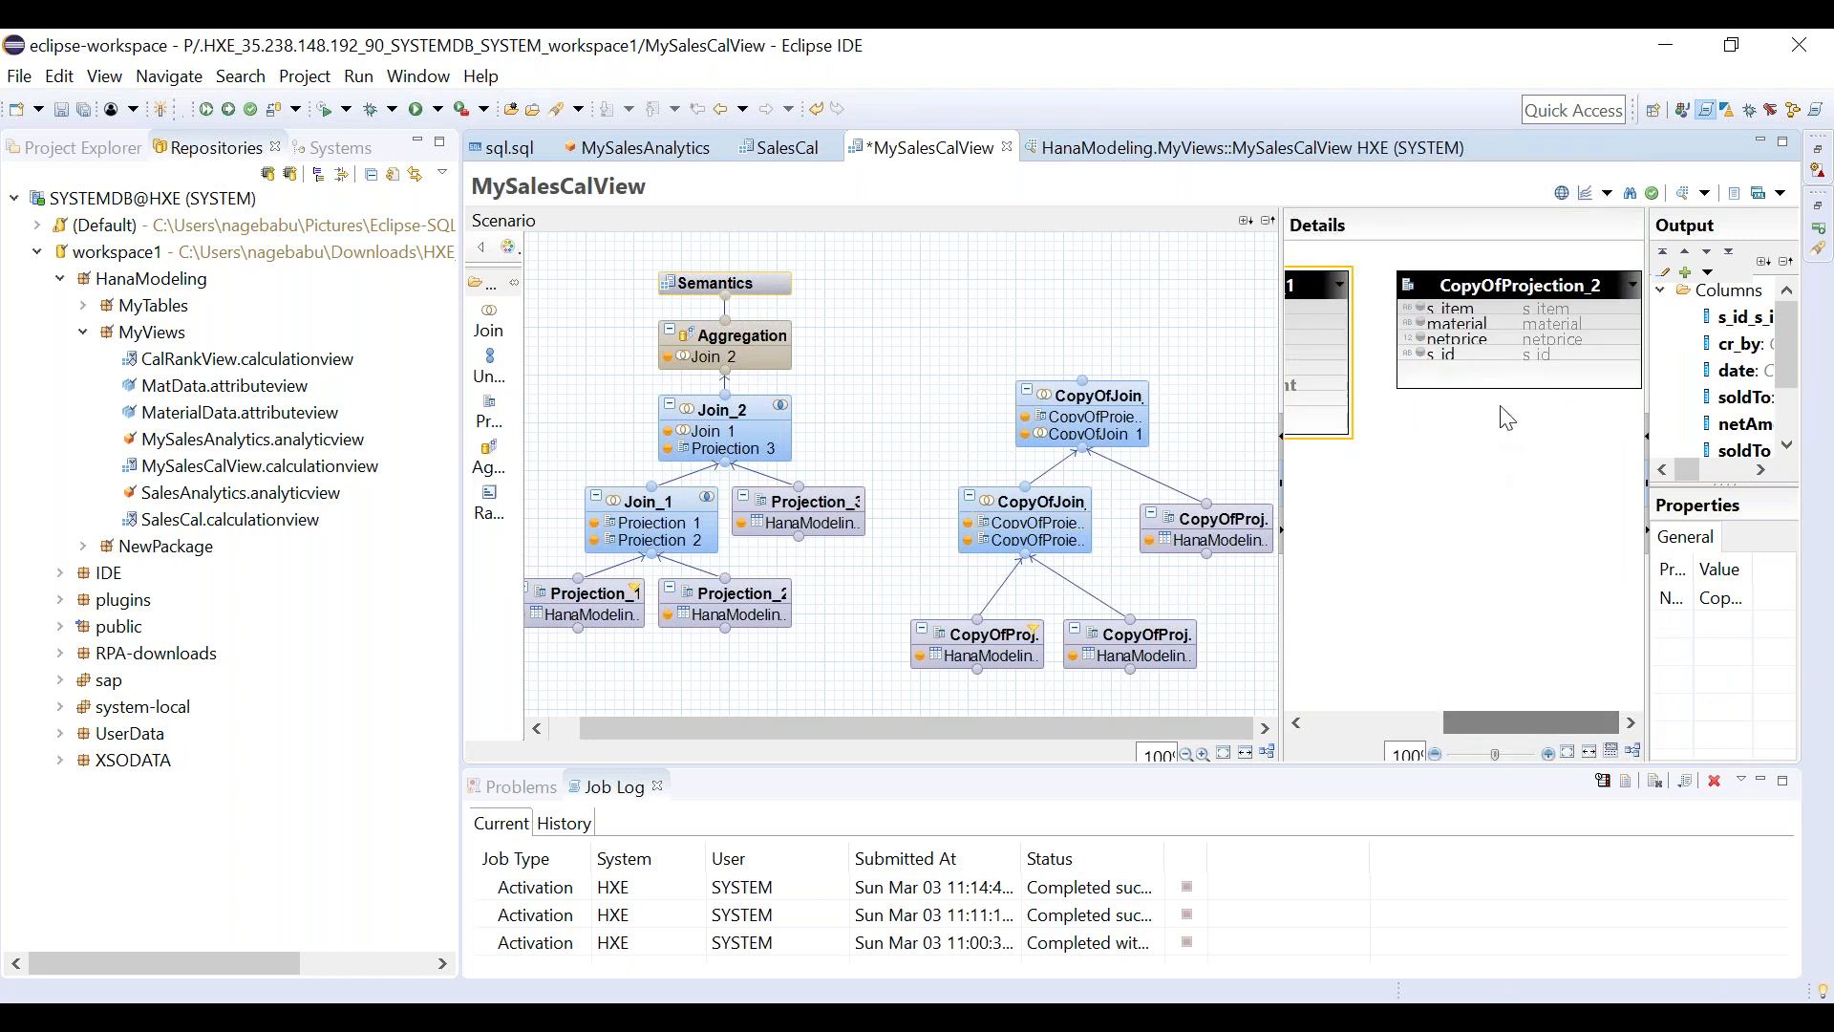
pyautogui.moveTo(1042, 515)
pyautogui.click(1436, 386)
pyautogui.rightClick(1435, 386)
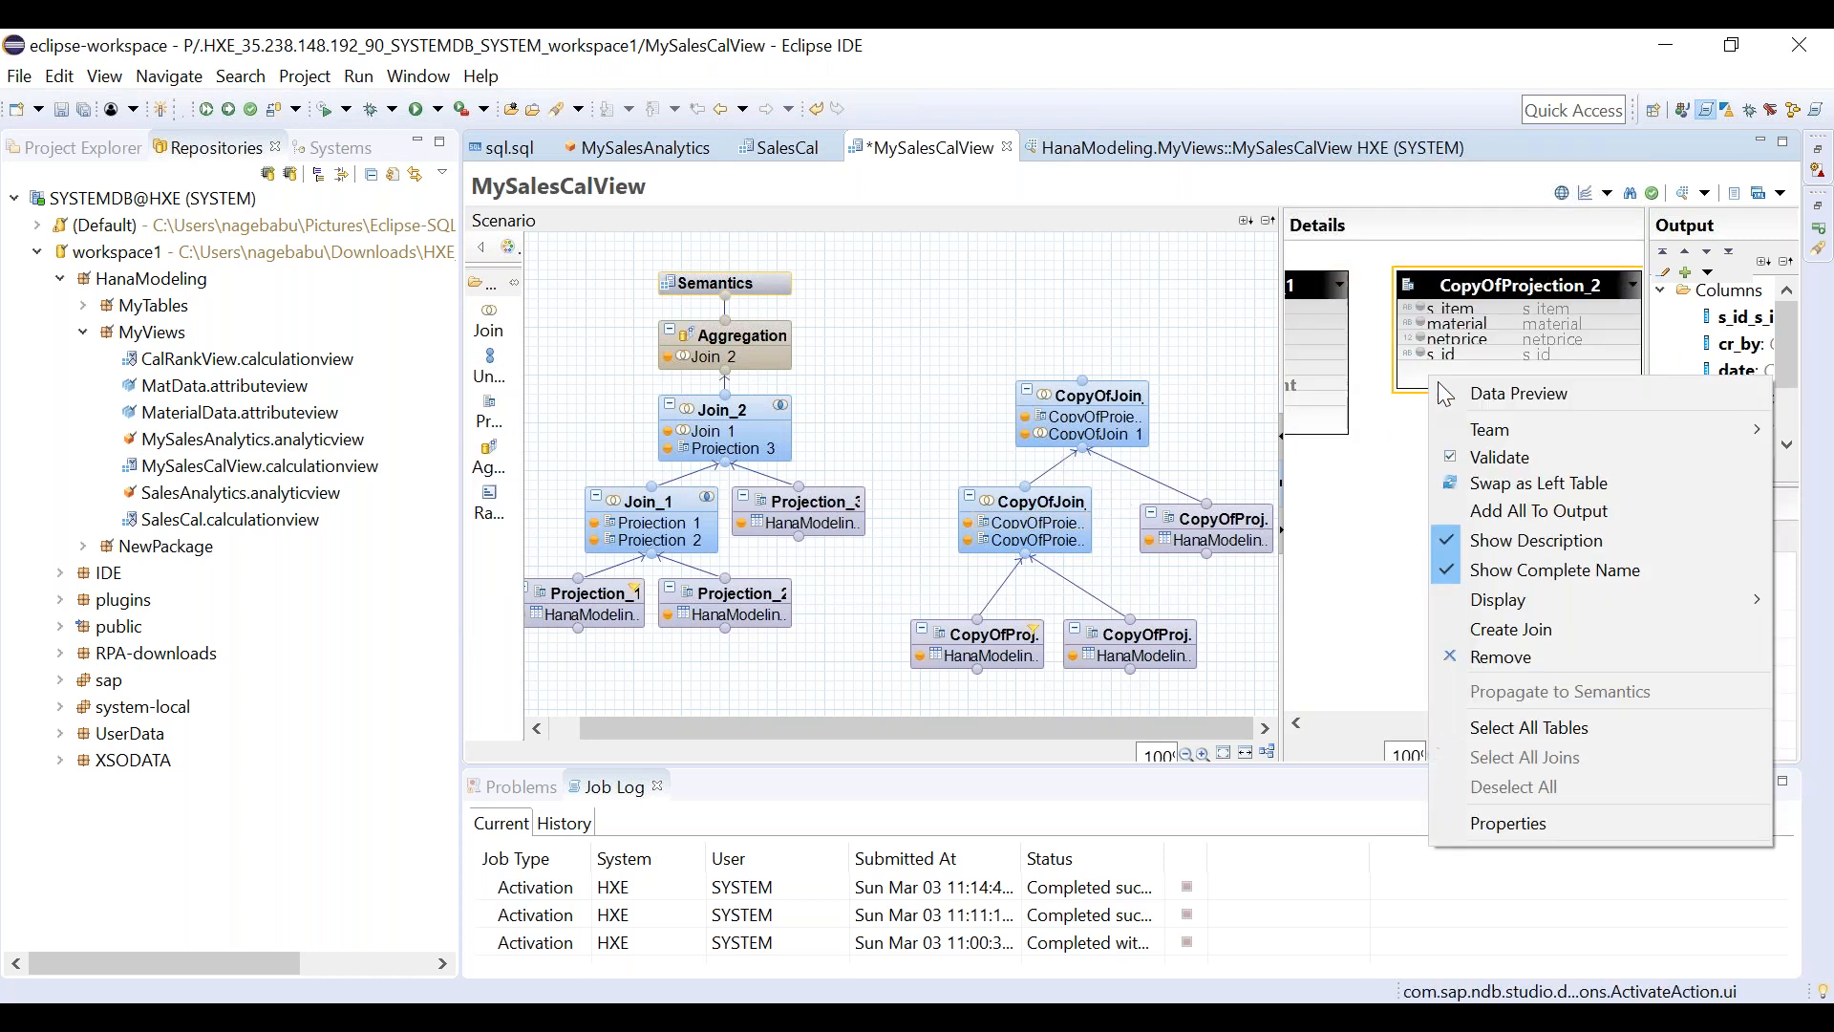
pyautogui.click(1515, 513)
# Join CopyOfProjection_1's s_id_s_id column to CopyOfProjection_2's s_id column in the copied Join_1.
pyautogui.moveTo(1504, 712); pyautogui.dragTo(1372, 705)
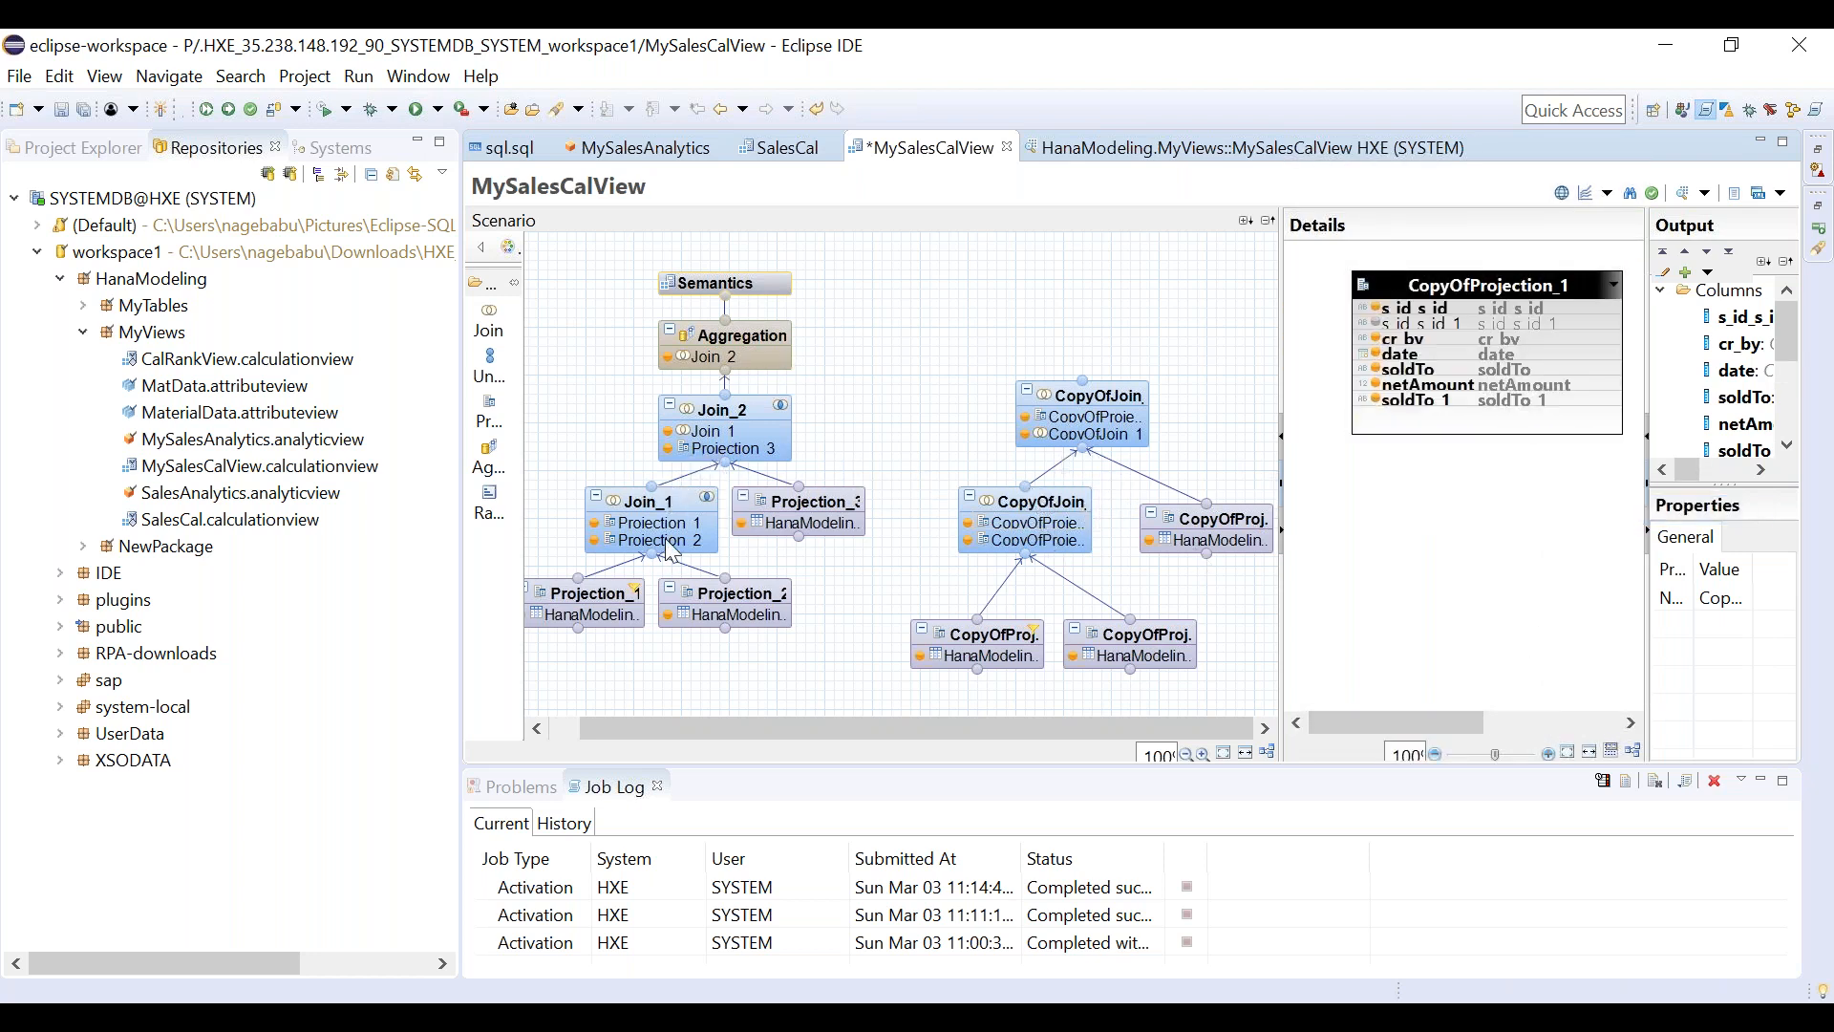
pyautogui.moveTo(1391, 723); pyautogui.dragTo(1506, 716)
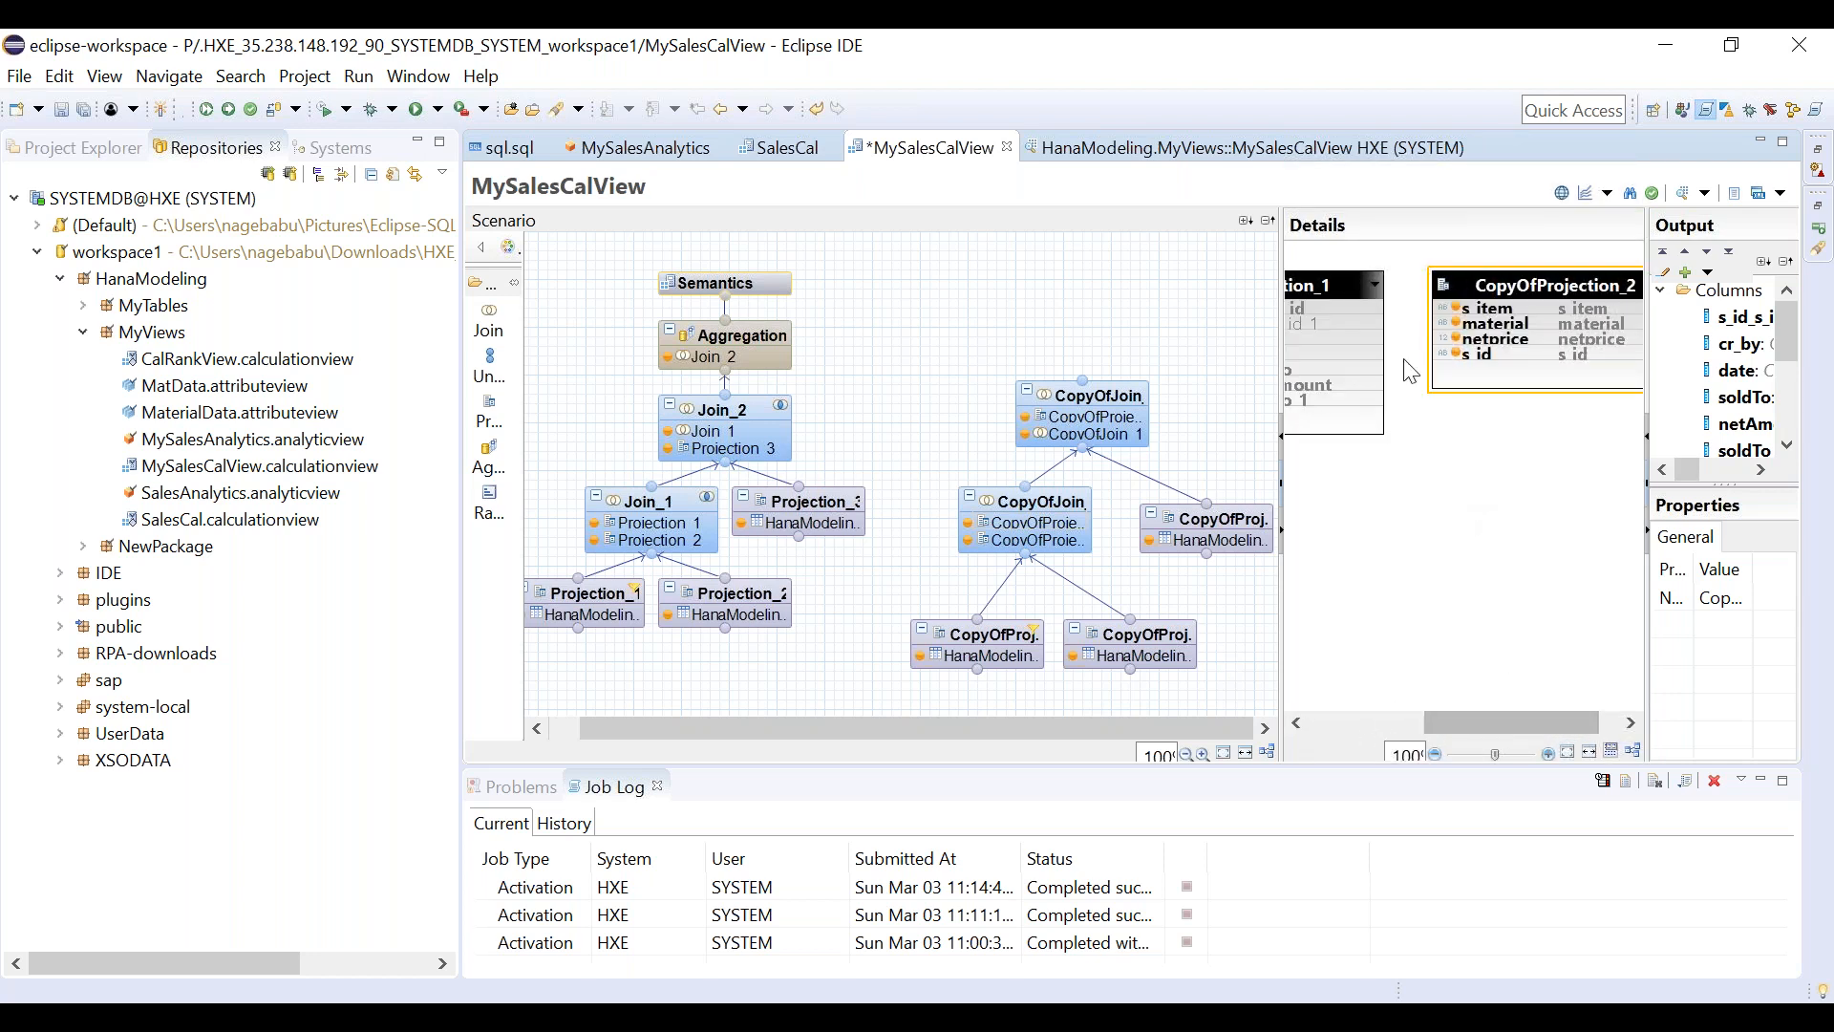
pyautogui.moveTo(1367, 309); pyautogui.dragTo(1462, 353)
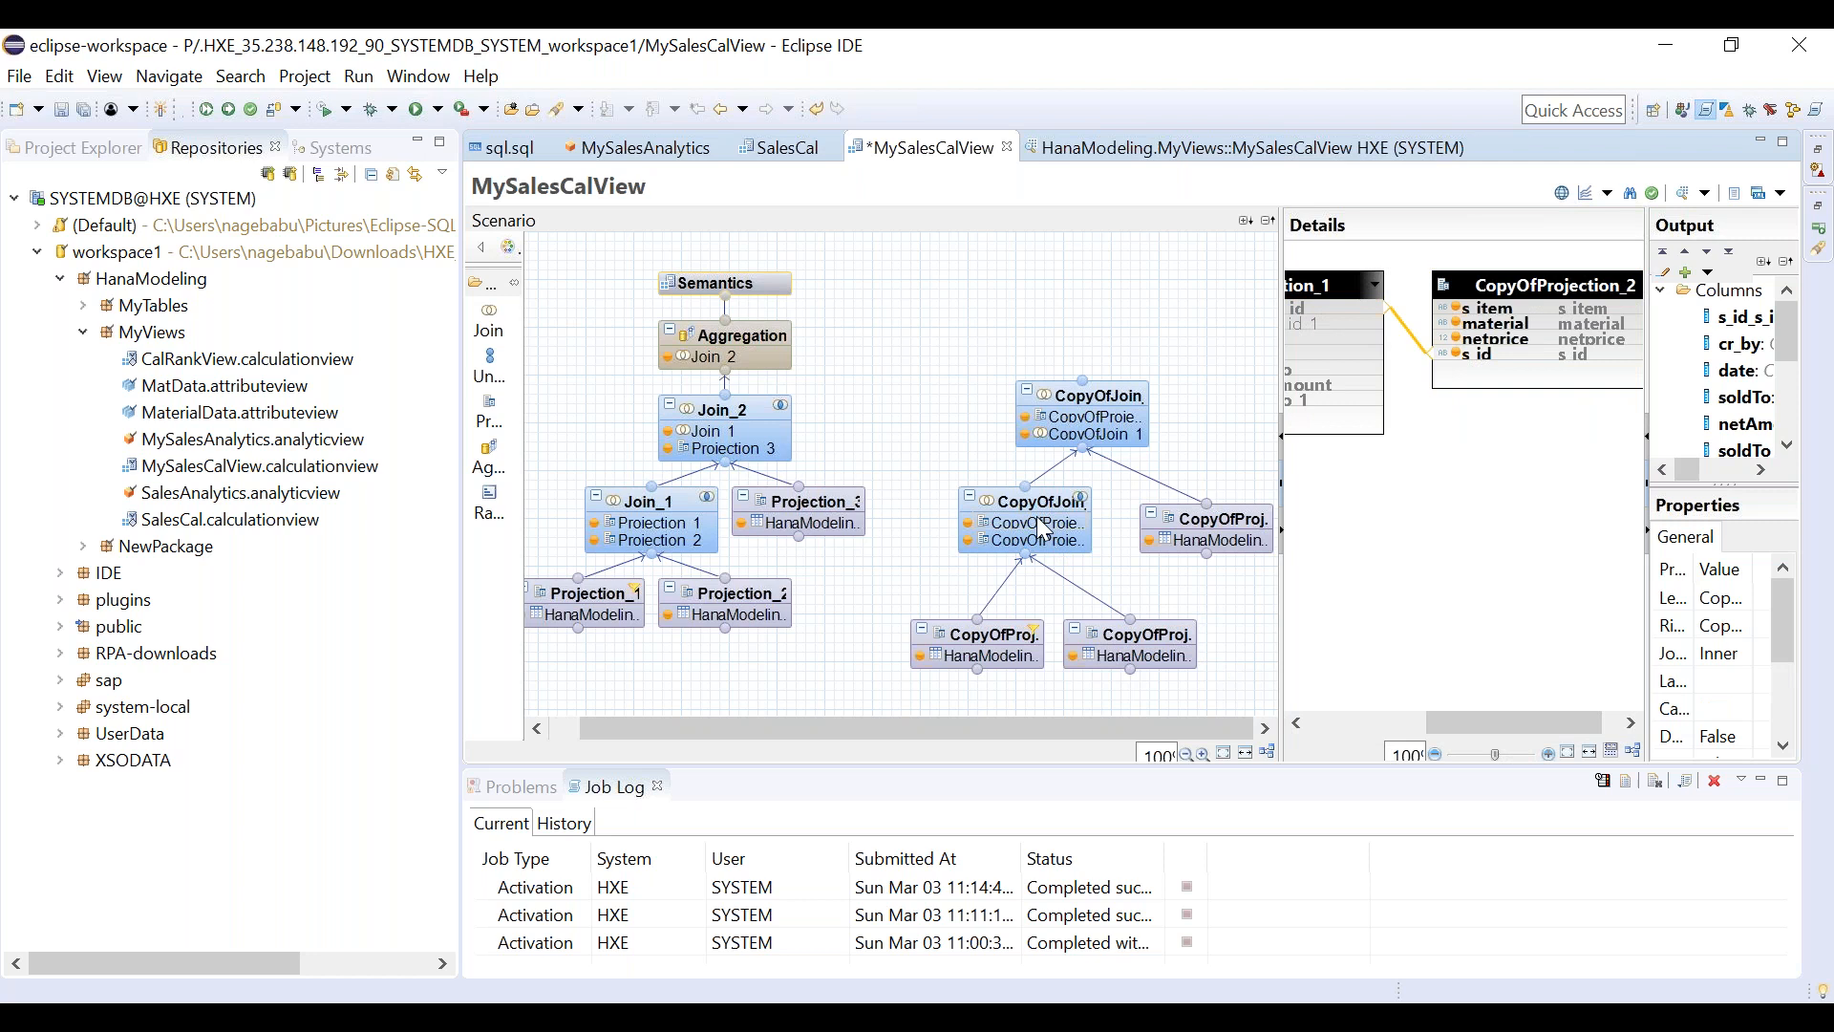
# Add all columns of CopyOfProjection_3 to the output of CopyOfJoin_2.
pyautogui.click(1012, 645)
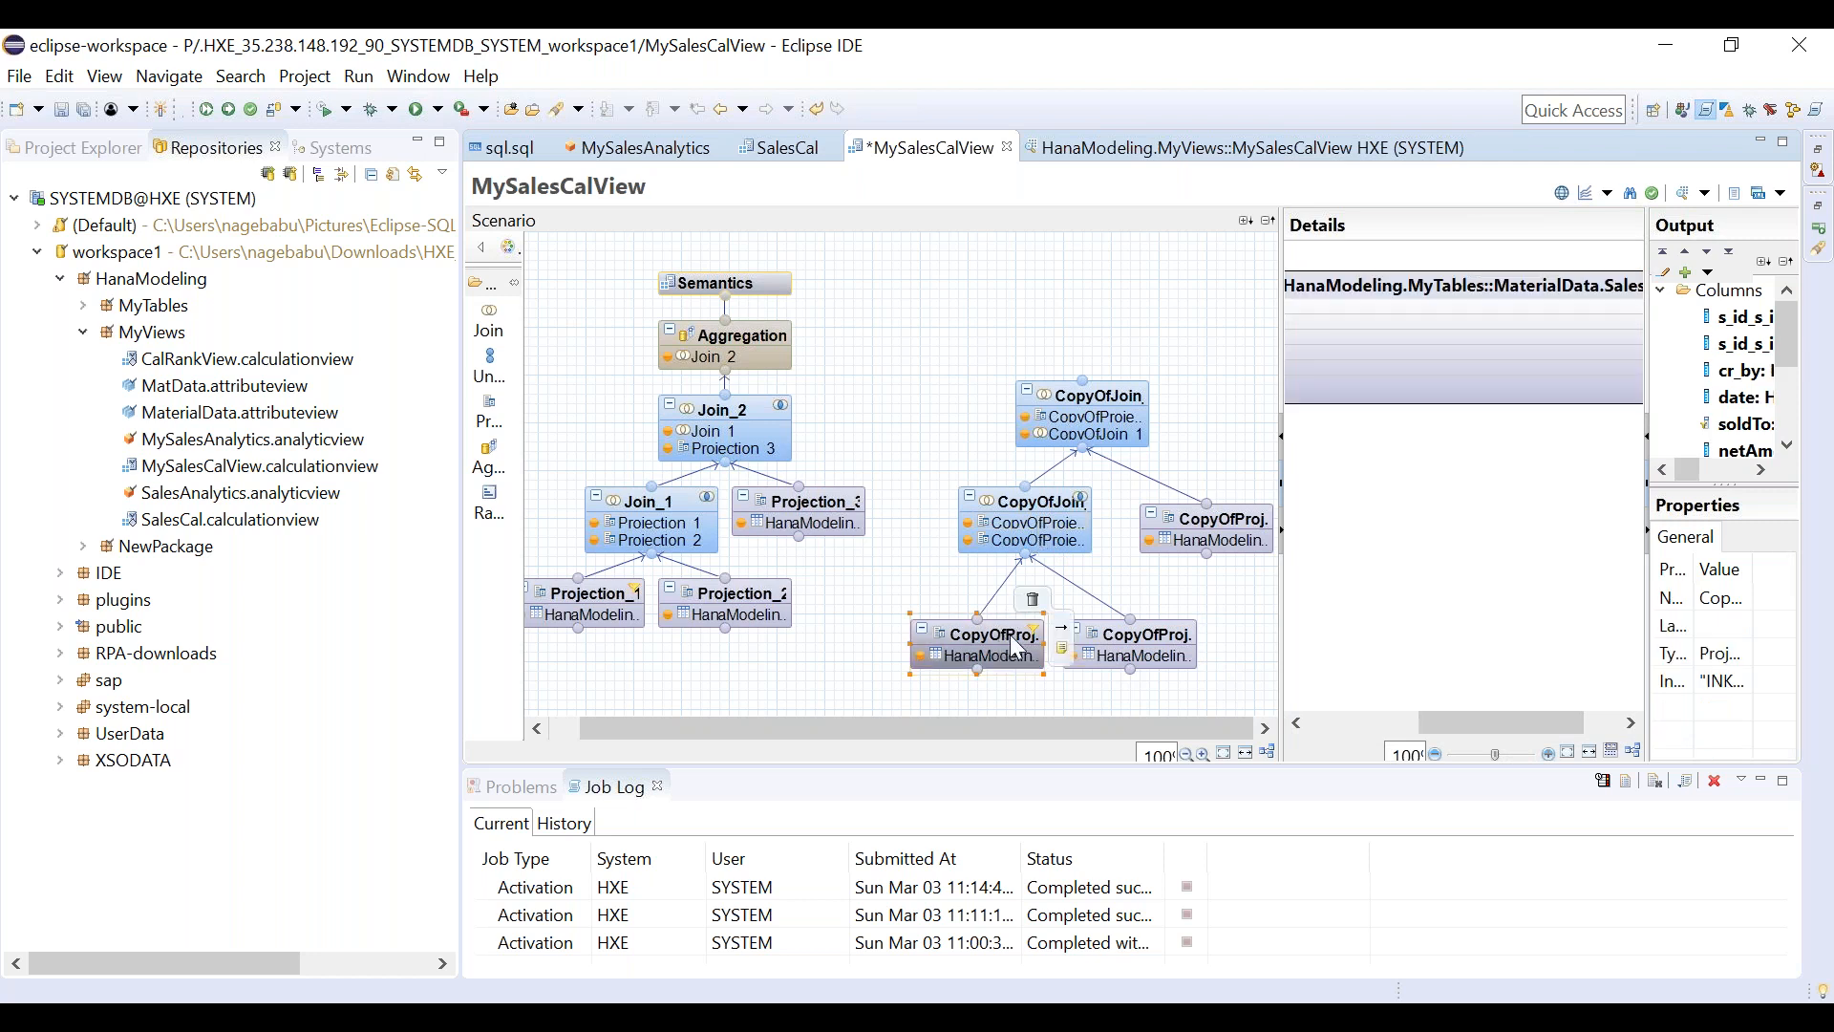
pyautogui.click(1135, 650)
pyautogui.moveTo(1487, 731); pyautogui.dragTo(1326, 729)
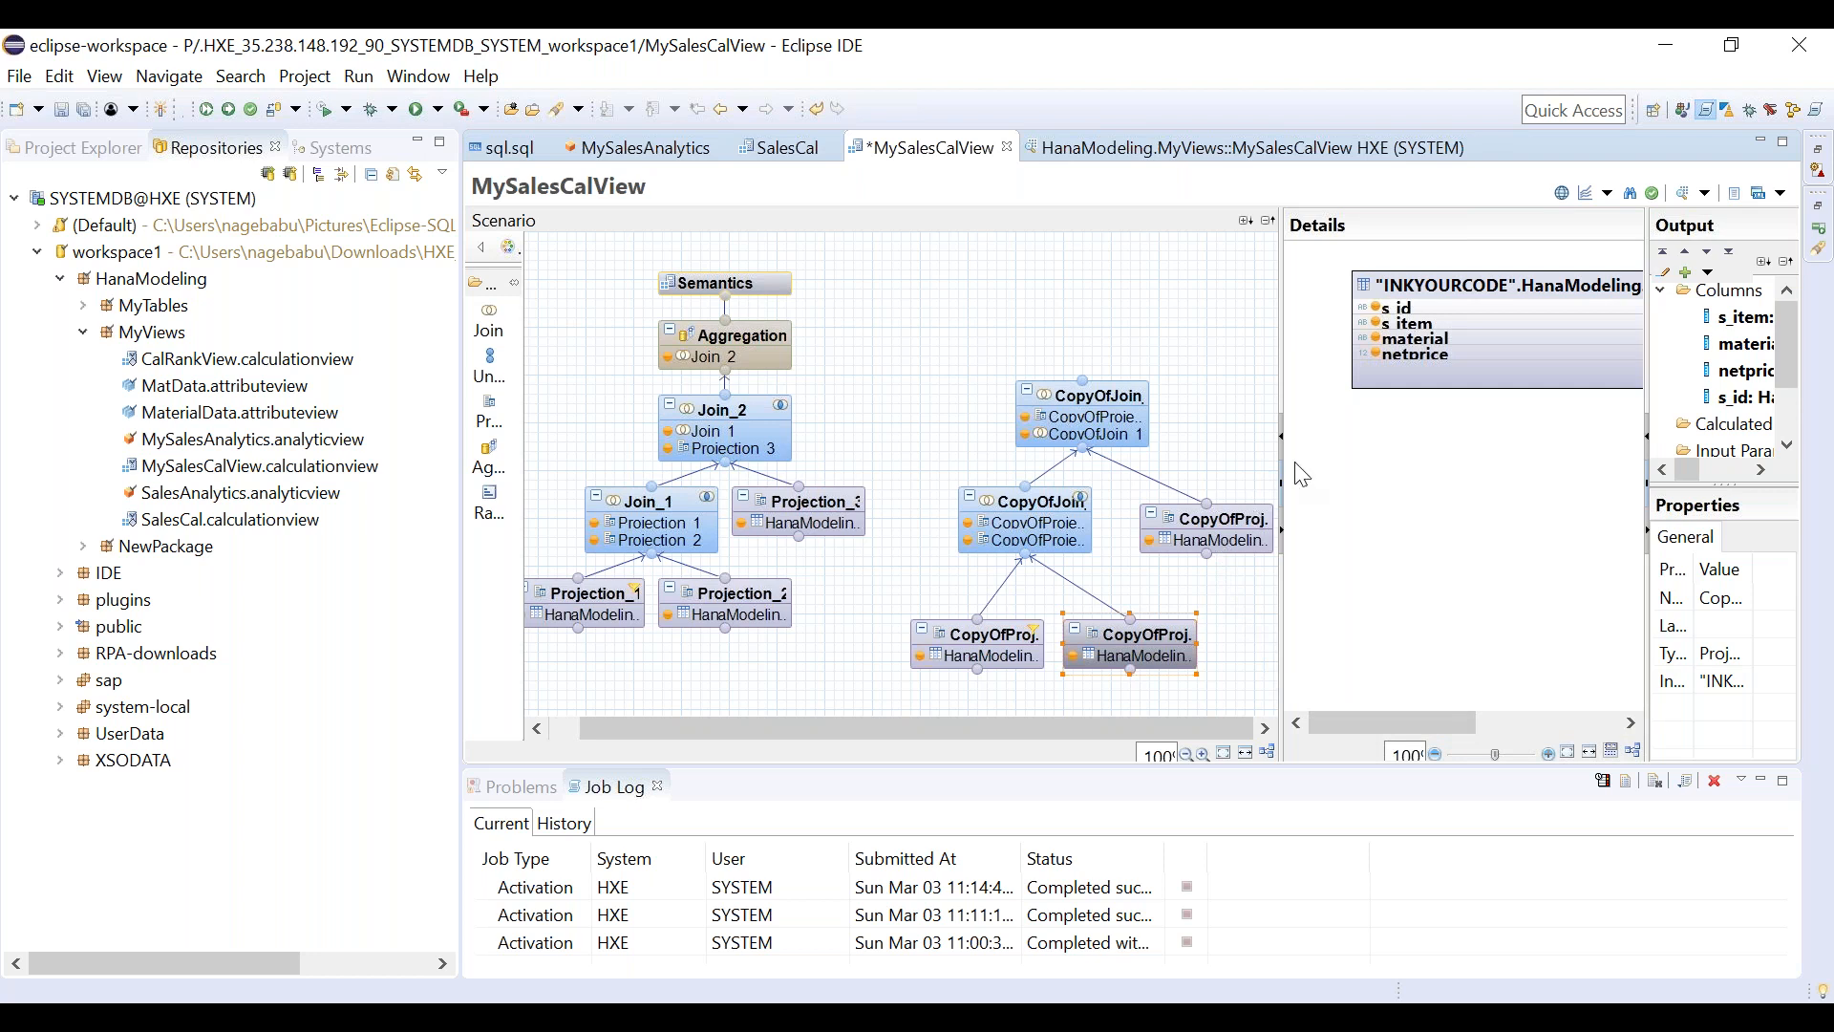
pyautogui.click(1226, 528)
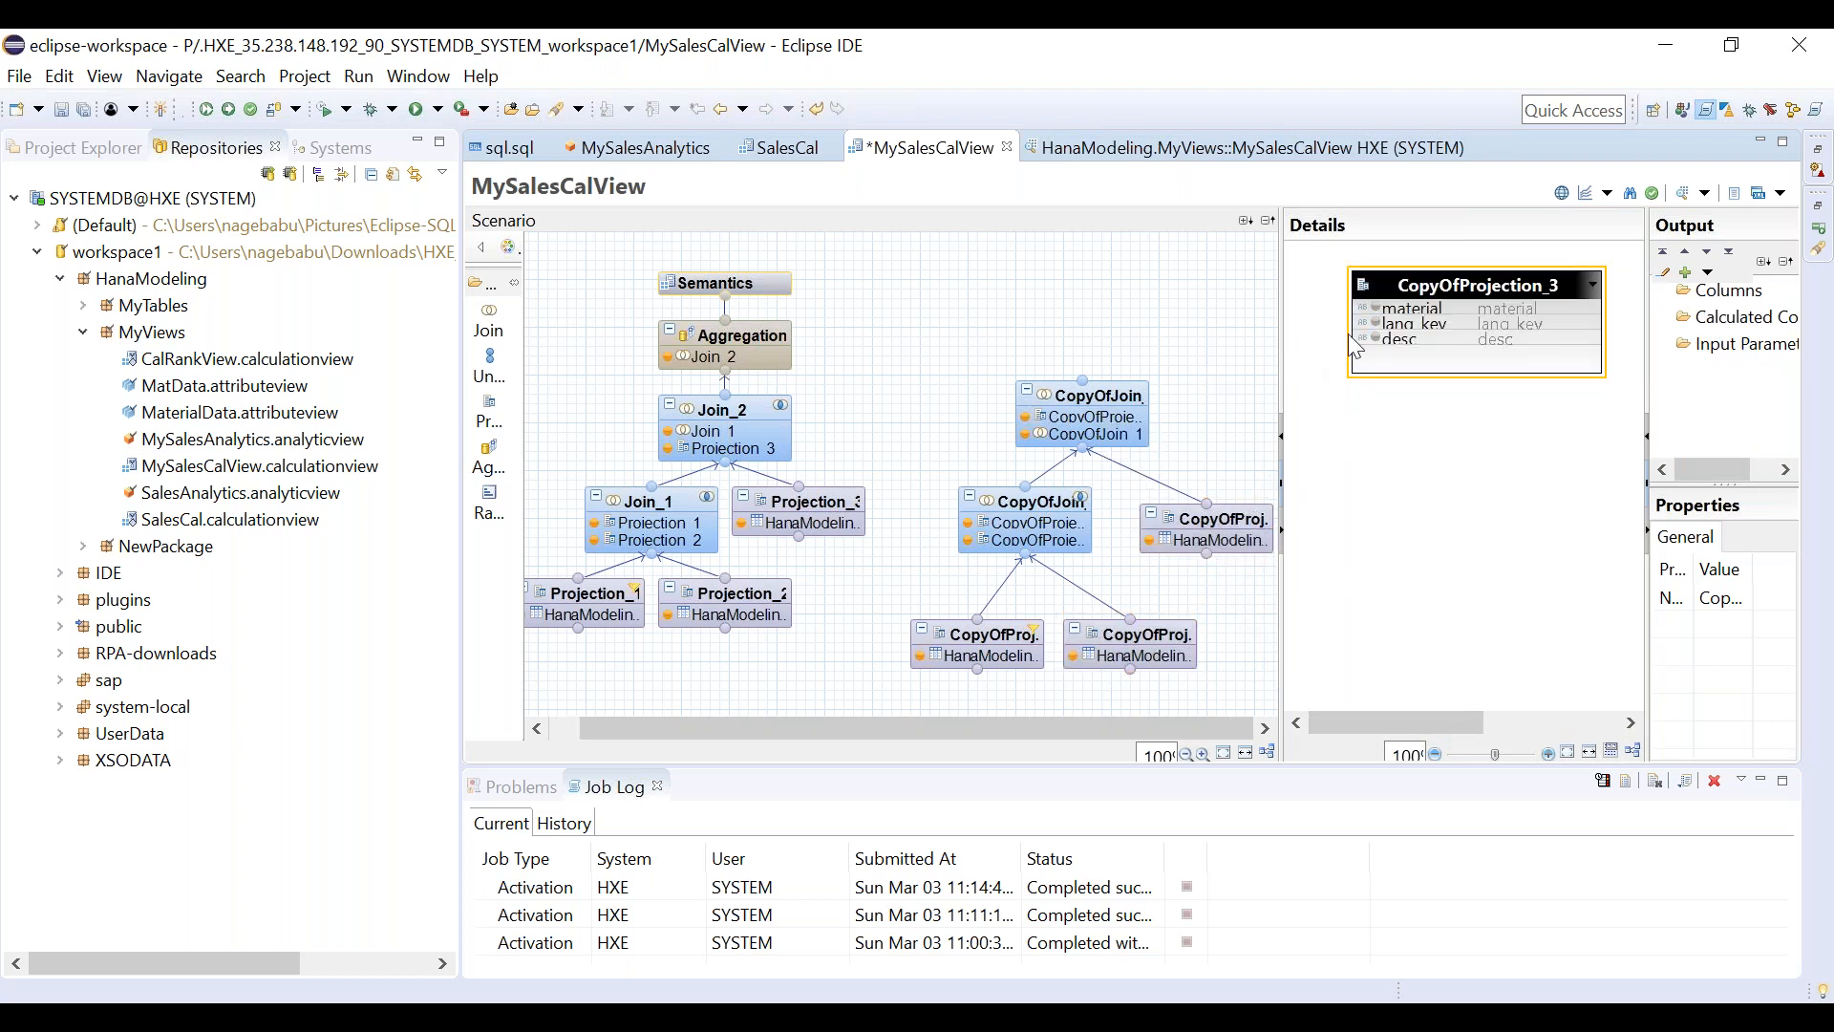
pyautogui.rightClick(1366, 464)
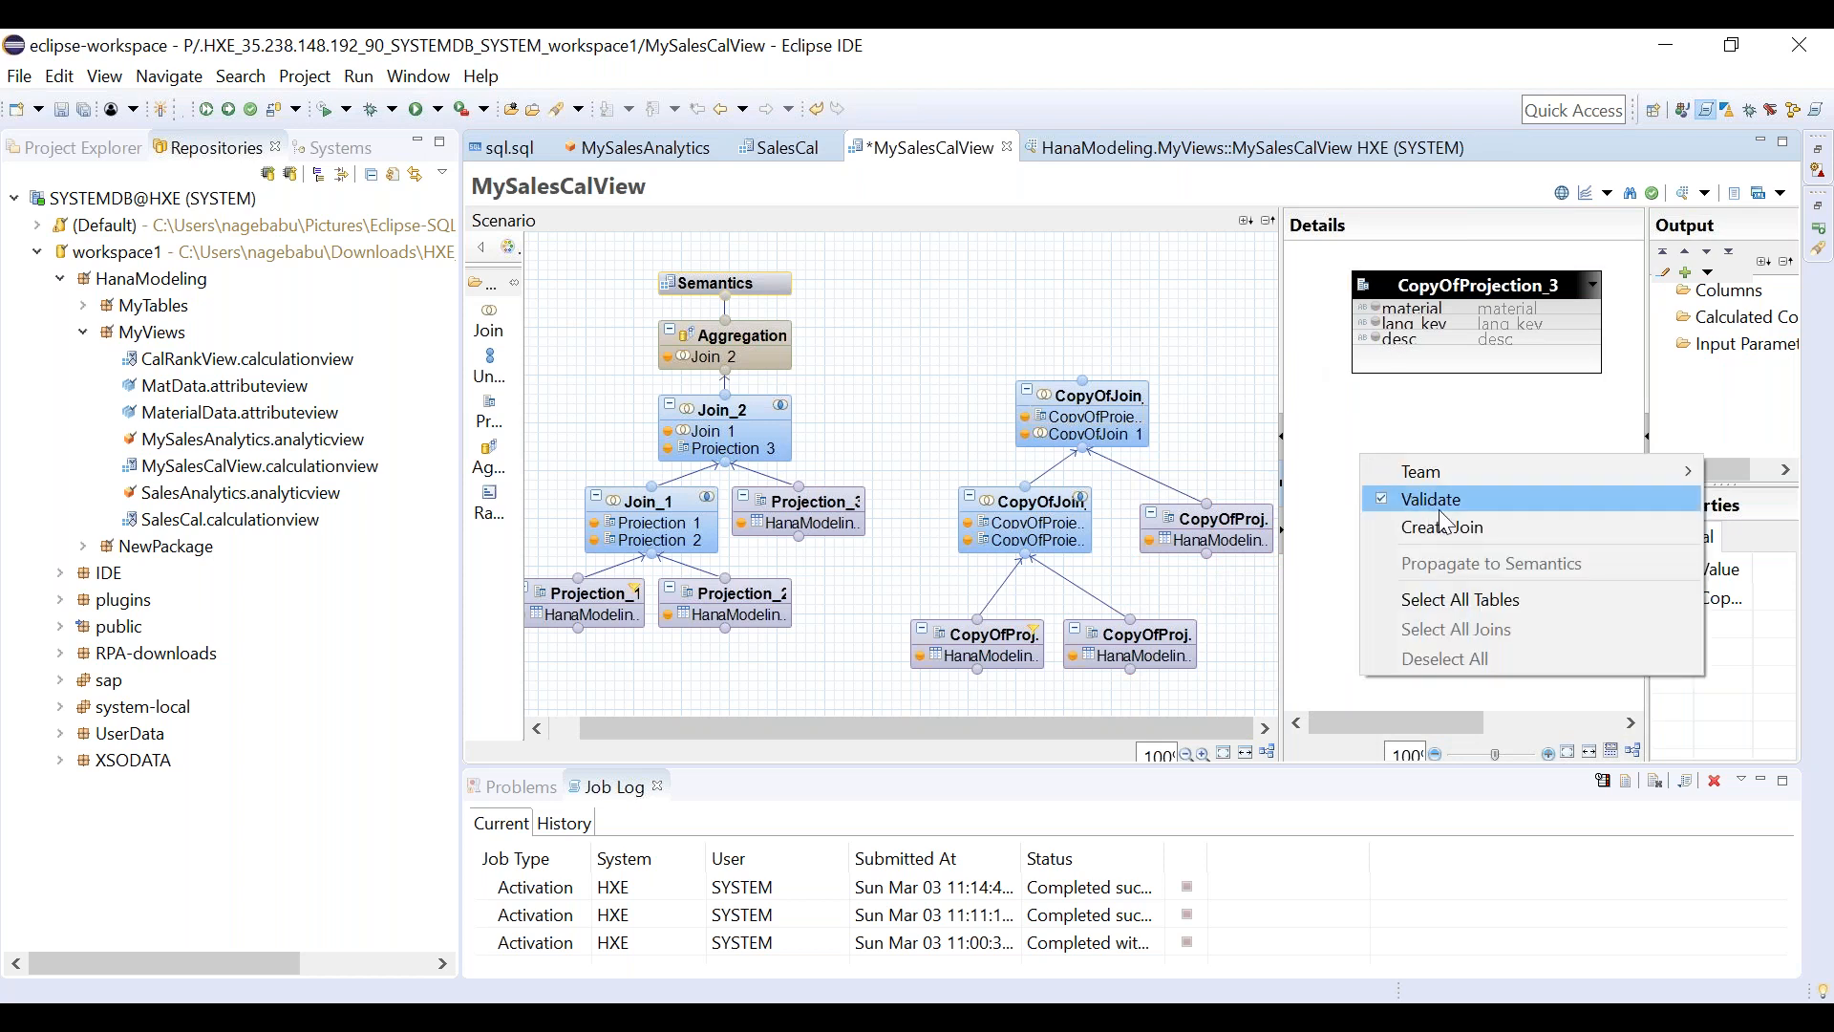
pyautogui.click(1401, 368)
pyautogui.click(1402, 368)
pyautogui.rightClick(1401, 368)
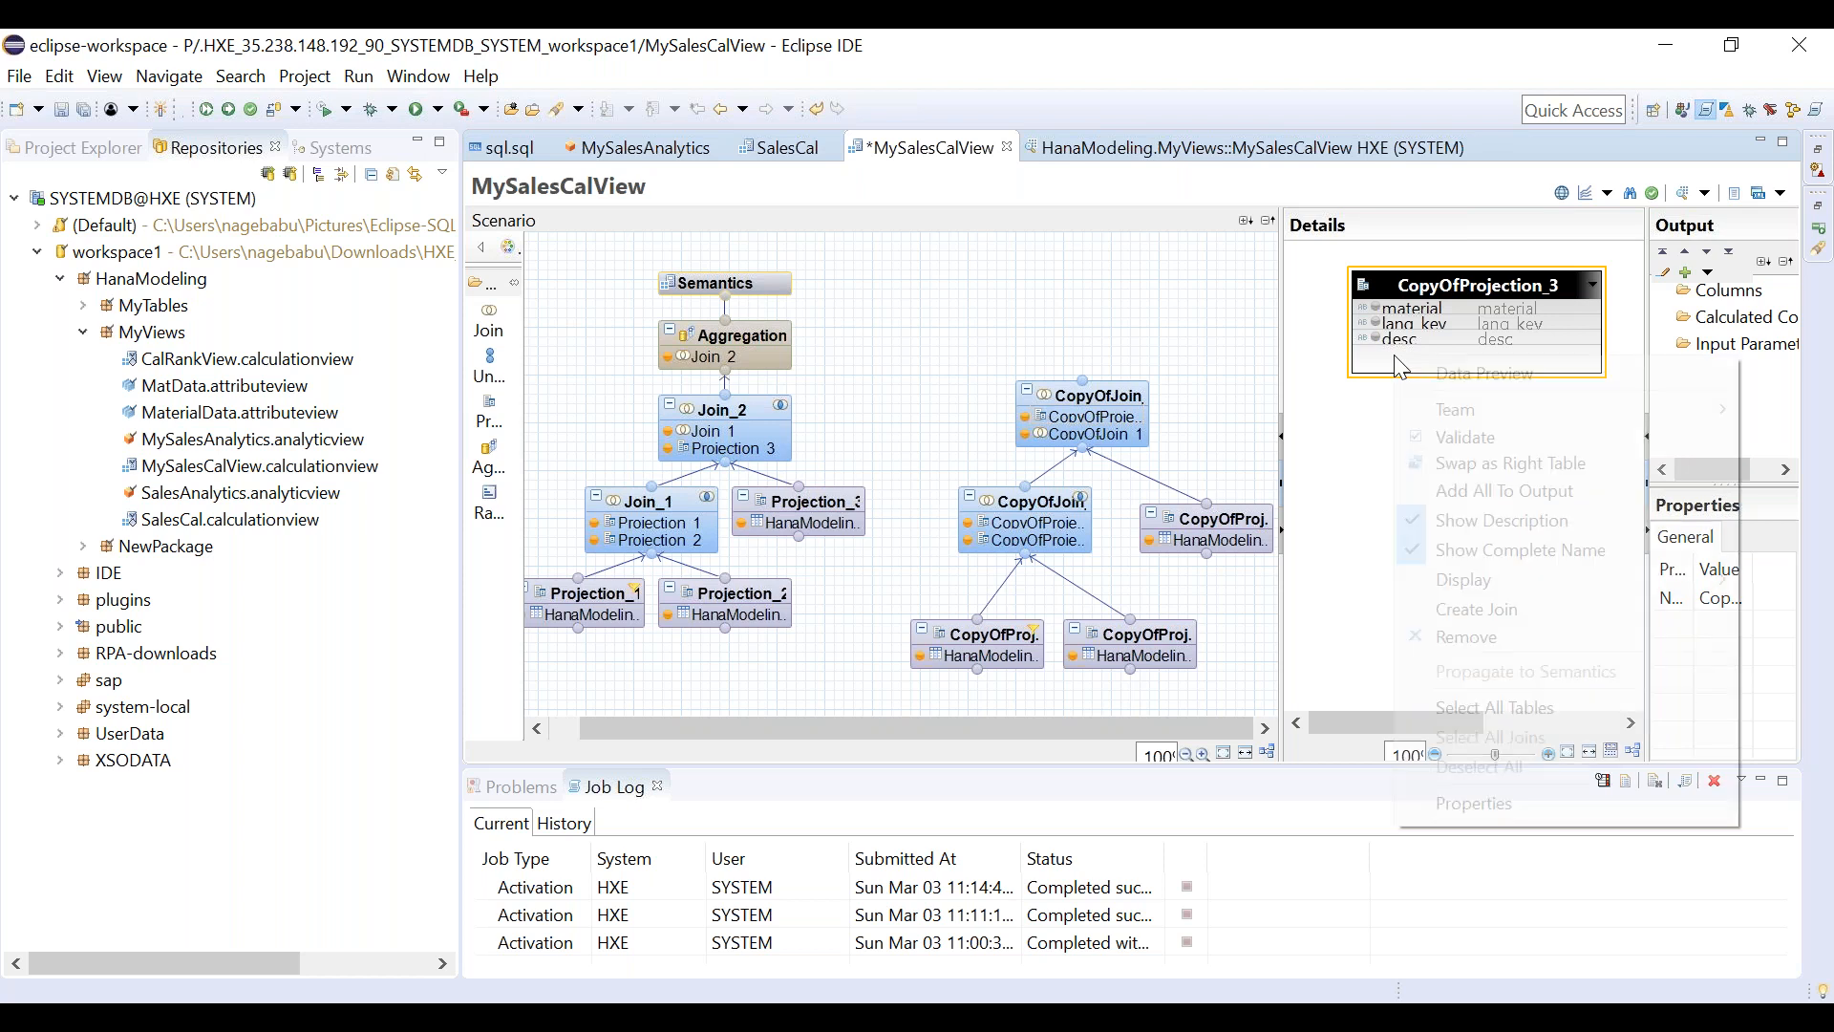
pyautogui.click(1499, 488)
# Add all columns of CopyOfJoin_1 to the output of CopyOfJoin_2.
pyautogui.moveTo(1479, 732); pyautogui.dragTo(1569, 724)
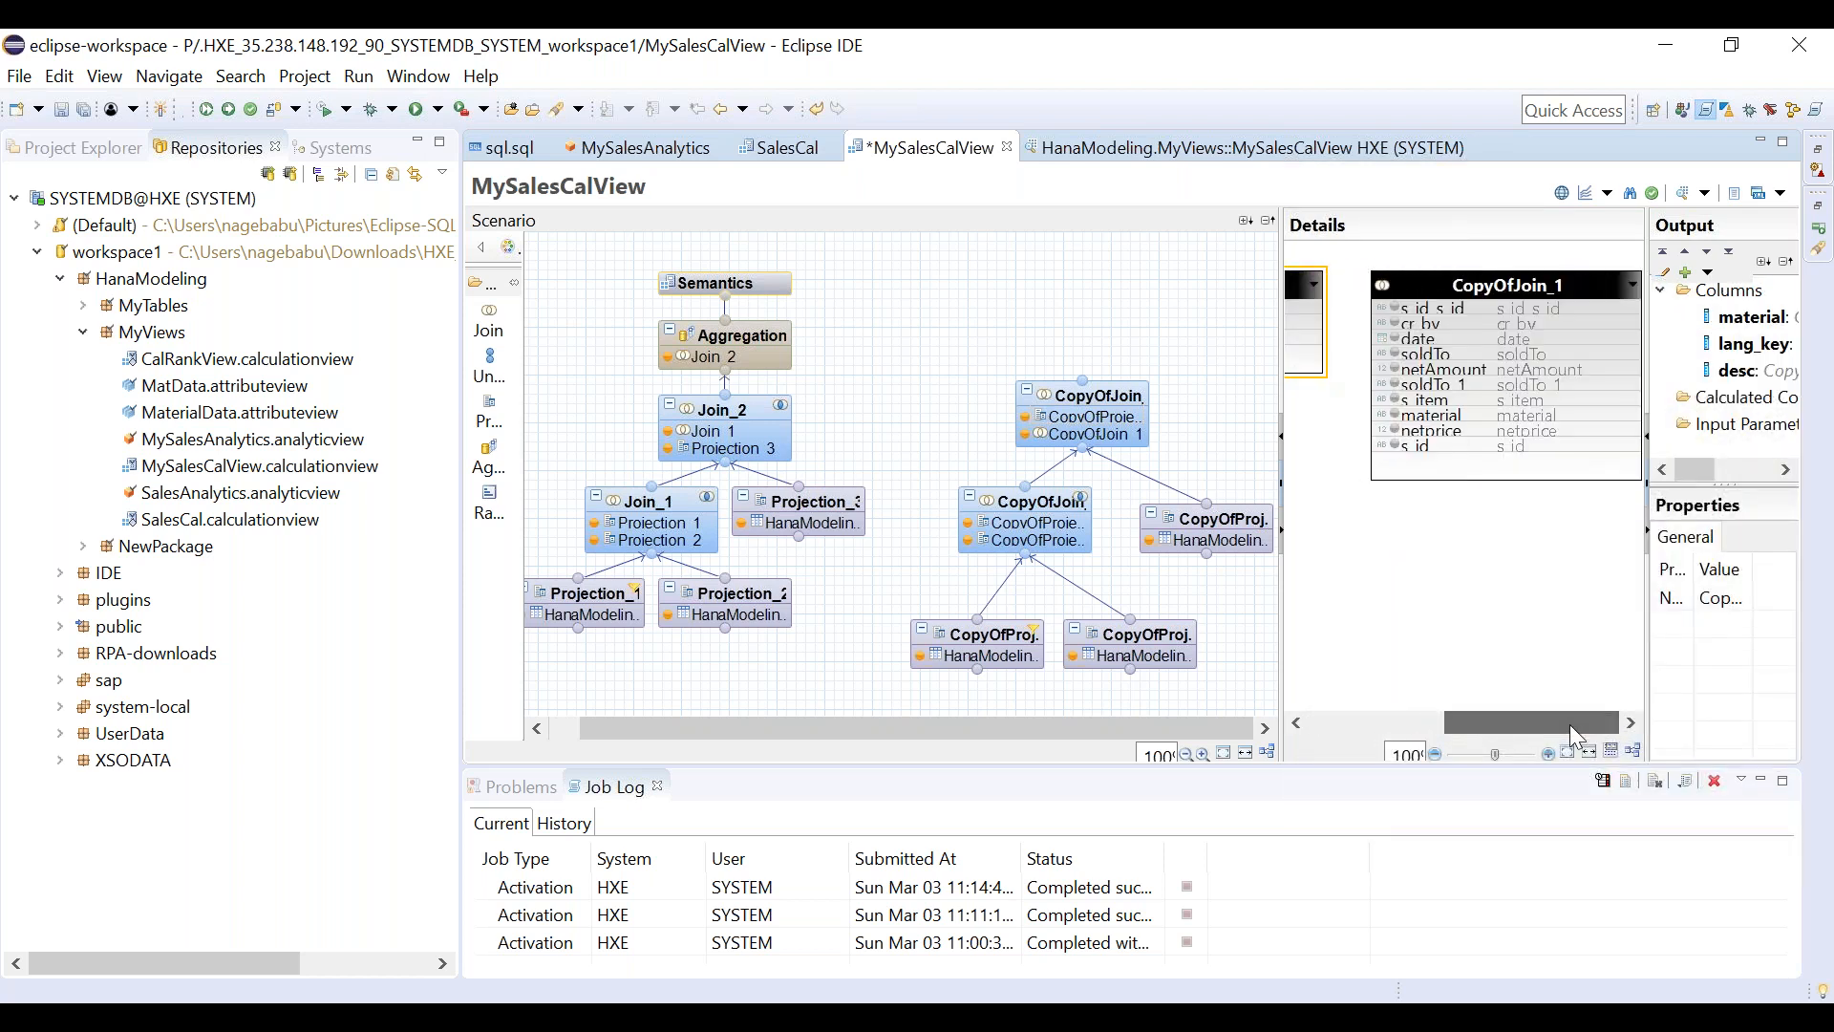
pyautogui.rightClick(1374, 512)
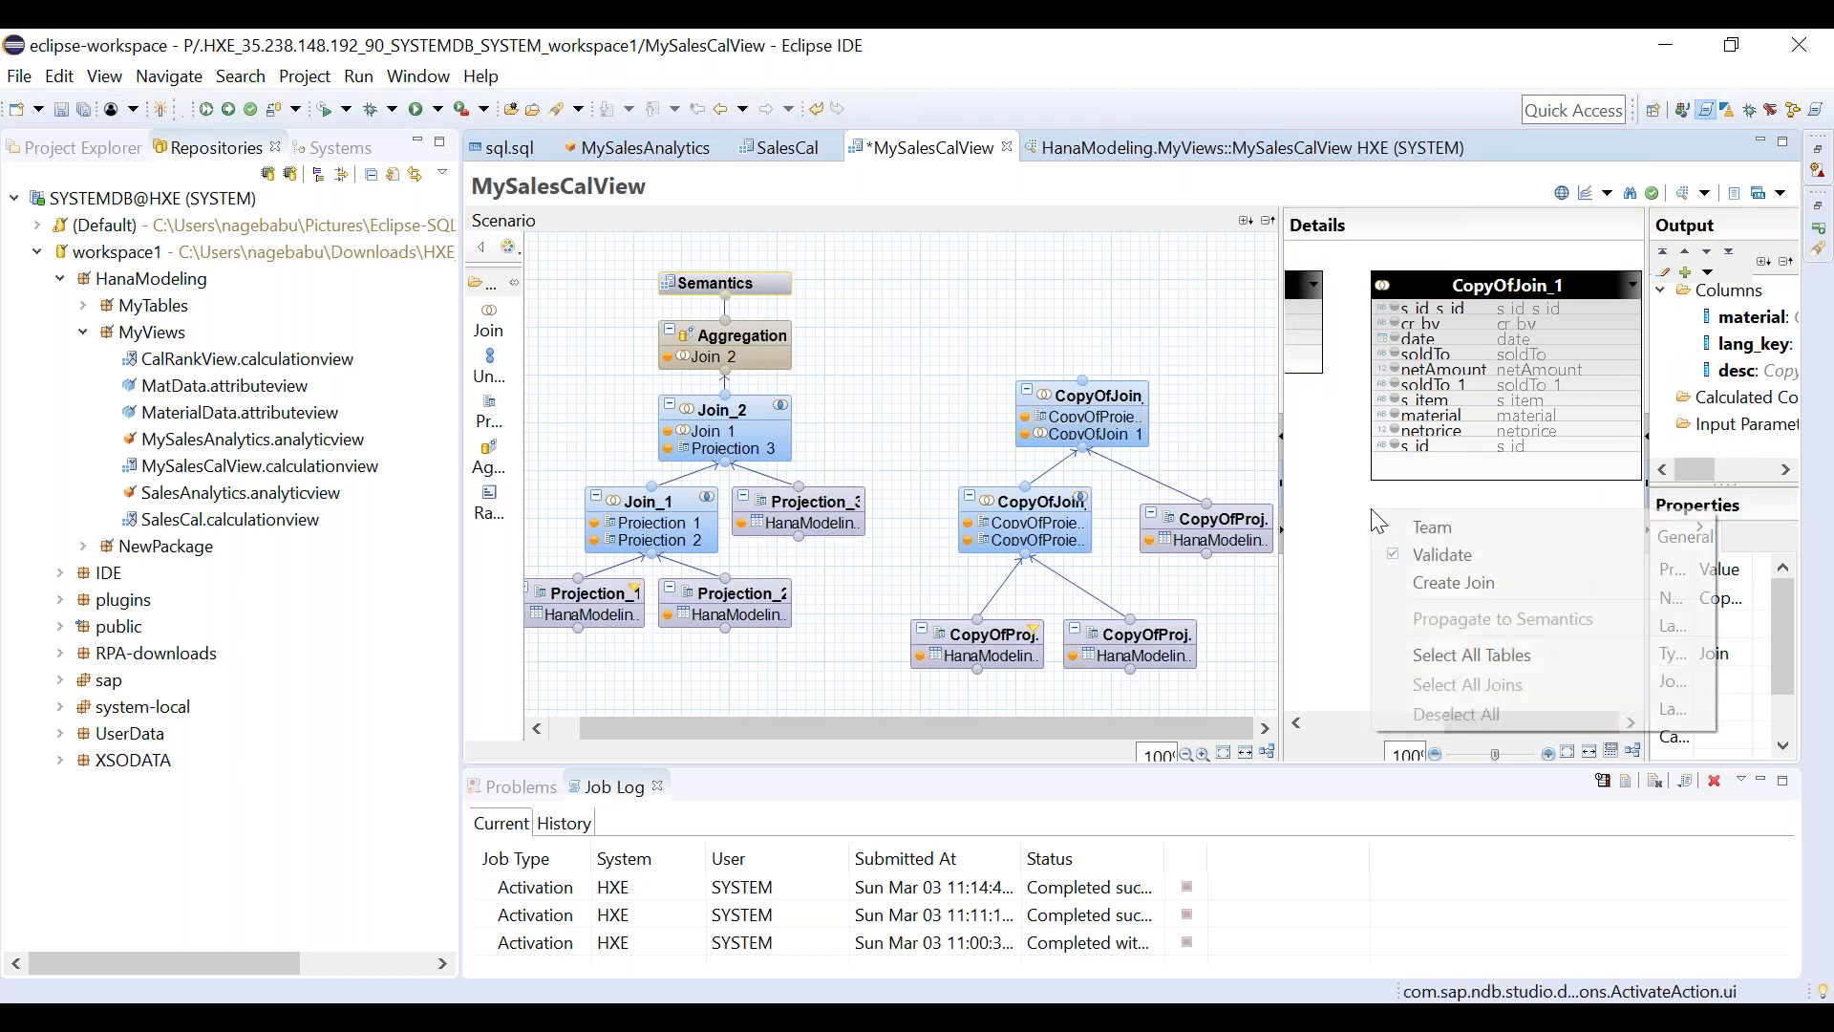
pyautogui.click(1454, 482)
pyautogui.rightClick(1454, 485)
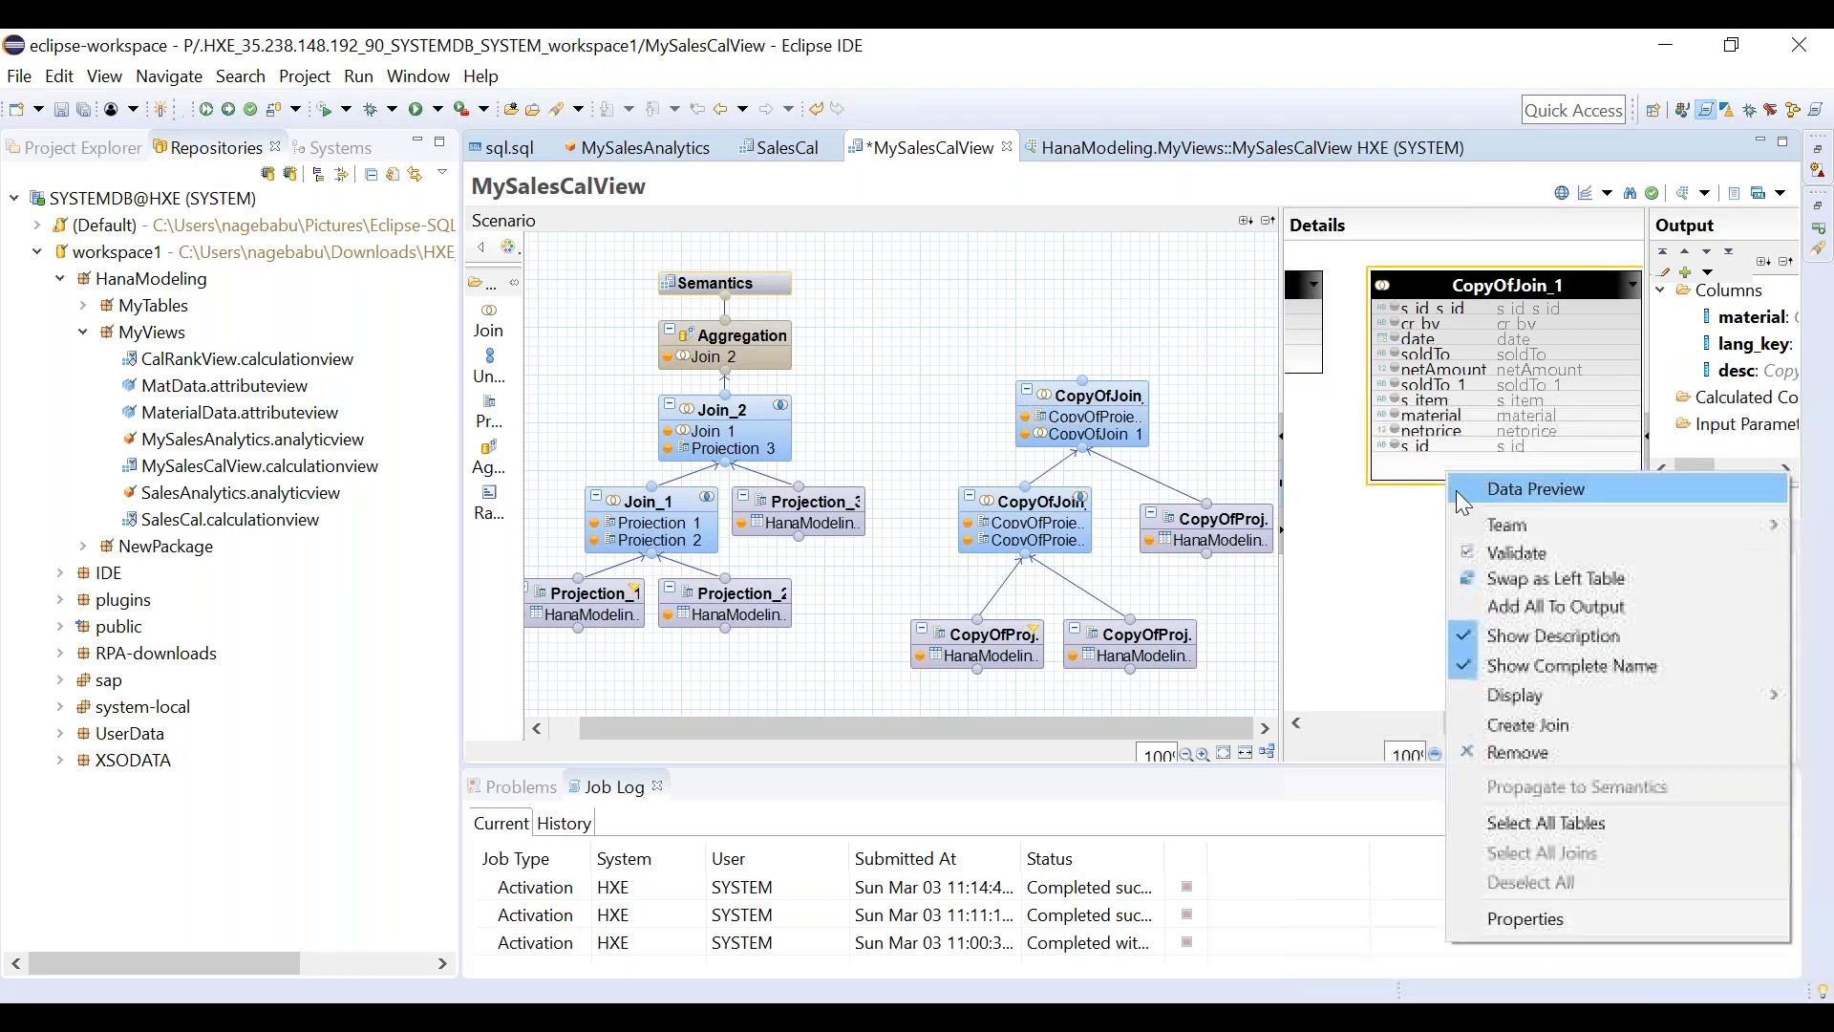
pyautogui.click(1513, 606)
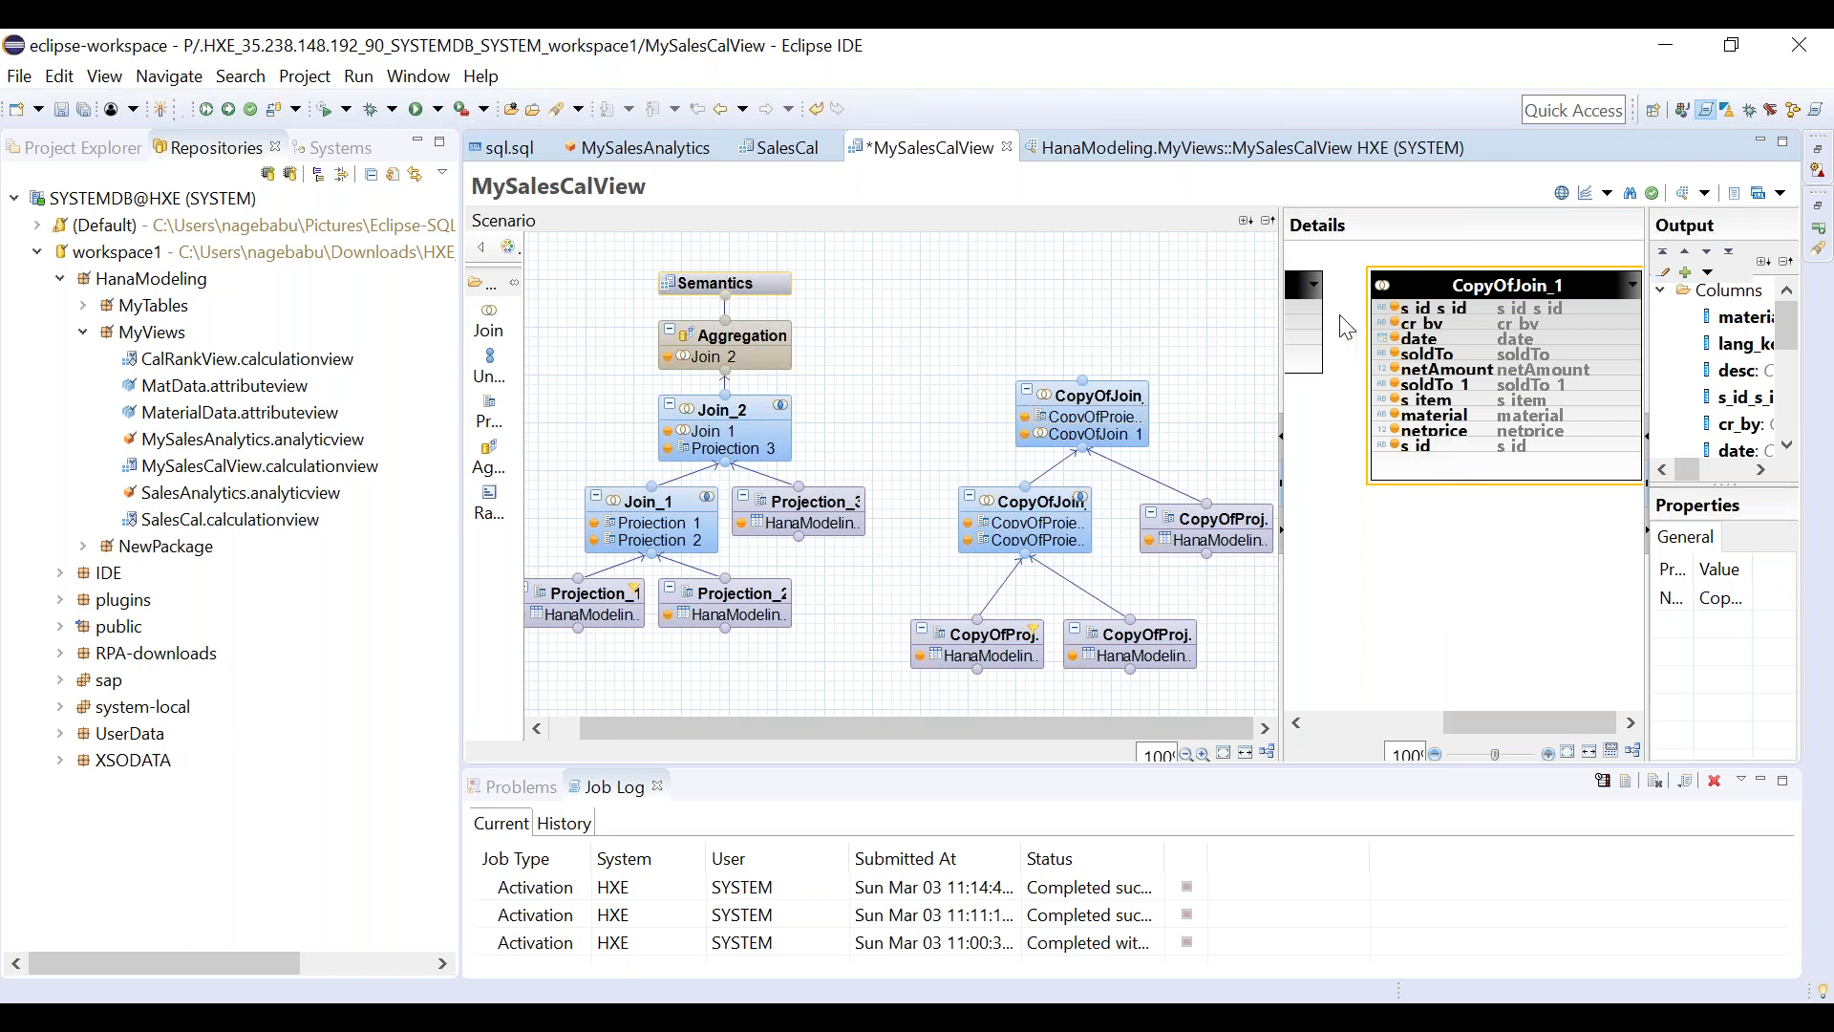
# In CopyOfJoin_2, join CopyOfProjection_3's material column to CopyOfJoin_1's netprice column.
pyautogui.moveTo(1499, 725); pyautogui.dragTo(1439, 724)
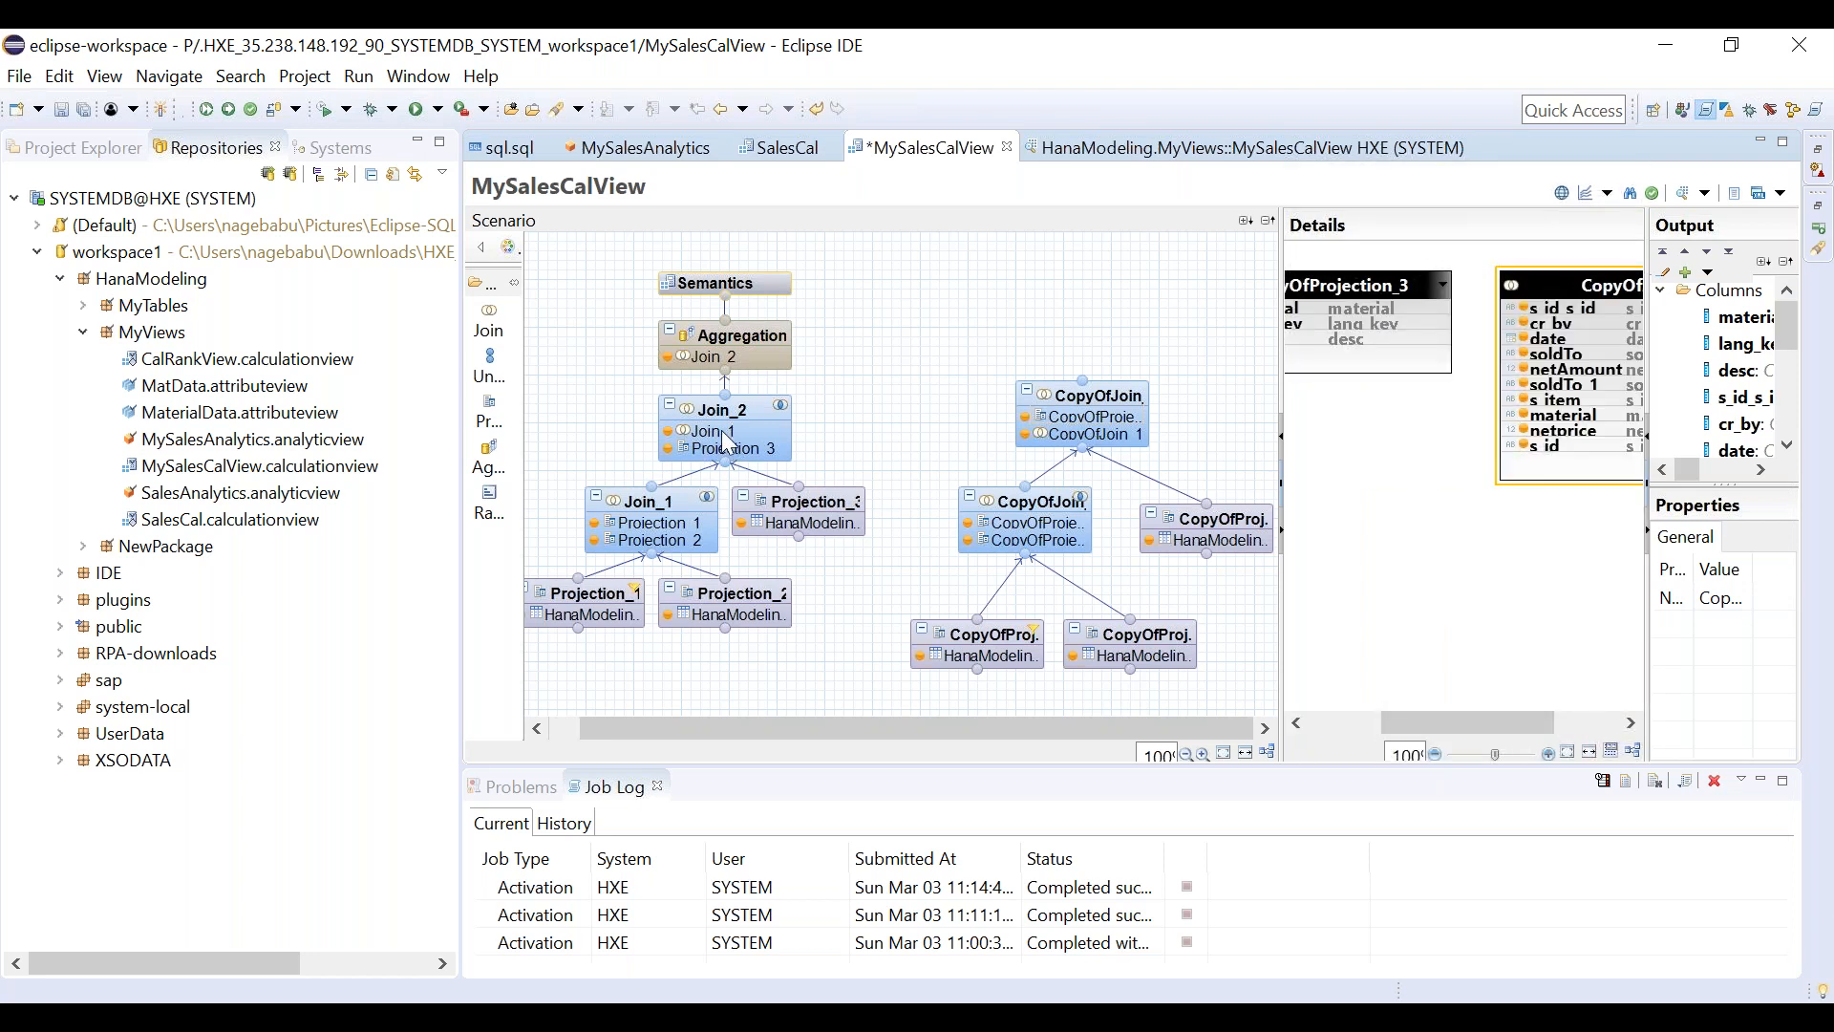
pyautogui.click(1439, 309)
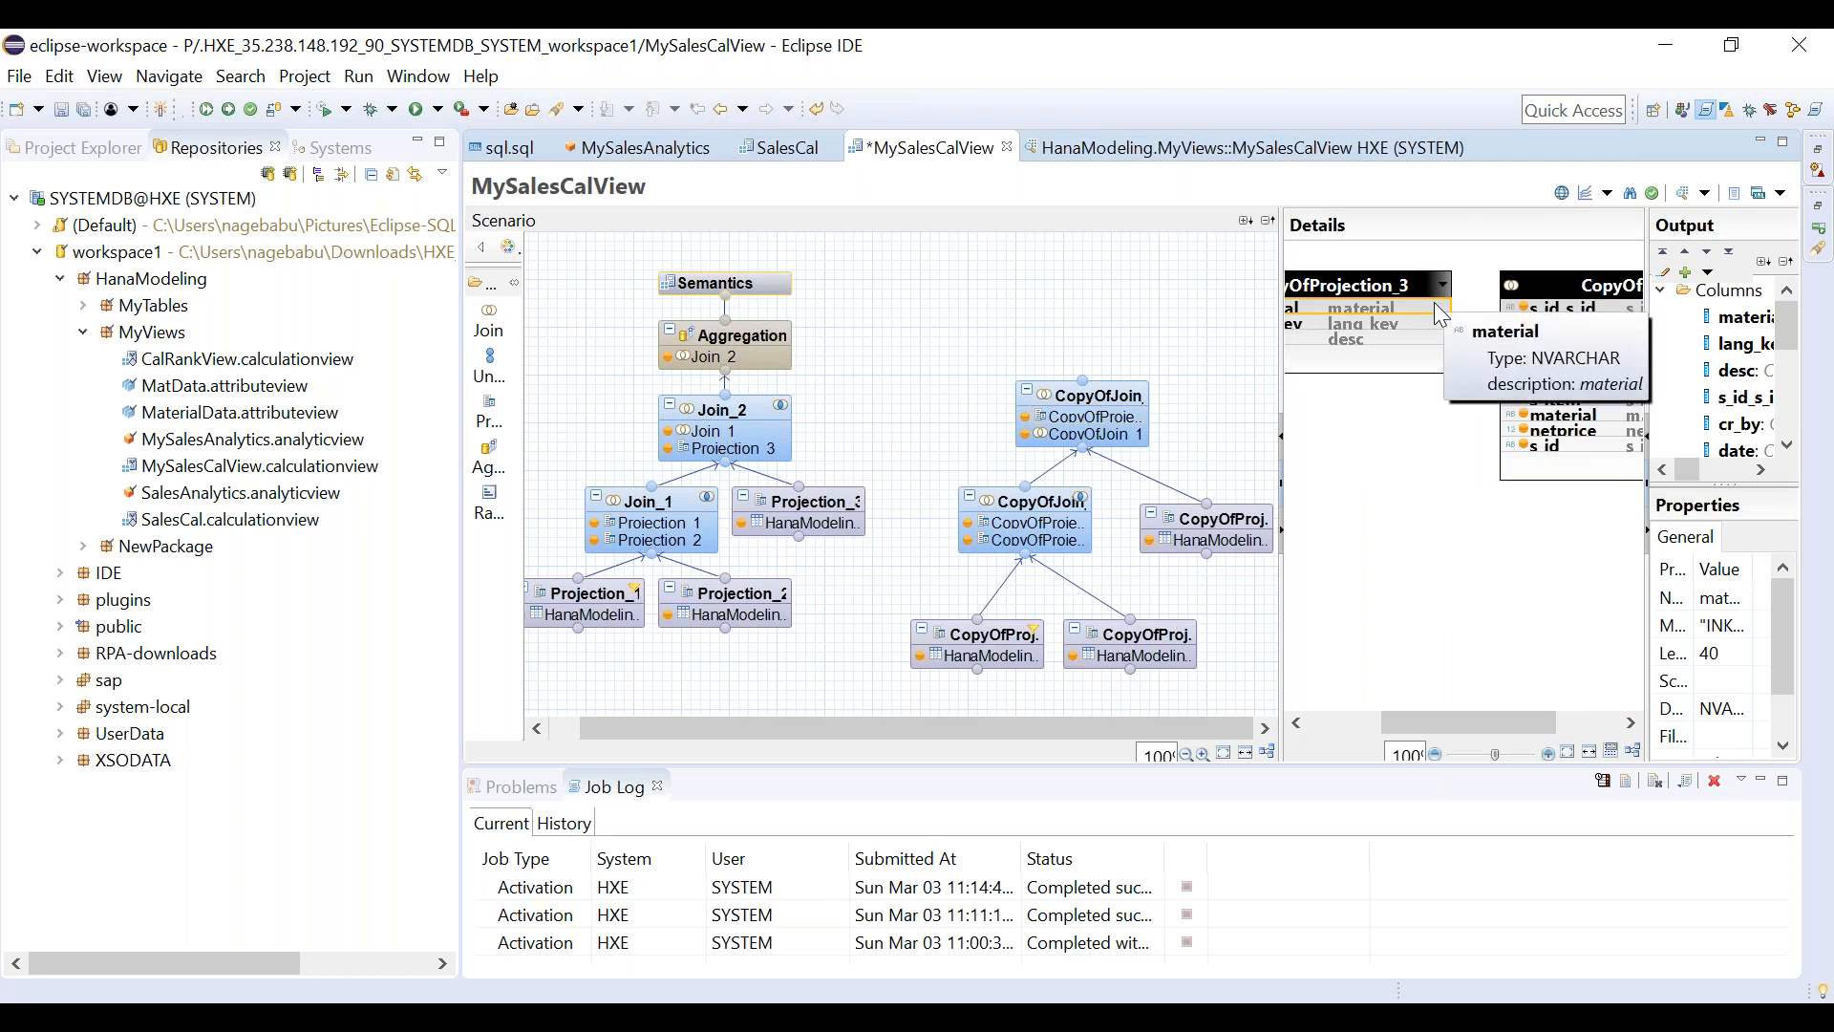
pyautogui.moveTo(1438, 307); pyautogui.dragTo(1563, 430)
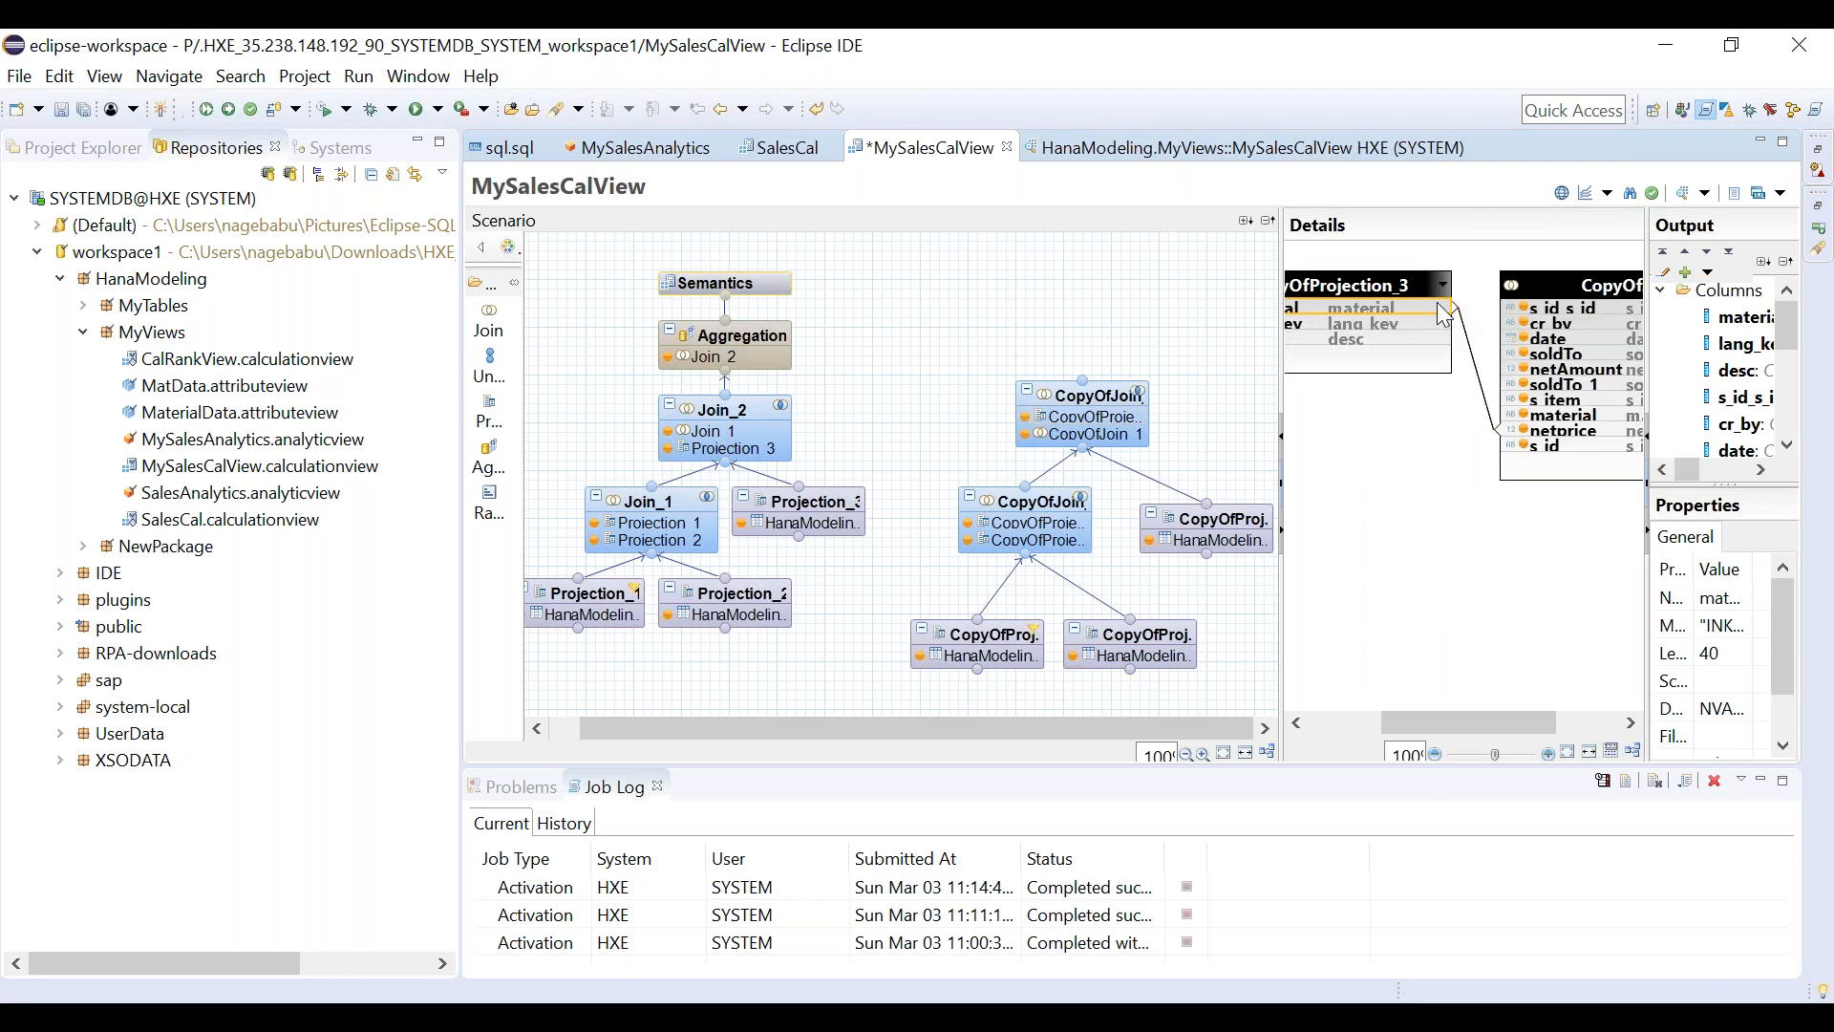
# Remove the join between the material and netprice columns in CopyOfJoin_2 and confirm the removal.
pyautogui.click(1475, 361)
pyautogui.press('Delete')
pyautogui.click(1066, 552)
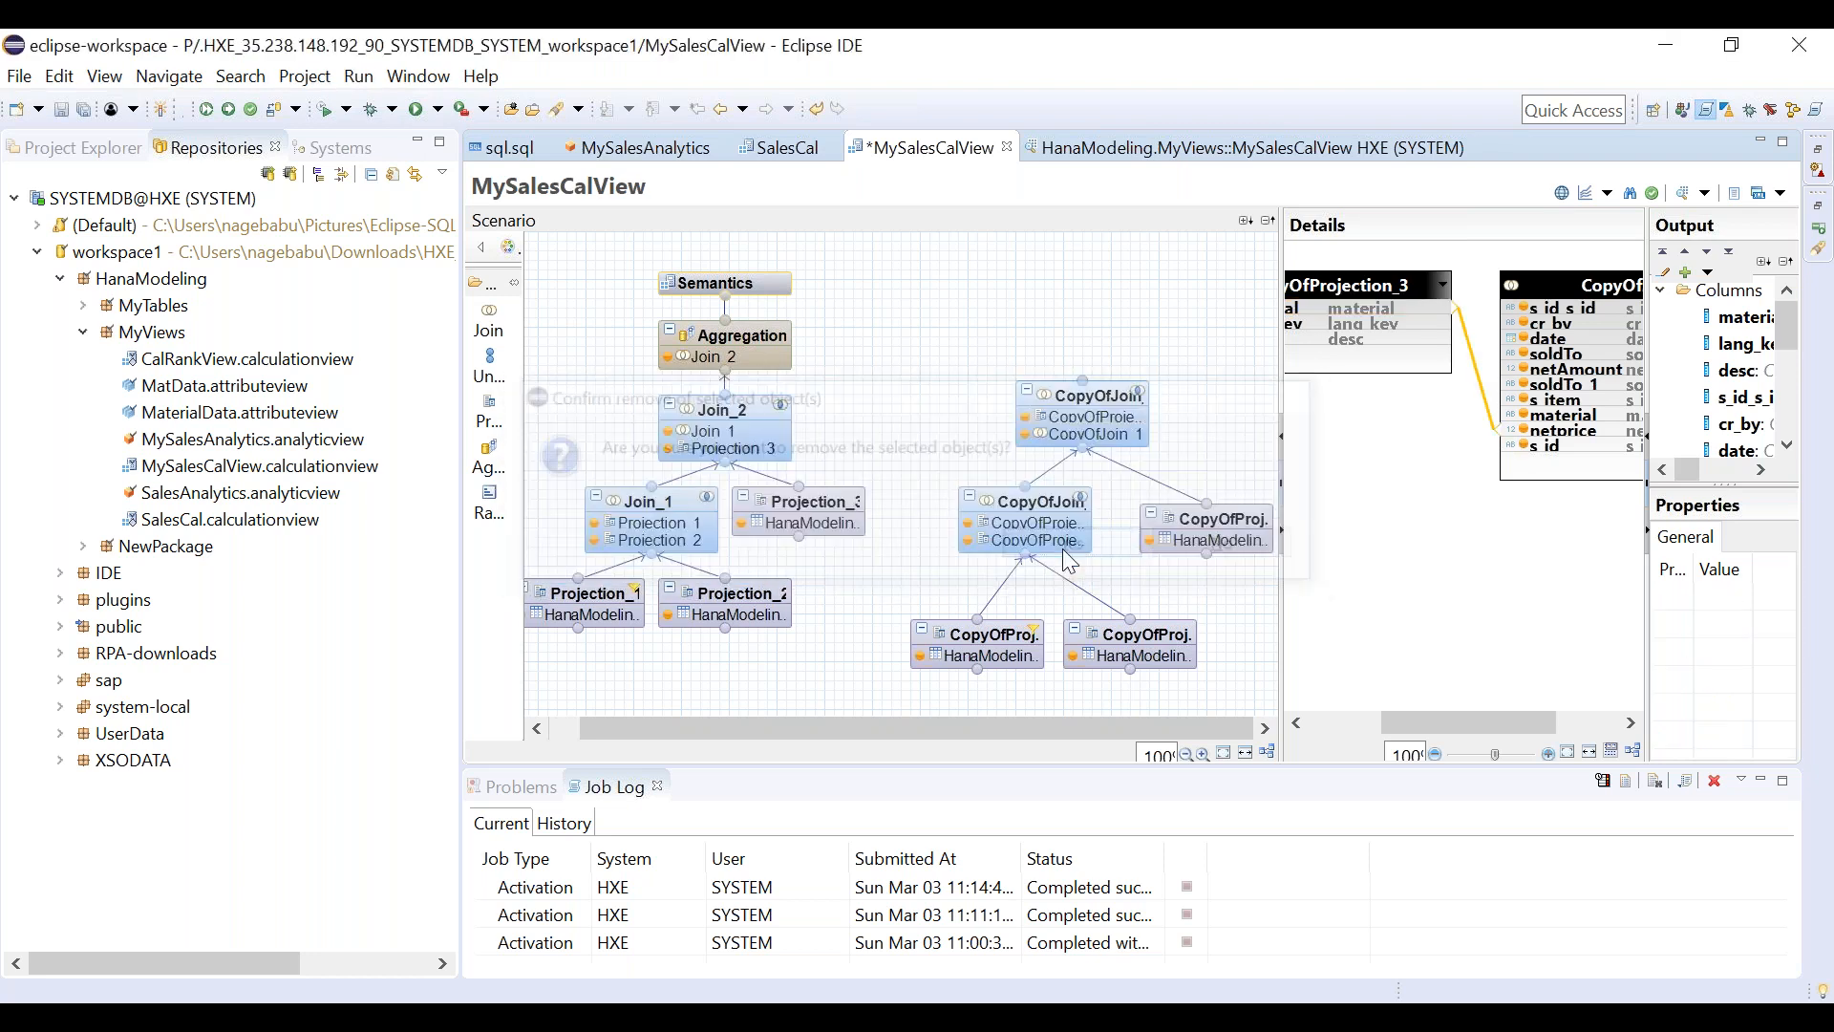
# Join CopyOfProjection_3's material column to CopyOfJoin_1's material column in CopyOfJoin_2 and save the view.
pyautogui.click(1414, 306)
pyautogui.moveTo(1466, 336); pyautogui.dragTo(1523, 417)
pyautogui.hotkey('ctrl', 's')
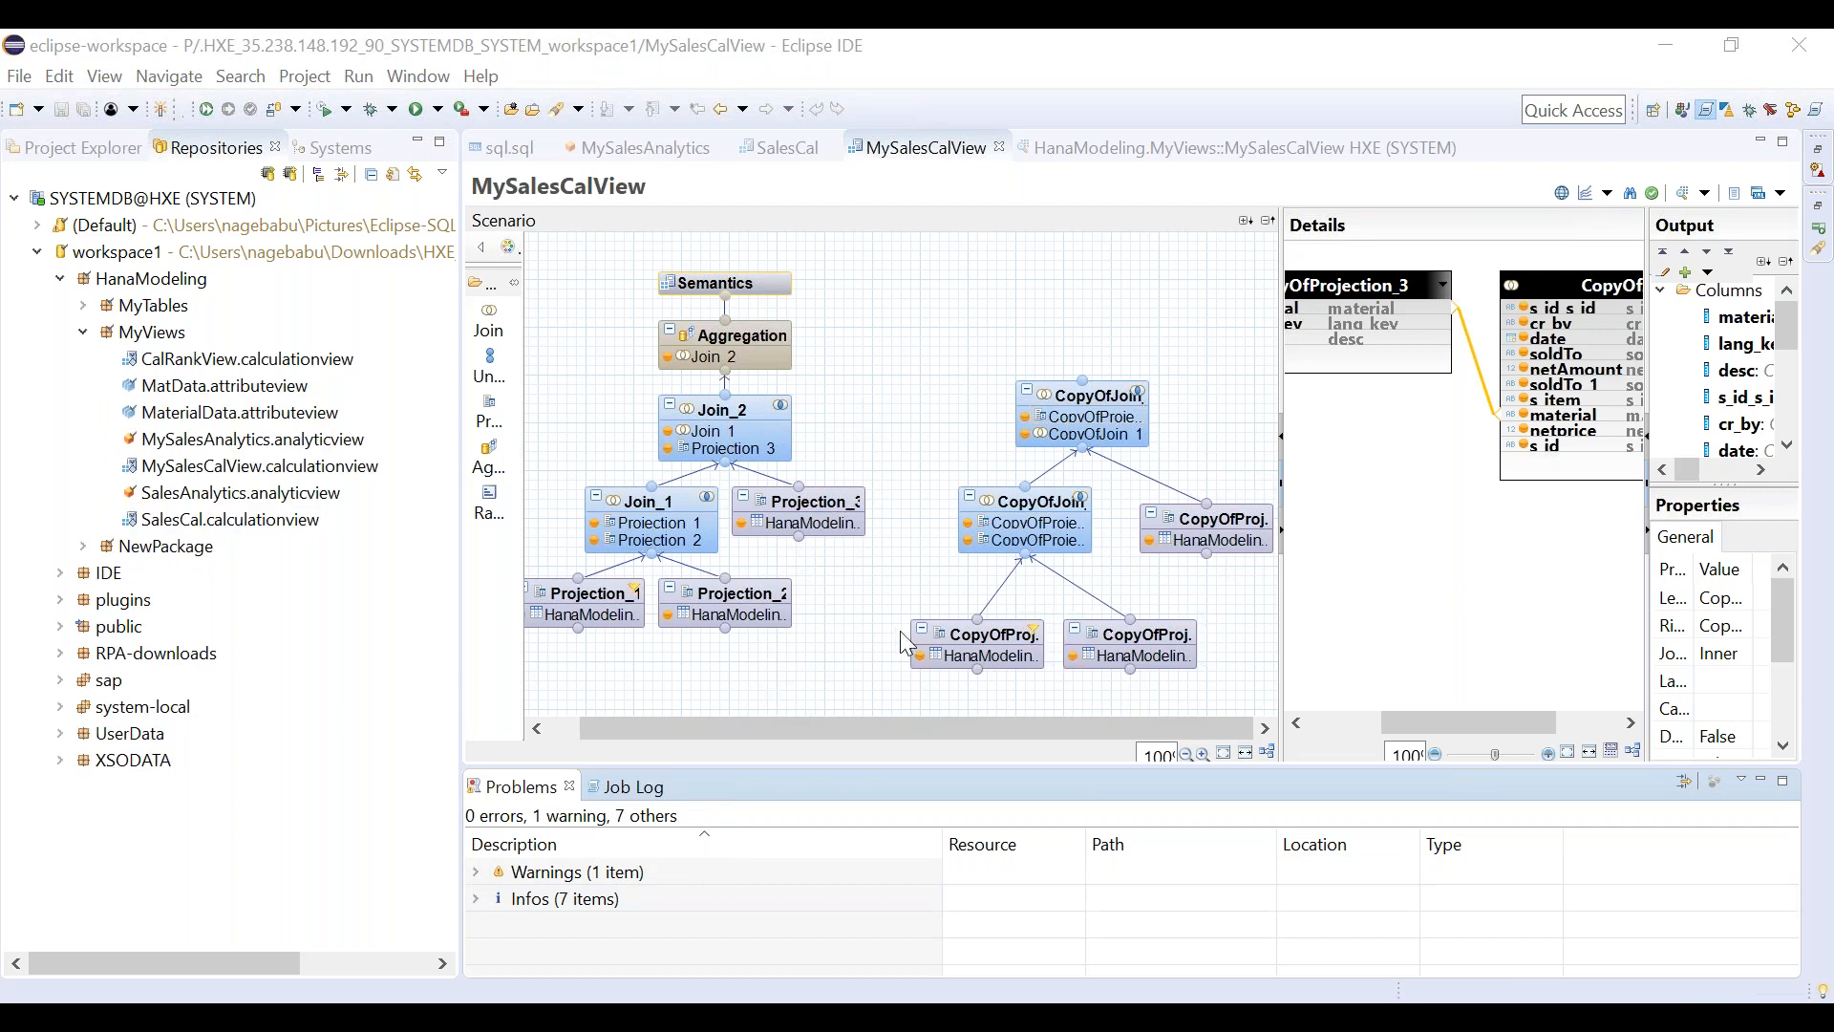
# Remove the filter from the soldTo column of the SalesOrders table in CopyOfProjection_1.
pyautogui.click(999, 646)
pyautogui.moveTo(1480, 725); pyautogui.dragTo(1356, 711)
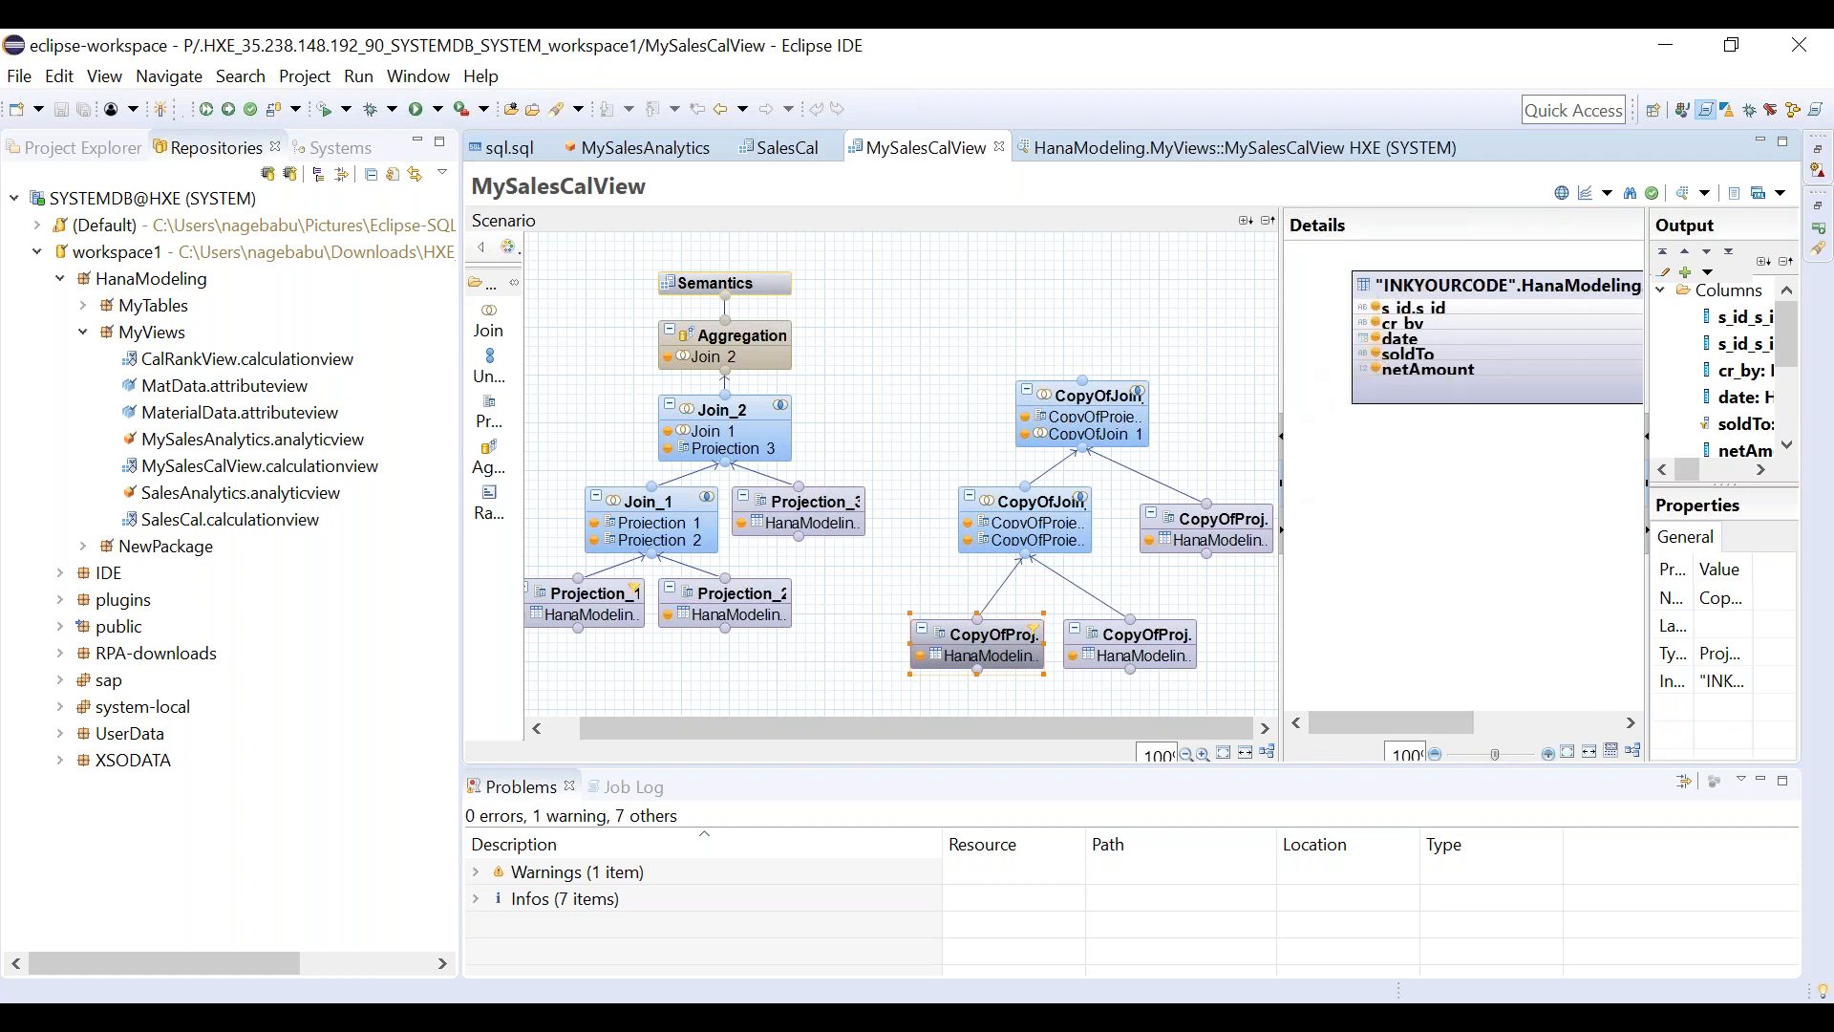
pyautogui.moveTo(1281, 356); pyautogui.dragTo(1160, 352)
pyautogui.moveTo(1352, 718); pyautogui.dragTo(1488, 697)
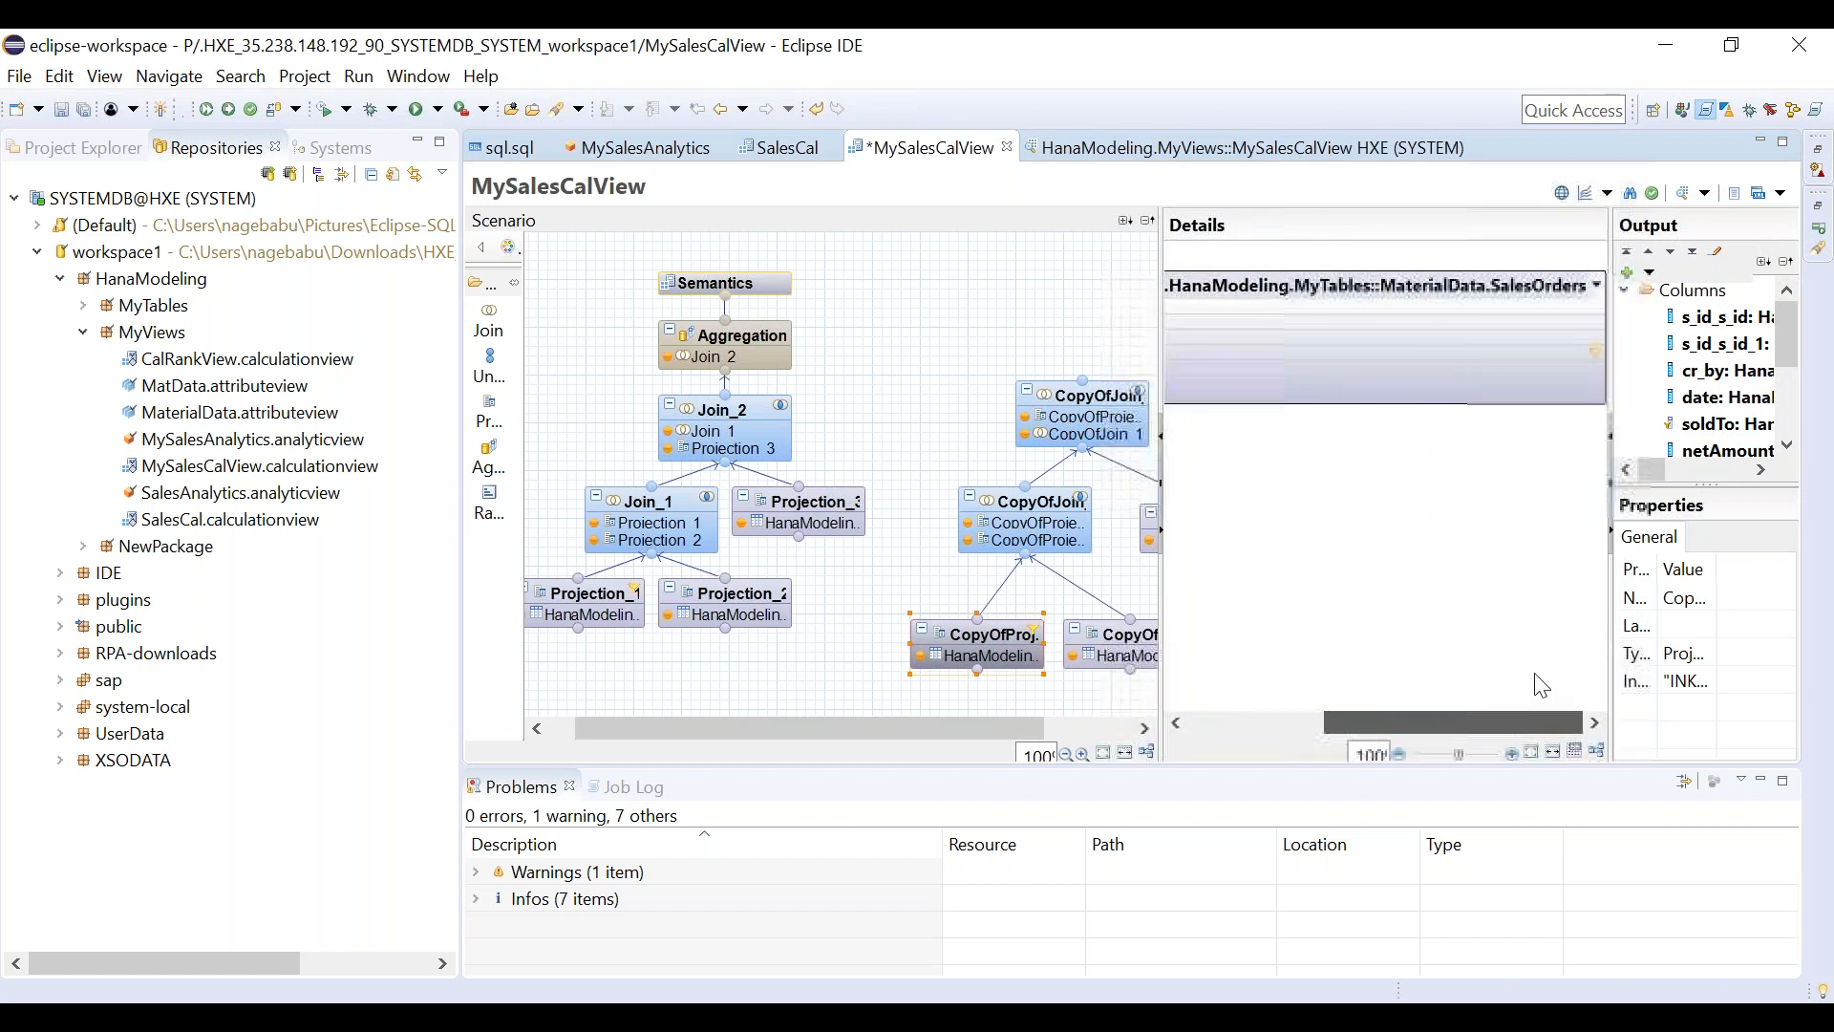
pyautogui.rightClick(1583, 353)
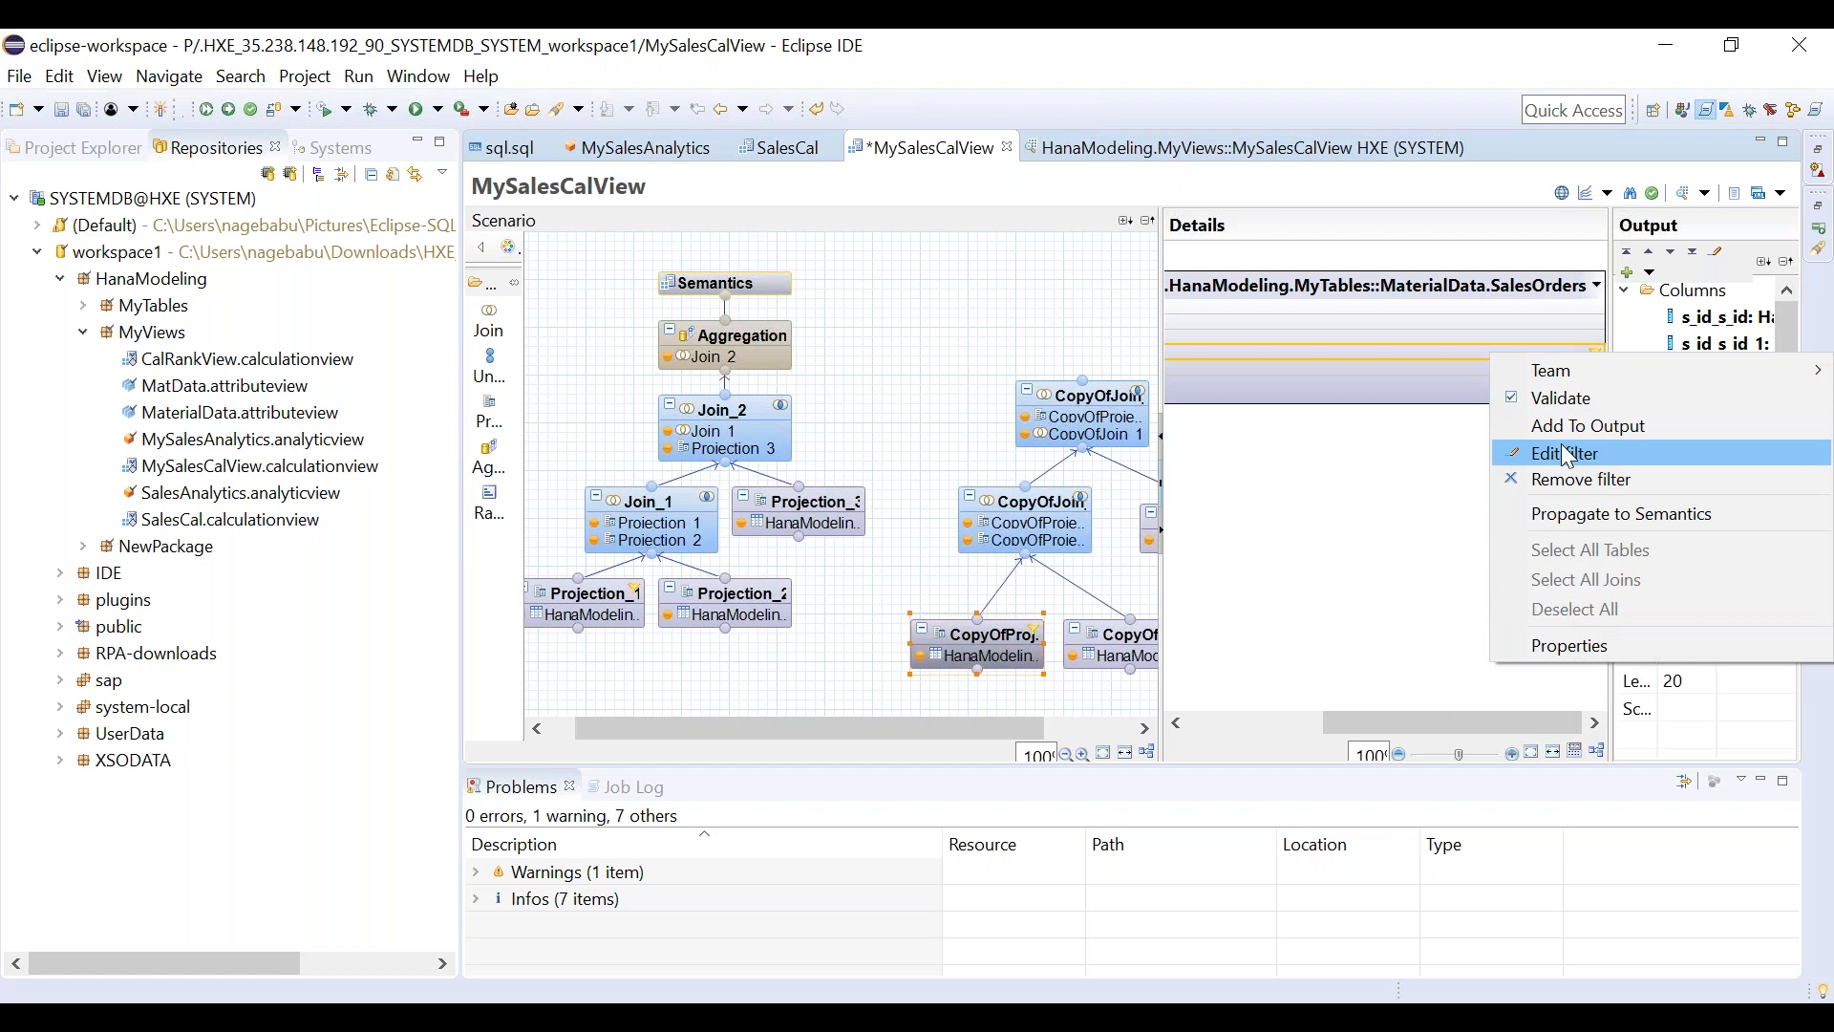
pyautogui.click(1579, 479)
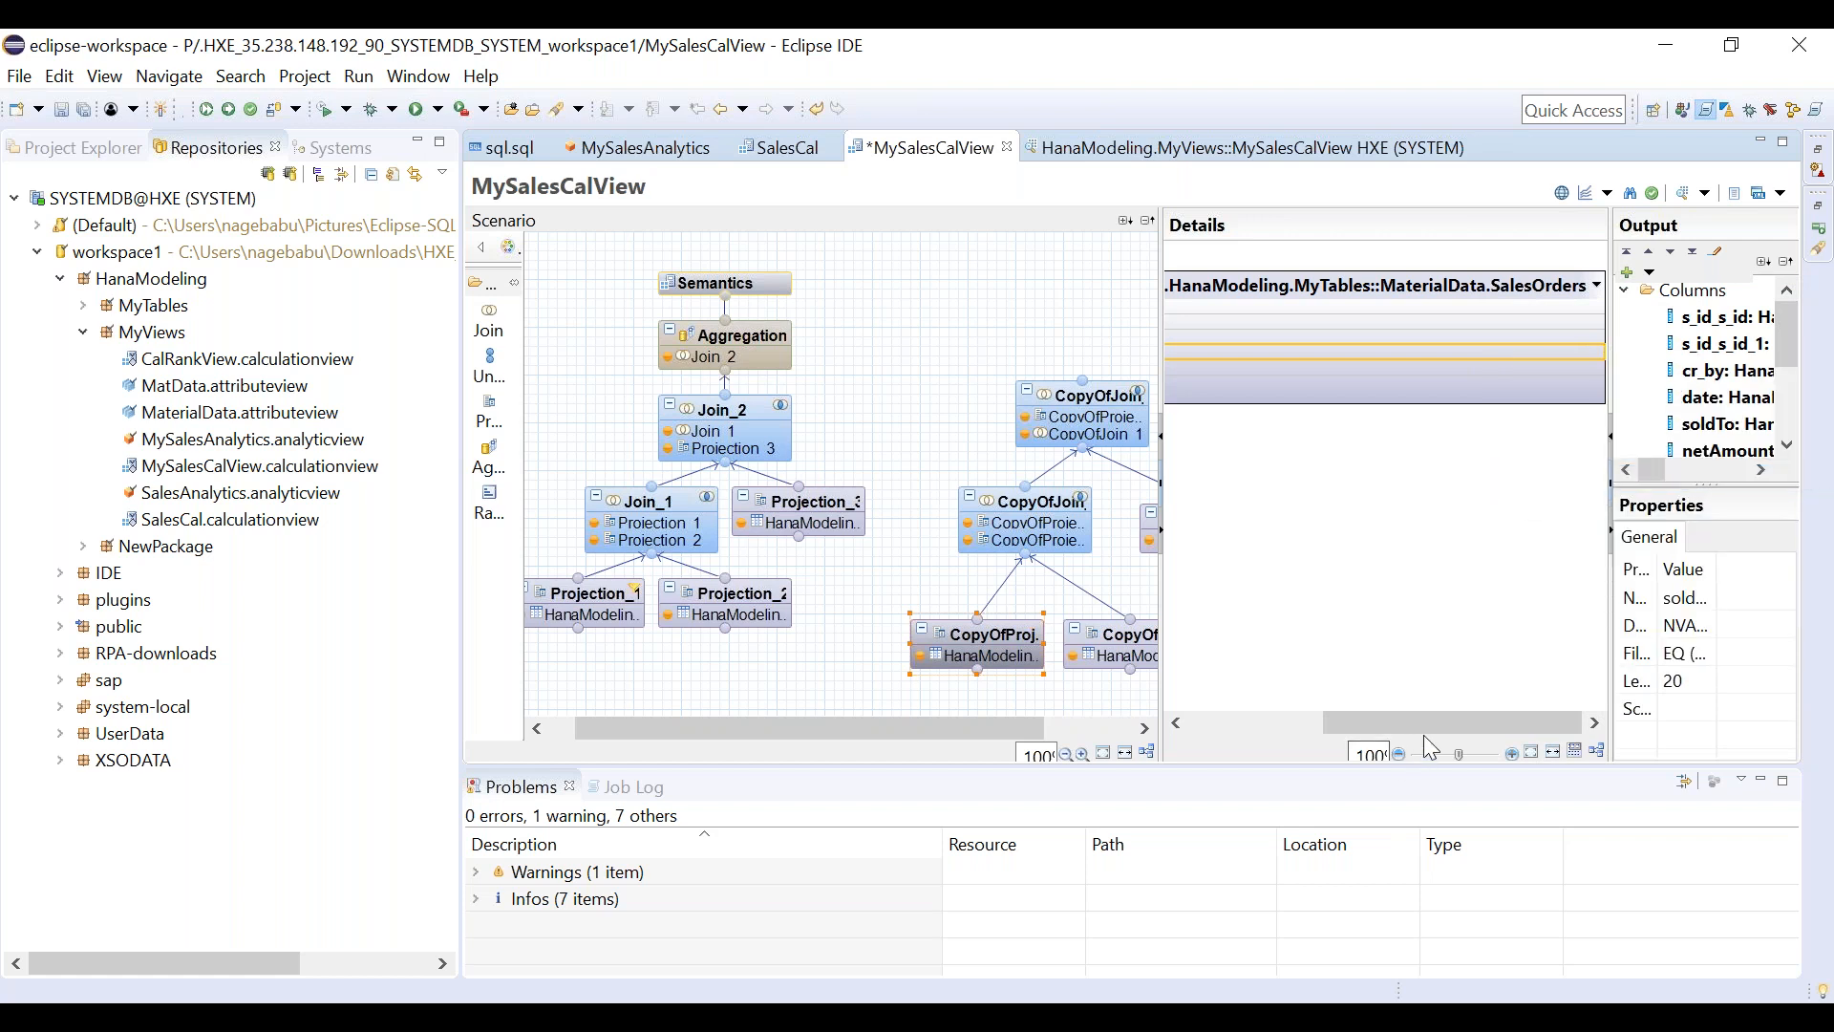
# Check soldTo in the view's existing data preview and filter CopyOfProjection_1's soldTo column with operator Equal and value Oracle.
pyautogui.click(1349, 157)
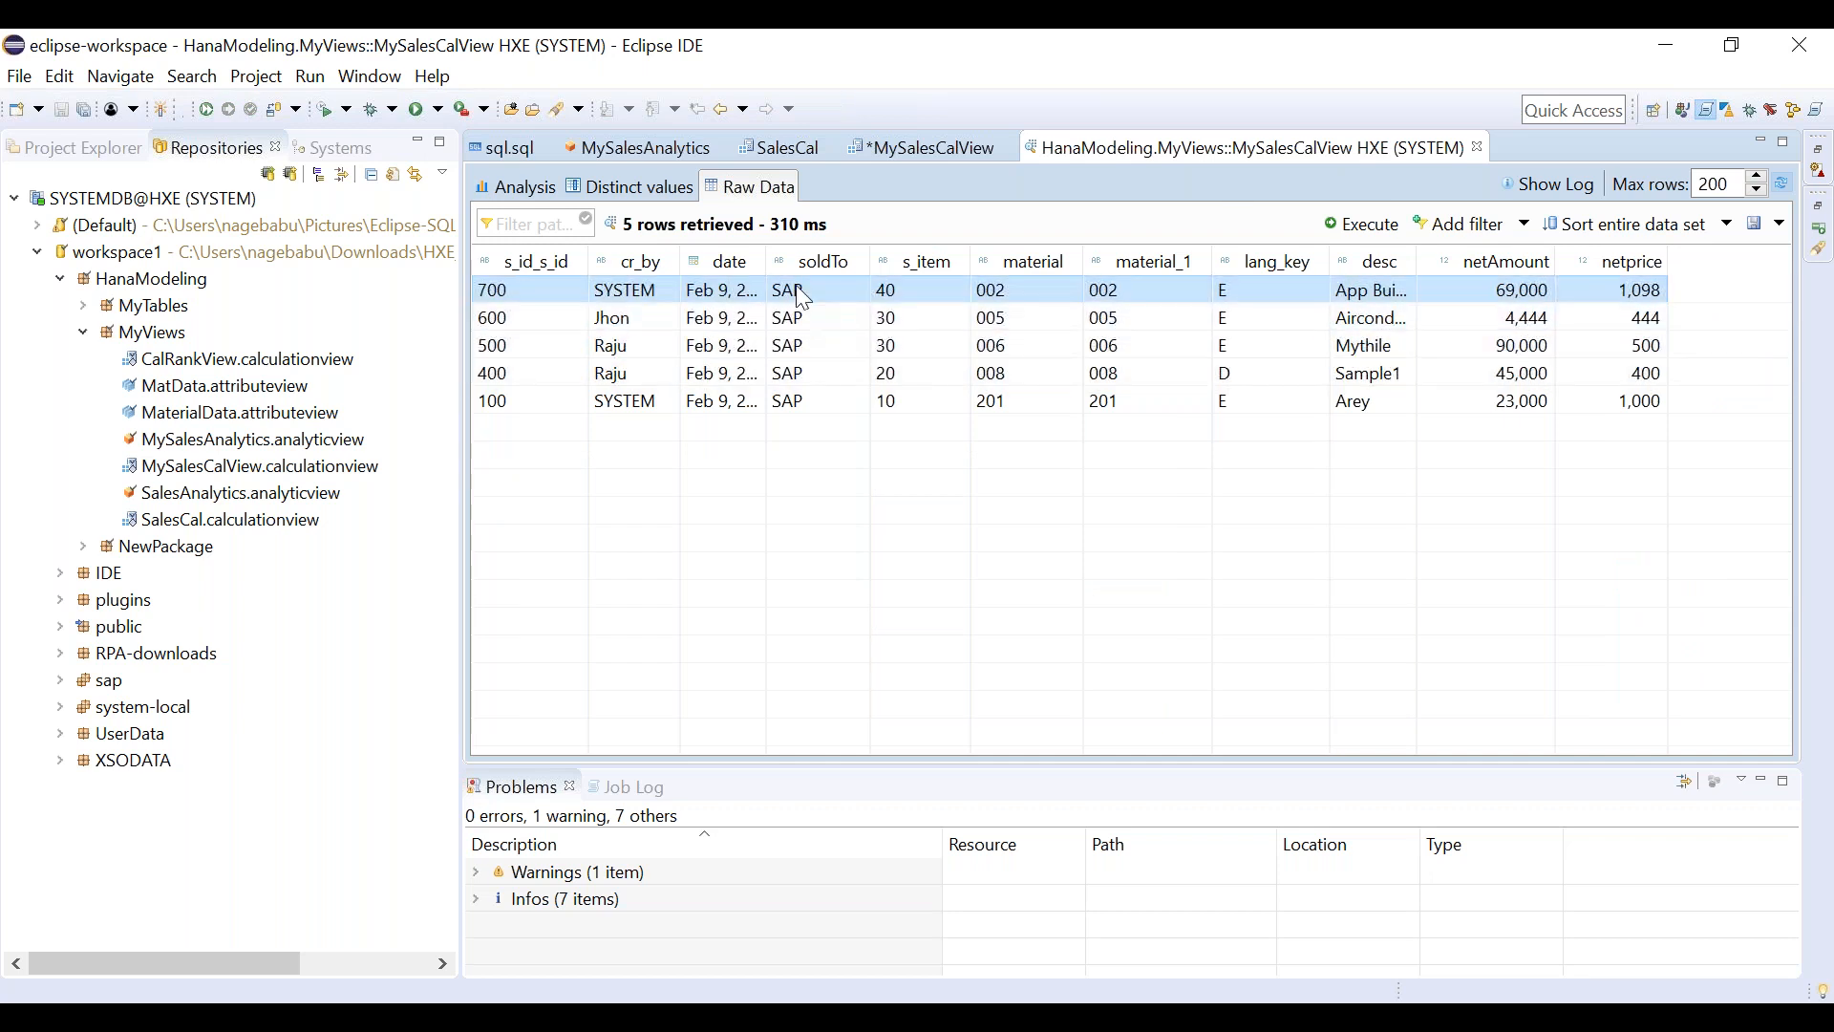
pyautogui.click(886, 152)
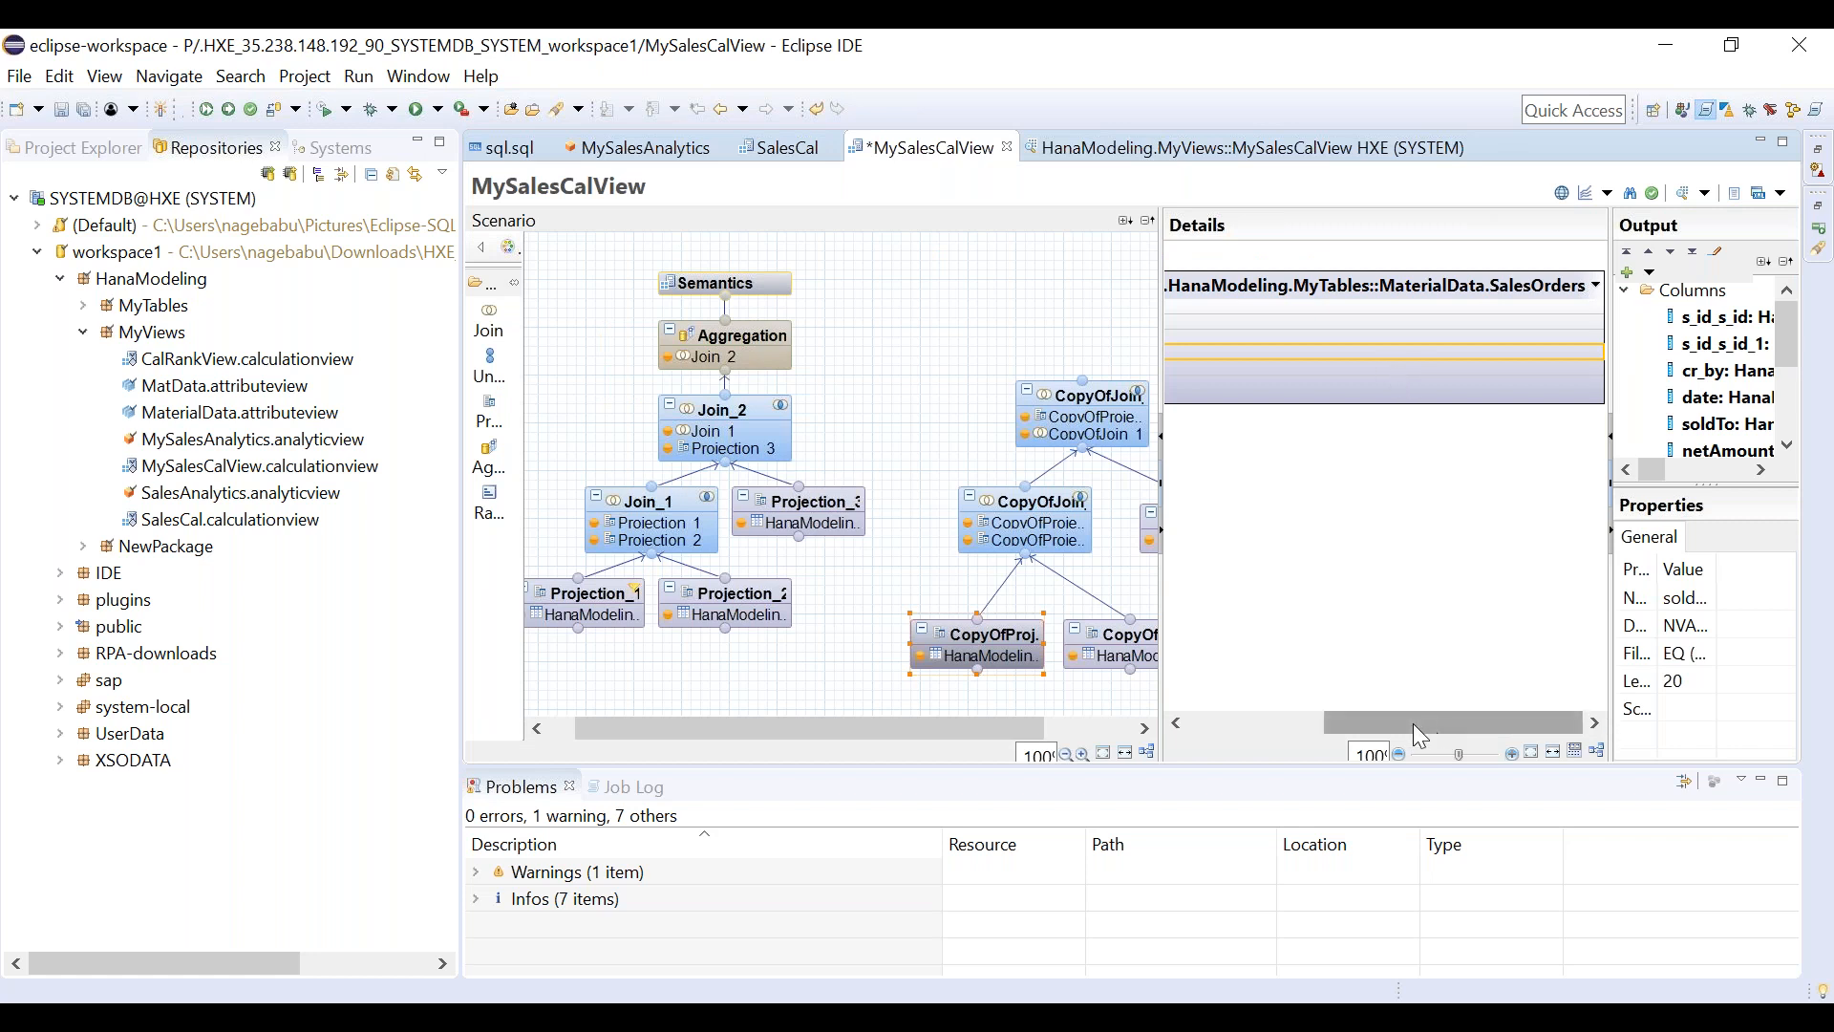
pyautogui.moveTo(1414, 724); pyautogui.dragTo(1292, 726)
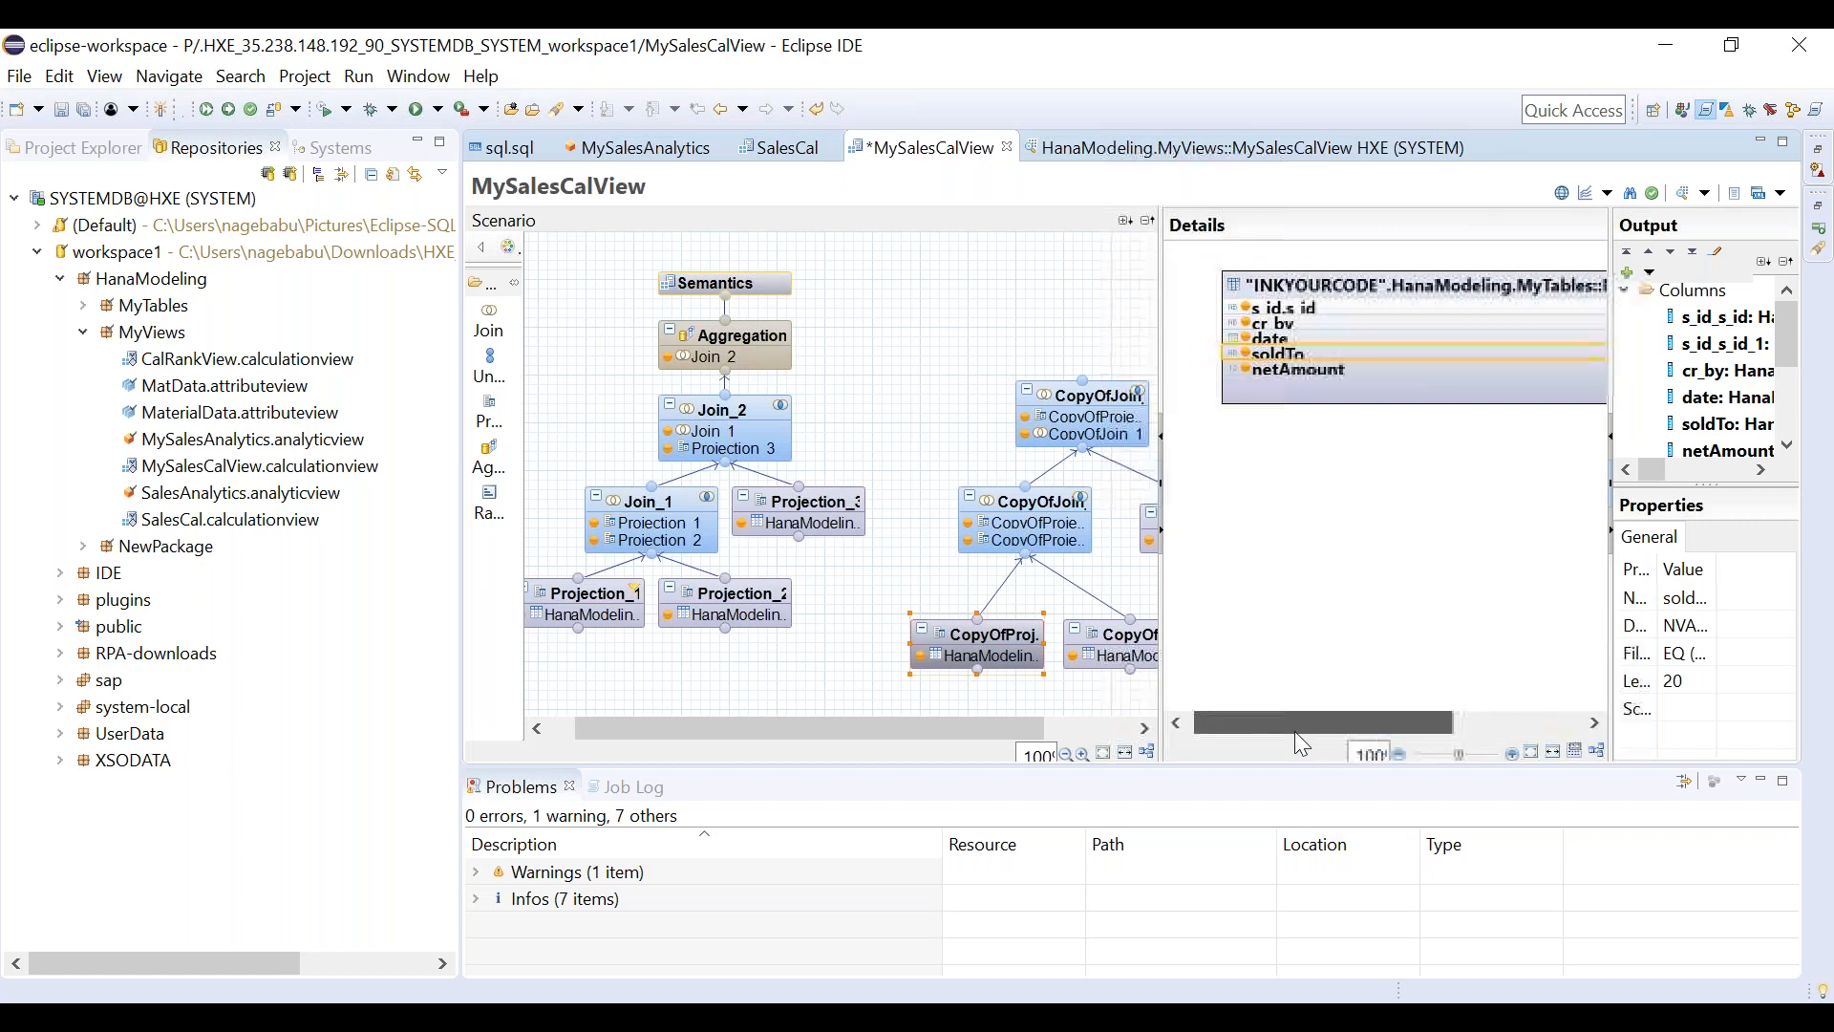
pyautogui.rightClick(1359, 359)
pyautogui.click(1432, 456)
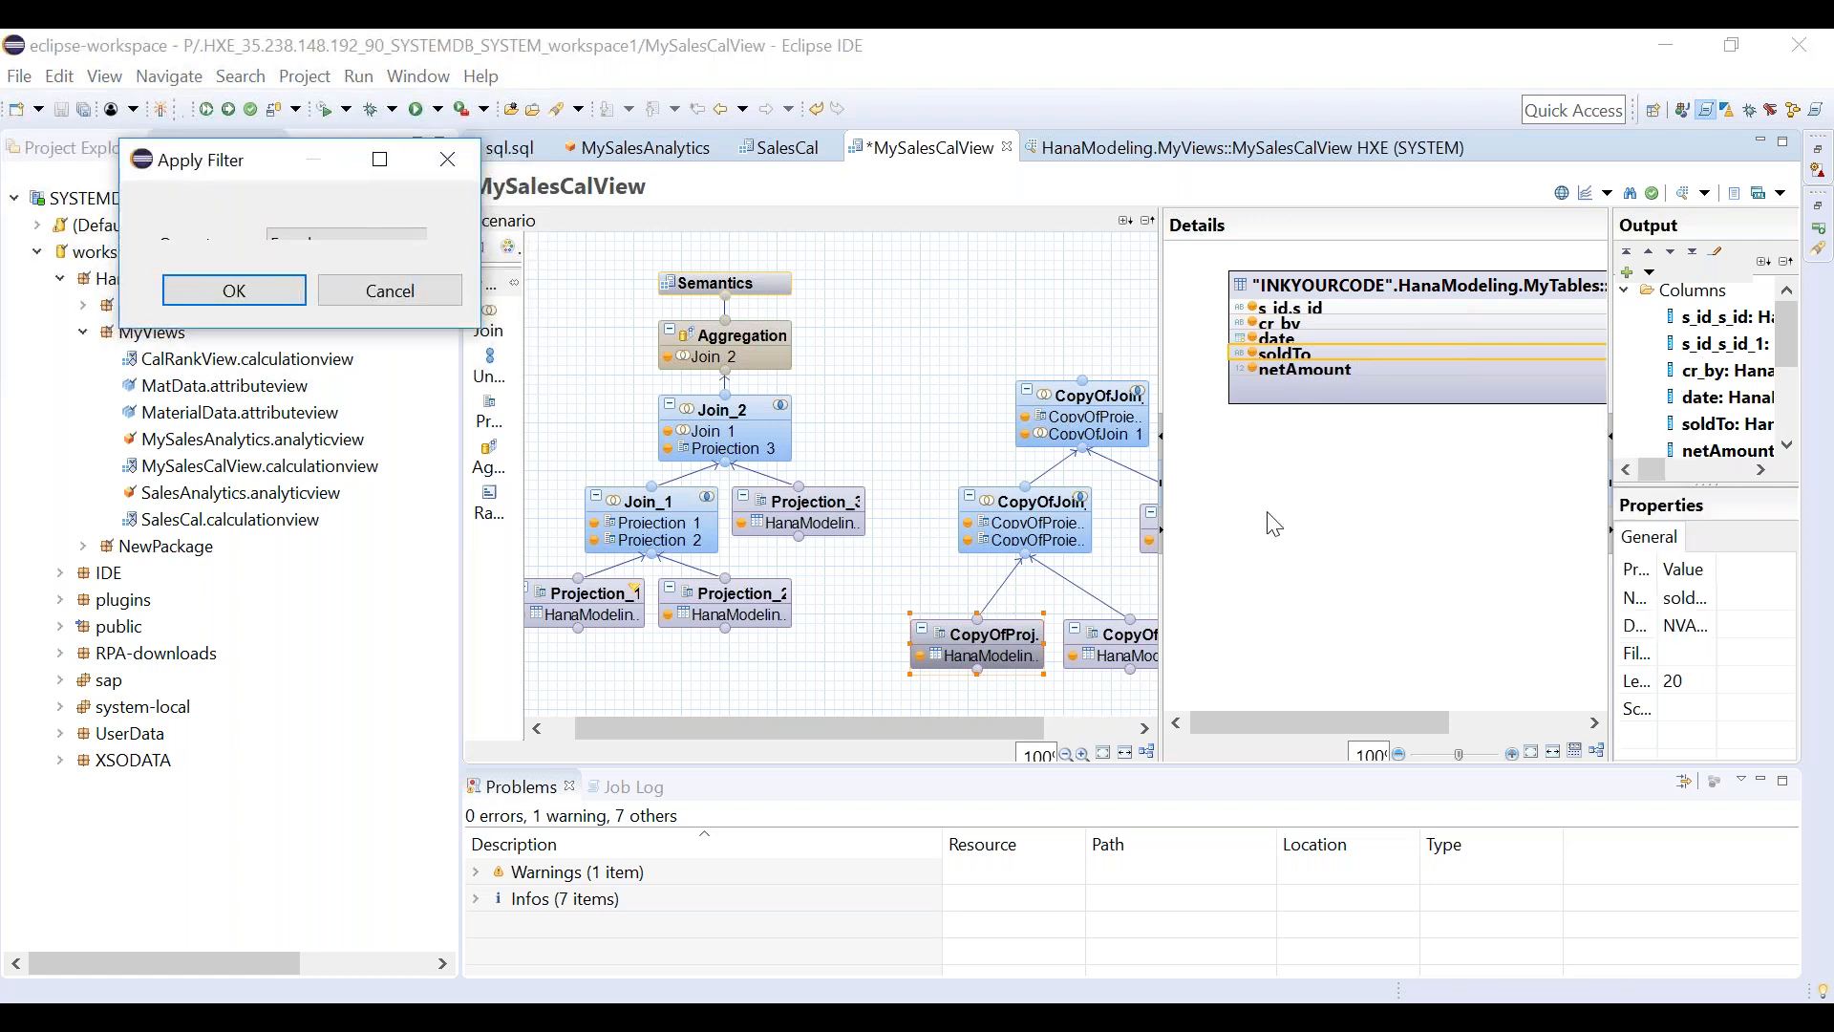
pyautogui.click(381, 160)
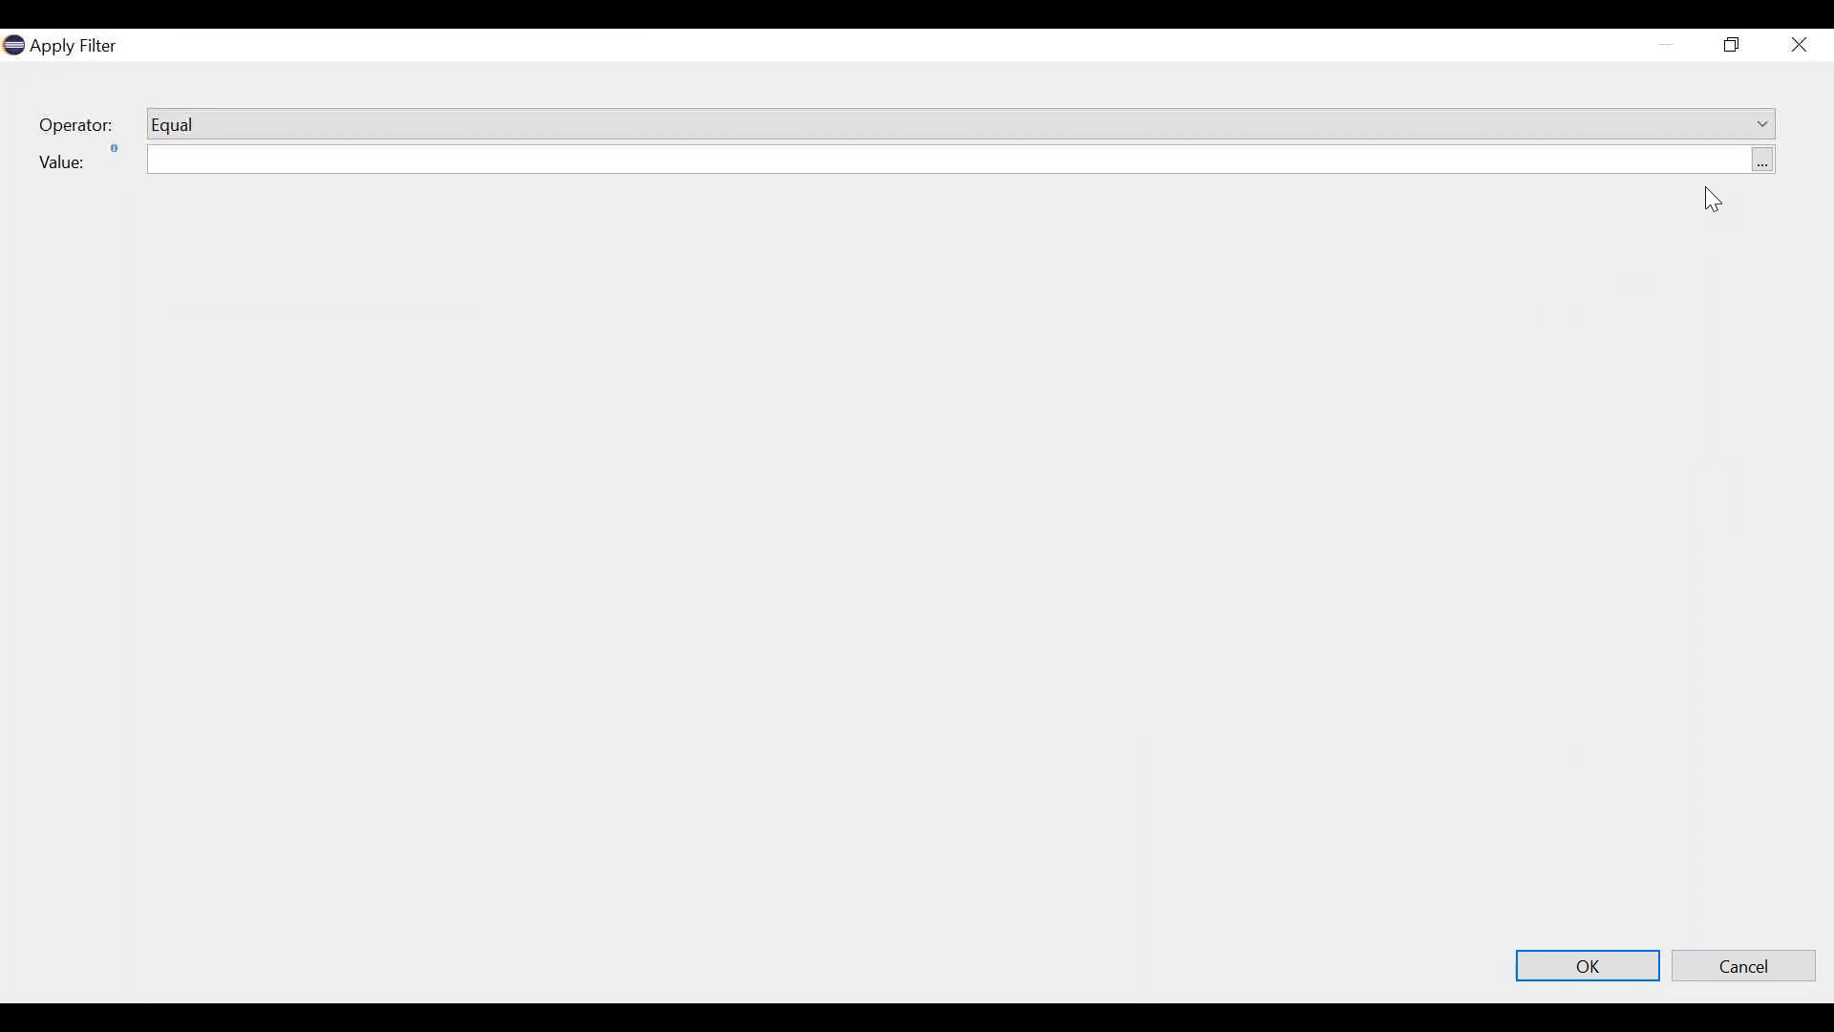
pyautogui.click(1763, 160)
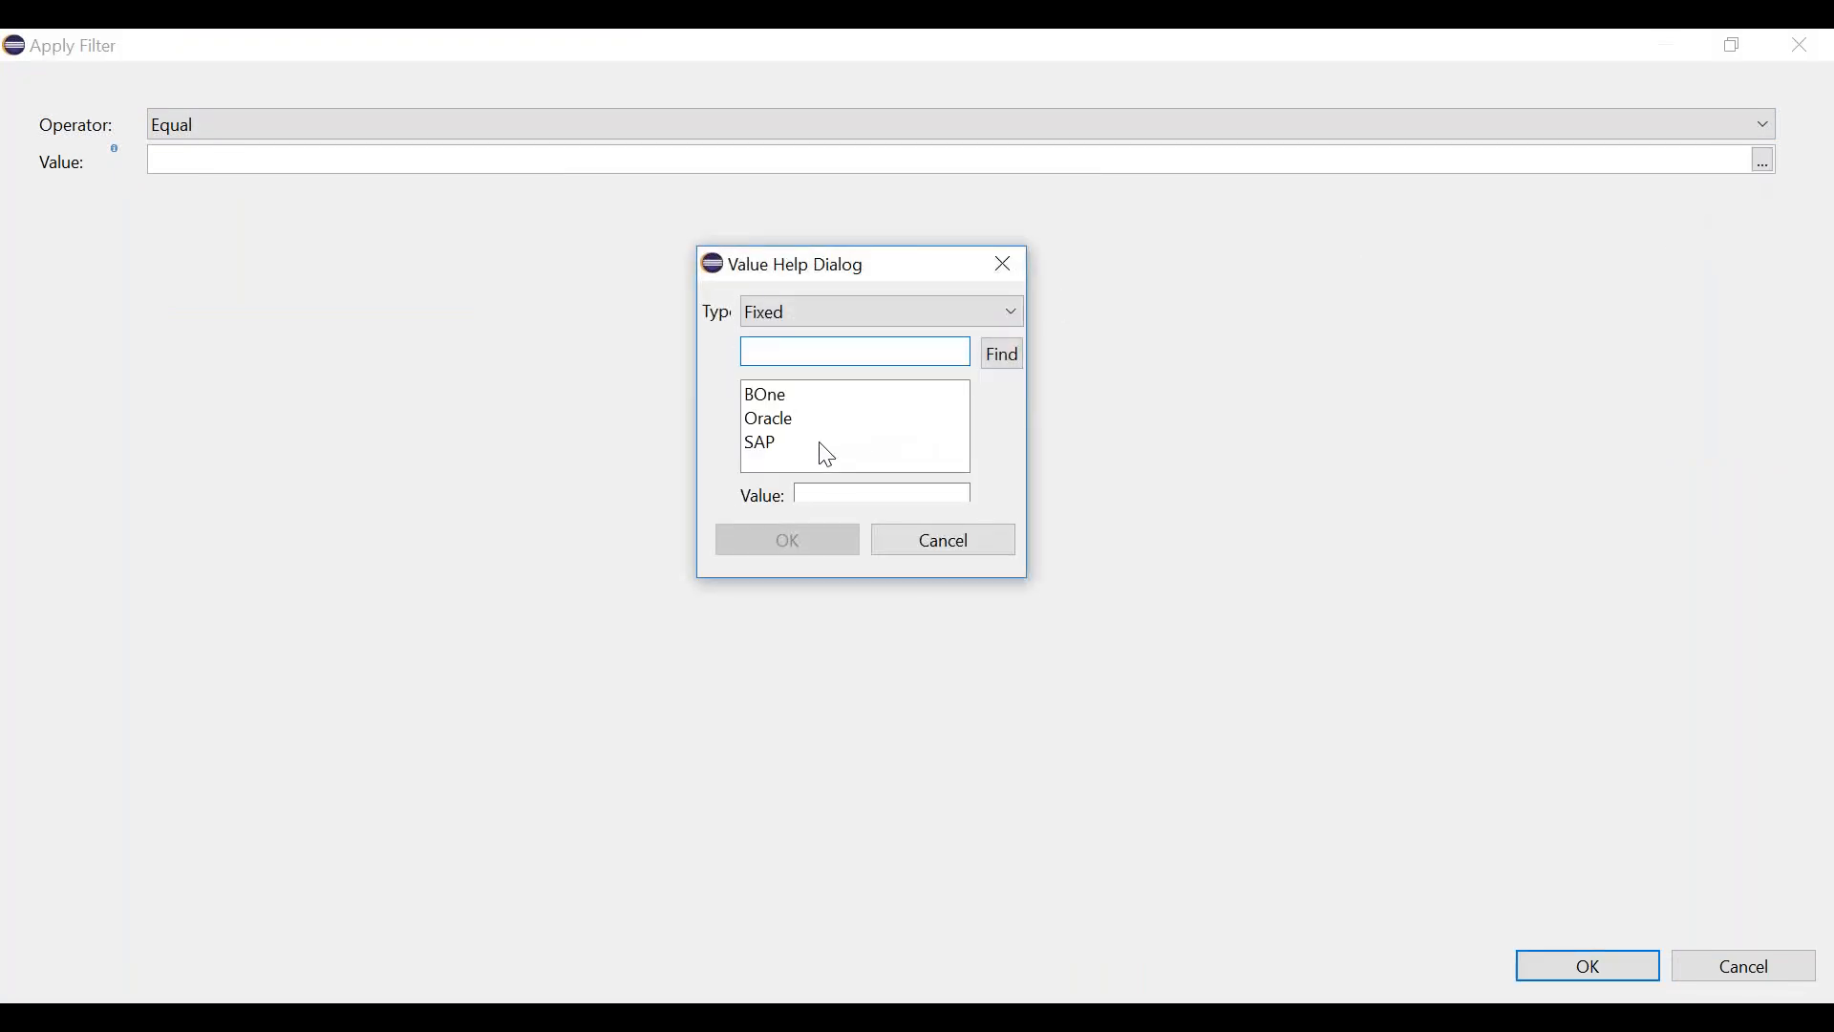
pyautogui.click(782, 425)
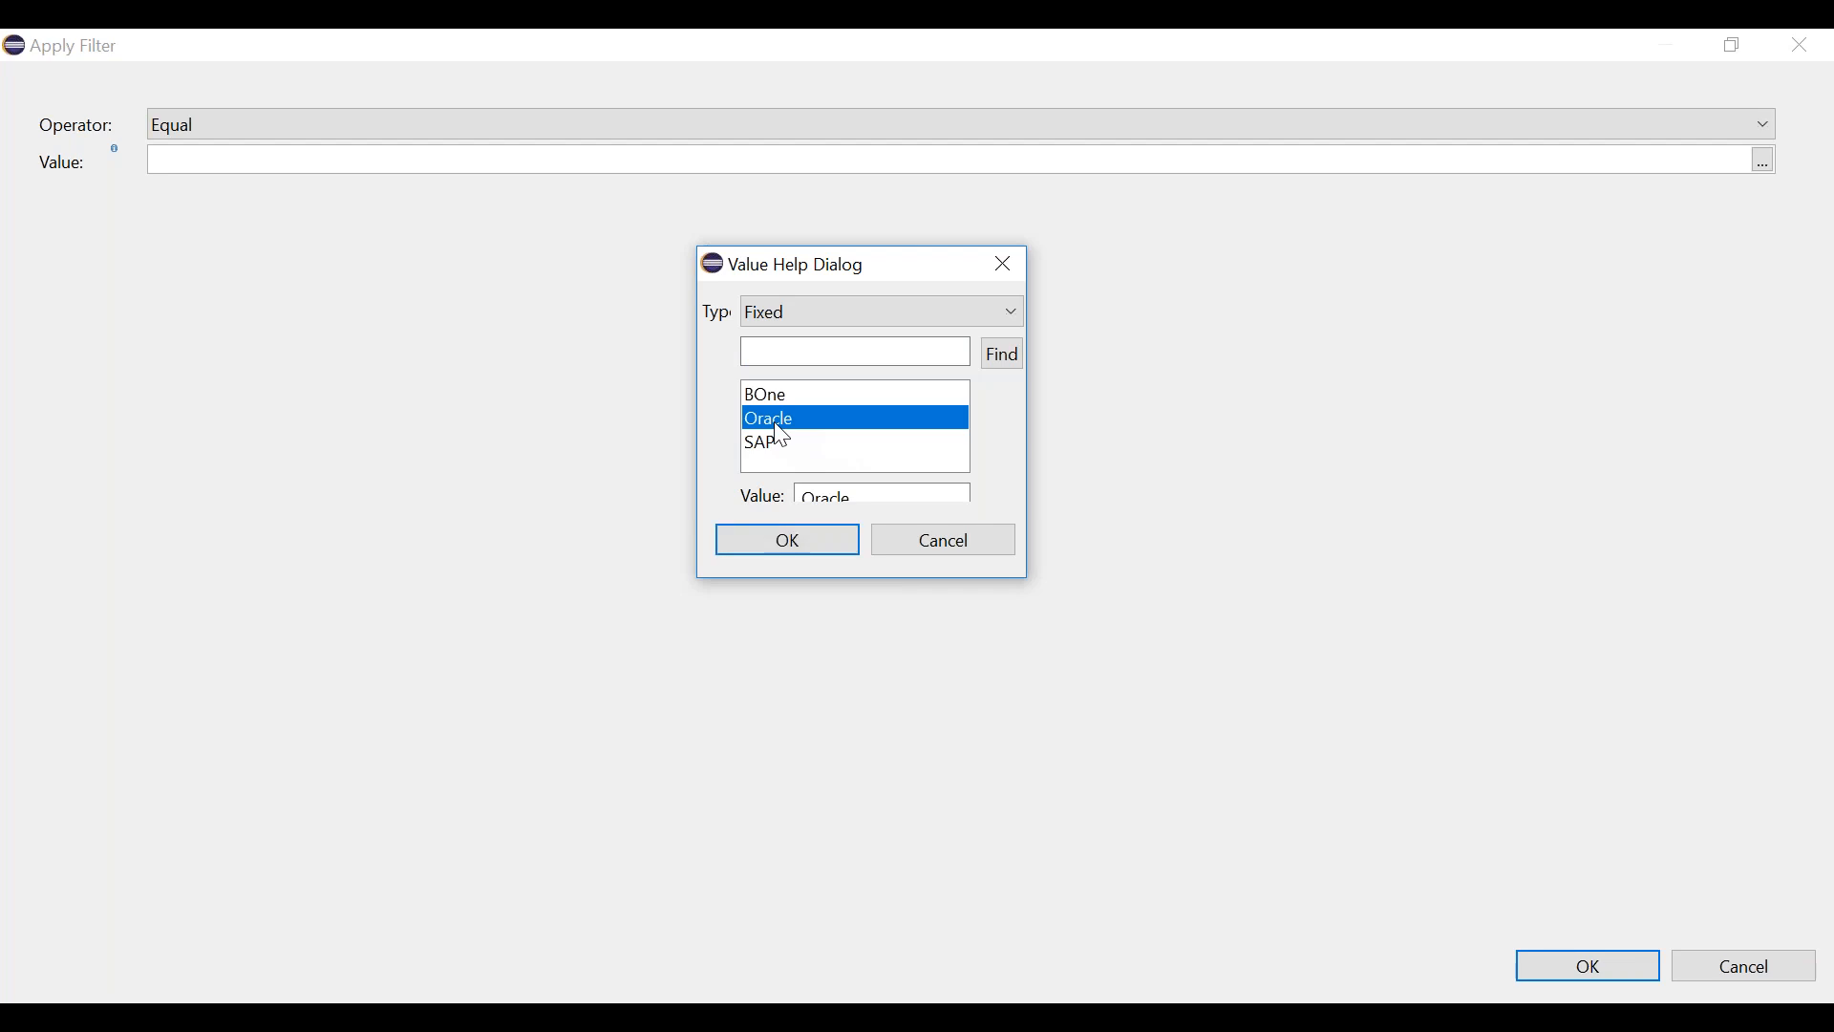
pyautogui.click(837, 535)
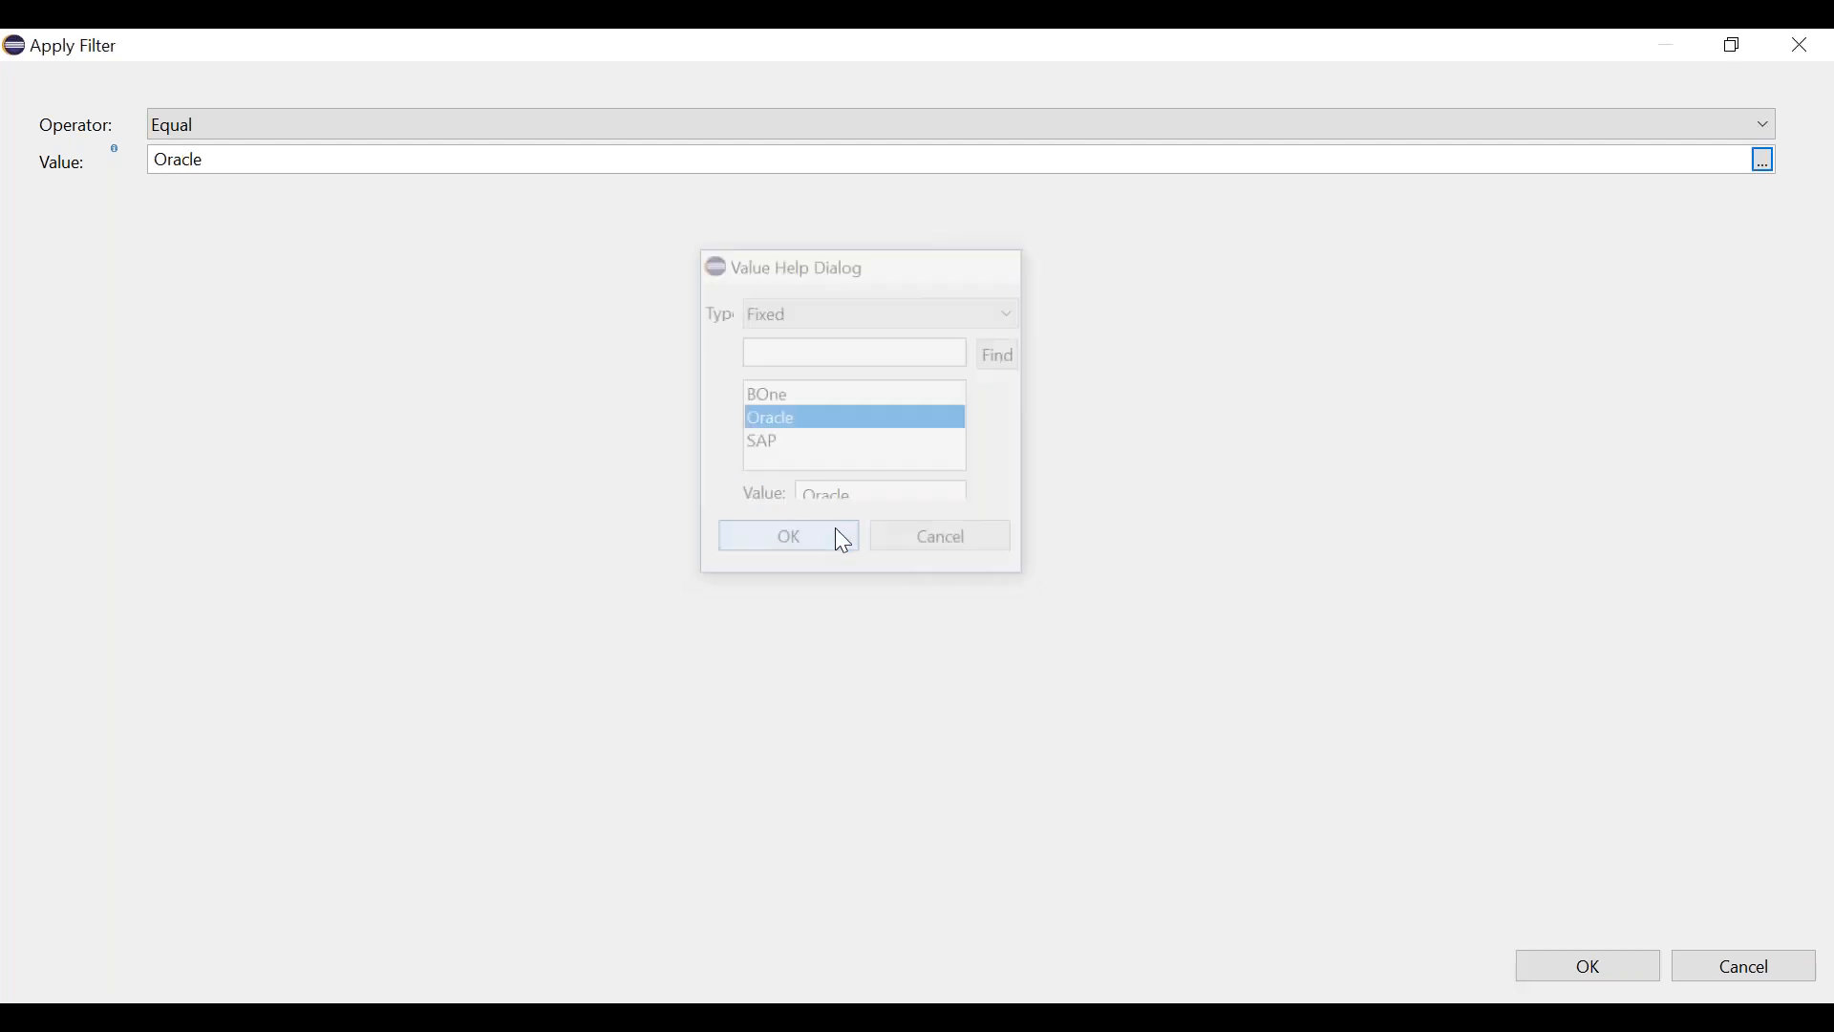
pyautogui.click(1591, 970)
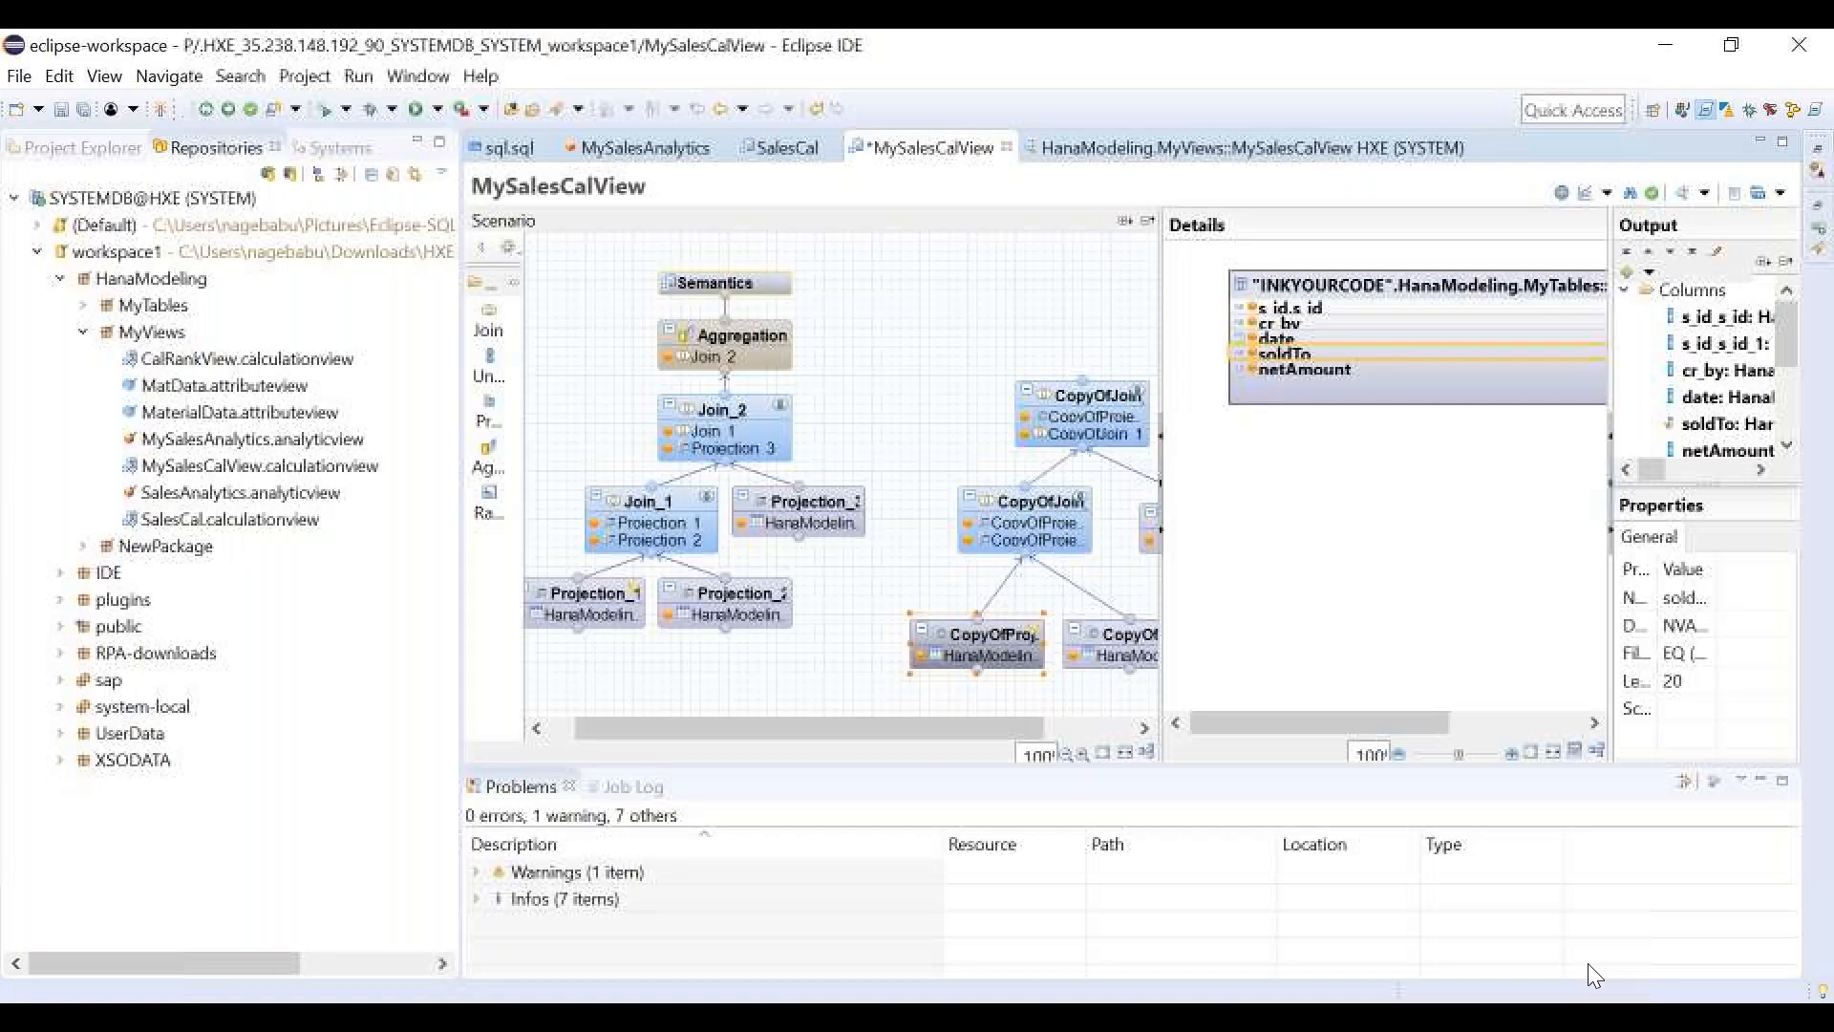
# Save MySalesCalView with the new soldTo filter.
pyautogui.rightClick(1284, 498)
pyautogui.moveTo(1298, 501)
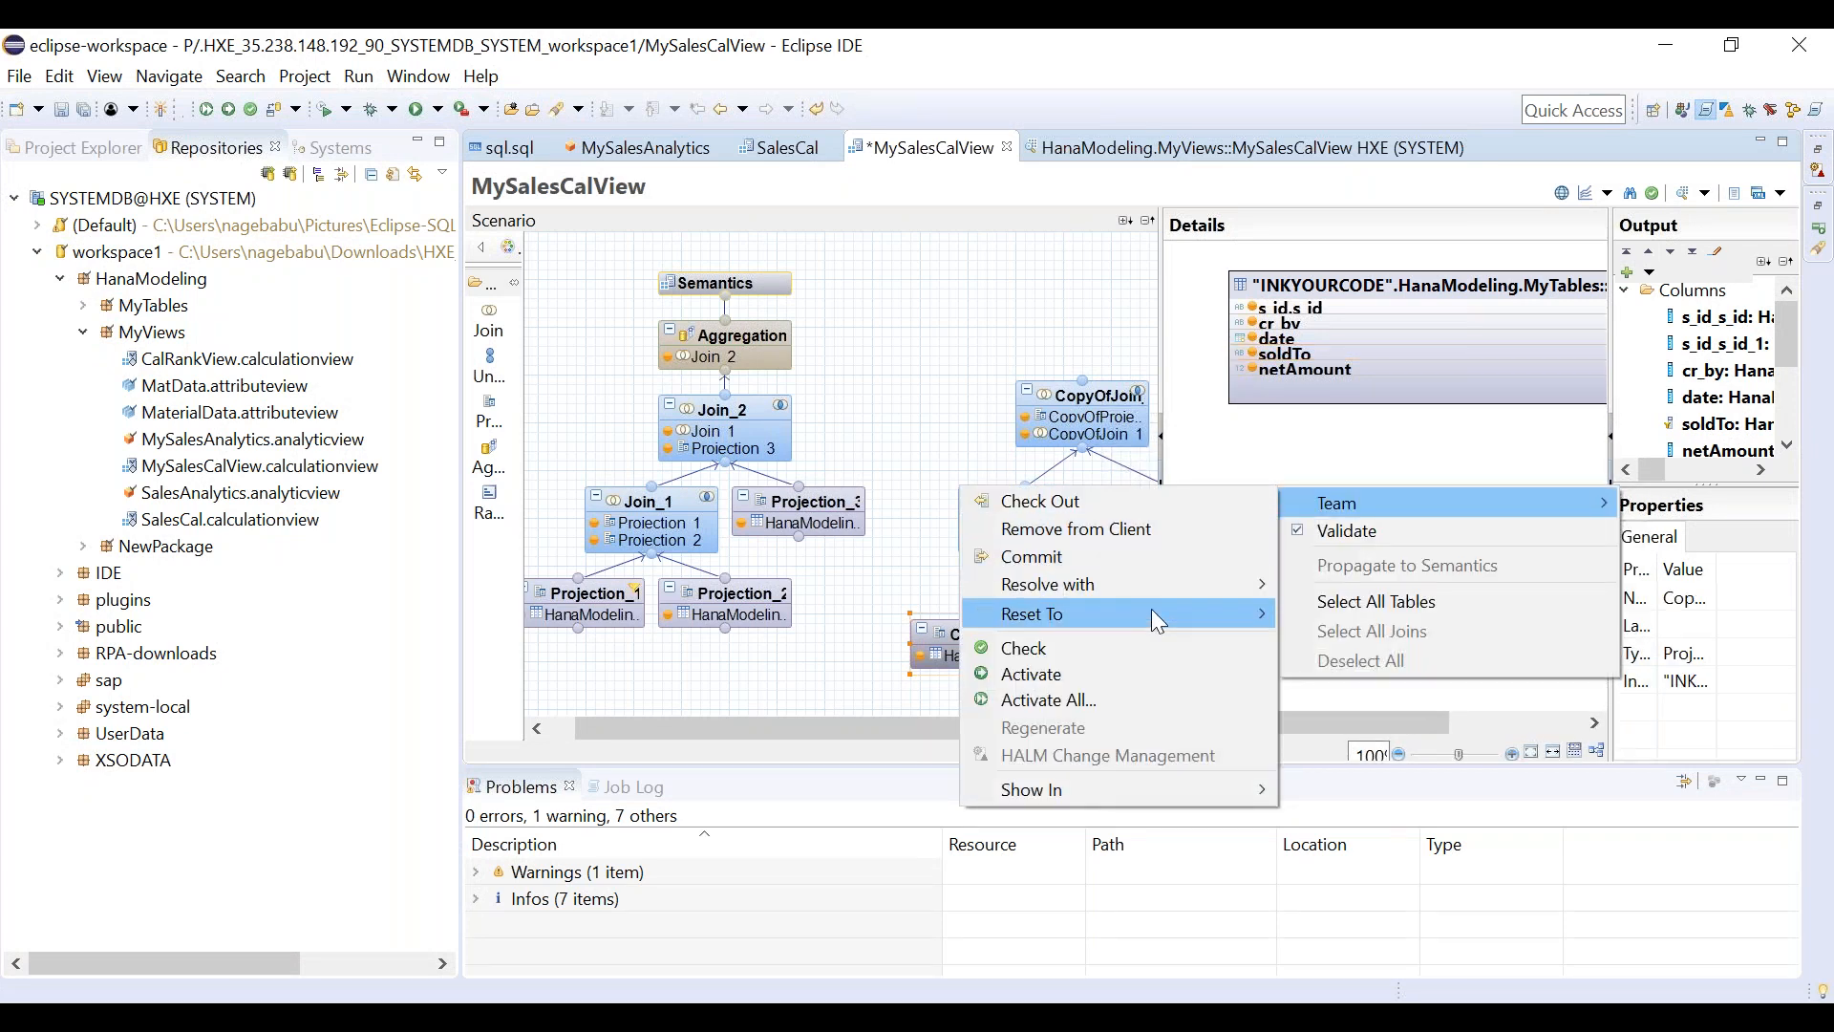
pyautogui.click(1280, 444)
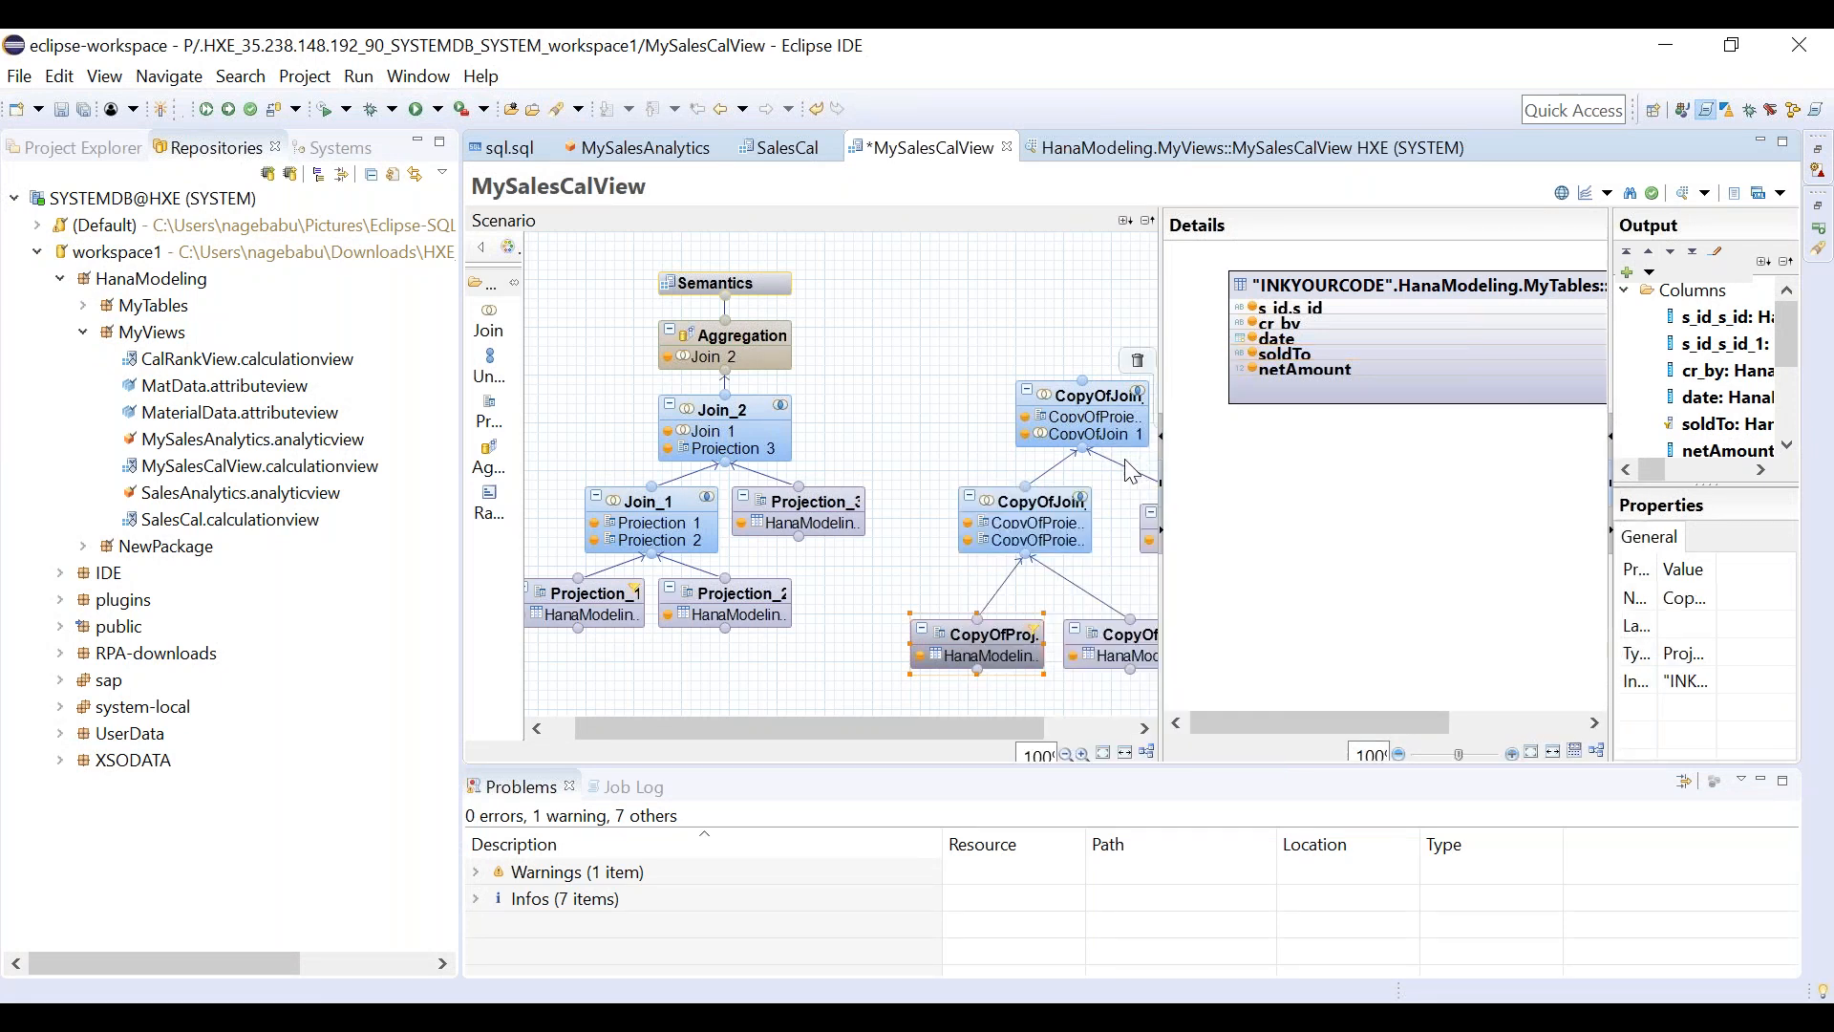
pyautogui.hotkey('ctrl', 's')
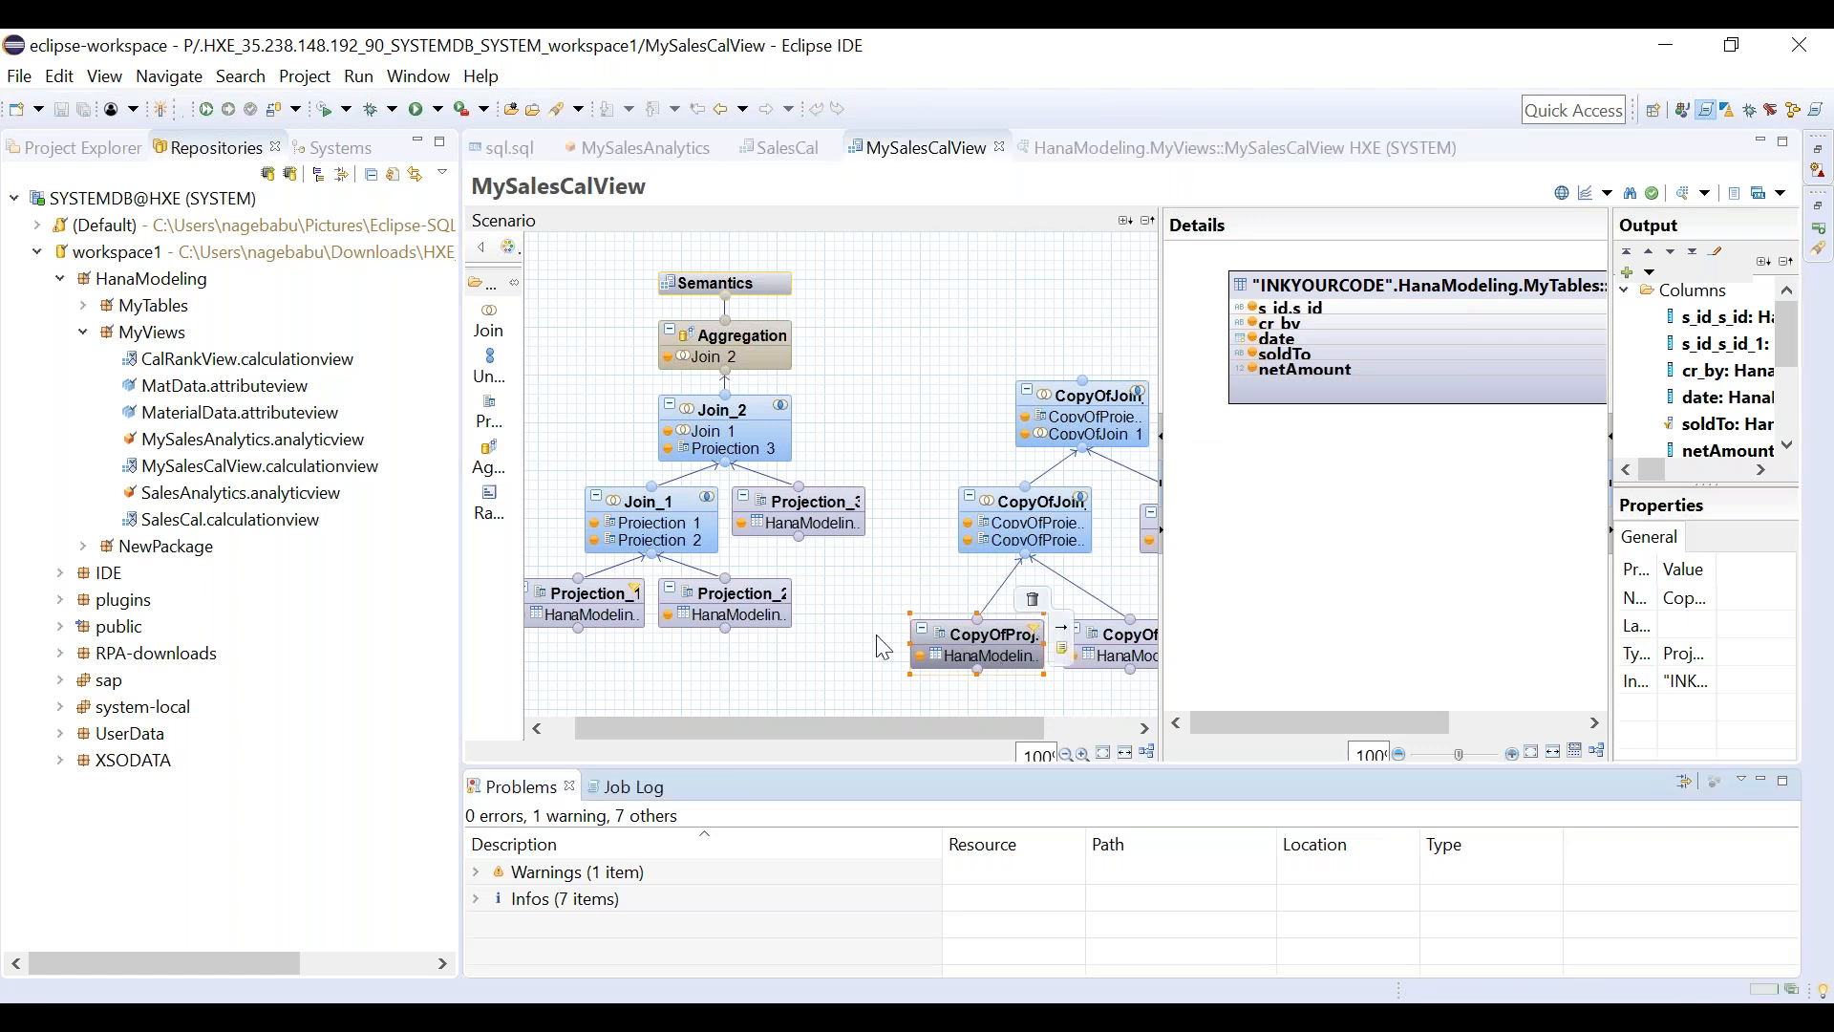
# Try to preview the data of the CopyOfJoin_2 node and close the error message.
pyautogui.click(606, 606)
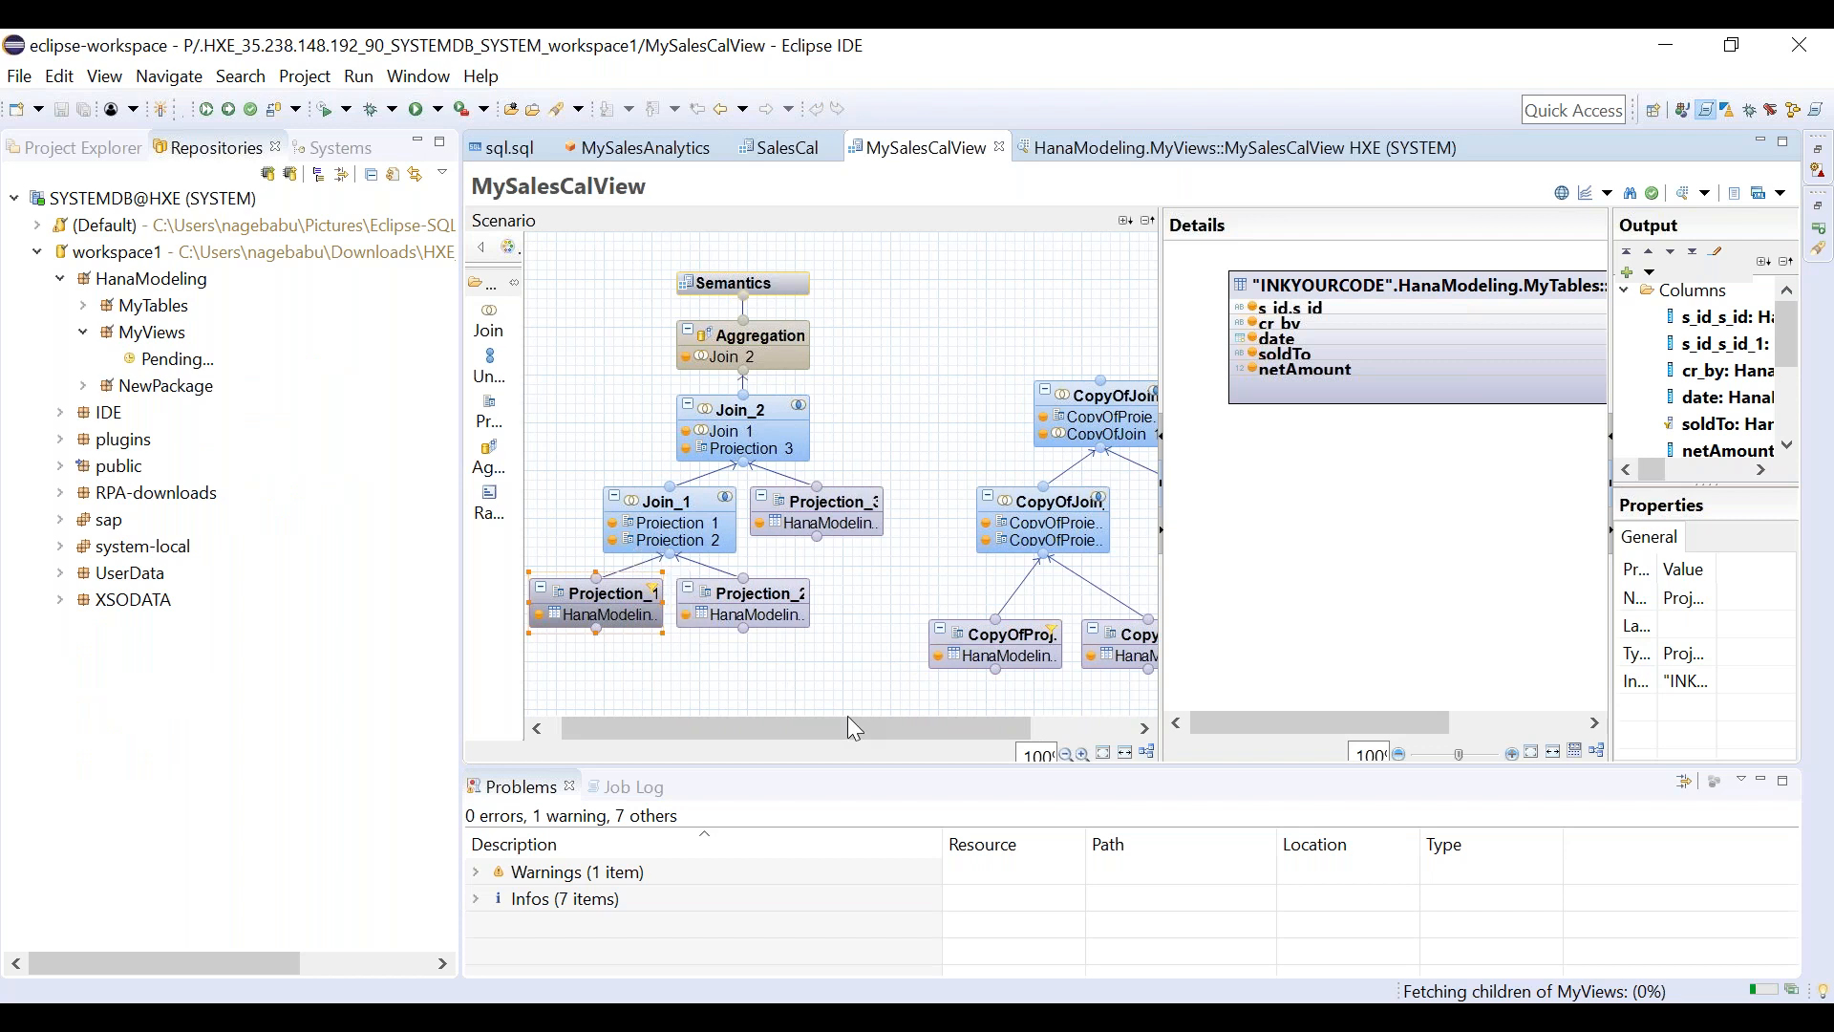
pyautogui.moveTo(925, 739); pyautogui.dragTo(1022, 720)
pyautogui.click(985, 392)
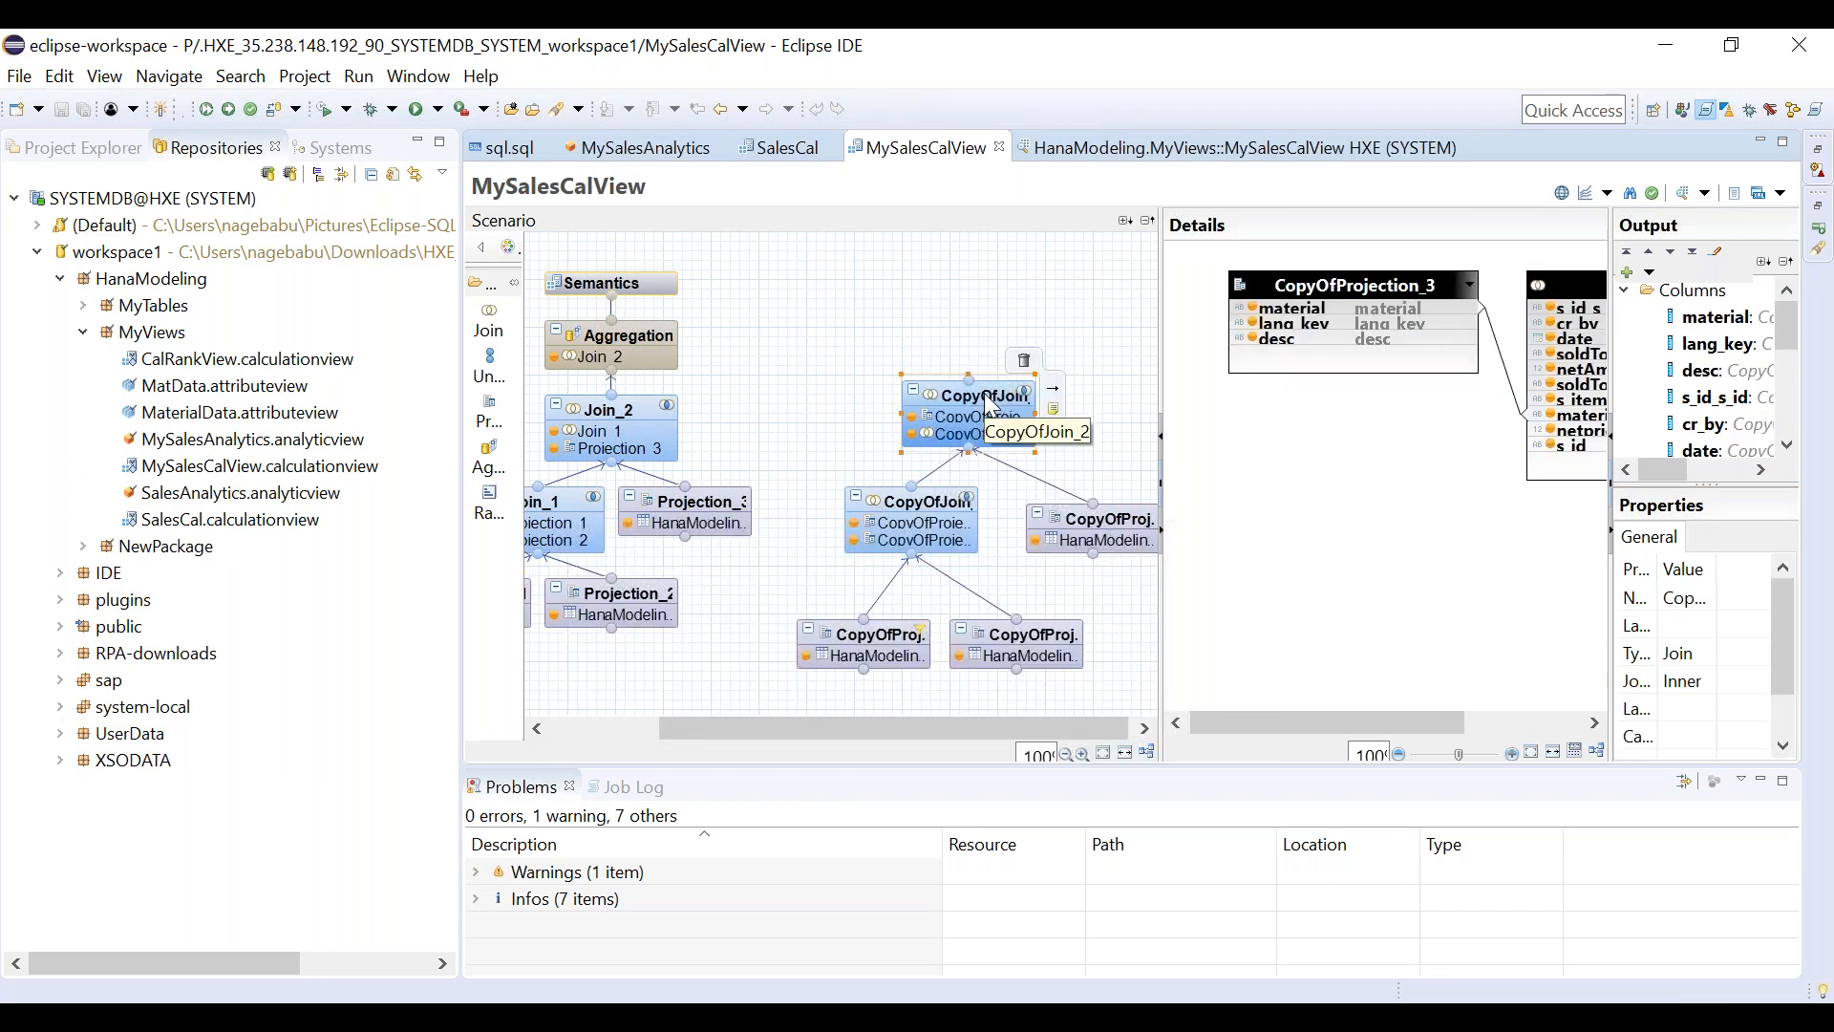
pyautogui.rightClick(986, 398)
pyautogui.click(1156, 444)
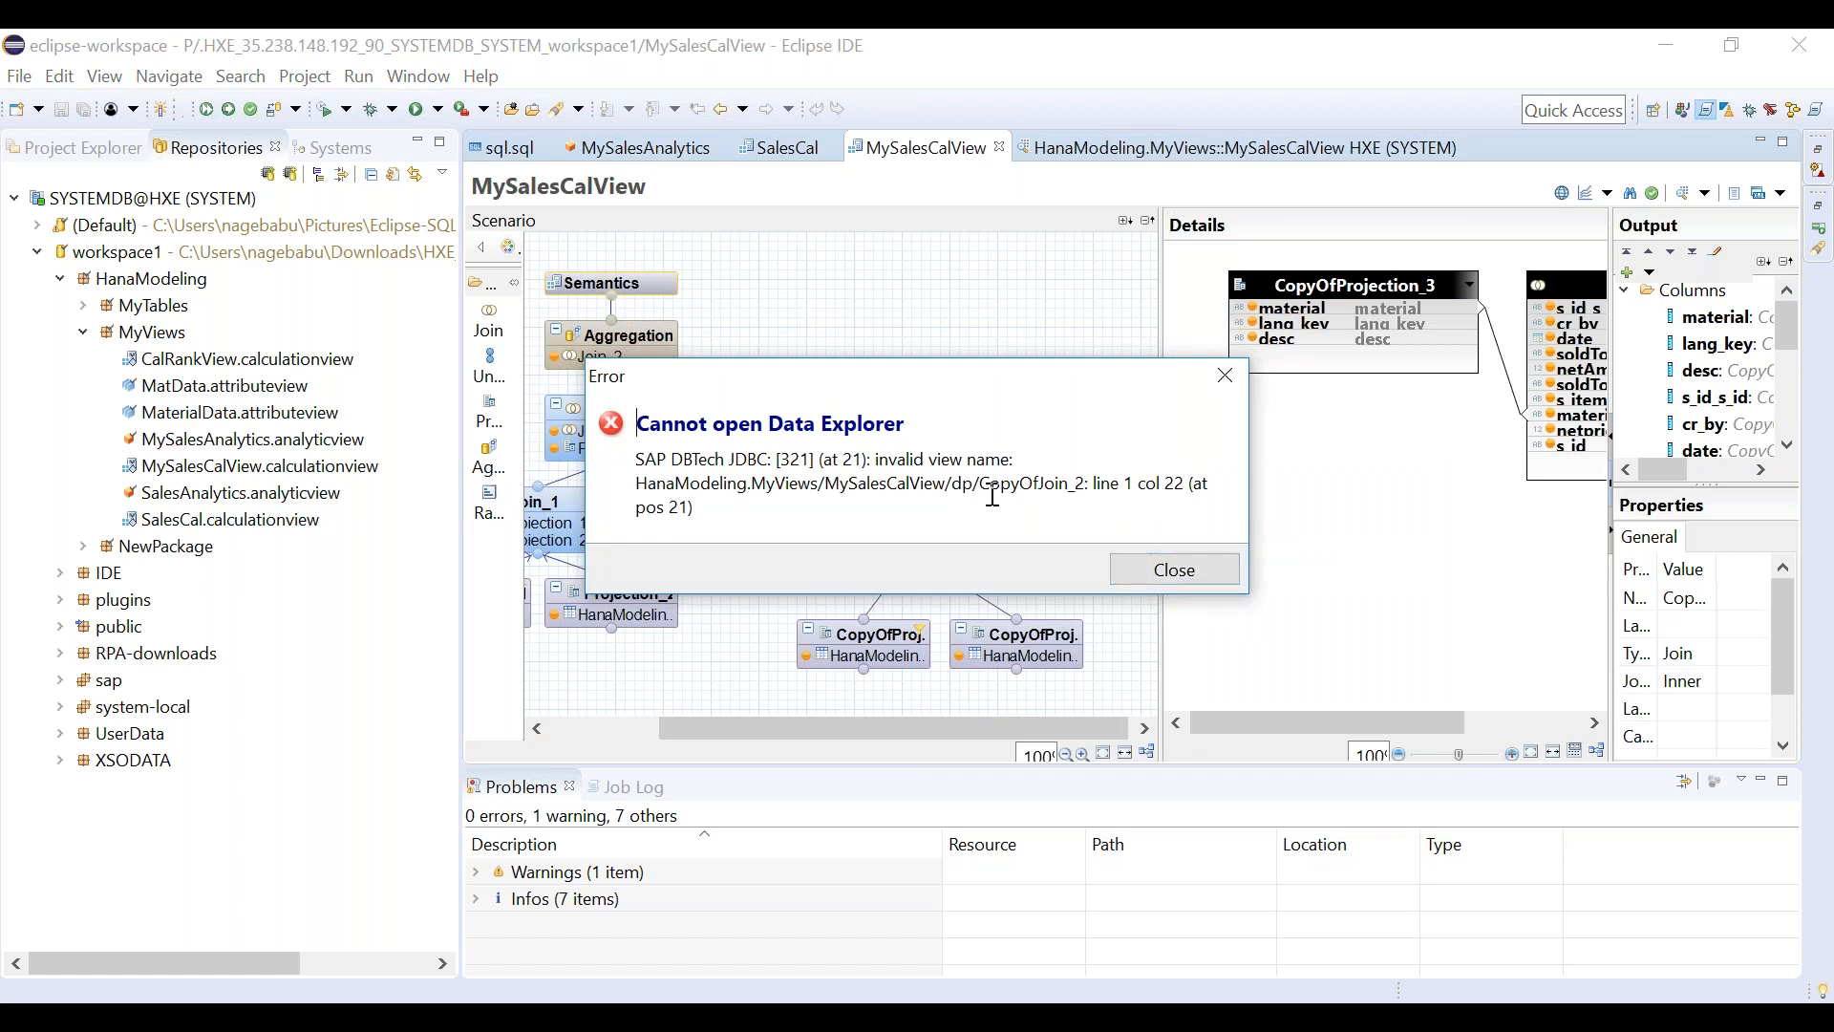
pyautogui.moveTo(1099, 485); pyautogui.dragTo(1139, 485)
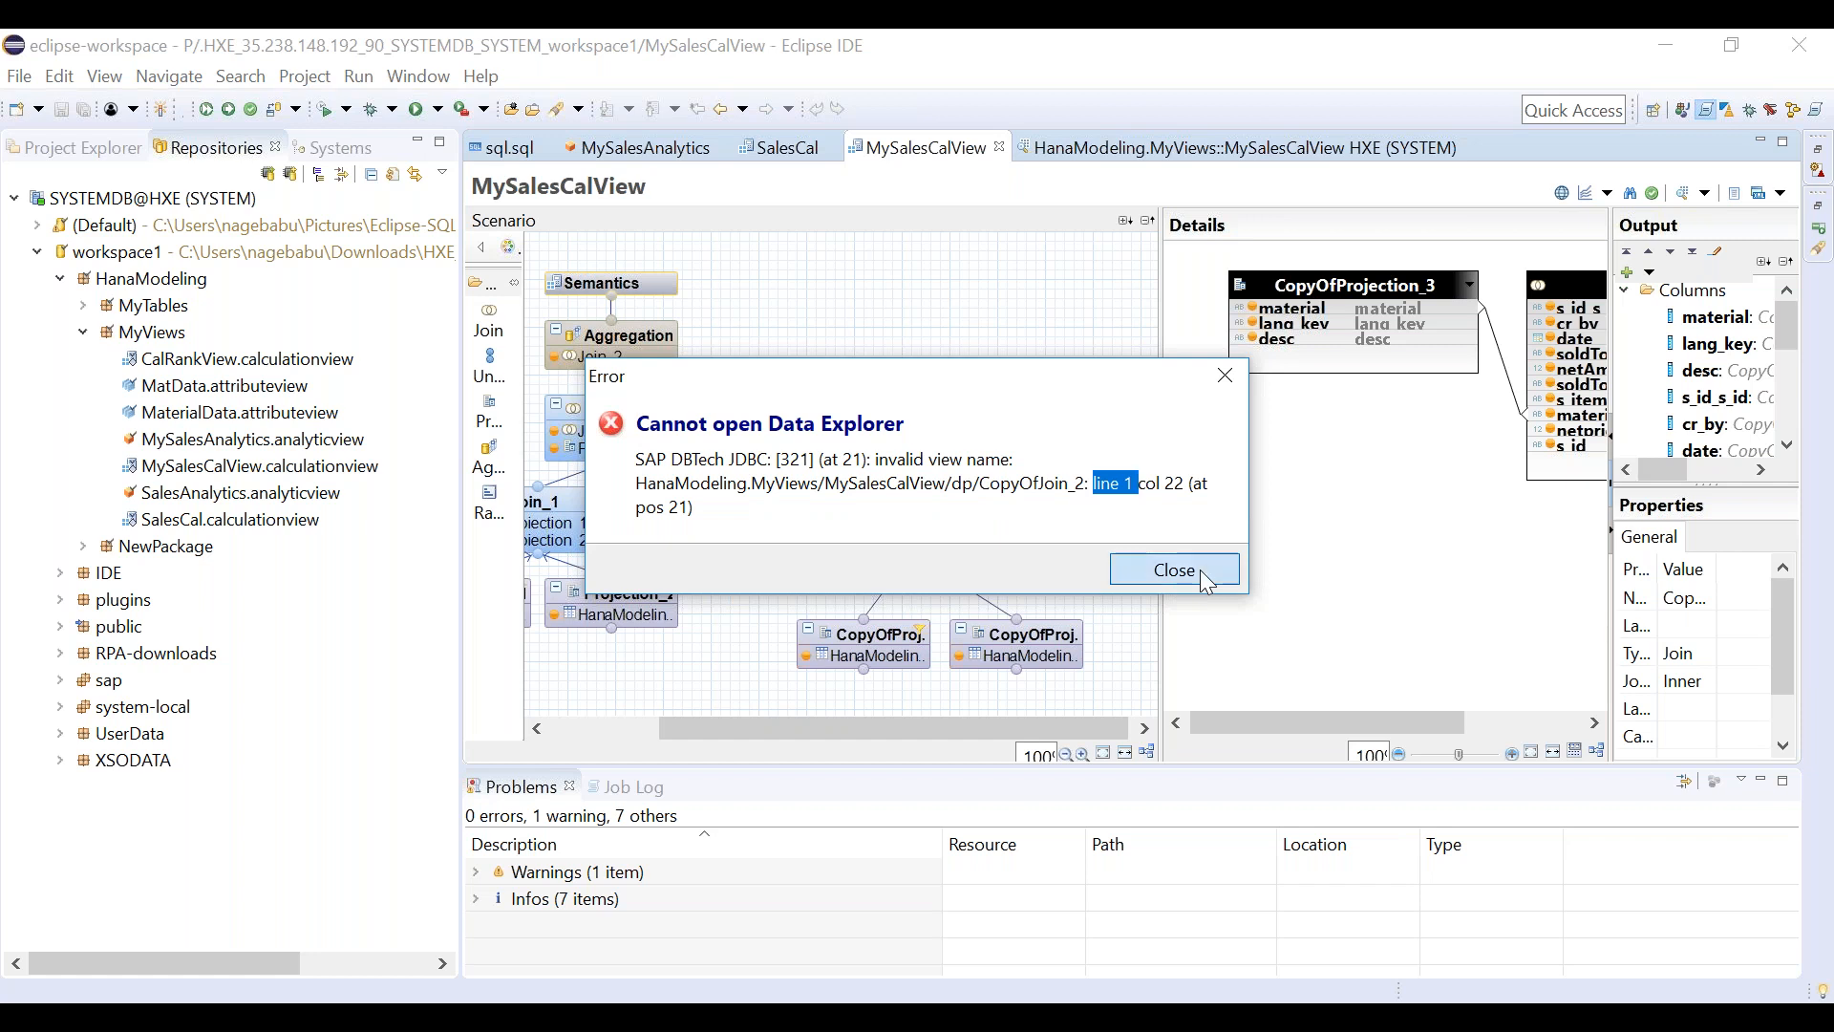
pyautogui.click(1200, 569)
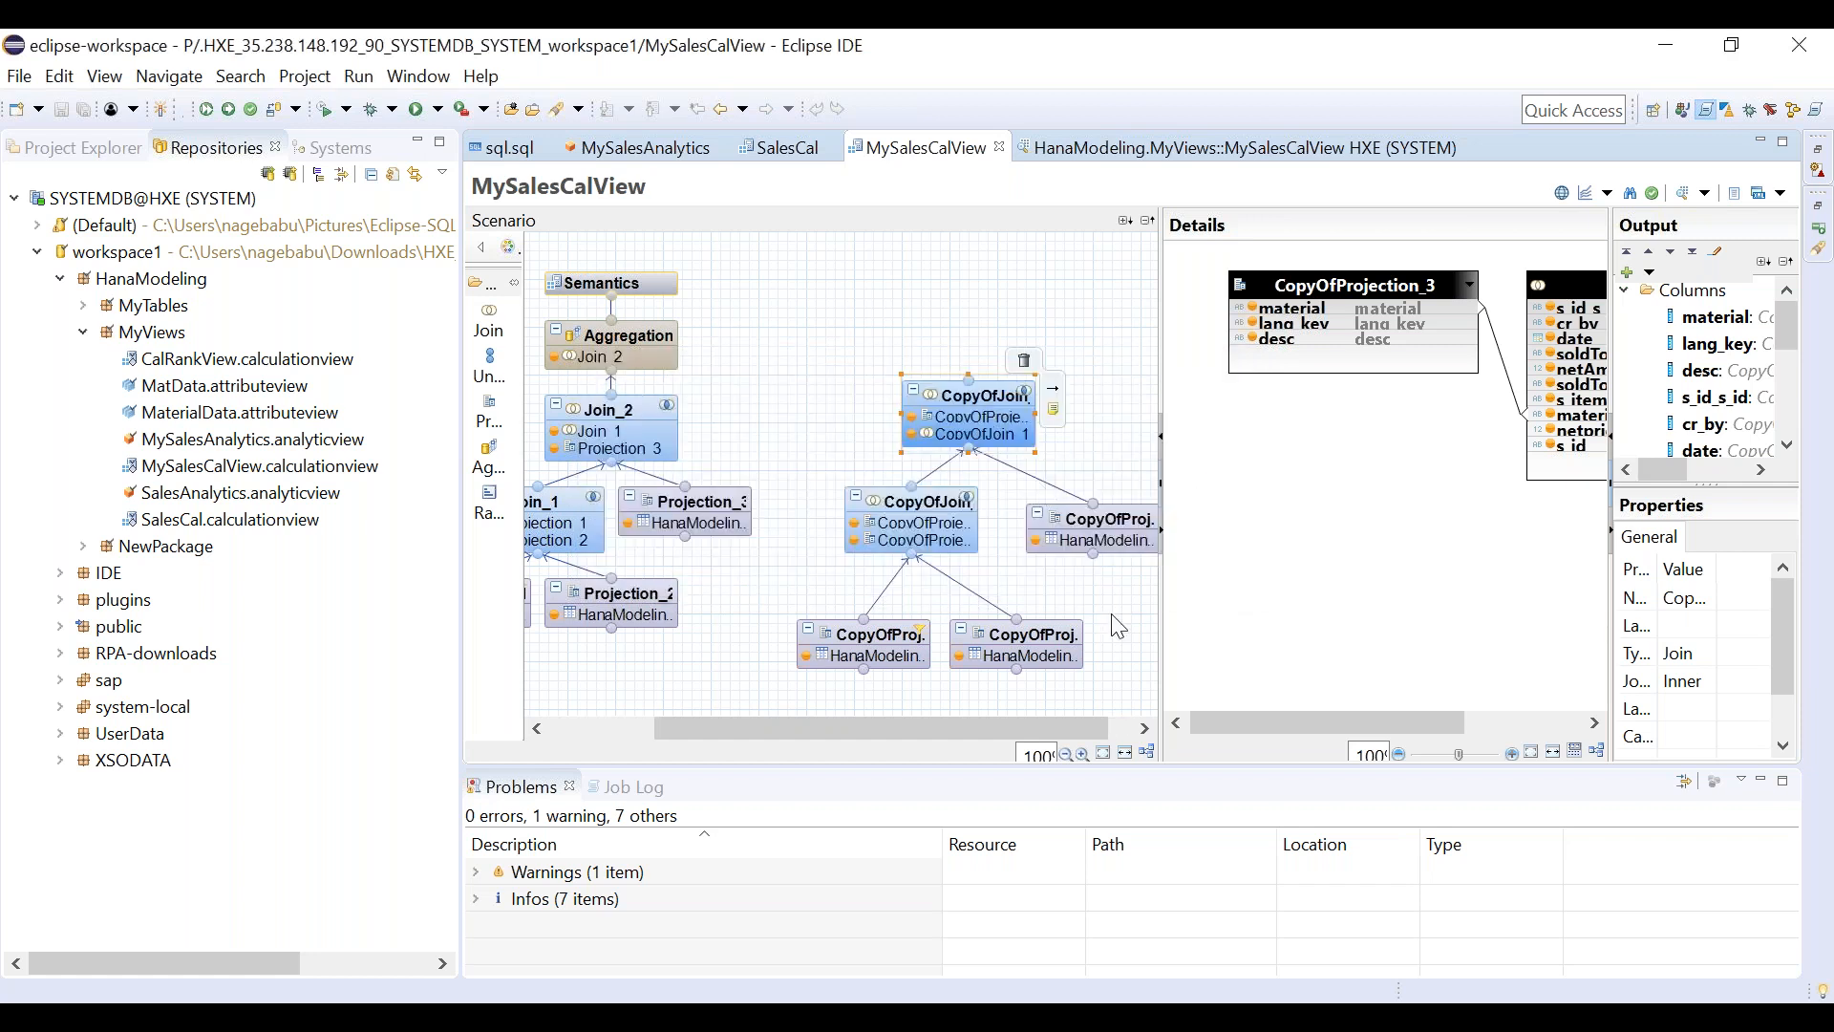
# Try to preview the data of the CopyOfJoin_1 node and close the error message.
pyautogui.moveTo(1020, 727)
pyautogui.mouseDown()
pyautogui.moveTo(893, 724)
pyautogui.moveTo(1035, 726)
pyautogui.mouseUp()
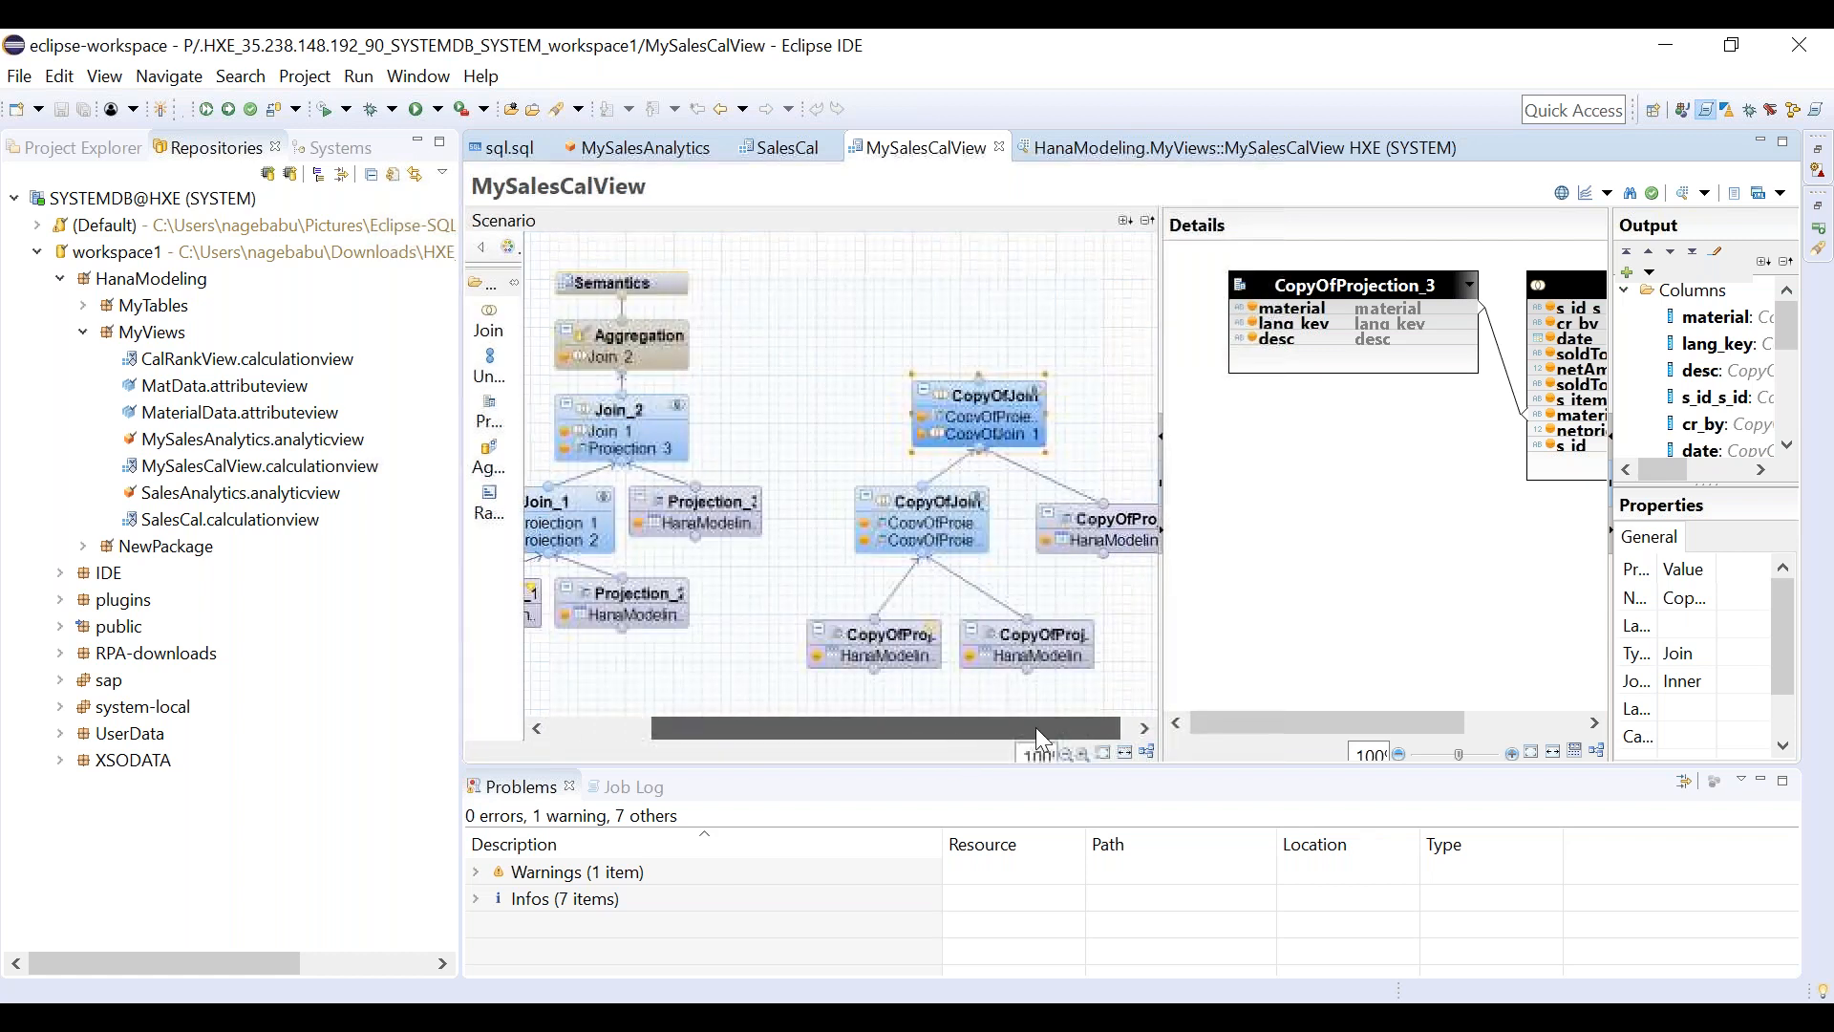
pyautogui.click(942, 502)
pyautogui.moveTo(945, 492)
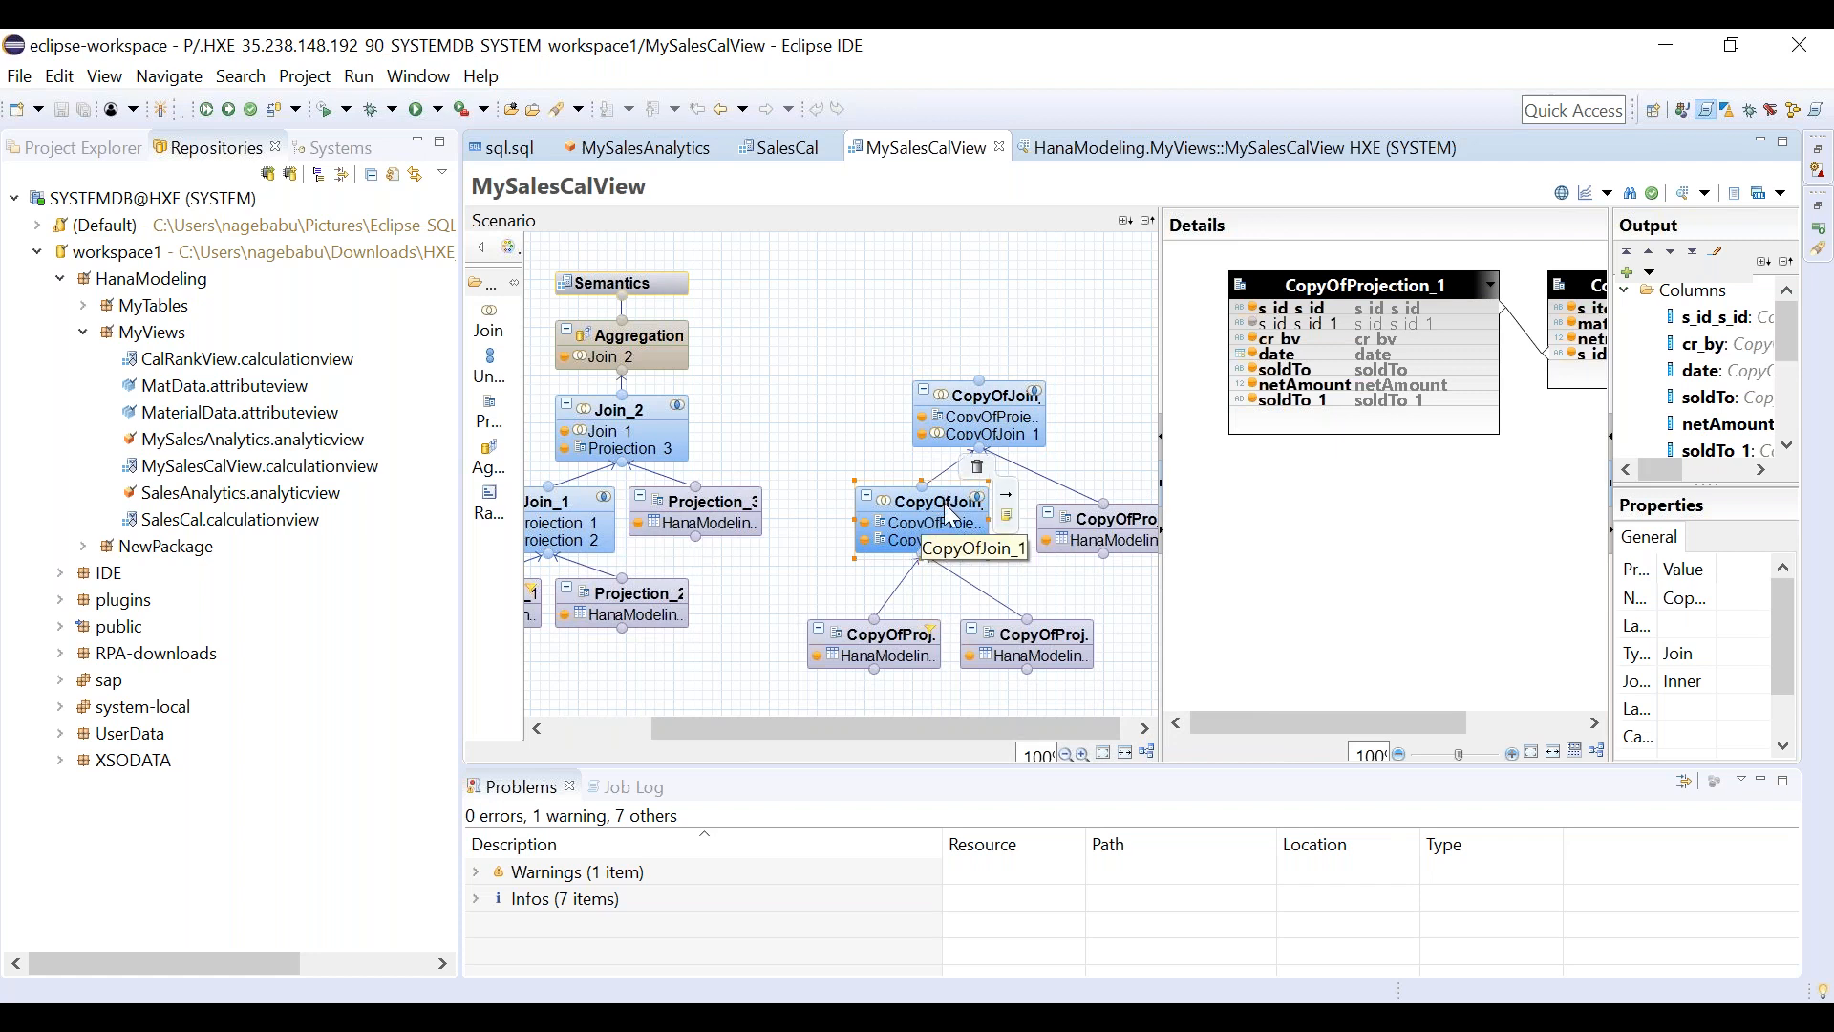
pyautogui.rightClick(944, 503)
pyautogui.click(1164, 408)
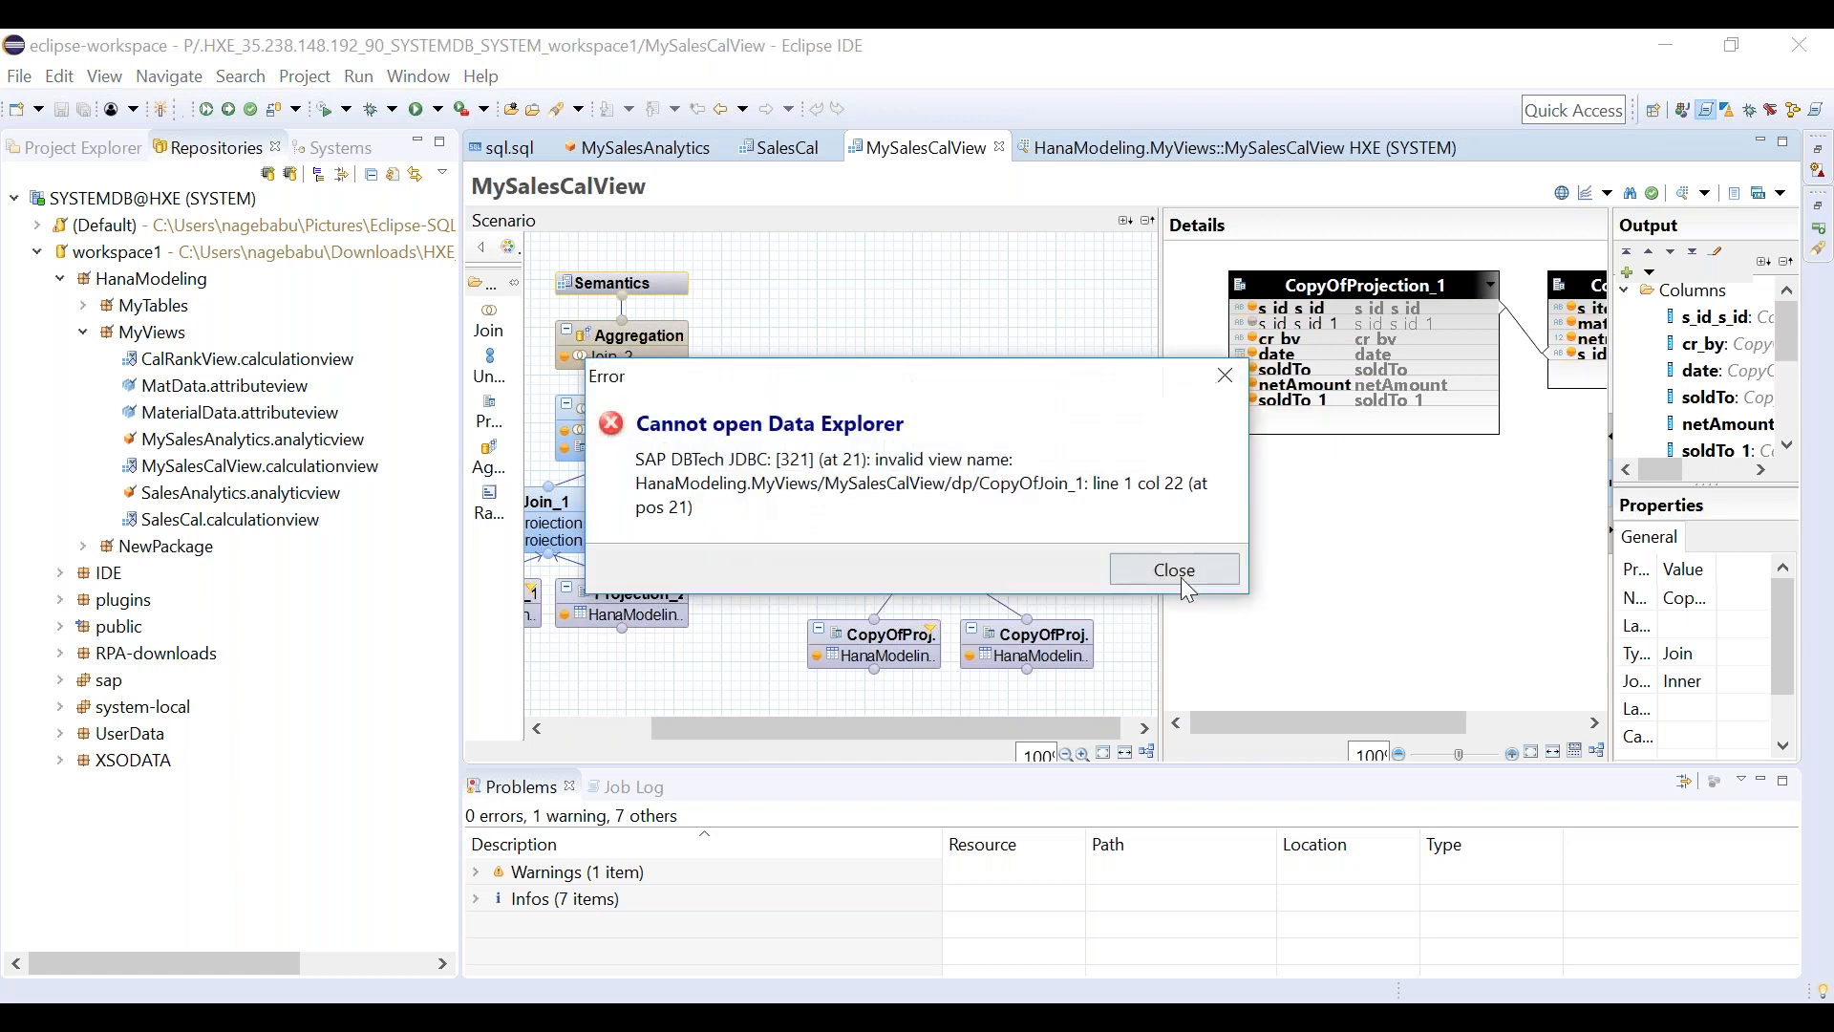
pyautogui.click(1182, 573)
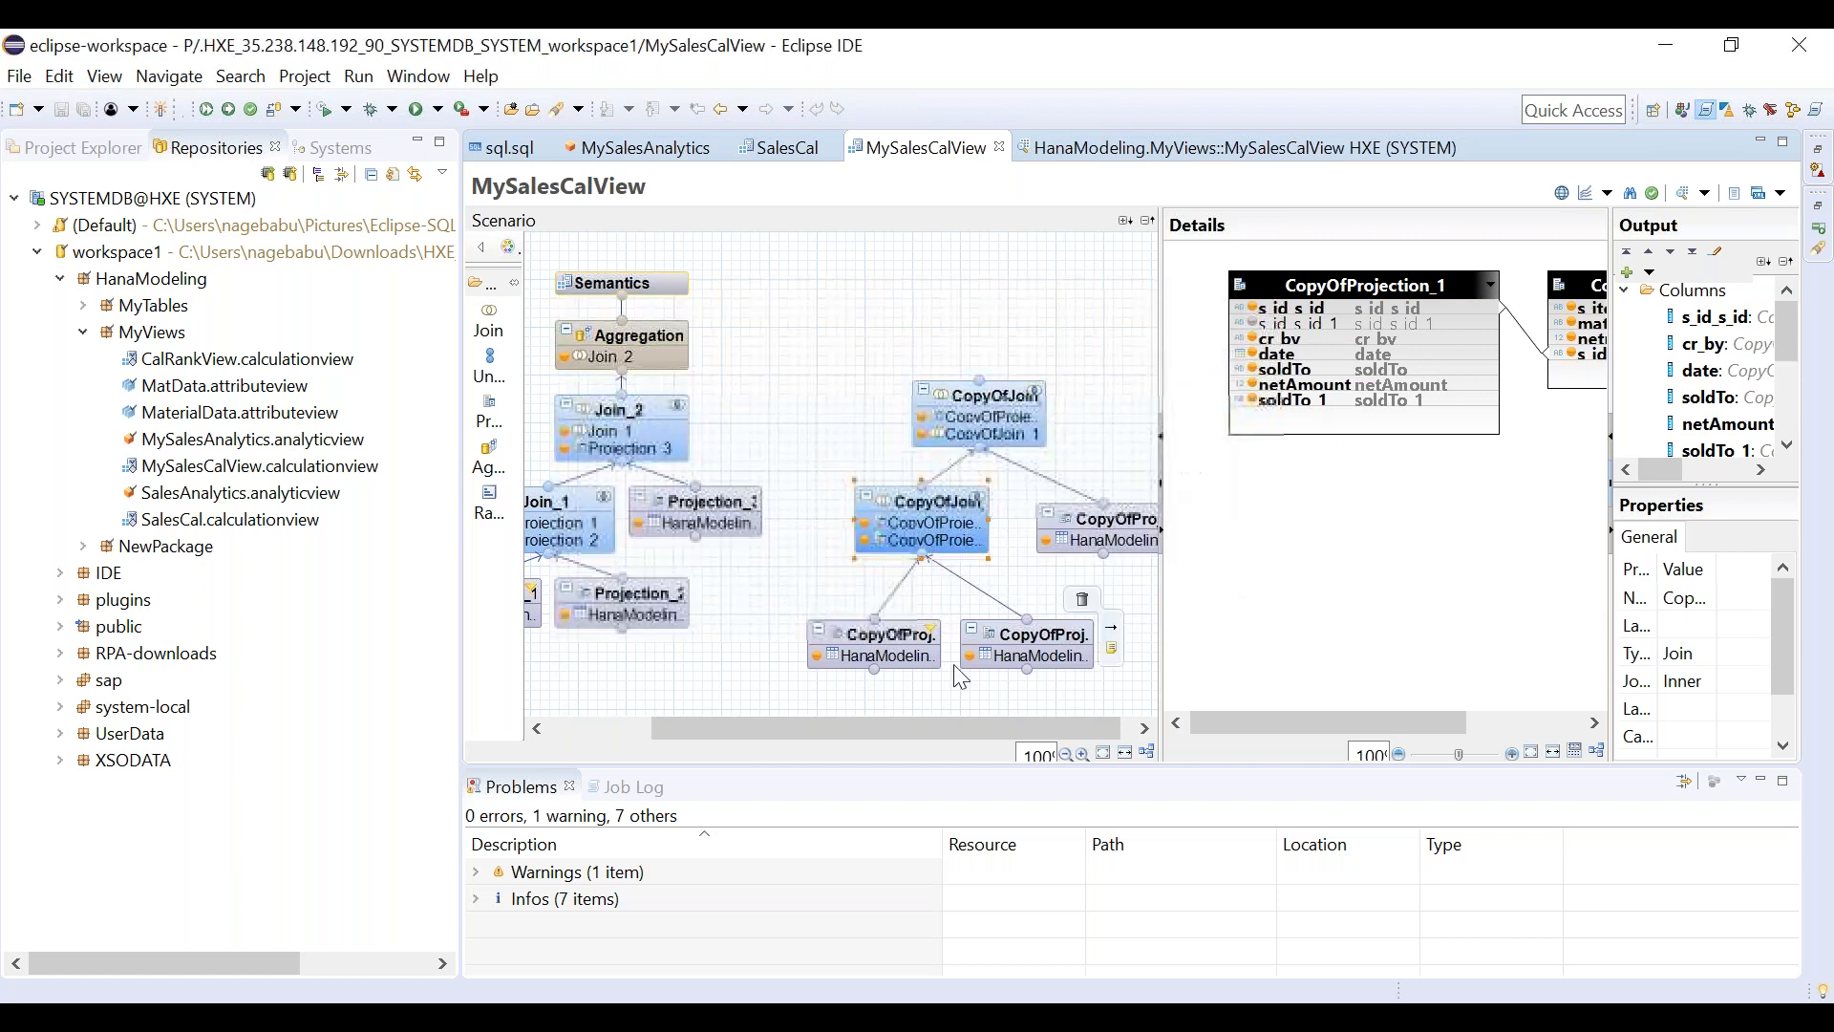
# Preview the raw data of the SalesOrders table in CopyOfProjection_1 and close the preview.
pyautogui.rightClick(890, 647)
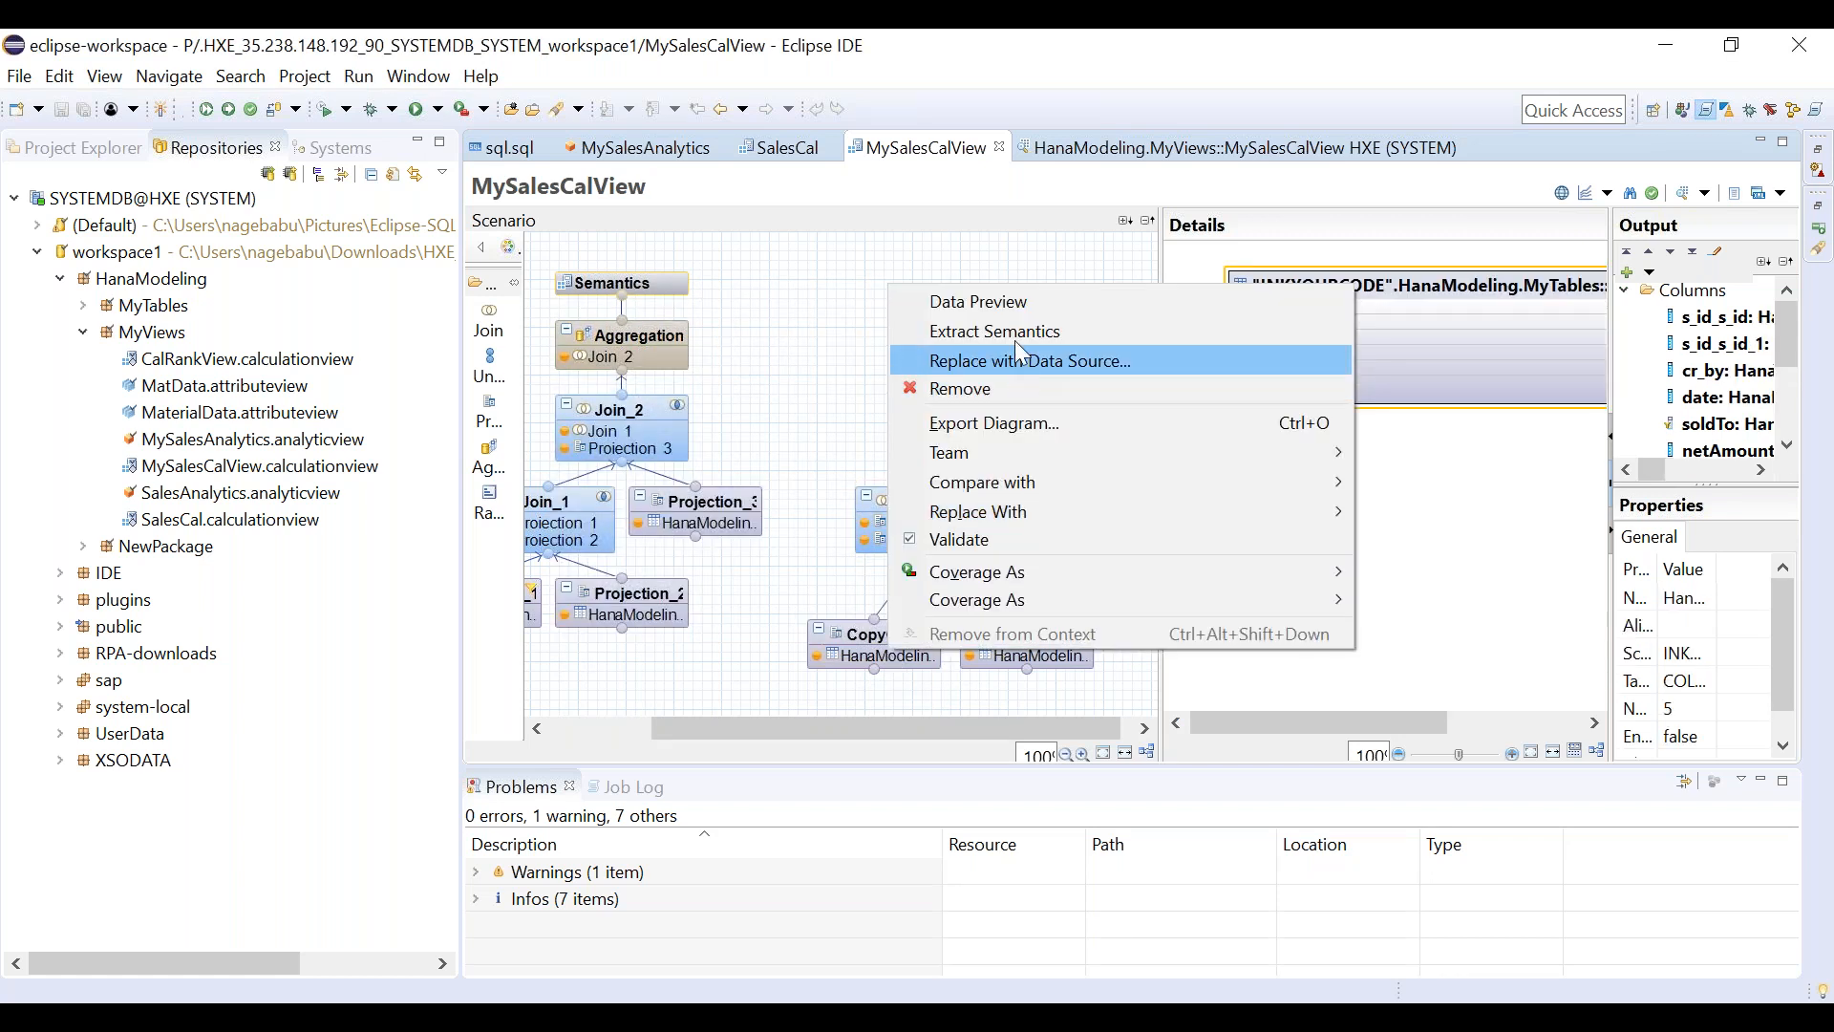
pyautogui.click(984, 303)
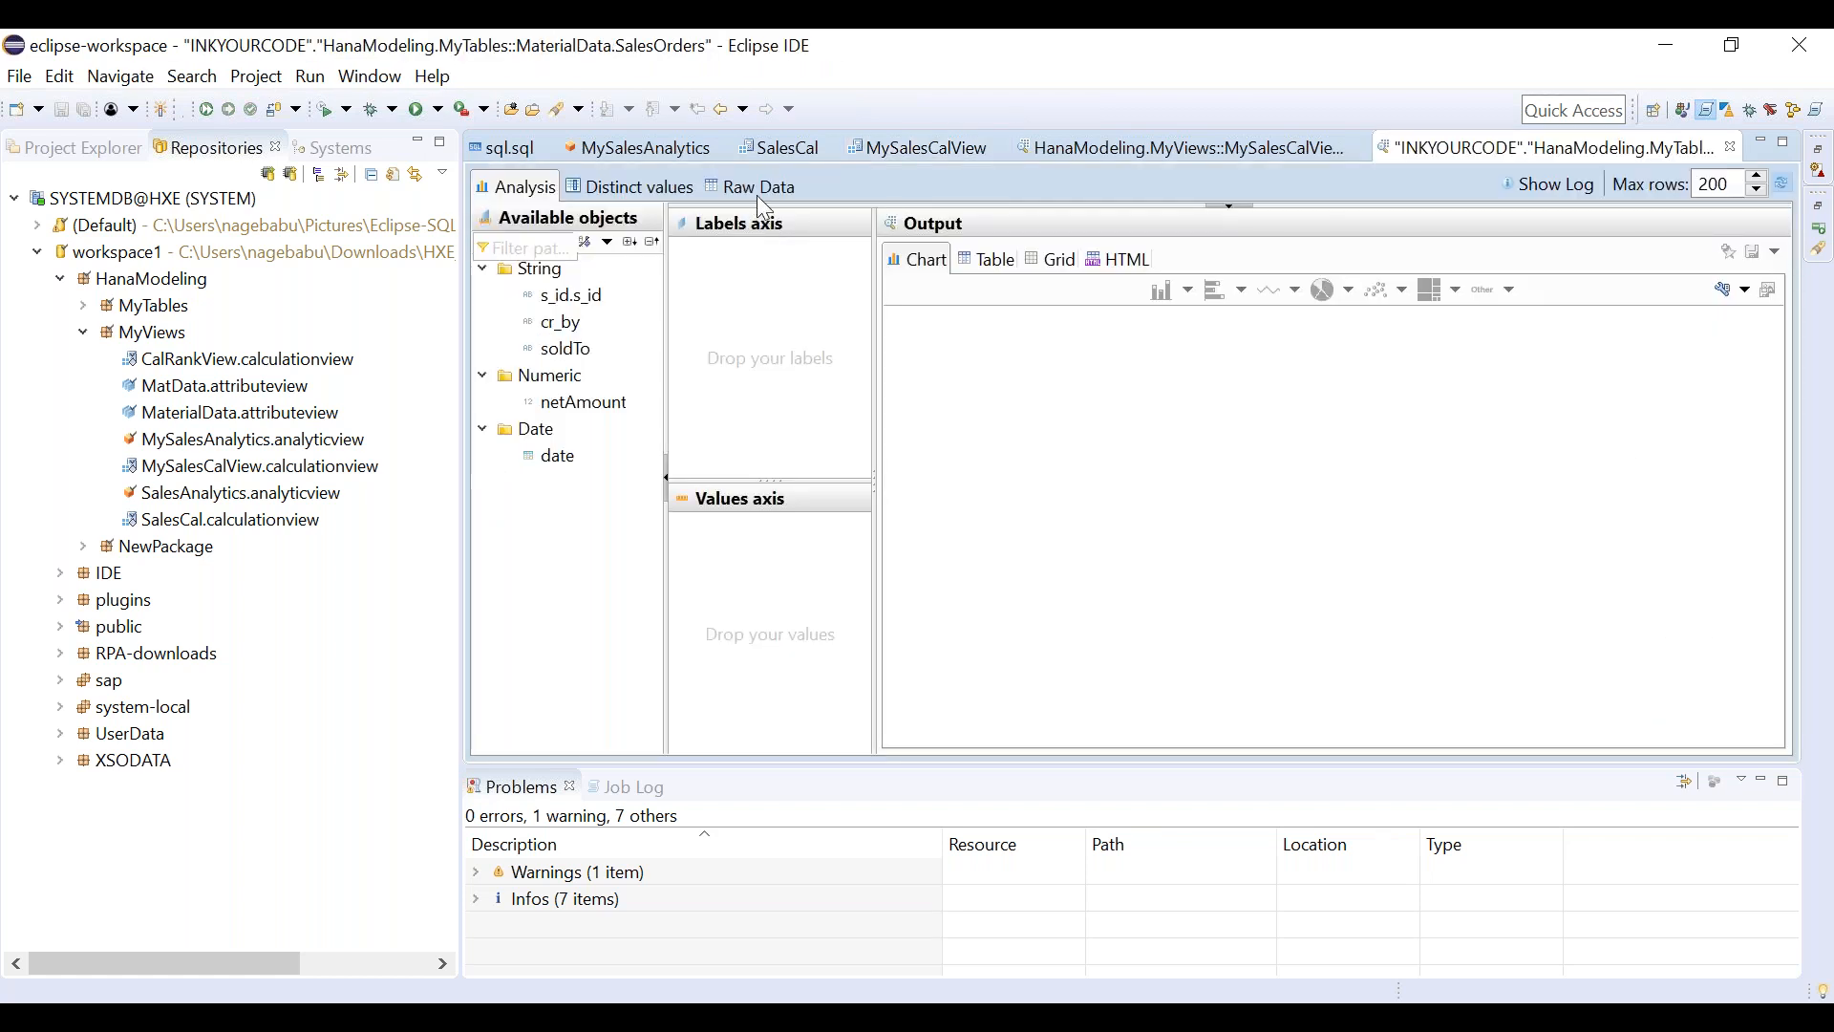
pyautogui.click(760, 191)
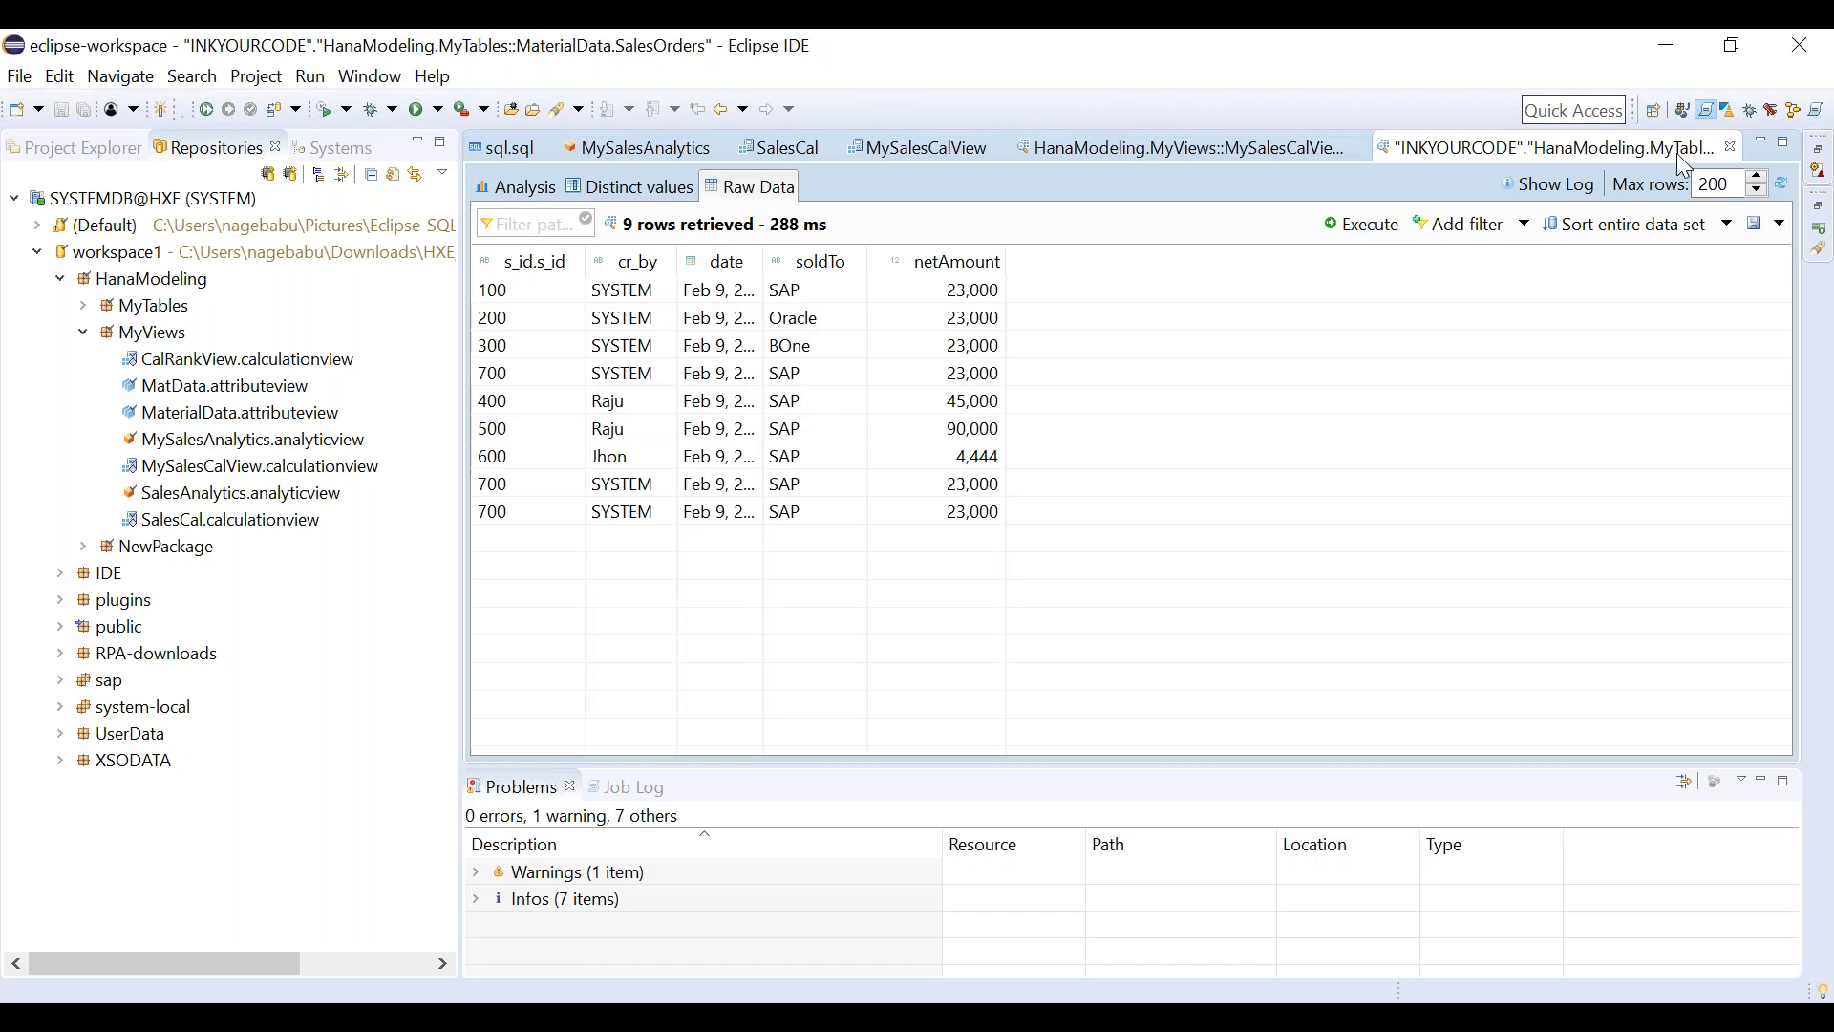
pyautogui.click(1732, 147)
pyautogui.moveTo(673, 411)
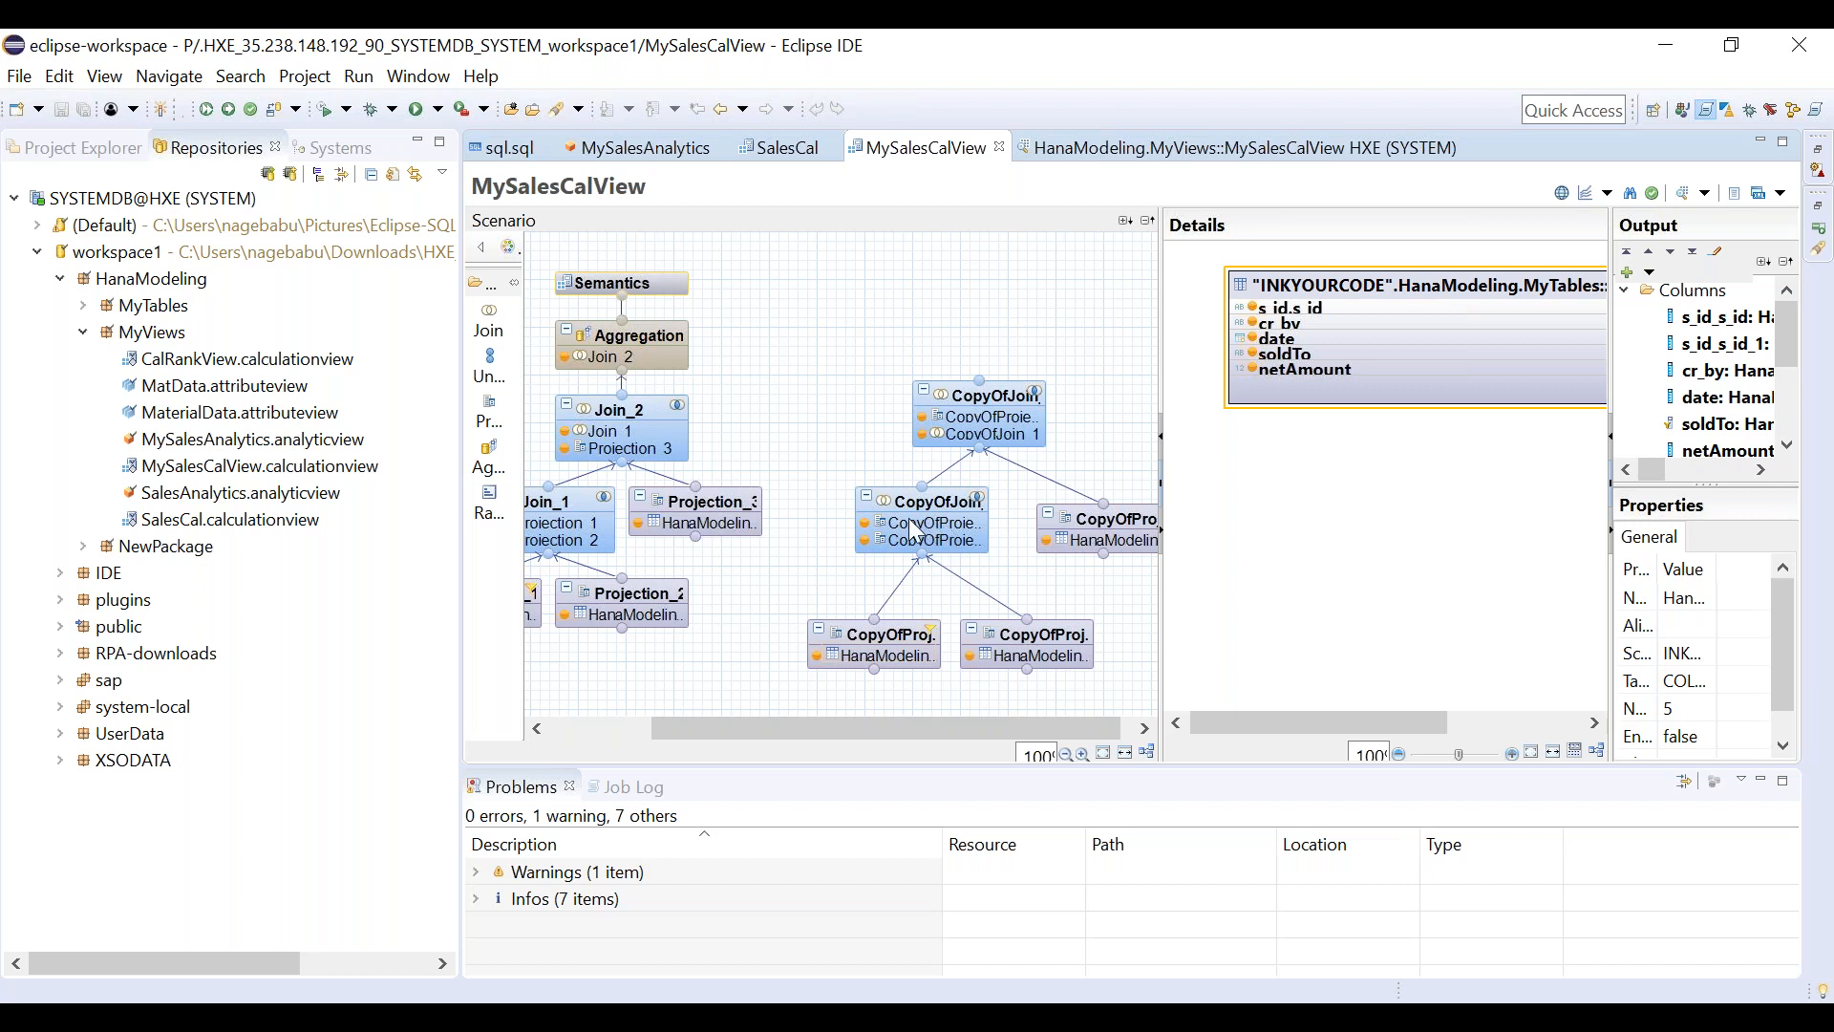
# Examine the source columns and join mappings in the details of the copied projection and join nodes.
pyautogui.click(875, 649)
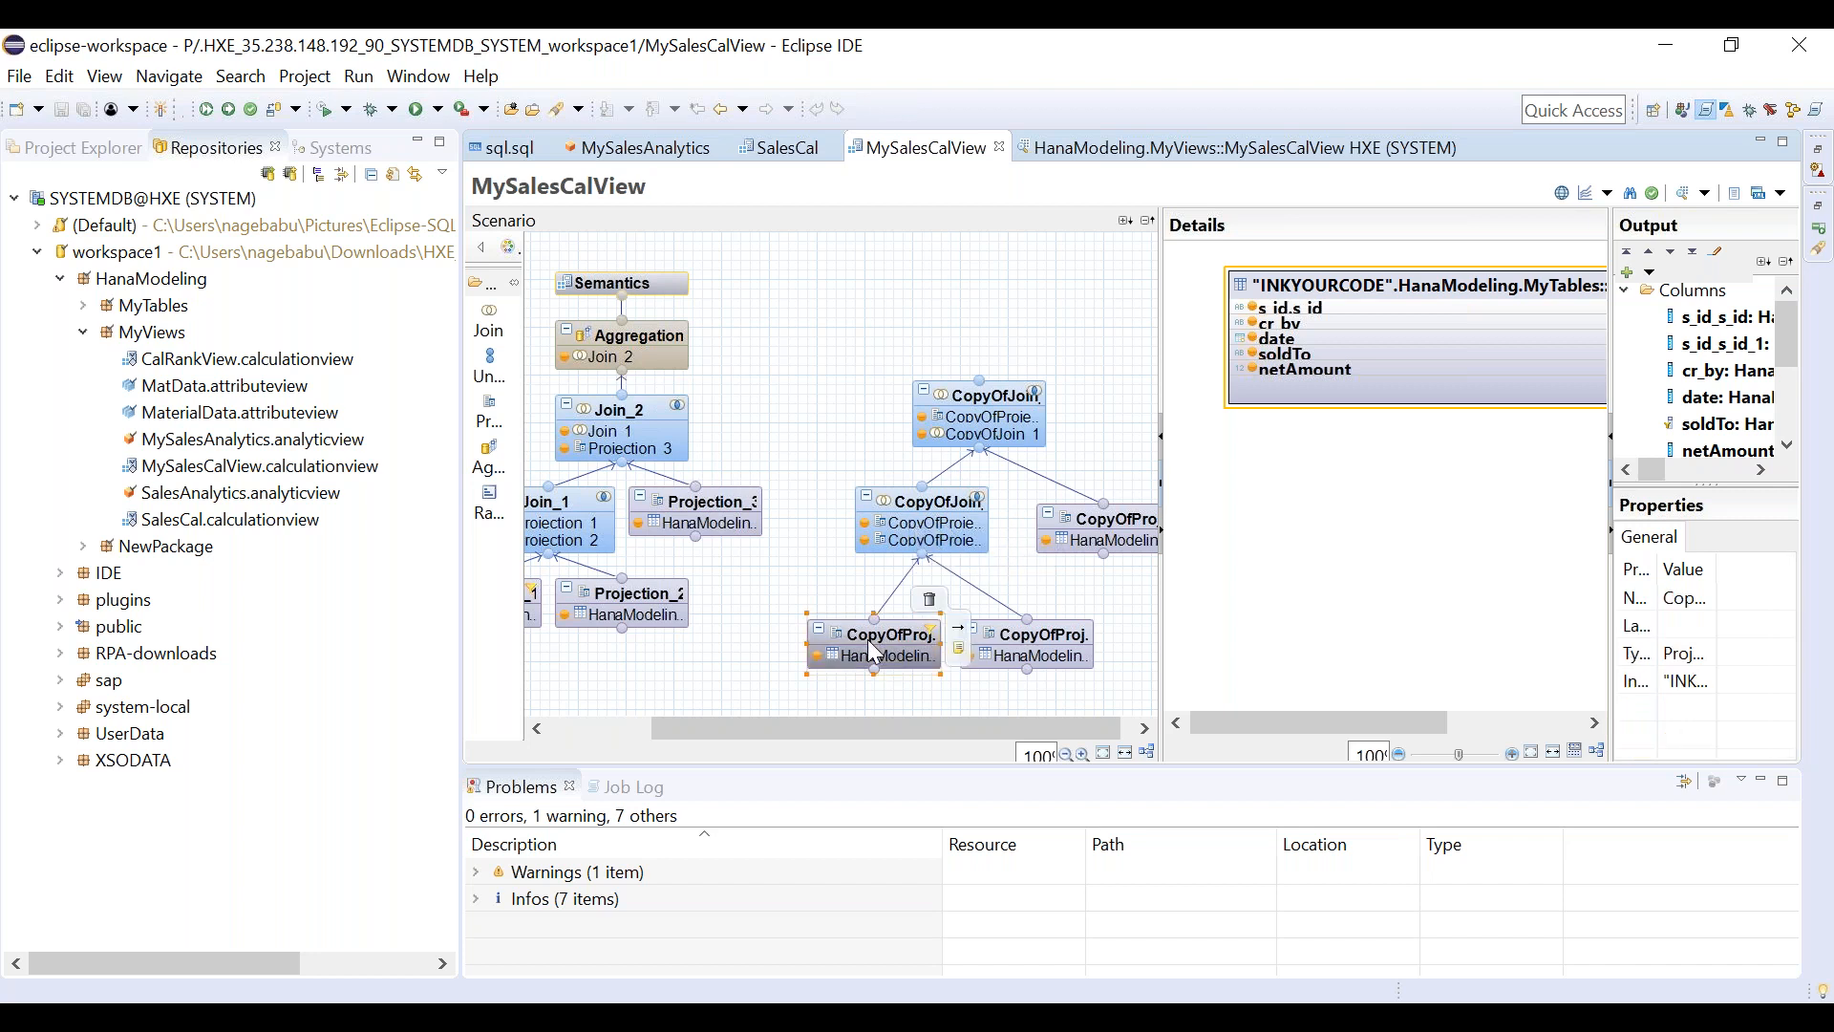
pyautogui.moveTo(1233, 723)
pyautogui.mouseDown()
pyautogui.moveTo(1407, 713)
pyautogui.moveTo(1228, 718)
pyautogui.mouseUp()
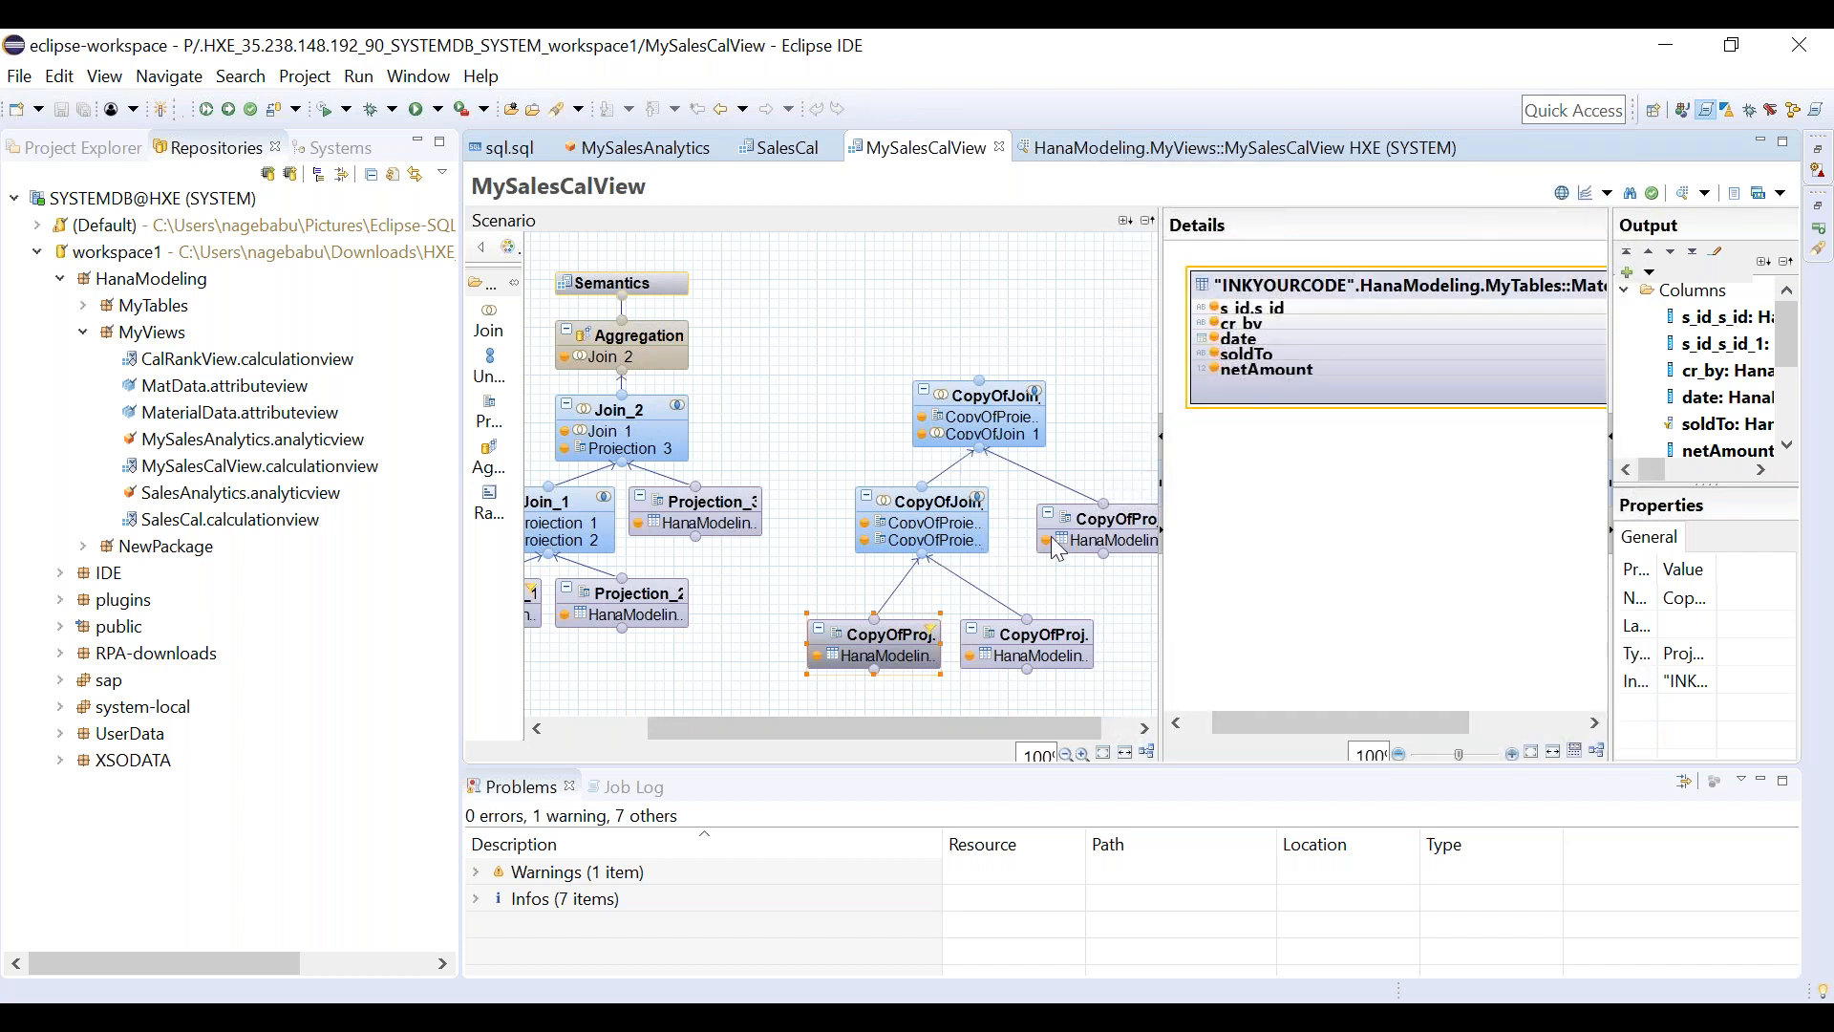
pyautogui.click(1049, 646)
pyautogui.moveTo(1247, 732)
pyautogui.mouseDown()
pyautogui.moveTo(1363, 713)
pyautogui.moveTo(1223, 718)
pyautogui.moveTo(1263, 728)
pyautogui.moveTo(1361, 724)
pyautogui.moveTo(1227, 711)
pyautogui.mouseUp()
pyautogui.click(920, 509)
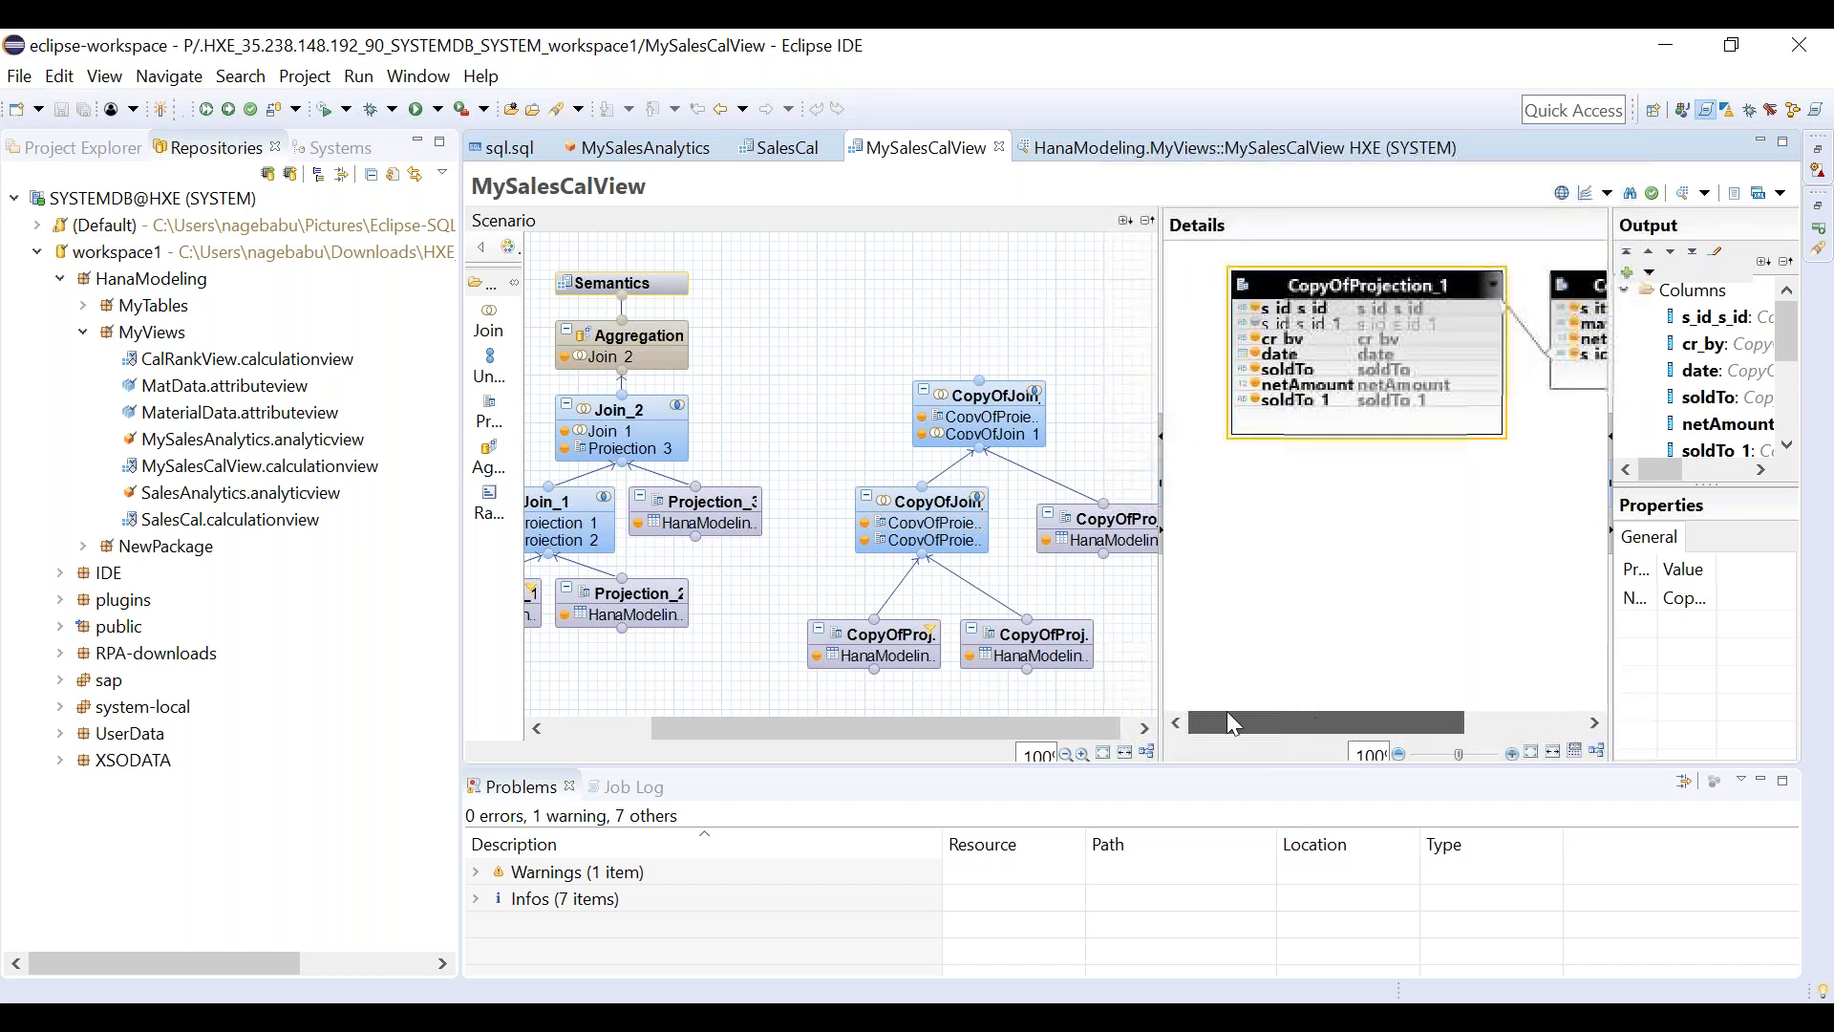
pyautogui.click(1093, 516)
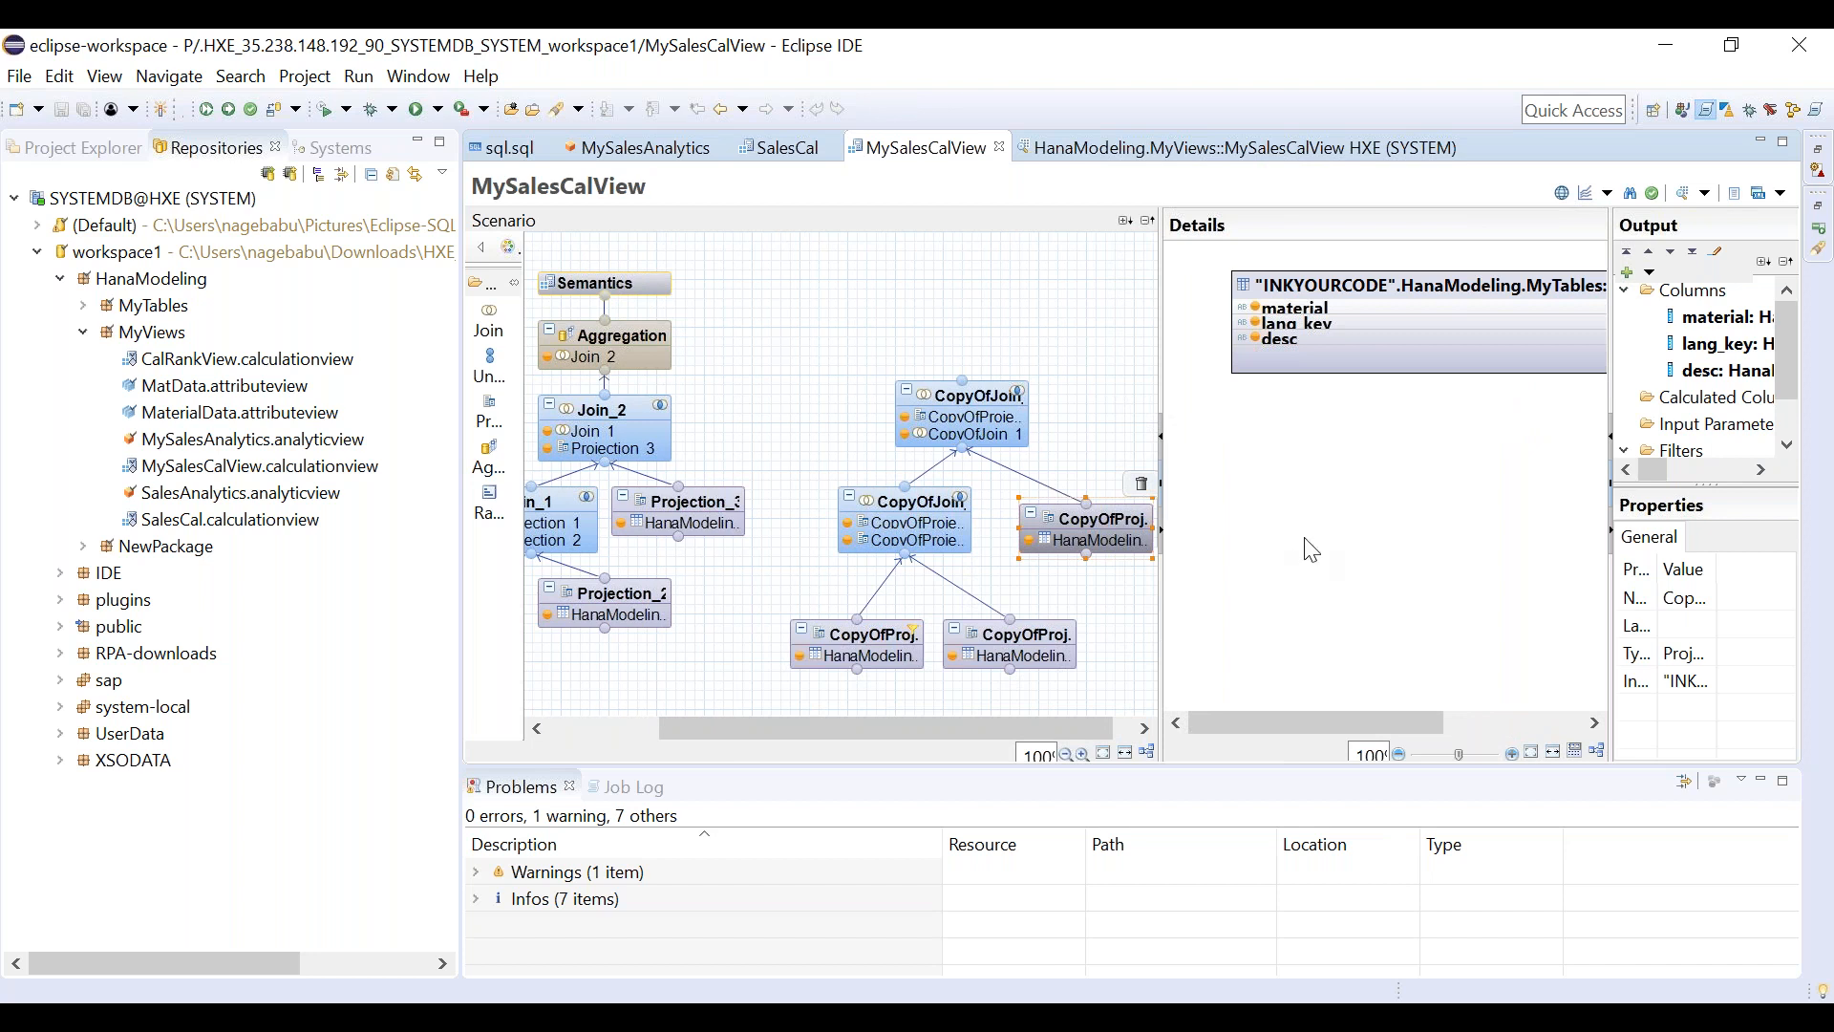
pyautogui.moveTo(1282, 718); pyautogui.dragTo(1189, 715)
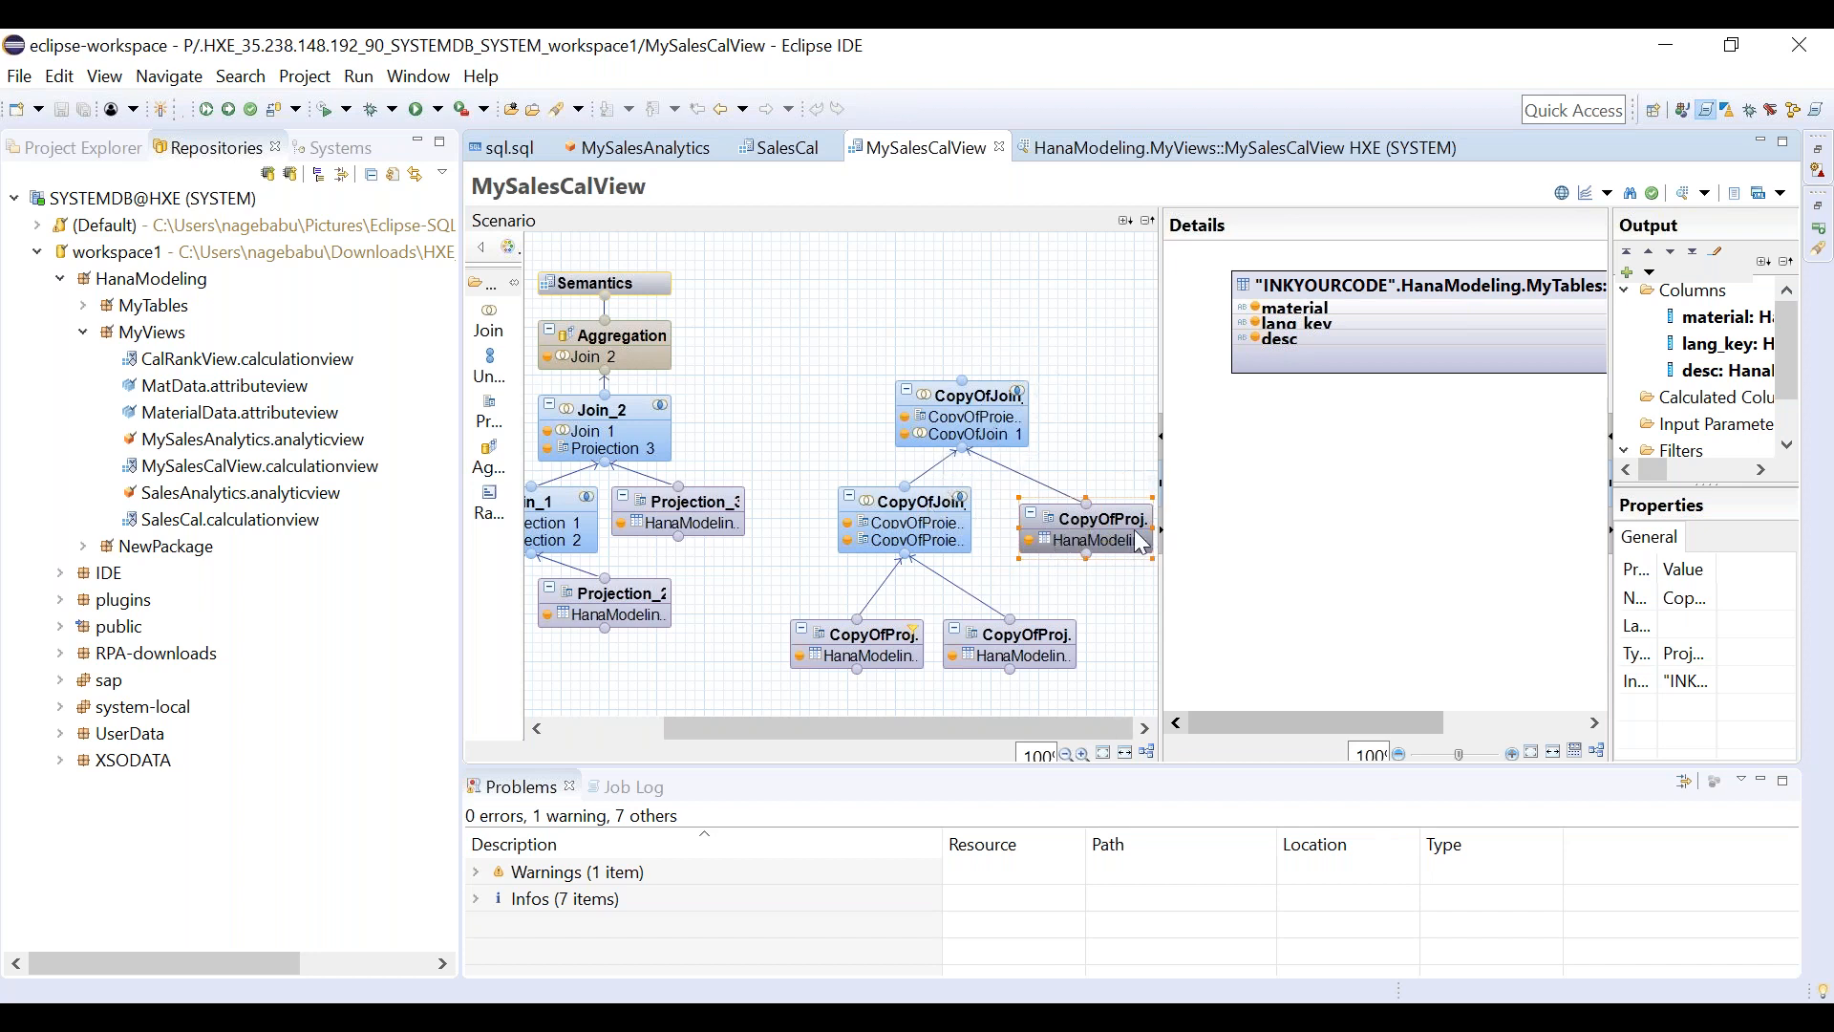
pyautogui.click(960, 420)
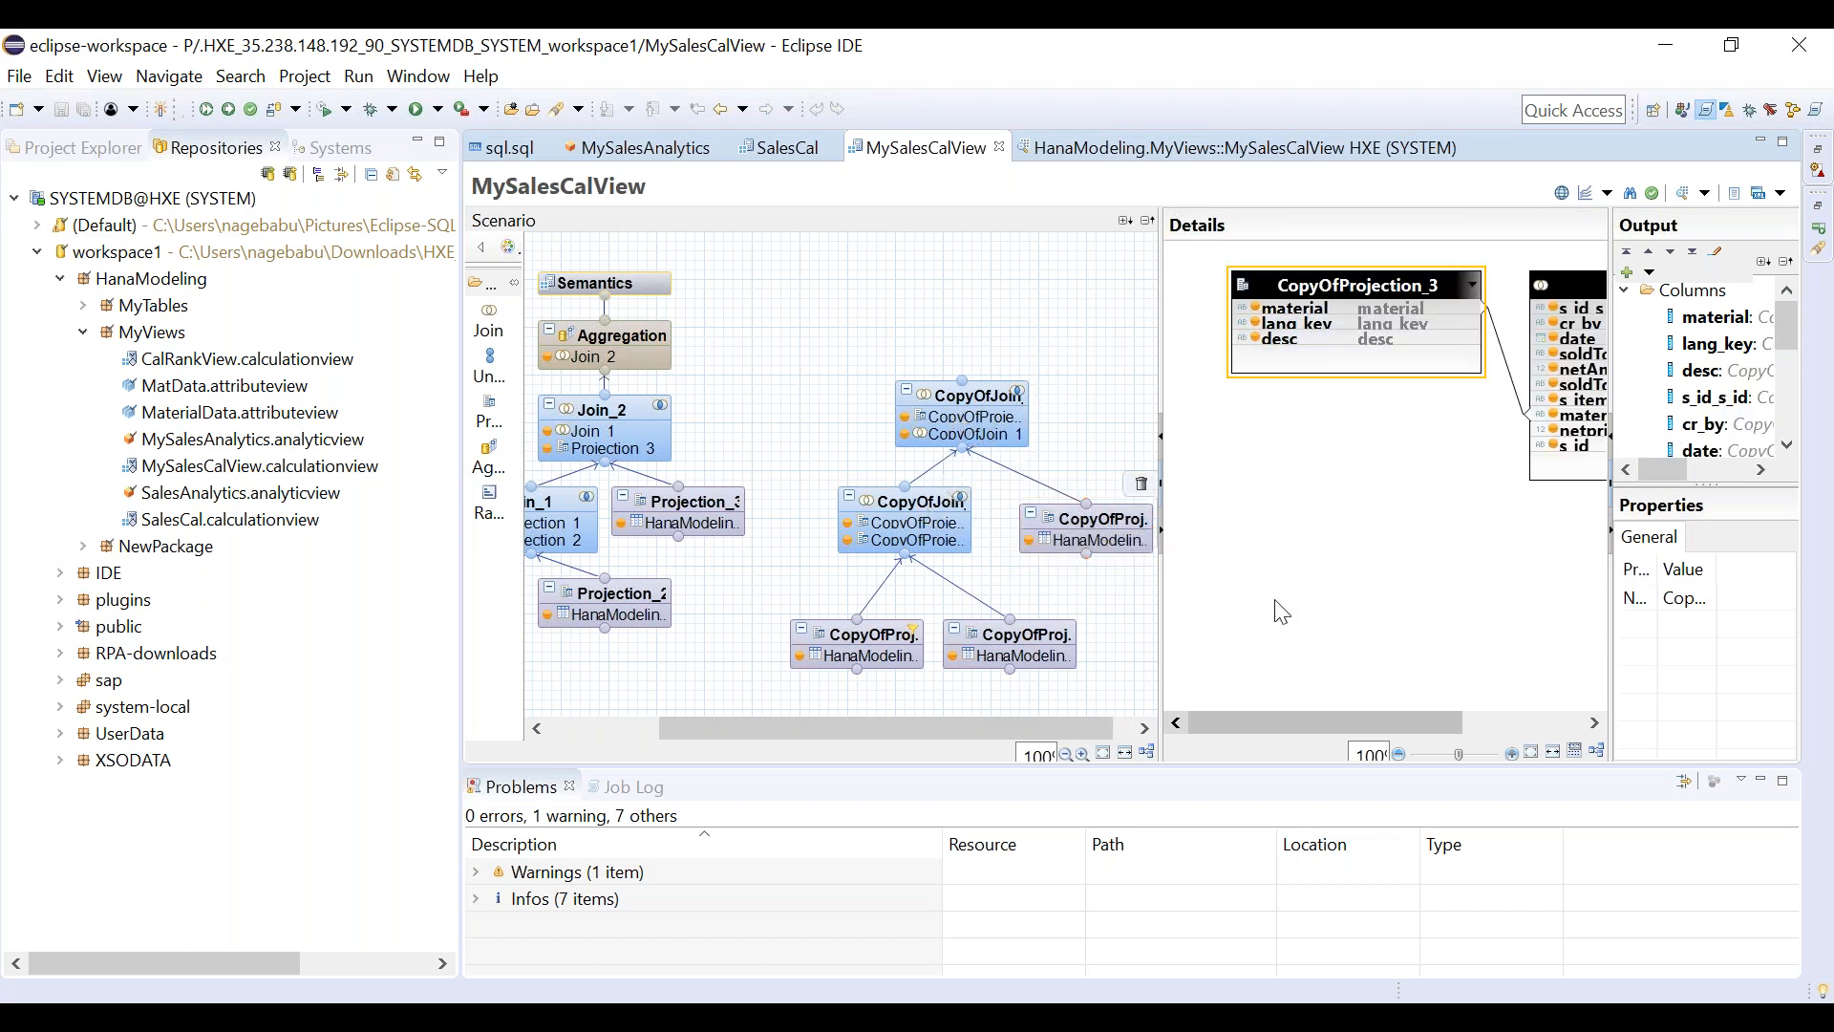
pyautogui.moveTo(1333, 718); pyautogui.dragTo(1114, 692)
# Remove Join_2 as the input of the Aggregation node and confirm the removal.
pyautogui.moveTo(1007, 718); pyautogui.dragTo(893, 736)
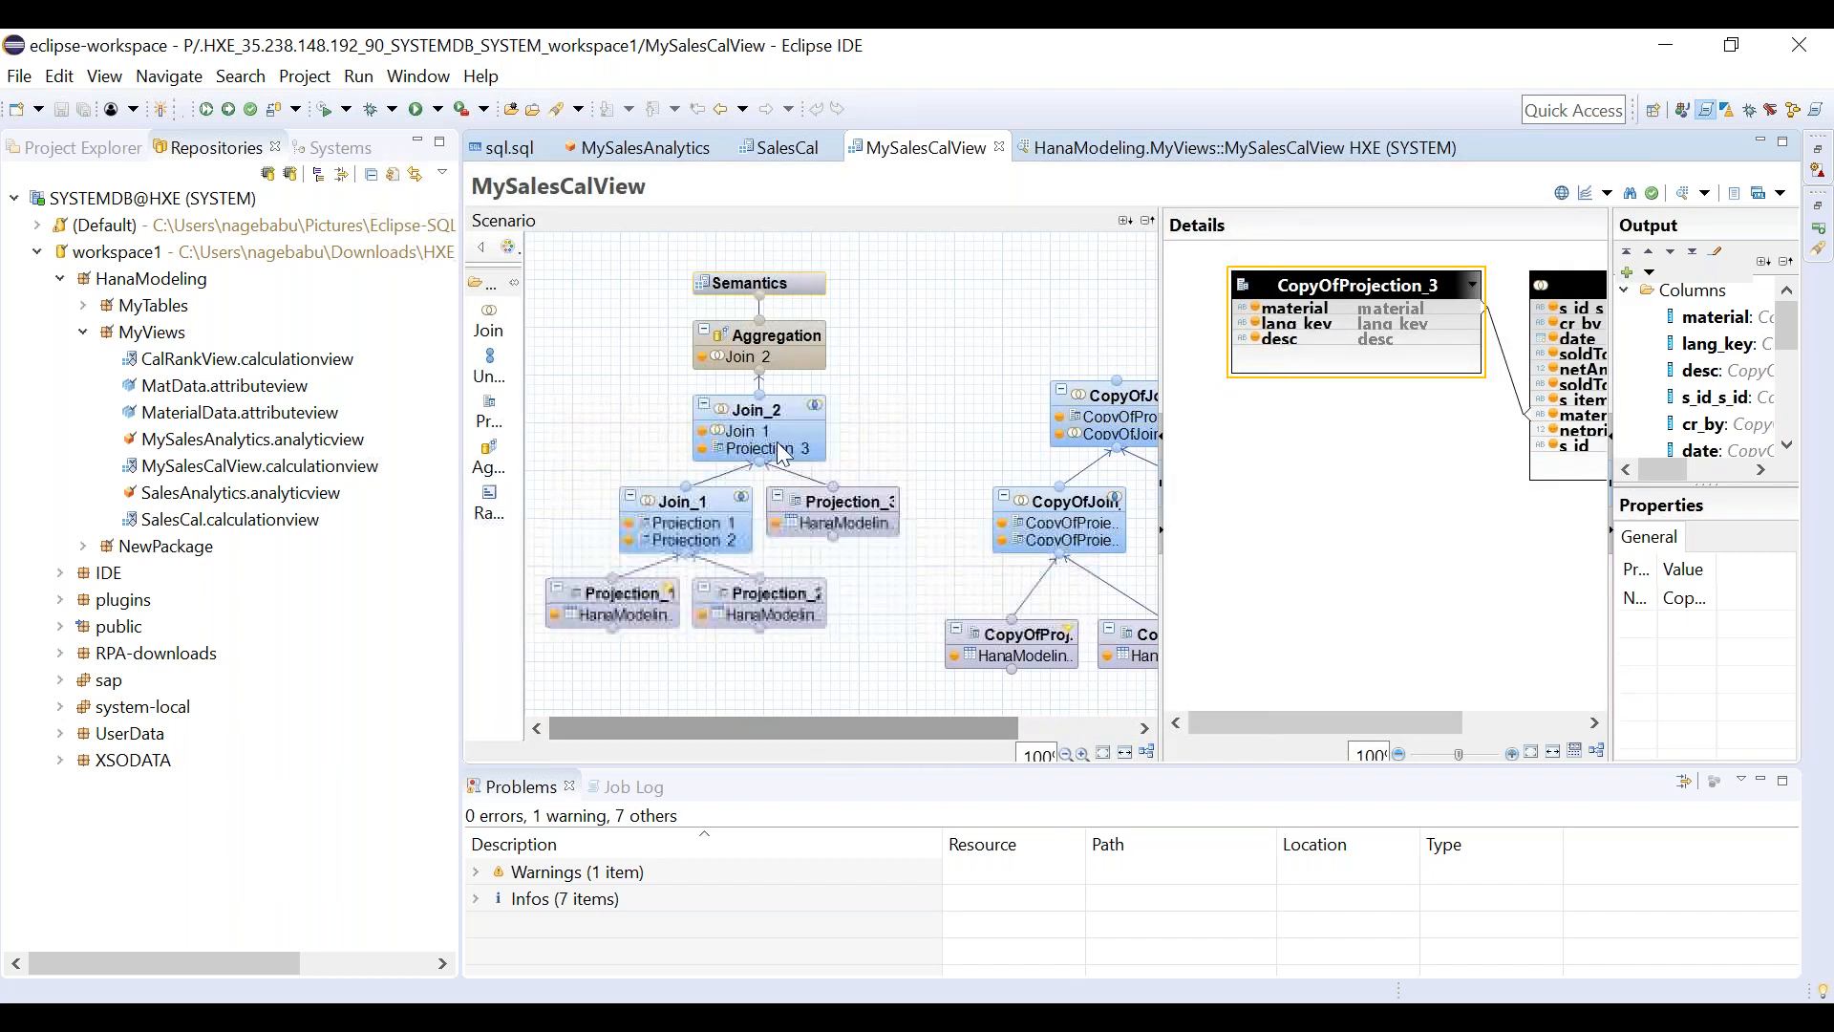
pyautogui.click(758, 378)
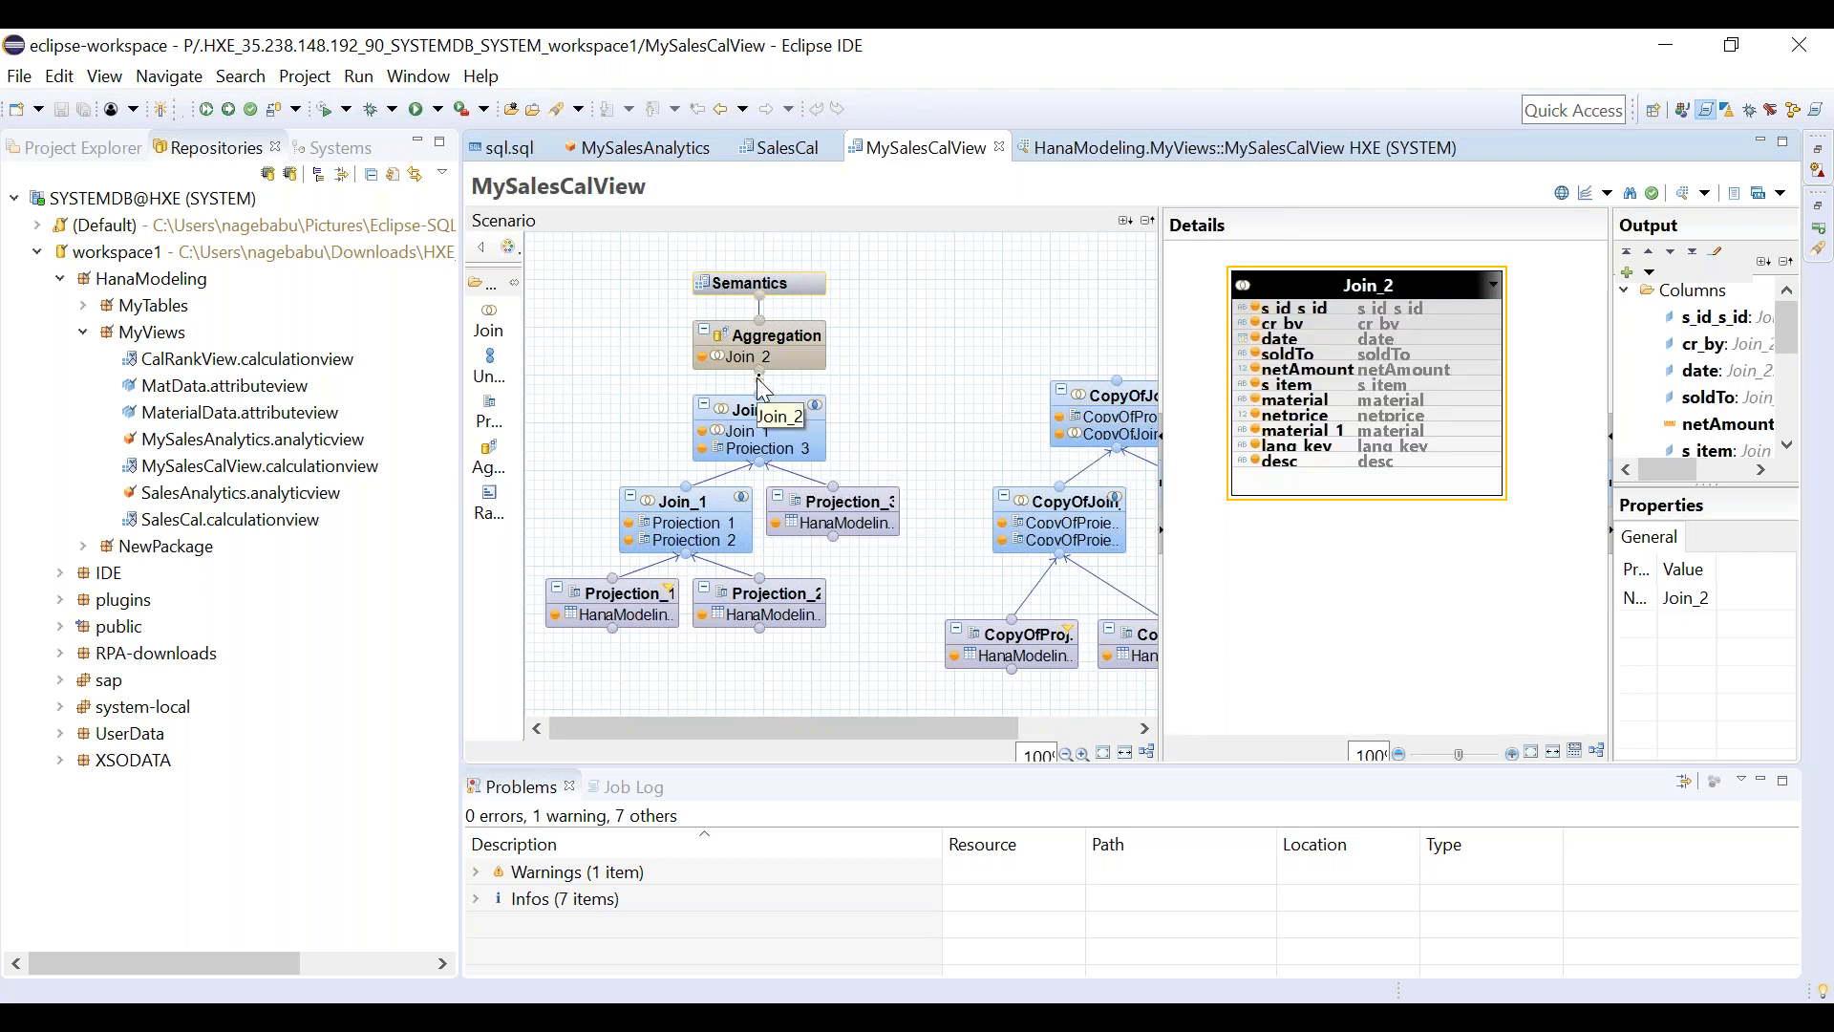
pyautogui.press('Delete')
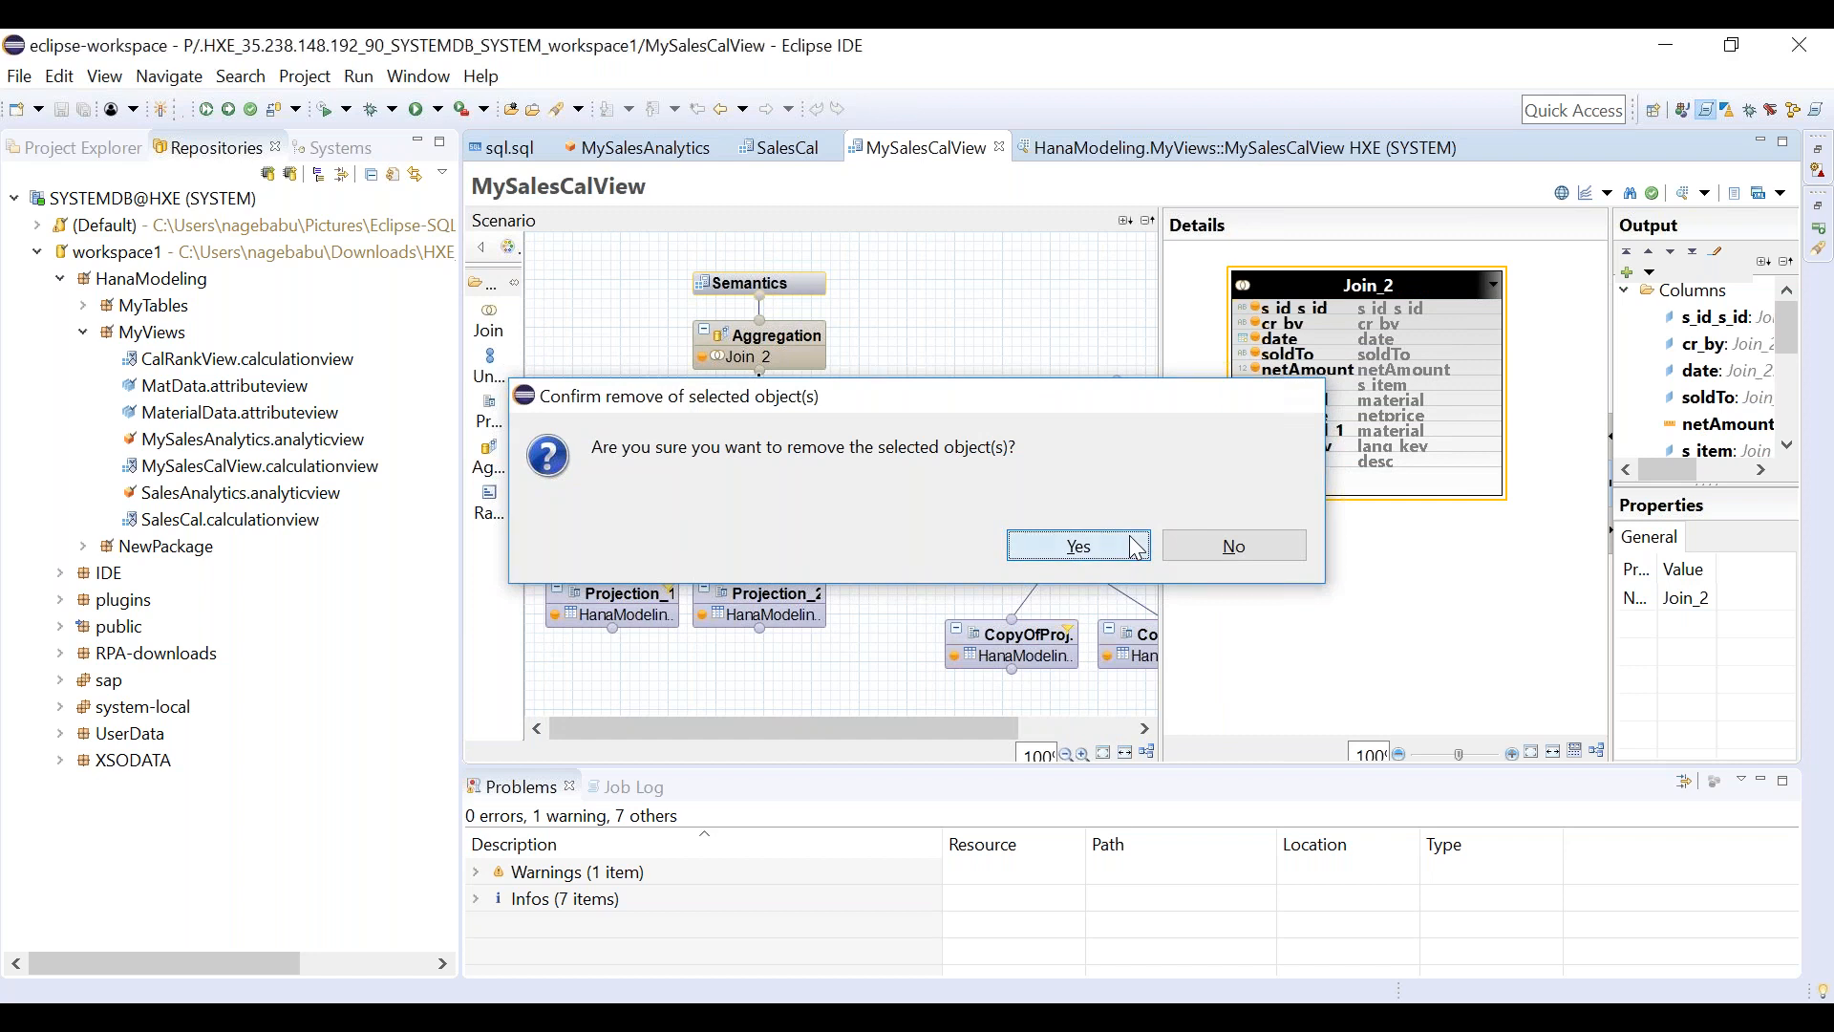
pyautogui.click(1136, 546)
pyautogui.click(782, 342)
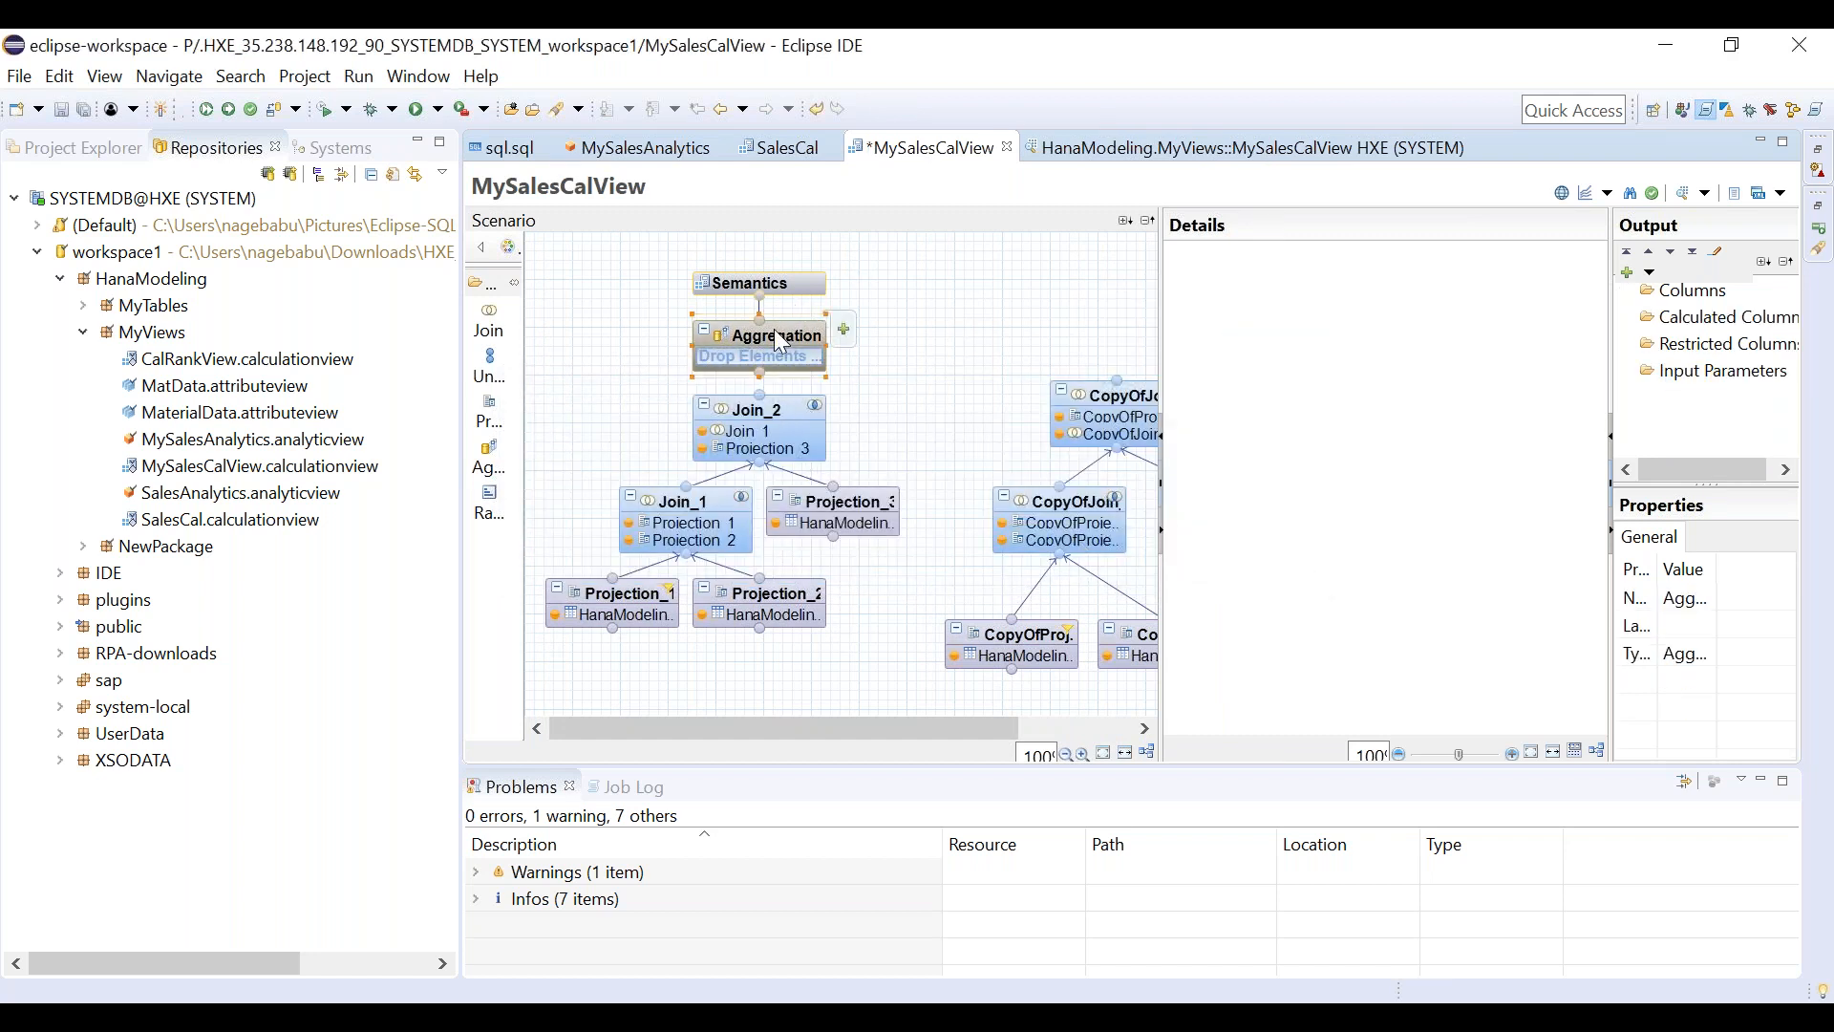
# Add a union node to the scenario beside the Semantics node.
pyautogui.click(1007, 372)
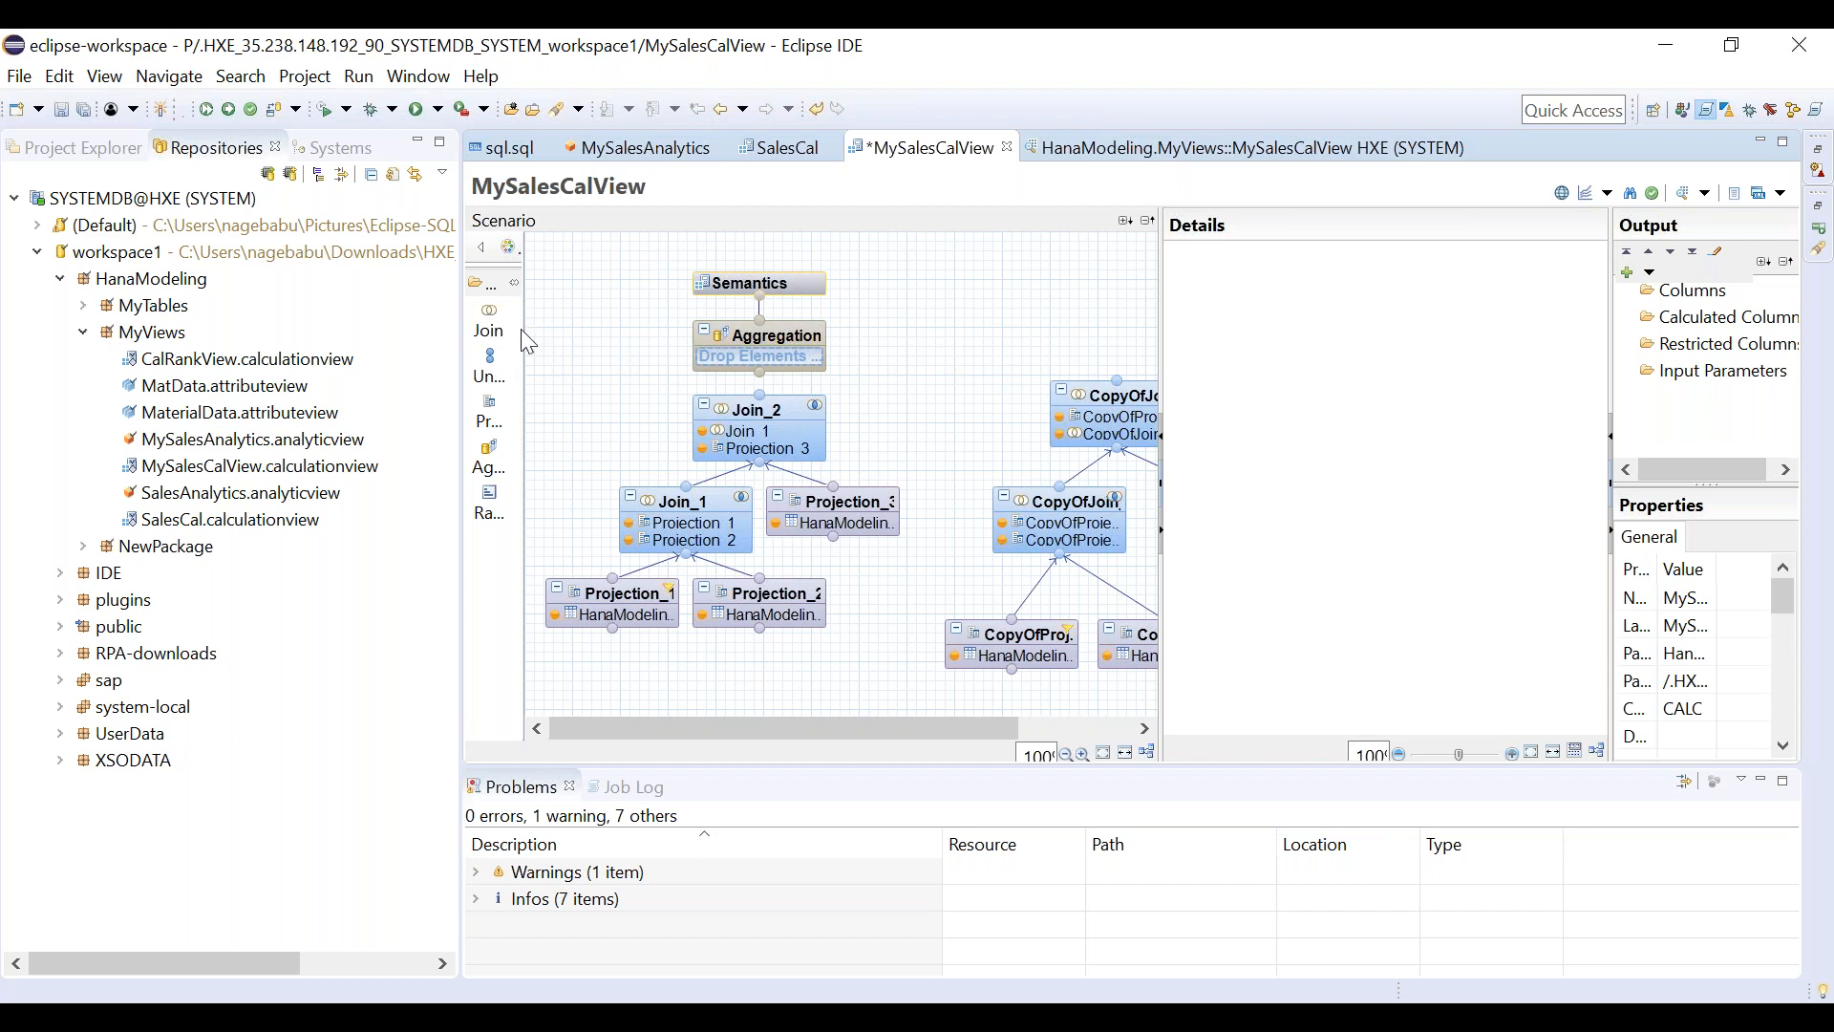
pyautogui.moveTo(524, 331); pyautogui.dragTo(979, 273)
pyautogui.click(997, 365)
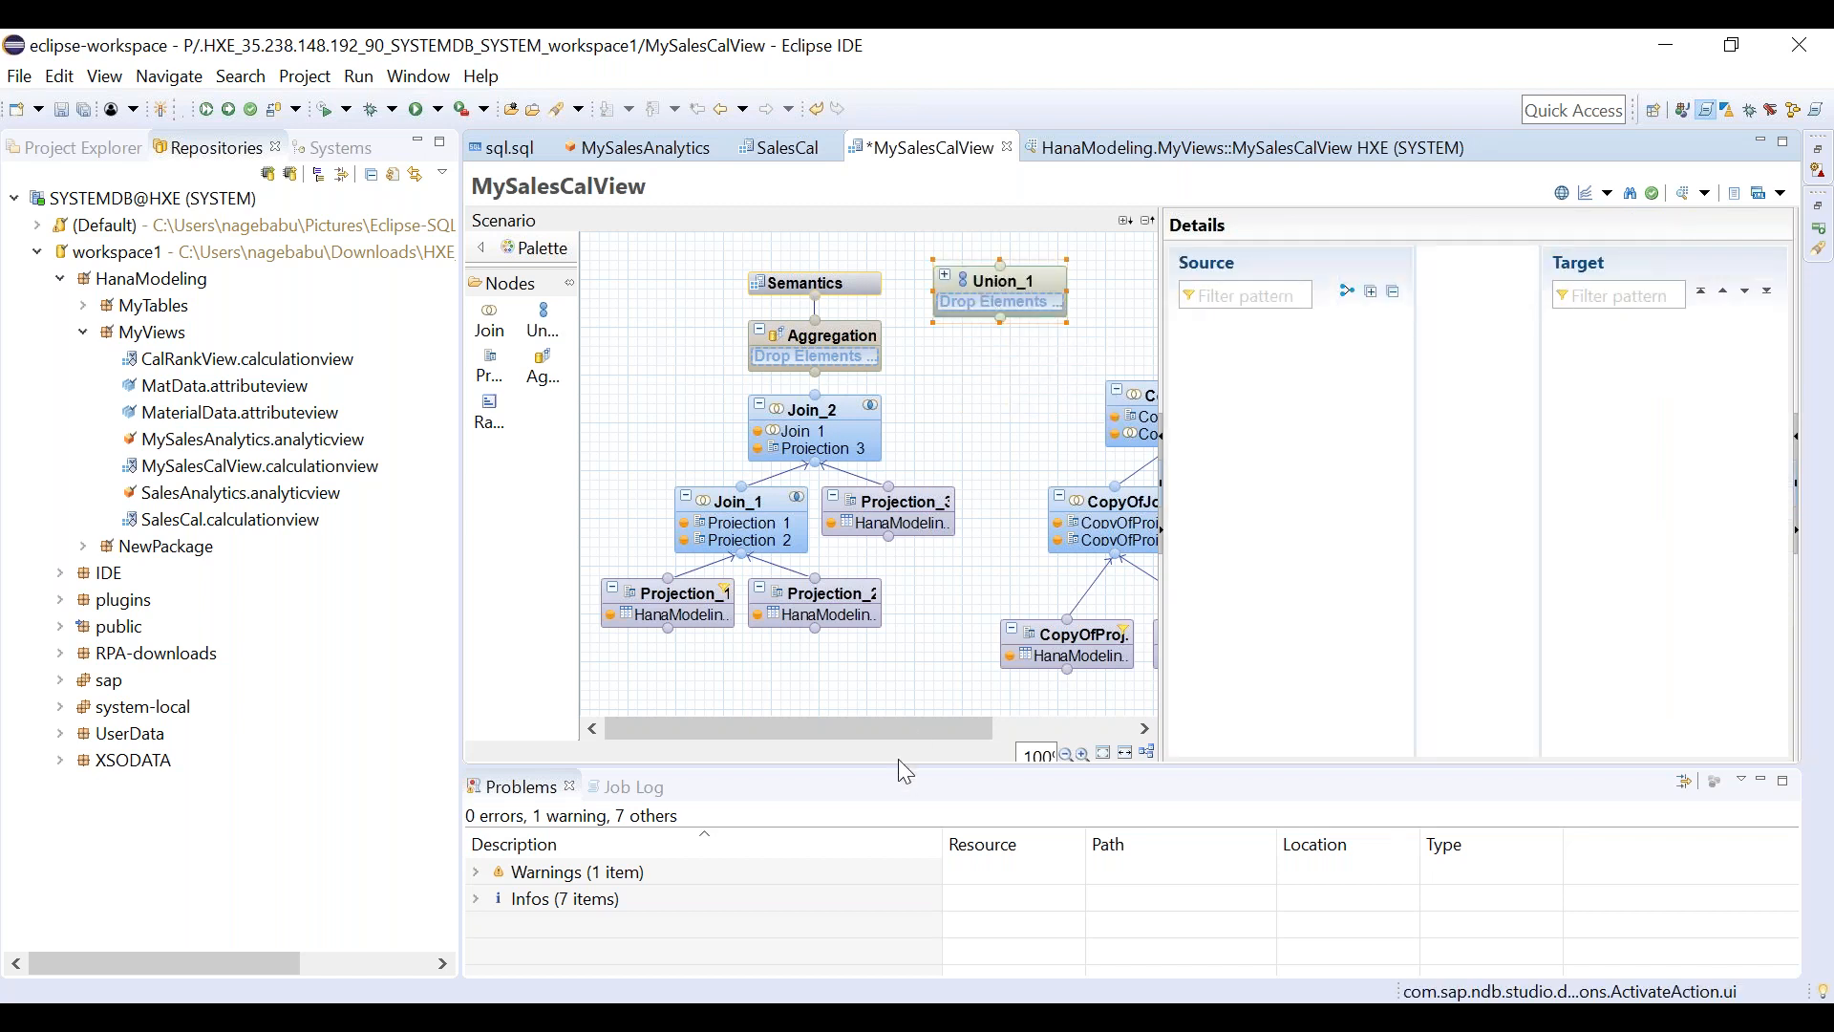
# Connect Join_2 and CopyOfJoin_2 as inputs of the union node and save MySalesCalView.
pyautogui.moveTo(877, 720); pyautogui.dragTo(975, 716)
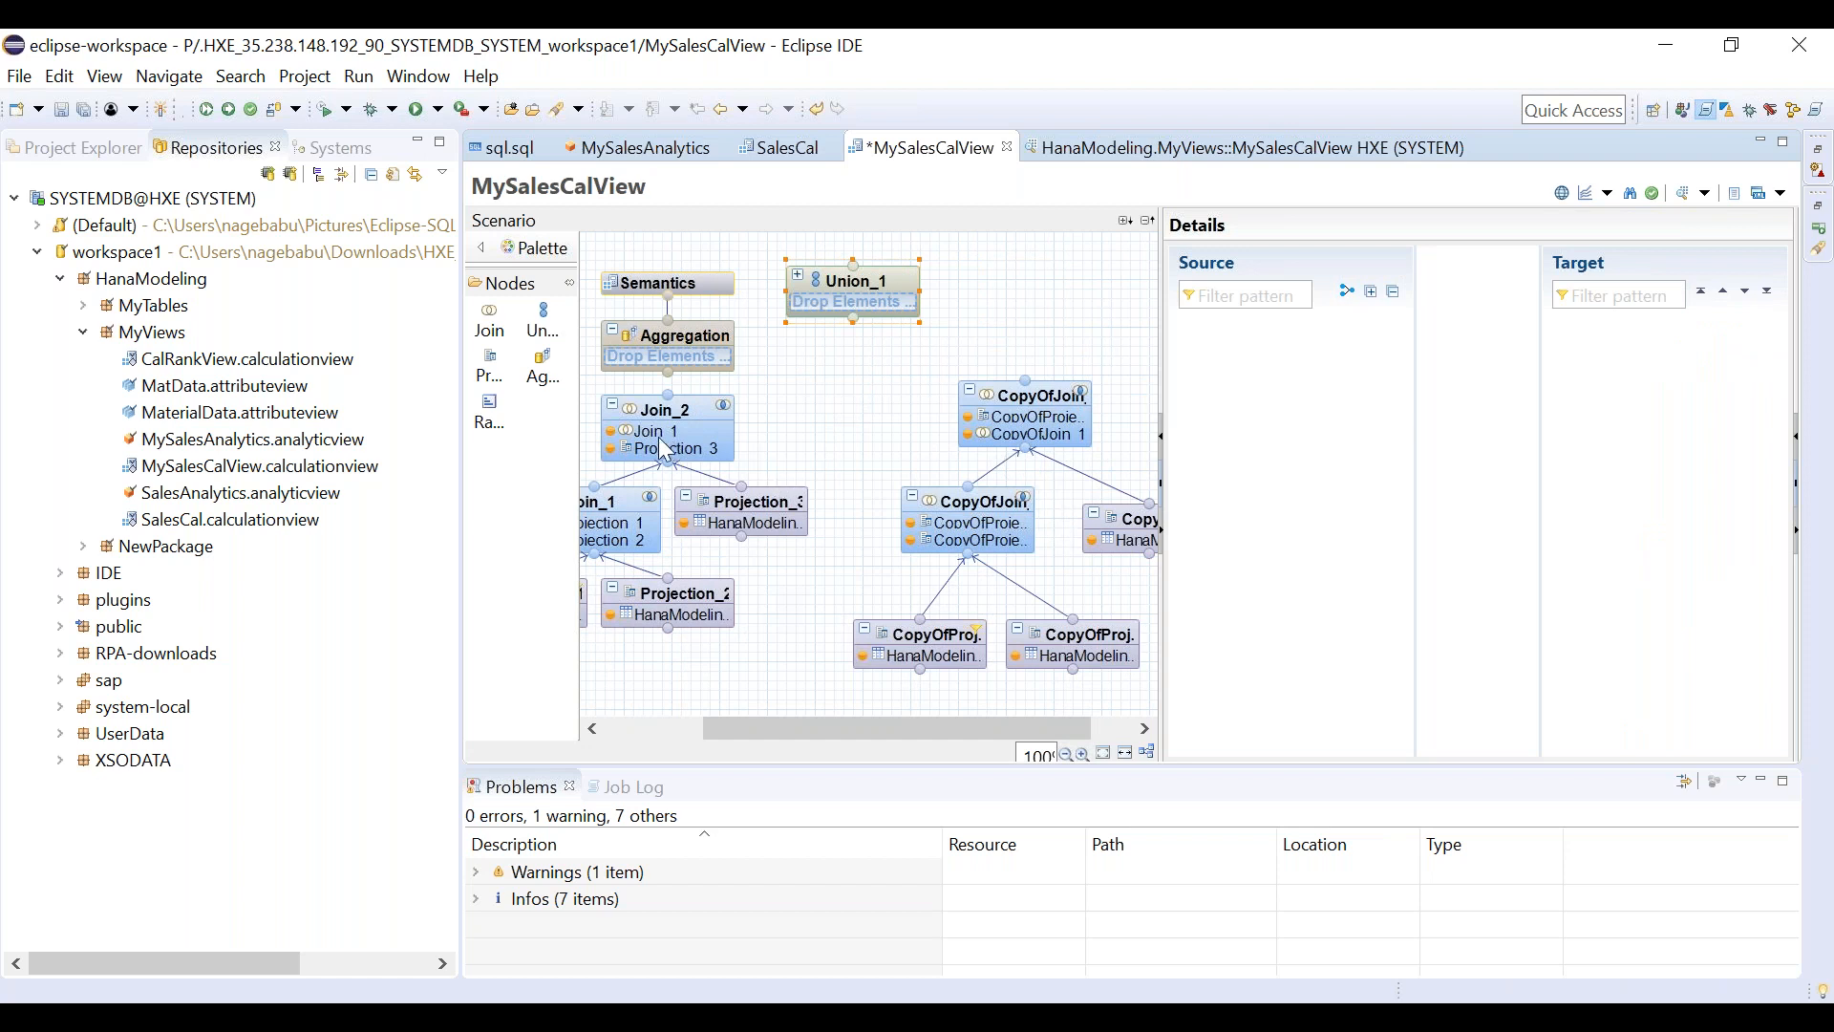
pyautogui.moveTo(670, 398); pyautogui.dragTo(866, 331)
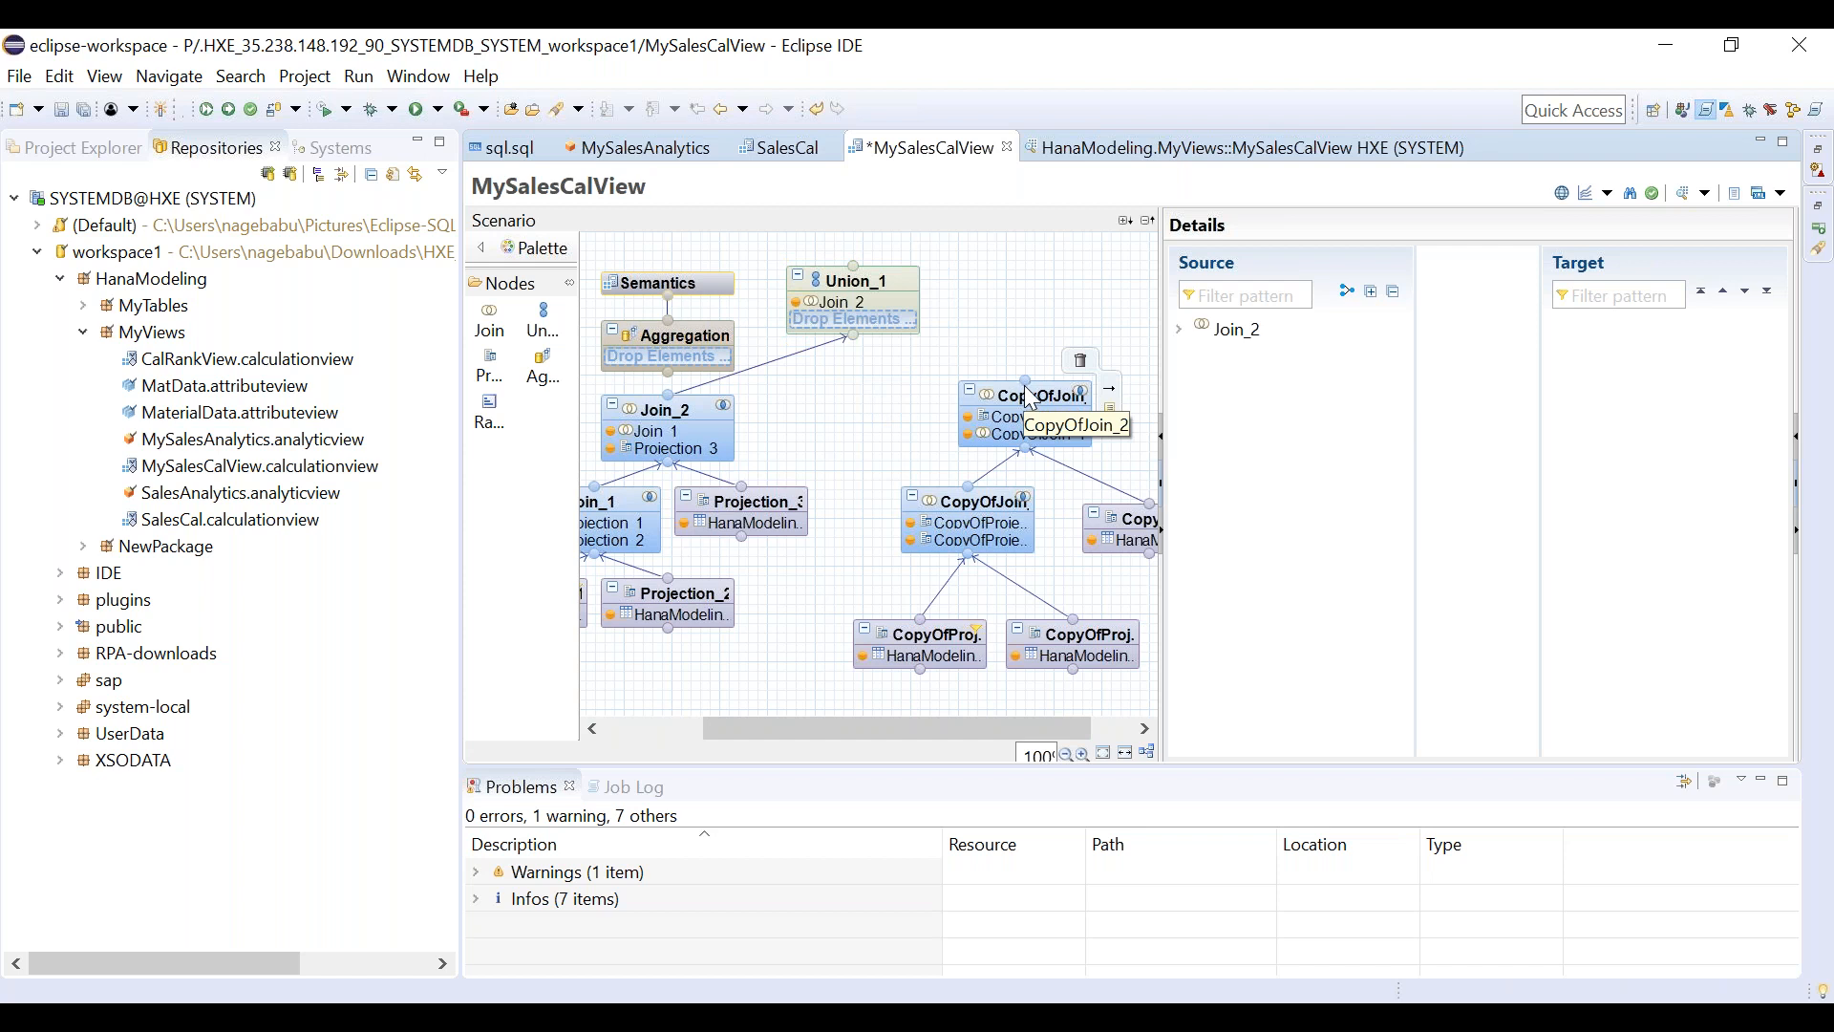
pyautogui.moveTo(1028, 379); pyautogui.dragTo(855, 349)
pyautogui.moveTo(1028, 380); pyautogui.dragTo(855, 345)
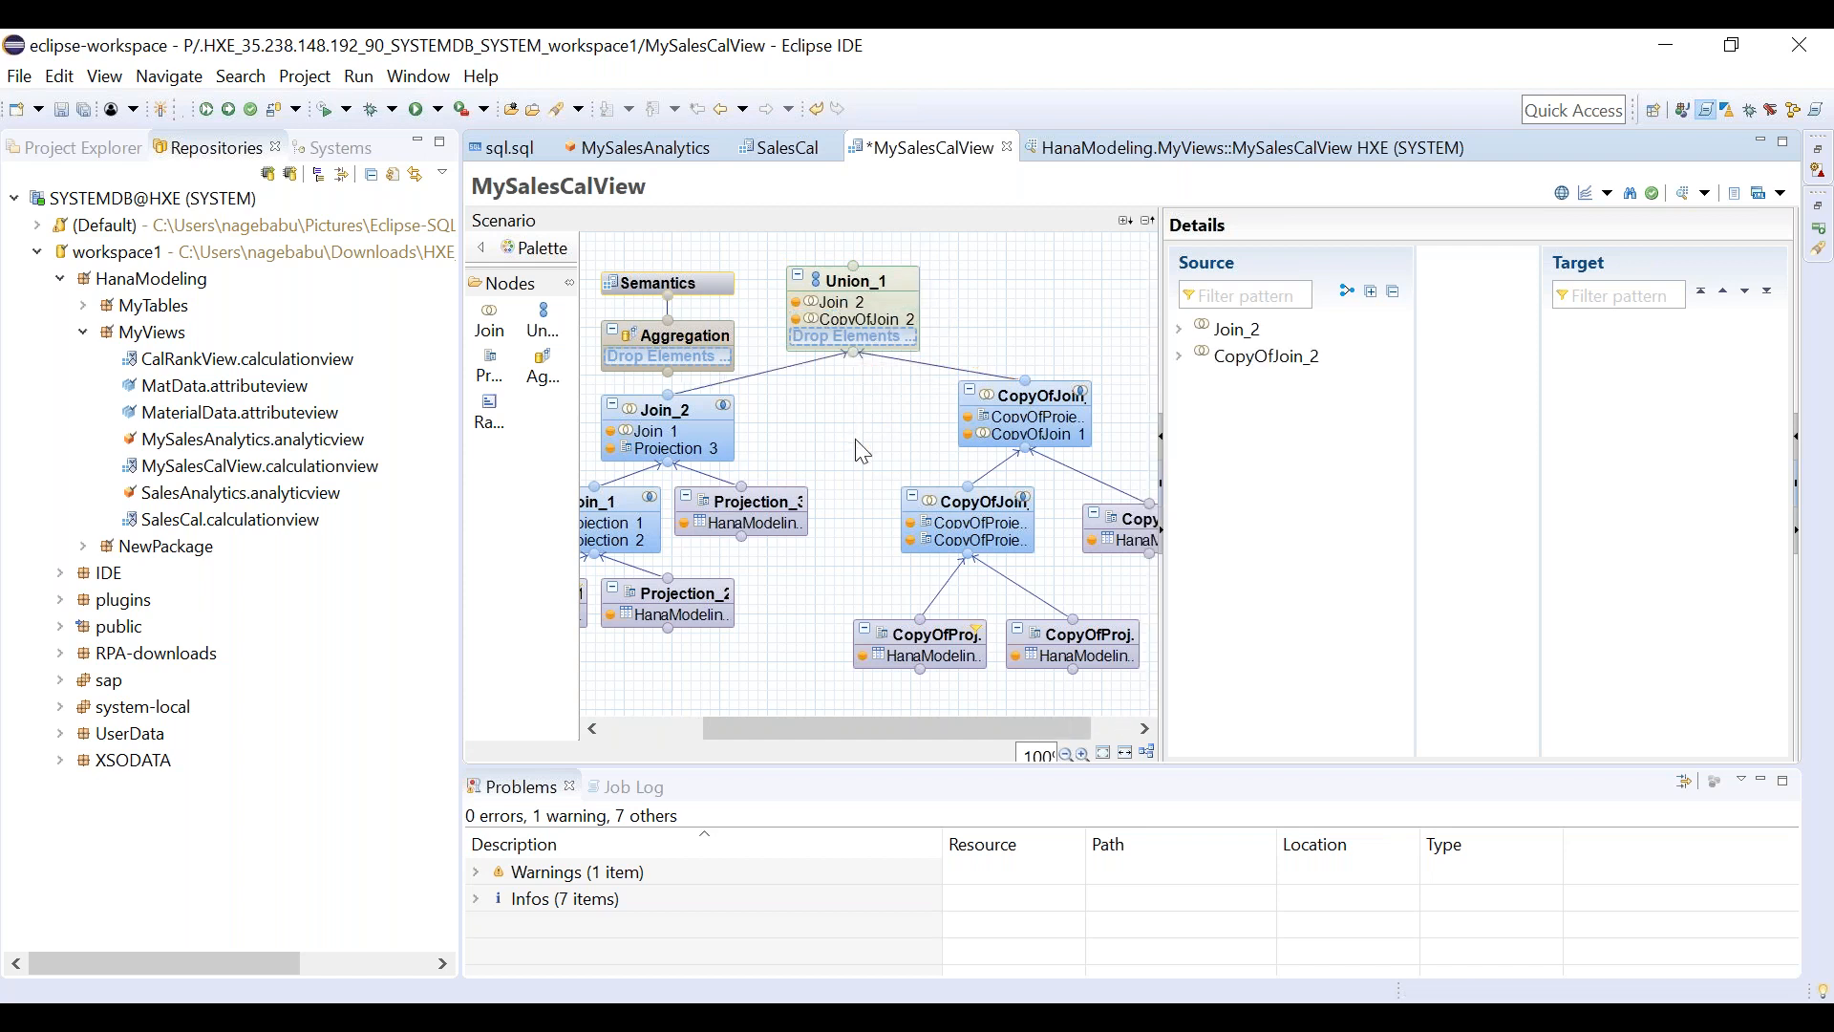
pyautogui.hotkey('ctrl', 's')
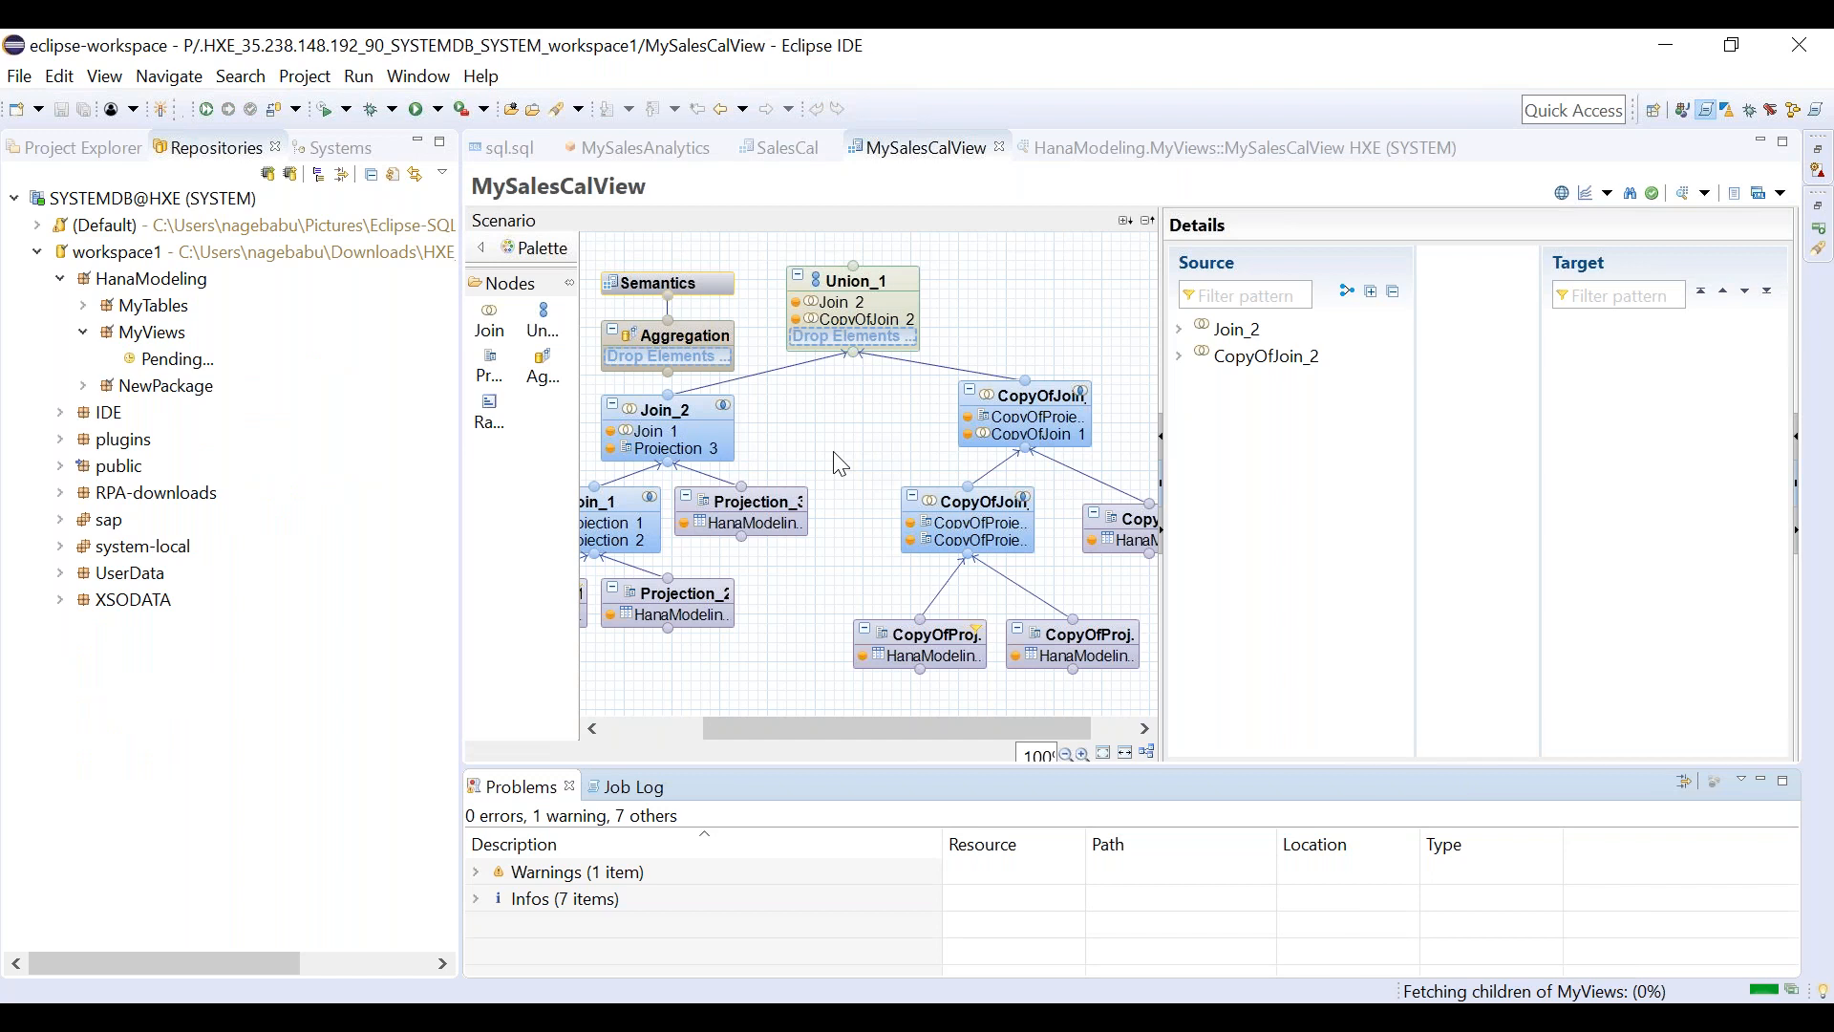
# Connect Union_1 to the Aggregation node and arrange the scenario diagram with Auto Layout.
pyautogui.moveTo(862, 286)
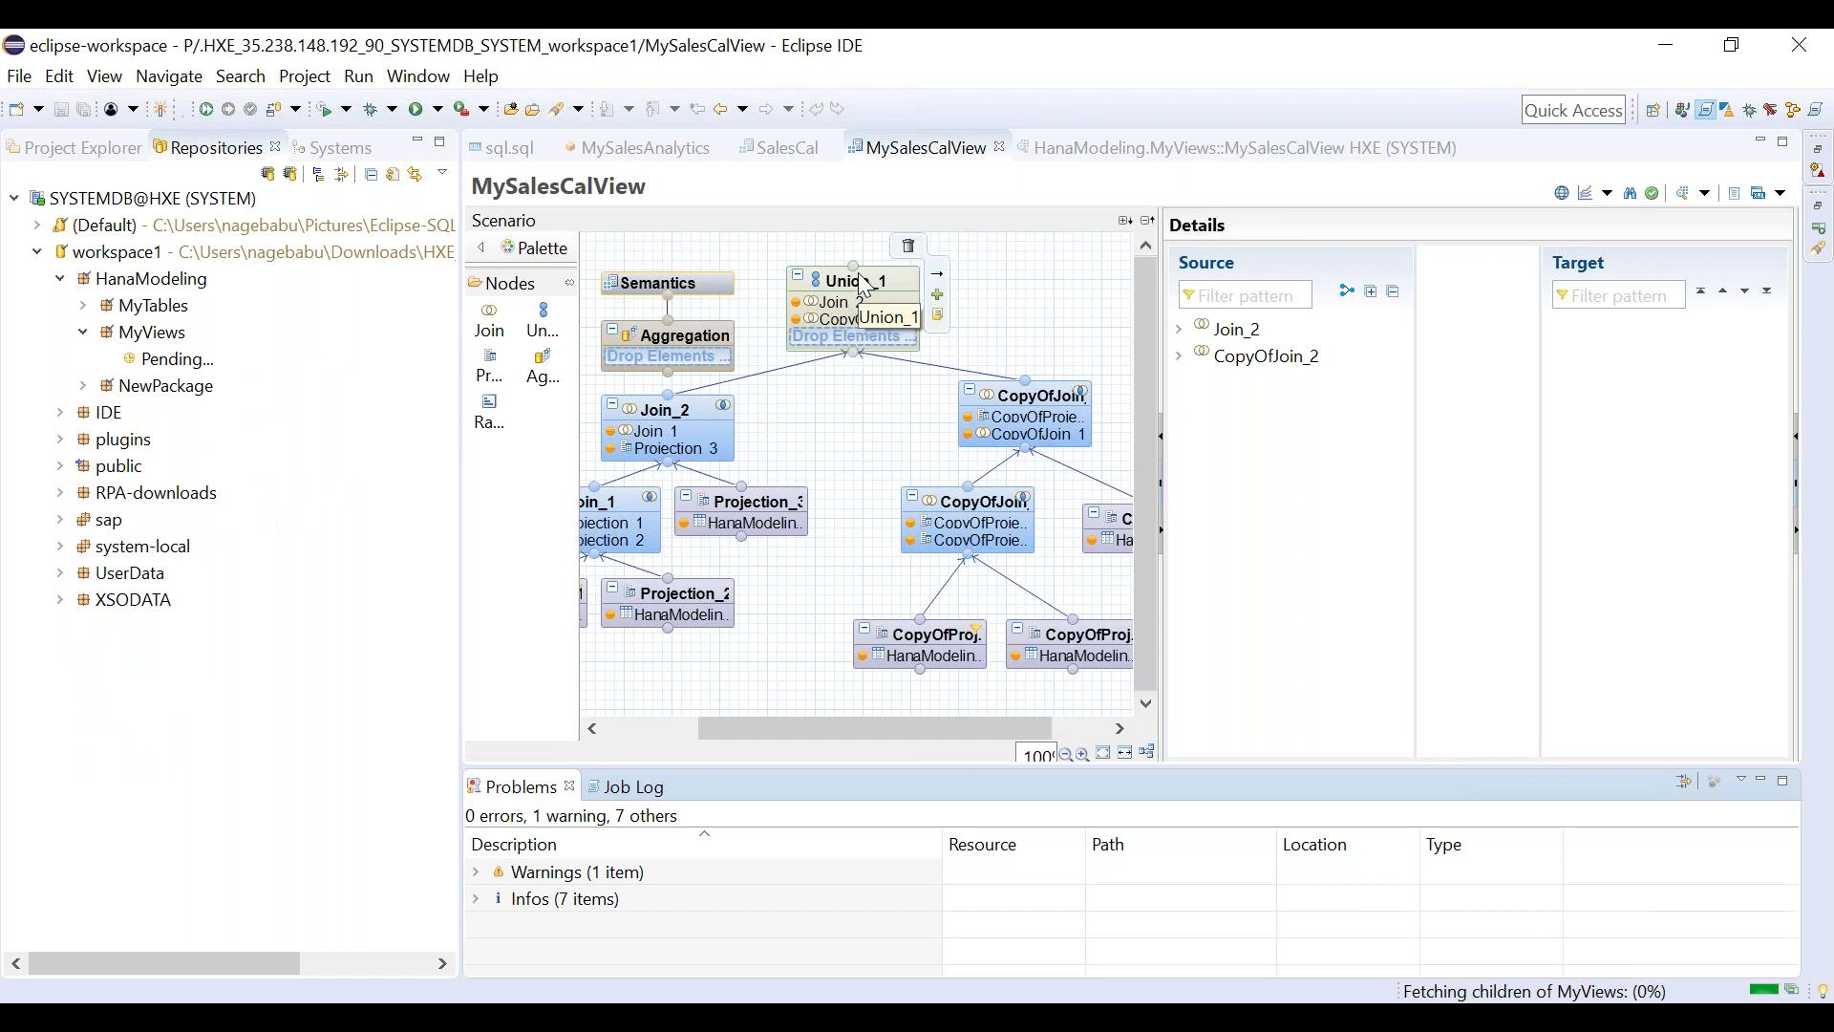
pyautogui.moveTo(854, 267); pyautogui.dragTo(680, 388)
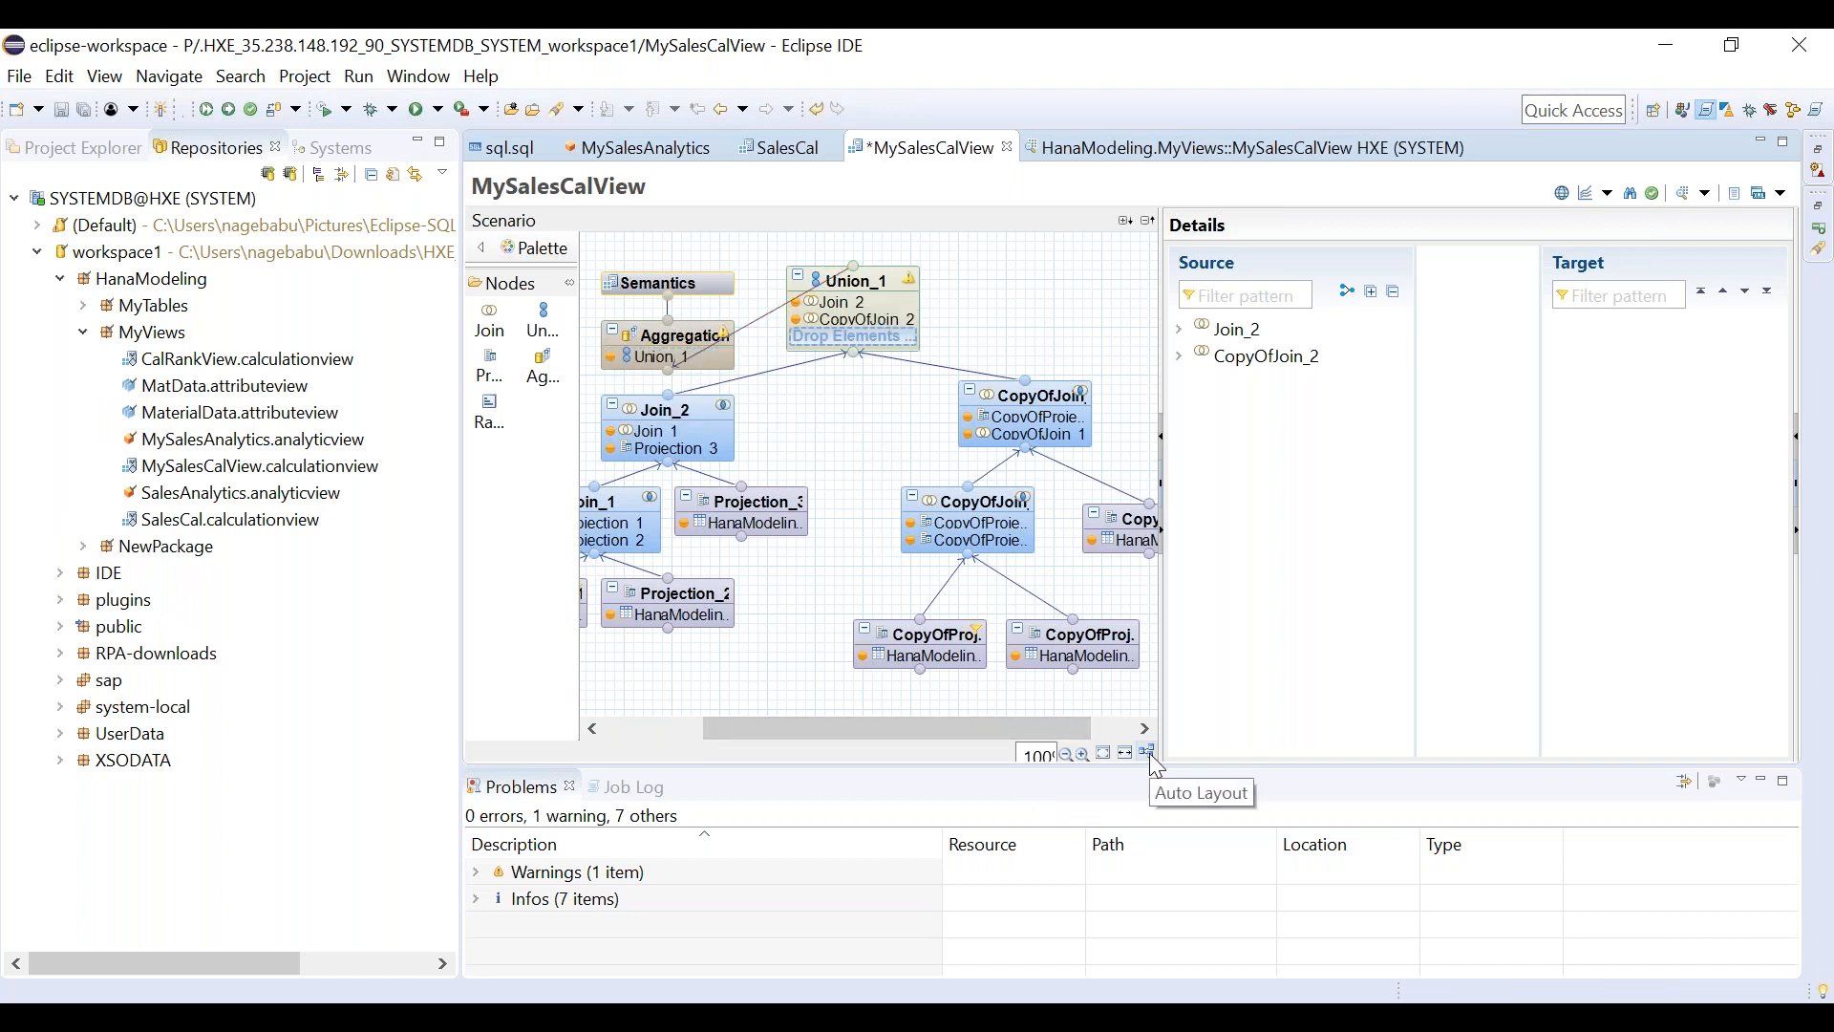
pyautogui.rightClick(993, 692)
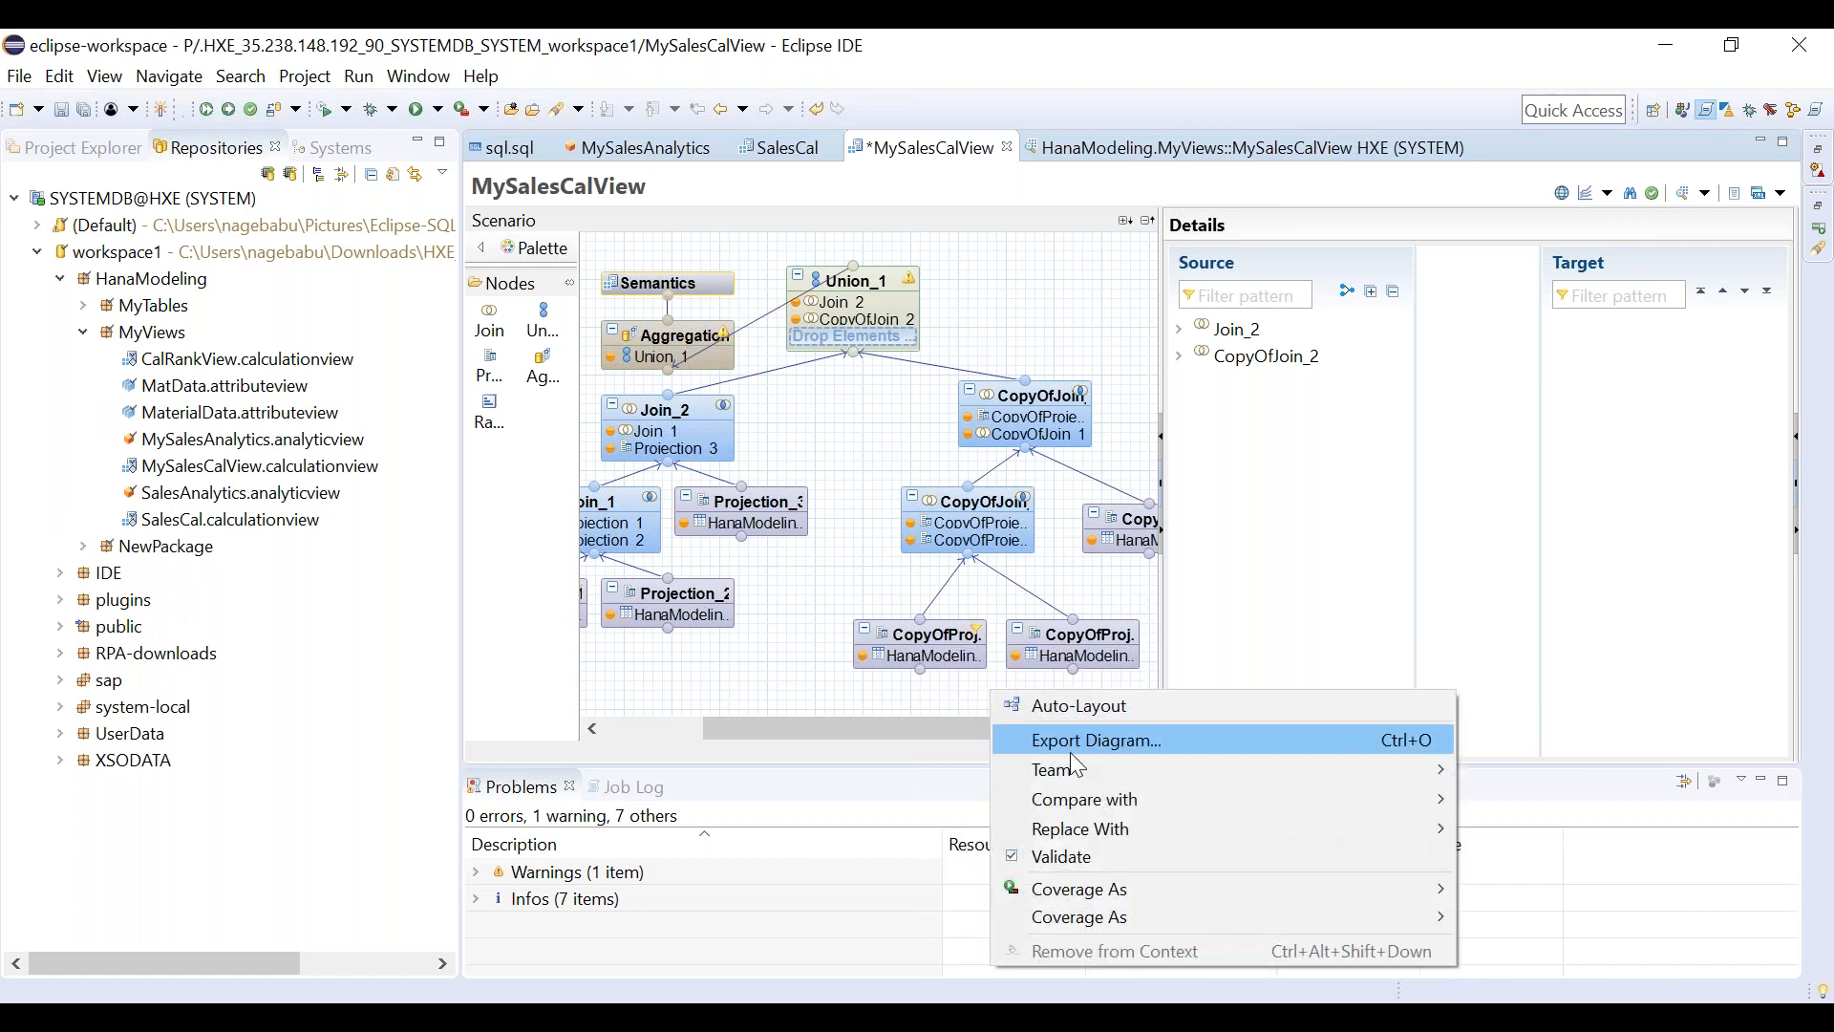
pyautogui.click(926, 730)
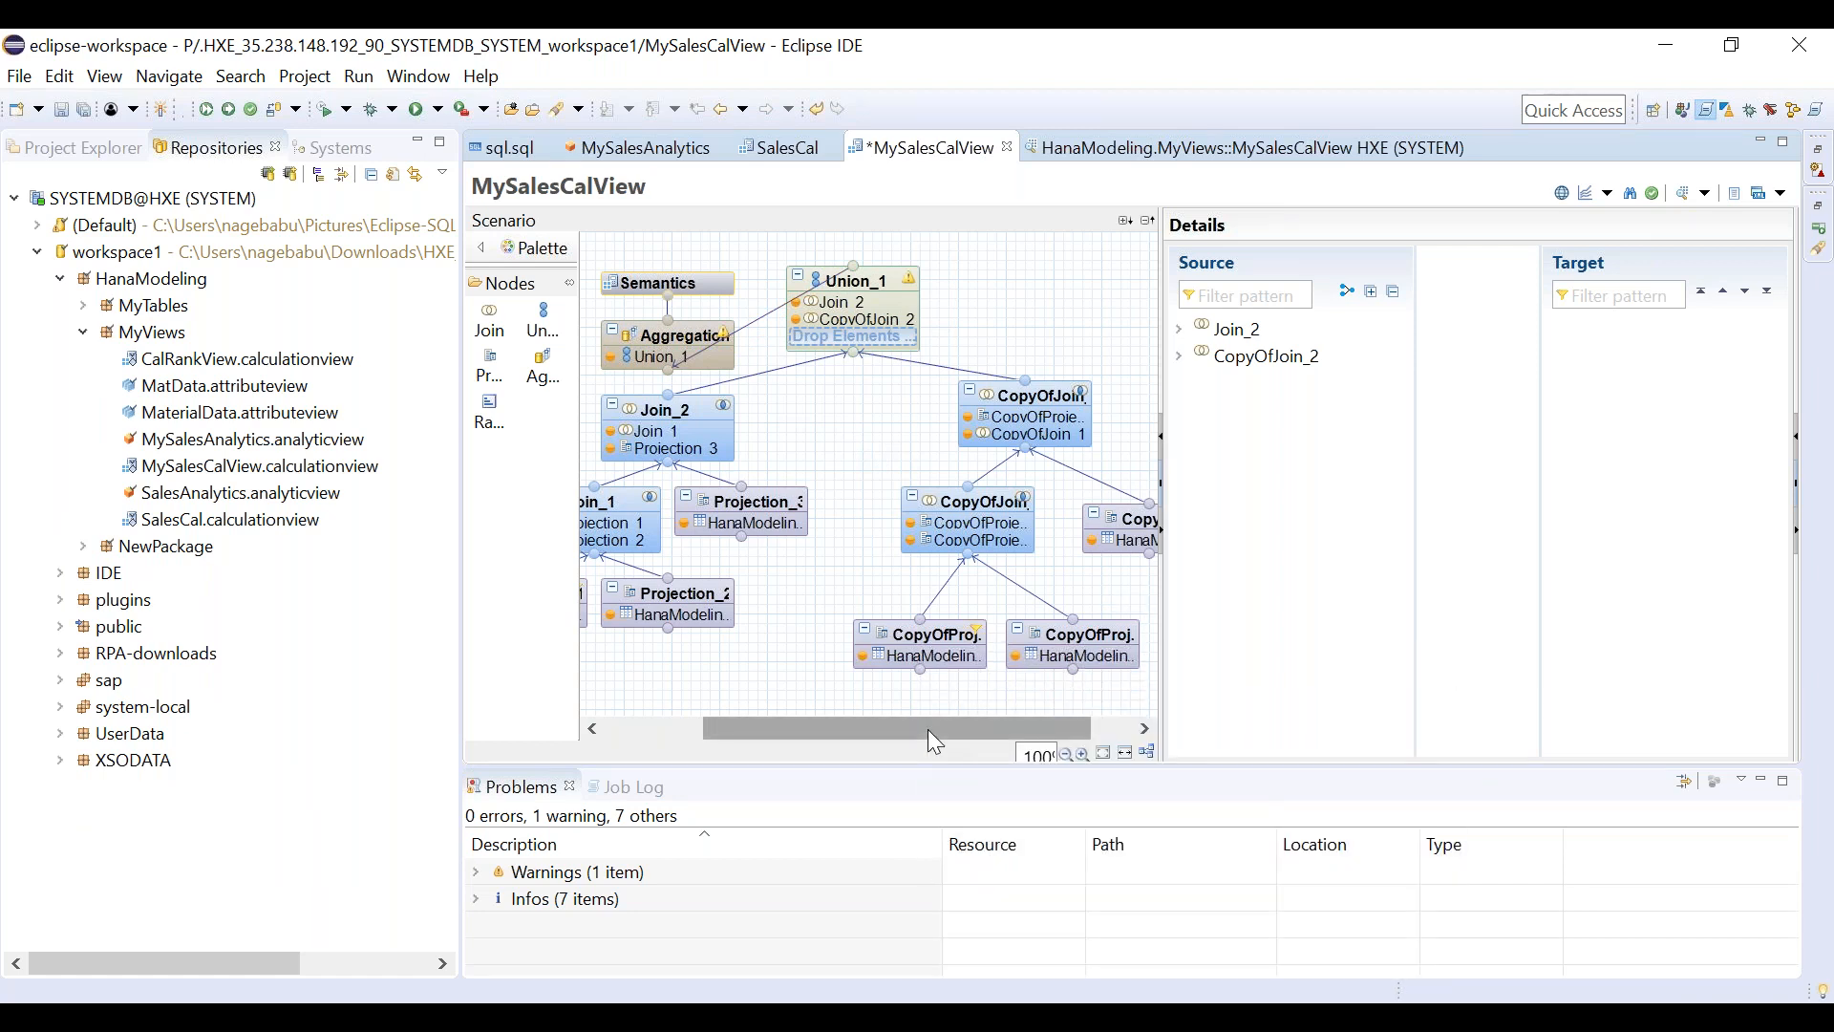
pyautogui.click(1150, 754)
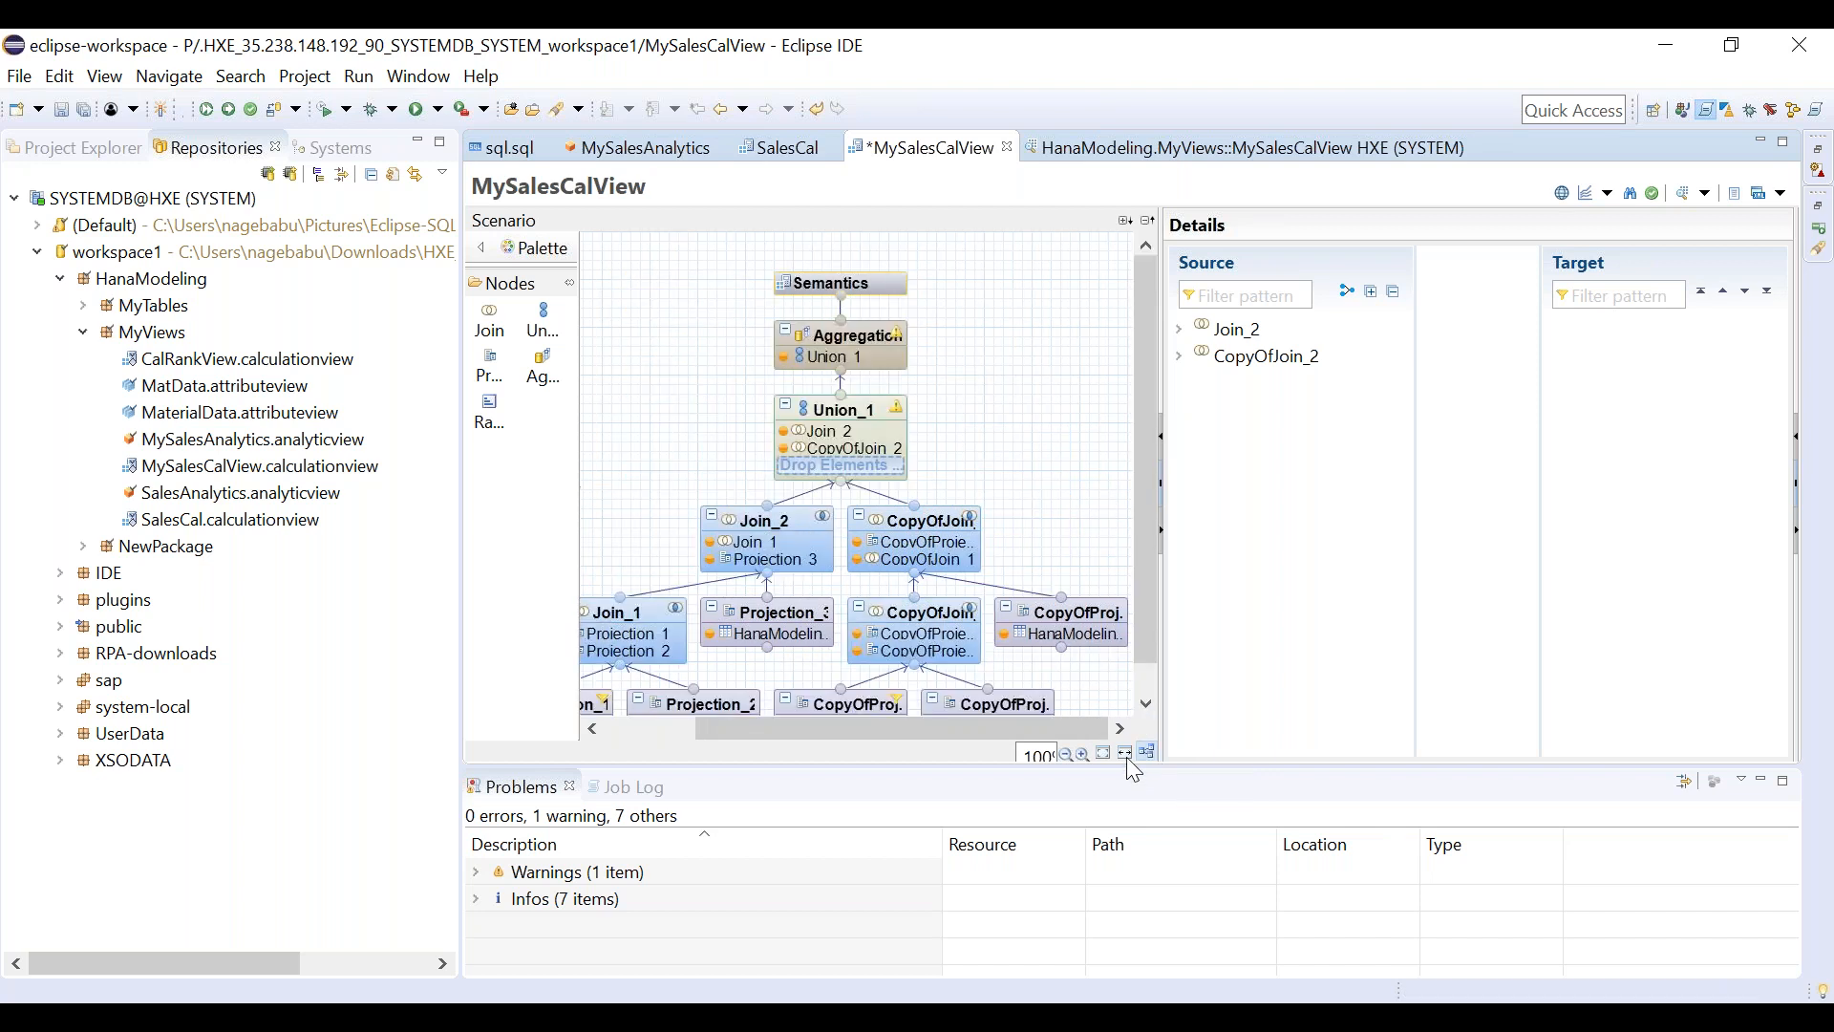
pyautogui.moveTo(1141, 389); pyautogui.dragTo(1144, 429)
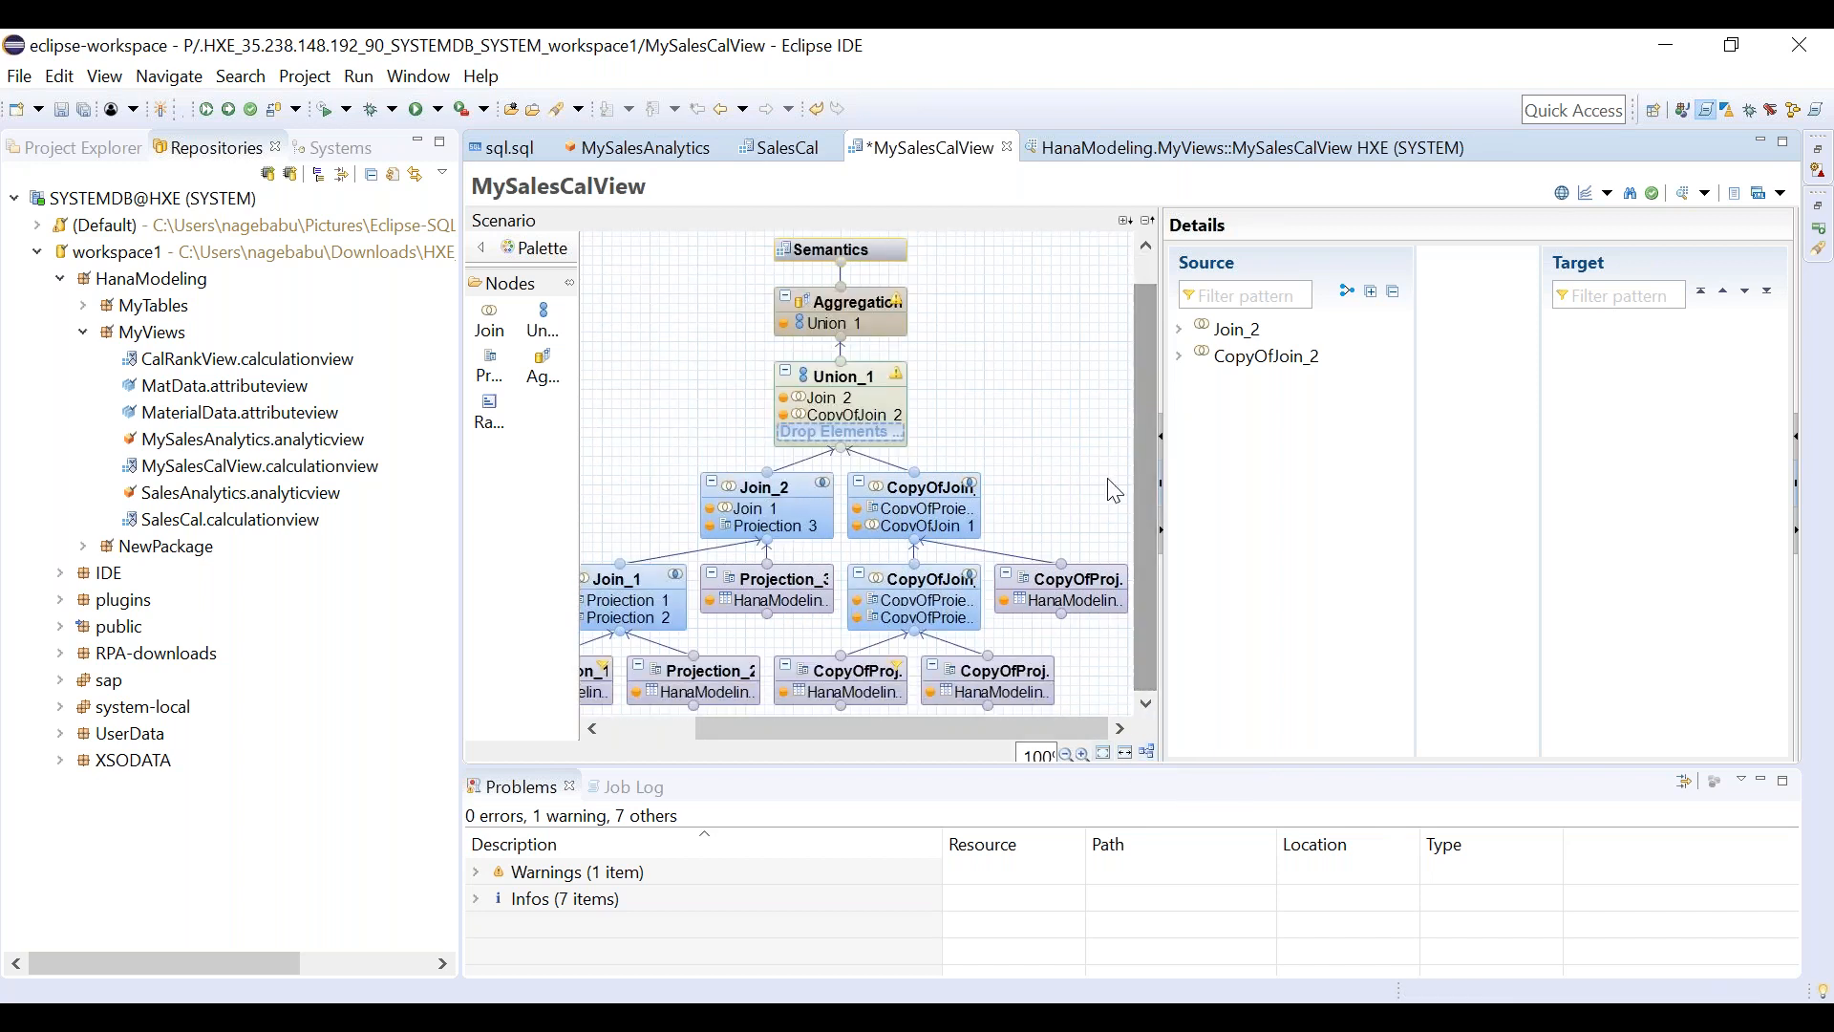
# Map the s_id_s_id and date columns of Join_2 to the target of Union_1.
pyautogui.click(847, 384)
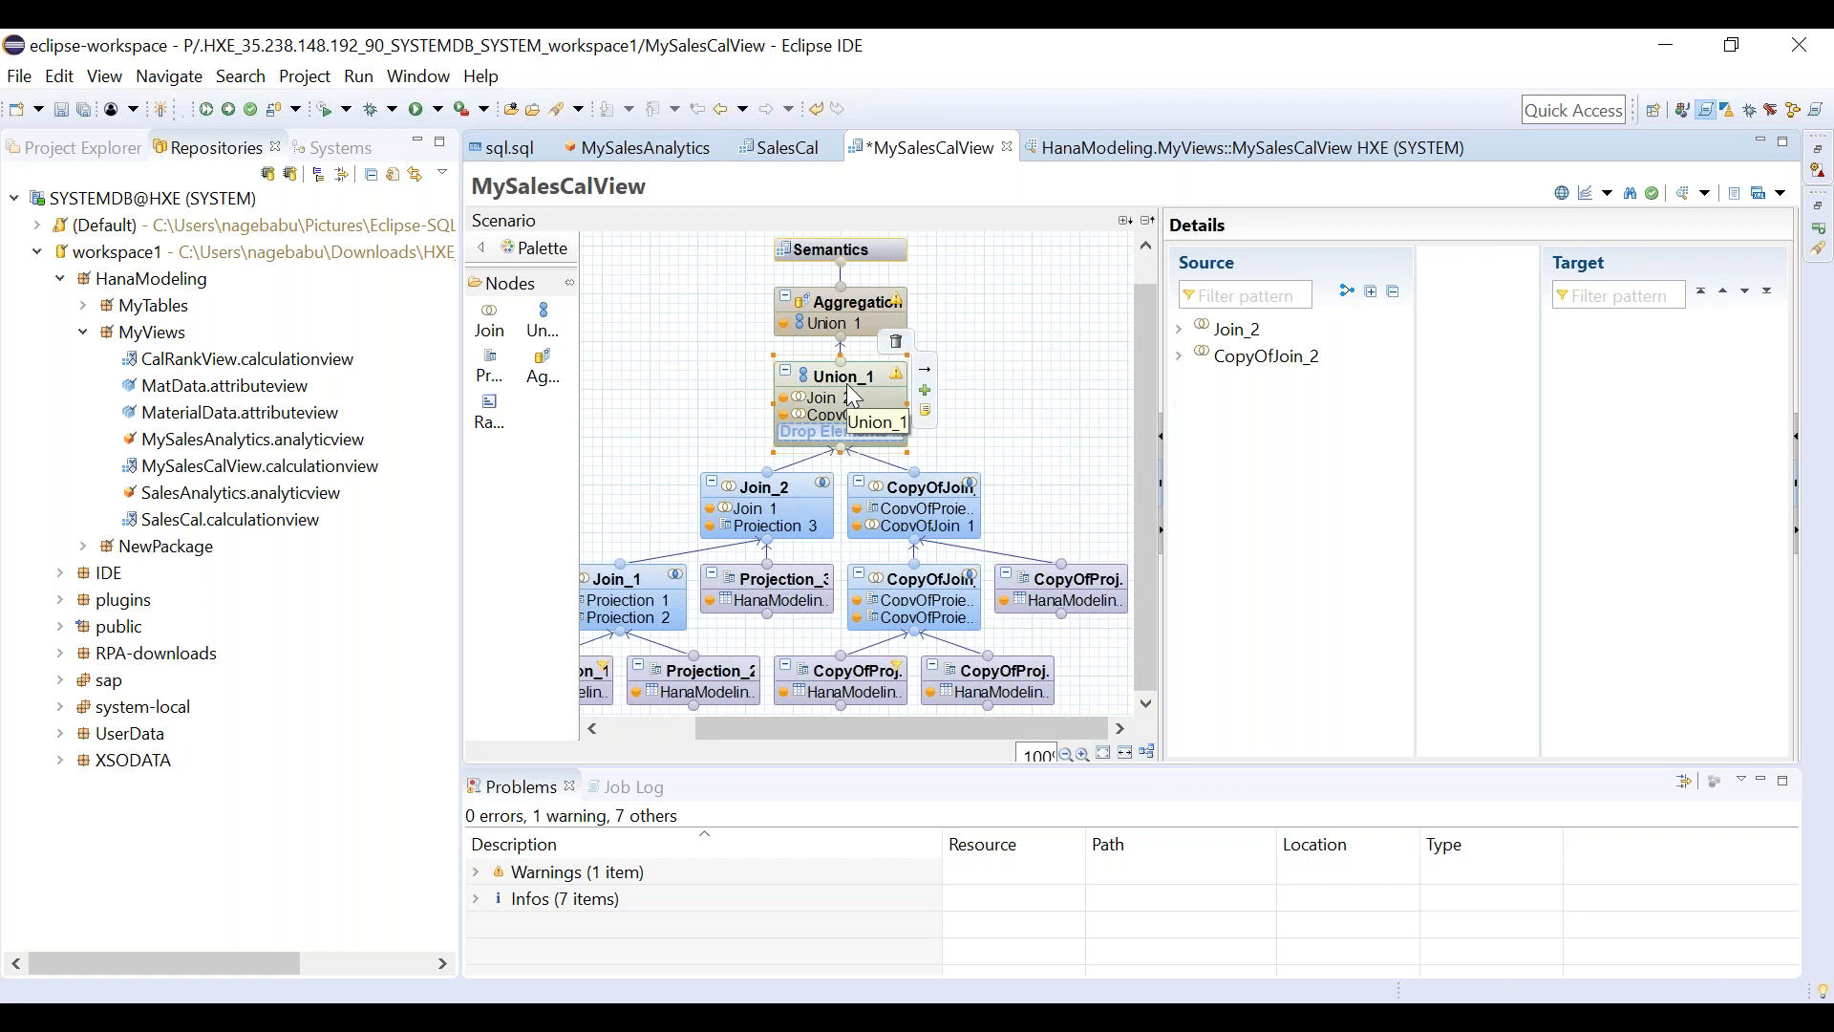
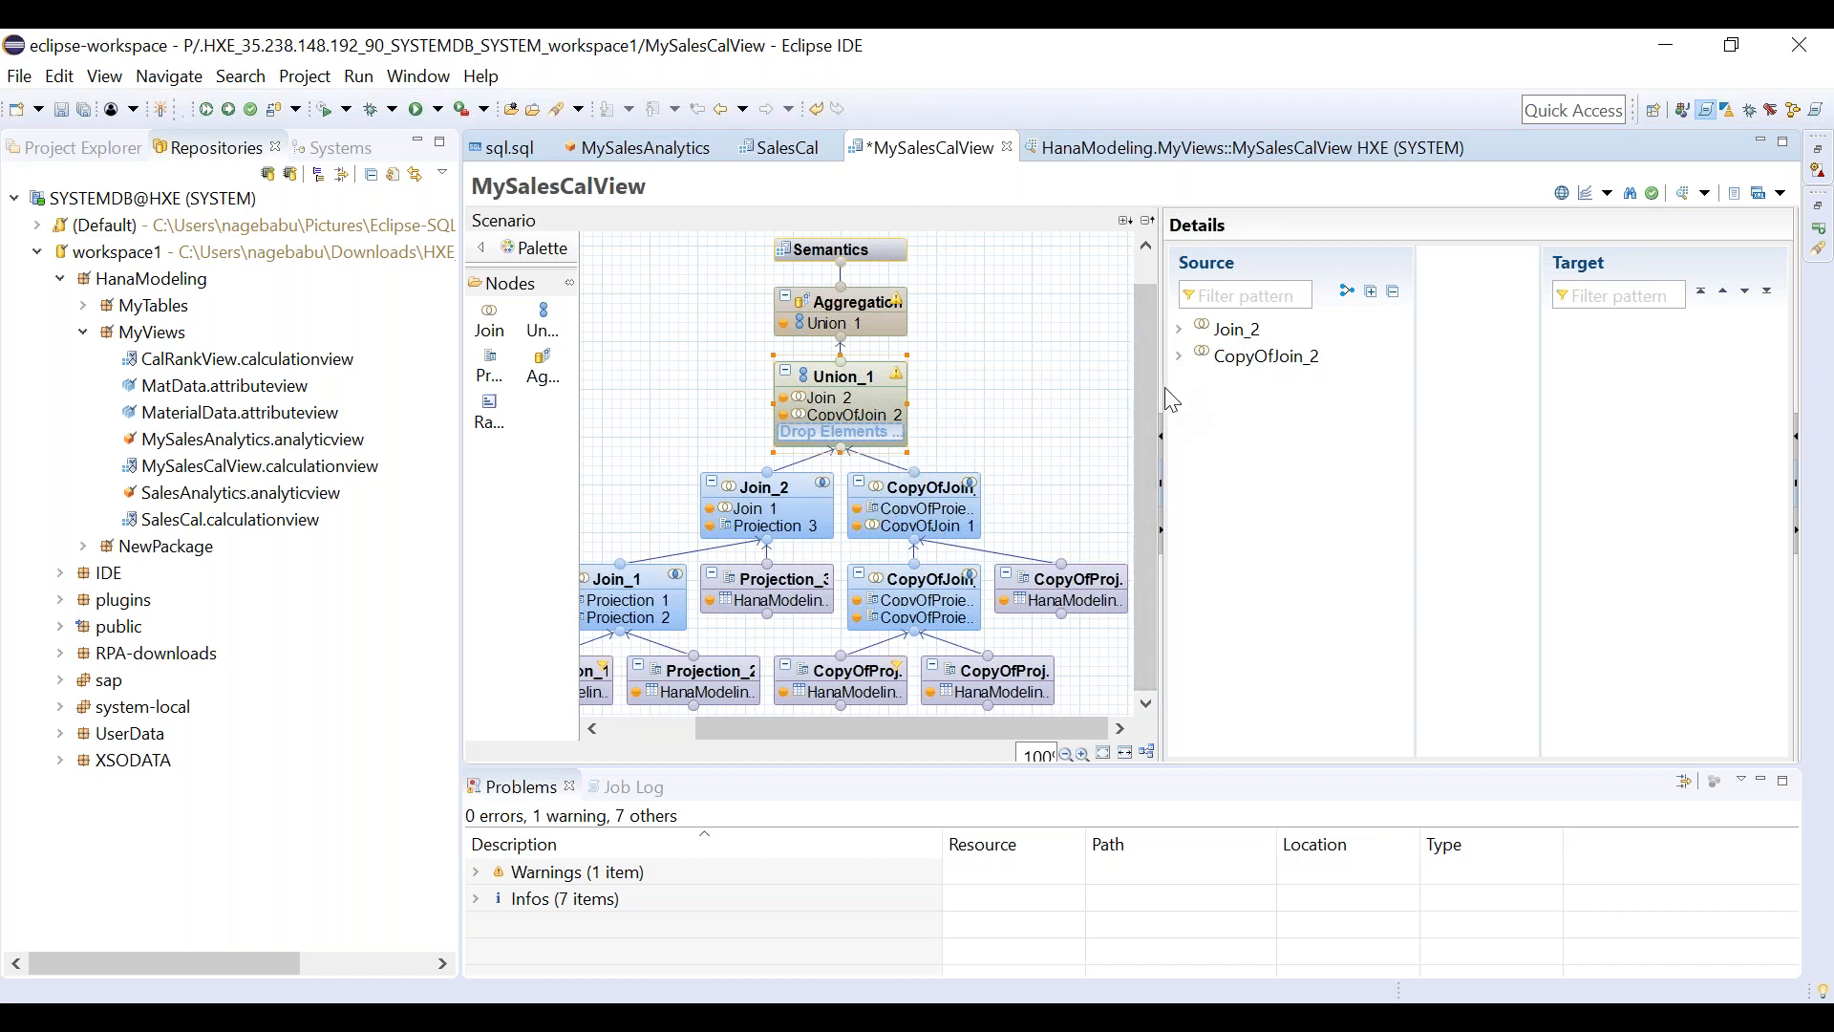
pyautogui.moveTo(1165, 395); pyautogui.dragTo(1111, 403)
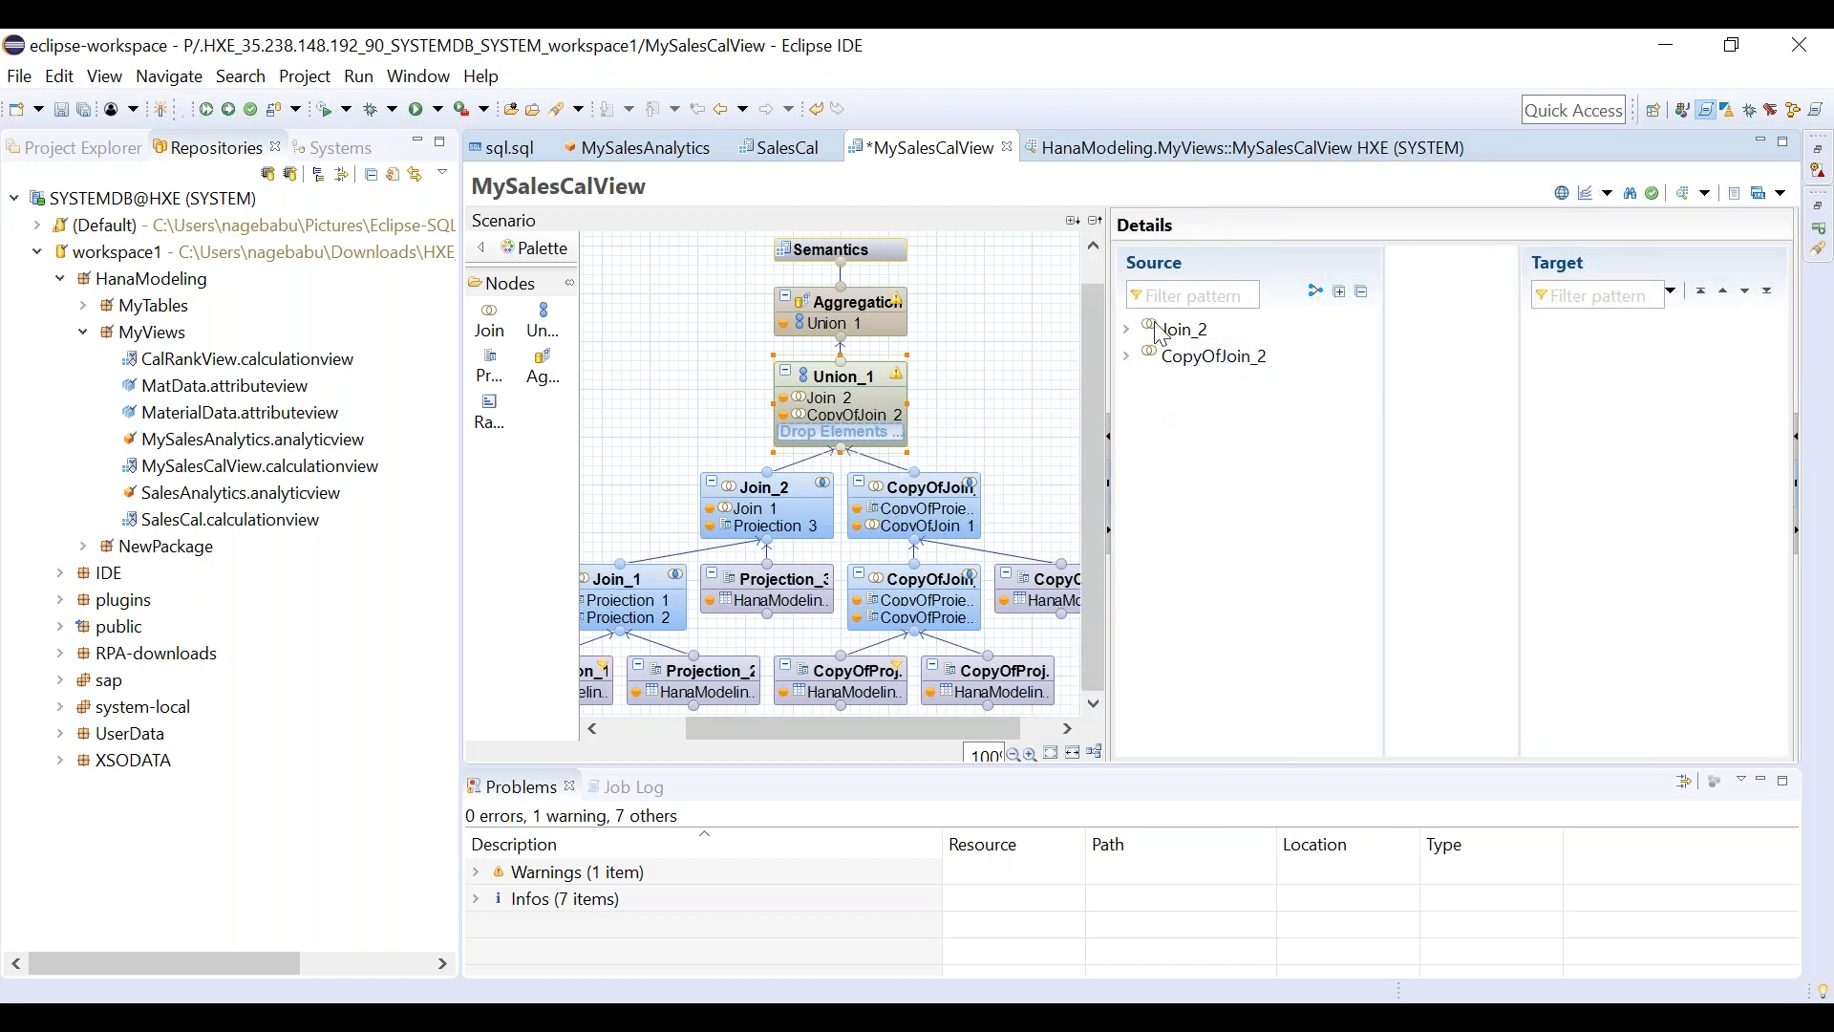
pyautogui.click(858, 388)
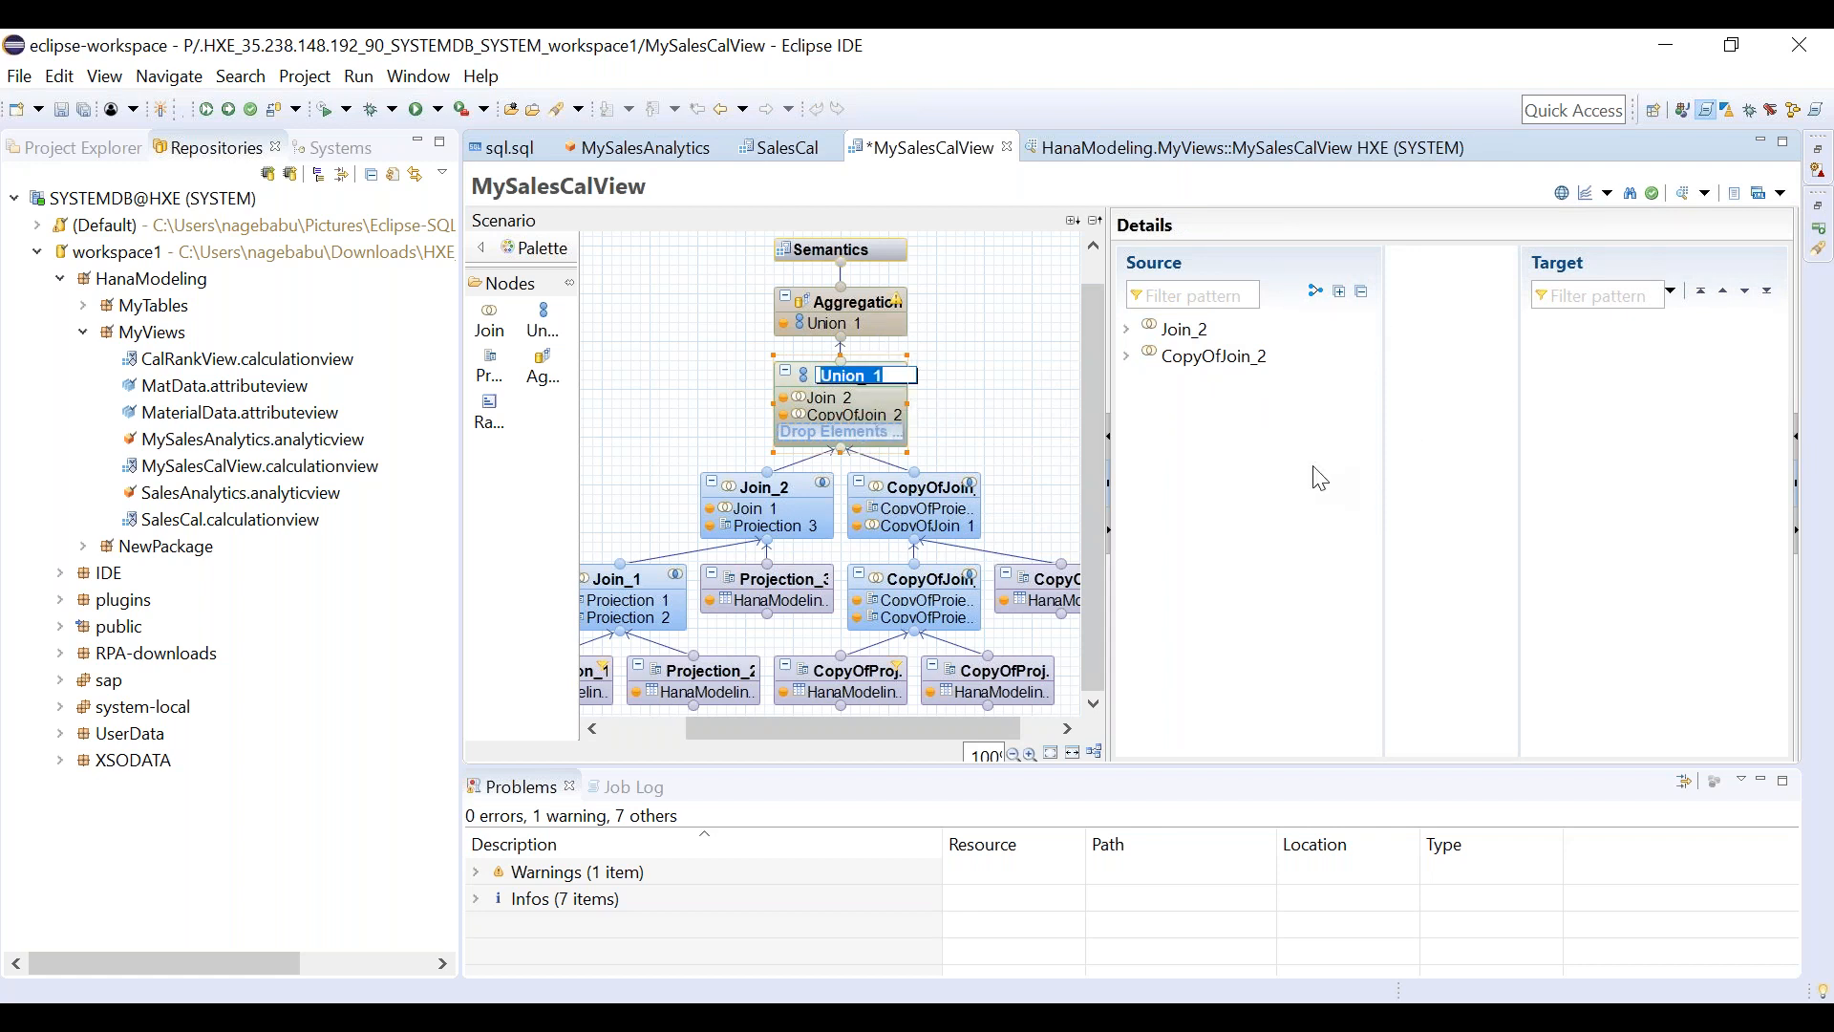
pyautogui.click(1129, 329)
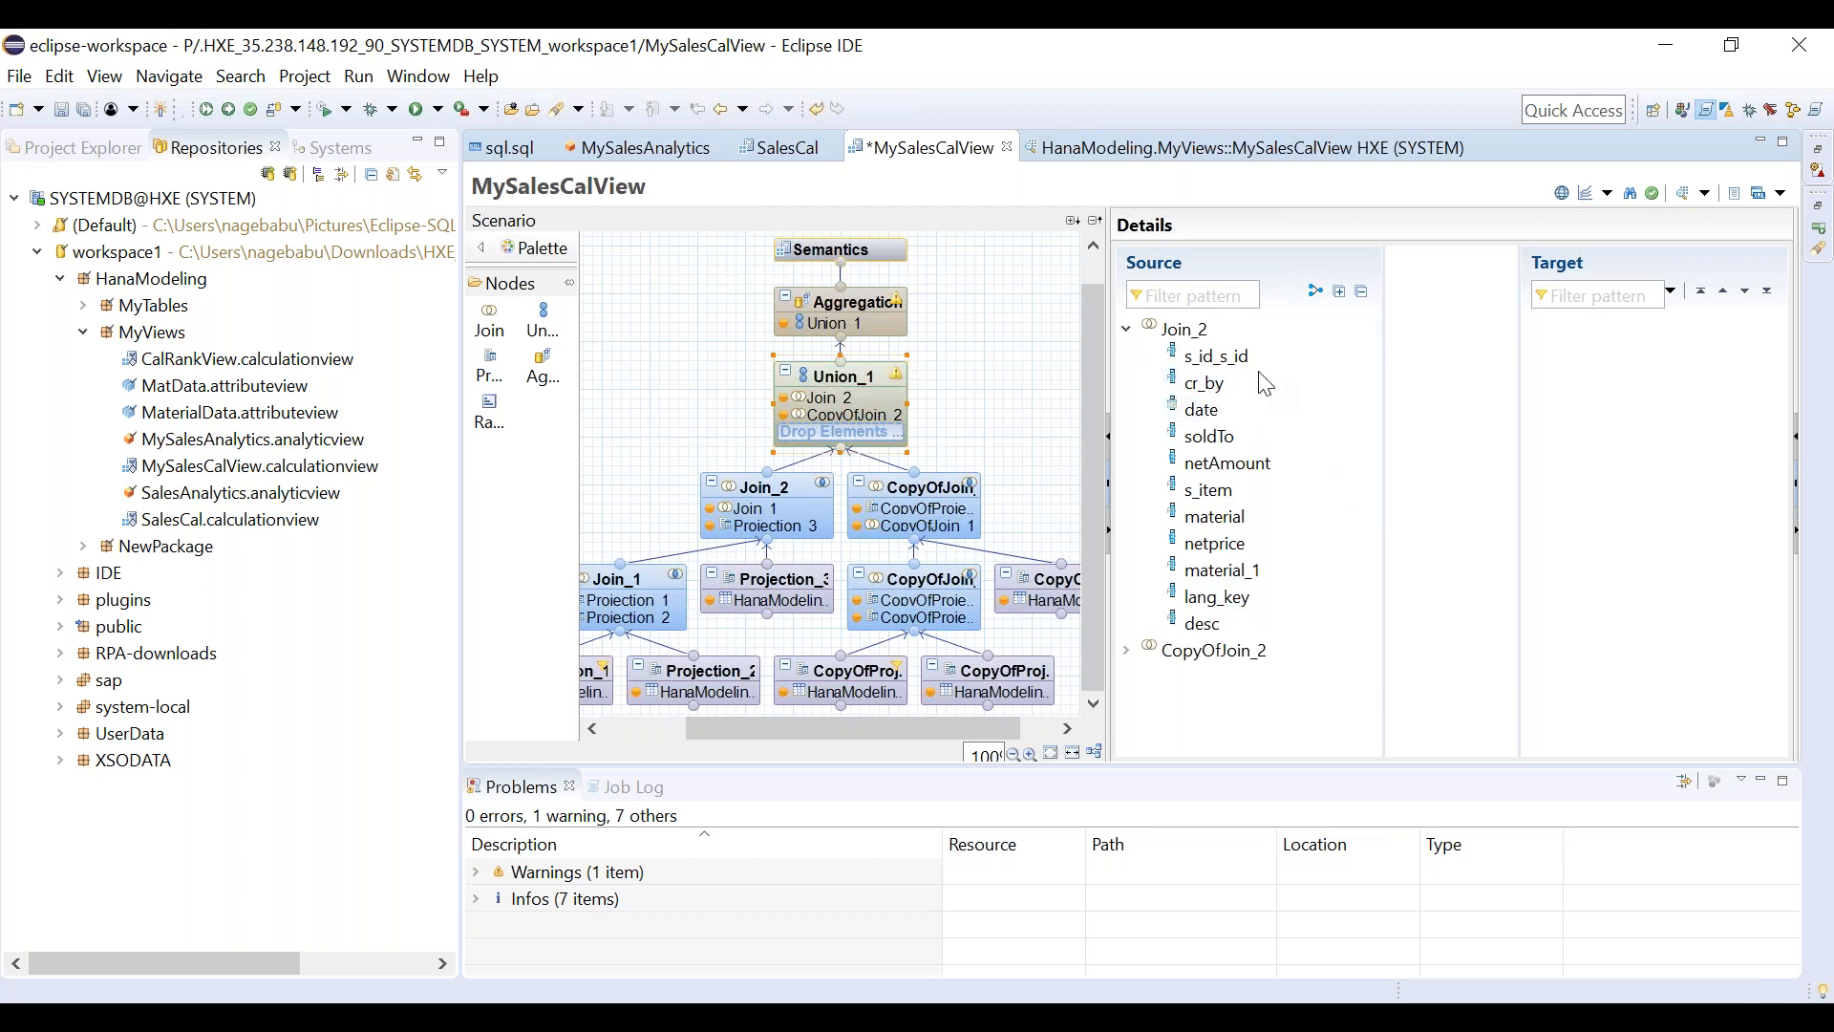
pyautogui.click(1215, 357)
pyautogui.moveTo(1240, 374); pyautogui.dragTo(1622, 361)
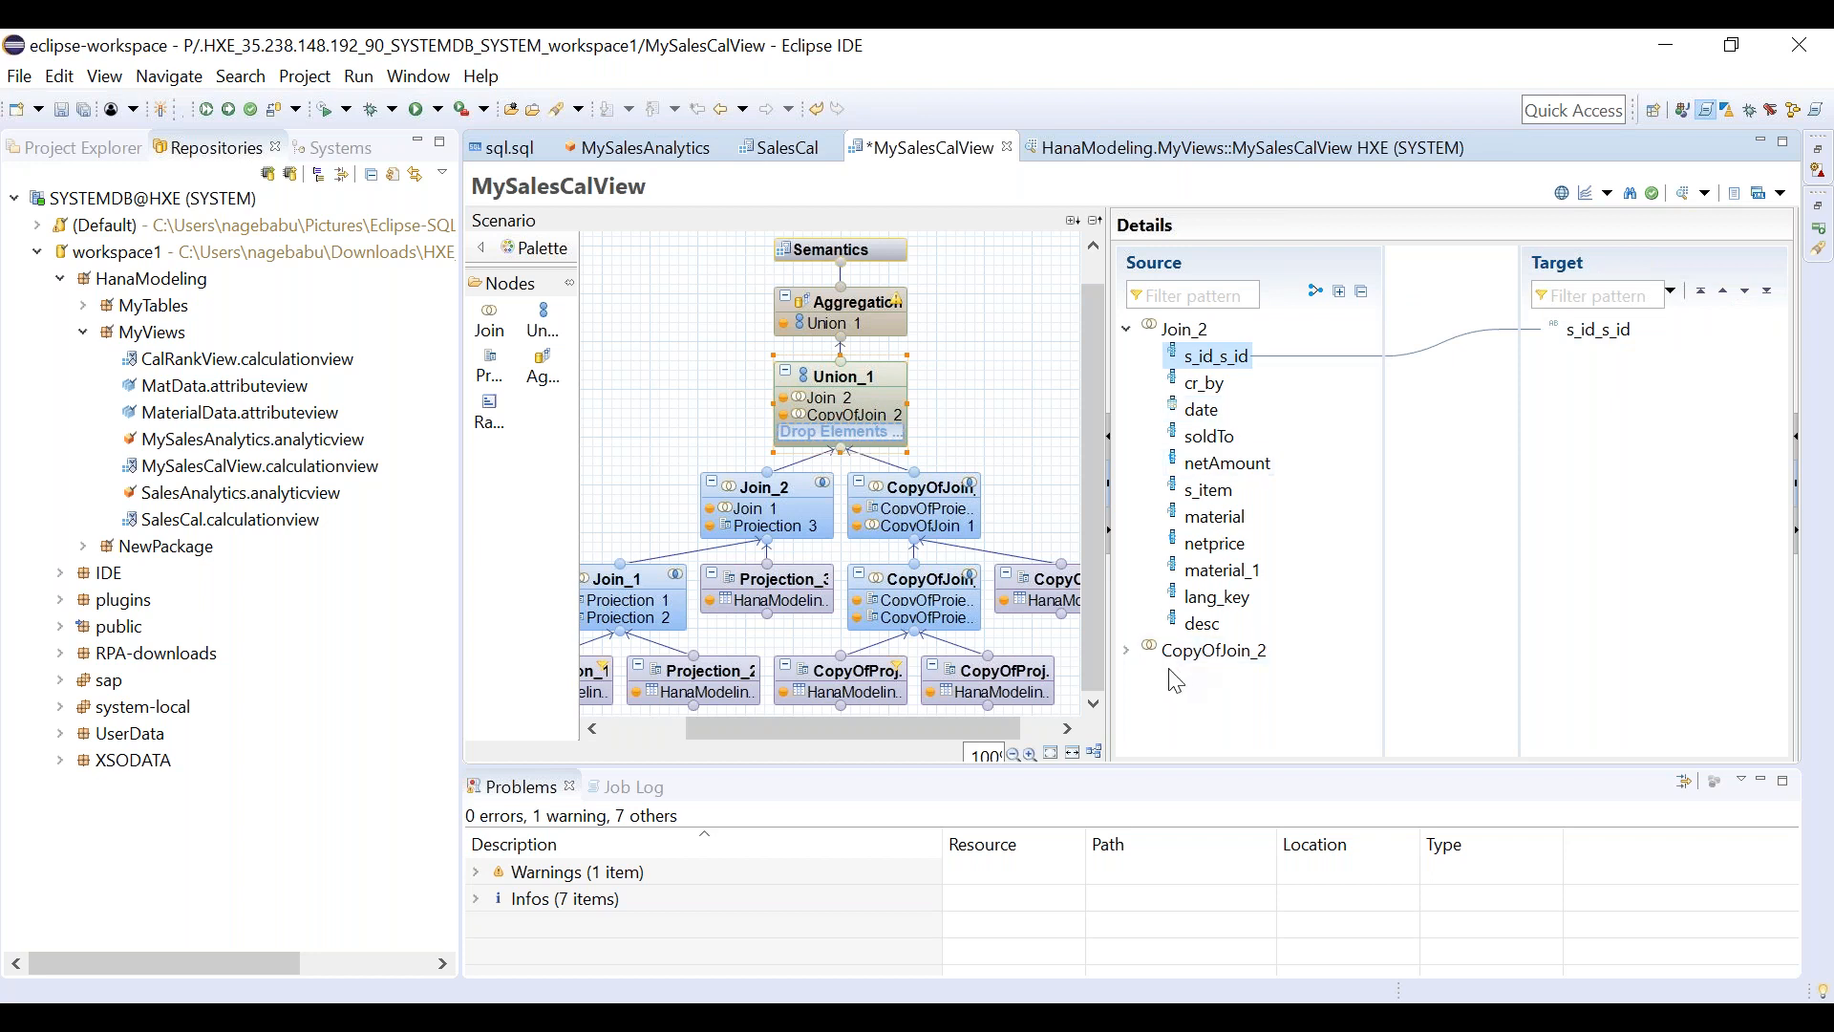
pyautogui.moveTo(1202, 411); pyautogui.dragTo(1569, 380)
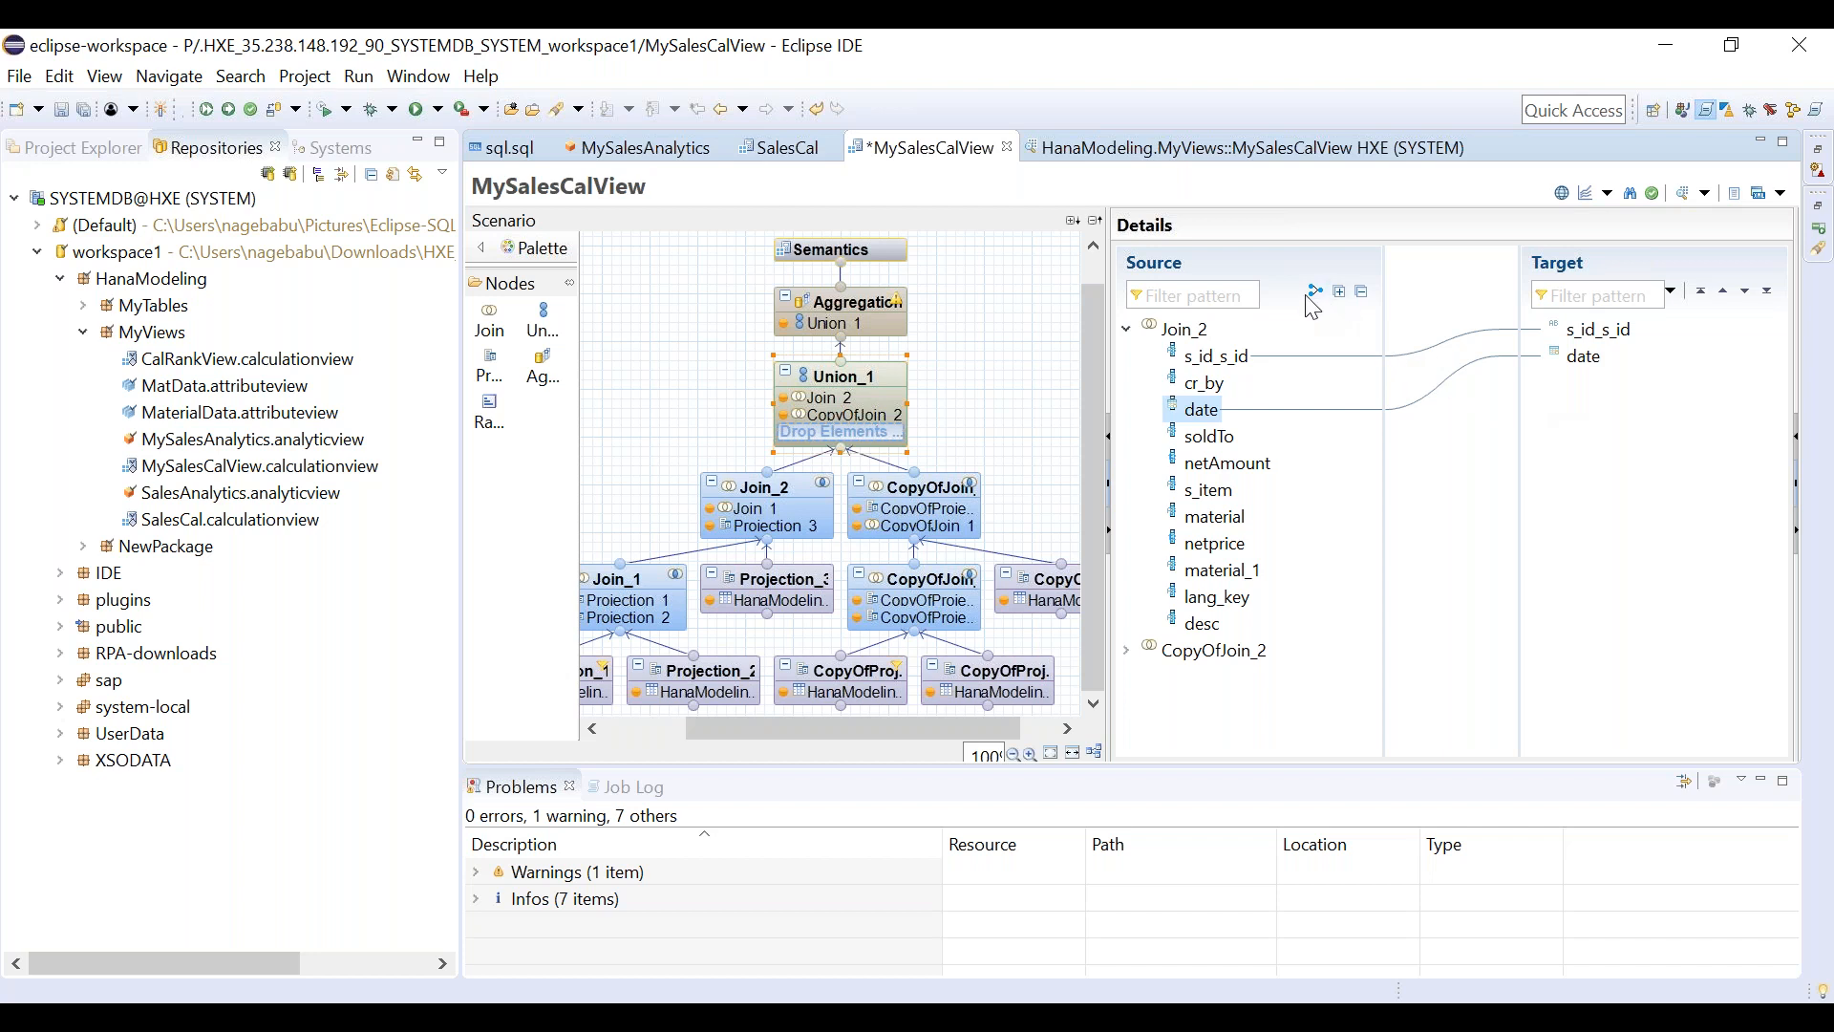
# Expand CopyOfJoin_2 and automatically map the columns of both union sources to the target by name.
pyautogui.click(1130, 653)
pyautogui.moveTo(1362, 574); pyautogui.dragTo(1361, 417)
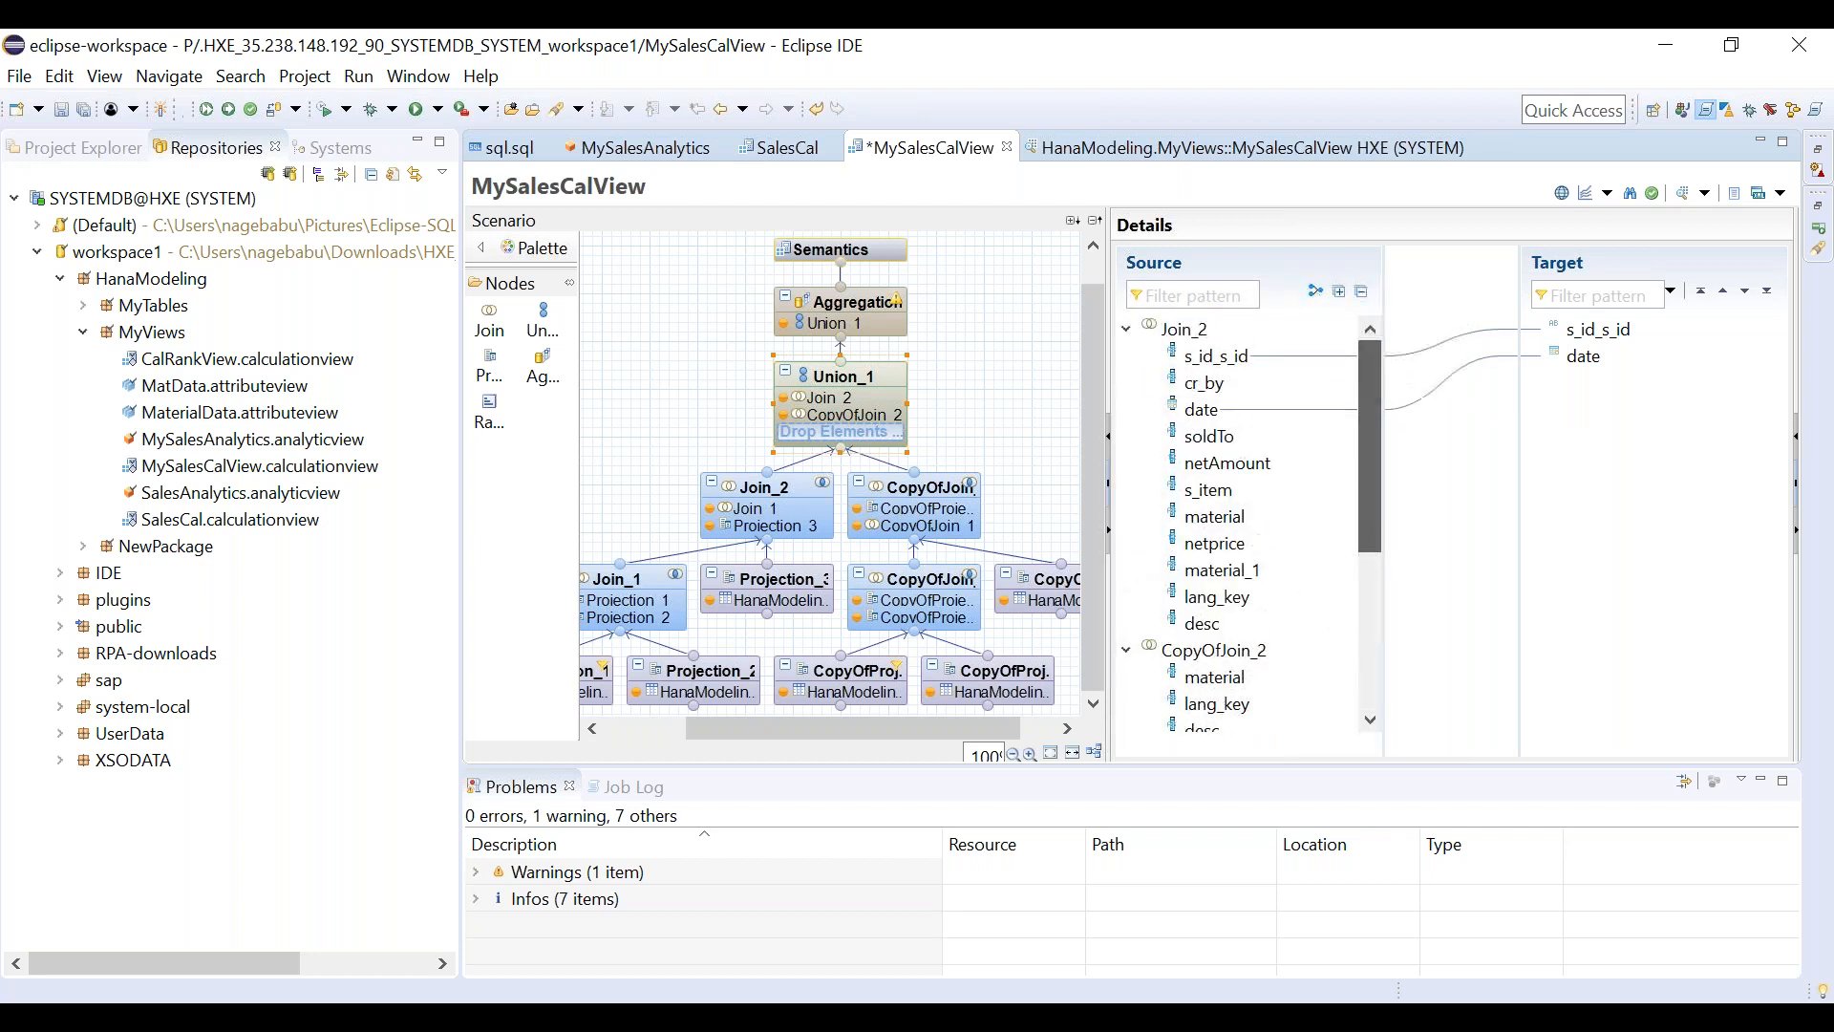
pyautogui.click(1317, 292)
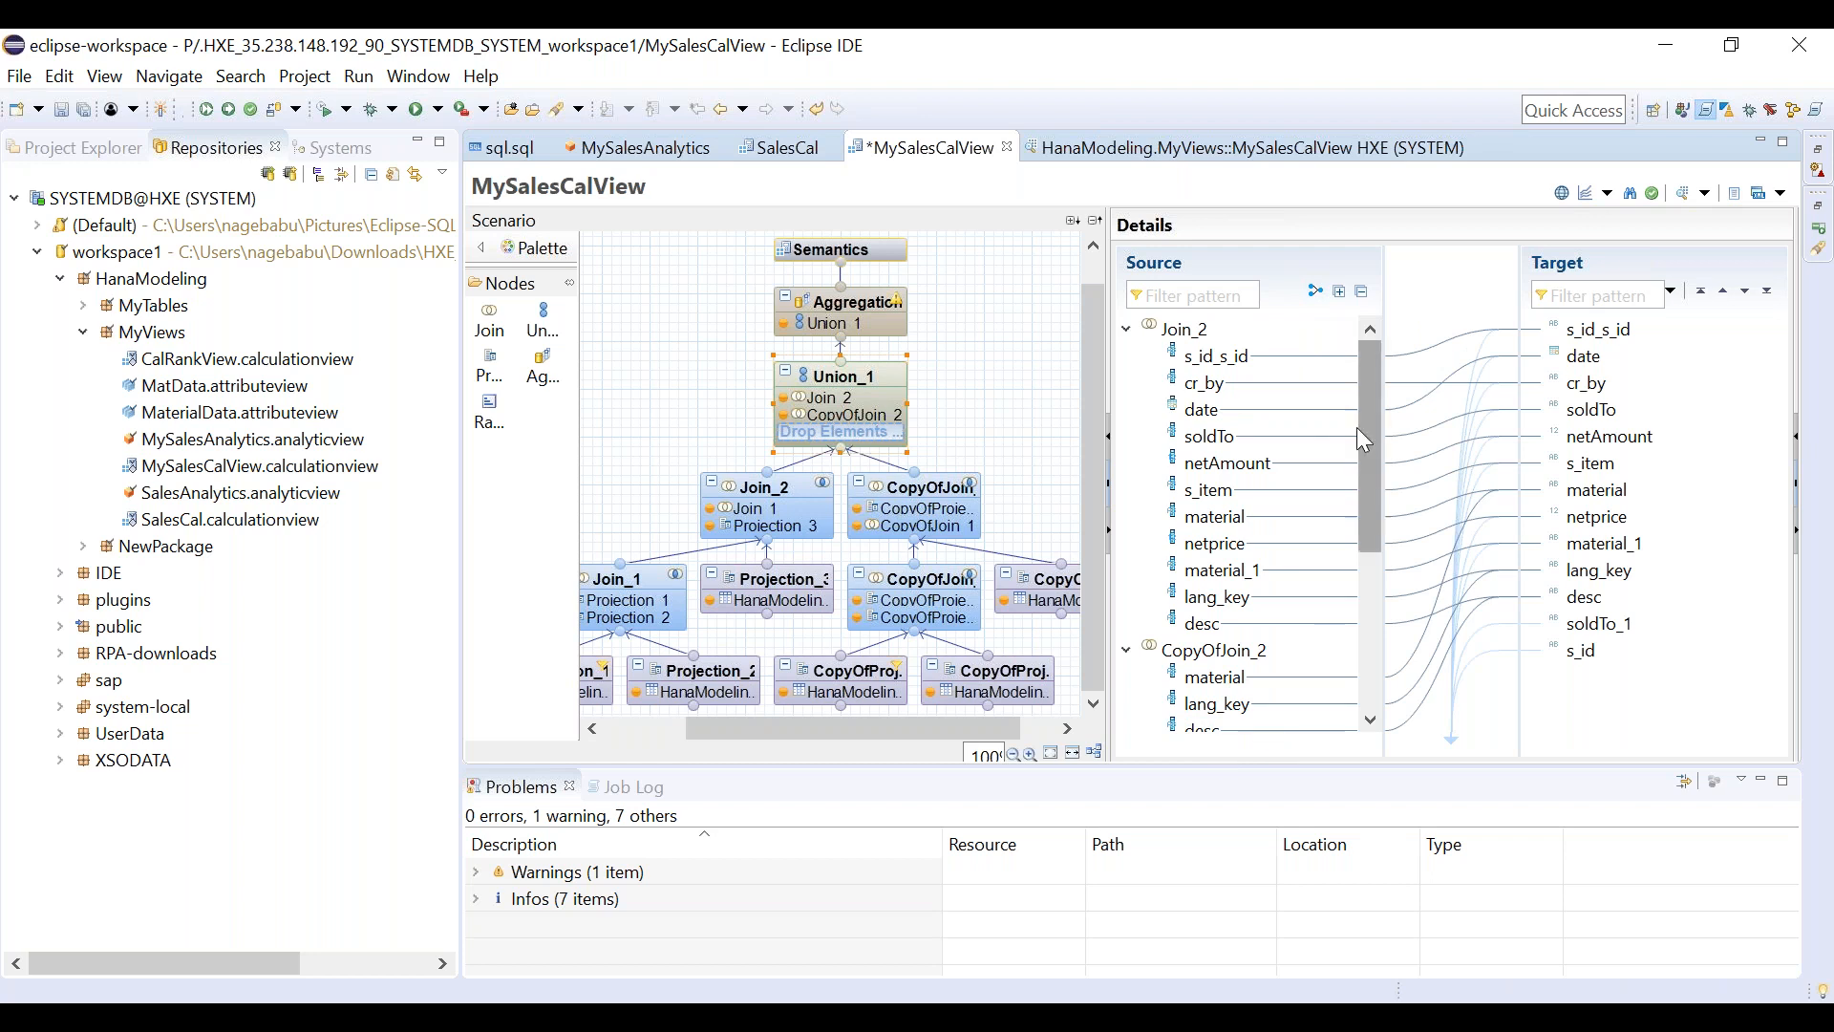
pyautogui.moveTo(1374, 461)
pyautogui.mouseDown()
pyautogui.moveTo(1373, 517)
pyautogui.moveTo(1372, 466)
pyautogui.mouseUp()
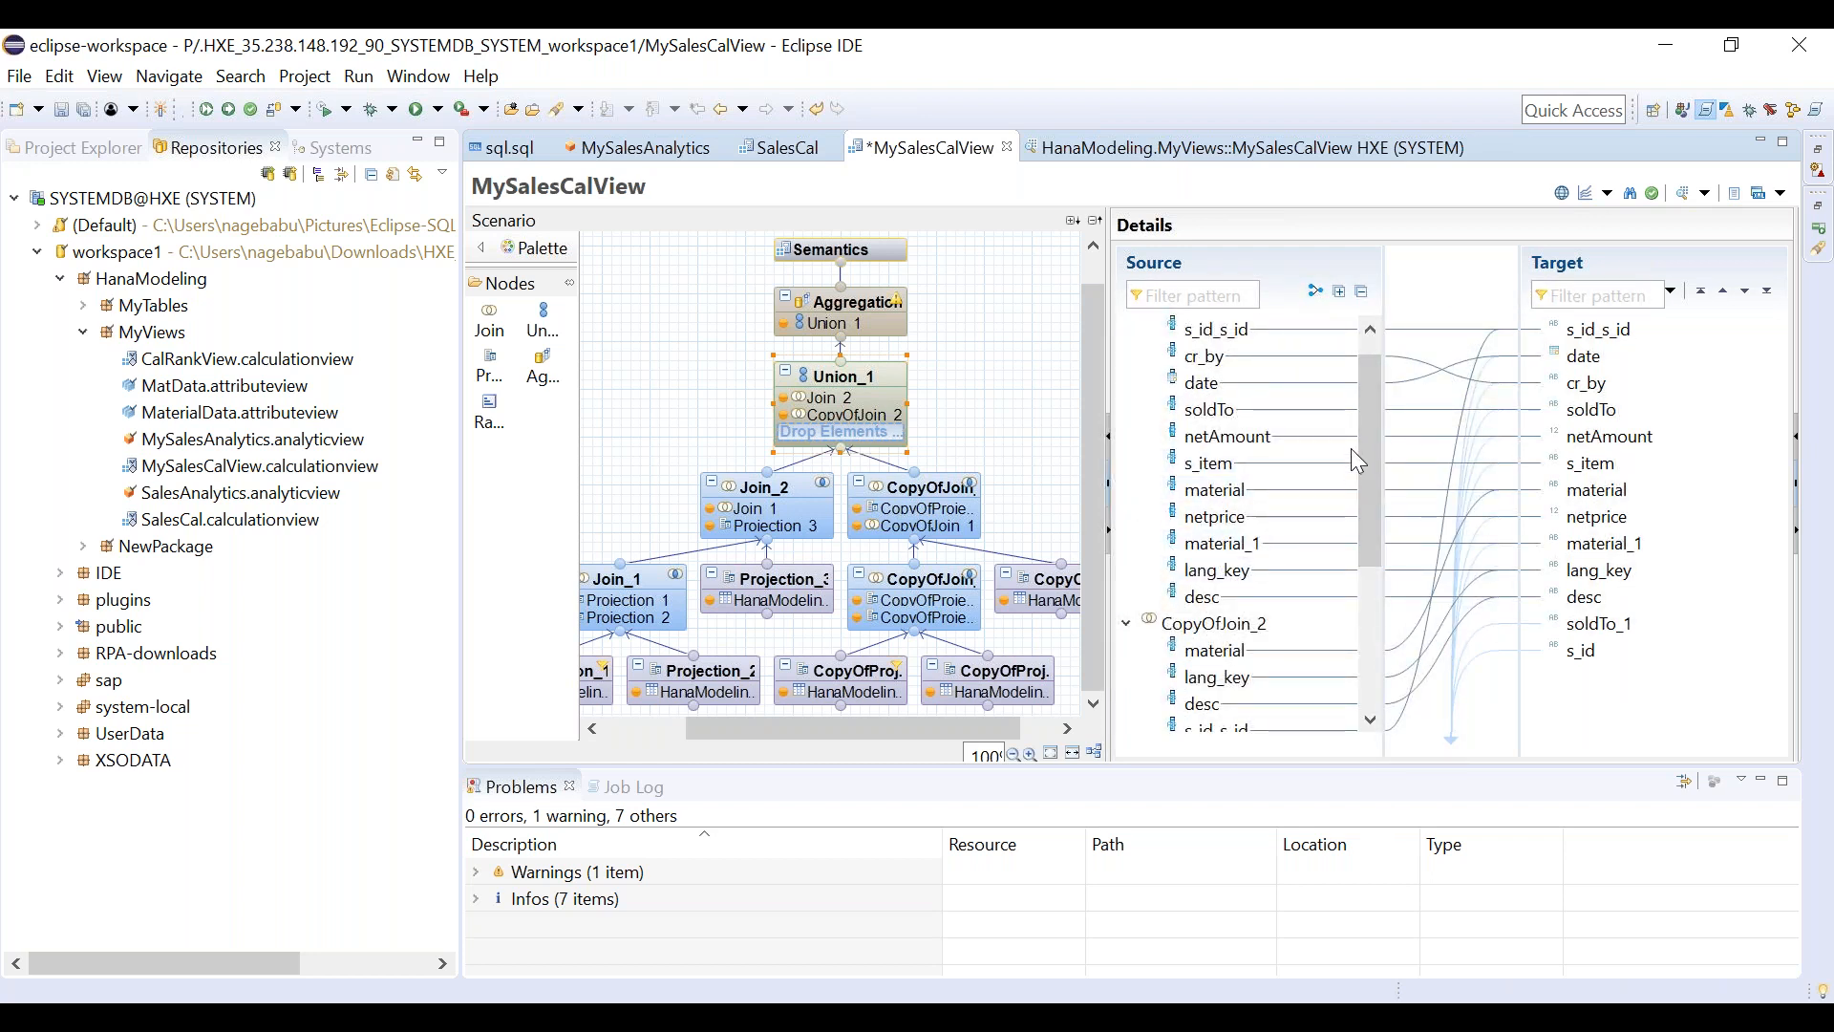
pyautogui.scroll(1, 1373, 396)
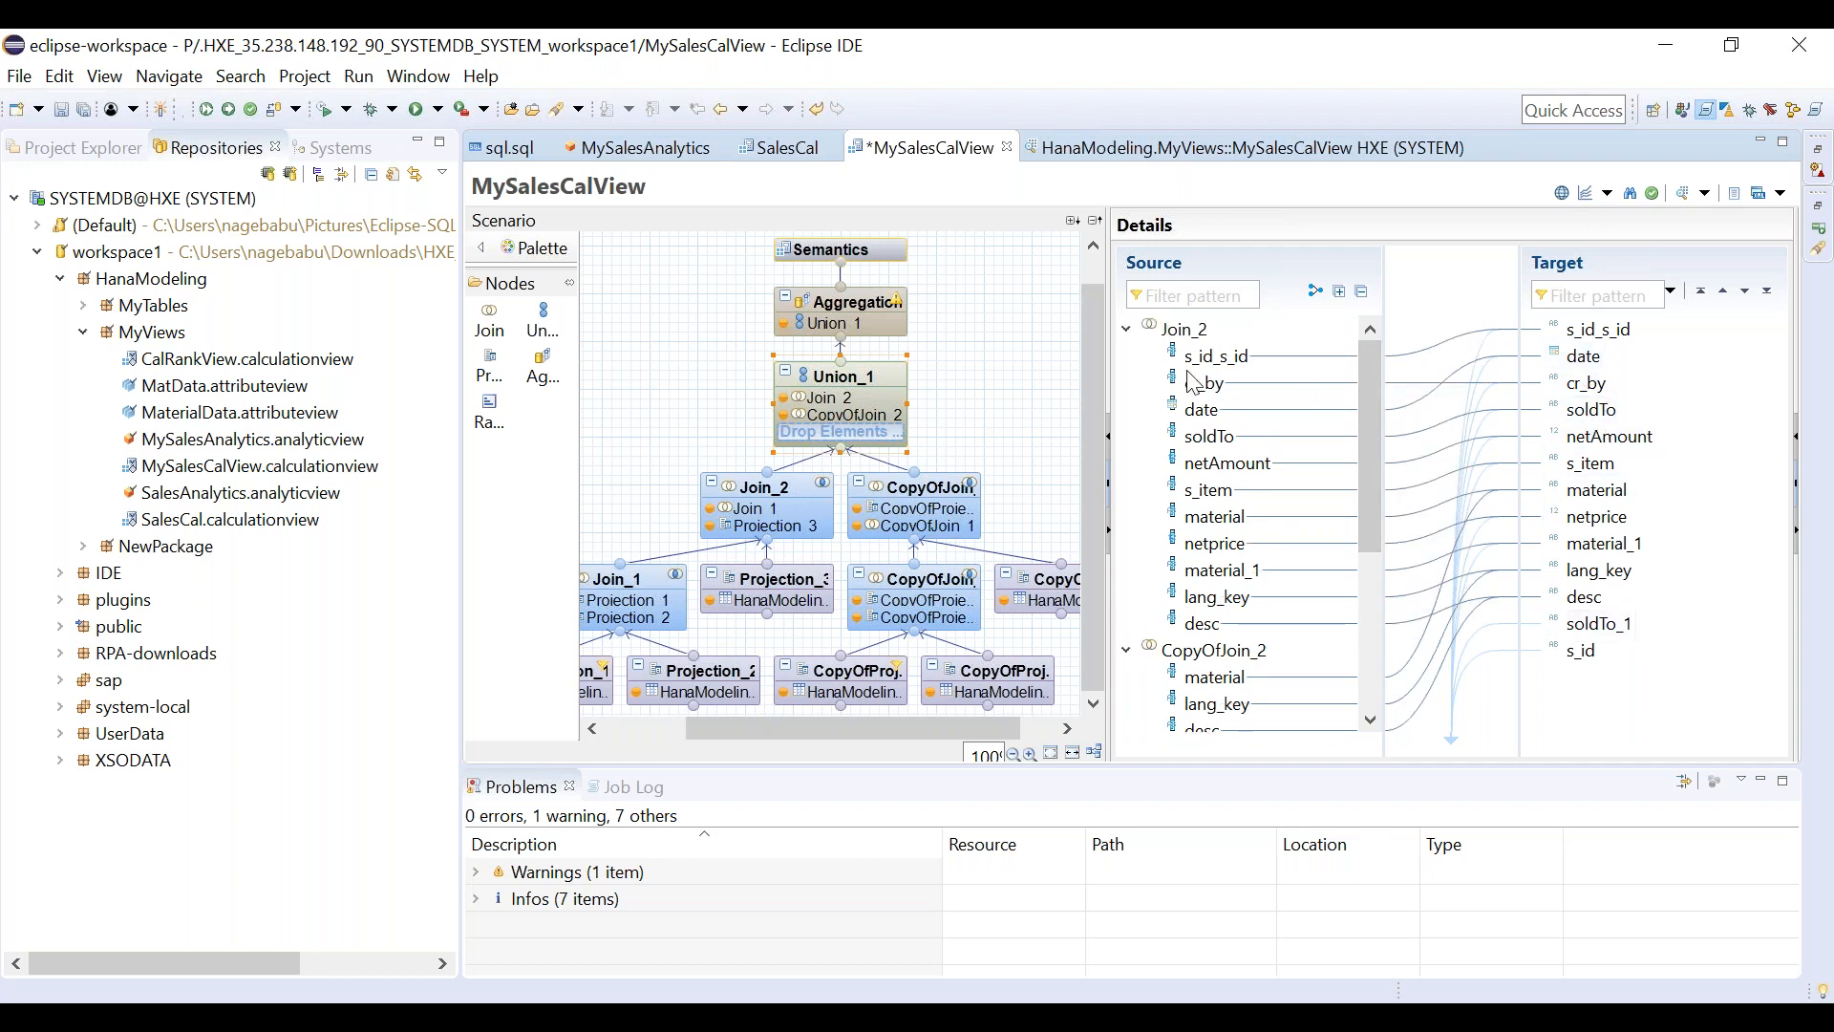
# Save MySalesCalView and try to activate it, closing the activation report.
pyautogui.hotkey('ctrl', 's')
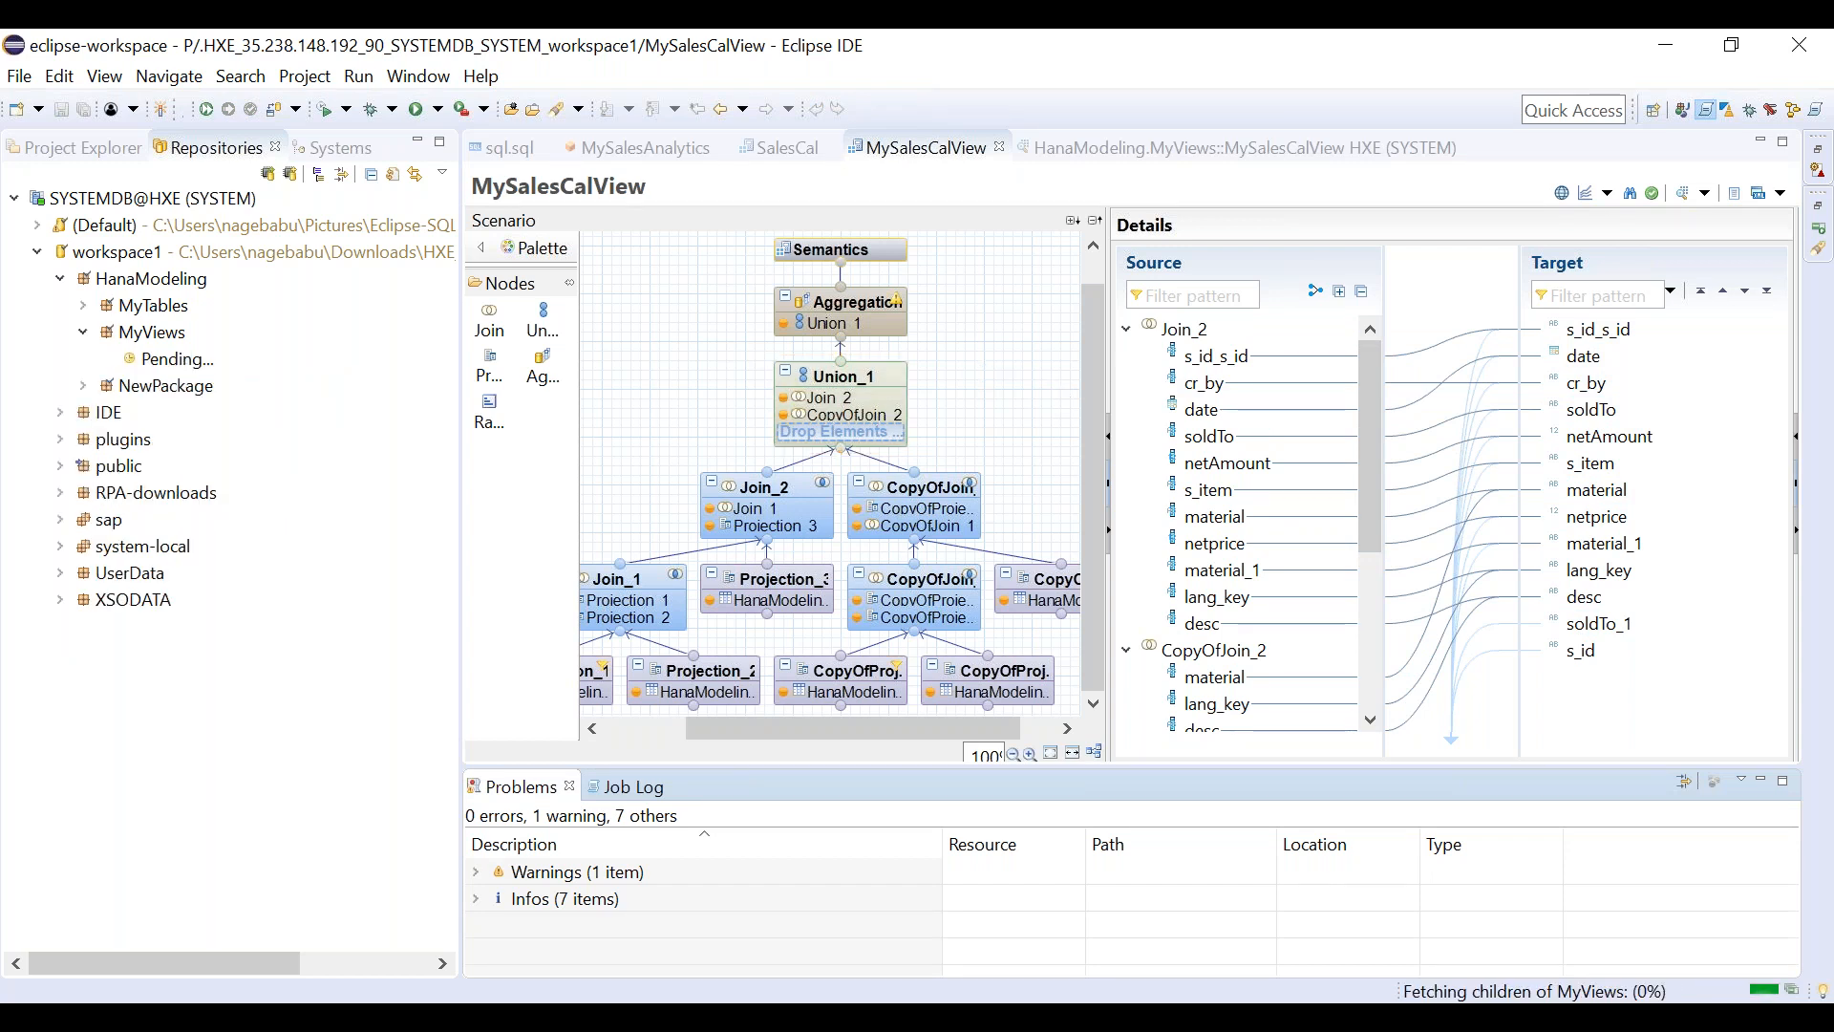
pyautogui.rightClick(975, 363)
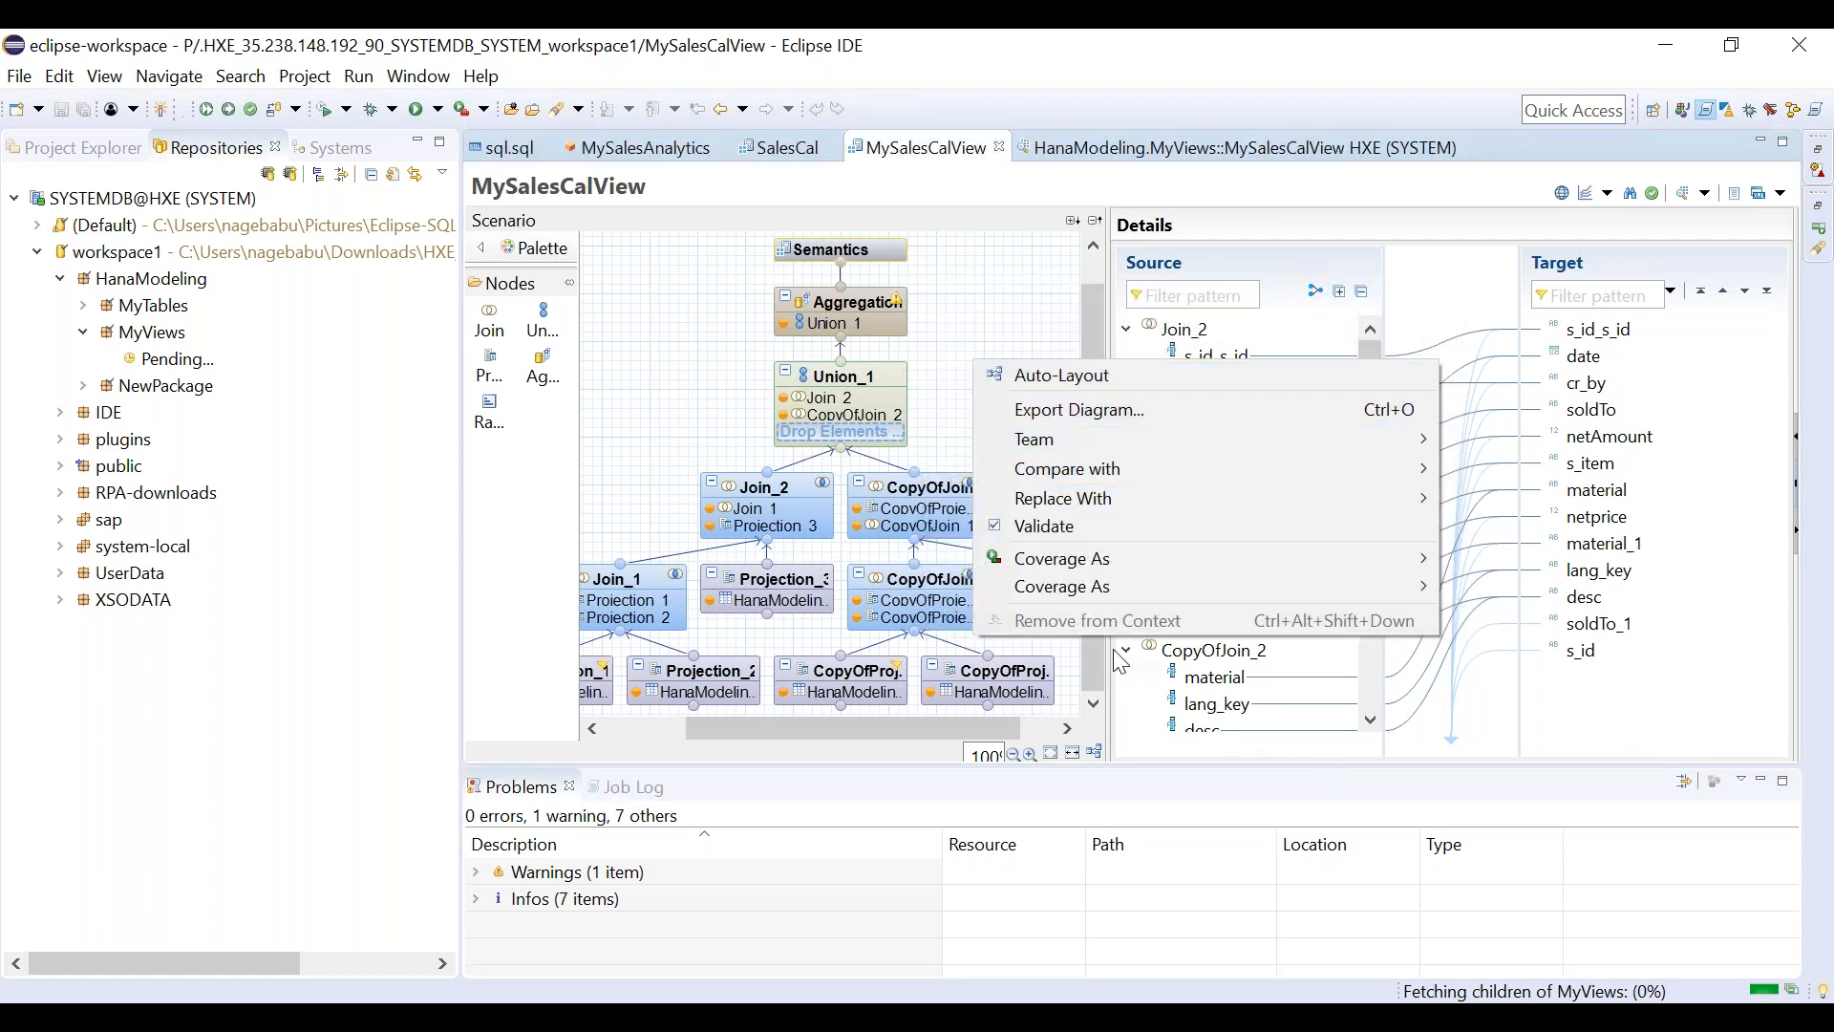
pyautogui.moveTo(1069, 434)
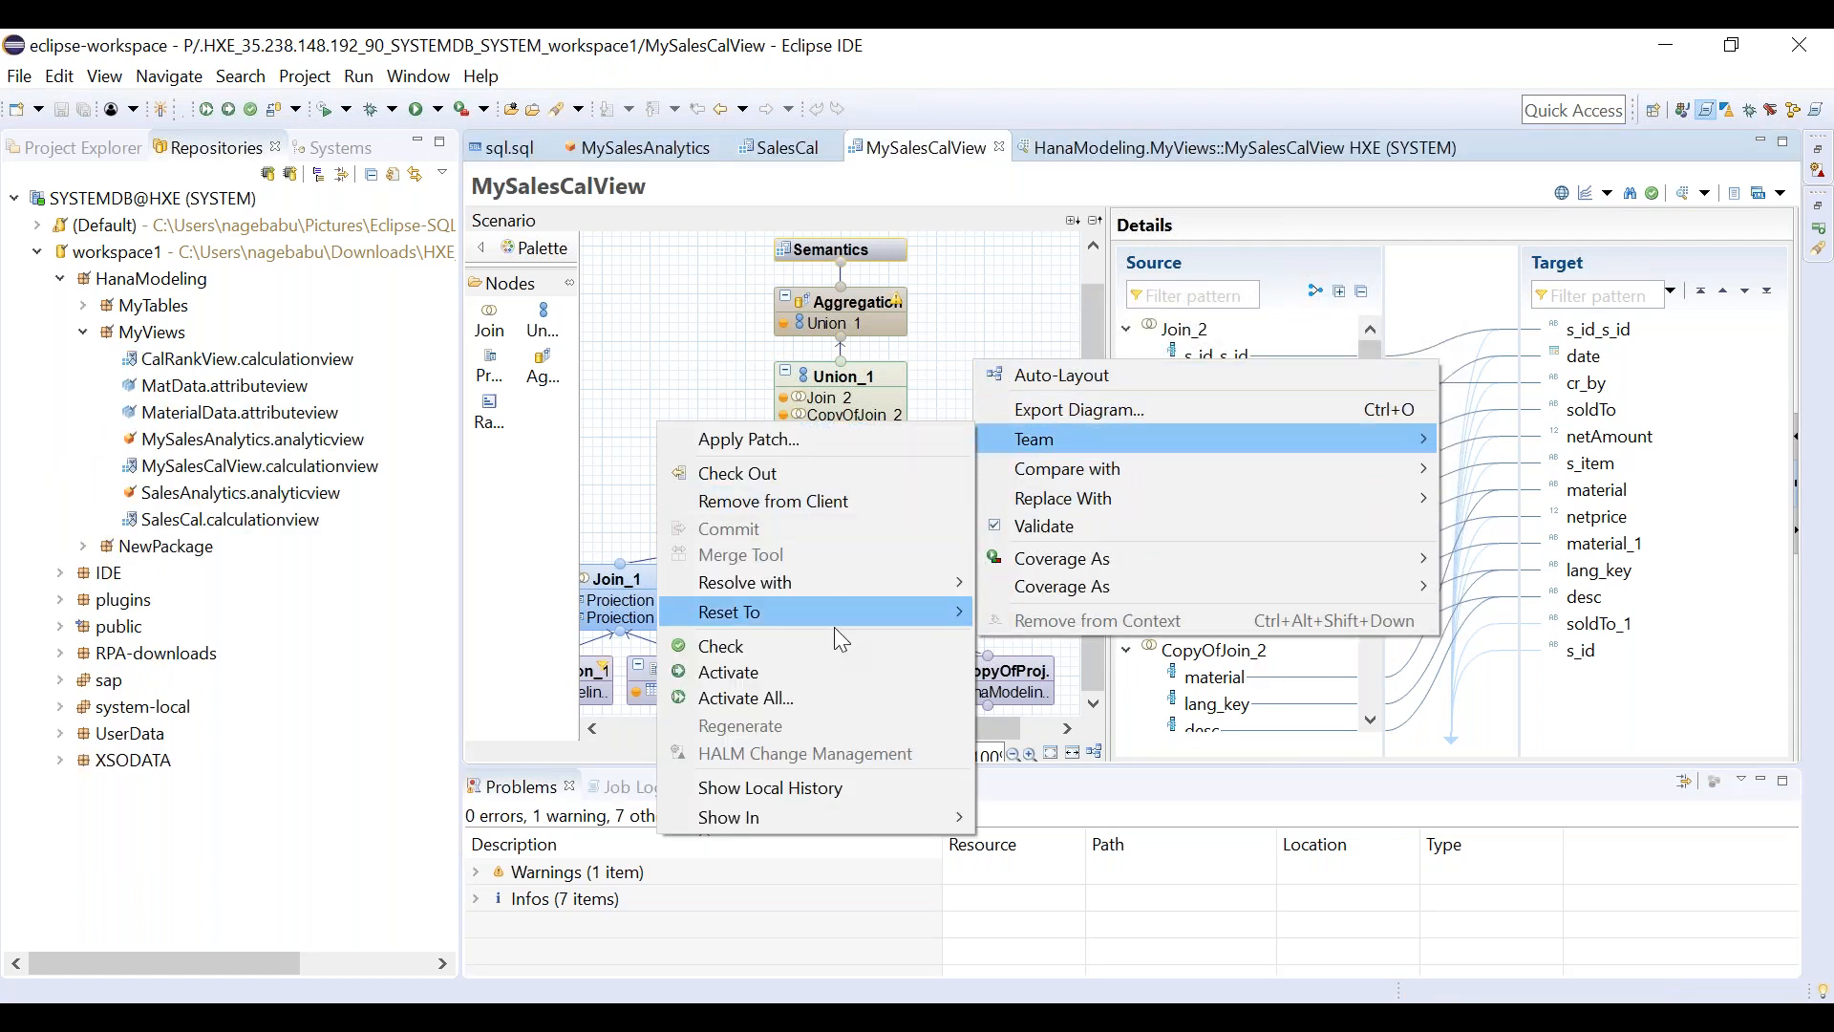
pyautogui.click(812, 673)
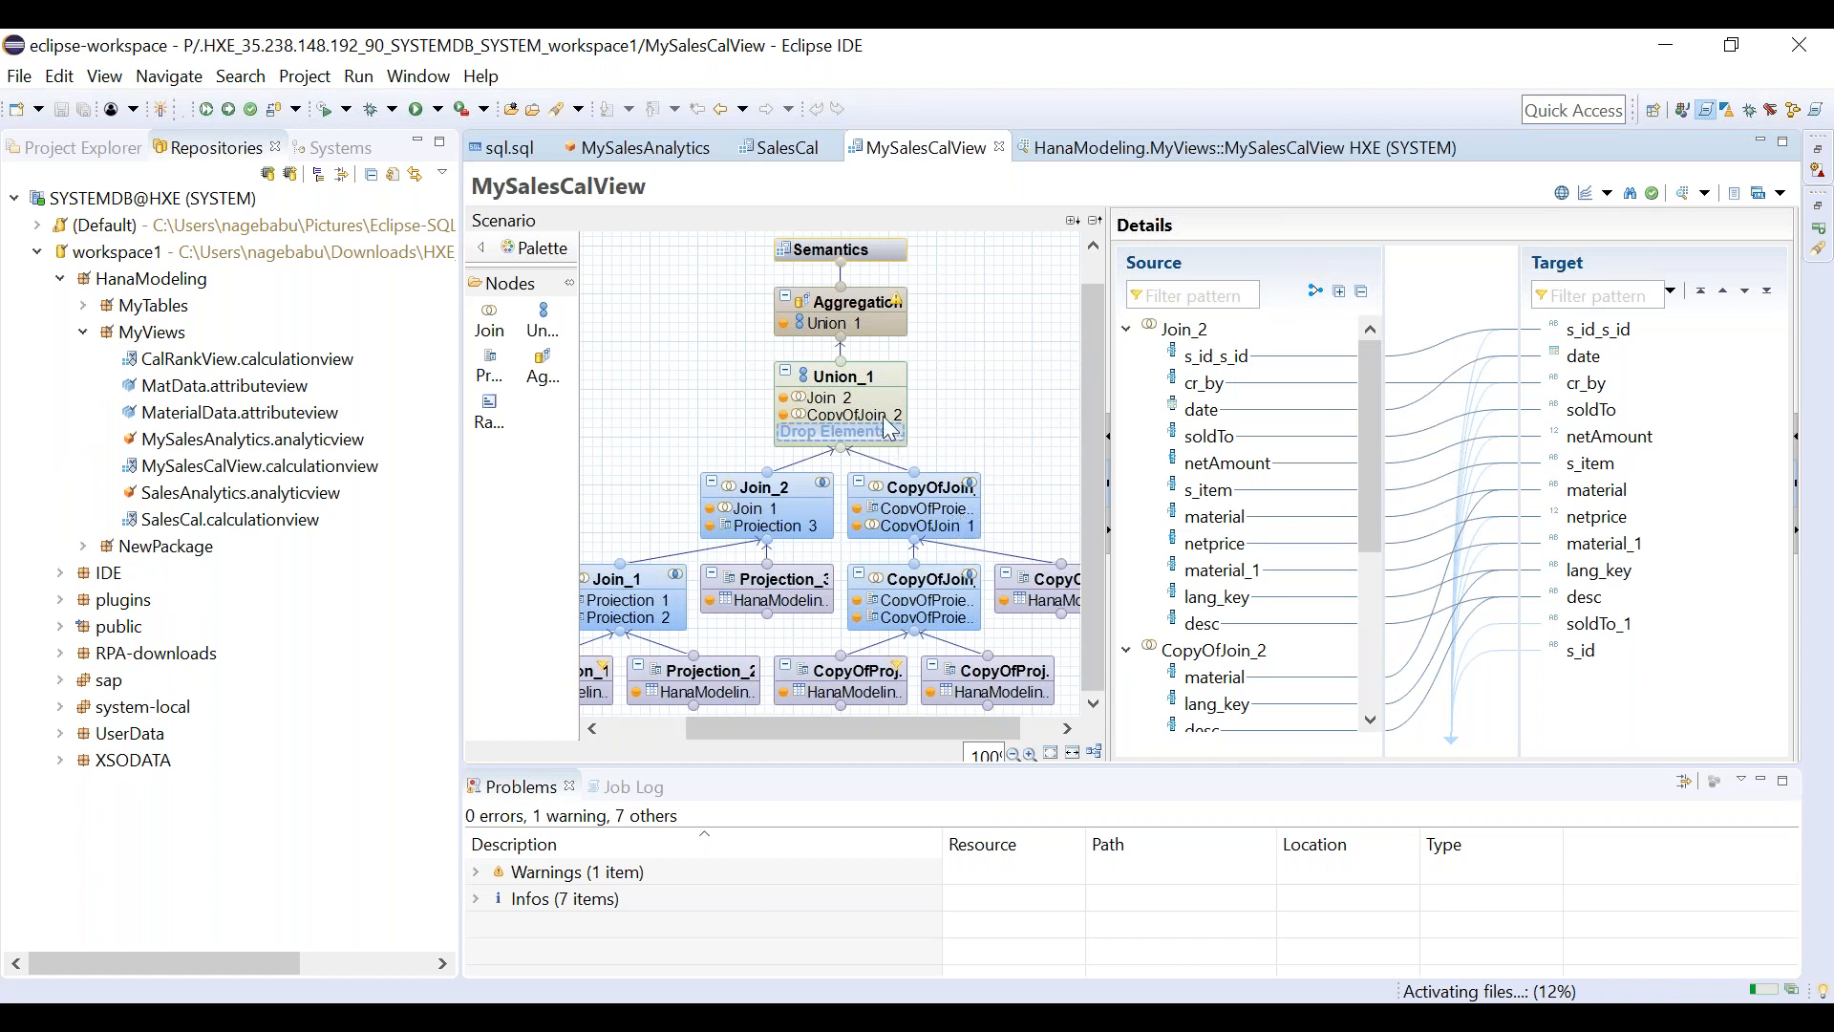
pyautogui.click(872, 390)
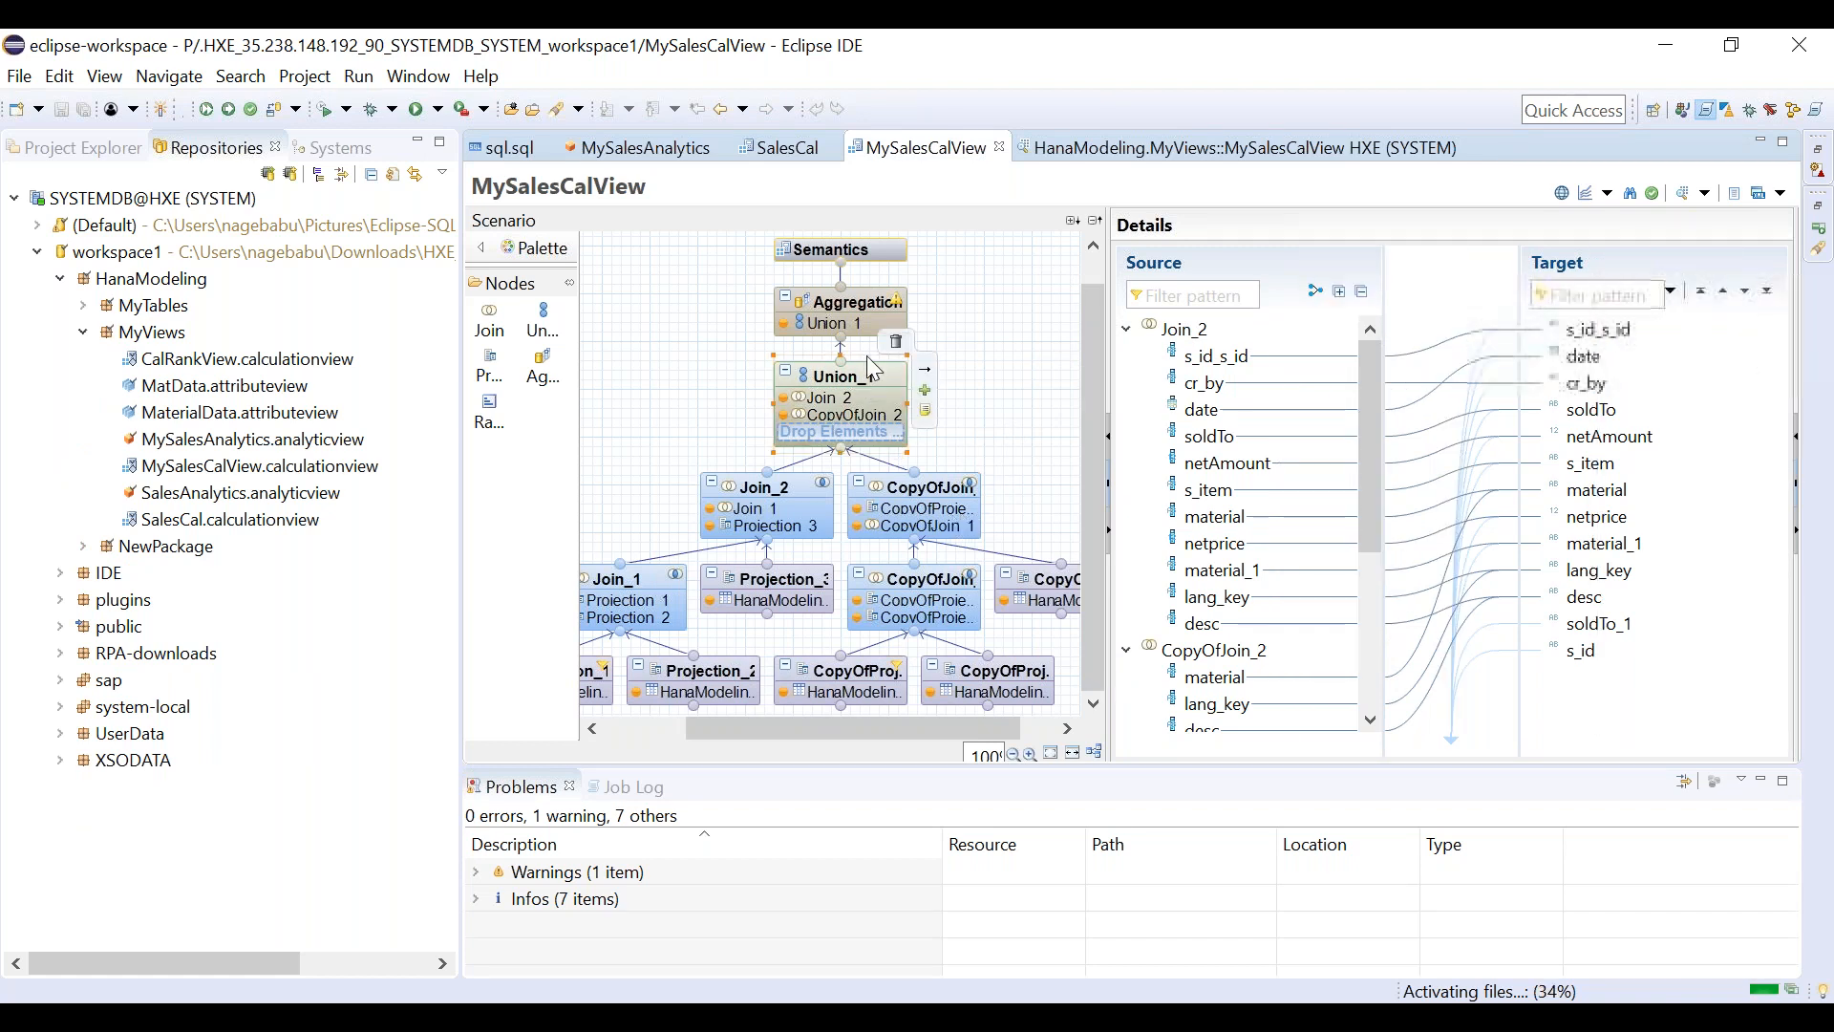
pyautogui.click(864, 308)
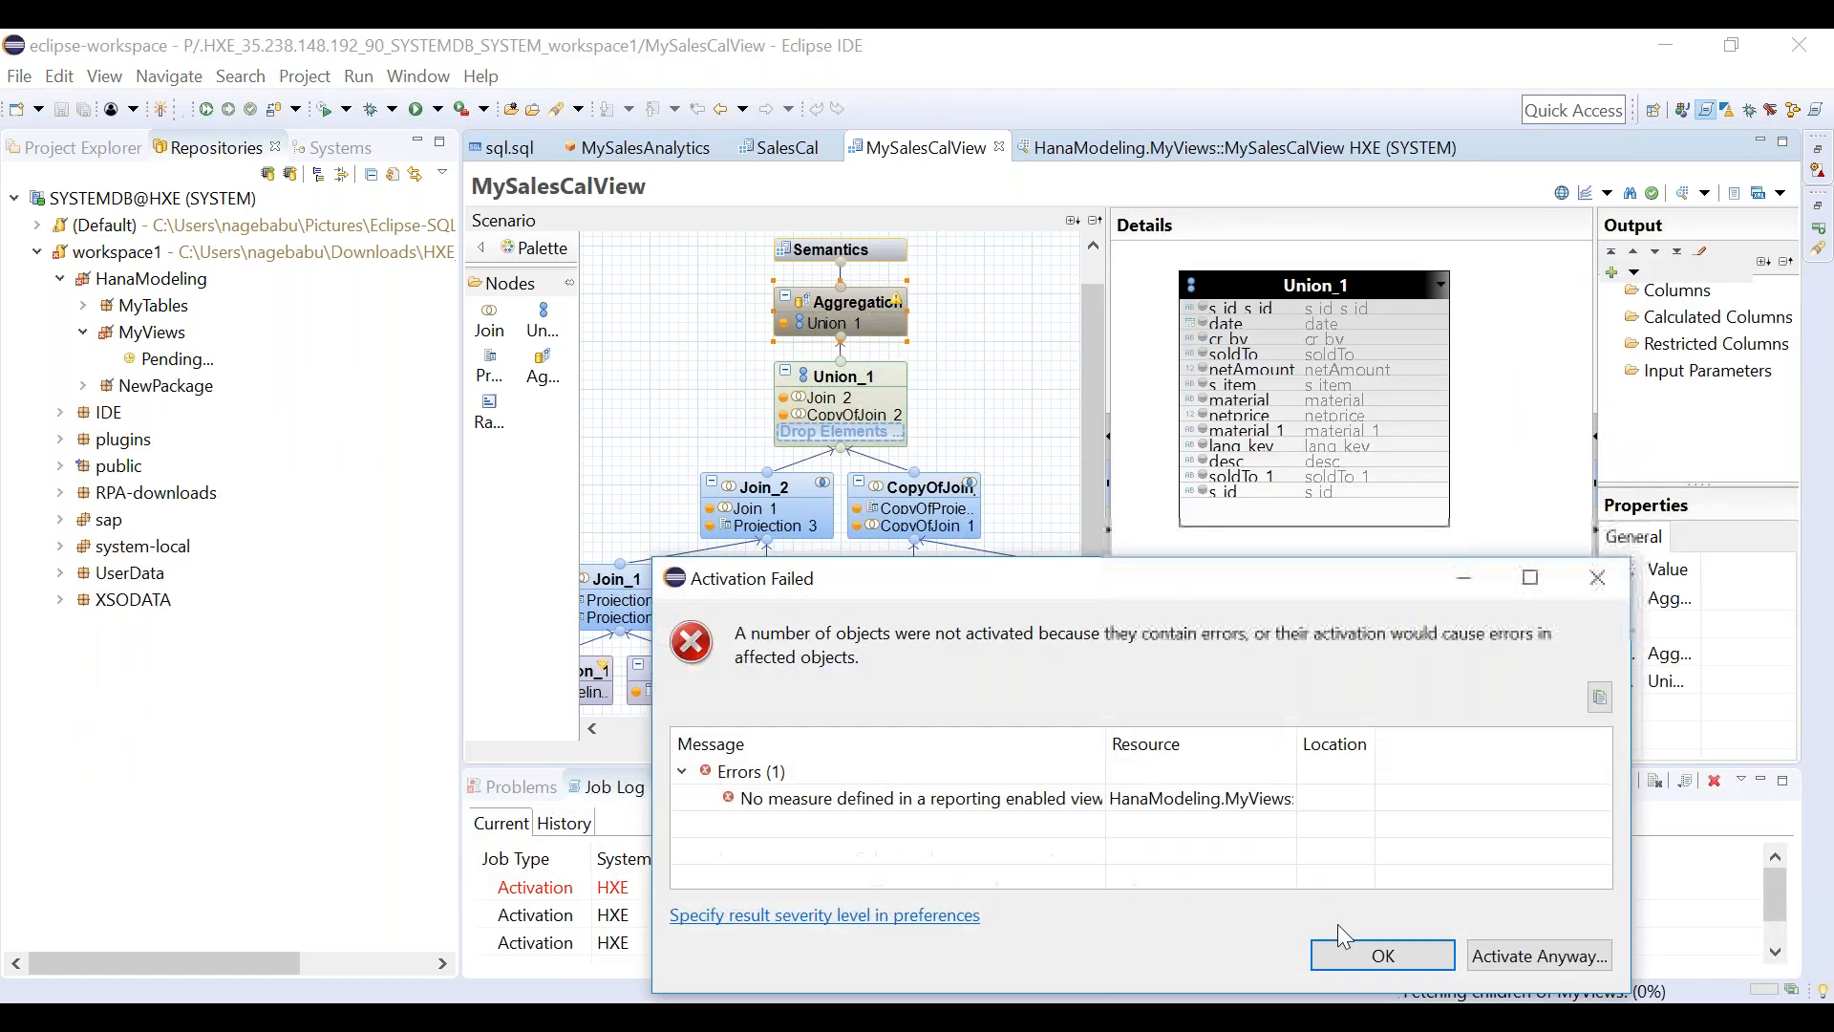
pyautogui.click(1394, 954)
# Add all Union_1 columns to the output of the Aggregation node and save the view.
pyautogui.click(870, 322)
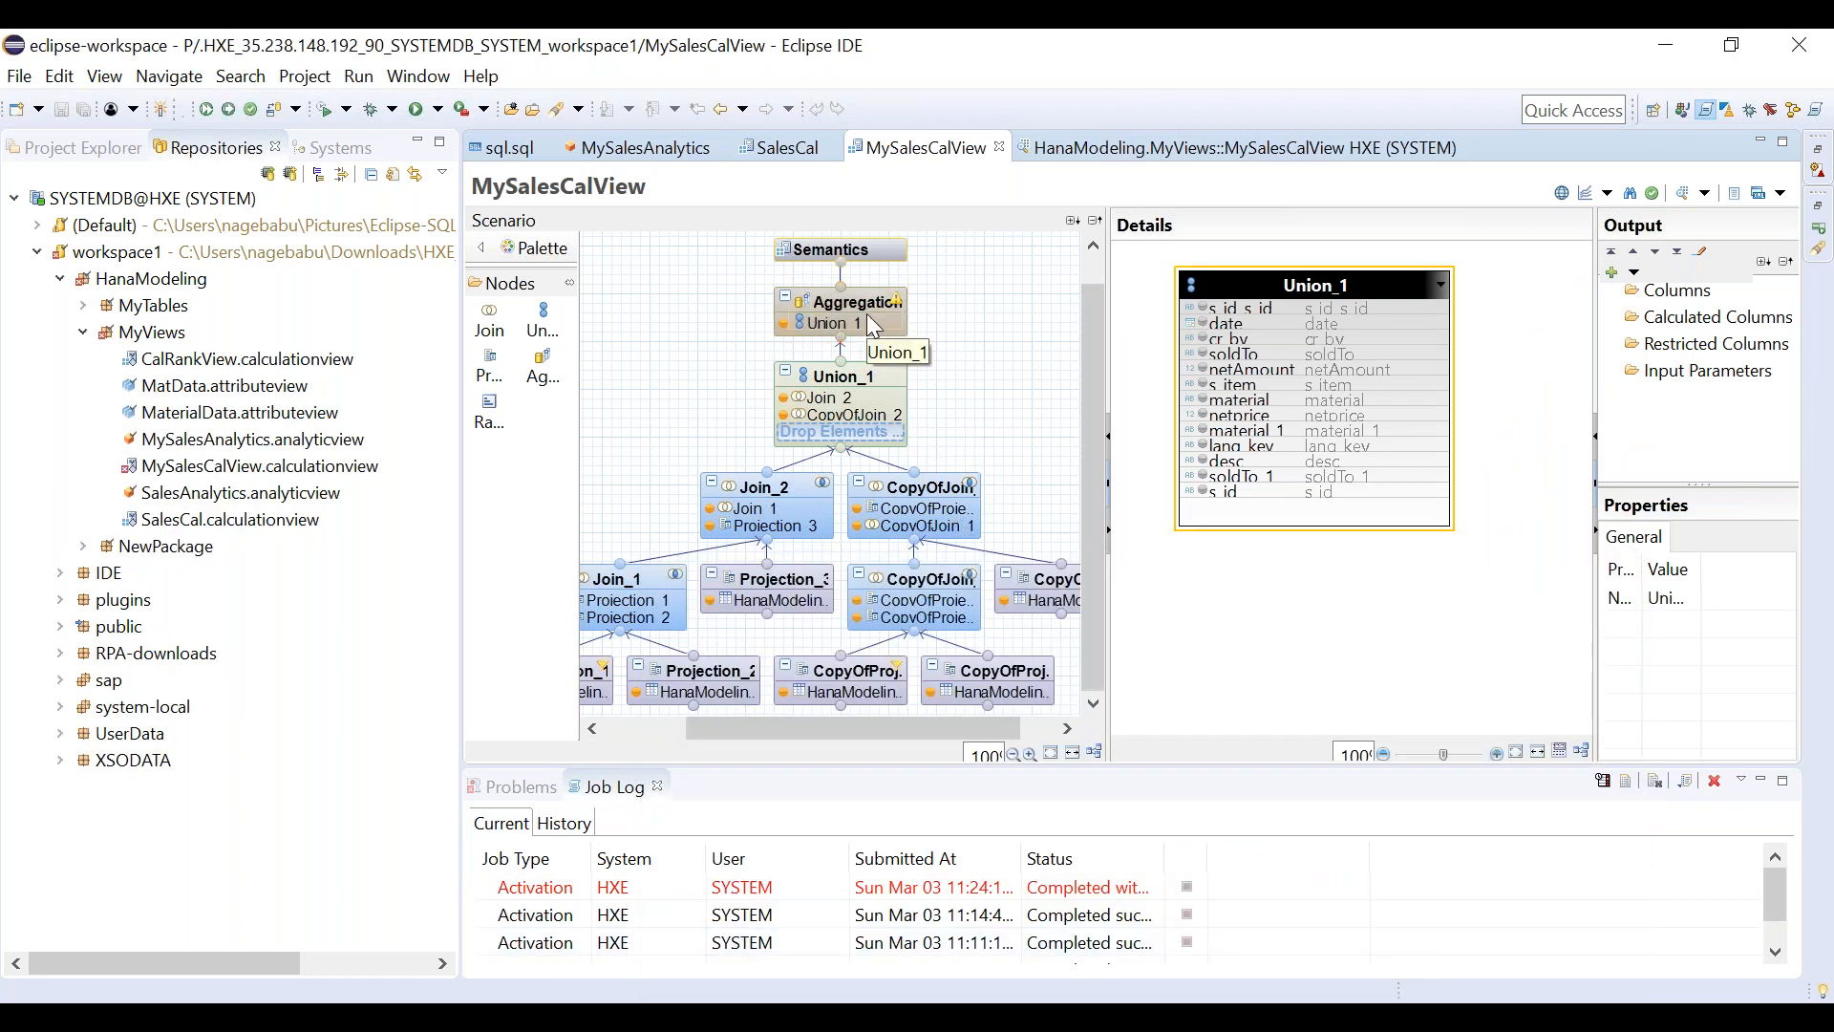
pyautogui.rightClick(1215, 525)
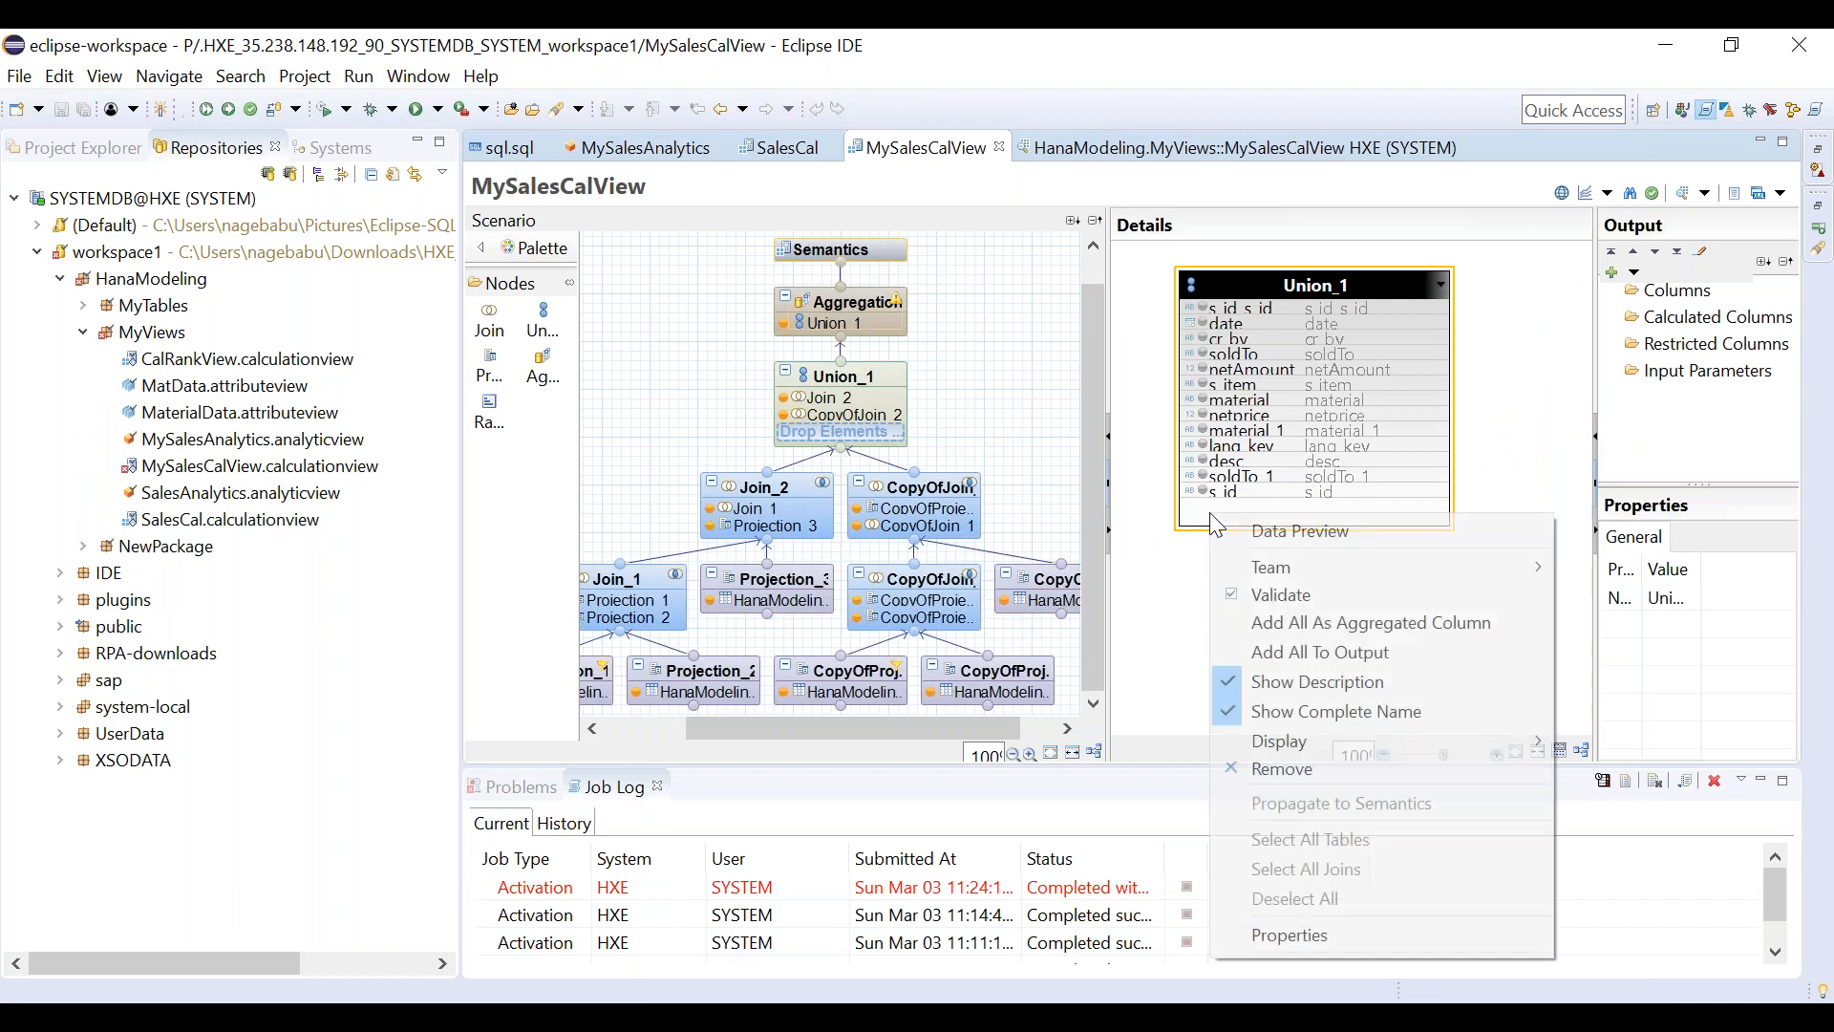
pyautogui.click(1297, 653)
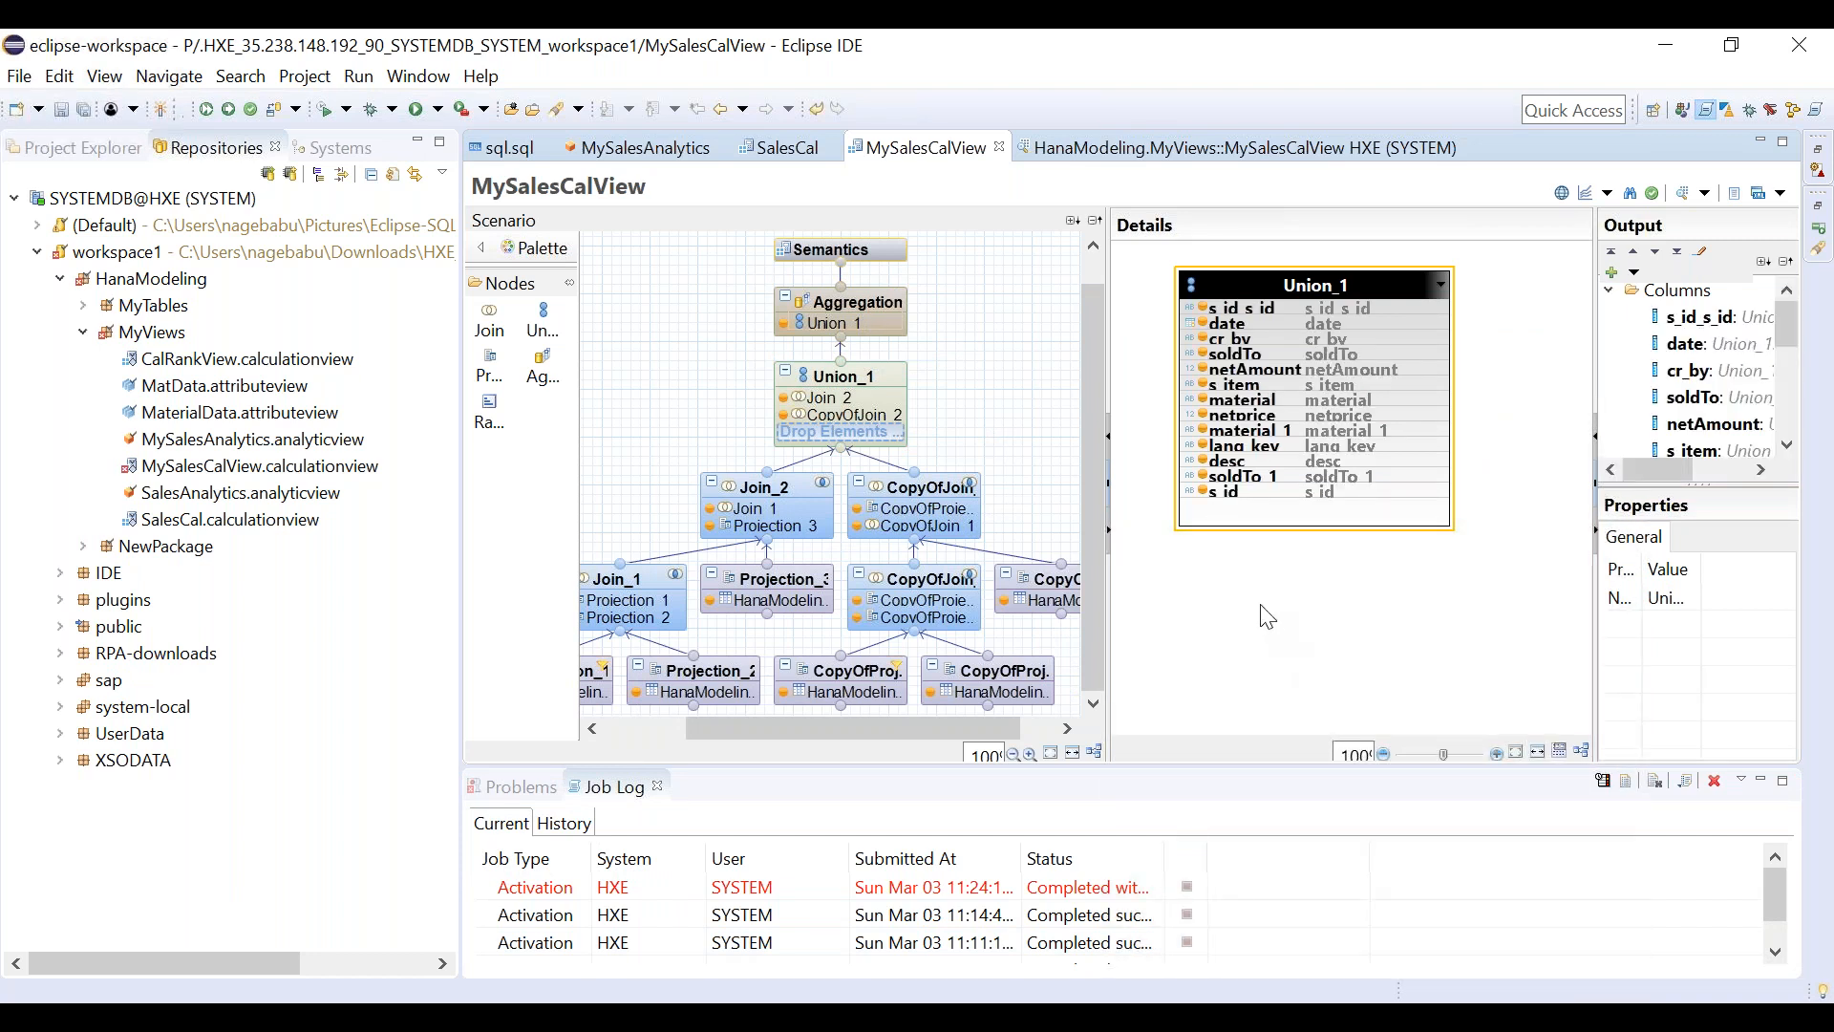
pyautogui.hotkey('ctrl', 's')
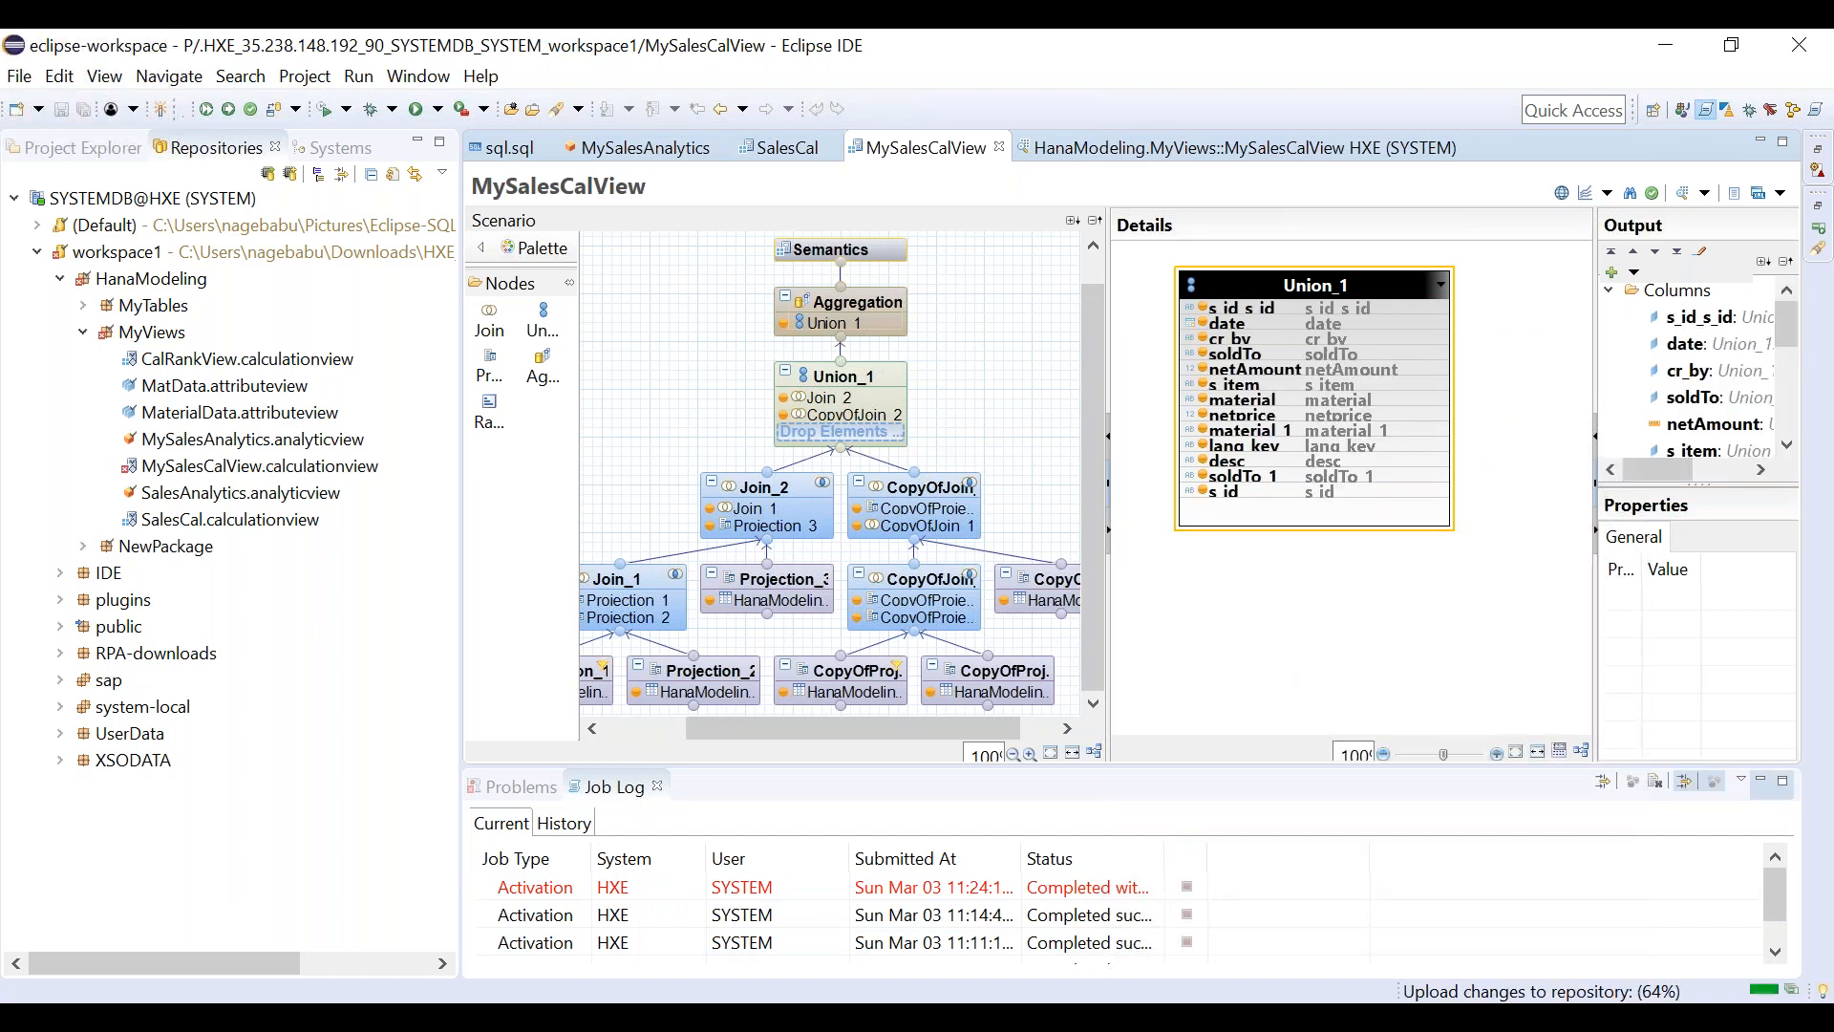
# Examine the Semantics columns of MySalesCalView and their Attribute or Measure type options.
pyautogui.click(863, 253)
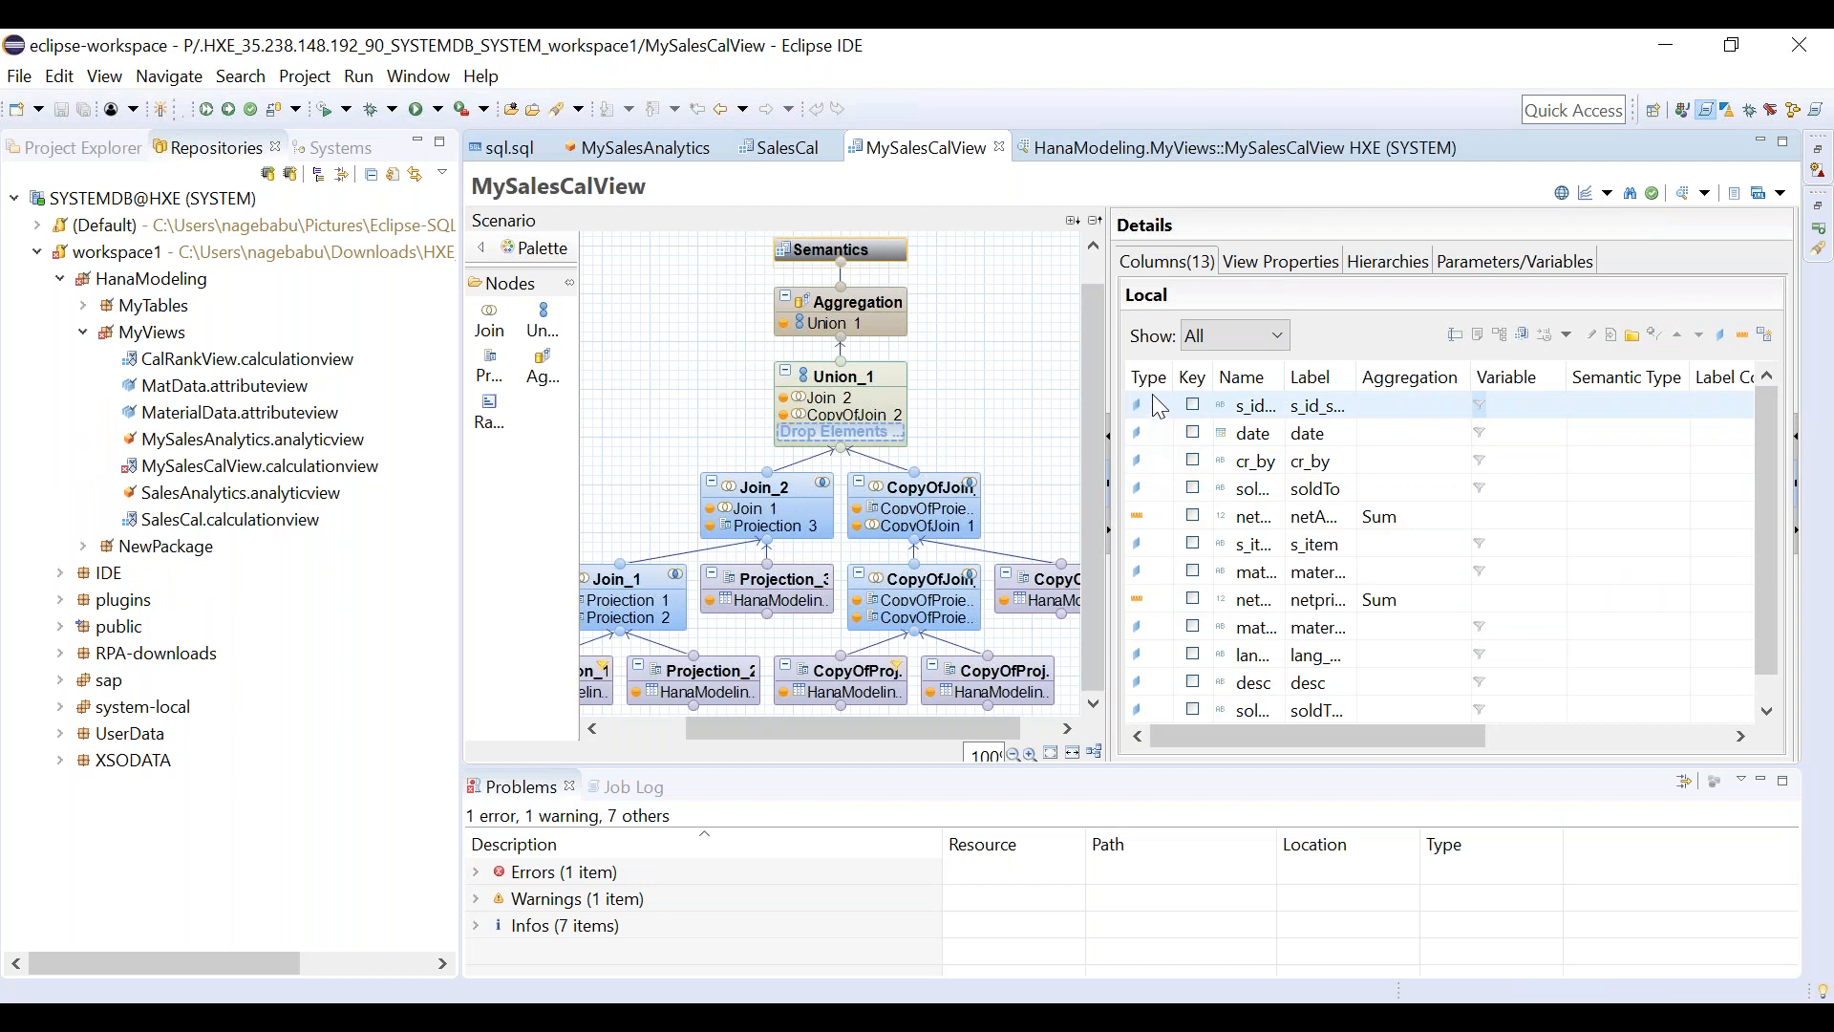
pyautogui.moveTo(1174, 377); pyautogui.dragTo(1216, 376)
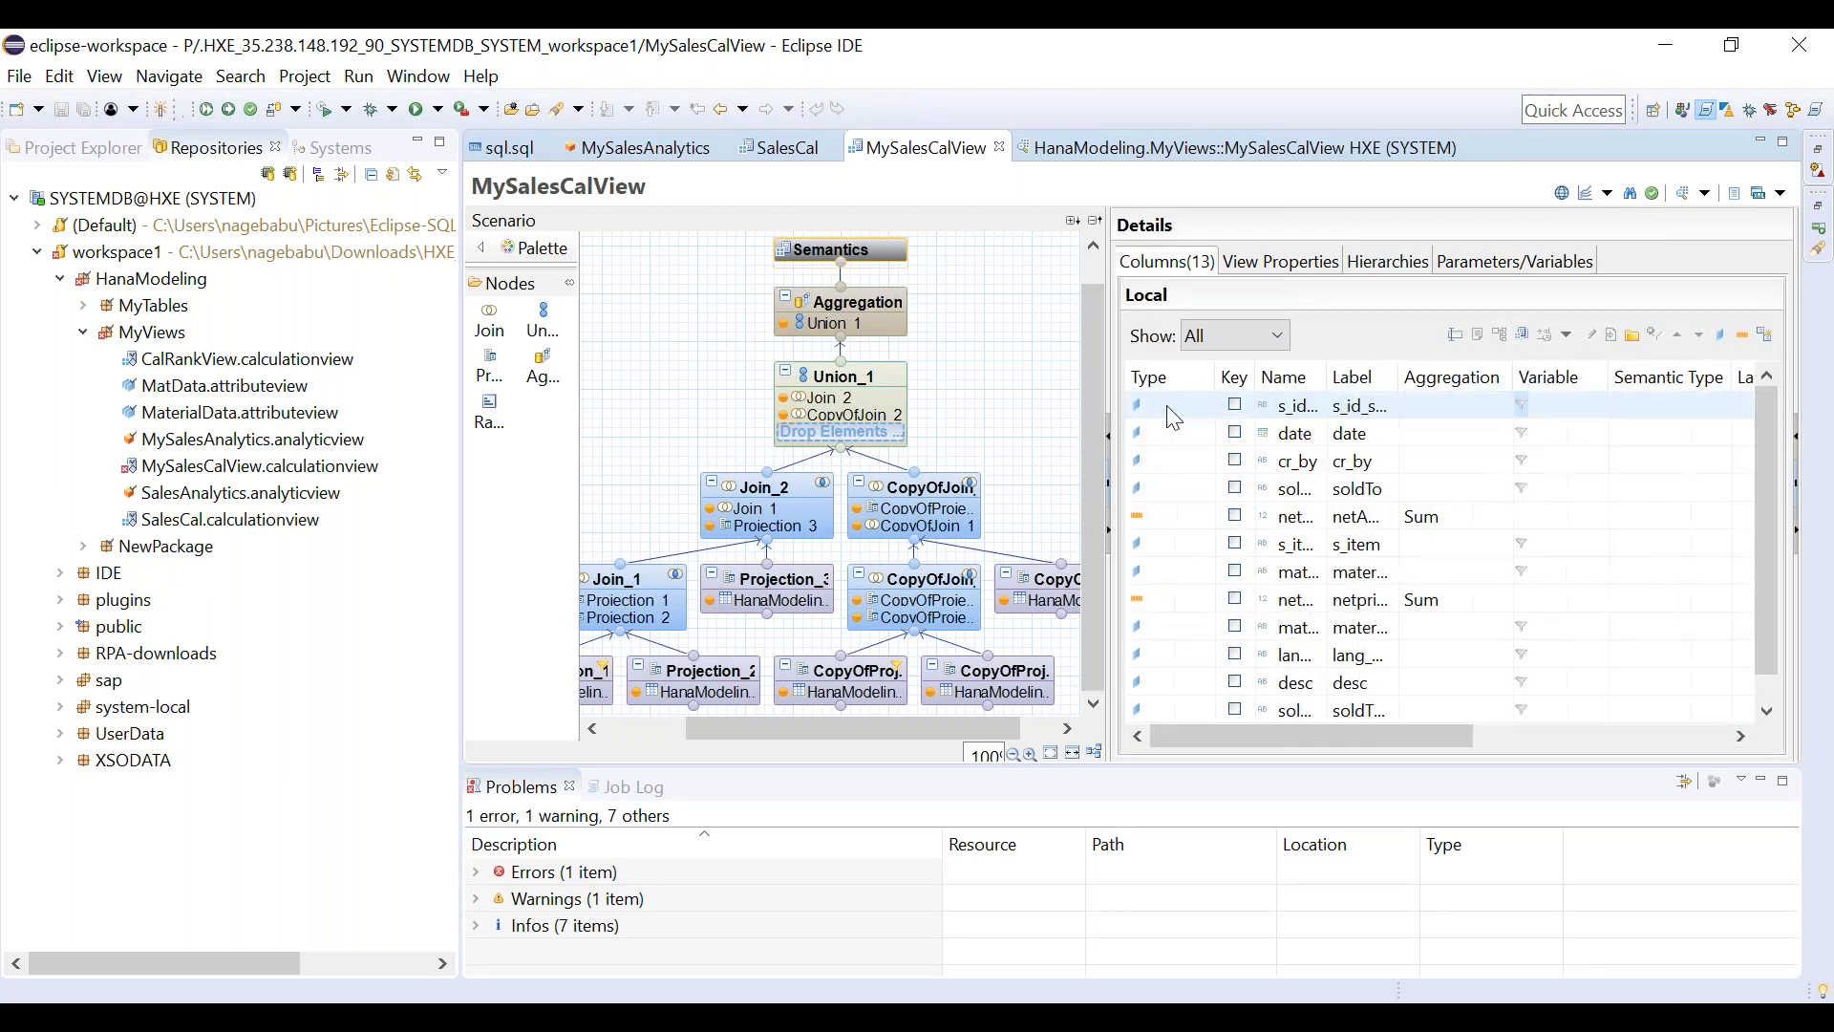
pyautogui.click(1148, 414)
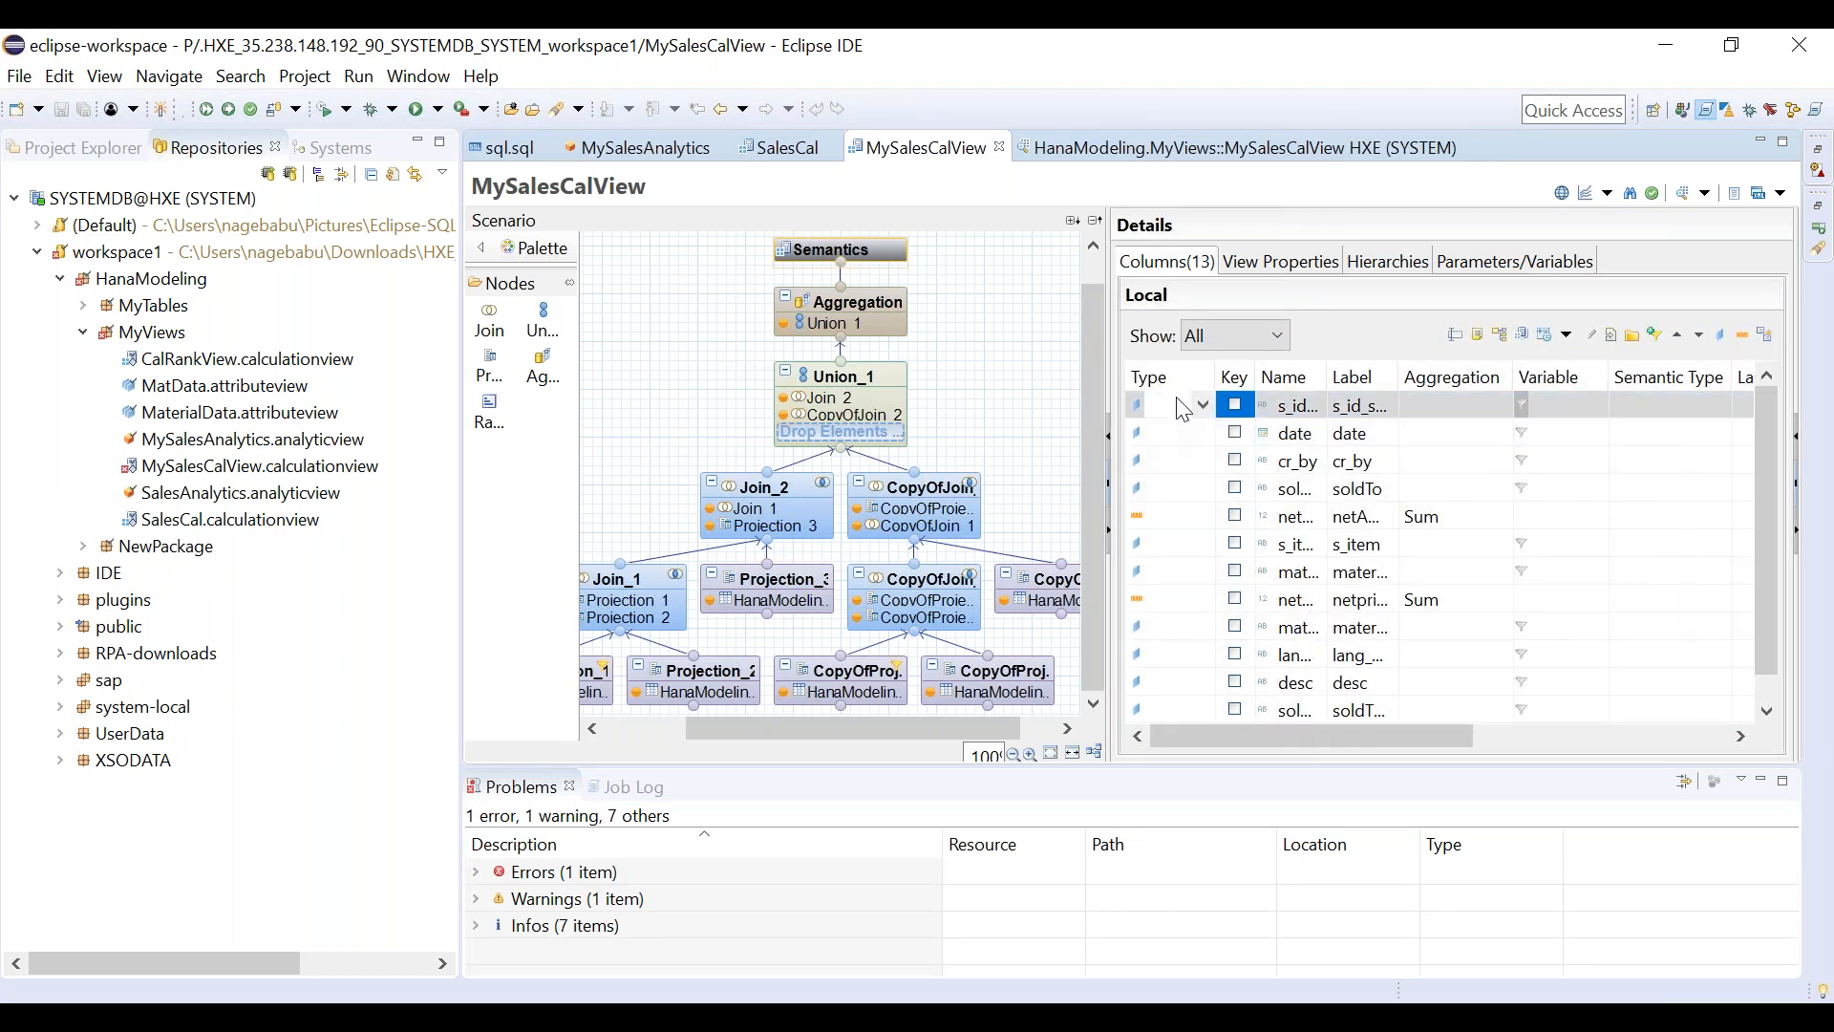
pyautogui.click(1205, 405)
pyautogui.click(1209, 409)
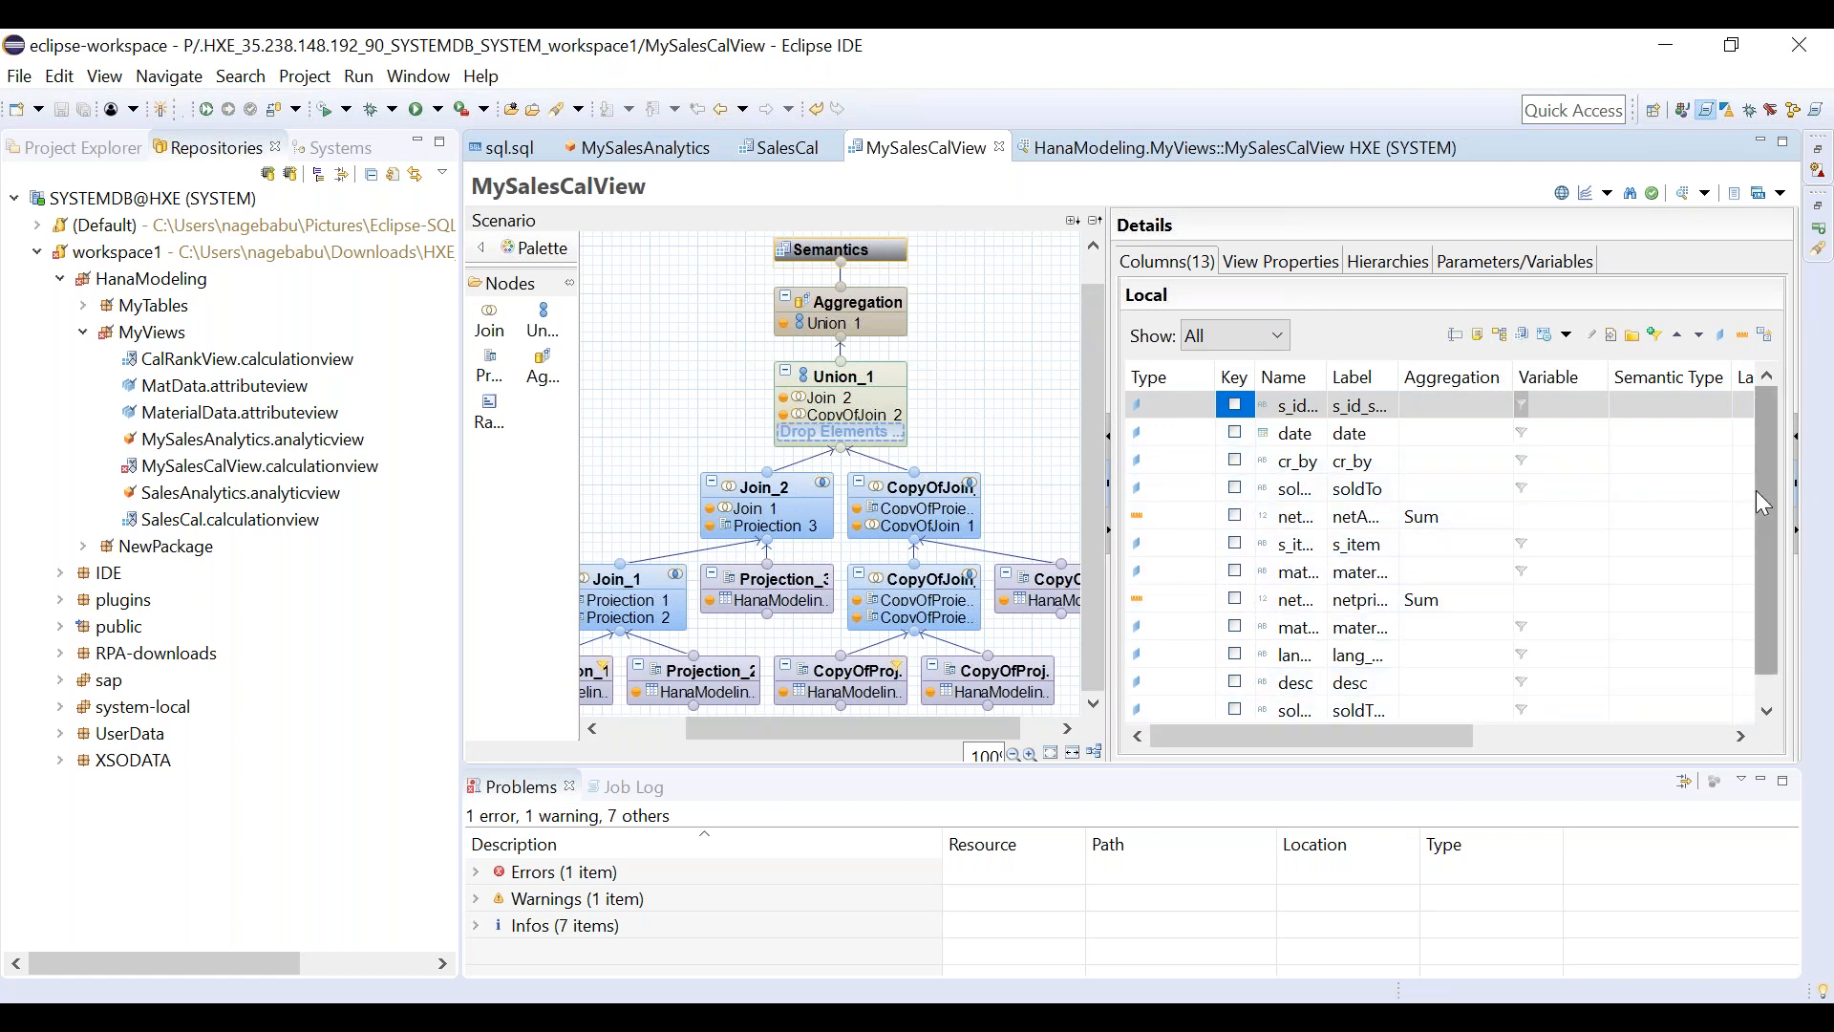
pyautogui.scroll(-1, 1758, 526)
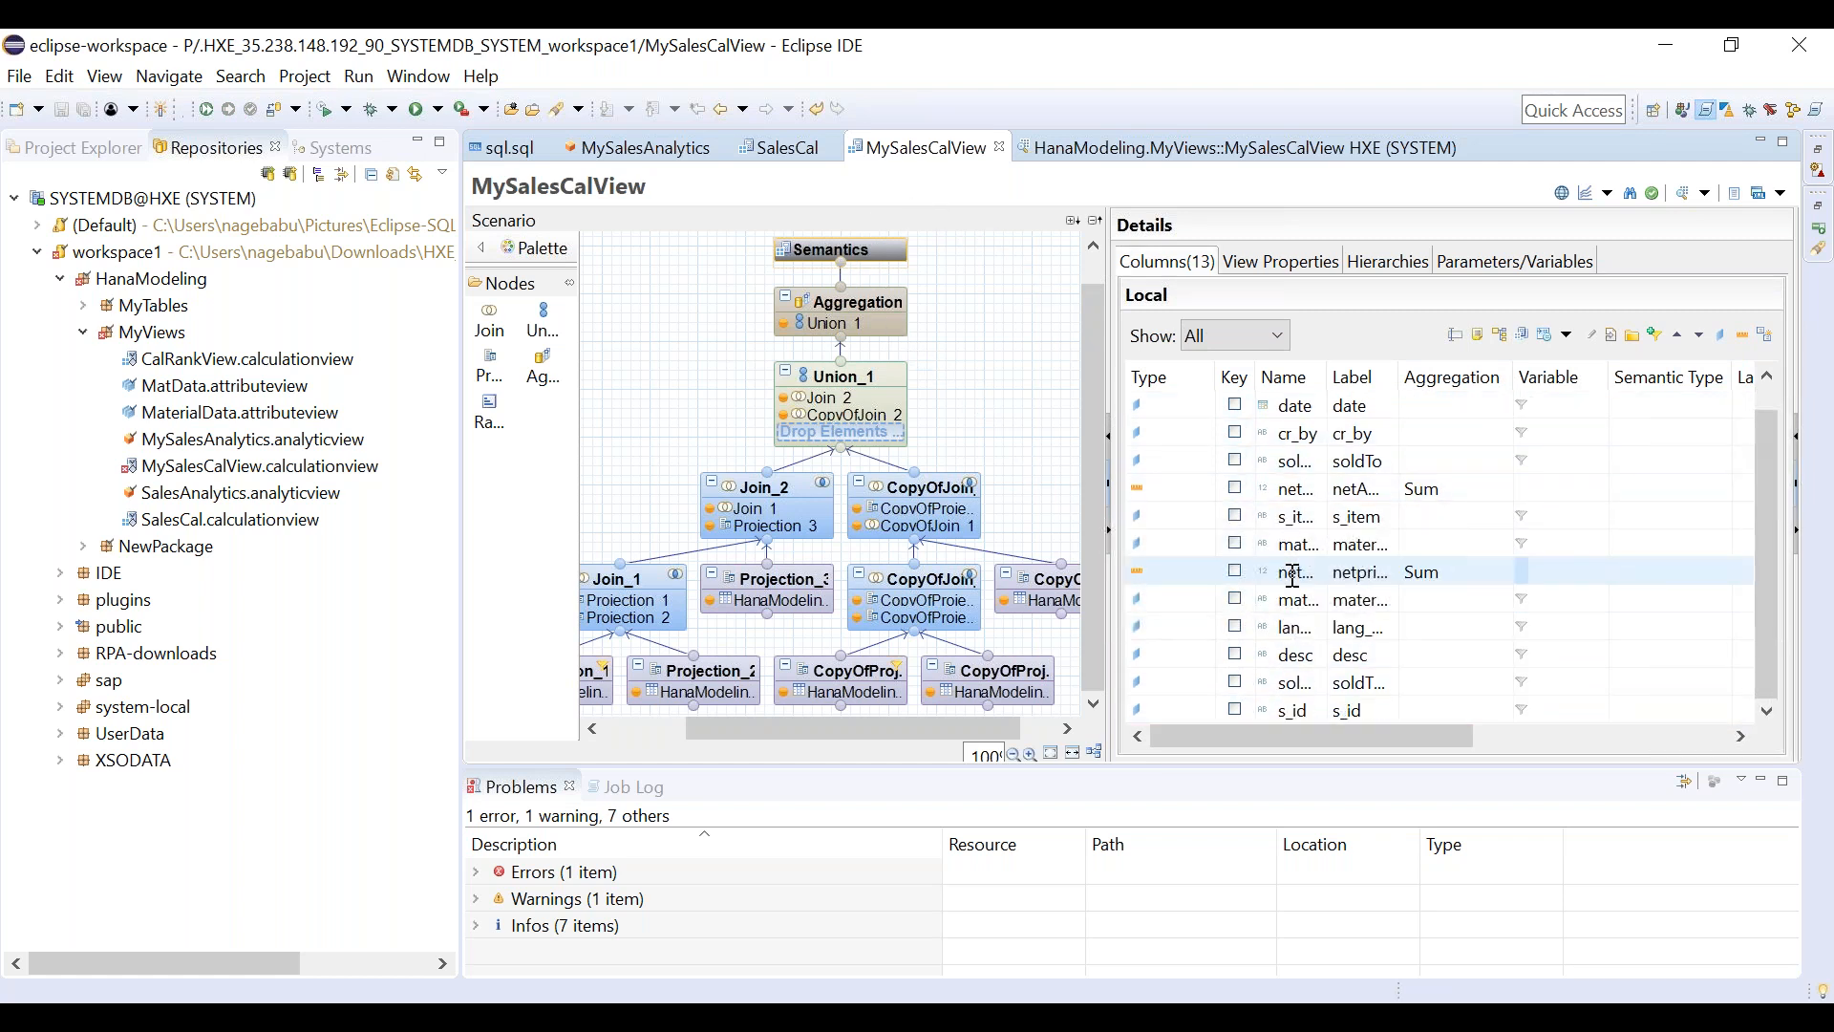
pyautogui.click(1141, 546)
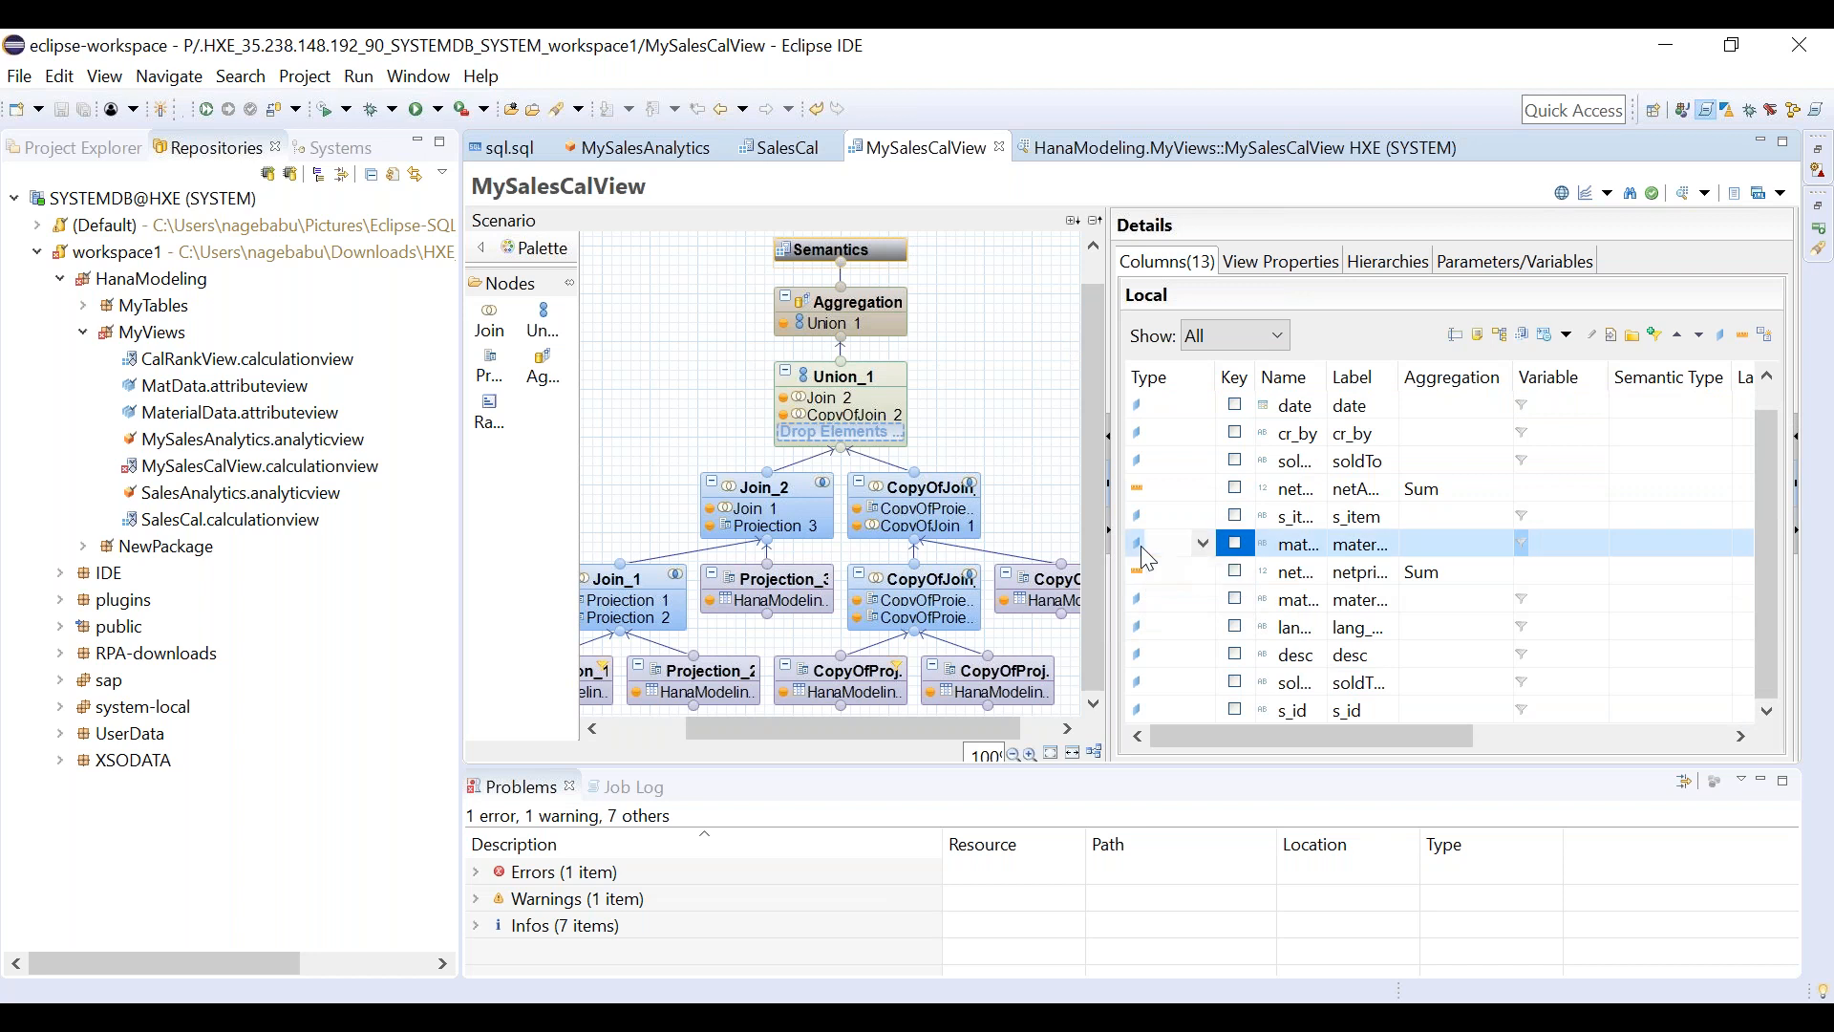
pyautogui.click(1185, 547)
pyautogui.click(1204, 545)
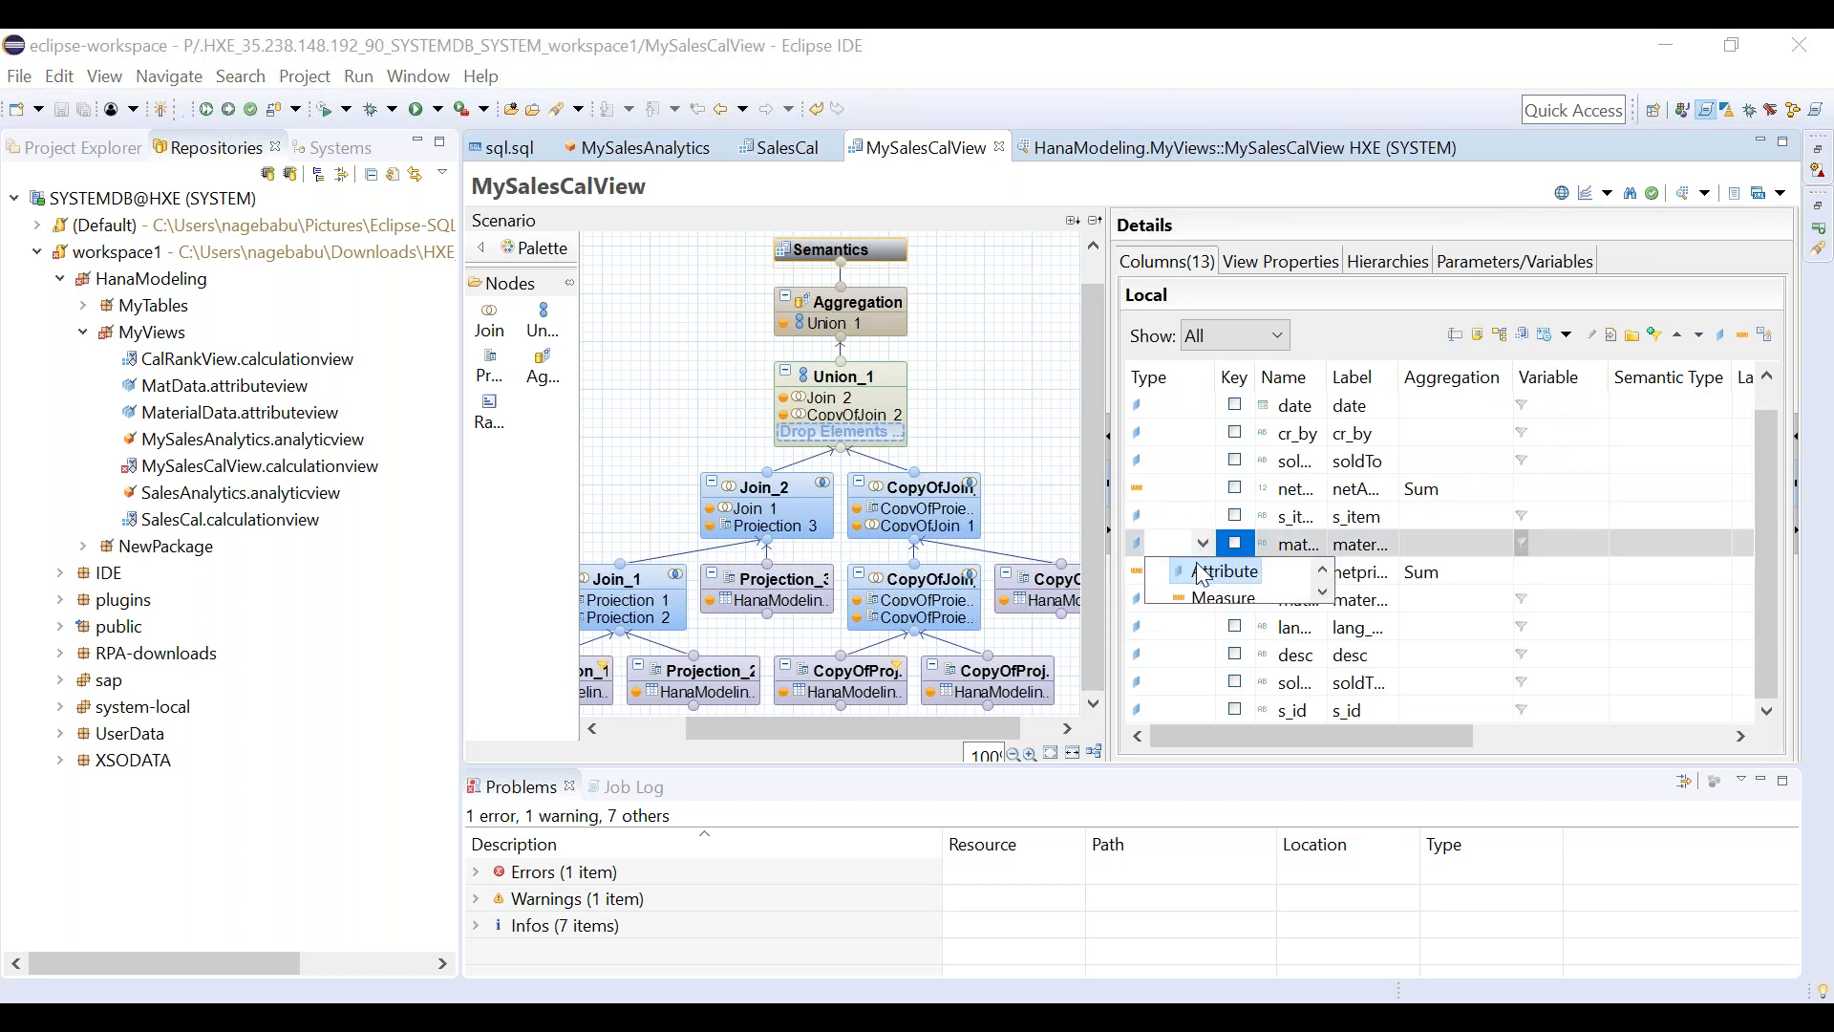
pyautogui.click(1185, 562)
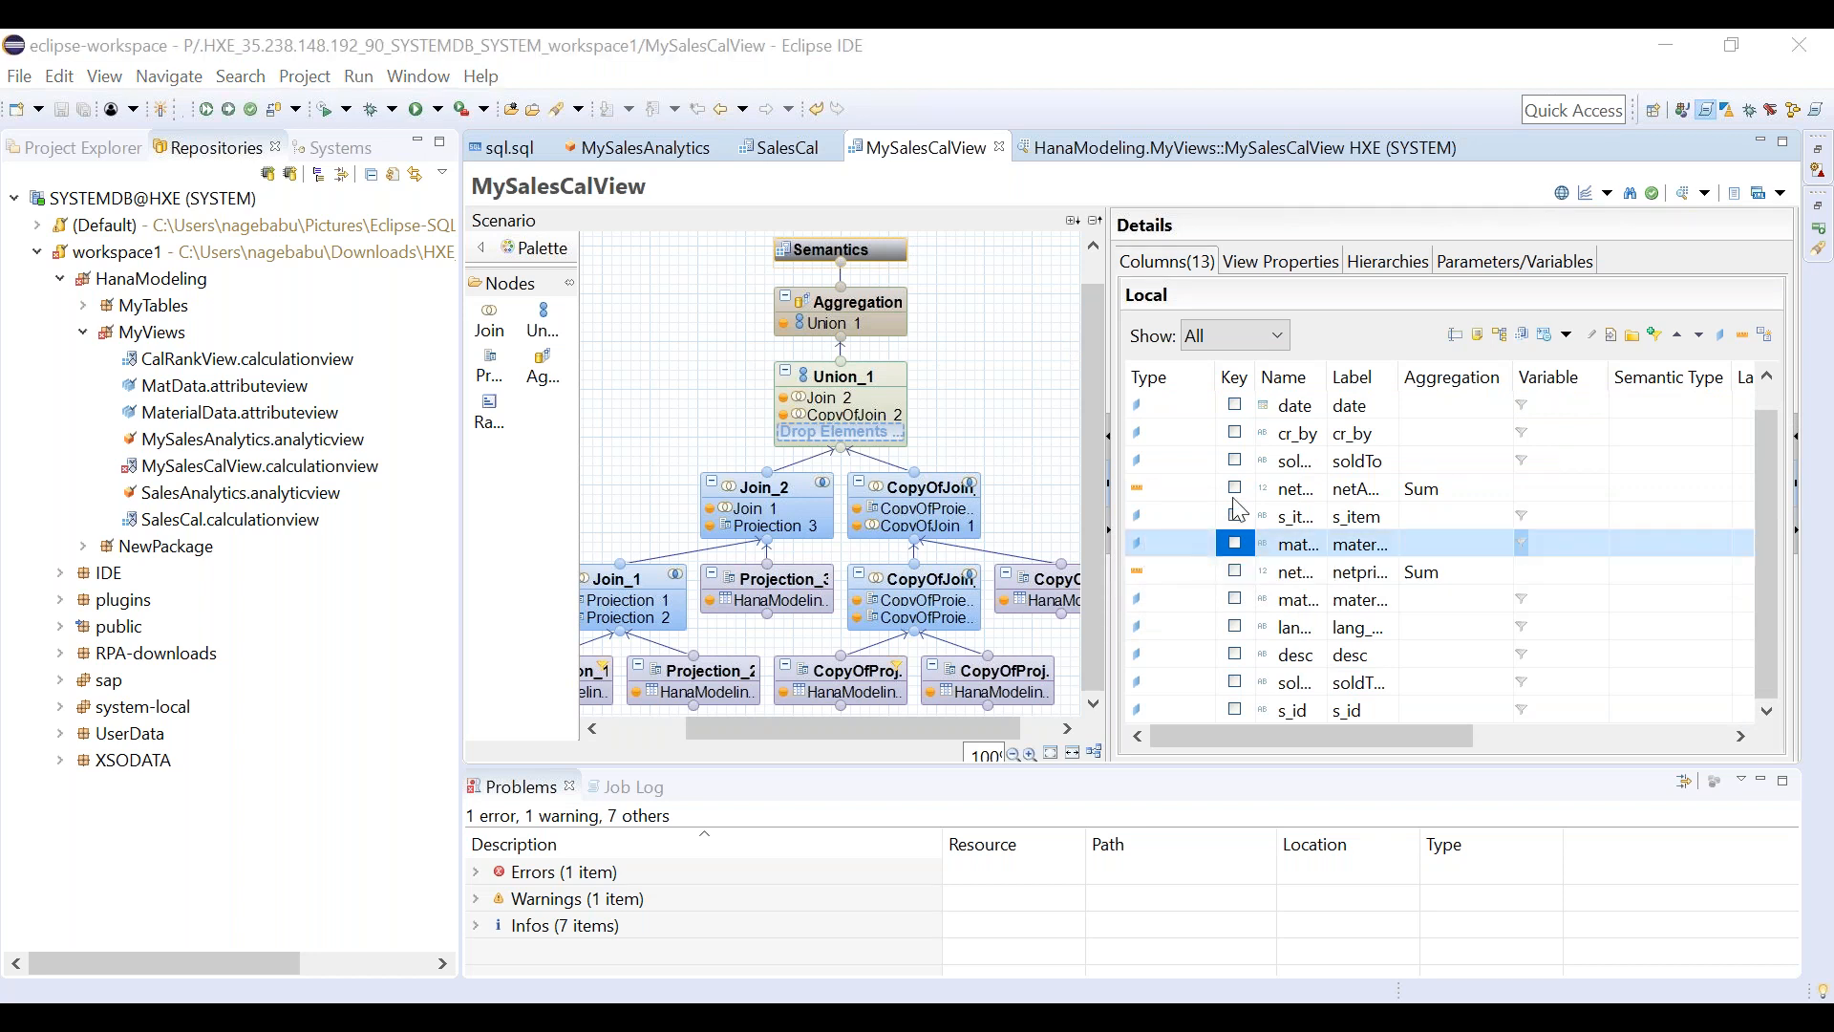
# Review the general view properties of MySalesCalView, including its column view name.
pyautogui.click(1287, 264)
pyautogui.moveTo(1431, 517); pyautogui.dragTo(1427, 697)
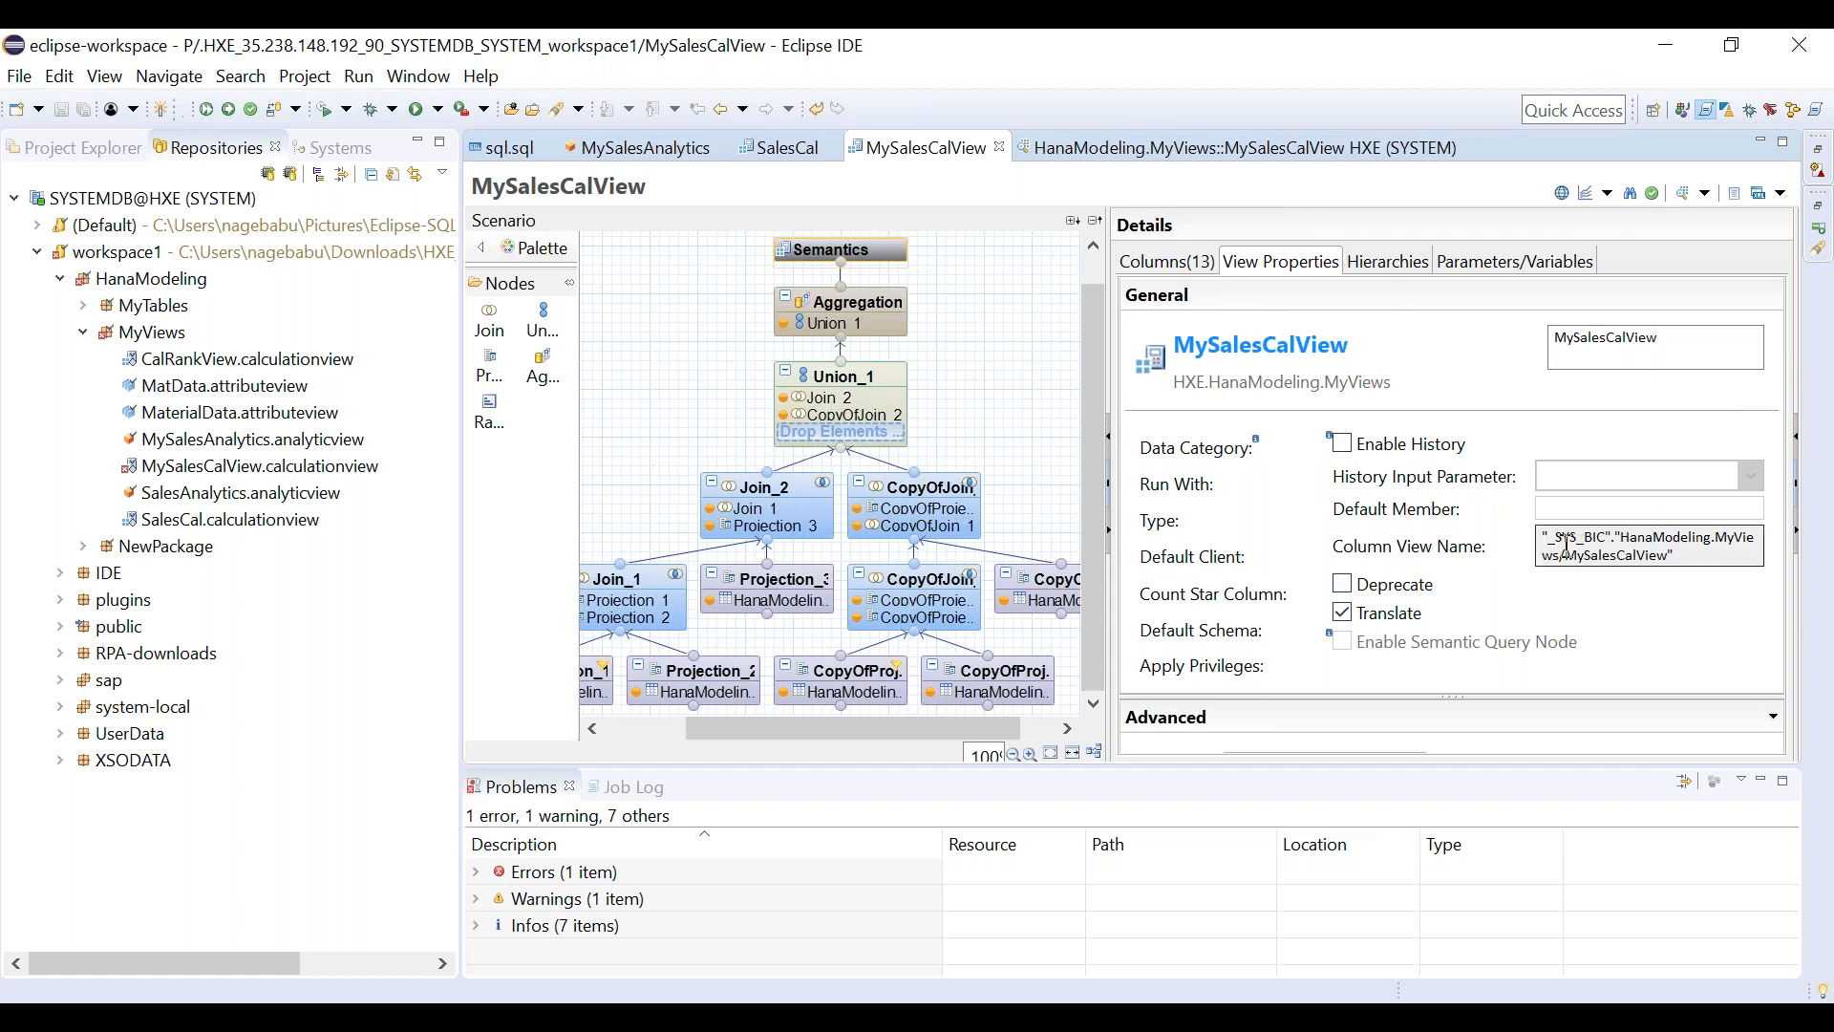
pyautogui.moveTo(1550, 541); pyautogui.dragTo(1678, 554)
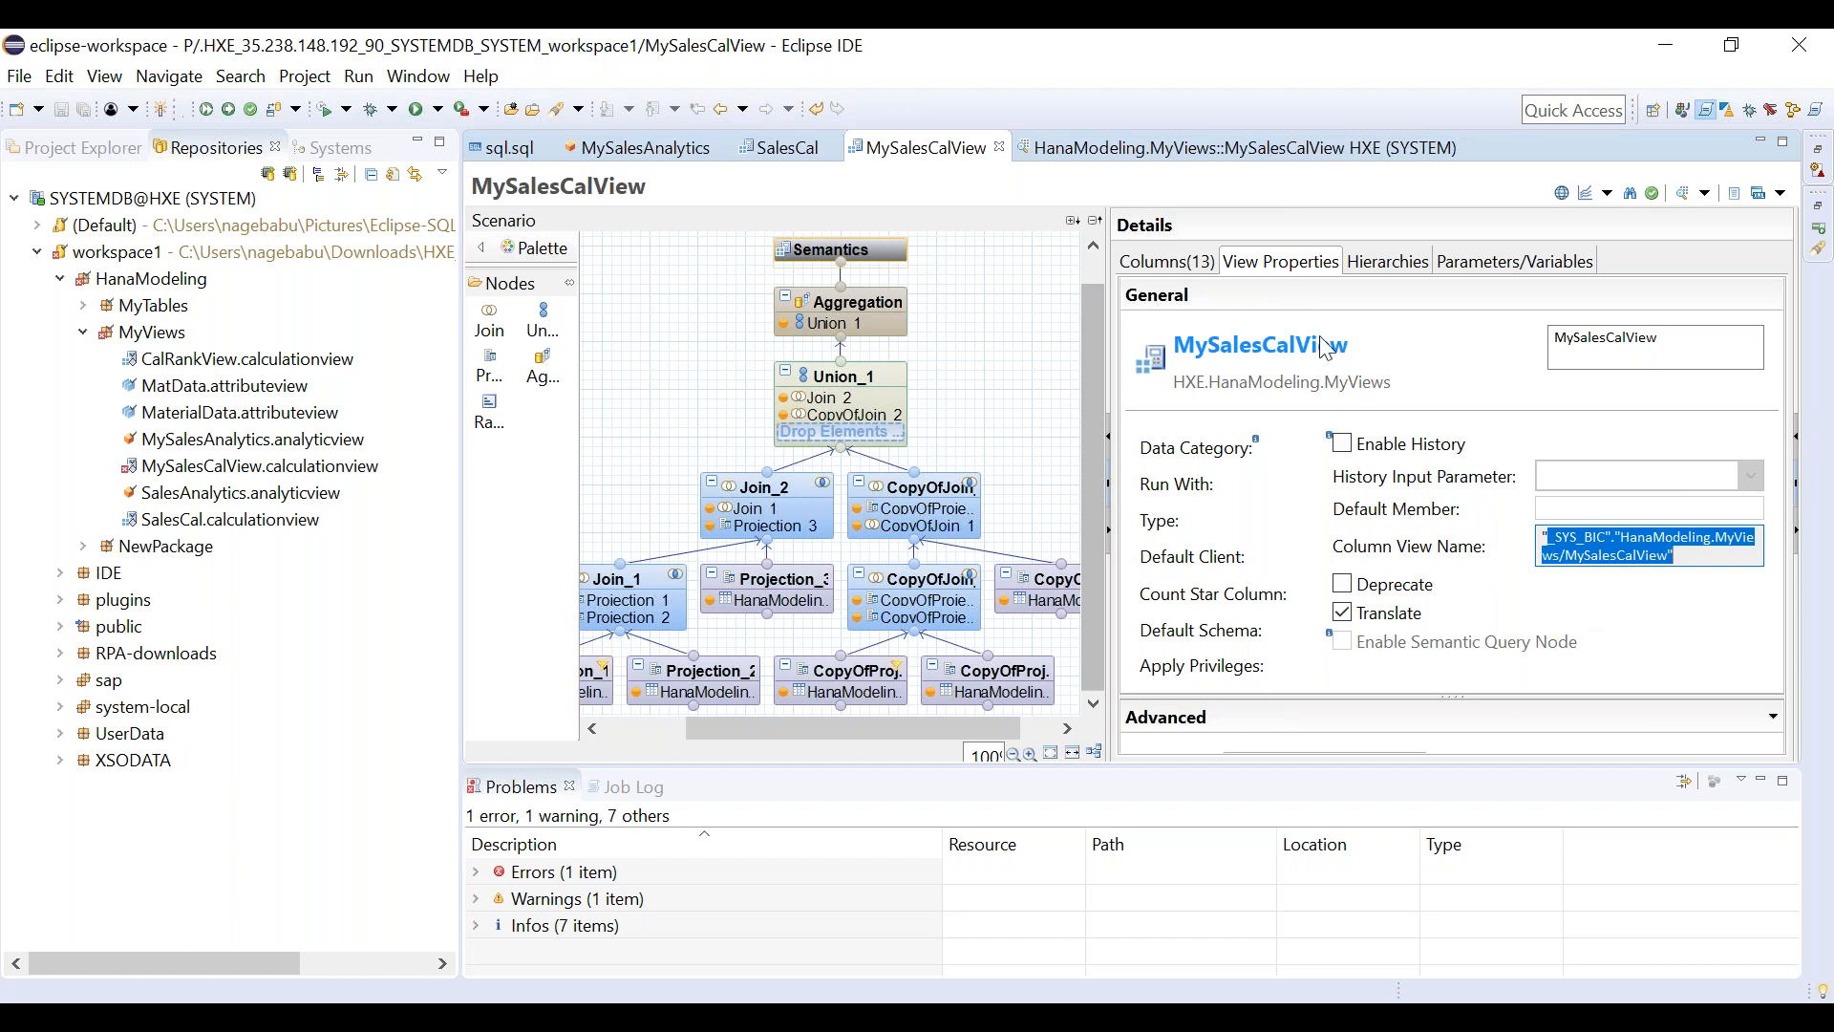
pyautogui.click(1162, 274)
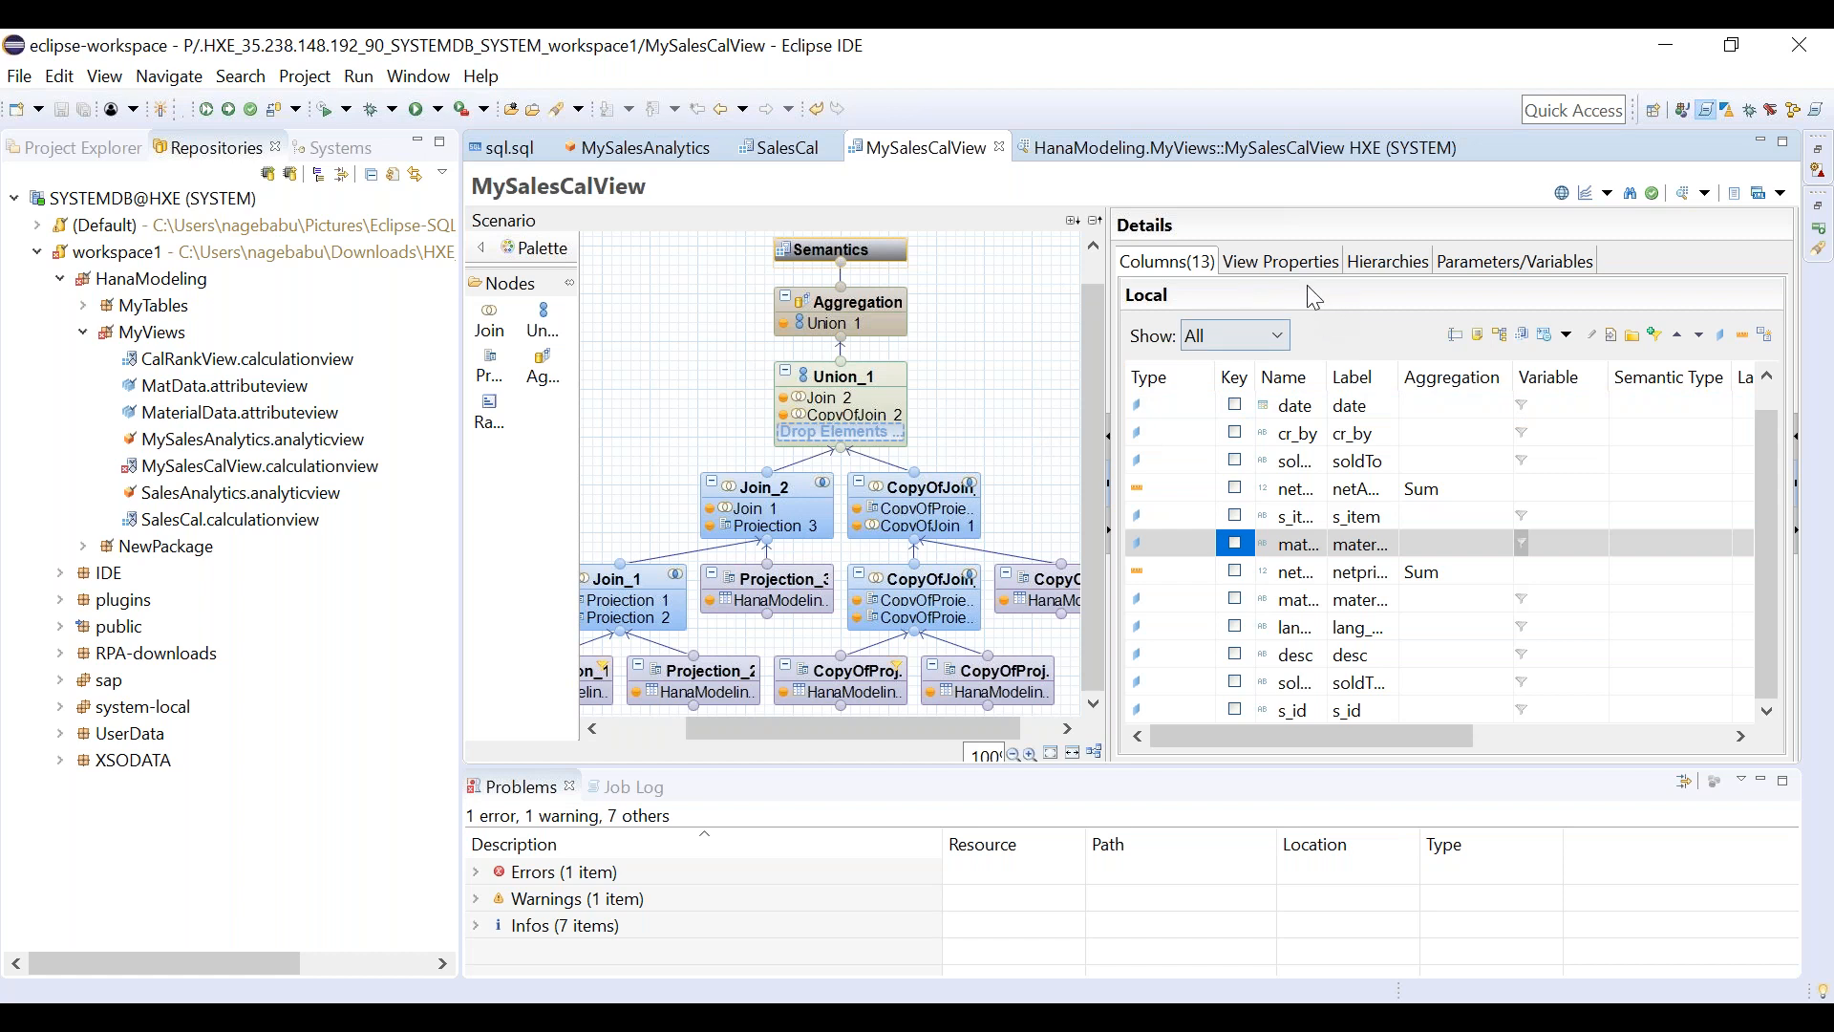
pyautogui.click(1287, 264)
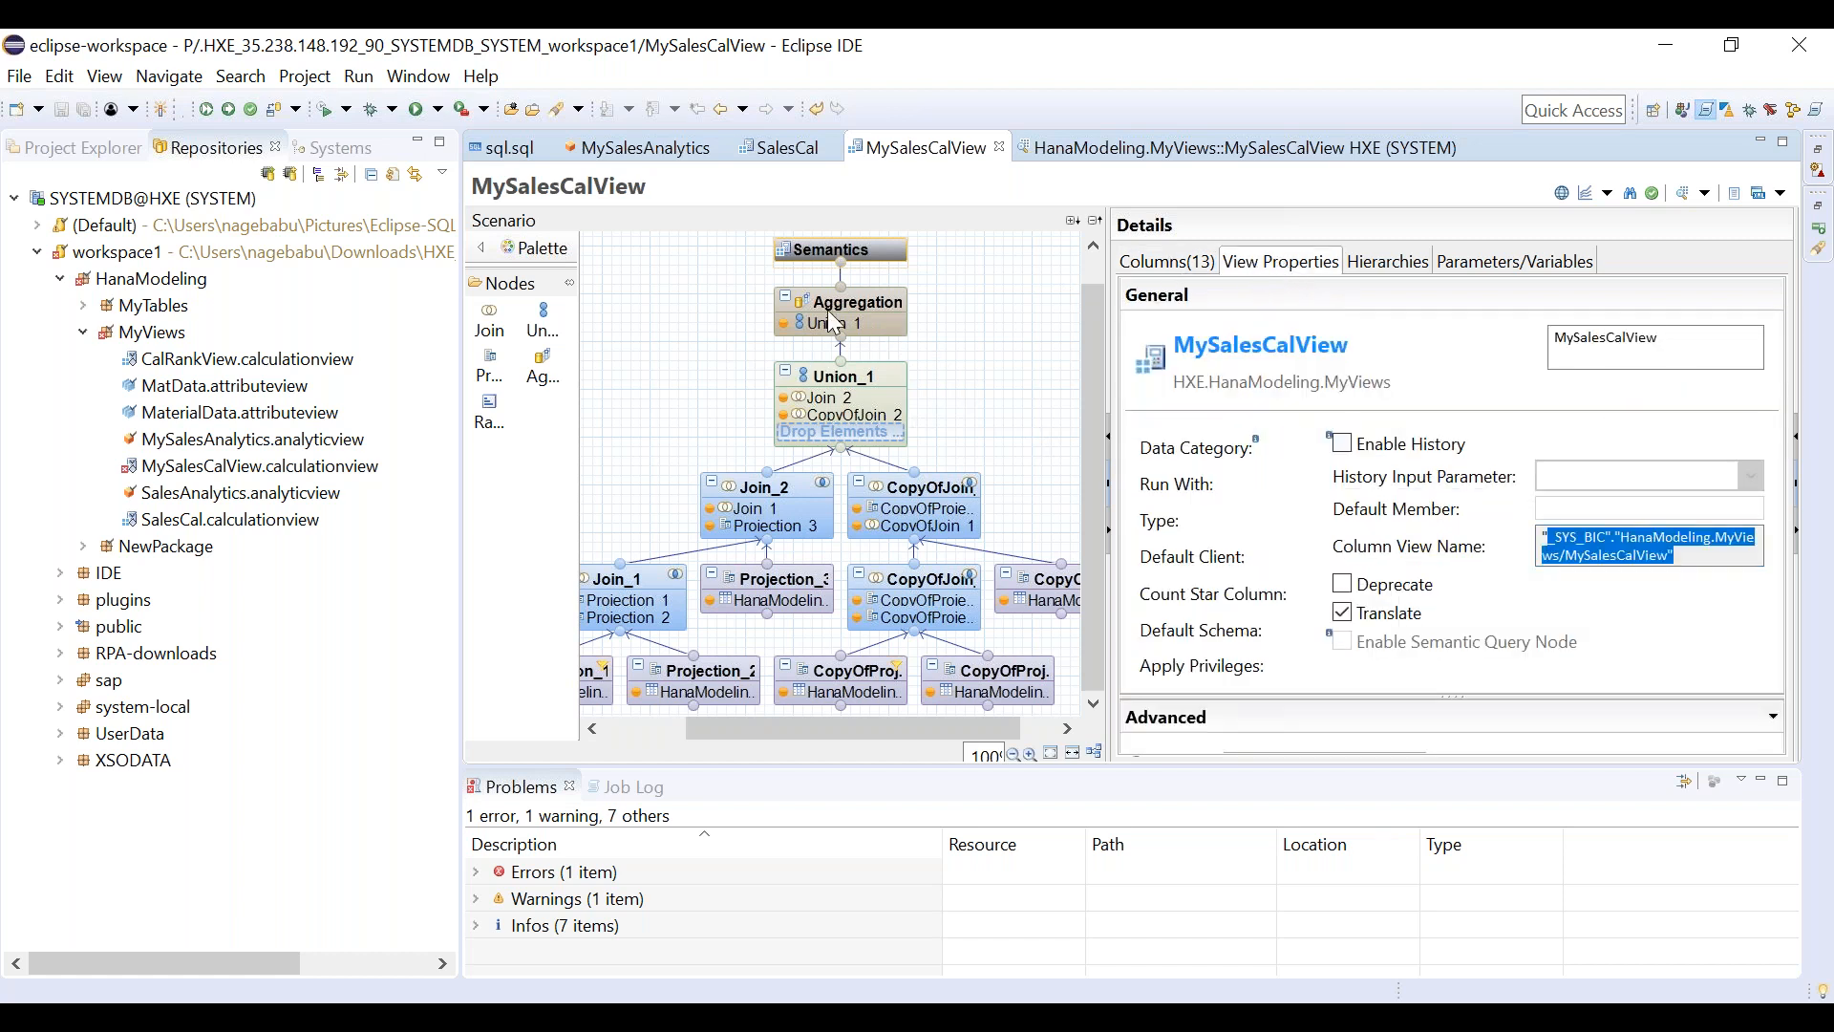
# Activate MySalesCalView with its Aggregation node selected and select the new activation entry in the job log.
pyautogui.click(854, 303)
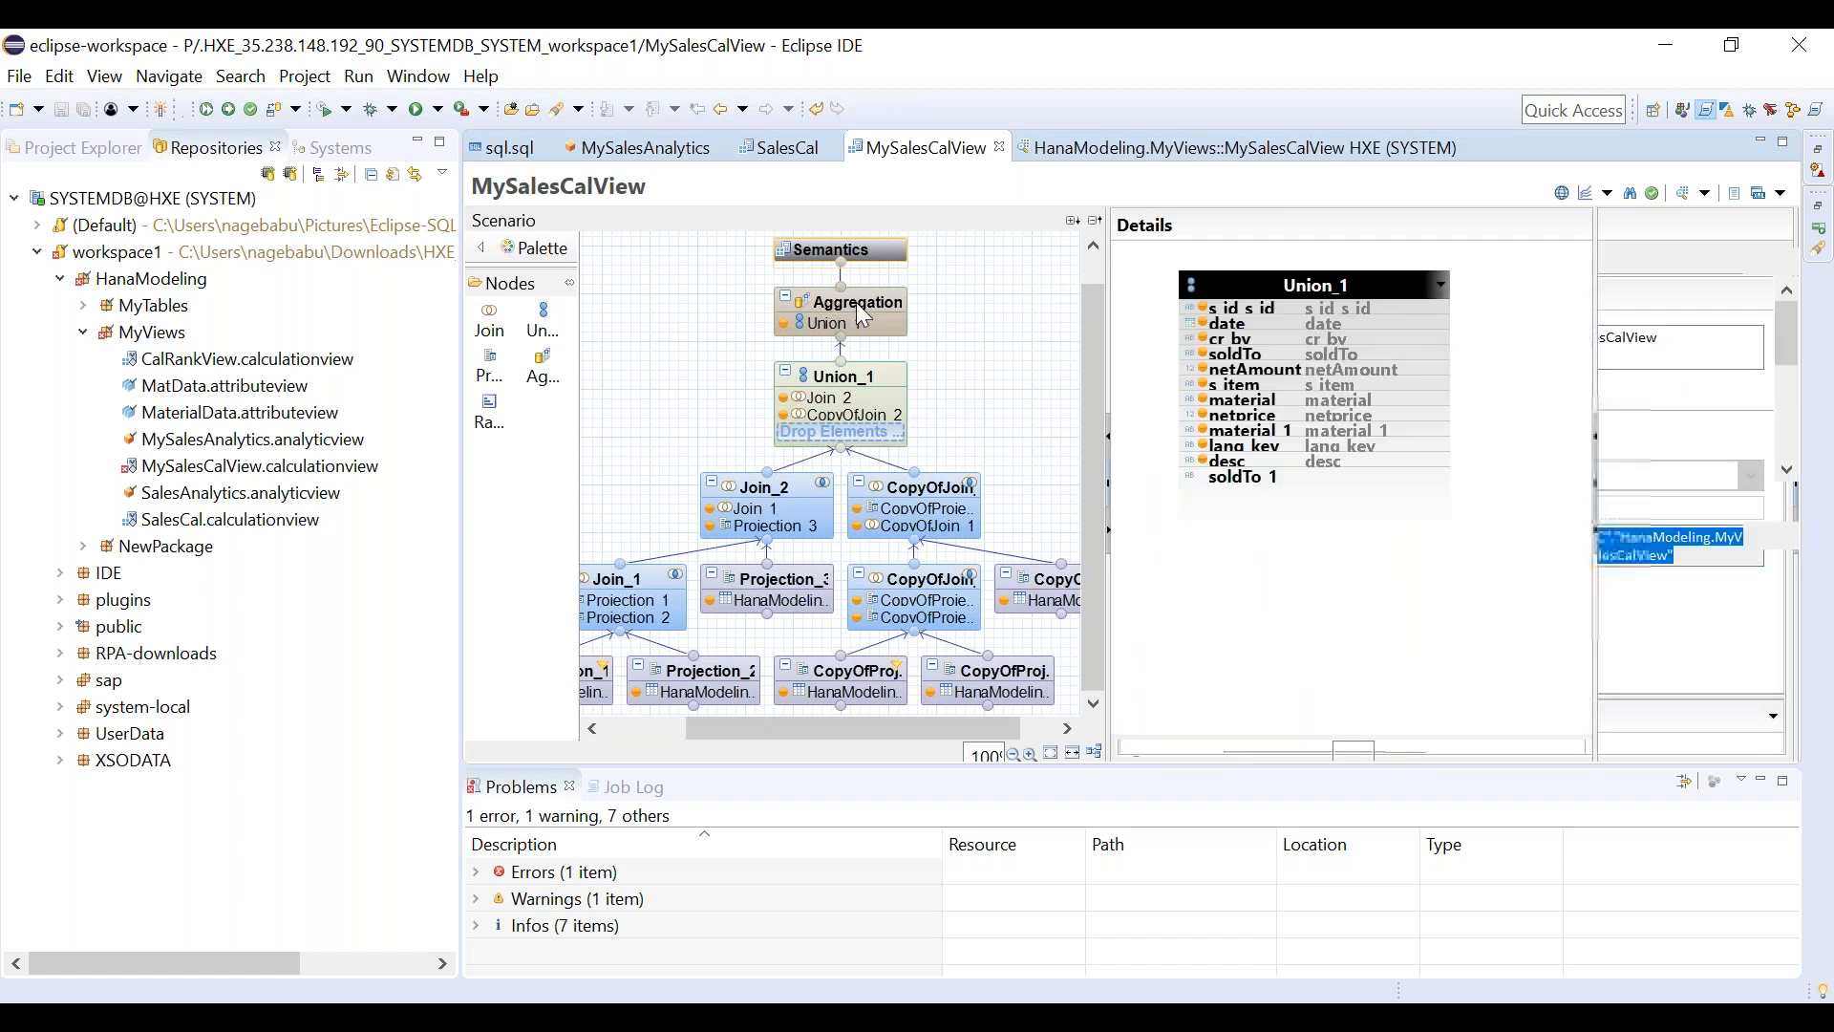
pyautogui.rightClick(1197, 618)
pyautogui.moveTo(1215, 623)
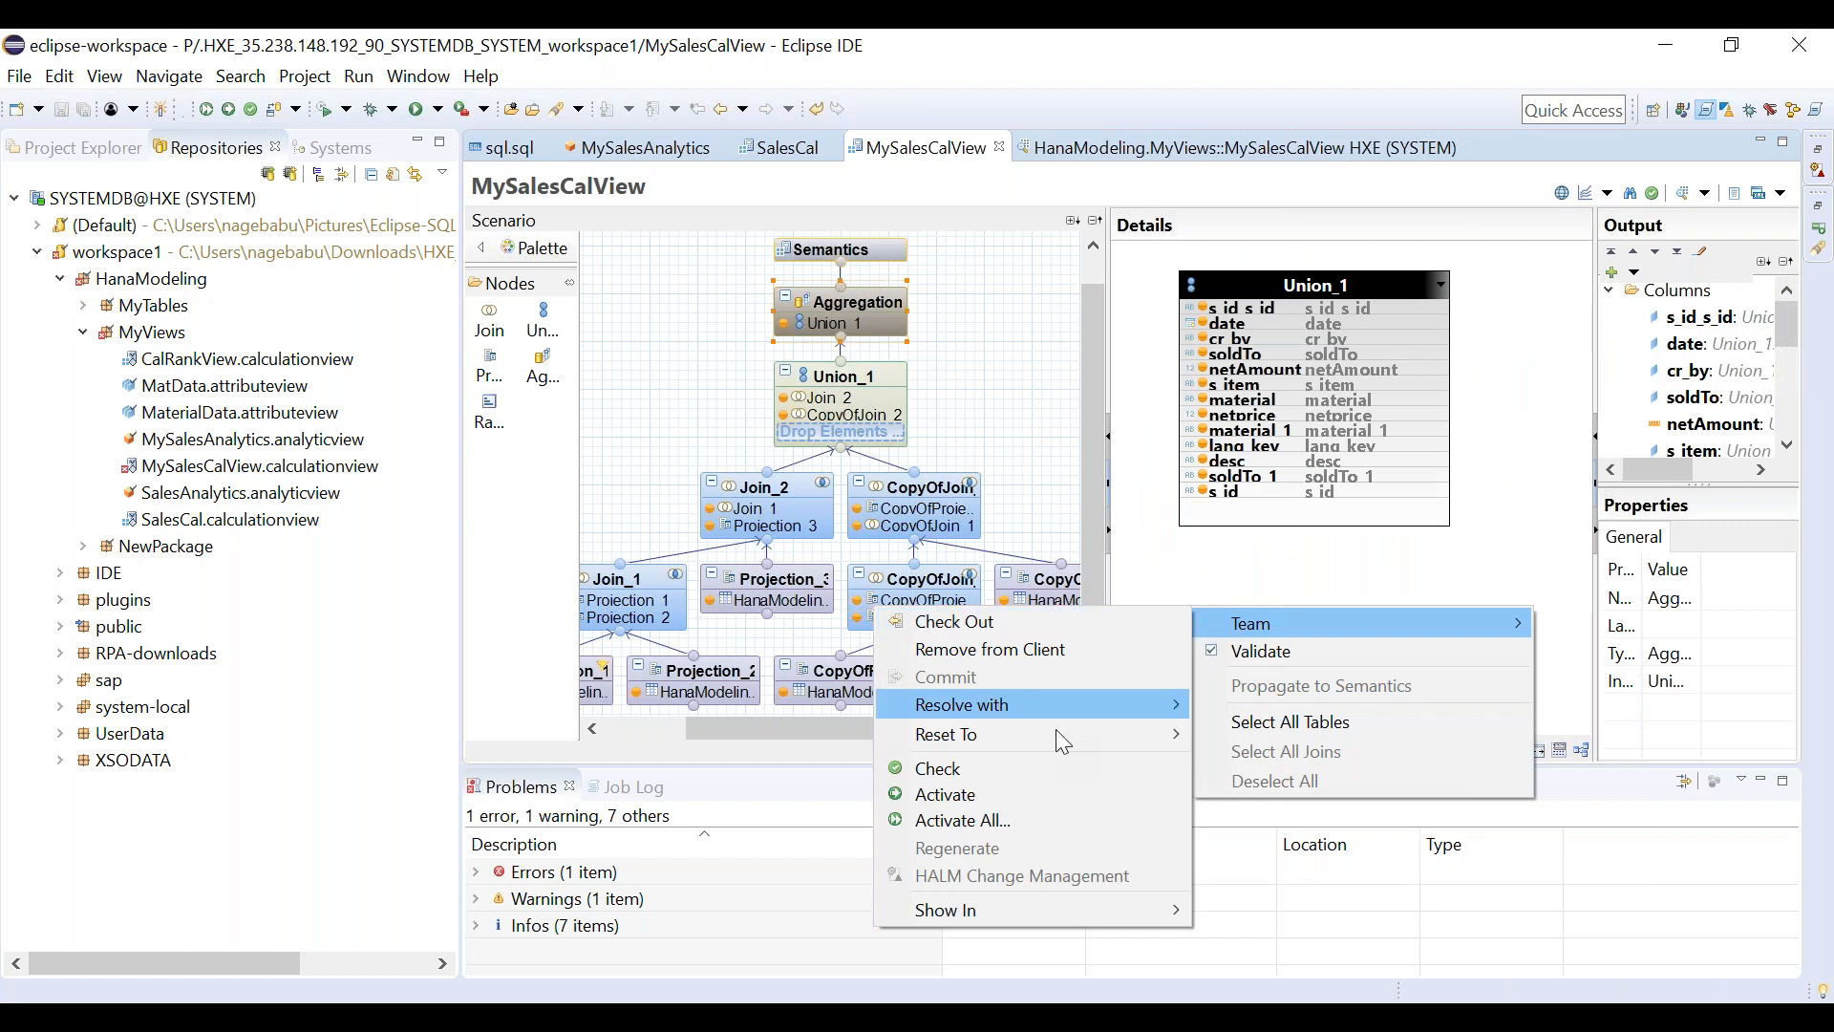
pyautogui.click(1017, 794)
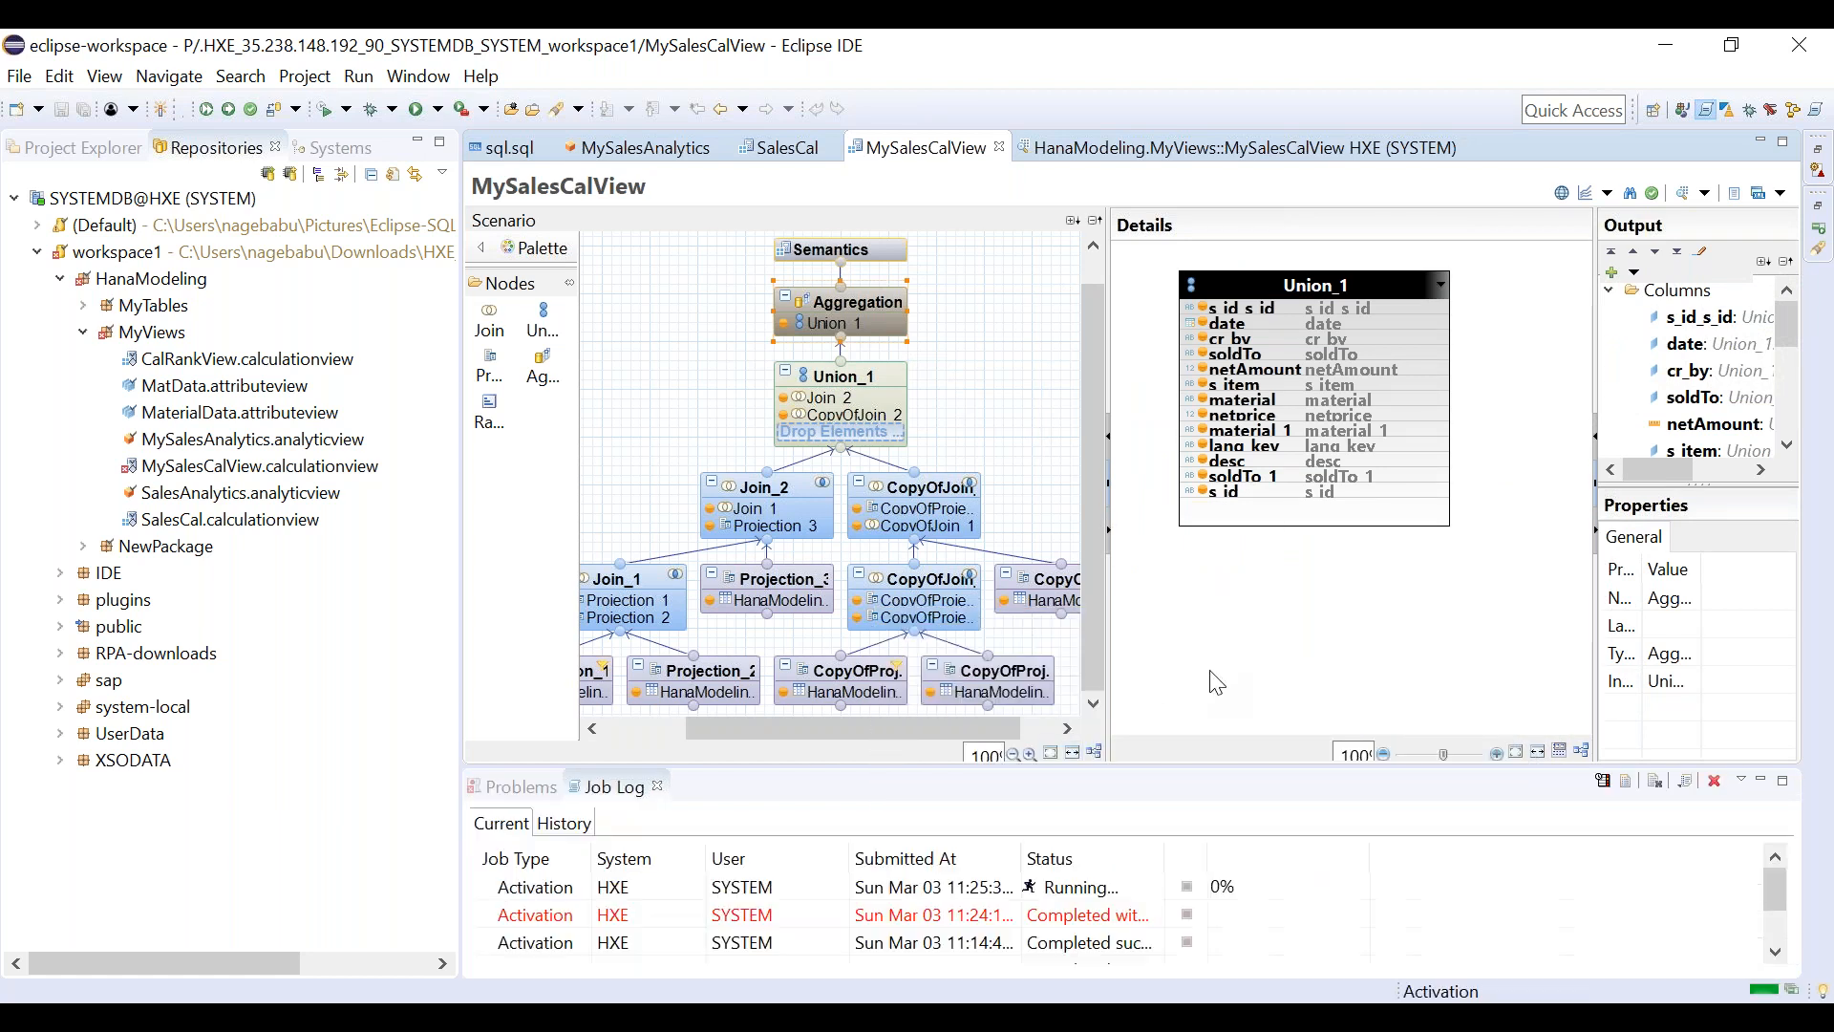
pyautogui.click(833, 890)
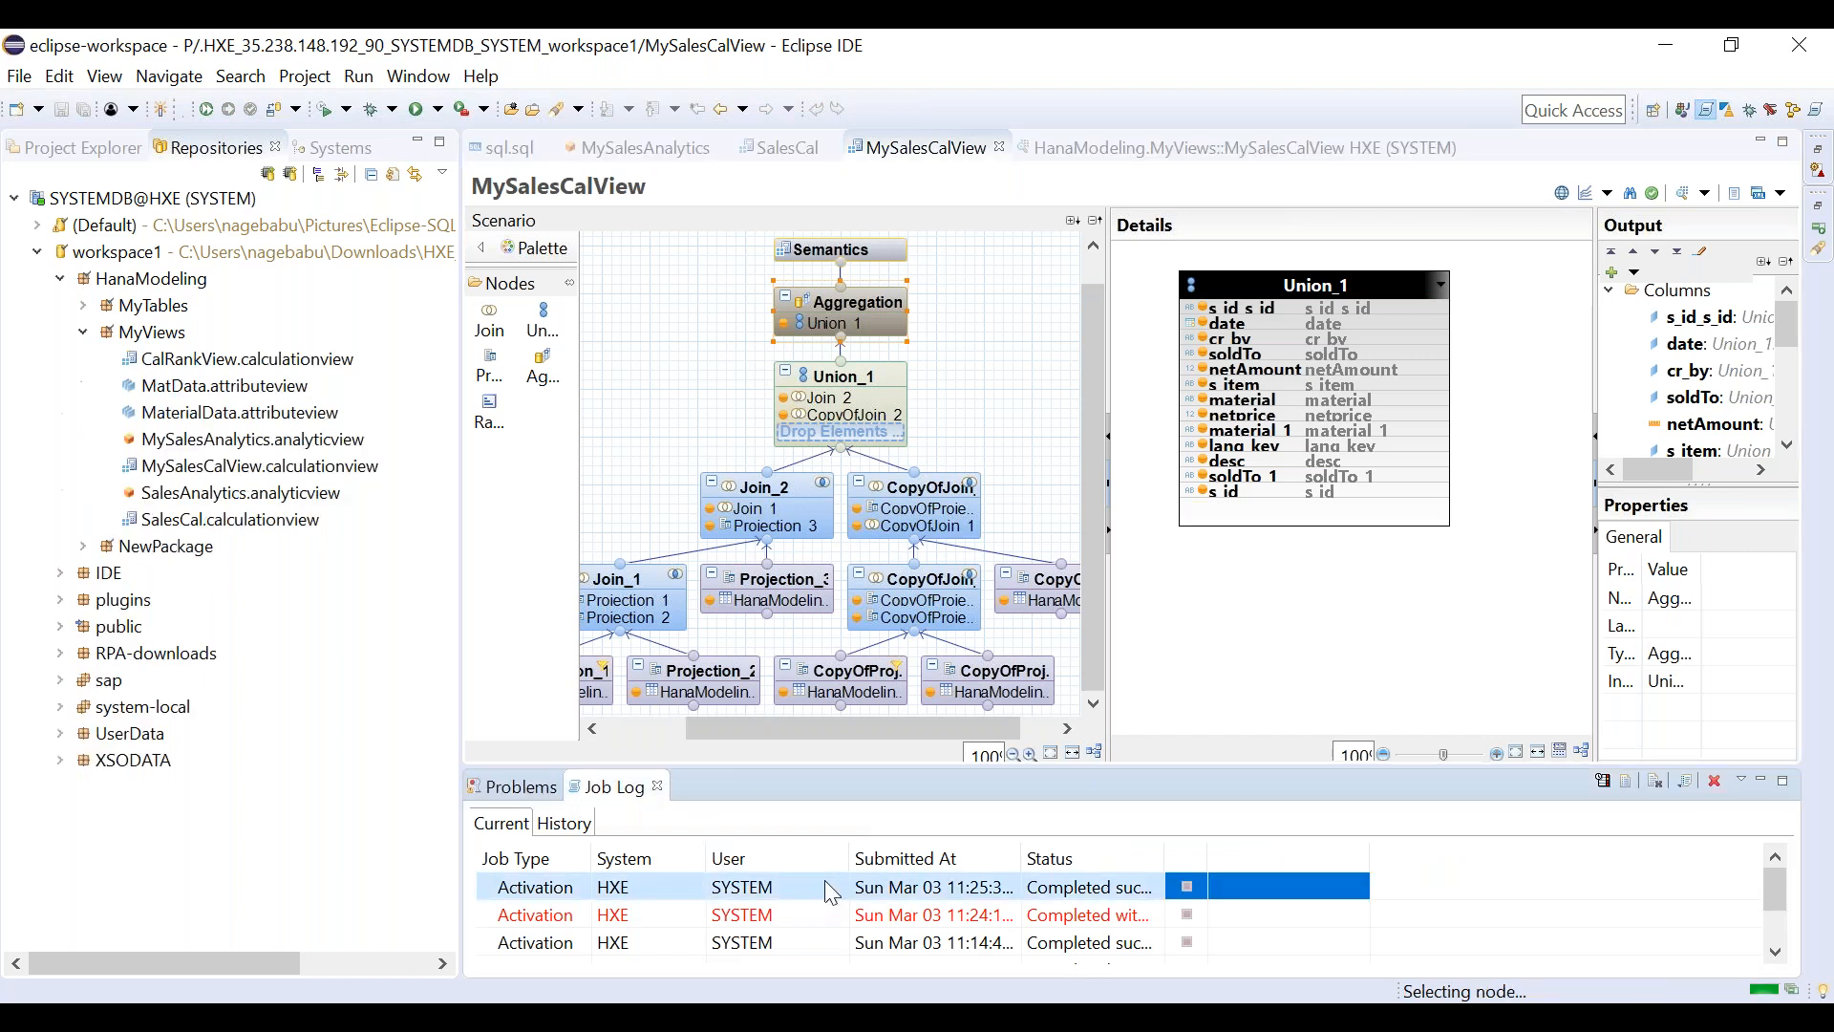
# Preview the raw data of CopyOfProjection_3 and widen the desc column to read the descriptions.
pyautogui.click(910, 516)
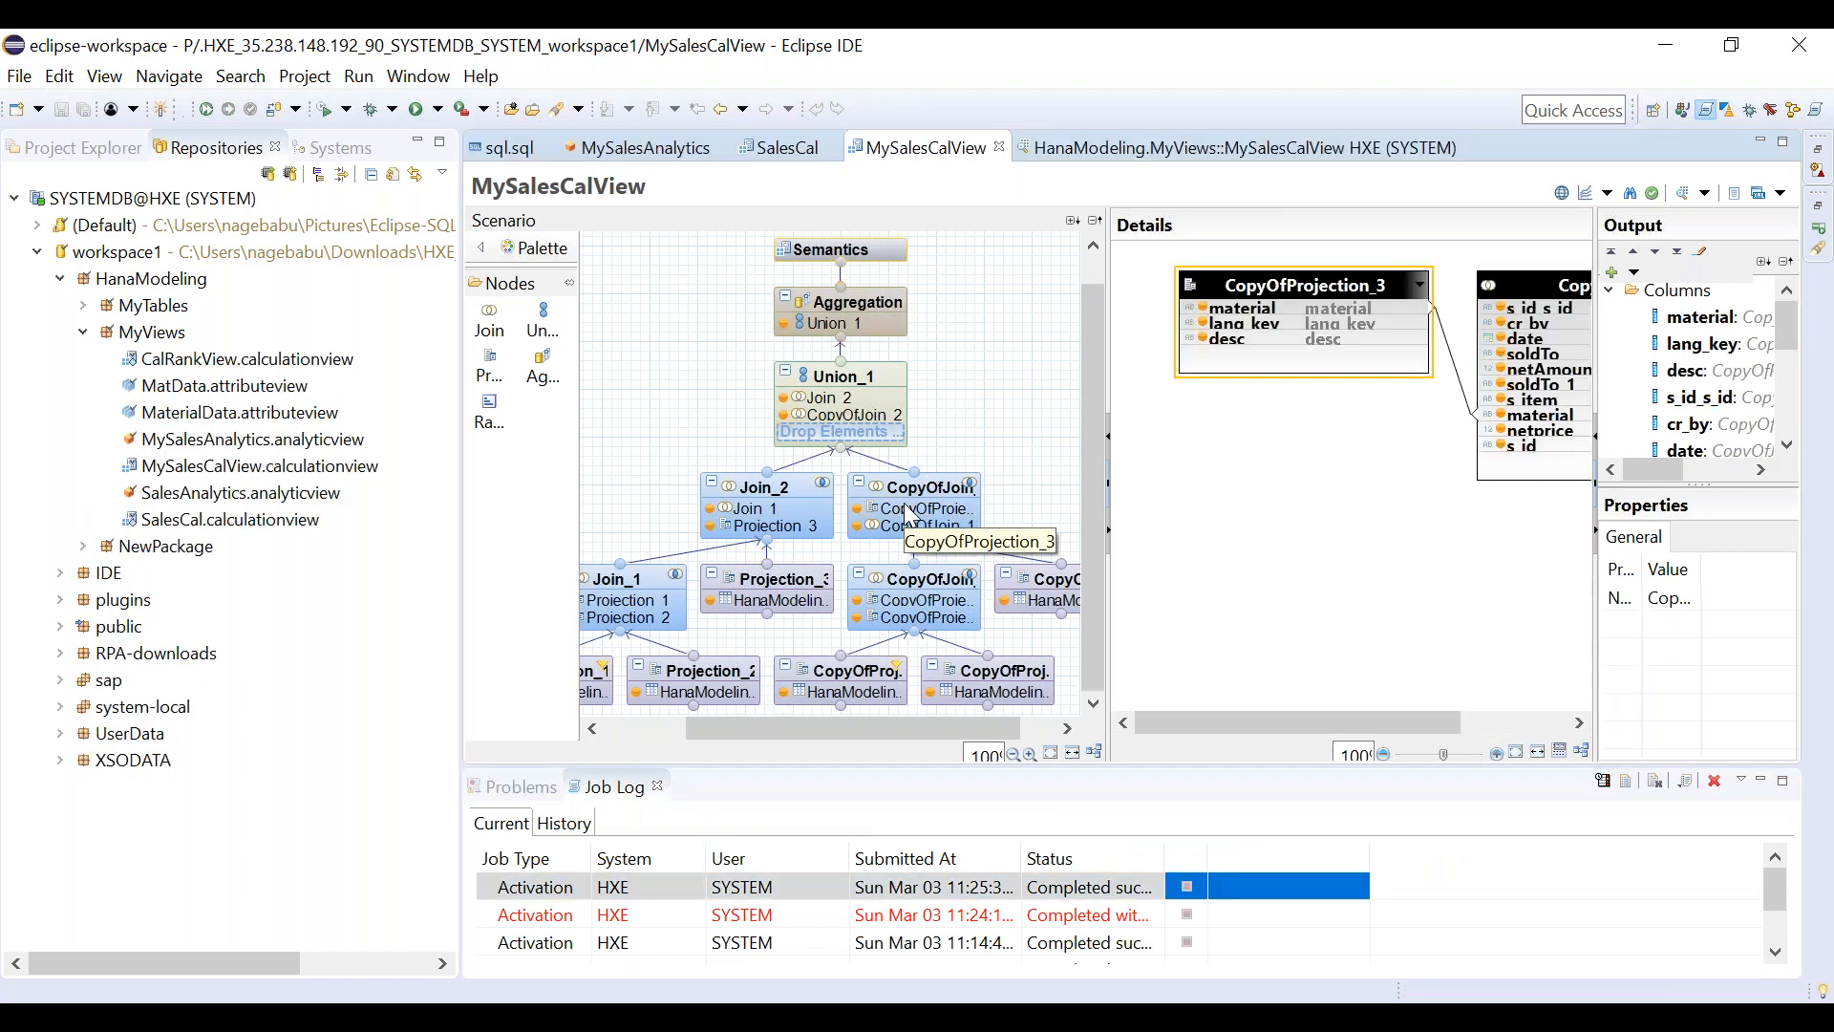
pyautogui.rightClick(903, 513)
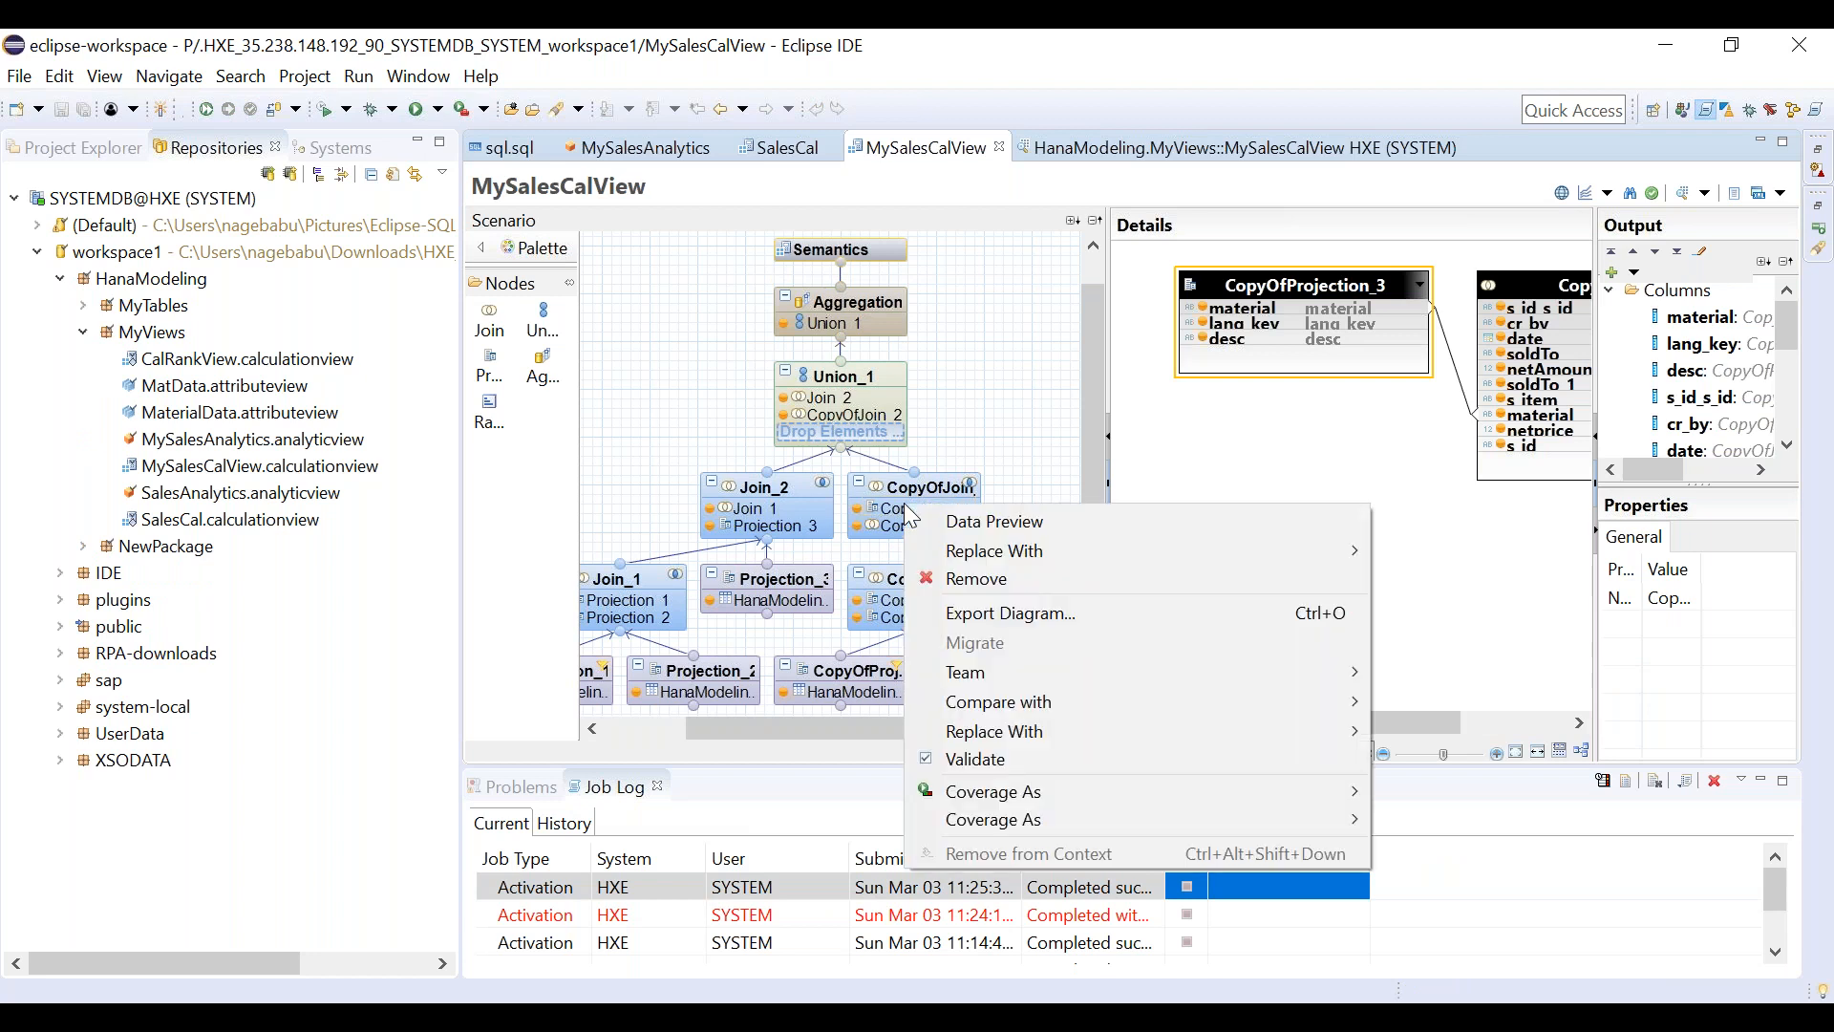
pyautogui.click(979, 522)
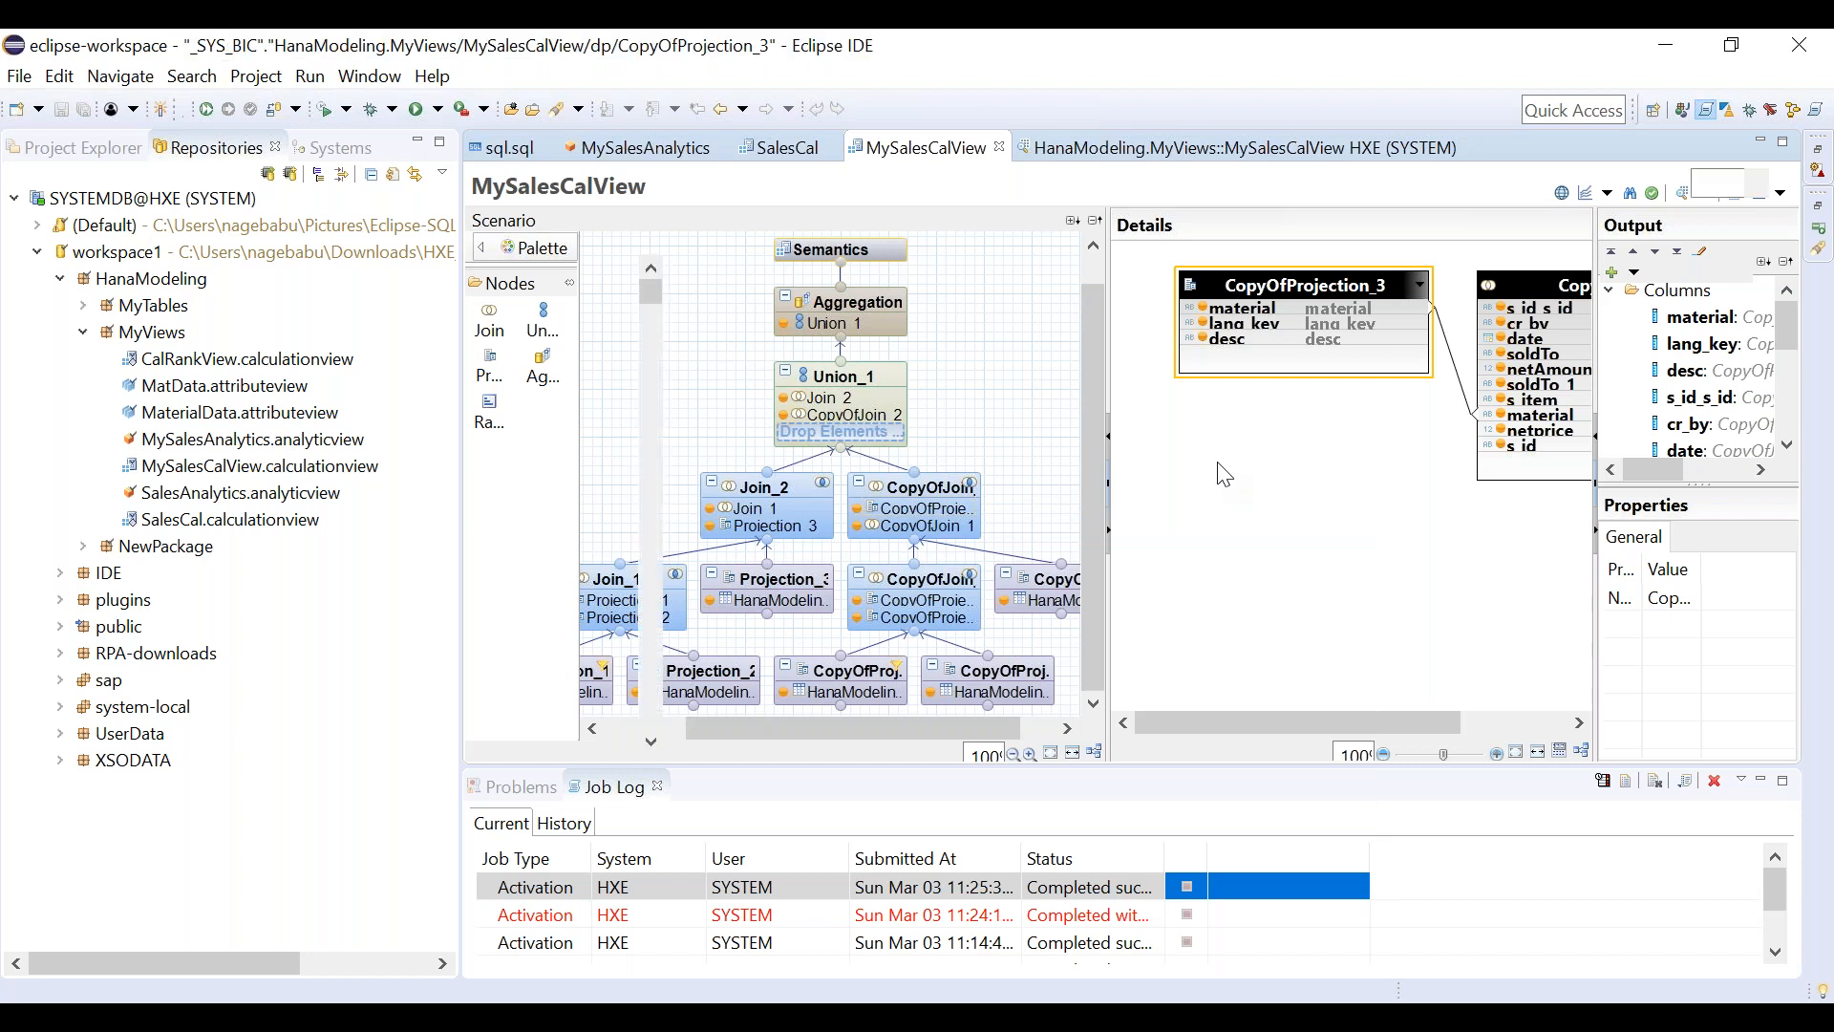
pyautogui.click(755, 187)
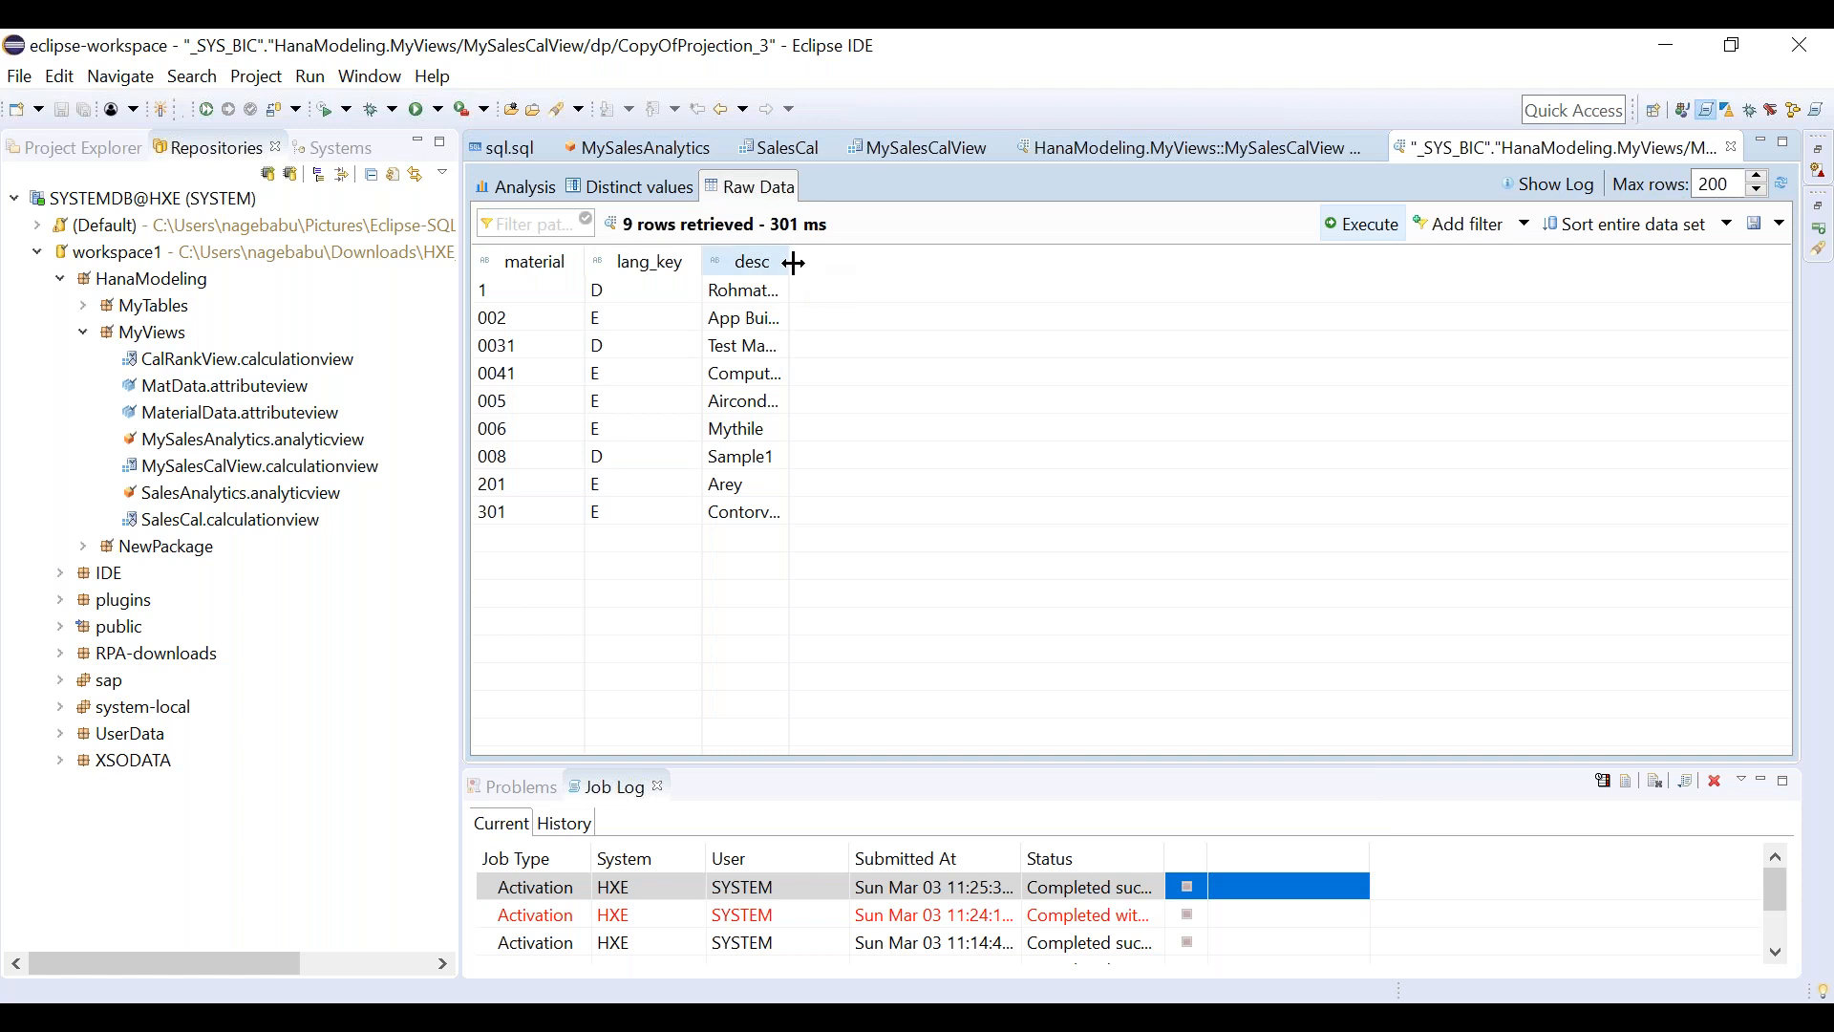
pyautogui.moveTo(792, 263); pyautogui.dragTo(852, 259)
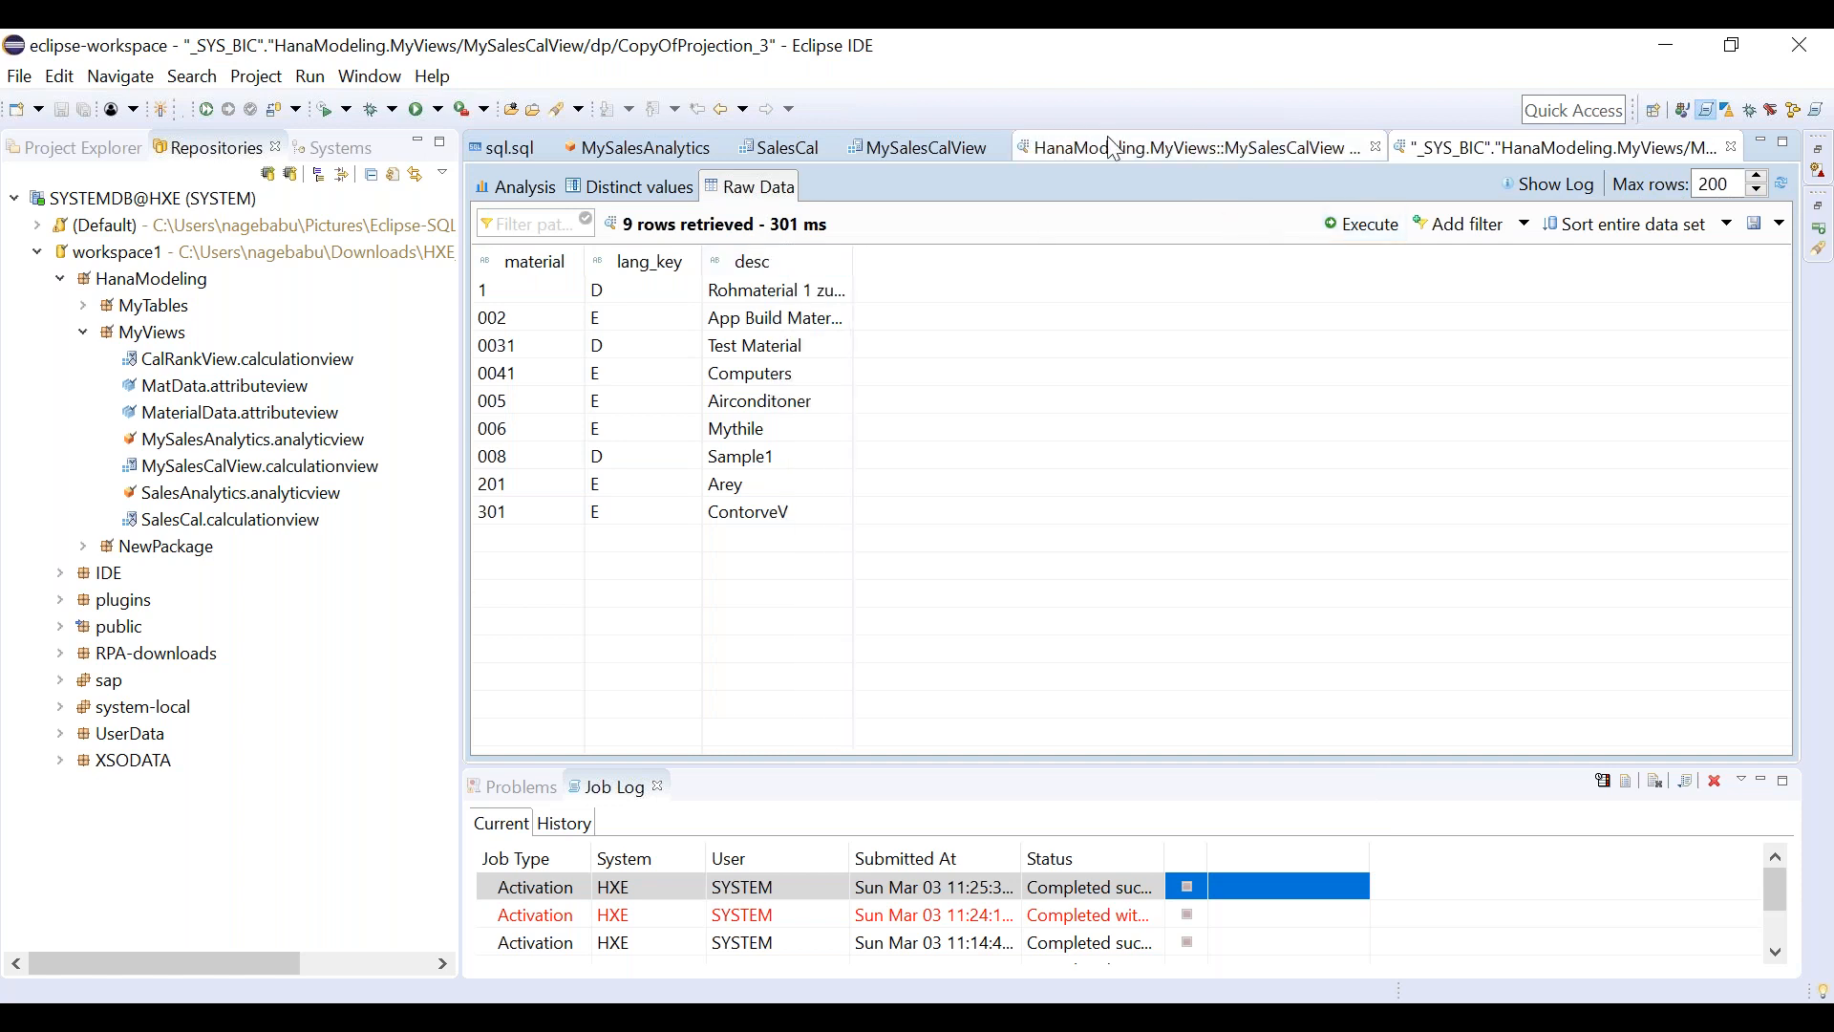
# Preview the raw data of CopyOfProjection_1 from MySalesCalView and close the CopyOfProjection_3 preview.
pyautogui.click(913, 148)
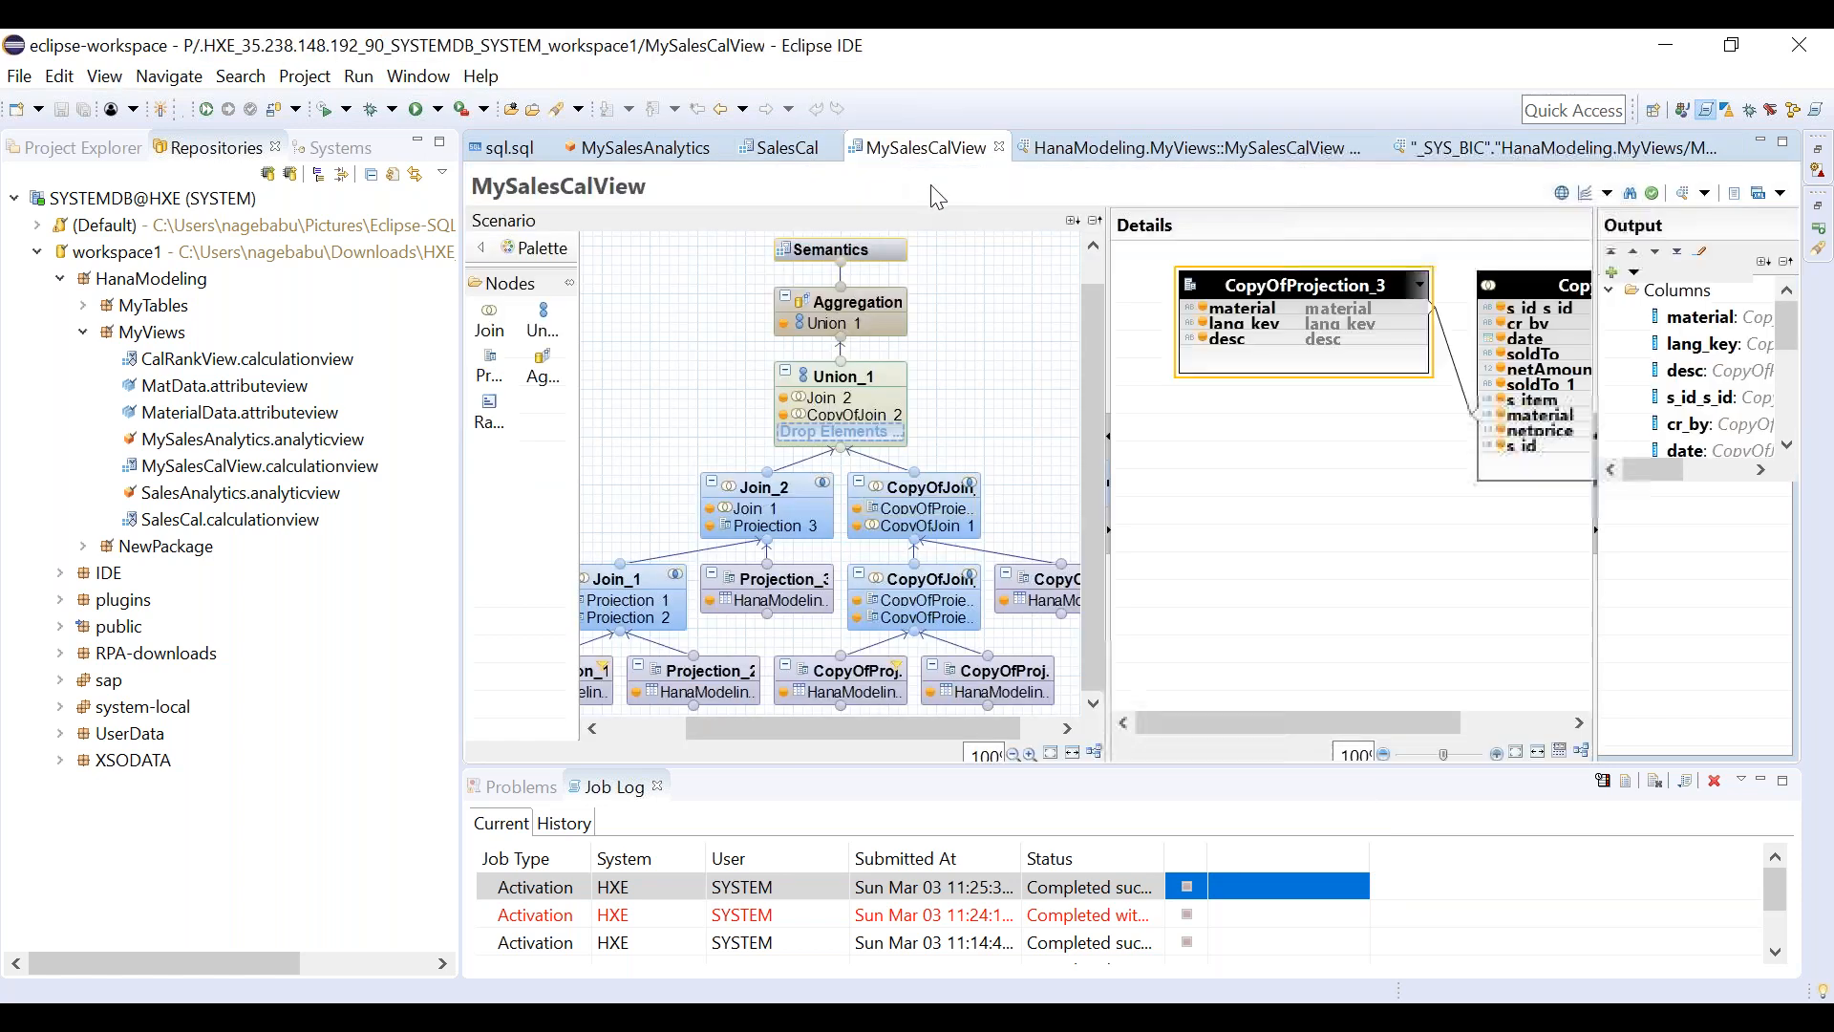
pyautogui.click(865, 684)
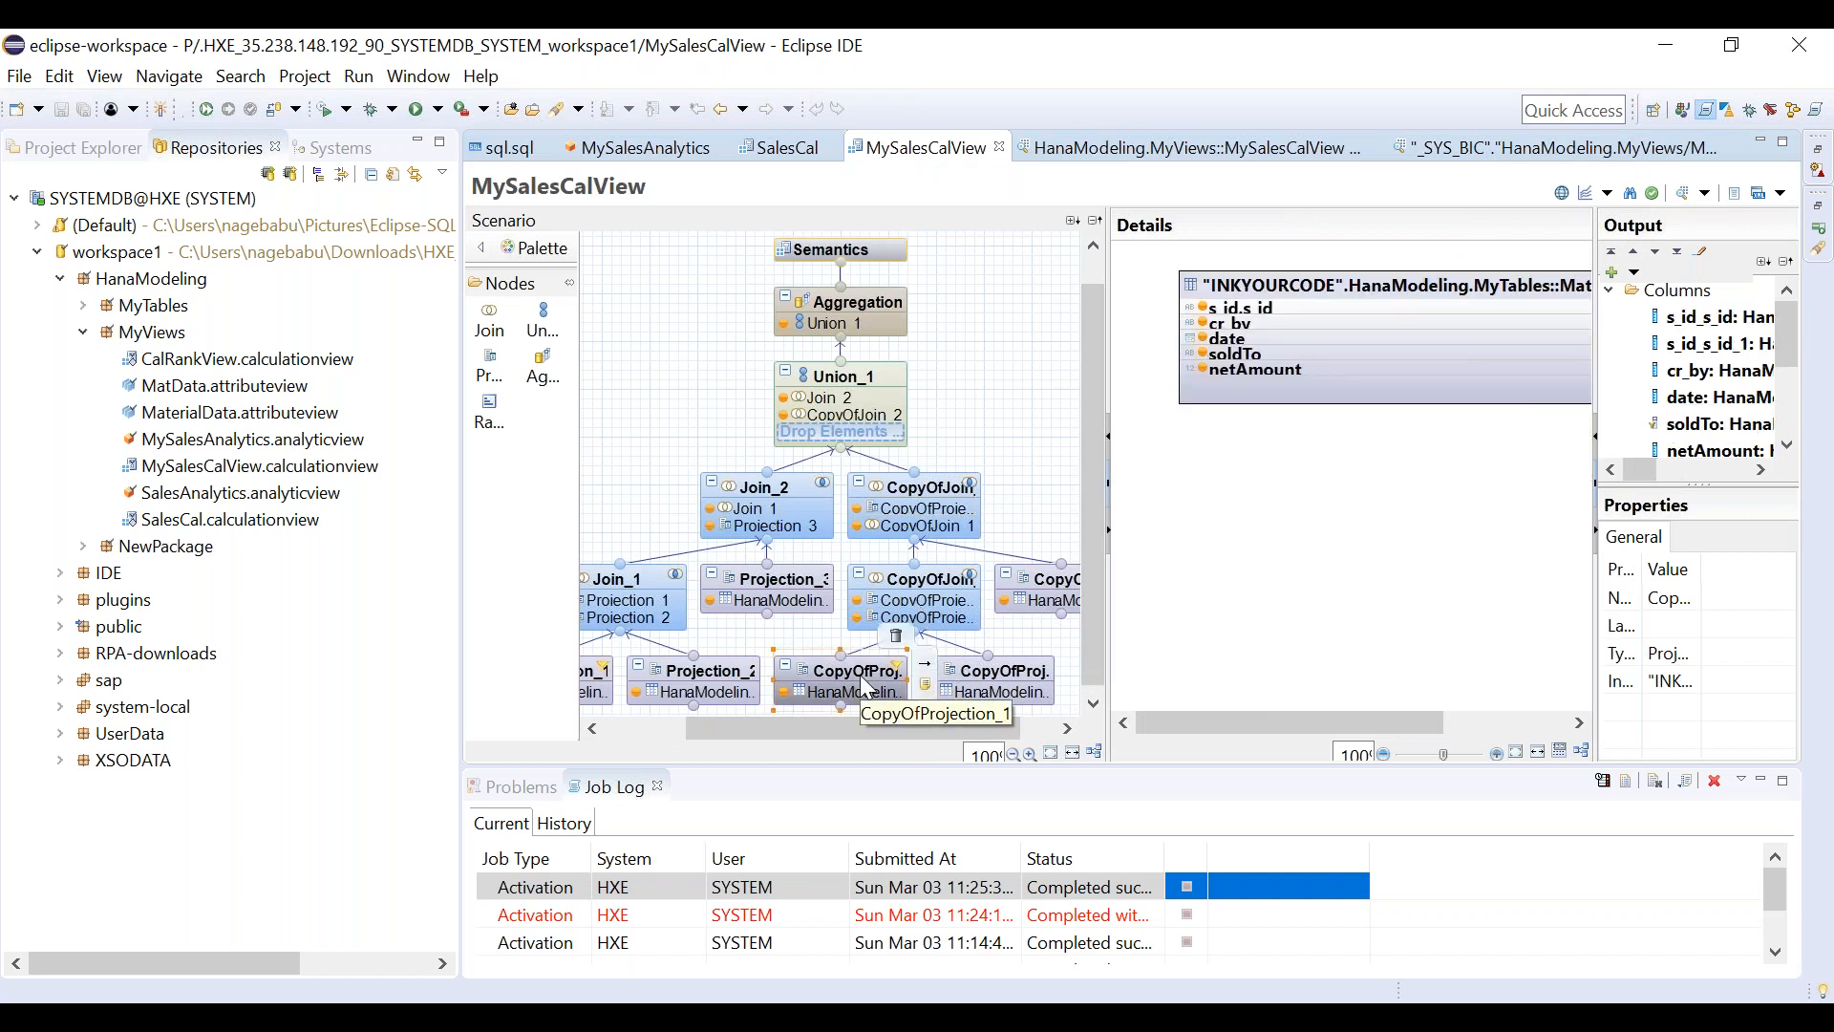
pyautogui.rightClick(865, 684)
pyautogui.click(950, 162)
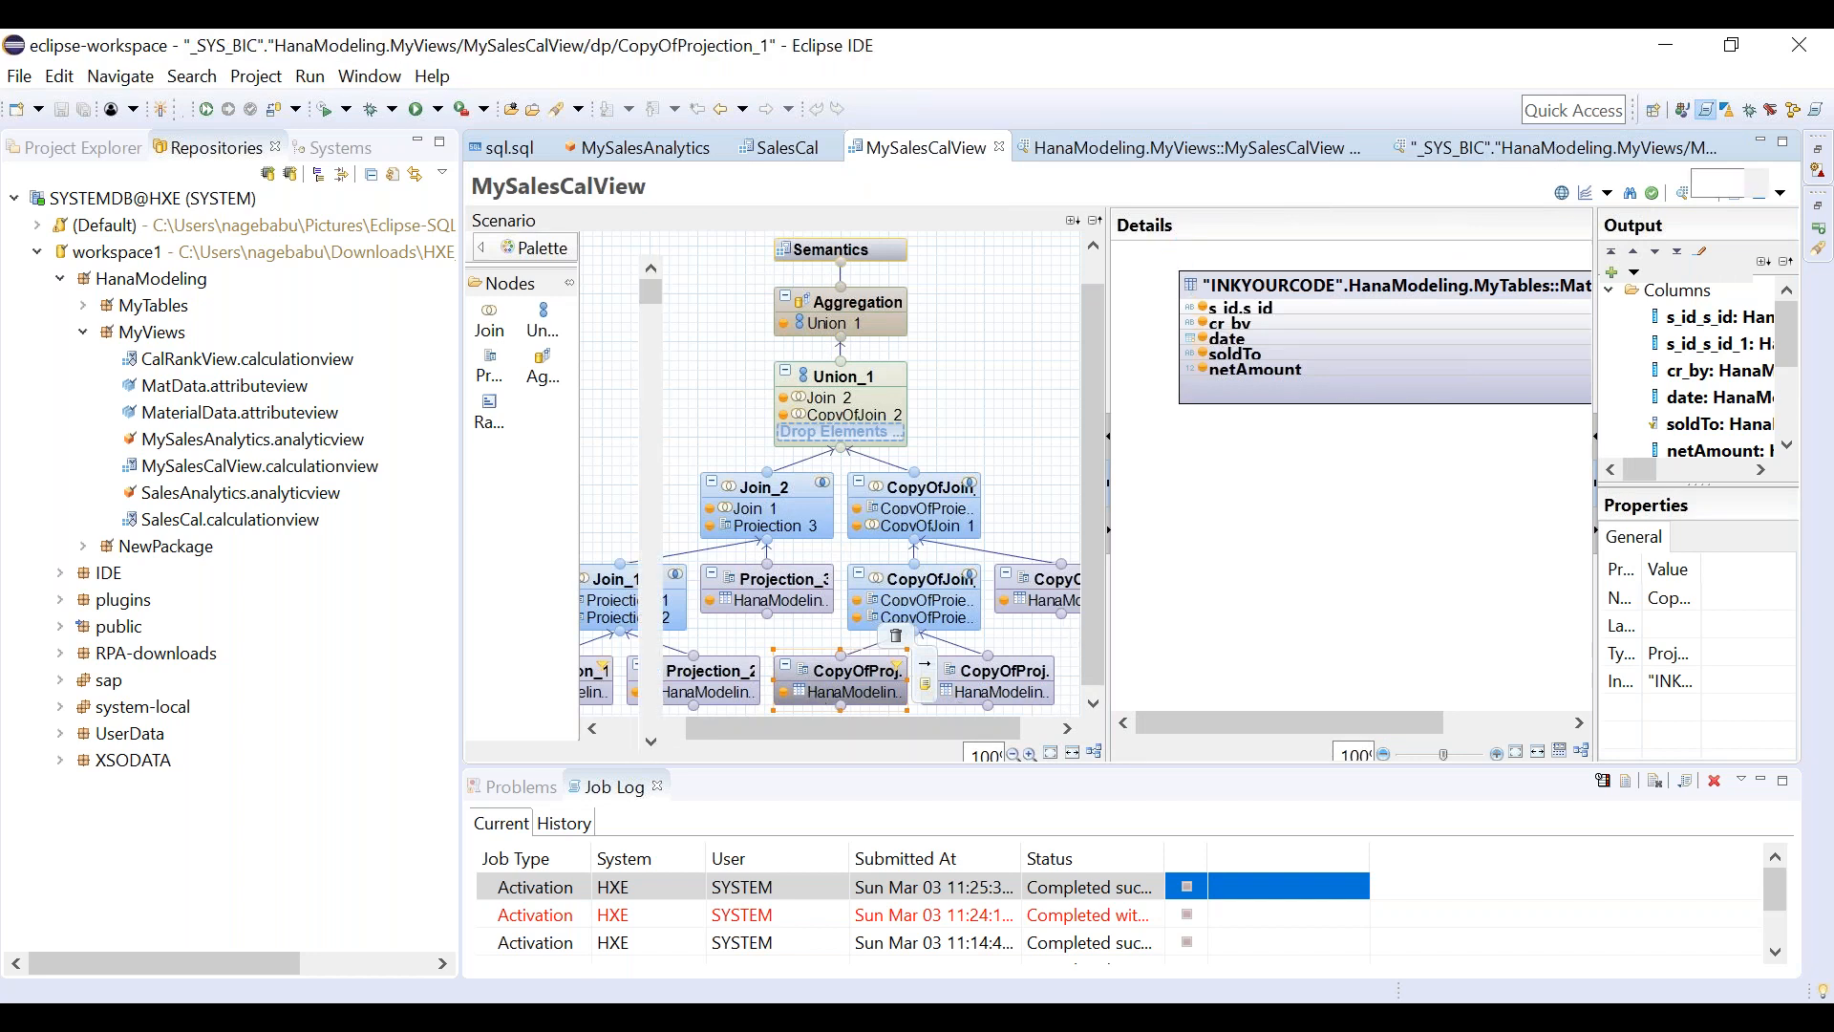
pyautogui.click(753, 196)
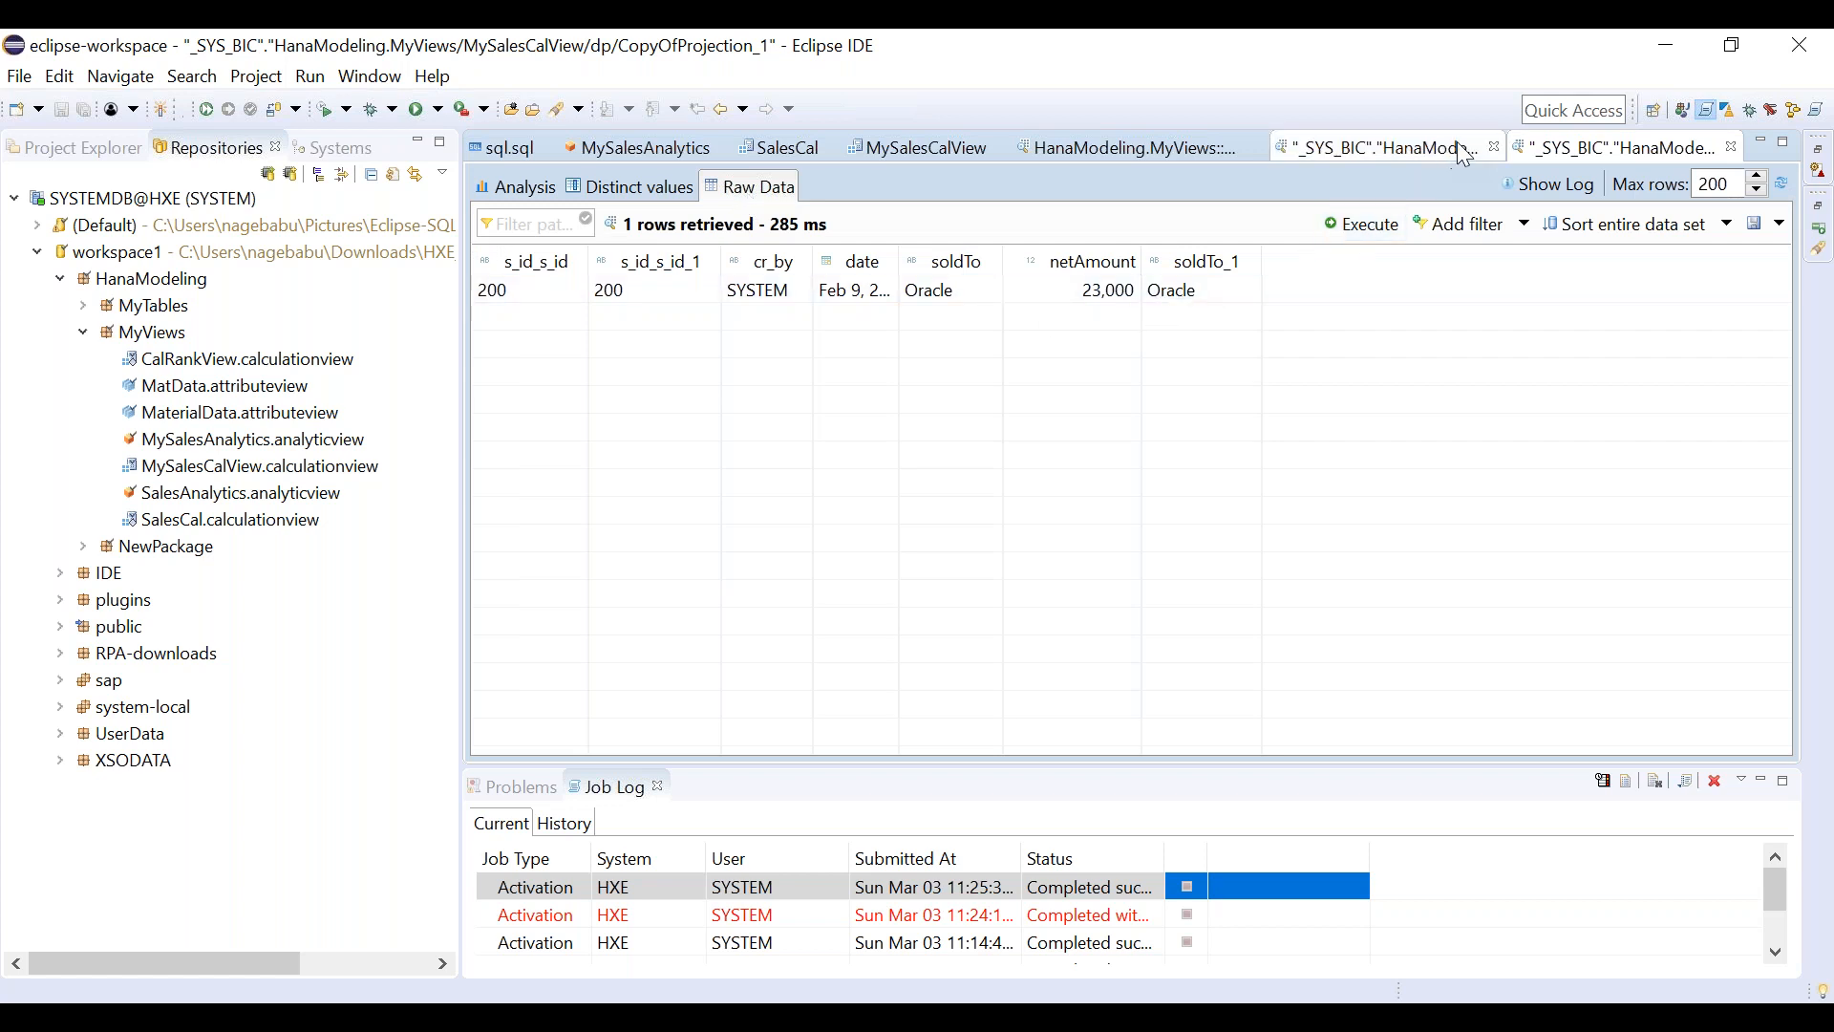
pyautogui.click(1494, 147)
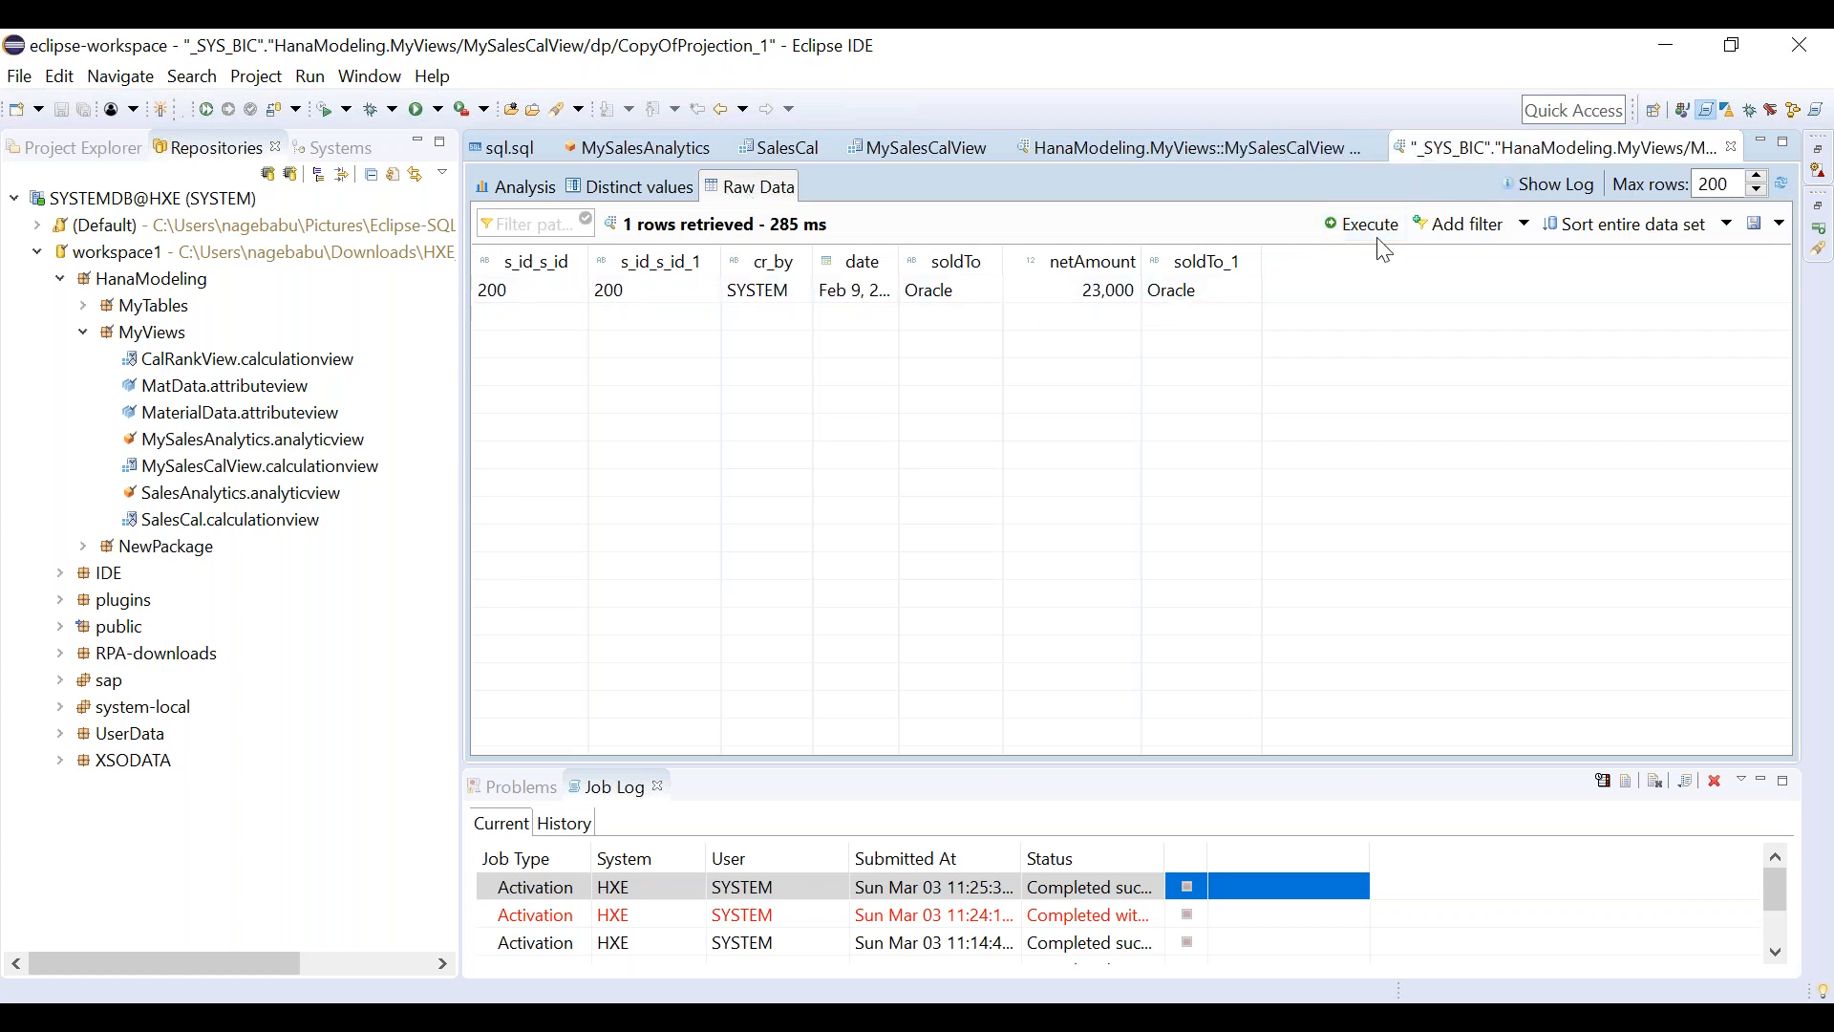
# Compare the rows of the earlier MySalesCalView preview with those of CopyOfProjection_1.
pyautogui.click(1098, 153)
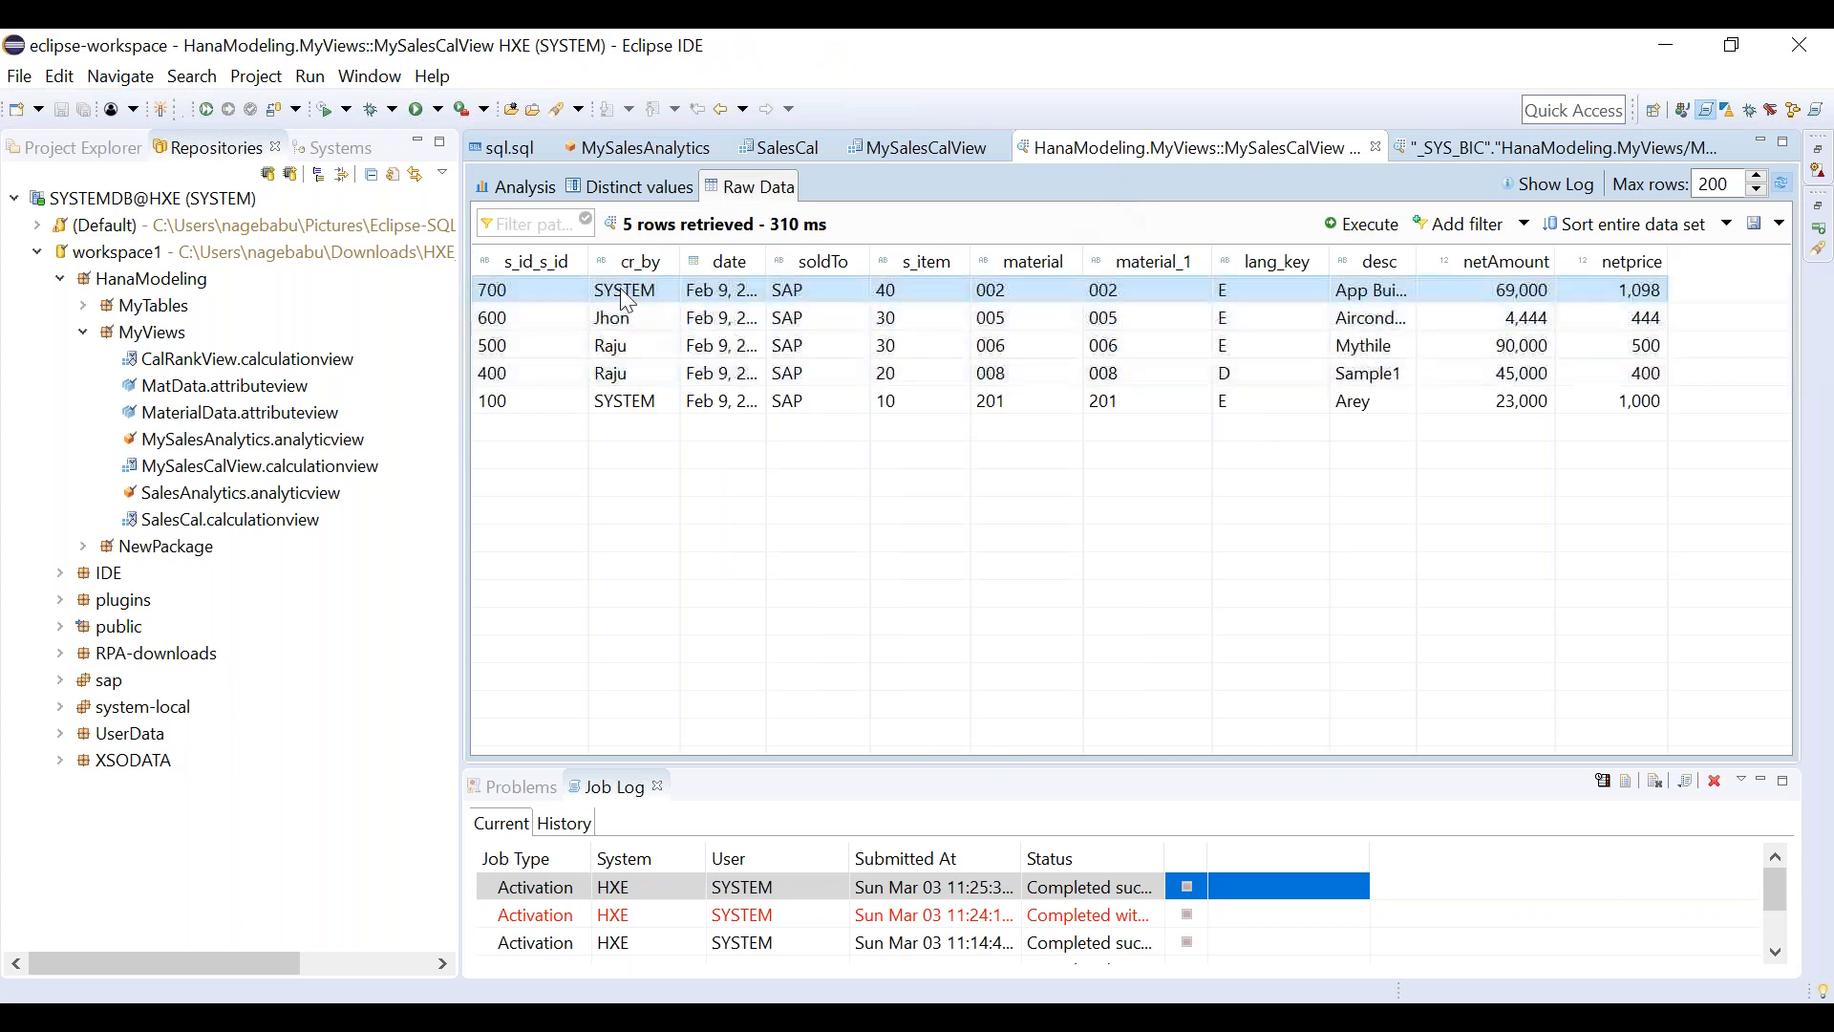
pyautogui.click(1543, 151)
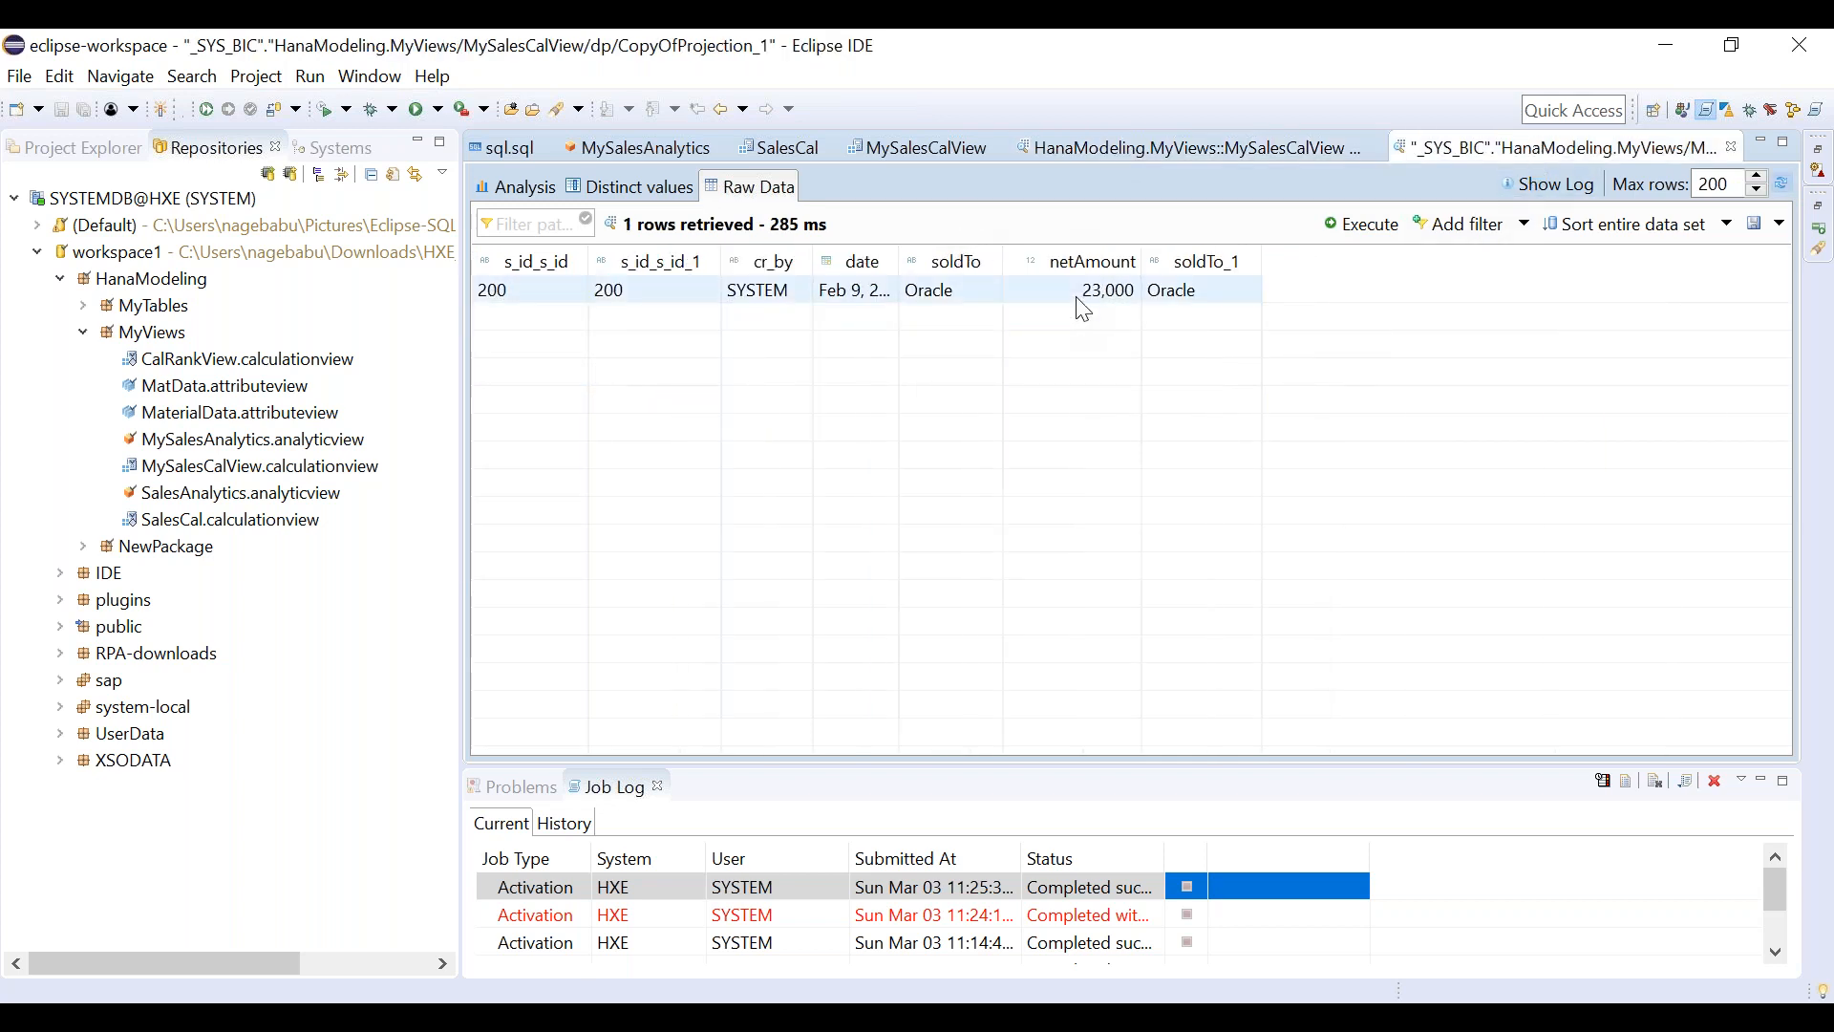
pyautogui.click(1247, 151)
pyautogui.click(1438, 151)
pyautogui.click(1304, 153)
# Run a new data preview of the activated MySalesCalView and show its raw data.
pyautogui.click(956, 153)
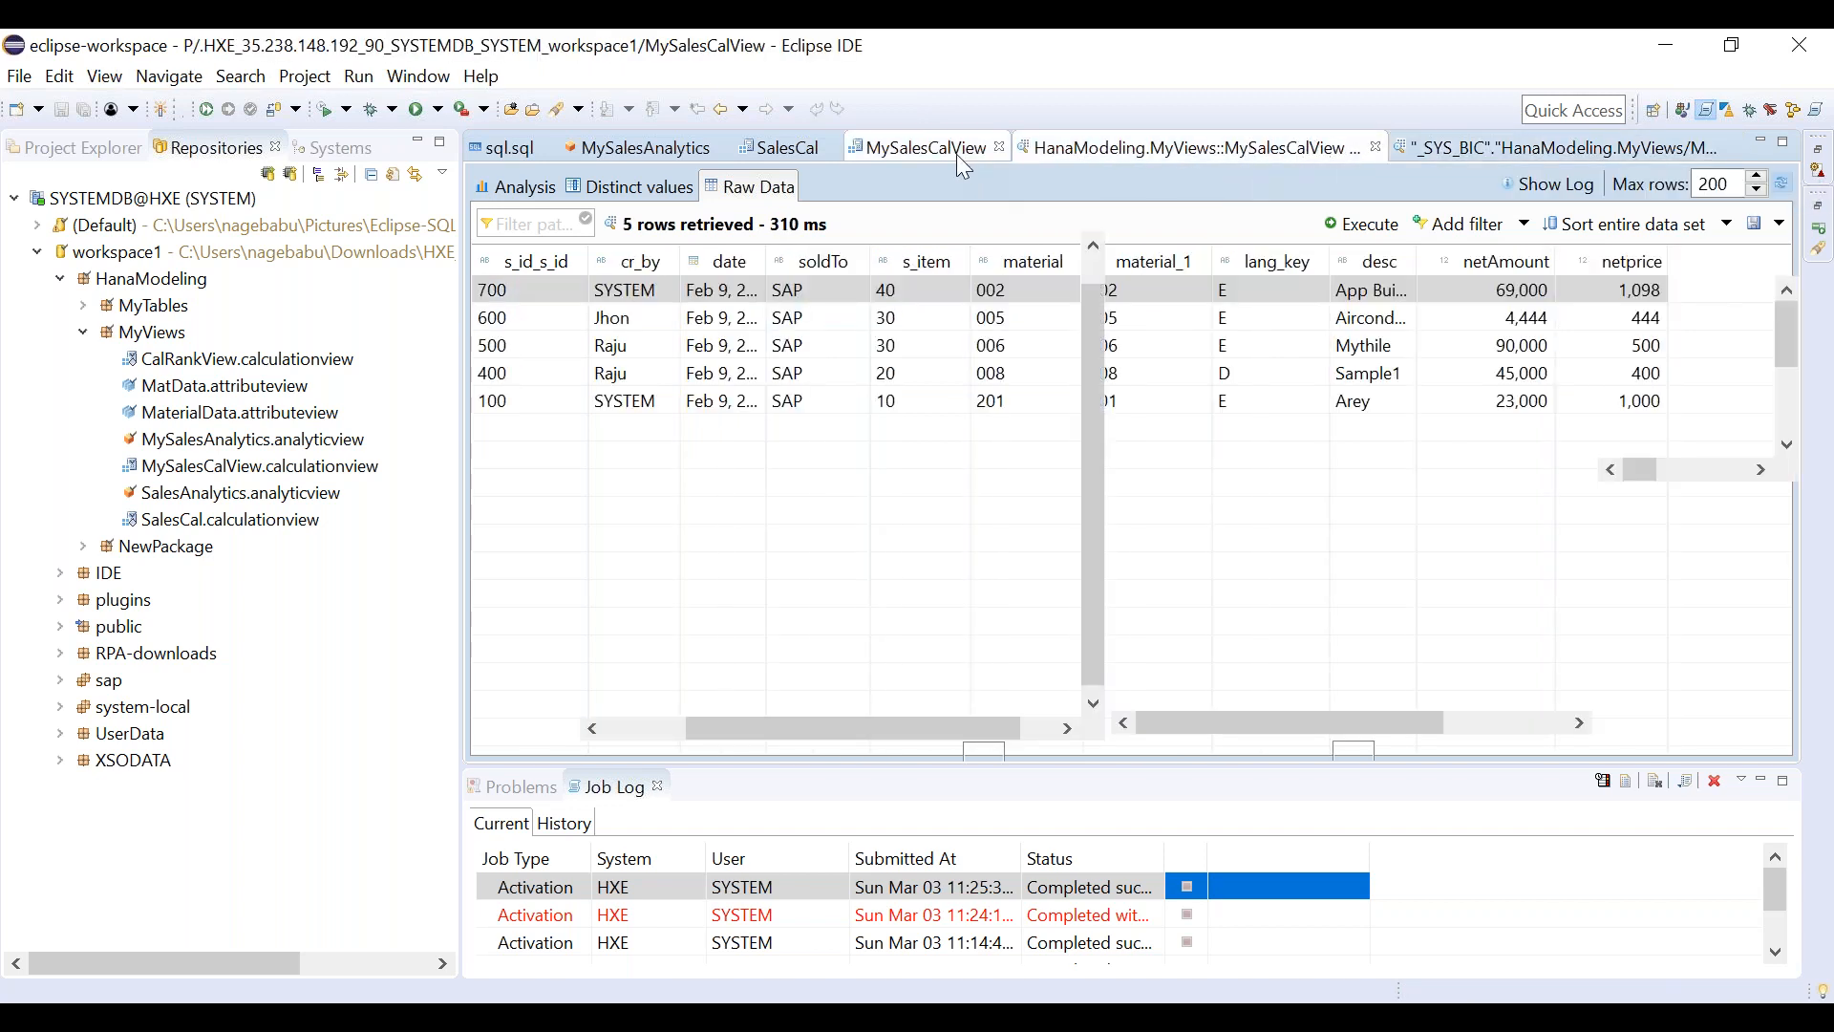
pyautogui.moveTo(1103, 300); pyautogui.dragTo(1096, 269)
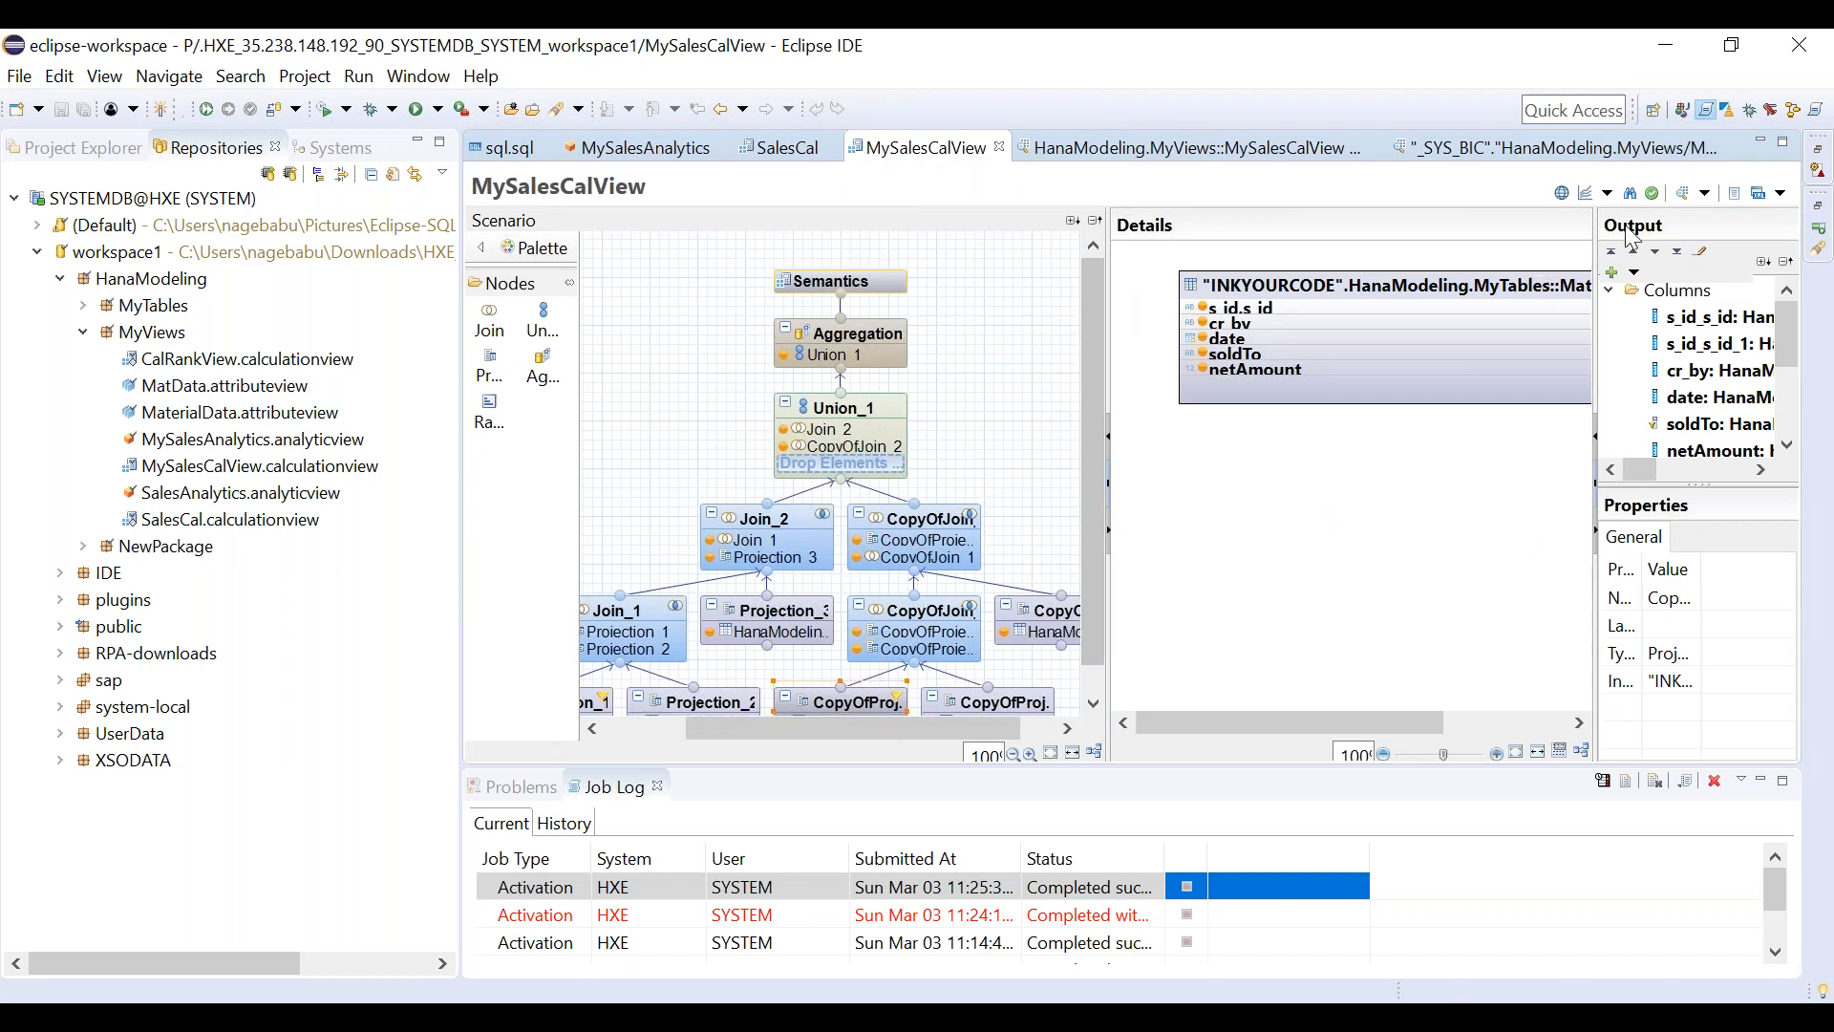
pyautogui.click(1681, 199)
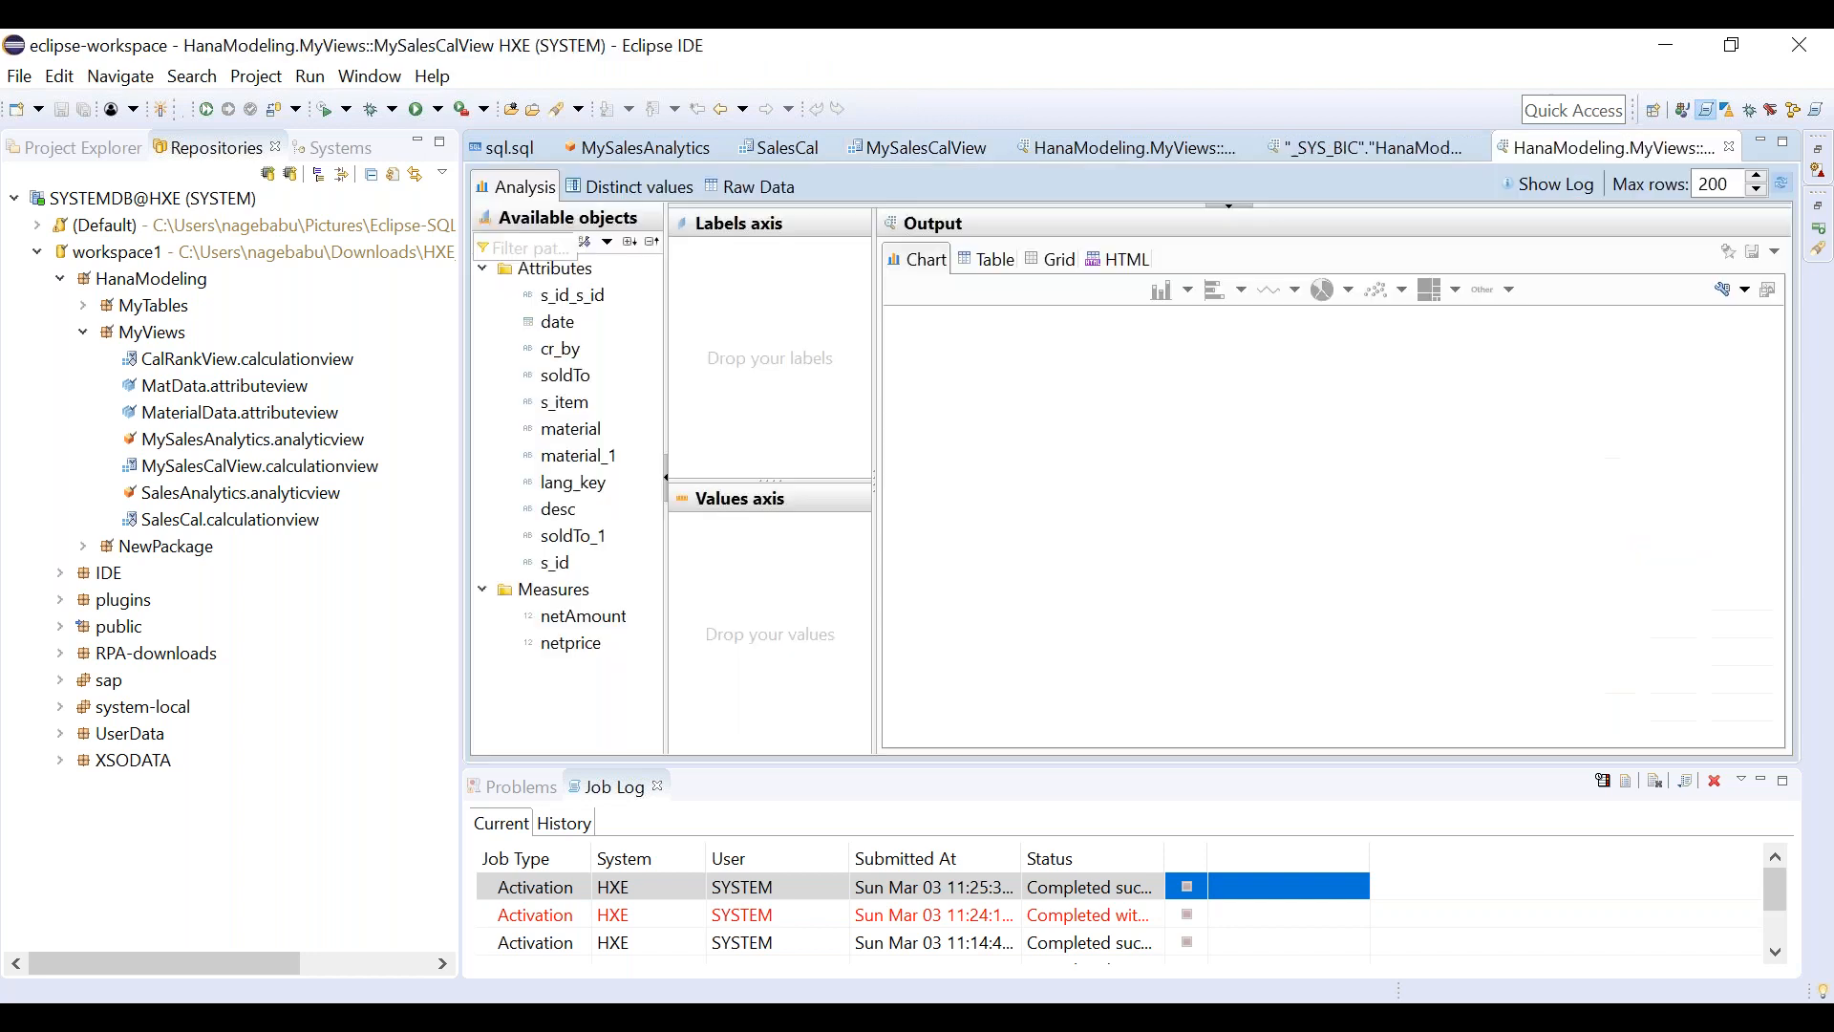
pyautogui.click(733, 190)
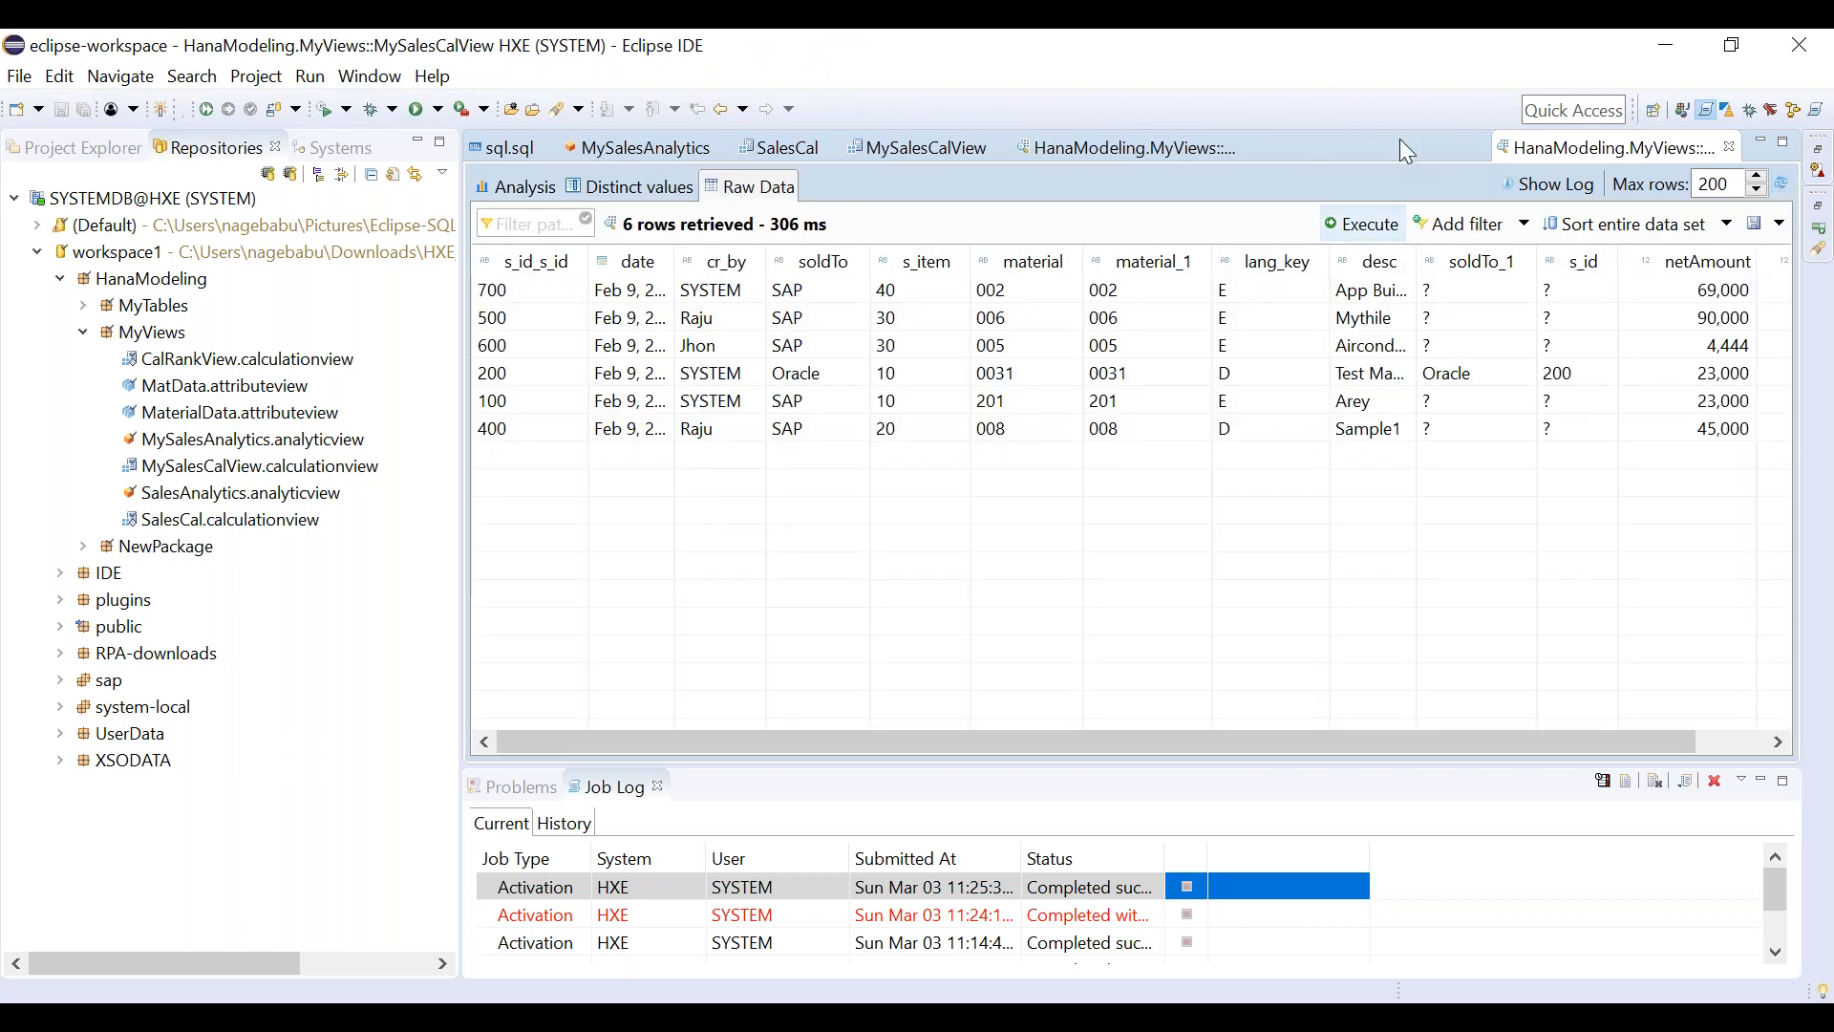
# Check the new union preview's rows against the CopyOfProjection_1 and earlier MySalesCalView previews.
pyautogui.click(1353, 153)
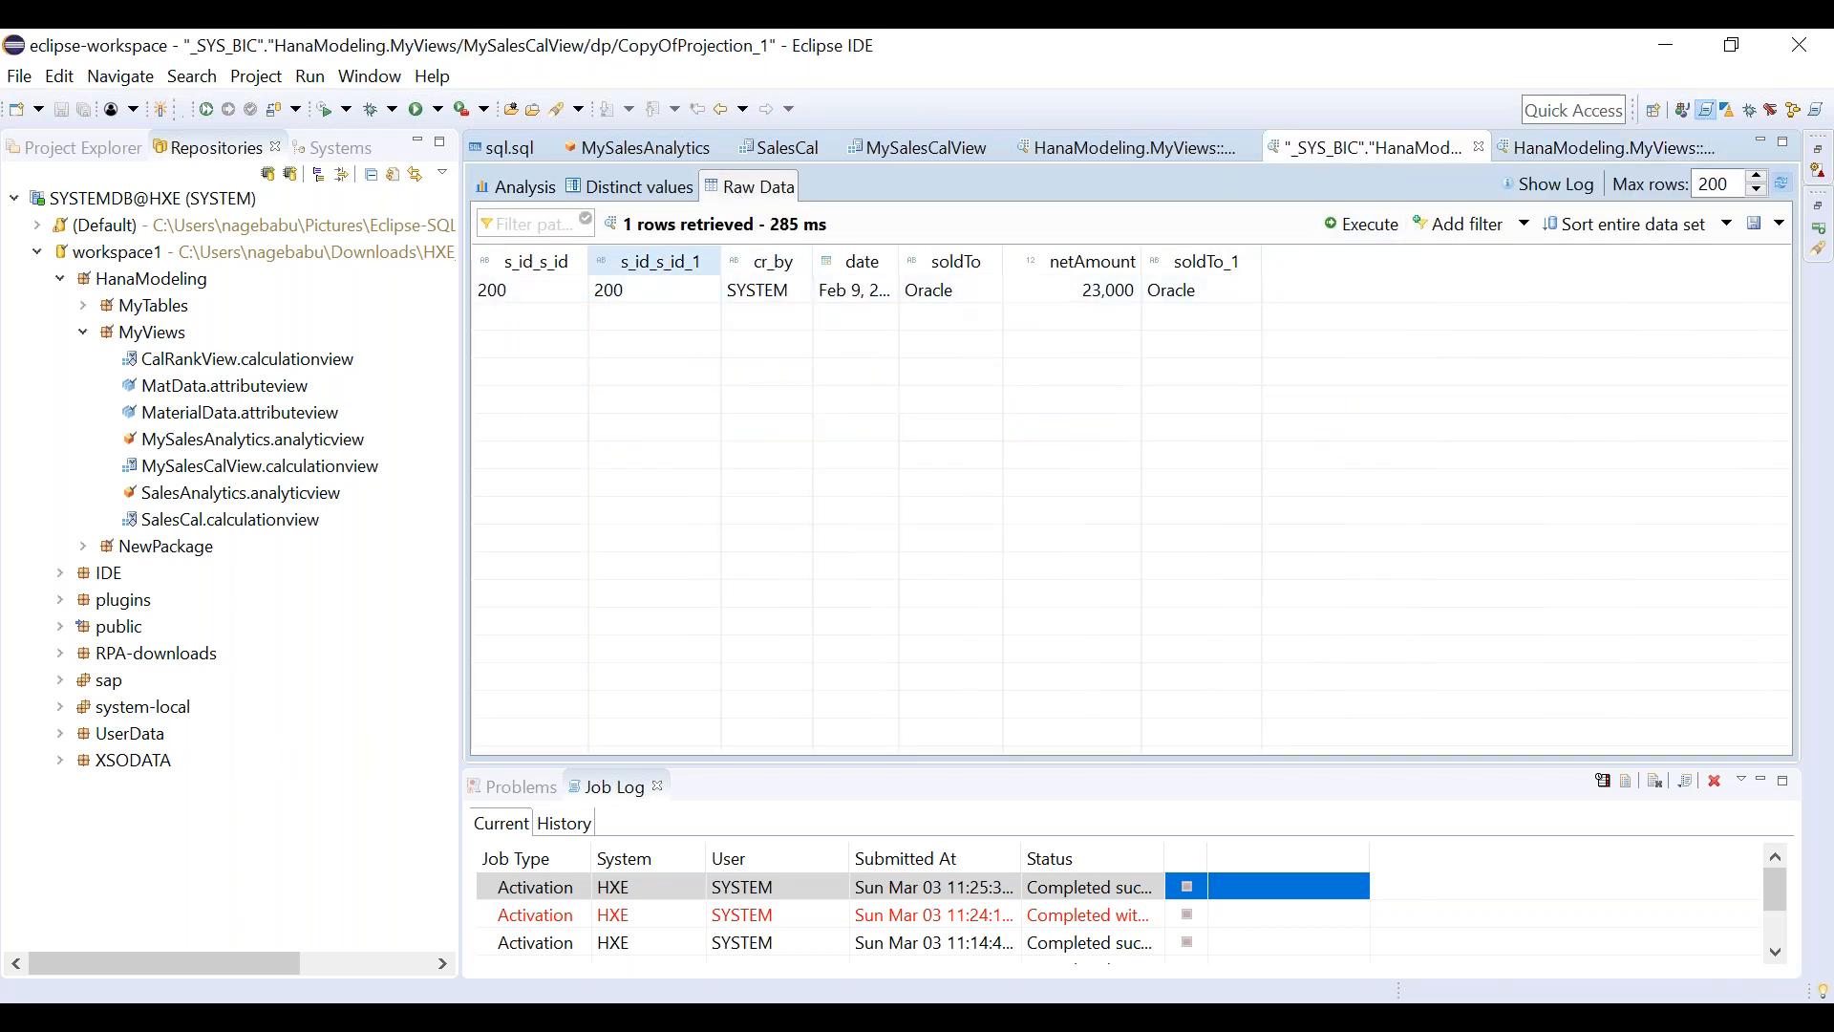
pyautogui.click(1111, 146)
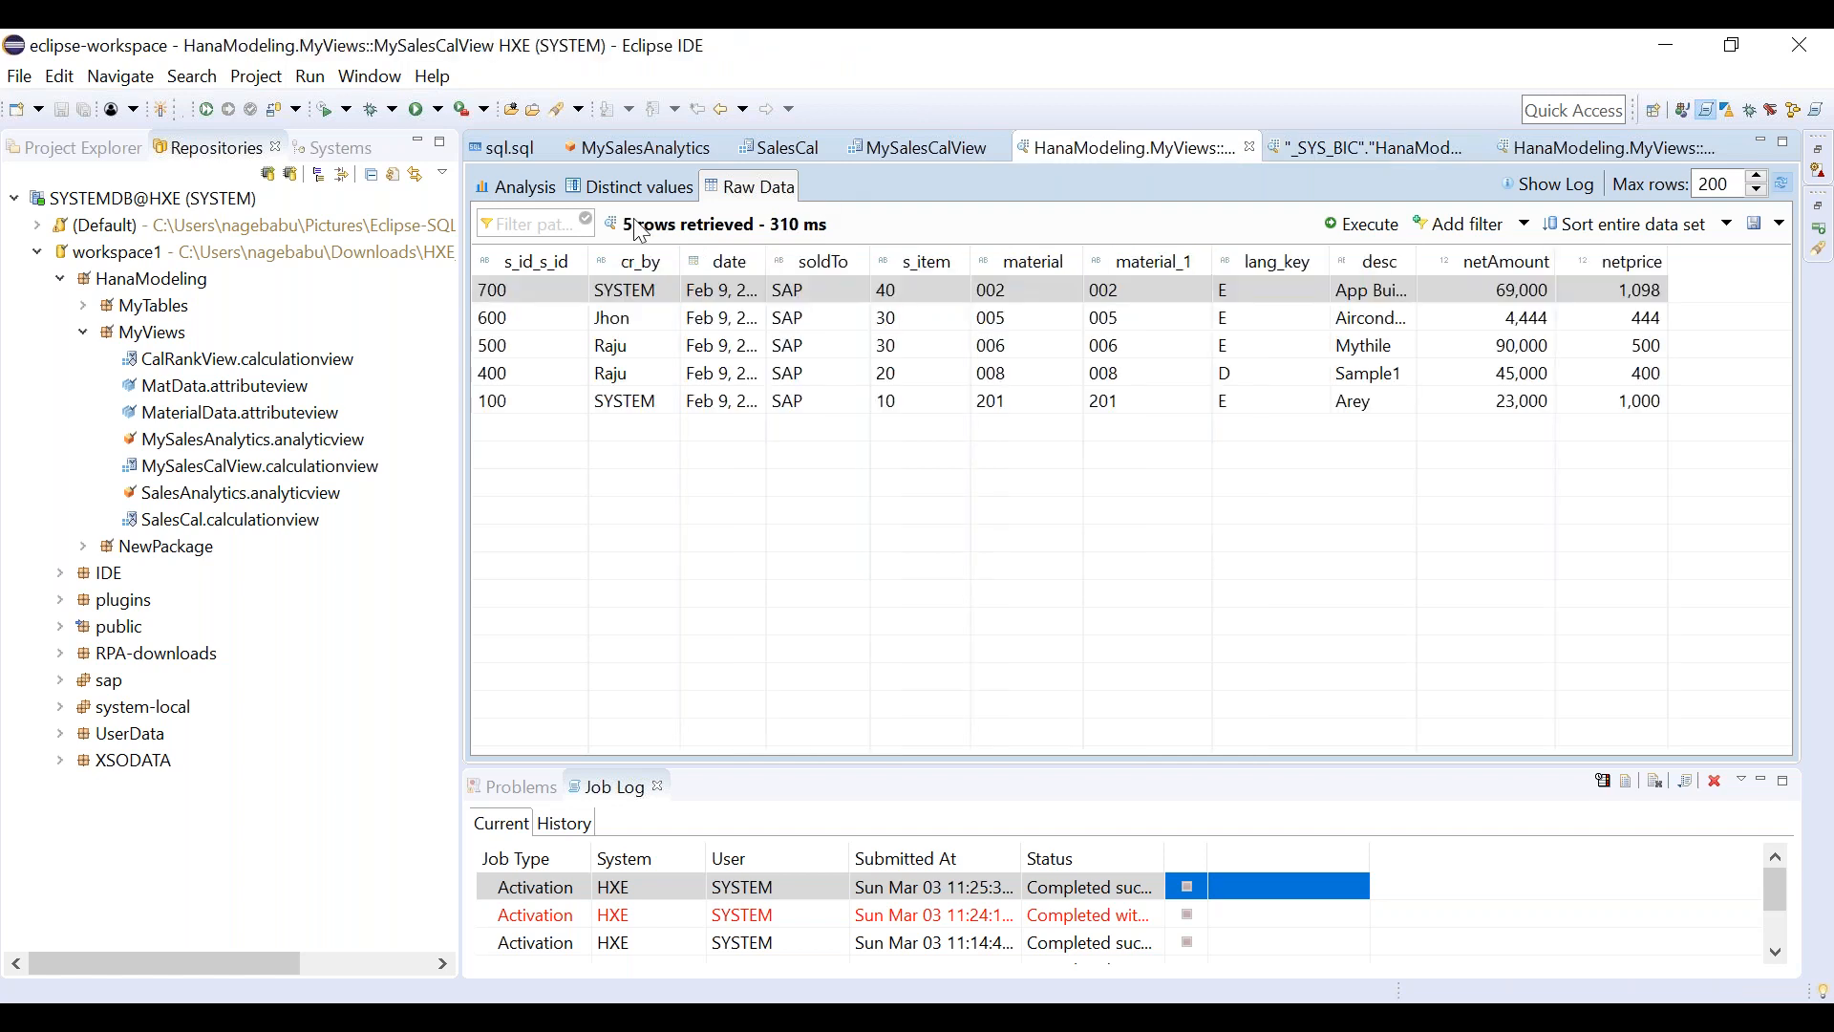
pyautogui.click(1365, 153)
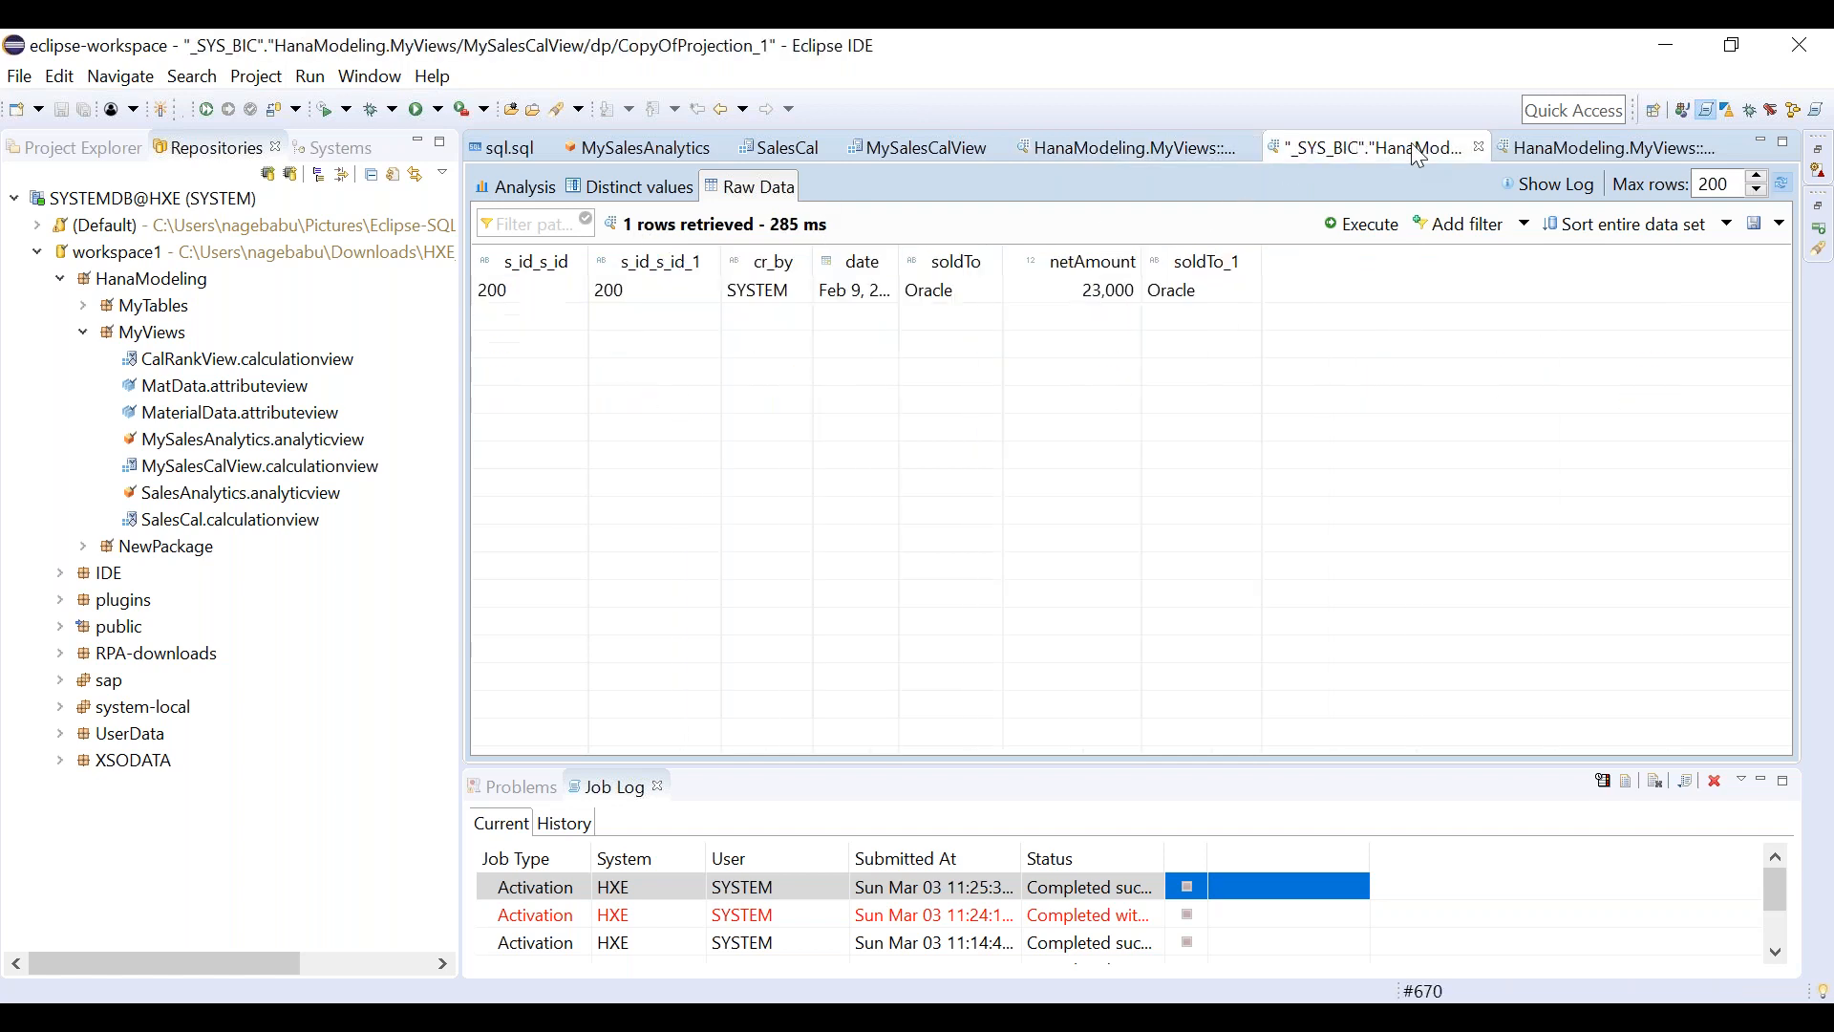
pyautogui.click(1539, 151)
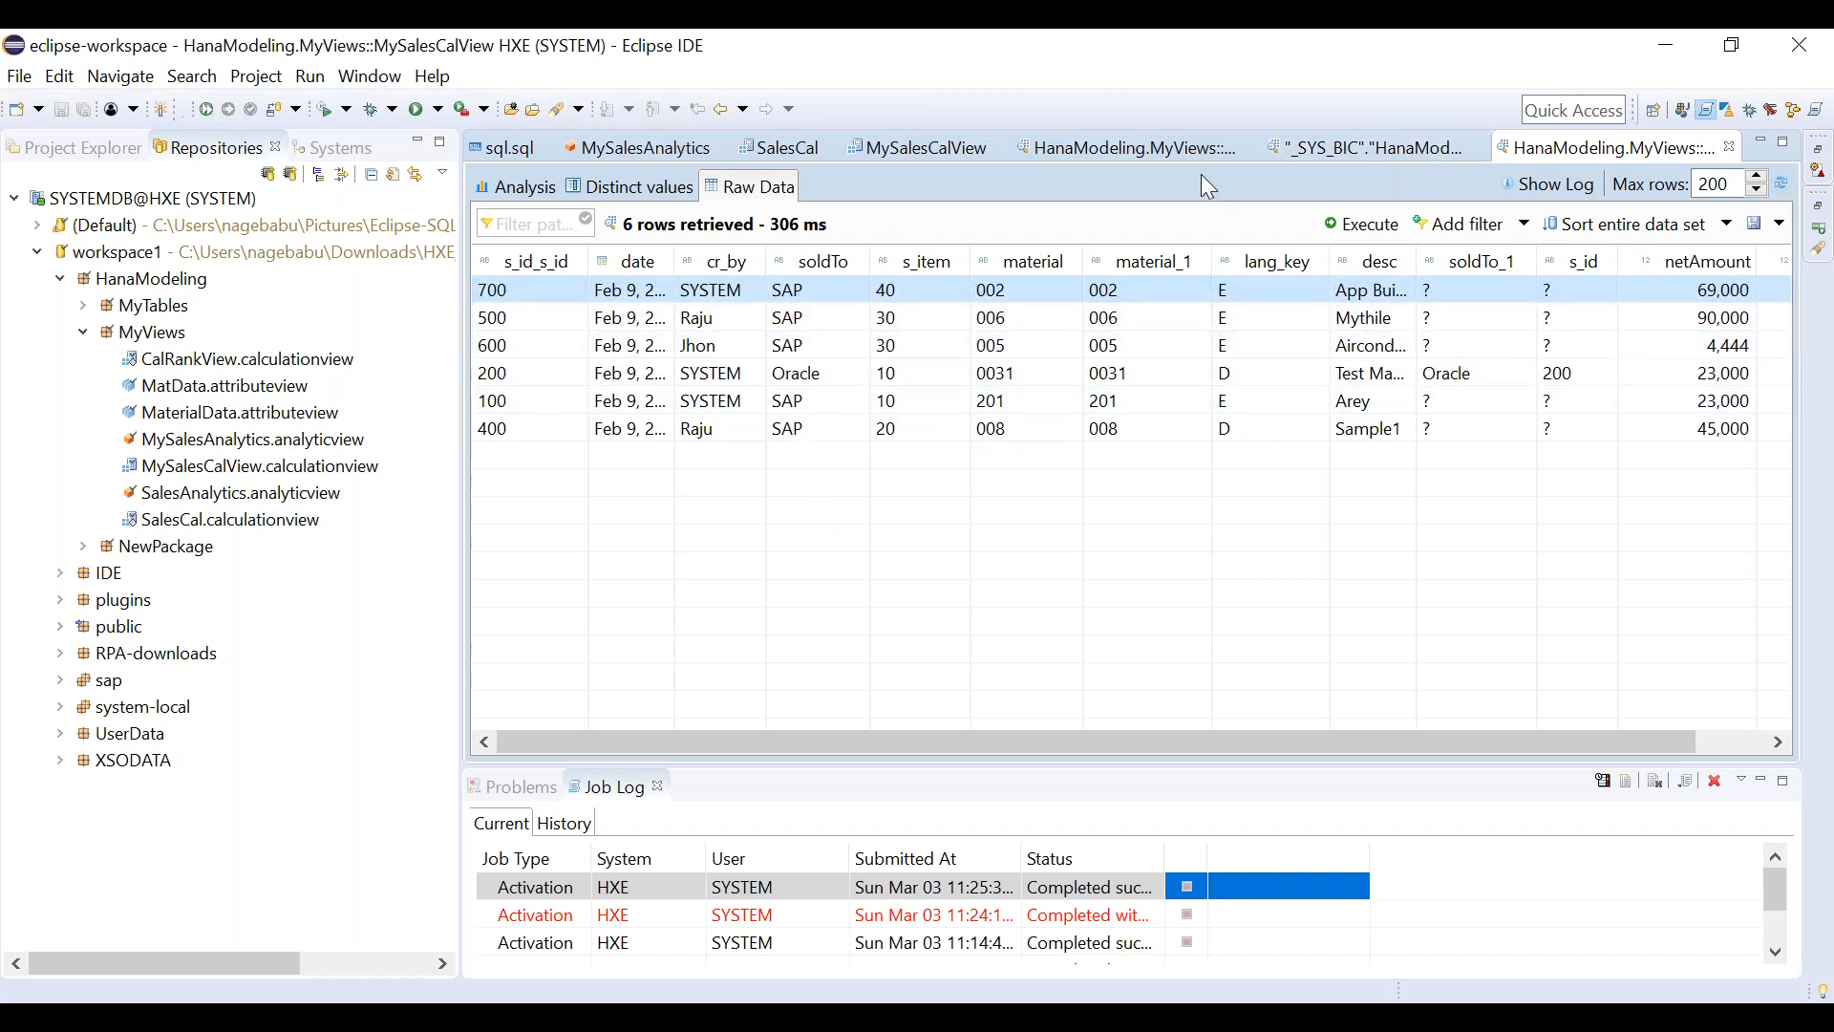
# Chart the netAmount sum by cr_by in the new MySalesCalView preview and check it against the raw data.
pyautogui.click(525, 199)
pyautogui.moveTo(584, 616); pyautogui.dragTo(726, 614)
pyautogui.moveTo(562, 348); pyautogui.dragTo(754, 384)
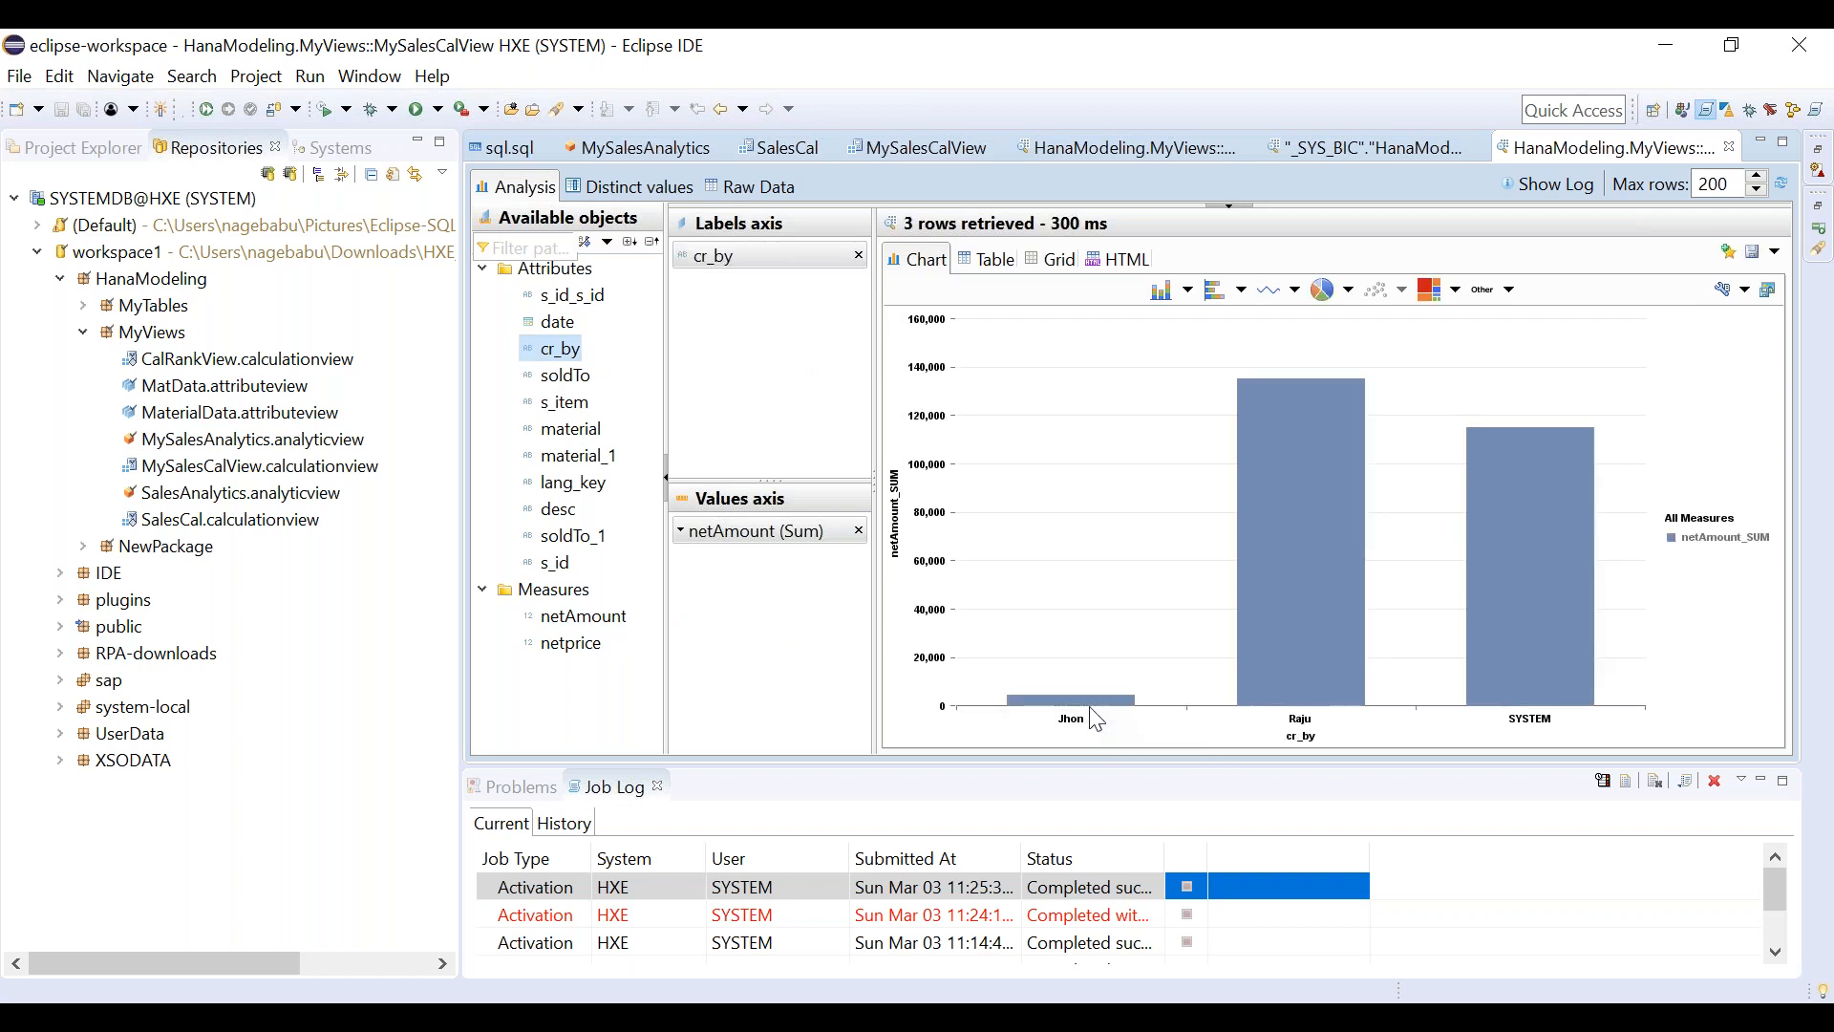
pyautogui.moveTo(1305, 638)
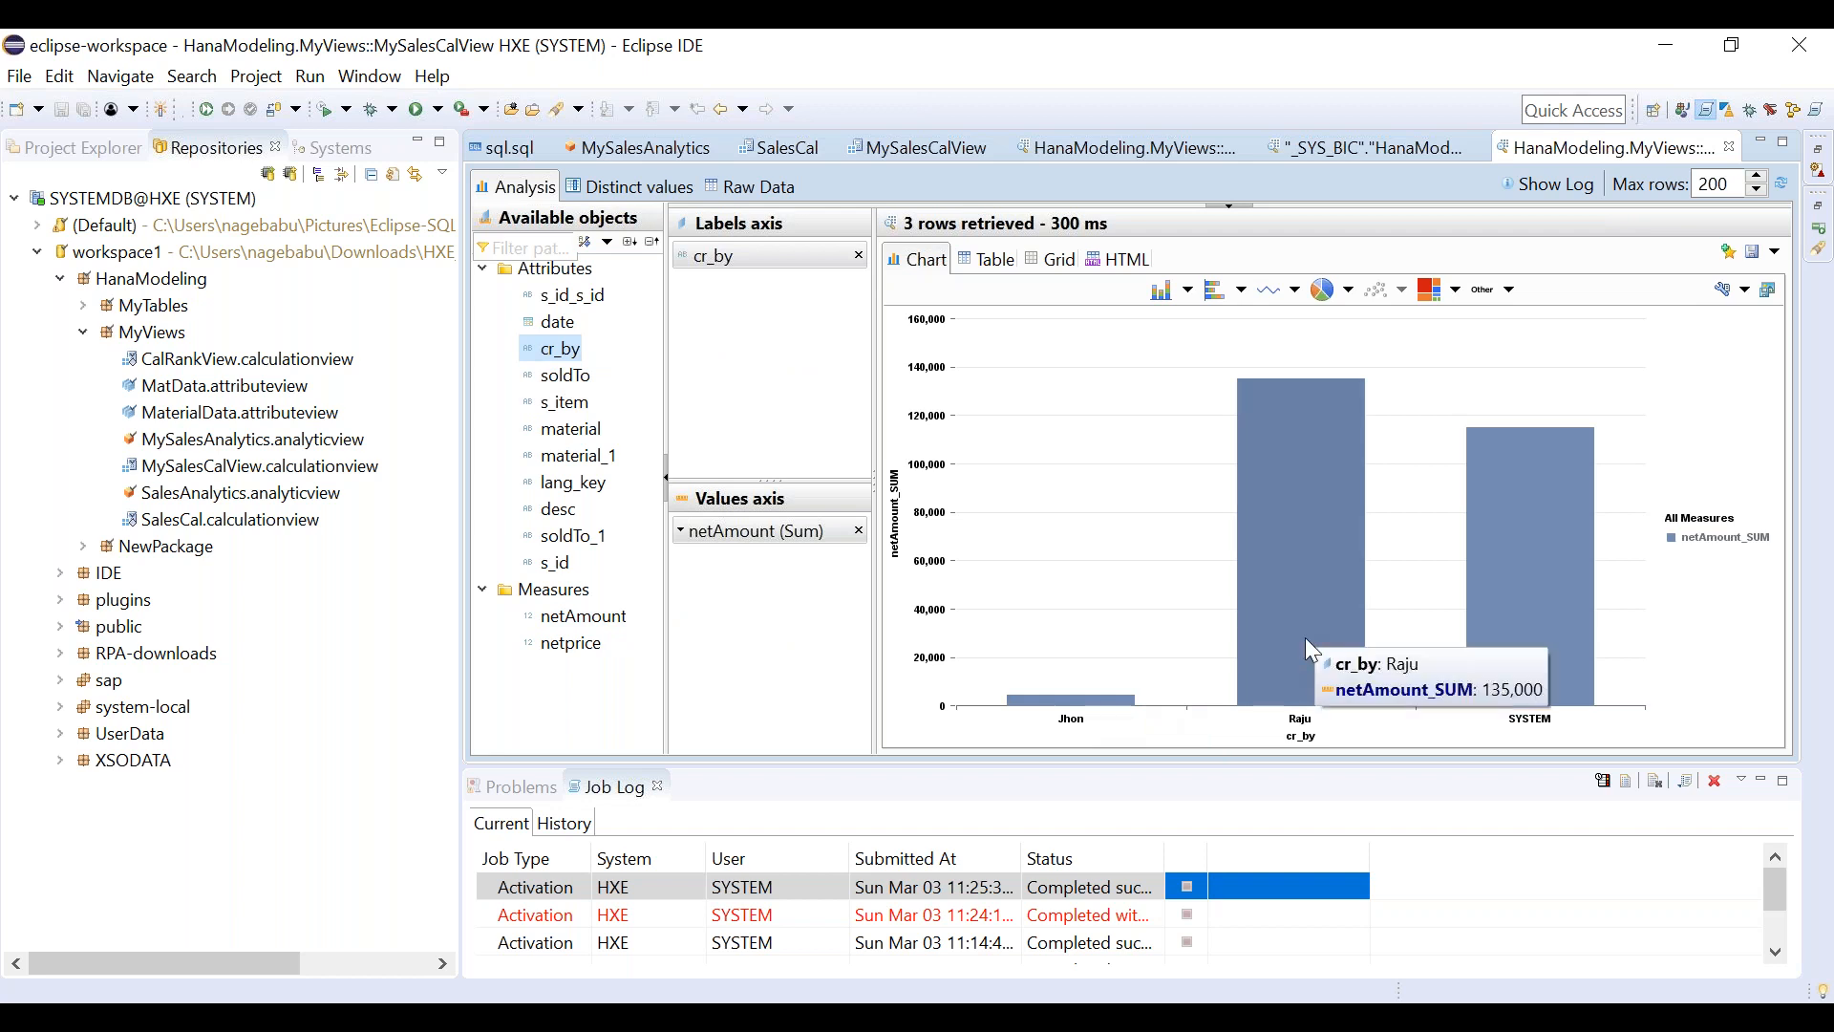
pyautogui.moveTo(1565, 588)
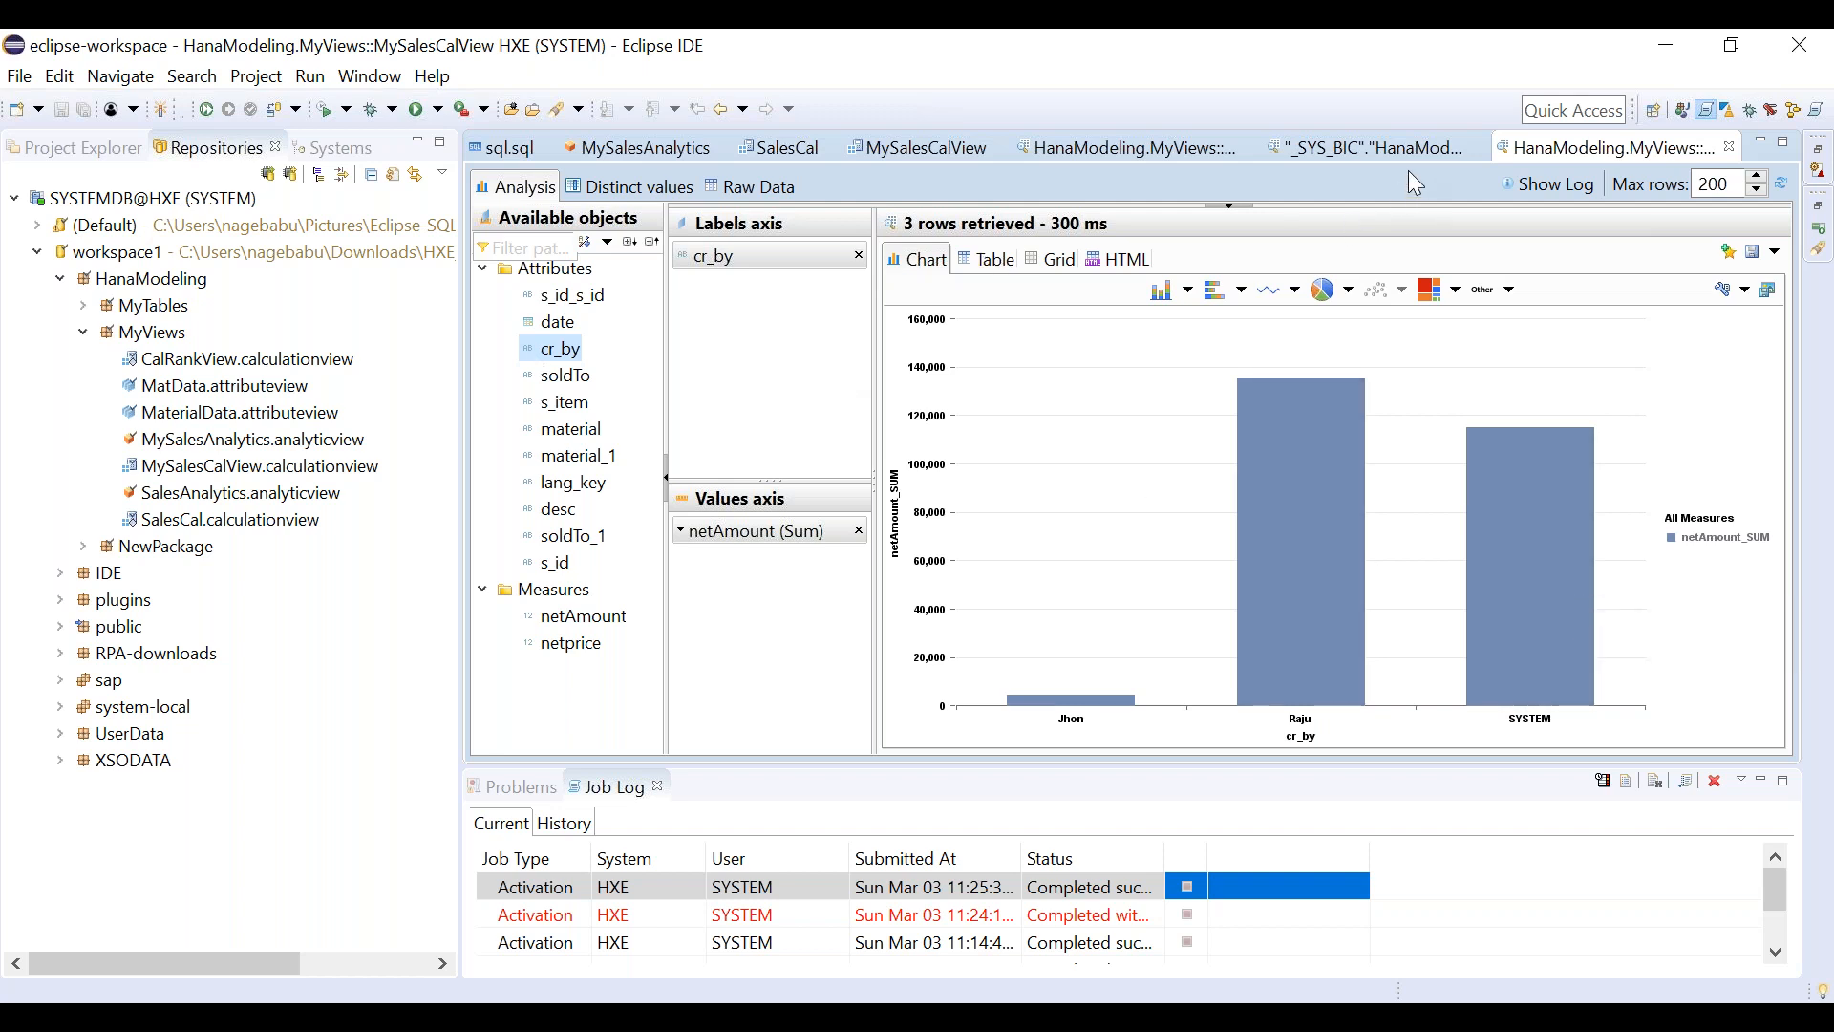
pyautogui.click(778, 187)
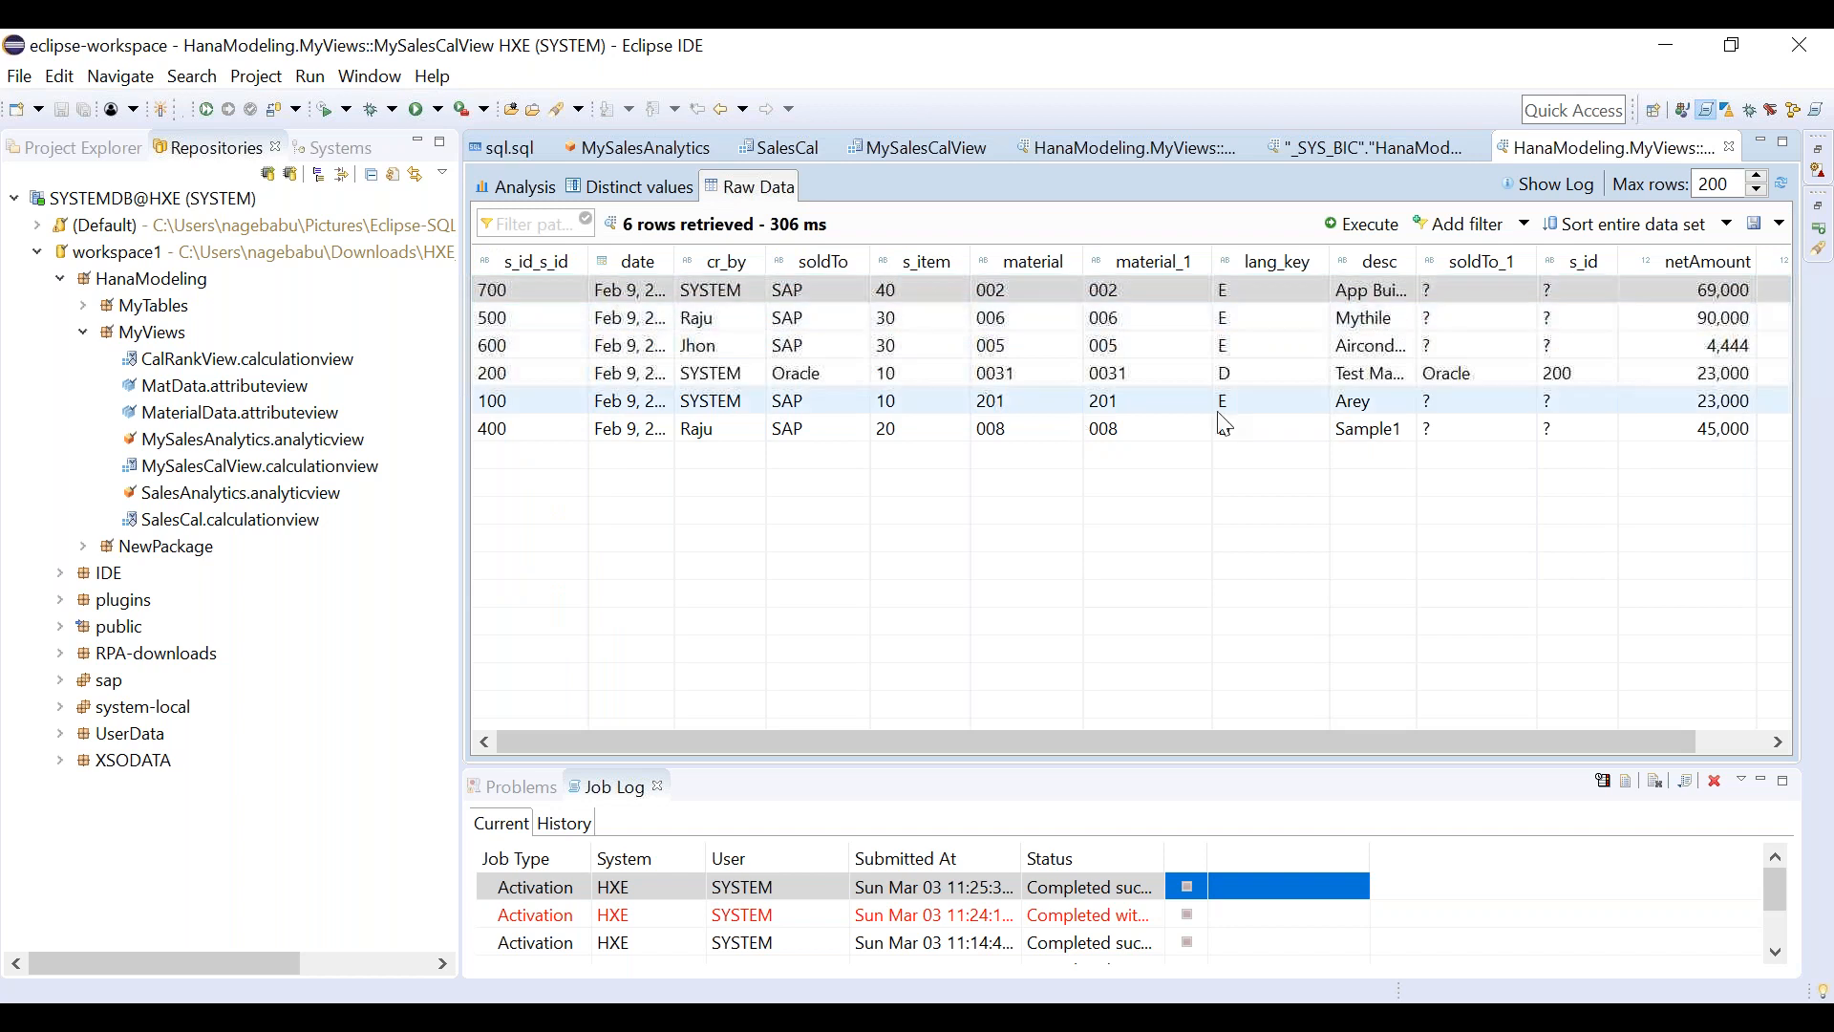
pyautogui.click(1349, 147)
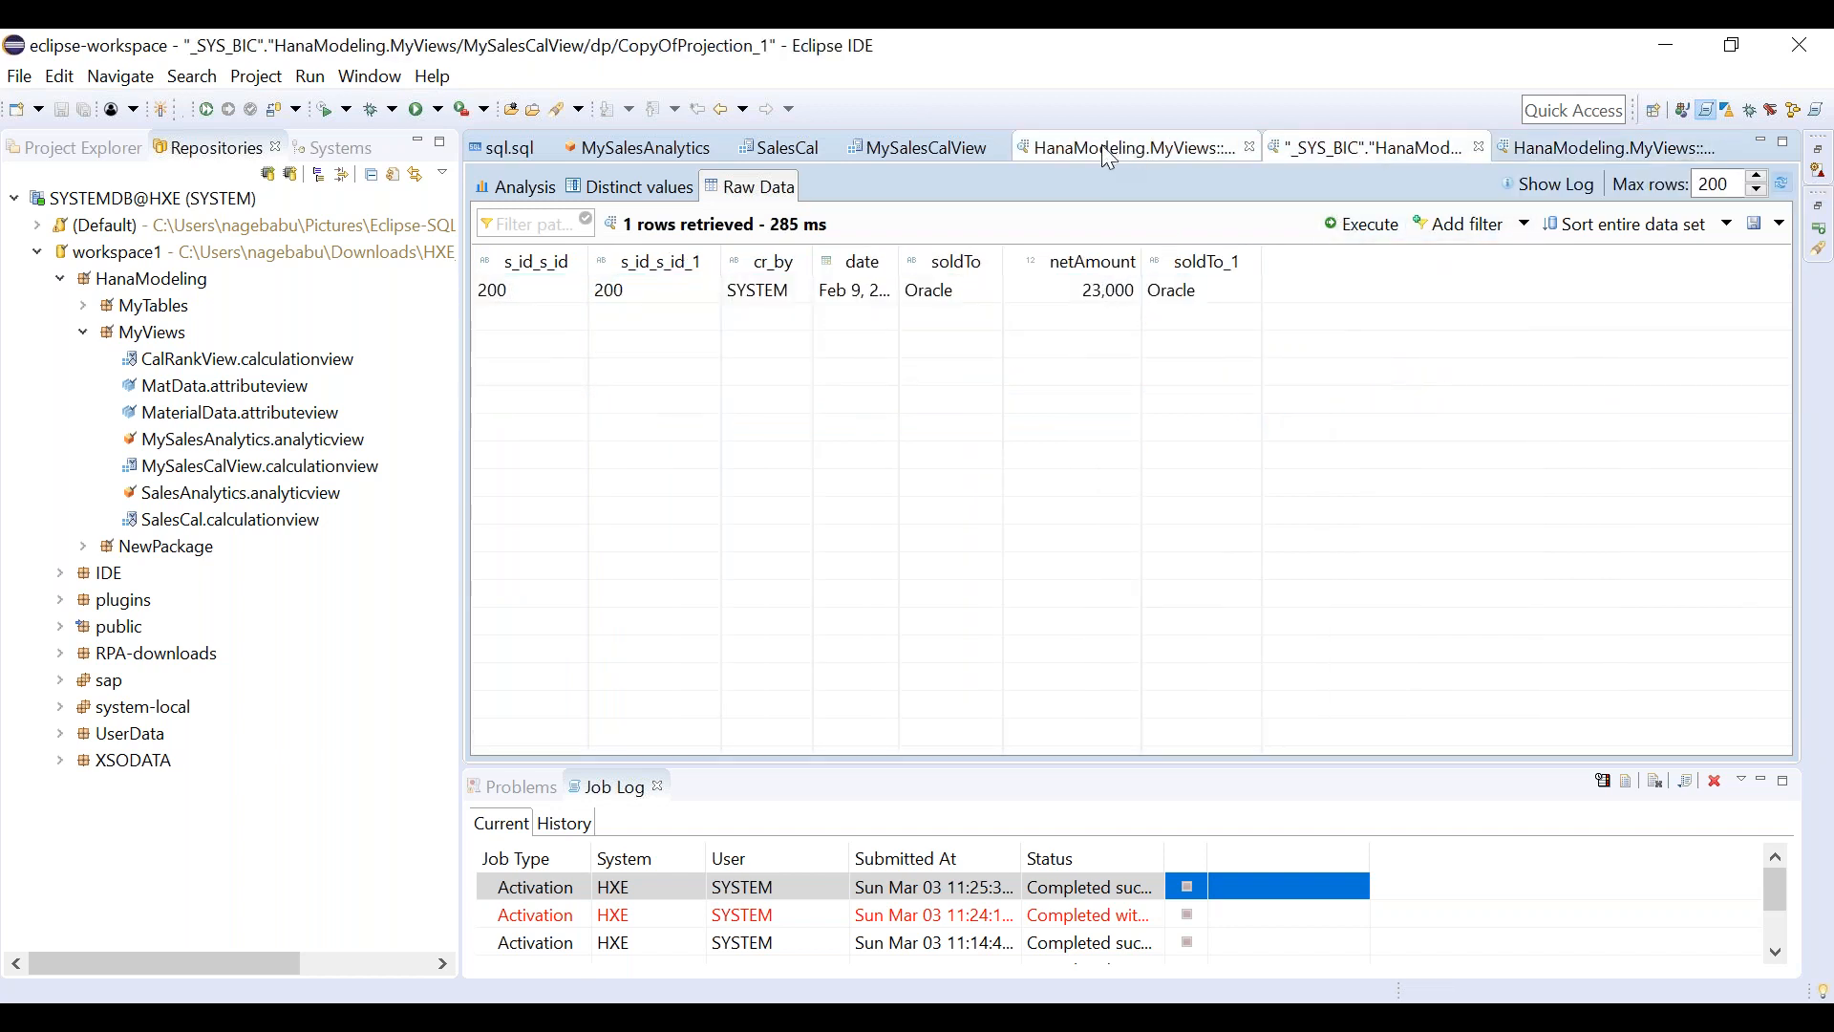
# Widen the Scenario area of MySalesCalView to fit all nodes, collapsing the output's Columns folder and narrowing the node palette.
pyautogui.click(908, 151)
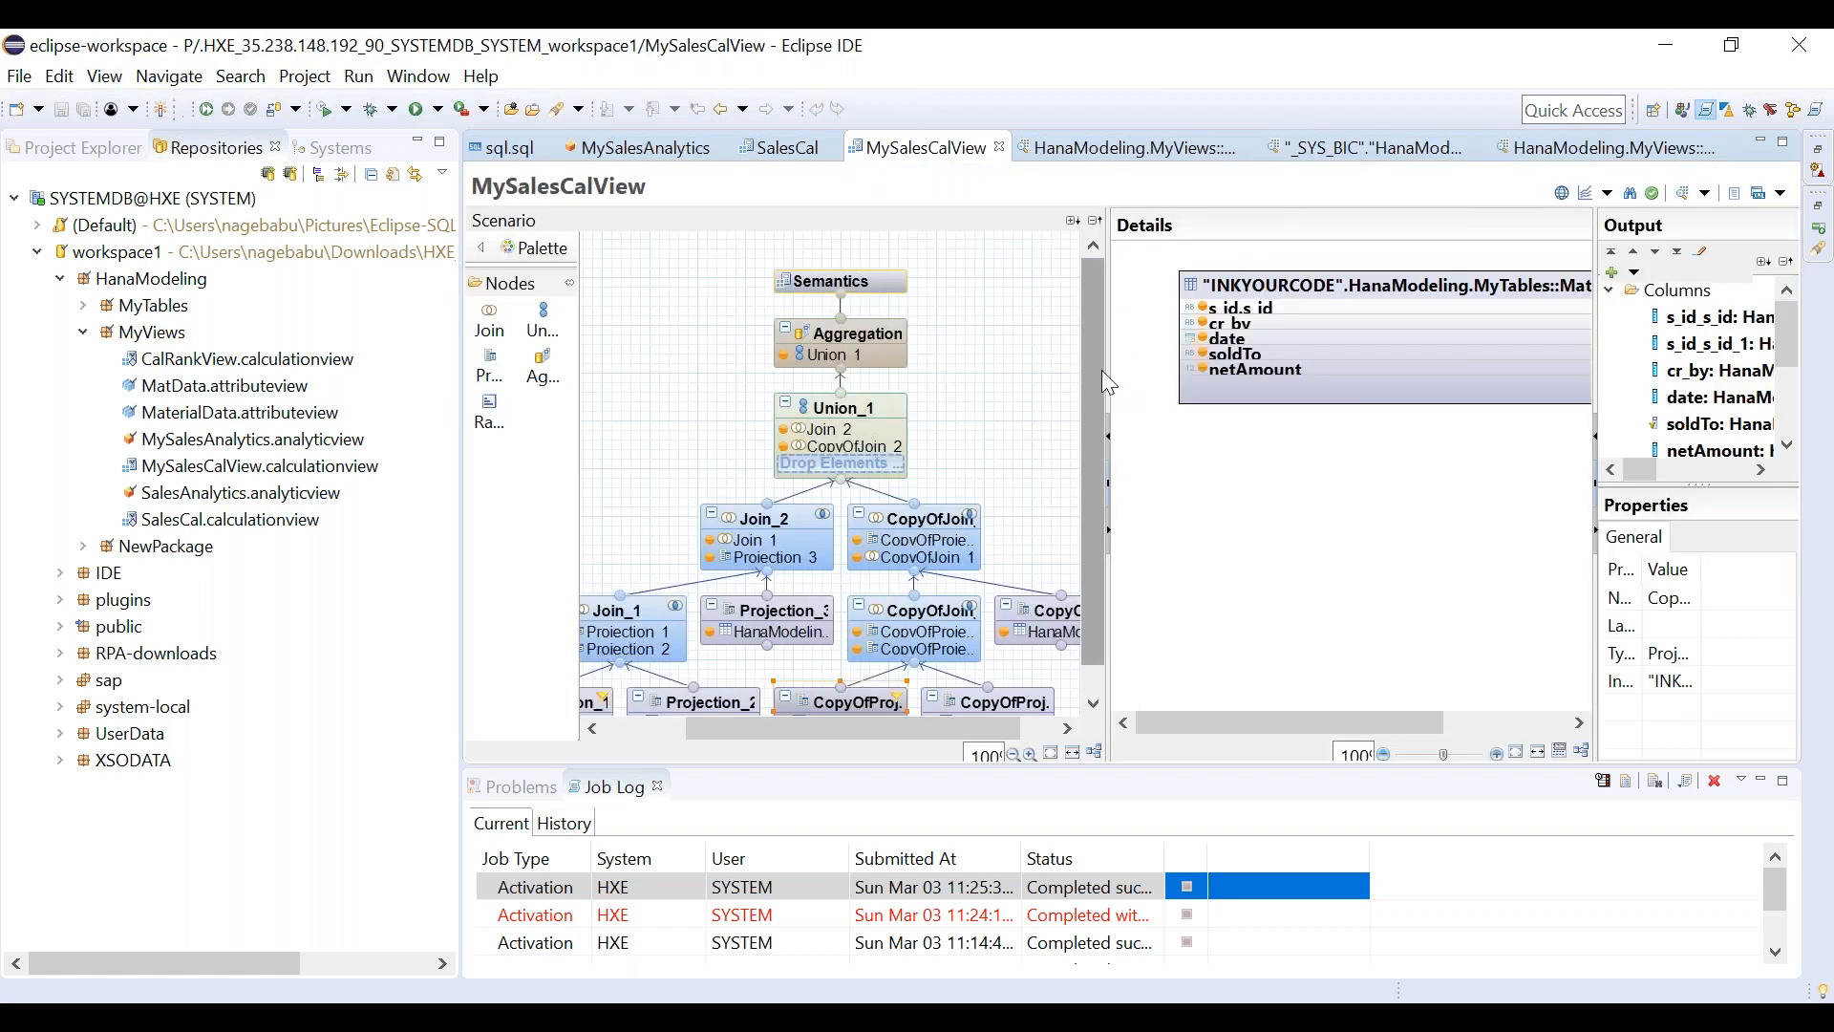
pyautogui.moveTo(1104, 375); pyautogui.dragTo(1172, 384)
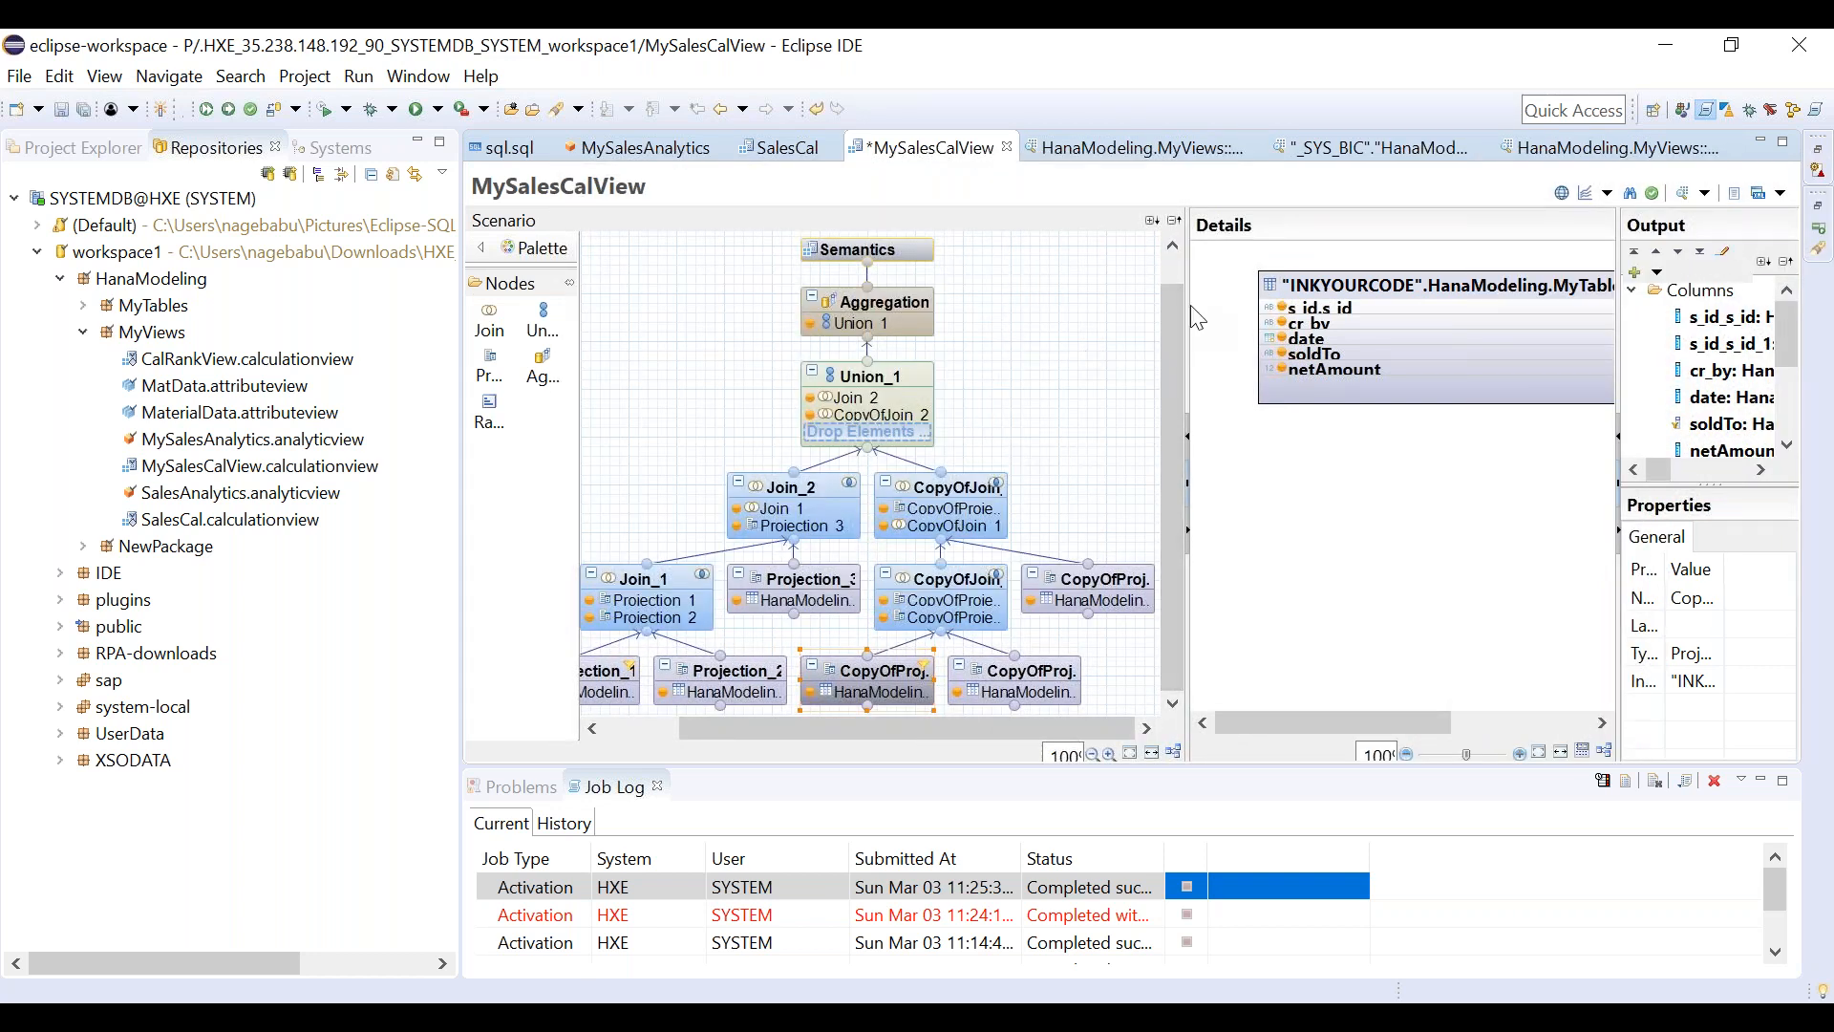
pyautogui.moveTo(1189, 306); pyautogui.dragTo(1228, 307)
pyautogui.click(1646, 291)
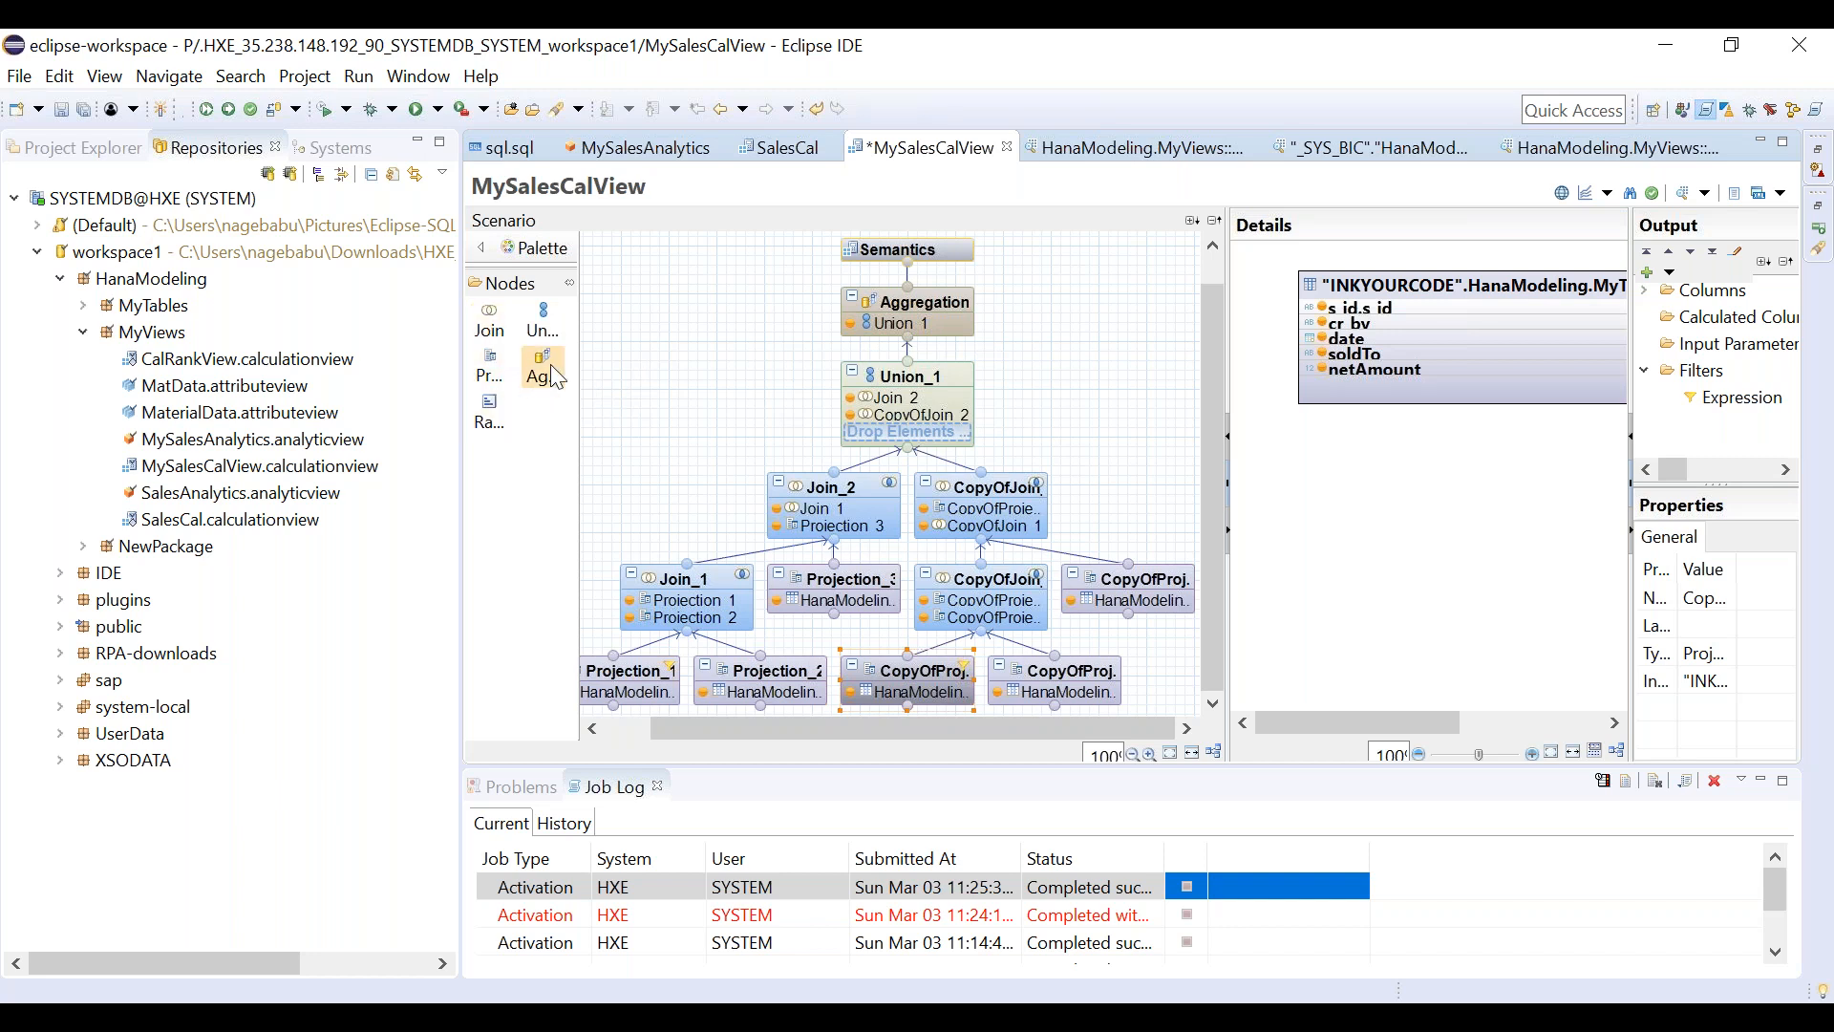
pyautogui.moveTo(579, 391); pyautogui.dragTo(544, 392)
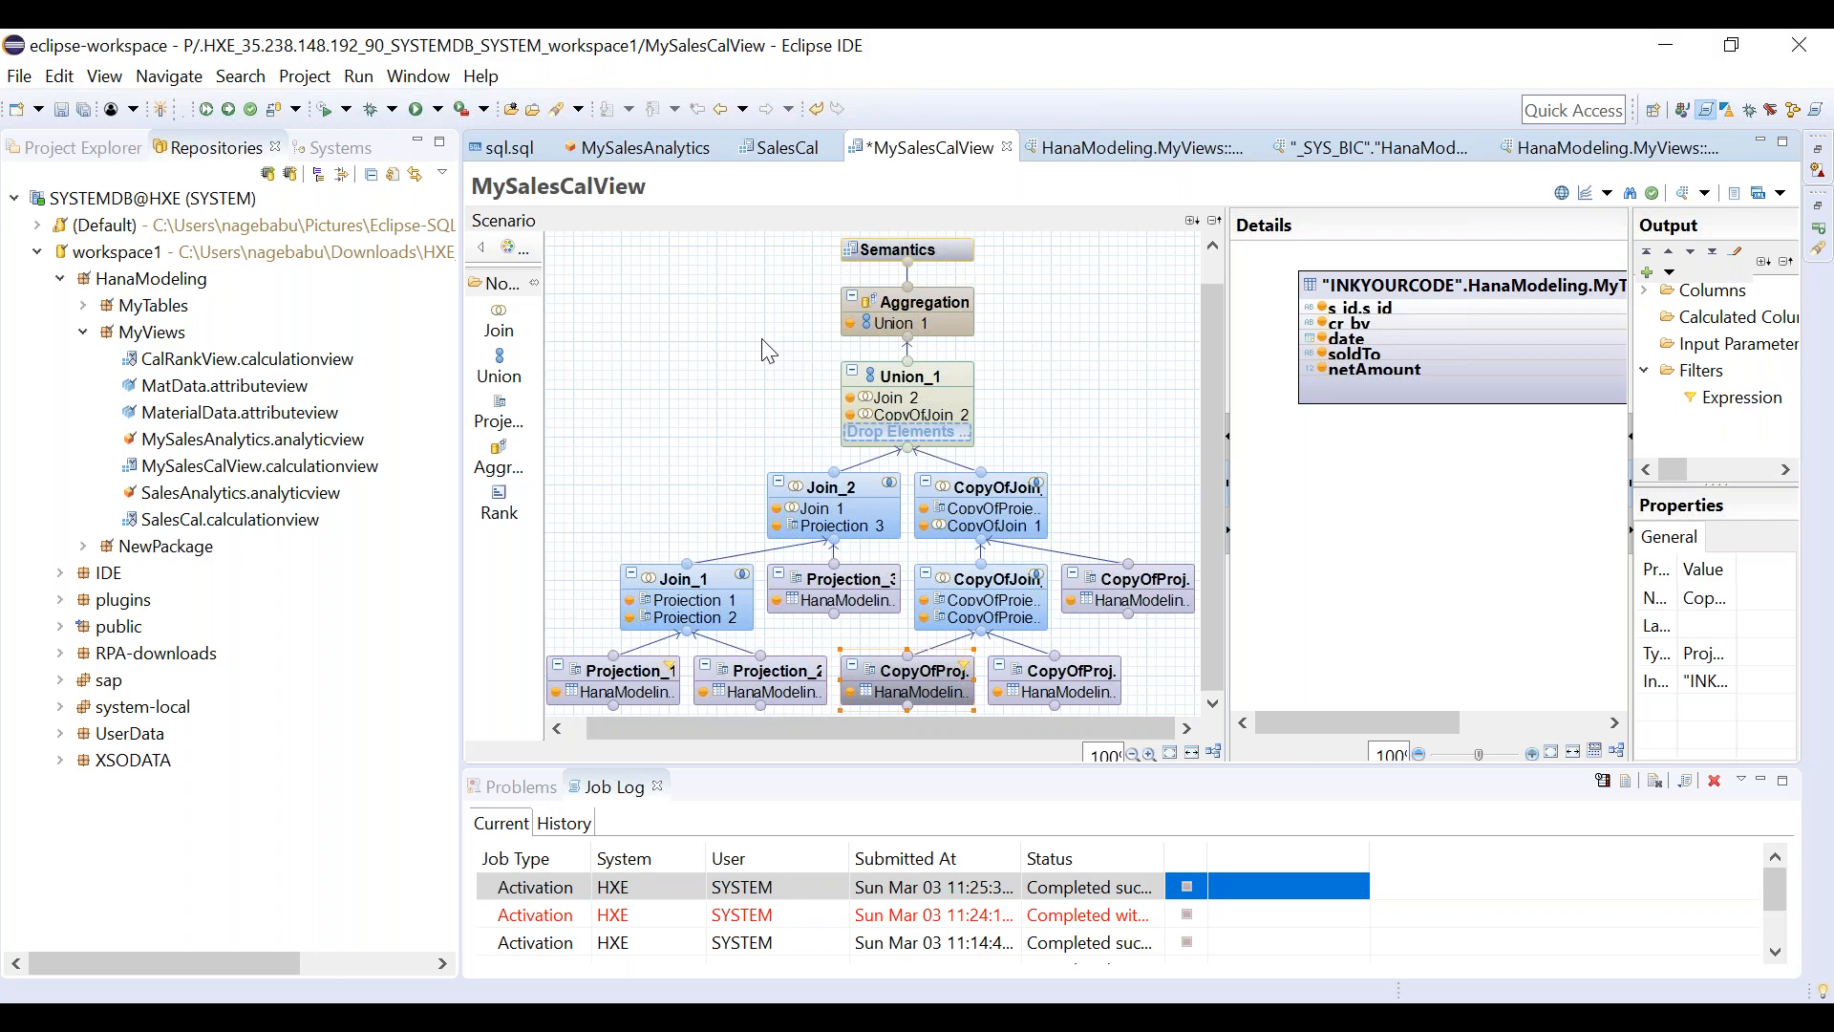
# Collapse the MyViews and HanaModeling packages in the workspace1 repository tree.
pyautogui.click(1098, 1018)
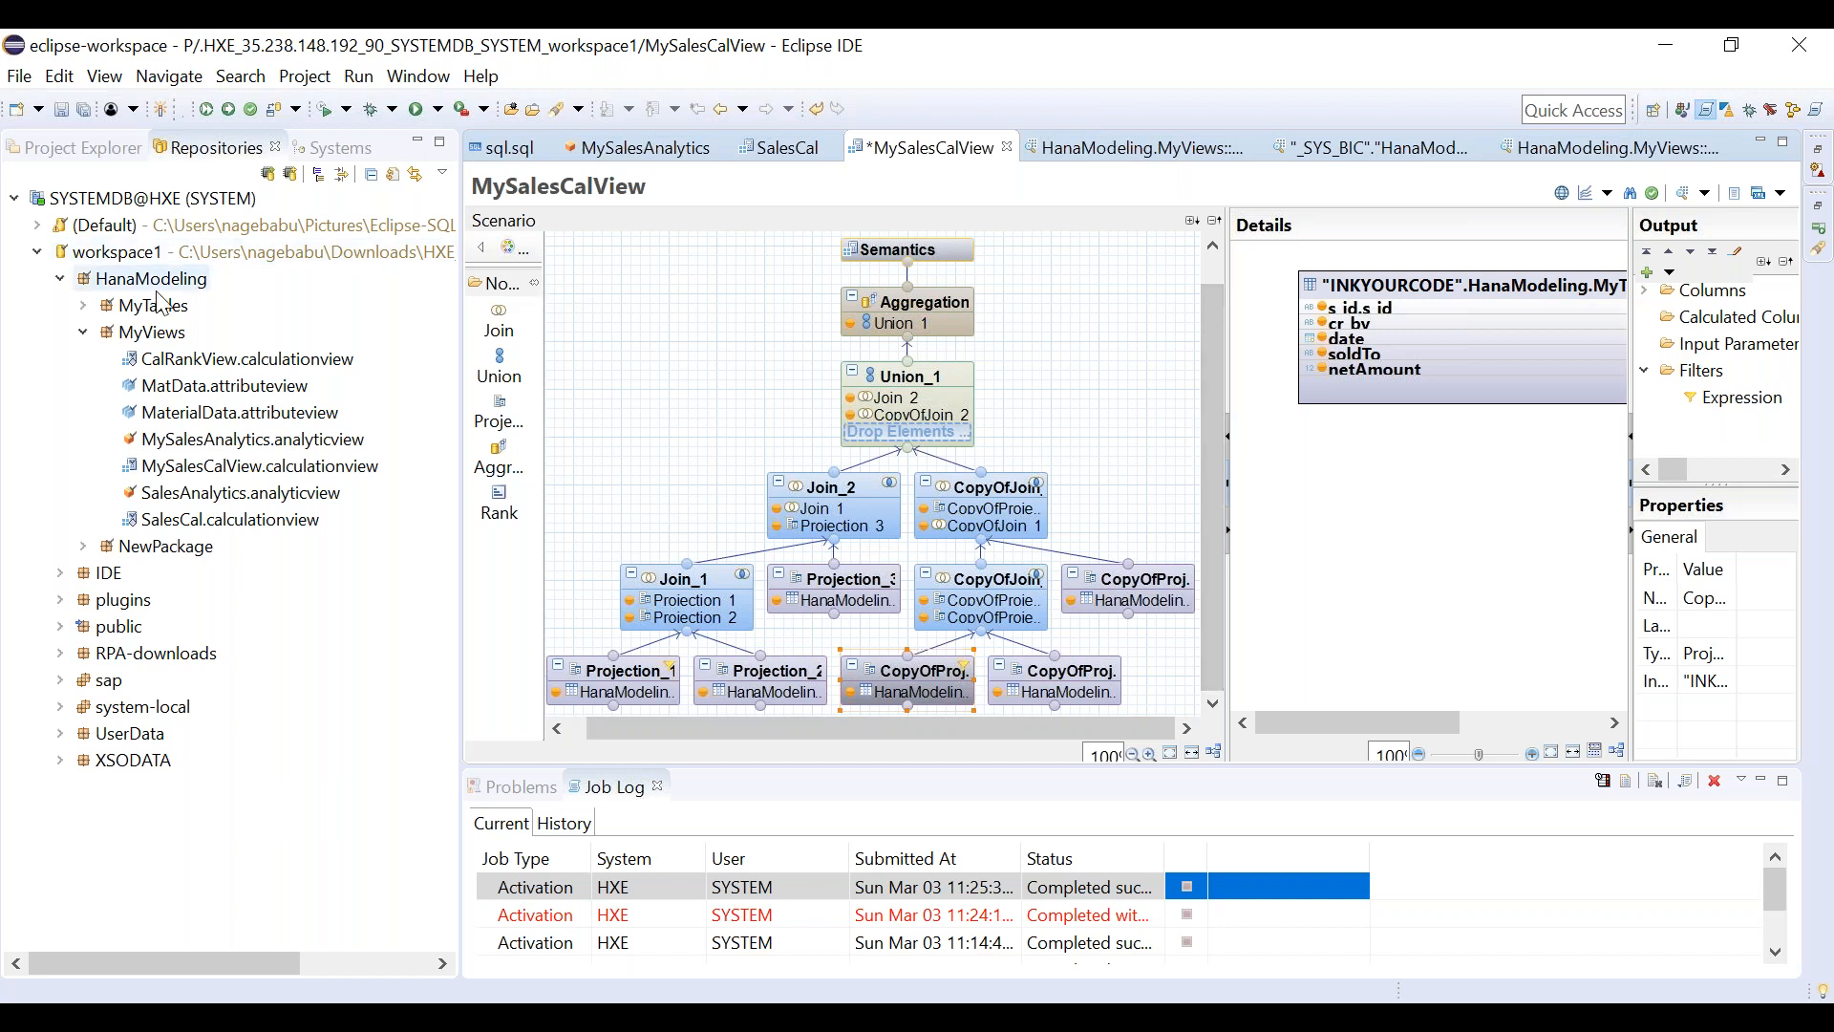
pyautogui.click(84, 332)
pyautogui.click(60, 279)
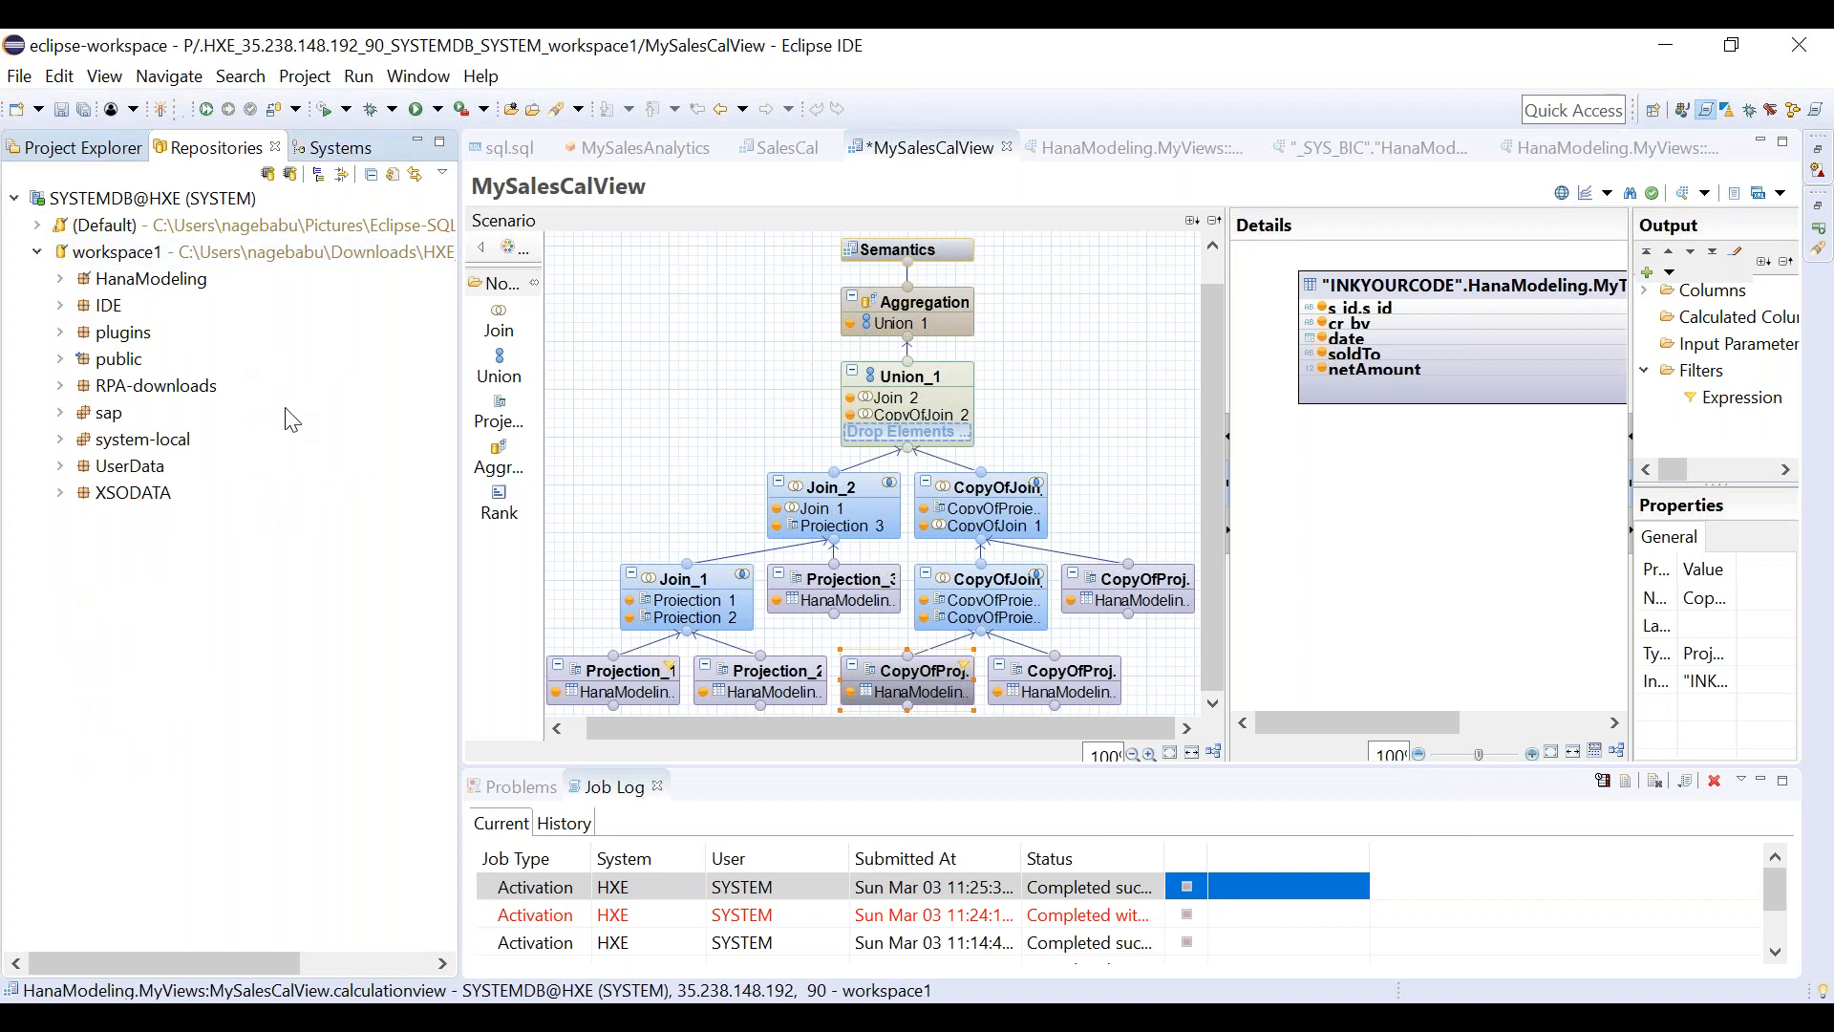
# Examine the database schemas in the SYSTEMDB catalog and the INKYOURCODE schema's object folders, leaving the catalog collapsed.
pyautogui.click(326, 153)
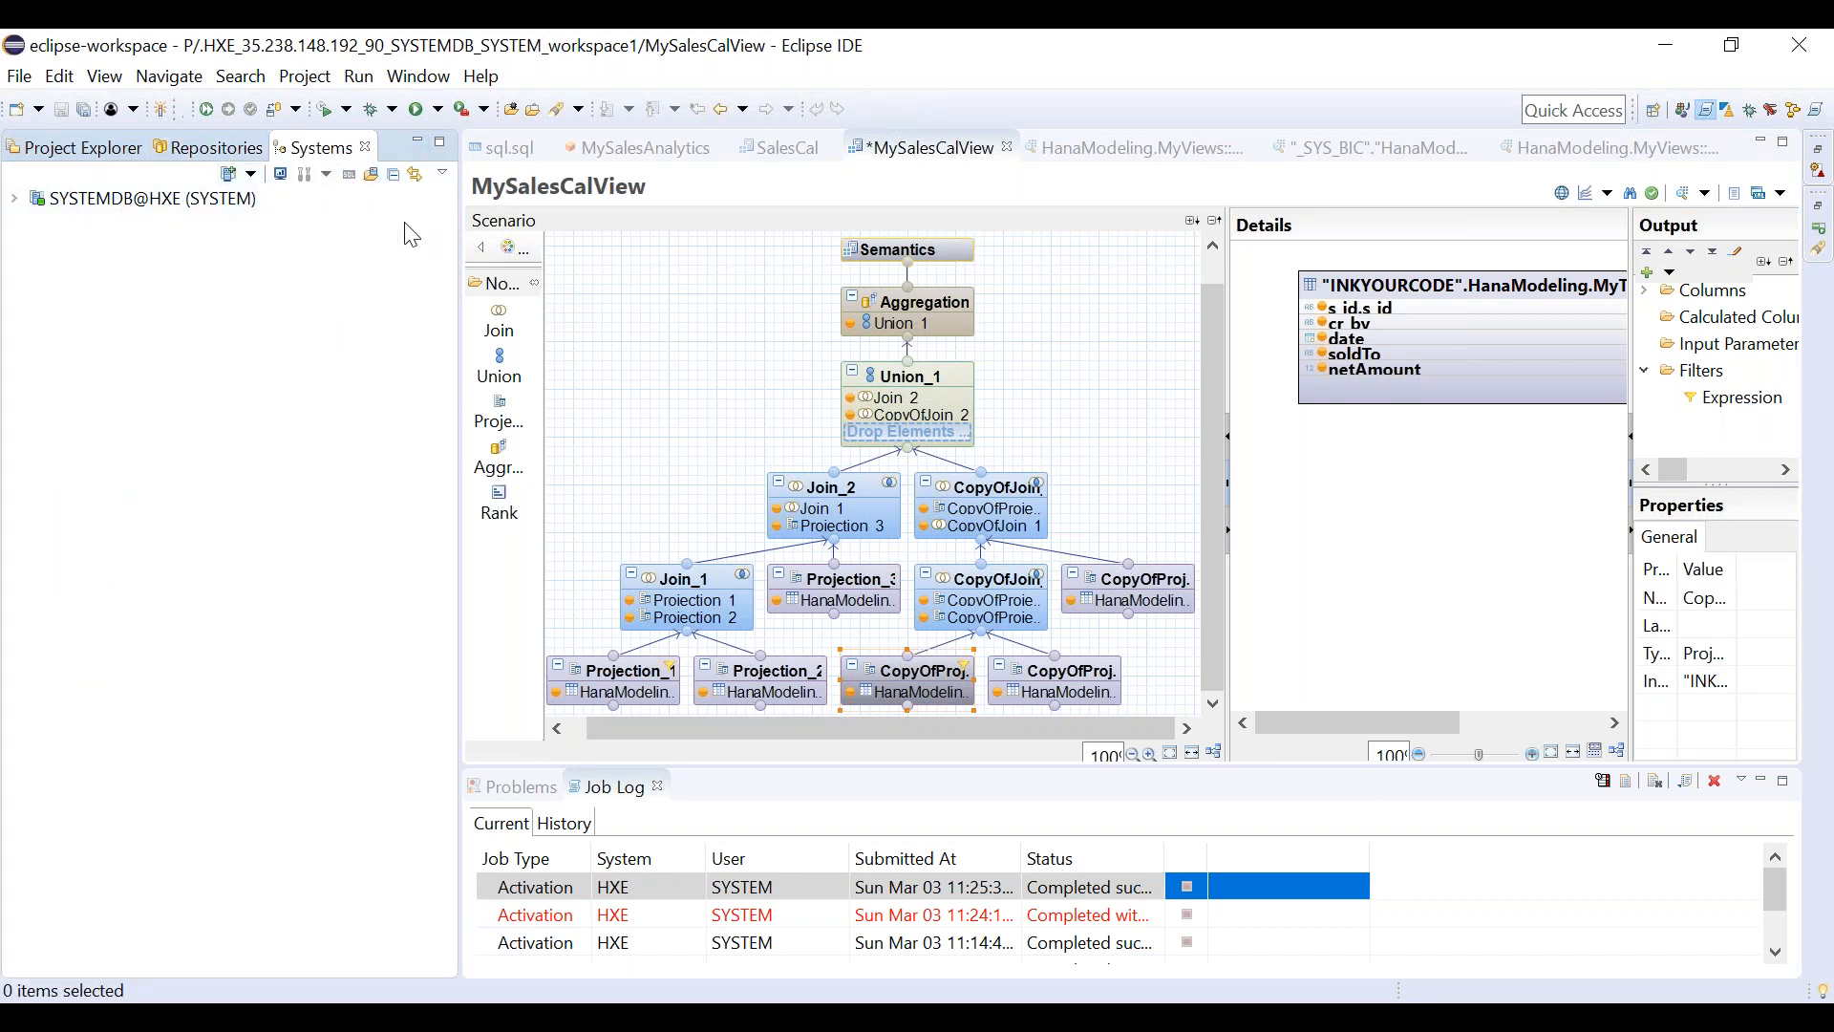
pyautogui.click(15, 199)
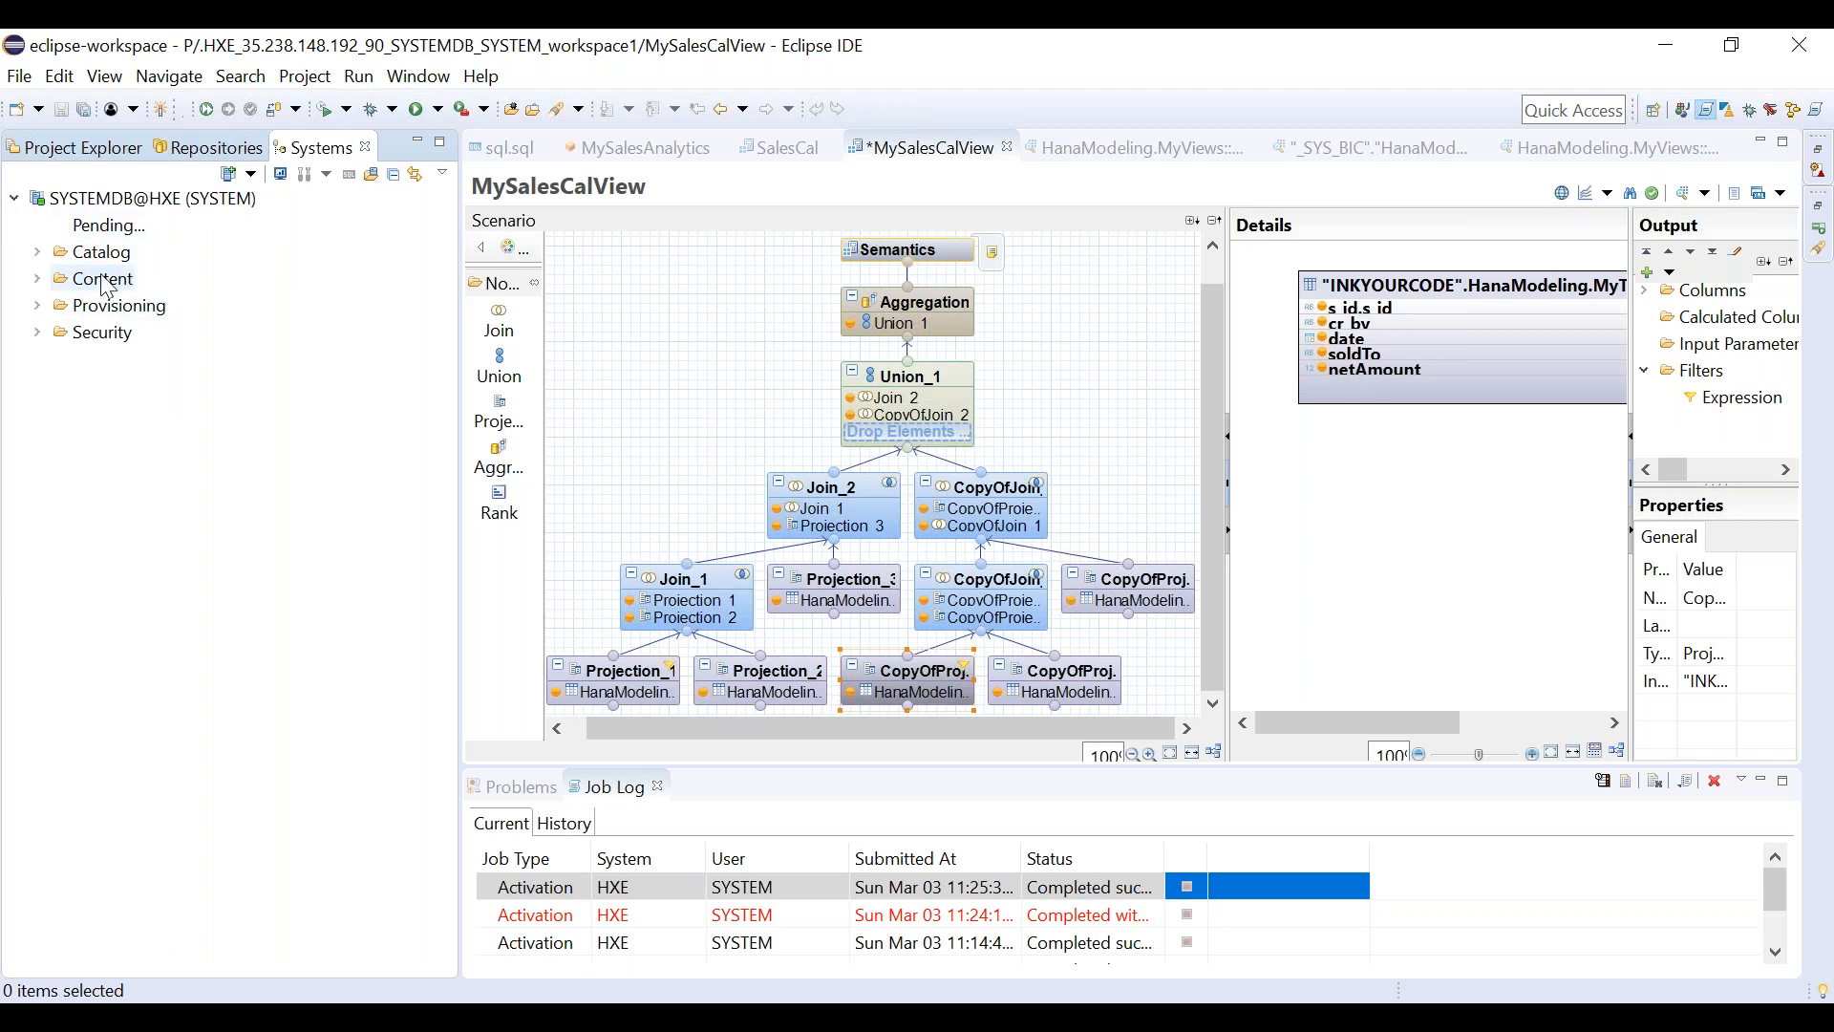
pyautogui.click(40, 253)
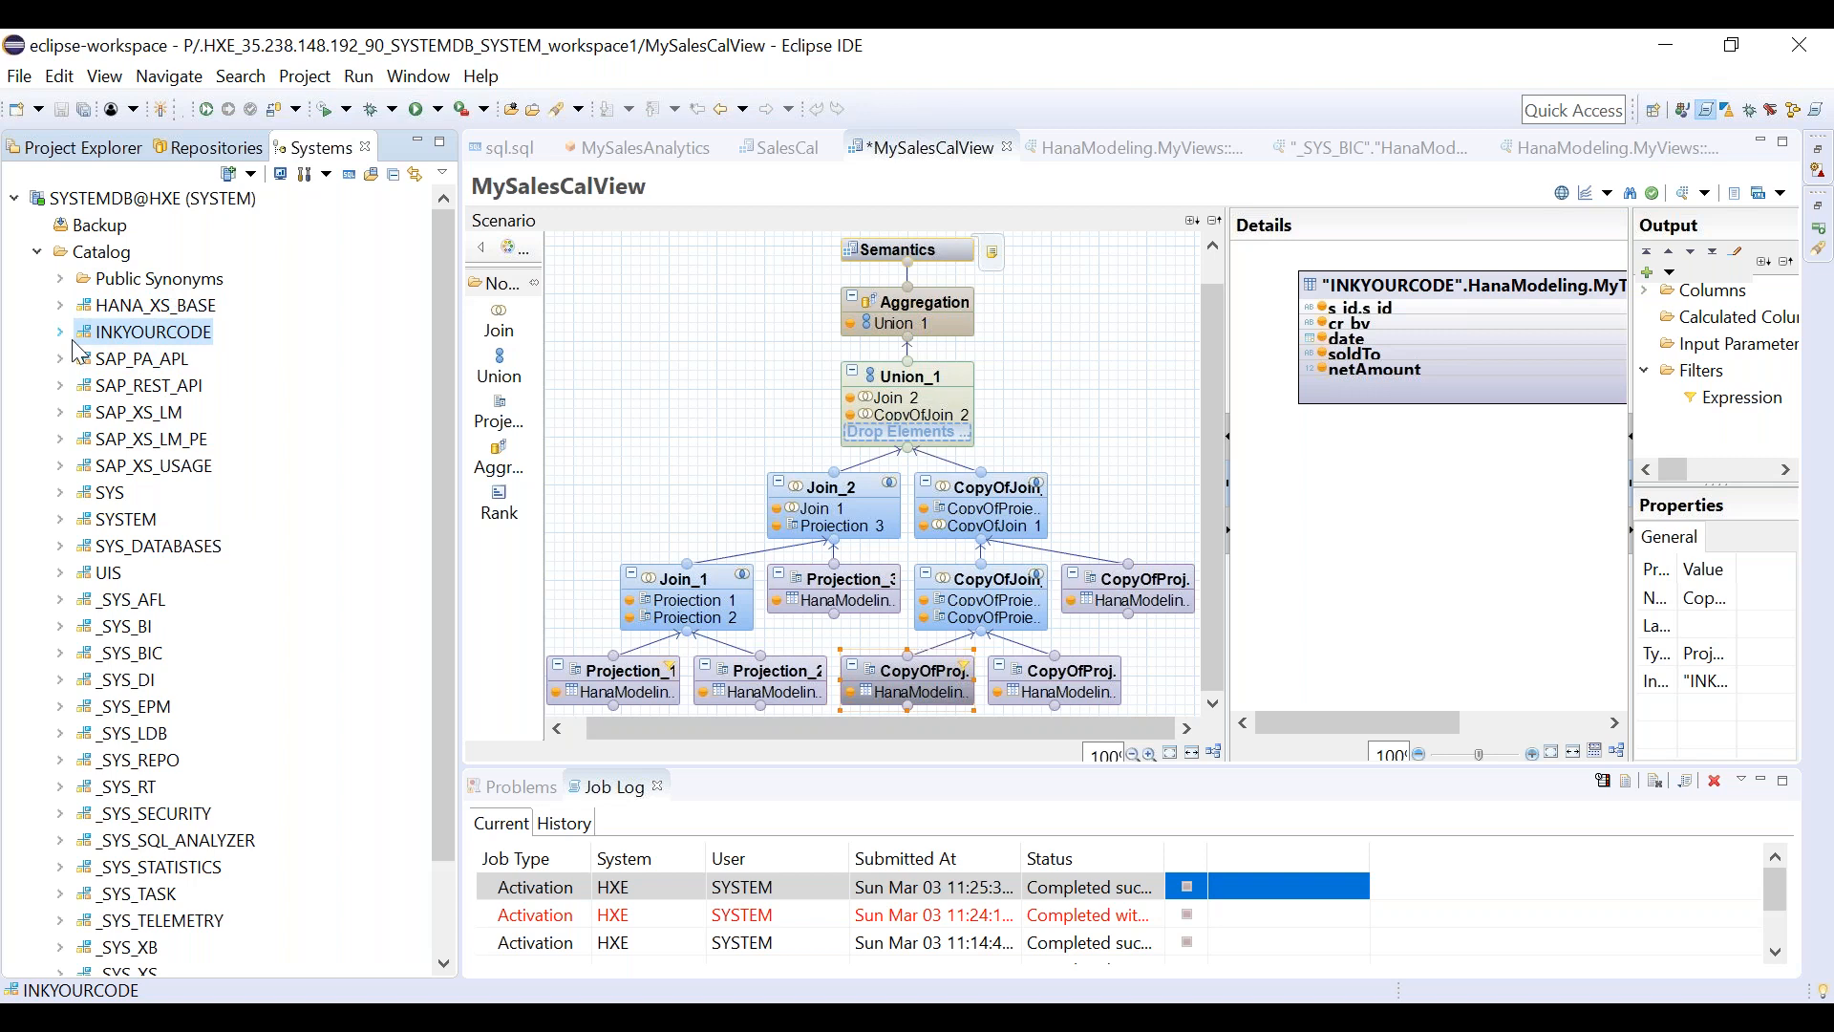
pyautogui.click(150, 367)
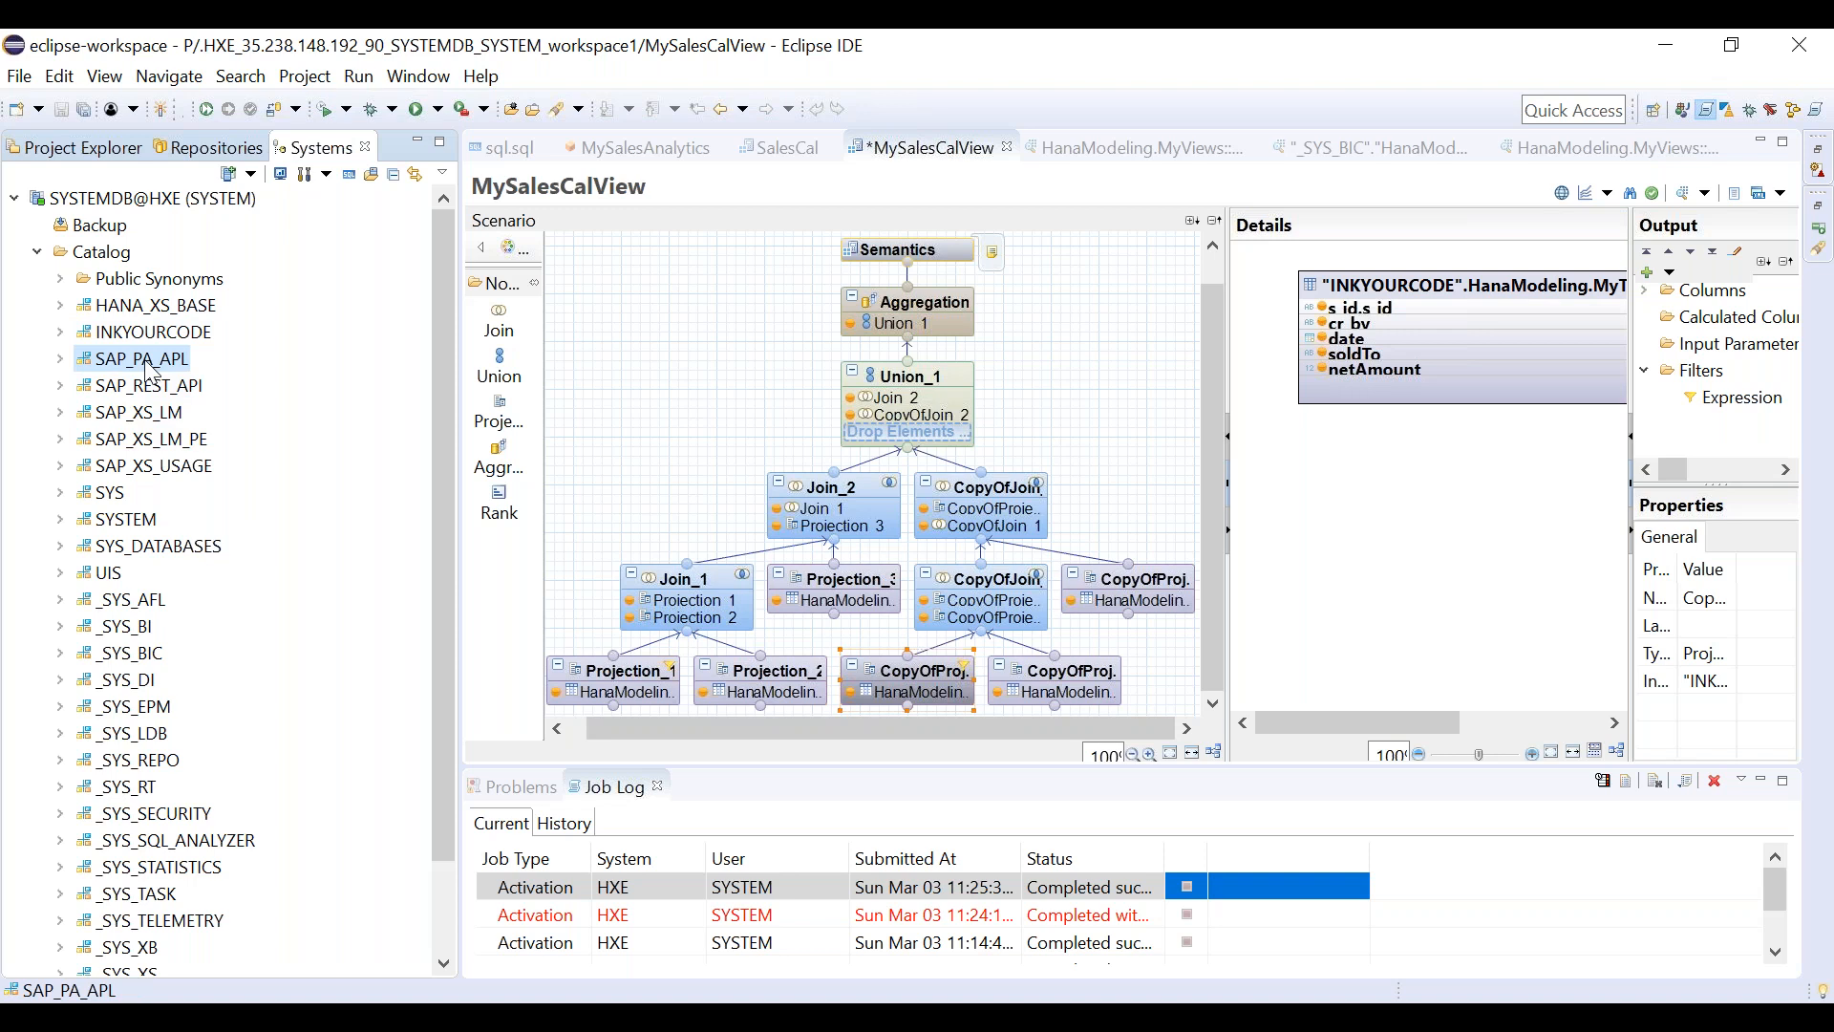
pyautogui.click(61, 333)
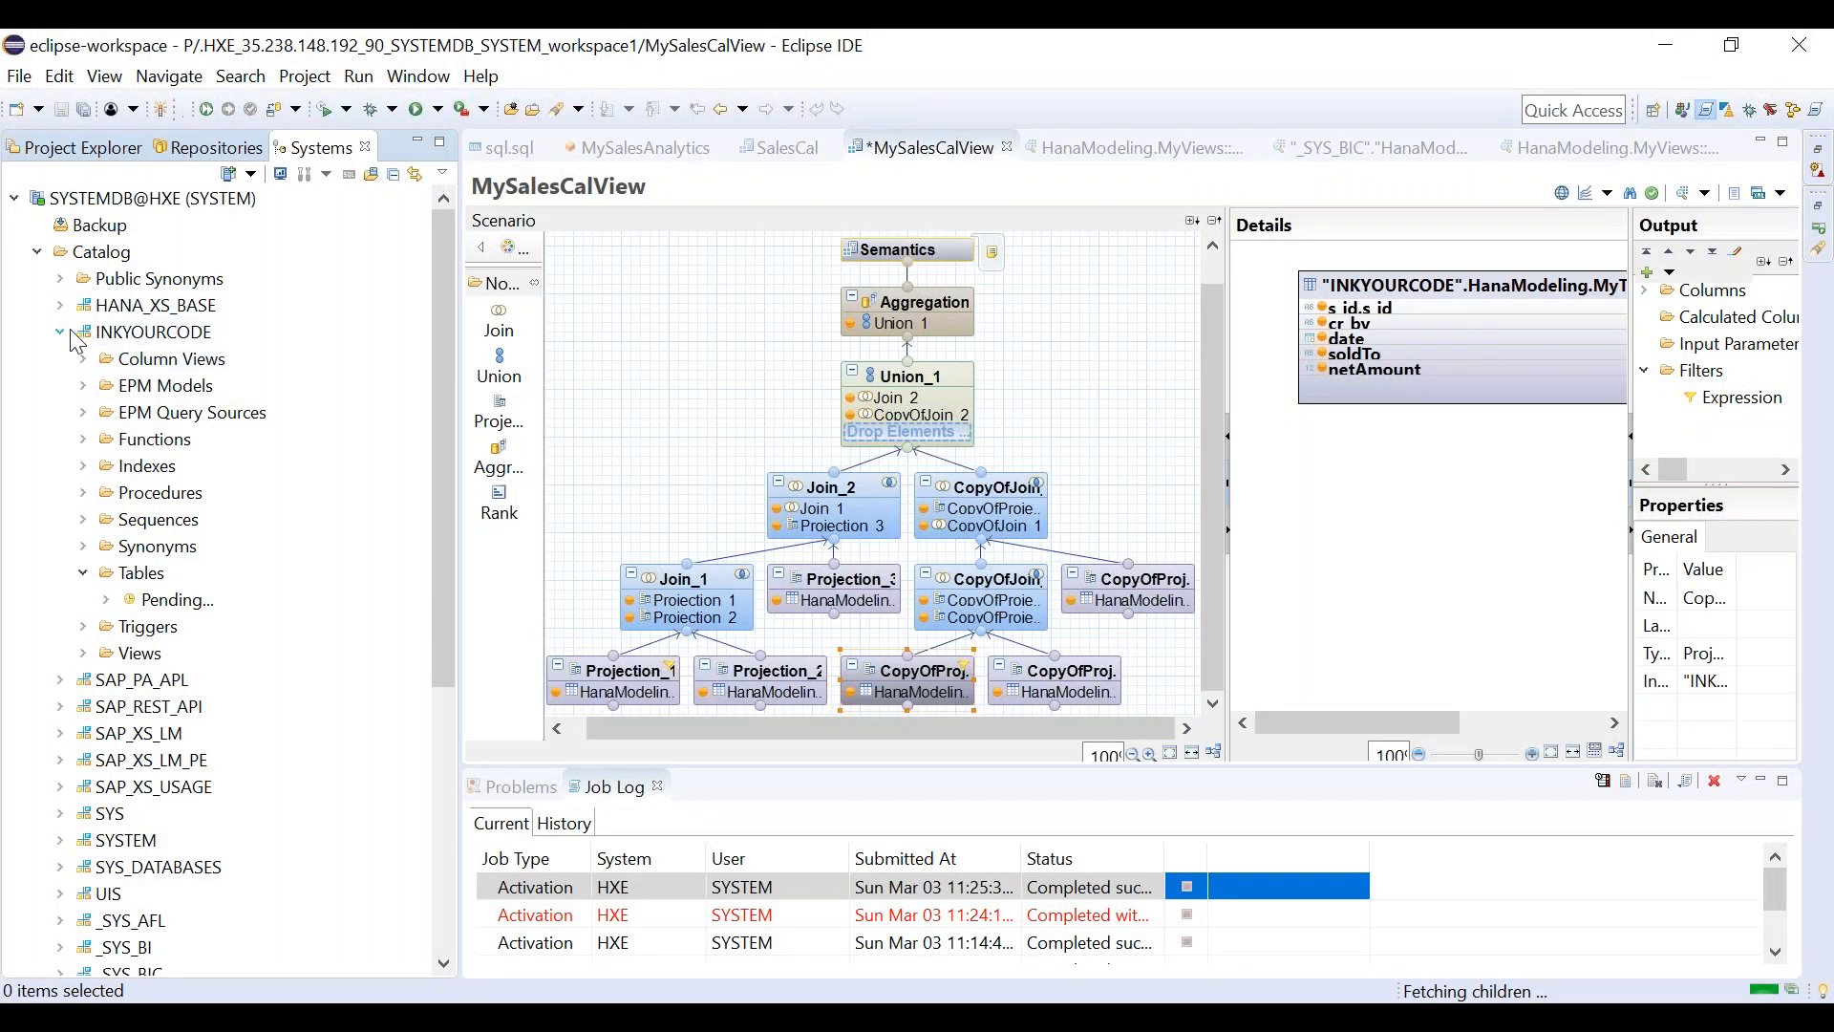
pyautogui.click(70, 331)
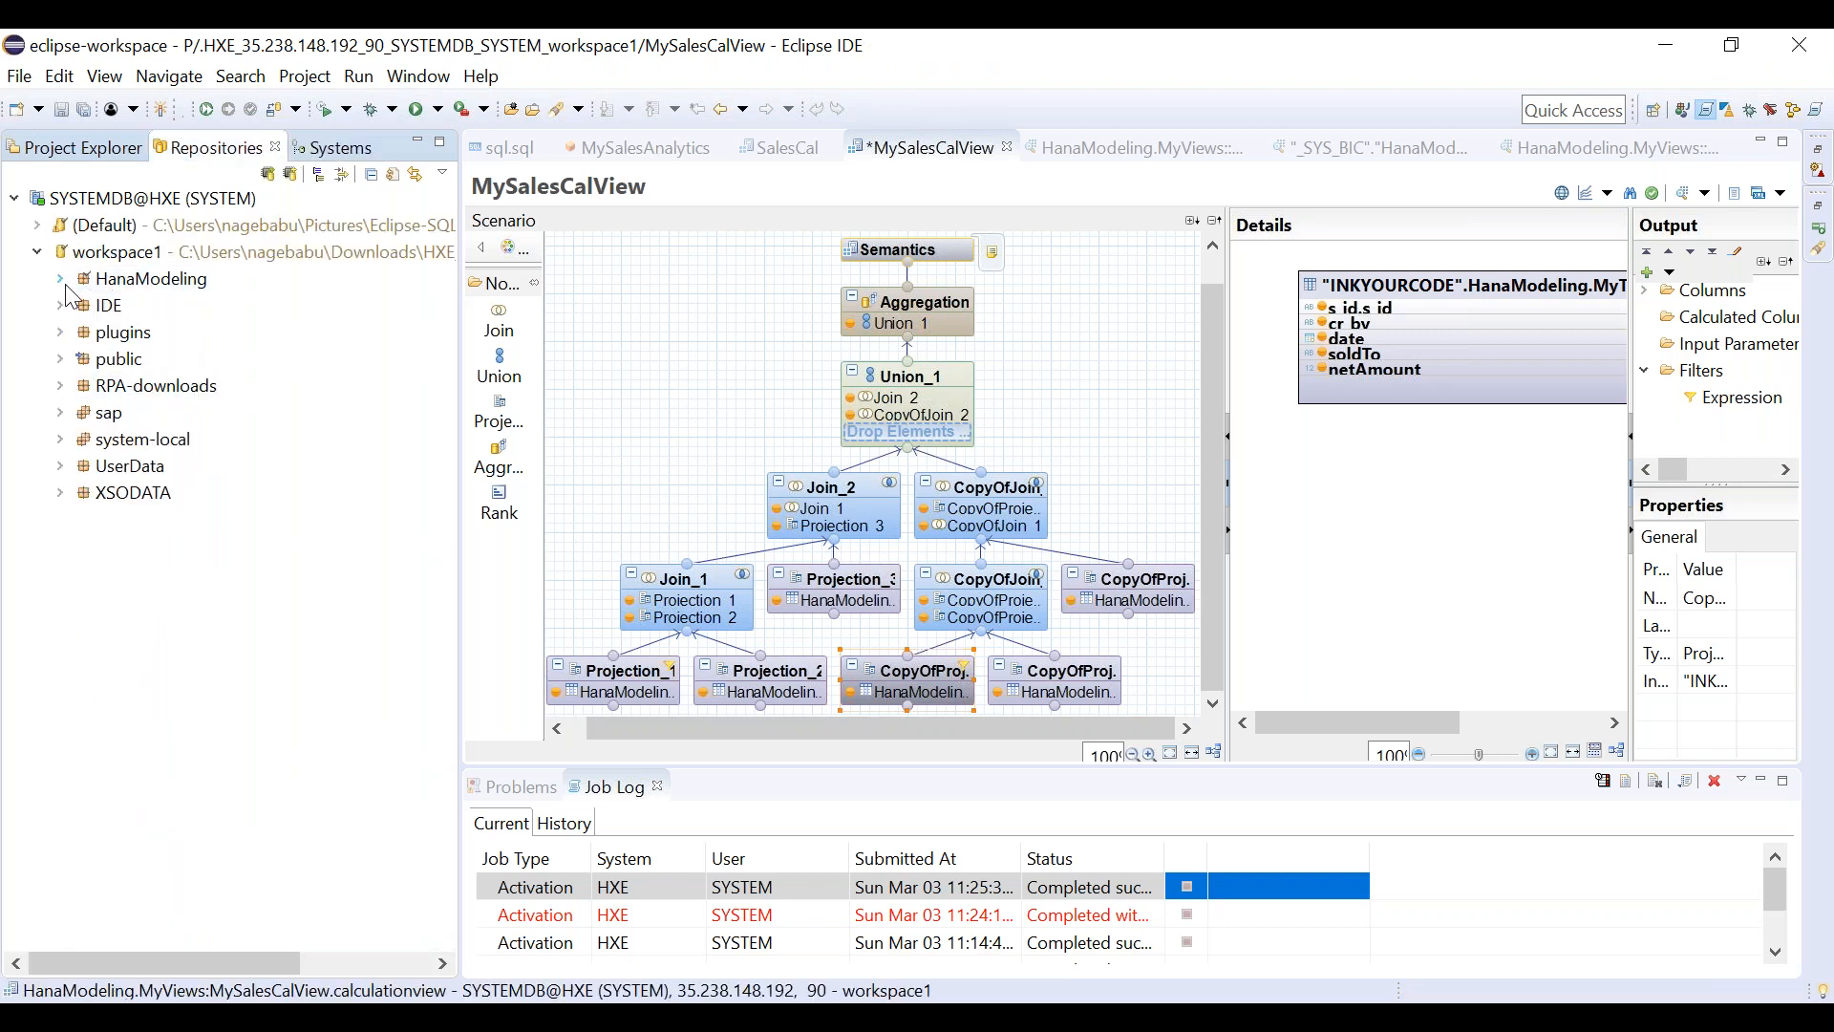
pyautogui.click(323, 155)
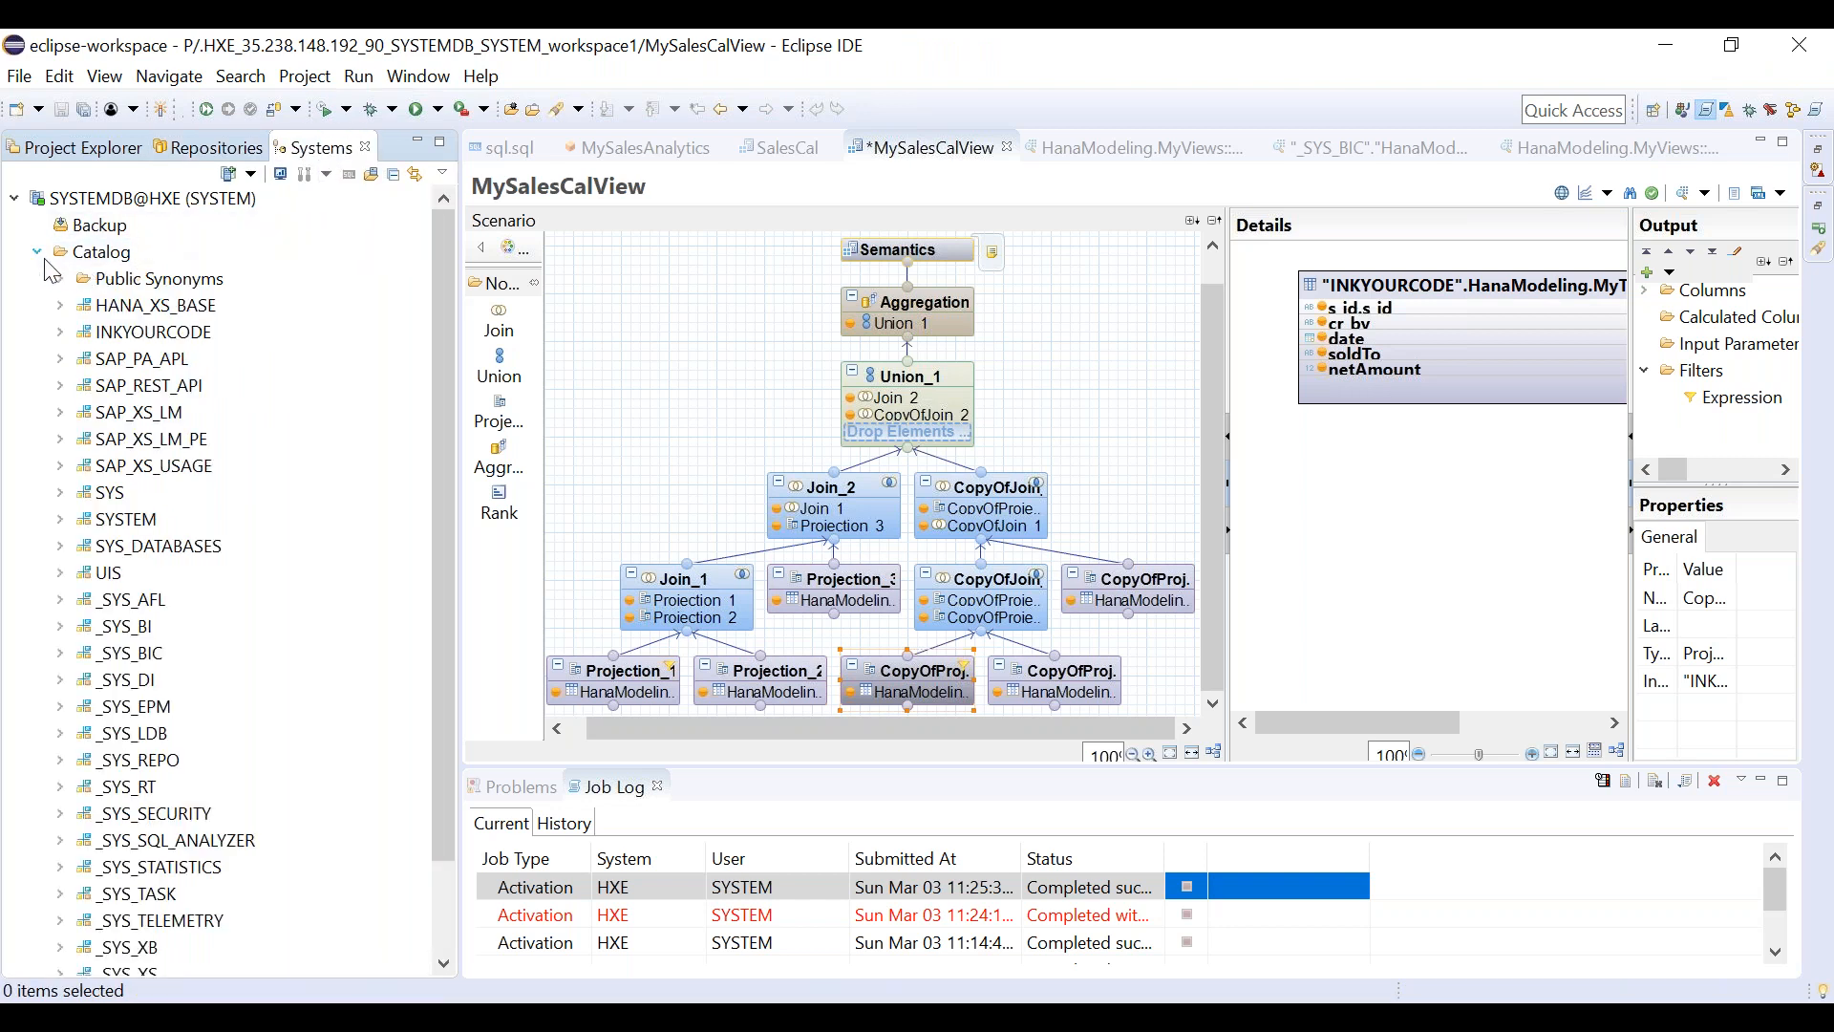
pyautogui.click(39, 253)
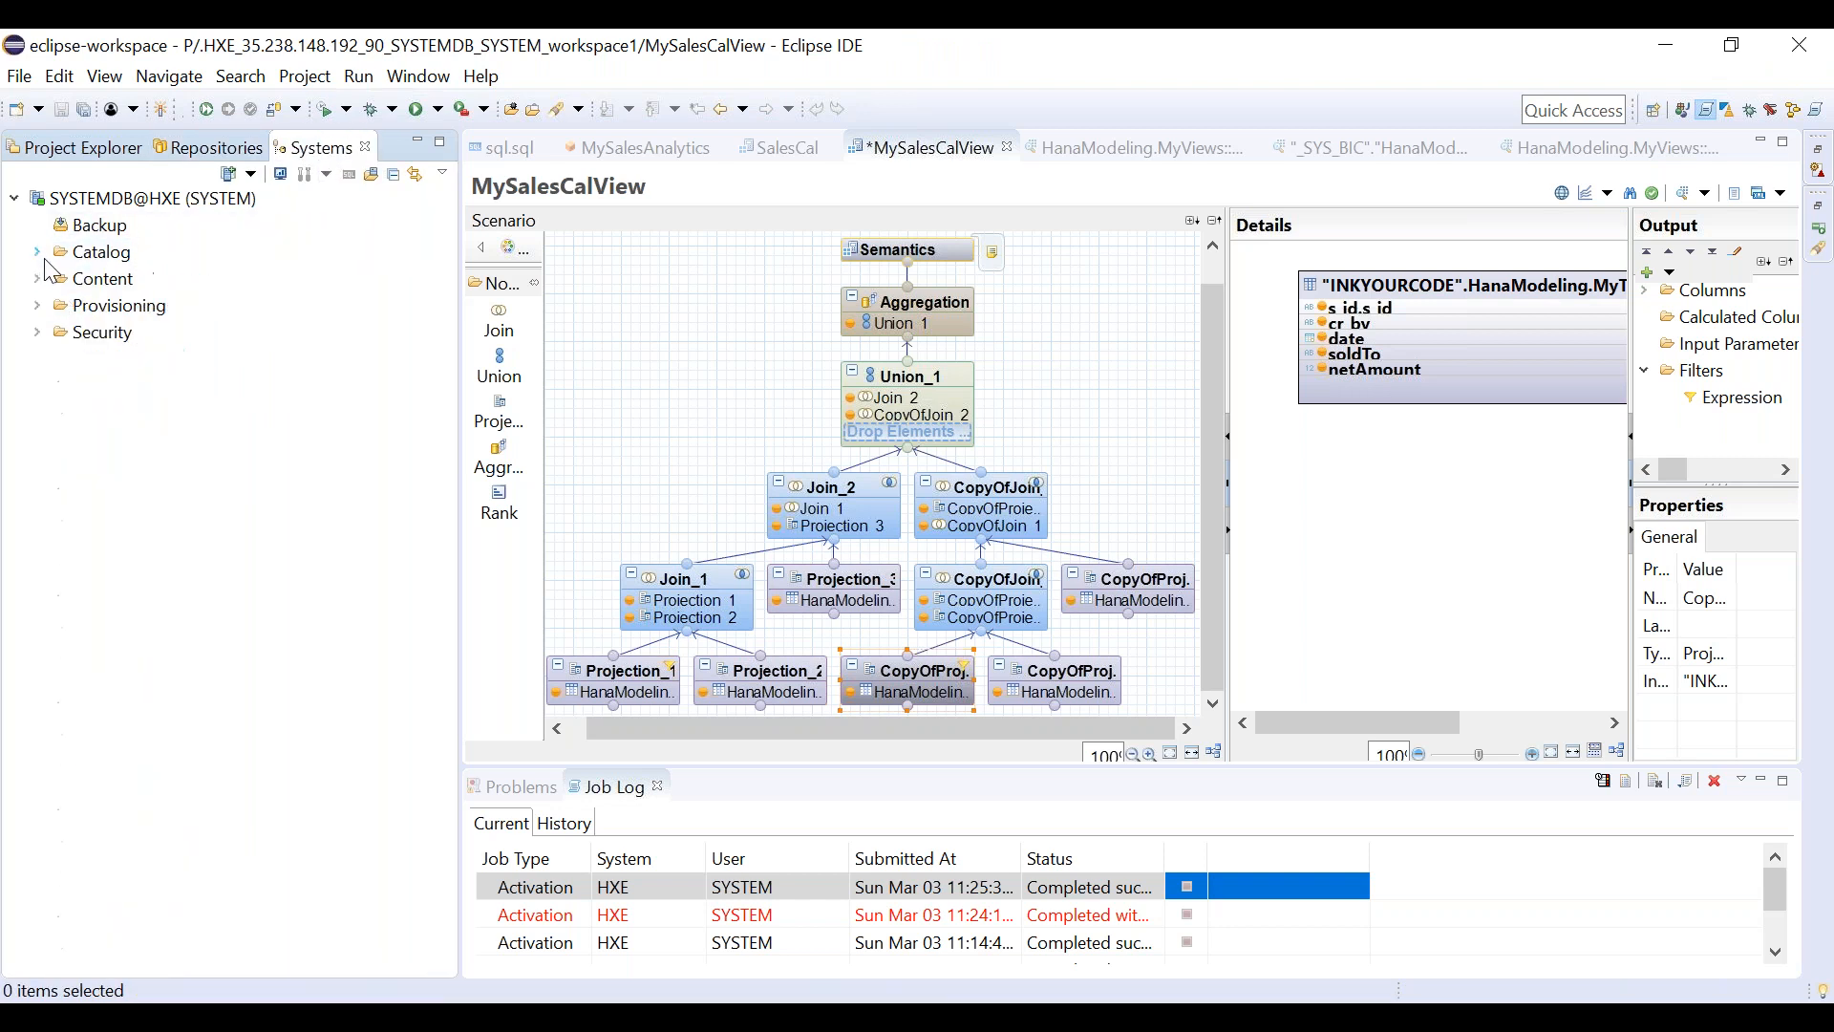
# Show the table definition files in the MyTables package of HanaModeling in the workspace1 repository.
pyautogui.click(202, 148)
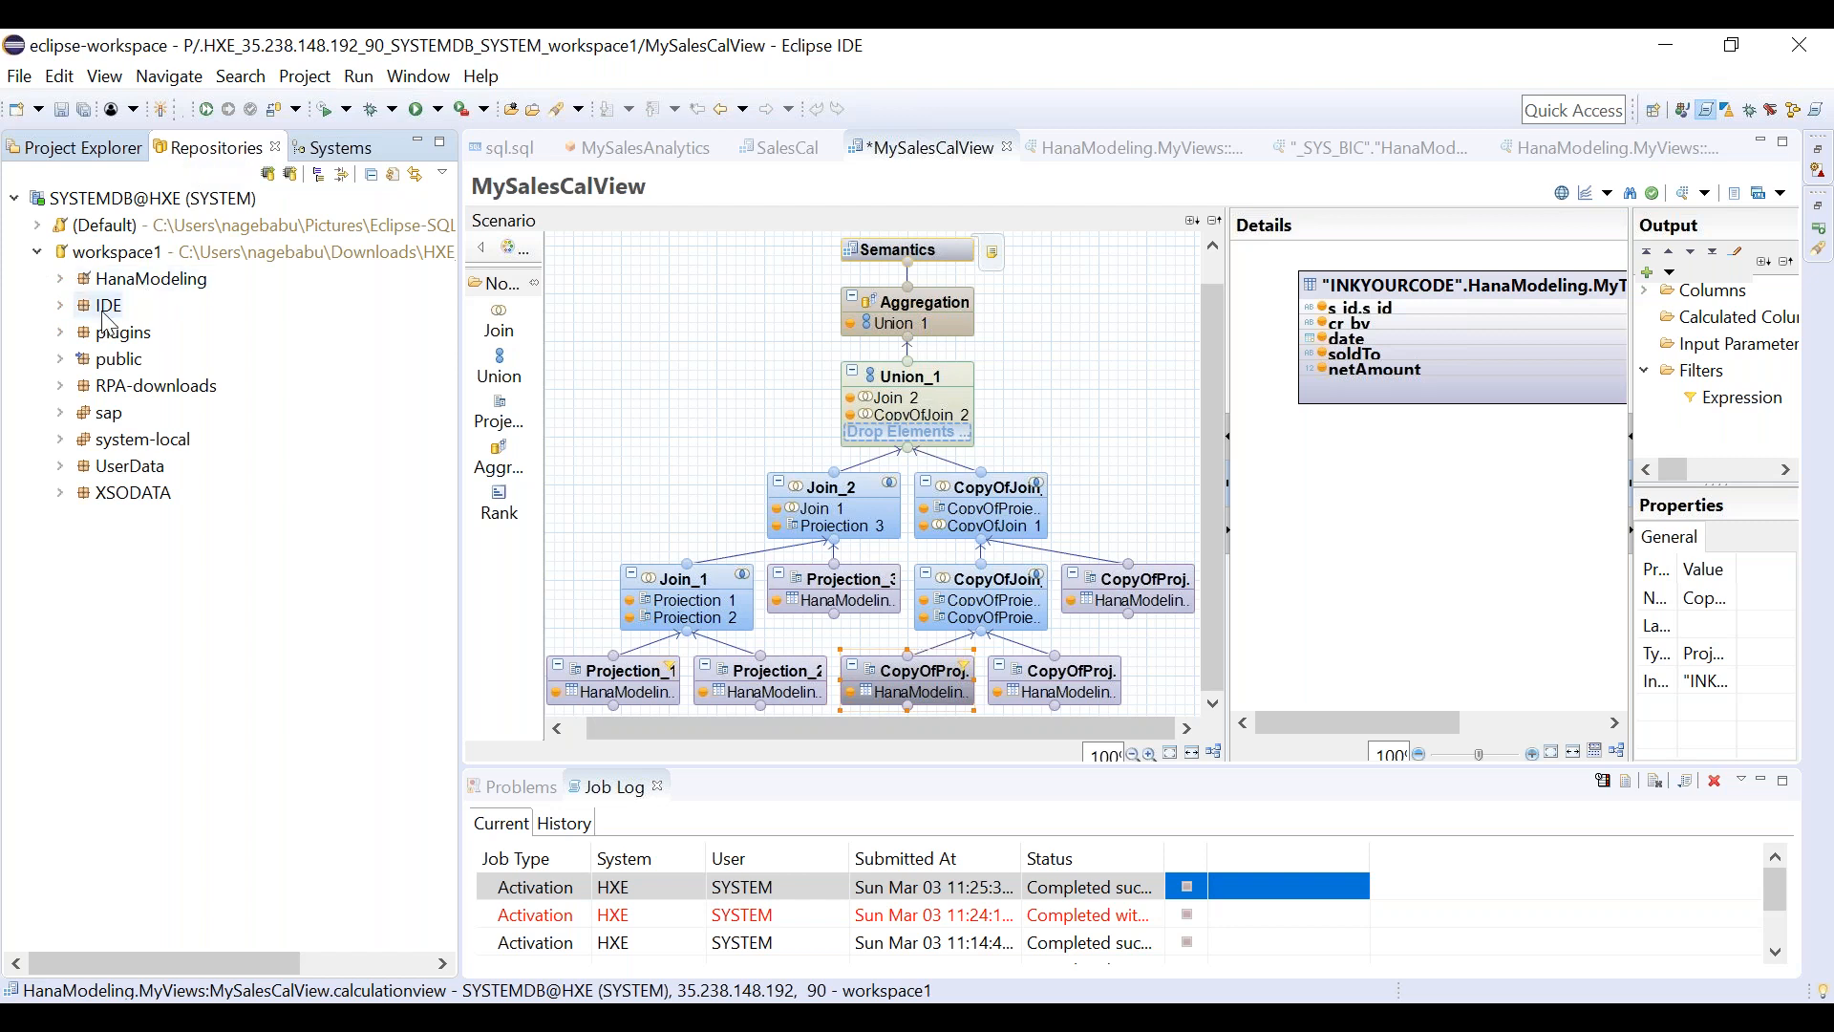
pyautogui.doubleClick(76, 289)
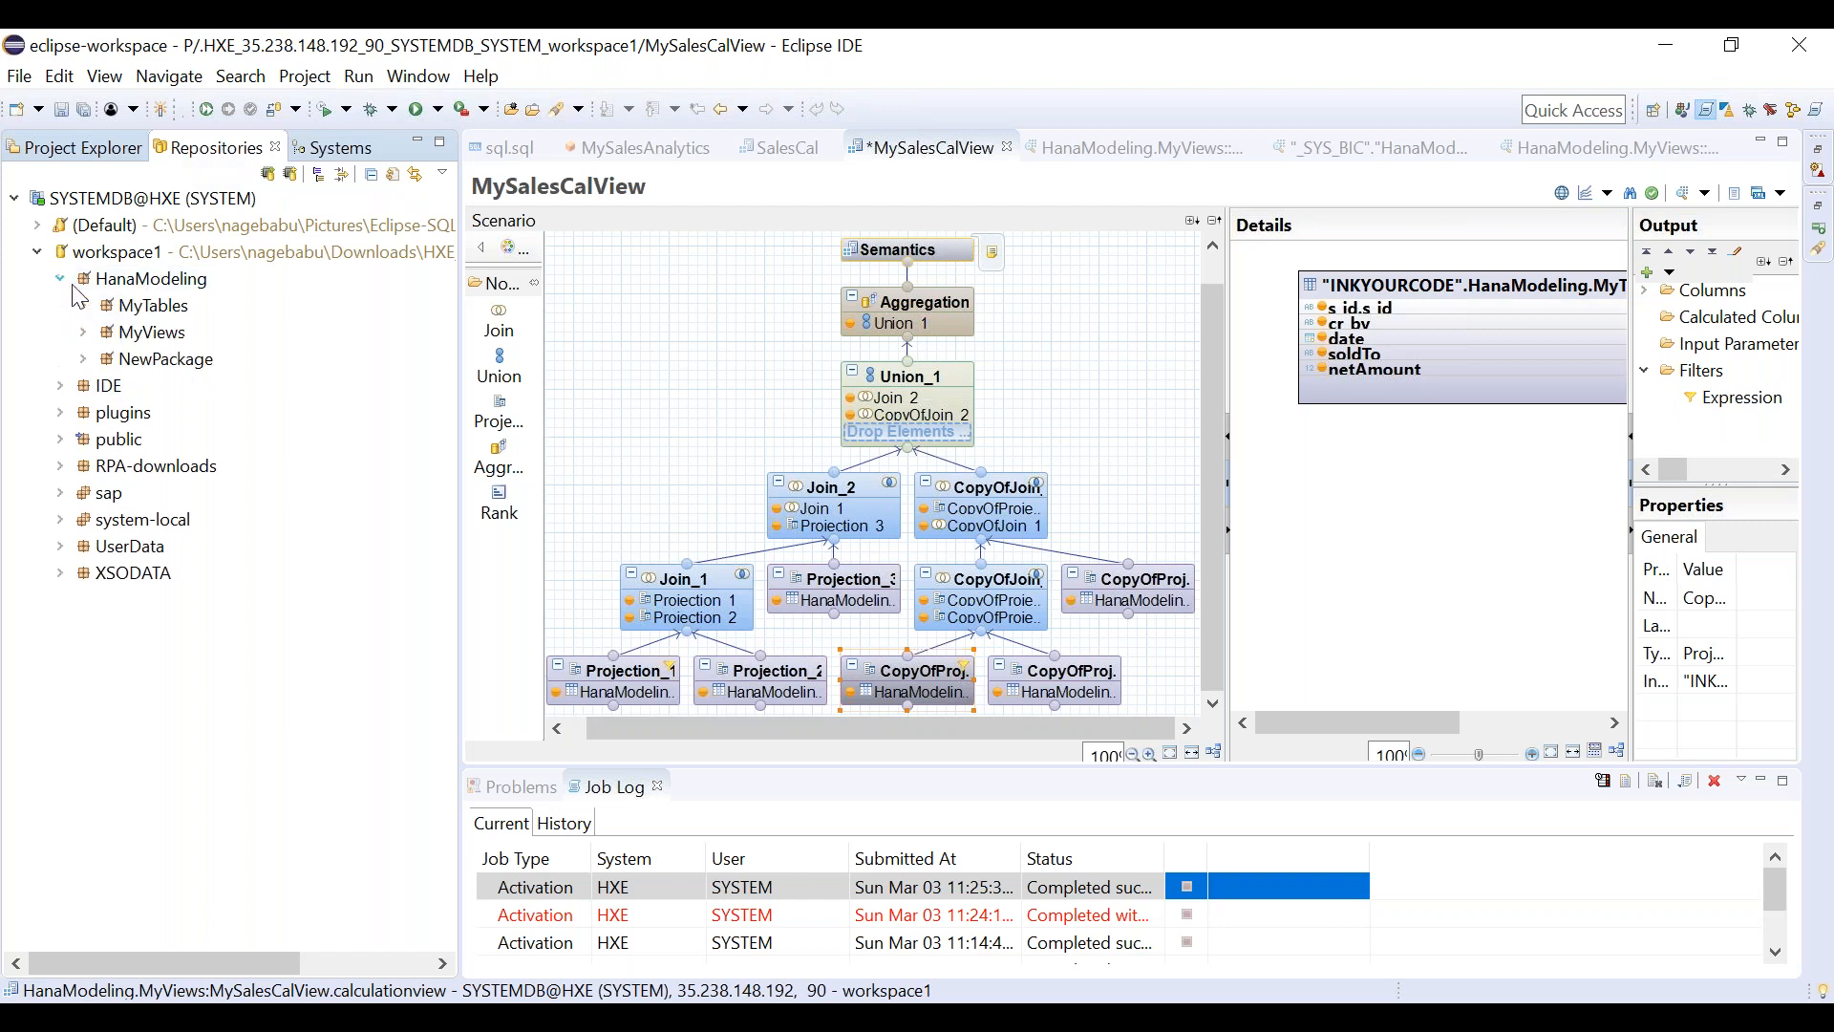
pyautogui.click(84, 306)
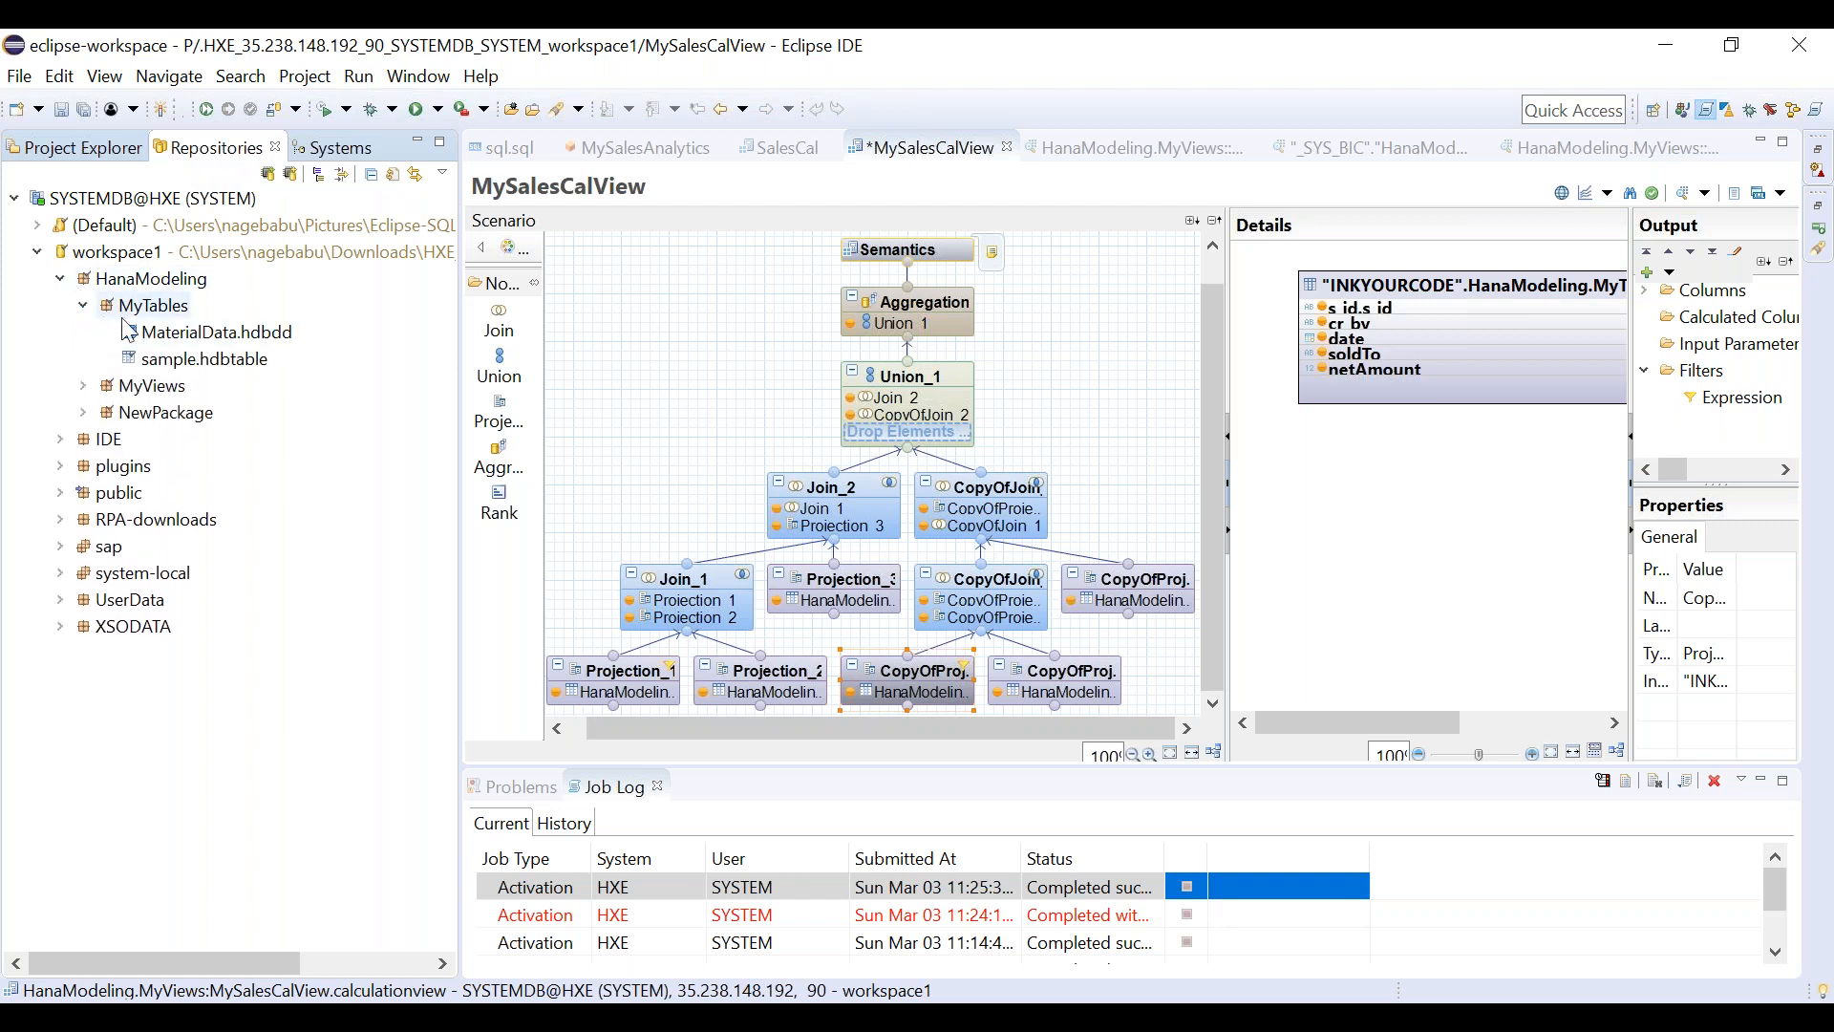
pyautogui.click(212, 342)
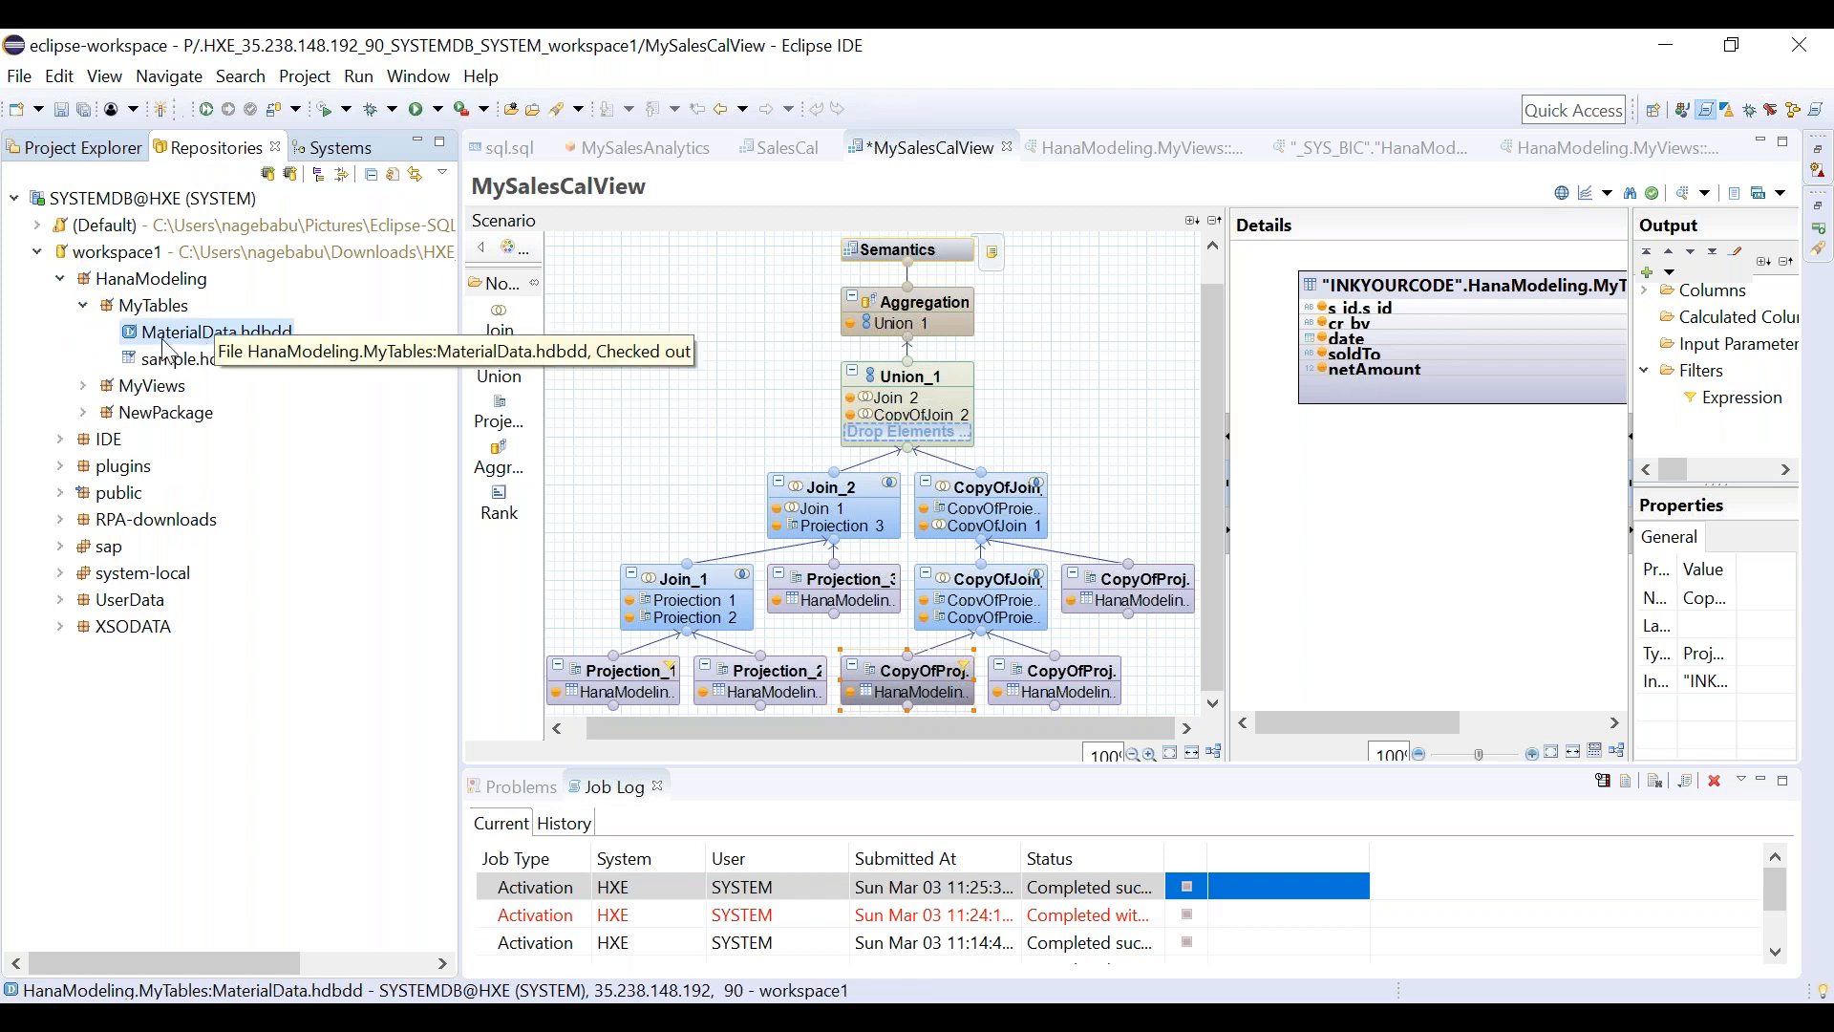
pyautogui.click(85, 307)
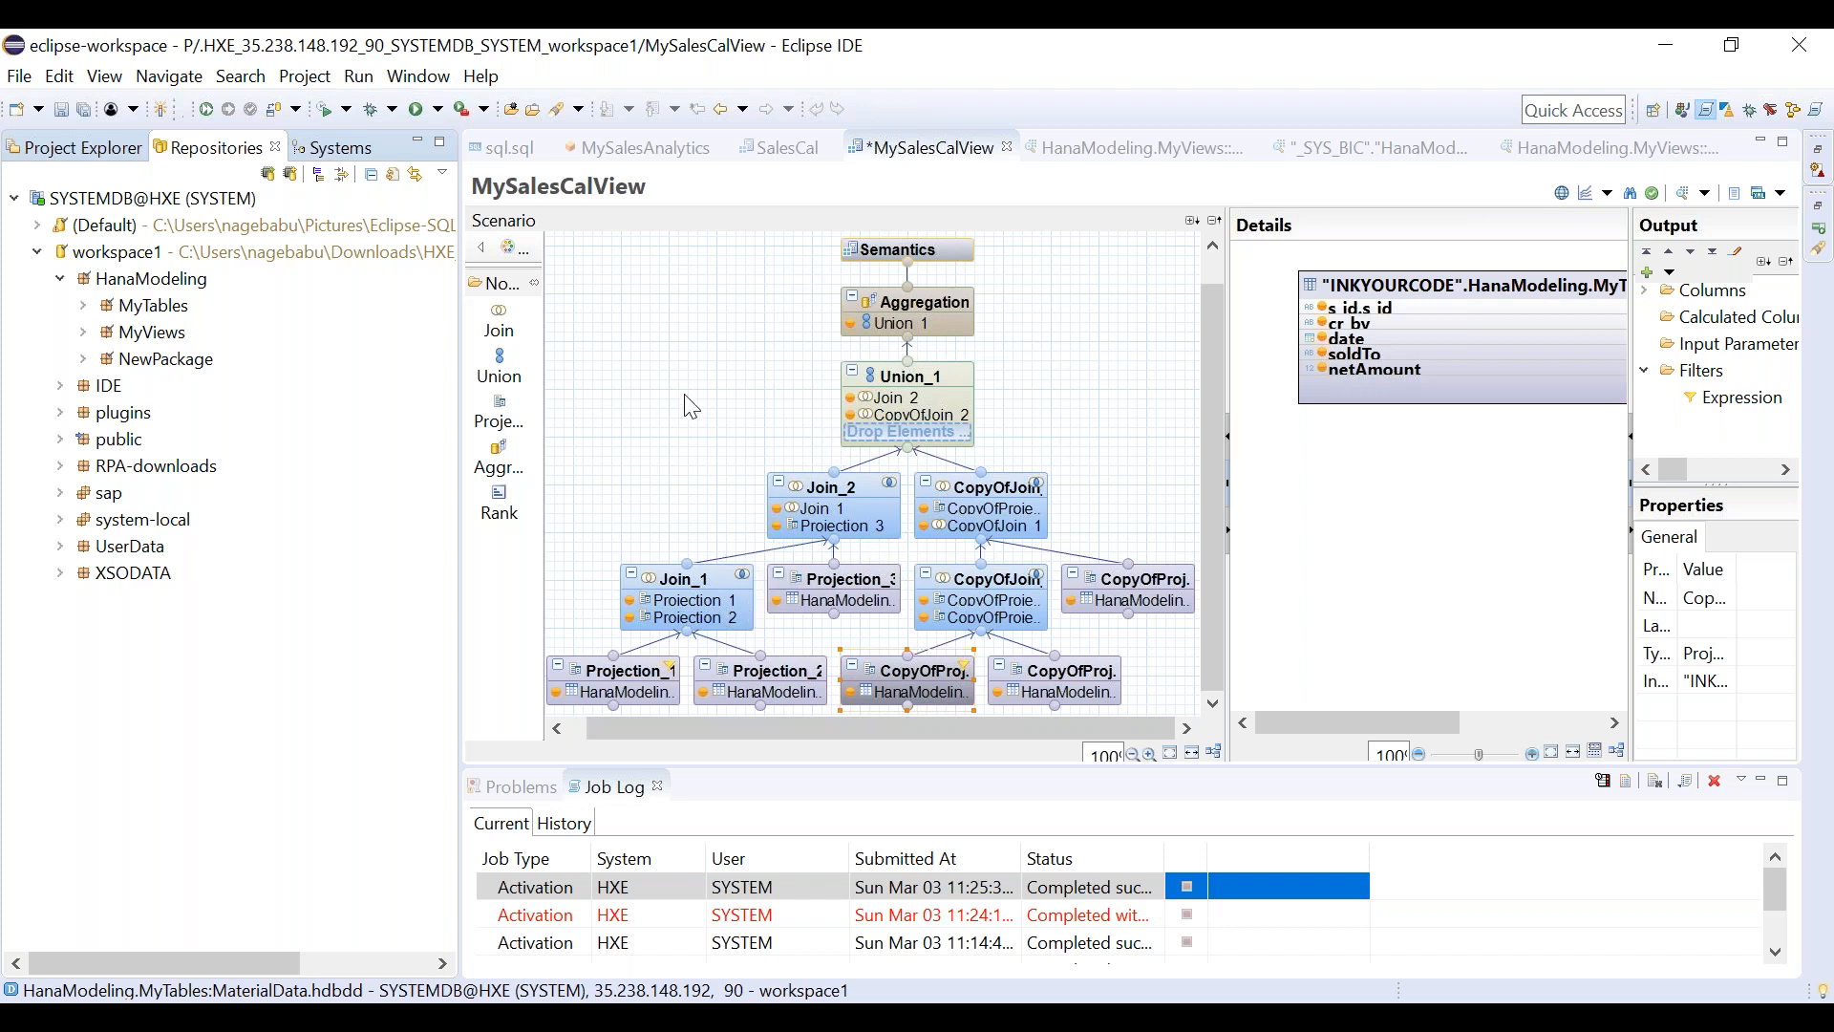
pyautogui.click(84, 306)
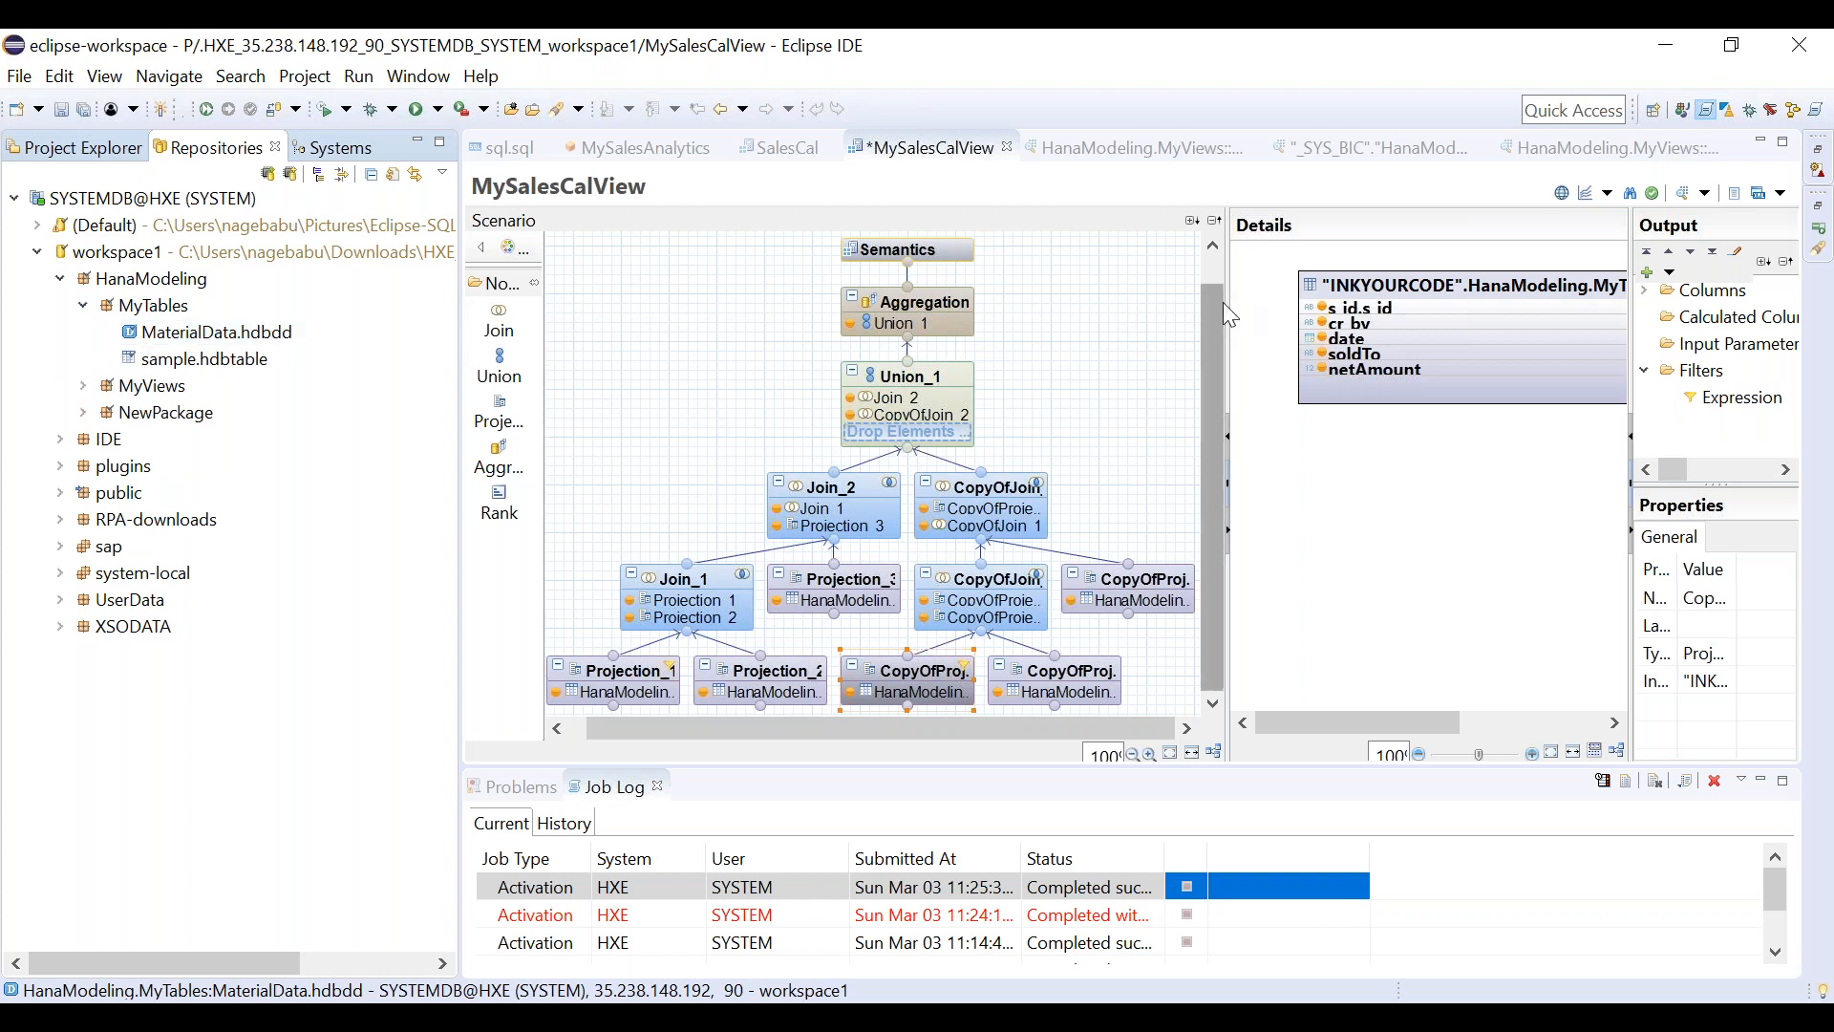
pyautogui.moveTo(1219, 335); pyautogui.dragTo(1206, 283)
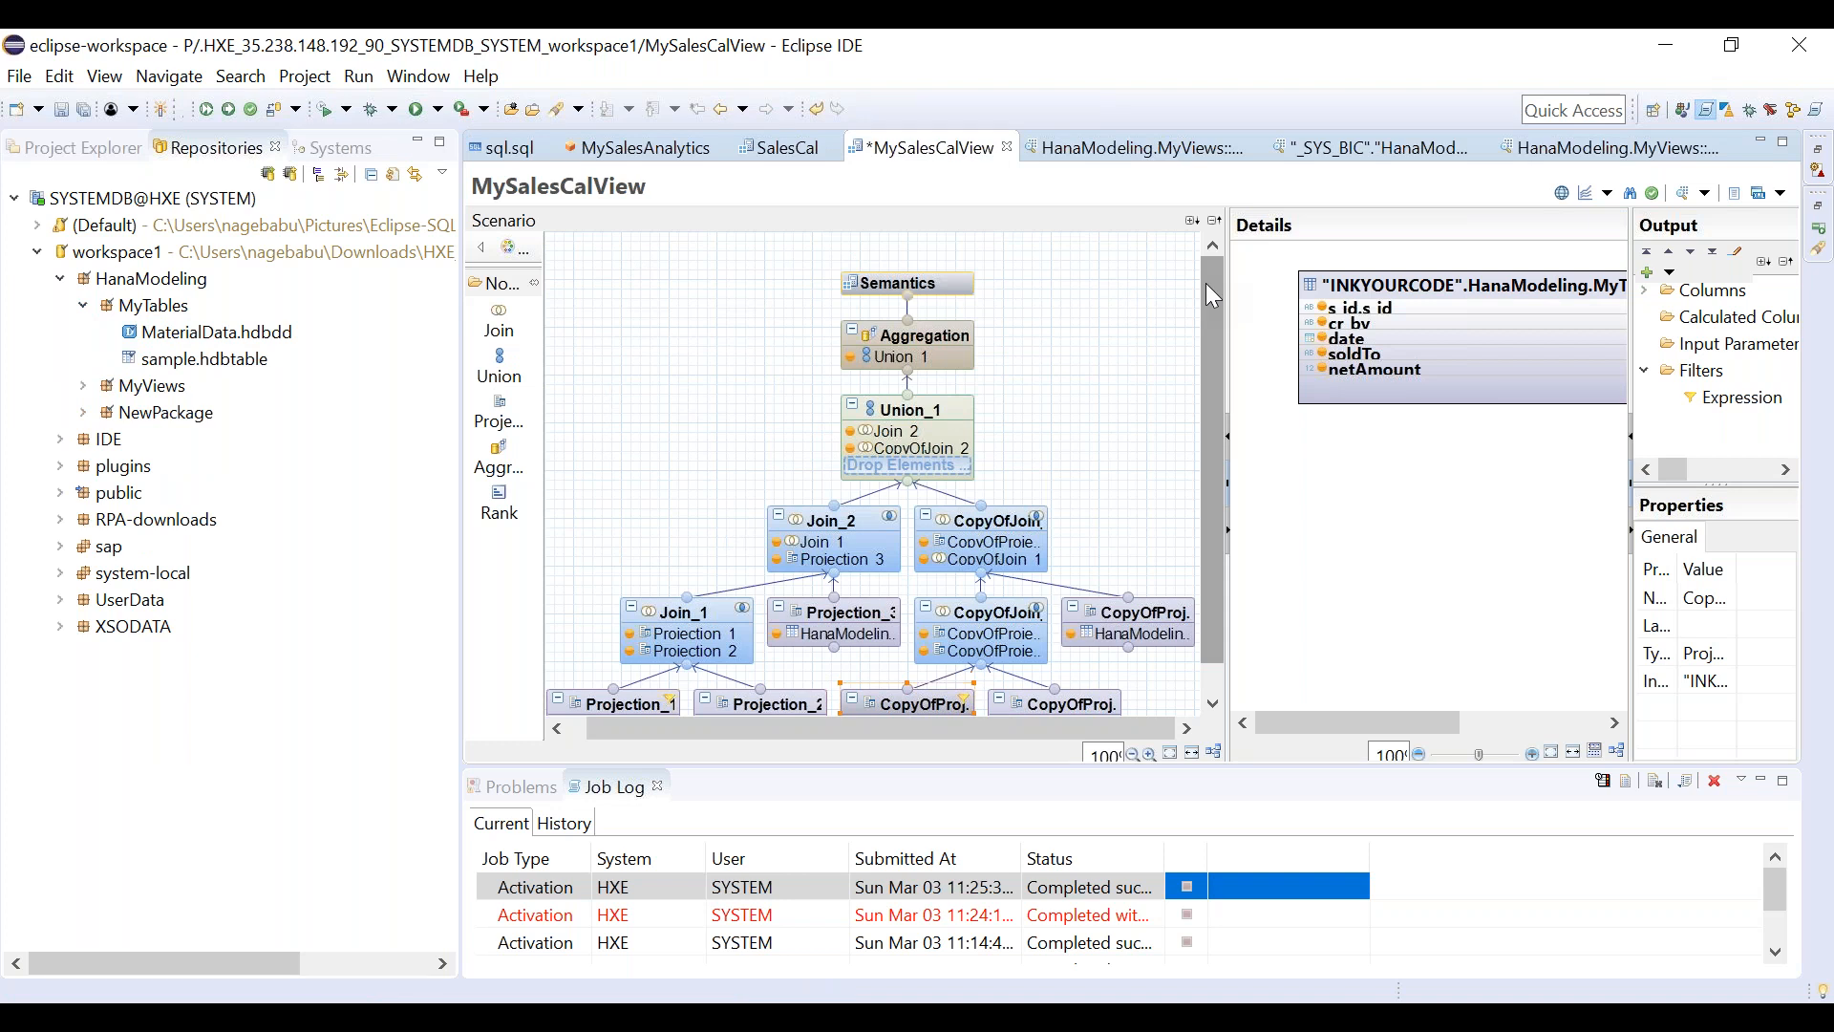
pyautogui.moveTo(1206, 296); pyautogui.dragTo(1209, 353)
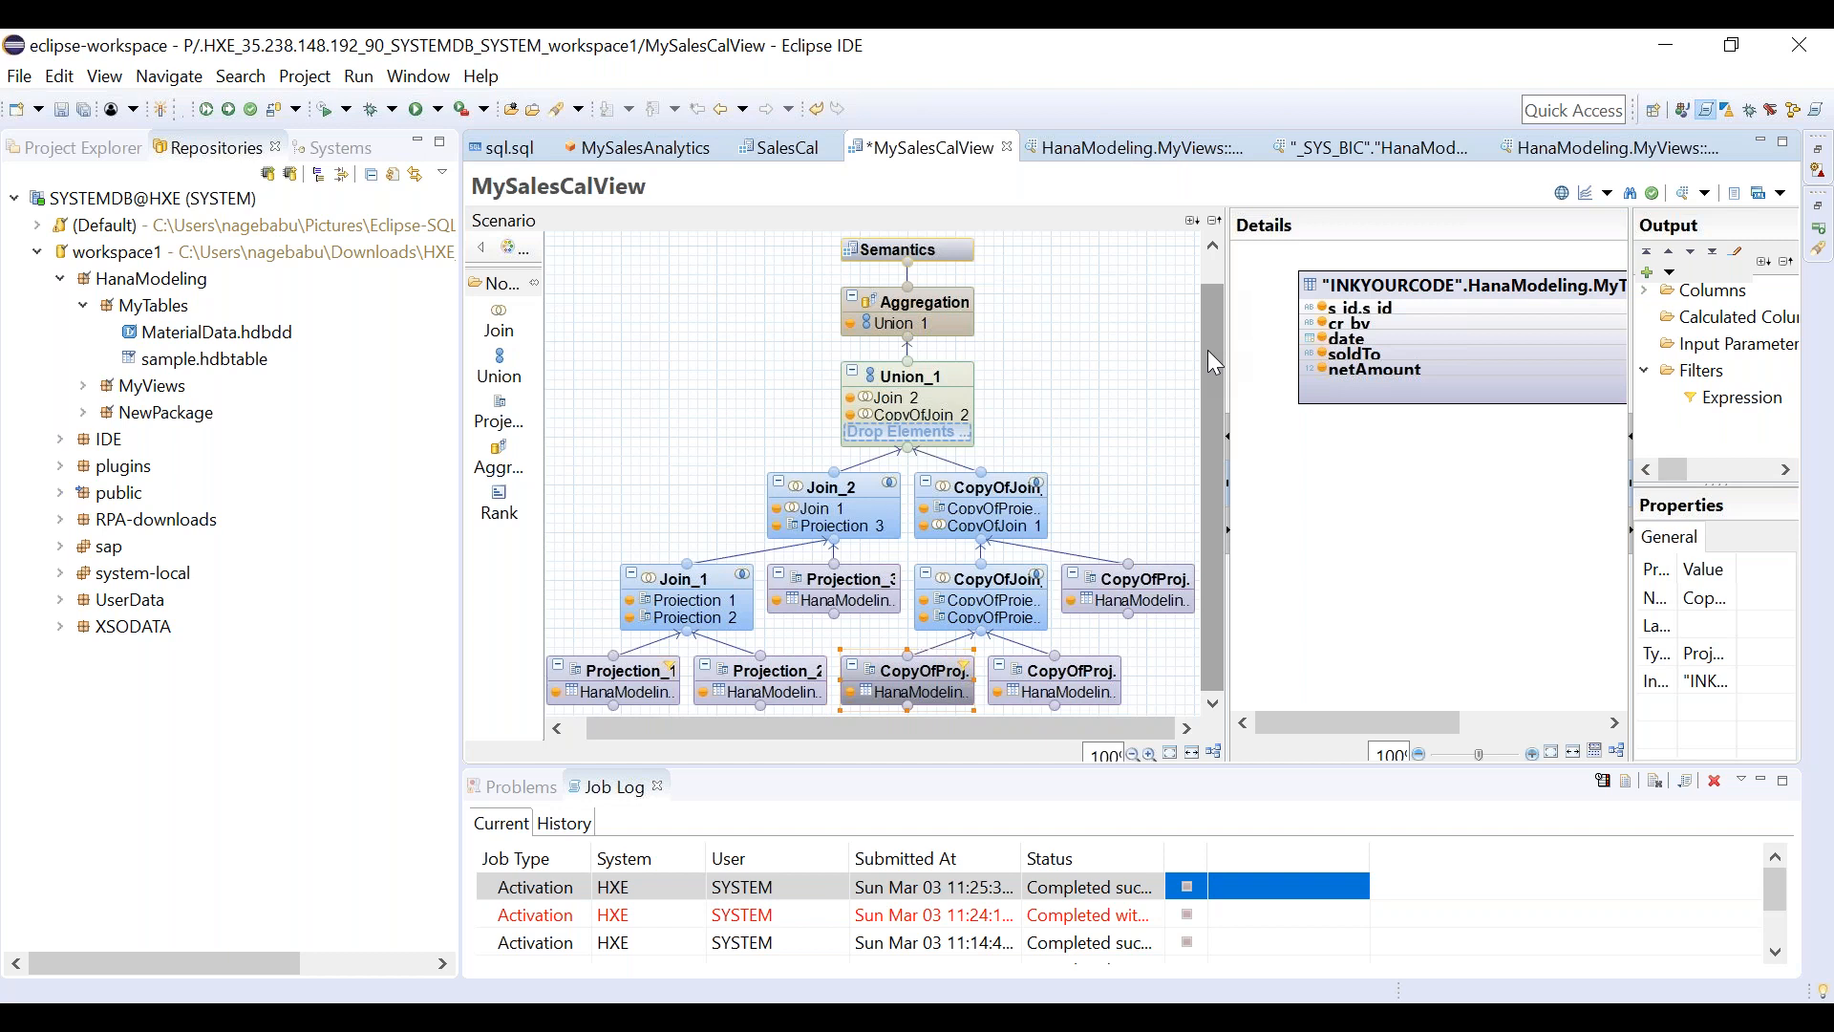
pyautogui.moveTo(1208, 340); pyautogui.dragTo(1206, 306)
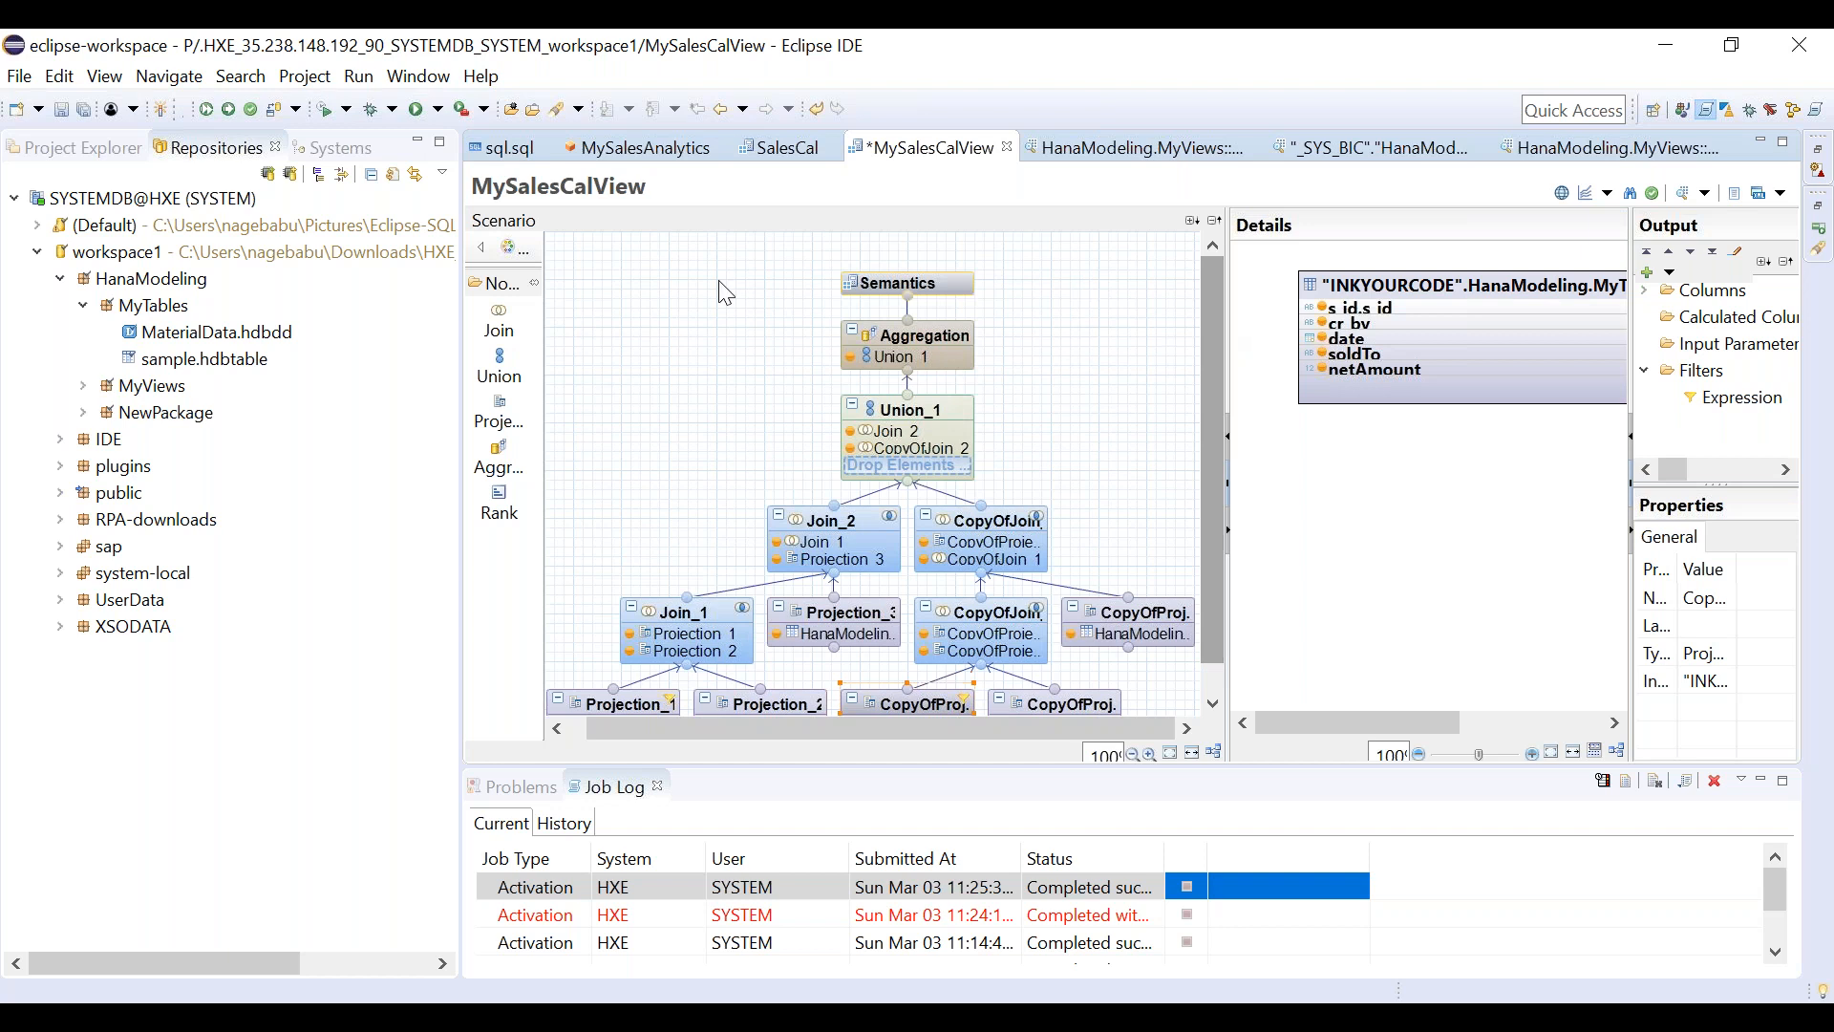
# Examine the HanaModeling package's subpackages and the operations available for the package, leaving it collapsed.
pyautogui.click(62, 283)
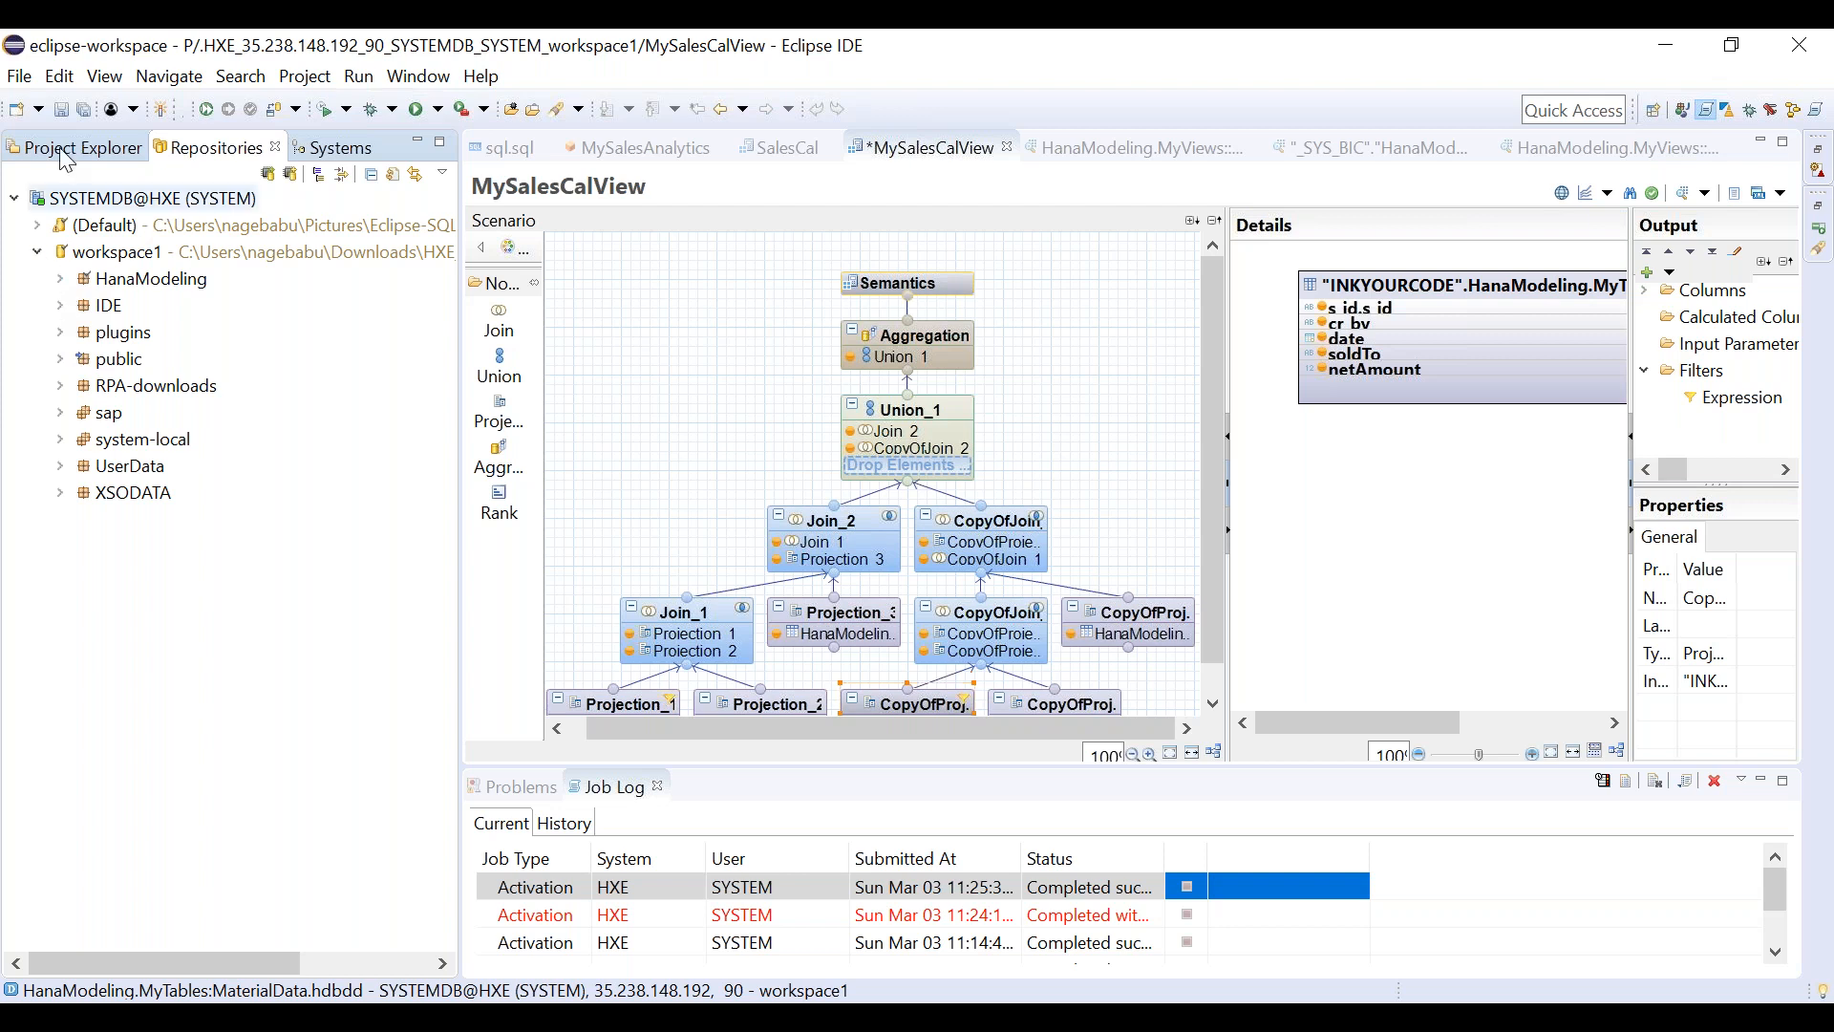
pyautogui.click(138, 260)
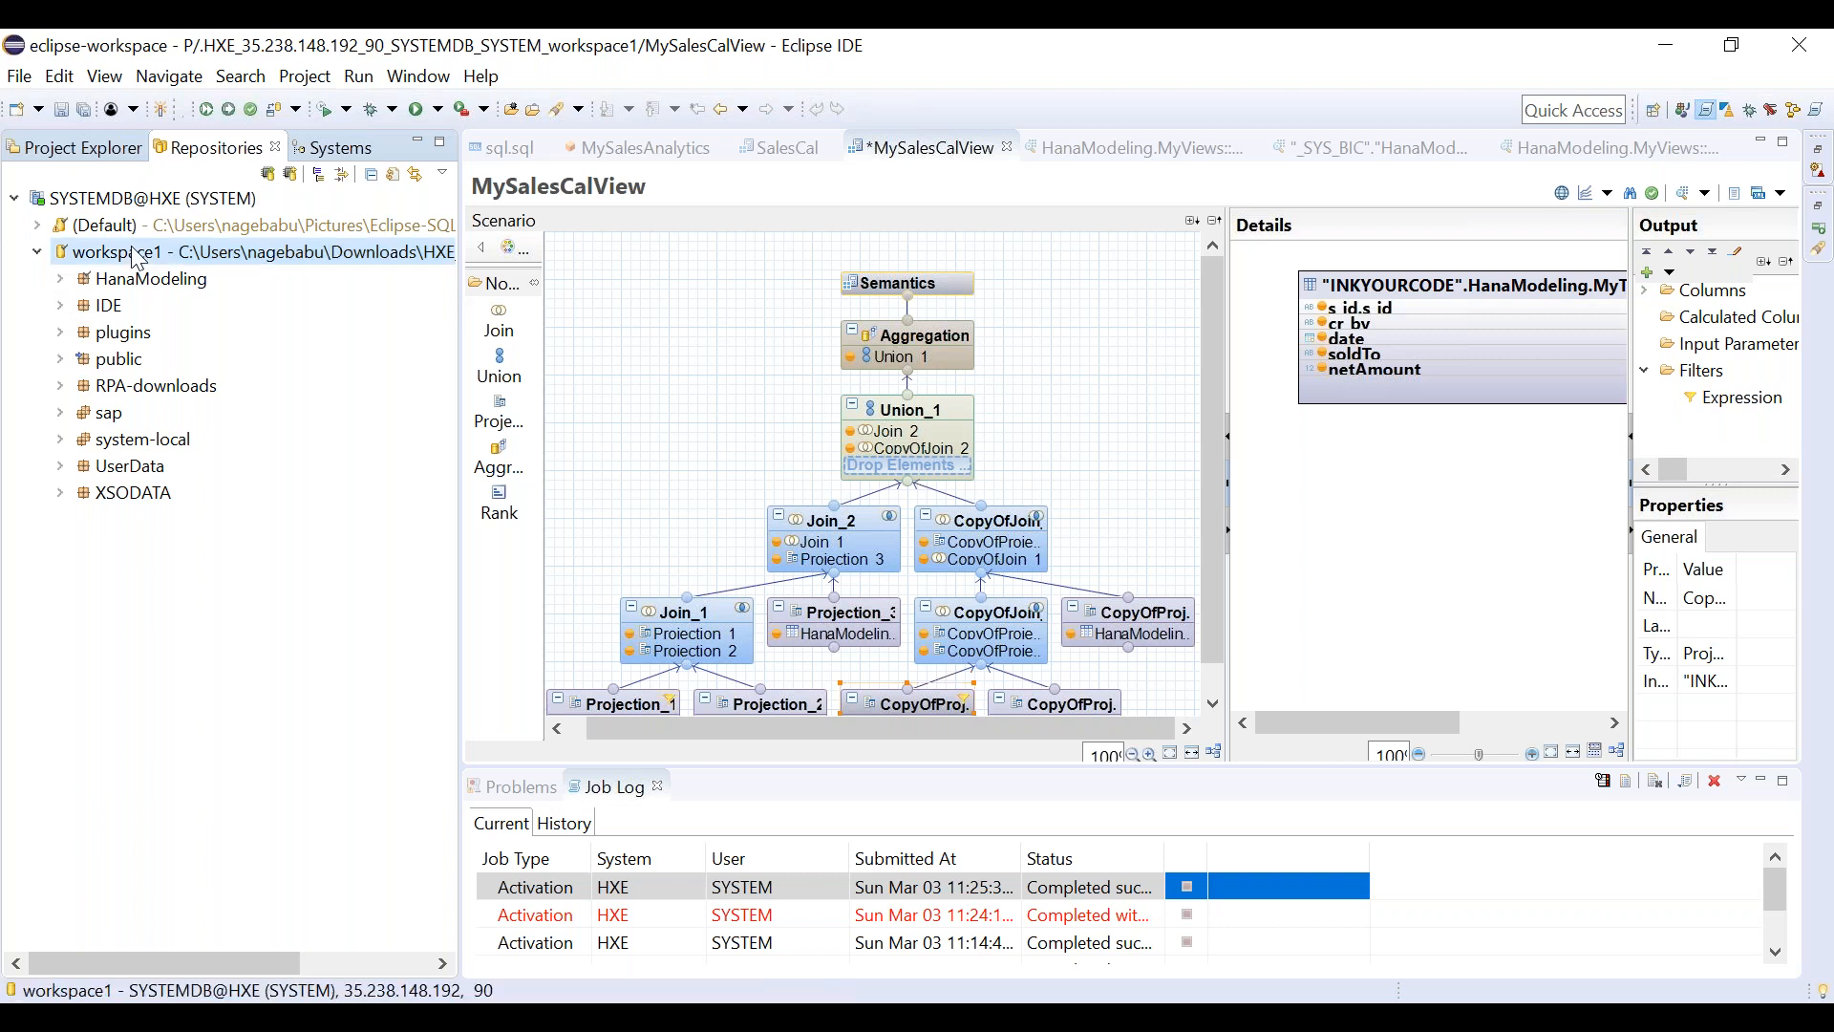
pyautogui.click(137, 280)
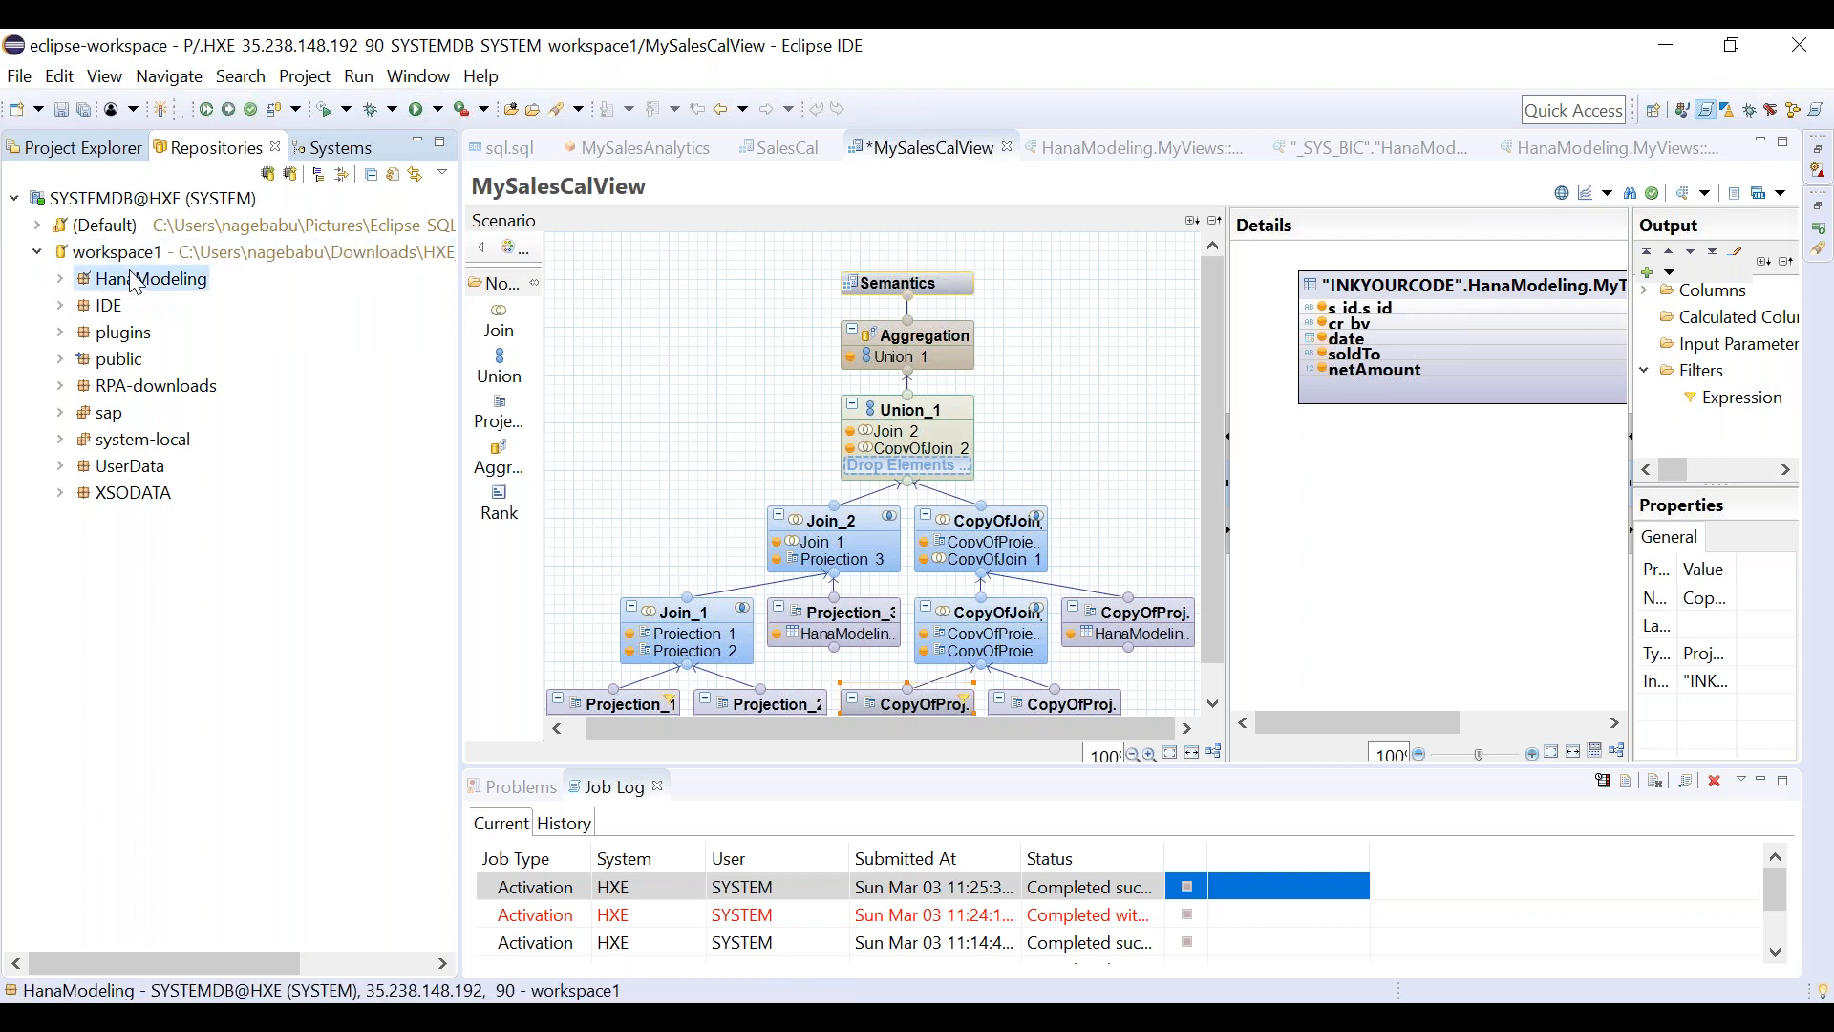
pyautogui.rightClick(133, 280)
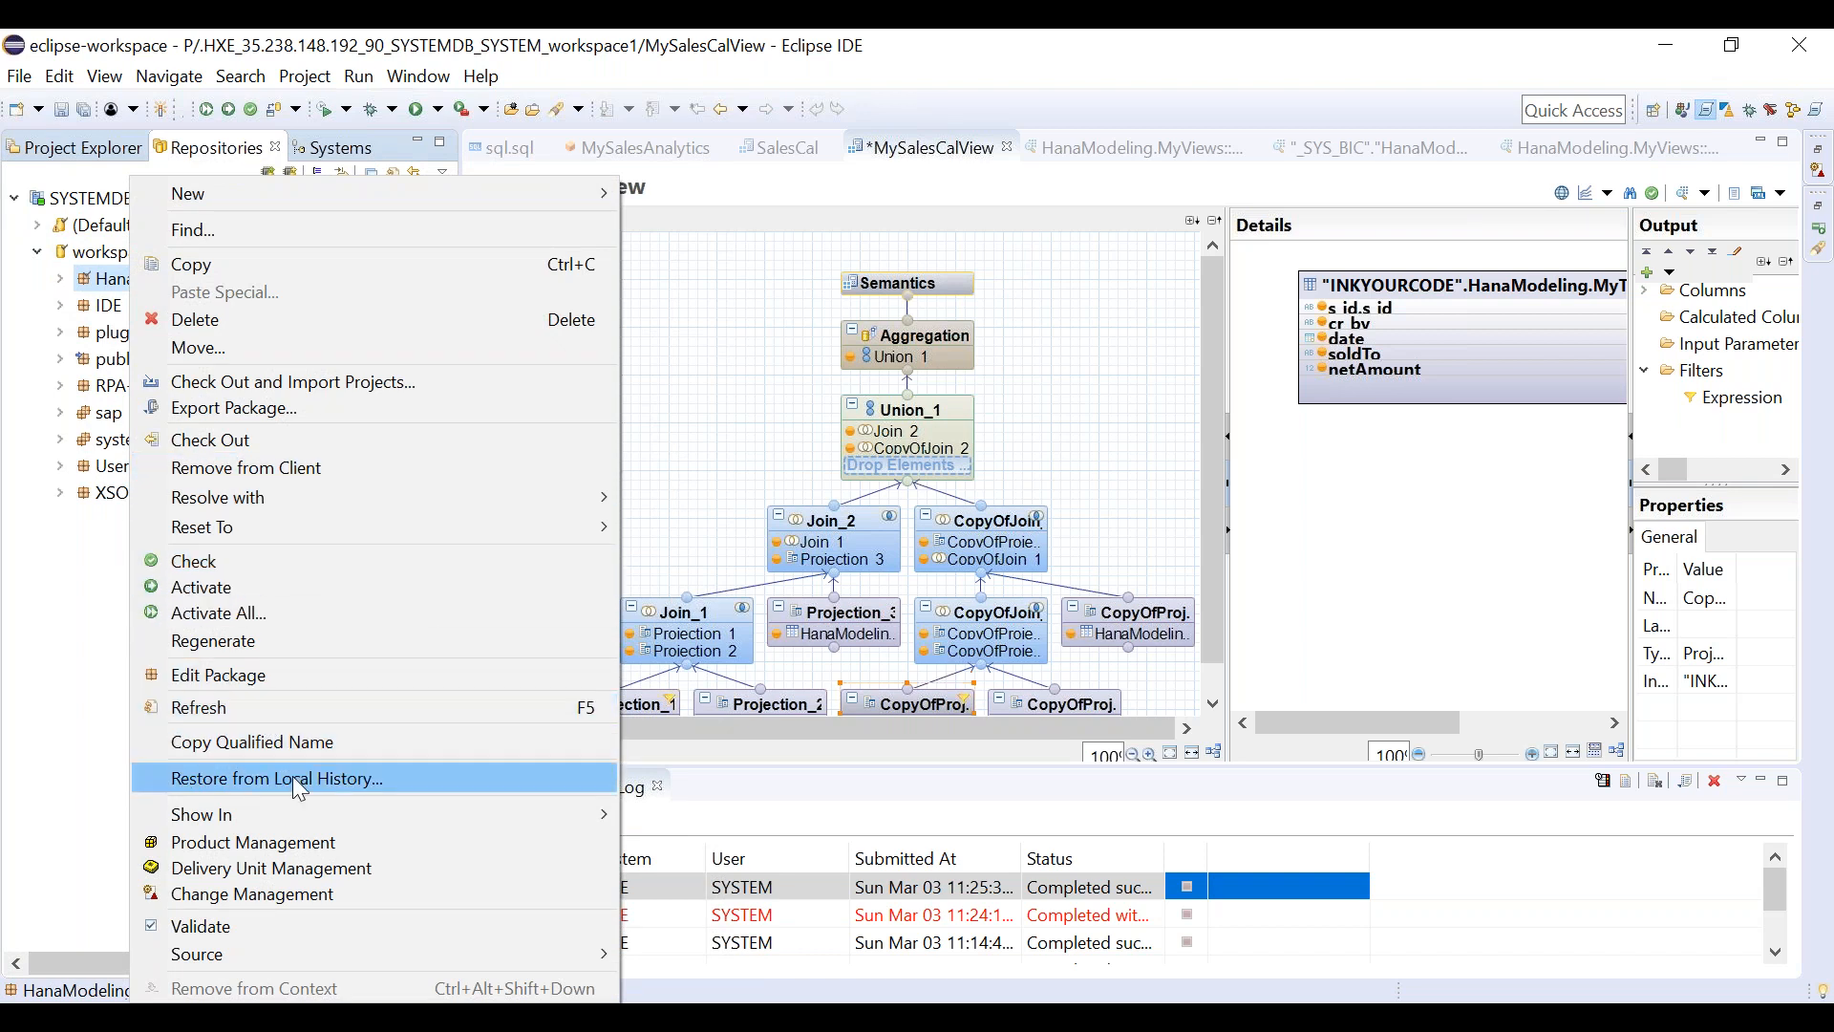
pyautogui.click(104, 292)
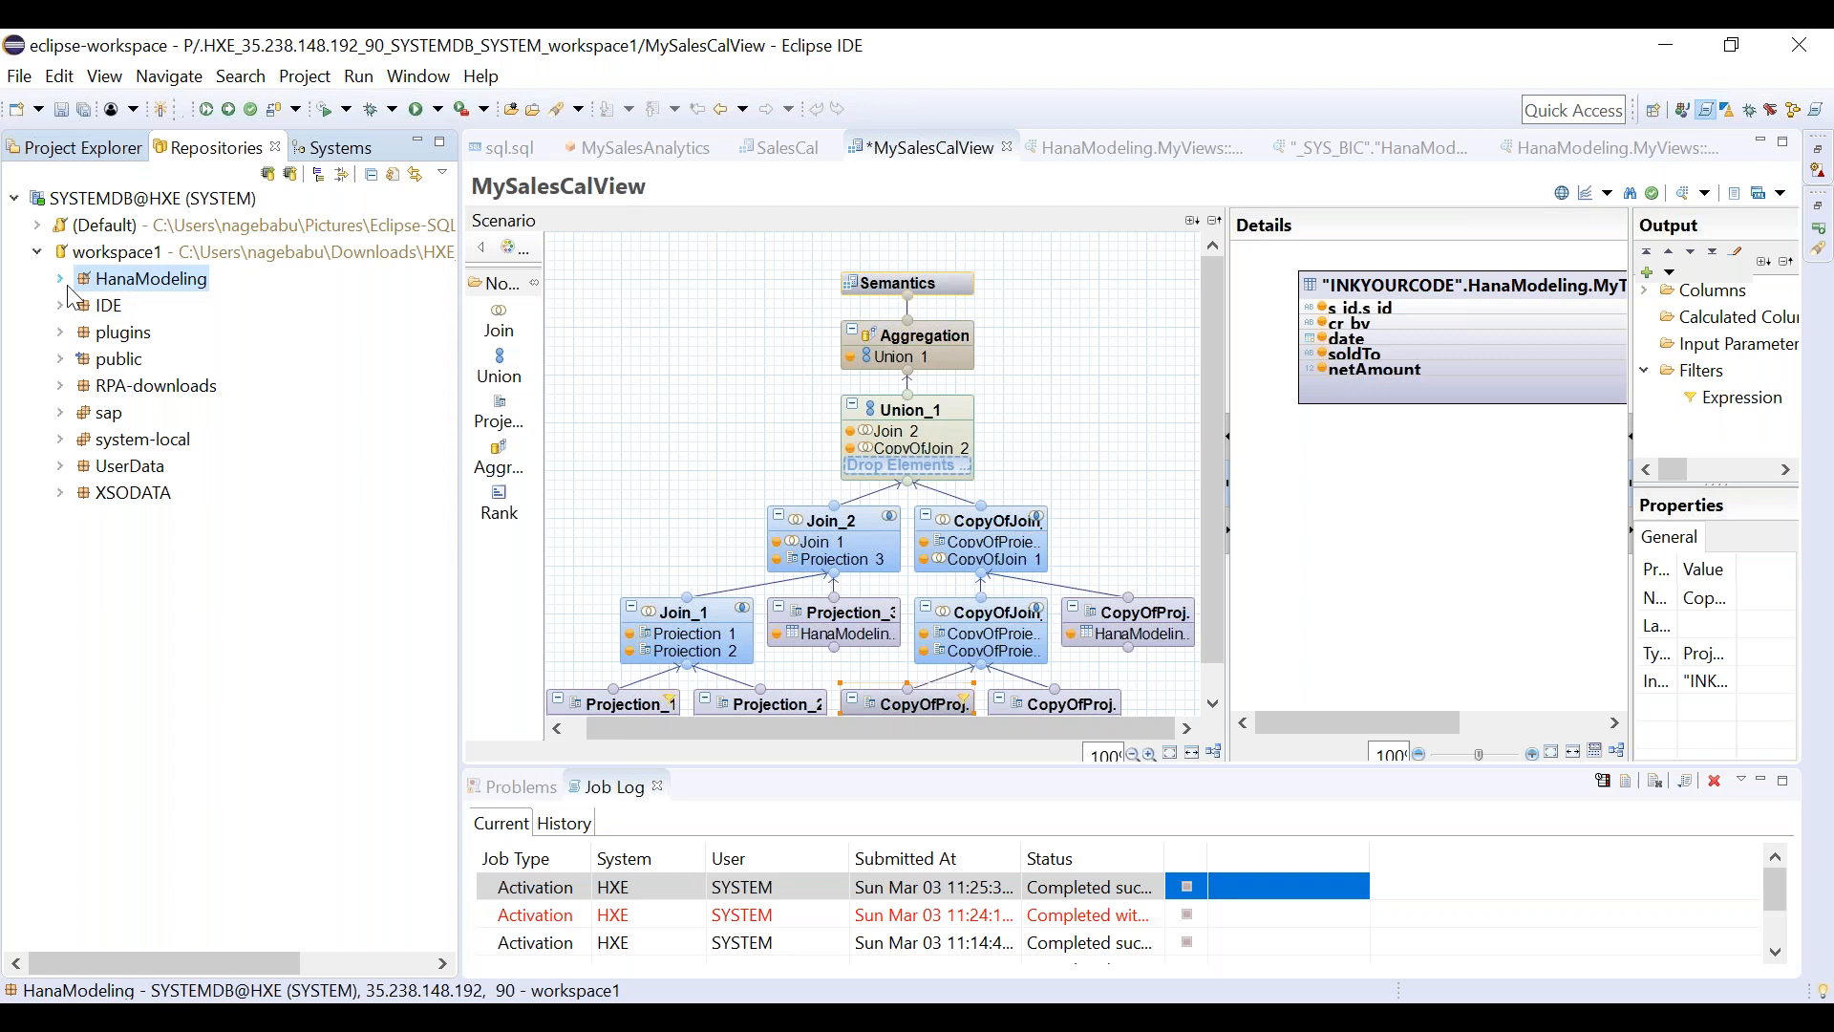
pyautogui.click(61, 280)
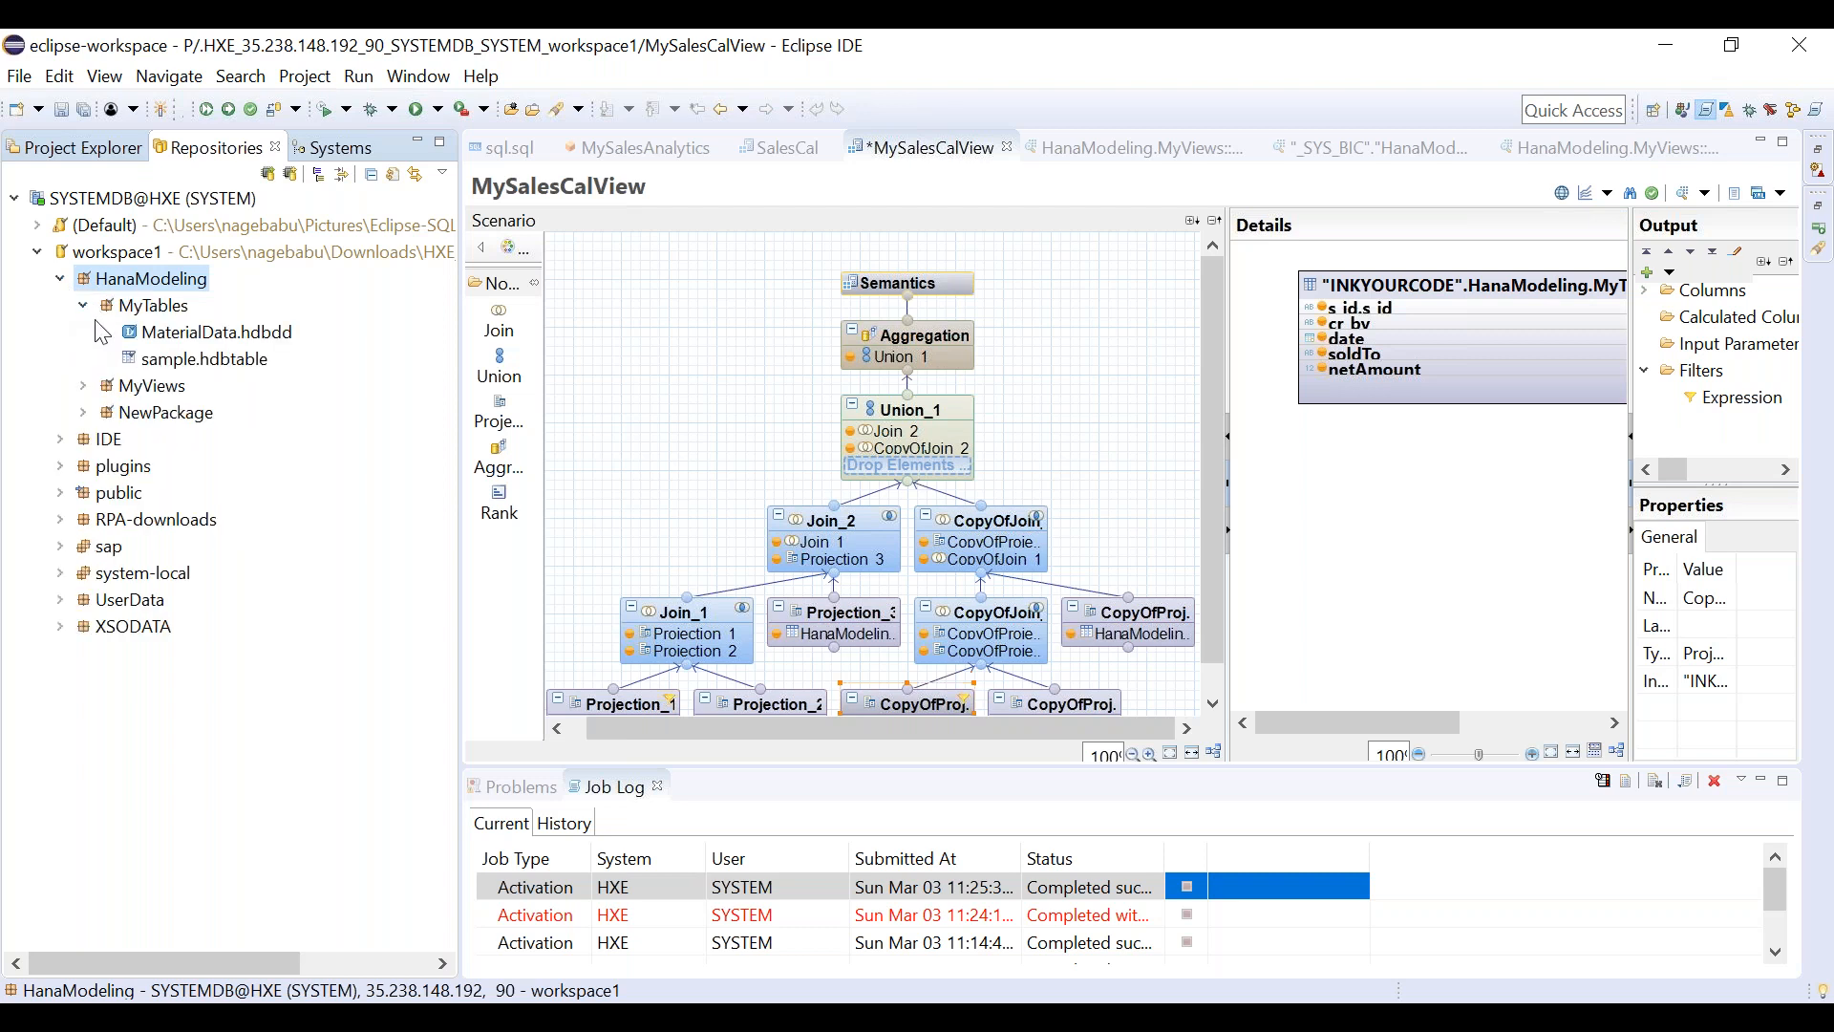
pyautogui.click(83, 305)
pyautogui.click(143, 306)
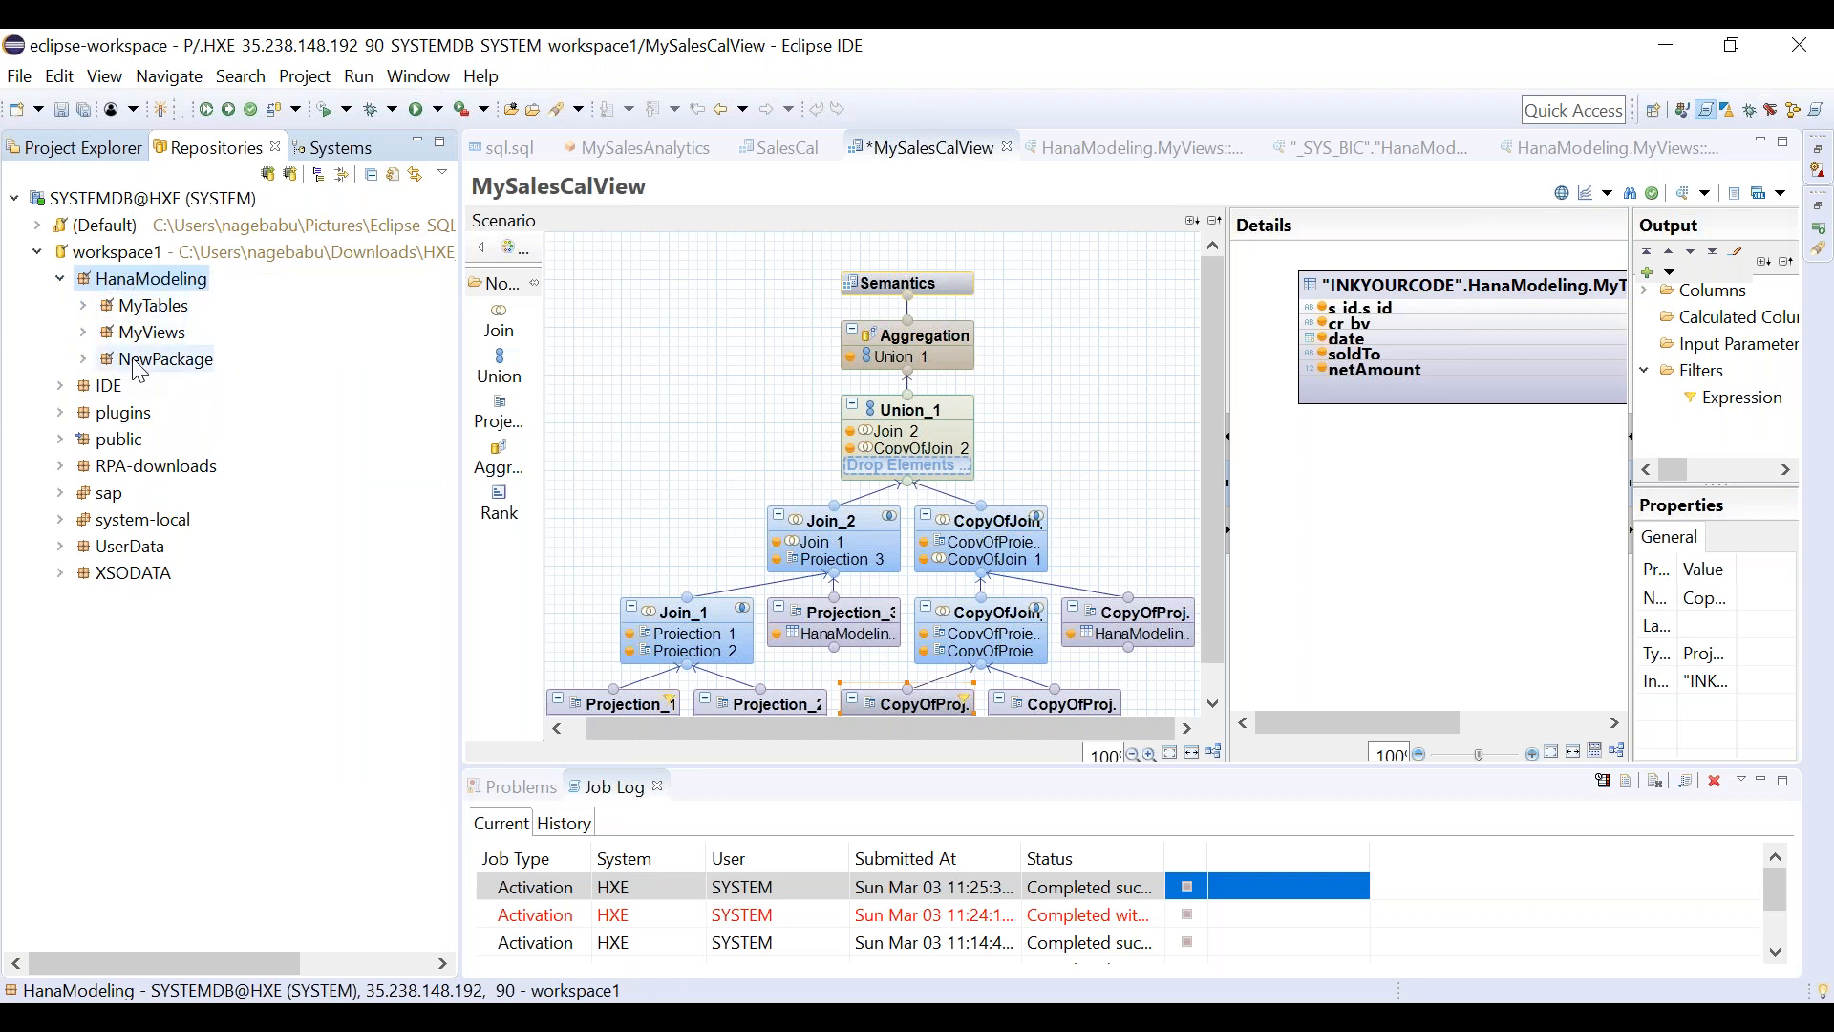
pyautogui.rightClick(137, 287)
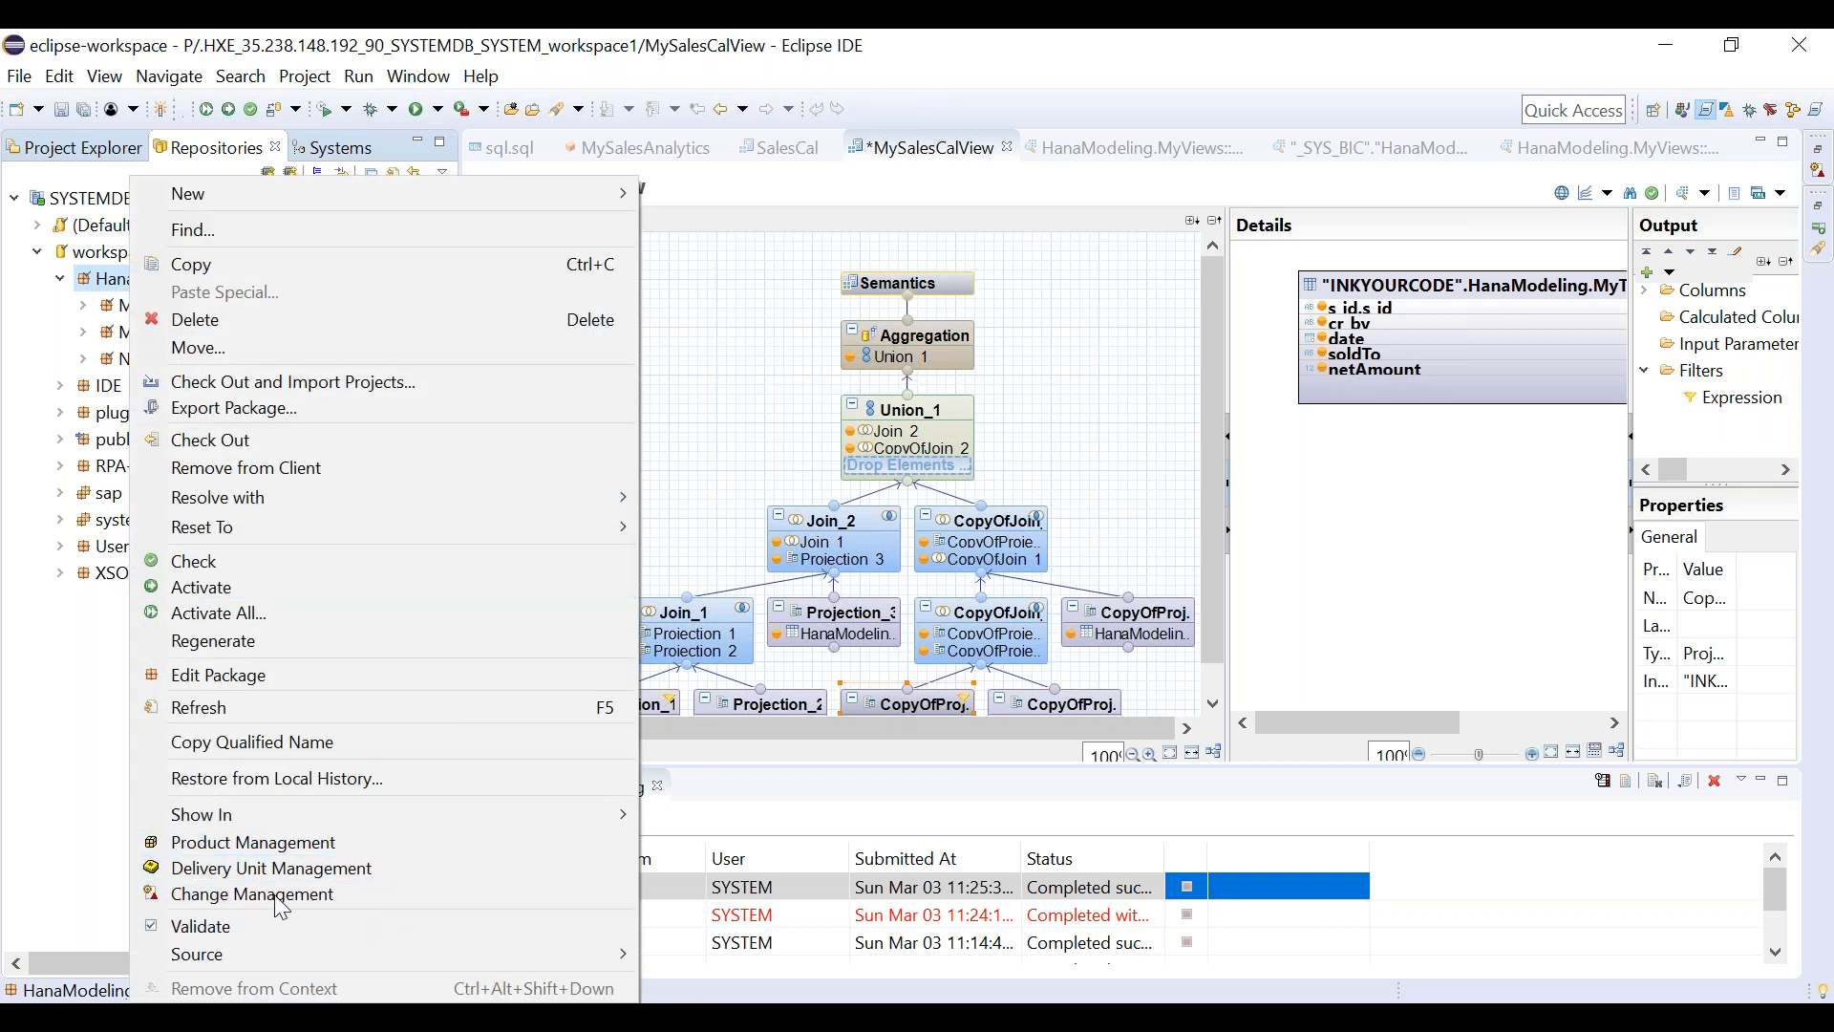
pyautogui.click(107, 289)
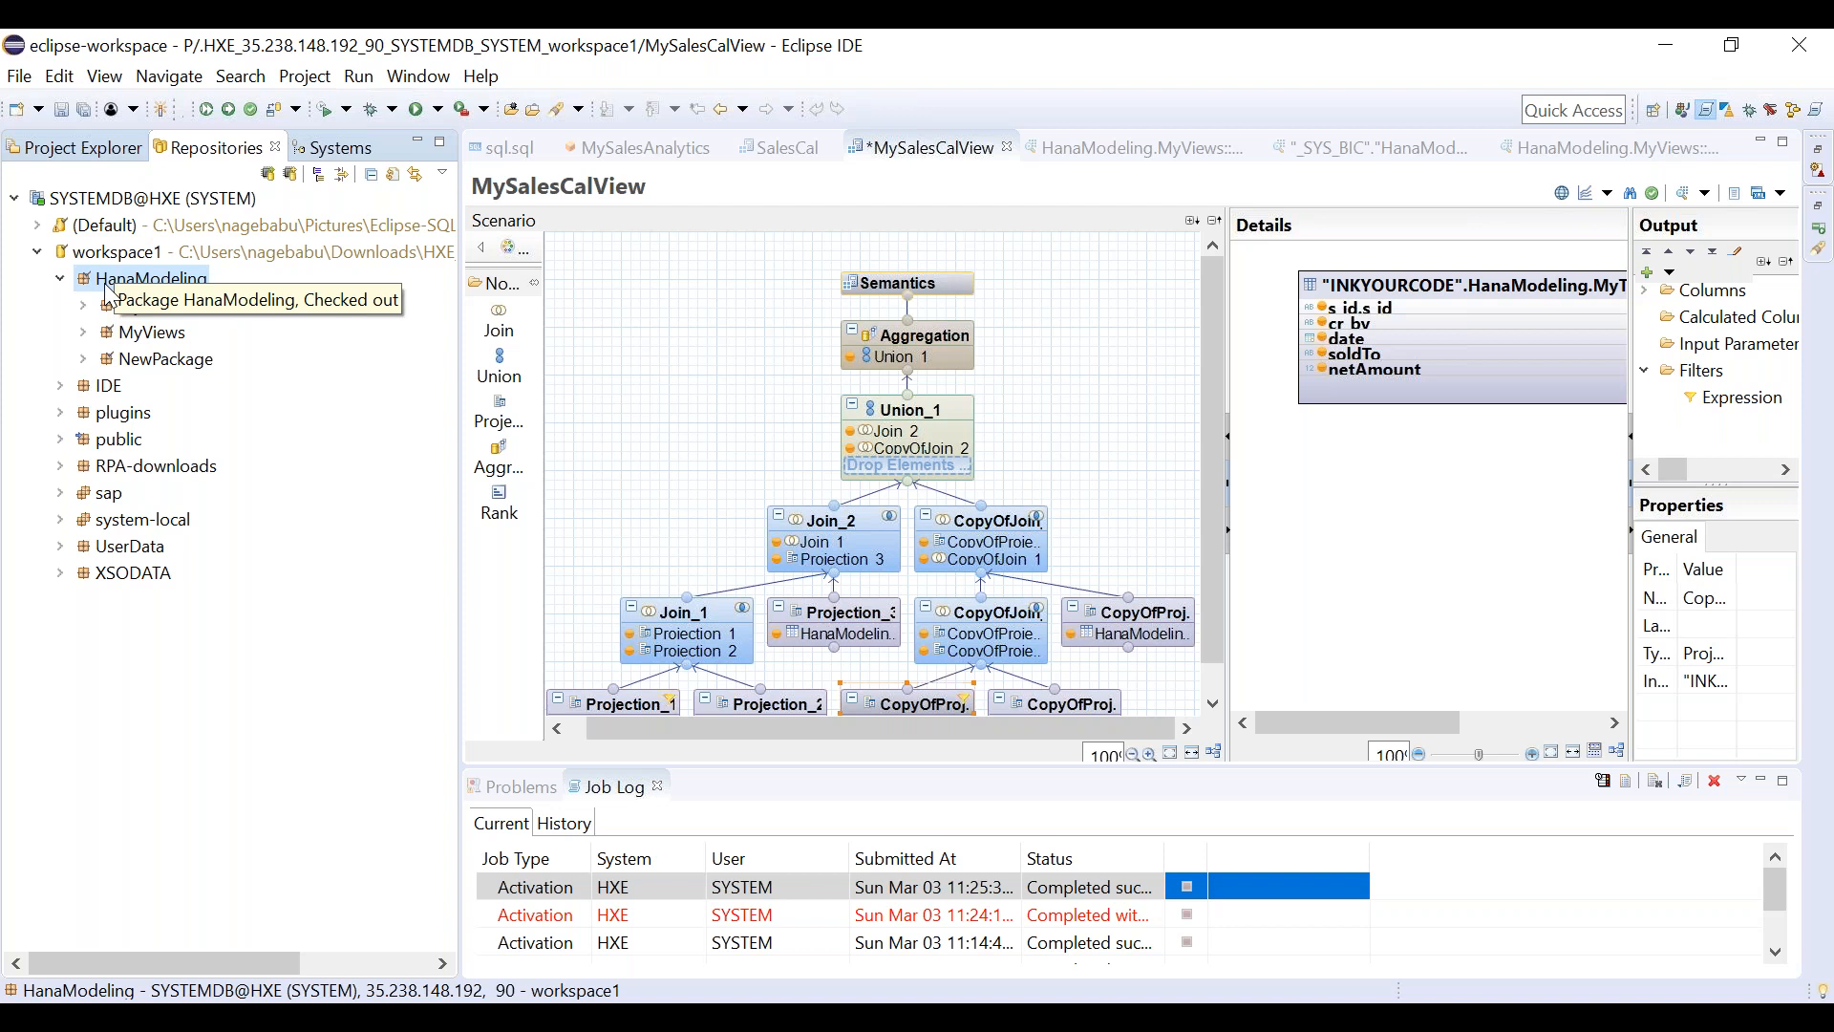
pyautogui.click(63, 277)
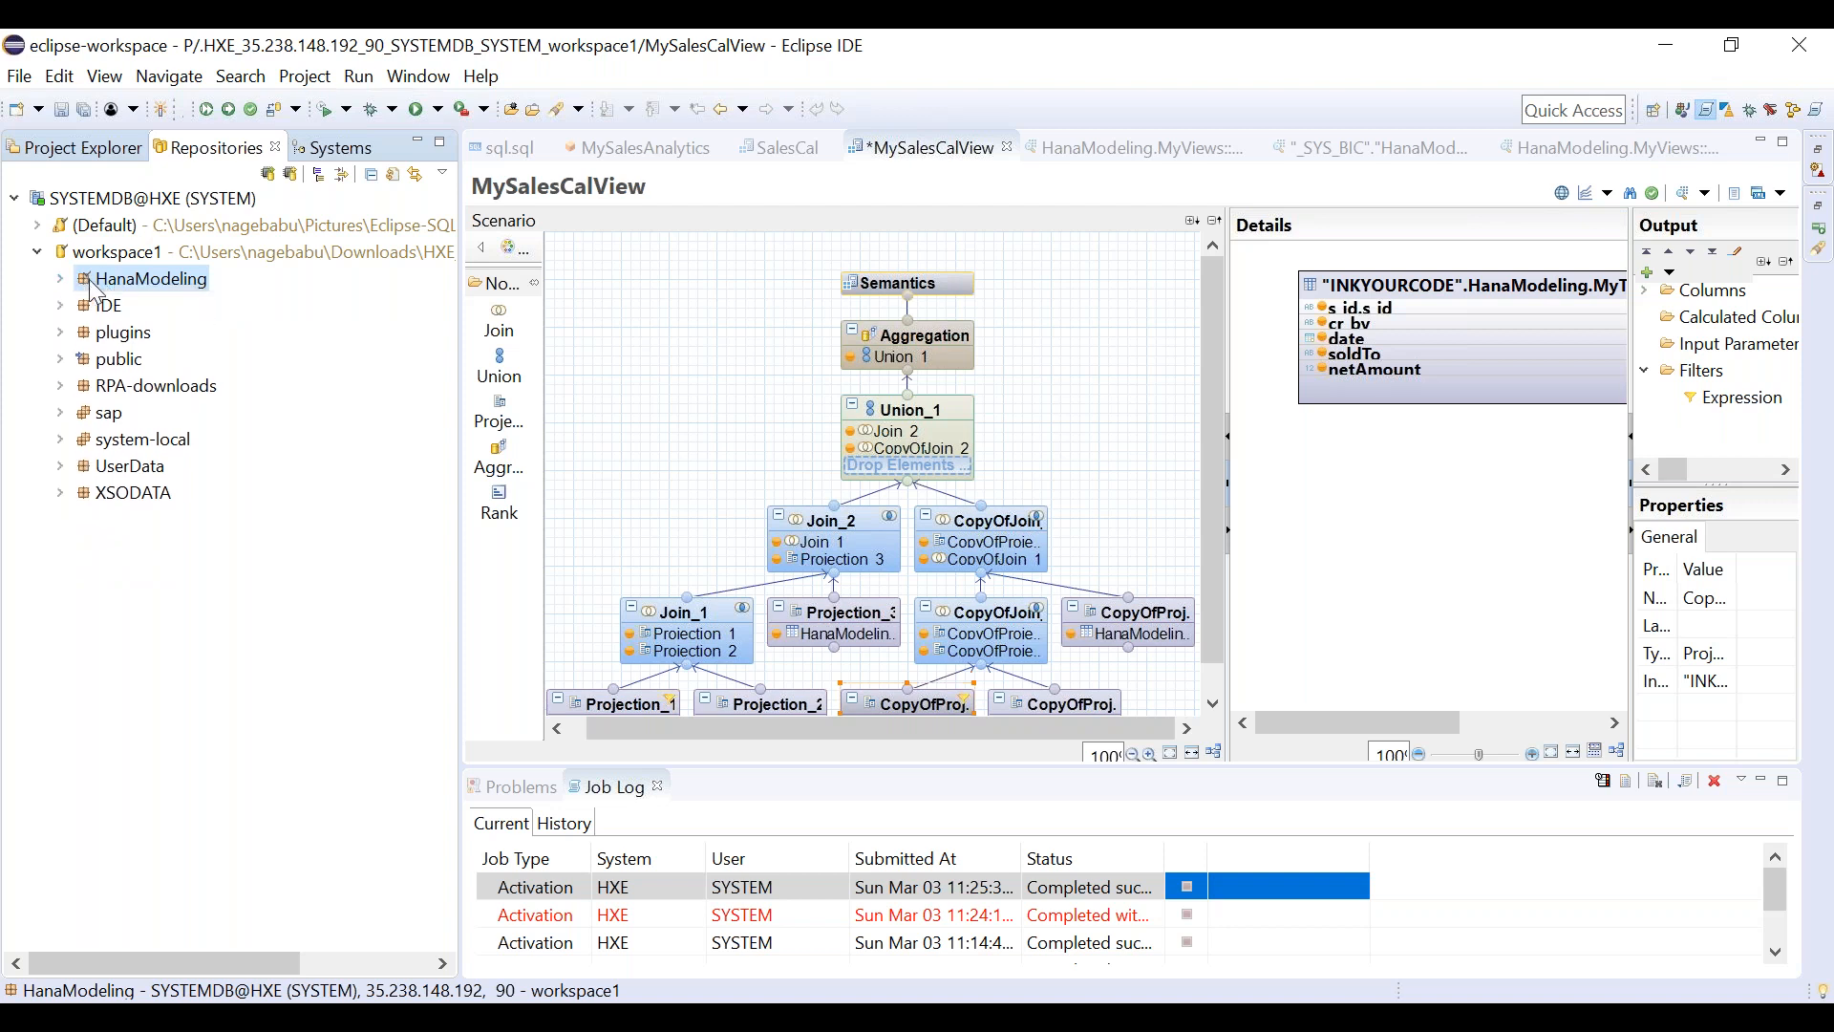
pyautogui.rightClick(139, 293)
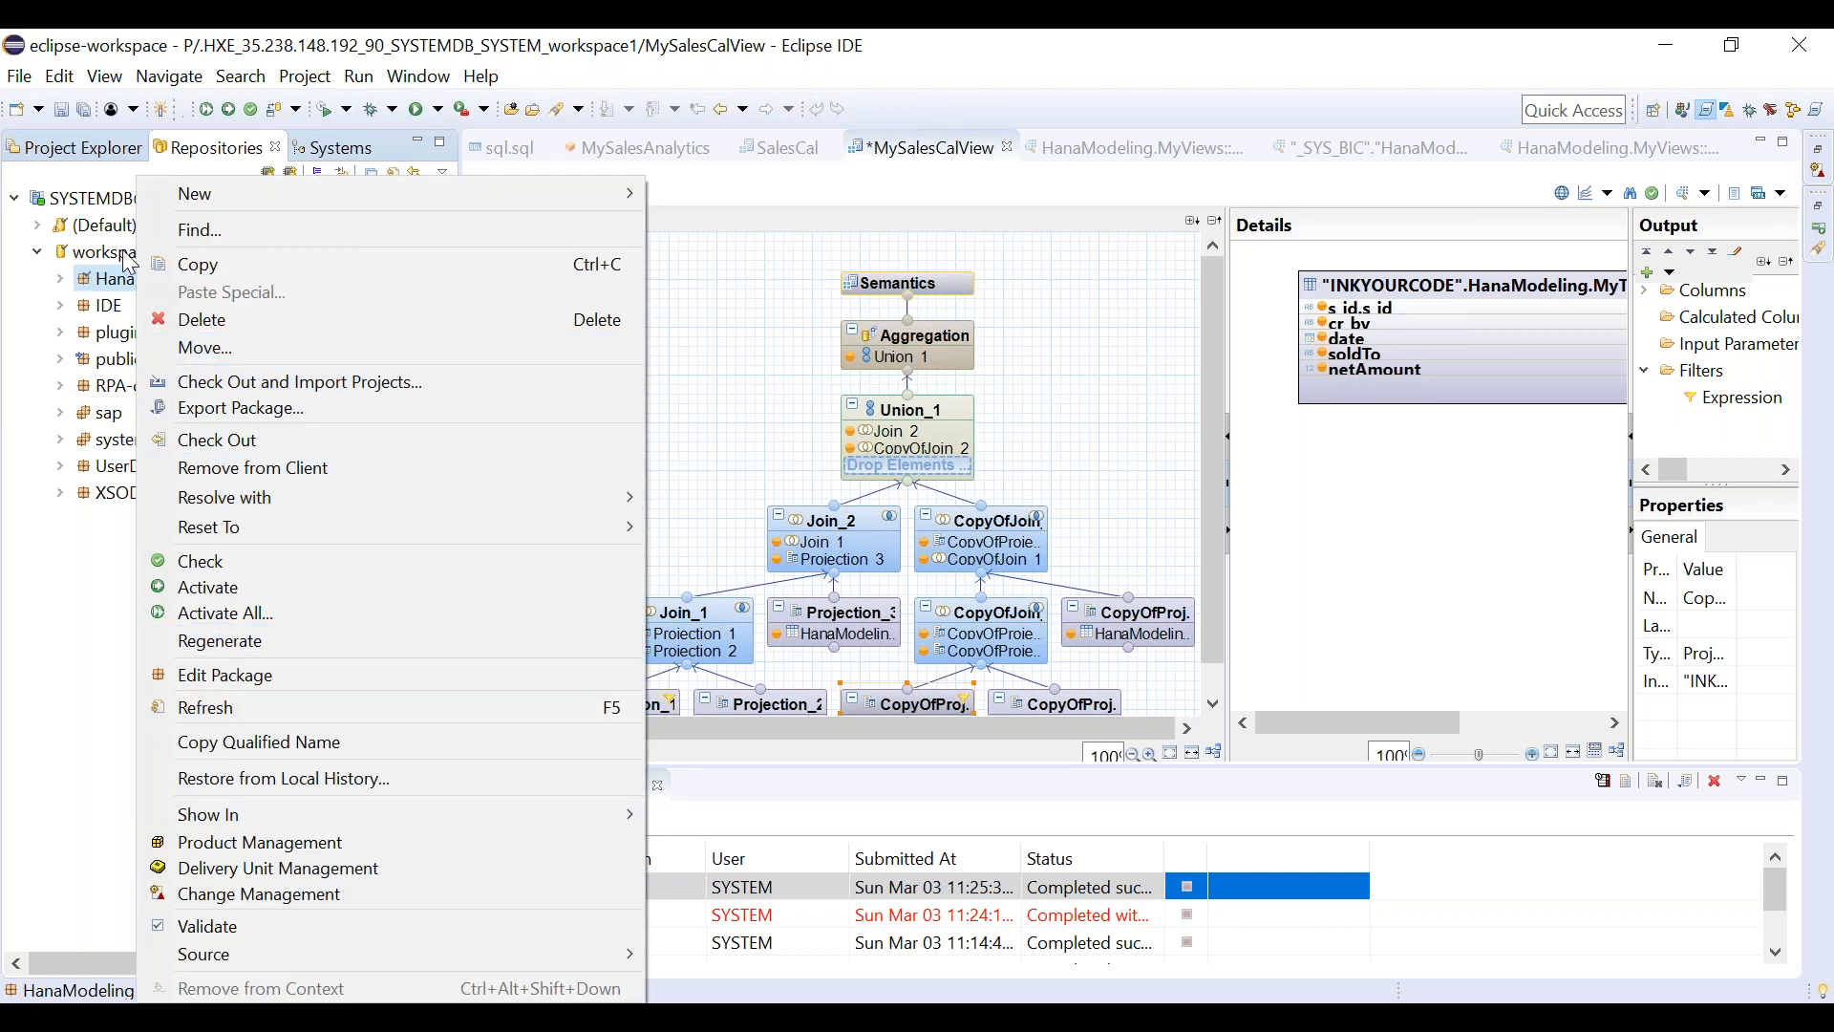
pyautogui.click(27, 78)
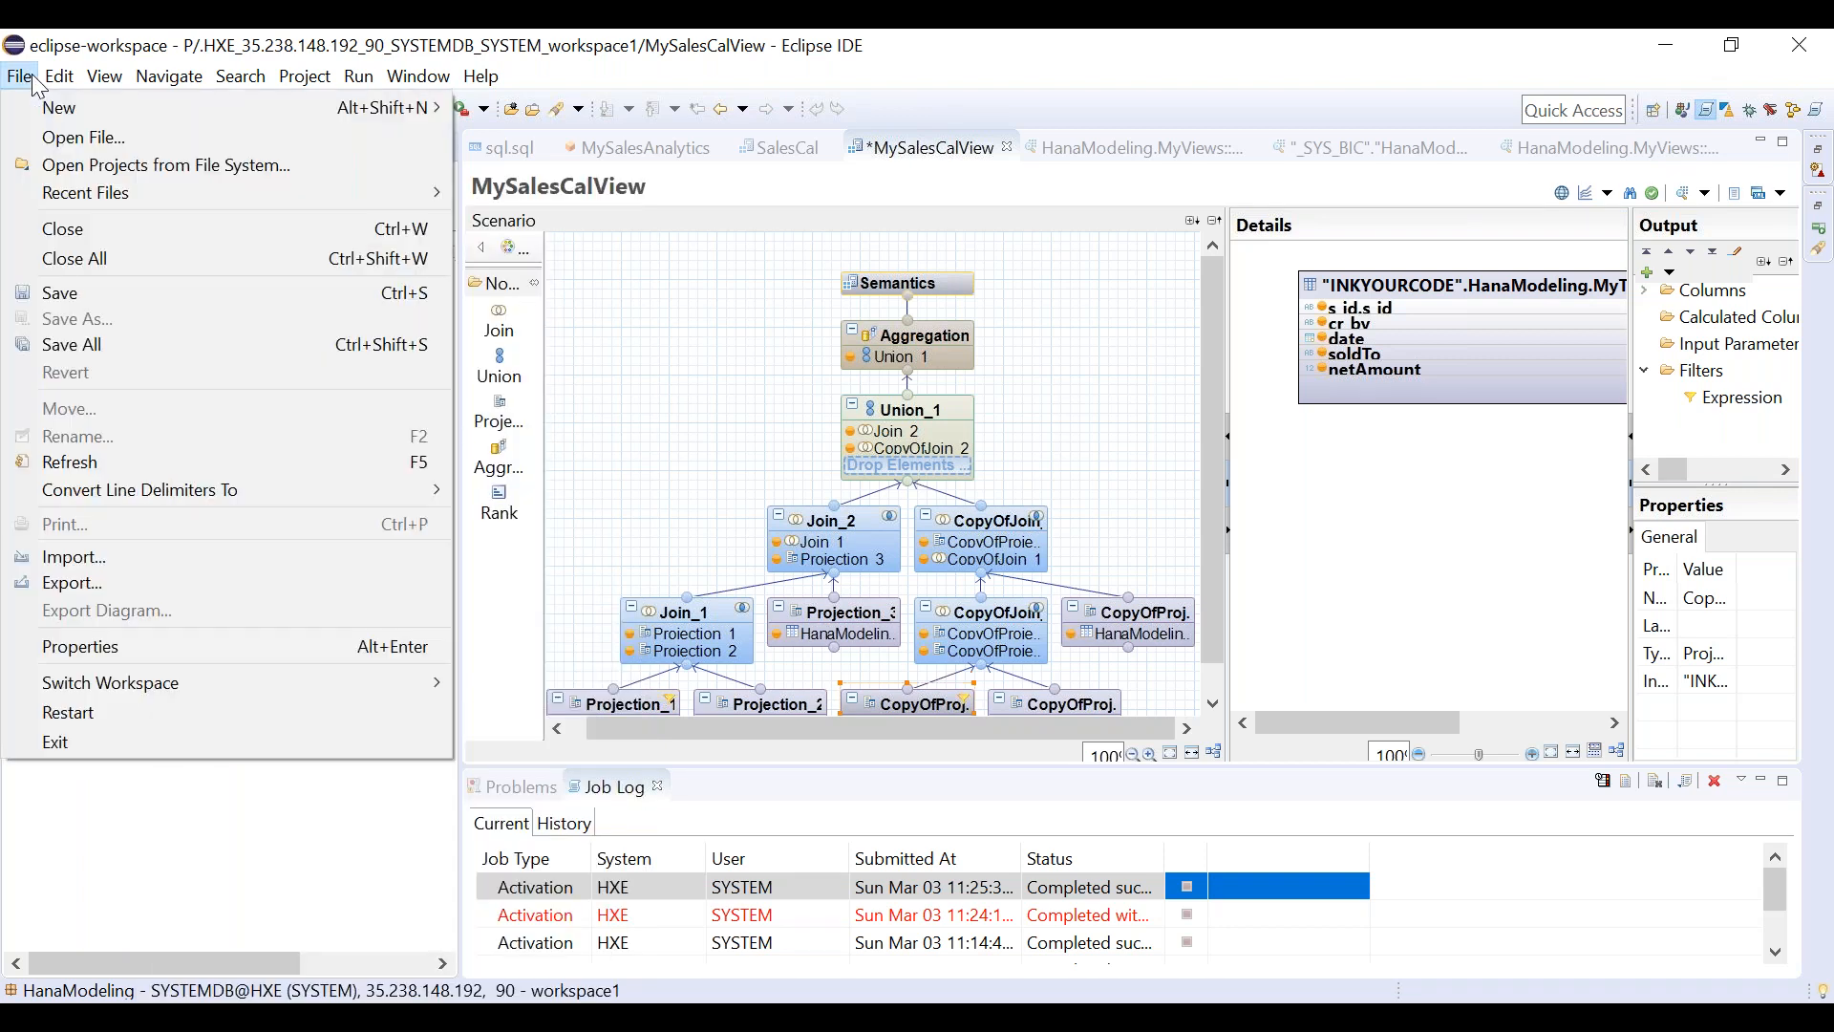
pyautogui.click(235, 679)
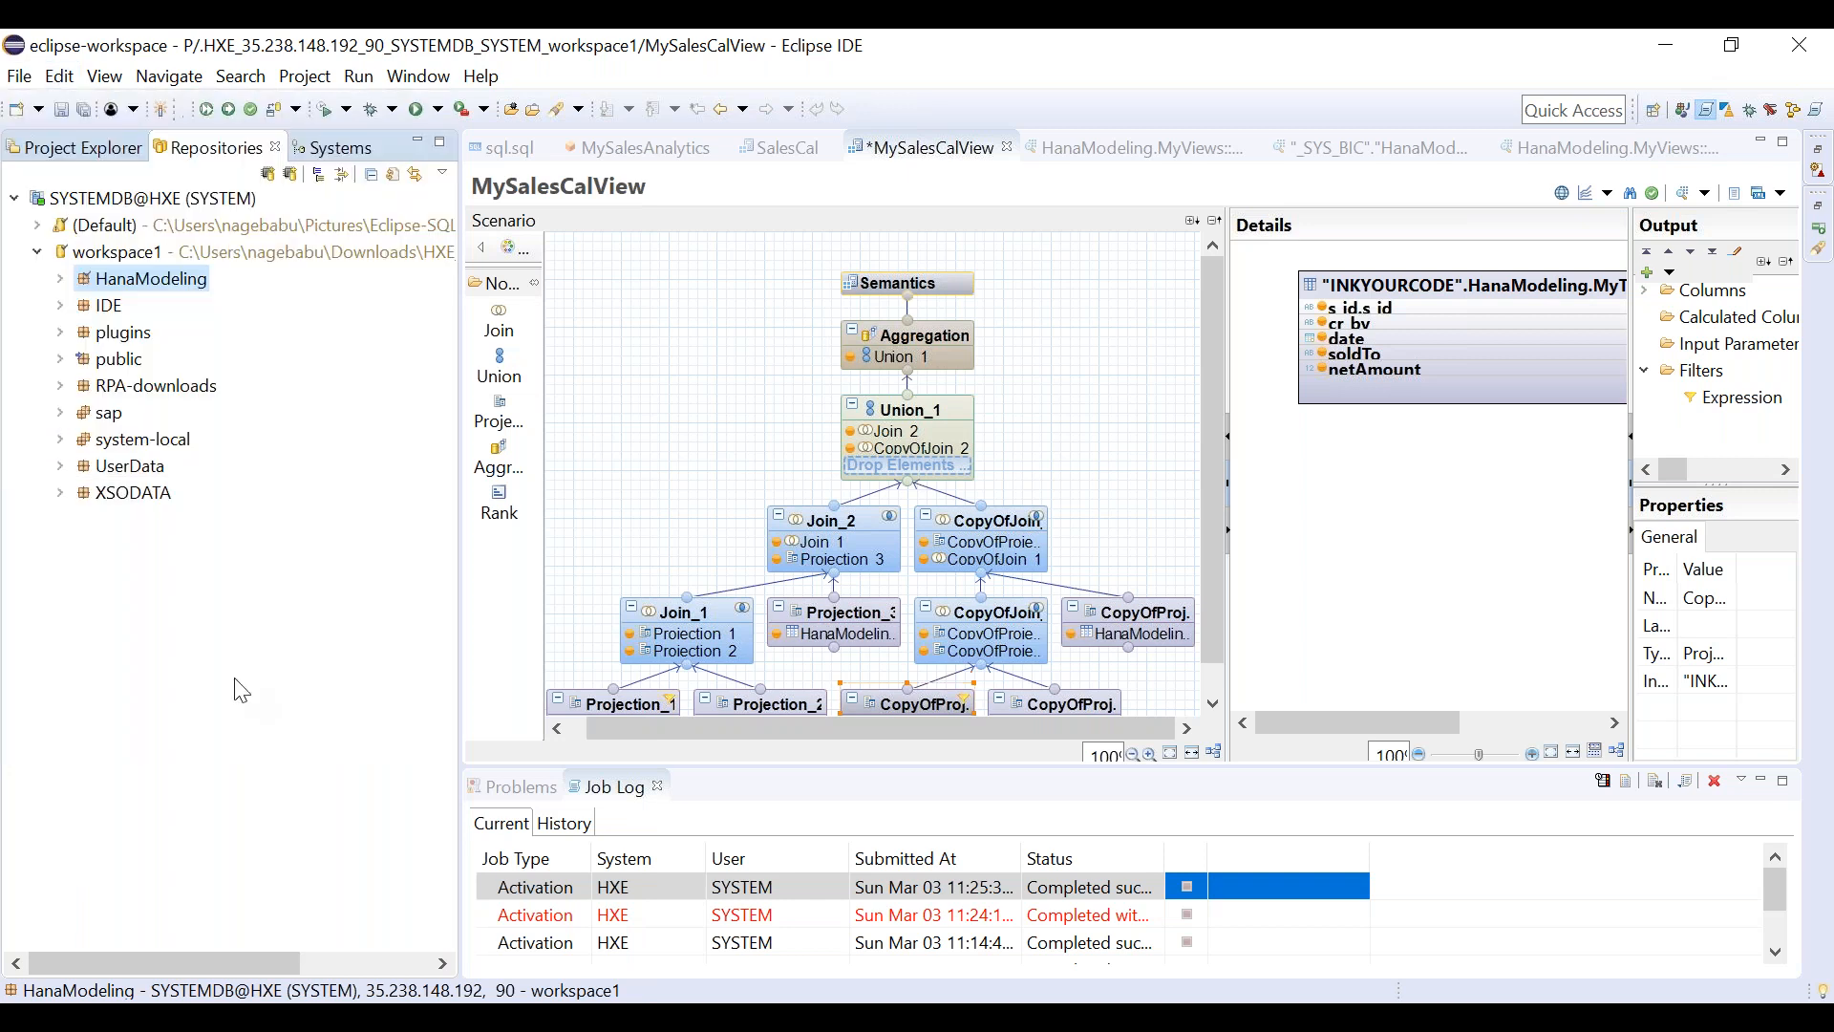
pyautogui.click(61, 279)
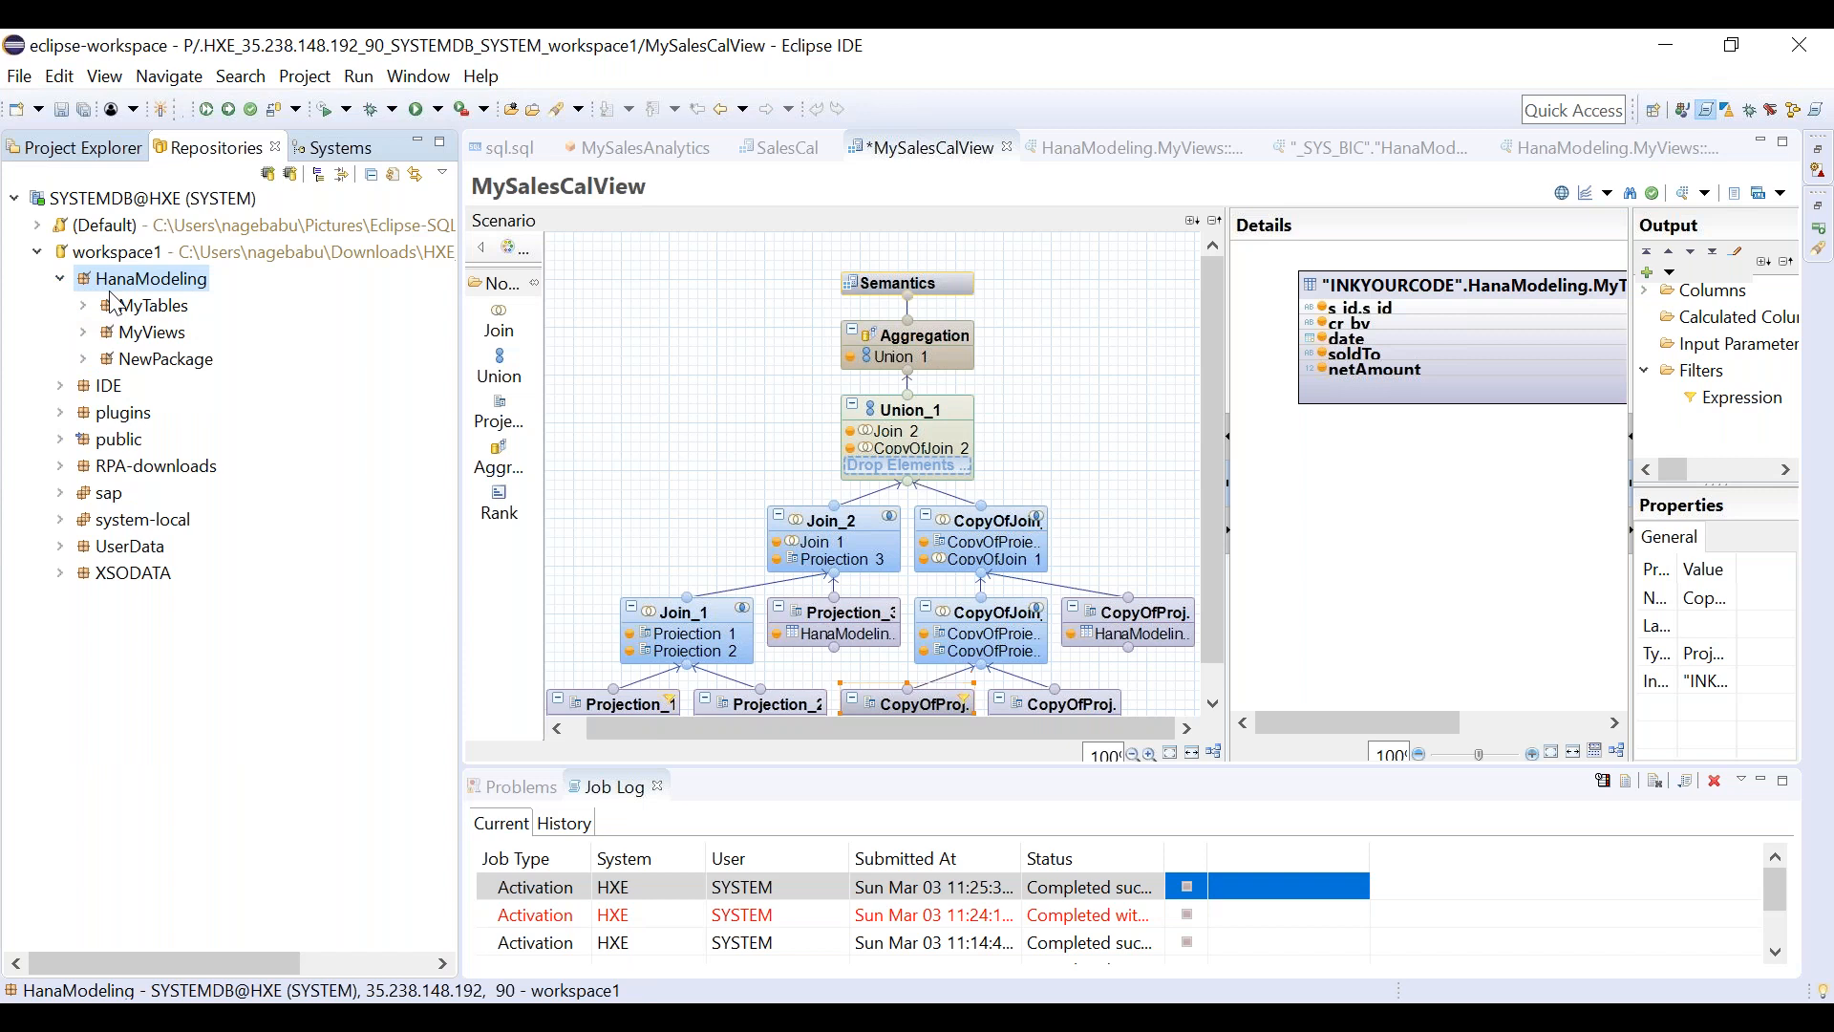
pyautogui.rightClick(111, 296)
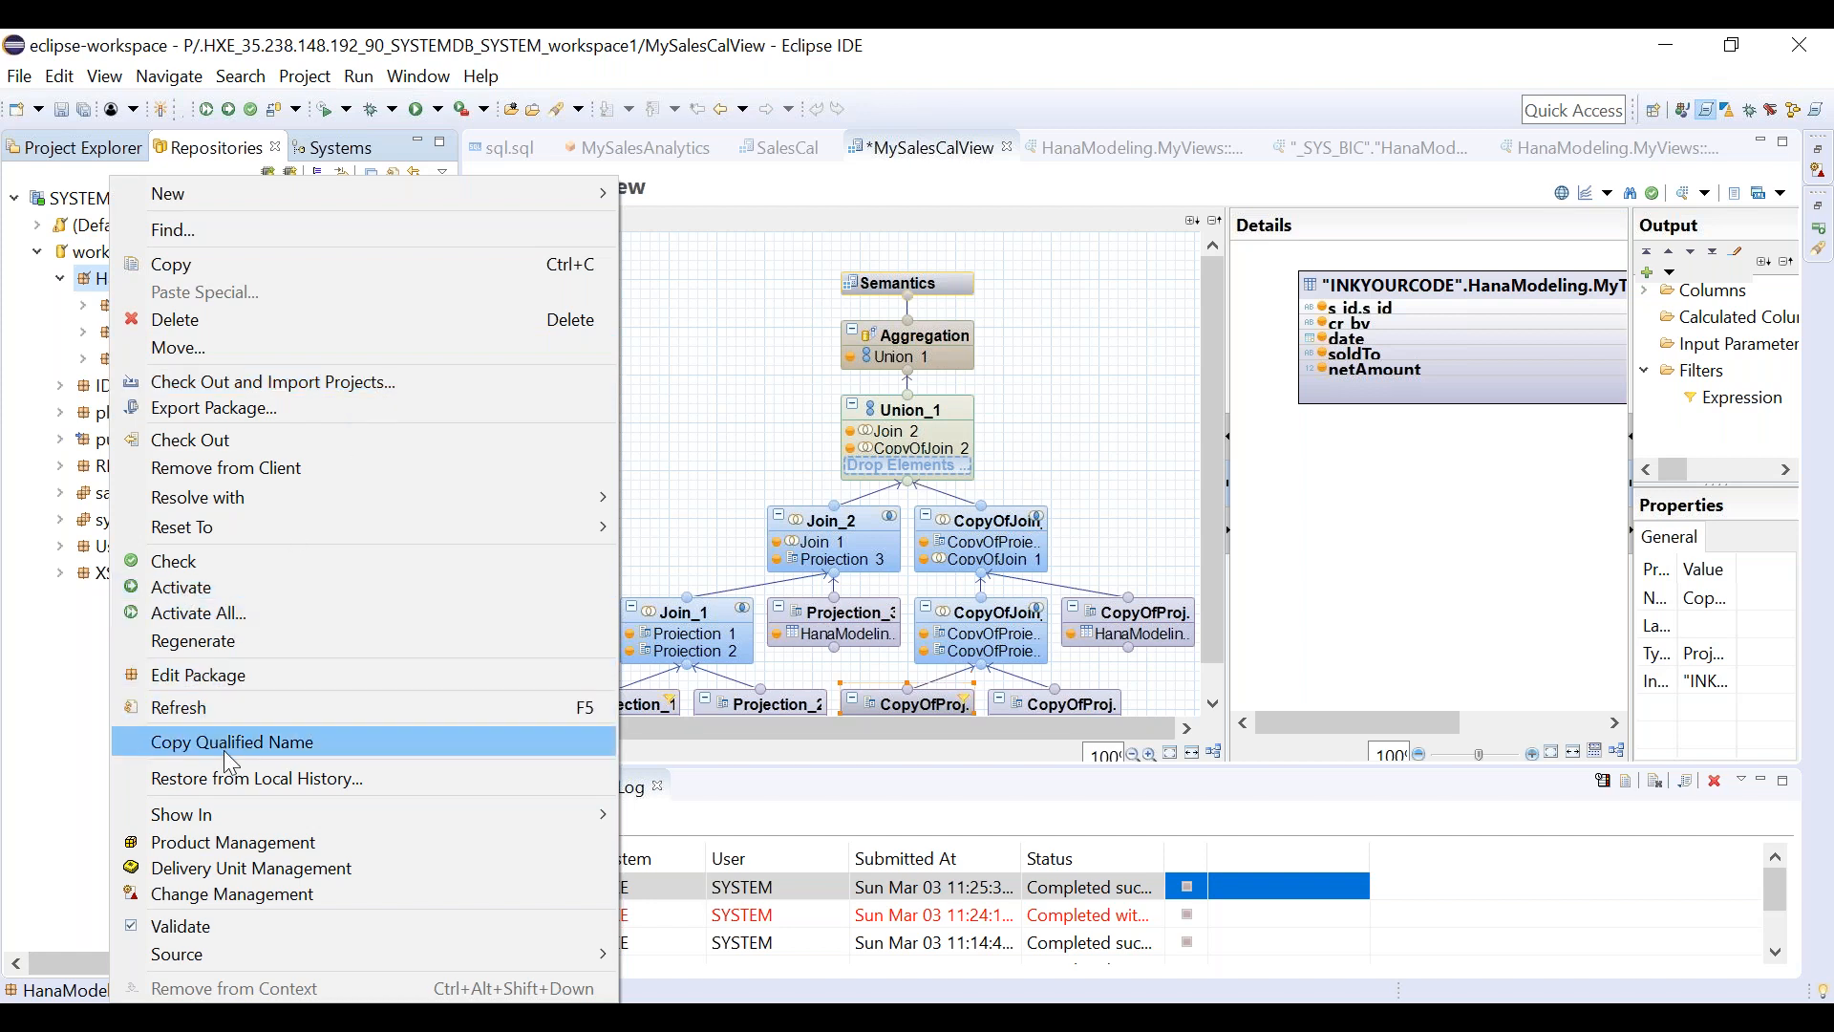
pyautogui.click(55, 686)
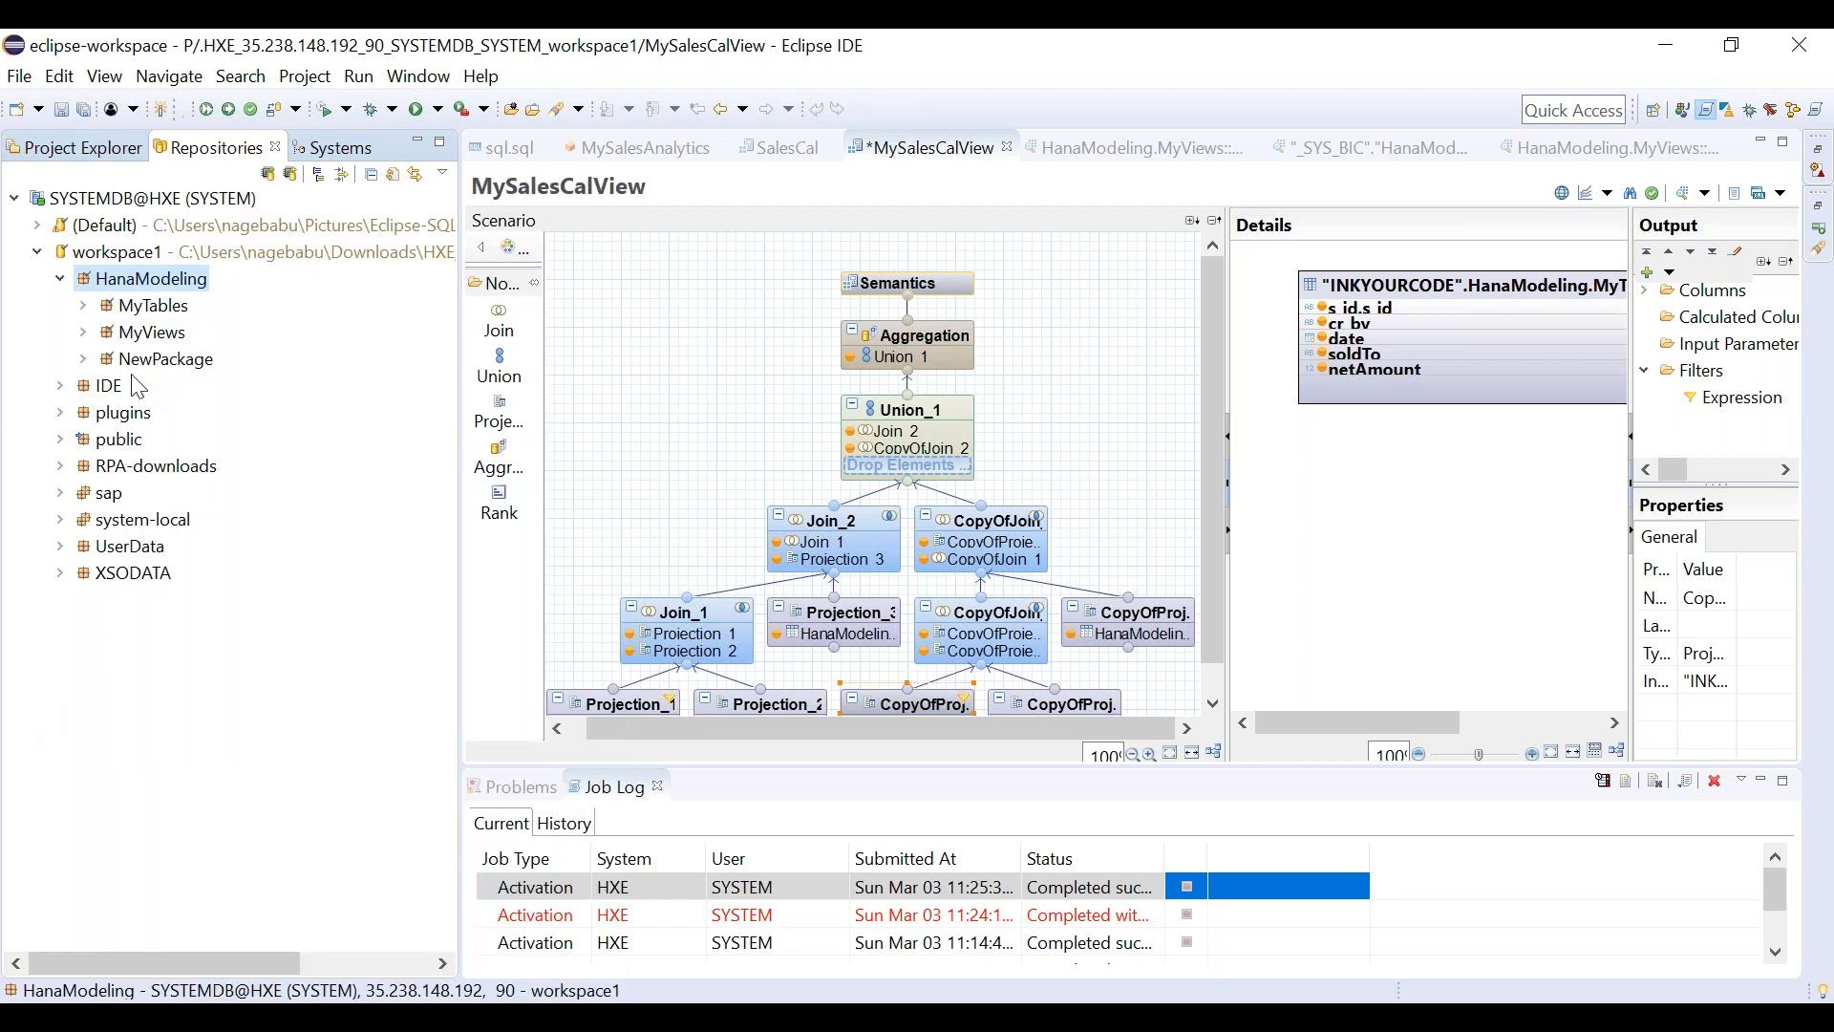
# Examine the operations available for workspace1 and for the SYSTEMDB@HXE system in the repository tree.
pyautogui.click(125, 251)
pyautogui.rightClick(125, 252)
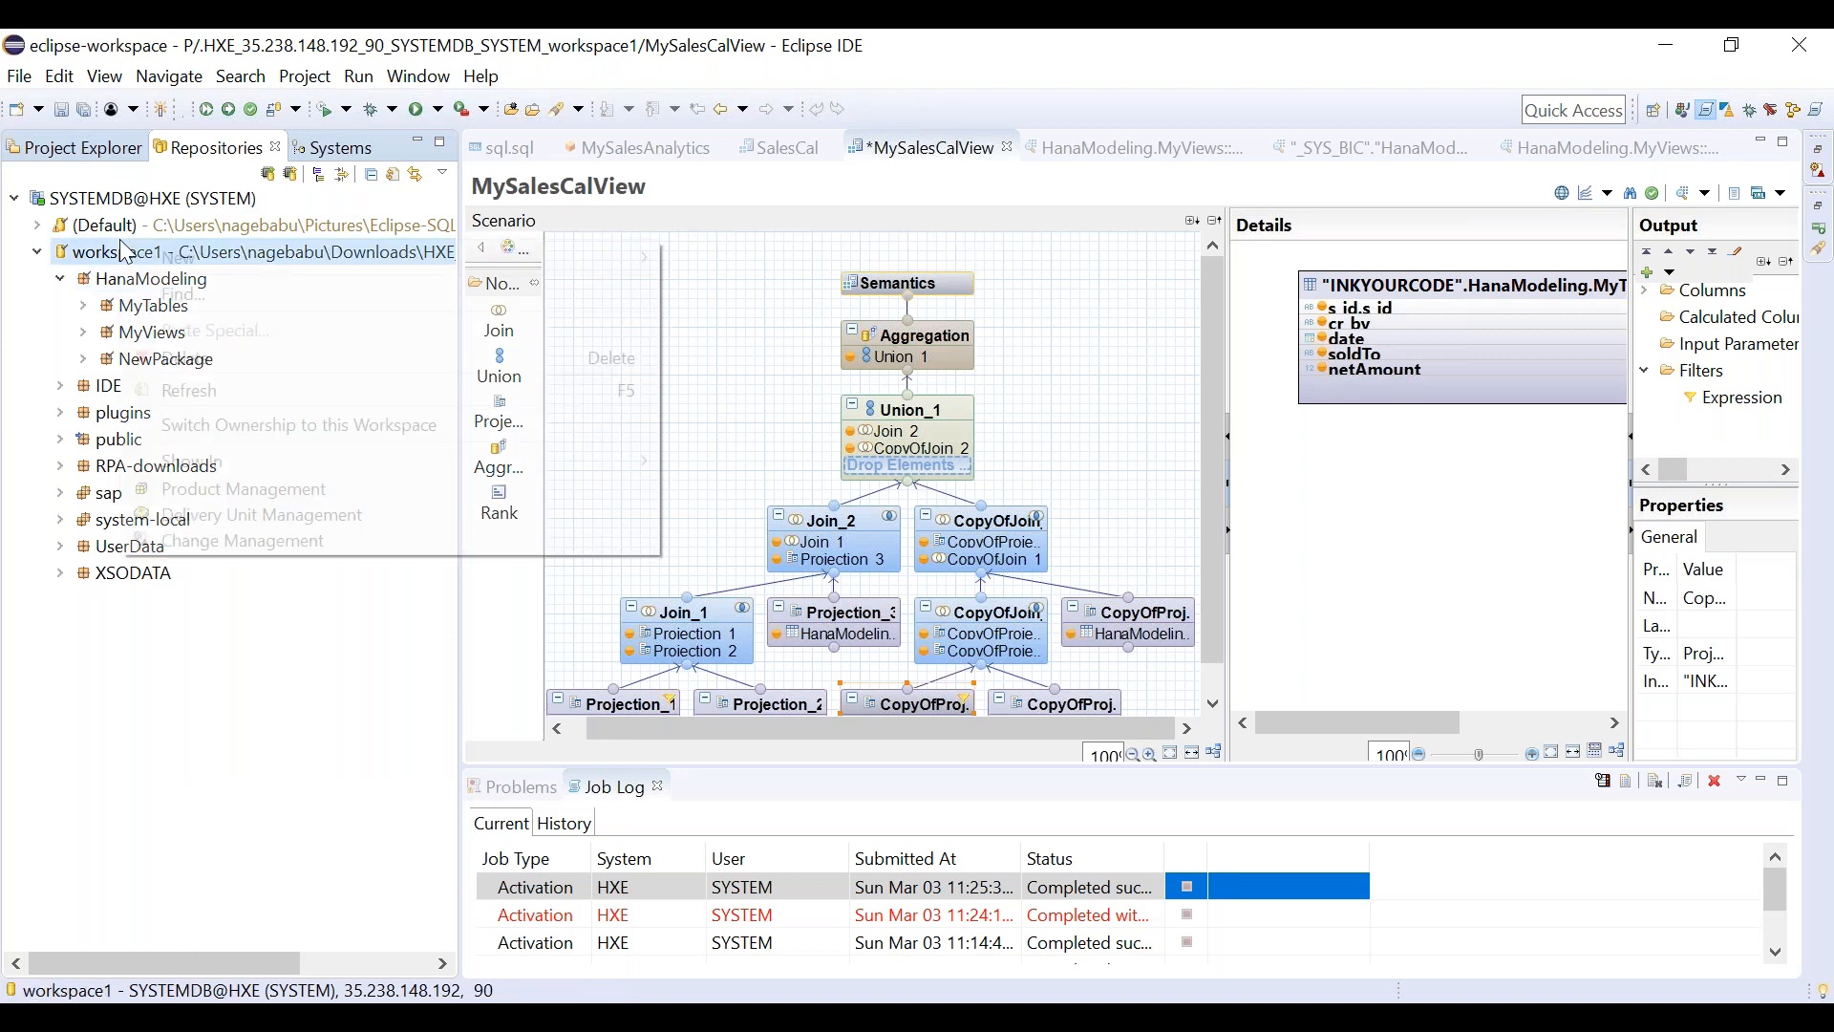
pyautogui.moveTo(252, 273)
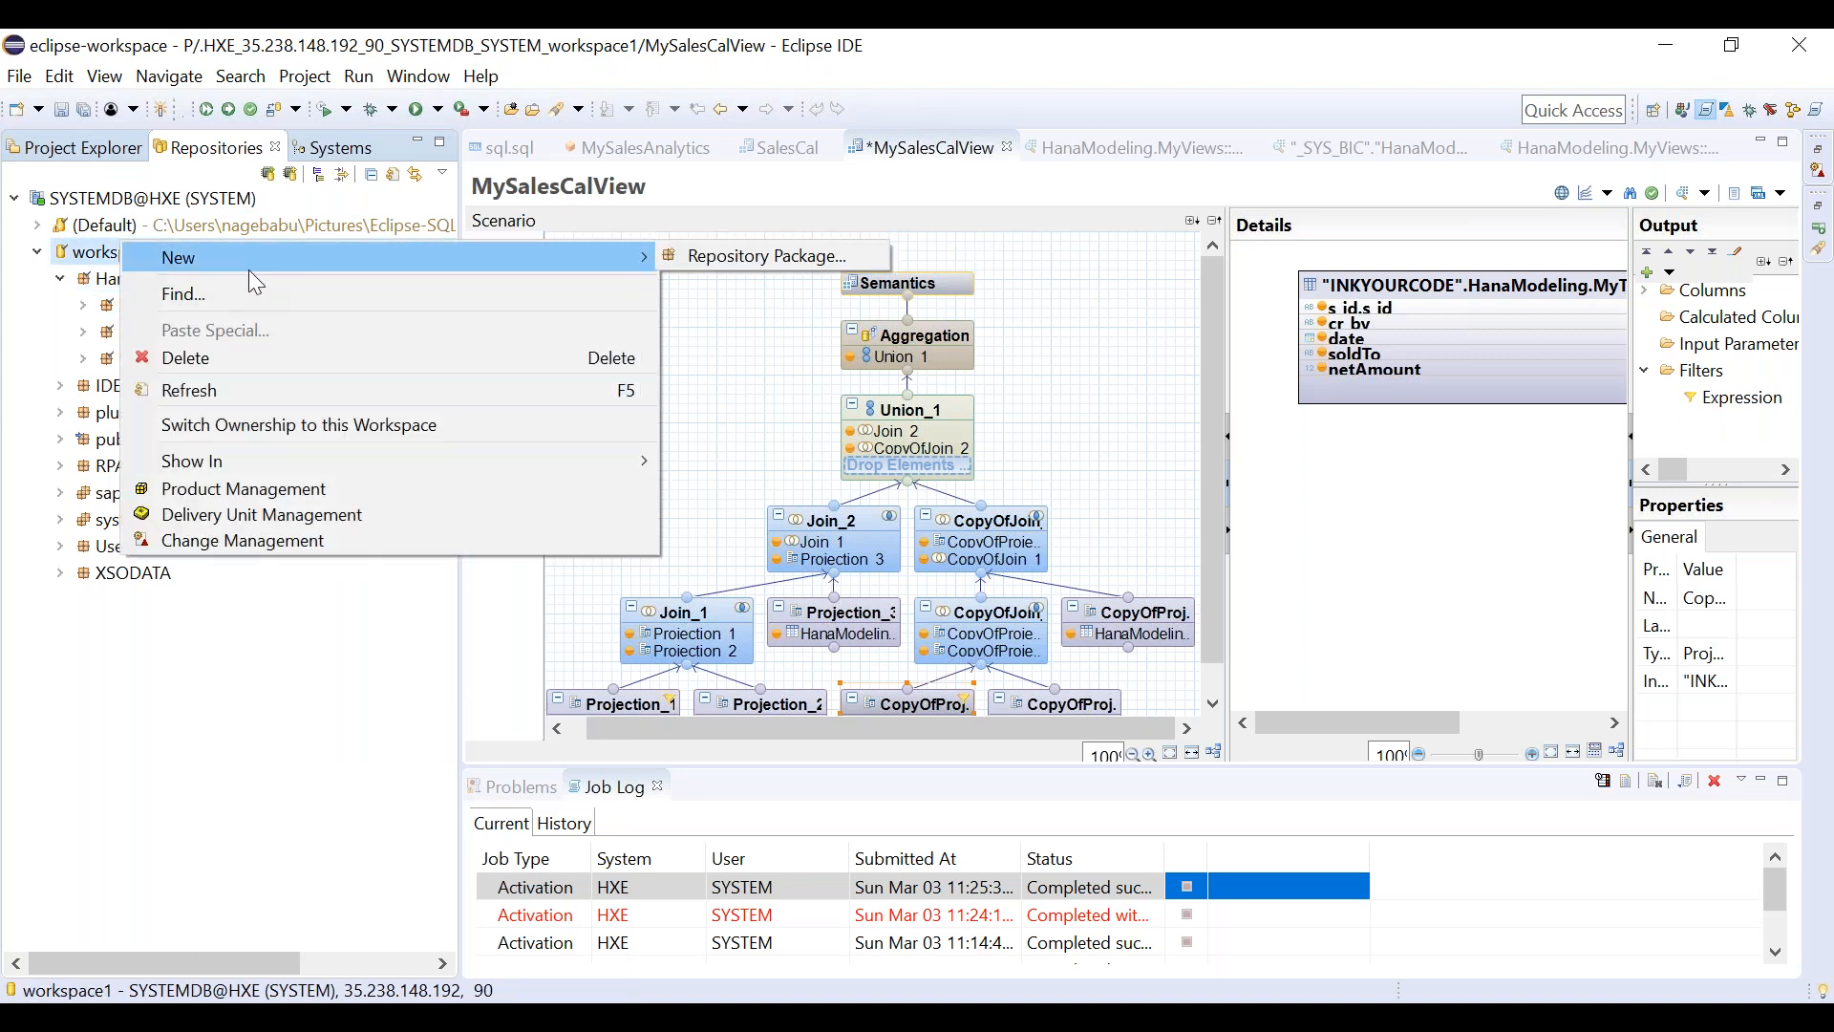
pyautogui.click(107, 254)
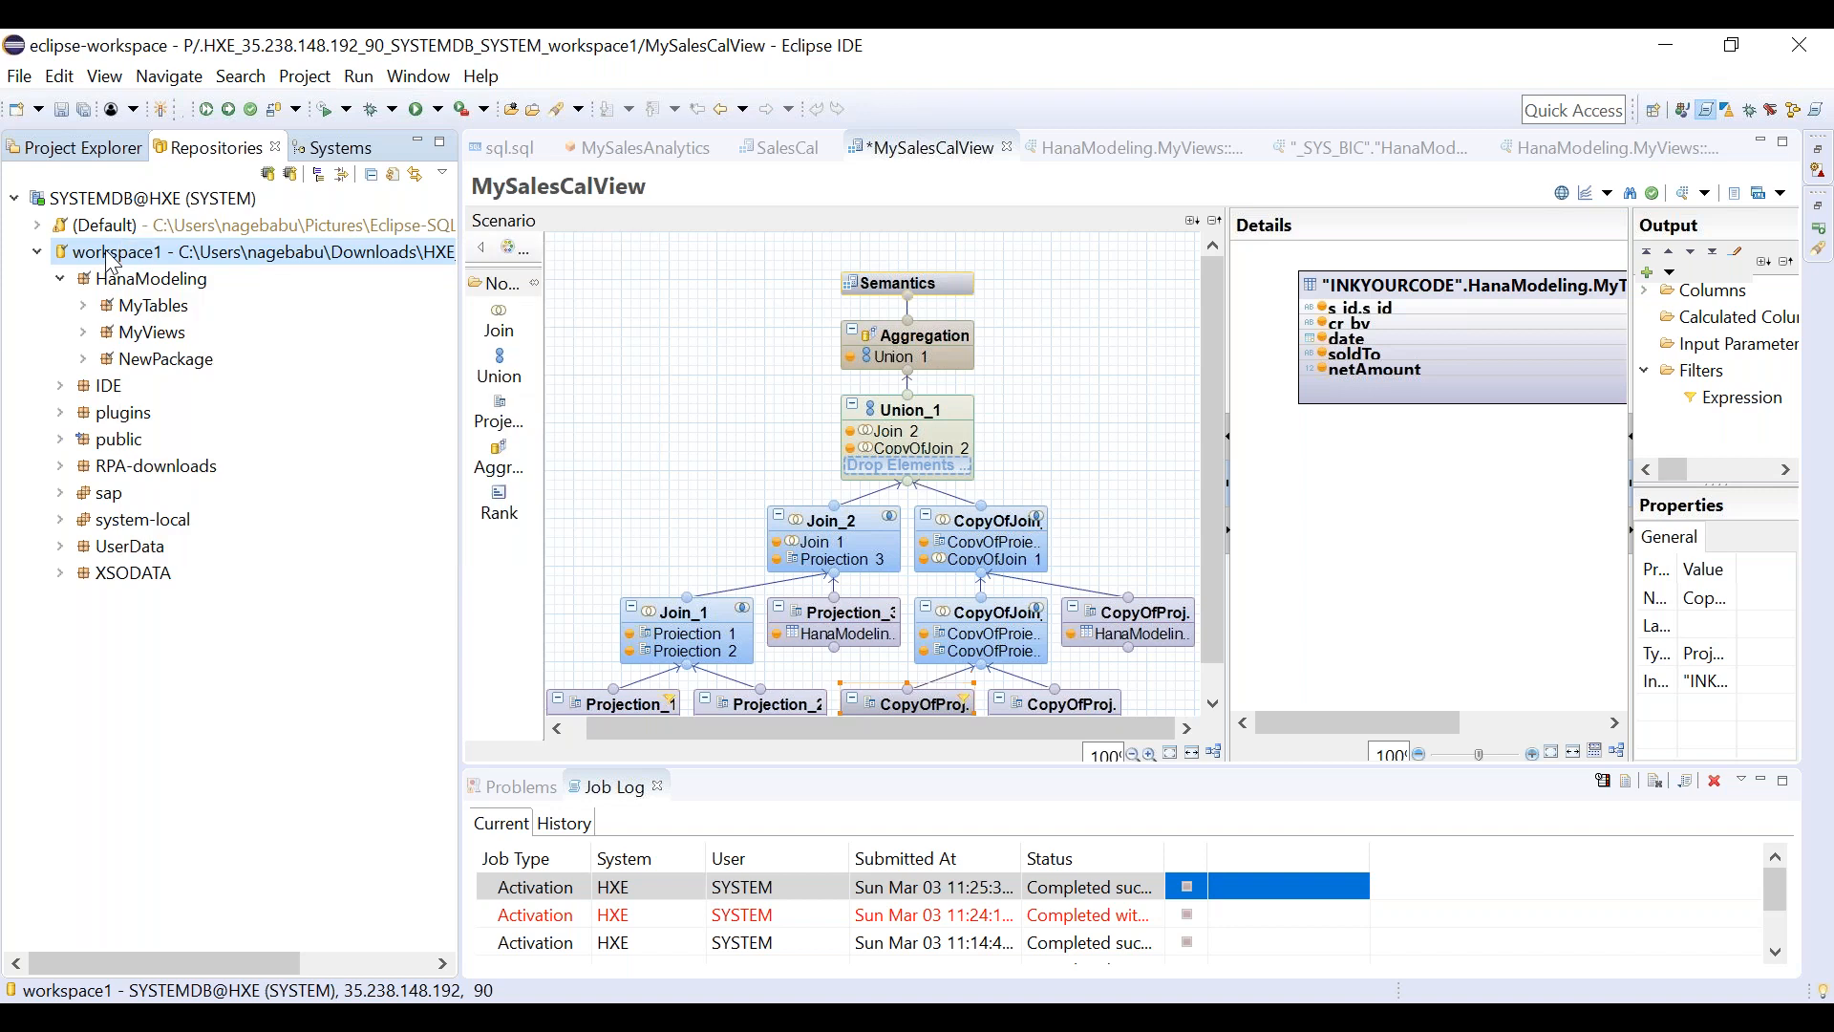
pyautogui.click(193, 202)
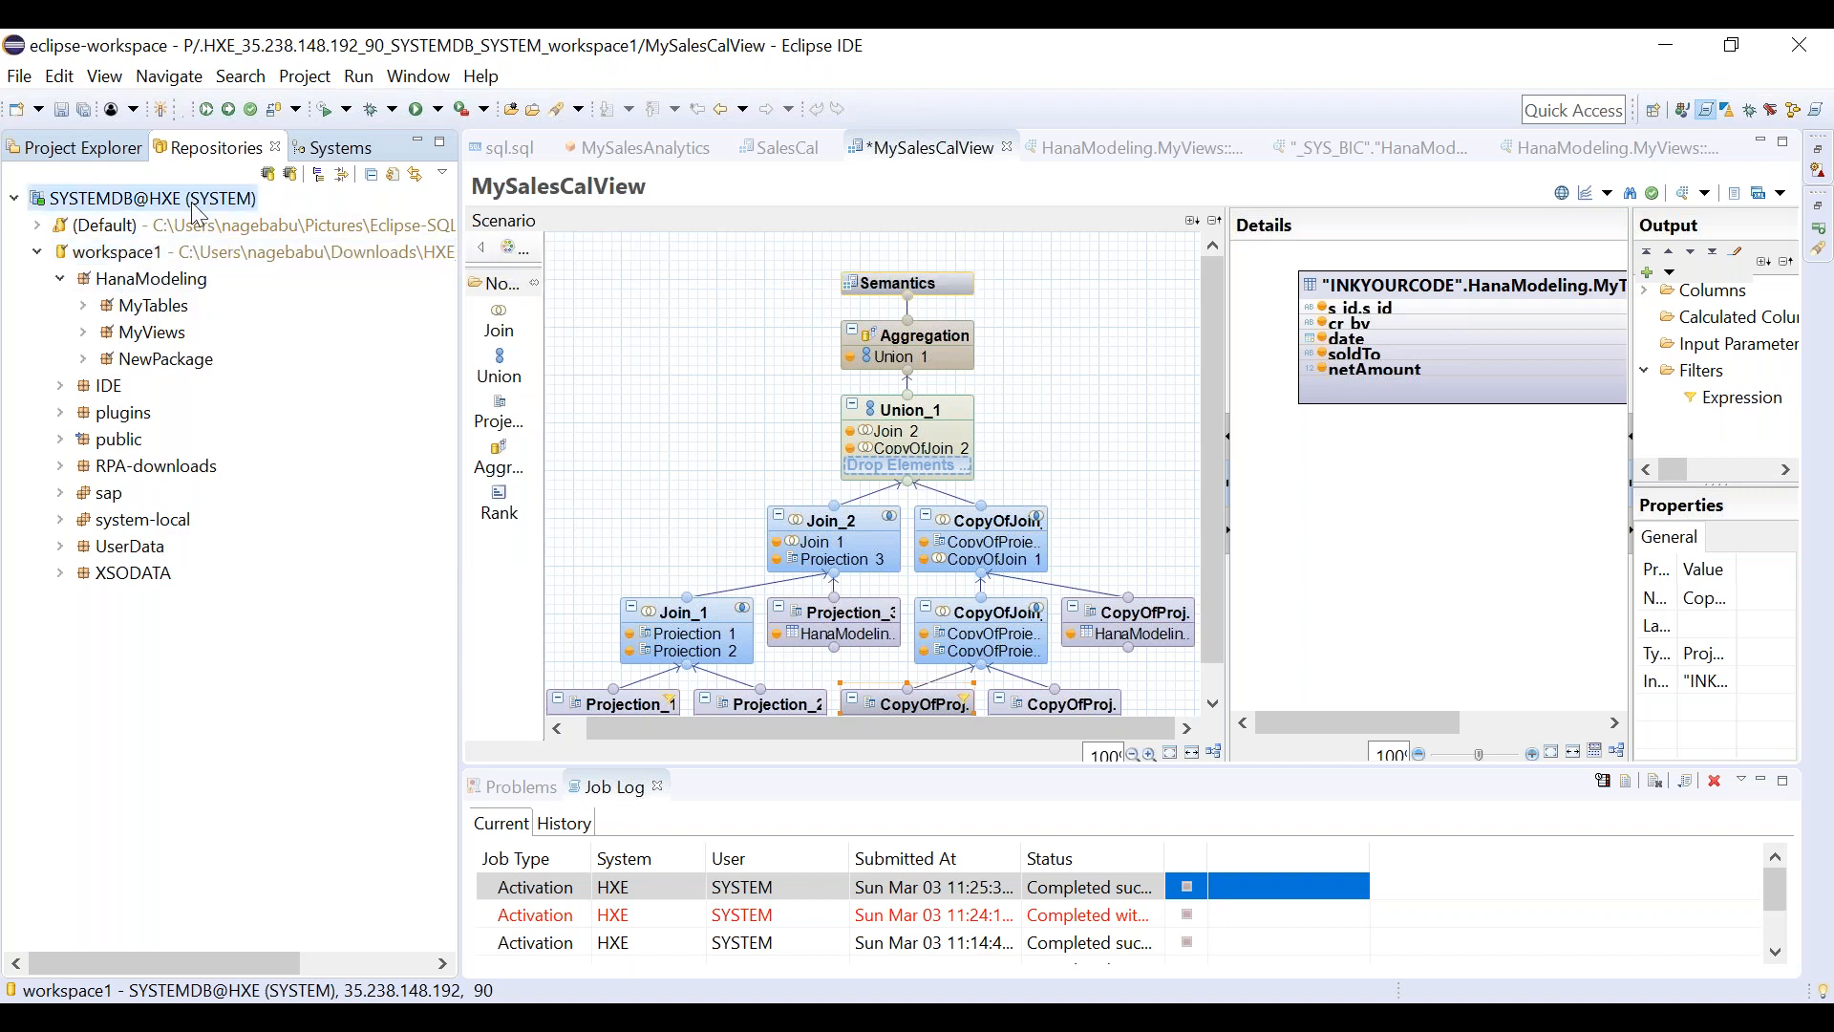
pyautogui.rightClick(198, 212)
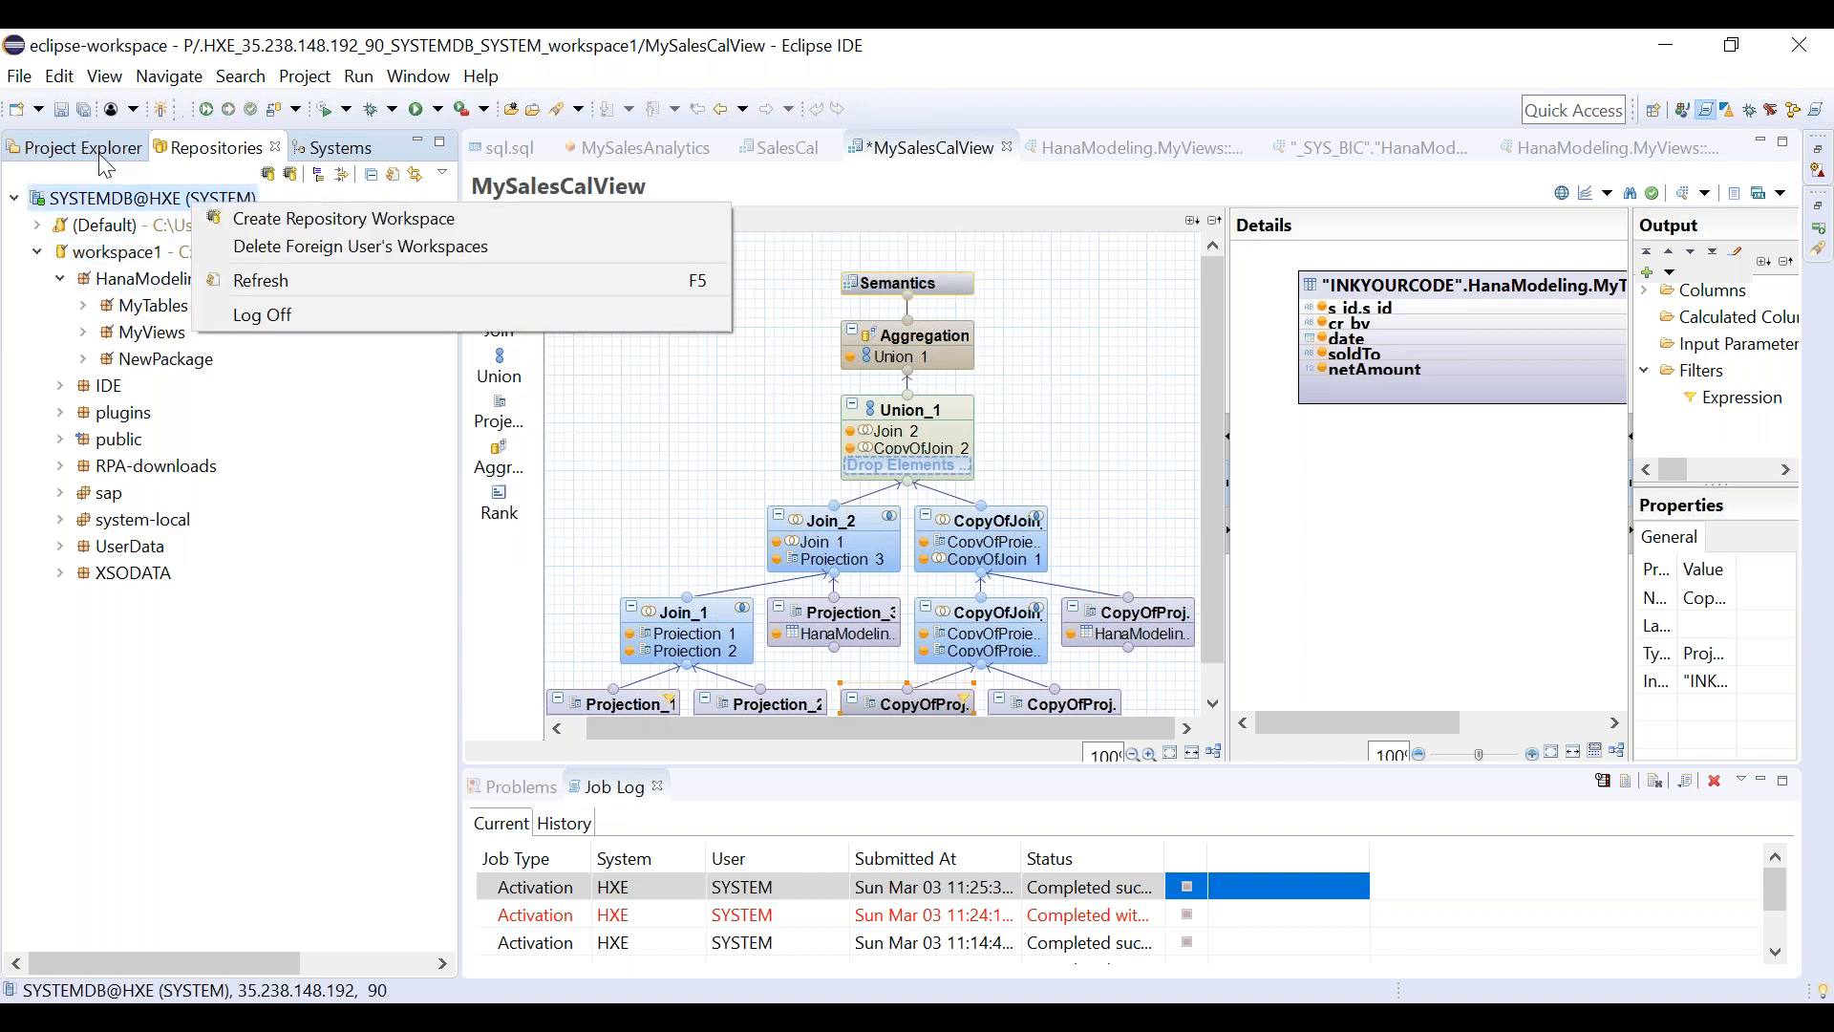
# Examine the descriptions of the Delivery Unit and Developer Mode import wizards.
pyautogui.click(21, 77)
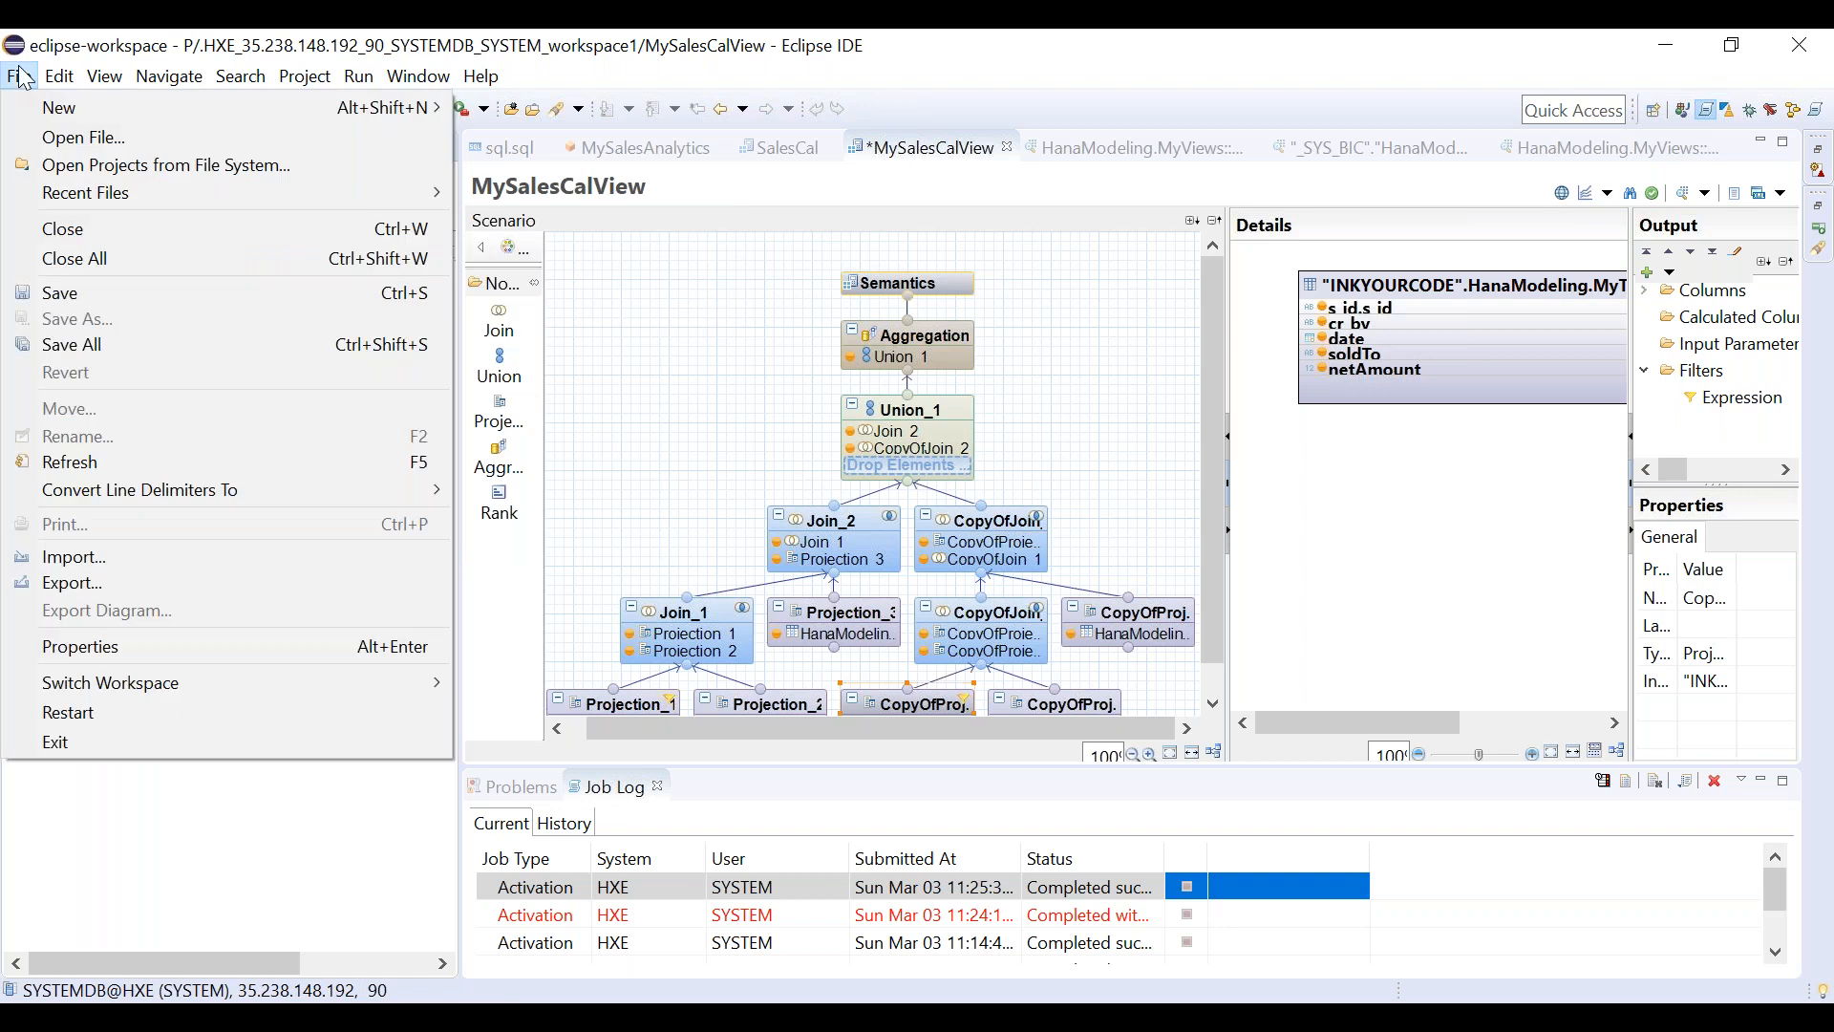
pyautogui.click(111, 554)
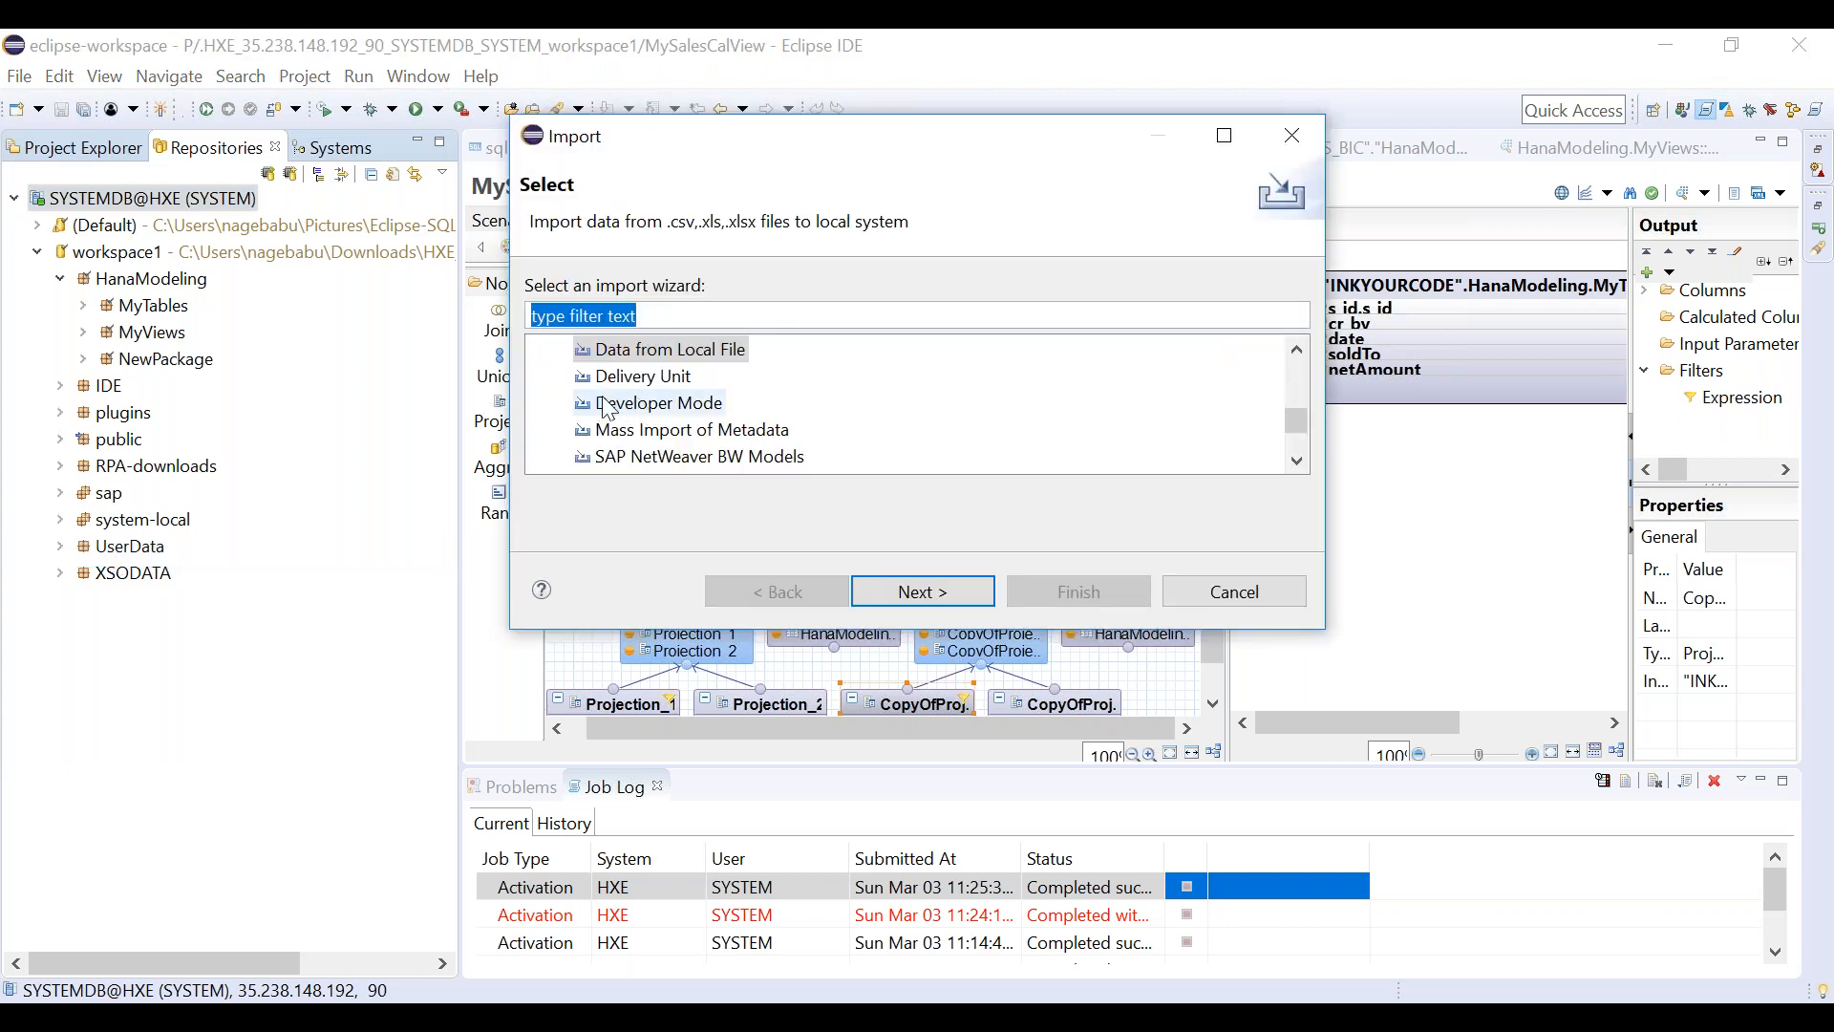
pyautogui.click(646, 378)
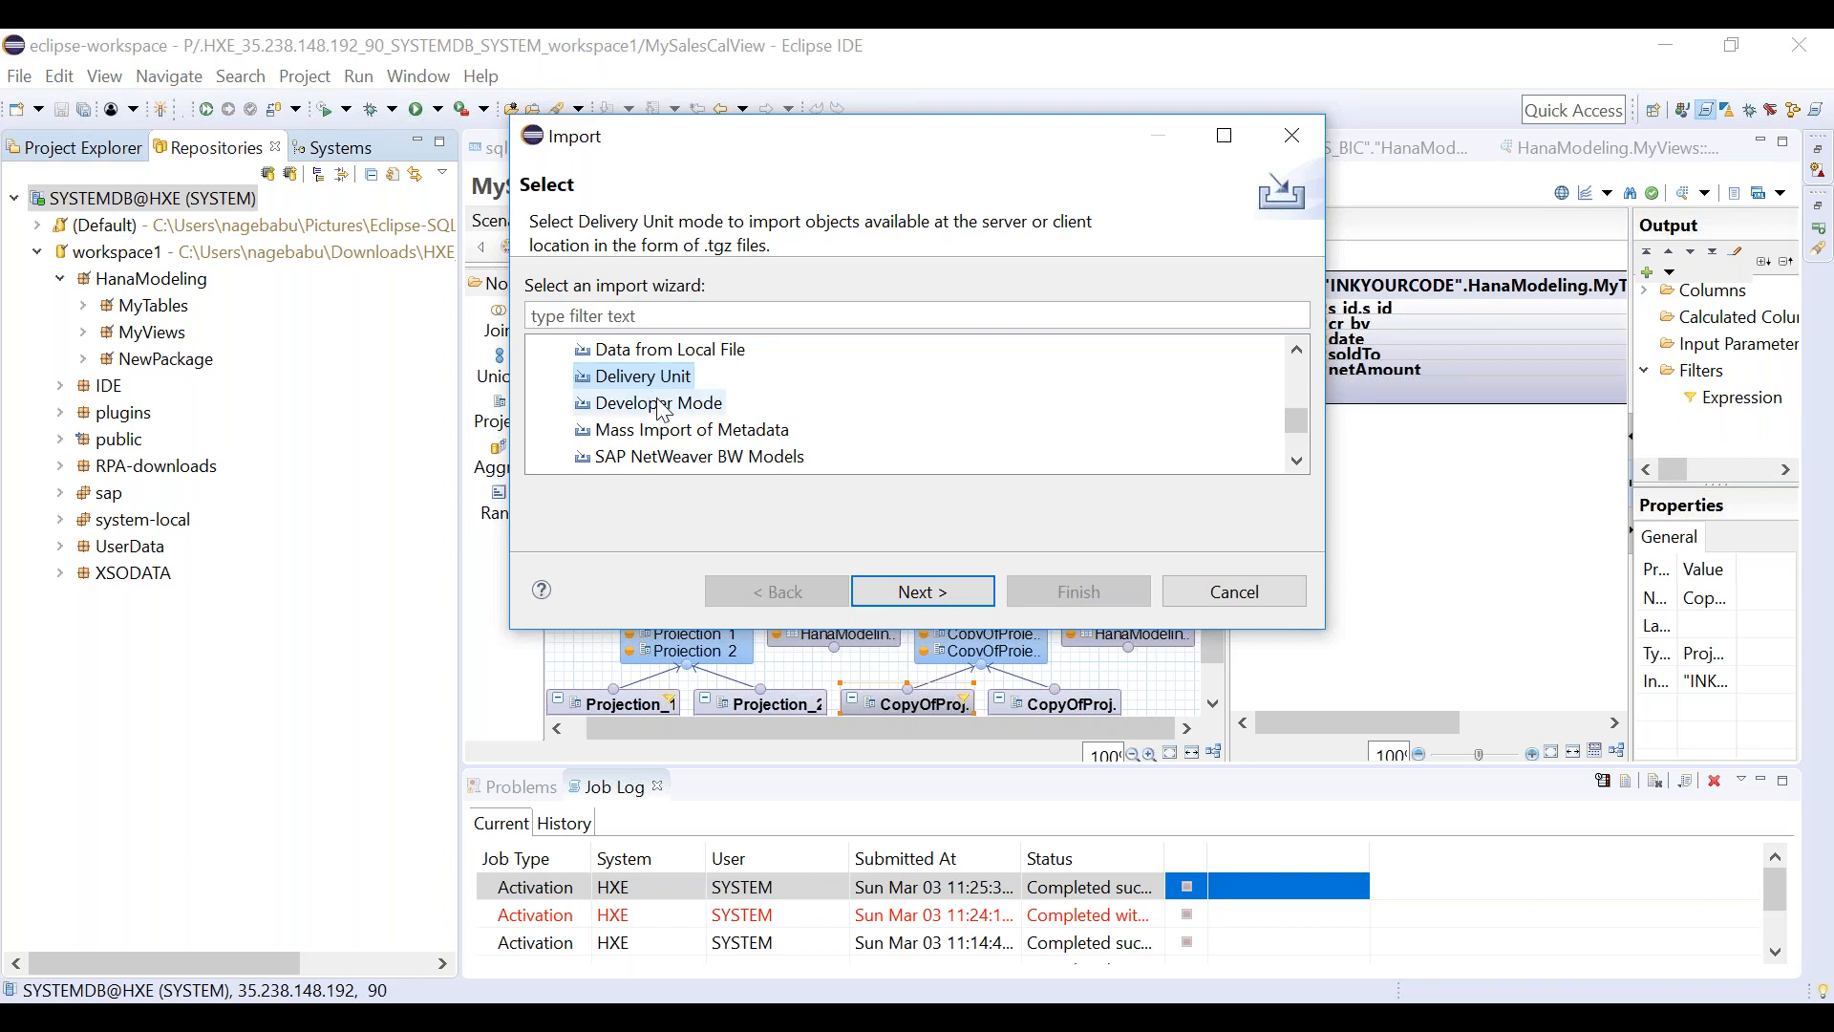
pyautogui.click(664, 409)
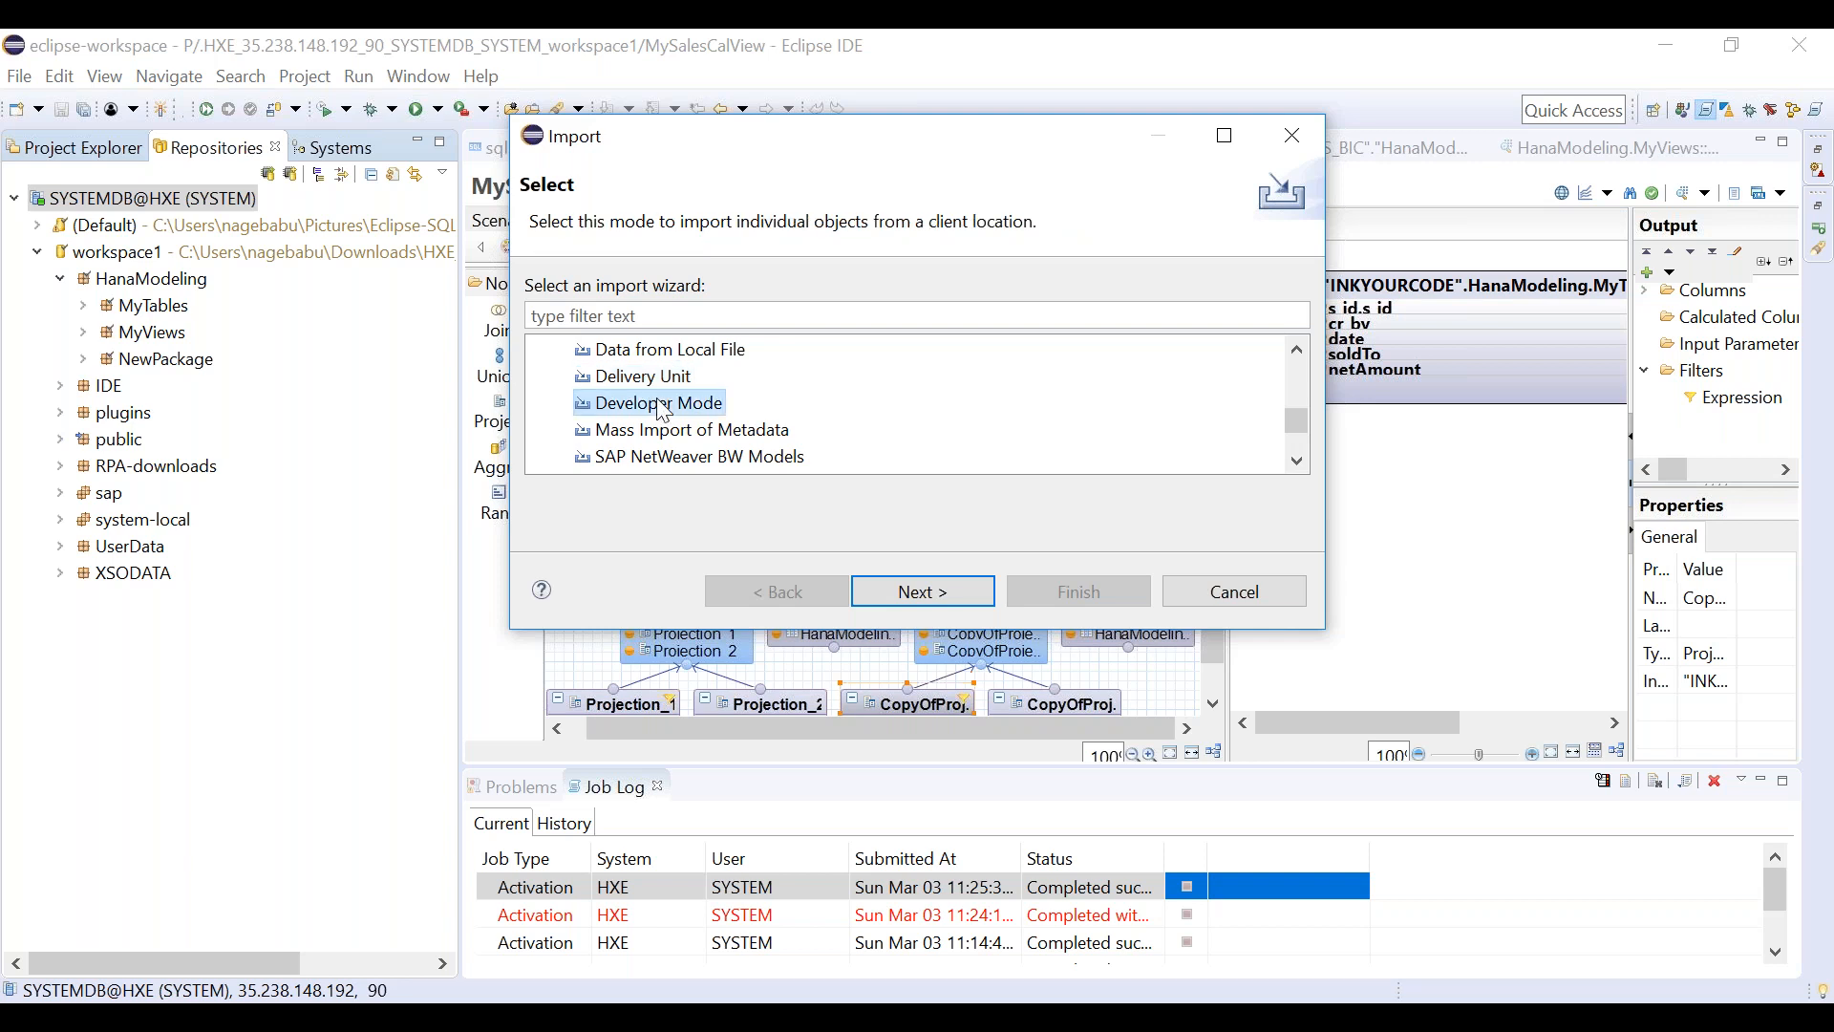
# Try to set up a Developer Mode import into SYSTEMDB@HXE with the Desktop folder as the source.
pyautogui.doubleClick(664, 405)
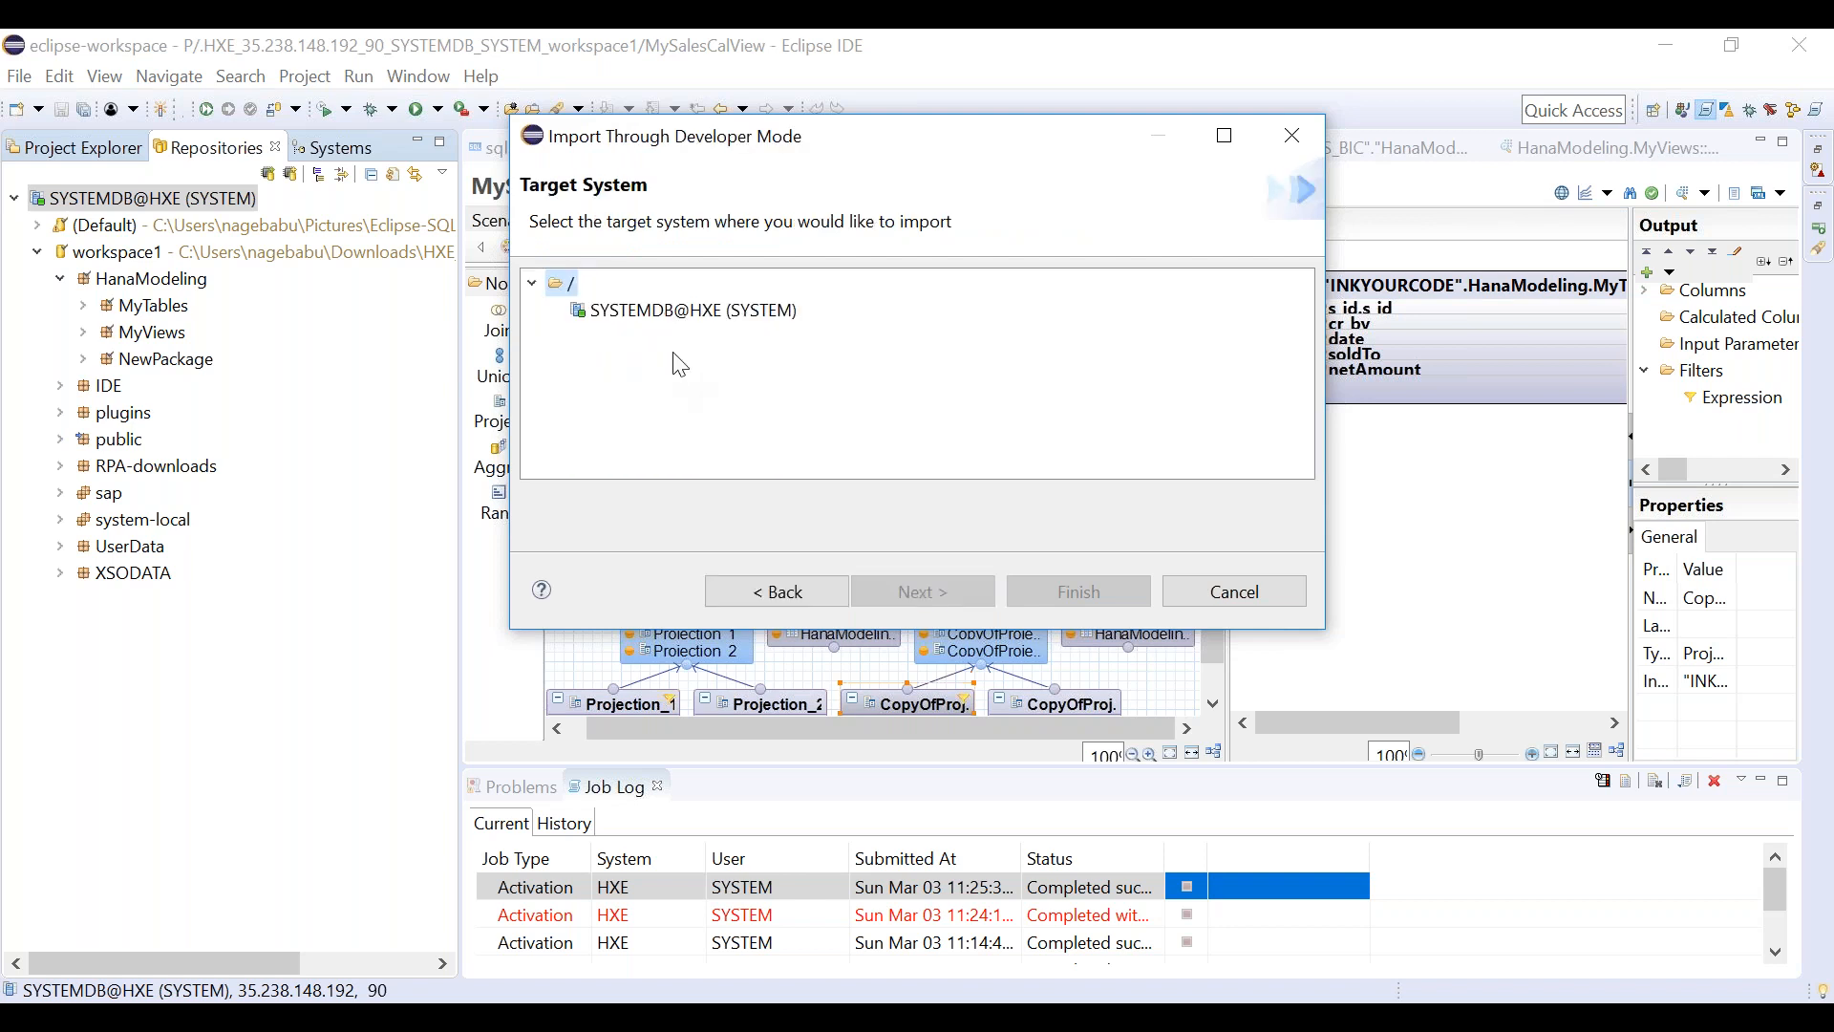
pyautogui.click(817, 599)
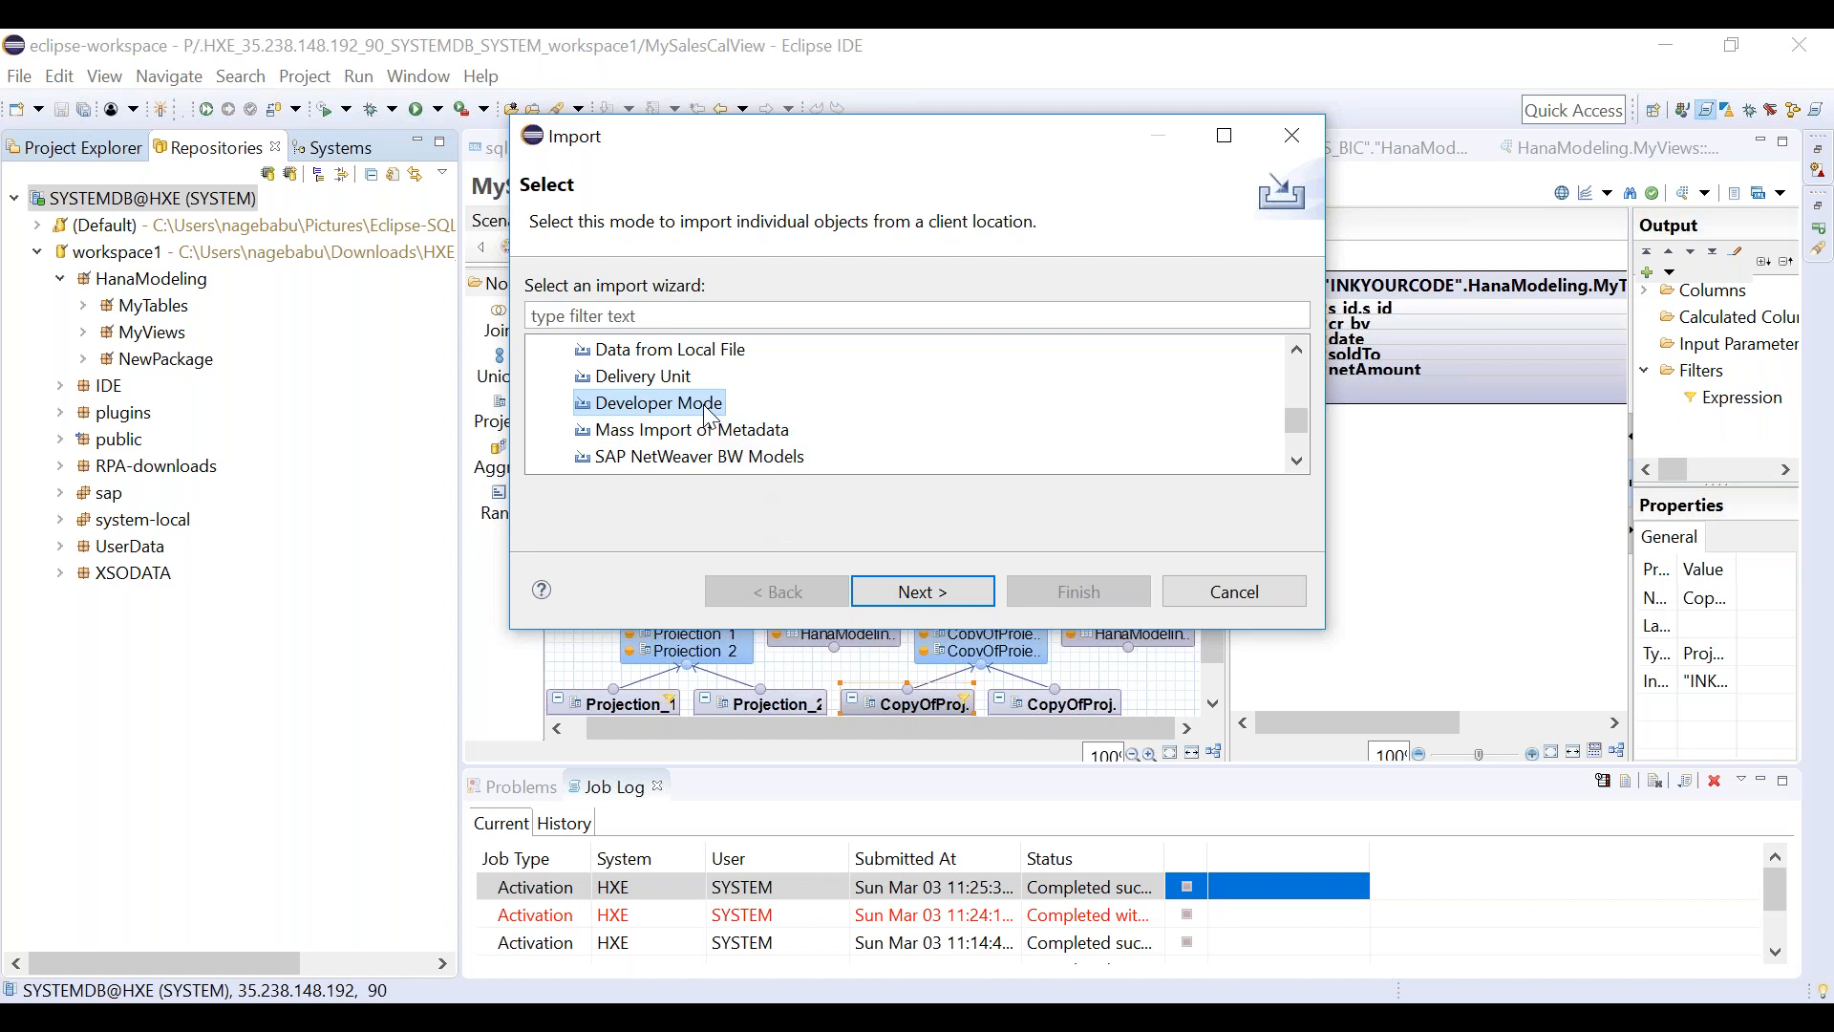
pyautogui.click(898, 591)
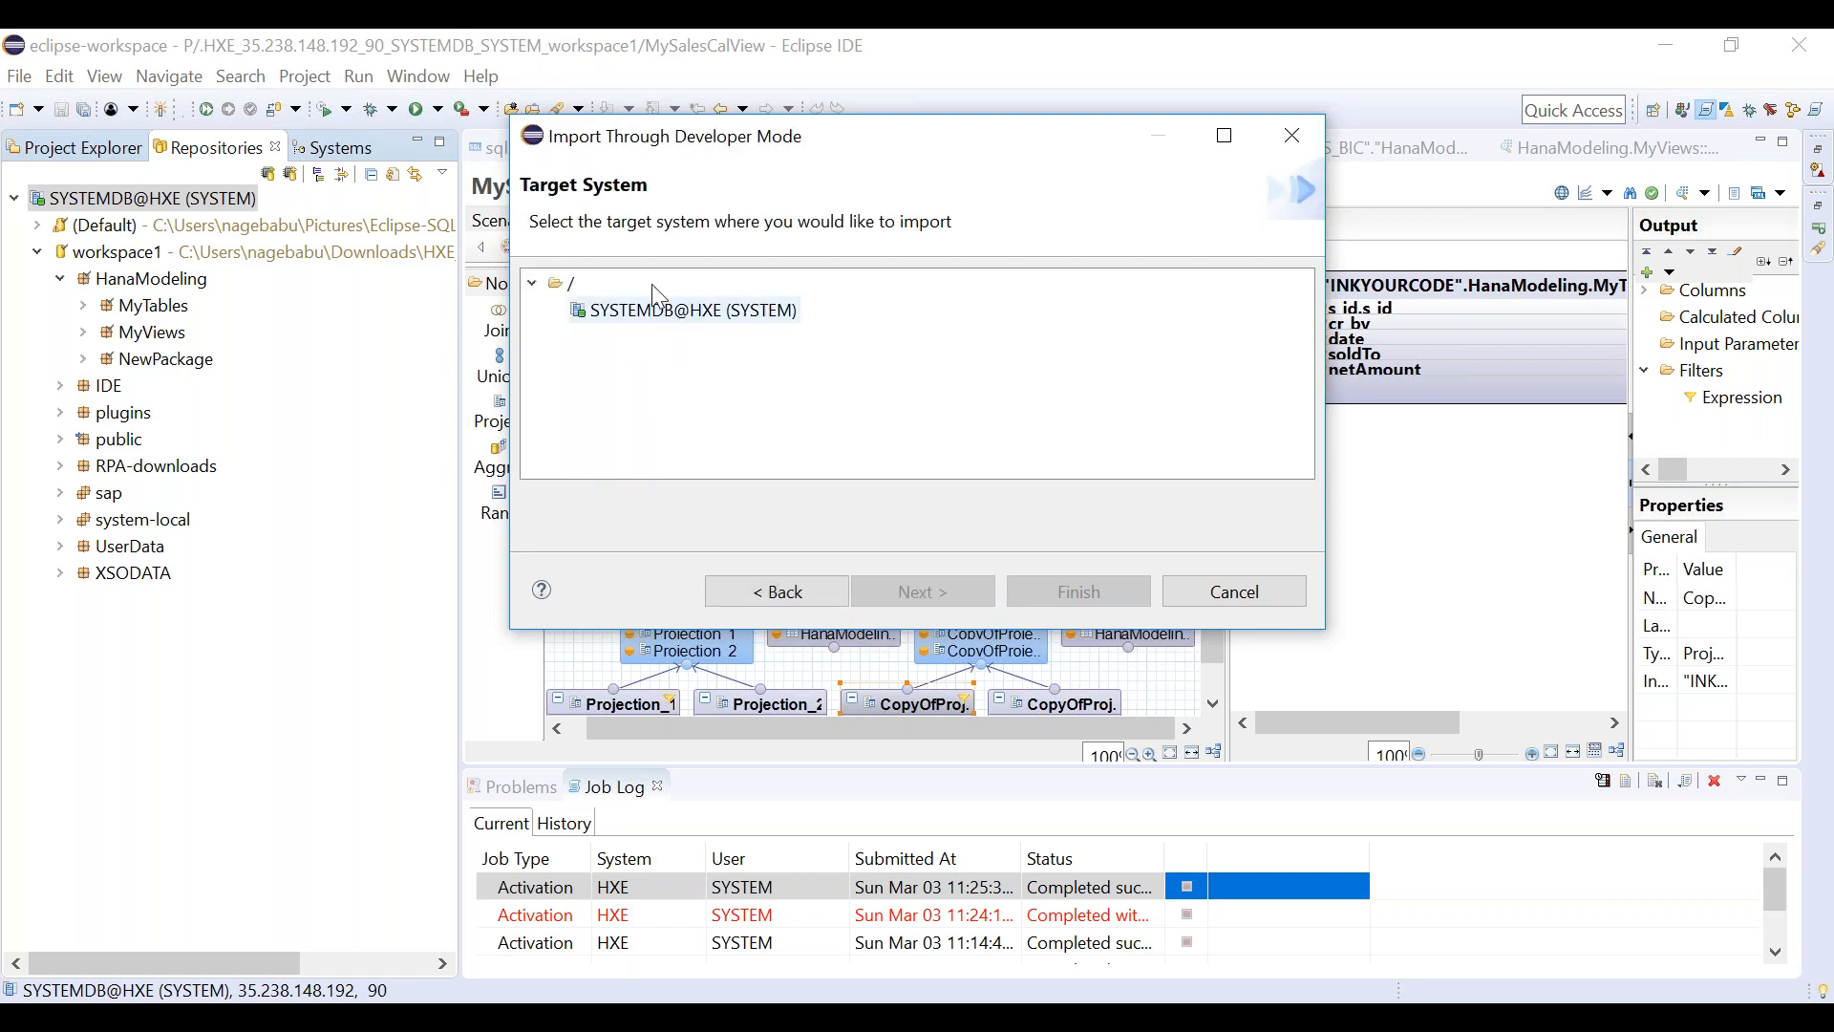
pyautogui.click(674, 311)
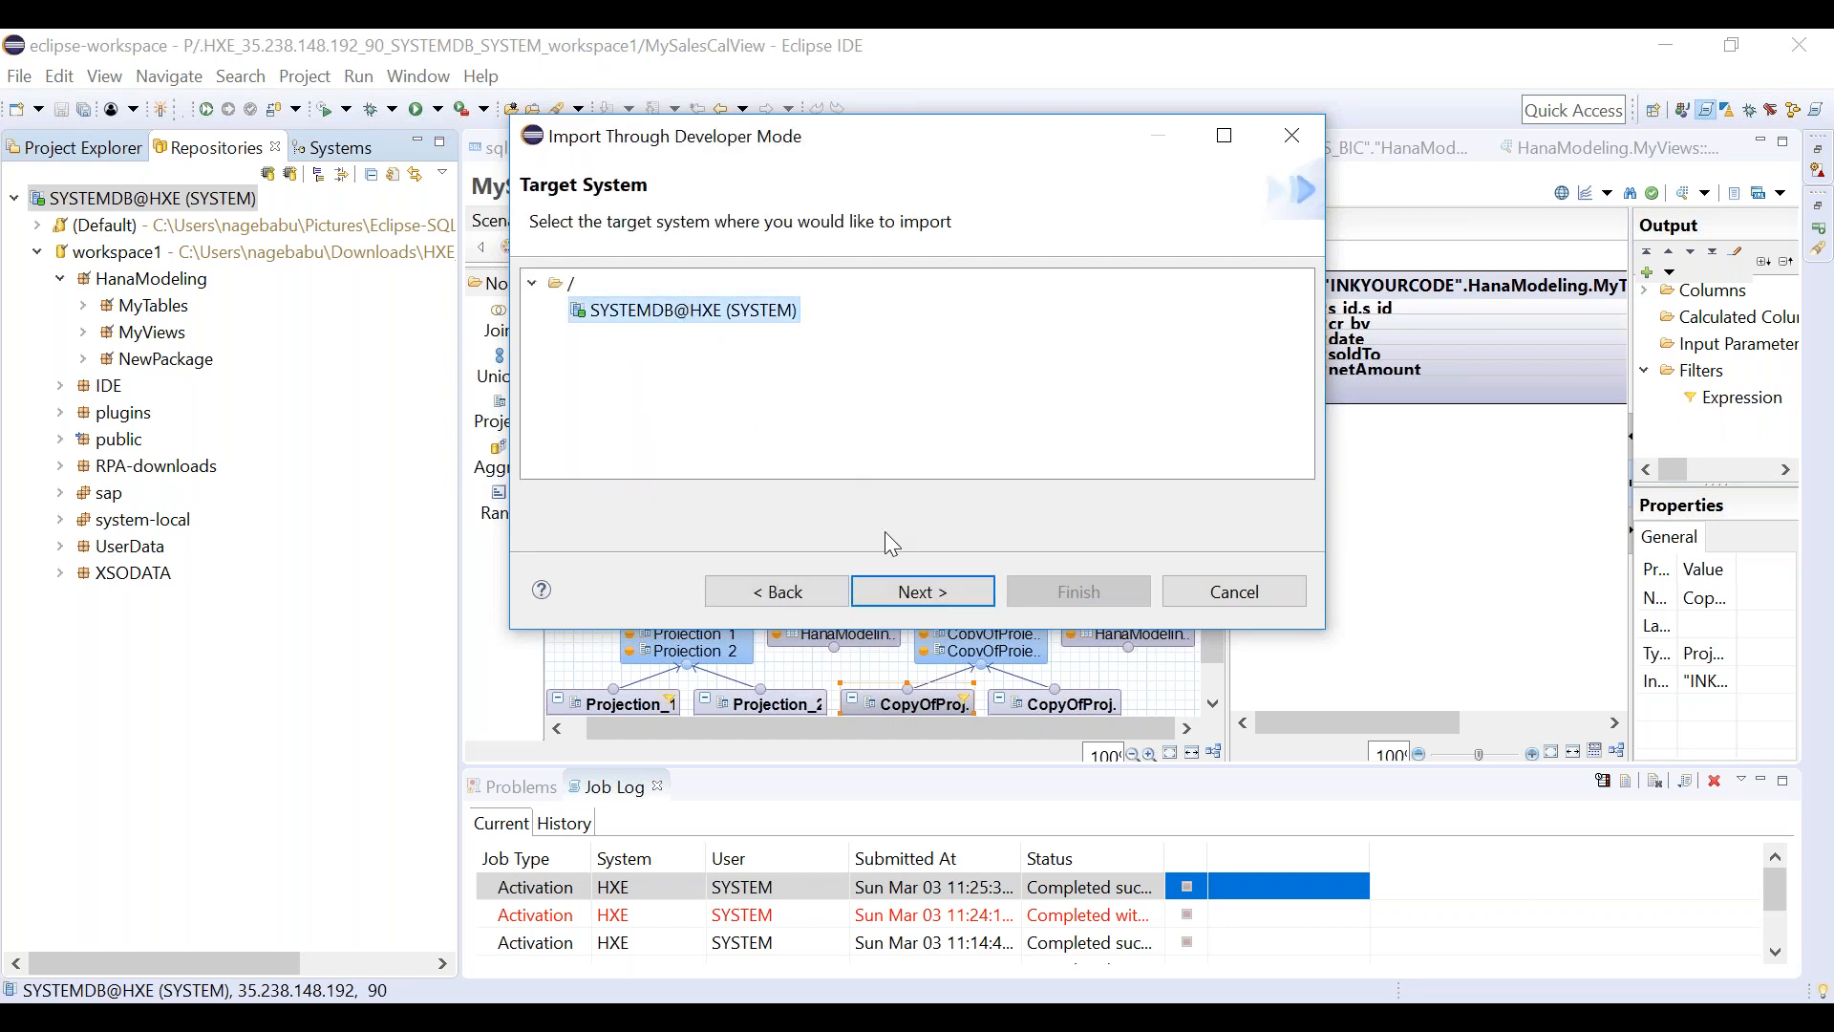
pyautogui.click(913, 591)
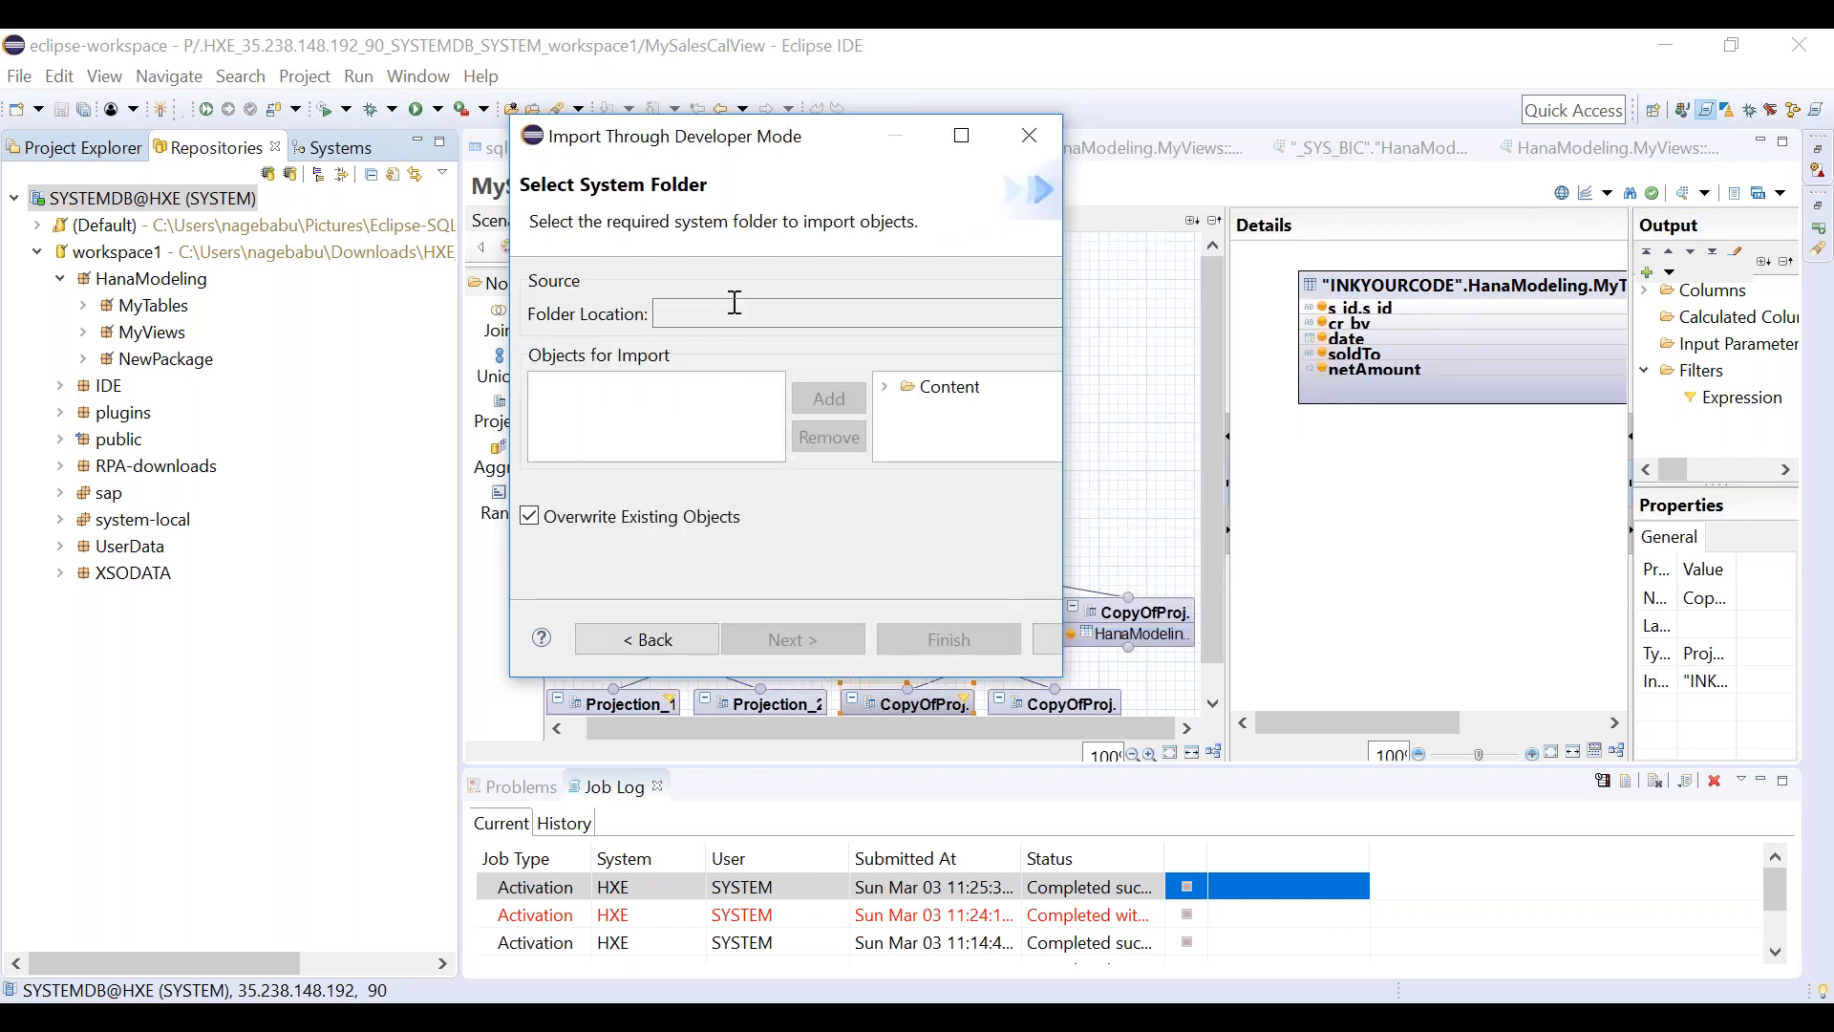
pyautogui.moveTo(1060, 252); pyautogui.dragTo(1427, 253)
pyautogui.click(1398, 316)
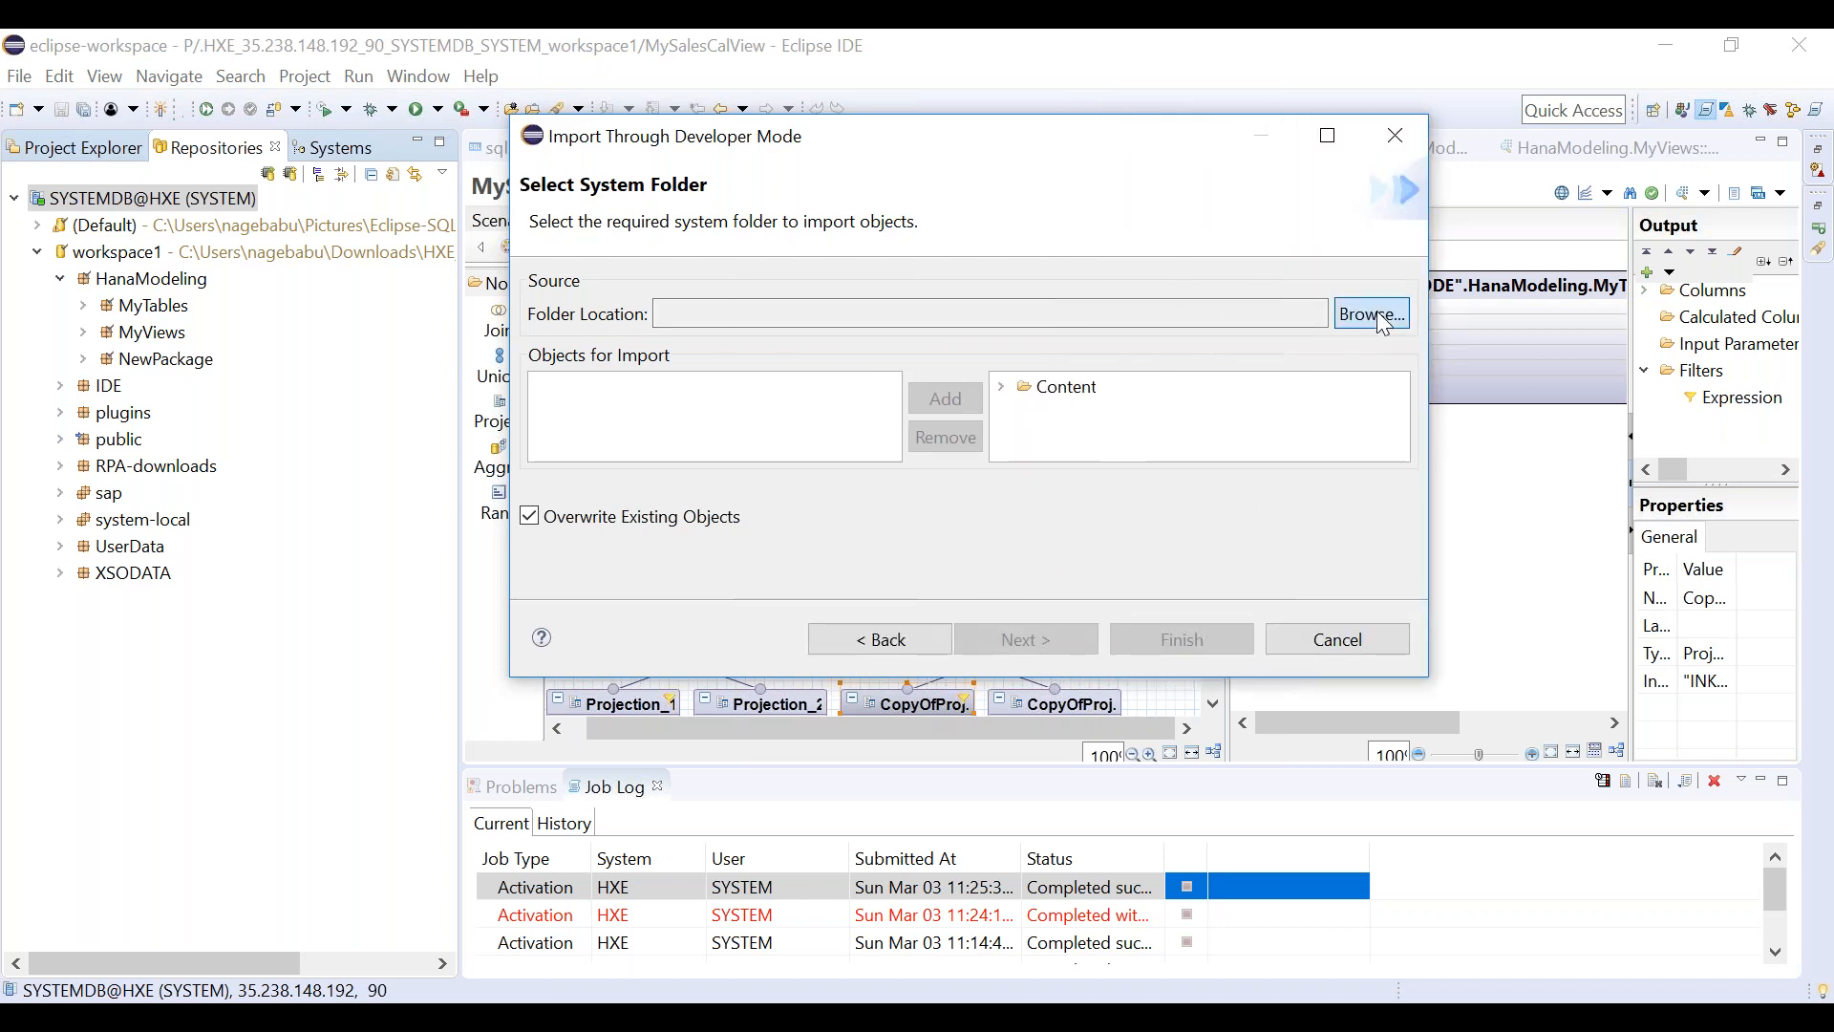
pyautogui.click(633, 475)
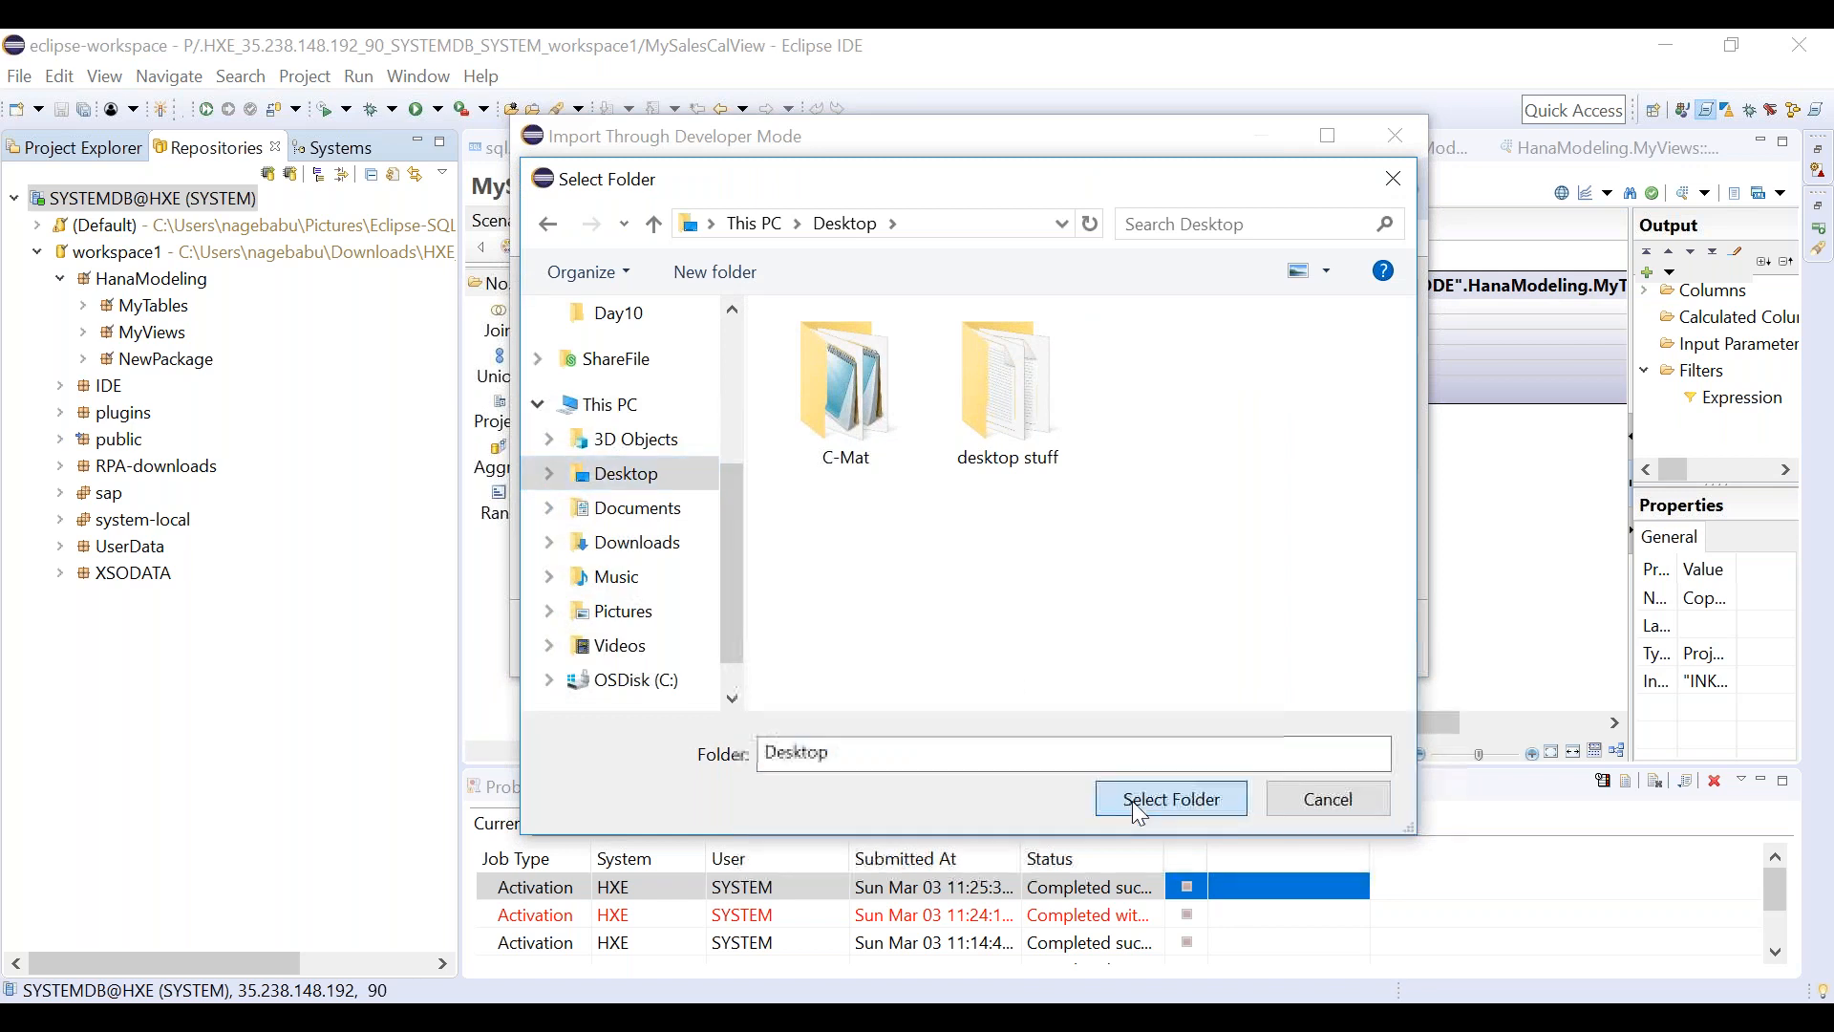
pyautogui.click(1132, 801)
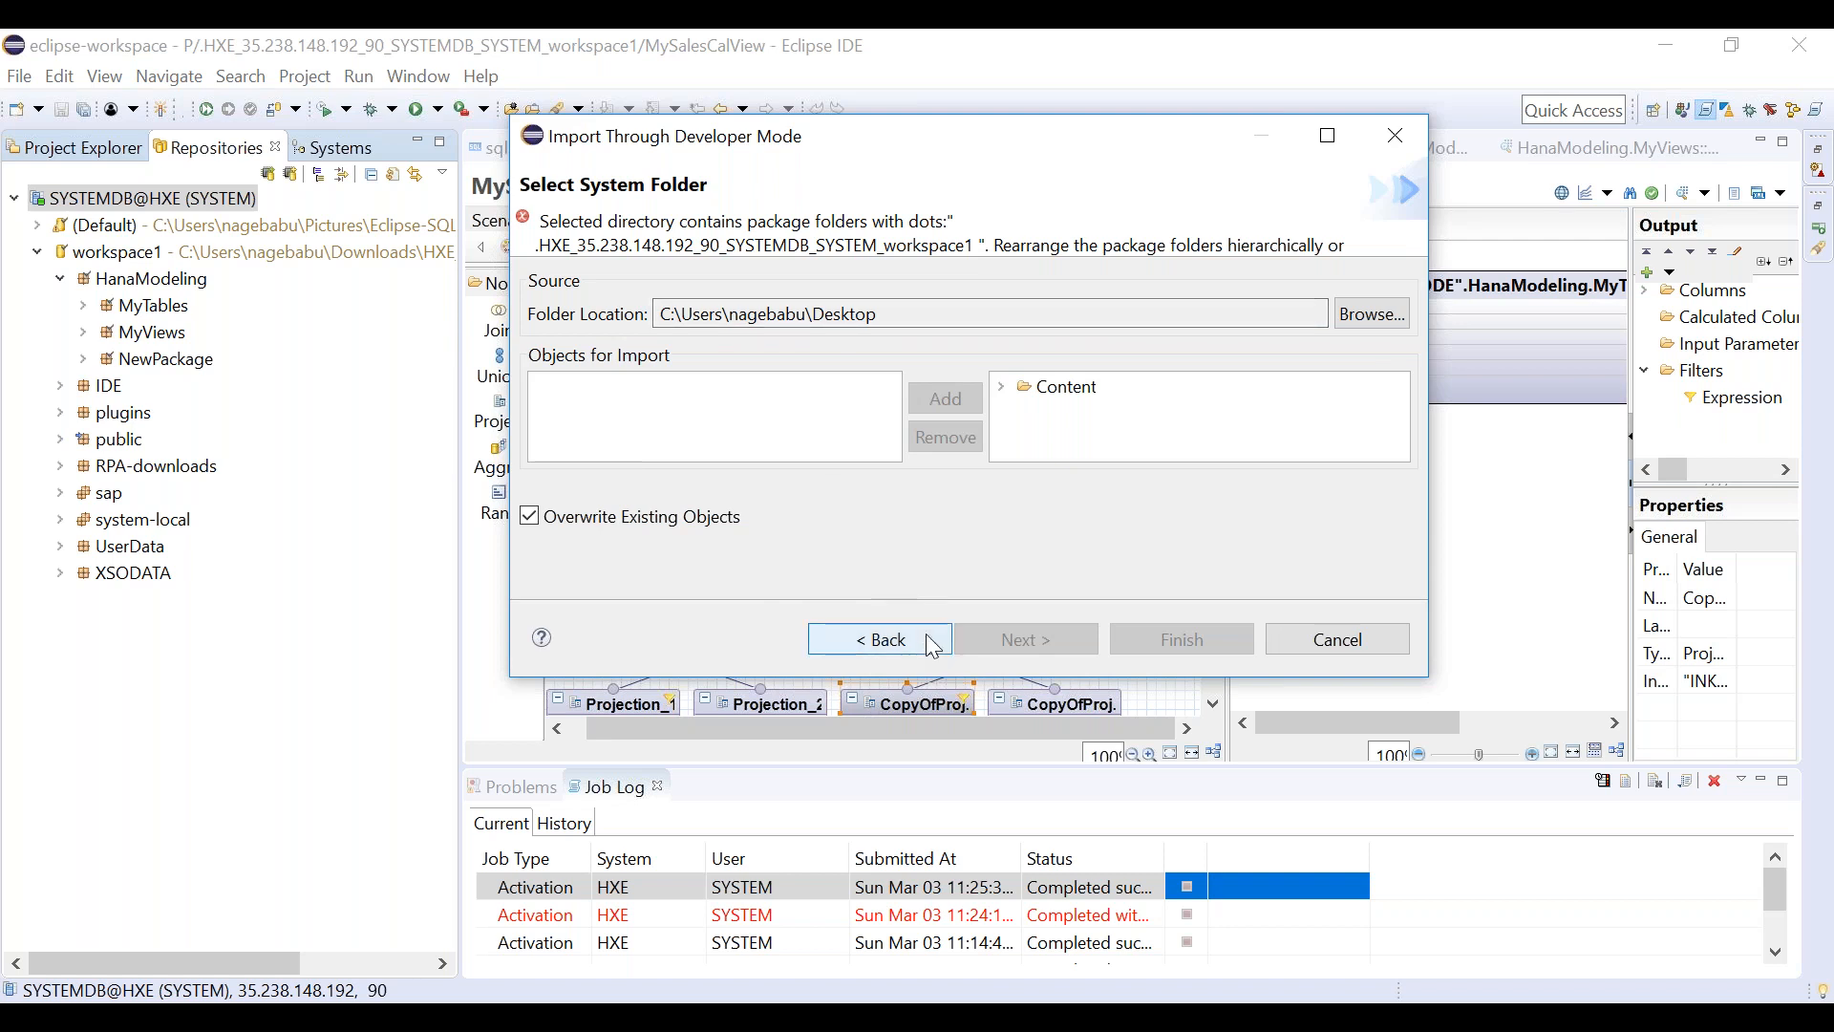
pyautogui.click(1002, 387)
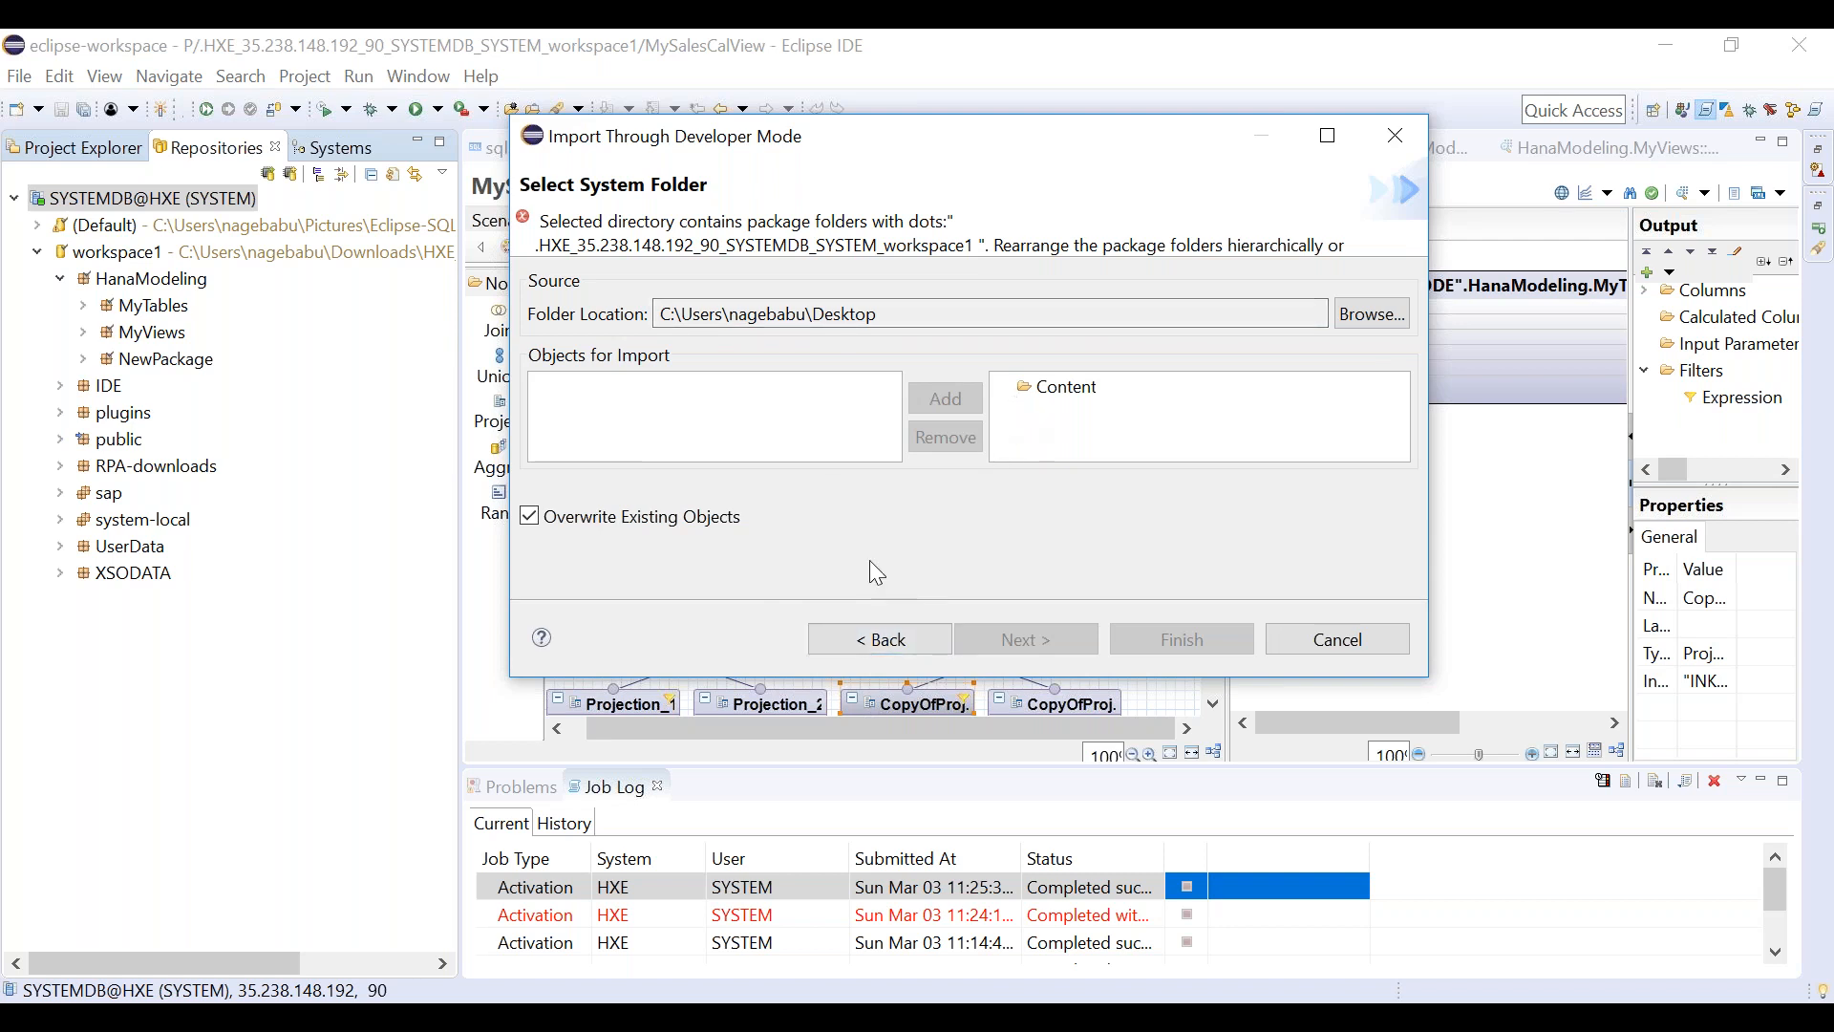
# Return to the import wizard selection, compare Delivery Unit with Developer Mode, and close it without importing.
pyautogui.click(857, 646)
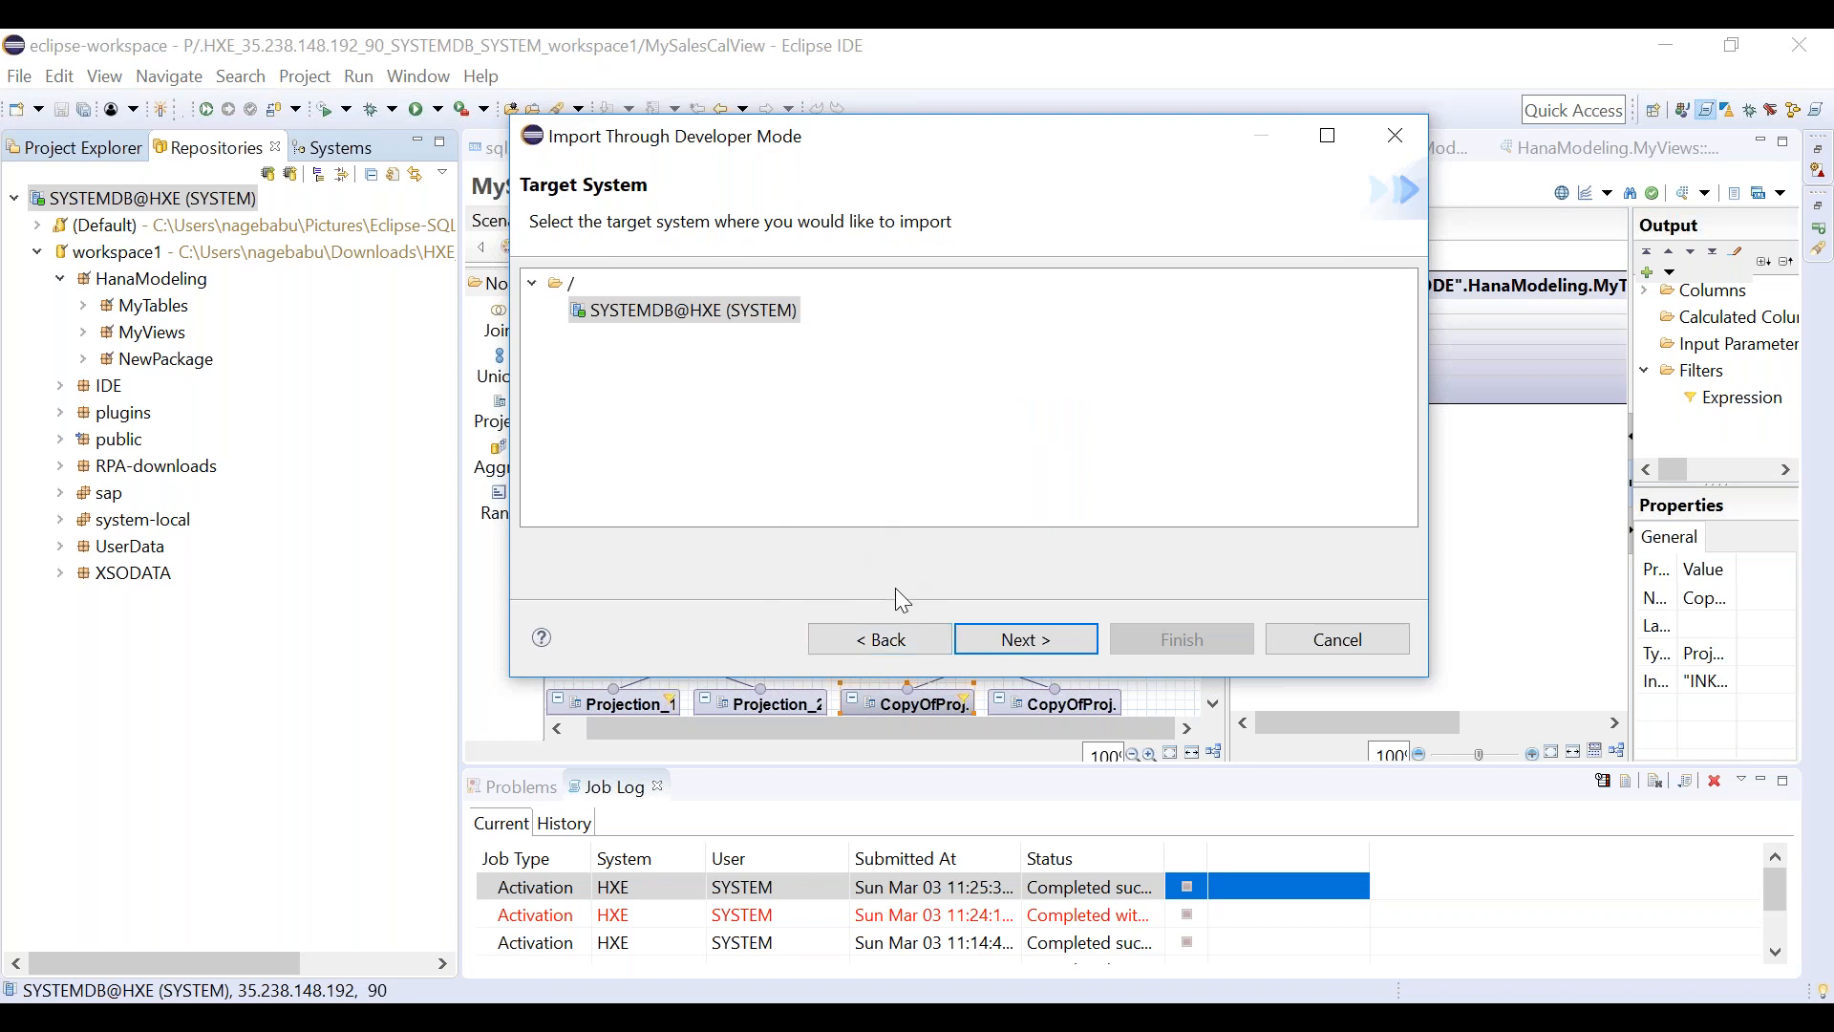
pyautogui.click(896, 642)
pyautogui.click(633, 382)
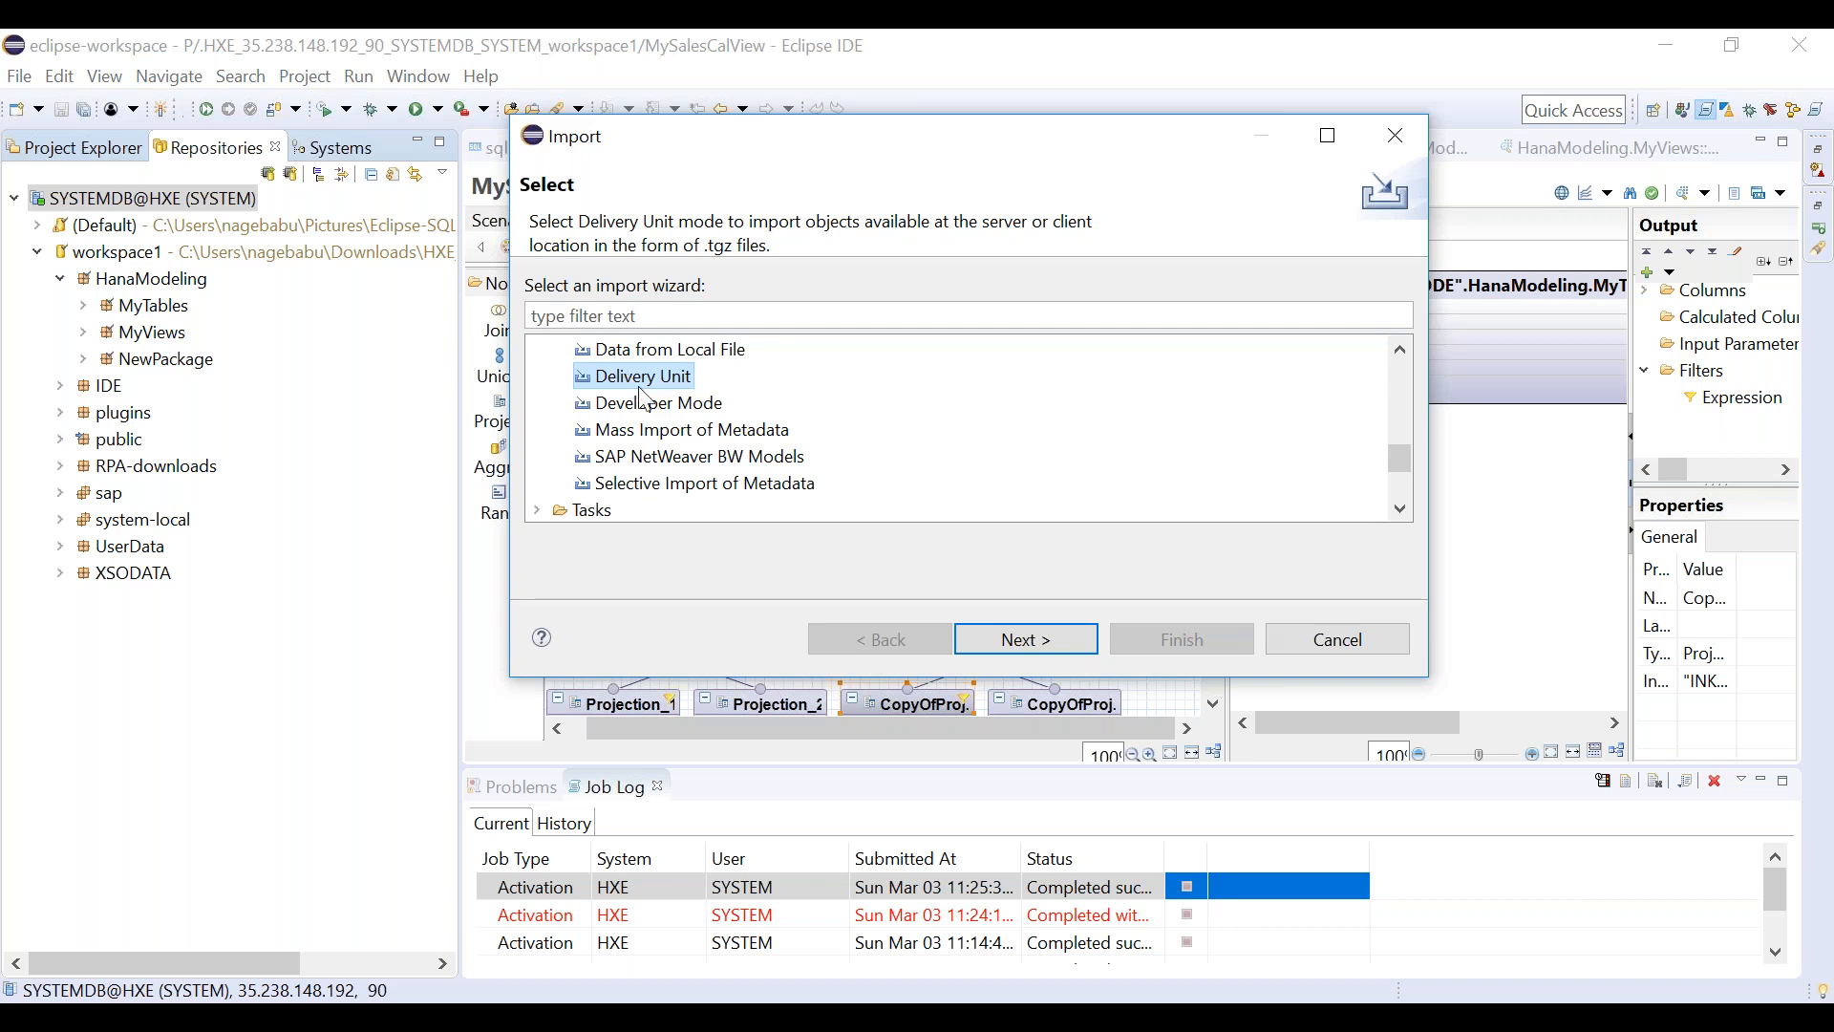
pyautogui.click(657, 411)
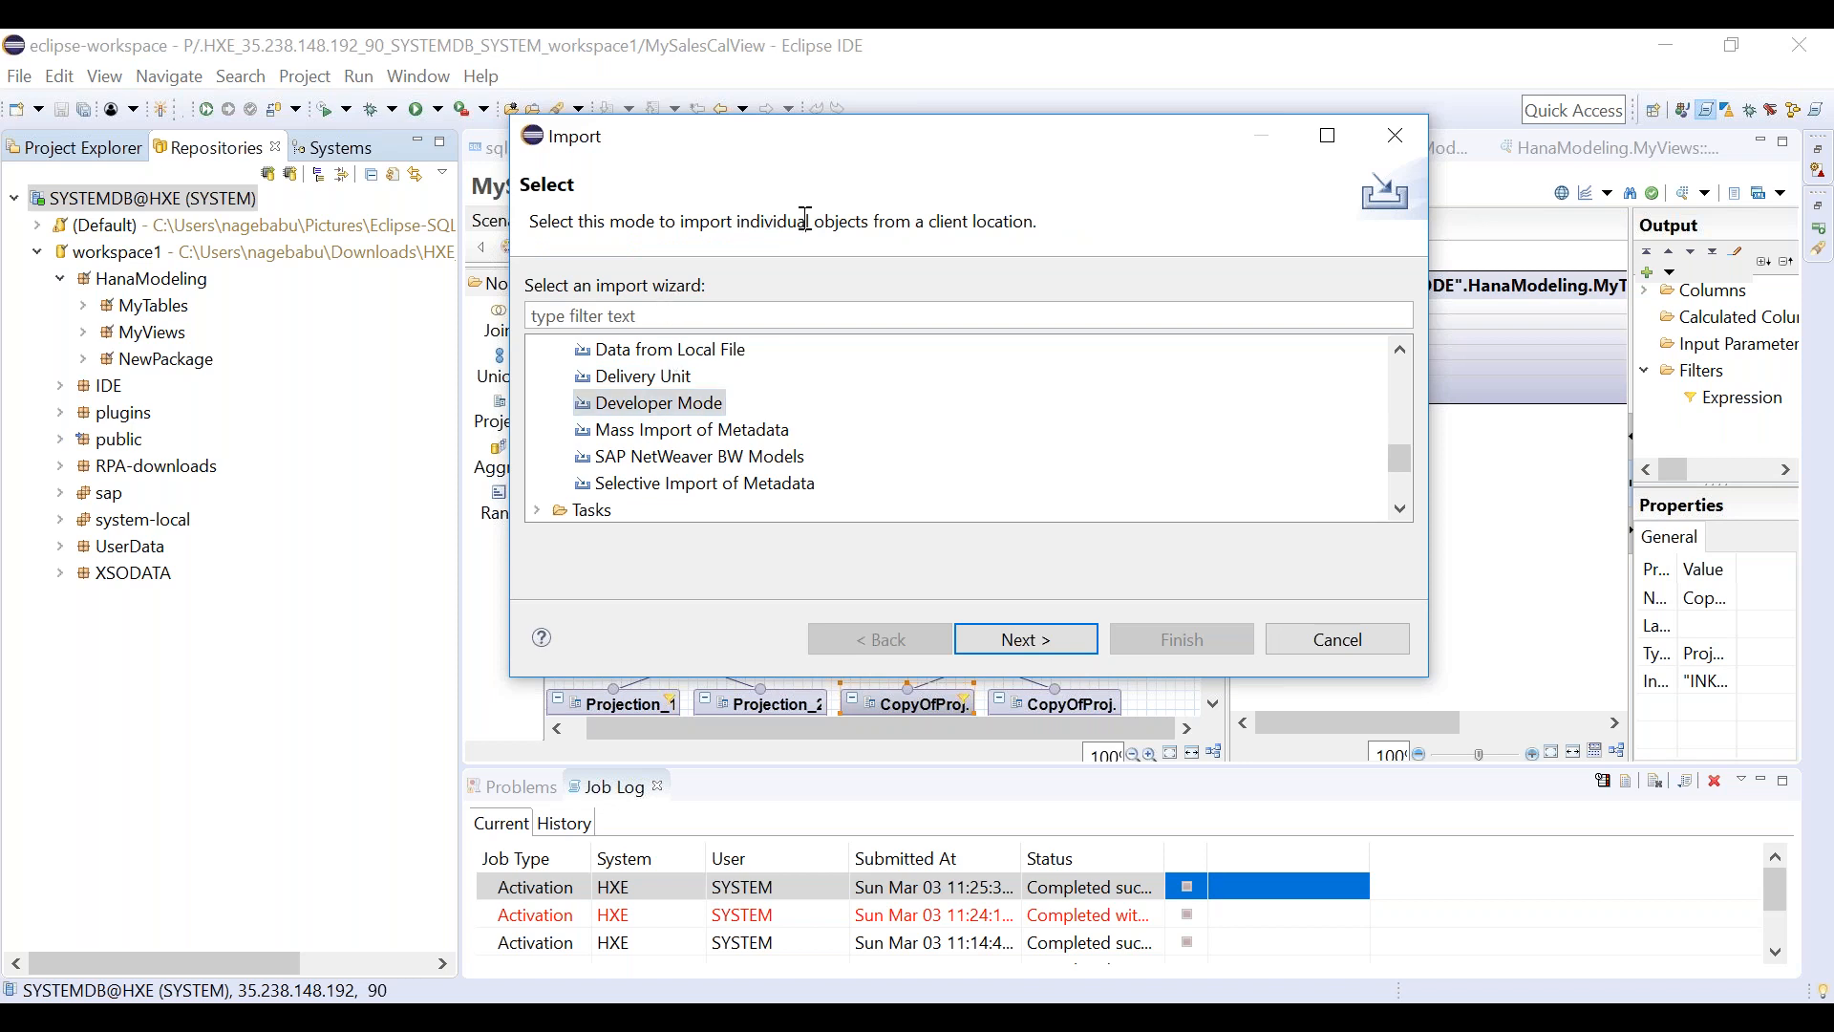
pyautogui.moveTo(806, 219); pyautogui.dragTo(875, 220)
pyautogui.click(934, 218)
pyautogui.doubleClick(935, 218)
pyautogui.click(976, 218)
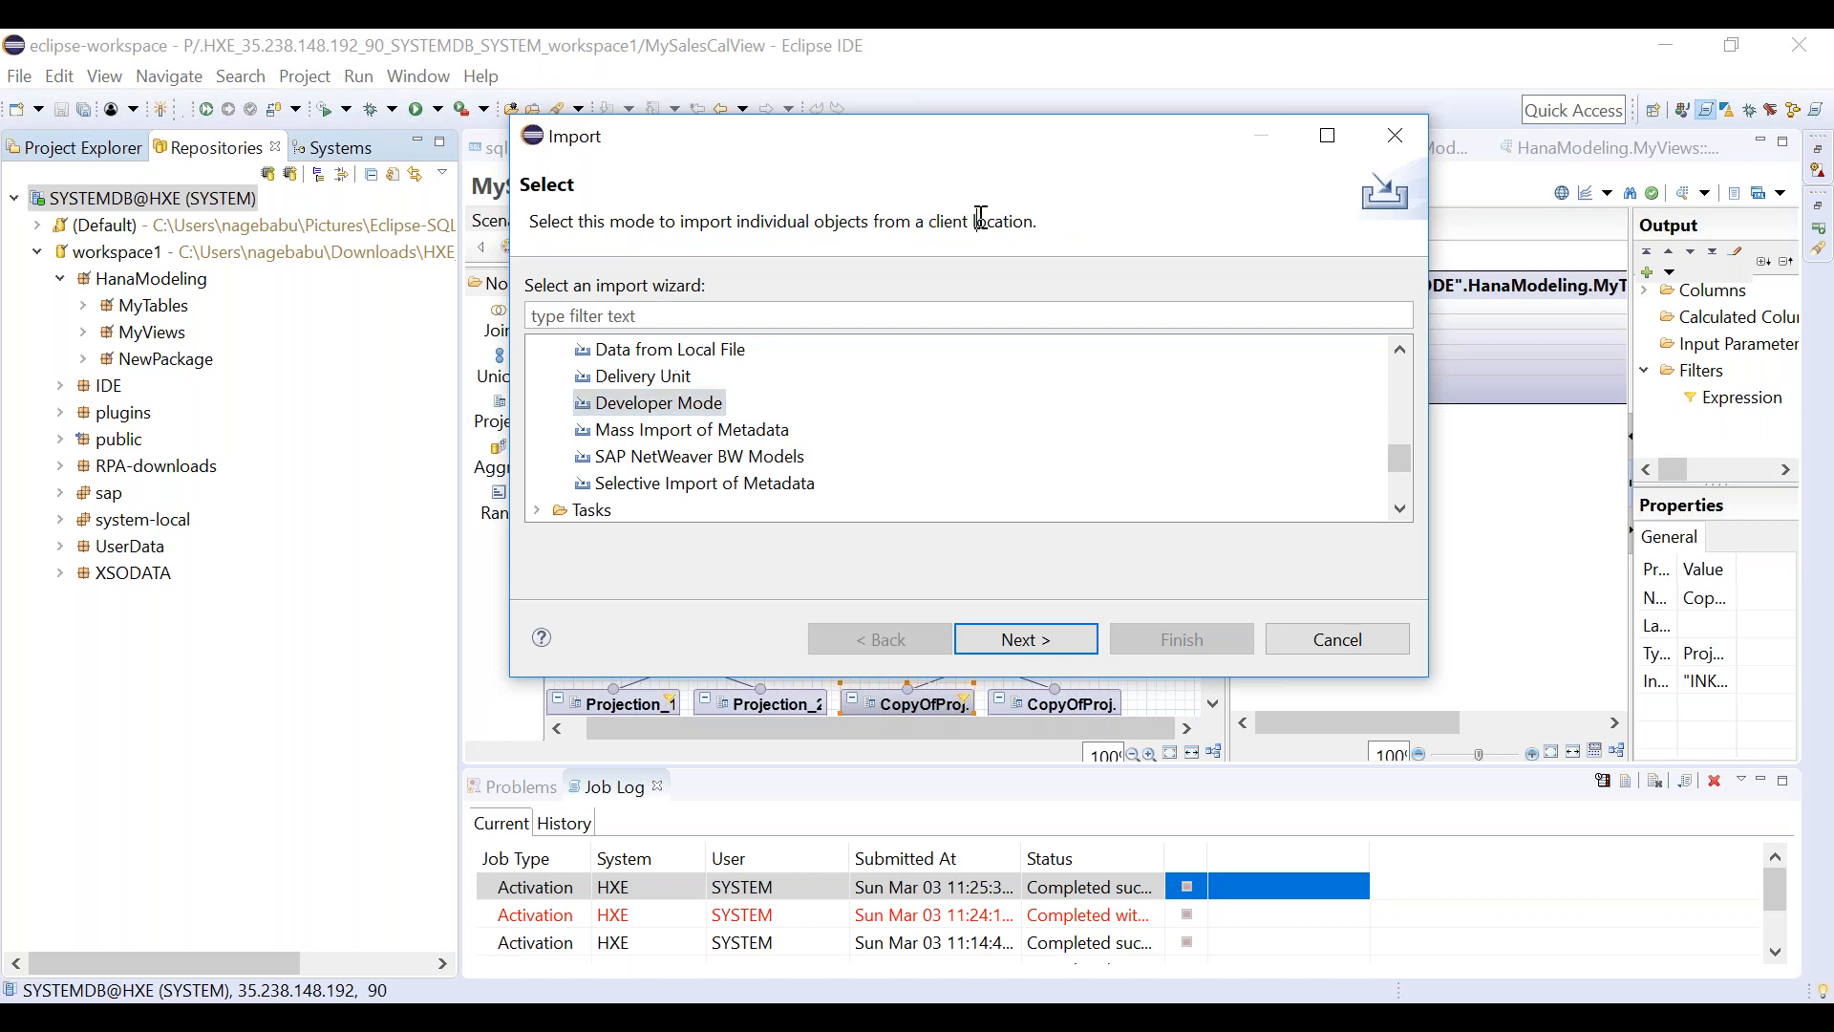
pyautogui.click(1343, 643)
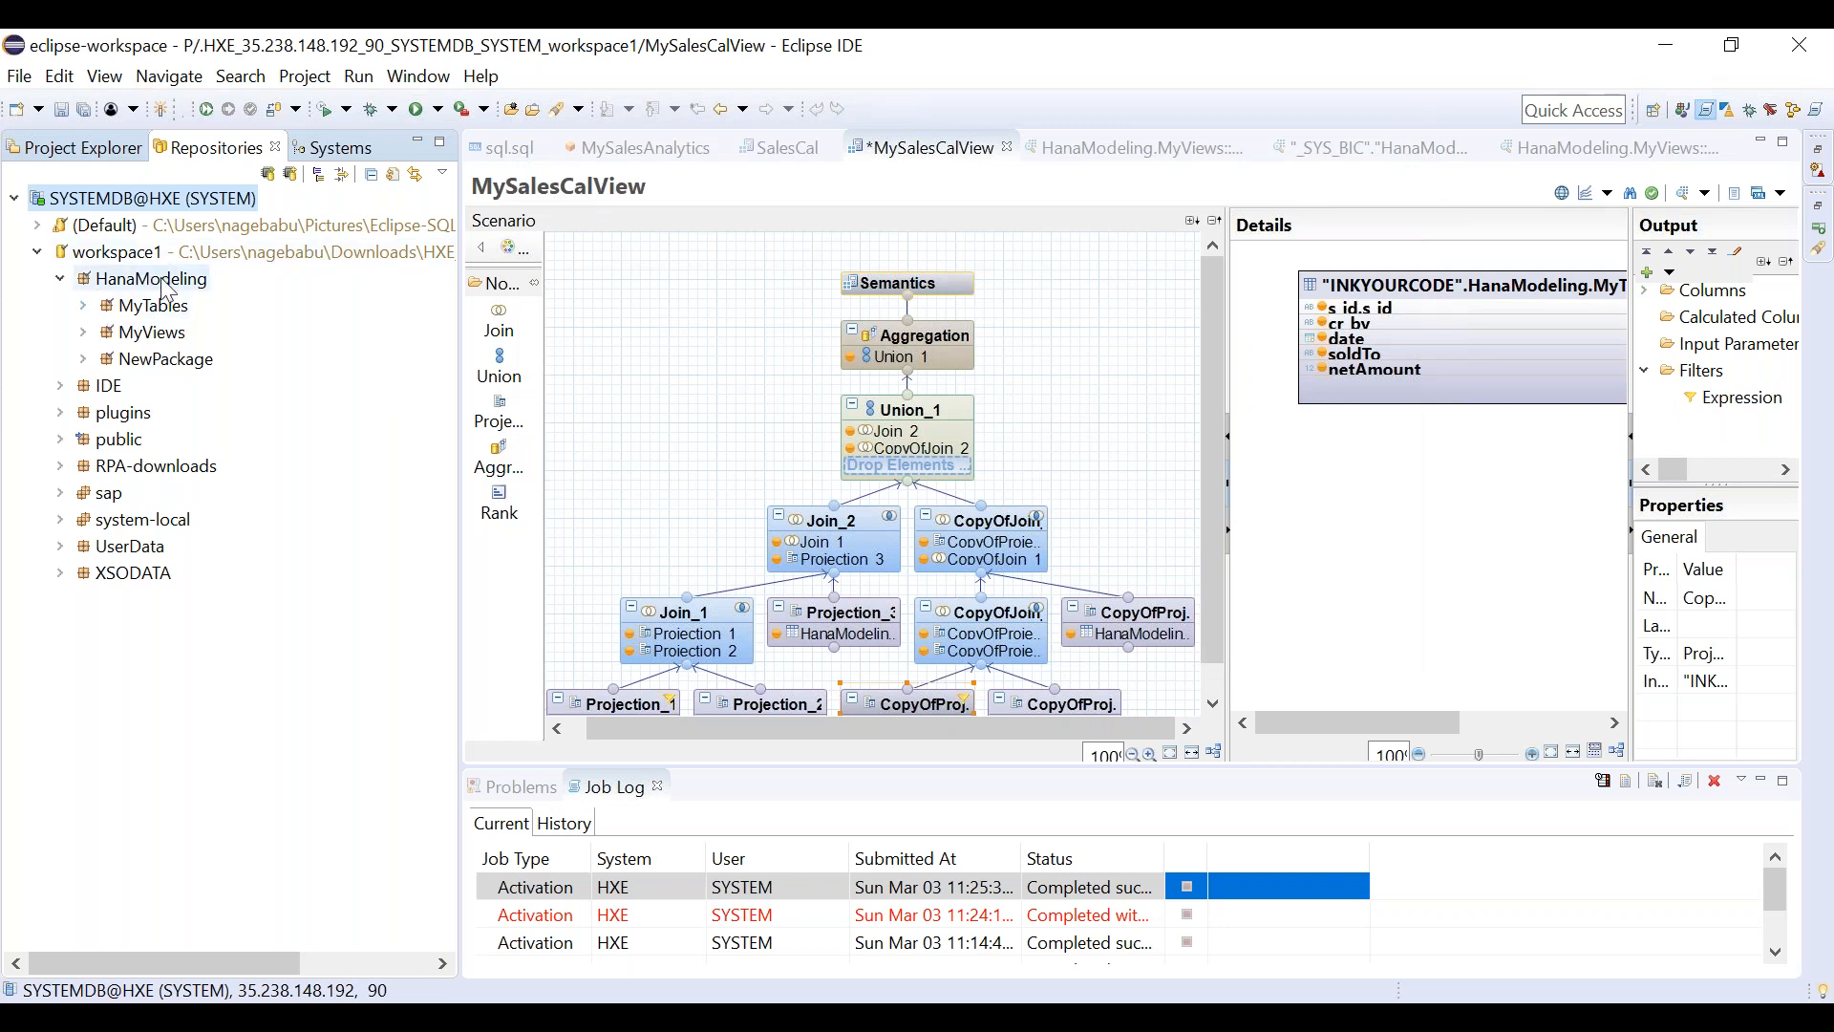
# Search the new-object wizards for the HanaModeling package with "procedu" and select Stored Procedure.
pyautogui.click(143, 278)
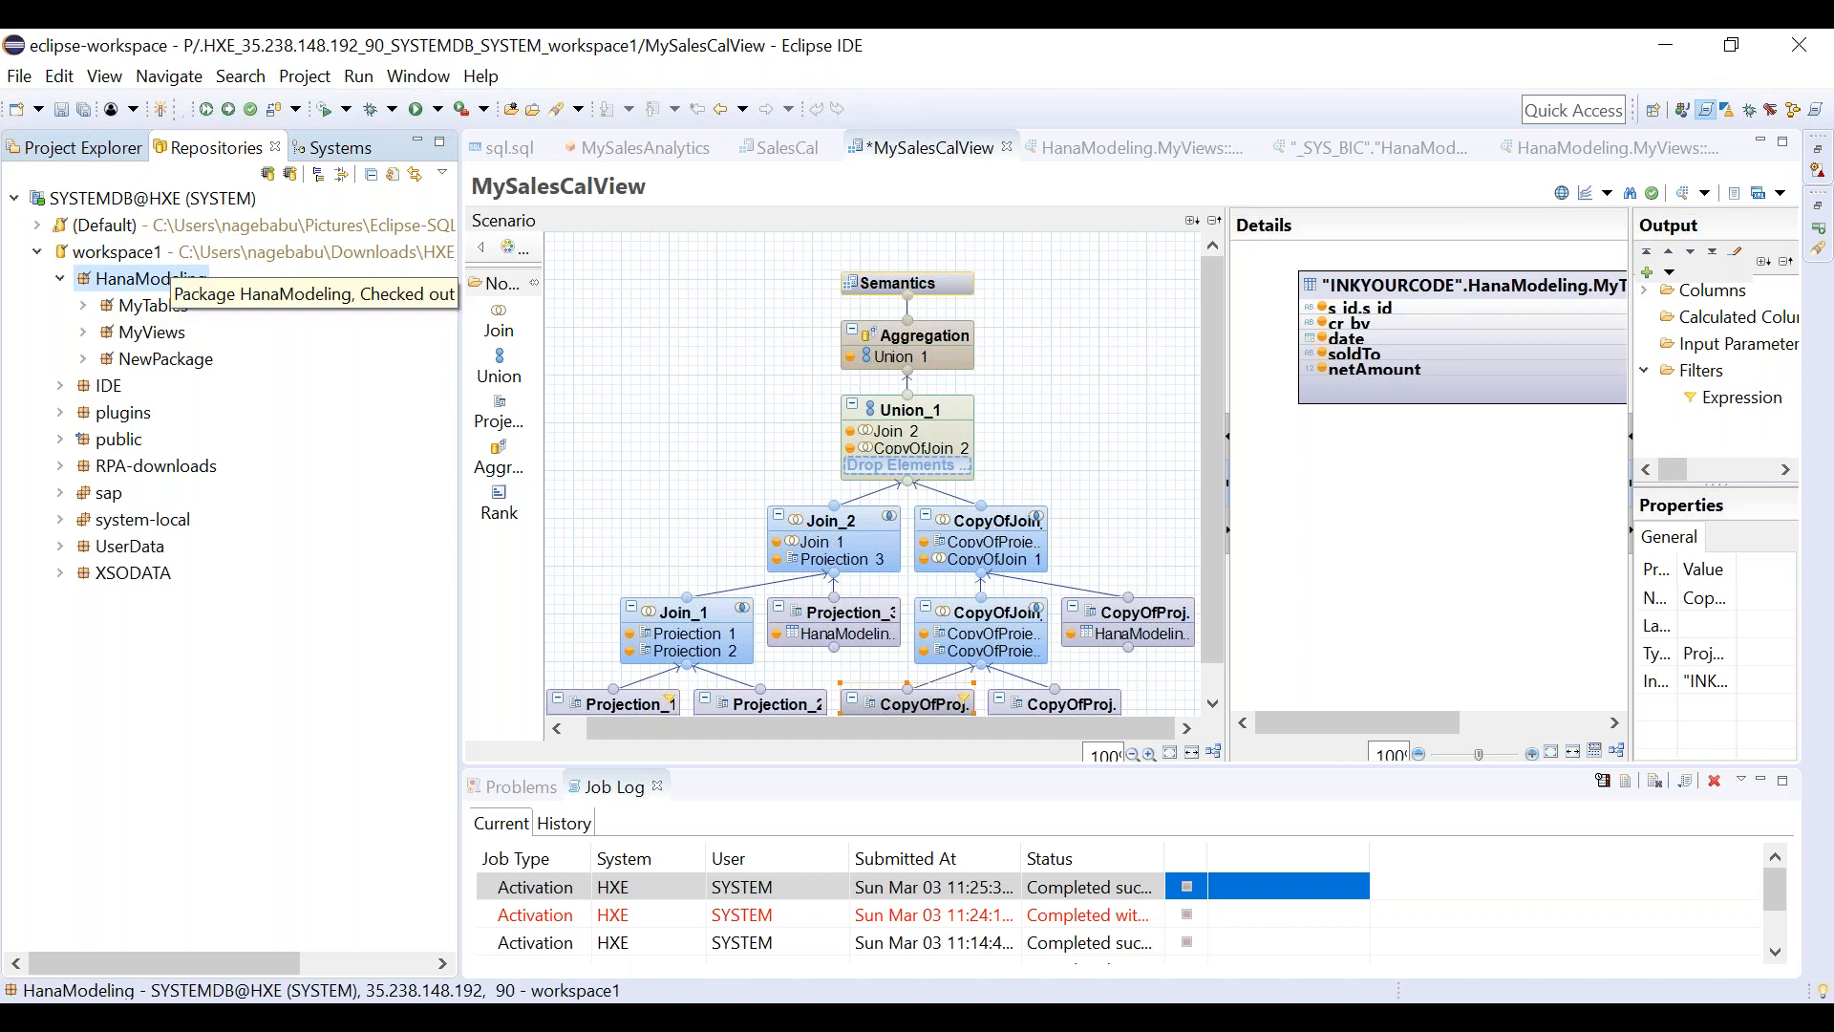
pyautogui.rightClick(154, 285)
pyautogui.moveTo(620, 195)
pyautogui.click(795, 441)
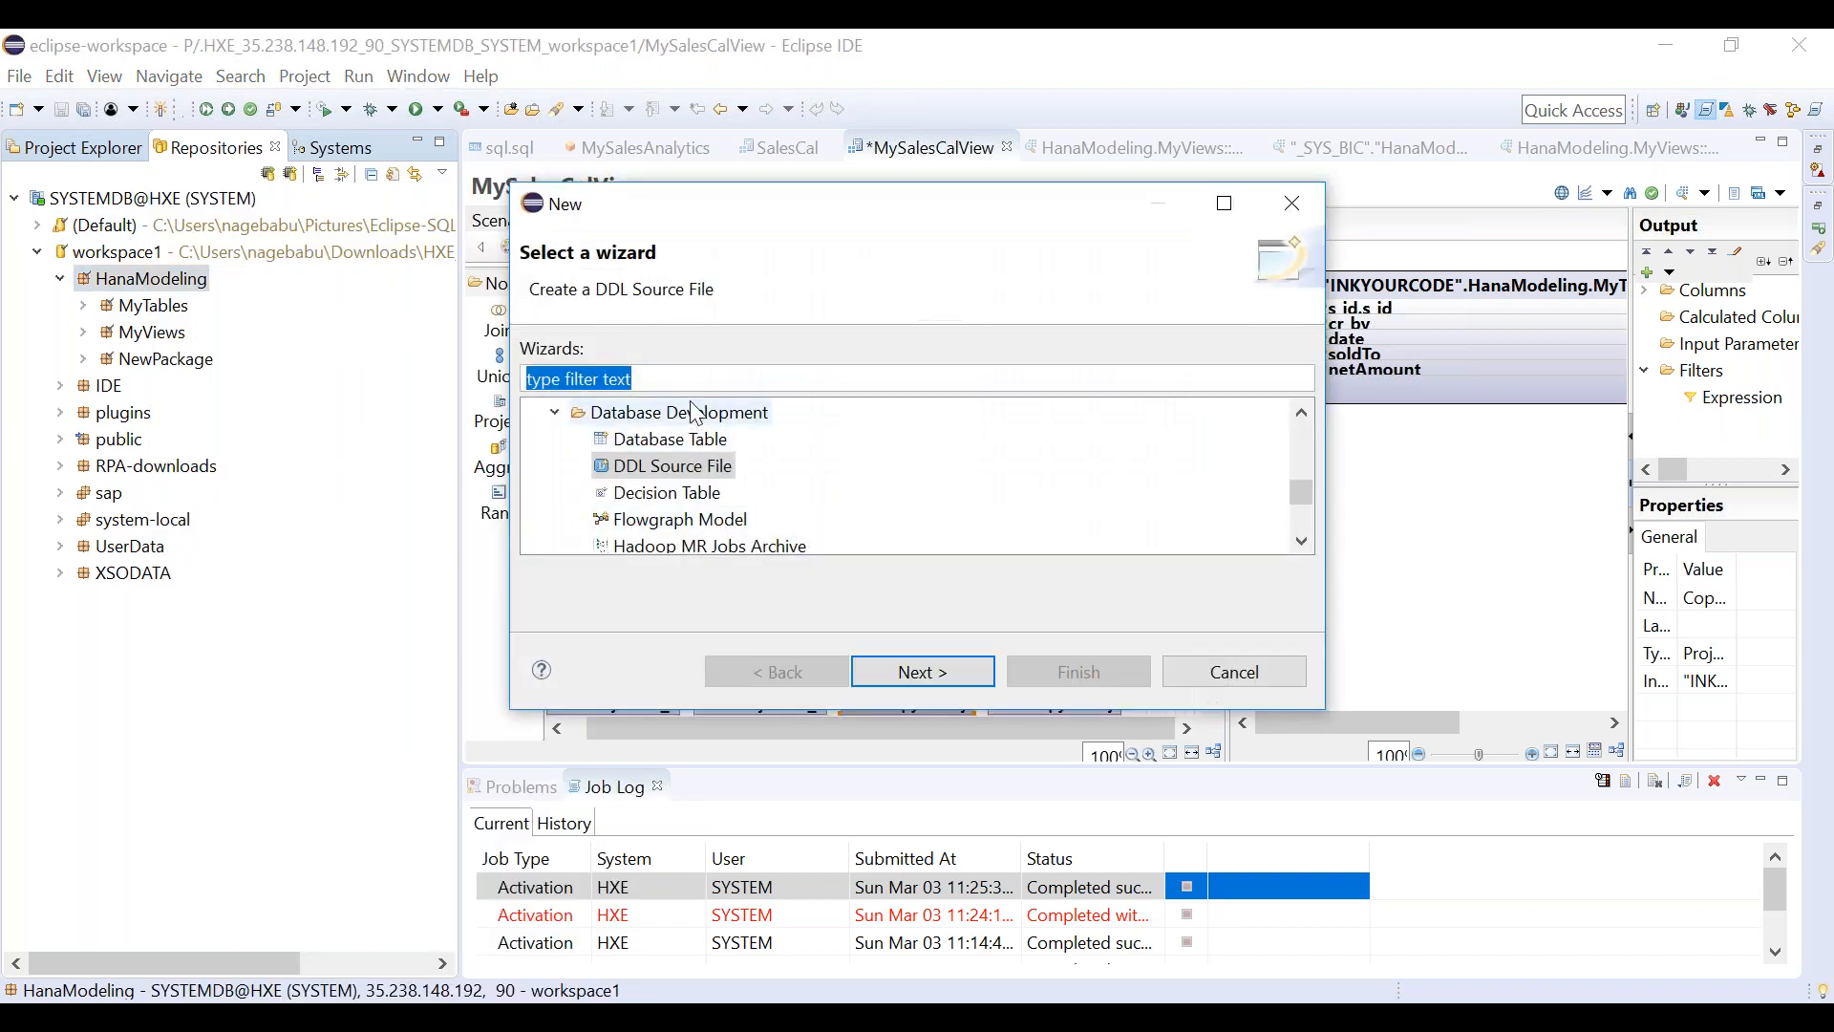
pyautogui.write('procedu')
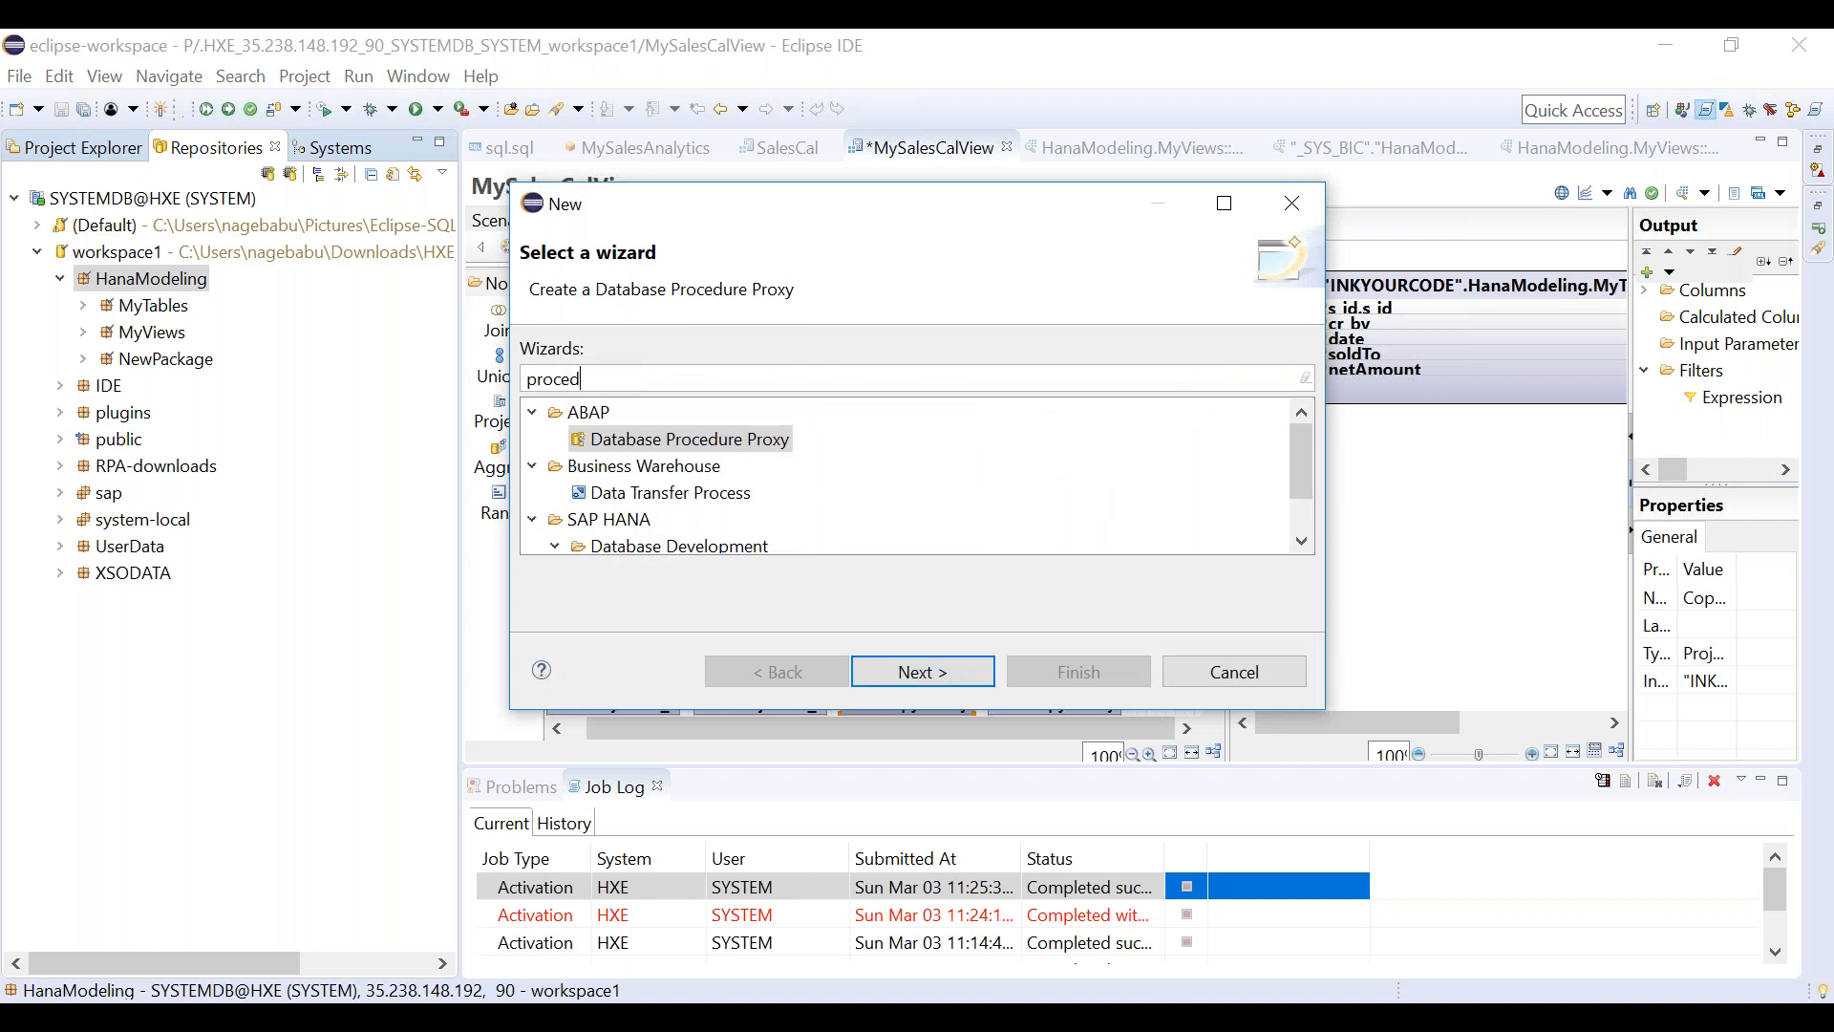
pyautogui.click(709, 525)
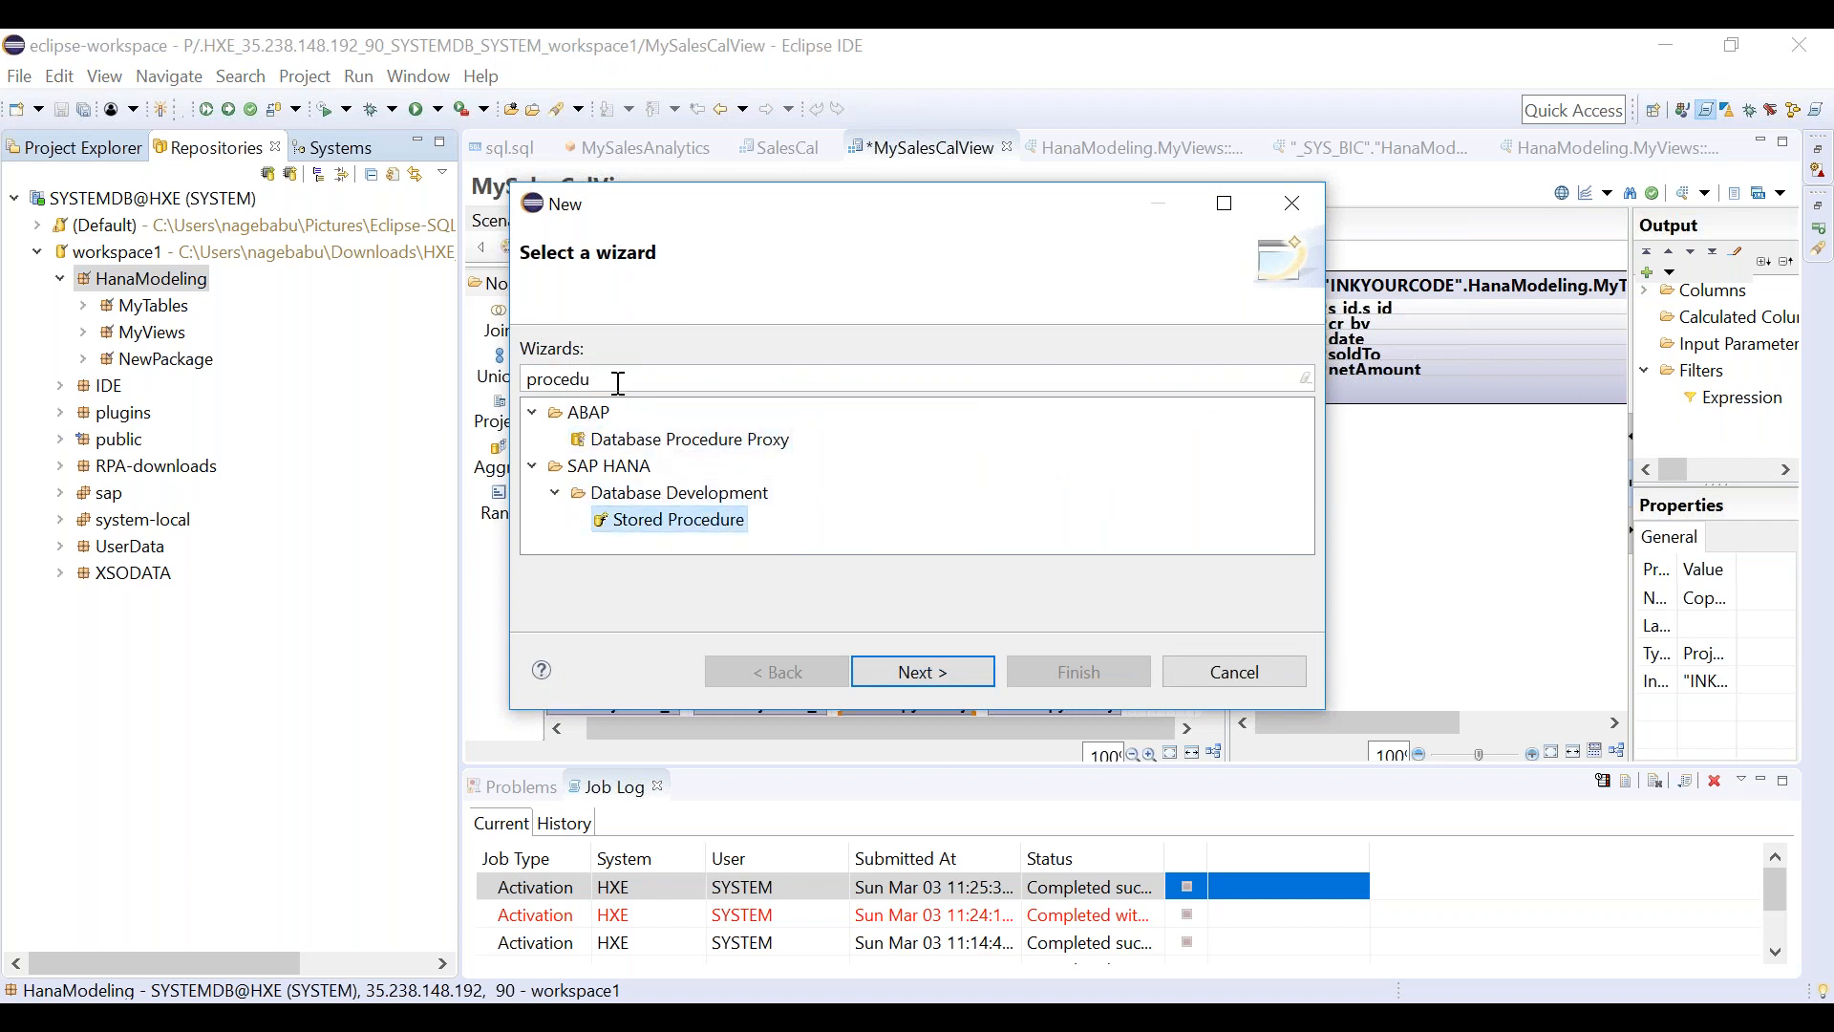
# Find the Table Function wizard using the filter "table", and close the wizard selection without creating anything.
pyautogui.moveTo(619, 382); pyautogui.dragTo(492, 382)
pyautogui.write('tablefun')
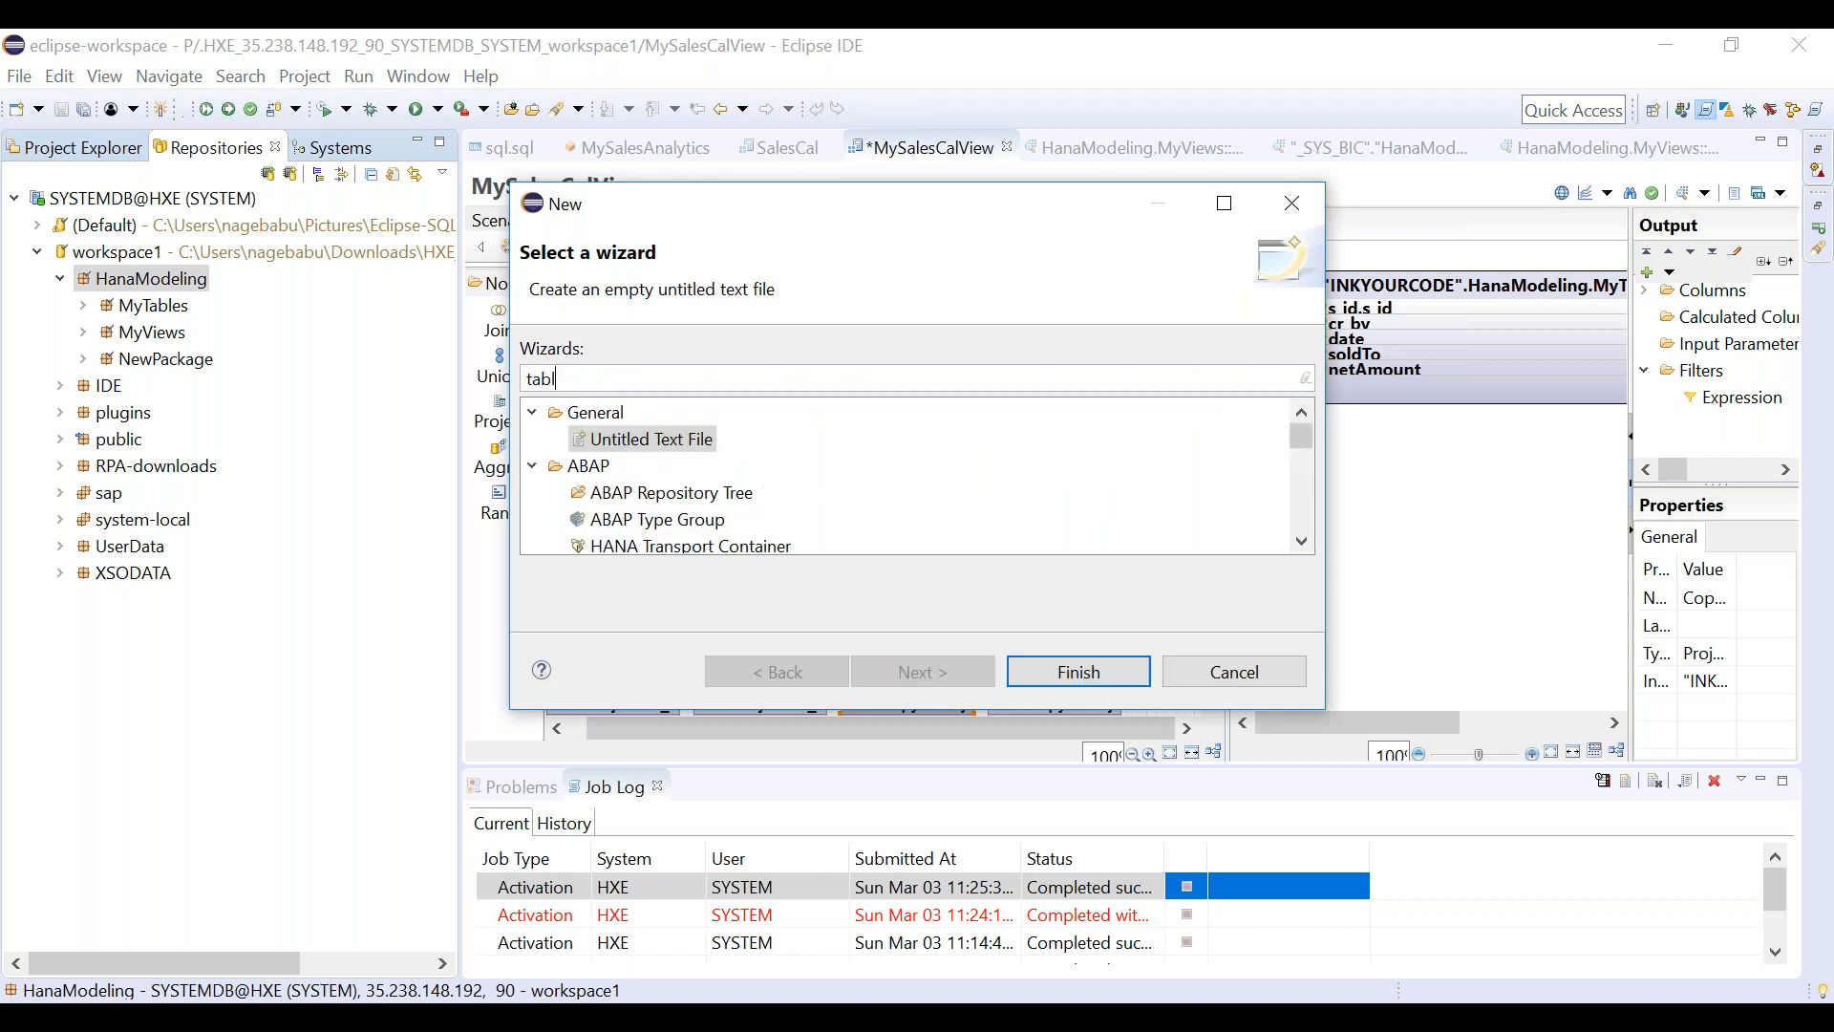
pyautogui.press('BackSpace')
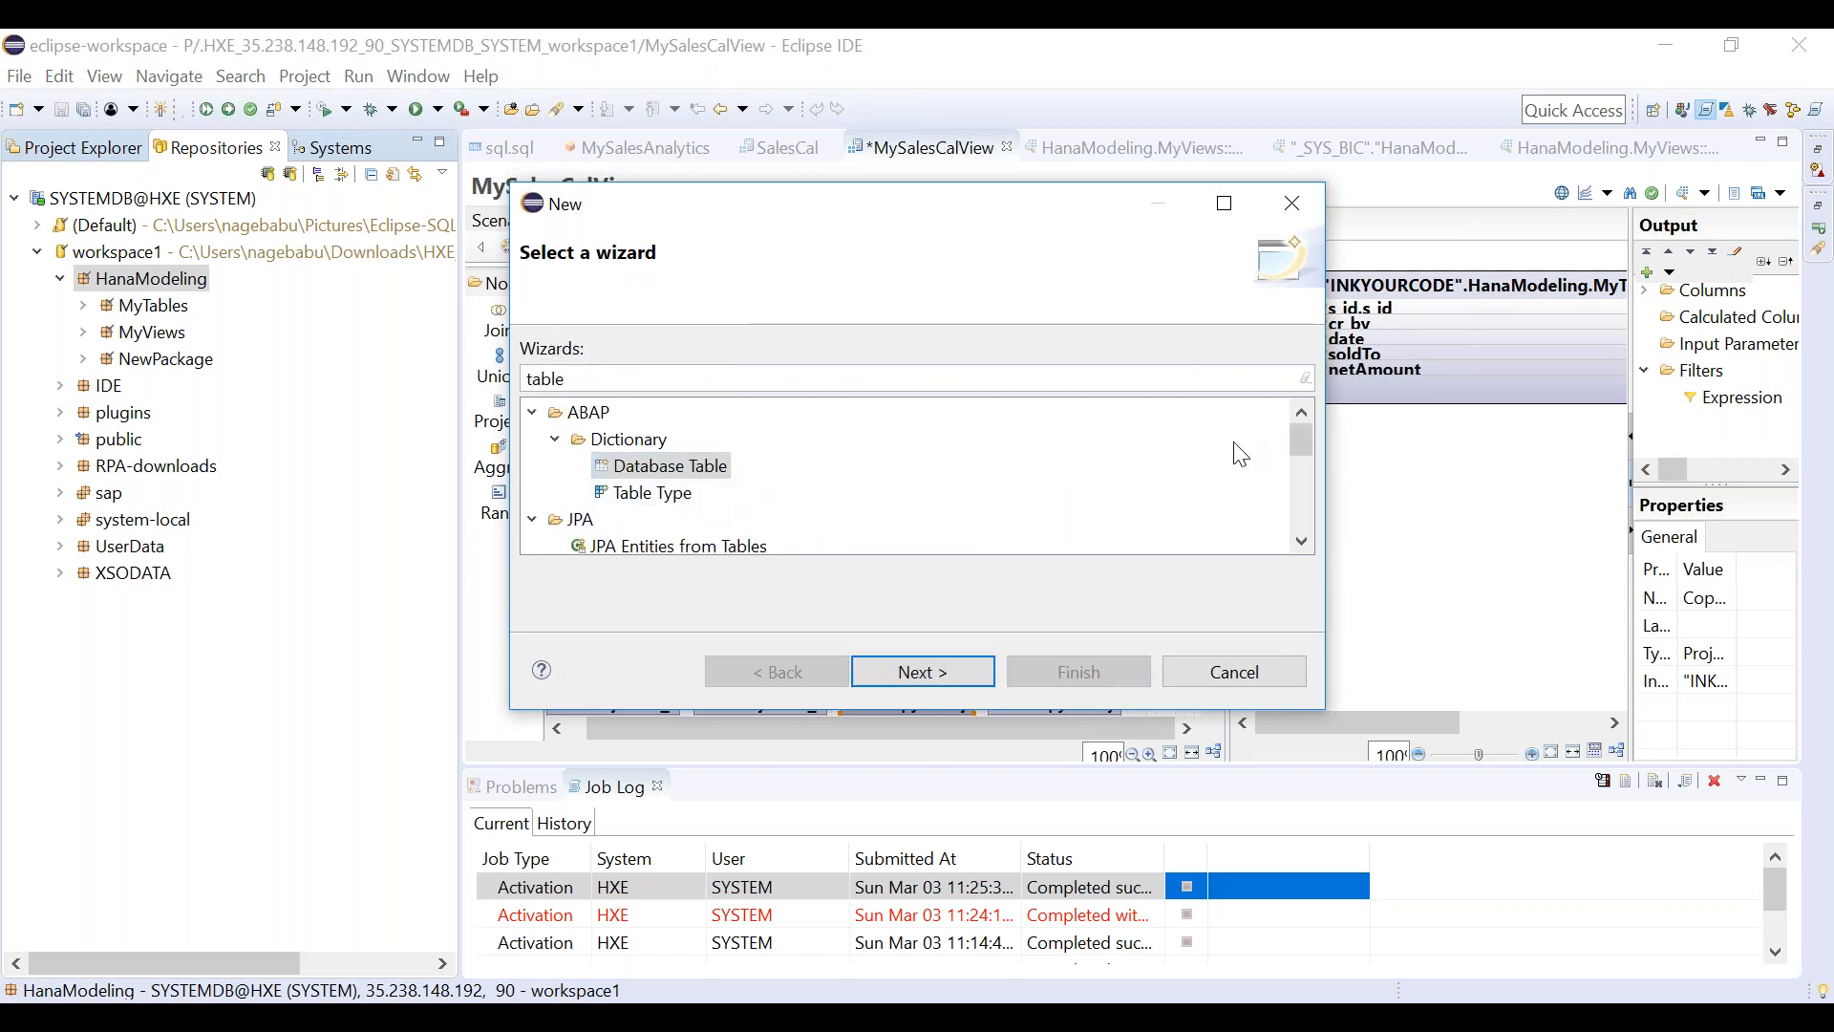
pyautogui.moveTo(1300, 440); pyautogui.dragTo(1304, 497)
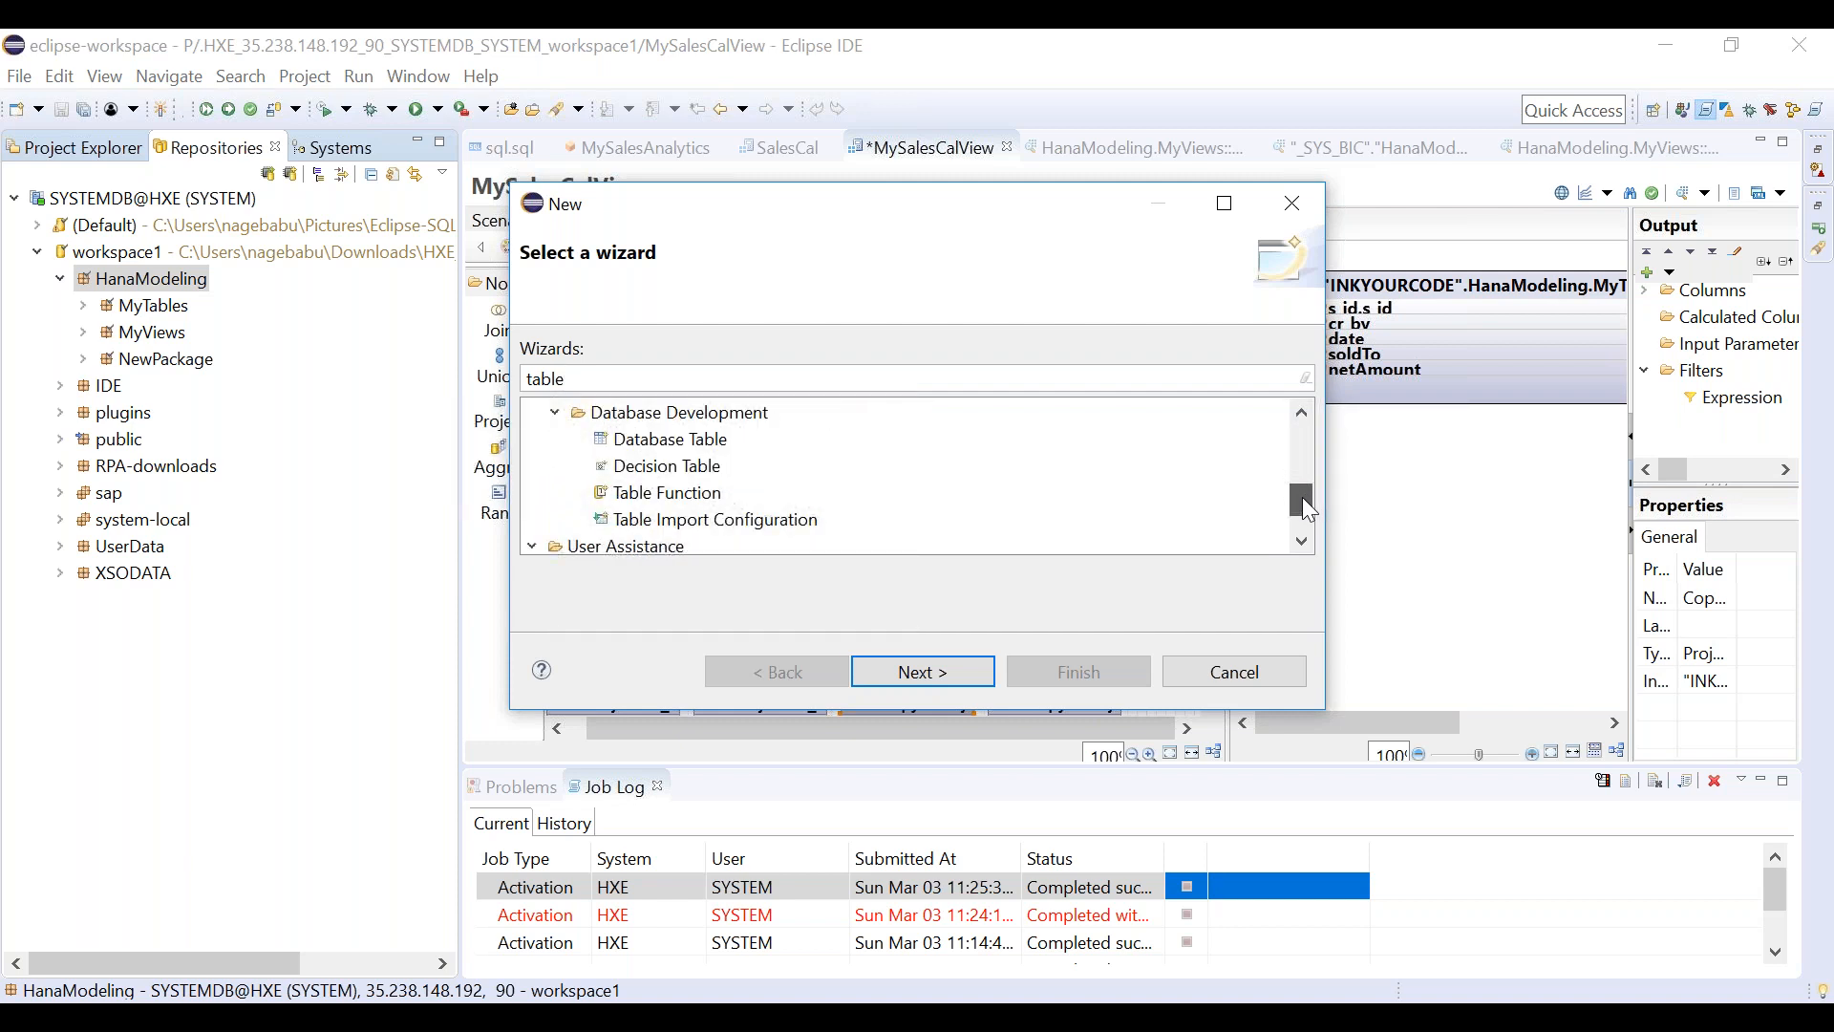
pyautogui.click(705, 504)
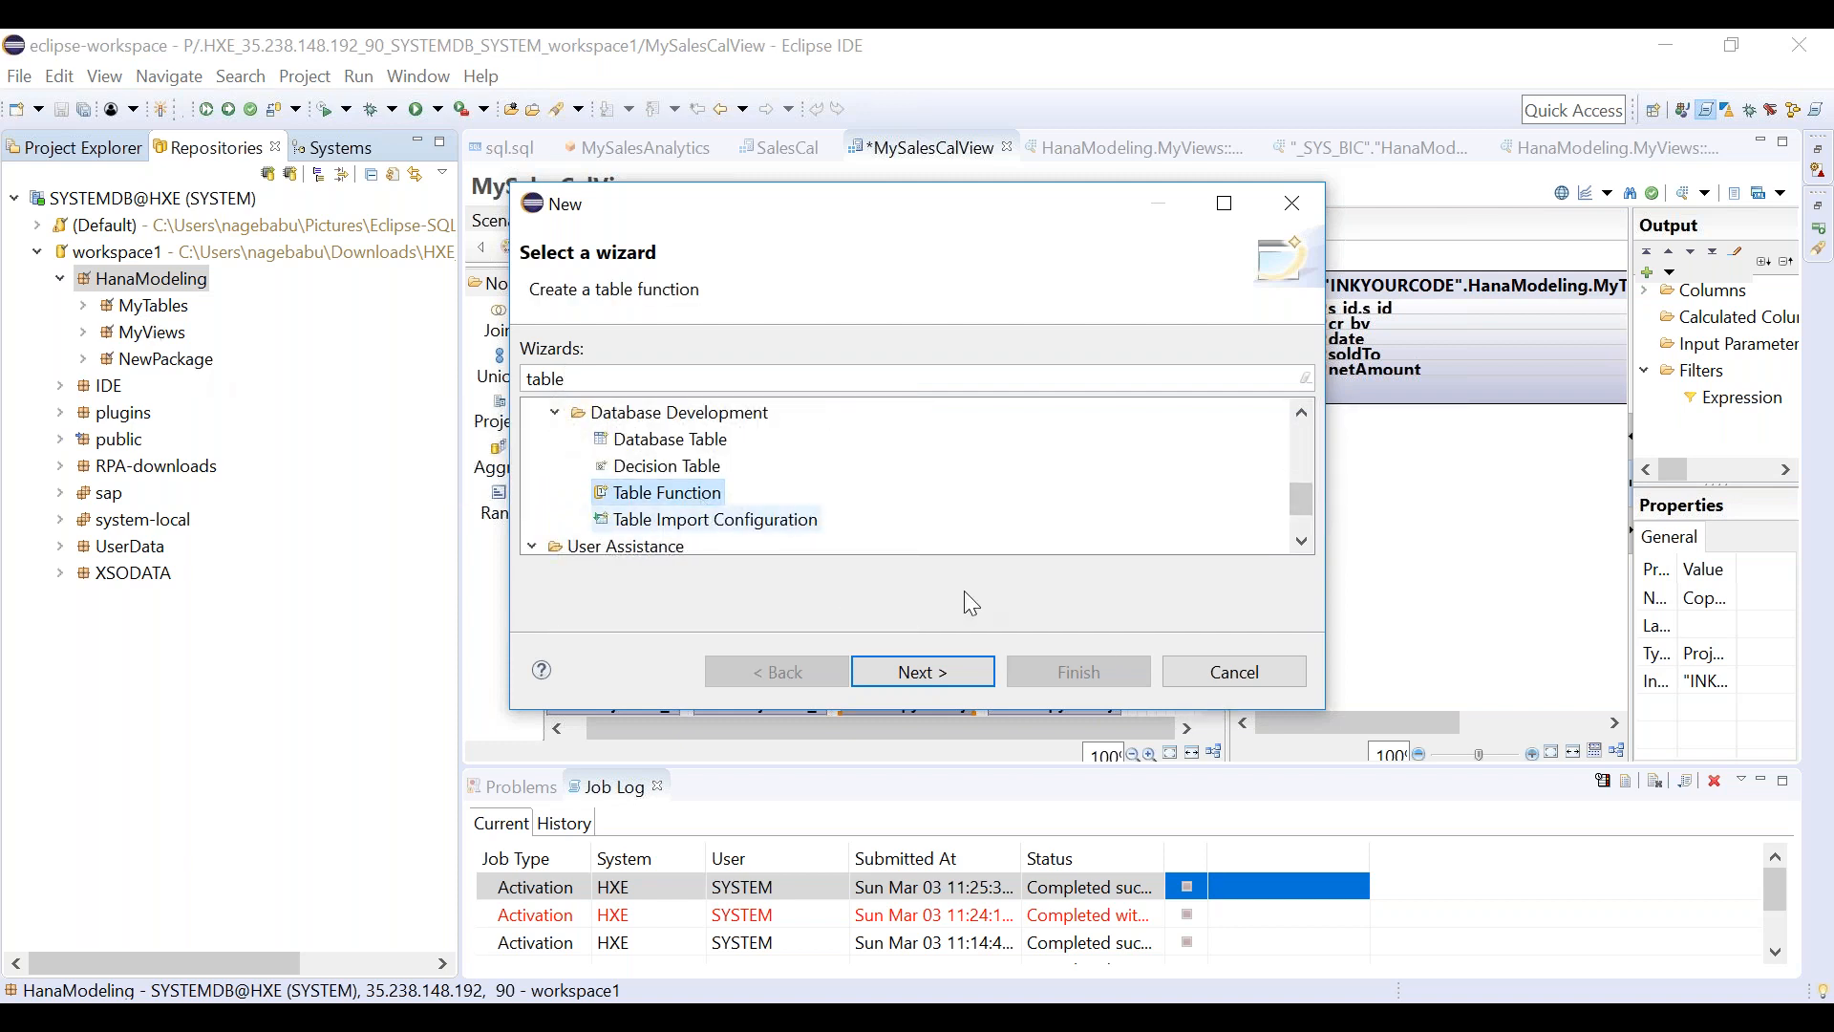
pyautogui.click(1237, 678)
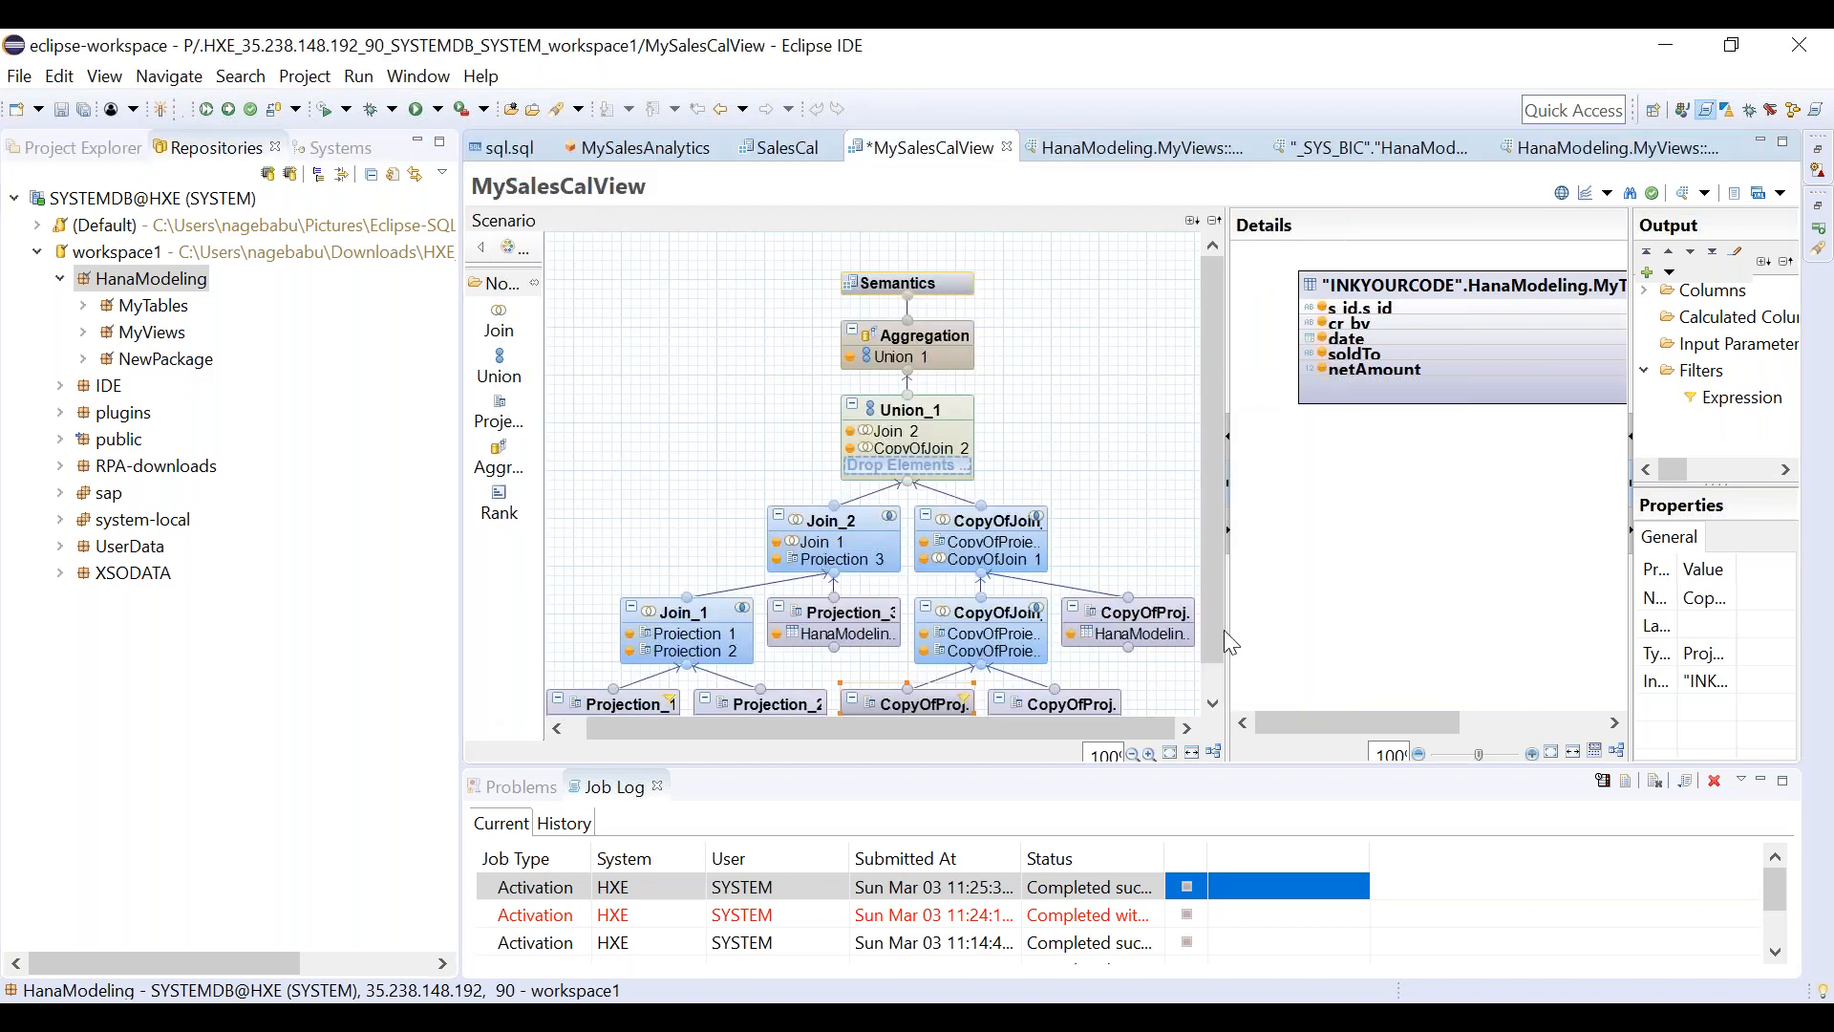
# Save MySalesCalView and activate it in the repository.
pyautogui.scroll(-2, 1219, 617)
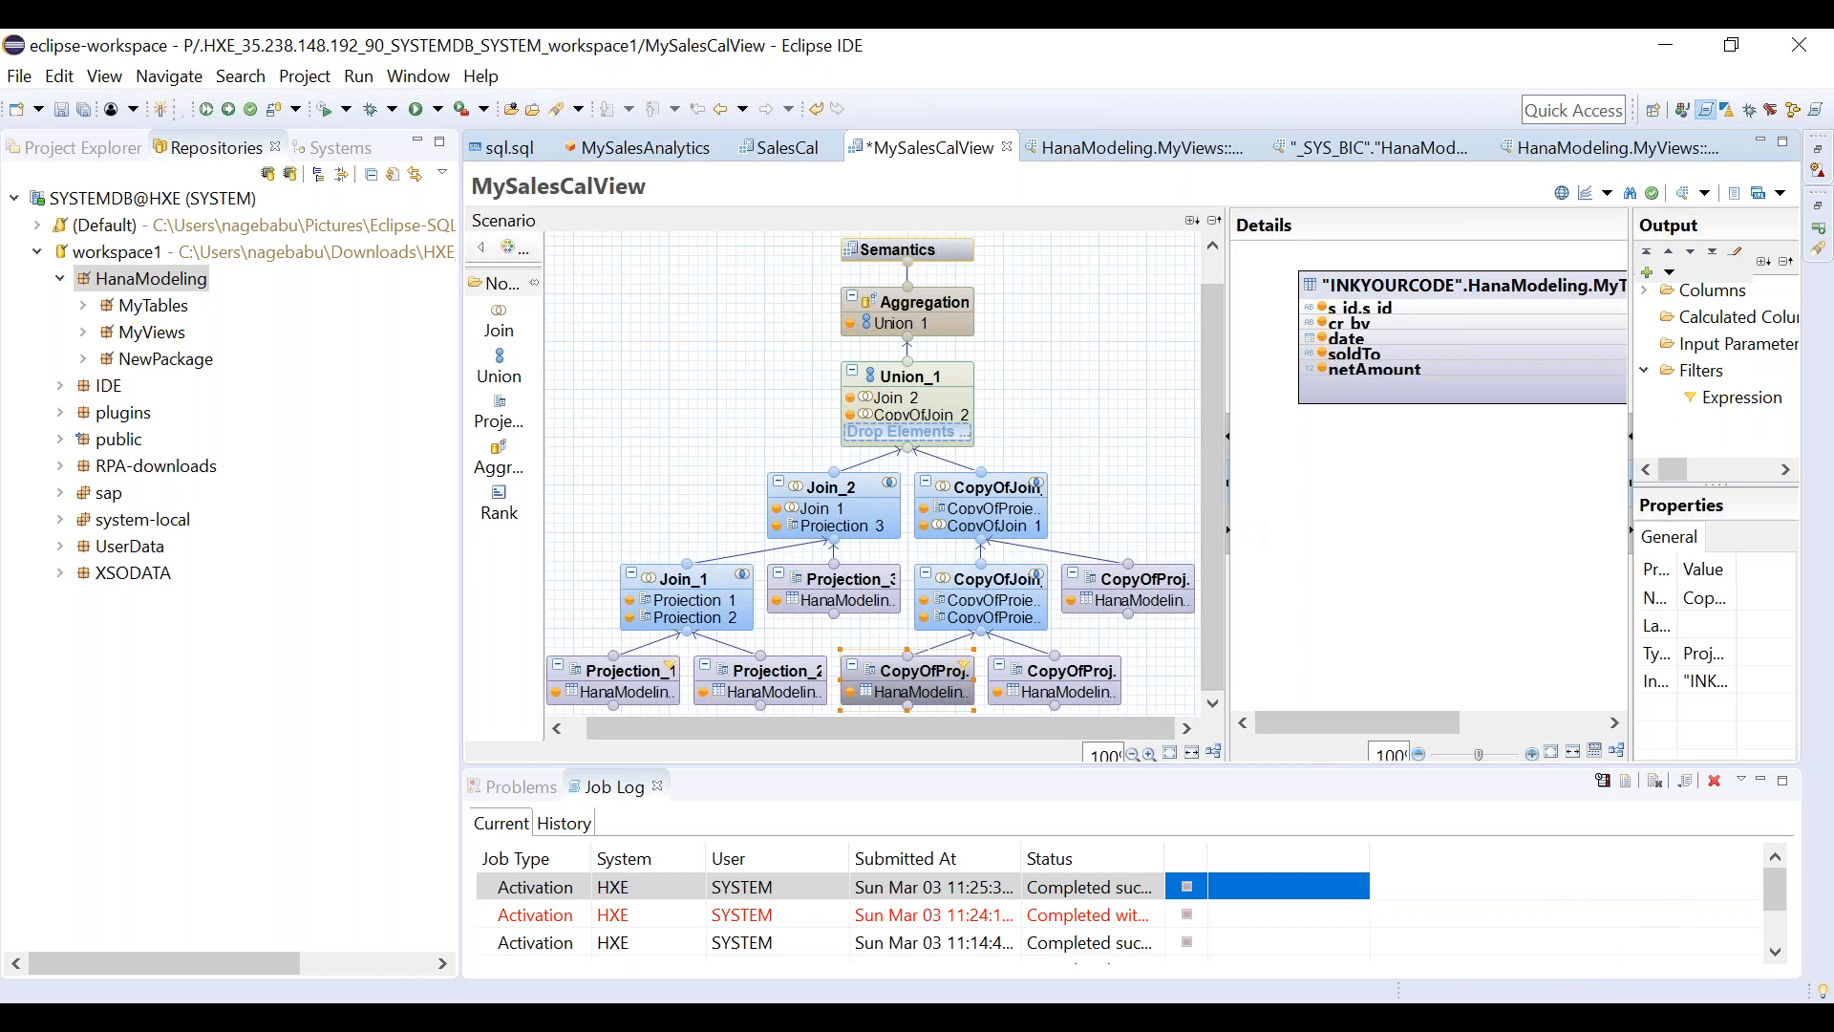
pyautogui.scroll(2, 1206, 335)
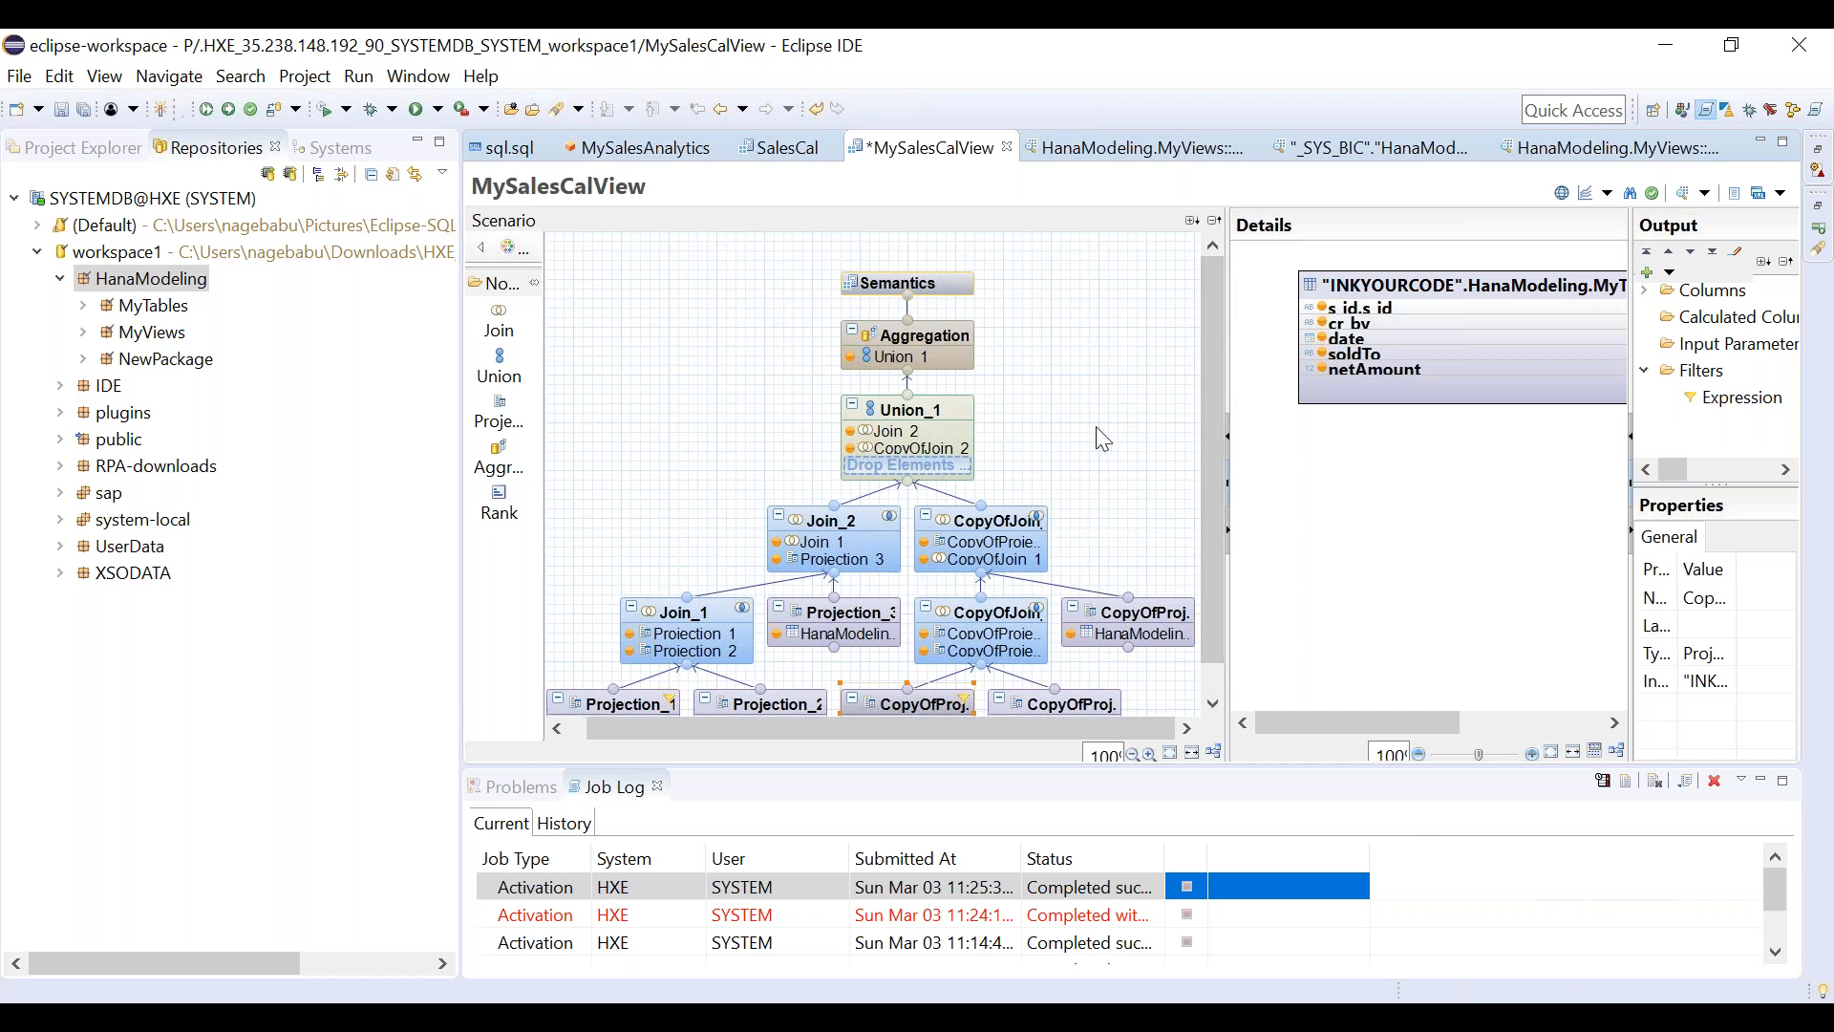
pyautogui.hotkey('ctrl', 's')
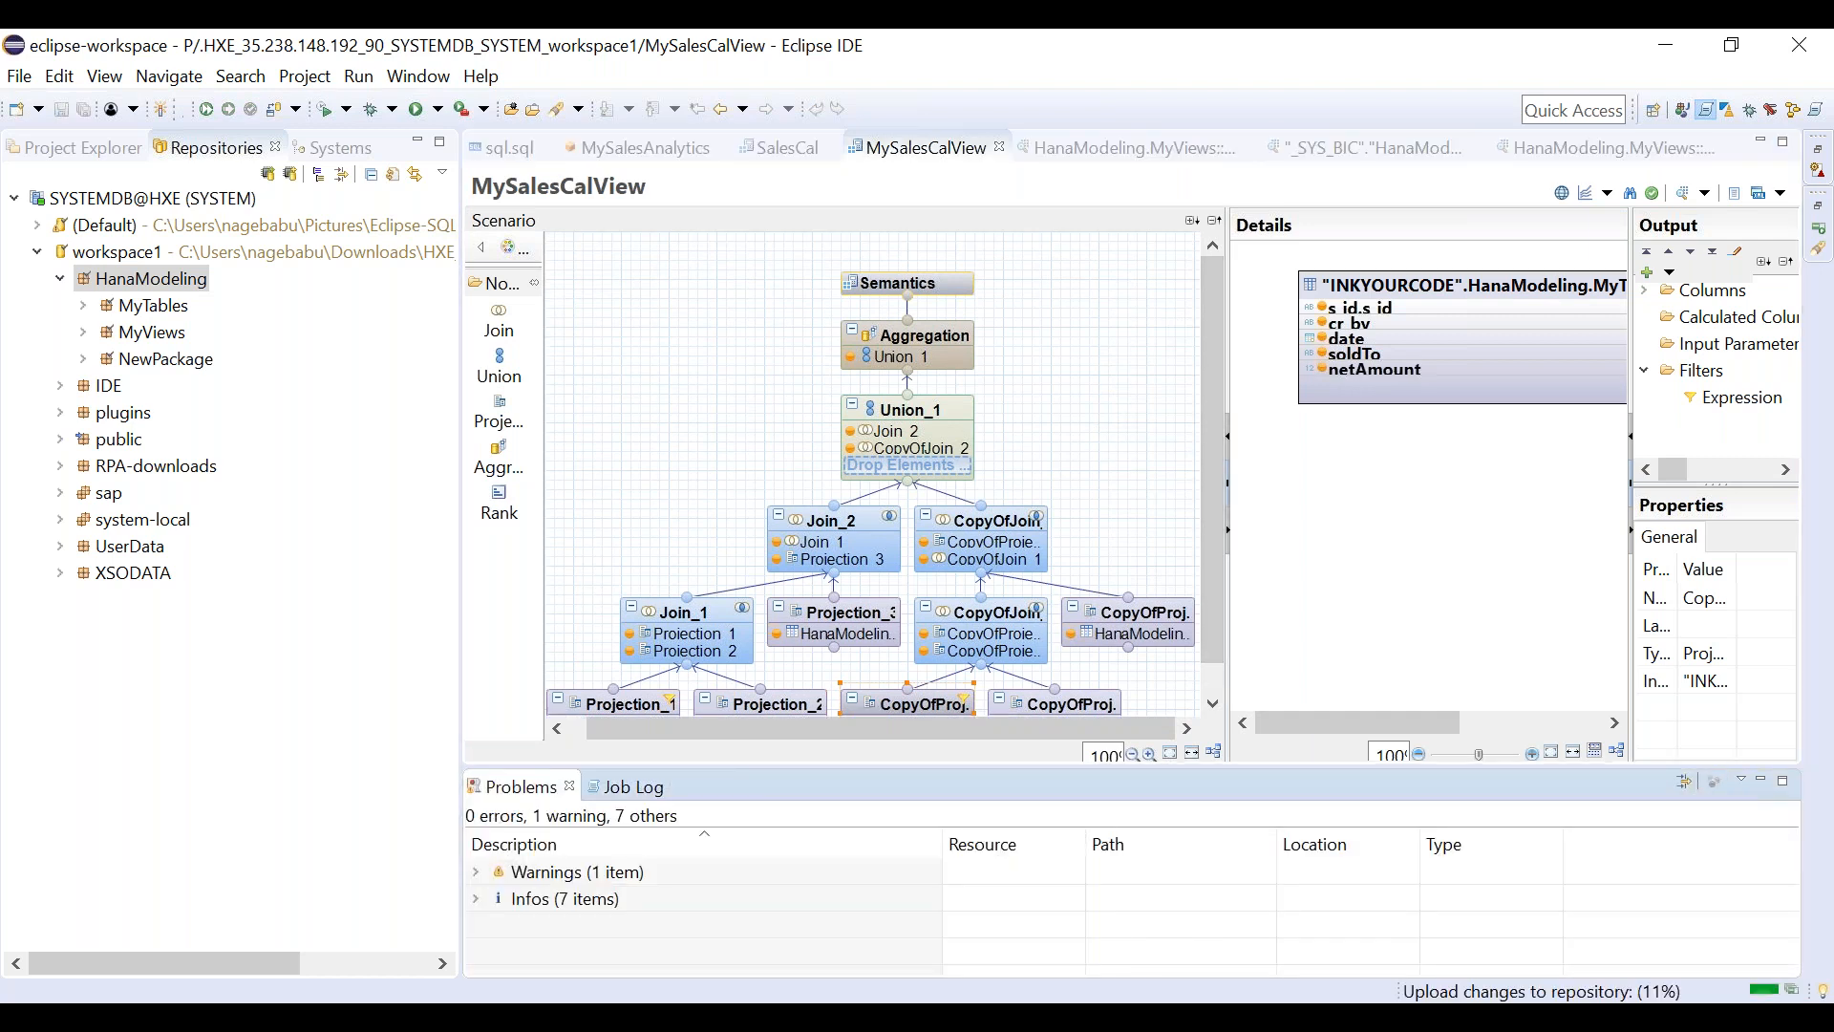
pyautogui.rightClick(1096, 426)
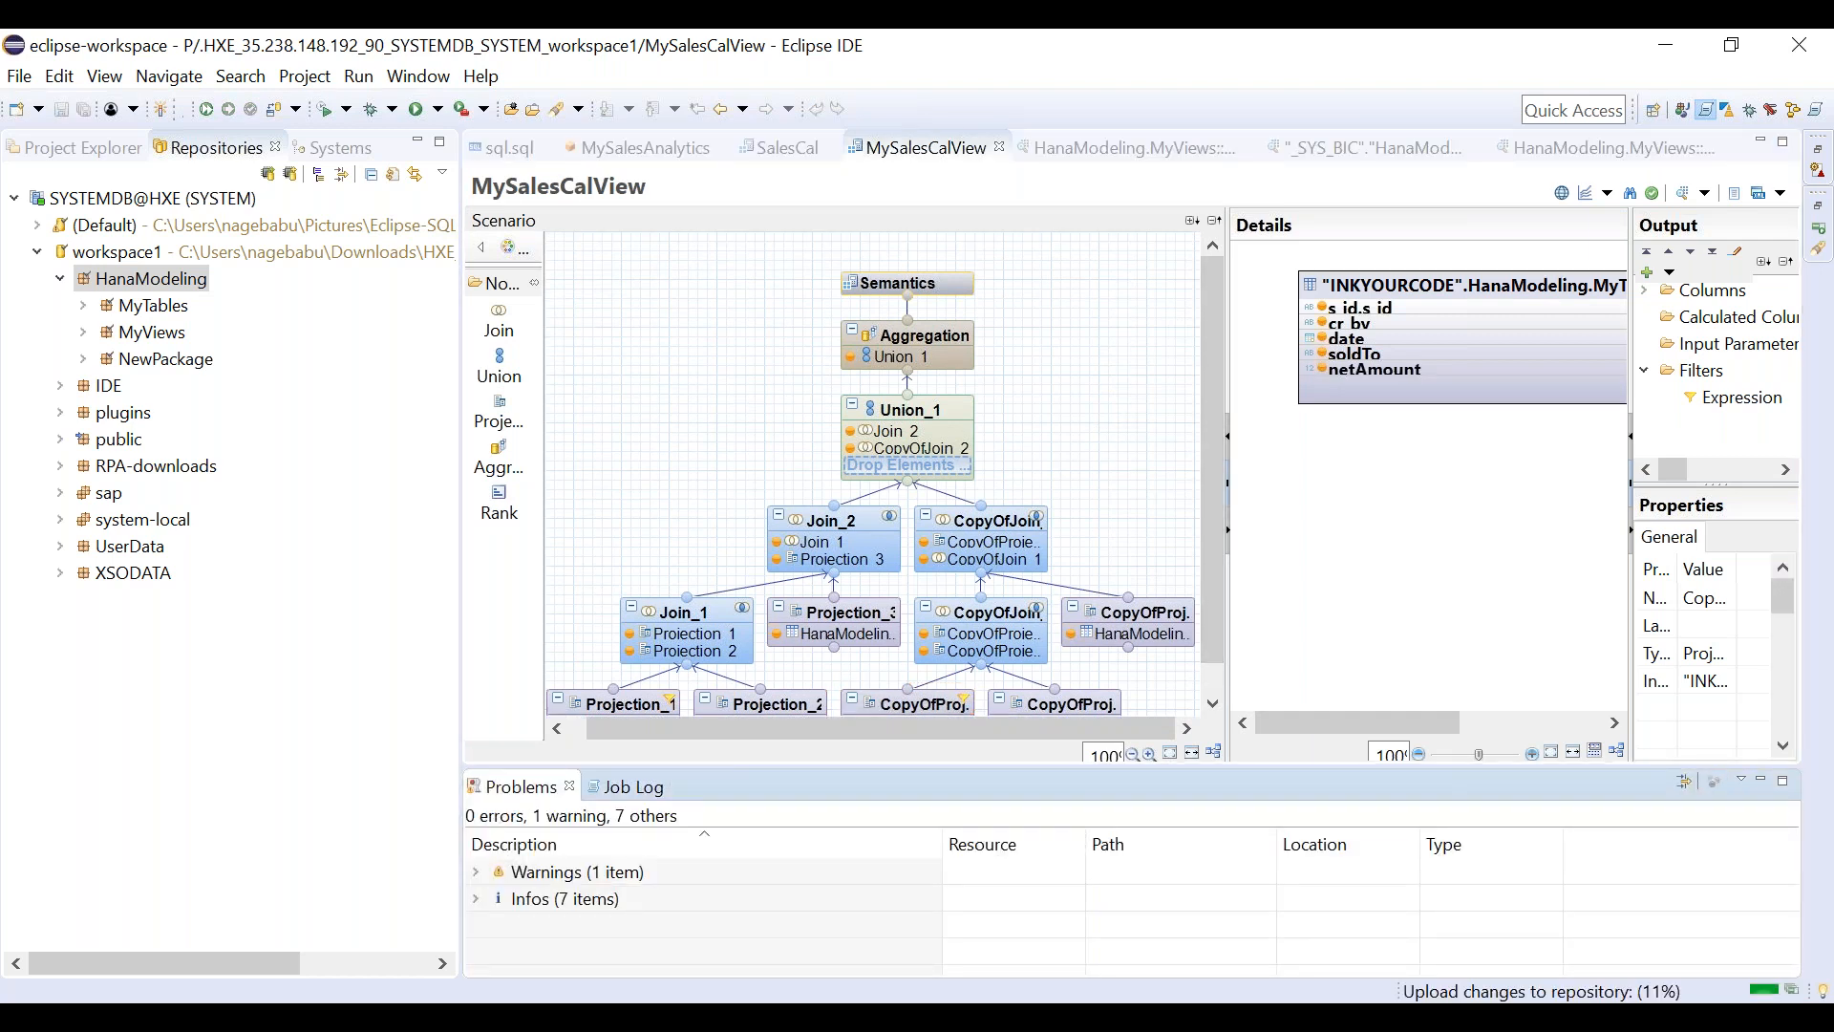
pyautogui.click(1278, 394)
pyautogui.rightClick(1279, 395)
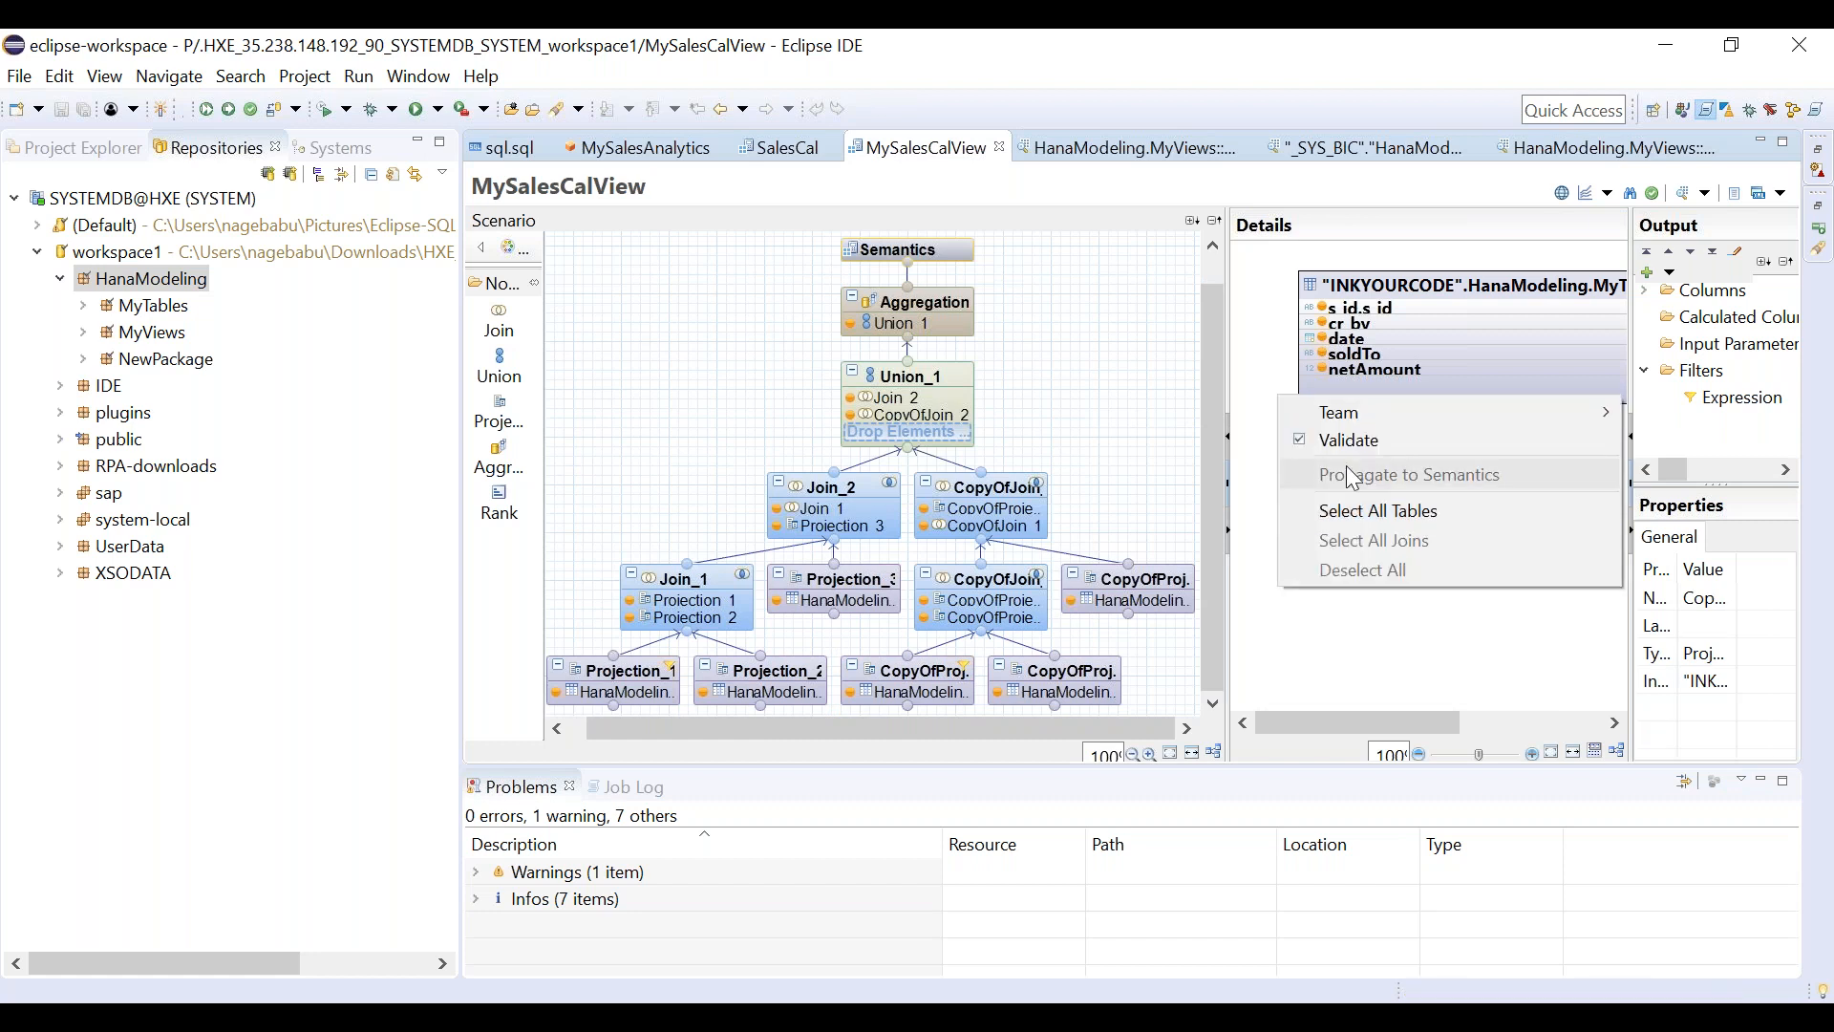
pyautogui.moveTo(1345, 427)
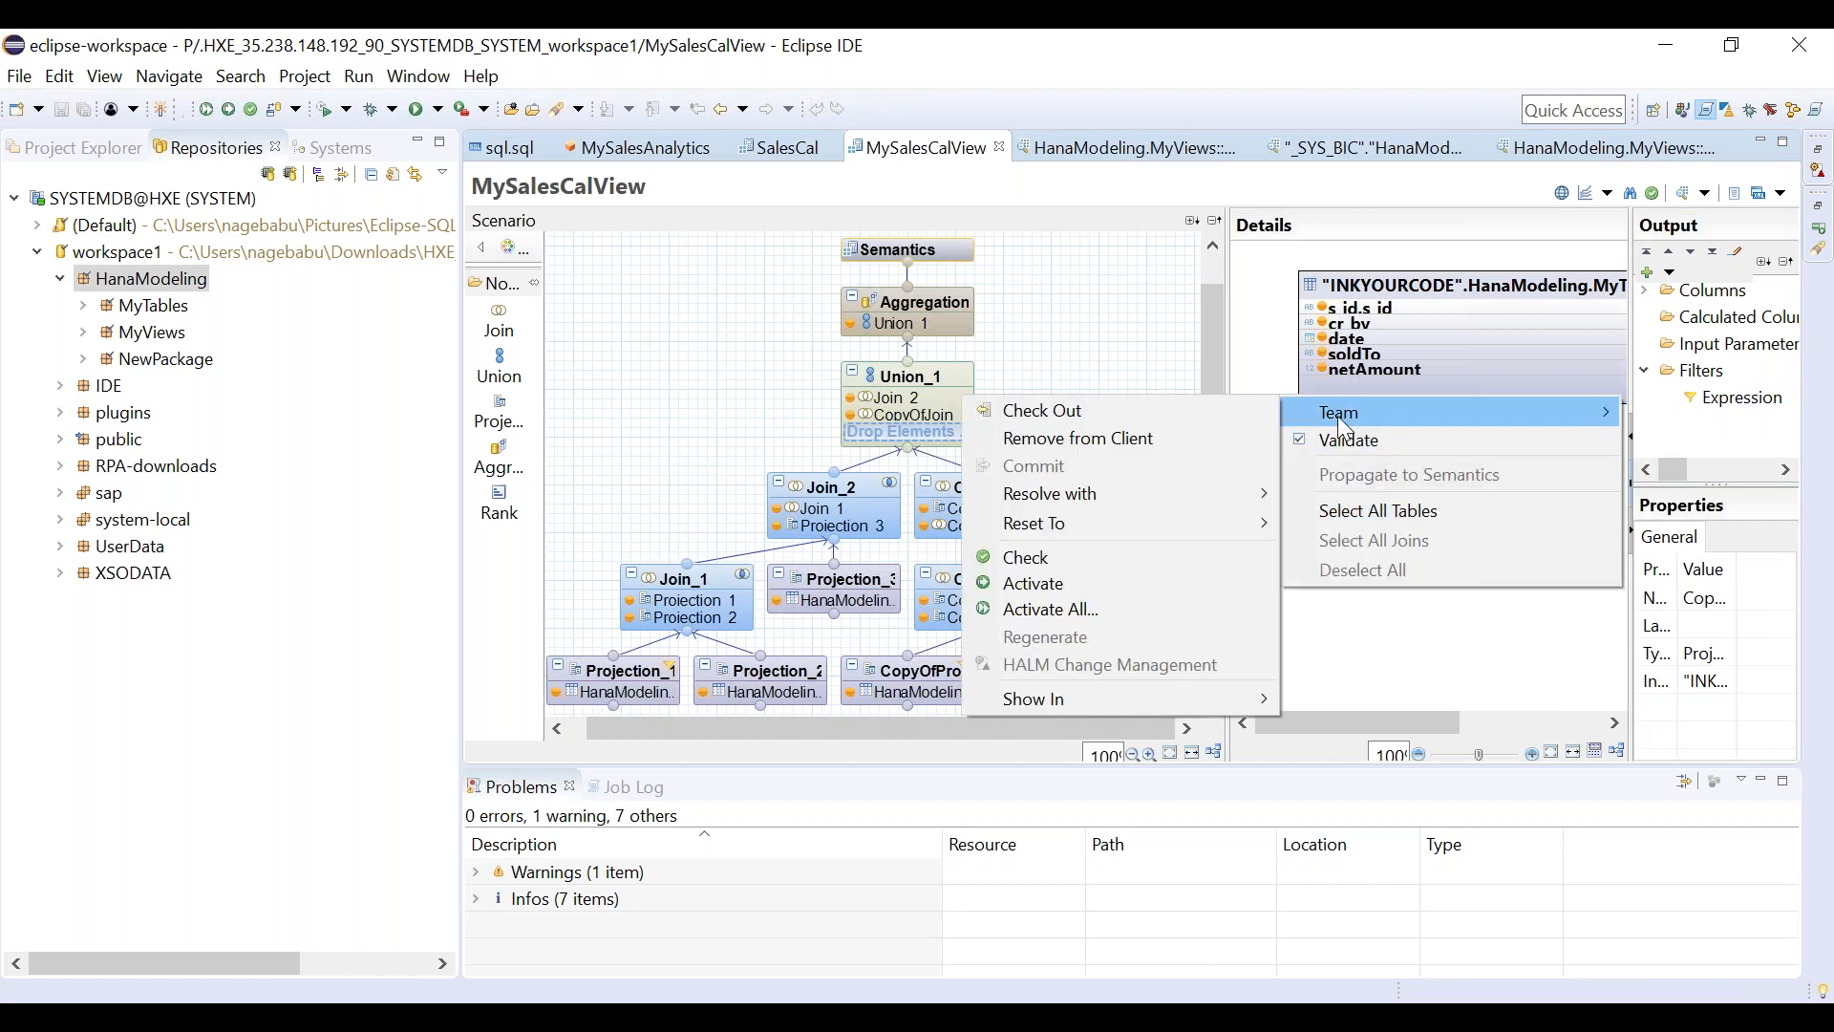
pyautogui.click(1066, 585)
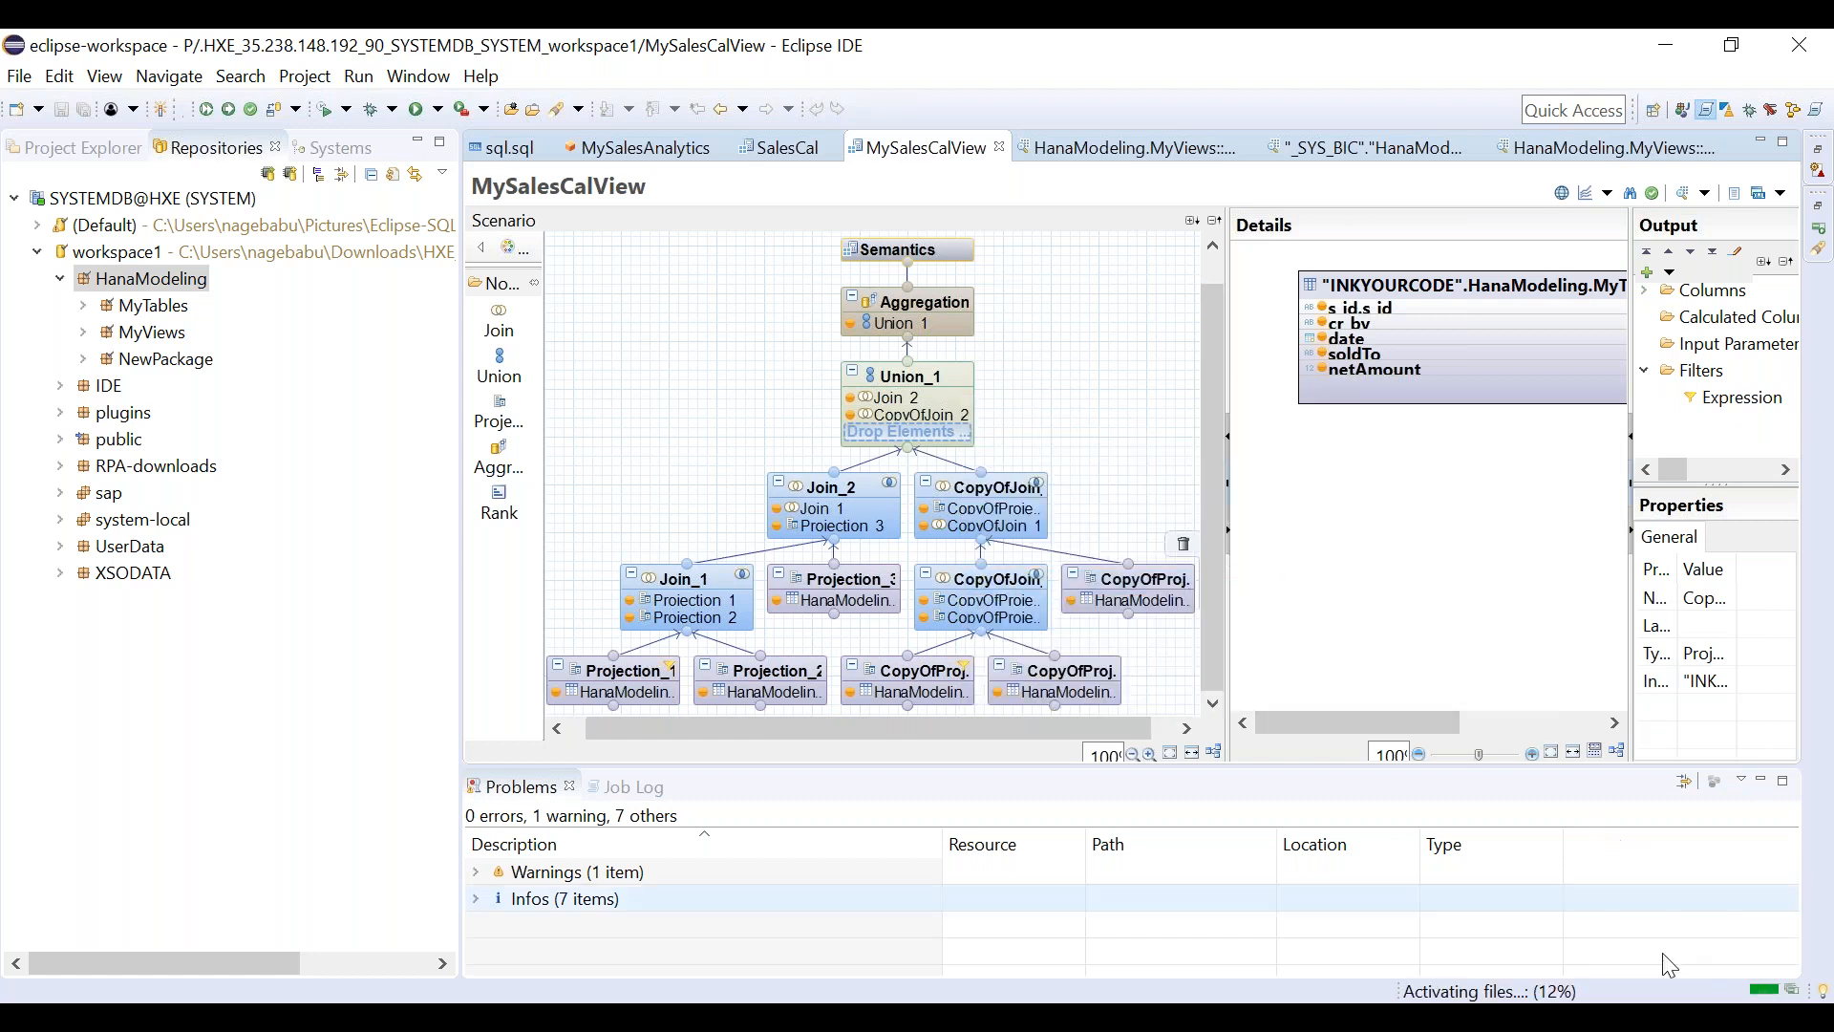